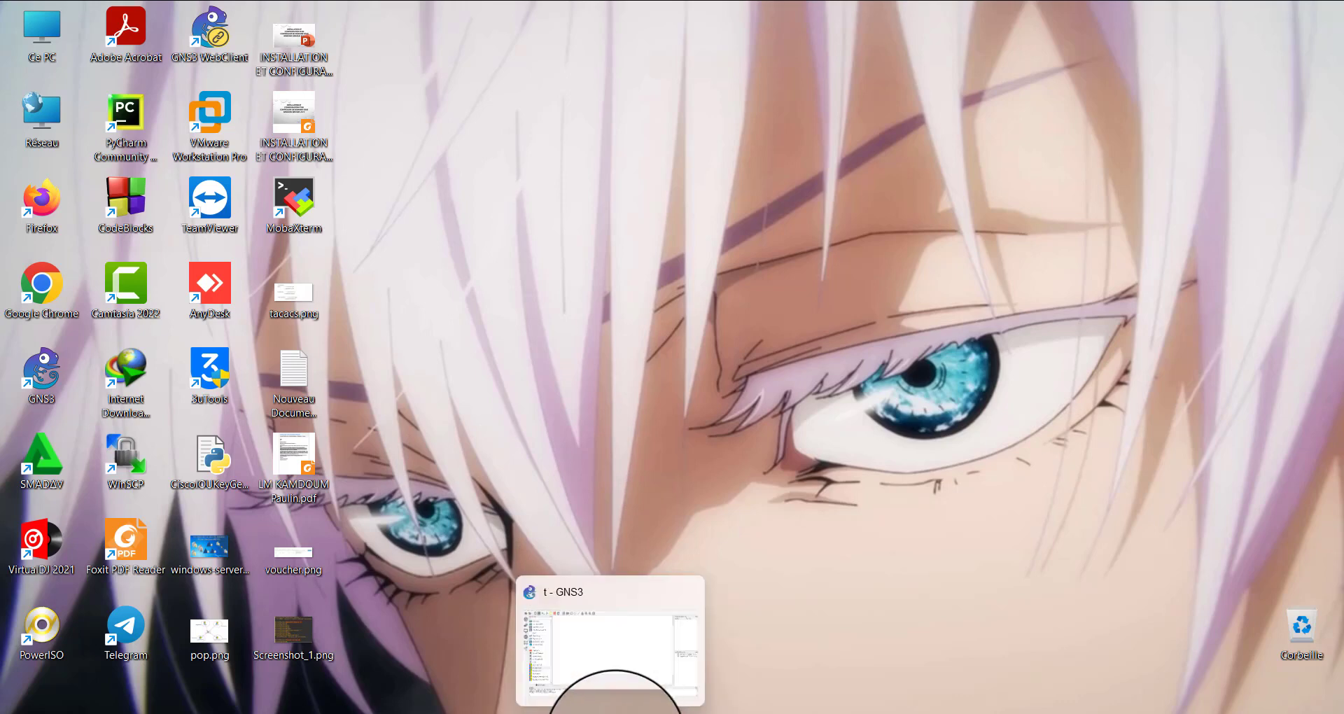
# Switch to the open GNS3 project and place two Cisco 7200 routers side by side in the empty workspace
pyautogui.click(614, 711)
pyautogui.moveTo(447, 191); pyautogui.dragTo(728, 444)
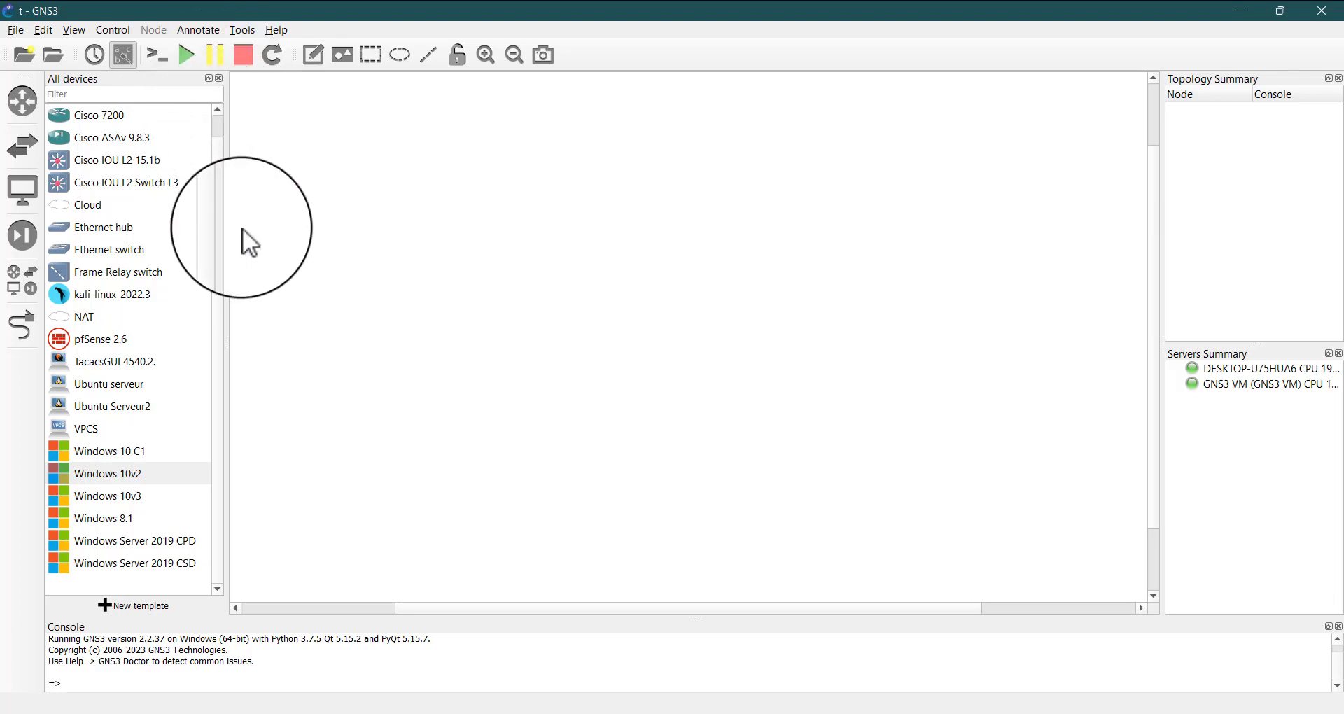
pyautogui.scroll(1, 132, 234)
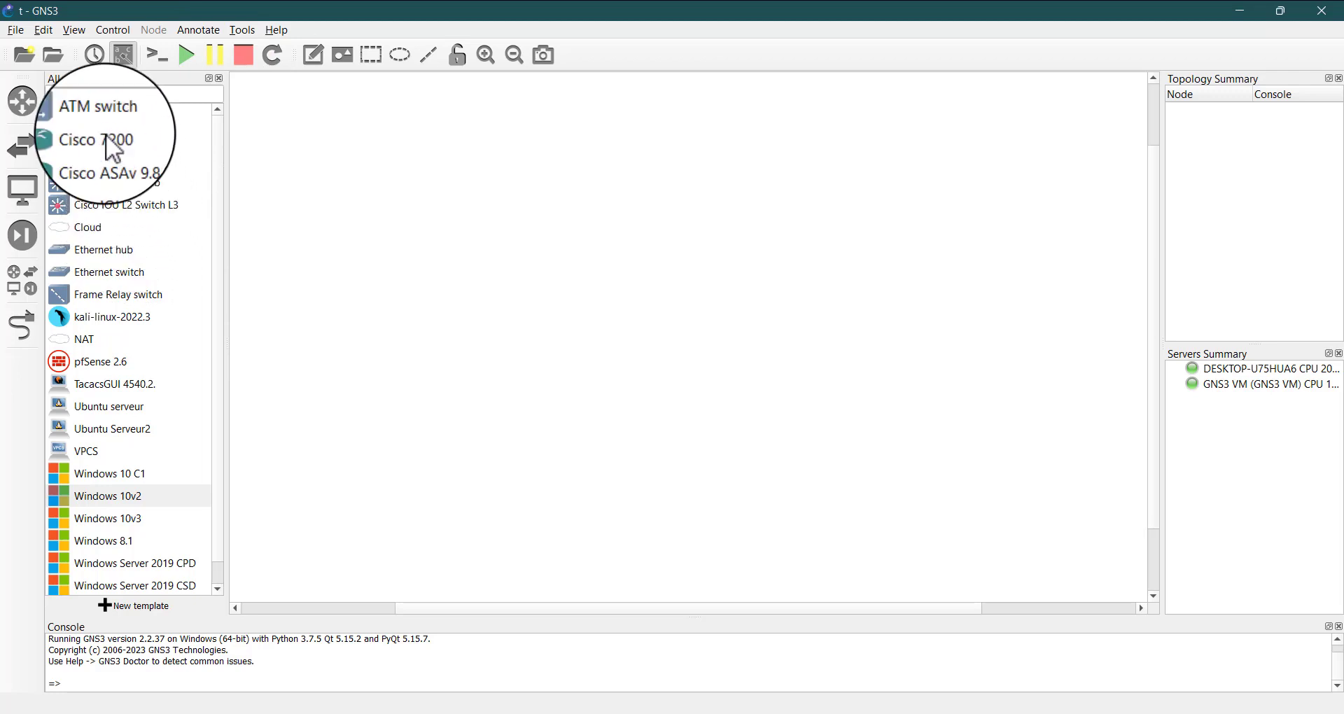
pyautogui.moveTo(87, 140); pyautogui.dragTo(543, 225)
pyautogui.click(558, 246)
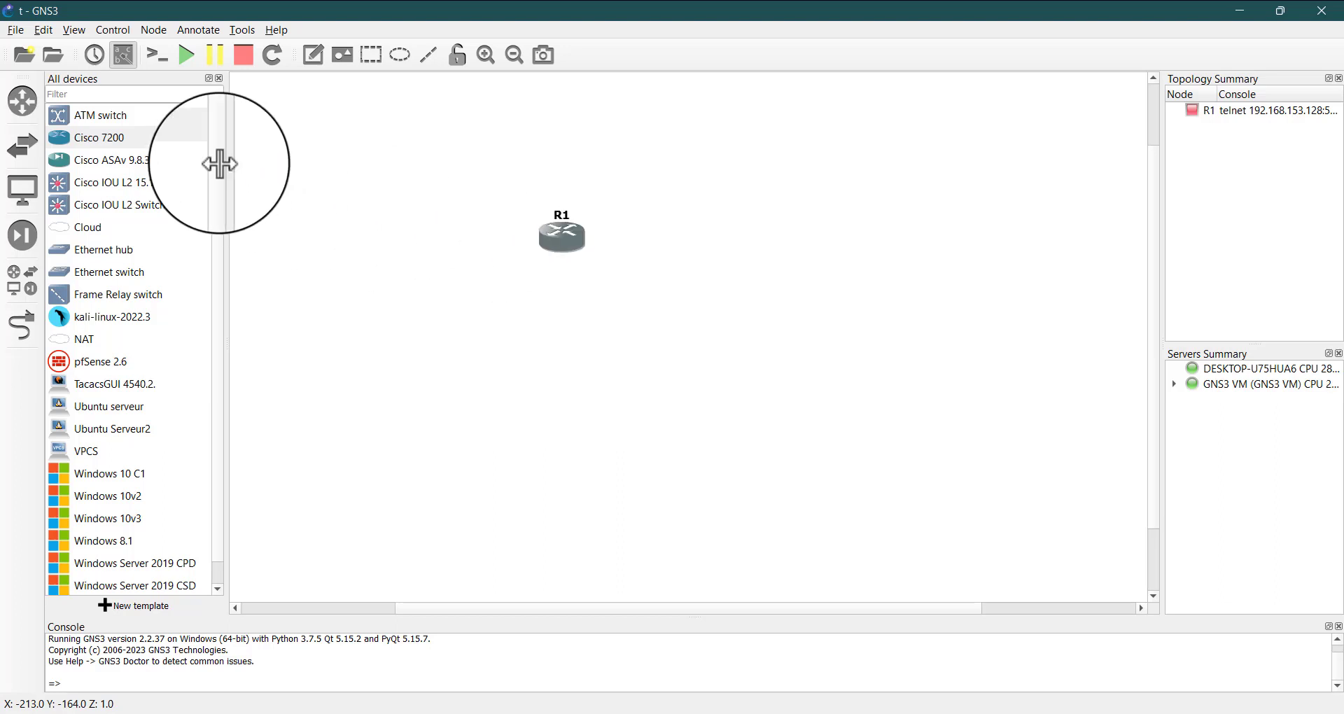
pyautogui.moveTo(106, 134); pyautogui.dragTo(830, 237)
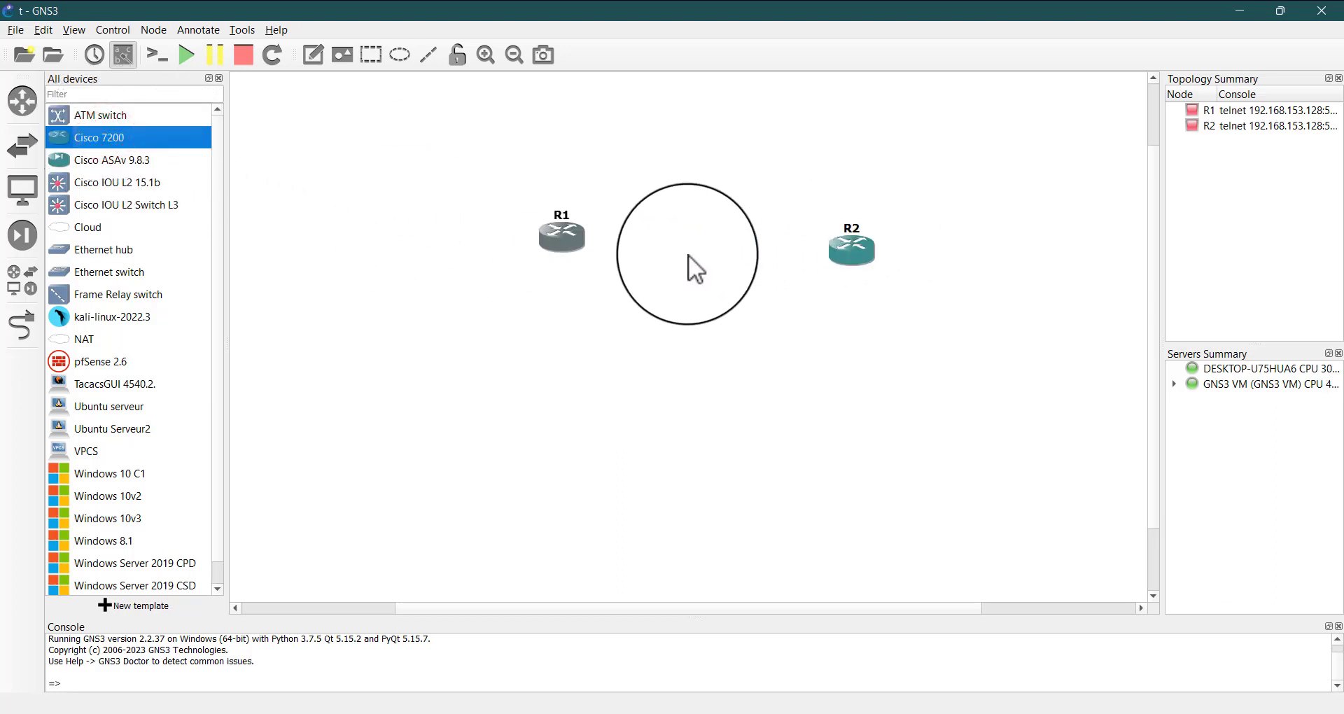
pyautogui.click(578, 235)
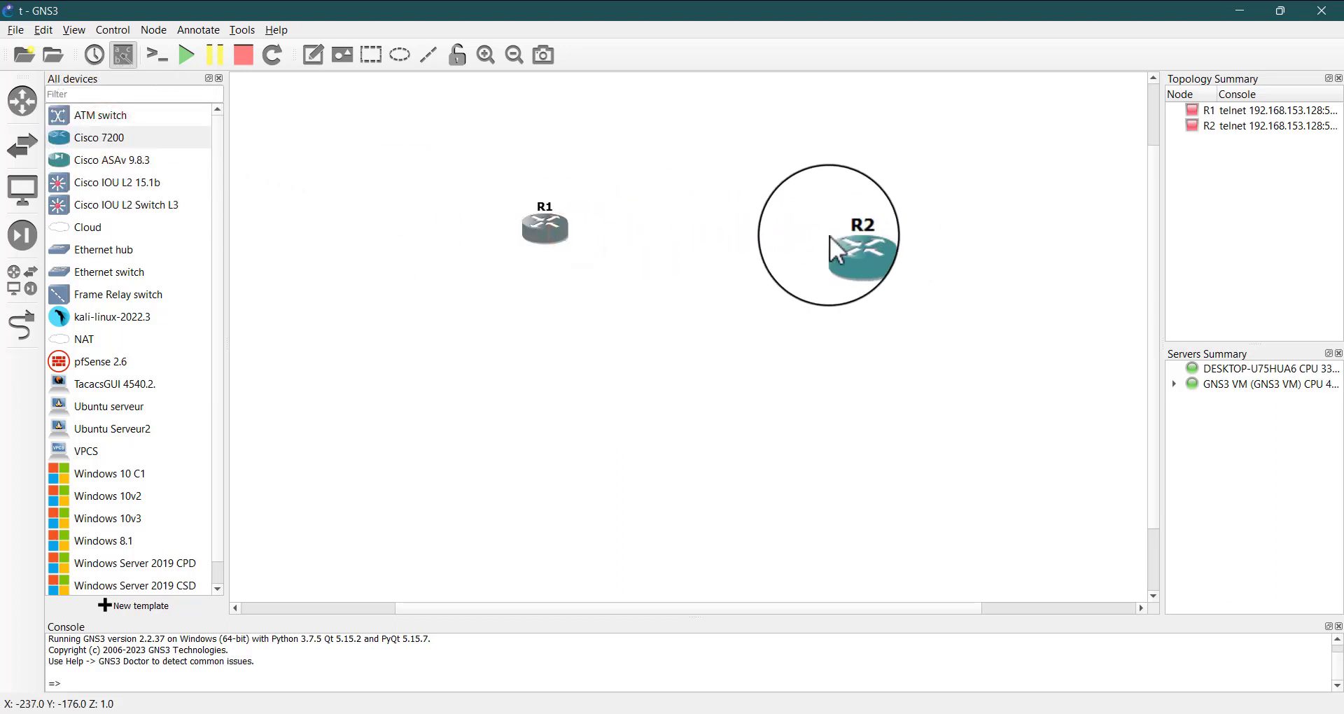
pyautogui.click(849, 242)
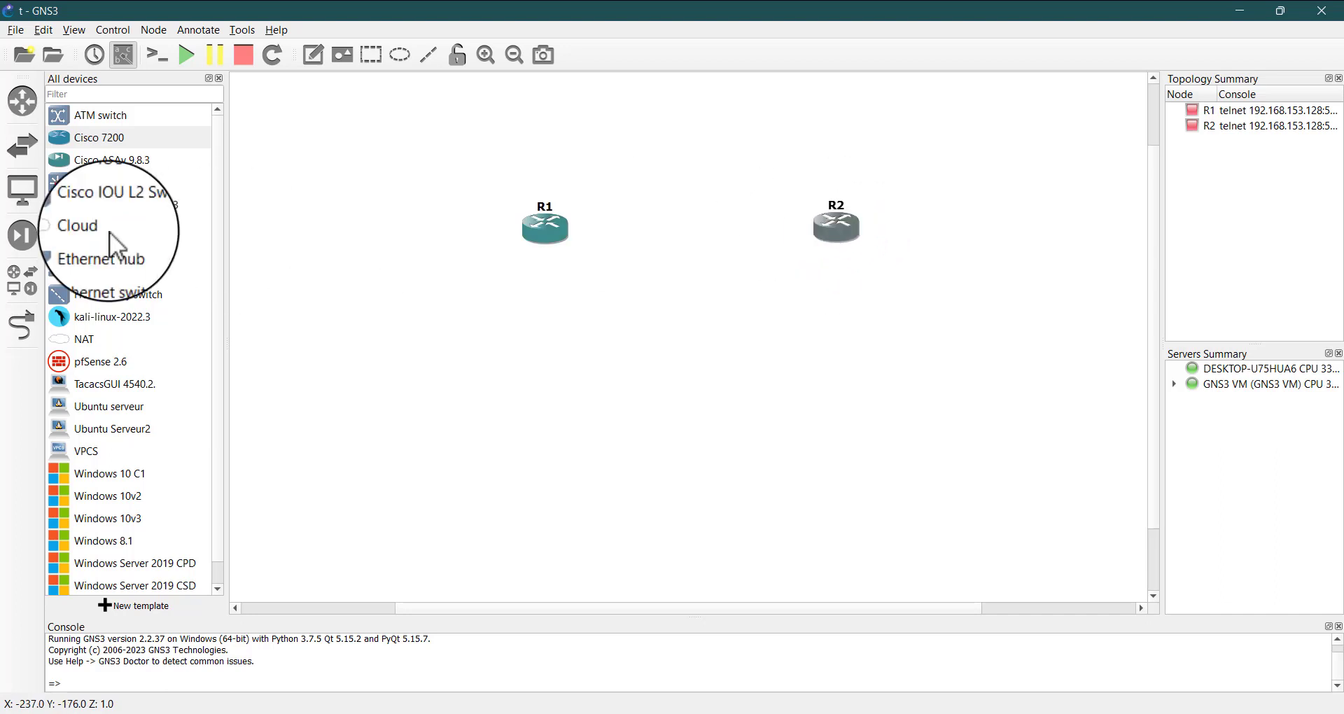
# Link R1 GigabitEthernet0/0 to R2 GigabitEthernet0/0 and move R2's g0/0 label clear of the router icon
pyautogui.click(20, 329)
pyautogui.click(540, 233)
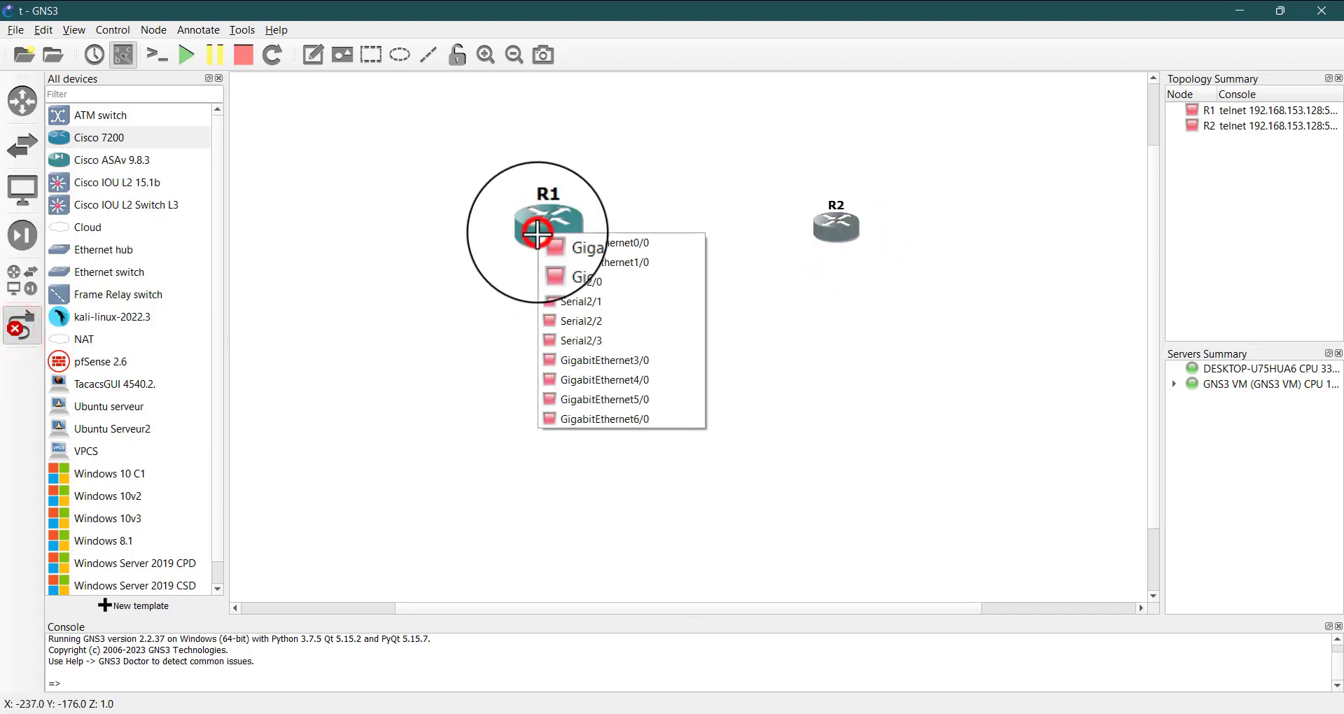
pyautogui.click(556, 246)
pyautogui.click(833, 218)
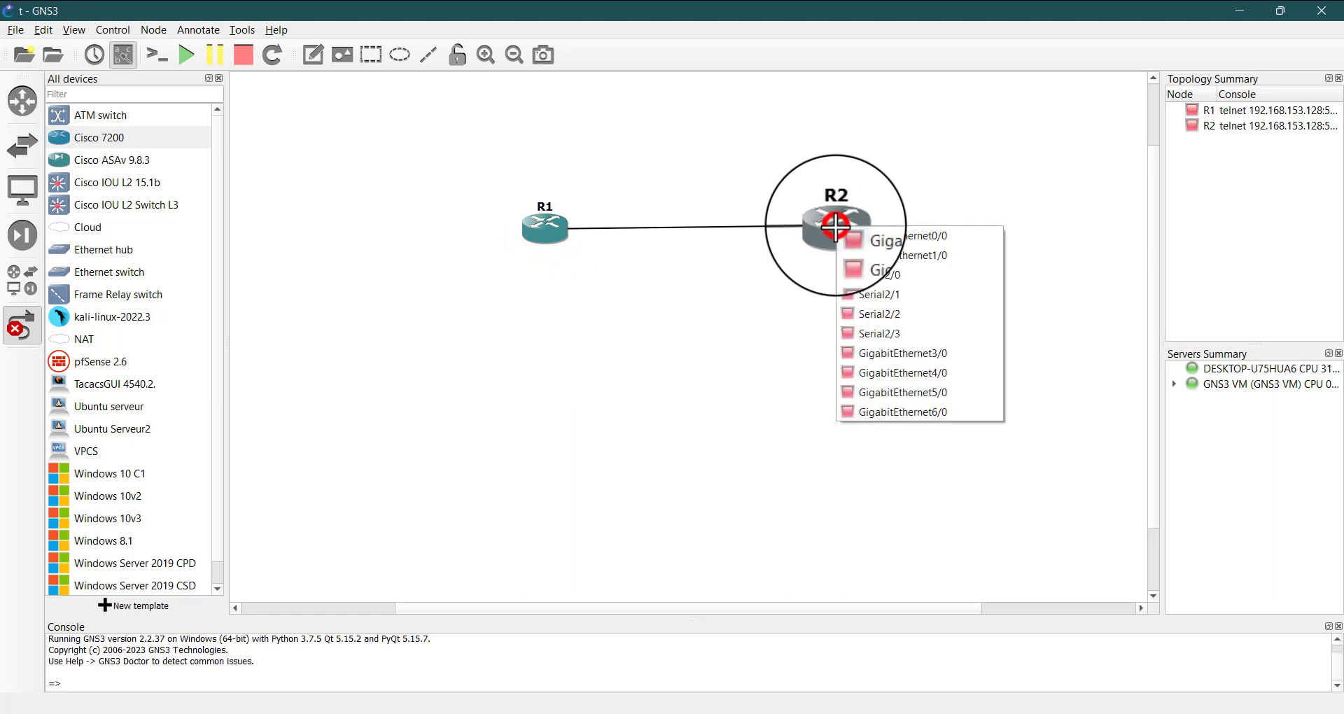
pyautogui.click(906, 230)
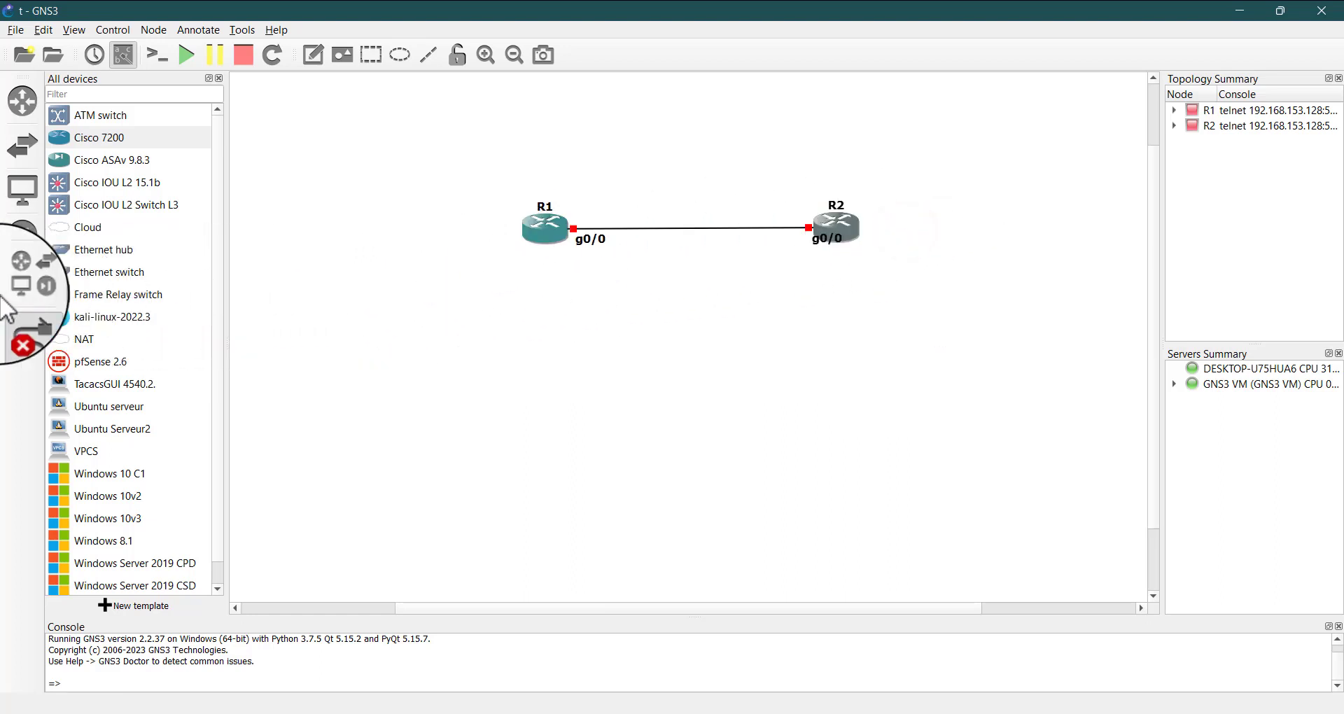
pyautogui.click(23, 326)
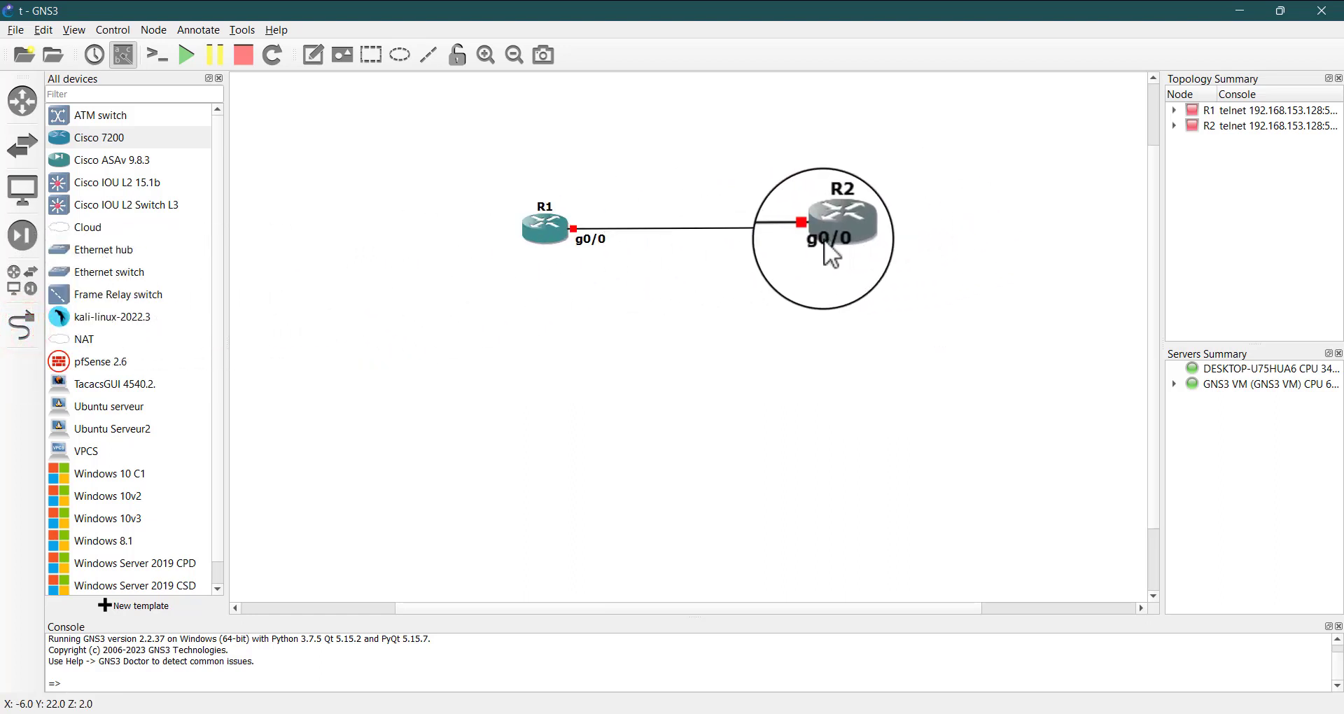
pyautogui.moveTo(825, 238); pyautogui.dragTo(792, 238)
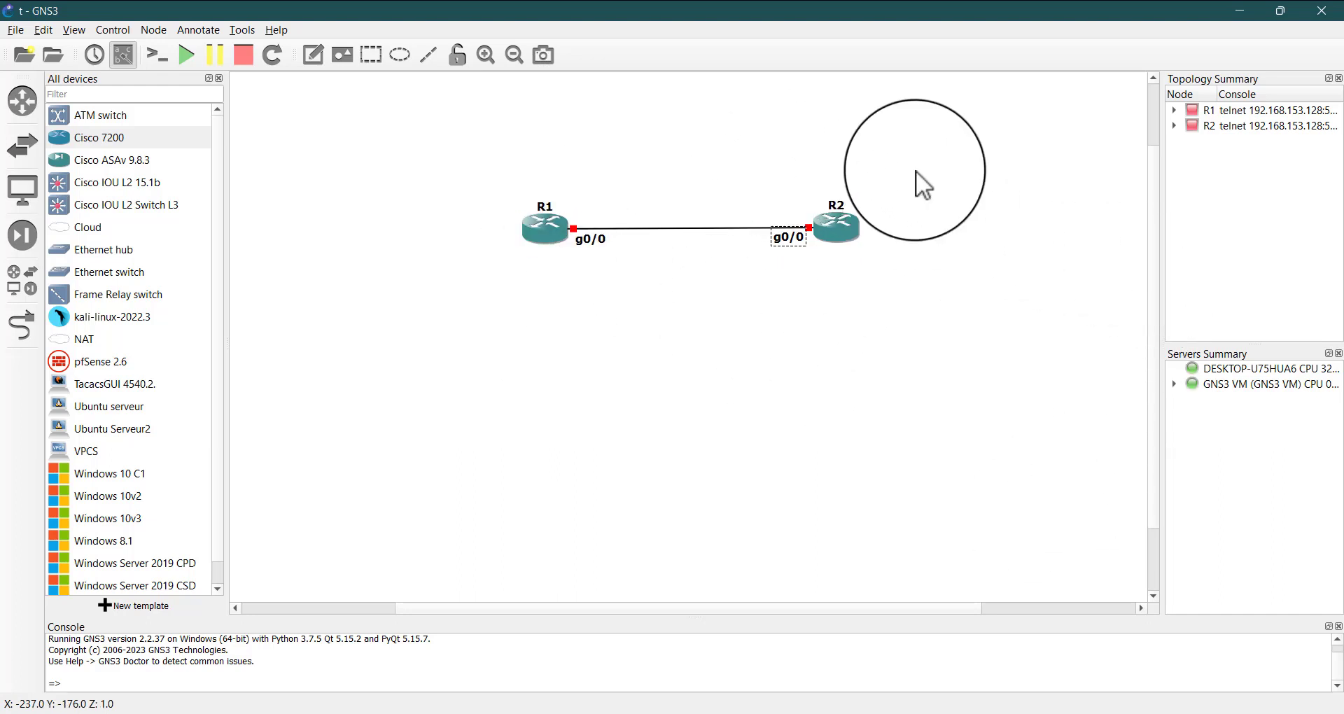
pyautogui.click(861, 325)
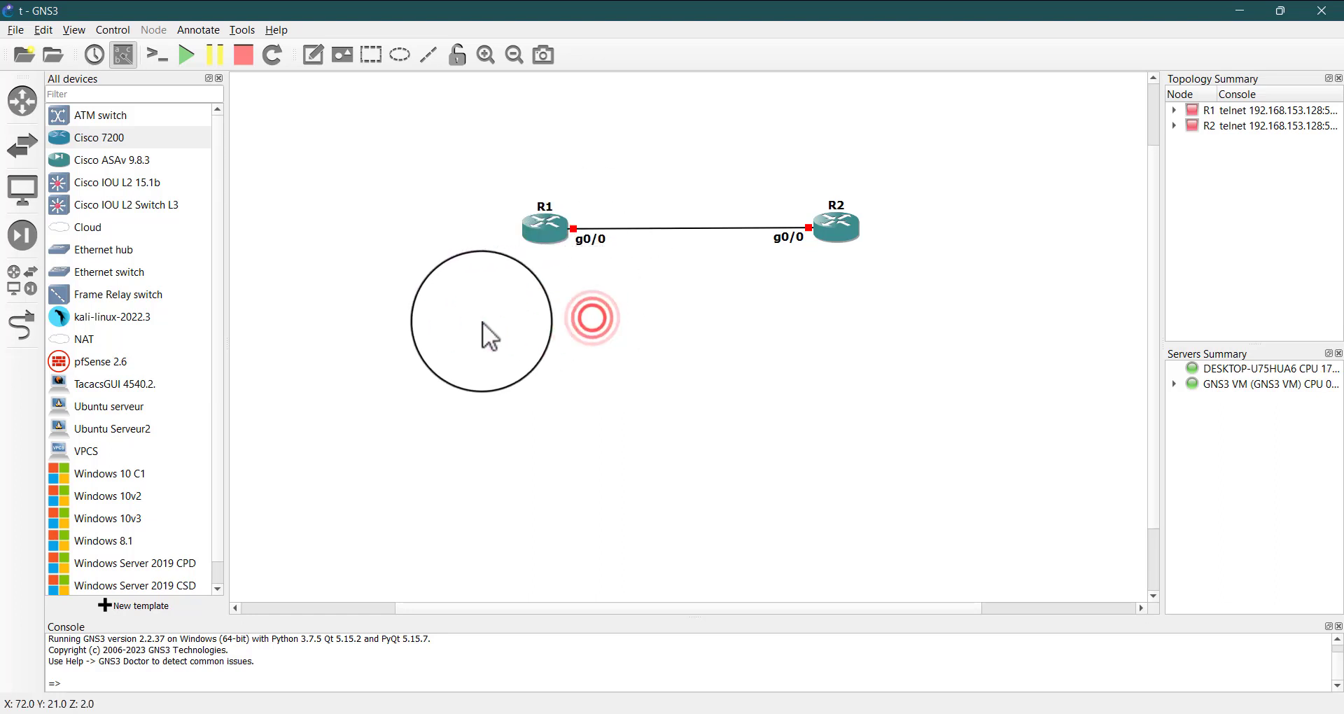
# Place a Windows 8.1 node below and outside R1 and a Windows 10 C1 node below and outside R2
pyautogui.scroll(-1, 164, 424)
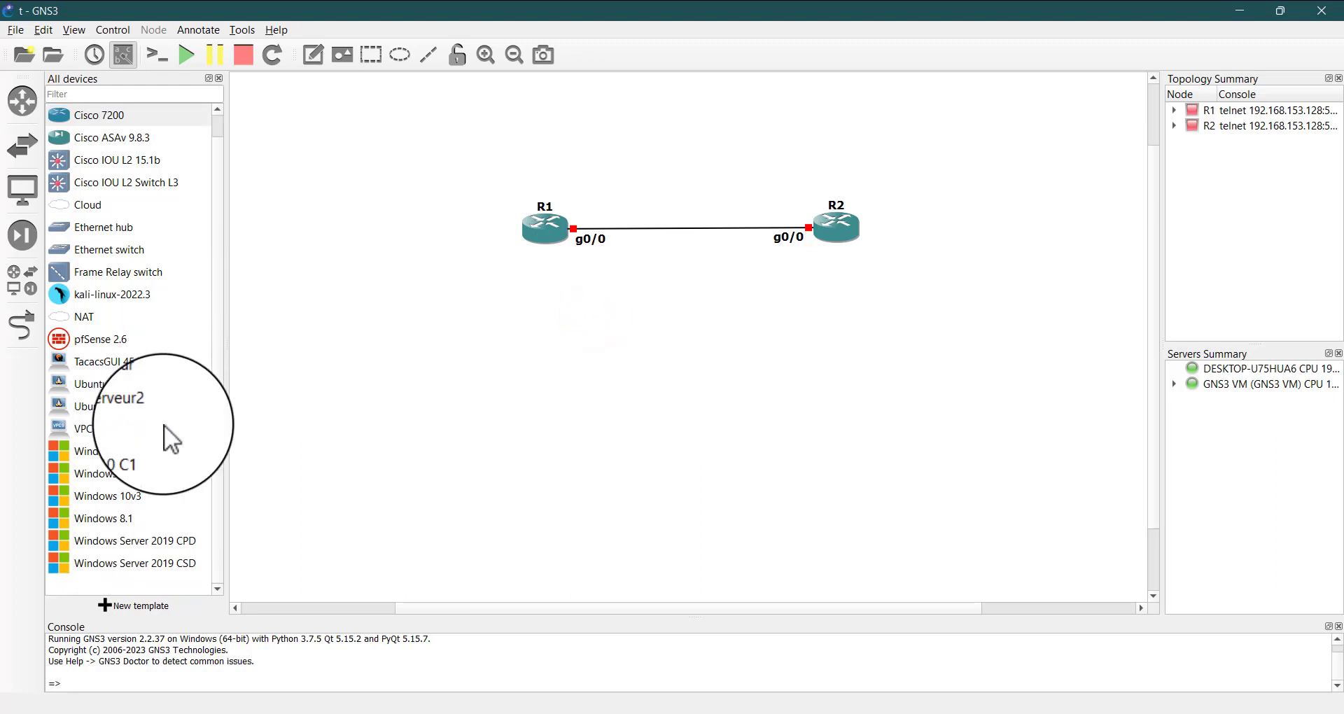
pyautogui.moveTo(103, 520); pyautogui.dragTo(346, 334)
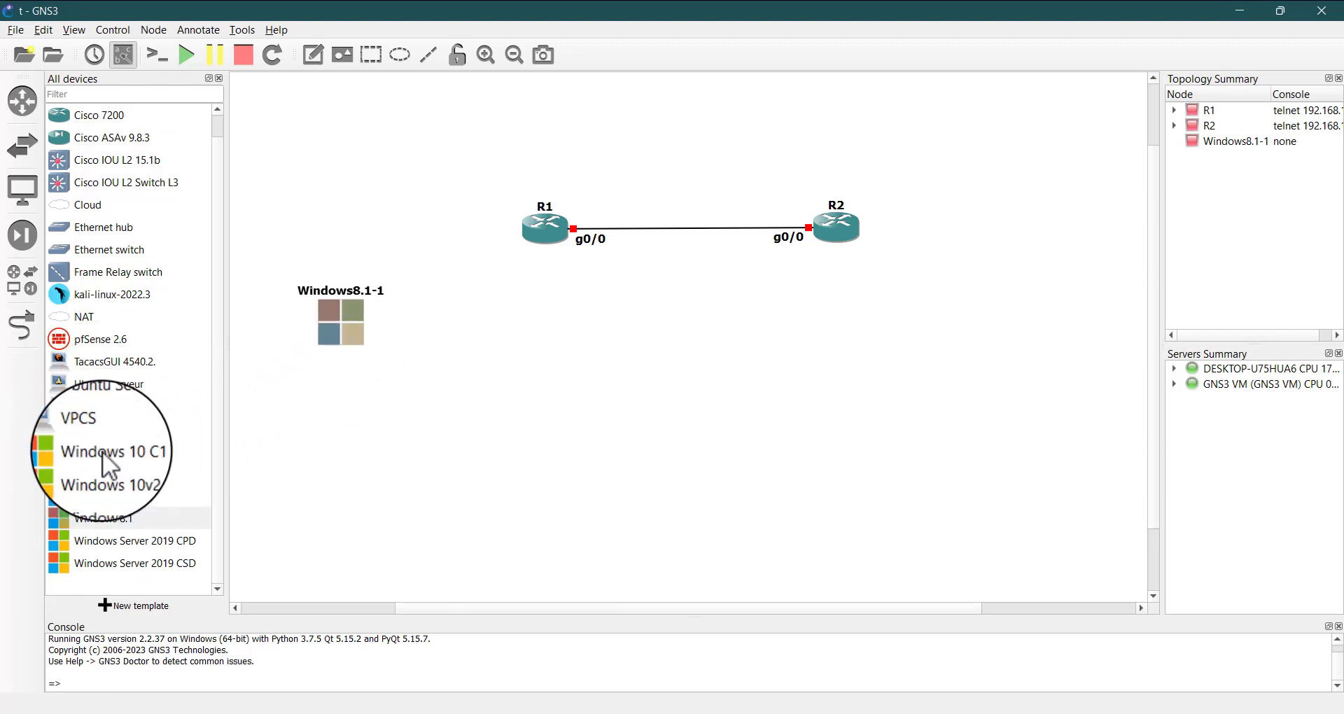
pyautogui.moveTo(98, 451); pyautogui.dragTo(1016, 350)
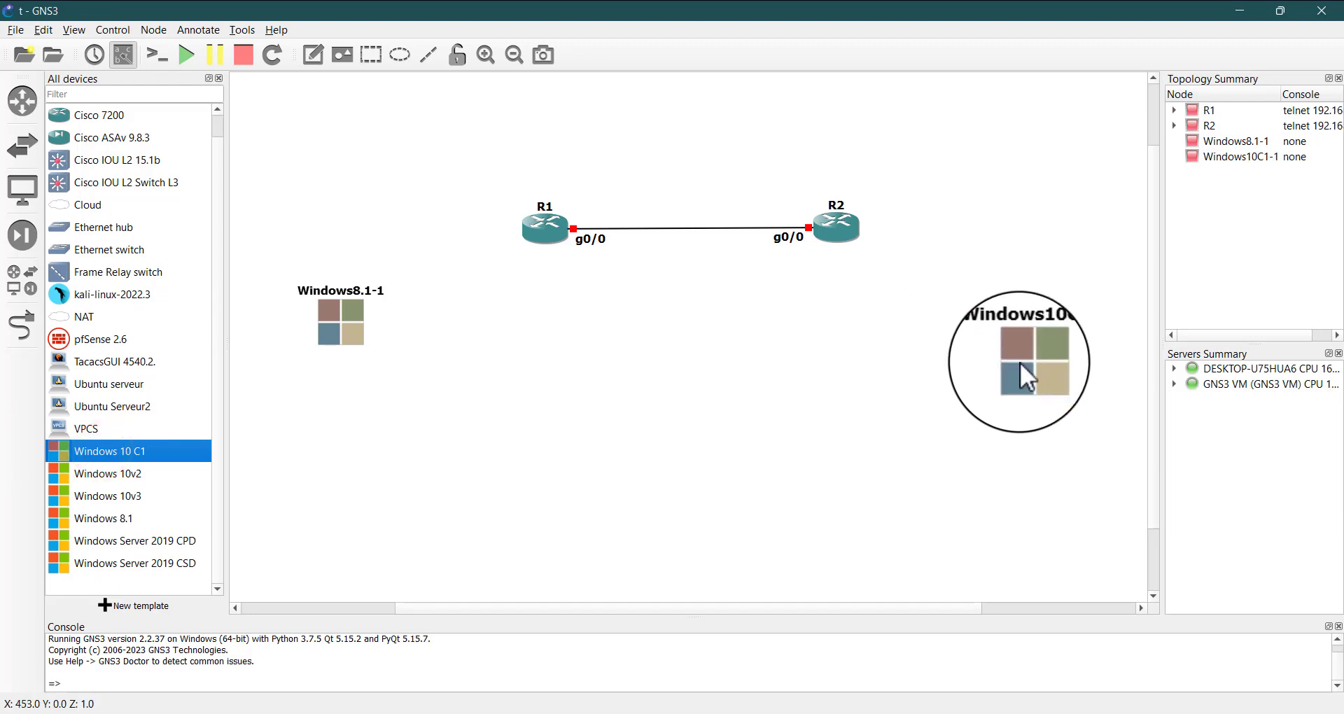
pyautogui.click(1025, 342)
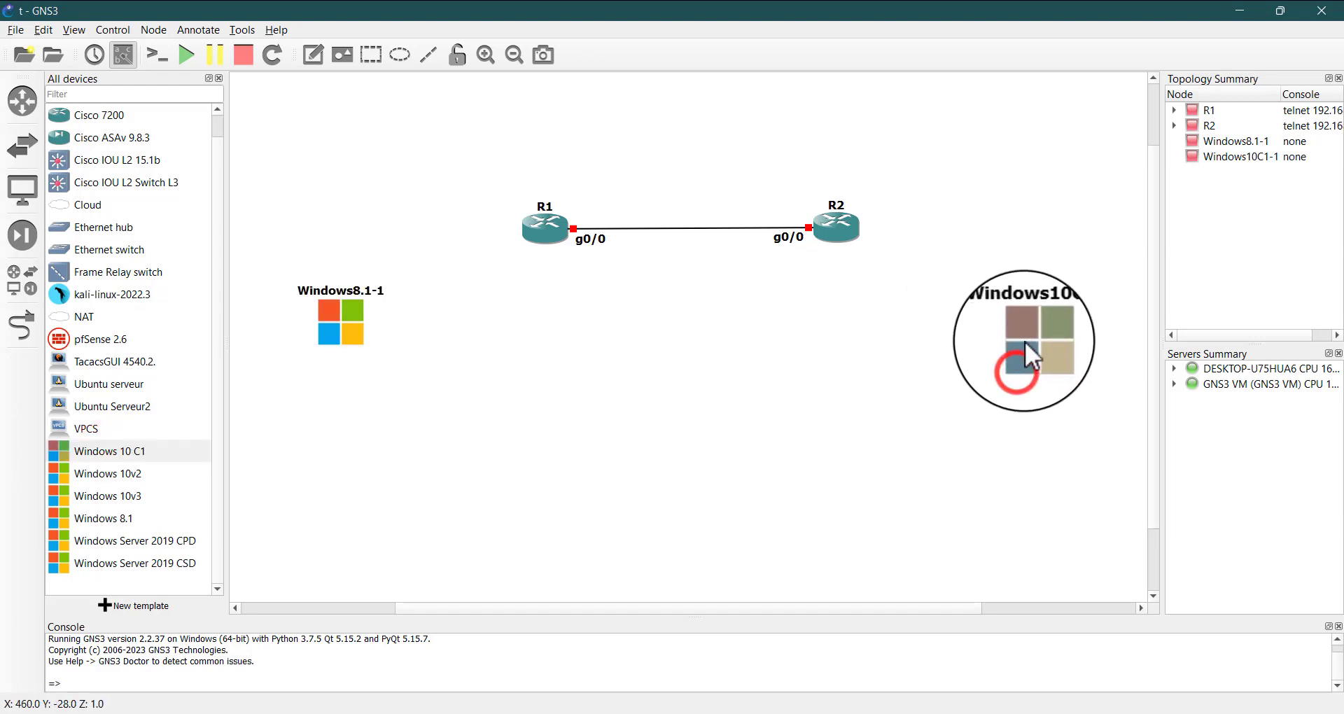
# Change the hostname of the Windows 10 C1 node to Windows10
pyautogui.doubleClick(1084, 304)
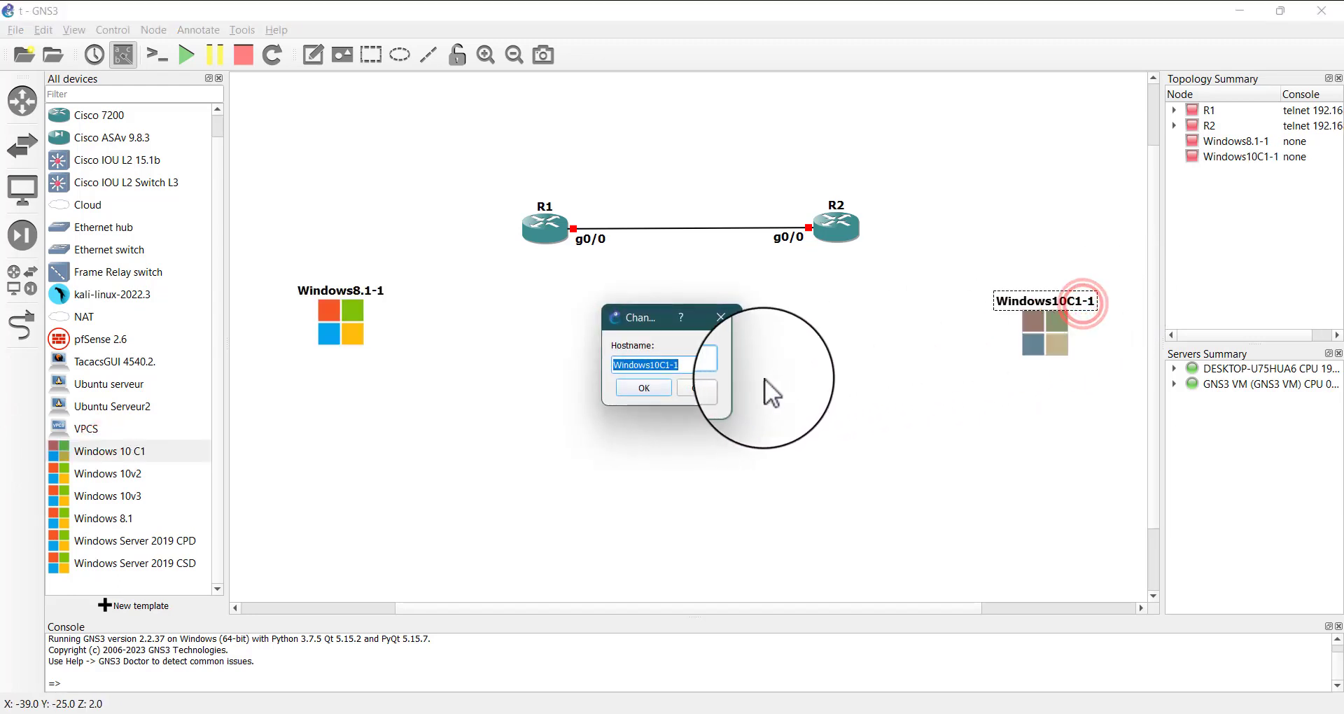
pyautogui.click(725, 365)
pyautogui.press('BackSpace')
pyautogui.press('BackSpace')
pyautogui.press('BackSpace')
pyautogui.press('BackSpace')
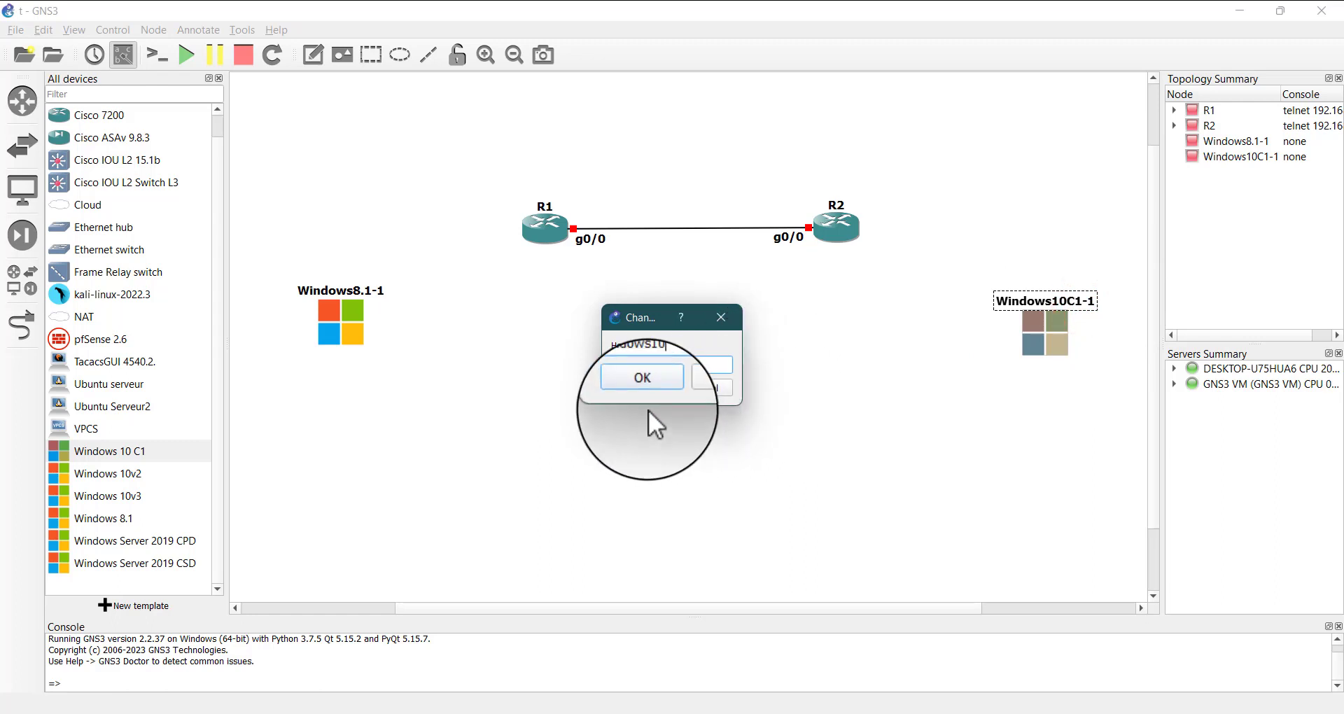
pyautogui.click(644, 388)
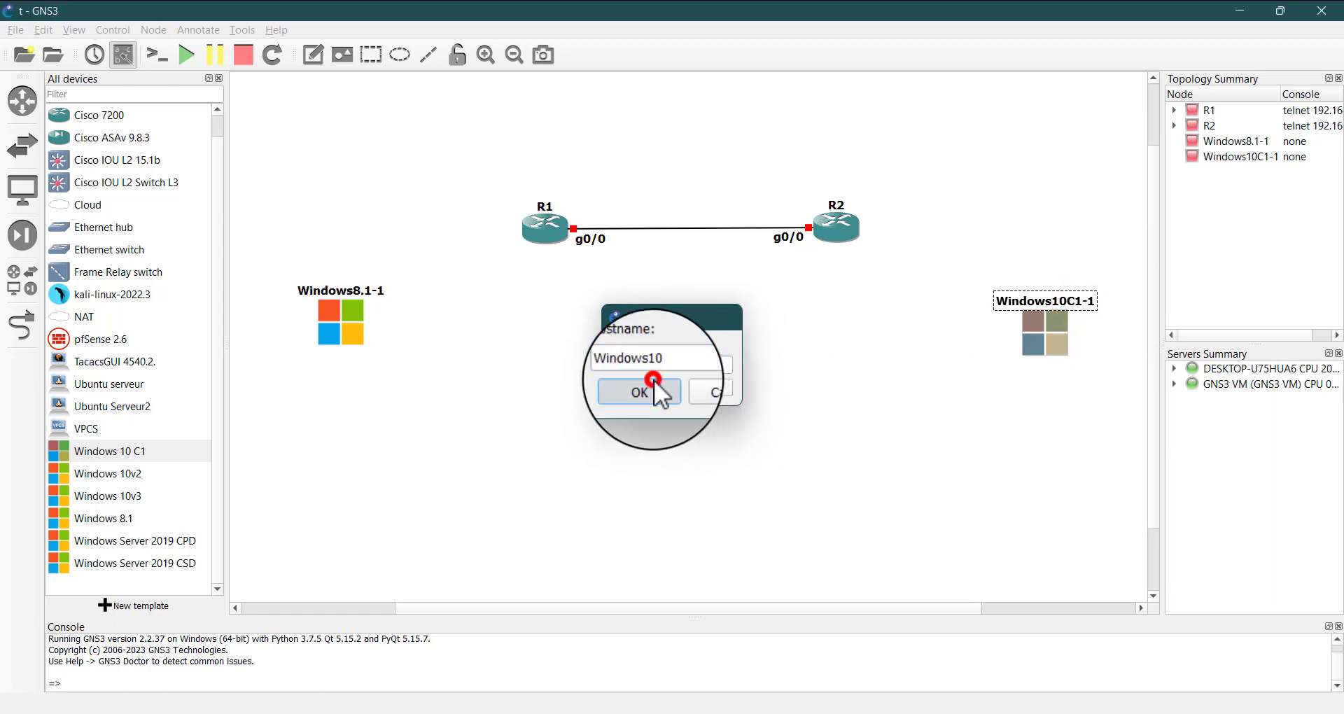
# Change the hostname of the Windows 8.1 node to Windows8.1
pyautogui.doubleClick(378, 294)
pyautogui.click(693, 365)
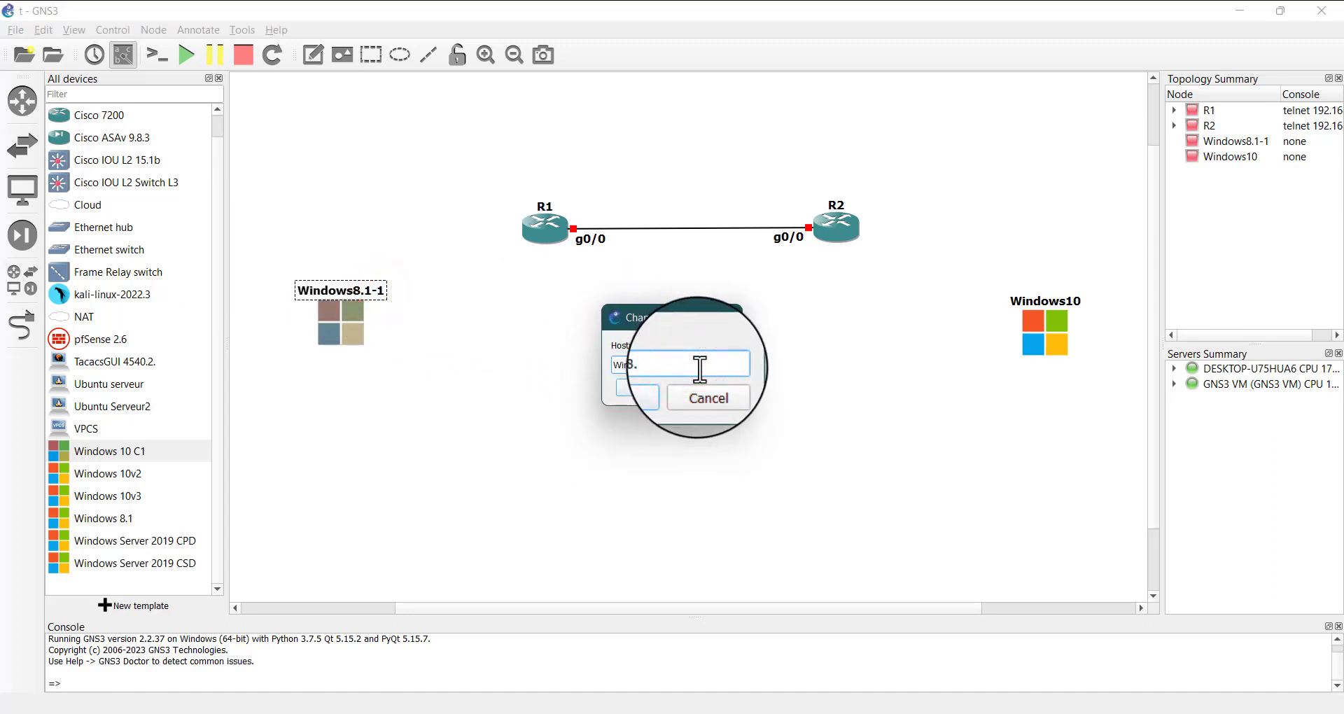
pyautogui.click(617, 393)
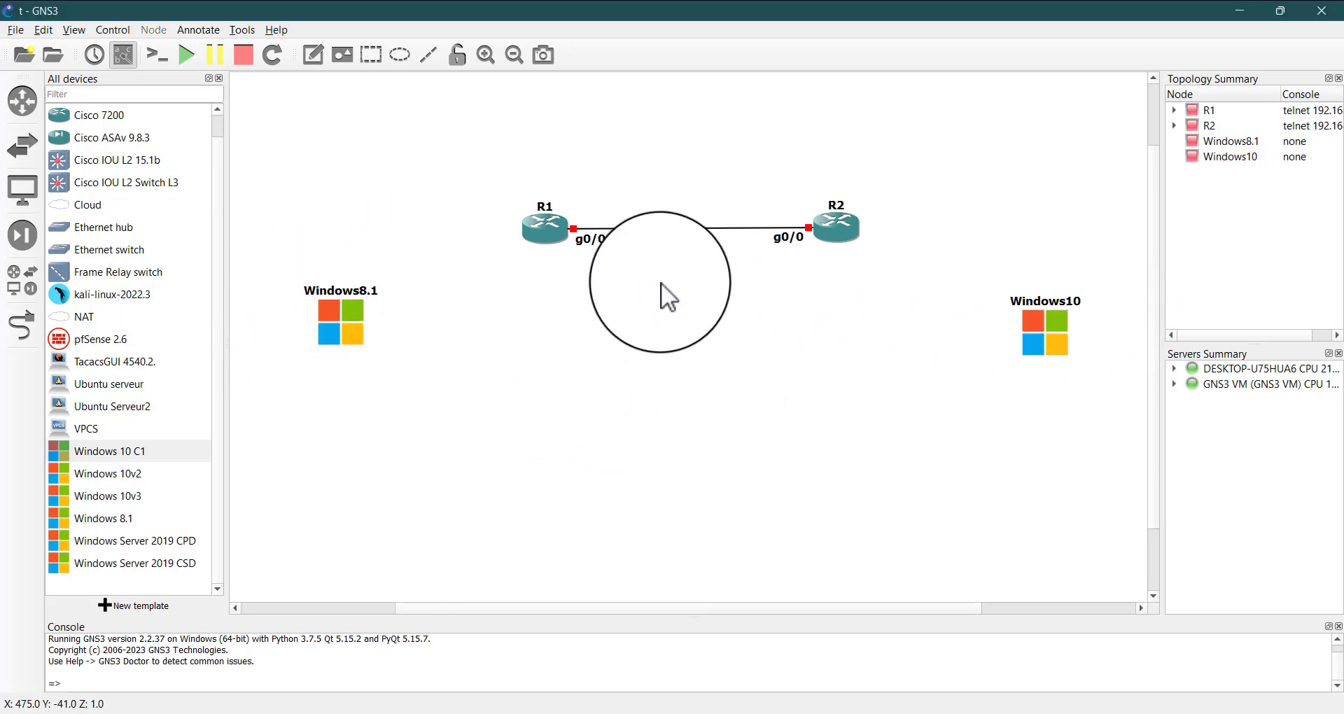
# Link R1 GigabitEthernet1/0 to the Ethernet0 port of the Windows8.1 node
pyautogui.click(23, 324)
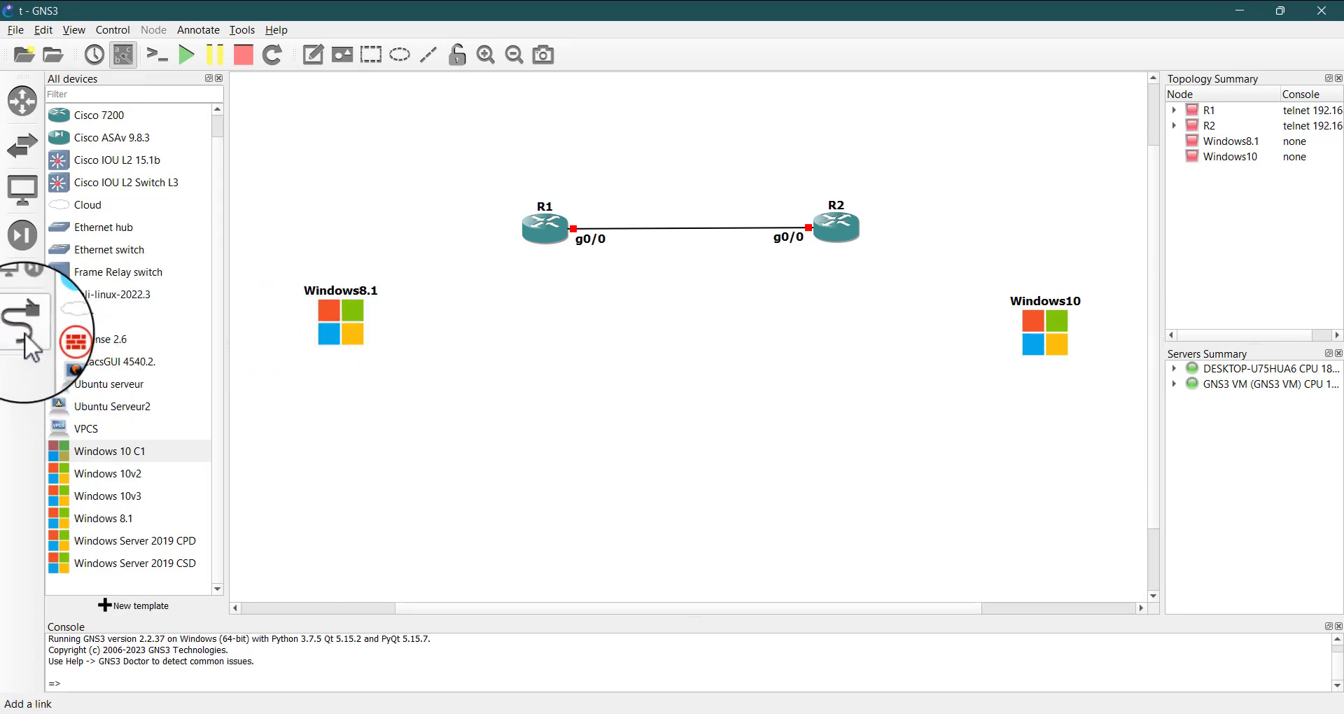
pyautogui.click(543, 240)
pyautogui.click(582, 267)
pyautogui.click(339, 326)
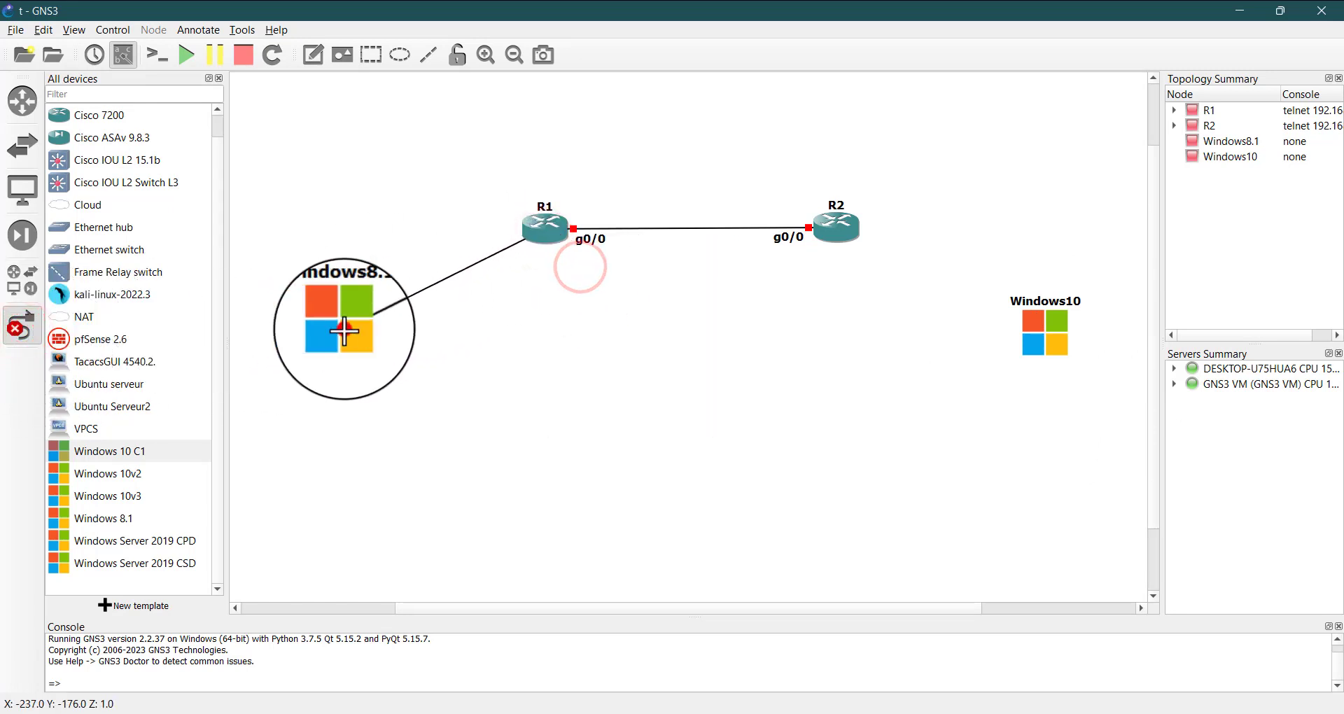
pyautogui.click(408, 341)
# Link R2 GigabitEthernet1/0 to the Ethernet0 port of the Windows10 node and leave link mode
pyautogui.click(844, 227)
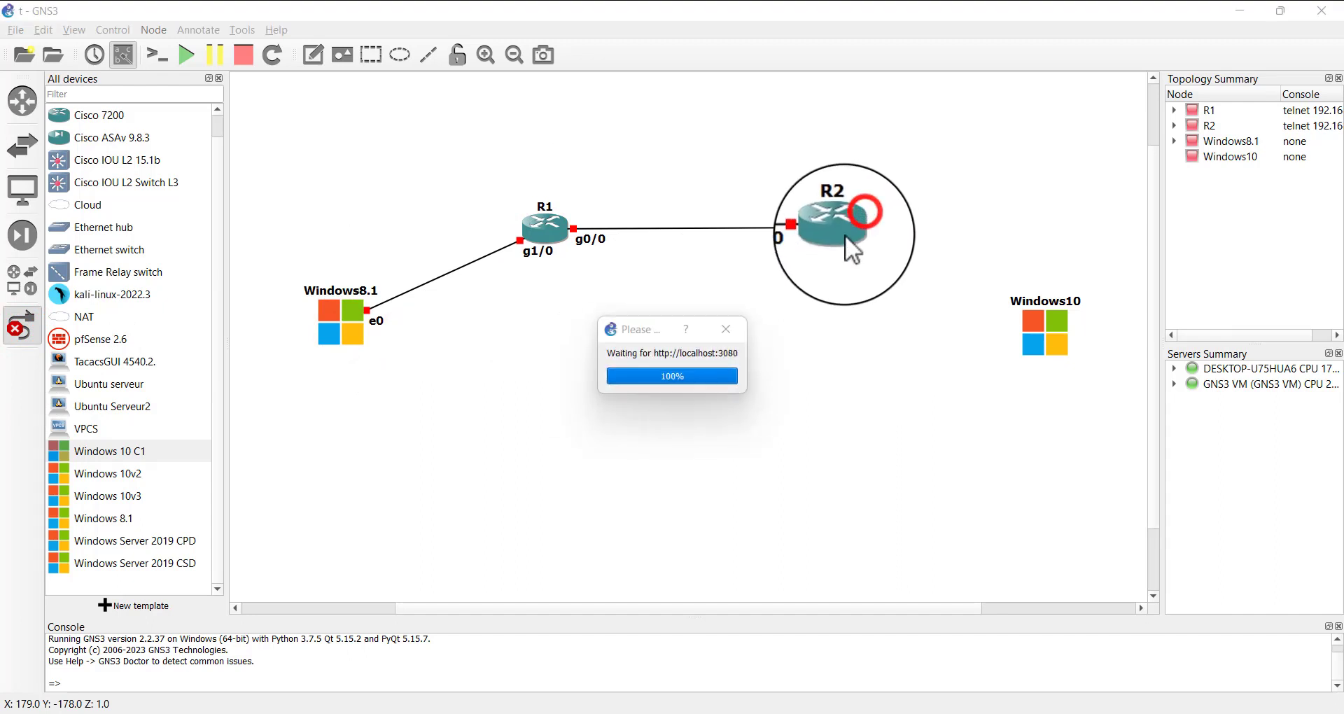
pyautogui.click(836, 226)
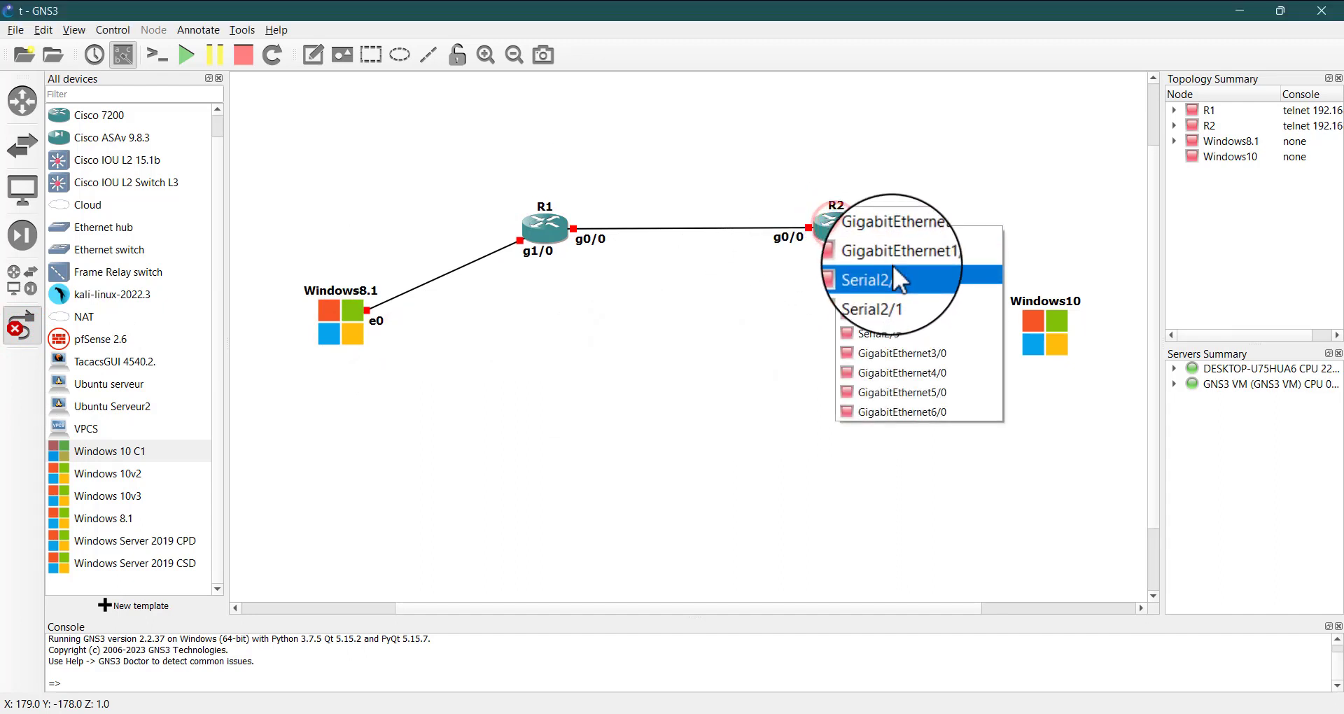
pyautogui.click(894, 255)
pyautogui.click(1047, 335)
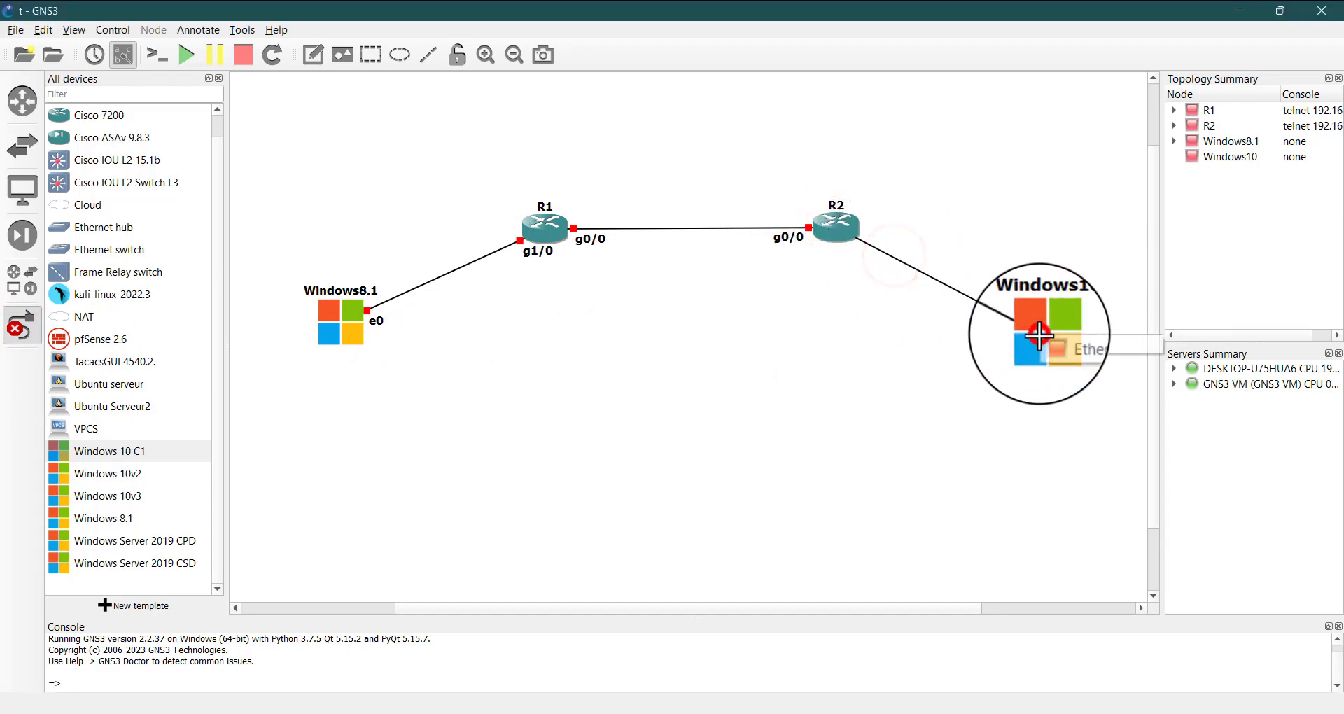
pyautogui.click(1082, 344)
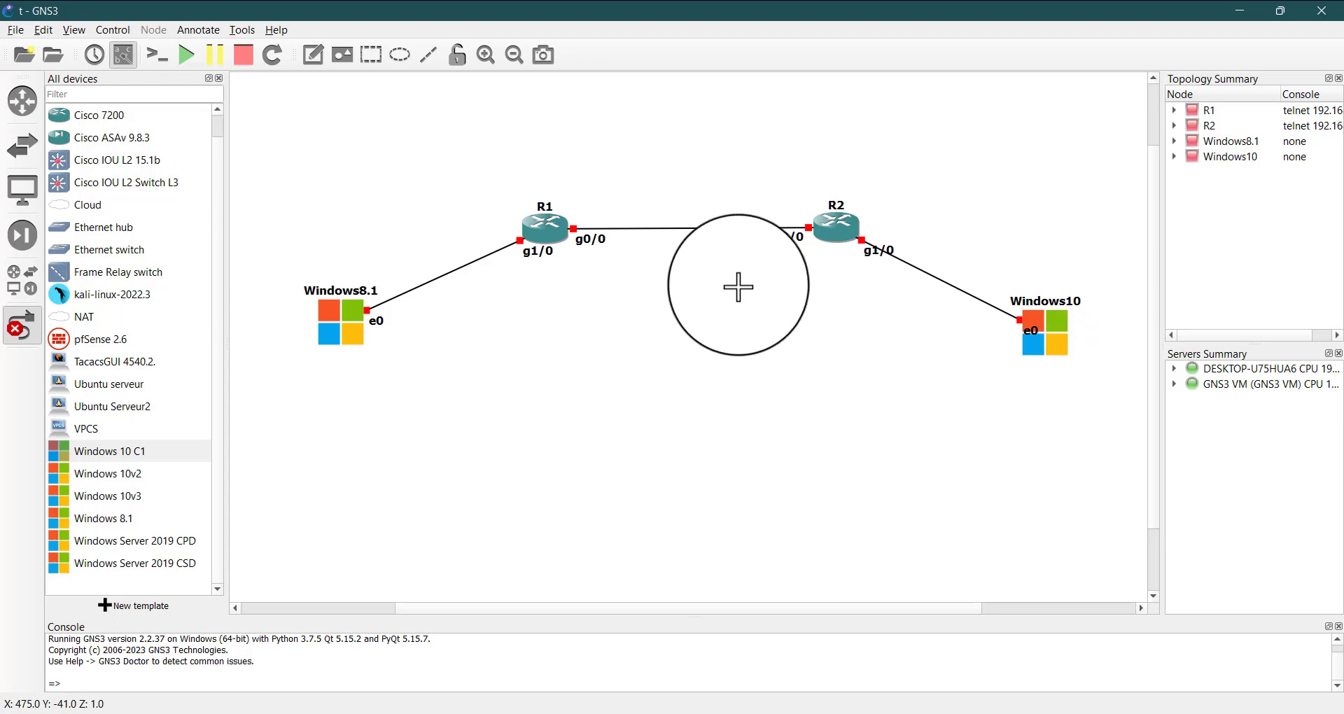
pyautogui.click(21, 324)
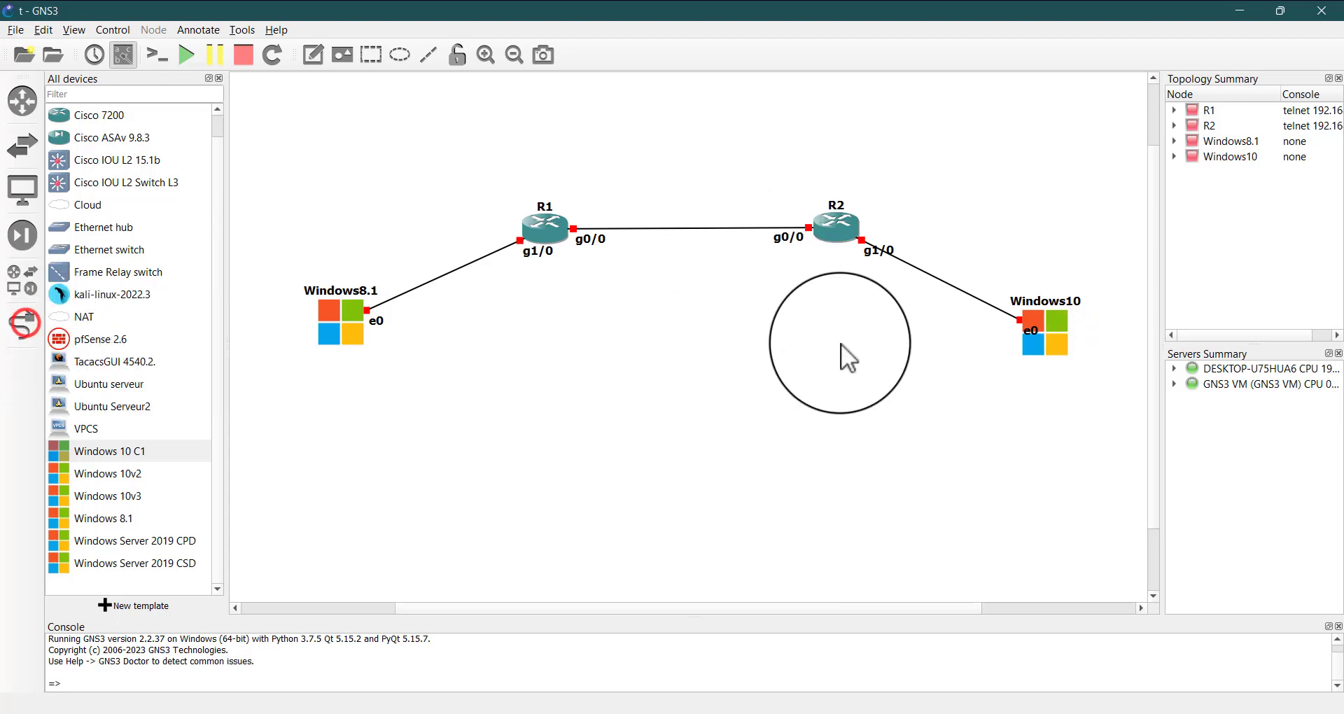
# Reposition the g1/0 interface labels of R2 and R1 so they sit clear of the routers and links
pyautogui.click(874, 256)
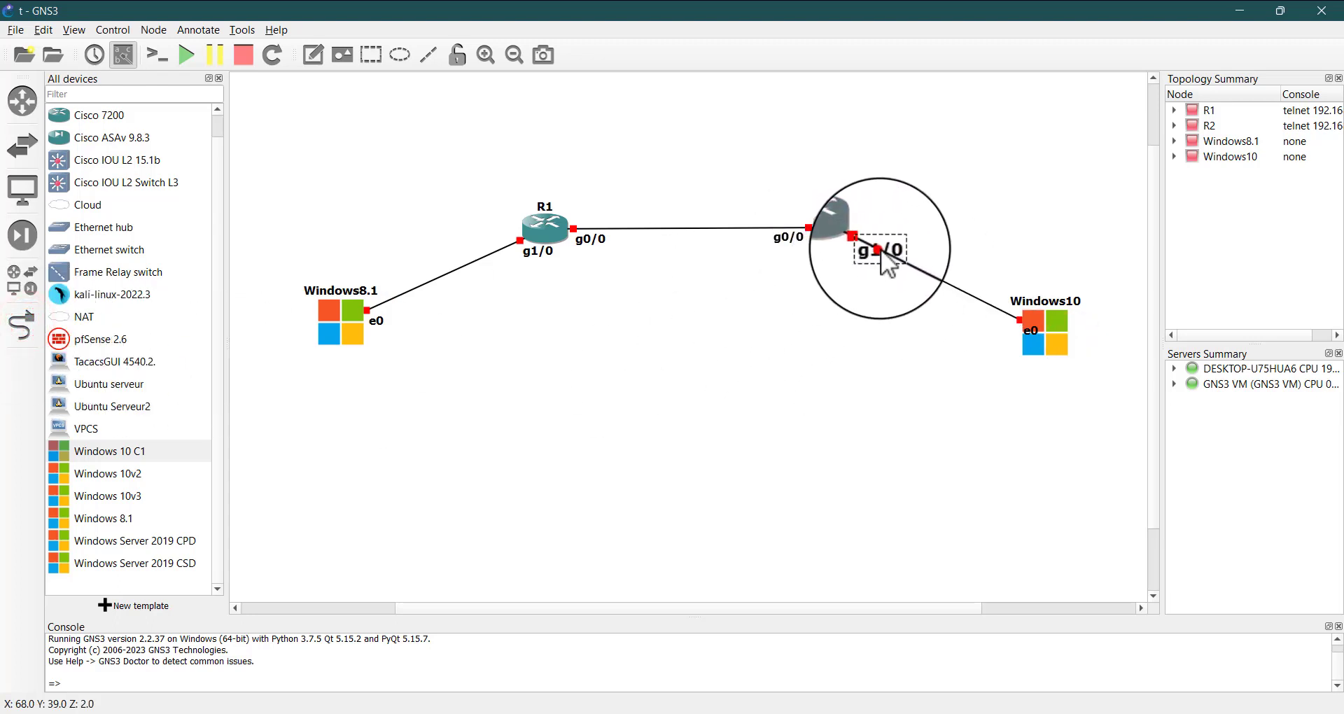
pyautogui.click(526, 255)
pyautogui.click(475, 213)
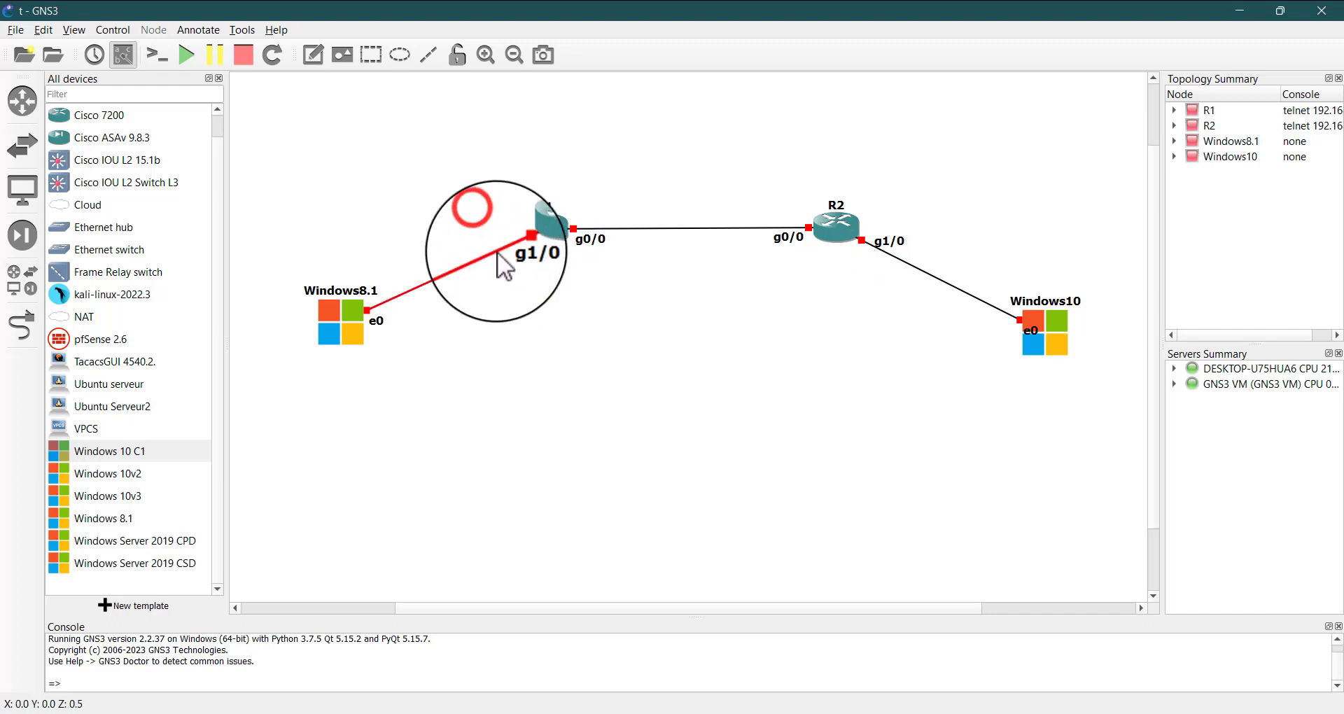
pyautogui.moveTo(517, 253); pyautogui.dragTo(501, 259)
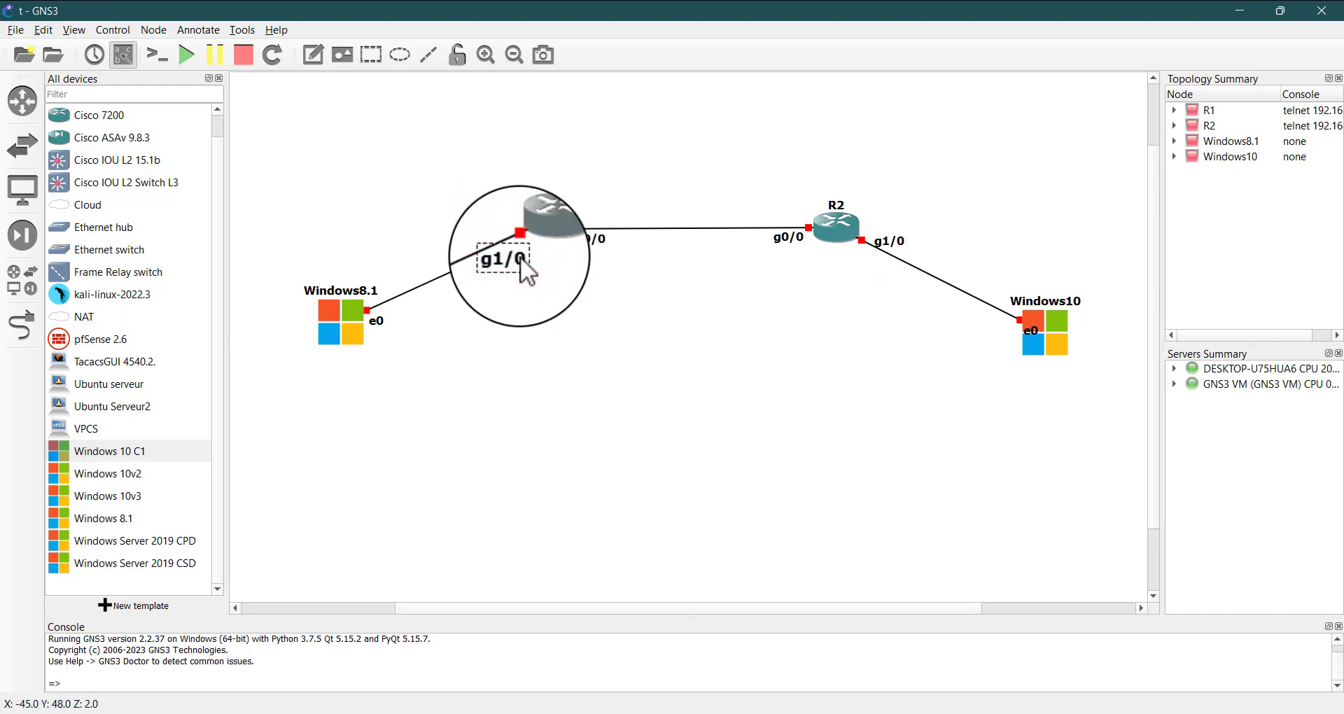
pyautogui.click(628, 320)
pyautogui.moveTo(628, 320)
pyautogui.mouseDown()
pyautogui.moveTo(686, 243)
pyautogui.moveTo(637, 312)
pyautogui.moveTo(661, 312)
pyautogui.moveTo(835, 190)
pyautogui.moveTo(549, 120)
pyautogui.moveTo(507, 343)
pyautogui.moveTo(880, 312)
pyautogui.moveTo(925, 117)
pyautogui.moveTo(690, 85)
pyautogui.moveTo(489, 182)
pyautogui.moveTo(488, 264)
pyautogui.moveTo(518, 185)
pyautogui.moveTo(560, 234)
pyautogui.moveTo(575, 178)
pyautogui.moveTo(633, 183)
pyautogui.moveTo(598, 206)
pyautogui.moveTo(650, 316)
pyautogui.moveTo(686, 319)
pyautogui.mouseUp()
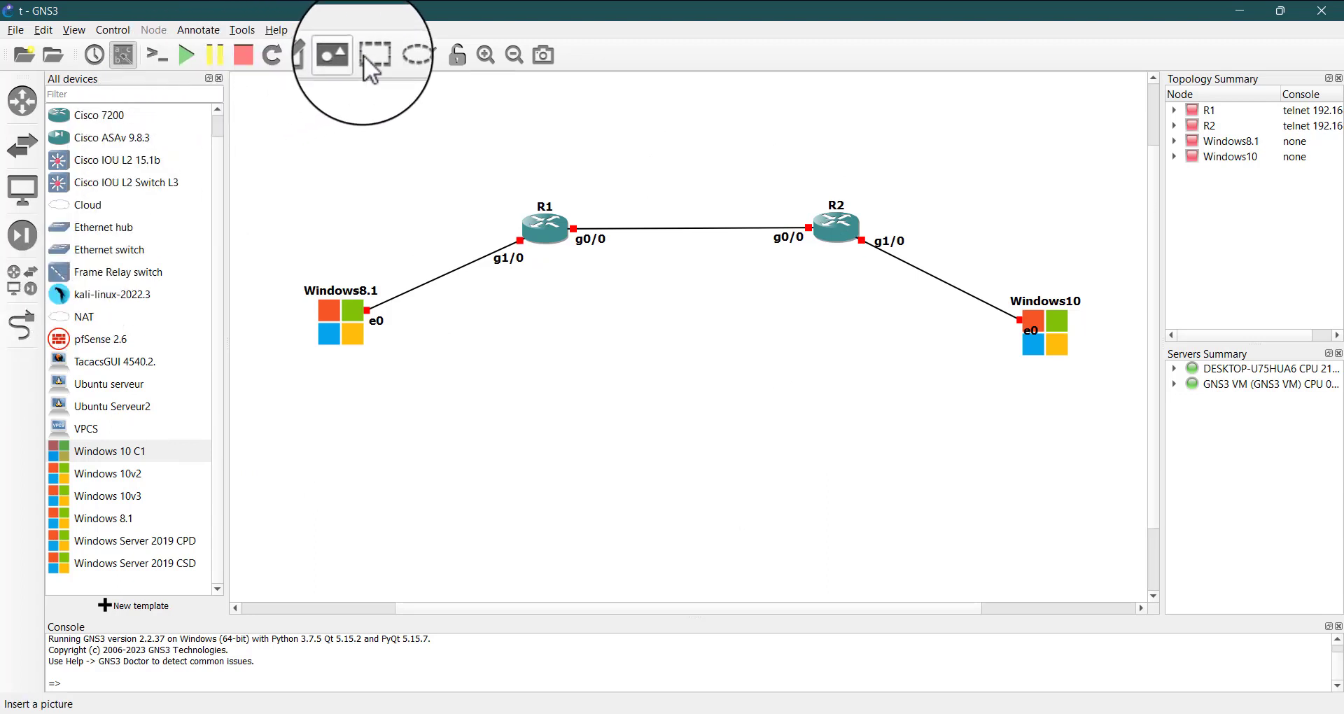
# Add a text note reading 192.168.10.0/30 and place it just below the link between R1 and R2
pyautogui.click(310, 55)
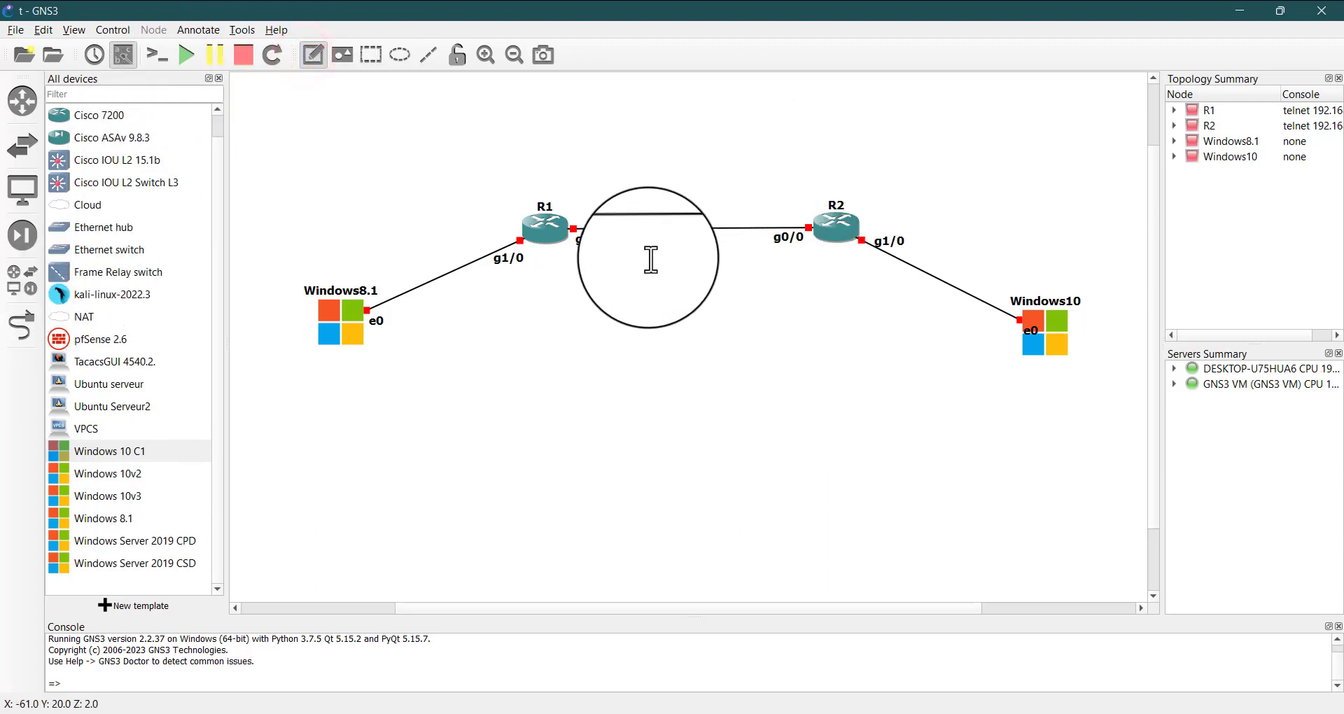
pyautogui.click(651, 260)
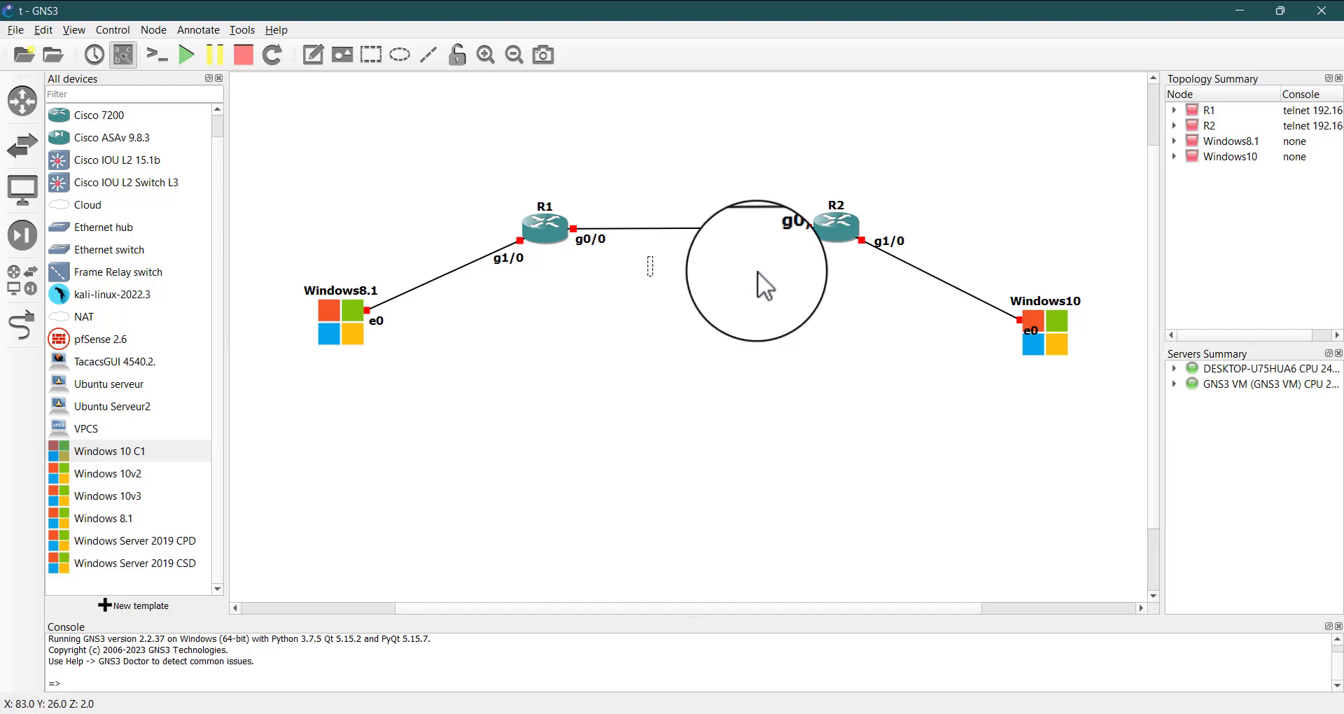
pyautogui.write('192')
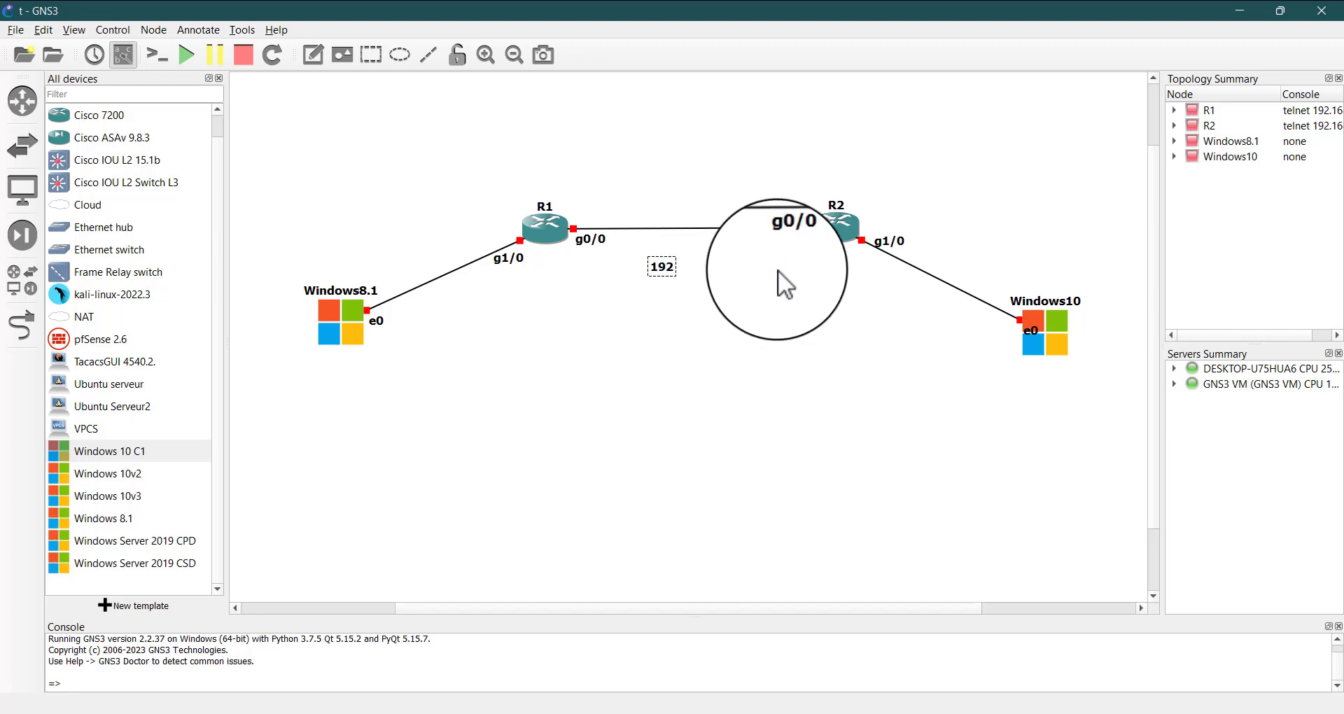
pyautogui.write('.168.')
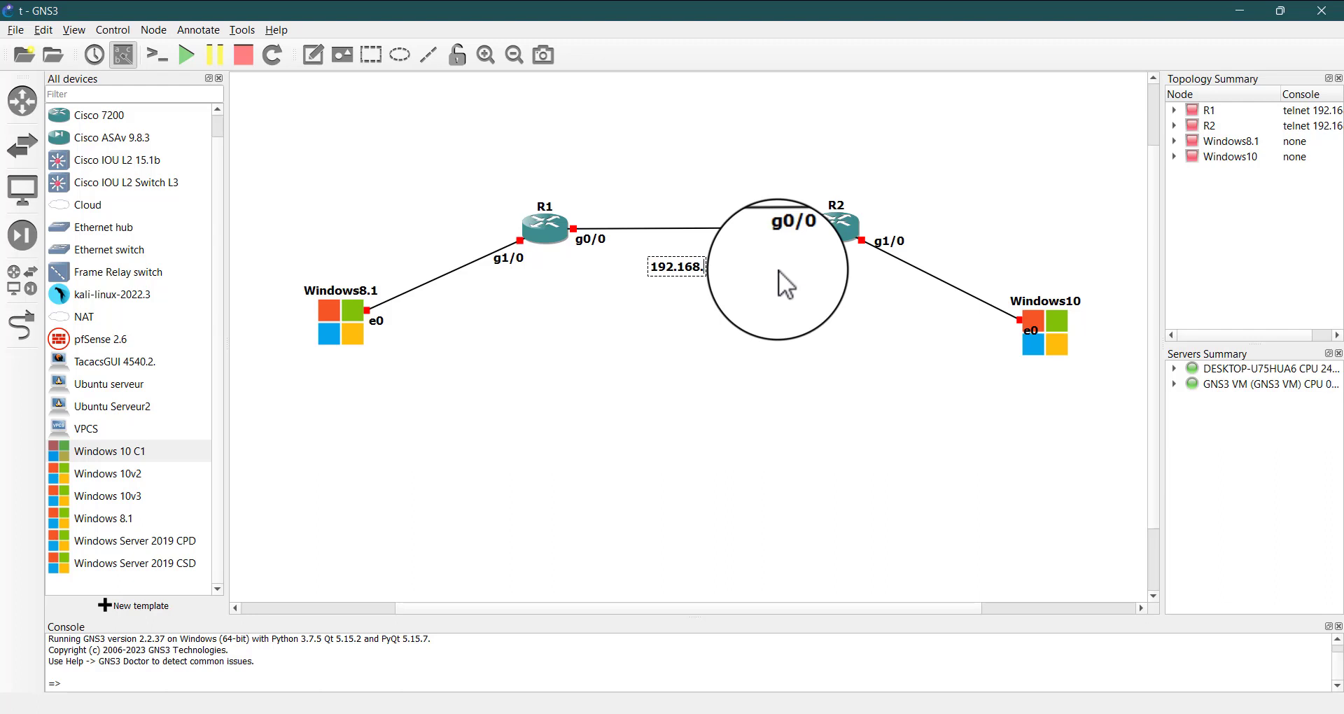
pyautogui.write('1')
pyautogui.write('/')
pyautogui.write('/')
pyautogui.write('30')
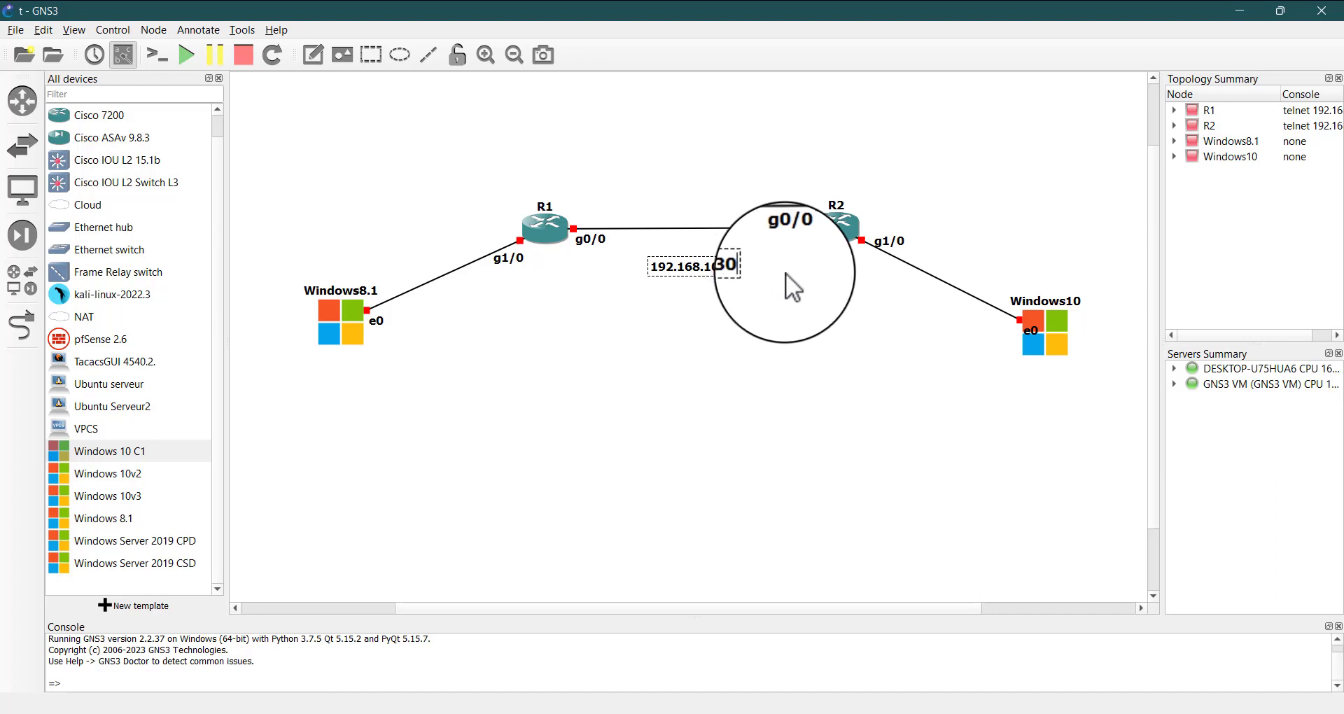
pyautogui.click(775, 307)
pyautogui.moveTo(717, 268); pyautogui.dragTo(707, 245)
pyautogui.click(691, 285)
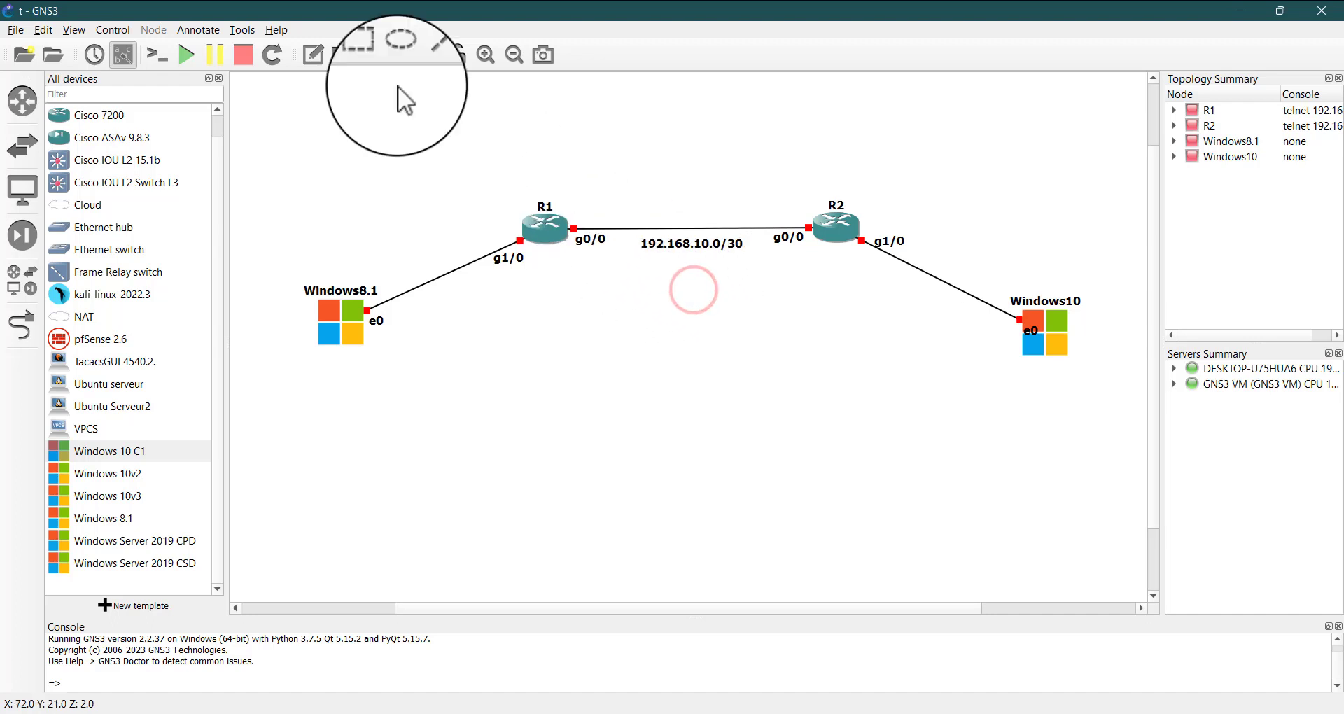
# Add a text note reading .1 in the empty area below the routers and duplicate it, setting the copy beside it
pyautogui.click(314, 48)
pyautogui.click(581, 348)
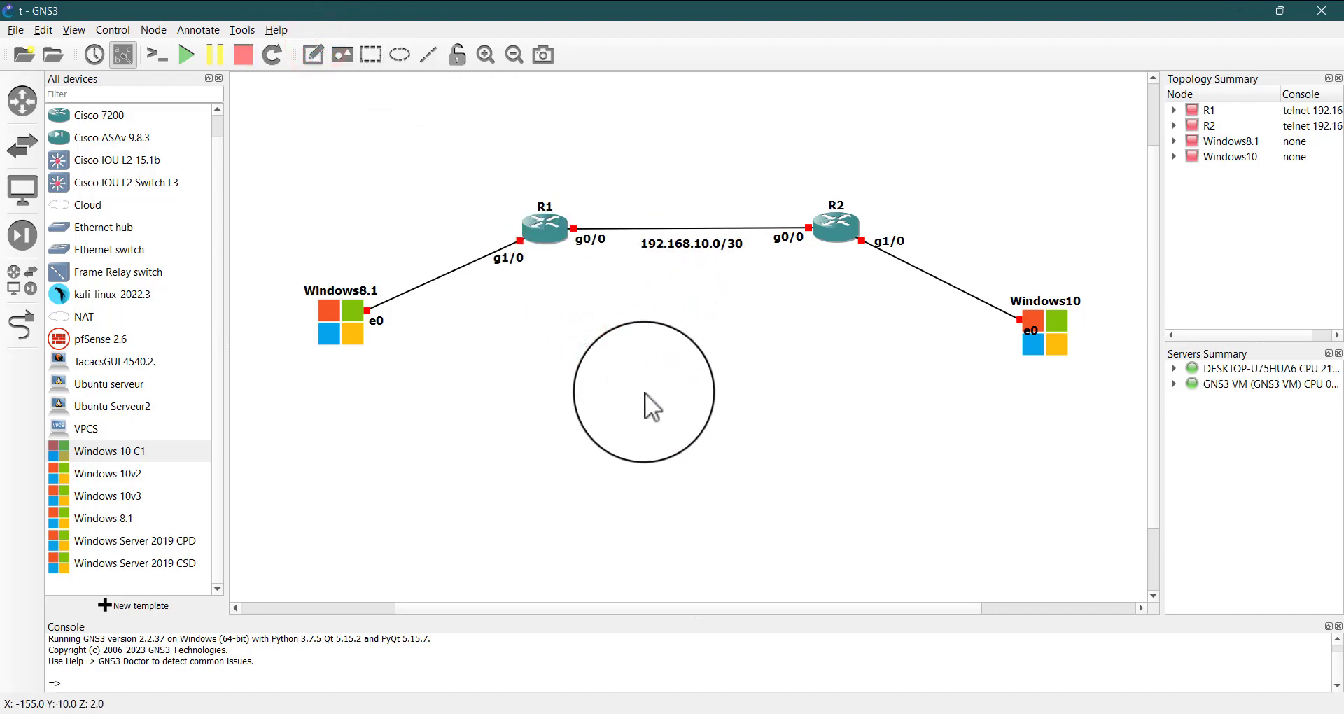
pyautogui.write('.1')
pyautogui.rightClick(592, 360)
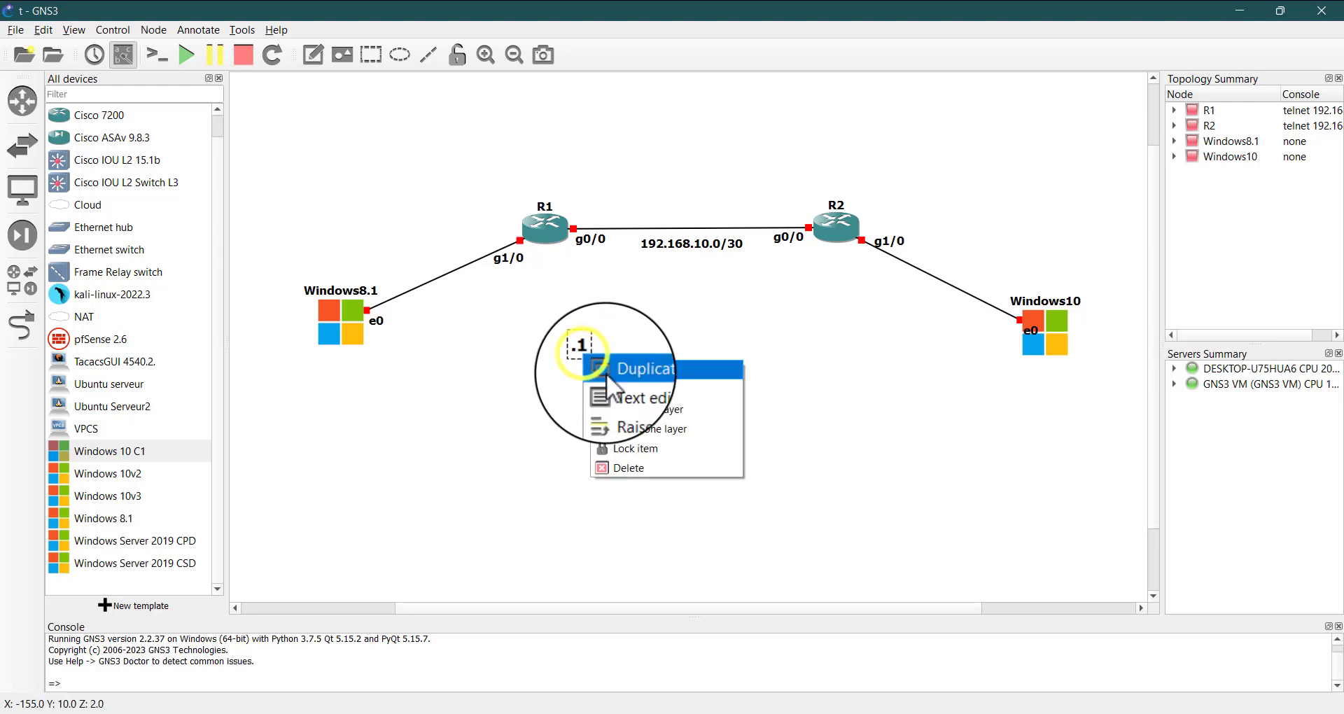
pyautogui.click(607, 373)
pyautogui.moveTo(600, 369); pyautogui.dragTo(654, 367)
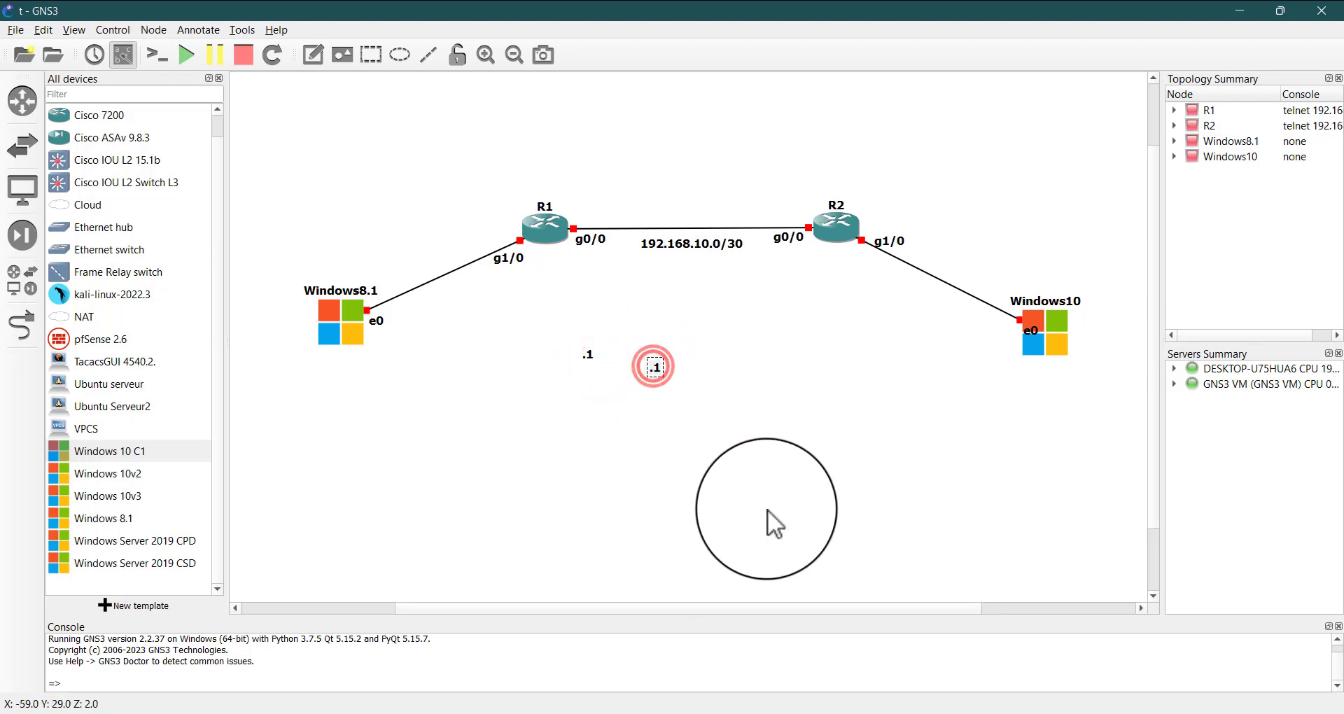
# Change the duplicated note to .2 and place it above R2's g0/0 interface label
pyautogui.press('BackSpace')
pyautogui.write('2')
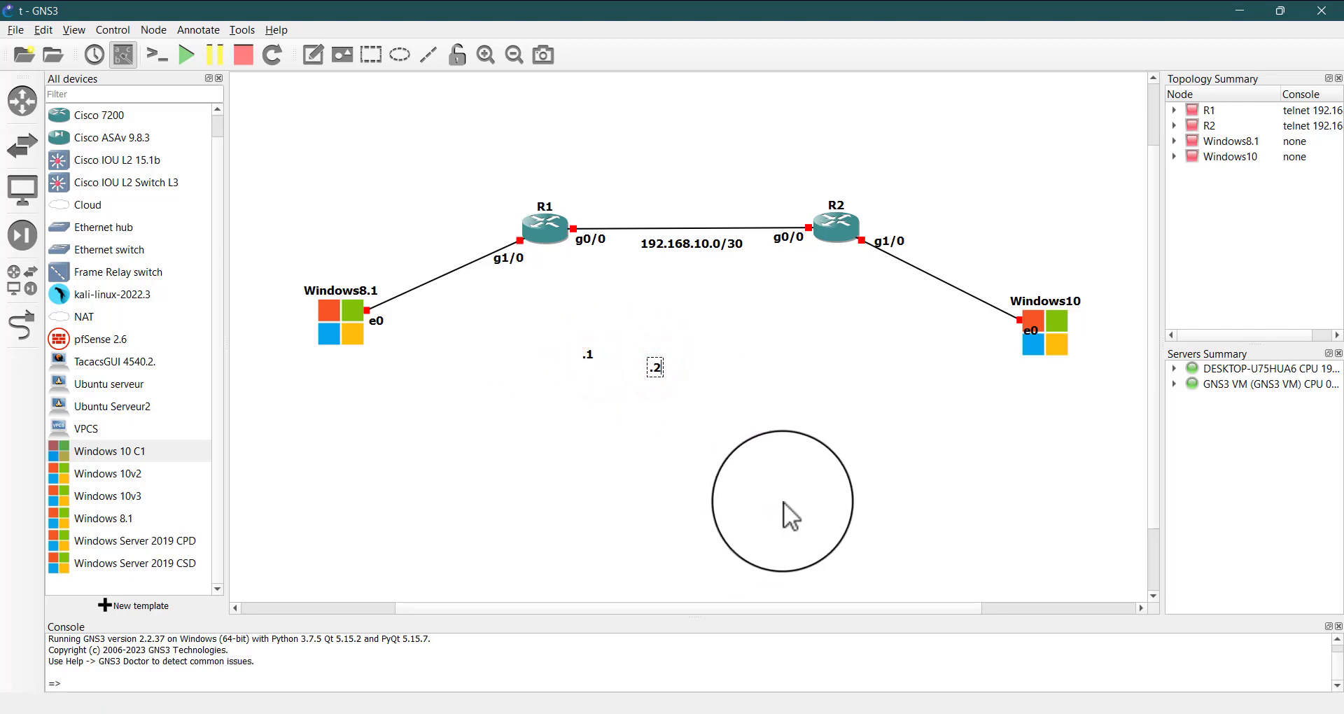
pyautogui.click(783, 502)
pyautogui.moveTo(655, 366); pyautogui.dragTo(806, 224)
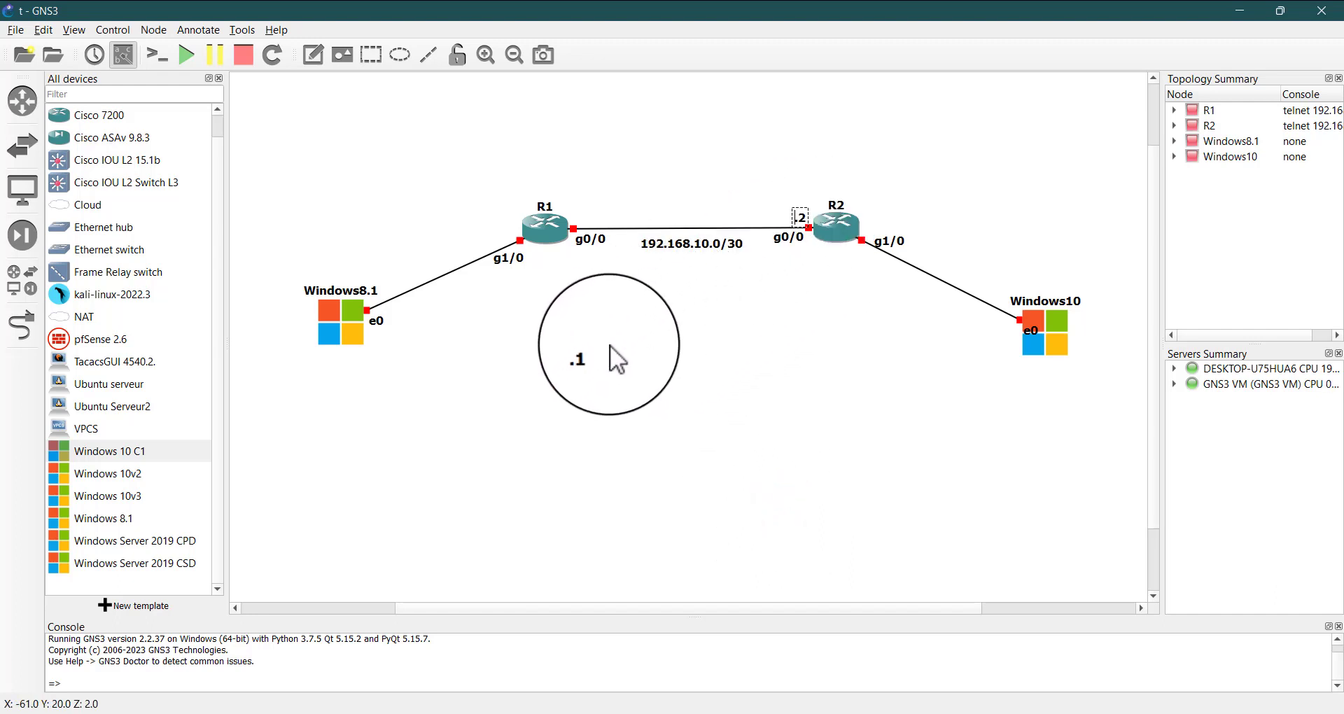
# Move the .1 note next to R1, just above its g0/0 interface label
pyautogui.moveTo(589, 359); pyautogui.dragTo(581, 216)
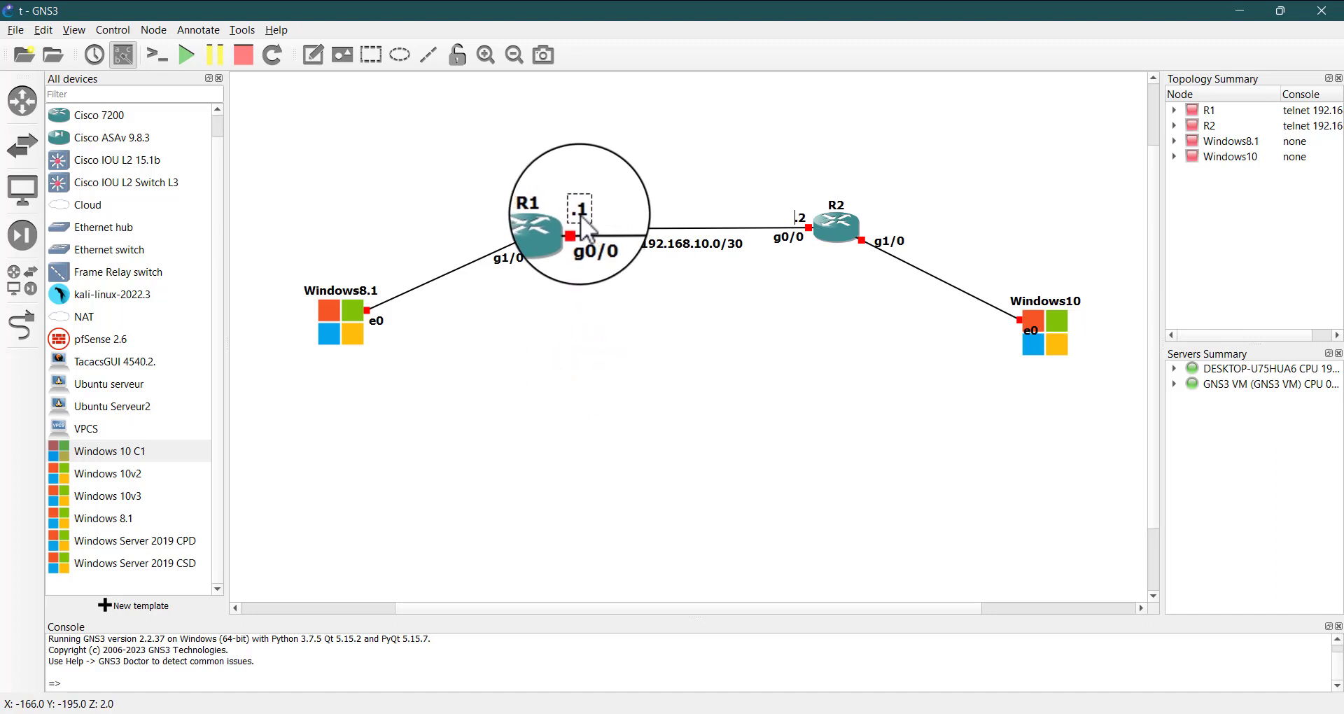
pyautogui.click(594, 145)
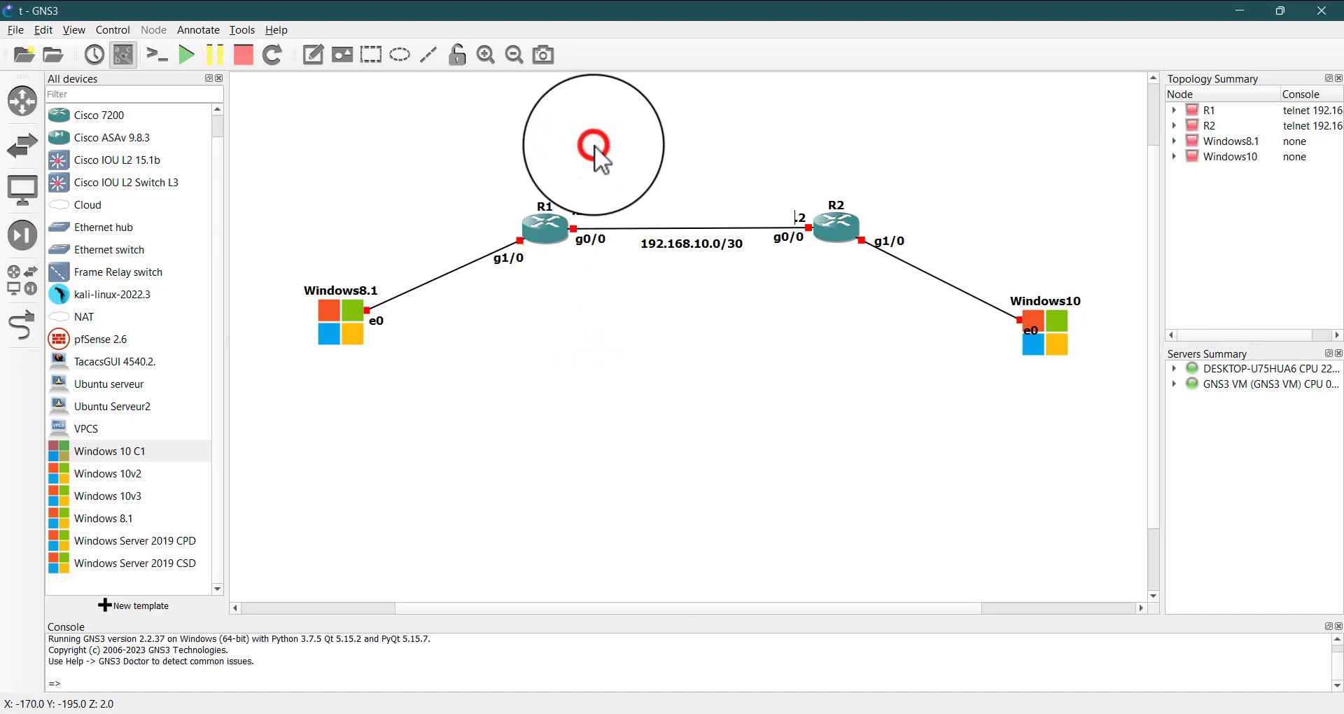
pyautogui.click(574, 209)
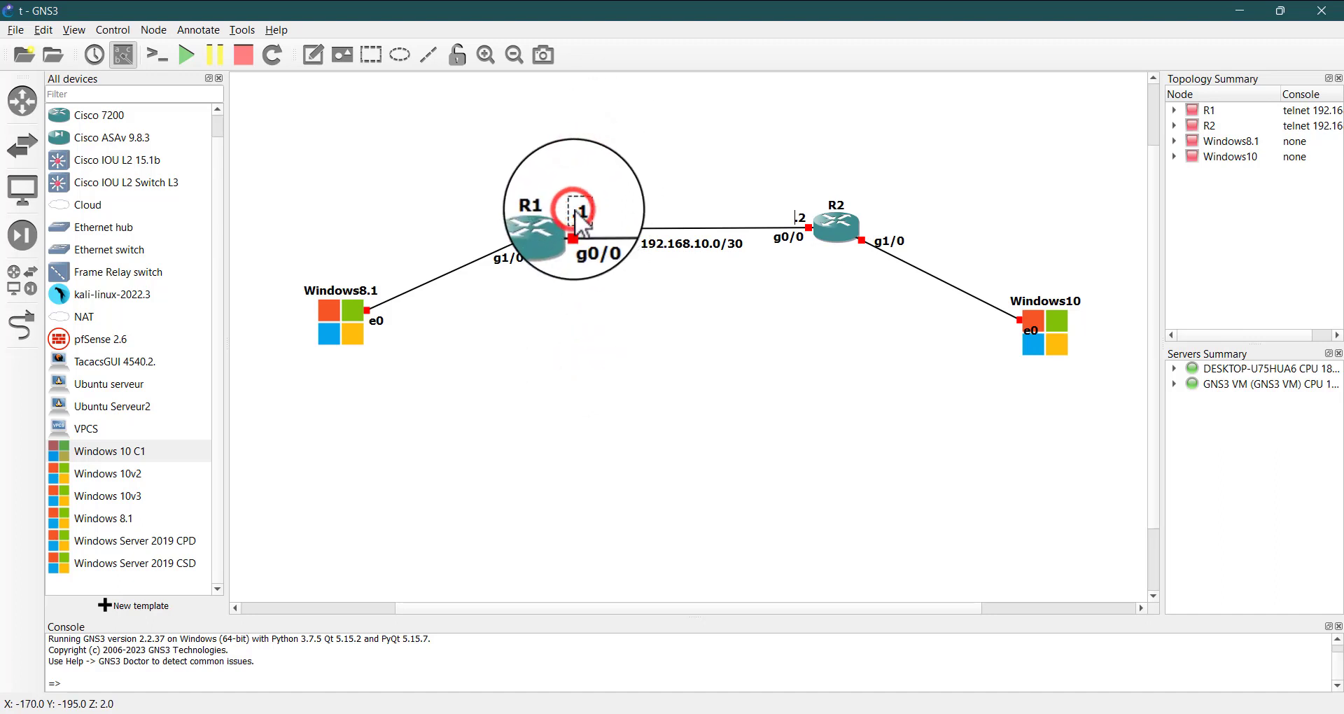
pyautogui.click(587, 168)
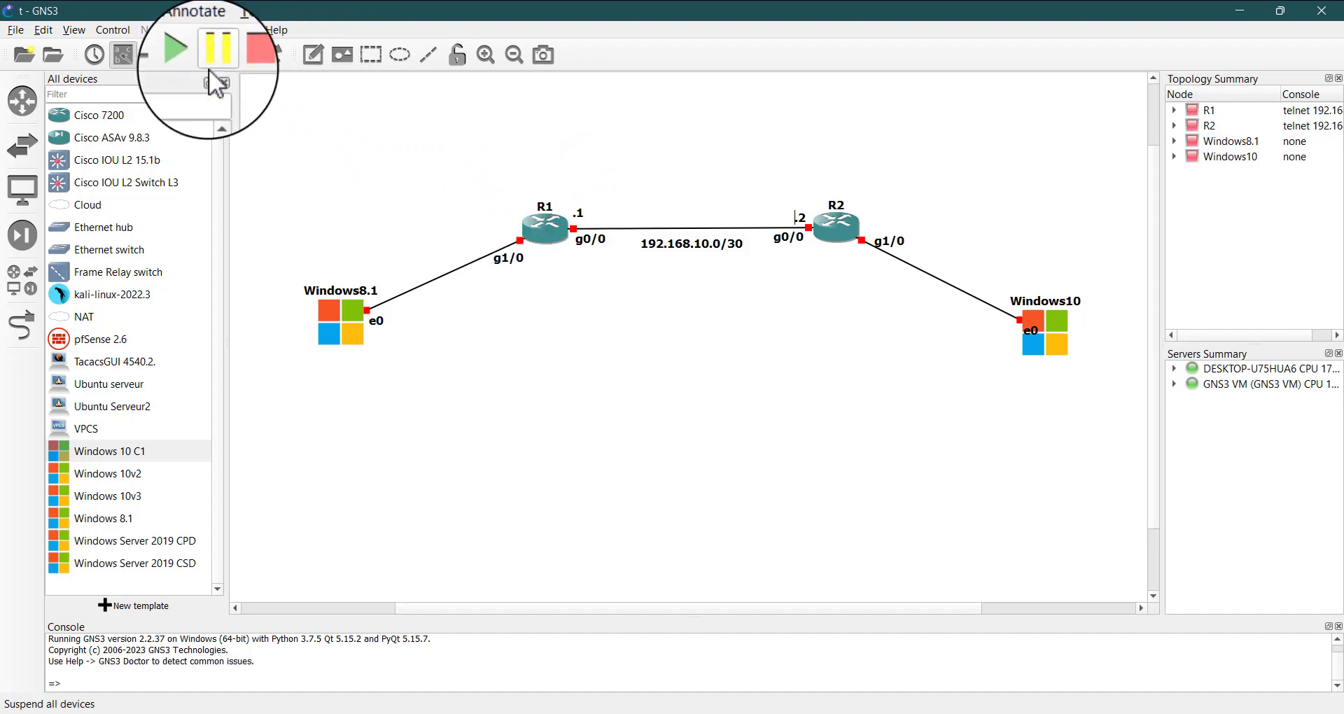
# Add a text note reading 172.16.20.0/24 and place it below the link between Windows8.1 and R1
pyautogui.click(311, 53)
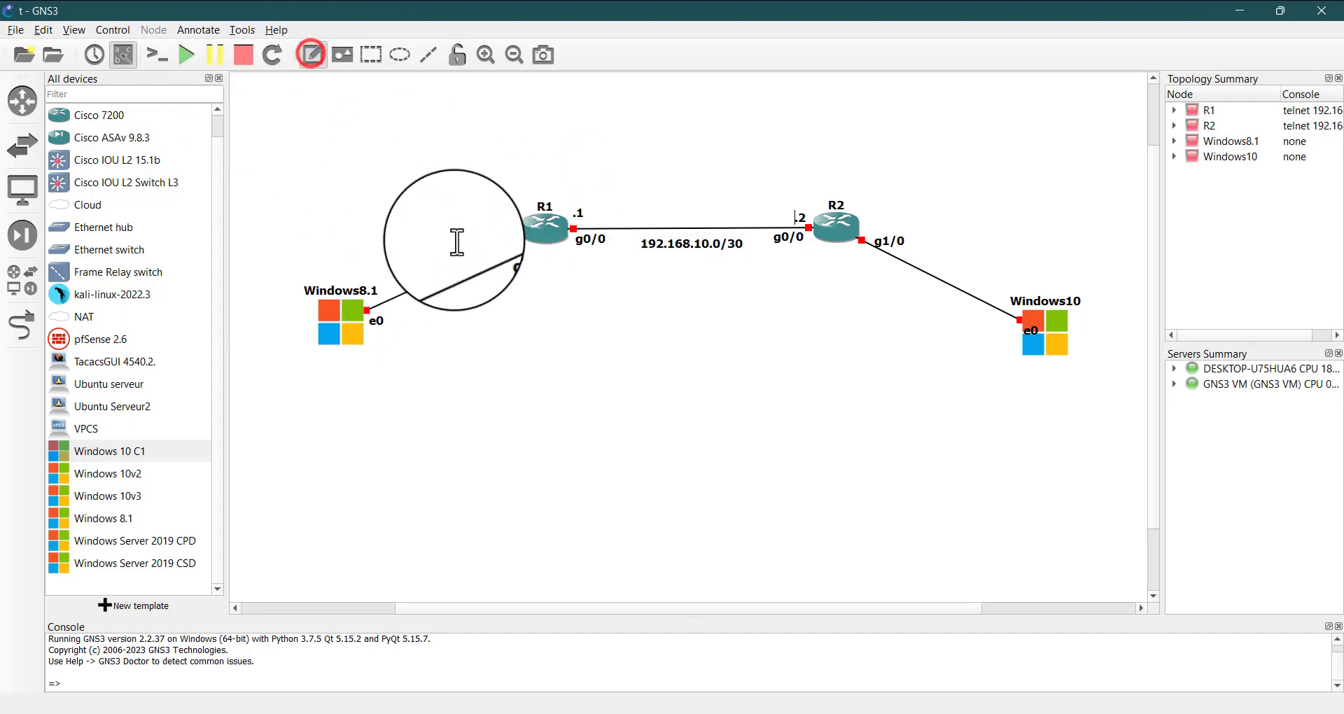
pyautogui.click(382, 238)
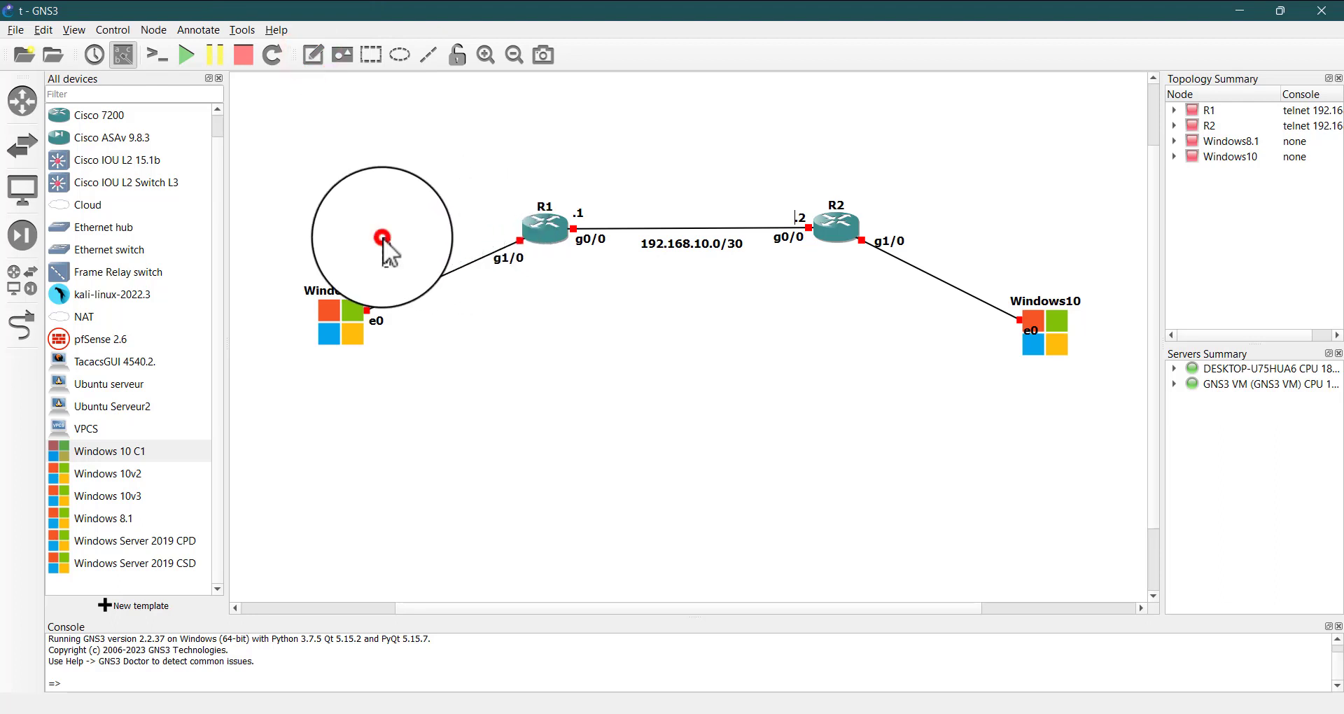
pyautogui.write('172')
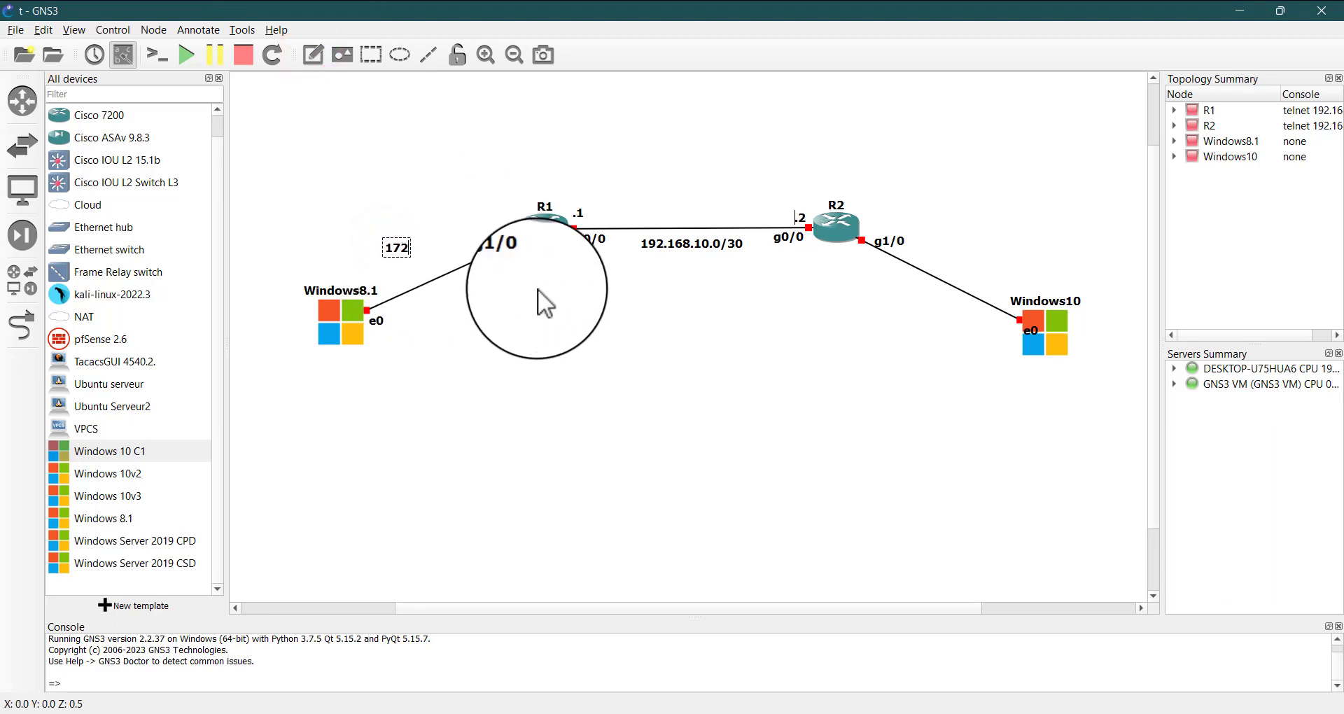
pyautogui.write('.16.20.0')
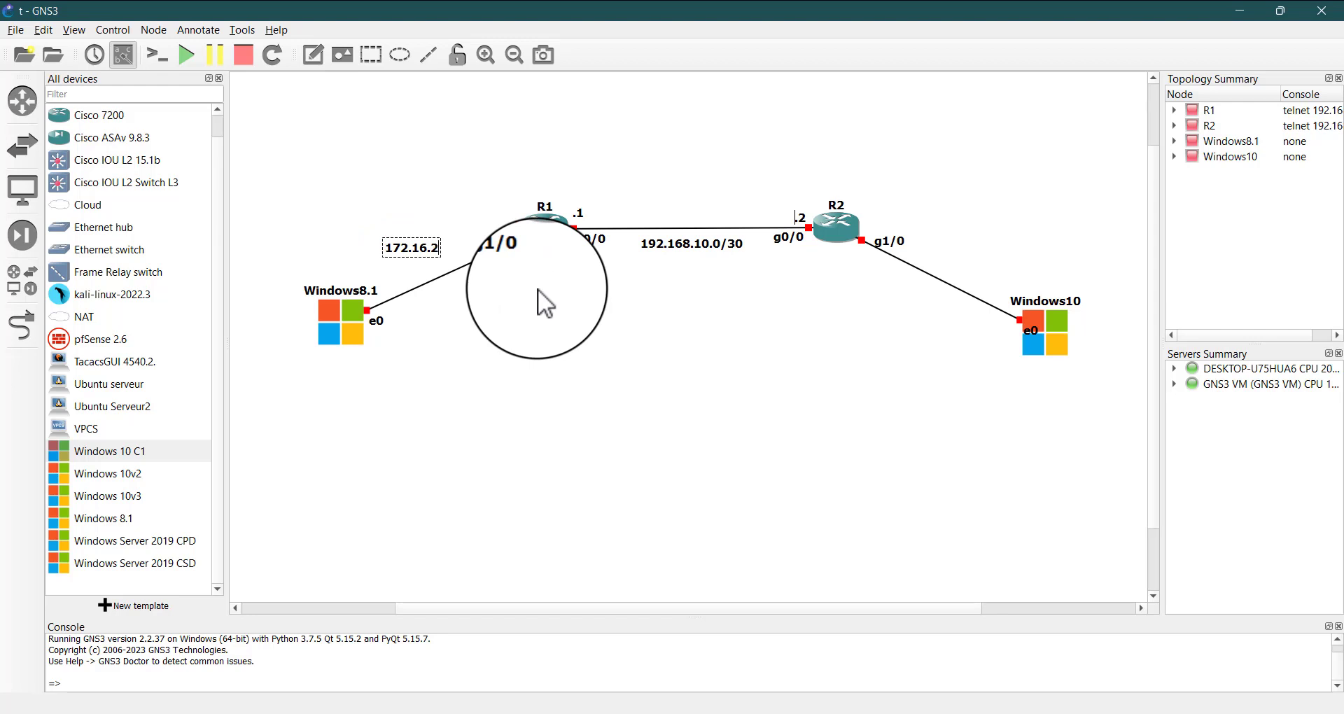
pyautogui.write('/24')
pyautogui.click(539, 288)
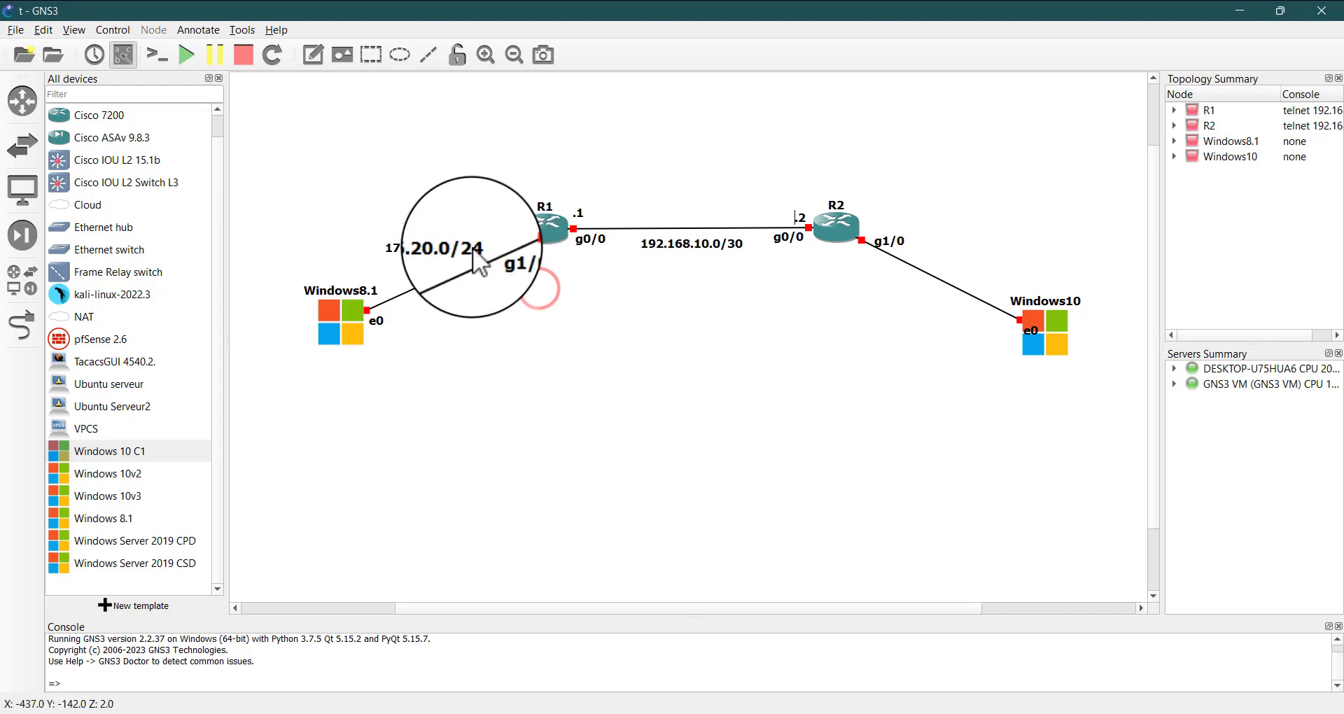
pyautogui.click(434, 251)
pyautogui.moveTo(434, 251); pyautogui.dragTo(493, 311)
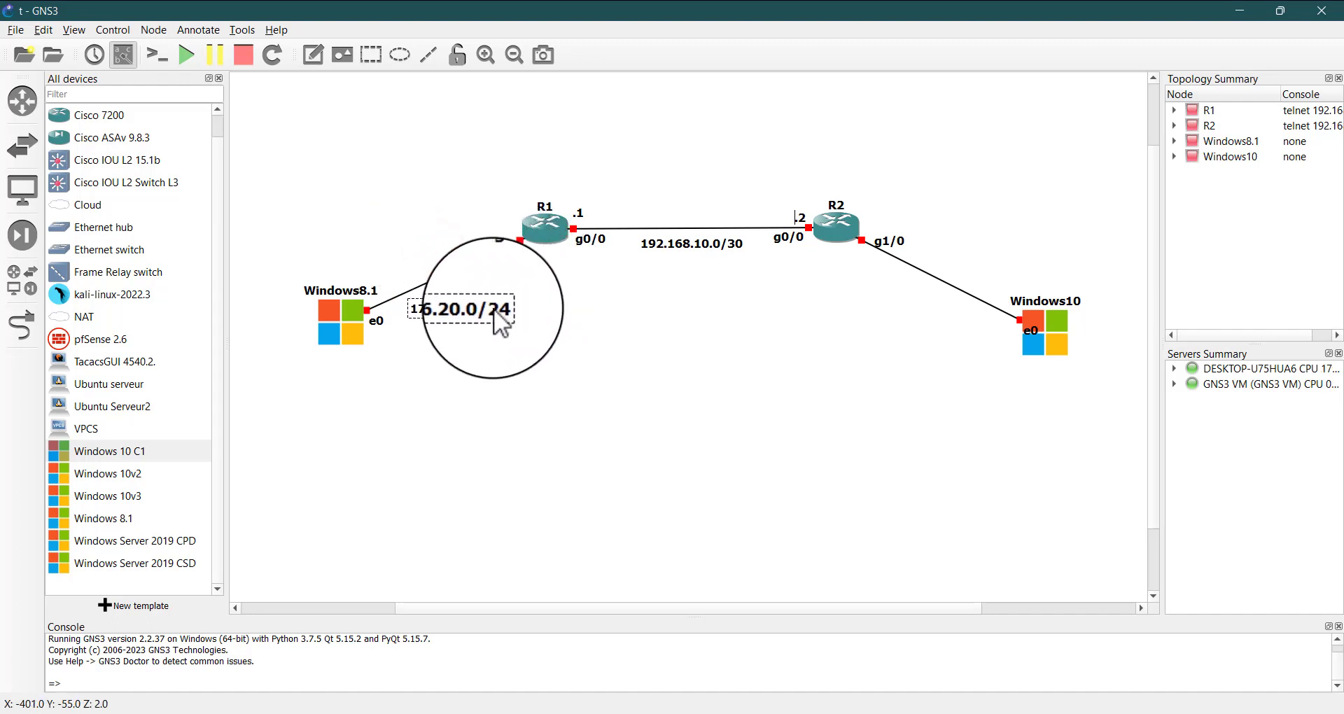
# Add a text note reading .254 and place it above R1's g1/0 interface label
pyautogui.click(316, 49)
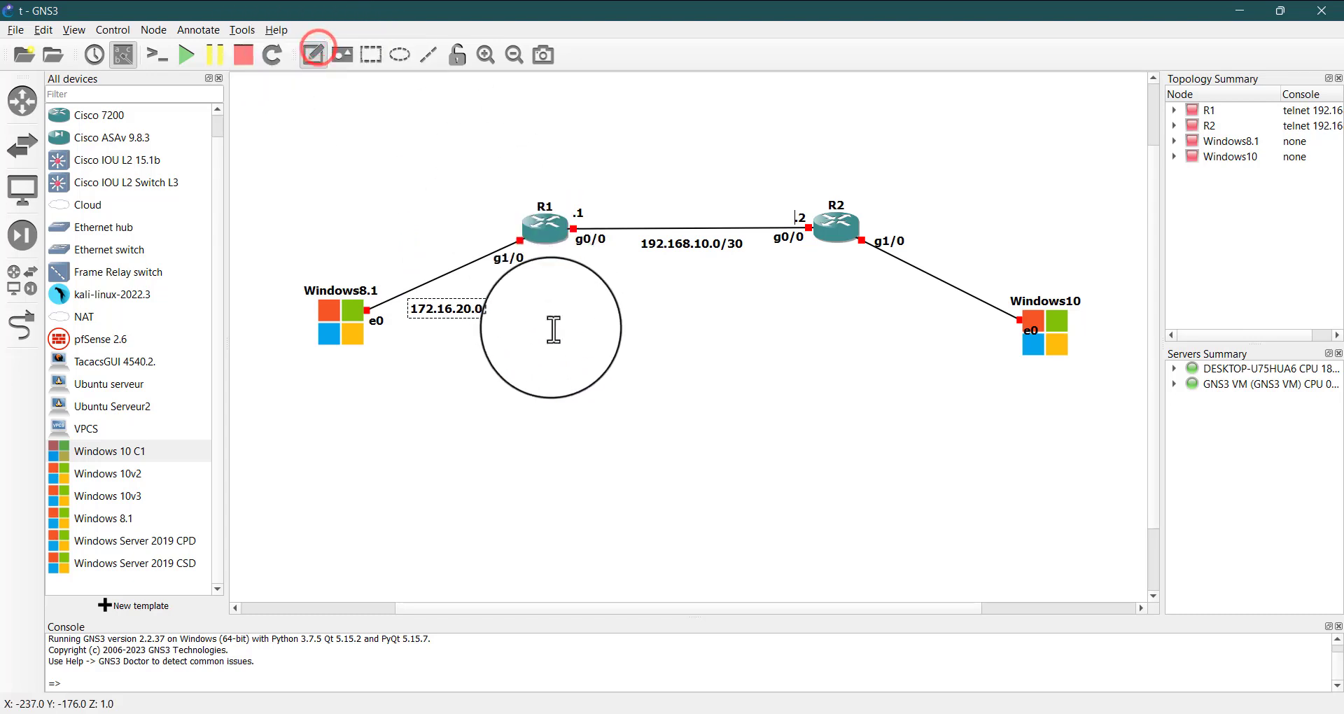
pyautogui.click(557, 352)
pyautogui.write('.2')
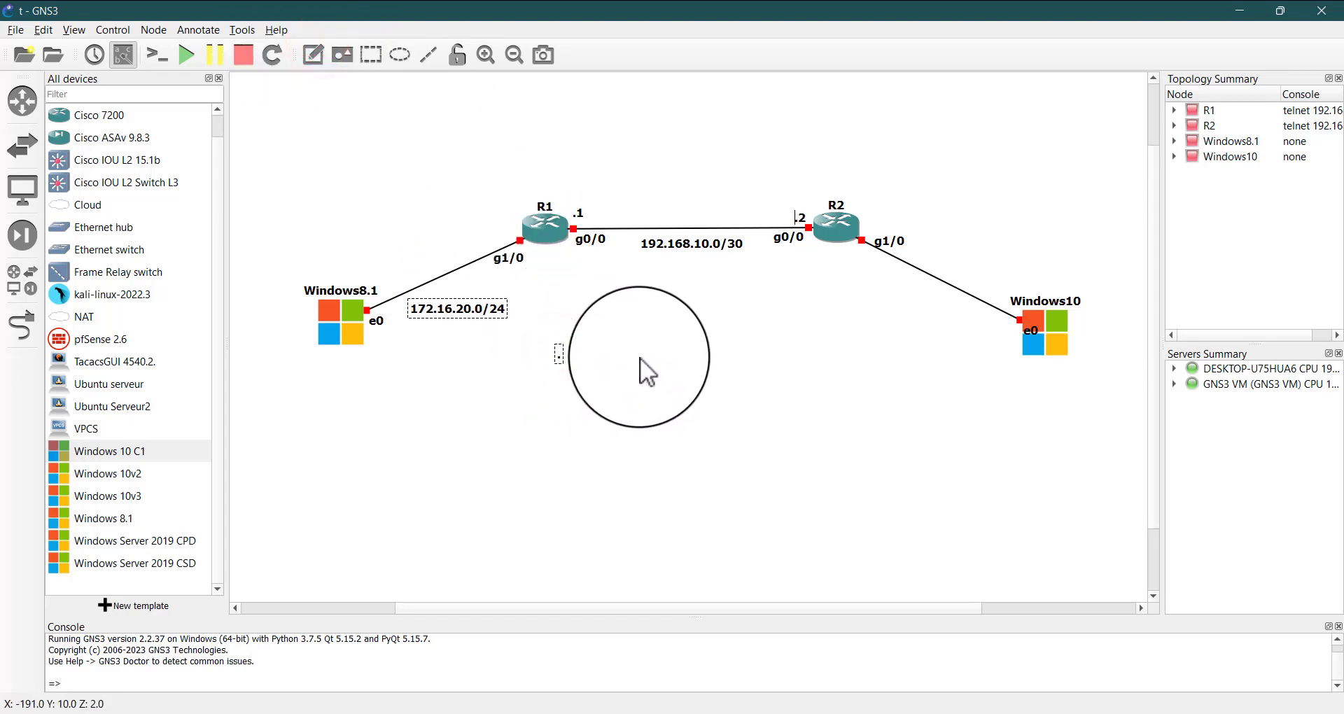
pyautogui.write('54')
pyautogui.click(642, 355)
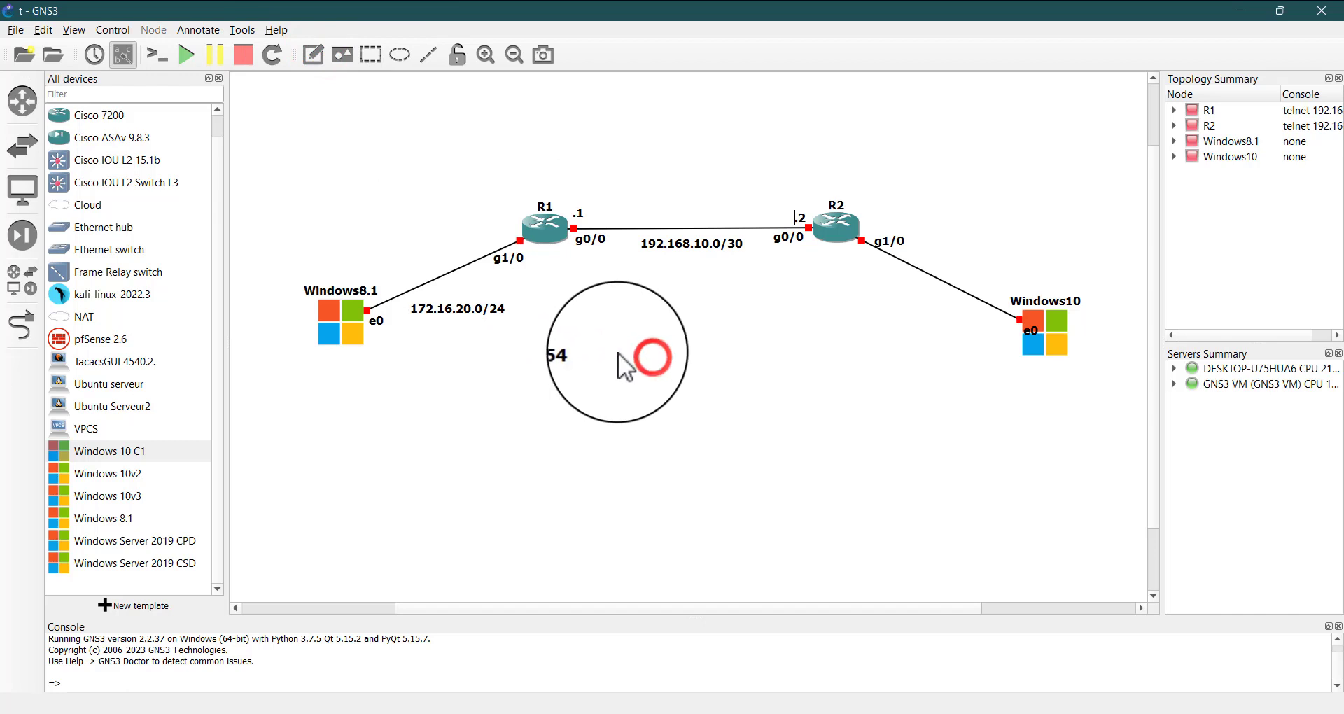
pyautogui.moveTo(572, 351); pyautogui.dragTo(499, 231)
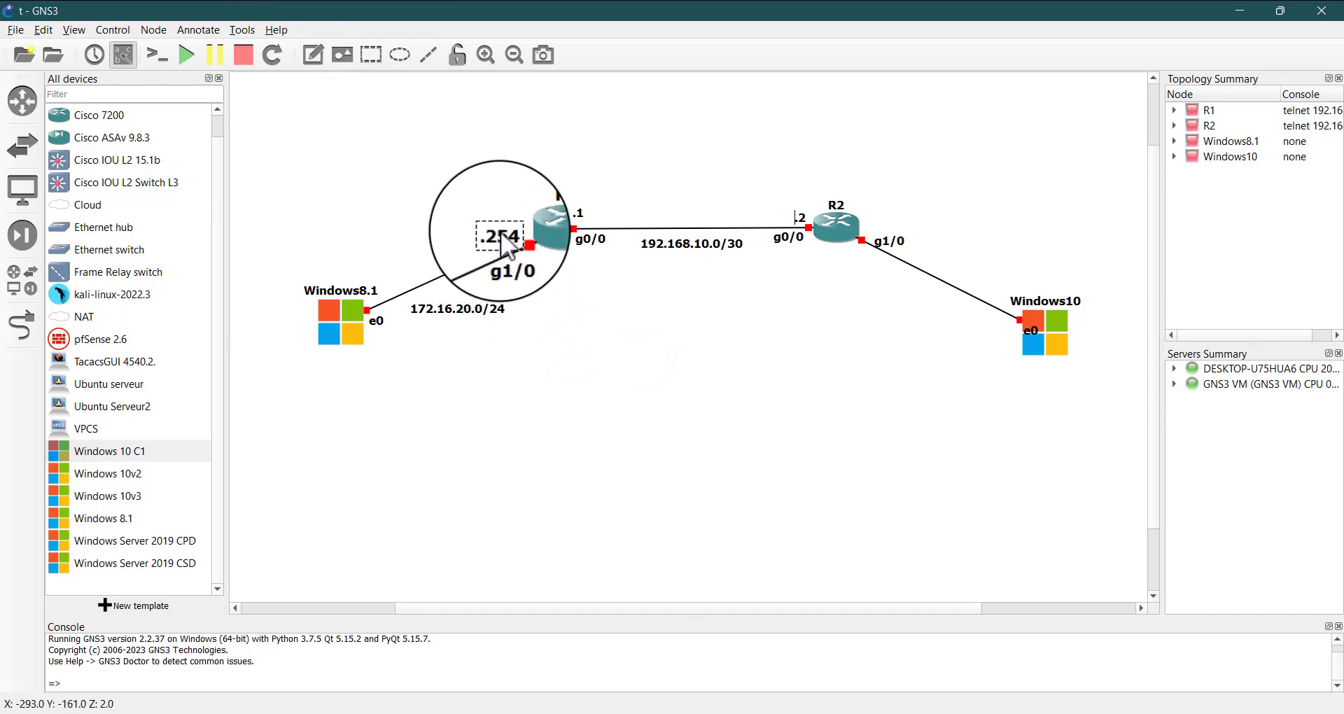
pyautogui.click(578, 385)
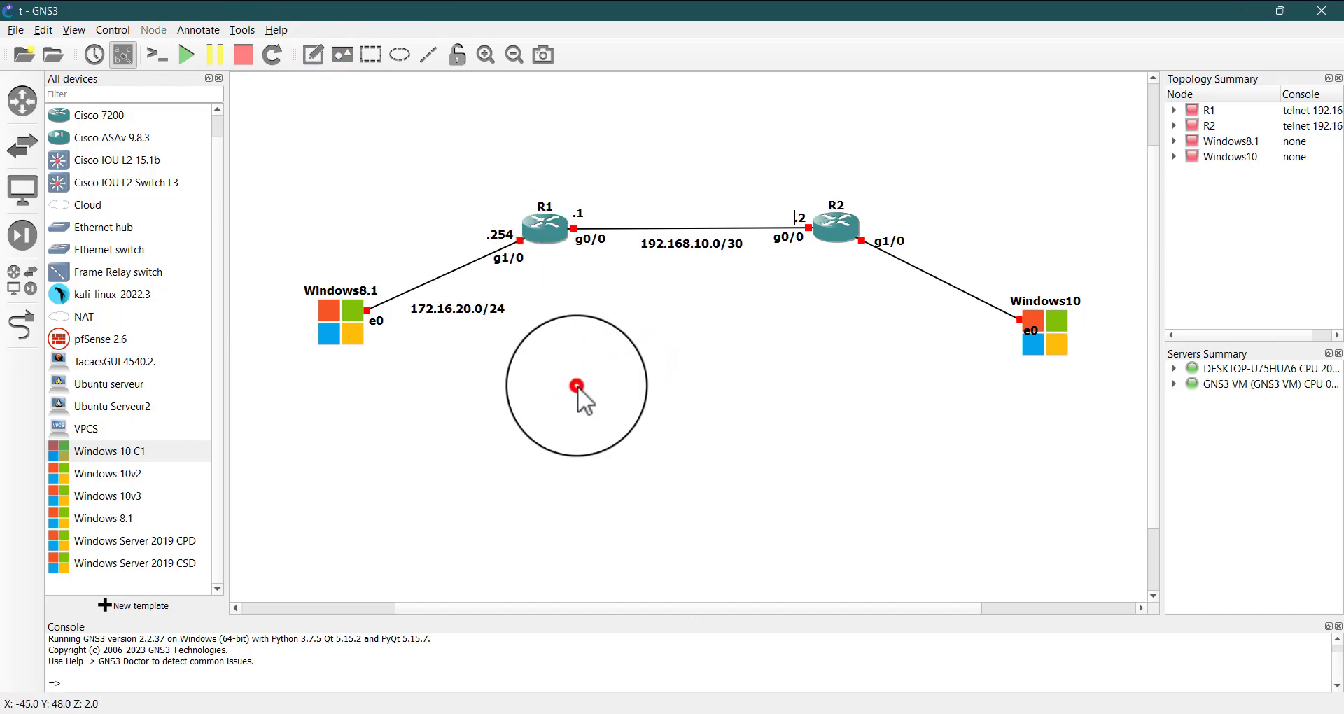
# Duplicate the .254 note and place the copy above R2's g1/0 interface label
pyautogui.rightClick(507, 237)
pyautogui.click(527, 250)
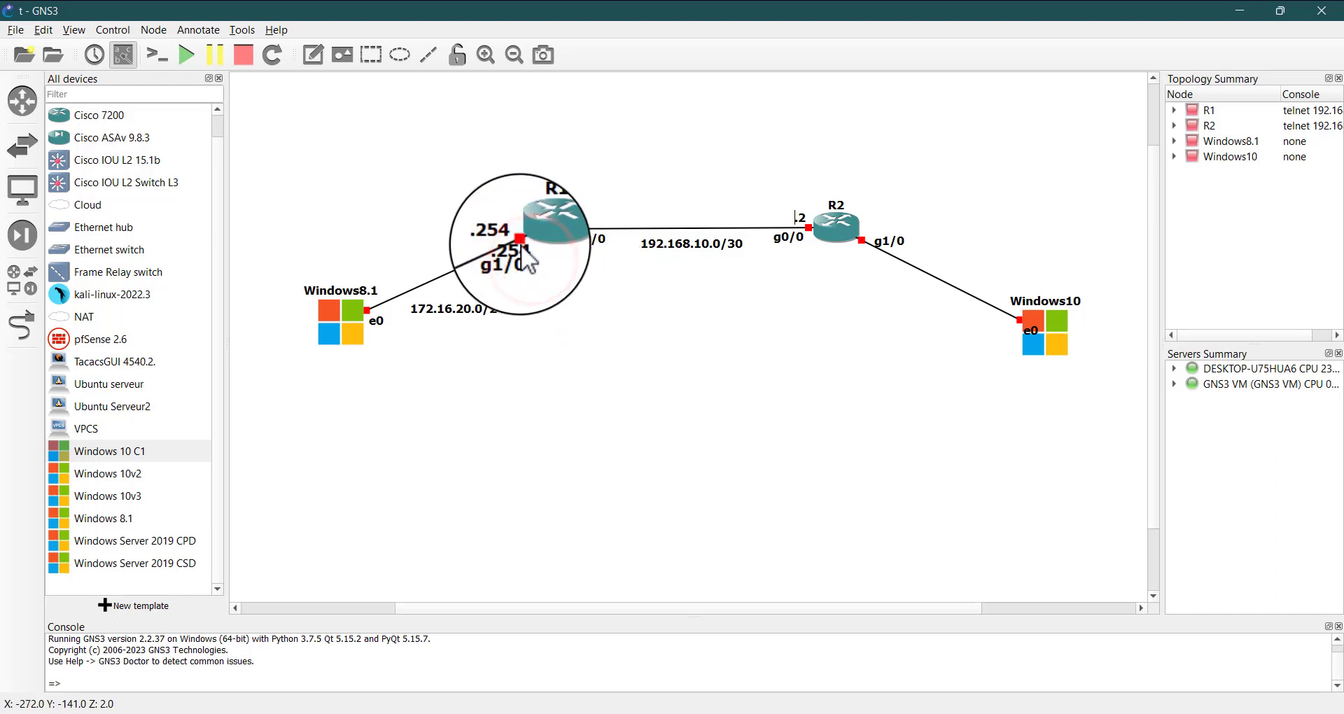
pyautogui.moveTo(521, 241); pyautogui.dragTo(892, 219)
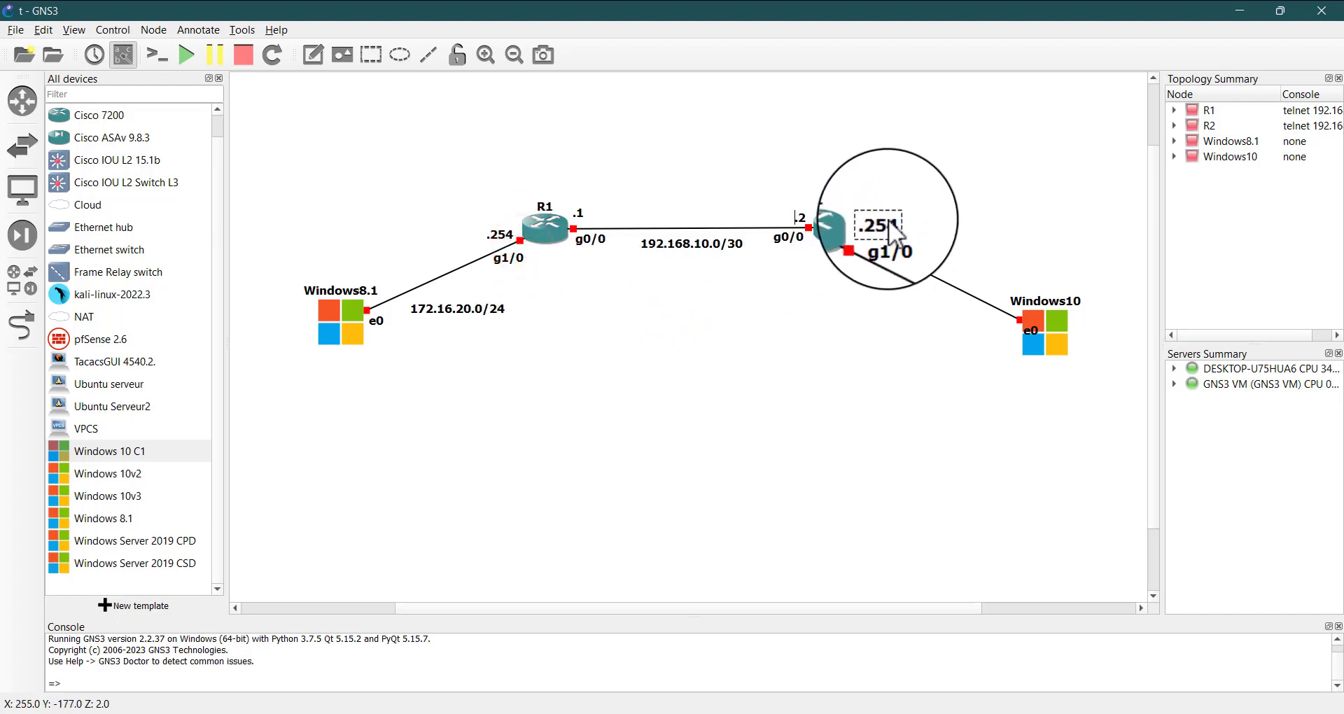
pyautogui.click(880, 310)
# Add a text note reading 10.20.30.0/24 and place it above the link between R2 and Windows10
pyautogui.rightClick(480, 303)
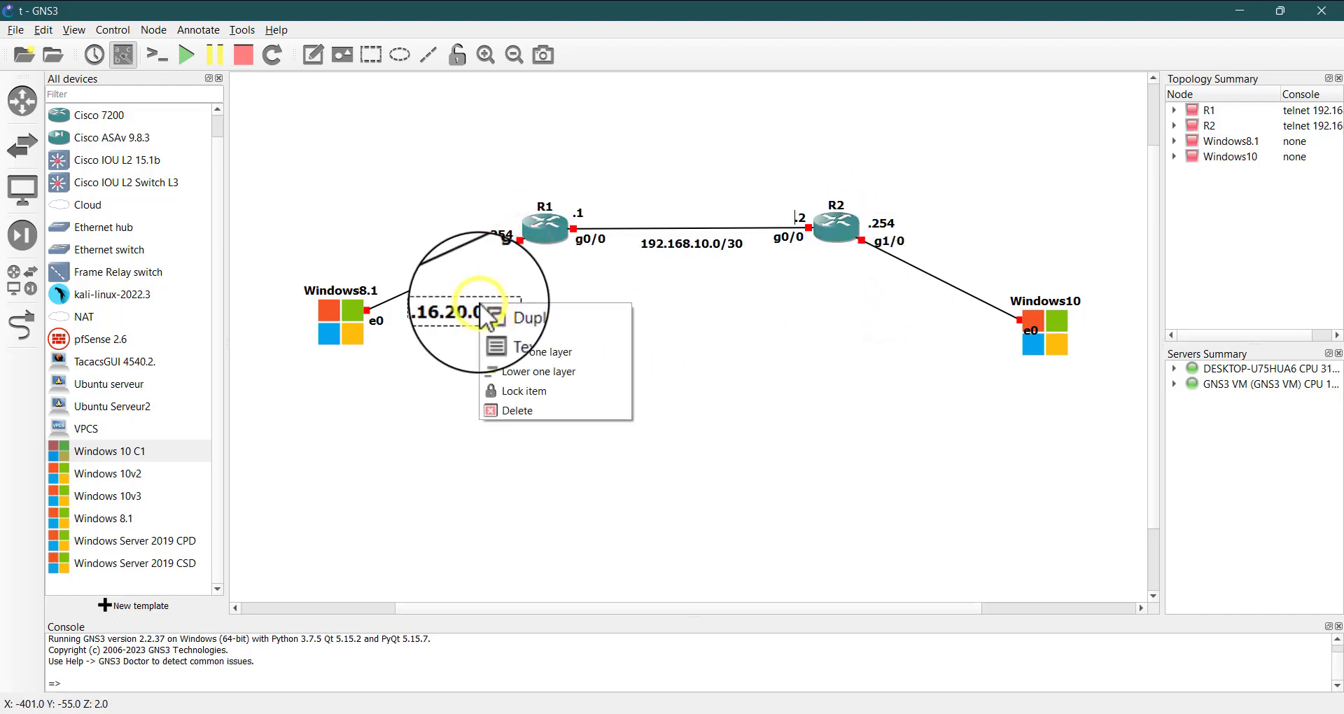
pyautogui.click(440, 359)
pyautogui.click(320, 55)
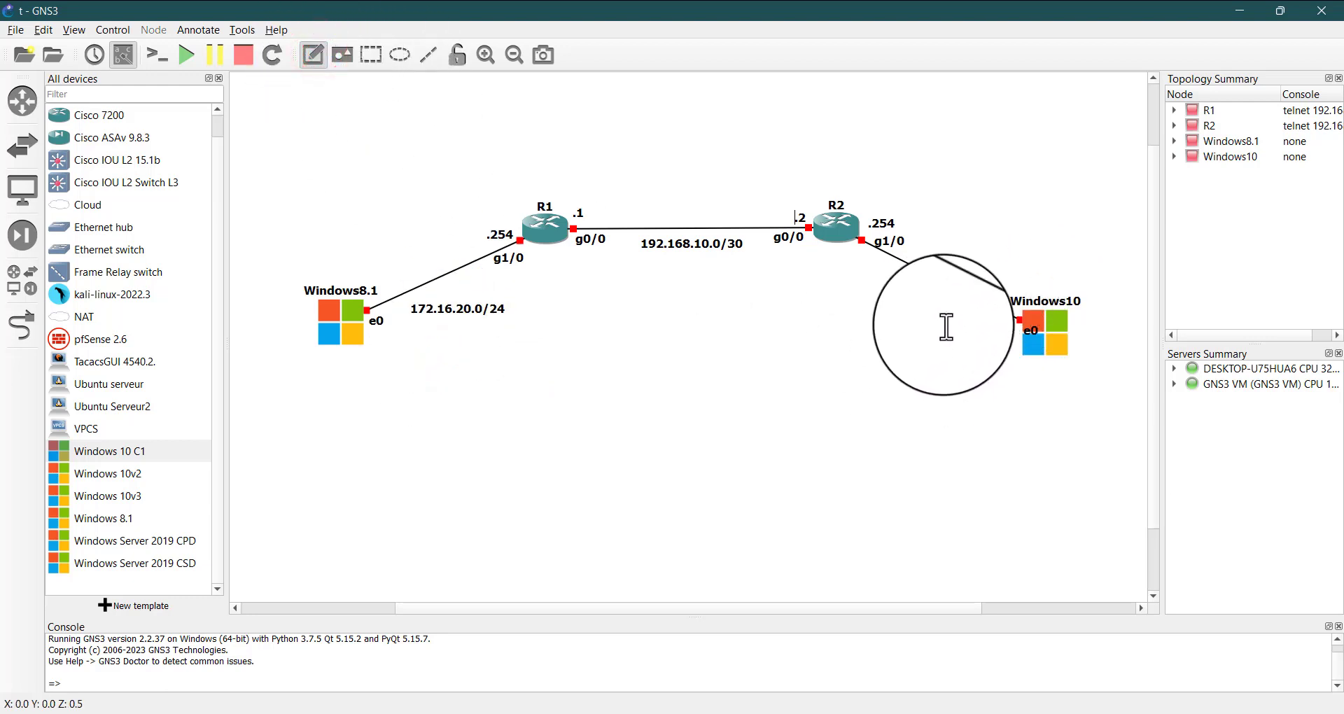
pyautogui.click(706, 367)
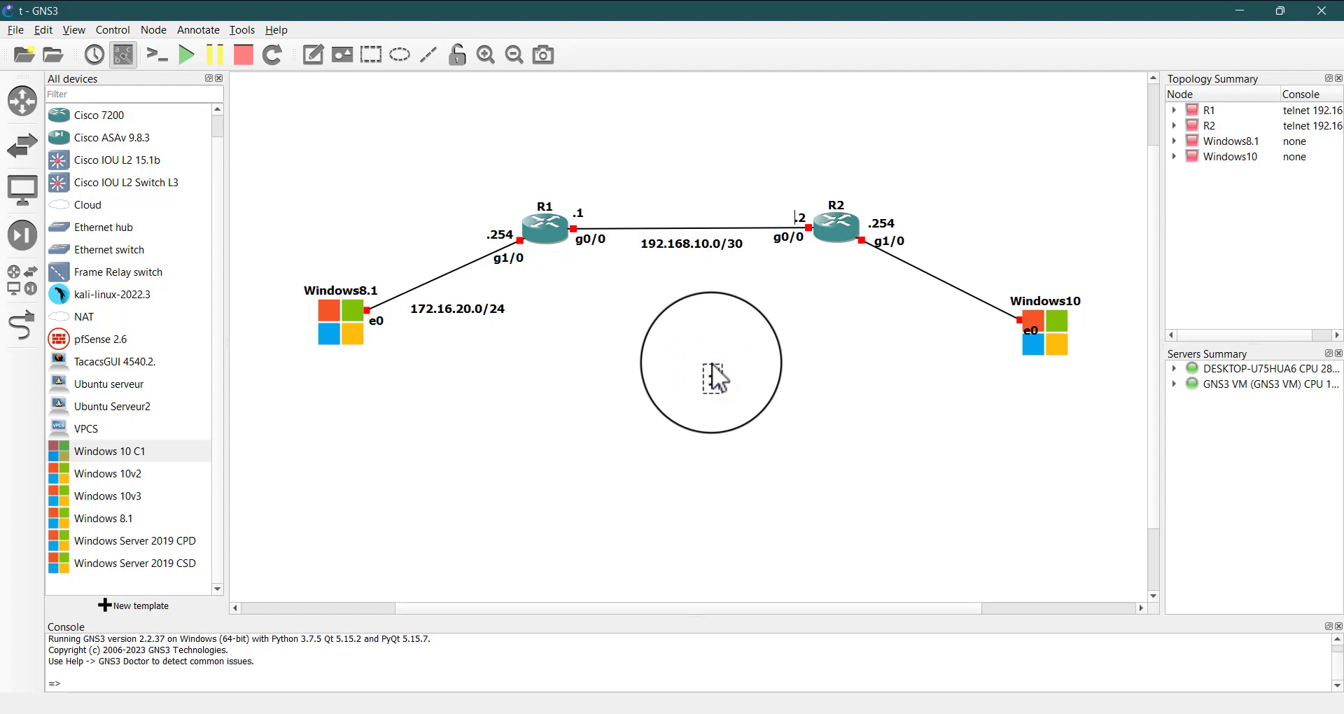
pyautogui.write('110')
pyautogui.press('BackSpace')
pyautogui.press('BackSpace')
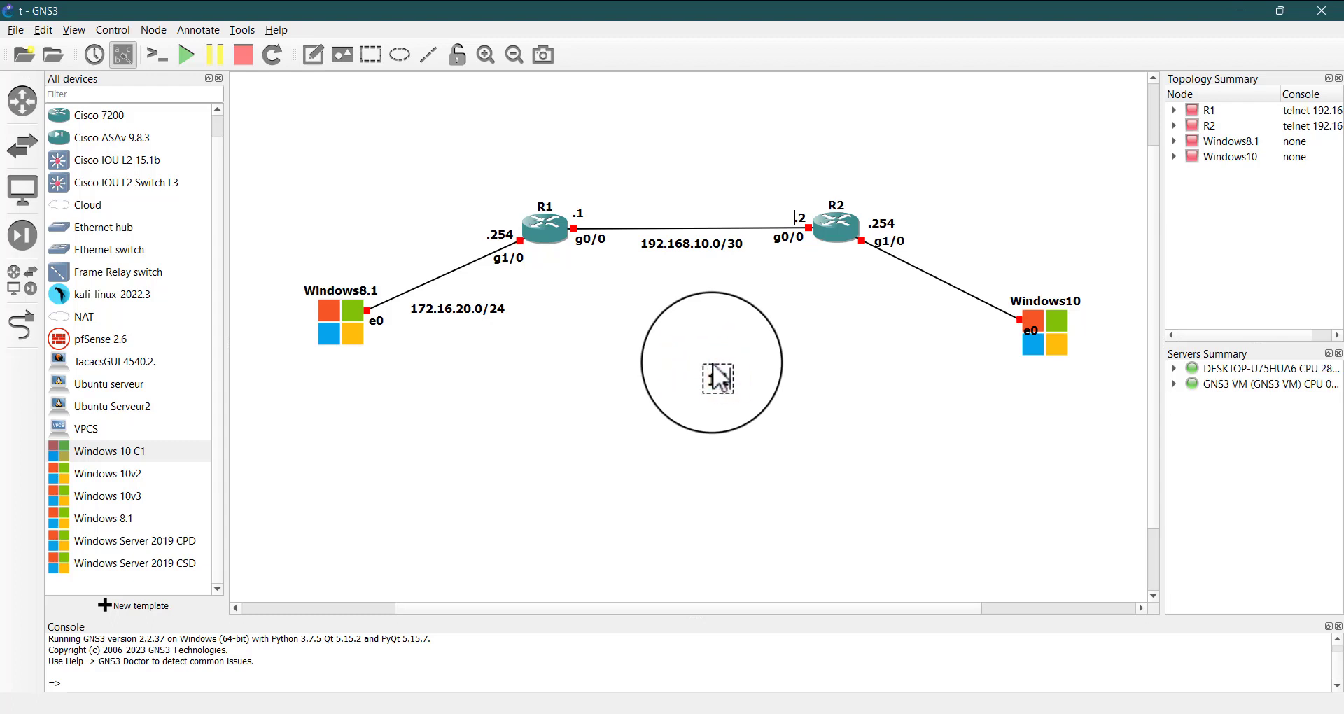
pyautogui.write('0.')
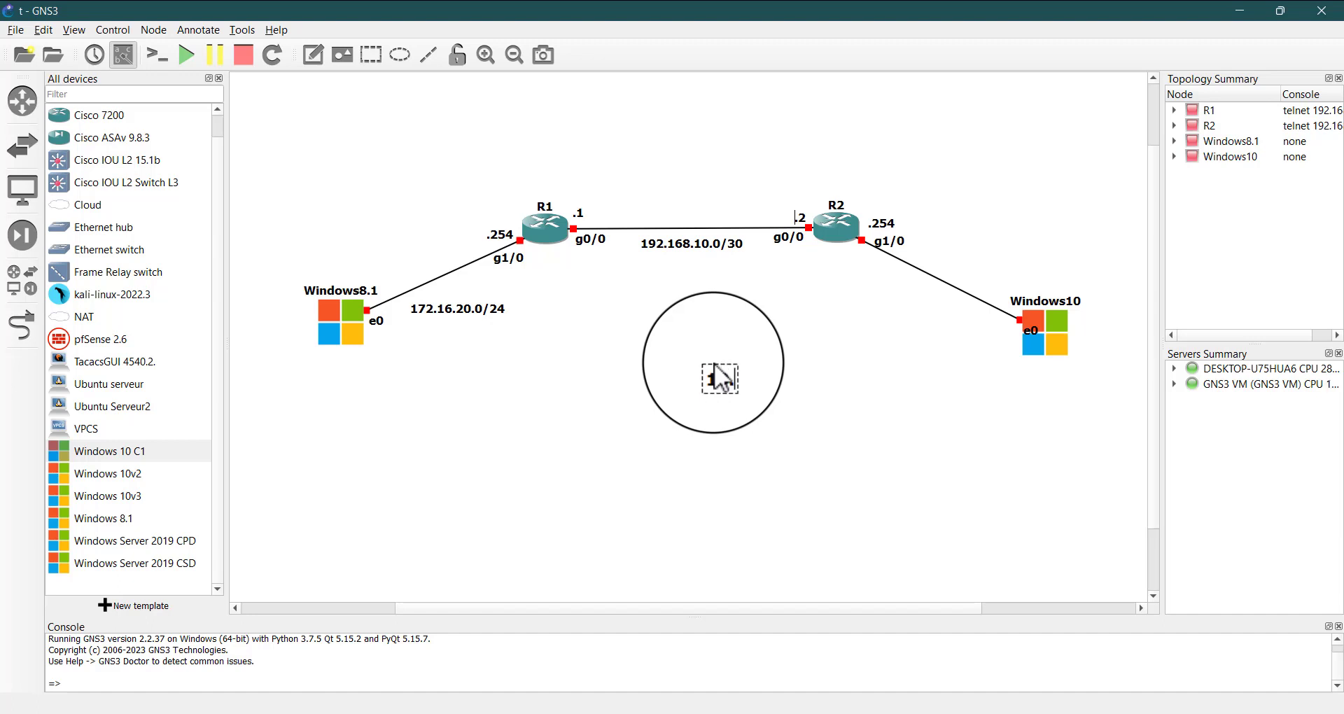
pyautogui.write('20.30.0/24')
pyautogui.click(842, 454)
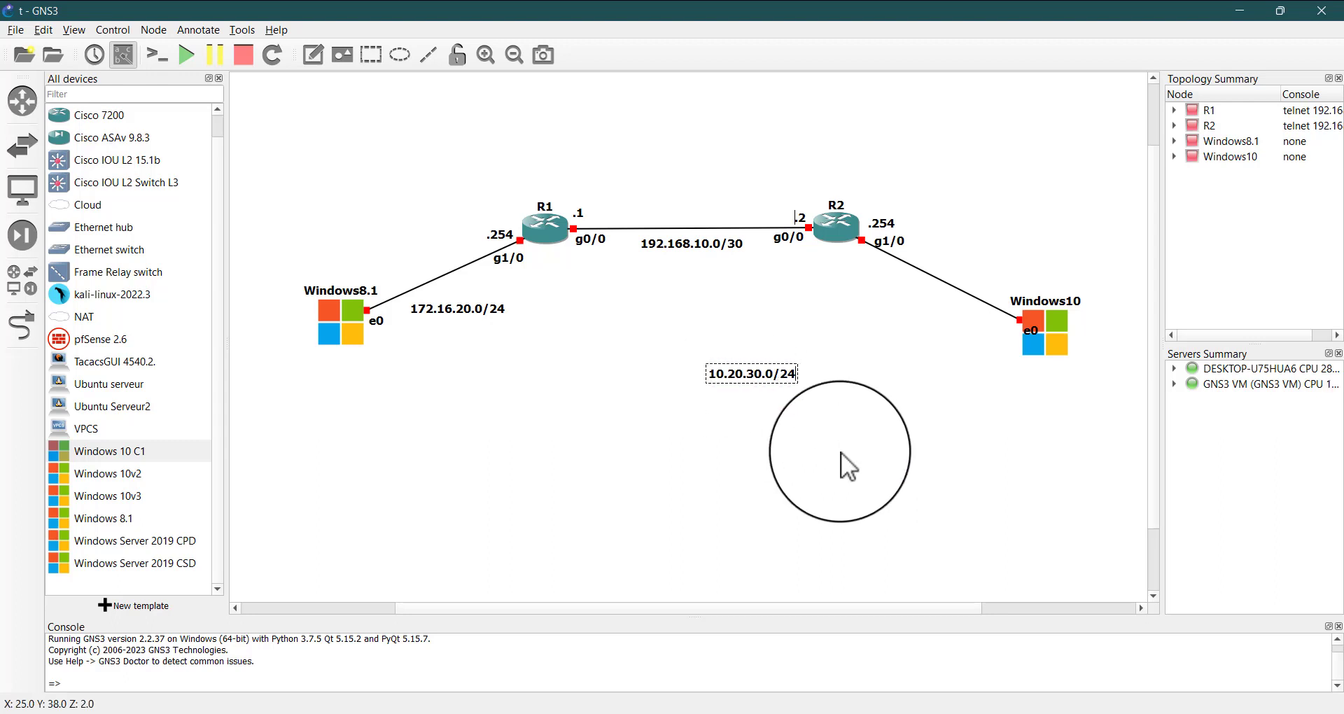
pyautogui.moveTo(766, 376); pyautogui.dragTo(1002, 271)
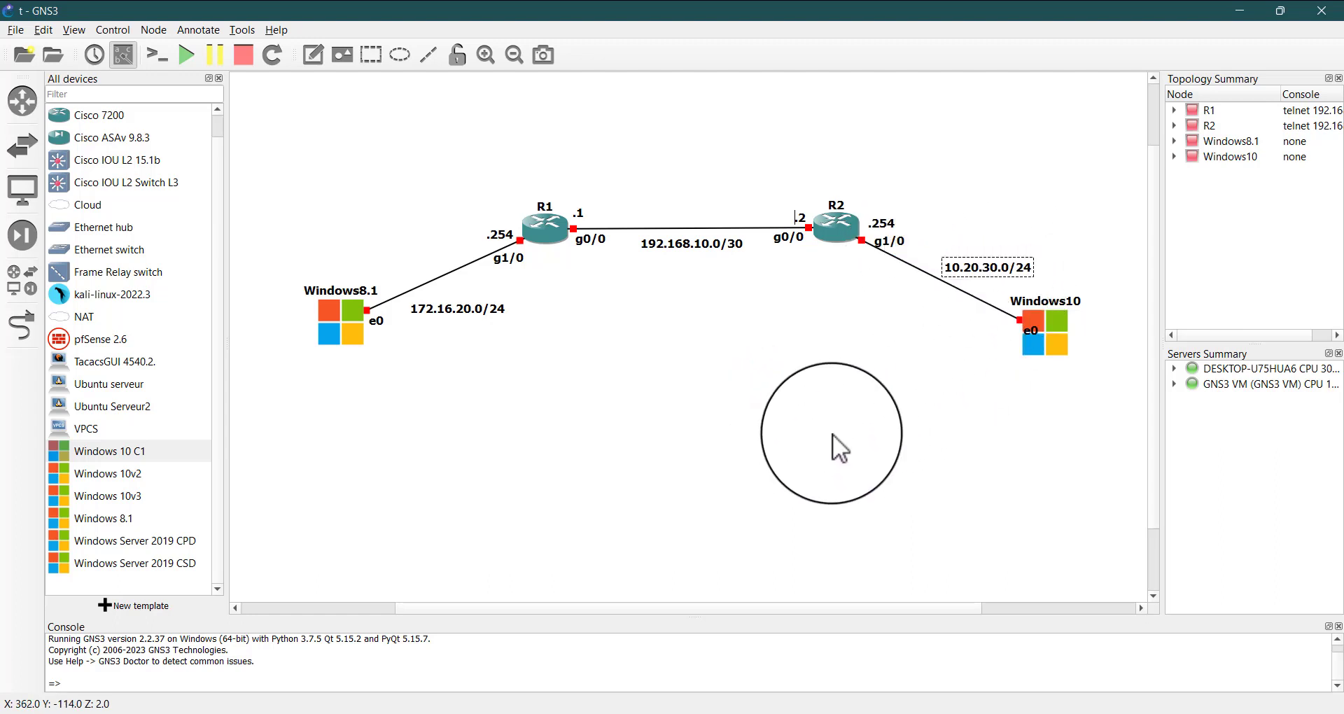
# Duplicate R1's .254 note, place the copy below Windows8.1 and change its text to .200
pyautogui.click(834, 434)
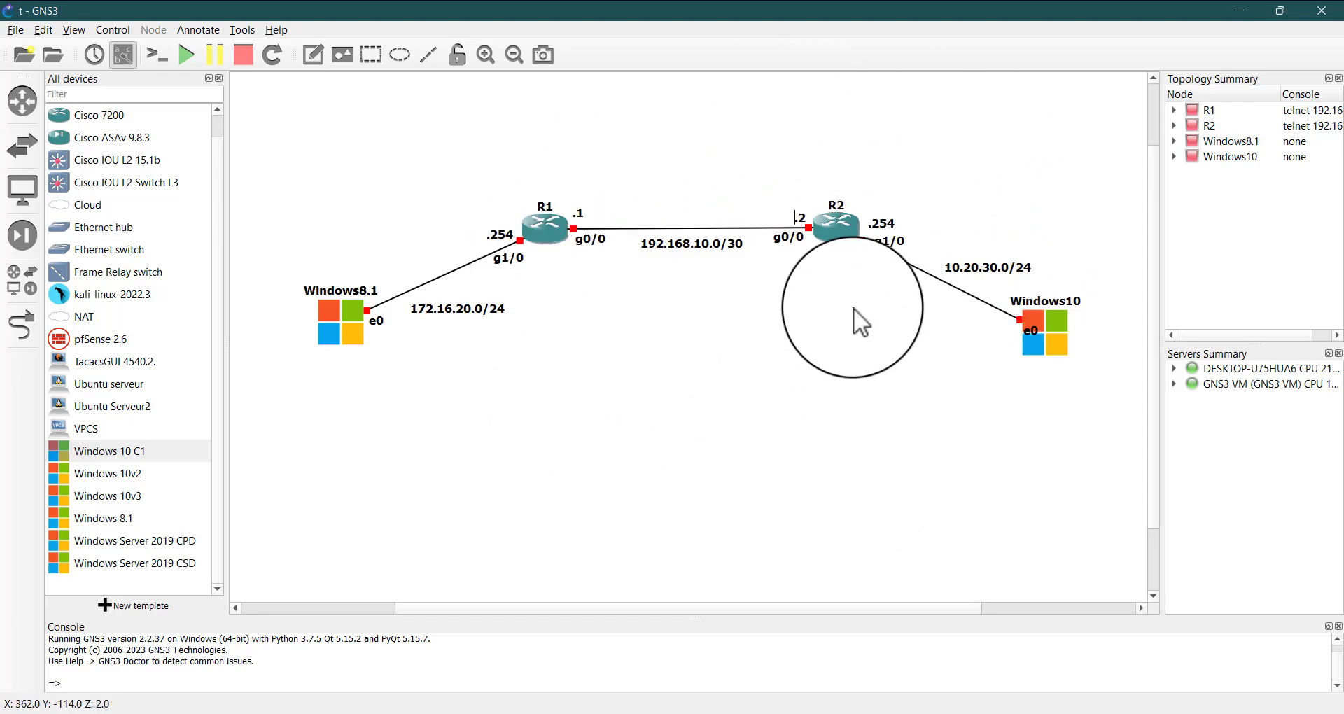
pyautogui.rightClick(506, 237)
pyautogui.click(527, 241)
pyautogui.moveTo(518, 252); pyautogui.dragTo(342, 366)
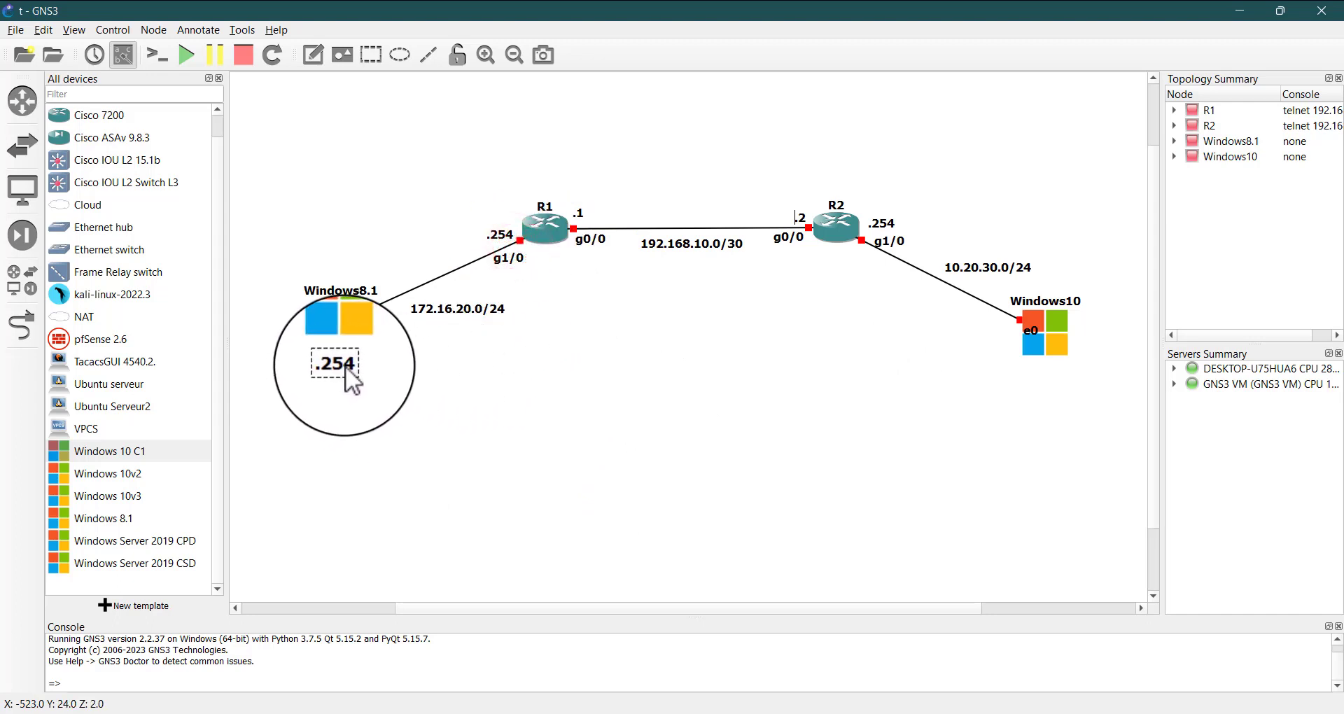
pyautogui.doubleClick(344, 366)
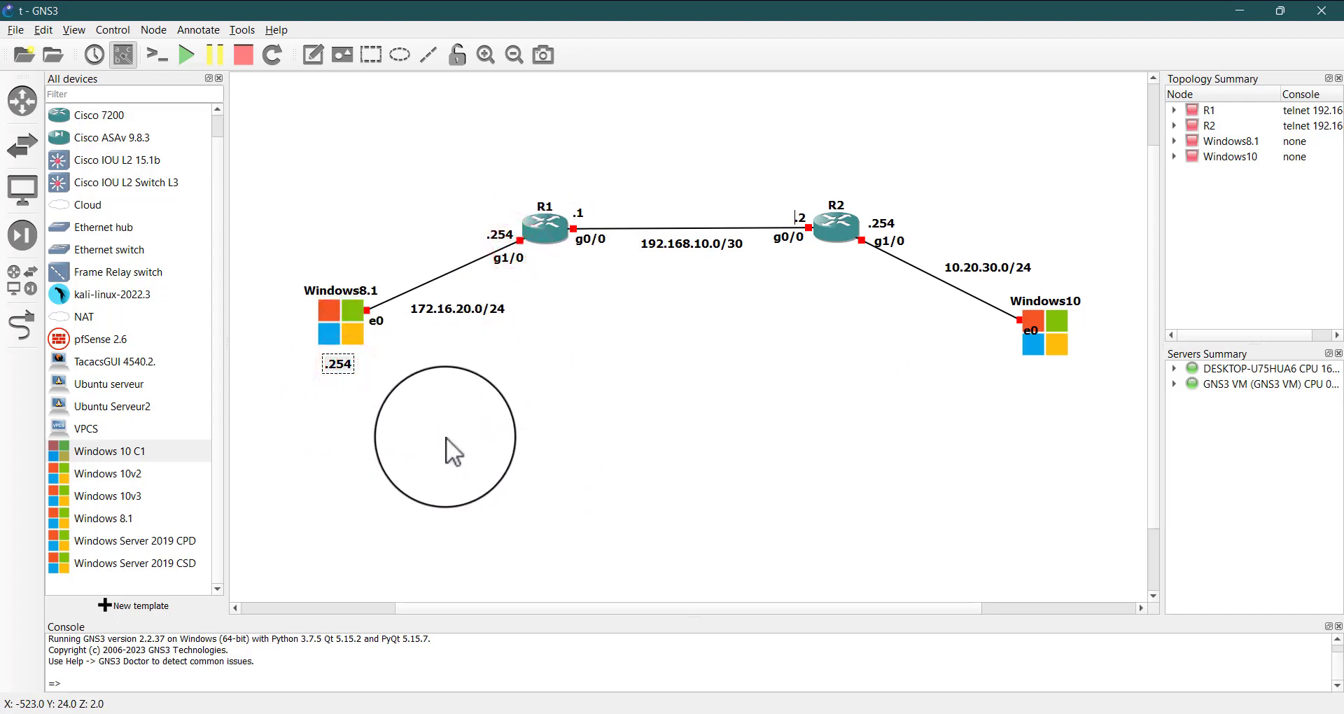
pyautogui.press('BackSpace')
pyautogui.press('BackSpace')
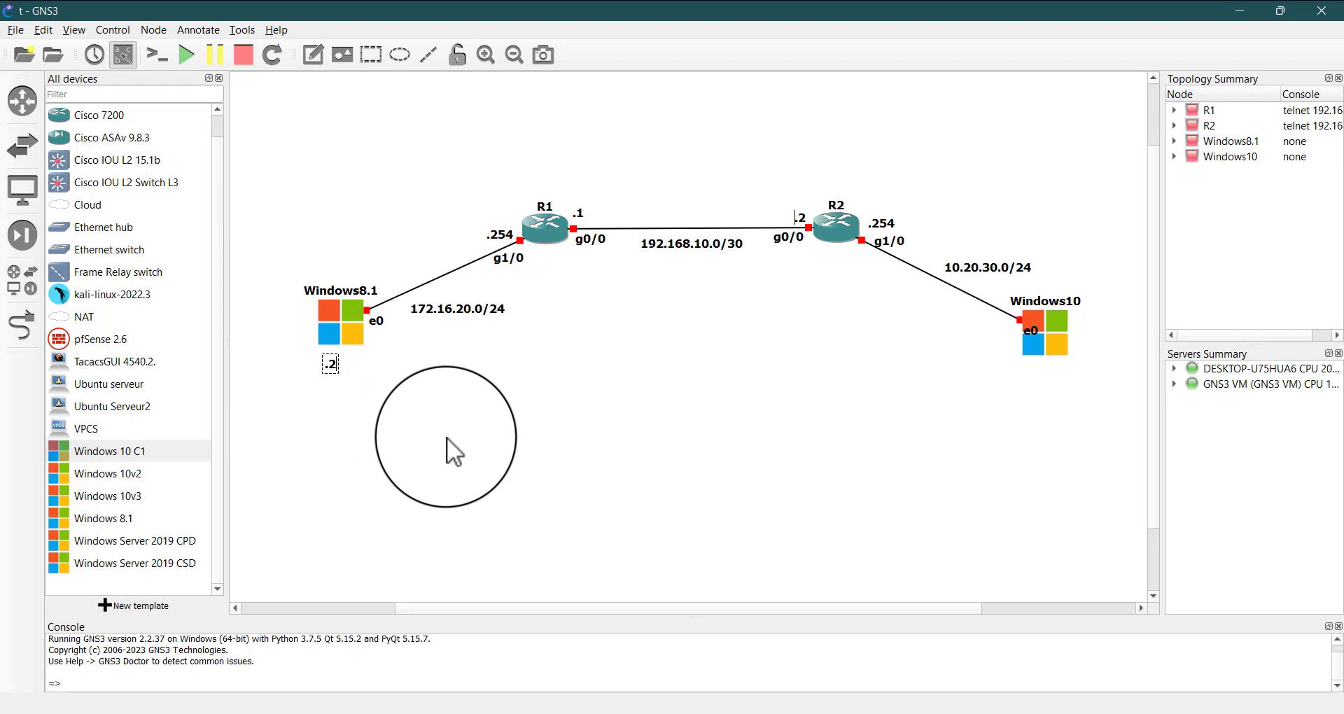
pyautogui.write('00')
pyautogui.click(450, 437)
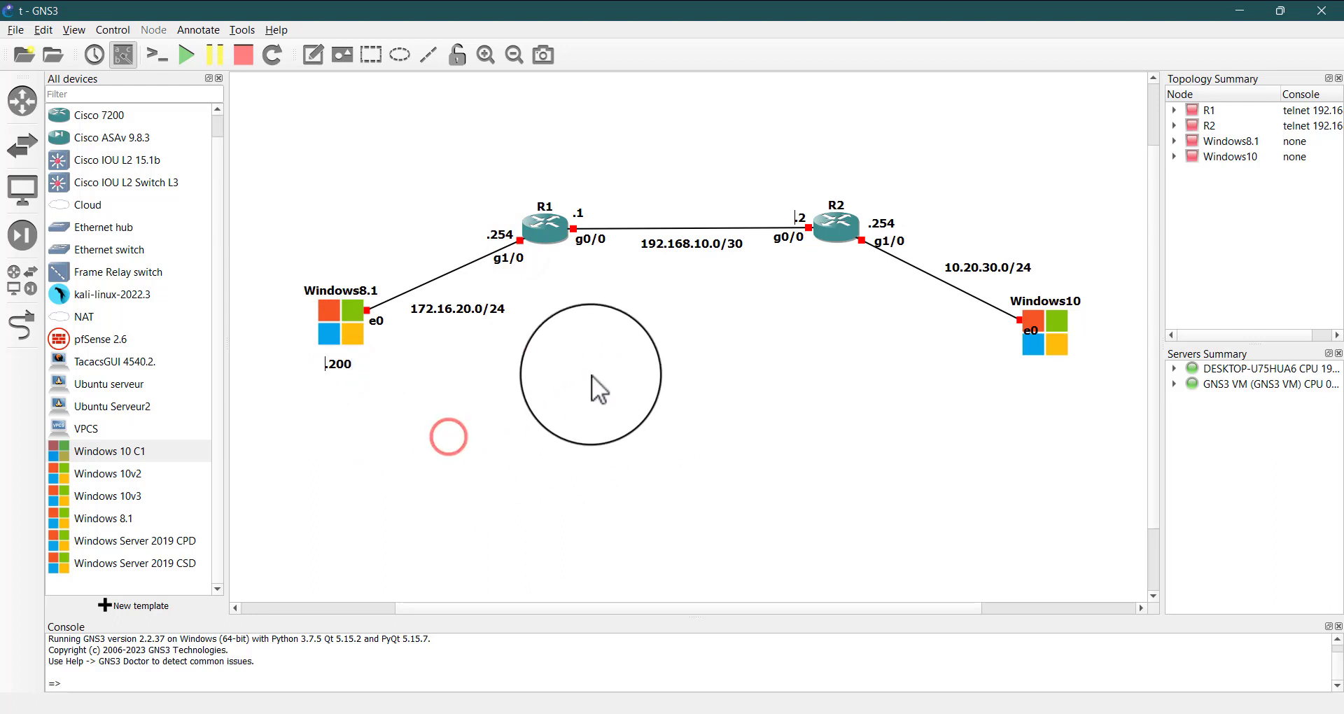
# Duplicate the .200 note and place the copy below Windows10
pyautogui.click(344, 364)
pyautogui.rightClick(356, 364)
pyautogui.click(366, 372)
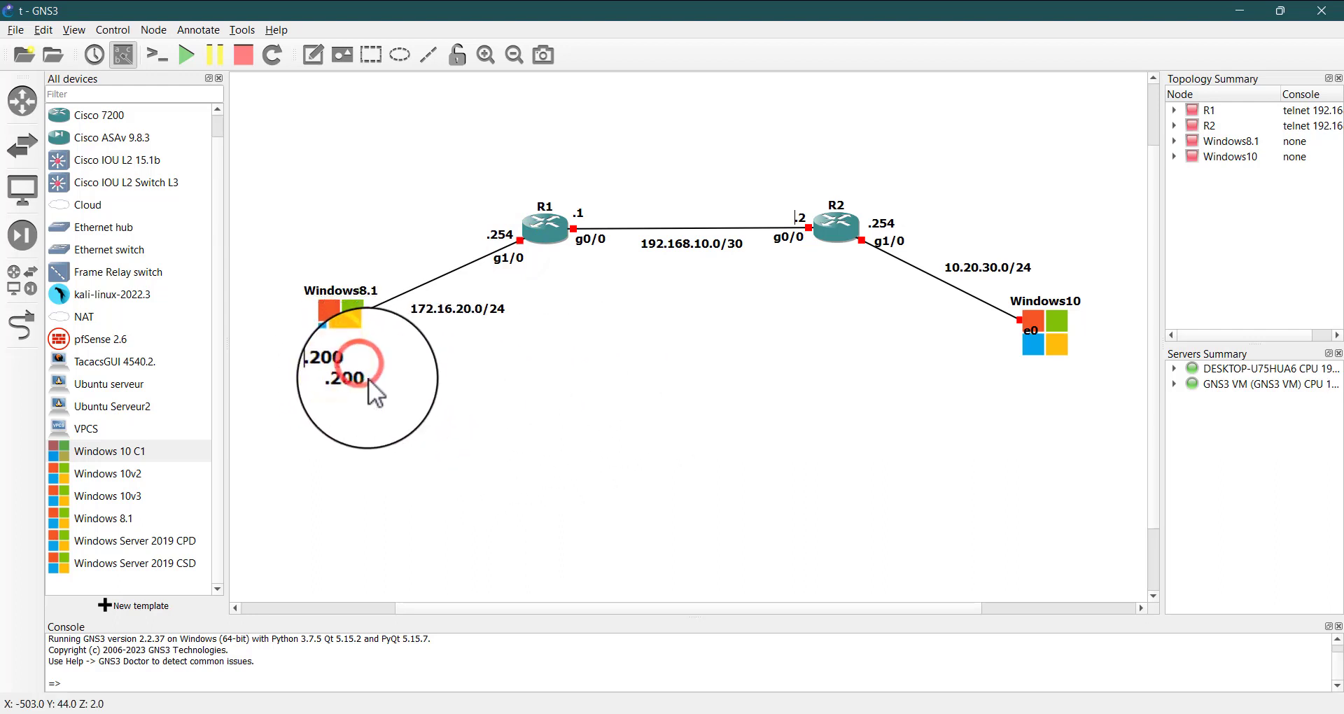
pyautogui.moveTo(368, 379)
pyautogui.mouseDown()
pyautogui.moveTo(833, 418)
pyautogui.moveTo(1119, 363)
pyautogui.moveTo(1056, 372)
pyautogui.mouseUp()
pyautogui.click(775, 367)
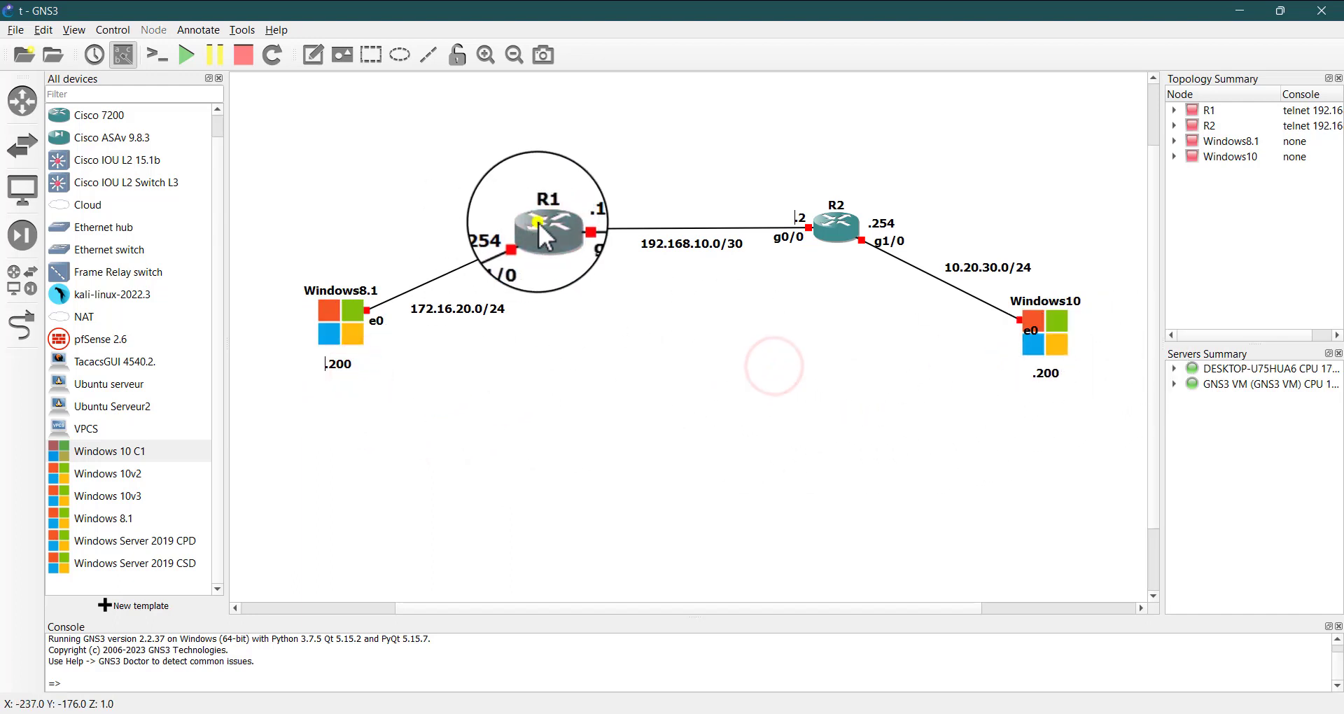
# Start routers R1 and R2
pyautogui.rightClick(539, 222)
pyautogui.click(581, 288)
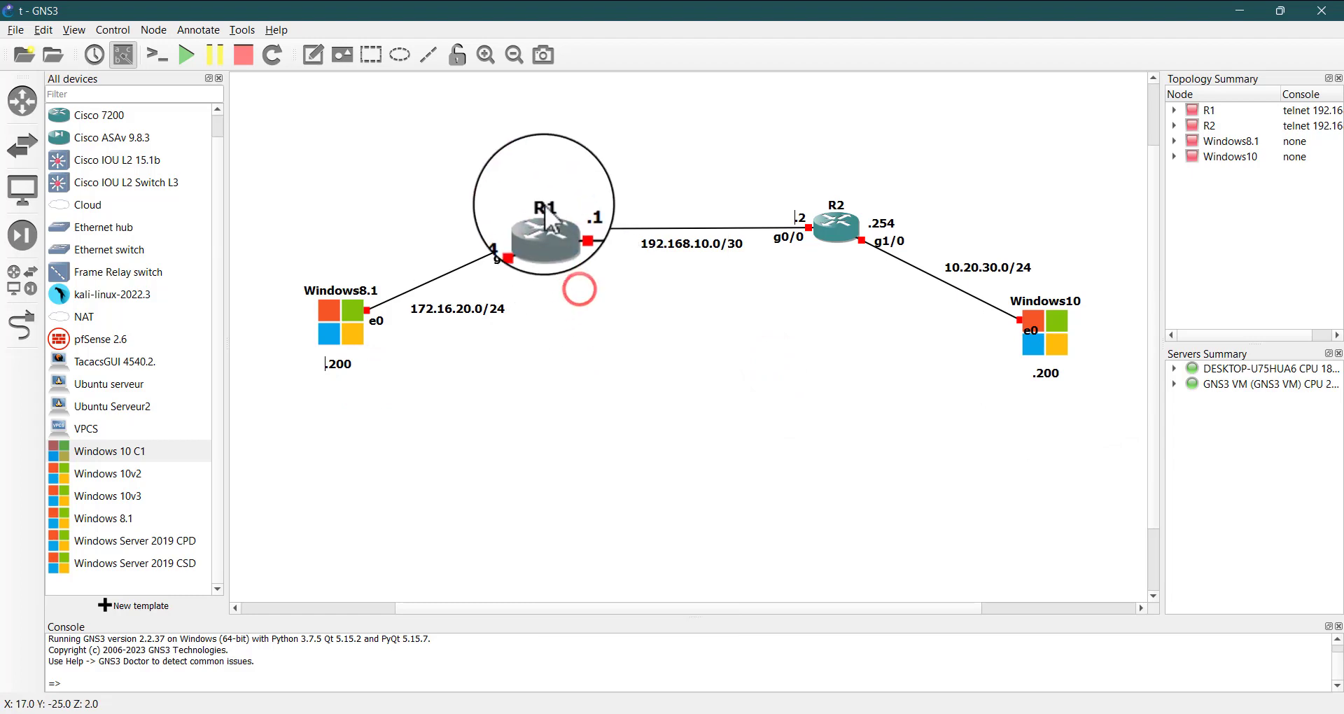
pyautogui.rightClick(838, 237)
pyautogui.click(871, 301)
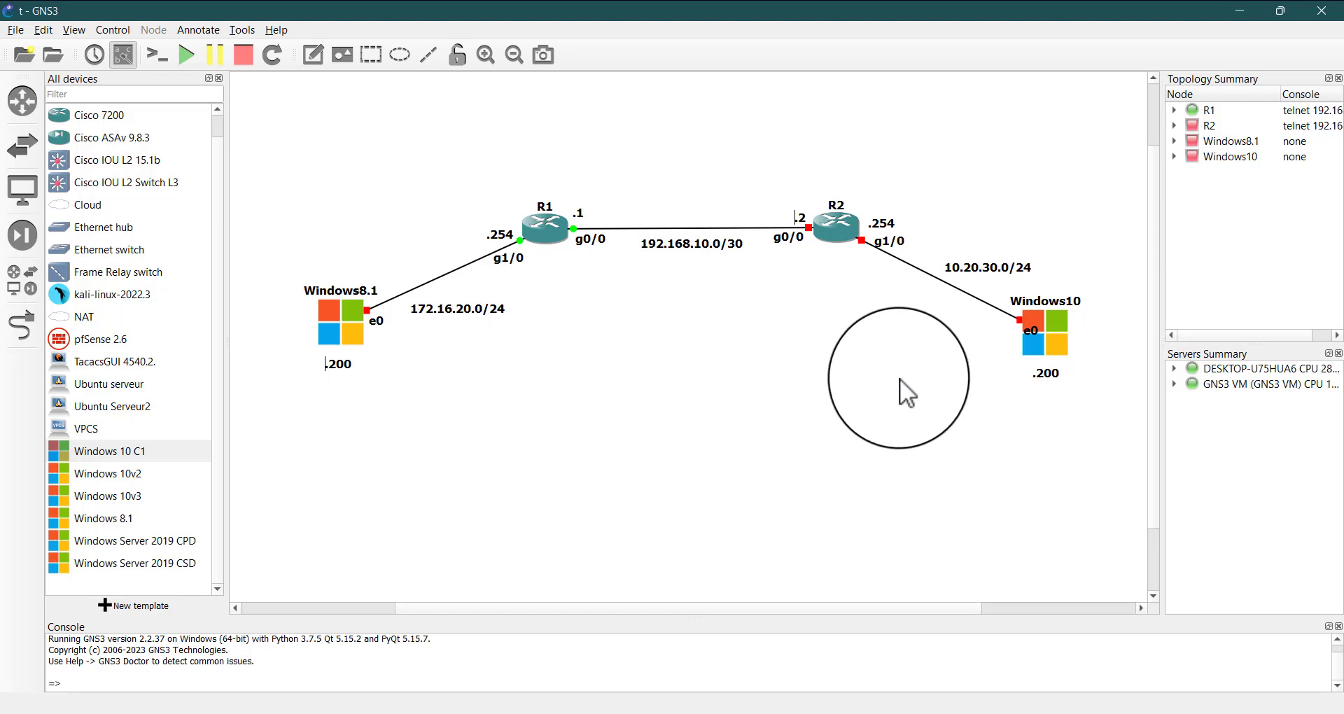
pyautogui.click(816, 165)
pyautogui.rightClick(841, 230)
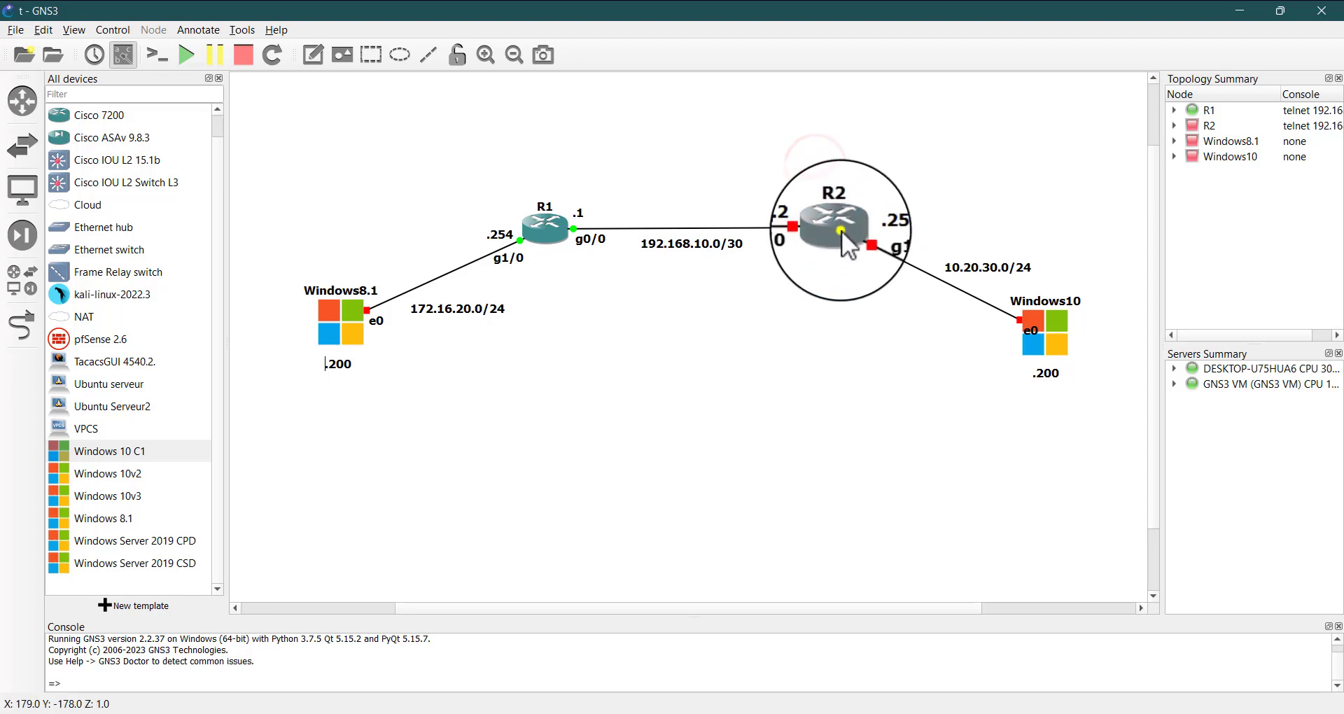
pyautogui.click(905, 297)
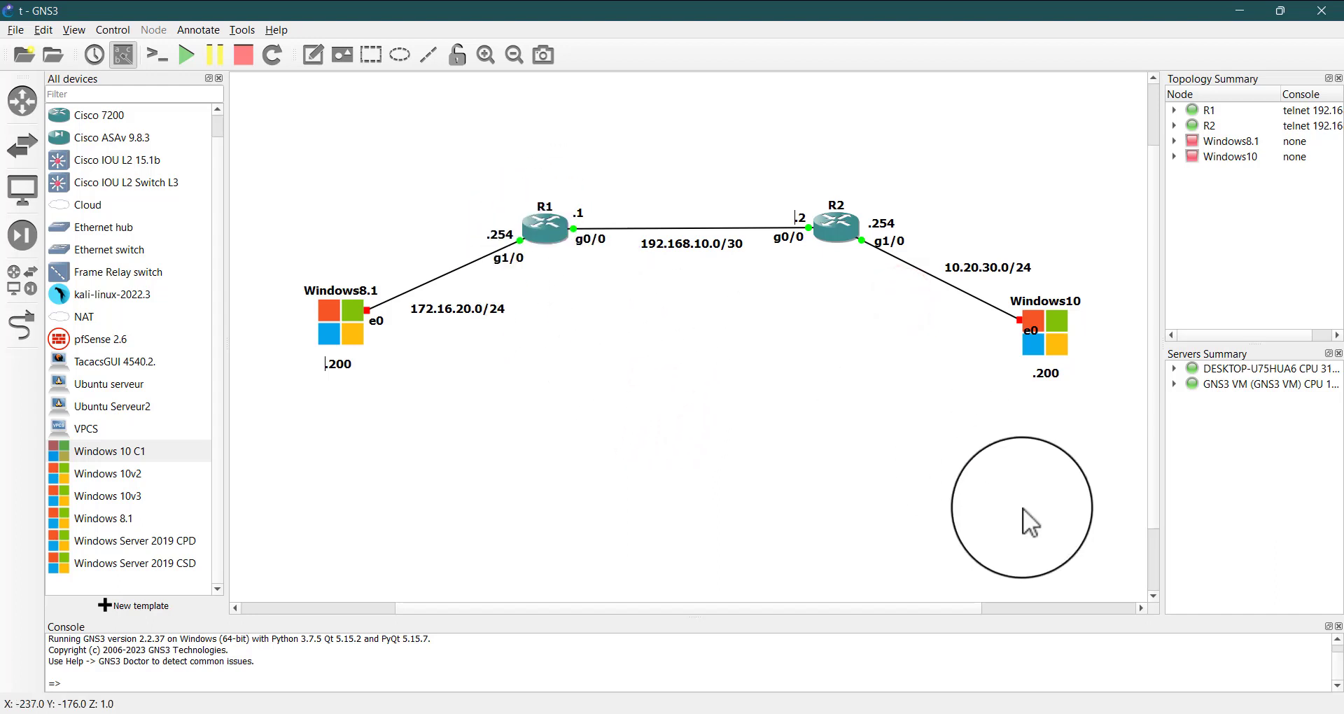
# Open console sessions for R1 and R2
pyautogui.click(1032, 713)
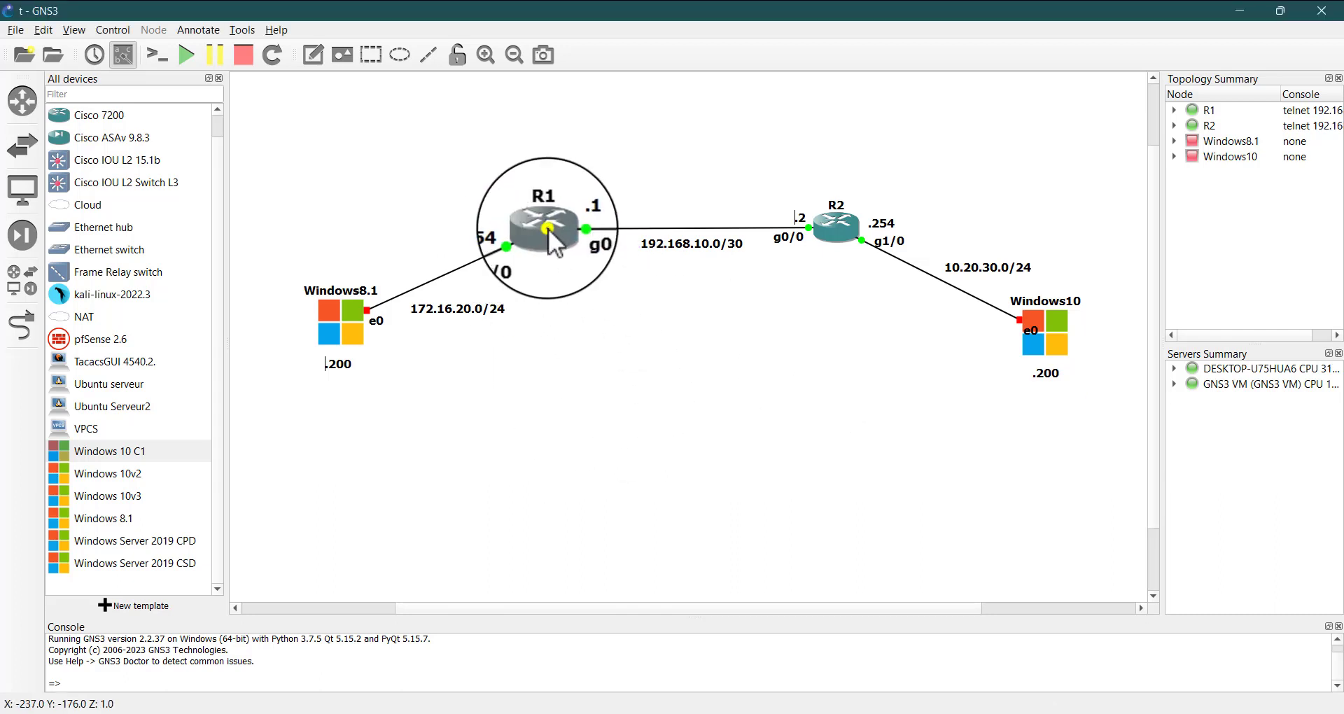
pyautogui.rightClick(523, 215)
pyautogui.click(623, 255)
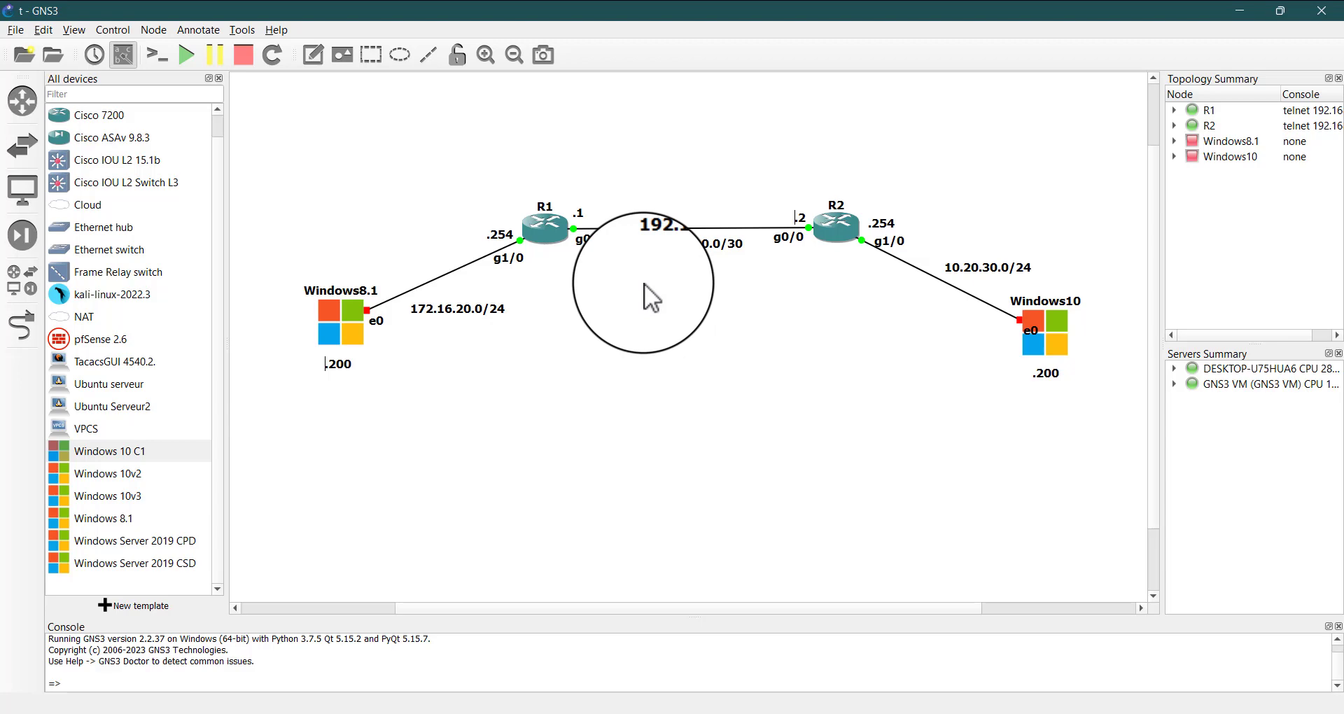
pyautogui.doubleClick(837, 224)
pyautogui.rightClick(839, 228)
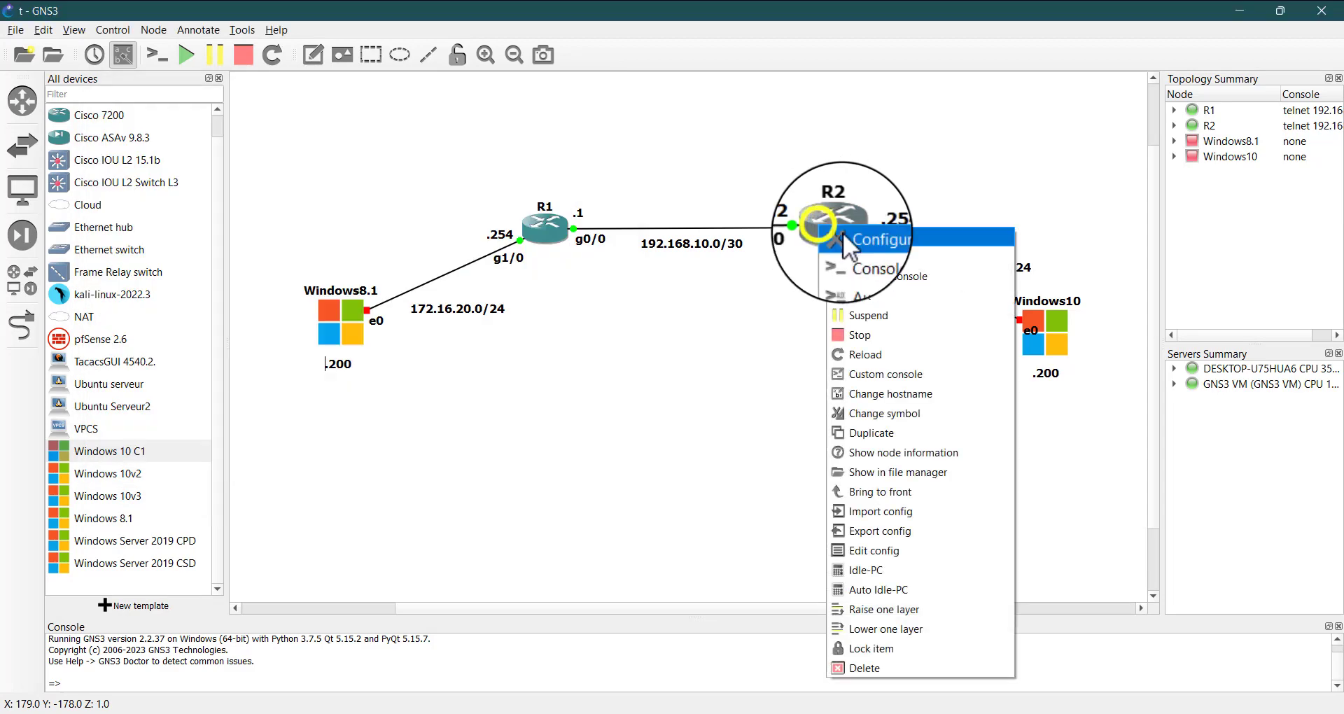
pyautogui.click(897, 251)
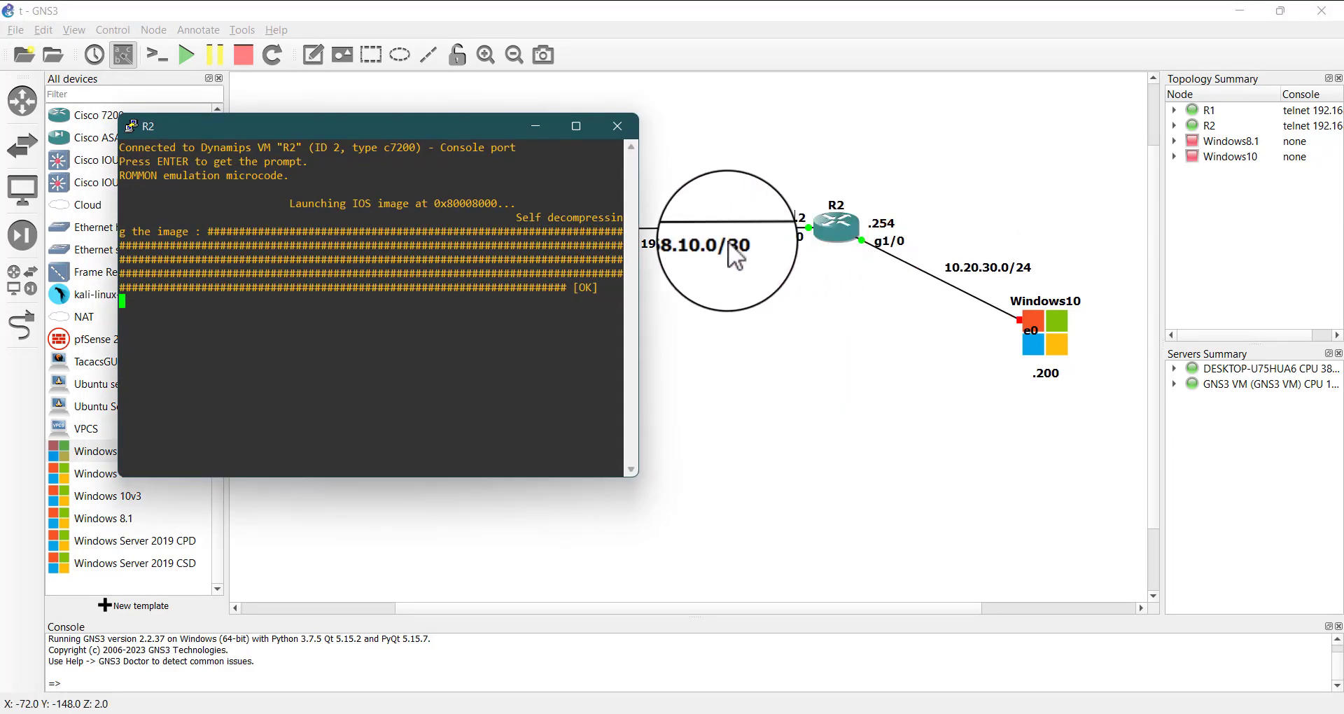
# Bring the R1 console to the front and arrange the R2 console window beside it
pyautogui.click(360, 126)
pyautogui.moveTo(359, 124); pyautogui.dragTo(998, 212)
pyautogui.moveTo(1019, 693)
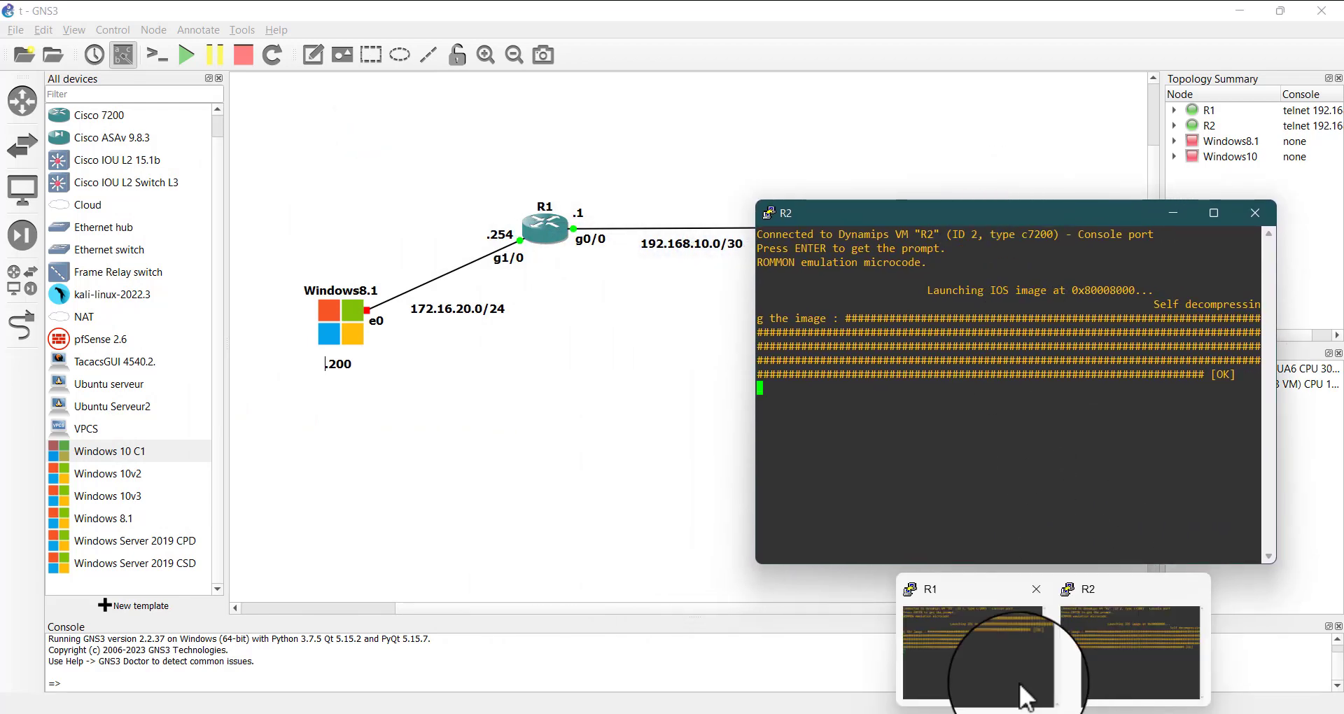
pyautogui.click(961, 637)
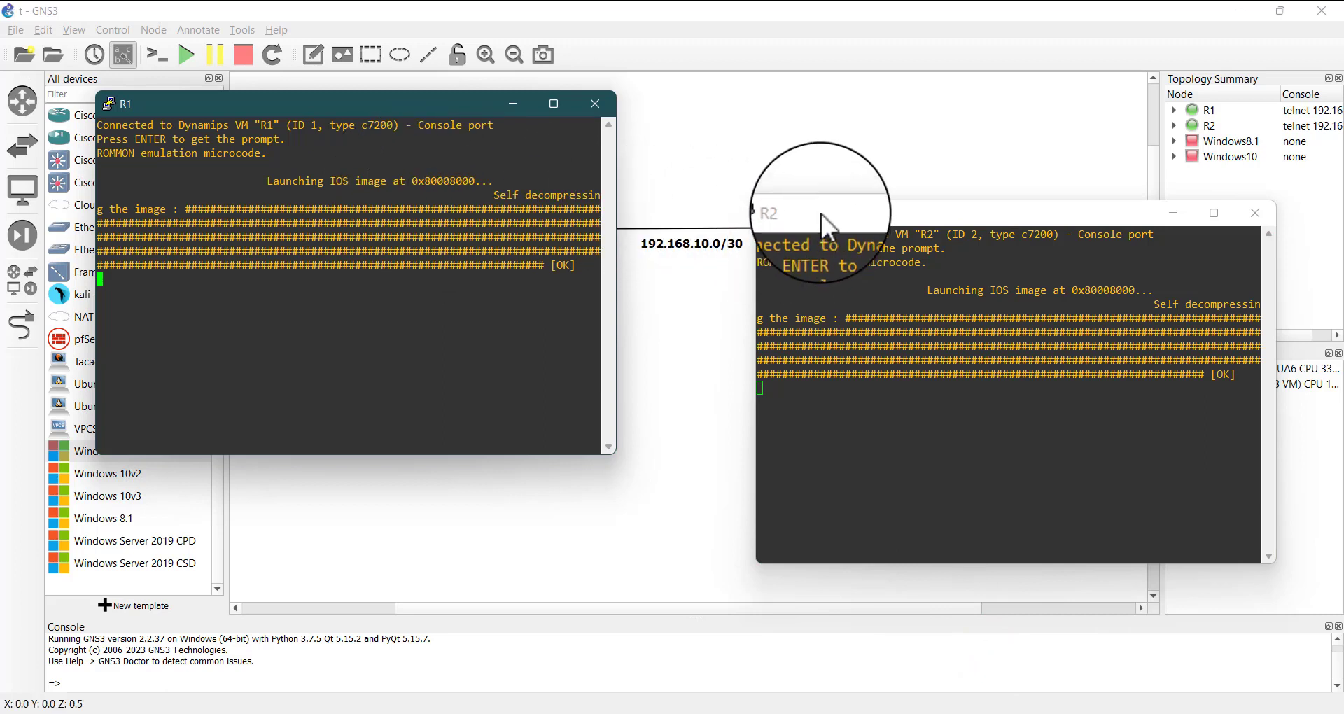
pyautogui.moveTo(821, 212); pyautogui.dragTo(759, 125)
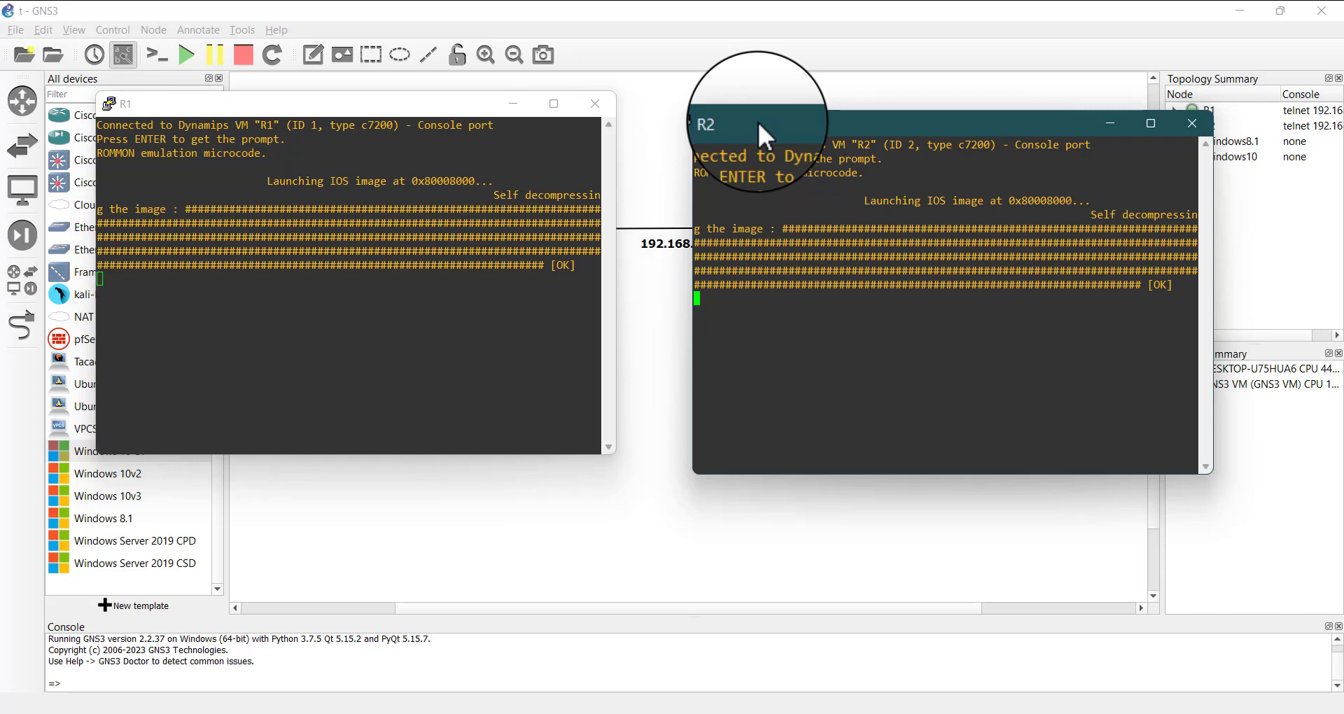
pyautogui.moveTo(757, 119); pyautogui.dragTo(758, 103)
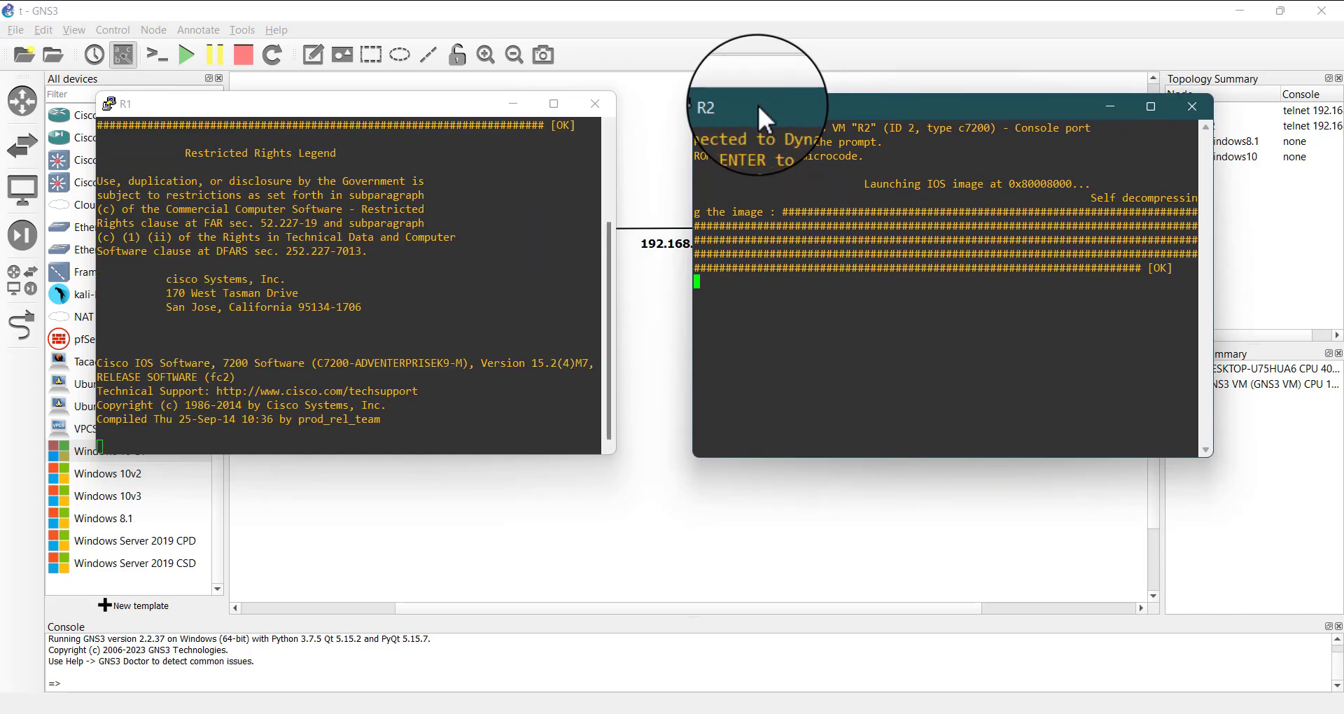
pyautogui.moveTo(1030, 713)
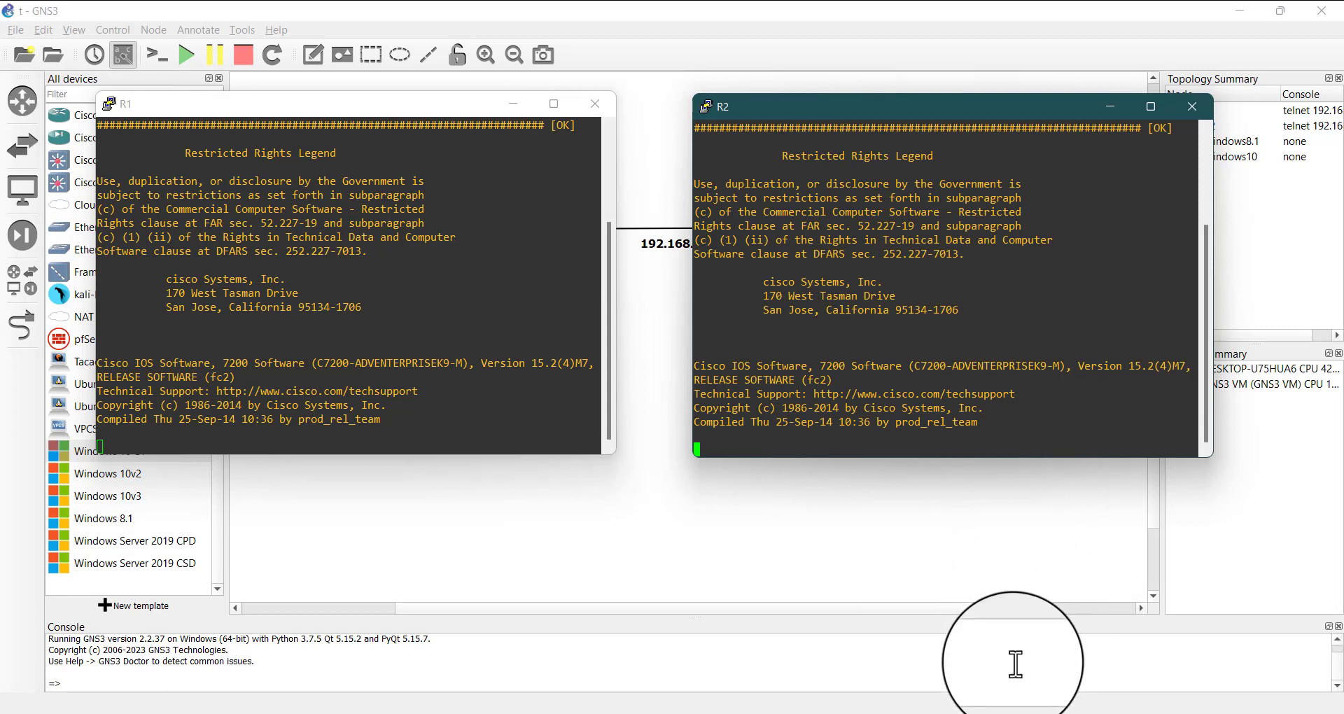
pyautogui.click(1016, 713)
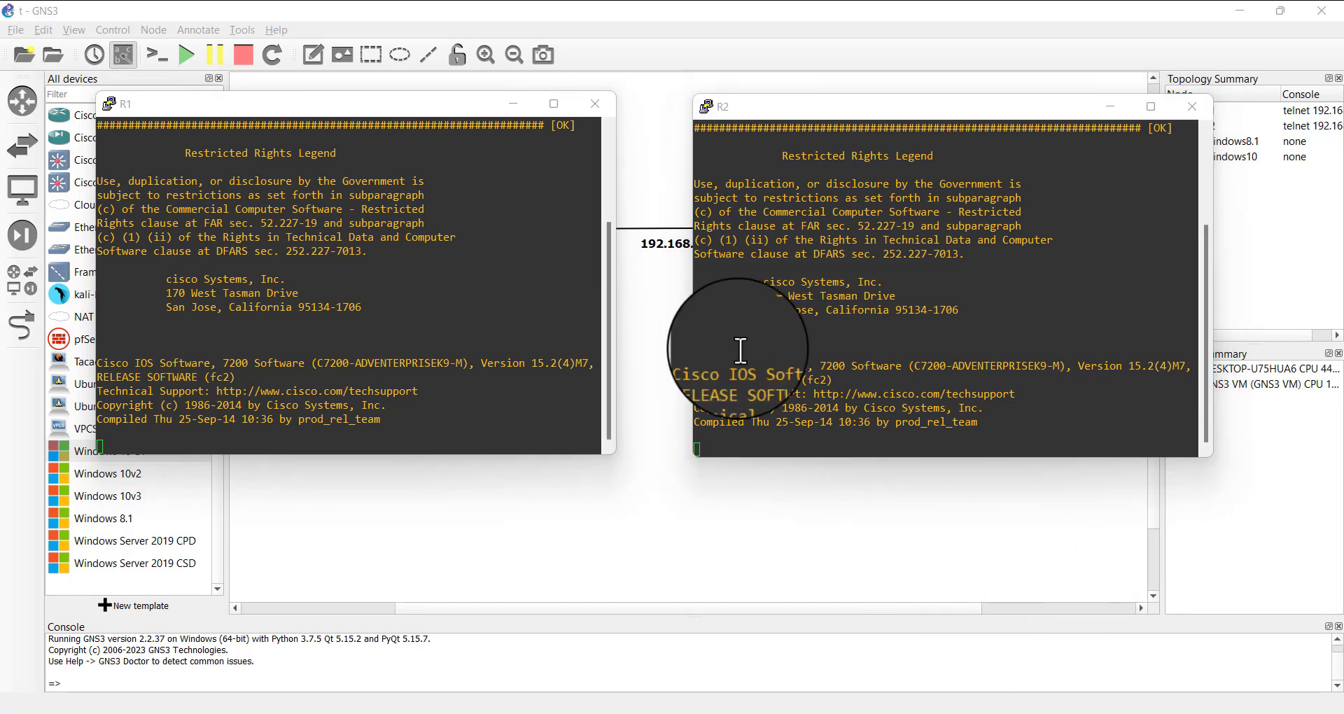
pyautogui.click(687, 246)
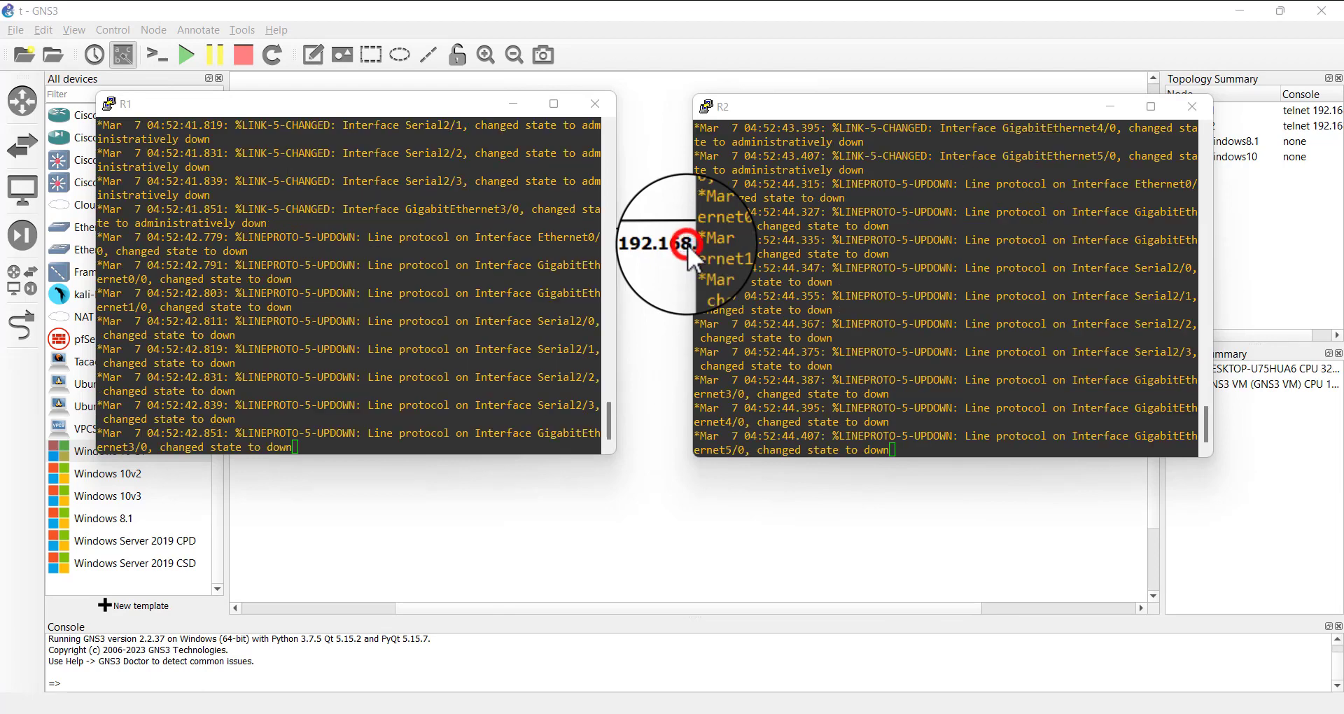
pyautogui.click(563, 233)
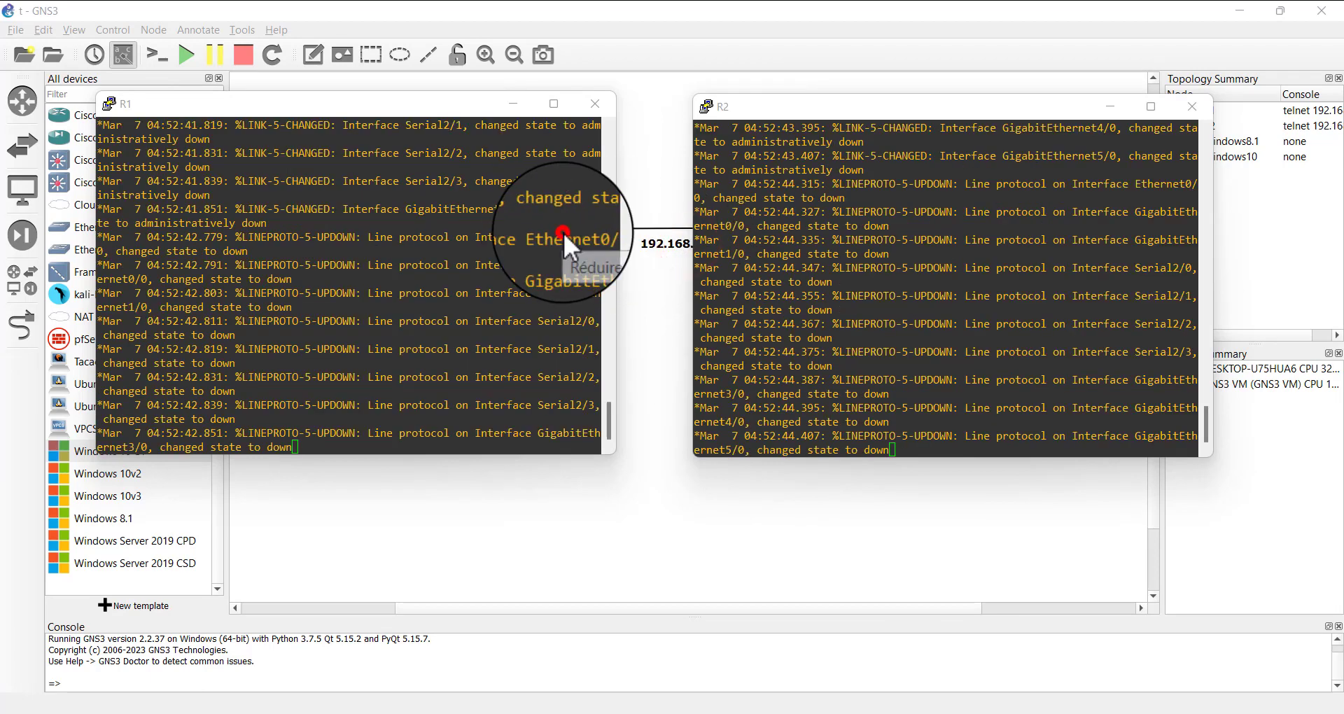
# Bring up the command prompt in the R1 console
pyautogui.click(185, 335)
pyautogui.press('Return')
pyautogui.press('Return')
pyautogui.press('Return')
pyautogui.press('Return')
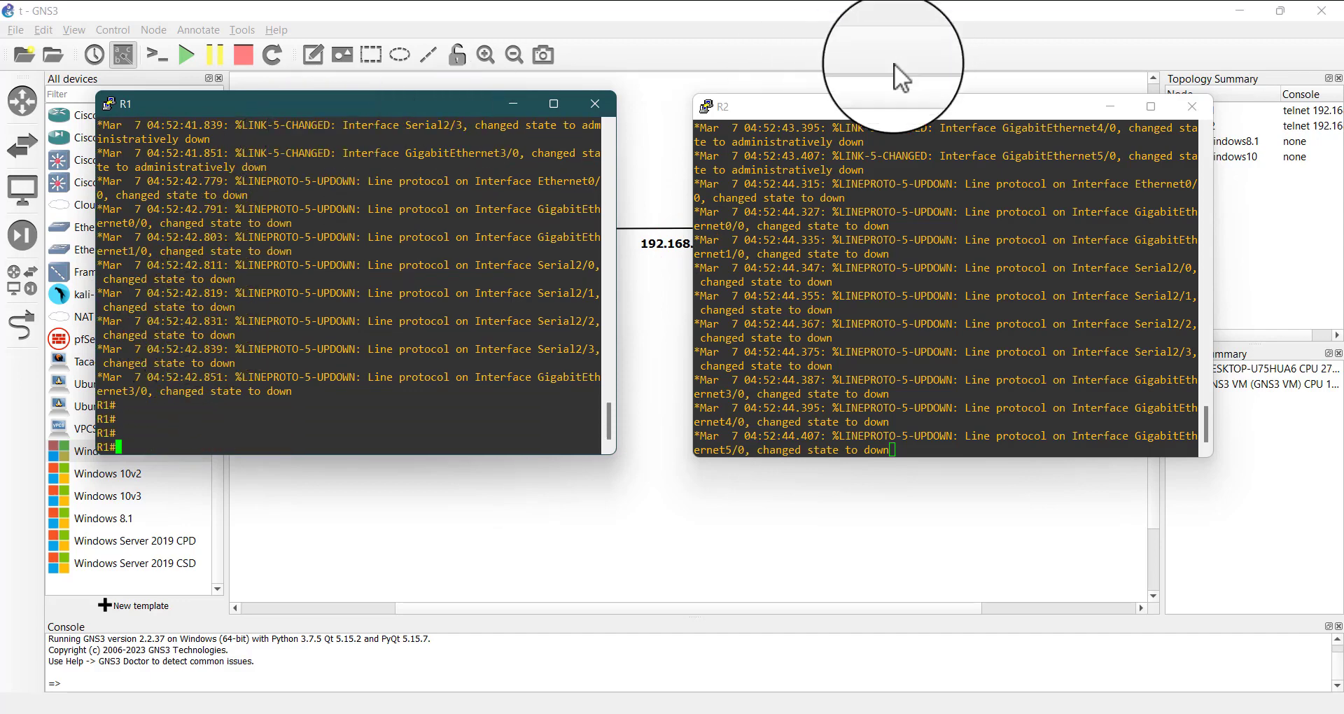
# Rearrange the R1 and R2 console windows so that both routers and the link between them stay visible in the topology
pyautogui.moveTo(823, 107); pyautogui.dragTo(900, 96)
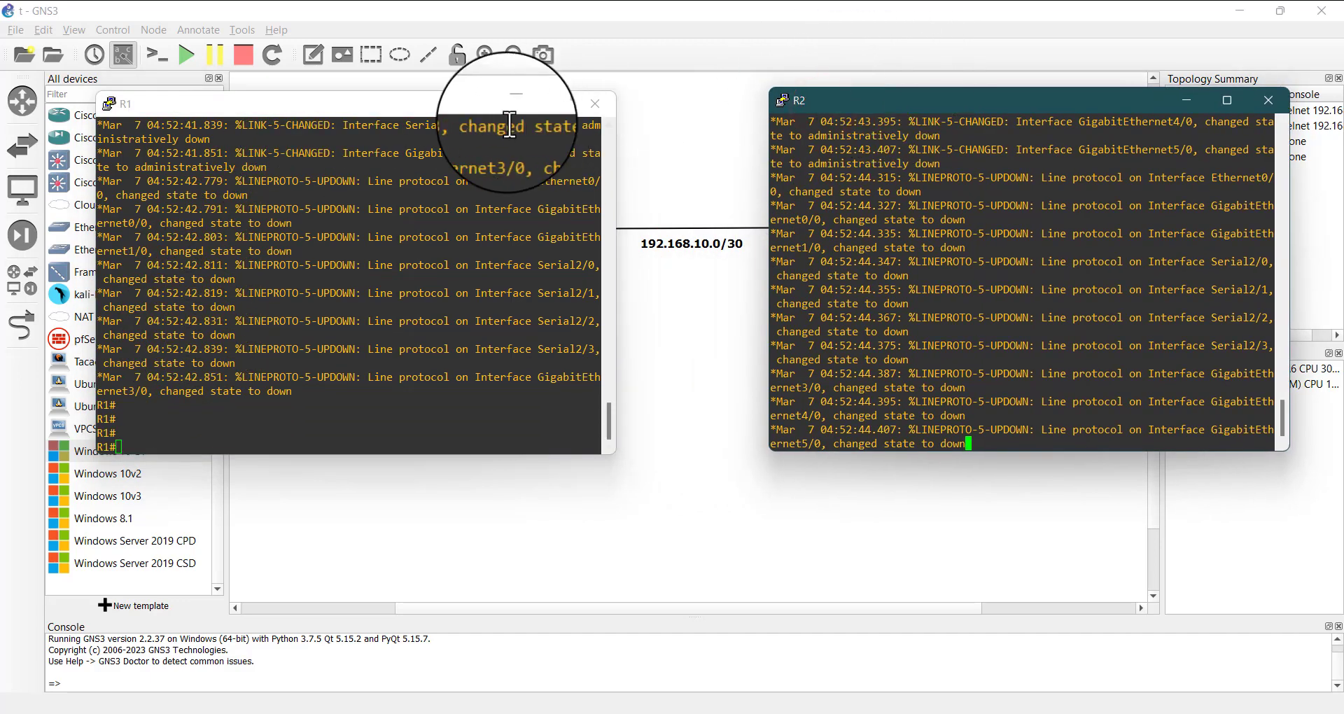
pyautogui.click(458, 116)
pyautogui.click(488, 239)
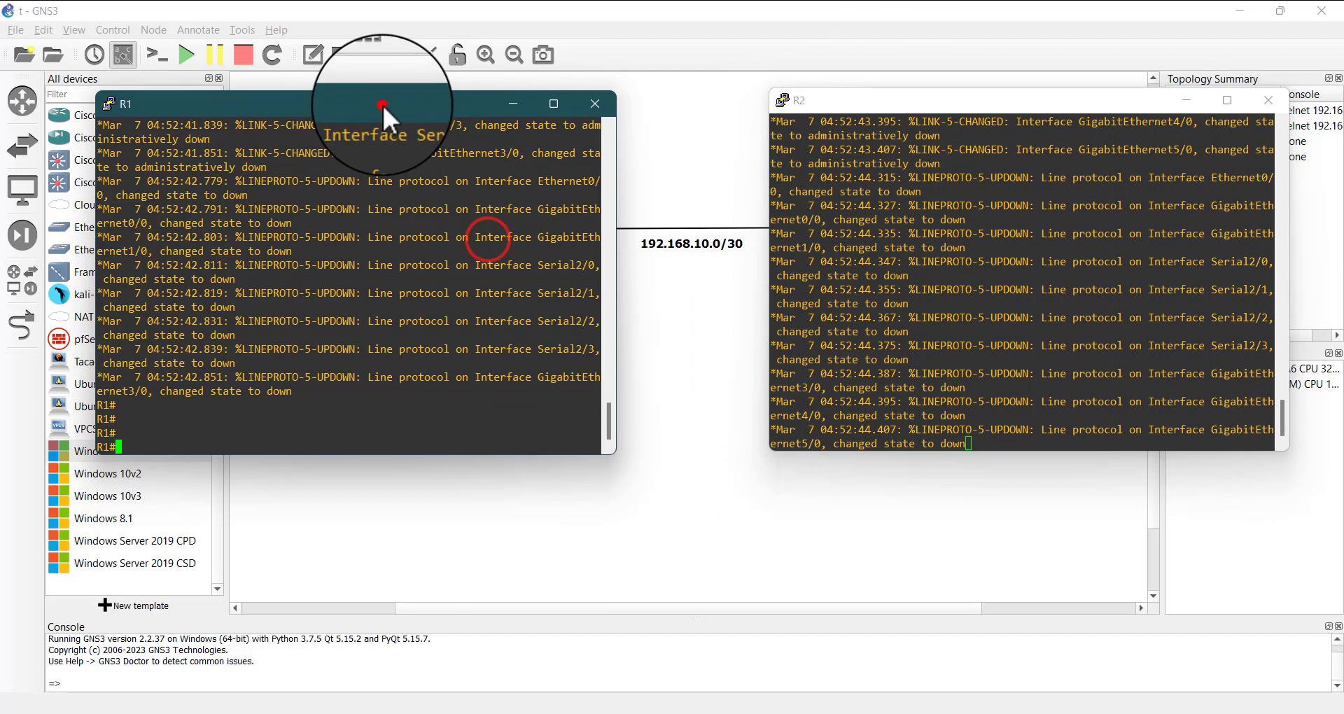
pyautogui.moveTo(381, 102); pyautogui.dragTo(434, 392)
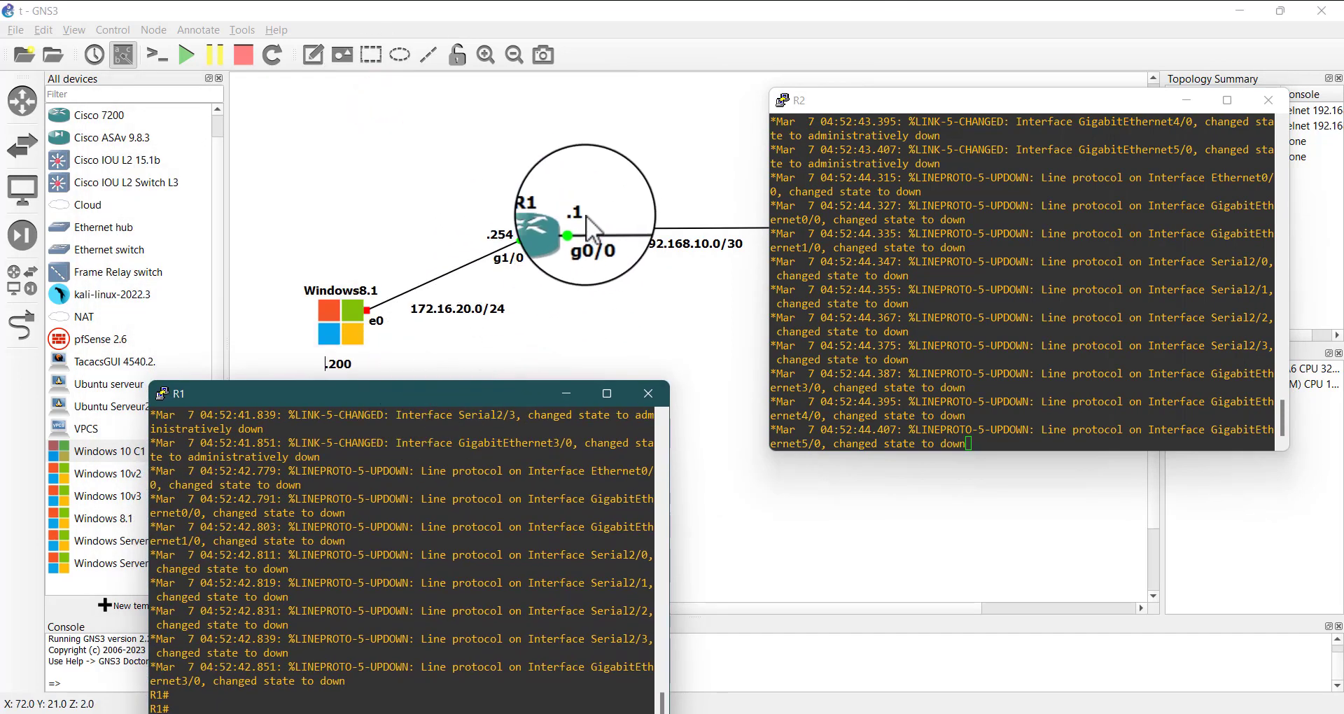
pyautogui.moveTo(940, 107); pyautogui.dragTo(917, 381)
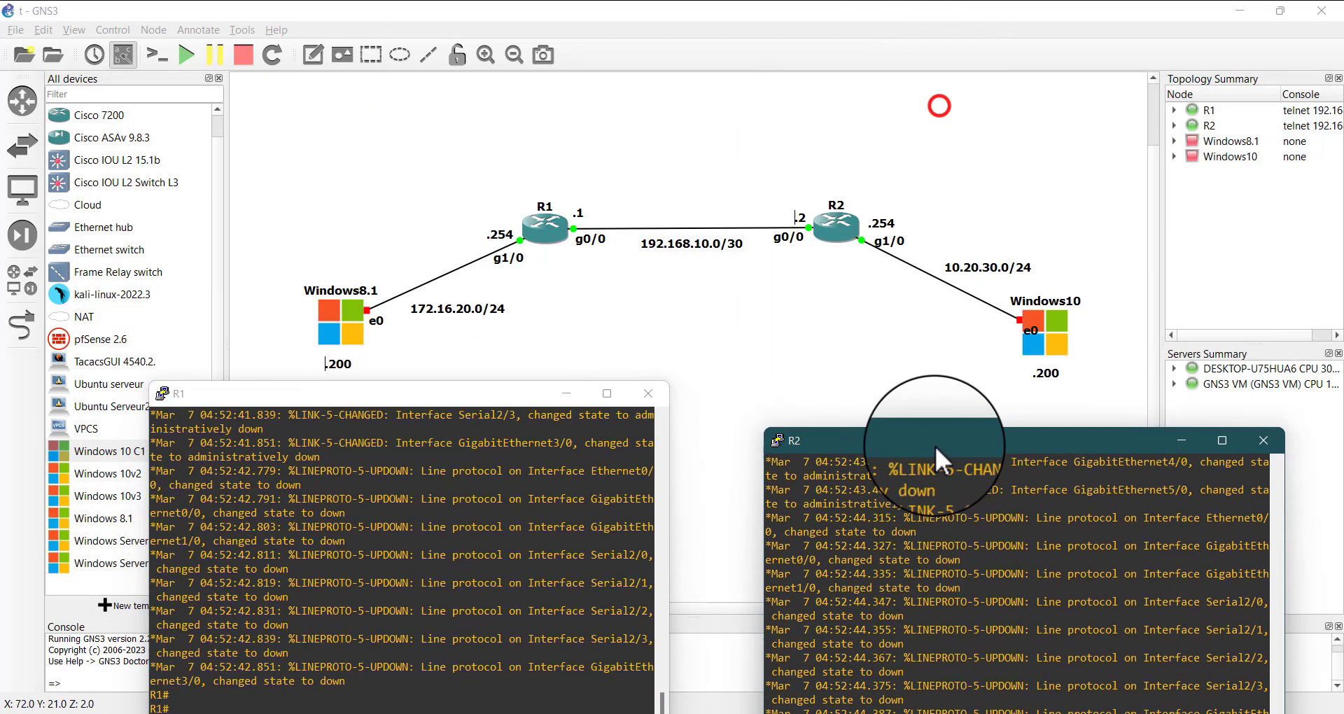
pyautogui.moveTo(528, 392); pyautogui.dragTo(553, 288)
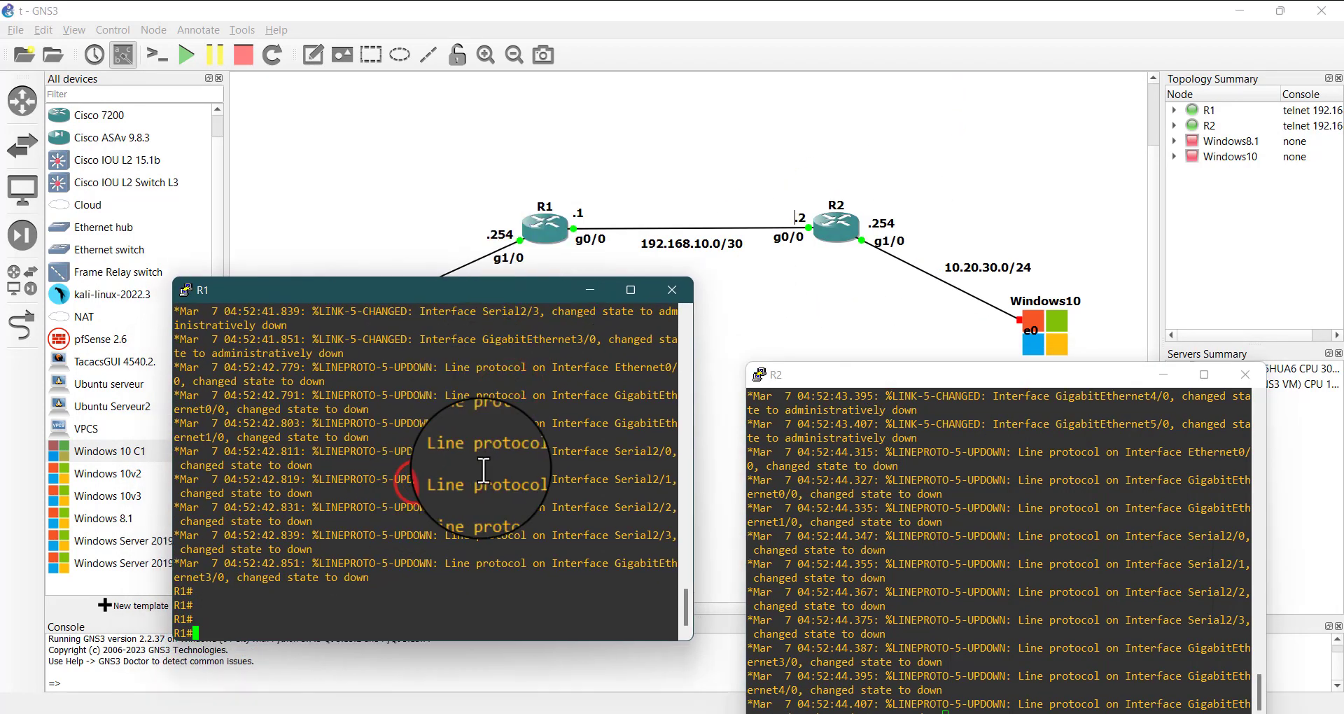
# Enter global configuration mode on R1 with conf t
pyautogui.press('Return')
pyautogui.press('Return')
pyautogui.press('Return')
pyautogui.write('co')
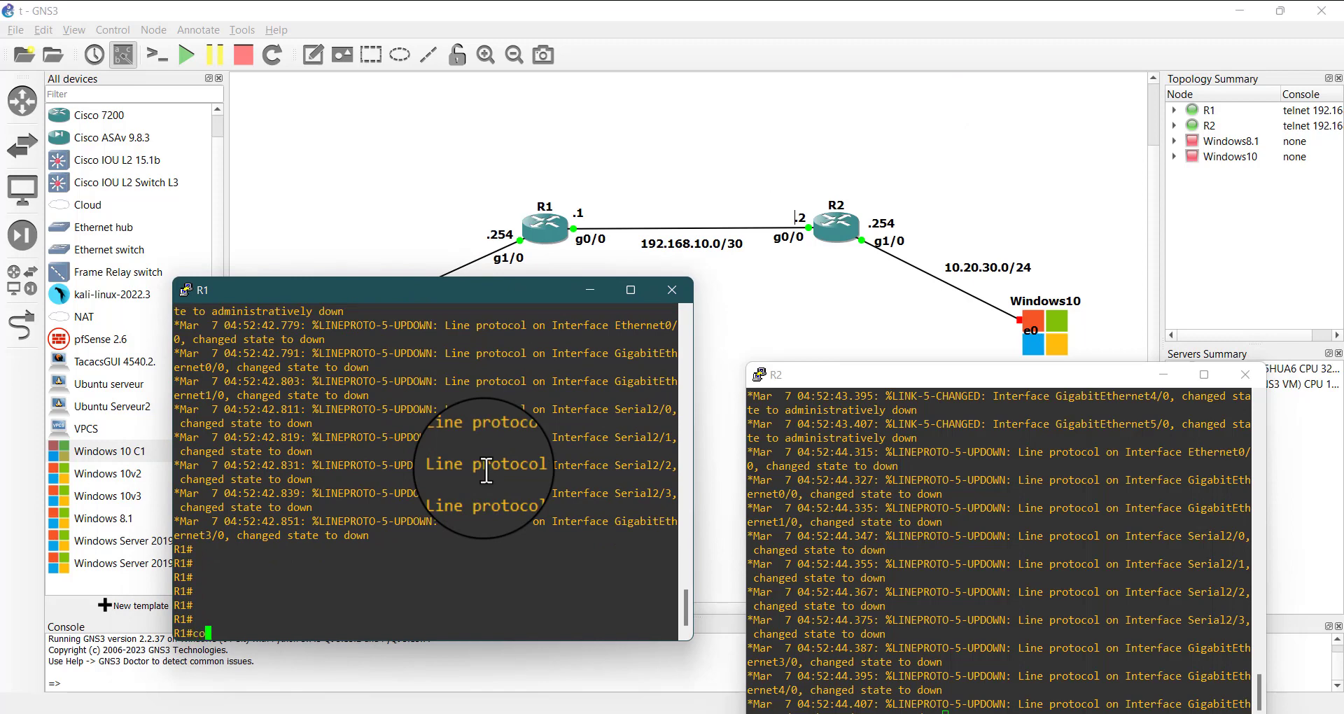
pyautogui.write('nf t')
pyautogui.press('Return')
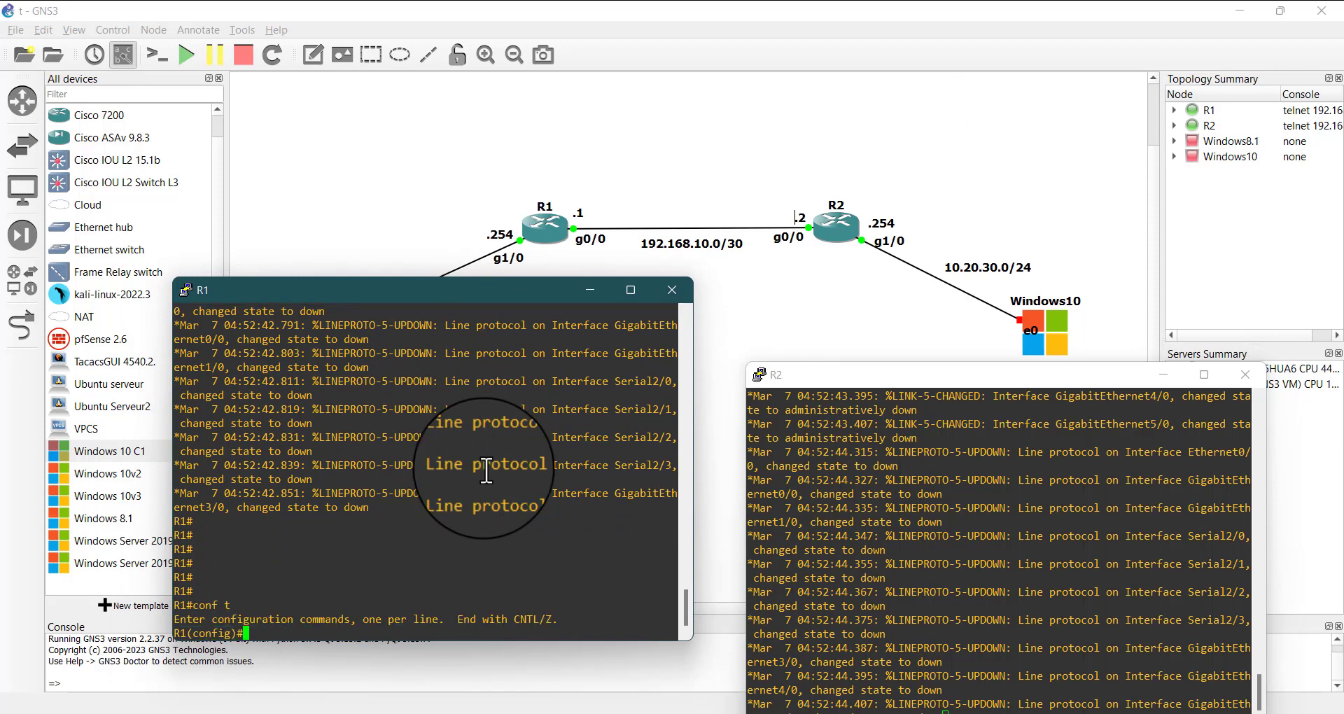
# Enter interface configuration mode for gigabitEthernet 0/0 on R1
pyautogui.write('int gi')
pyautogui.press('Tab')
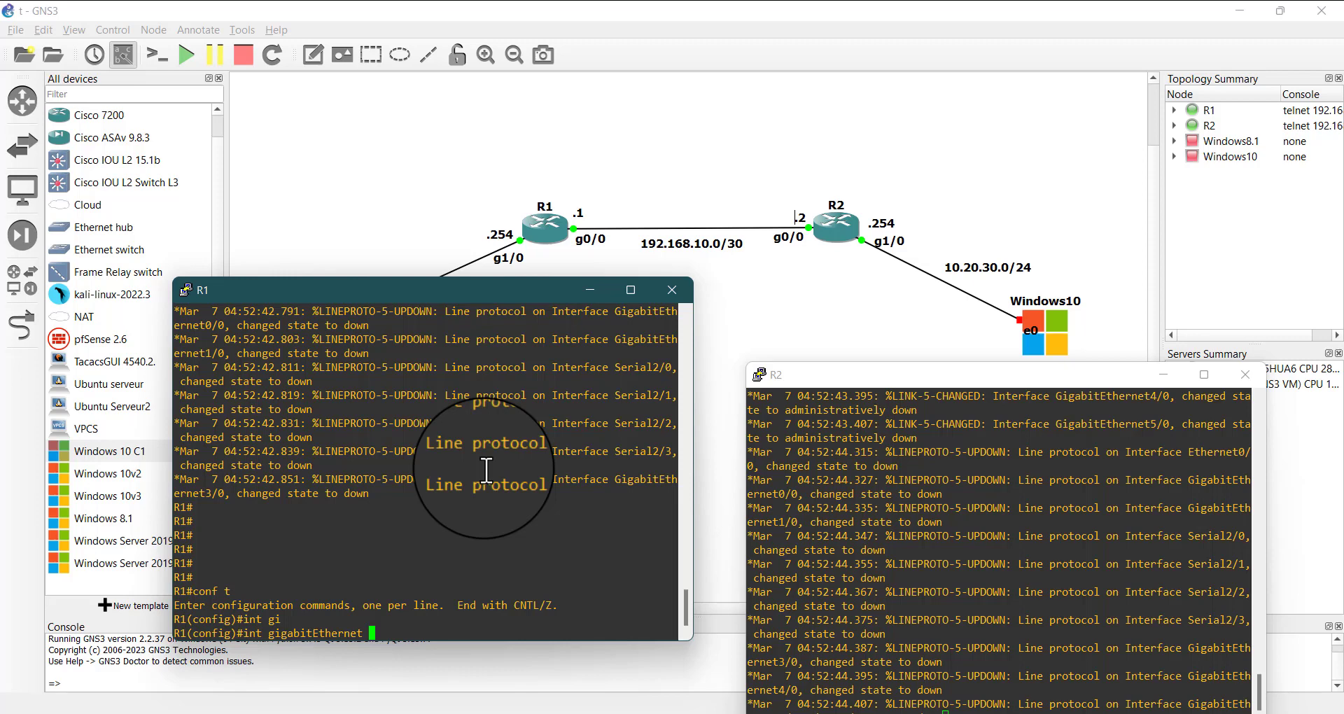
pyautogui.write('0/0')
pyautogui.press('Return')
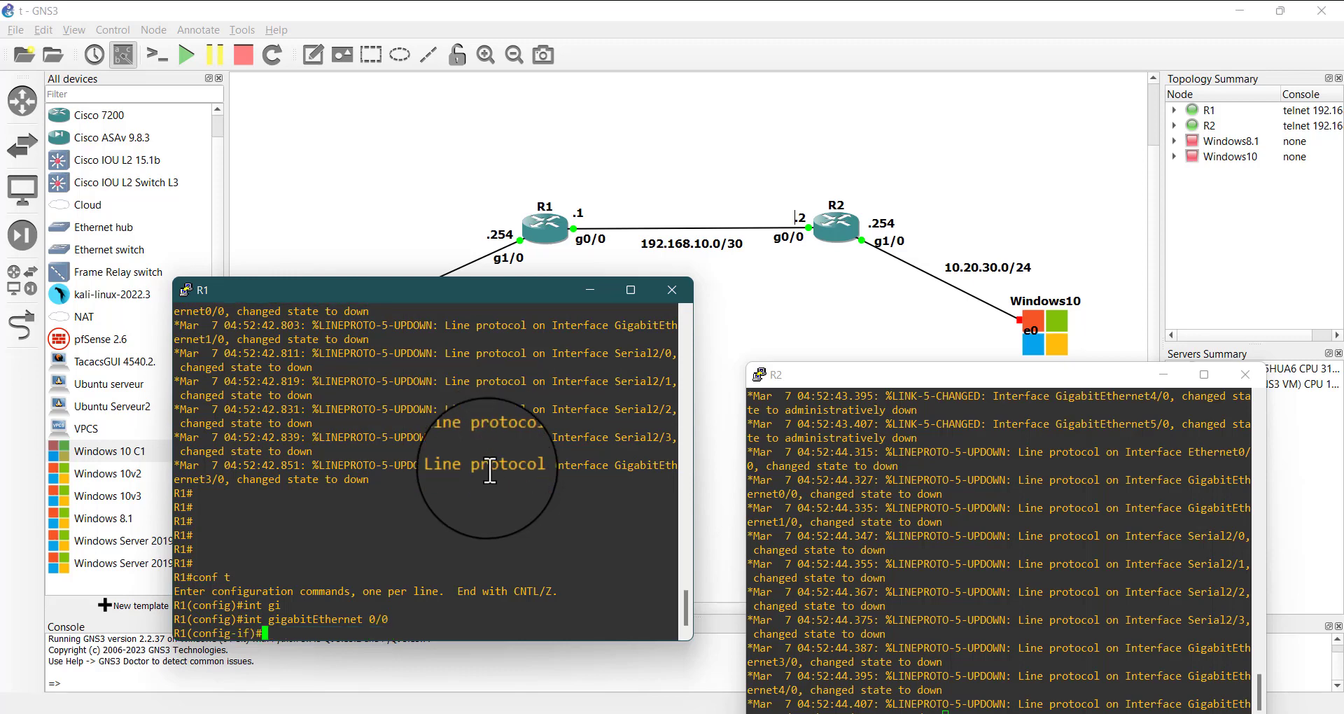
# Assign IP address 192.168.10.1 with mask 255.255.255.252 to gigabitEthernet 0/0 on R1
pyautogui.write('ip add')
pyautogui.press('Tab')
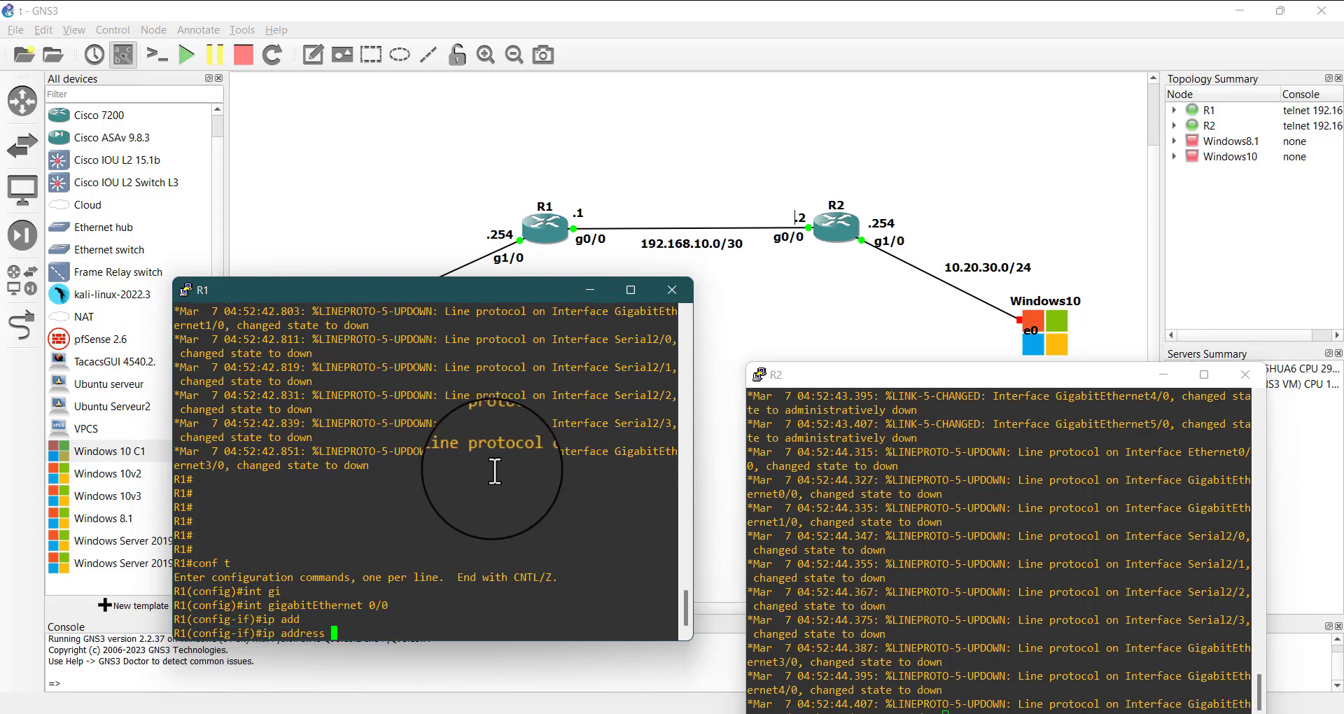
pyautogui.write('192.1')
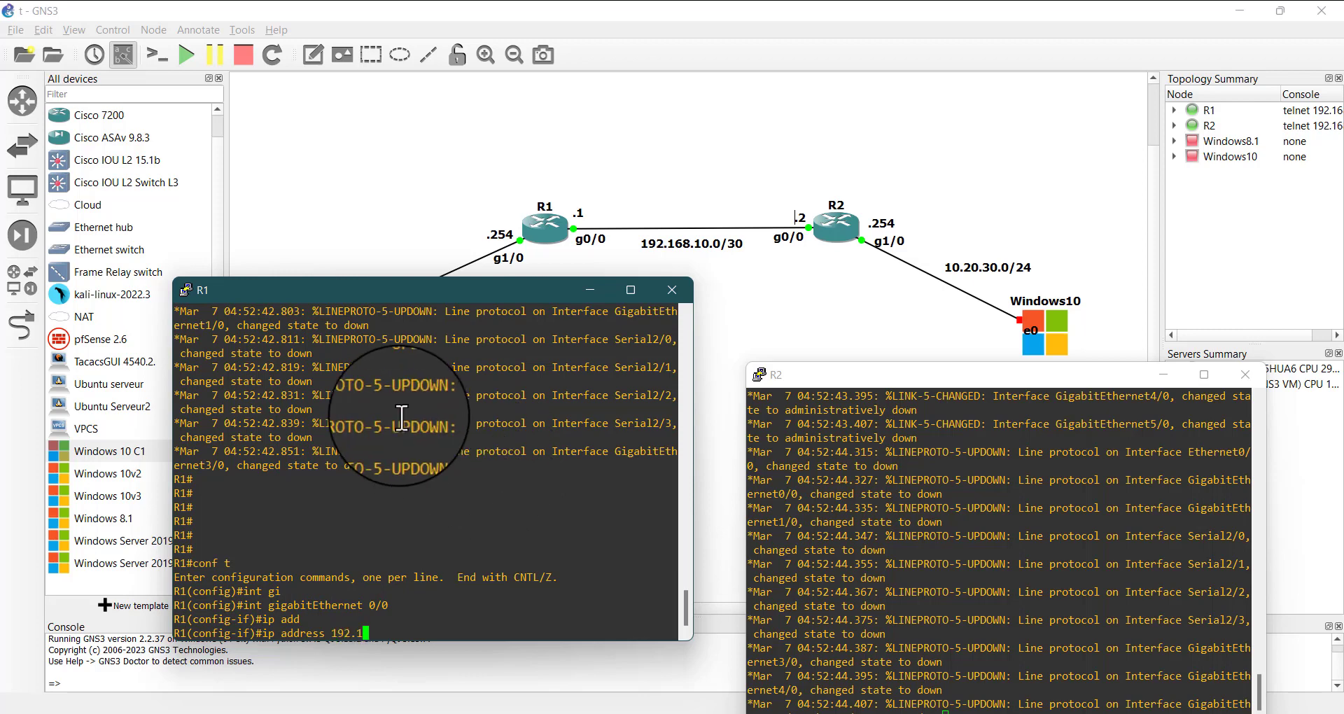
pyautogui.write('68.10.1')
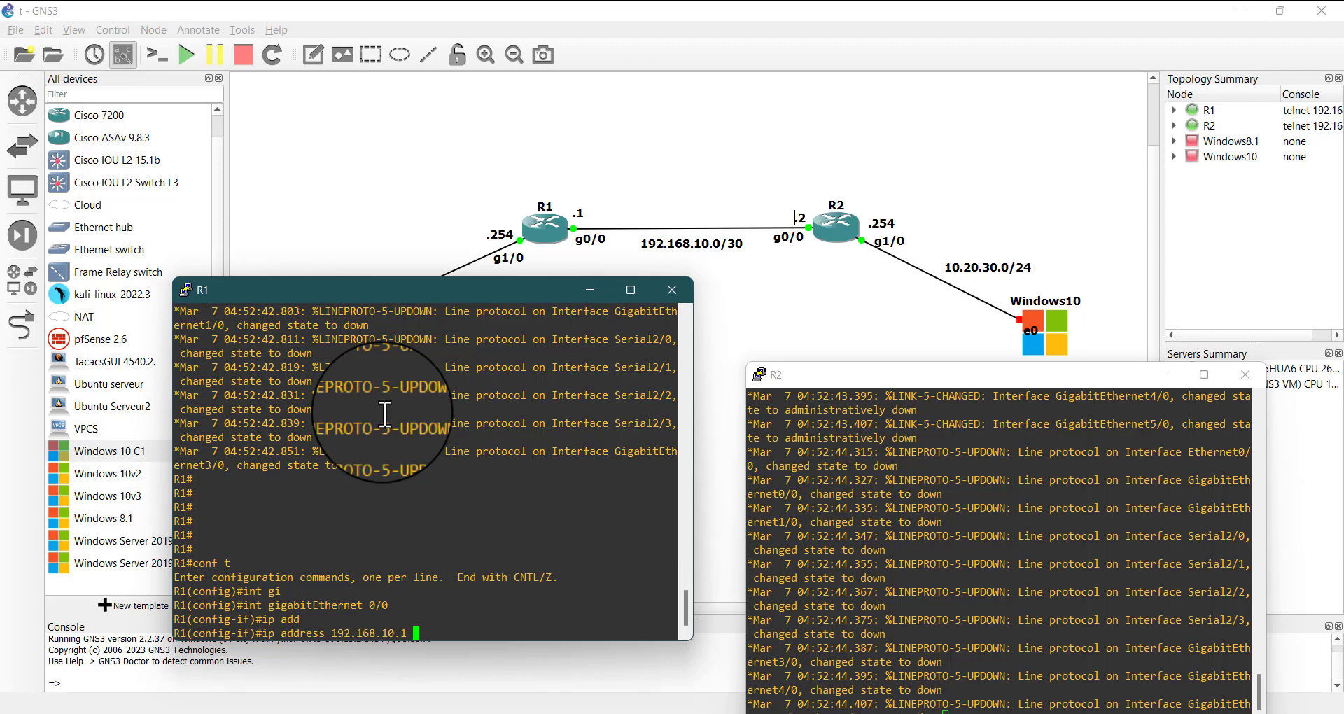
pyautogui.write(' 255.255.255.252')
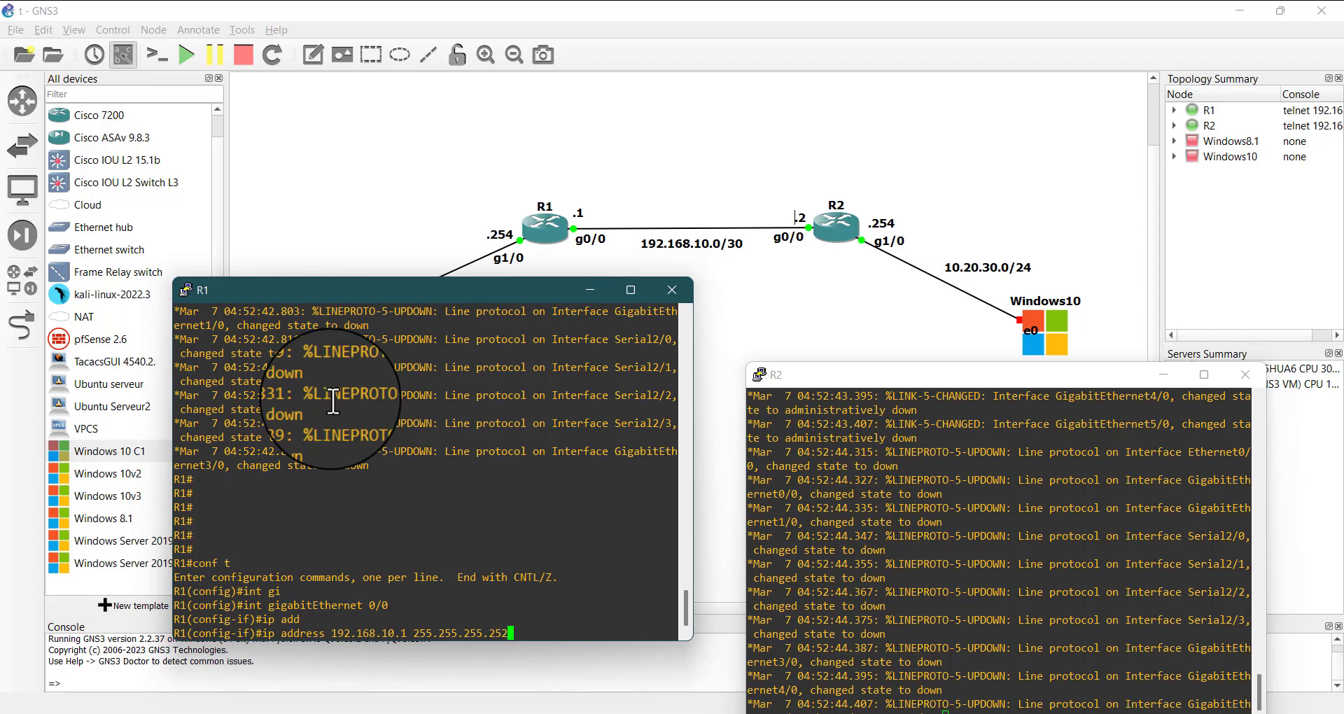
pyautogui.press('Return')
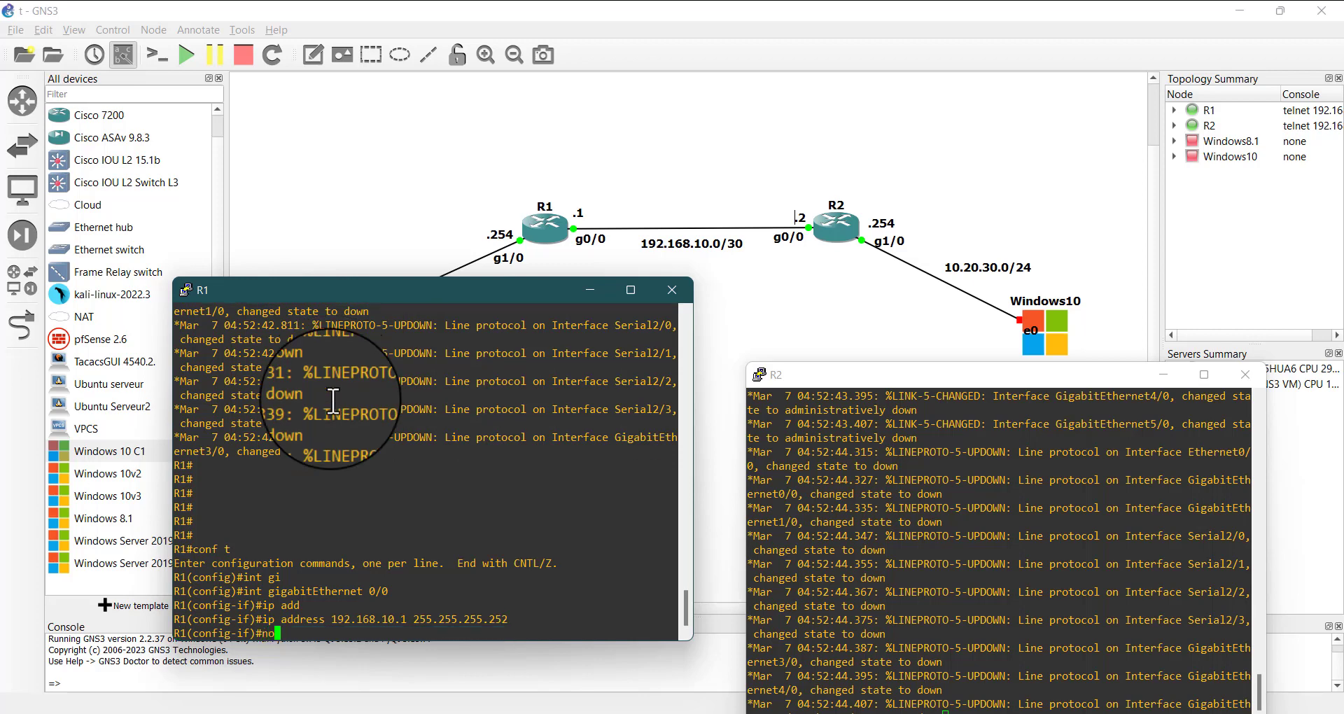
# Enable gigabitEthernet 0/0 on R1 with the no shutdown command
pyautogui.write('no shi')
pyautogui.press('BackSpace')
pyautogui.press('Tab')
pyautogui.press('Return')
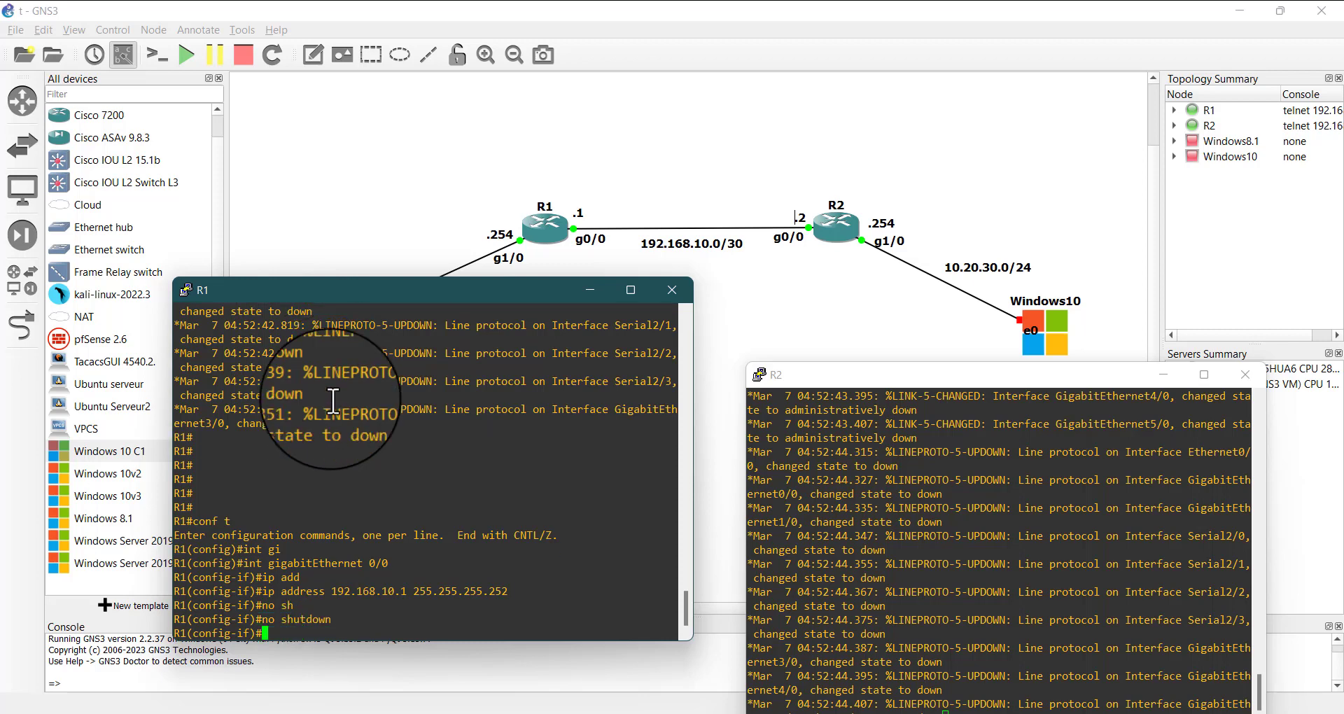
# Shift the R1 console slightly and enter interface configuration mode for gi1/0 on R1
pyautogui.moveTo(446, 293); pyautogui.dragTo(521, 289)
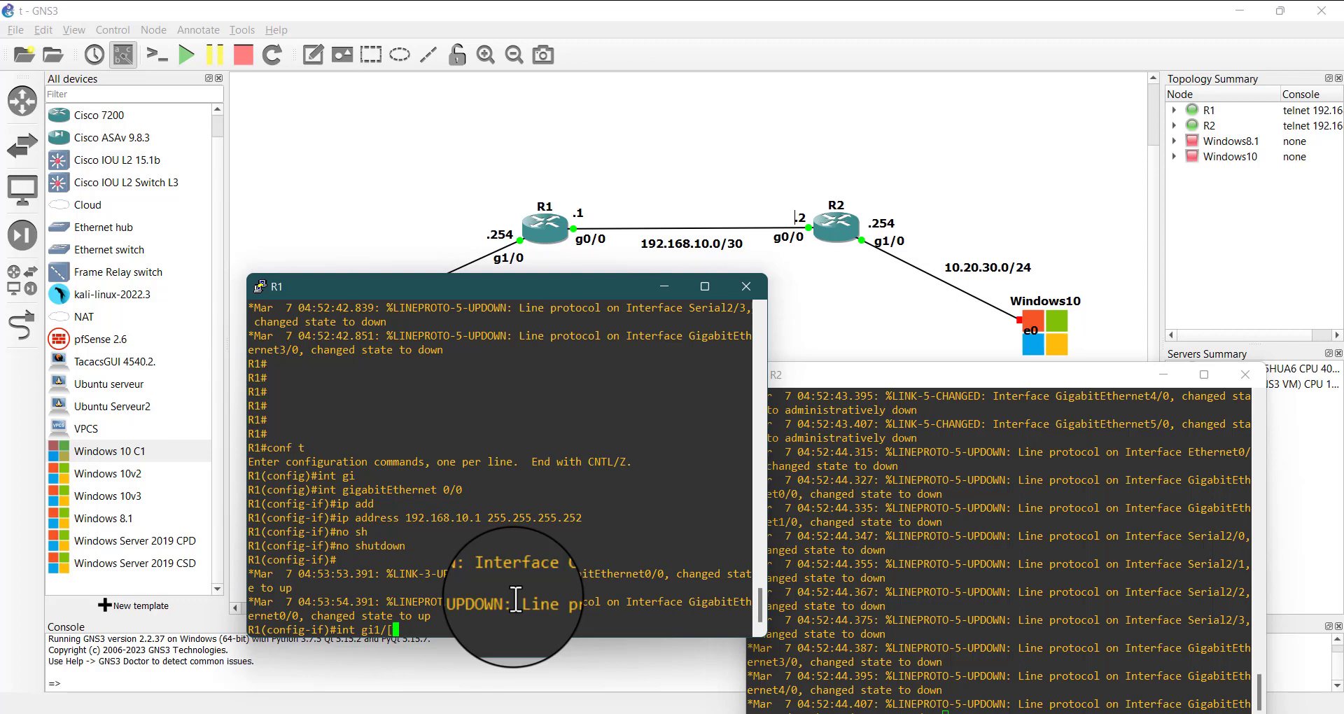
pyautogui.press('BackSpace')
pyautogui.press('Return')
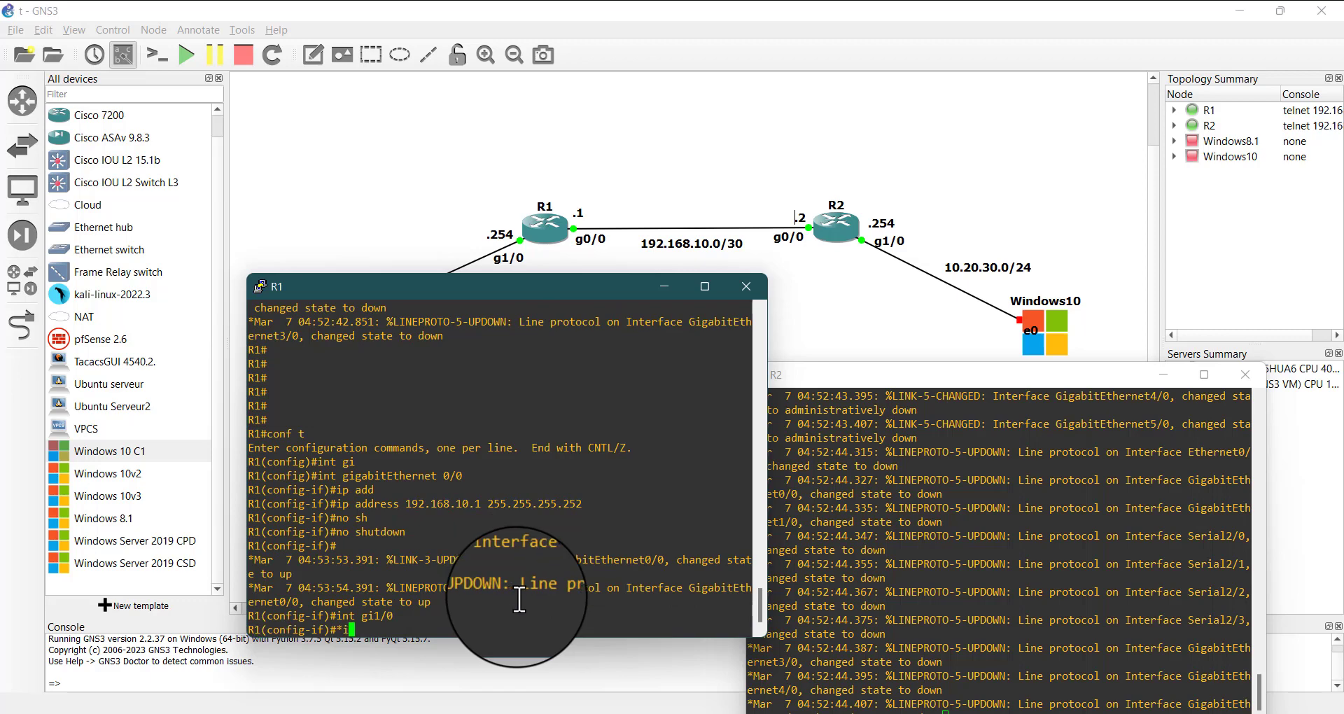
# Try to assign 172.16.20.254 with mask 255.255.255.0 to R1's gi1/0, moving the console so the Windows8.1 network label can be read
pyautogui.write('add')
pyautogui.press('Tab')
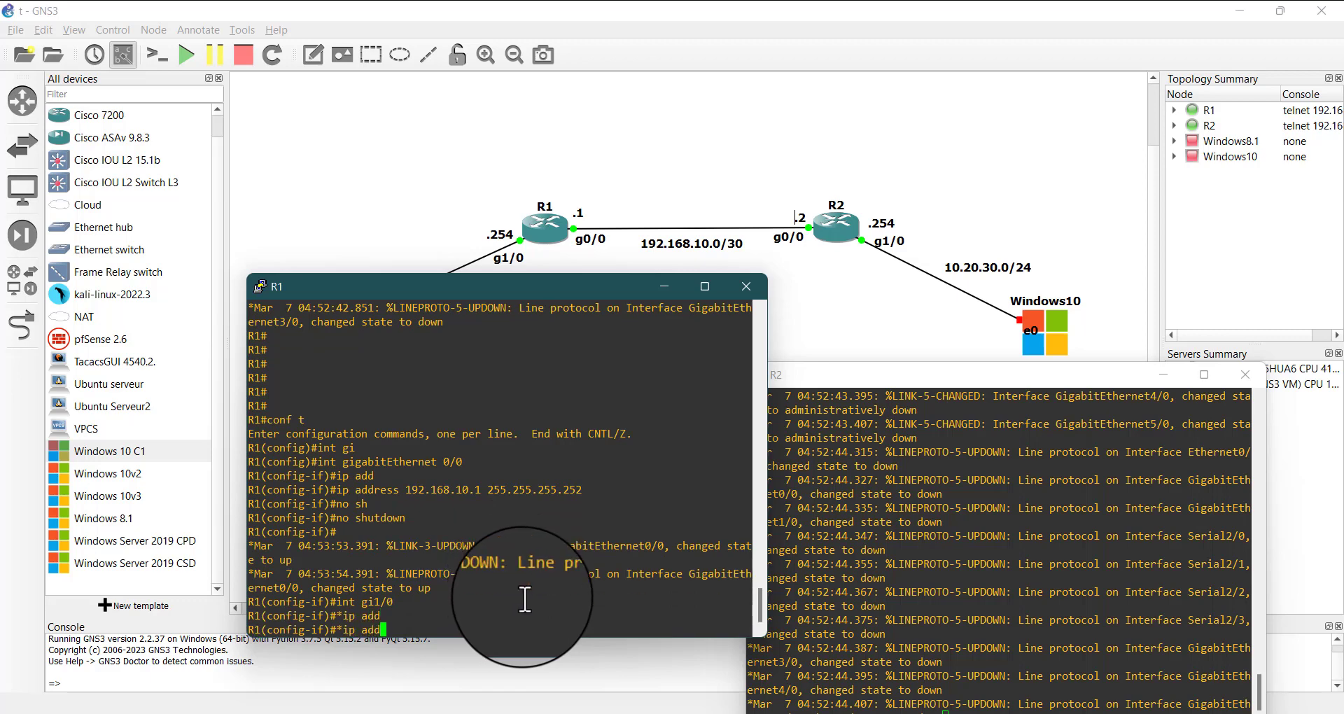
pyautogui.moveTo(525, 286); pyautogui.dragTo(864, 152)
pyautogui.write('1')
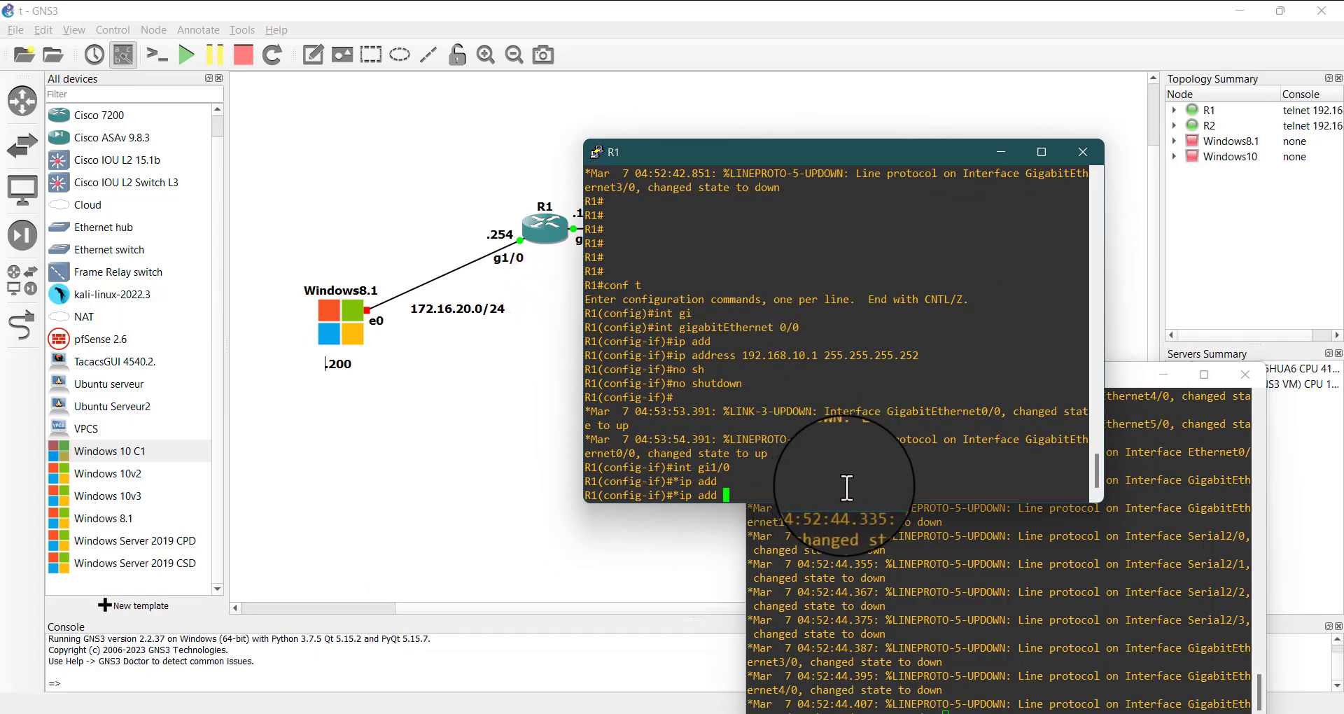
pyautogui.write('72.16.20.254')
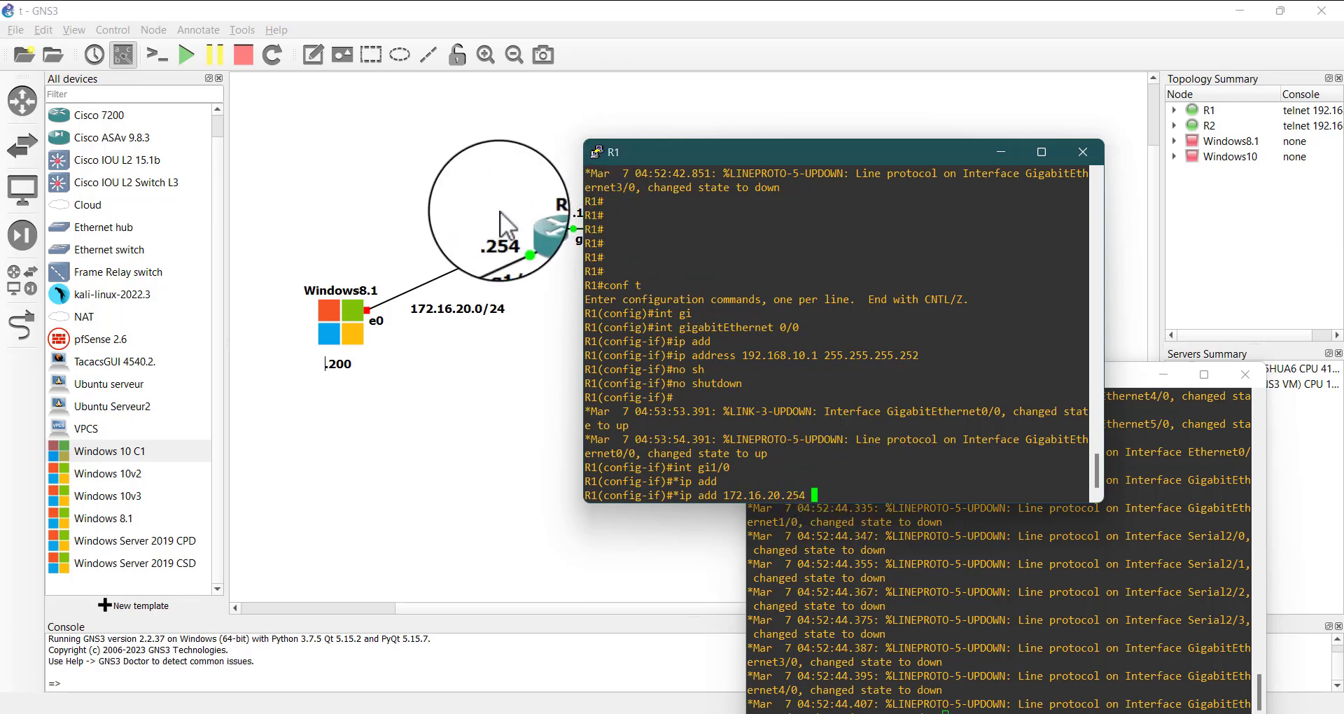
pyautogui.click(842, 489)
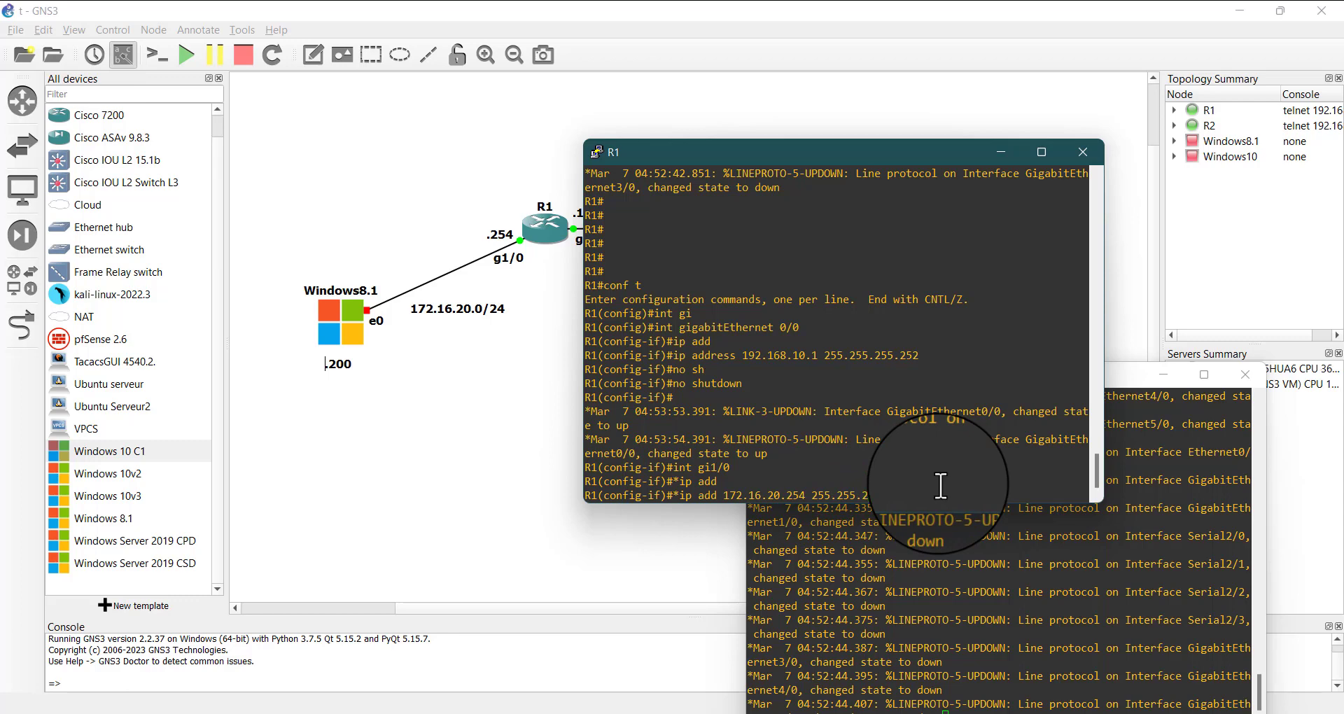
pyautogui.write('55')
pyautogui.press('Return')
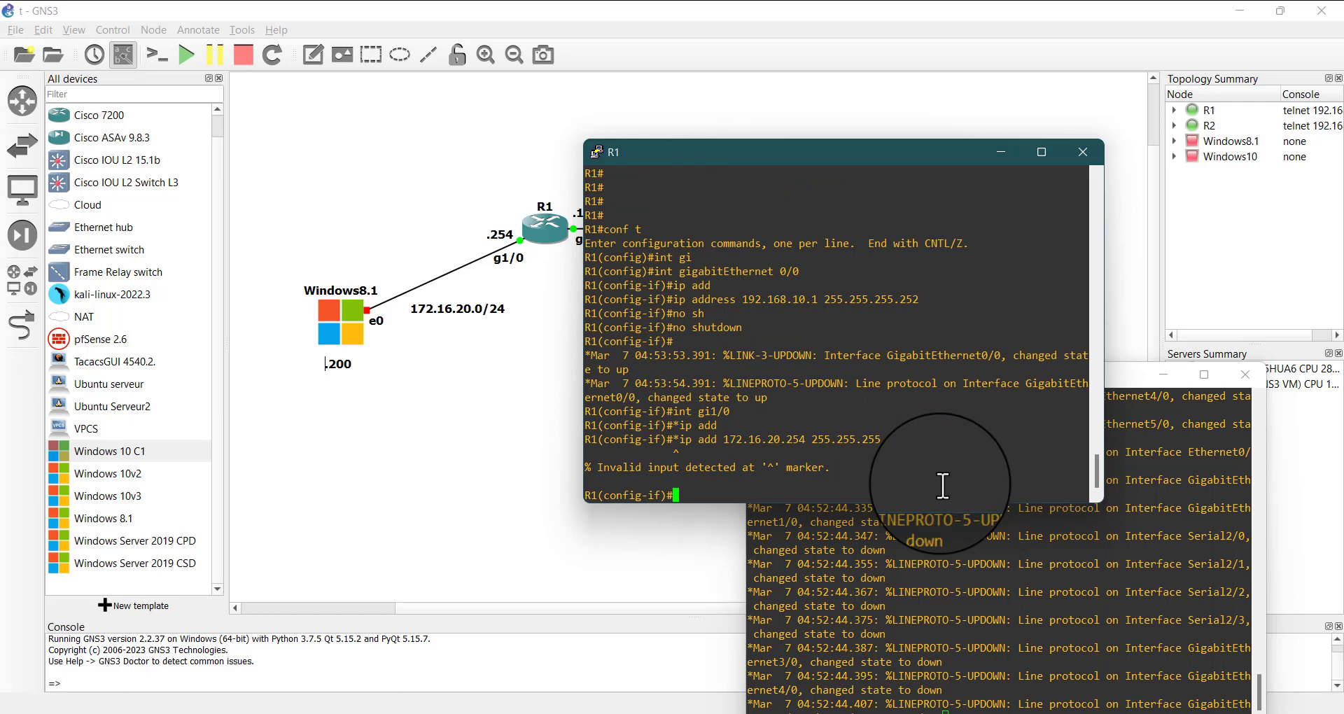
# Reissue the address command ip add 172.16.20.254 255.255.255.0 for gi1/0 on R1 without the leading asterisk
pyautogui.press('Up')
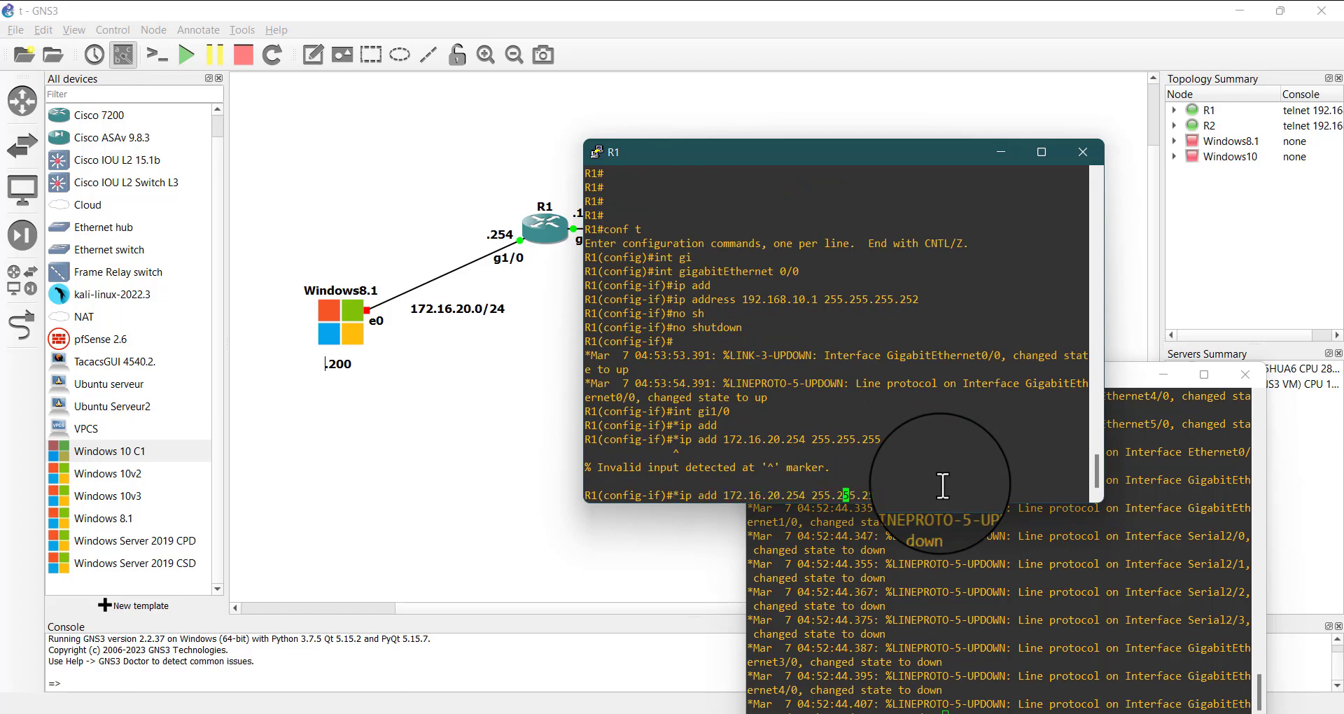
pyautogui.press('Left')
pyautogui.press('Left')
pyautogui.press('Left')
pyautogui.press('Left')
pyautogui.press('Left')
pyautogui.press('Left')
pyautogui.press('Left')
pyautogui.press('Left')
pyautogui.press('Left')
pyautogui.press('Left')
pyautogui.press('Left')
pyautogui.press('Left')
pyautogui.press('Left')
pyautogui.press('Left')
pyautogui.press('Left')
pyautogui.press('Left')
pyautogui.press('Left')
pyautogui.press('Left')
pyautogui.press('Left')
pyautogui.press('Left')
pyautogui.press('BackSpace')
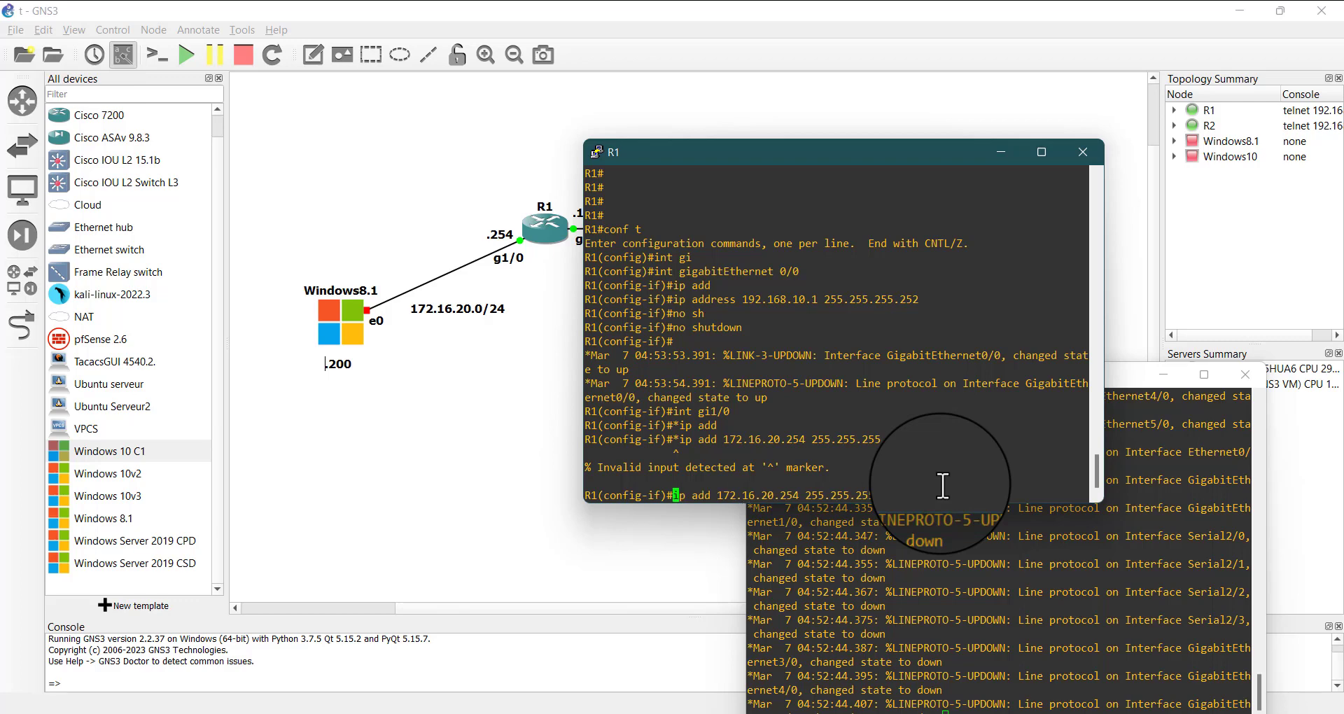
pyautogui.press('Return')
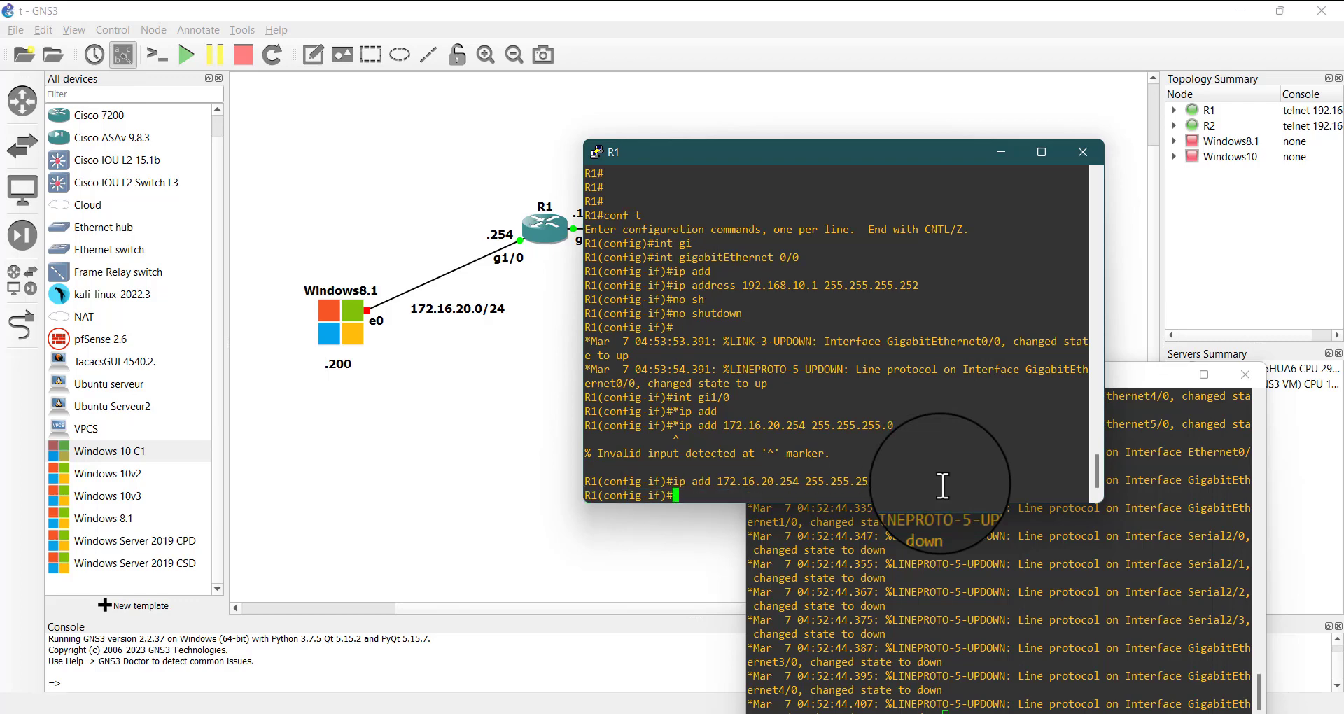
# Enable interface gi1/0 on R1 with the no shutdown command
pyautogui.write('no shu')
pyautogui.press('Tab')
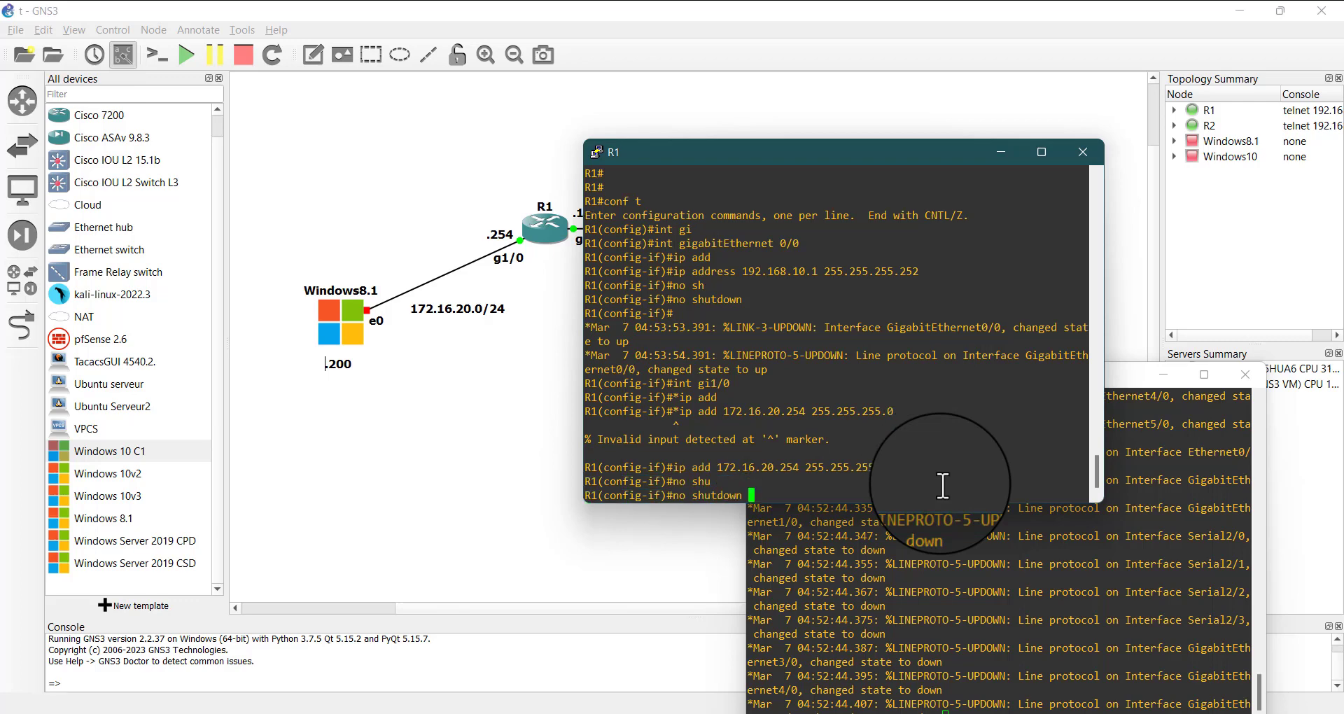
pyautogui.press('Return')
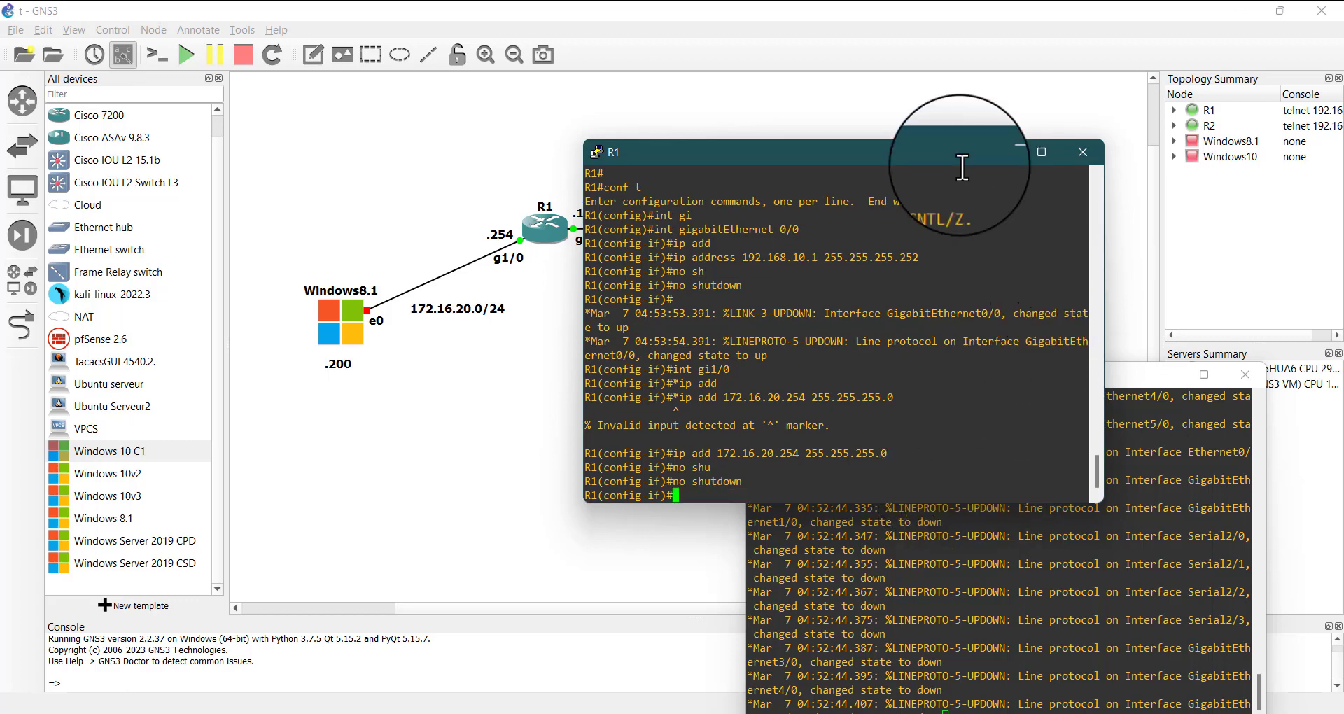
# Minimize the R1 console and move the R2 console so that R2 and its Windows10 link can be seen
pyautogui.moveTo(960, 161); pyautogui.dragTo(451, 205)
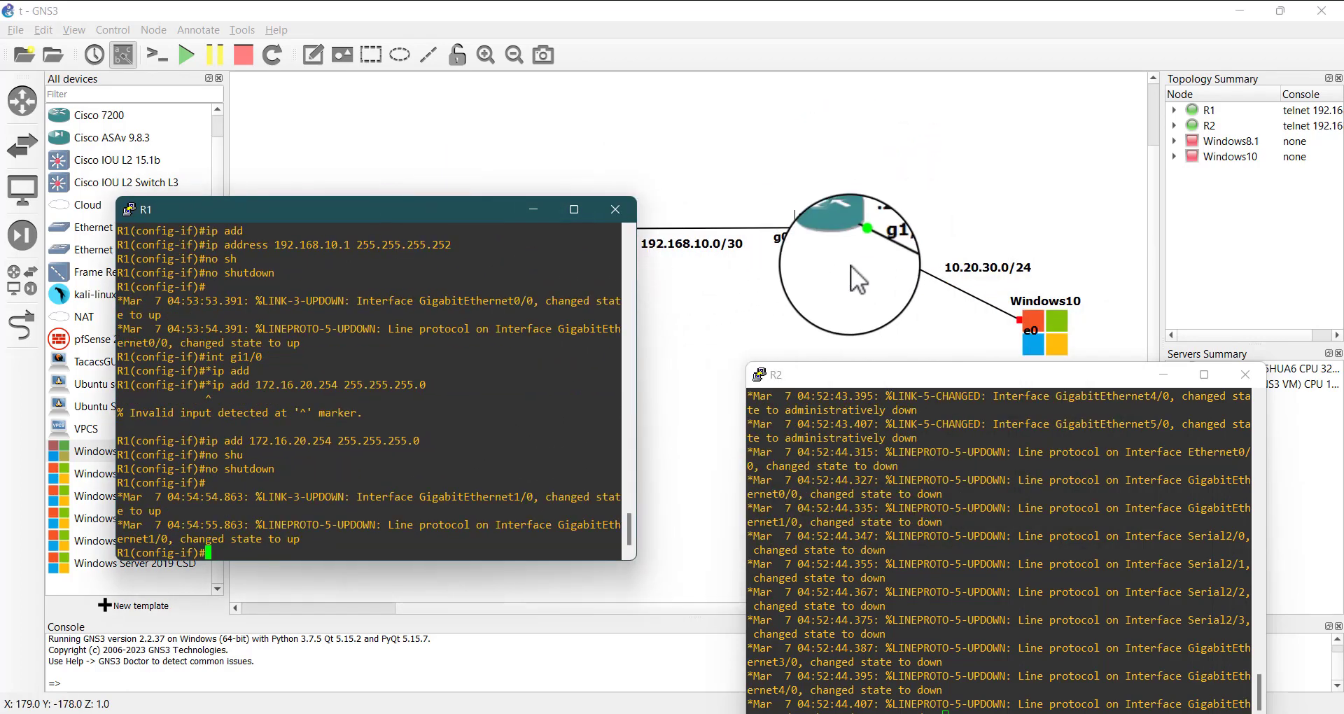
pyautogui.click(534, 209)
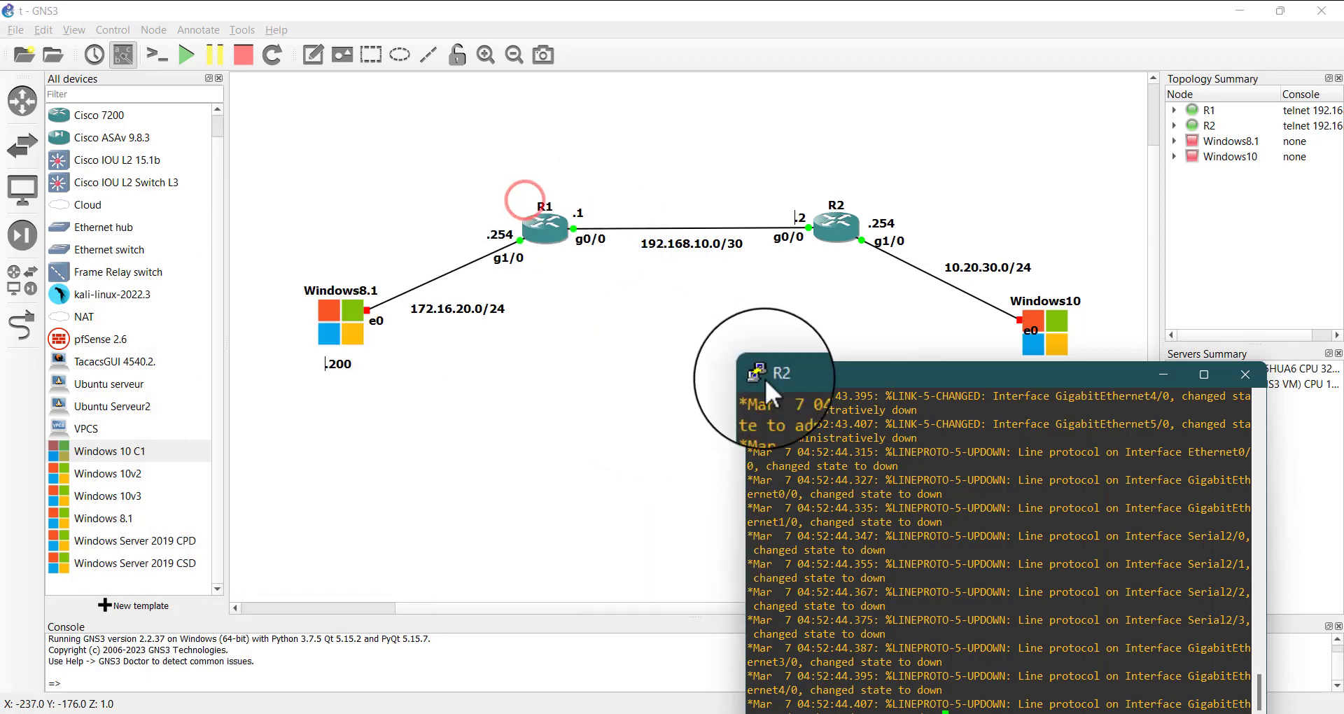
pyautogui.moveTo(763, 376); pyautogui.dragTo(294, 163)
# Bring up the command prompt in the R2 console
pyautogui.click(297, 387)
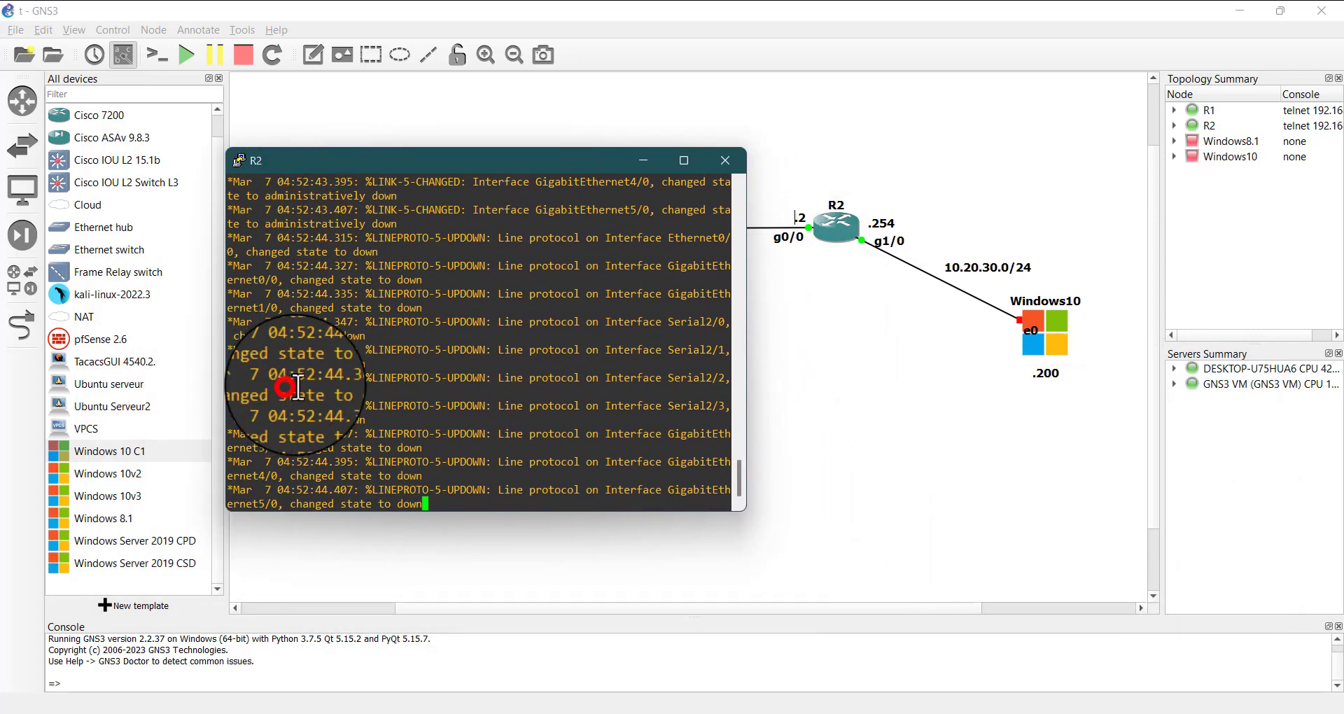
pyautogui.press('Return')
pyautogui.press('Return')
pyautogui.press('Return')
pyautogui.press('Return')
pyautogui.press('Return')
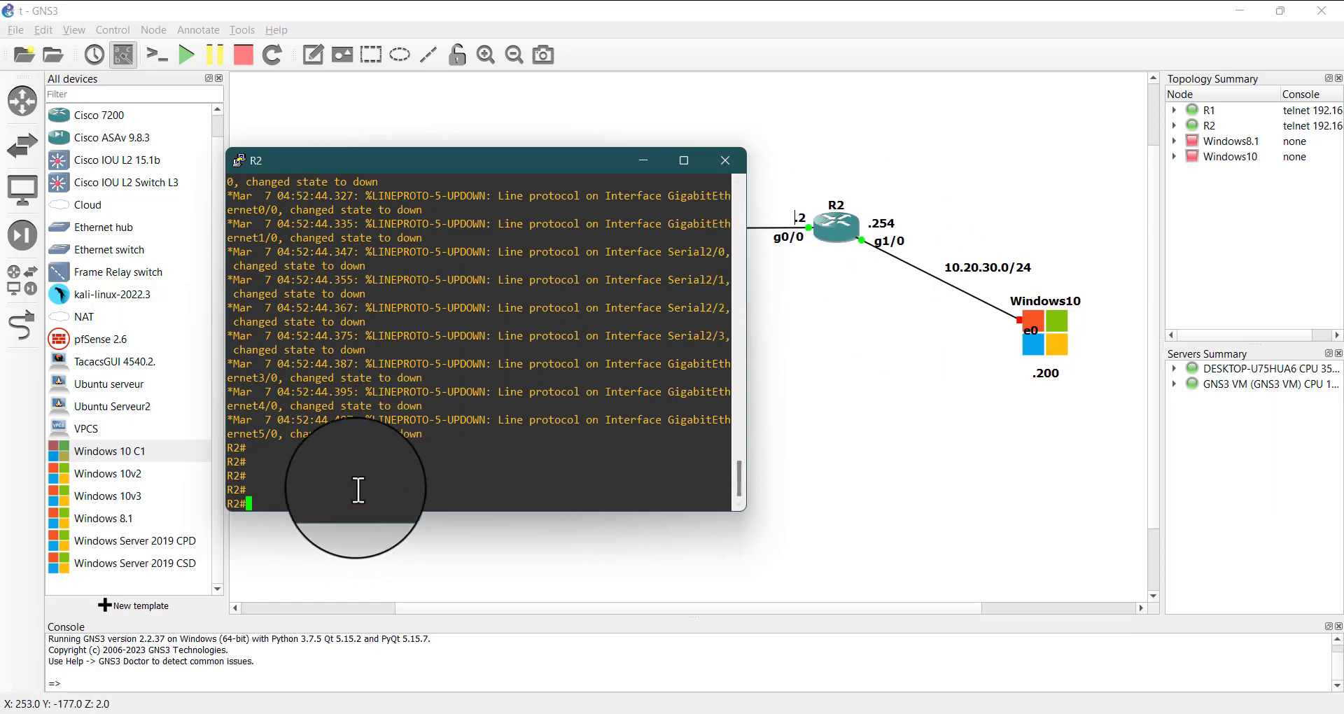
# Enter global configuration mode on R2 with CONF T
pyautogui.click(397, 488)
pyautogui.write('CONF ')
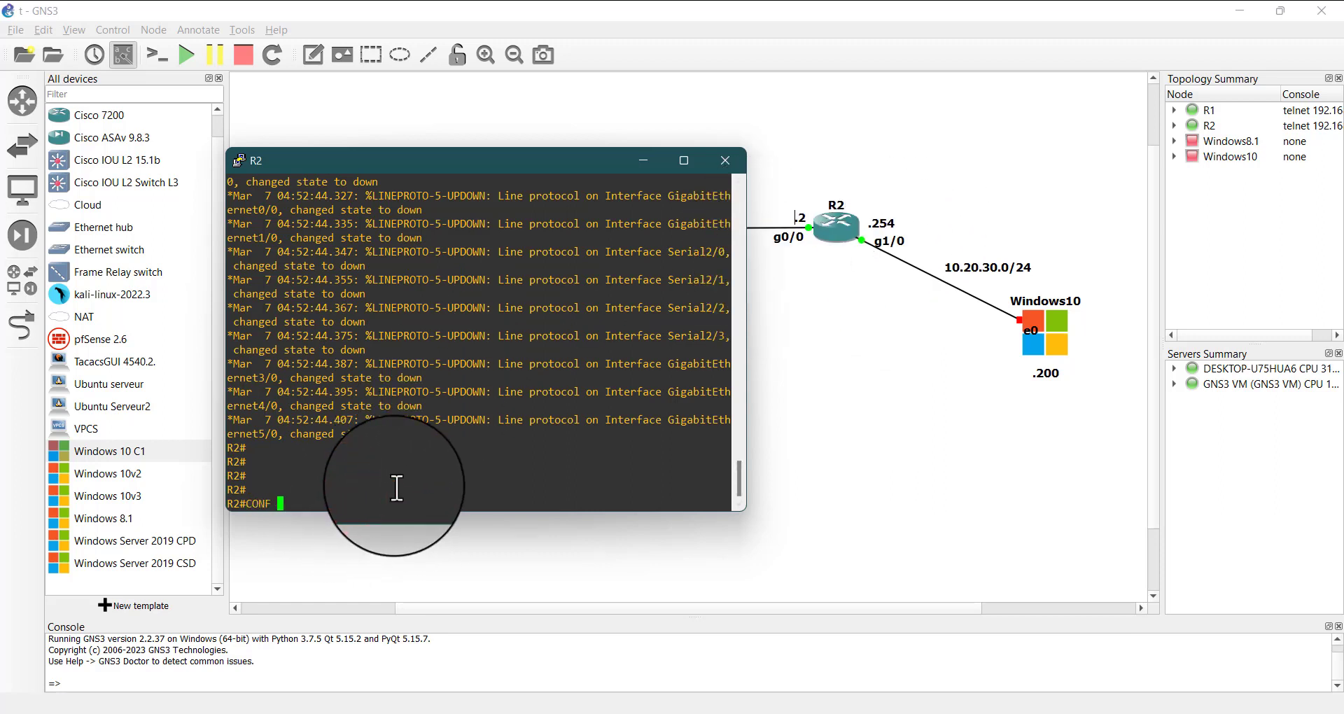
pyautogui.write('T')
pyautogui.press('Return')
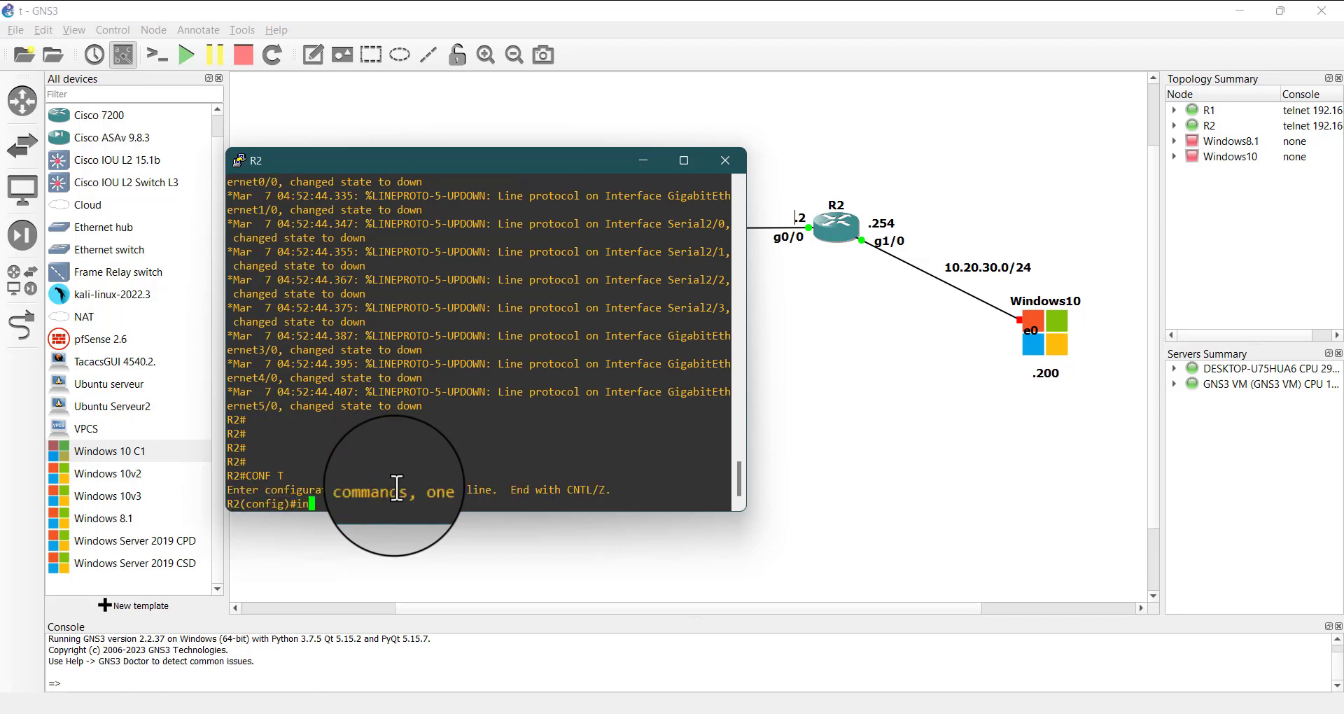
# Enter interface configuration mode for gigabitEthernet 0/0 on R2
pyautogui.write('int g')
pyautogui.press('Tab')
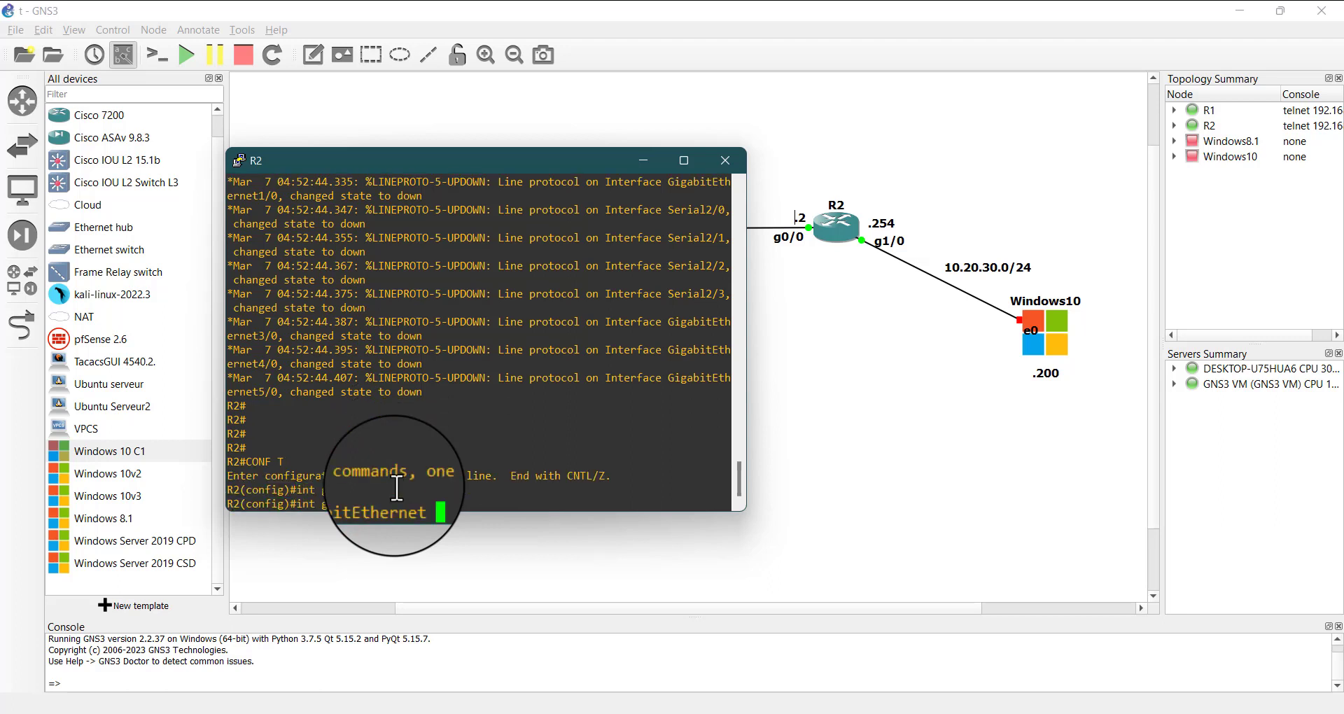
pyautogui.write('0/0')
pyautogui.press('Return')
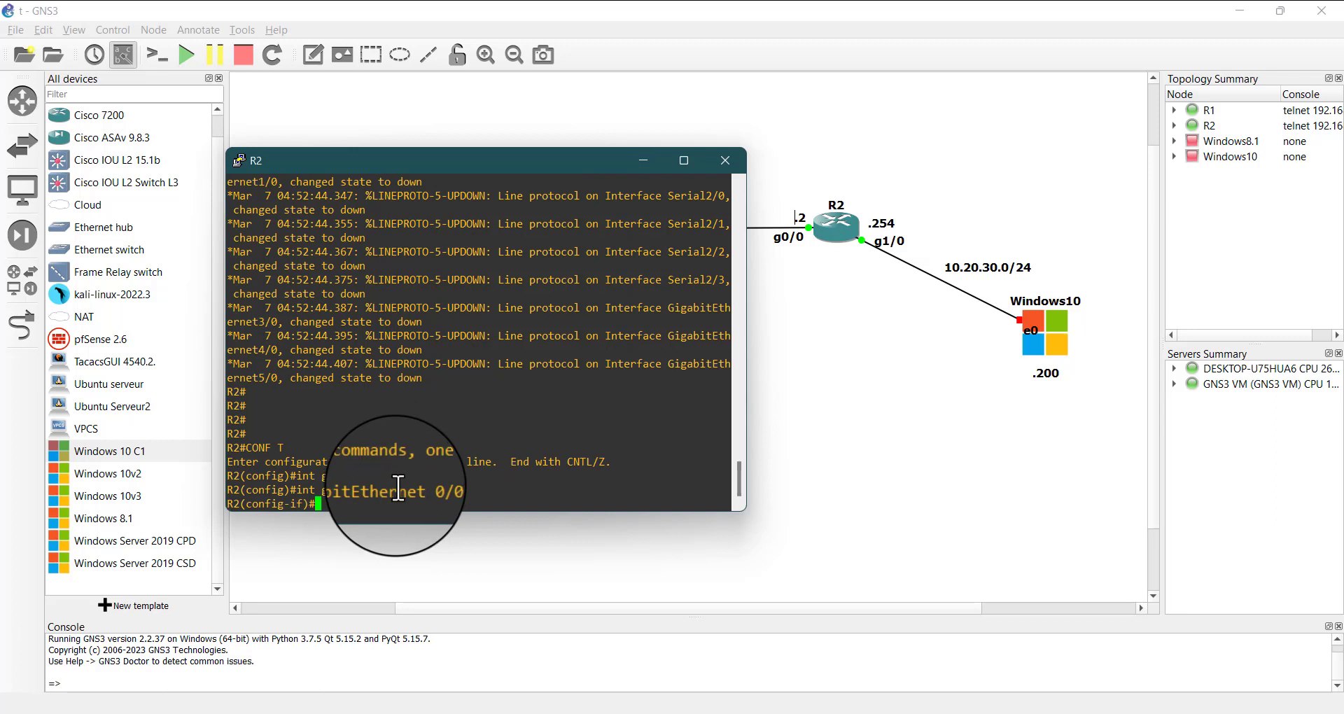
# Assign IP address 192.168.10.2 with mask 255.255.255.252 to gigabitEthernet 0/0 on R2
pyautogui.write('ip add')
pyautogui.press('Tab')
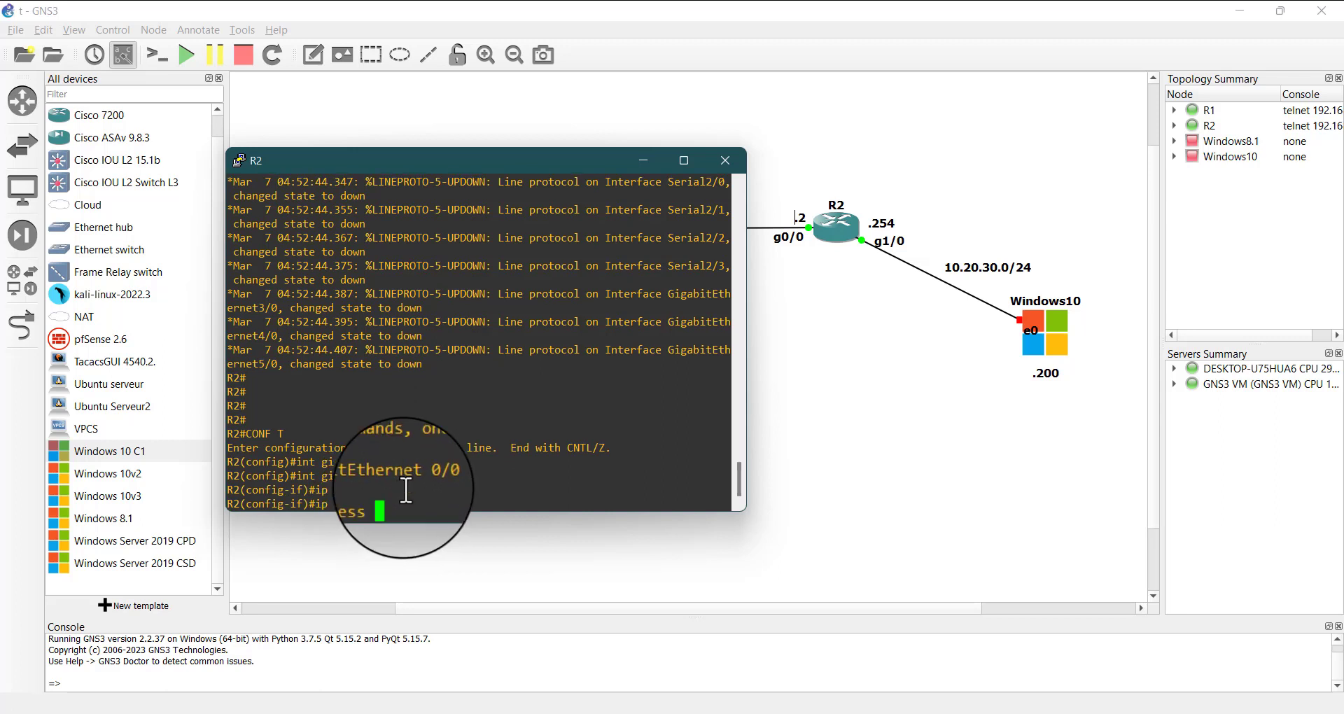
pyautogui.write('192.168.10.2')
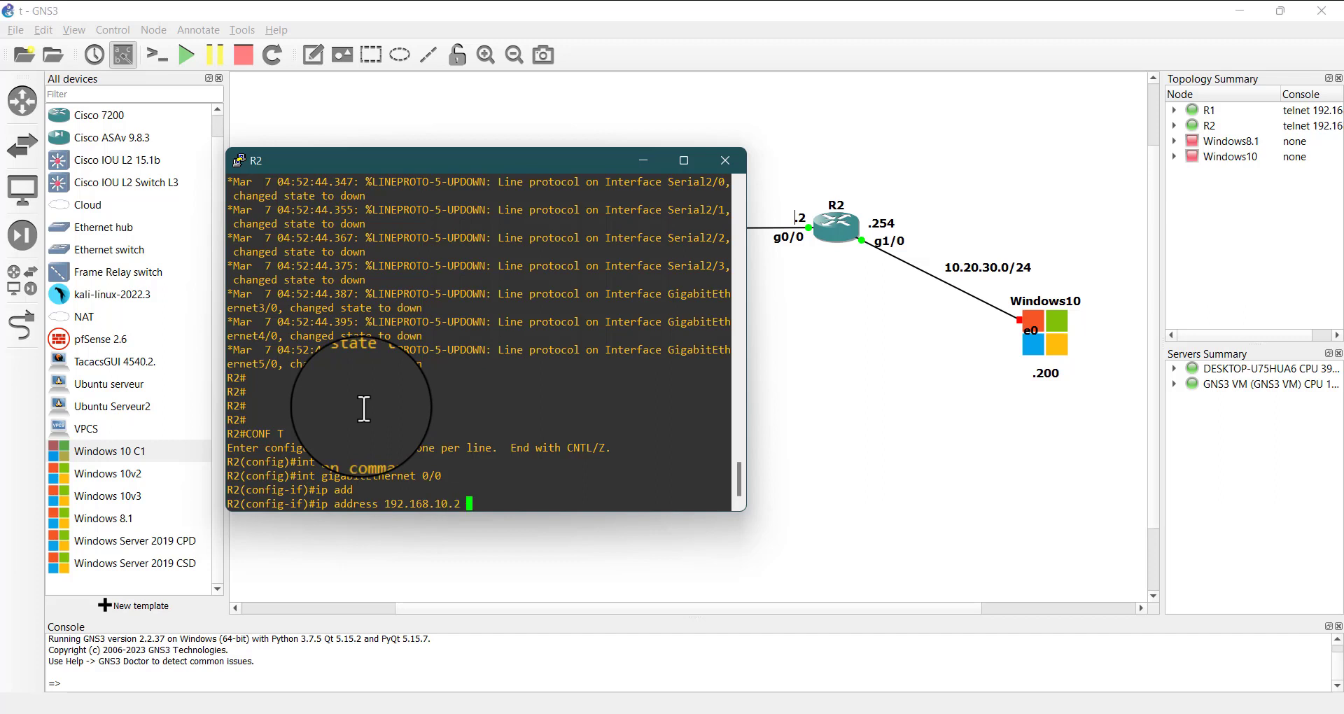
pyautogui.write(' 255.255.255.25')
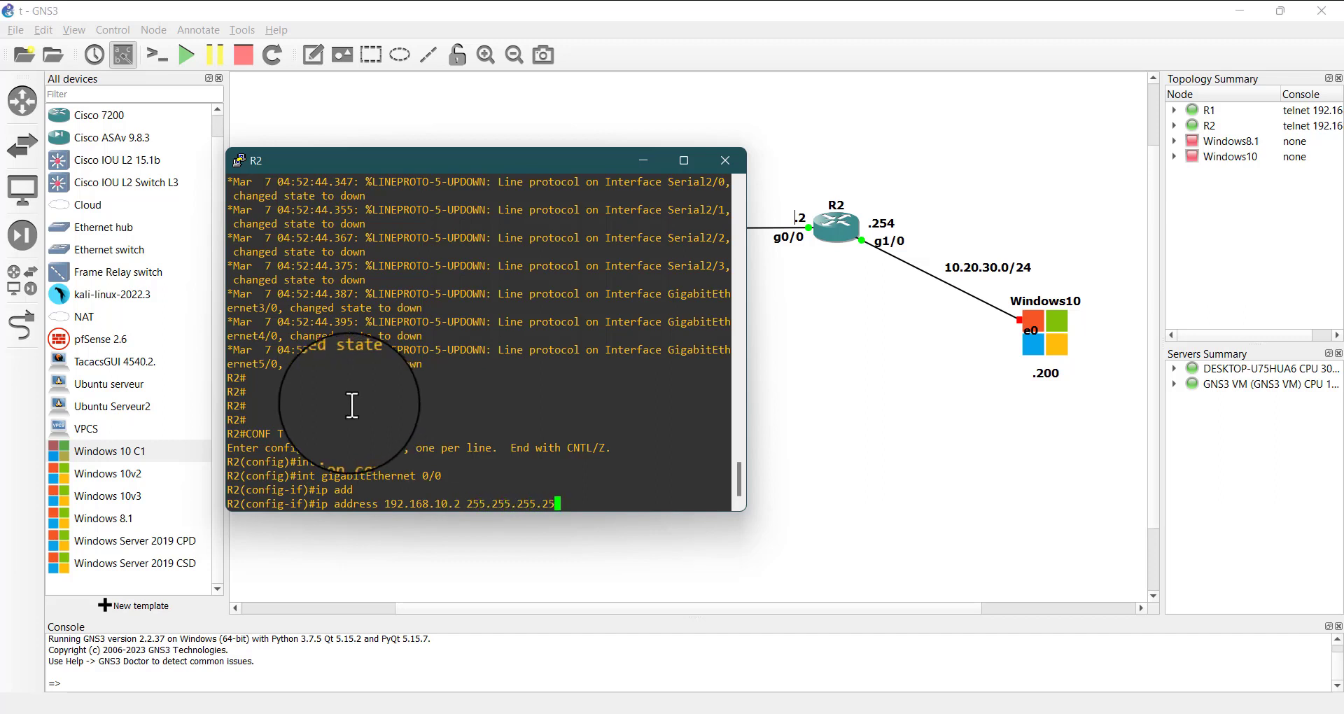
pyautogui.write('2')
pyautogui.press('Return')
# Enable gigabitEthernet 0/0 on R2 with the no shutdown command
pyautogui.write('nos')
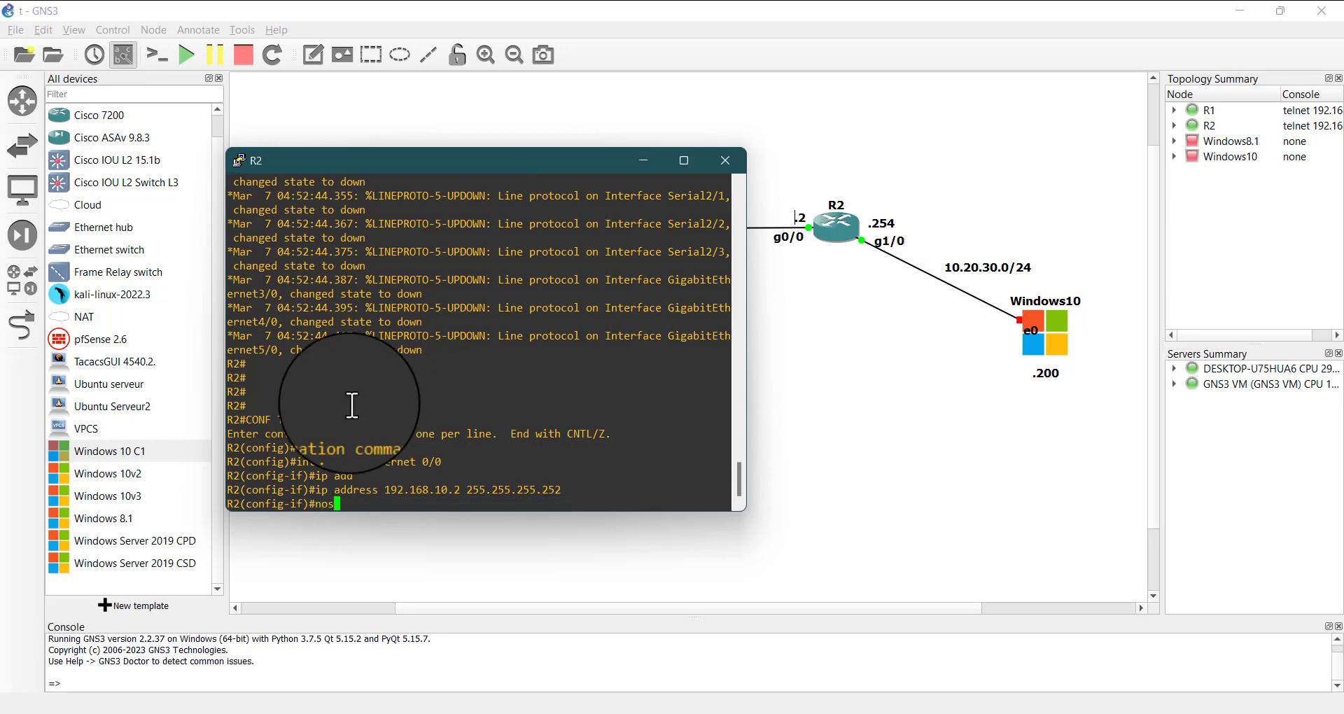
pyautogui.press('BackSpace')
pyautogui.write('u')
pyautogui.press('Tab')
pyautogui.press('Return')
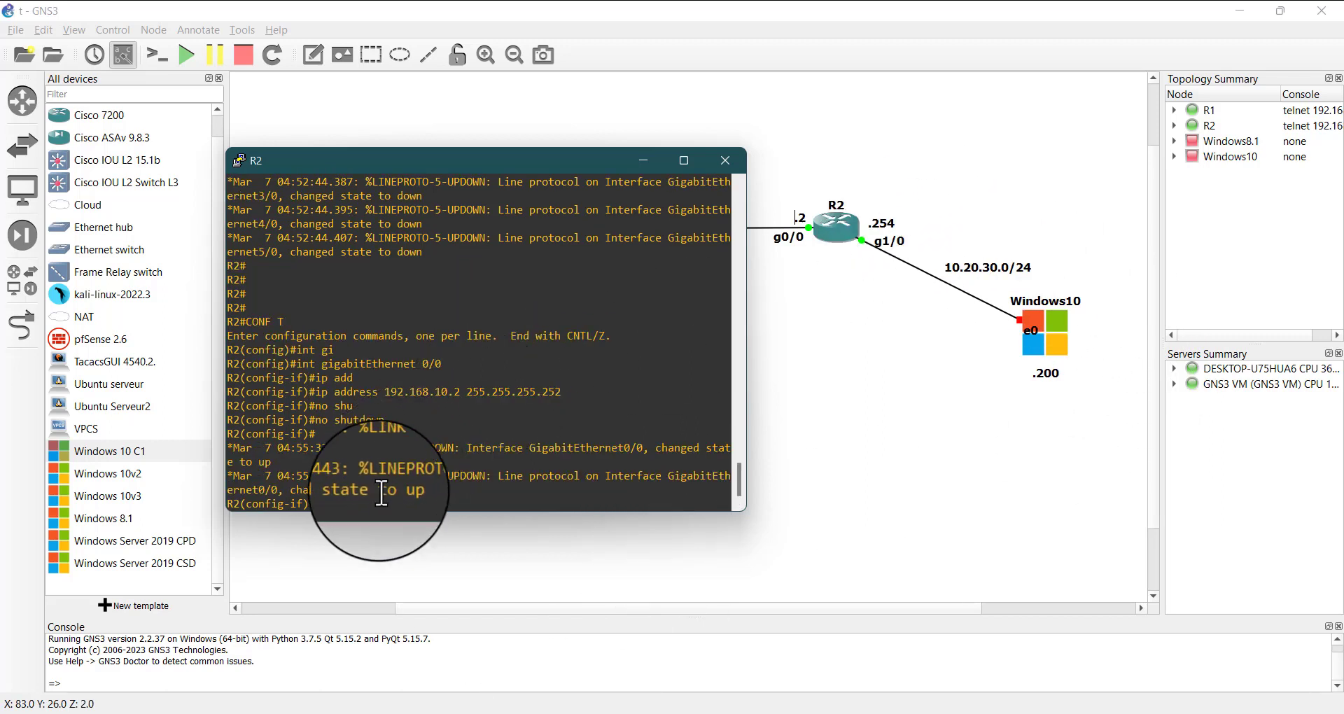
# Enter interface configuration mode for g1/0 on R2 and assign it IP address 10.20.30.254 with mask 255.255.255.0
pyautogui.write('int g1*')
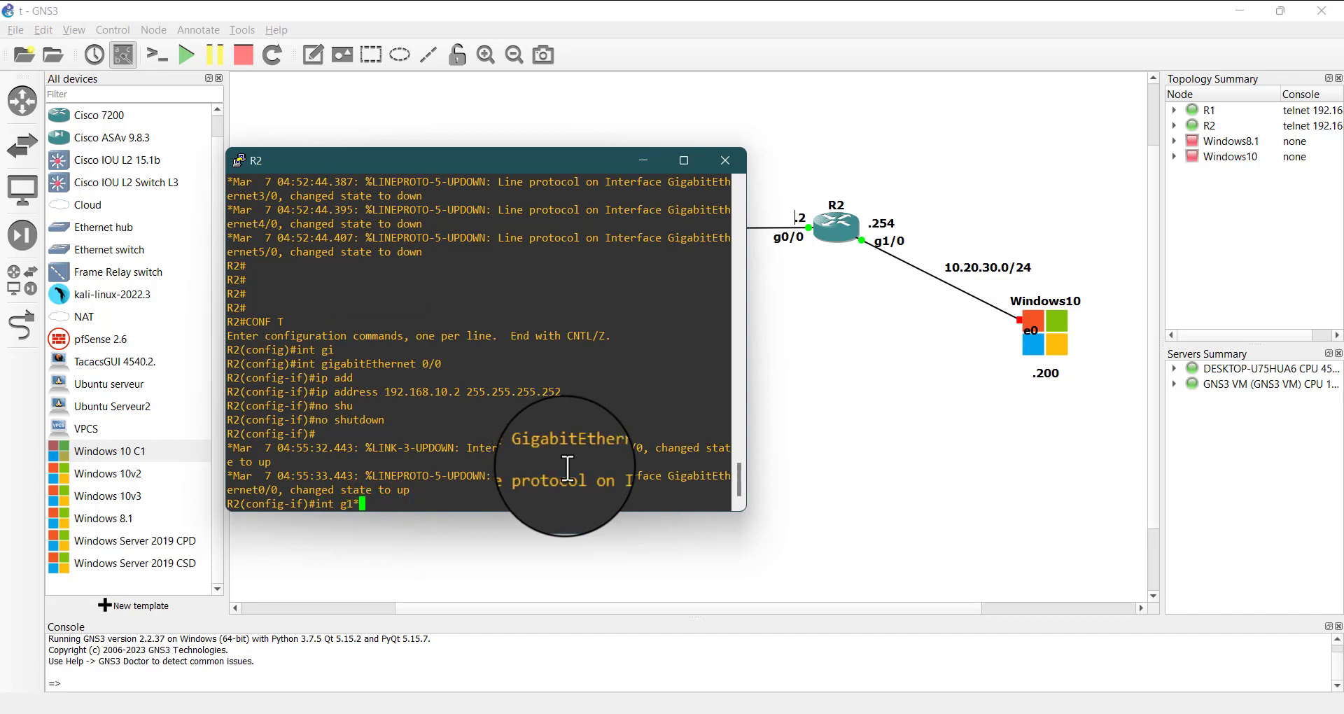
pyautogui.write('/0')
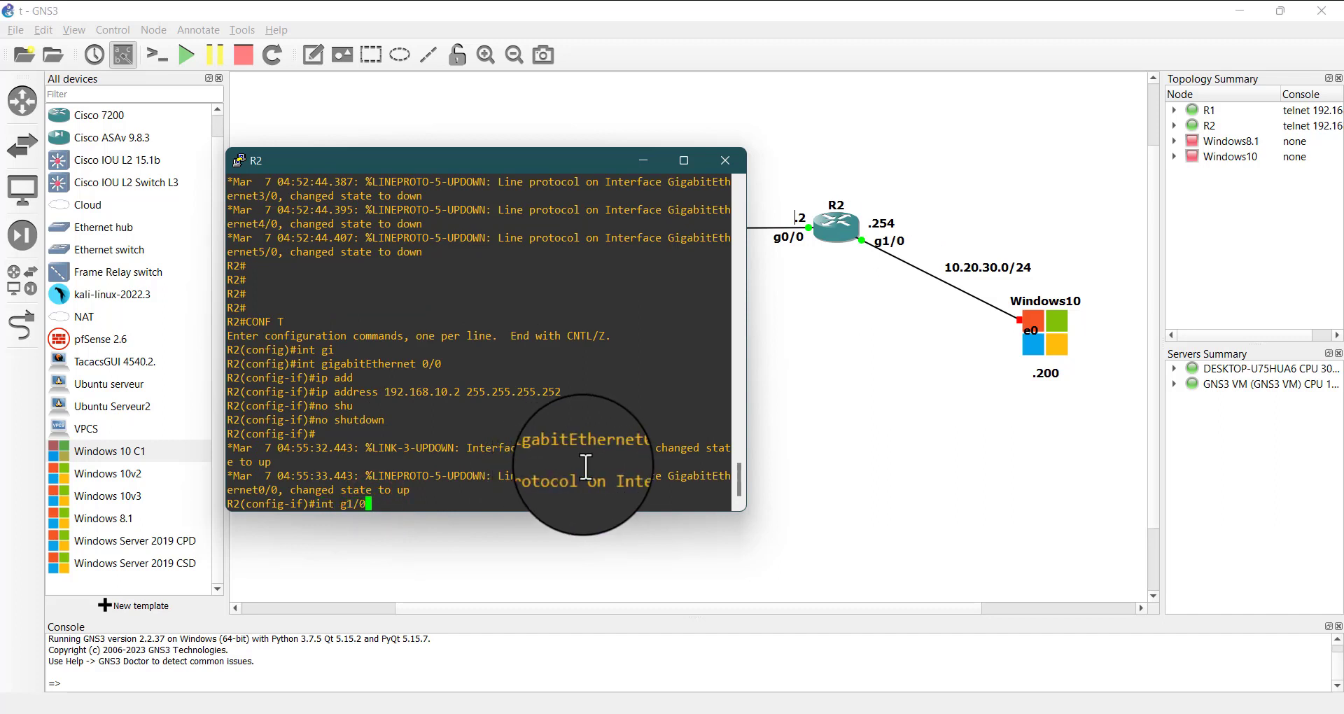
pyautogui.press('Return')
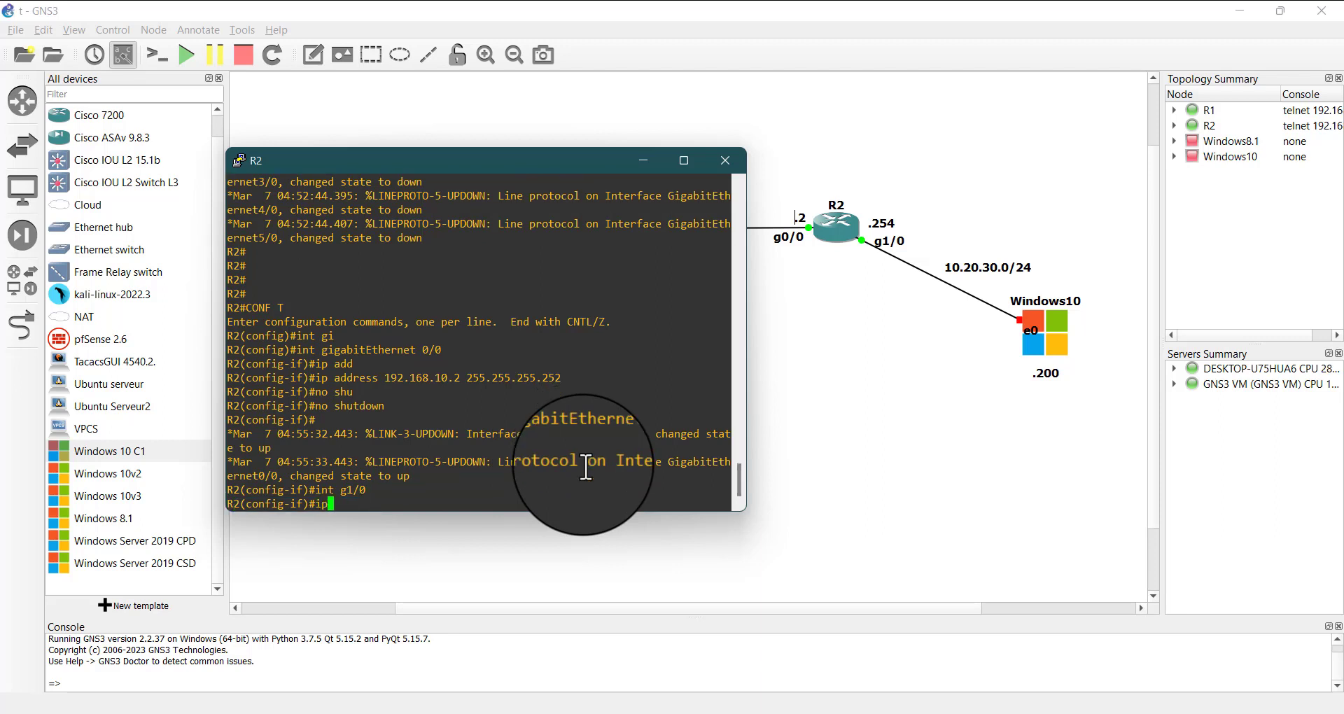
pyautogui.press('Tab')
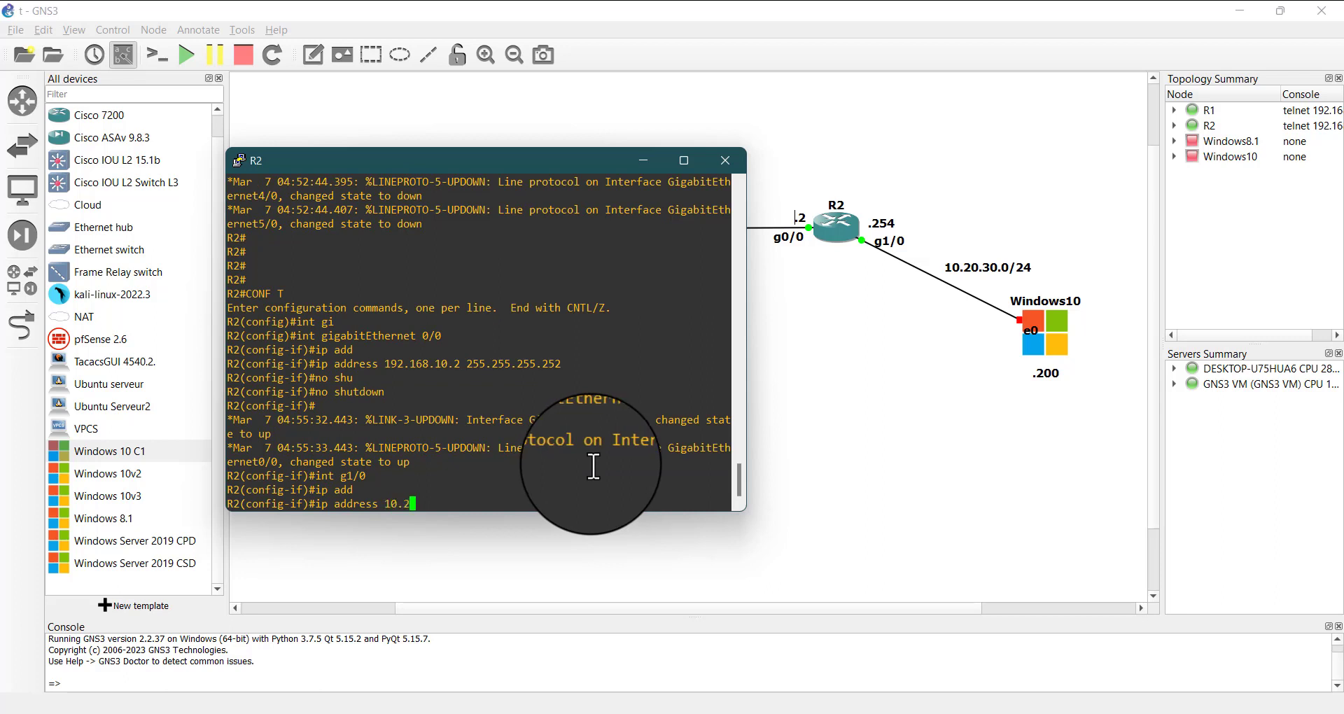
pyautogui.write('10.20.0')
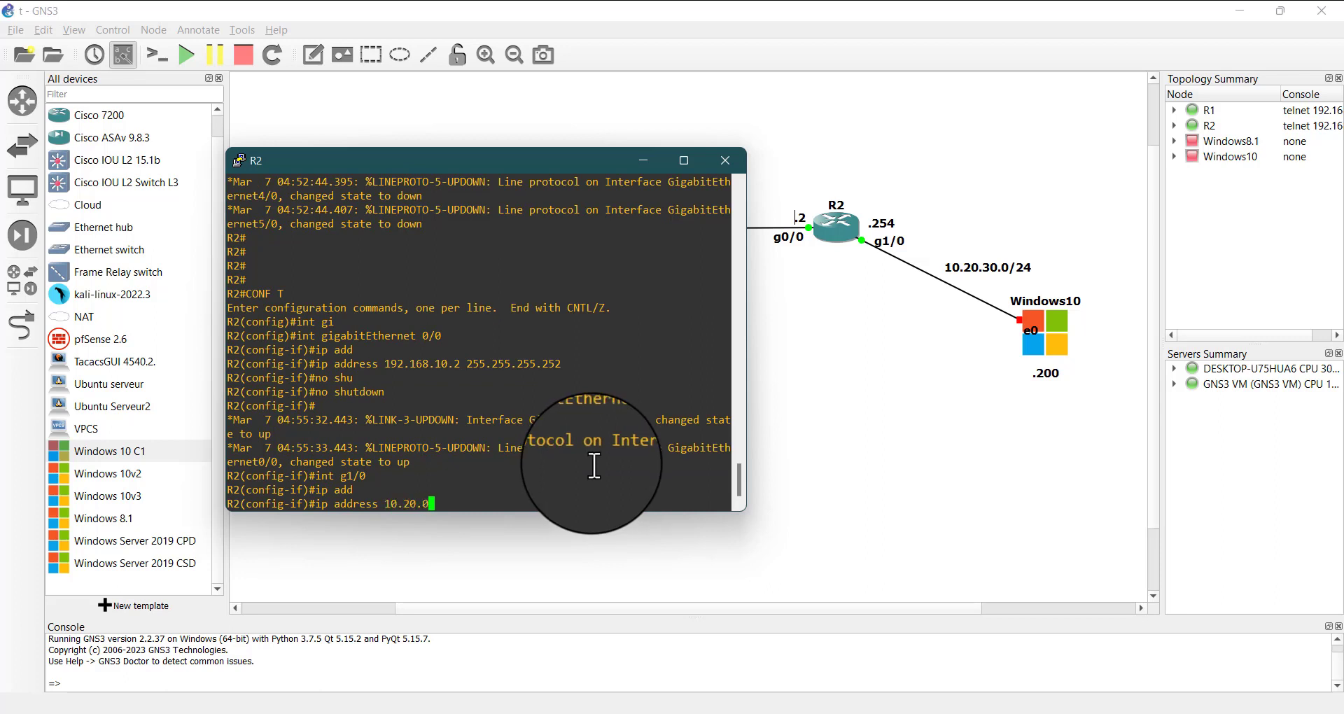
pyautogui.press('BackSpace')
pyautogui.write('30.254 255.255.255.0')
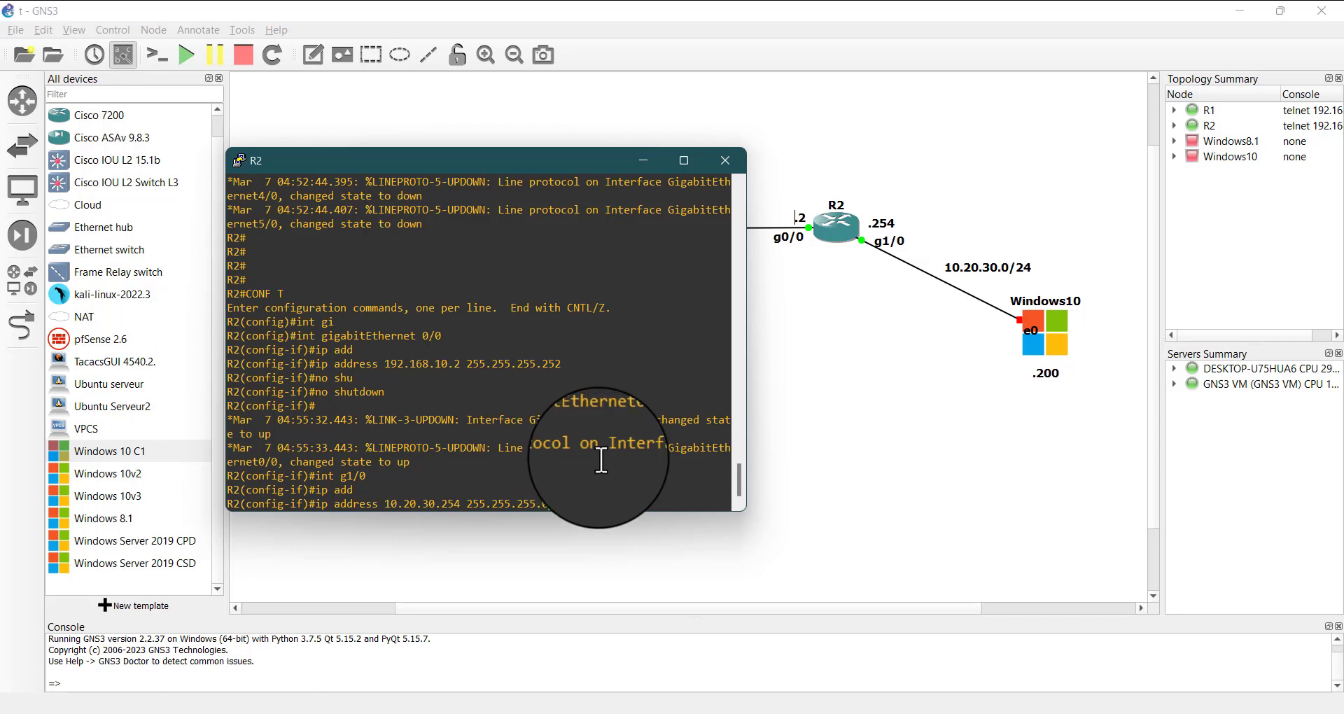
pyautogui.press('Return')
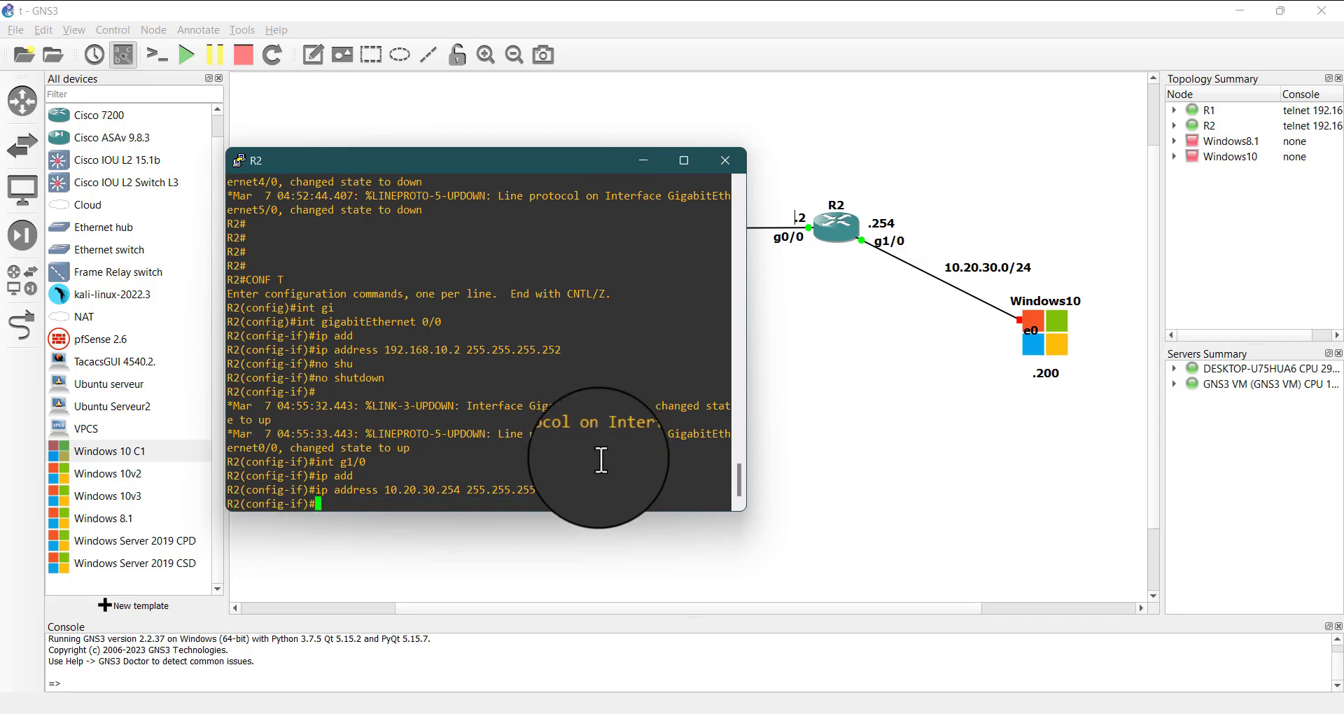
# Enable g1/0 on R2 with the no shutdown command and return to privileged EXEC mode
pyautogui.write('no shu')
pyautogui.press('Tab')
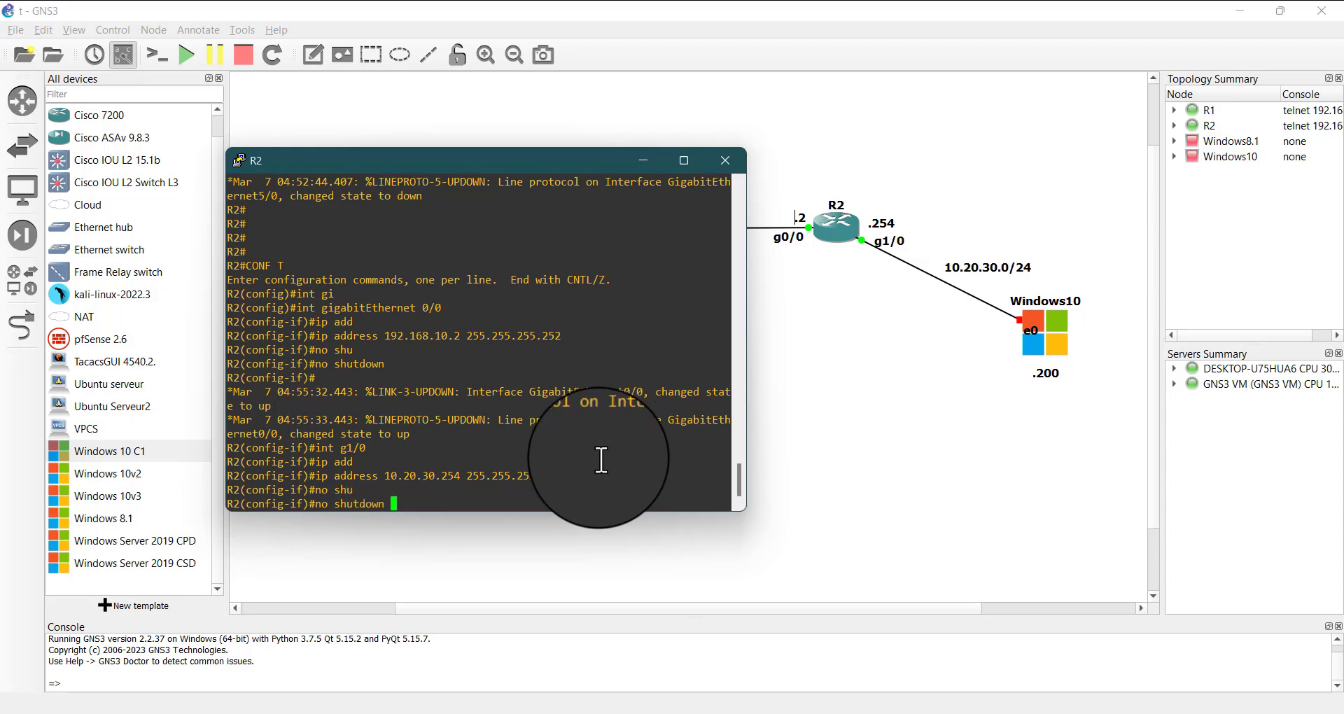
pyautogui.press('Return')
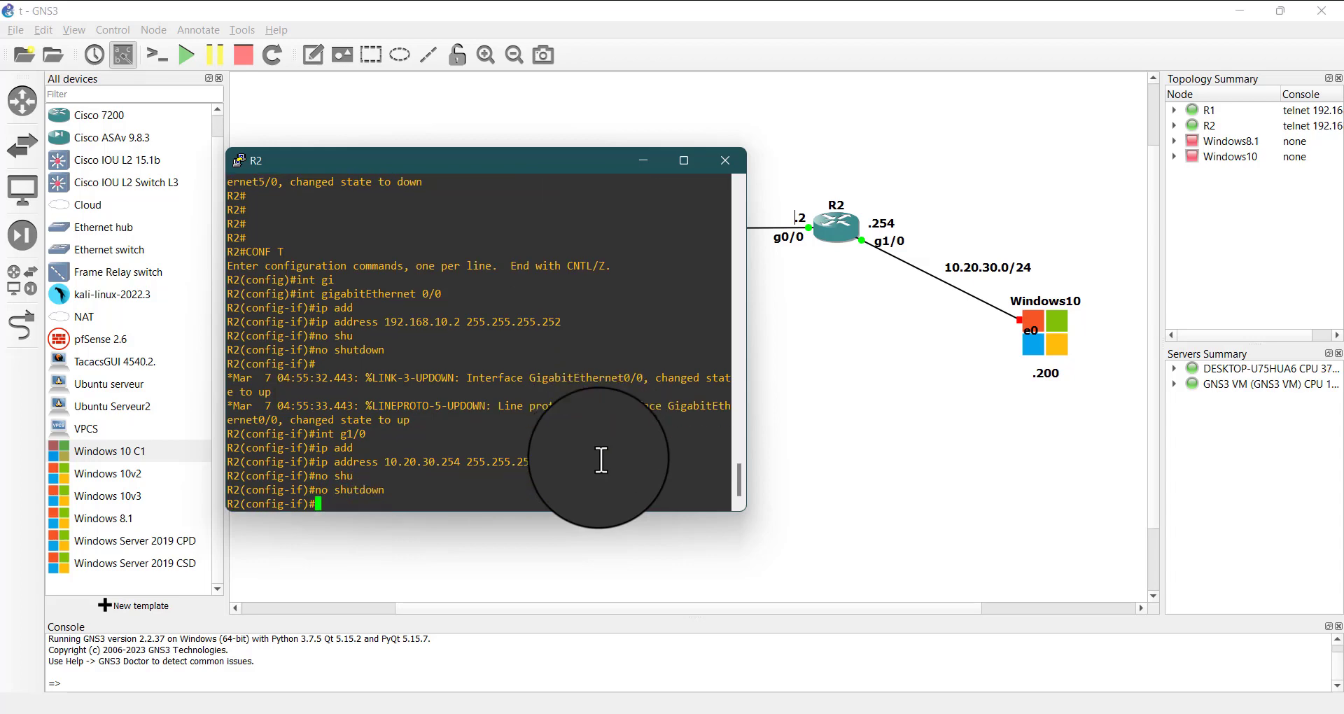
pyautogui.hotkey('ctrl', 'z')
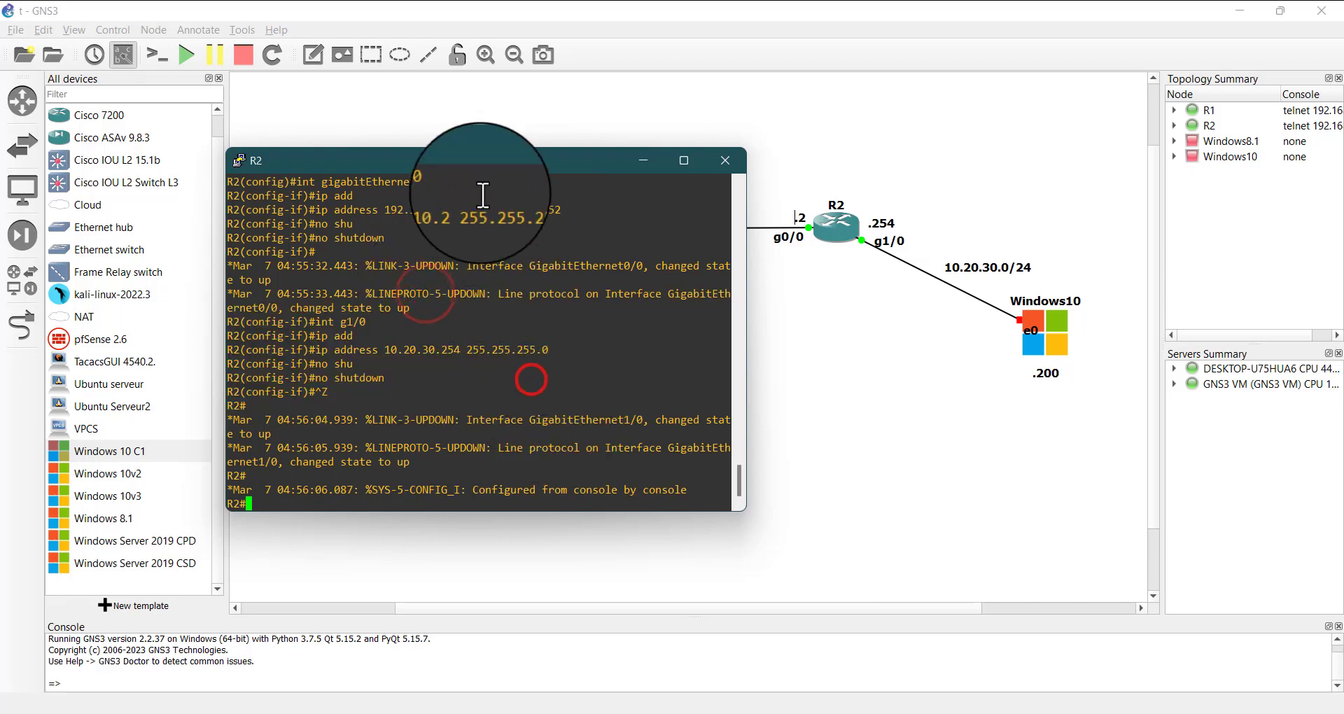
# Start the Windows8.1 and Windows10 nodes in the topology
pyautogui.moveTo(480, 163); pyautogui.dragTo(783, 288)
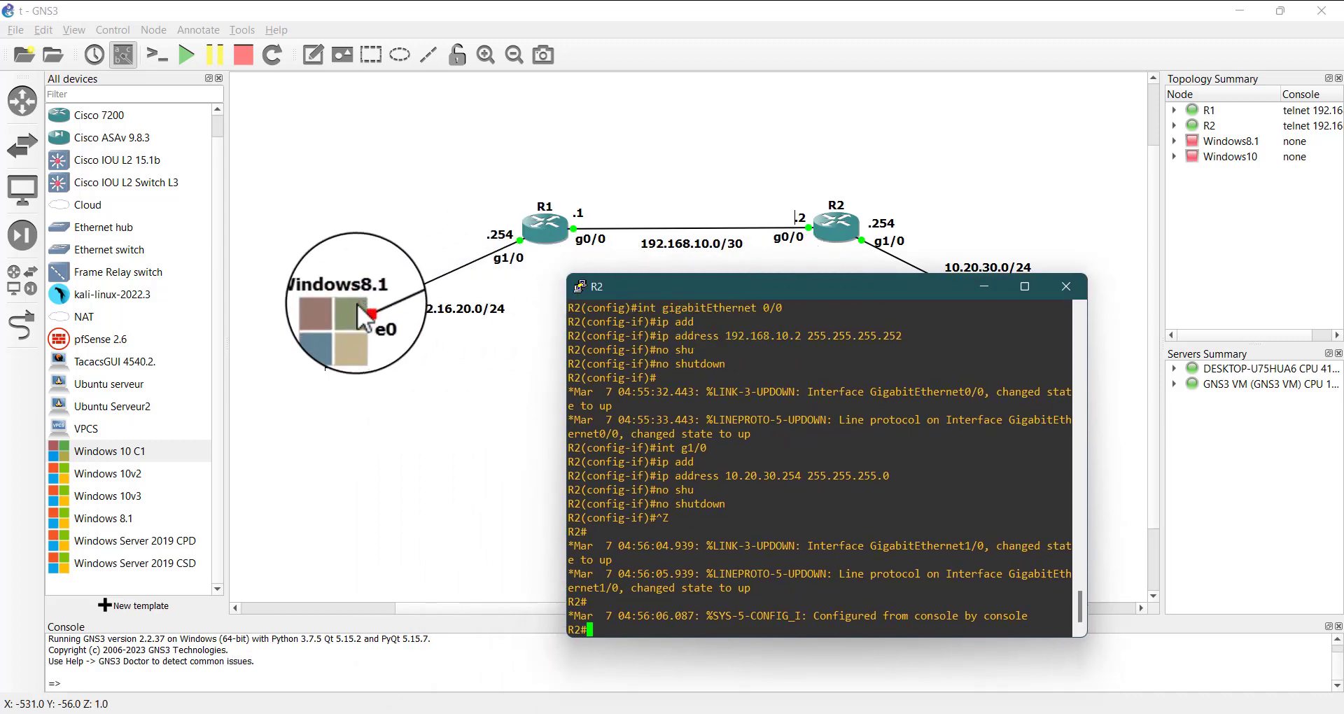
pyautogui.rightClick(342, 326)
pyautogui.click(409, 359)
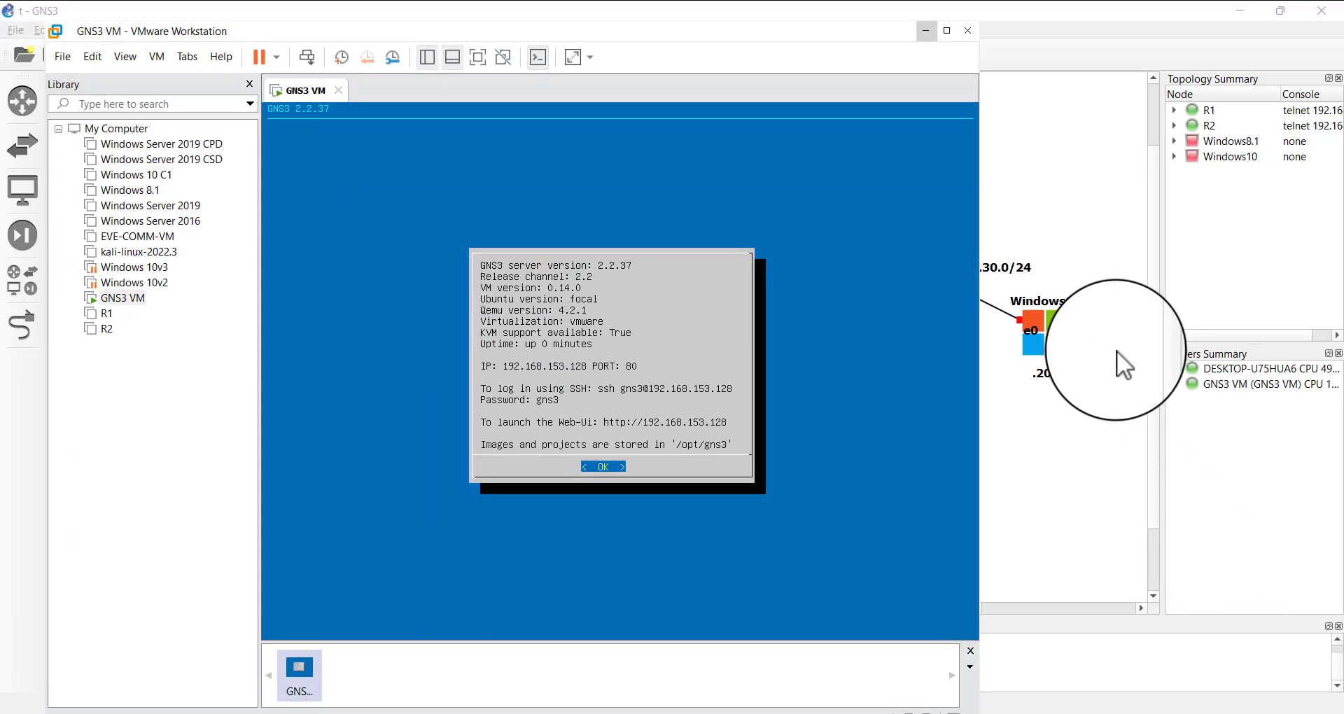
pyautogui.click(1056, 318)
pyautogui.rightClick(1056, 318)
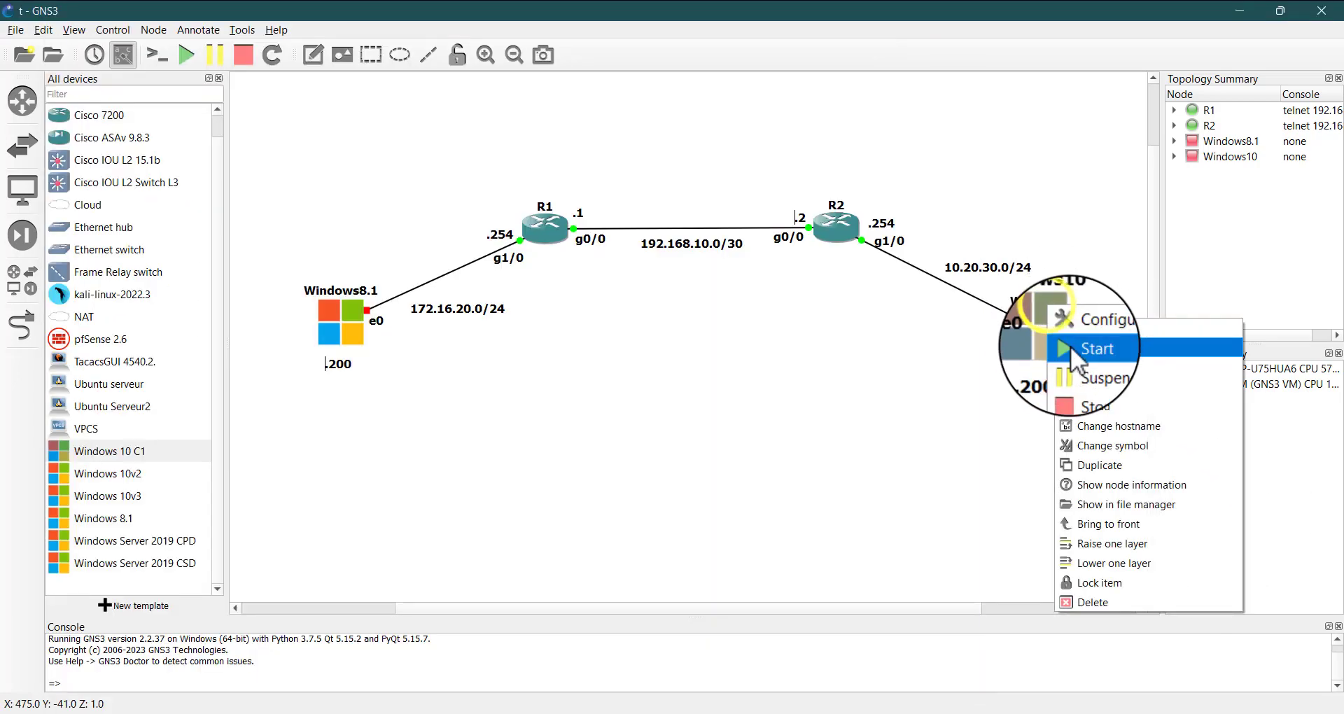
pyautogui.click(1074, 350)
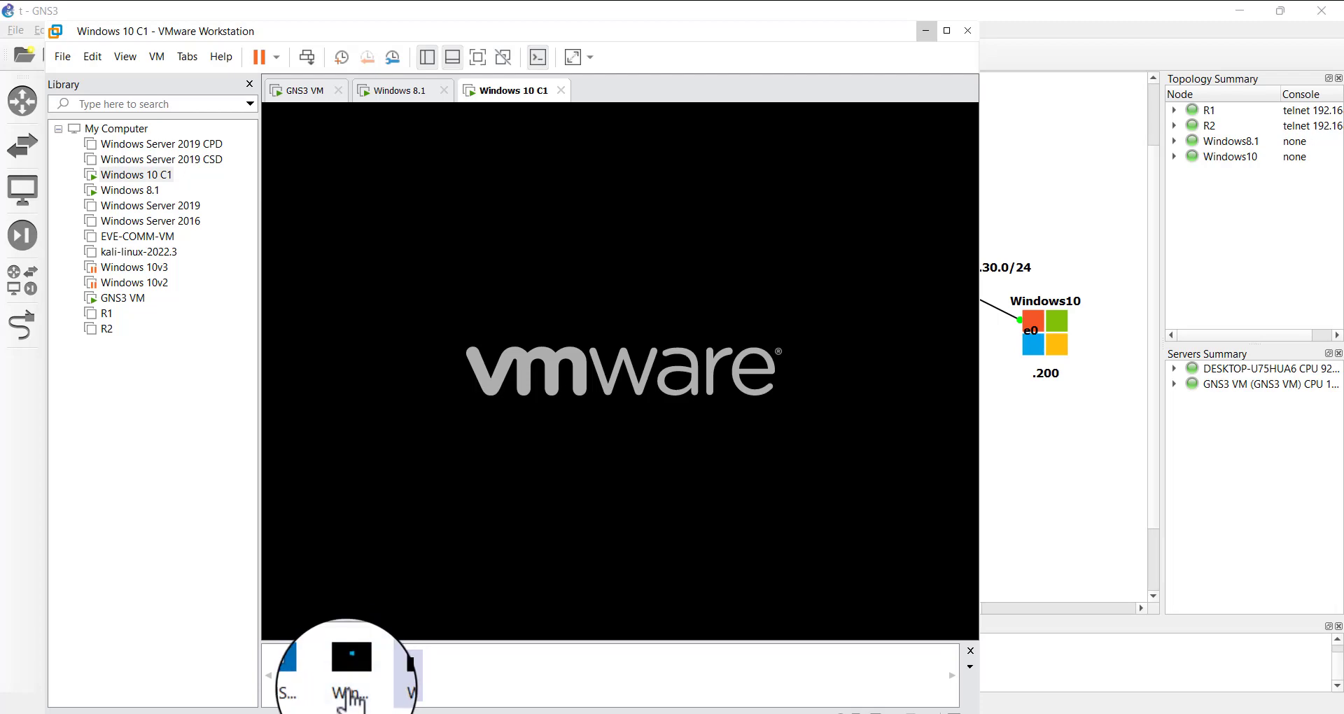
# Show the Windows 10 C1 virtual machine in VMware Workstation and enlarge the window to full screen
pyautogui.click(348, 681)
pyautogui.click(392, 673)
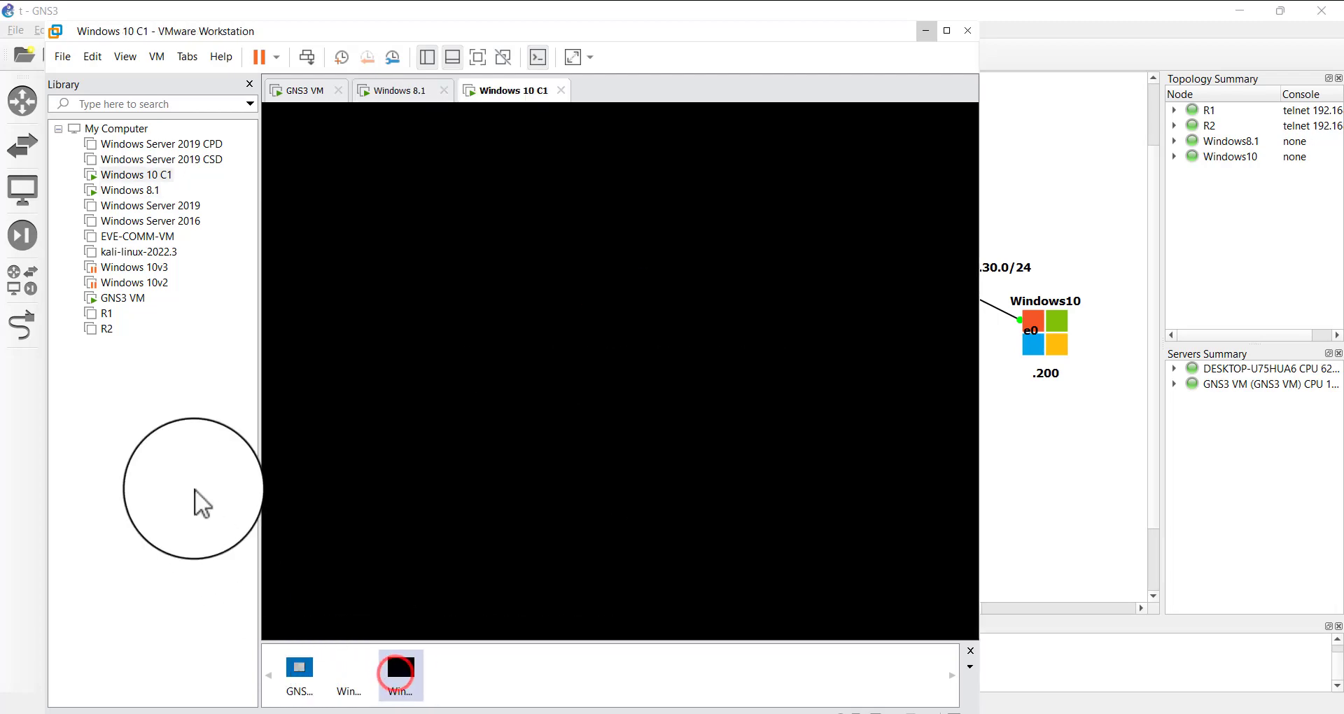
pyautogui.moveTo(427, 36); pyautogui.dragTo(551, 102)
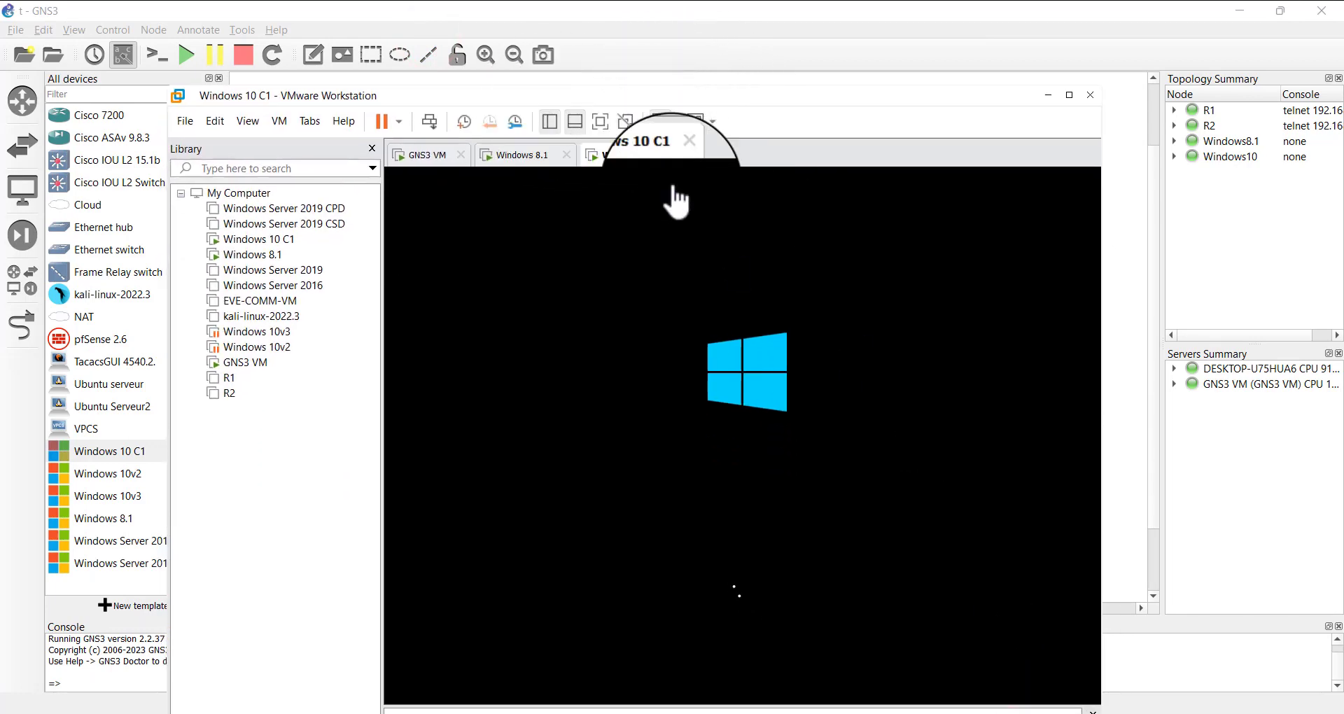
pyautogui.click(700, 237)
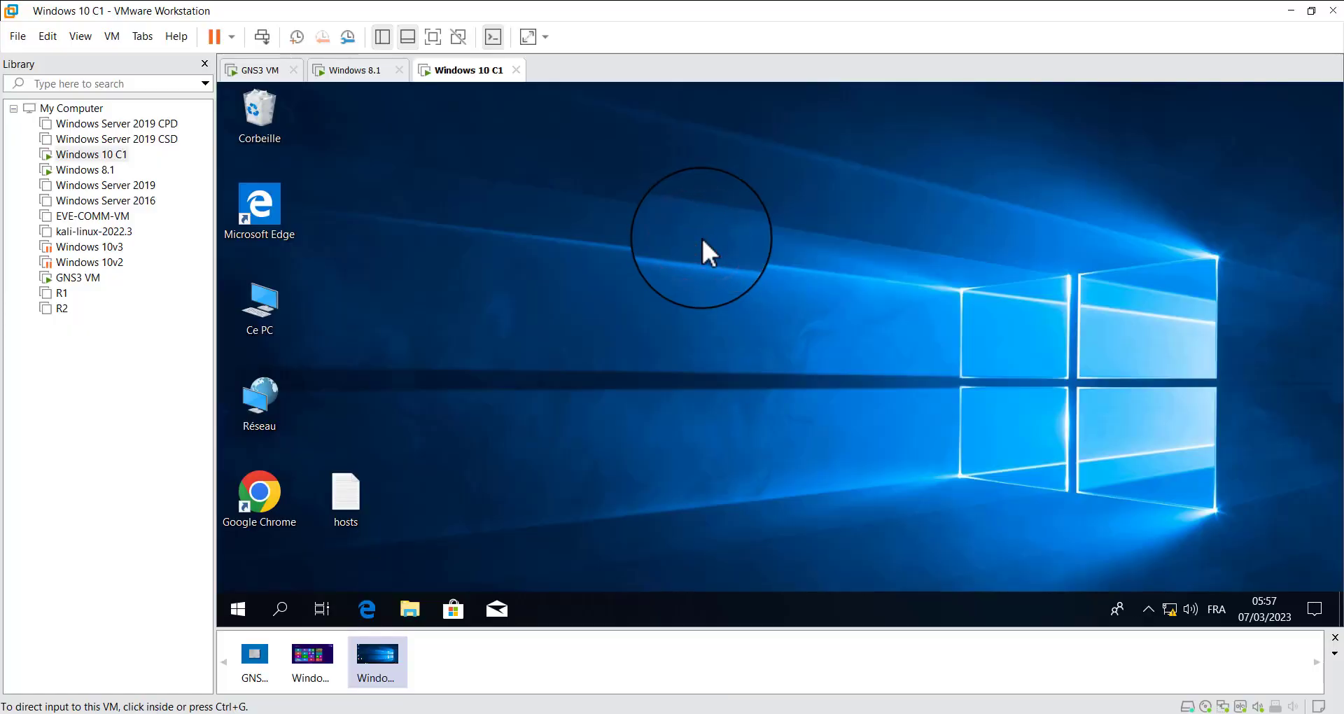
pyautogui.click(556, 251)
pyautogui.click(684, 274)
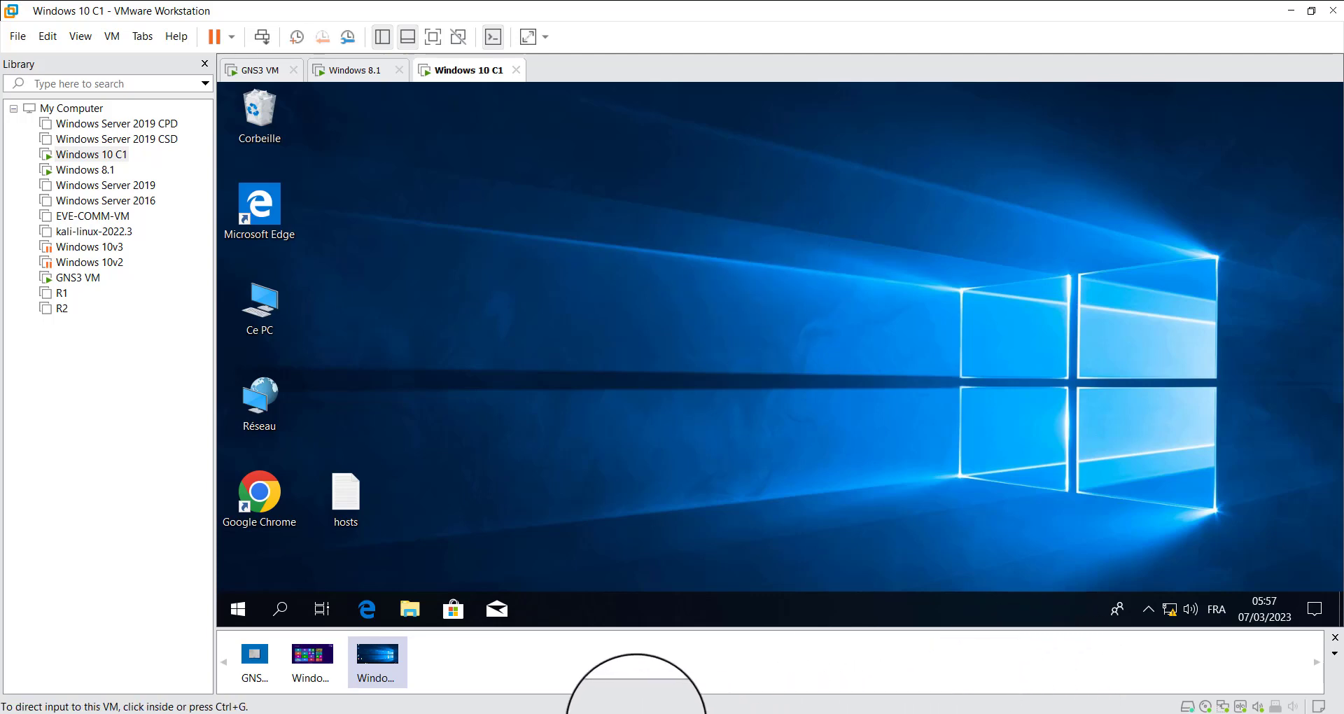
# Check the GNS3 topology, then switch to the Windows 8.1 virtual machine in VMware Workstation and show its desktop
pyautogui.click(585, 713)
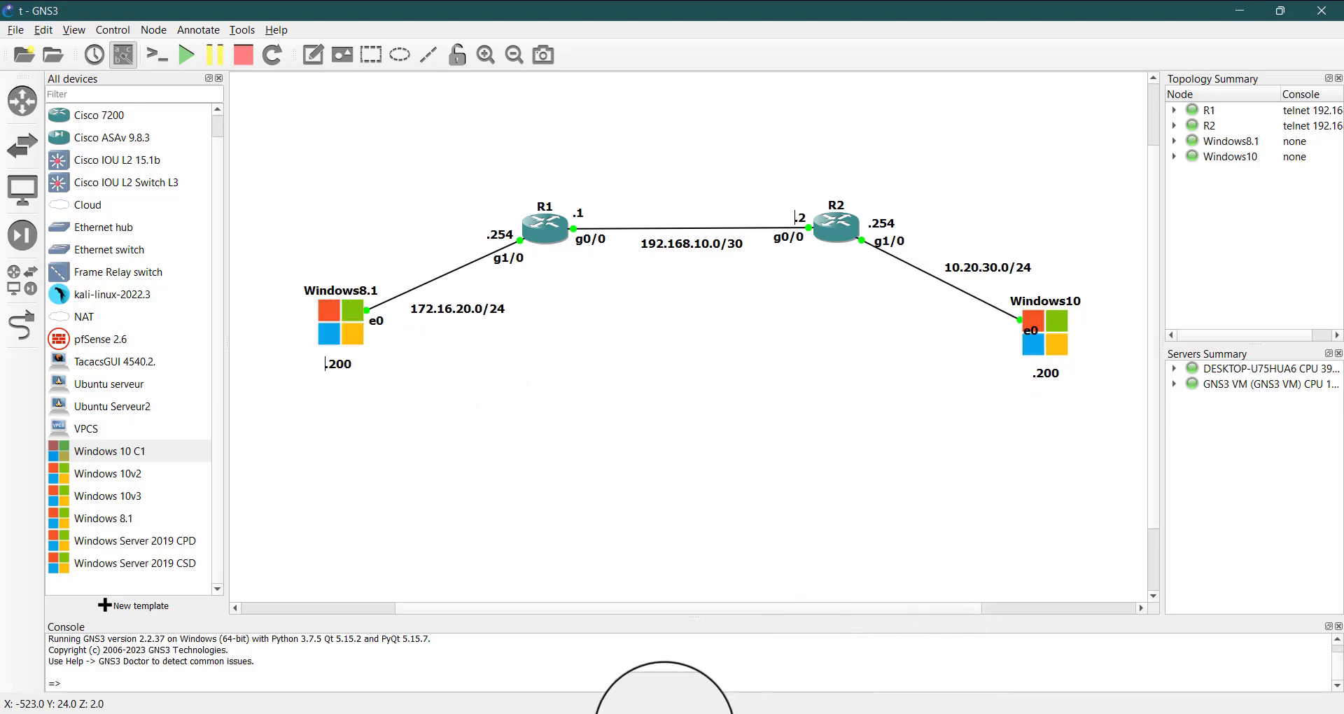
pyautogui.click(594, 713)
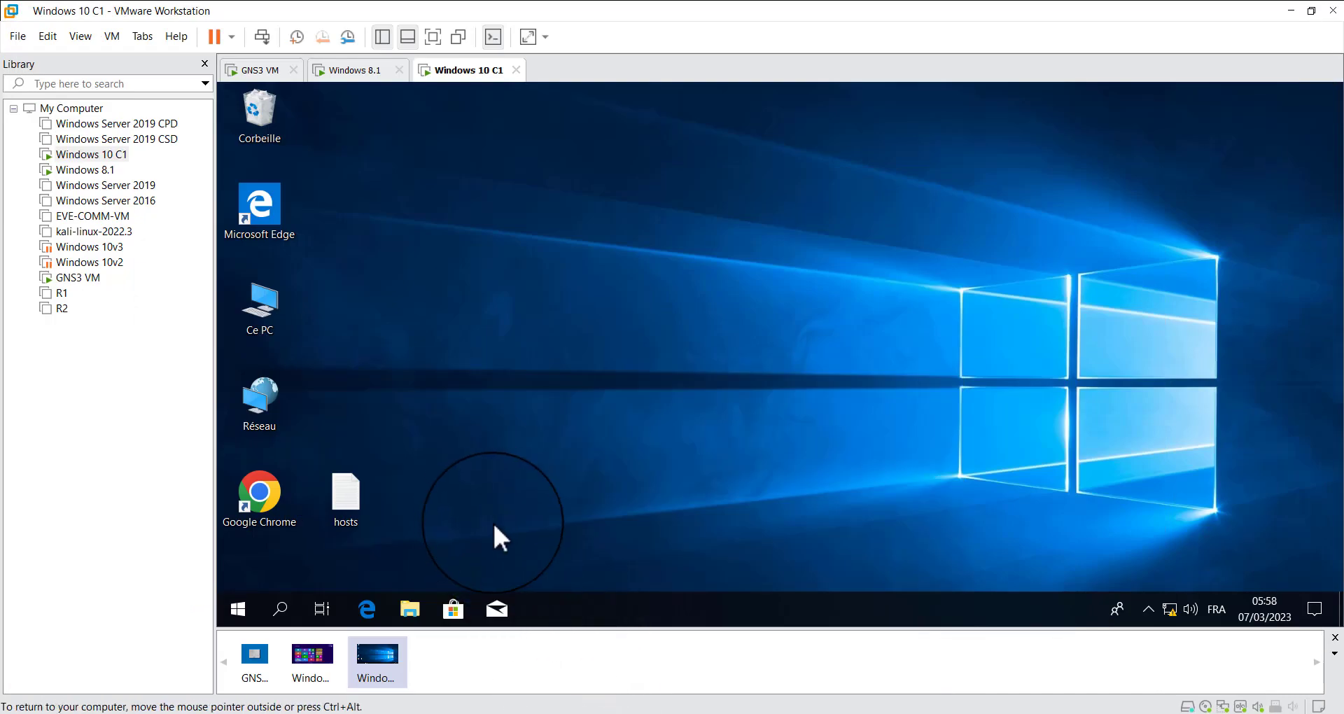
pyautogui.click(359, 69)
pyautogui.click(503, 262)
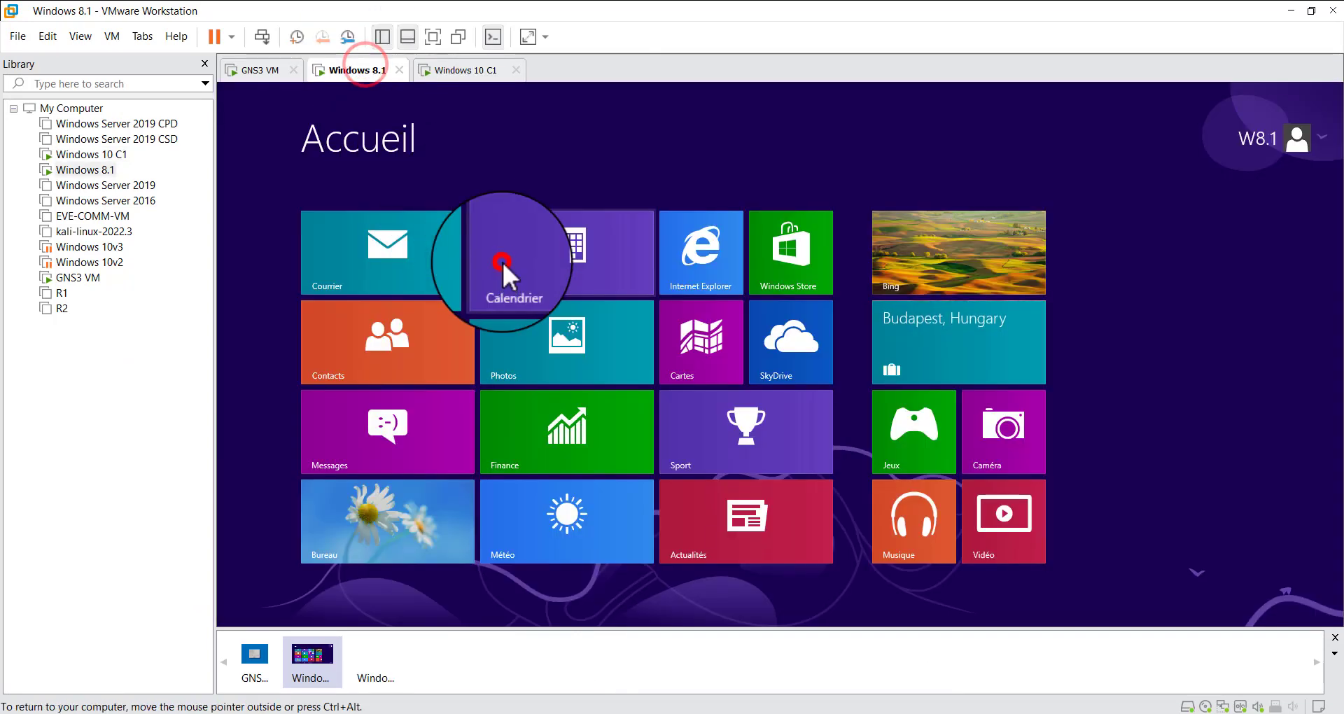
pyautogui.click(366, 540)
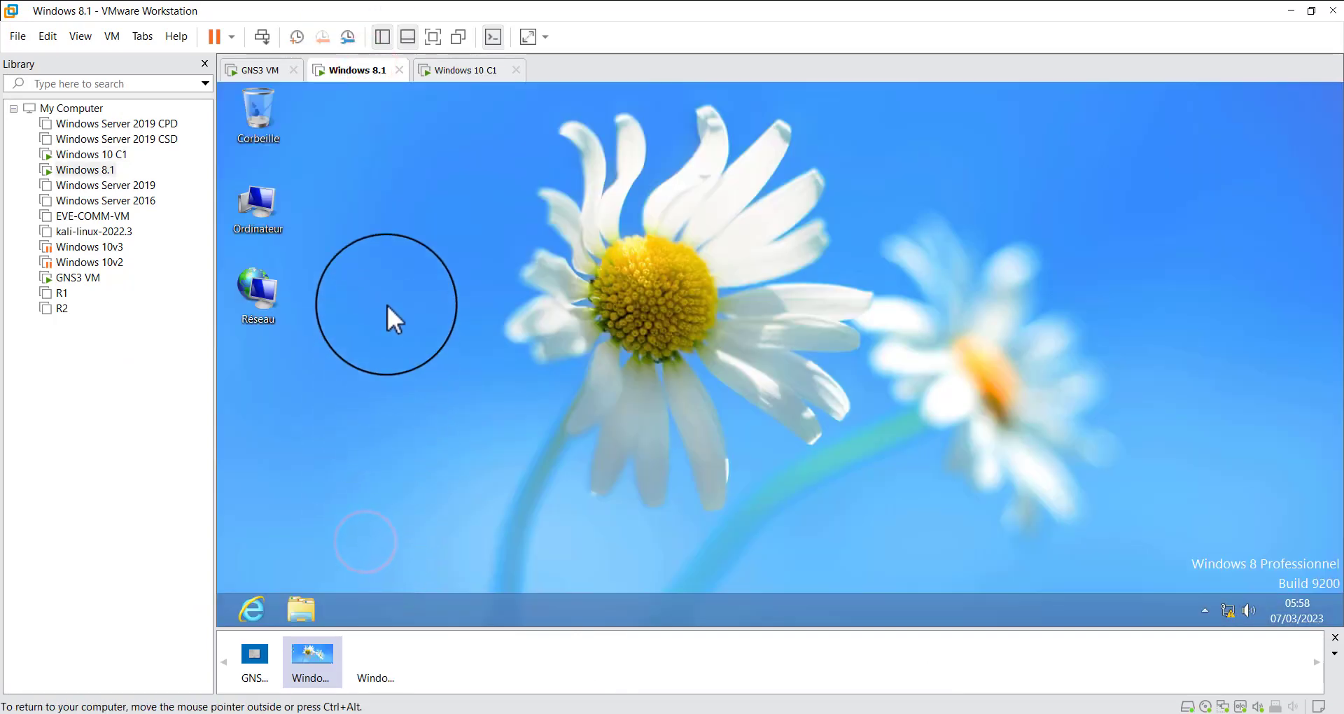
# Open the IPv4 protocol properties of the Ethernet0 2 connection in Windows 8.1
pyautogui.rightClick(252, 286)
pyautogui.click(331, 414)
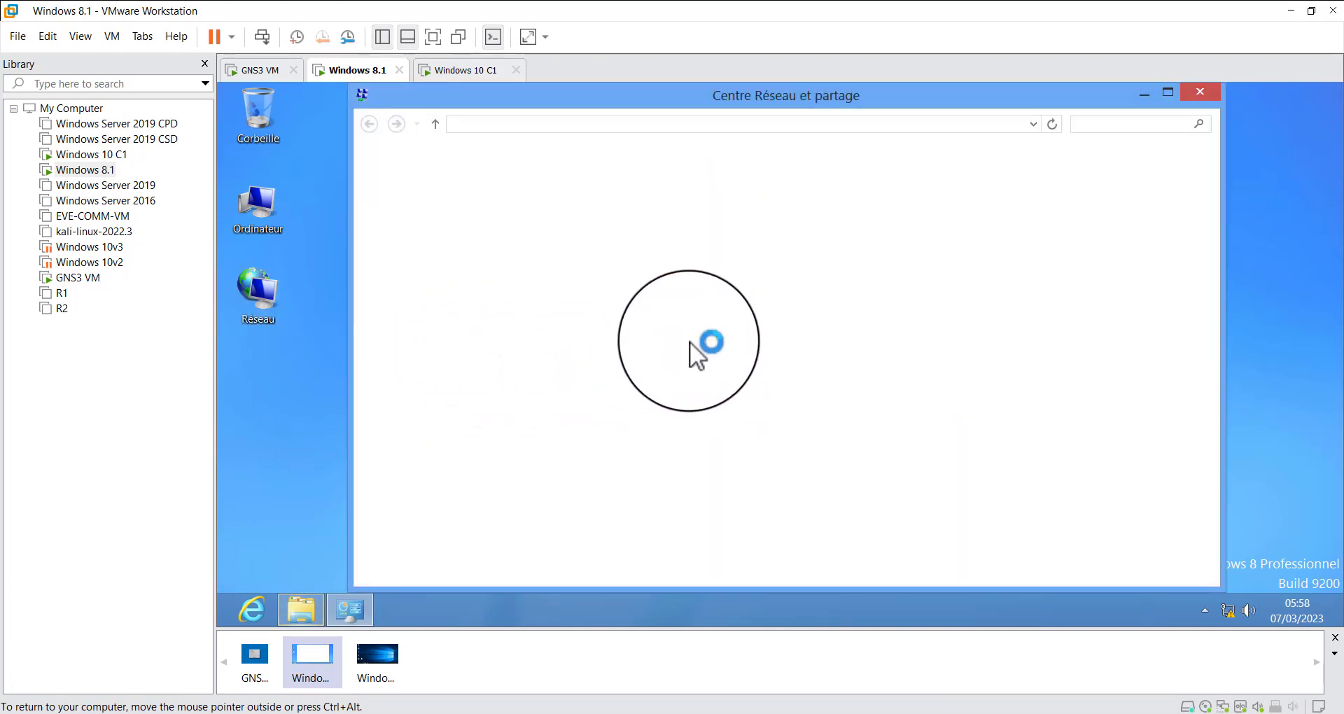
pyautogui.click(942, 230)
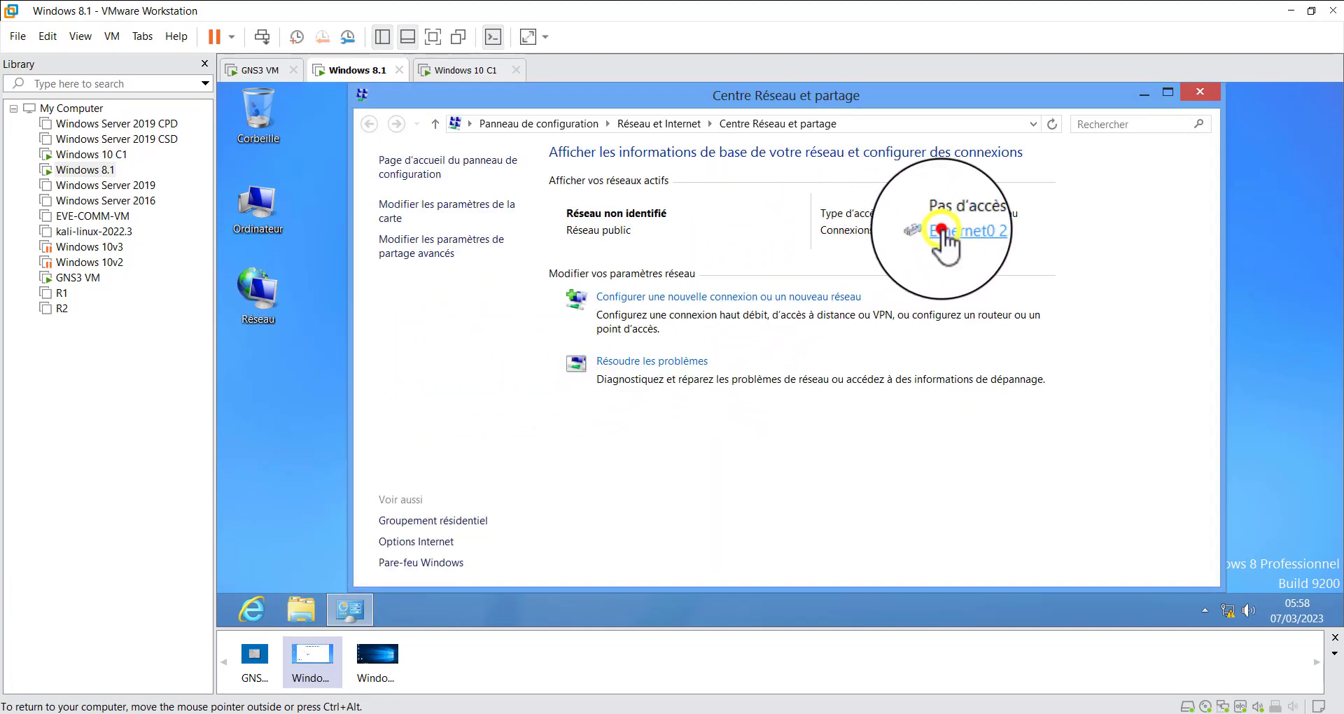
pyautogui.click(662, 483)
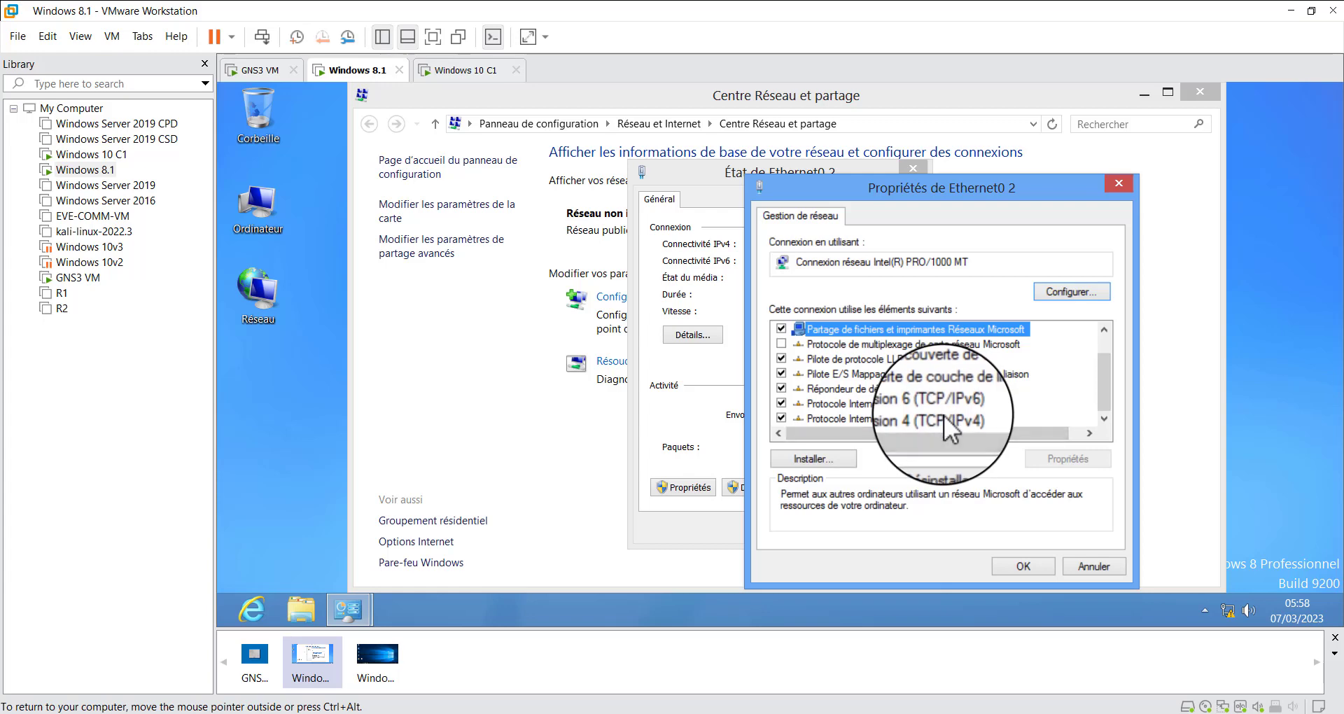
pyautogui.doubleClick(944, 417)
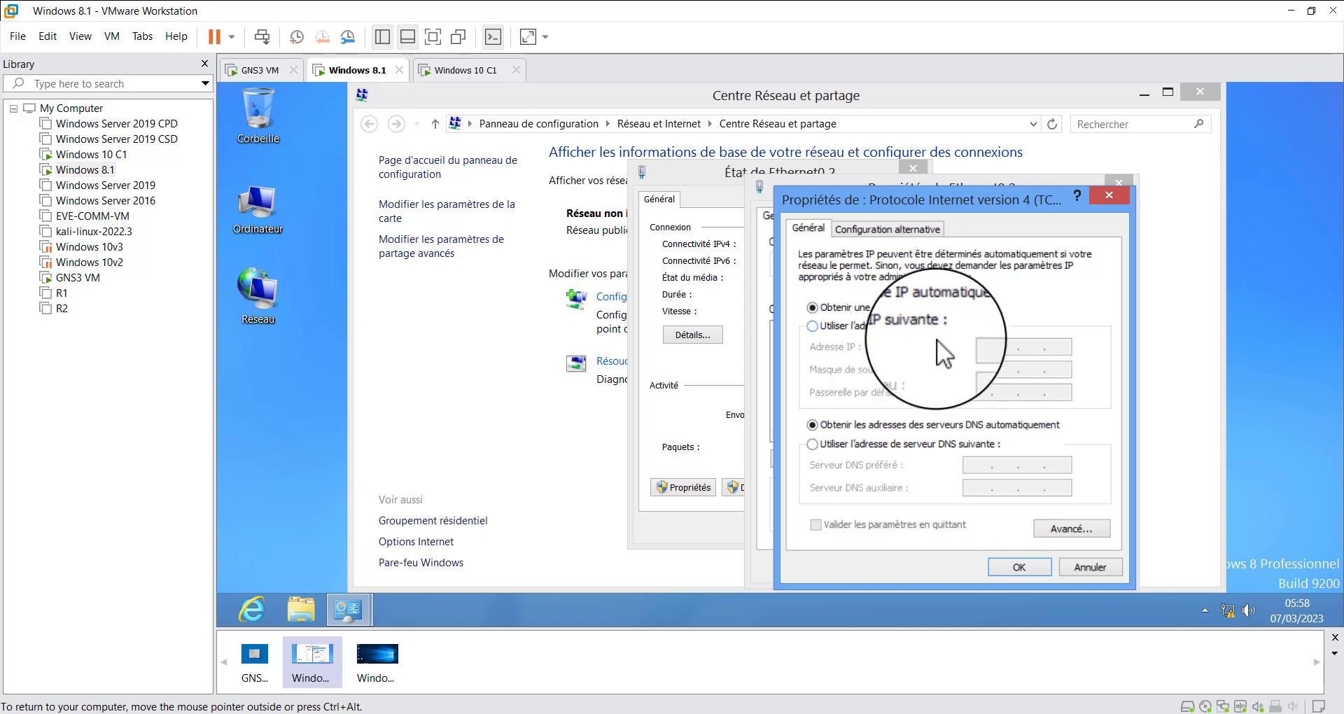
# Choose manual IP addressing for the Windows 8.1 adapter and set its IP address to 172.16.20.200, as planned in the GNS3 topology
pyautogui.moveTo(972, 201); pyautogui.dragTo(780, 167)
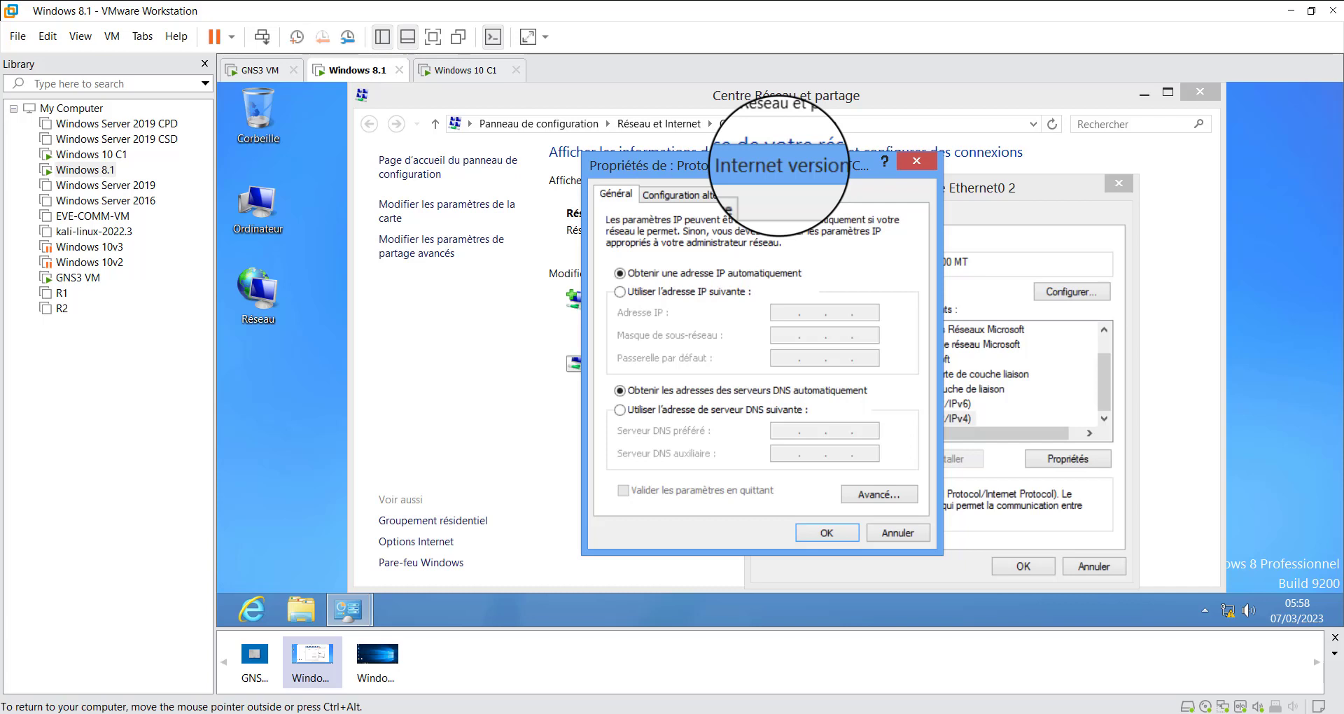
pyautogui.click(700, 294)
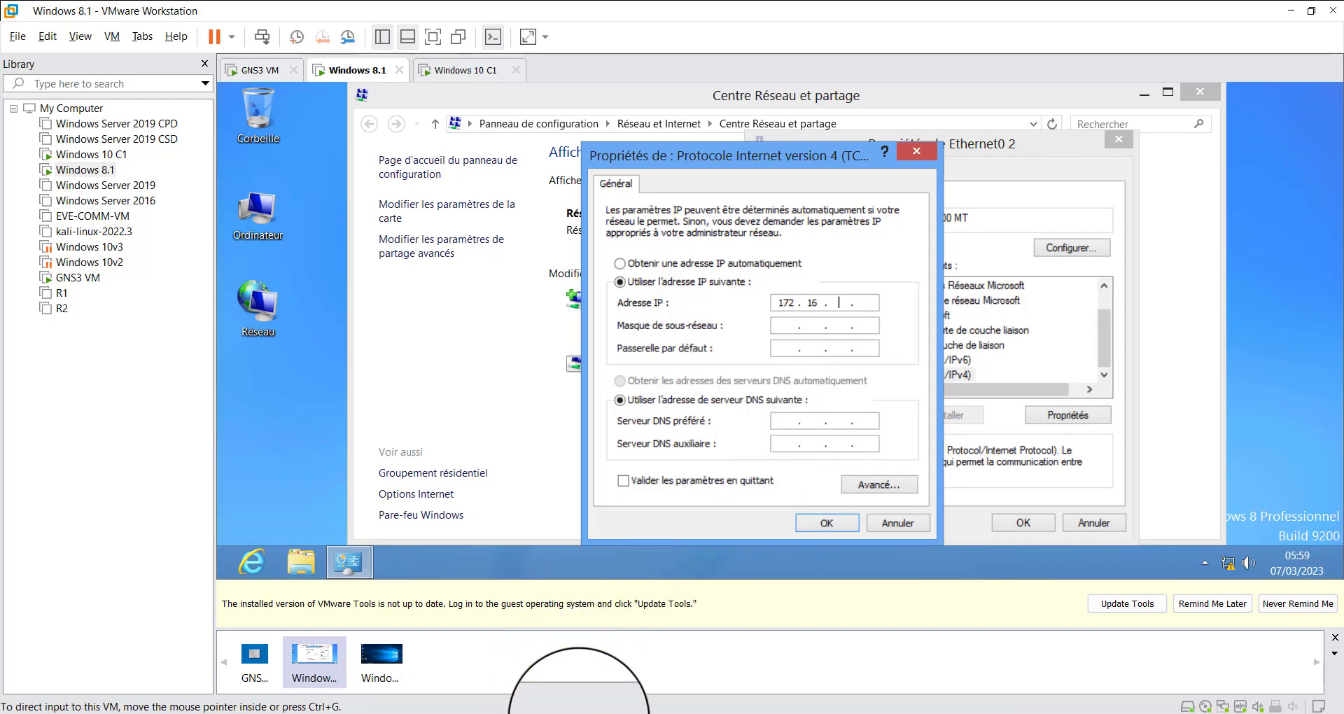
pyautogui.click(582, 713)
pyautogui.click(574, 713)
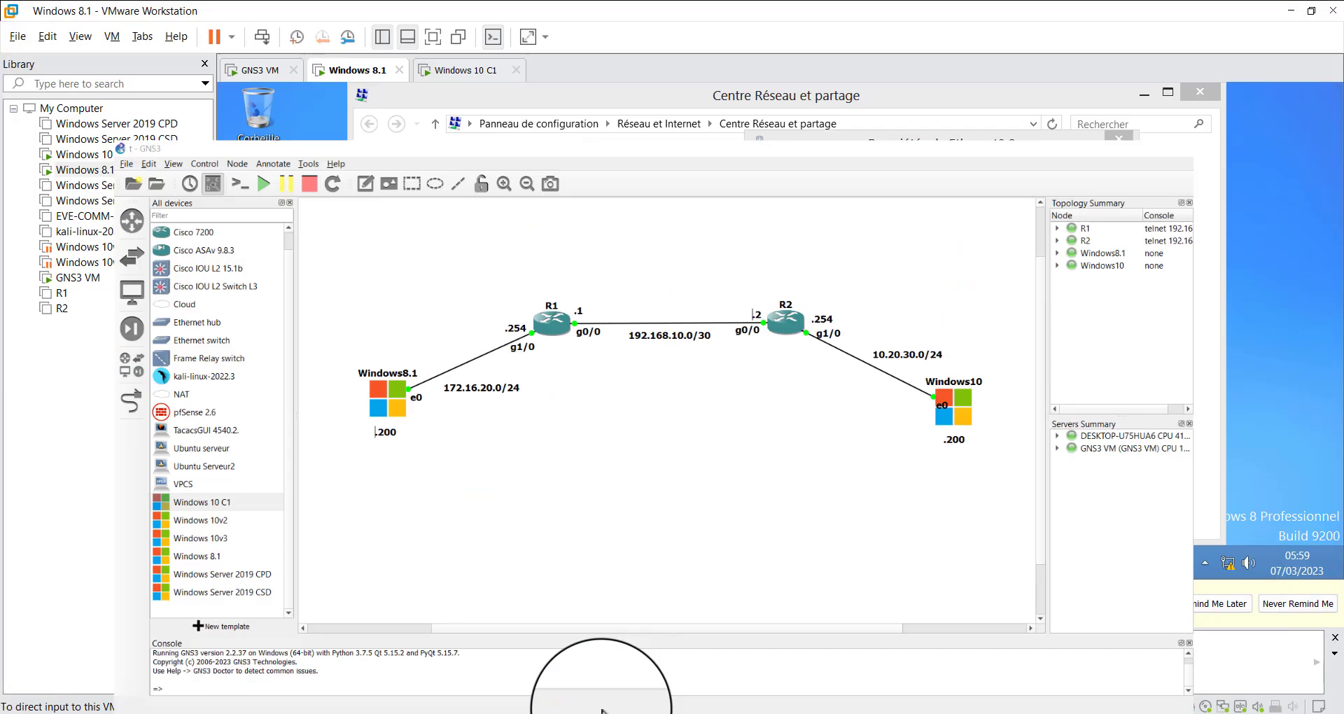
pyautogui.click(852, 303)
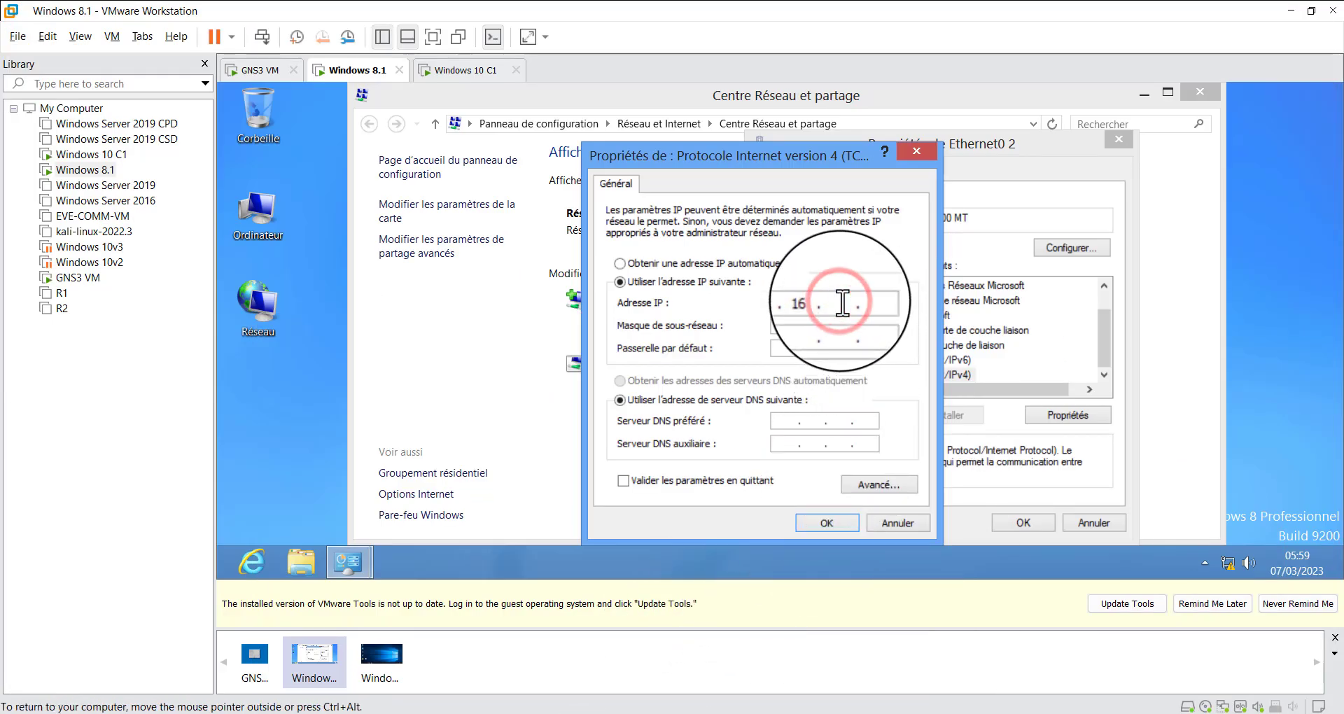
pyautogui.write('20 . 200')
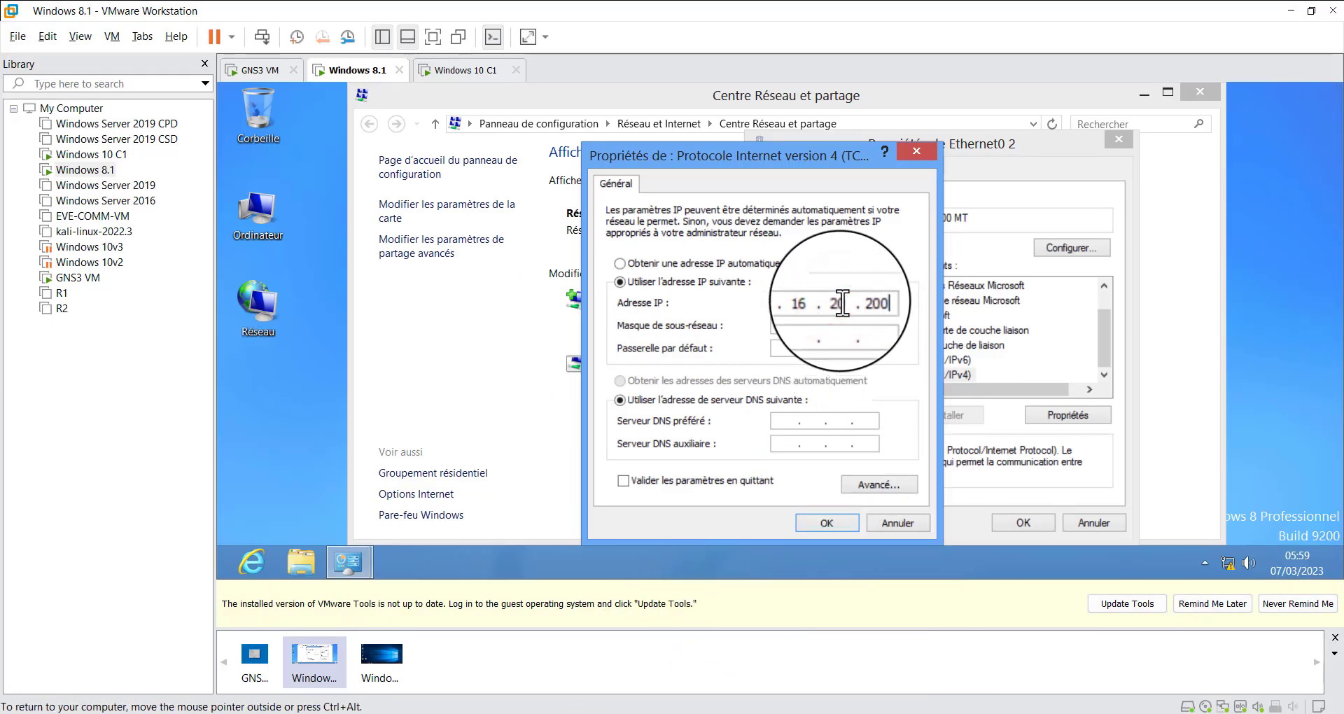
# Set the Windows 8.1 adapter's subnet mask to 255.255.255.0 and its default gateway to 172.16.20.254
pyautogui.press('Tab')
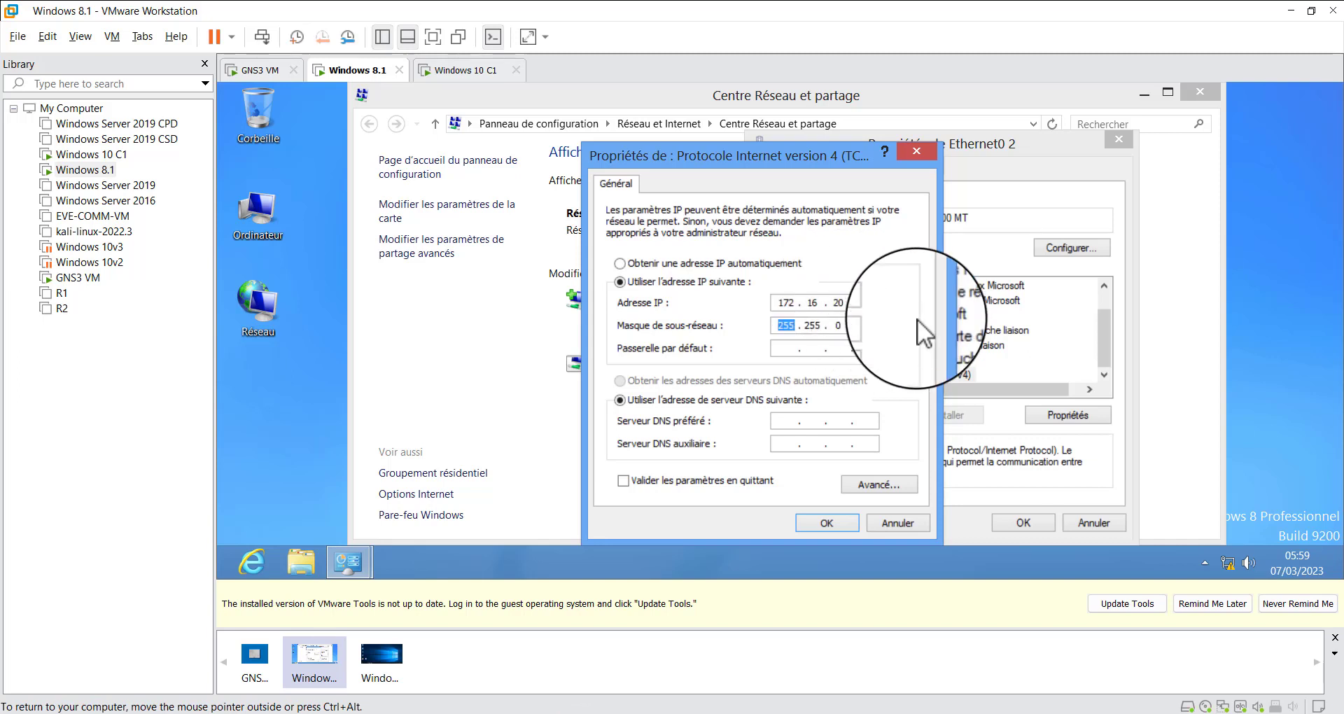
pyautogui.click(847, 327)
pyautogui.press('BackSpace')
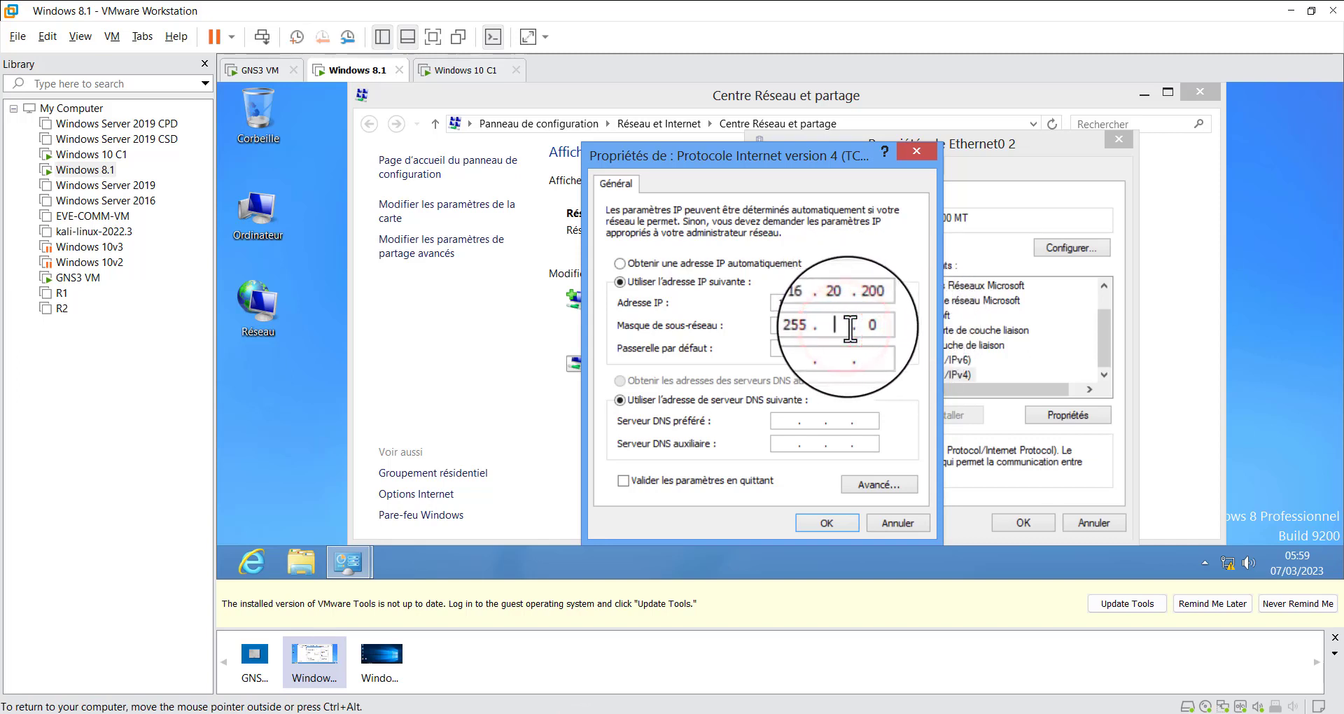
pyautogui.write('255 . ')
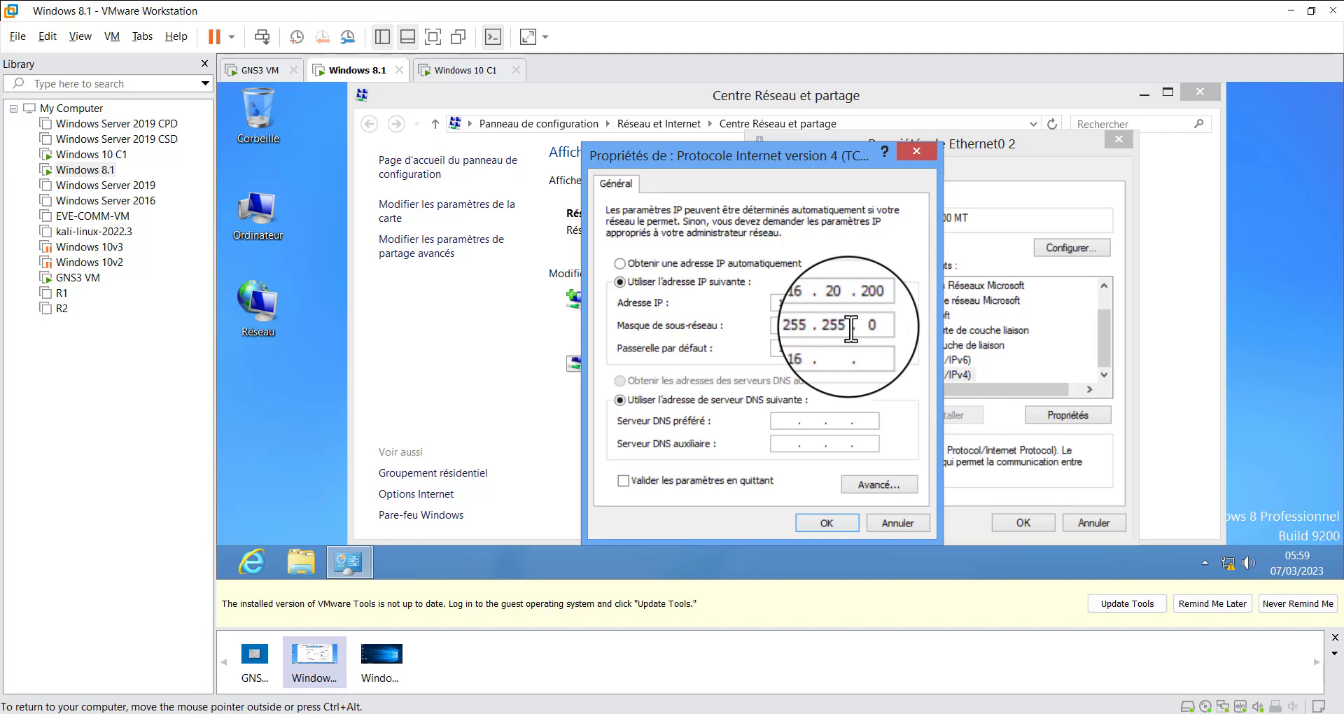
pyautogui.write('172.16.20.254')
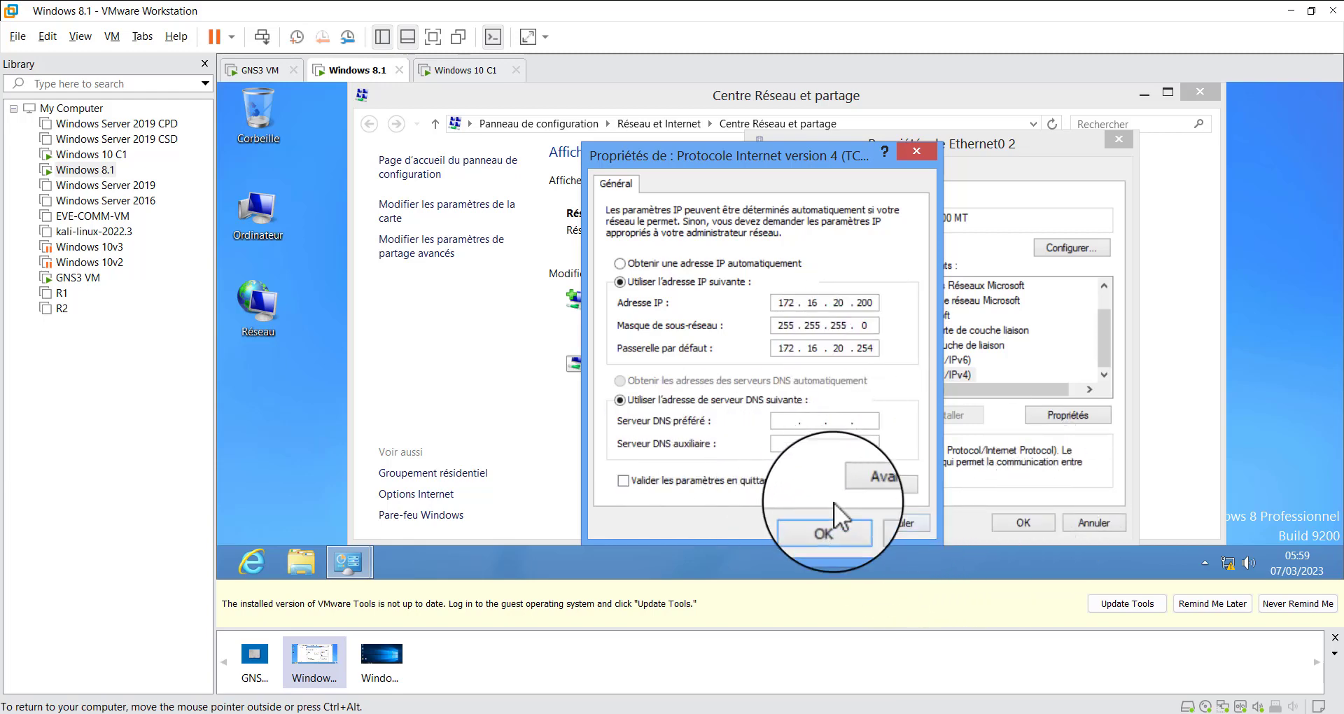
# Save the Windows 8.1 adapter's IPv4 settings, decline sharing on the new network and close the Ethernet0 2 status dialog
pyautogui.click(834, 524)
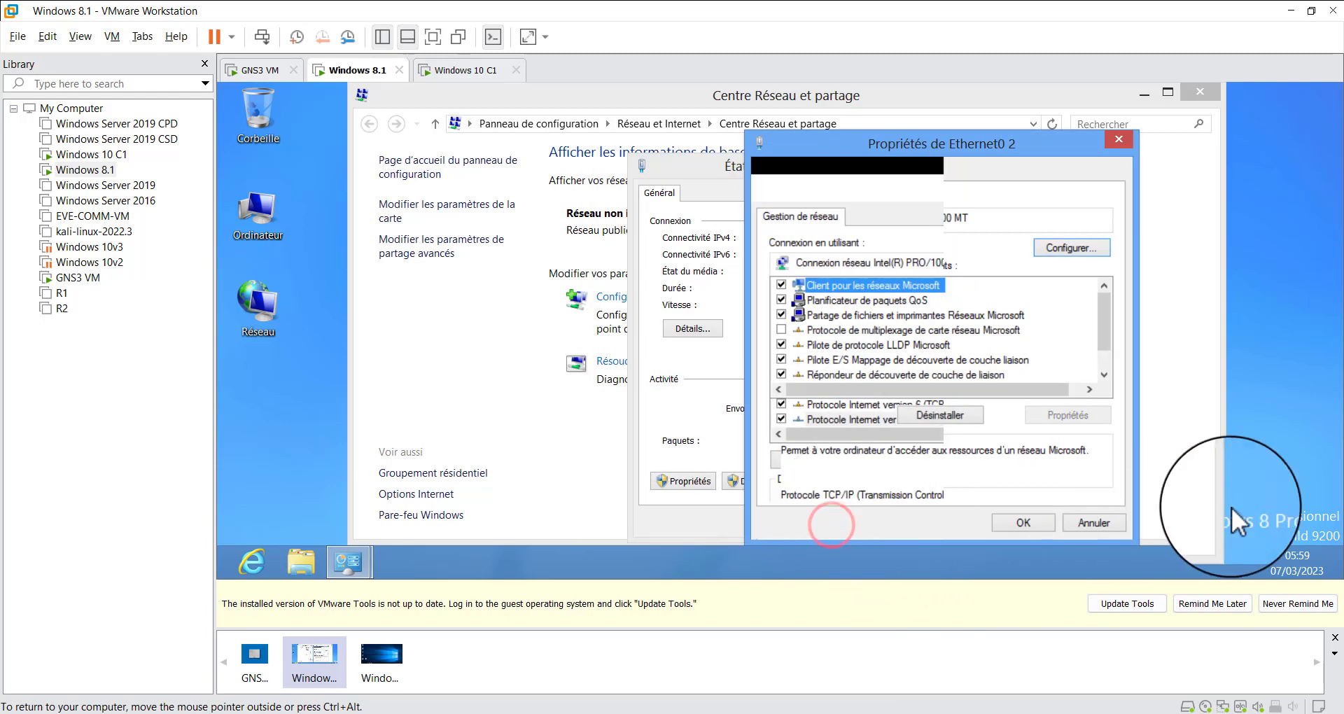
pyautogui.click(1040, 519)
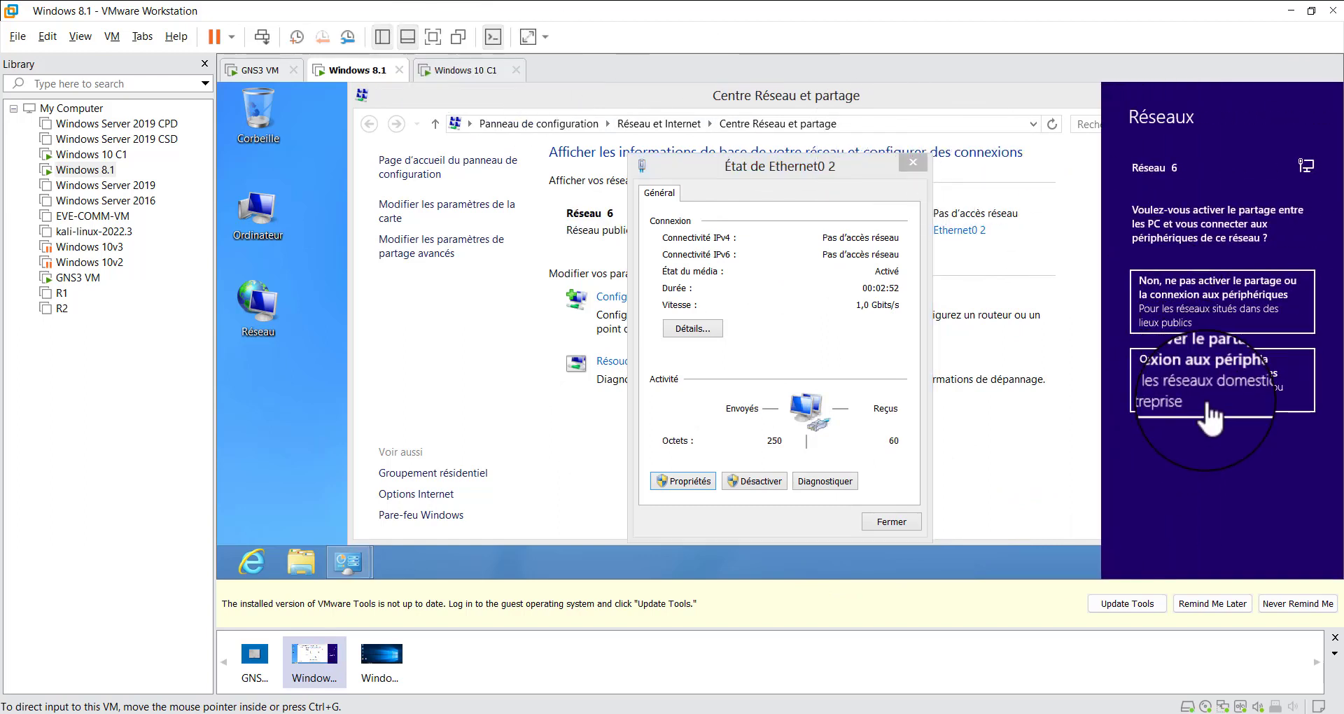
pyautogui.click(1202, 289)
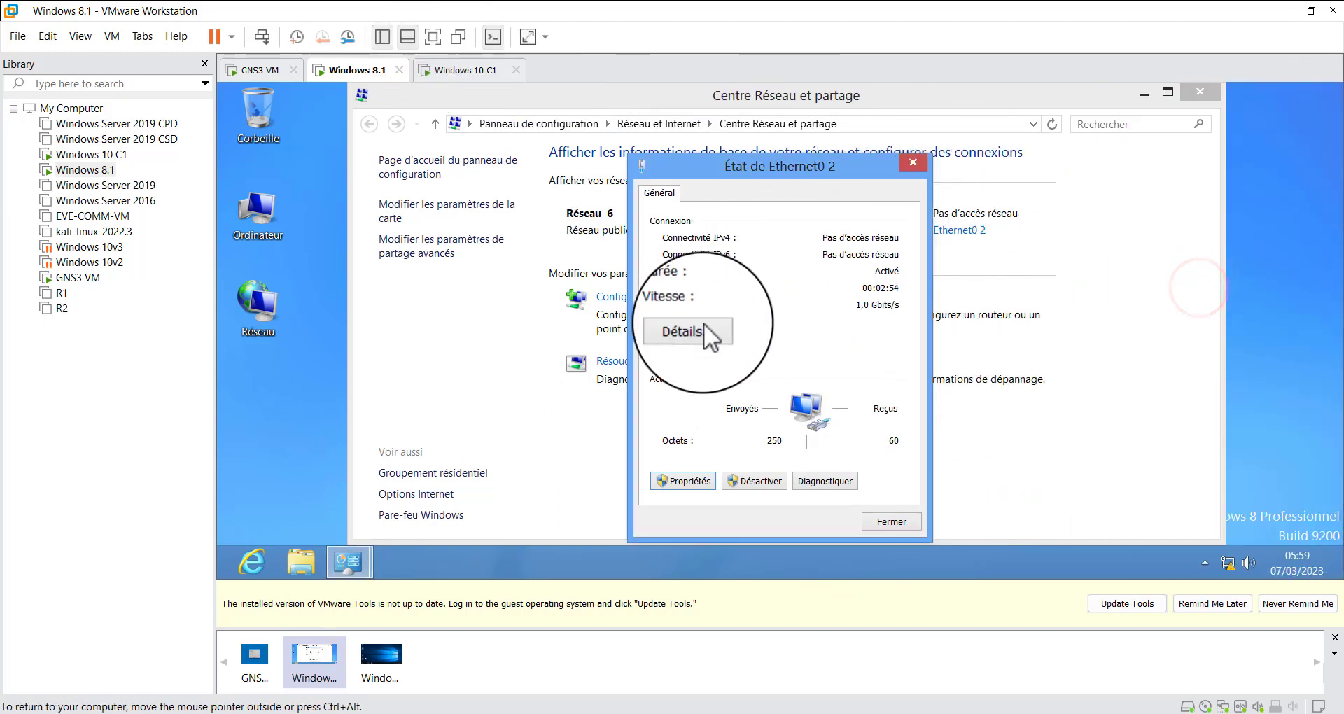
pyautogui.click(904, 524)
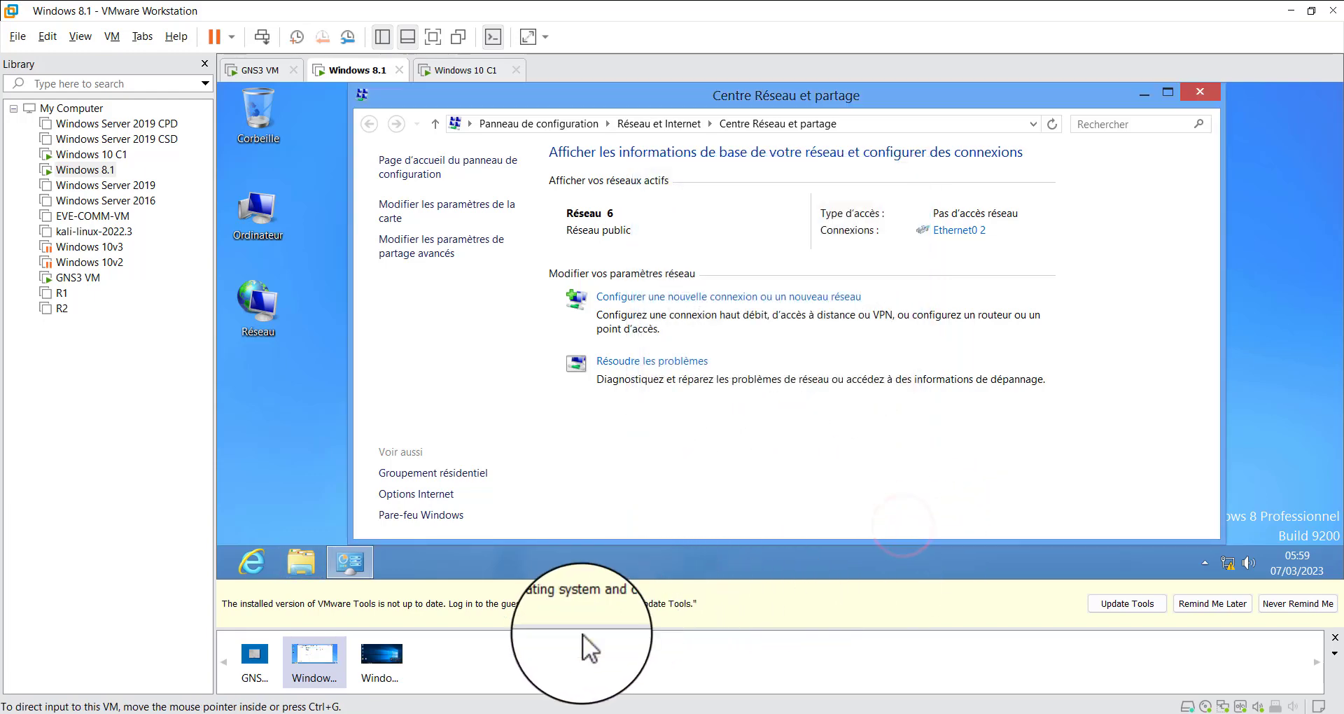
# Switch to GNS3 to review the addressing planned in the topology, and return to VMware Workstation
pyautogui.click(598, 713)
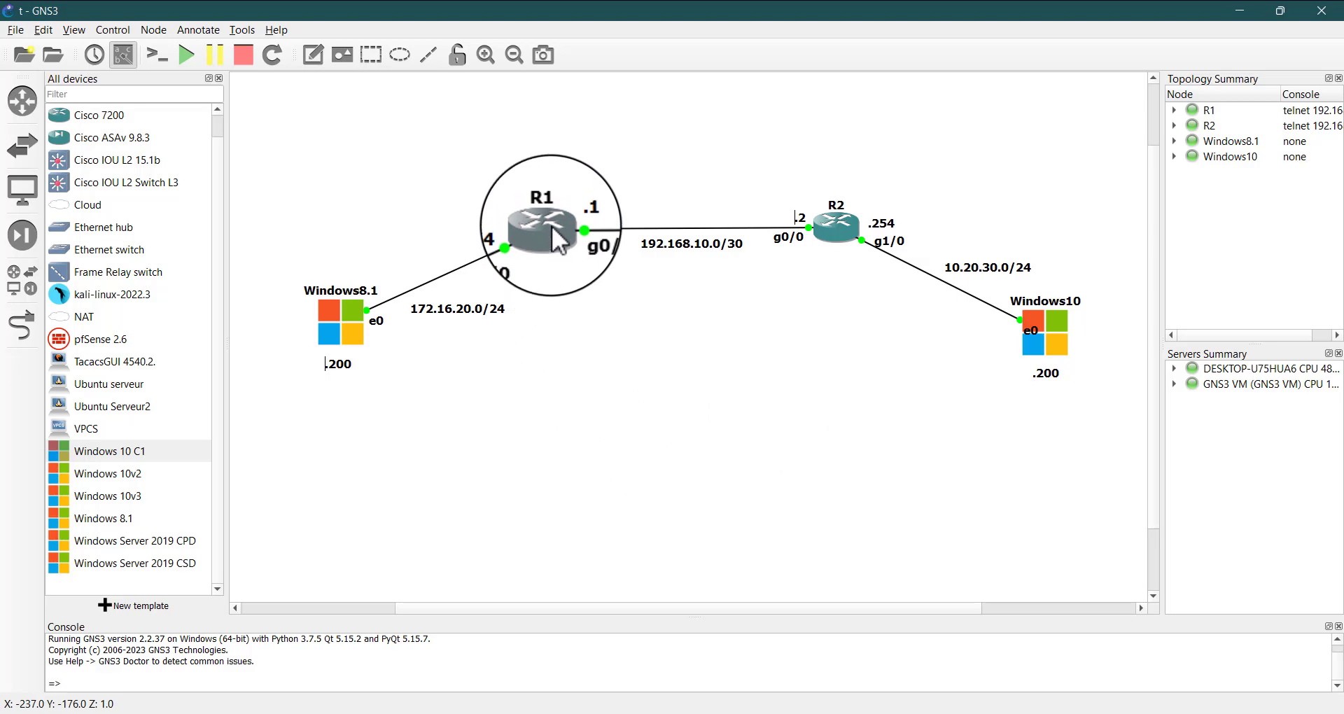
pyautogui.moveTo(548, 216)
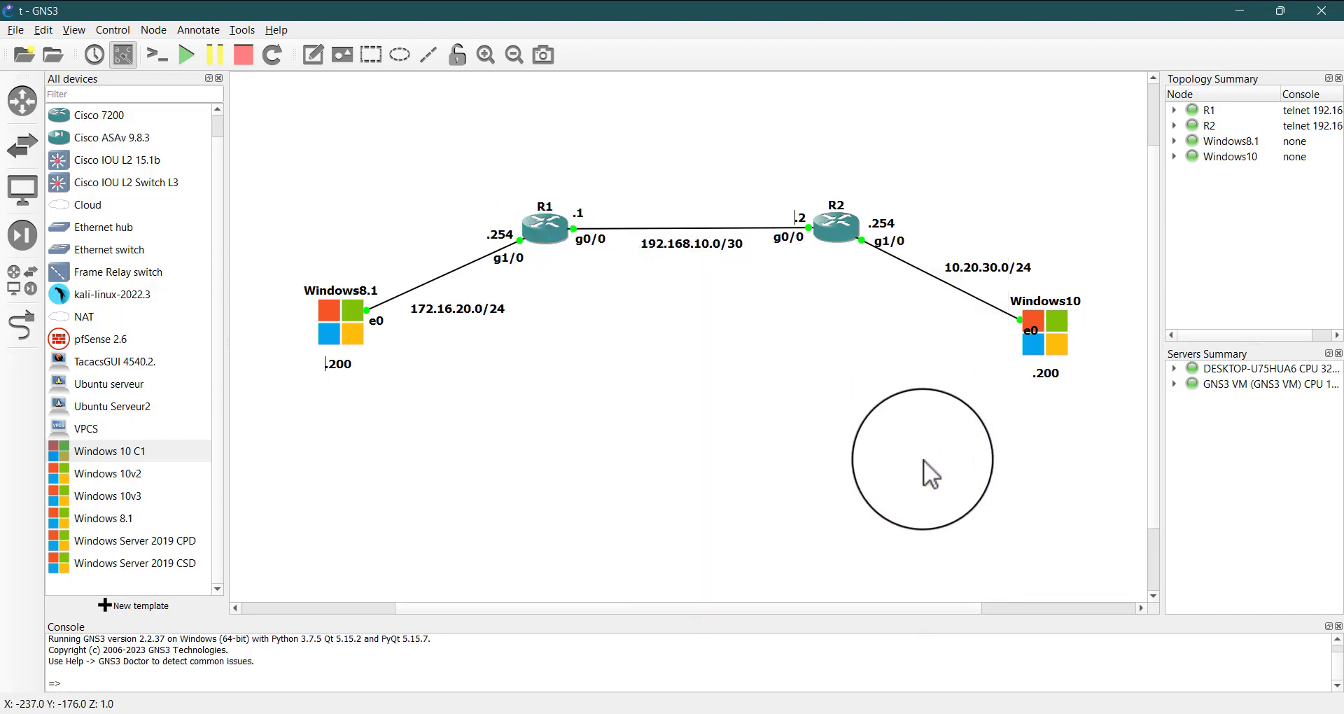
pyautogui.click(935, 476)
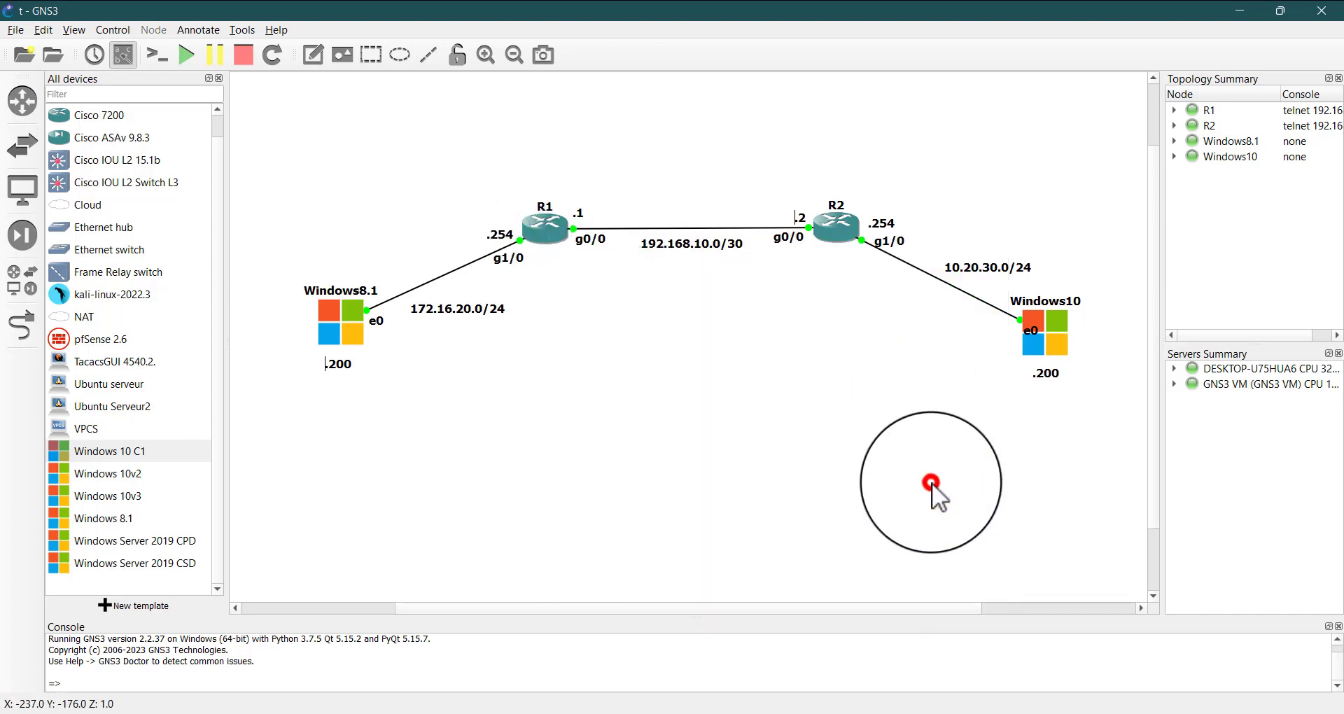
pyautogui.click(1238, 12)
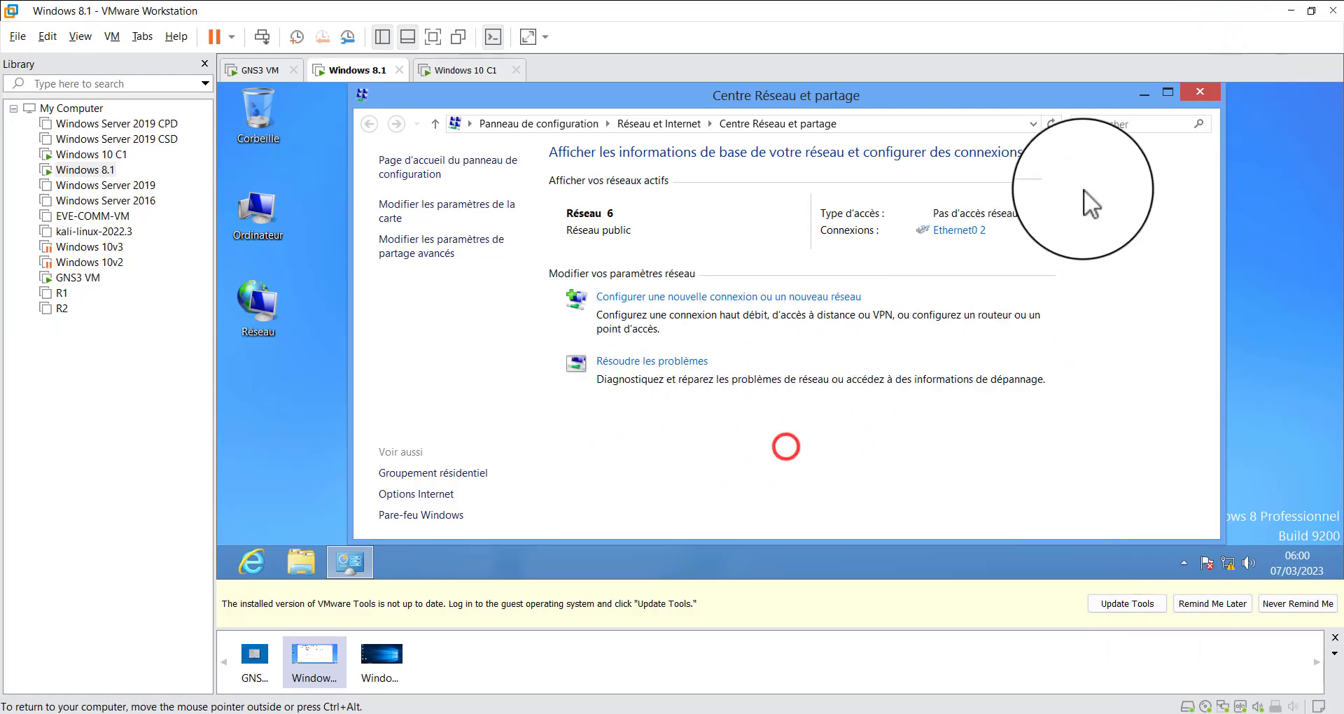
# Close the Network and Sharing Center in Windows 8.1 and switch to the Windows 10 C1 virtual machine
pyautogui.click(1199, 92)
pyautogui.click(463, 70)
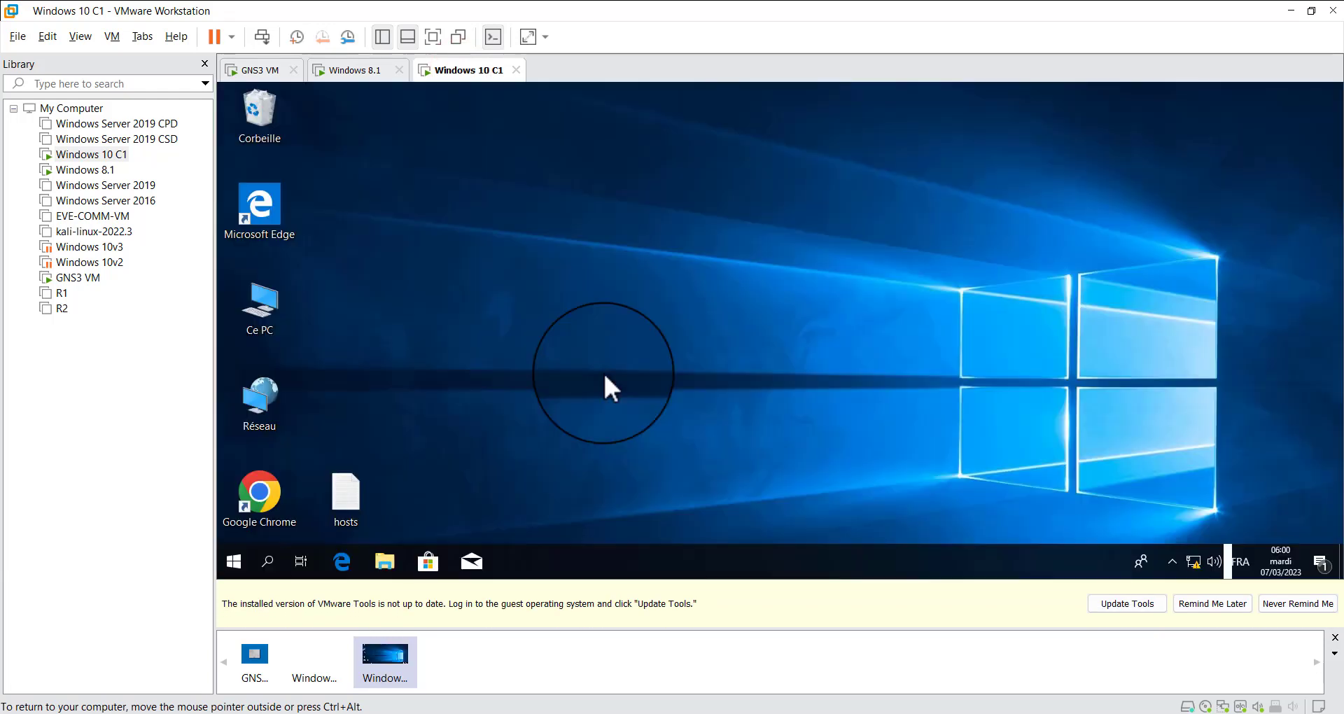
pyautogui.click(603, 372)
# Open the IPv4 protocol properties of the Ethernet0 2 connection in Windows 10
pyautogui.rightClick(272, 327)
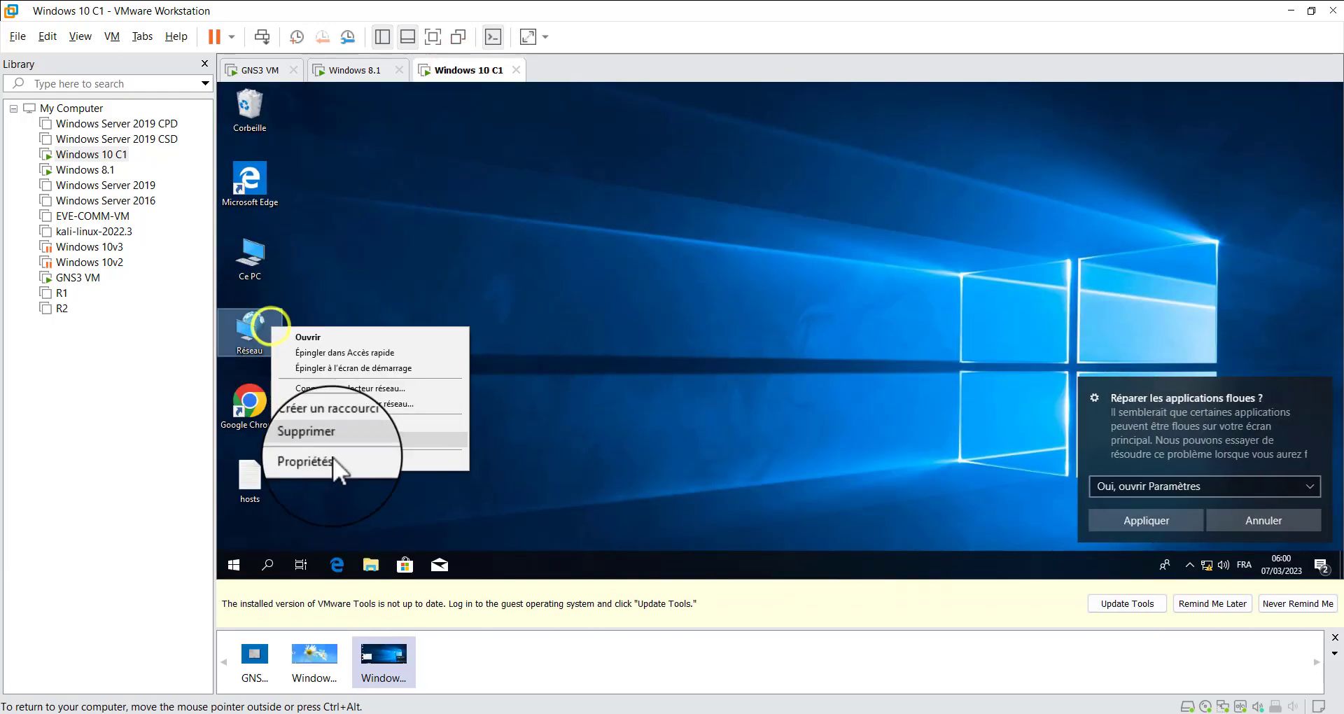
pyautogui.click(334, 459)
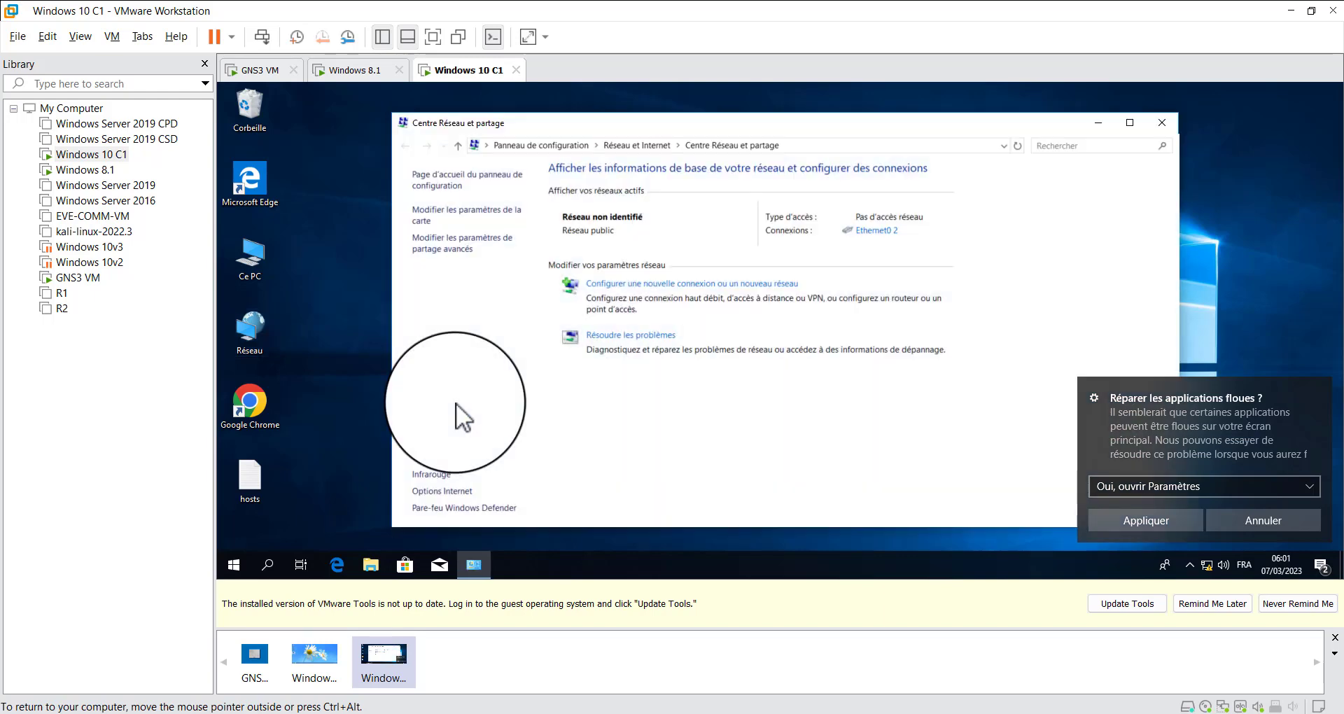
pyautogui.click(869, 230)
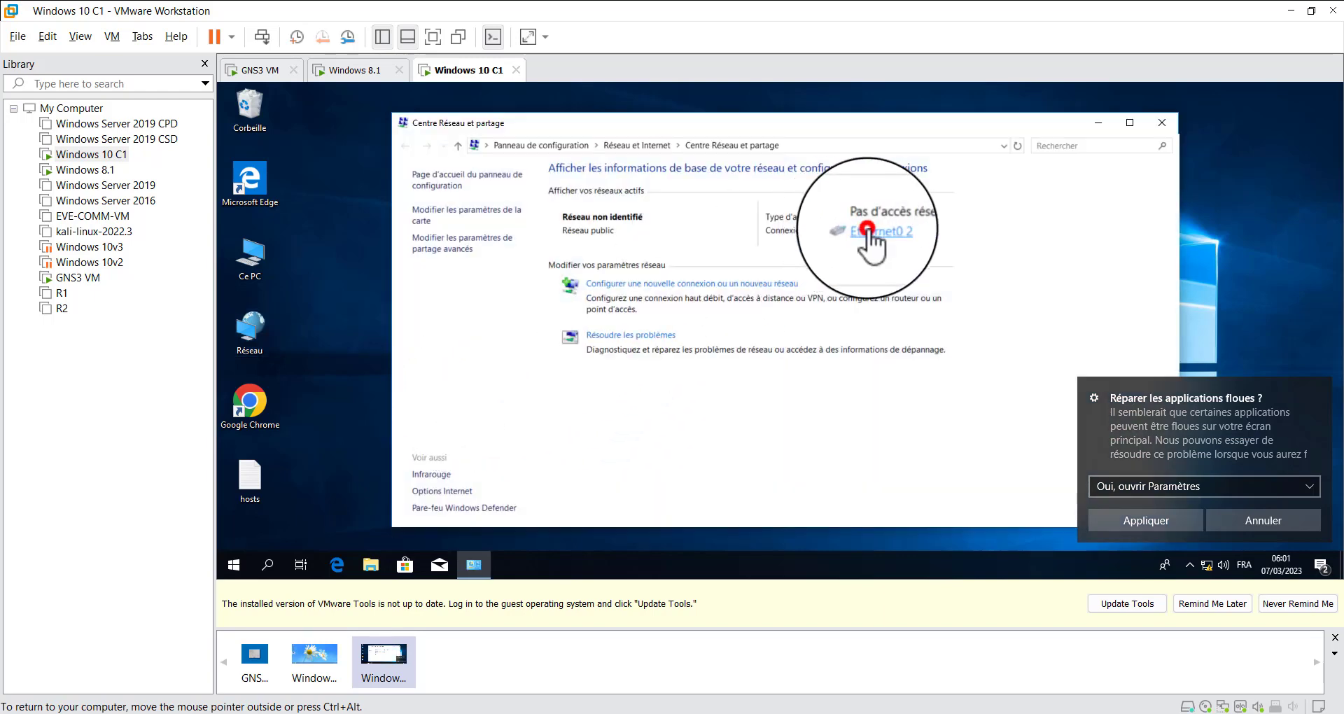
pyautogui.click(707, 436)
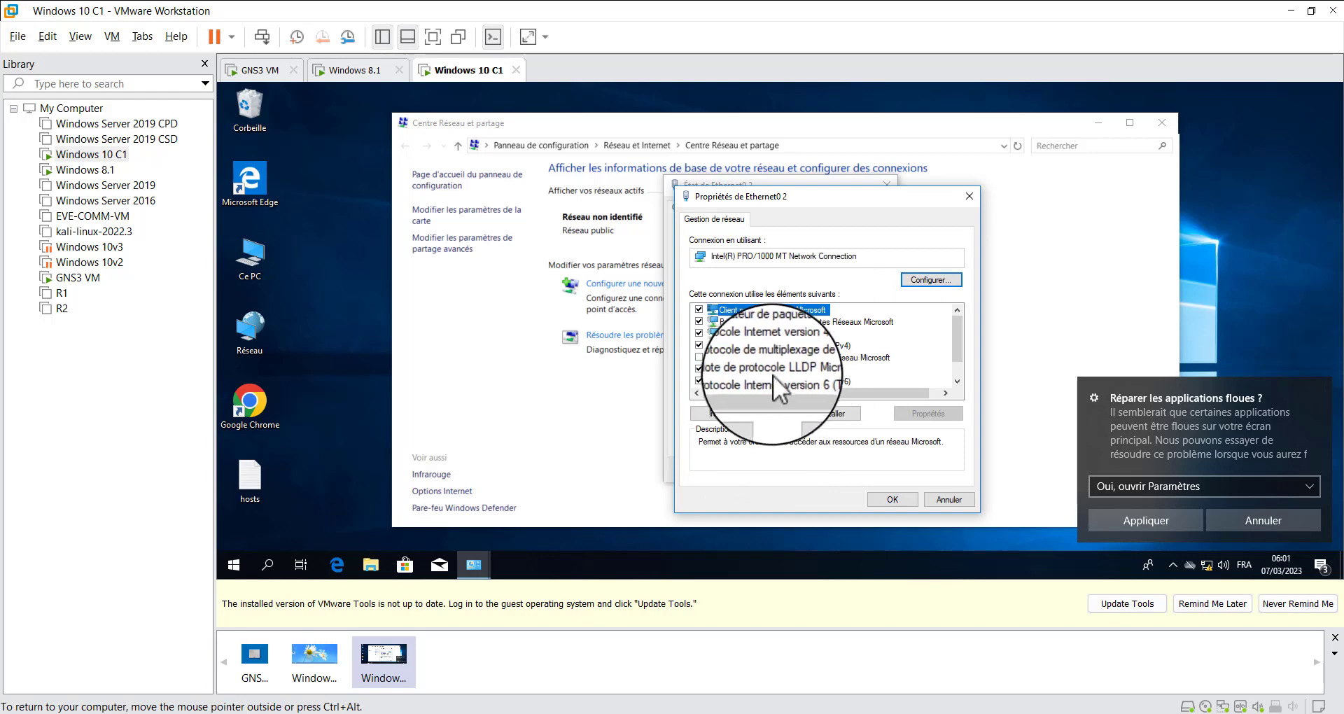
pyautogui.click(798, 345)
pyautogui.doubleClick(800, 346)
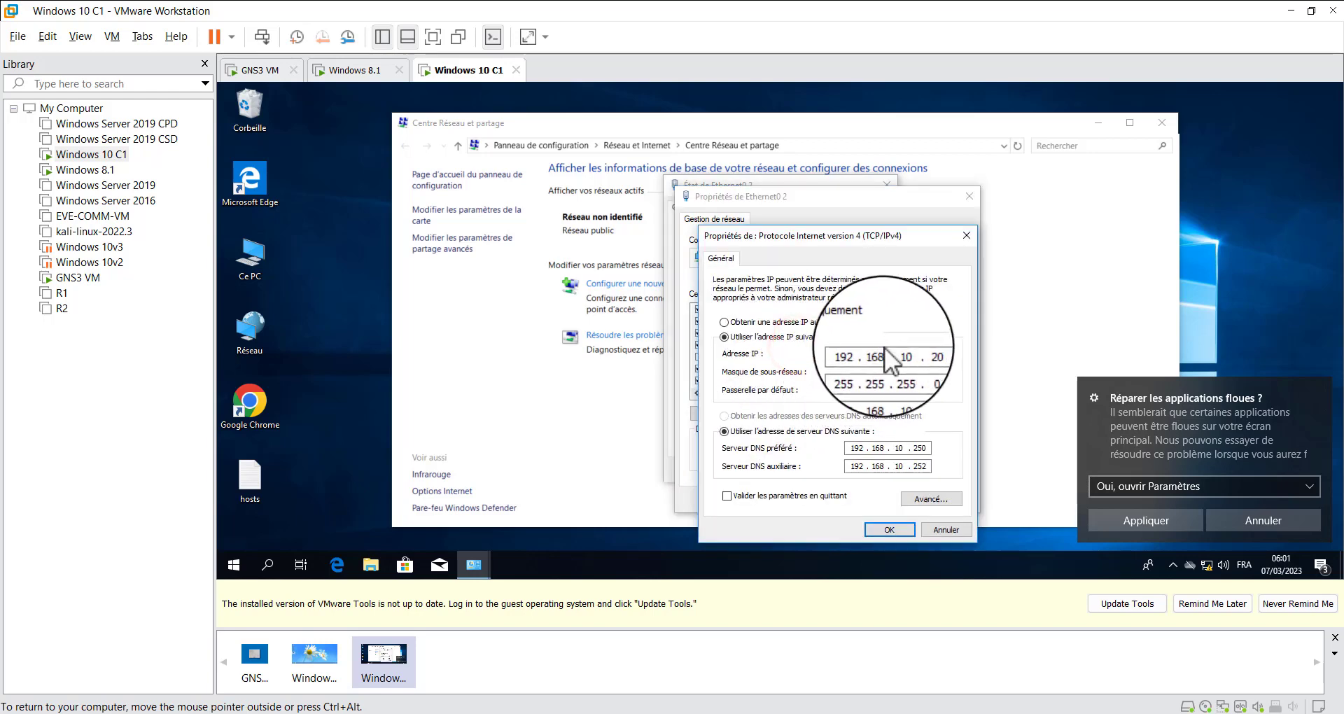
# Clear the Windows 10 adapter's existing IP and DNS settings, and set its manual IP address to 10.20.30.200
pyautogui.click(739, 322)
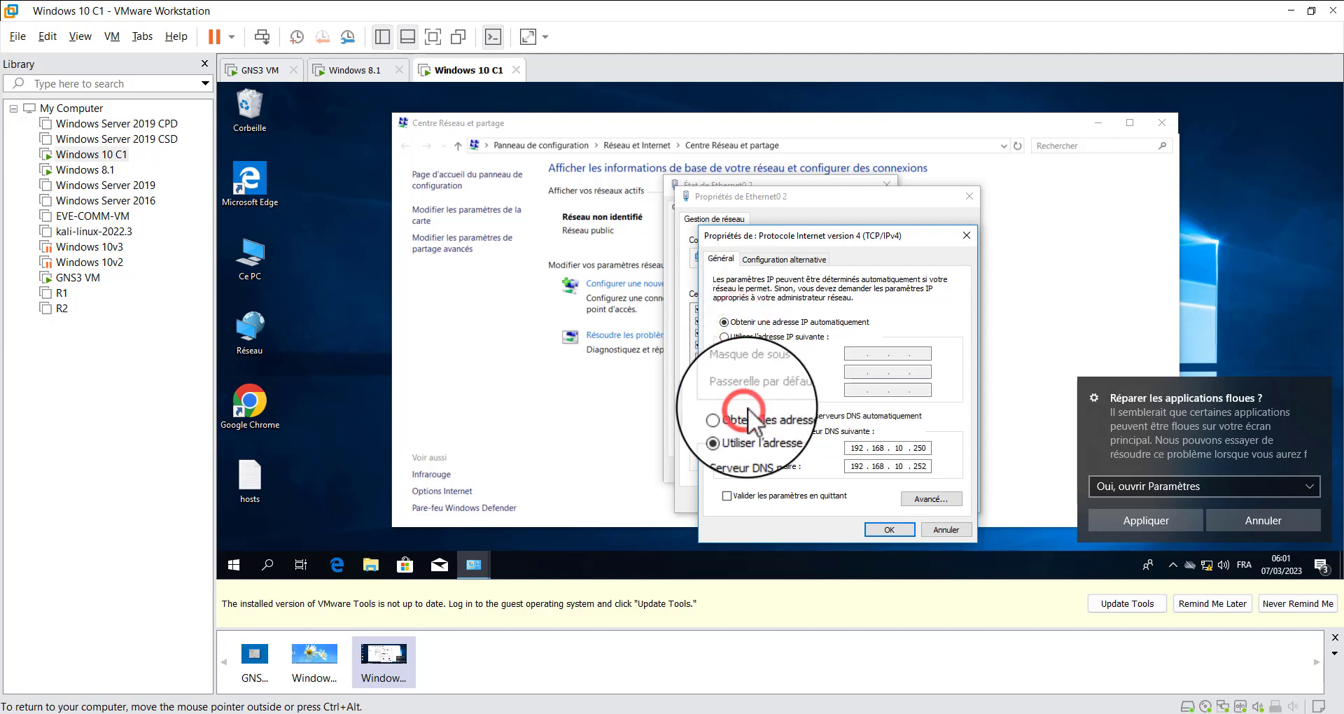
pyautogui.click(744, 414)
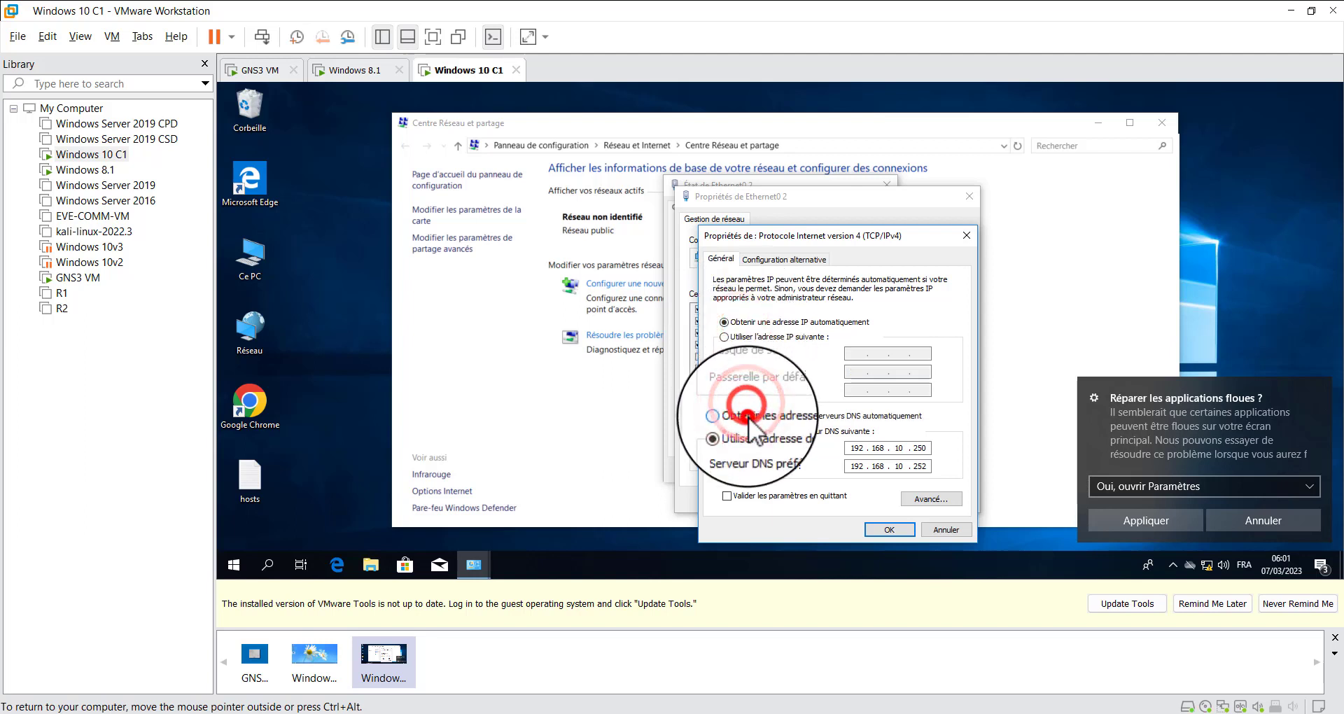
pyautogui.click(756, 342)
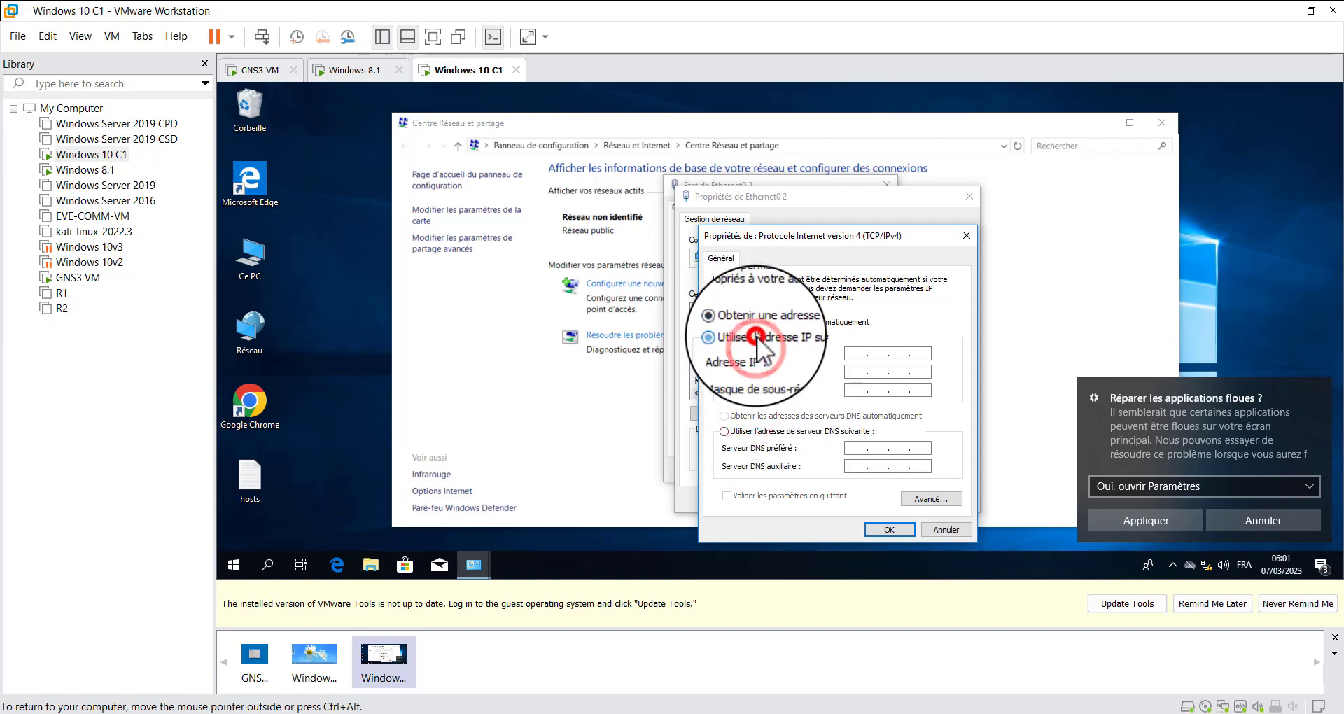
pyautogui.click(858, 354)
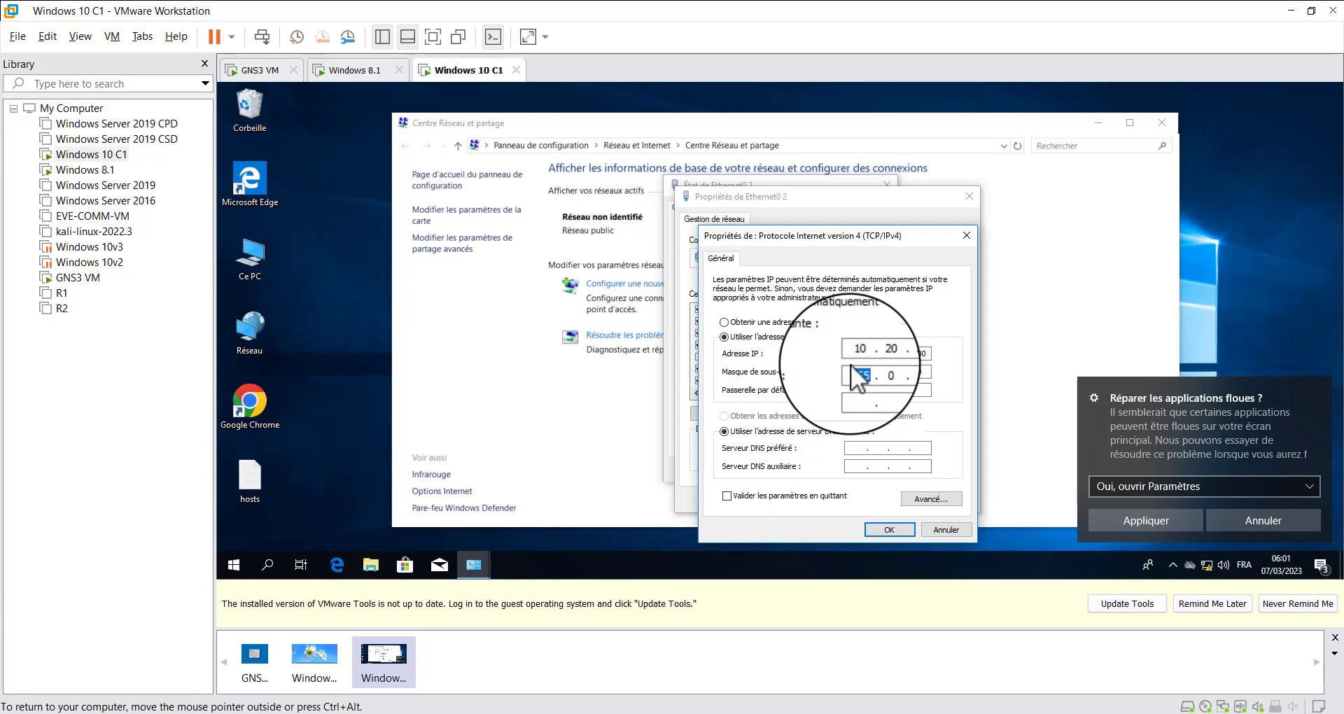
# Set the Windows 10 adapter's subnet mask to 255.255.255.0 and its default gateway to 10.20.30.254
pyautogui.write('255')
pyautogui.write('255')
pyautogui.write('2')
pyautogui.write('20')
pyautogui.write('54')
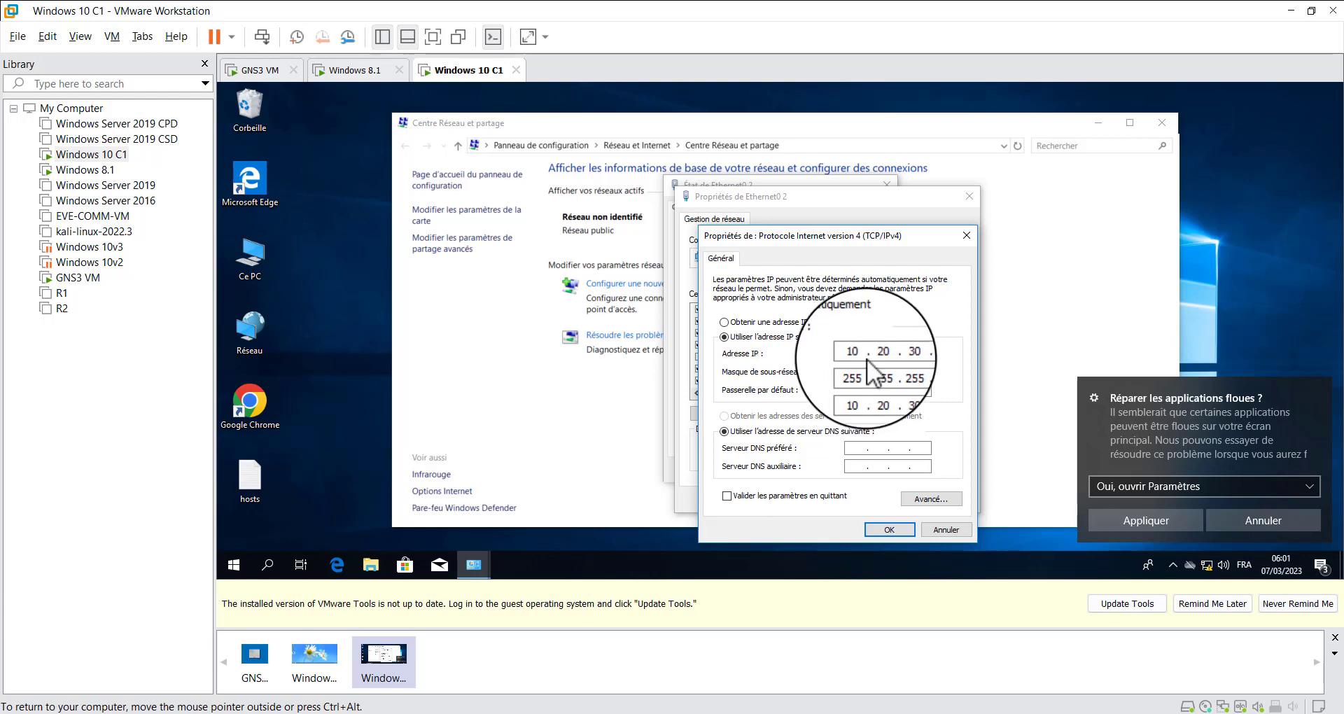
# Save the Windows 10 adapter's IPv4 settings and close the connection dialogs and the Network and Sharing Center
pyautogui.click(888, 527)
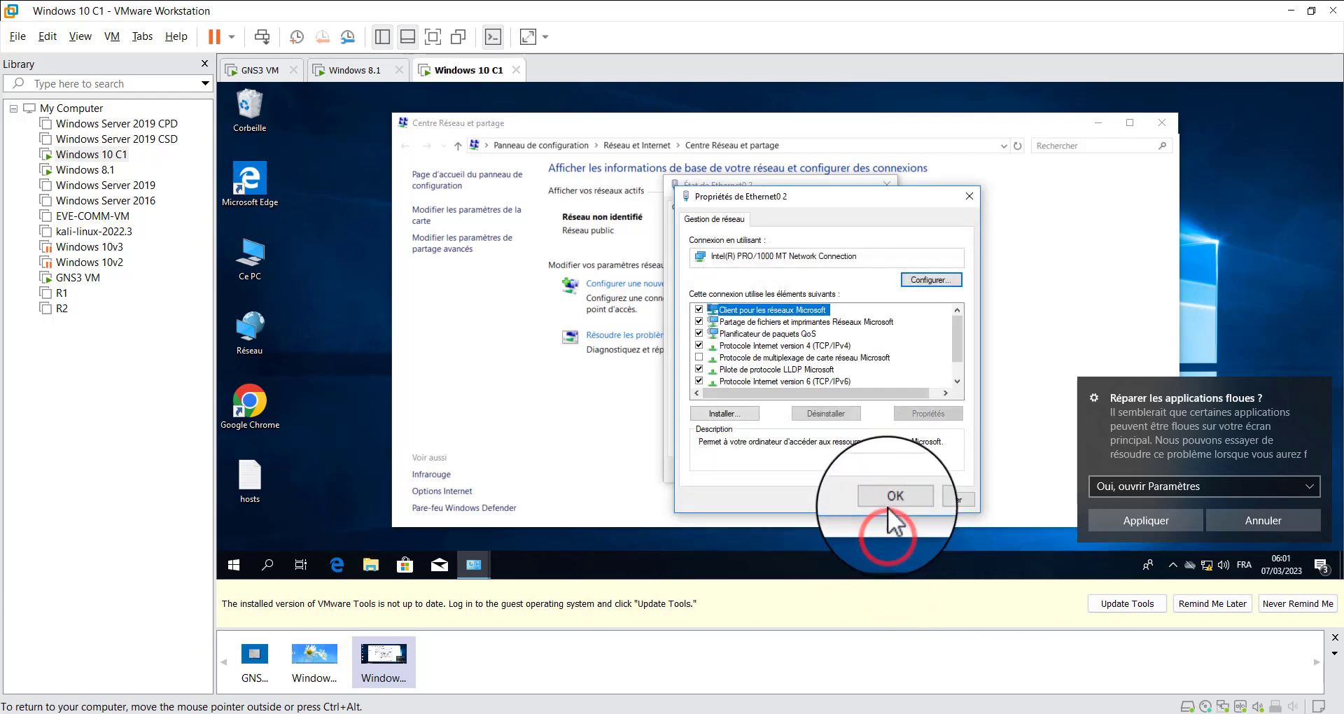
pyautogui.click(894, 498)
pyautogui.click(866, 465)
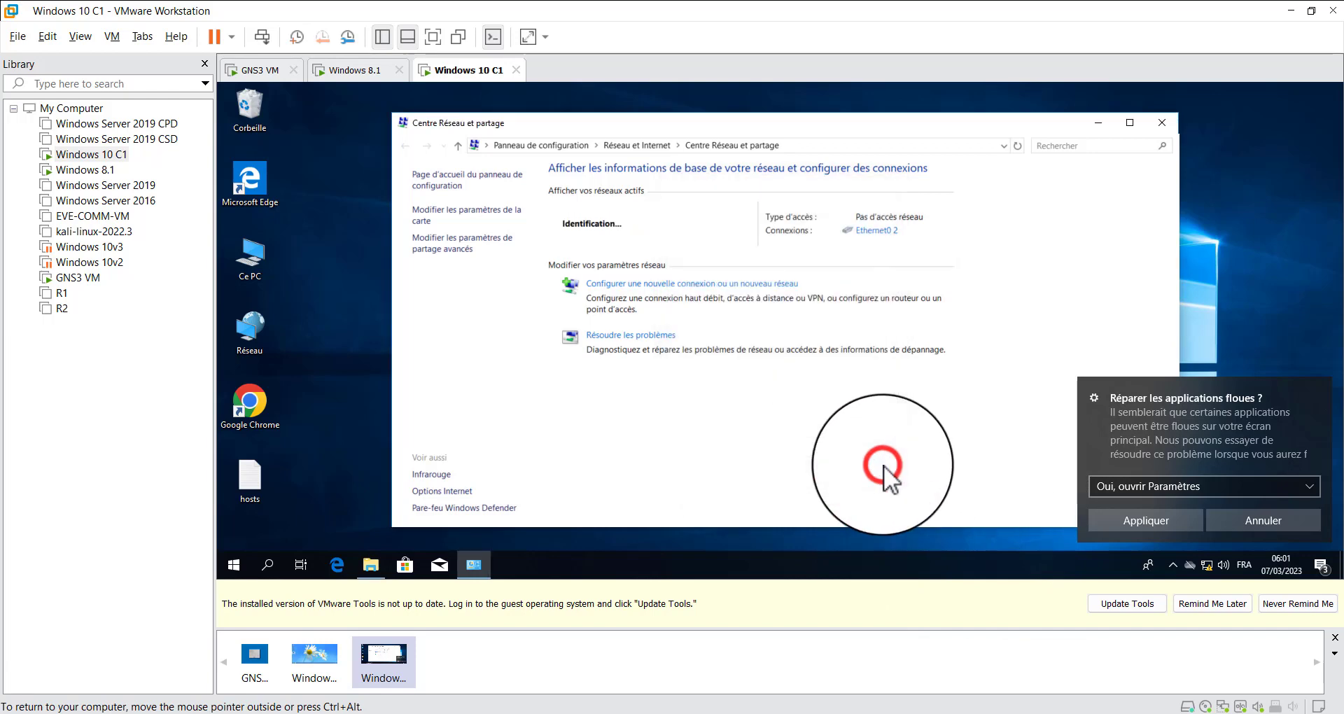
pyautogui.click(1159, 123)
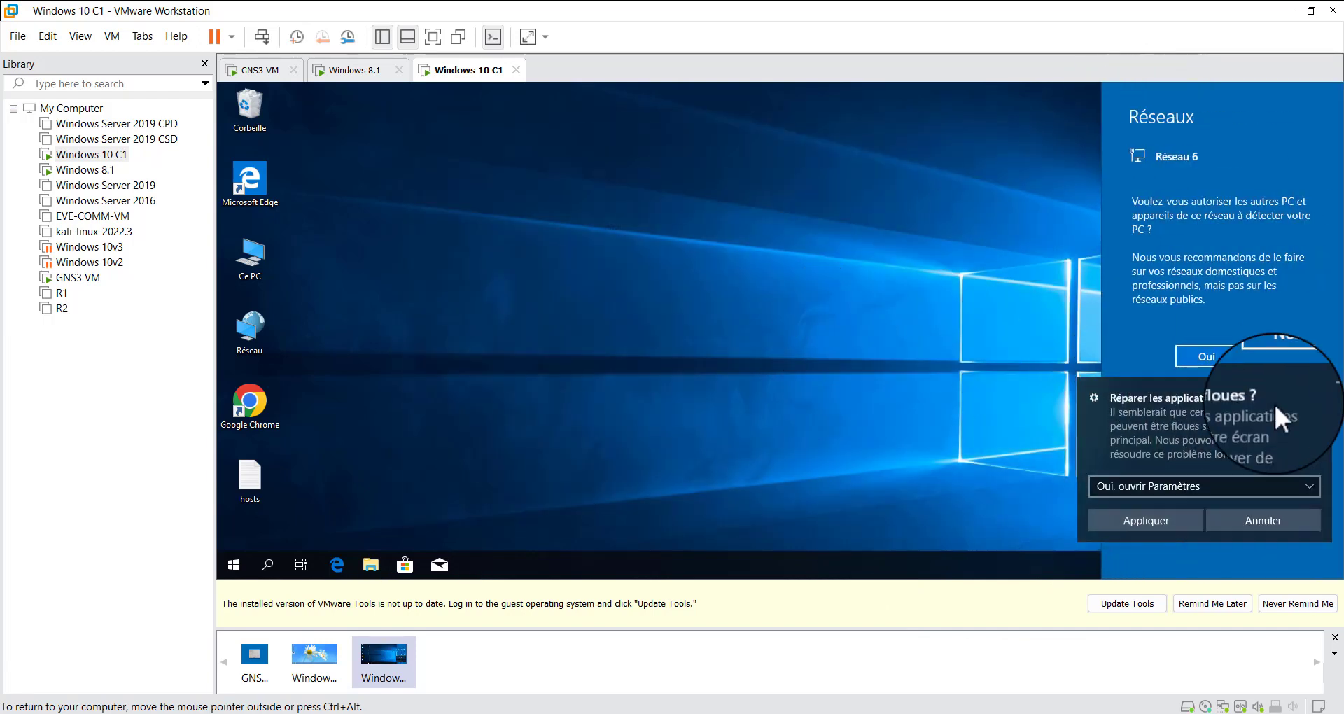
# Decline network discovery for the new network in Windows 10 and dismiss the prompt about fixing blurry apps
pyautogui.click(1273, 354)
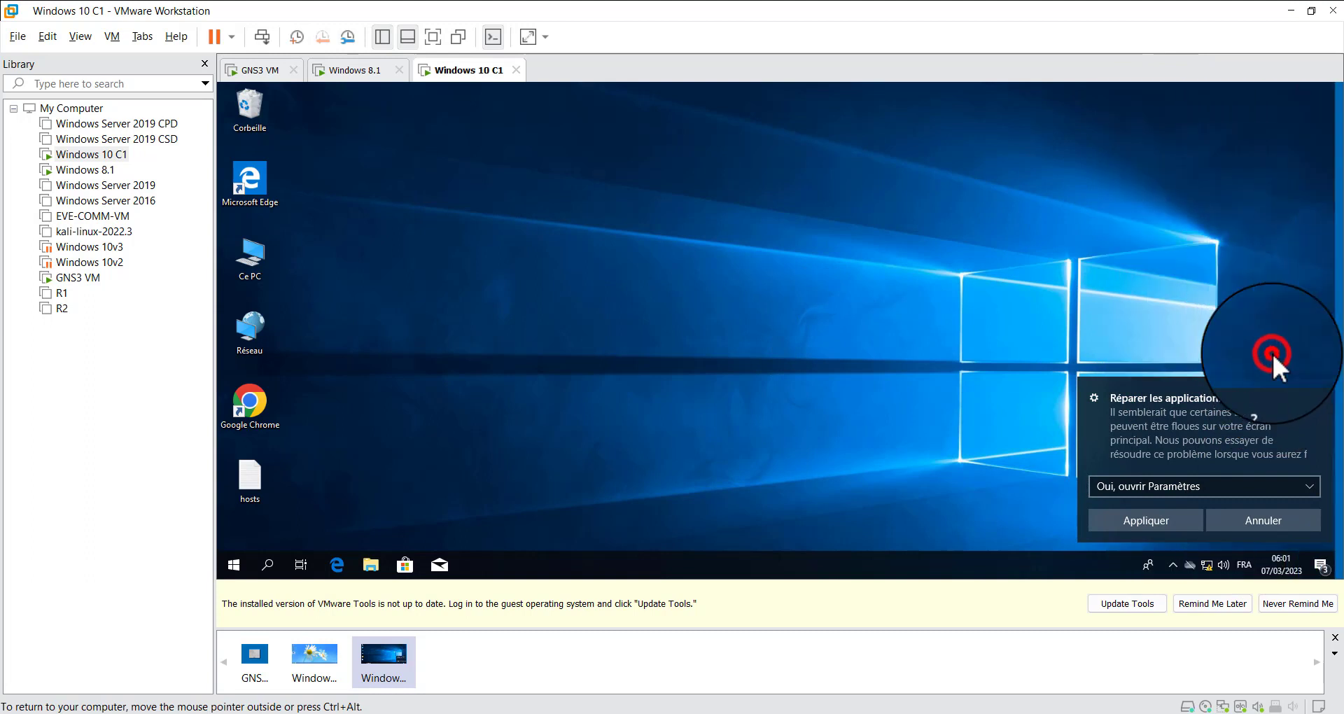
pyautogui.click(1264, 519)
pyautogui.click(564, 287)
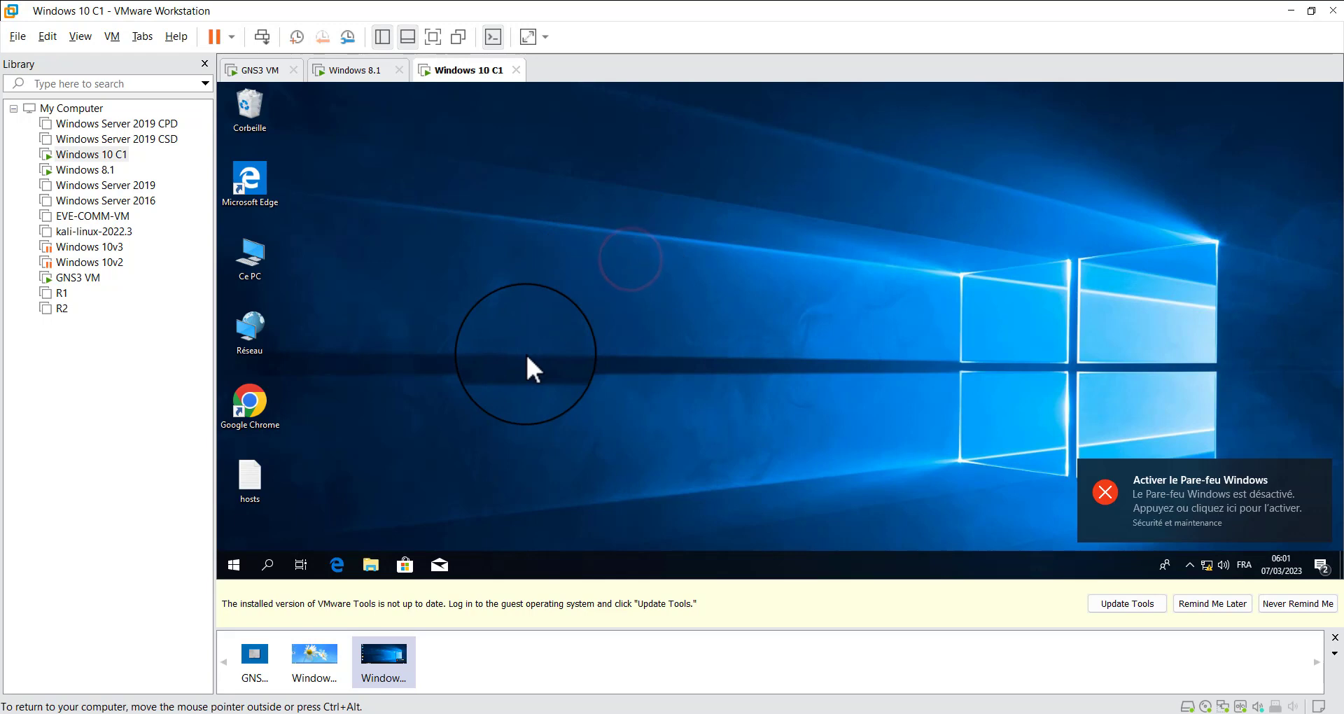
# Open a command prompt in Windows 10 and ping its default gateway at 10.20.30.254
pyautogui.press('super+r')
pyautogui.press('Return')
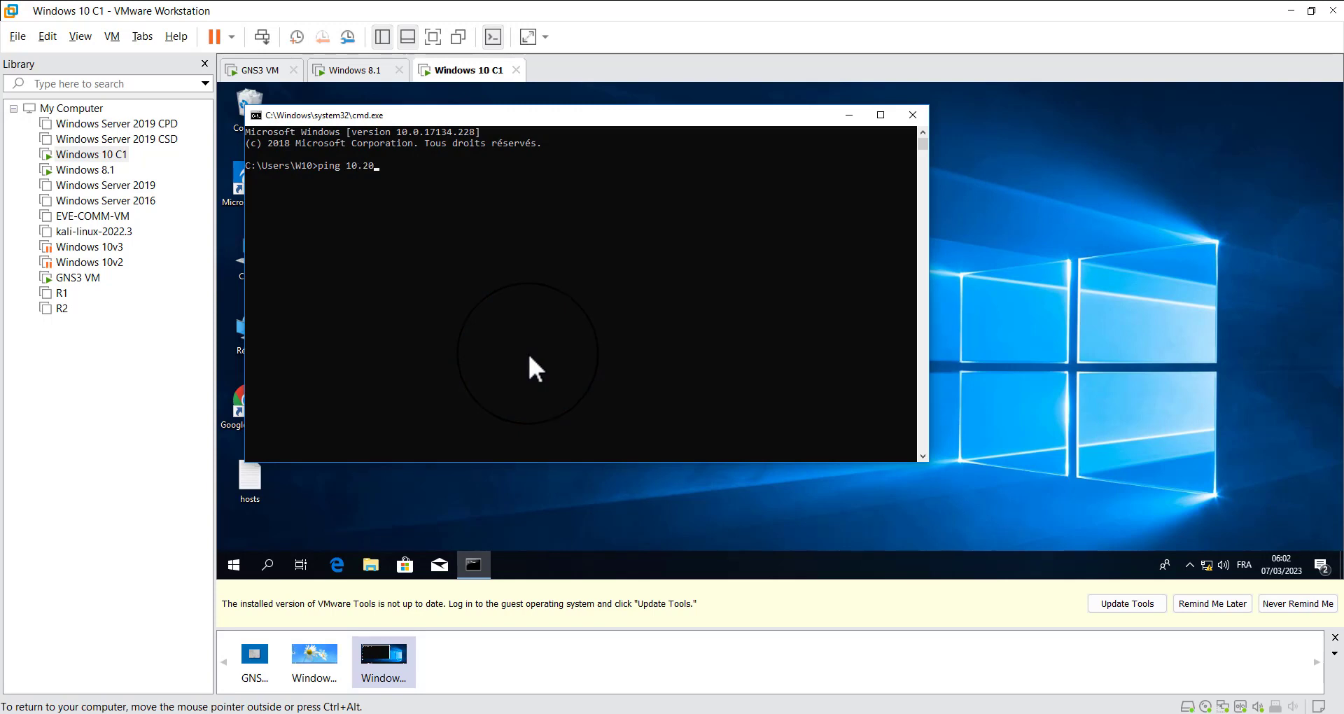
pyautogui.write('ping 10.20.30.254')
pyautogui.press('Return')
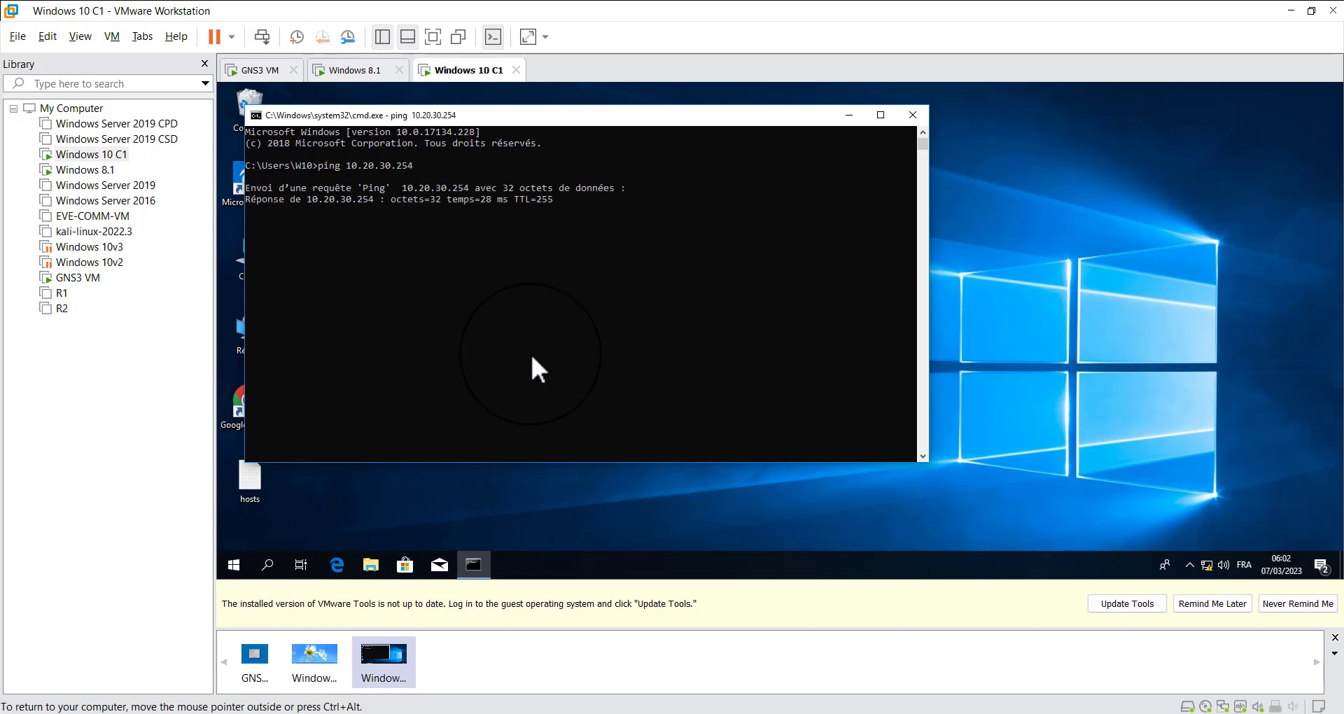
# Switch briefly to the Windows 8.1 virtual machine, return to the Windows 10 C1 command prompt and resume its paused ping
pyautogui.moveTo(352, 210); pyautogui.dragTo(505, 312)
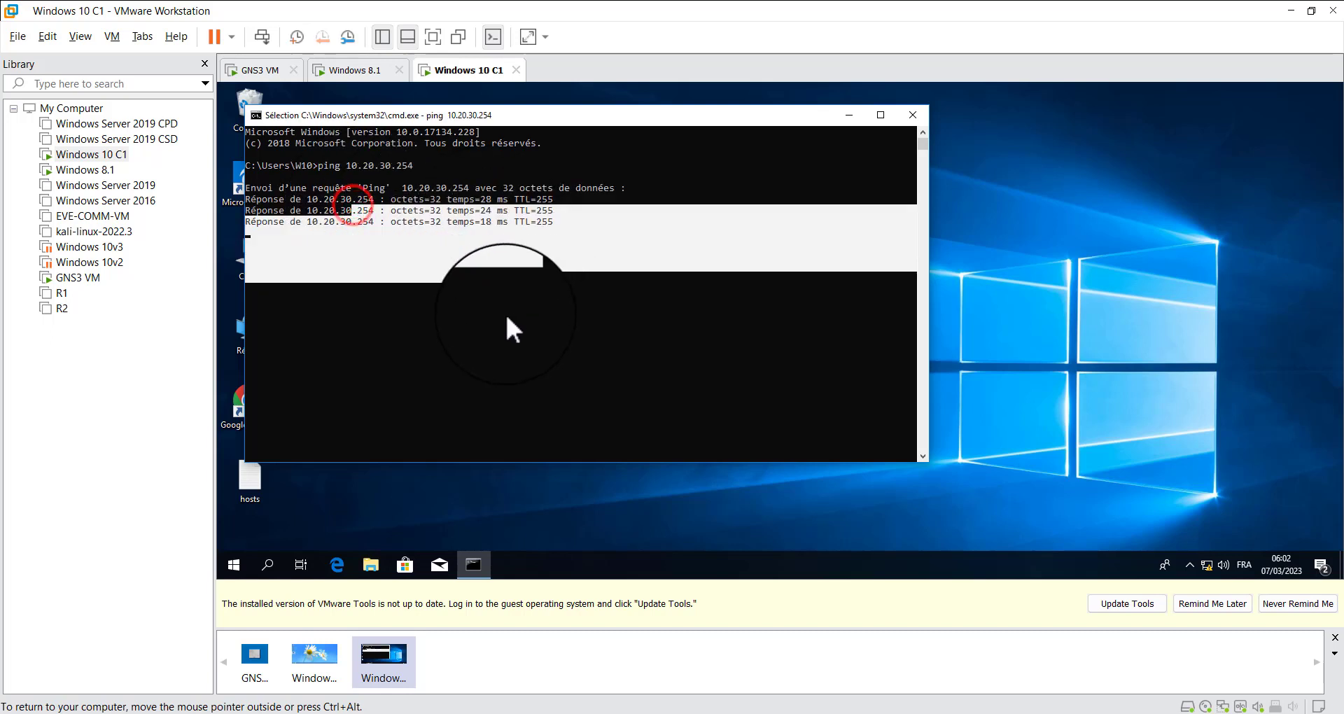
pyautogui.click(530, 266)
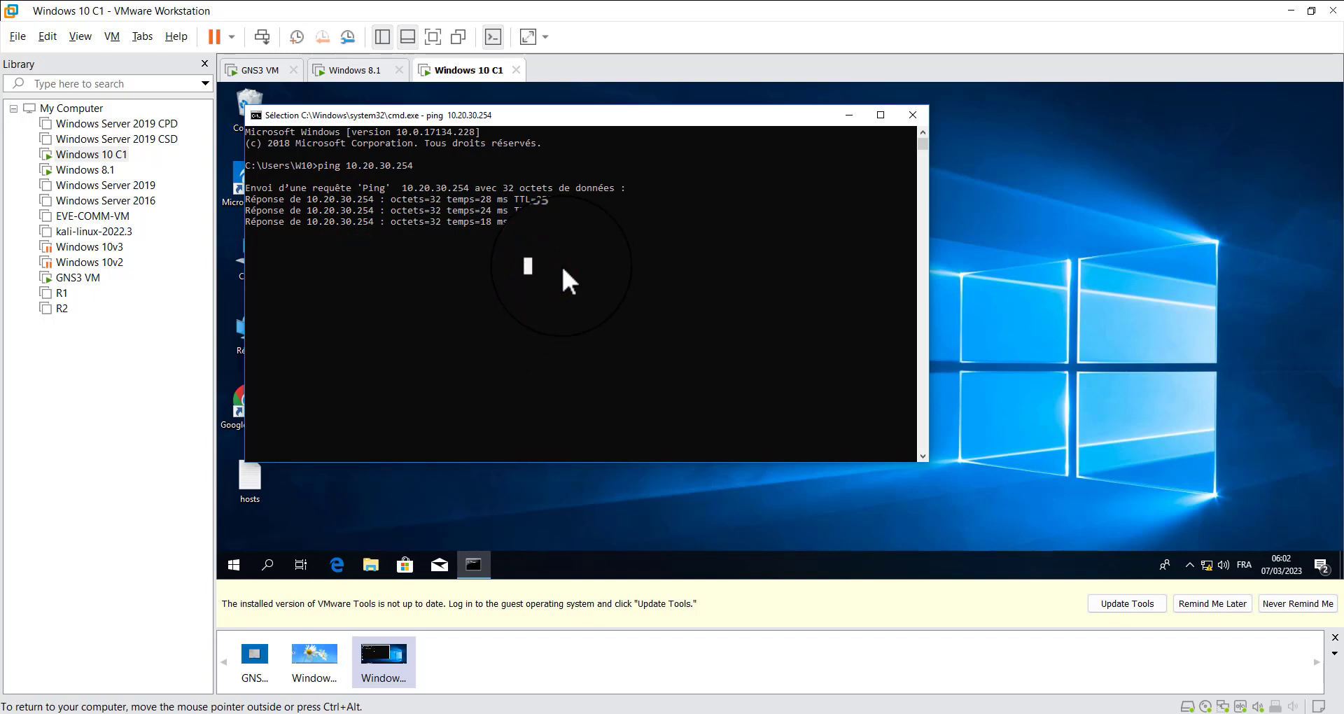
pyautogui.click(348, 70)
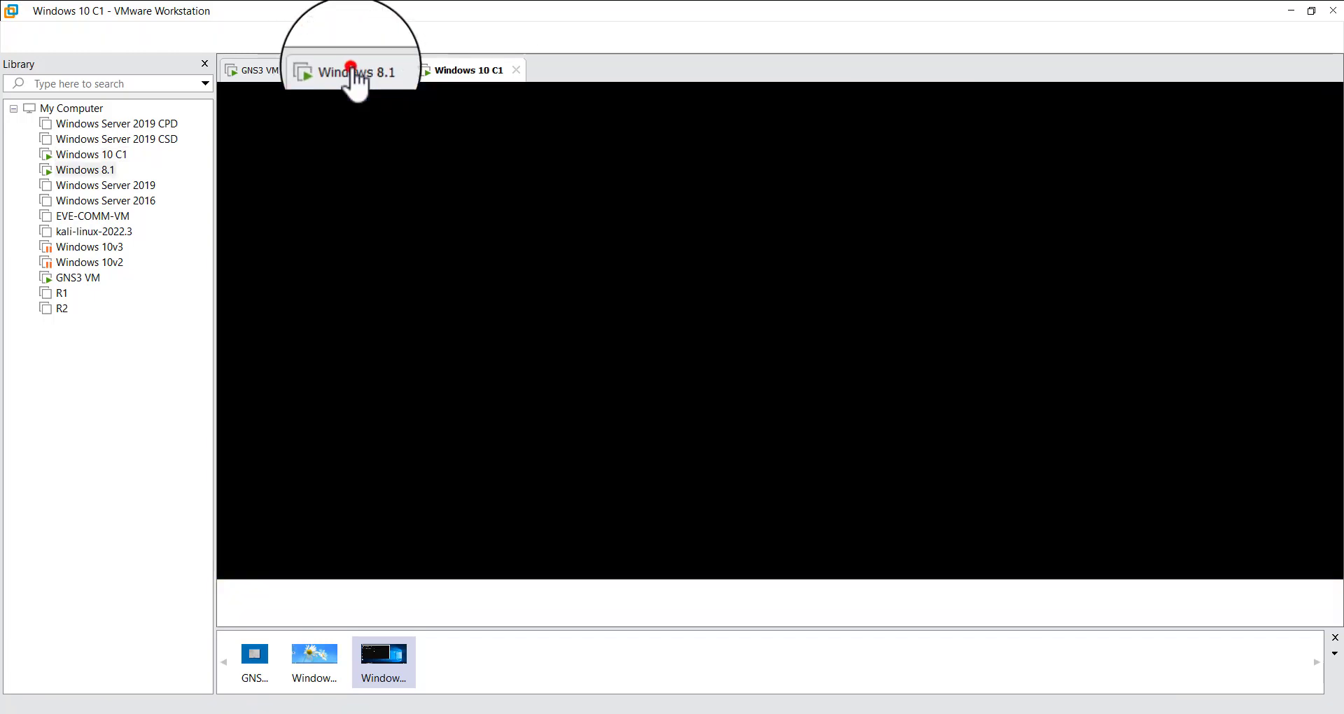
pyautogui.click(452, 70)
pyautogui.click(498, 248)
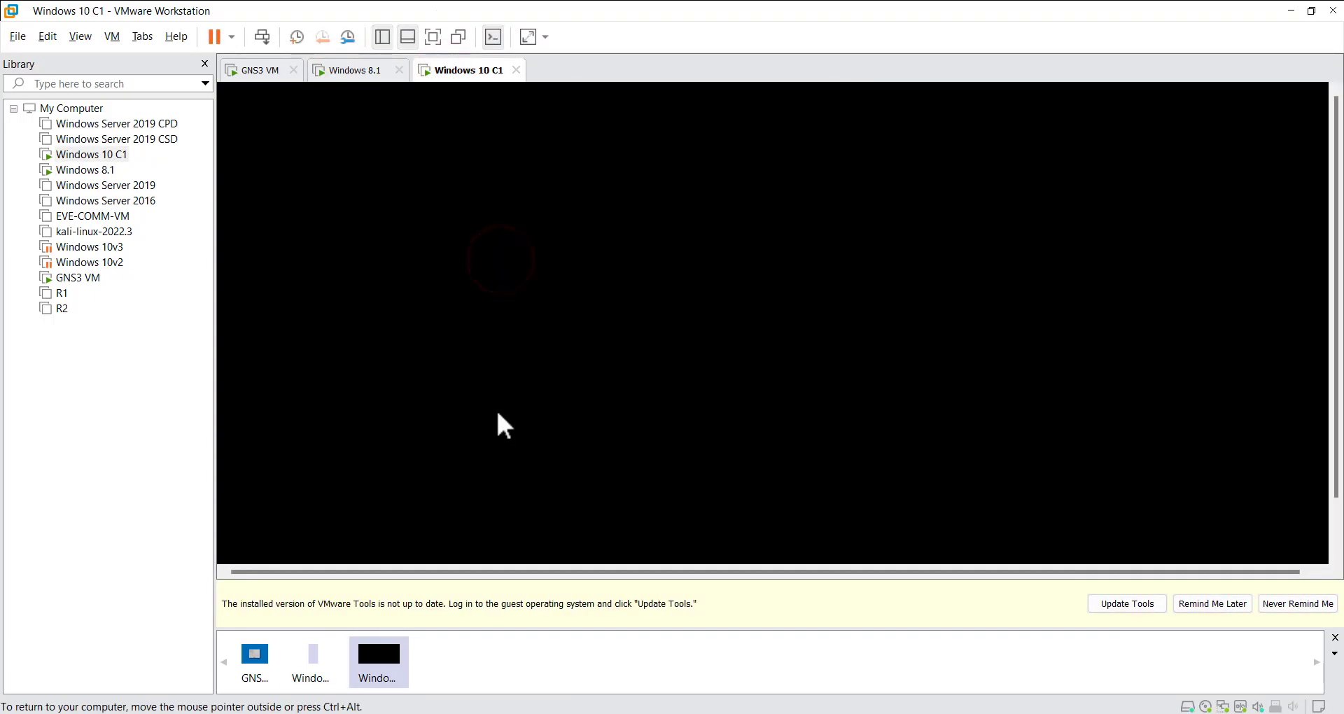
pyautogui.click(502, 354)
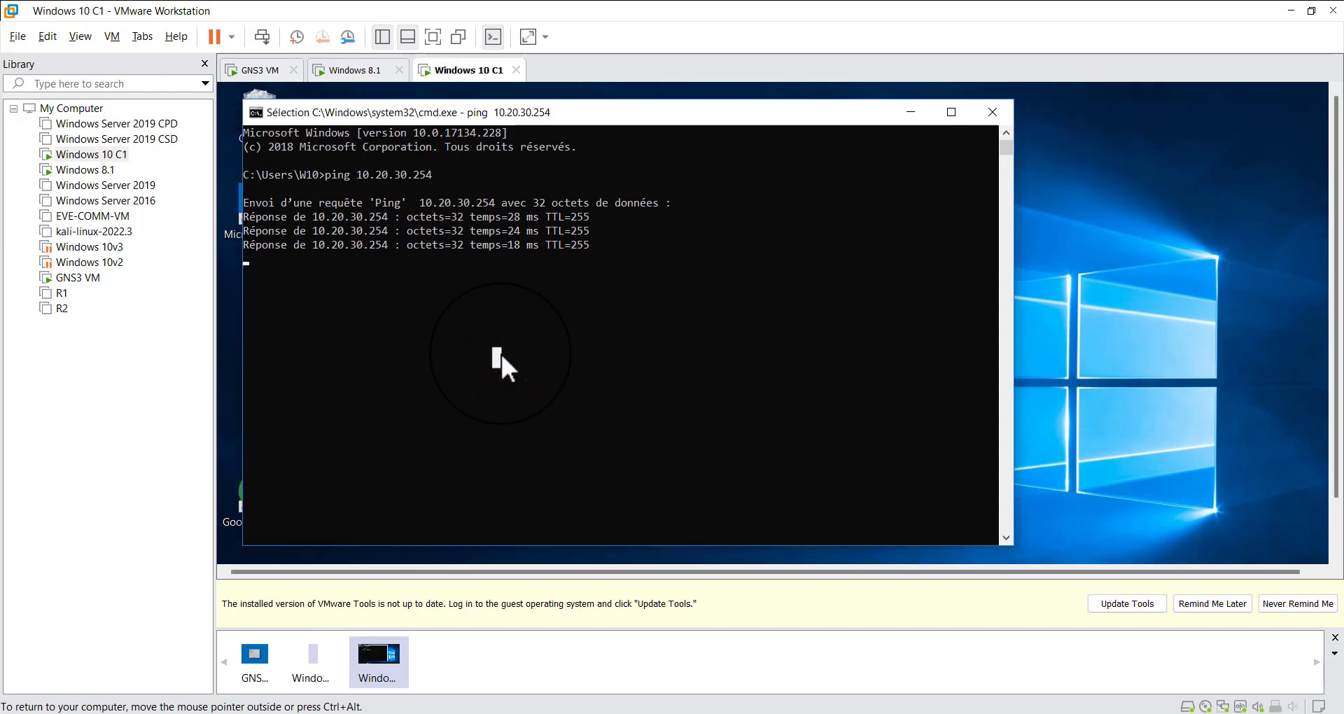
pyautogui.press('Return')
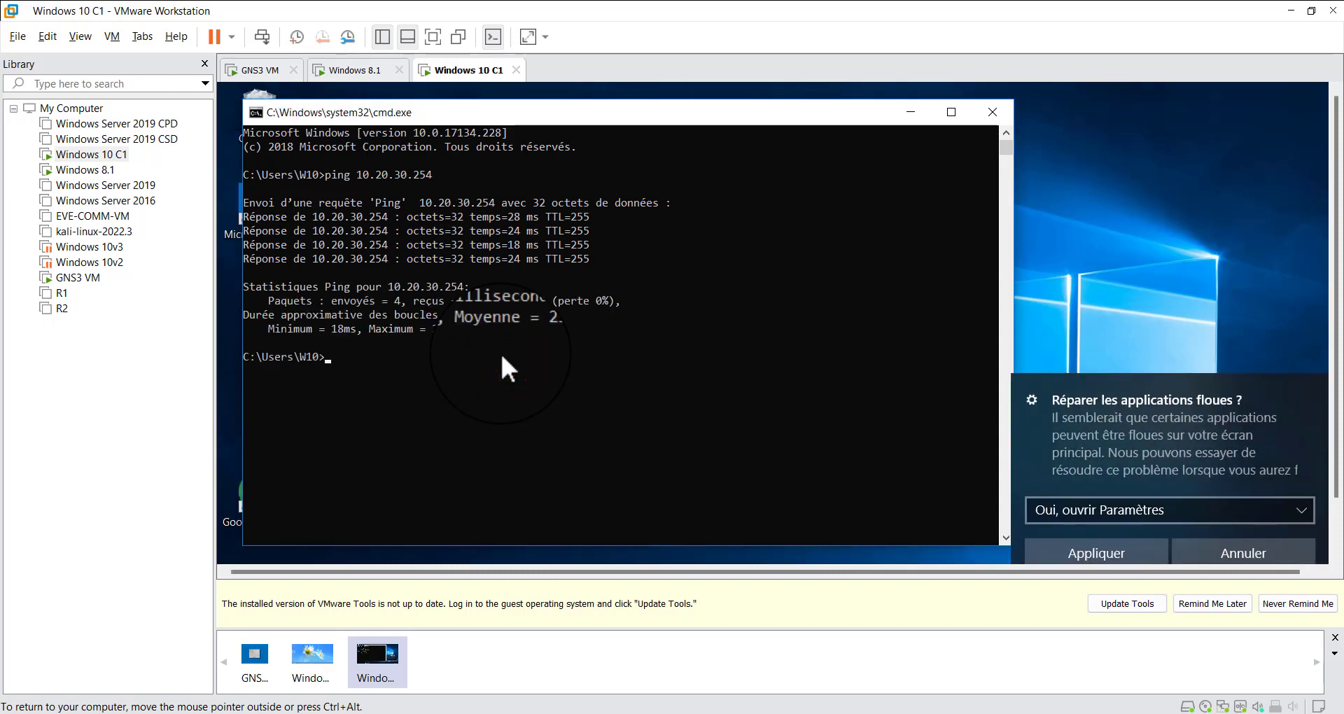
# Ping router R1's remote LAN interface at 172.16.20.254 from the Windows 10 command prompt
pyautogui.press('Return')
pyautogui.press('Return')
pyautogui.press('Return')
pyautogui.write('pin')
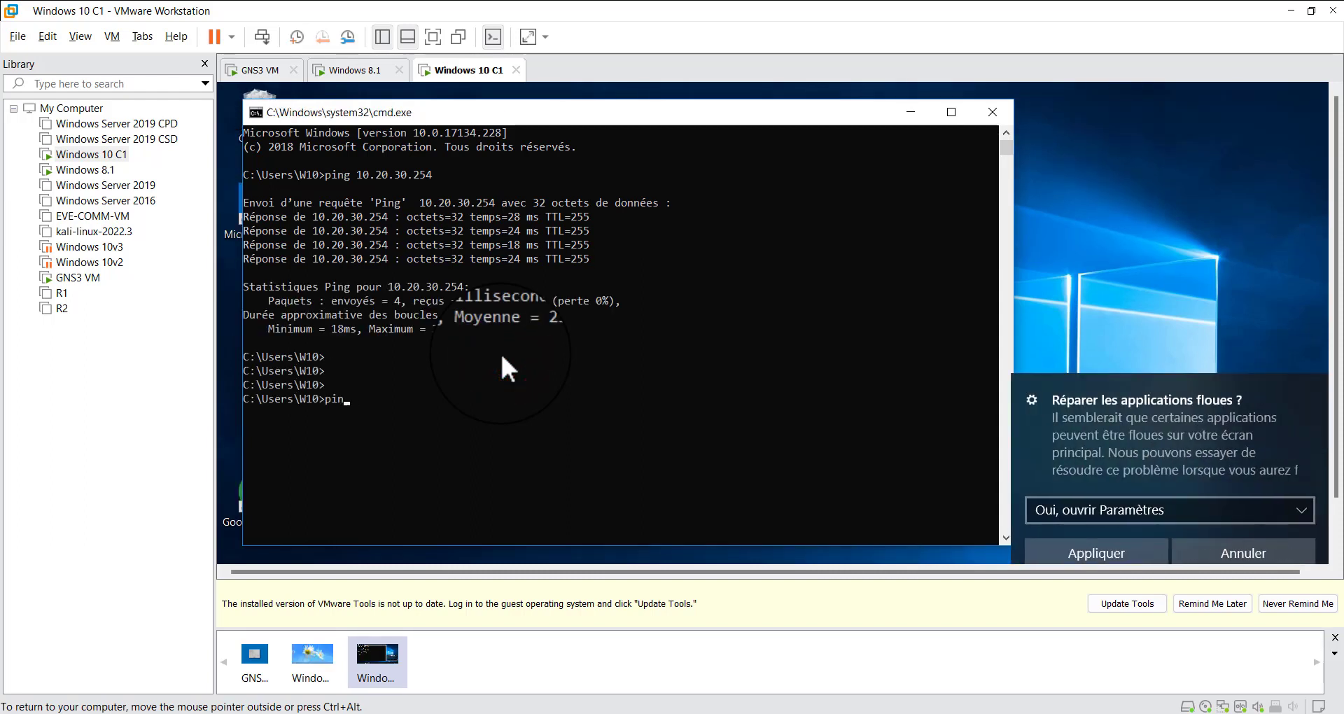
pyautogui.write('g 17')
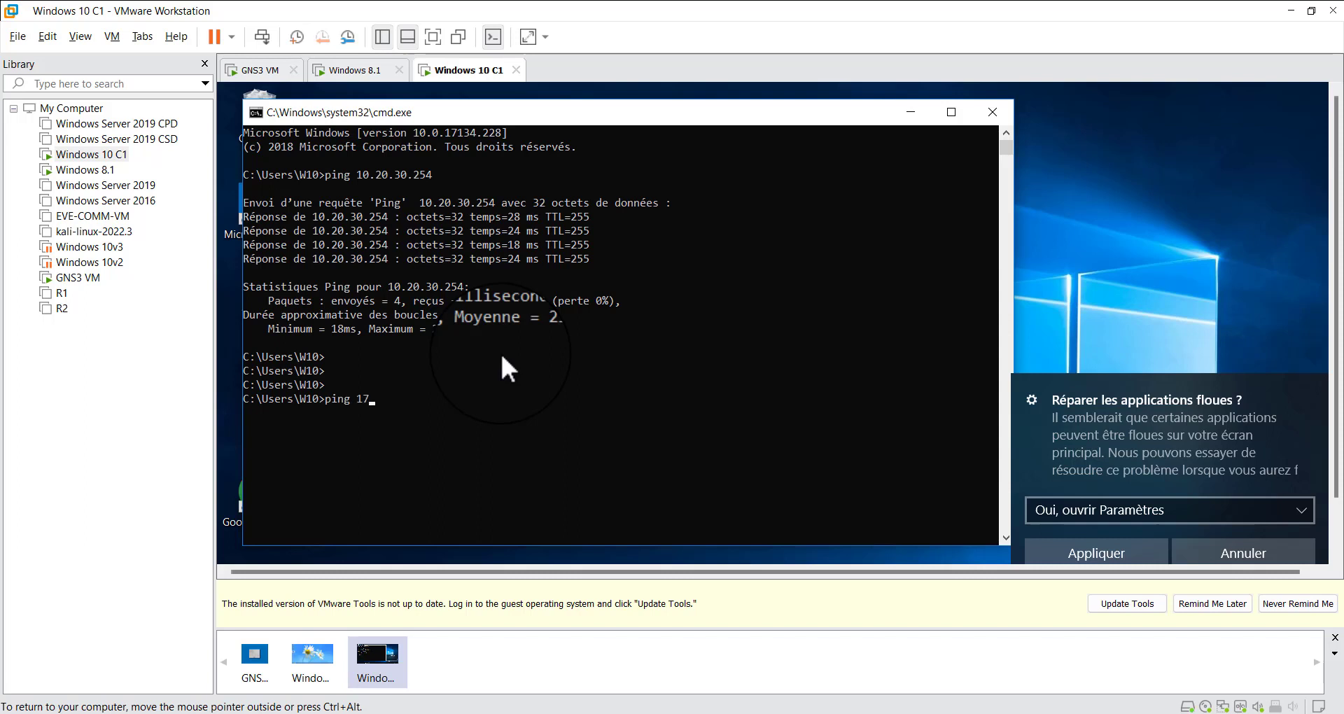
pyautogui.write('2.16.20.254')
pyautogui.press('Return')
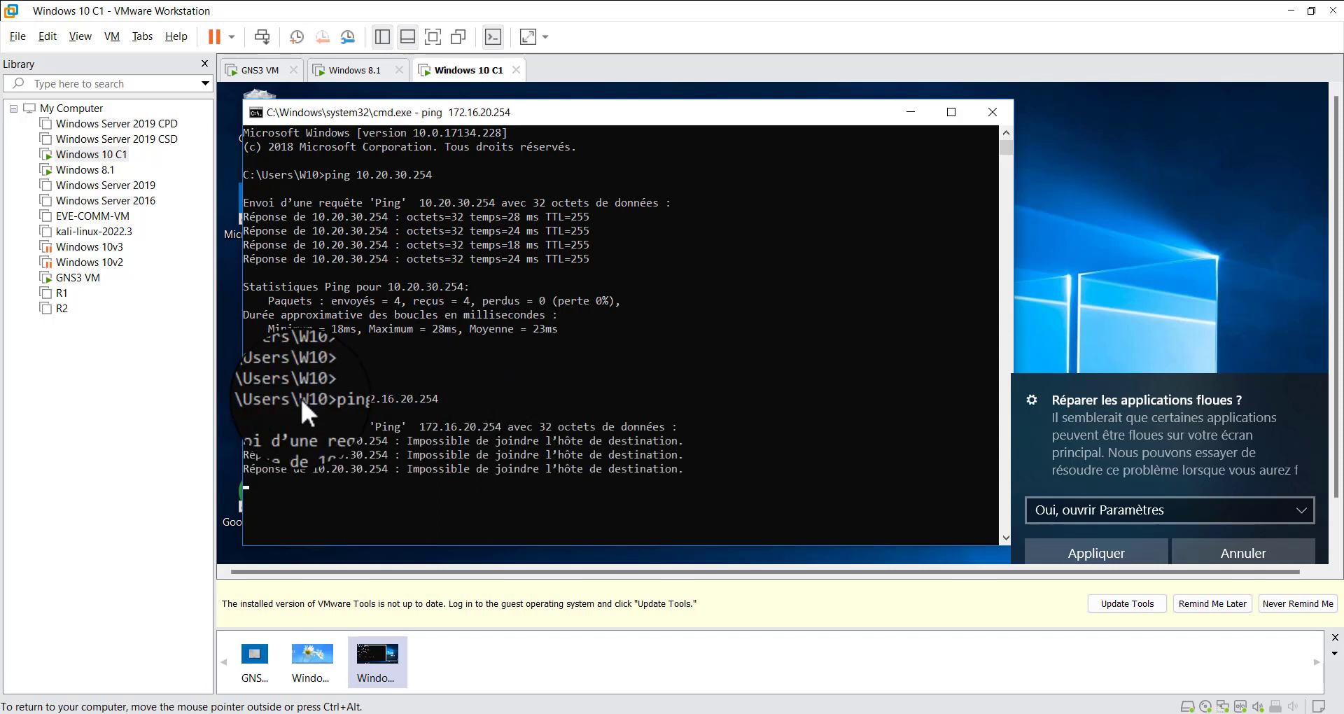
# Review the ping replies in the Windows 10 command prompt and switch to GNS3 to check the topology's addressing
pyautogui.moveTo(294, 427); pyautogui.dragTo(517, 468)
pyautogui.click(544, 442)
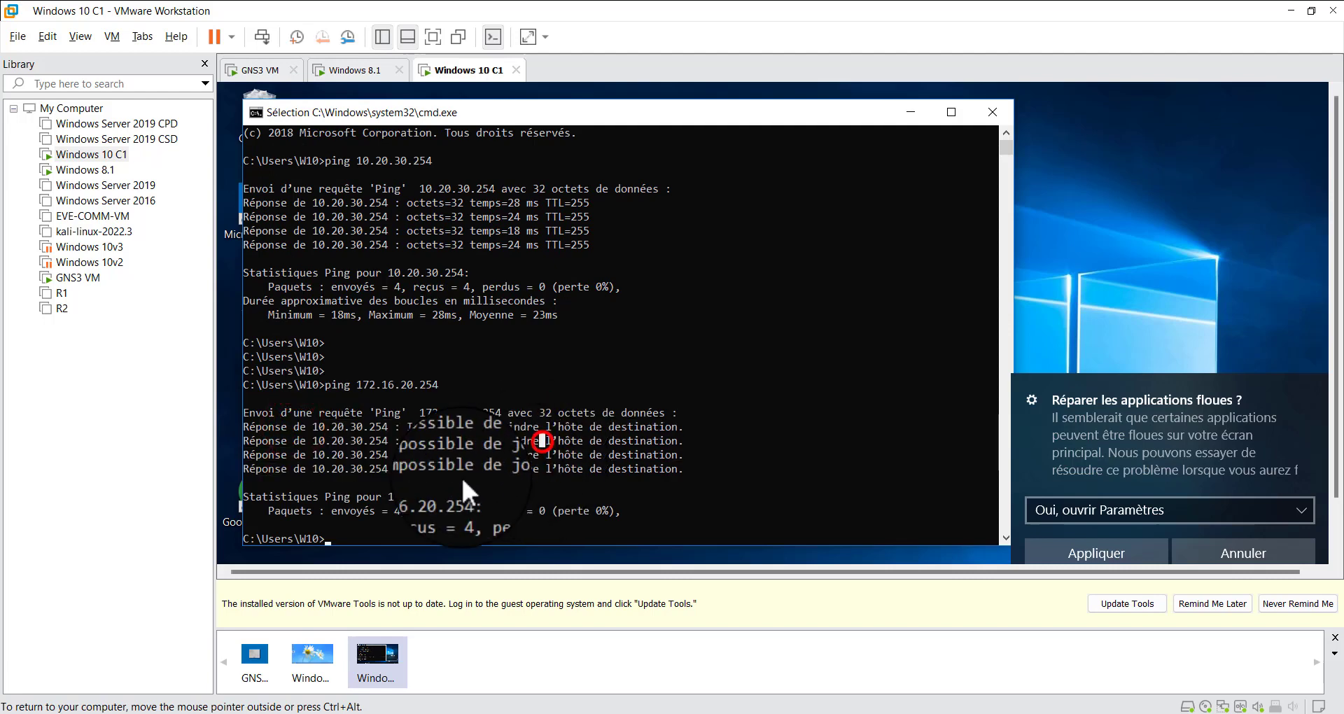
pyautogui.click(398, 536)
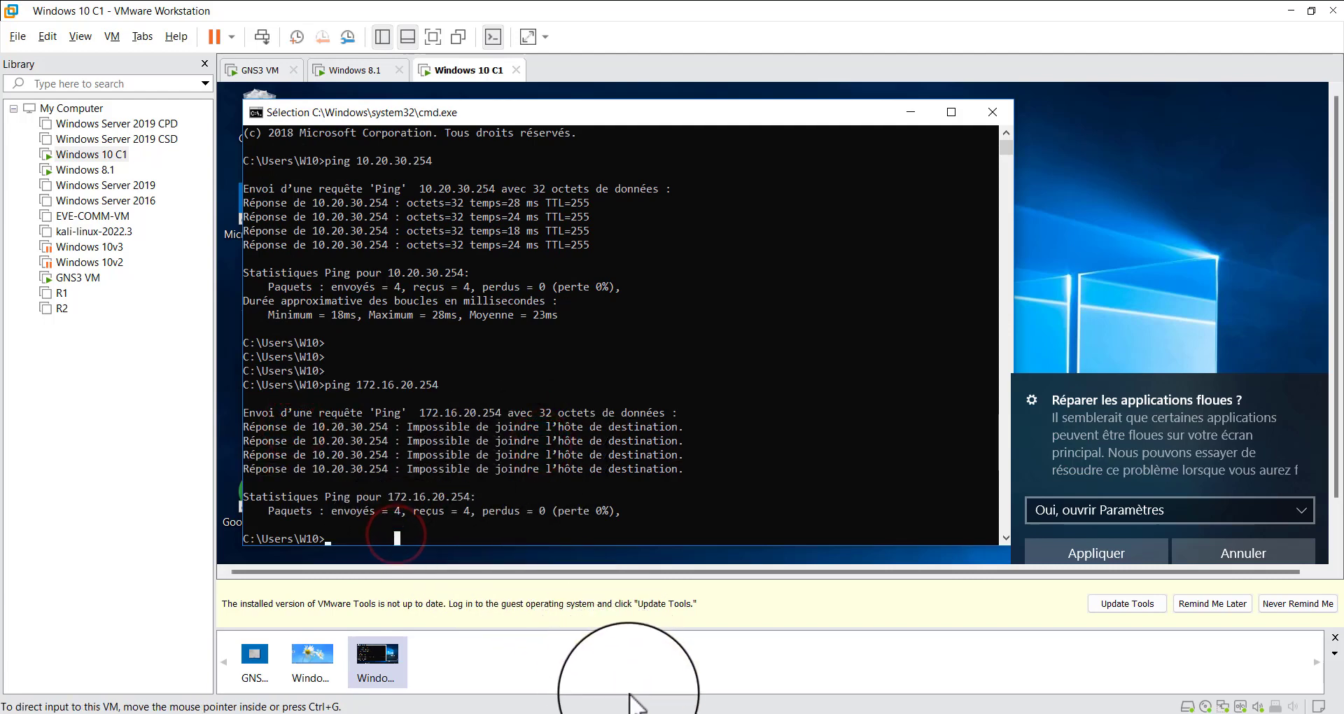
pyautogui.click(591, 713)
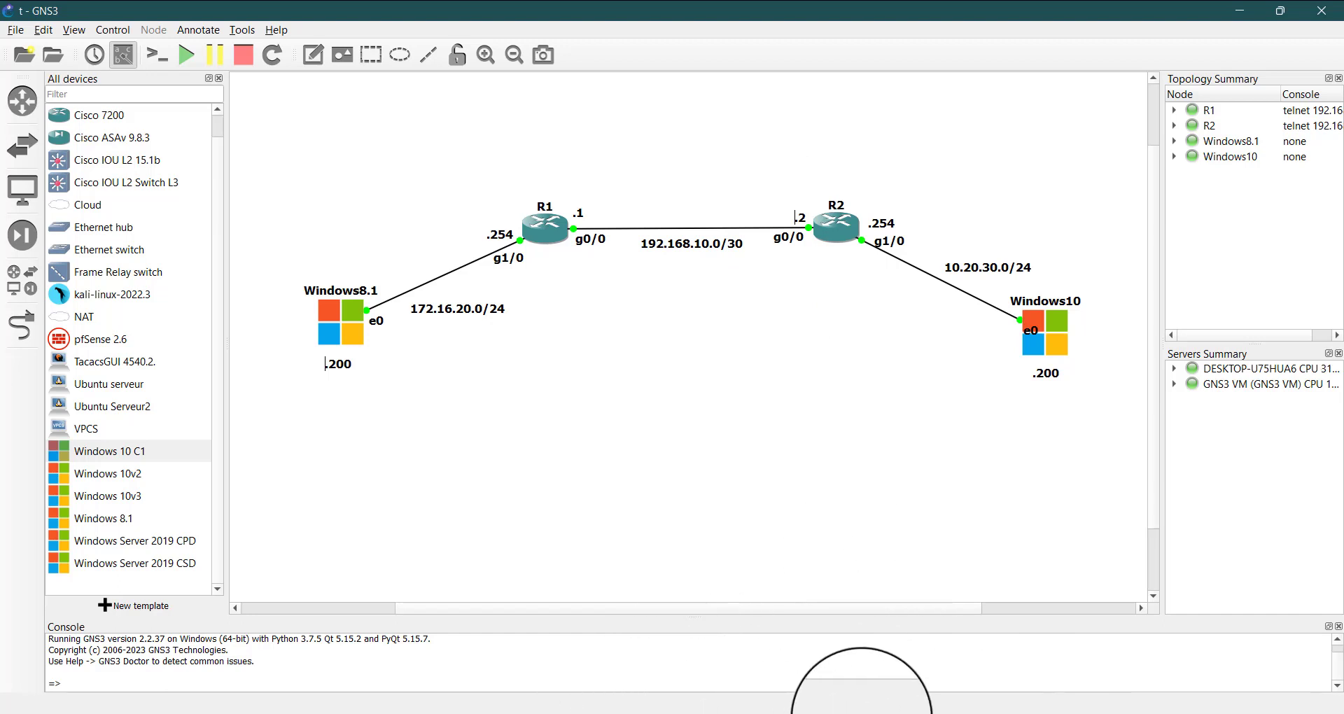
# Return to the Windows 10 C1 virtual machine and ping router R2's g0/0 interface at 192.168.10.2 from the command prompt
pyautogui.moveTo(954, 709)
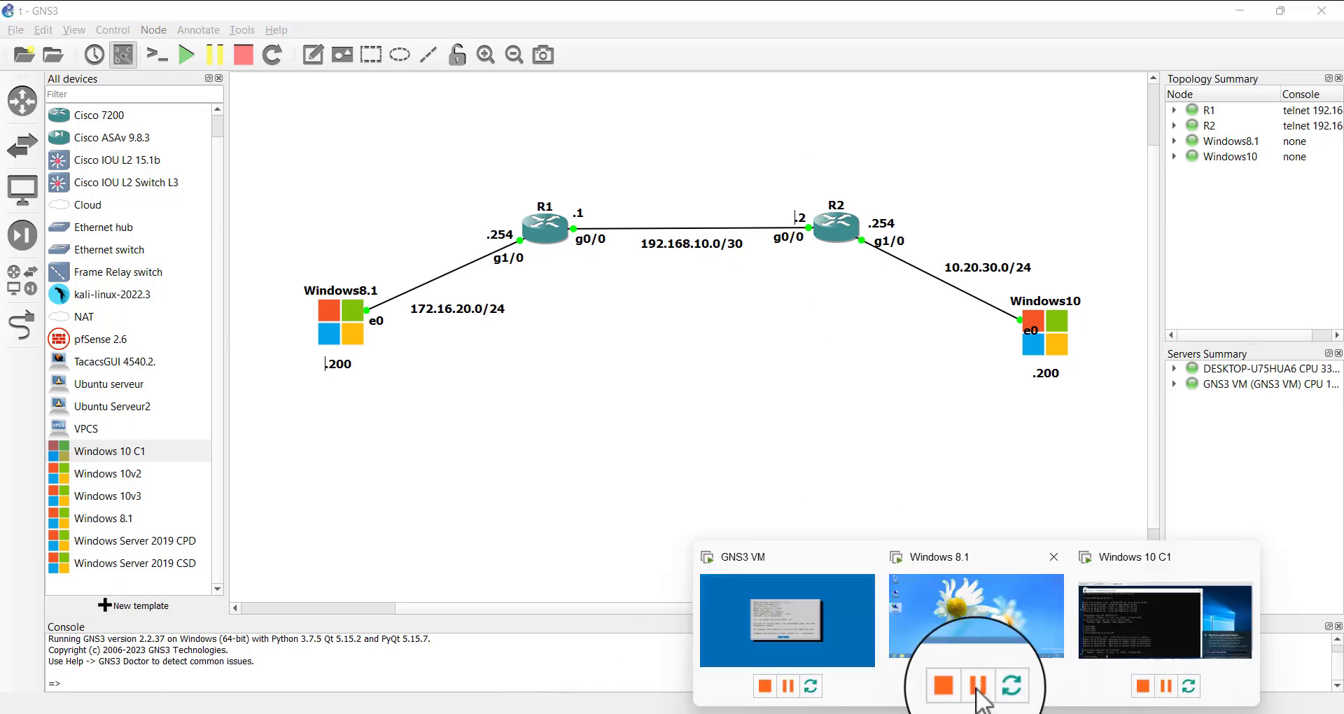
pyautogui.click(1182, 616)
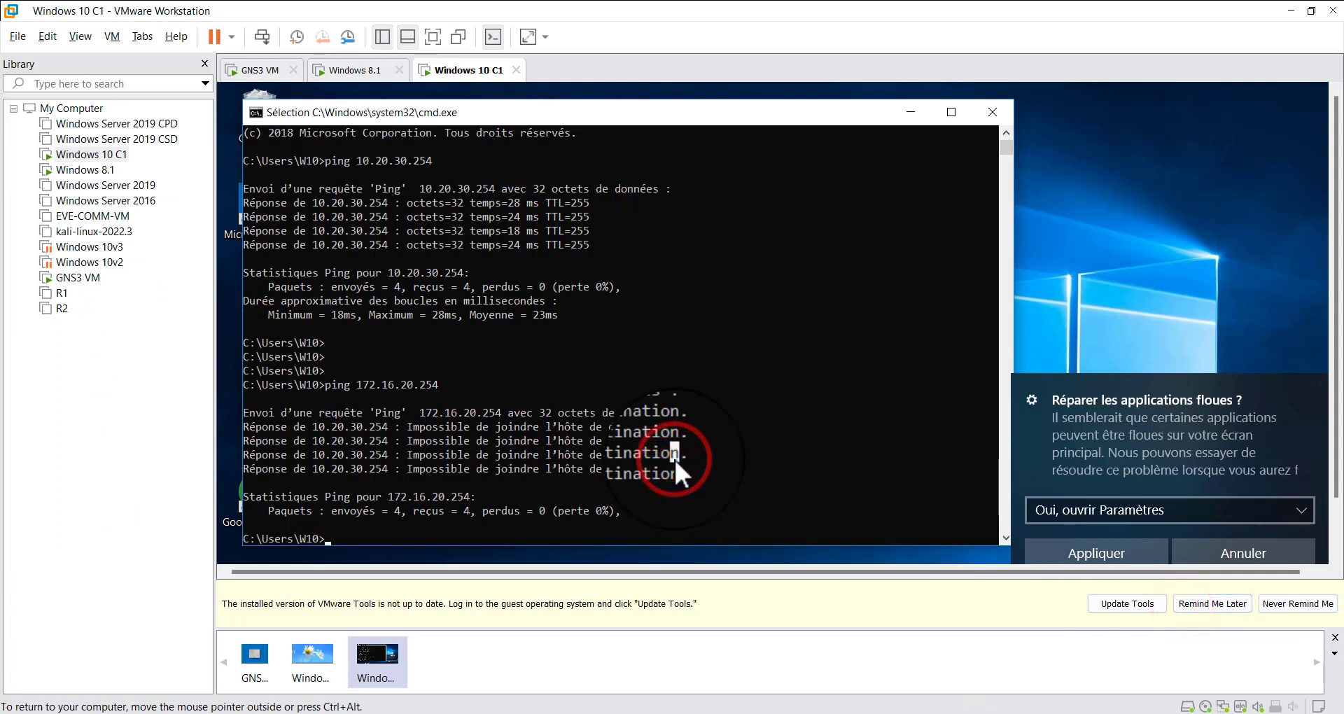
pyautogui.write('ping ')
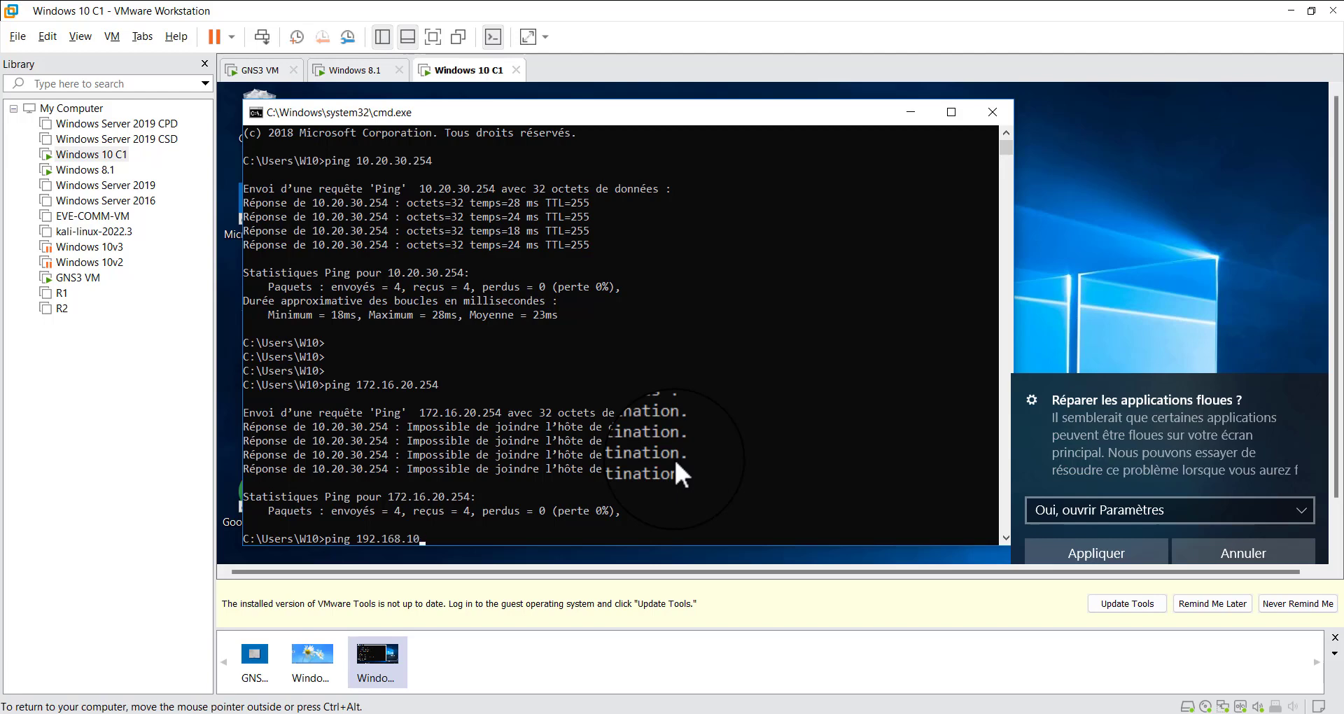
pyautogui.write('192.168.10.2')
pyautogui.press('Return')
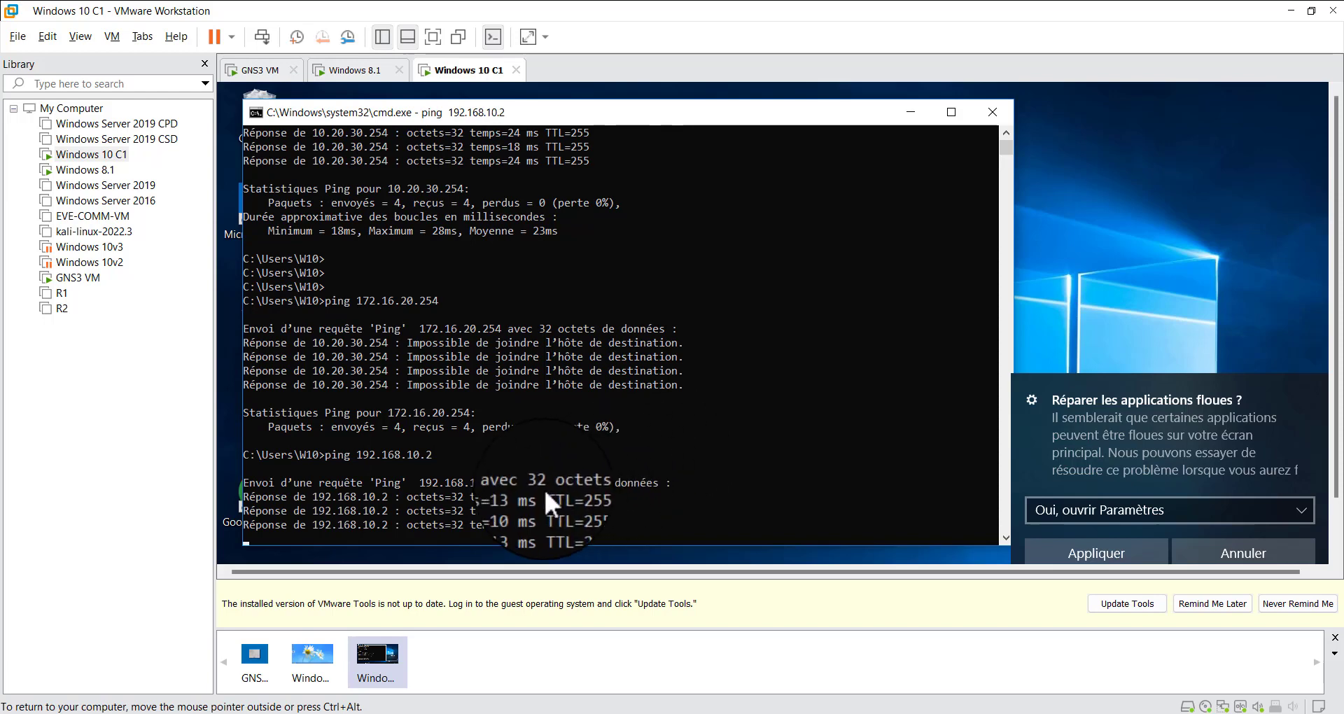
pyautogui.moveTo(405, 388); pyautogui.dragTo(586, 448)
pyautogui.click(467, 507)
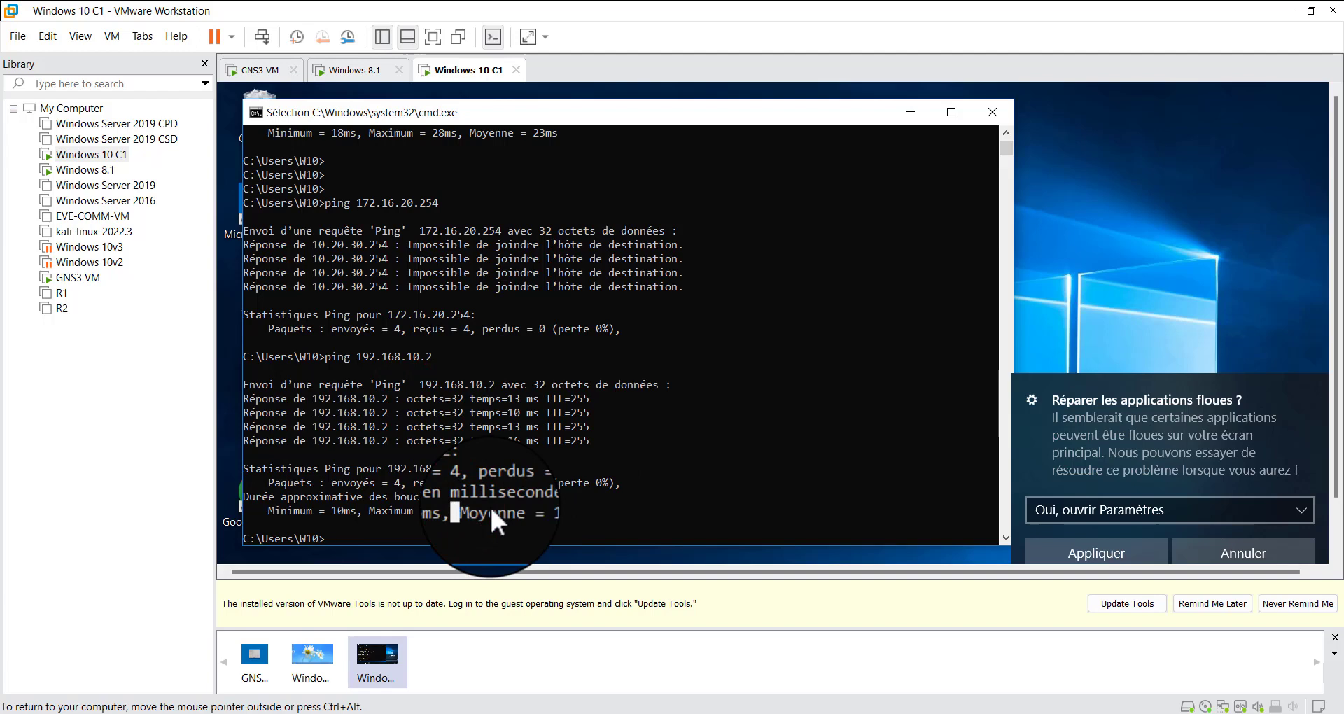
# Ping router R1's g0/0 interface at 192.168.10.1 from Windows 10 and dismiss the prompt about fixing blurry apps
pyautogui.press('Up')
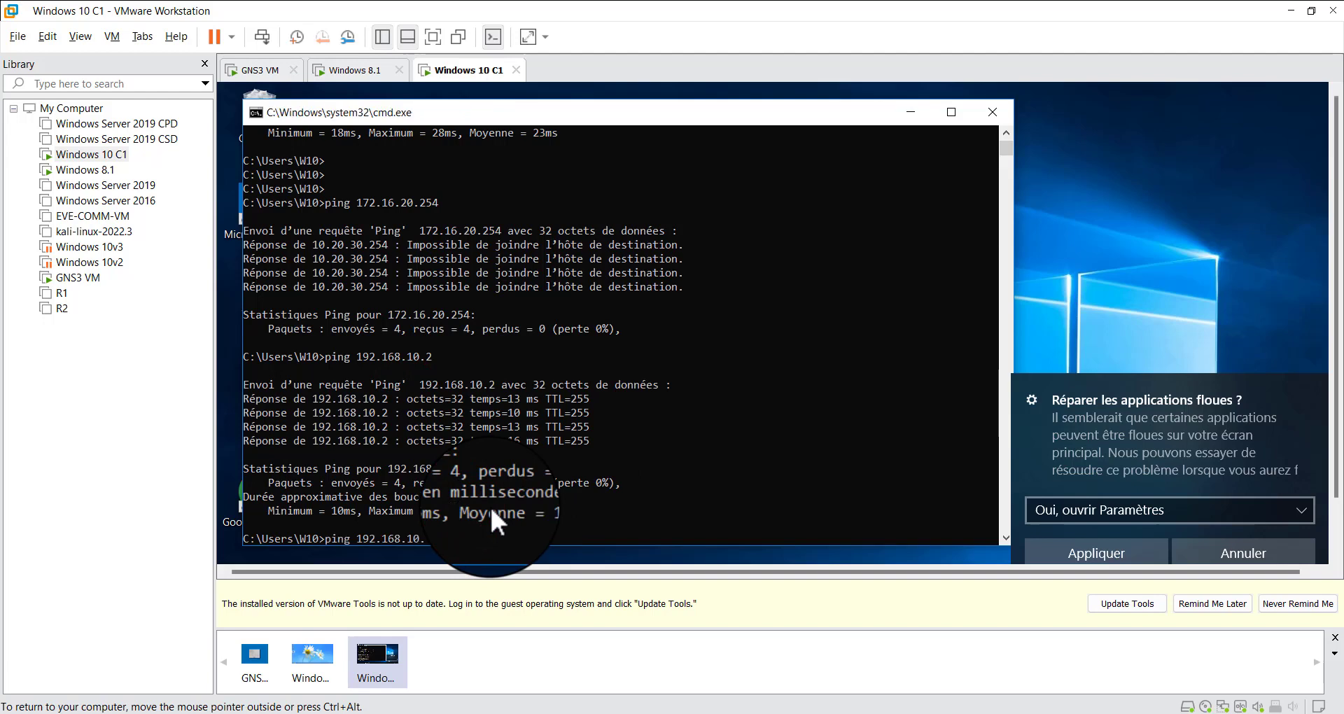
pyautogui.press('Return')
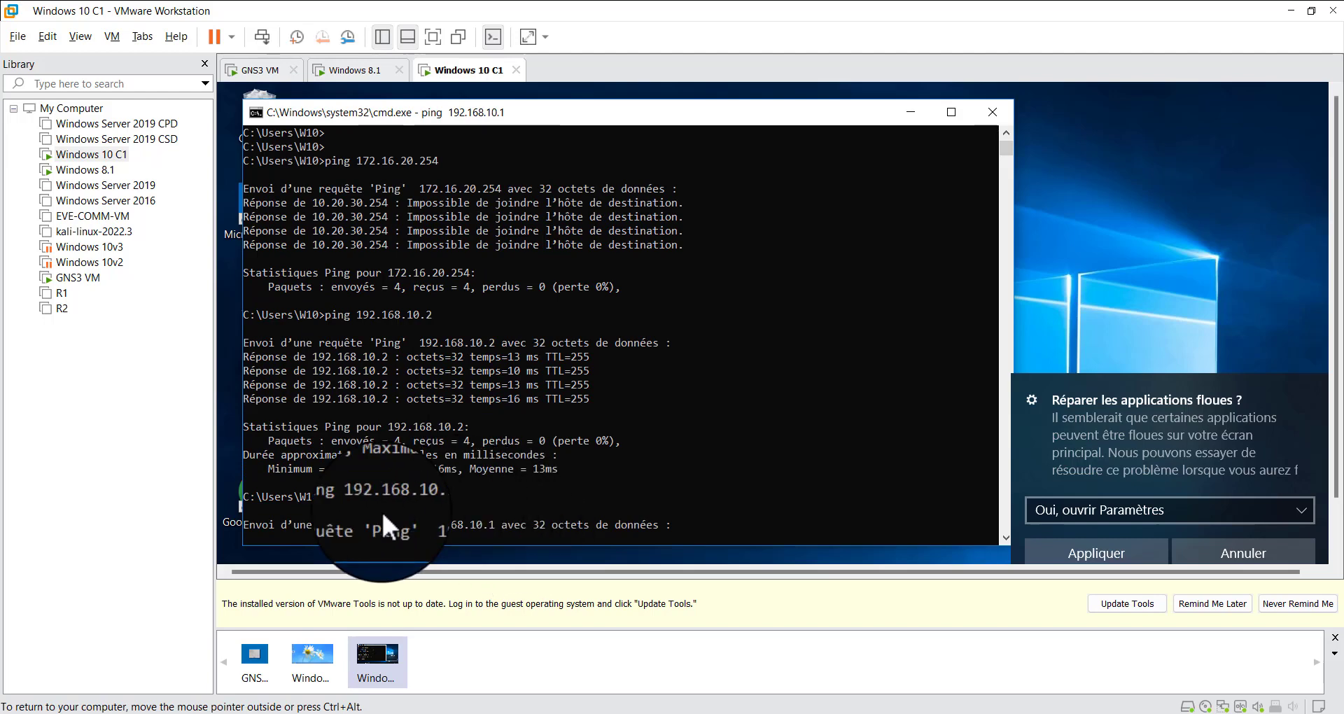
pyautogui.moveTo(381, 509); pyautogui.dragTo(683, 531)
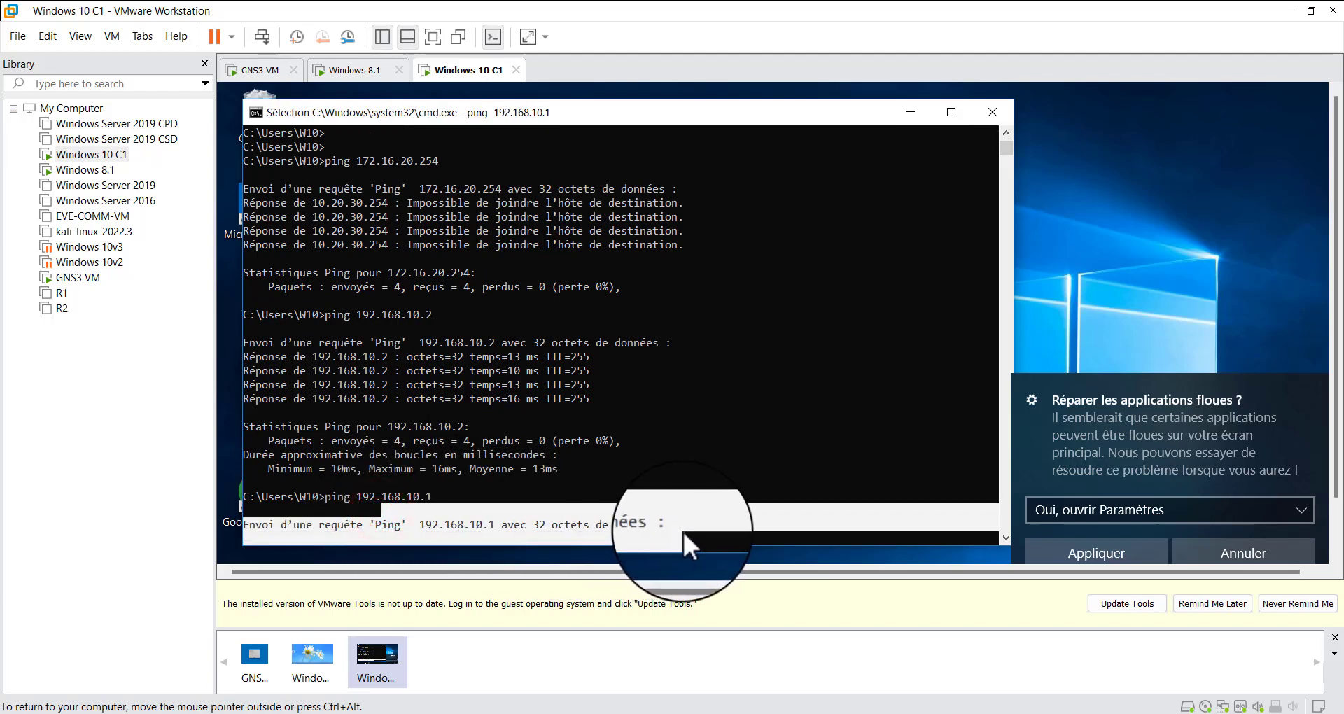
pyautogui.click(688, 526)
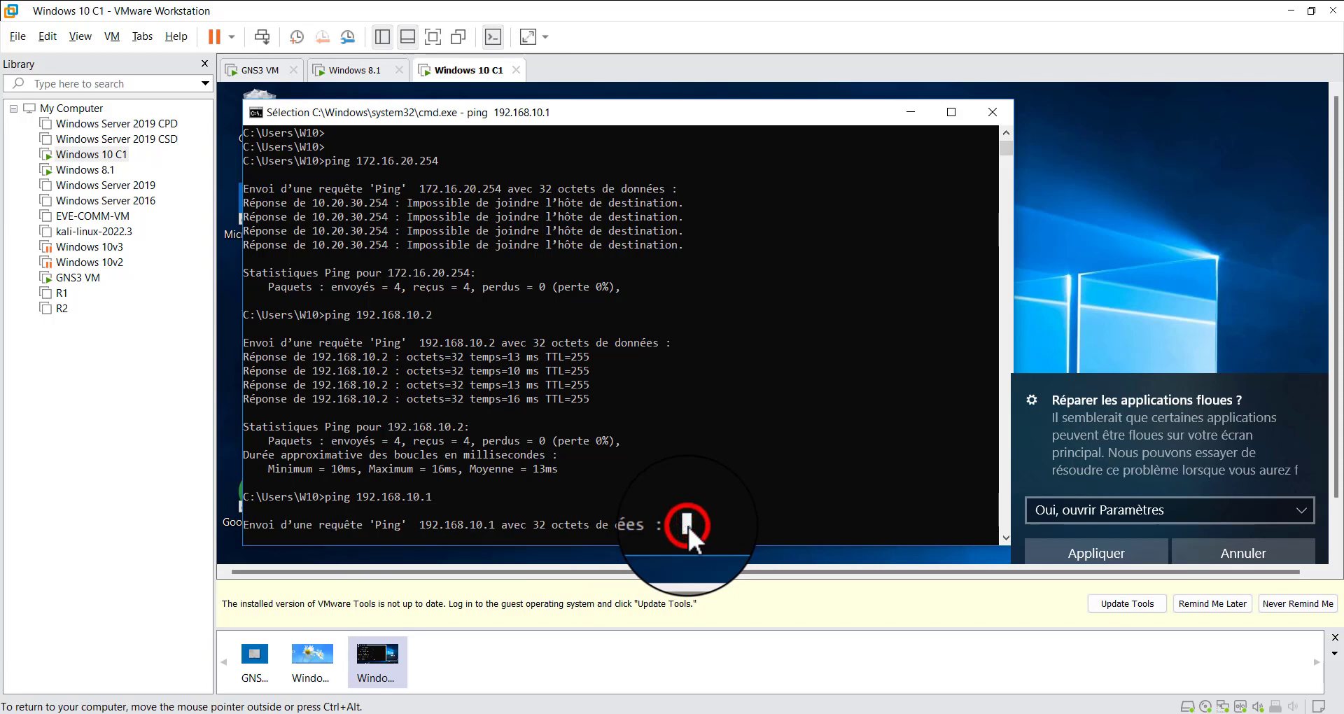
pyautogui.click(1233, 548)
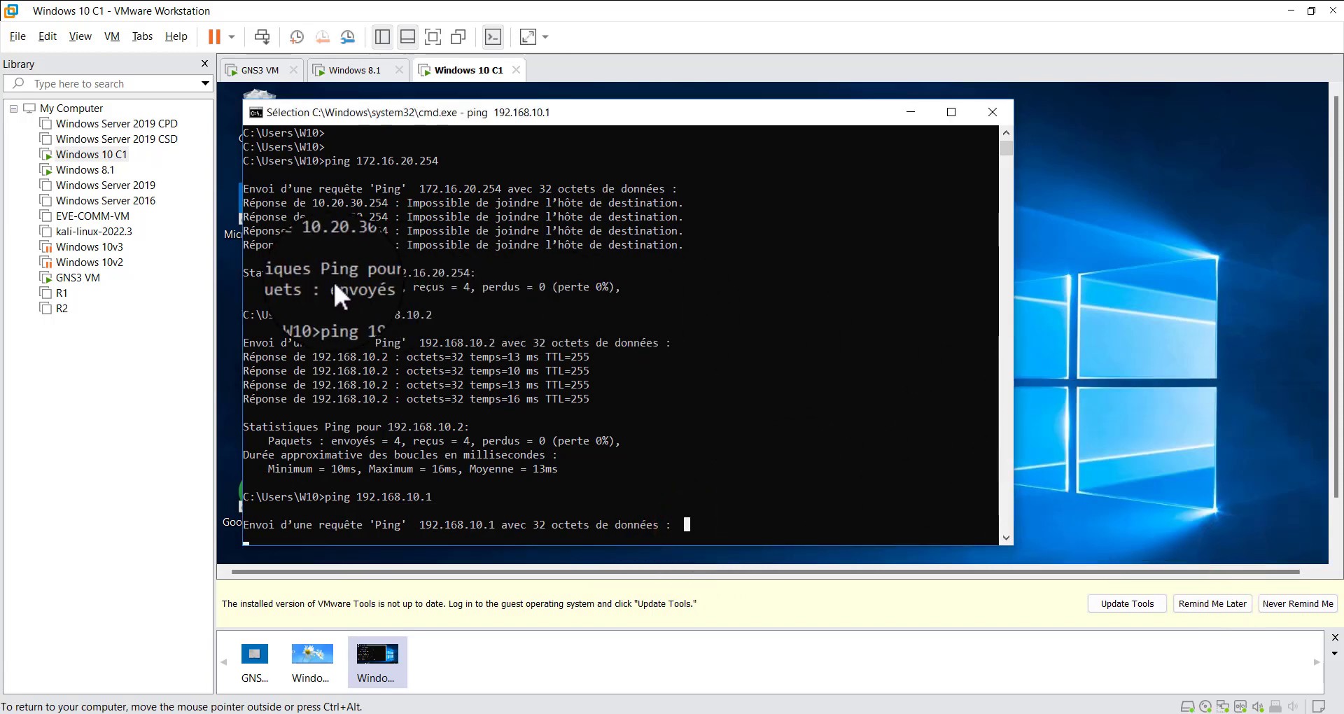
pyautogui.moveTo(334, 280); pyautogui.dragTo(658, 441)
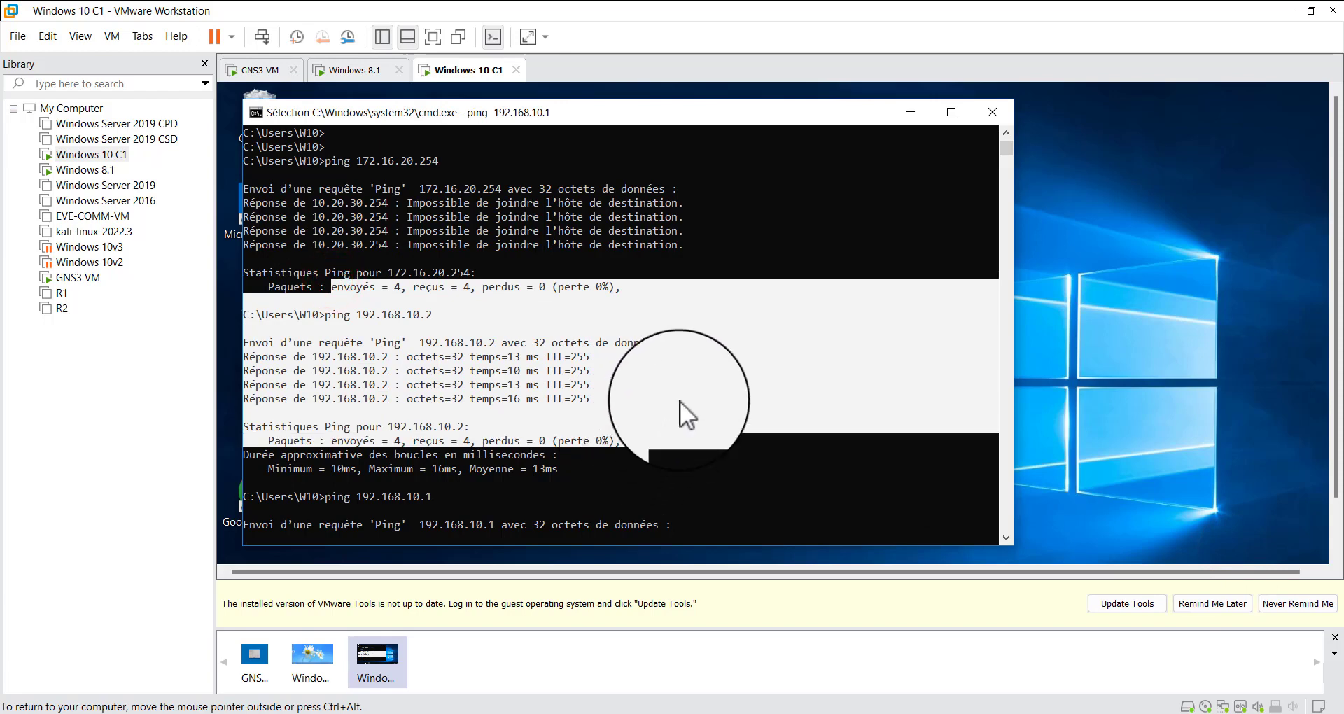
pyautogui.click(535, 310)
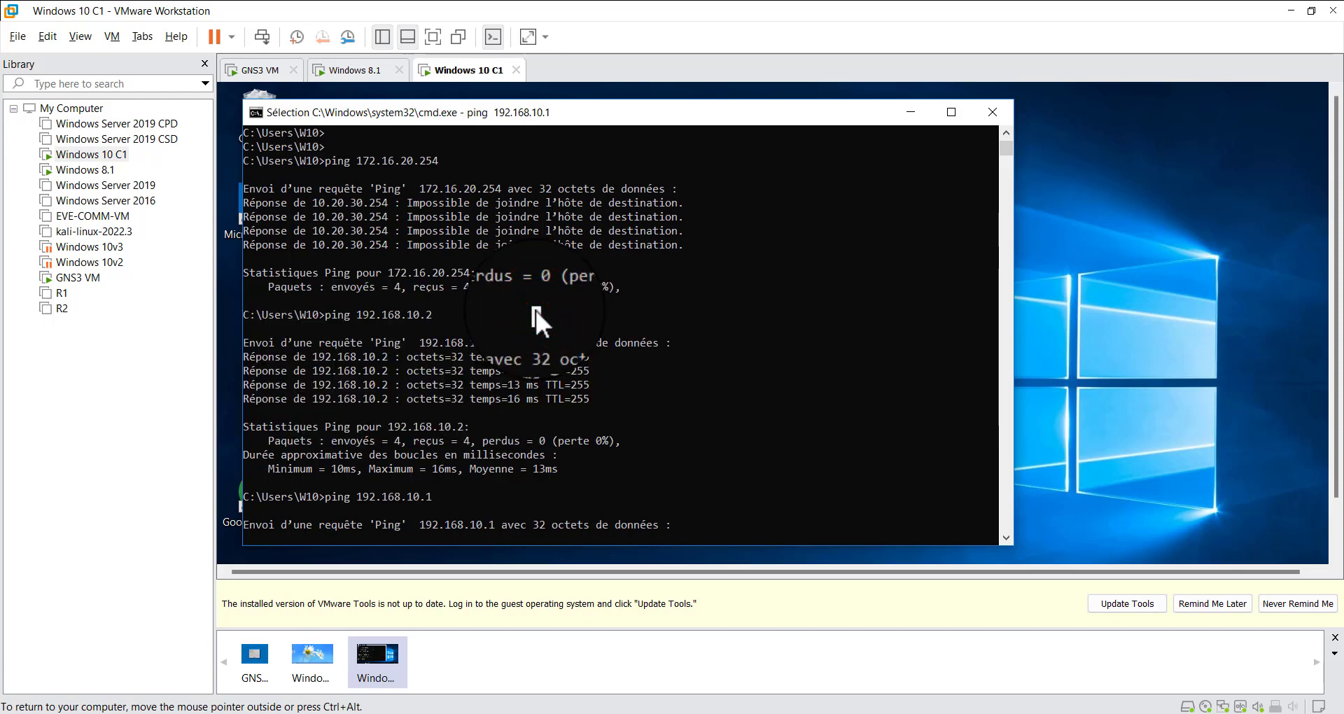
# Minimize the command prompt and VMware Workstation, open router R1's console in GNS3, and widen and reposition its window
pyautogui.click(908, 113)
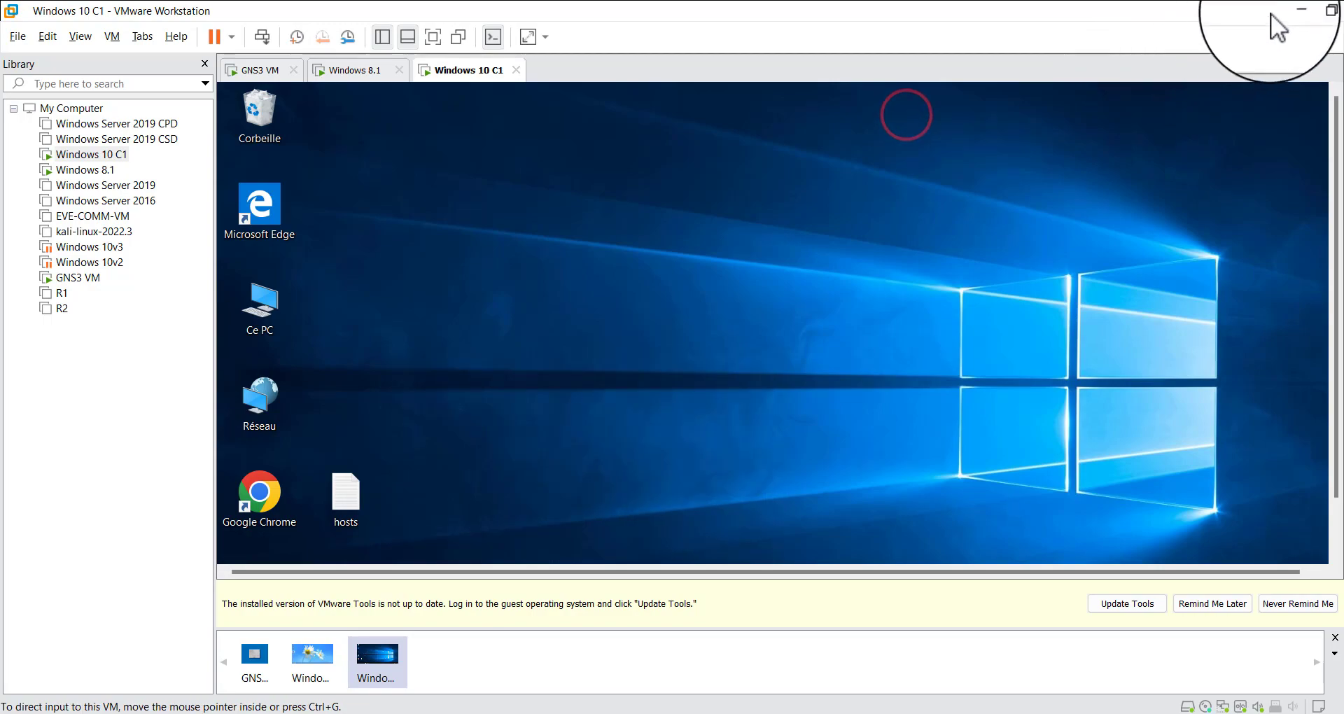
pyautogui.click(1292, 11)
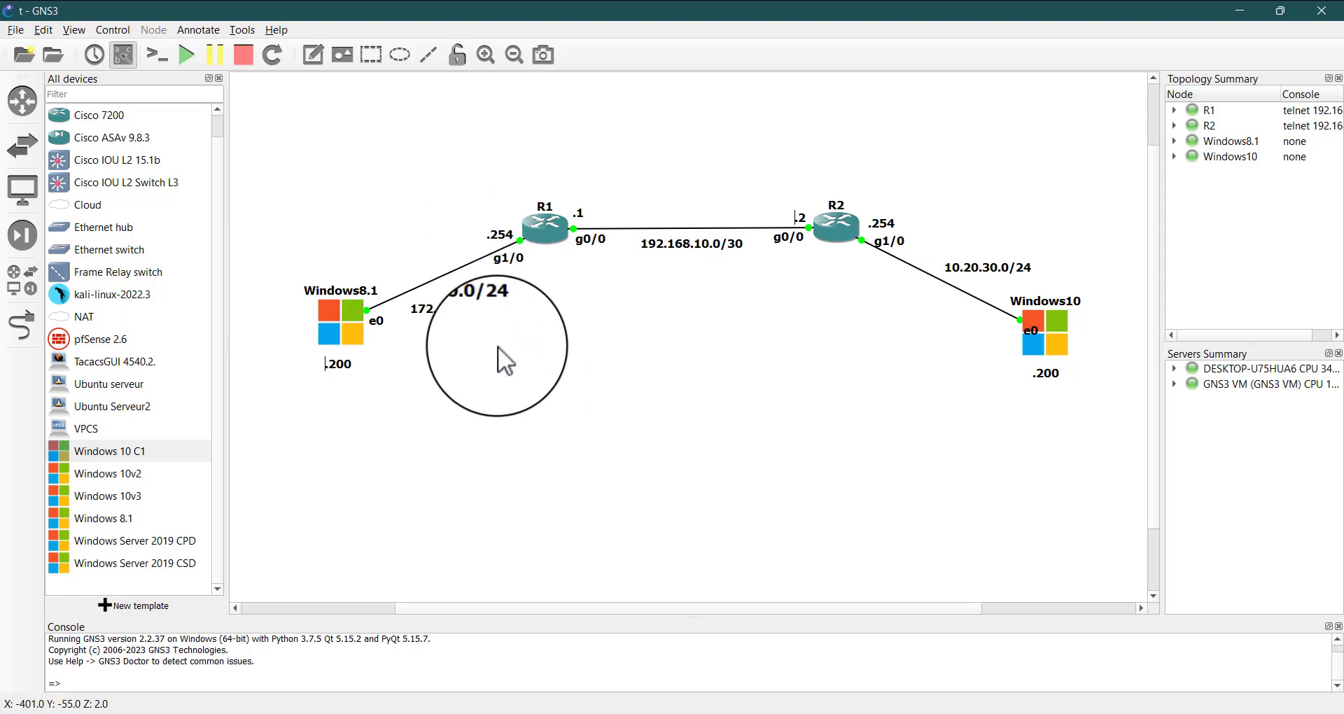
pyautogui.click(544, 234)
pyautogui.doubleClick(544, 234)
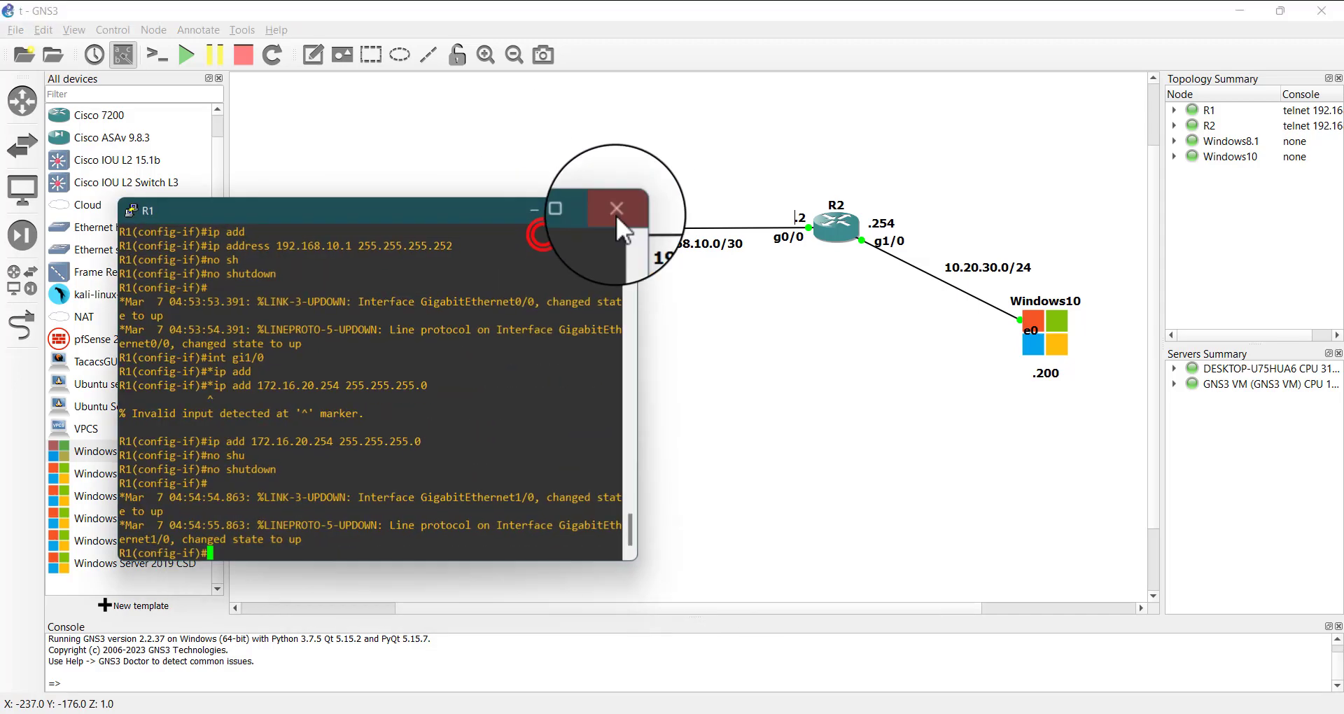
pyautogui.click(406, 214)
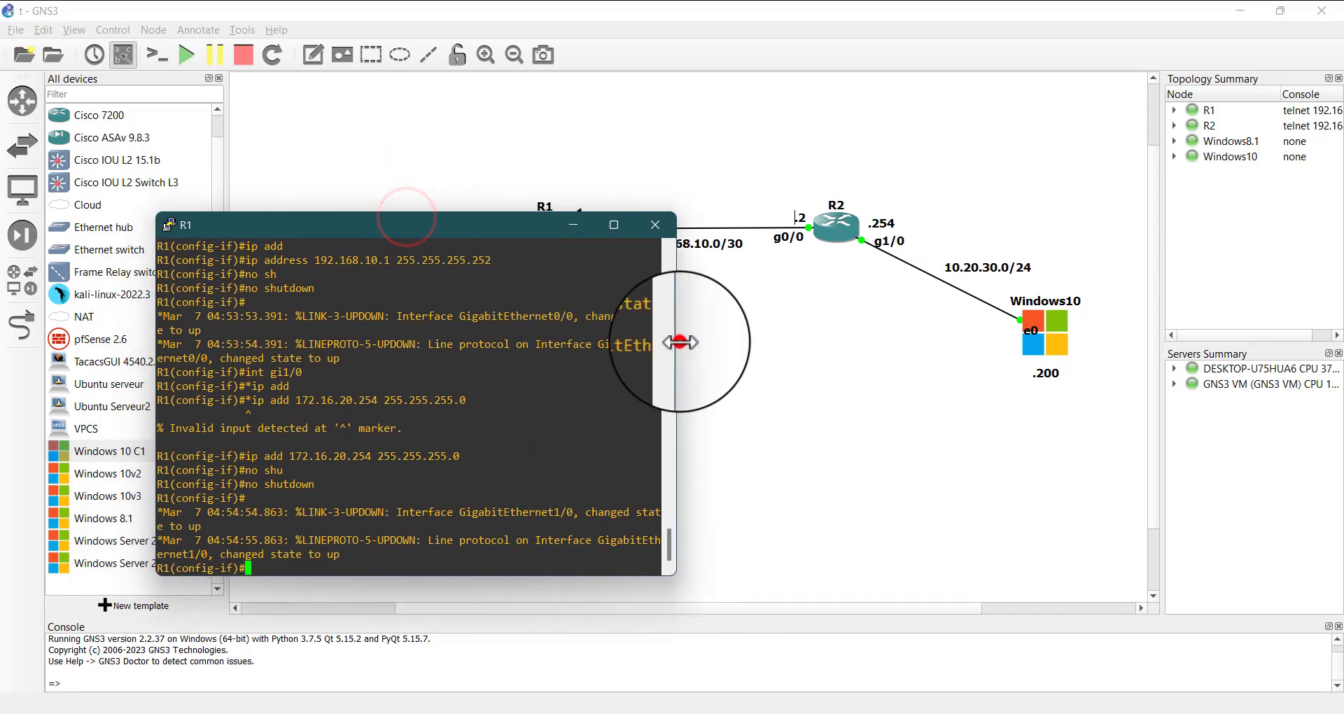
pyautogui.moveTo(678, 342); pyautogui.dragTo(752, 336)
pyautogui.moveTo(551, 225); pyautogui.dragTo(608, 280)
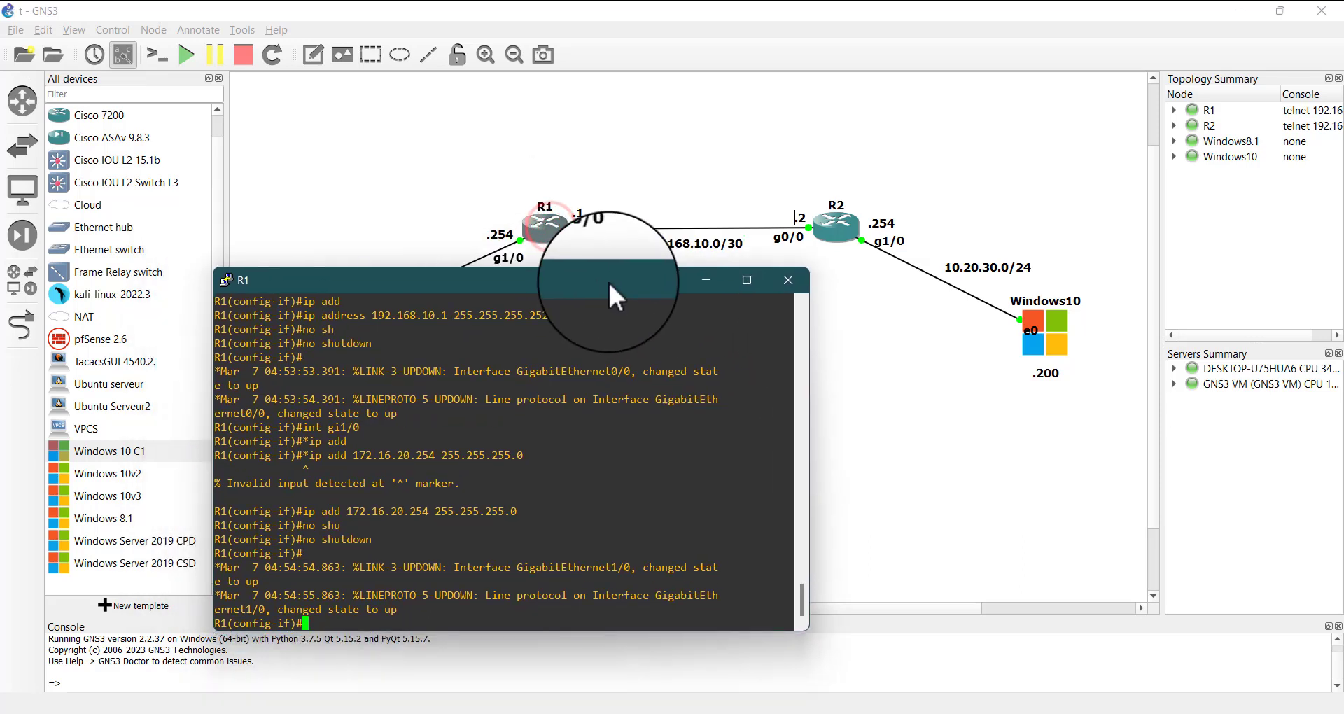
# Leave interface configuration mode on router R1 with exit, returning to global configuration mode
pyautogui.click(560, 459)
pyautogui.press('Return')
pyautogui.press('Return')
pyautogui.press('Return')
pyautogui.press('Return')
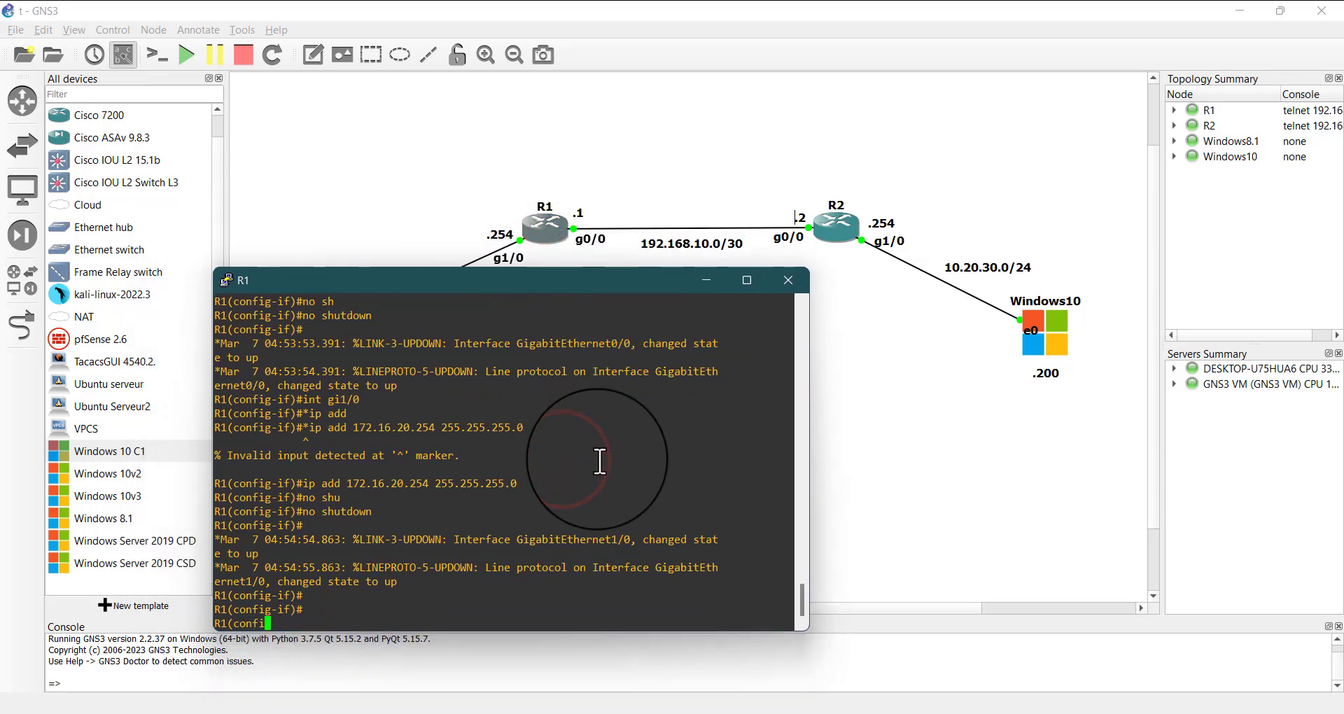
pyautogui.write('exit')
pyautogui.press('Return')
pyautogui.press('Return')
pyautogui.press('Return')
pyautogui.press('Return')
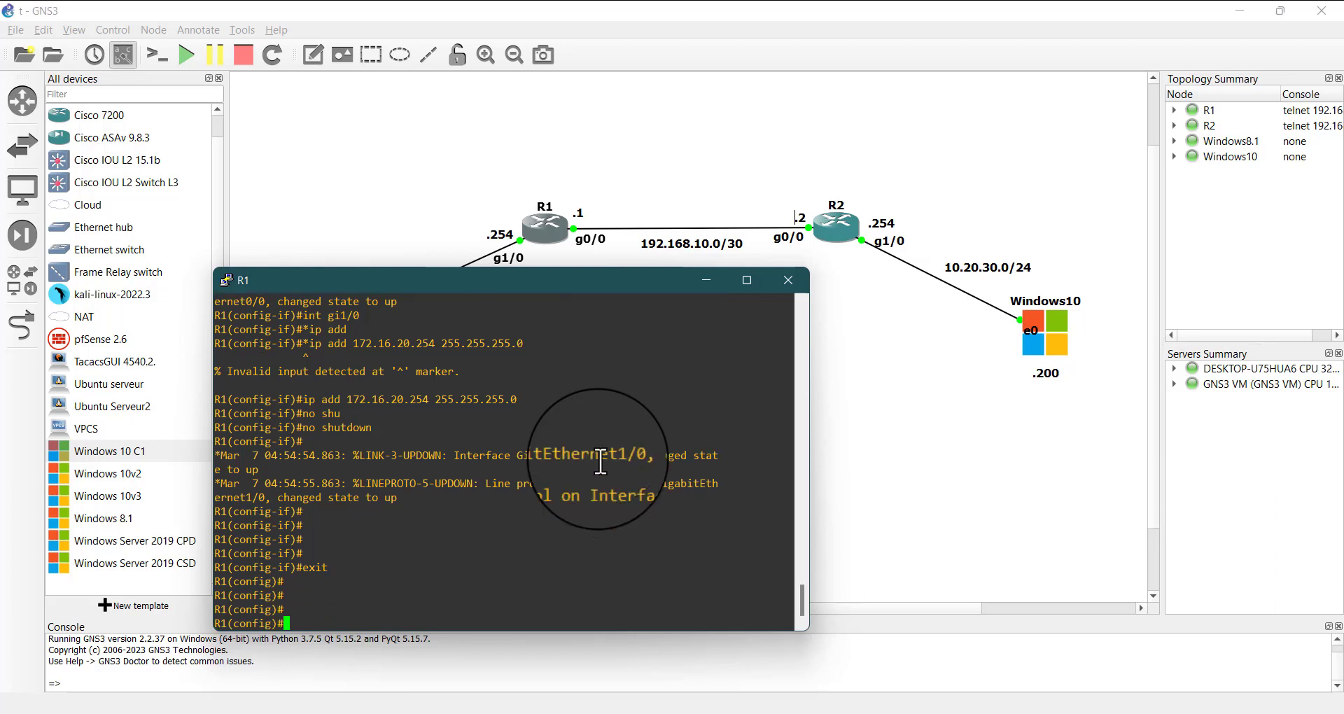
# Reposition R1's console window around the topology to examine the network addresses of the routers and clients
pyautogui.moveTo(598, 279); pyautogui.dragTo(612, 334)
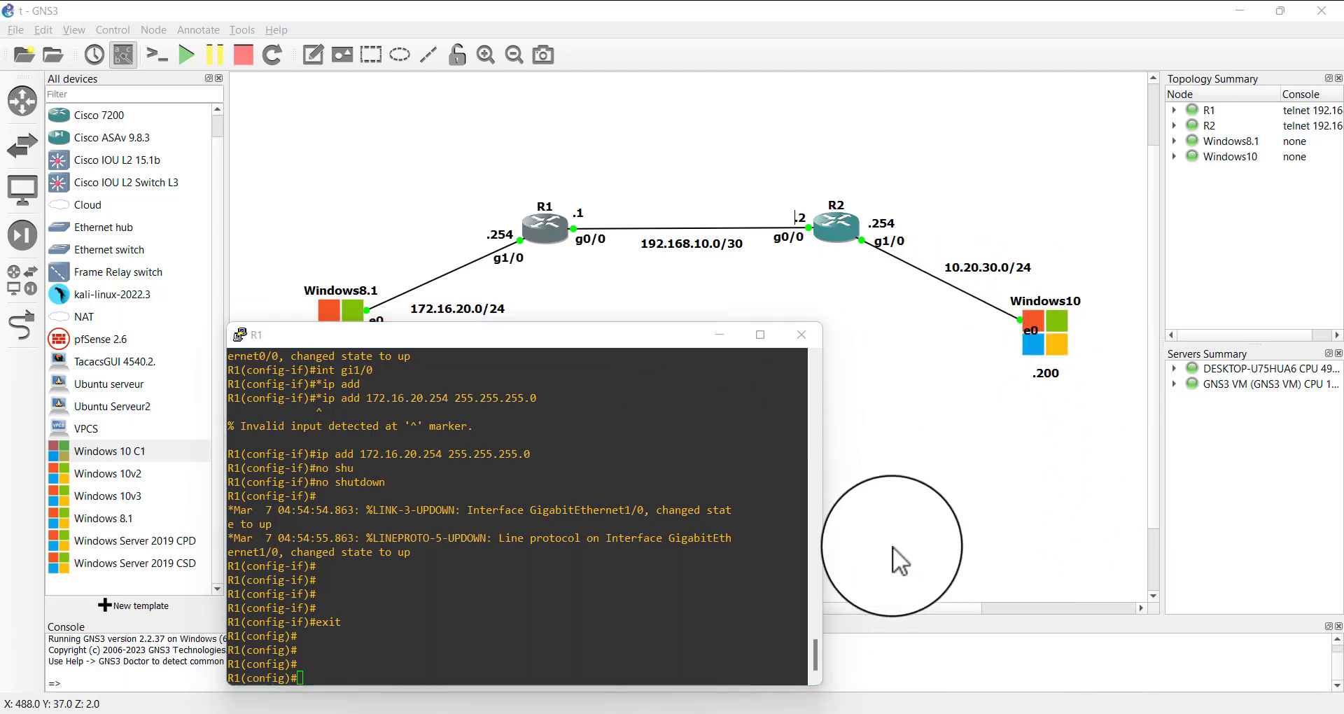
pyautogui.click(686, 225)
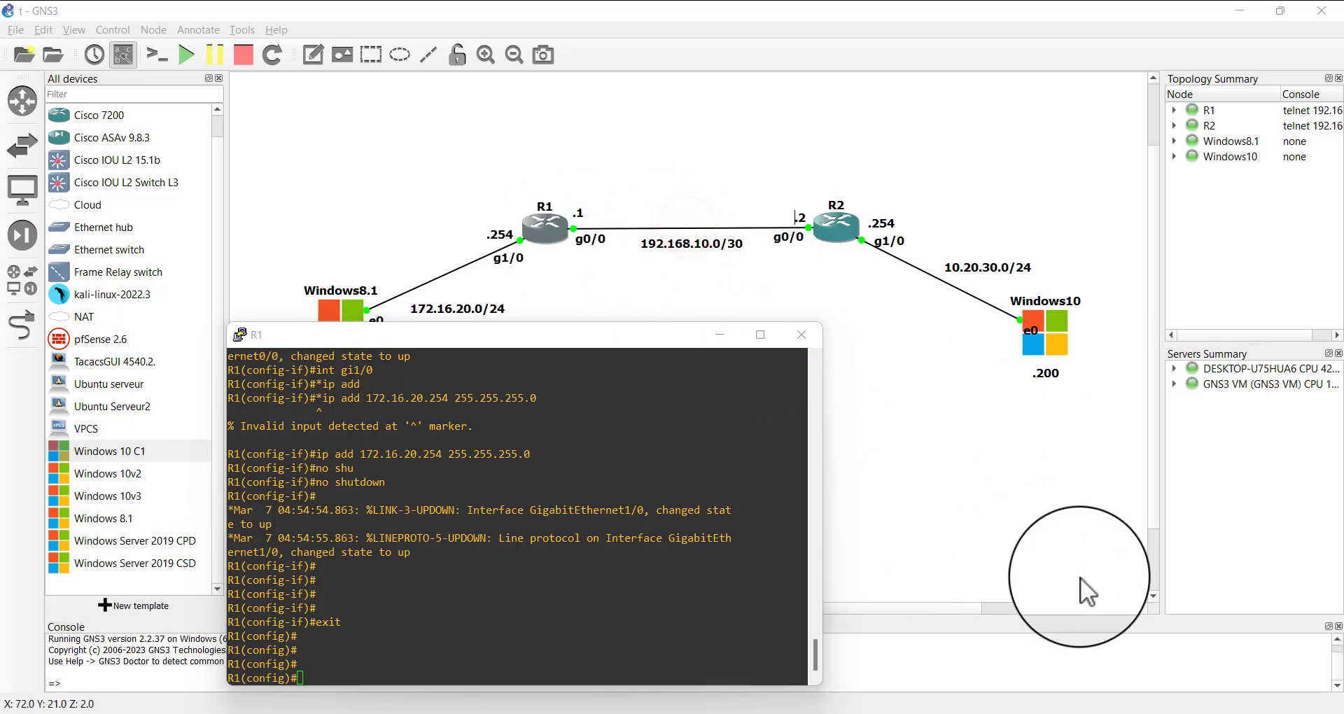
pyautogui.click(1070, 594)
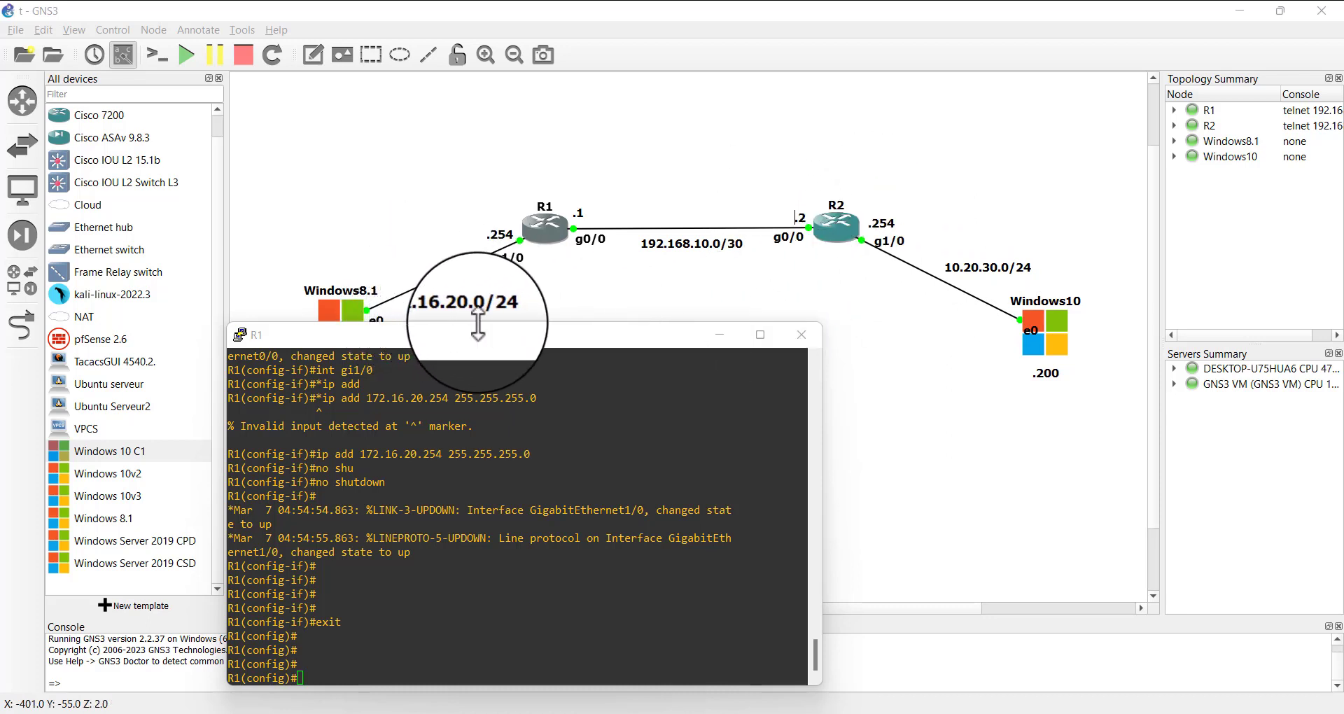
pyautogui.moveTo(468, 336); pyautogui.dragTo(405, 297)
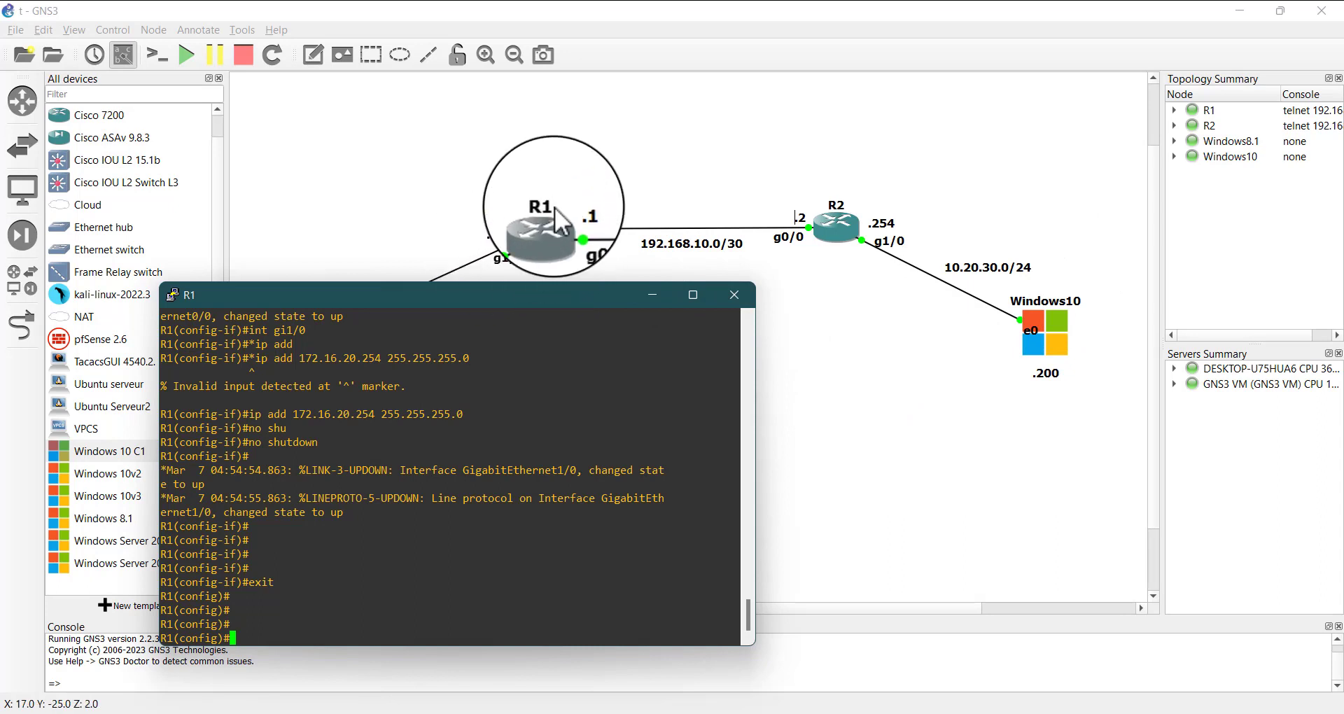
pyautogui.moveTo(510, 295); pyautogui.dragTo(508, 371)
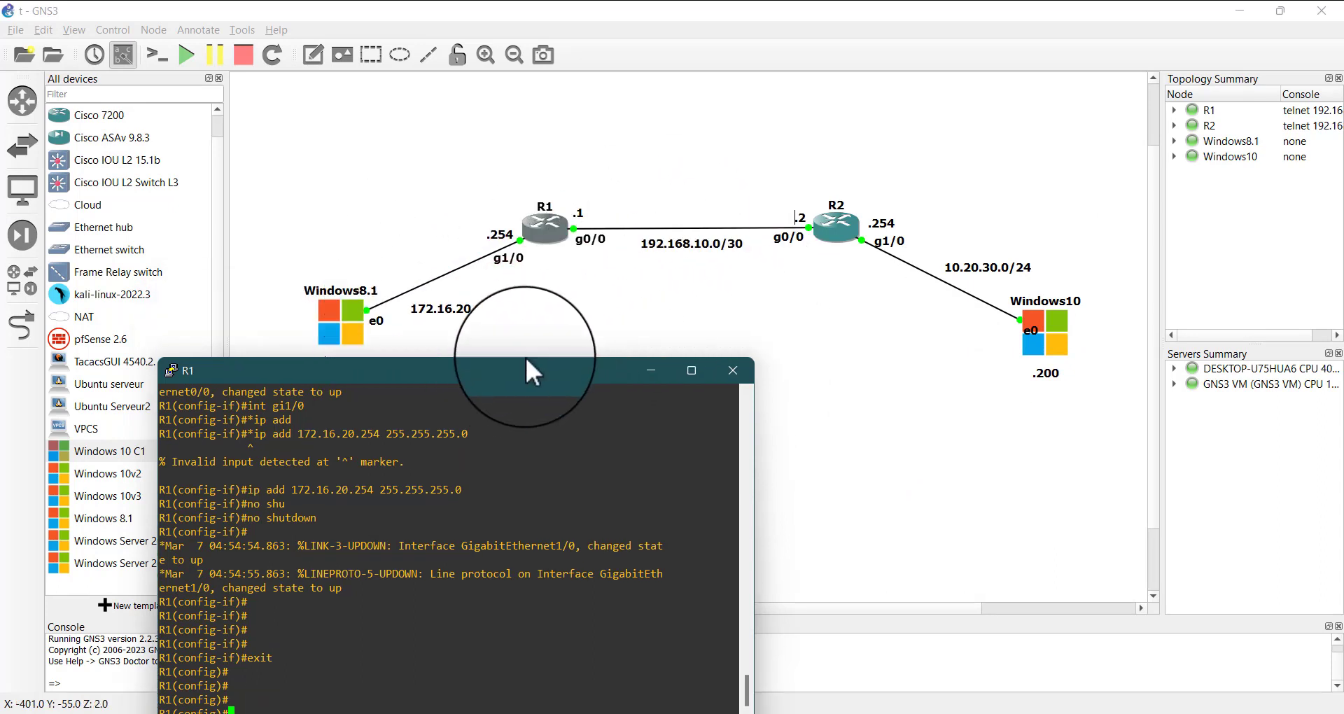
pyautogui.moveTo(520, 366); pyautogui.dragTo(542, 274)
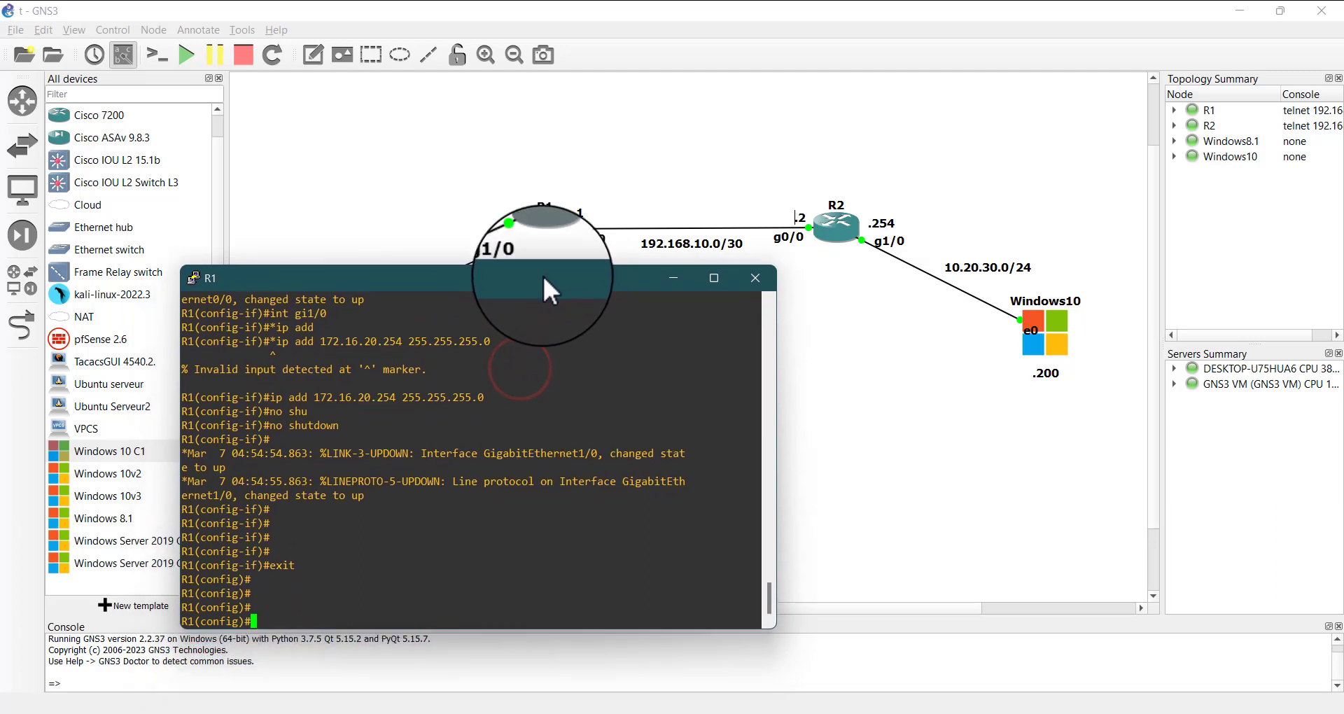
# Start a static route command on router R1 for destination network 10.20.30.0 with mask 255.255.255.0
pyautogui.click(506, 522)
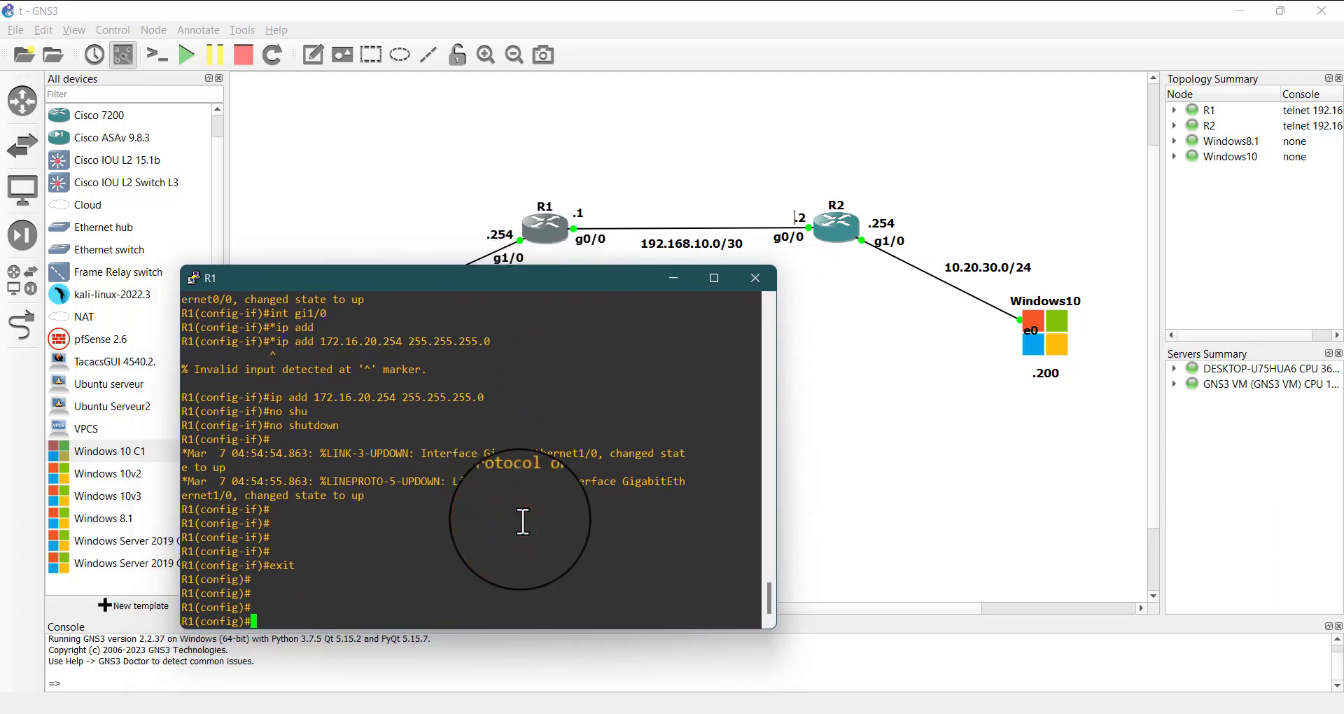
pyautogui.write('ip rou')
pyautogui.press('Tab')
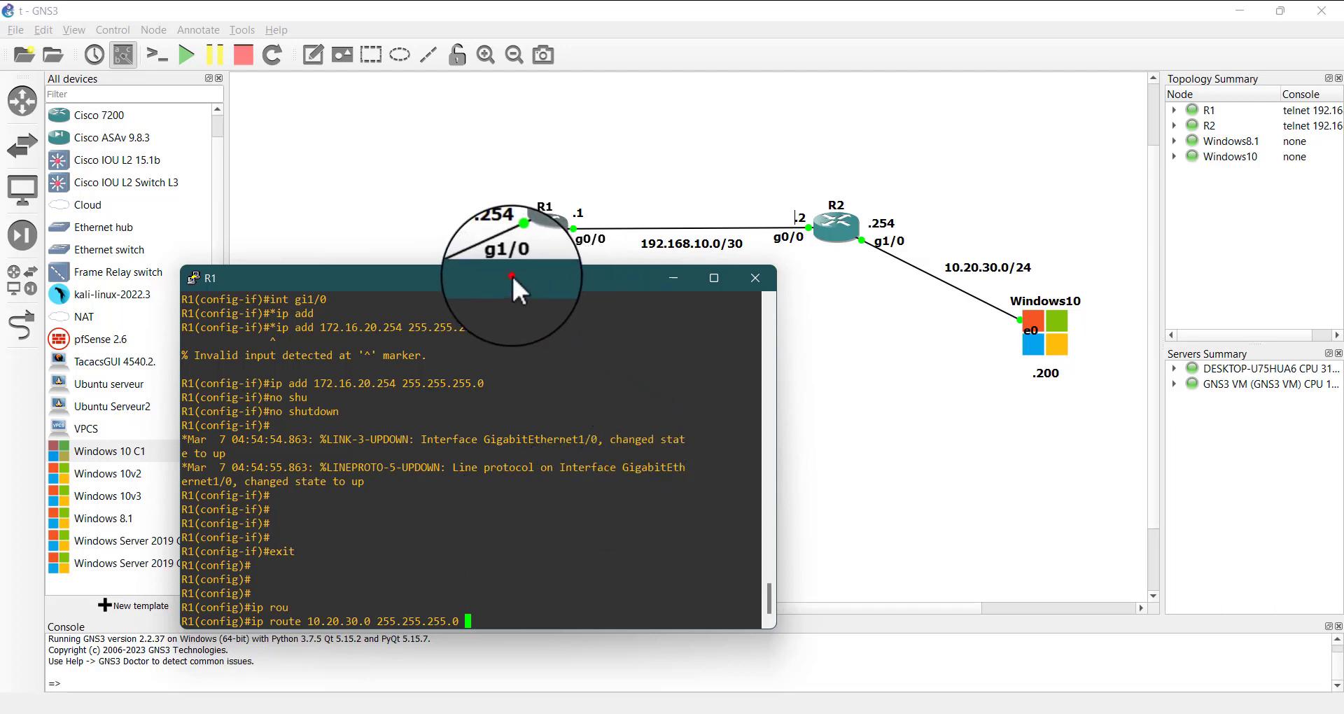
pyautogui.moveTo(511, 274); pyautogui.dragTo(542, 292)
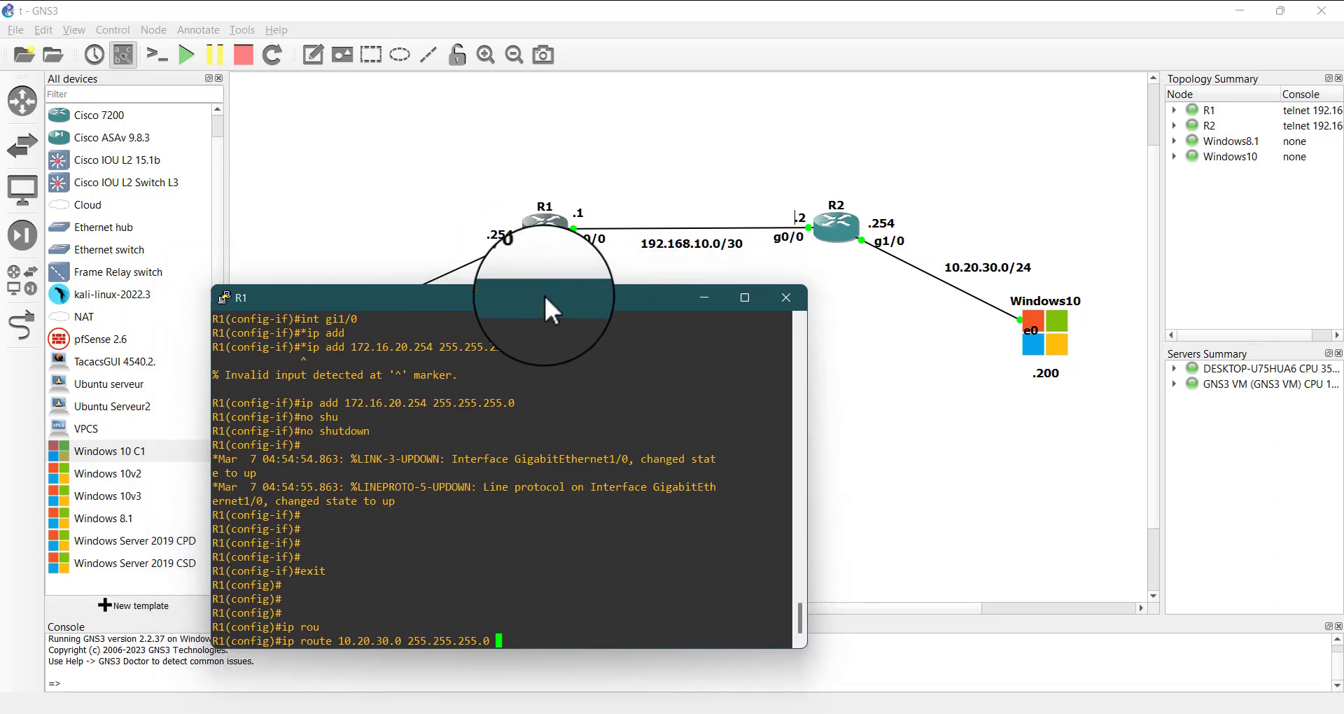
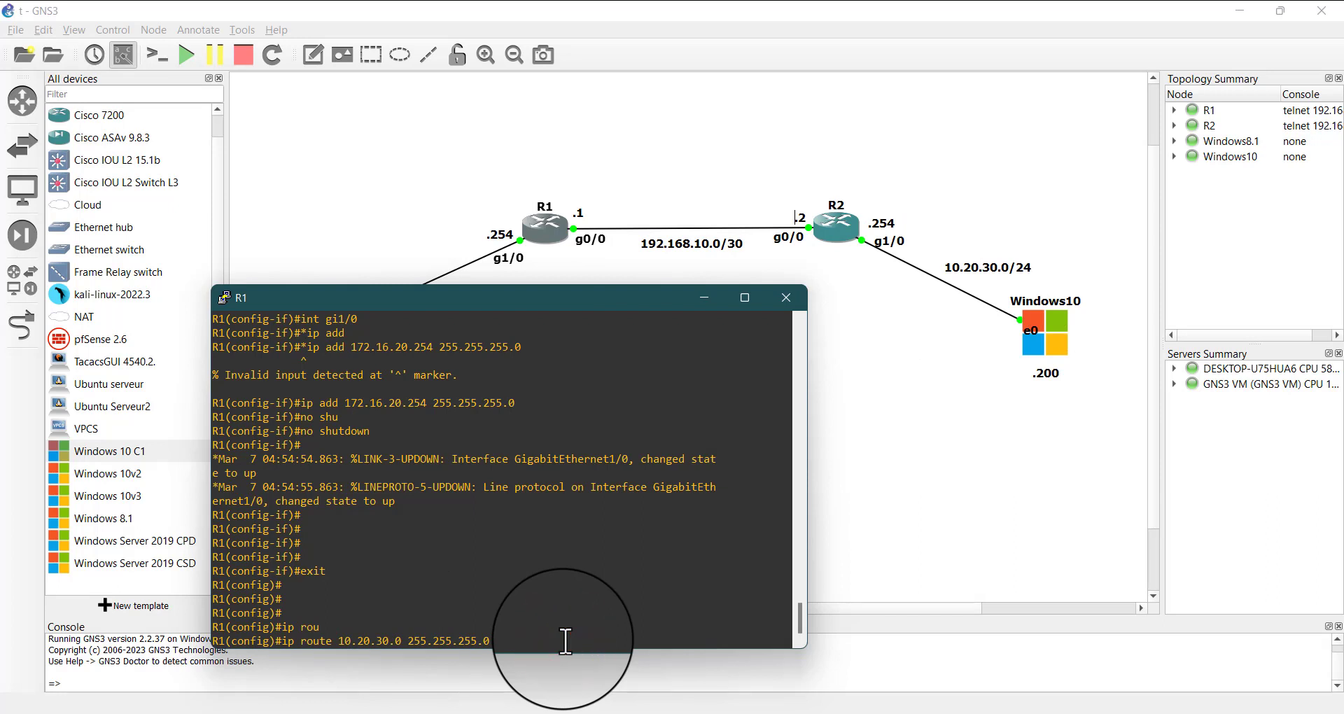
# Complete R1's static route to 10.20.30.0 255.255.255.0 with next hop 192.168.10.2 and minimize its console
pyautogui.write('168.10.2')
pyautogui.press('Return')
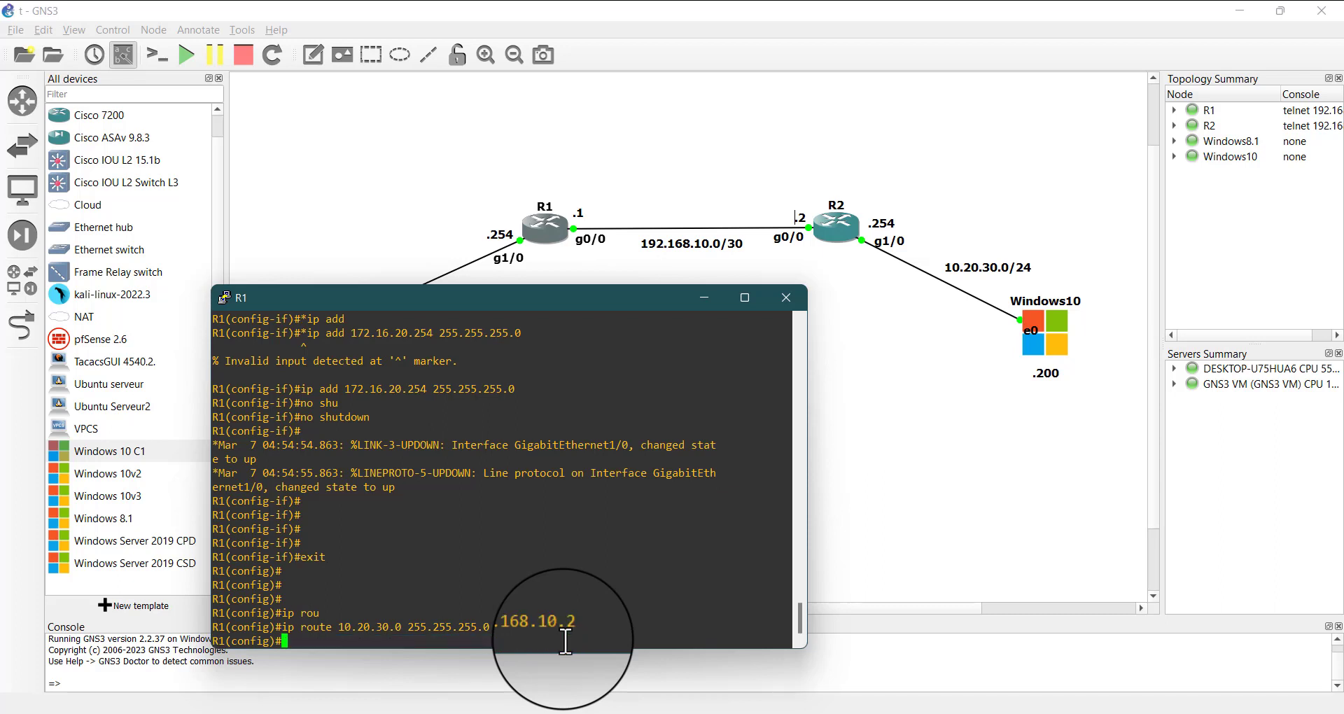
pyautogui.click(705, 298)
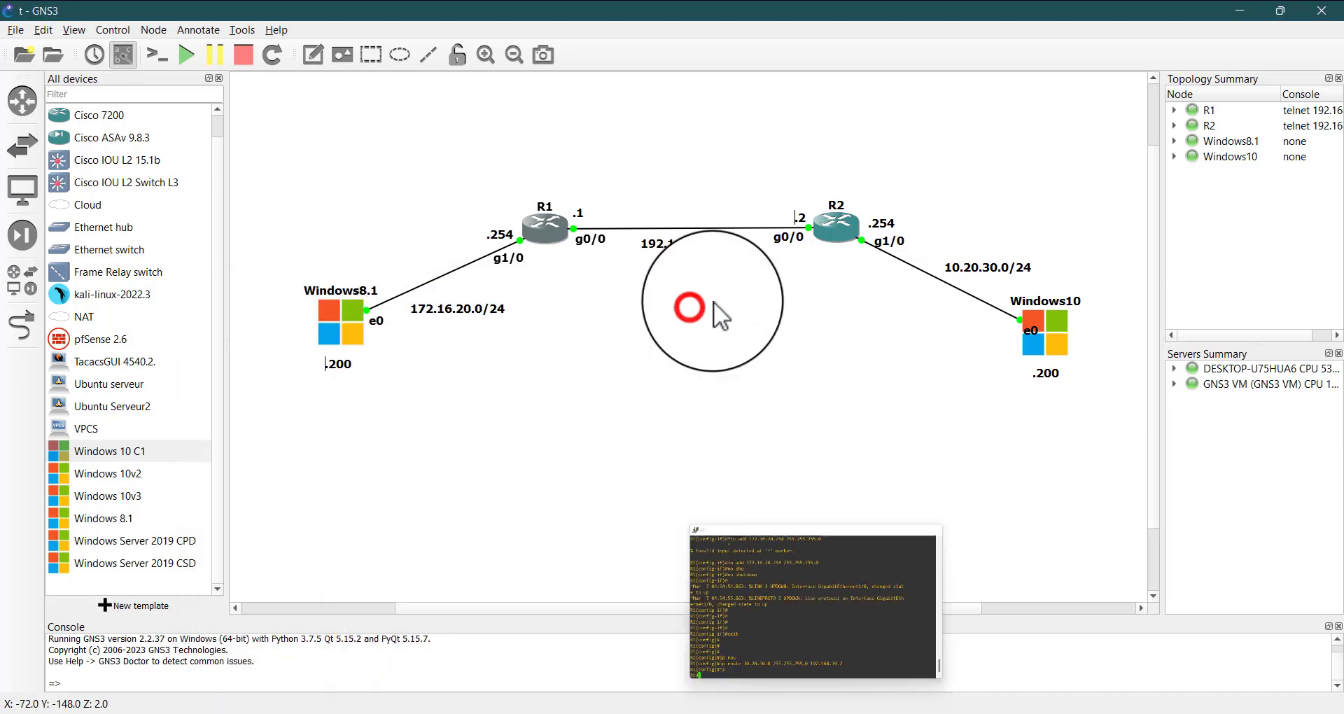
# Open router R2's console, move it clear of the link labels, and enter global configuration mode with conf t
pyautogui.doubleClick(838, 228)
pyautogui.moveTo(766, 282); pyautogui.dragTo(855, 273)
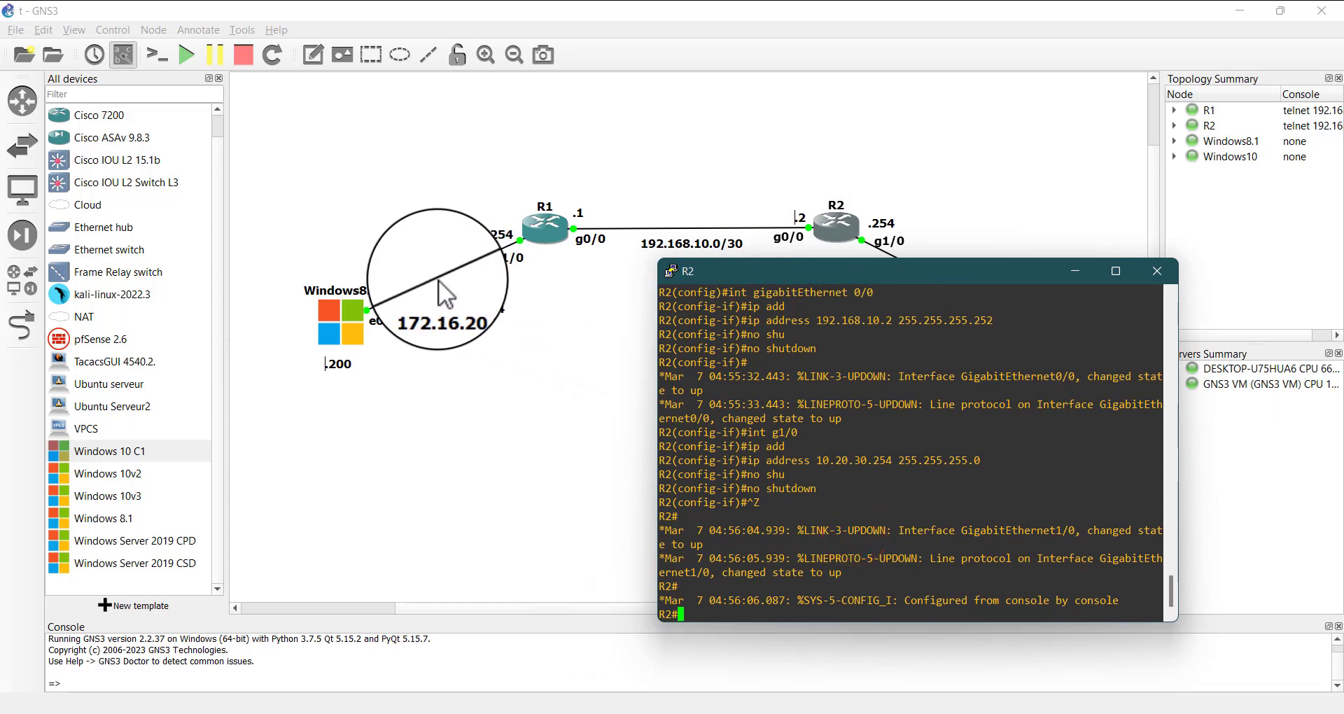
pyautogui.click(829, 606)
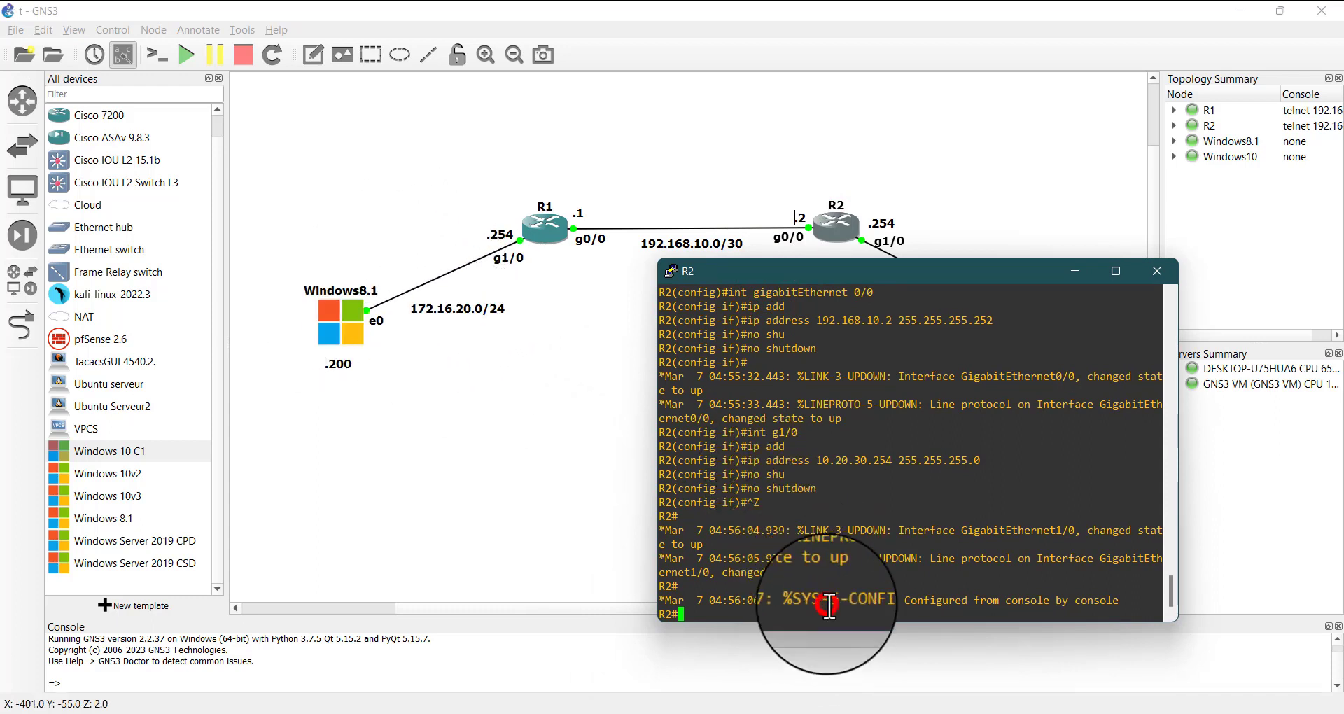
pyautogui.write('conf t')
pyautogui.press('Return')
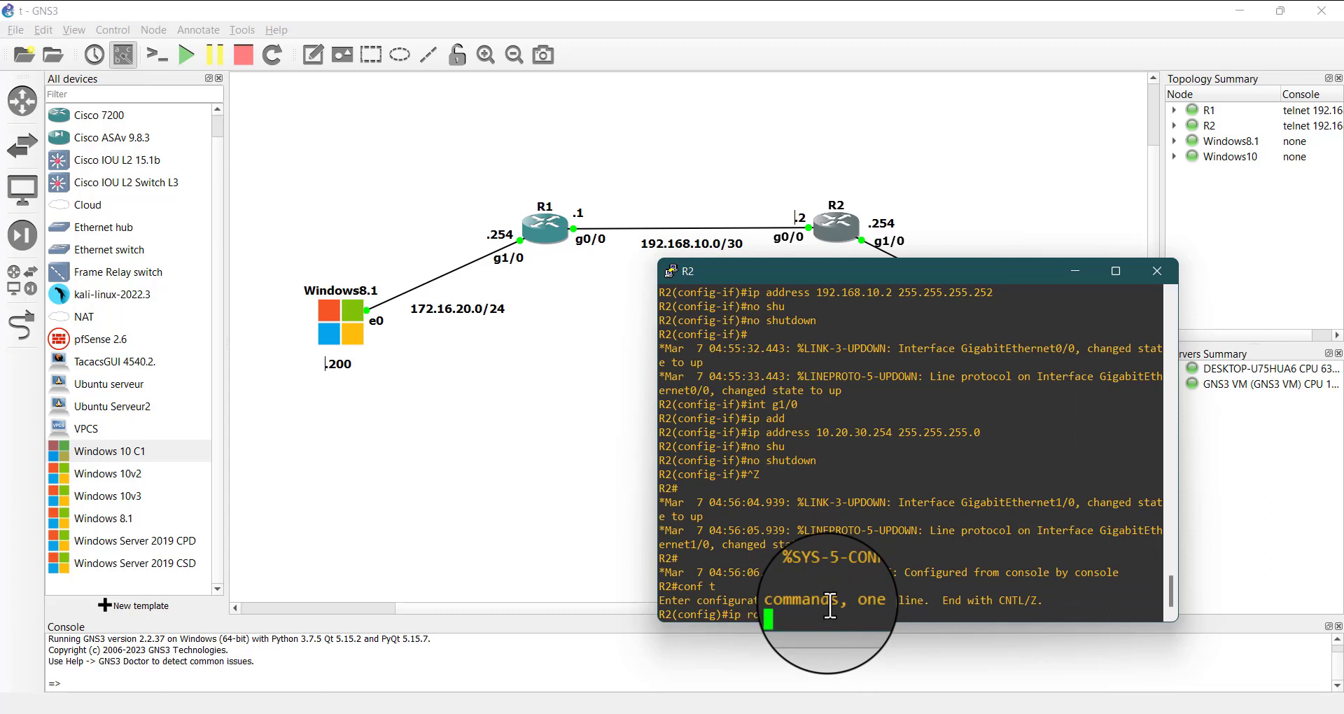
# Add a static route on R2 to 172.16.20.0 255.255.255.0 via 192.168.10.1 and return to privileged EXEC mode
pyautogui.write('ip route 172.16.20.0 255.255.255.0')
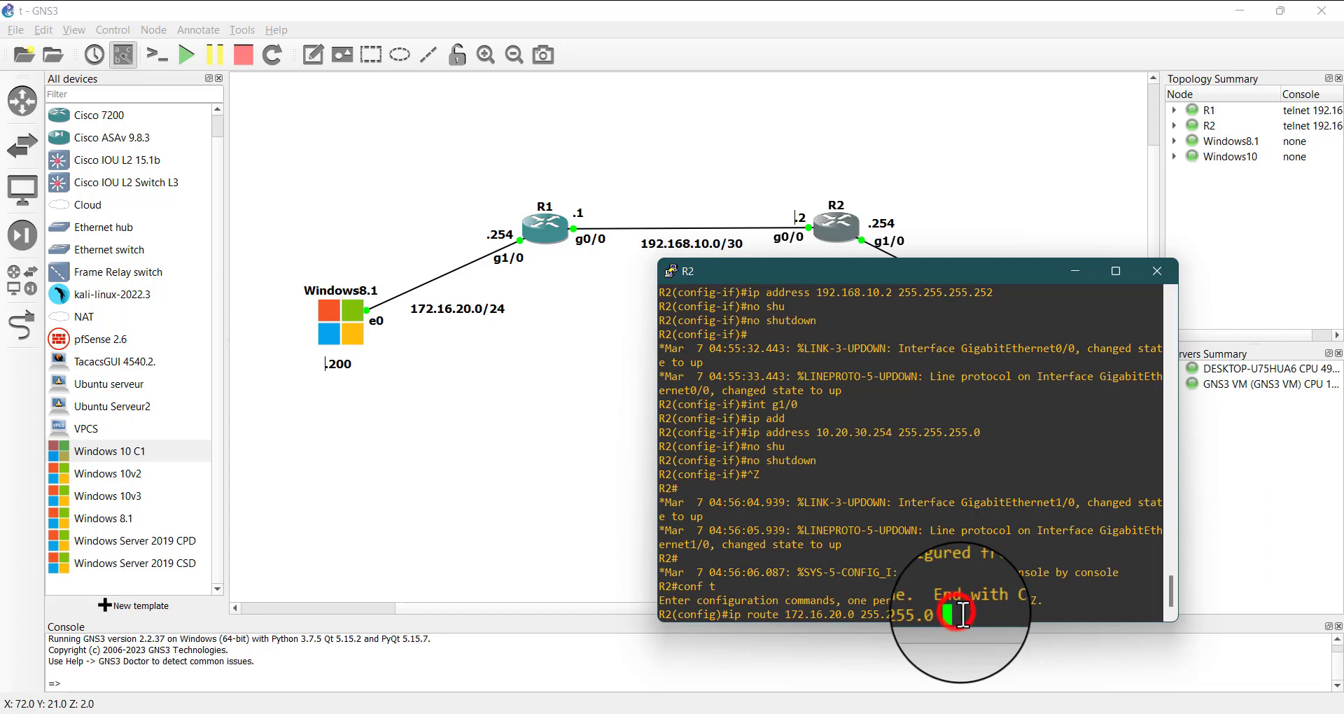
pyautogui.write('192.168.1')
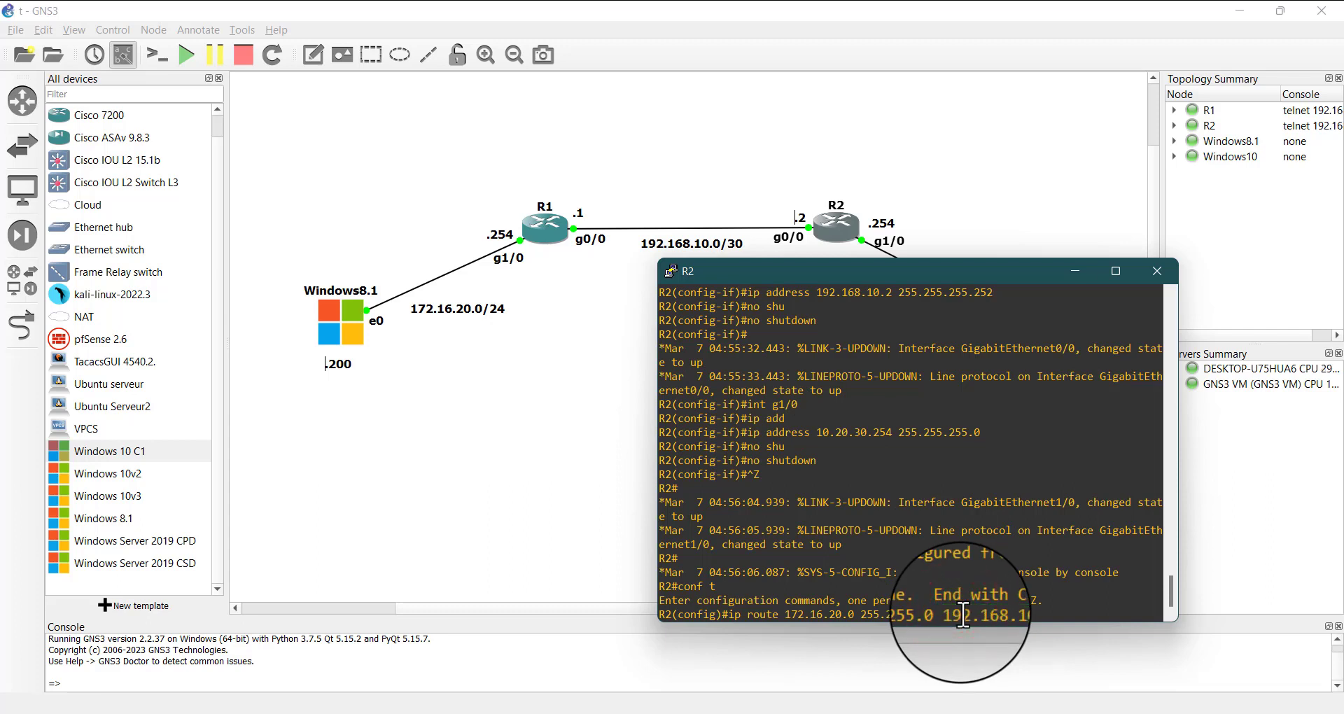
pyautogui.press('Return')
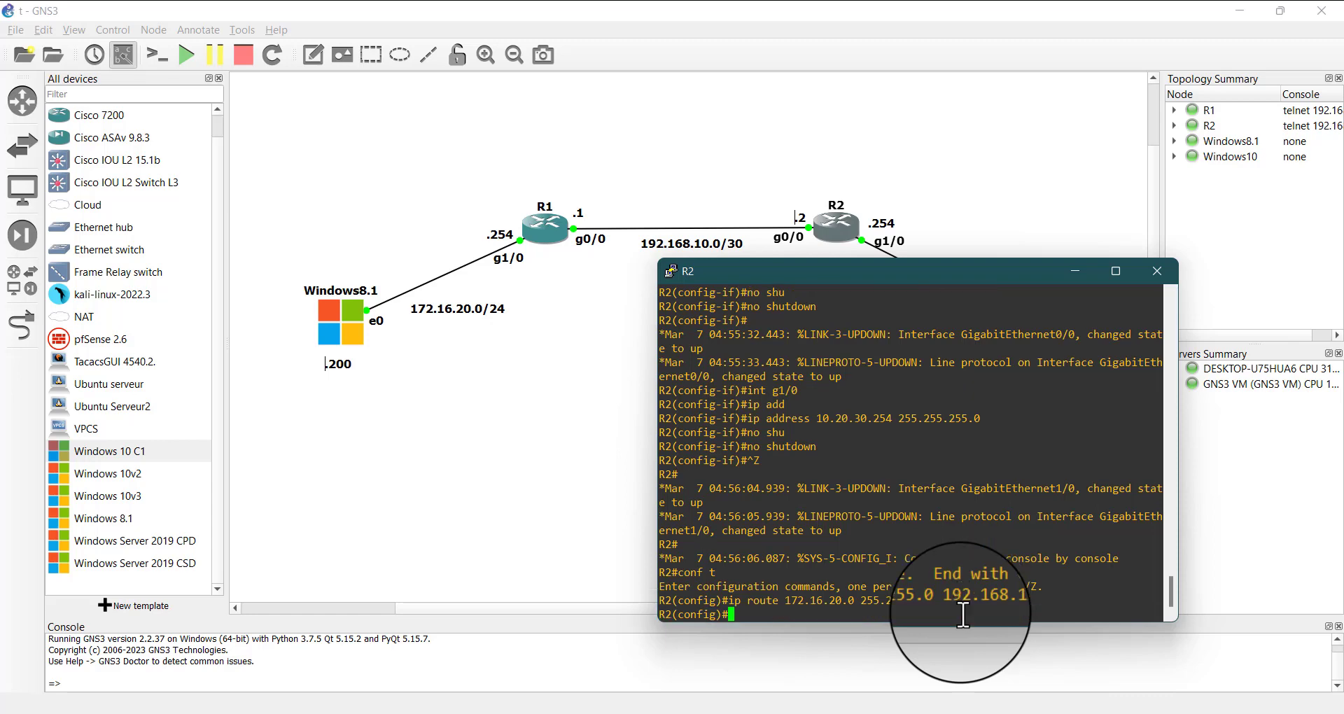
pyautogui.hotkey('ctrl', 'z')
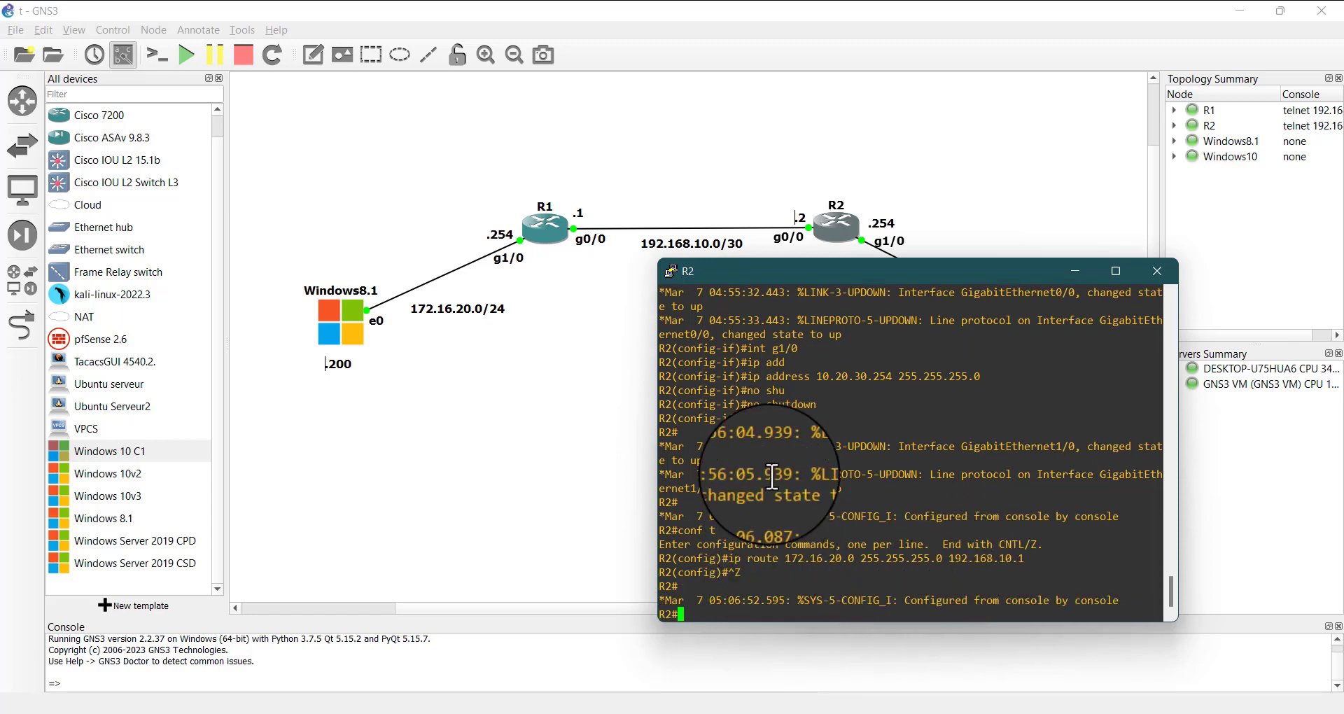
# Display router R2's routing table with sh ip route
pyautogui.moveTo(769, 474); pyautogui.dragTo(834, 591)
pyautogui.click(834, 593)
pyautogui.write('sh')
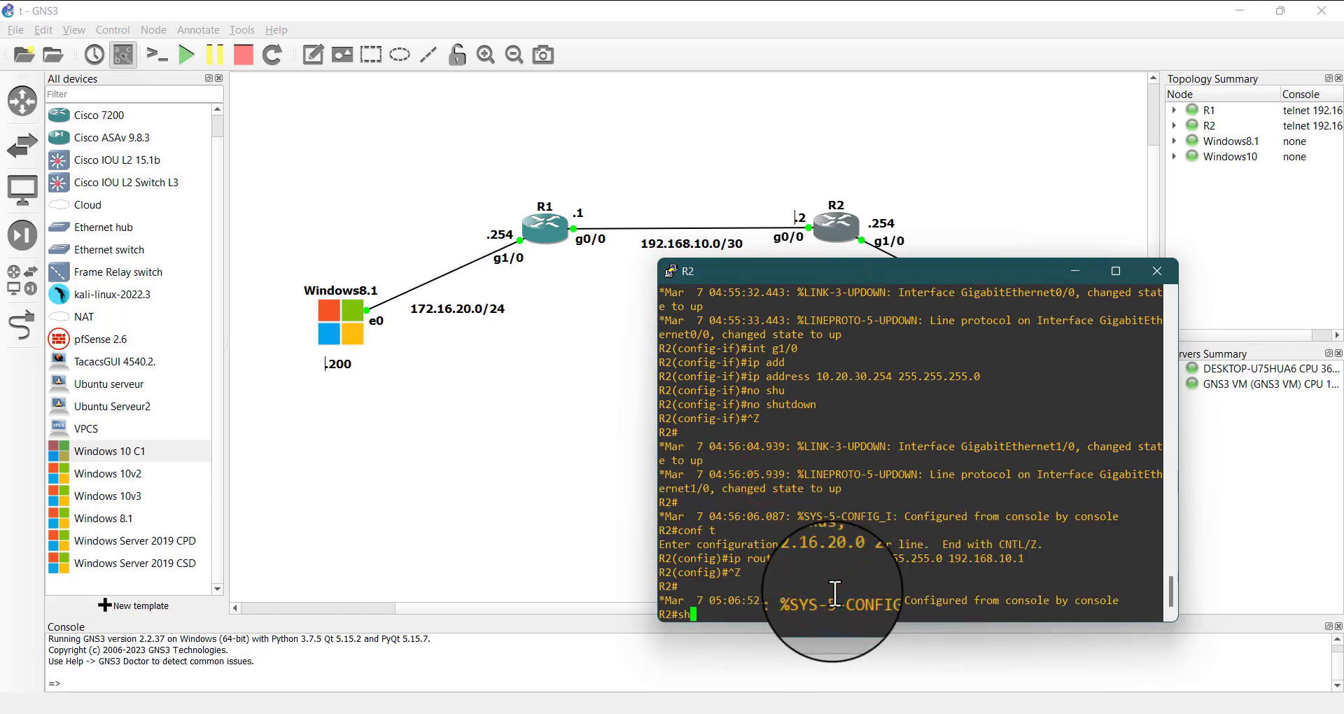
pyautogui.write(' ip rou')
pyautogui.press('Return')
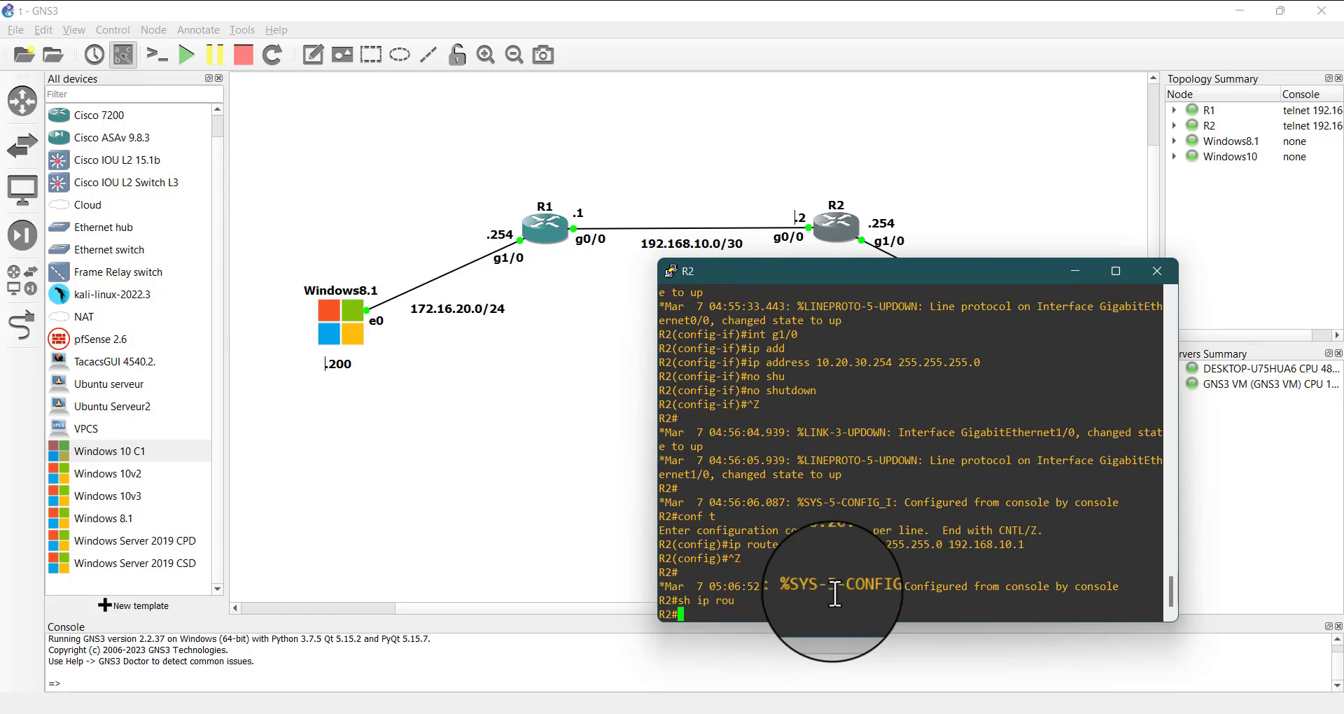
pyautogui.press('Return')
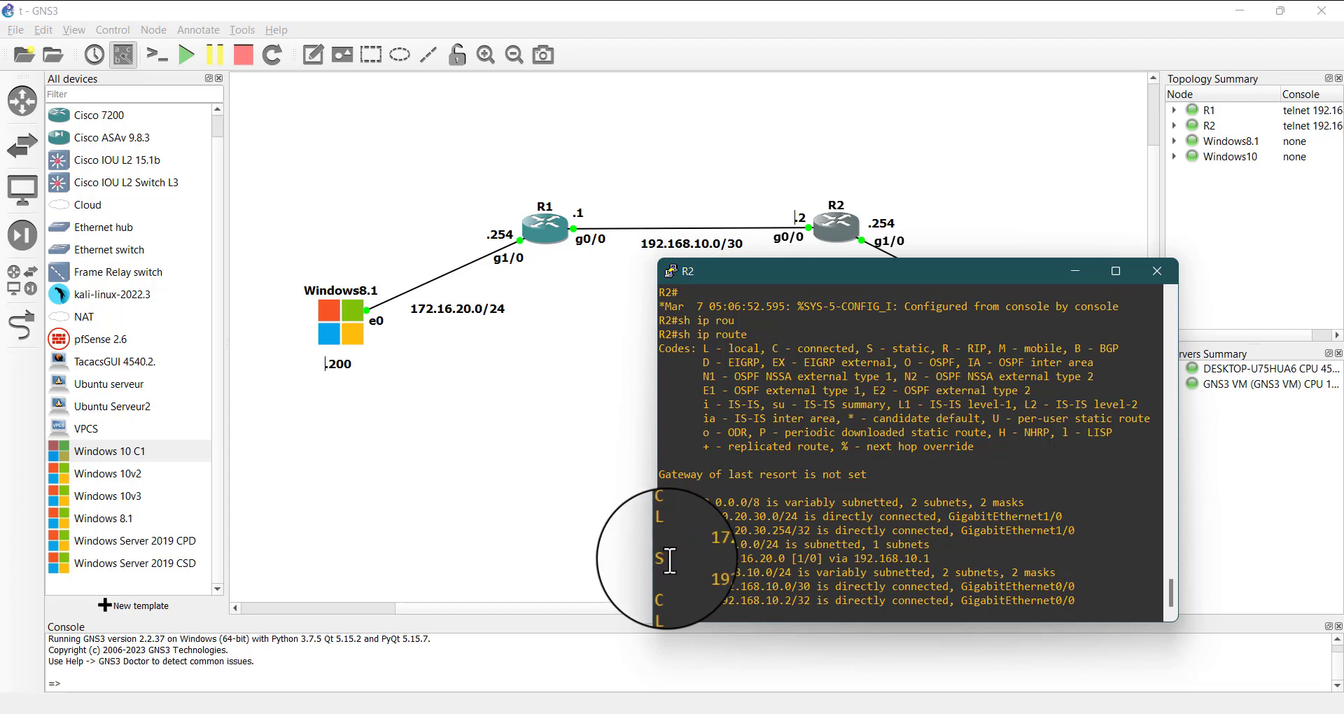
# Examine the static route entry and its next hop in R2's routing table, then minimize R2's console
pyautogui.moveTo(670, 557); pyautogui.dragTo(867, 563)
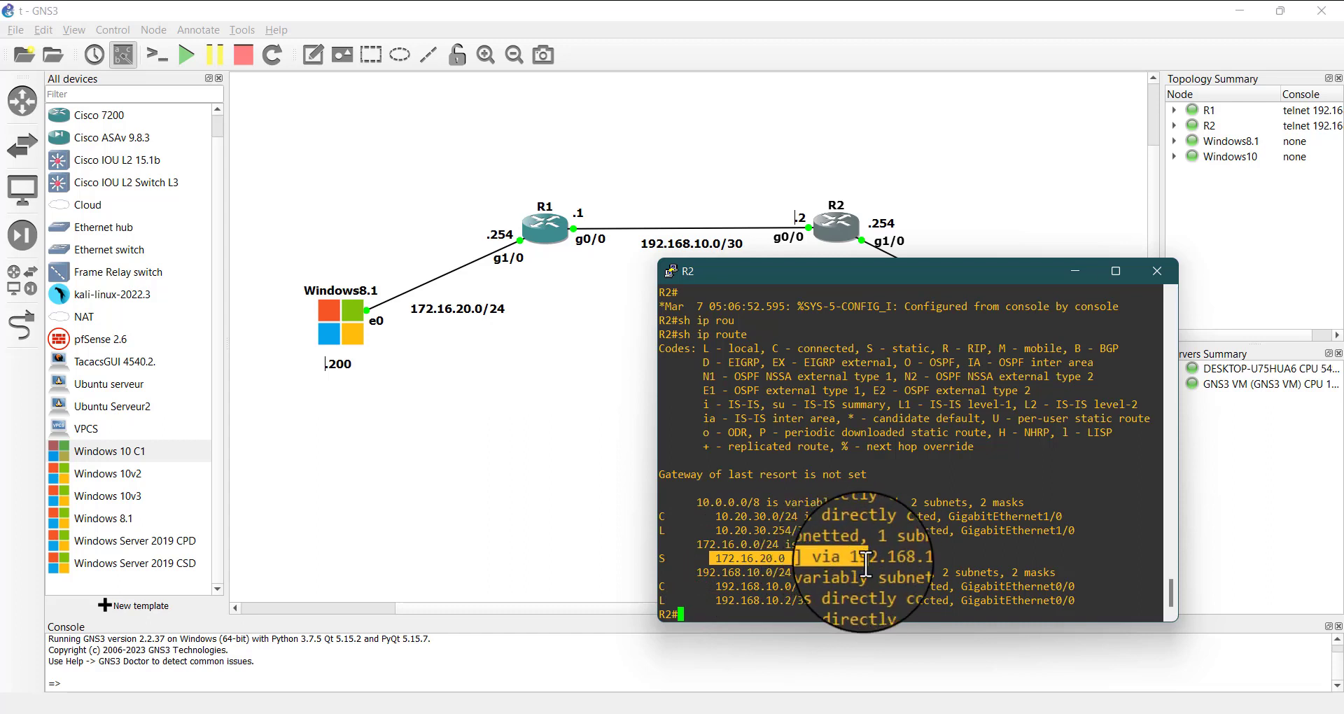
pyautogui.click(812, 575)
pyautogui.moveTo(711, 559); pyautogui.dragTo(801, 559)
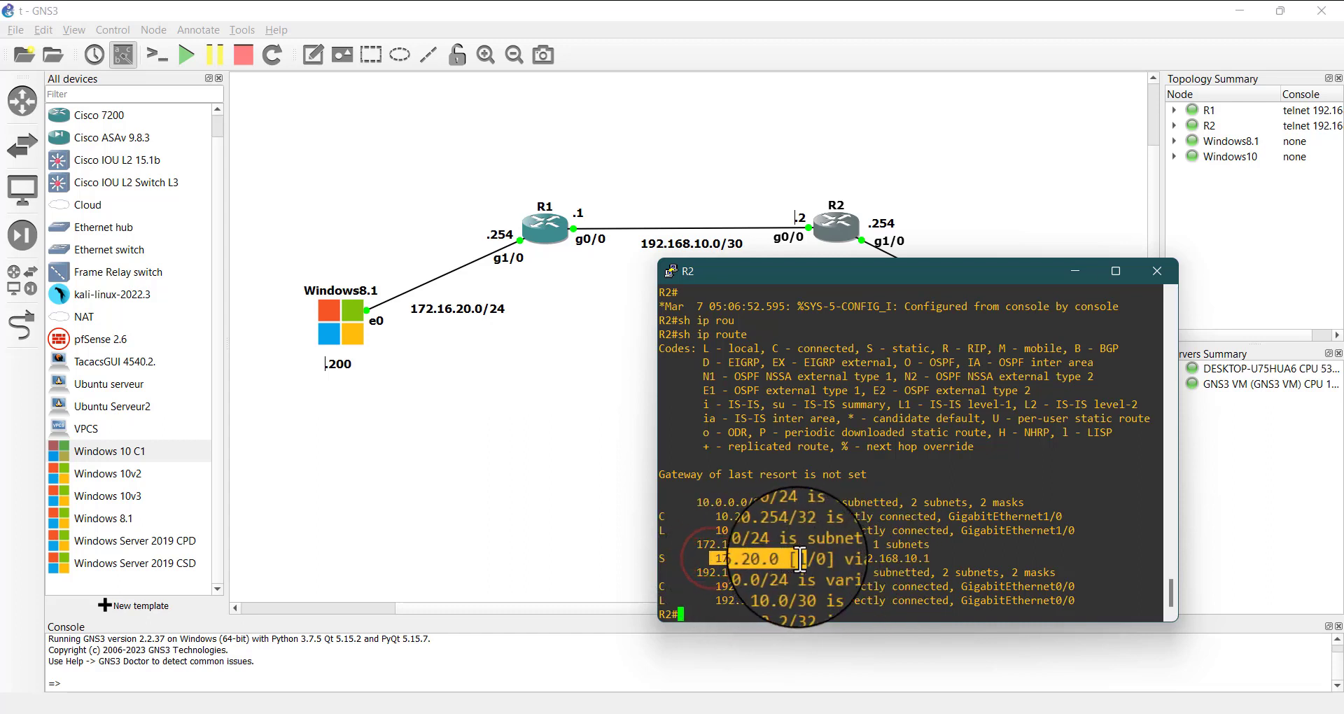
pyautogui.doubleClick(837, 559)
pyautogui.moveTo(904, 559); pyautogui.dragTo(1033, 560)
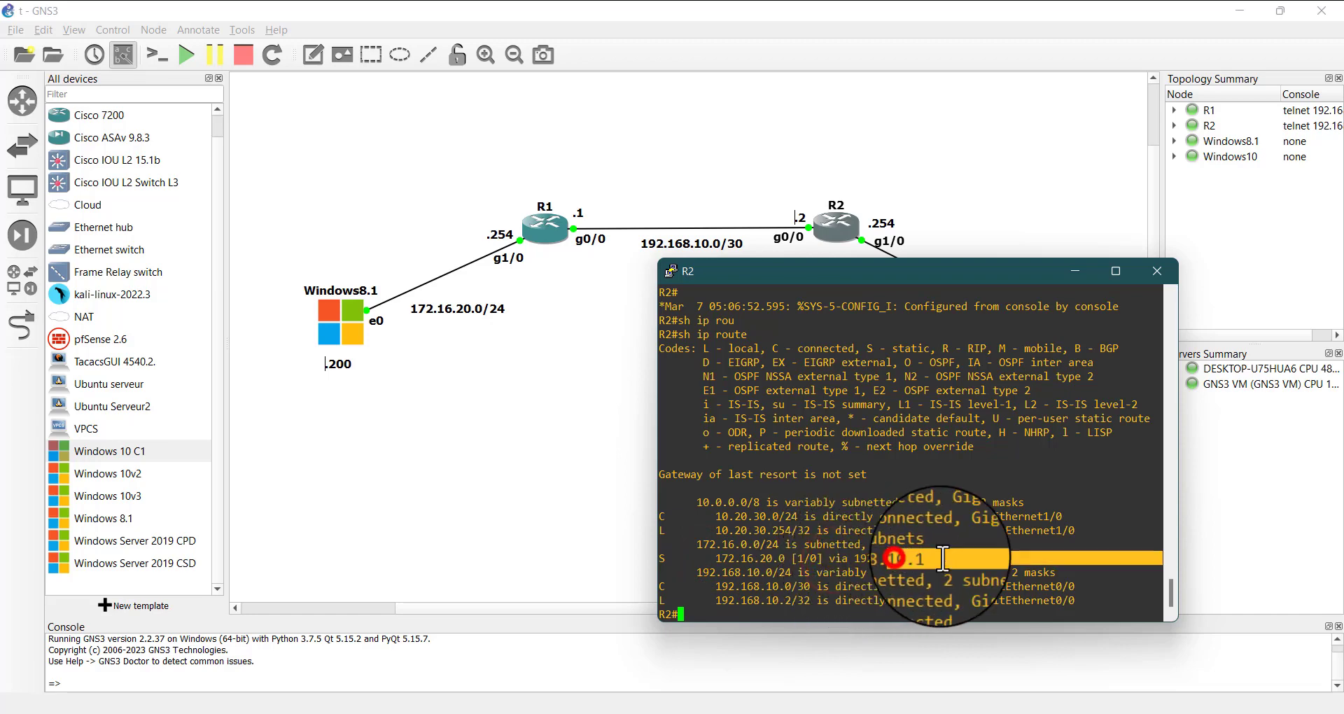
pyautogui.click(1076, 273)
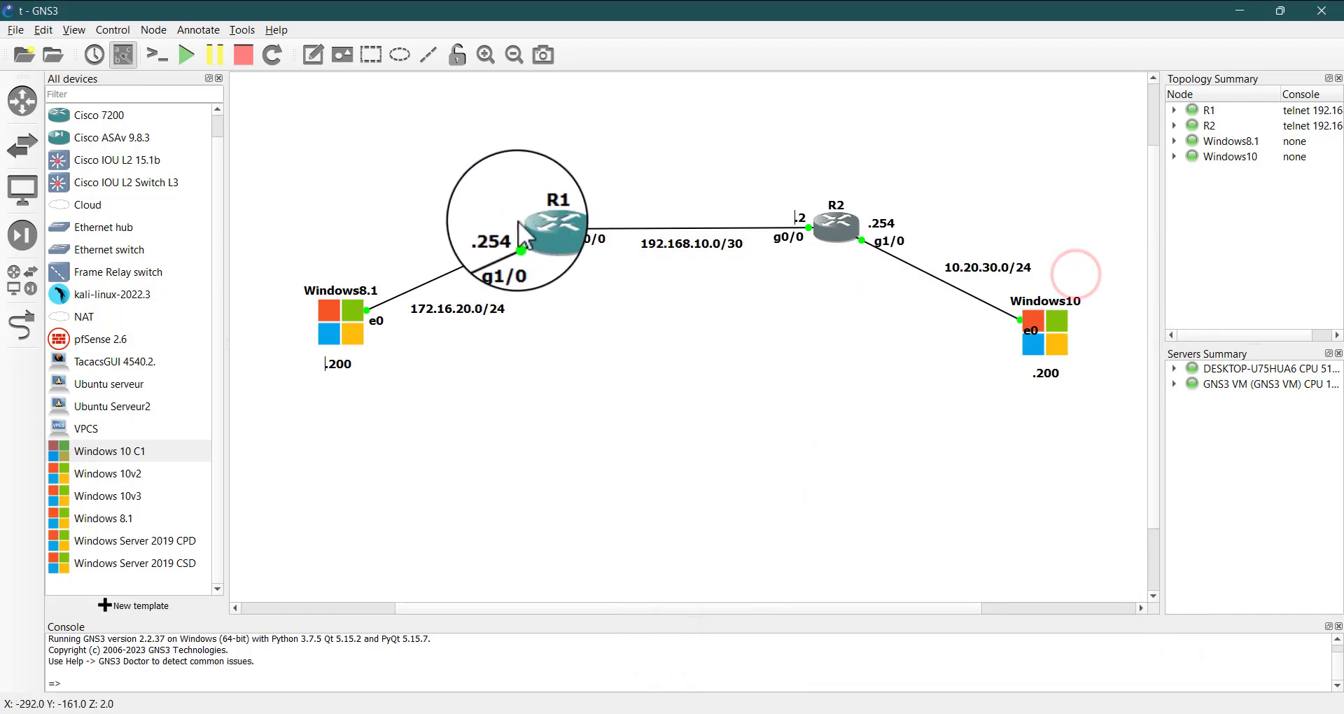
# Open router R1's console and display its routing table with sh ip route
pyautogui.doubleClick(540, 227)
pyautogui.click(467, 565)
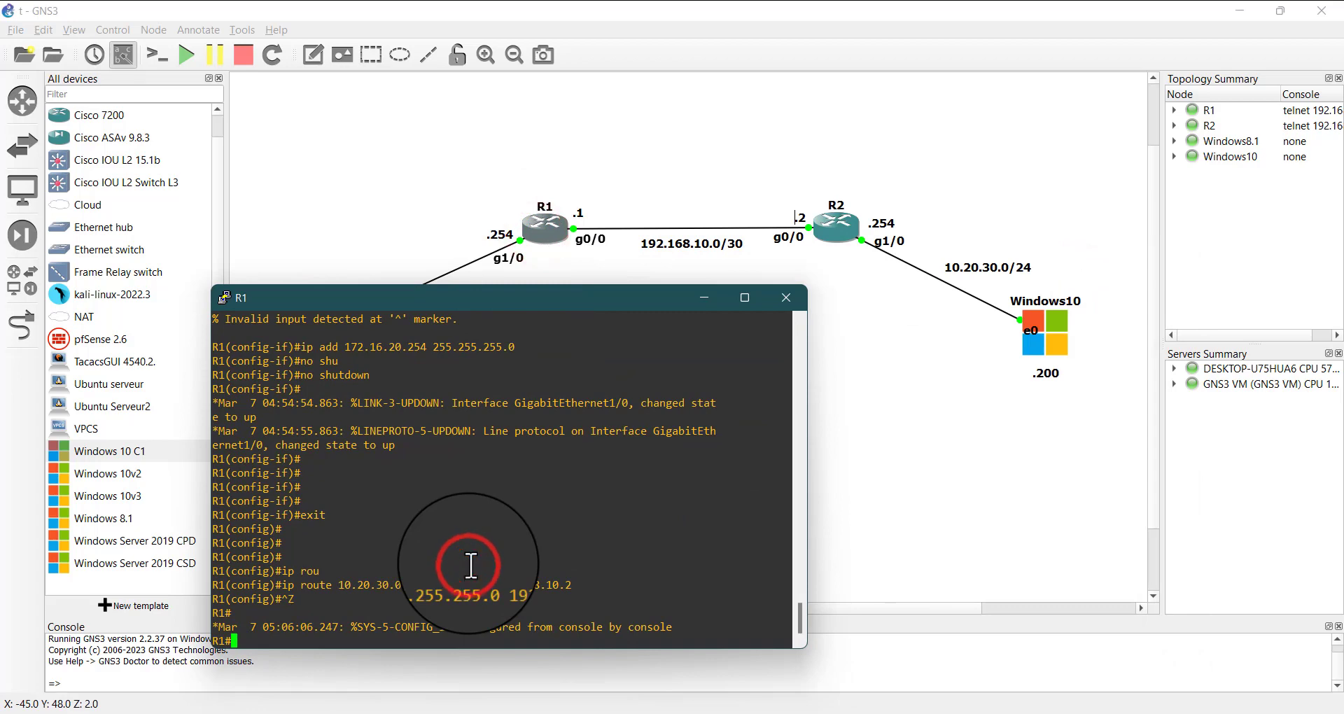
pyautogui.write('sh ip ro')
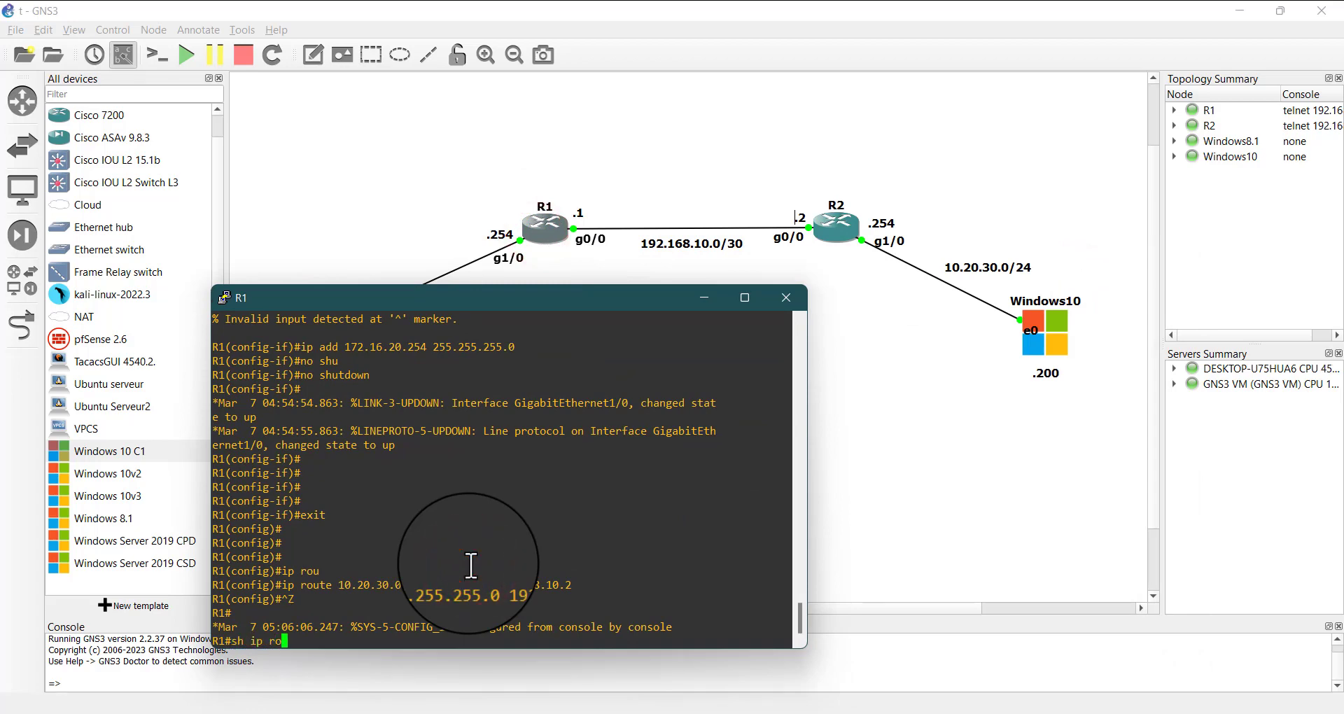
pyautogui.write('u')
pyautogui.press('Tab')
pyautogui.press('Return')
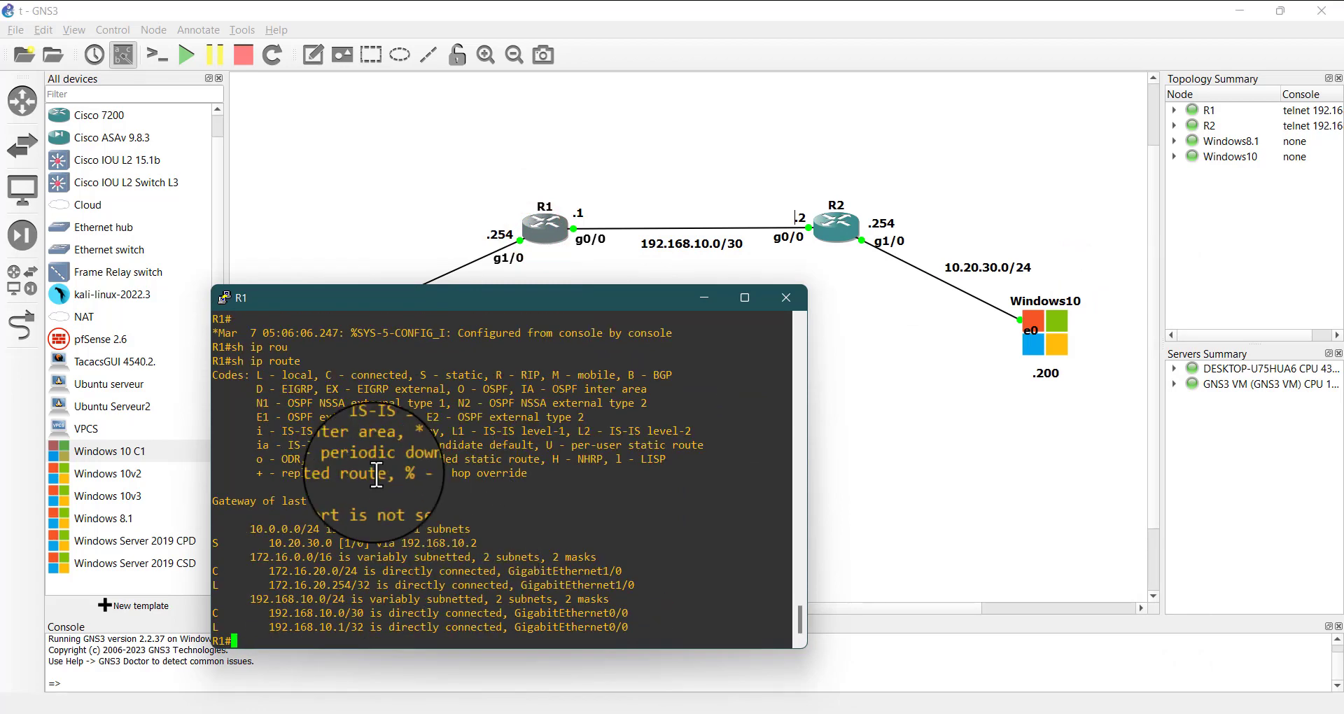
# Examine the static route entry and its next hop in R1's routing table, finishing at a fresh prompt
pyautogui.moveTo(231, 544); pyautogui.dragTo(208, 544)
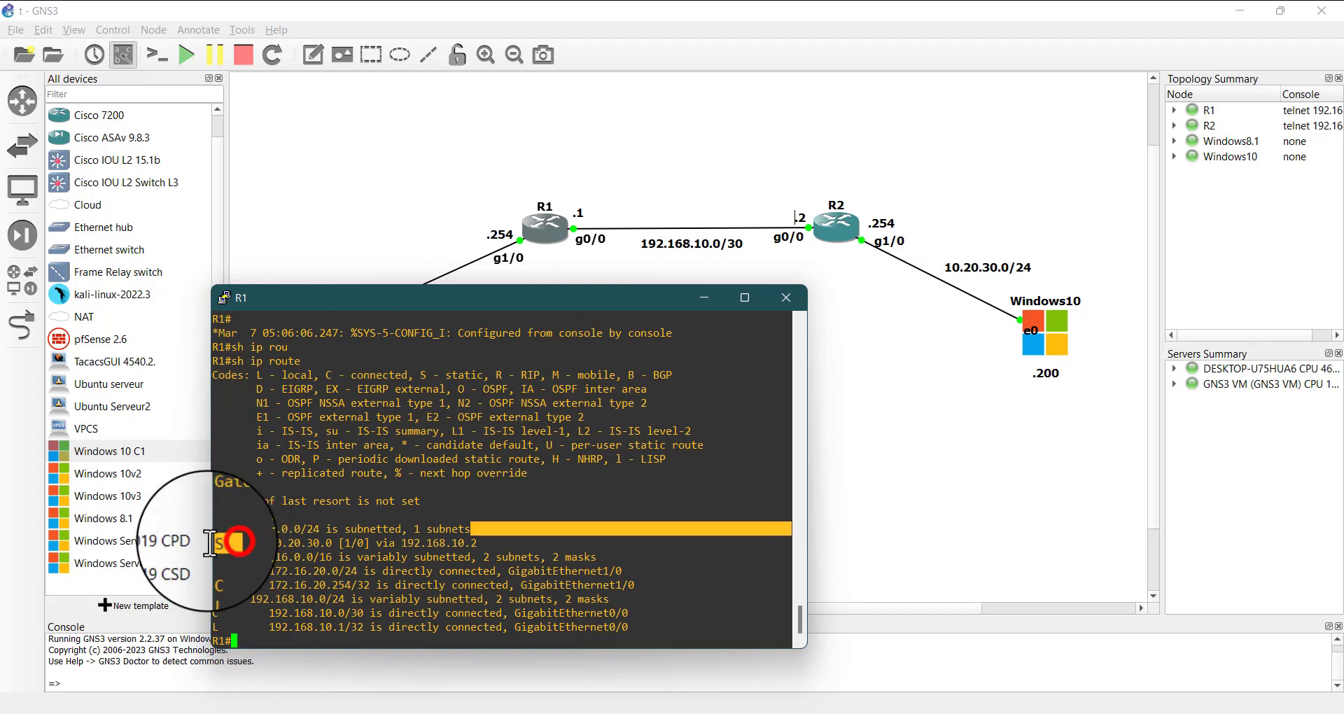
pyautogui.click(265, 544)
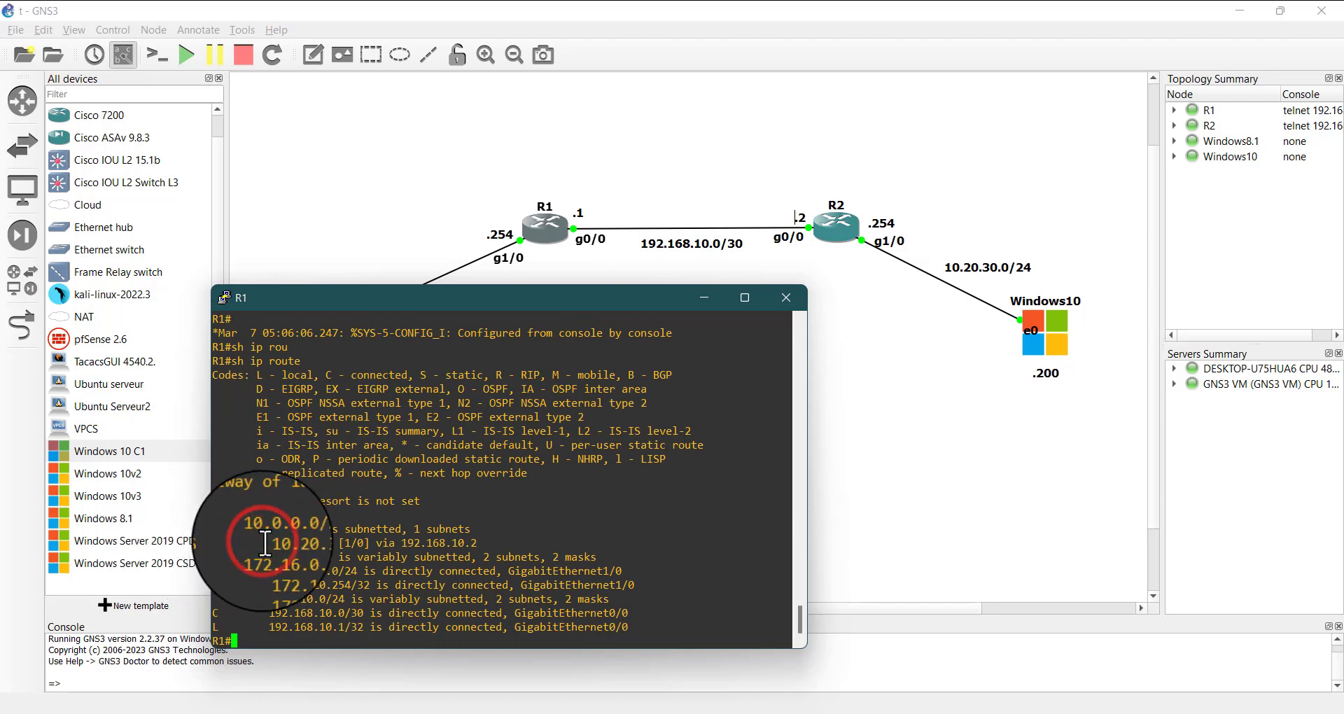
pyautogui.moveTo(265, 543); pyautogui.dragTo(484, 549)
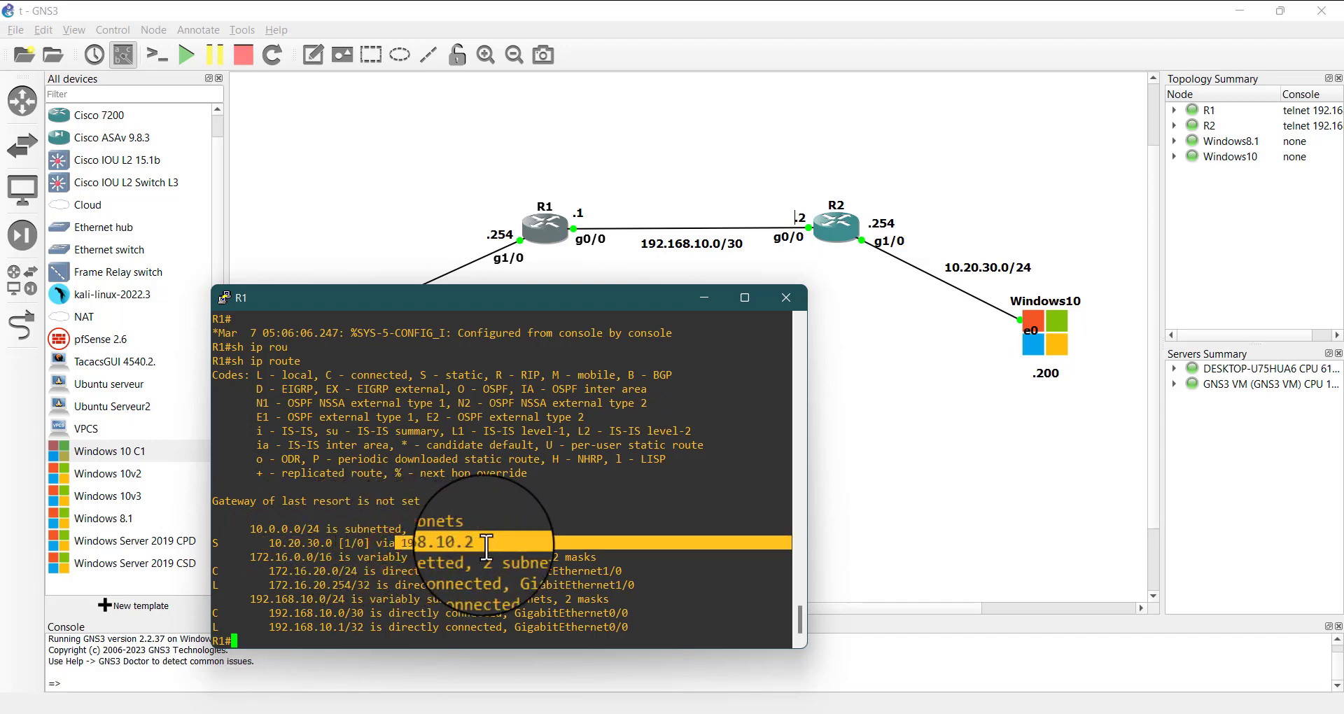
pyautogui.click(493, 597)
pyautogui.press('Return')
pyautogui.press('Return')
pyautogui.press('Return')
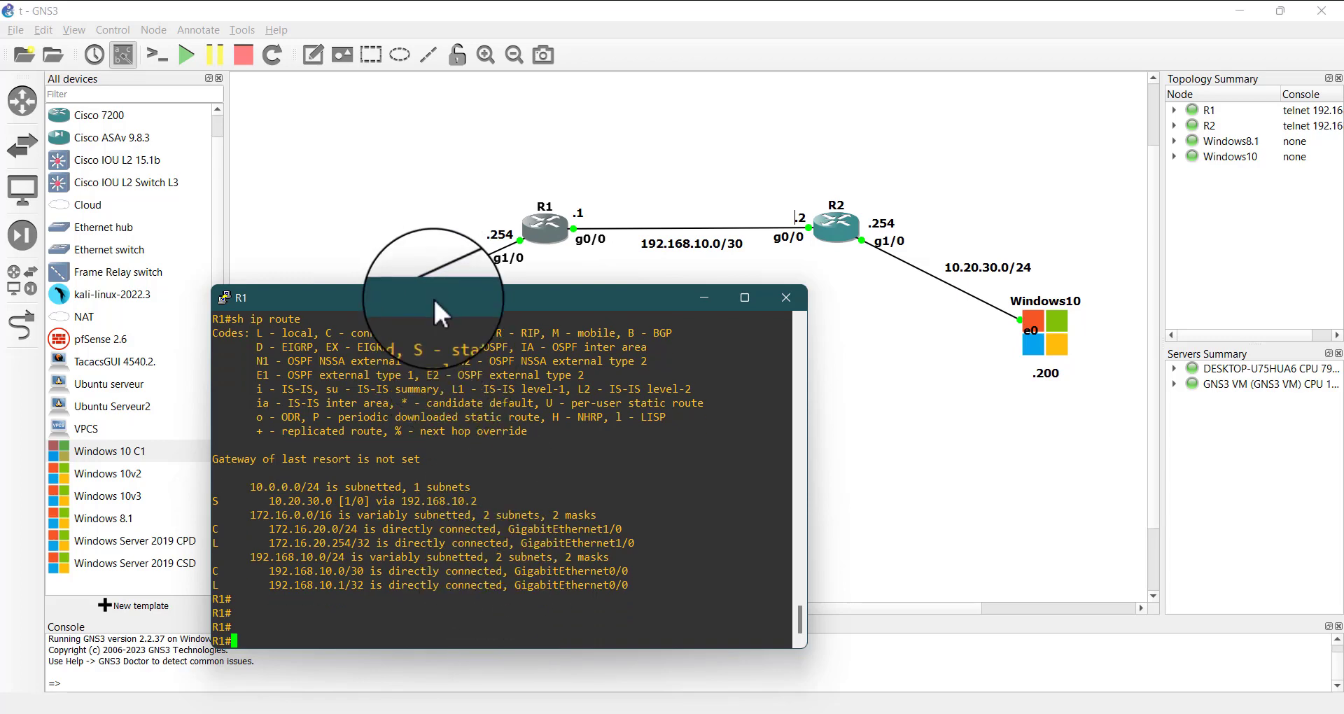
# Move R1's console window aside and ping R2's g1/0 interface at 10.20.30.254 from R1
pyautogui.moveTo(433, 297); pyautogui.dragTo(355, 292)
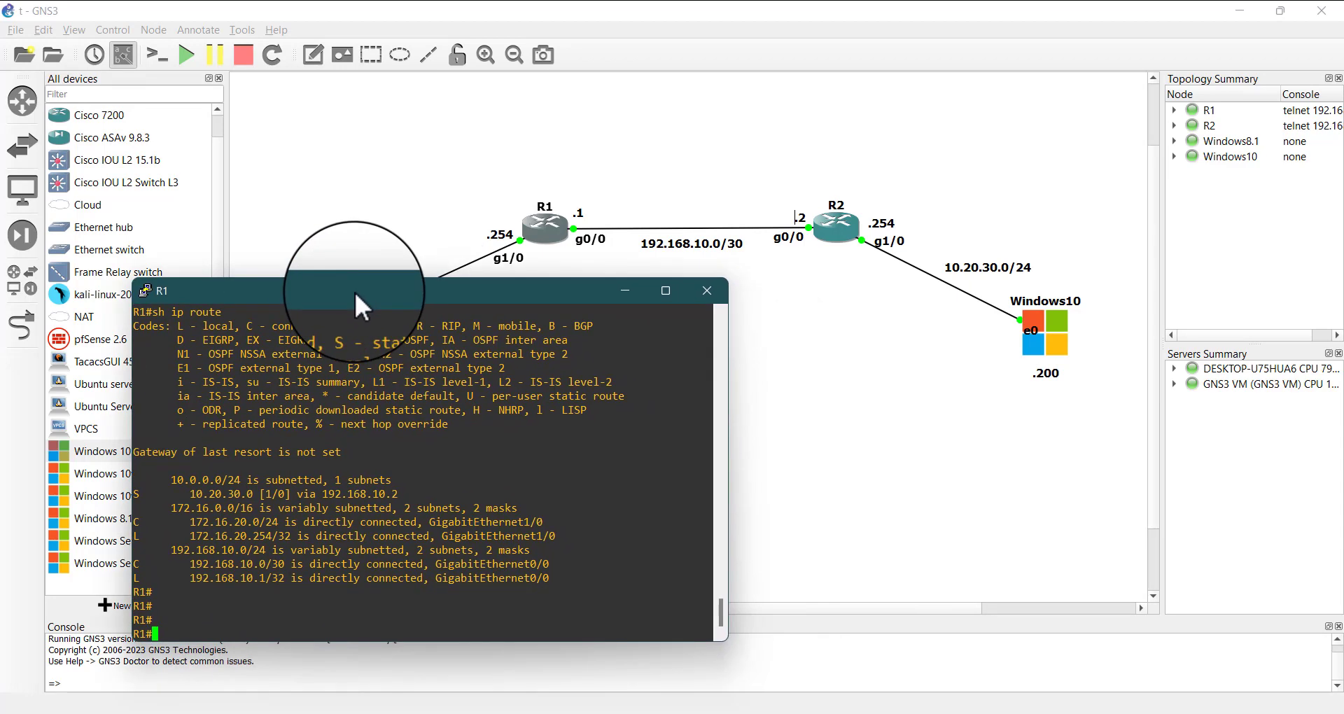
pyautogui.rightClick(355, 290)
pyautogui.click(298, 284)
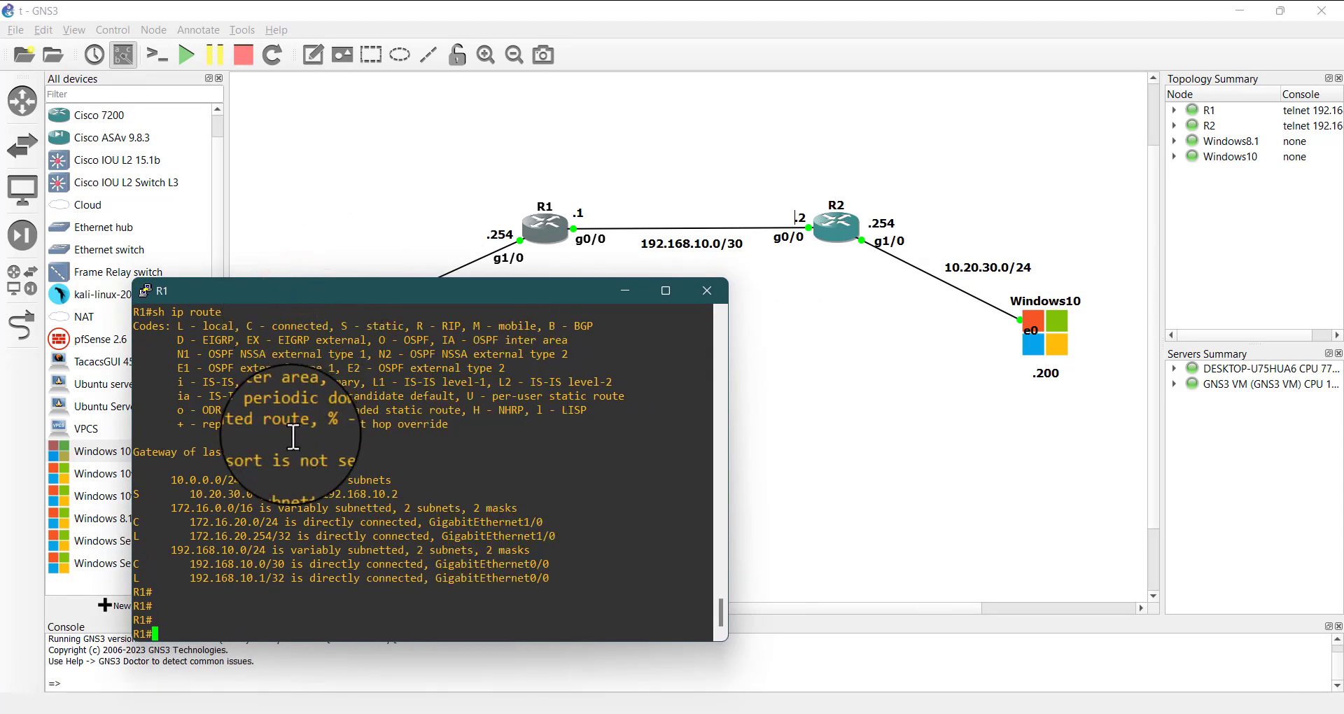
pyautogui.moveTo(291, 439); pyautogui.dragTo(376, 550)
pyautogui.click(375, 549)
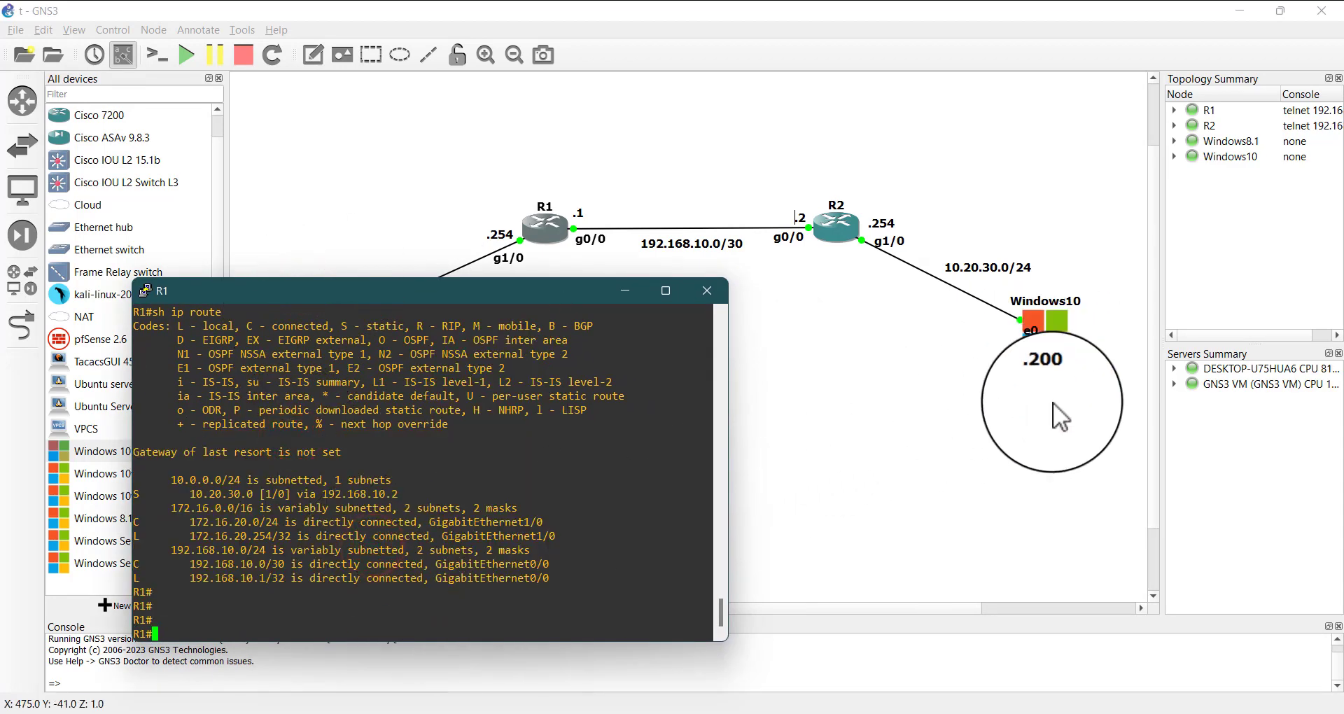
pyautogui.click(302, 596)
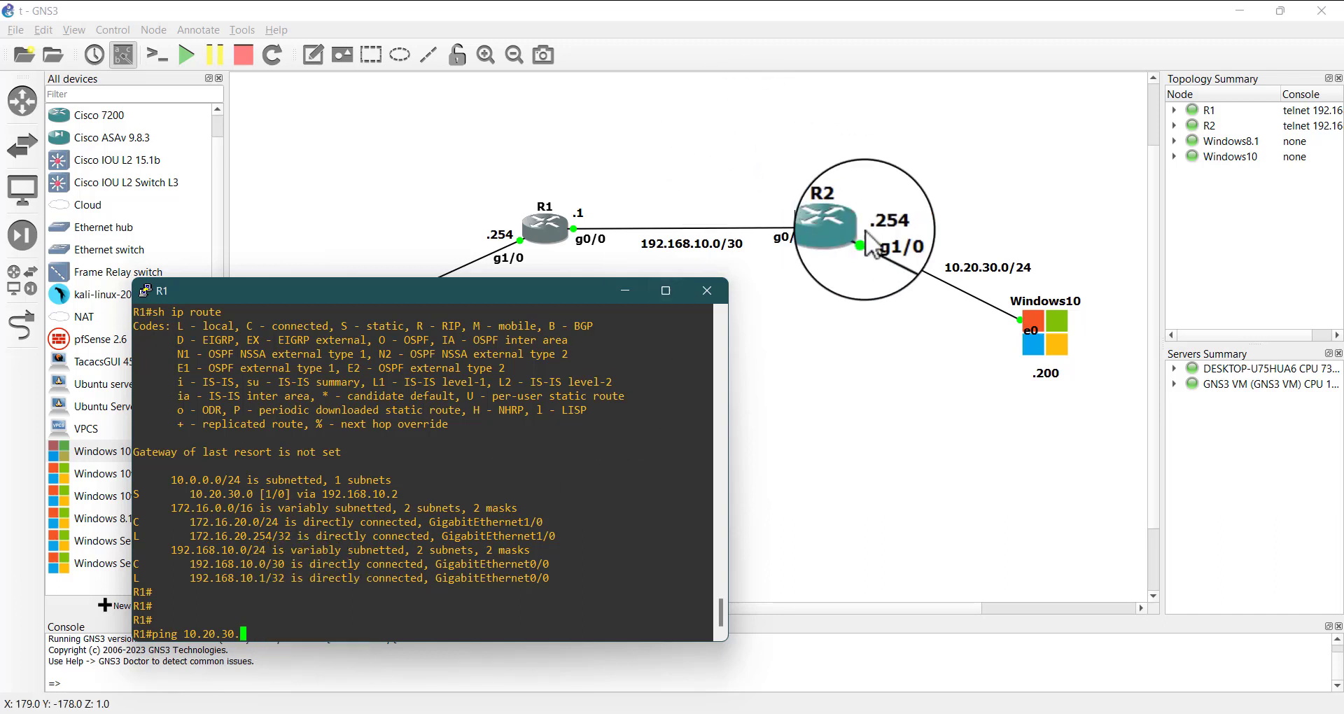
pyautogui.click(301, 636)
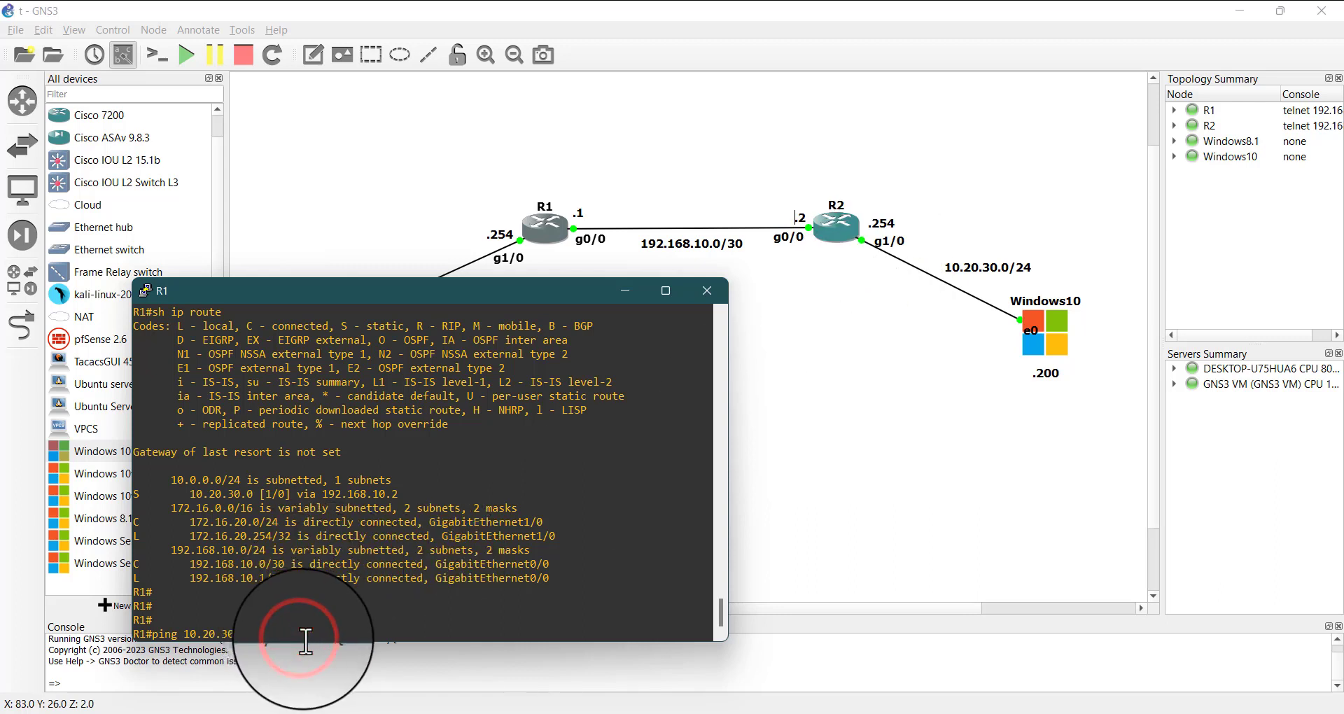
pyautogui.write('ping 10.20.30.254')
pyautogui.press('Return')
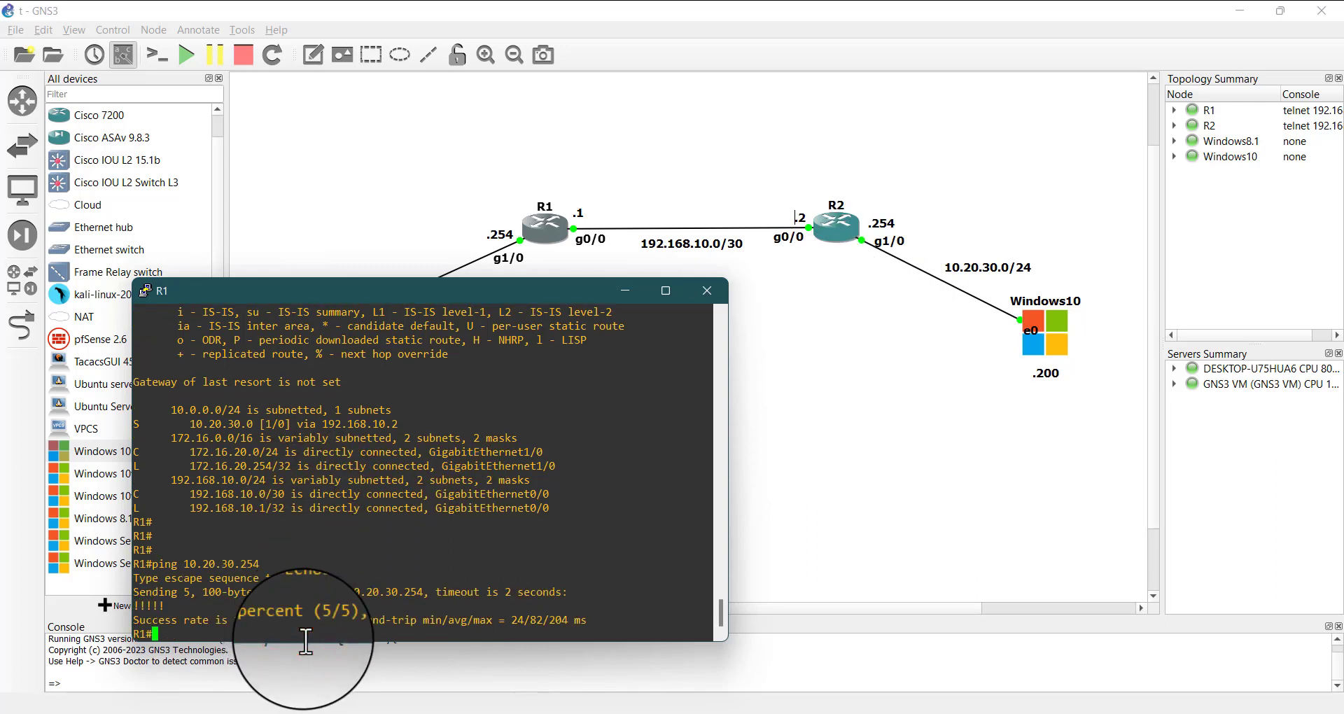
# Repeat the ping from R1 to 10.20.30.254 two more times
pyautogui.write('ping 10.20.30.254')
pyautogui.press('Return')
pyautogui.write('ping 10.20.30')
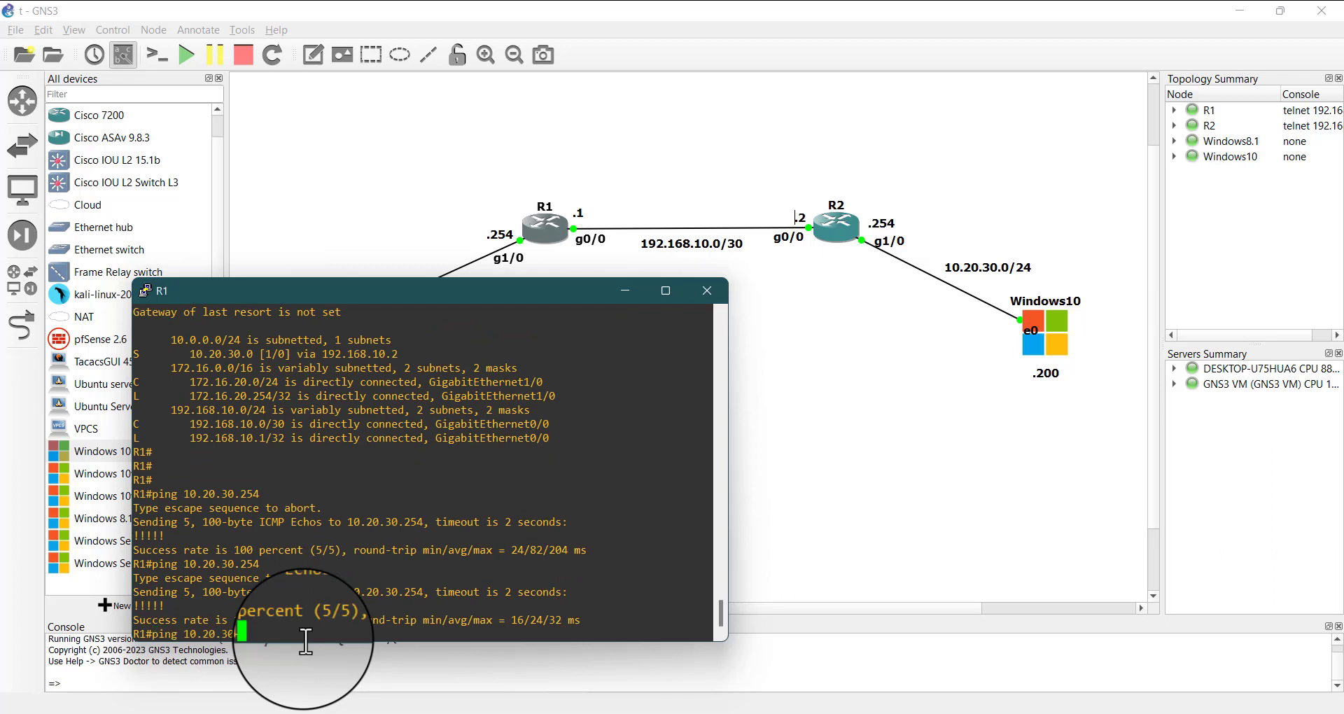
pyautogui.write('.254')
pyautogui.press('Return')
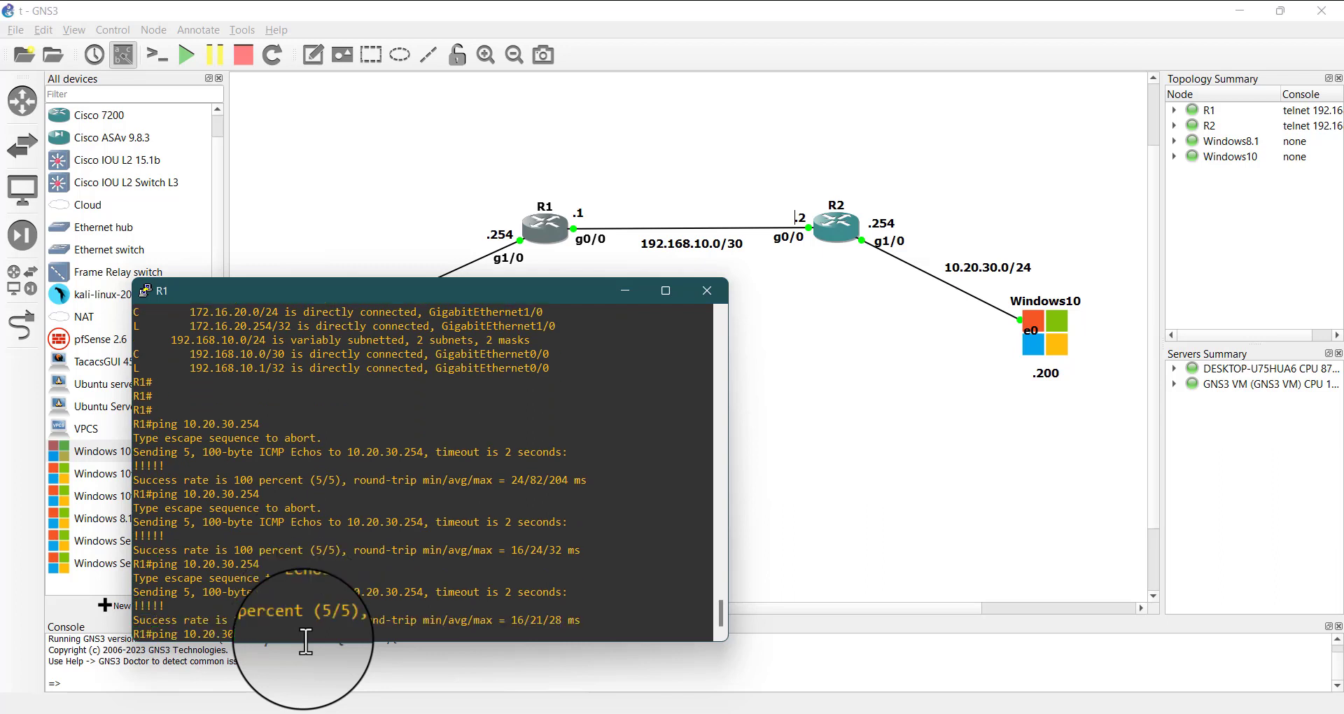
# Ping the Windows10 client at 10.20.30.200 twice from R1 and minimize the router's console
pyautogui.write('ping 10.20.30.200')
pyautogui.press('Return')
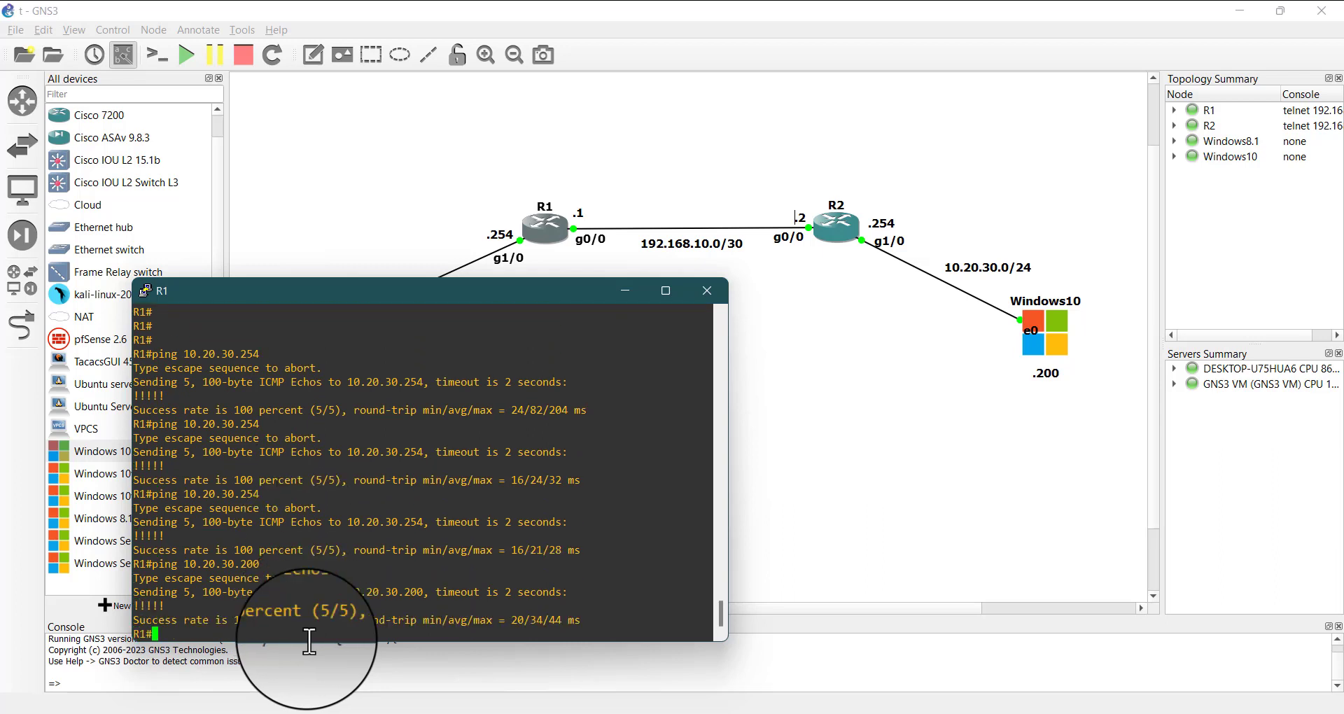
pyautogui.write('ping 10.20.30.200')
pyautogui.press('Return')
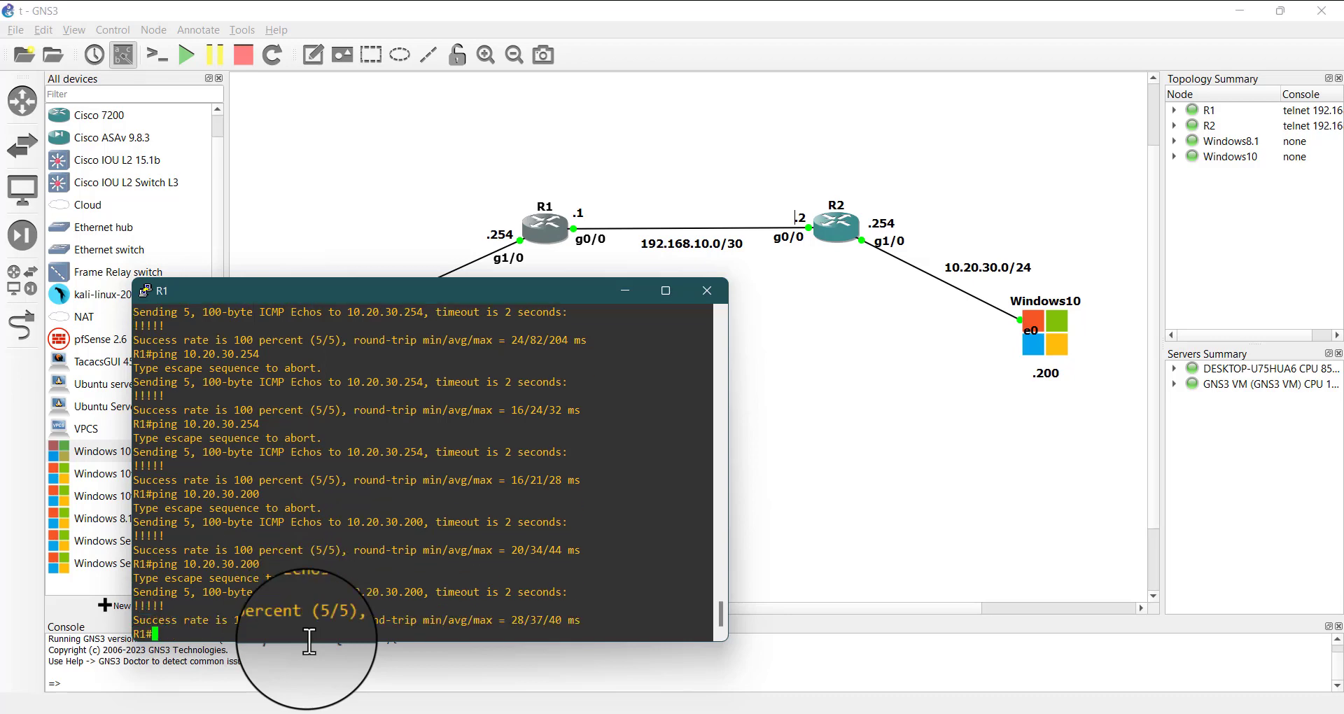
pyautogui.click(628, 289)
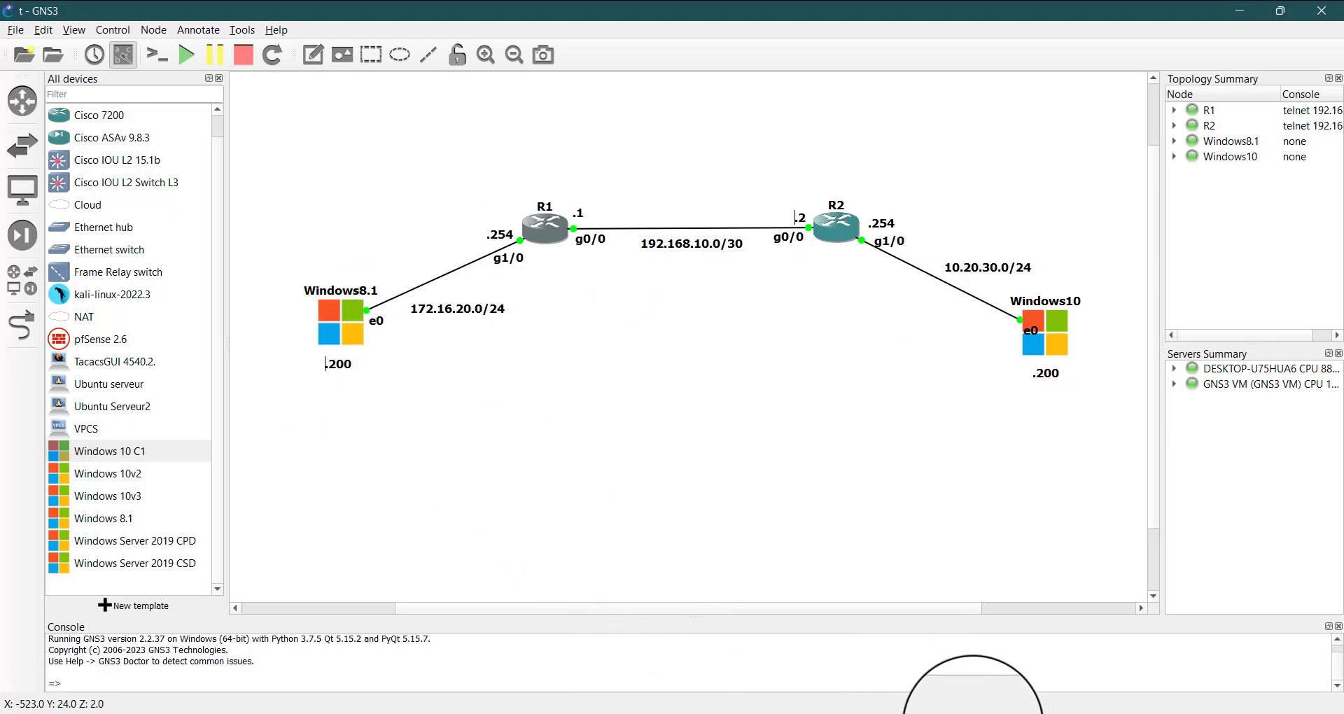
# Switch to VMware Workstation and activate the Windows 10 C1 virtual machine's display
pyautogui.moveTo(938, 710)
pyautogui.click(1135, 606)
pyautogui.click(675, 429)
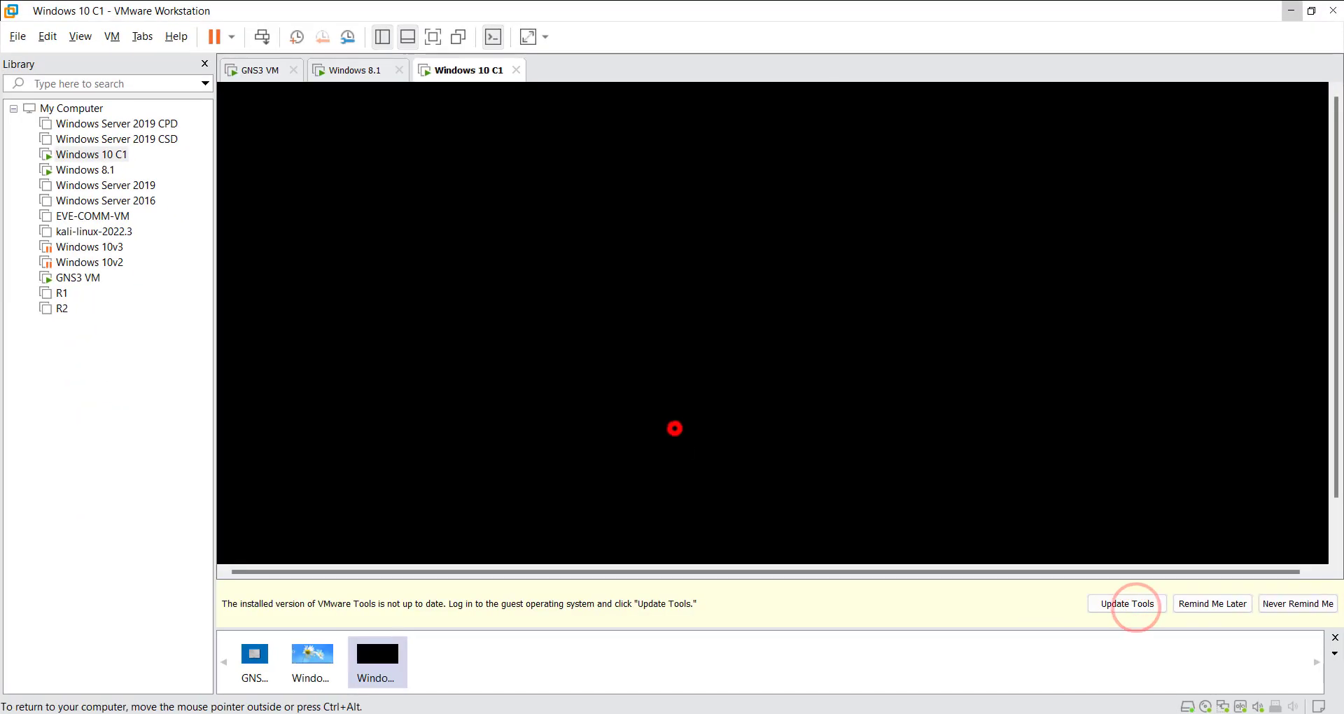
# Bring up and reposition the Windows 10 C1 client's command prompt, and stop the running ping to 192.168.10.1
pyautogui.click(504, 436)
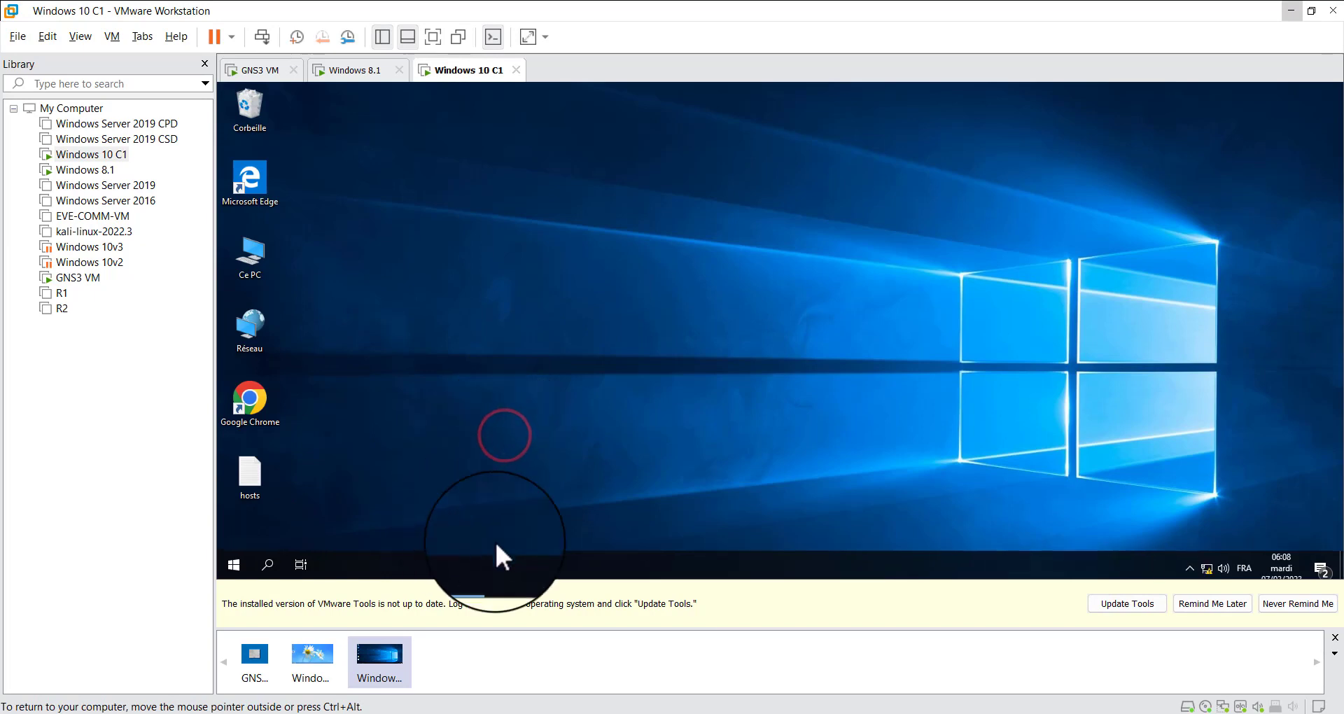
pyautogui.click(479, 564)
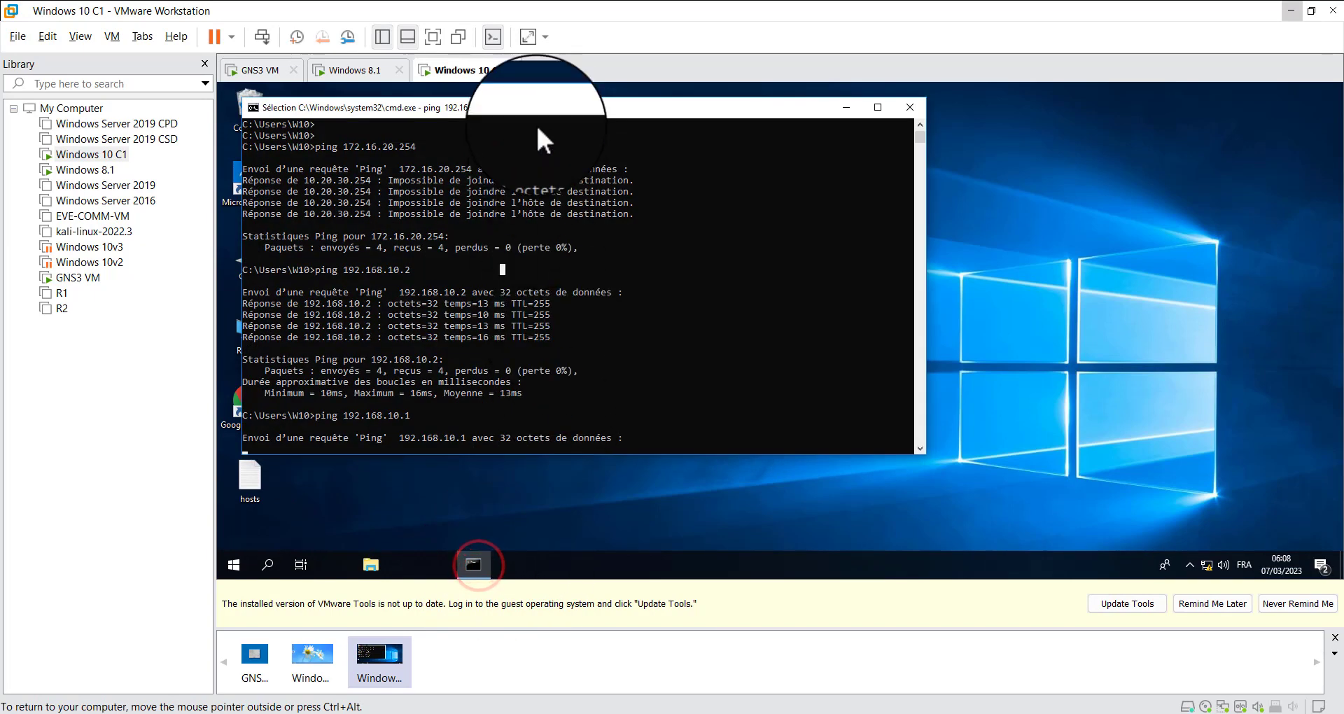
pyautogui.moveTo(536, 105); pyautogui.dragTo(701, 128)
pyautogui.click(710, 360)
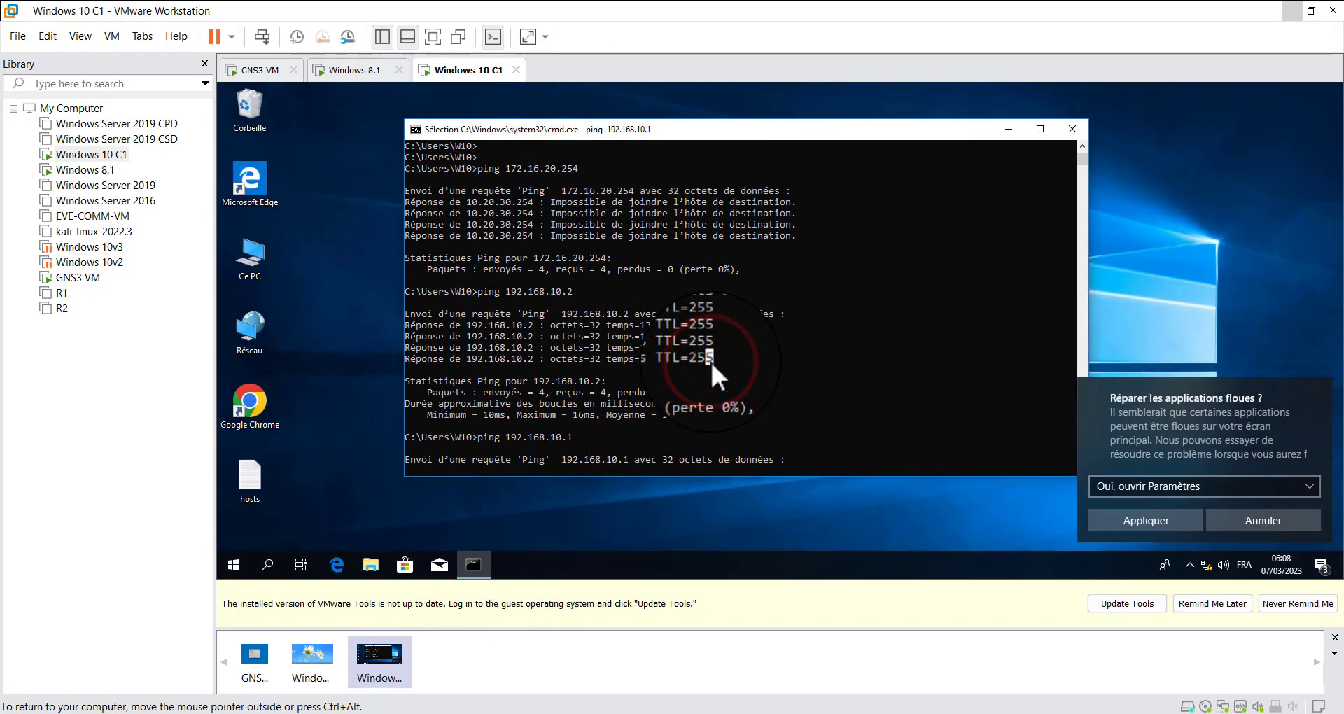
pyautogui.press('Escape')
pyautogui.hotkey('ctrl', 'c')
pyautogui.press('Return')
pyautogui.press('Return')
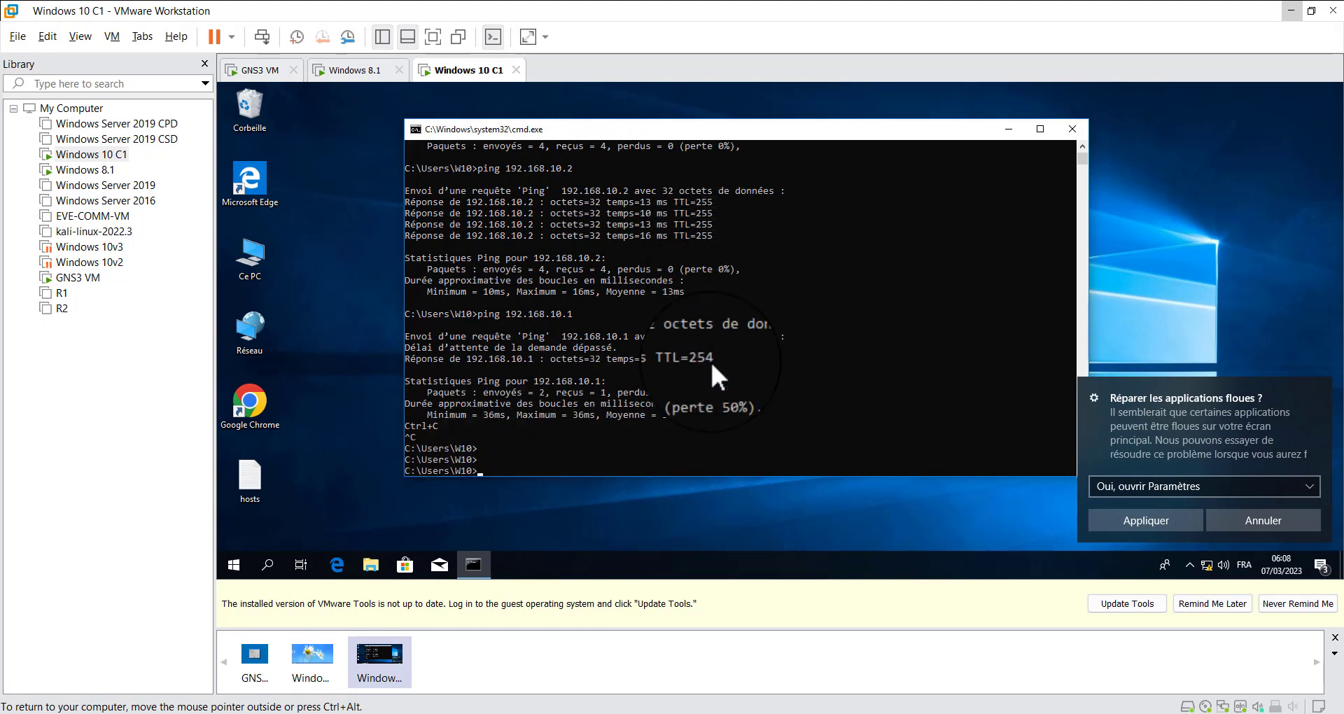
# Ping the Windows8.1 client at 172.16.20.200 from the Windows 10 client's command prompt
pyautogui.press('Up')
pyautogui.press('BackSpace')
pyautogui.press('BackSpace')
pyautogui.press('BackSpace')
pyautogui.press('BackSpace')
pyautogui.press('BackSpace')
pyautogui.press('BackSpace')
pyautogui.press('BackSpace')
pyautogui.press('BackSpace')
pyautogui.press('BackSpace')
pyautogui.press('BackSpace')
pyautogui.write('2.16.20.200')
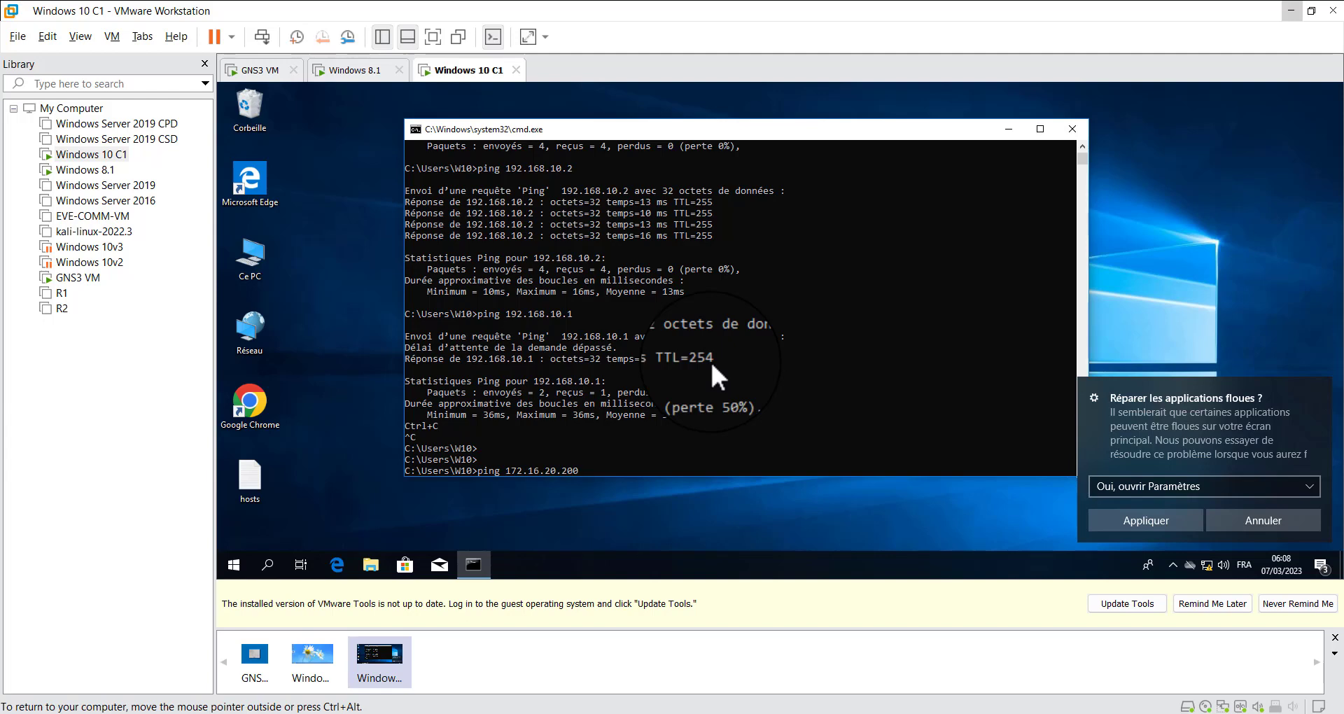
pyautogui.press('Return')
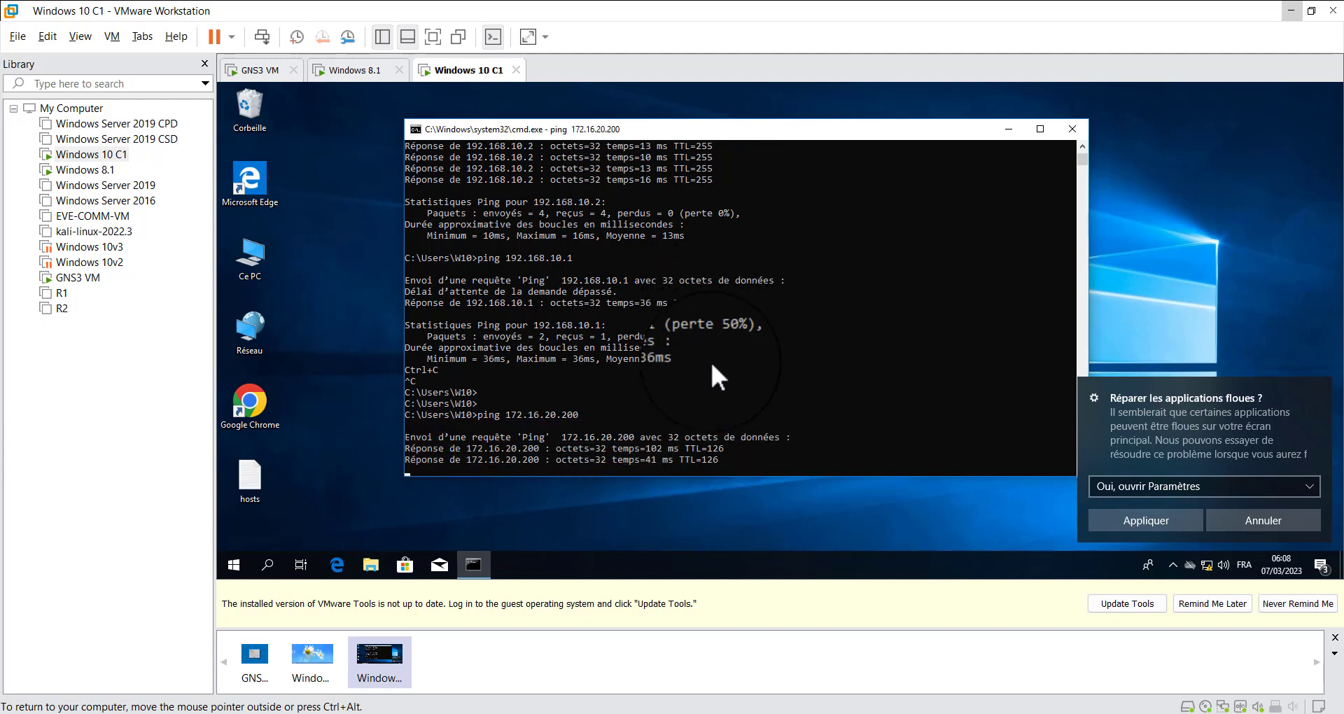
# Dismiss the notification about fixing blurry apps and minimize the command prompt
pyautogui.click(1260, 520)
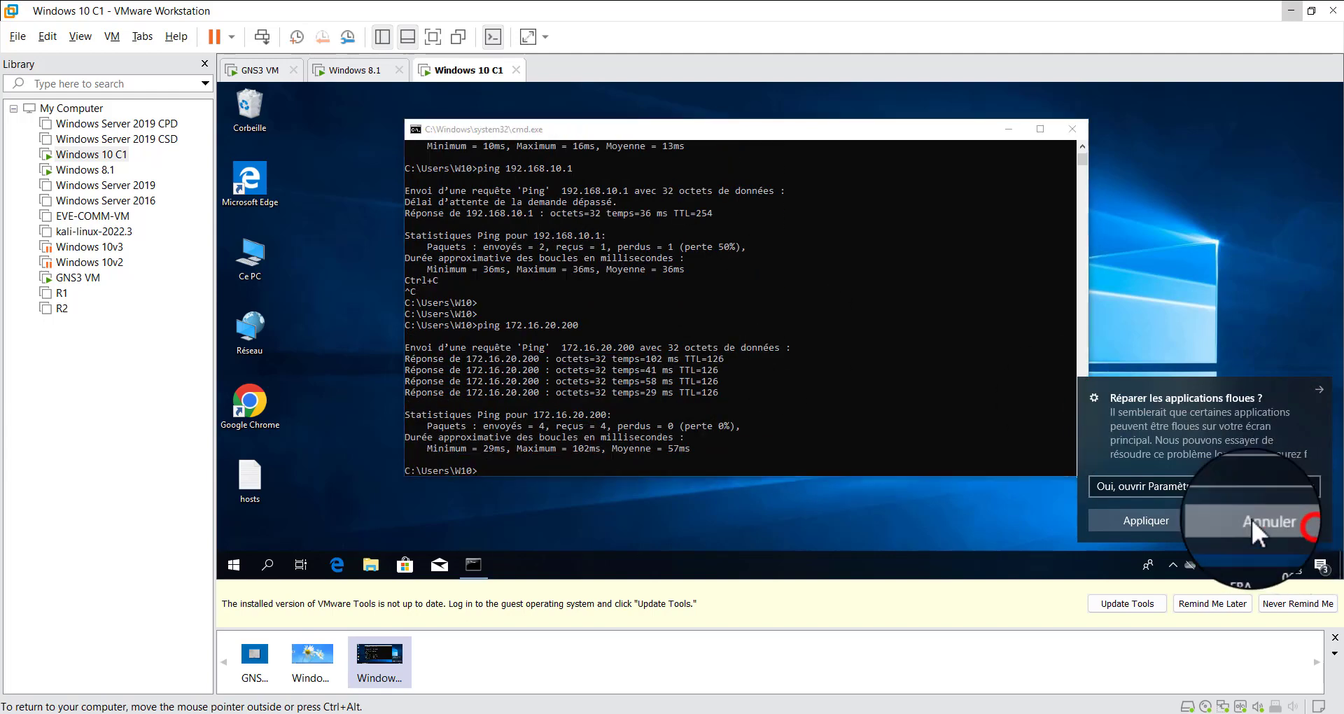
pyautogui.moveTo(488, 232); pyautogui.dragTo(616, 395)
pyautogui.click(578, 242)
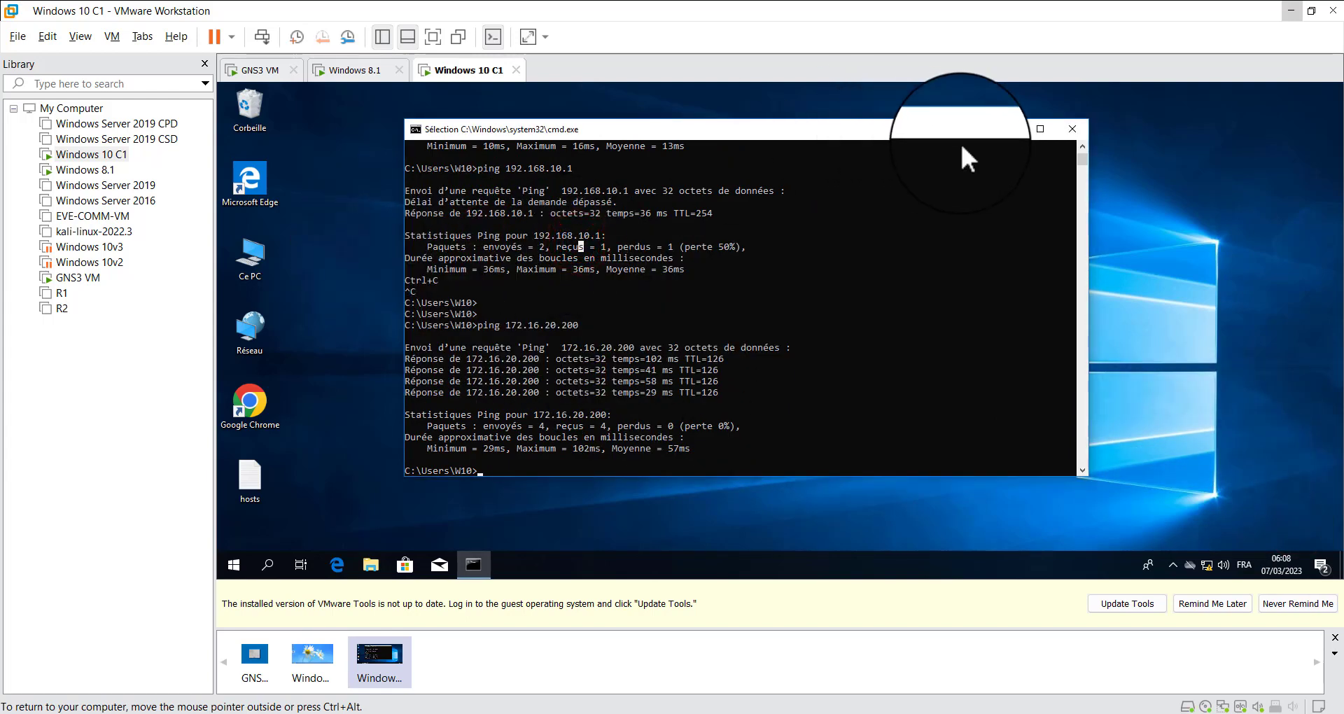
pyautogui.click(1002, 131)
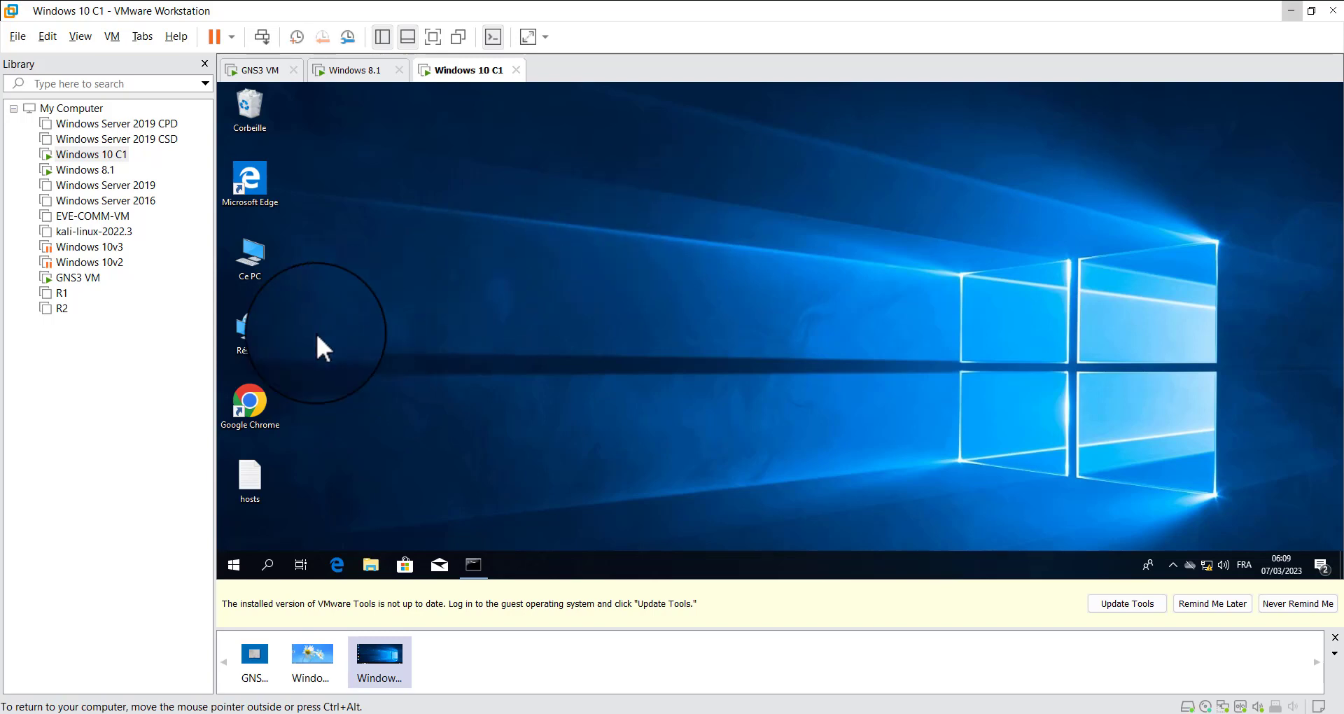
# From the client's network properties, open the properties of Windows Defender Firewall with Advanced Security
pyautogui.rightClick(254, 322)
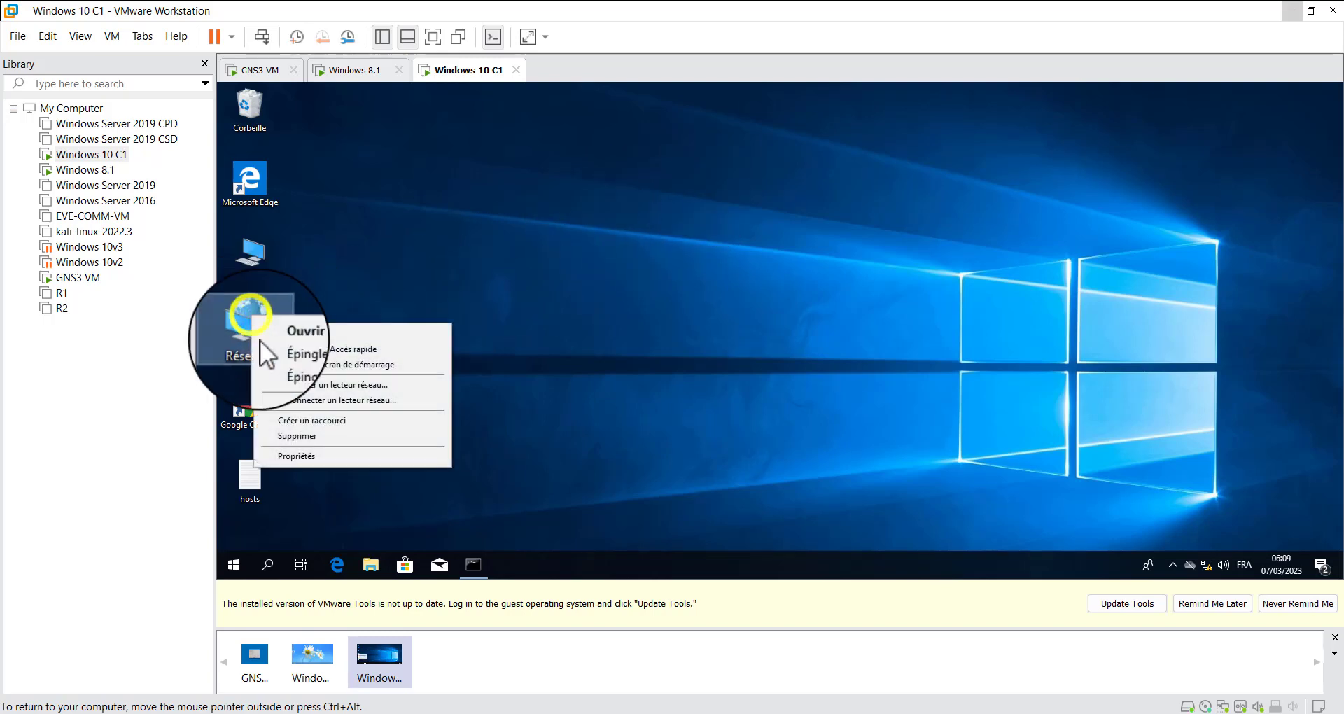
pyautogui.click(339, 451)
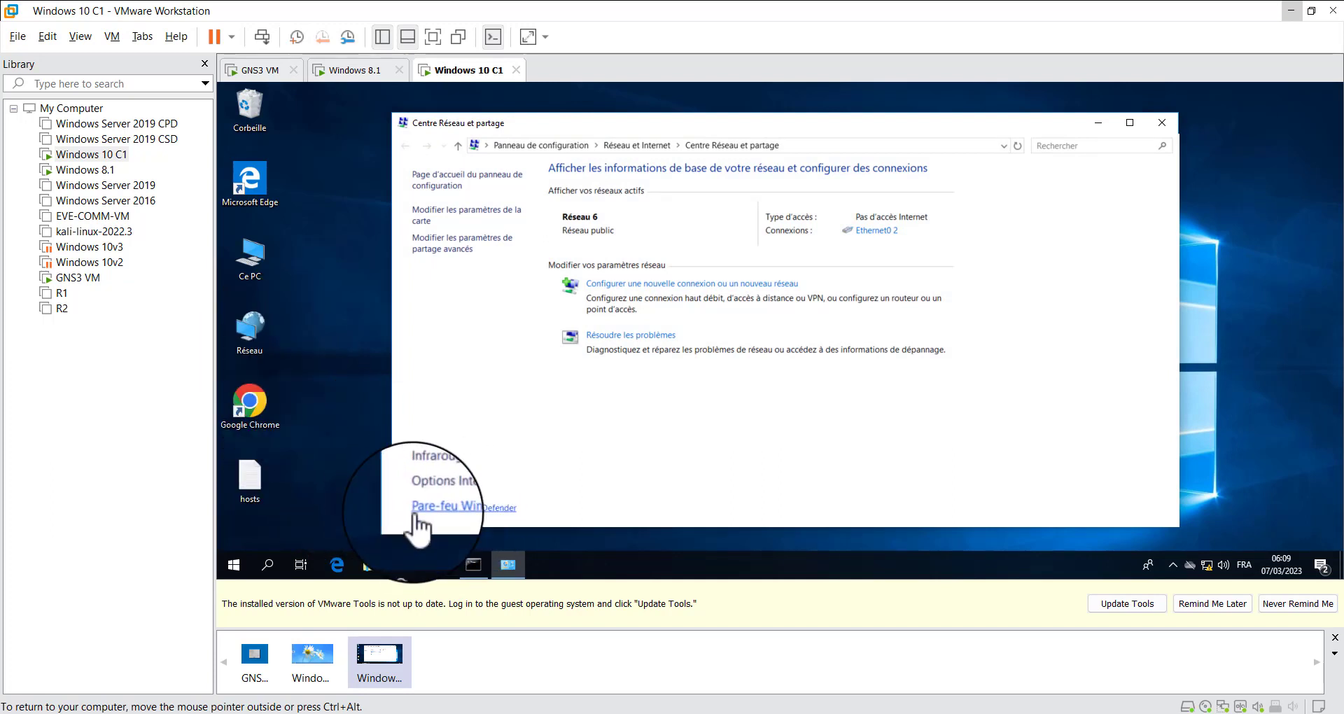
pyautogui.click(485, 510)
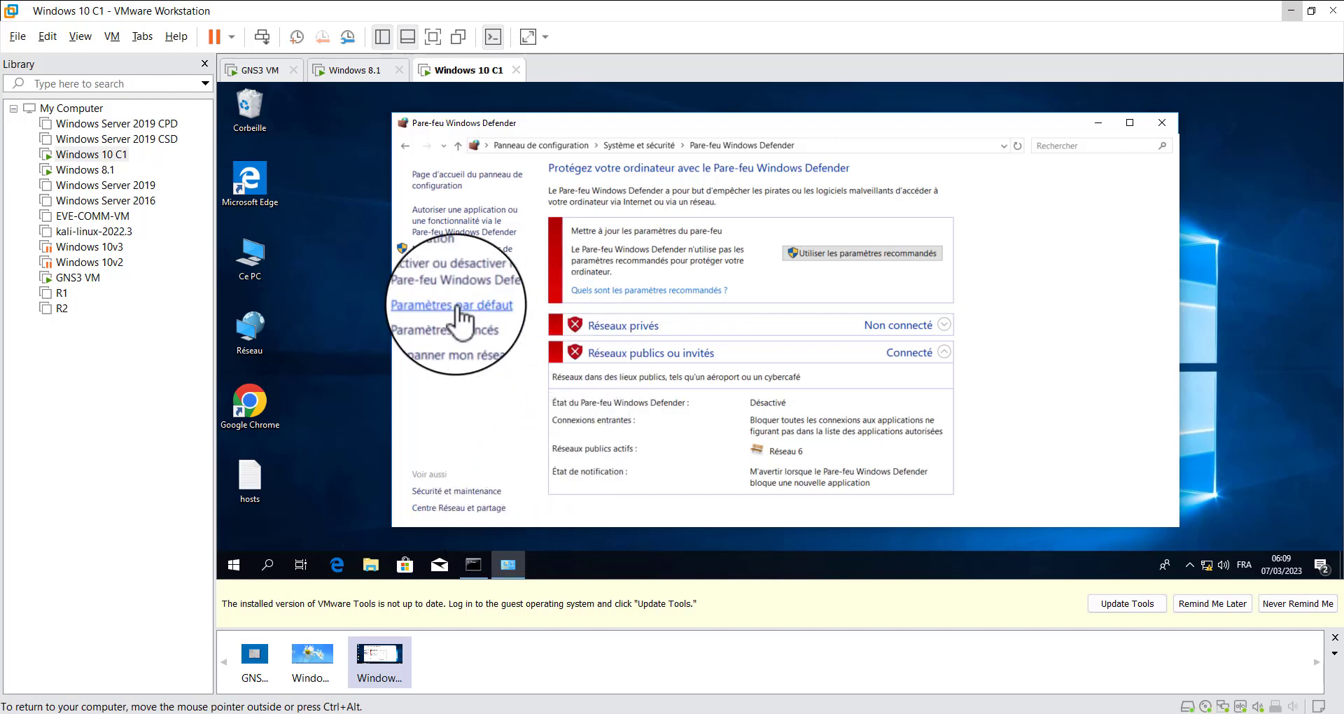
pyautogui.click(450, 322)
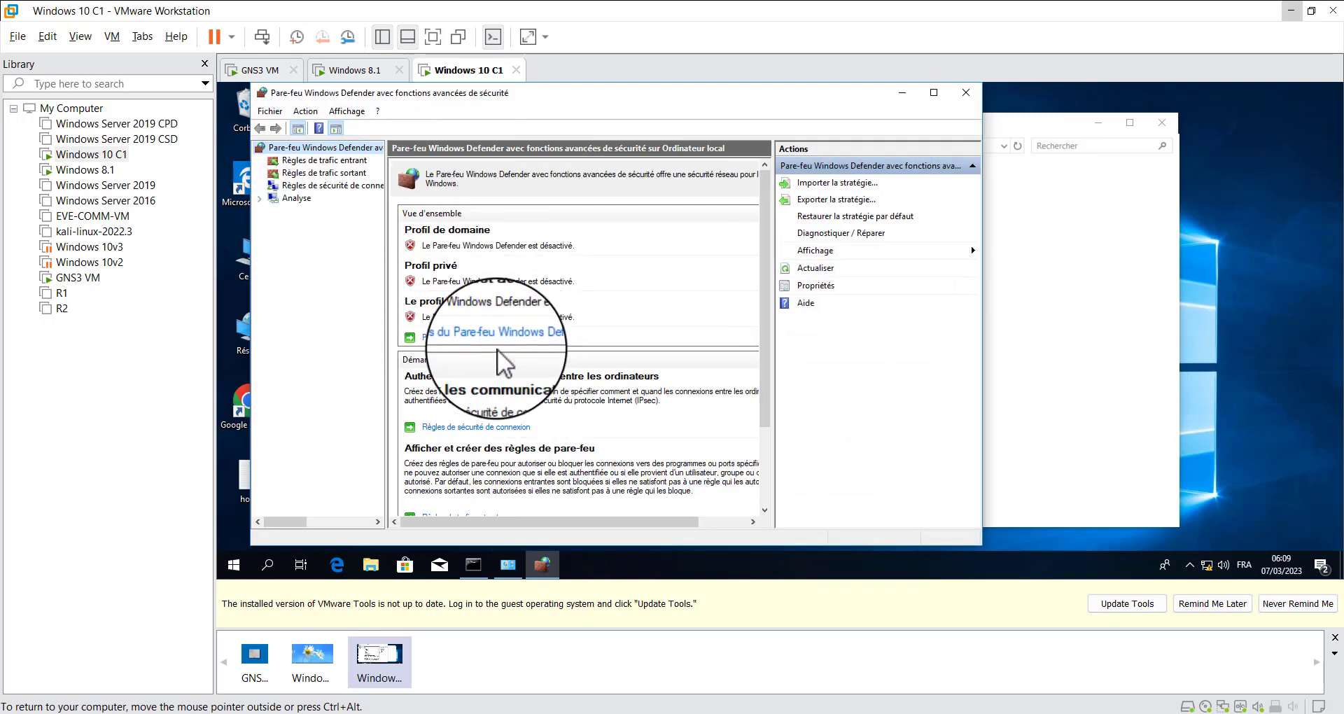
pyautogui.click(475, 339)
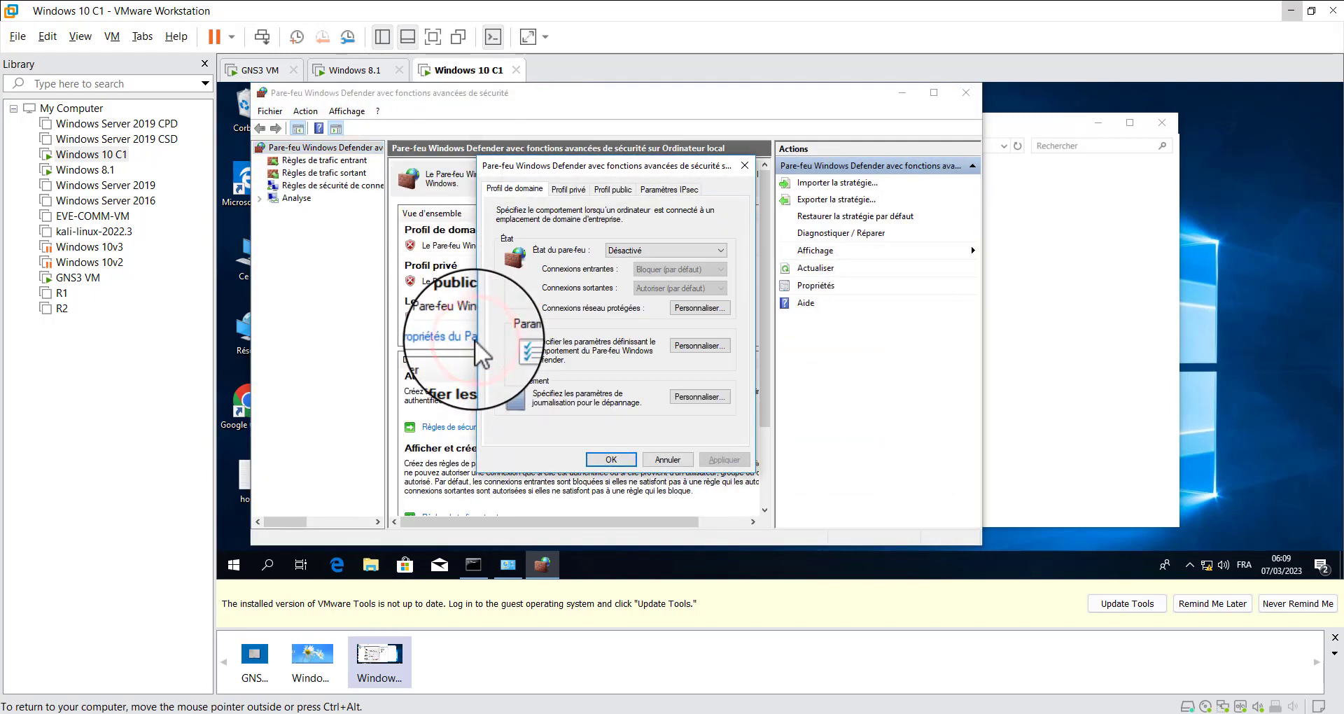
# Check the firewall state for the domain, private and public profiles, and close the advanced firewall windows
pyautogui.click(640, 249)
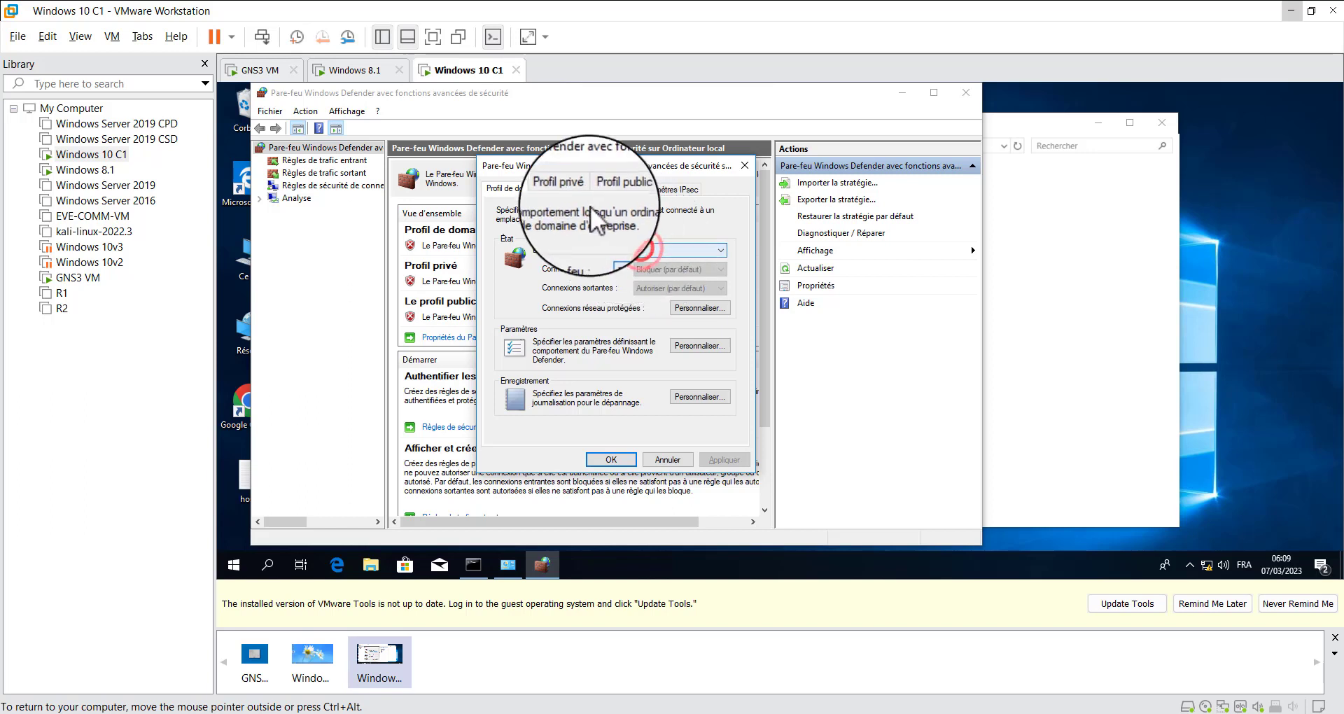
pyautogui.click(569, 189)
pyautogui.click(659, 255)
pyautogui.click(659, 256)
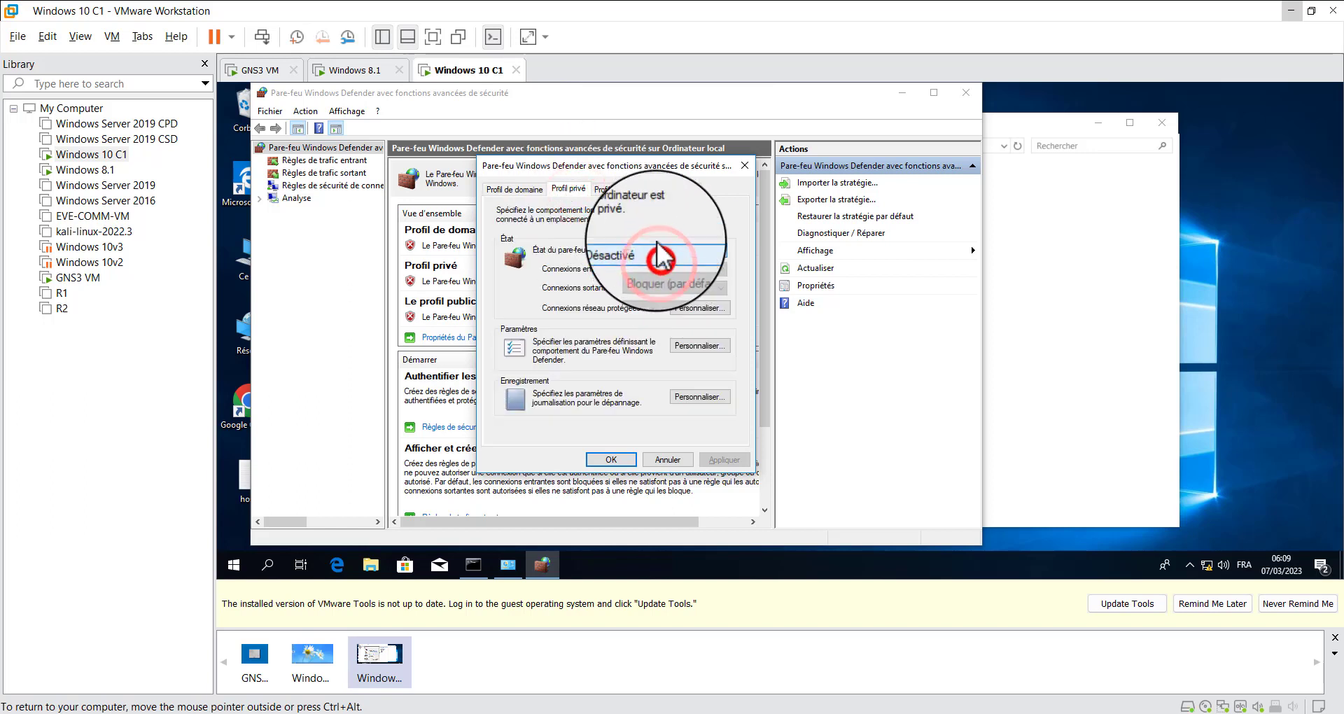
pyautogui.click(627, 191)
pyautogui.click(651, 251)
pyautogui.click(655, 262)
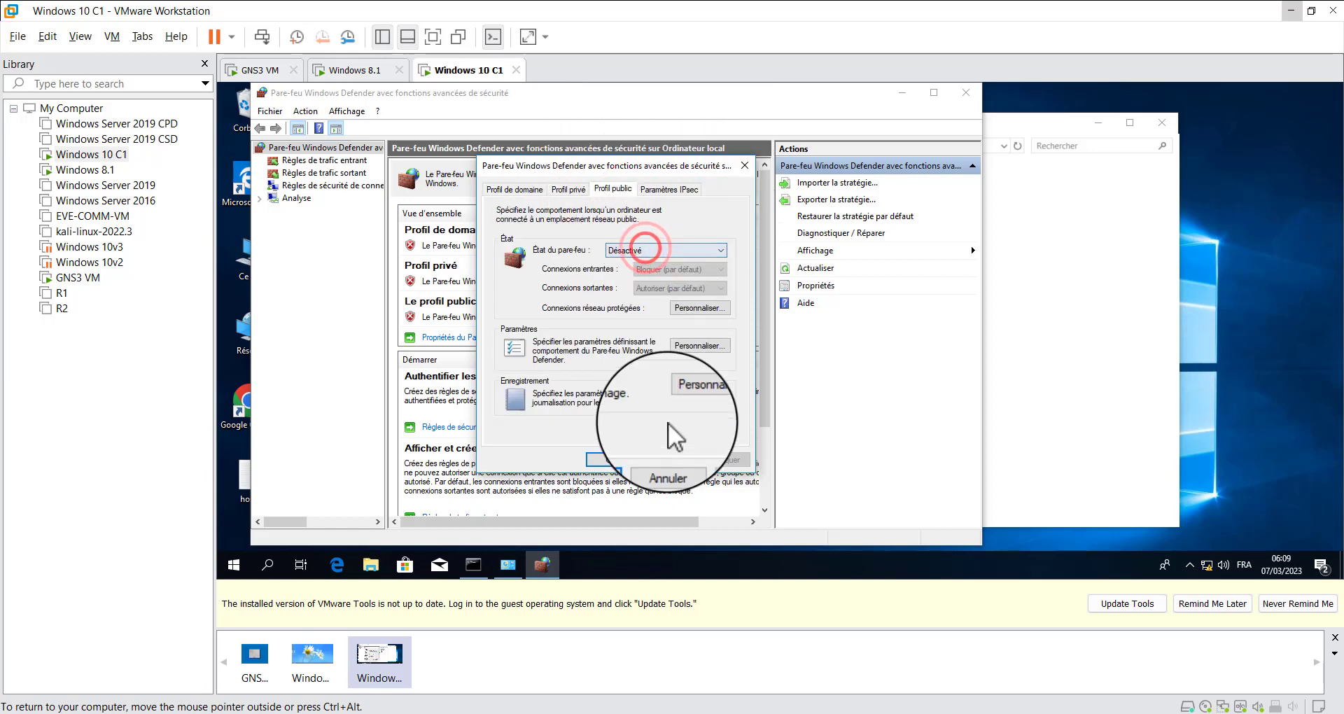
pyautogui.click(750, 170)
pyautogui.click(970, 94)
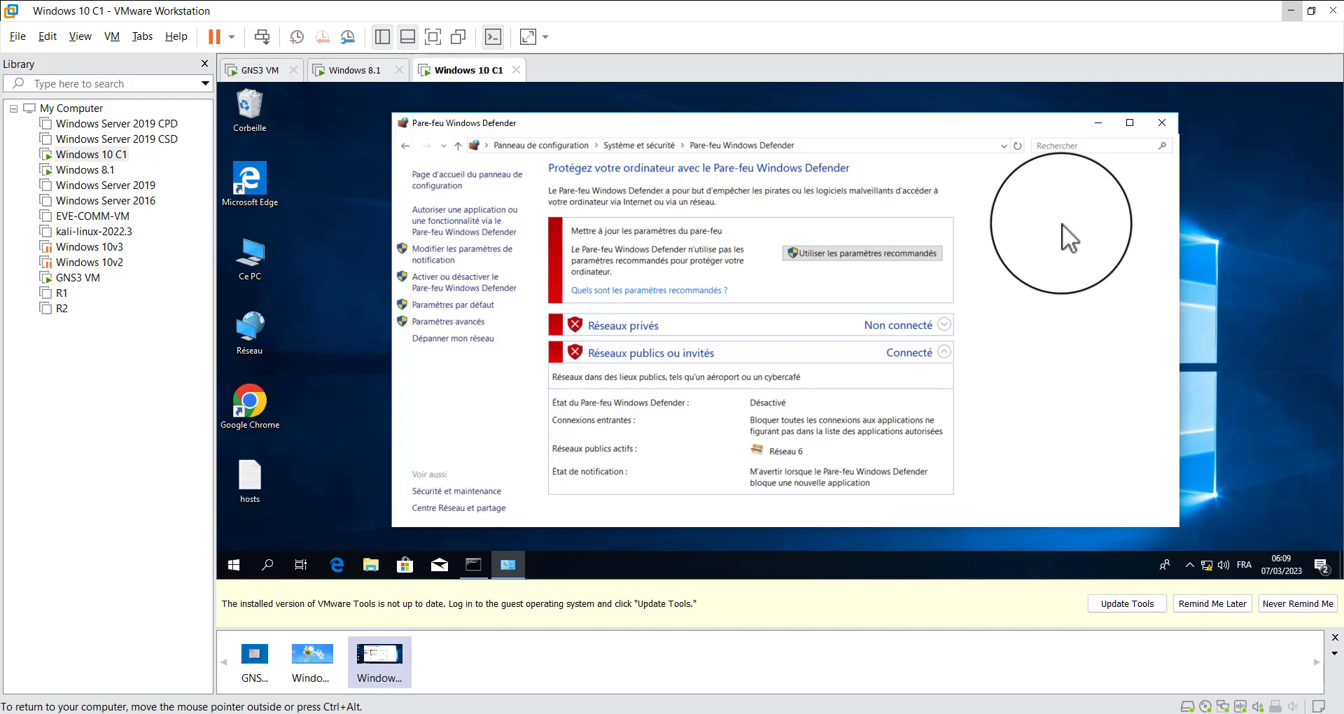
# Close the Windows Defender Firewall control panel window and refresh the Windows 10 client's desktop
pyautogui.click(1162, 122)
pyautogui.rightClick(699, 182)
pyautogui.click(763, 222)
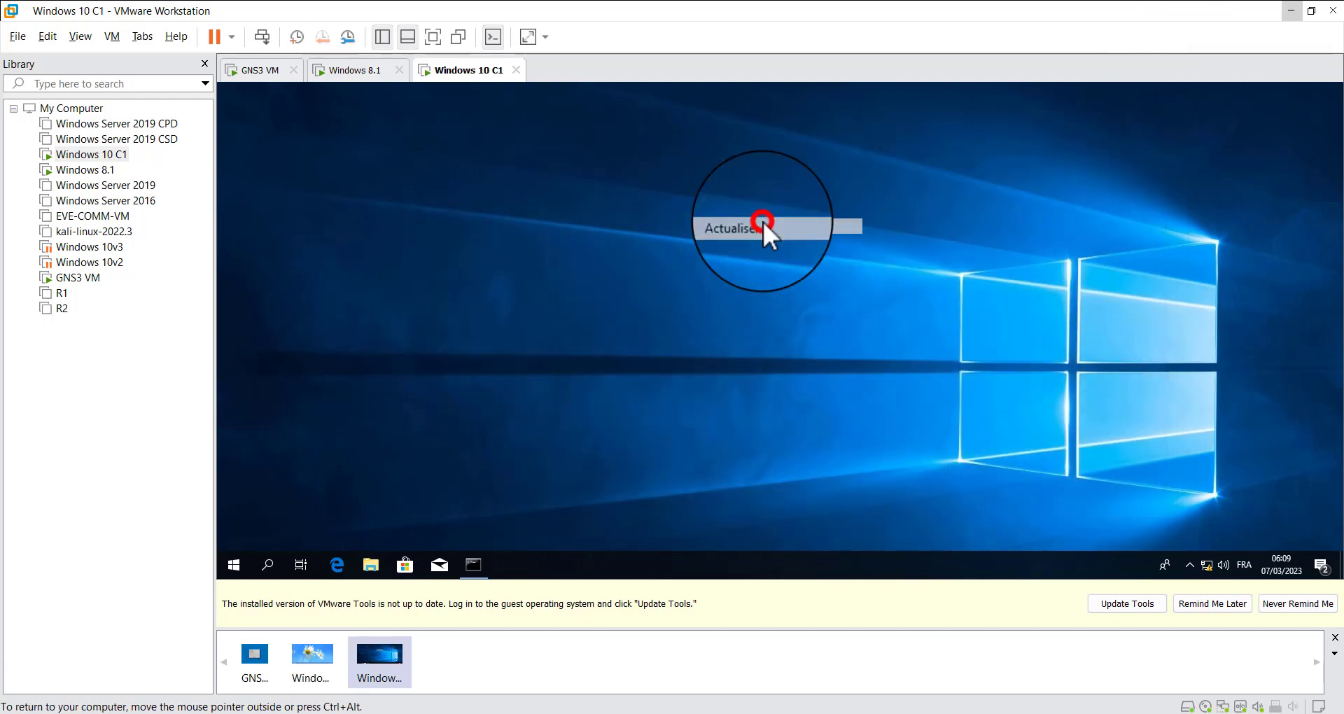
# Minimize VMware Workstation and GNS3 to reach the host computer's desktop
pyautogui.click(1294, 13)
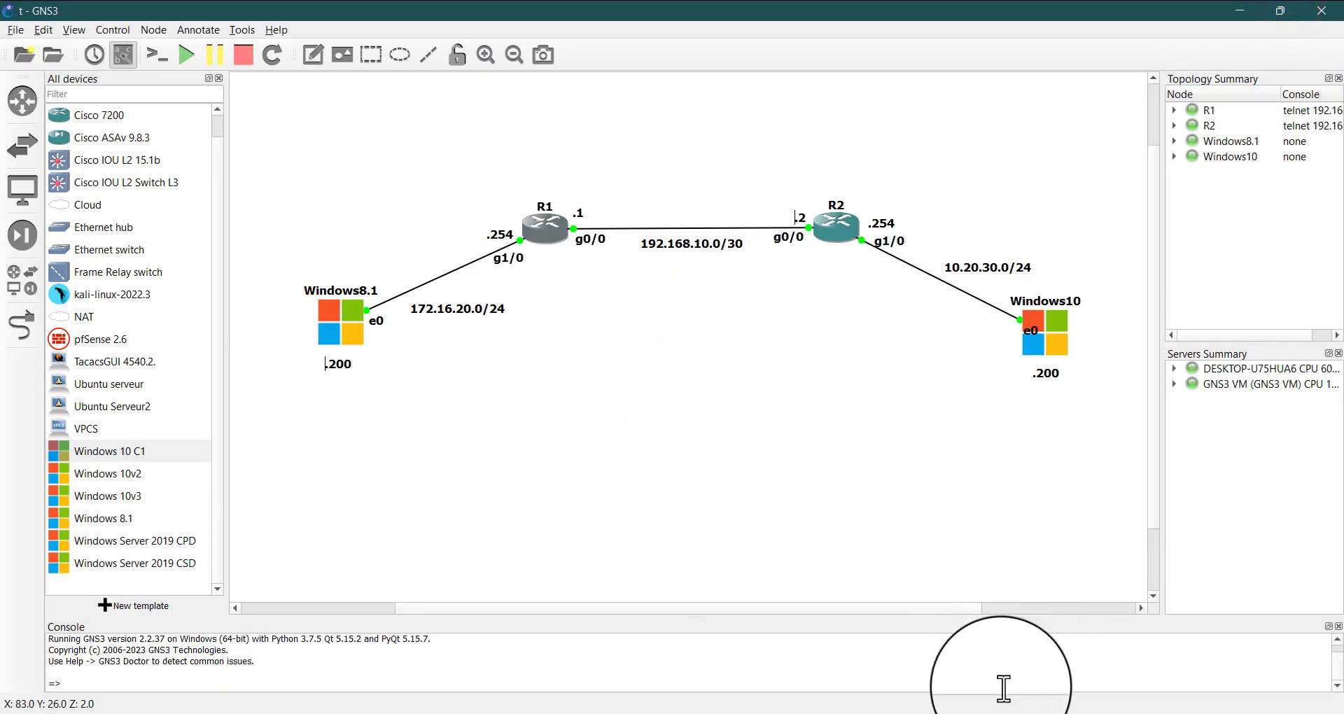
pyautogui.click(1021, 713)
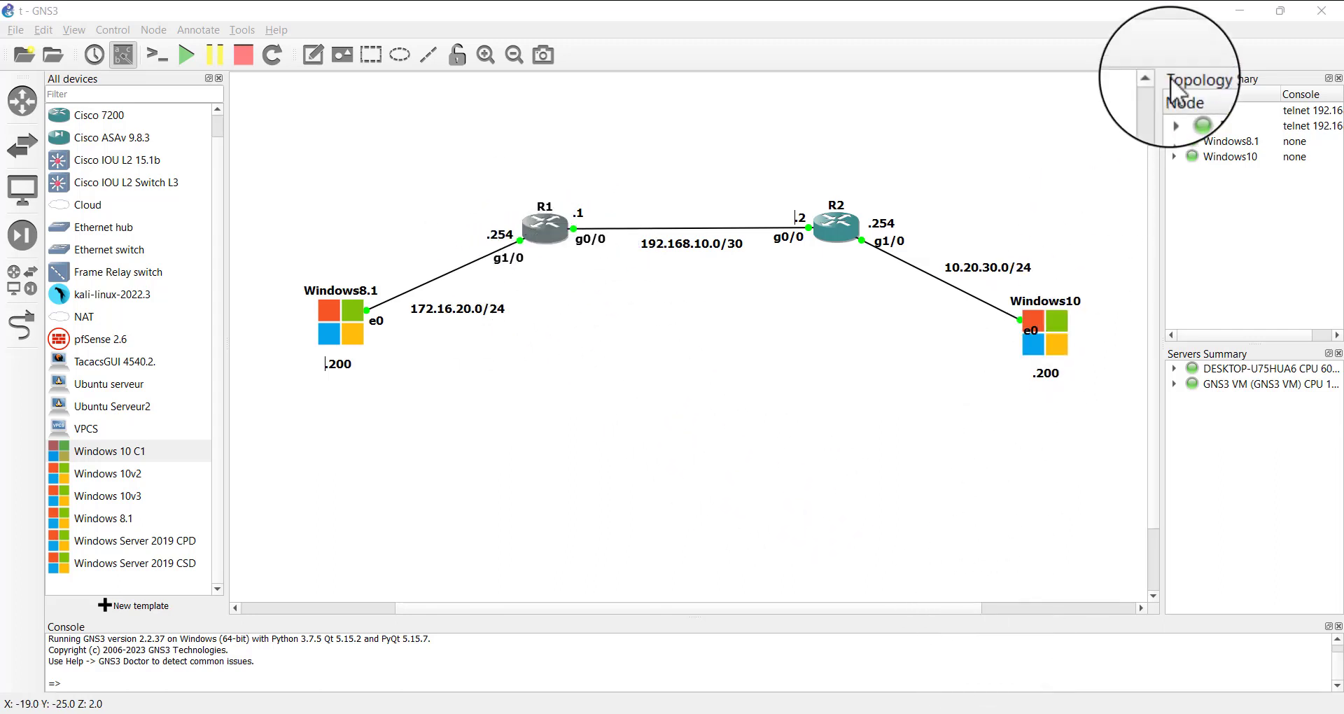
pyautogui.click(1241, 11)
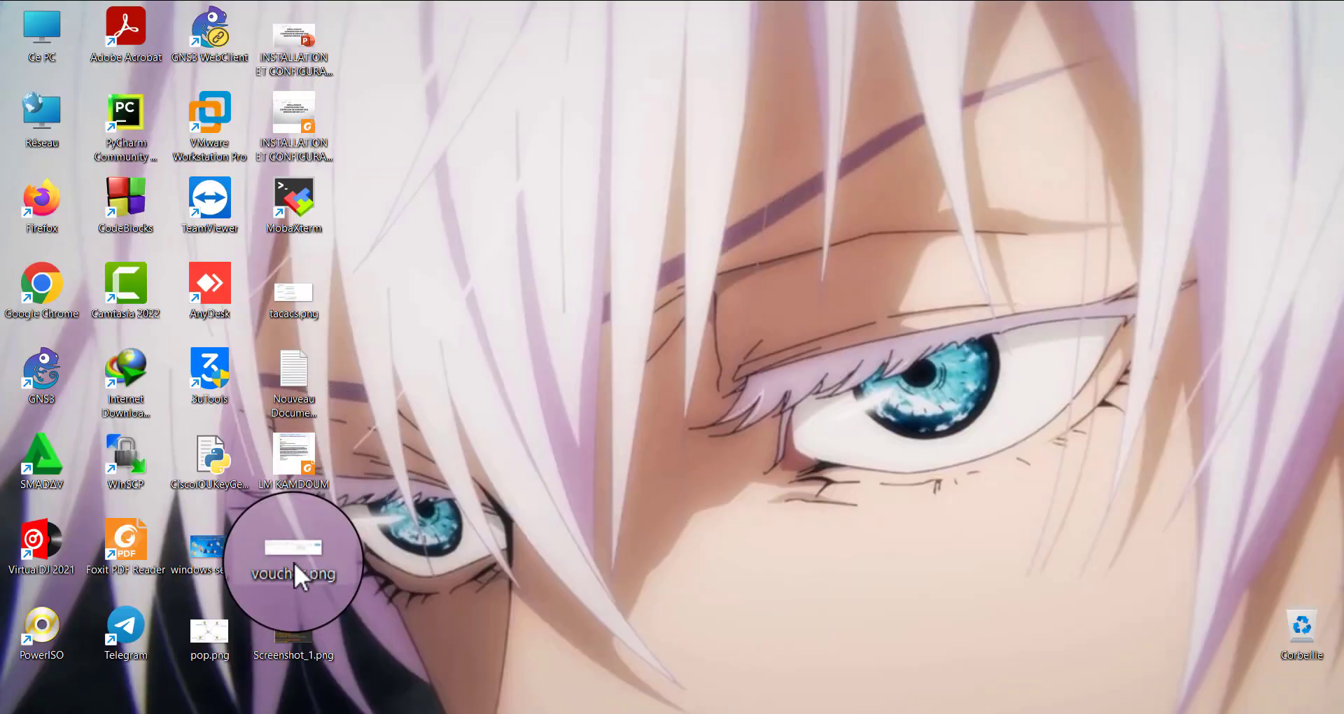
# Create a new text document on the desktop, keeping its default name, and open it in Notepad
pyautogui.rightClick(474, 318)
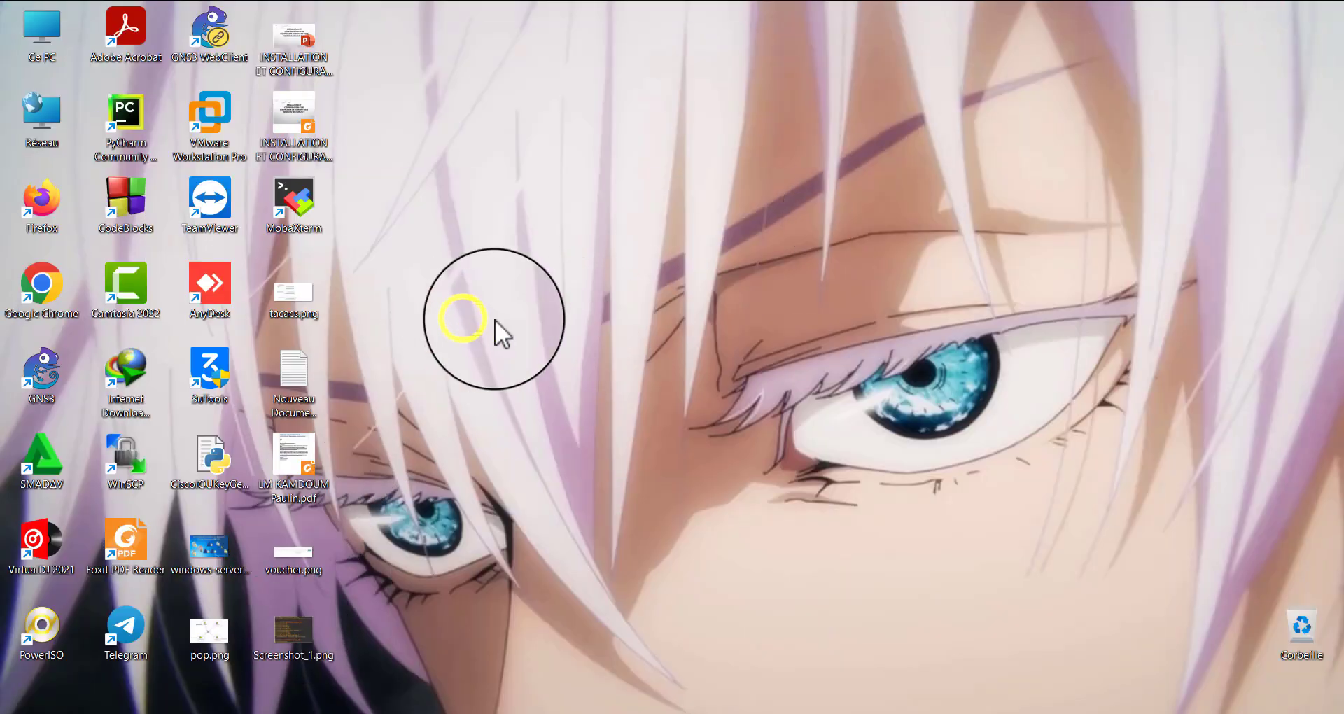
pyautogui.moveTo(573, 455)
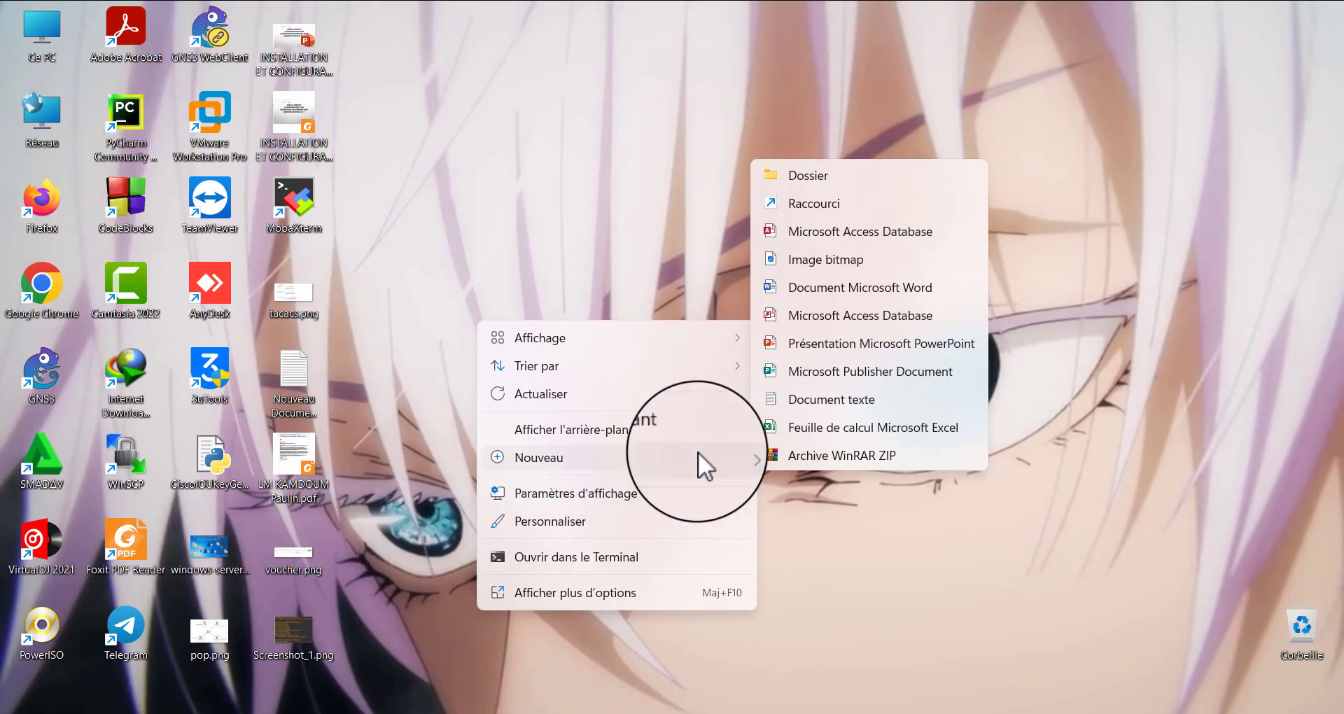
pyautogui.click(817, 409)
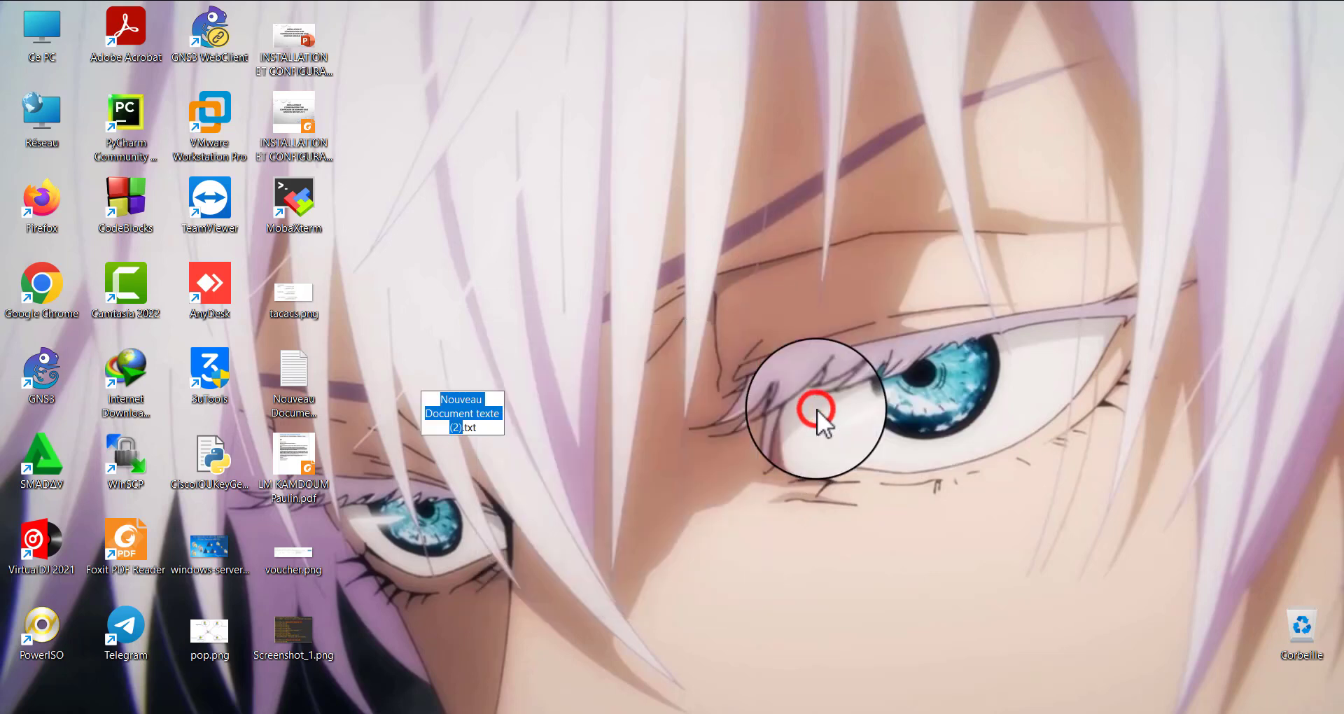
pyautogui.click(819, 451)
pyautogui.click(471, 373)
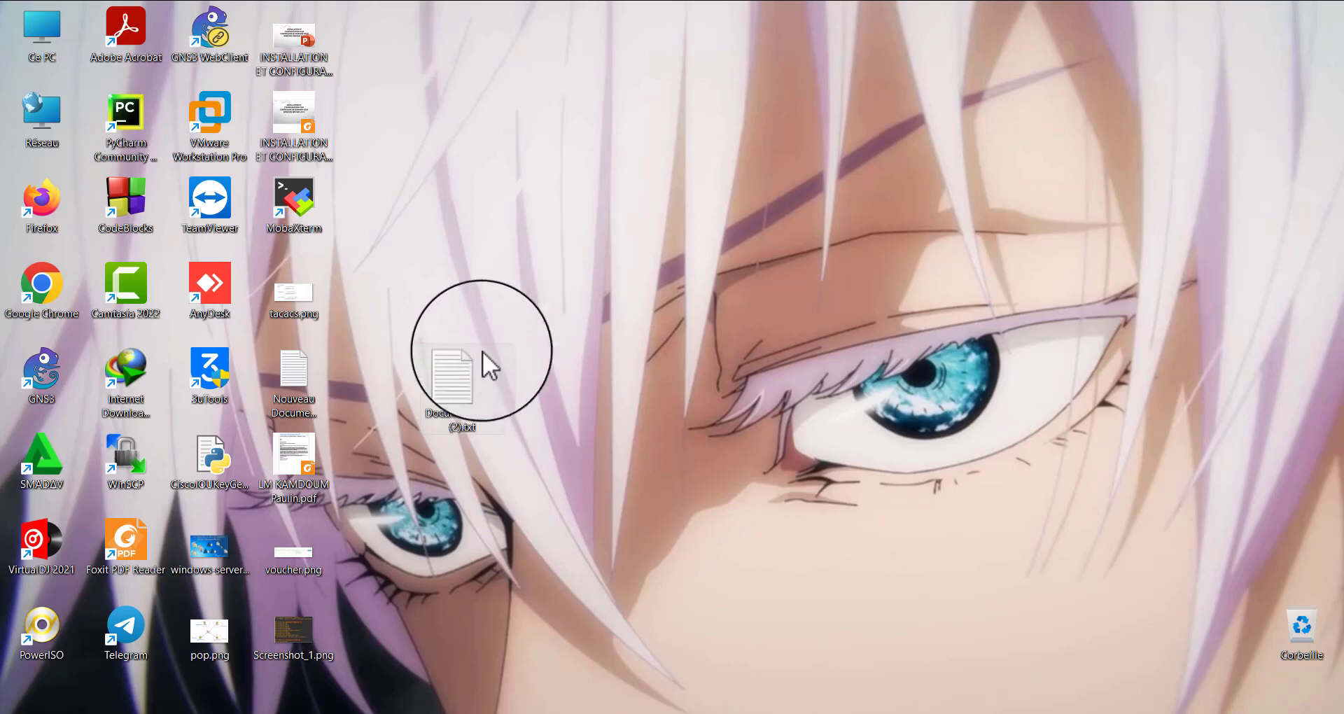
pyautogui.click(462, 378)
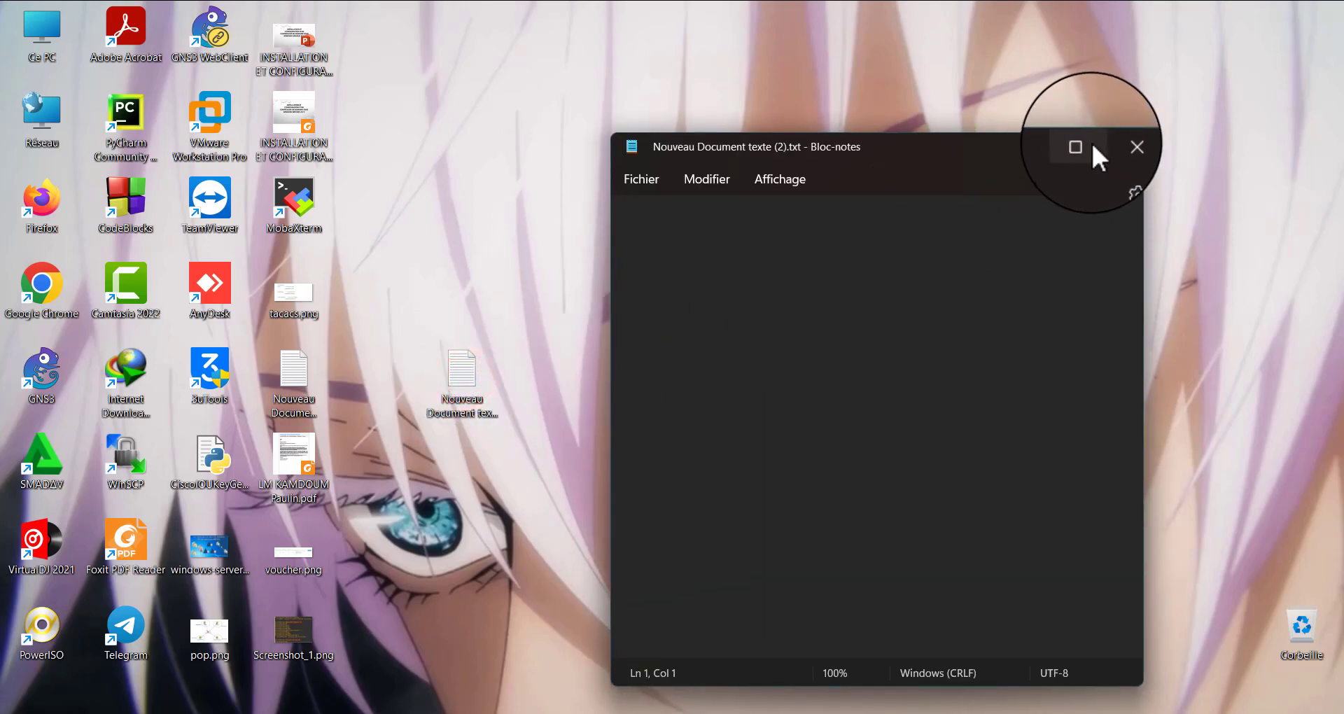
pyautogui.click(1082, 143)
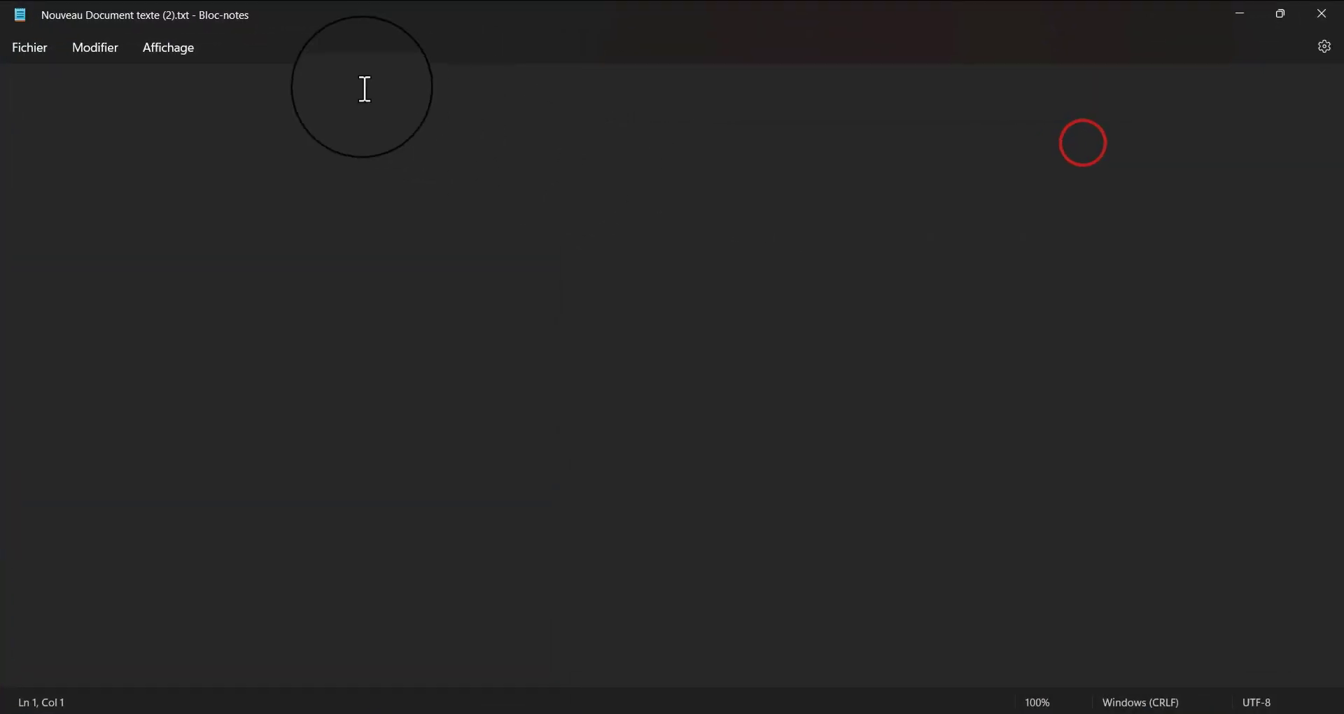
# Write "> MODE UTILISATEUR" as the first line of the text document
pyautogui.click(363, 87)
pyautogui.write('MODE ')
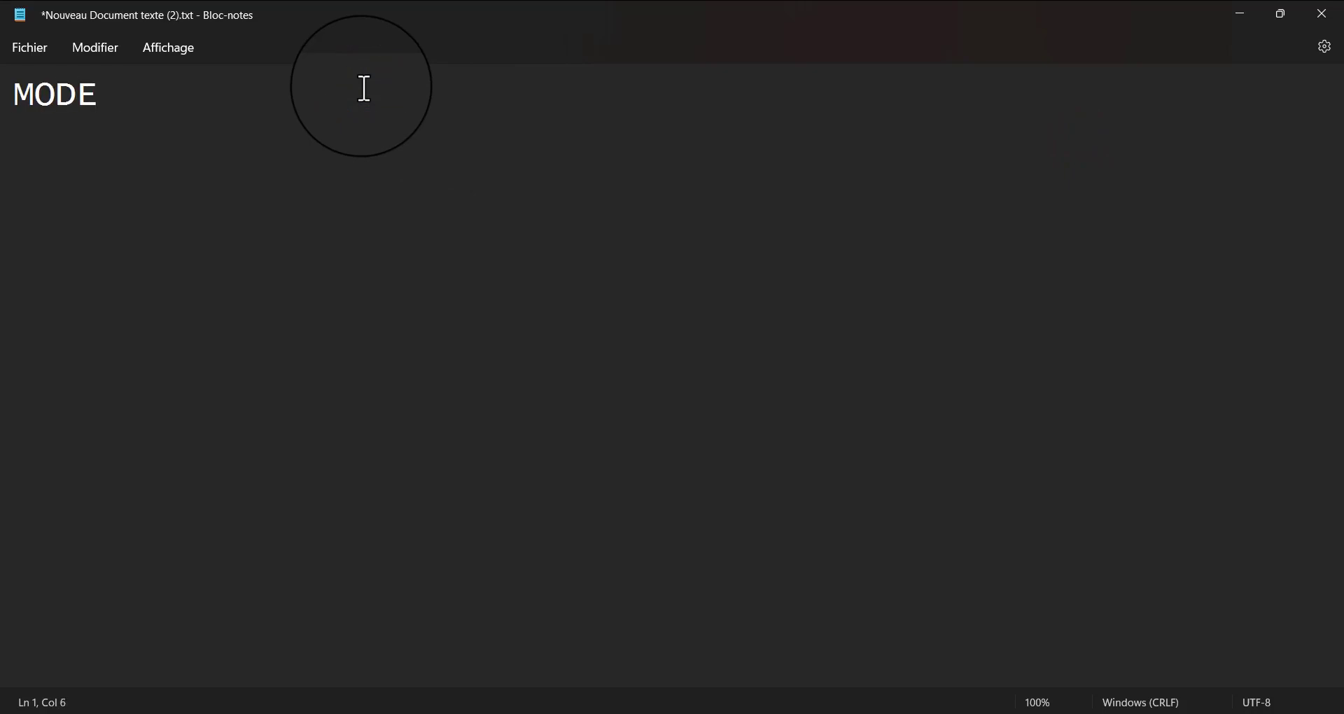
pyautogui.write('UTILISA')
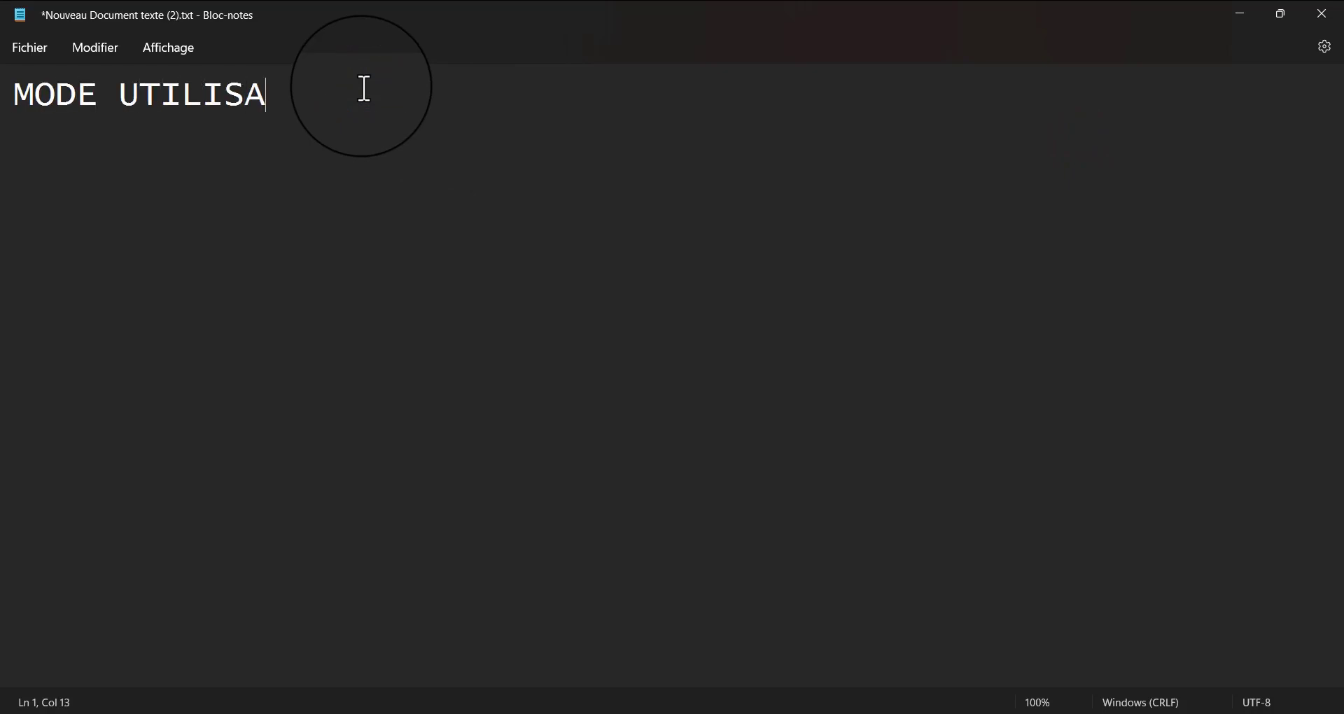
pyautogui.write('TEUR')
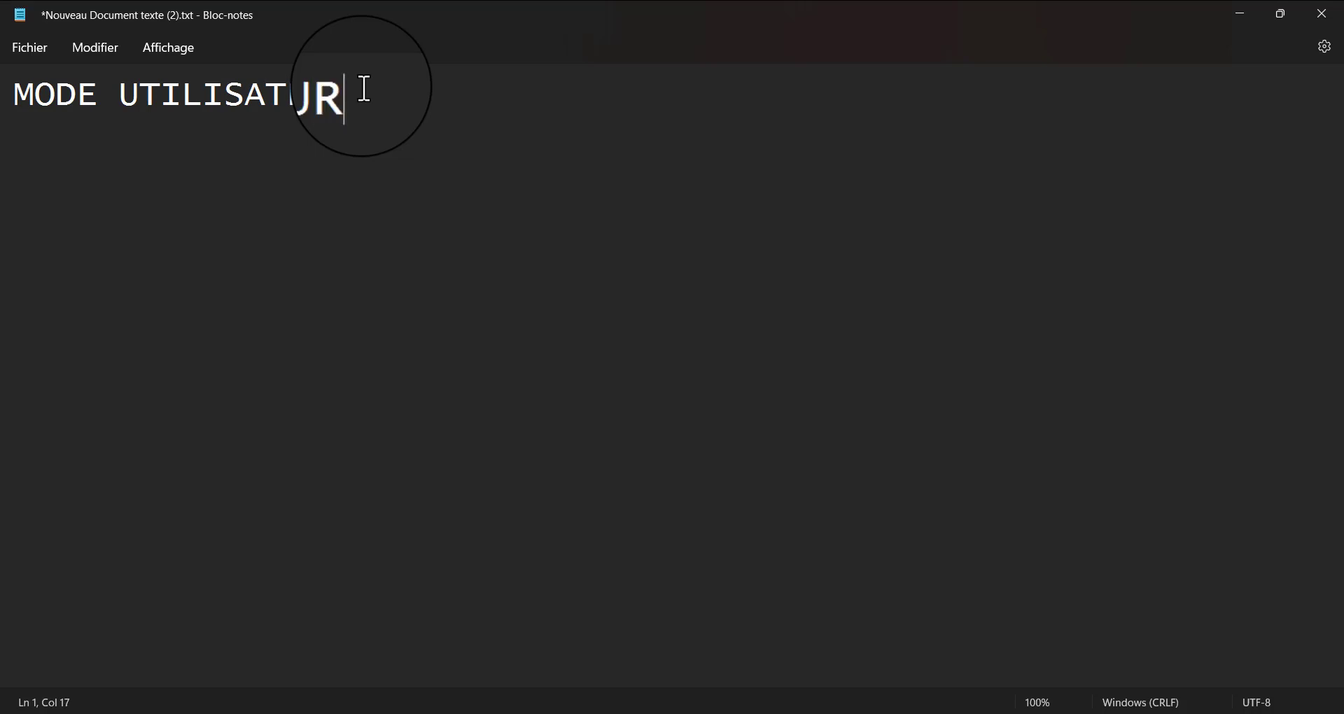
pyautogui.press('Left')
pyautogui.press('Left')
pyautogui.press('Left')
pyautogui.press('Left')
pyautogui.press('Left')
pyautogui.press('Left')
pyautogui.press('Left')
pyautogui.press('Left')
pyautogui.press('Left')
pyautogui.press('Left')
pyautogui.press('Left')
pyautogui.press('Left')
pyautogui.press('Left')
pyautogui.press('Left')
pyautogui.press('Left')
pyautogui.press('Left')
pyautogui.write('>')
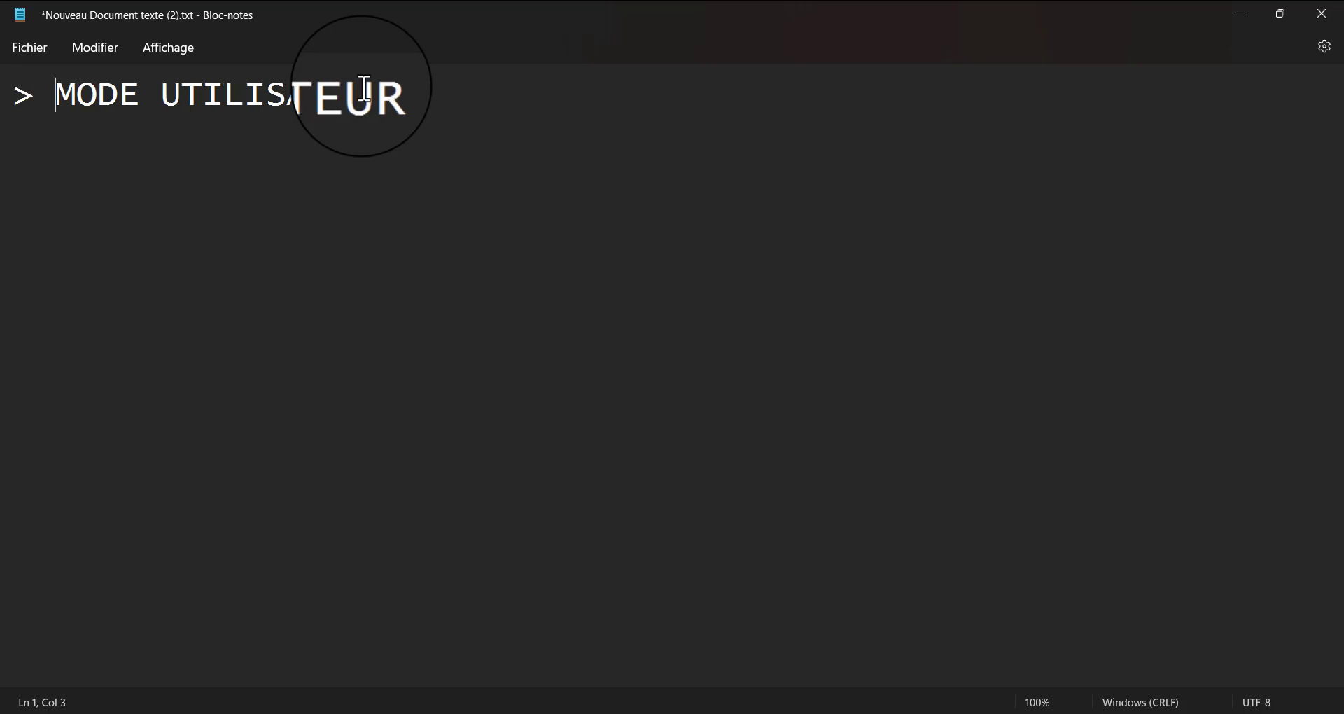
# Add "MODE UTILISATEUR PRIVILIGIE" as the second line of the text document
pyautogui.click(440, 91)
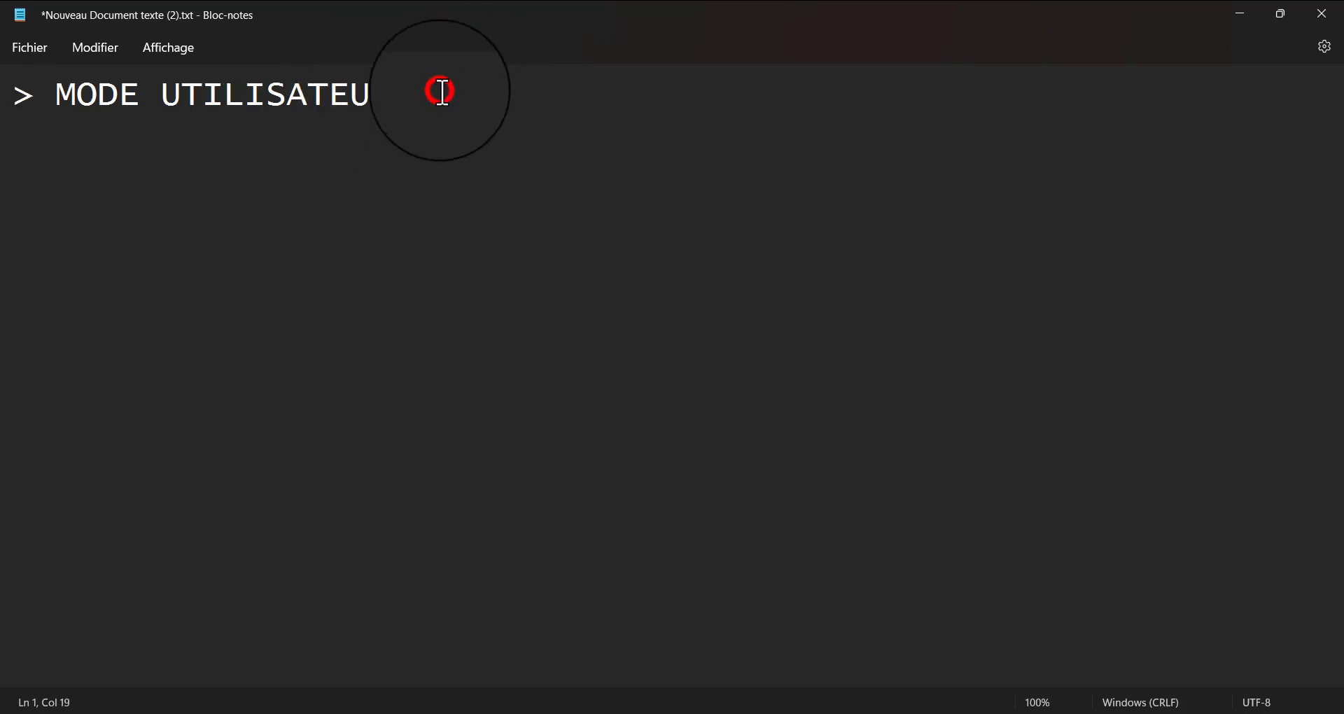
pyautogui.press('Return')
pyautogui.write('MODE ')
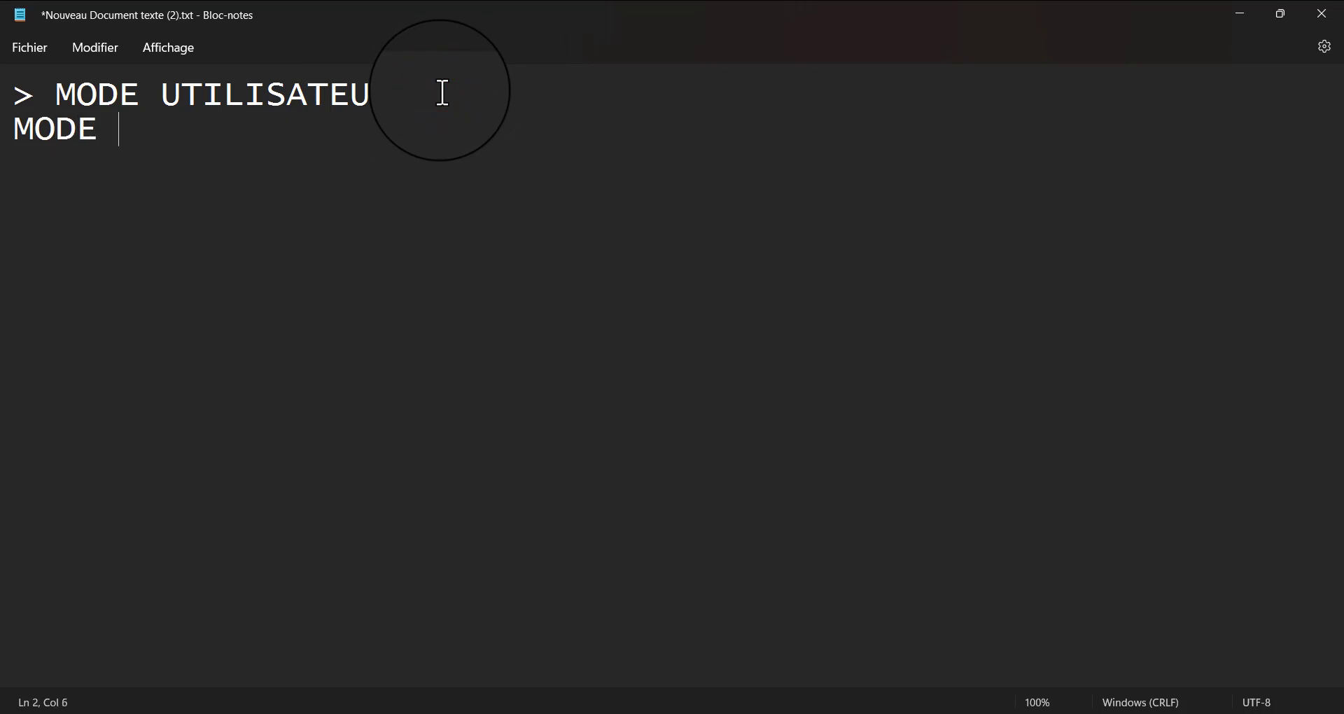
pyautogui.write('UTILI')
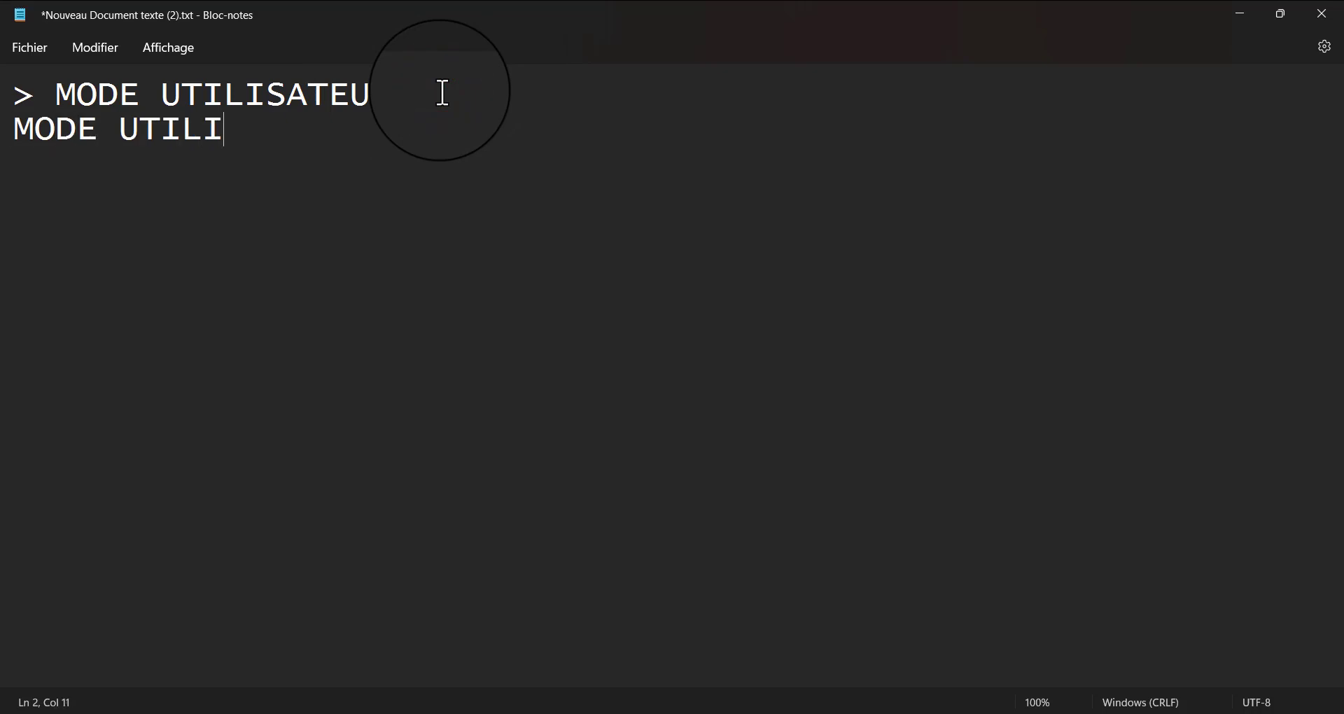
pyautogui.write('SATEUR ')
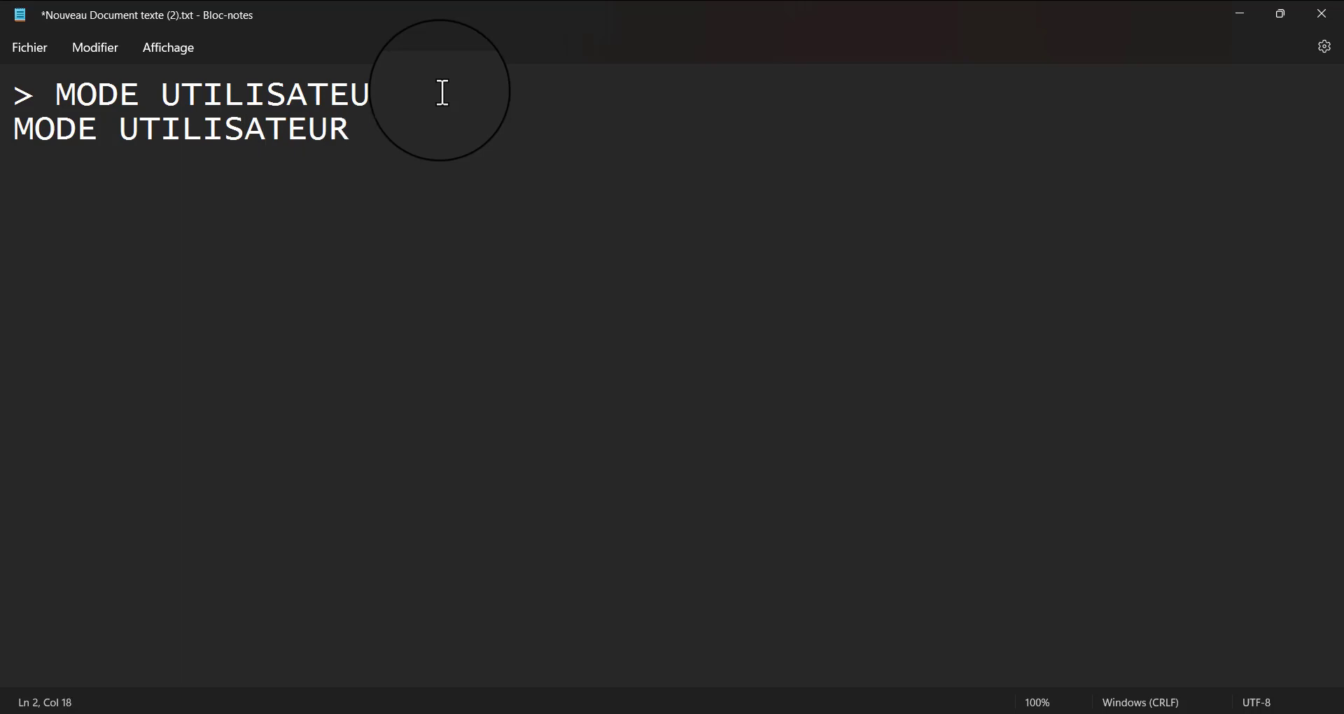
pyautogui.write('PRIVIL')
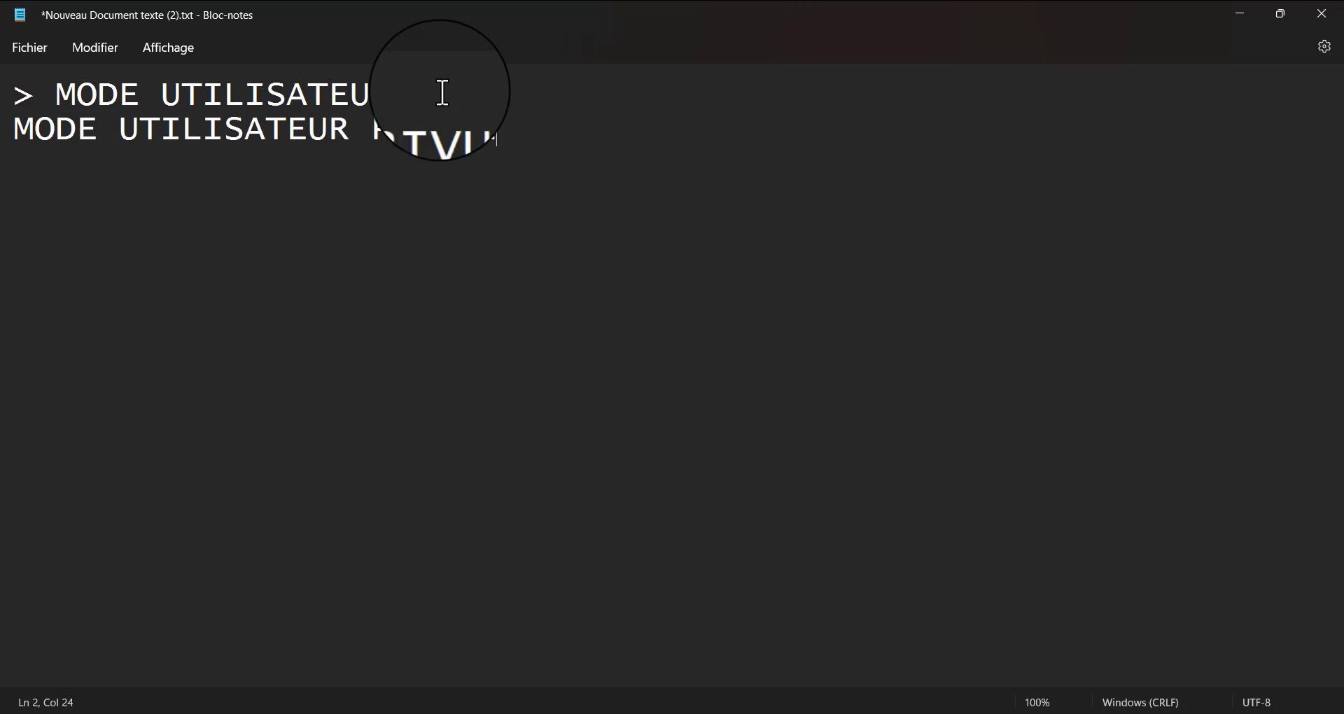
pyautogui.press('BackSpace')
pyautogui.press('BackSpace')
pyautogui.write('I')
pyautogui.write('LO')
pyautogui.press('BackSpace')
pyautogui.press('BackSpace')
pyautogui.write('LIGIER')
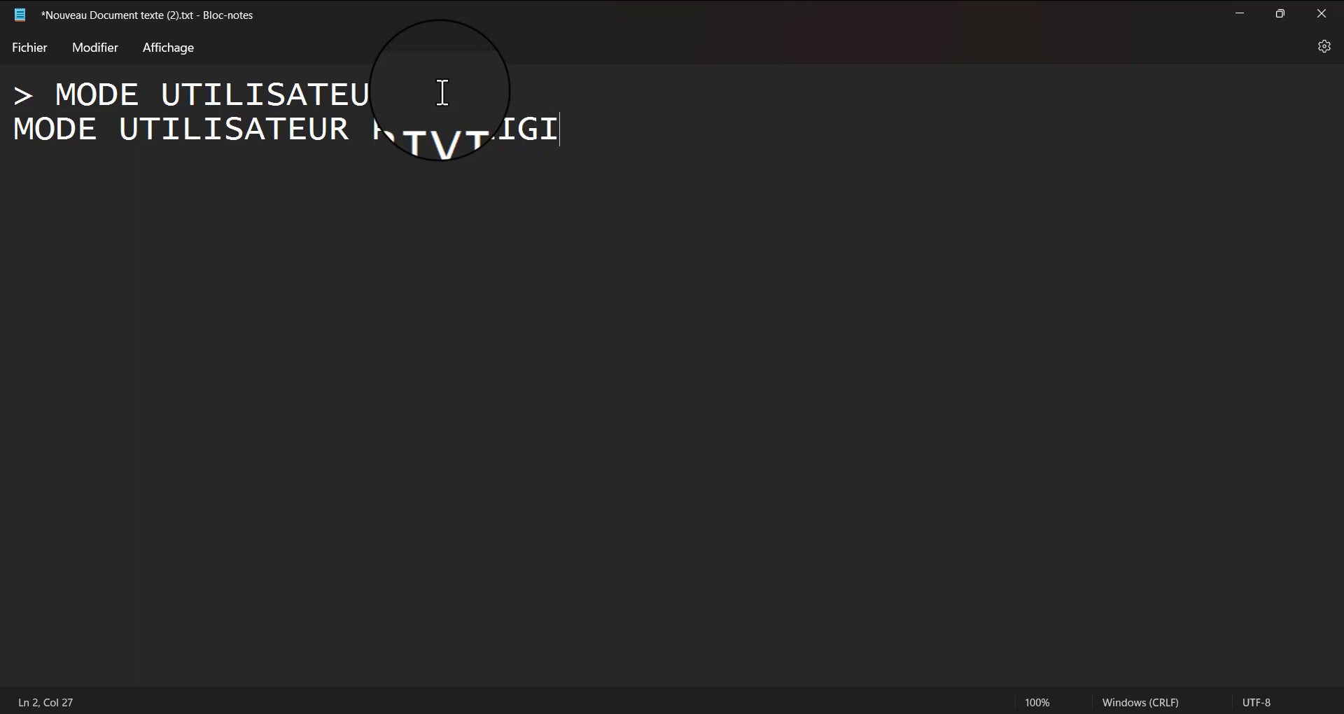
pyautogui.press('BackSpace')
# Prefix the privileged user mode line with the "#" prompt symbol
pyautogui.press('Left')
pyautogui.press('Left')
pyautogui.press('Left')
pyautogui.press('Left')
pyautogui.press('Left')
pyautogui.press('Left')
pyautogui.press('Left')
pyautogui.press('Left')
pyautogui.press('Left')
pyautogui.press('Left')
pyautogui.press('Left')
pyautogui.press('Left')
pyautogui.press('Left')
pyautogui.press('Left')
pyautogui.press('Left')
pyautogui.press('Left')
pyautogui.press('Left')
pyautogui.press('Left')
pyautogui.press('Left')
pyautogui.press('Left')
pyautogui.write('#Ú')
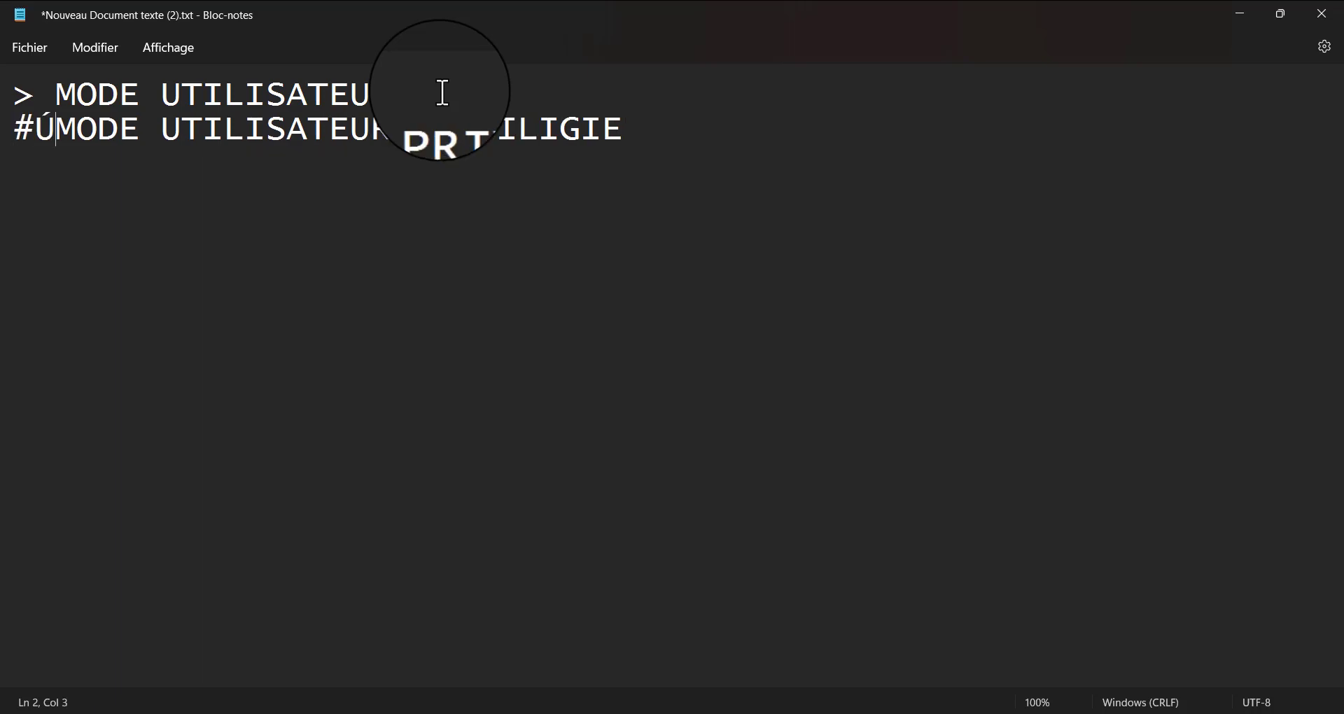
pyautogui.press('BackSpace')
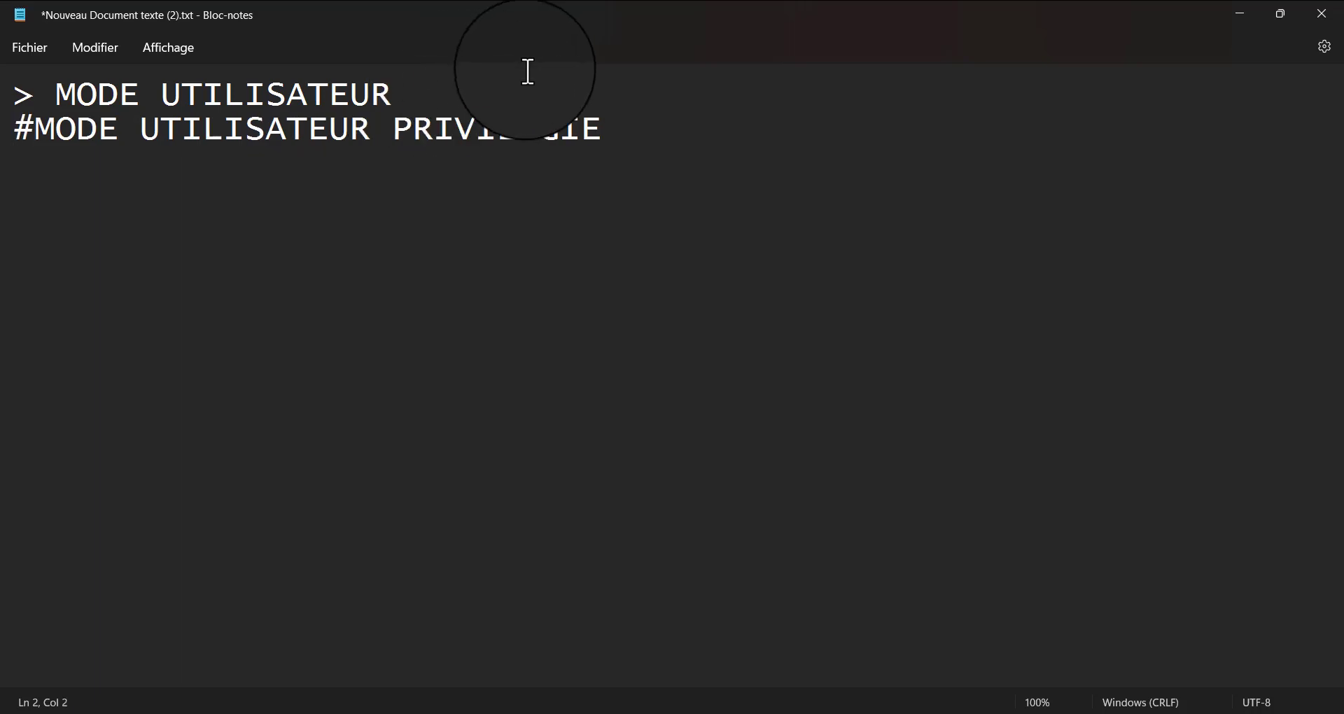
# Add "MODE DE CONFIGURATION GLOBALE" as the third line of the text document
pyautogui.click(641, 138)
pyautogui.press('Return')
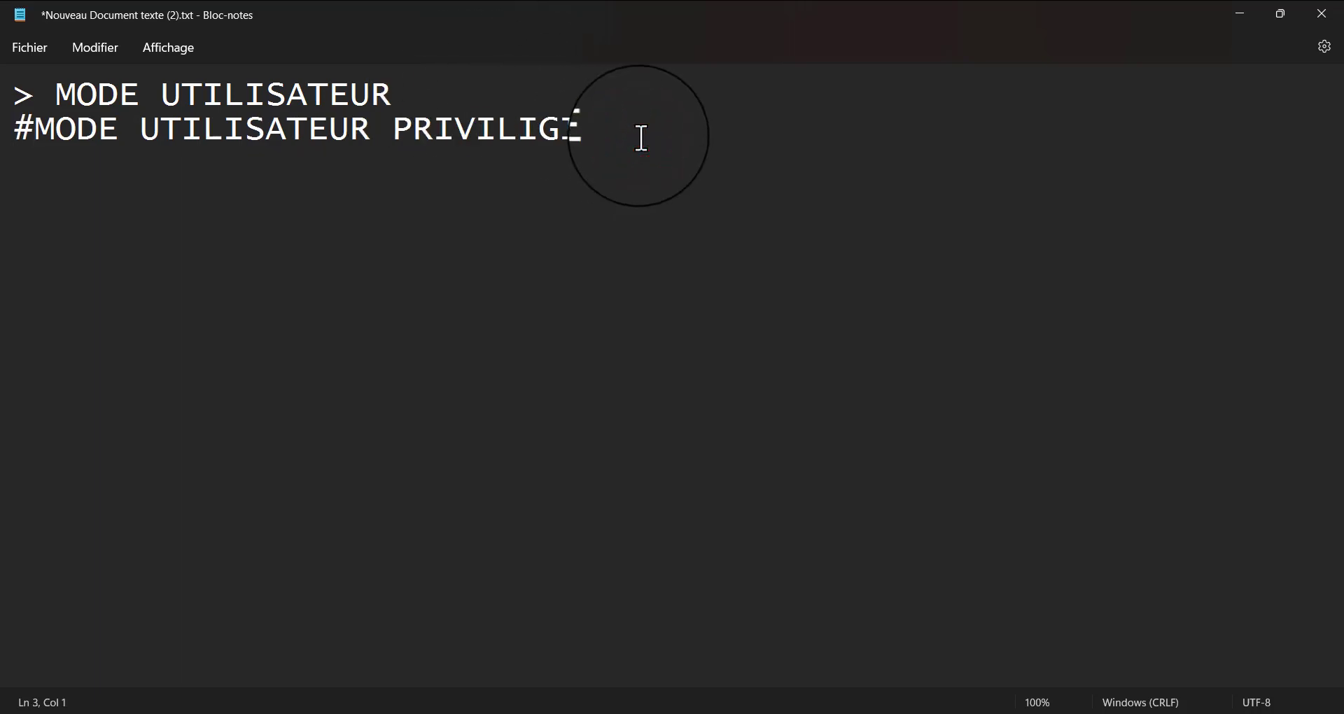
pyautogui.write('MODE ')
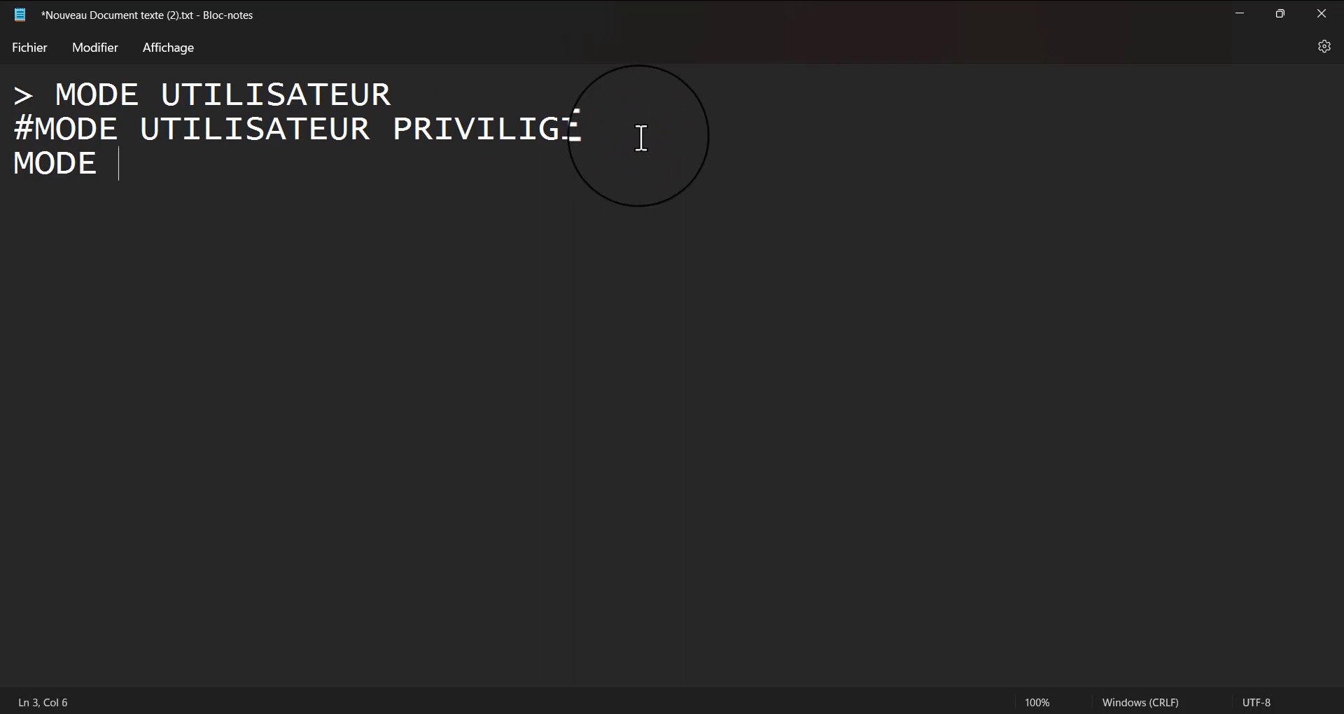
pyautogui.write('DE ')
pyautogui.write('CO')
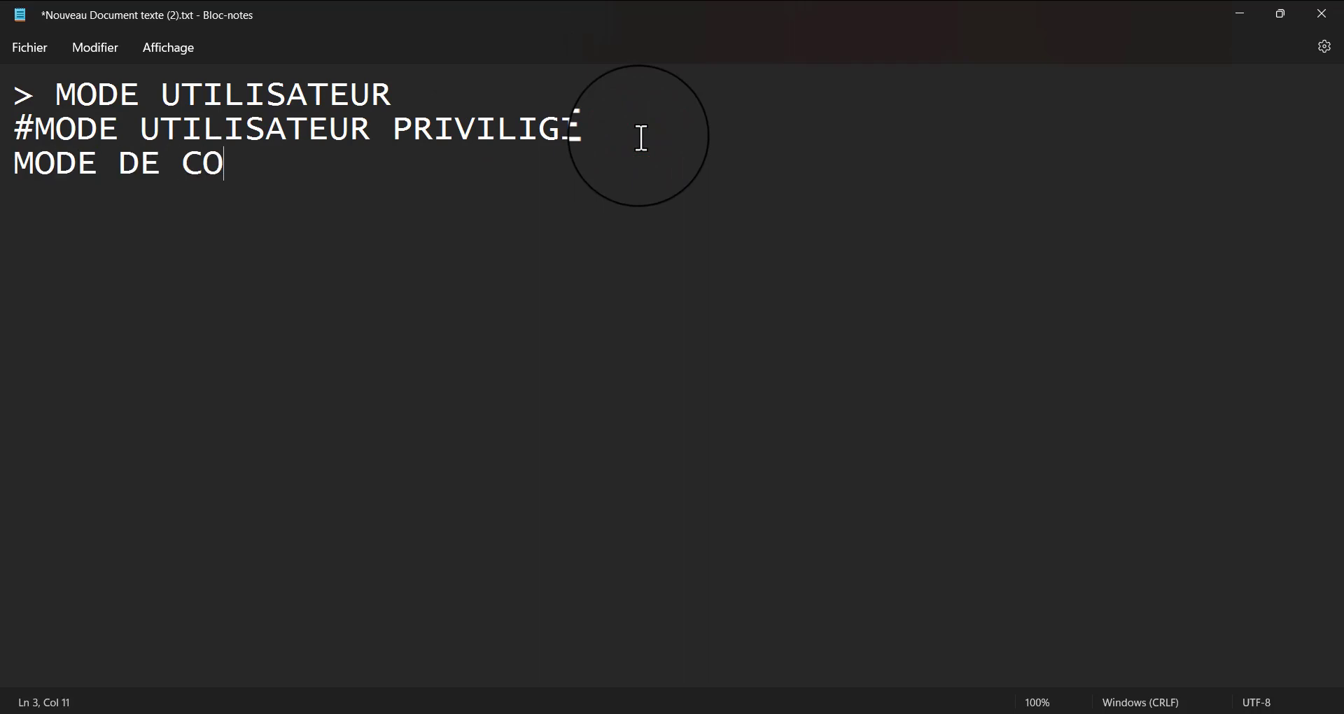
pyautogui.write('NFIGURATION ')
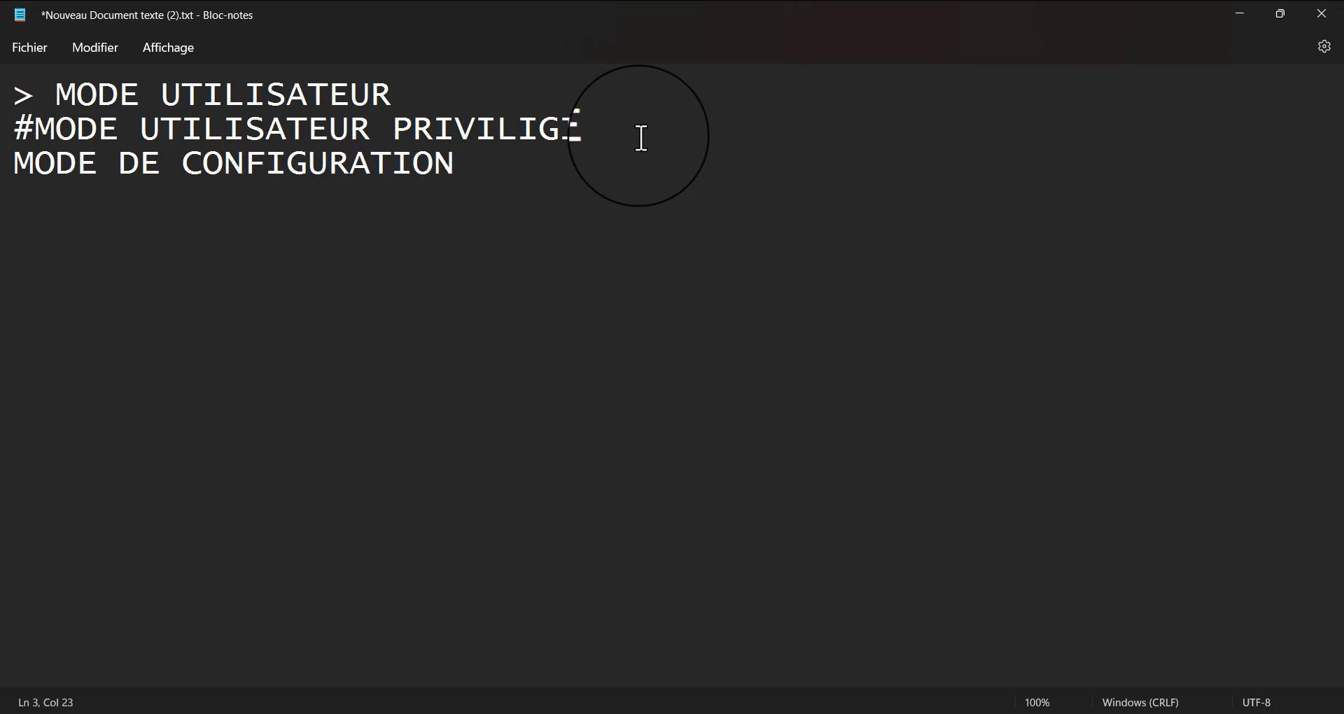
pyautogui.write('GLOB')
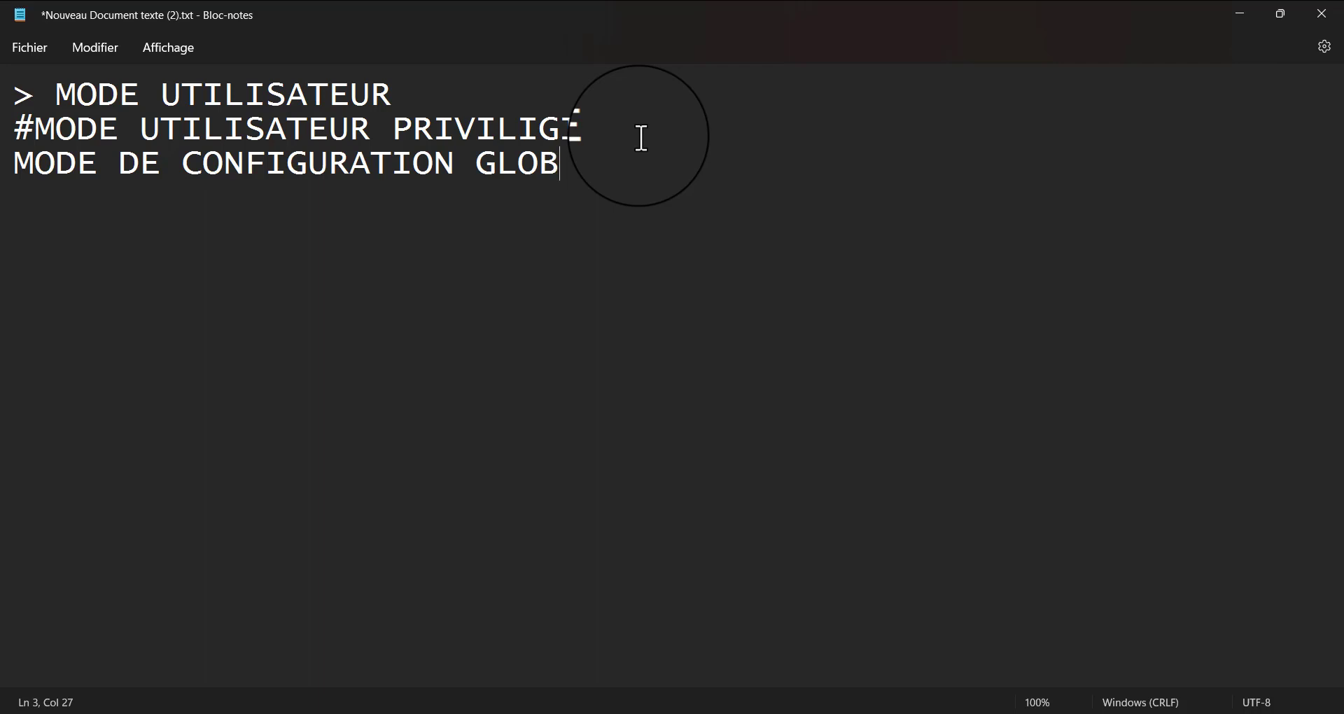
pyautogui.write('ALE')
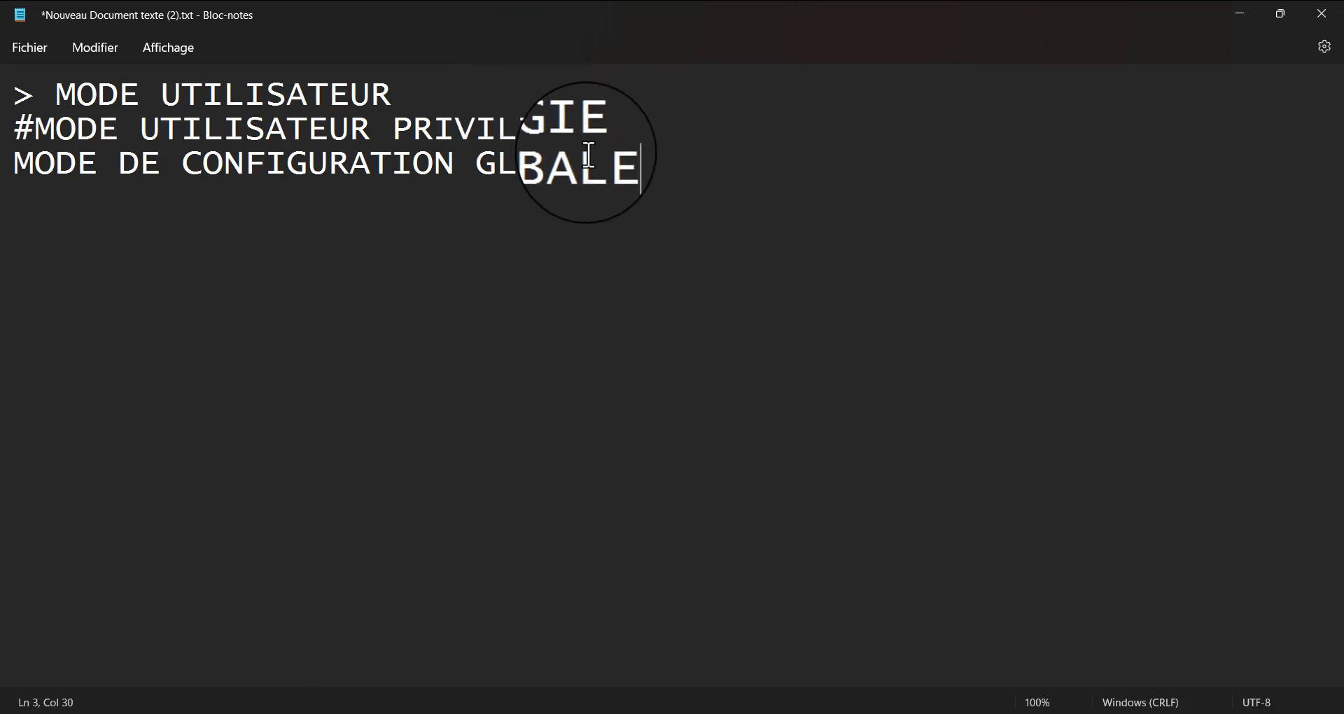
pyautogui.moveTo(627, 173); pyautogui.dragTo(612, 167)
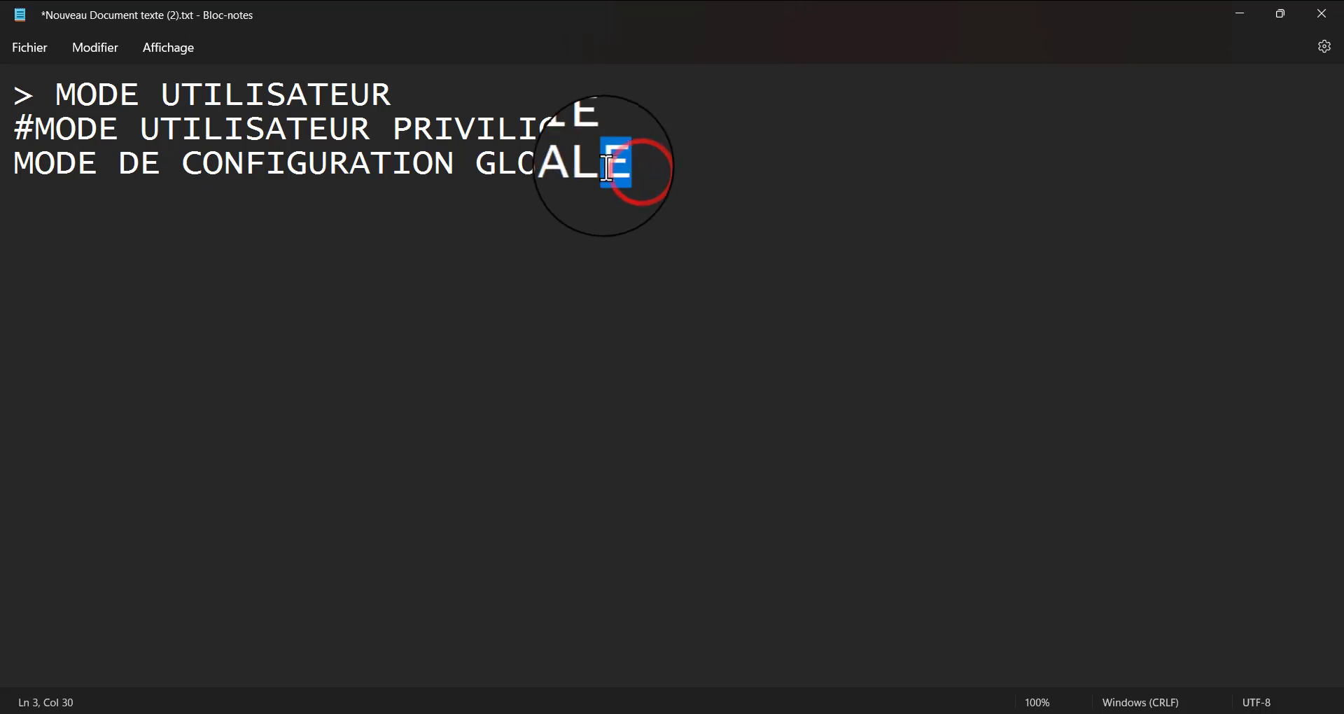
pyautogui.click(273, 192)
# Prefix the global configuration mode line with the prompt "(conf)#"
pyautogui.click(14, 160)
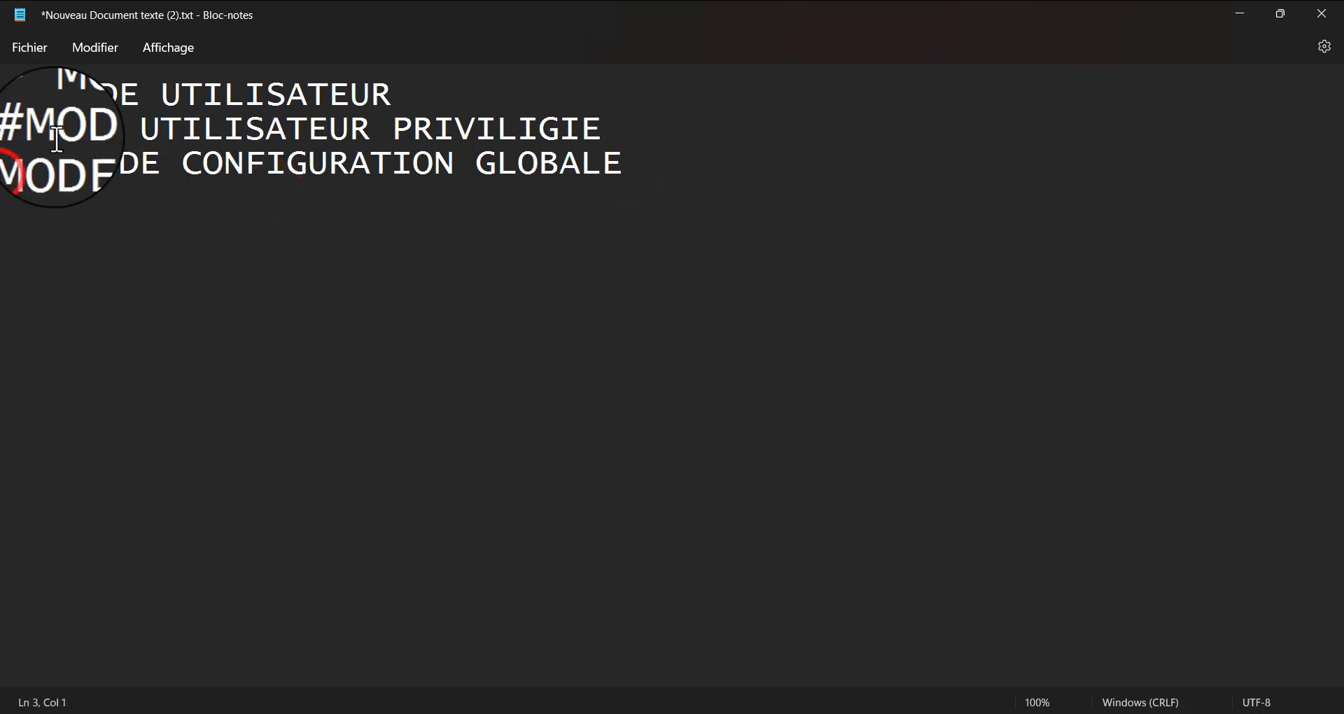
pyautogui.write('conf')
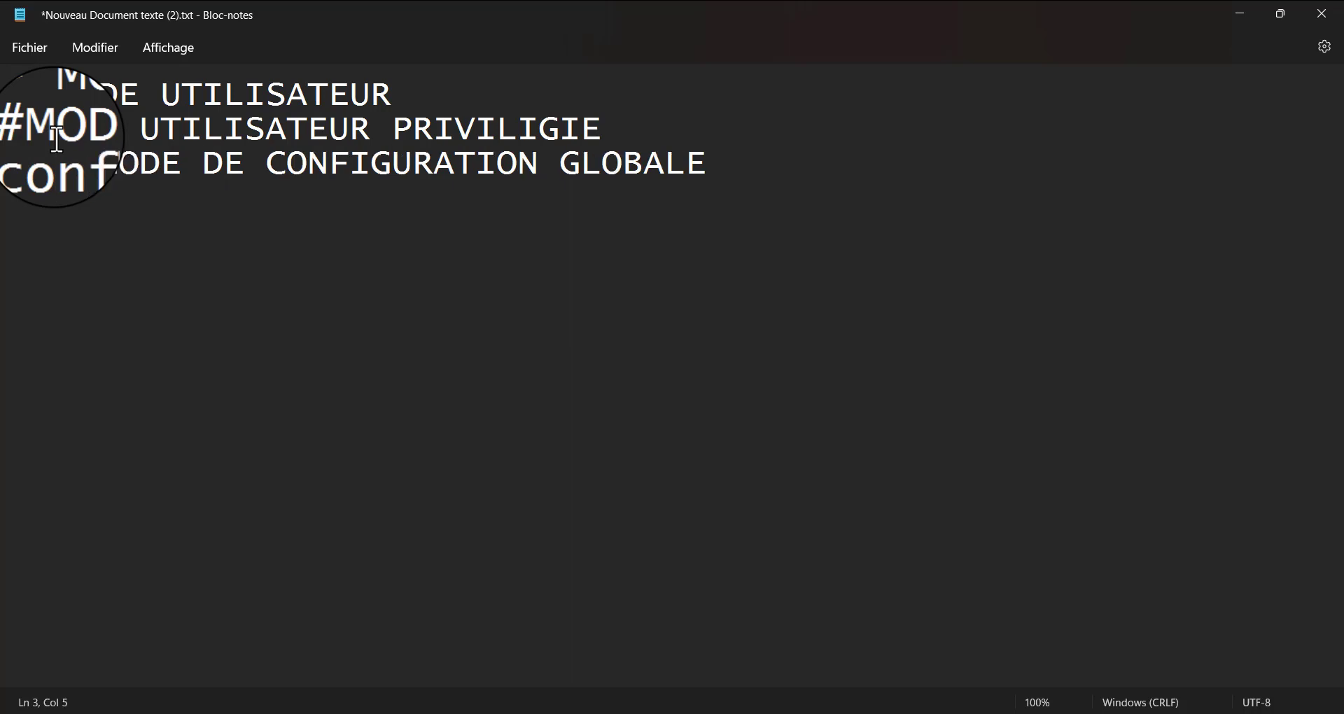
pyautogui.write('#')
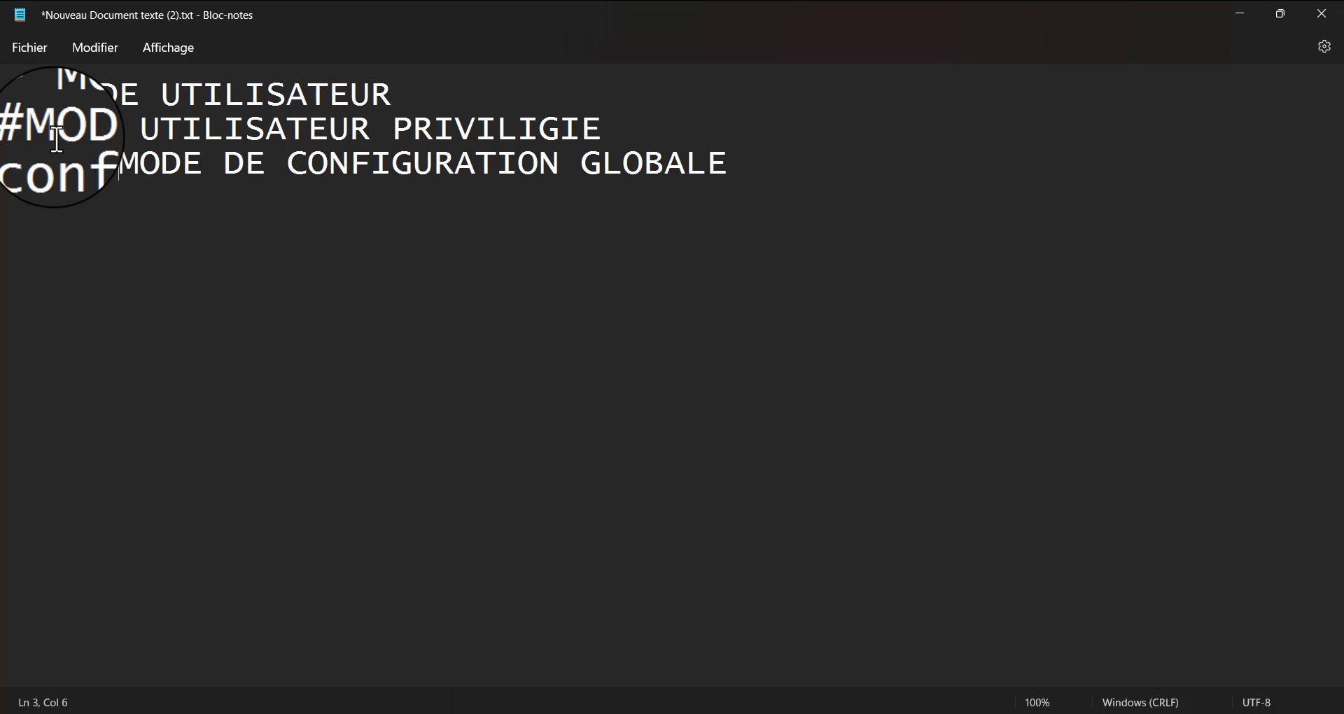
pyautogui.press('Home')
pyautogui.write('(')
pyautogui.press('BackSpace')
pyautogui.write('(')
pyautogui.press('Right')
pyautogui.press('Right')
pyautogui.press('Right')
pyautogui.press('Right')
pyautogui.press('Right')
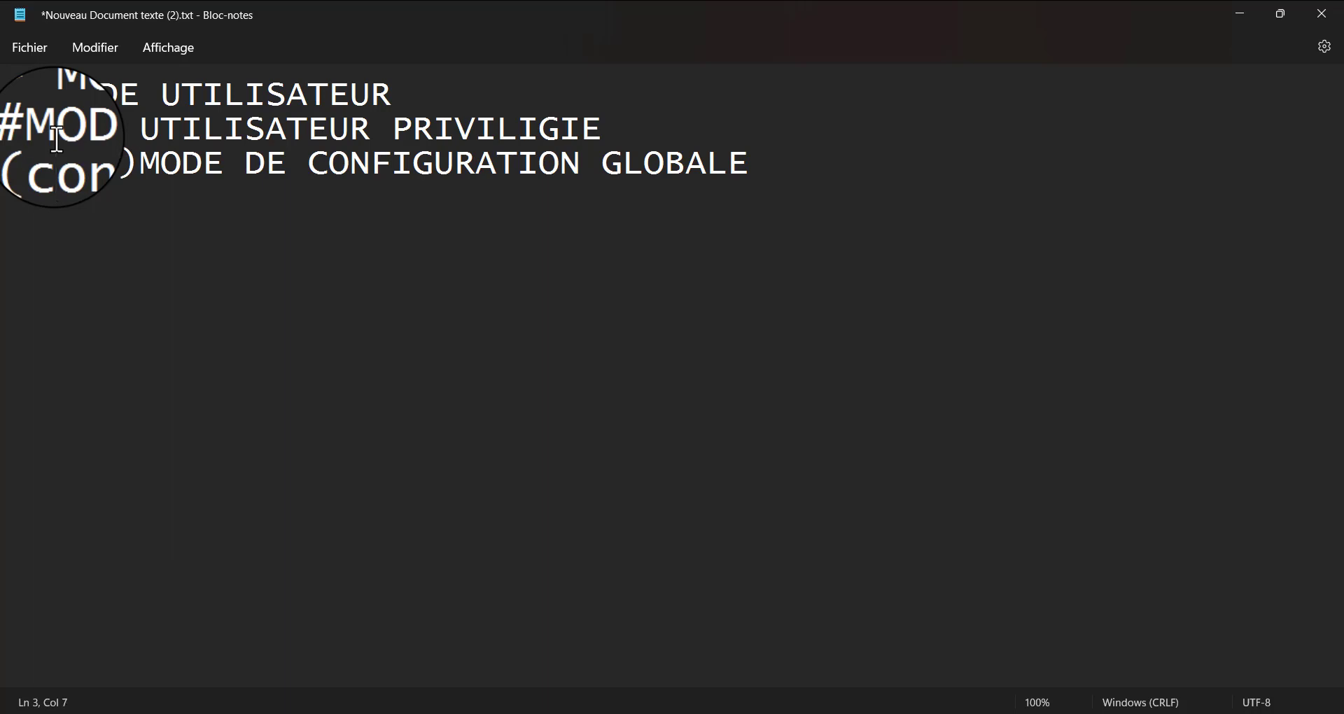
pyautogui.write('#')
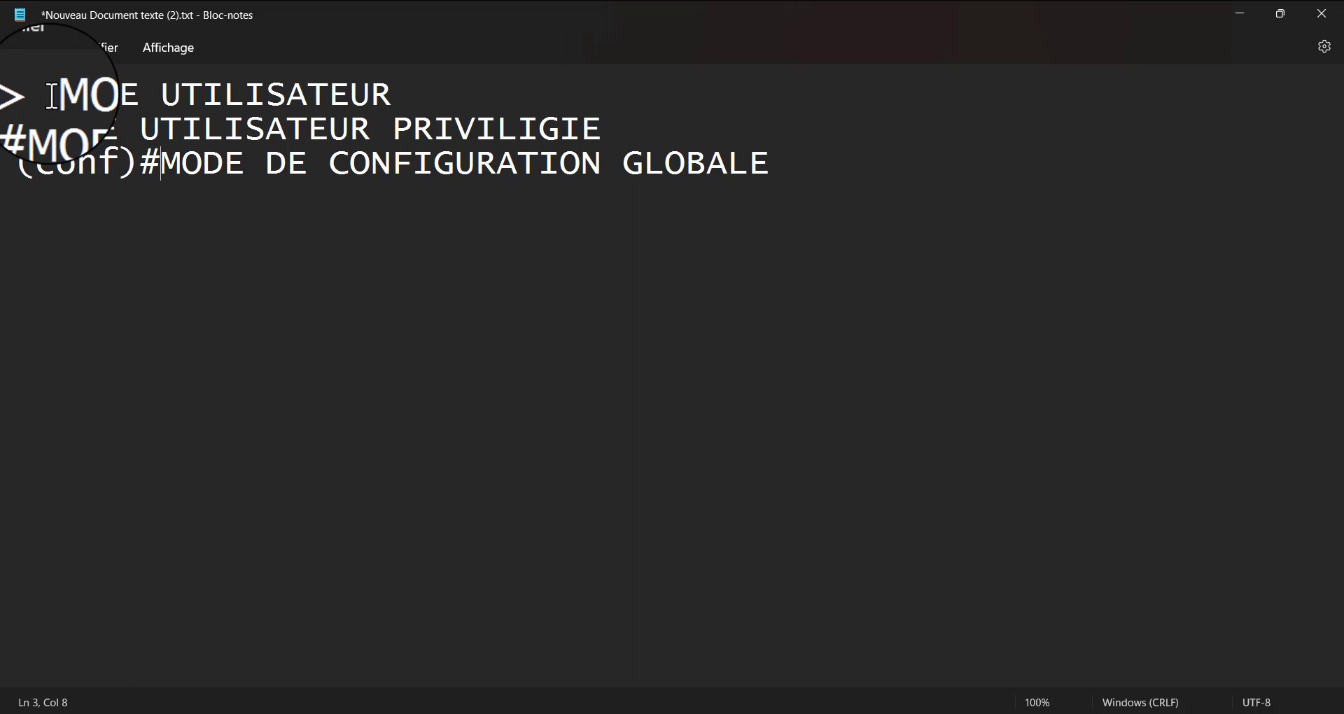
# Review the user, privileged and global configuration mode lines with their prompts, highlighting each line and then all three together
pyautogui.moveTo(53, 96); pyautogui.dragTo(422, 89)
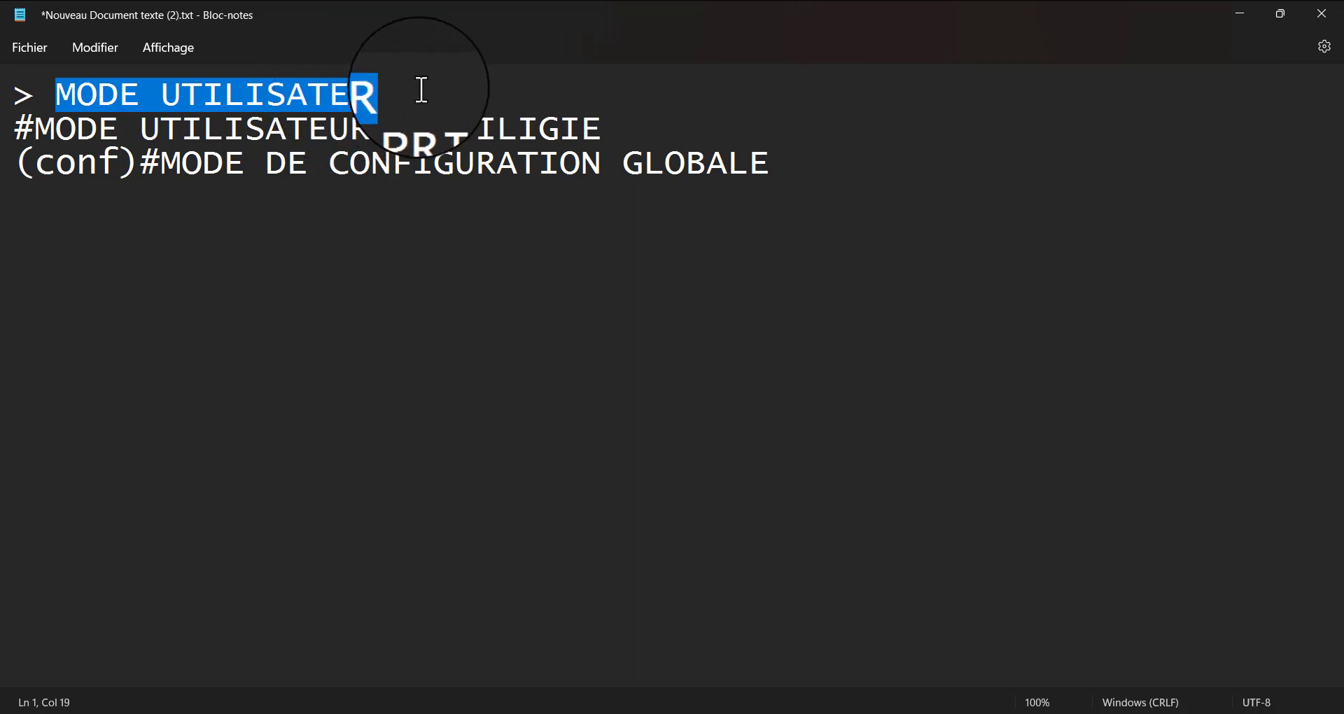
pyautogui.click(346, 77)
pyautogui.moveTo(390, 92); pyautogui.dragTo(55, 82)
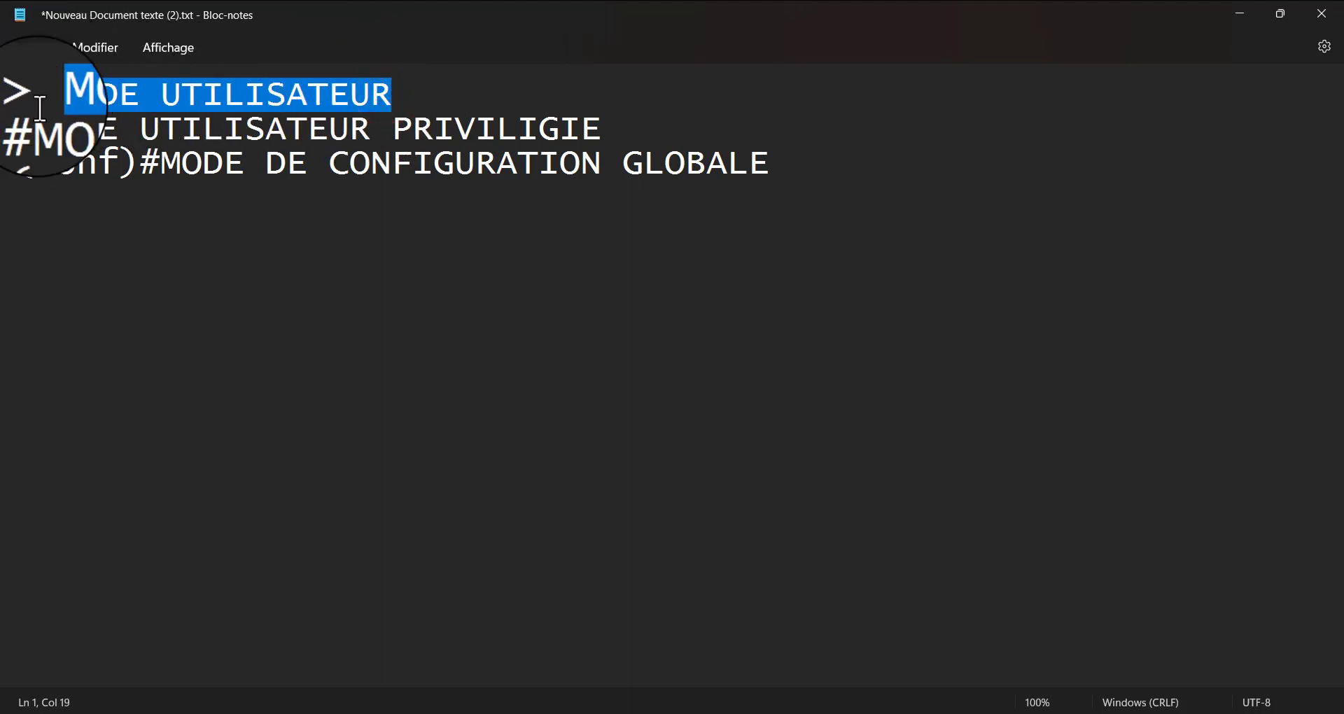
pyautogui.moveTo(32, 129); pyautogui.dragTo(637, 133)
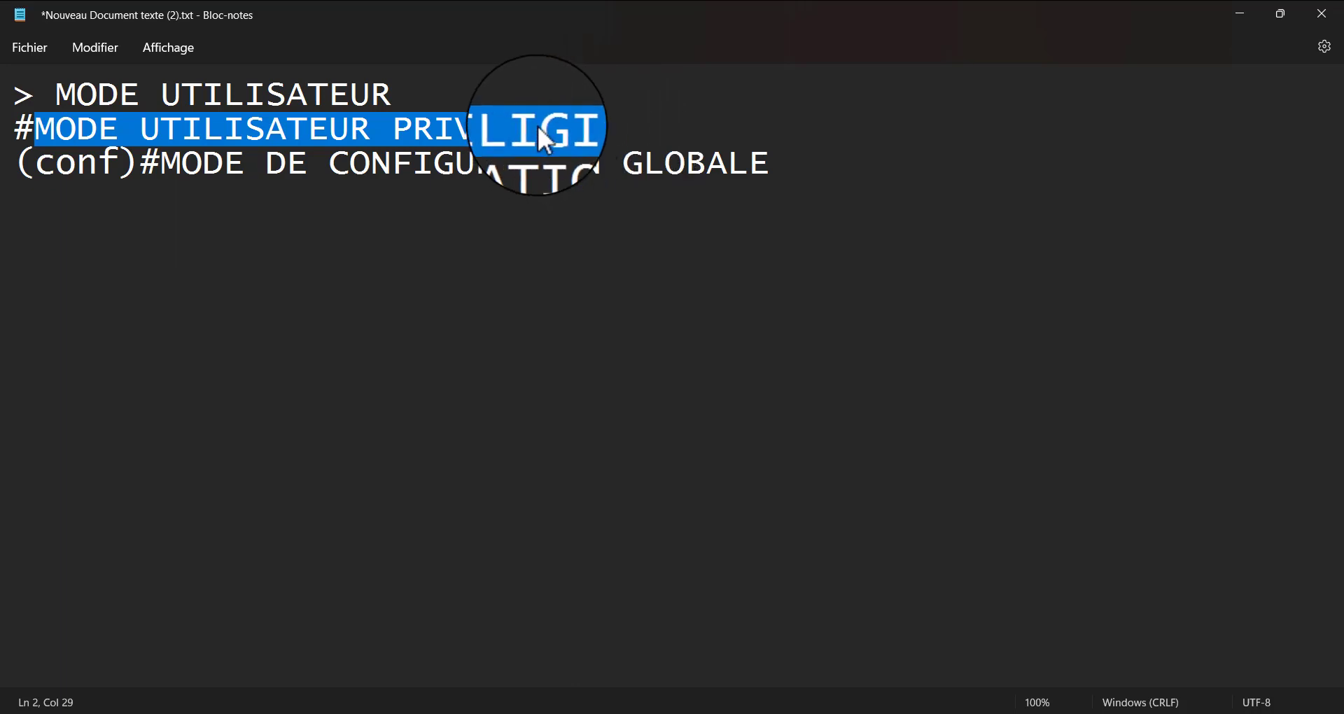
pyautogui.moveTo(415, 96); pyautogui.dragTo(67, 105)
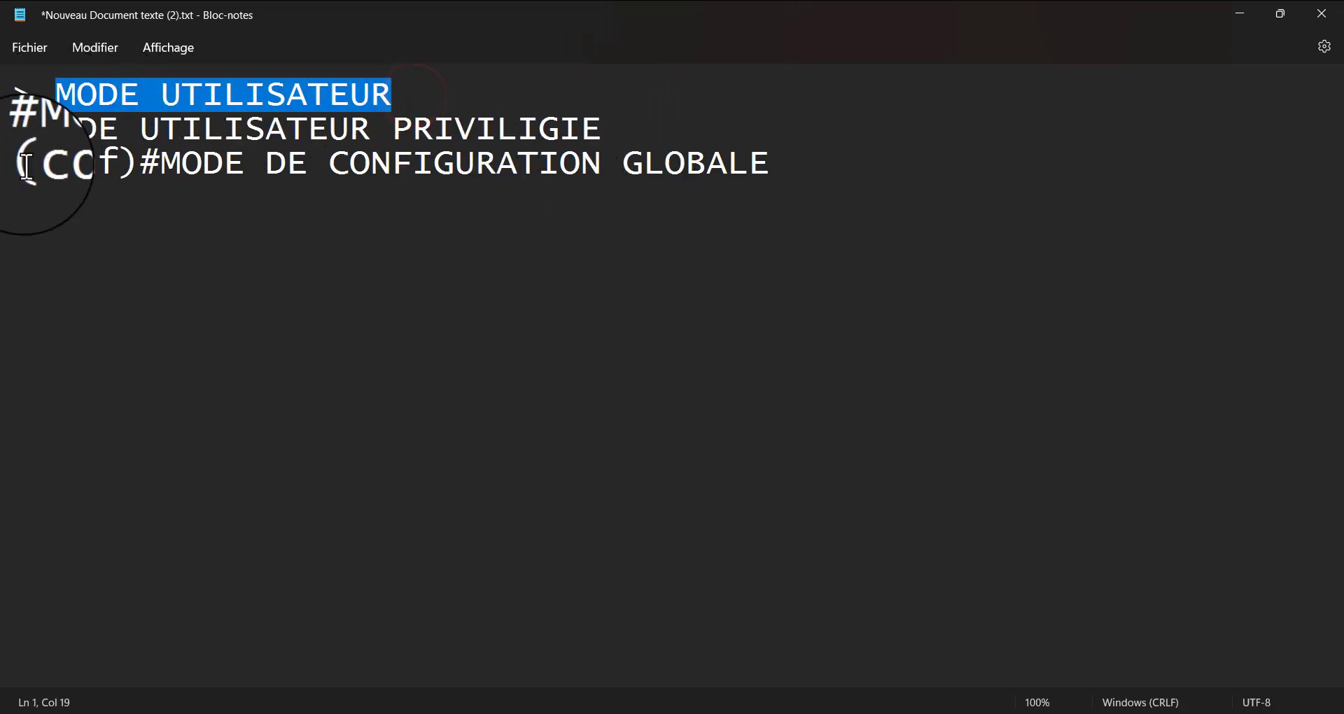
pyautogui.moveTo(13, 175); pyautogui.dragTo(803, 177)
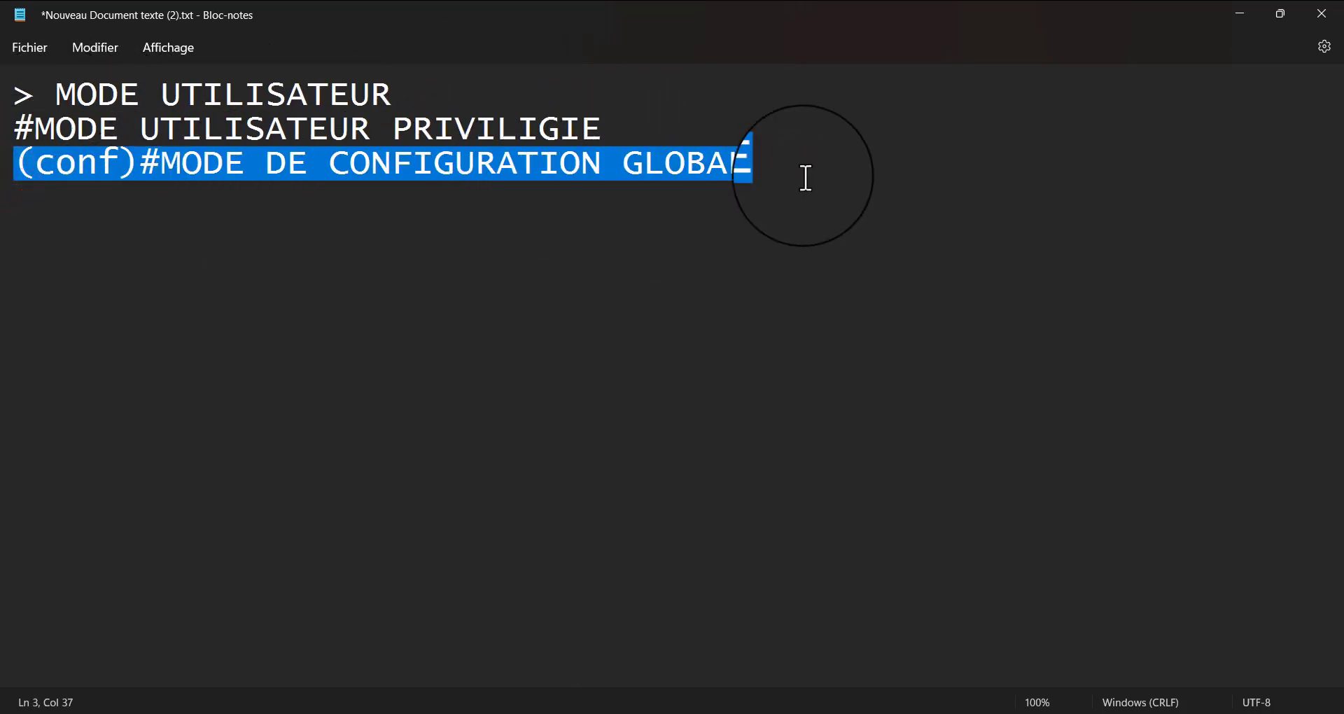
pyautogui.click(806, 166)
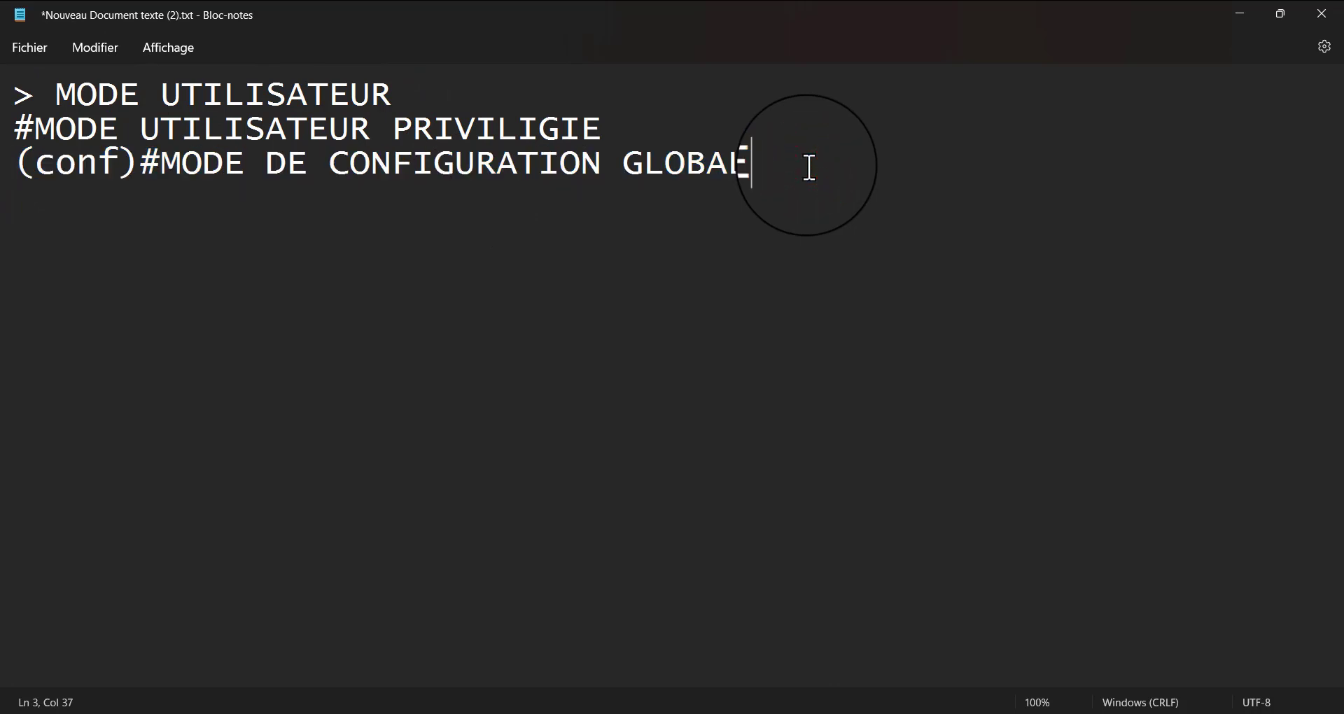
pyautogui.moveTo(808, 166); pyautogui.dragTo(12, 149)
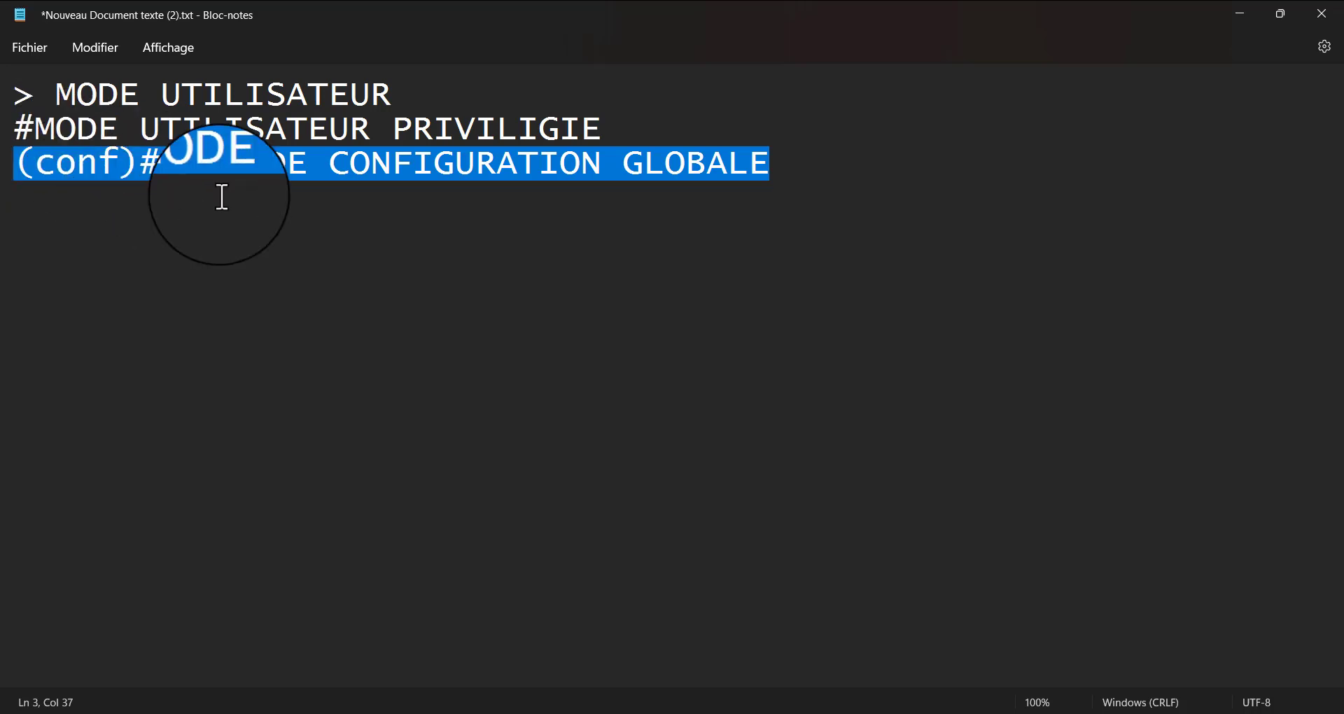
pyautogui.click(371, 177)
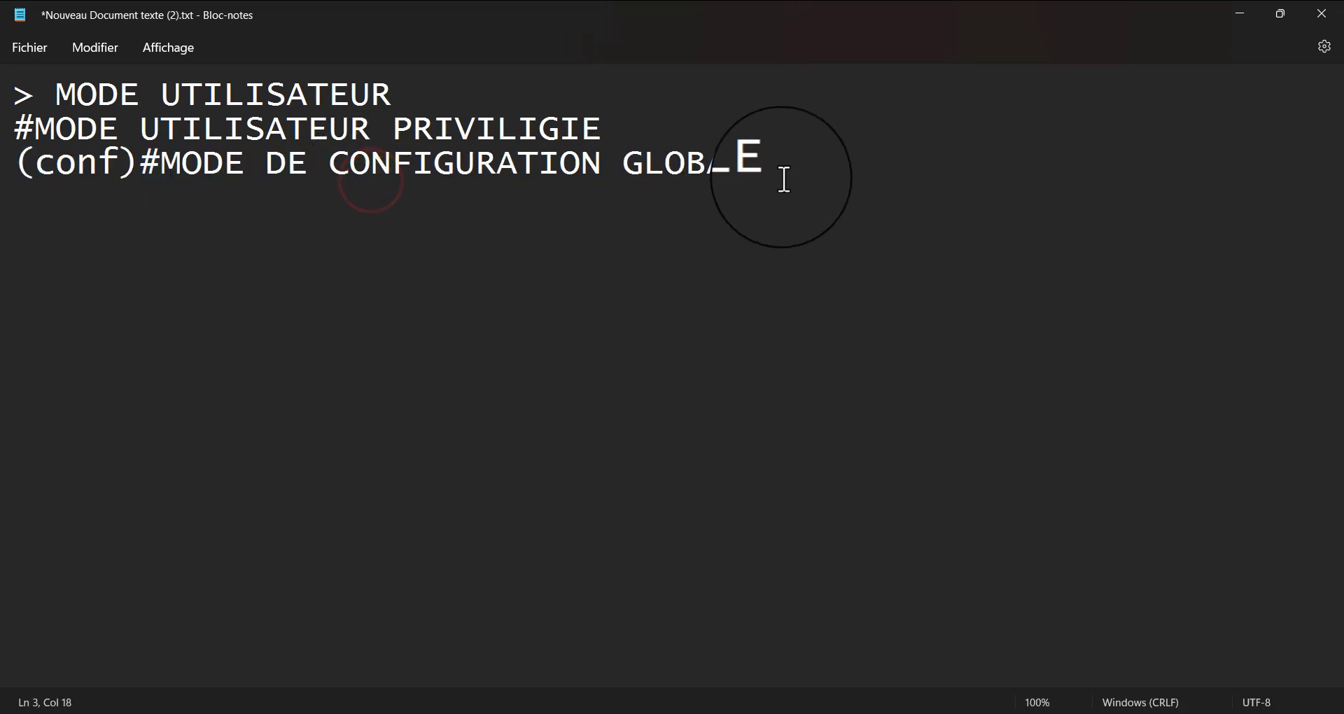
pyautogui.moveTo(799, 169); pyautogui.dragTo(12, 206)
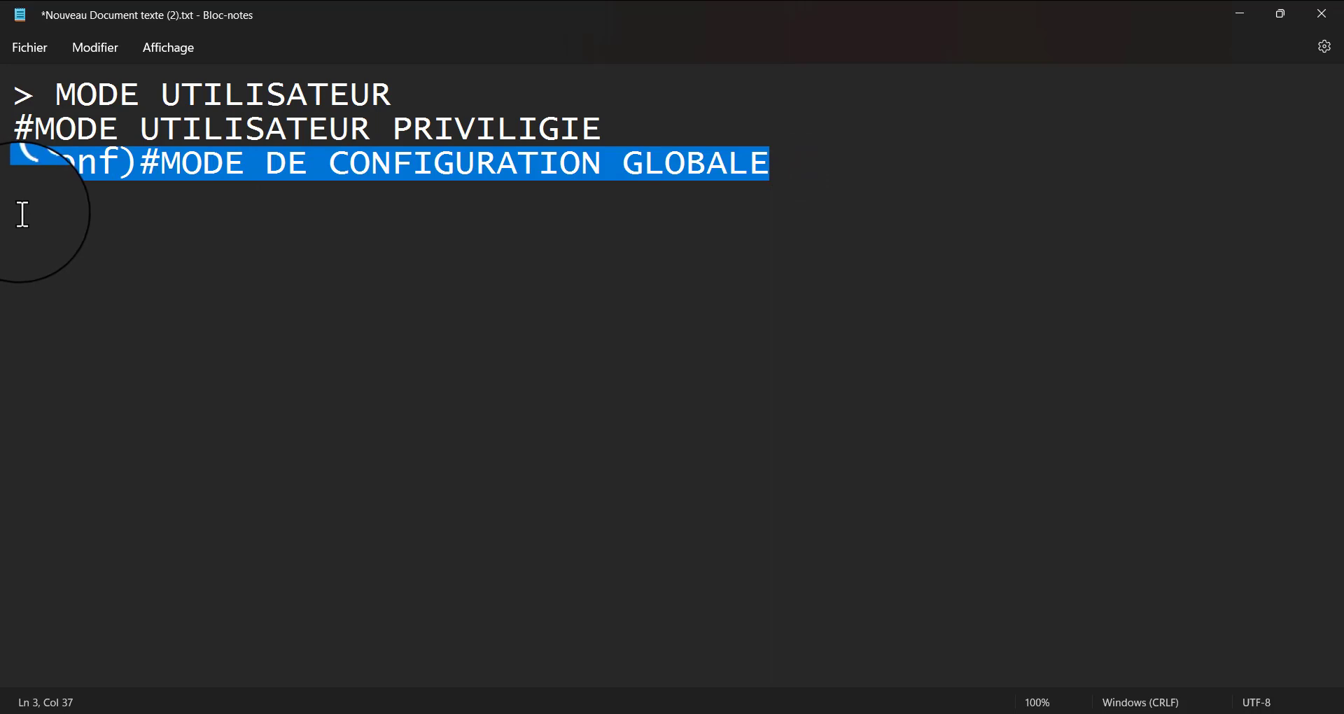
pyautogui.click(183, 213)
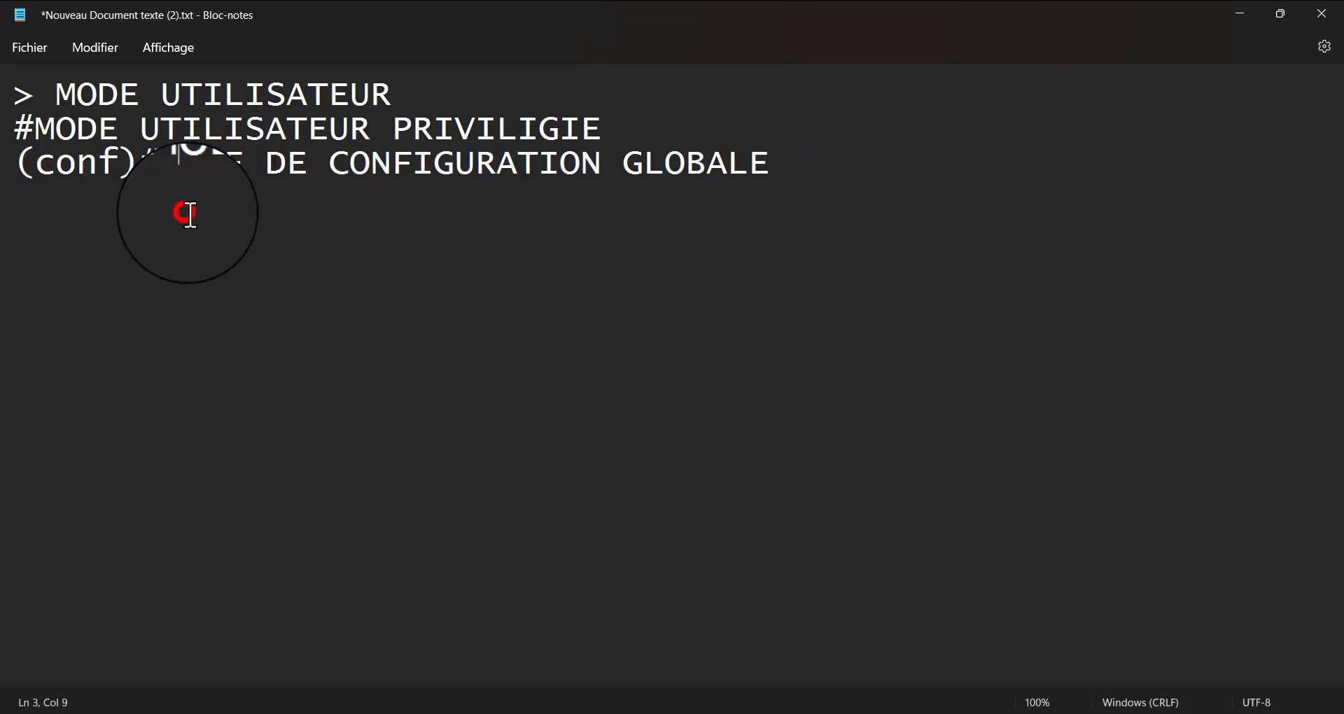
pyautogui.click(805, 166)
pyautogui.moveTo(807, 166); pyautogui.dragTo(14, 165)
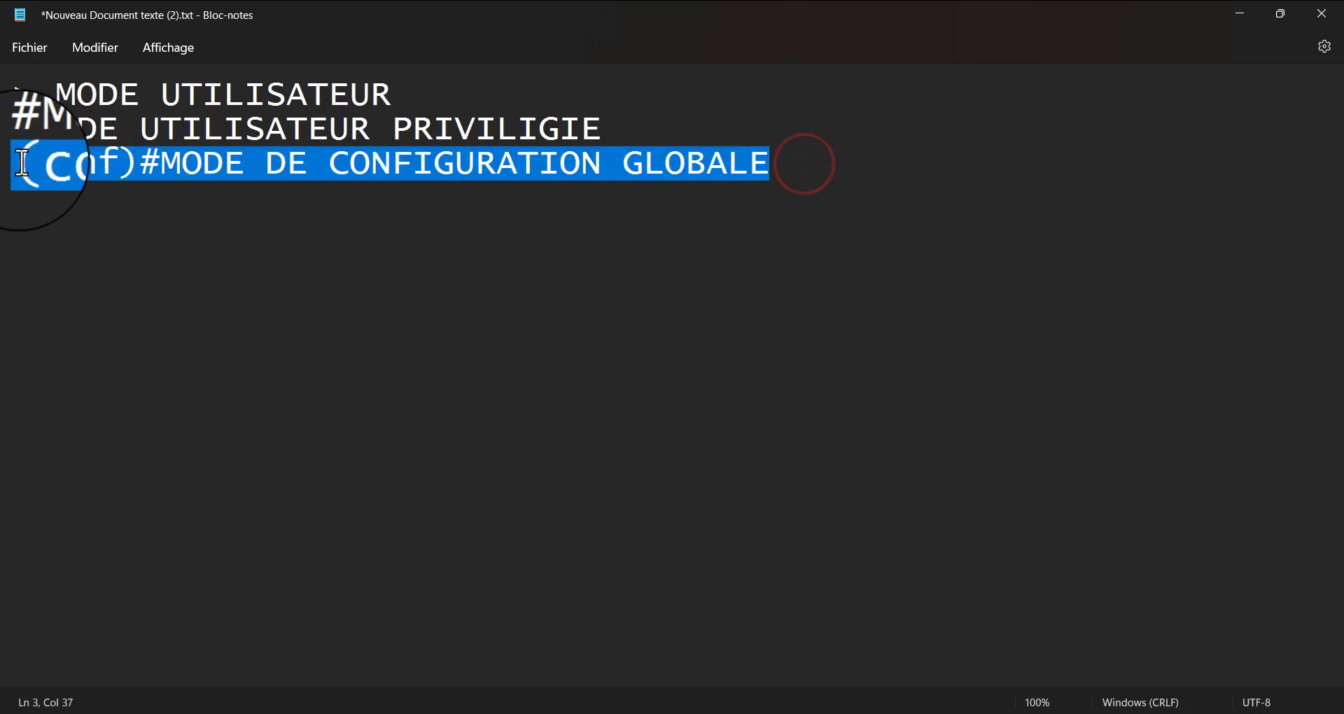
pyautogui.click(309, 241)
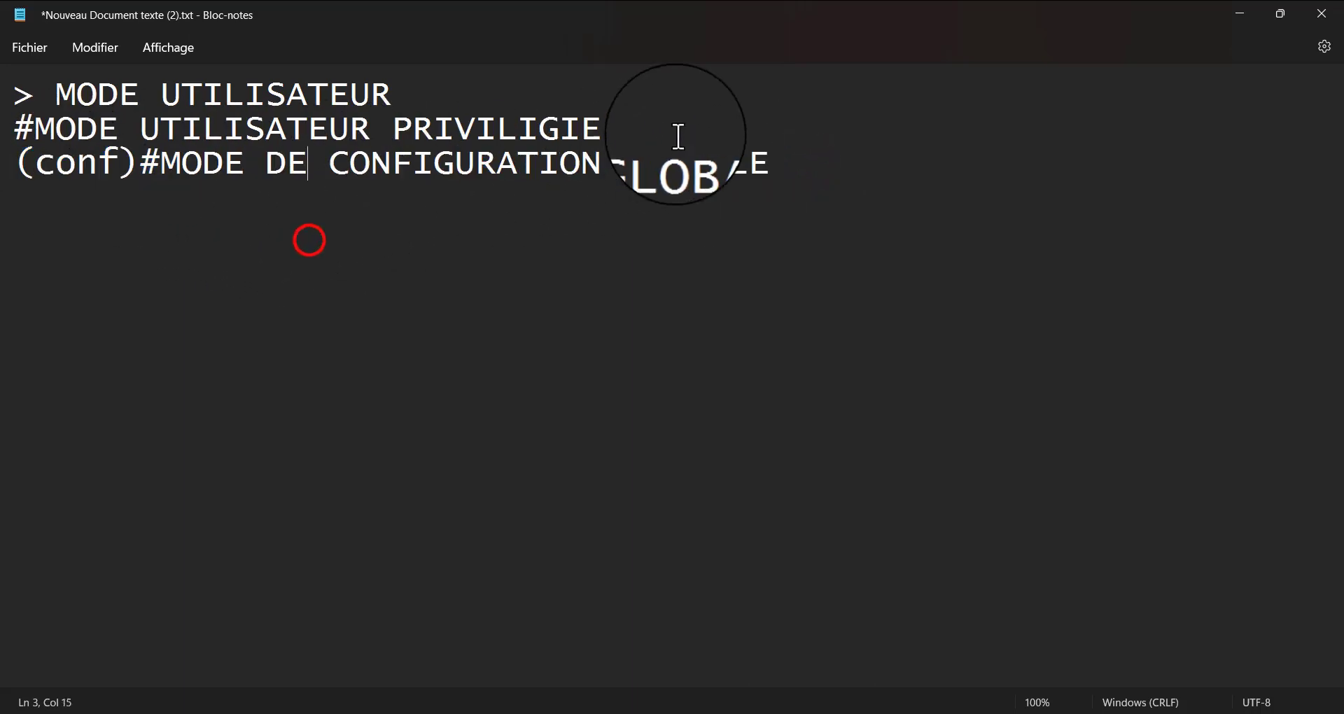
pyautogui.moveTo(787, 154); pyautogui.dragTo(21, 189)
pyautogui.moveTo(623, 128); pyautogui.dragTo(3, 120)
pyautogui.moveTo(455, 95); pyautogui.dragTo(784, 184)
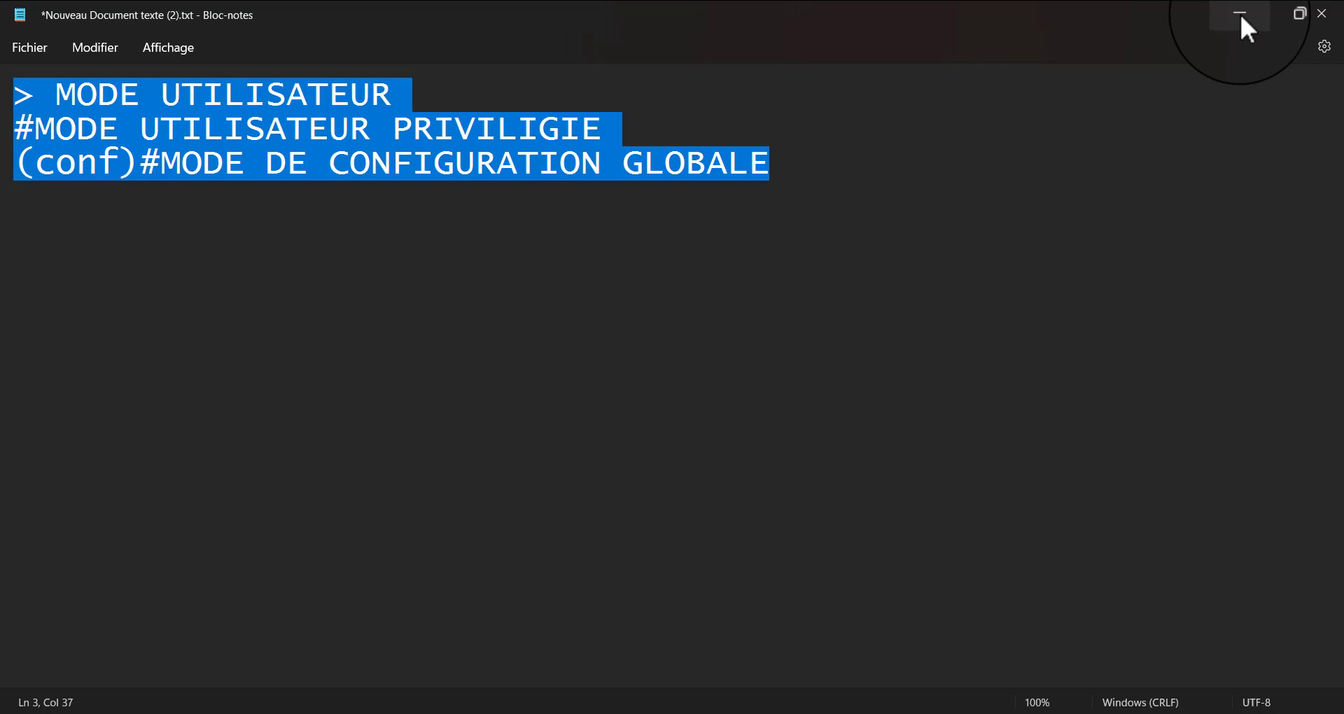
# Minimize both Notepad windows to return to the host computer's desktop
pyautogui.click(1241, 17)
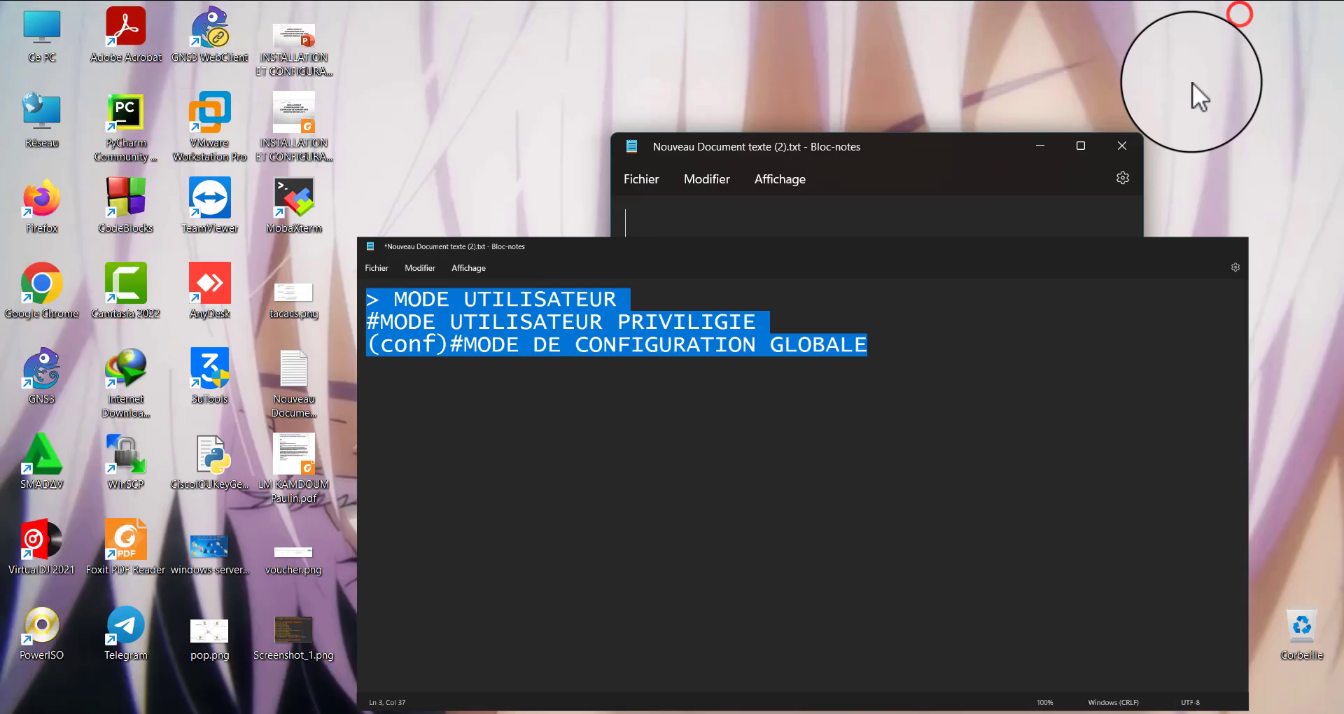
pyautogui.click(1032, 148)
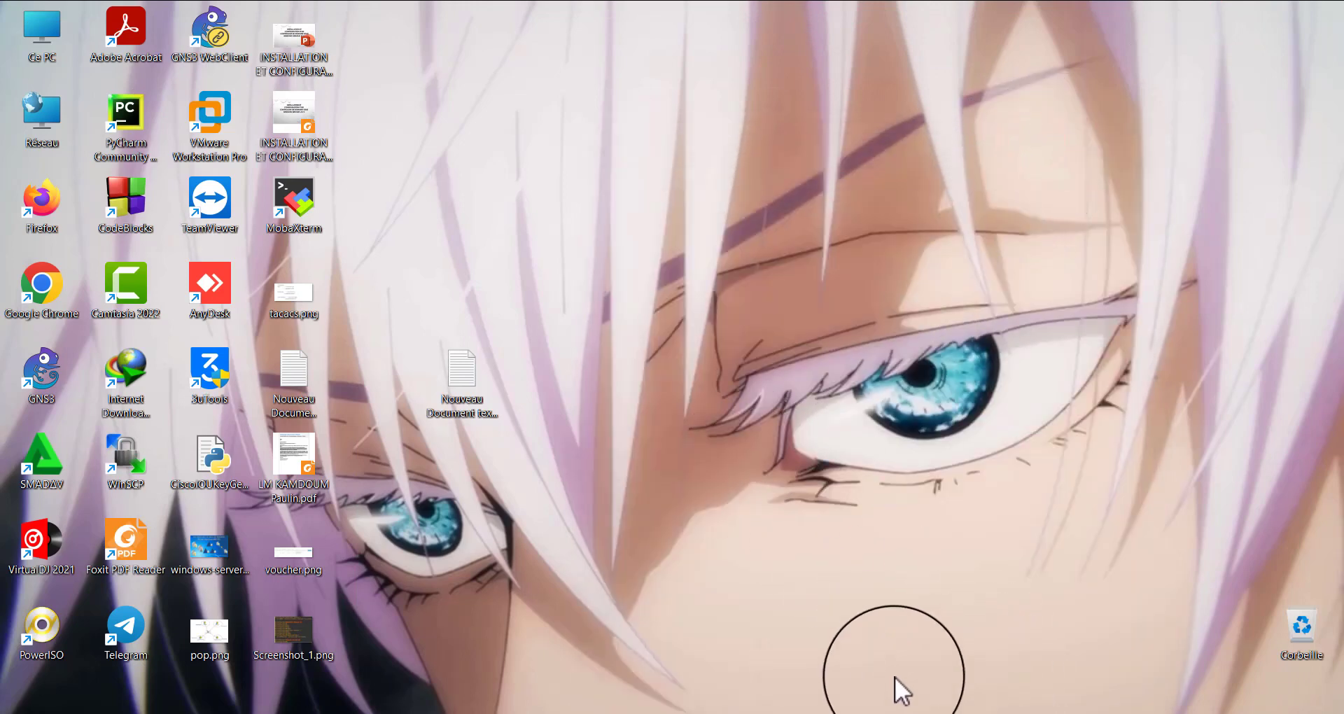
# Switch to GNS3, bring up R1's console, move it clear of the Windows8.1 client and display fresh prompts
pyautogui.click(579, 712)
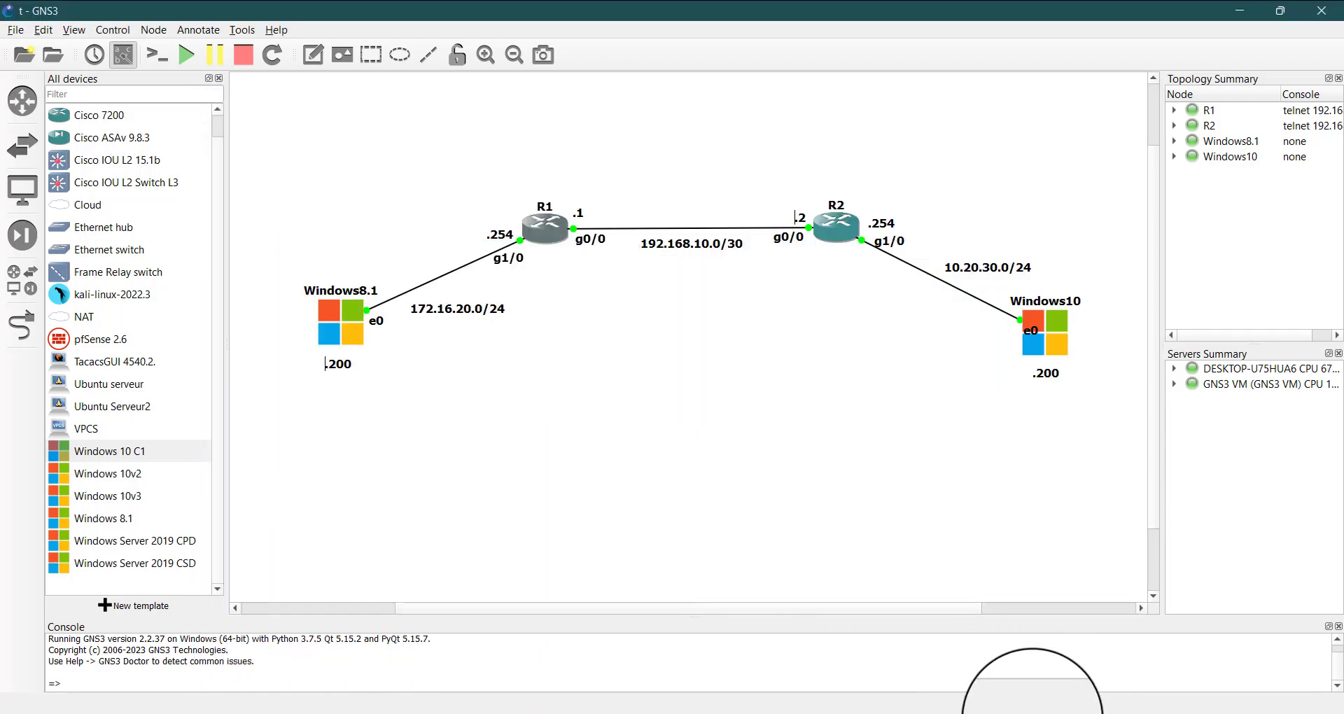
pyautogui.moveTo(1033, 713)
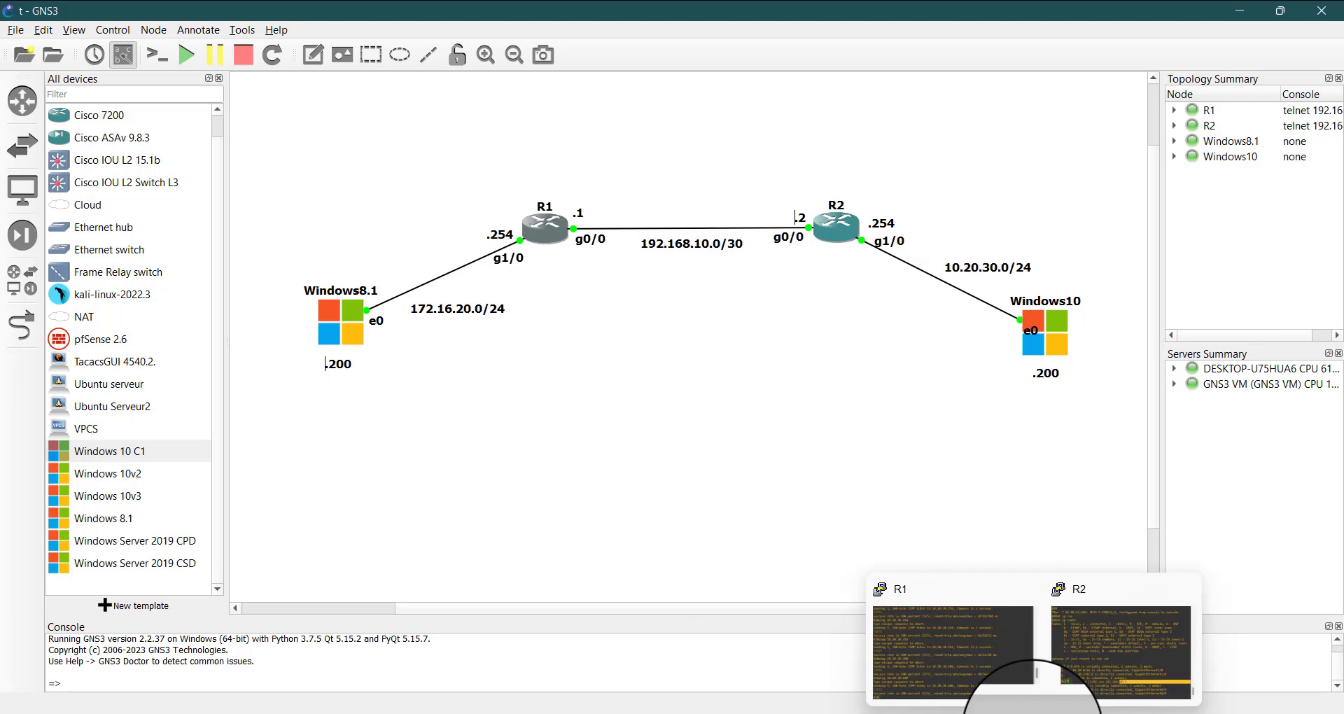
pyautogui.click(918, 632)
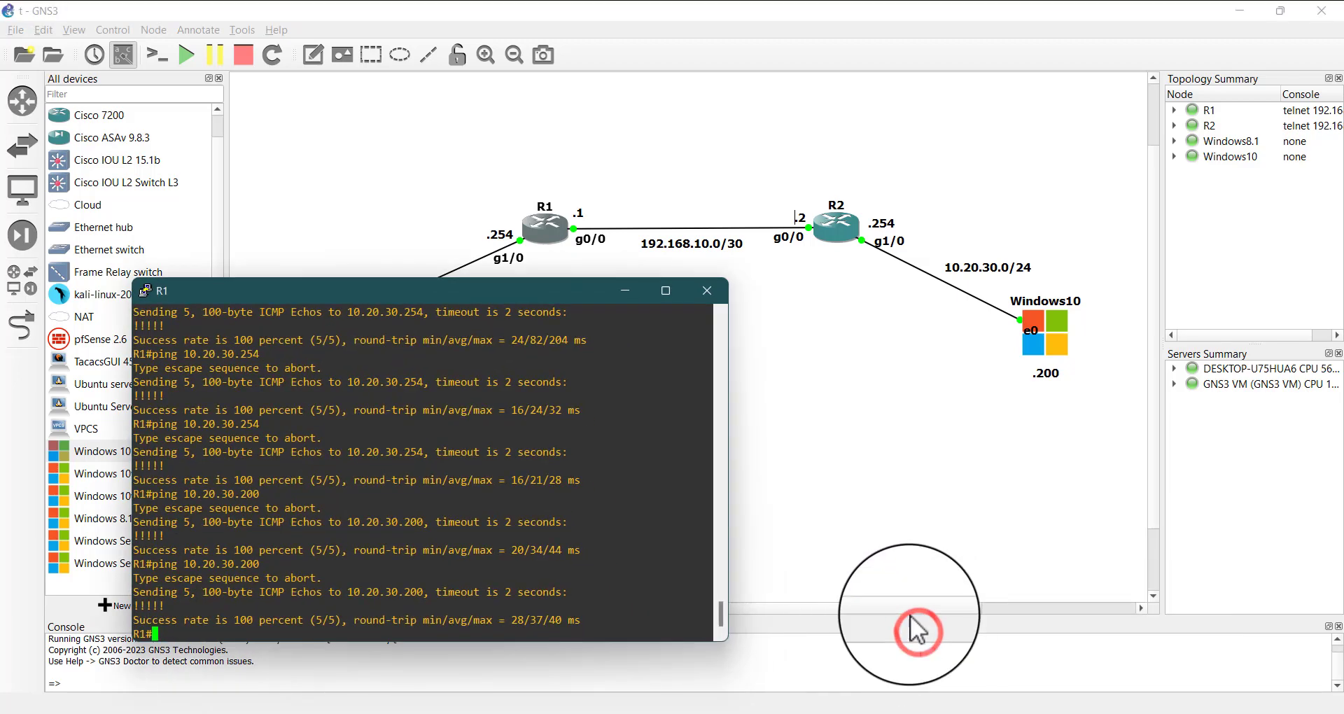
pyautogui.moveTo(398, 297); pyautogui.dragTo(798, 311)
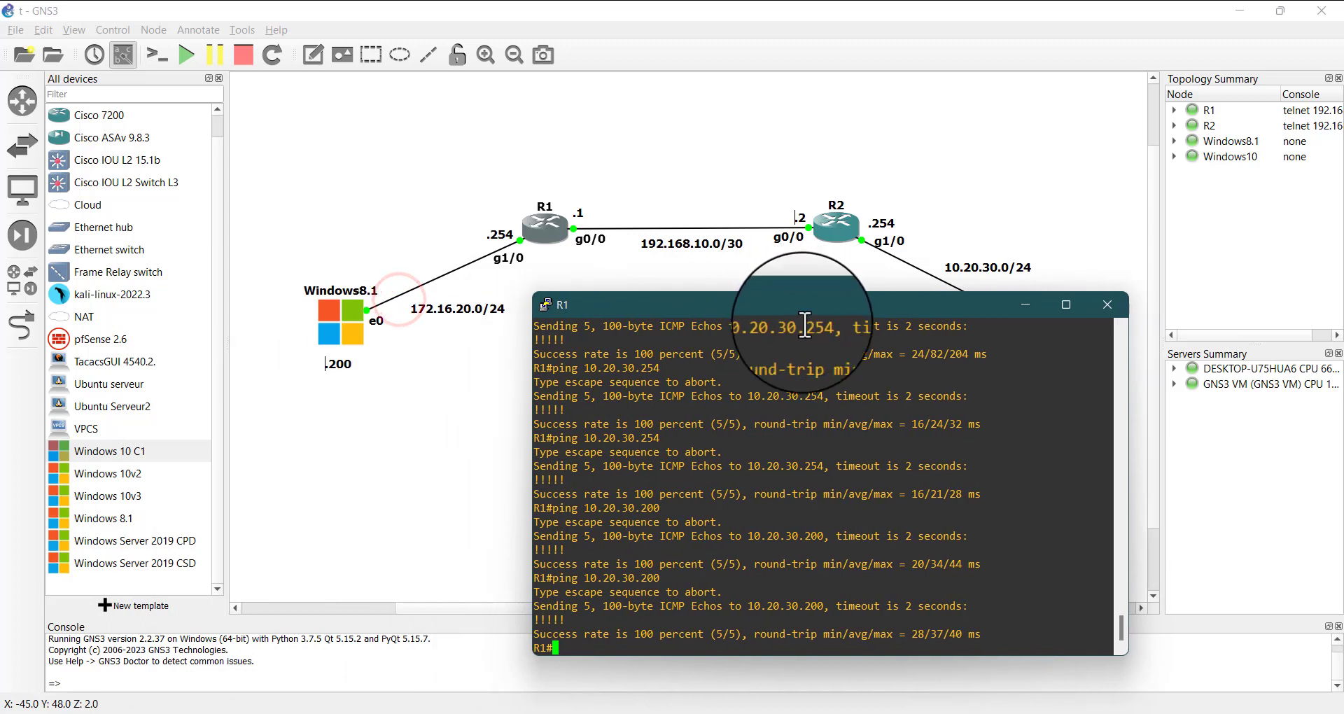
pyautogui.click(811, 480)
pyautogui.press('Return')
pyautogui.press('Return')
pyautogui.press('Return')
pyautogui.press('Return')
pyautogui.press('Return')
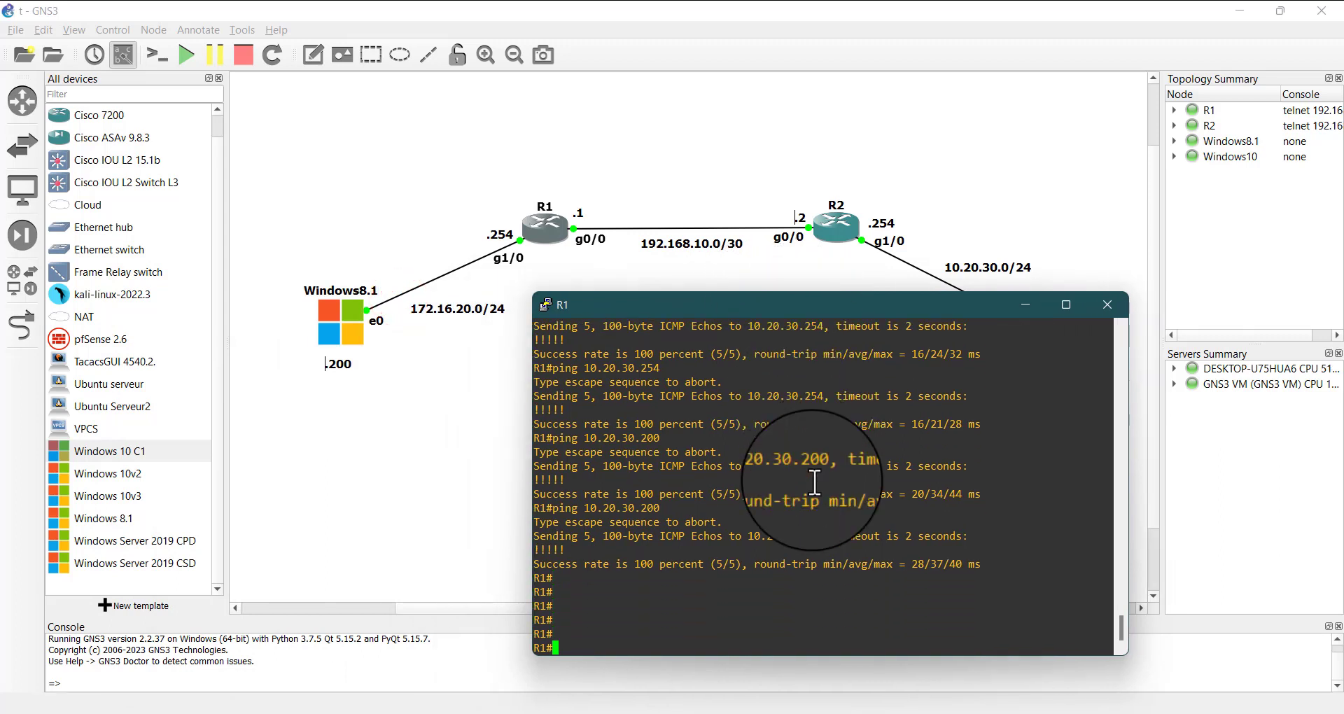
# Exit R1's current console session and reopen it at the router prompt
pyautogui.write('exit')
pyautogui.press('Return')
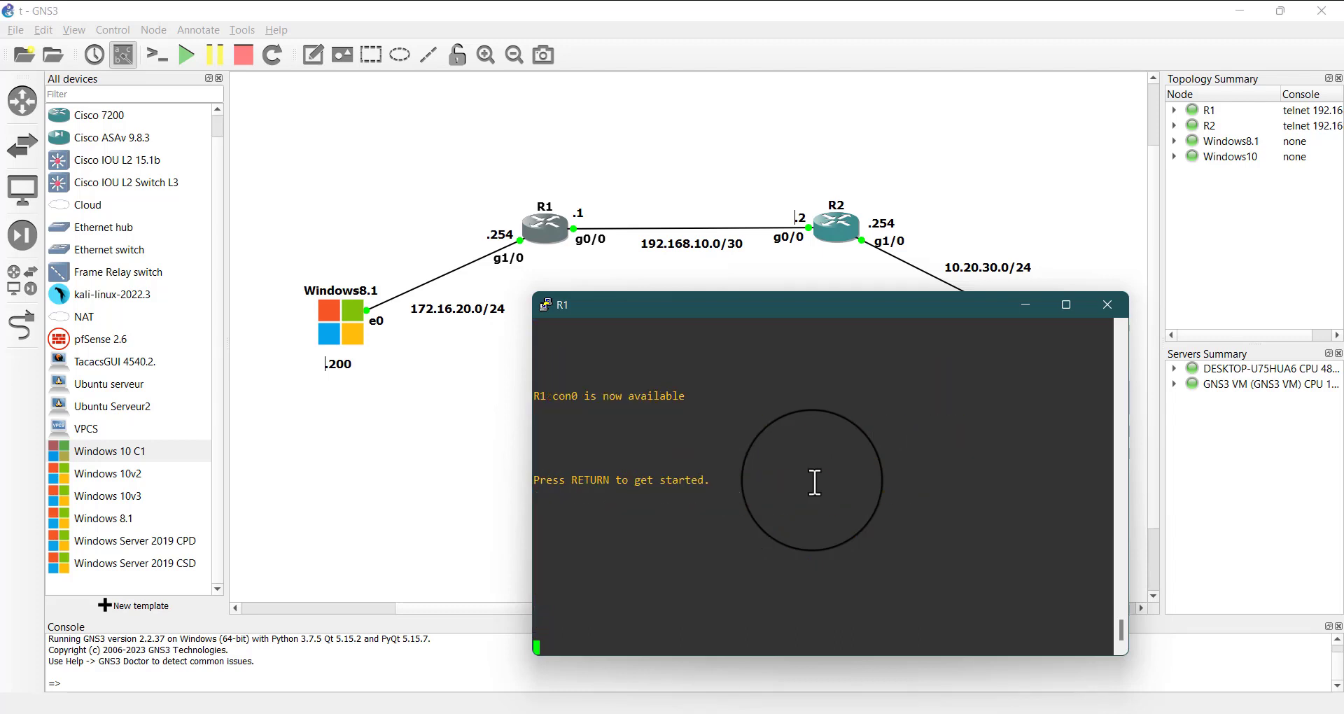
pyautogui.press('Return')
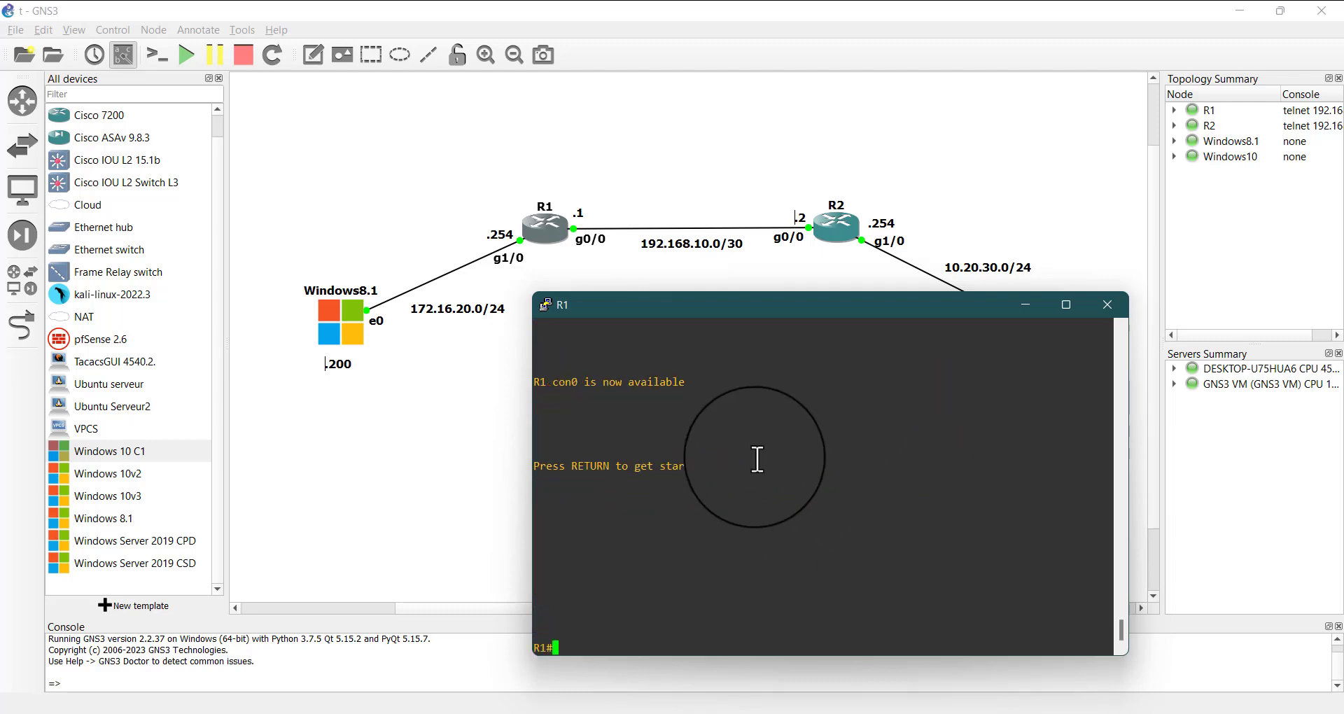
pyautogui.click(746, 563)
pyautogui.write('desi')
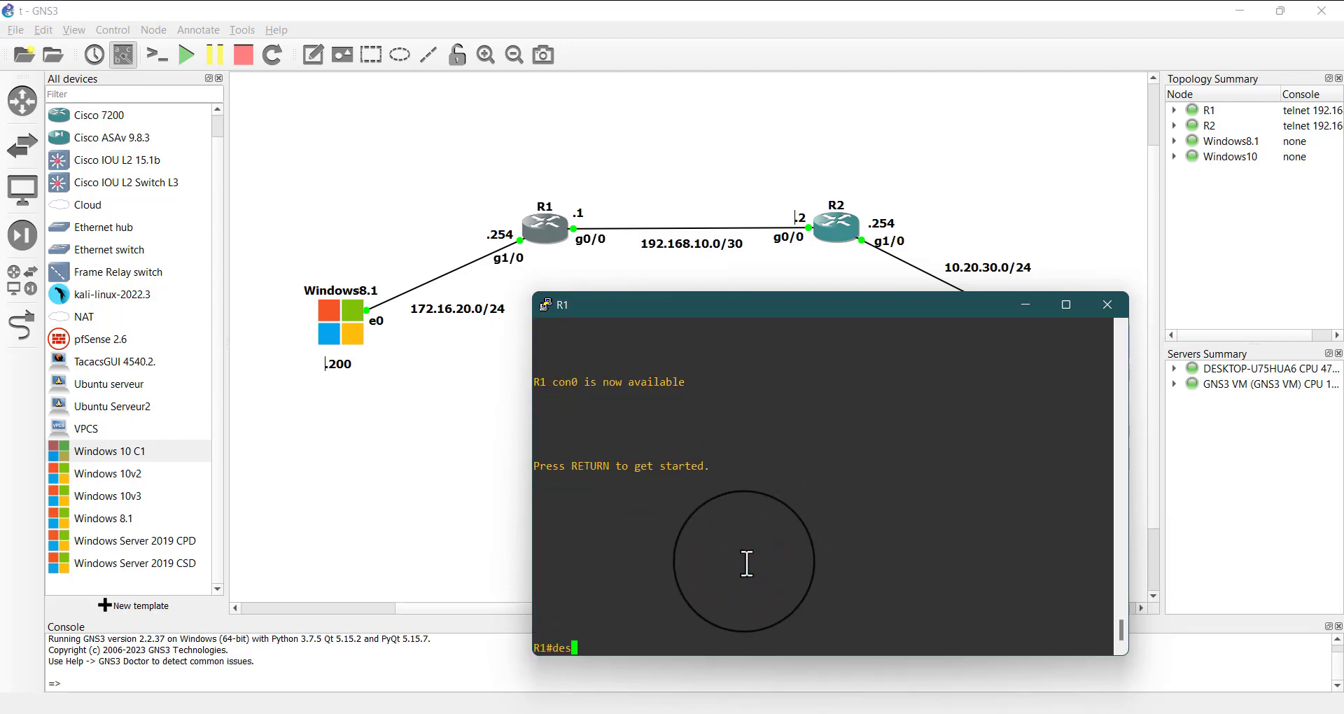
pyautogui.press('Tab')
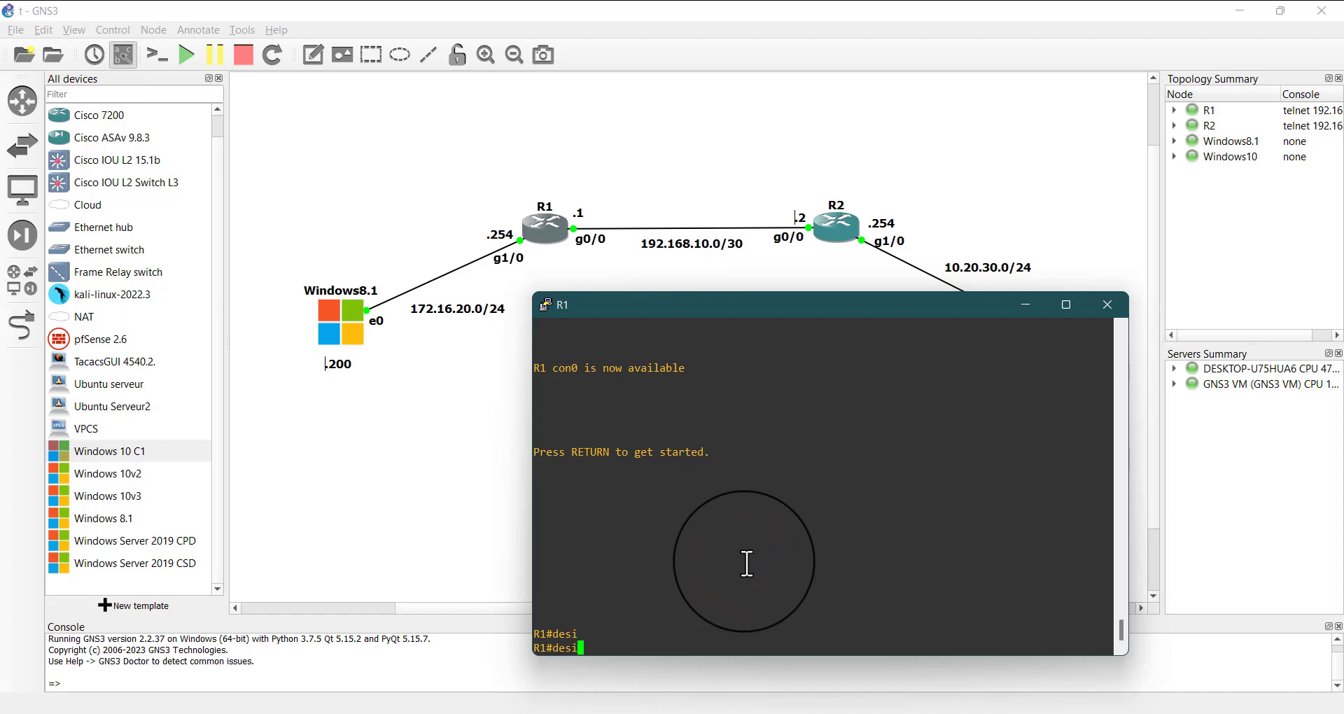
pyautogui.press('BackSpace')
pyautogui.write('a')
pyautogui.press('Tab')
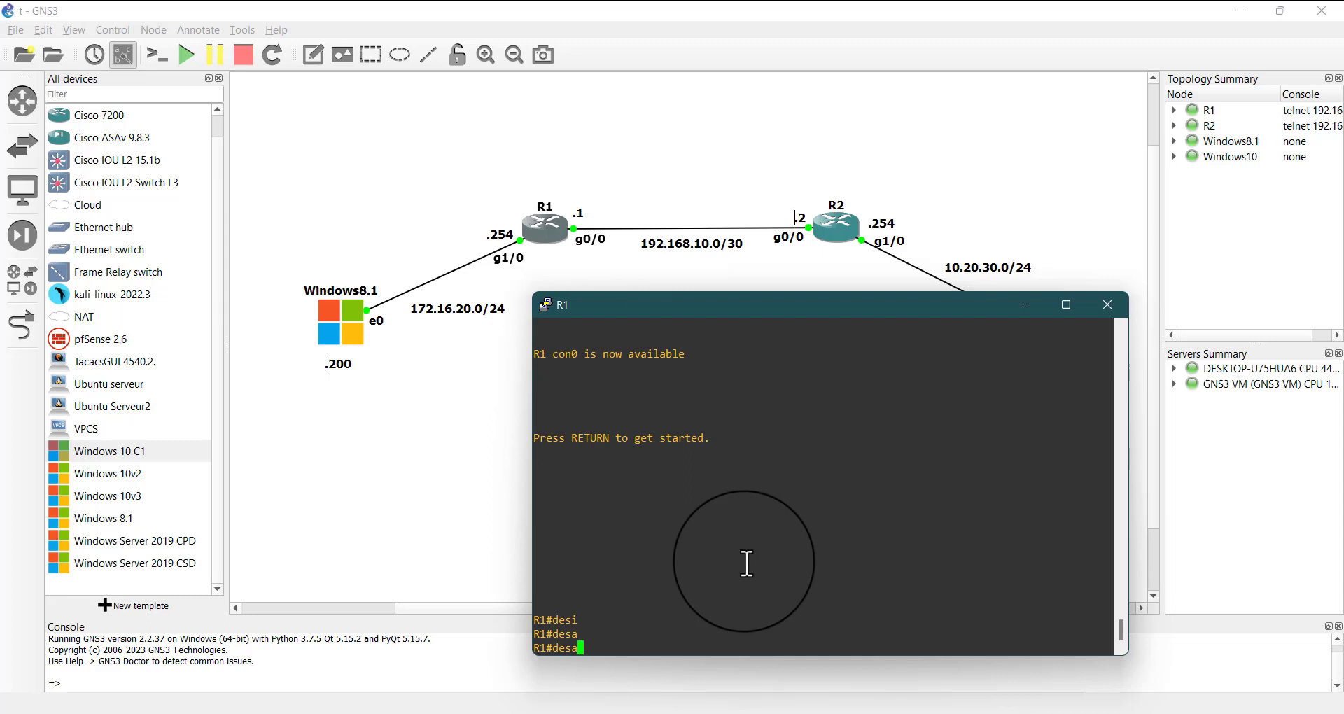
pyautogui.write('bl')
pyautogui.press('Tab')
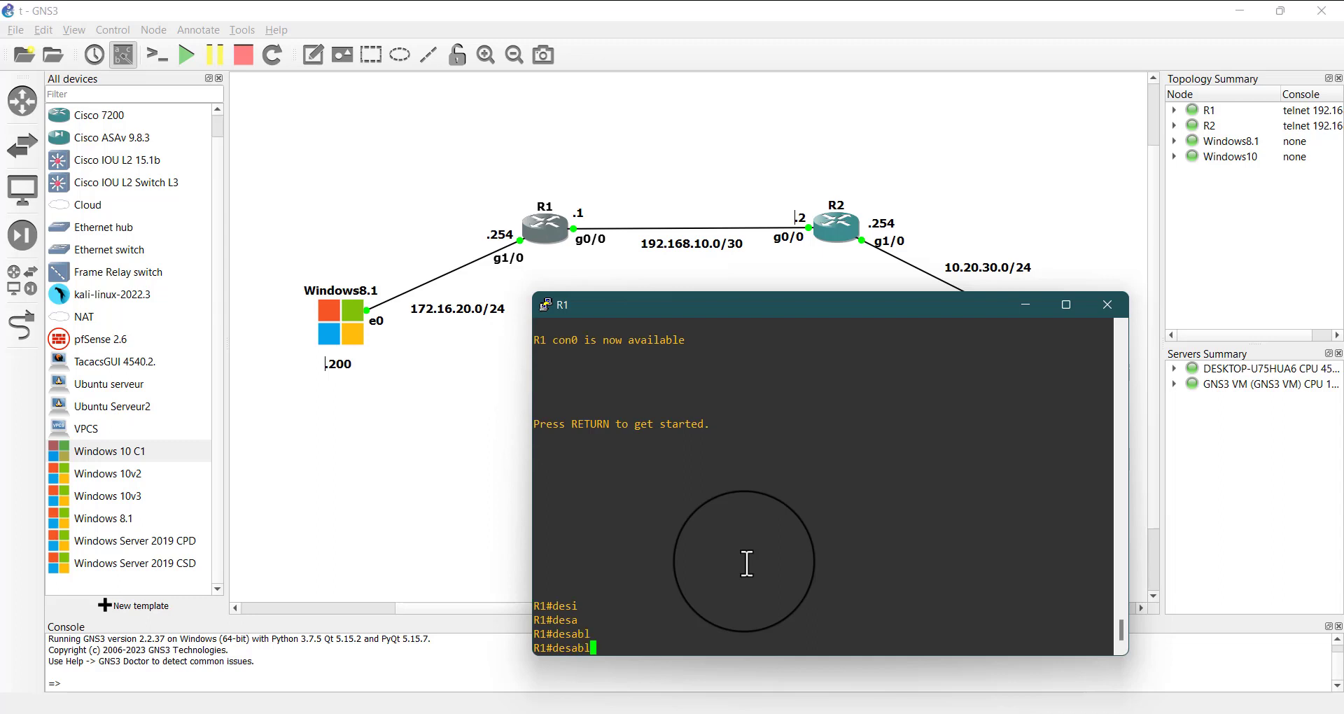
pyautogui.press('BackSpace')
pyautogui.press('BackSpace')
pyautogui.press('BackSpace')
pyautogui.press('BackSpace')
pyautogui.press('BackSpace')
pyautogui.write('desa')
pyautogui.press('Tab')
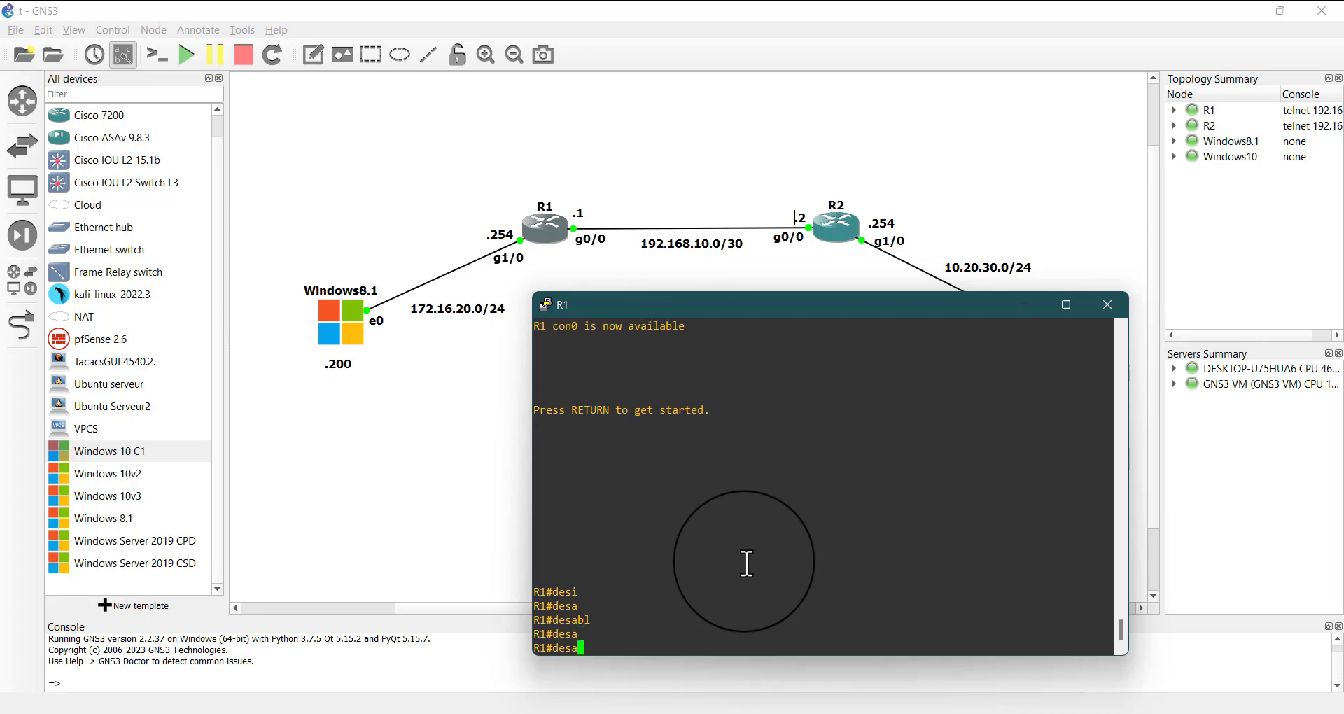
# Run the disable command on R1 to drop to user mode and repeat the user prompt several times
pyautogui.press('BackSpace')
pyautogui.press('BackSpace')
pyautogui.press('BackSpace')
pyautogui.write('isa')
pyautogui.press('Tab')
pyautogui.press('Return')
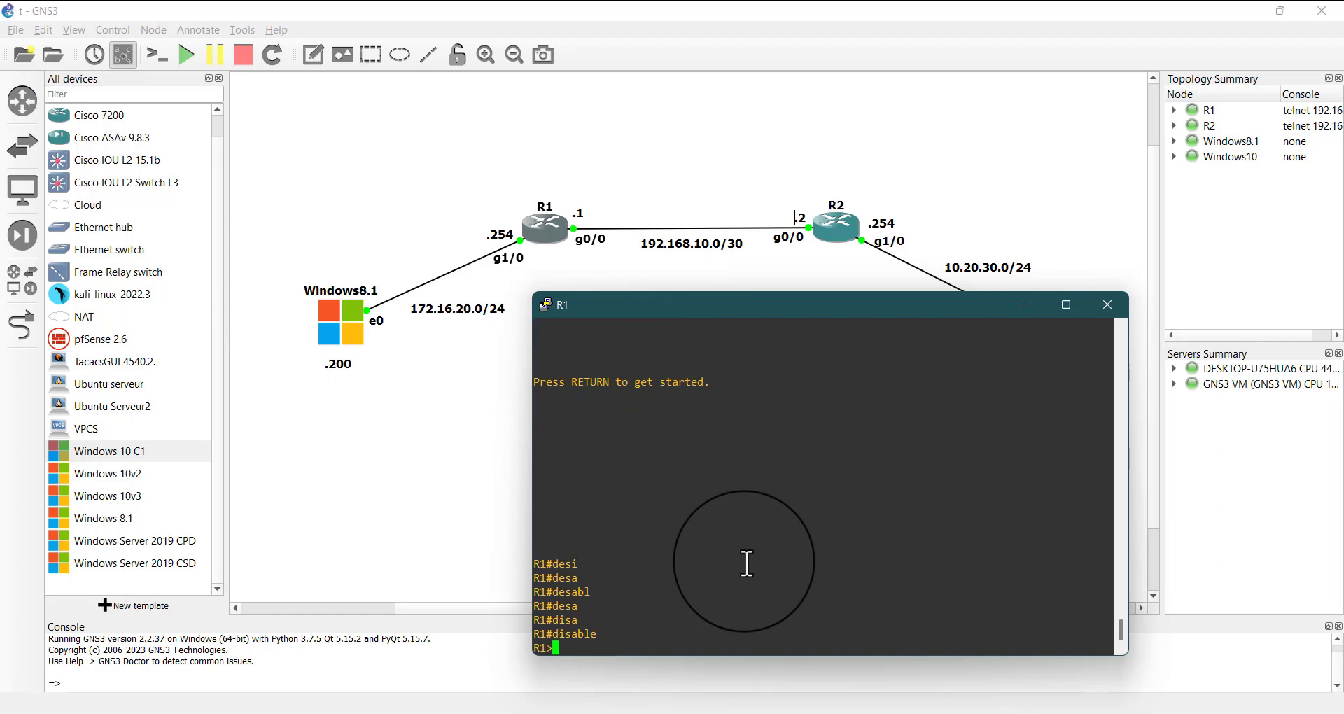
pyautogui.press('Return')
pyautogui.press('Return')
pyautogui.press('Return')
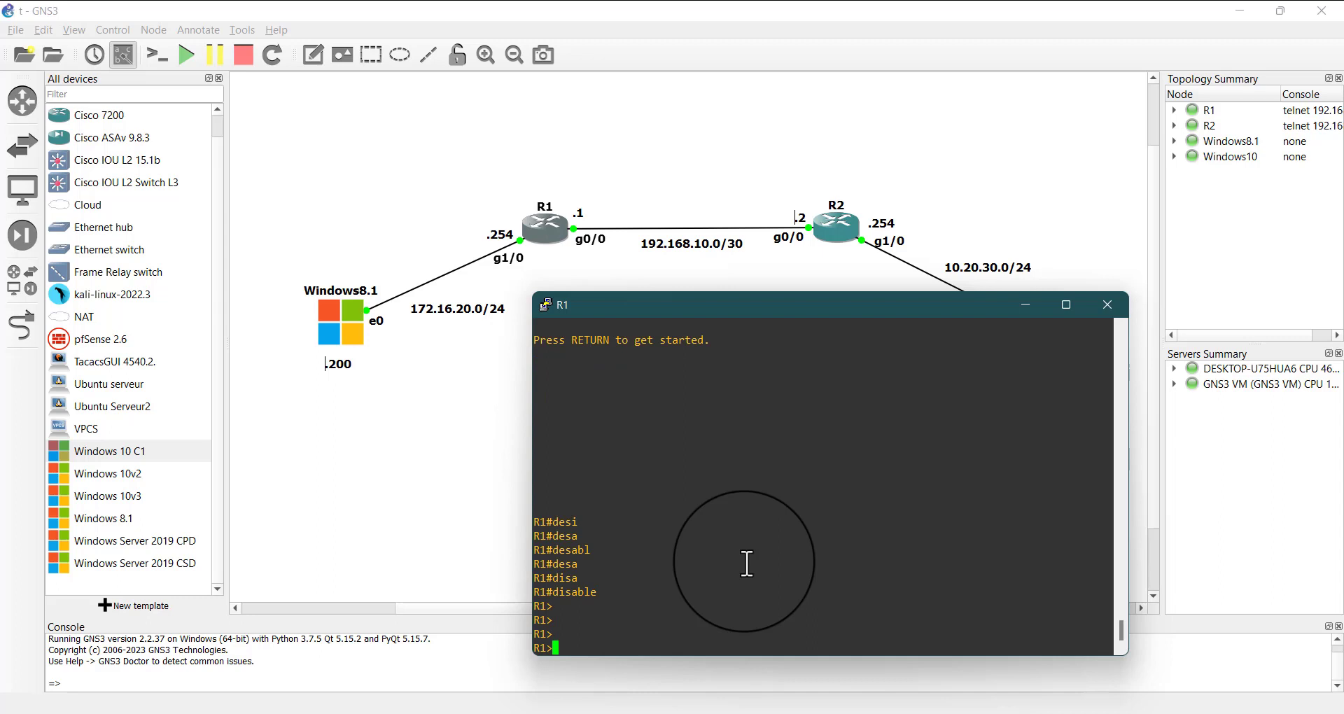
pyautogui.press('Return')
pyautogui.press('Return')
pyautogui.press('Return')
pyautogui.press('Return')
pyautogui.press('Return')
pyautogui.press('Return')
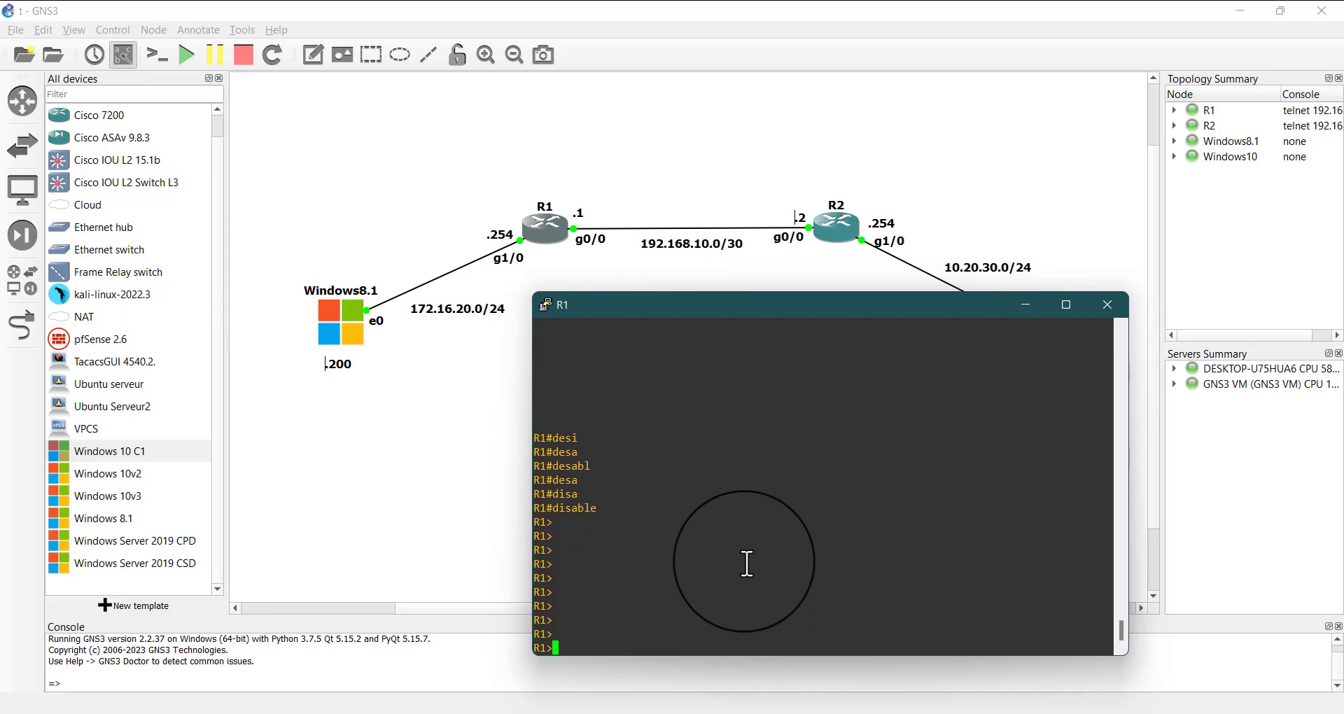
# Enter privileged mode on R1 with the enable command and highlight the resulting prompt
pyautogui.write('ens')
pyautogui.press('BackSpace')
pyautogui.write('a')
pyautogui.press('Tab')
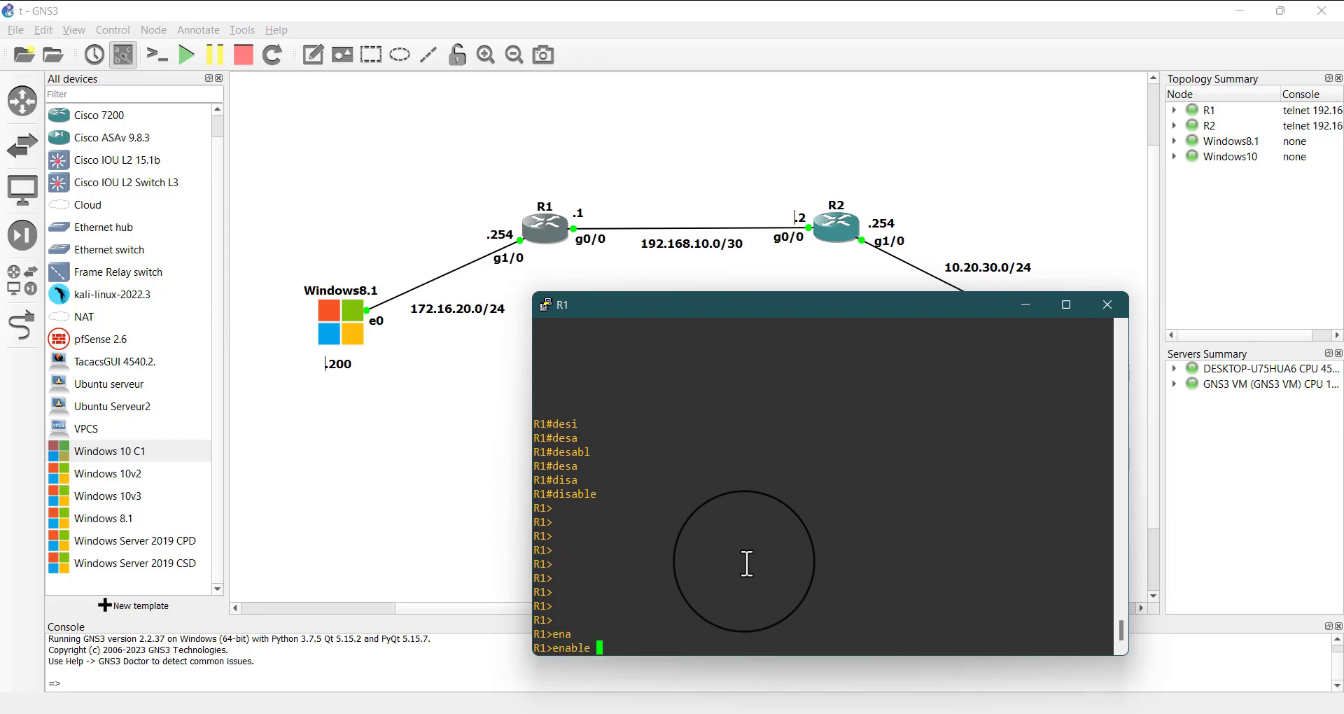
pyautogui.press('Return')
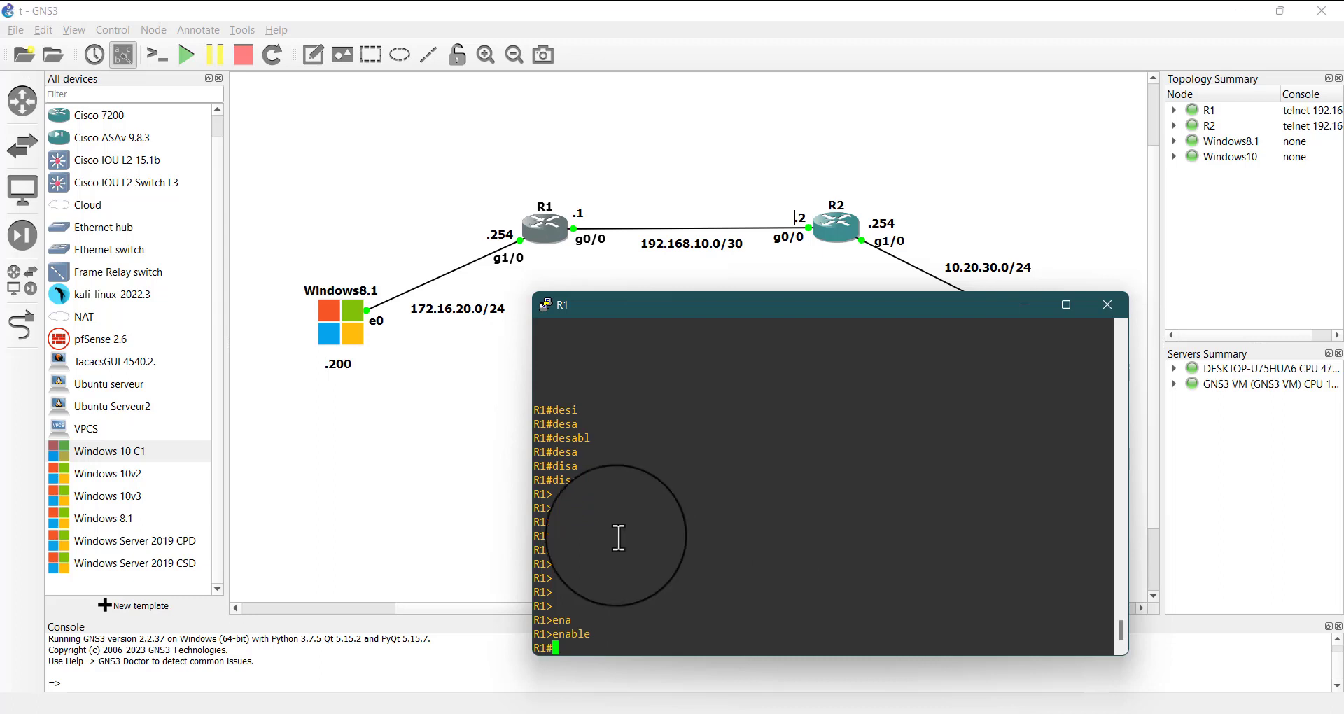
pyautogui.moveTo(577, 652); pyautogui.dragTo(504, 654)
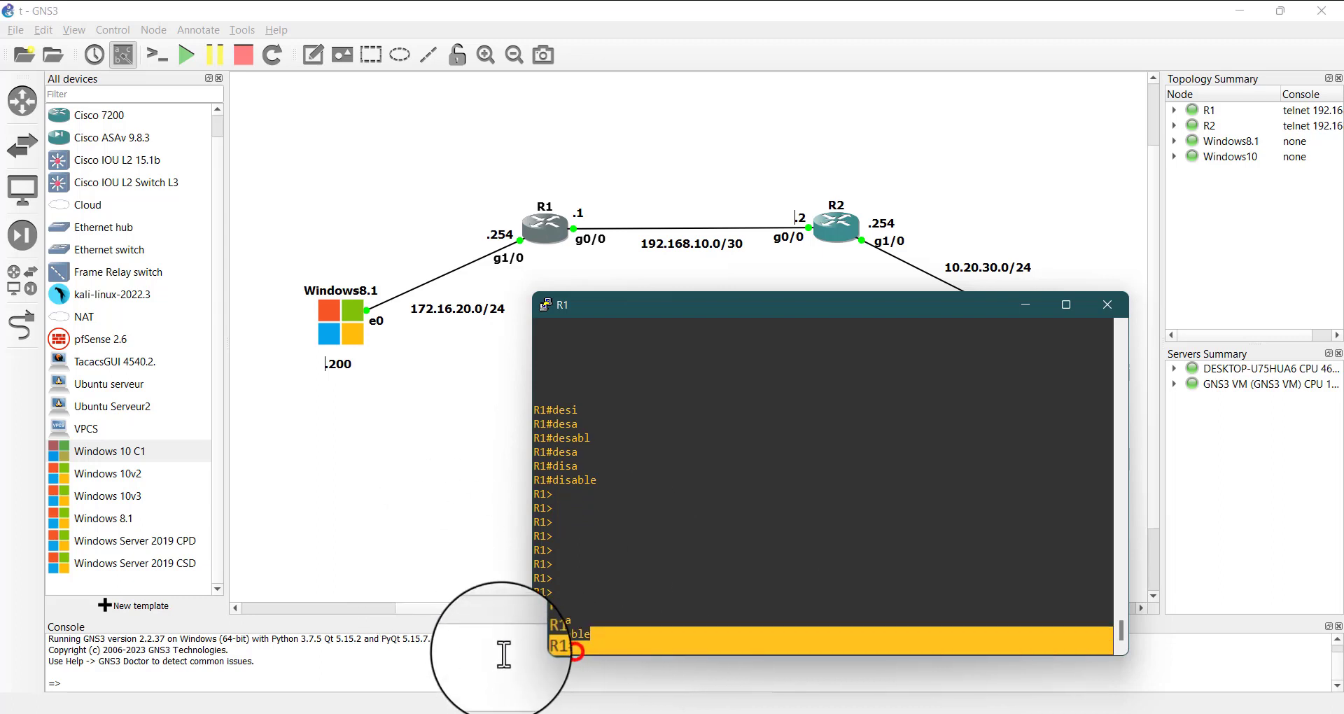
pyautogui.click(601, 645)
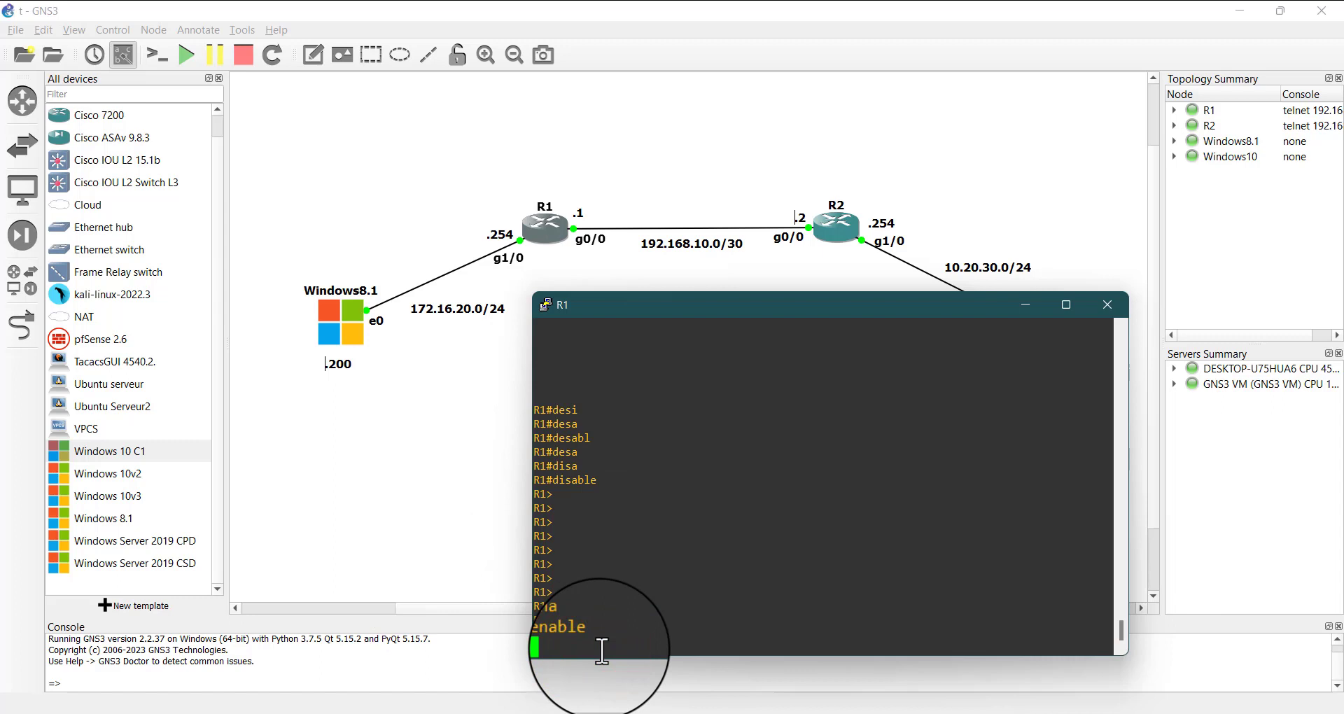
# Enter global configuration mode on R1 with configure terminal and highlight the config prompt
pyautogui.write('conf')
pyautogui.press('Tab')
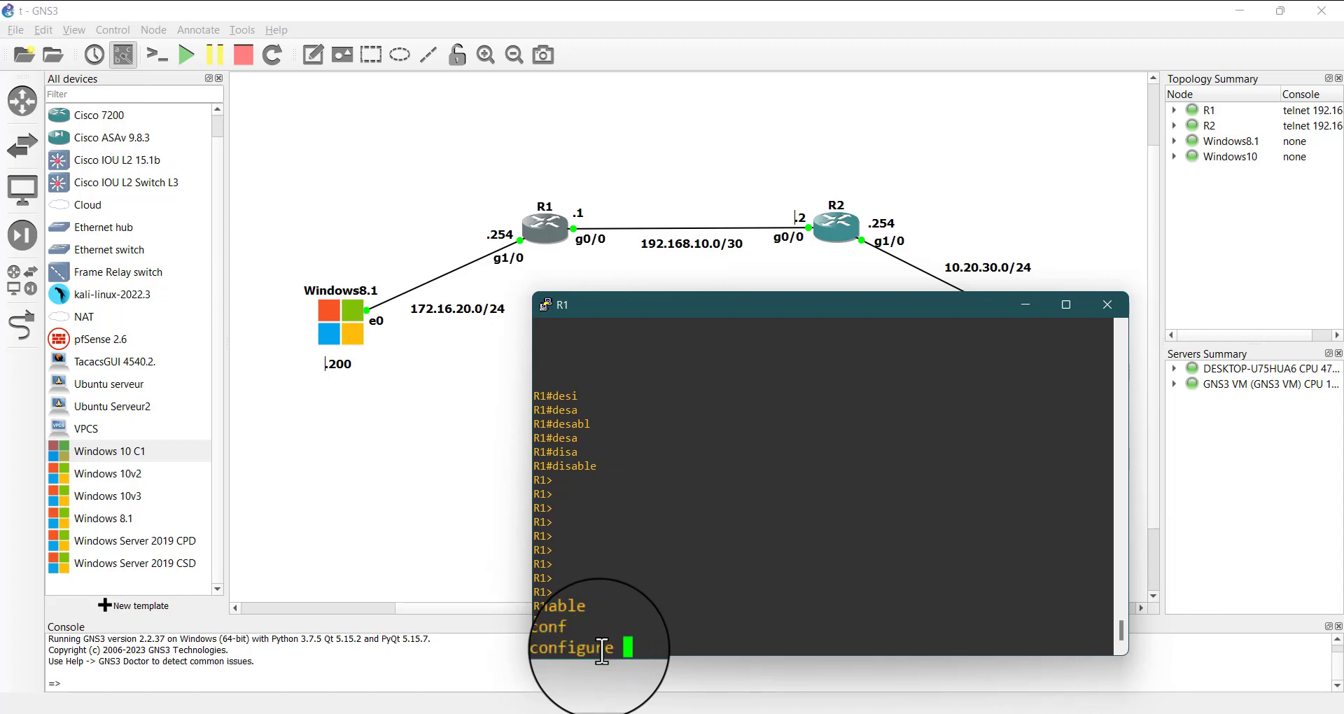
pyautogui.write('te')
pyautogui.press('Tab')
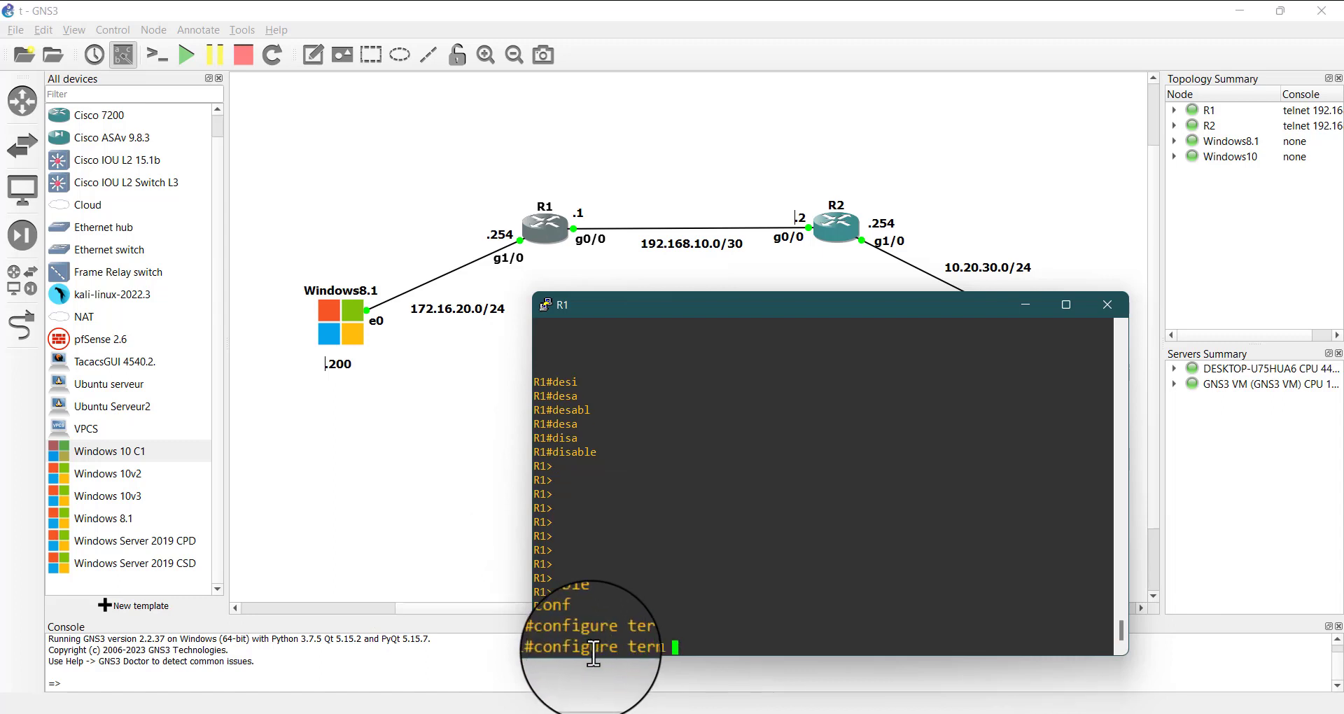
pyautogui.press('Return')
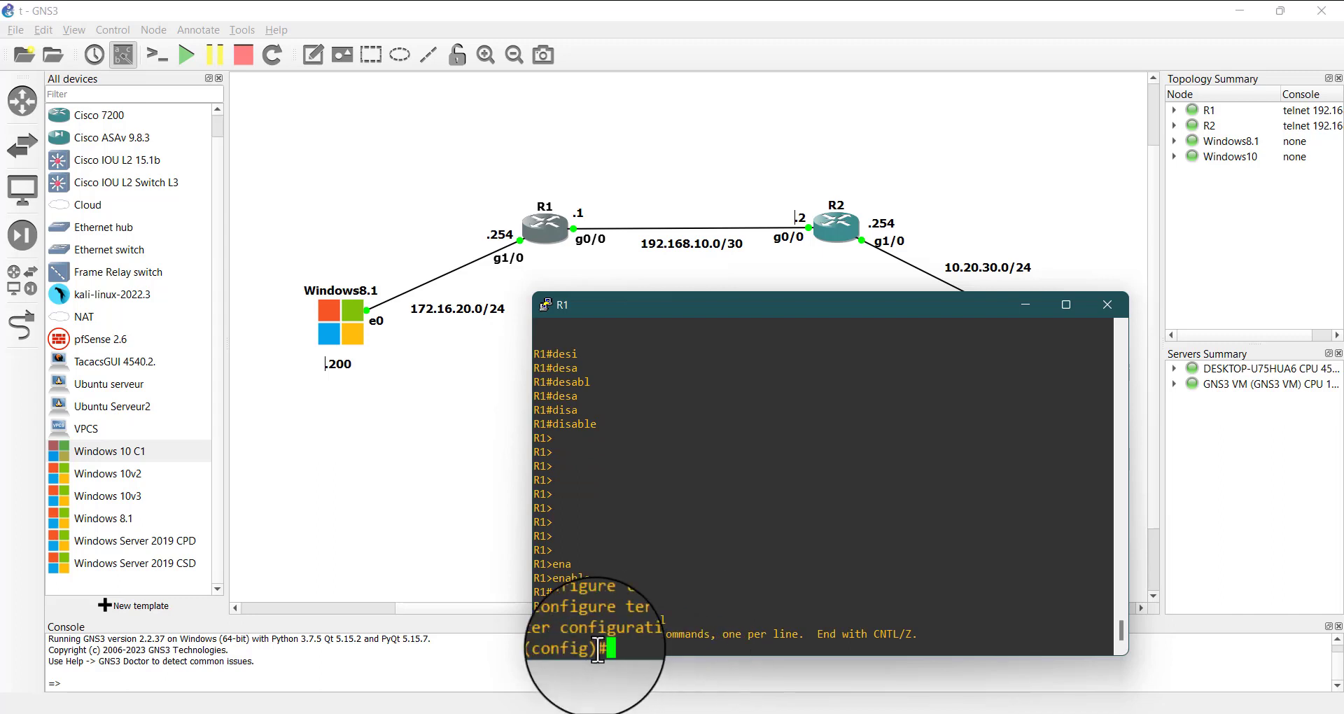
pyautogui.doubleClick(569, 650)
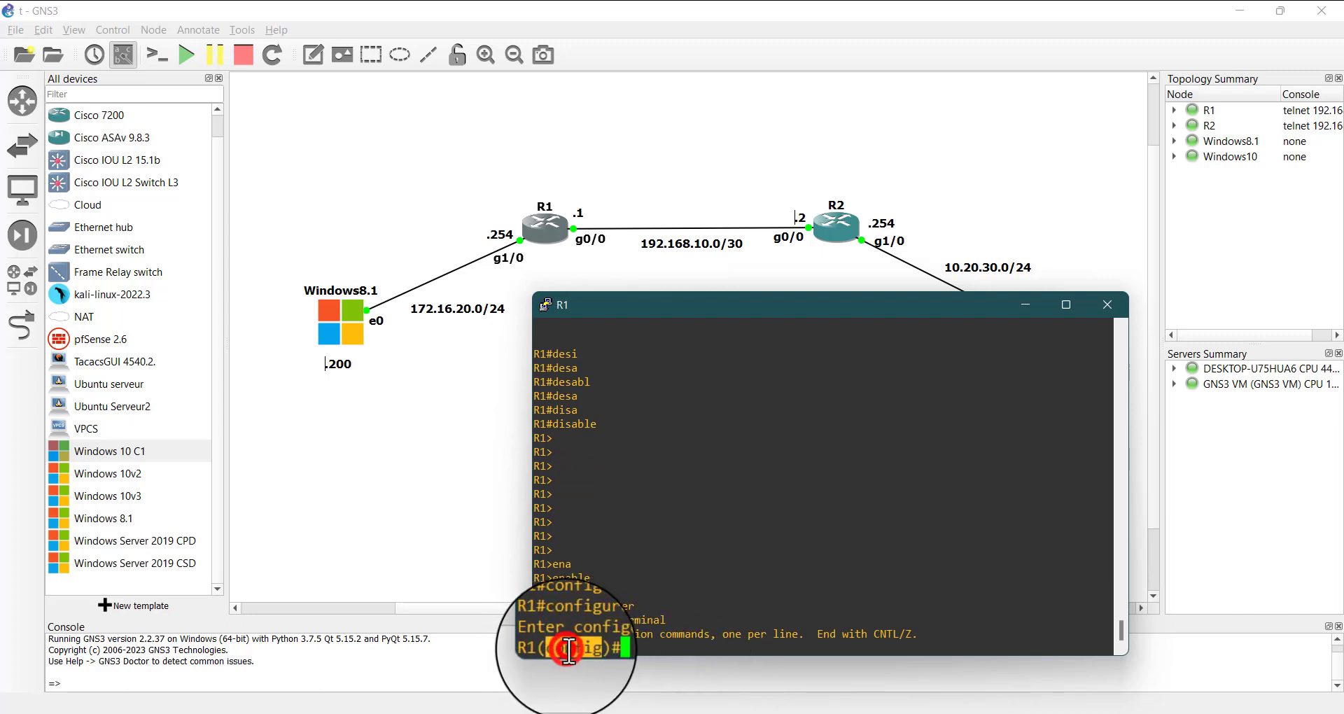
pyautogui.tripleClick(609, 651)
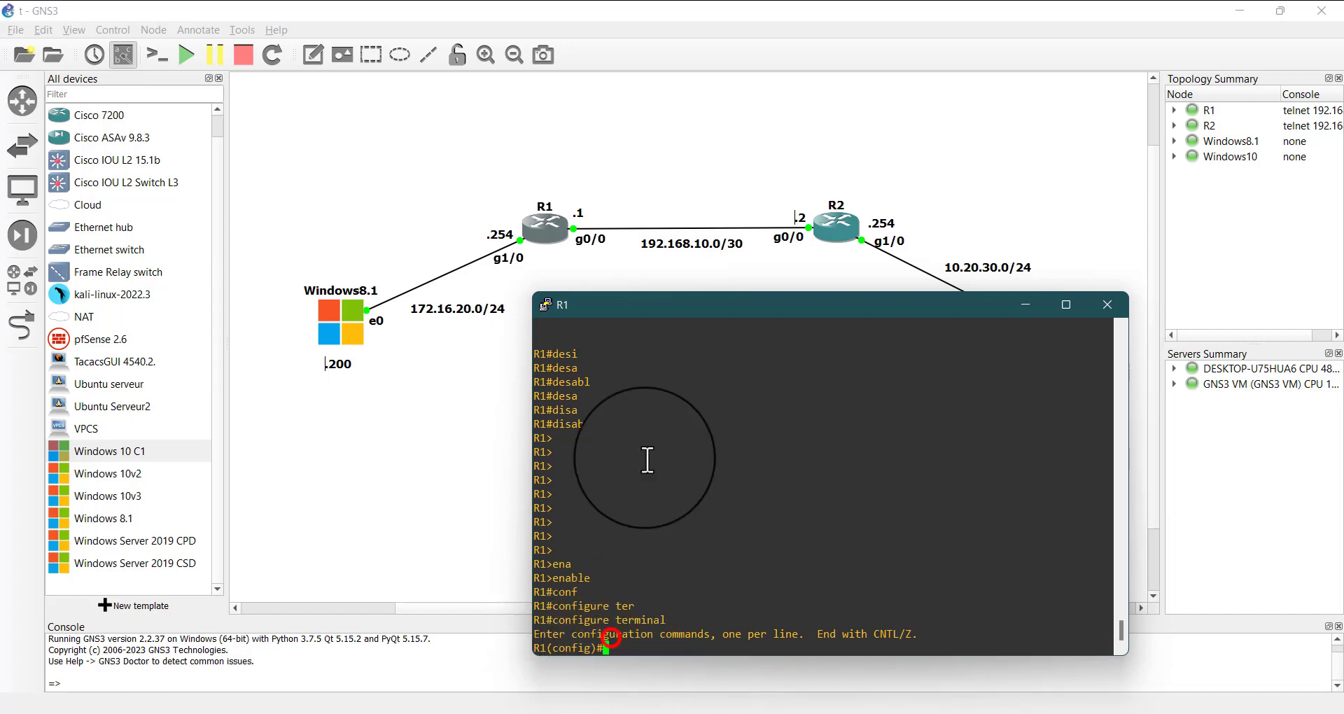
# Reposition R1's console and open the console line's configuration with line console 0, highlighting the line number
pyautogui.moveTo(661, 306)
pyautogui.mouseDown()
pyautogui.moveTo(704, 272)
pyautogui.moveTo(747, 325)
pyautogui.mouseUp()
pyautogui.click(735, 619)
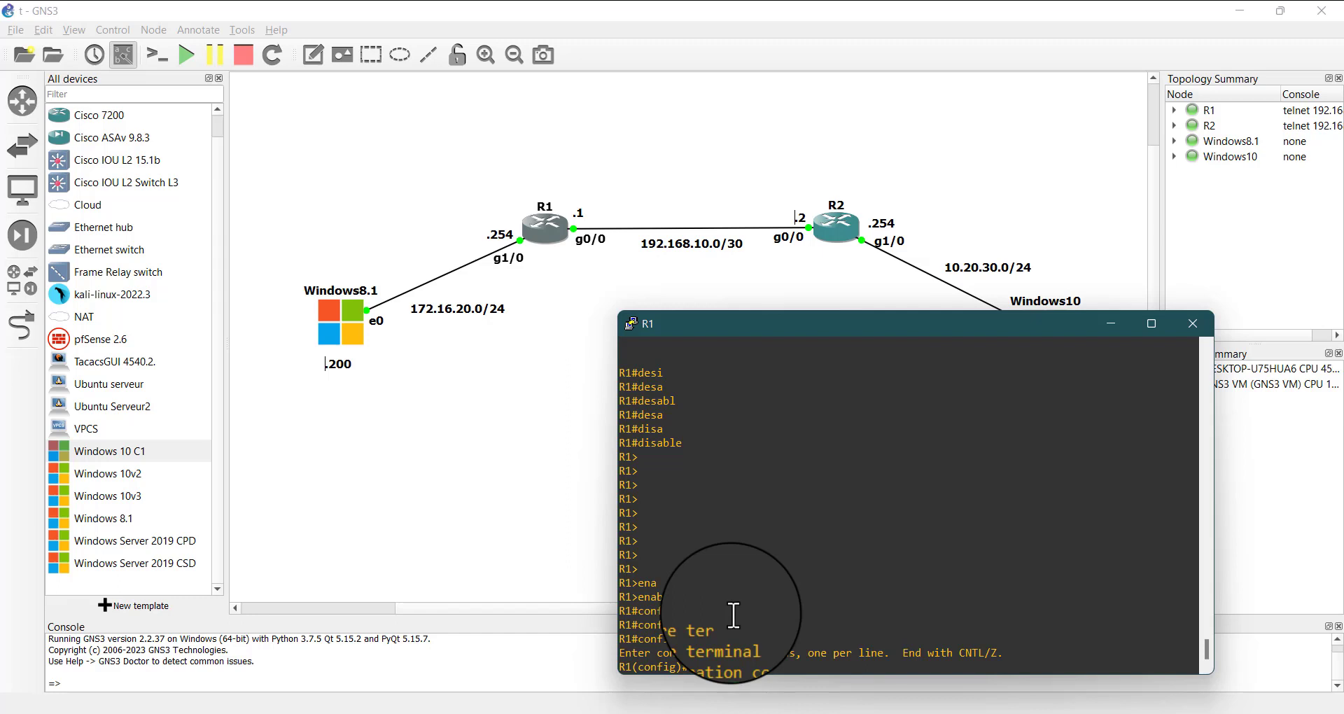
pyautogui.write('line con')
pyautogui.press('Tab')
pyautogui.write('0')
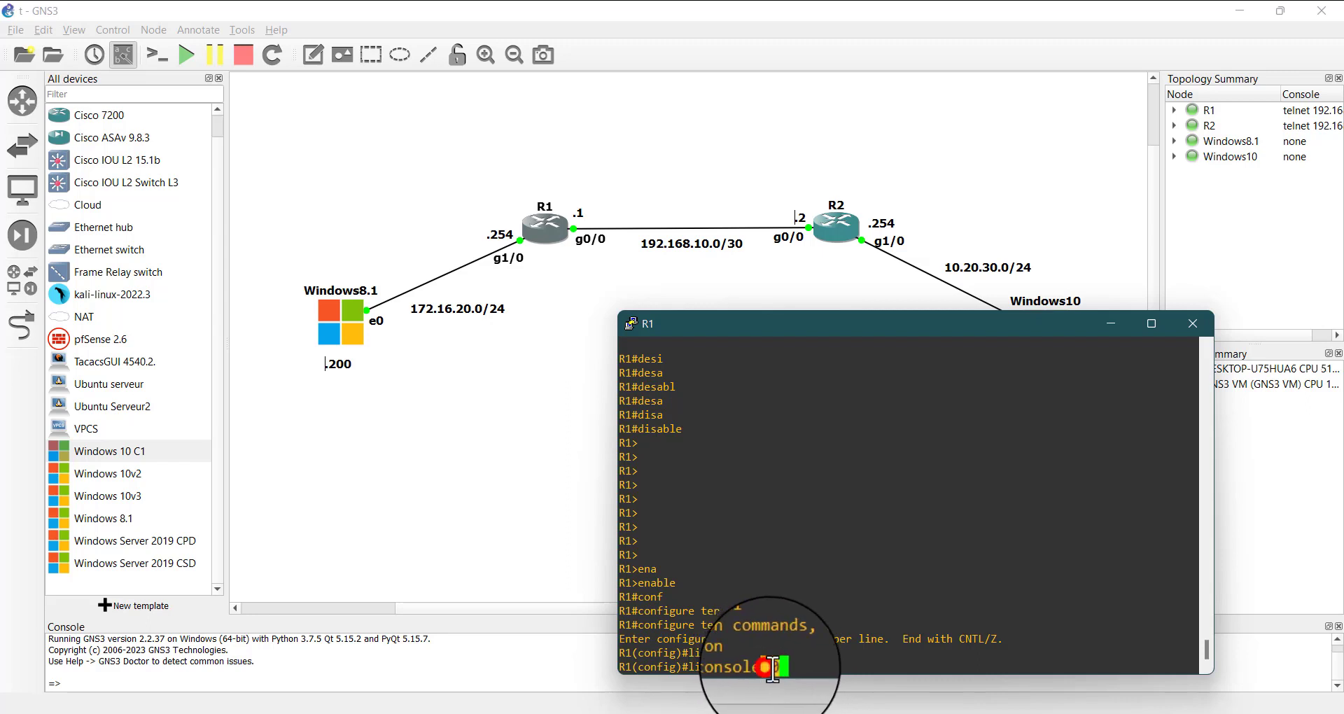
pyautogui.moveTo(762, 667); pyautogui.dragTo(796, 666)
pyautogui.click(796, 669)
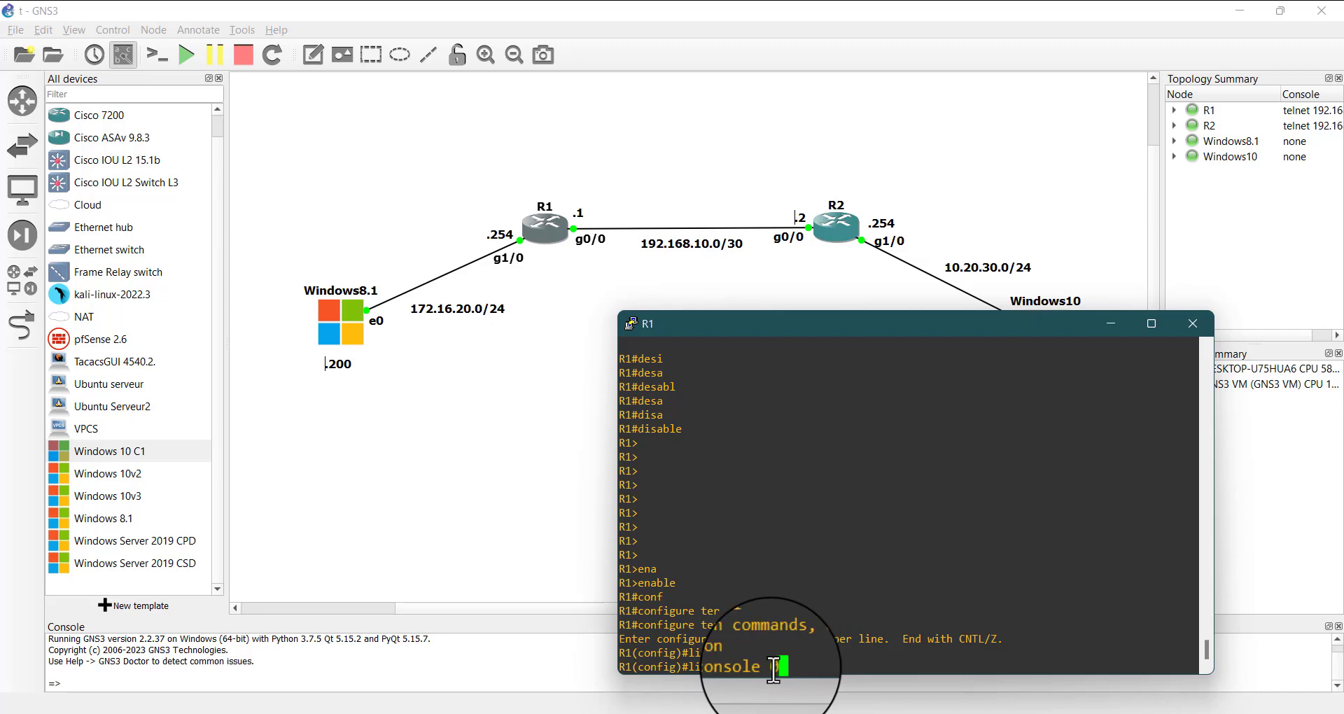
pyautogui.moveTo(773, 669); pyautogui.dragTo(796, 670)
pyautogui.click(794, 668)
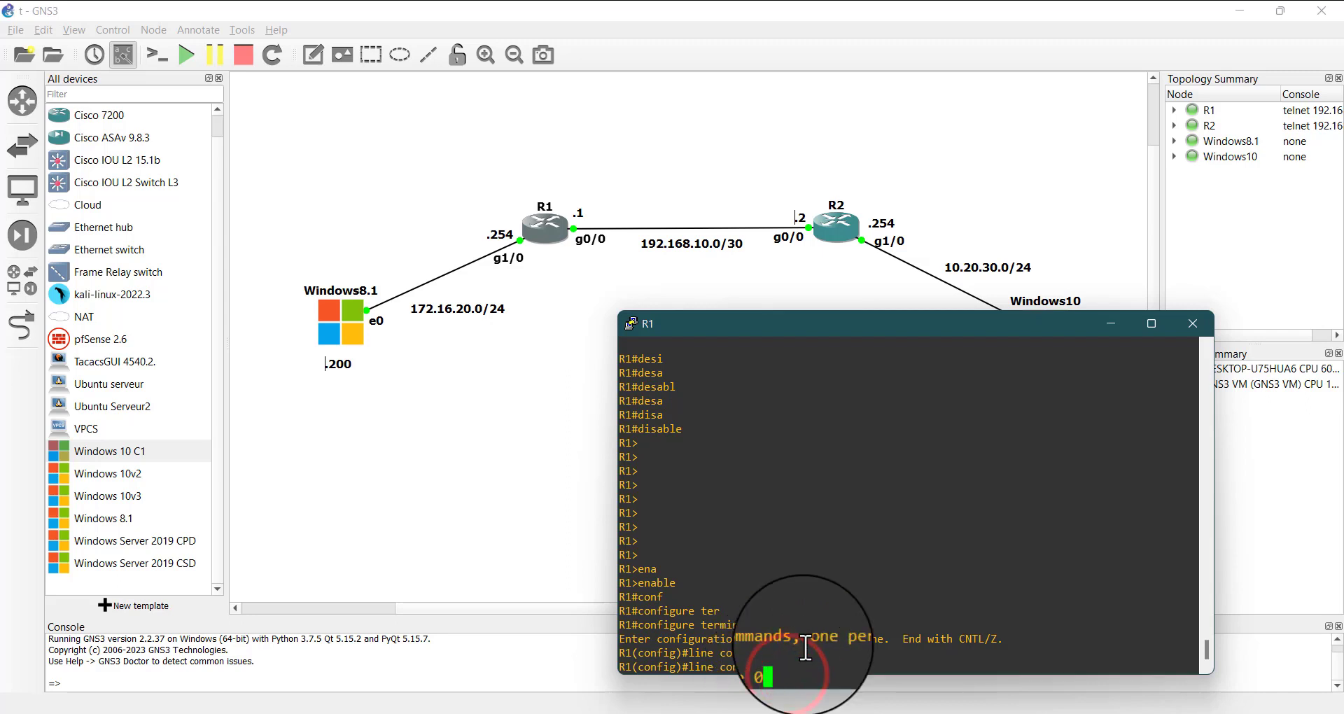
pyautogui.press('Return')
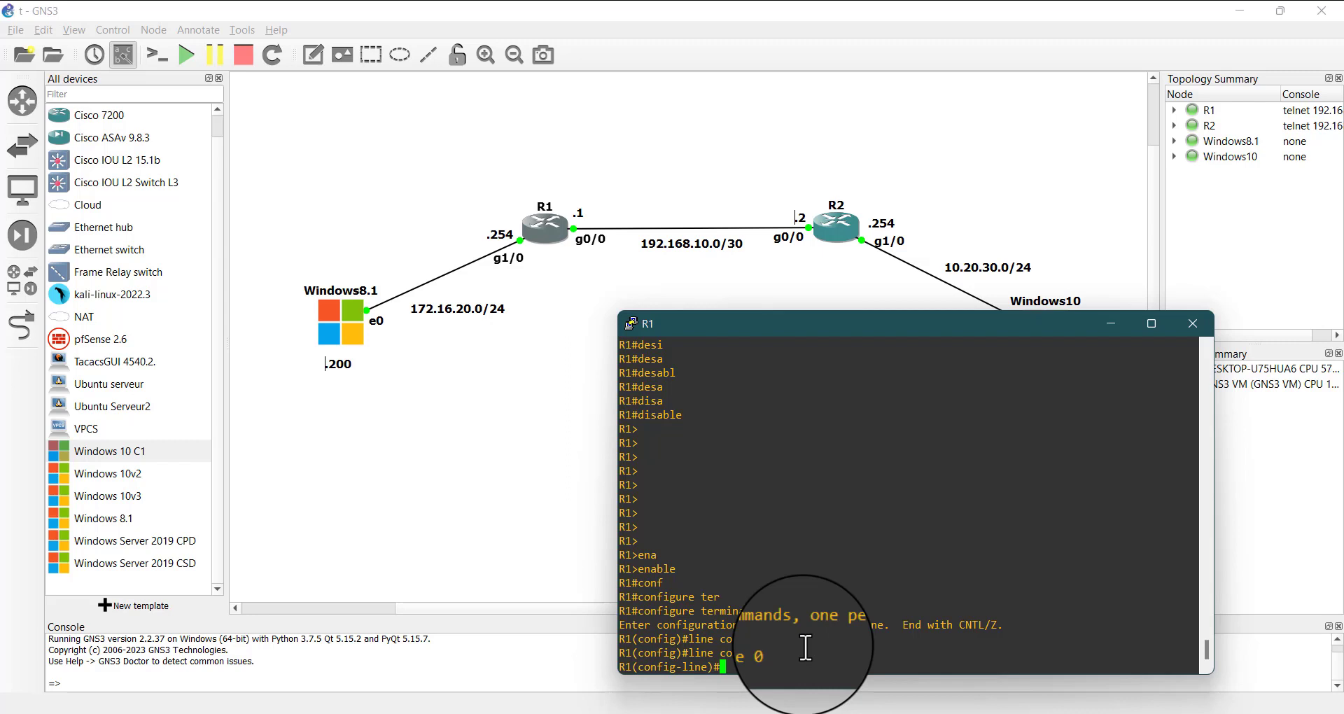
pyautogui.write('cis')
pyautogui.press('Return')
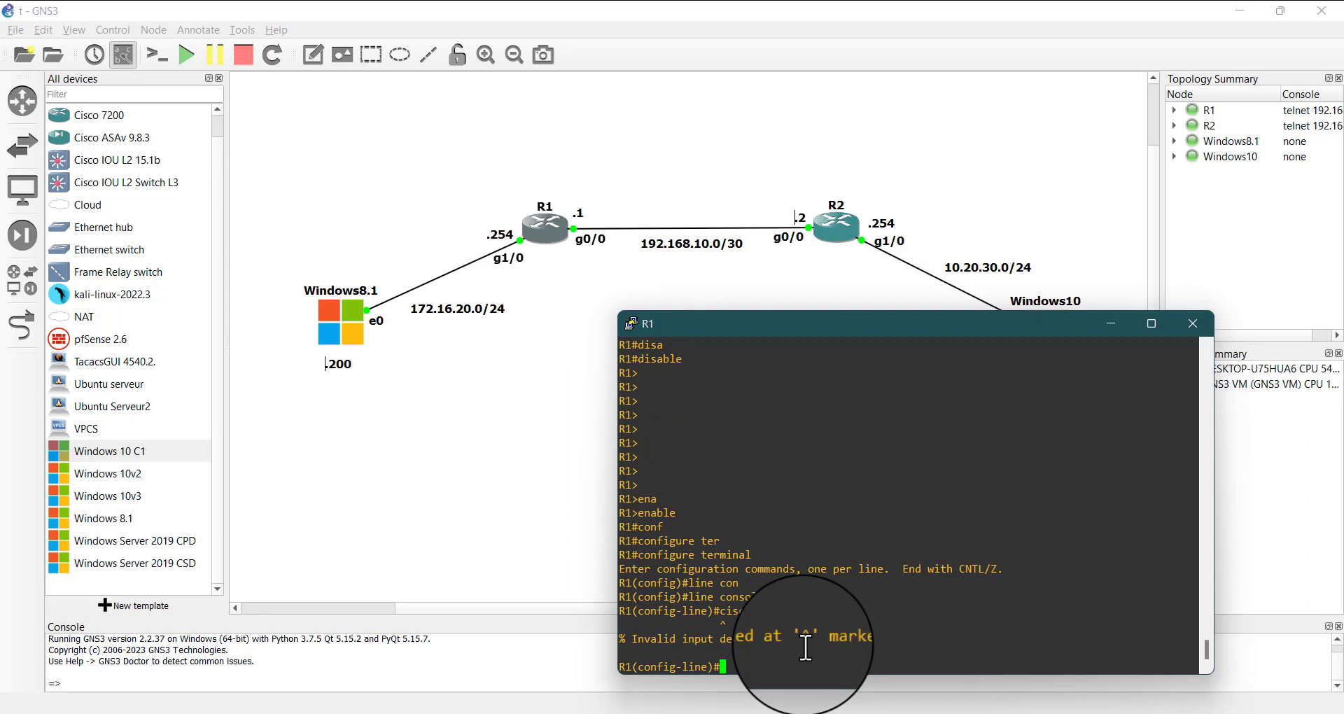
pyautogui.write('cis')
pyautogui.press('BackSpace')
pyautogui.press('BackSpace')
pyautogui.press('BackSpace')
pyautogui.press('BackSpace')
pyautogui.press('BackSpace')
pyautogui.write('pass')
pyautogui.press('Tab')
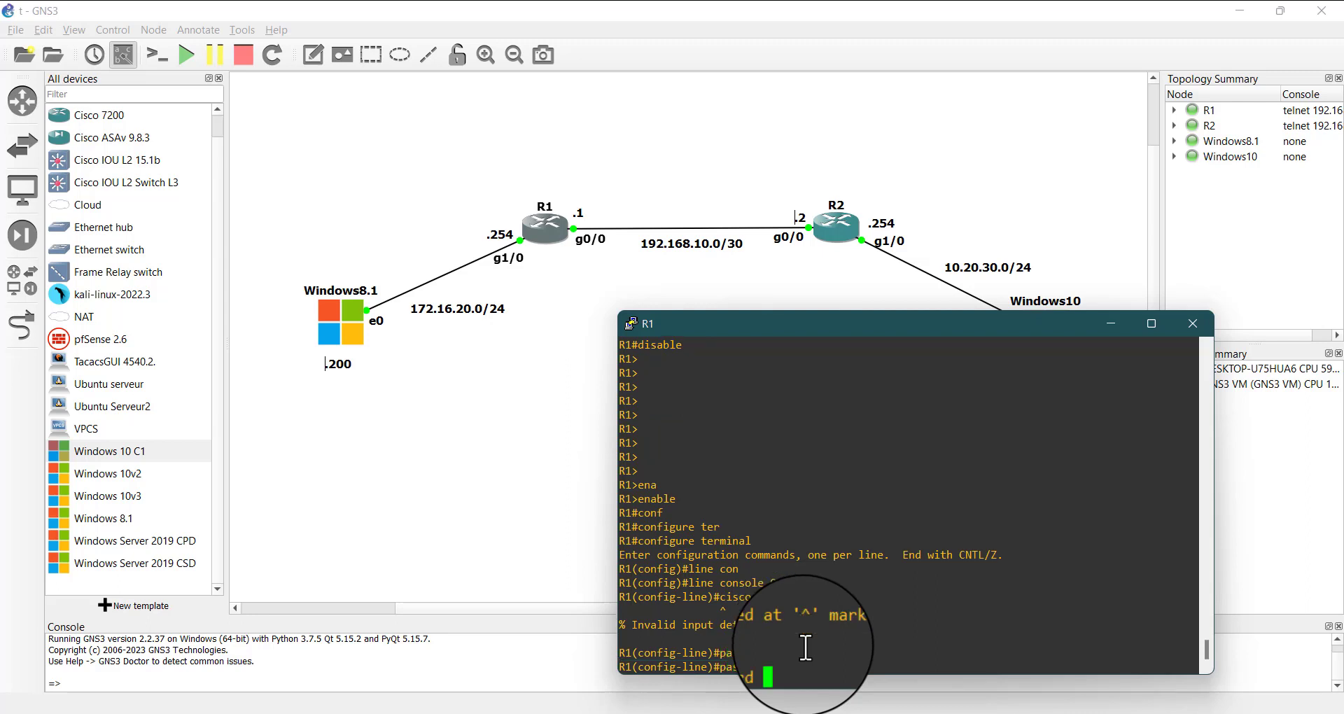
pyautogui.press('BackSpace')
pyautogui.press('BackSpace')
pyautogui.press('BackSpace')
pyautogui.press('BackSpace')
pyautogui.press('BackSpace')
pyautogui.press('BackSpace')
pyautogui.press('BackSpace')
pyautogui.press('BackSpace')
pyautogui.press('BackSpace')
pyautogui.write('sec')
pyautogui.press('Tab')
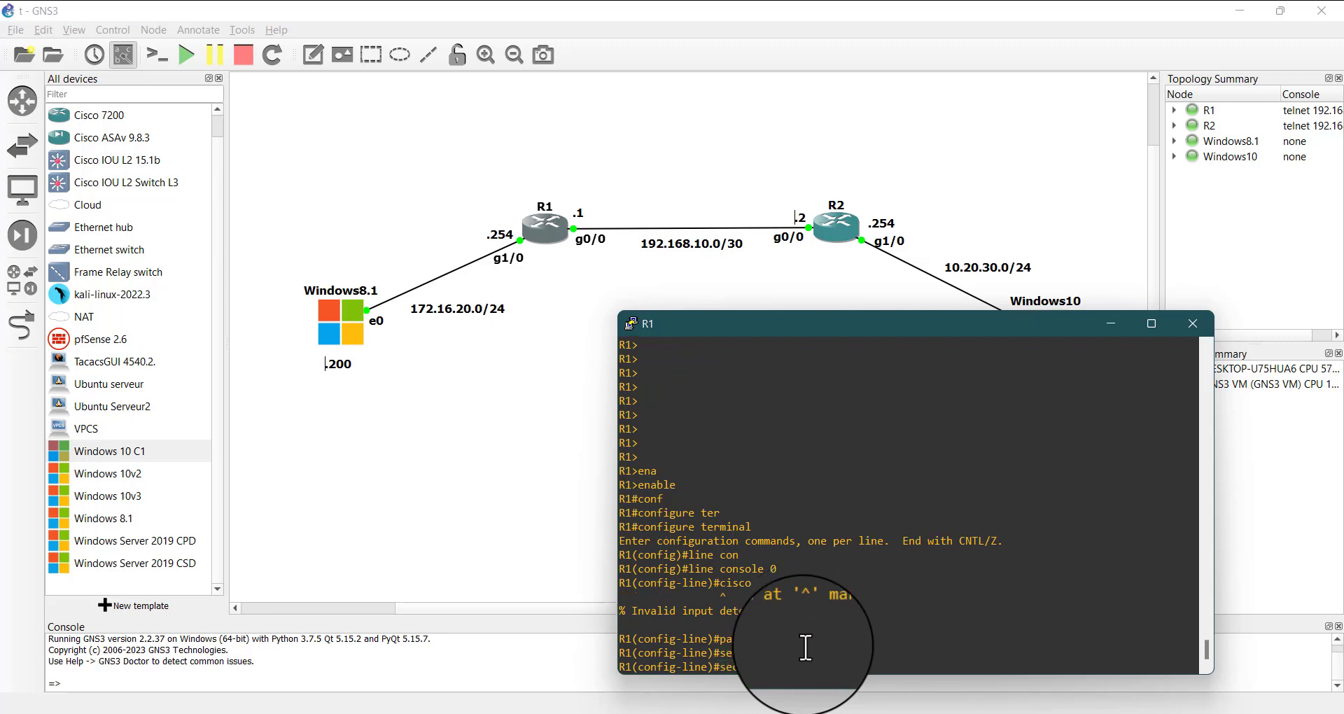
pyautogui.press('Tab')
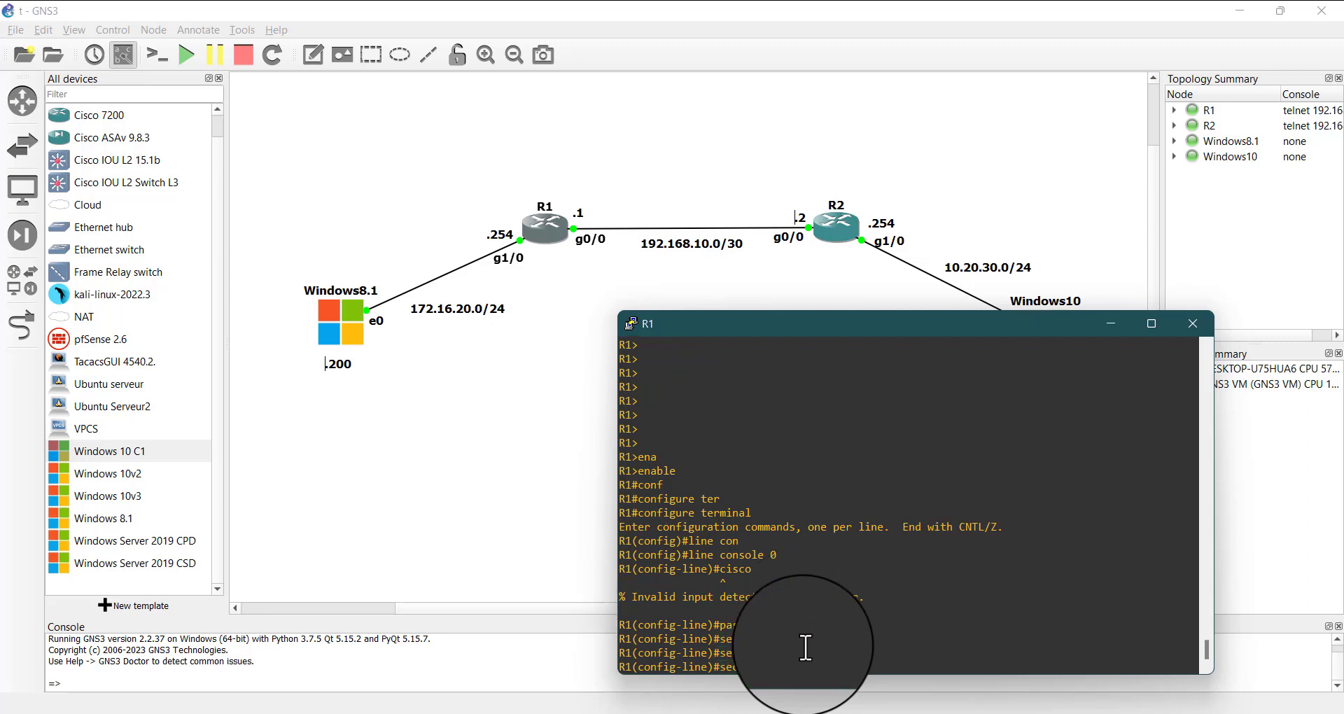
pyautogui.press('BackSpace')
pyautogui.press('BackSpace')
pyautogui.press('BackSpace')
# Set the console line's access password on R1 with the password command
pyautogui.write('pass')
pyautogui.press('Tab')
pyautogui.write('cisco')
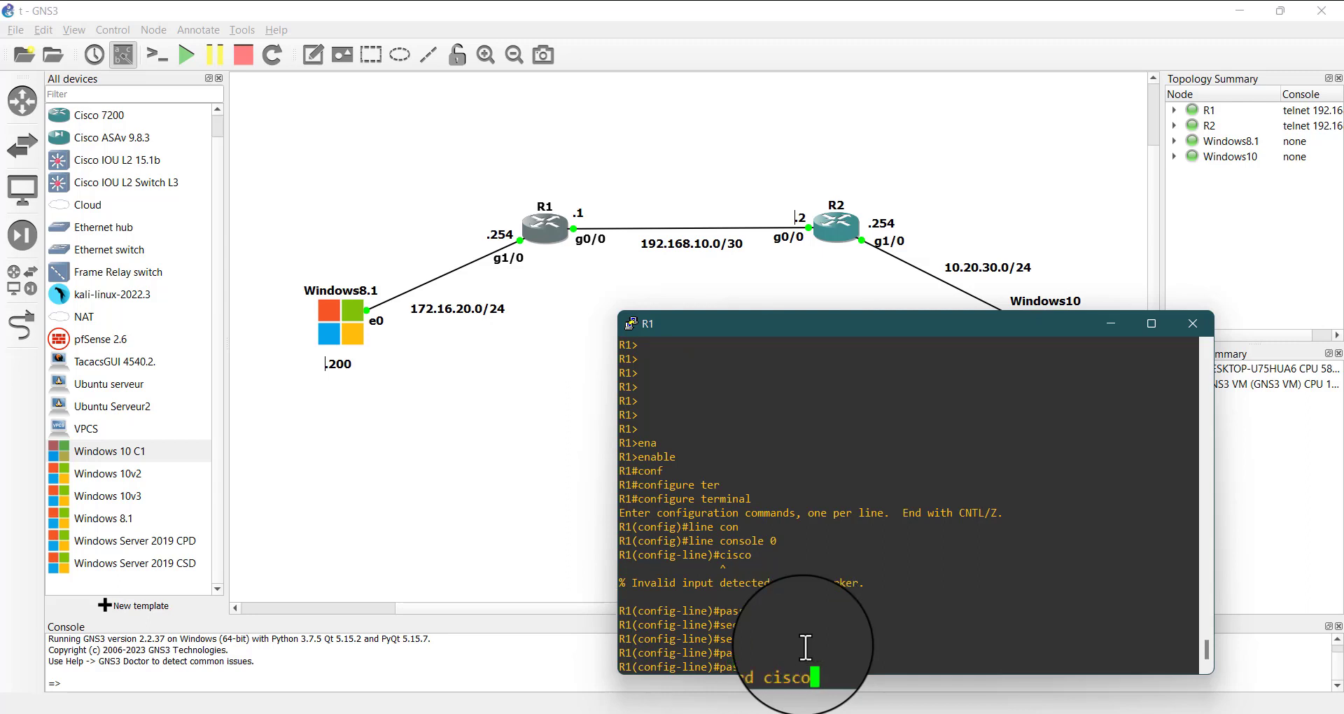
pyautogui.press('Return')
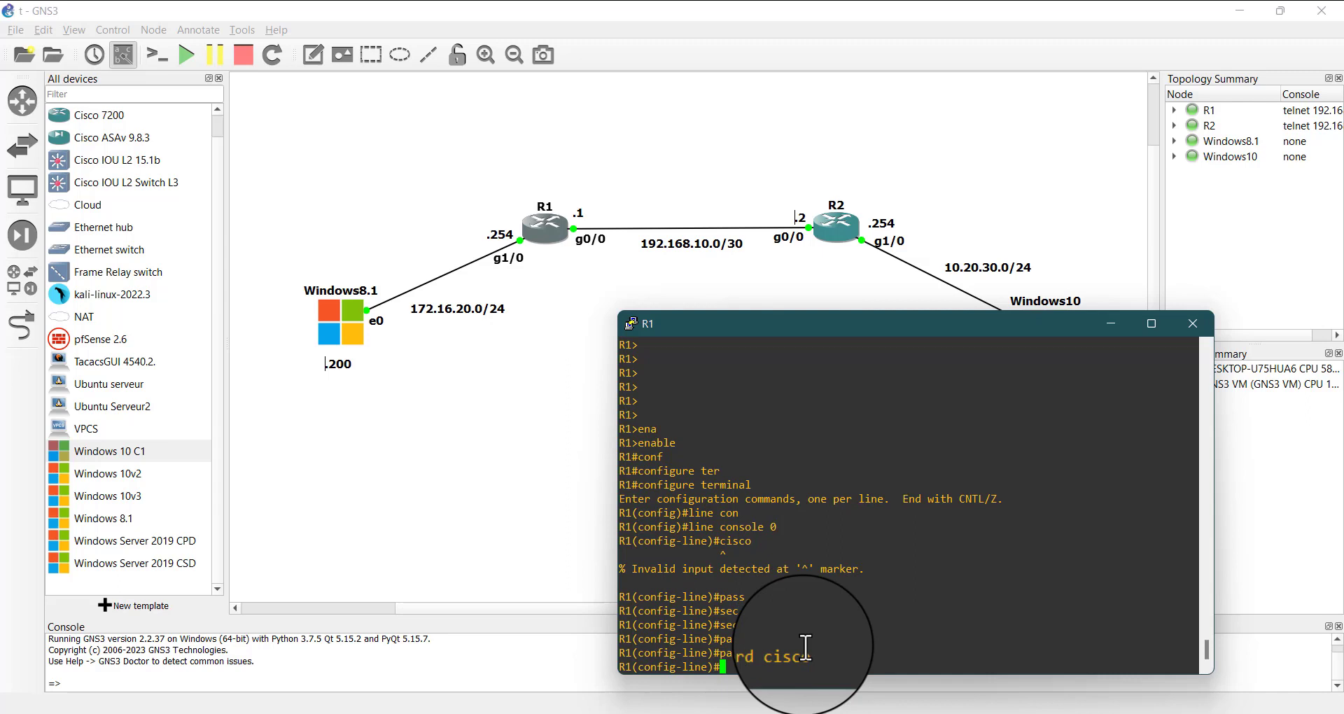
# Require authentication on R1's console line with the login command and exit to global configuration mode
pyautogui.write('log')
pyautogui.press('Return')
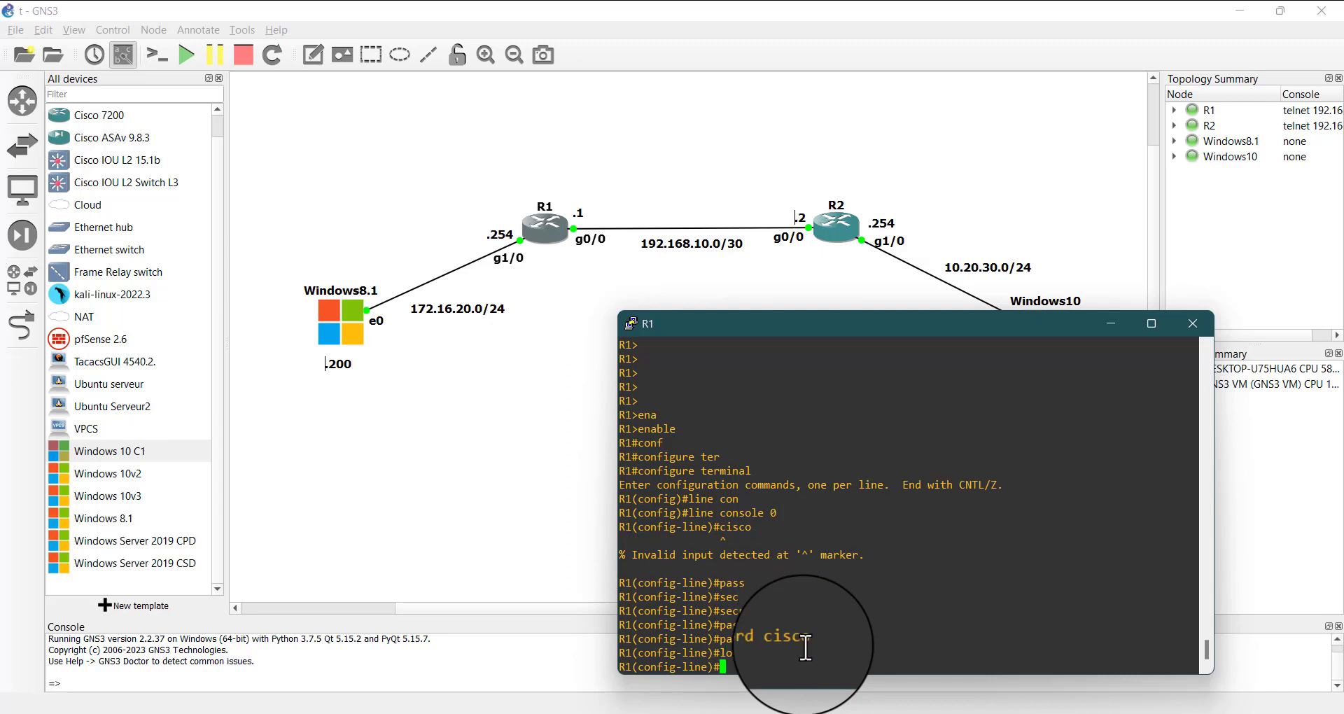
pyautogui.write('exi')
pyautogui.press('Return')
pyautogui.press('Return')
pyautogui.press('Return')
pyautogui.press('Return')
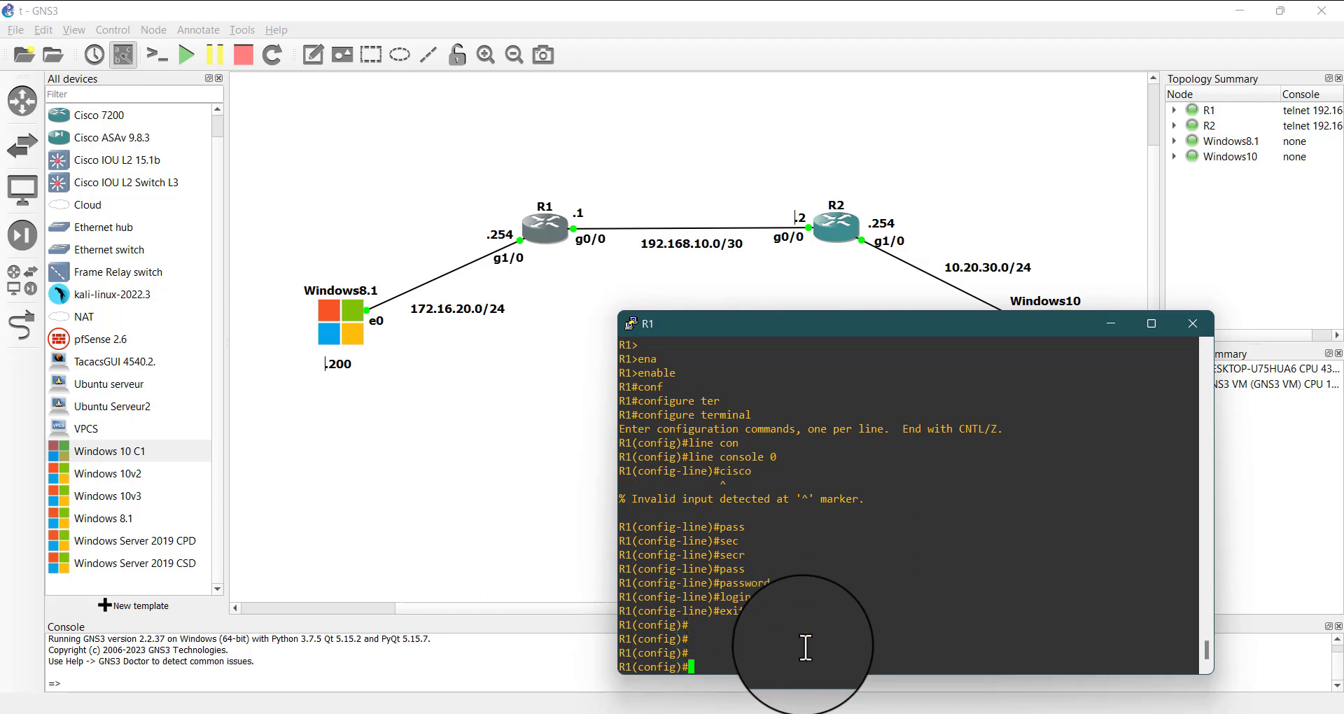
pyautogui.press('Return')
pyautogui.press('Return')
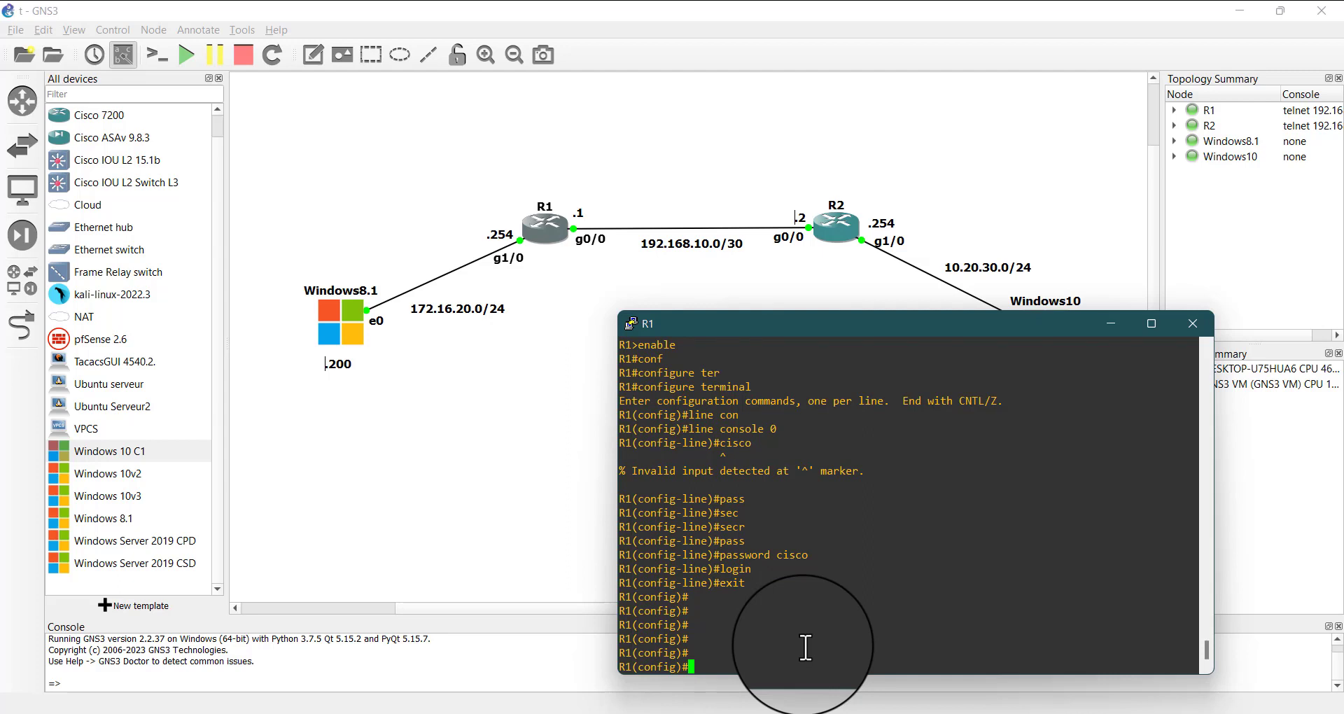
# Return R1 from global configuration to user mode with the disable command and highlight the user prompt
pyautogui.hotkey('ctrl', 'z')
pyautogui.press('Return')
pyautogui.press('Return')
pyautogui.press('Return')
pyautogui.press('Return')
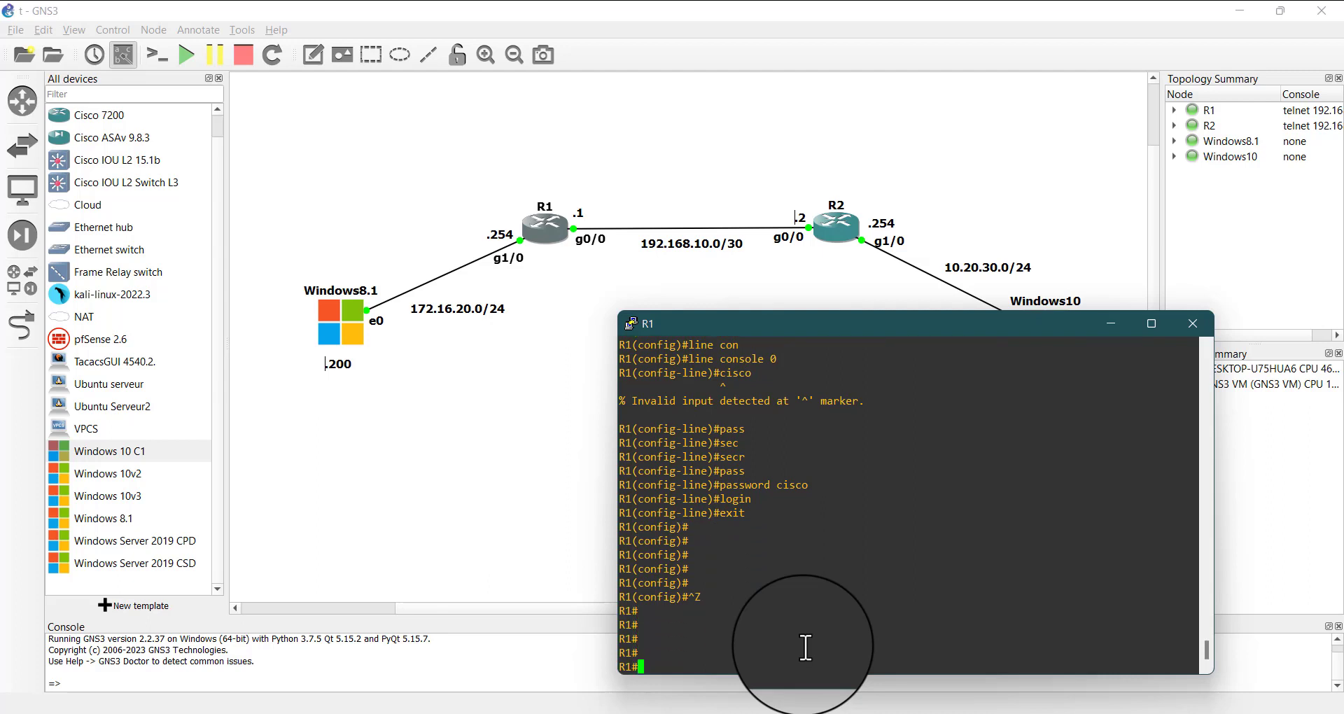
pyautogui.write('disa')
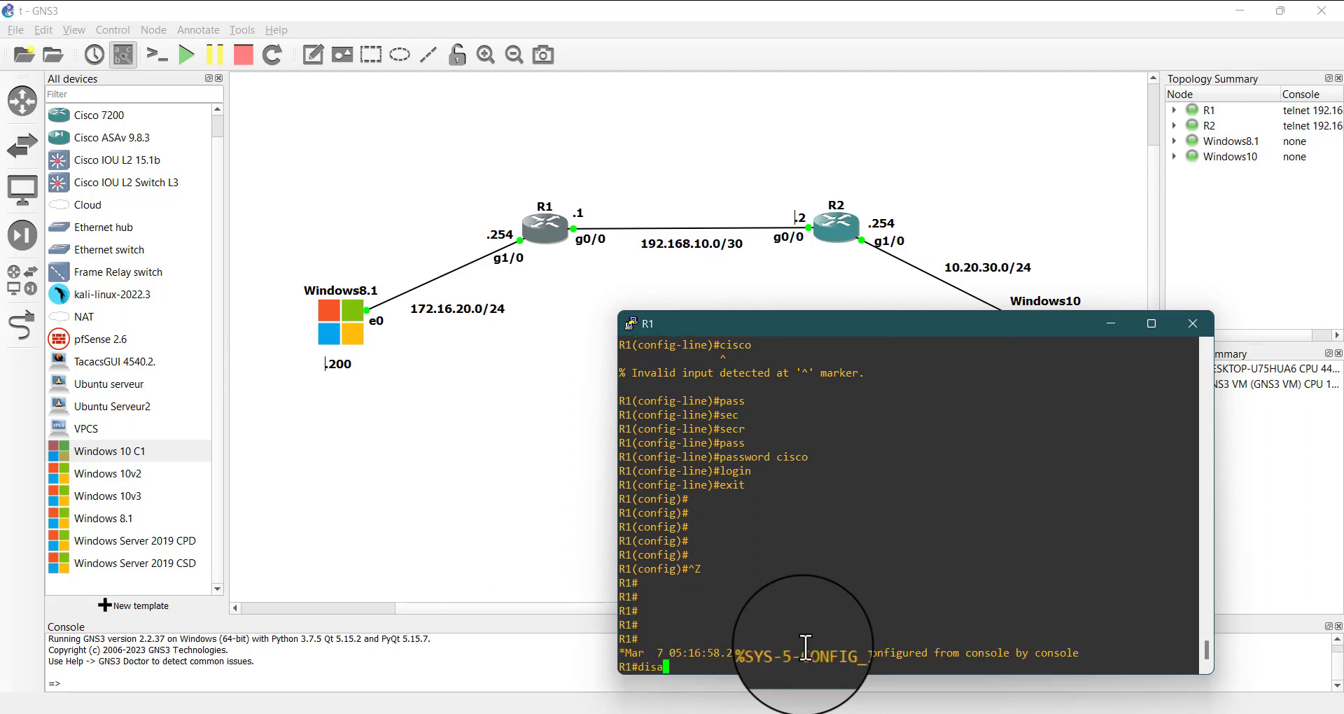
pyautogui.press('Tab')
pyautogui.press('Return')
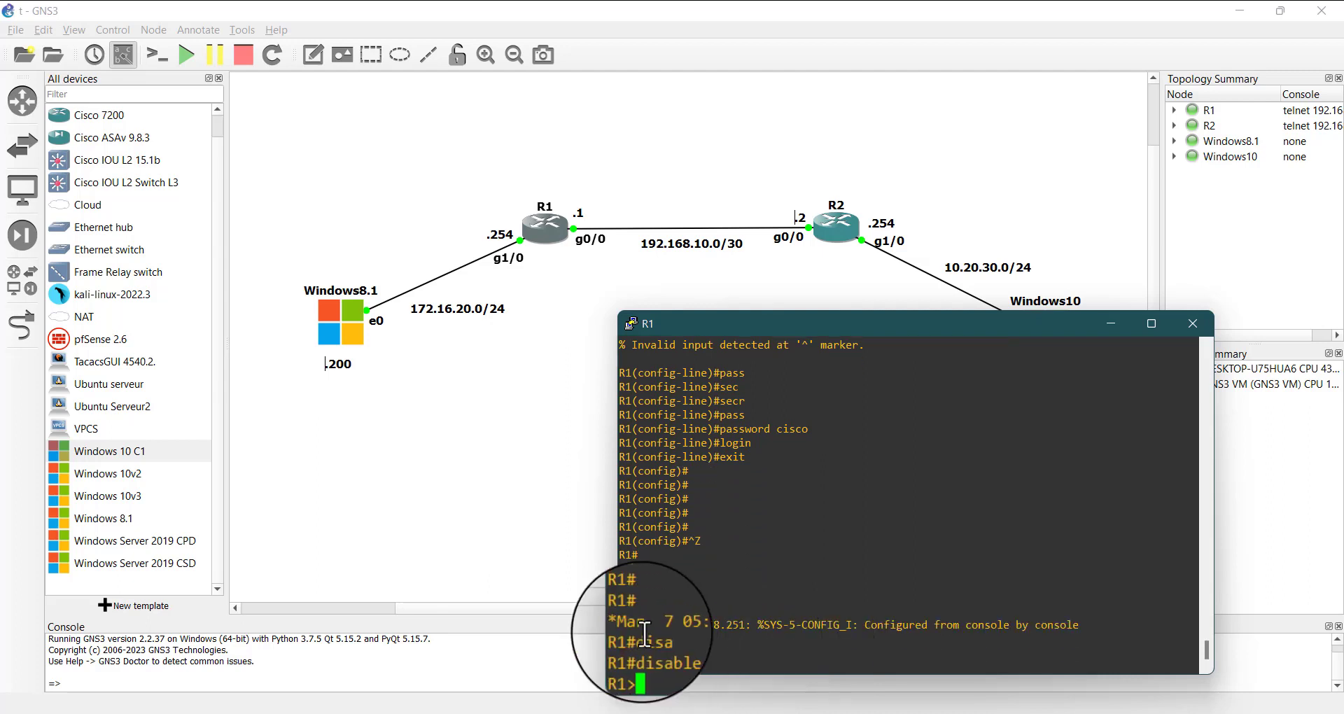
pyautogui.moveTo(650, 663); pyautogui.dragTo(628, 675)
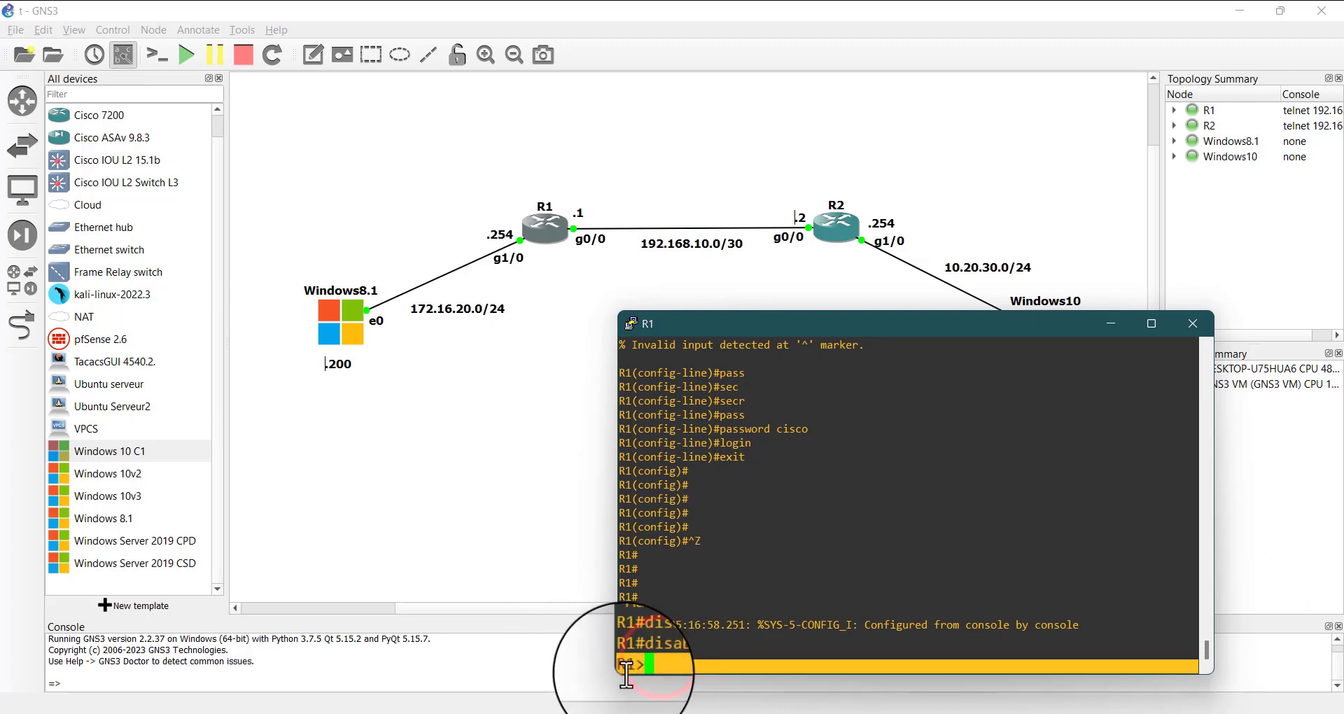
pyautogui.click(693, 666)
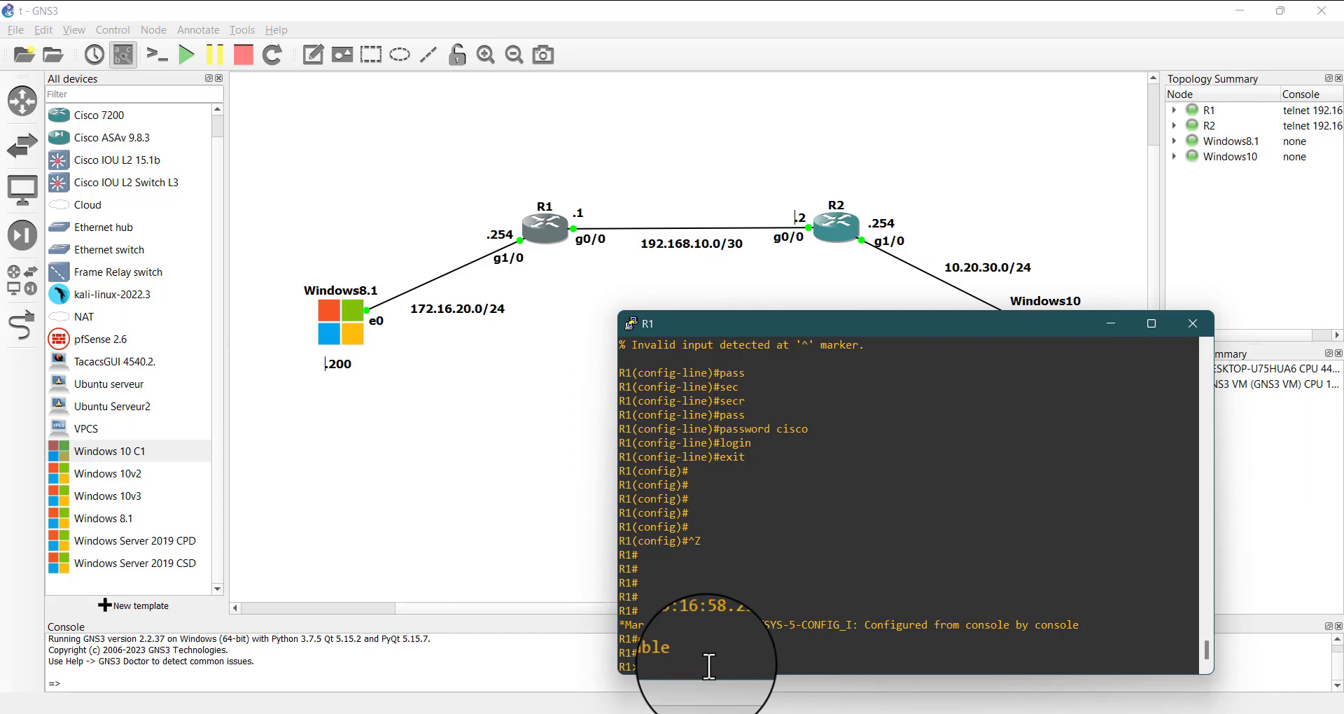
# Re-enter privileged mode on R1 and open global configuration mode with conf t
pyautogui.write('enable')
pyautogui.press('Return')
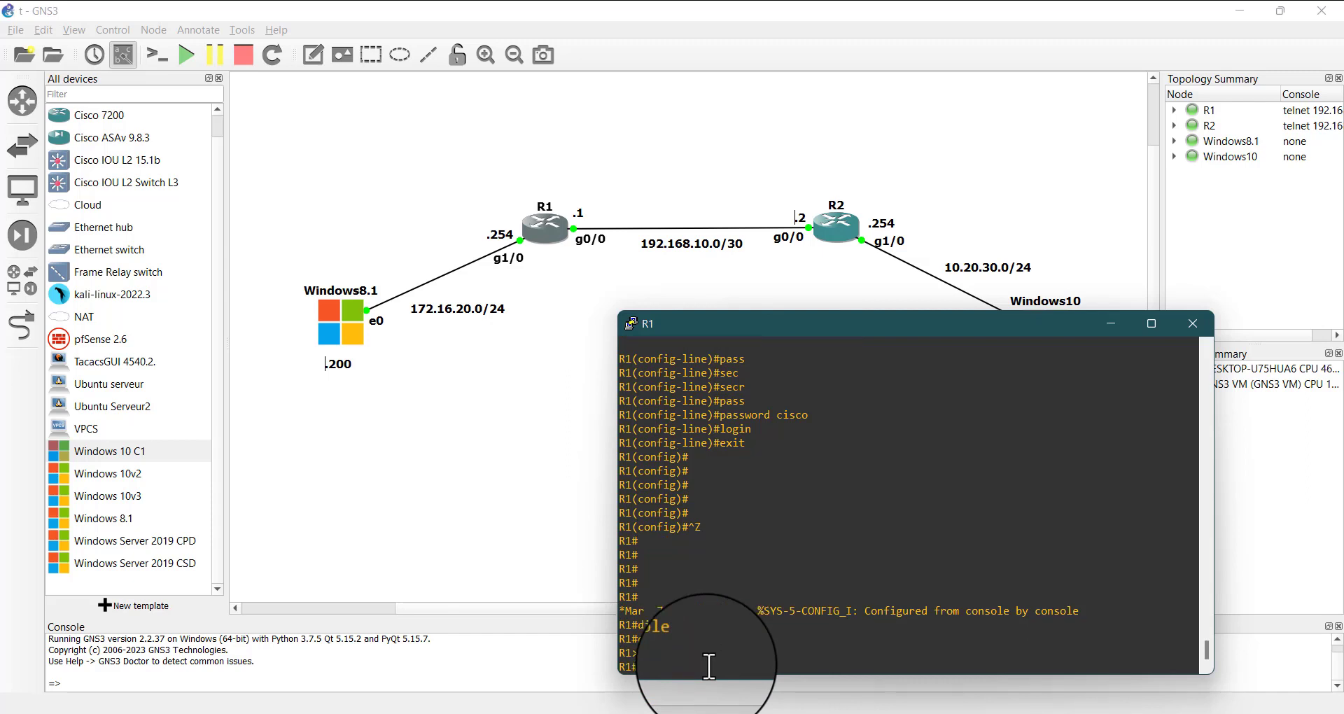
pyautogui.write('conf t')
pyautogui.press('Return')
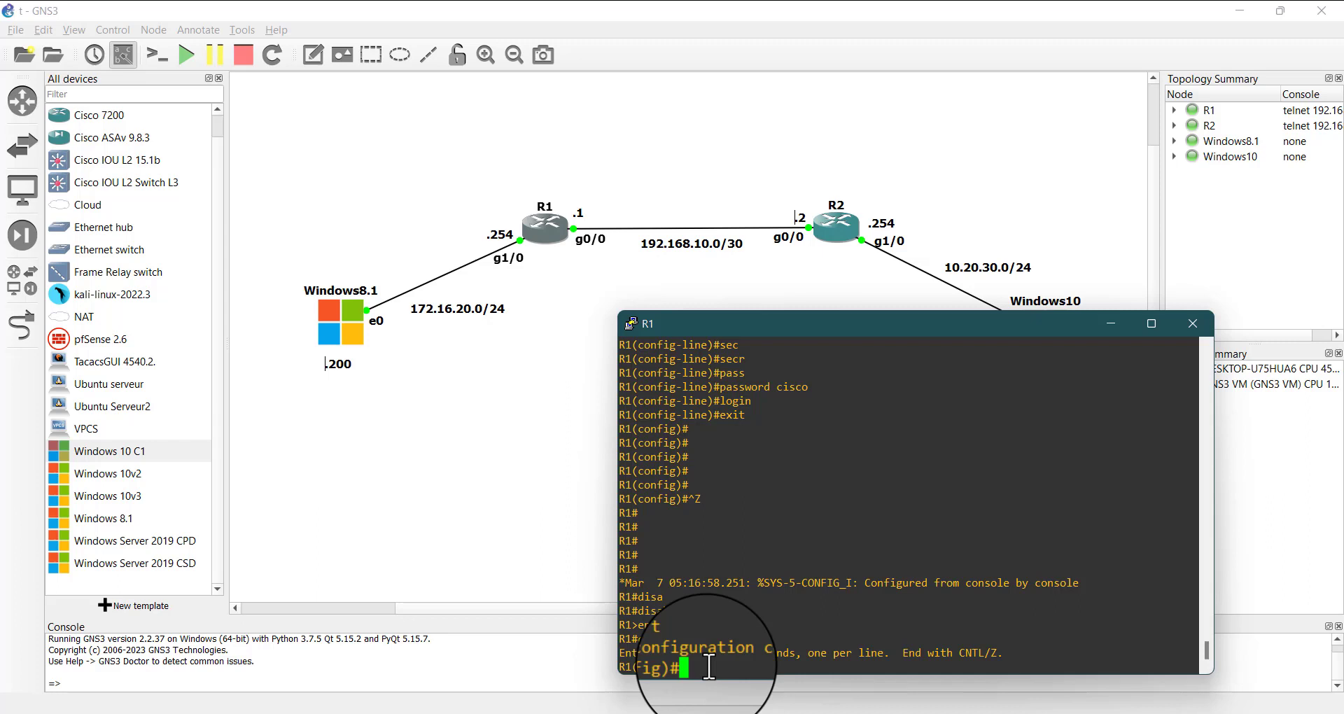
# Set R1's privileged mode password with the enable secret command
pyautogui.write('ena')
pyautogui.press('Tab')
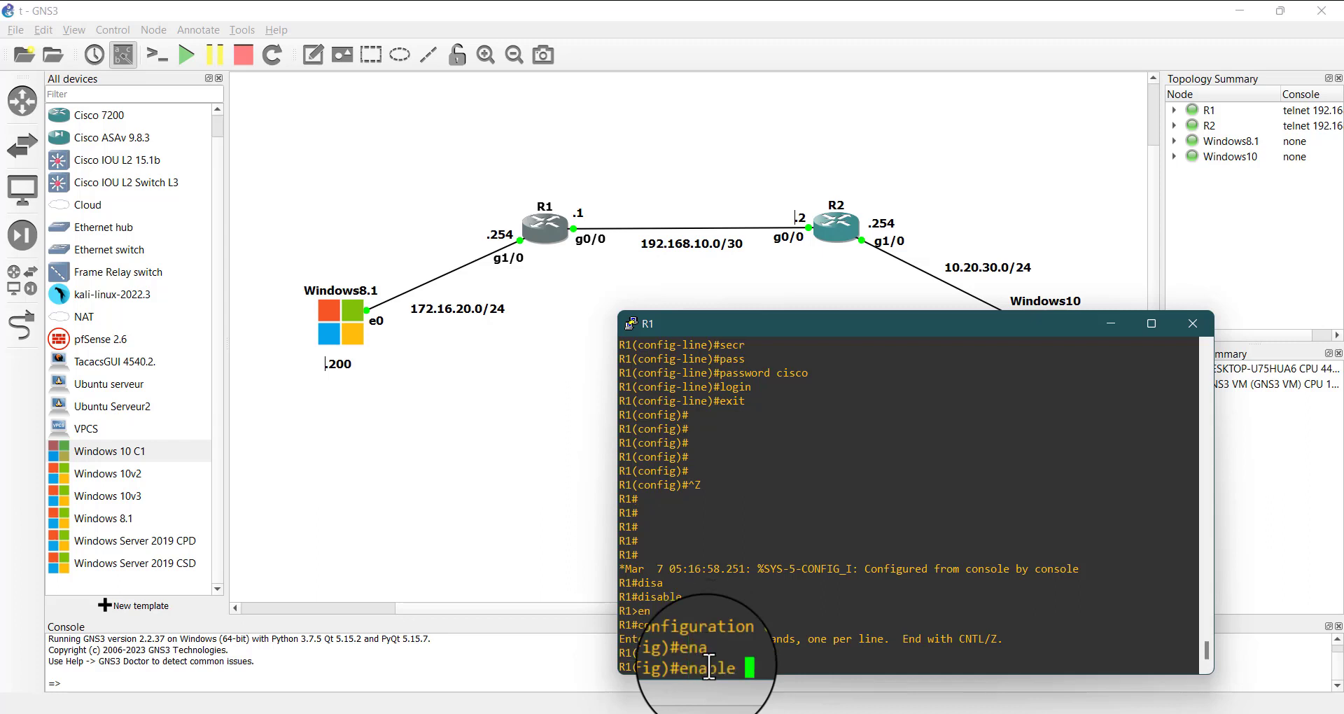
pyautogui.write('se')
pyautogui.press('Tab')
pyautogui.write('c')
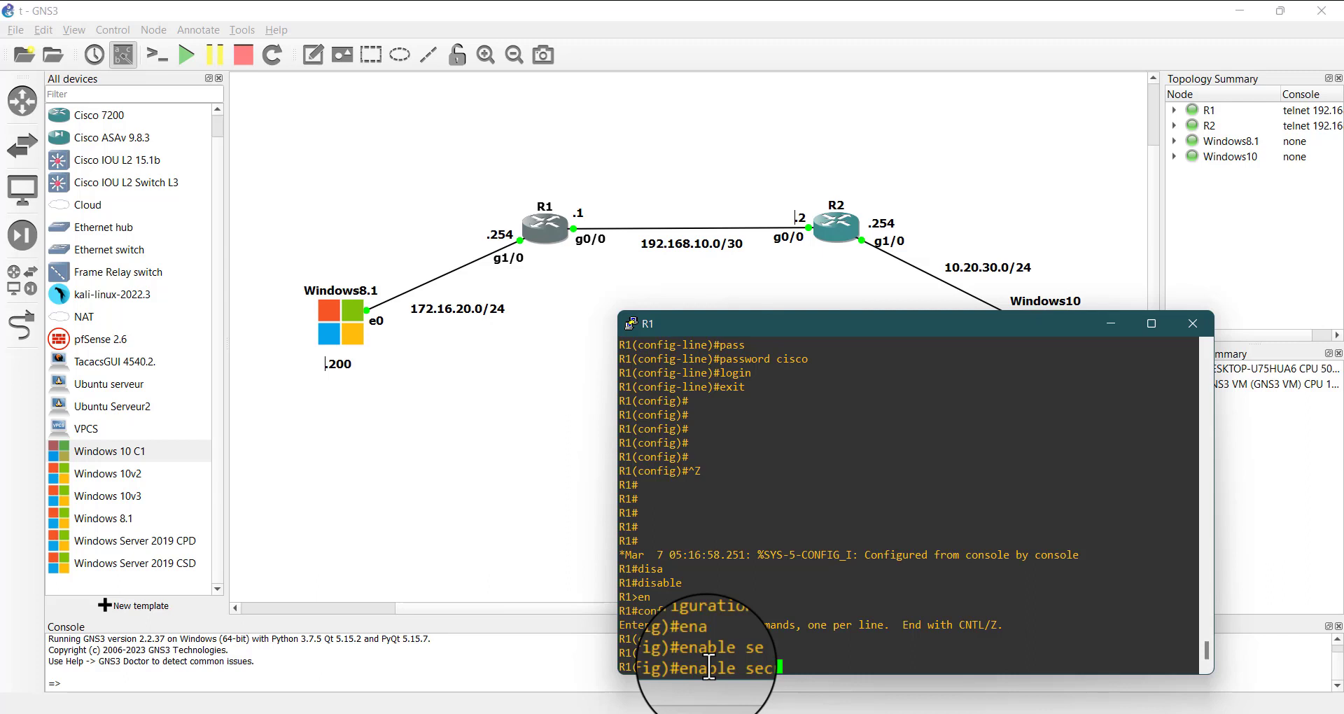
pyautogui.write('cisco')
pyautogui.press('Return')
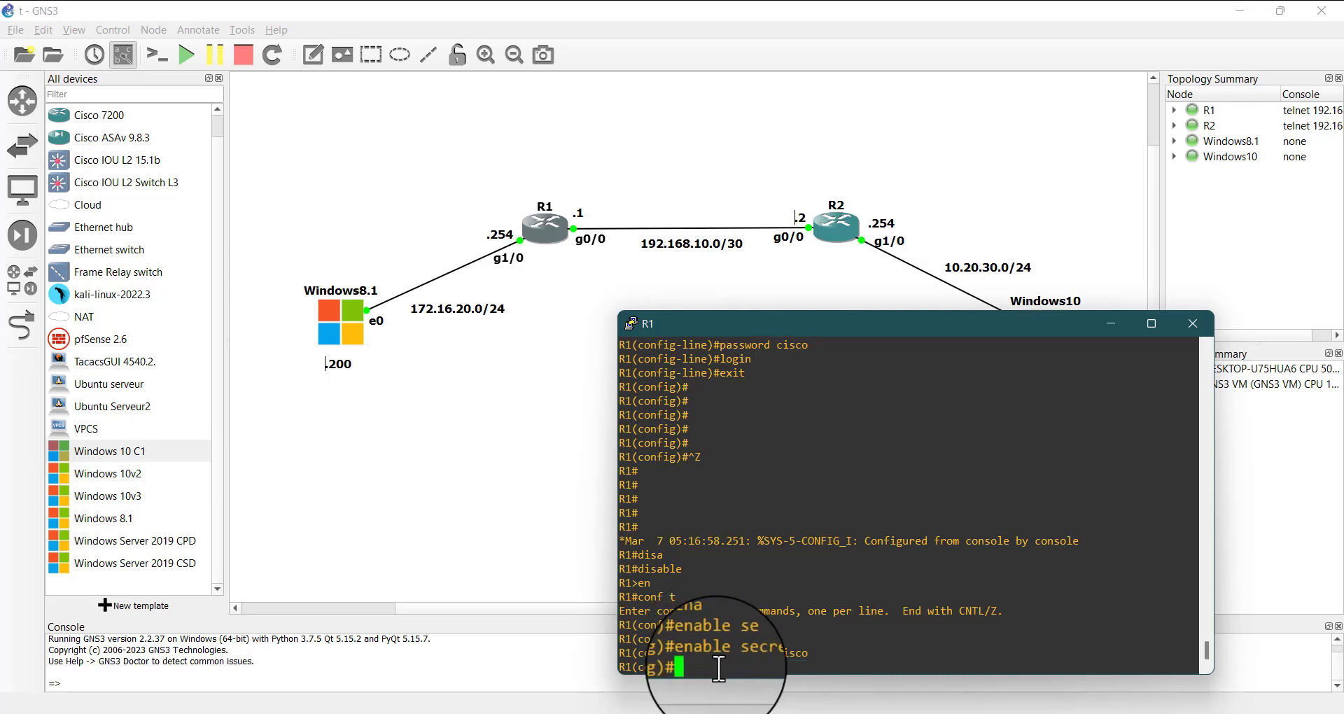
# Compare the secret keyword in R1's enable command with the password keyword in the earlier console line command
pyautogui.doubleClick(740, 657)
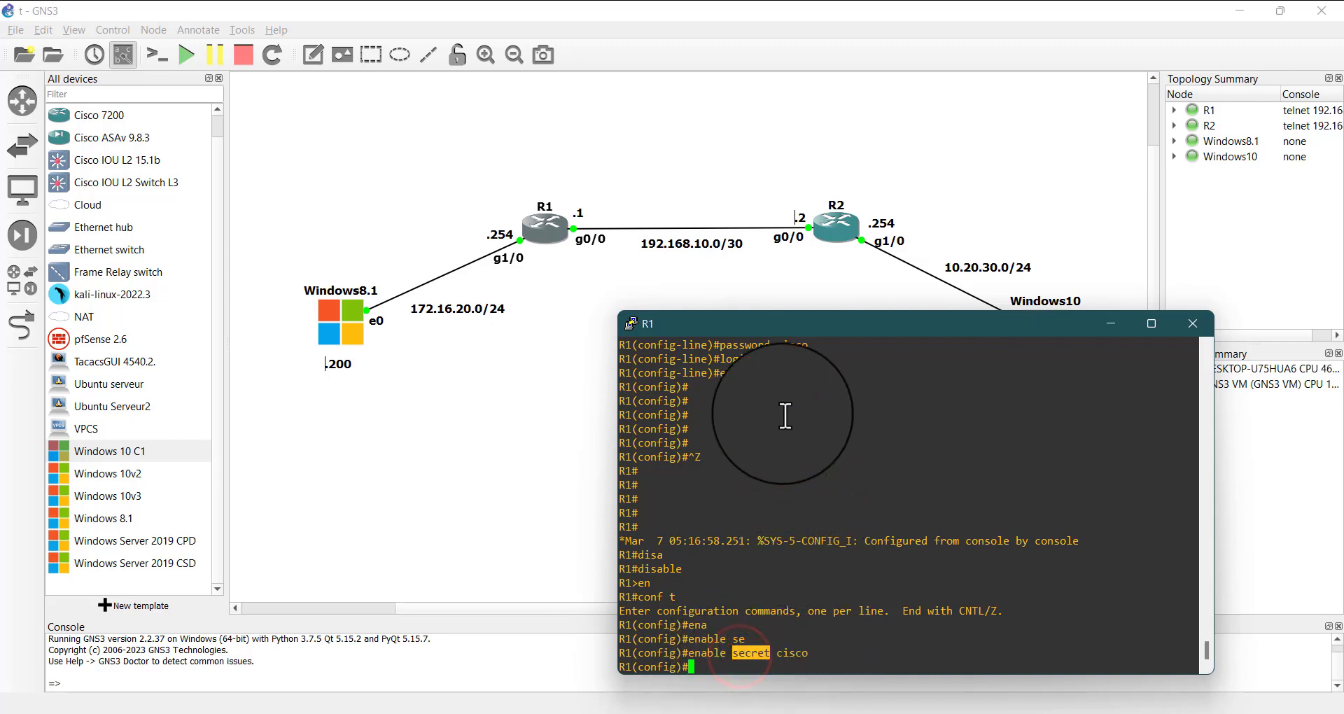
pyautogui.scroll(4, 785, 406)
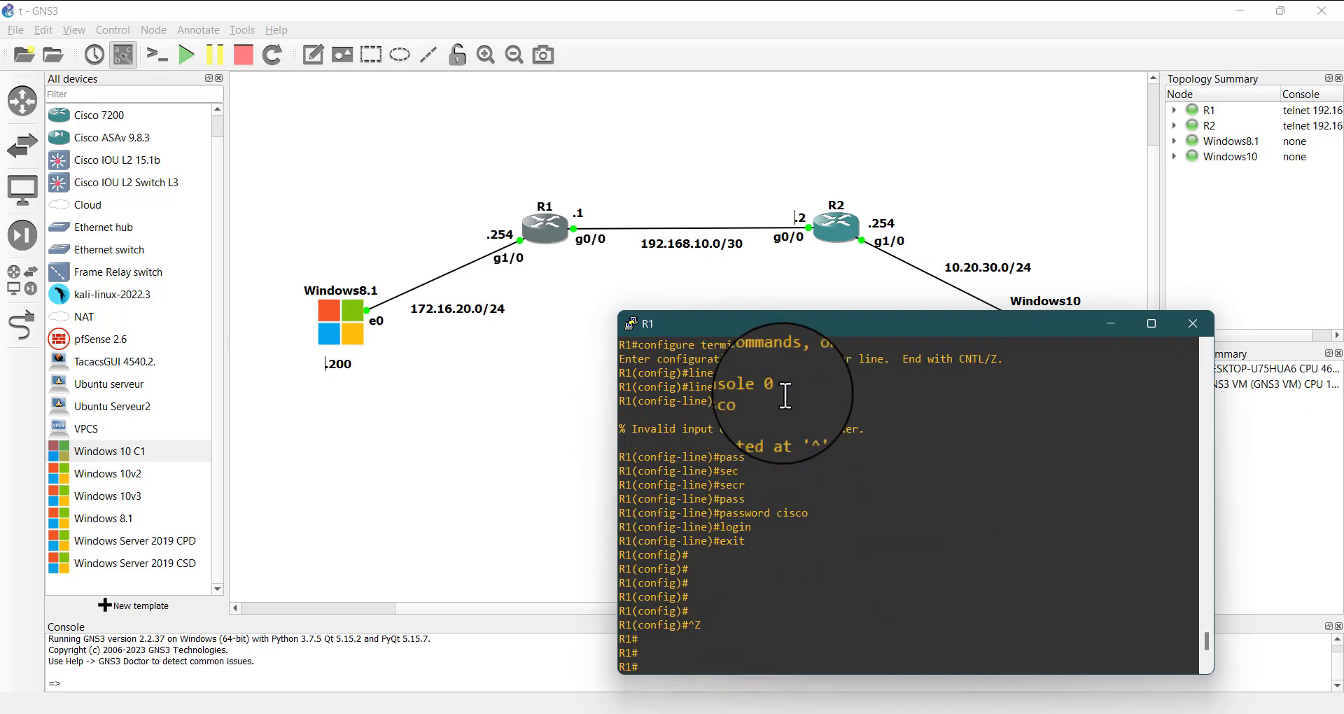
pyautogui.doubleClick(750, 512)
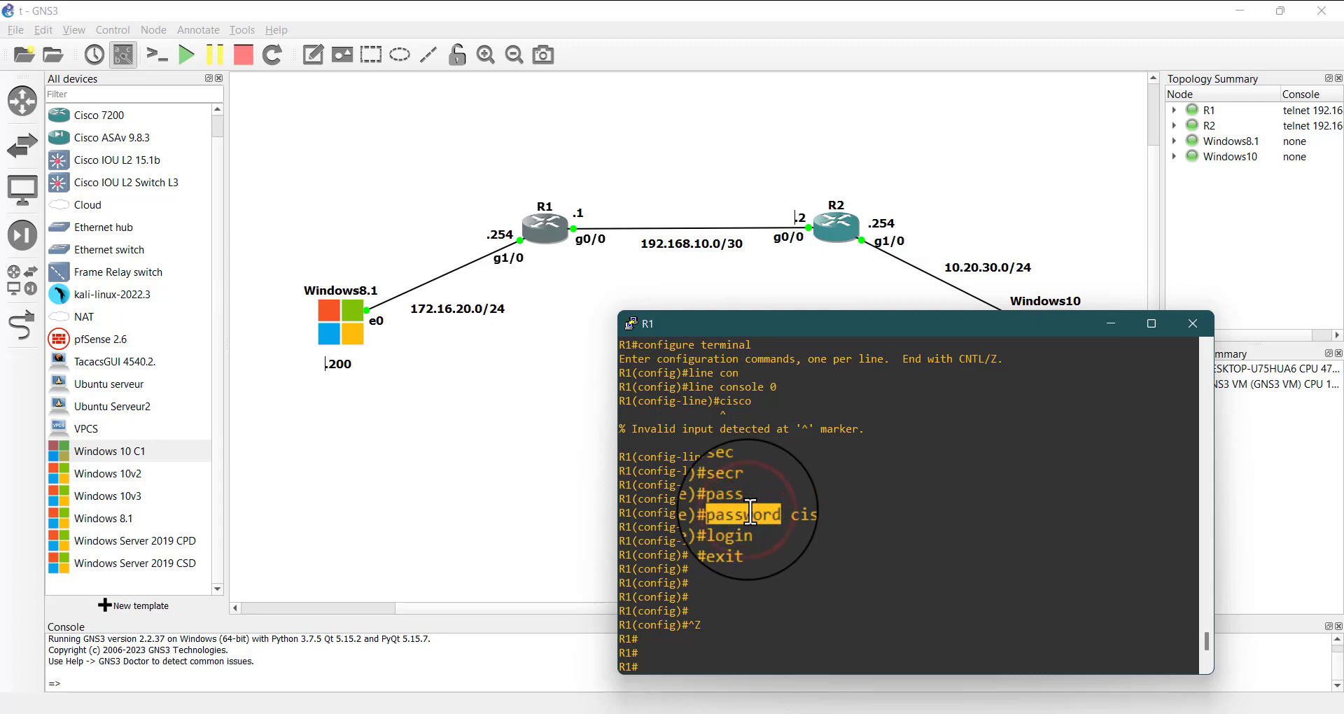
pyautogui.doubleClick(752, 512)
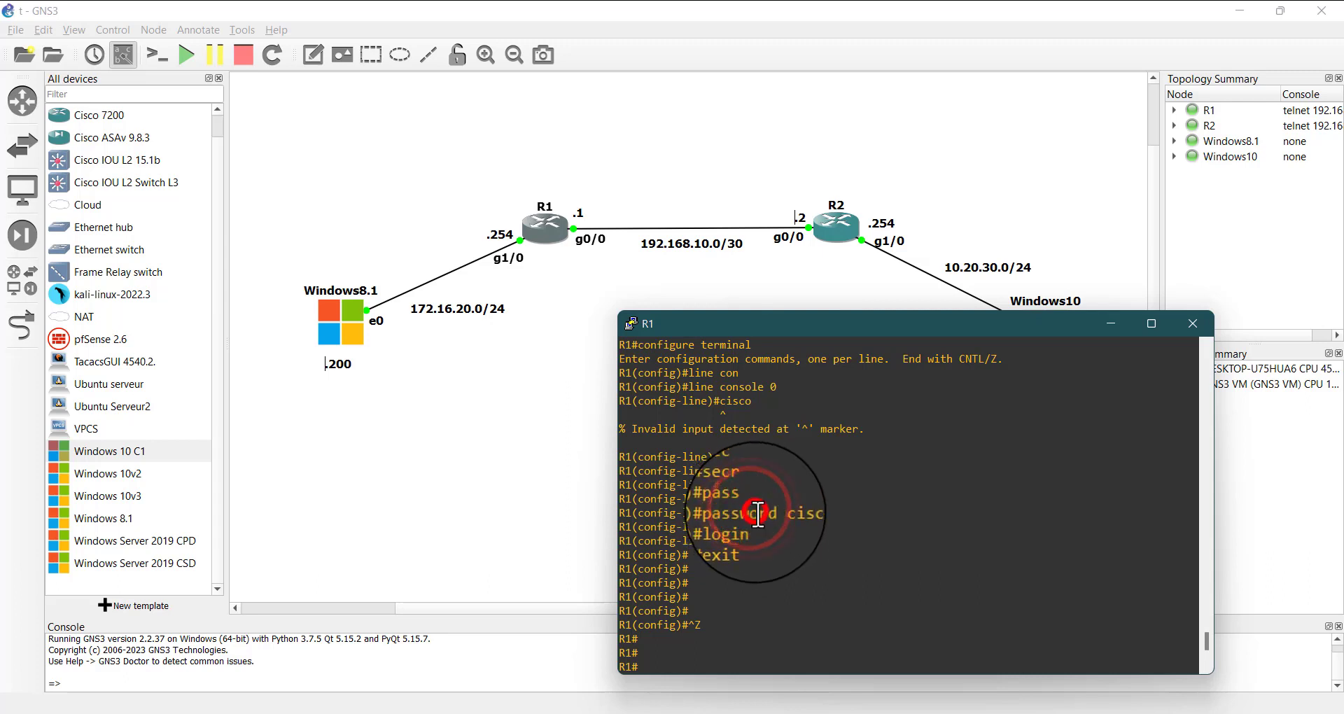
pyautogui.click(753, 512)
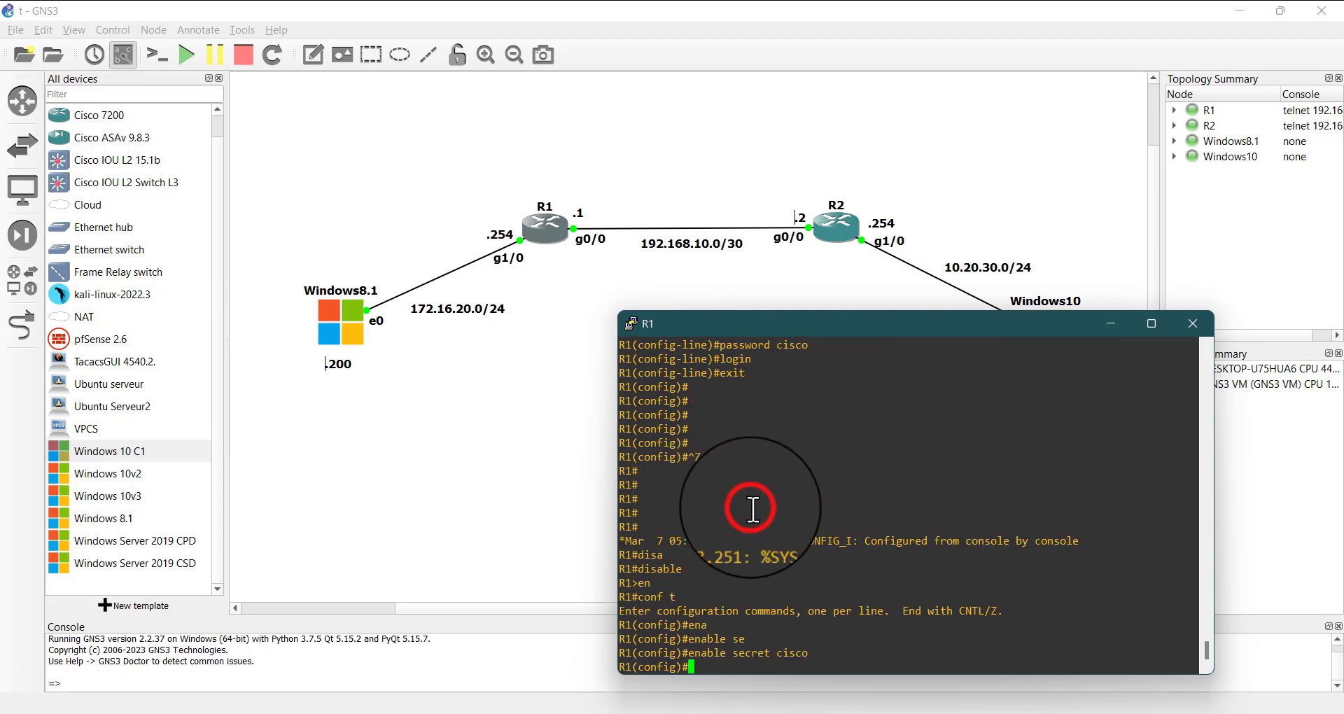
pyautogui.doubleClick(748, 654)
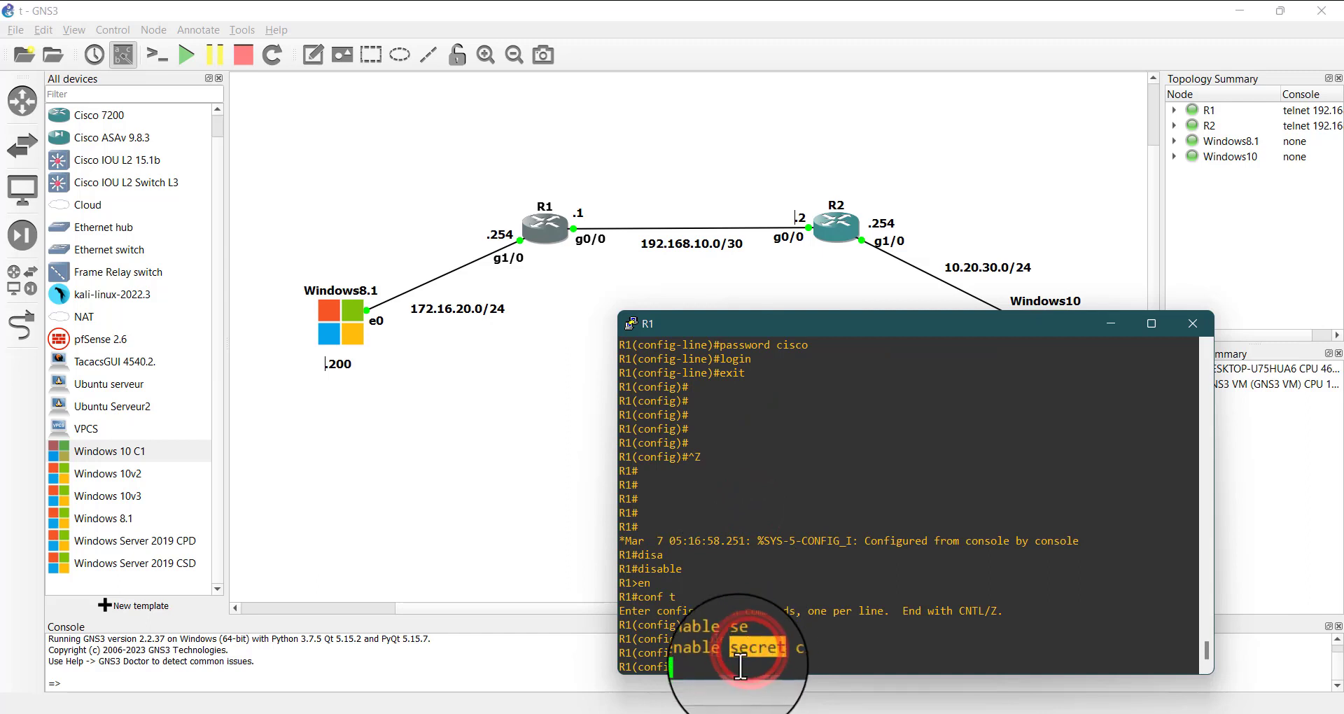
pyautogui.click(741, 665)
# Leave R1's global configuration mode and drop back to user mode with the disable command
pyautogui.hotkey('ctrl', 'z')
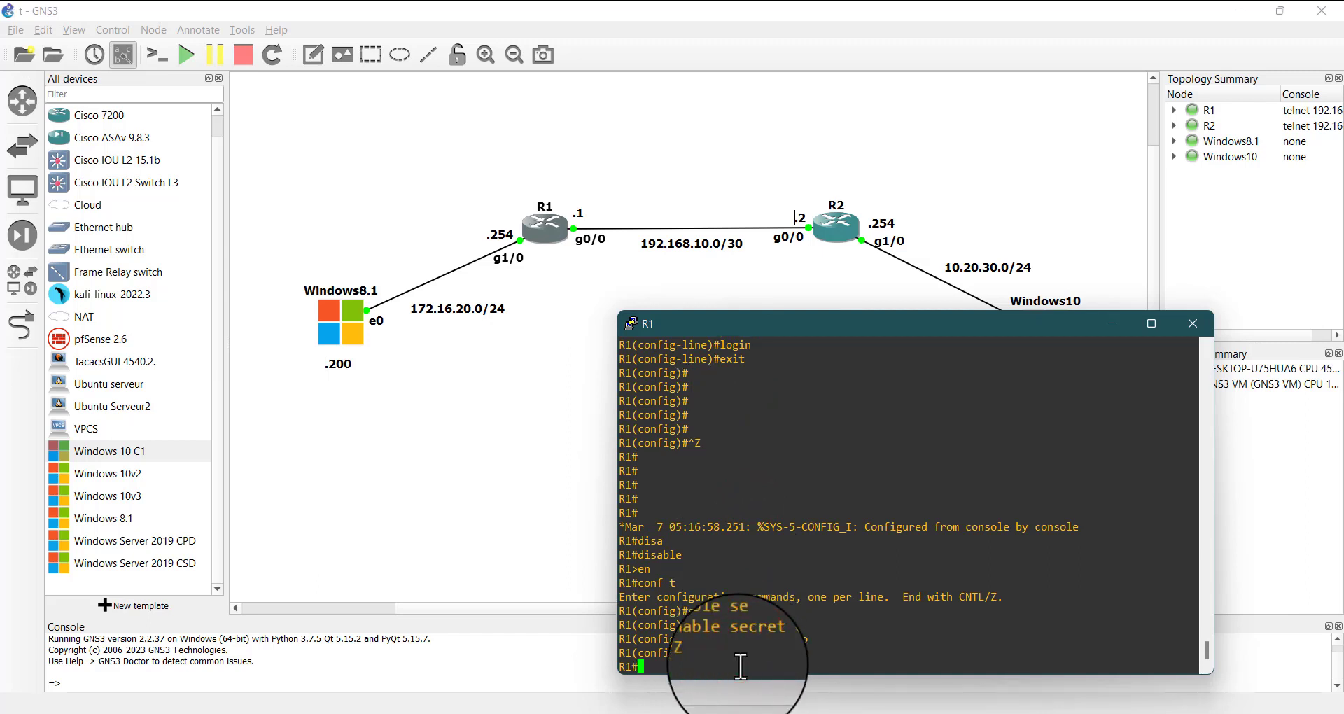
pyautogui.press('Return')
pyautogui.press('Return')
pyautogui.press('Return')
pyautogui.press('Return')
pyautogui.press('Return')
pyautogui.press('Return')
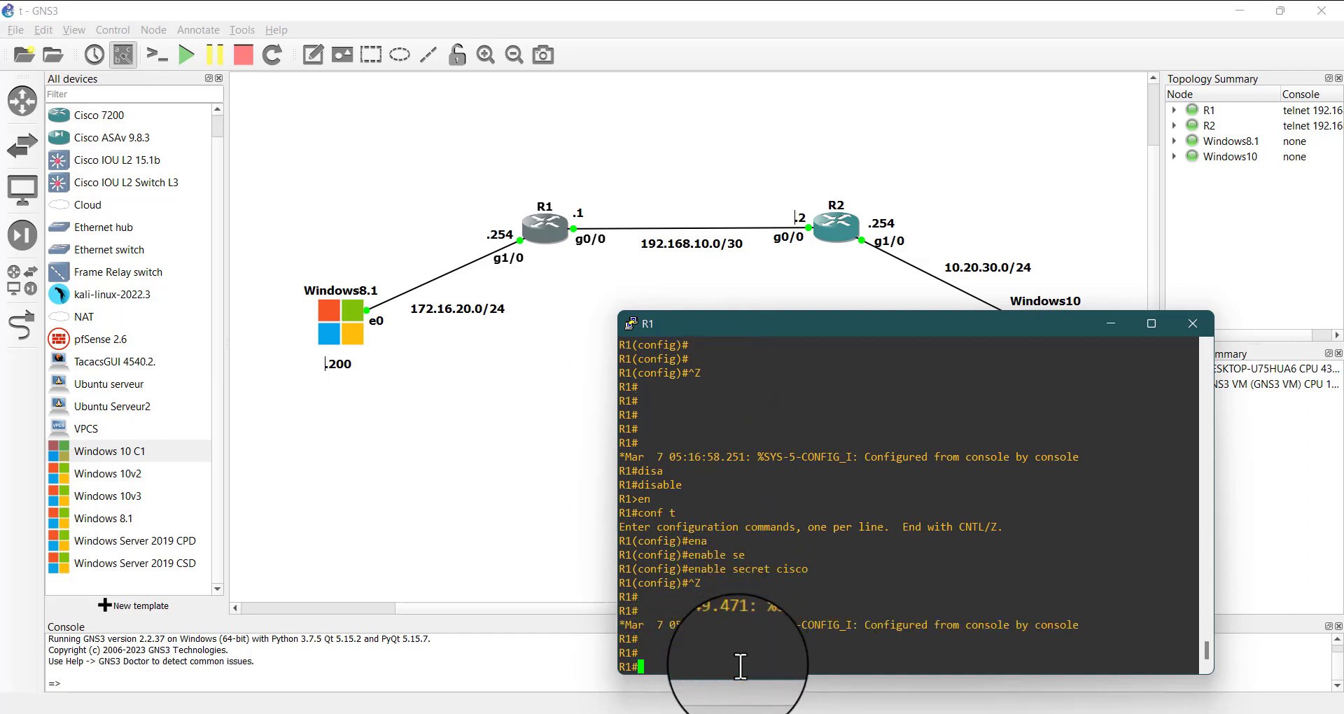
pyautogui.write('disa')
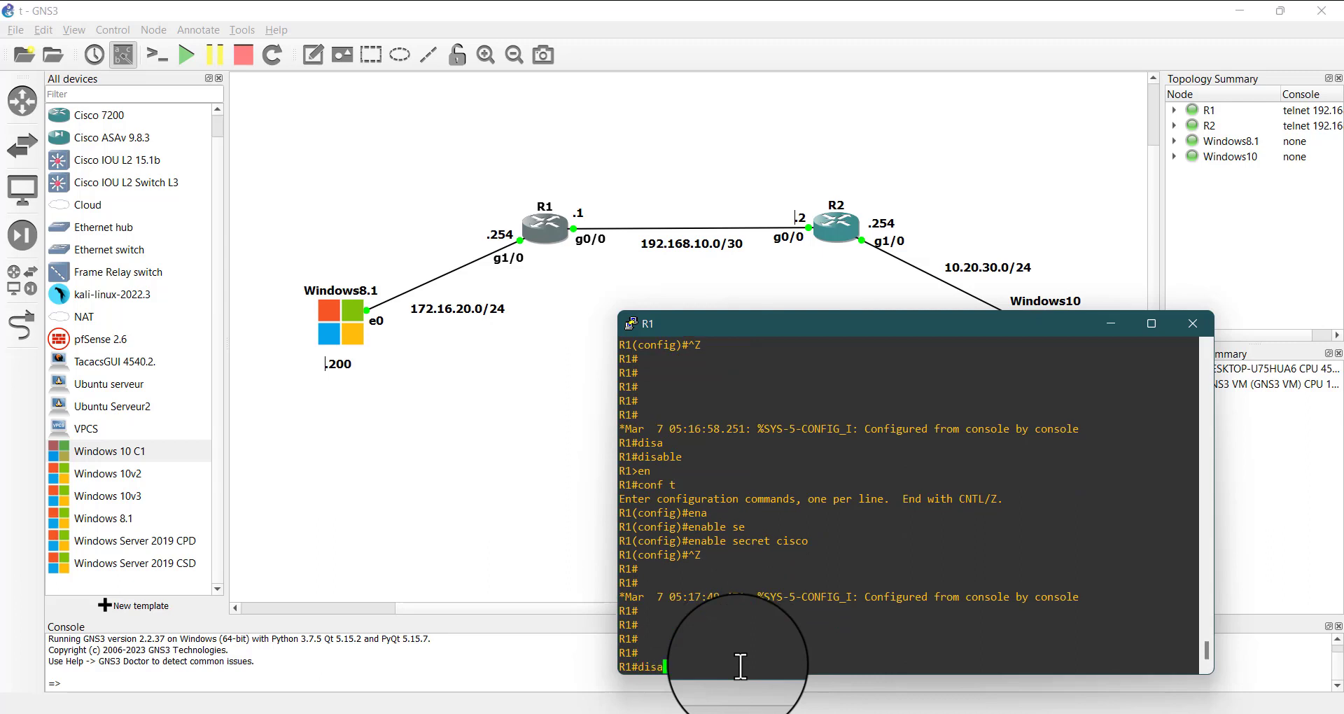
pyautogui.press('Tab')
pyautogui.press('Return')
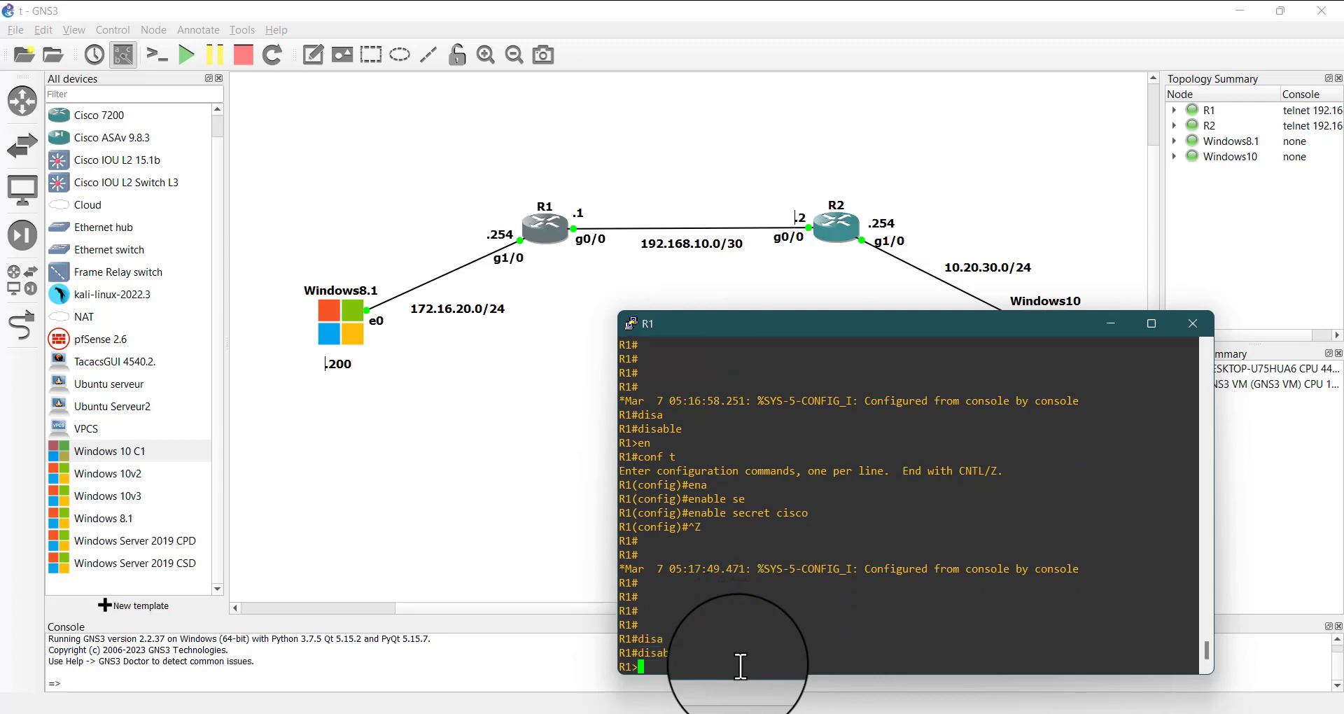
# Test R1's privileged mode protection by running en and entering the enable secret password at the prompt
pyautogui.write('en')
pyautogui.press('Return')
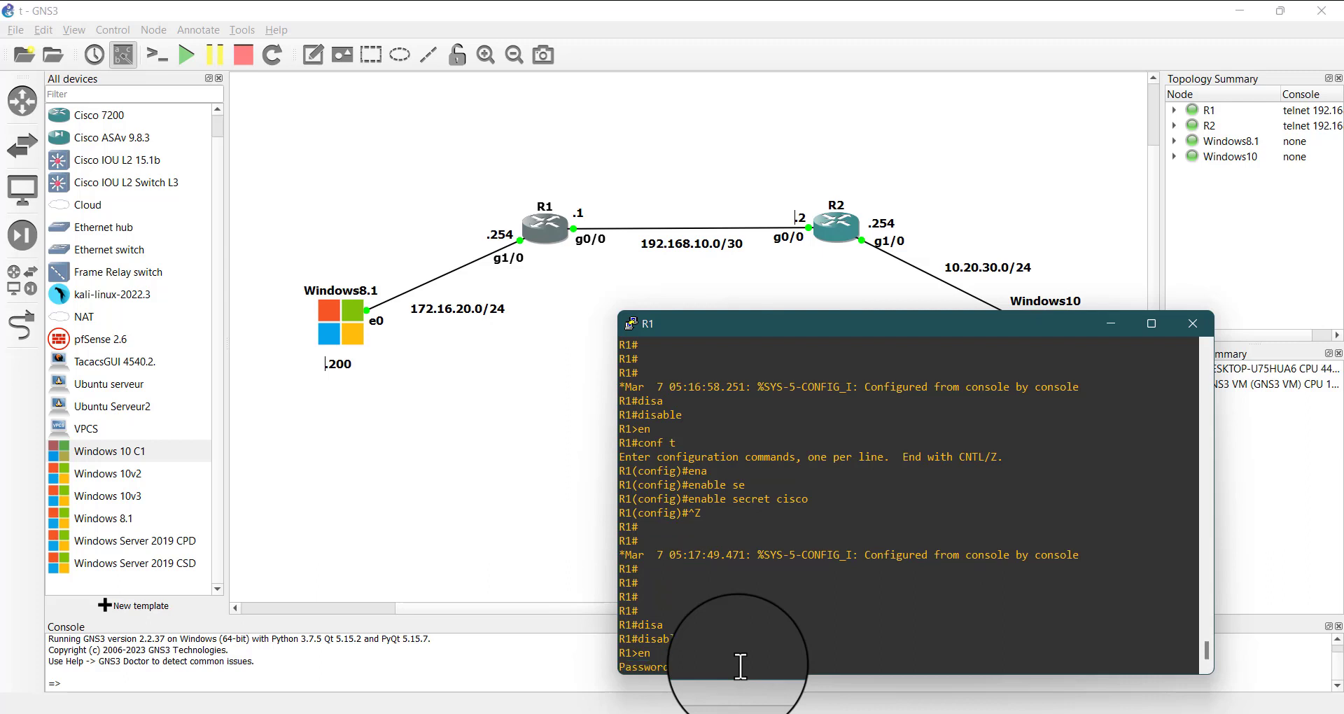
pyautogui.press('Return')
pyautogui.press('Return')
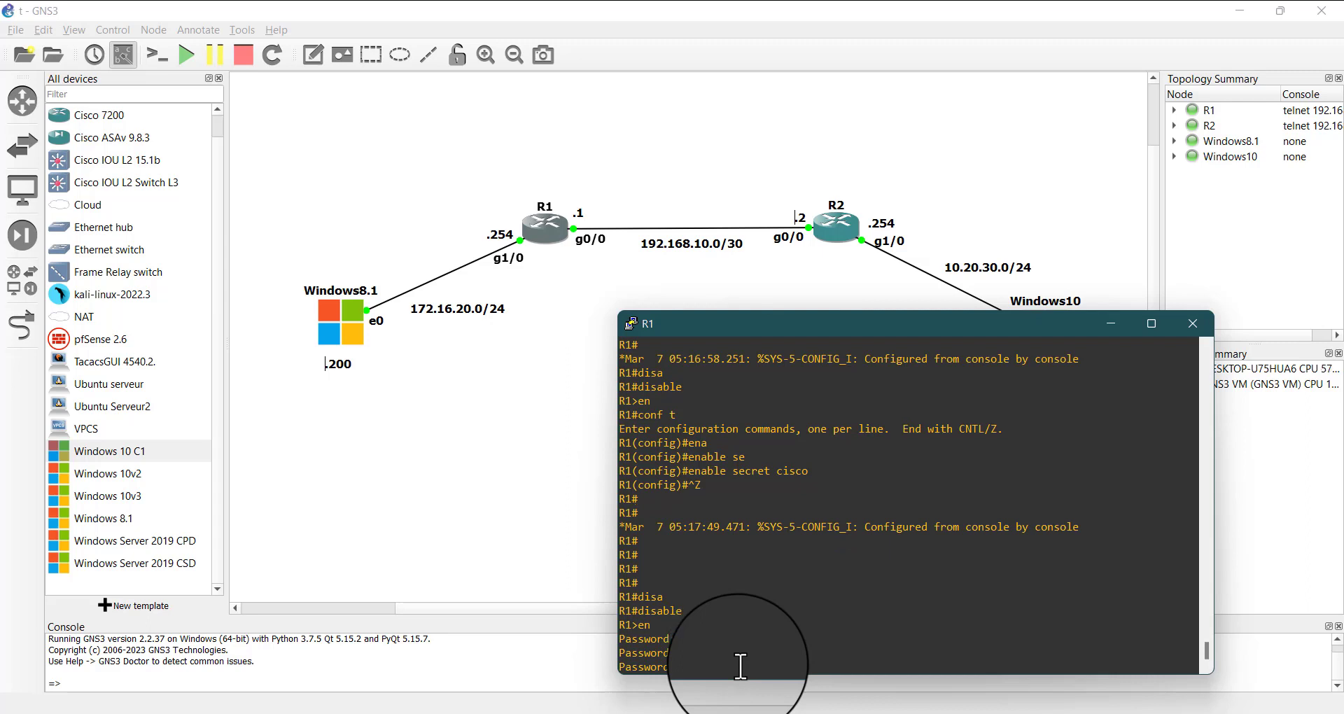
pyautogui.press('Return')
# Display R1's running configuration, reposition the console, and examine the enable secret line and its encryption type
pyautogui.press('Return')
pyautogui.press('Return')
pyautogui.press('Return')
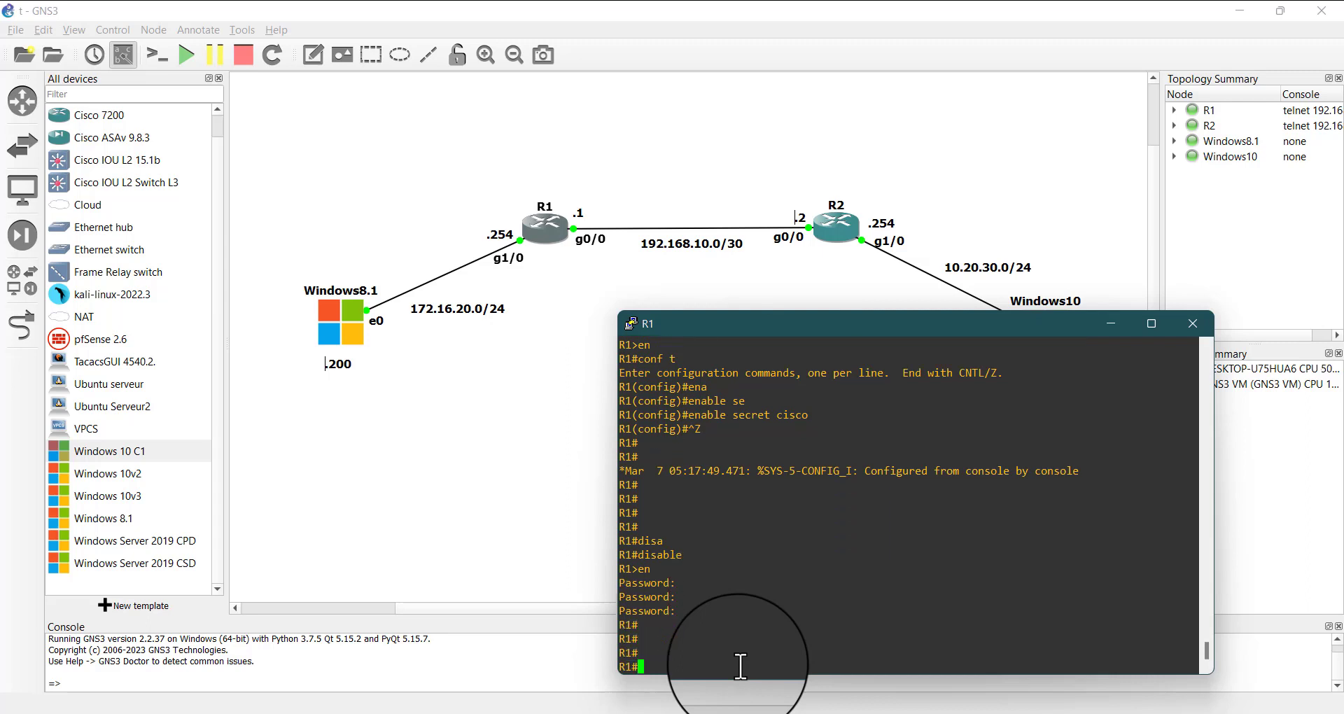
pyautogui.write('sh ru')
pyautogui.press('Return')
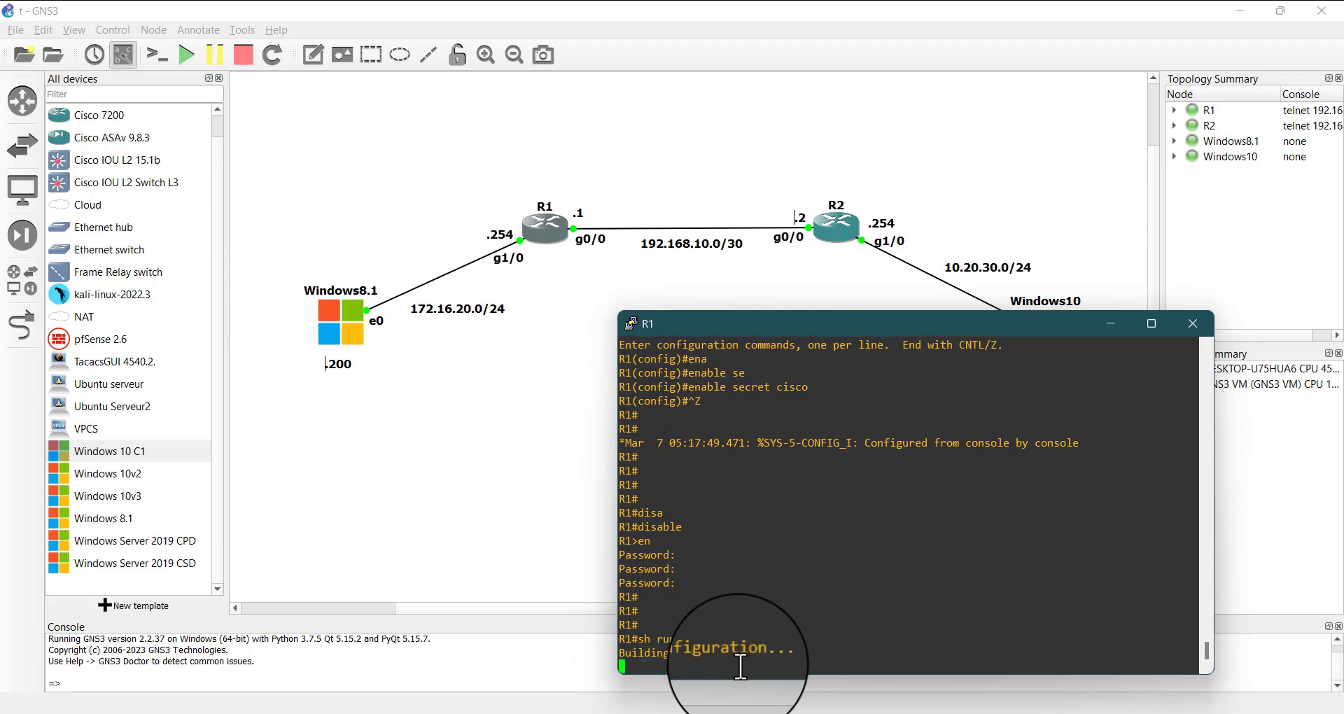
pyautogui.moveTo(805, 322); pyautogui.dragTo(581, 207)
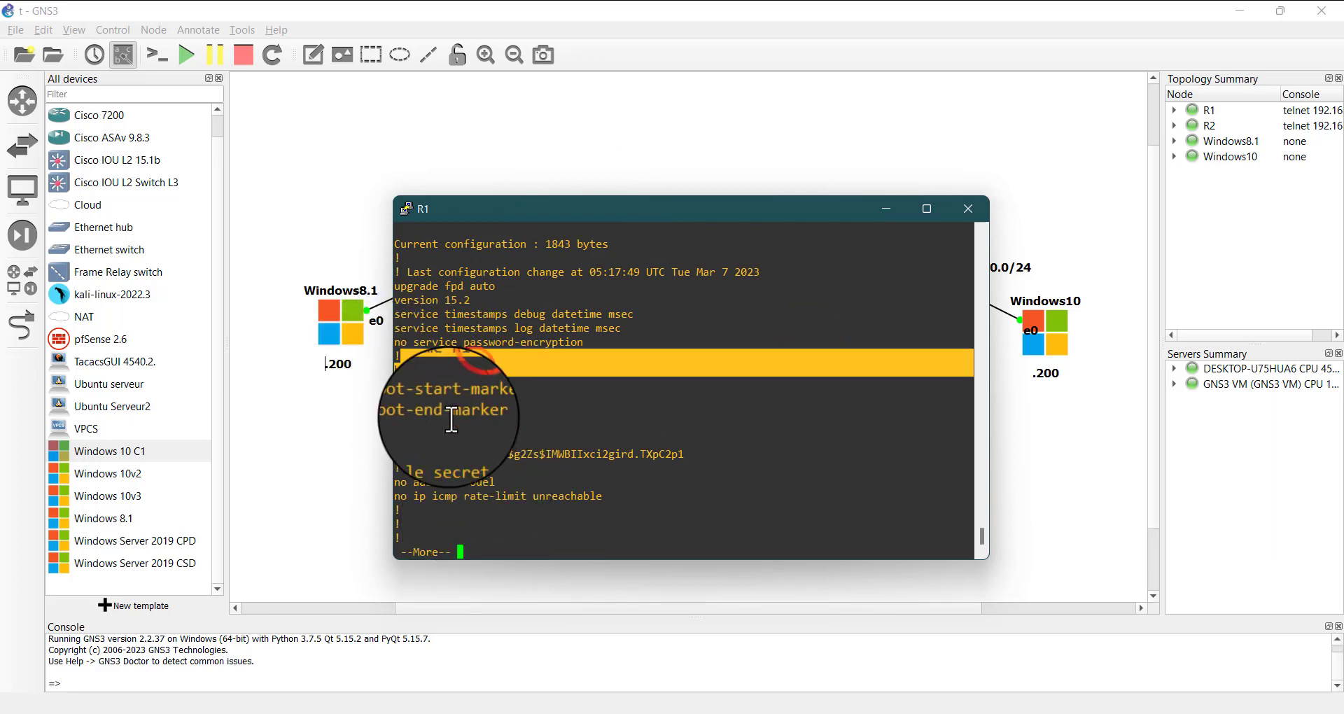
pyautogui.moveTo(396, 454); pyautogui.dragTo(477, 460)
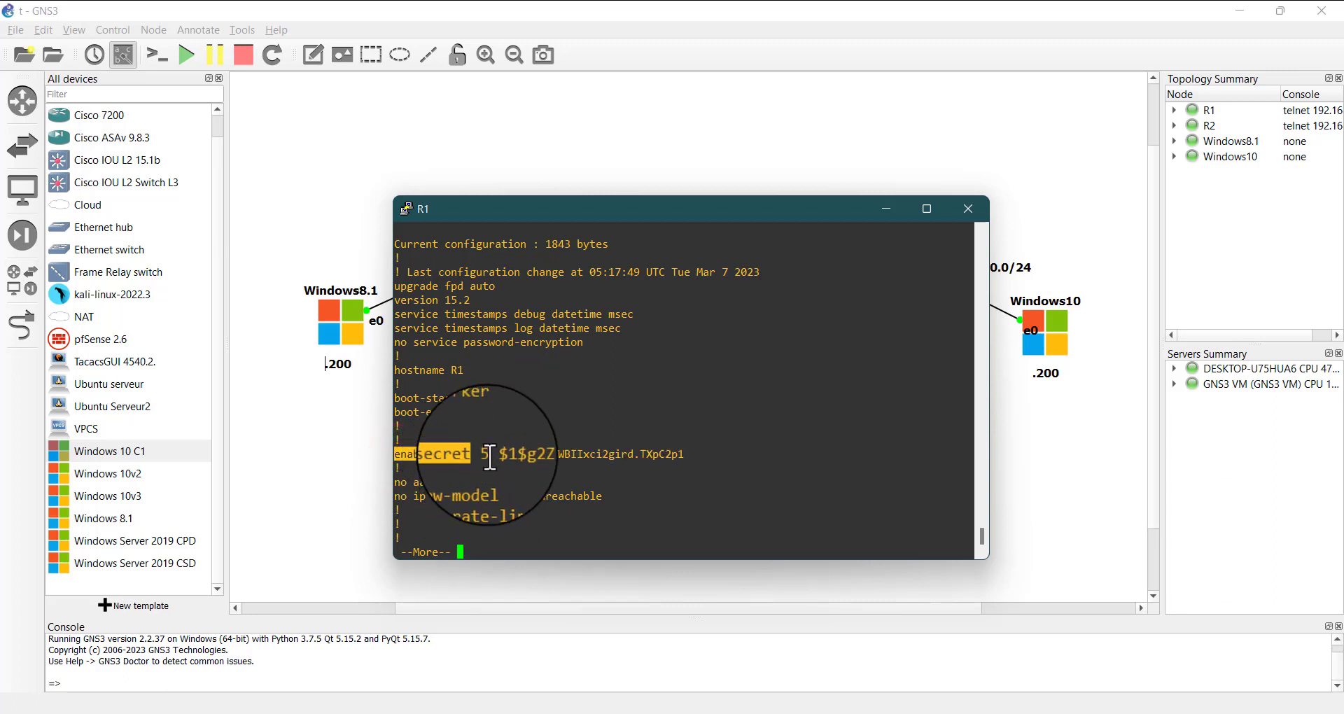
pyautogui.moveTo(490, 458); pyautogui.dragTo(486, 455)
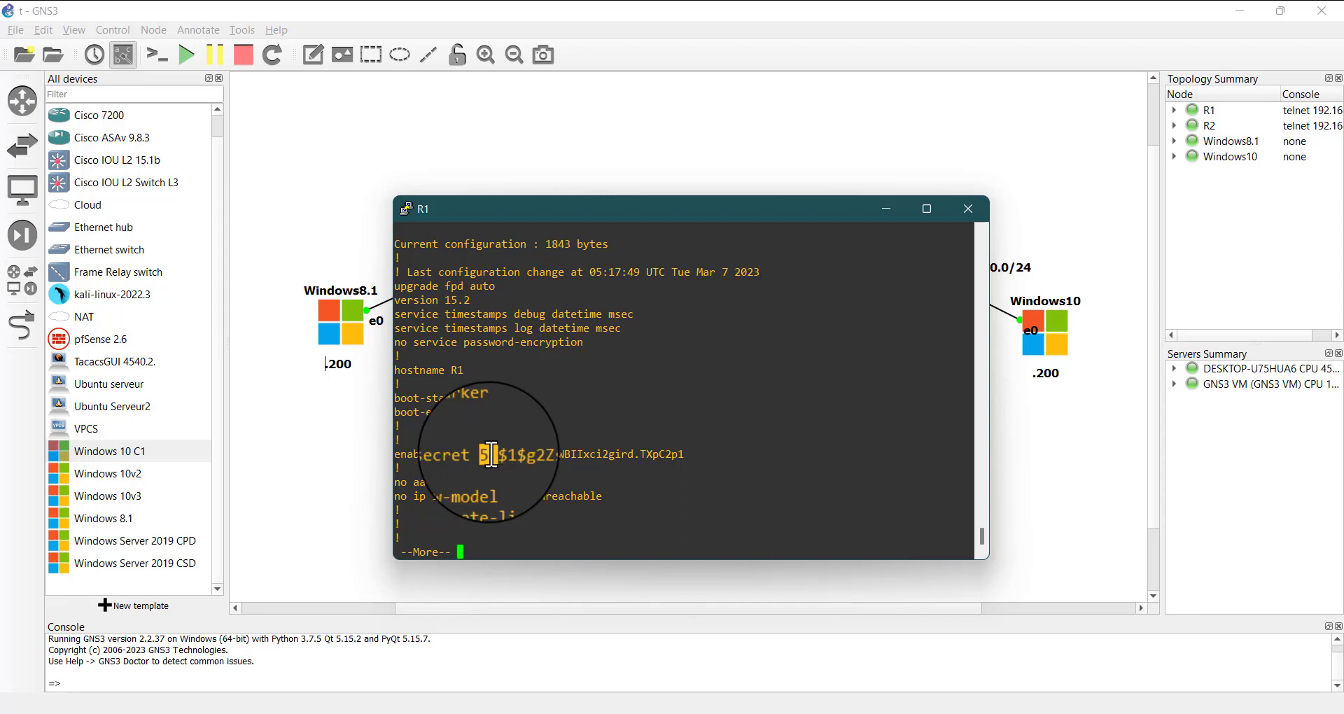
pyautogui.click(497, 456)
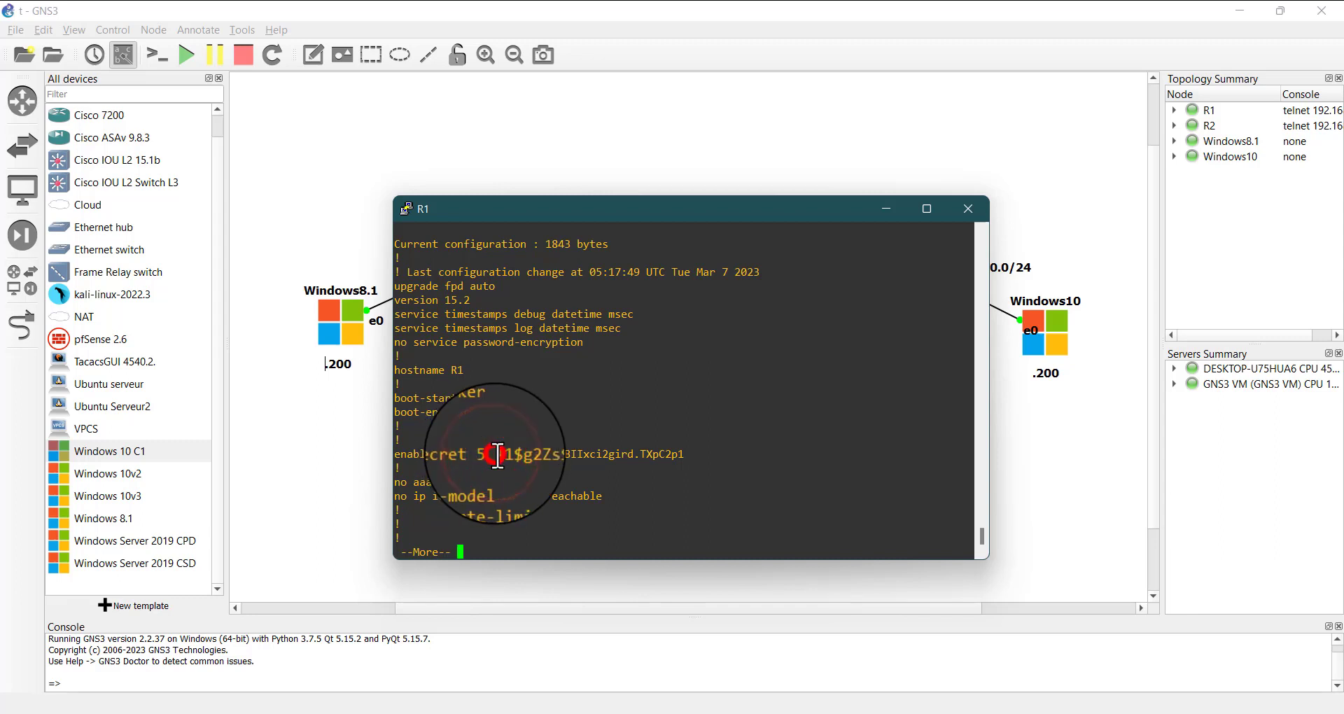
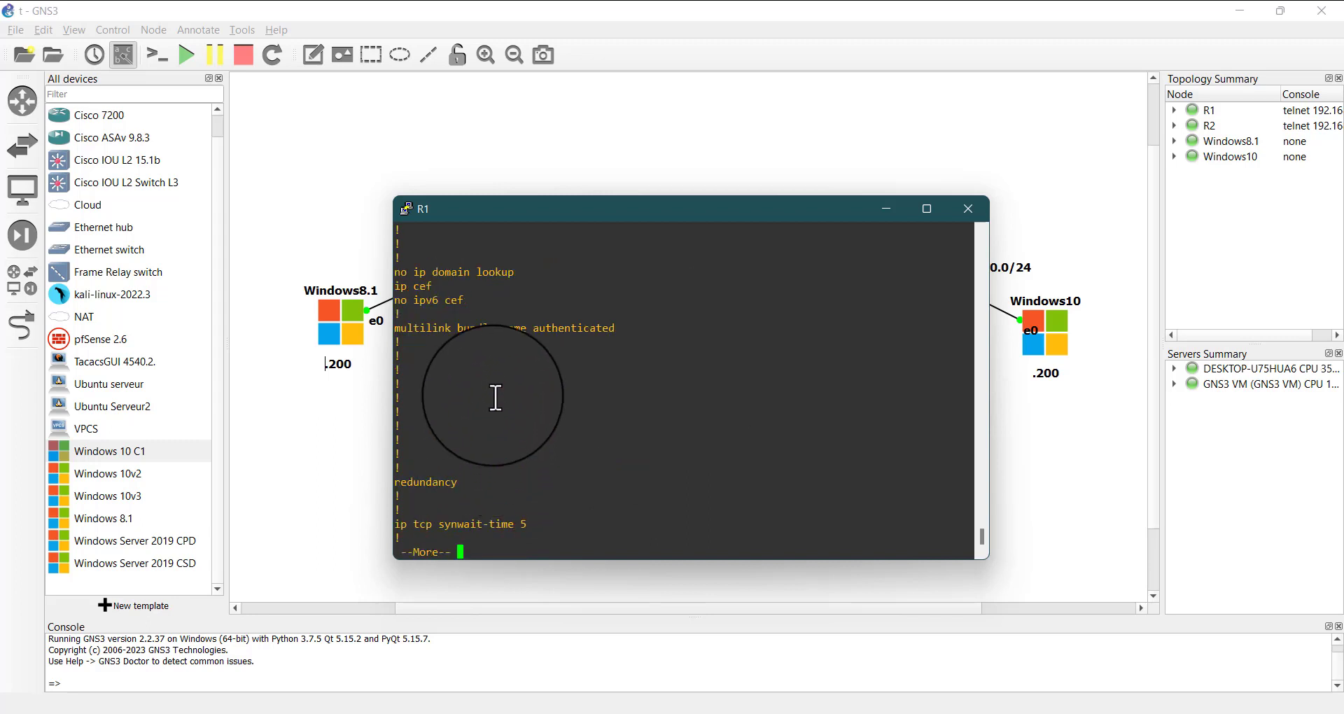
# Page through the rest of R1's running configuration and examine the line vty 0 4 settings at its end
pyautogui.press('space')
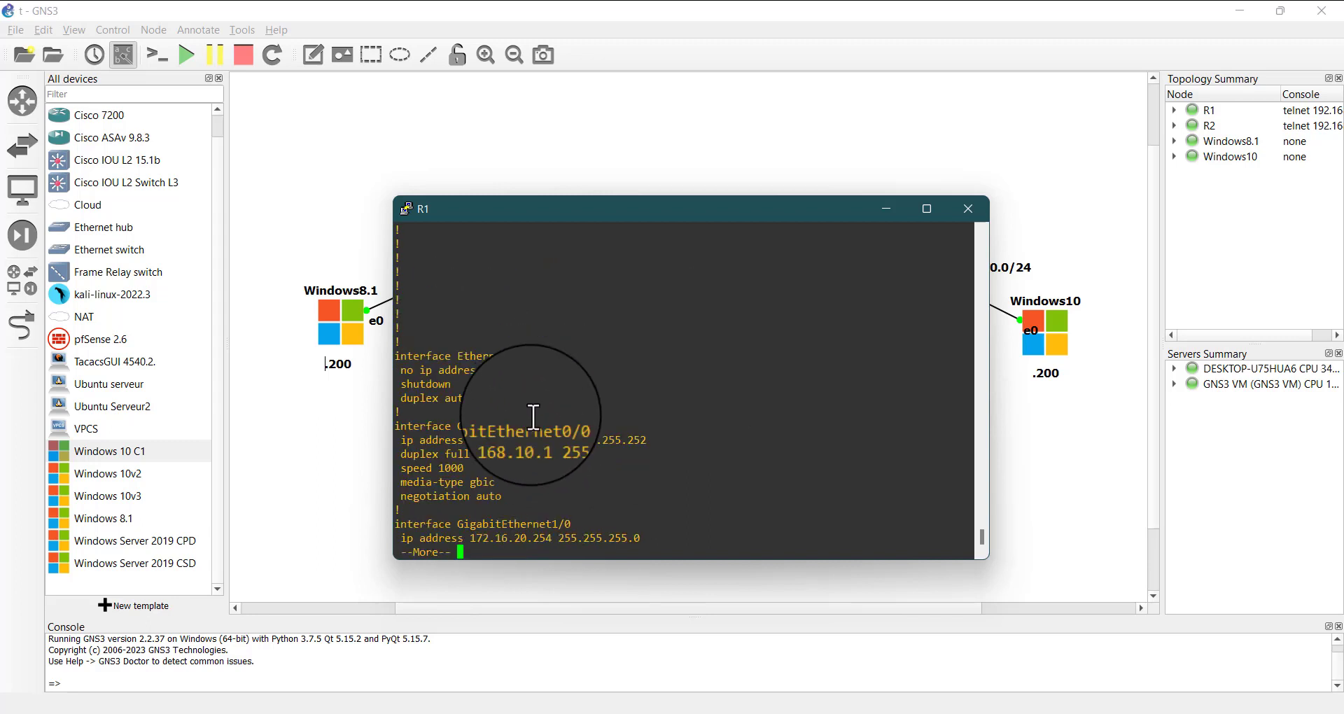
pyautogui.press('space')
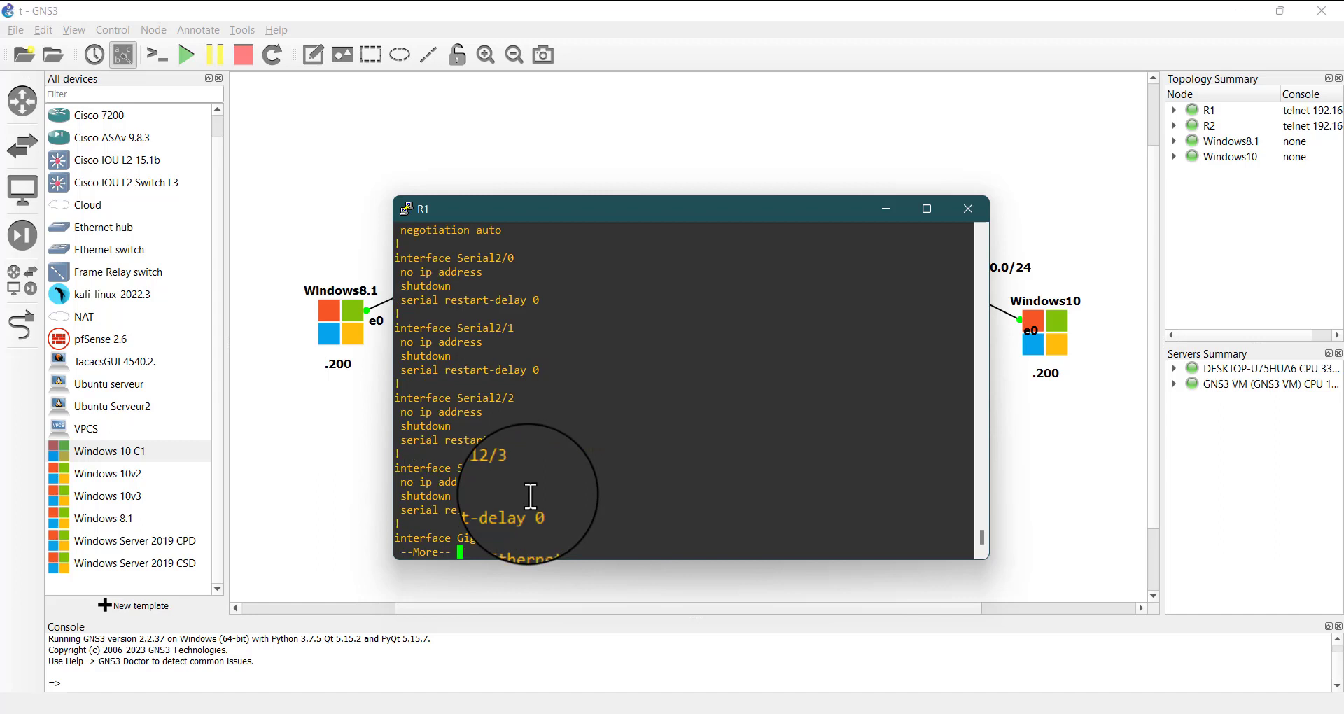
pyautogui.press('space')
pyautogui.press('space')
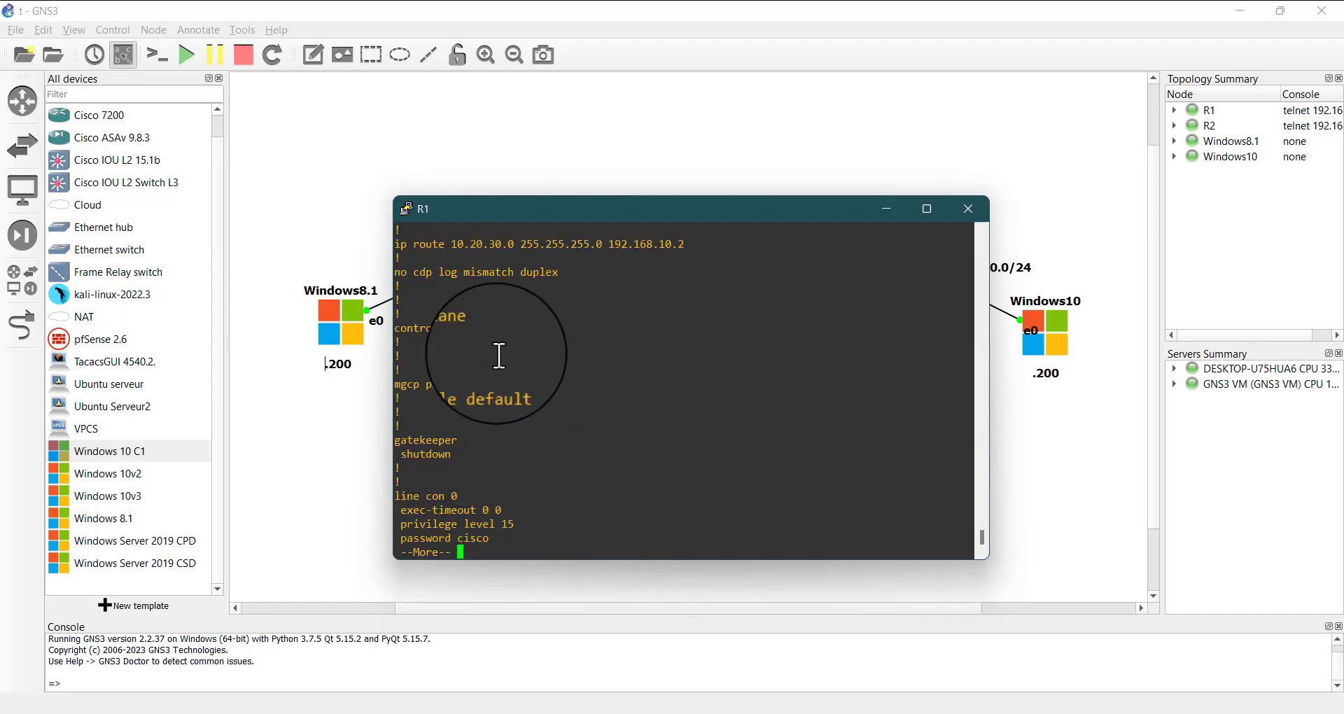
pyautogui.press('space')
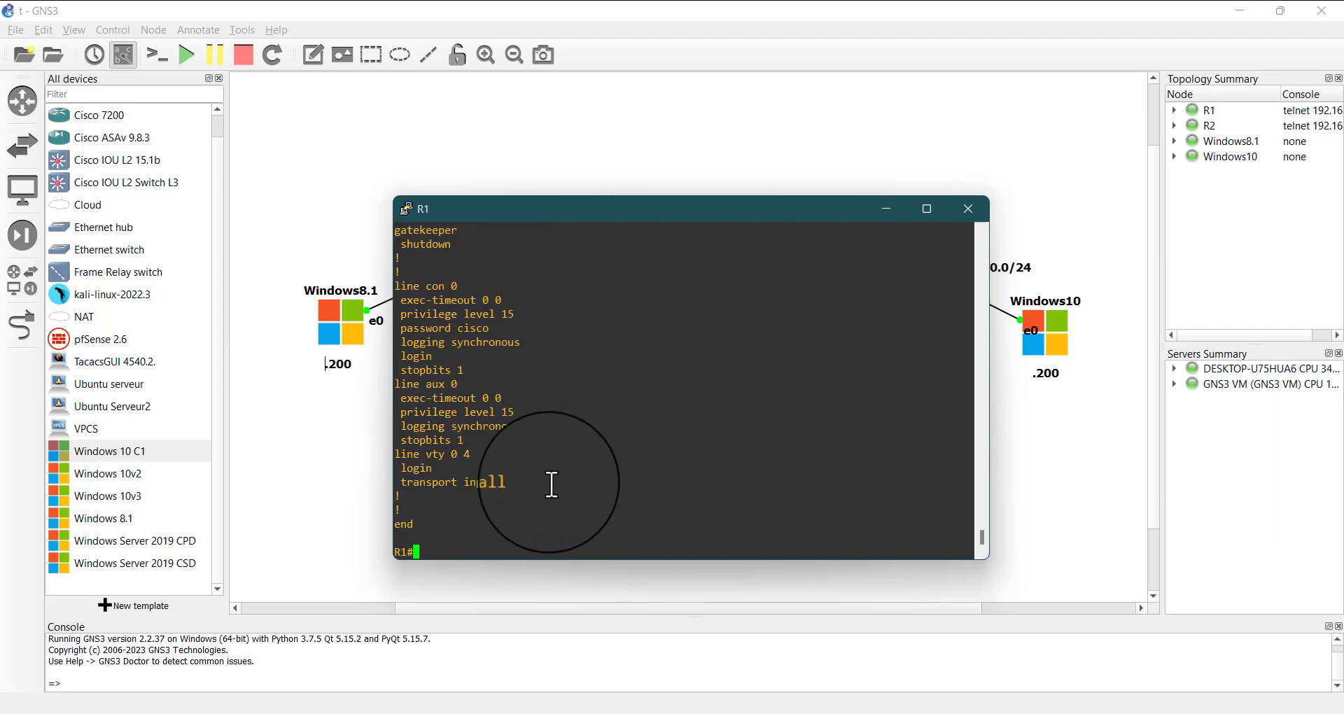
pyautogui.moveTo(524, 484); pyautogui.dragTo(421, 443)
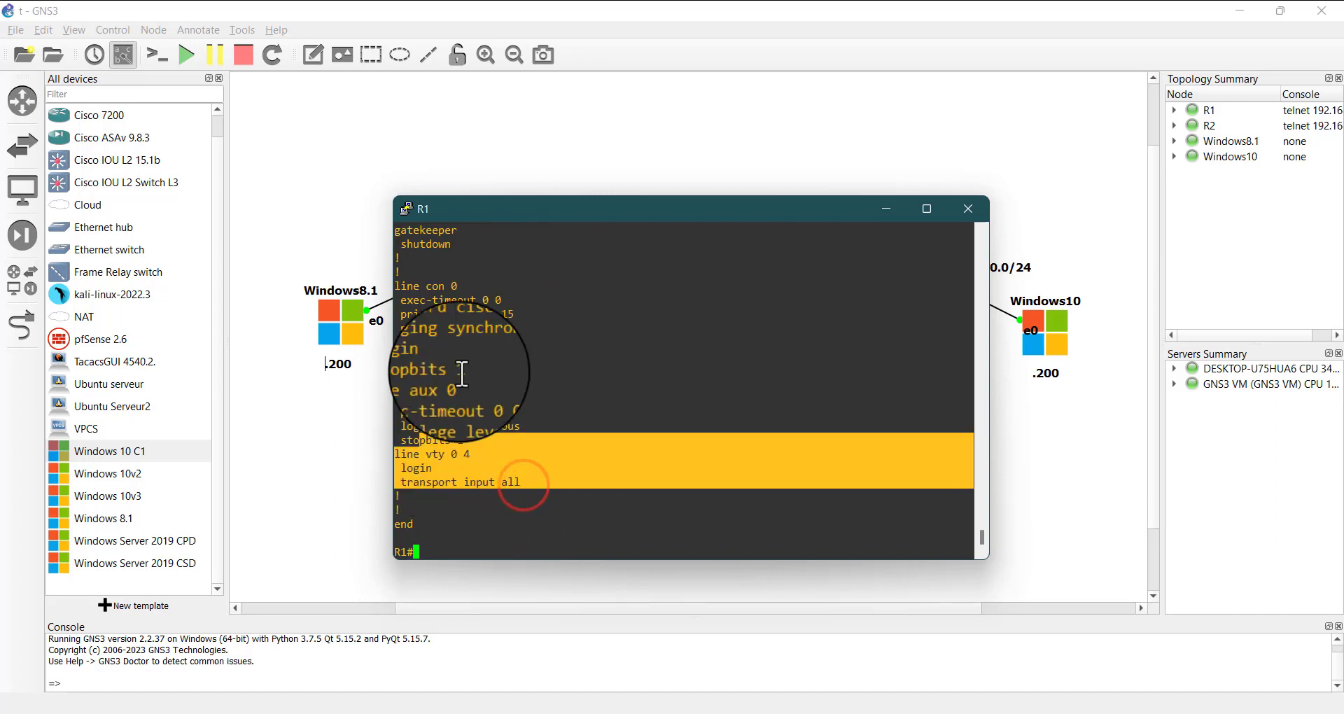
pyautogui.click(477, 357)
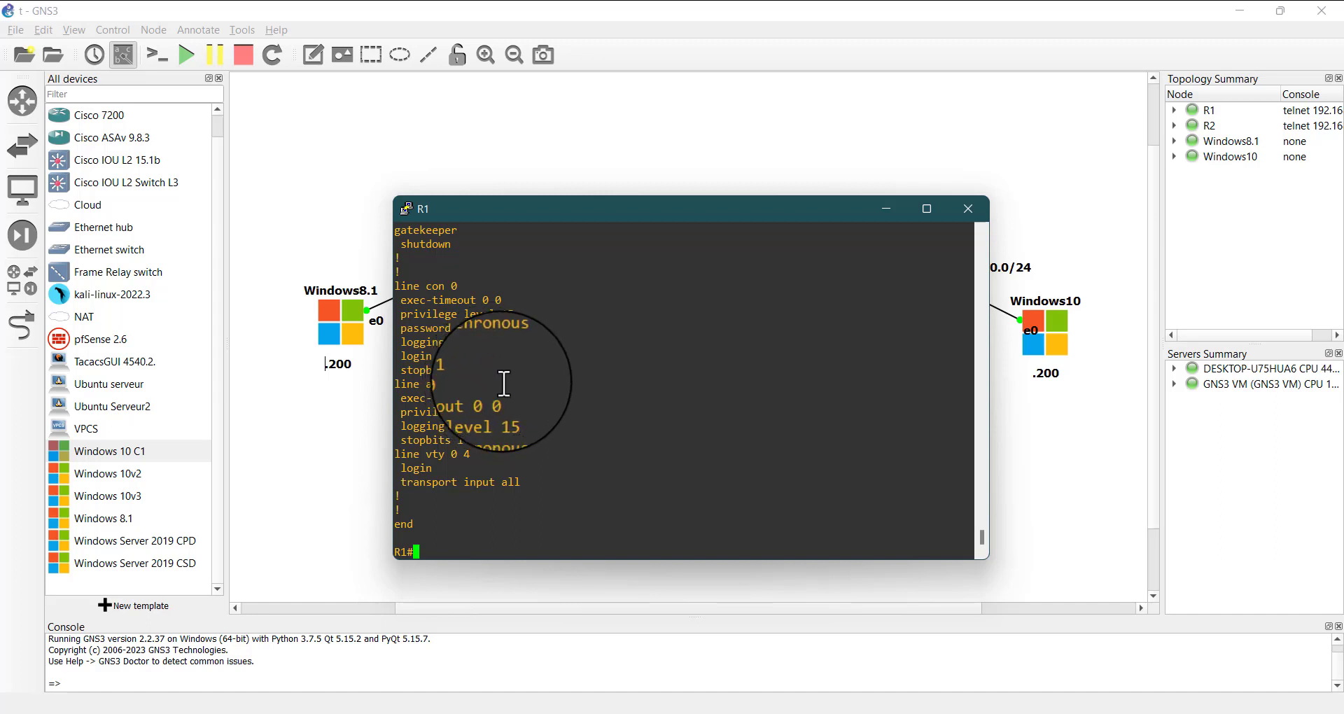
# Examine how the console line's password is stored in R1's running configuration, and review the interface sections above it
pyautogui.tripleClick(493, 326)
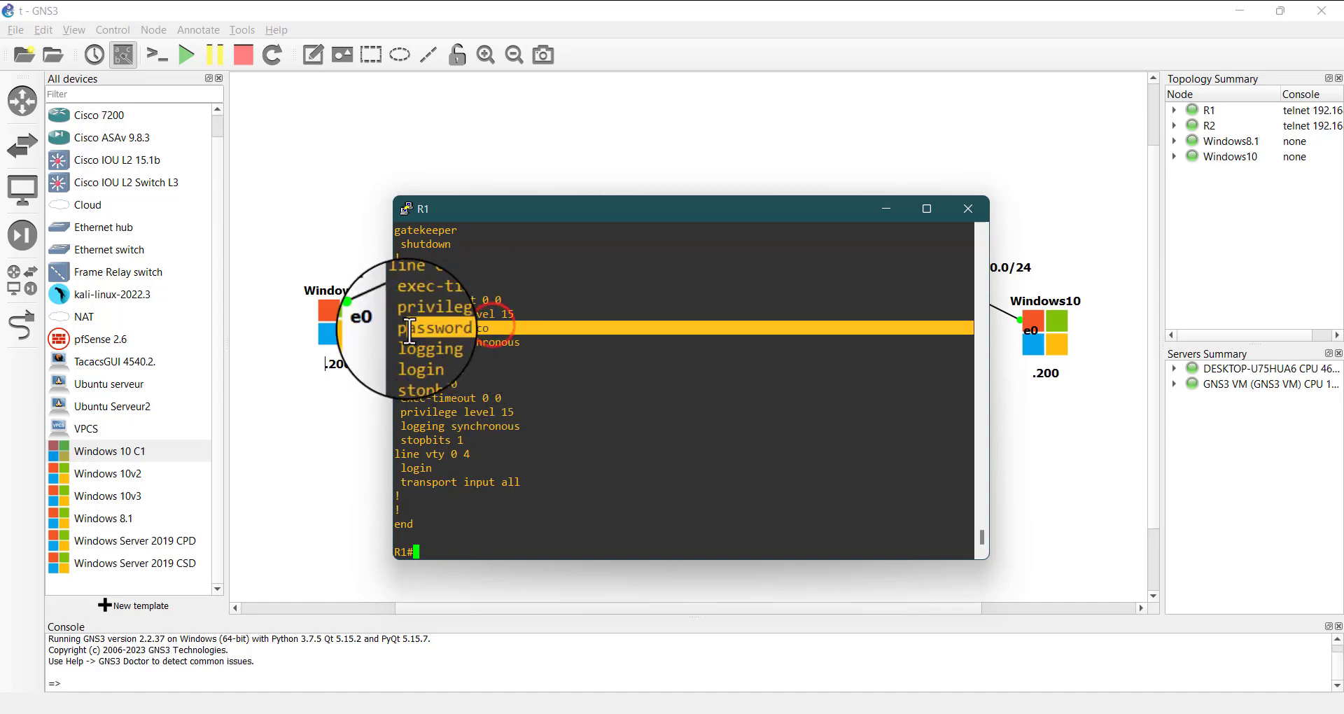
pyautogui.click(476, 332)
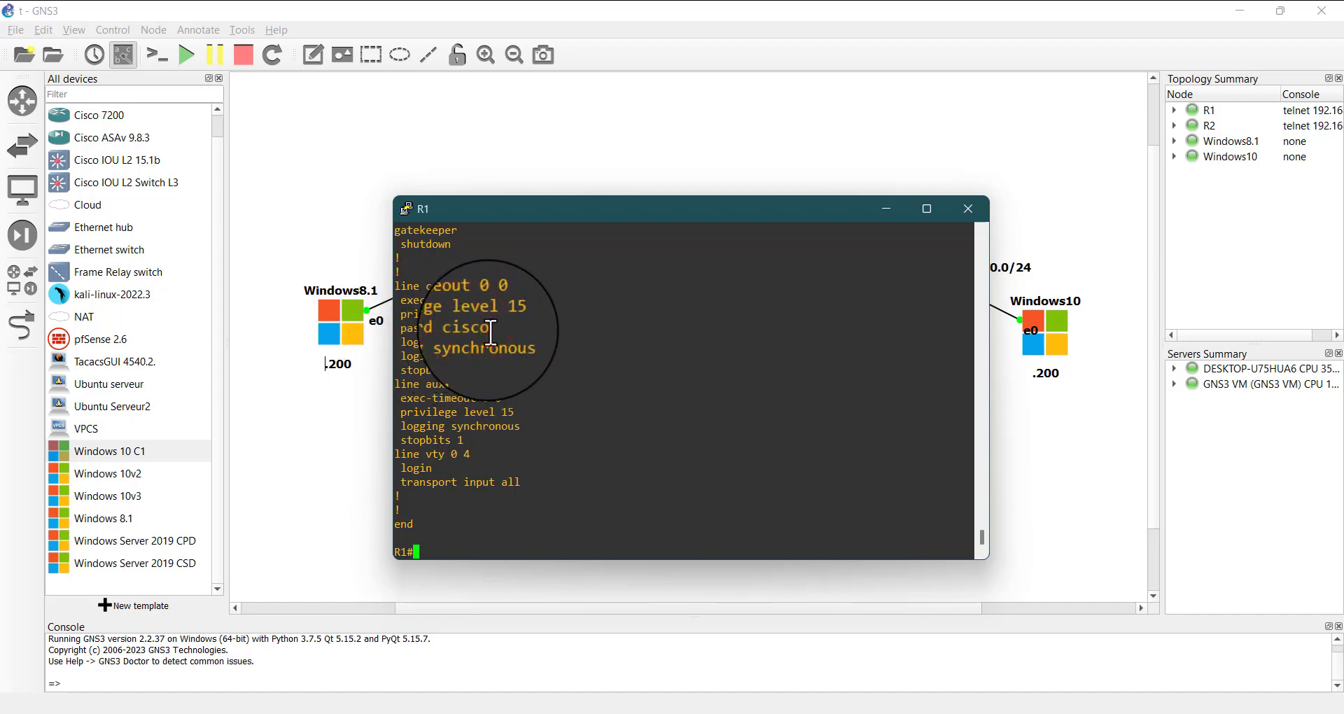
pyautogui.doubleClick(492, 328)
pyautogui.click(516, 328)
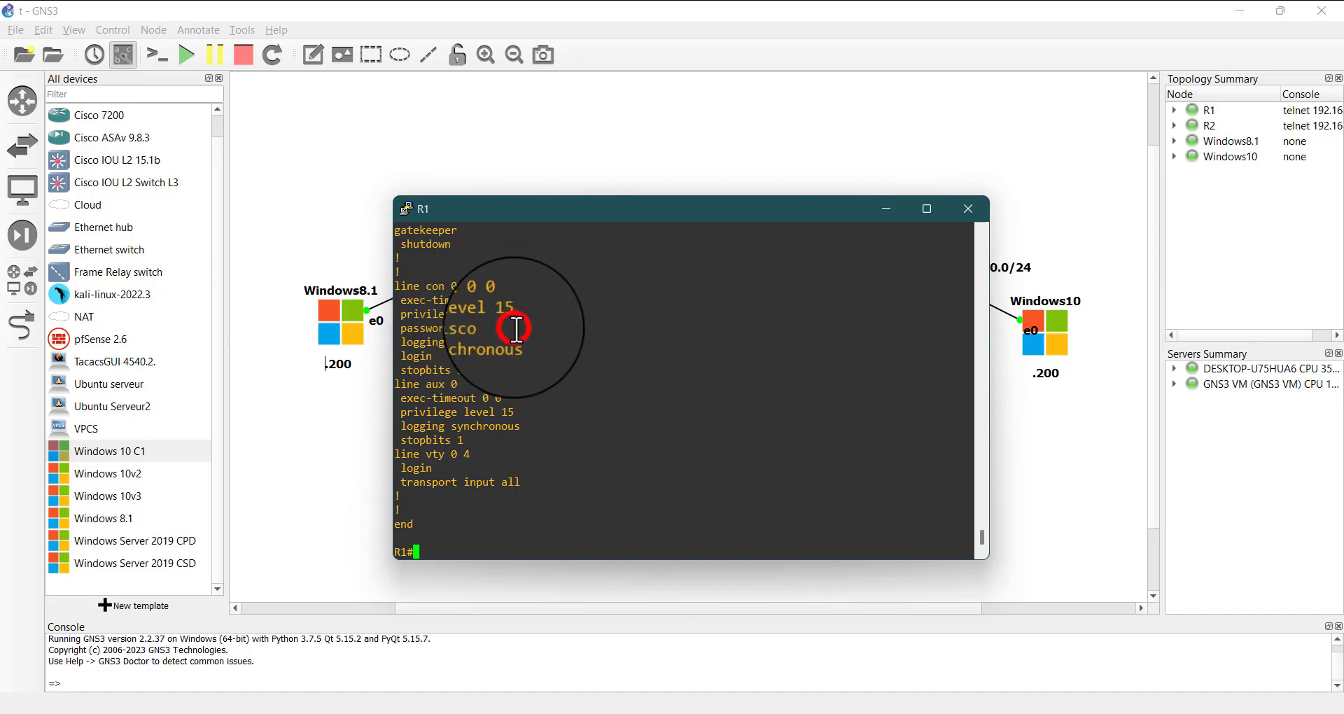
pyautogui.scroll(10, 518, 336)
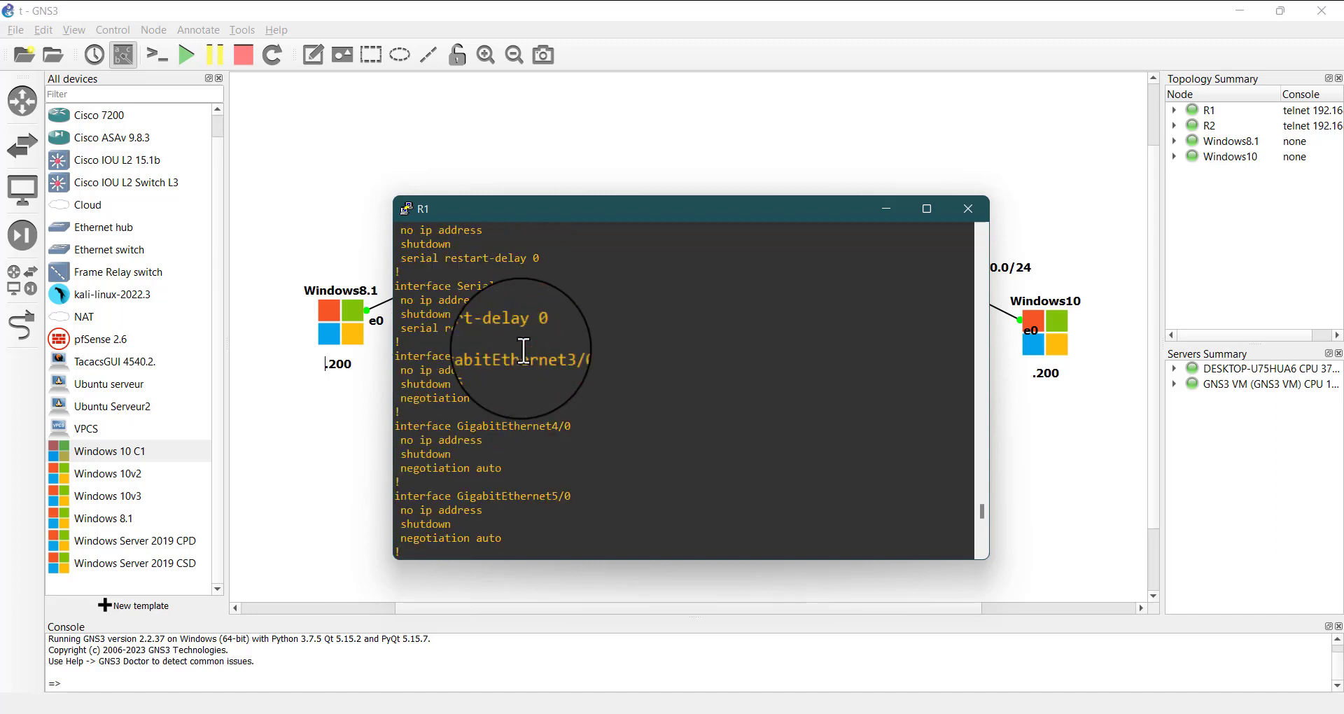
pyautogui.scroll(8, 523, 350)
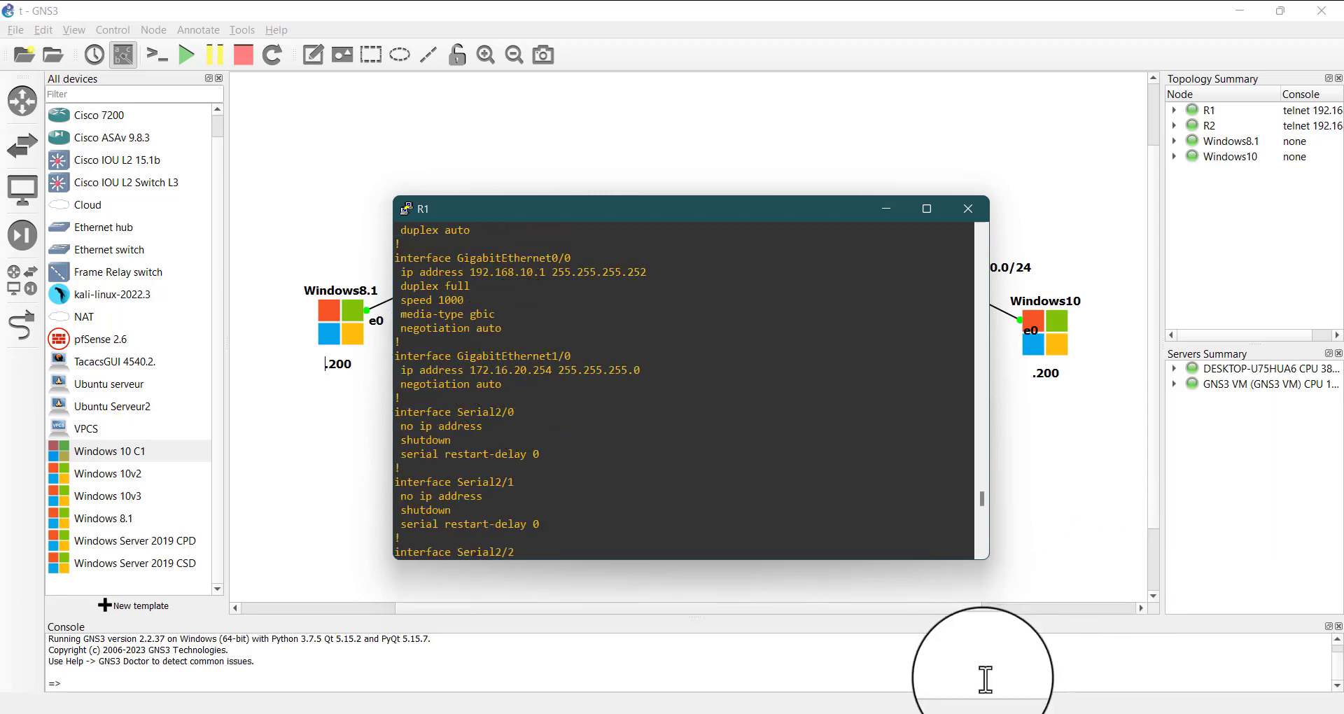
# Minimize R1's console window to view the topology
pyautogui.click(1003, 713)
pyautogui.click(1002, 713)
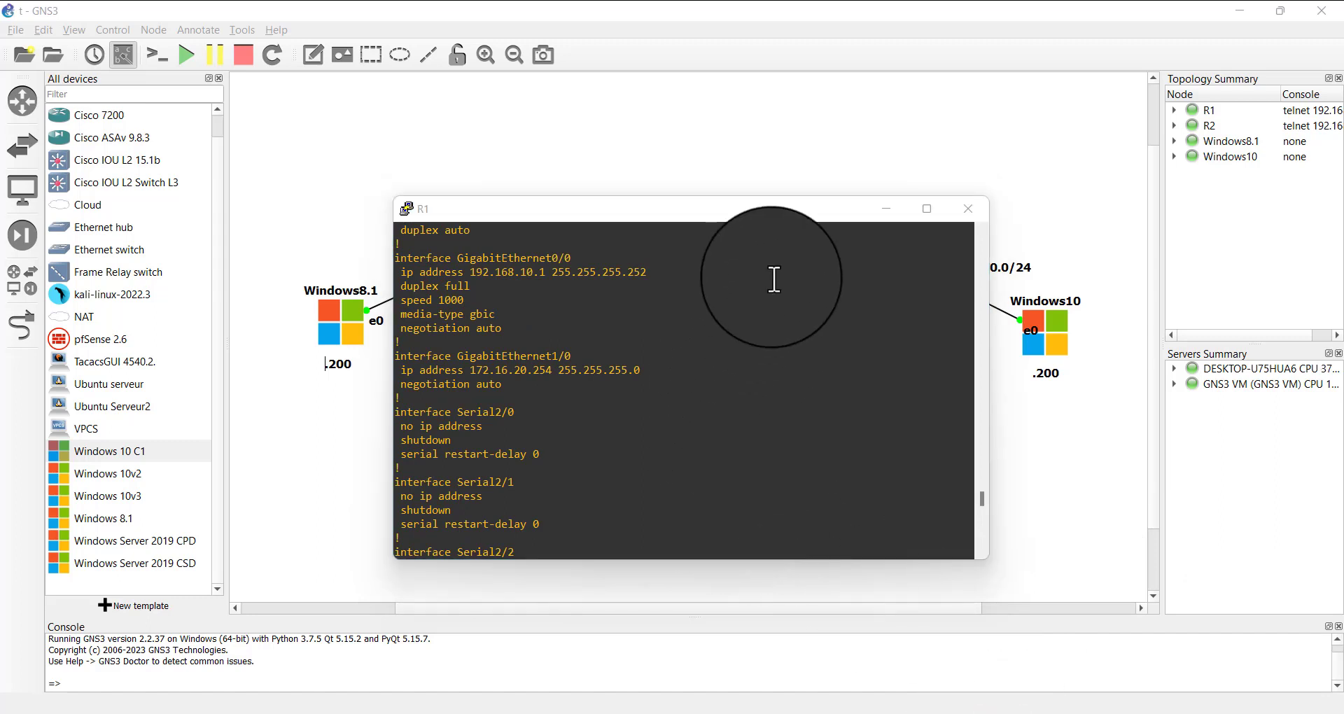
pyautogui.click(888, 207)
pyautogui.click(534, 485)
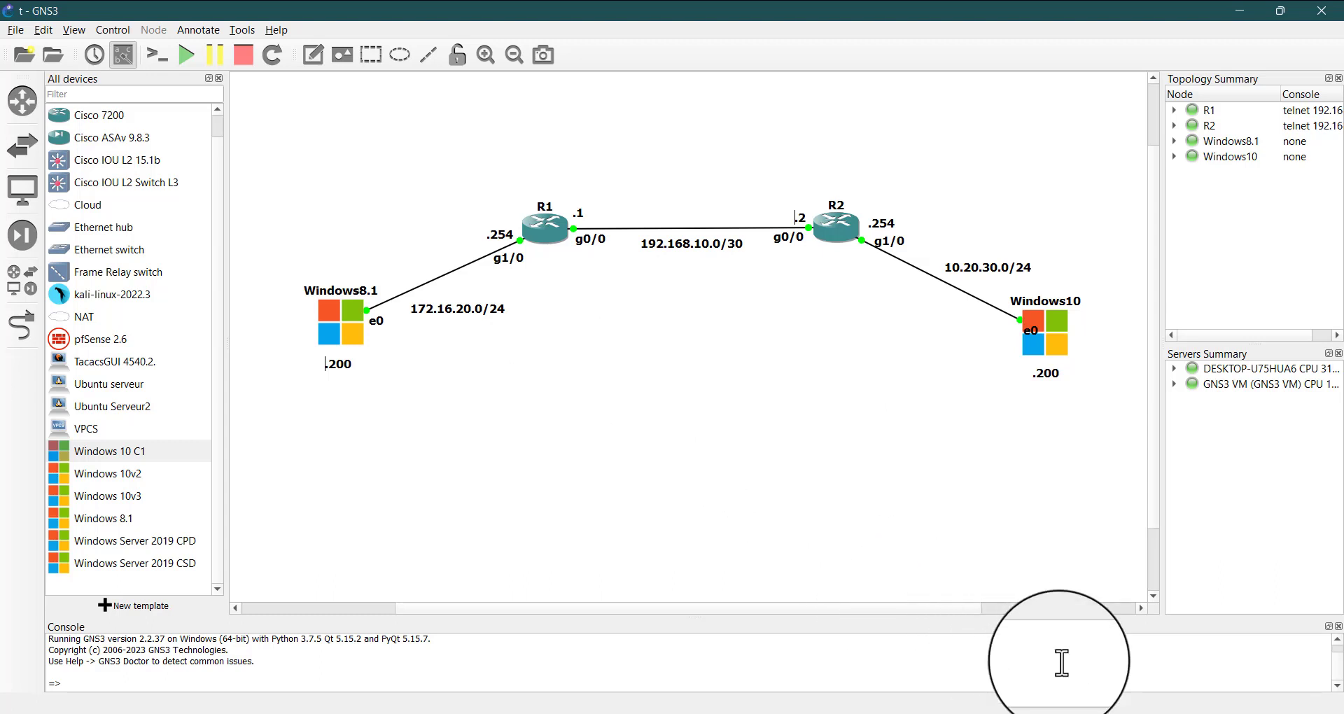
# Reopen R1's console and enter global configuration mode with conf t
pyautogui.doubleClick(551, 231)
pyautogui.click(565, 436)
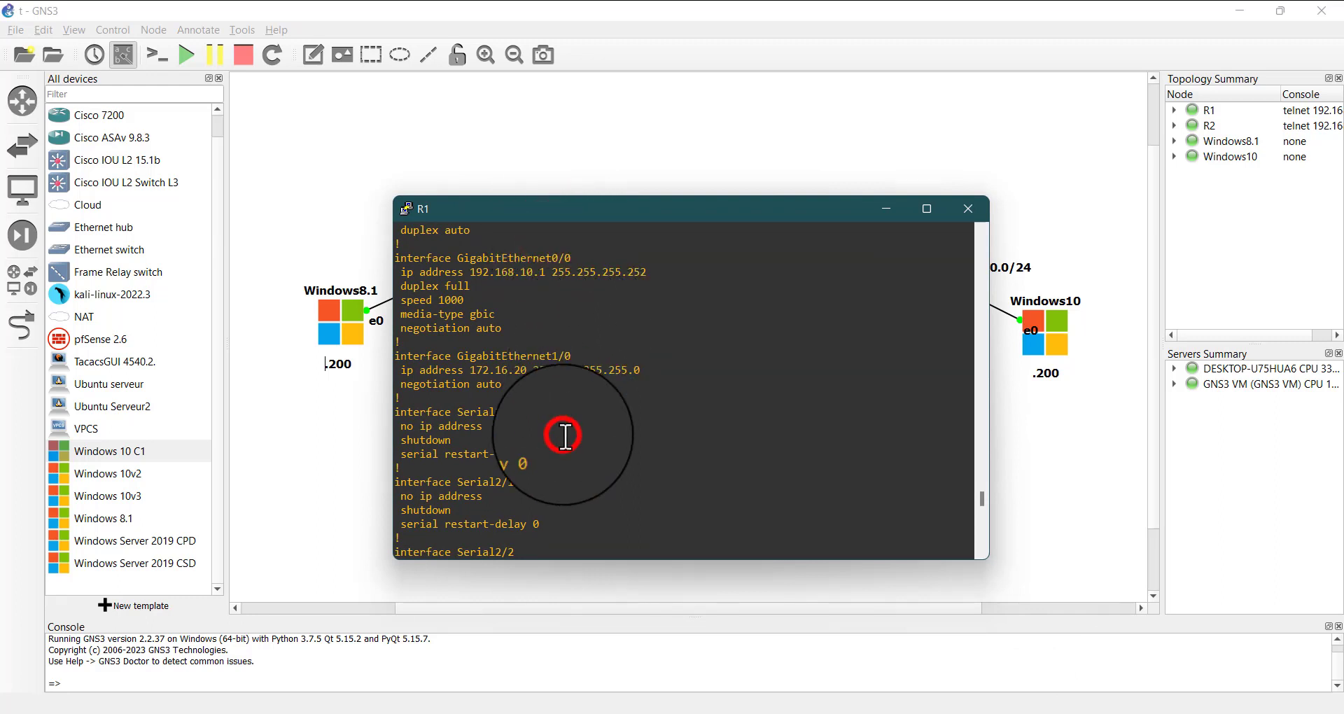
pyautogui.press('Return')
pyautogui.press('Return')
pyautogui.press('Return')
pyautogui.press('Return')
pyautogui.write('c')
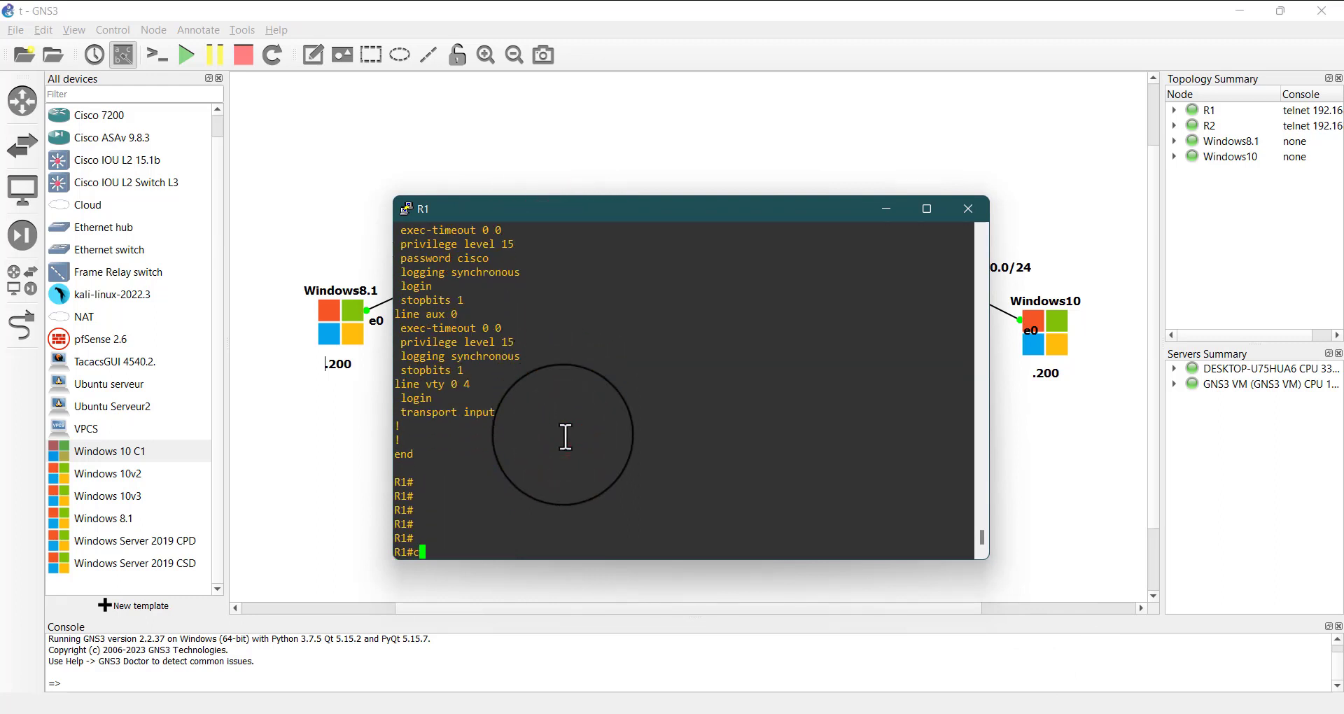
pyautogui.write('onf t')
pyautogui.press('Return')
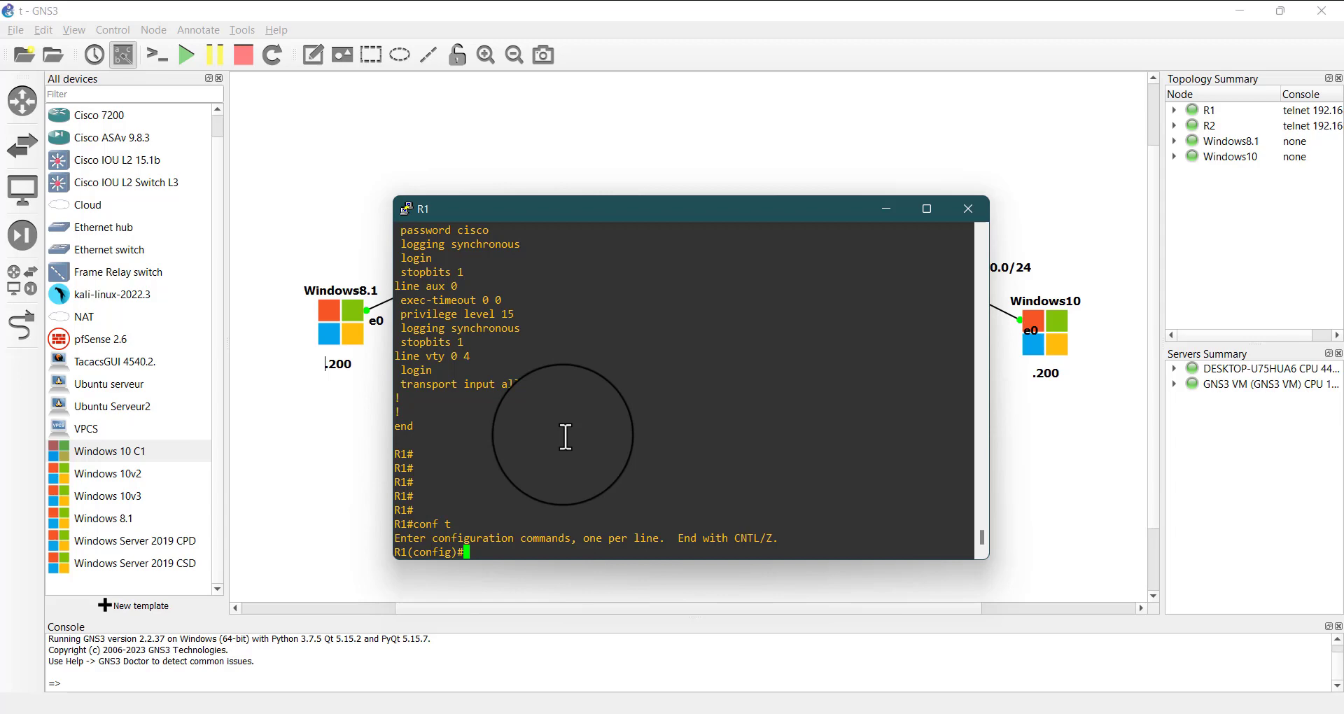
# Bring up R2's console from the topology
pyautogui.click(876, 132)
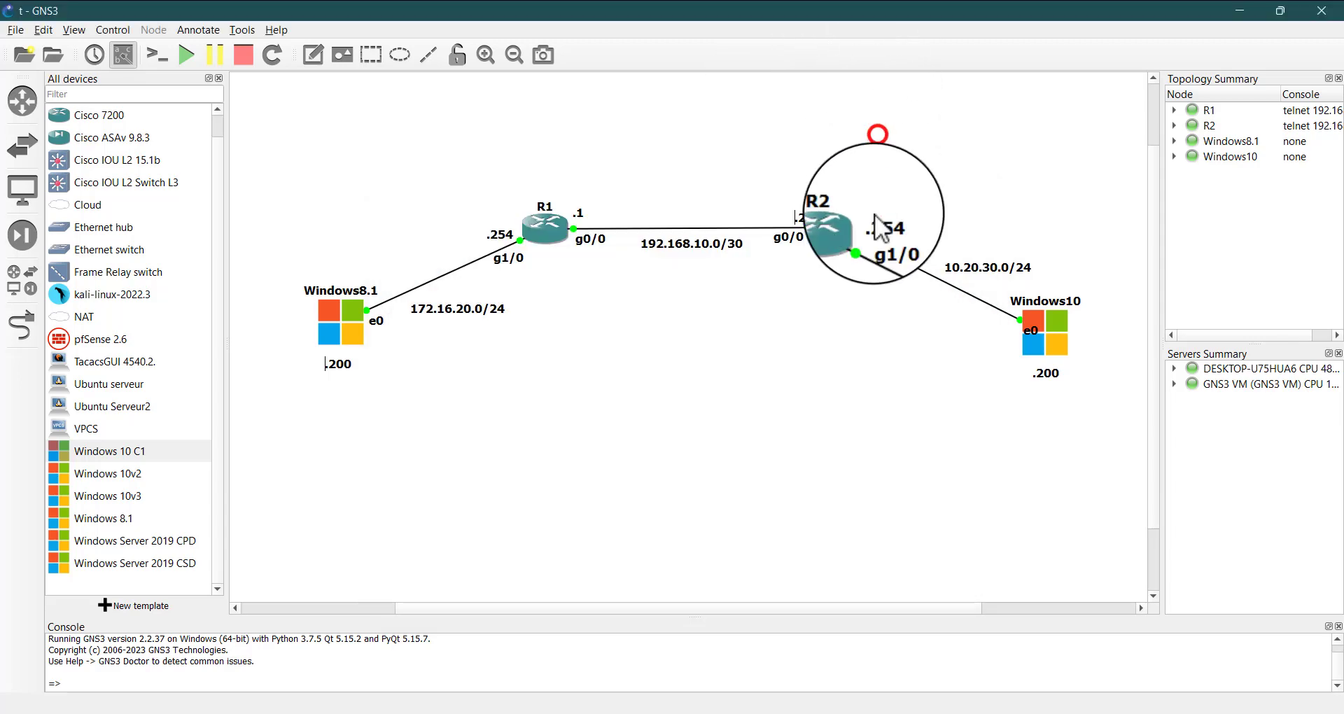
pyautogui.click(836, 237)
pyautogui.moveTo(777, 275); pyautogui.dragTo(880, 228)
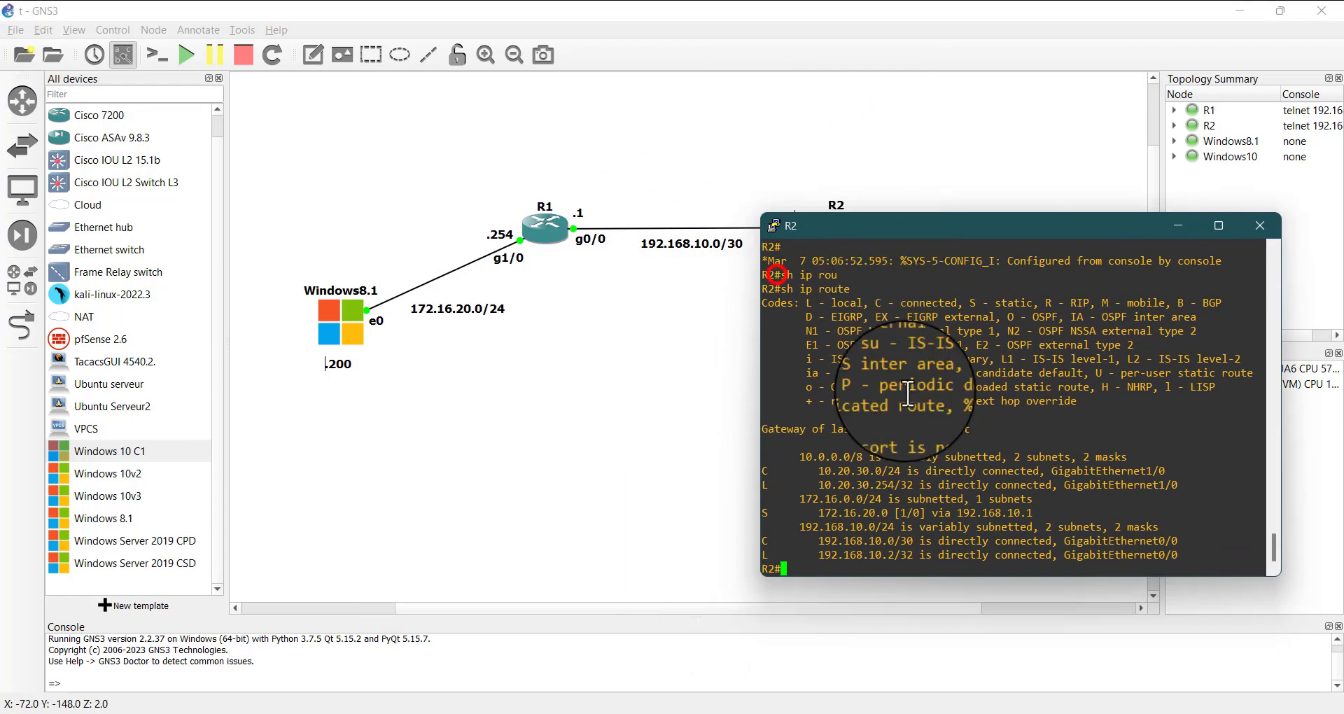
pyautogui.moveTo(909, 446); pyautogui.dragTo(992, 449)
# Try a Telnet connection from R2 to R1 at 192.168.10.1 and examine the response
pyautogui.write('tye')
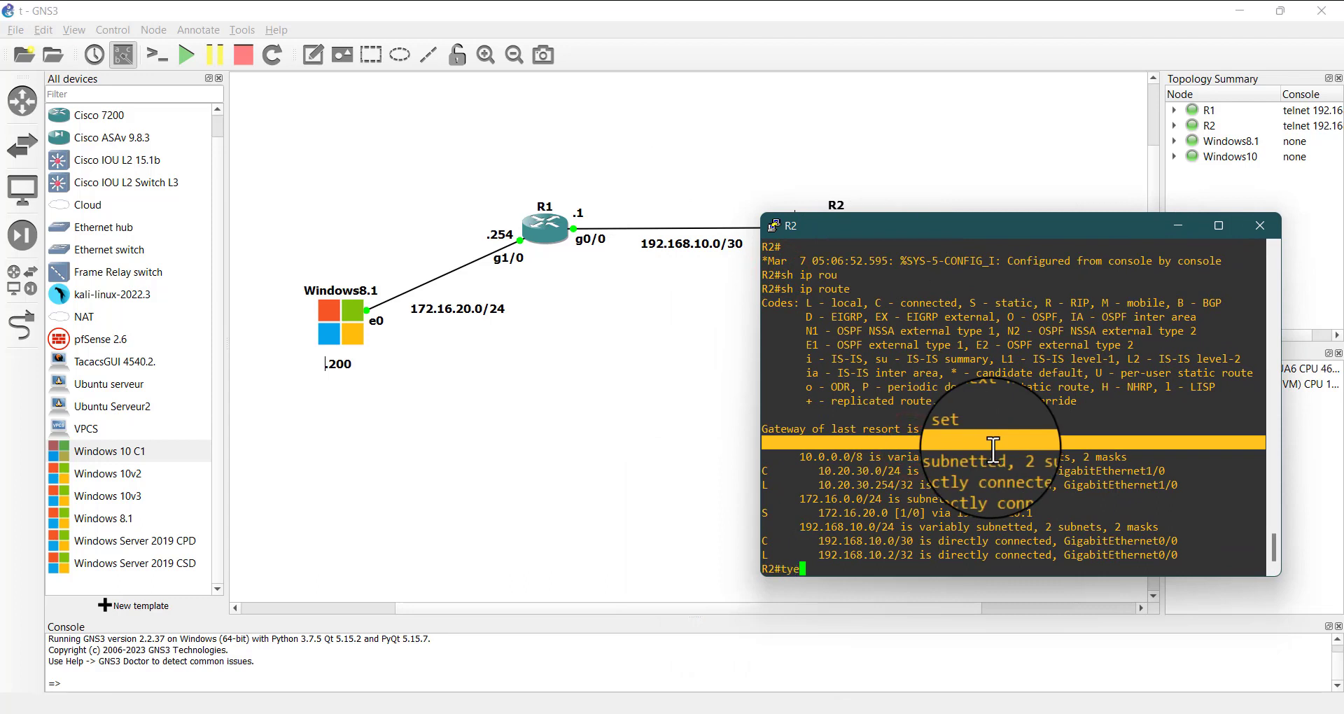
pyautogui.press('BackSpace')
pyautogui.press('BackSpace')
pyautogui.press('BackSpace')
pyautogui.write('telnet 192.168.10.1')
pyautogui.press('Return')
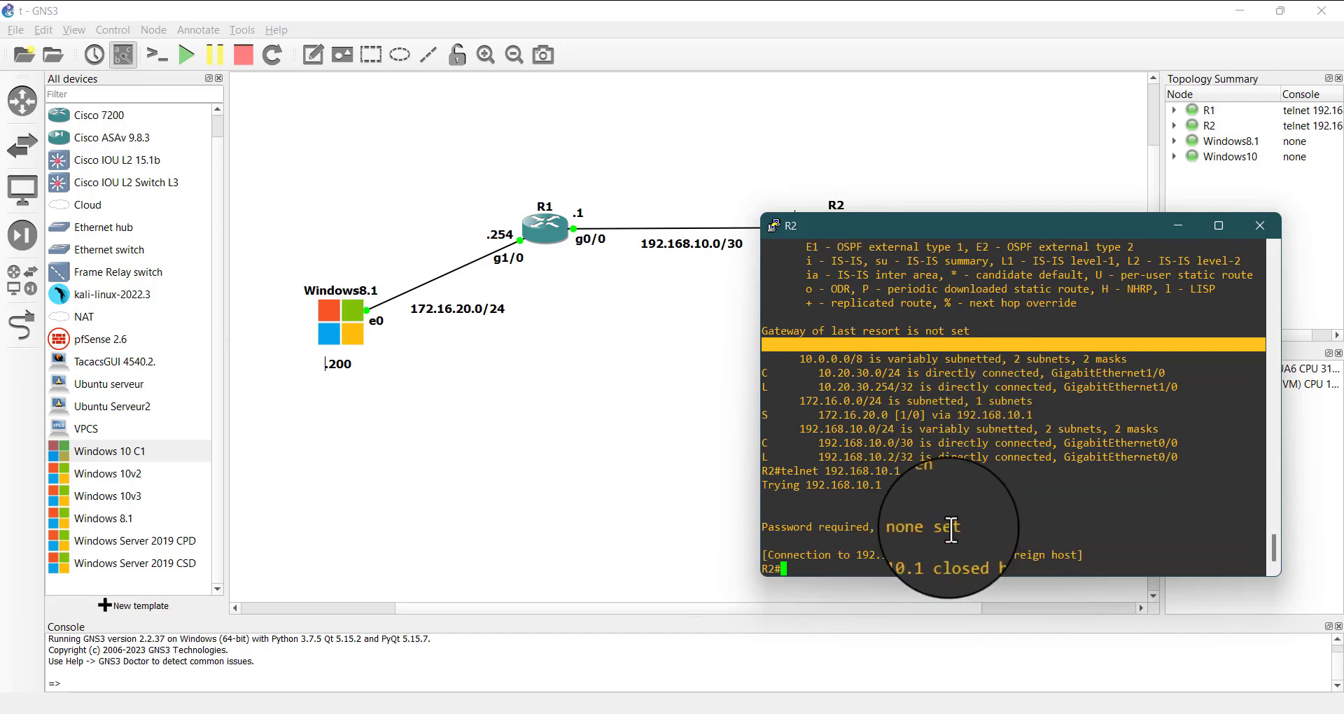
pyautogui.moveTo(965, 528); pyautogui.dragTo(762, 524)
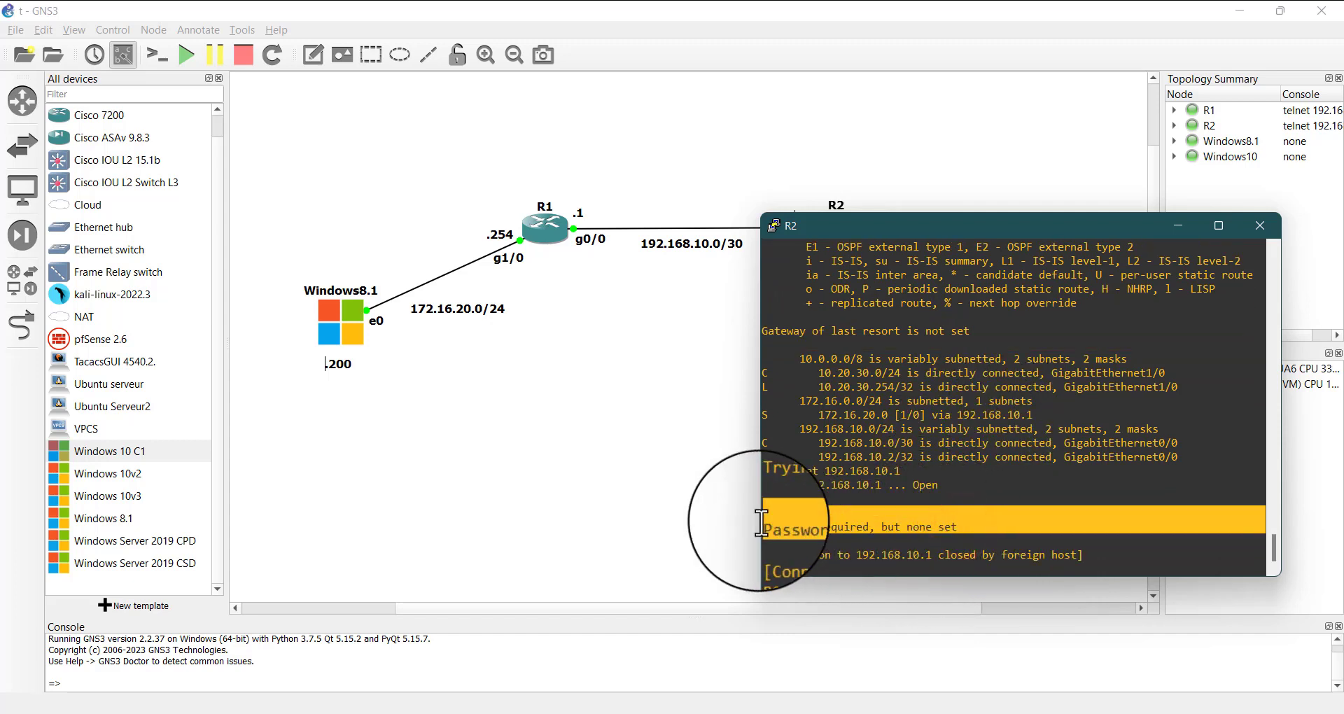
pyautogui.click(785, 528)
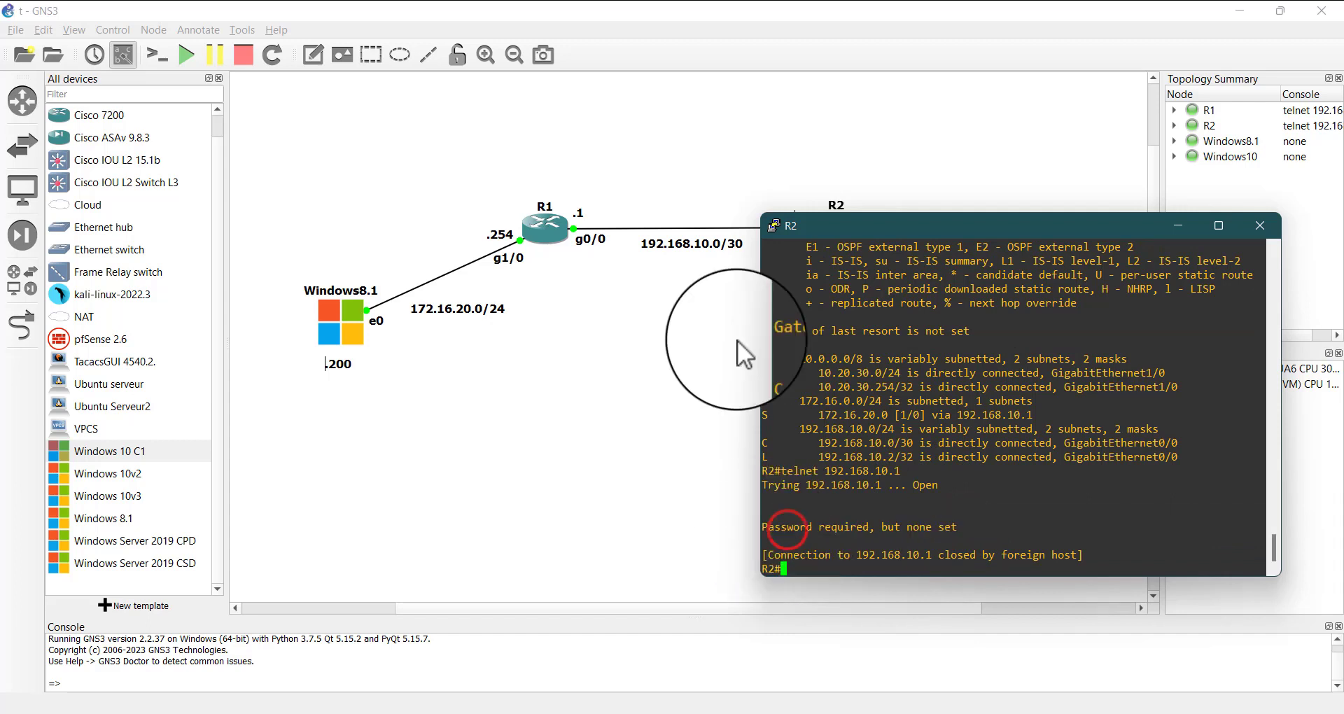
# Return to R1's console, move it aside, and enter configuration of the virtual terminal lines with line vty 0 4
pyautogui.doubleClick(544, 225)
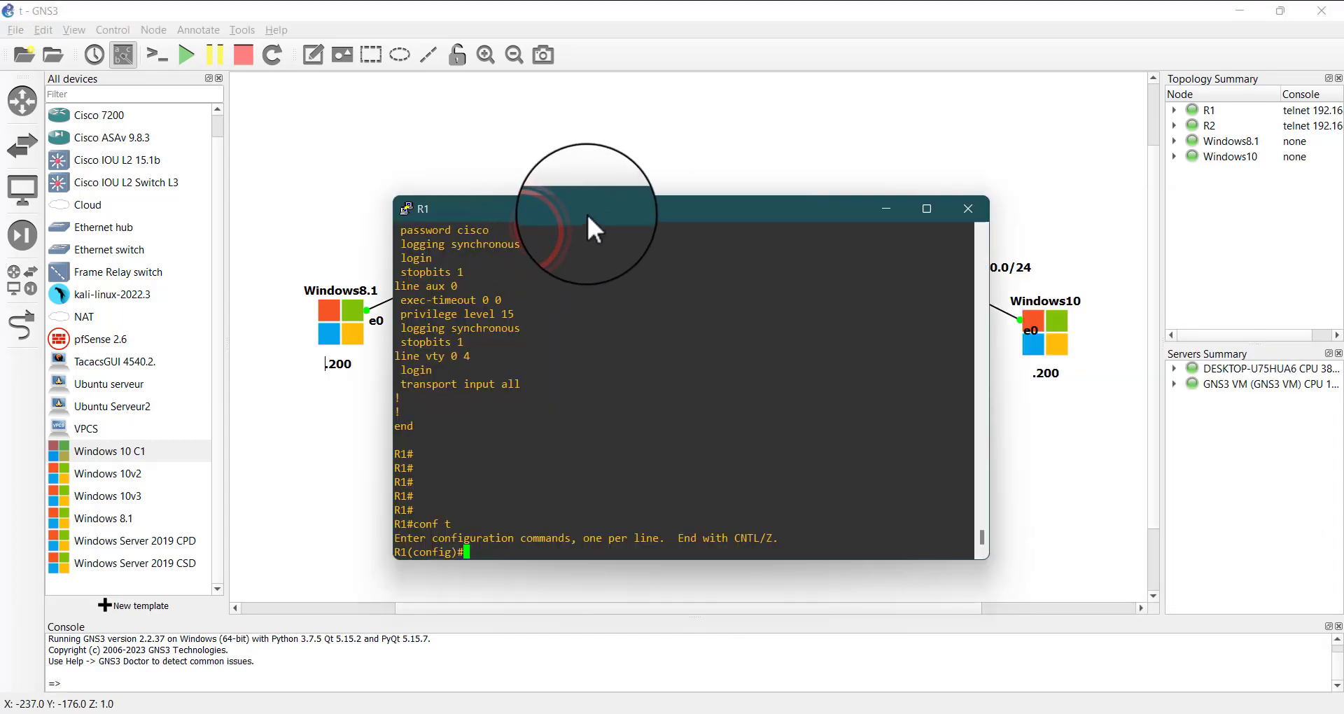
pyautogui.moveTo(586, 212); pyautogui.dragTo(418, 179)
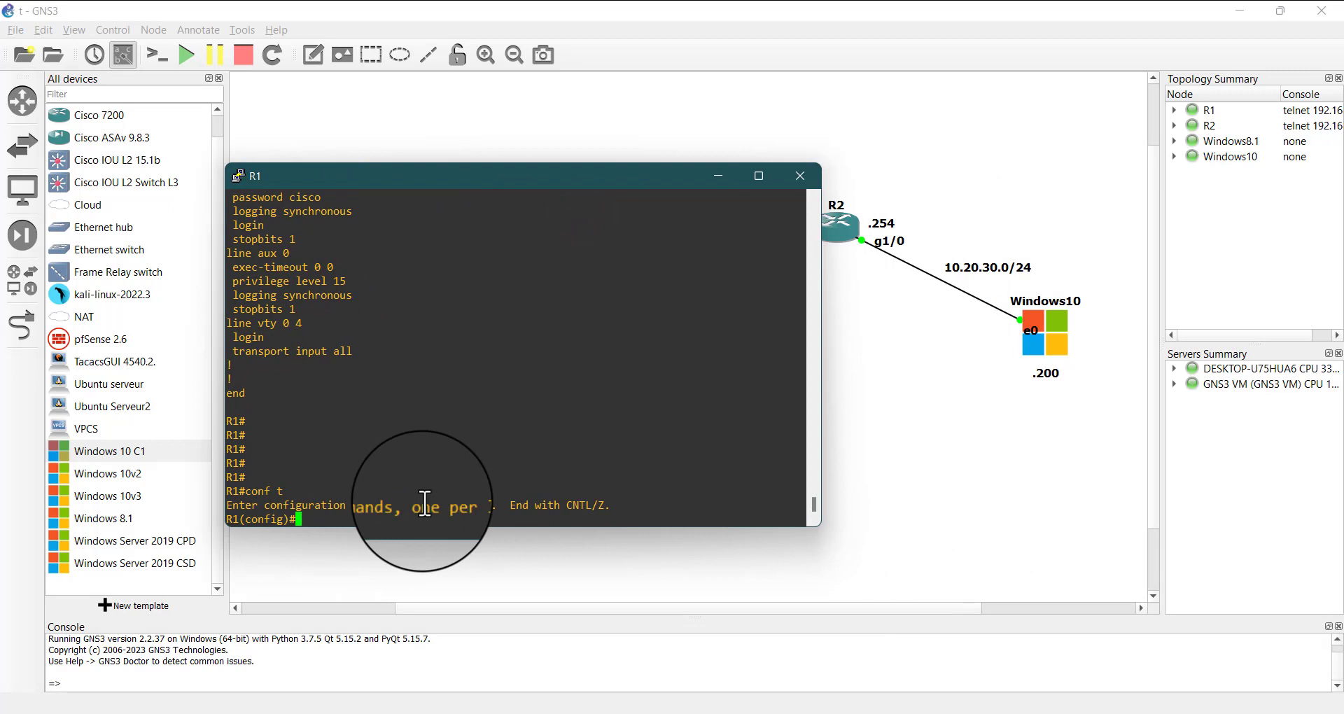
pyautogui.write('line vt')
pyautogui.press('Tab')
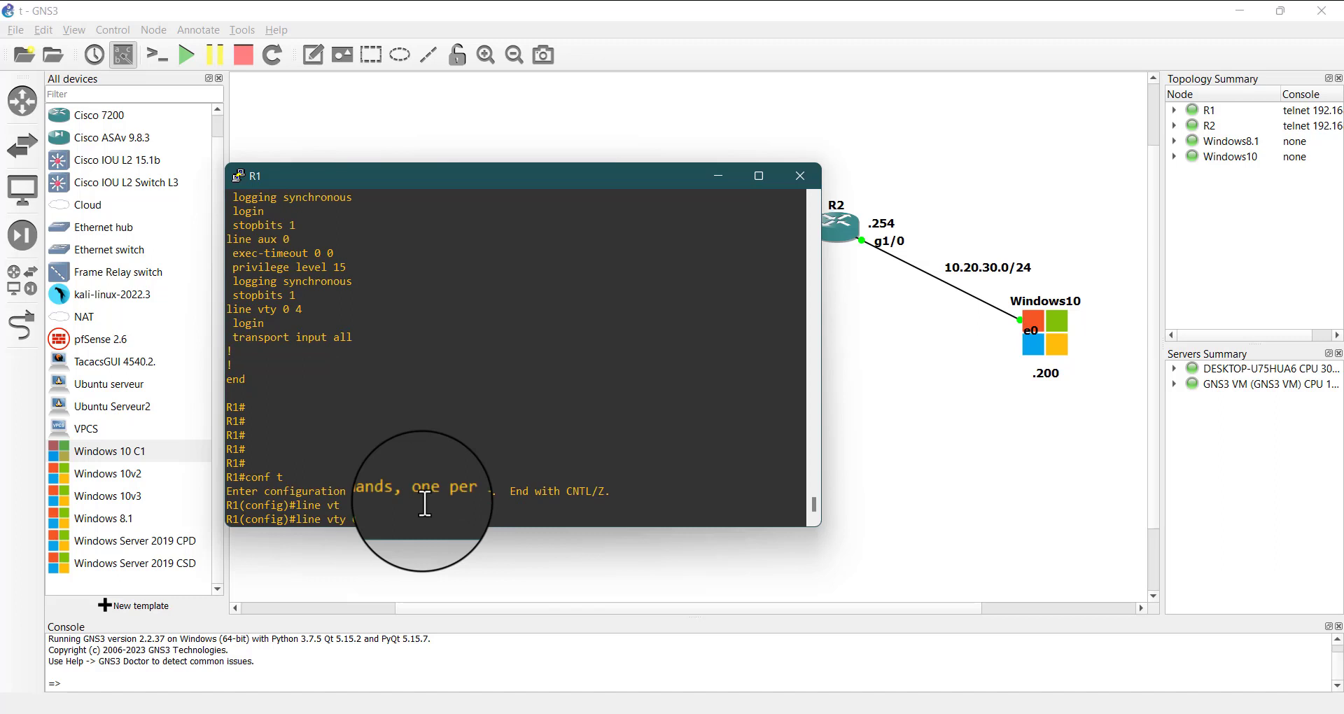
pyautogui.write('0 4')
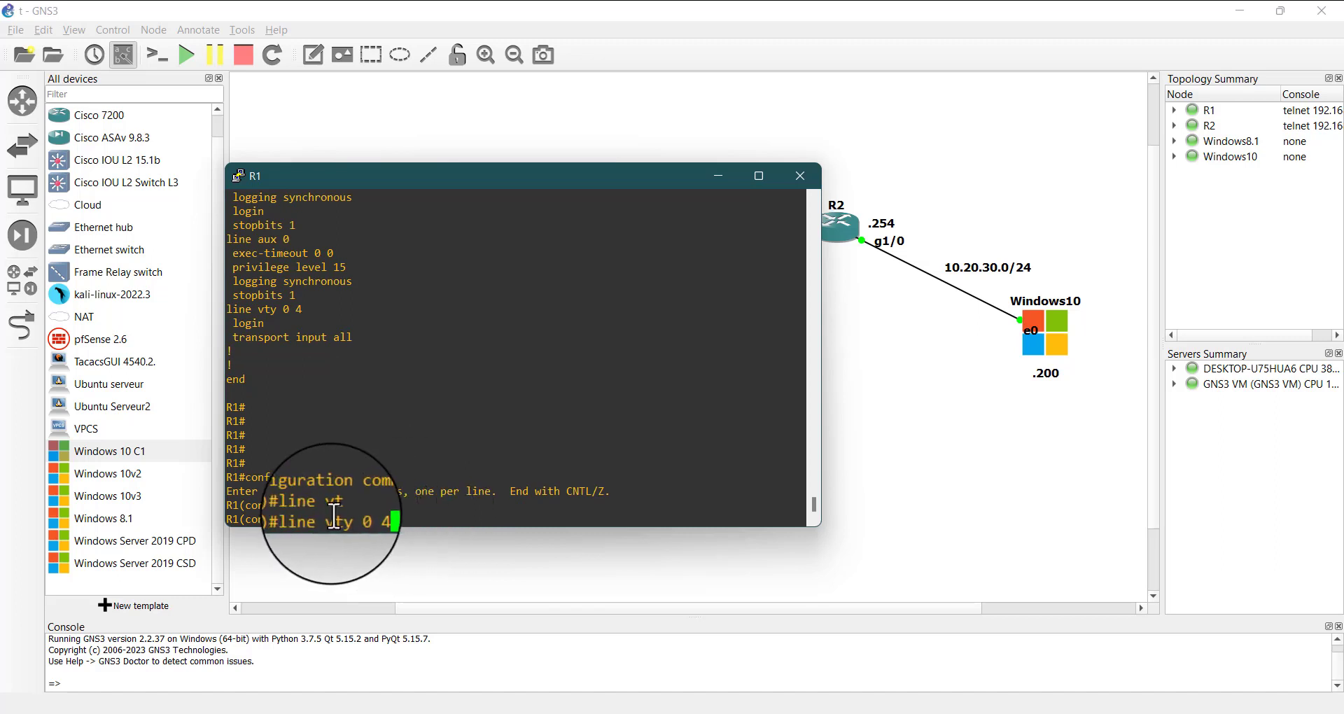
pyautogui.moveTo(355, 519); pyautogui.dragTo(387, 518)
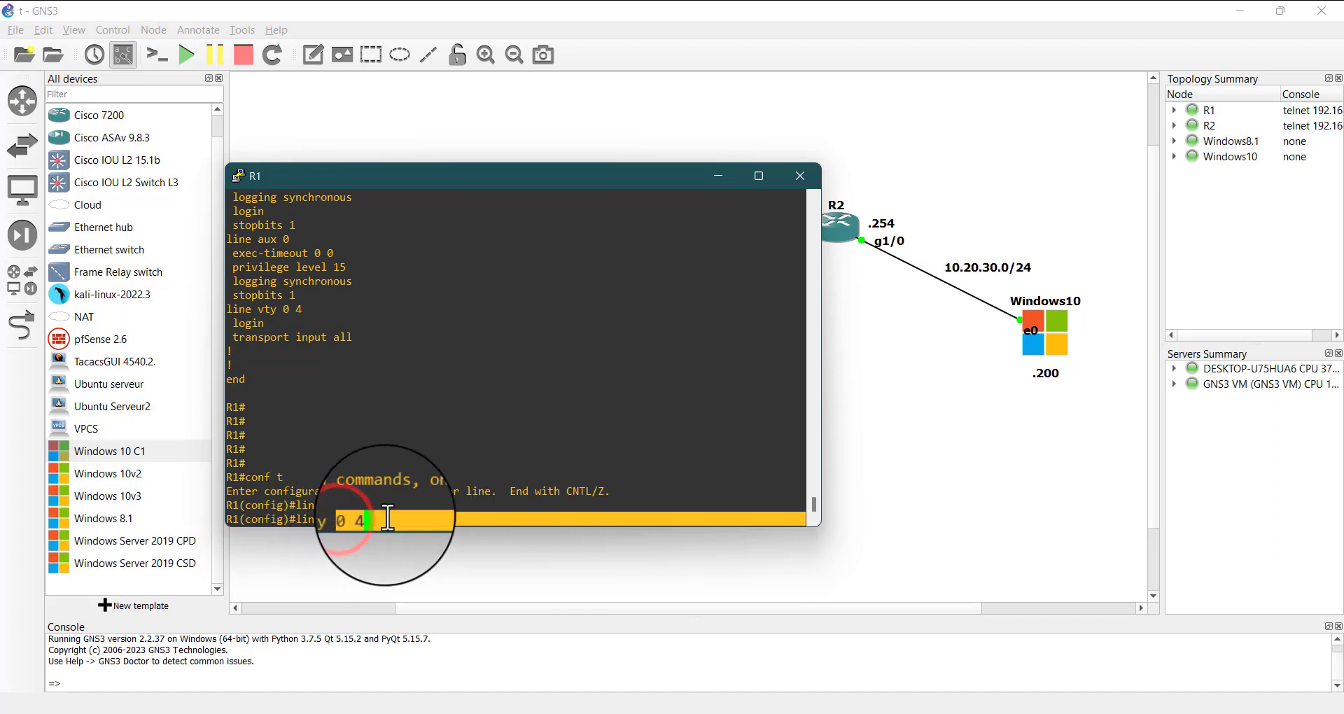
pyautogui.click(388, 519)
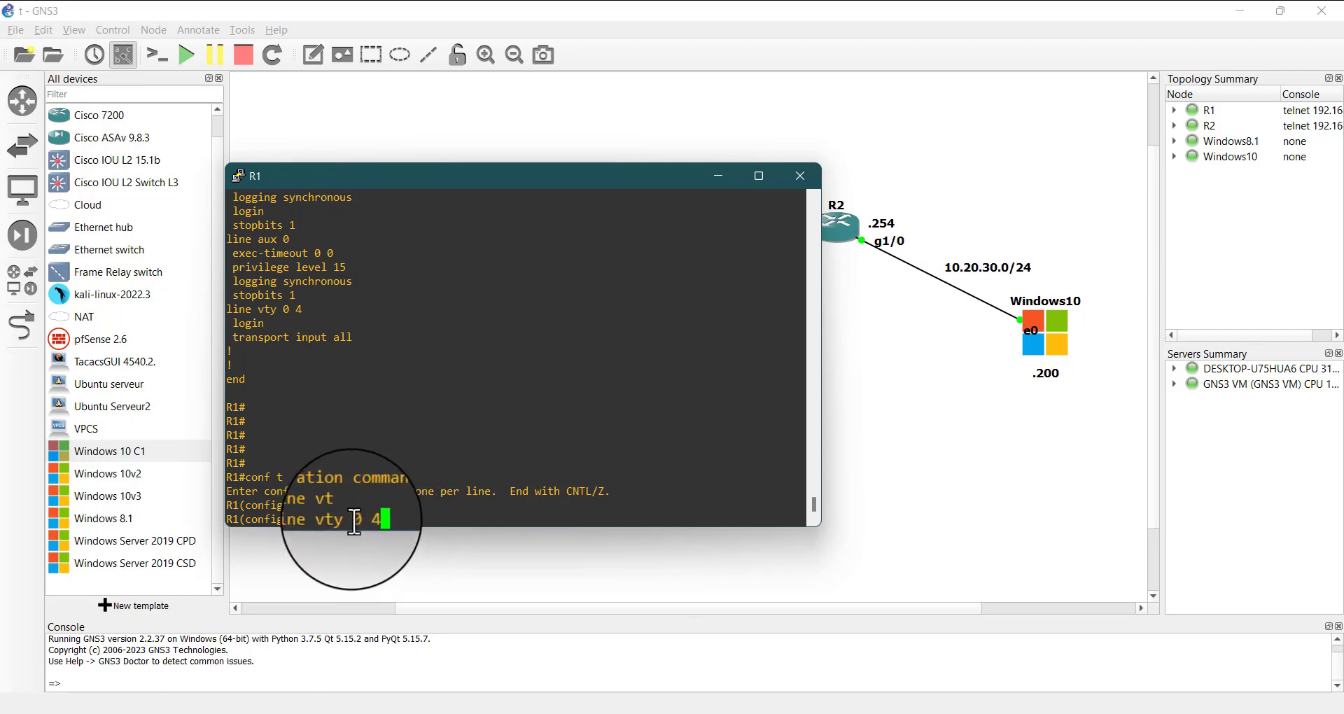
pyautogui.moveTo(354, 519); pyautogui.dragTo(374, 520)
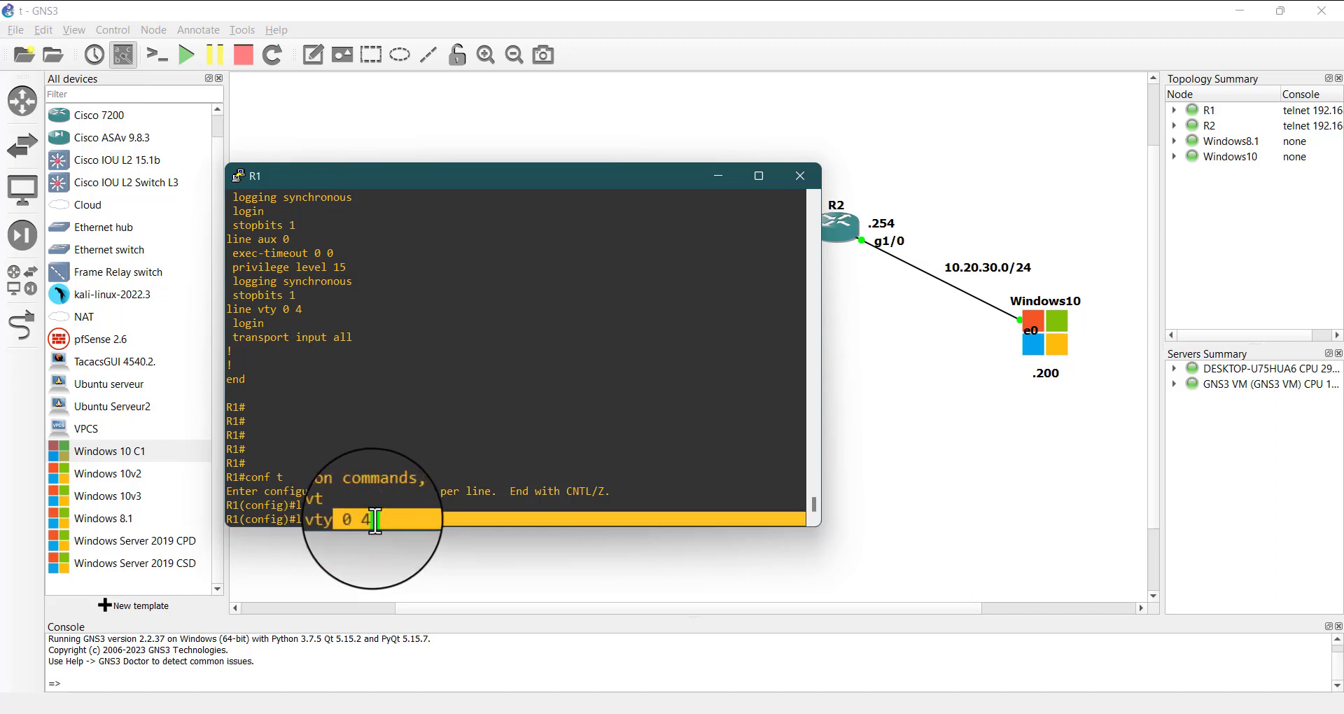
pyautogui.click(374, 520)
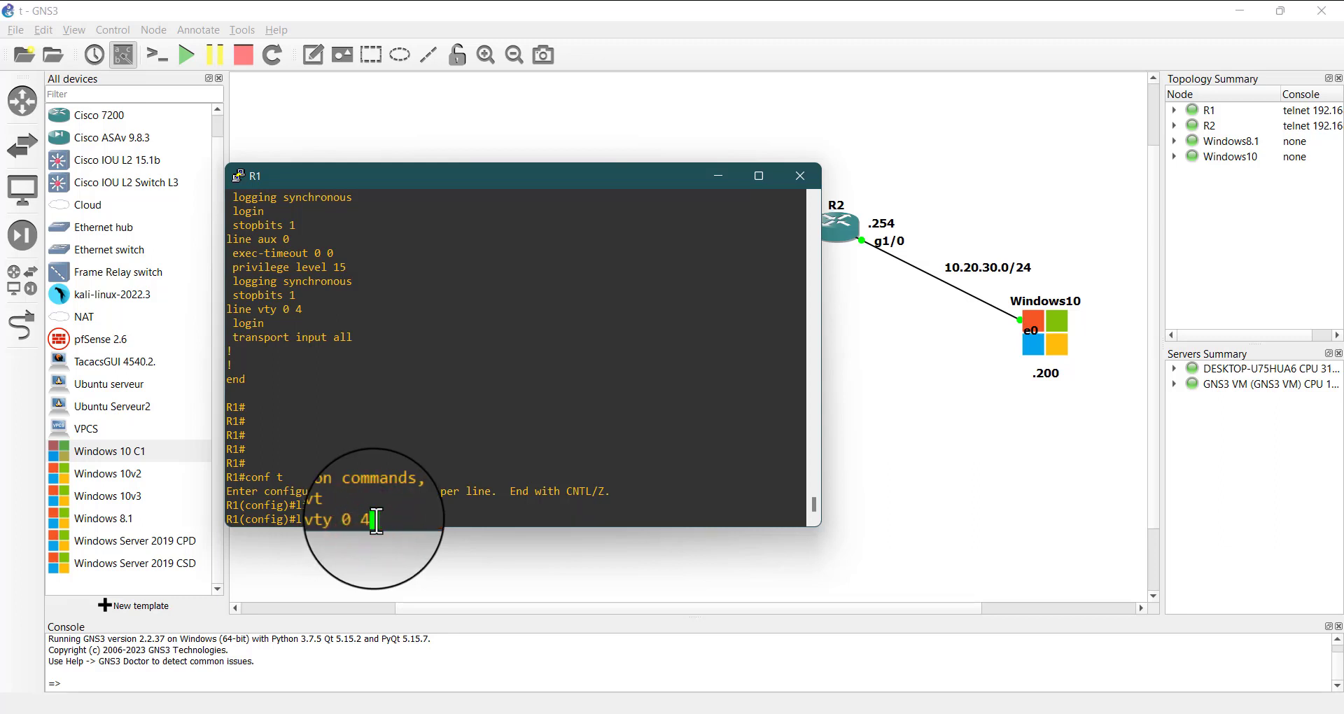
pyautogui.press('Return')
# Set a password on R1's VTY lines with login enabled, and move the console window clear of R2
pyautogui.write('pass')
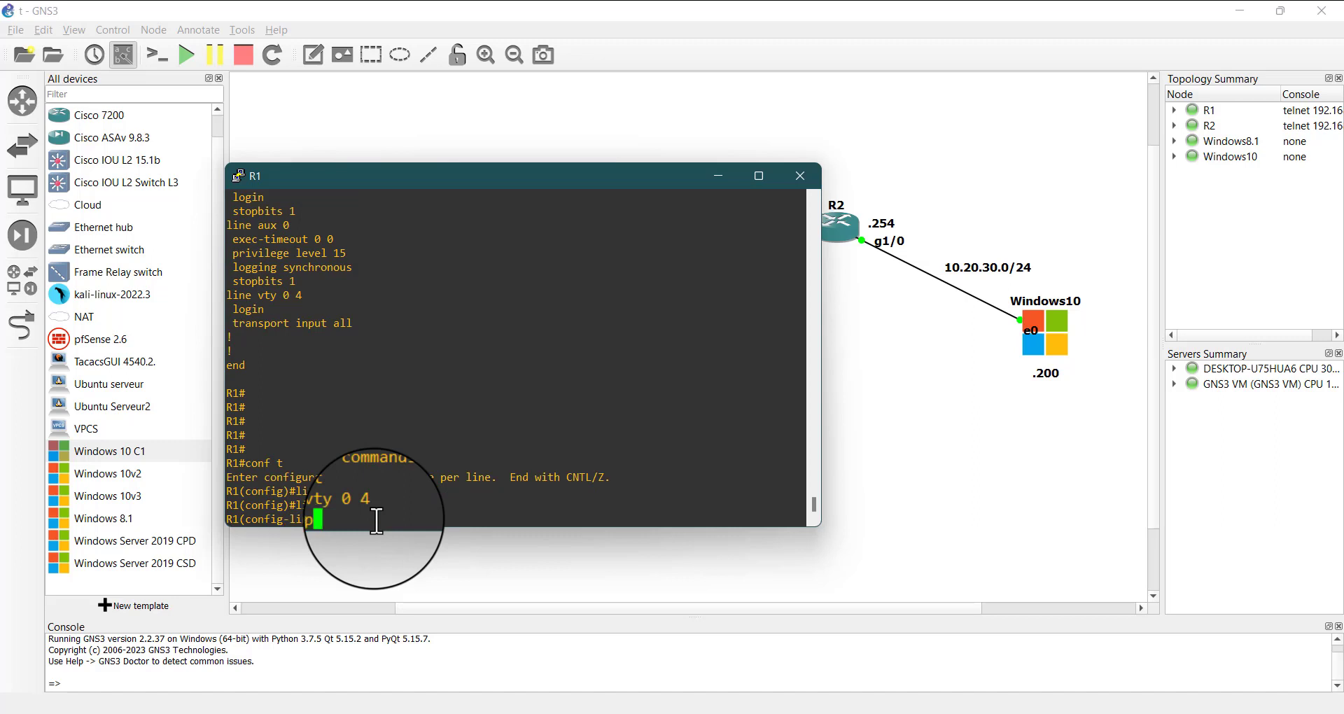
pyautogui.press('Tab')
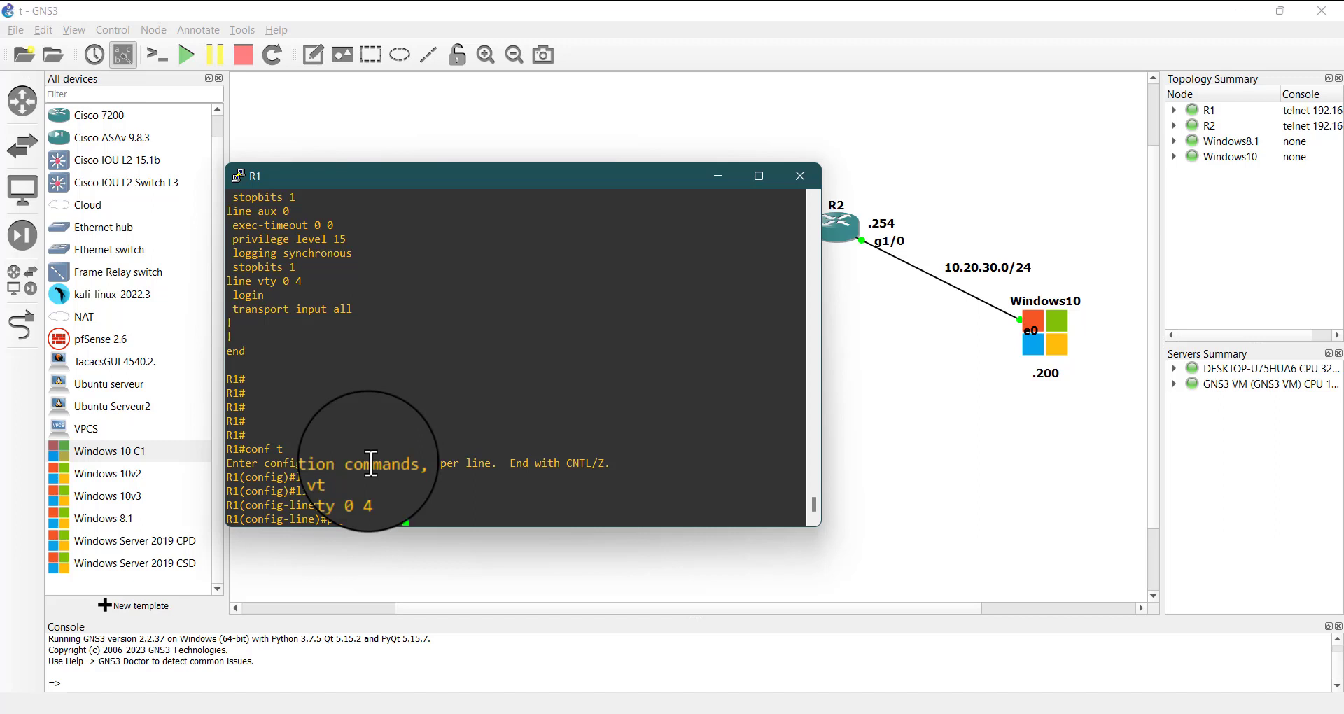
pyautogui.press('Return')
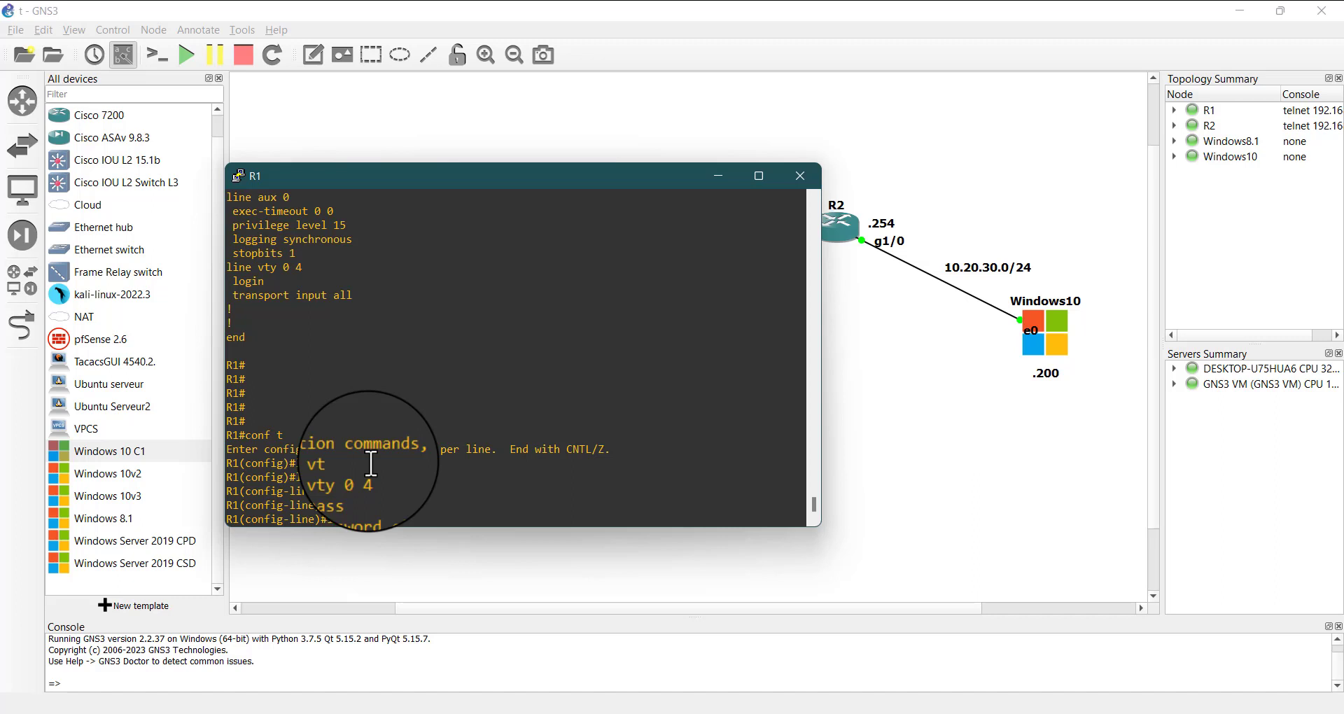
pyautogui.press('Return')
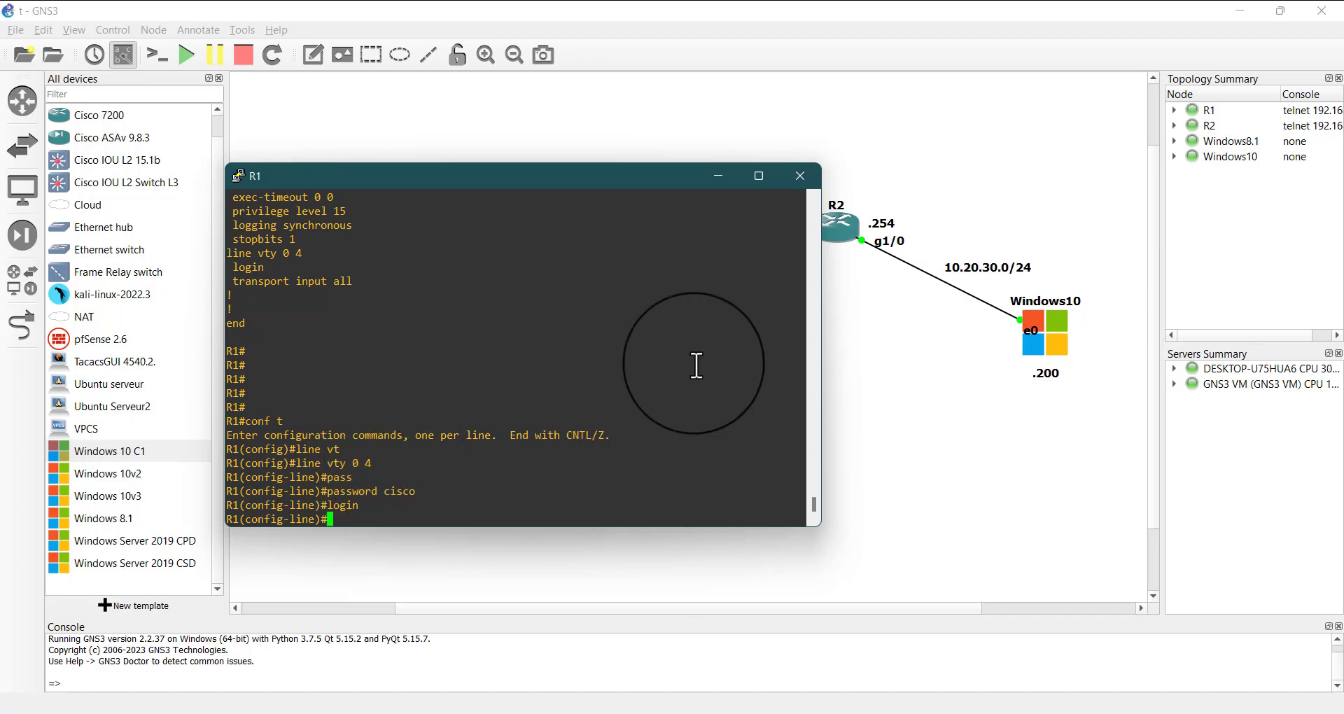
pyautogui.moveTo(585, 171); pyautogui.dragTo(489, 253)
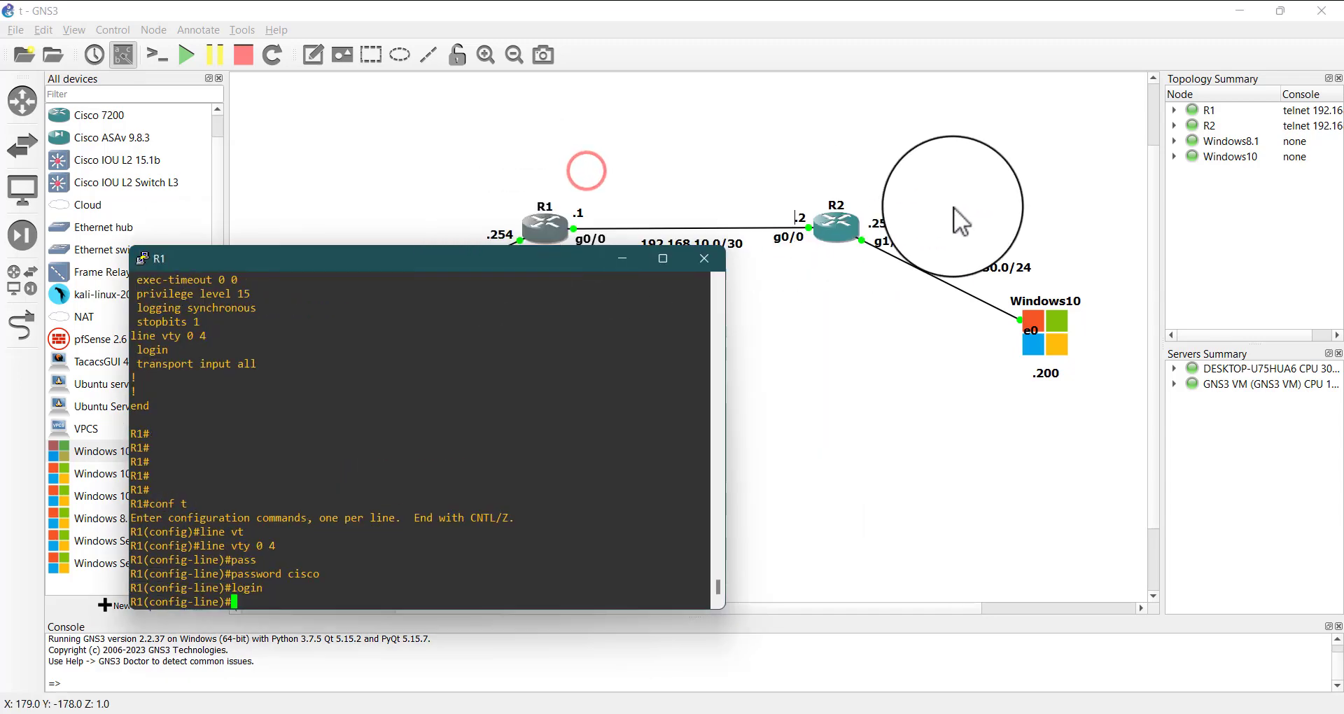
# Bring up R2's console, move it aside, and retry the Telnet connection to R1 at 192.168.10.1
pyautogui.doubleClick(836, 224)
pyautogui.moveTo(888, 237); pyautogui.dragTo(820, 176)
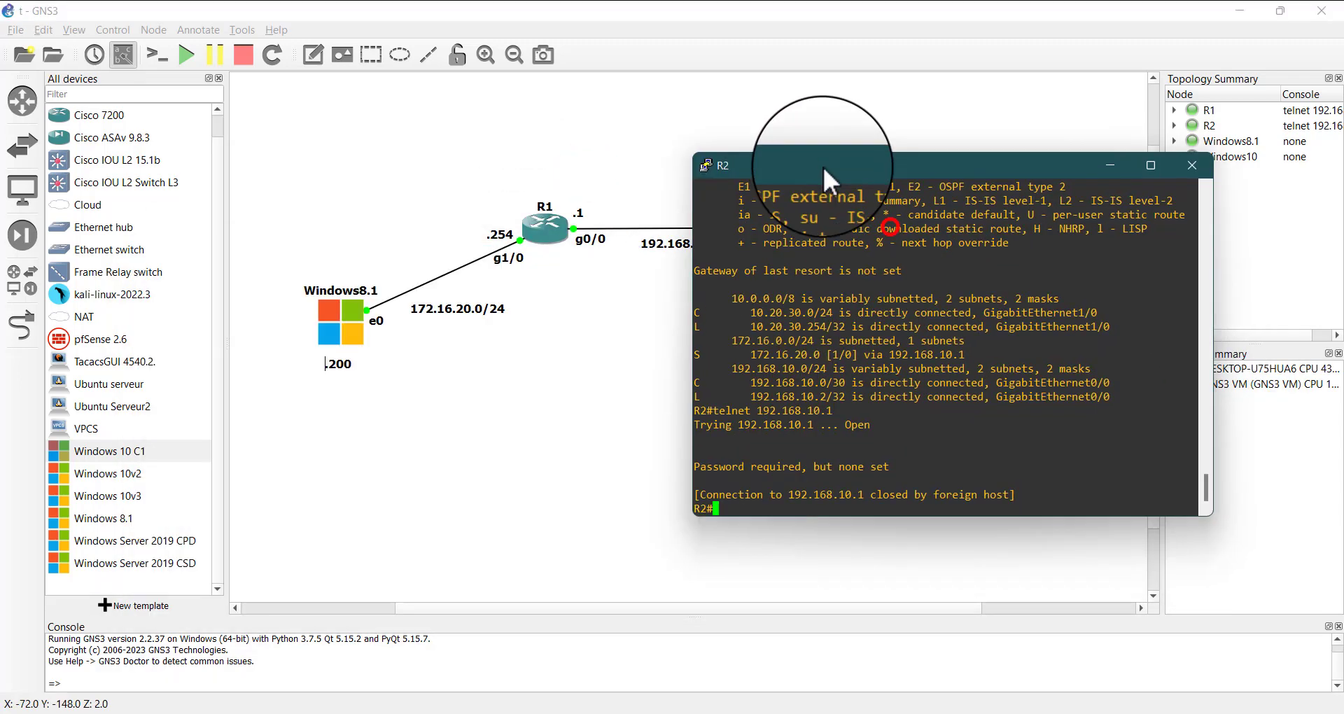
pyautogui.click(870, 496)
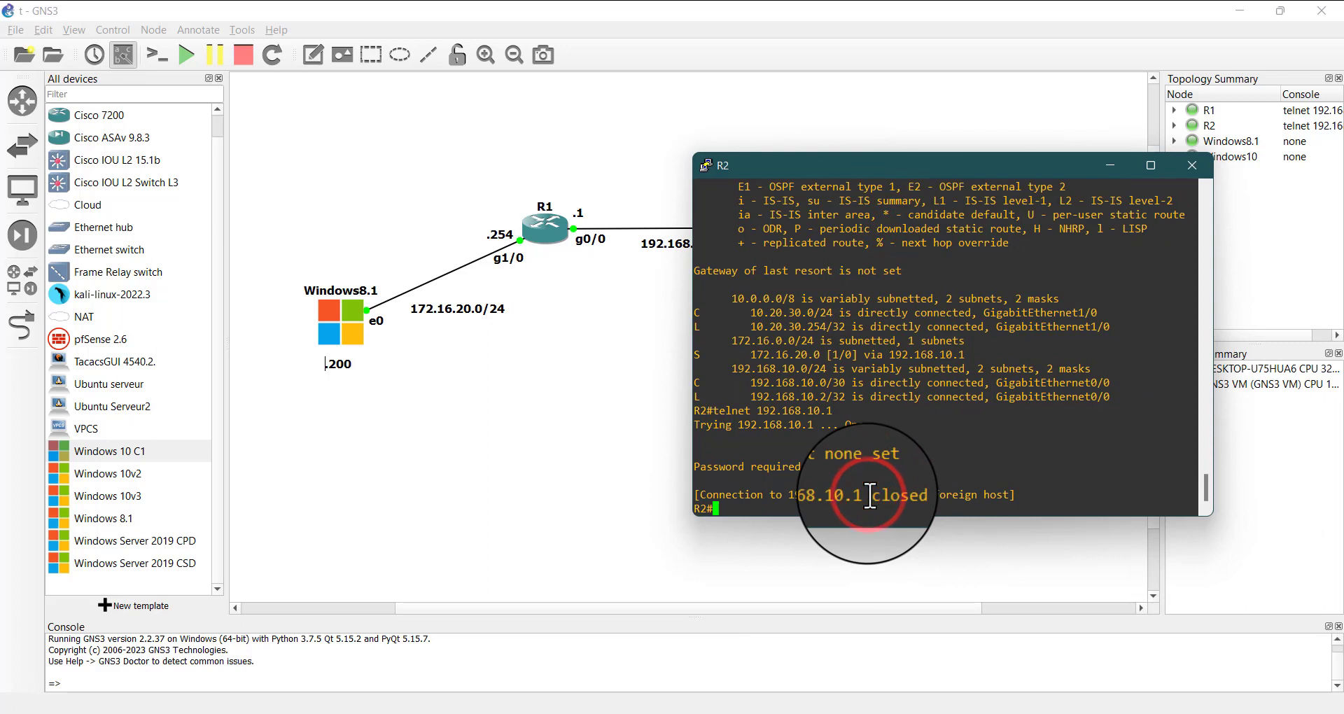
pyautogui.press('Up')
pyautogui.press('Return')
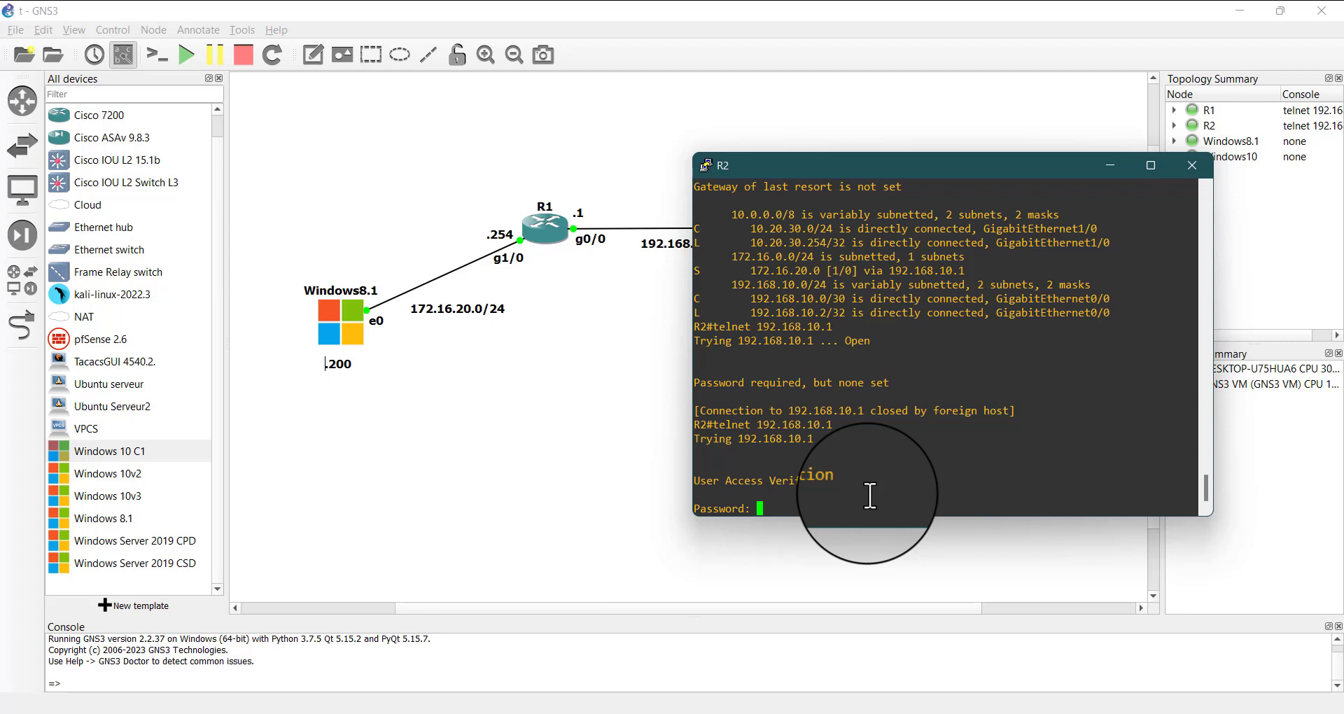
# Log in to R1 over Telnet with the VTY line password
pyautogui.press('Return')
pyautogui.press('Return')
pyautogui.press('Return')
pyautogui.press('Return')
pyautogui.press('Return')
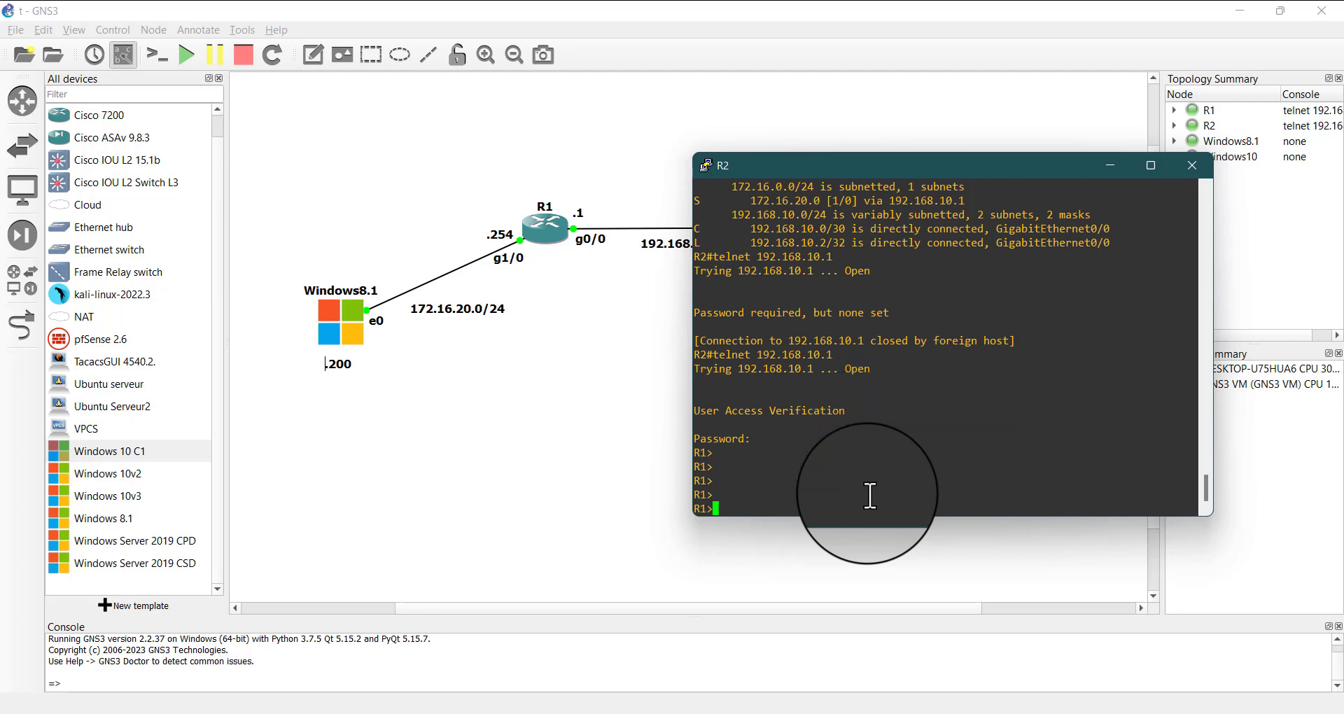
pyautogui.press('Return')
# Enter privileged mode on R1 through the Telnet session with the enable password
pyautogui.write('en')
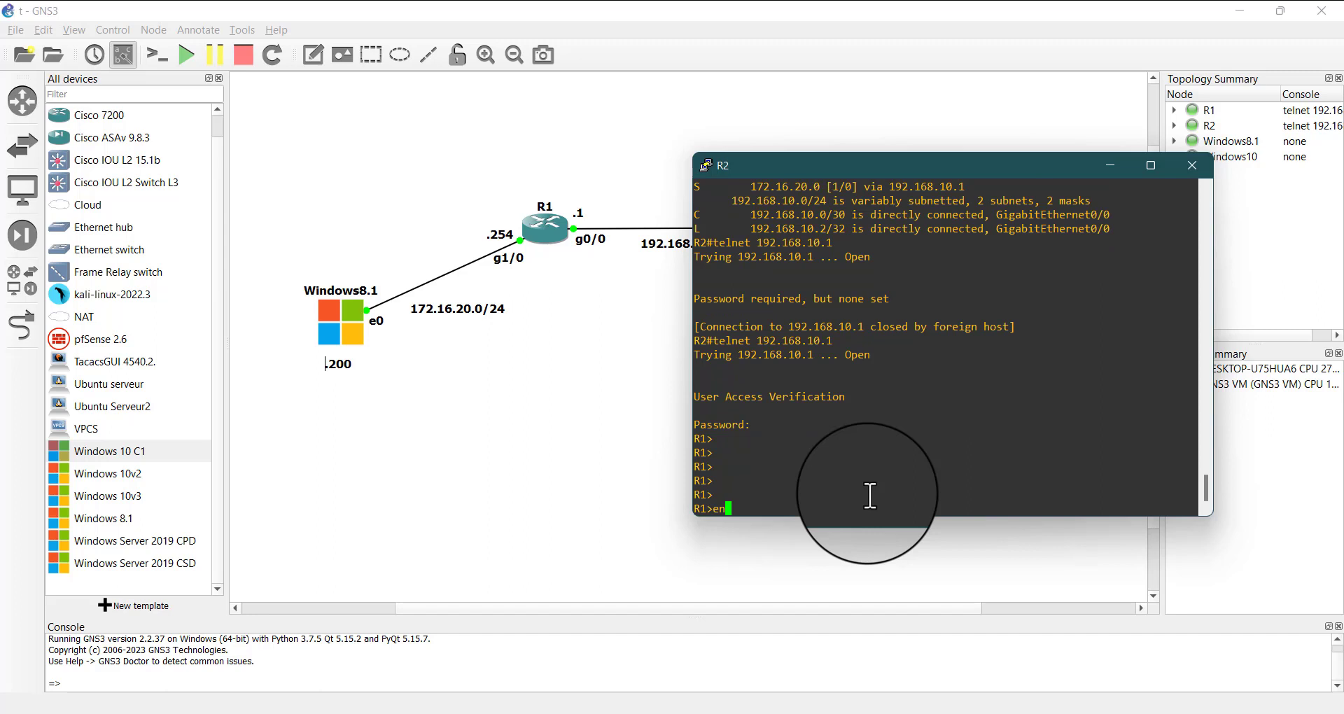
pyautogui.press('Return')
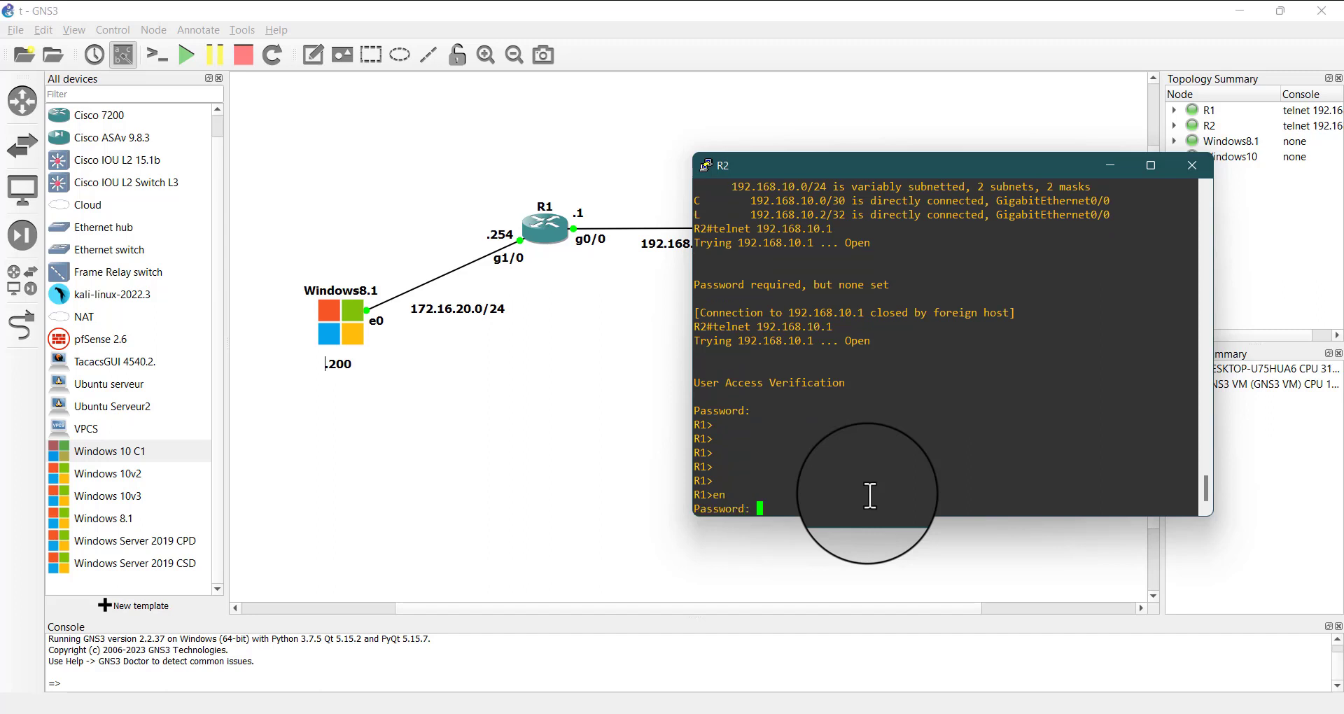
pyautogui.press('Return')
pyautogui.press('Return')
pyautogui.press('Return')
pyautogui.press('Return')
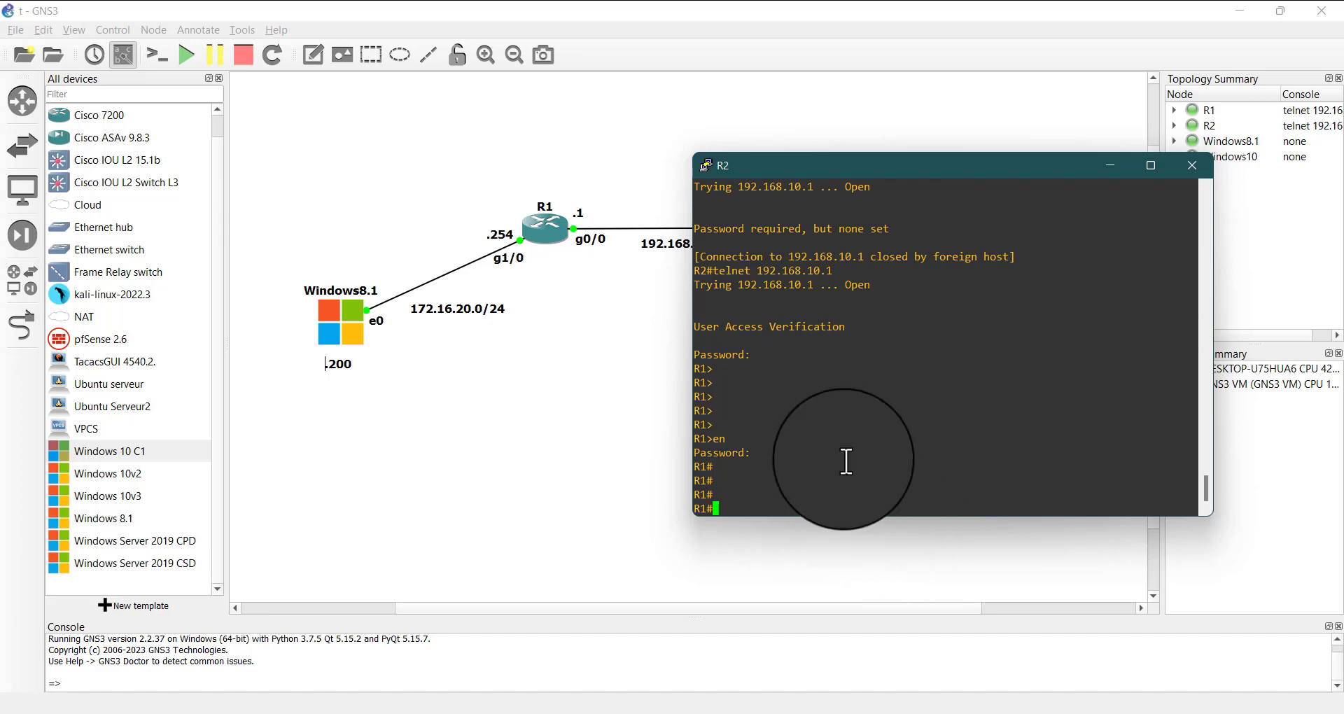
# Minimize R2's console and switch to the Windows 10 C1 virtual machine in VMware Workstation
pyautogui.moveTo(763, 280); pyautogui.dragTo(840, 330)
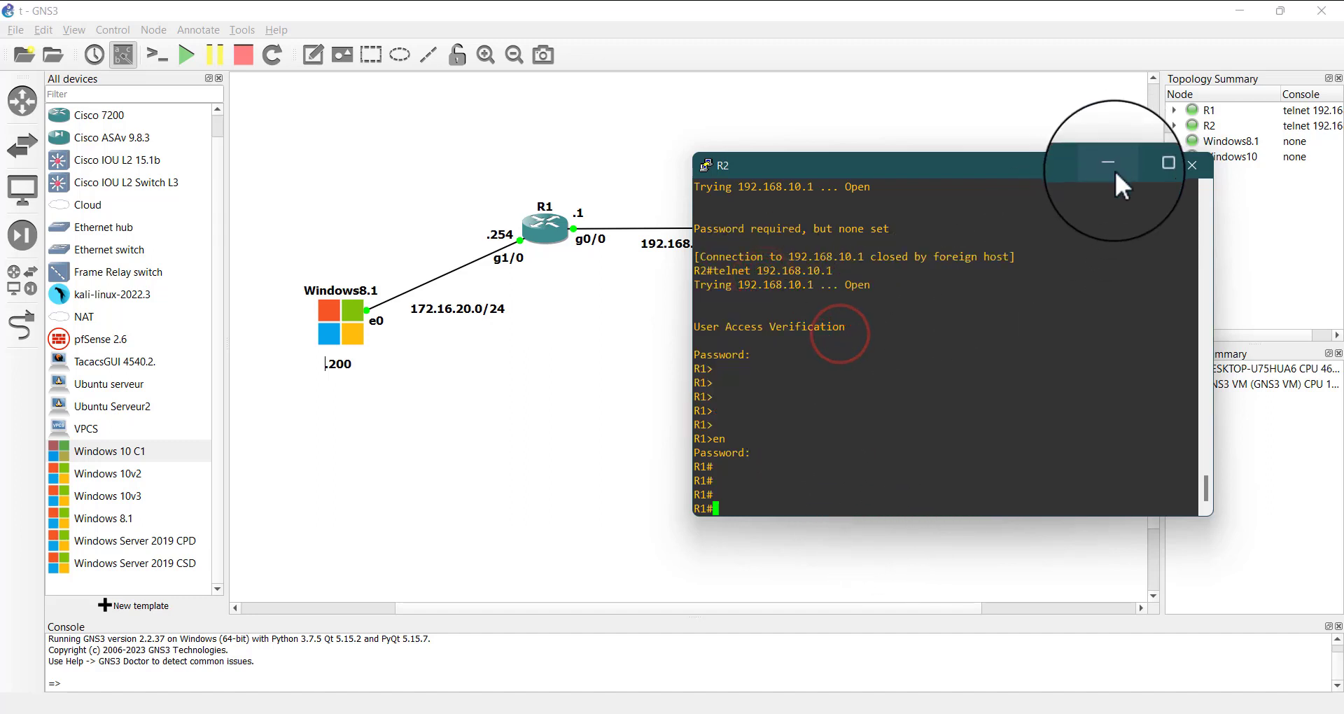
pyautogui.click(1115, 170)
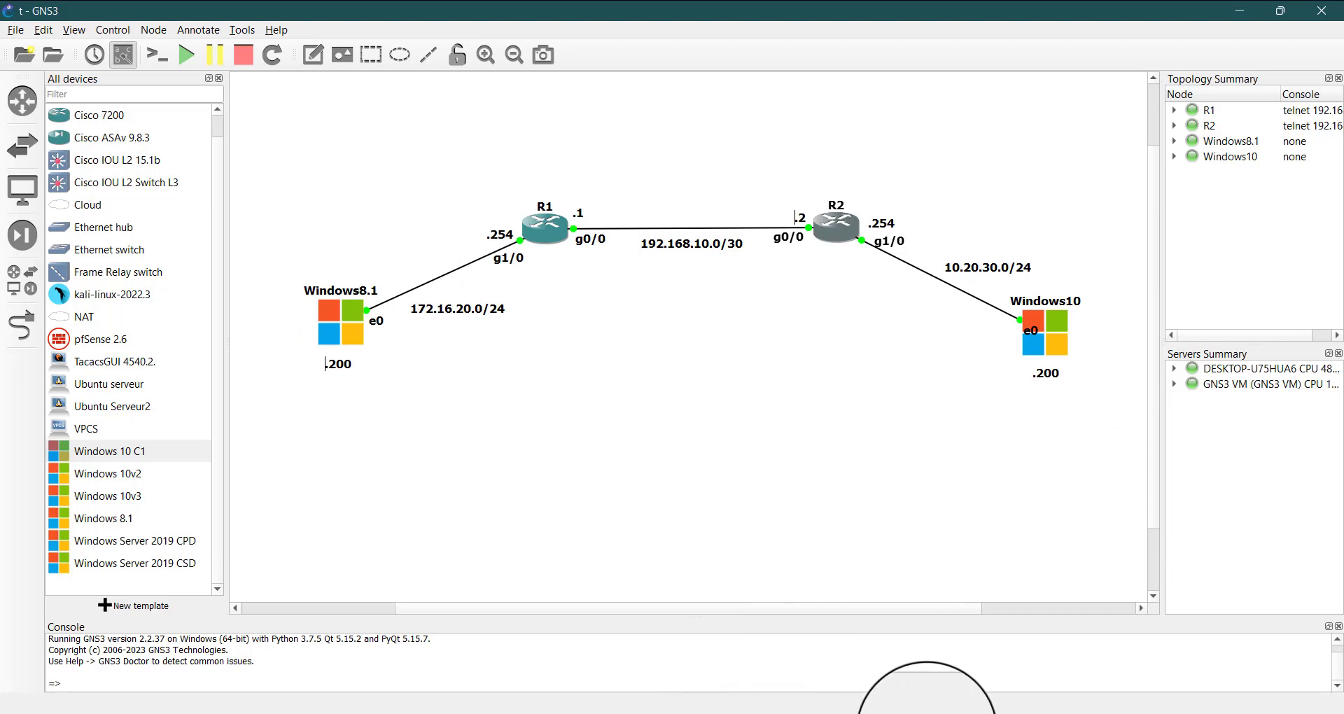
pyautogui.click(951, 713)
pyautogui.click(1069, 585)
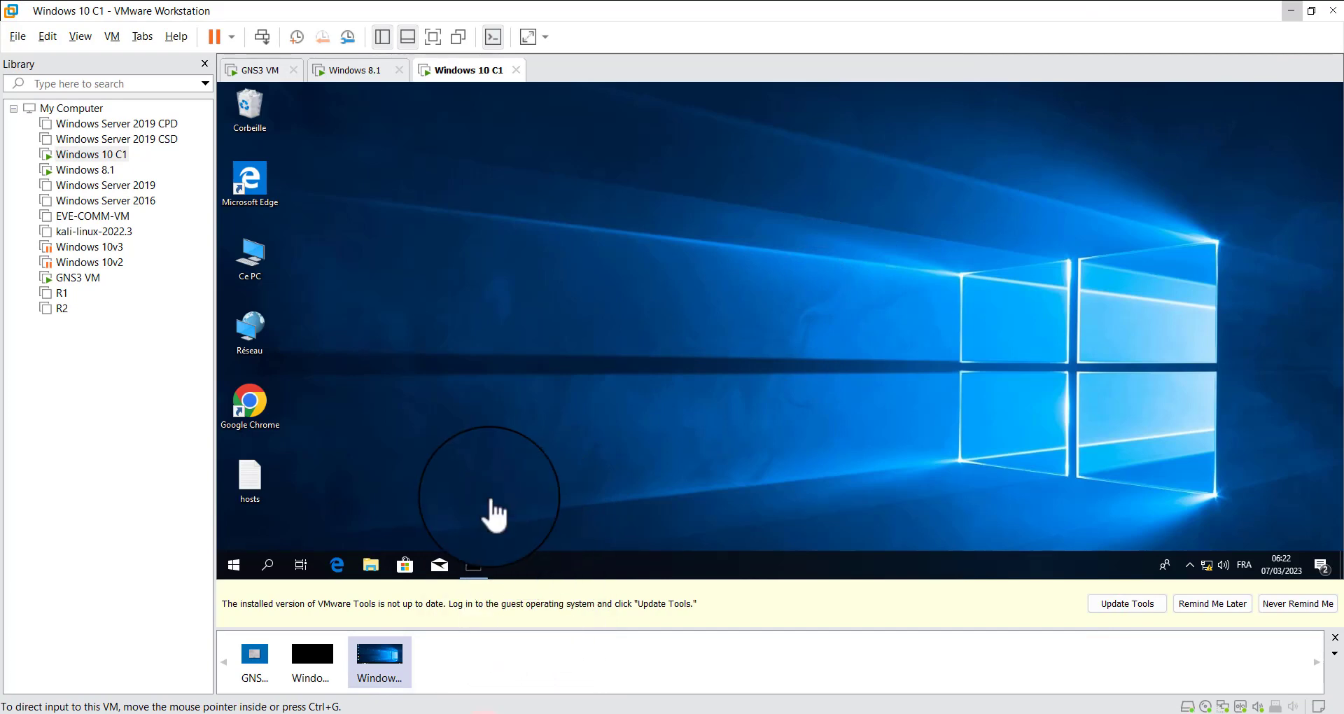
# Copy putty-64bit-0.78-installer.msi from the host's Téléchargements\Programs folder onto the Windows 10 C1 desktop
pyautogui.press('super+e')
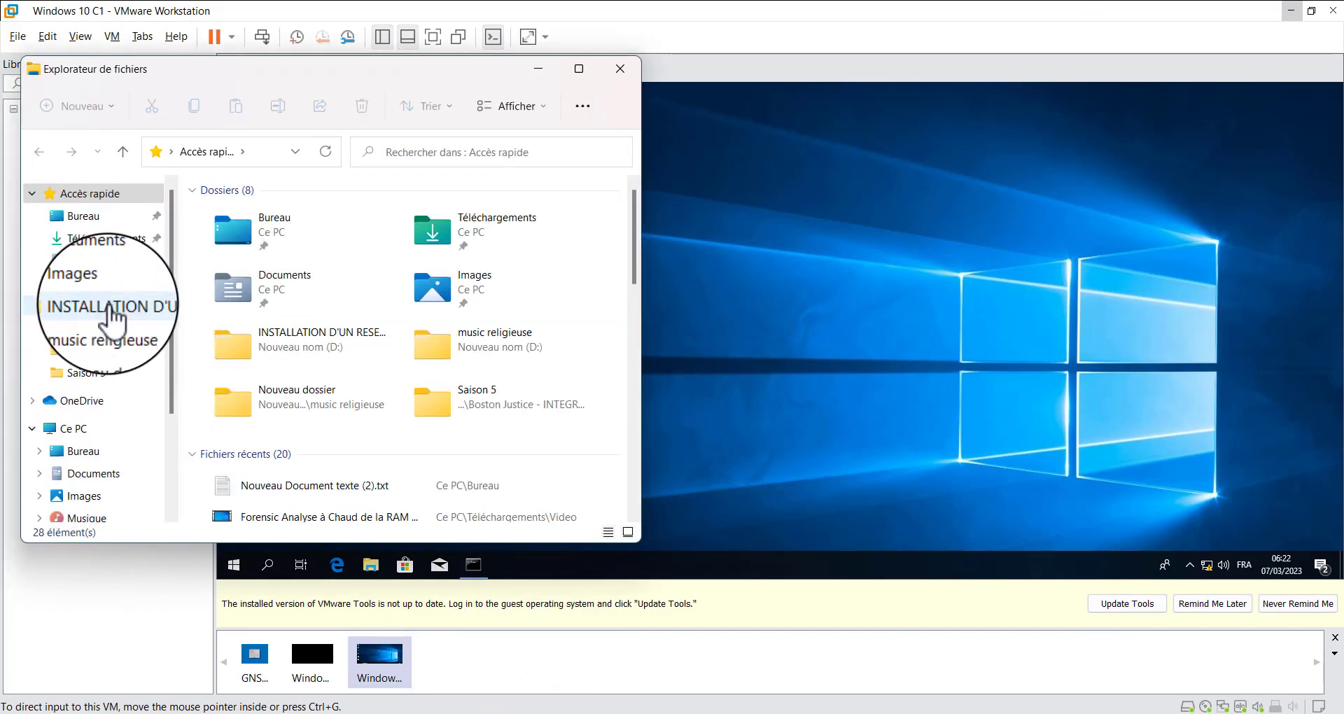
pyautogui.click(105, 239)
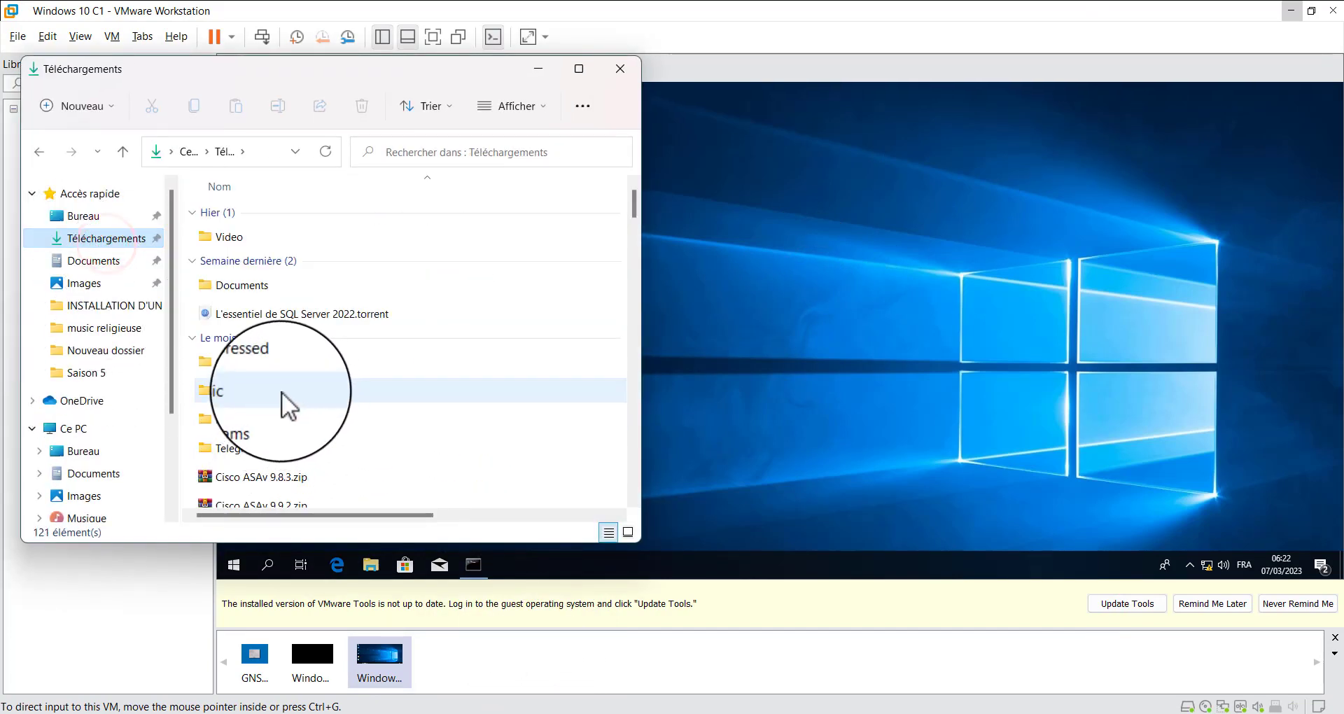
pyautogui.doubleClick(248, 416)
pyautogui.scroll(-2, 263, 329)
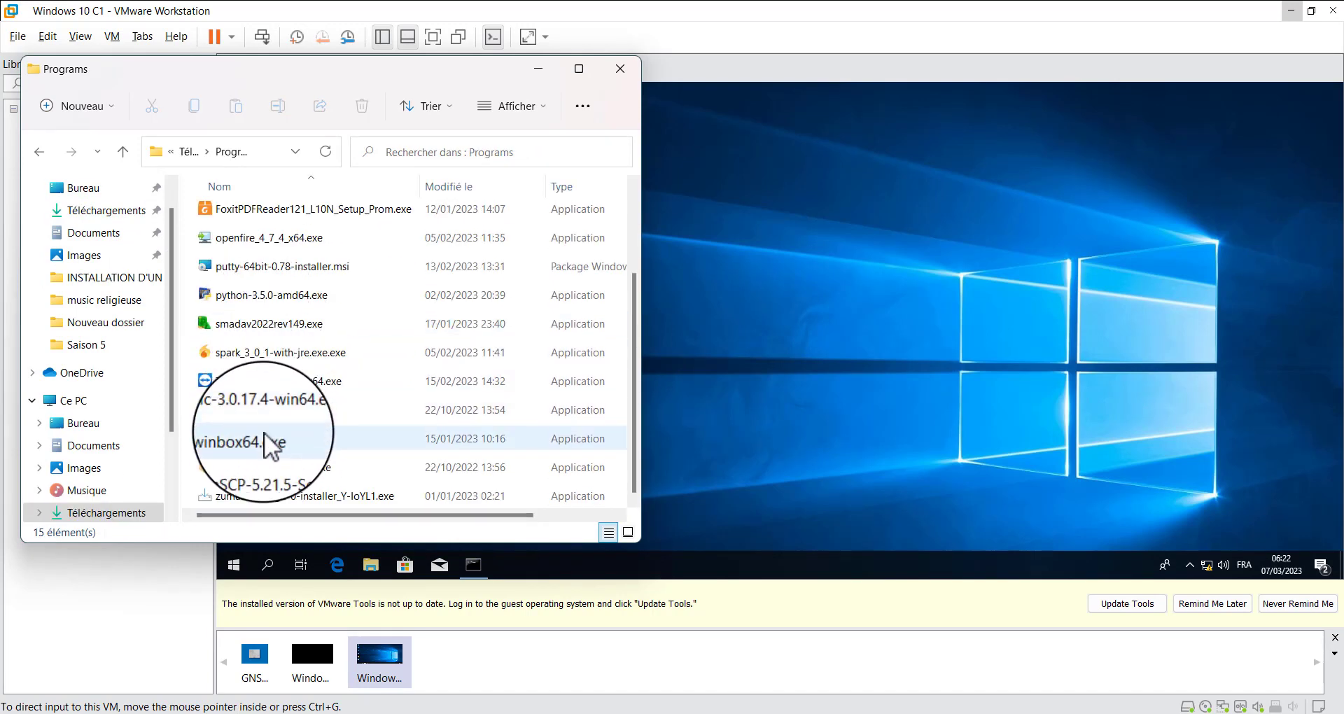
pyautogui.click(259, 267)
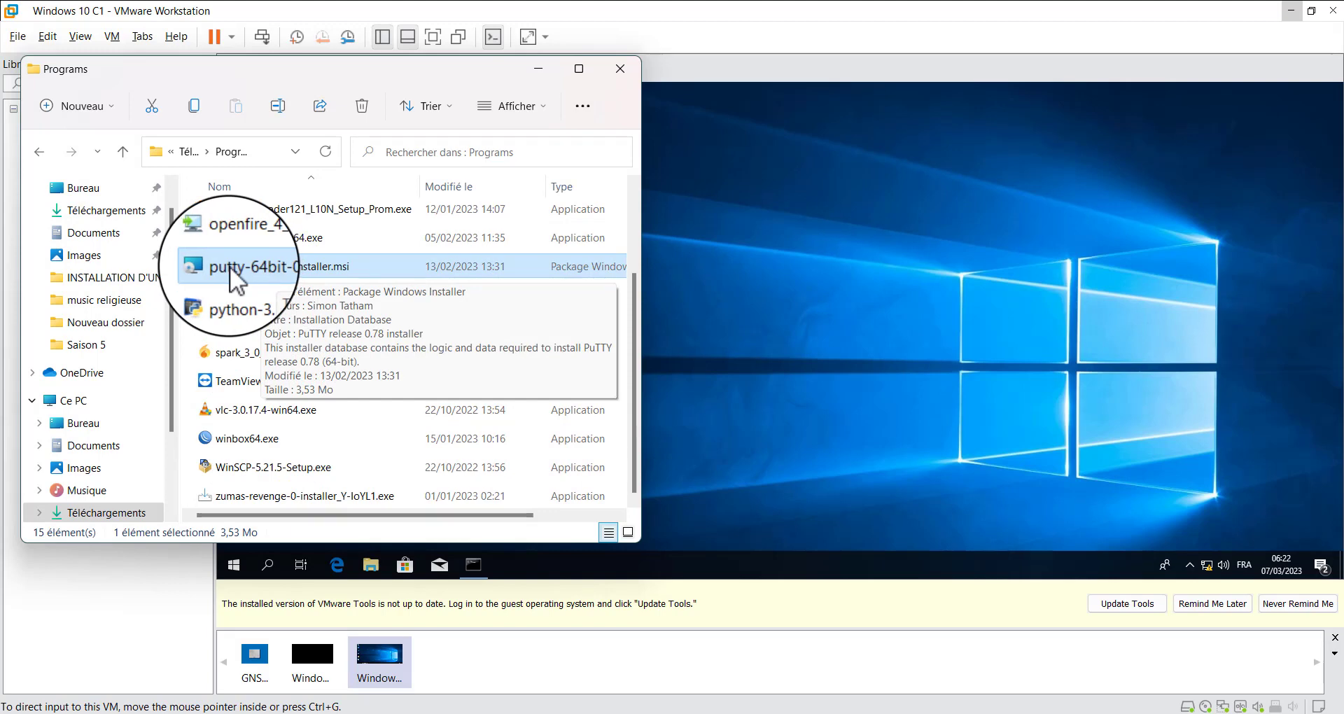
pyautogui.moveTo(231, 267); pyautogui.dragTo(918, 375)
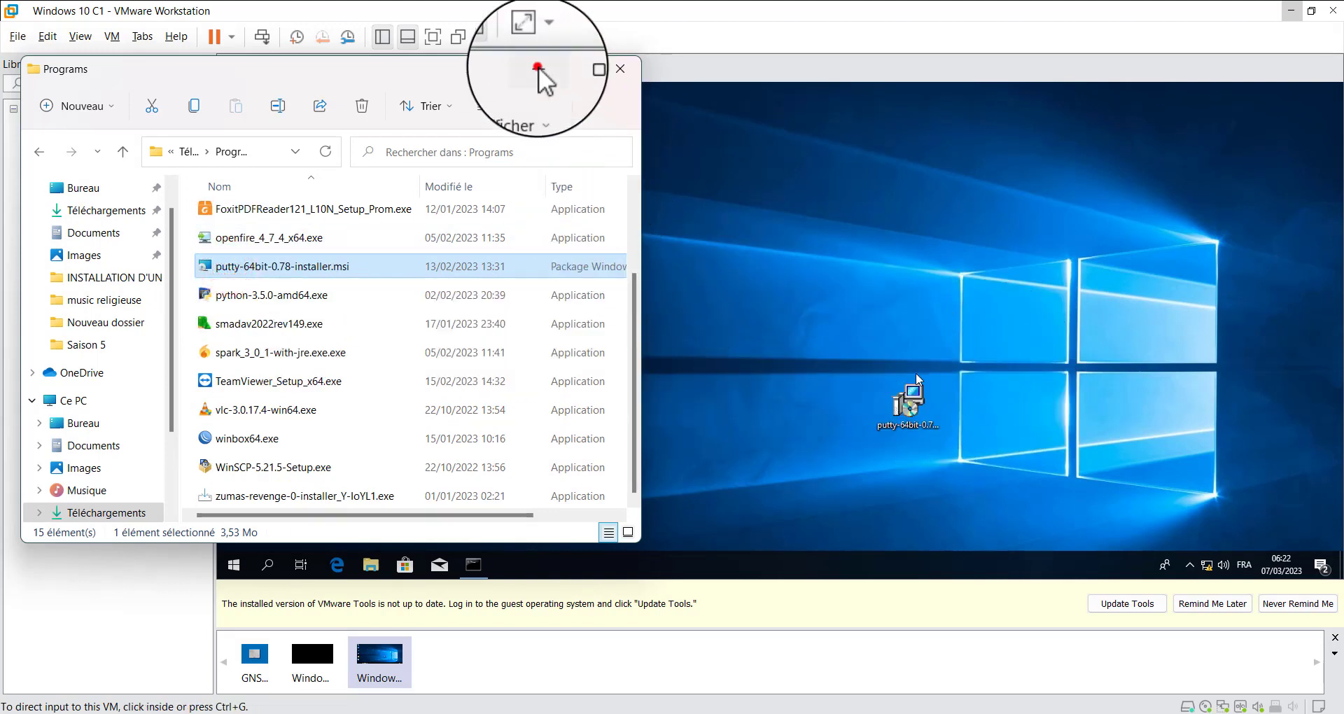
# Install PuTTY 0.78 in the Windows 10 guest in the default folder C:\Program Files\PuTTY, without viewing the README file
pyautogui.click(915, 405)
pyautogui.doubleClick(914, 405)
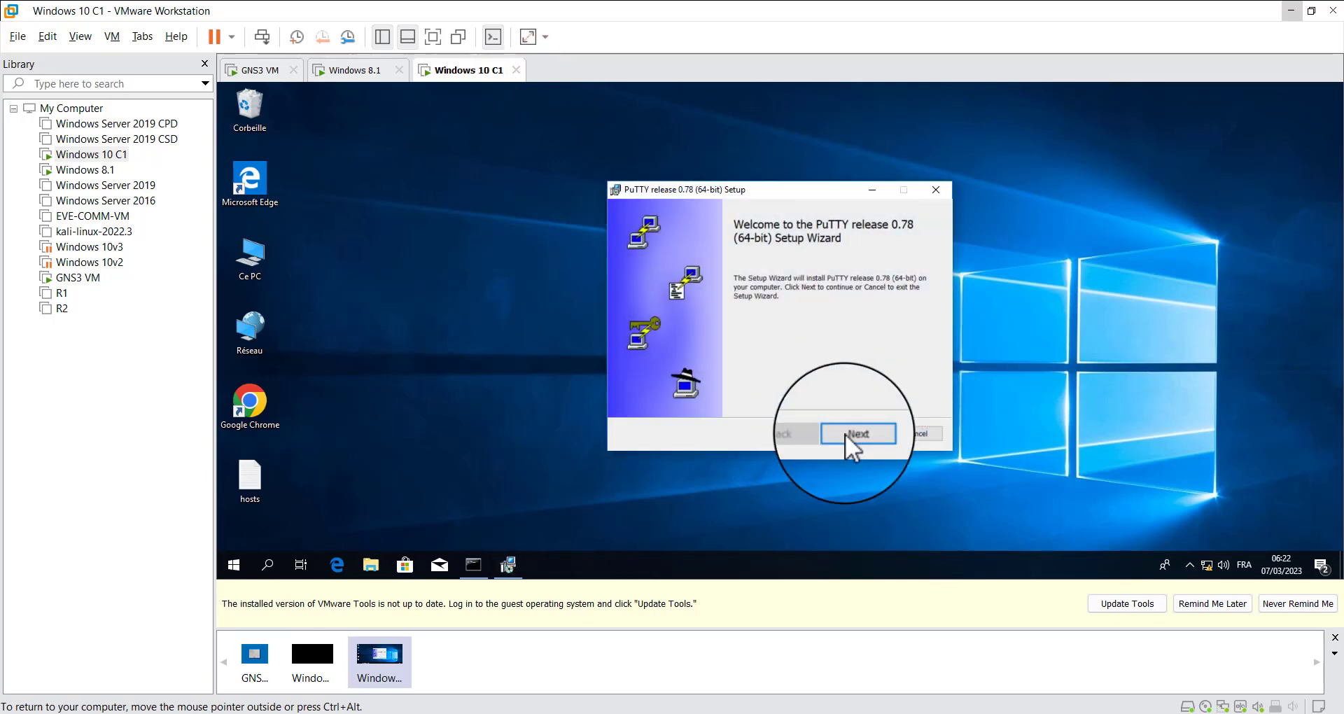
pyautogui.click(856, 434)
pyautogui.click(856, 434)
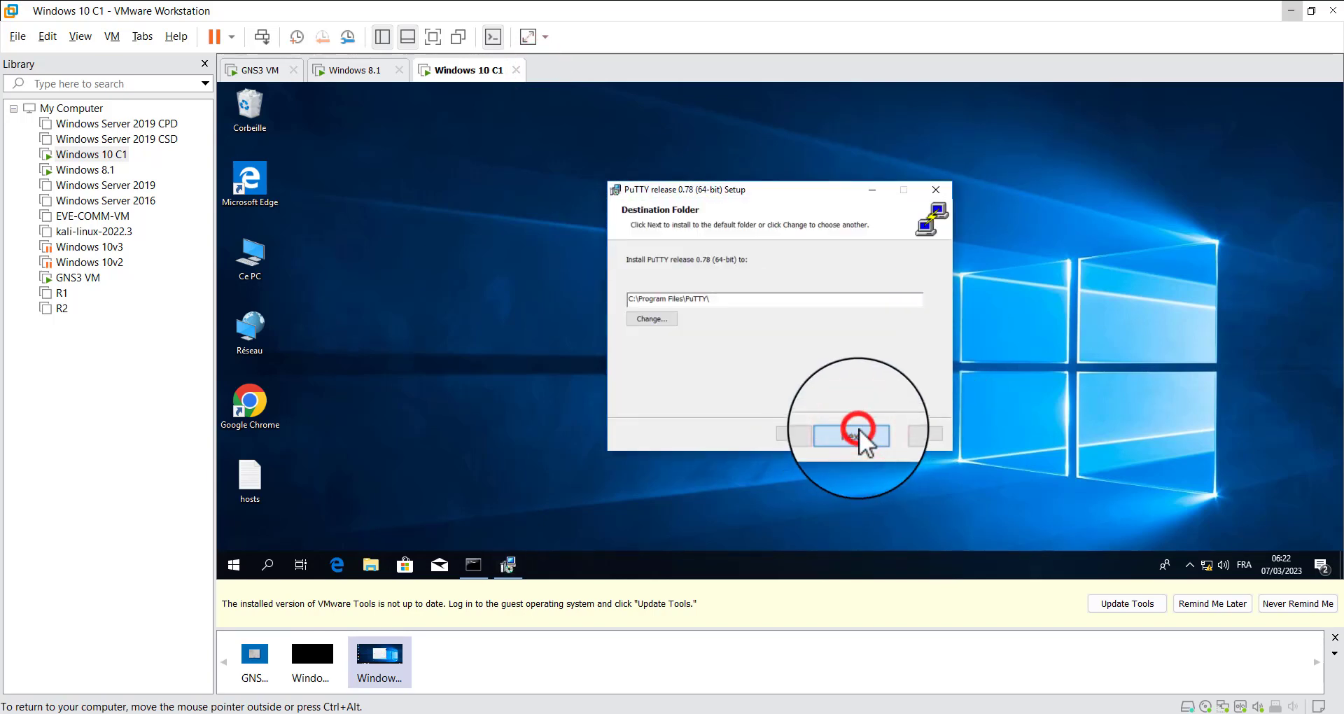
pyautogui.click(857, 432)
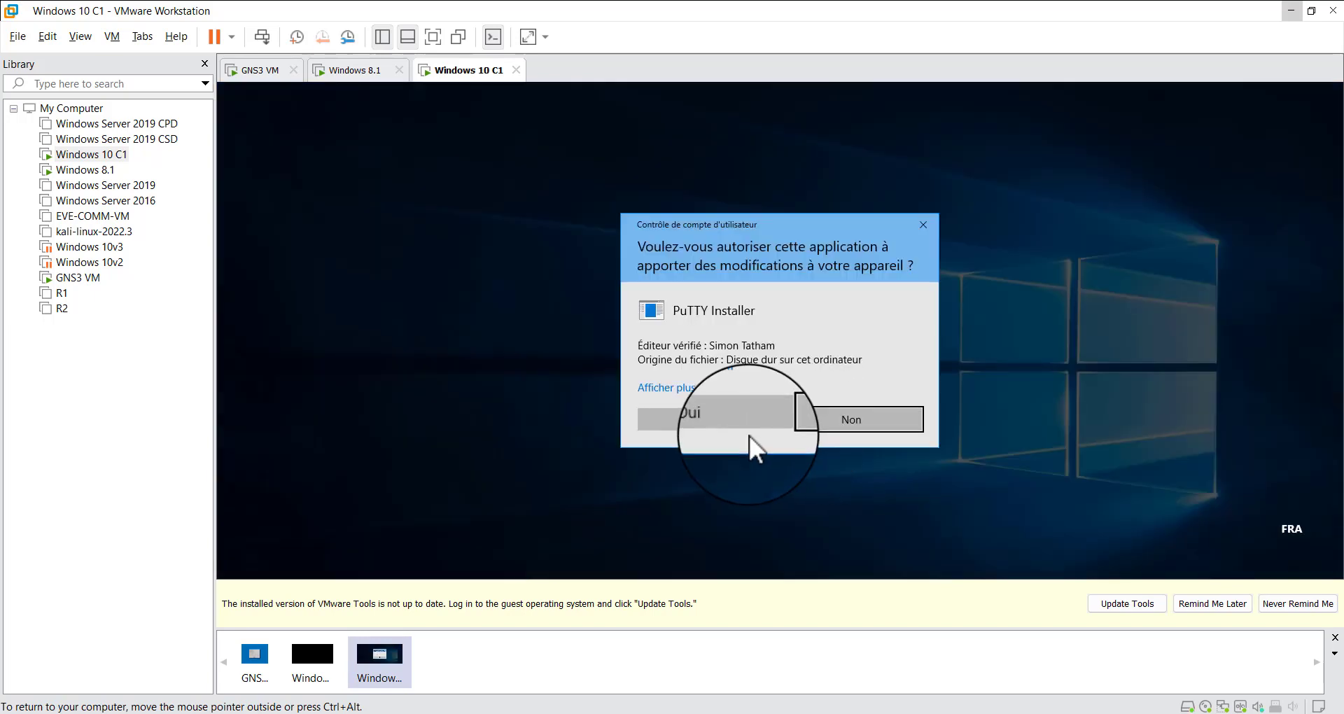
pyautogui.click(743, 419)
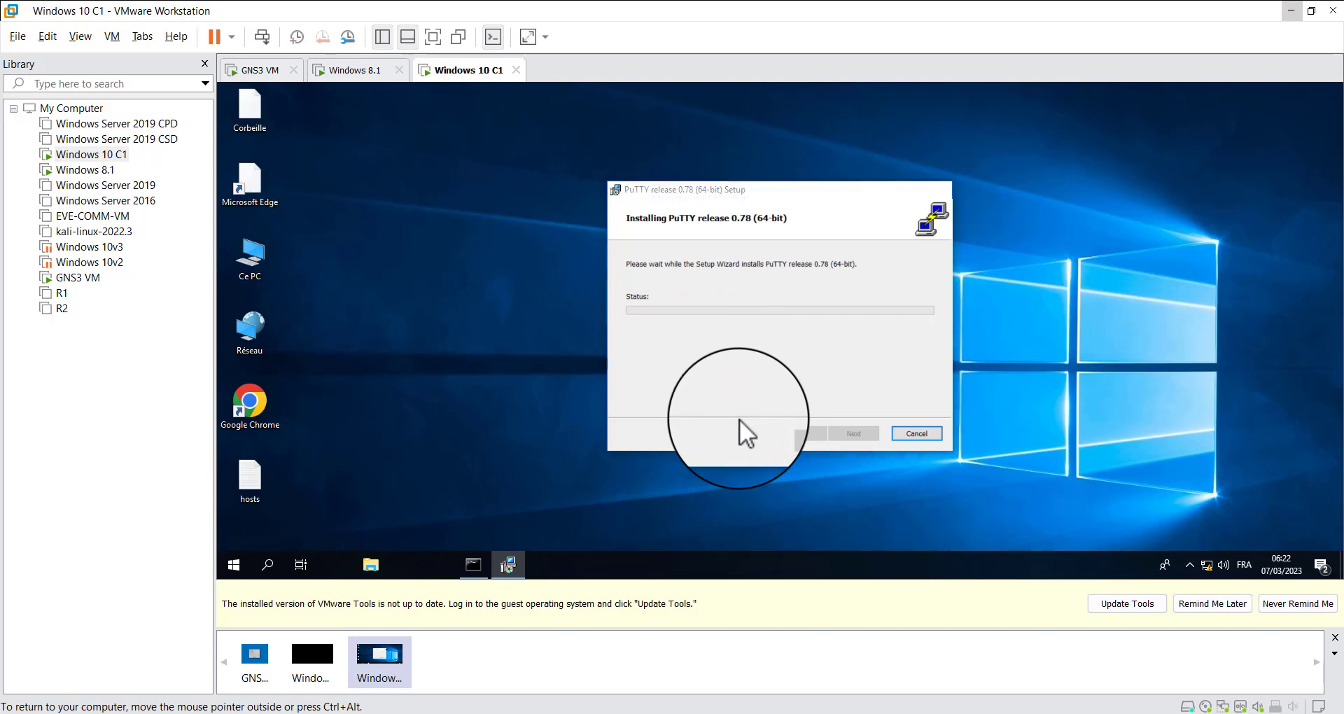
pyautogui.click(788, 397)
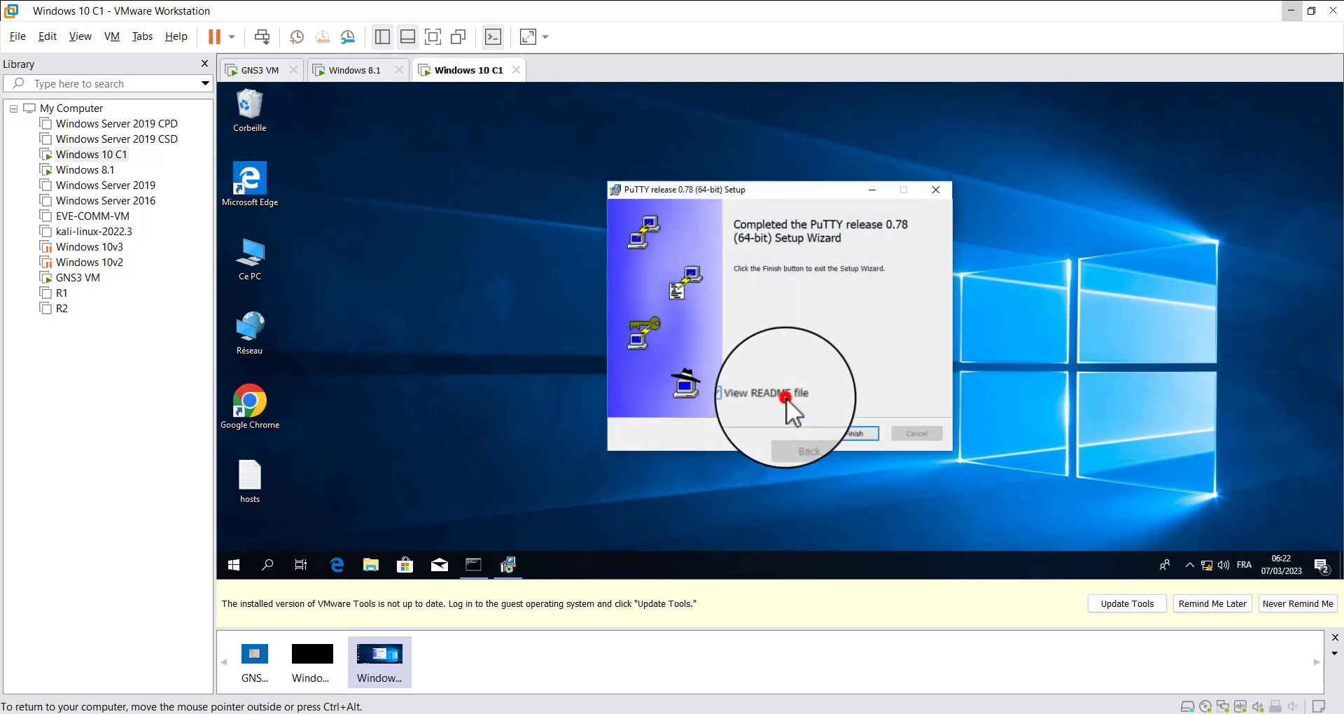
pyautogui.click(854, 434)
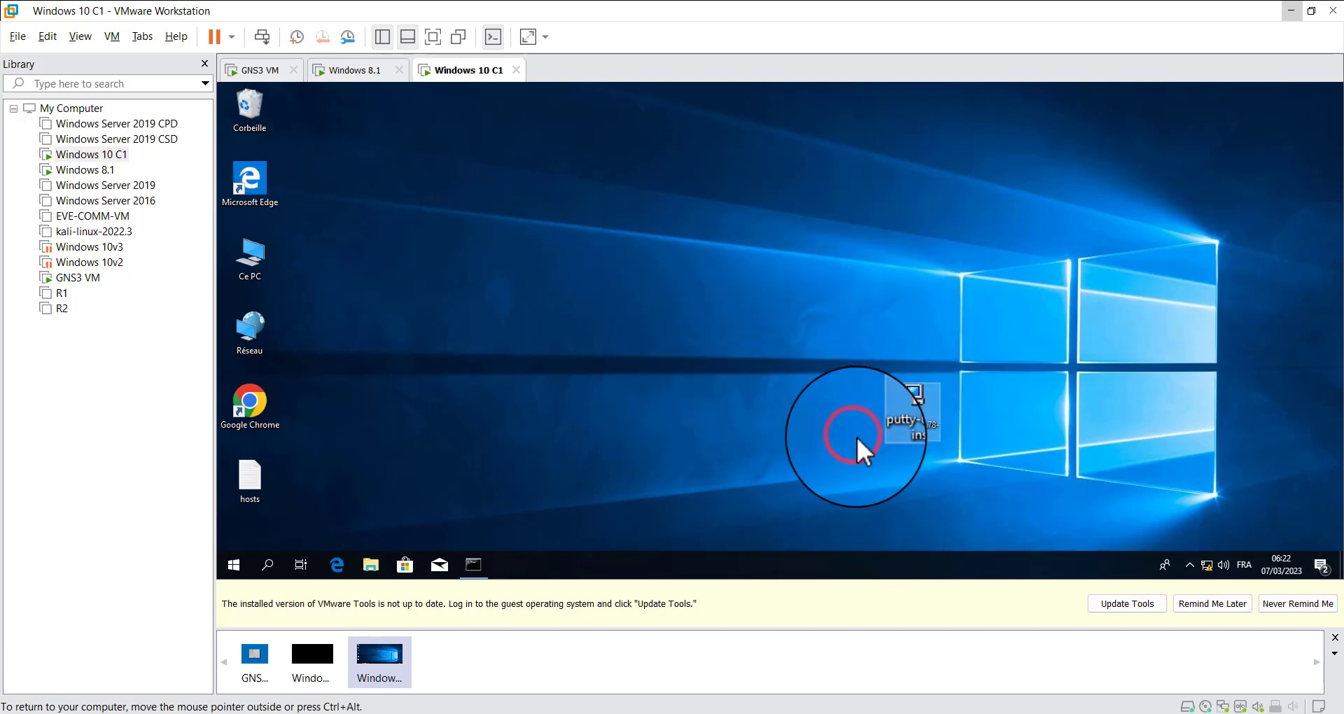
pyautogui.click(740, 318)
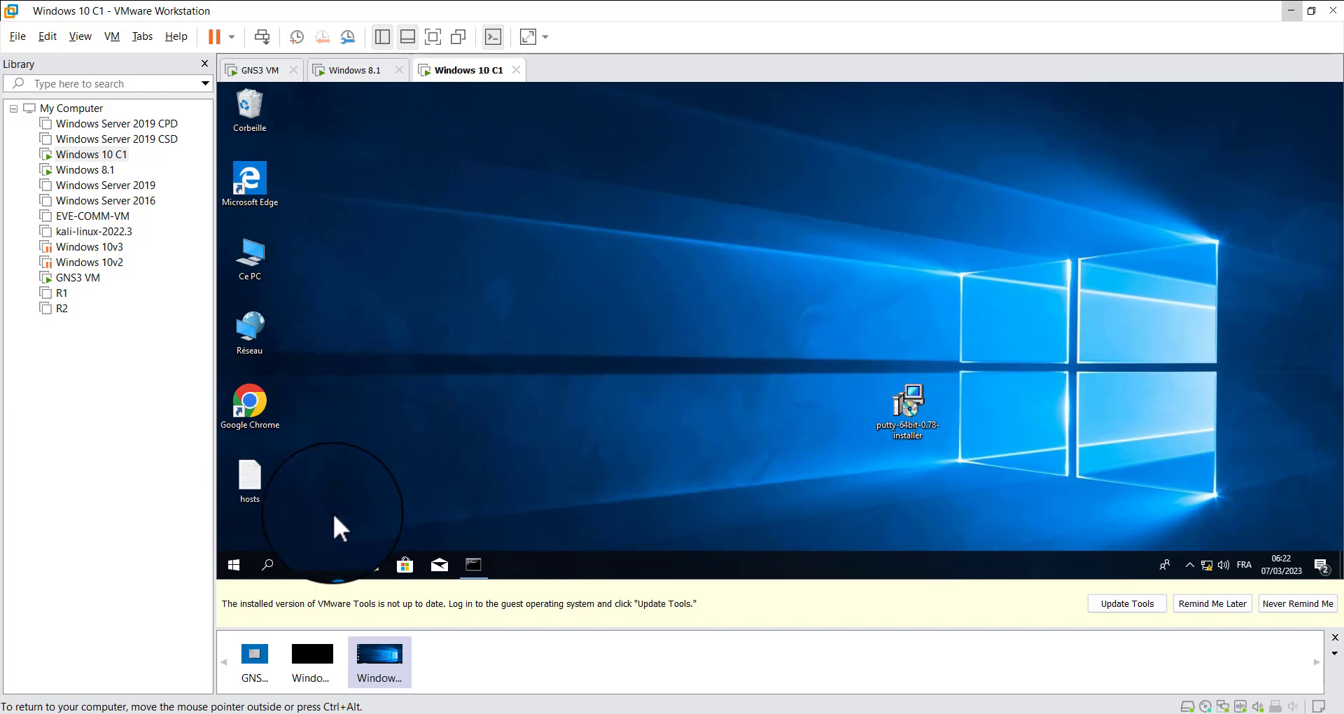
# Find PuTTY through the Windows 10 guest's search and launch it
pyautogui.click(270, 560)
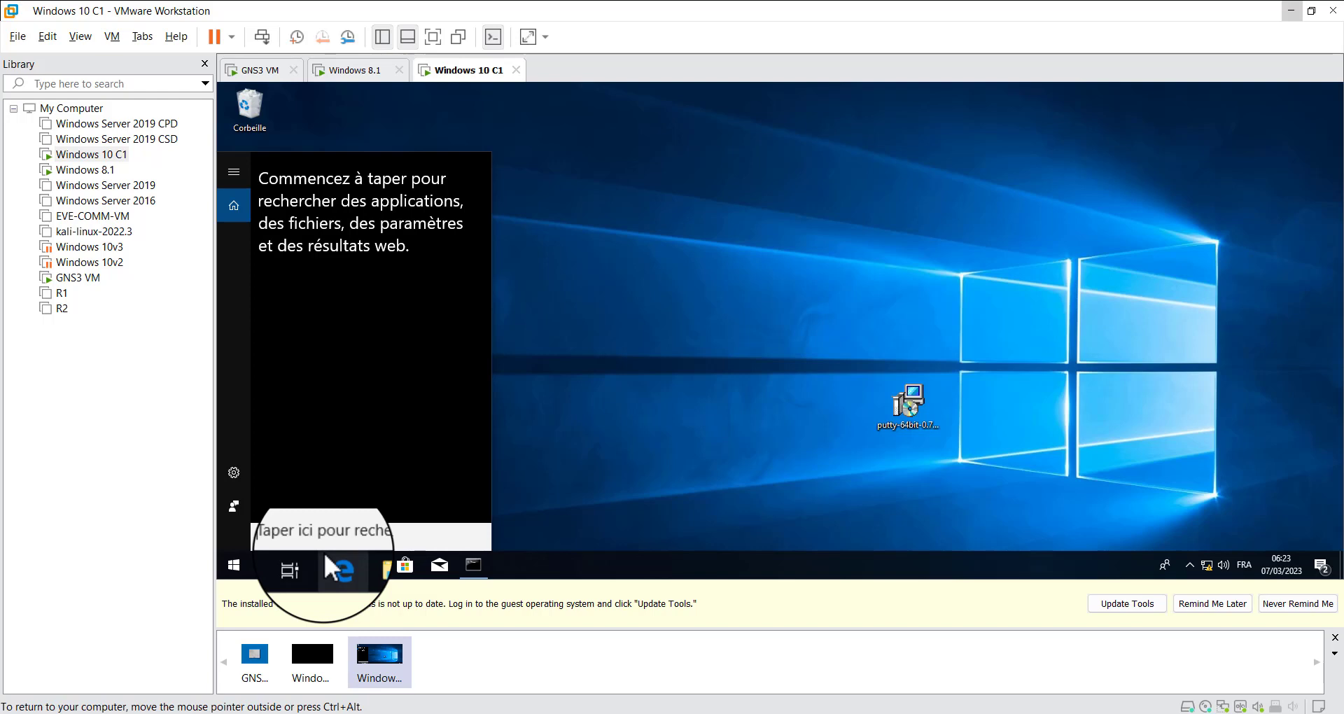
pyautogui.write('pu')
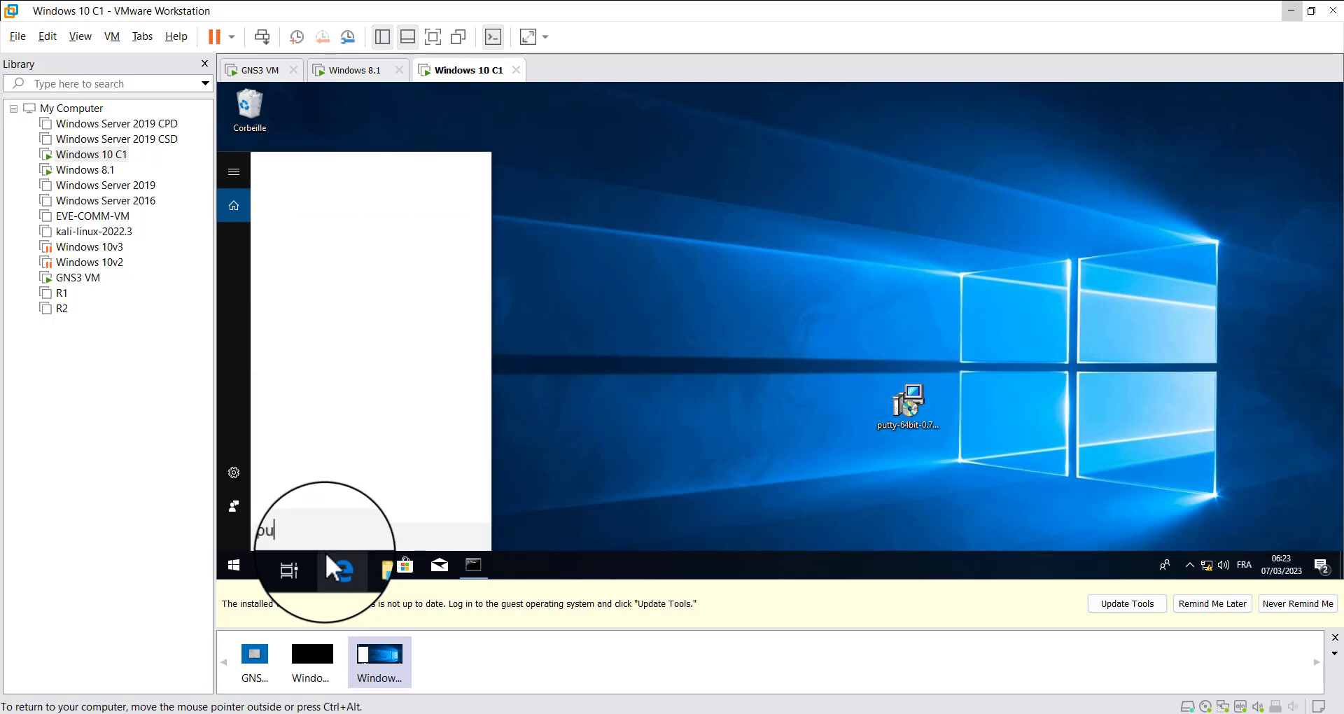
pyautogui.write('tt')
pyautogui.press('Return')
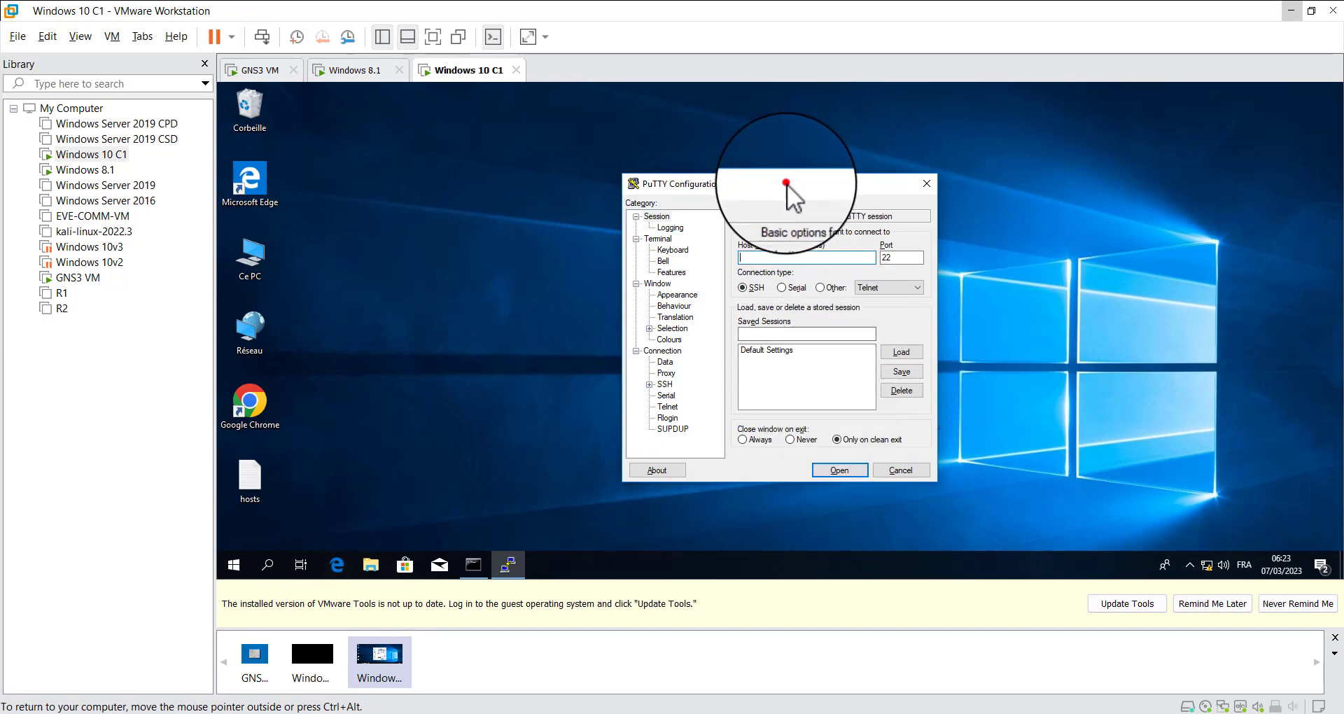
# Try to open a PuTTY SSH session to R1 at 192.168.10.1 on port 22, and close the session window
pyautogui.moveTo(787, 184); pyautogui.dragTo(684, 153)
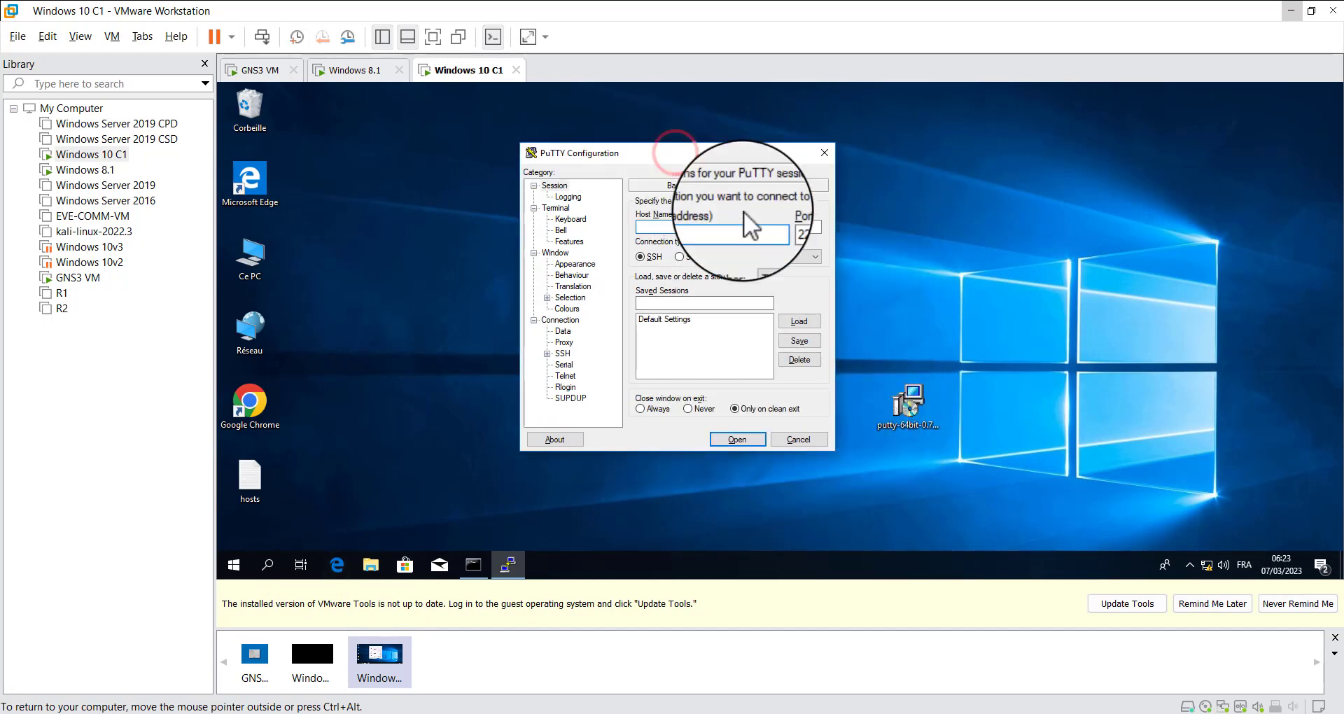
pyautogui.click(783, 250)
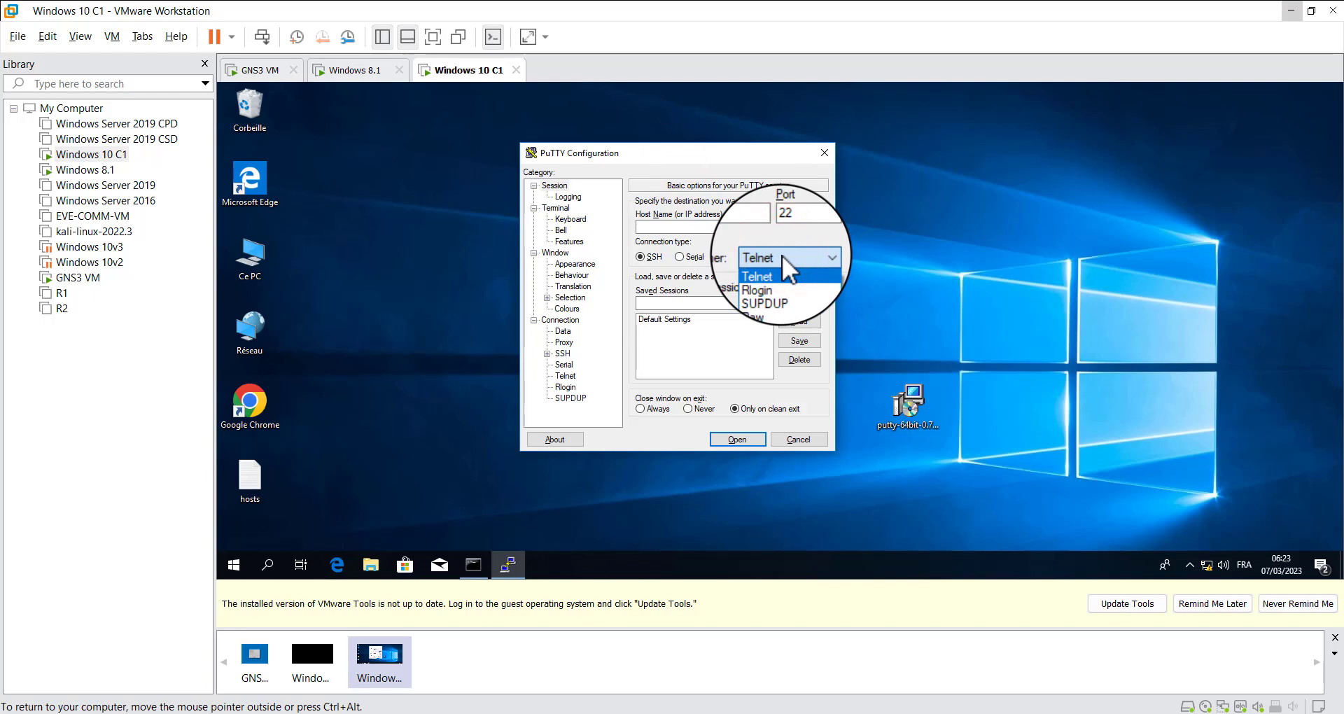
pyautogui.click(783, 261)
pyautogui.doubleClick(781, 227)
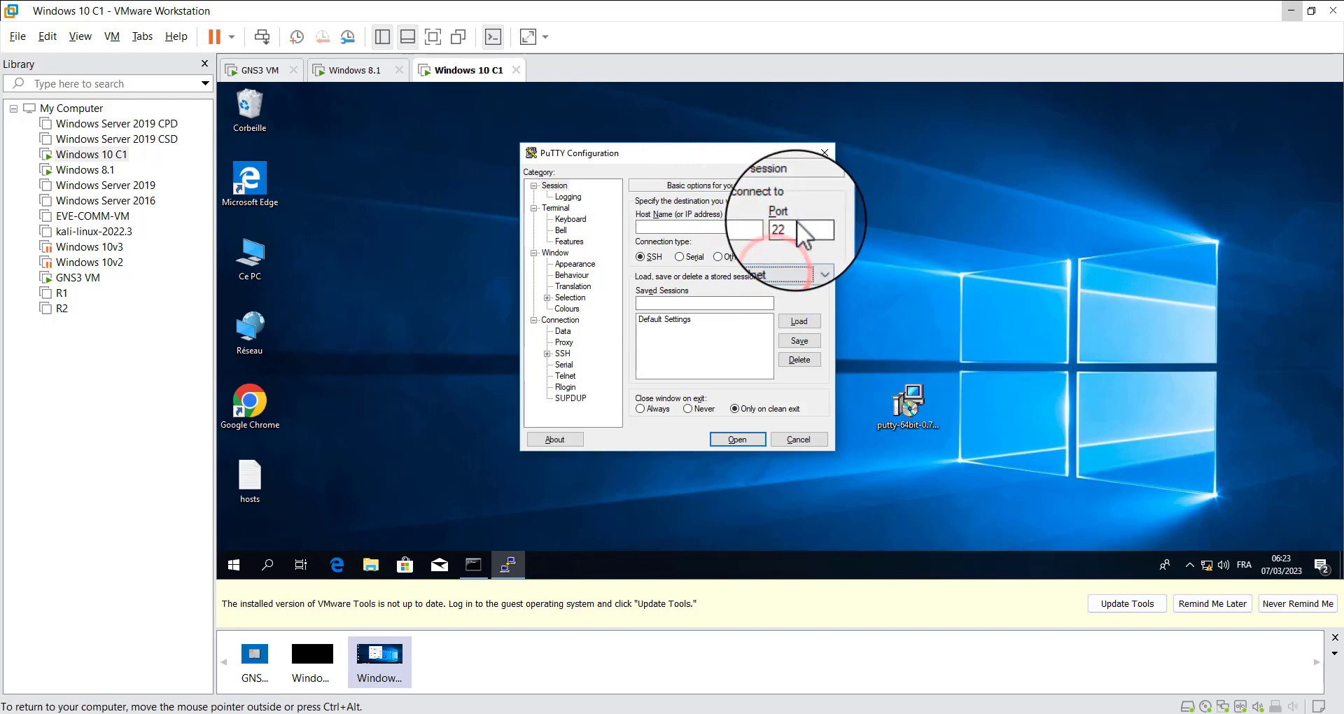
pyautogui.click(651, 225)
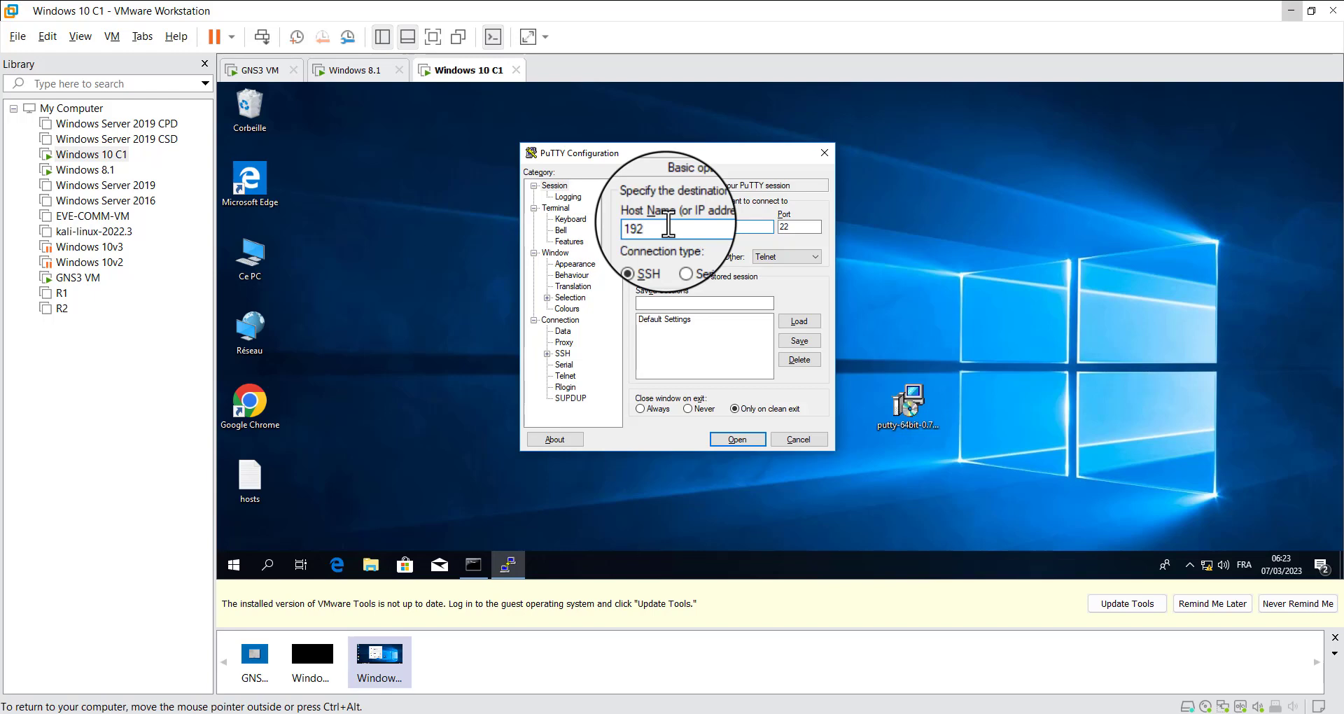
pyautogui.click(723, 439)
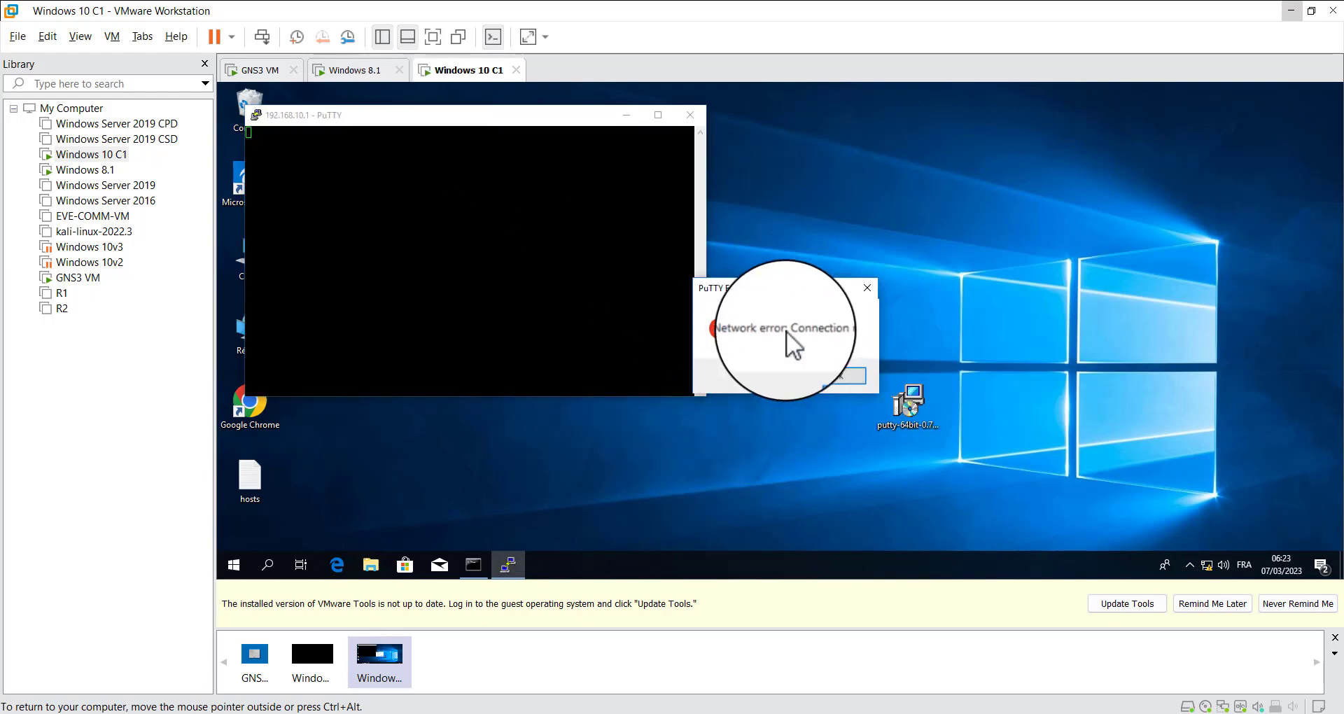
pyautogui.click(786, 330)
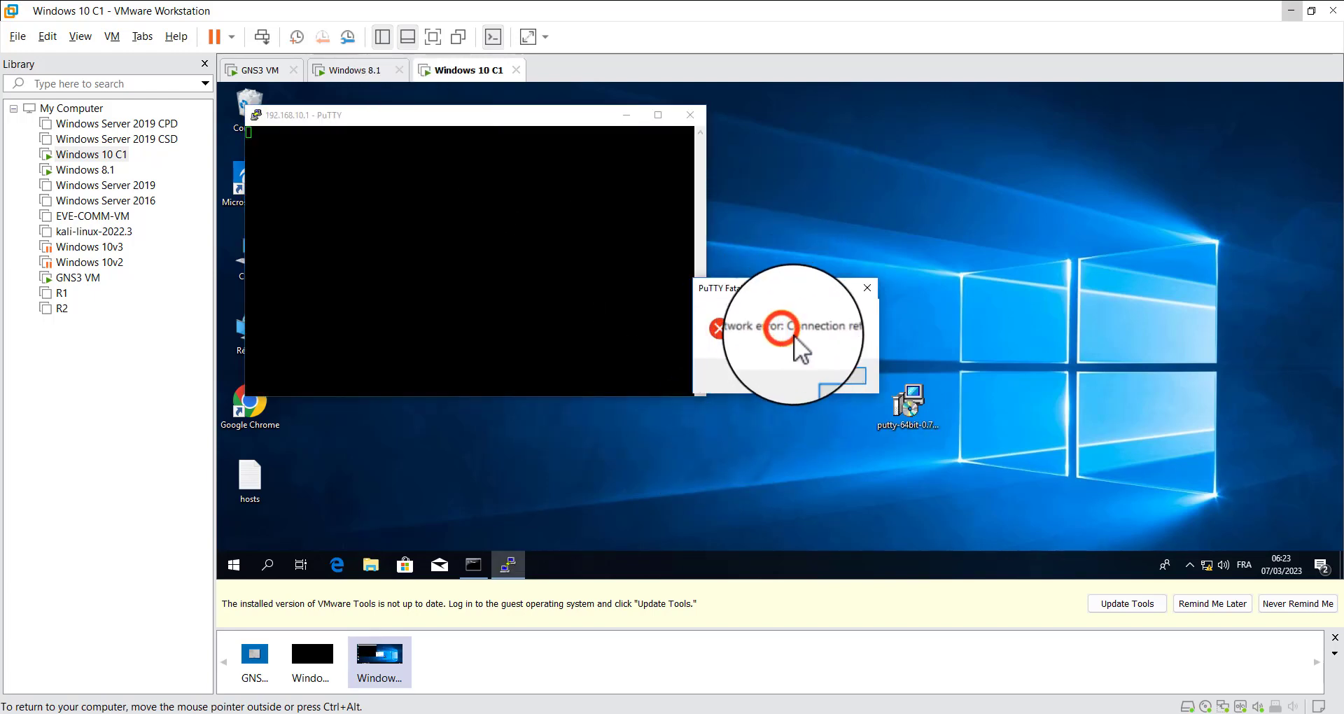
pyautogui.click(837, 381)
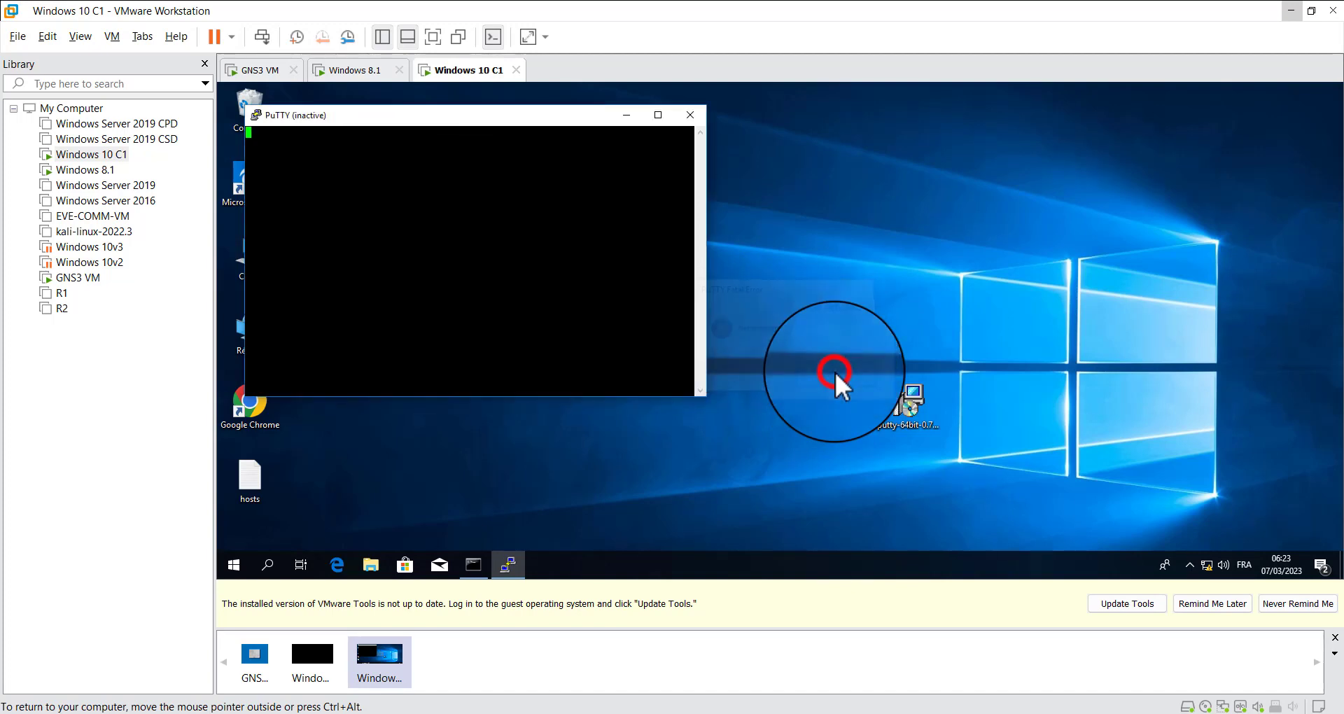
pyautogui.click(683, 107)
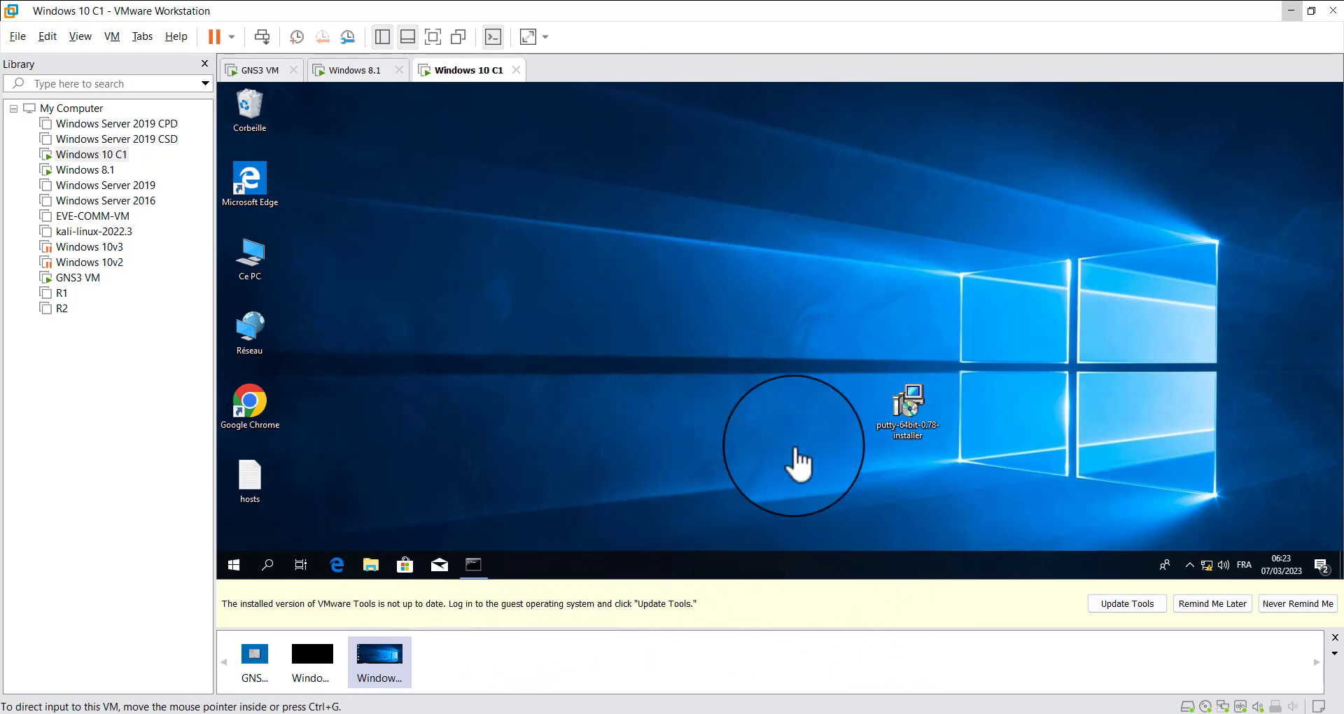
# Find PuTTY through the Windows 10 guest's search and pin it to the guest's taskbar
pyautogui.click(396, 443)
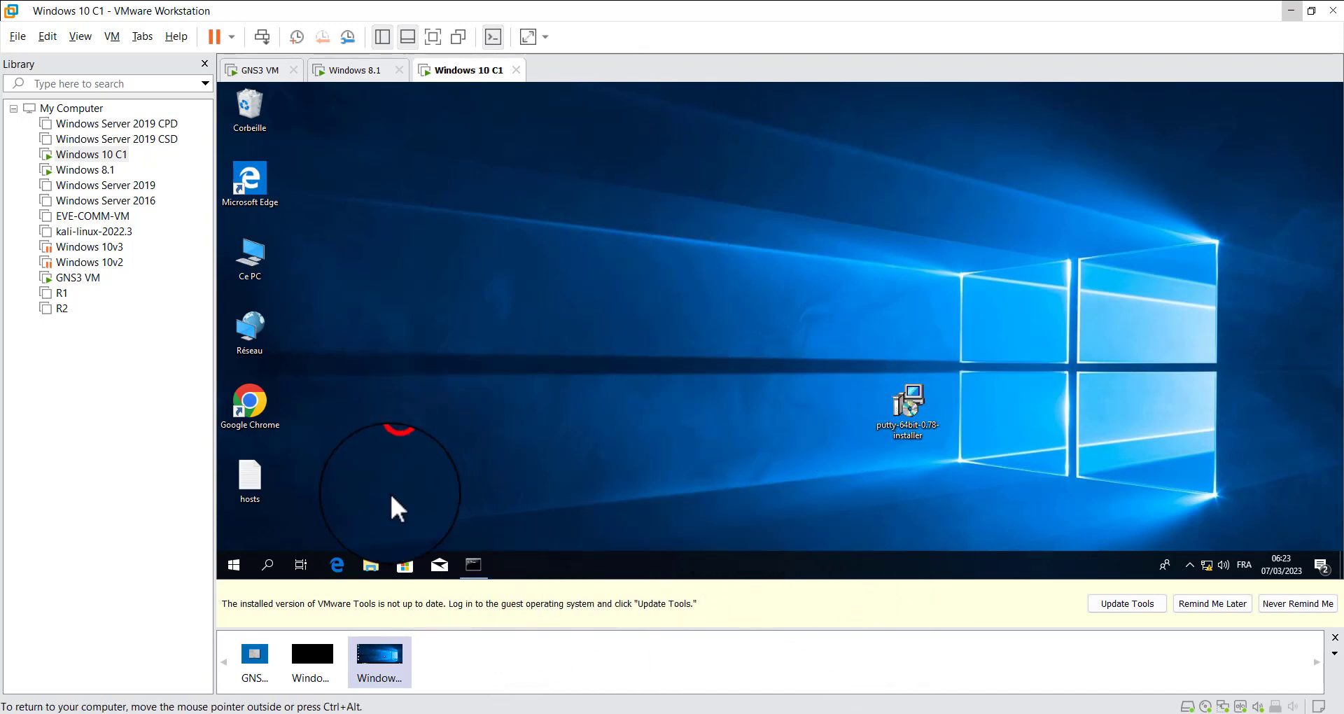
pyautogui.click(268, 562)
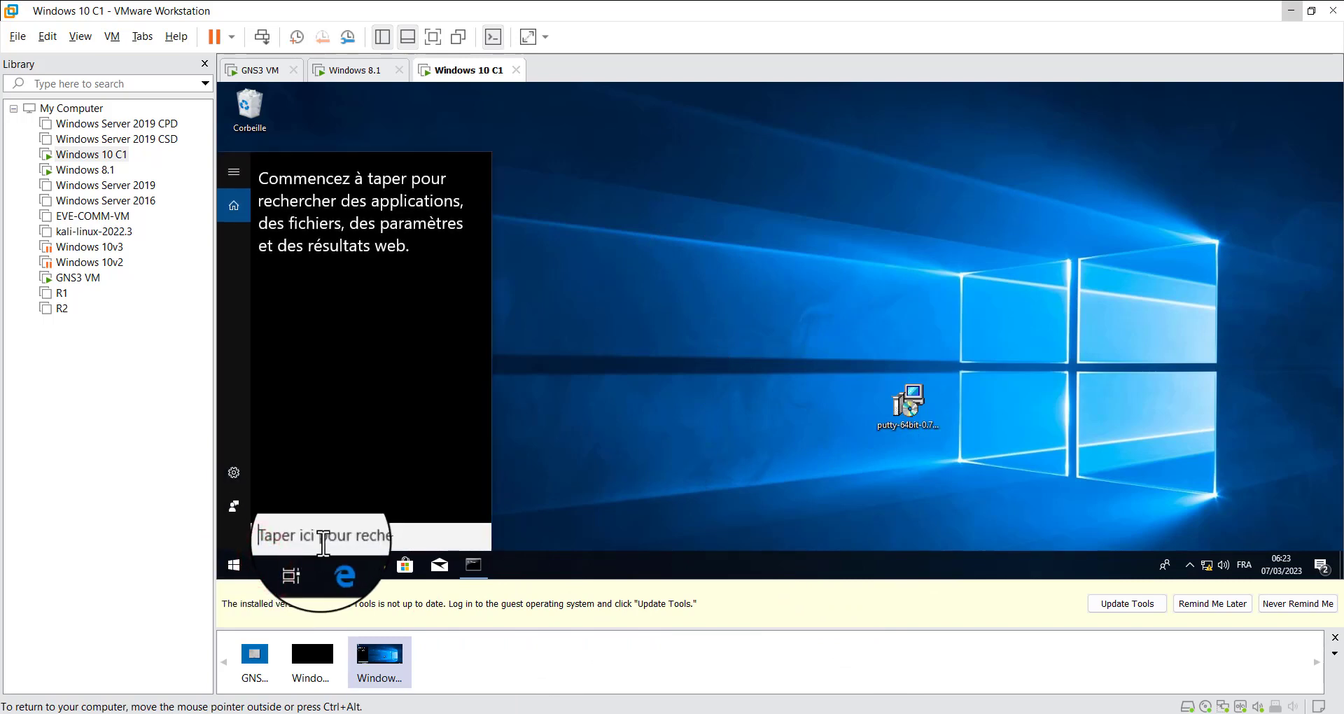
pyautogui.write('pu')
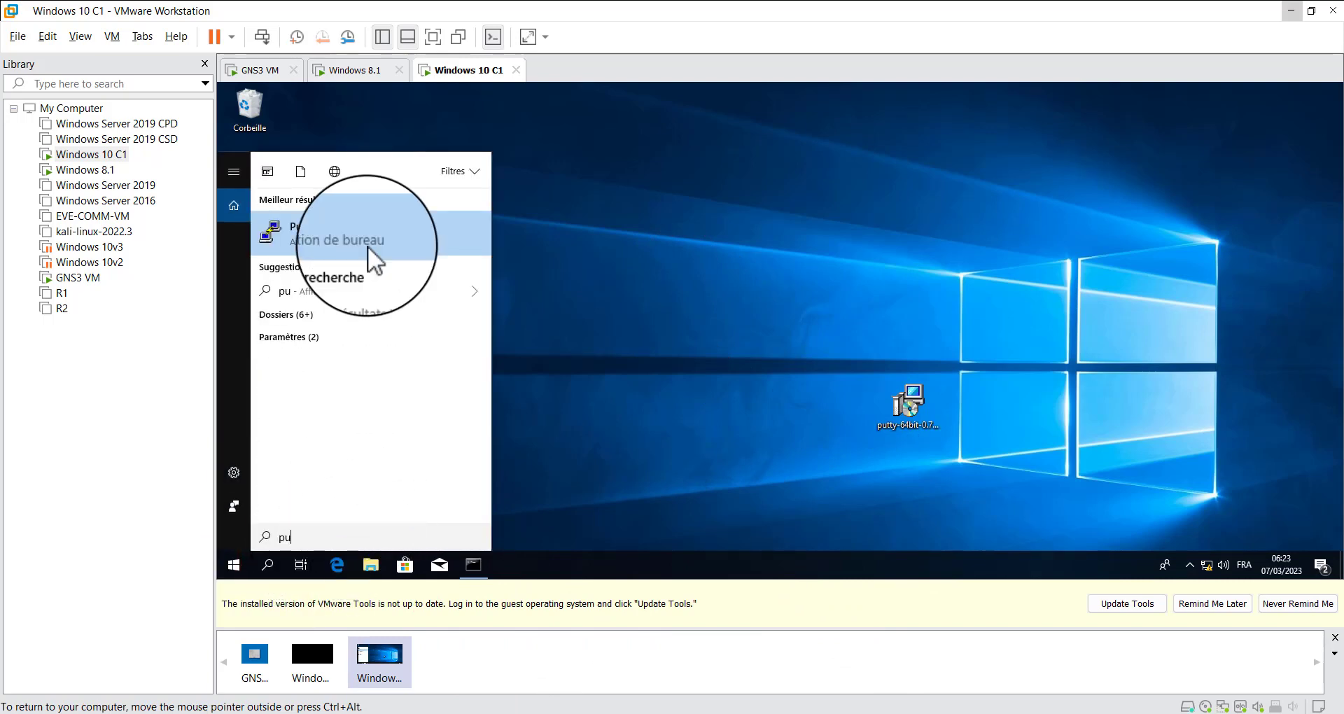
pyautogui.rightClick(353, 236)
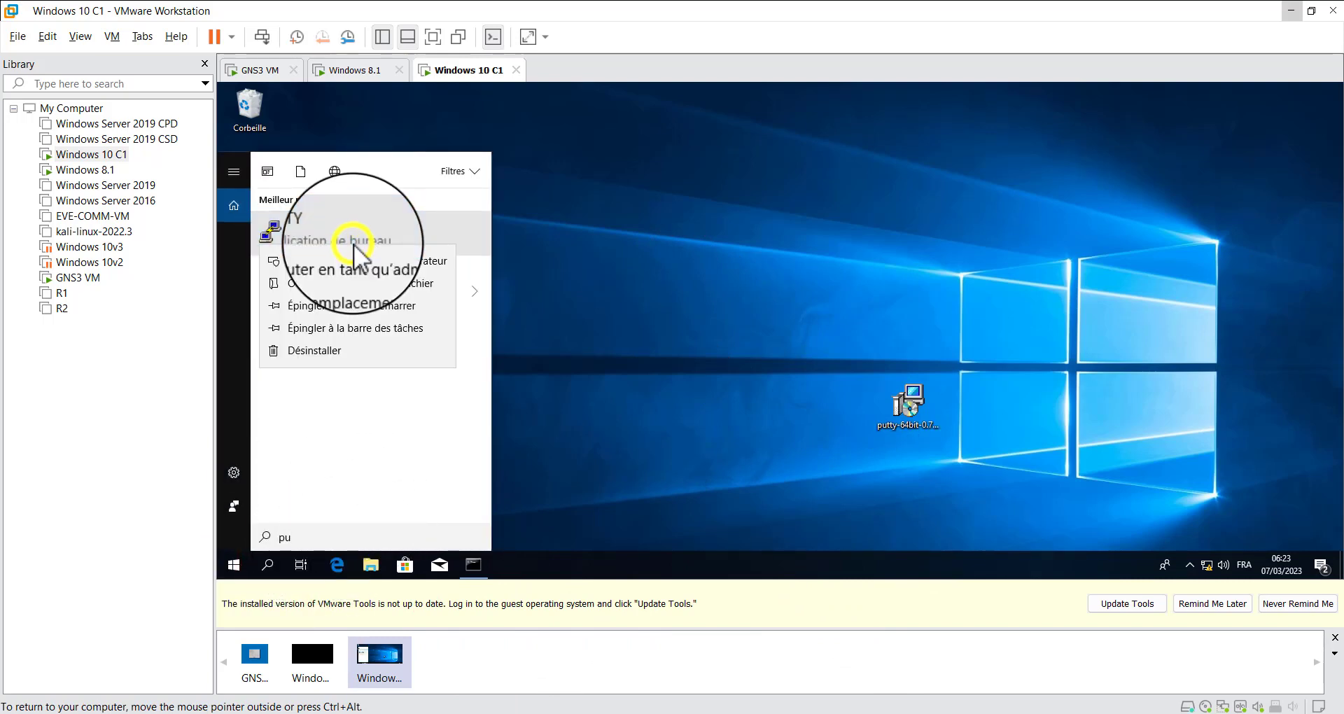
pyautogui.click(350, 331)
pyautogui.click(682, 427)
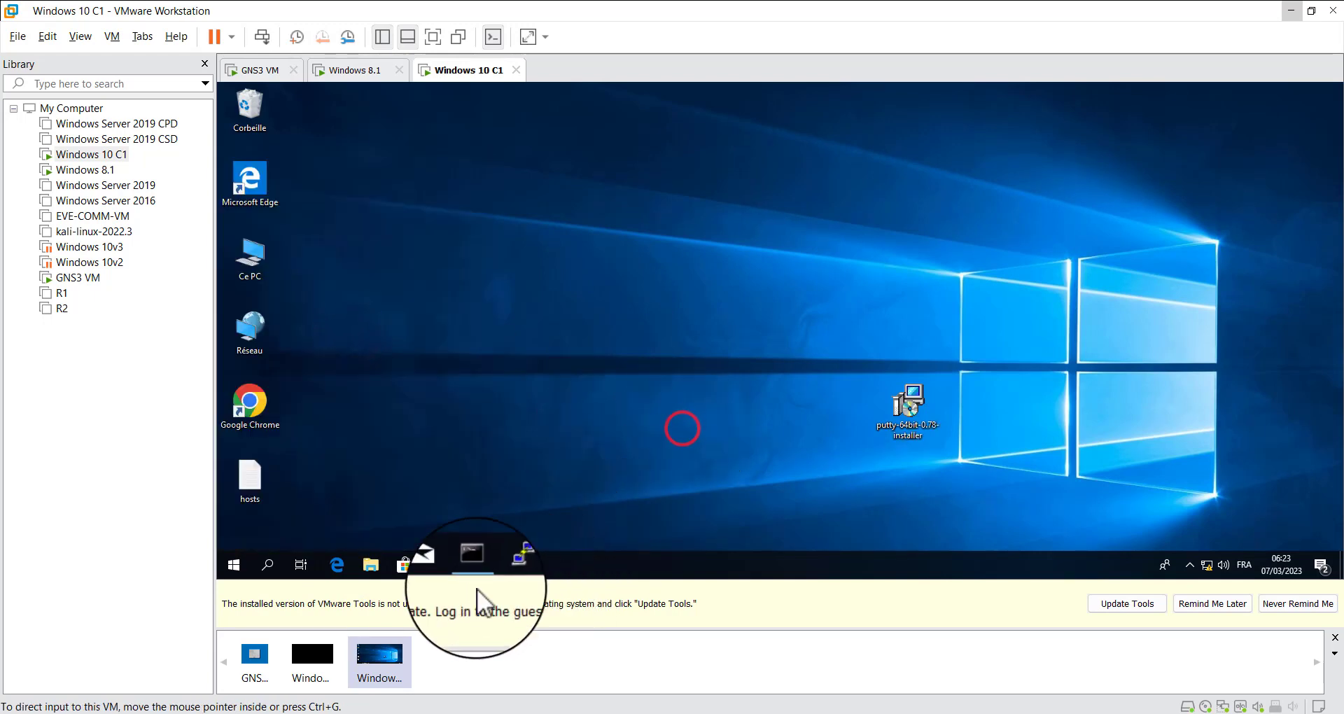
# Launch the pinned PuTTY and prepare to enter a host address in its configuration window
pyautogui.click(516, 560)
pyautogui.moveTo(797, 178); pyautogui.dragTo(747, 185)
pyautogui.click(729, 264)
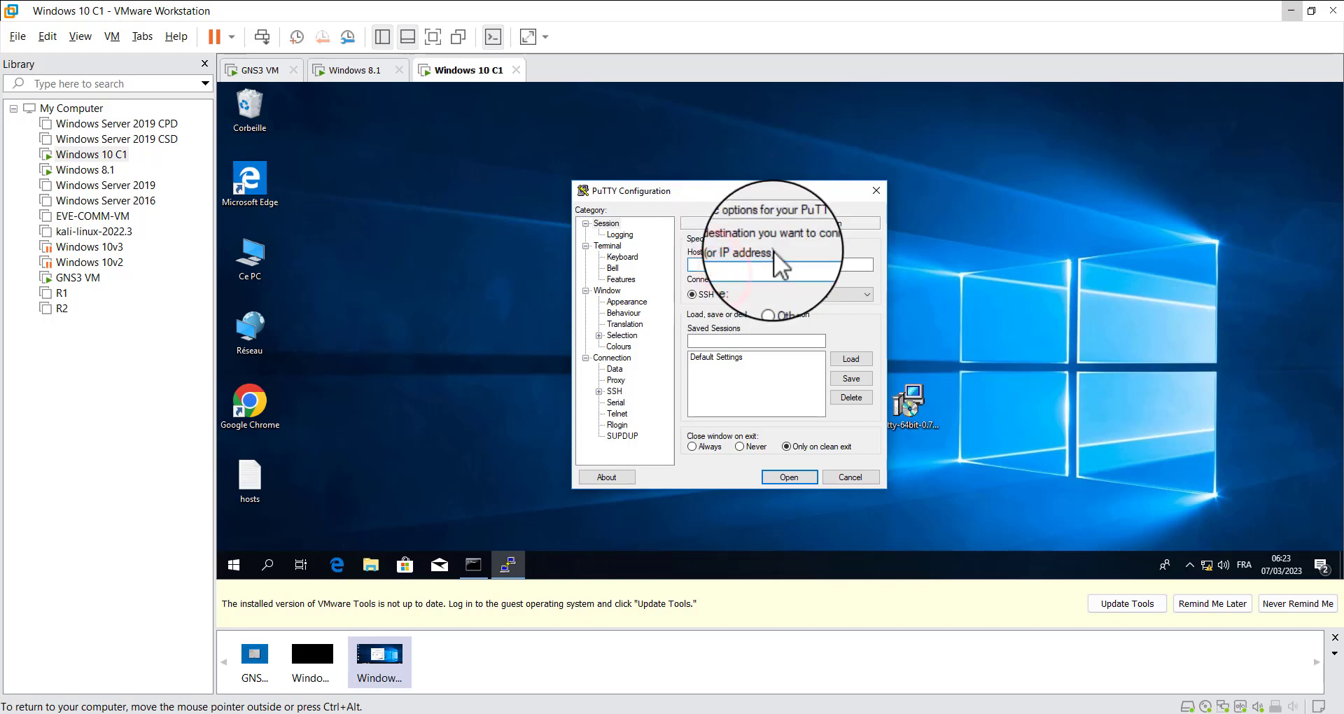
# Examine PuTTY's SSH and Telnet connection types and the default port each one uses
pyautogui.click(824, 296)
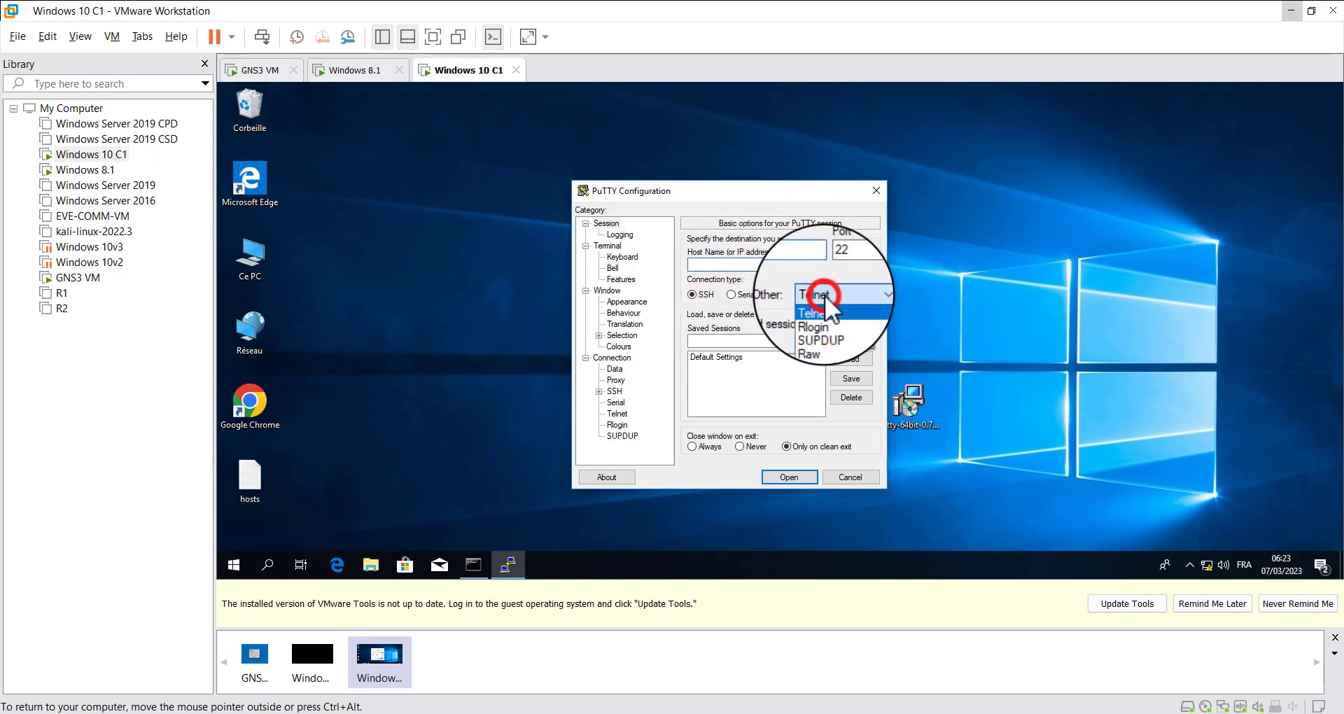
pyautogui.click(825, 296)
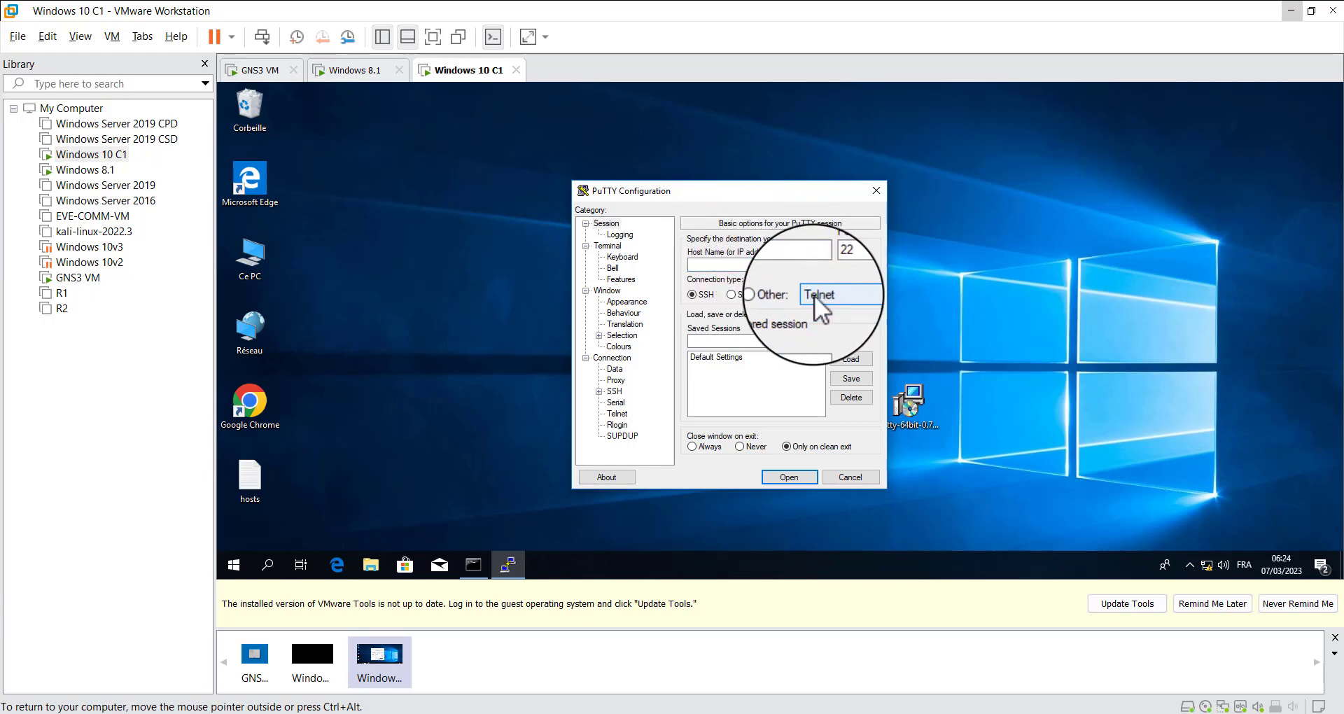
pyautogui.click(792, 296)
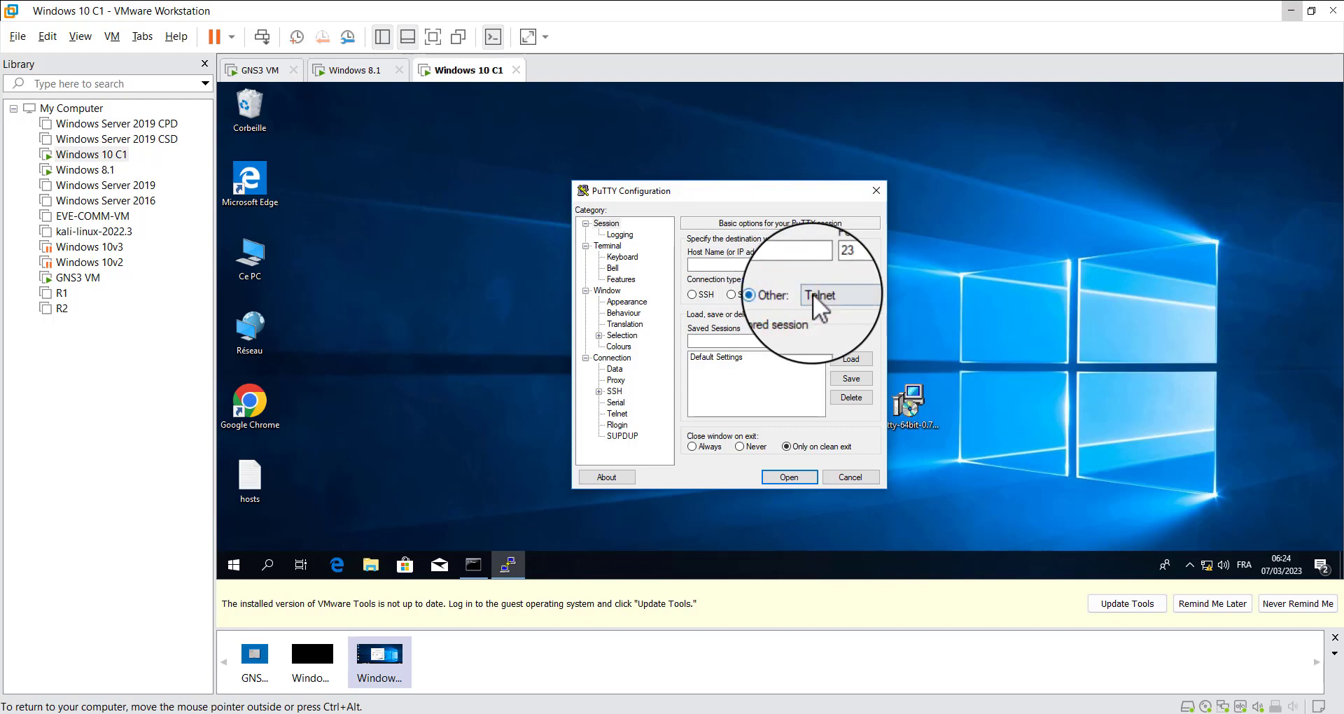
pyautogui.click(699, 296)
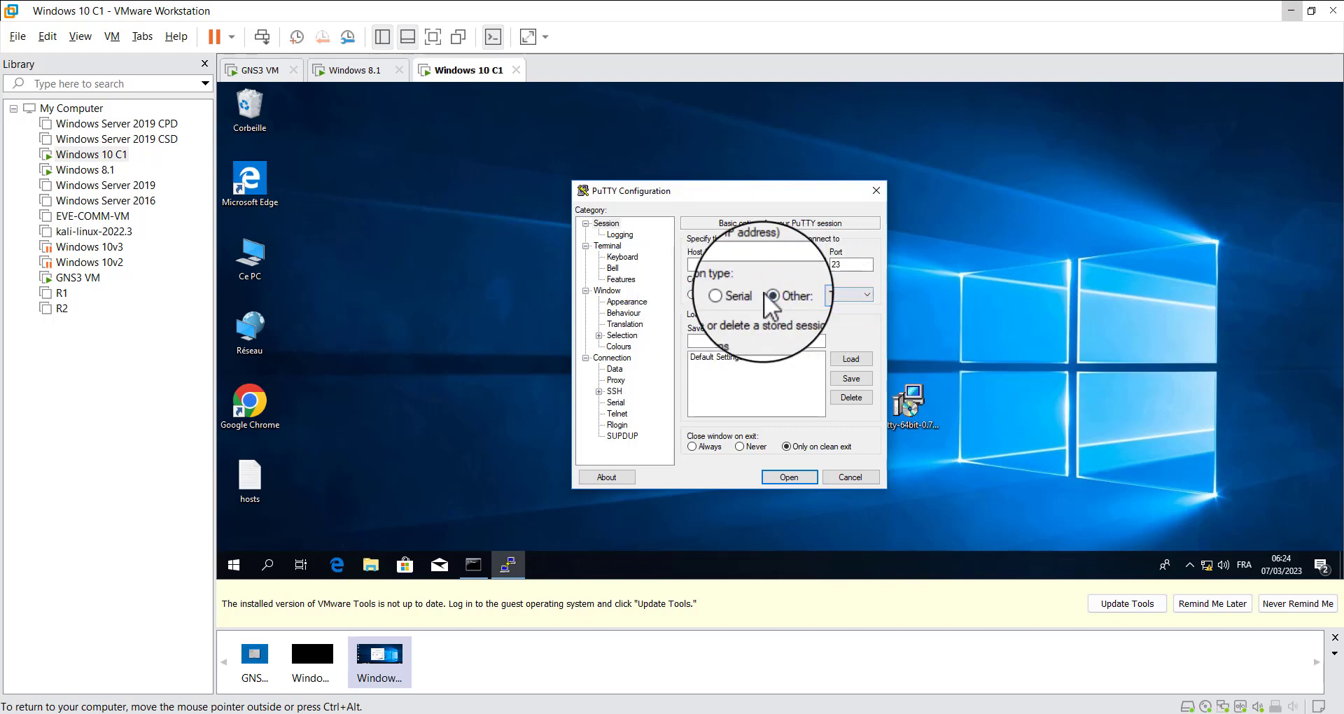
pyautogui.click(855, 292)
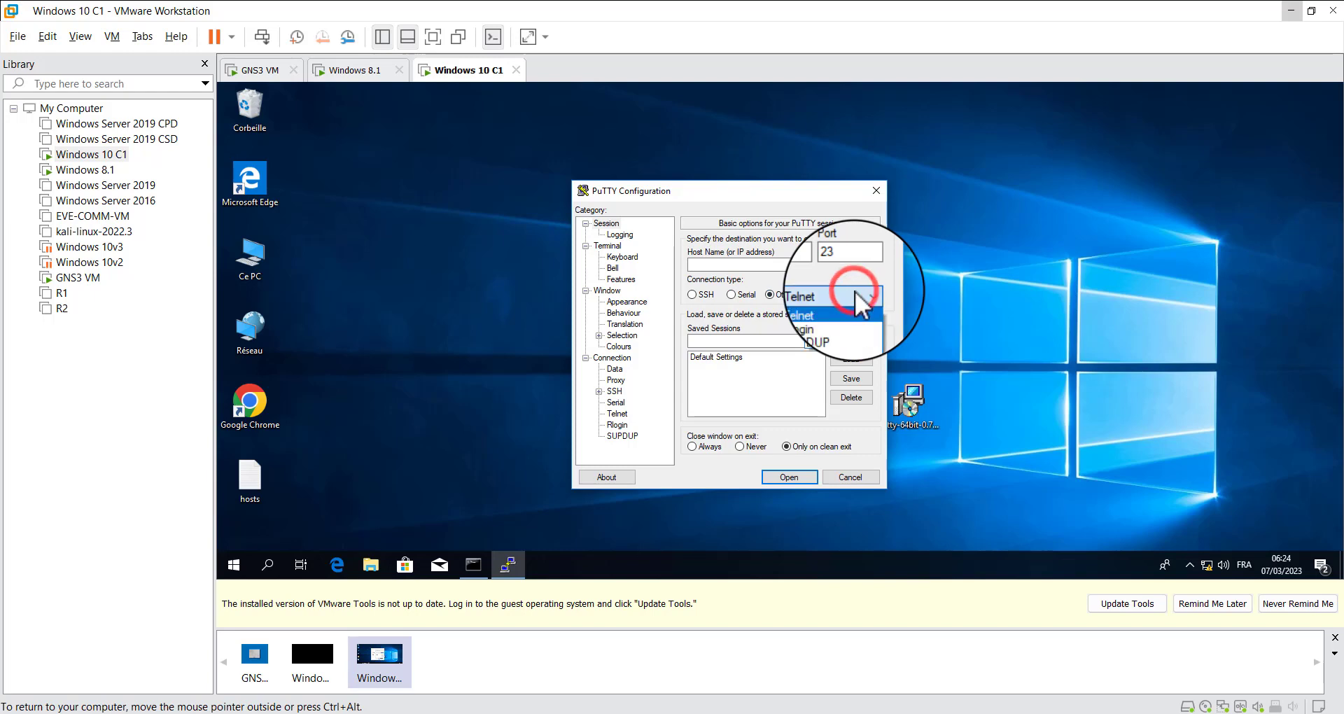
pyautogui.click(854, 292)
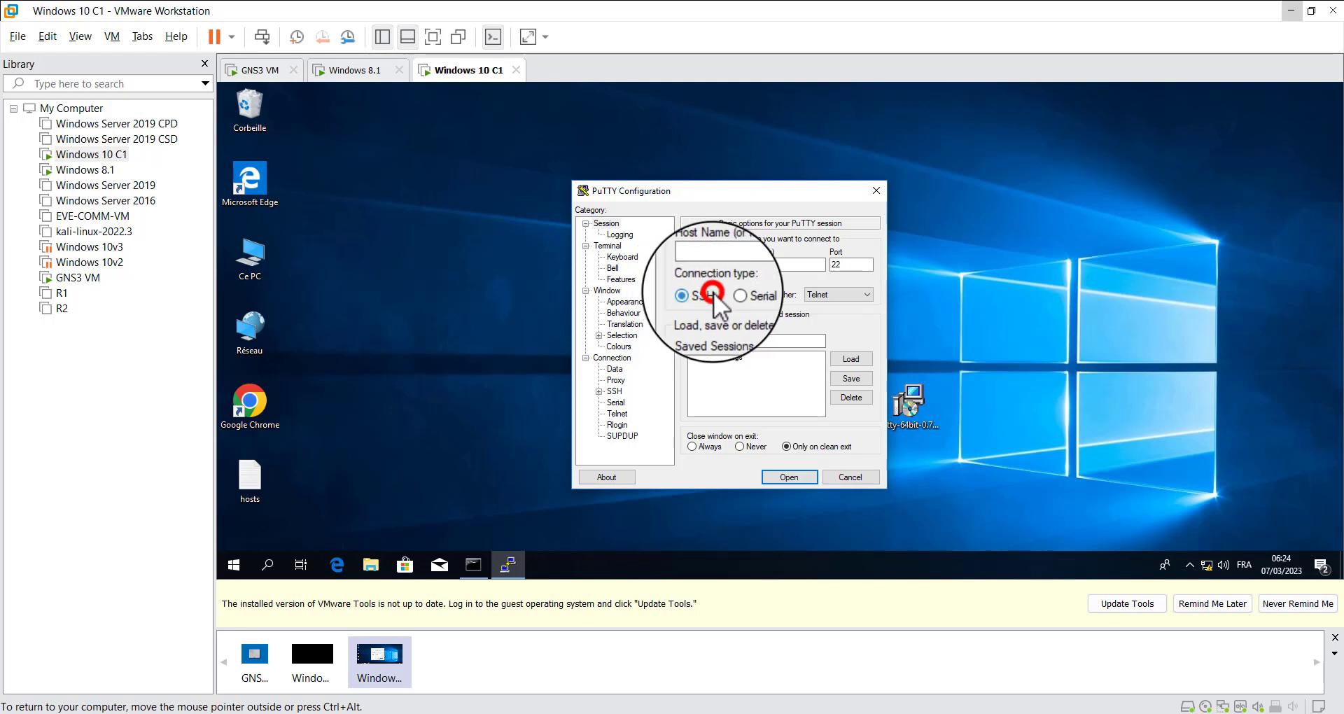
pyautogui.doubleClick(847, 264)
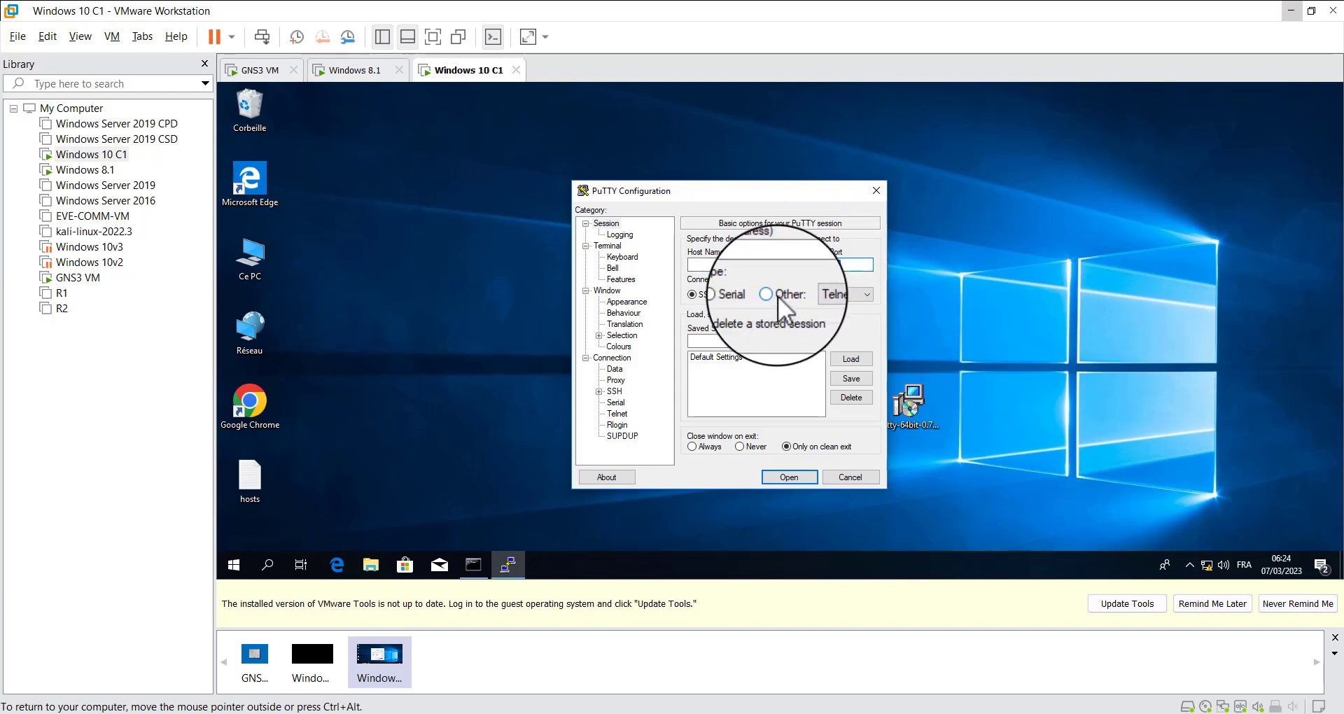
# Open a PuTTY Telnet session to R1 at 192.168.10.1 on port 23
pyautogui.click(778, 297)
pyautogui.click(760, 265)
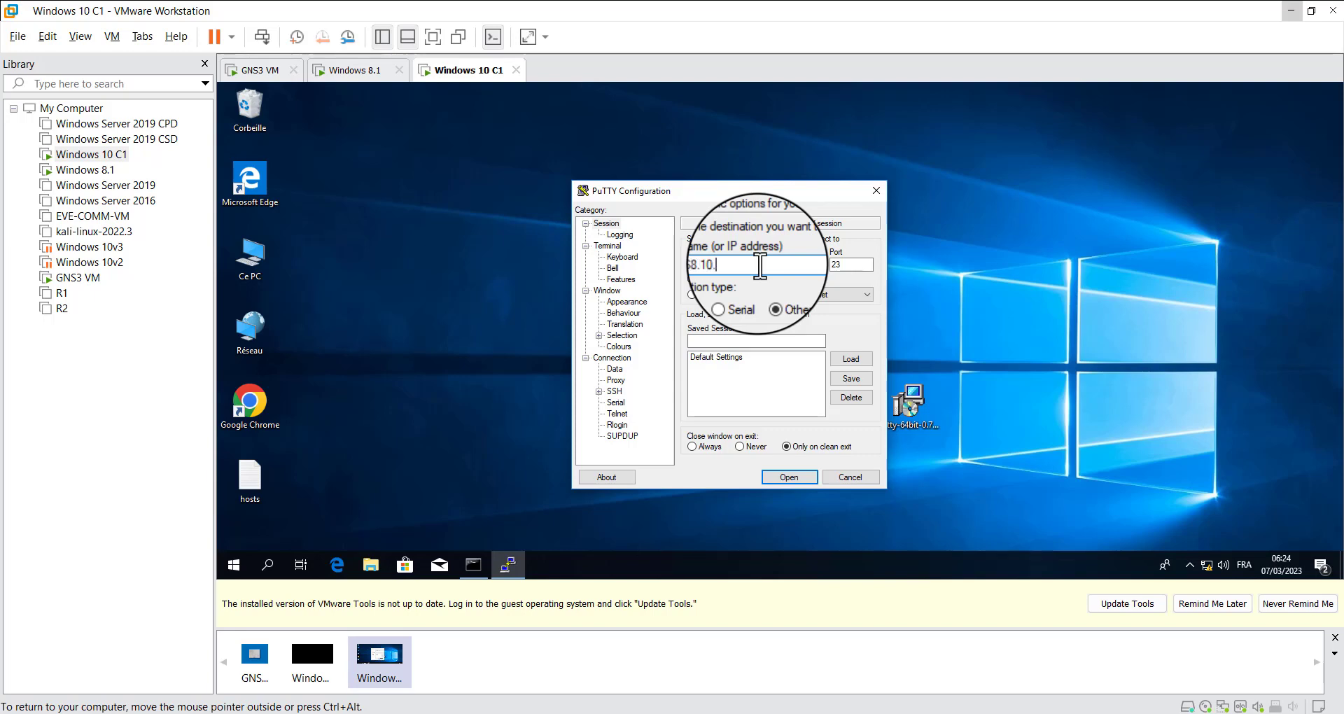
pyautogui.click(788, 476)
# Log in to R1 with the Telnet password, and enter privileged mode with en and the enable password
pyautogui.click(431, 220)
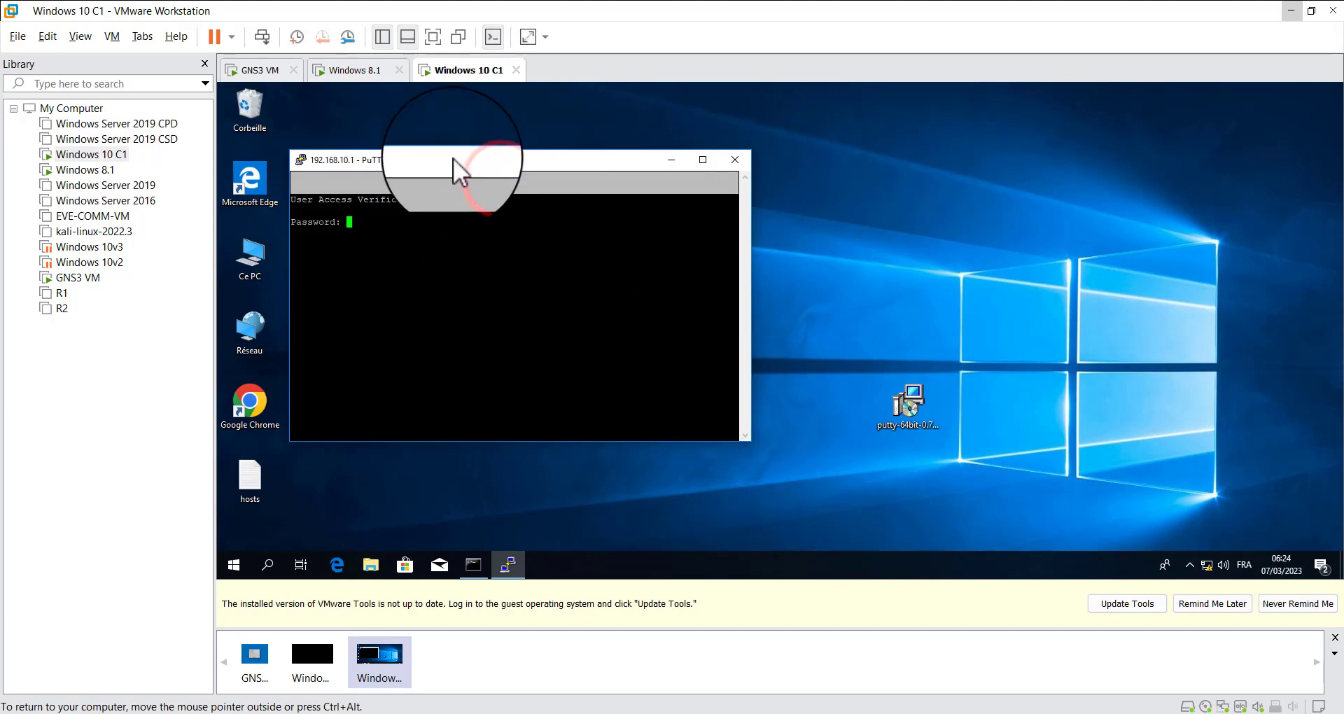
pyautogui.moveTo(456, 162); pyautogui.dragTo(661, 163)
pyautogui.click(642, 221)
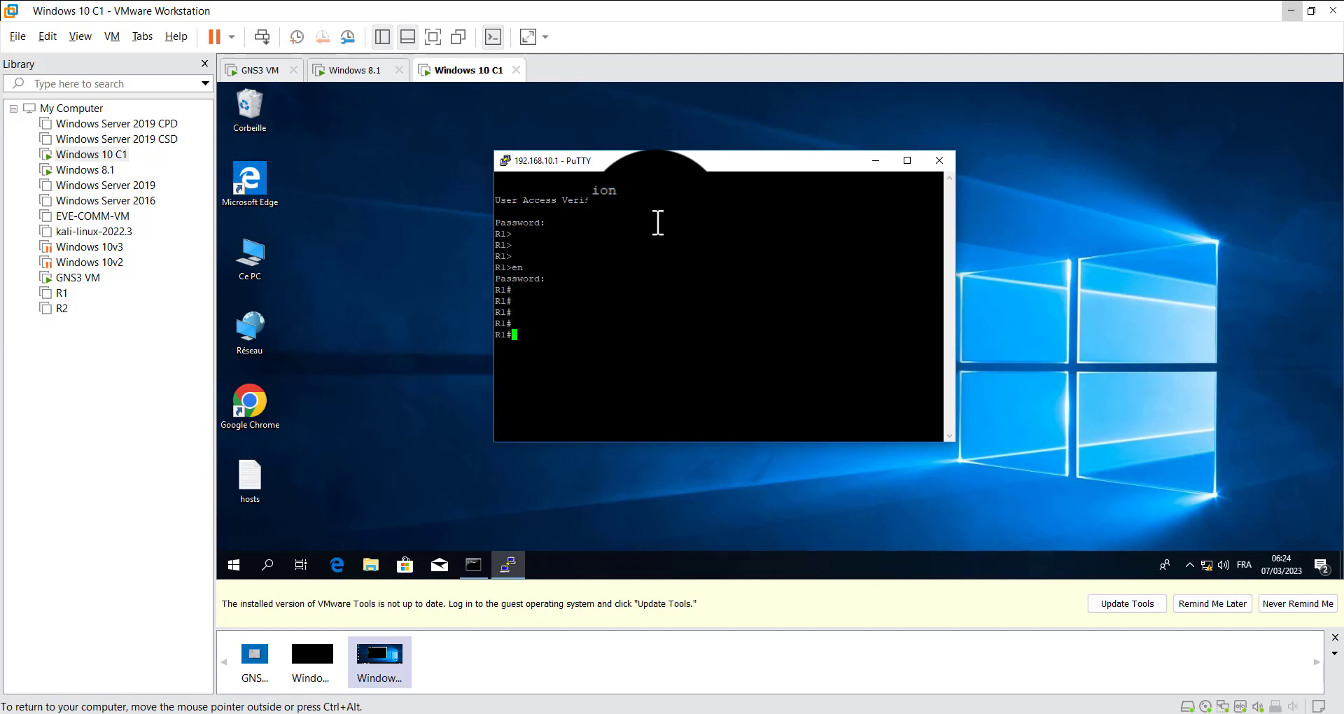
# Enter R1's global configuration mode with conf t in the PuTTY Telnet session
pyautogui.write('t')
pyautogui.press('Return')
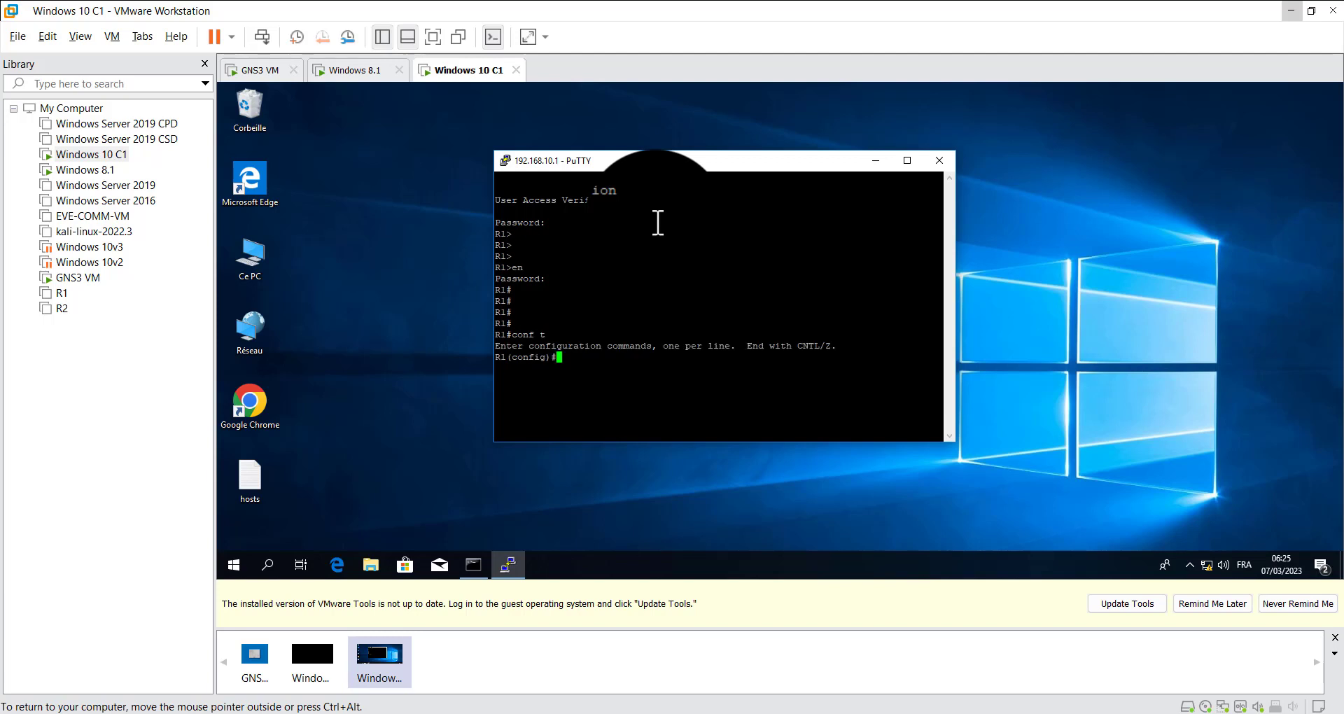
pyautogui.press('Return')
pyautogui.press('Return')
pyautogui.press('Return')
pyautogui.press('Return')
pyautogui.press('Return')
pyautogui.press('Return')
pyautogui.press('Return')
pyautogui.press('Return')
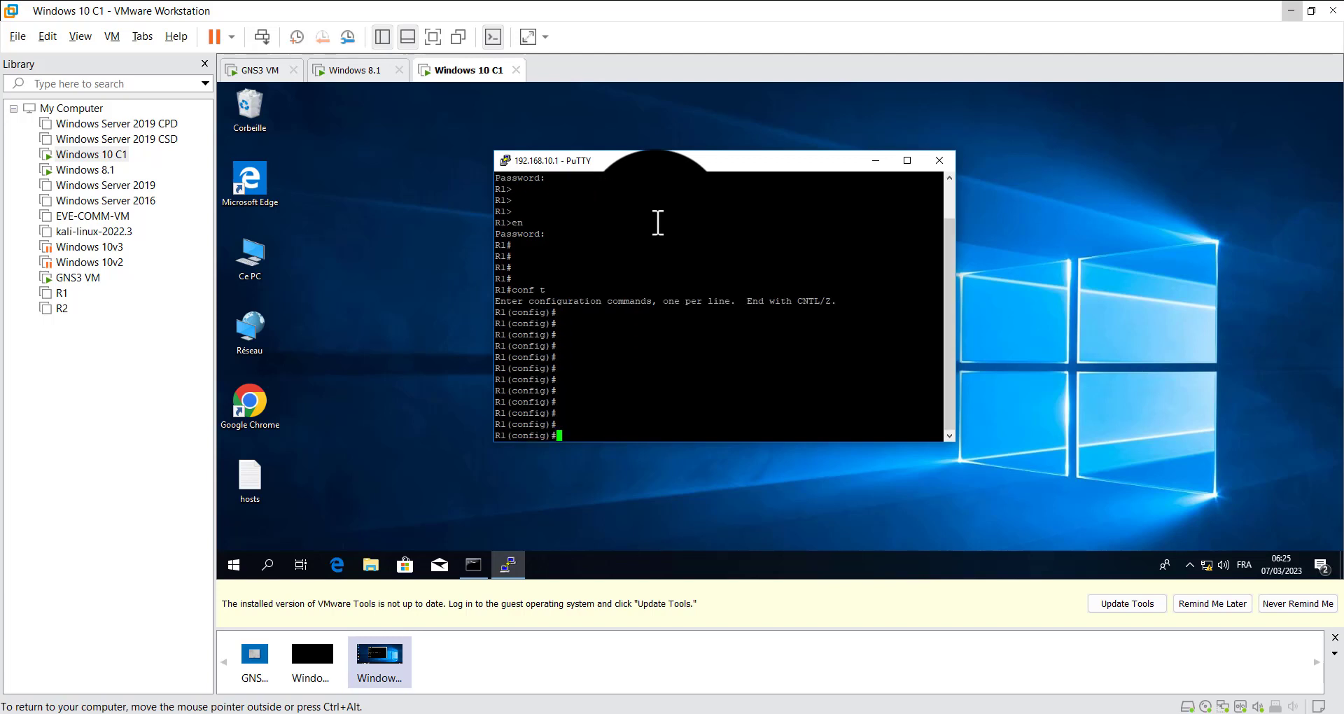
# Change the router's hostname to R4 over the Telnet session
pyautogui.write('host')
pyautogui.press('Tab')
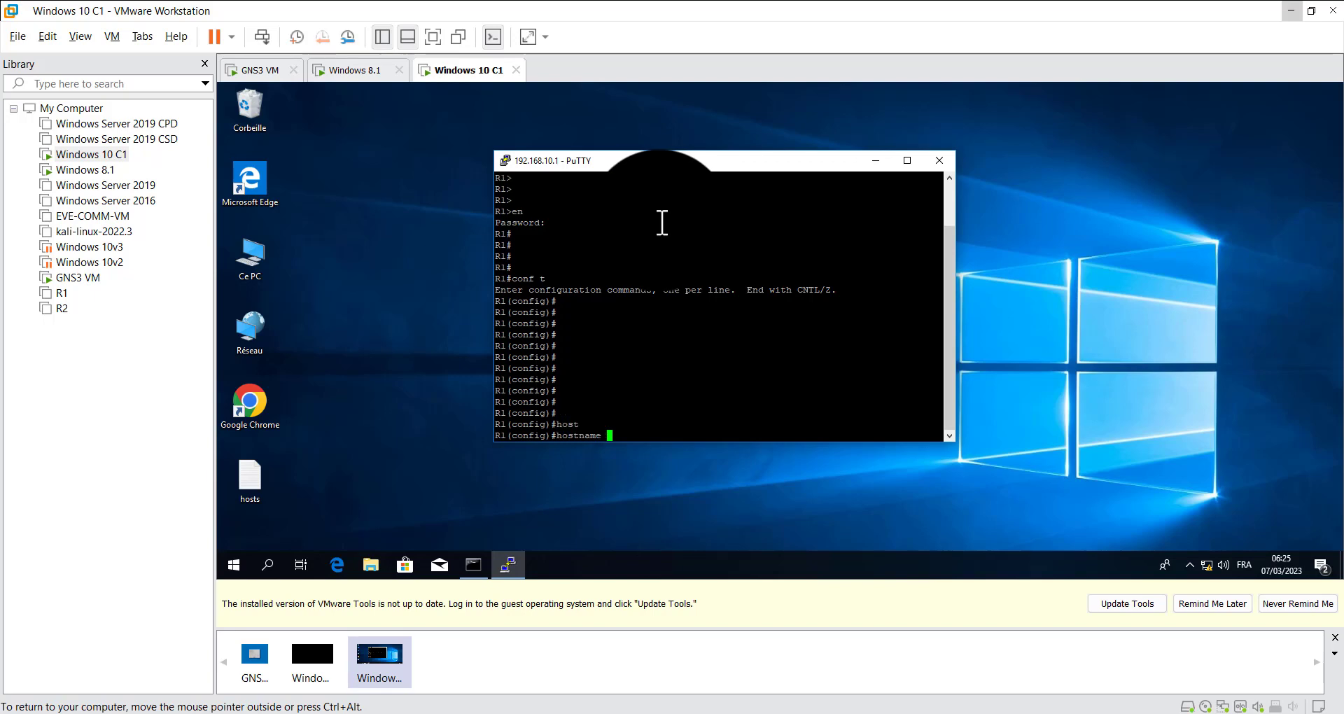
pyautogui.write('R4')
pyautogui.press('Return')
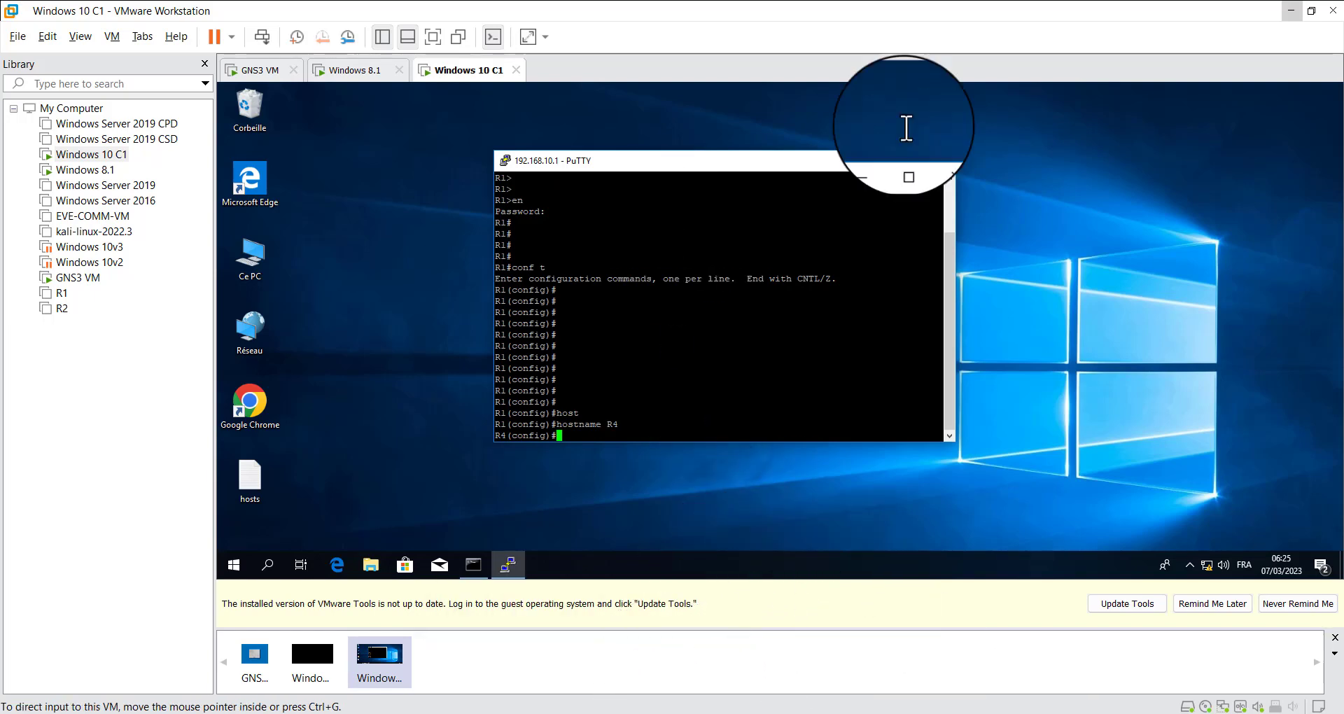
# Switch to GNS3, open R1's console, and check the router name in its prompt
pyautogui.click(545, 711)
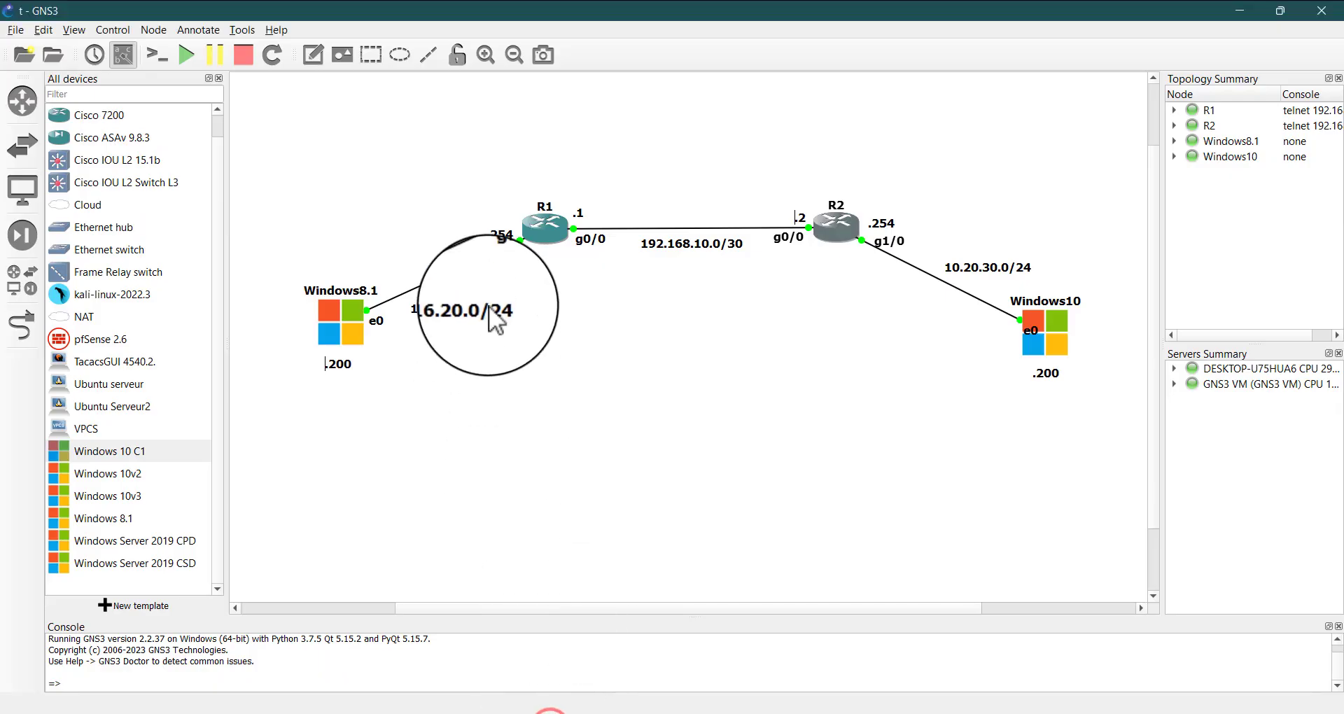
pyautogui.doubleClick(540, 238)
pyautogui.click(383, 460)
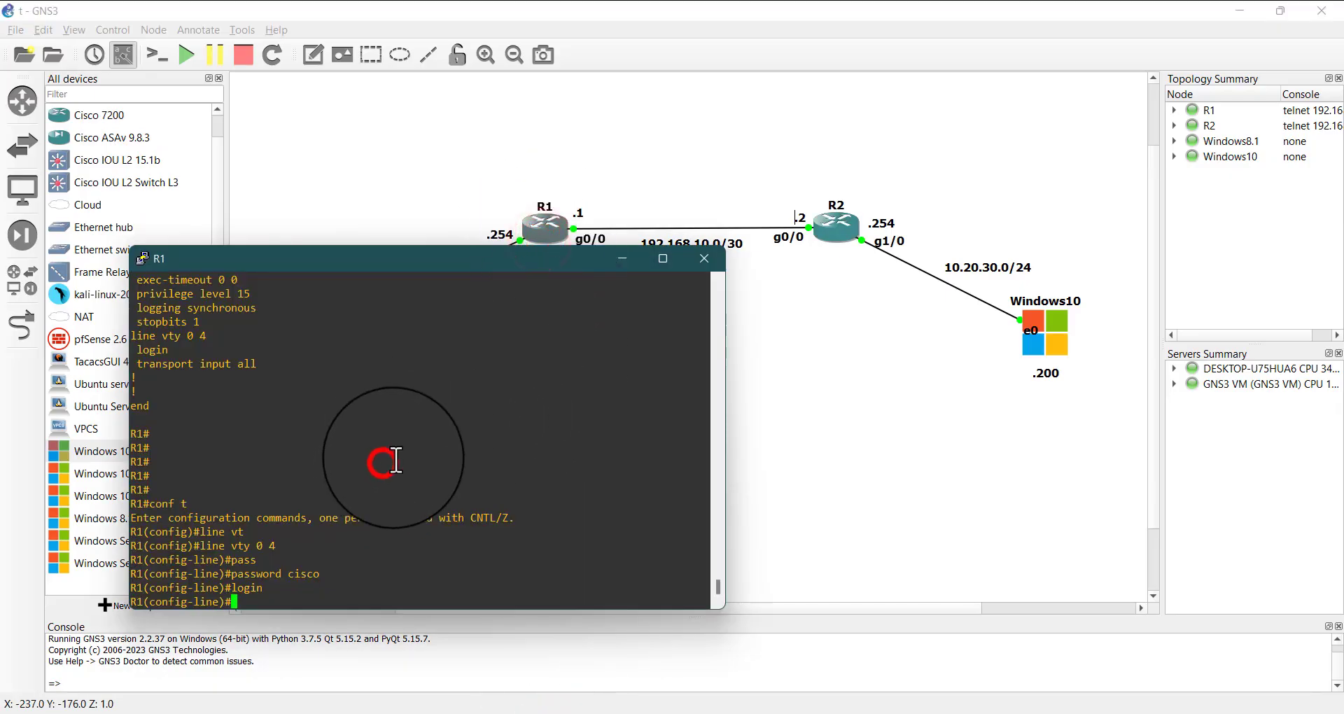
pyautogui.press('Return')
pyautogui.press('Return')
pyautogui.press('Return')
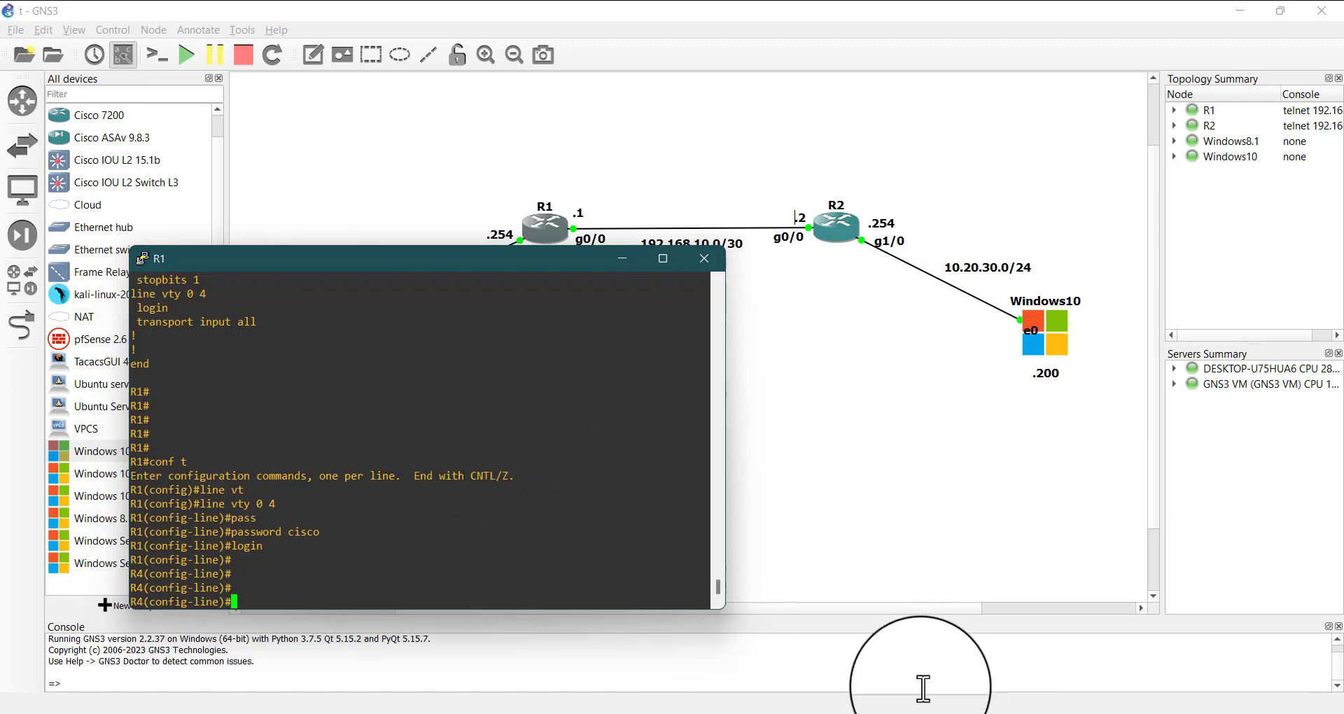
# Switch back to the Windows 10 guest, set the router's hostname to R1 over Telnet, and leave configuration mode
pyautogui.moveTo(602, 711)
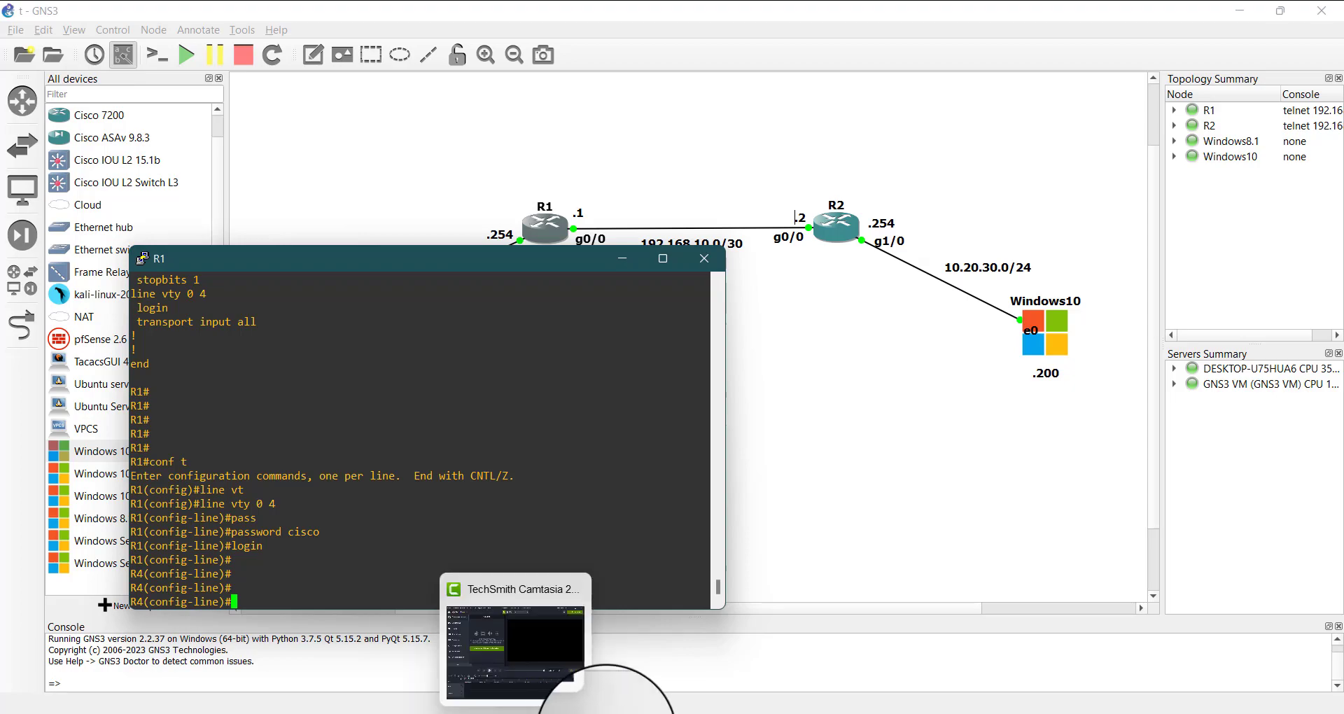
pyautogui.moveTo(903, 711)
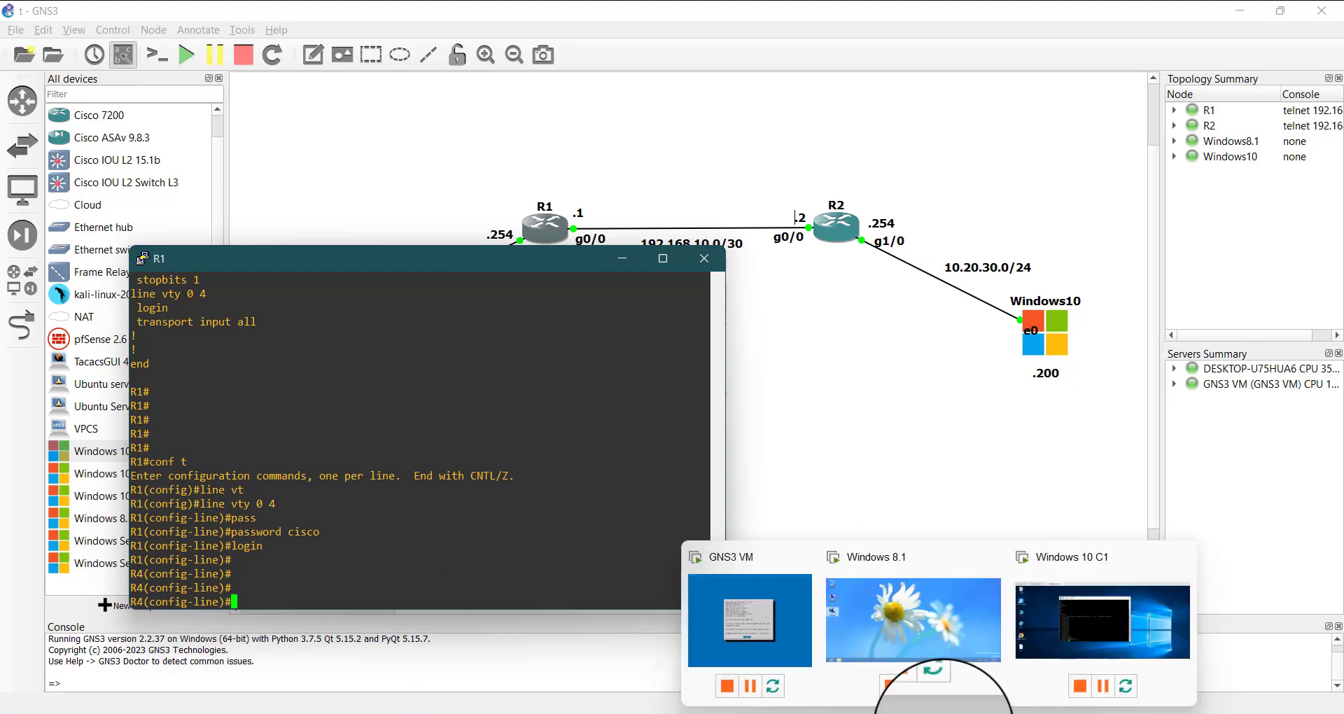
pyautogui.click(1090, 625)
pyautogui.click(699, 424)
pyautogui.write('hostname R')
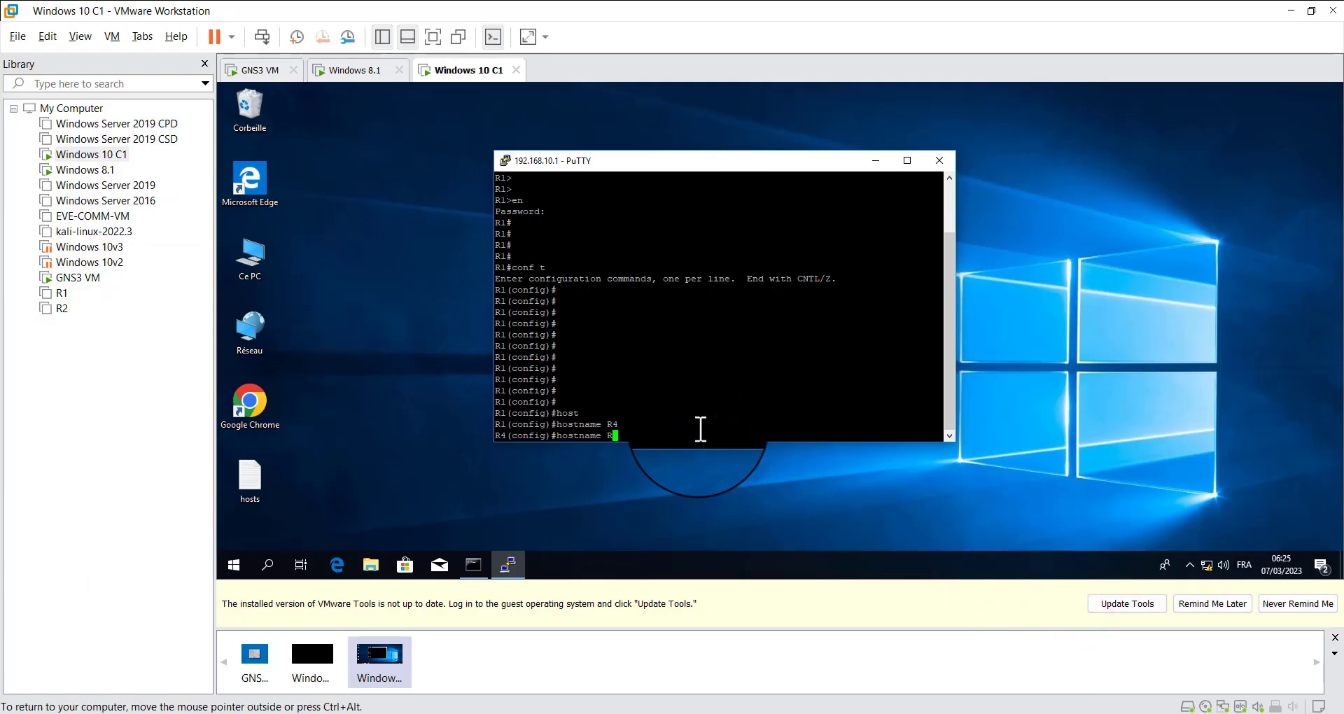
pyautogui.write('1')
pyautogui.press('Return')
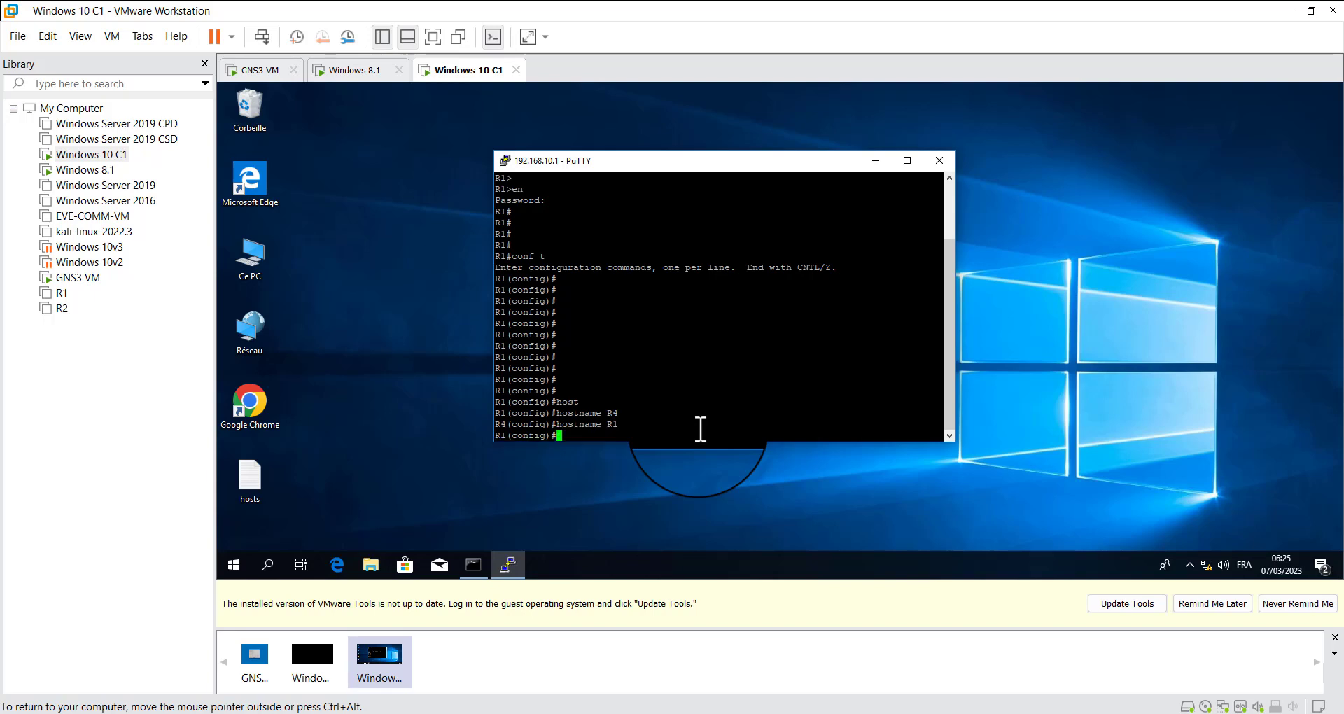
pyautogui.hotkey('ctrl', 'z')
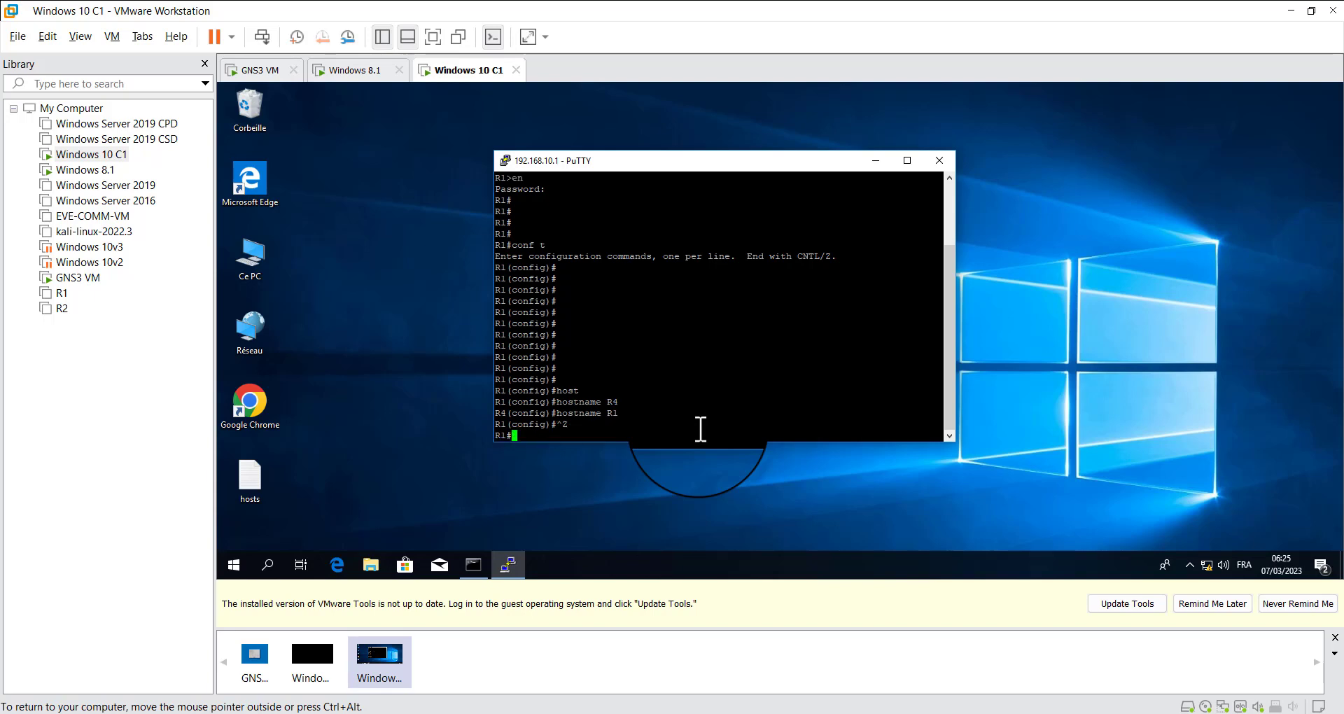
# Examine the configuration commands in the Telnet session's output, including the hostname commands sent in plain text
pyautogui.moveTo(537, 279); pyautogui.dragTo(630, 414)
pyautogui.click(617, 367)
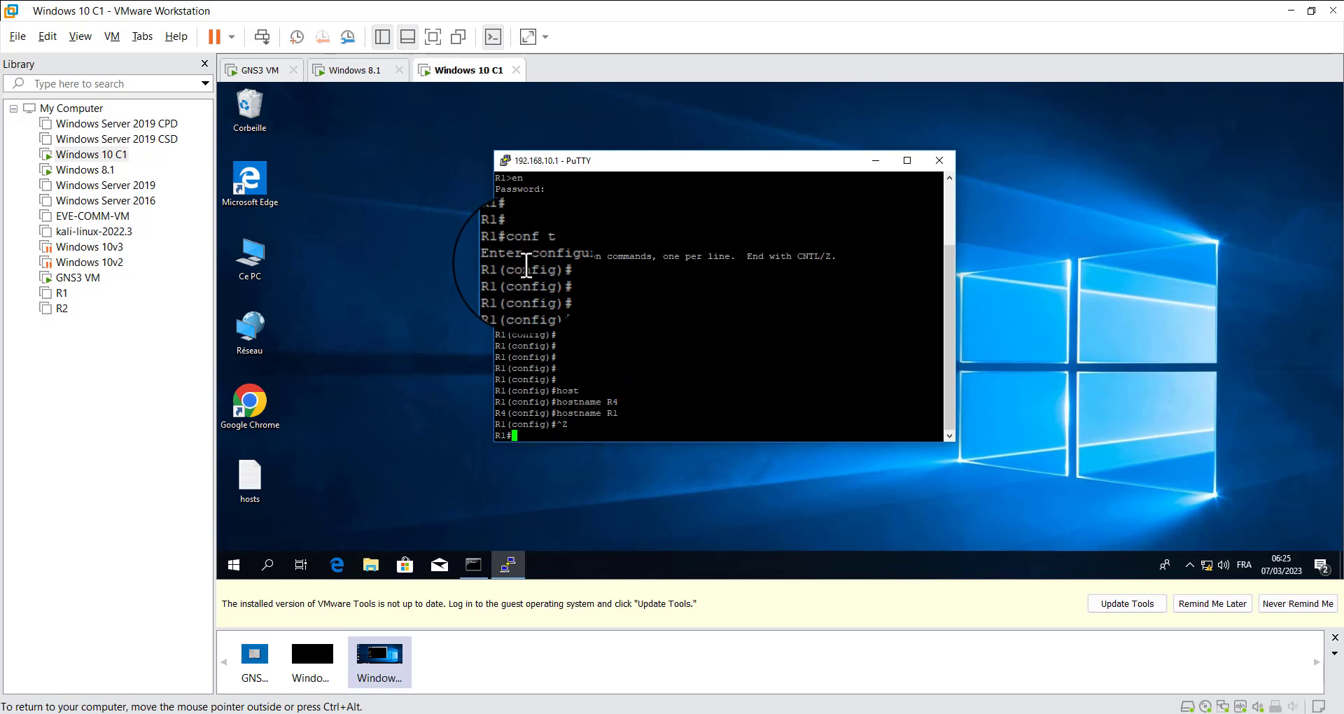
pyautogui.moveTo(533, 270); pyautogui.dragTo(633, 417)
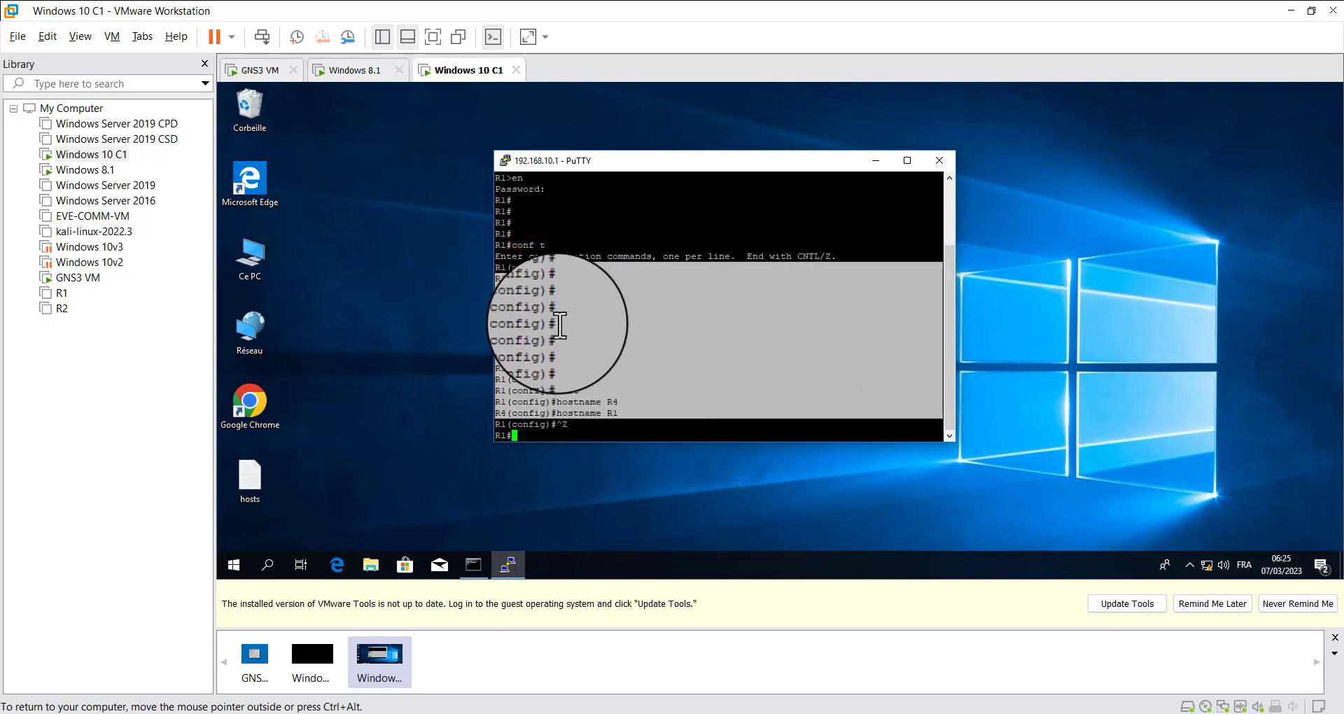
pyautogui.moveTo(557, 324); pyautogui.dragTo(602, 430)
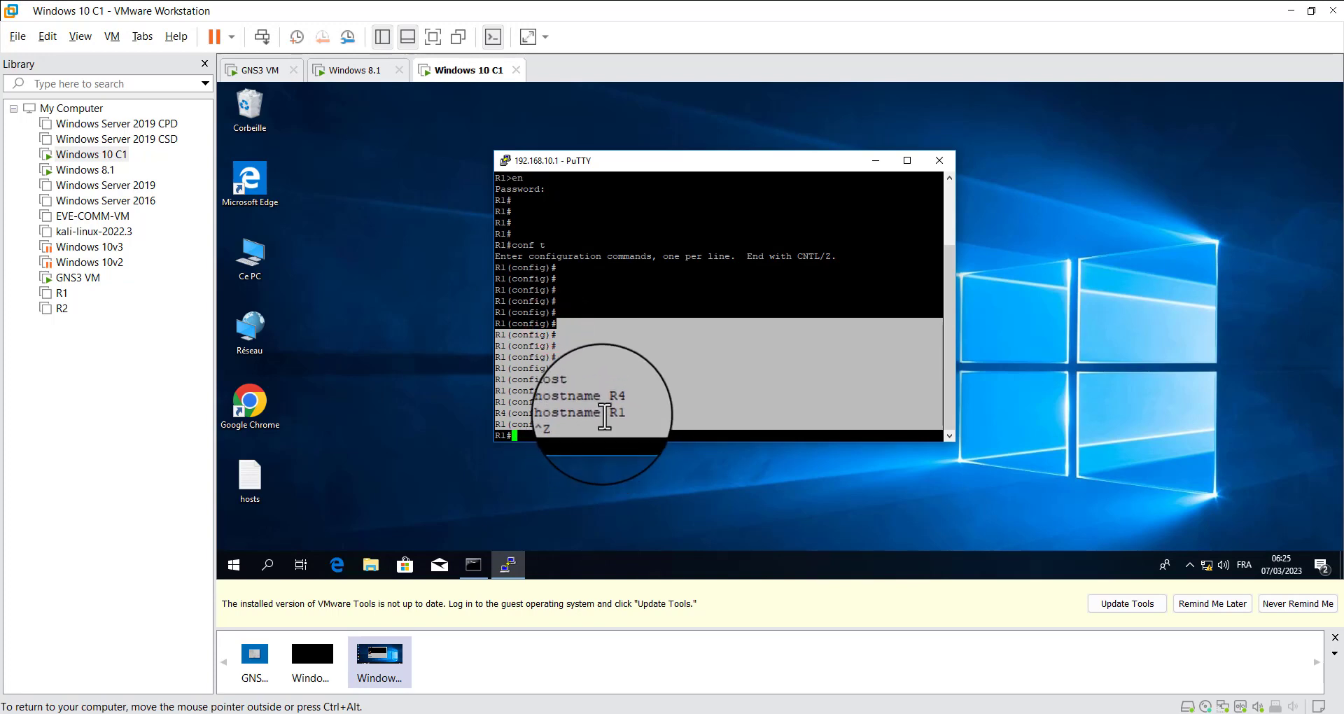
pyautogui.click(606, 416)
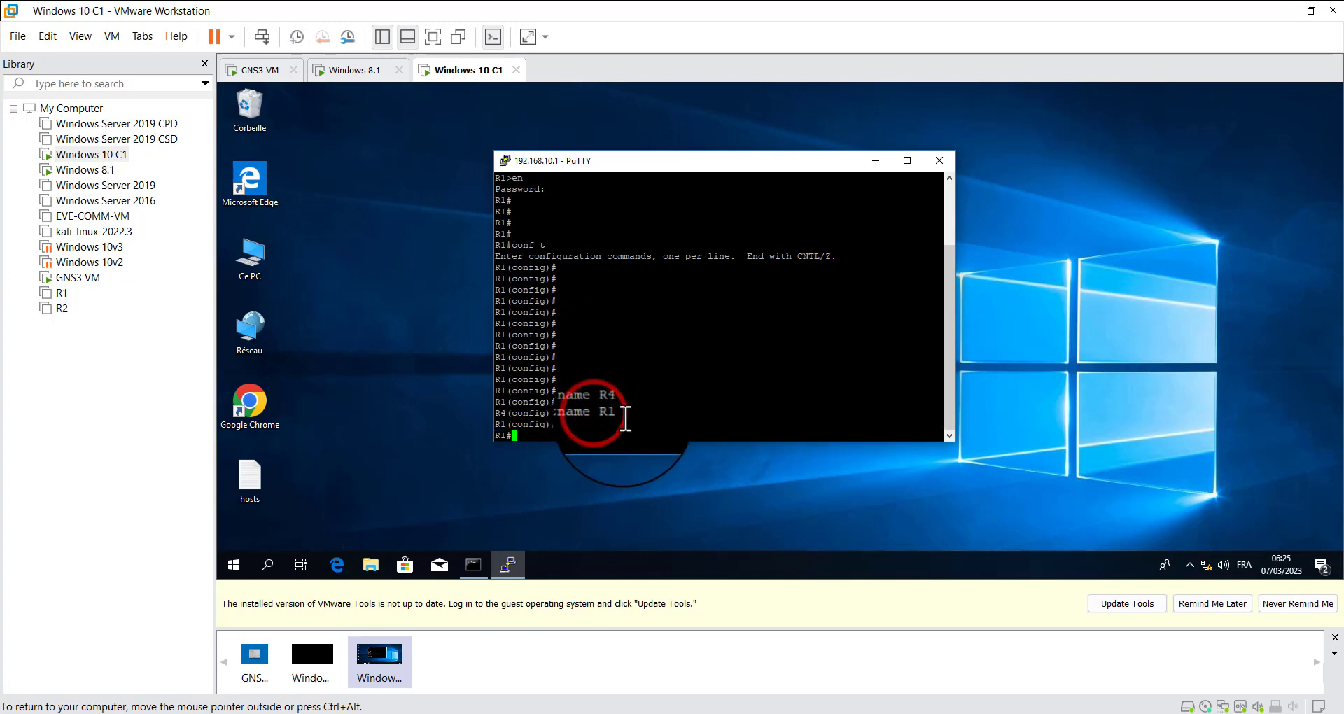
pyautogui.moveTo(633, 414); pyautogui.dragTo(590, 416)
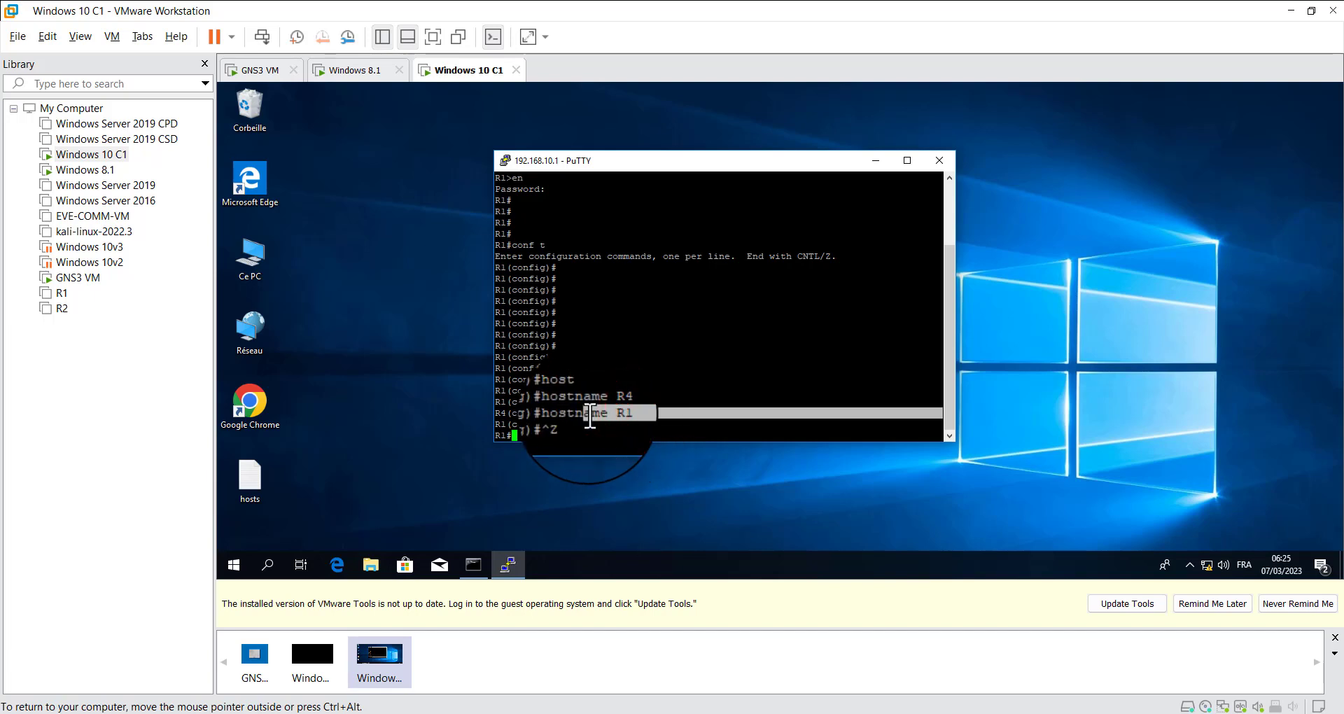
pyautogui.moveTo(534, 368); pyautogui.dragTo(674, 424)
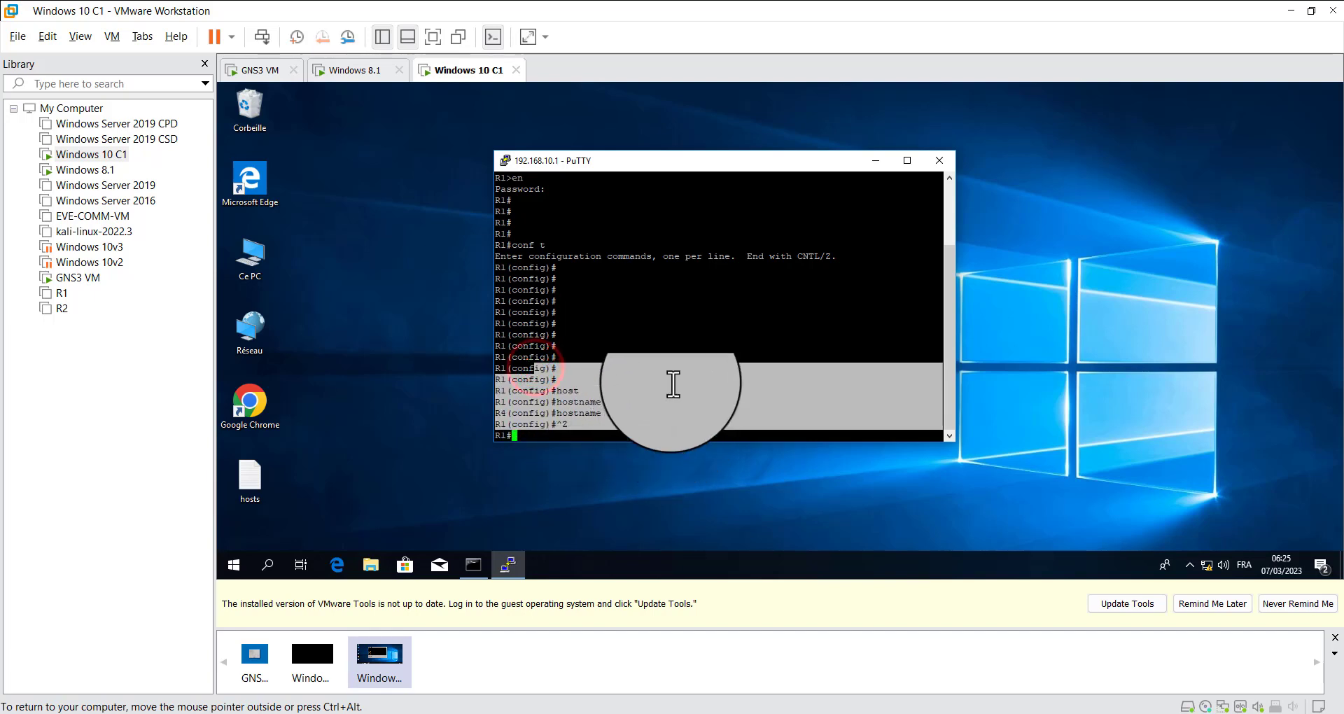
pyautogui.click(673, 384)
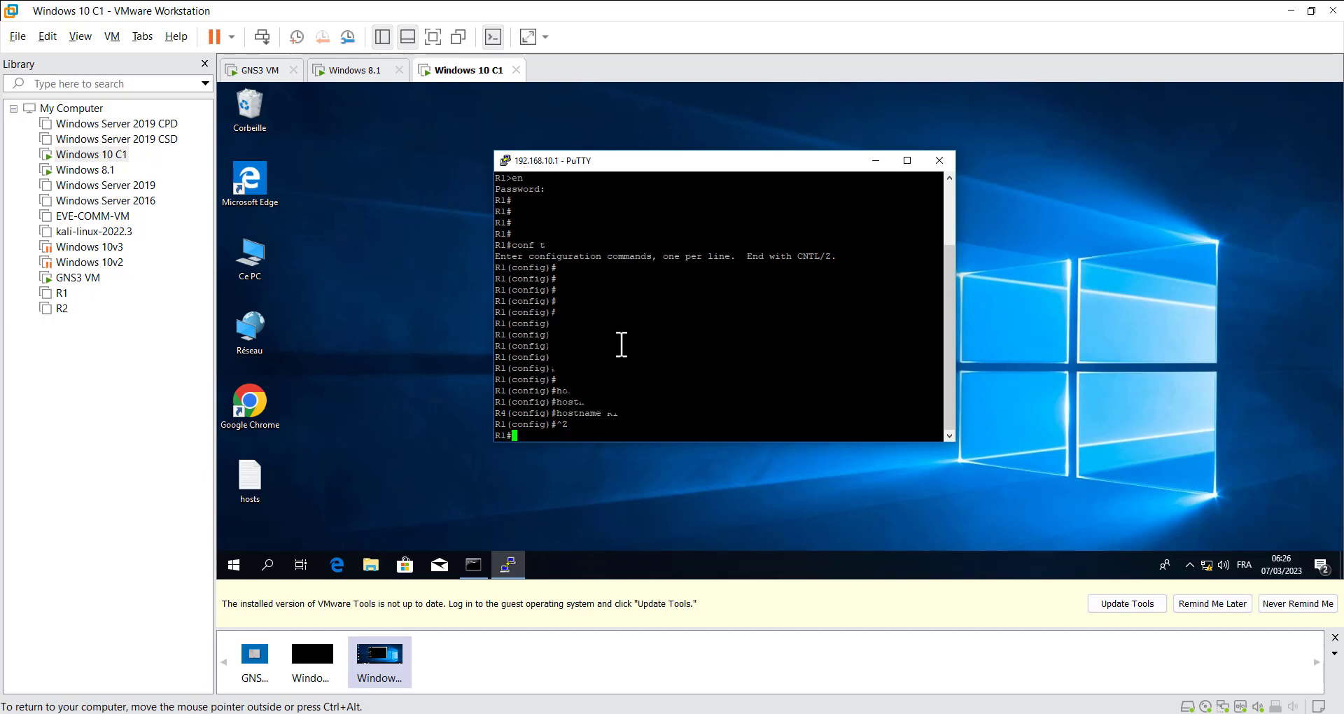
# End the Telnet session to R1 on the Windows 10 guest with the exit command
pyautogui.moveTo(543, 259); pyautogui.dragTo(612, 381)
pyautogui.click(611, 302)
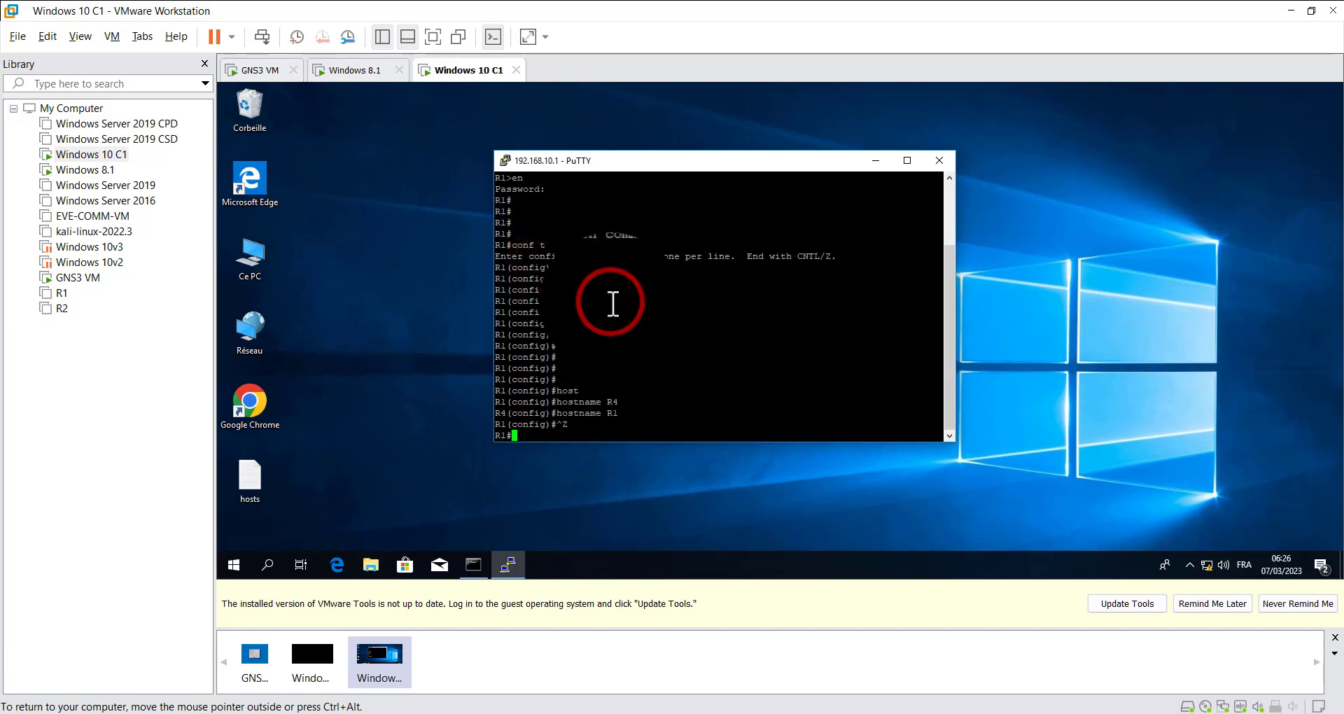
pyautogui.click(618, 332)
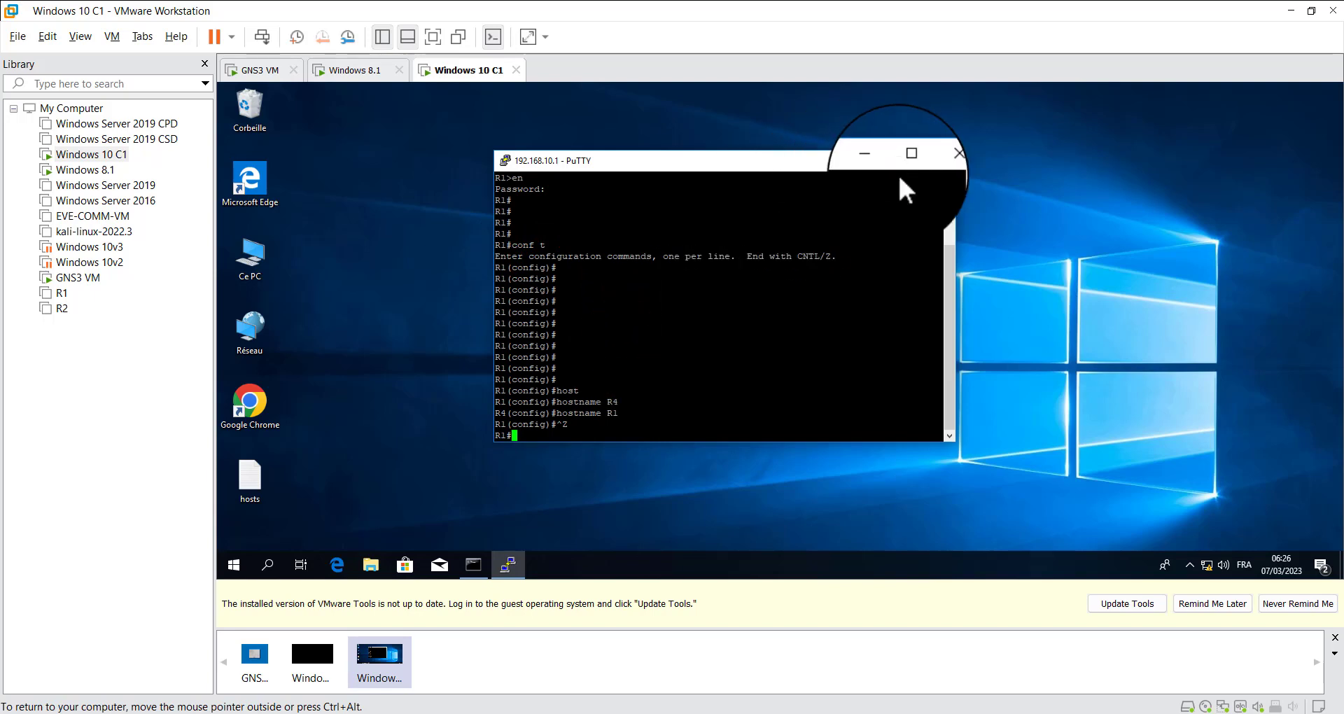
pyautogui.click(565, 437)
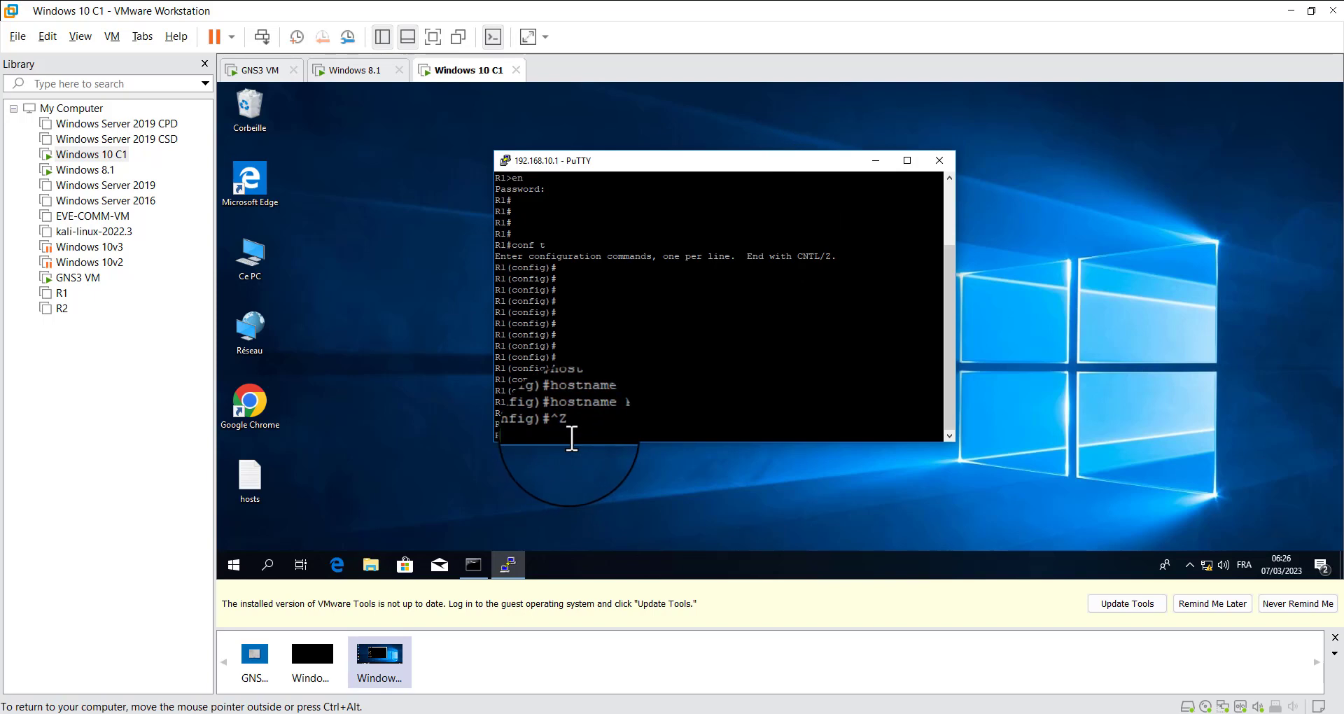
pyautogui.write('exit')
pyautogui.press('Return')
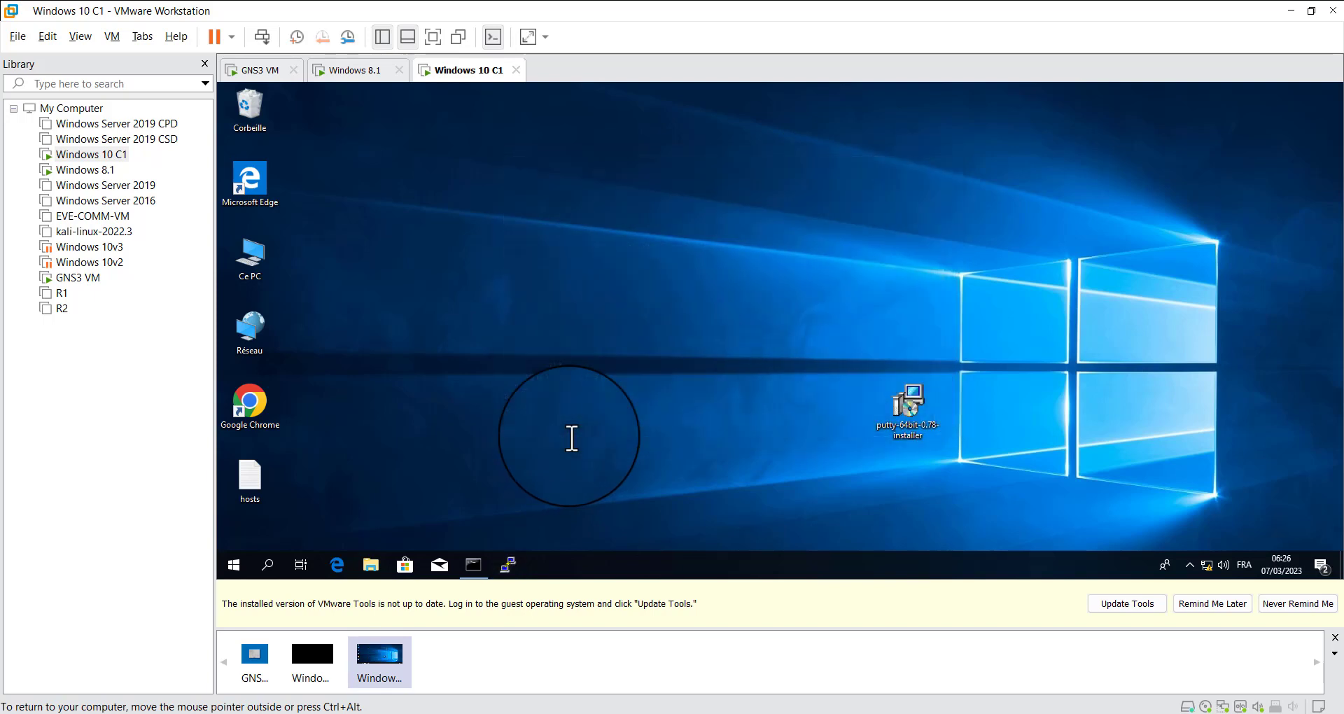
# Switch to GNS3 and start an Ethernet packet capture in Wireshark on the link between R2 and Windows10
pyautogui.click(1292, 10)
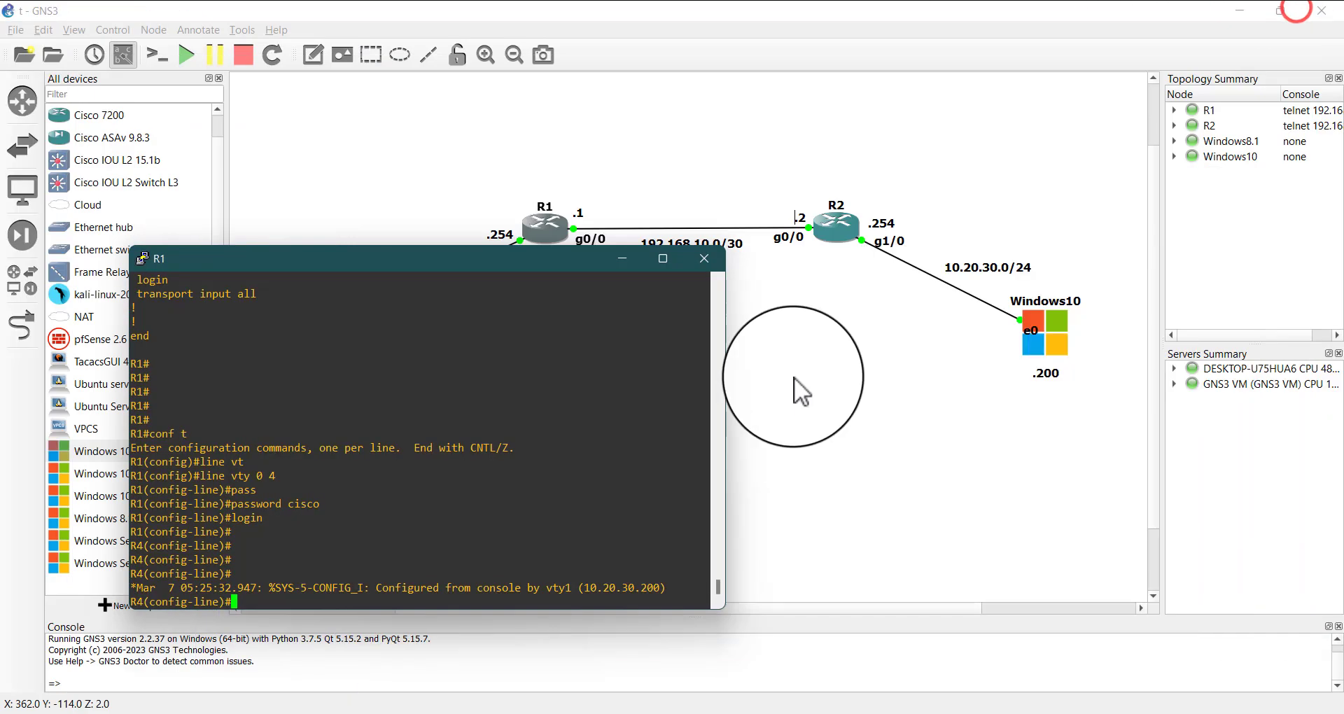
pyautogui.moveTo(542, 261); pyautogui.dragTo(728, 269)
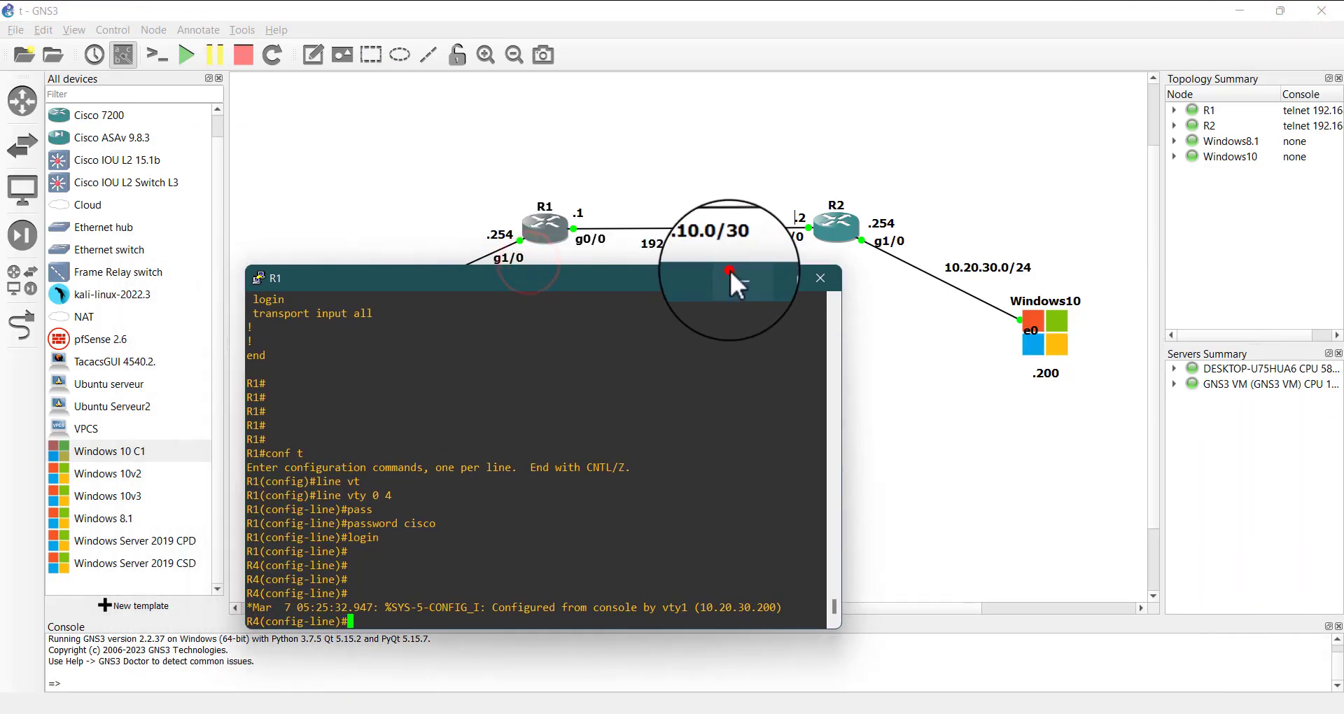
pyautogui.click(731, 270)
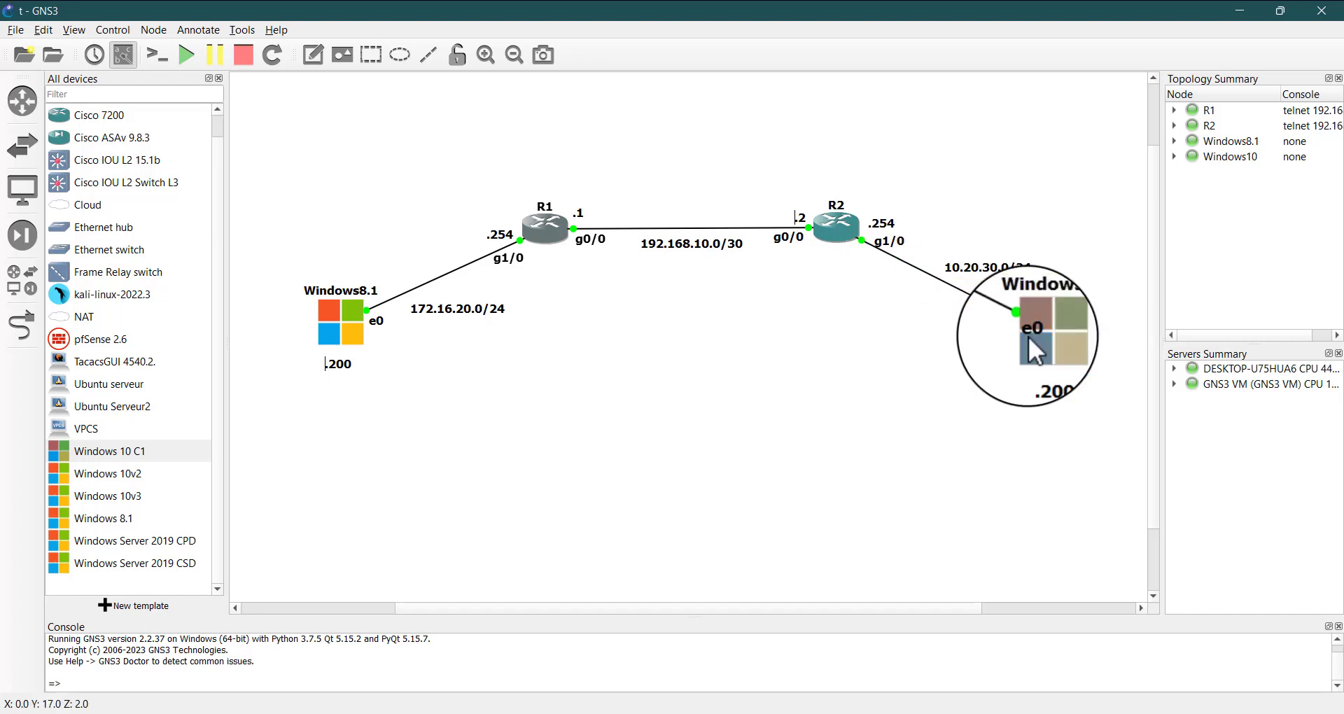
pyautogui.rightClick(933, 276)
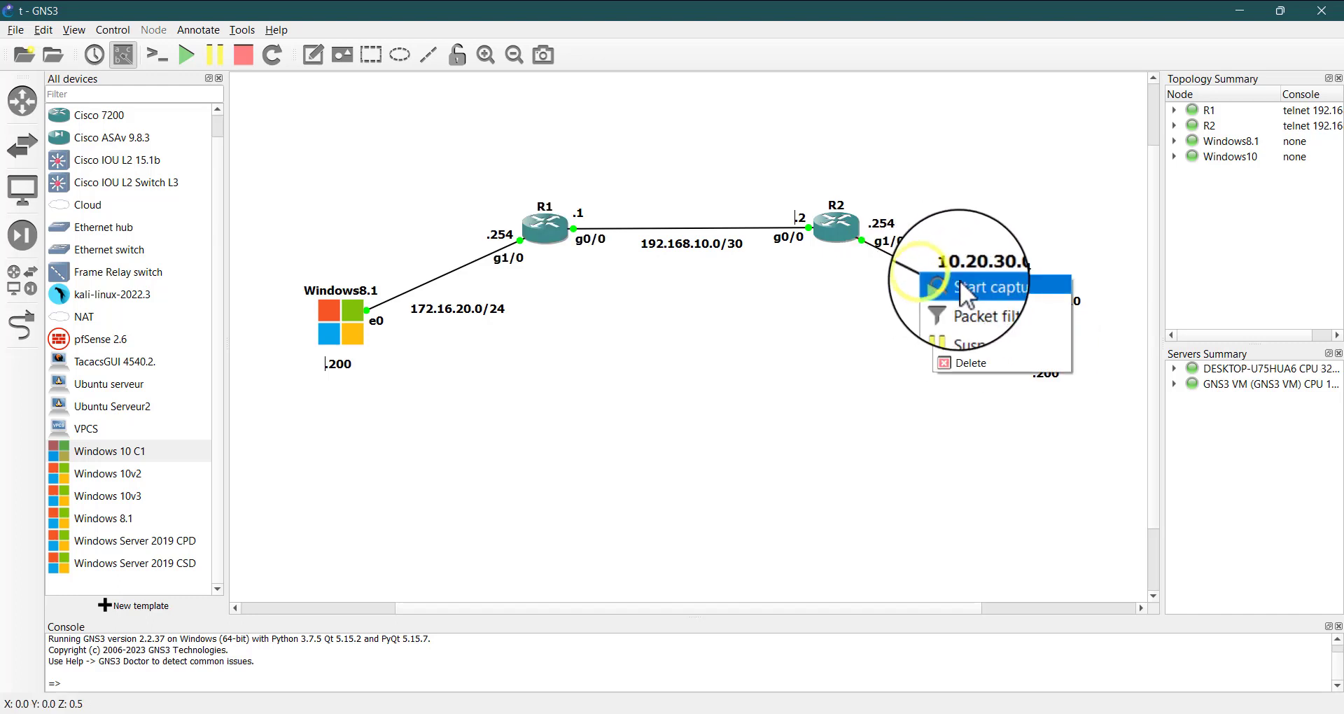
pyautogui.click(965, 285)
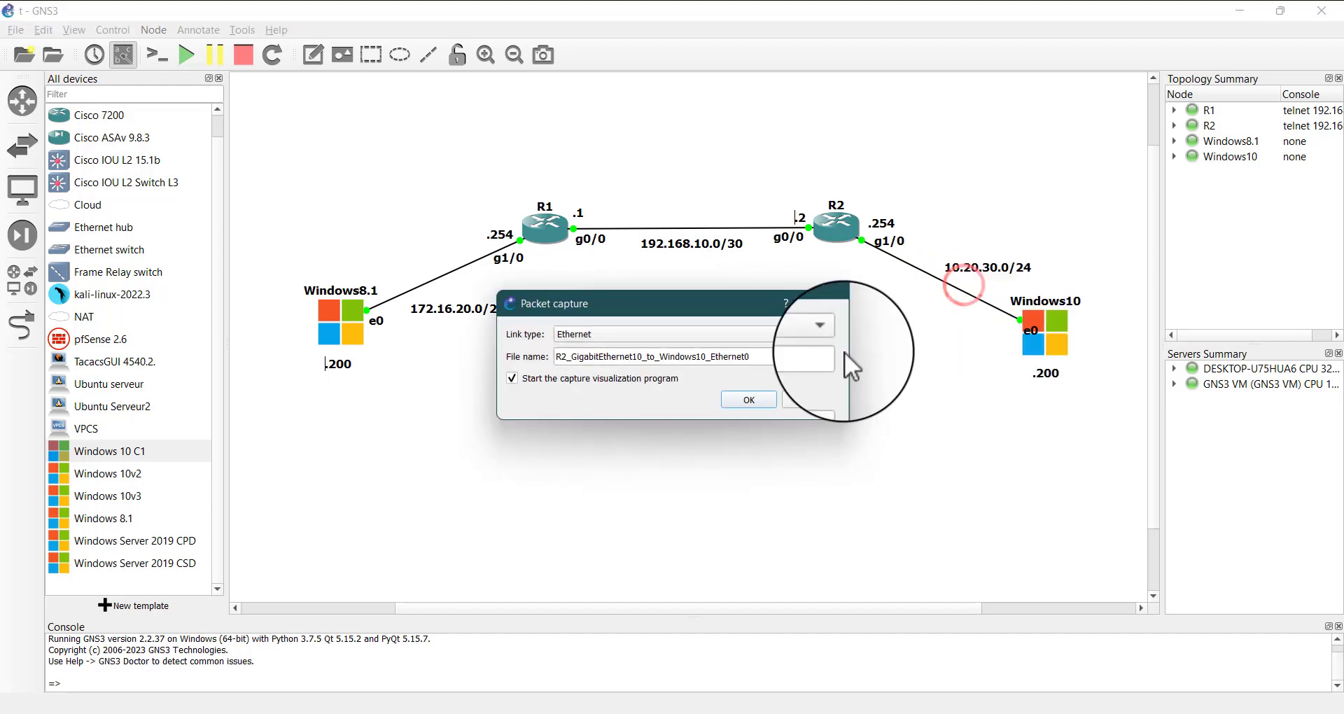
pyautogui.click(738, 398)
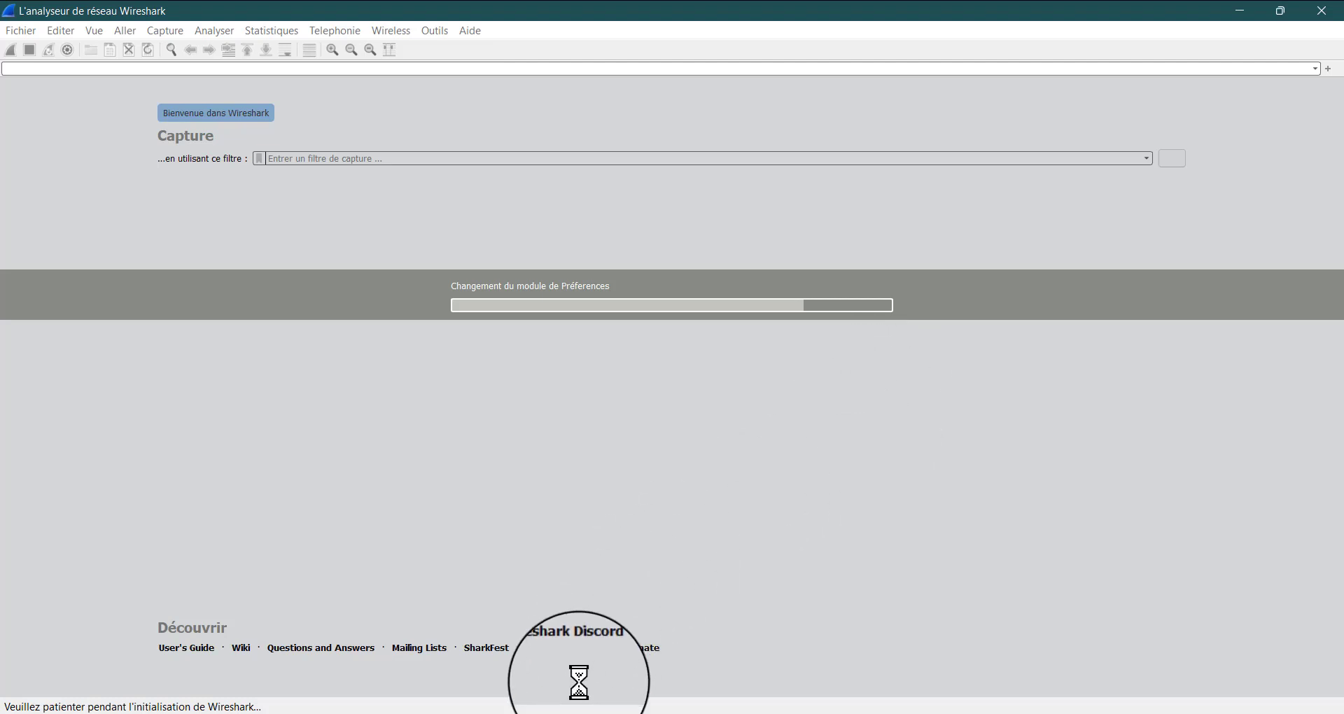
pyautogui.moveTo(978, 710)
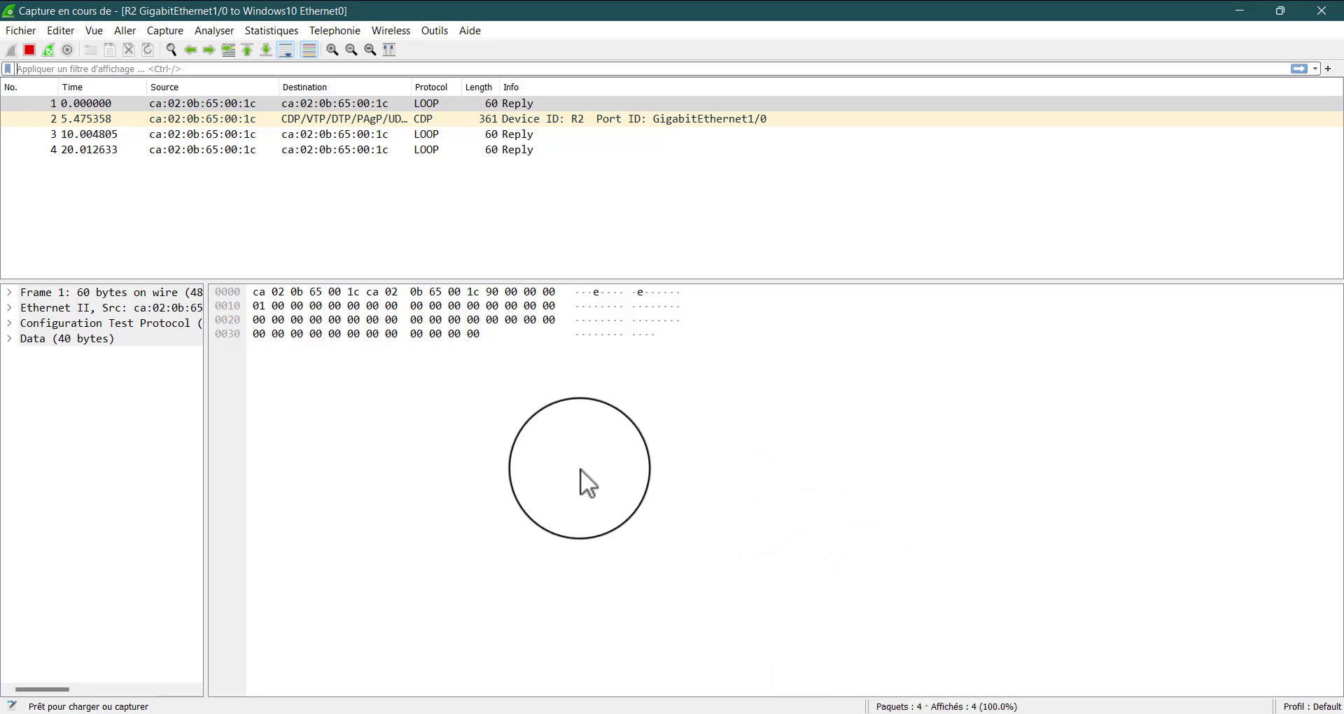
pyautogui.click(443, 191)
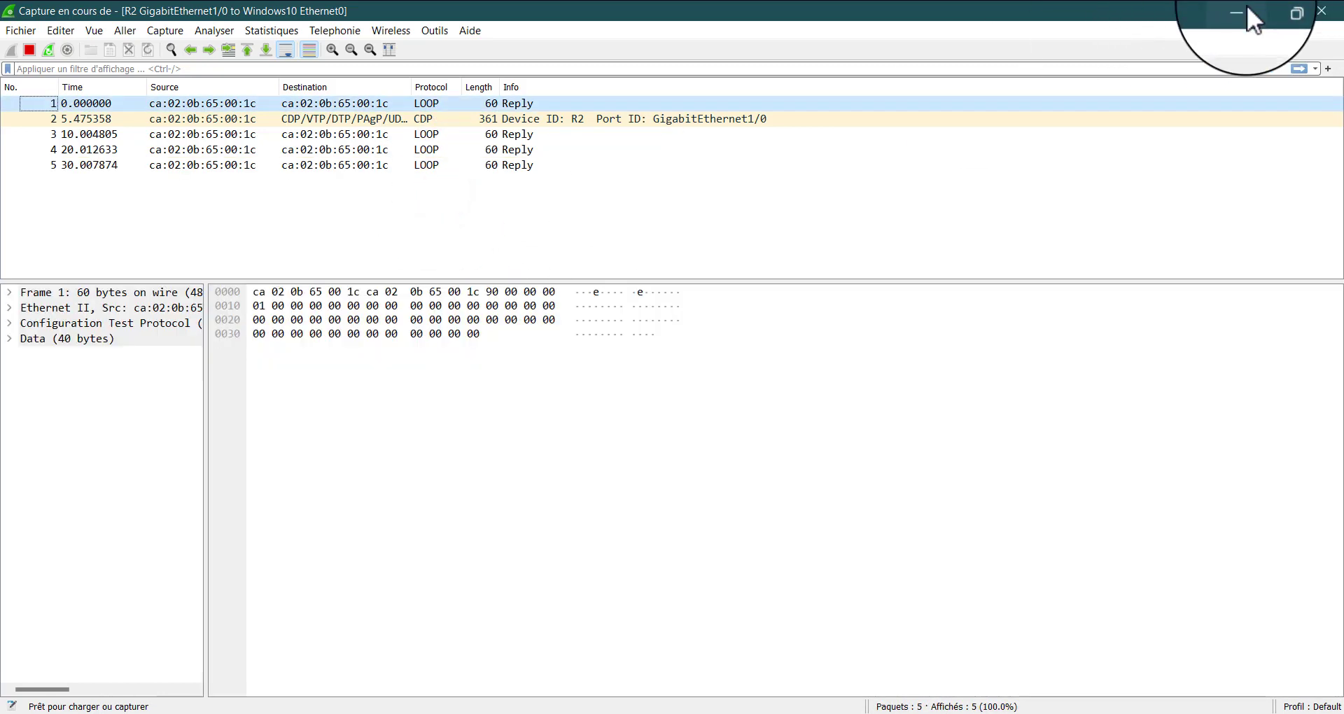
pyautogui.click(1247, 9)
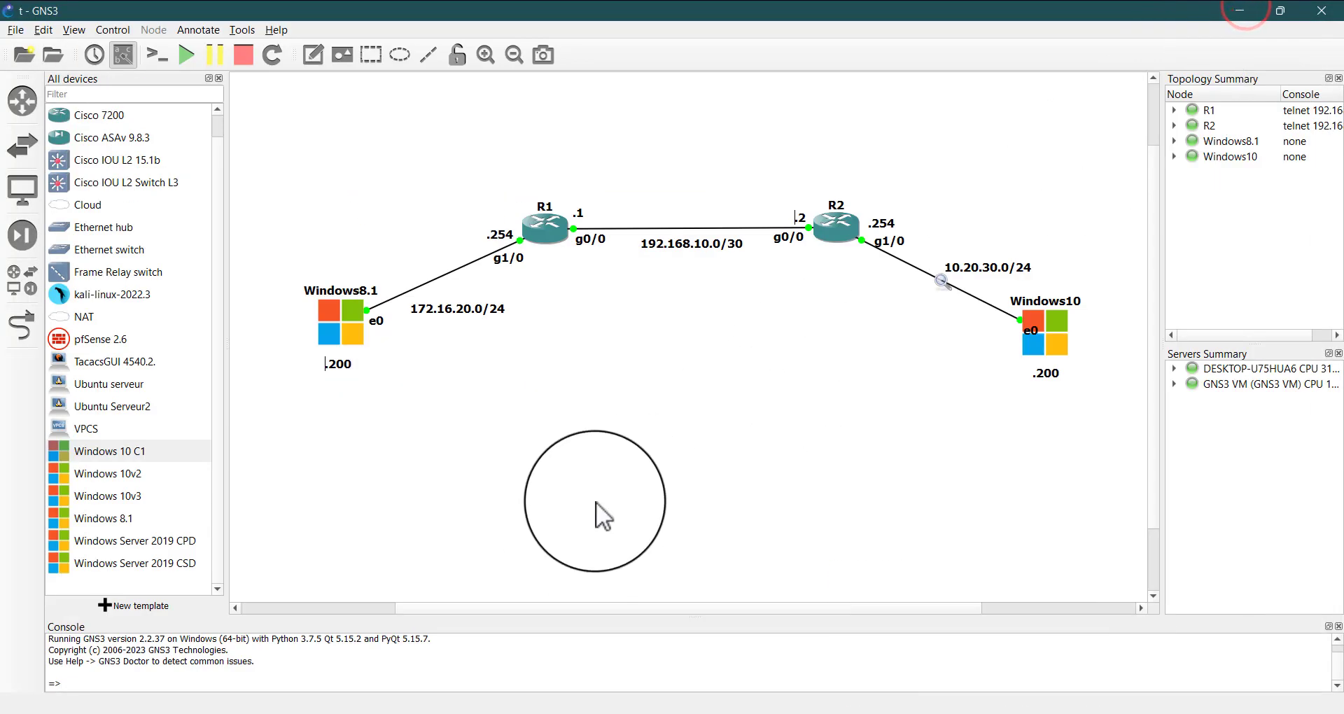
# Switch back to the Windows 10 guest and open a PuTTY Telnet session to 192.168.10.1
pyautogui.click(686, 446)
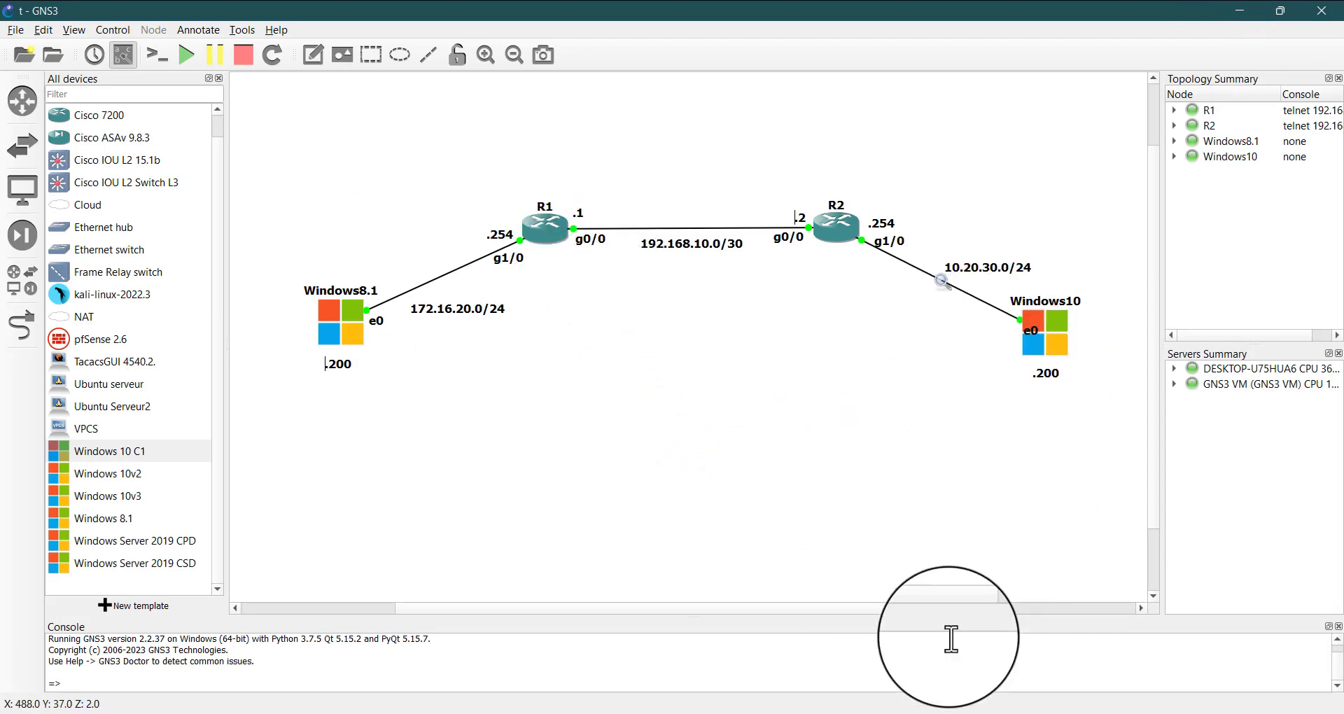
pyautogui.moveTo(910, 711)
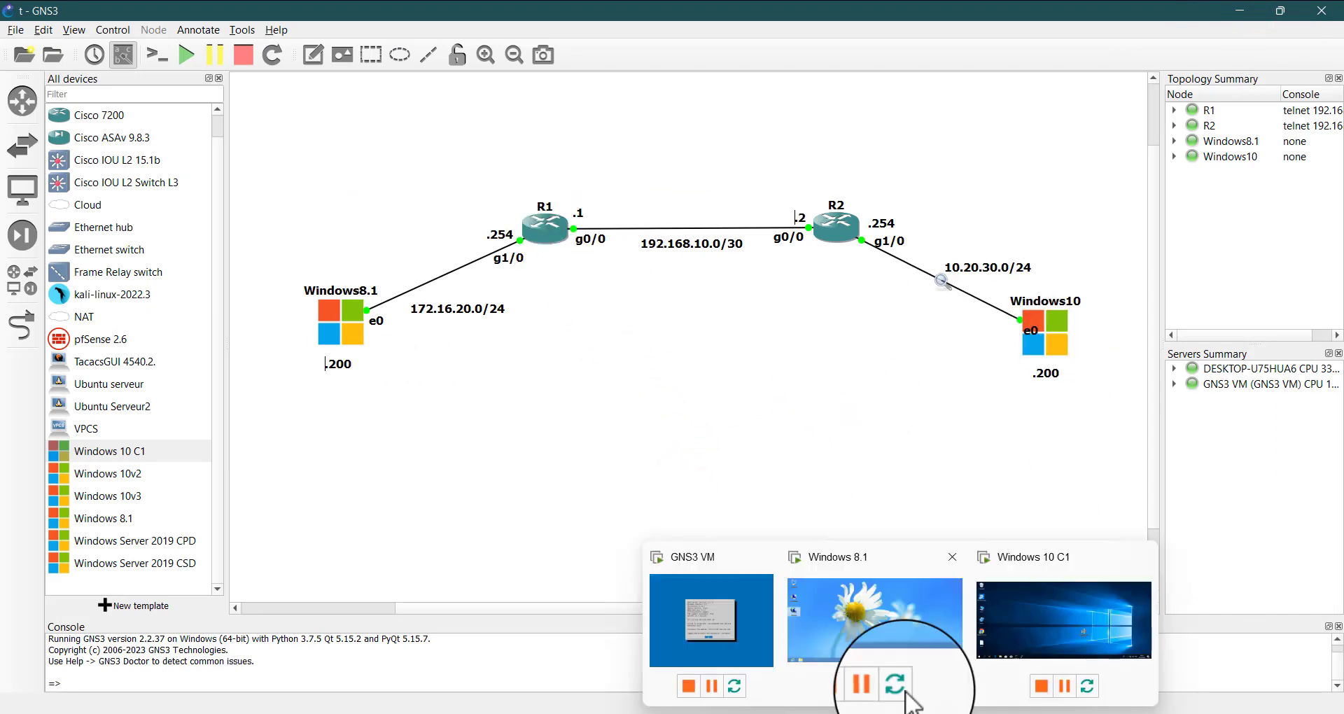
pyautogui.click(1095, 583)
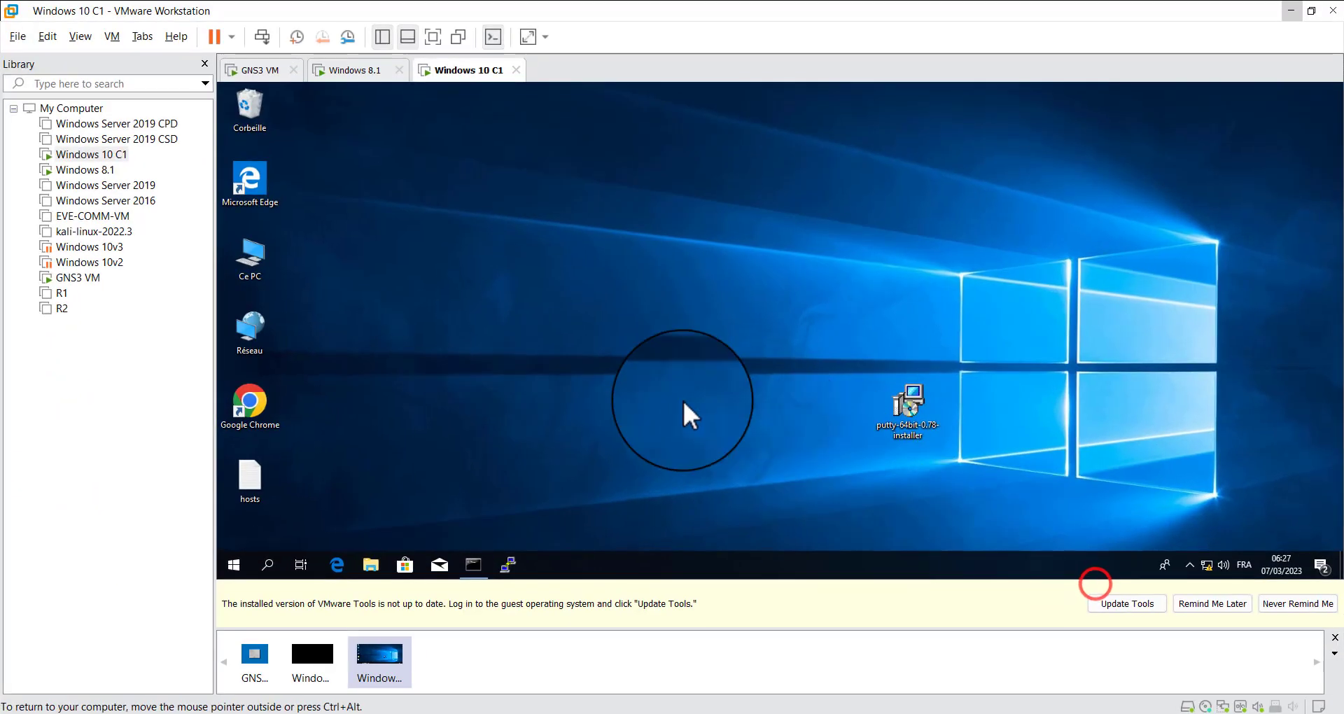
pyautogui.click(517, 566)
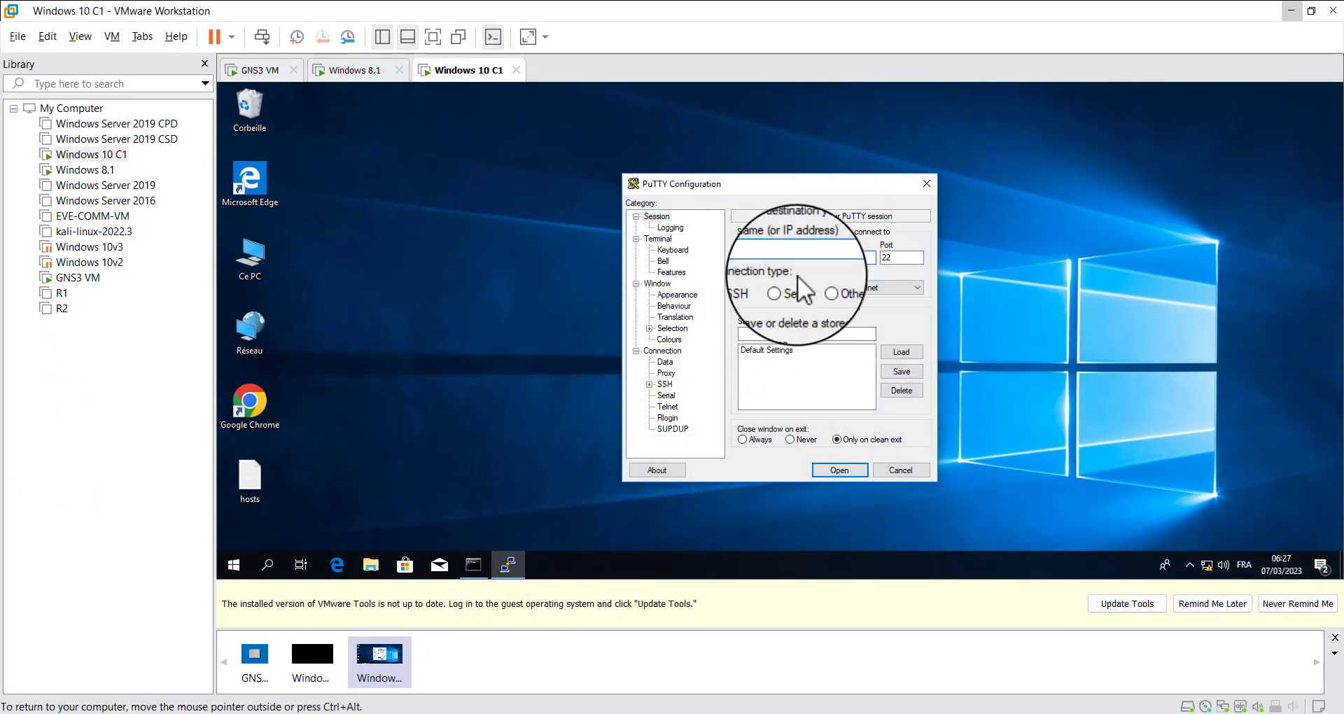
pyautogui.click(834, 283)
pyautogui.click(832, 256)
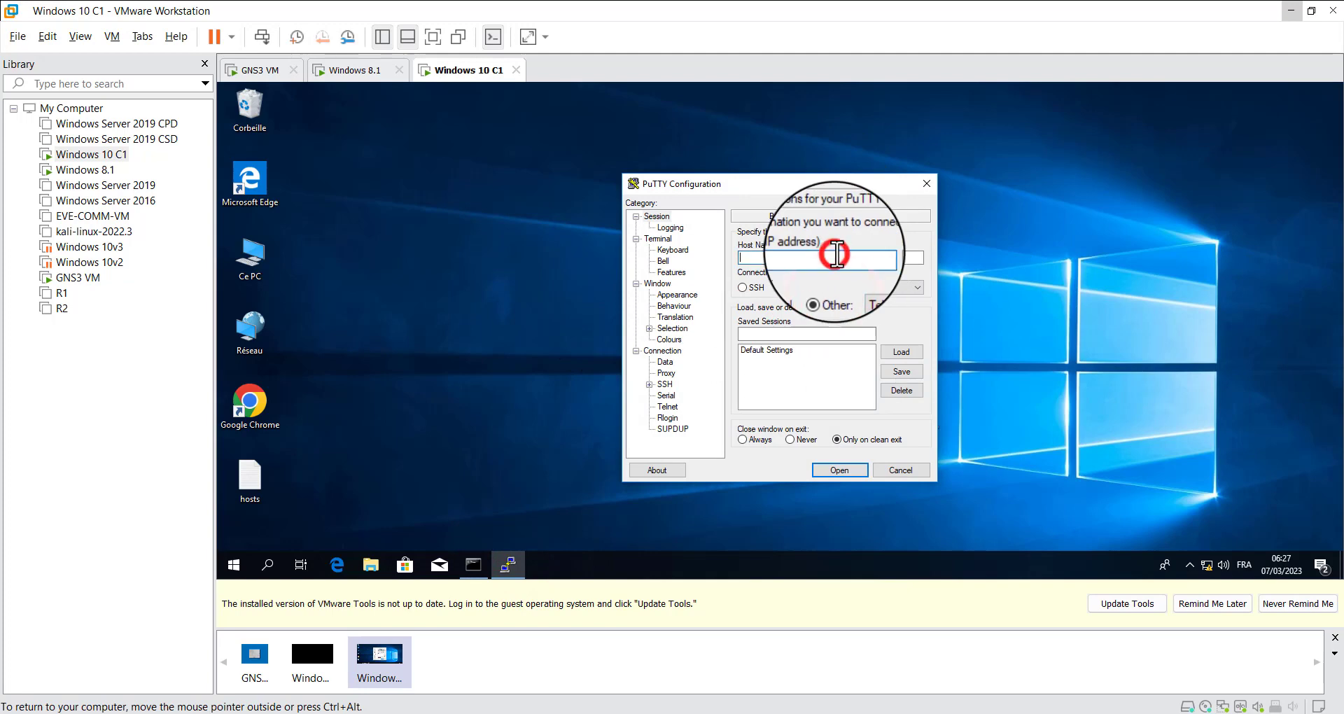
pyautogui.write('192.16')
pyautogui.press('Return')
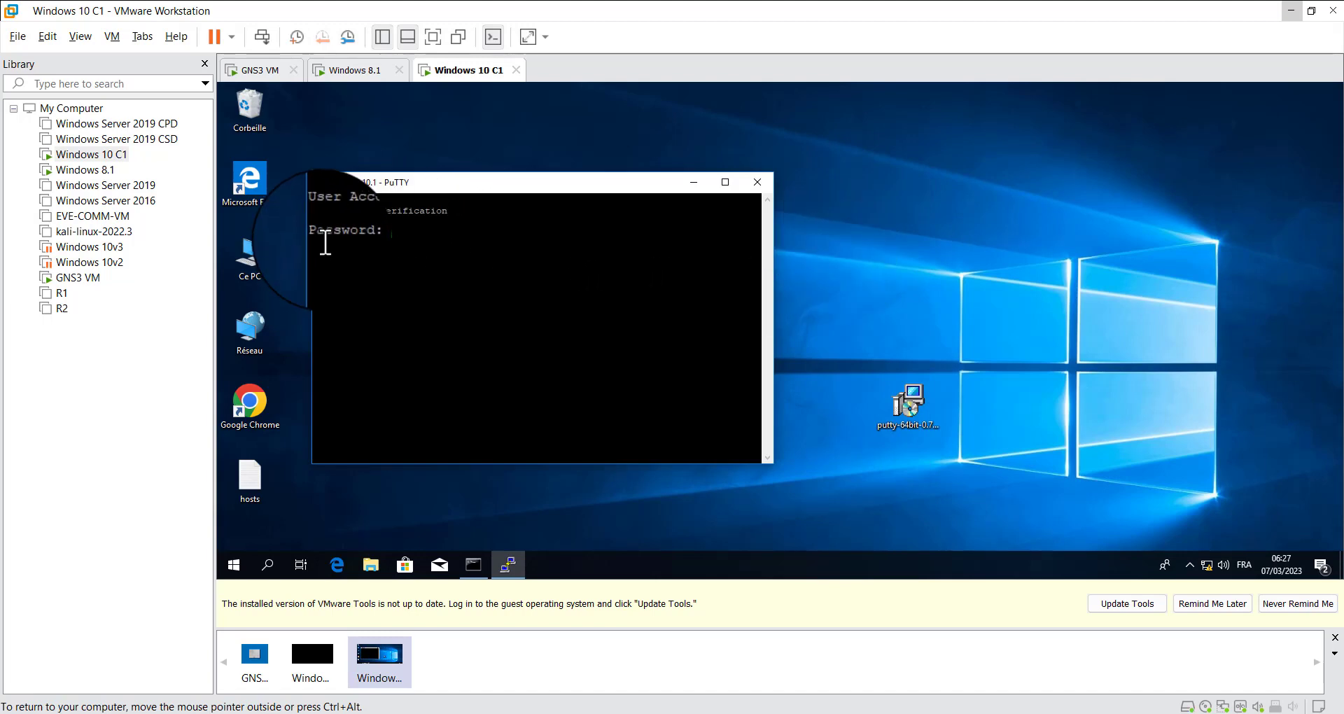
# Log in to R1 with the Telnet line password, and end the session with exit
pyautogui.click(386, 233)
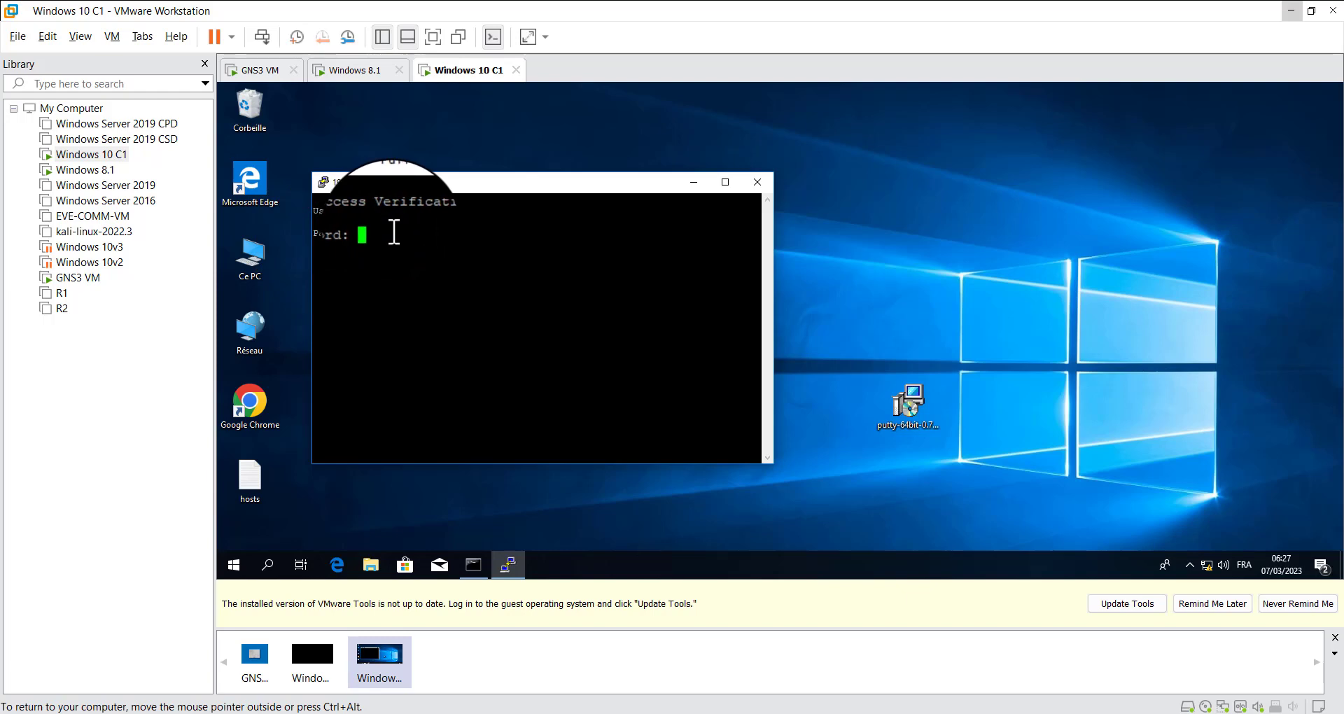
pyautogui.press('Return')
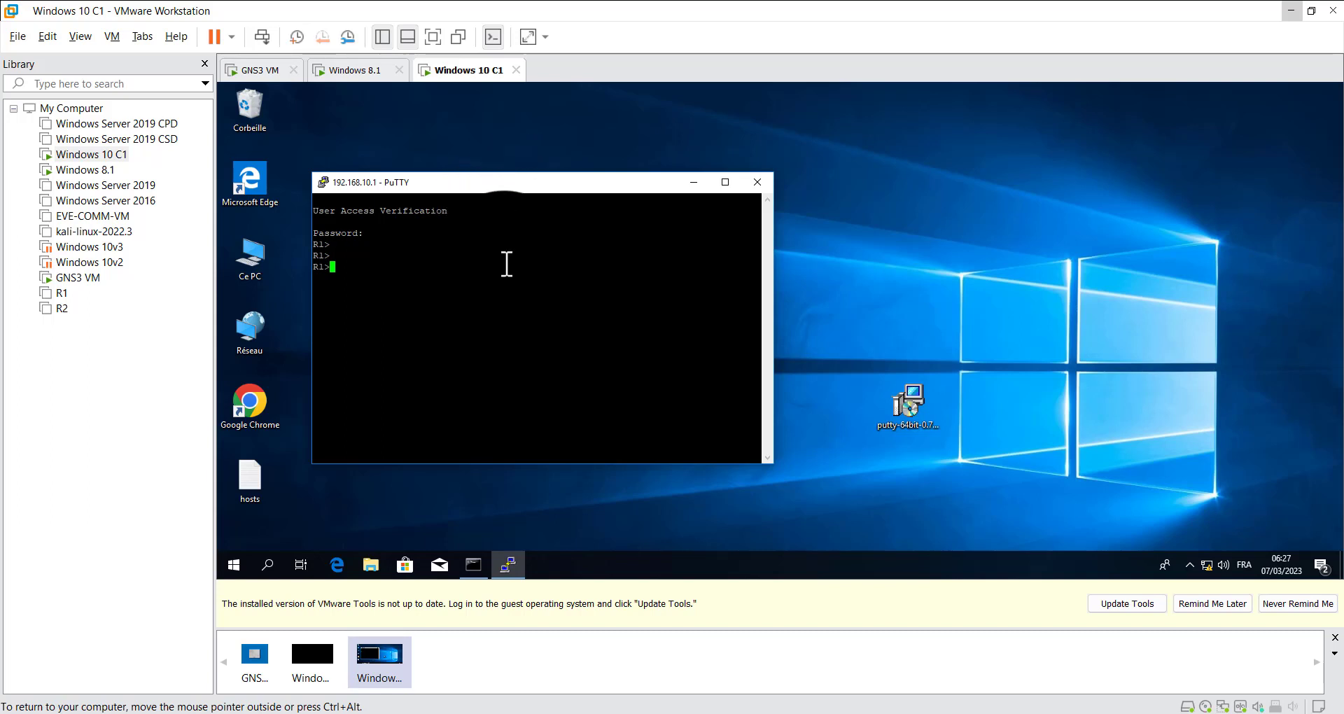
pyautogui.write('exit')
pyautogui.press('Return')
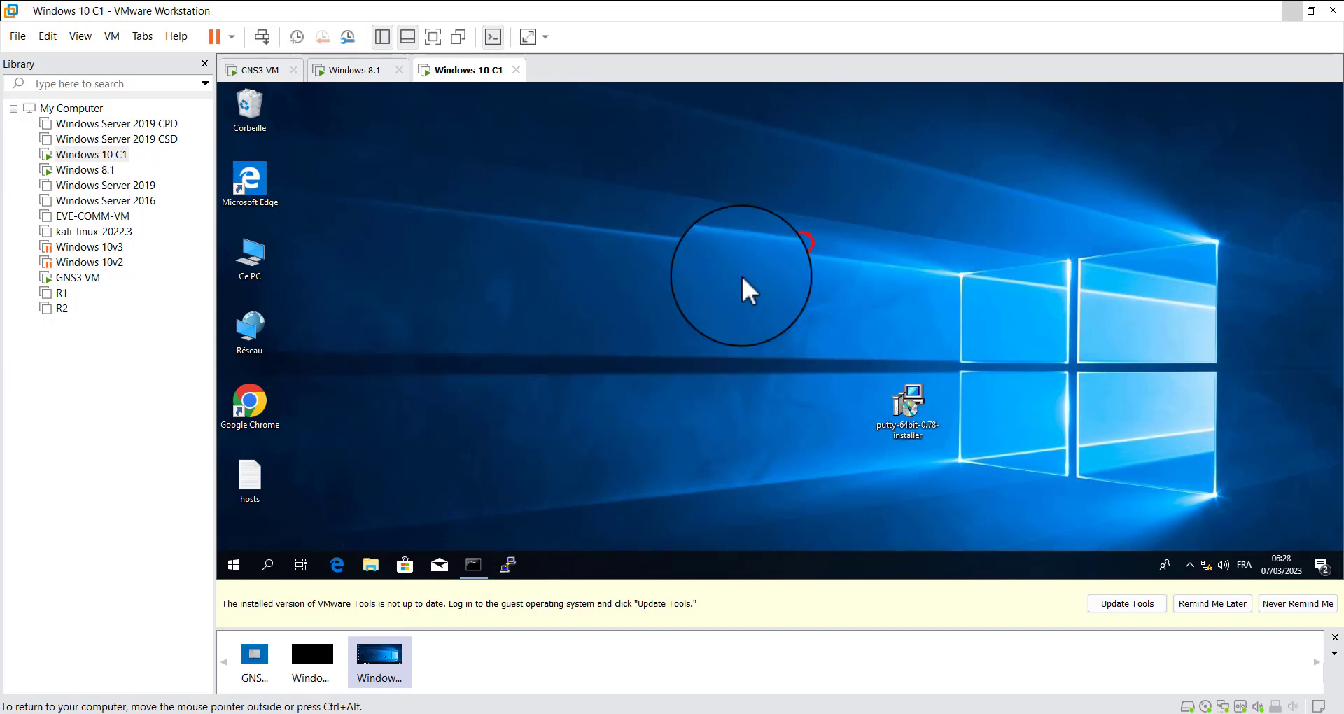
# Switch to GNS3, bring up R1's console, and exit line configuration mode to global configuration mode
pyautogui.click(1294, 11)
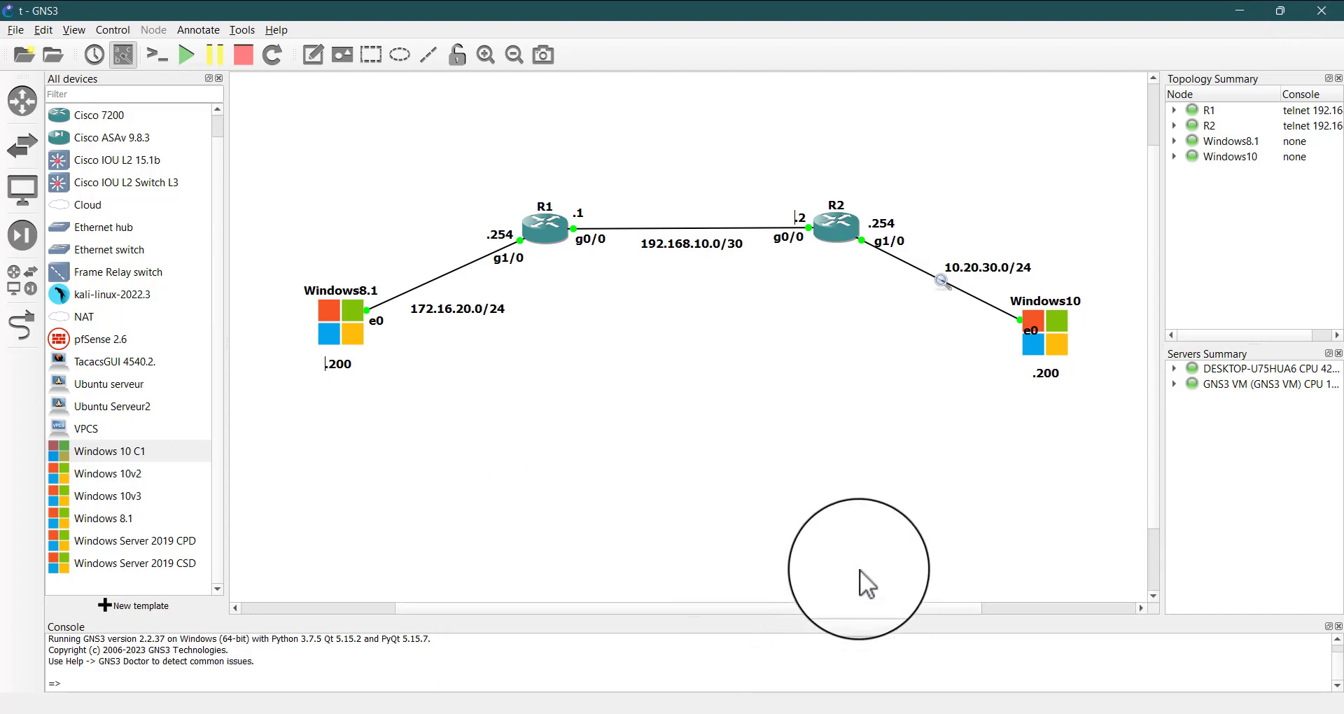
pyautogui.moveTo(976, 711)
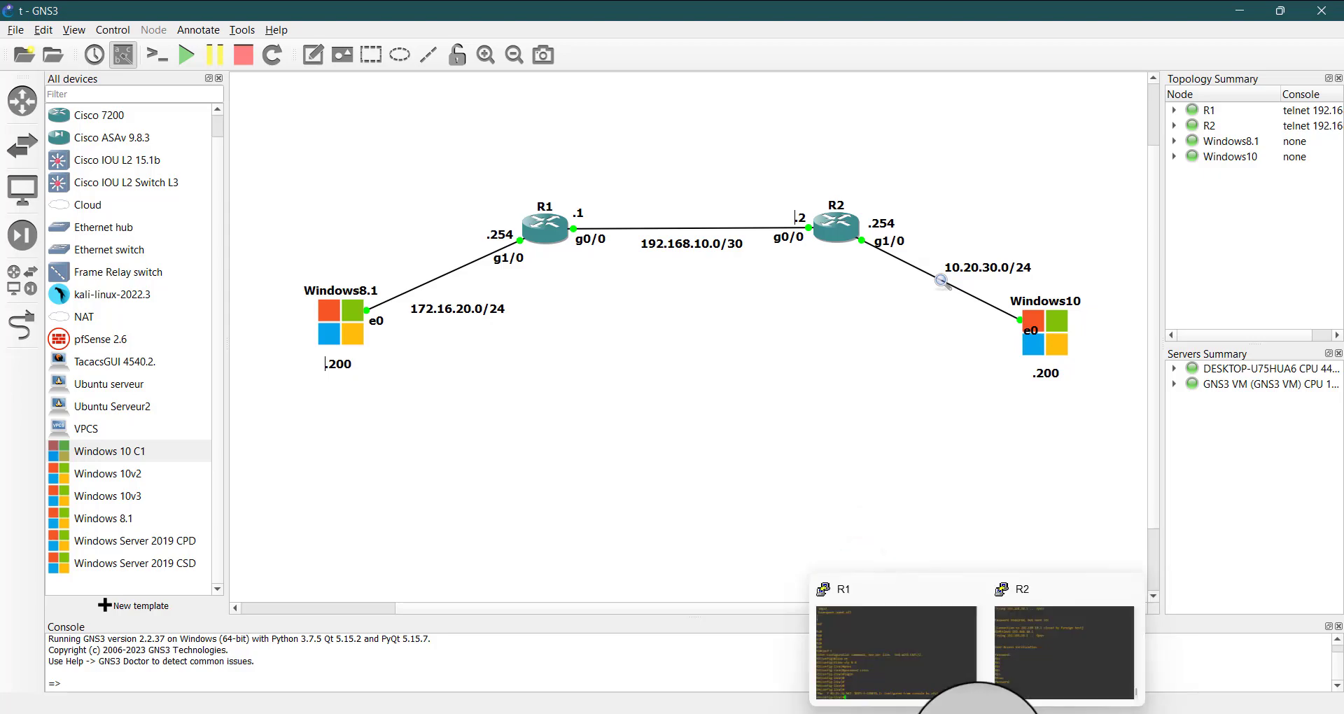
pyautogui.click(943, 641)
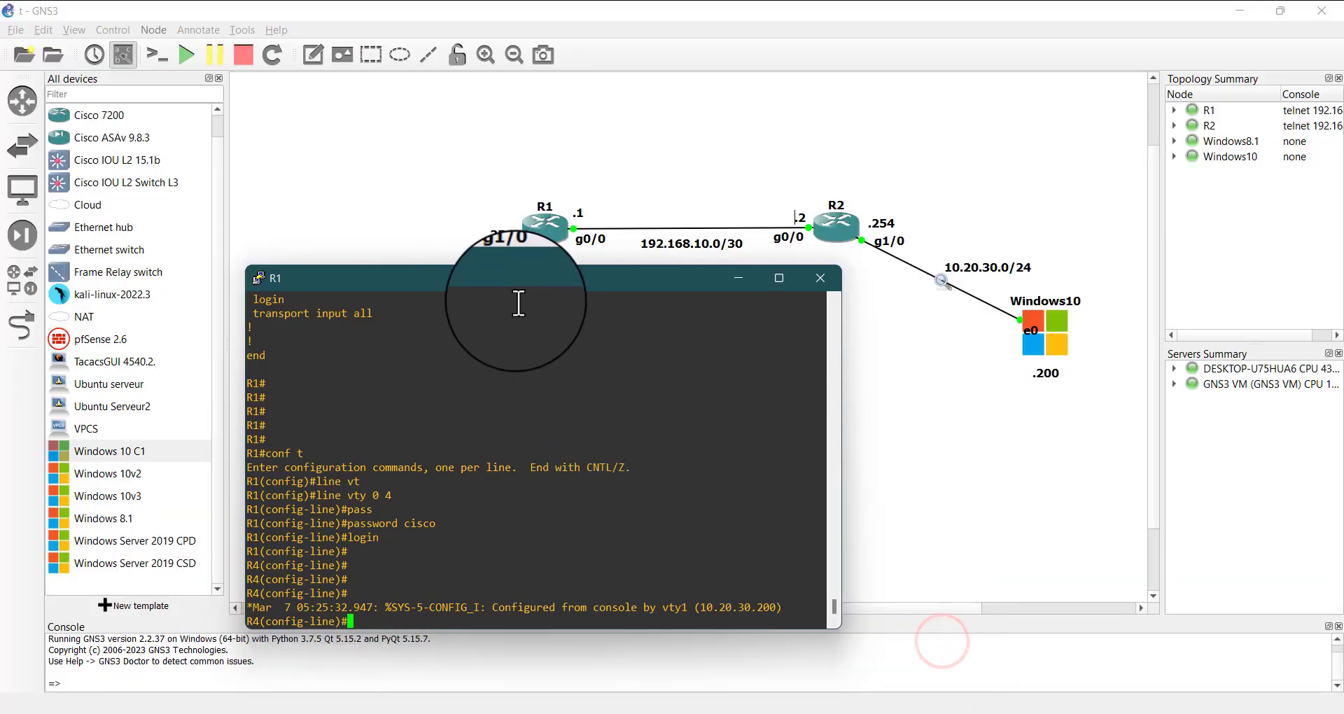
pyautogui.moveTo(512, 280); pyautogui.dragTo(722, 283)
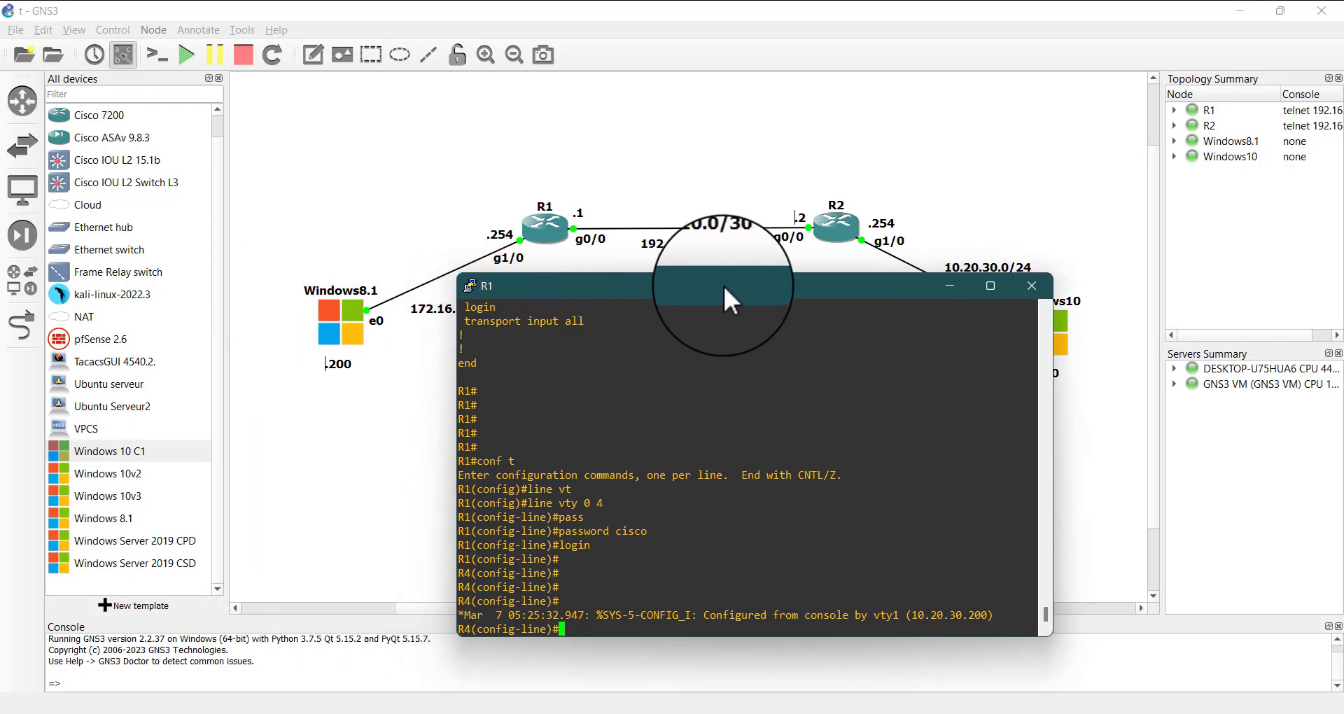
pyautogui.click(693, 628)
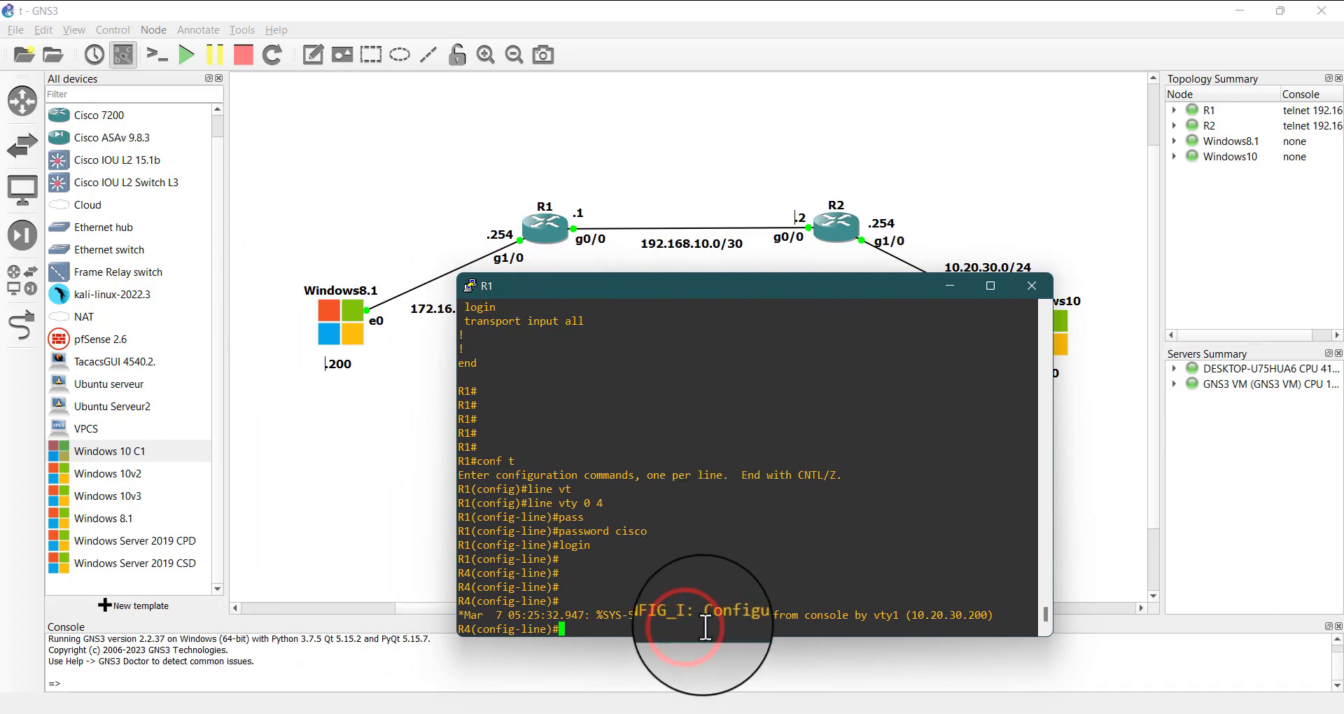
pyautogui.write('exit')
pyautogui.press('Return')
pyautogui.press('Return')
pyautogui.press('Return')
pyautogui.press('Return')
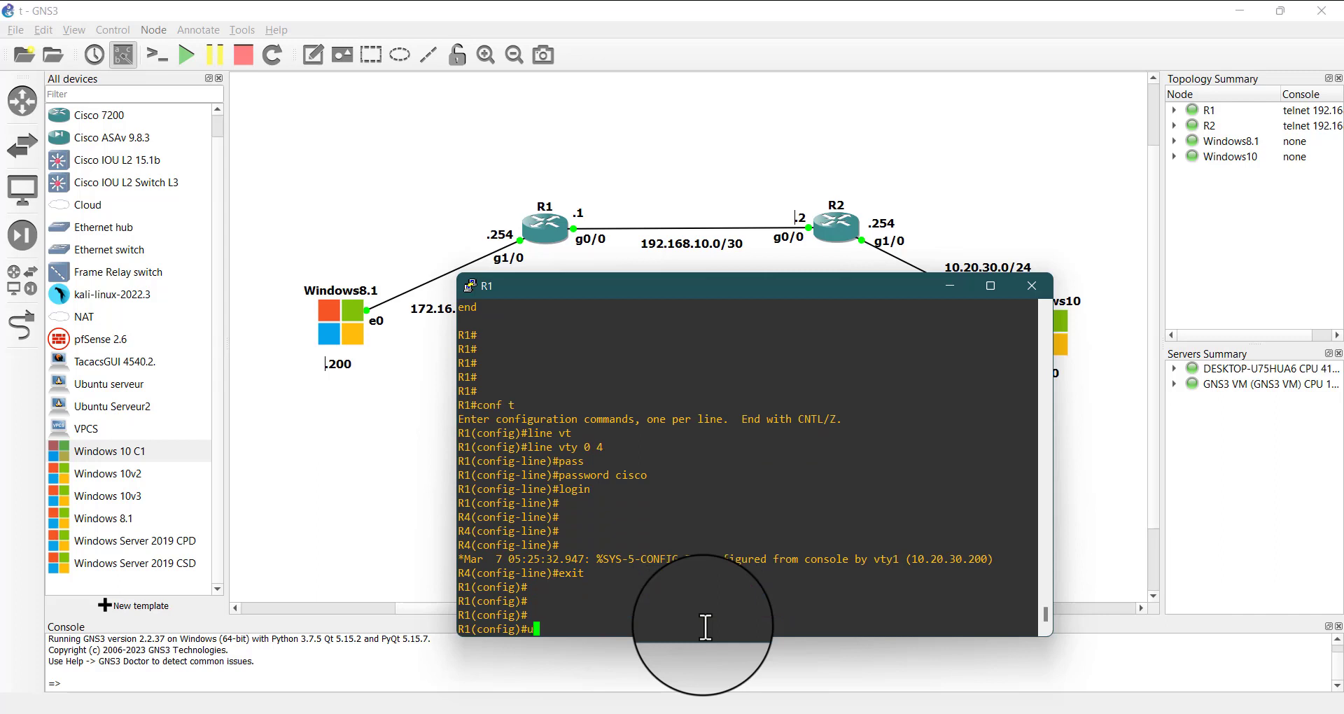
# Create a local user account on R1 with the username command, entering the user's name and account password
pyautogui.write('user')
pyautogui.press('Tab')
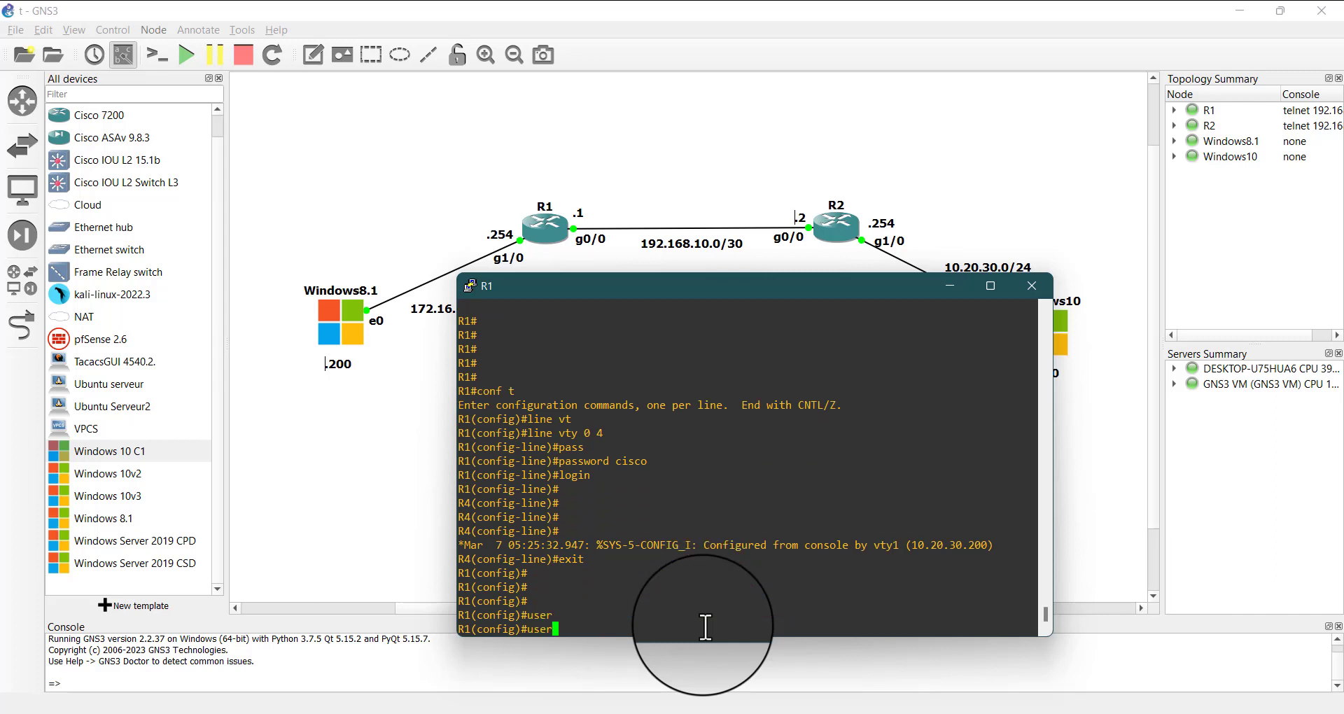
pyautogui.write('n')
pyautogui.press('Tab')
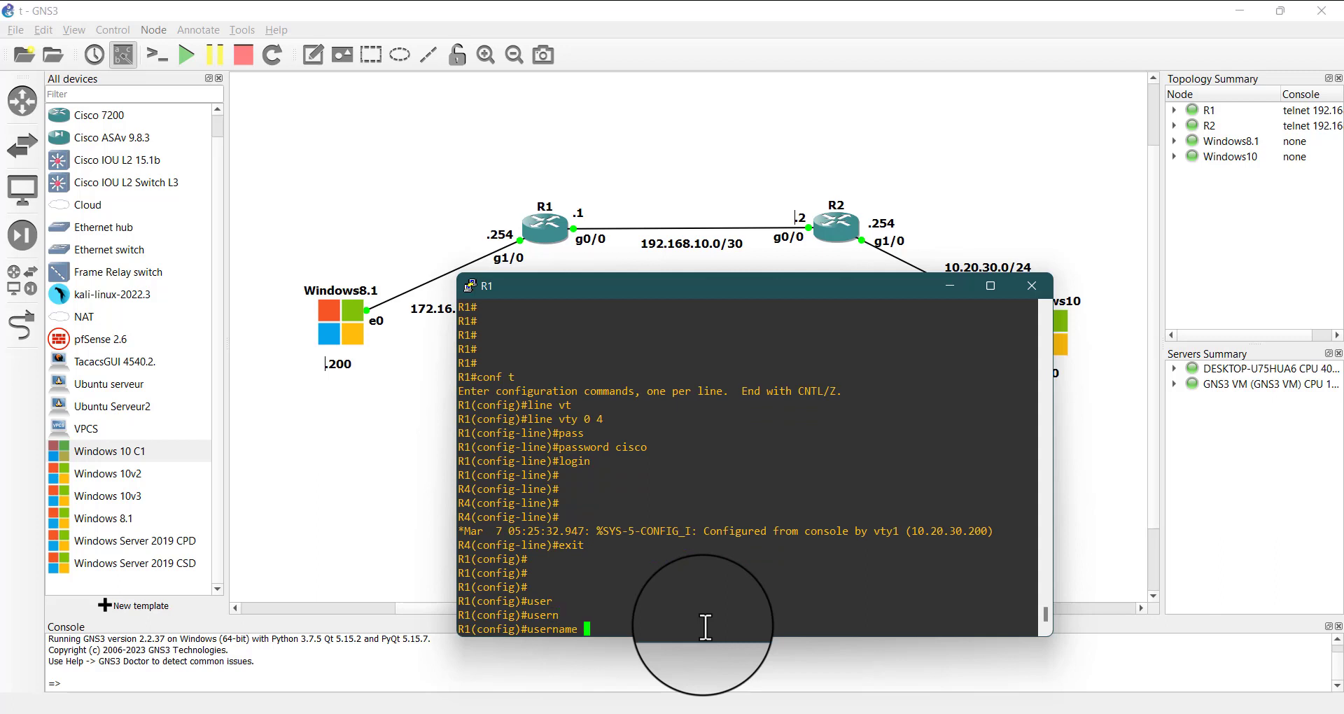
pyautogui.press('BackSpace')
pyautogui.press('BackSpace')
pyautogui.write('paulin pass')
pyautogui.press('Tab')
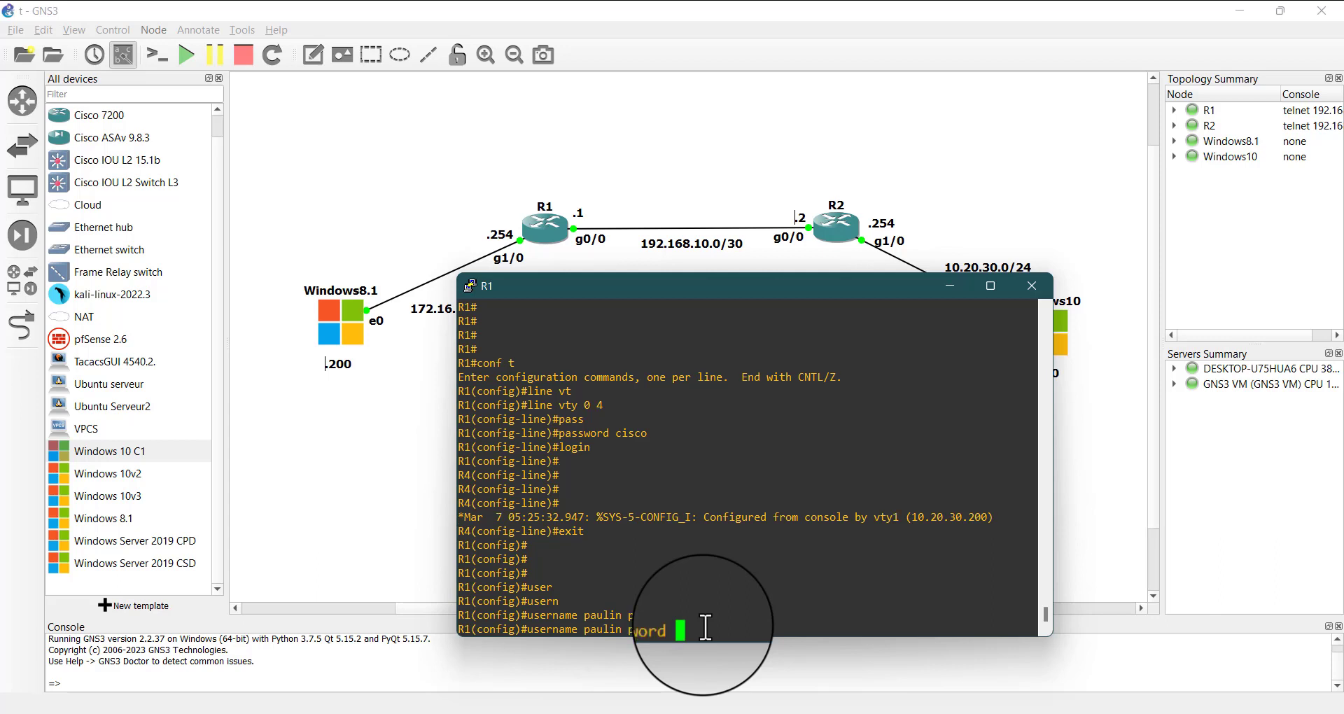
pyautogui.write('cisco')
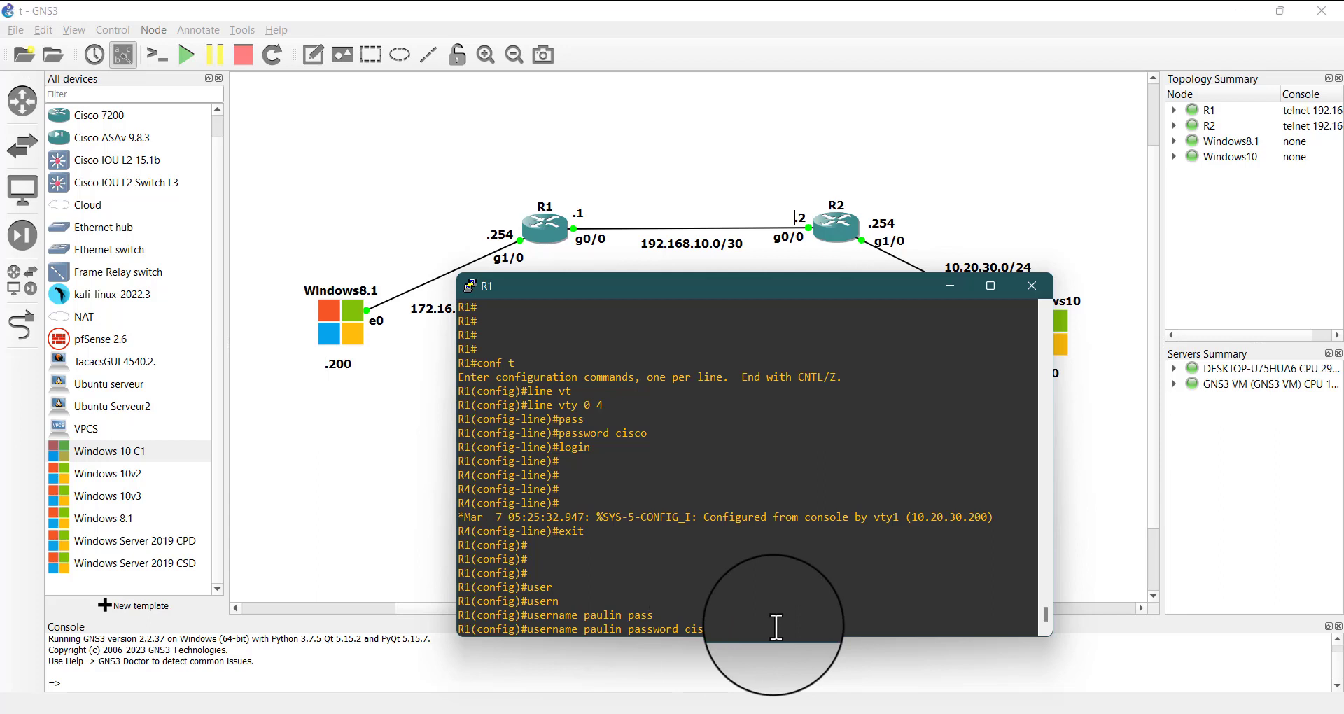
pyautogui.press('Return')
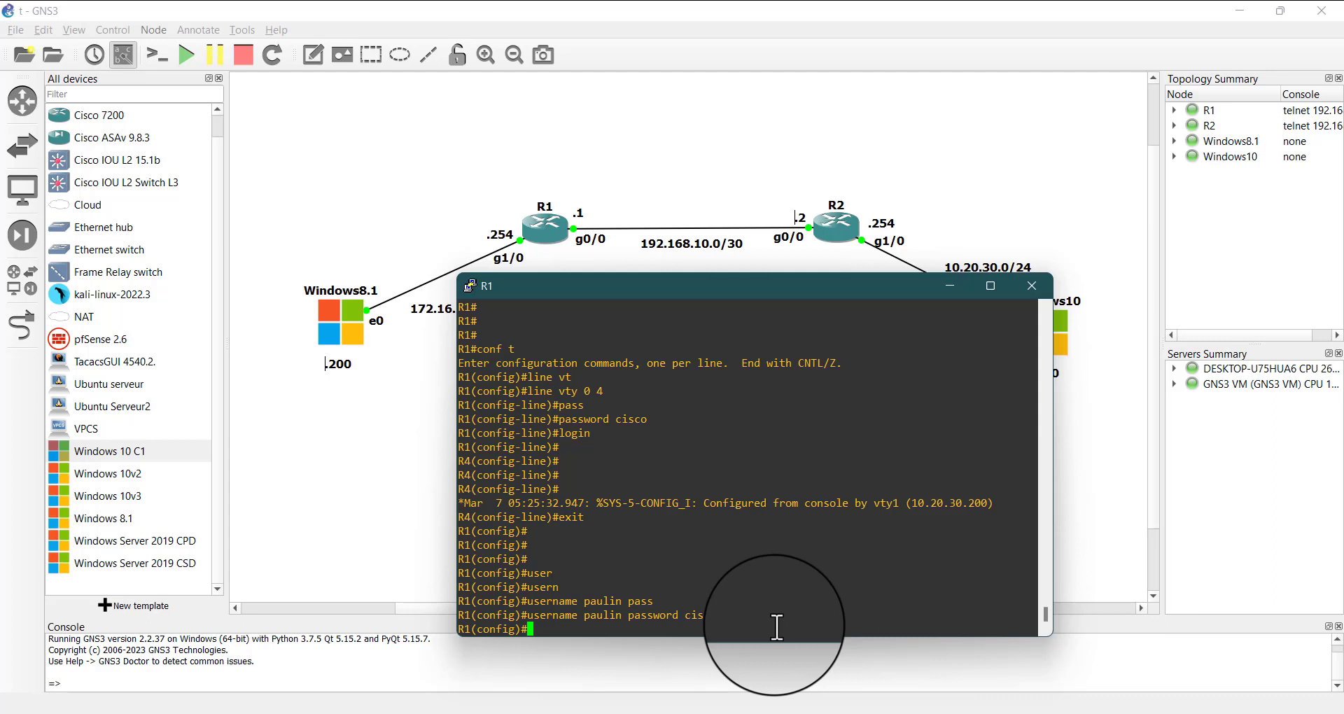
# Enter configuration mode for VTY lines 0 to 4 on R1 and remove the line password with no password
pyautogui.write('ne vt')
pyautogui.press('Tab')
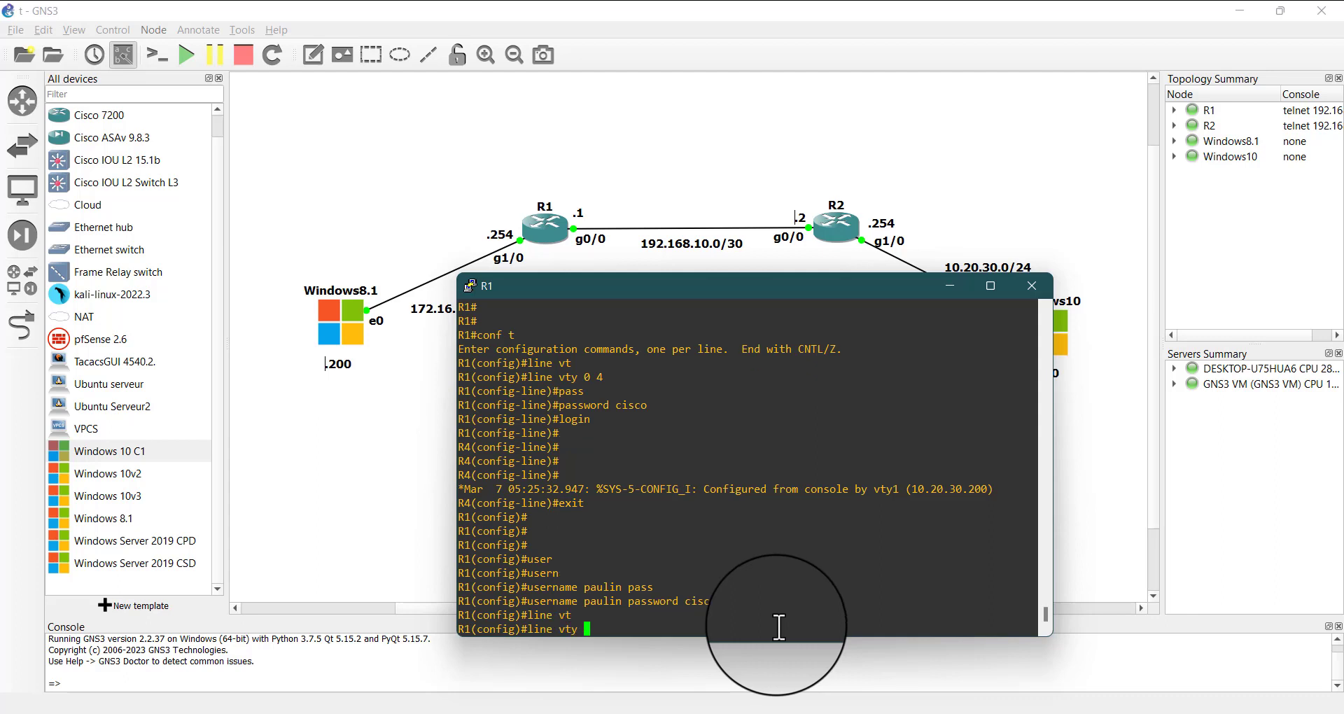
pyautogui.press('Return')
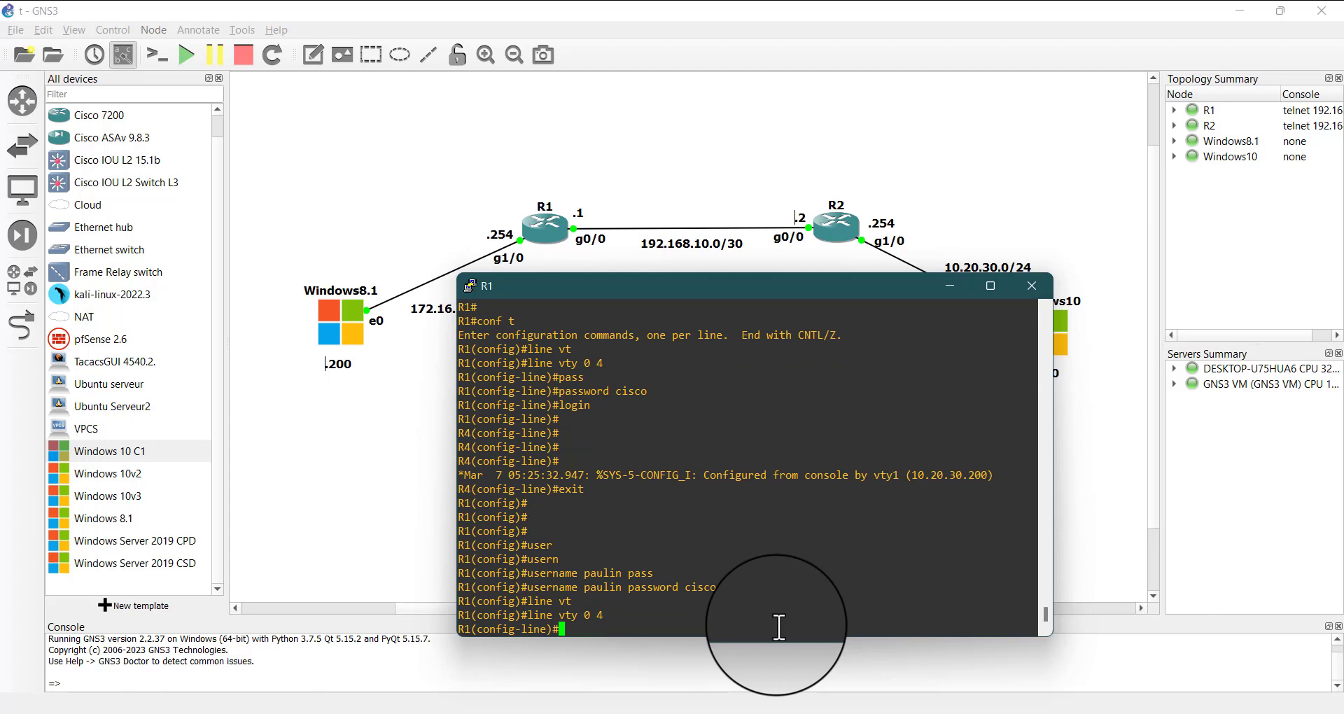
pyautogui.write('no pass')
pyautogui.press('Tab')
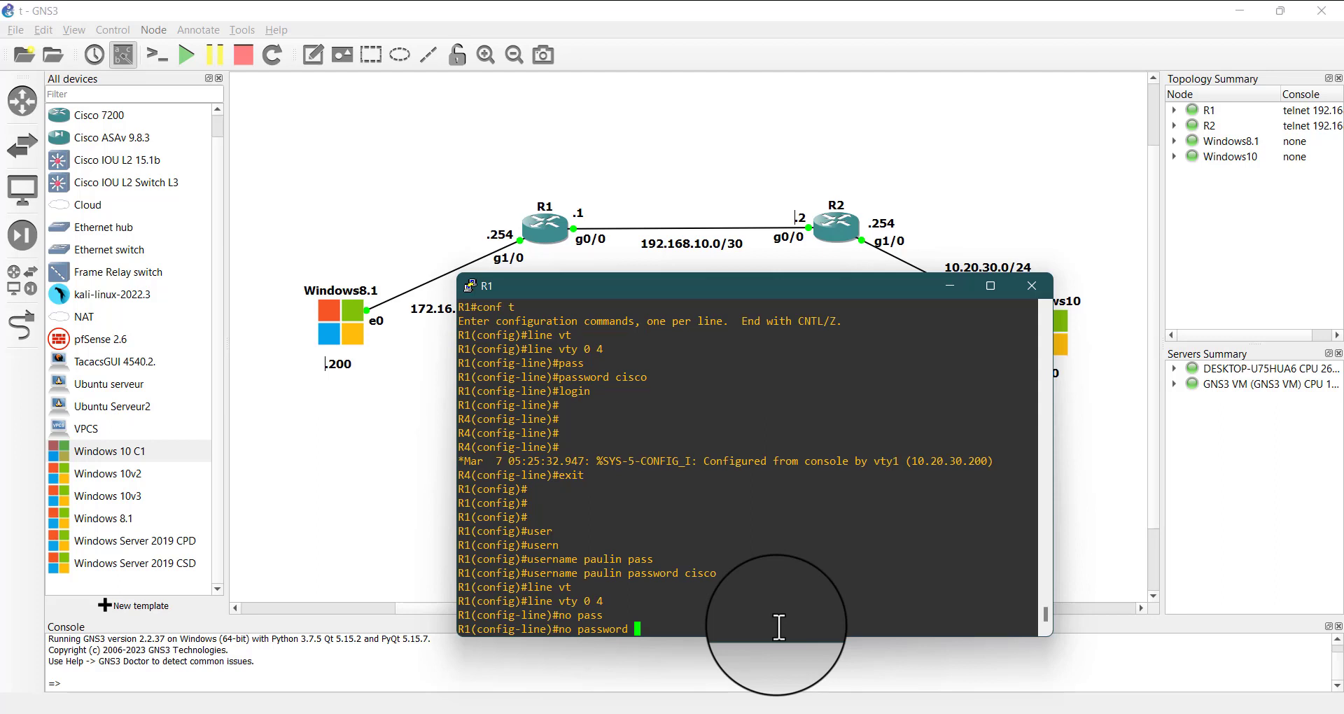
pyautogui.press('Return')
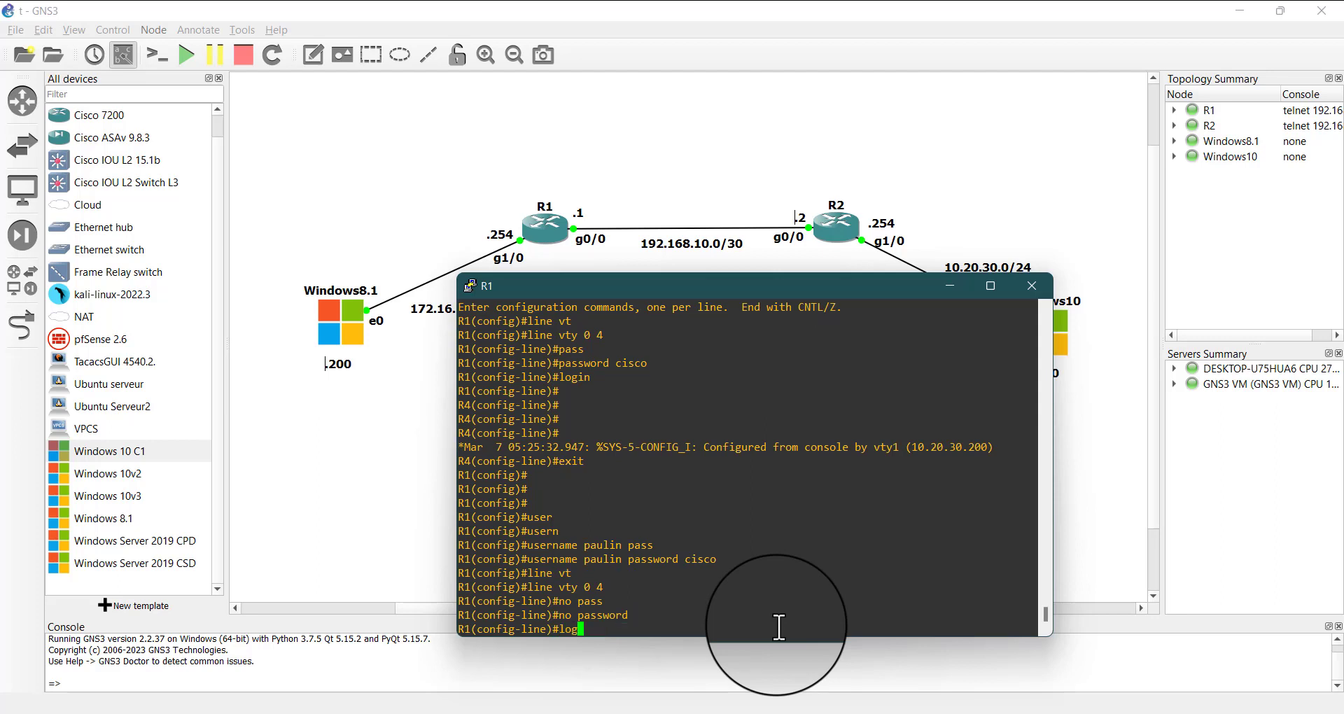
# Set R1's VTY lines to authenticate against the local user database with login local
pyautogui.write('in')
pyautogui.press('Tab')
pyautogui.write('lo')
pyautogui.press('Tab')
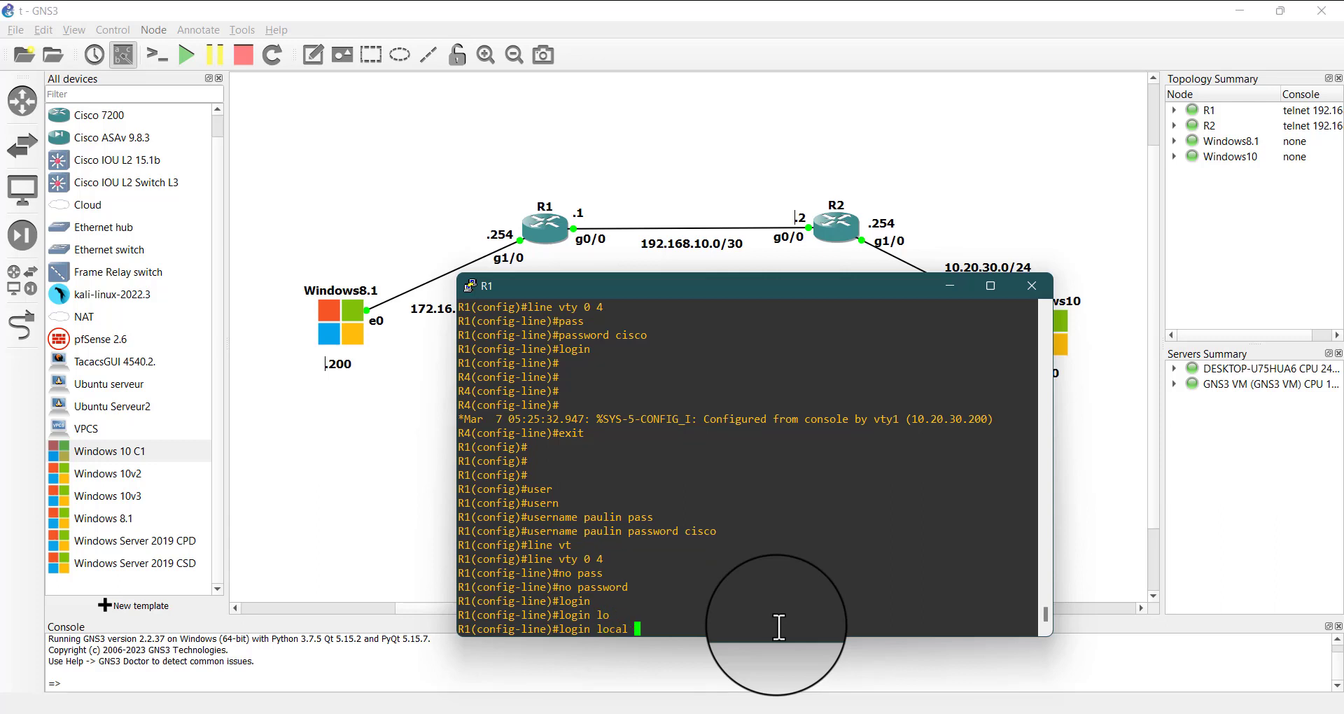
pyautogui.press('Return')
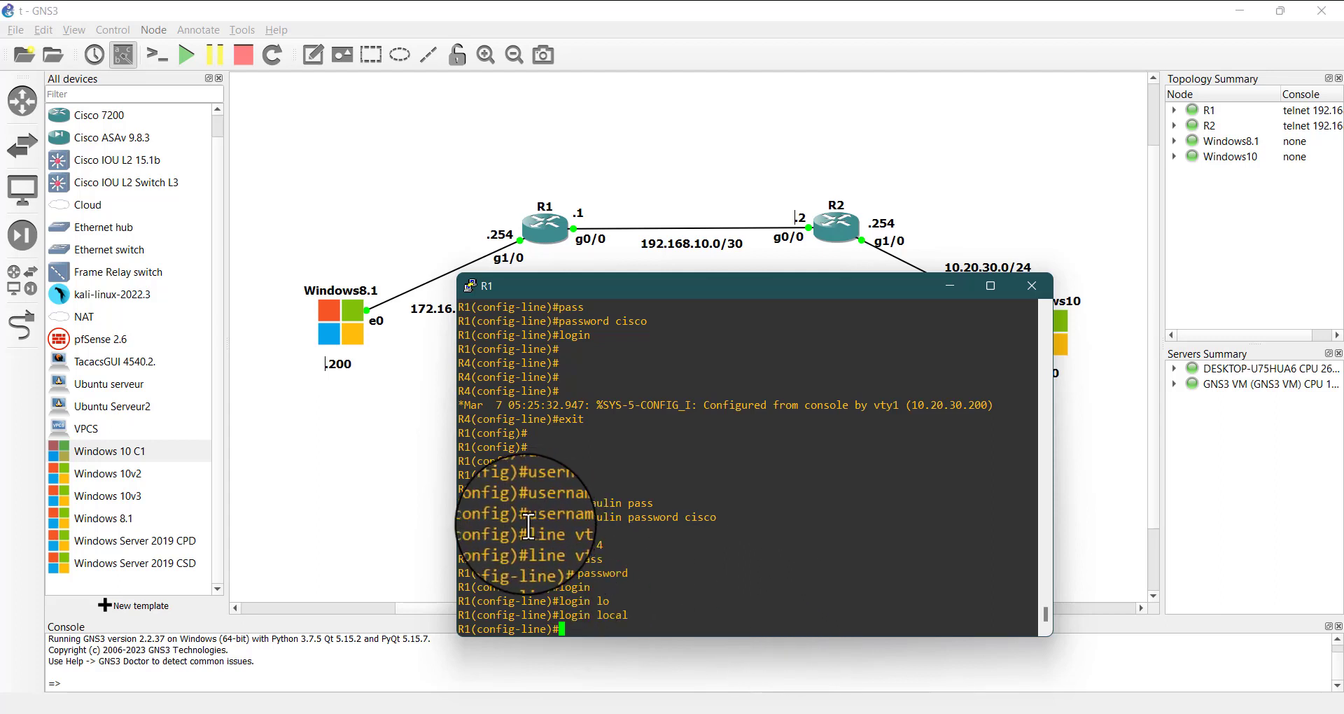
pyautogui.moveTo(527, 518); pyautogui.dragTo(717, 524)
pyautogui.click(684, 587)
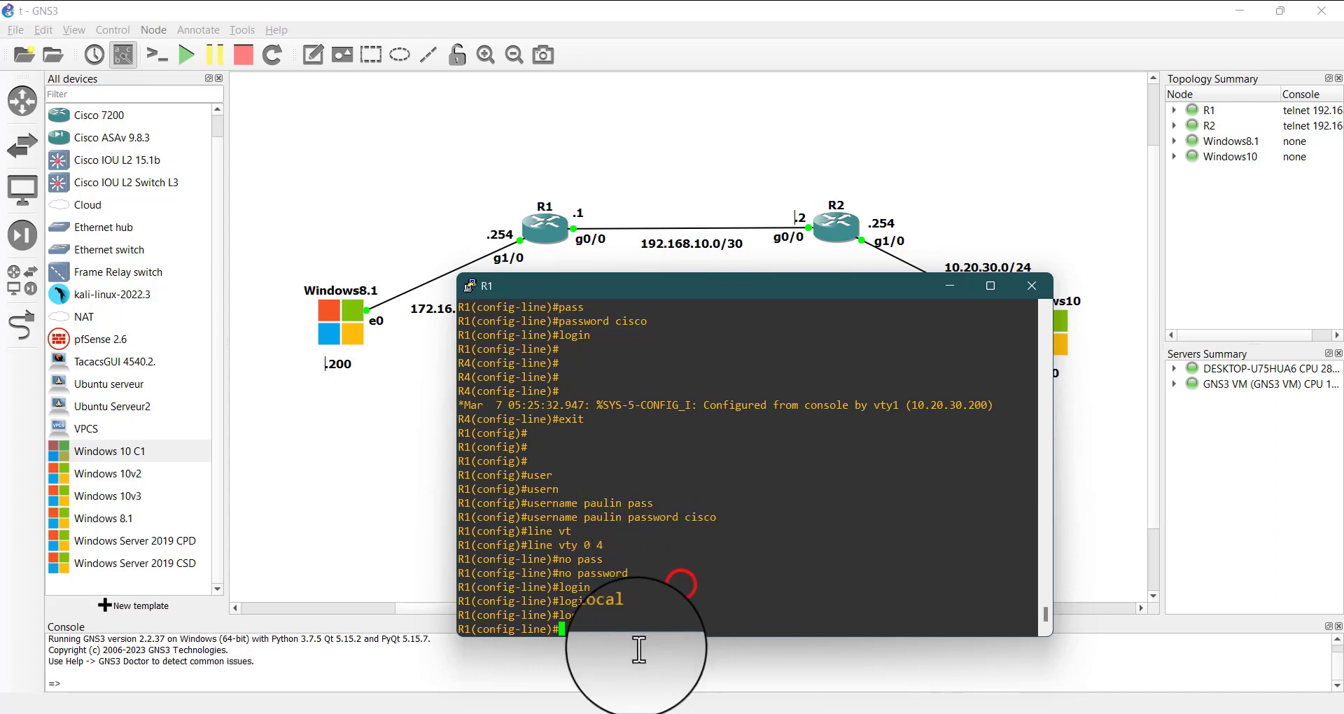
pyautogui.click(584, 636)
pyautogui.click(599, 630)
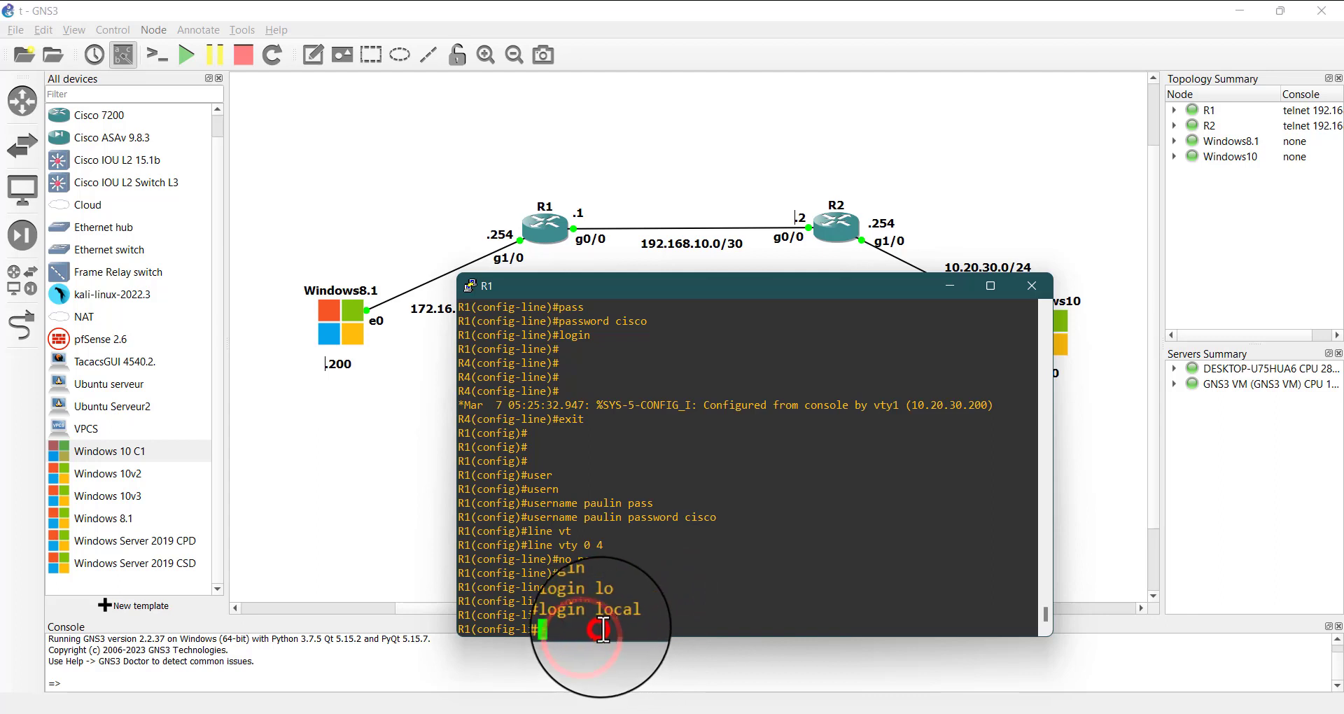
# Restrict incoming connections on R1's VTY lines to Telnet with transport input telnet
pyautogui.write('tran')
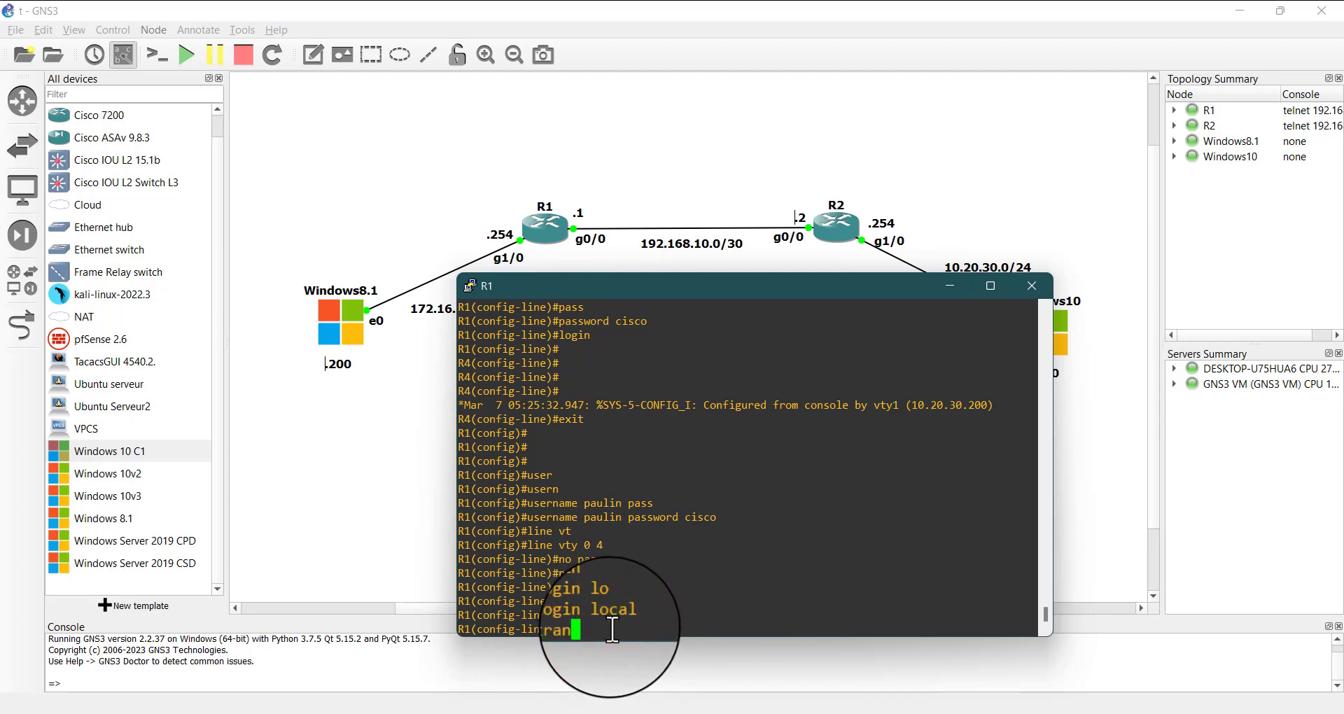
pyautogui.press('Tab')
pyautogui.write('in')
pyautogui.press('Tab')
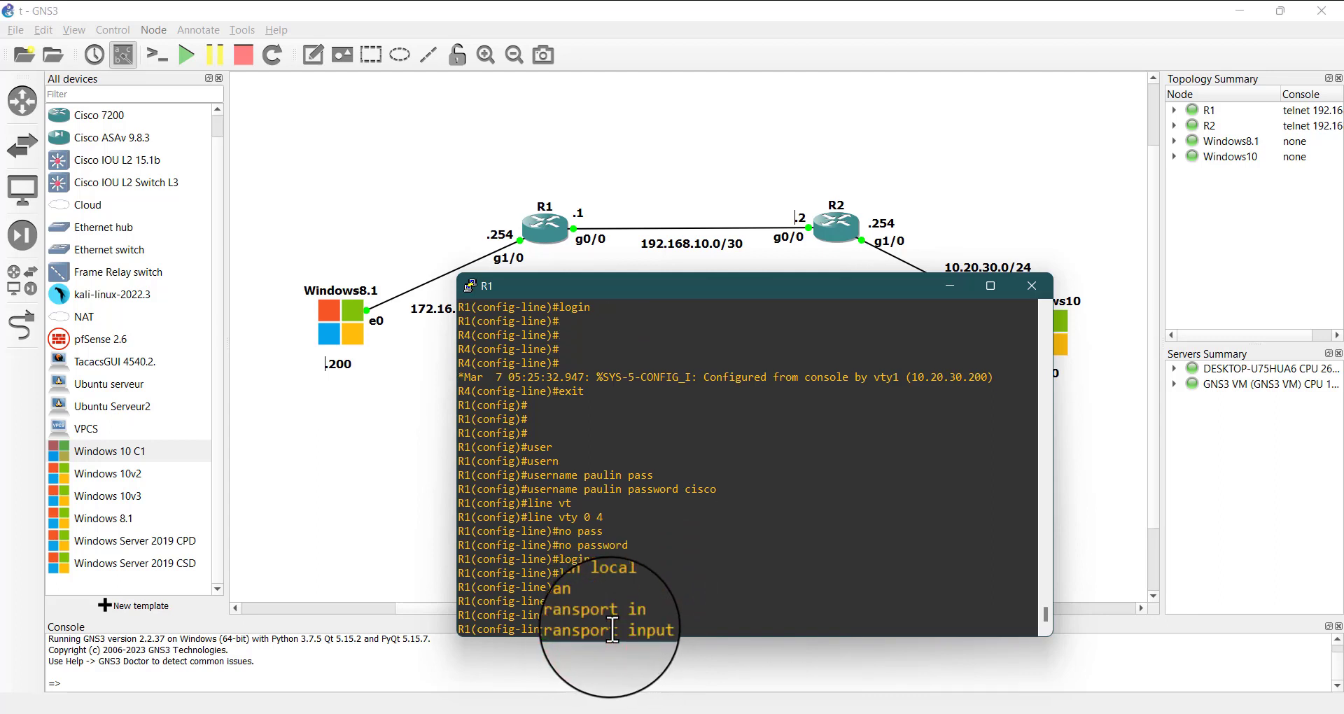
pyautogui.write('tel')
pyautogui.press('Tab')
pyautogui.press('Return')
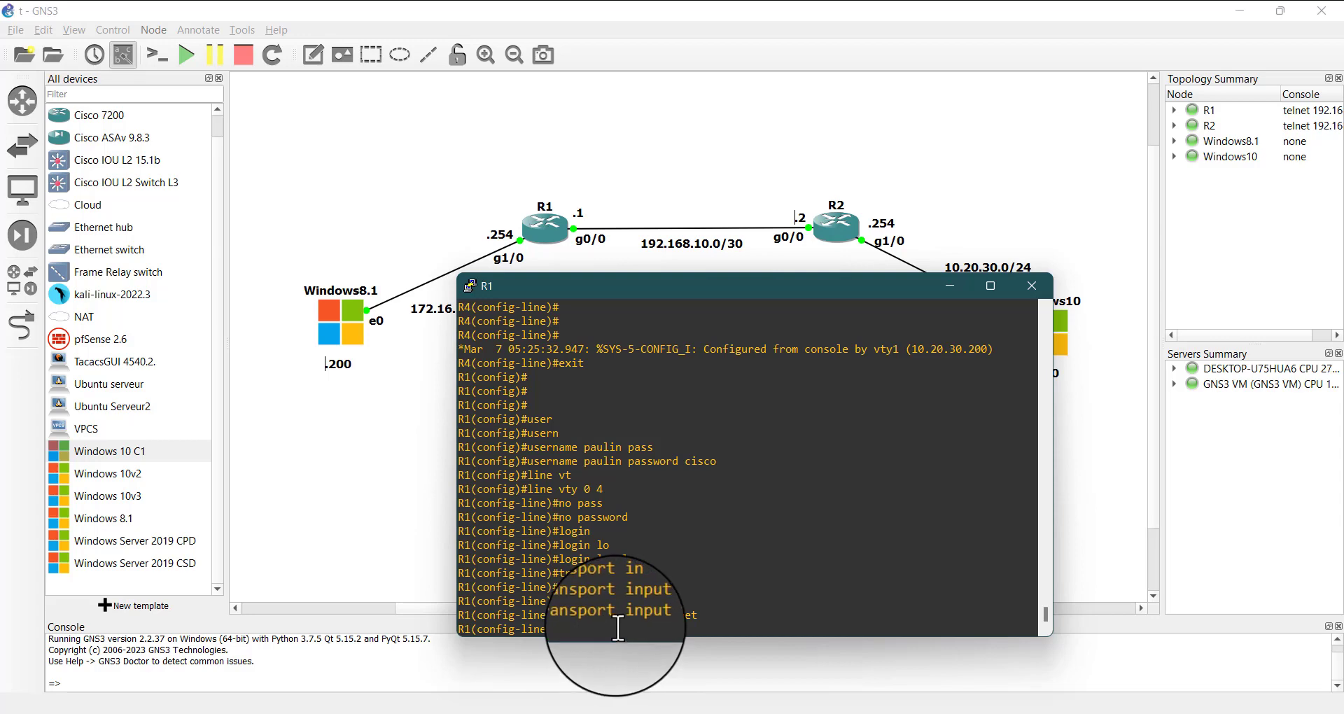
pyautogui.moveTo(570, 438); pyautogui.dragTo(608, 595)
pyautogui.click(613, 530)
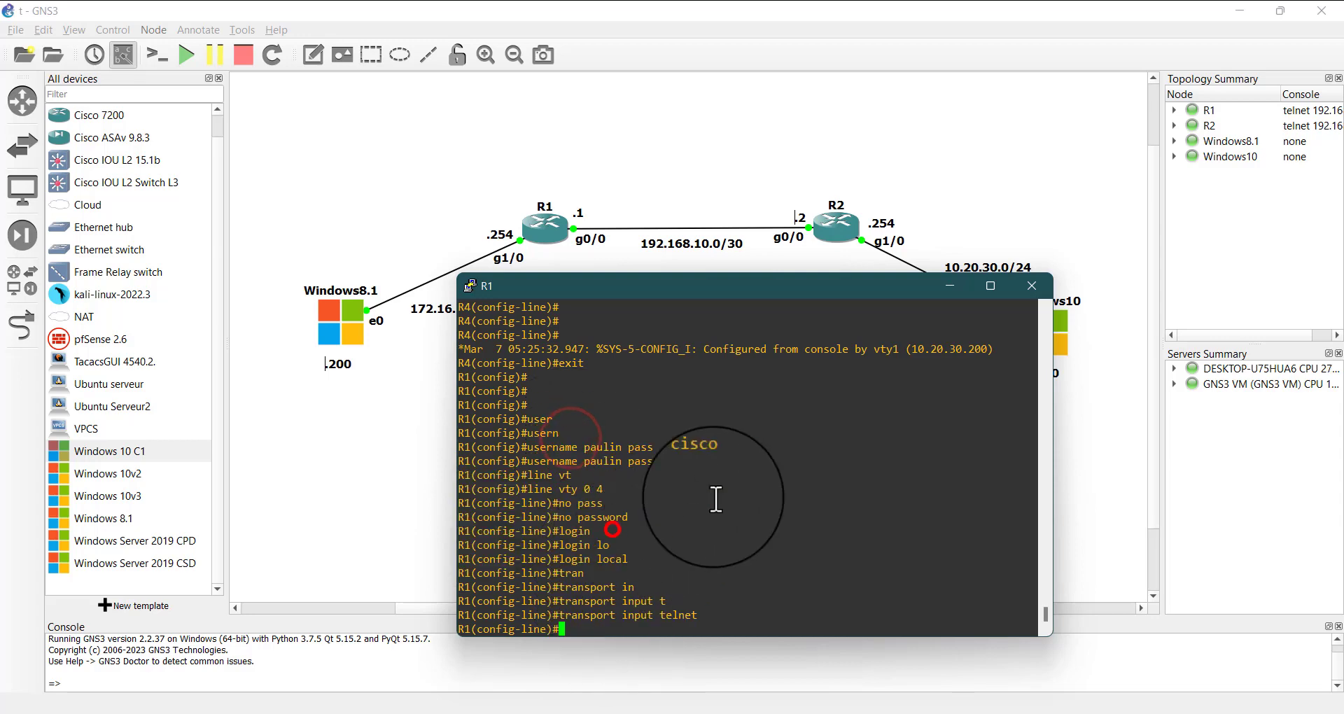
# Switch to the Wireshark capture of the R2 to Windows10 link, filter its packets by telnet, and minimize the capture
pyautogui.click(961, 288)
pyautogui.moveTo(760, 712)
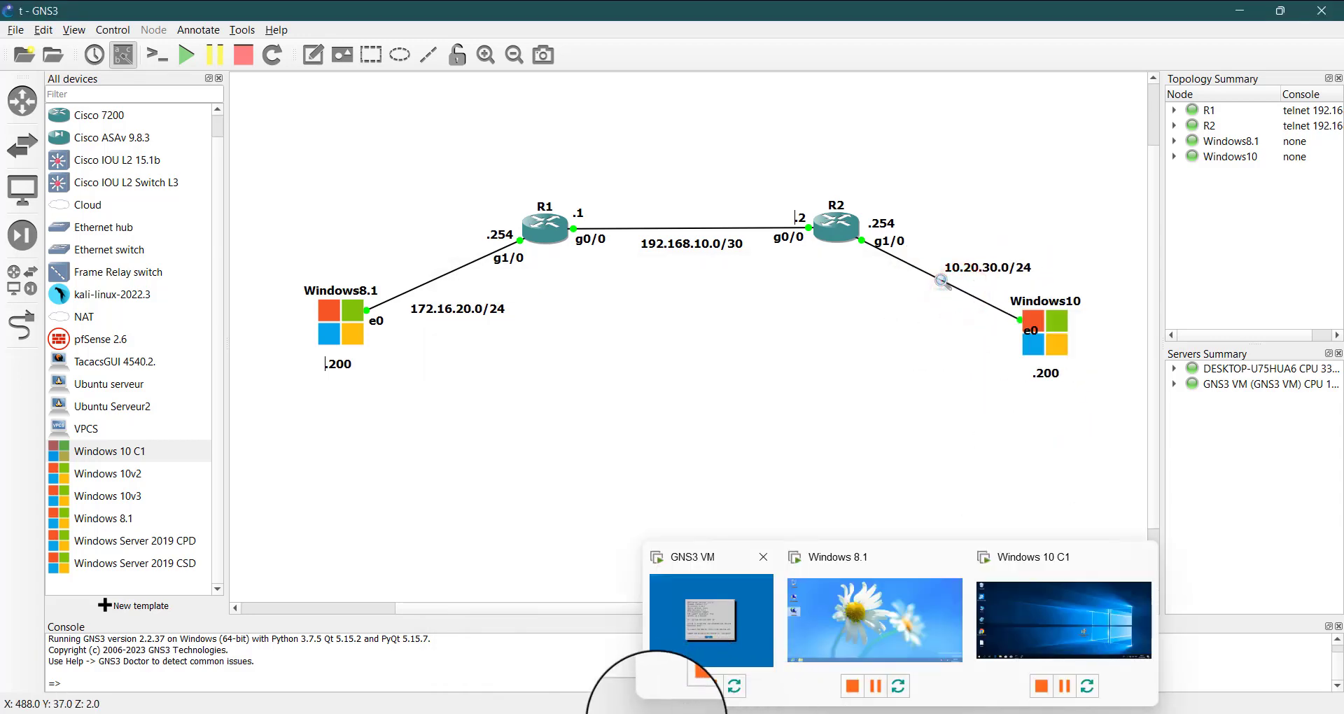
pyautogui.moveTo(497, 712)
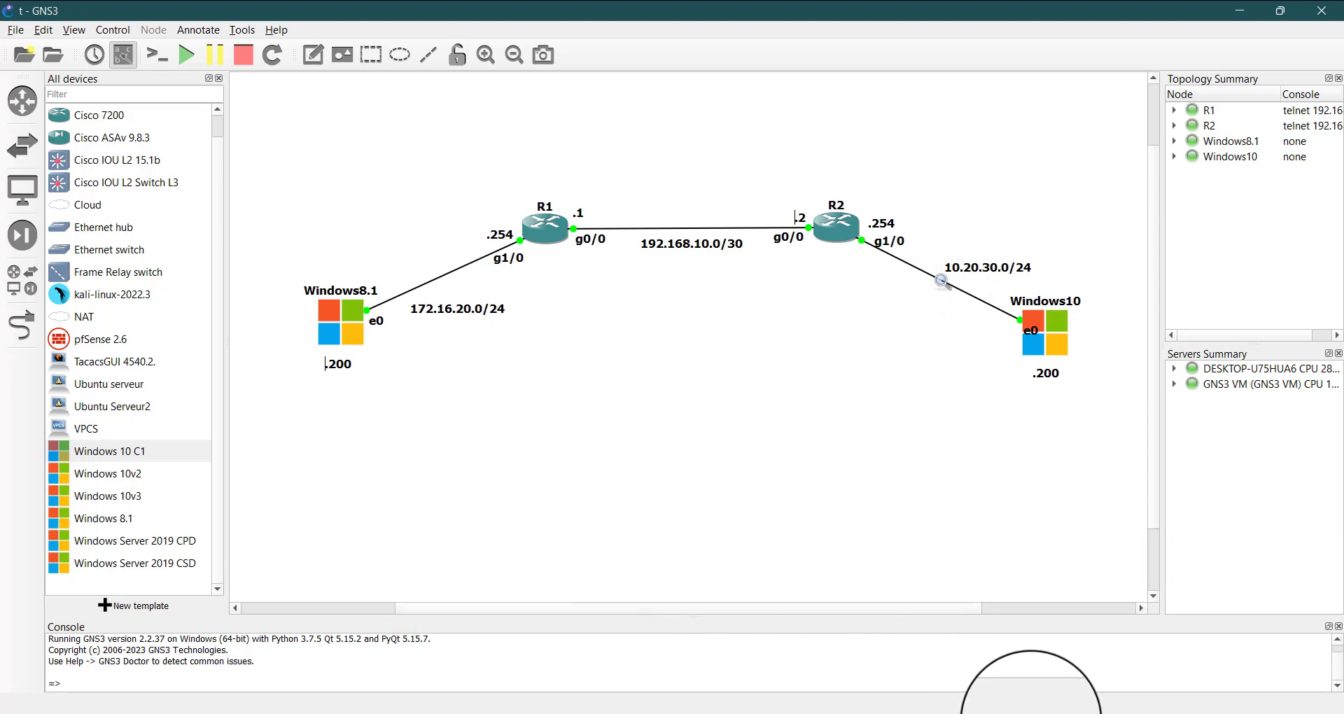
pyautogui.click(1051, 713)
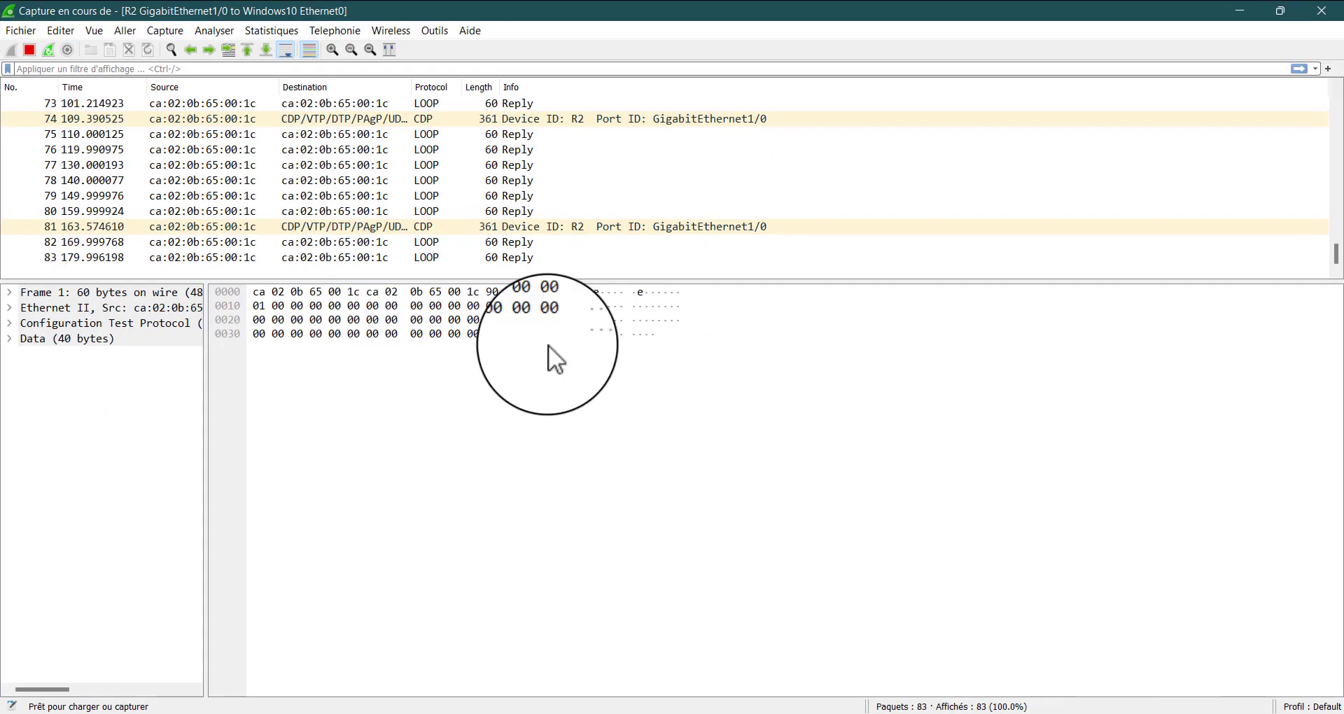
pyautogui.click(186, 70)
pyautogui.write('telnet')
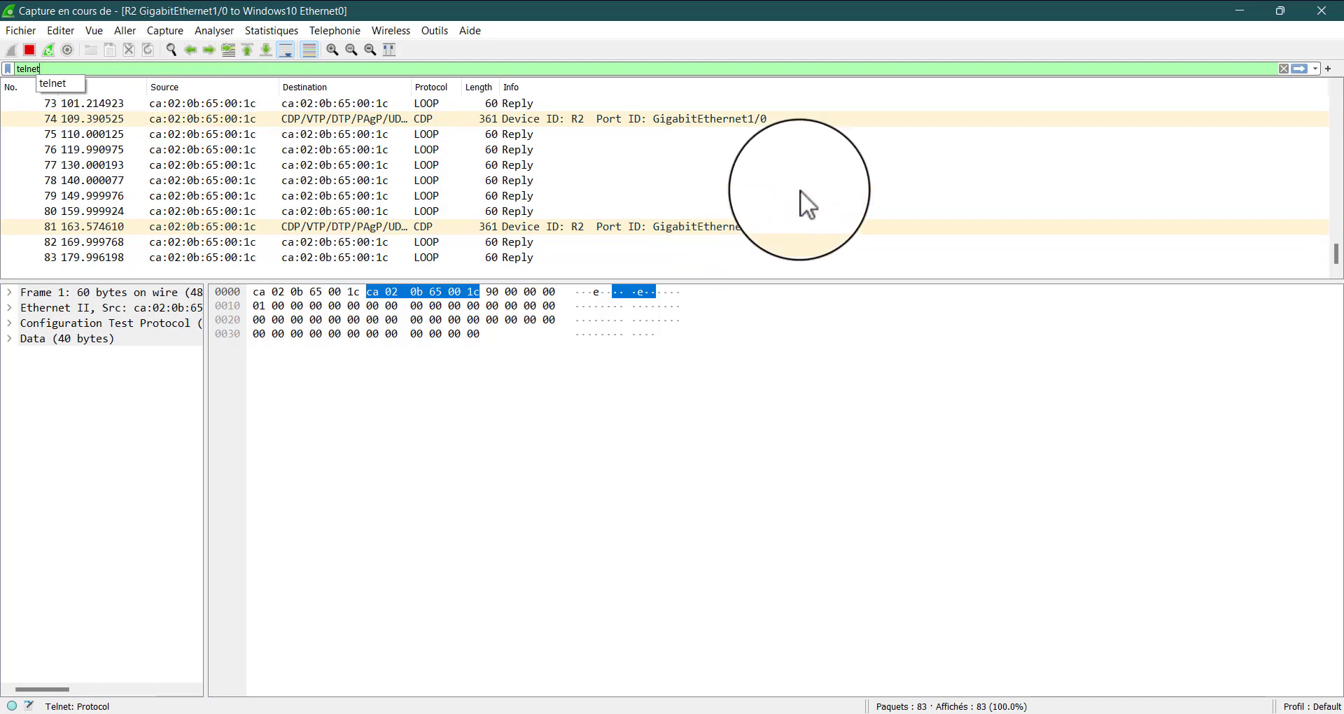
pyautogui.press('Return')
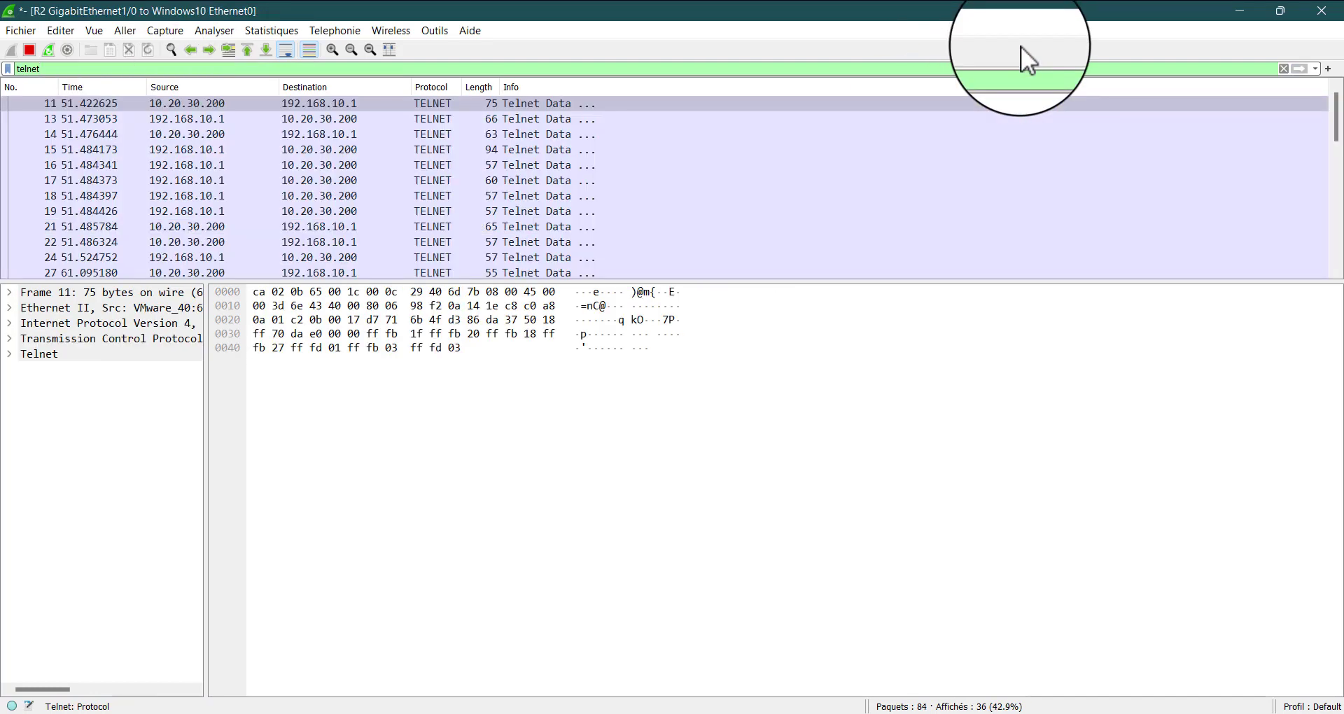
pyautogui.click(1242, 7)
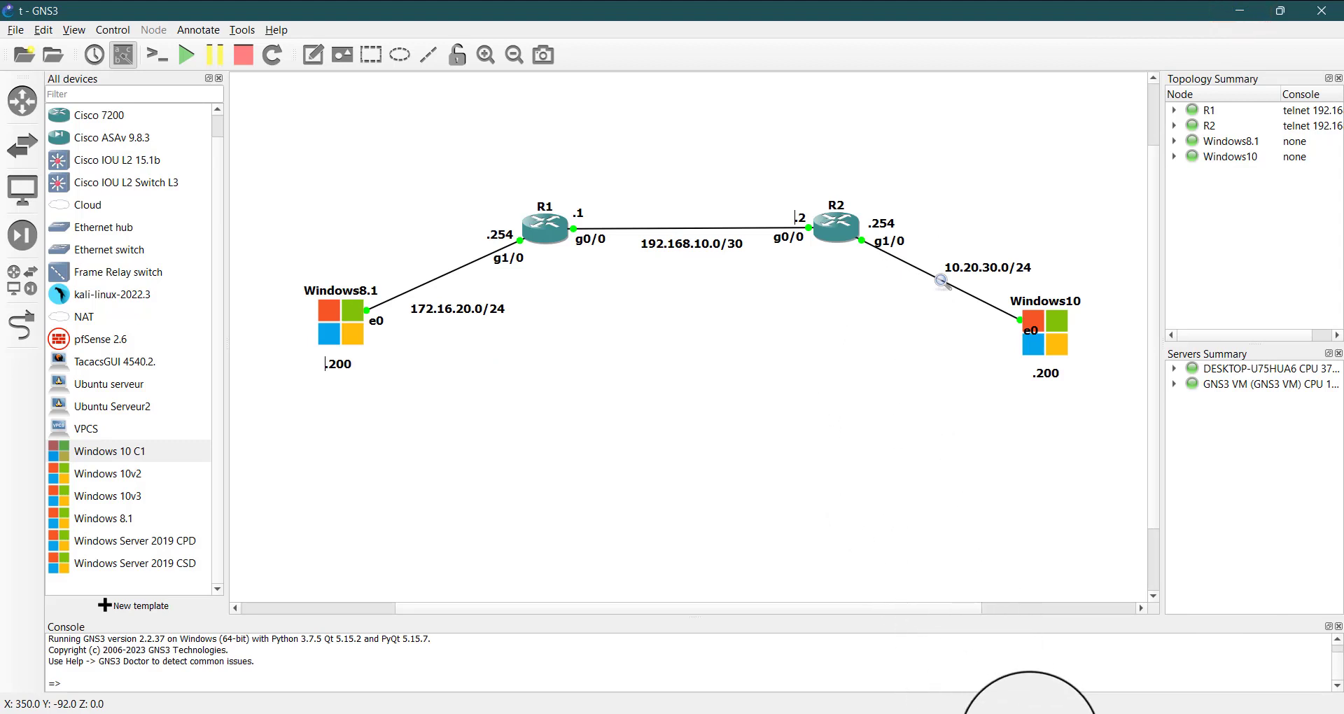
# Switch to the Windows 10 guest and save a PuTTY session named telnet for host 192.168.10.1
pyautogui.moveTo(979, 711)
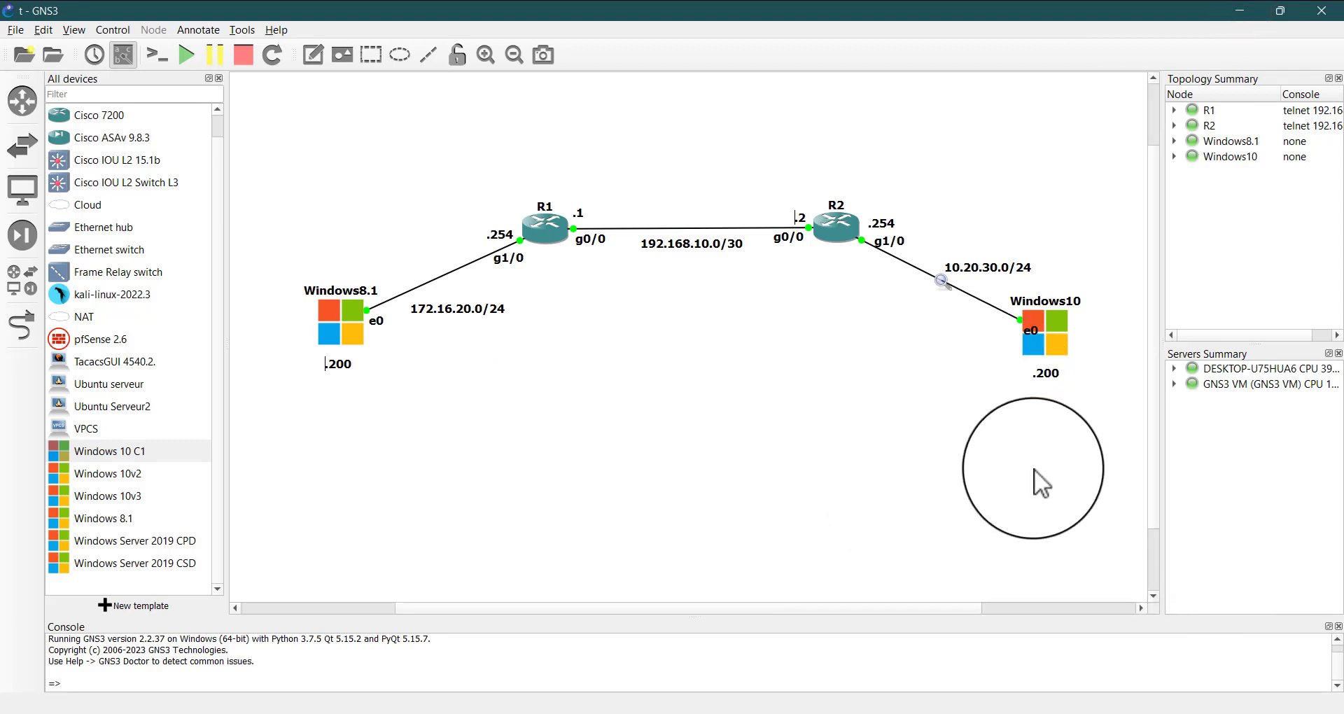
pyautogui.moveTo(982, 711)
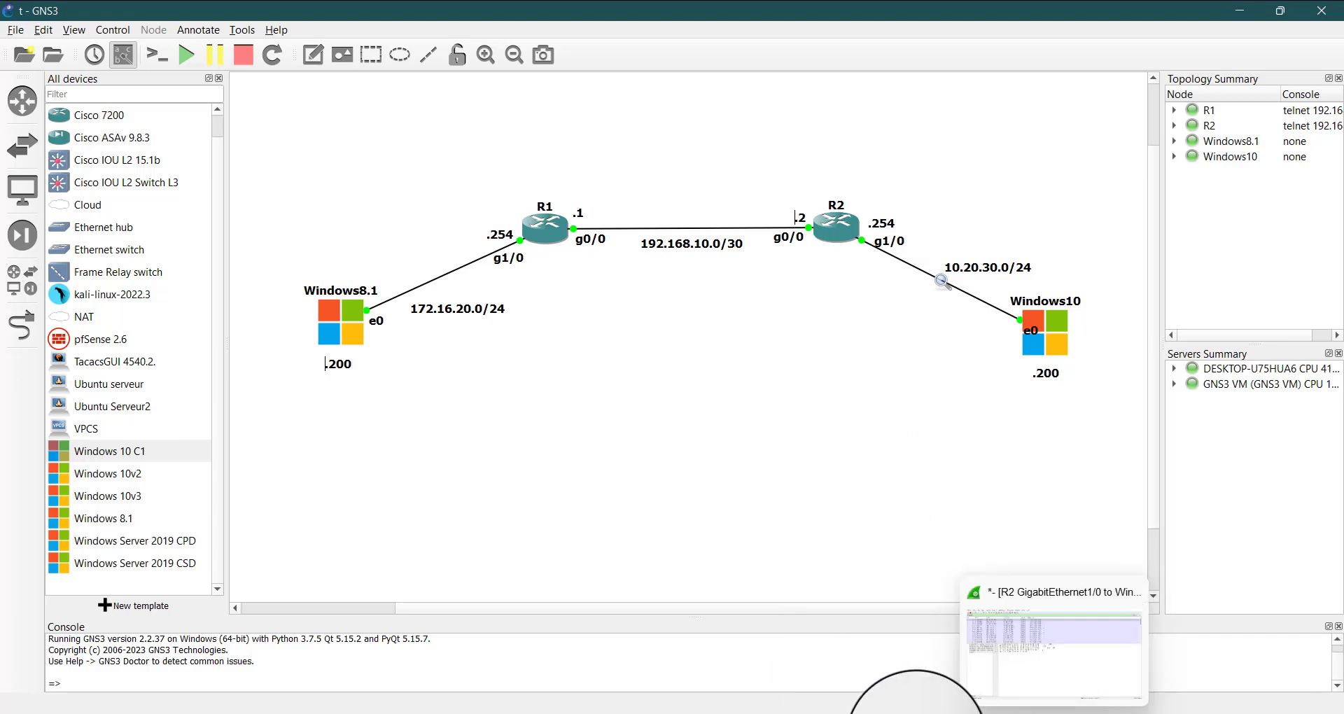
pyautogui.moveTo(901, 711)
pyautogui.click(1146, 634)
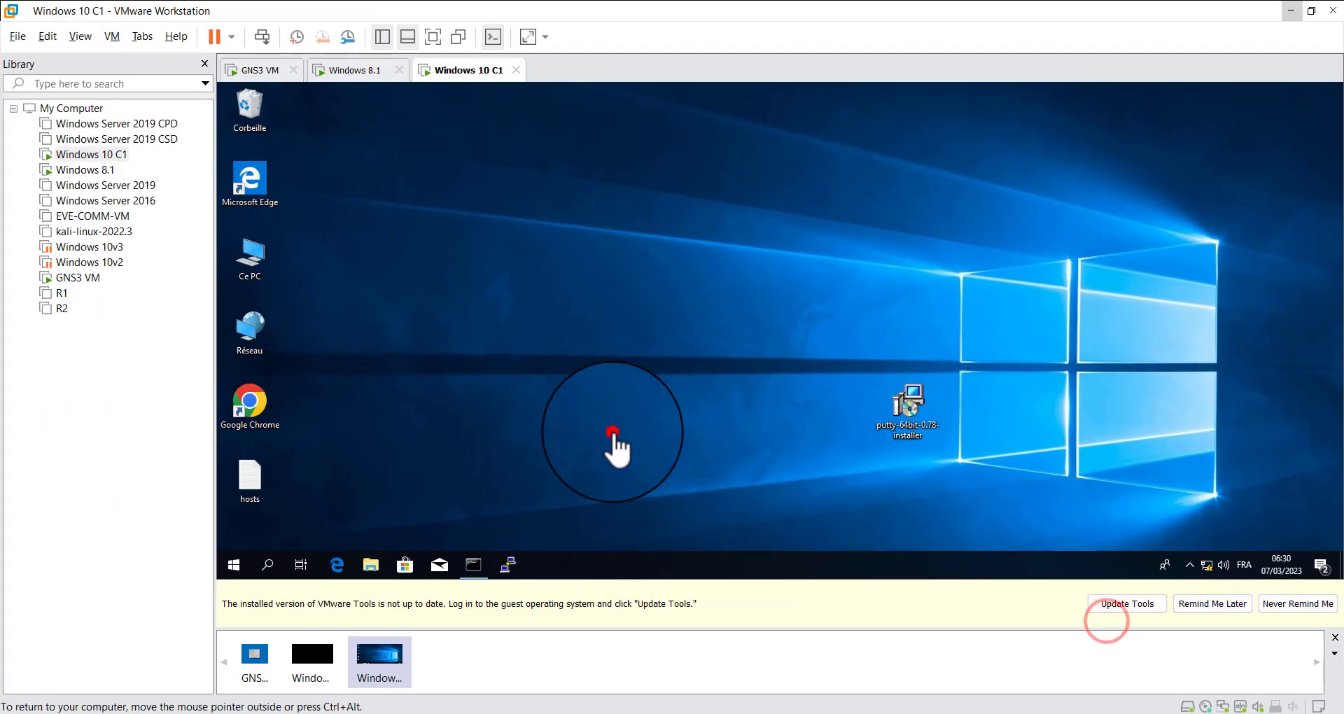
pyautogui.click(613, 432)
pyautogui.click(524, 570)
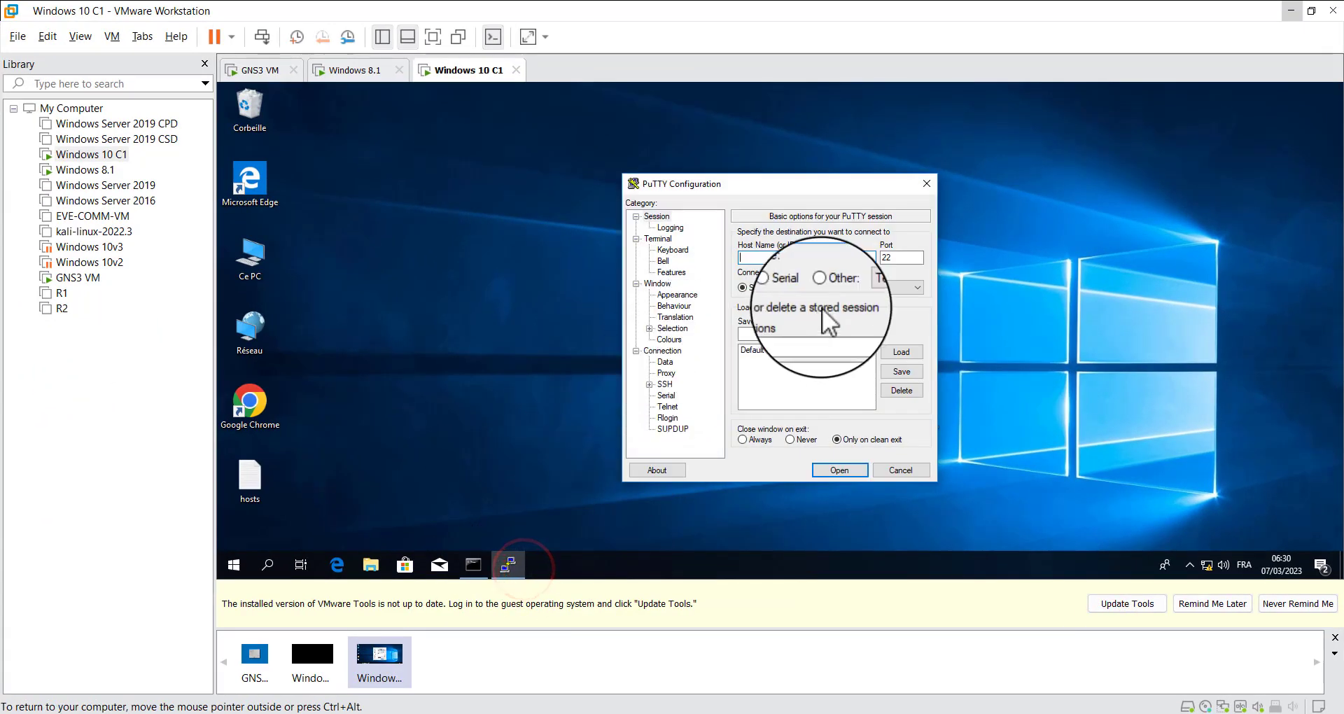
pyautogui.click(810, 257)
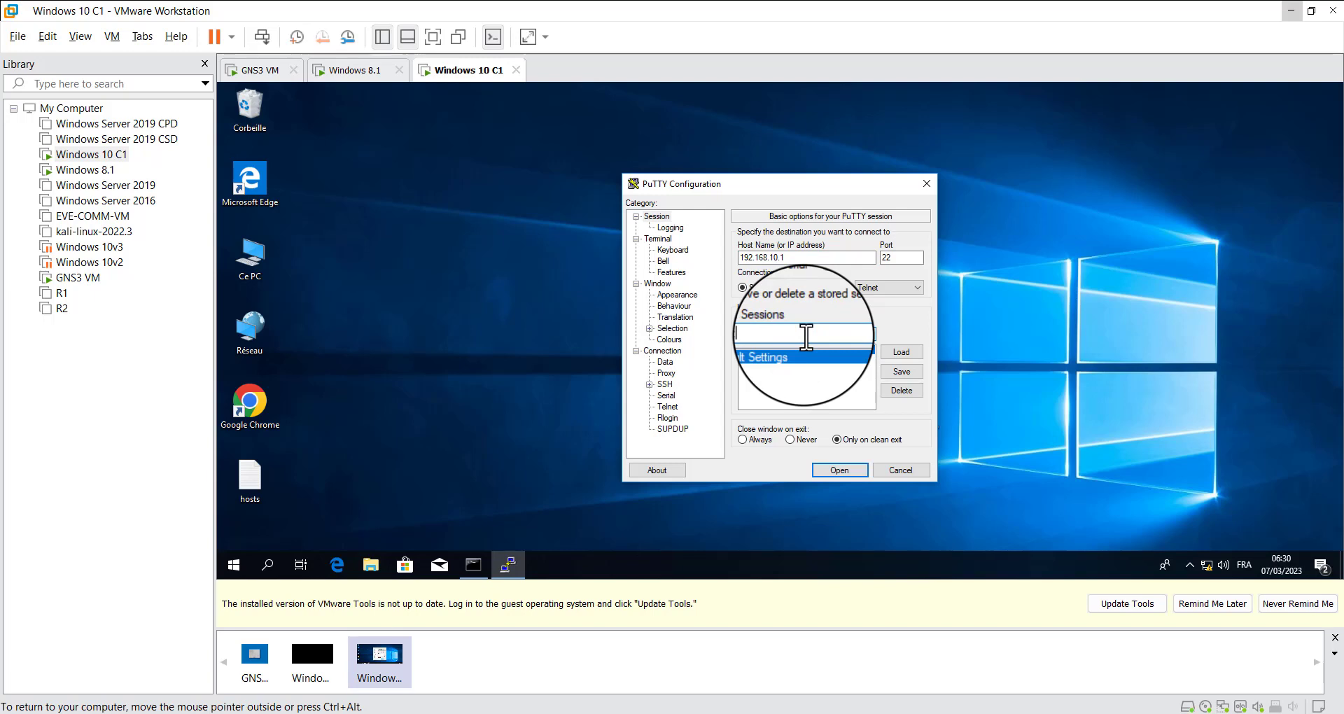
pyautogui.write('telnet')
pyautogui.click(900, 372)
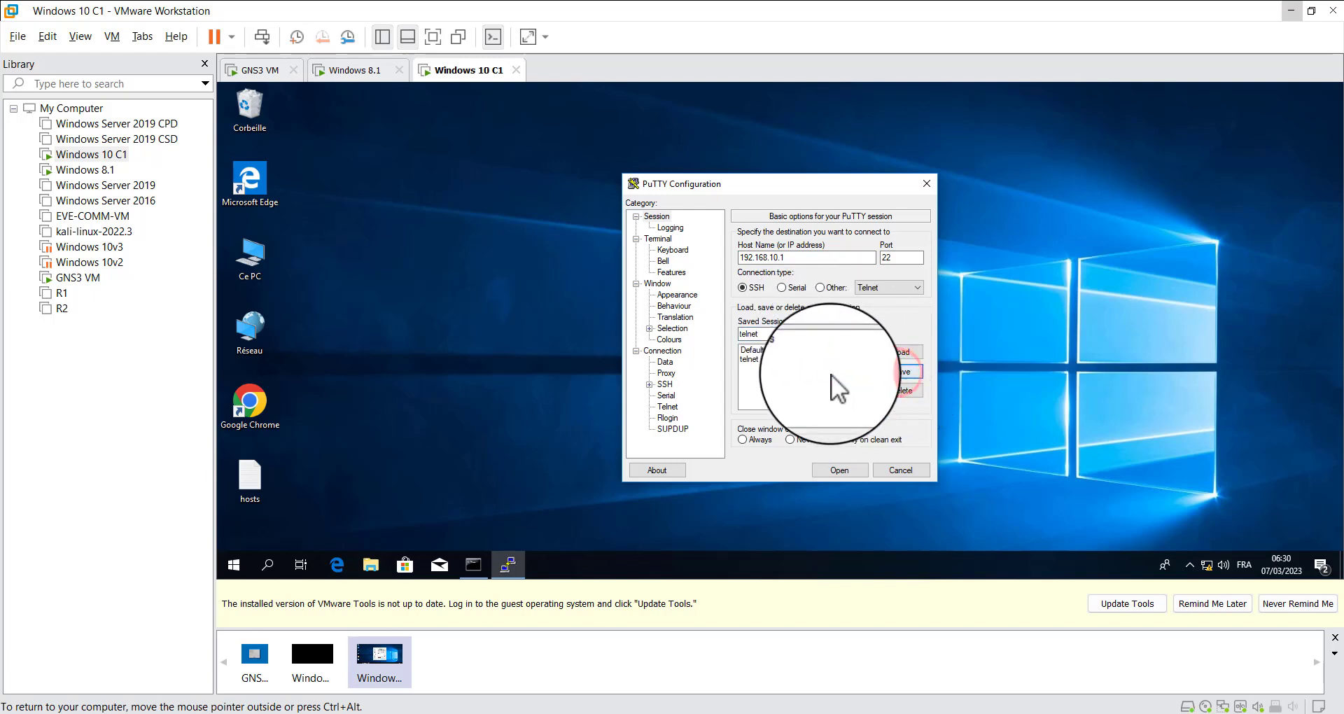
# Try to connect to 192.168.10.1 with the current PuTTY settings and again from the saved telnet session, closing each session window
pyautogui.click(846, 470)
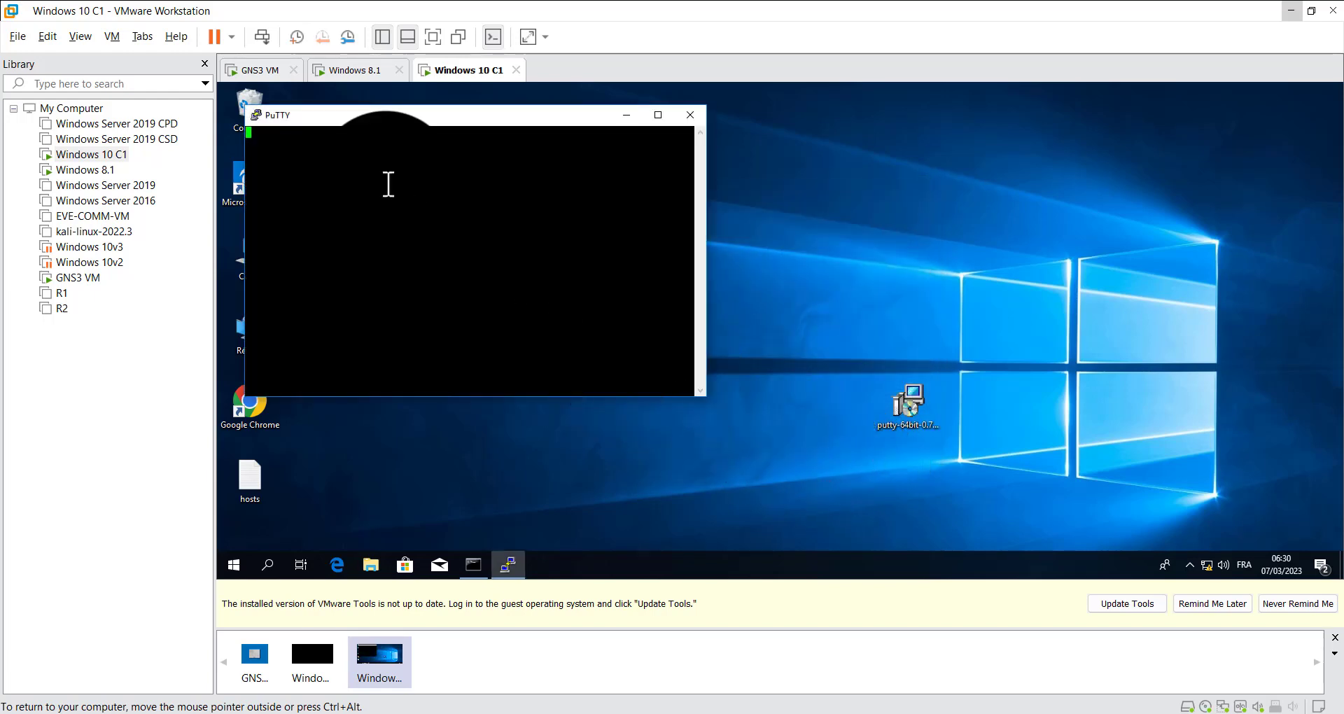
pyautogui.click(829, 371)
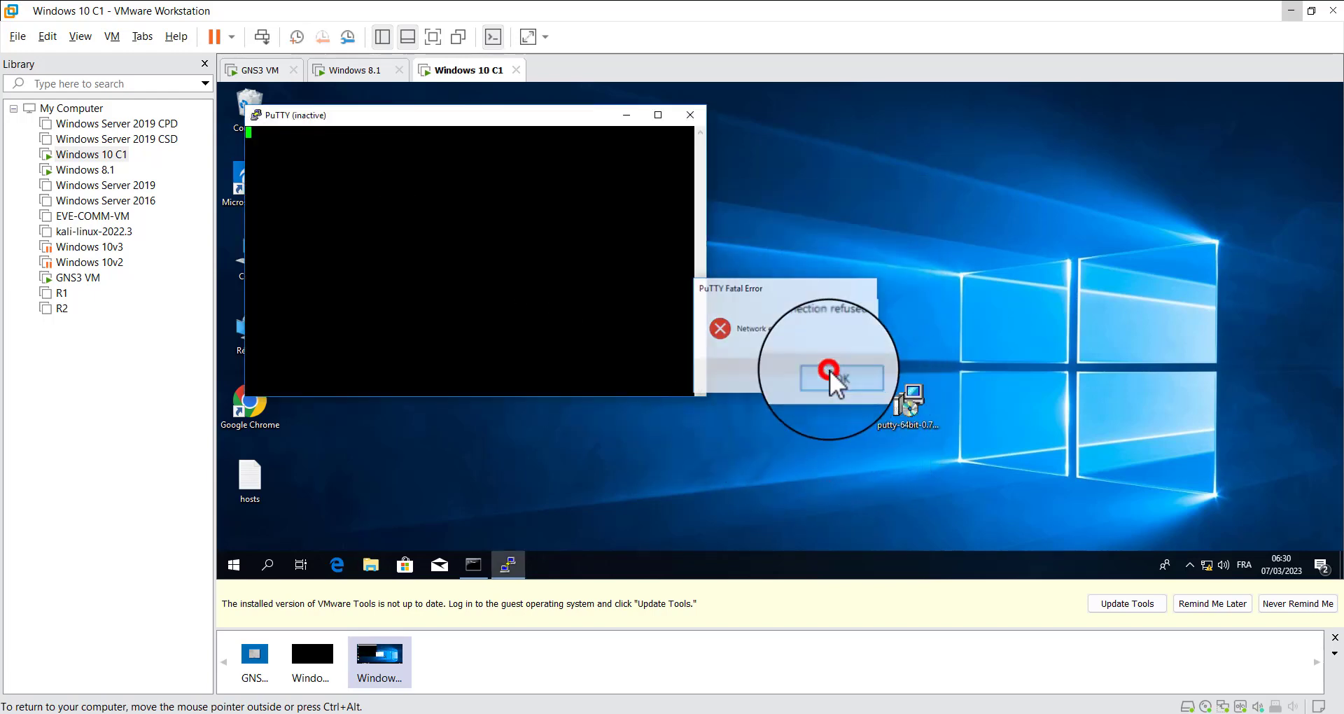
pyautogui.click(689, 116)
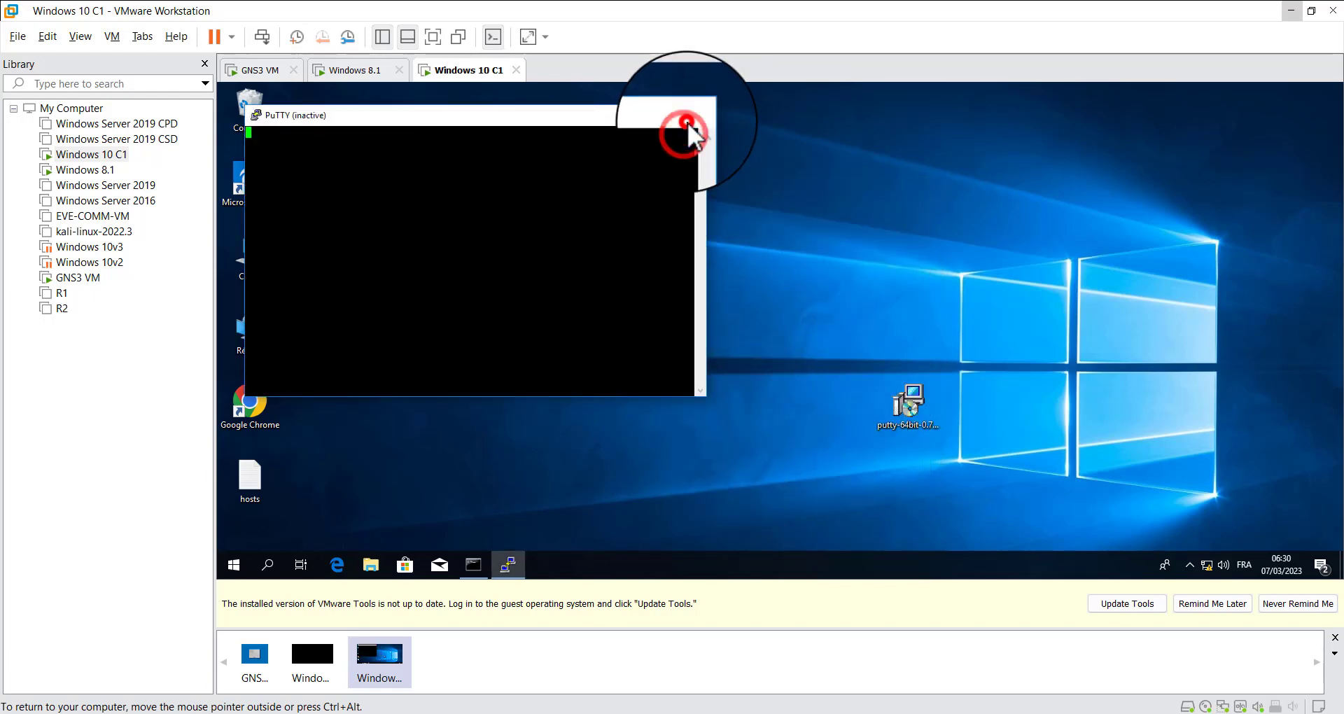
pyautogui.click(509, 564)
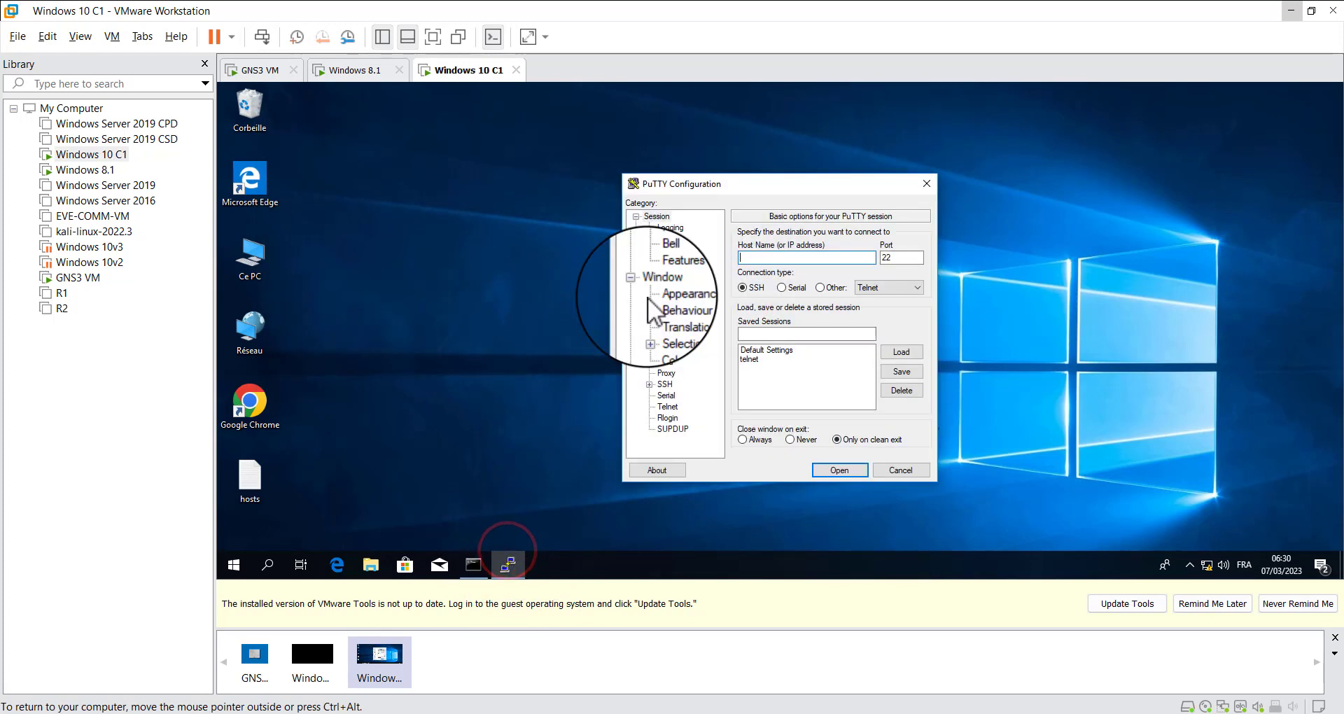
pyautogui.doubleClick(756, 361)
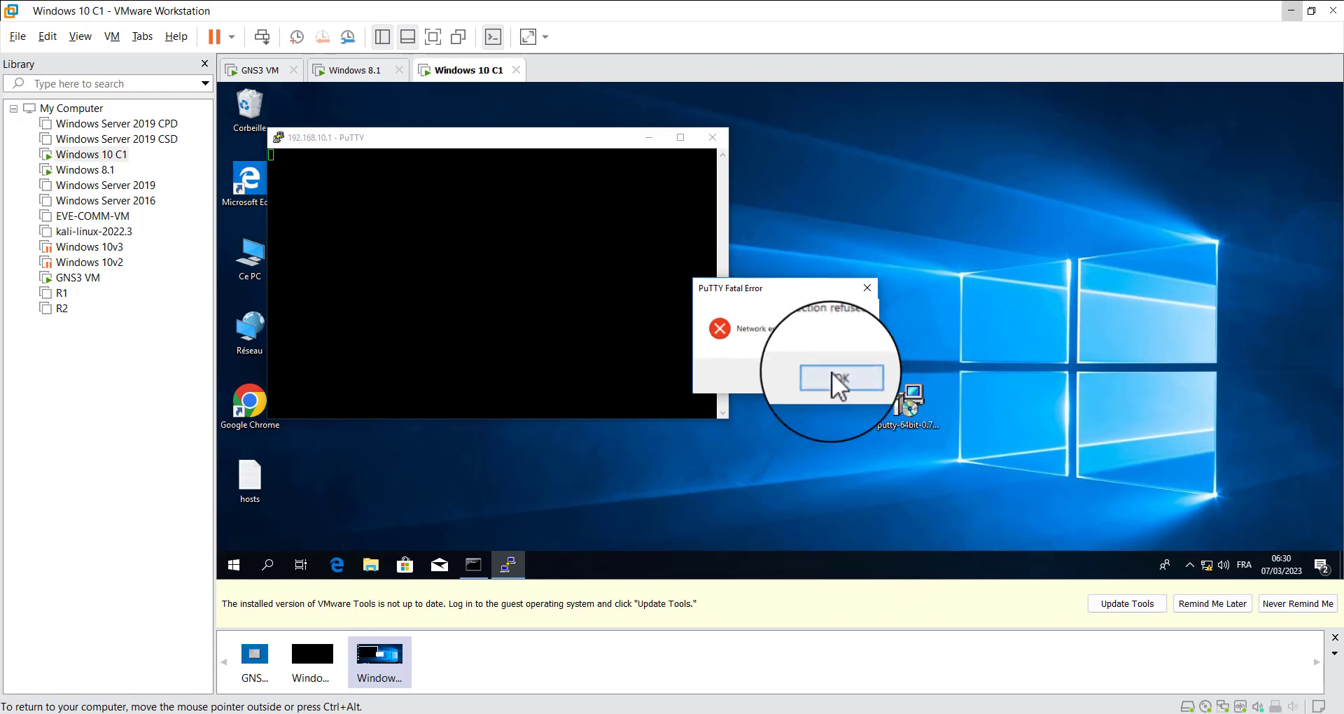
pyautogui.click(836, 375)
pyautogui.click(711, 137)
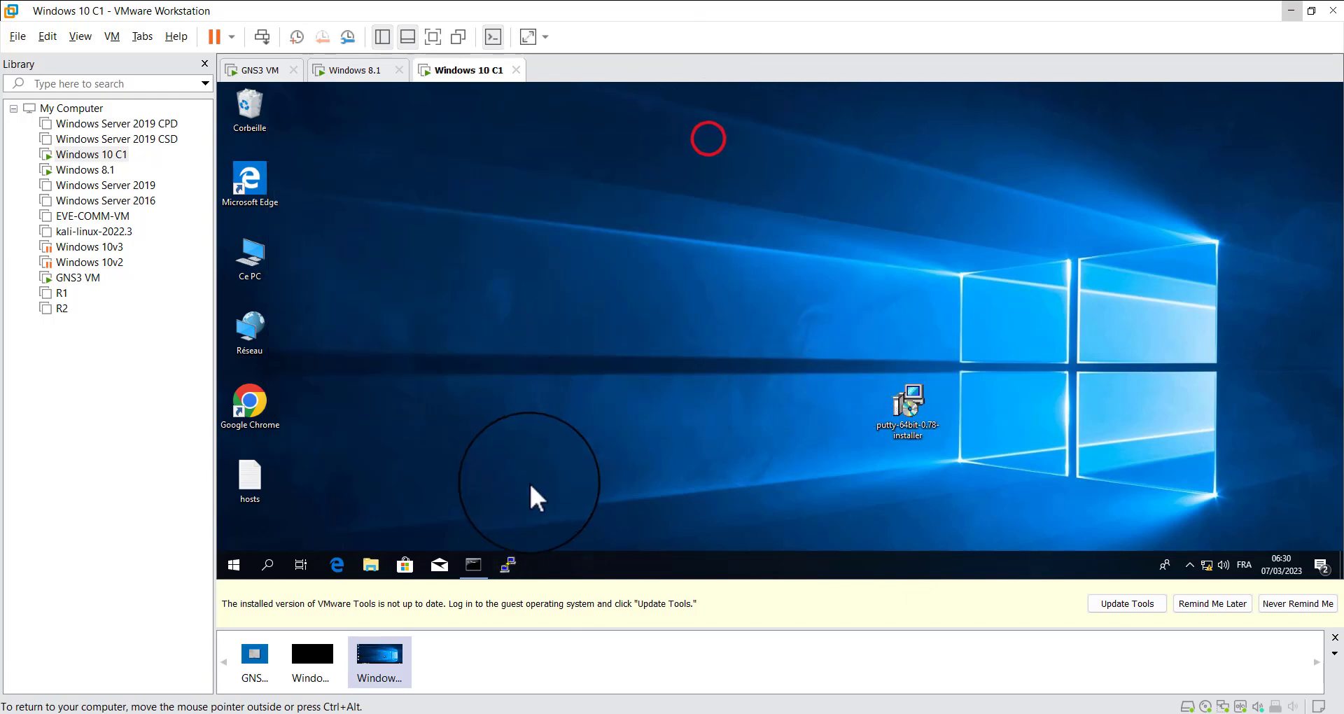
# Load the saved telnet session in PuTTY, change its connection type to Telnet on port 23, and save it again
pyautogui.click(508, 562)
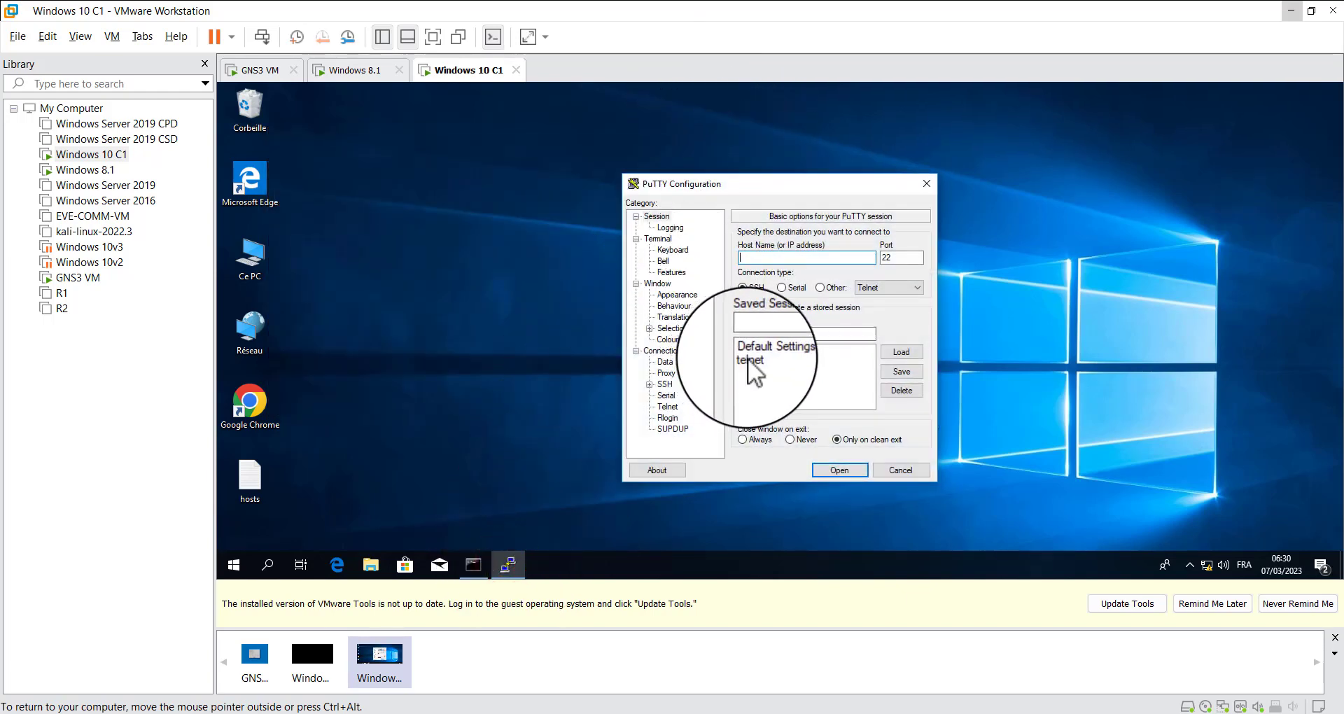
pyautogui.click(749, 359)
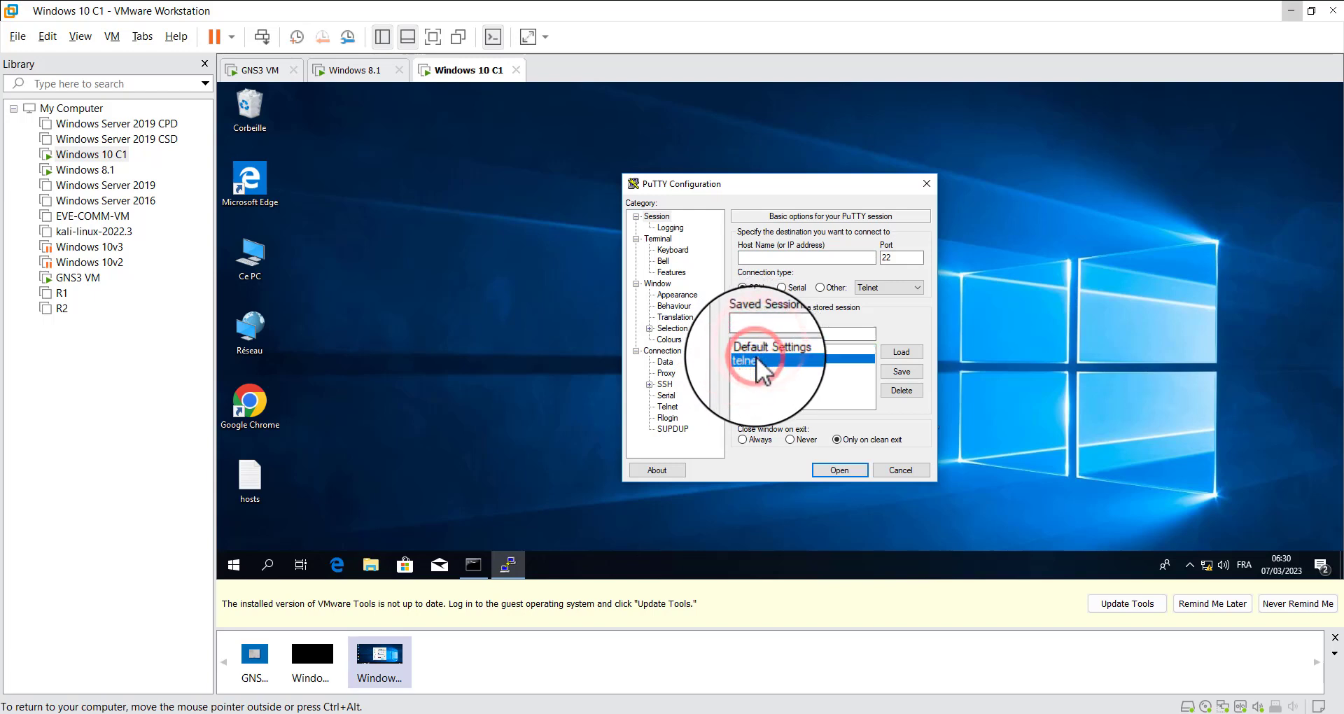
pyautogui.click(903, 351)
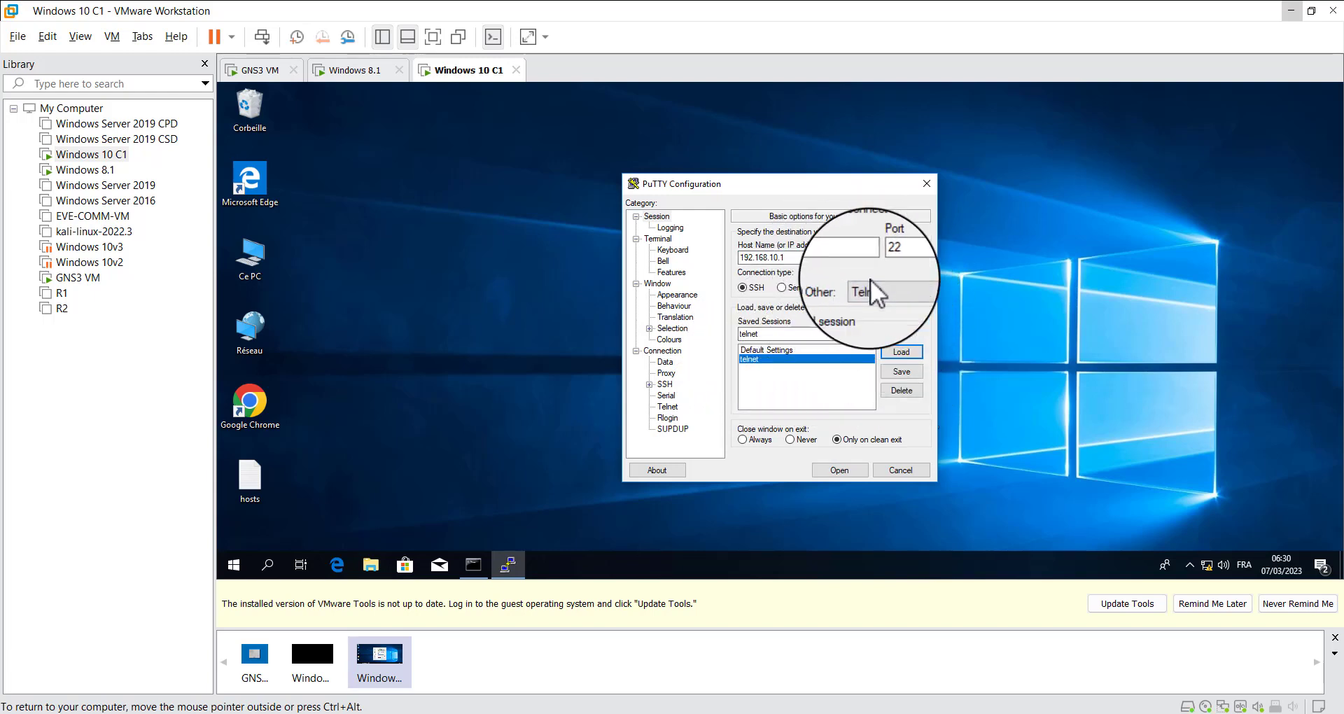
pyautogui.click(828, 287)
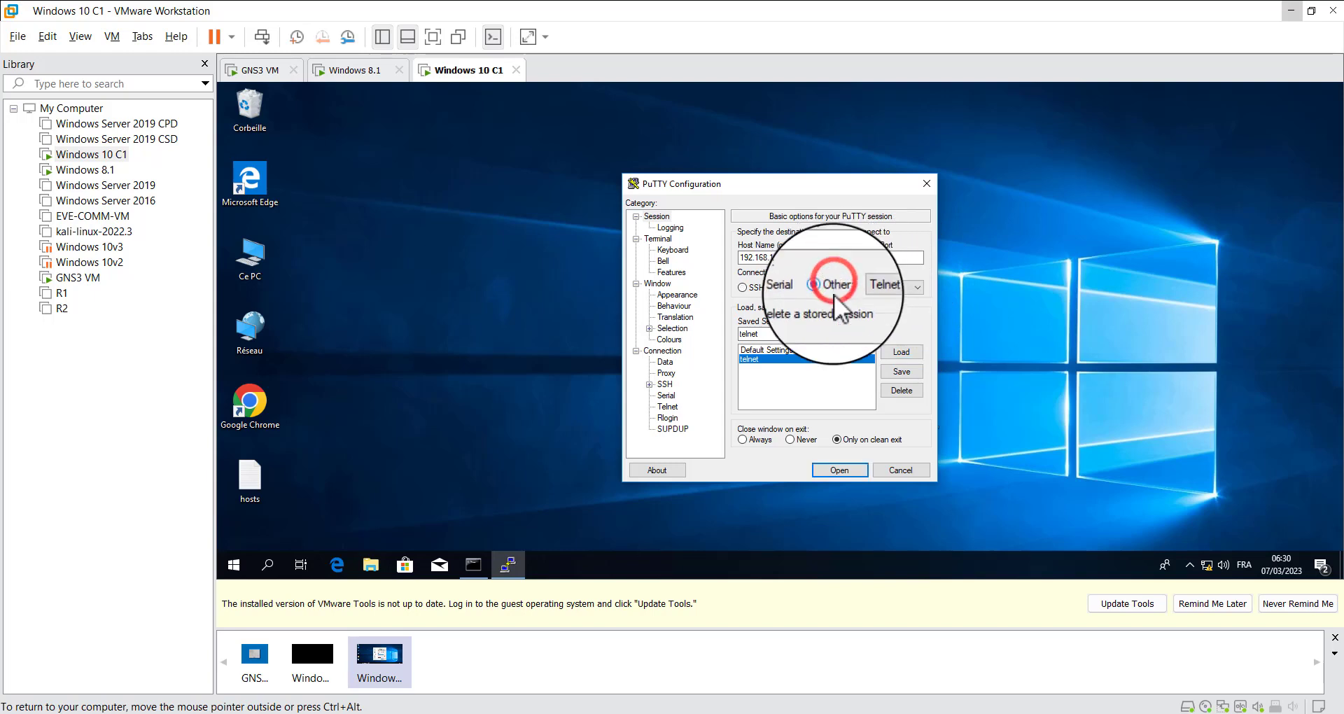
pyautogui.click(903, 372)
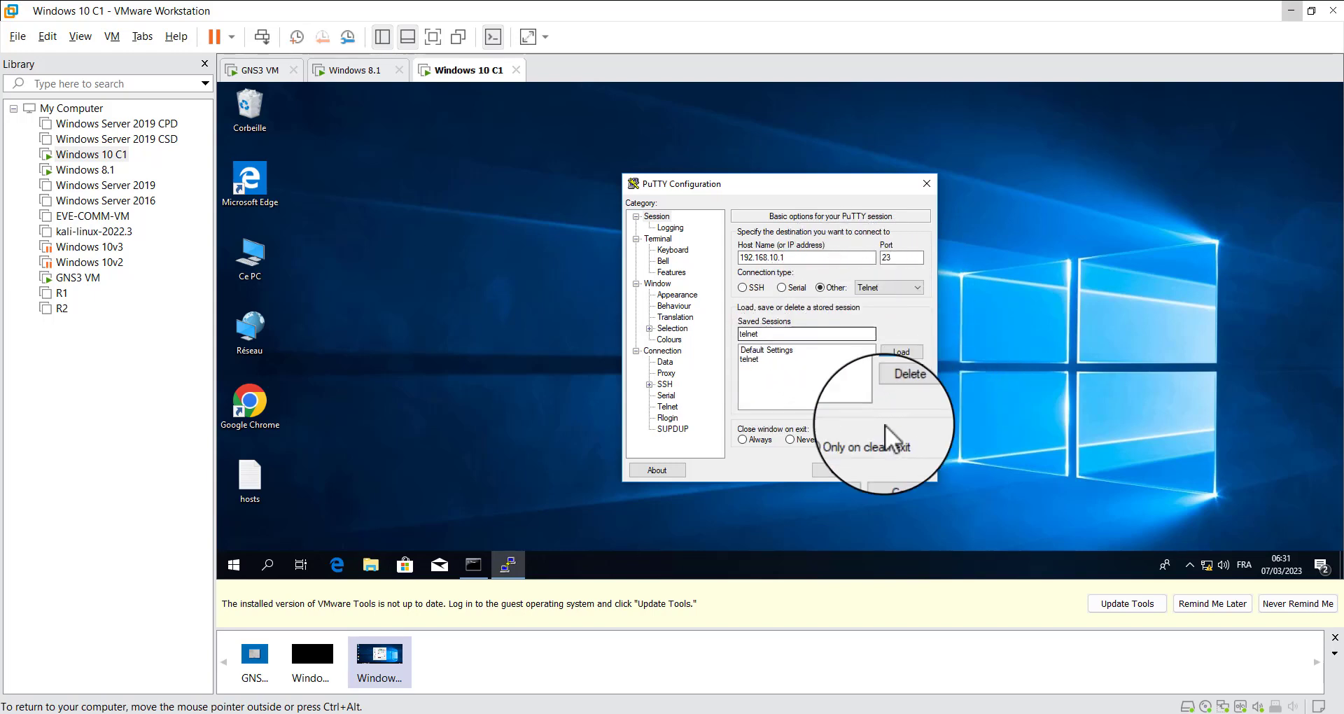
# Open the Telnet session to 192.168.10.1 and log in to R1 with the local username and its password
pyautogui.click(842, 472)
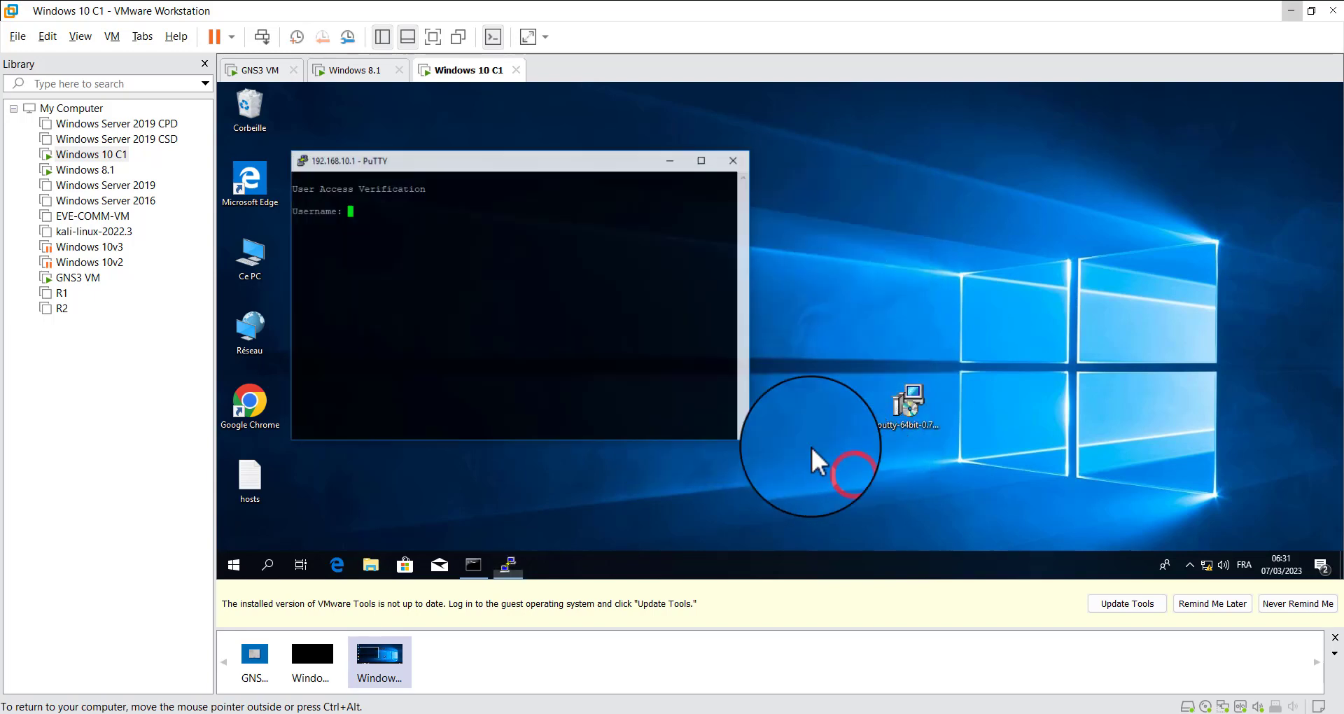
pyautogui.moveTo(436, 161); pyautogui.dragTo(605, 221)
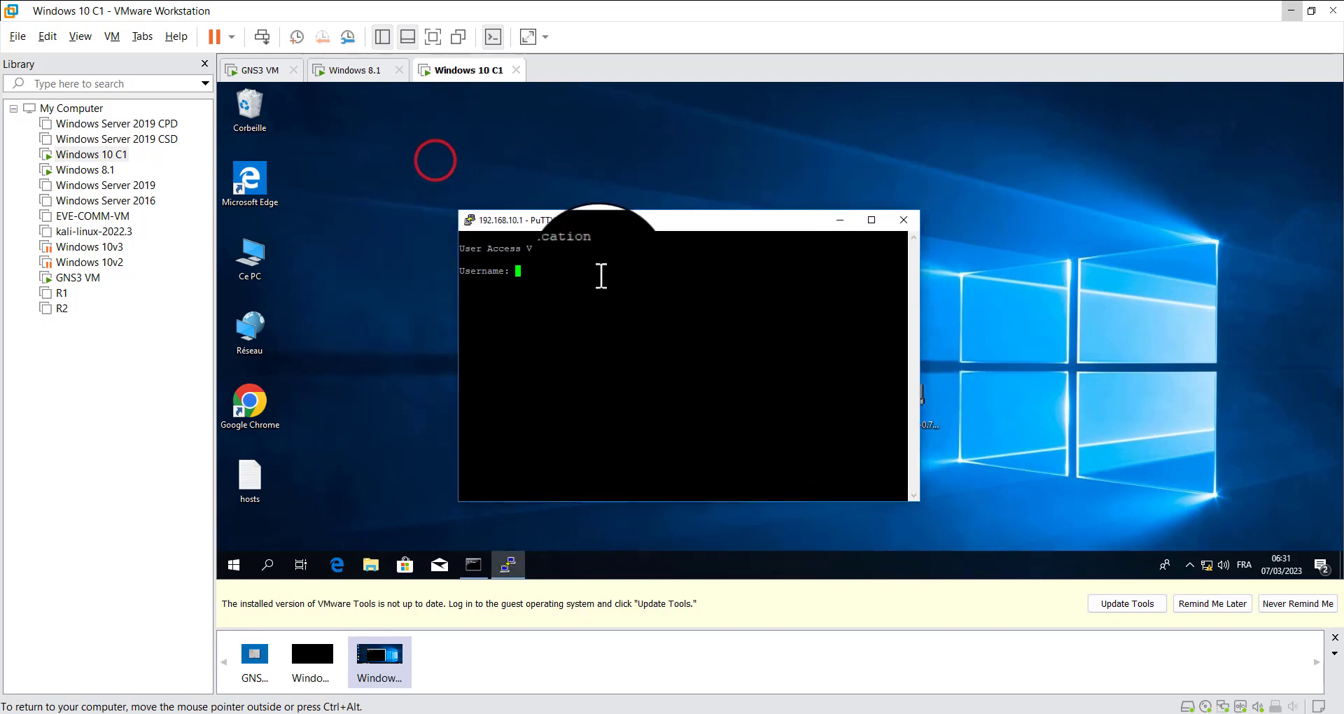
pyautogui.doubleClick(594, 271)
pyautogui.click(594, 271)
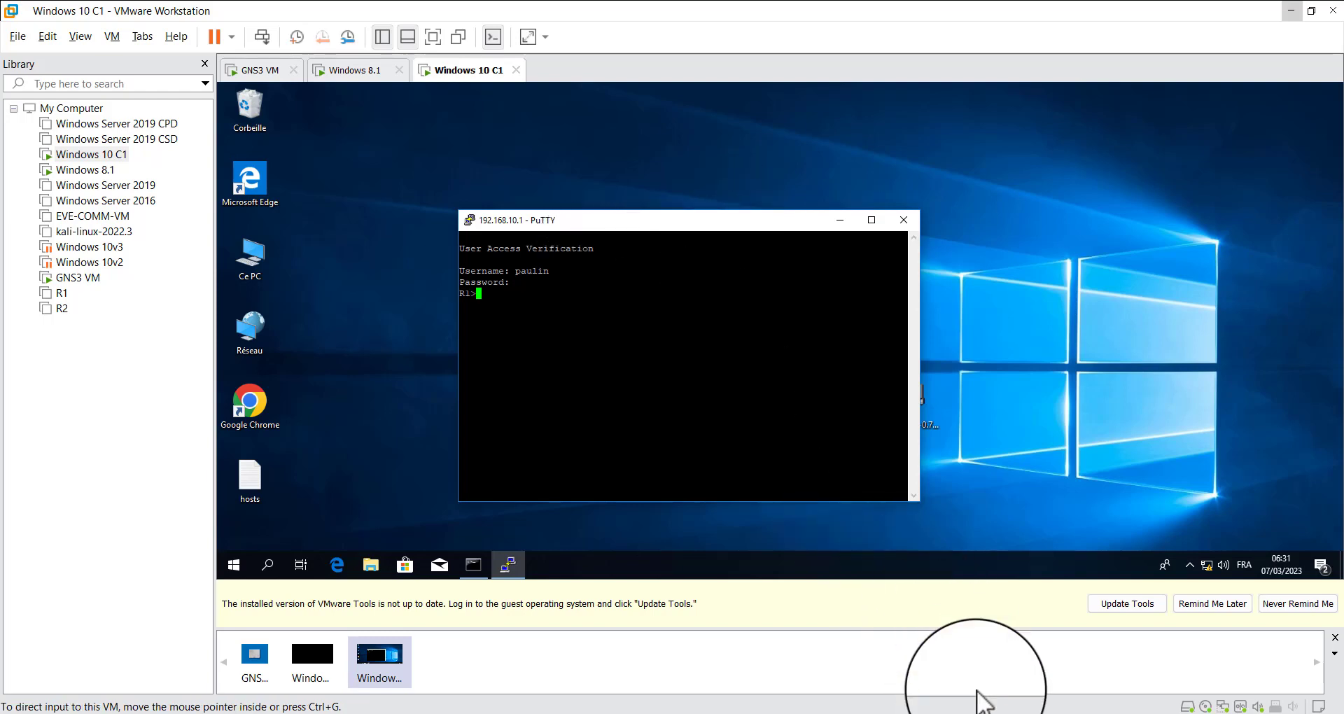
# Switch to the Wireshark capture of the R2 to Windows10 link and inspect the latest Telnet packets between 10.20.30.200 and 192.168.10.1
pyautogui.click(1051, 708)
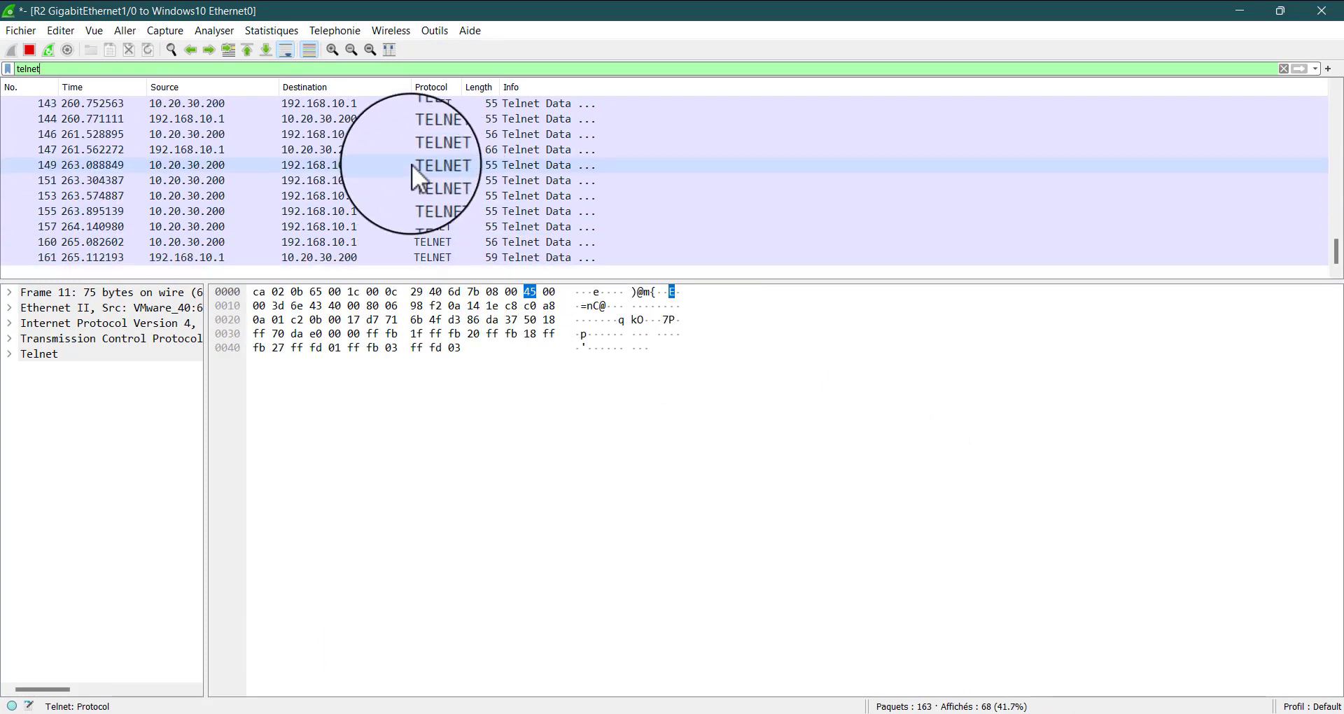
pyautogui.click(411, 240)
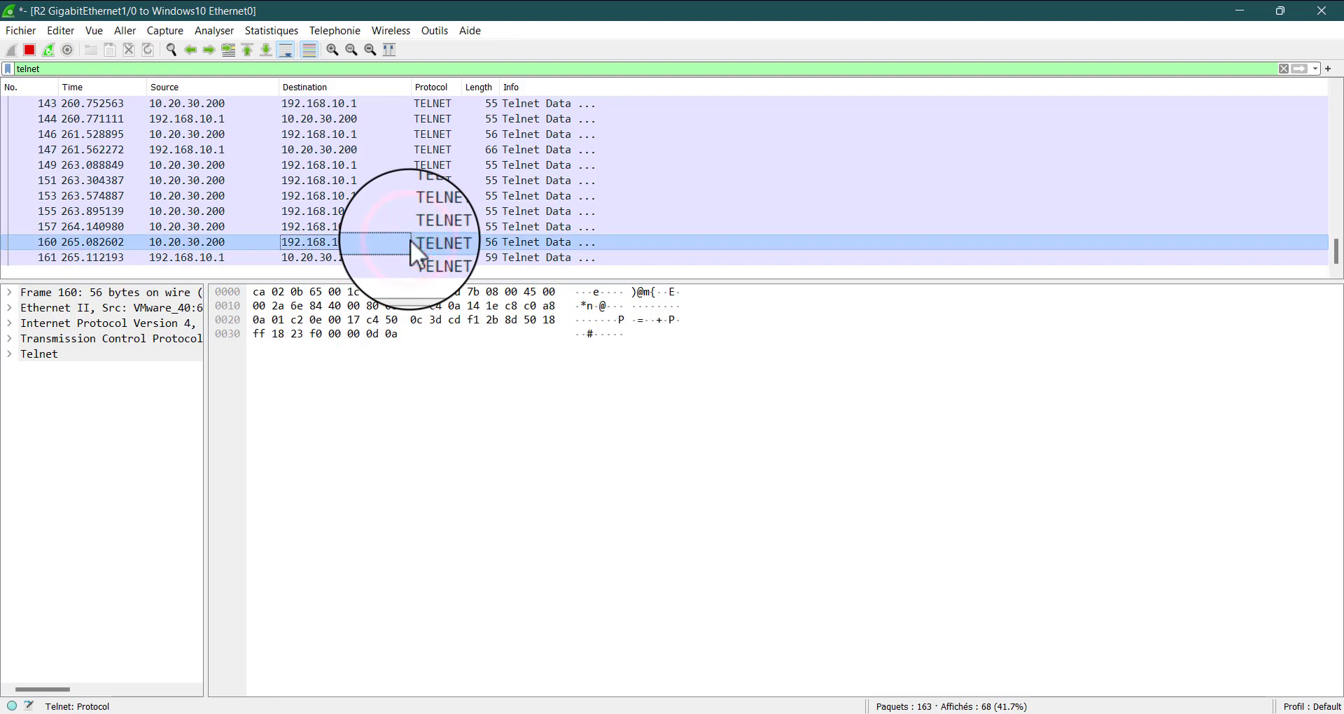
pyautogui.click(406, 249)
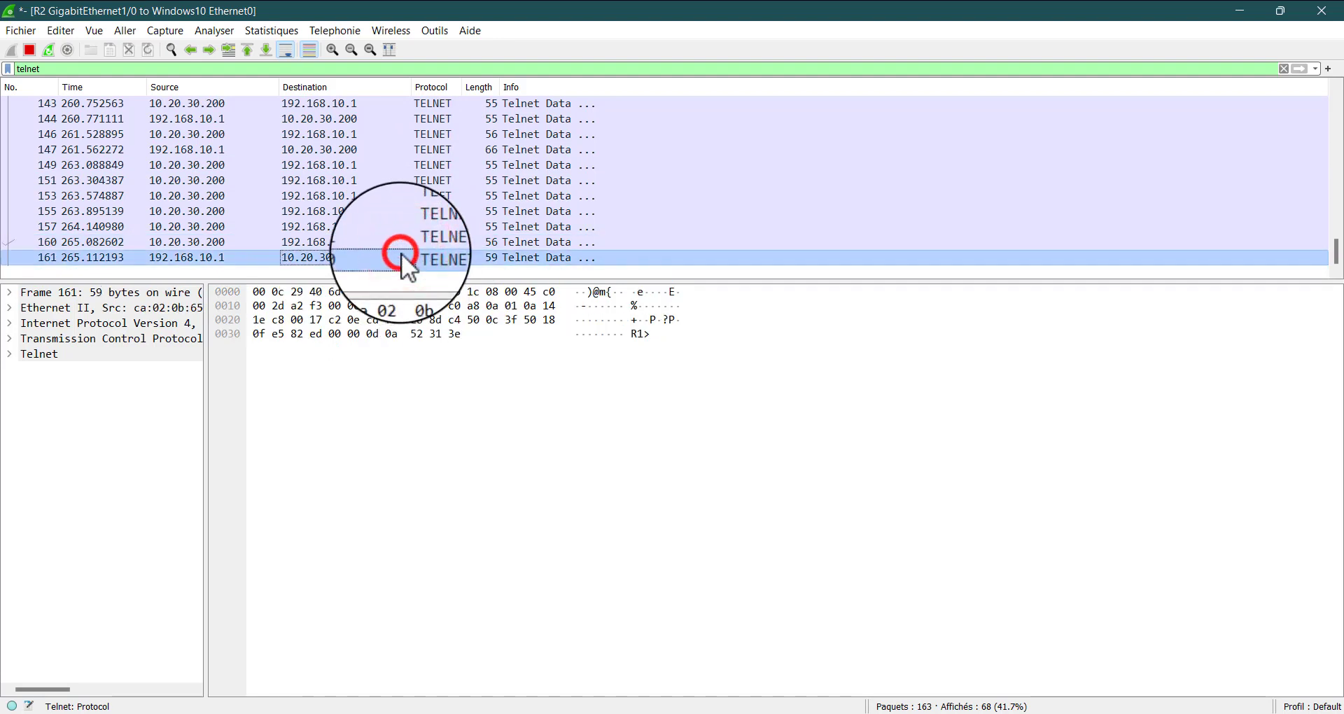
pyautogui.click(352, 210)
pyautogui.click(346, 226)
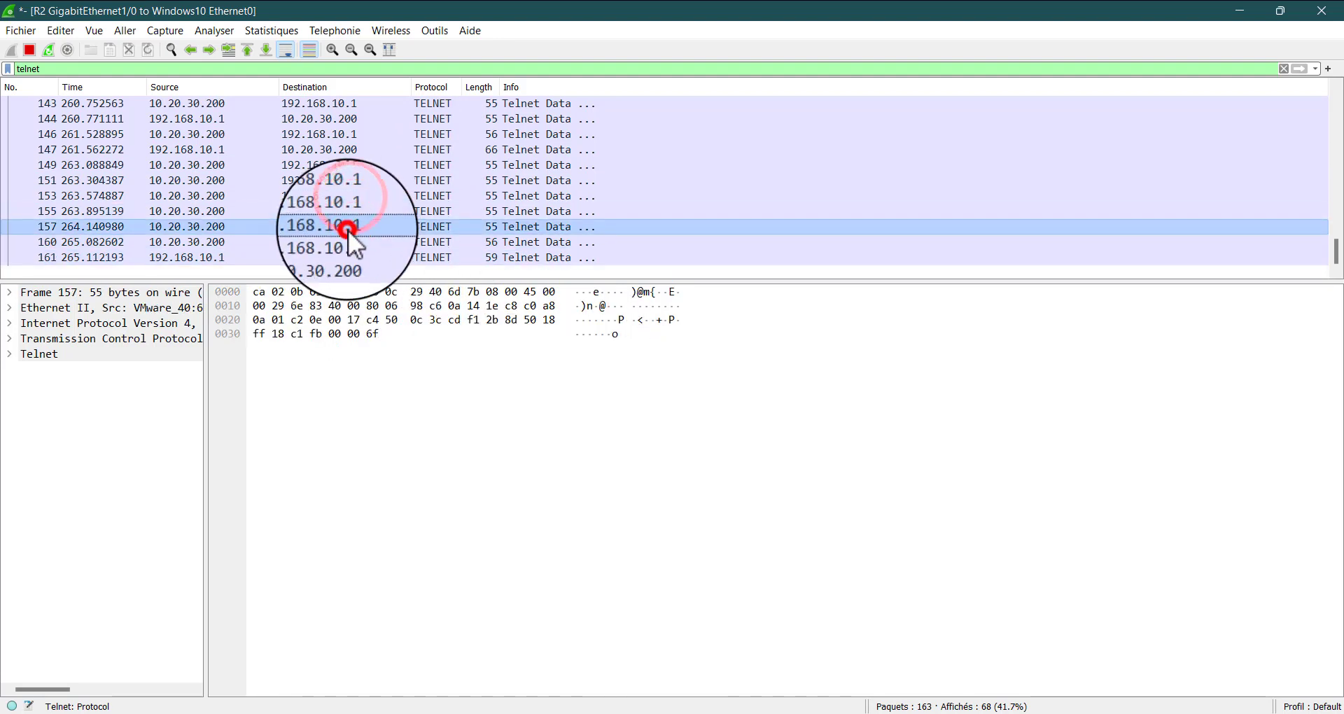
pyautogui.click(346, 243)
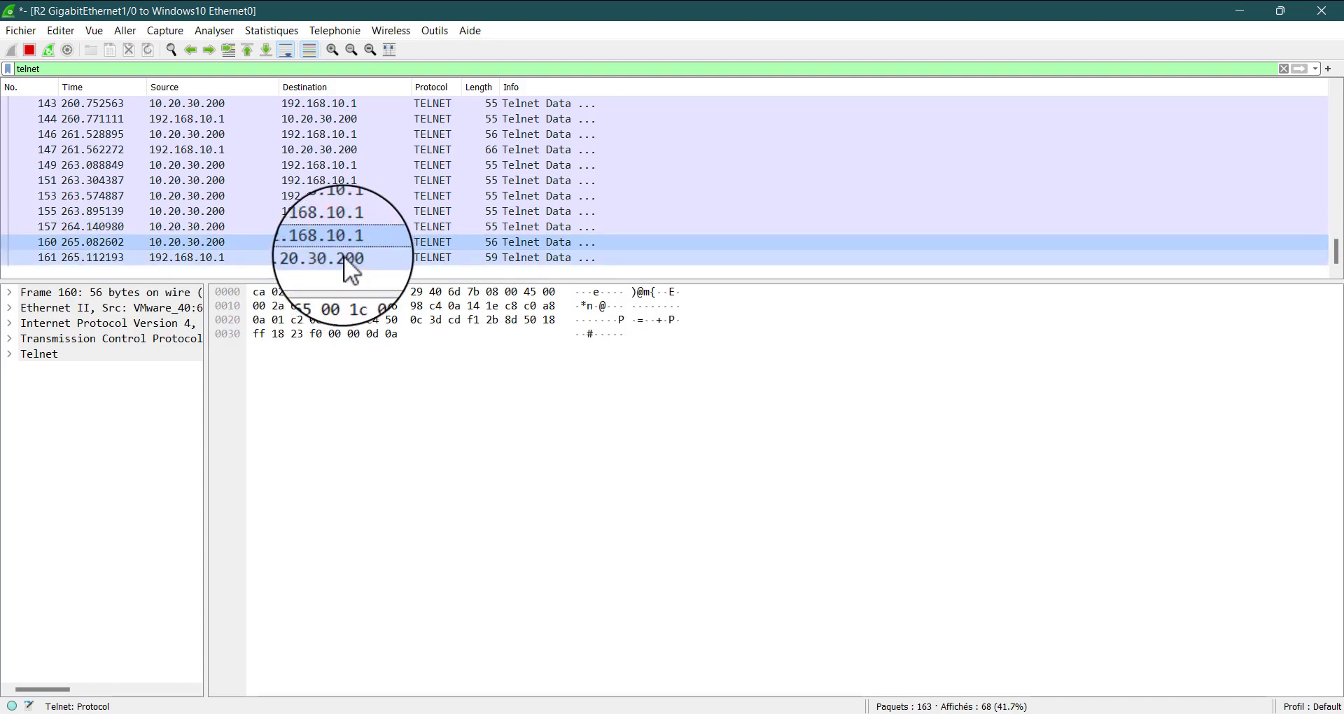
pyautogui.click(343, 256)
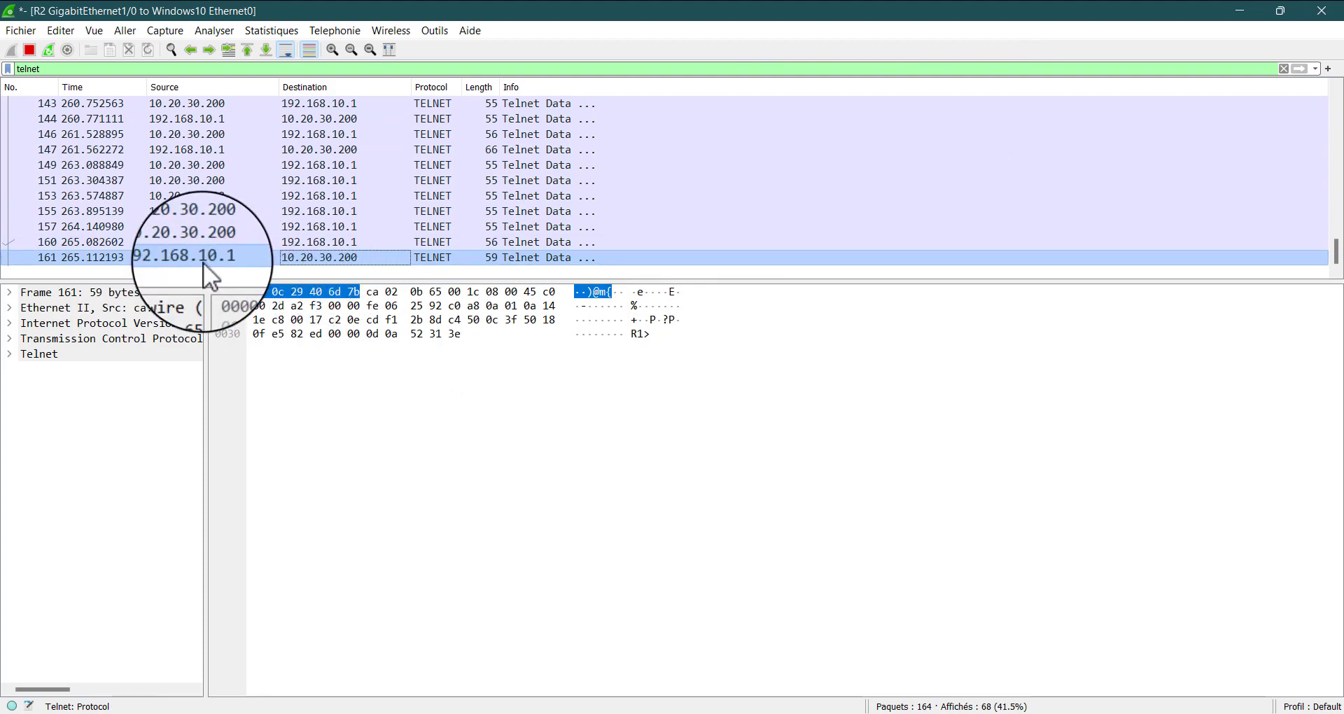
pyautogui.click(393, 258)
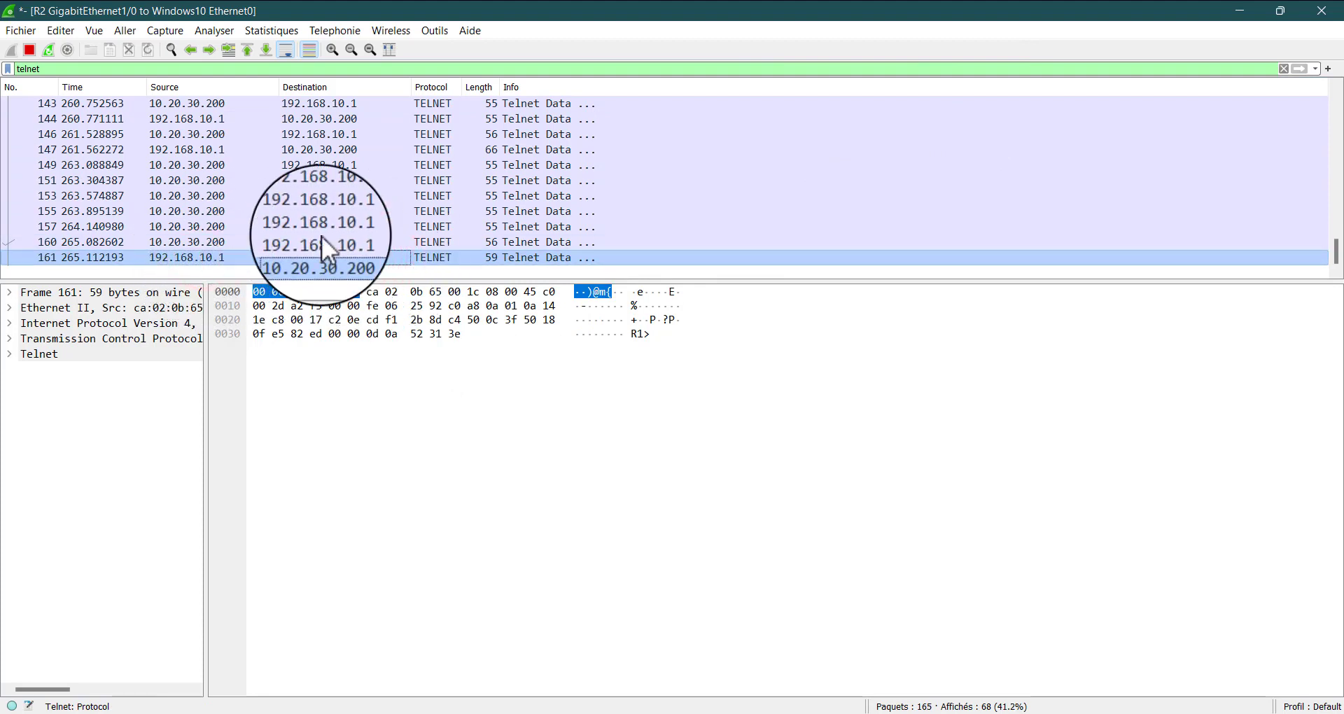
# Follow the TCP stream of the selected Telnet packet and examine the username and password sent in the conversation
pyautogui.click(216, 31)
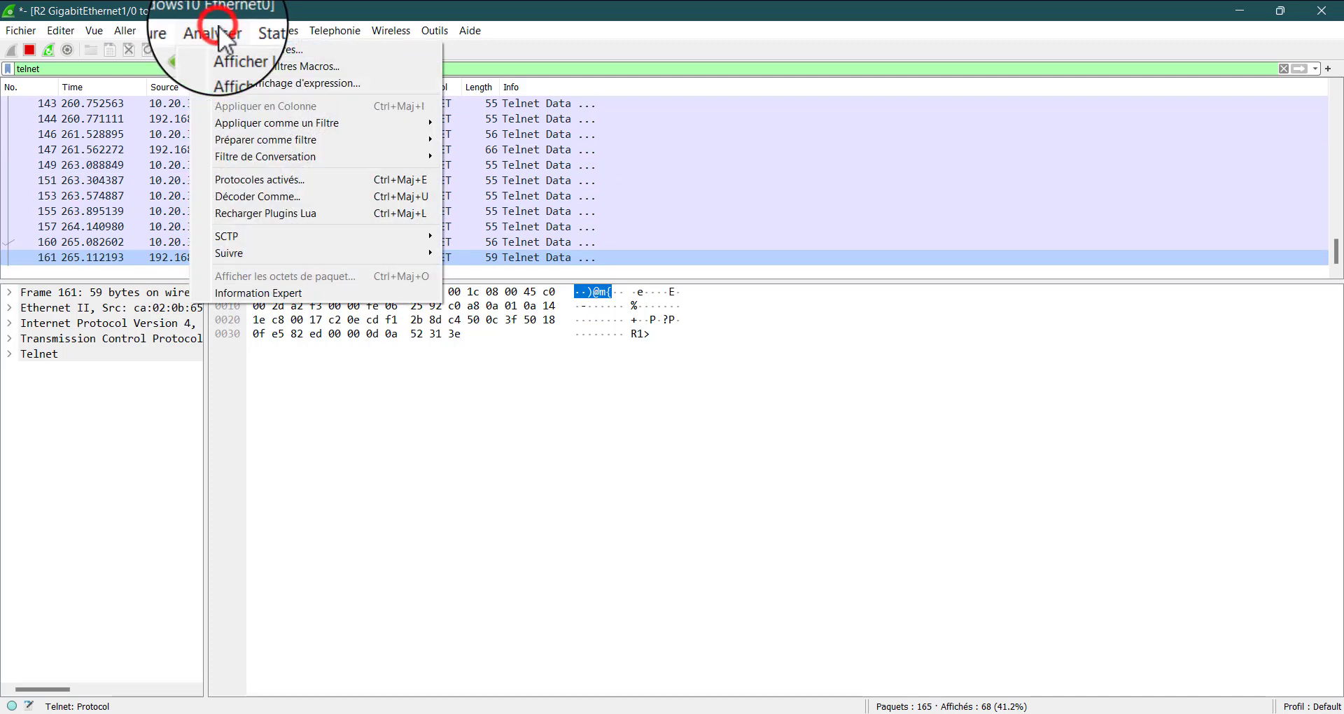
pyautogui.moveTo(375, 254)
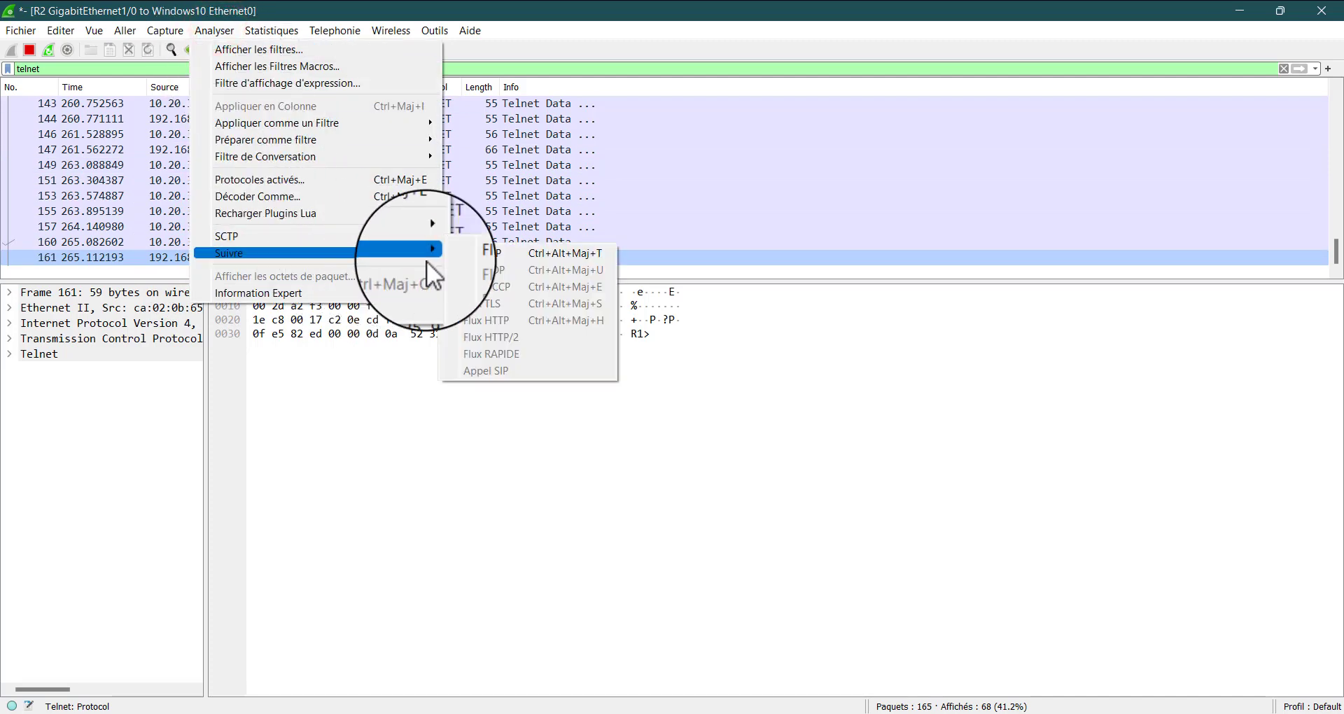
pyautogui.click(535, 255)
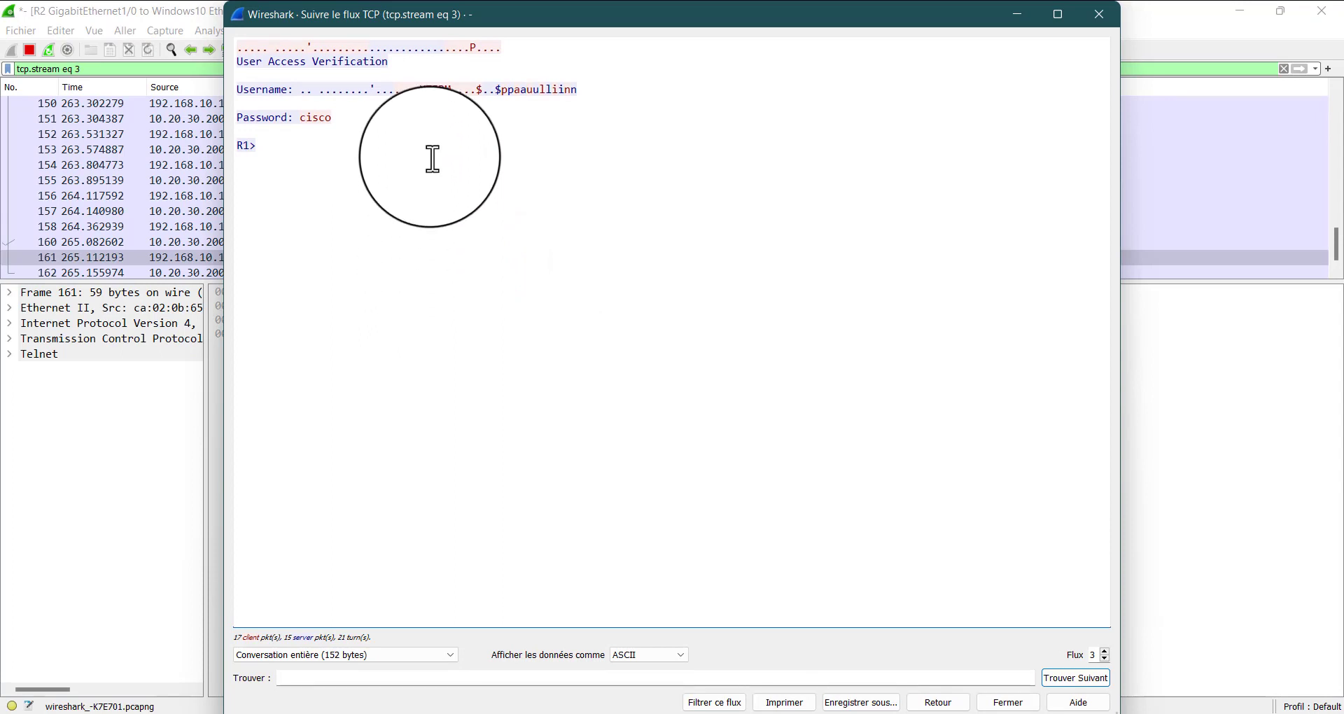
pyautogui.moveTo(446, 15); pyautogui.dragTo(486, 63)
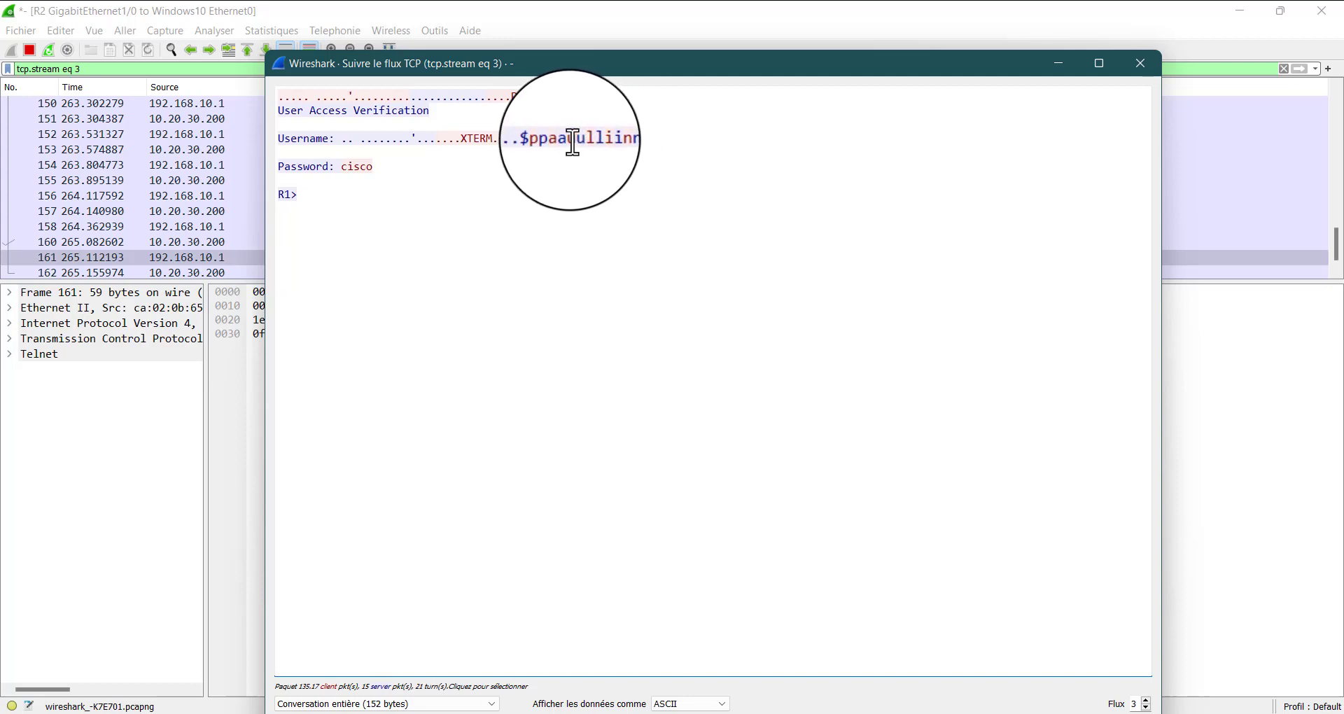
pyautogui.moveTo(564, 140); pyautogui.dragTo(596, 144)
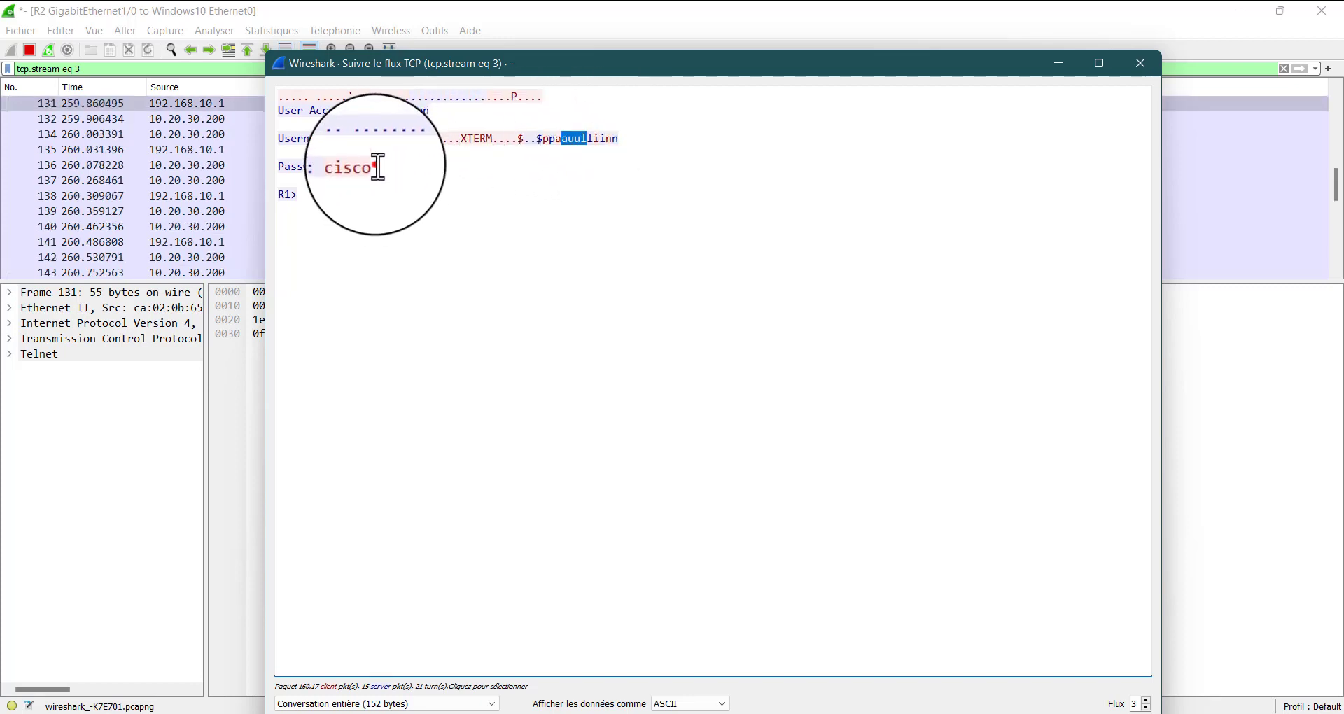
pyautogui.moveTo(376, 167); pyautogui.dragTo(340, 165)
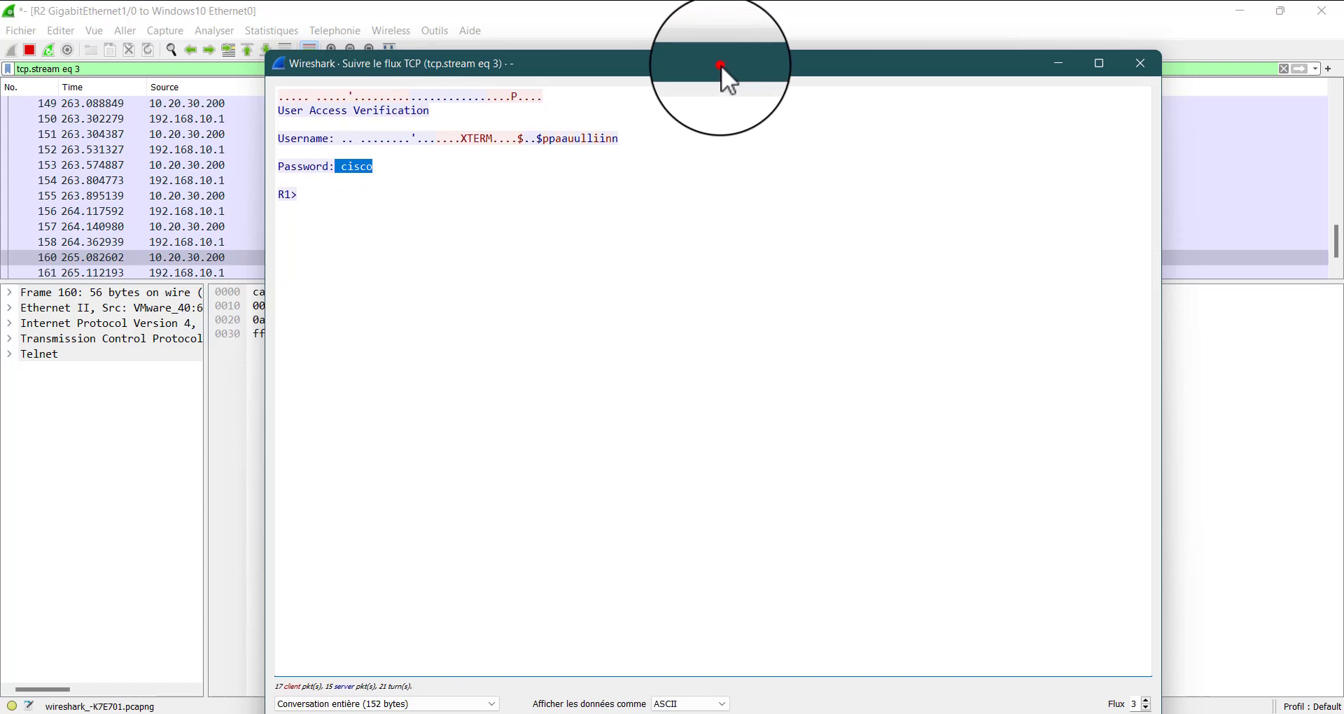
pyautogui.moveTo(721, 65); pyautogui.dragTo(672, 91)
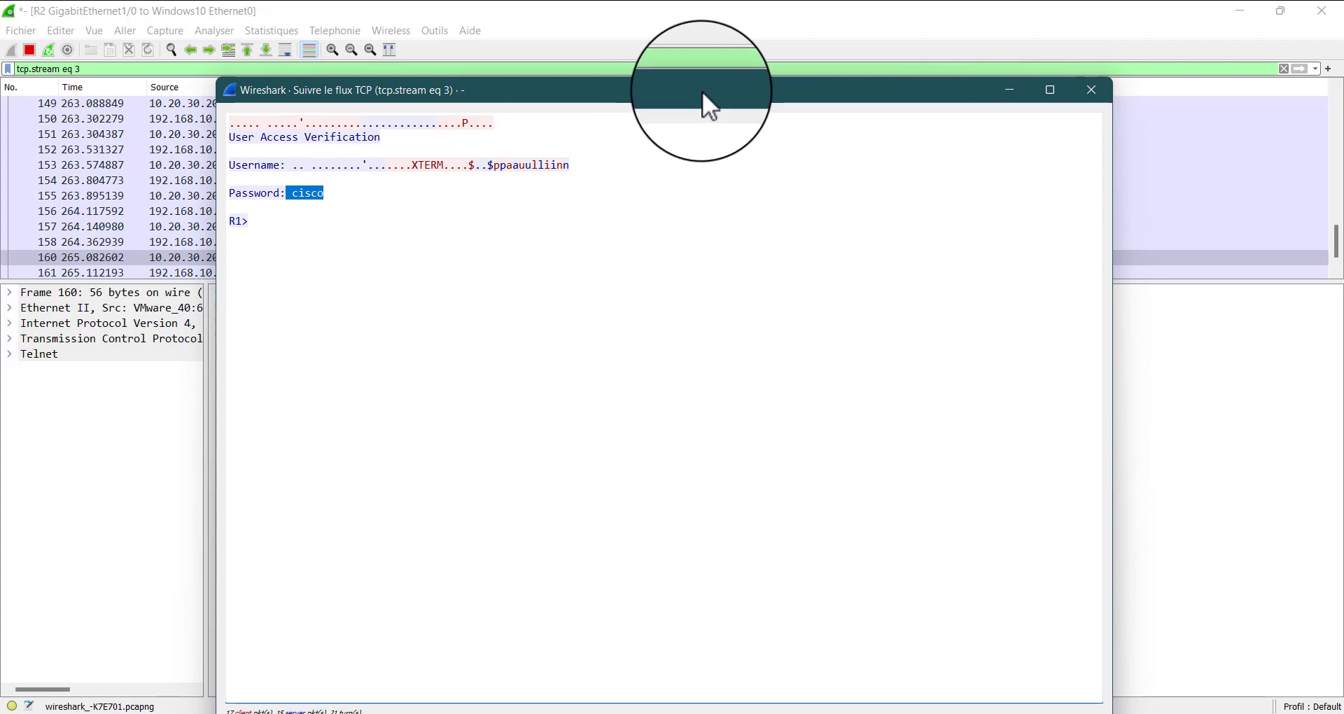
# Close the TCP stream window, clear the display filter, and minimize the capture
pyautogui.click(1091, 91)
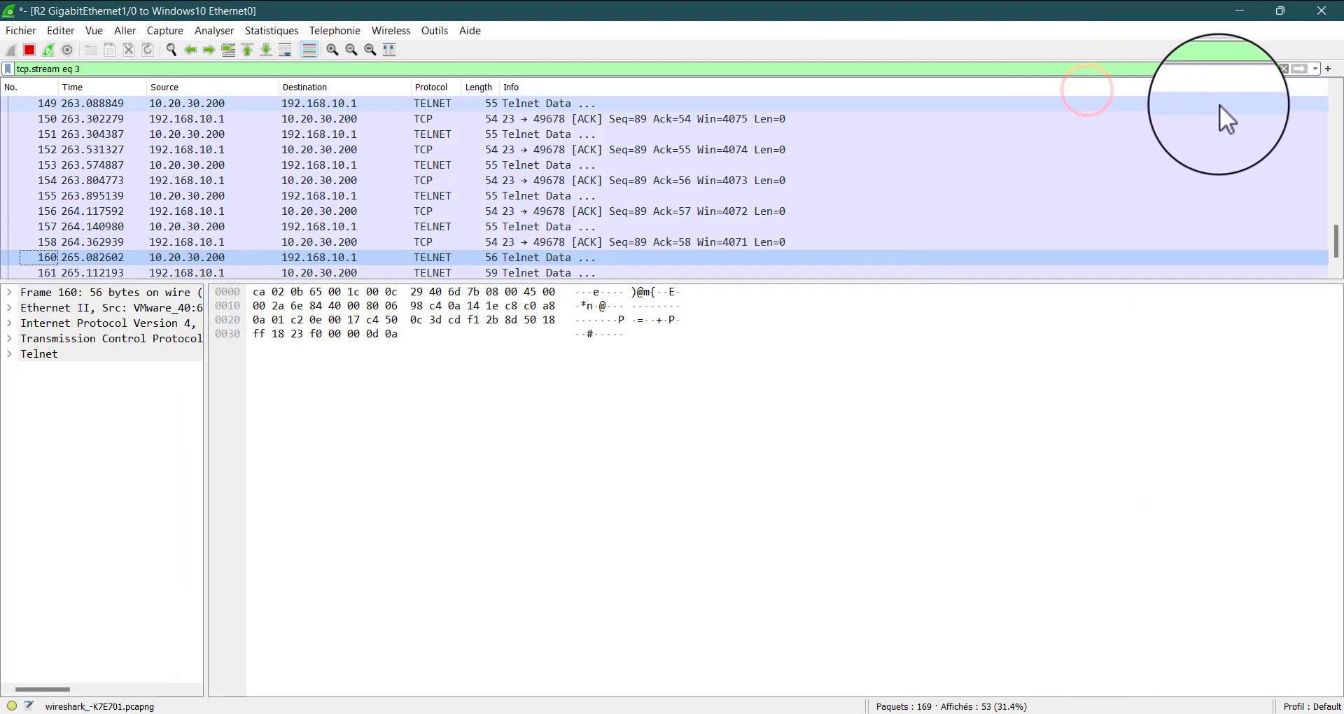
pyautogui.click(1284, 69)
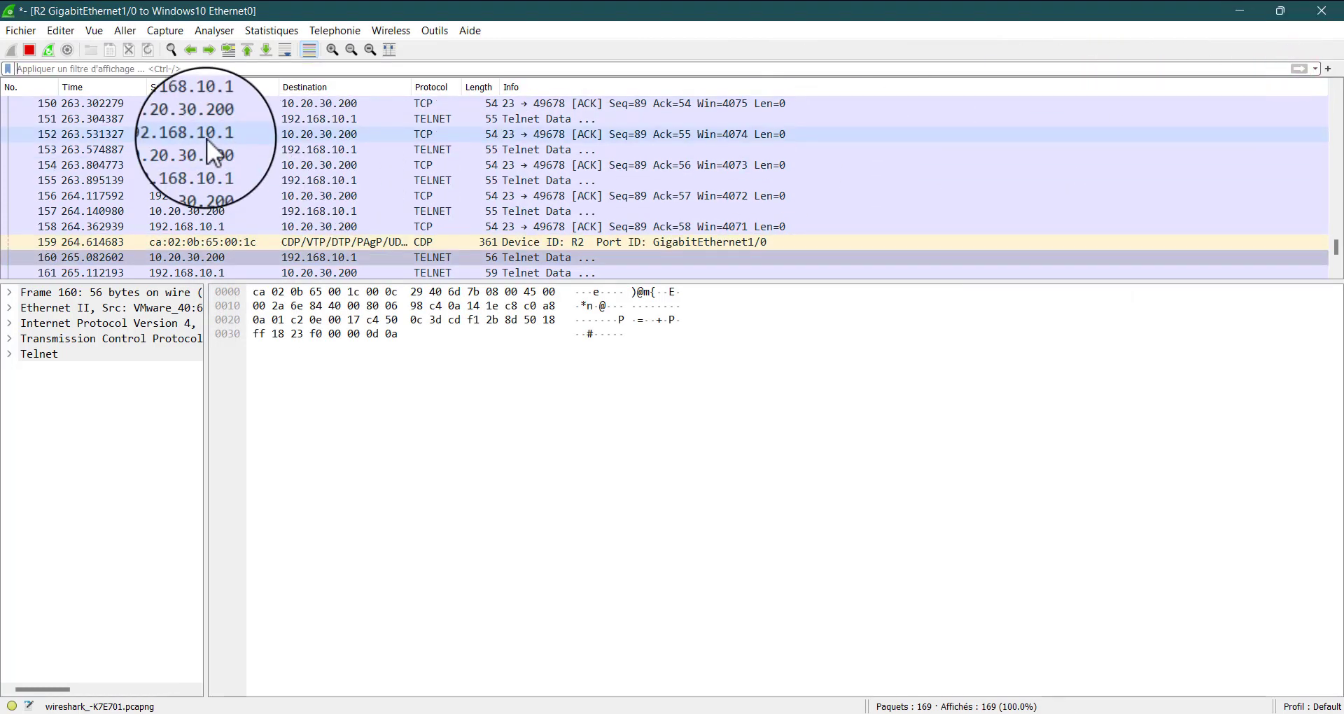
pyautogui.scroll(-4, 404, 168)
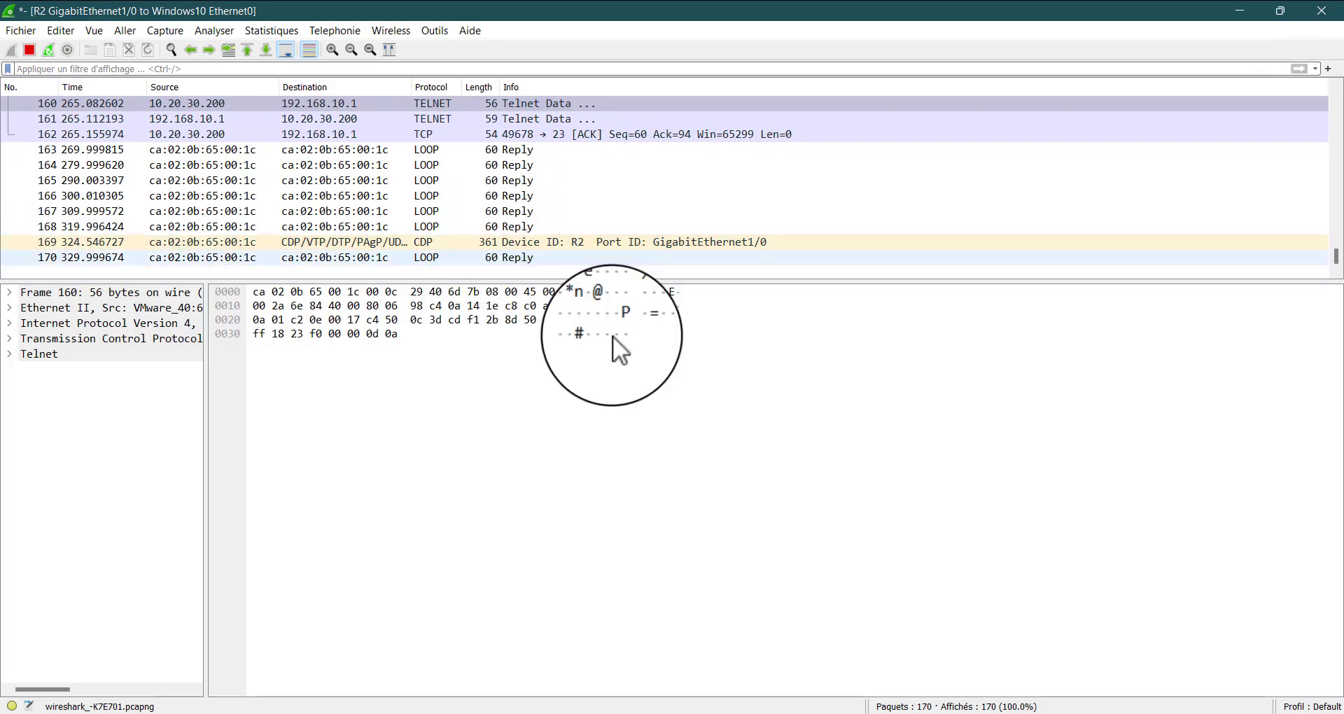
pyautogui.click(1244, 10)
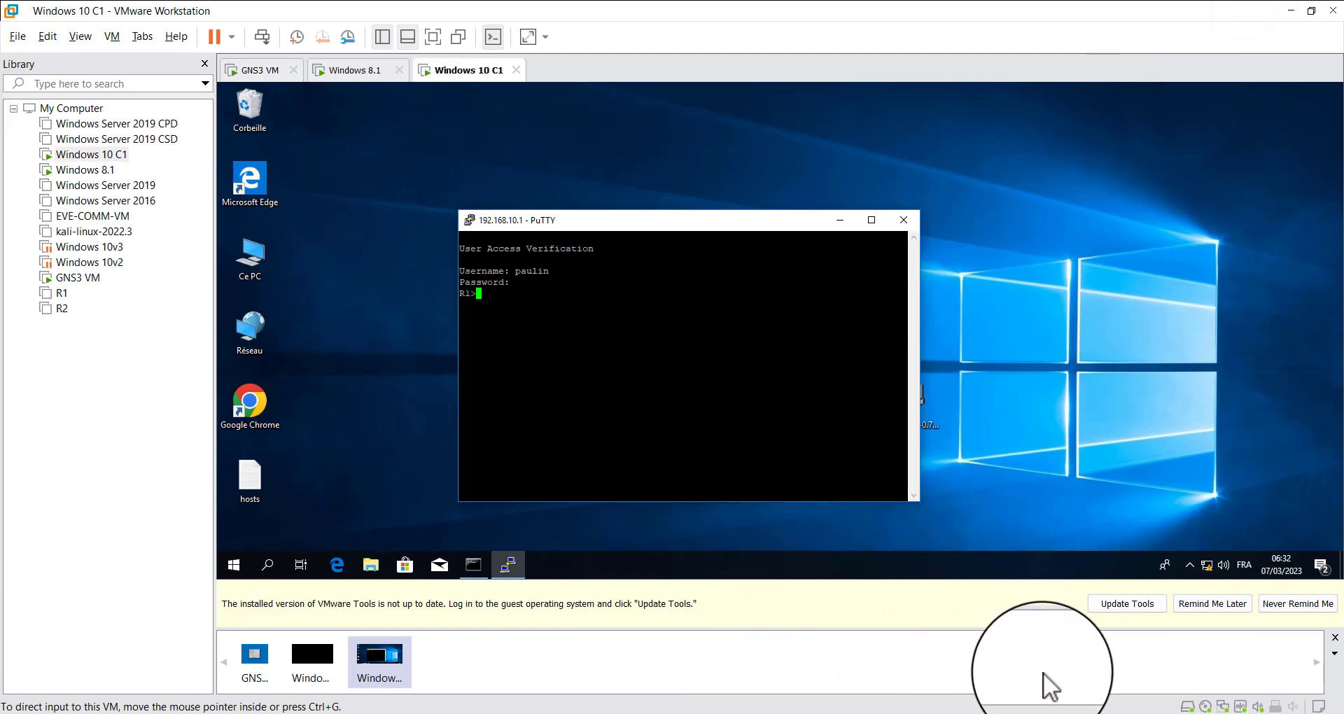
# Close the PuTTY session to 192.168.10.1 in the Windows 10 guest
pyautogui.click(634, 396)
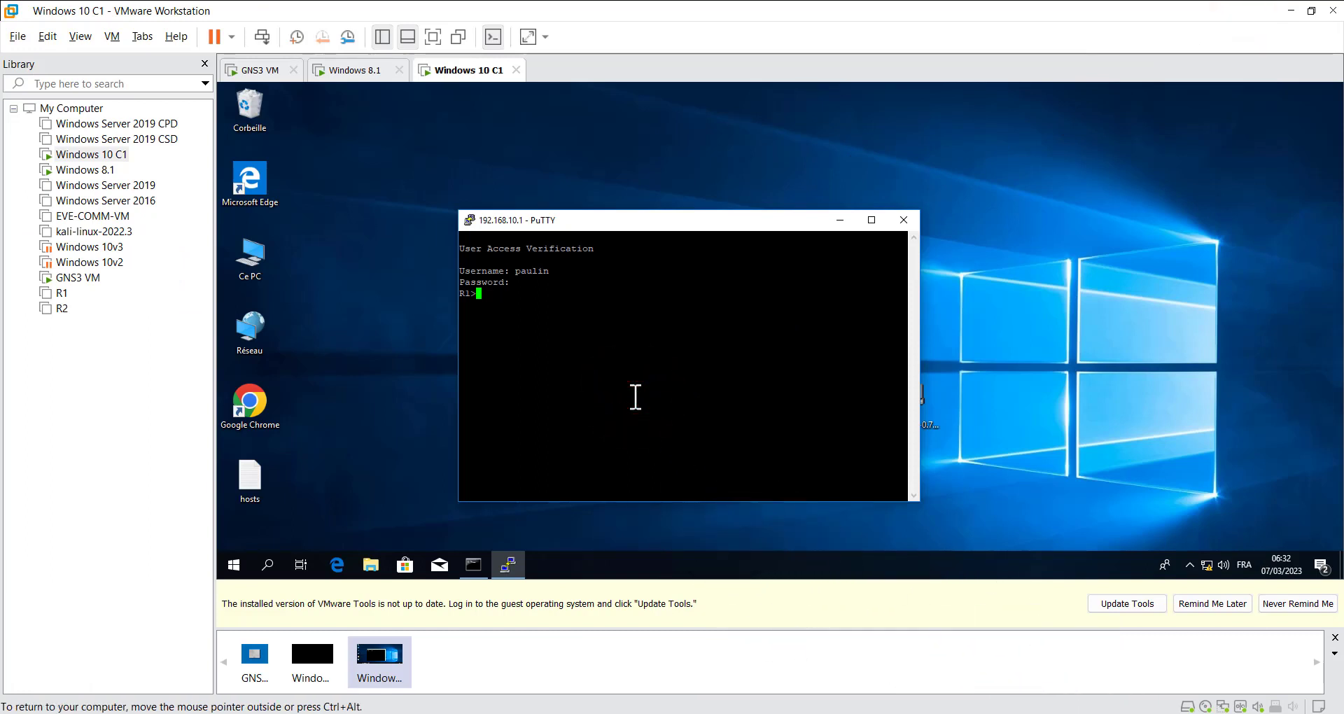
pyautogui.click(903, 217)
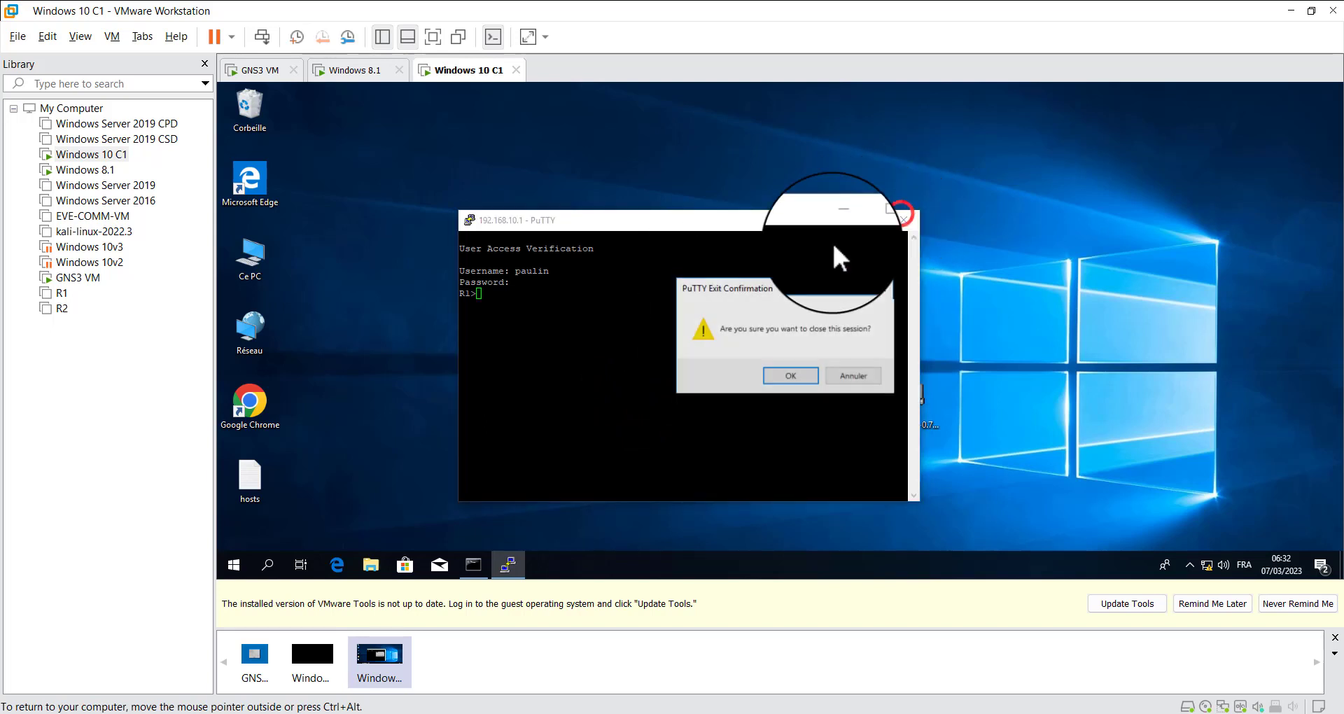
pyautogui.click(791, 376)
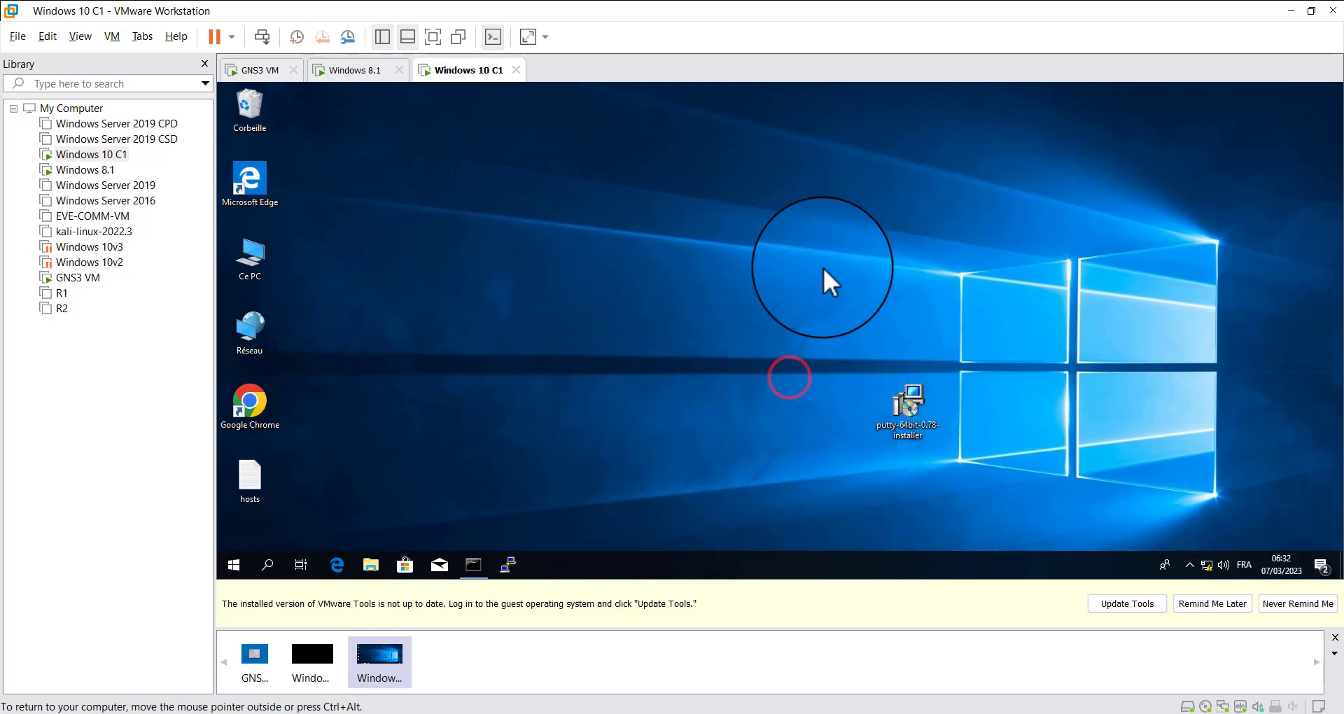
# Move the PuTTY installer from the guest's desktop to the recycle bin and empty the bin
pyautogui.moveTo(911, 400); pyautogui.dragTo(252, 112)
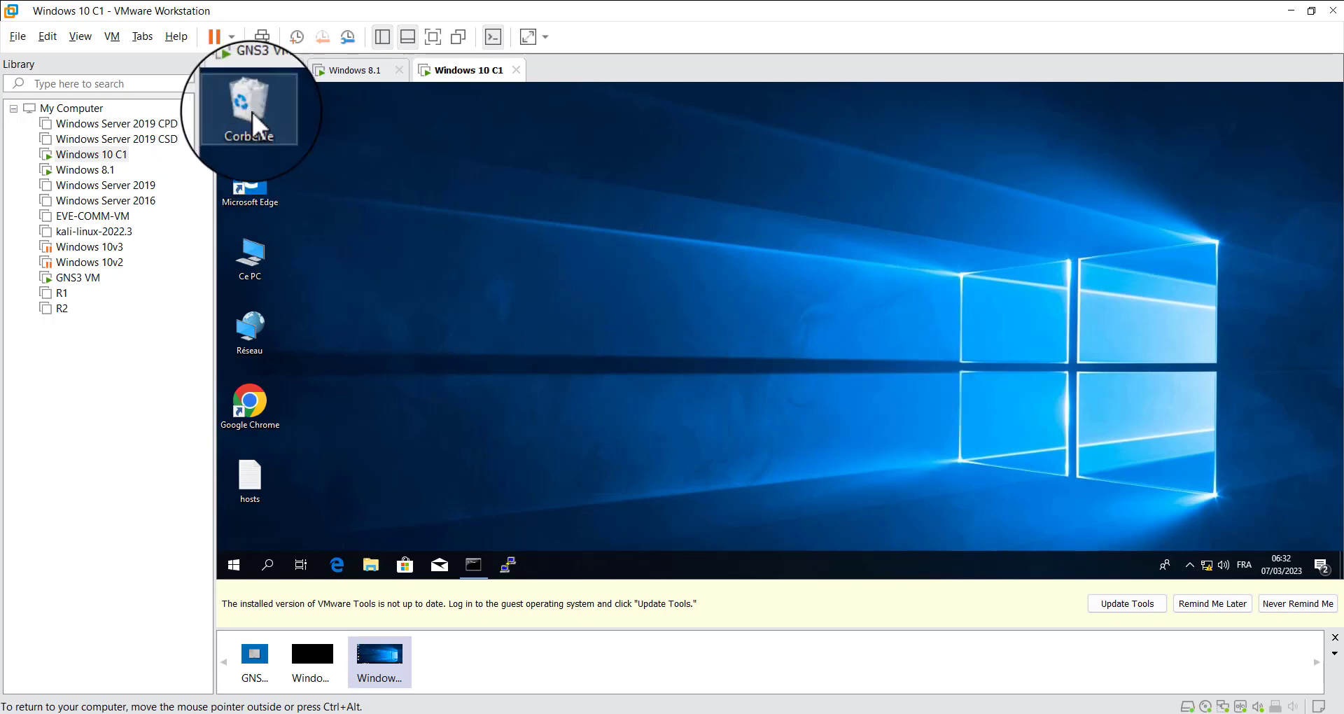
pyautogui.rightClick(252, 112)
pyautogui.click(322, 134)
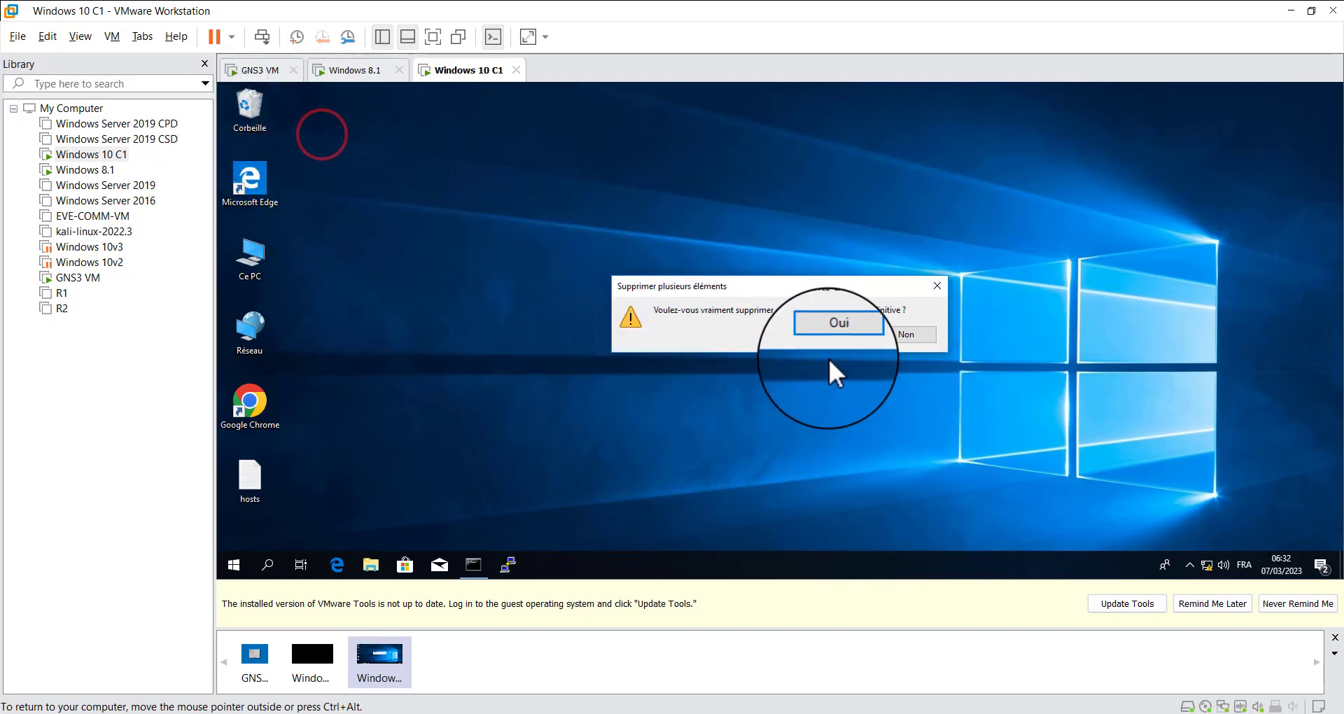
pyautogui.click(844, 334)
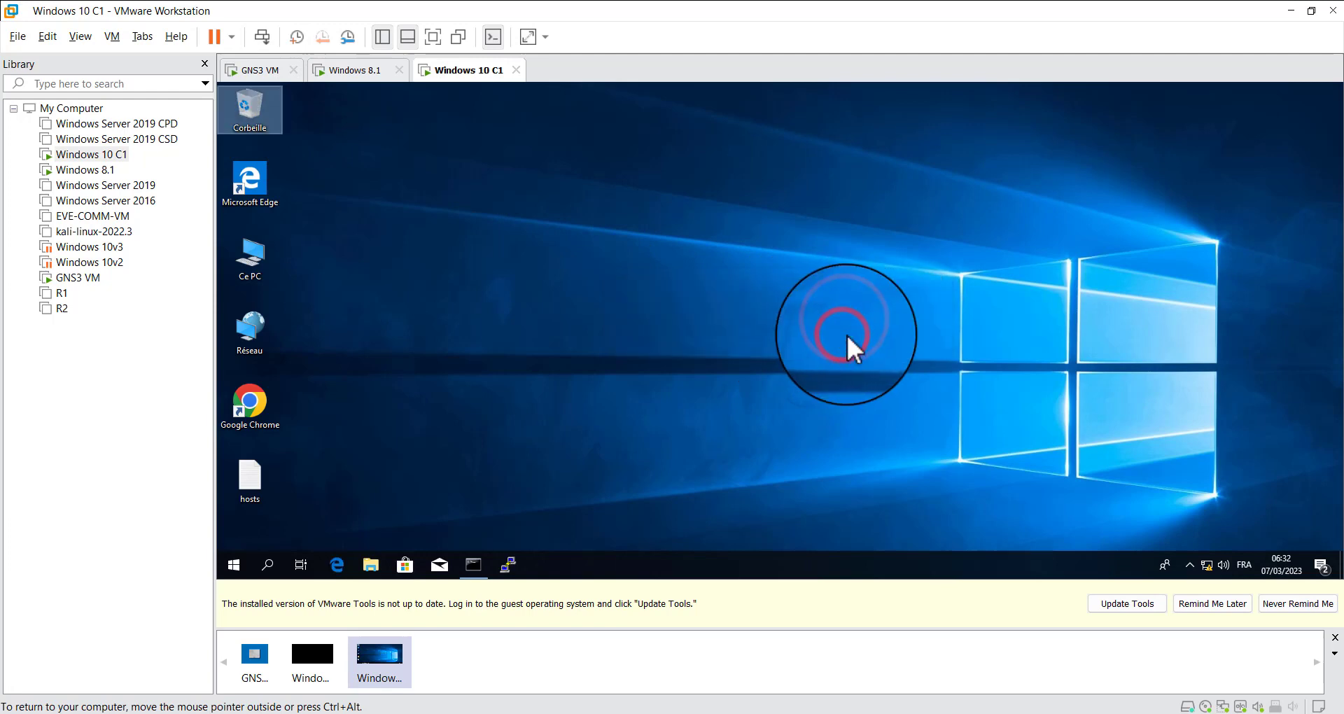
# Switch to GNS3, bring up R1's console, and leave line configuration with exit to return to privileged mode
pyautogui.click(1292, 11)
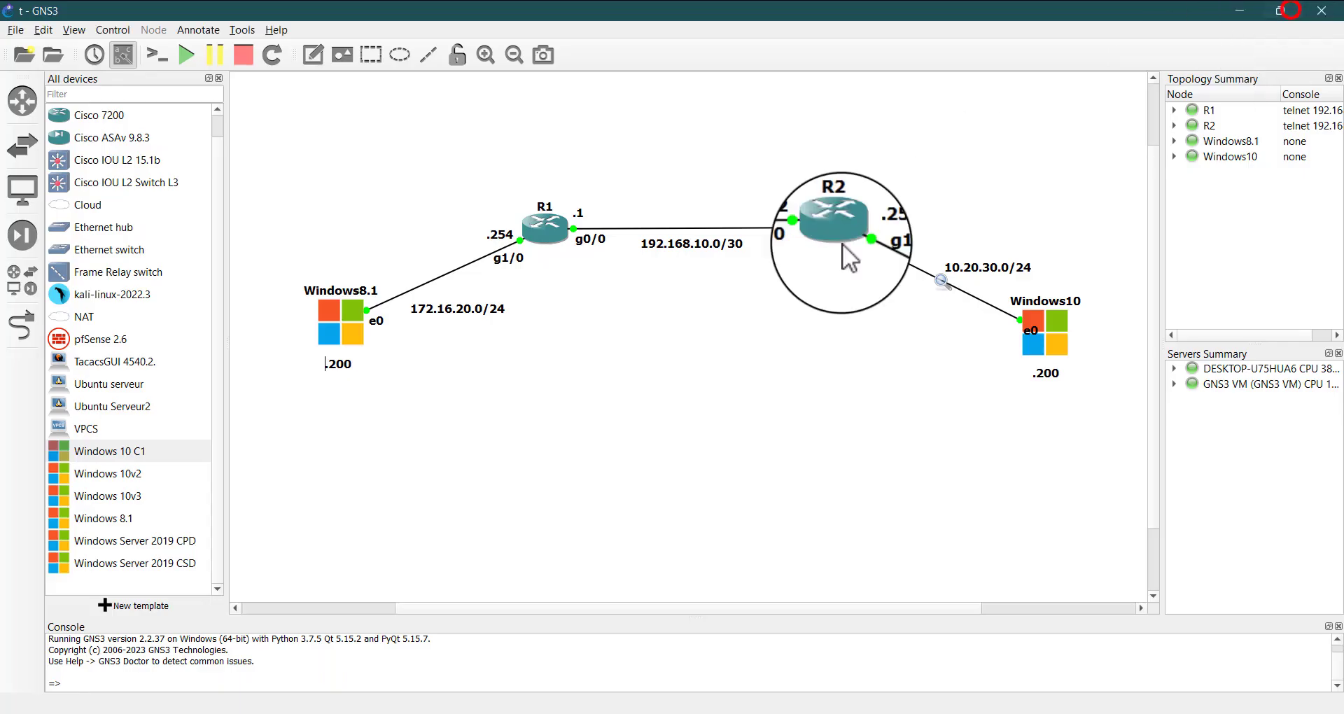
pyautogui.doubleClick(541, 234)
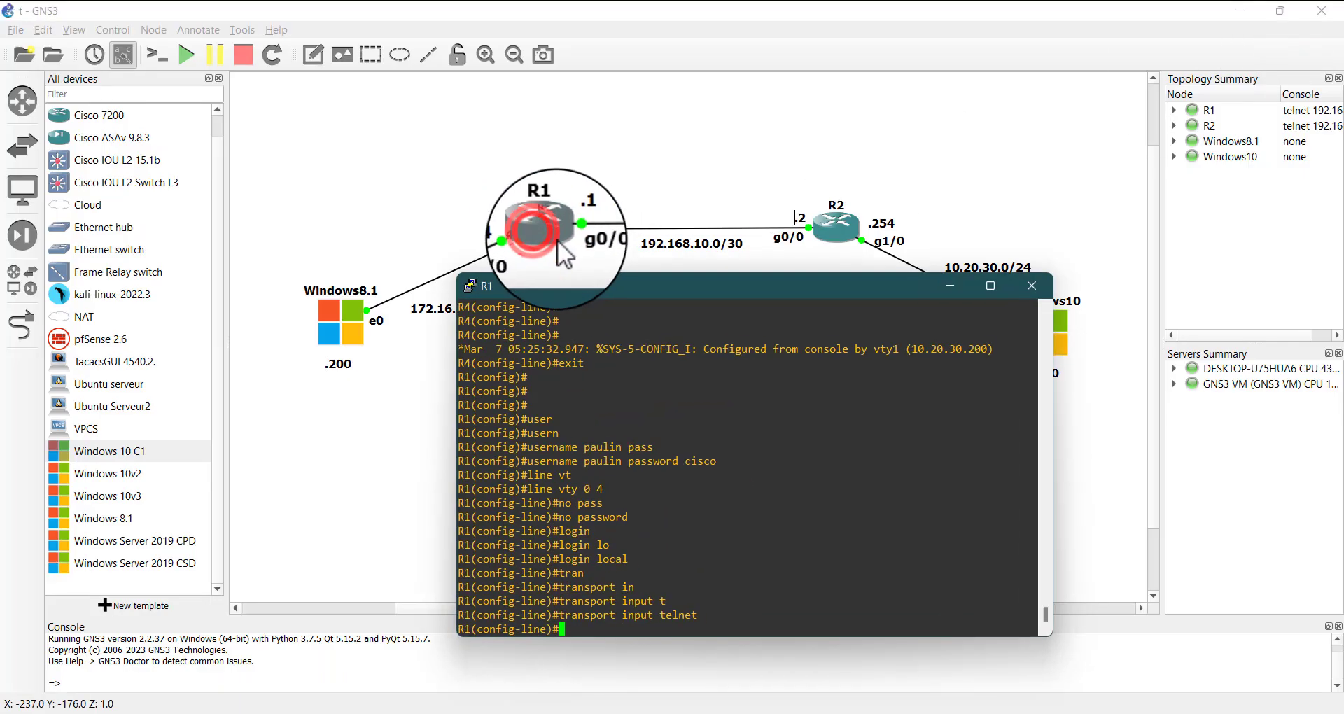
pyautogui.moveTo(594, 290); pyautogui.dragTo(762, 178)
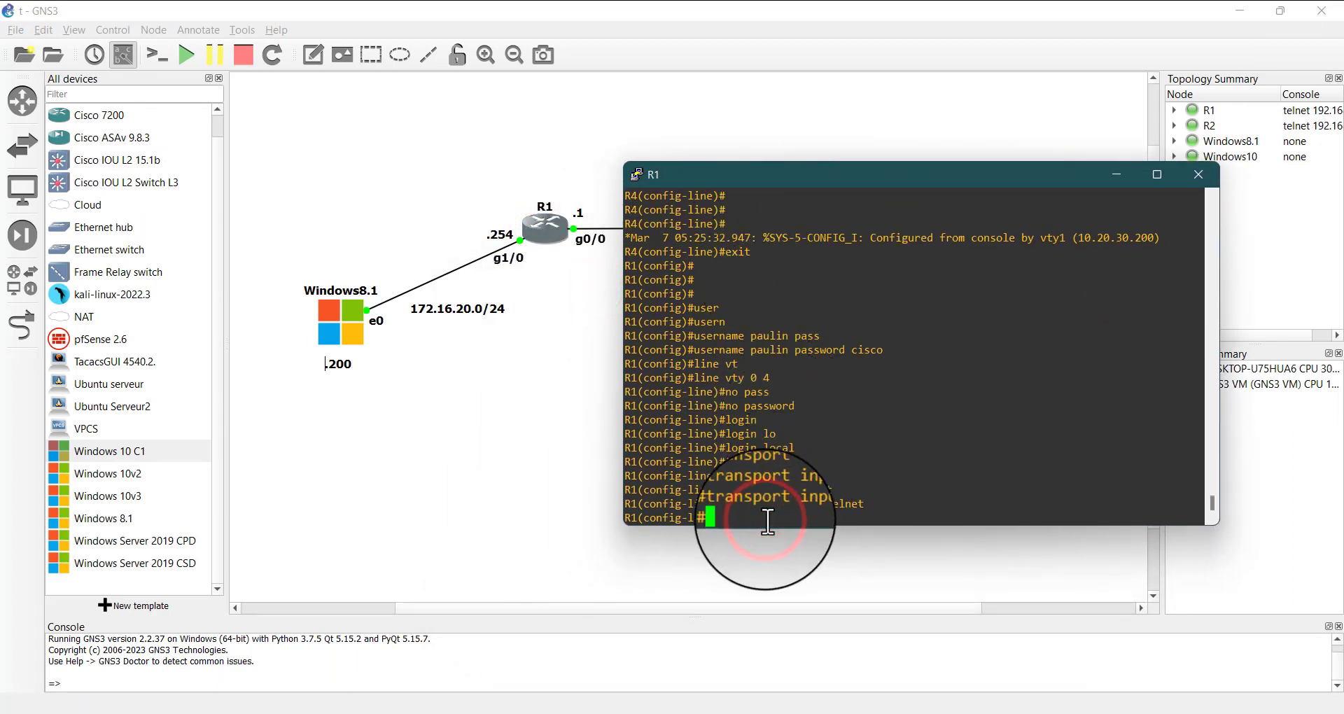
pyautogui.press('Return')
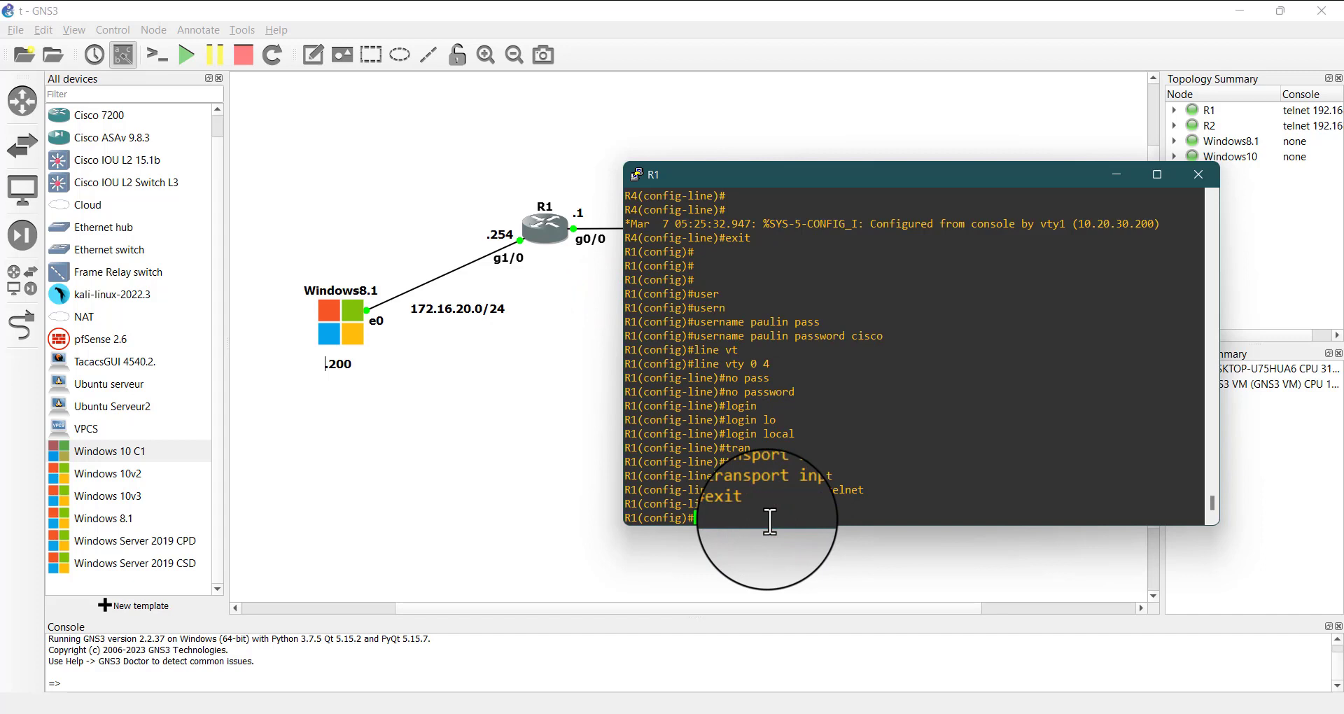
pyautogui.press('Return')
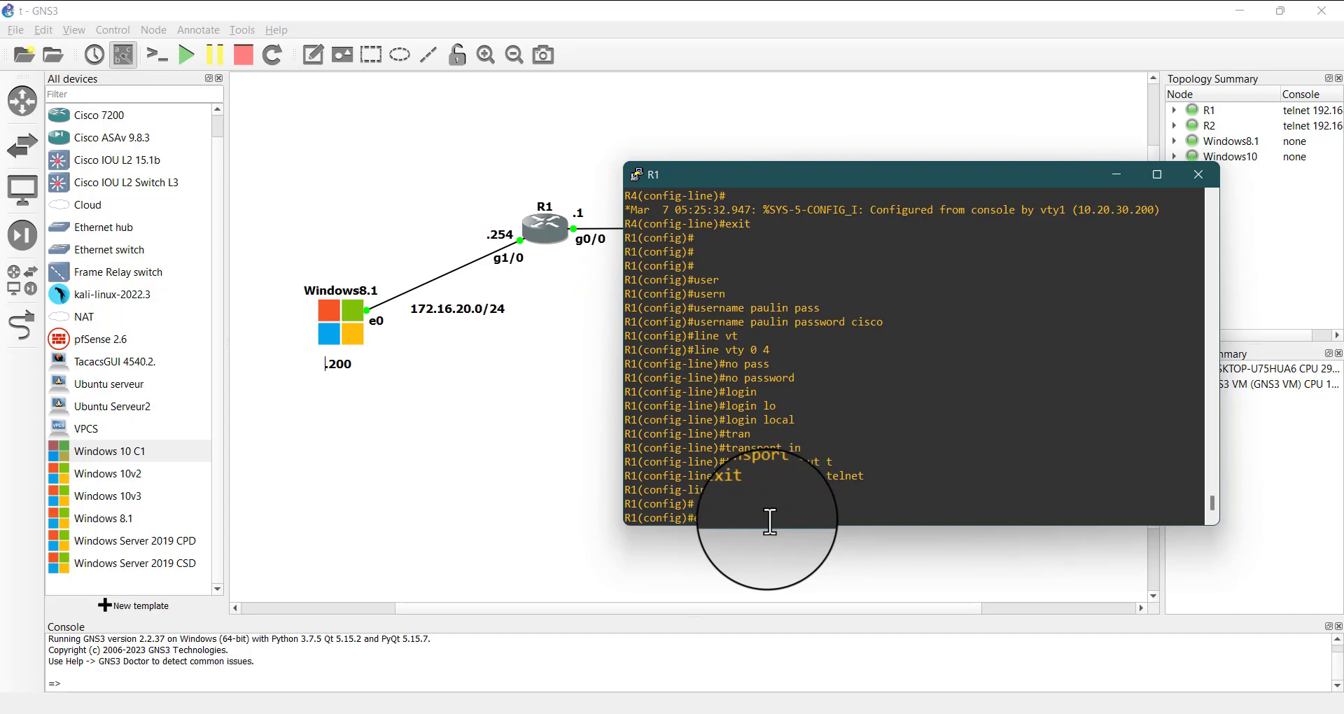
pyautogui.hotkey('ctrl', 'z')
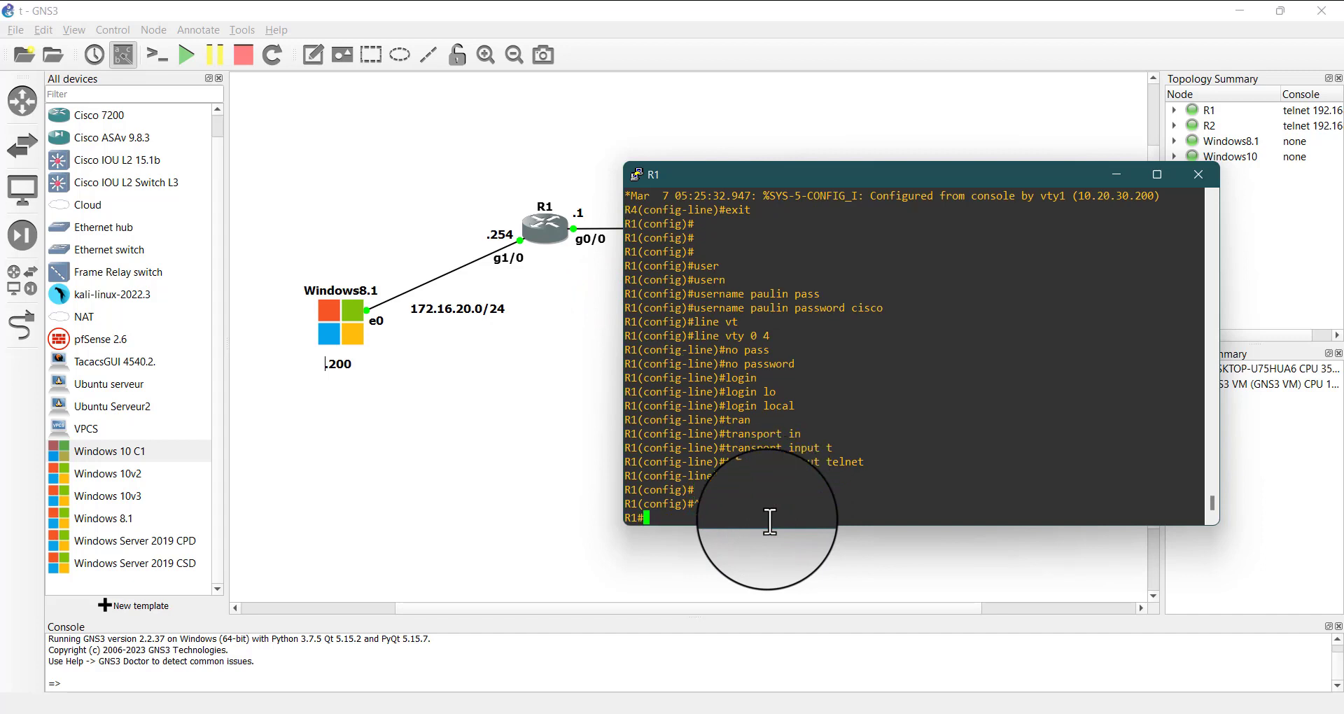
pyautogui.press('Return')
pyautogui.press('Return')
pyautogui.press('Return')
pyautogui.press('Return')
# Display R1's configuration with sh run and examine how the enable secret and local user password are stored
pyautogui.write('s')
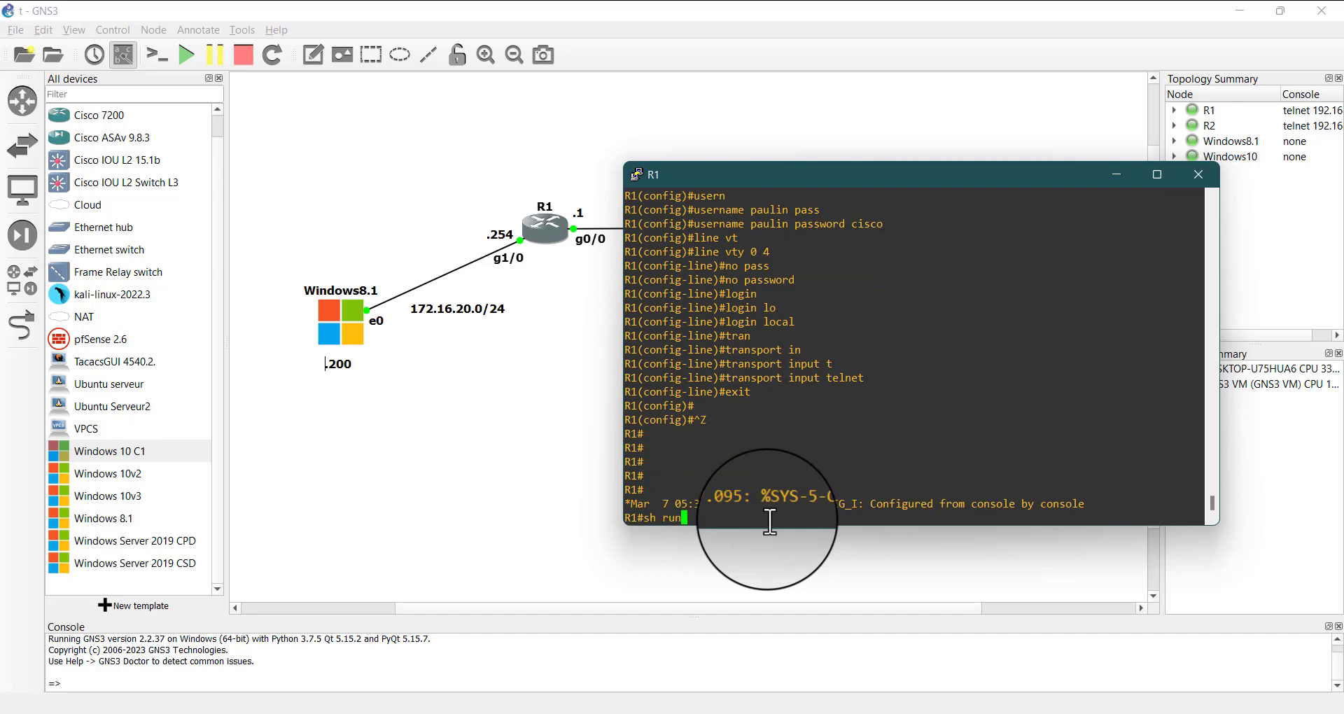
pyautogui.write('h run')
pyautogui.press('Return')
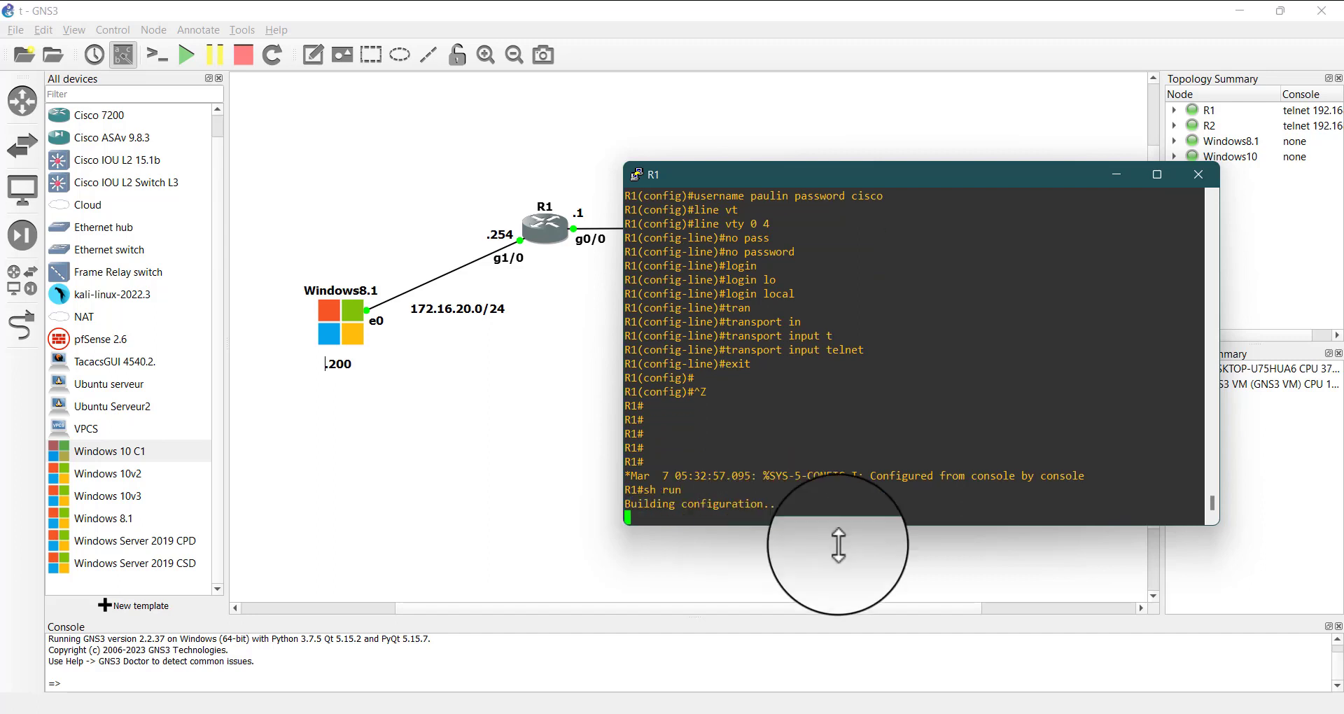
pyautogui.click(935, 713)
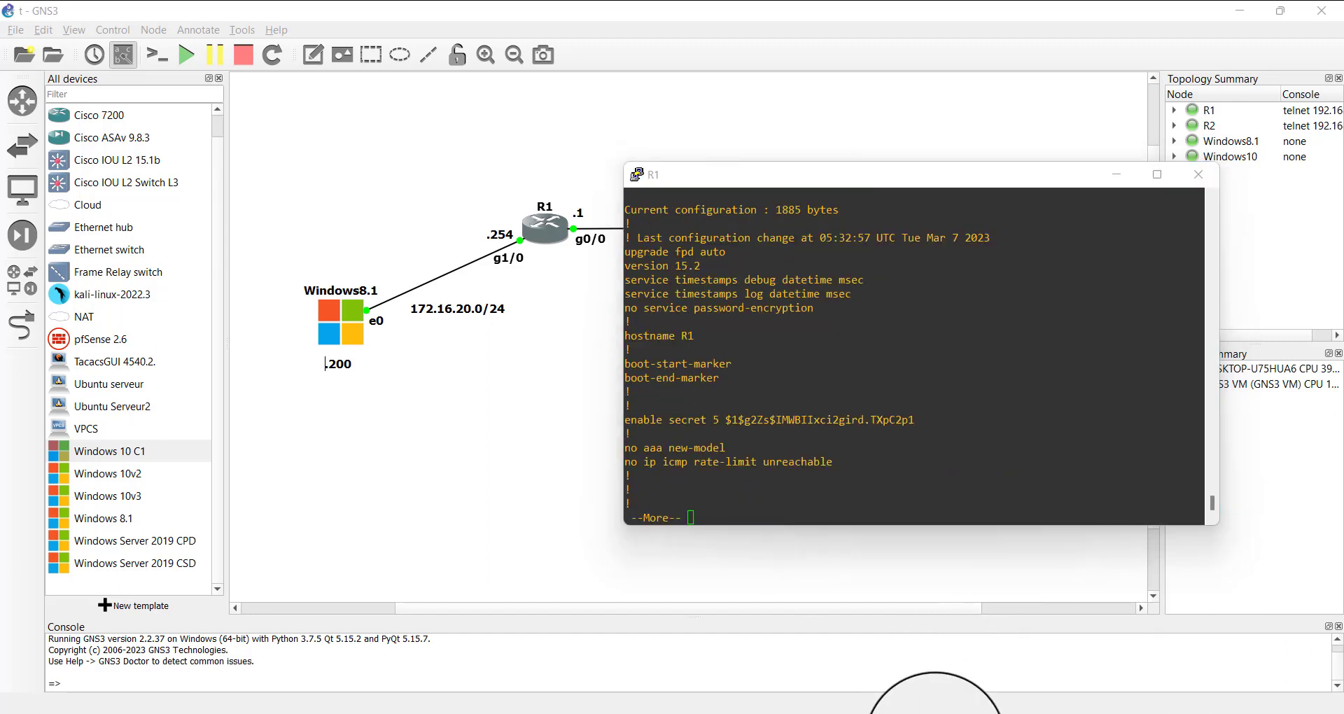
pyautogui.click(806, 499)
pyautogui.press('space')
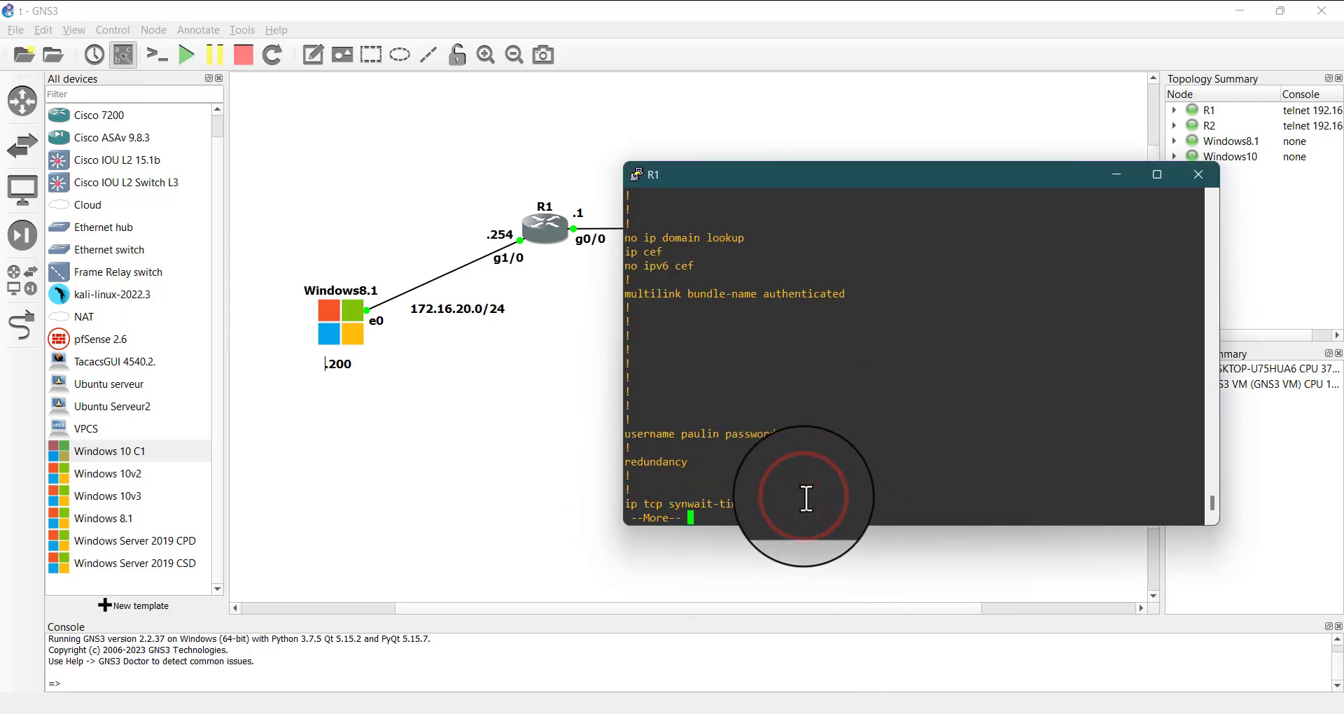
pyautogui.scroll(4, 807, 378)
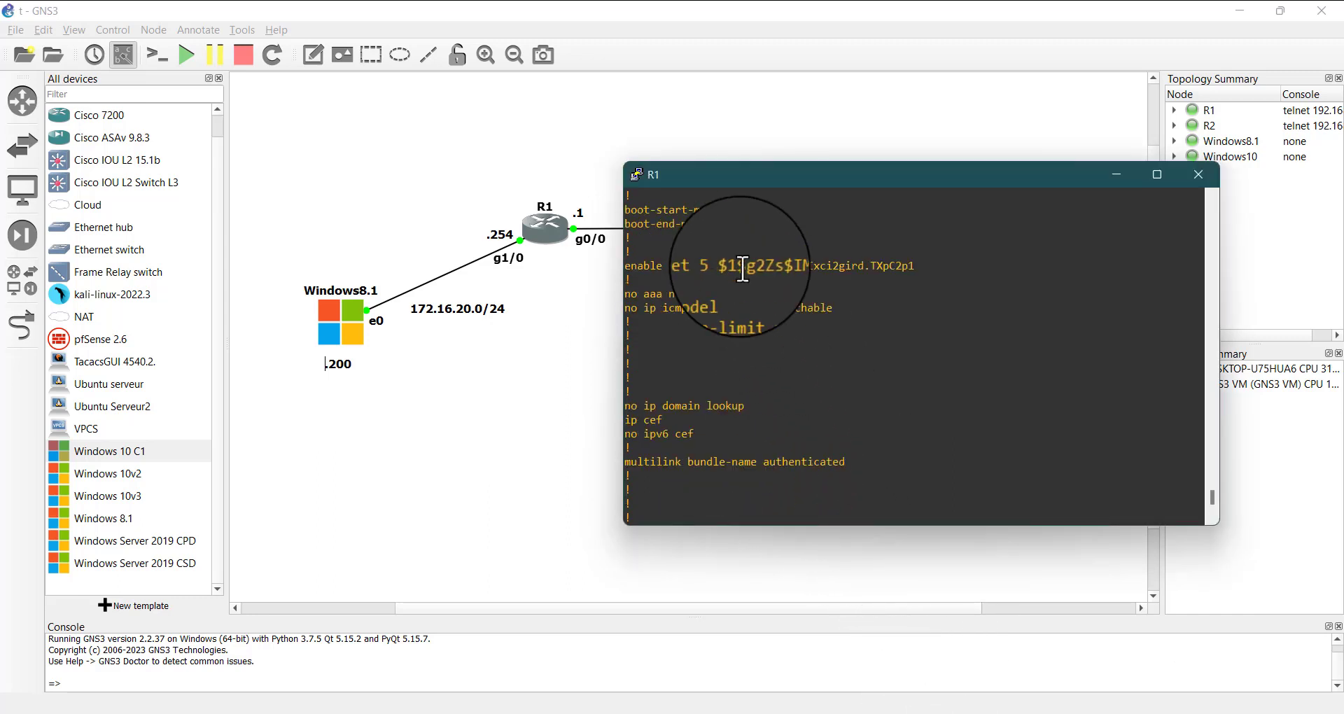
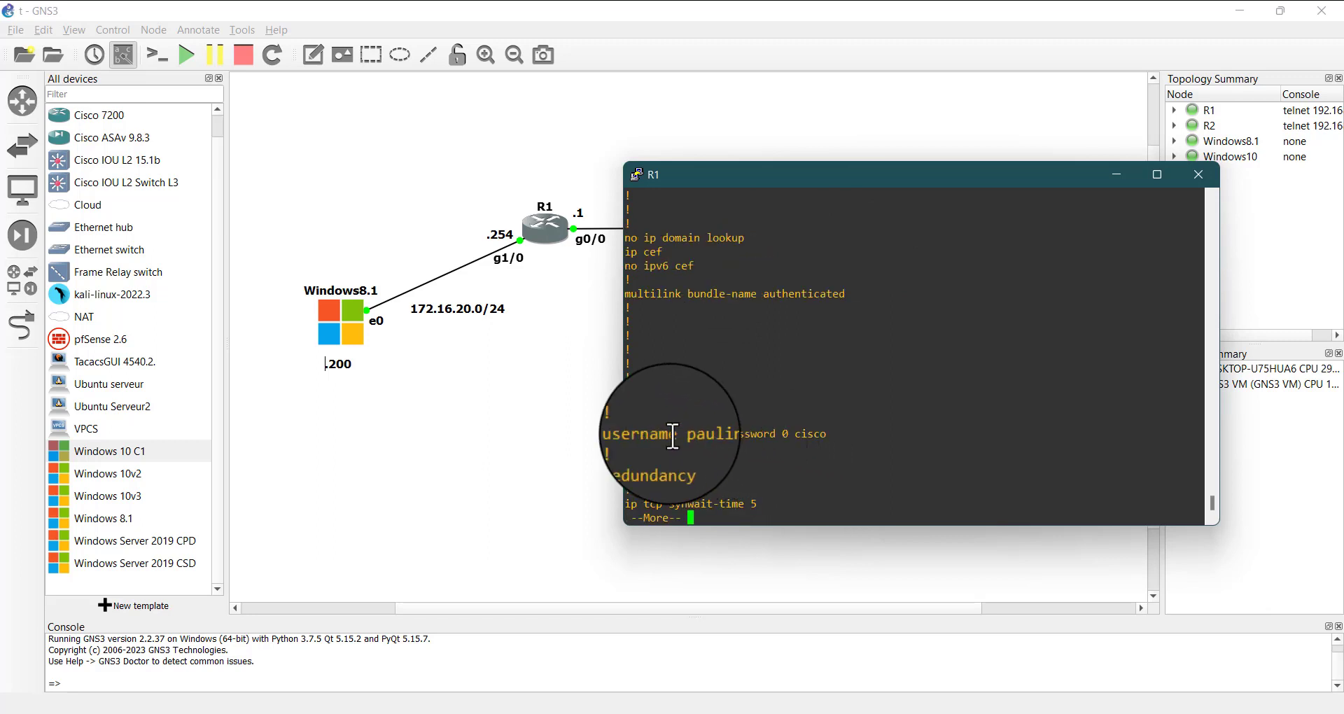
# Compare the encryption type number of the local user's password with that of the enable secret in R1's configuration
pyautogui.moveTo(682, 434); pyautogui.dragTo(694, 435)
pyautogui.moveTo(795, 435); pyautogui.dragTo(833, 434)
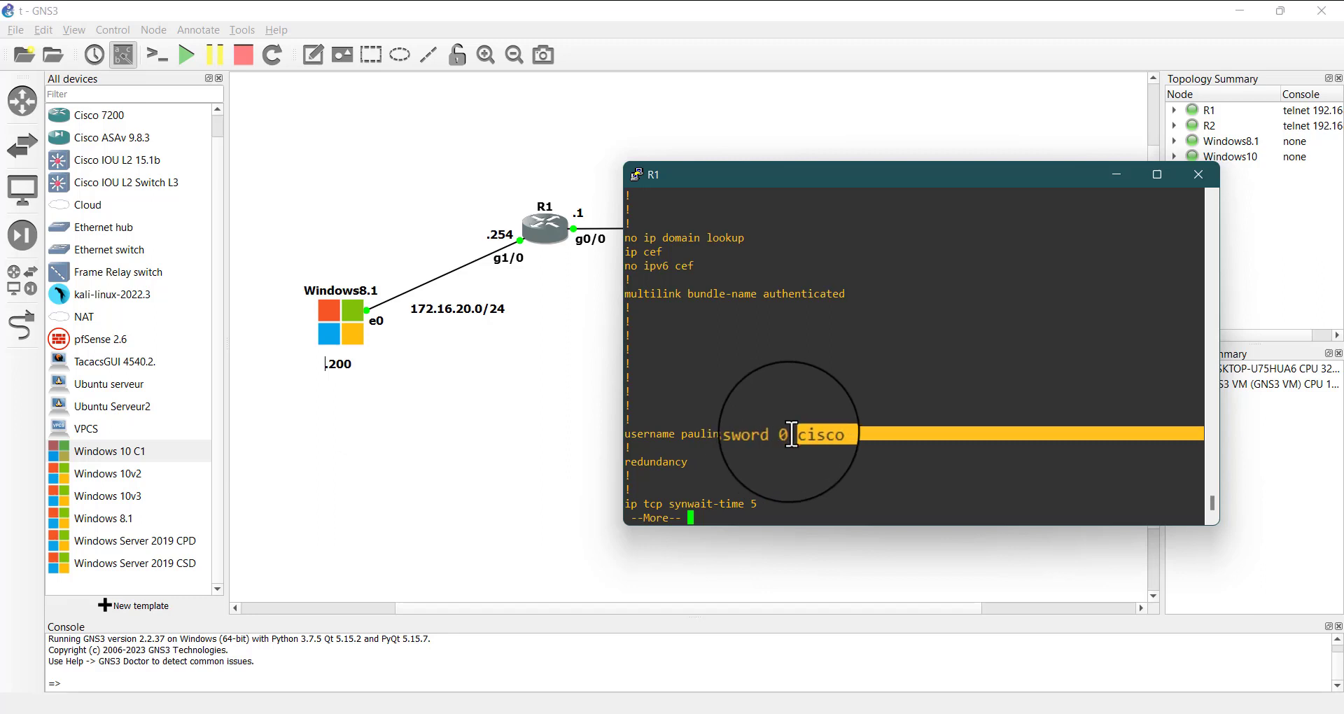
pyautogui.moveTo(792, 434); pyautogui.dragTo(781, 434)
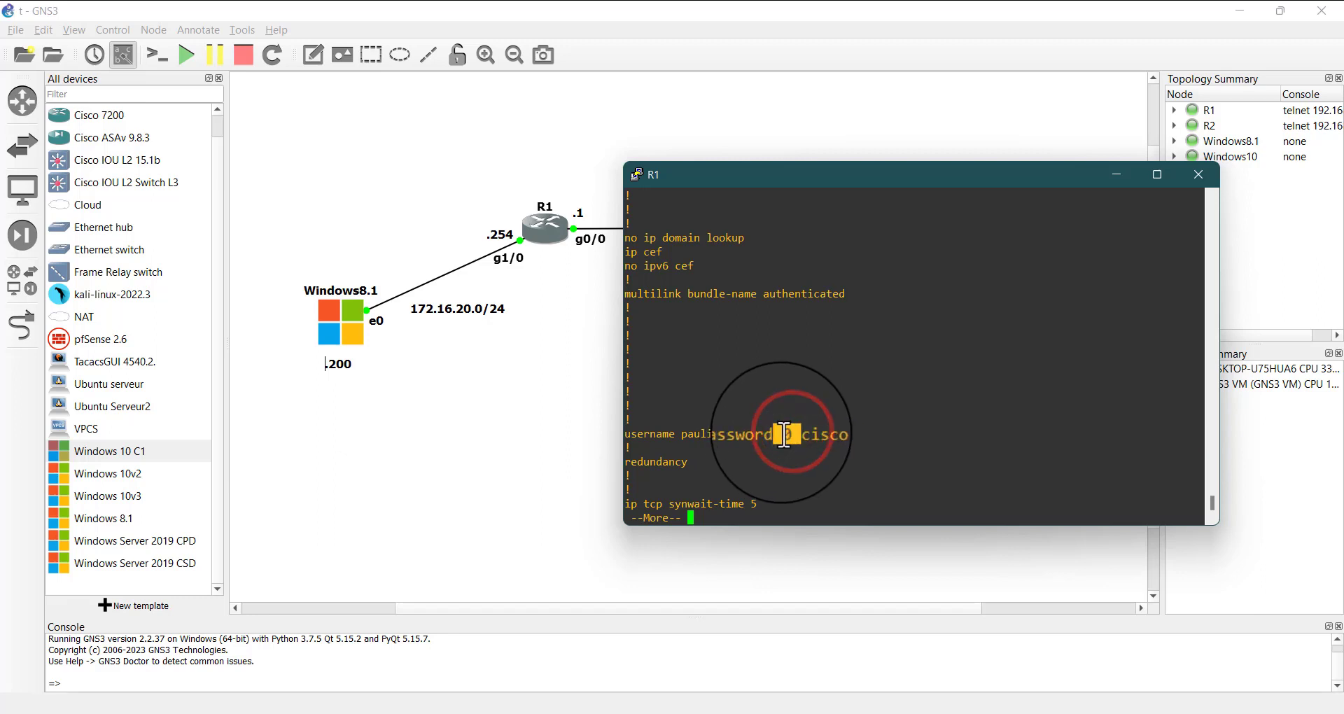
pyautogui.scroll(4, 728, 319)
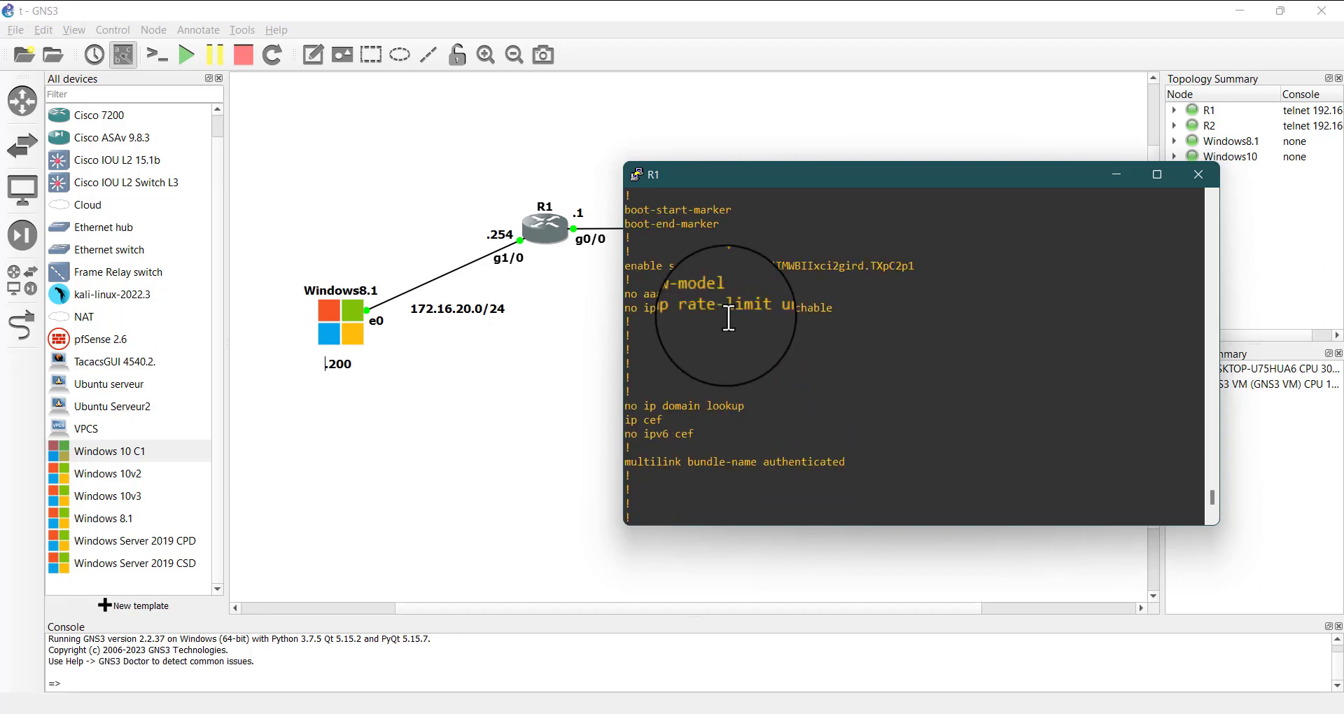
pyautogui.doubleClick(717, 269)
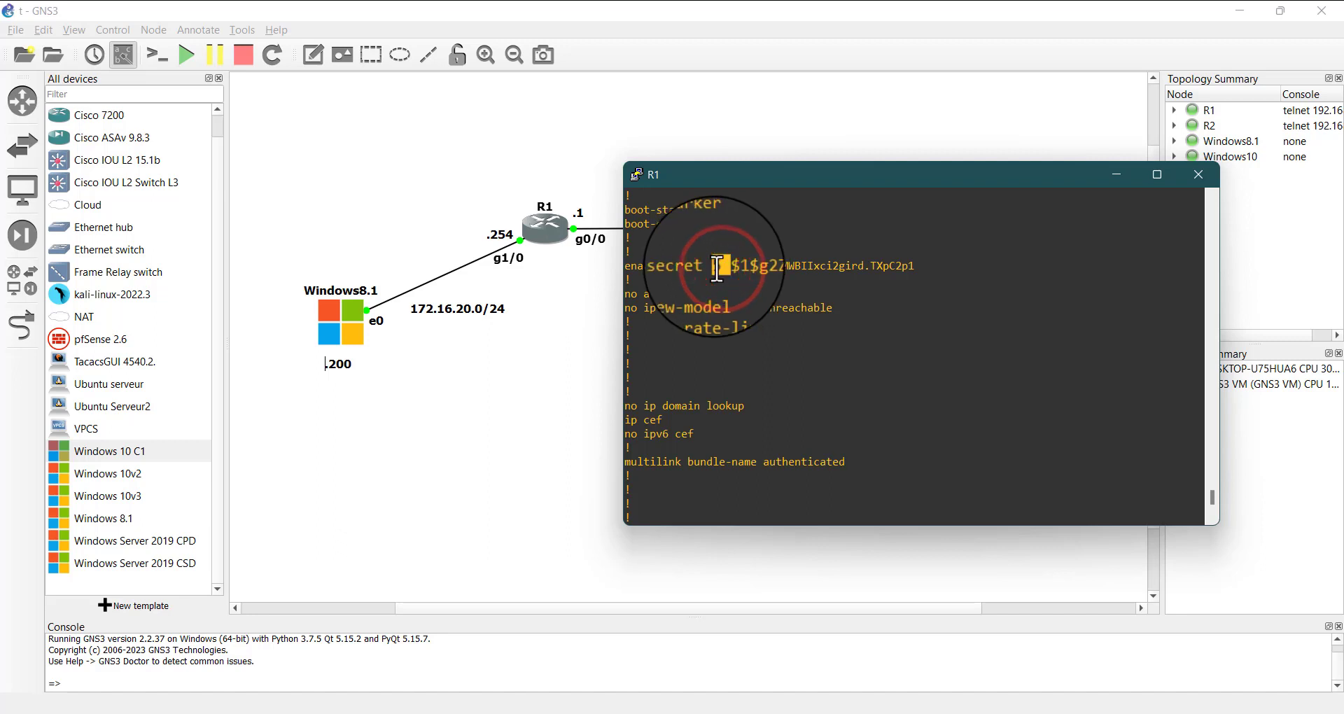
pyautogui.scroll(-4, 795, 393)
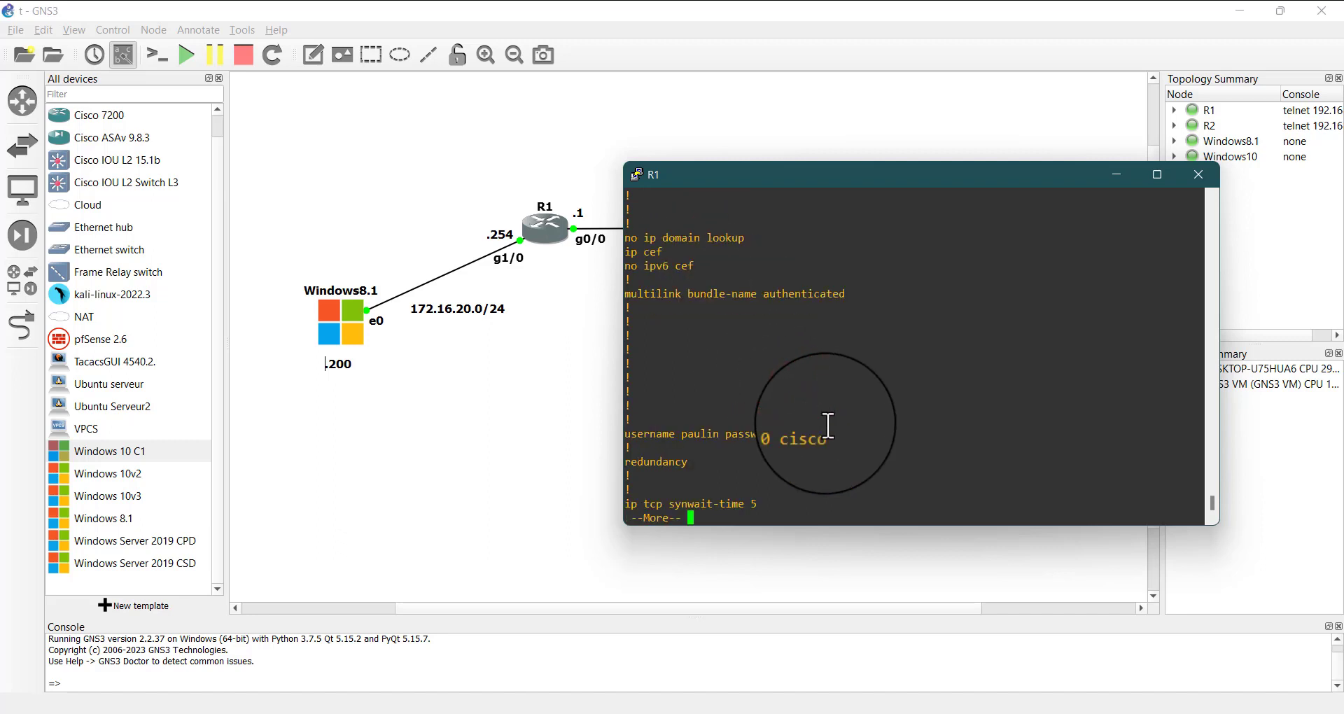
# Page through the rest of R1's running configuration and examine the password and login settings of the console, aux and vty lines
pyautogui.press('space')
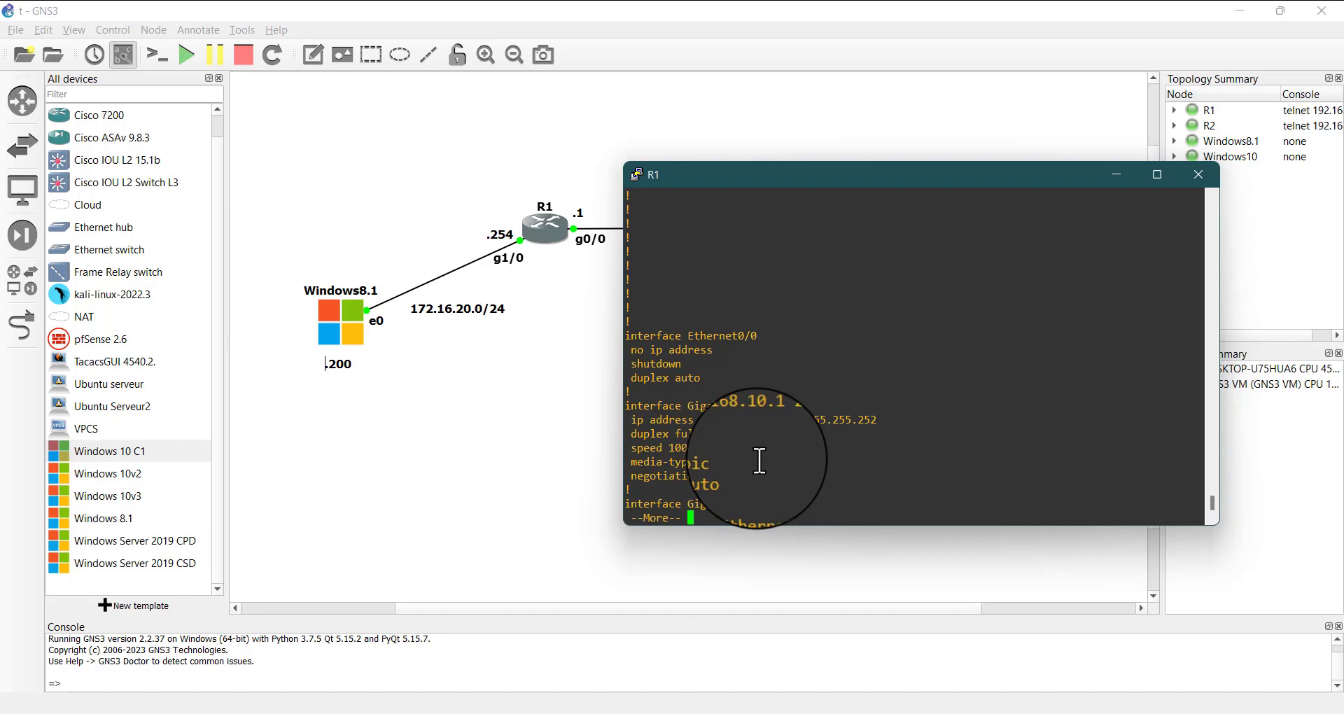
pyautogui.press('space')
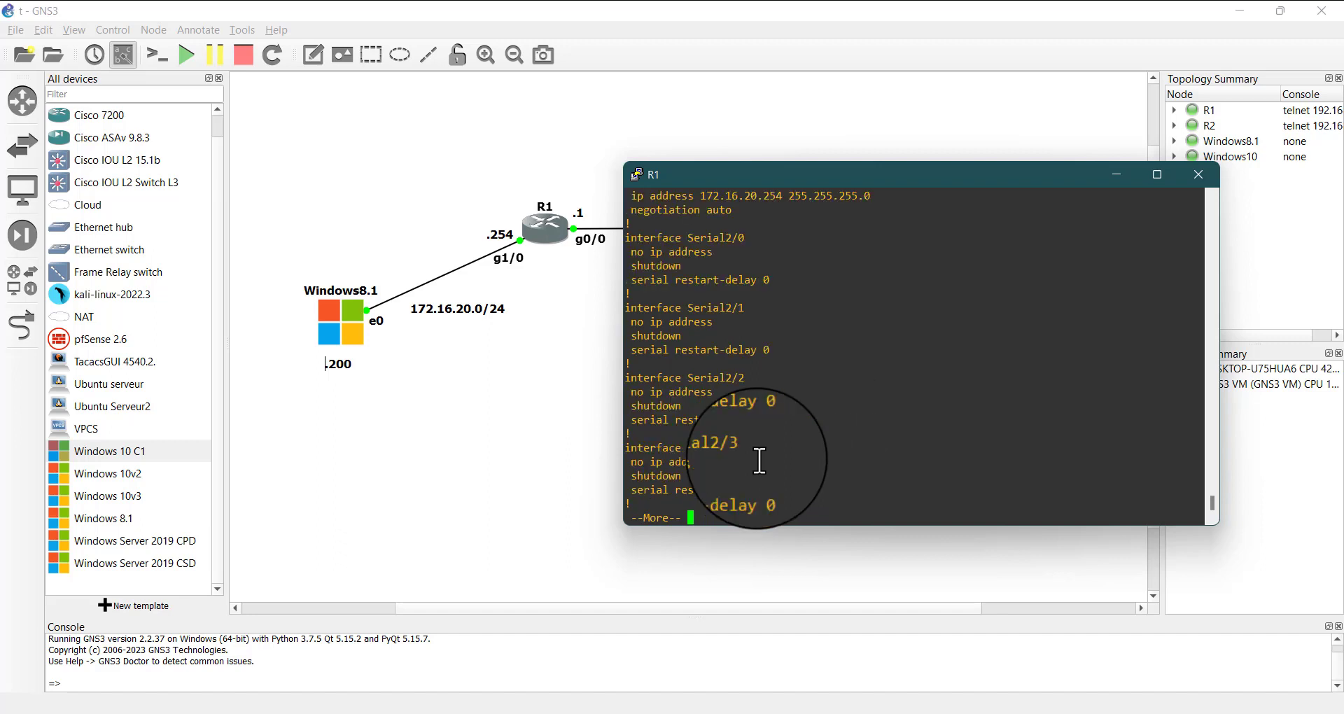
pyautogui.press('space')
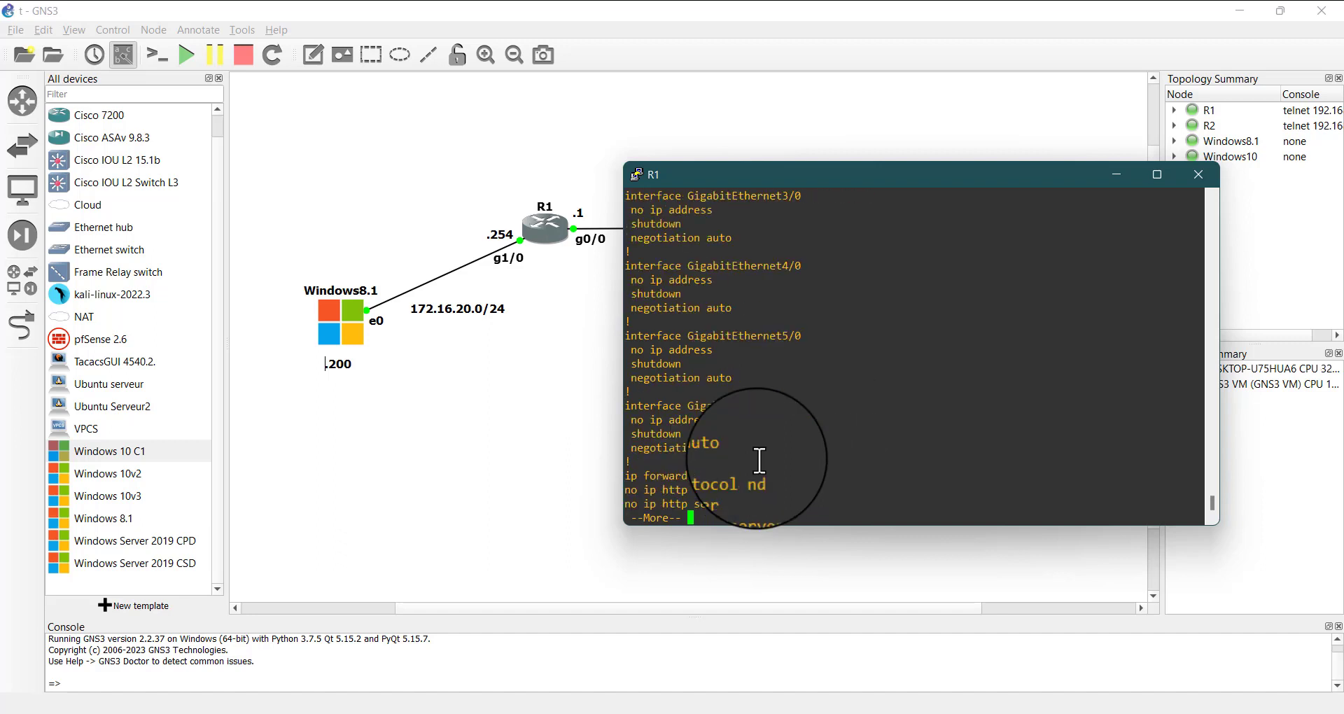
pyautogui.press('space')
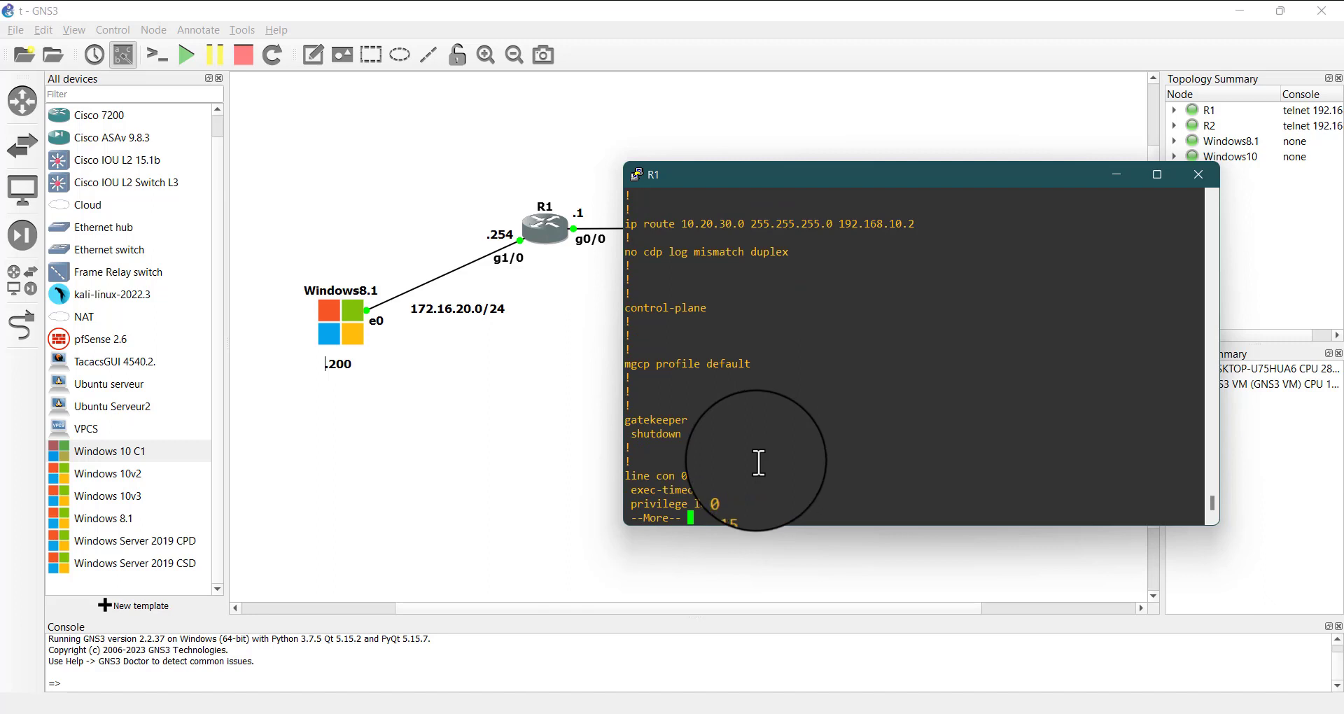
pyautogui.doubleClick(693, 477)
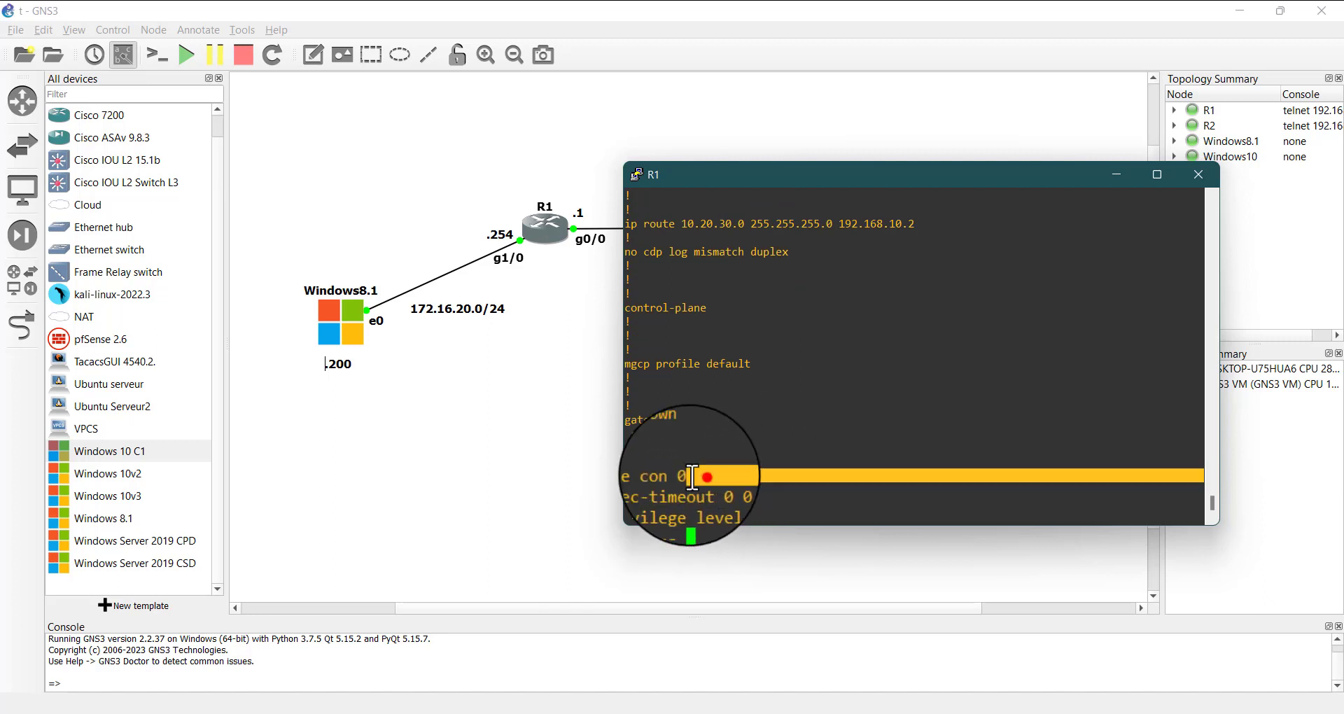
pyautogui.press('space')
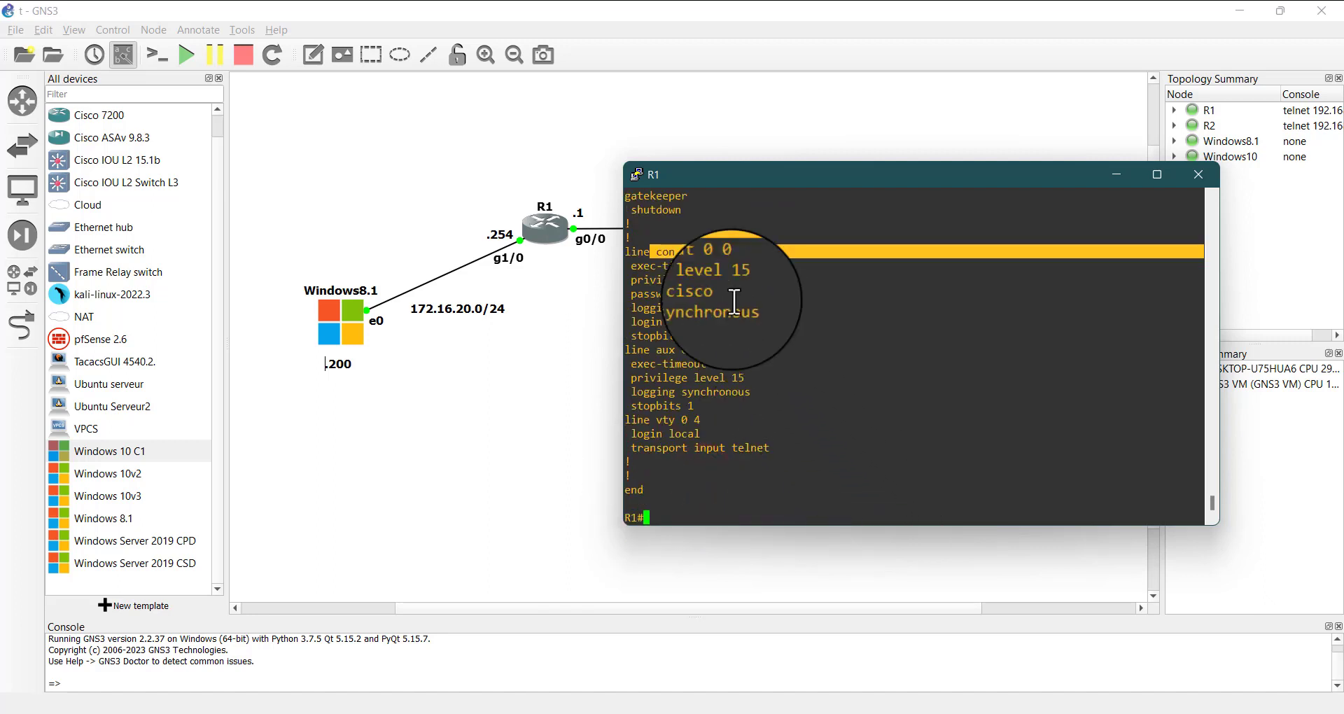
pyautogui.click(722, 408)
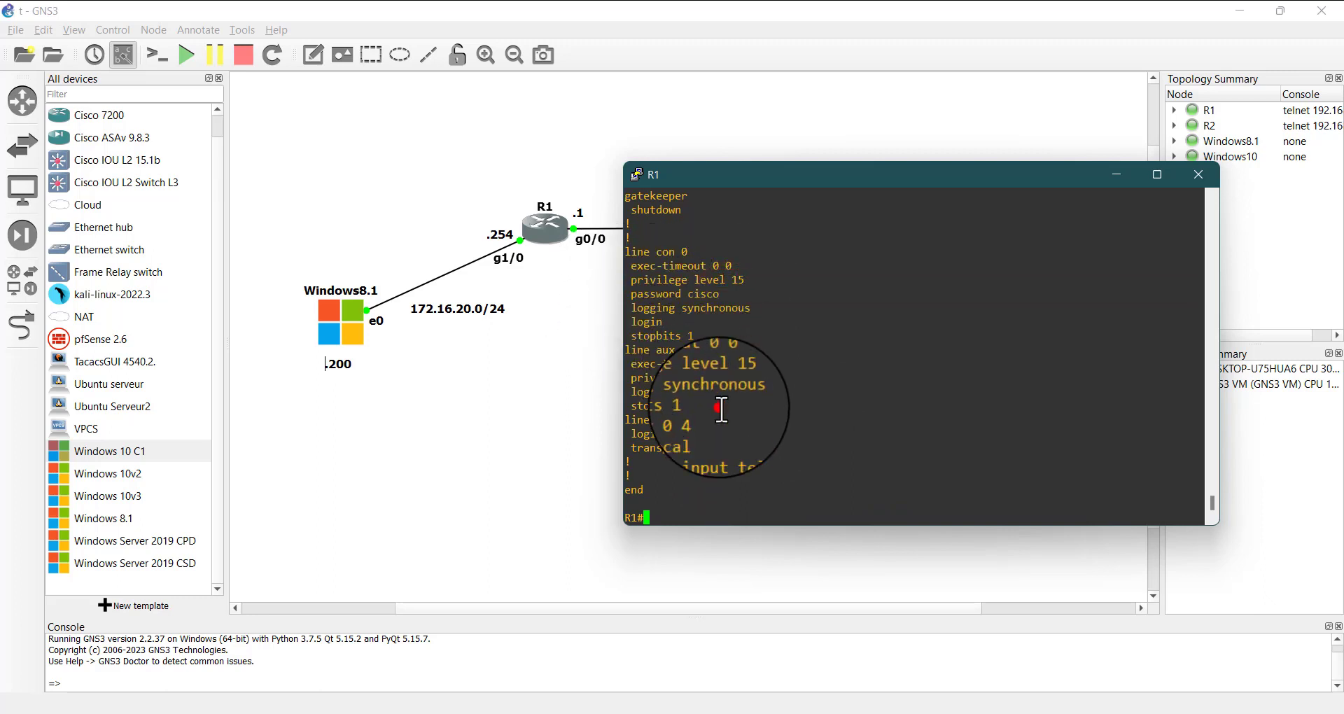
# In R1's global configuration, start a username admin entry with privilege 15 and list the available algorithm-type options
pyautogui.click(688, 512)
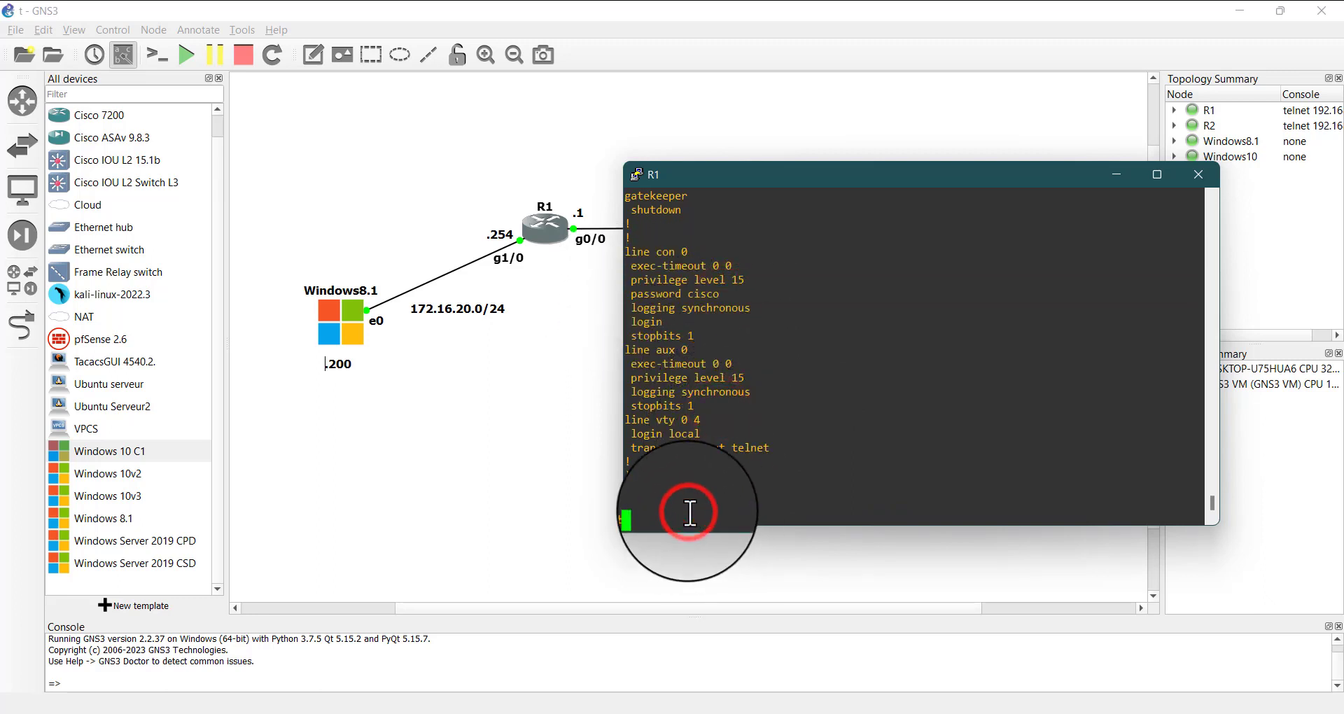
pyautogui.write('conf t')
pyautogui.press('Return')
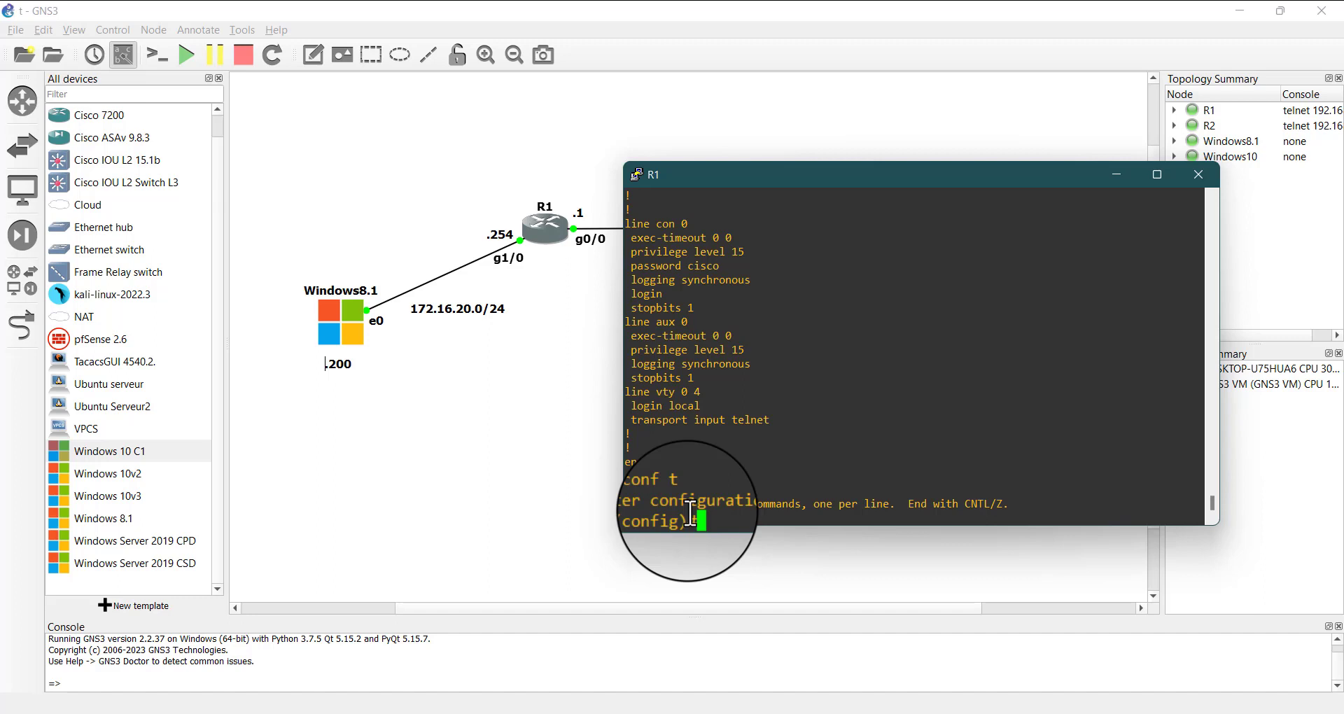
pyautogui.write('usern')
pyautogui.press('Tab')
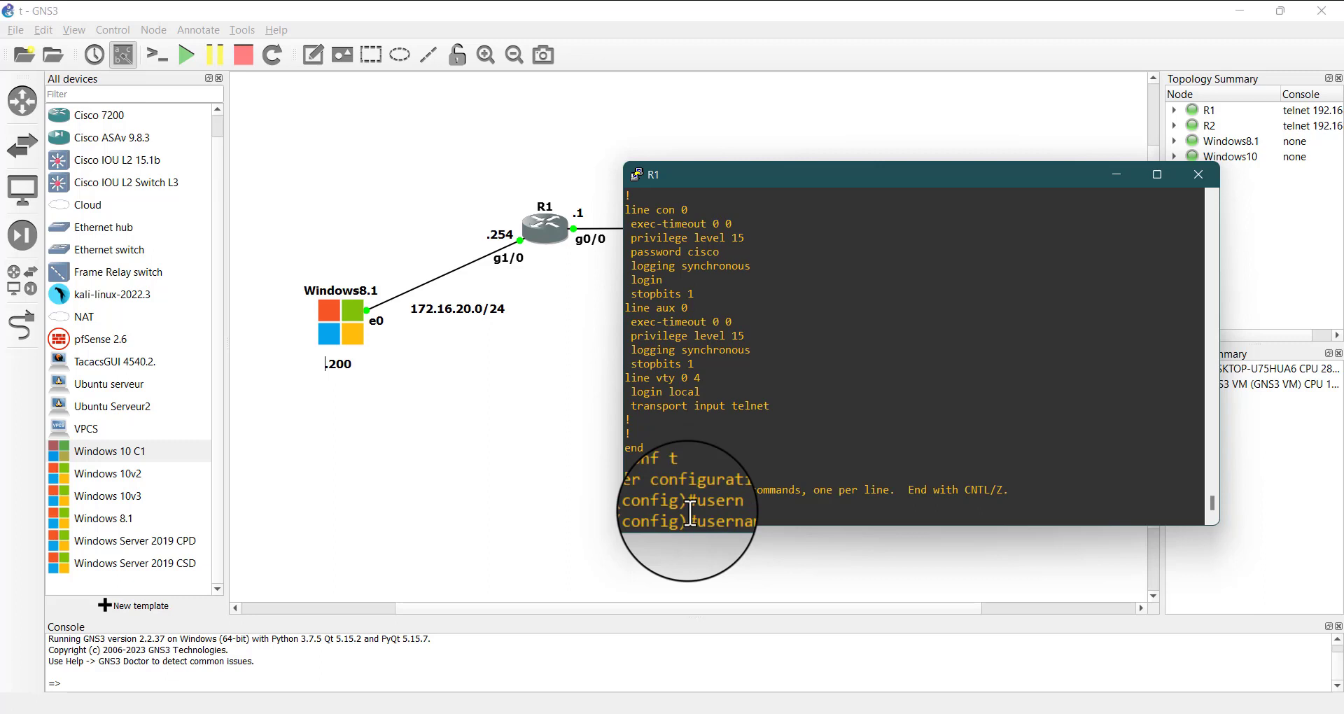
pyautogui.write('admin ')
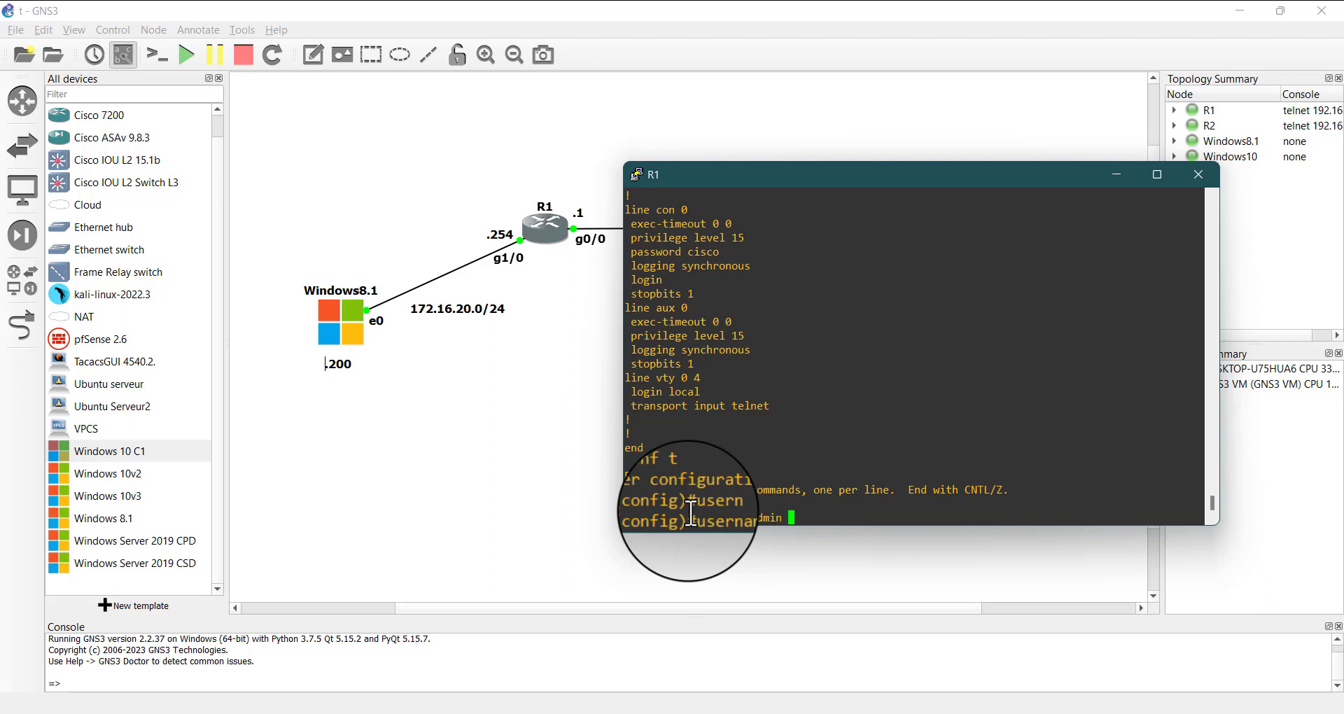
pyautogui.write('pri')
pyautogui.press('Tab')
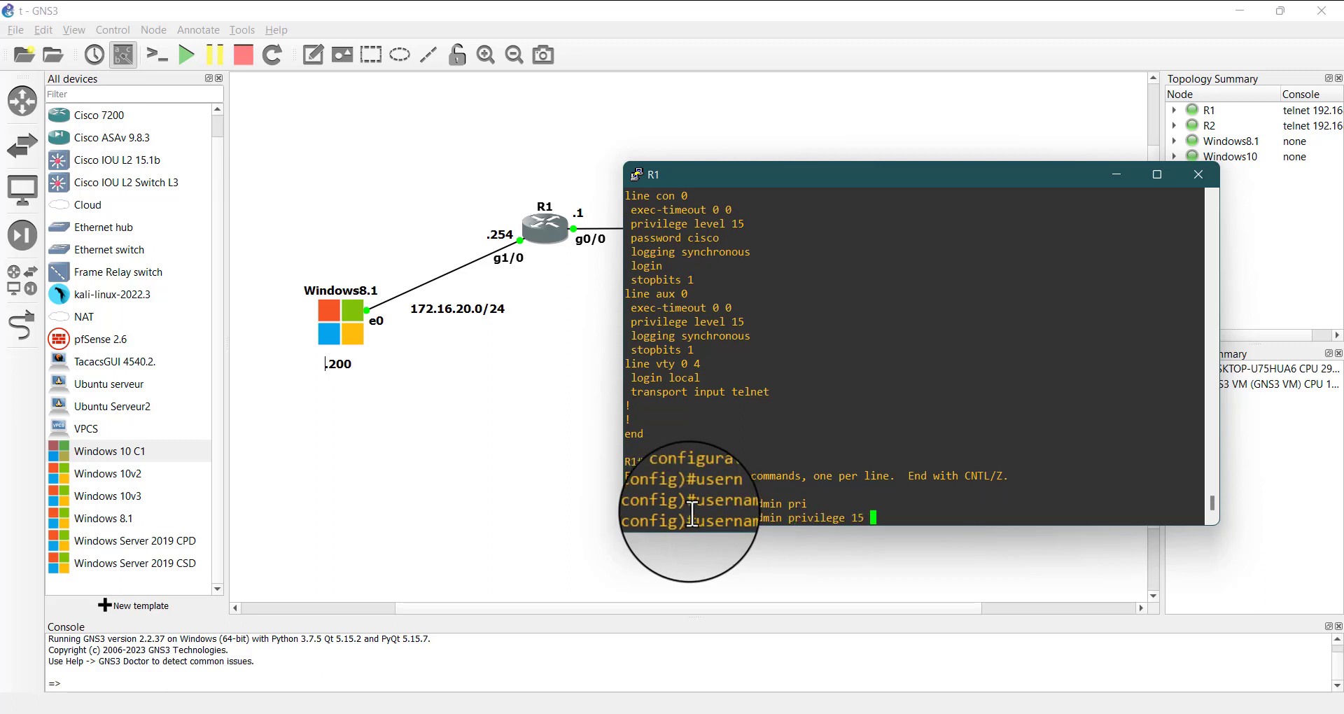
pyautogui.write('15 al')
pyautogui.press('Tab')
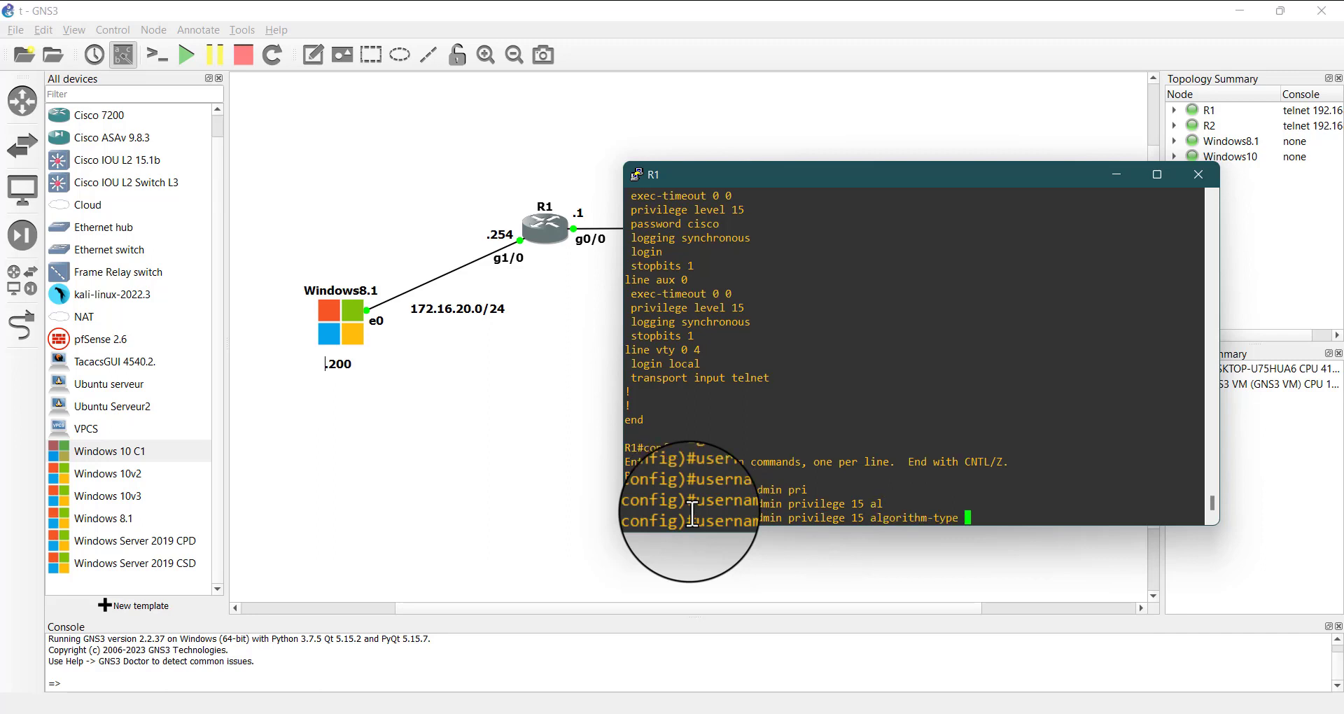
pyautogui.write('?')
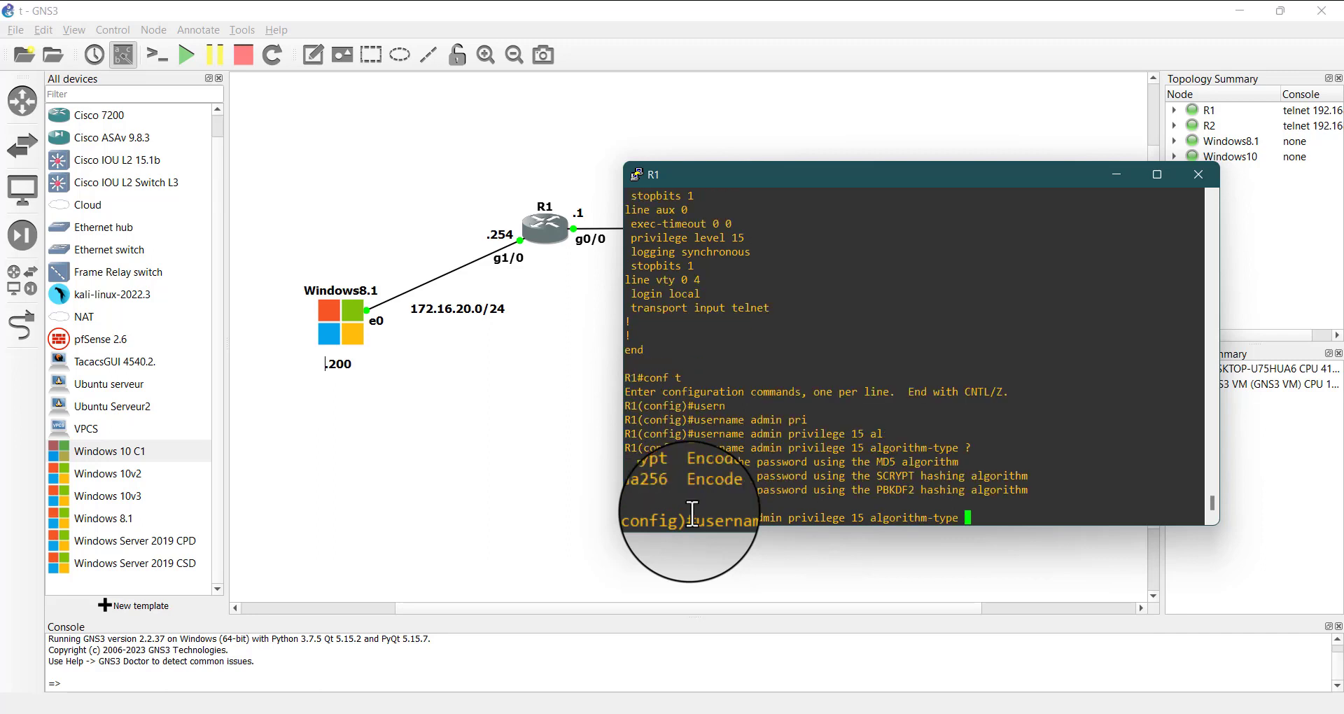
# Compare the md5, scrypt and sha256 options and add scrypt as the algorithm type in the admin username command
pyautogui.doubleClick(651, 462)
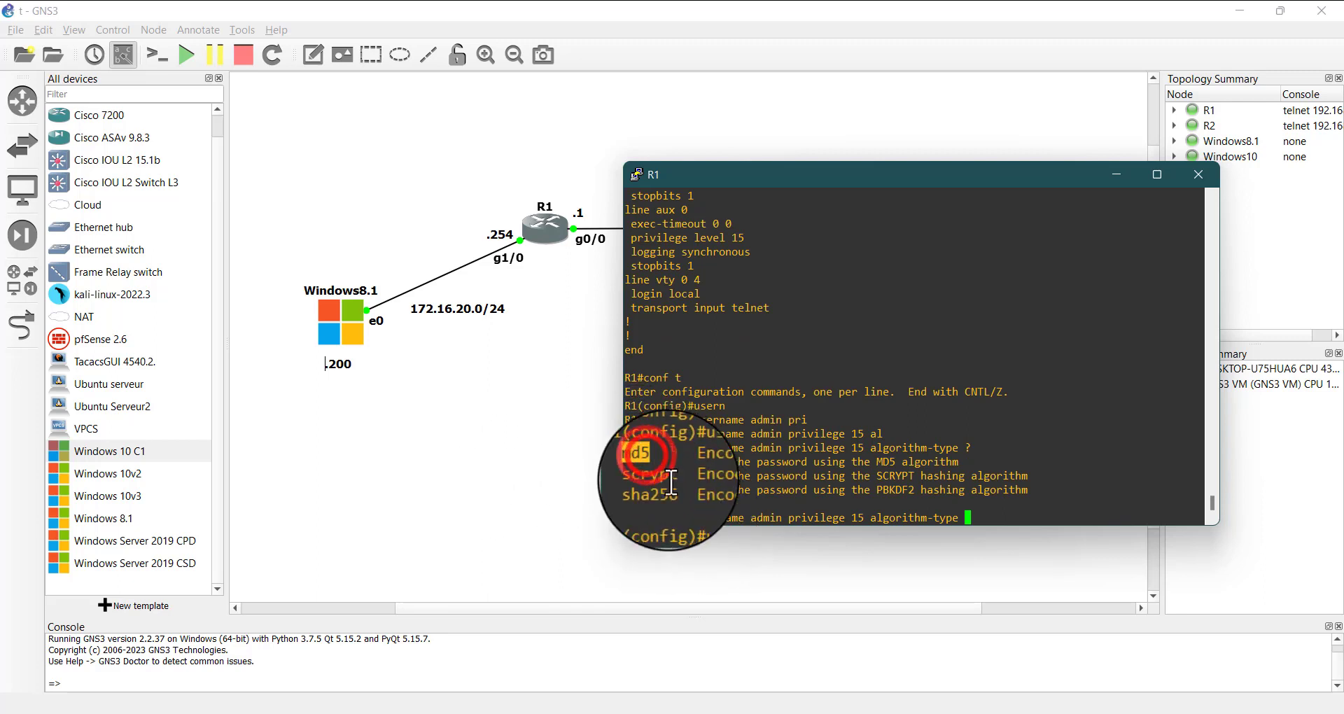
pyautogui.doubleClick(655, 490)
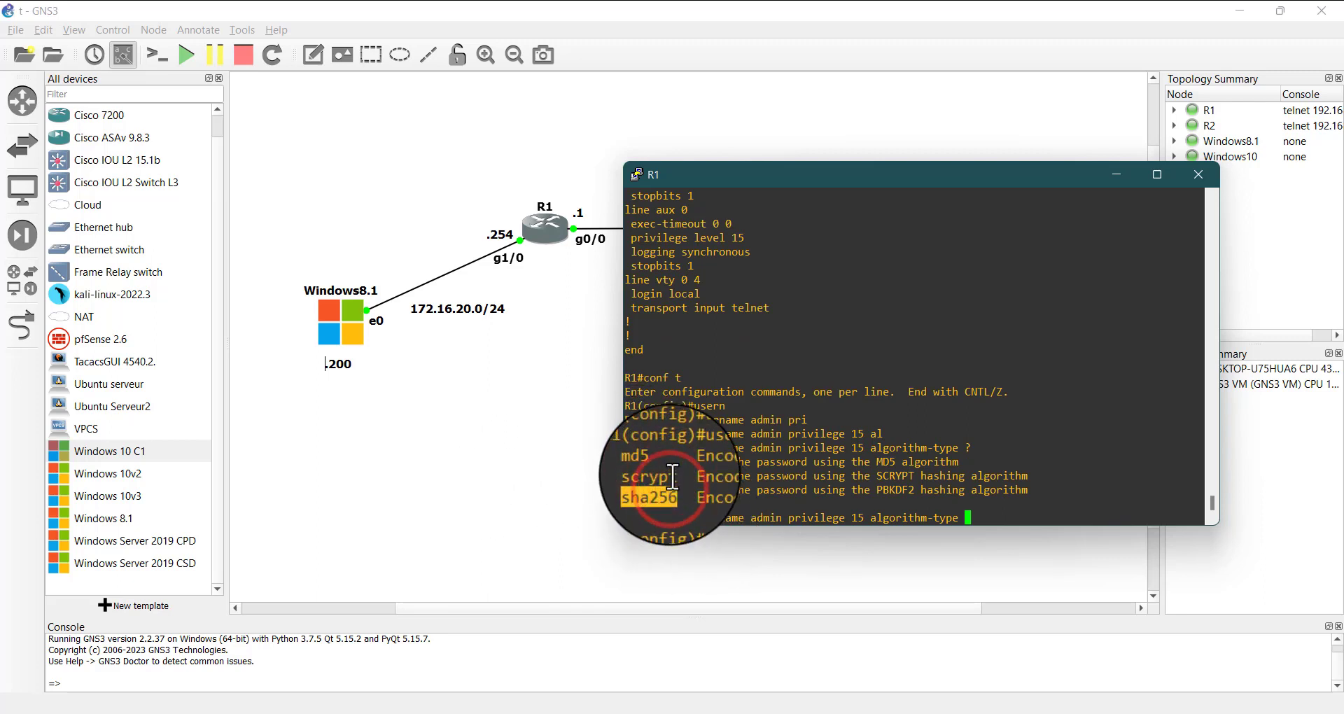
pyautogui.doubleClick(664, 490)
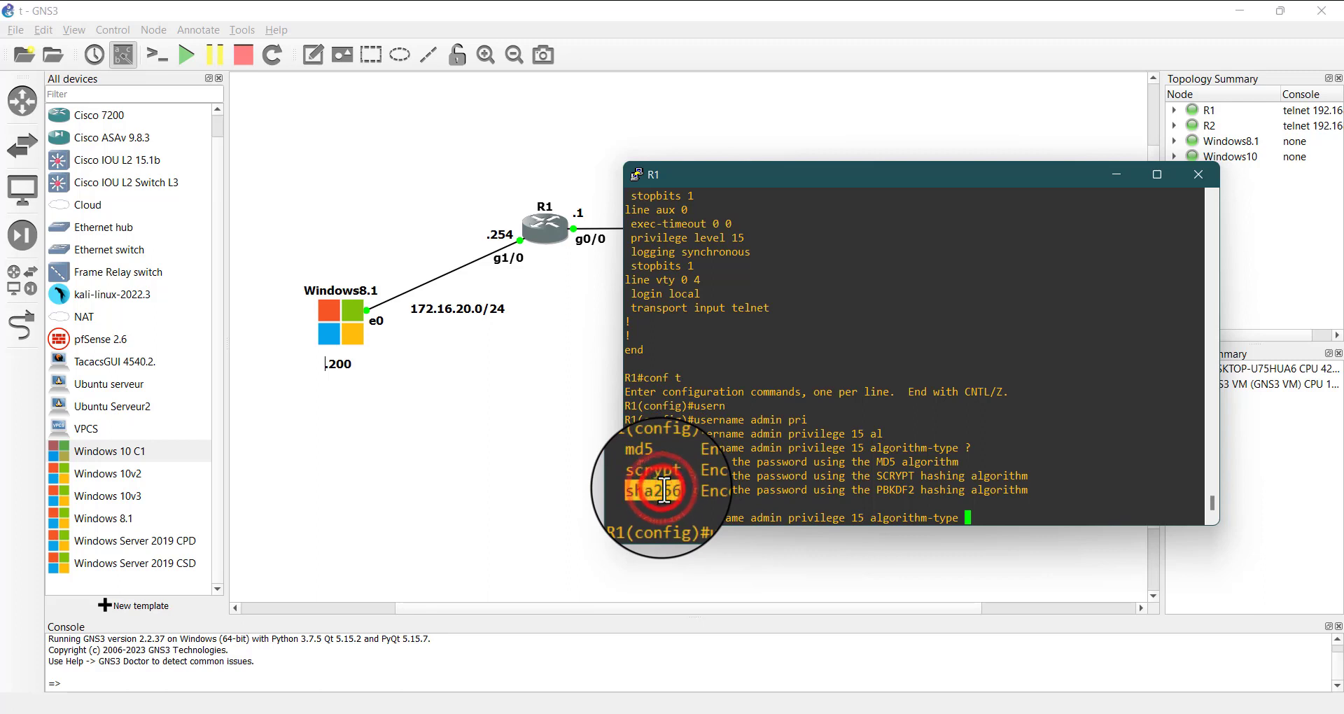
pyautogui.click(675, 492)
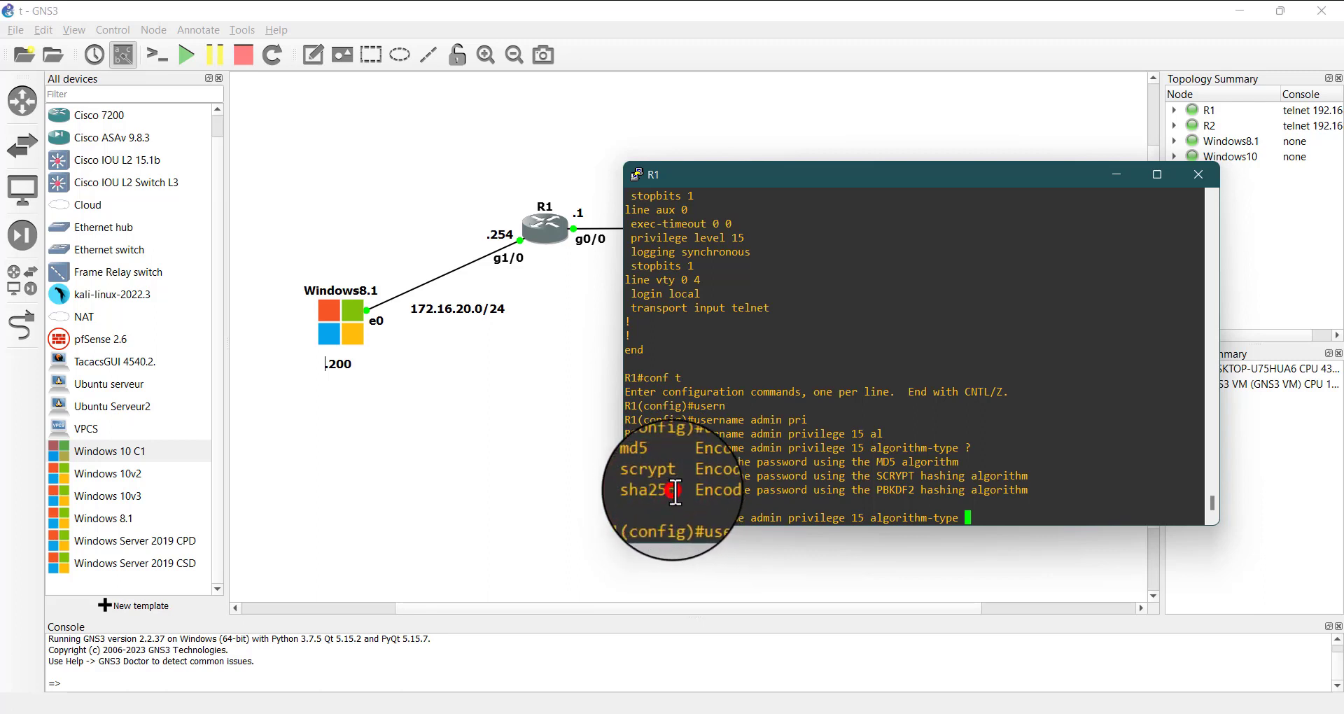
pyautogui.doubleClick(668, 476)
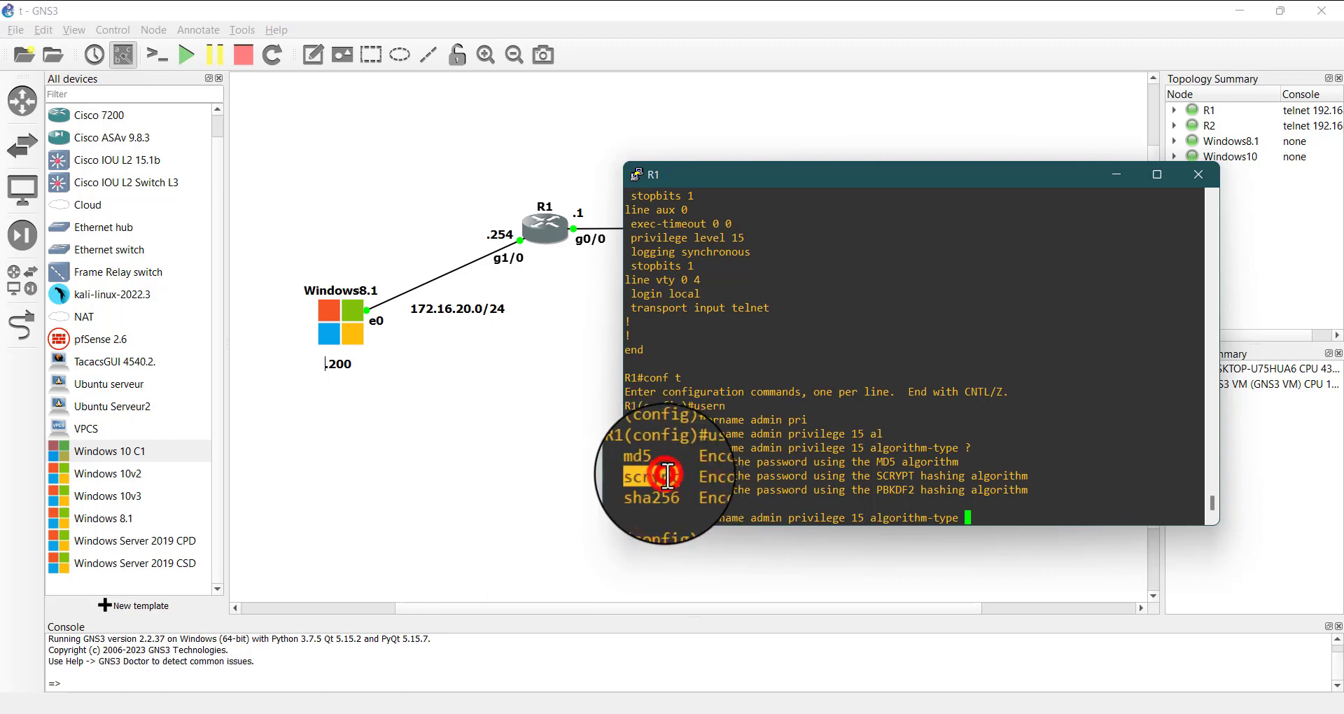
pyautogui.rightClick(997, 519)
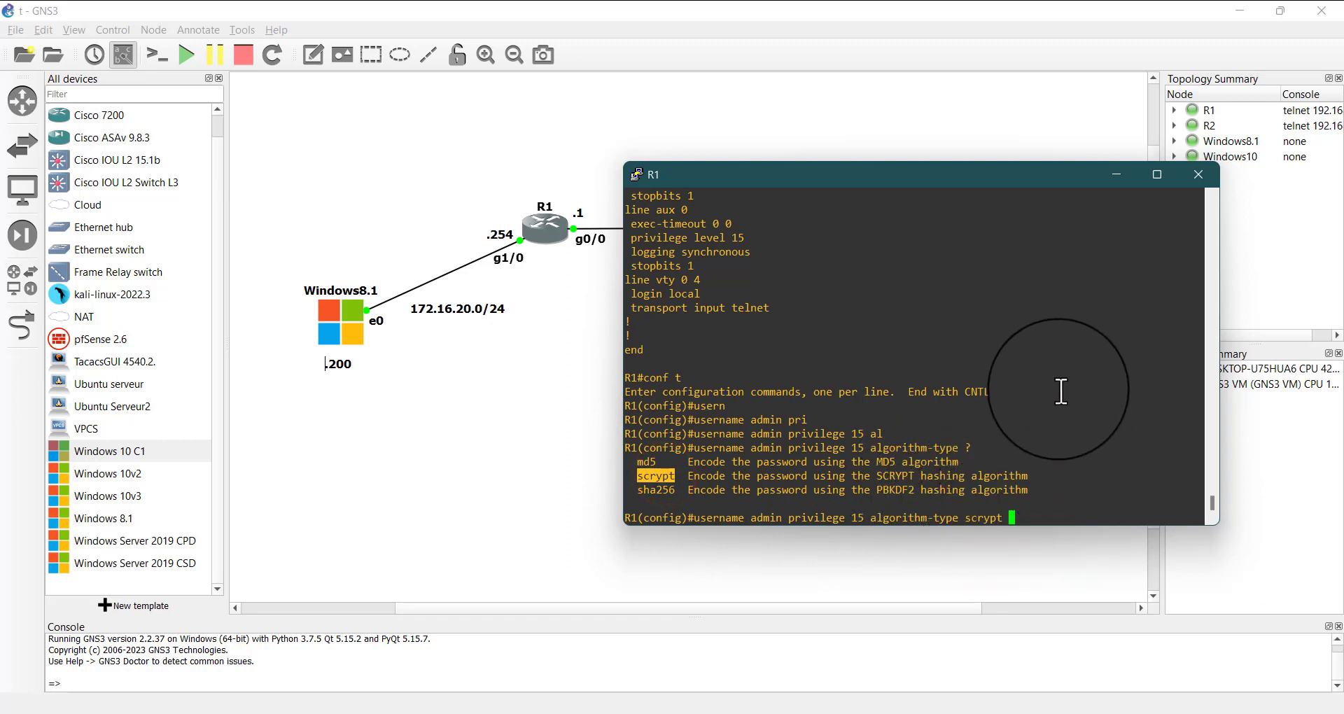
# Complete the admin user with a secret password and return to privileged mode on R1
pyautogui.write('sec')
pyautogui.press('Tab')
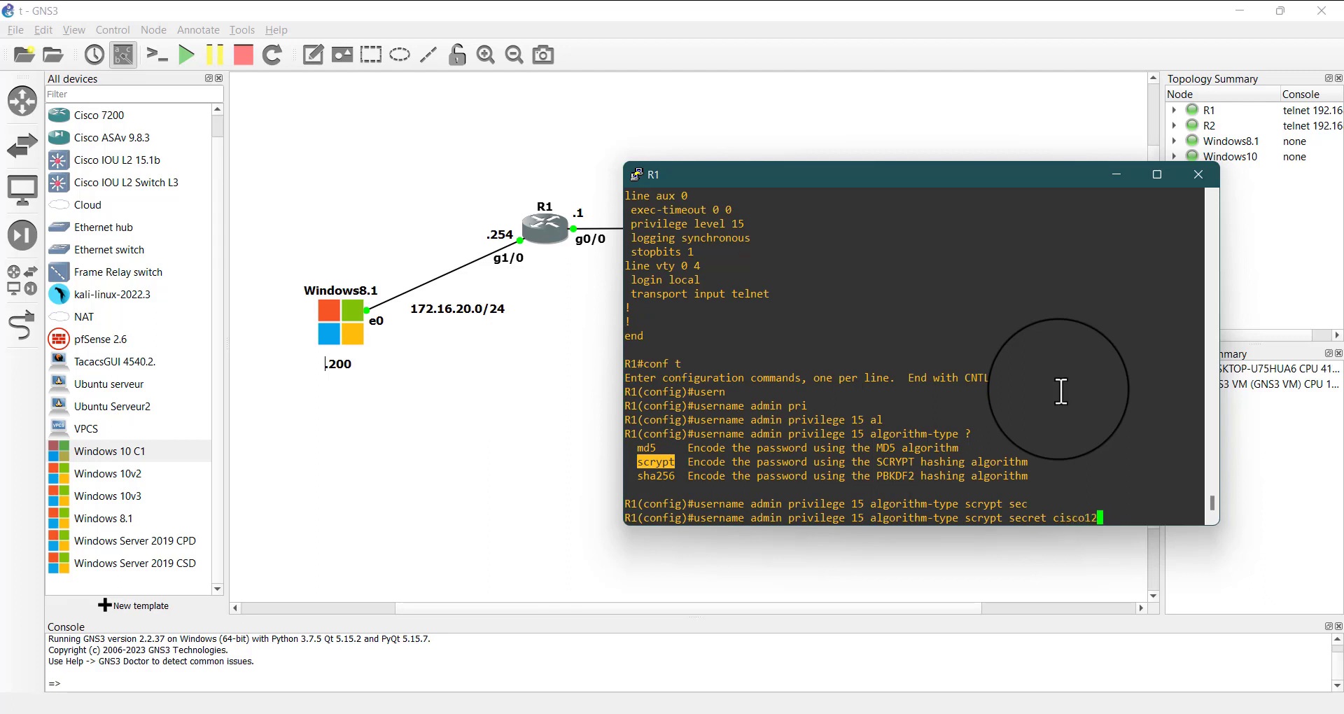
pyautogui.press('Return')
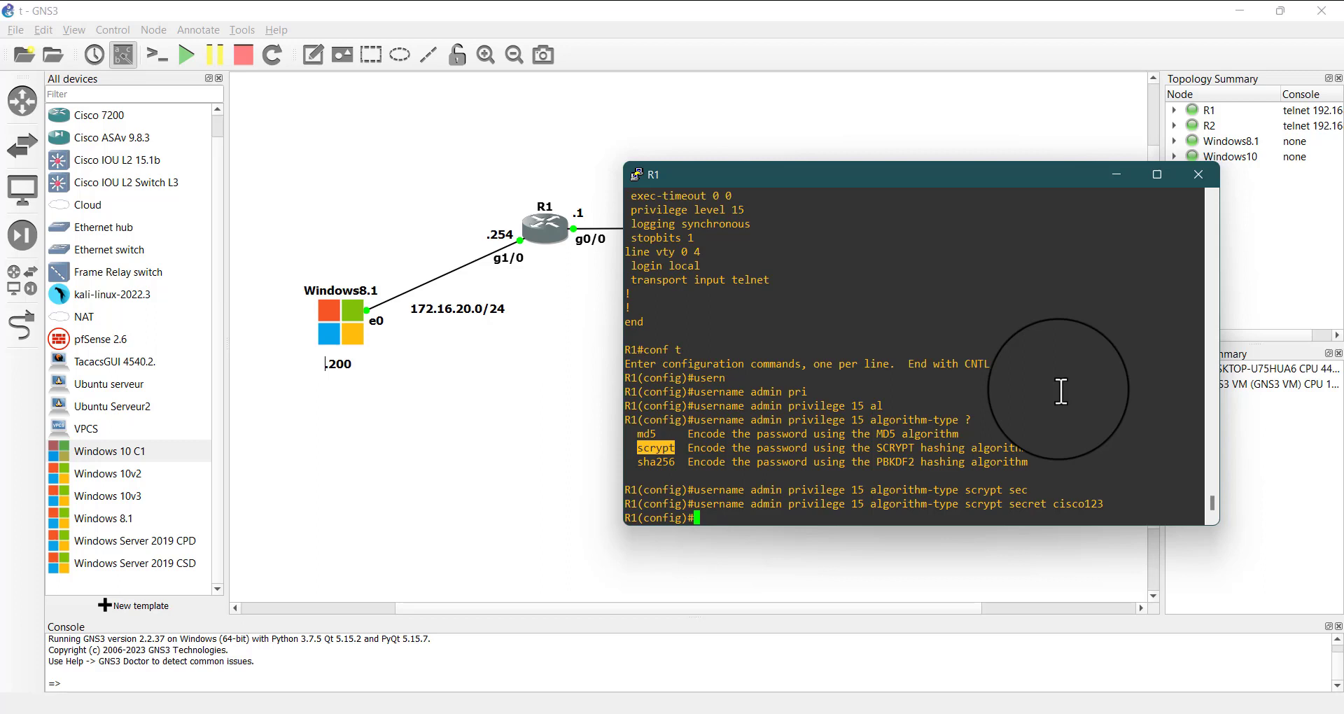
pyautogui.hotkey('ctrl', 'z')
pyautogui.press('Return')
pyautogui.press('Return')
pyautogui.press('Return')
pyautogui.press('Return')
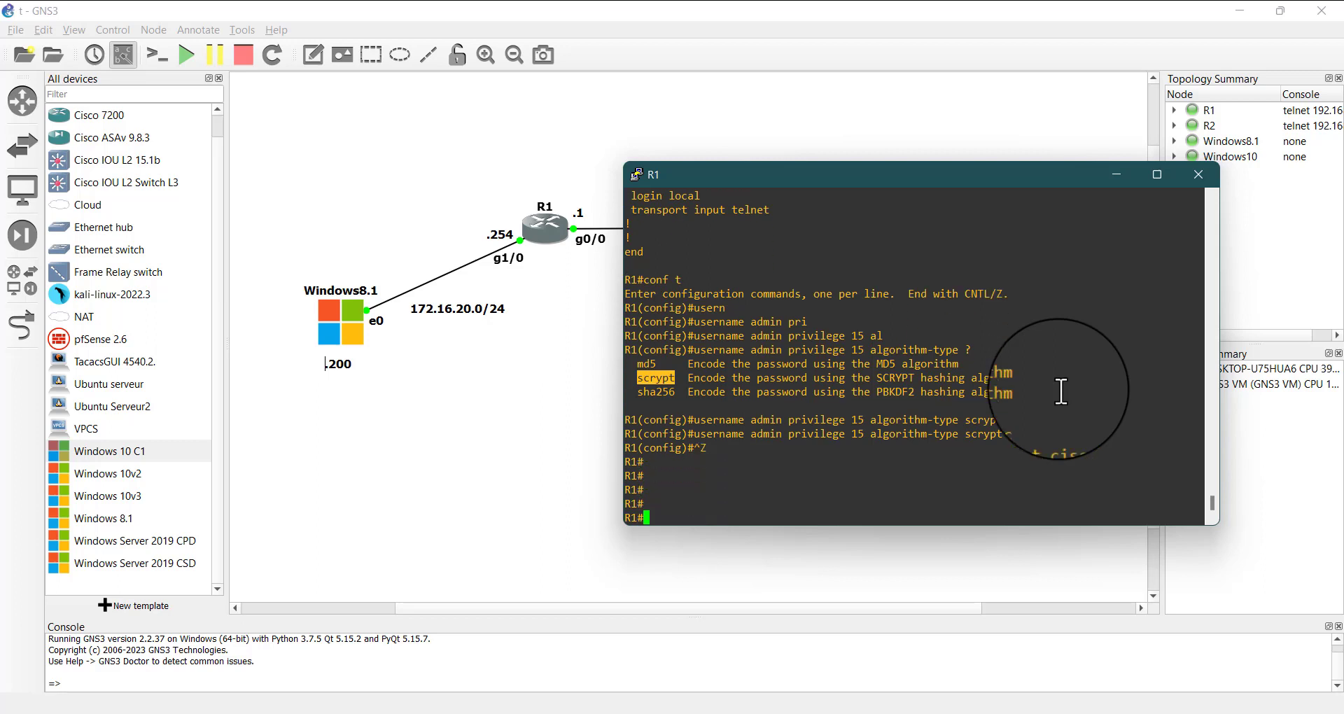
# Display R1's configuration with sh run and examine how the admin user's secret is stored
pyautogui.write('sh run')
pyautogui.press('Return')
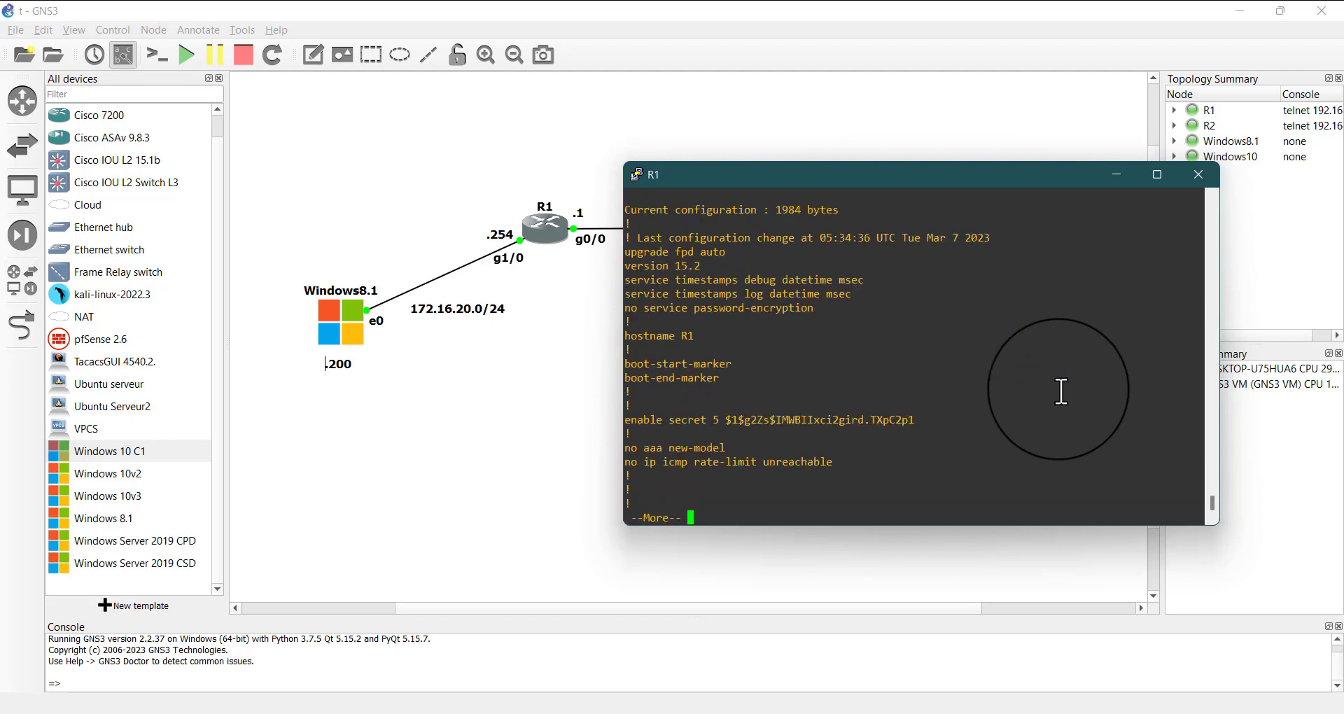
pyautogui.press('space')
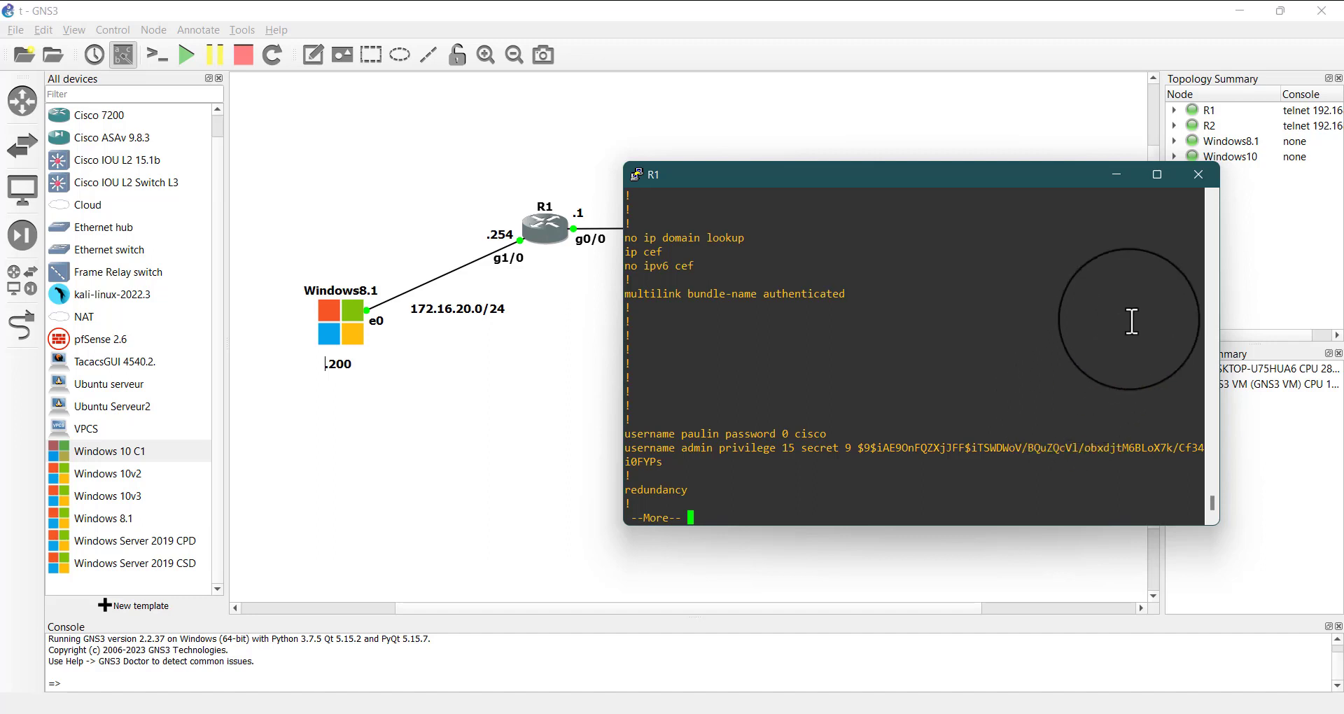
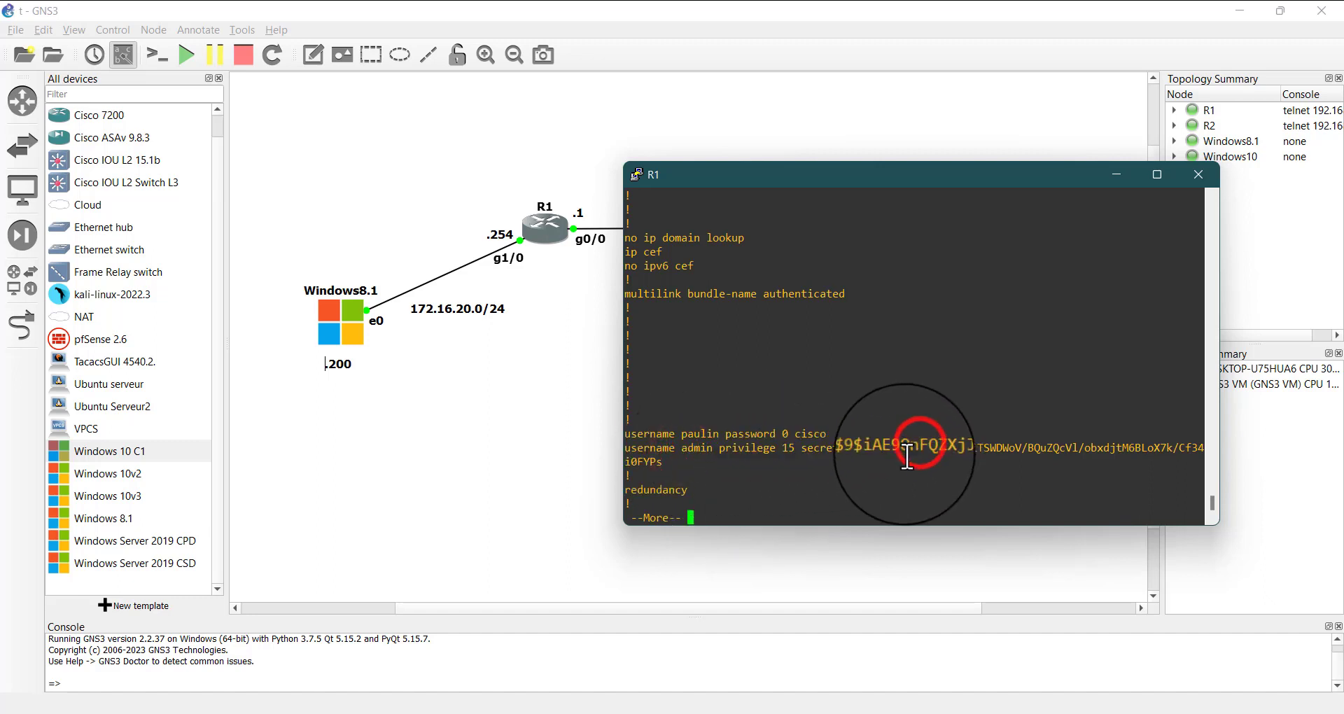
# Page further through R1's running configuration and minimize its console window
pyautogui.press('space')
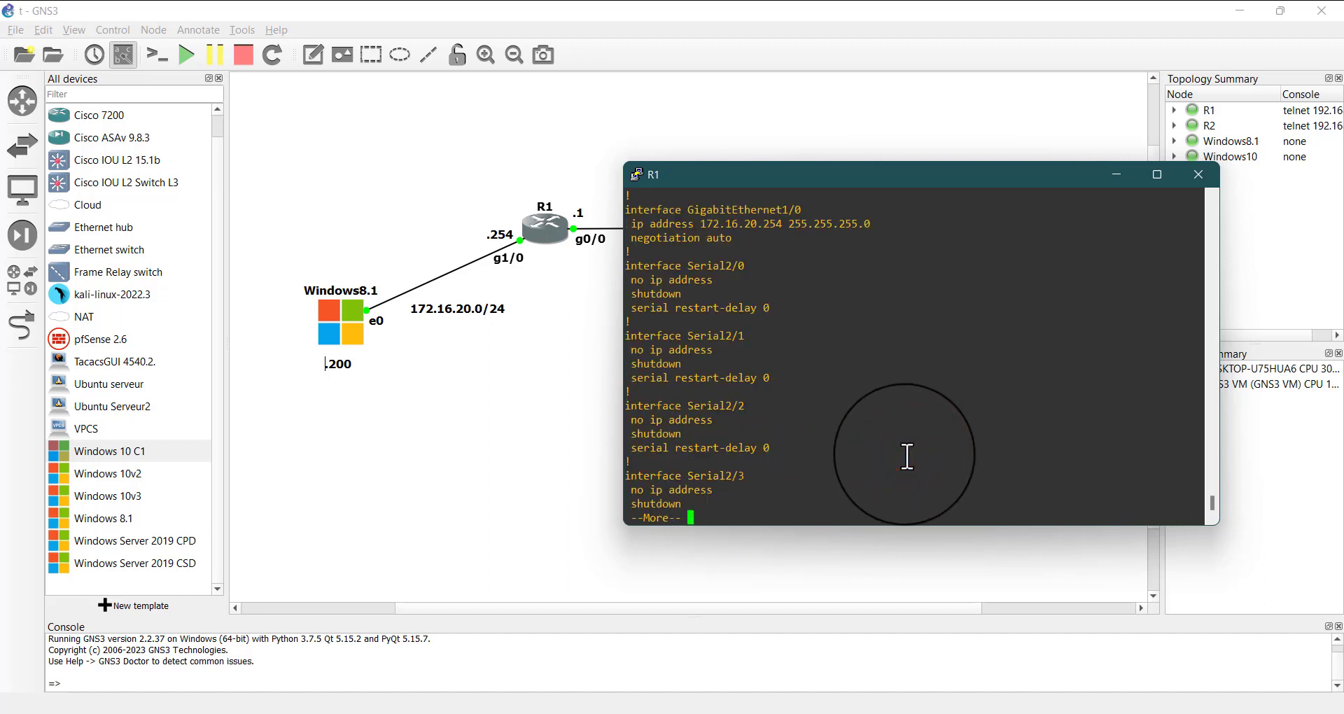
pyautogui.press('space')
pyautogui.click(1117, 174)
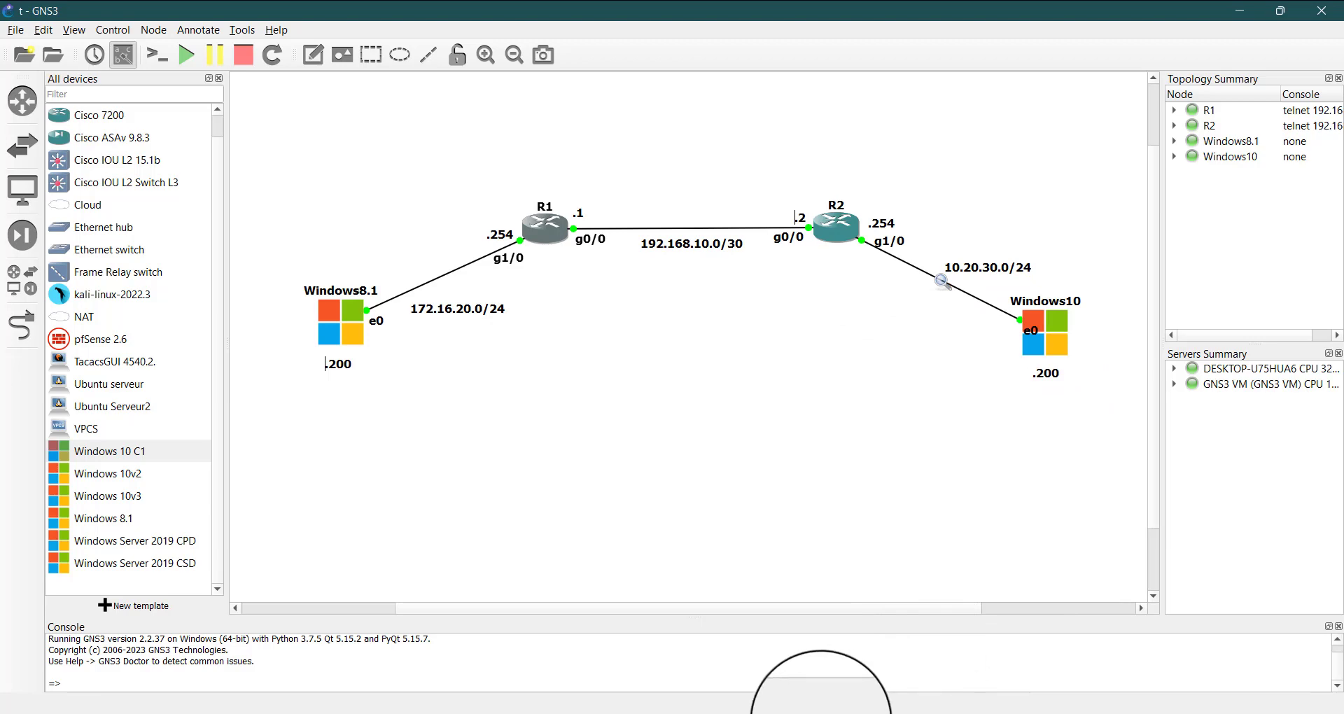
# Switch to the Windows 10 C1 virtual machine in VMware, launch PuTTY there and show the machine full screen
pyautogui.moveTo(505, 710)
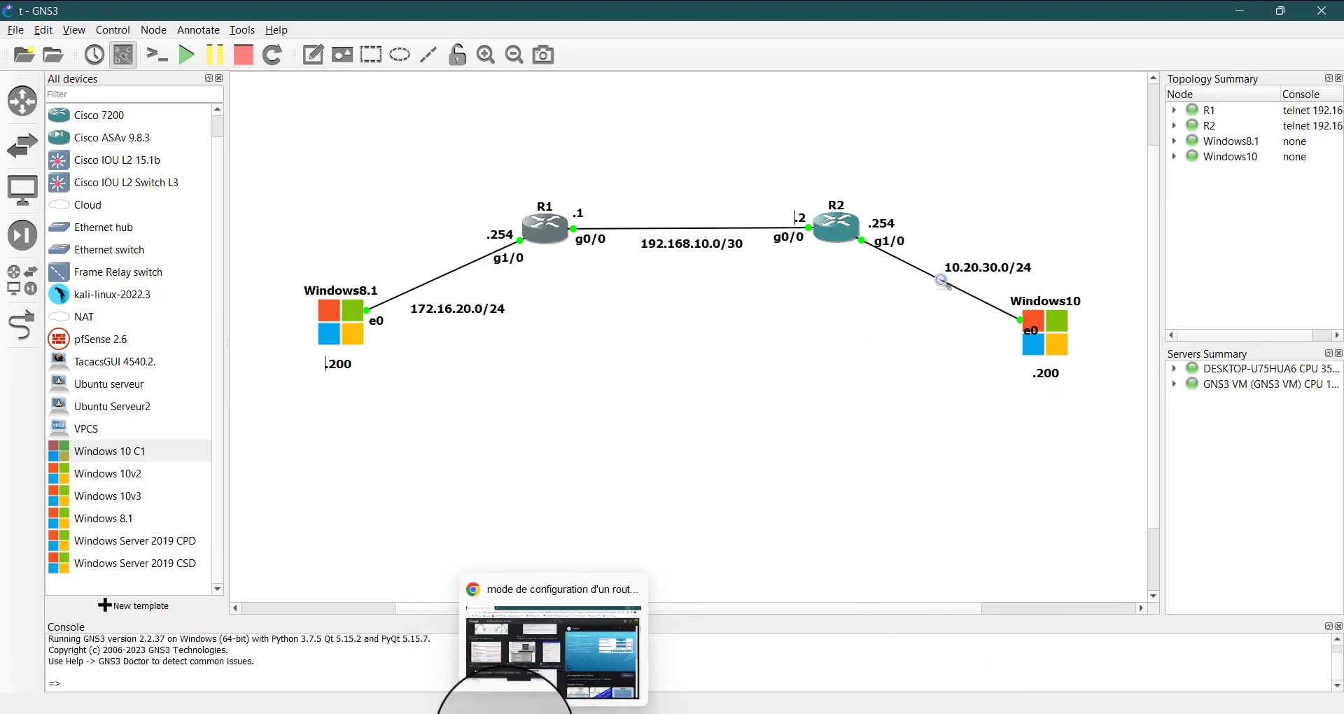
pyautogui.moveTo(911, 711)
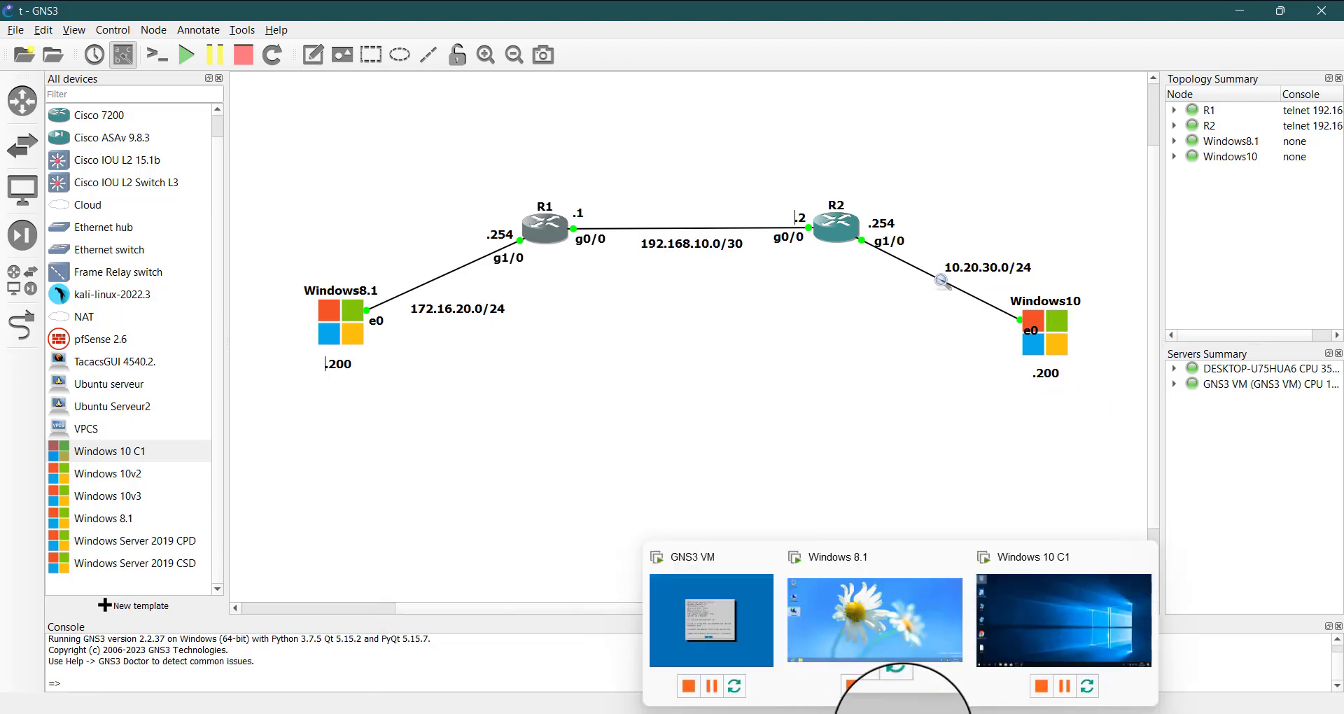
pyautogui.click(1040, 628)
pyautogui.click(573, 494)
pyautogui.click(515, 559)
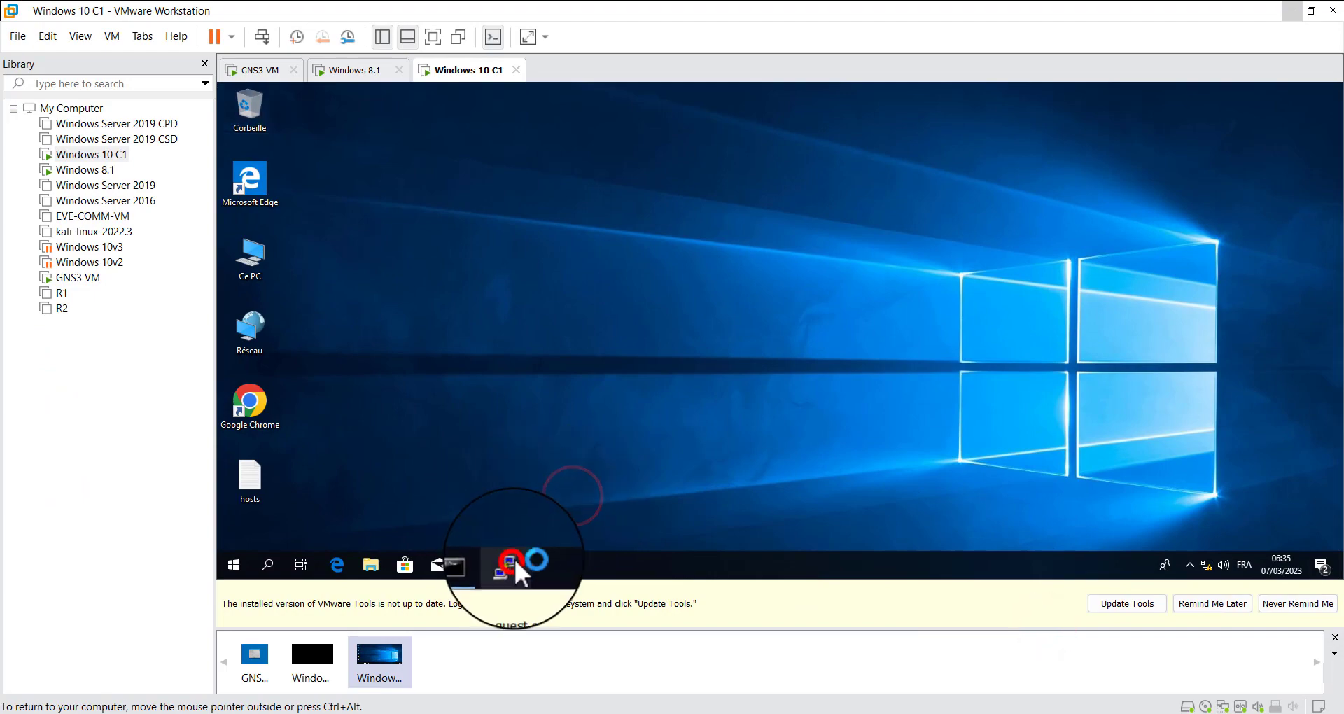
pyautogui.click(428, 35)
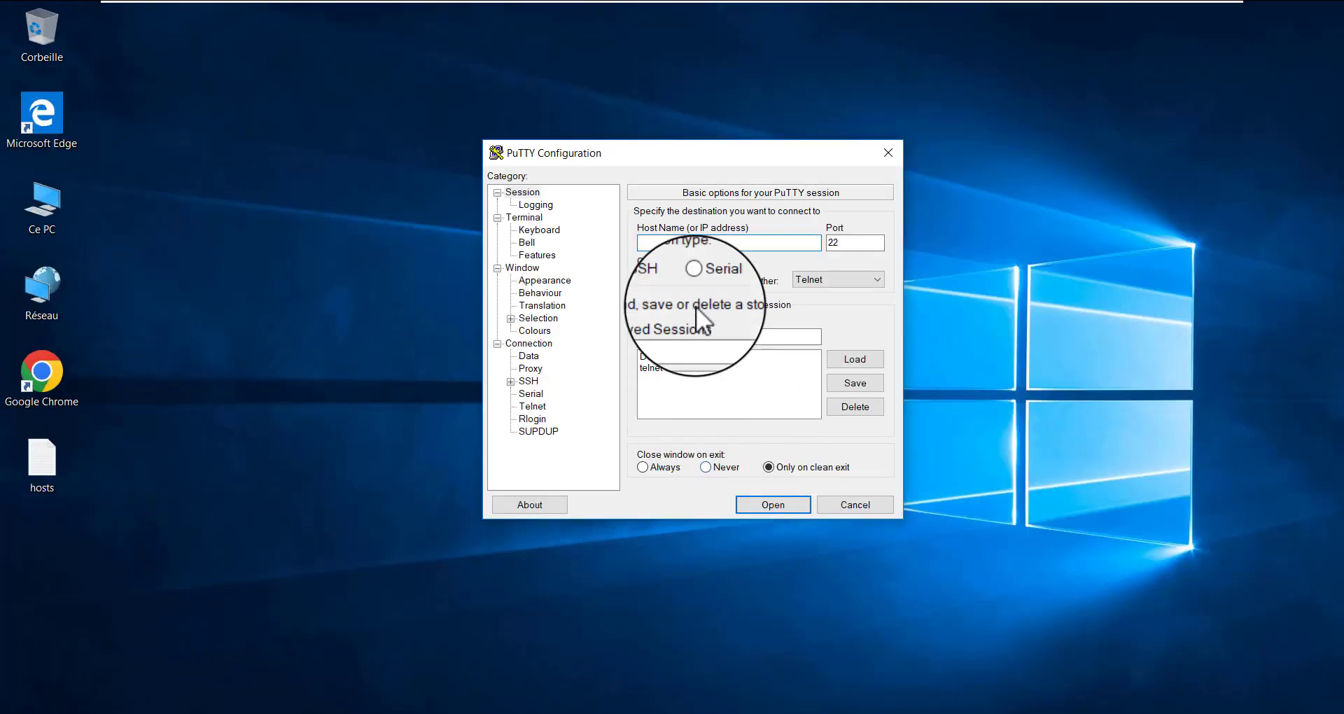
# Load the saved telnet session in PuTTY and open the connection to 192.168.10.1 on port 23
pyautogui.click(661, 370)
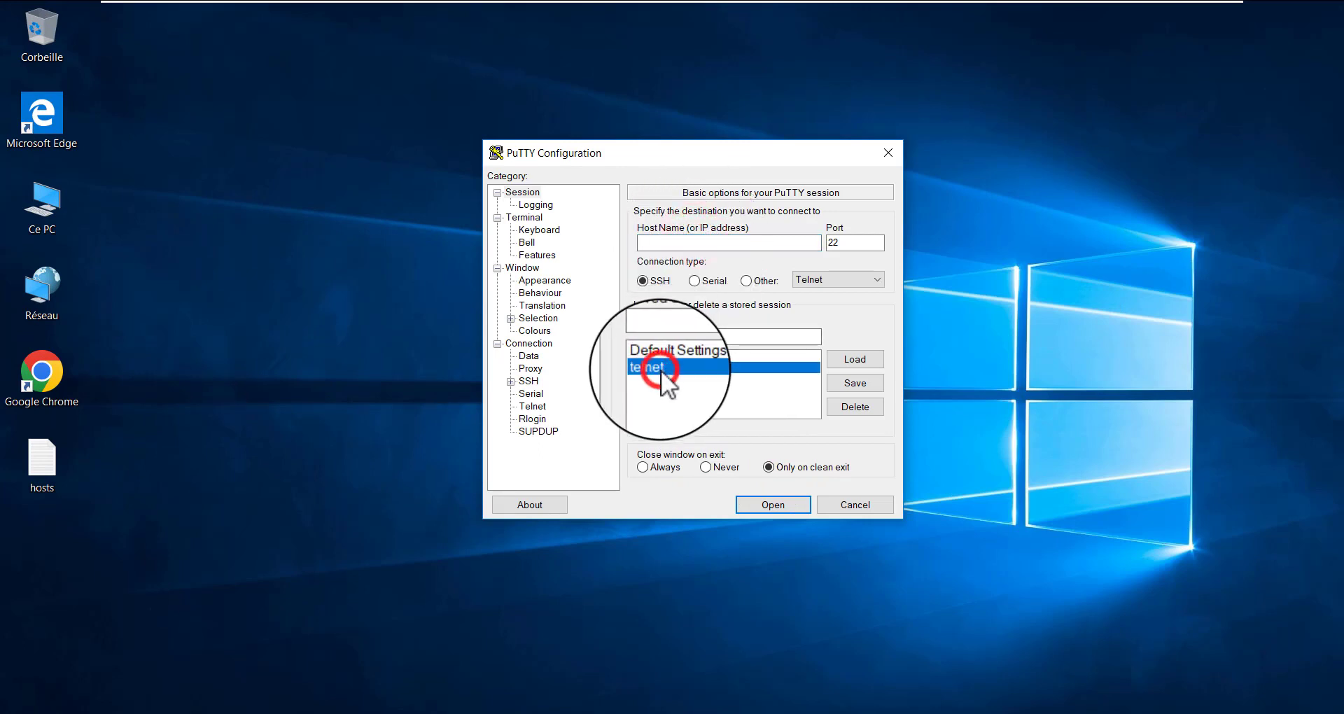
pyautogui.click(854, 363)
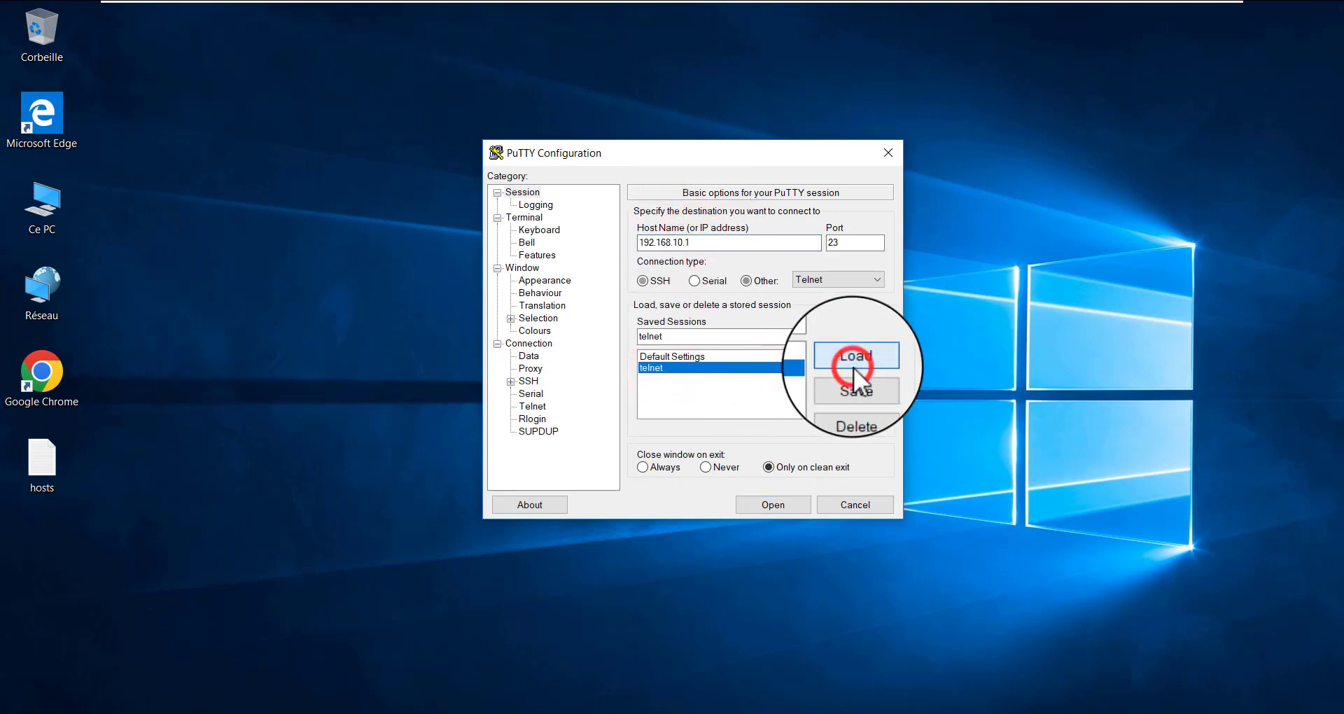
pyautogui.click(766, 502)
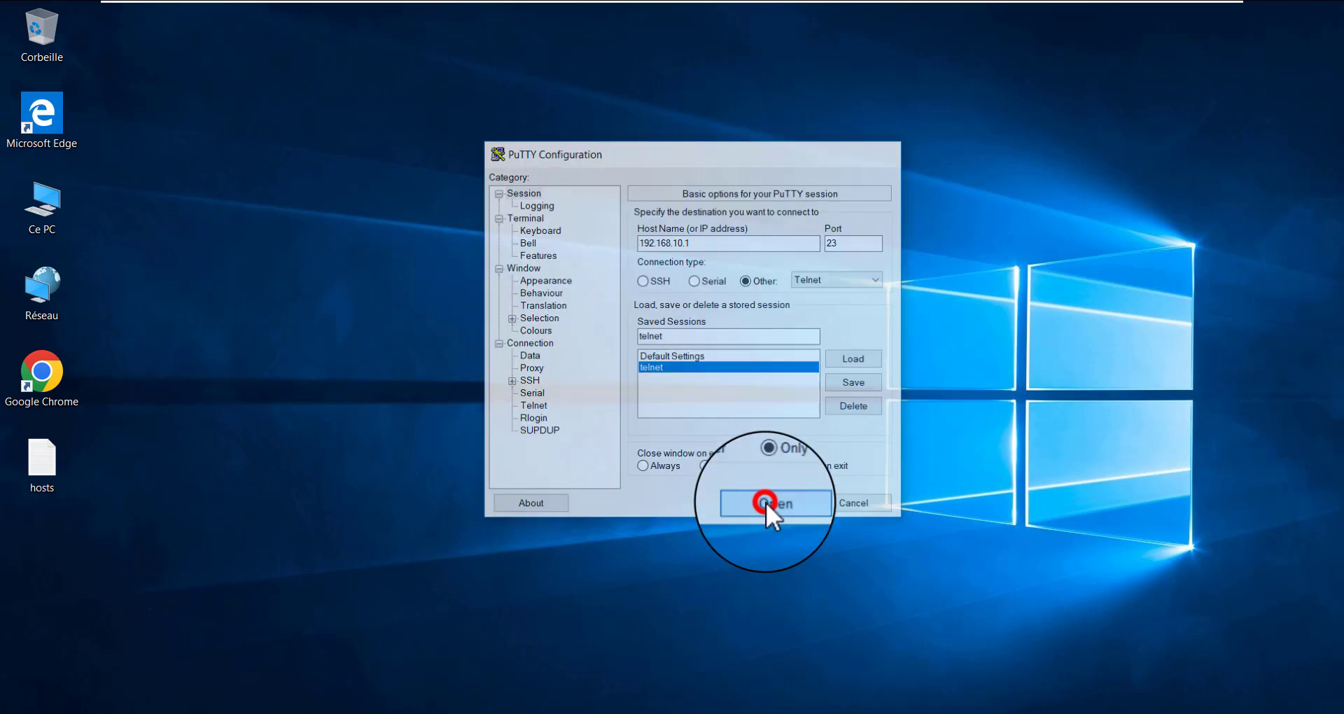
# Log in to R1 over Telnet as admin with the account password and send several empty lines at the privileged prompt
pyautogui.click(236, 198)
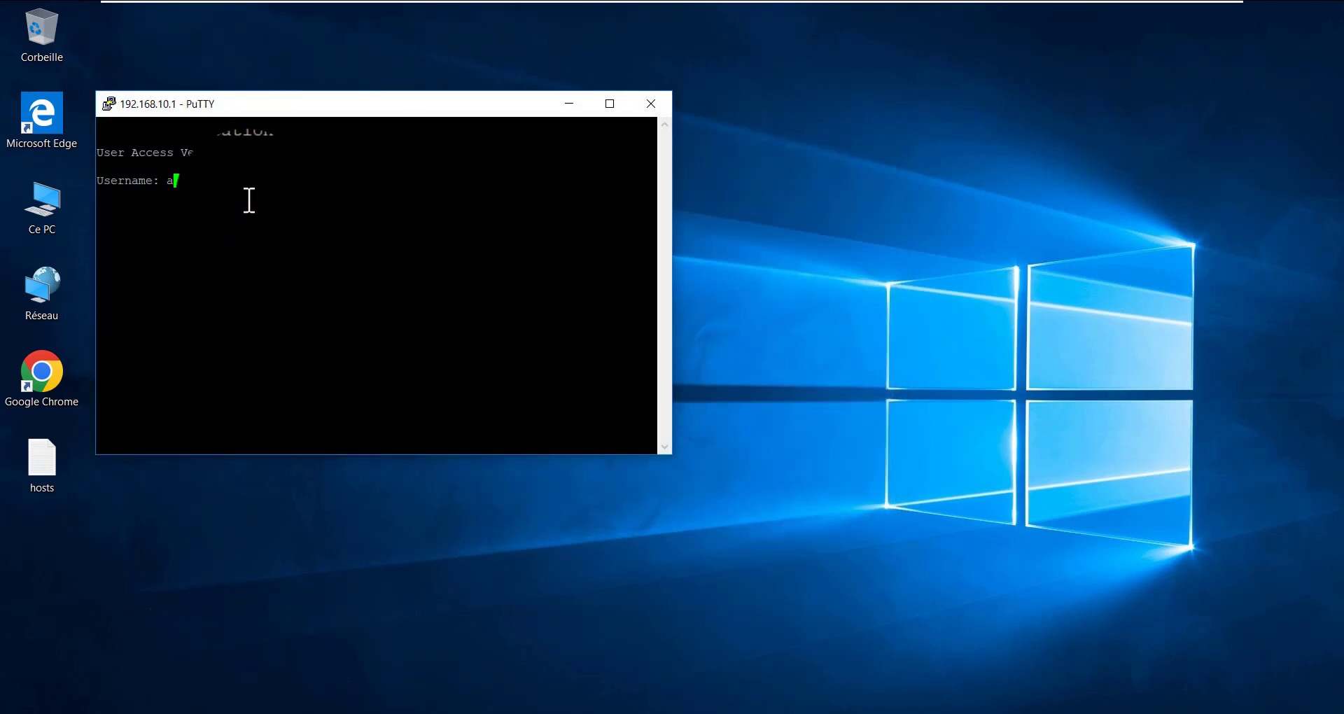
pyautogui.press('Return')
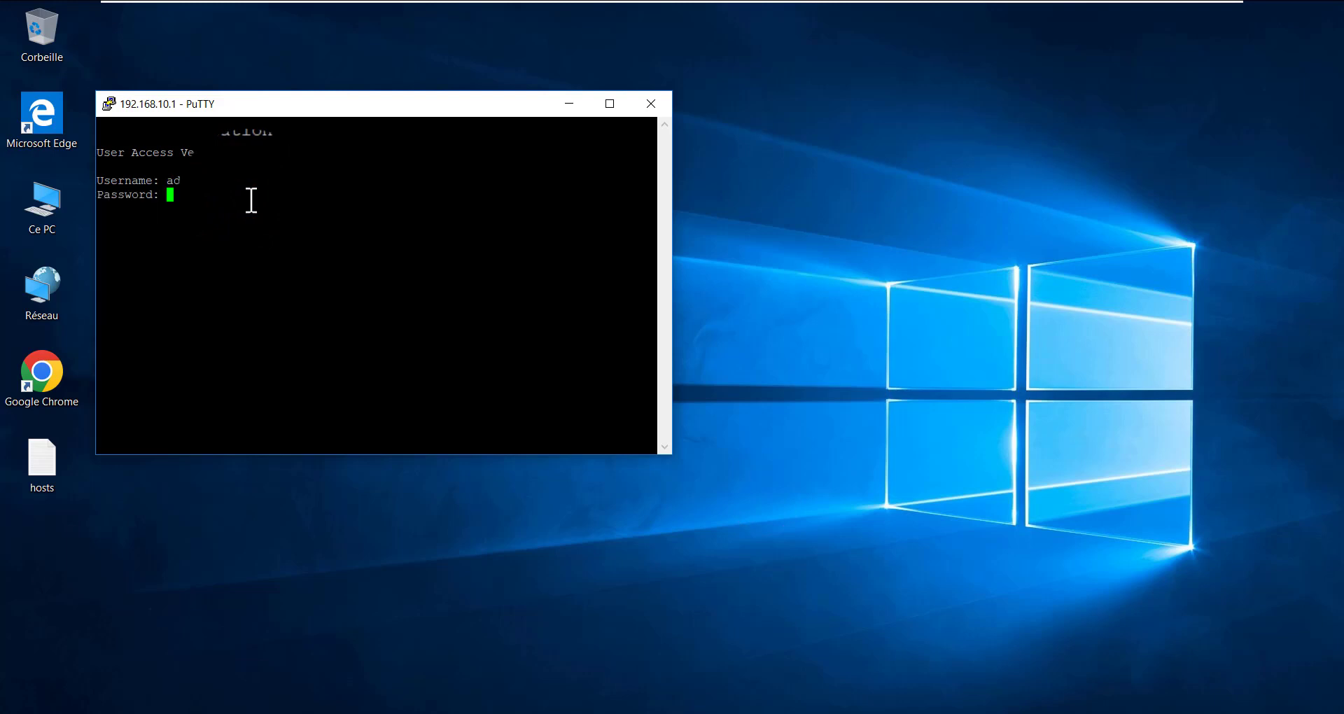
pyautogui.press('Return')
pyautogui.press('Return')
pyautogui.press('Return')
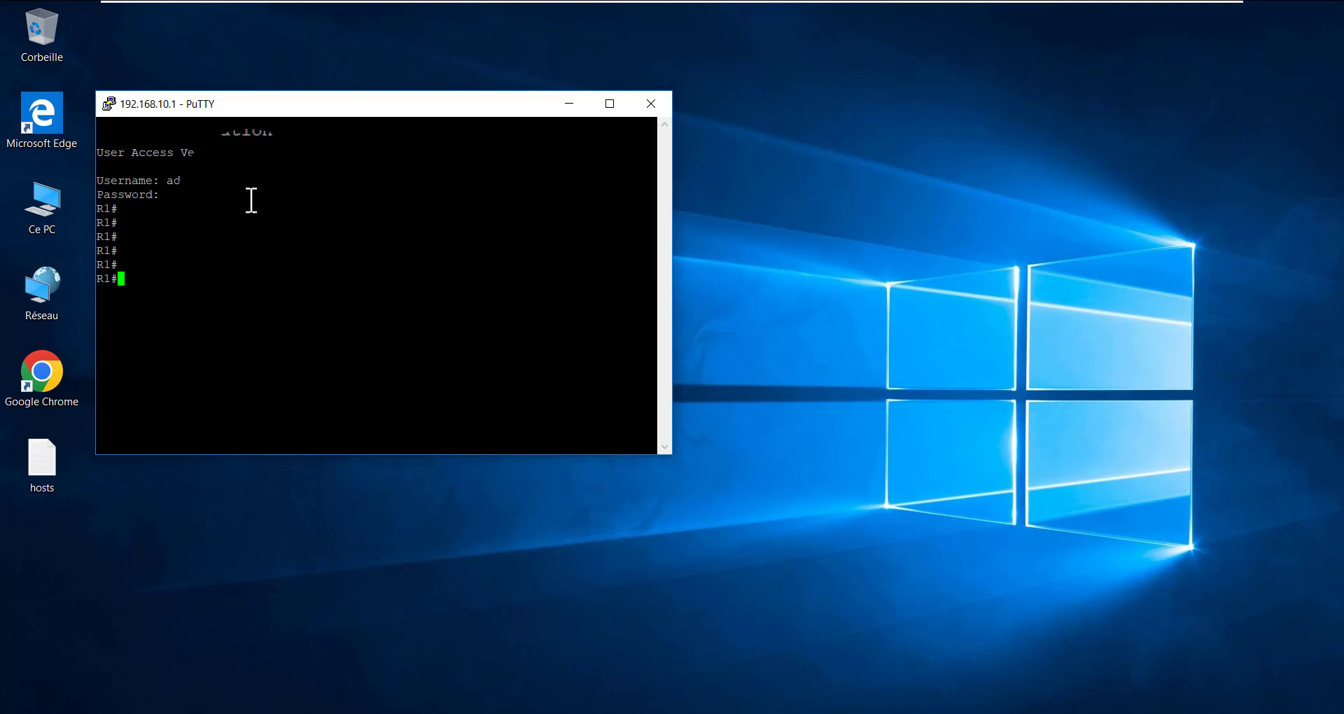
pyautogui.press('Return')
pyautogui.press('Return')
pyautogui.press('Return')
pyautogui.press('Return')
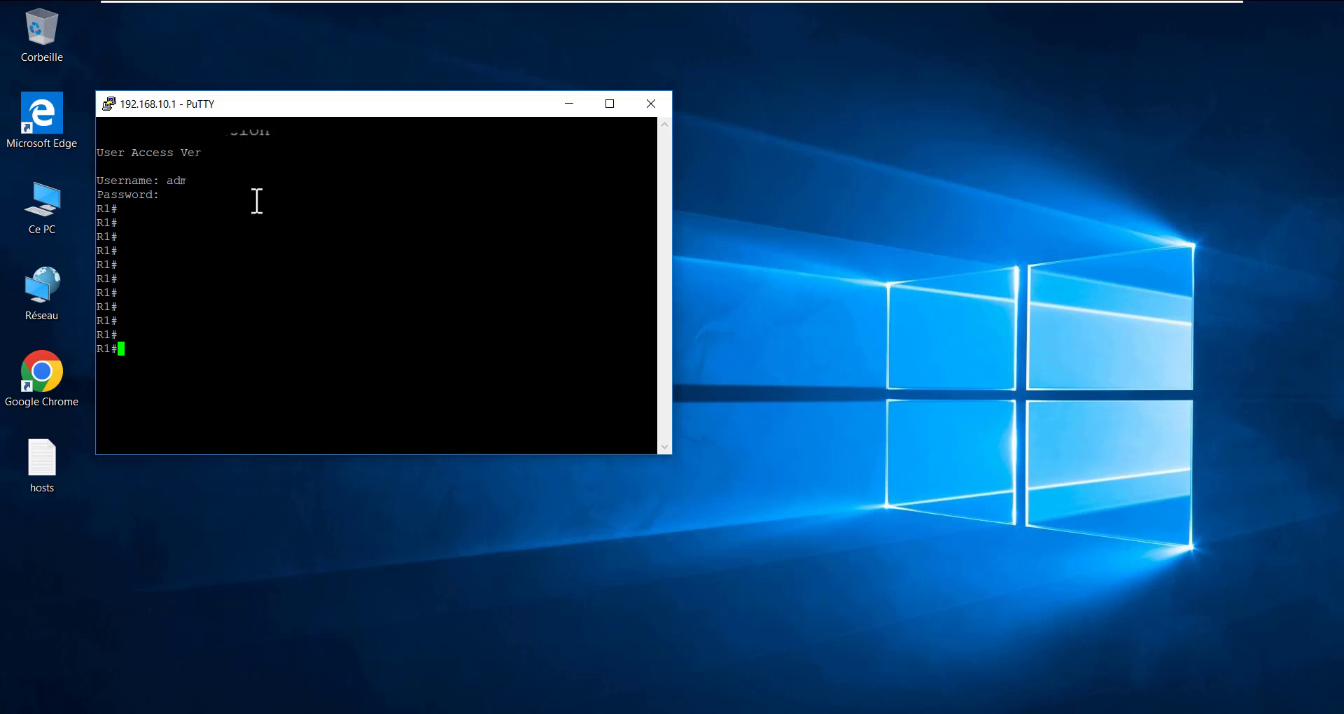
pyautogui.moveTo(316, 114); pyautogui.dragTo(423, 131)
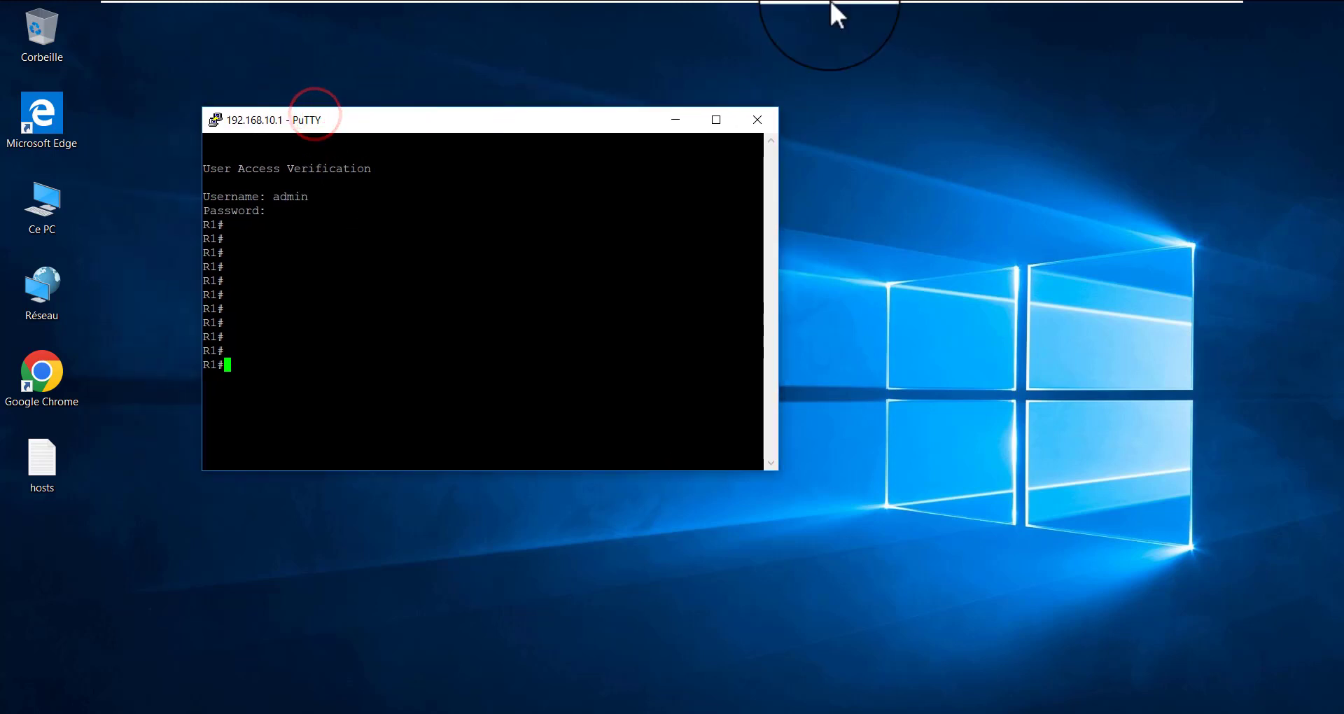
# Switch to the Wireshark capture of the R2 GigabitEthernet1/0 to Windows10 link and select a recent Telnet packet from 192.168.10.1
pyautogui.moveTo(1086, 12)
pyautogui.click(1182, 17)
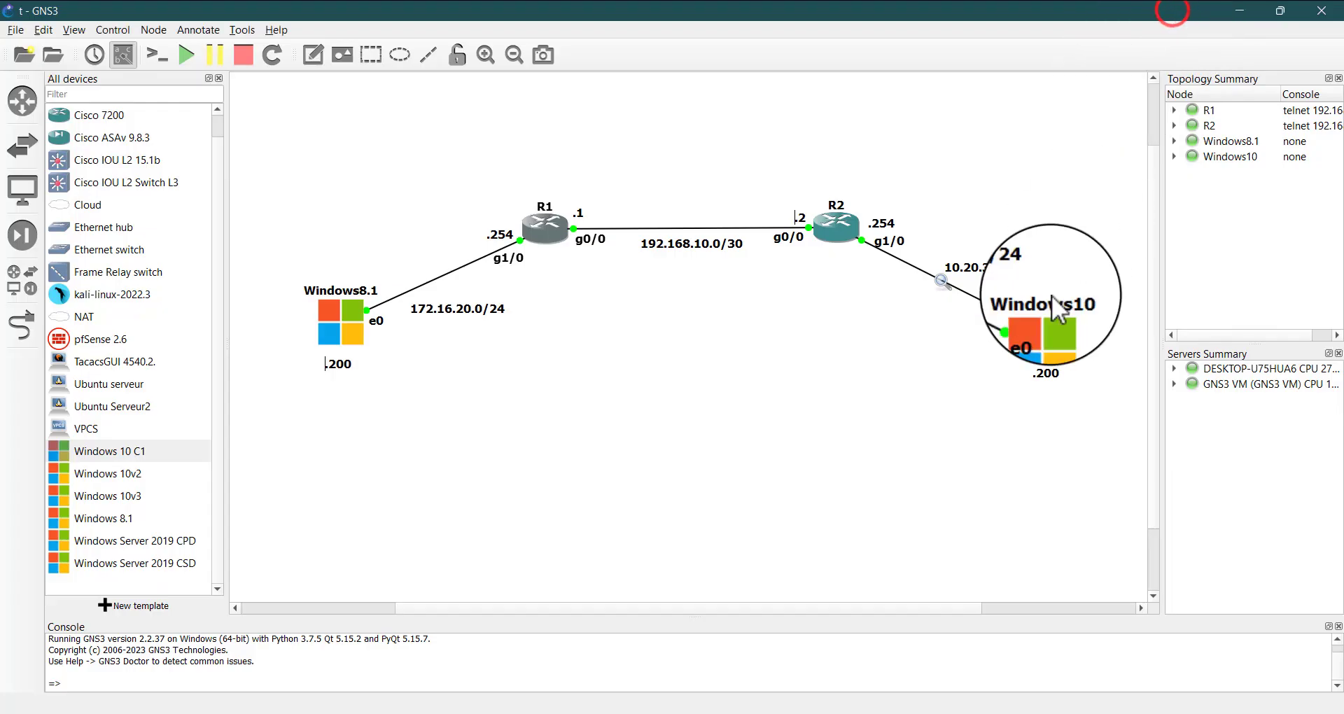
pyautogui.click(1029, 704)
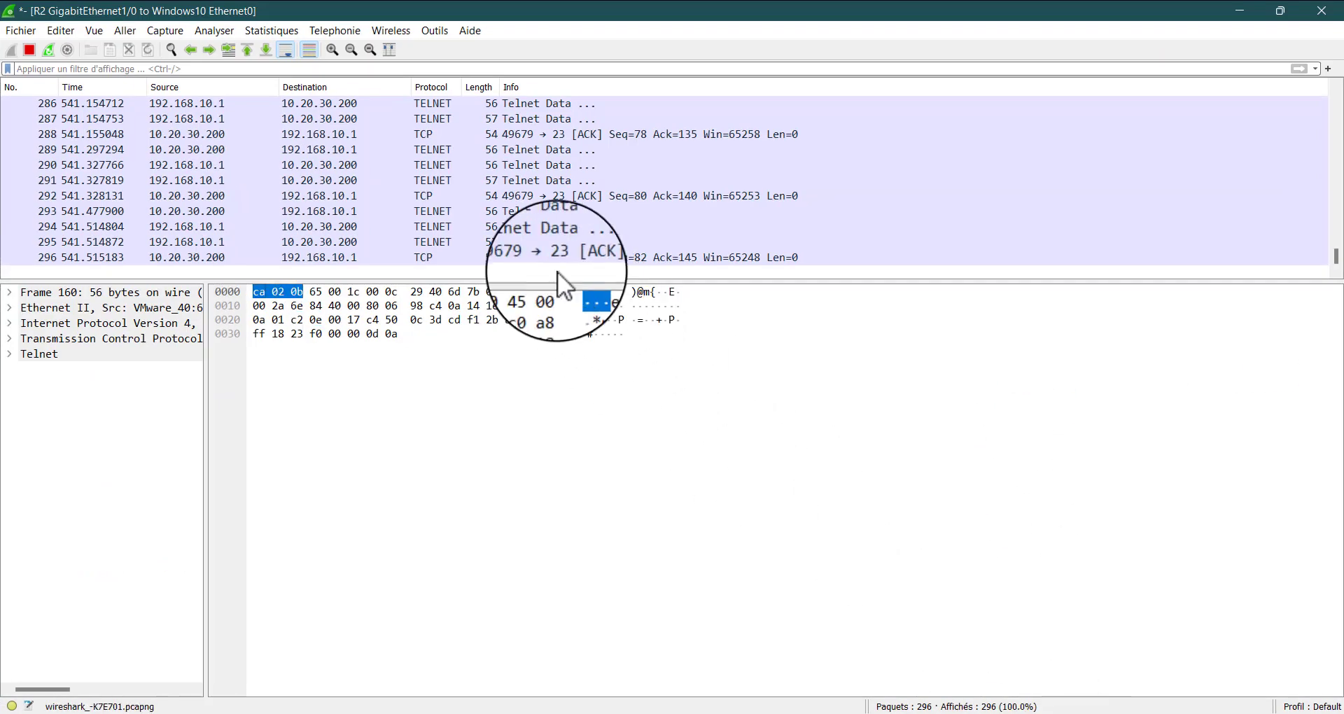
pyautogui.click(437, 240)
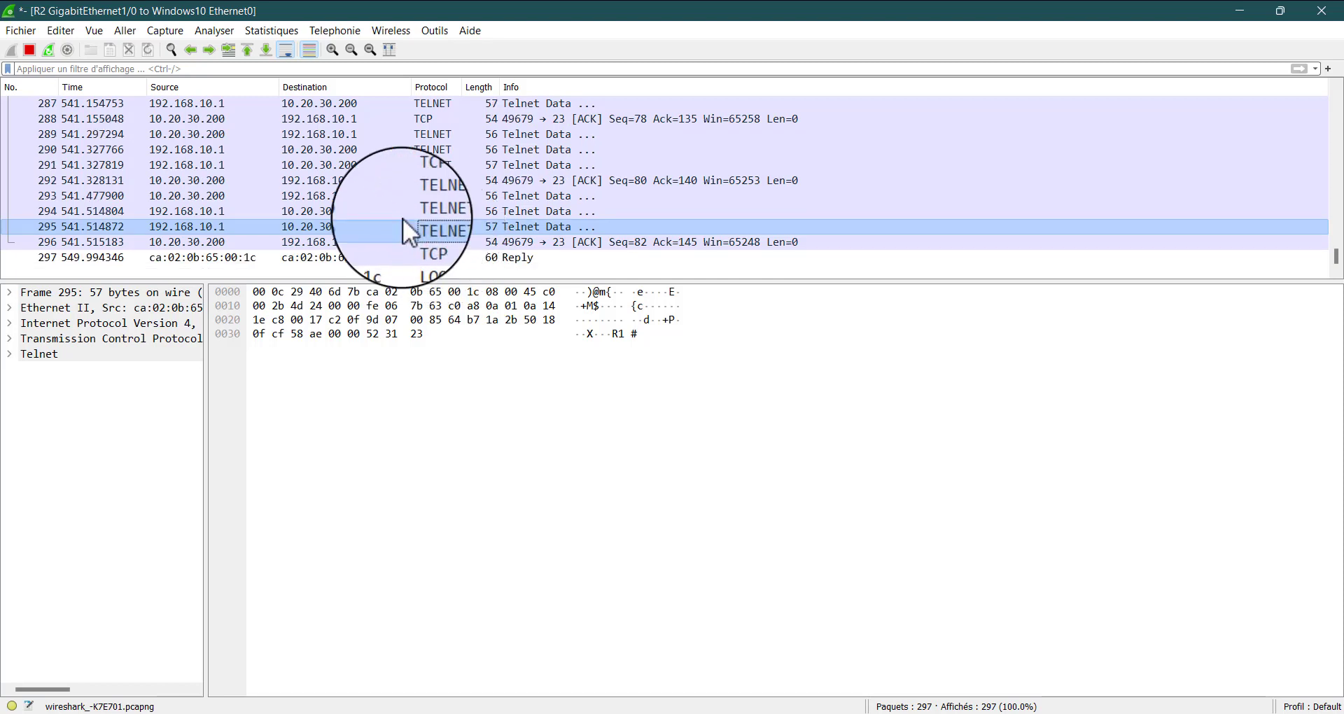
pyautogui.rightClick(330, 226)
pyautogui.click(419, 5)
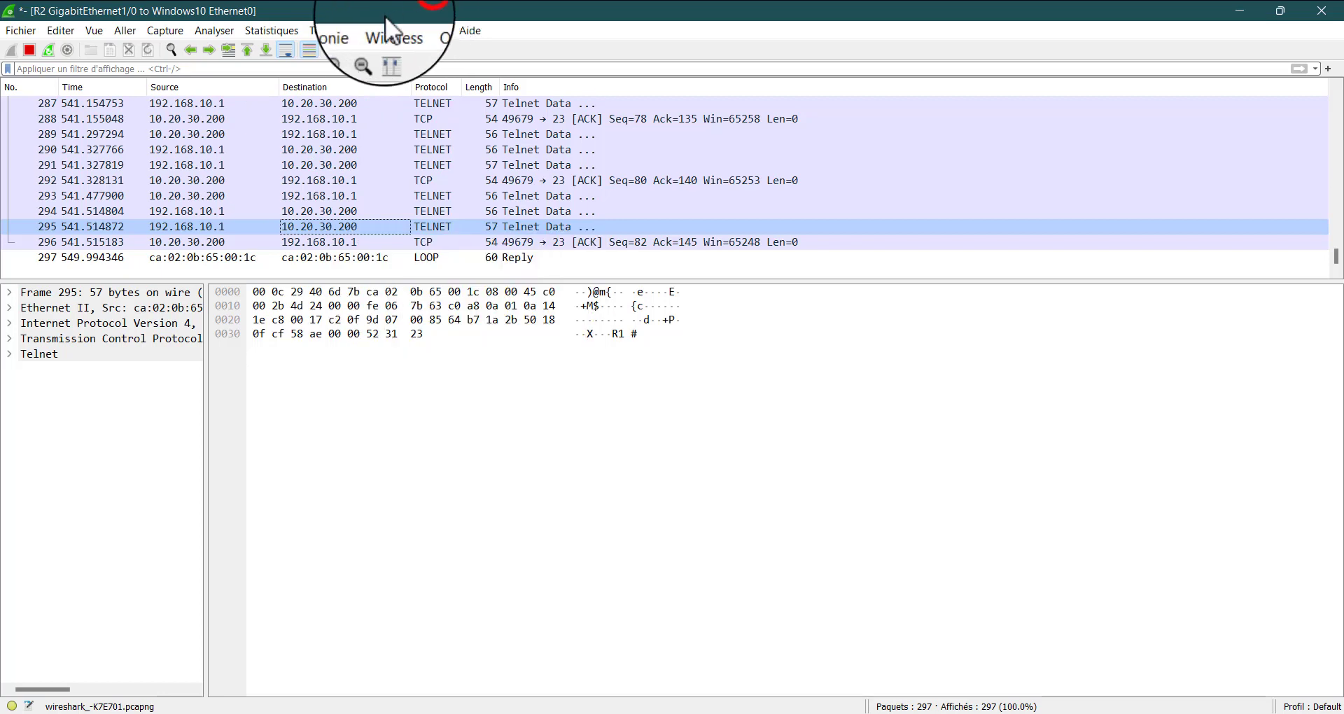
pyautogui.click(331, 242)
pyautogui.click(328, 226)
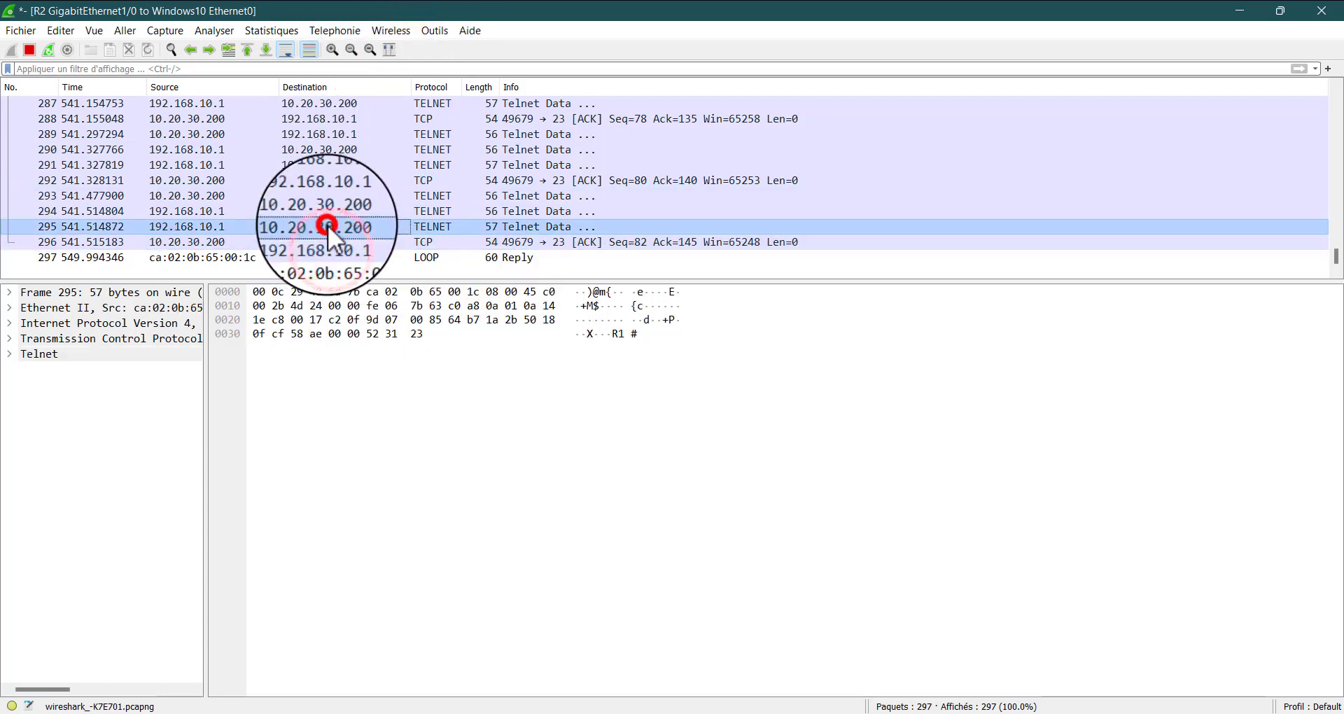
# Follow the selected packet's TCP stream and highlight the username characters in the captured Telnet login
pyautogui.click(214, 30)
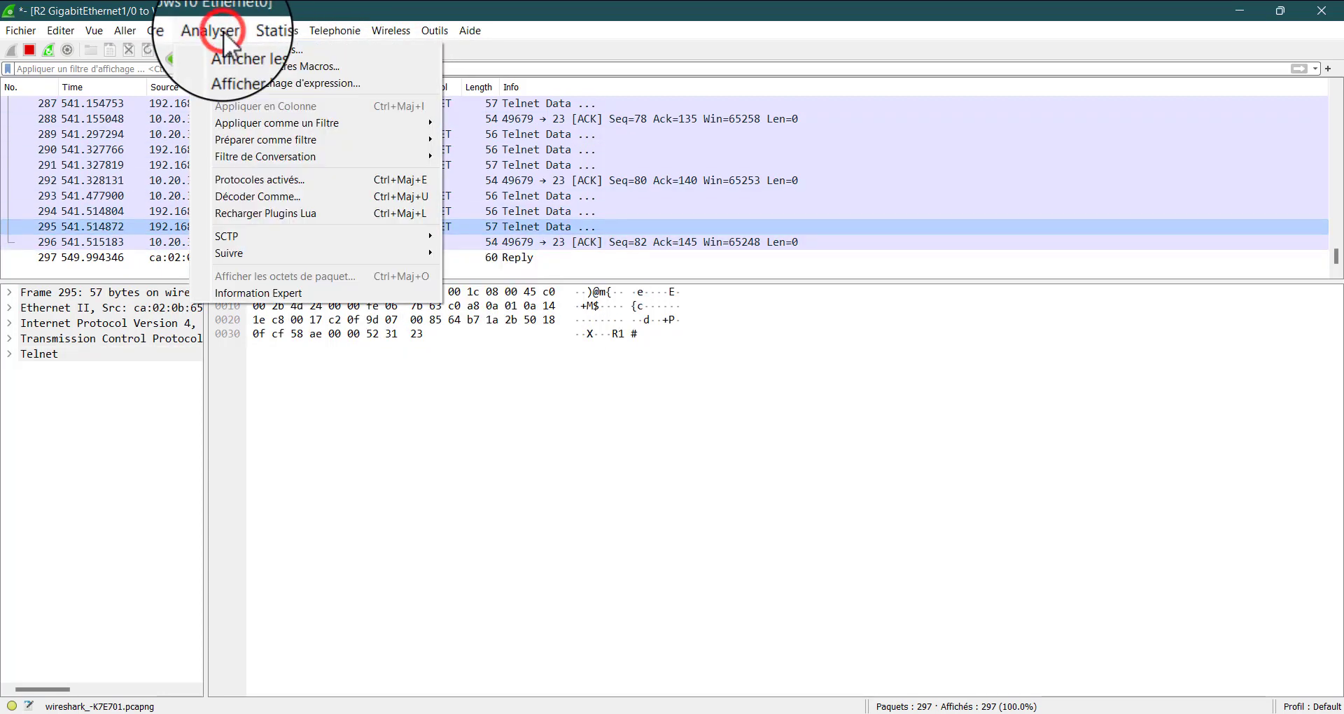
pyautogui.moveTo(316, 251)
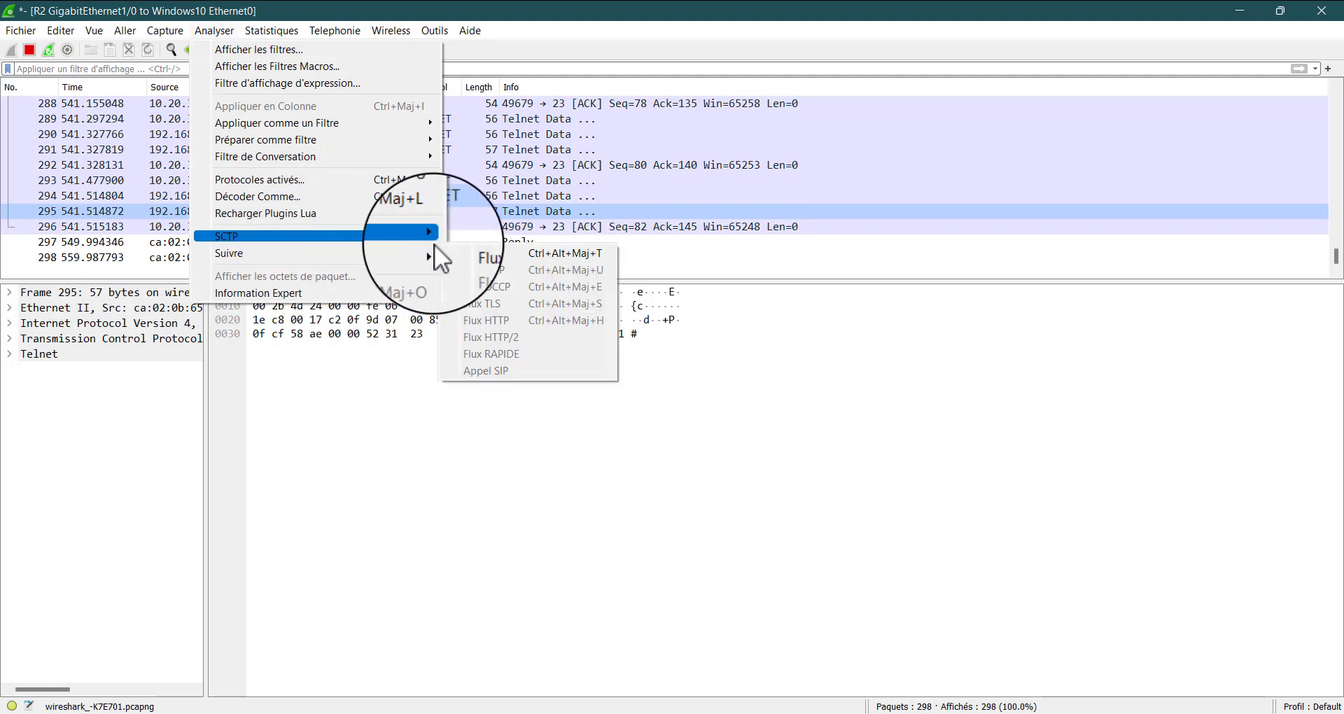
pyautogui.click(482, 253)
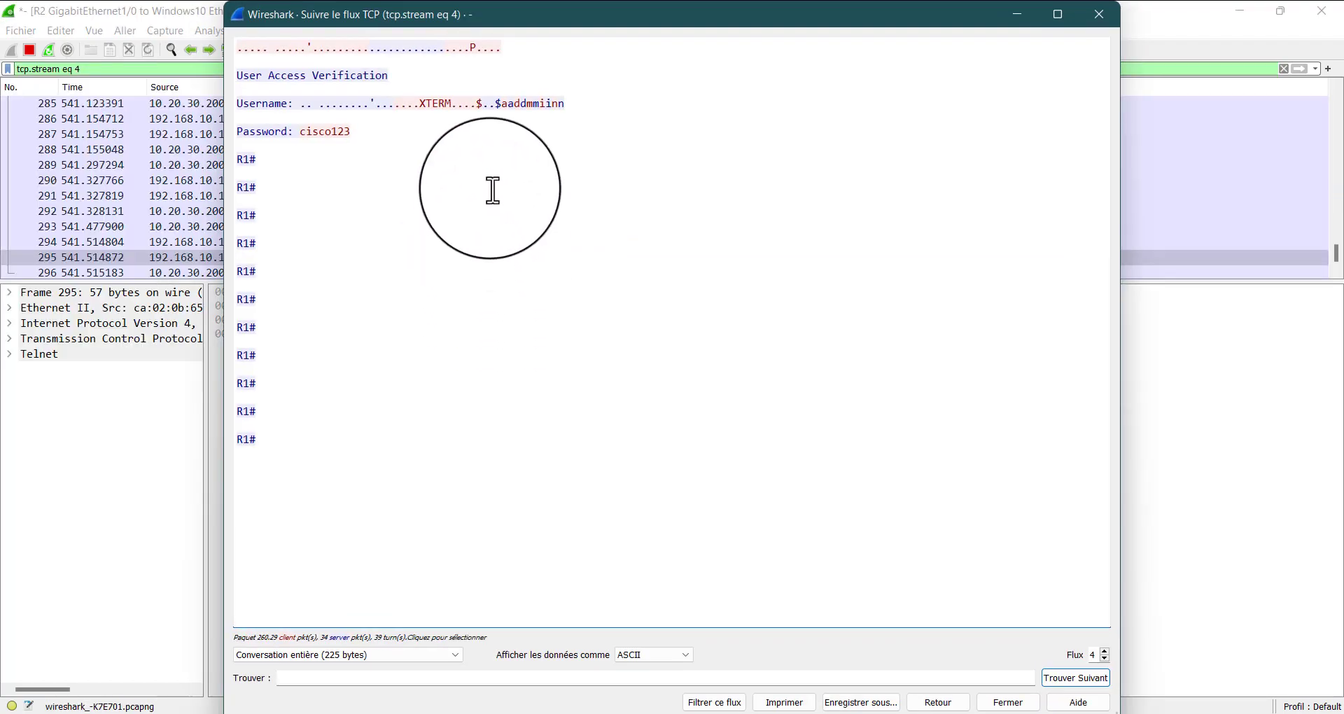
pyautogui.moveTo(360, 15); pyautogui.dragTo(737, 83)
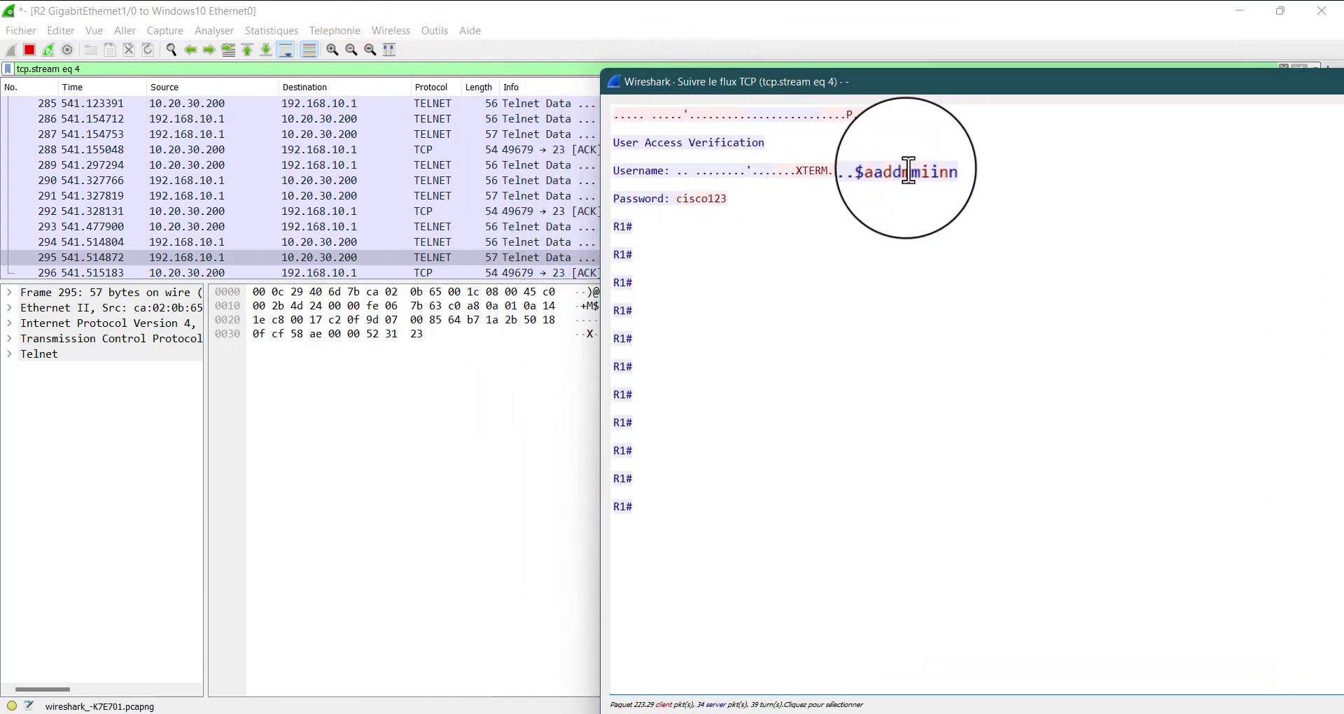
pyautogui.moveTo(888, 172); pyautogui.dragTo(1036, 186)
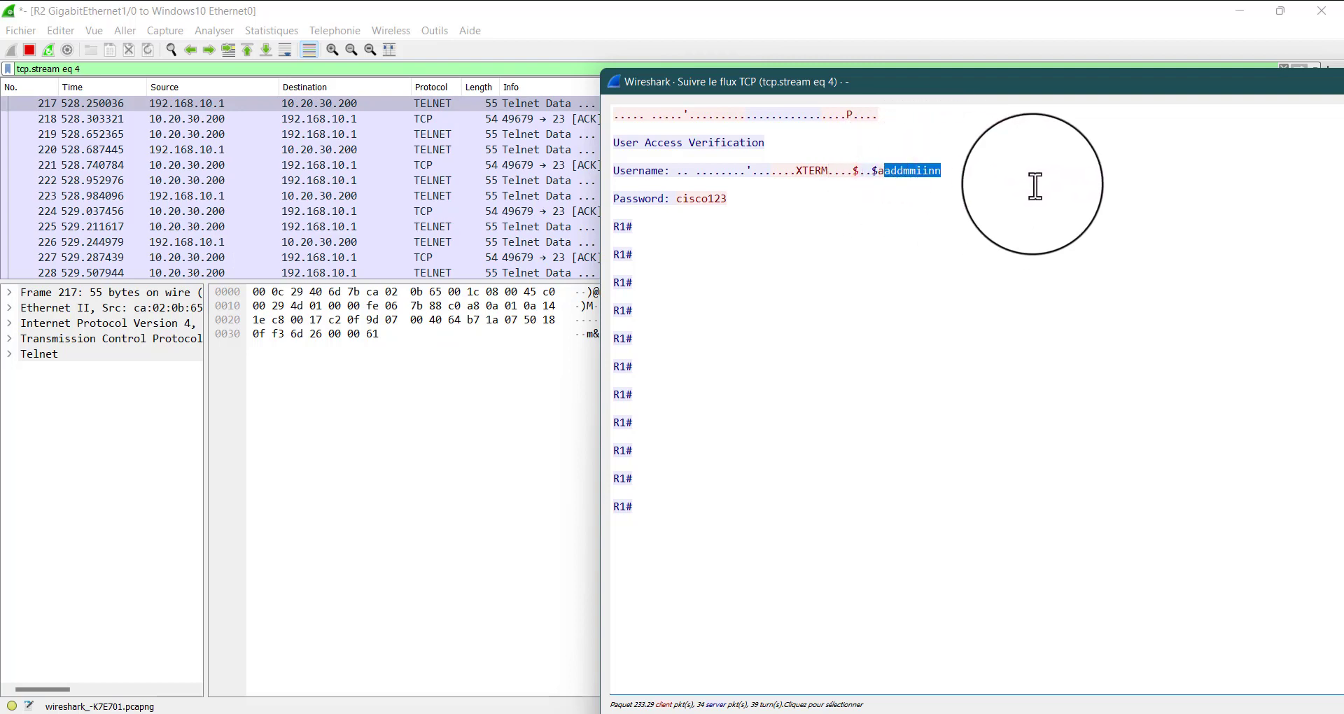
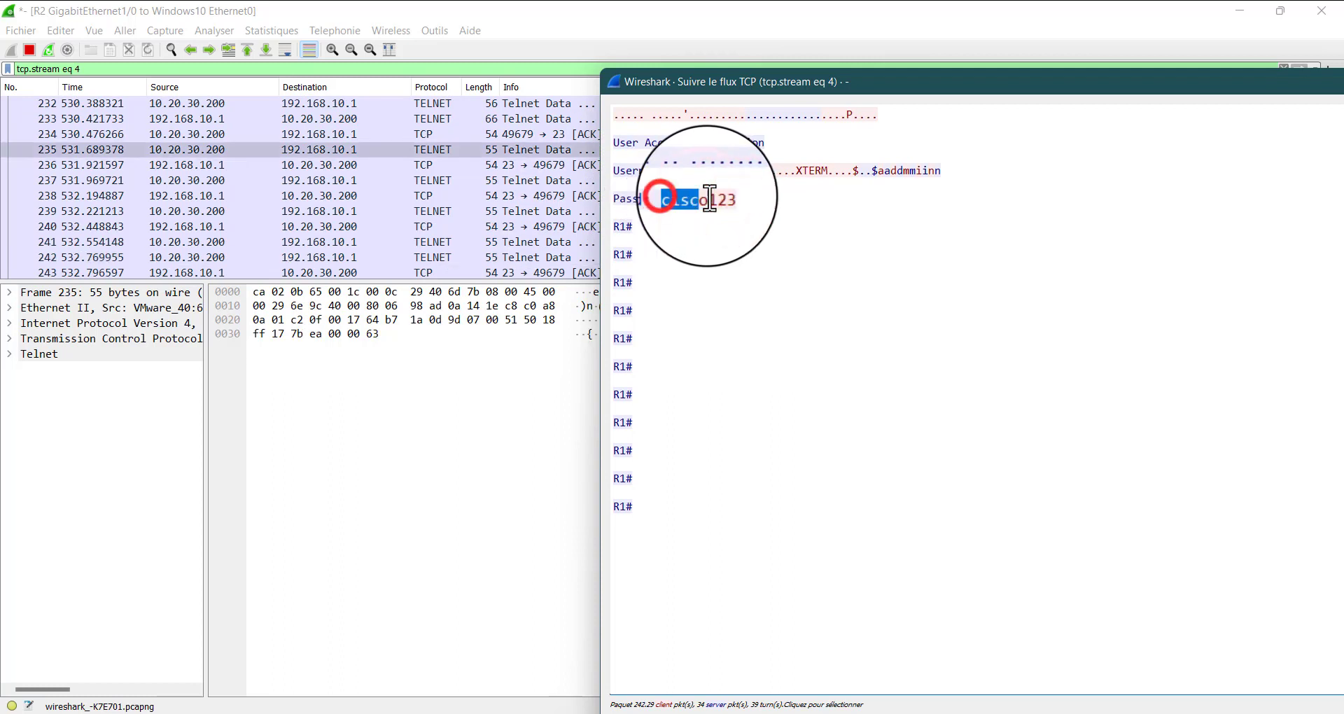
# Highlight the captured password in the followed Telnet stream, close the stream window and return to the GNS3 topology
pyautogui.moveTo(709, 199); pyautogui.dragTo(744, 197)
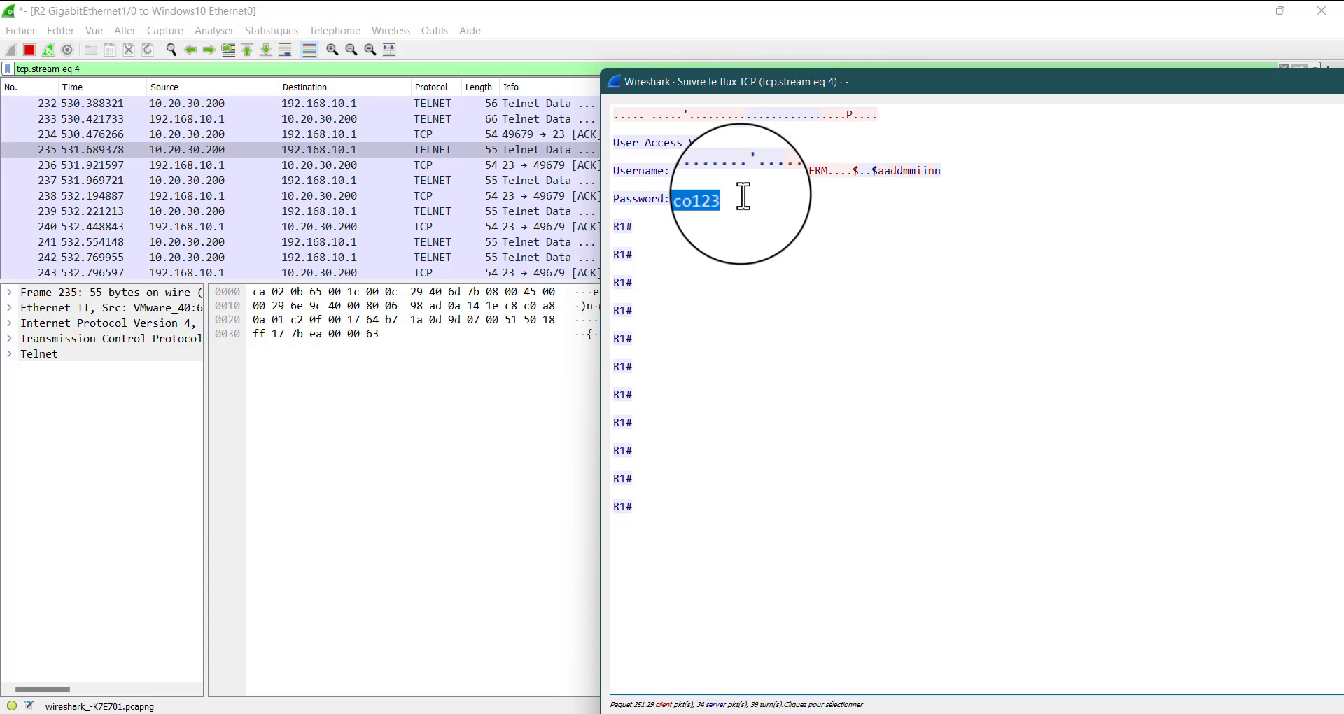
pyautogui.moveTo(906, 90); pyautogui.dragTo(413, 128)
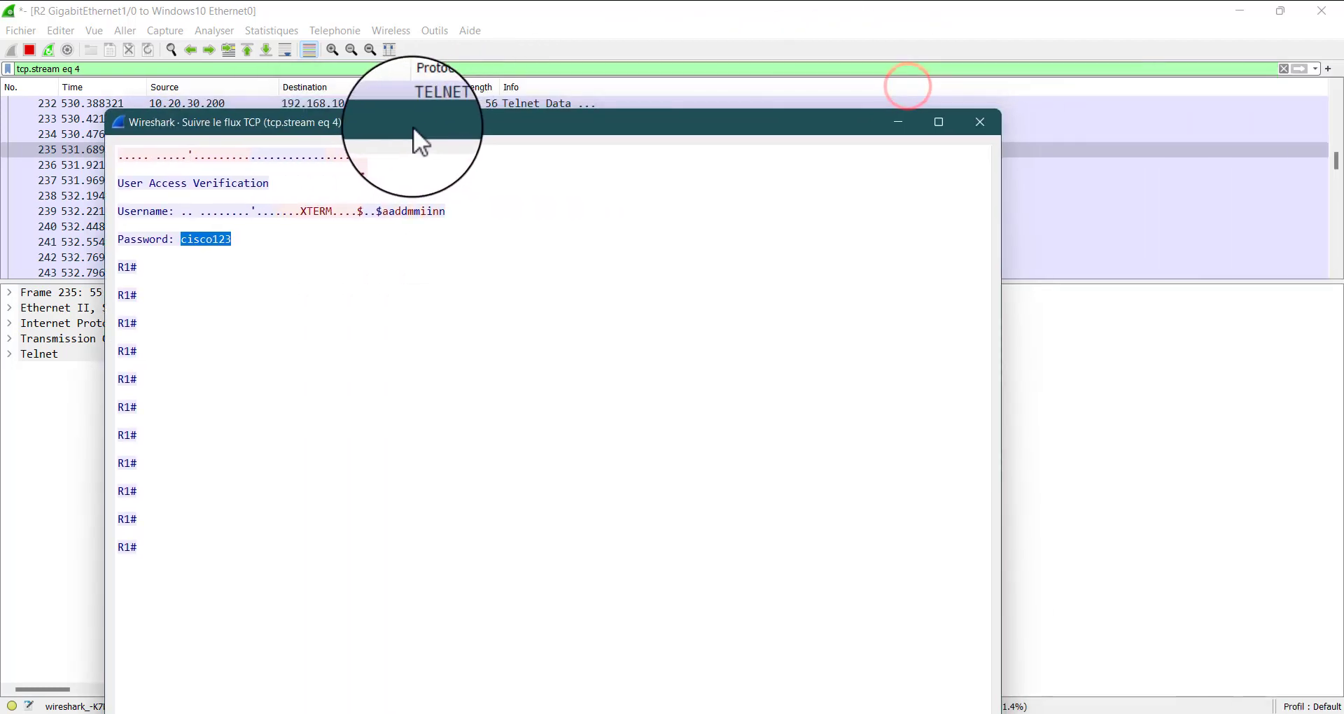
pyautogui.click(981, 123)
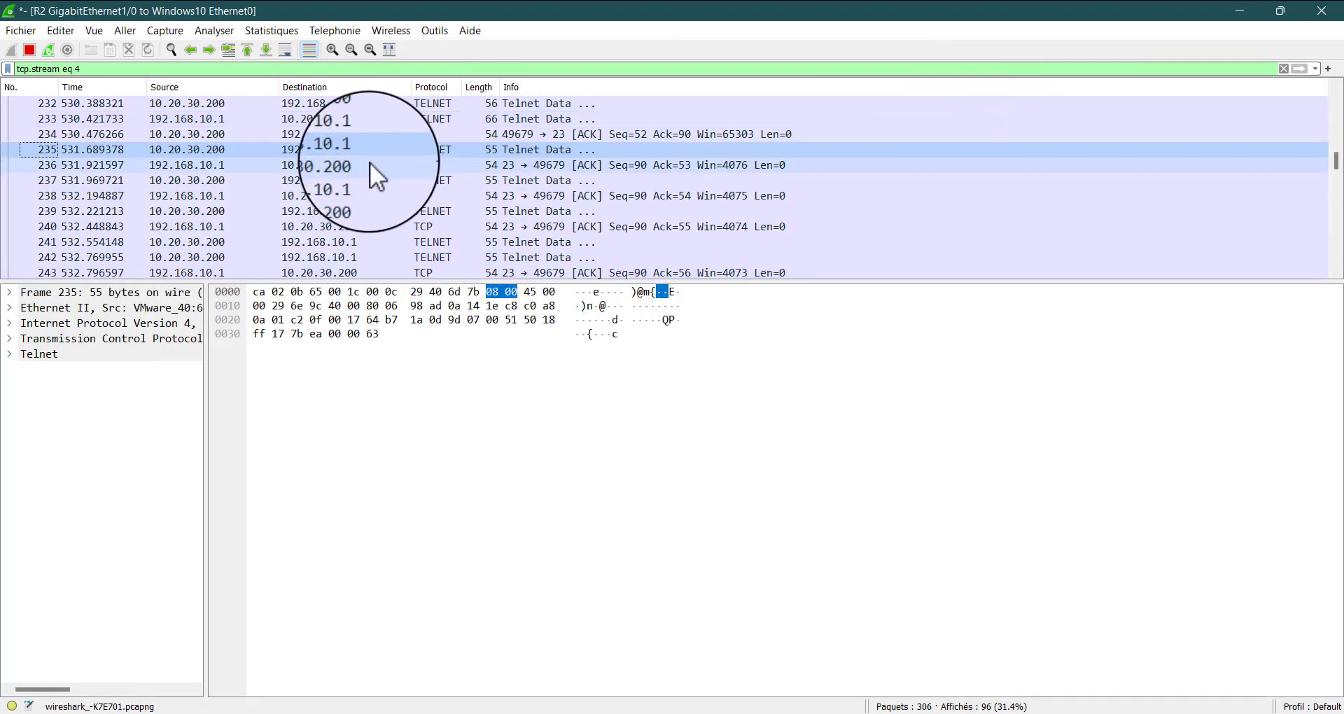
pyautogui.click(1247, 10)
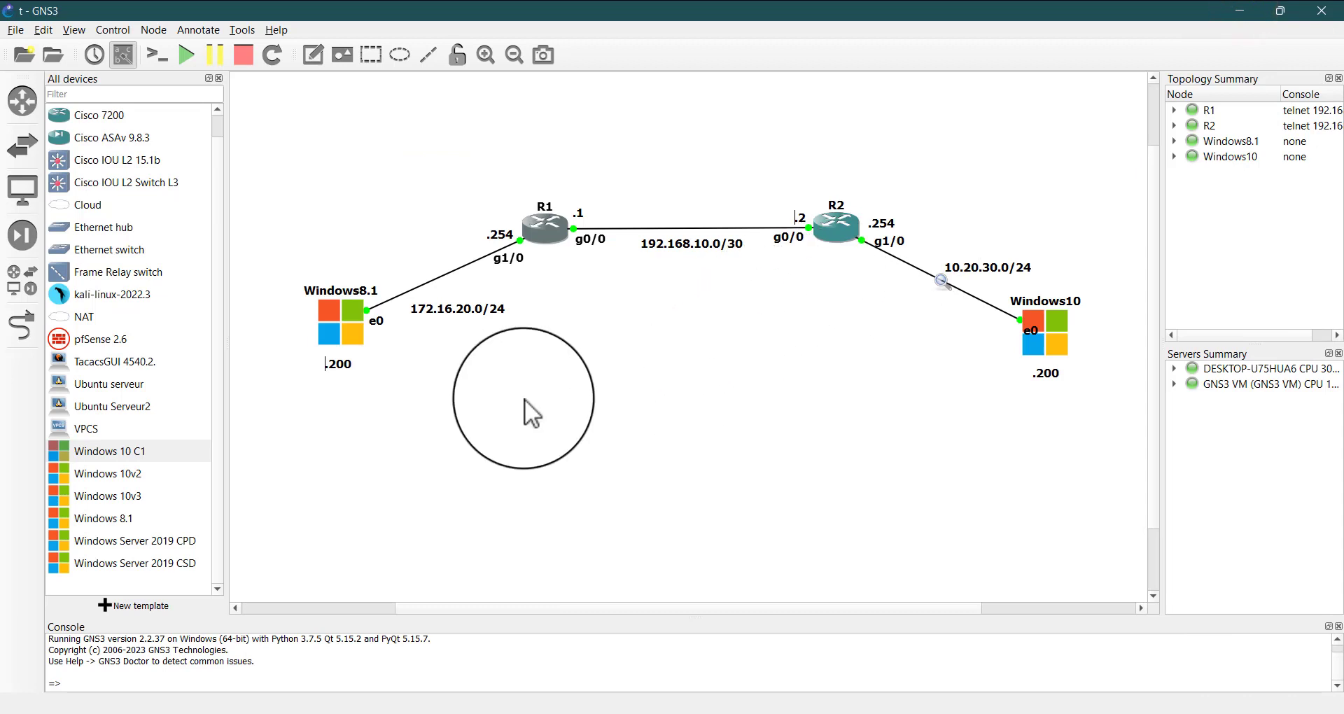
# Clear the node selection on the topology, bring up R1's console and move it over the middle of the workspace
pyautogui.moveTo(580, 283); pyautogui.dragTo(790, 320)
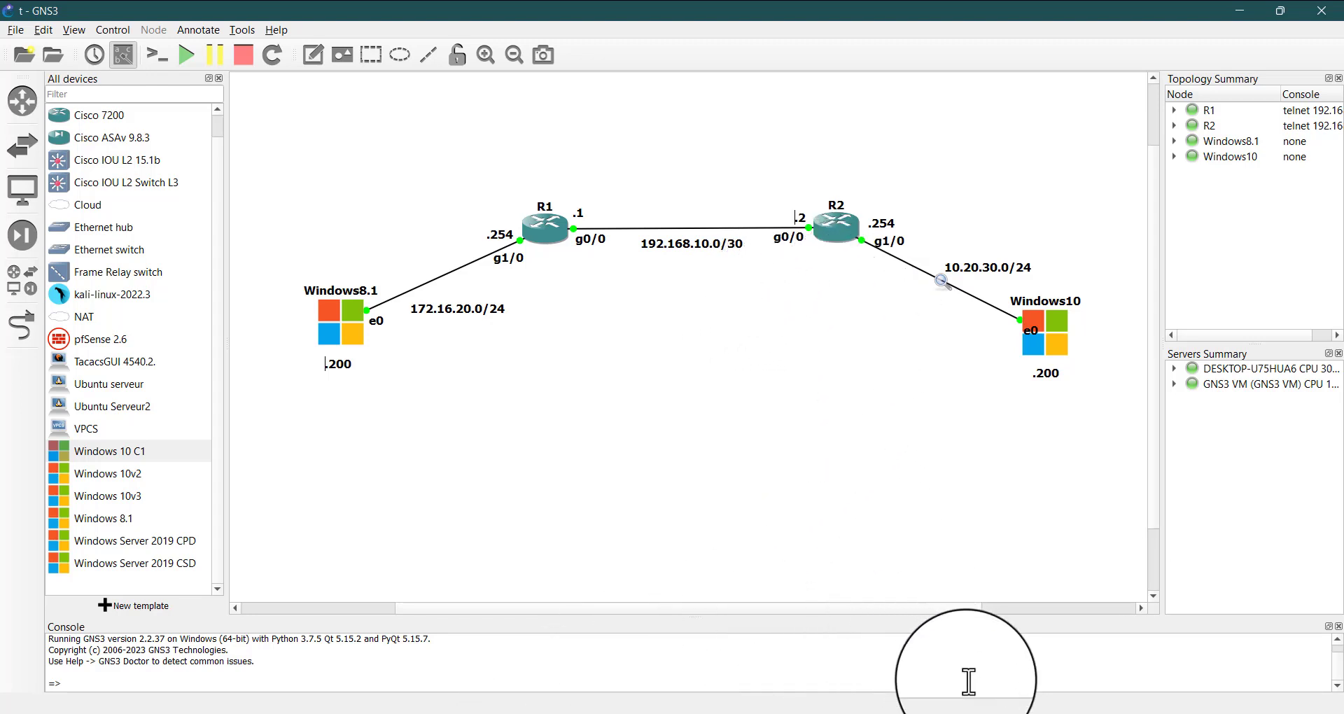
pyautogui.moveTo(954, 707)
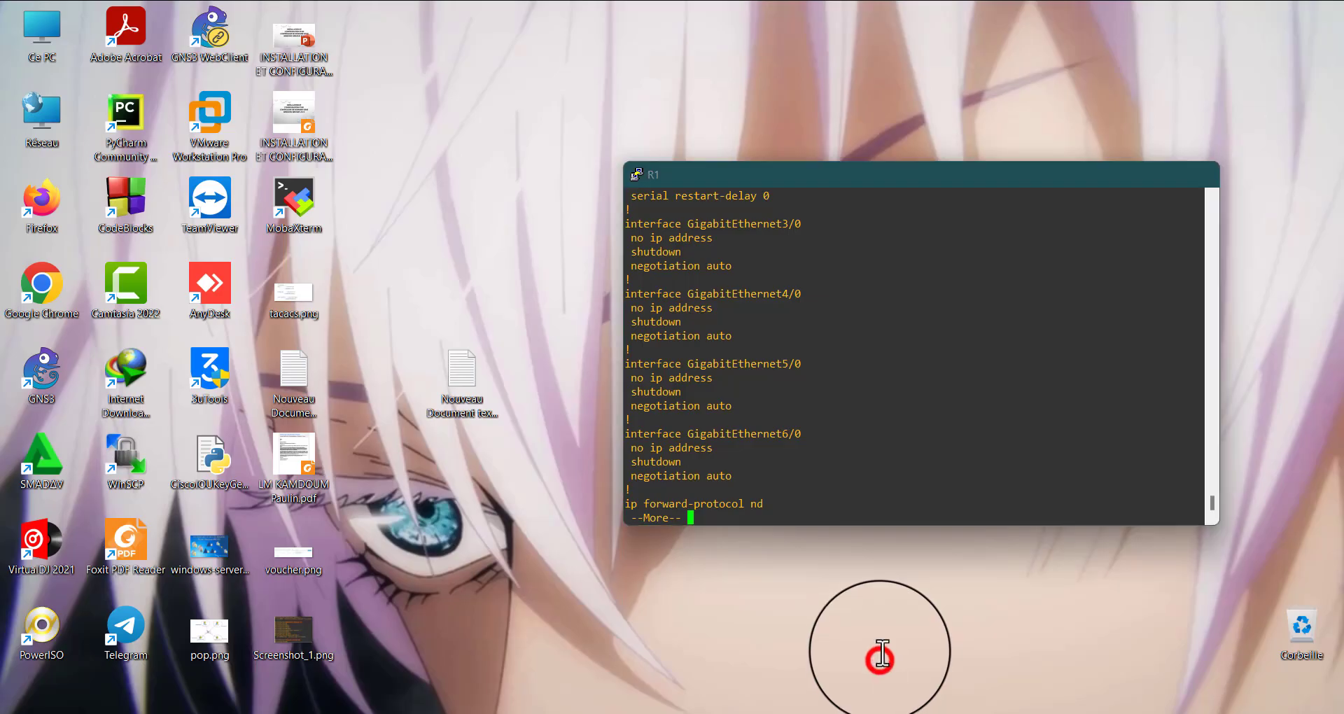
pyautogui.click(880, 648)
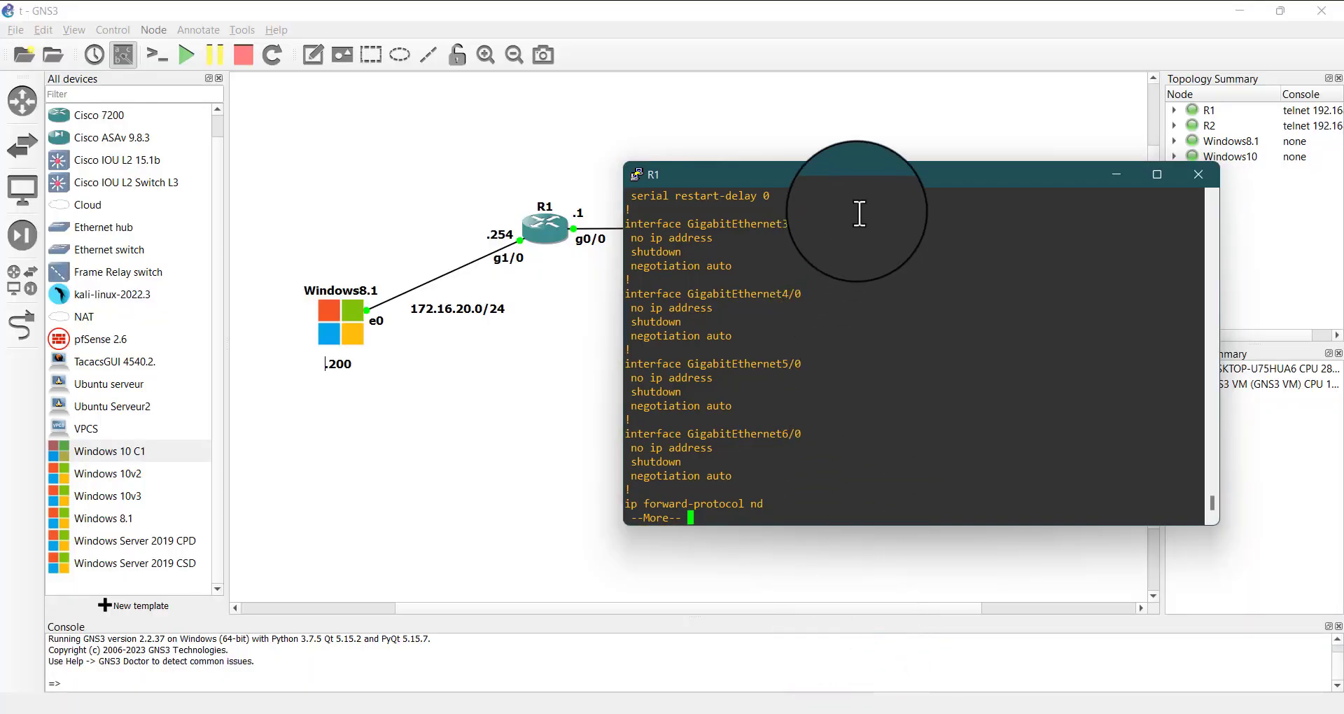
pyautogui.moveTo(823, 168); pyautogui.dragTo(590, 139)
# Switch to the Notepad notes and write "RENOMER LE ROUTER" after a blank line below the three mode descriptions
pyautogui.moveTo(993, 707)
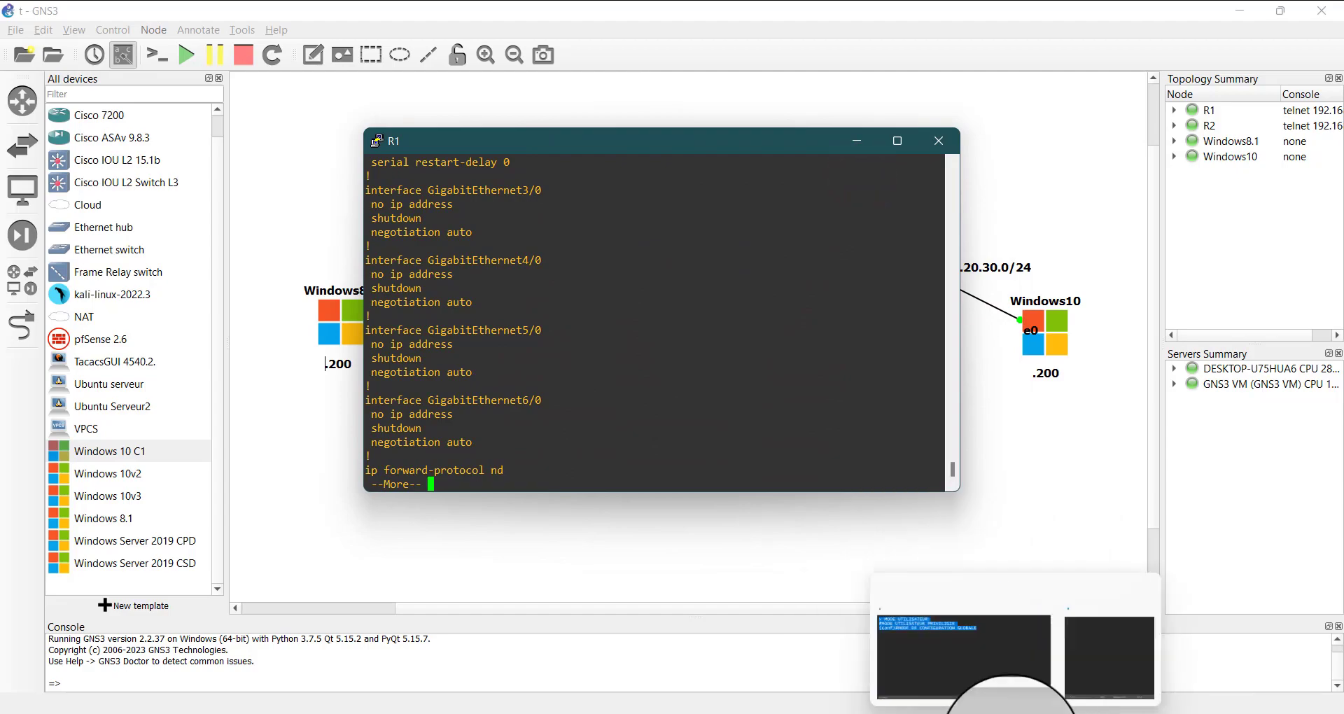
pyautogui.click(995, 619)
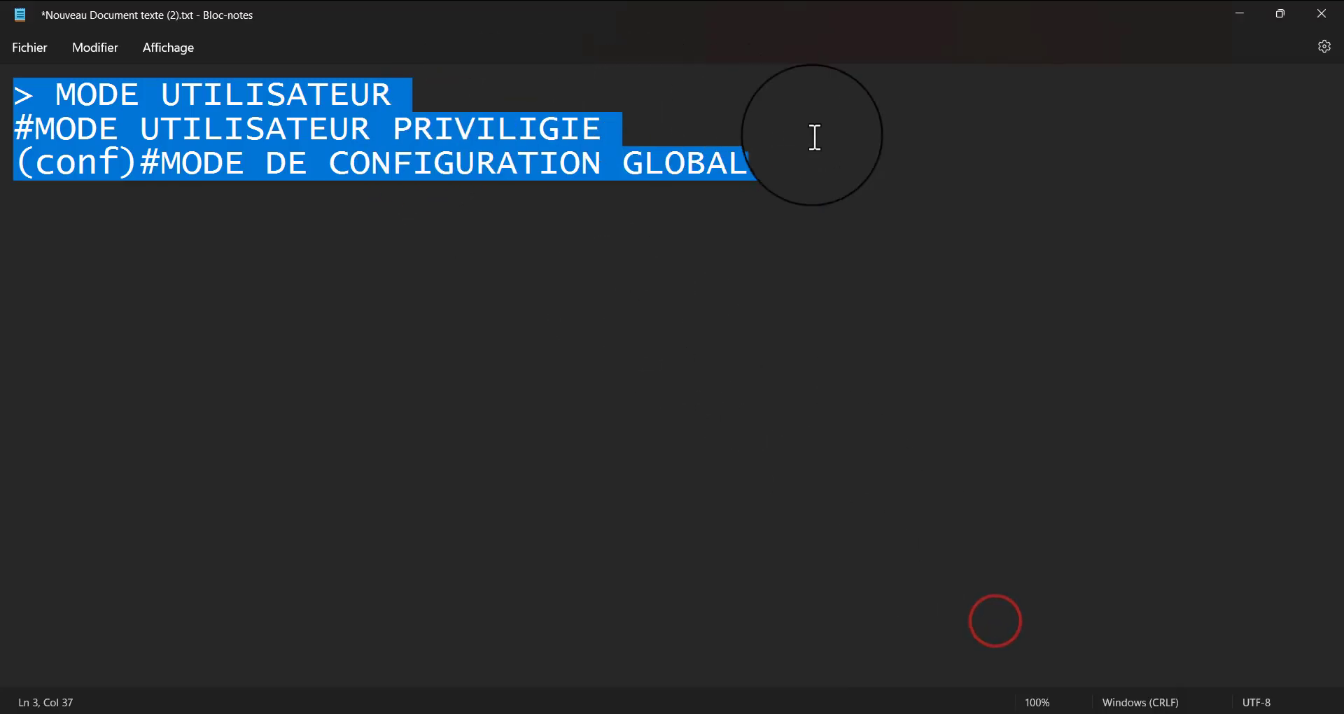
pyautogui.click(829, 159)
pyautogui.press('Return')
pyautogui.press('Return')
pyautogui.press('Return')
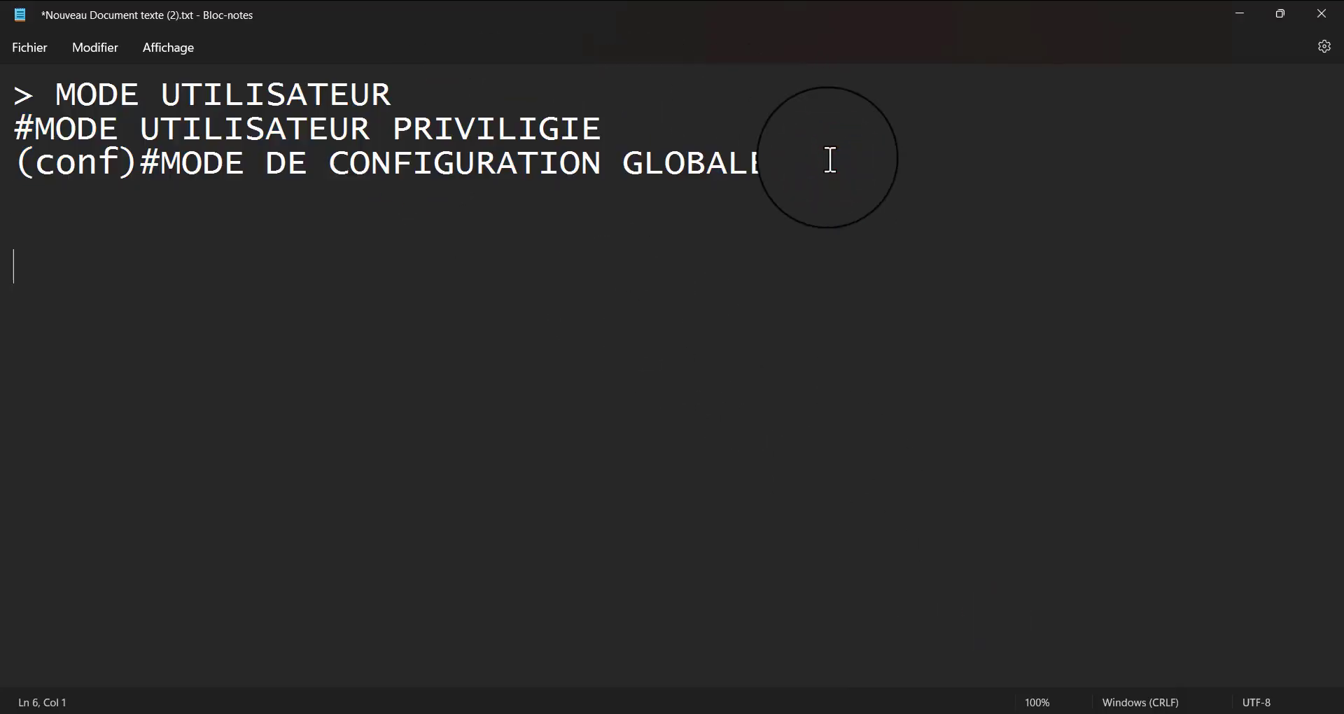
pyautogui.write('d')
pyautogui.press('BackSpace')
pyautogui.press('BackSpace')
pyautogui.write('RENOMMER')
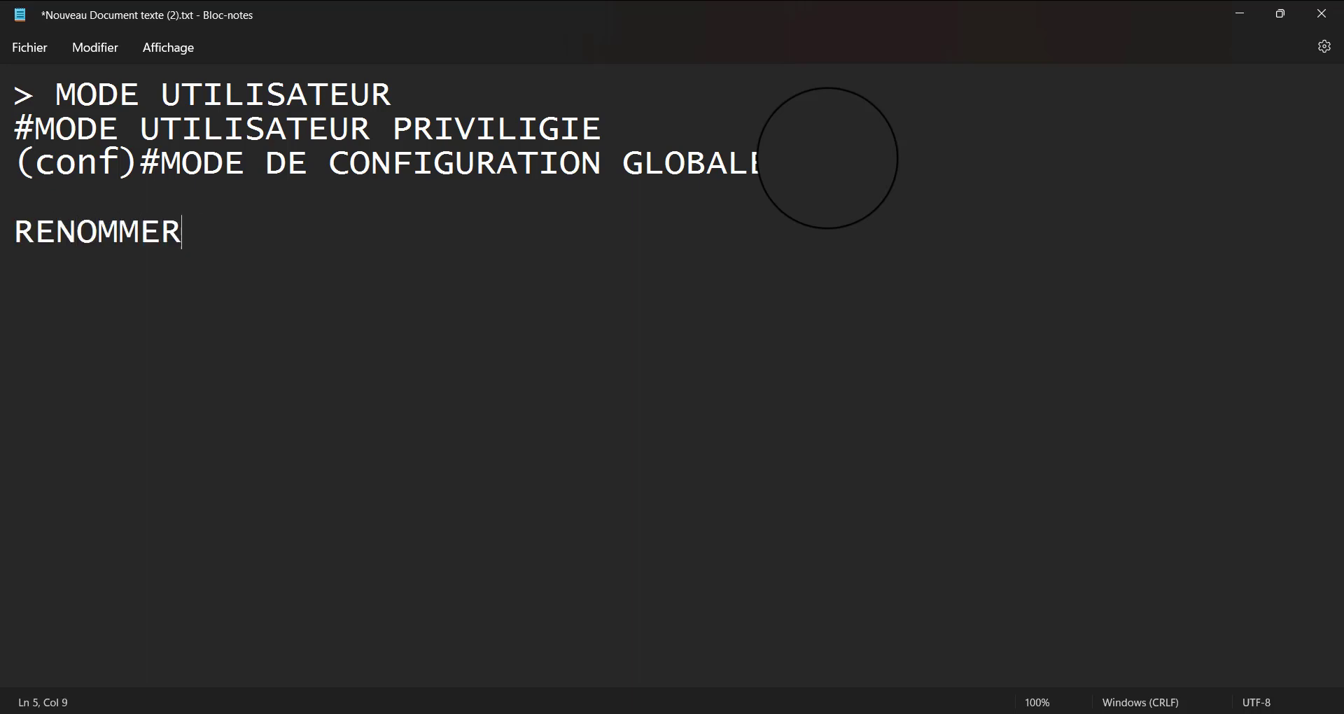
pyautogui.press('BackSpace')
pyautogui.press('BackSpace')
pyautogui.press('BackSpace')
pyautogui.write('E')
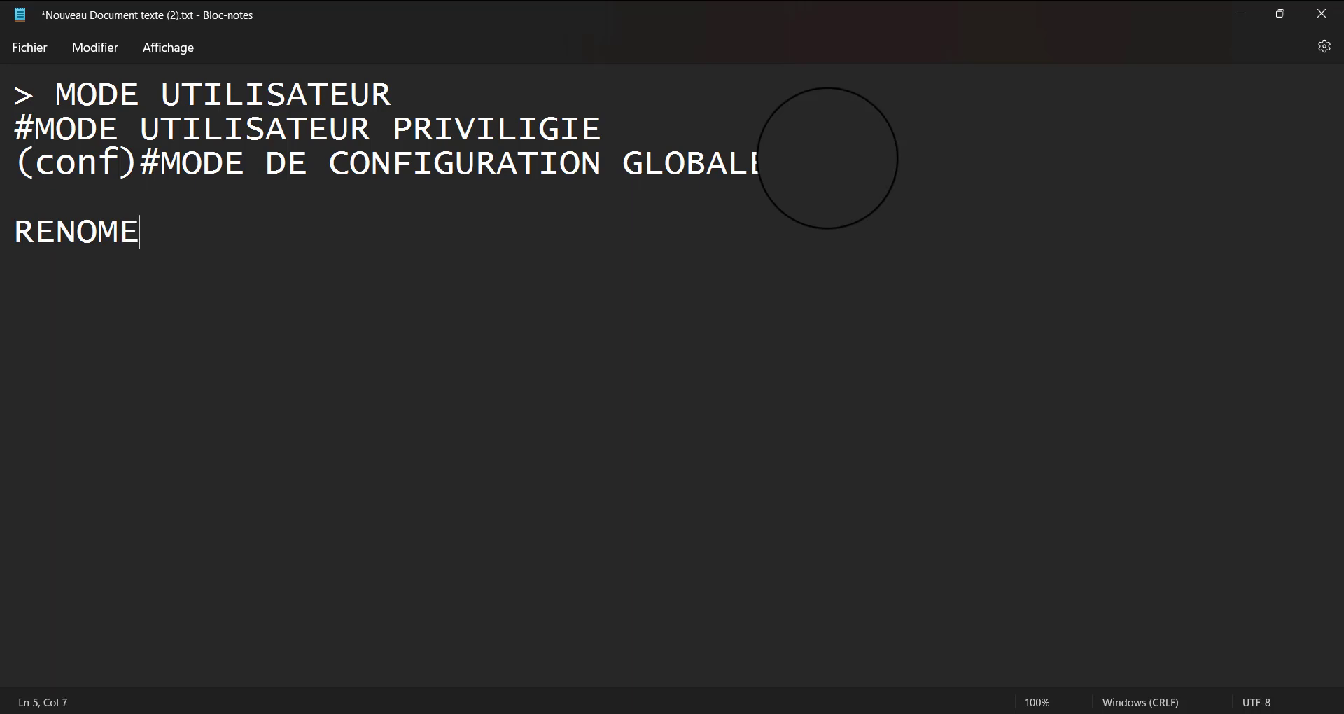
pyautogui.write('R LE ')
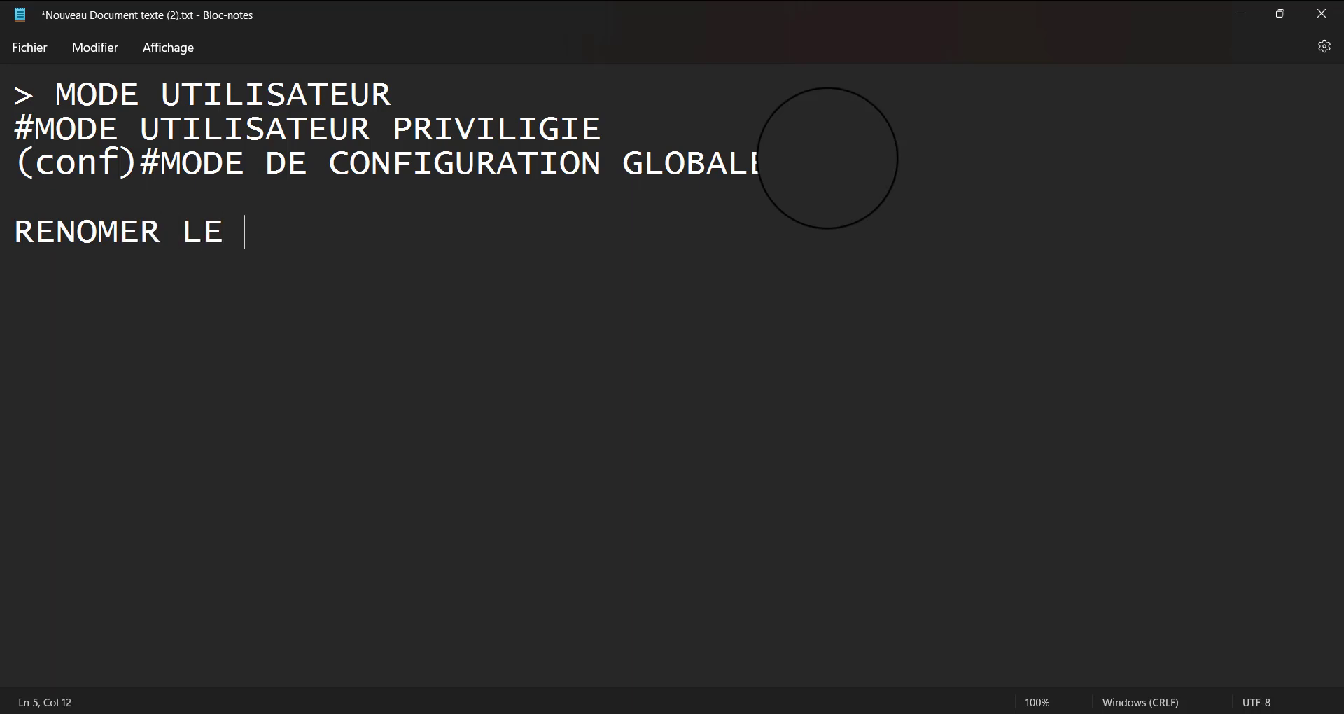
pyautogui.write('ROUTER')
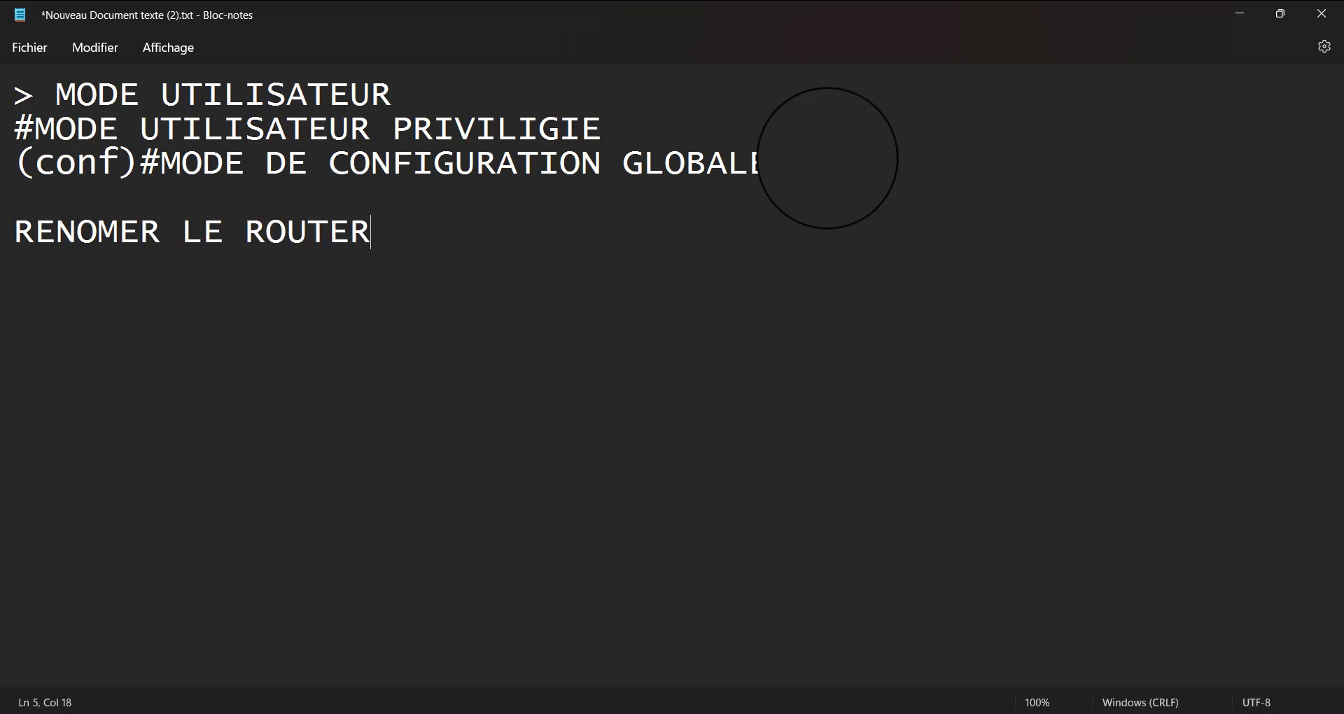
# Add the lines "NOM DE DOMAINE" and "ACTIVER RSA" to the notes below the router renaming item
pyautogui.press('Return')
pyautogui.write('NOM D')
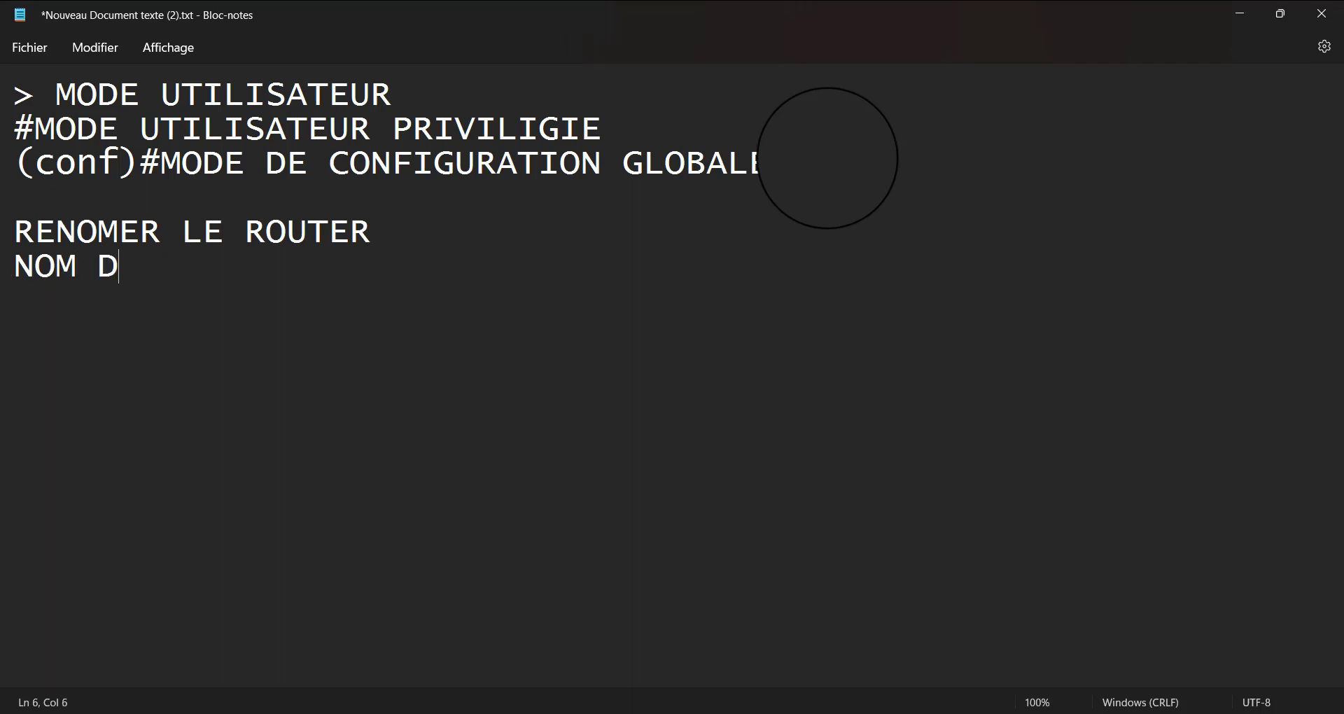
pyautogui.write('E DOMAINE')
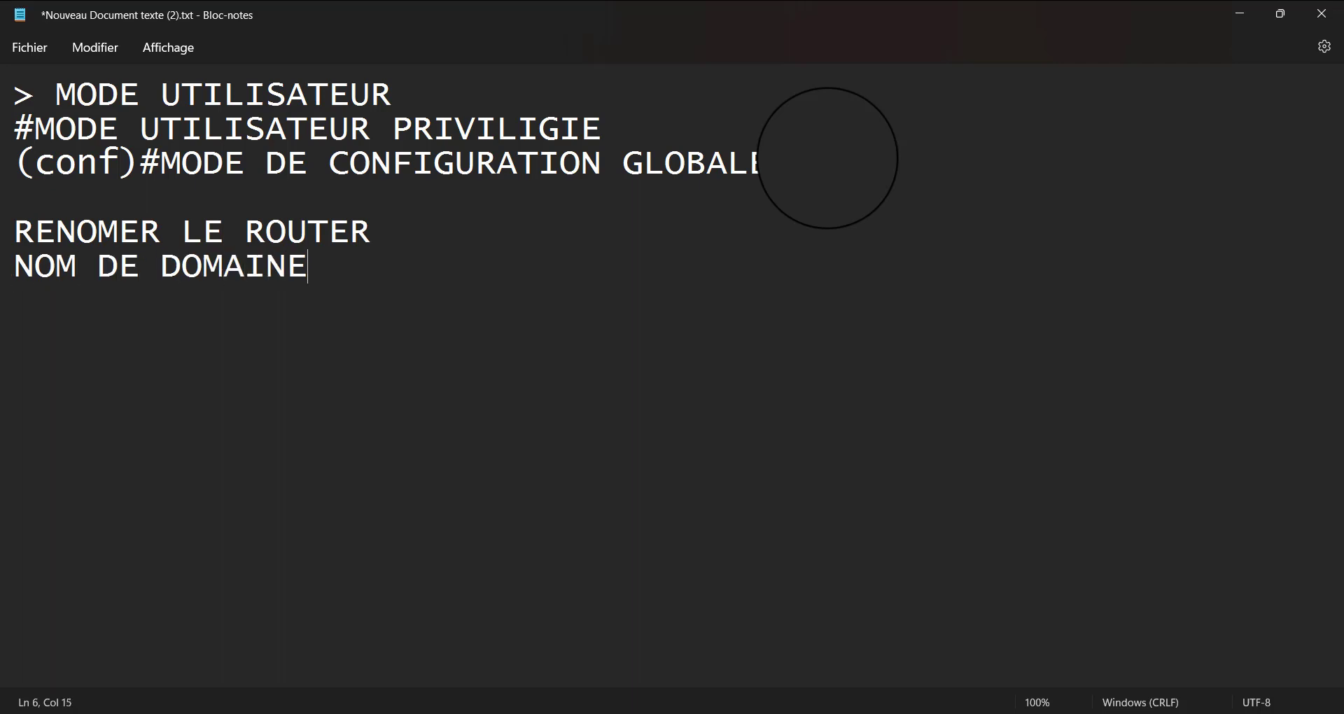
pyautogui.press('Return')
pyautogui.write('CRY')
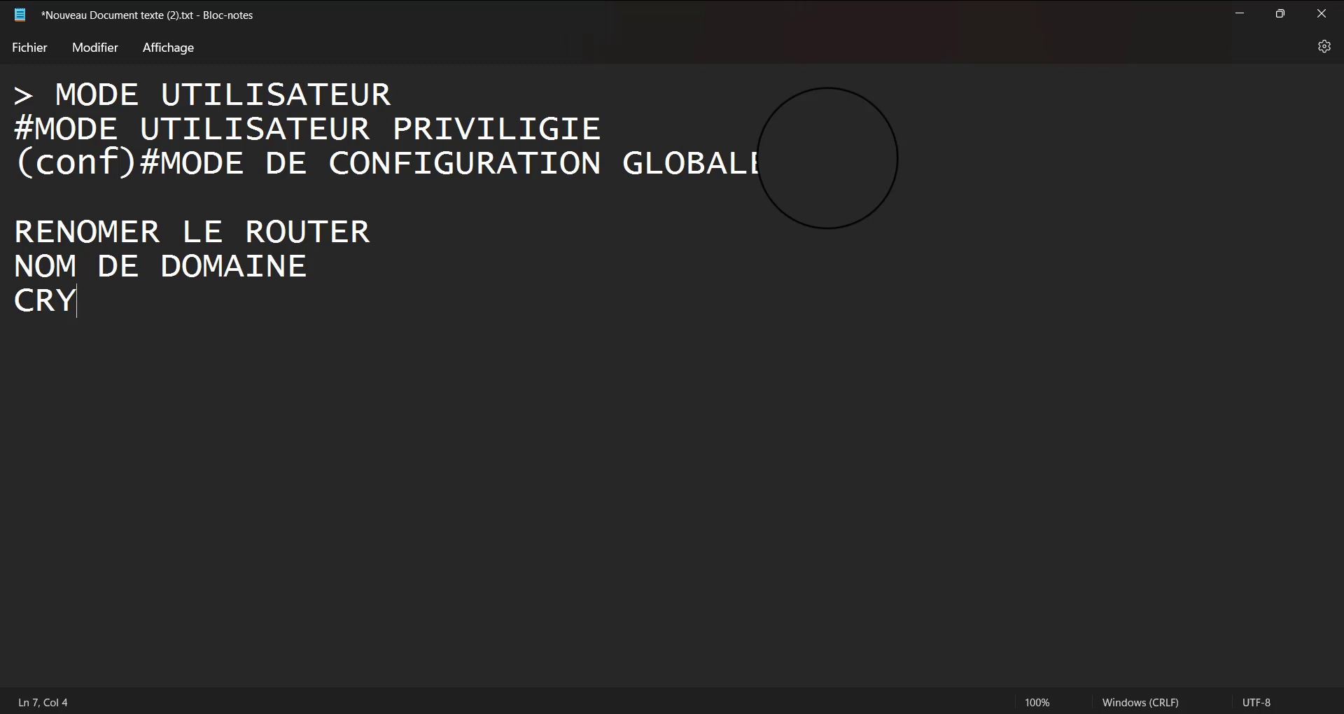
pyautogui.press('BackSpace')
pyautogui.press('BackSpace')
pyautogui.press('BackSpace')
pyautogui.write('AC')
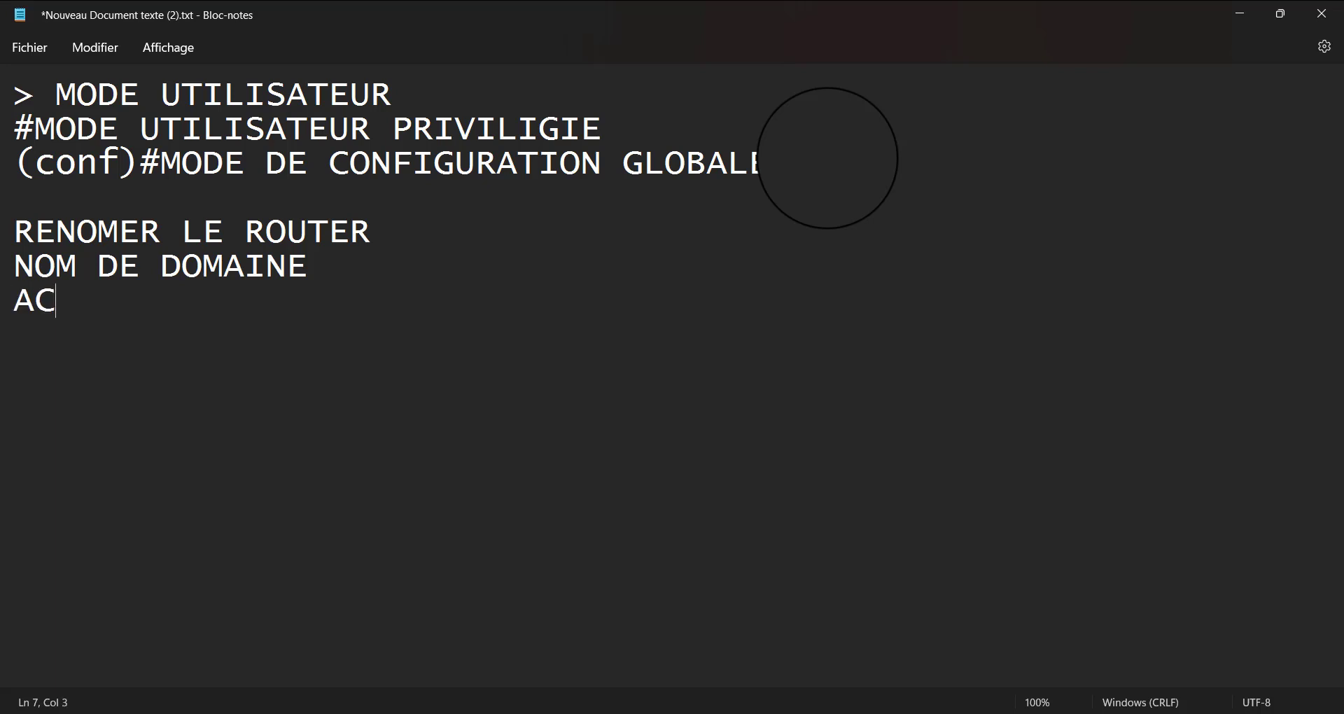
pyautogui.write('TIVER ')
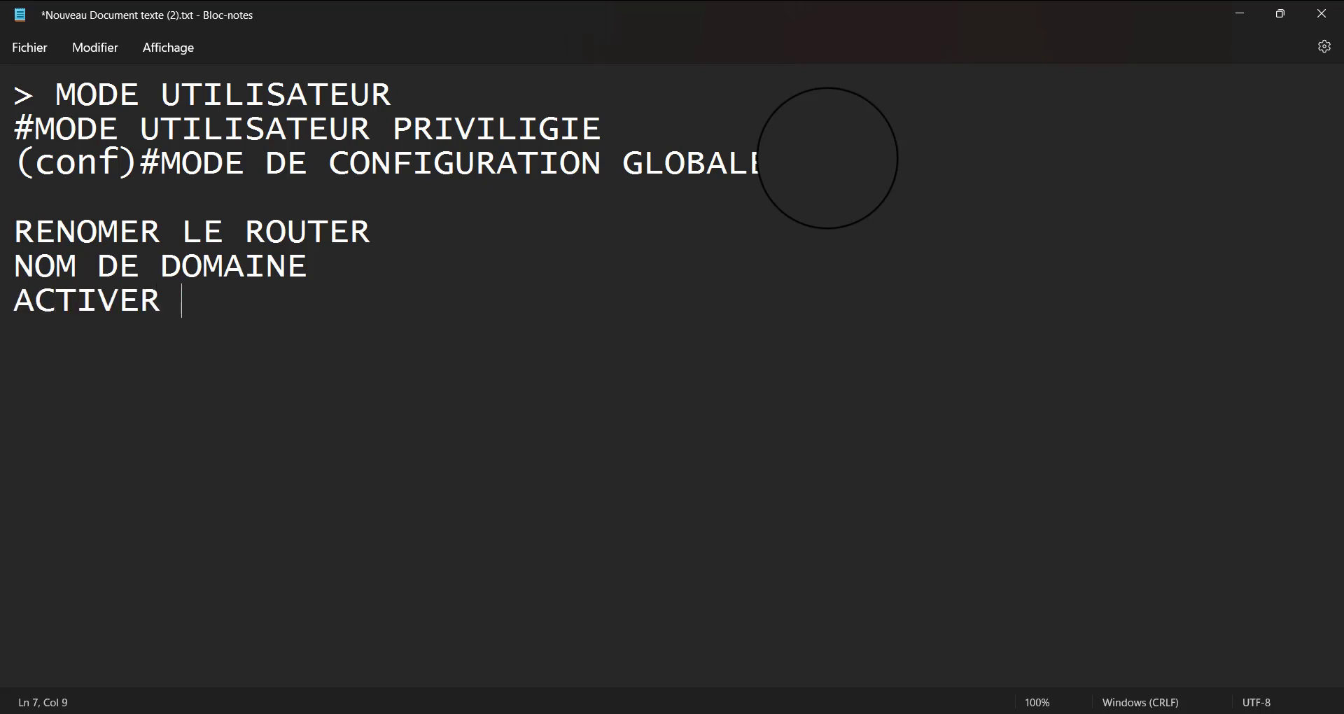
pyautogui.write('RSA')
# Add the lines "UTILISATEUR" and "ACTIVER LA VERSION 2 SSH" at the end of the notes
pyautogui.press('Return')
pyautogui.write('UTIL')
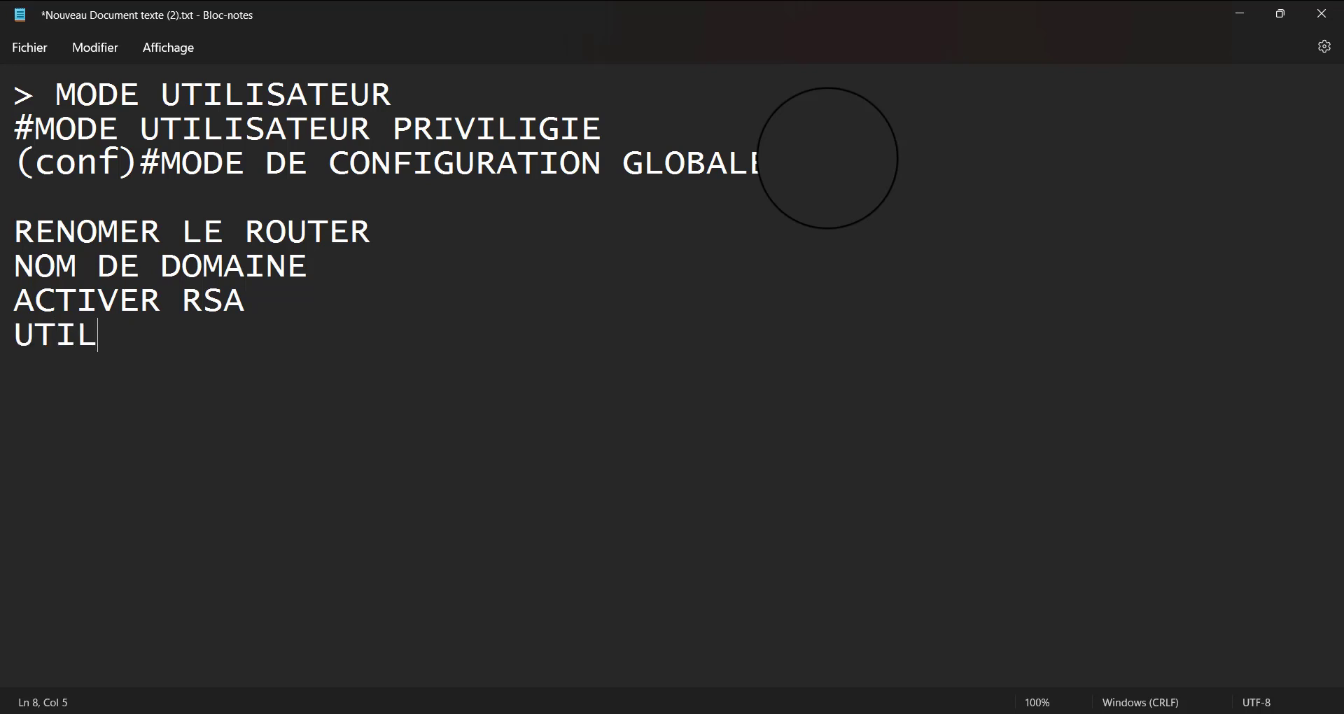
pyautogui.write('ISATEUR')
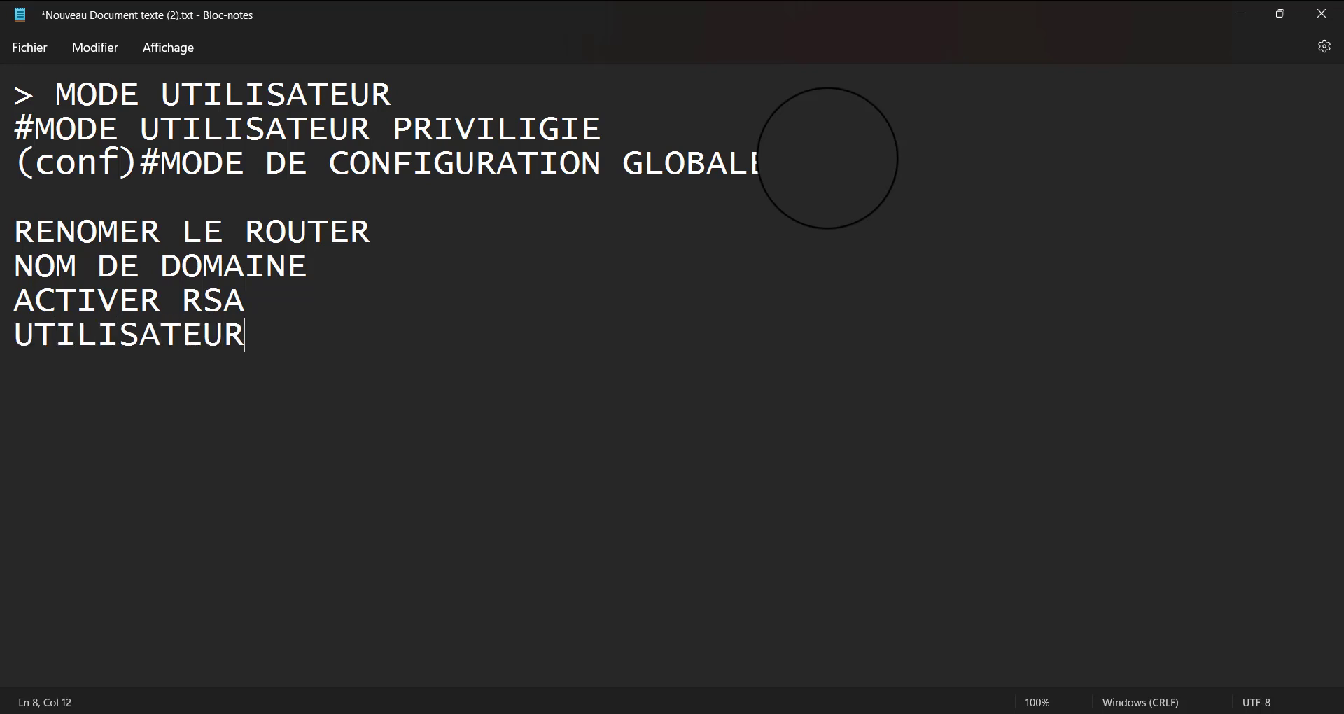
pyautogui.press('Return')
pyautogui.write('ACTIVE')
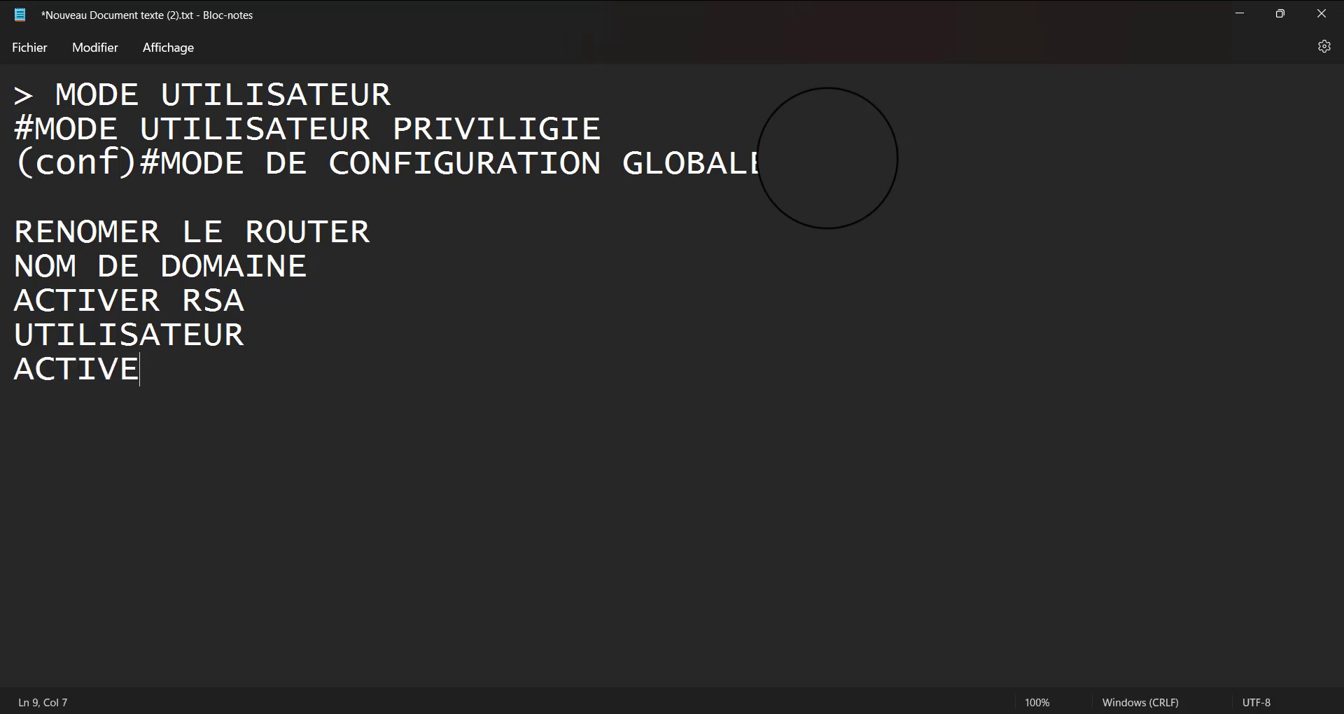
pyautogui.write('R A')
pyautogui.press('BackSpace')
pyautogui.press('BackSpace')
pyautogui.write('LA V')
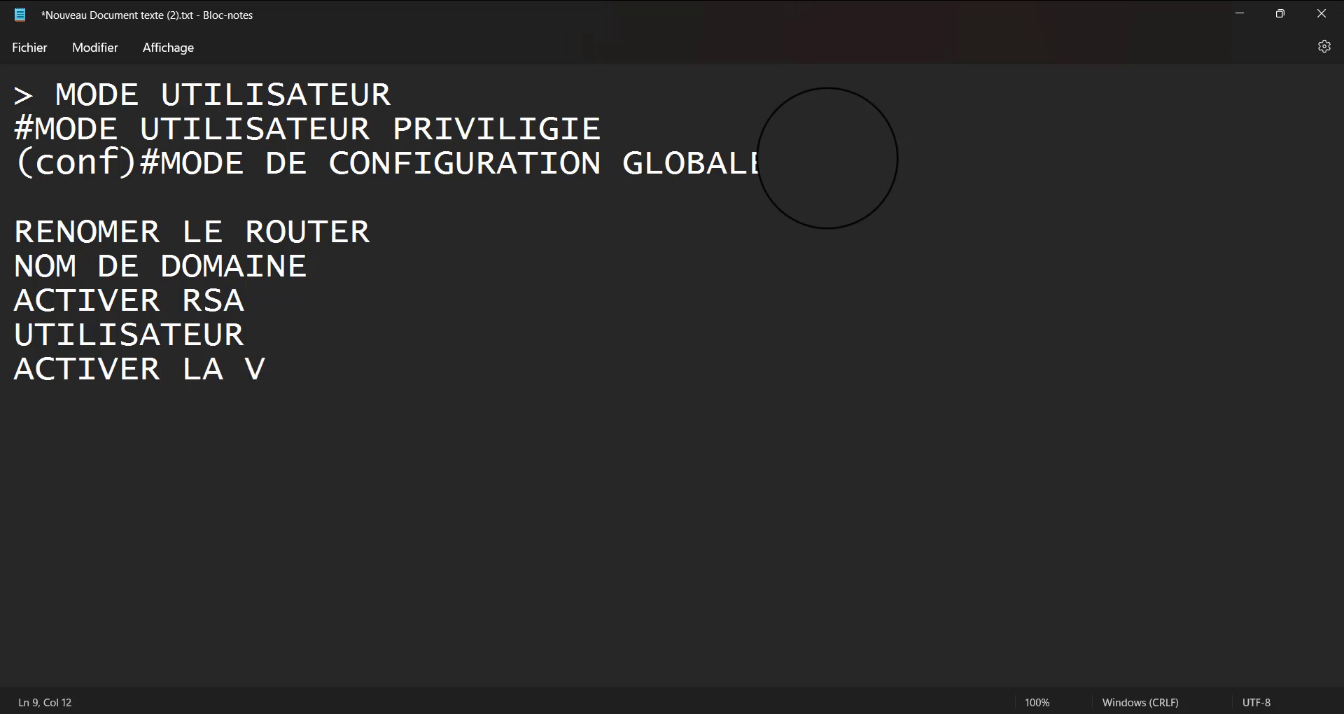
pyautogui.write('ERSION ')
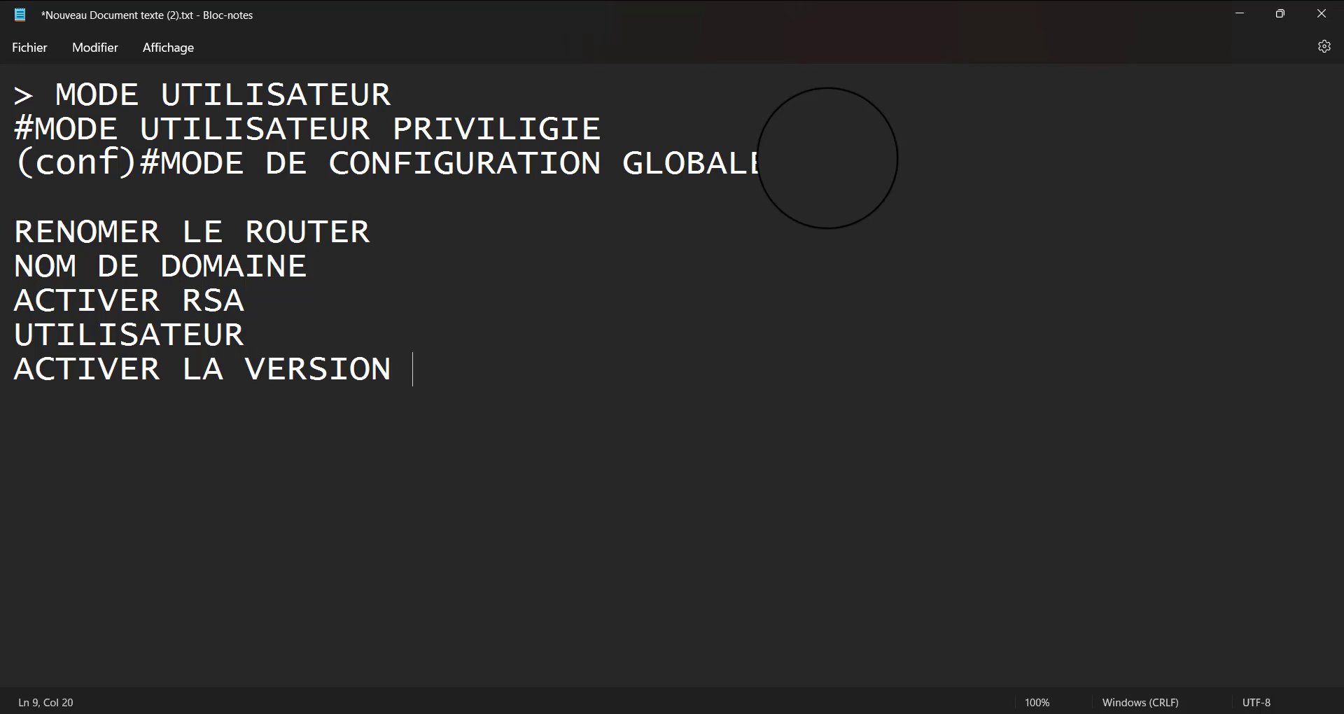
pyautogui.write('2 SS')
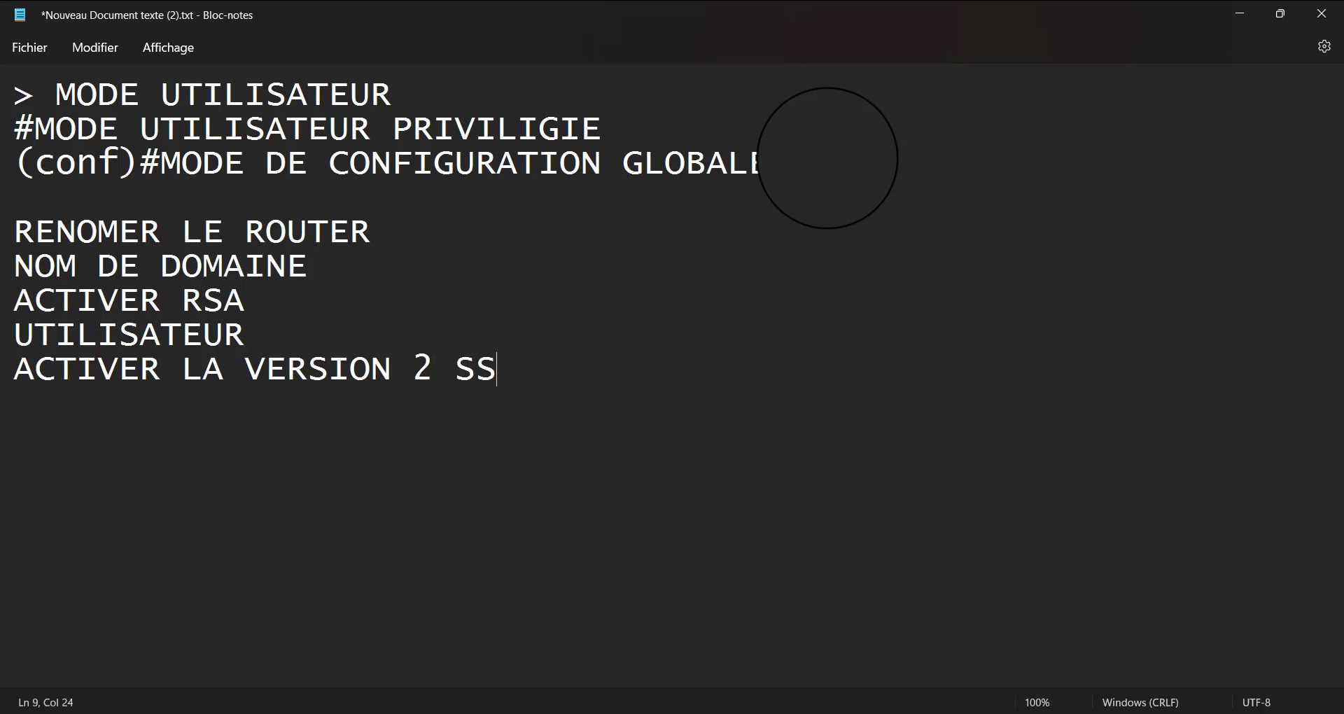
pyautogui.write('H')
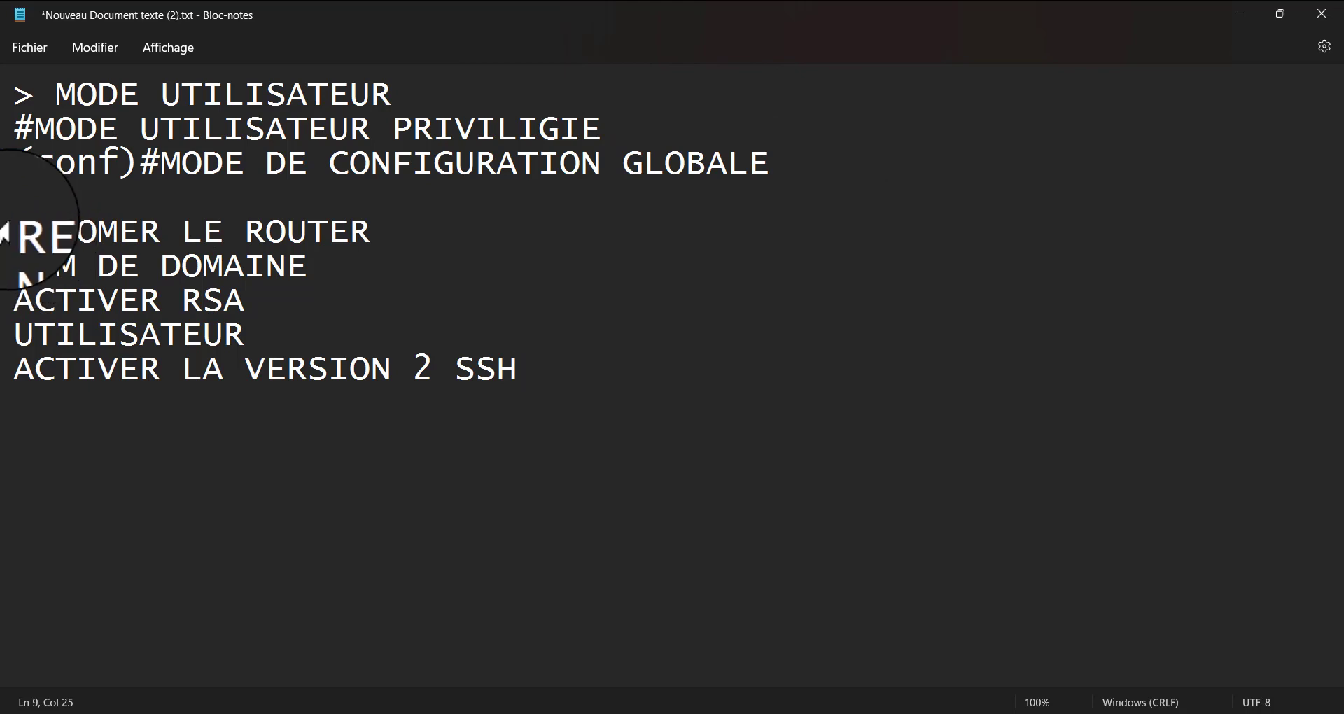
# Insert the line "ACTIVER SSH DANS LINE VTY" below "UTILISATEUR" in the notes and return to R1's console
pyautogui.moveTo(13, 231); pyautogui.dragTo(576, 447)
pyautogui.click(578, 382)
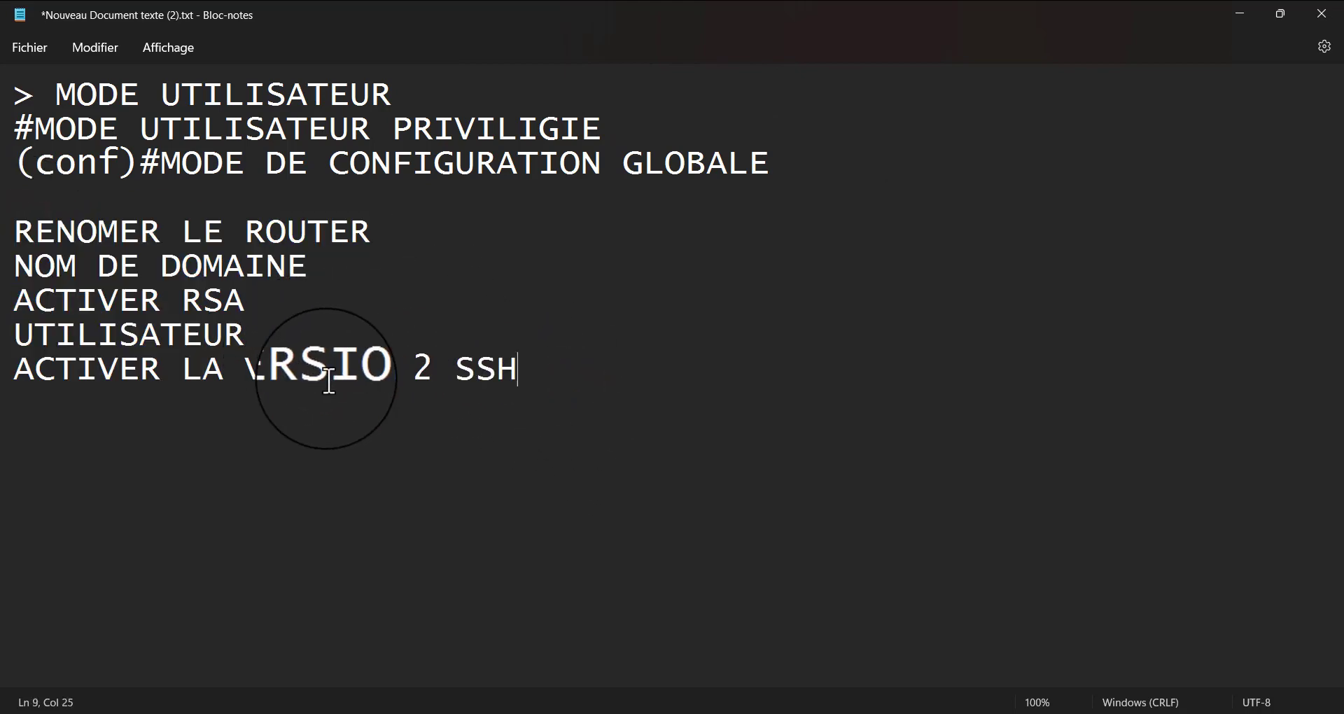
pyautogui.click(277, 334)
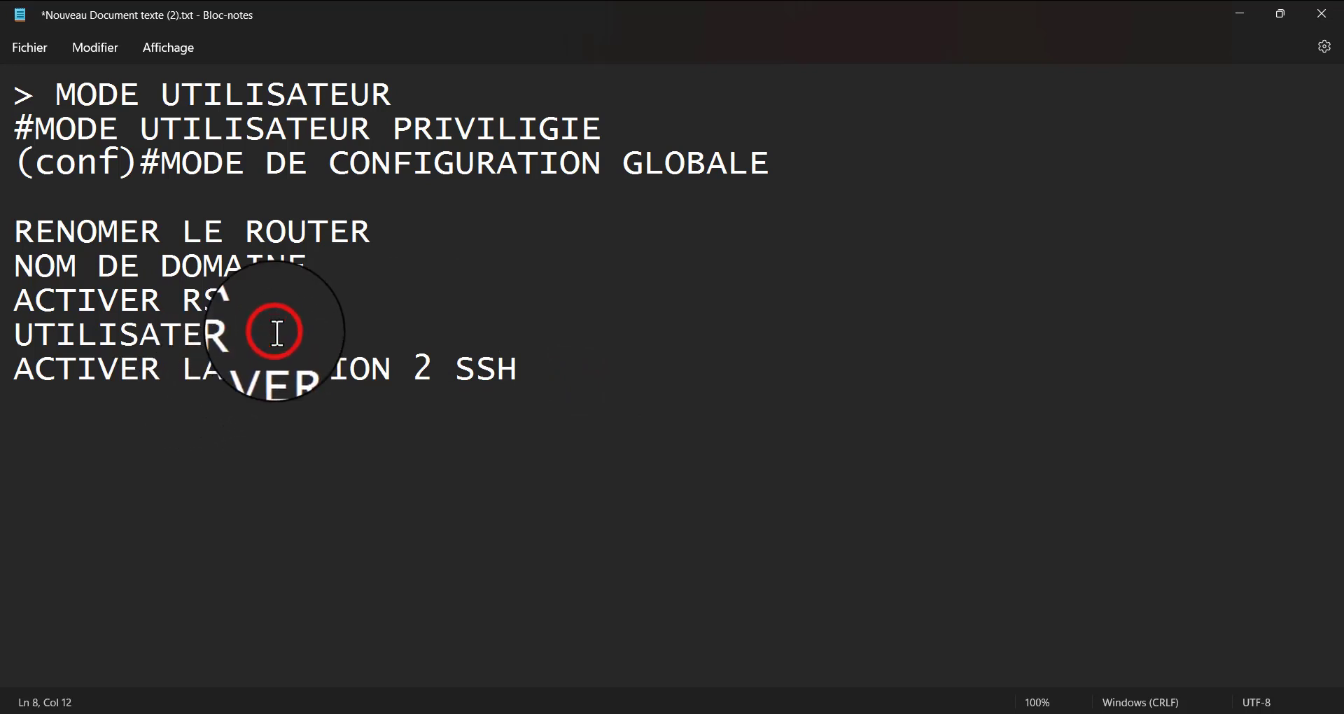
pyautogui.press('Return')
pyautogui.write('A')
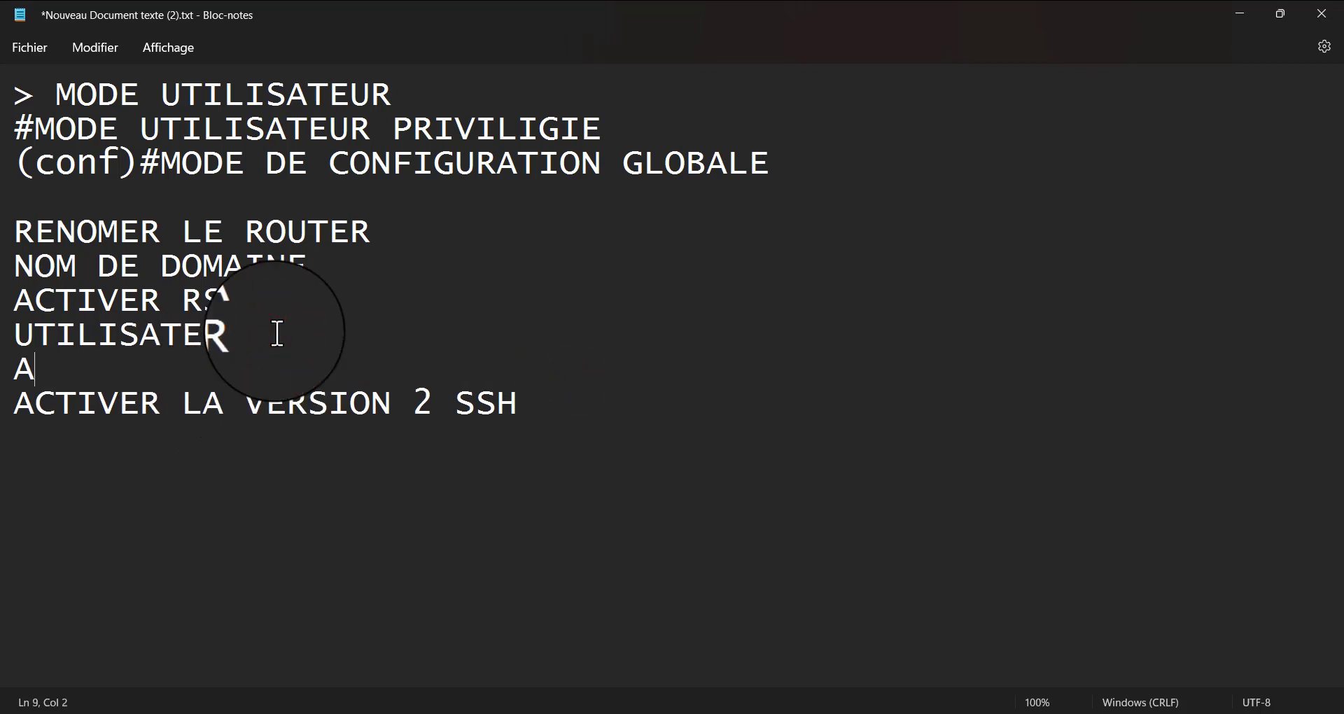
pyautogui.write('CTIVER ')
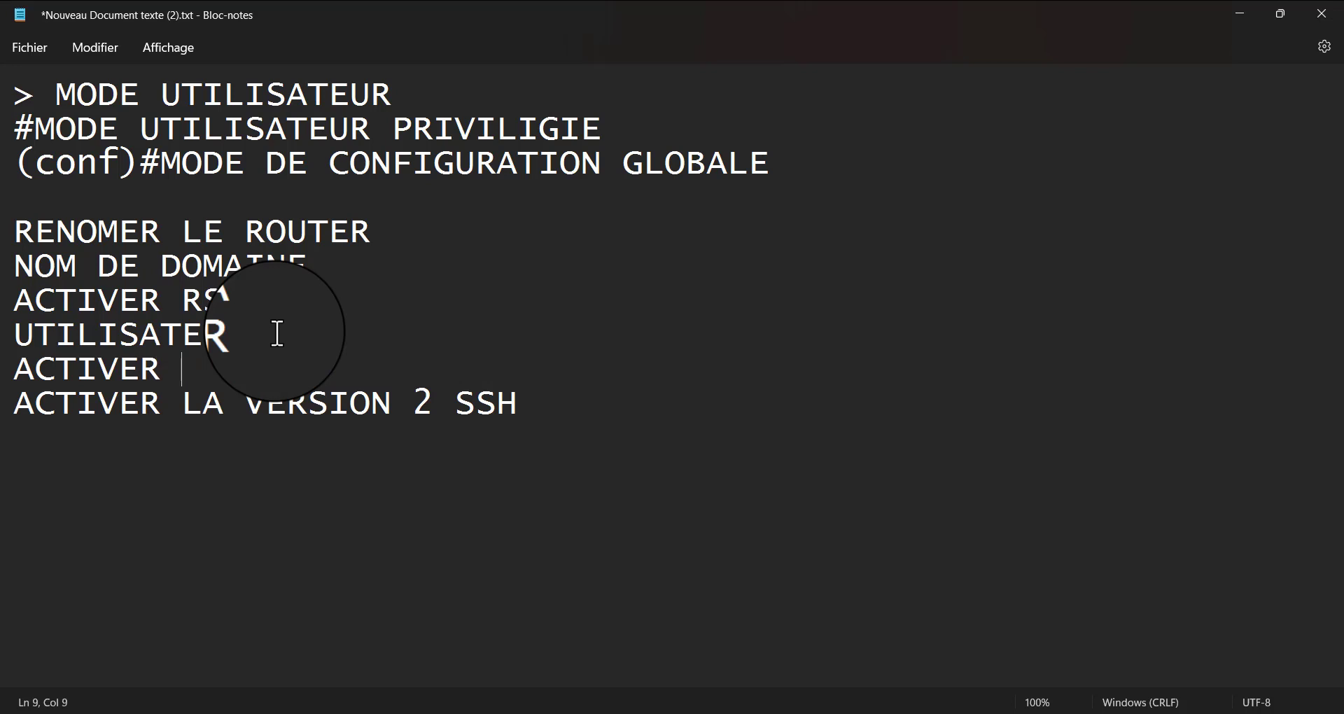
pyautogui.write('SSH S')
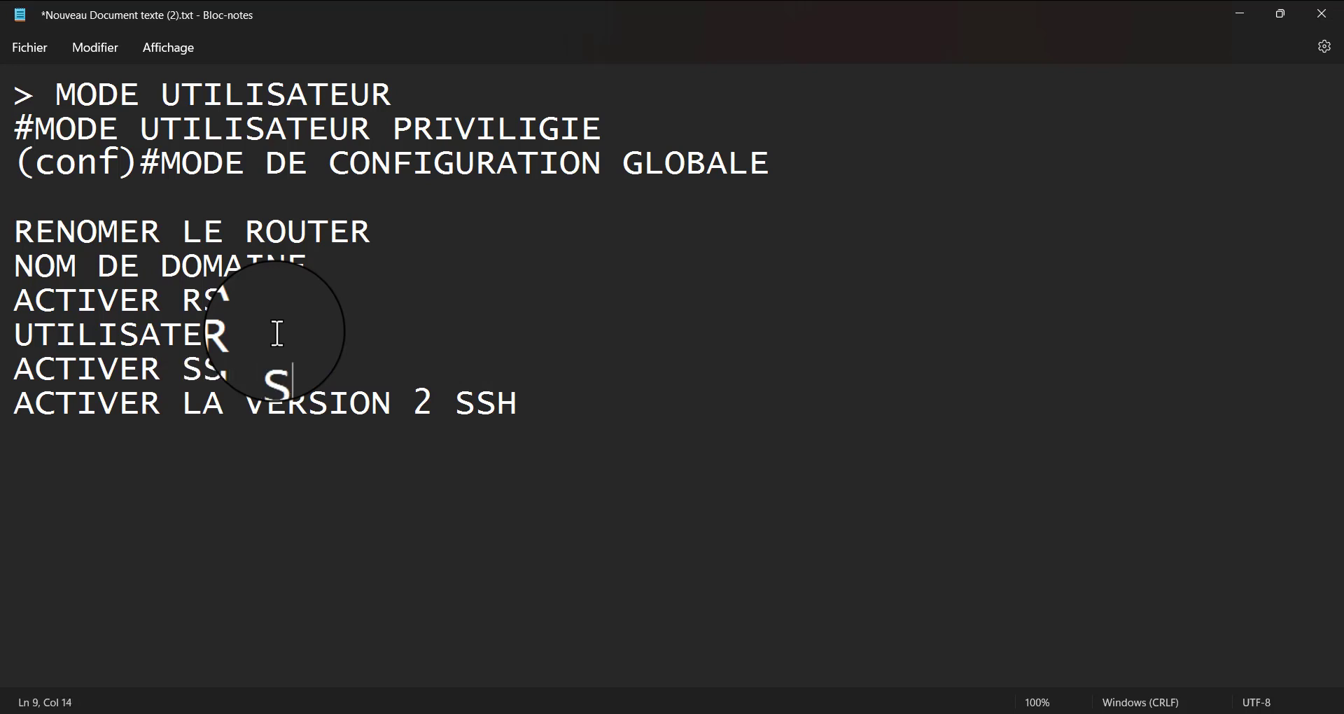
pyautogui.press('BackSpace')
pyautogui.write('DANS ')
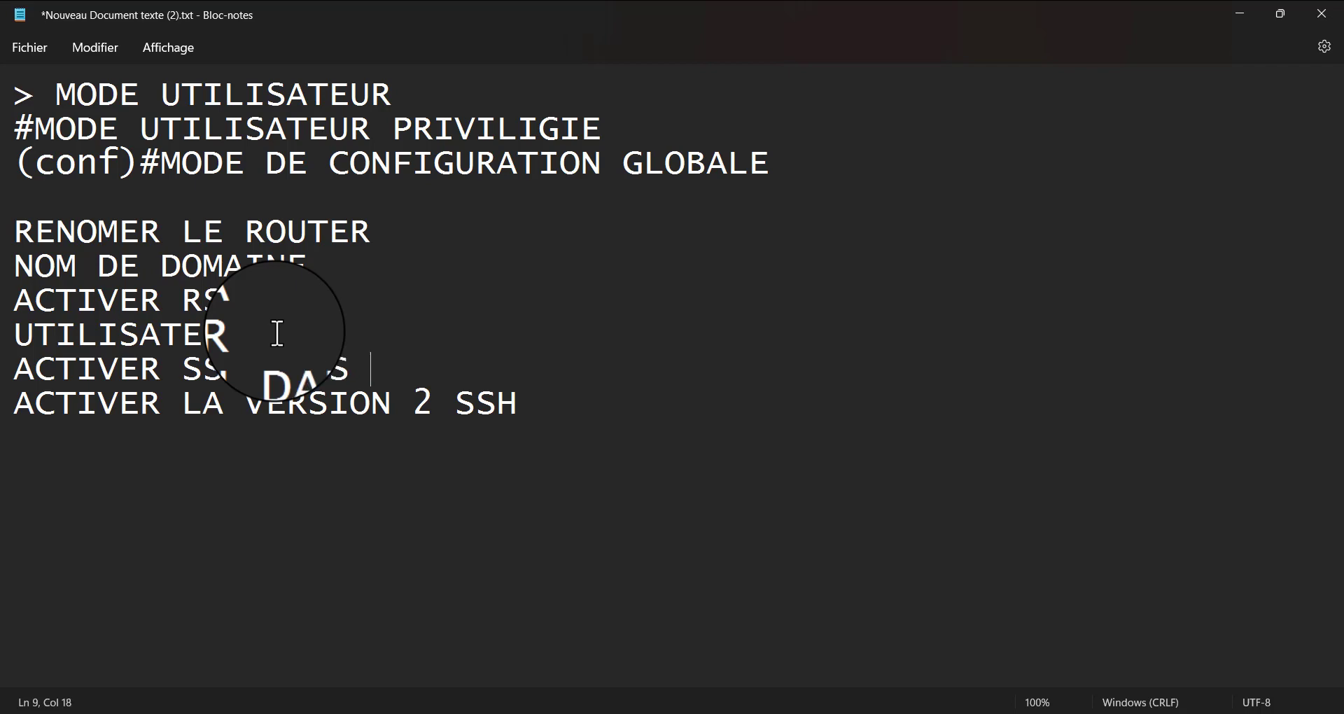
pyautogui.write('LINE V')
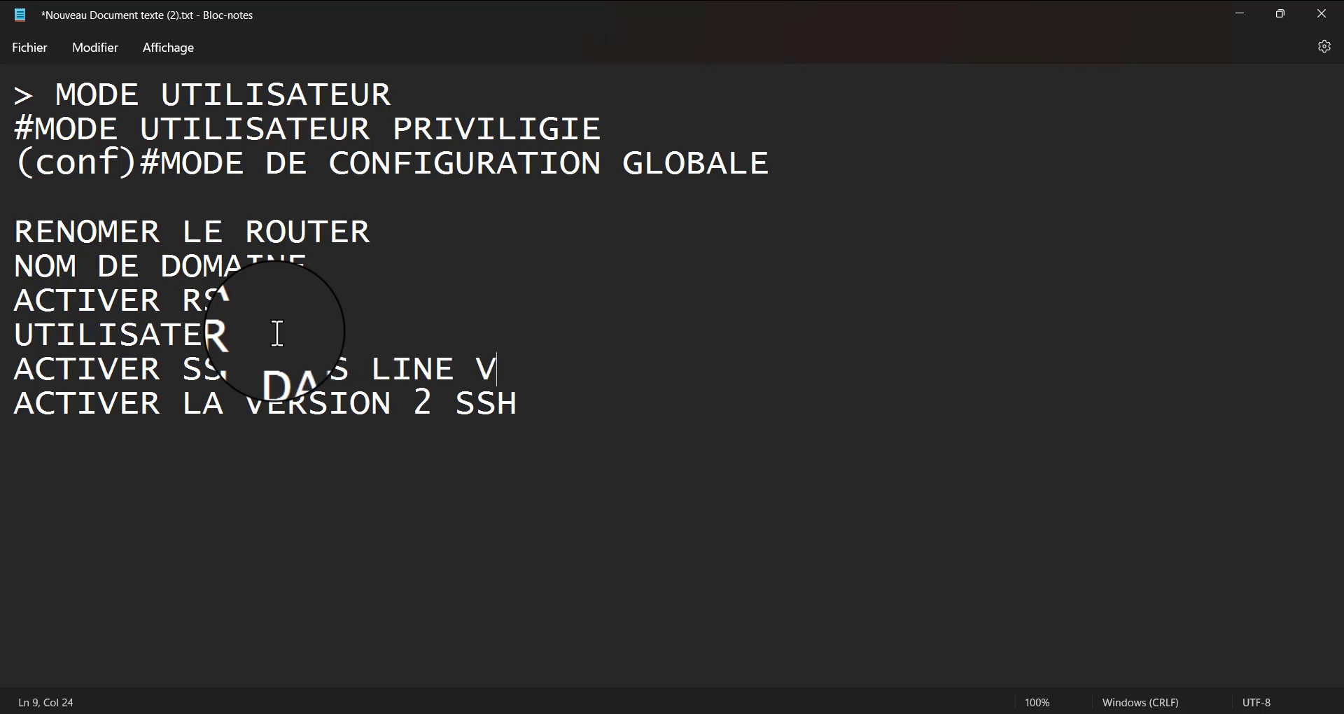
pyautogui.write('TY')
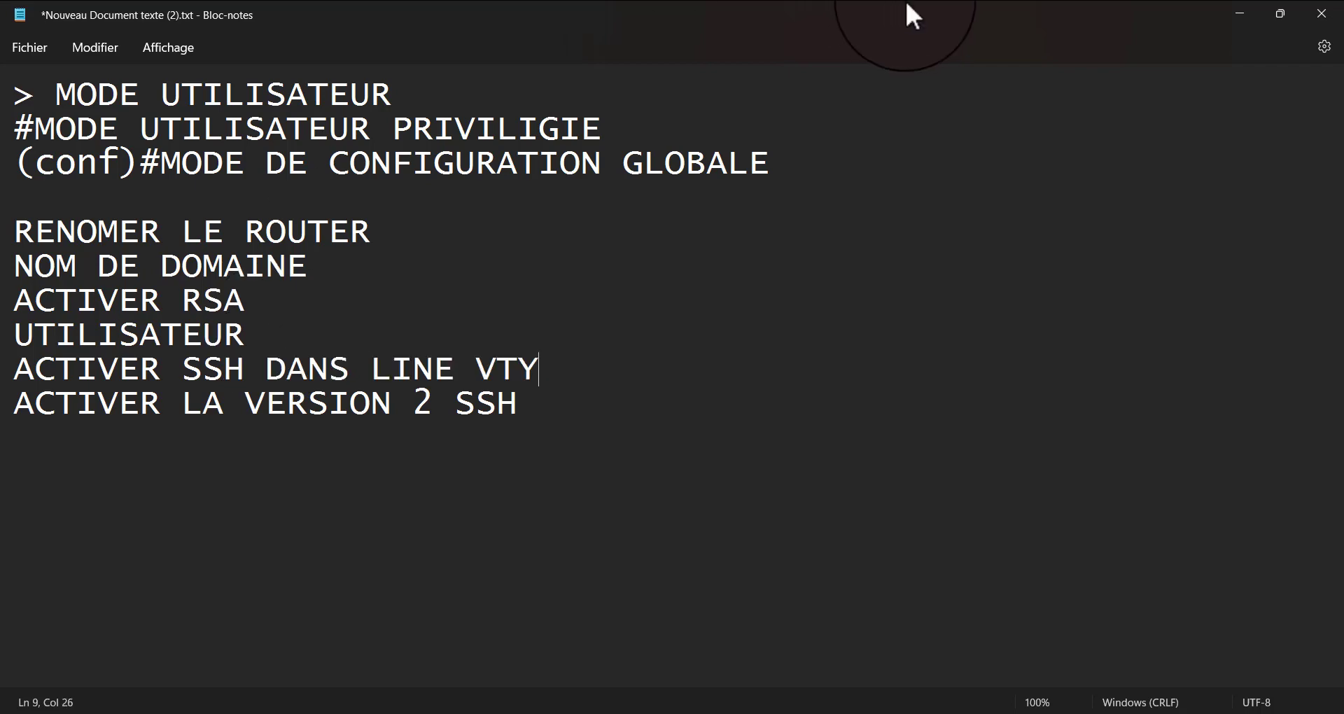
pyautogui.click(1238, 15)
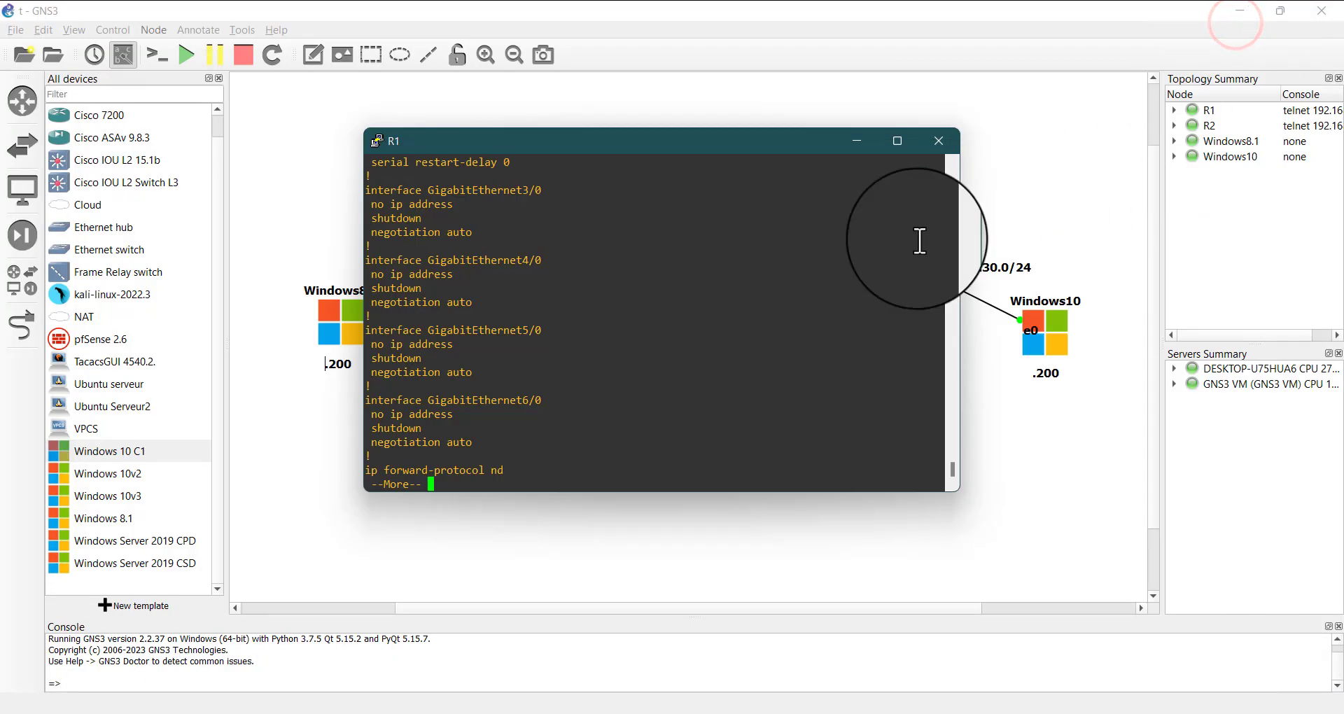
# Page past the running configuration output in R1's console and enter global configuration mode
pyautogui.click(465, 361)
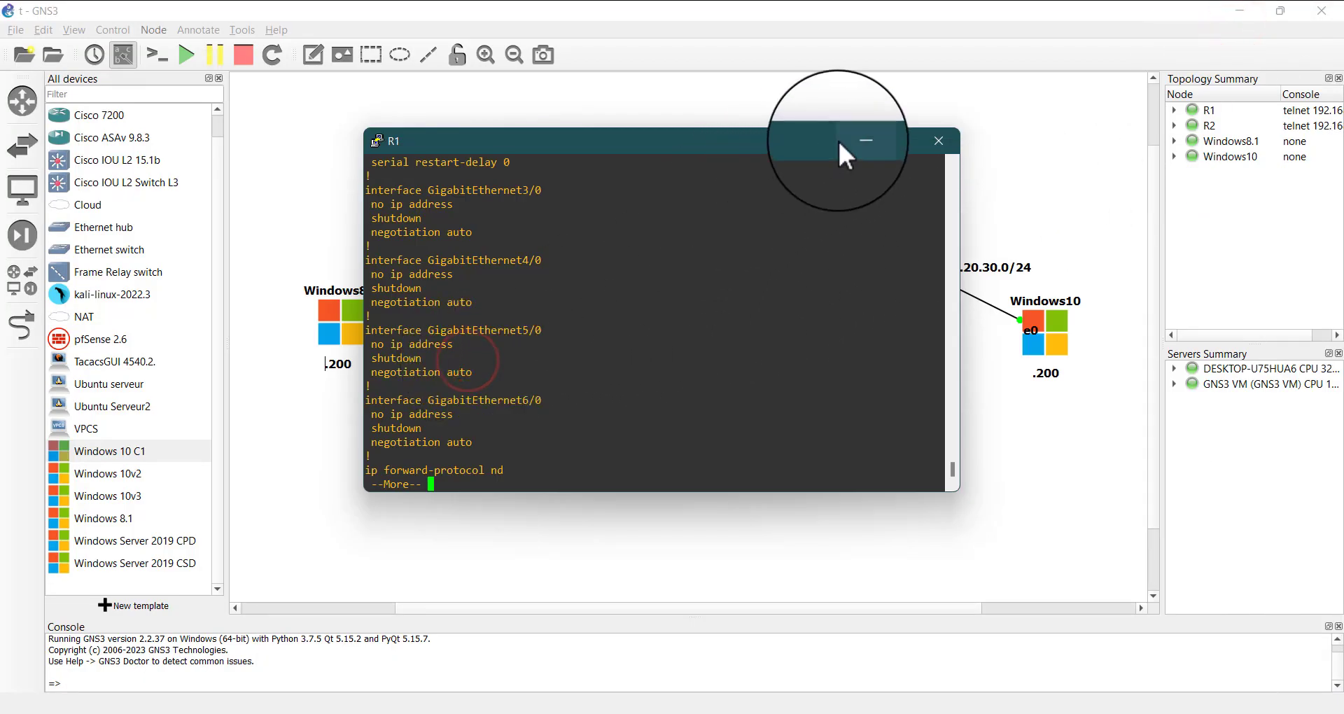
pyautogui.click(609, 331)
pyautogui.press('Return')
pyautogui.press('Return')
pyautogui.press('Return')
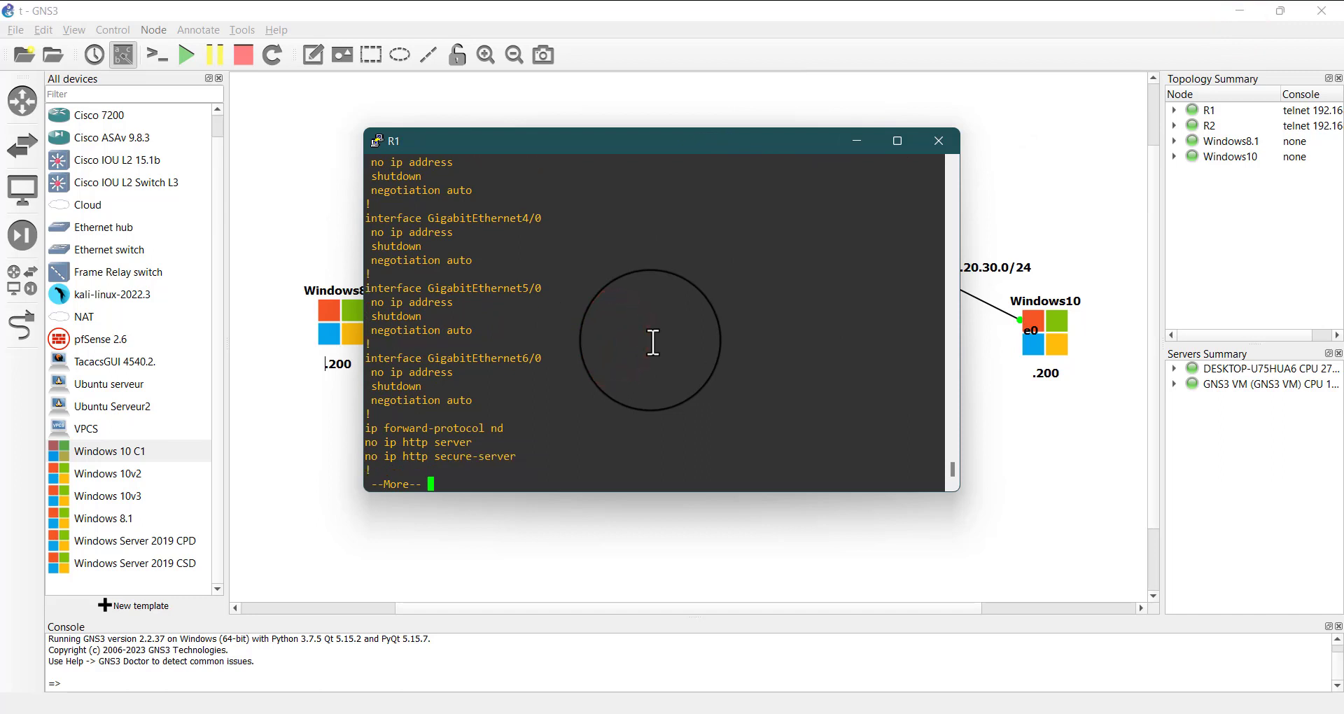
pyautogui.press('Return')
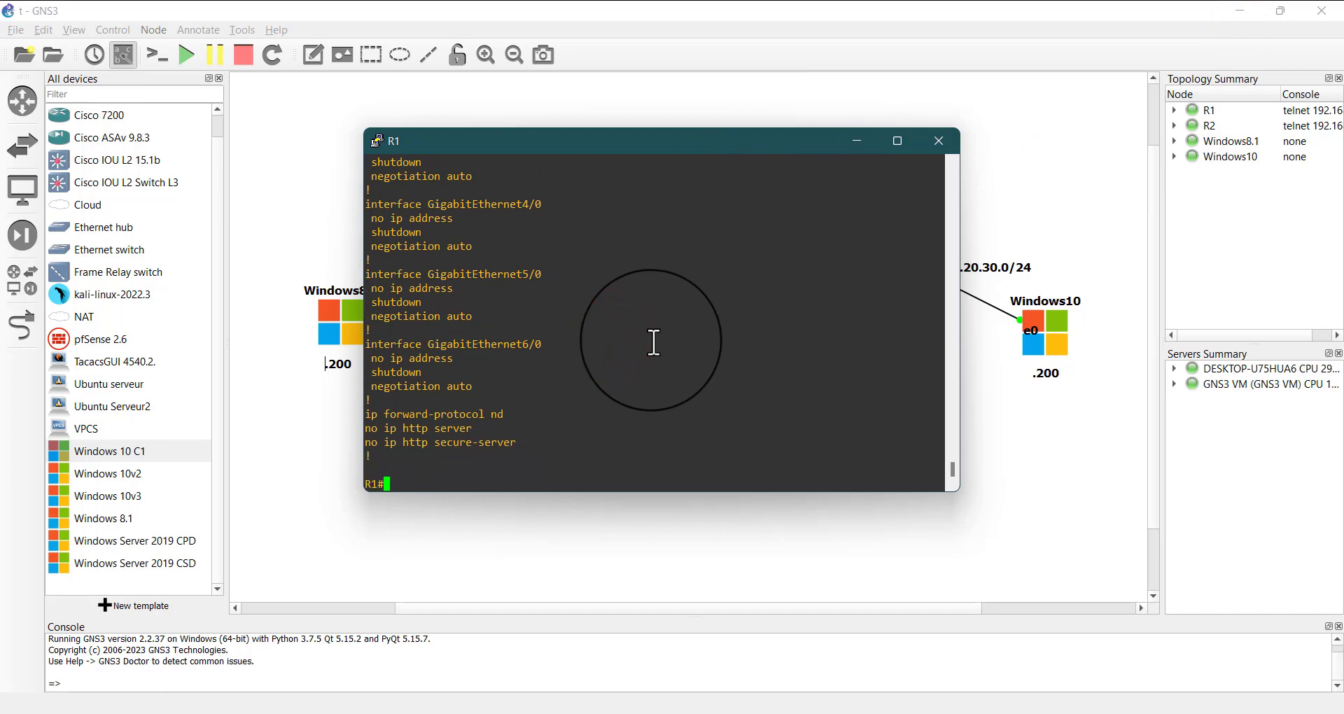
pyautogui.write('conf t')
pyautogui.press('Return')
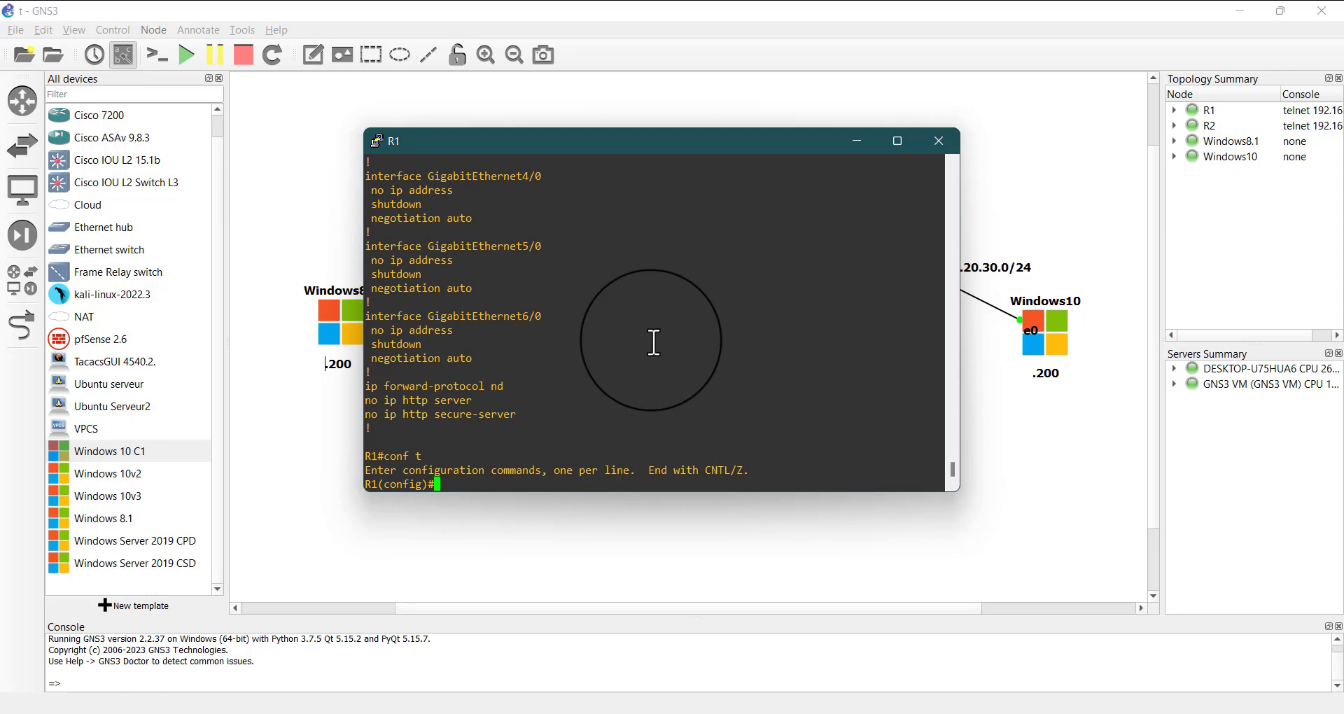
# Set R1's IP domain name to ISARE.US
pyautogui.write('ip dom')
pyautogui.press('Tab')
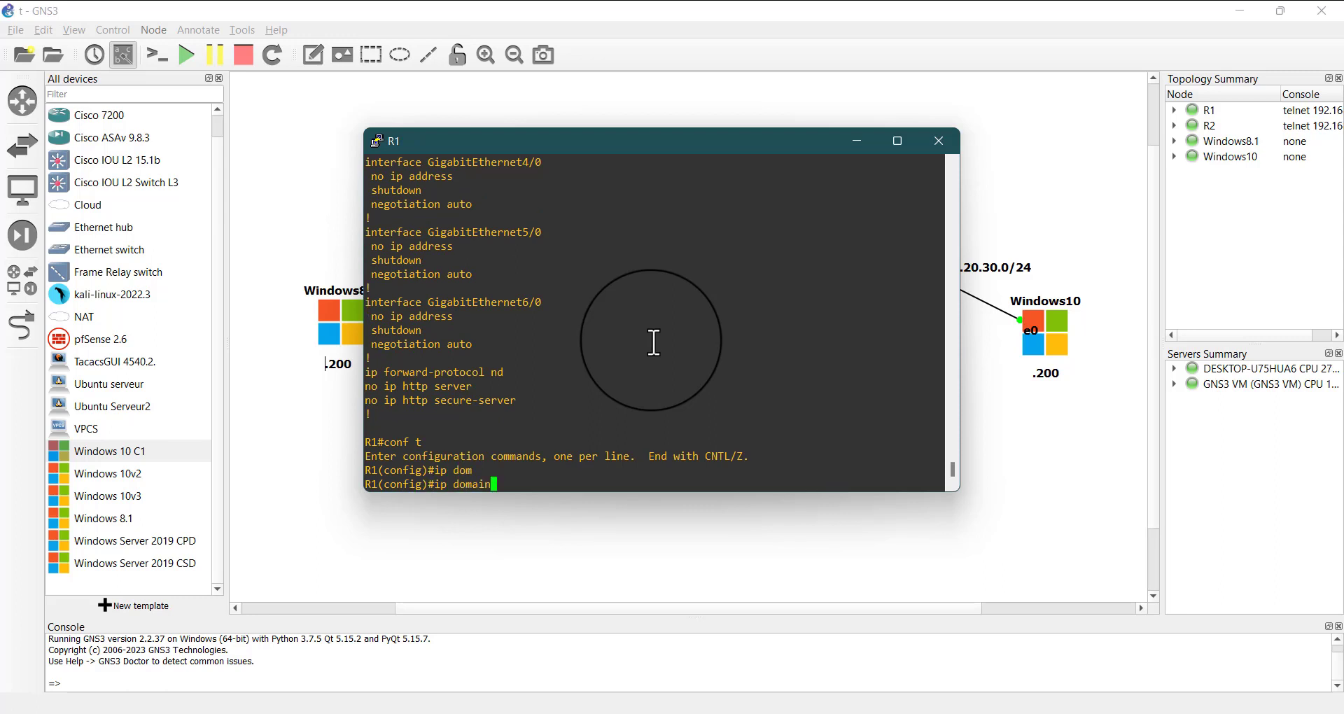
pyautogui.write('-')
pyautogui.write('n')
pyautogui.press('Tab')
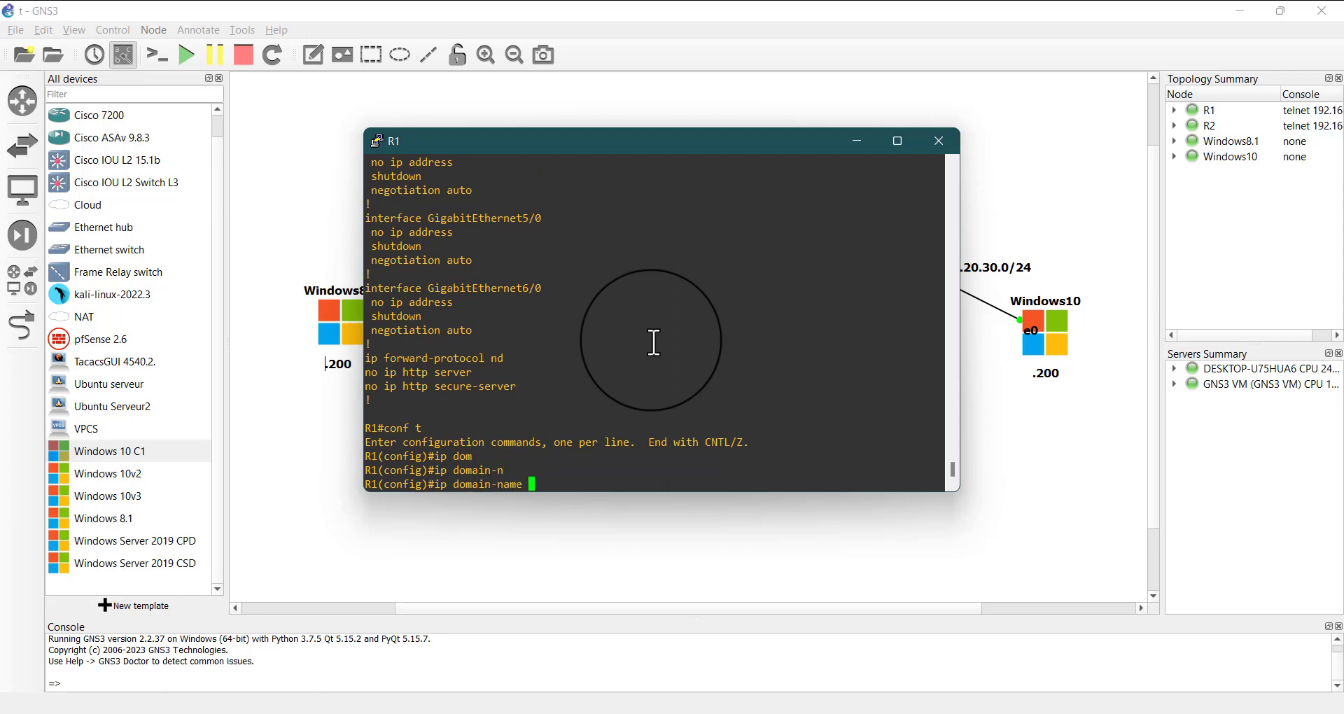
pyautogui.write('ISARE.US')
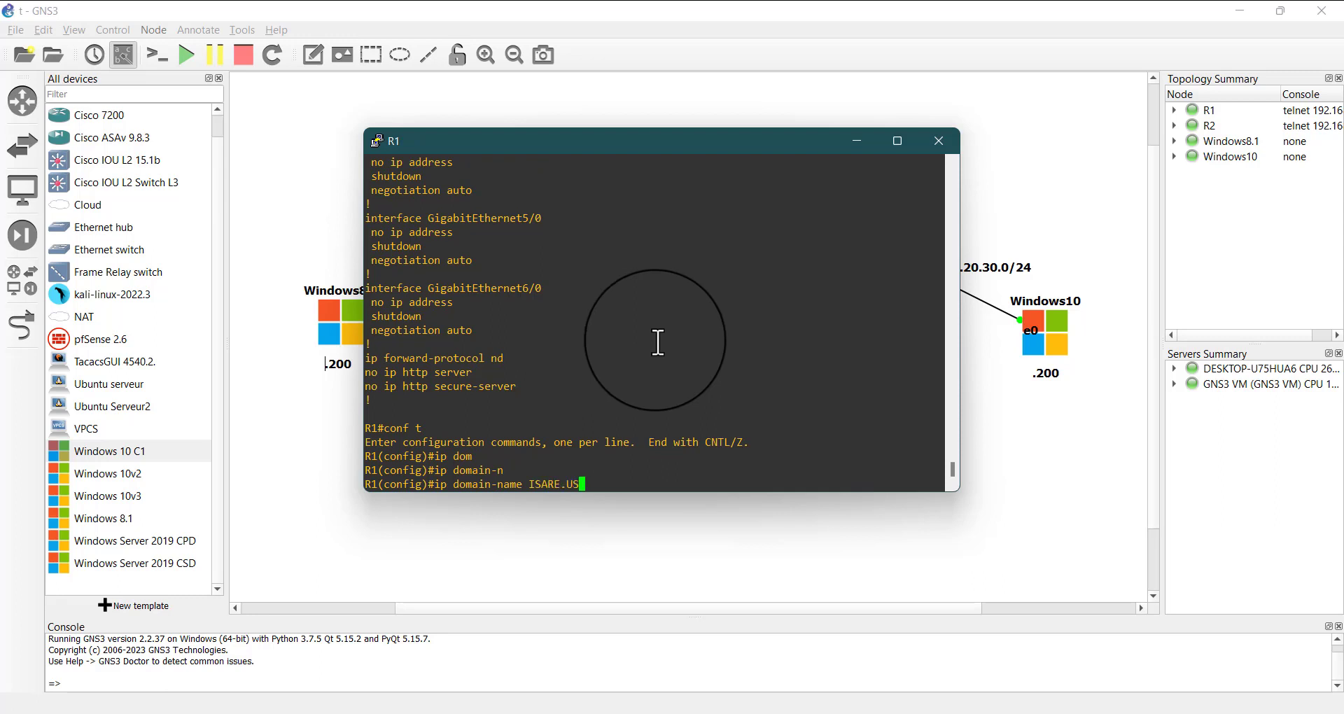
pyautogui.press('Return')
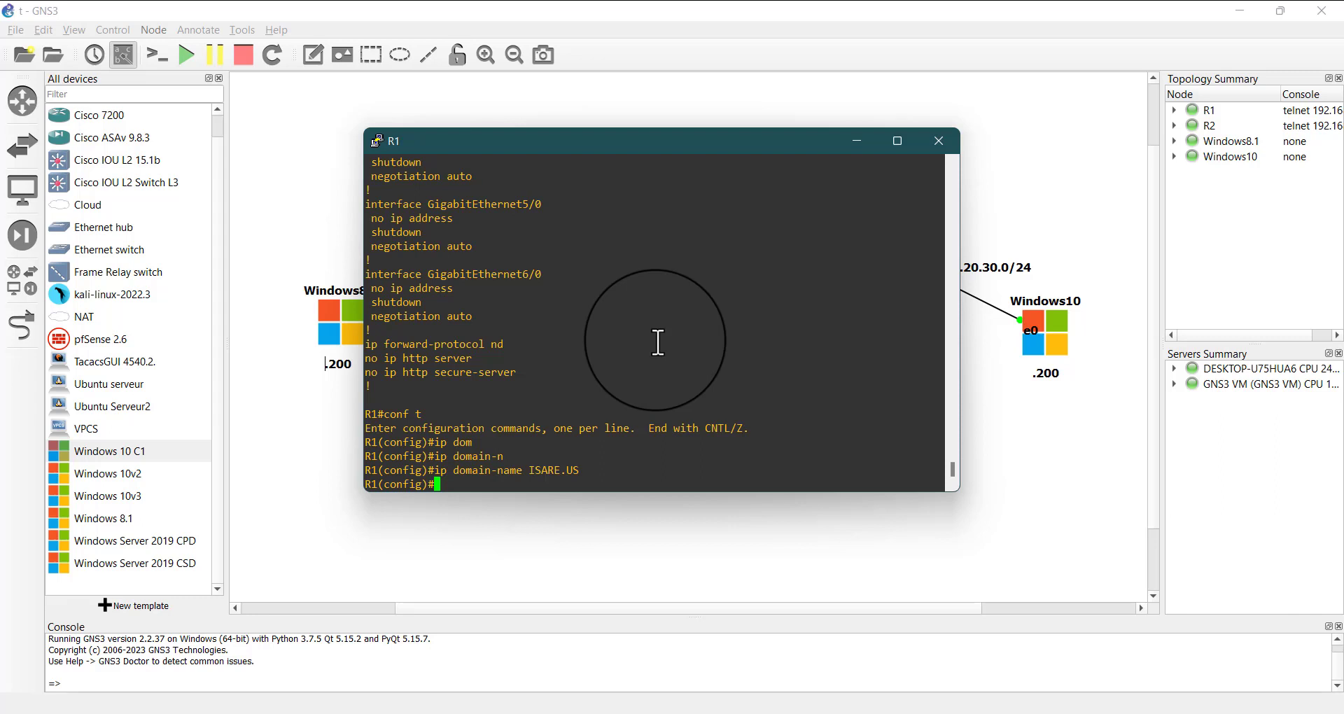
# Create the local user kdm on R1 with the account password
pyautogui.write('user')
pyautogui.press('Tab')
pyautogui.write('n')
pyautogui.press('Tab')
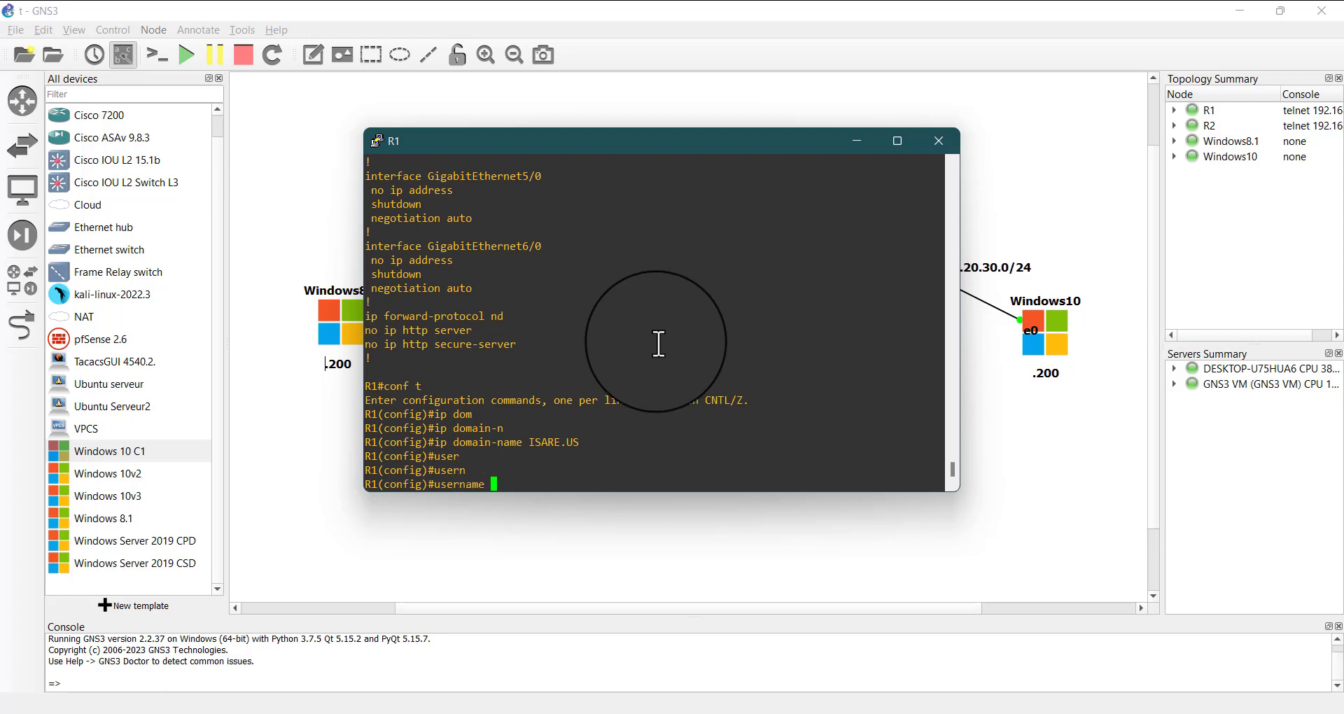
pyautogui.write('k')
pyautogui.write('ass')
pyautogui.press('Tab')
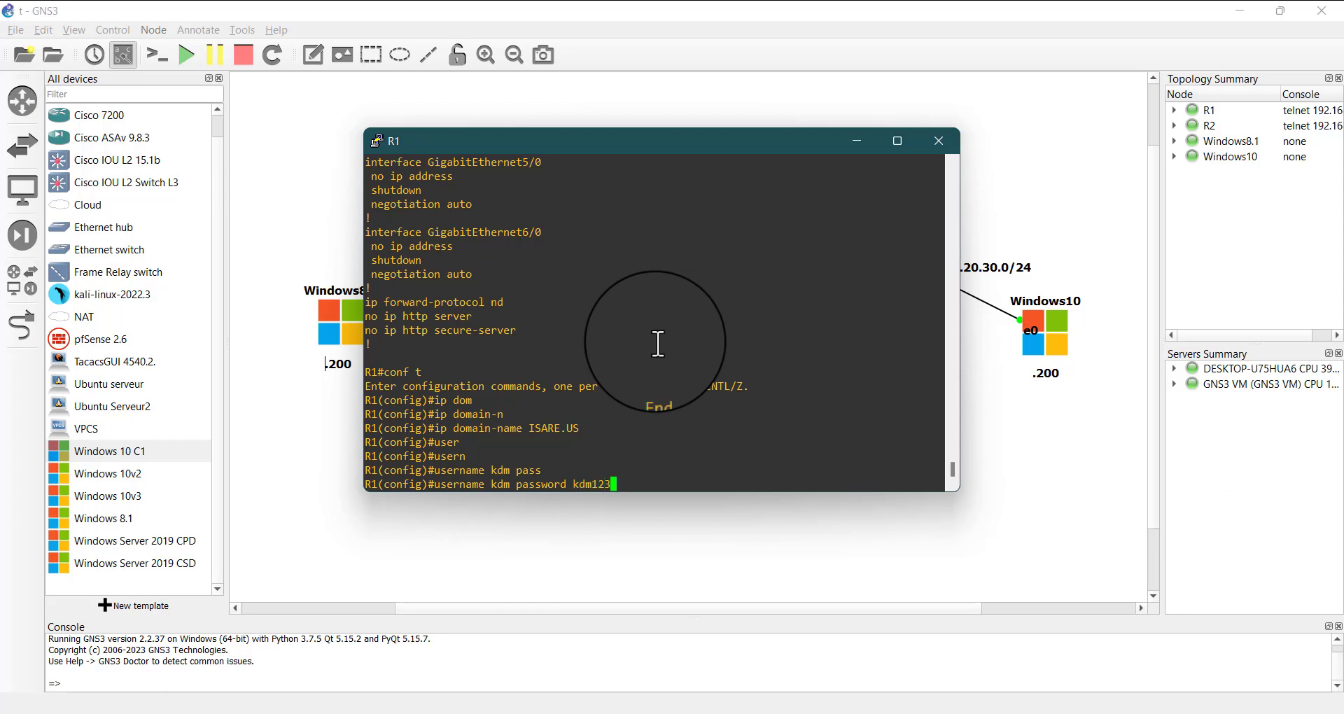
pyautogui.press('Return')
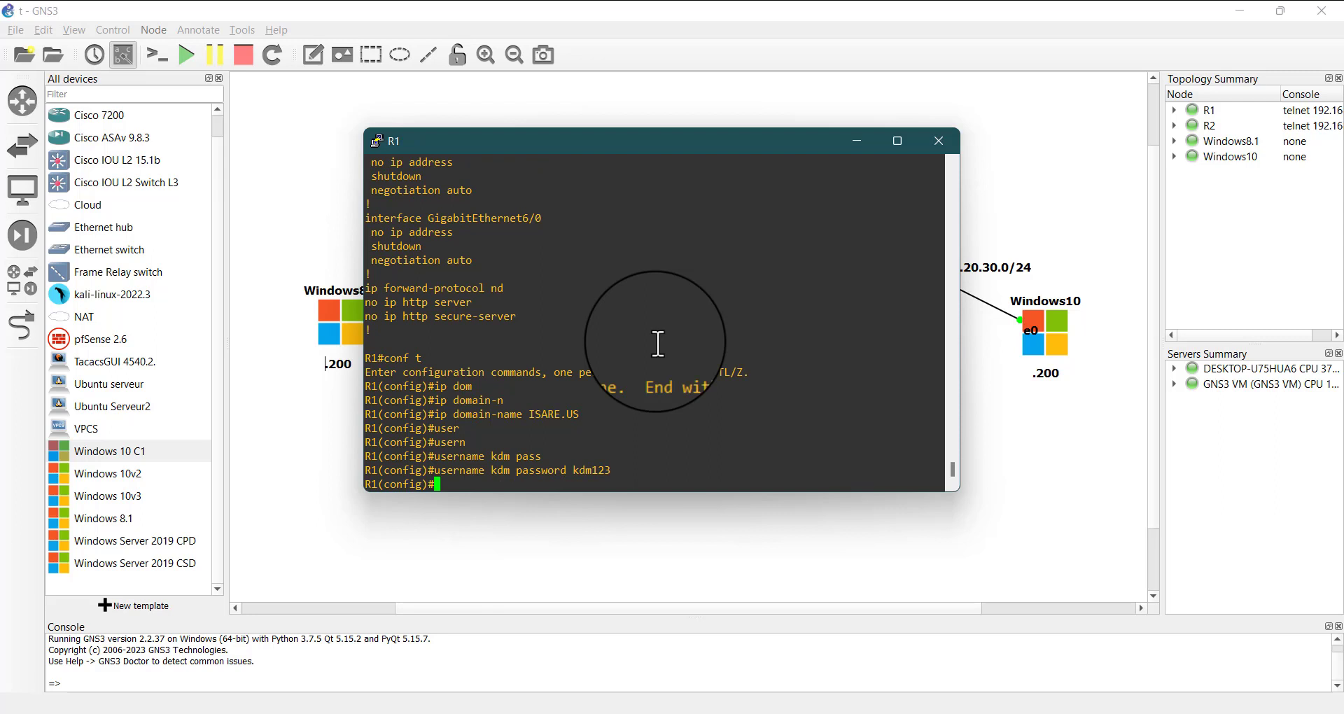
# Generate general-purpose RSA keys on R1 with a 2048-bit modulus
pyautogui.write('cry')
pyautogui.press('Tab')
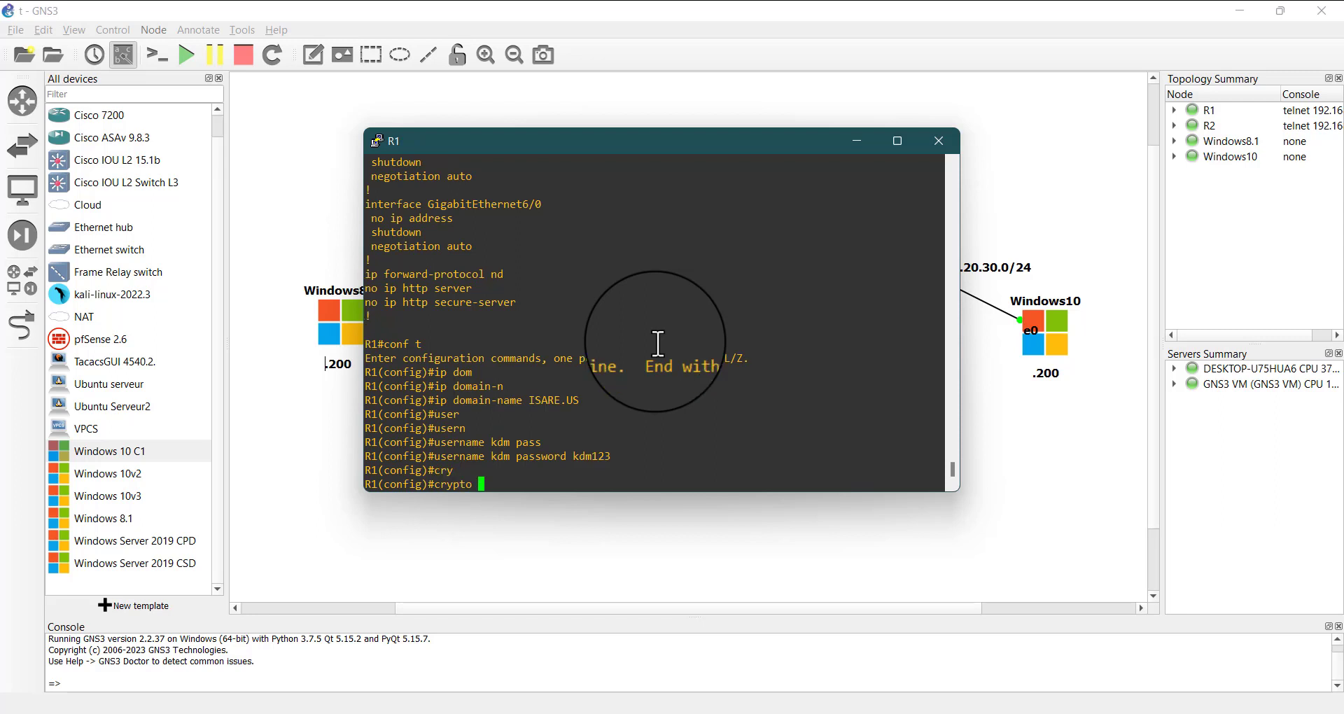
pyautogui.write('k')
pyautogui.press('Tab')
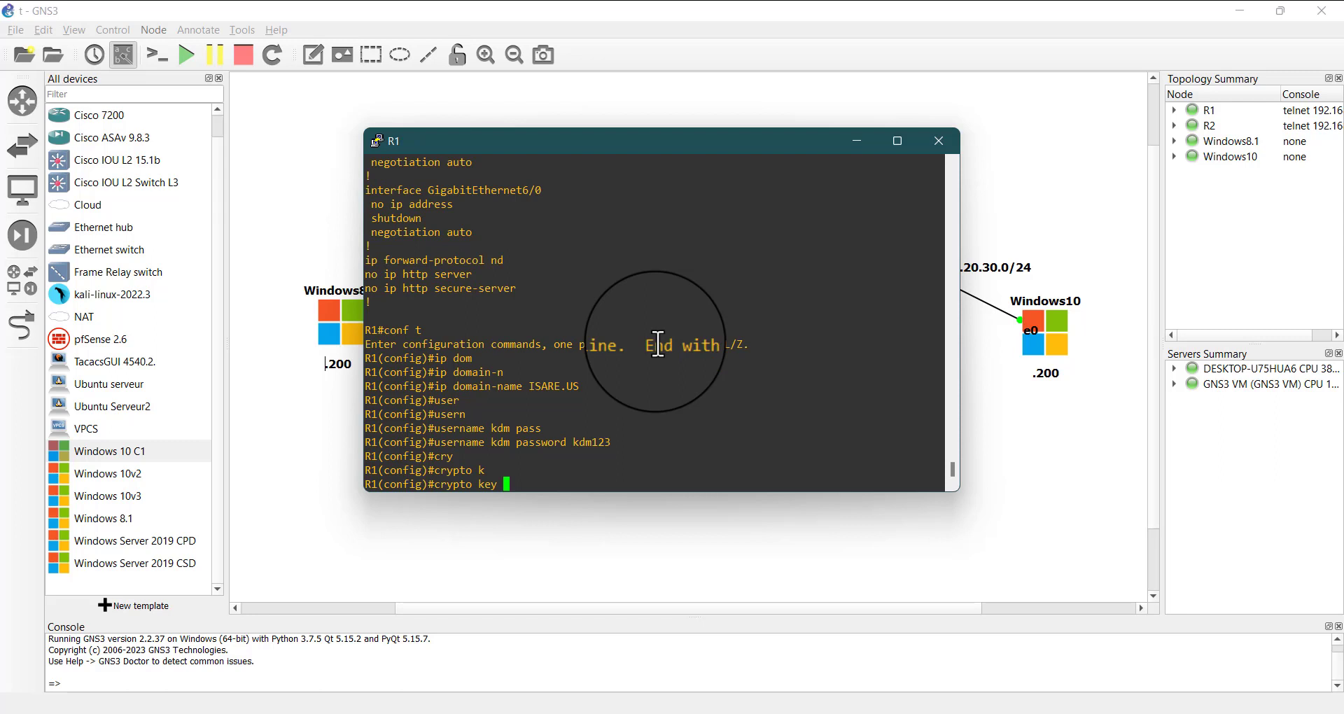
pyautogui.write('g')
pyautogui.press('Tab')
pyautogui.write('r')
pyautogui.press('Tab')
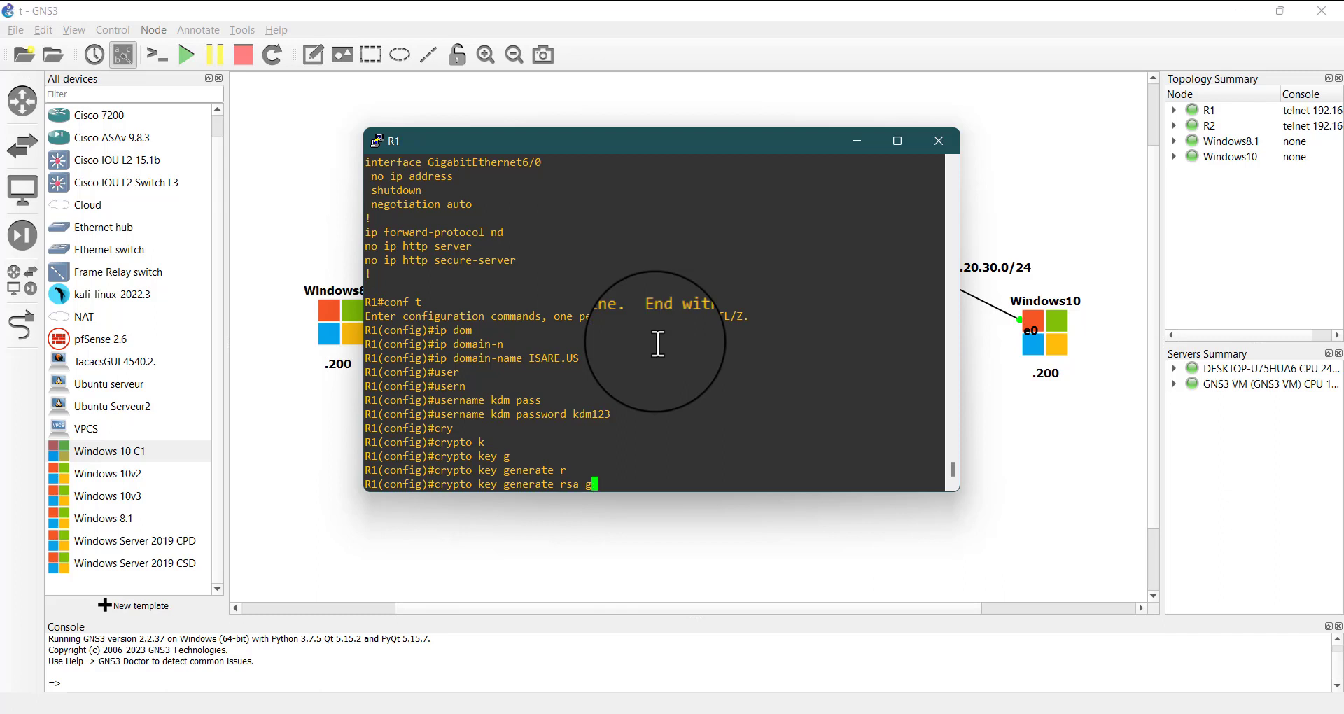
pyautogui.write('g')
pyautogui.press('Tab')
pyautogui.write('mo')
pyautogui.press('Tab')
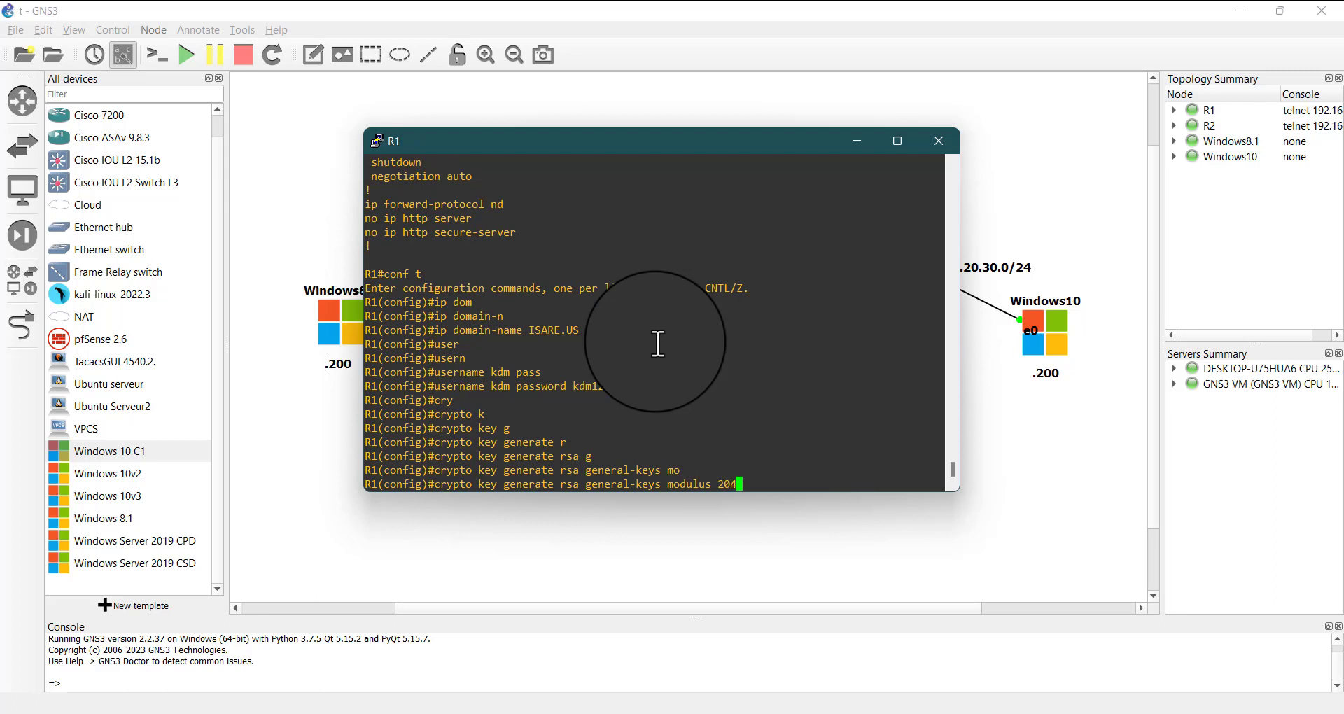
pyautogui.write('2048')
pyautogui.press('Return')
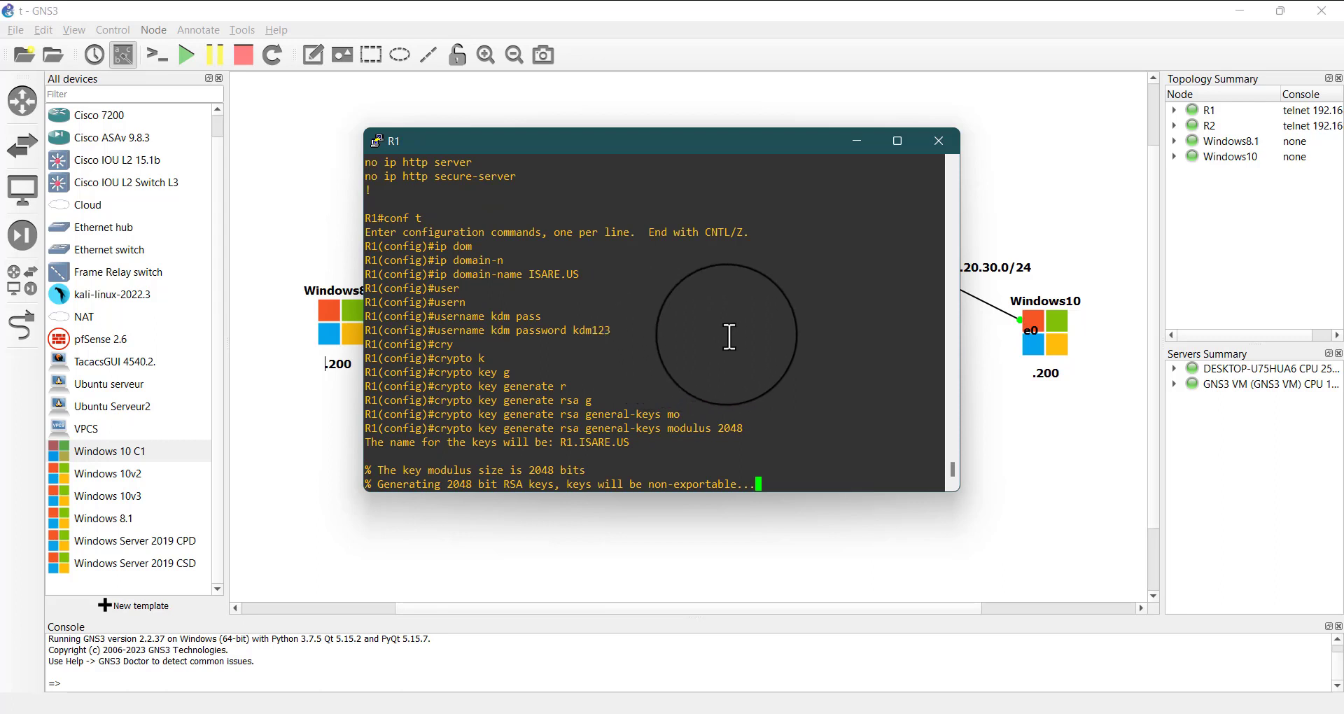
pyautogui.press('Return')
pyautogui.press('Return')
pyautogui.press('Return')
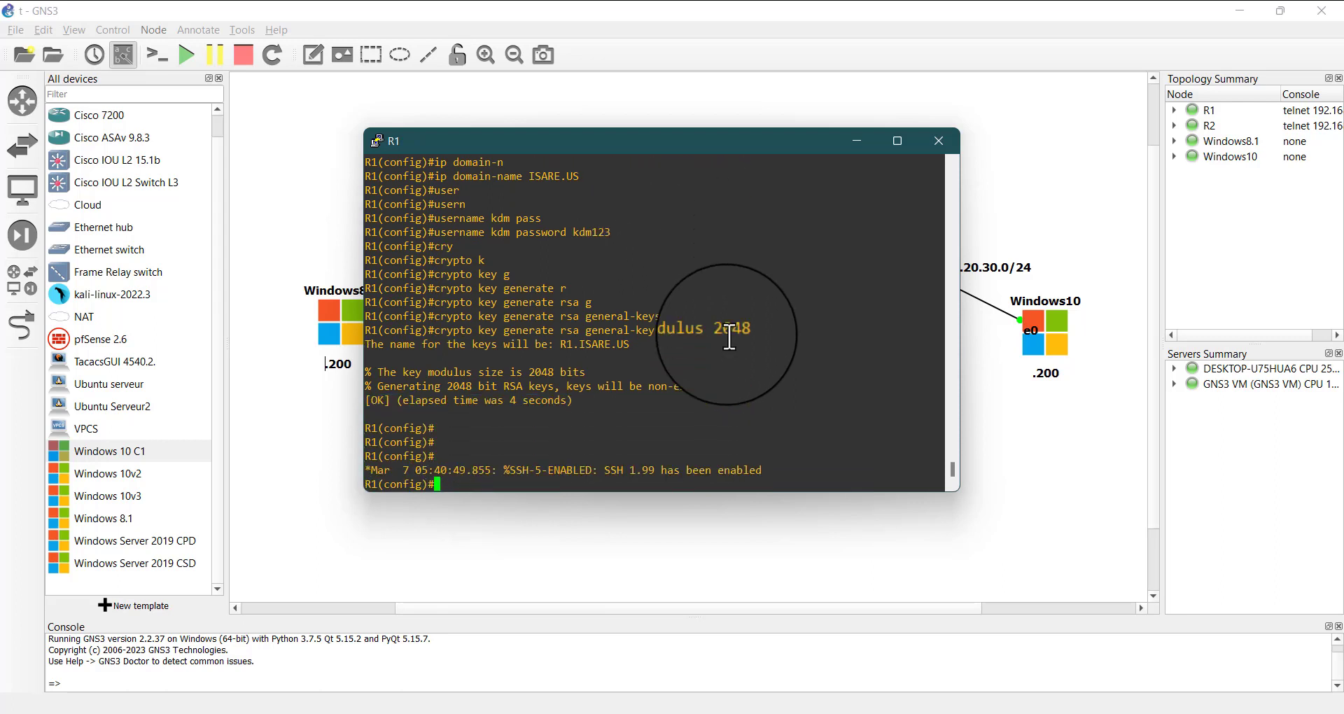
pyautogui.press('Return')
pyautogui.press('Return')
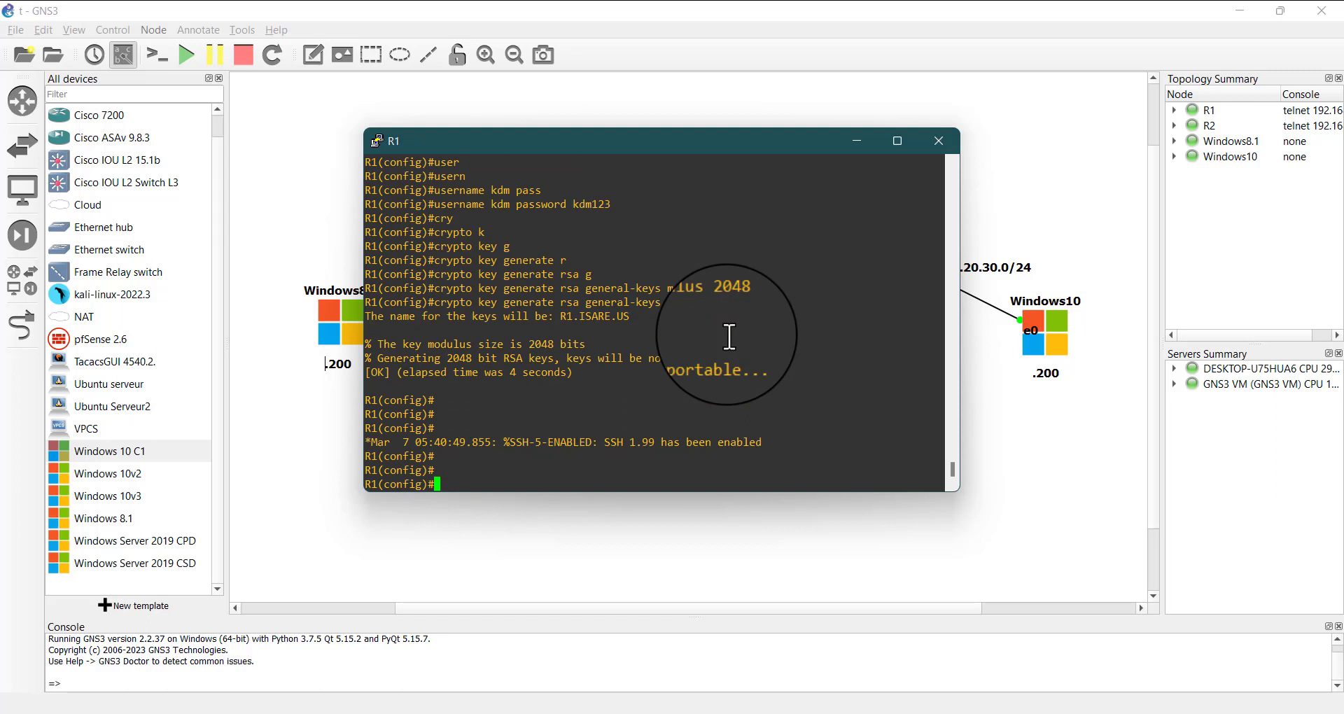
pyautogui.write('ssh')
pyautogui.press('Tab')
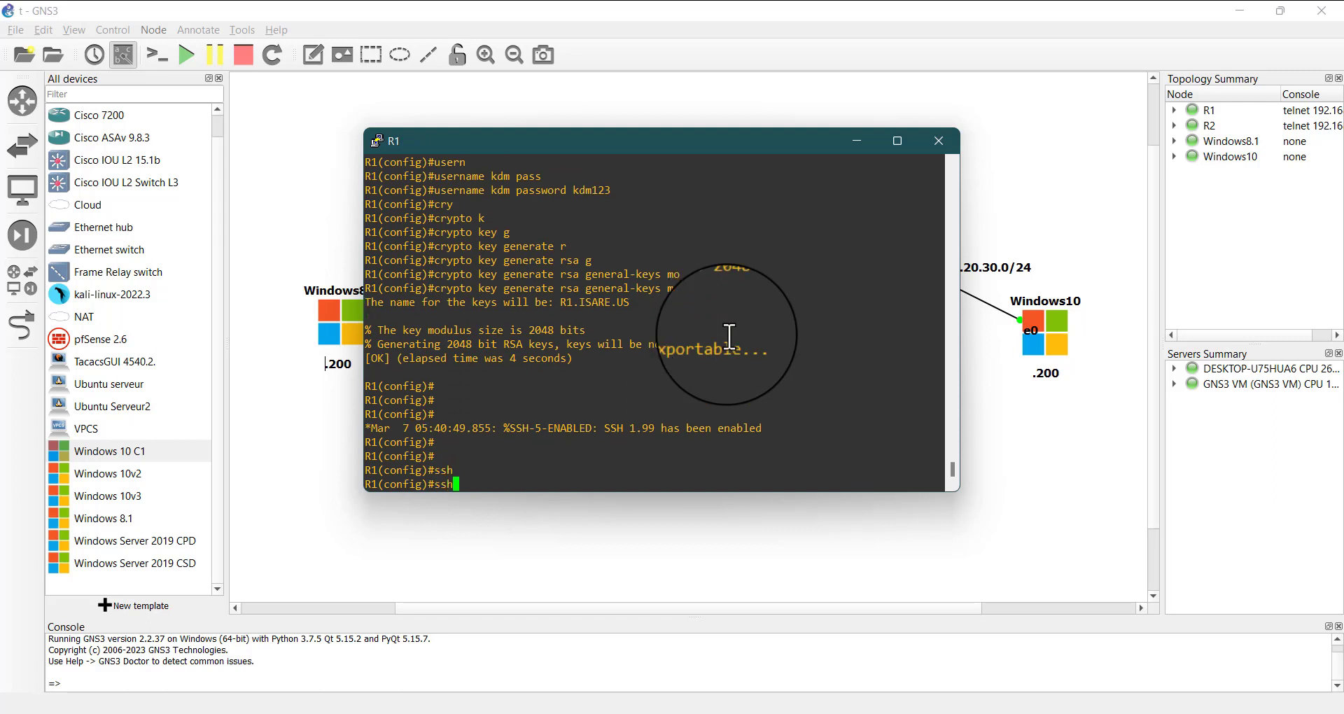
pyautogui.write('v')
pyautogui.press('Tab')
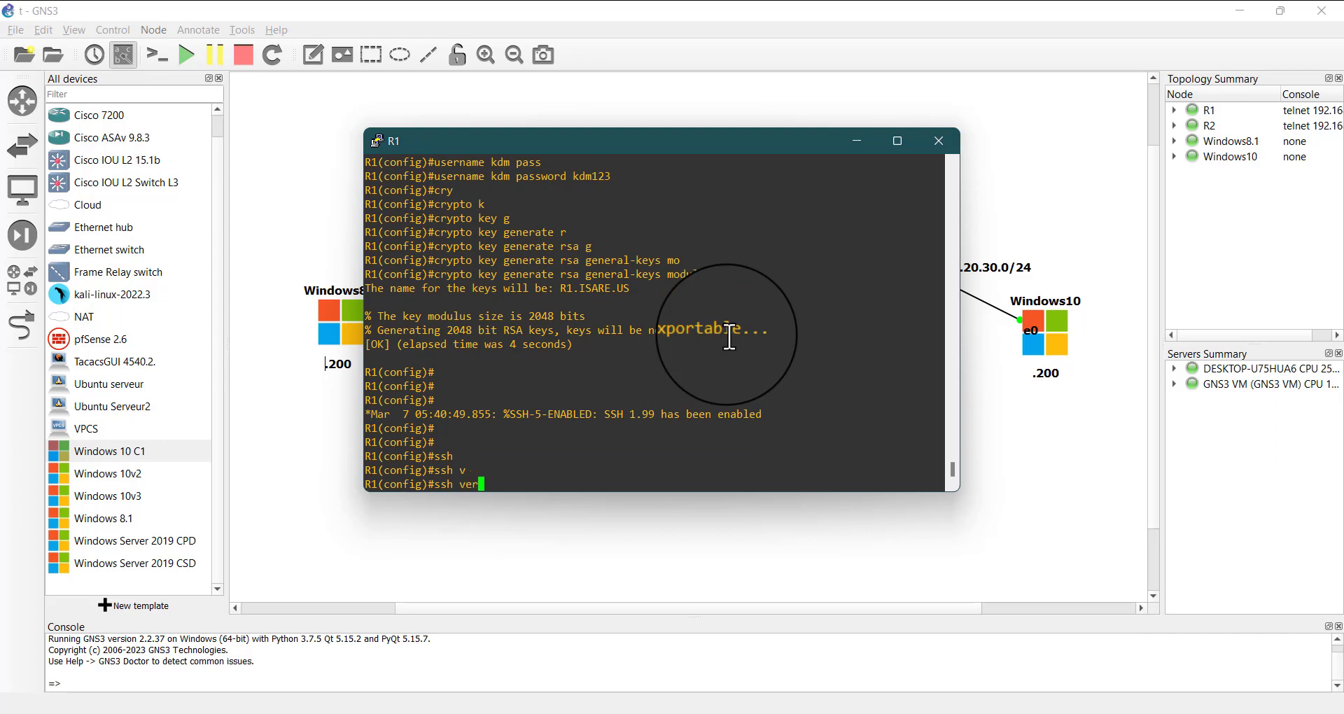
pyautogui.write('er')
pyautogui.press('Tab')
pyautogui.press('BackSpace')
pyautogui.press('BackSpace')
pyautogui.press('BackSpace')
pyautogui.press('BackSpace')
pyautogui.press('BackSpace')
pyautogui.press('BackSpace')
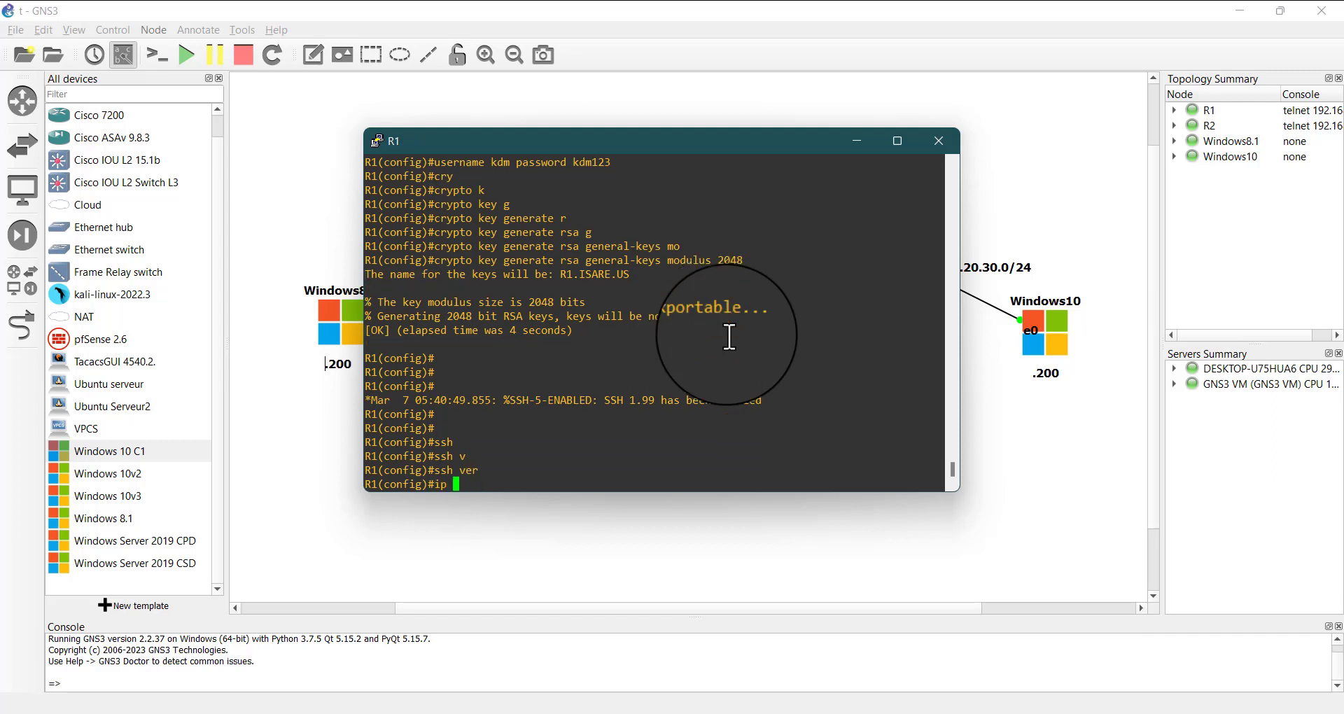
# Set R1's SSH server to version 2 with the ip ssh version command
pyautogui.write('ip ss')
pyautogui.press('Tab')
pyautogui.write('v')
pyautogui.press('Tab')
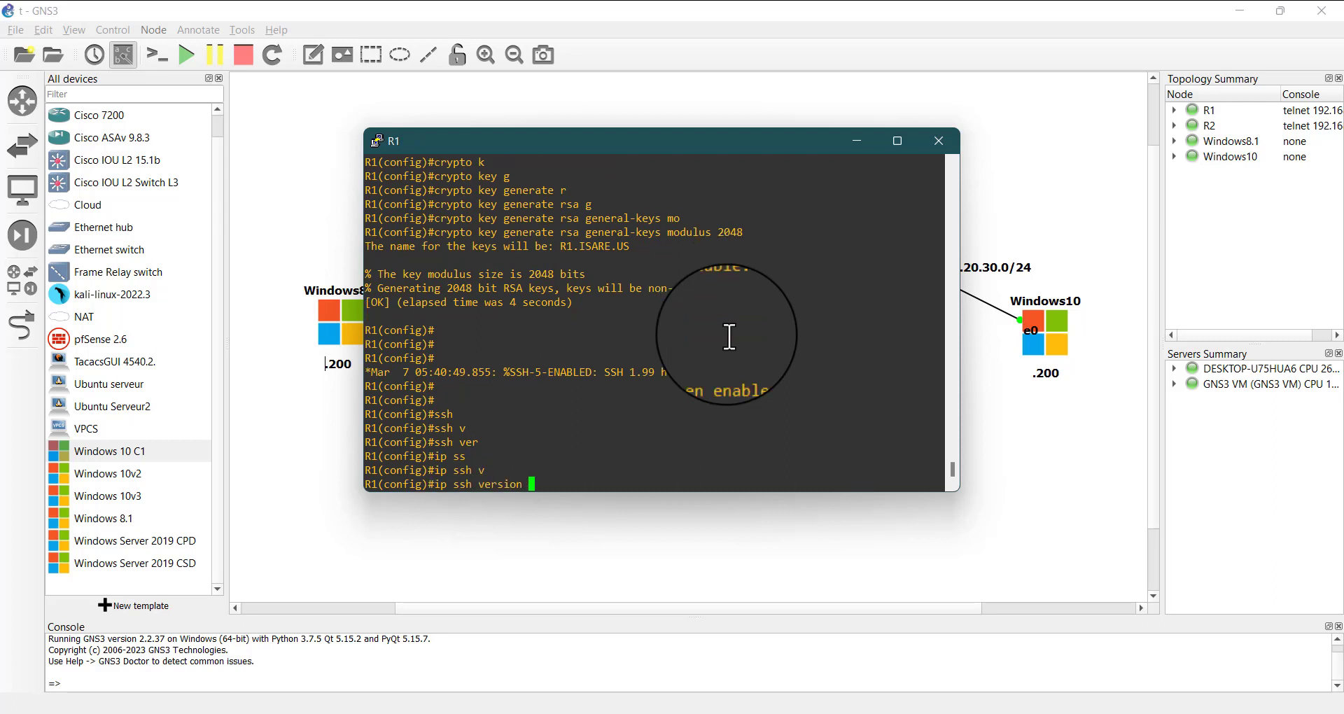
pyautogui.press('Return')
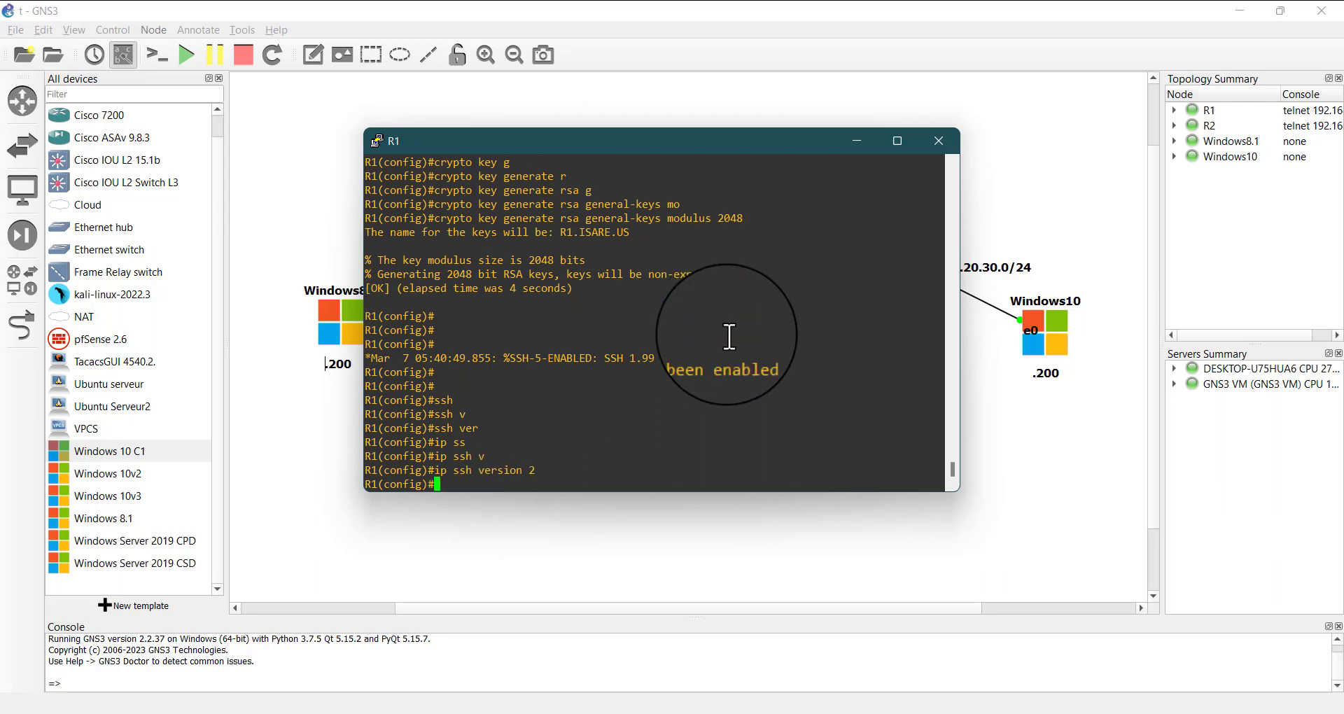
pyautogui.press('Return')
pyautogui.press('Return')
pyautogui.press('Return')
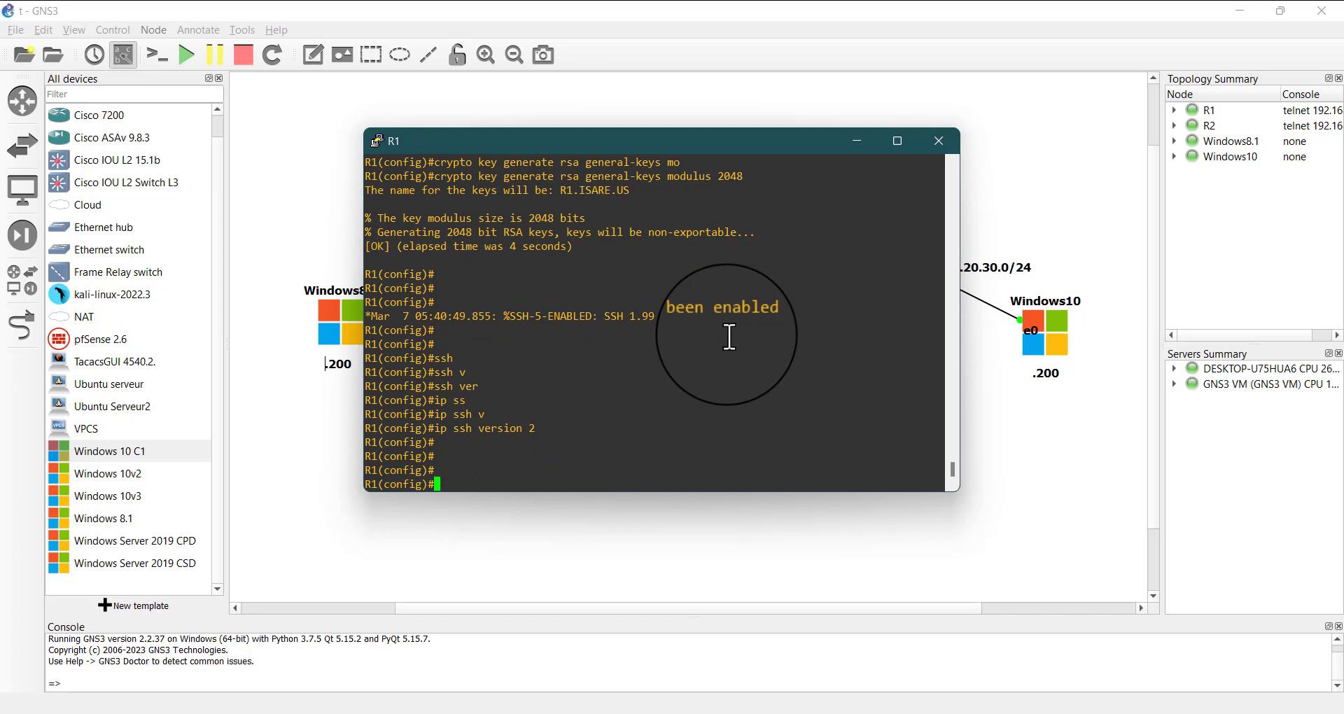
# Enter line configuration mode for R1's VTY lines 0 to 4
pyautogui.write('line ')
pyautogui.write('con')
pyautogui.press('Tab')
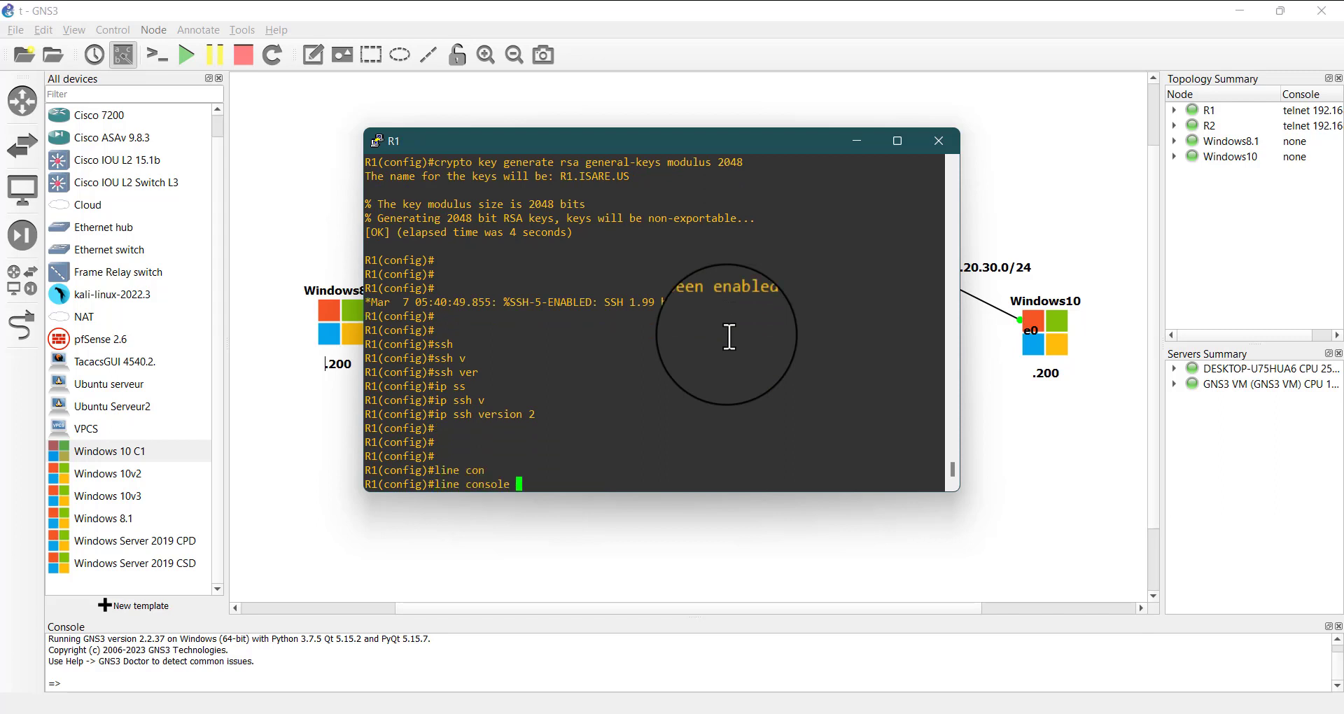
pyautogui.press('BackSpace')
pyautogui.press('BackSpace')
pyautogui.press('BackSpace')
pyautogui.press('BackSpace')
pyautogui.press('BackSpace')
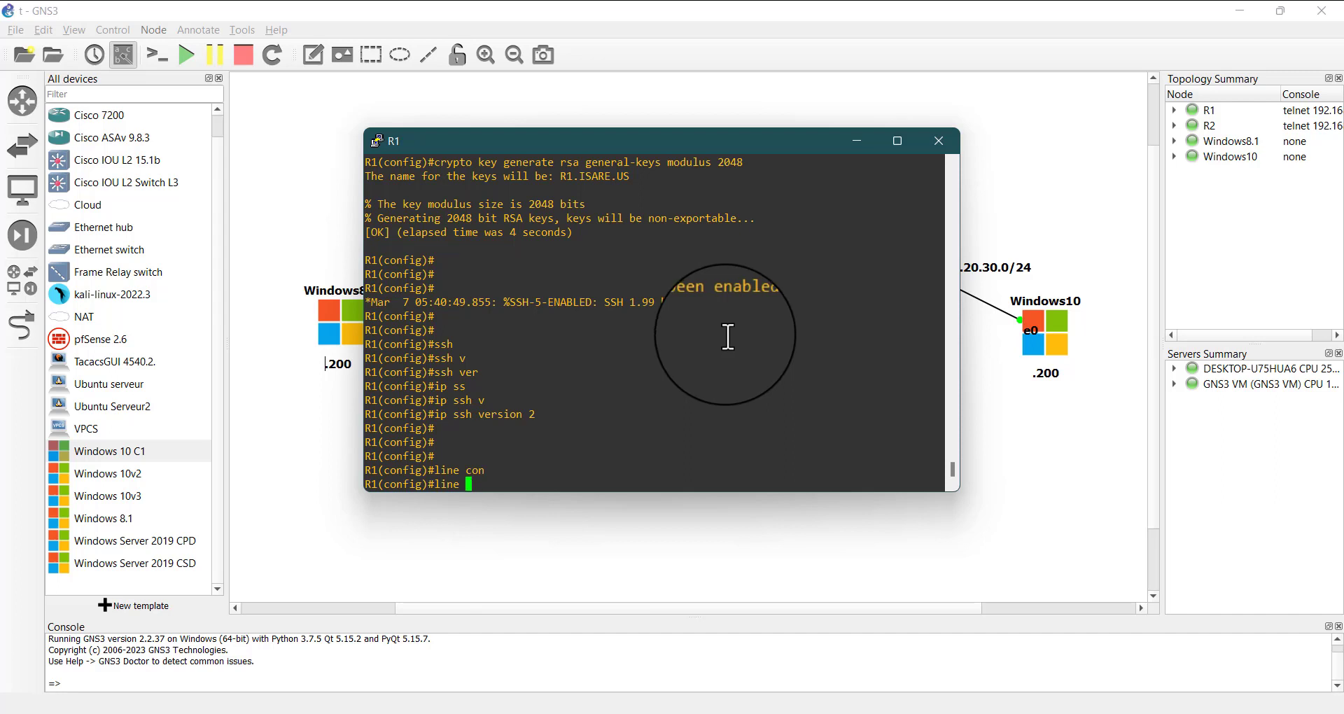
pyautogui.write('vty')
pyautogui.press('Tab')
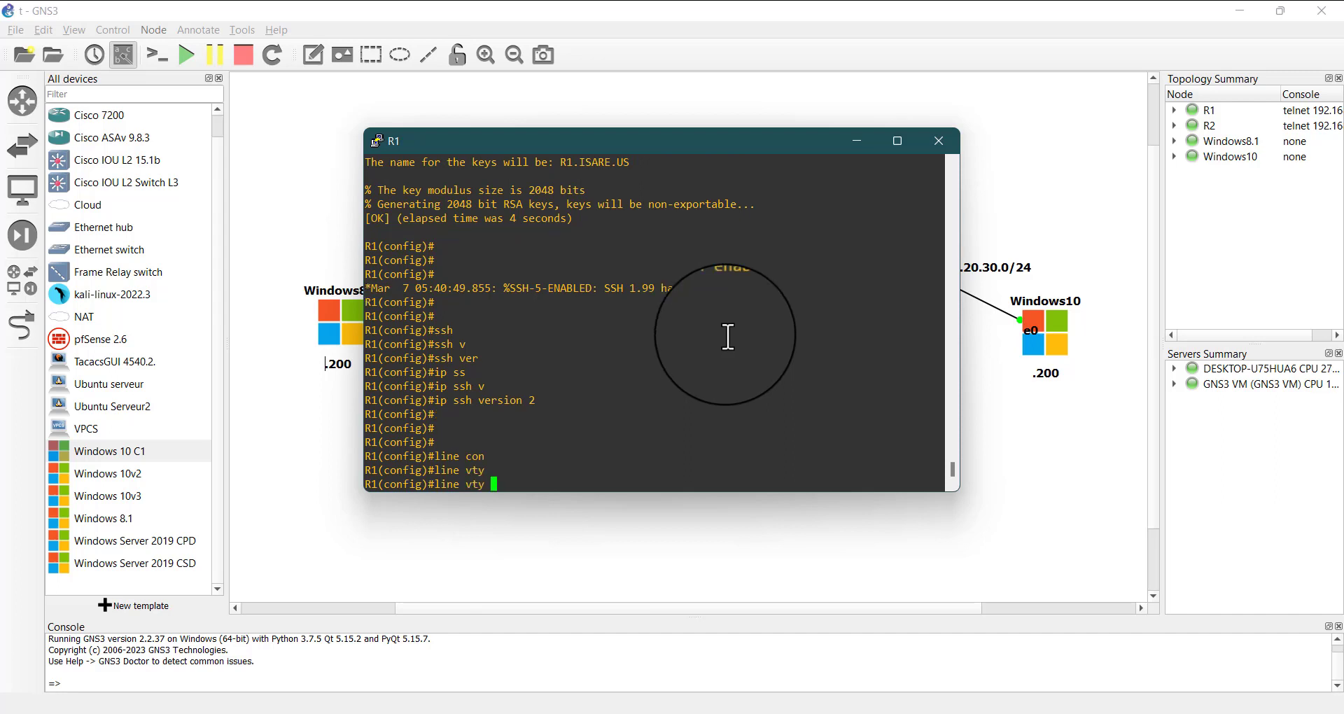
pyautogui.write('0 4')
pyautogui.press('Return')
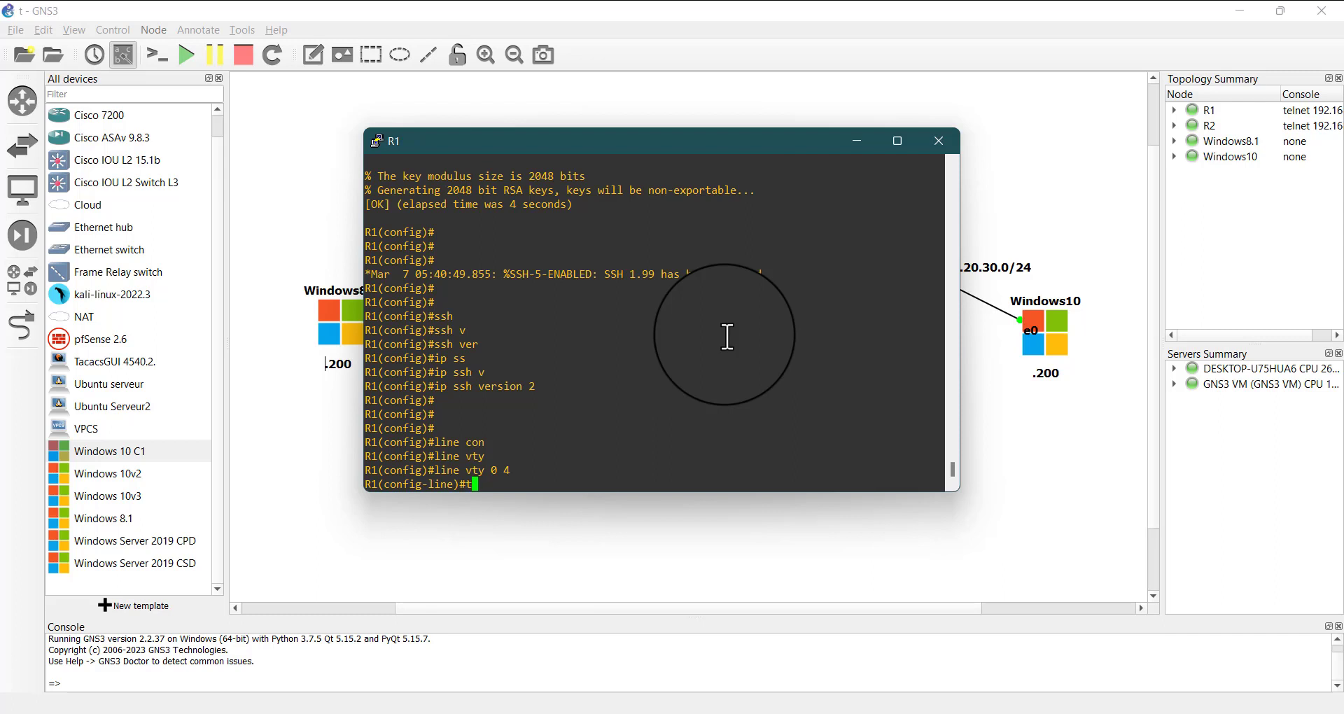
# Restrict the VTY lines' input transport to SSH
pyautogui.write('r')
pyautogui.press('Tab')
pyautogui.write('in')
pyautogui.press('Tab')
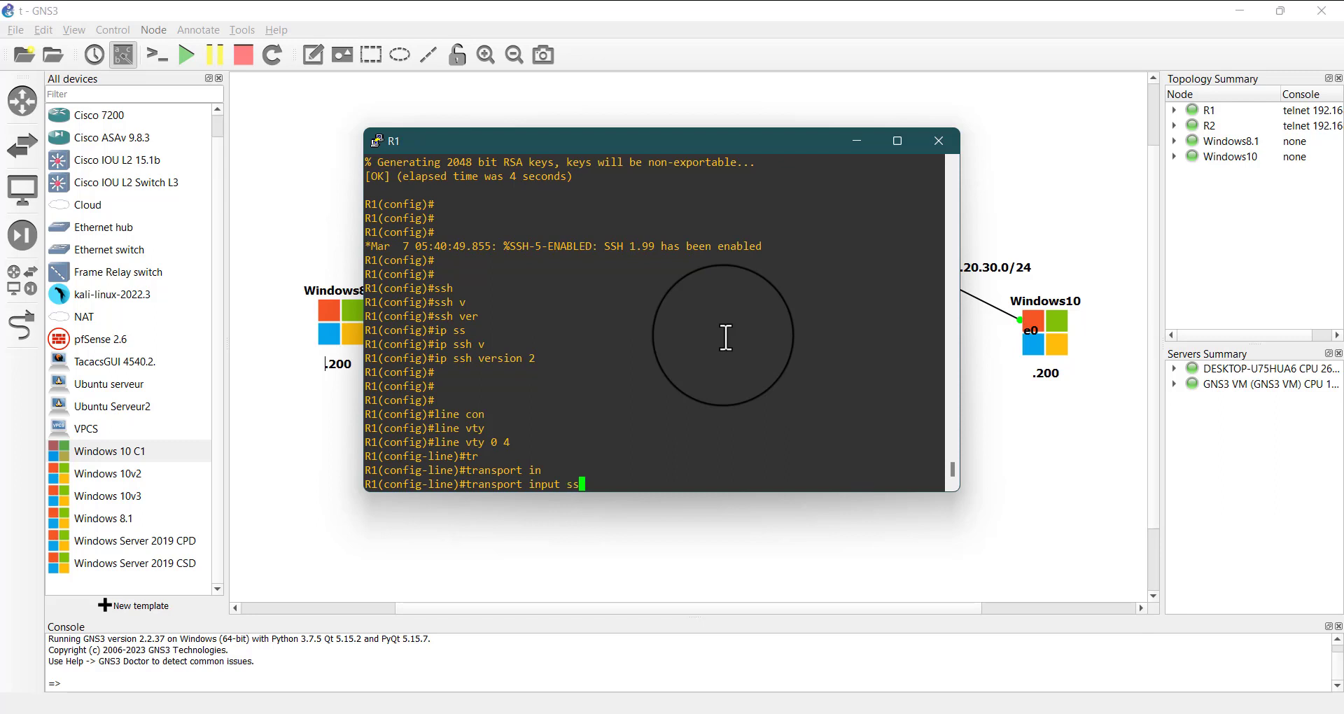
pyautogui.write('ss')
pyautogui.press('Tab')
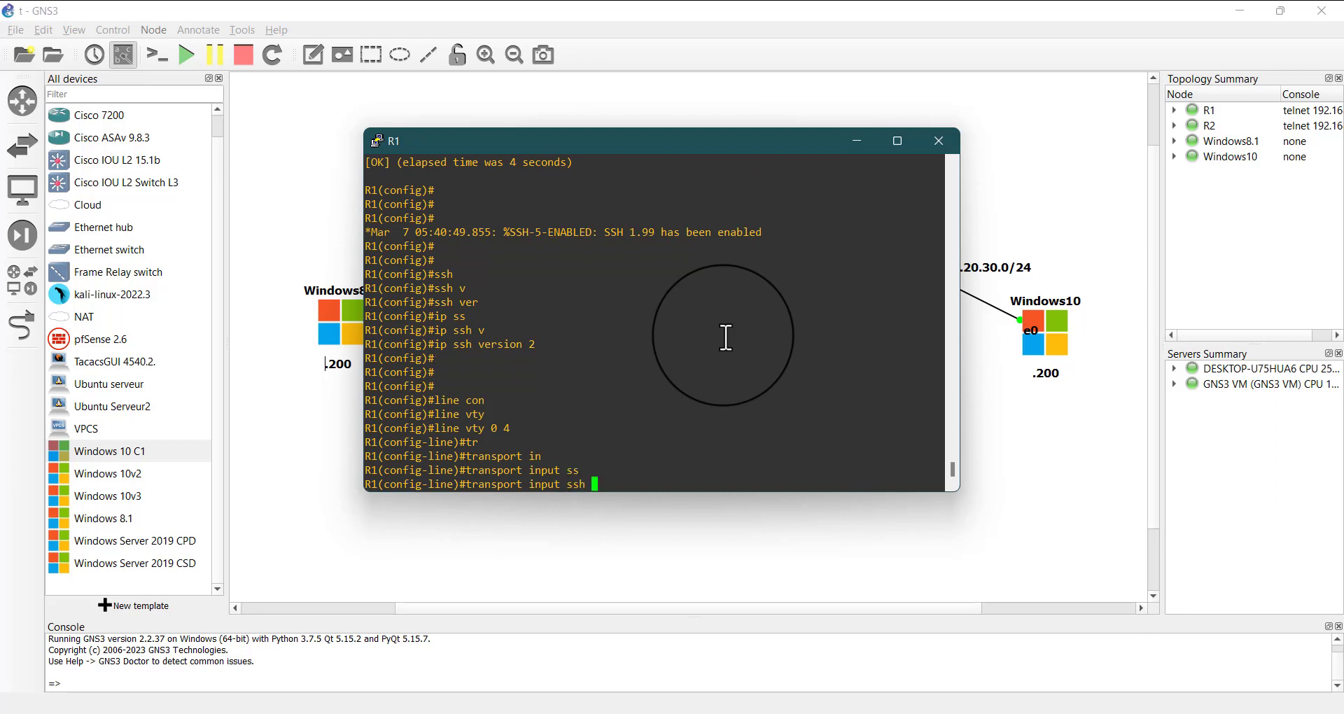
pyautogui.press('Return')
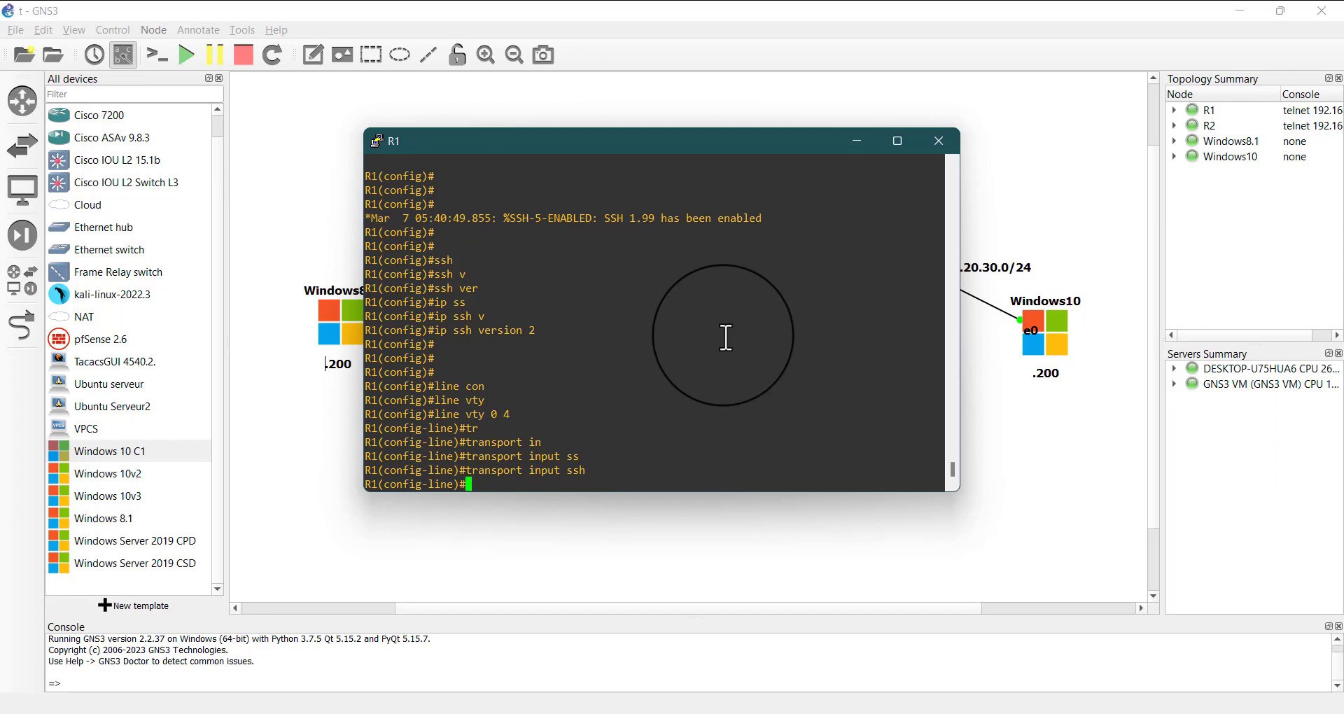
# Enable login with the local user database on the VTY lines
pyautogui.write('login loc')
pyautogui.press('Tab')
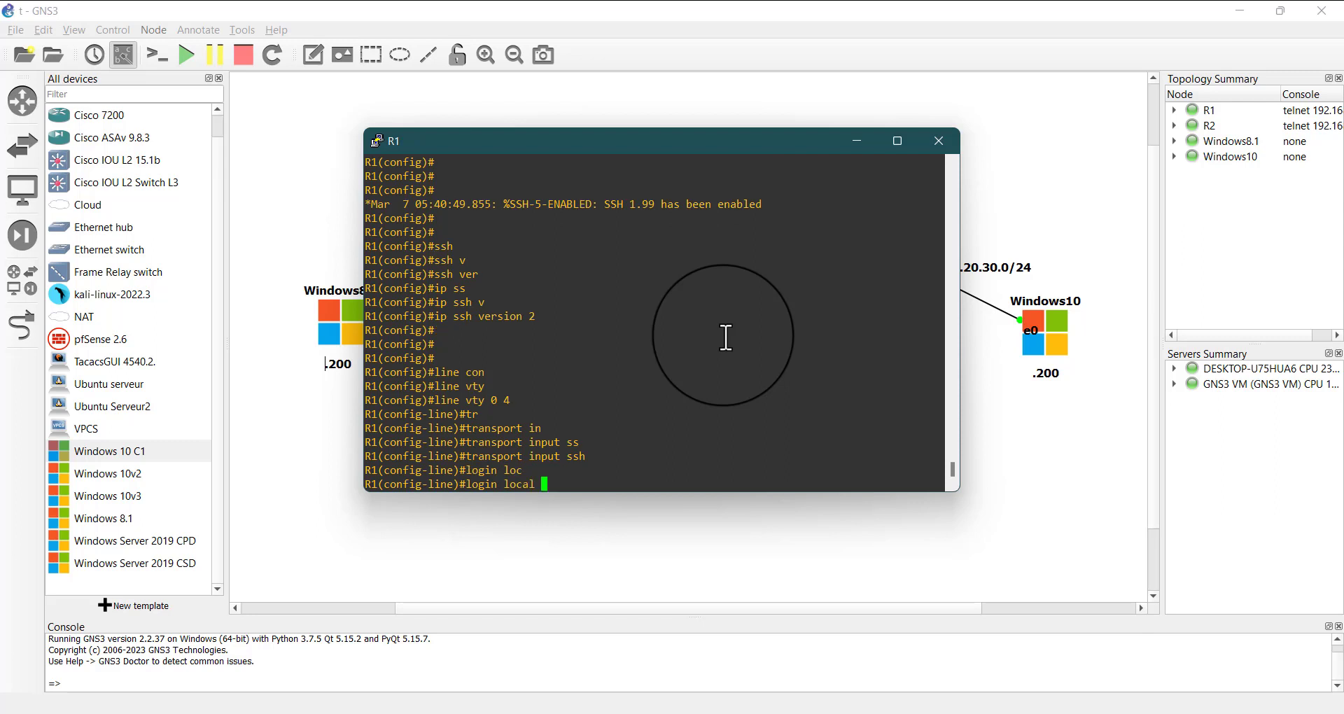
pyautogui.press('Return')
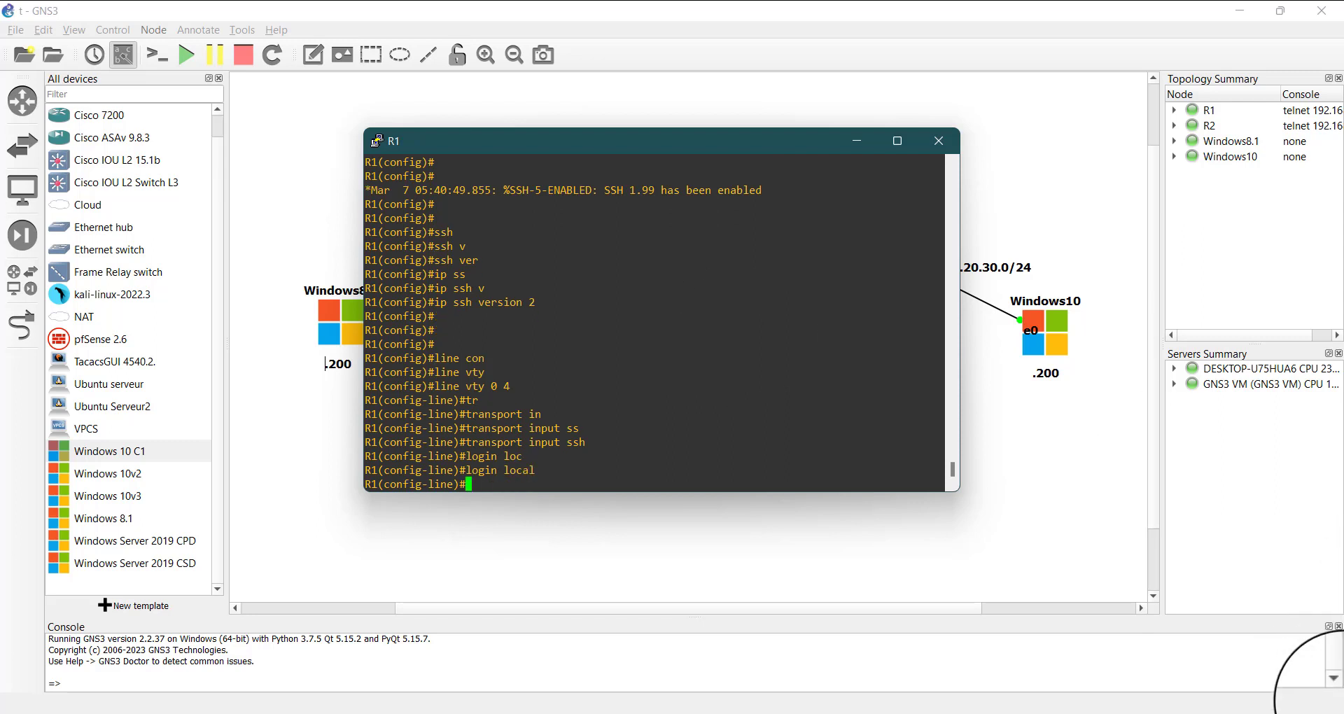
pyautogui.click(935, 713)
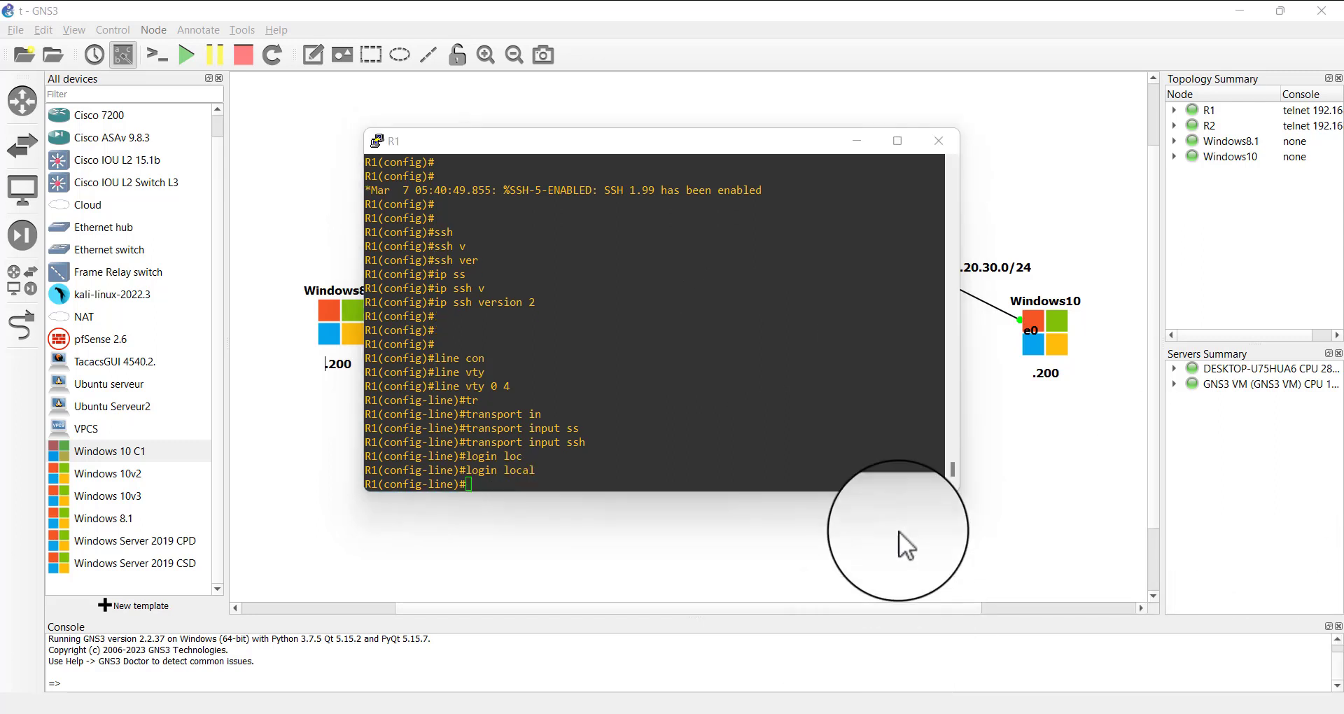
pyautogui.click(1199, 593)
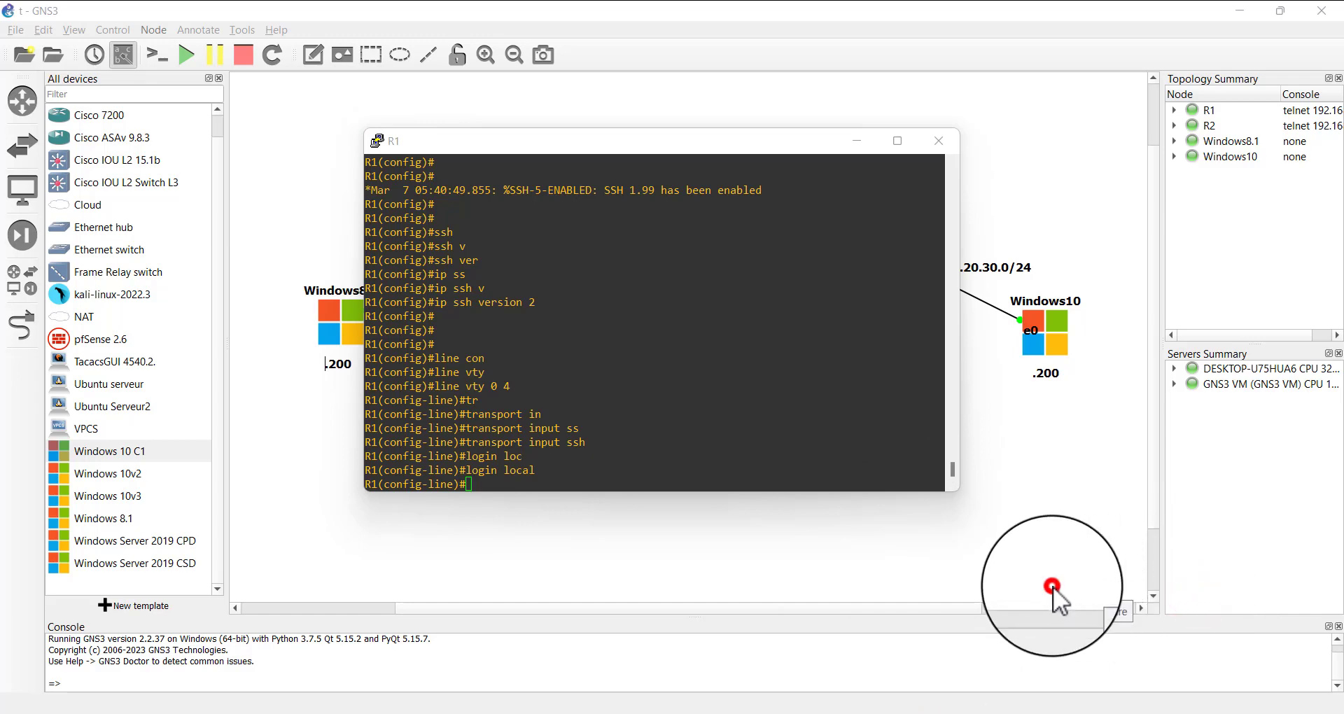
# Switch to the Windows 8.1 virtual machine in VMware Workstation and show it in windowed view instead of full screen
pyautogui.click(690, 267)
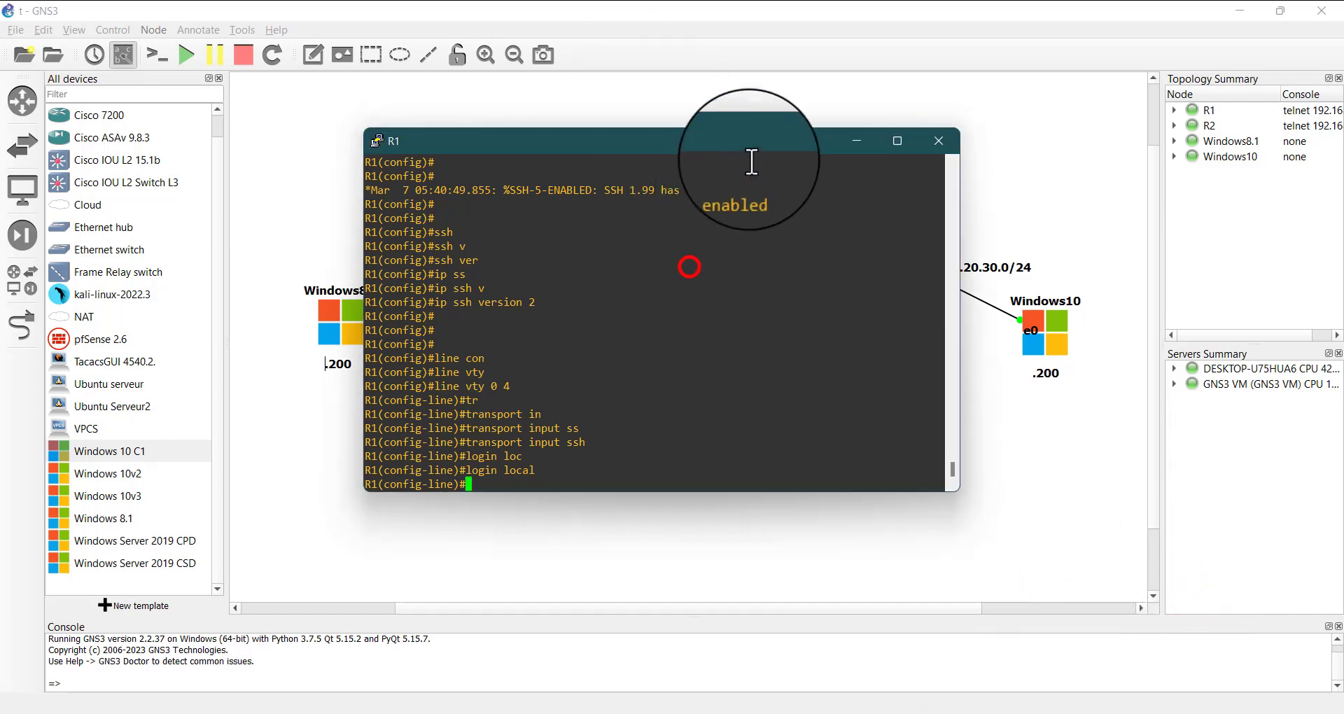
pyautogui.click(847, 140)
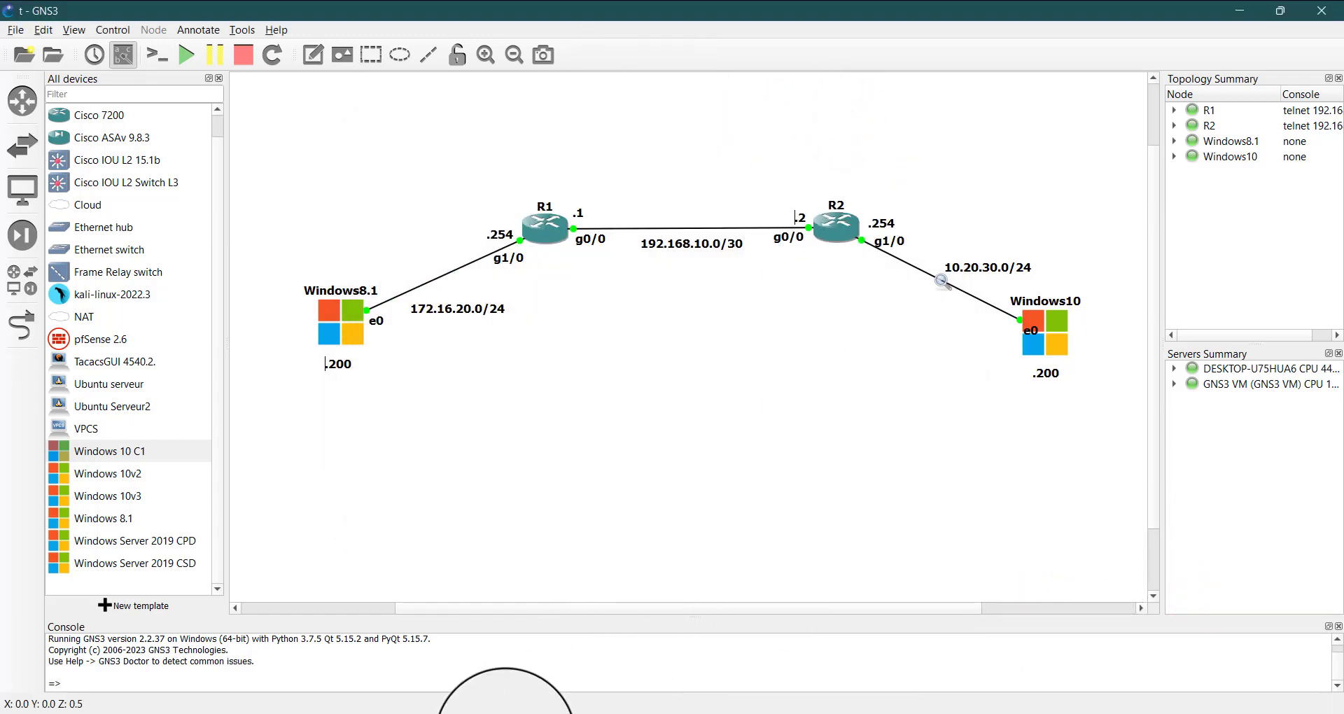
pyautogui.moveTo(926, 707)
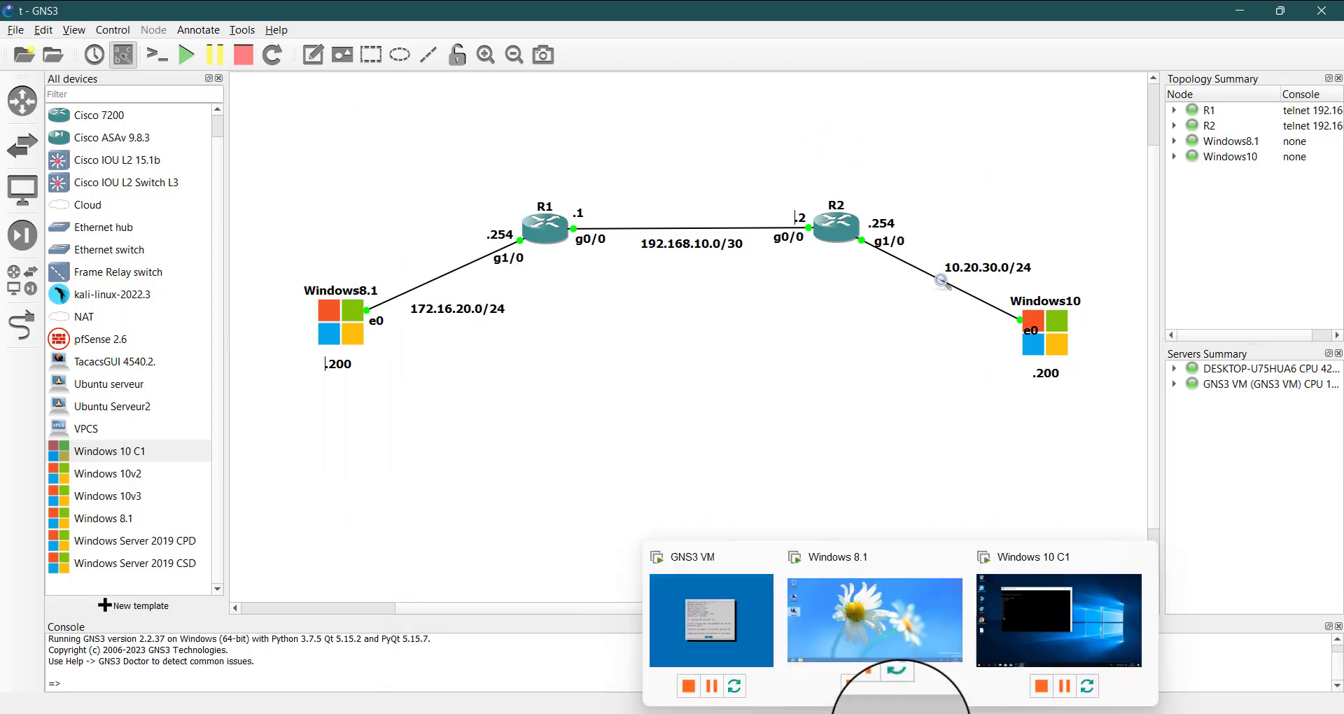
pyautogui.click(899, 624)
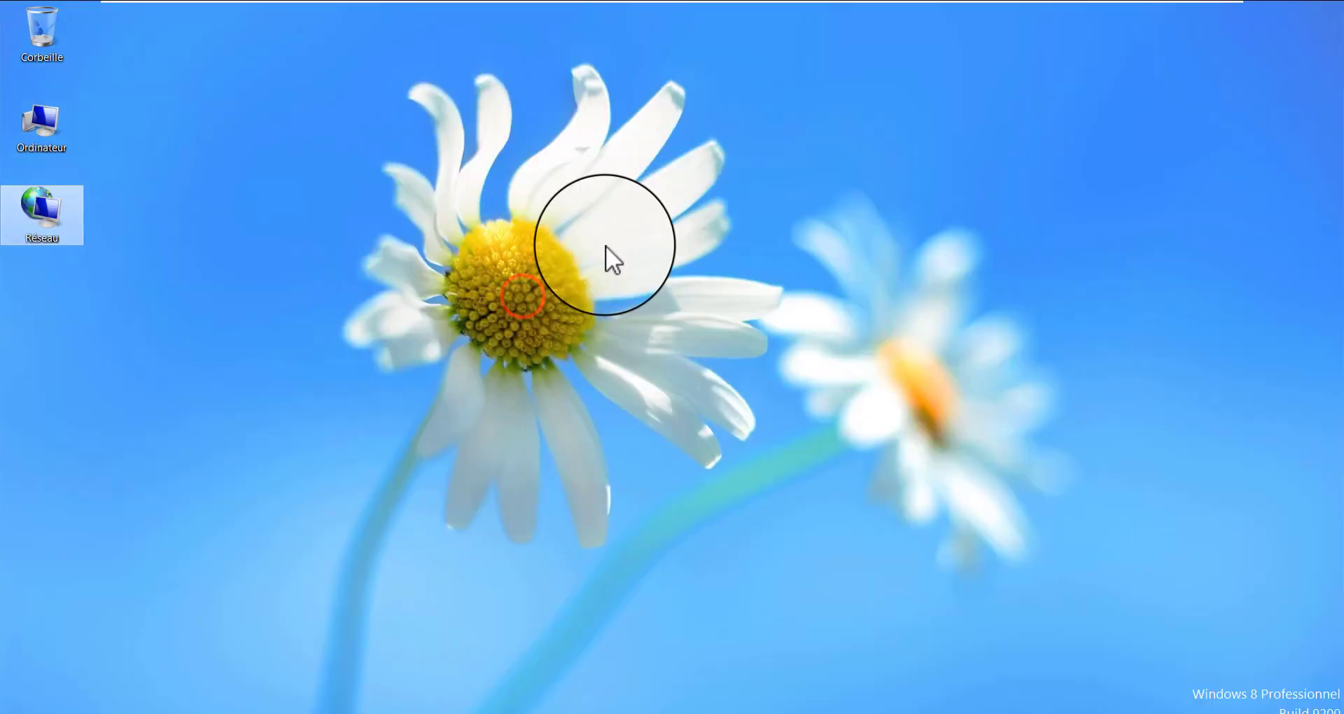
pyautogui.moveTo(645, 178); pyautogui.dragTo(530, 303)
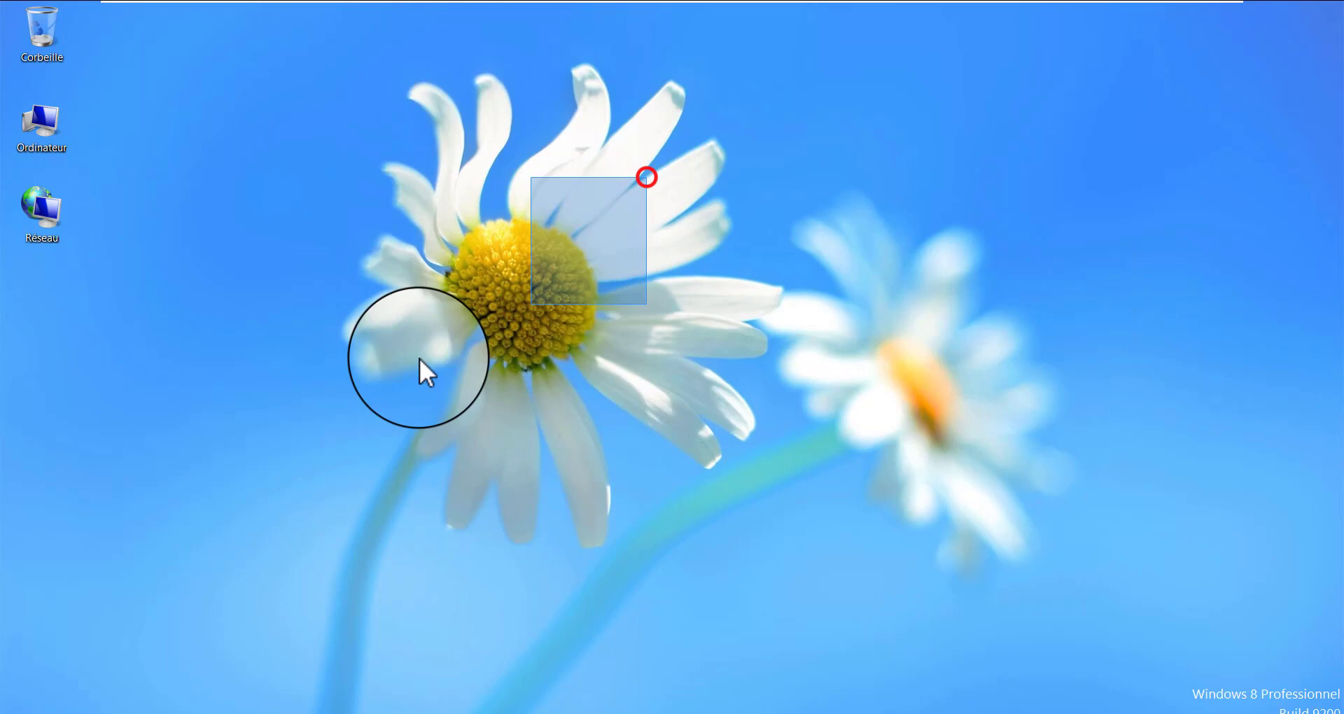
pyautogui.click(604, 278)
pyautogui.moveTo(810, 2)
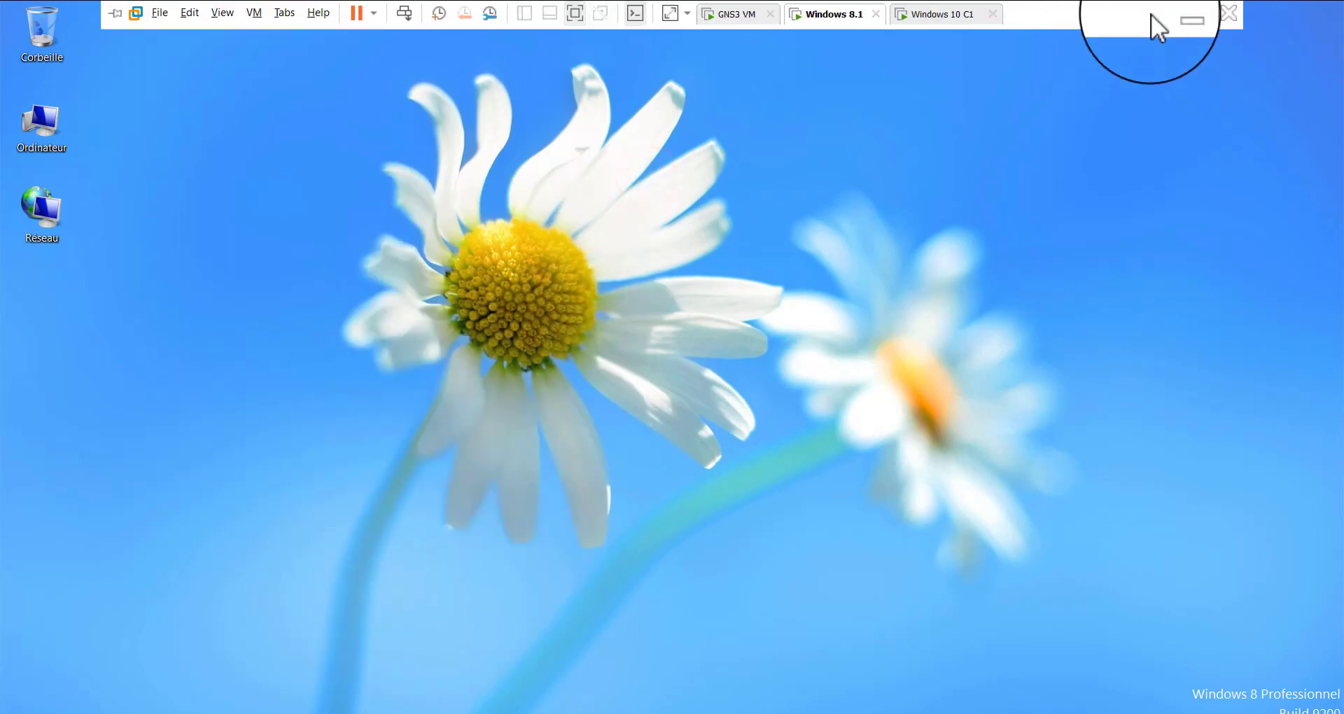
pyautogui.click(1209, 16)
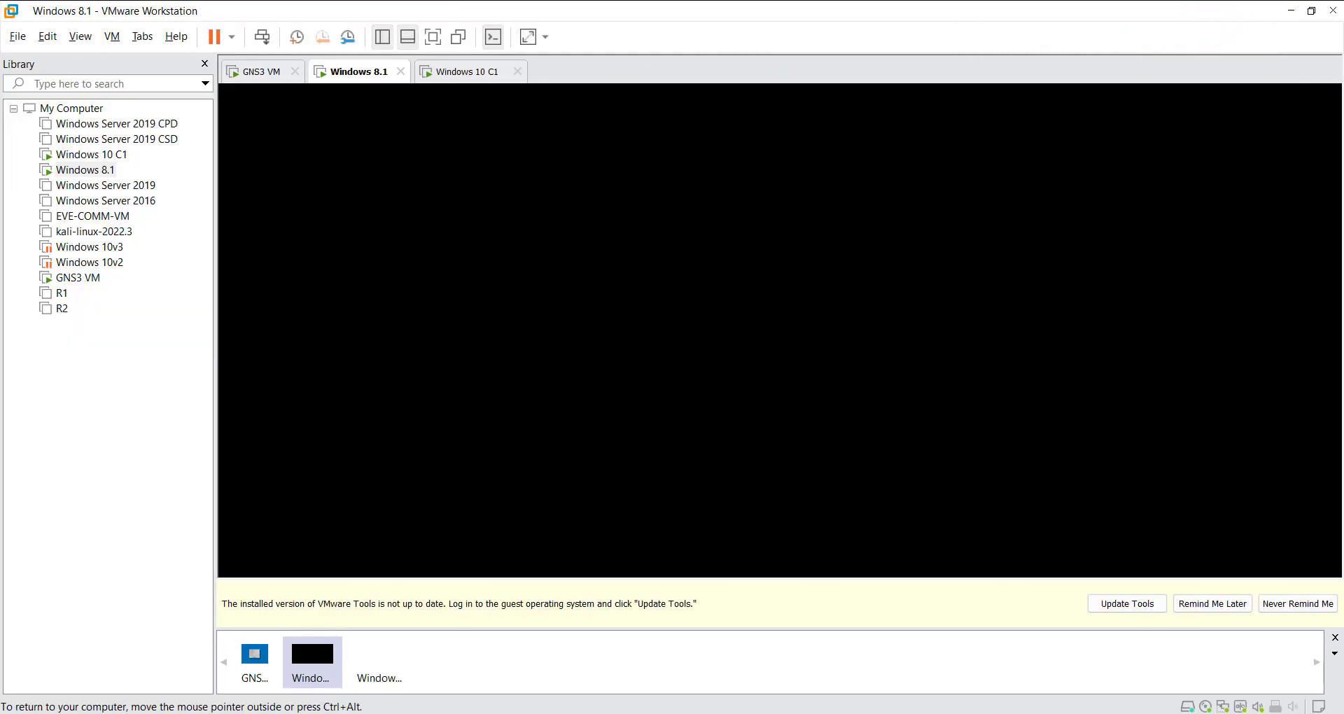
pyautogui.click(546, 321)
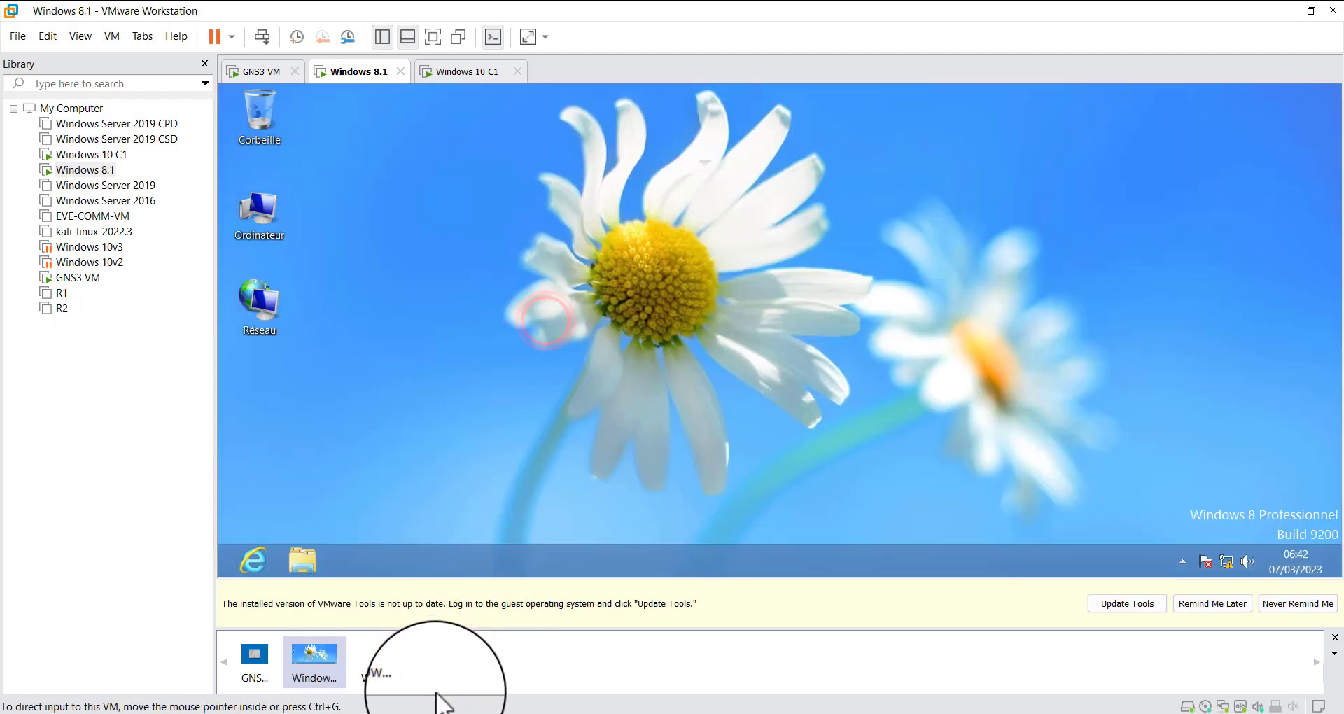
# Copy putty-64bit-0.78-installer.msi from the host's Programs folder to the Windows 8.1 desktop and minimize the folder window
pyautogui.click(446, 713)
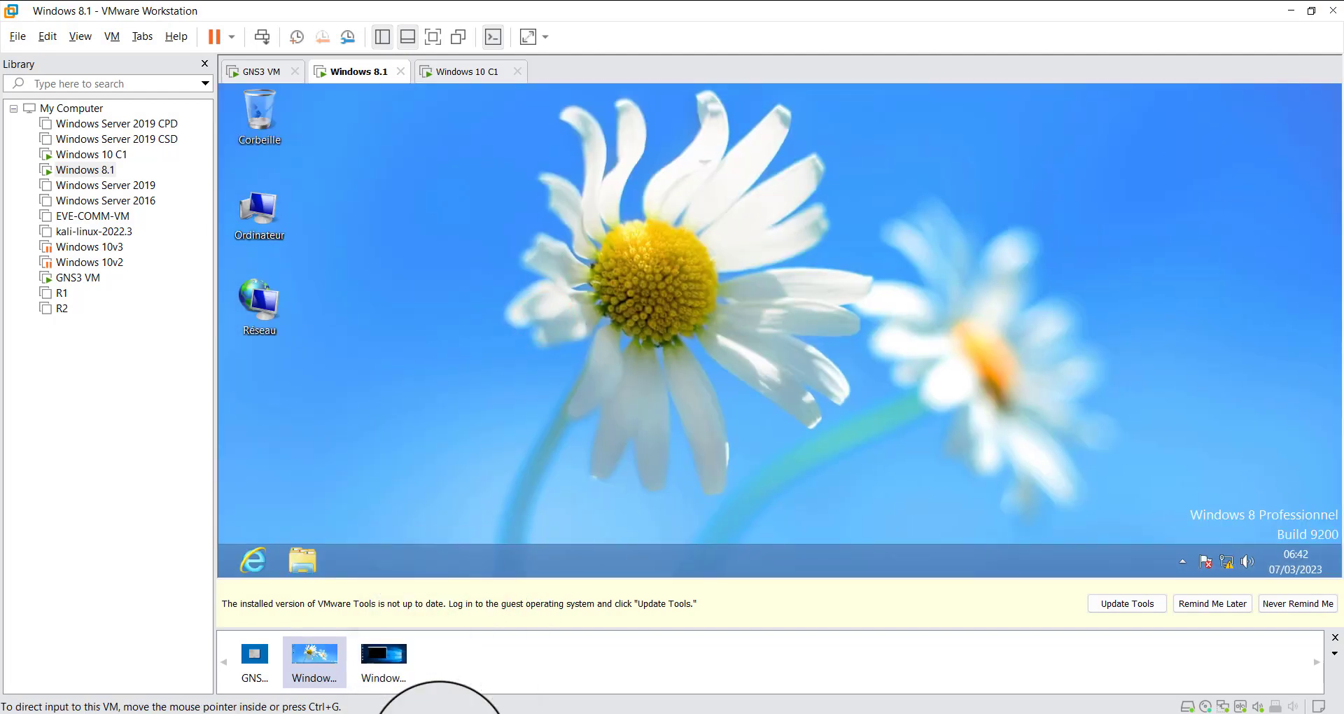
pyautogui.moveTo(264, 273); pyautogui.dragTo(909, 345)
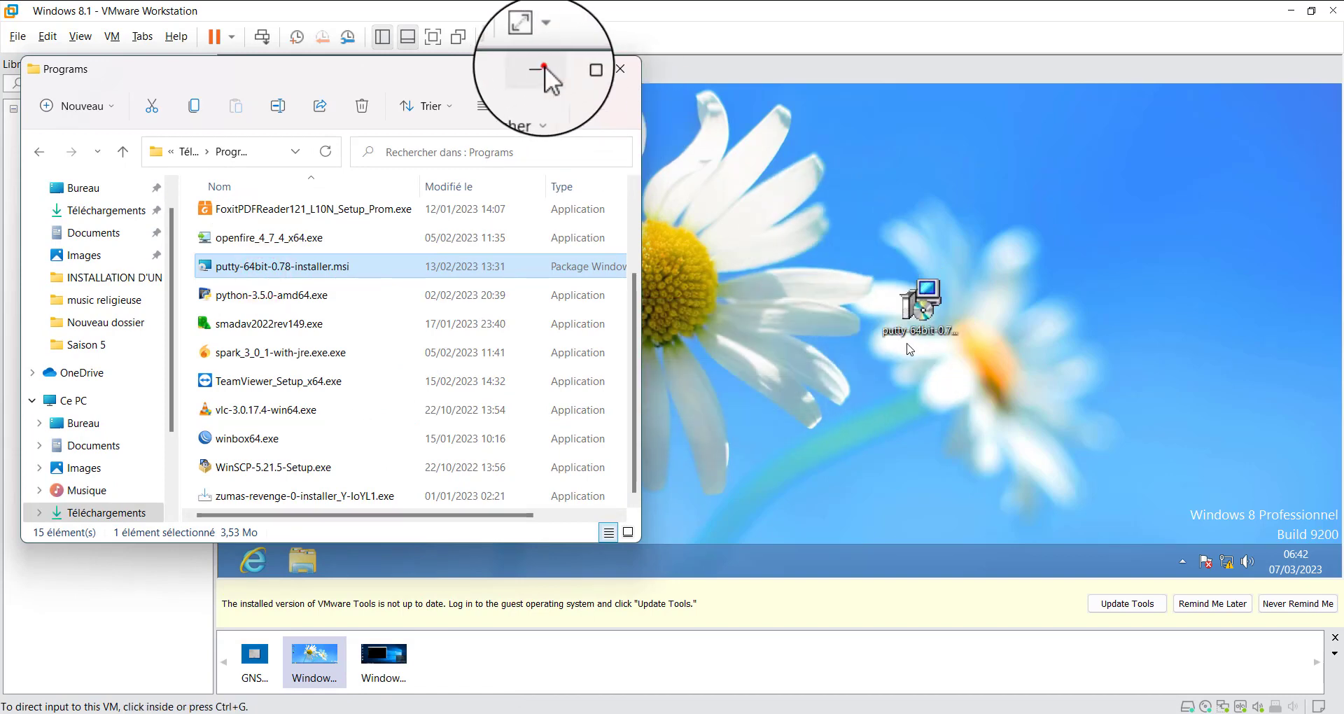
pyautogui.click(541, 68)
# Install PuTTY release 0.78 (64-bit) on Windows 8.1 with the default options, finishing without viewing the README file
pyautogui.doubleClick(939, 299)
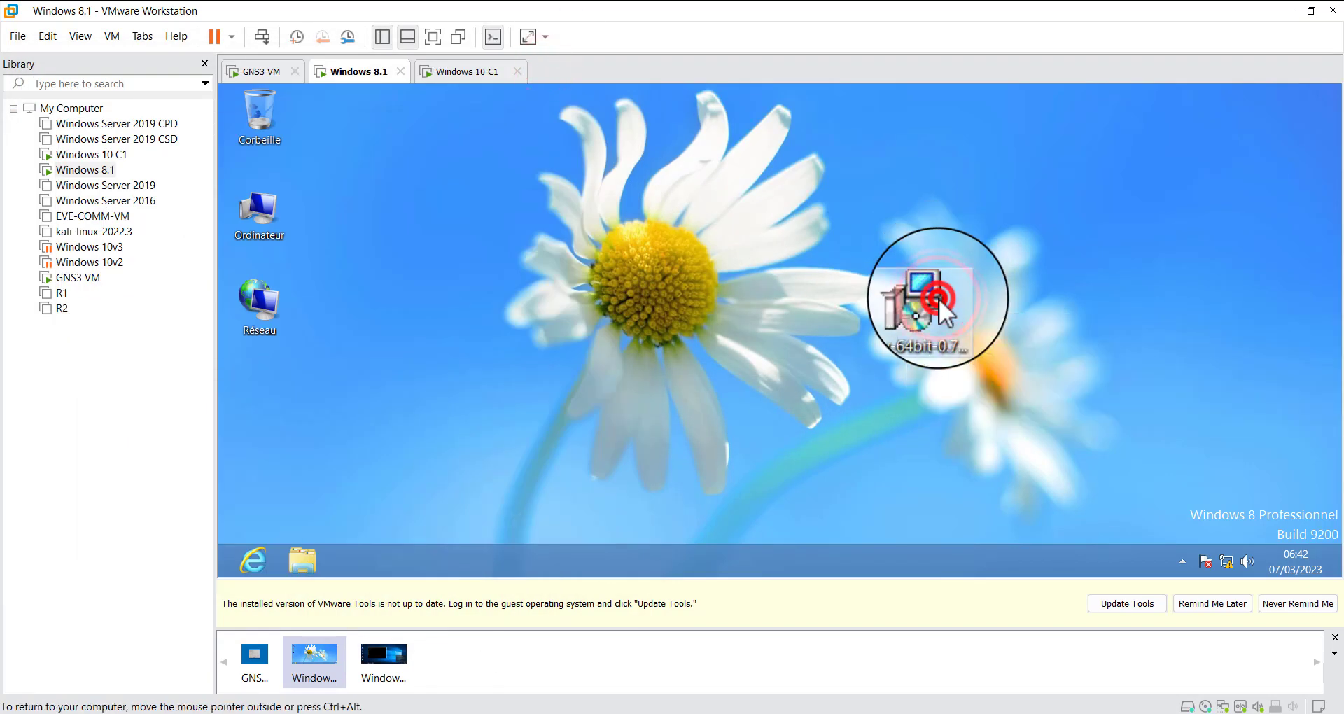
pyautogui.click(884, 460)
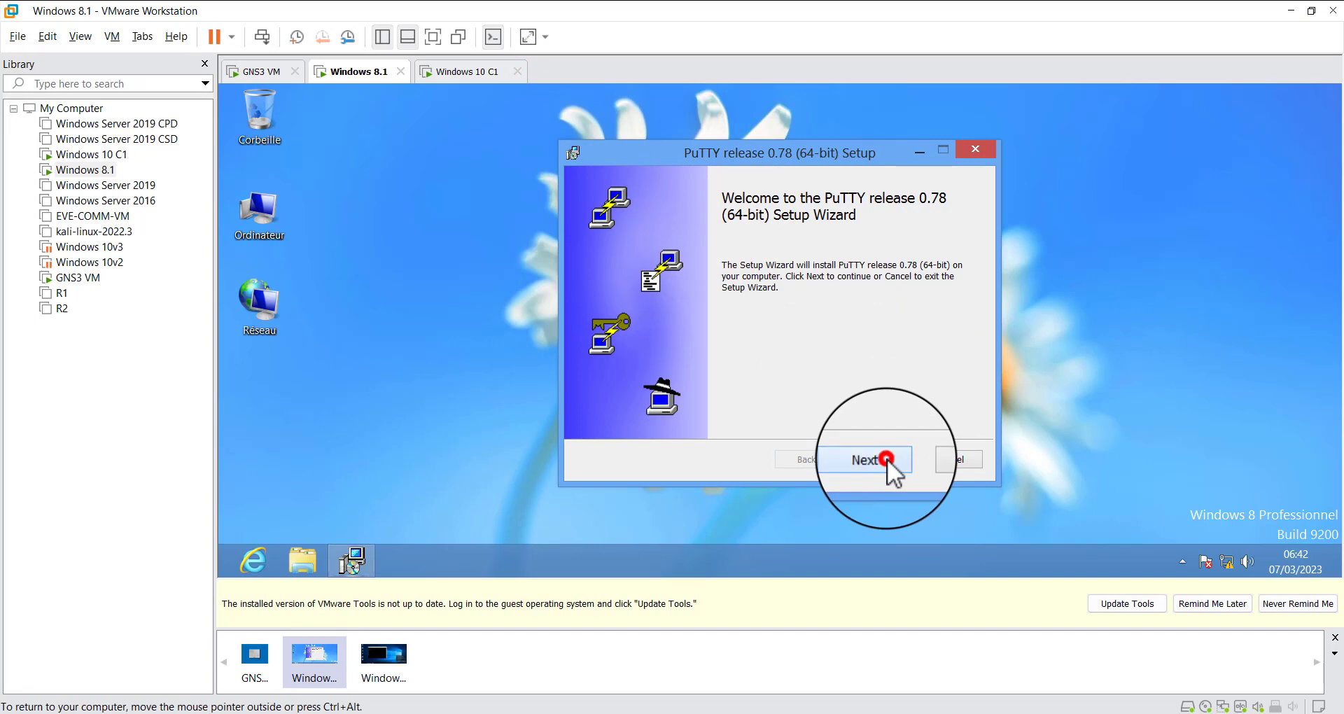
pyautogui.click(886, 461)
pyautogui.click(886, 461)
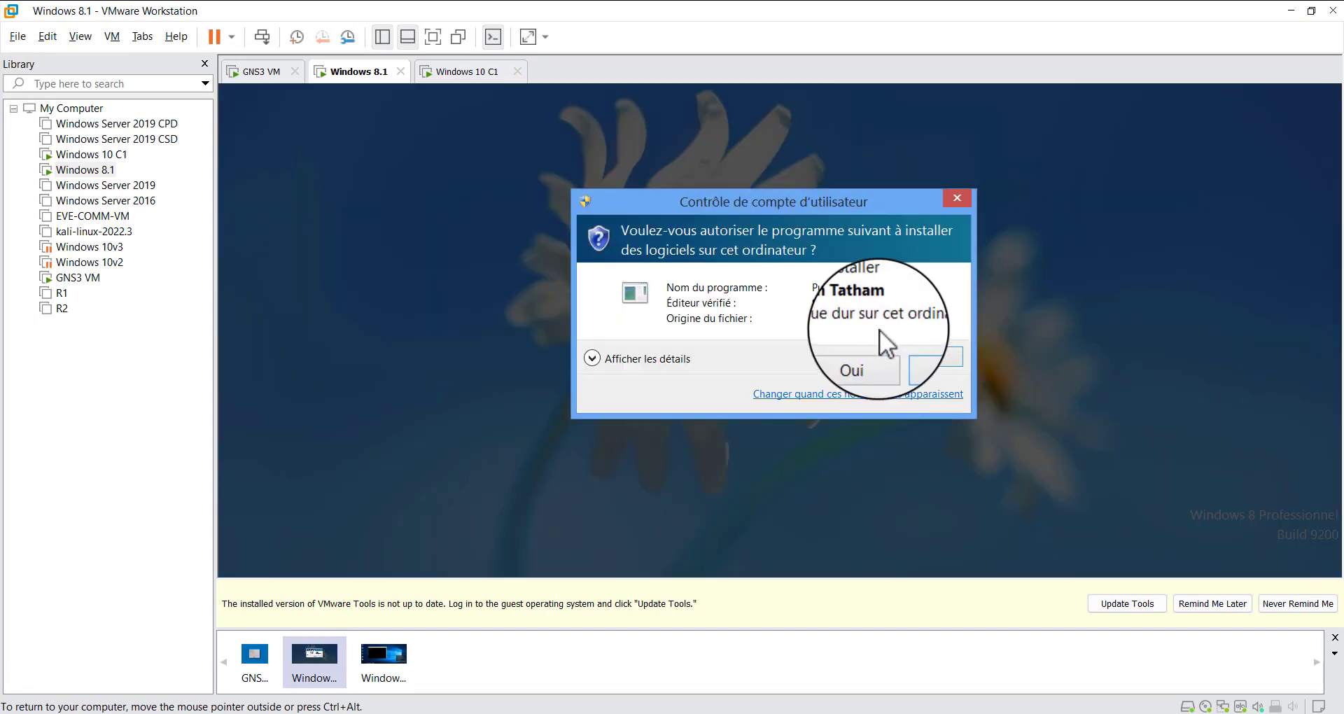
pyautogui.click(864, 358)
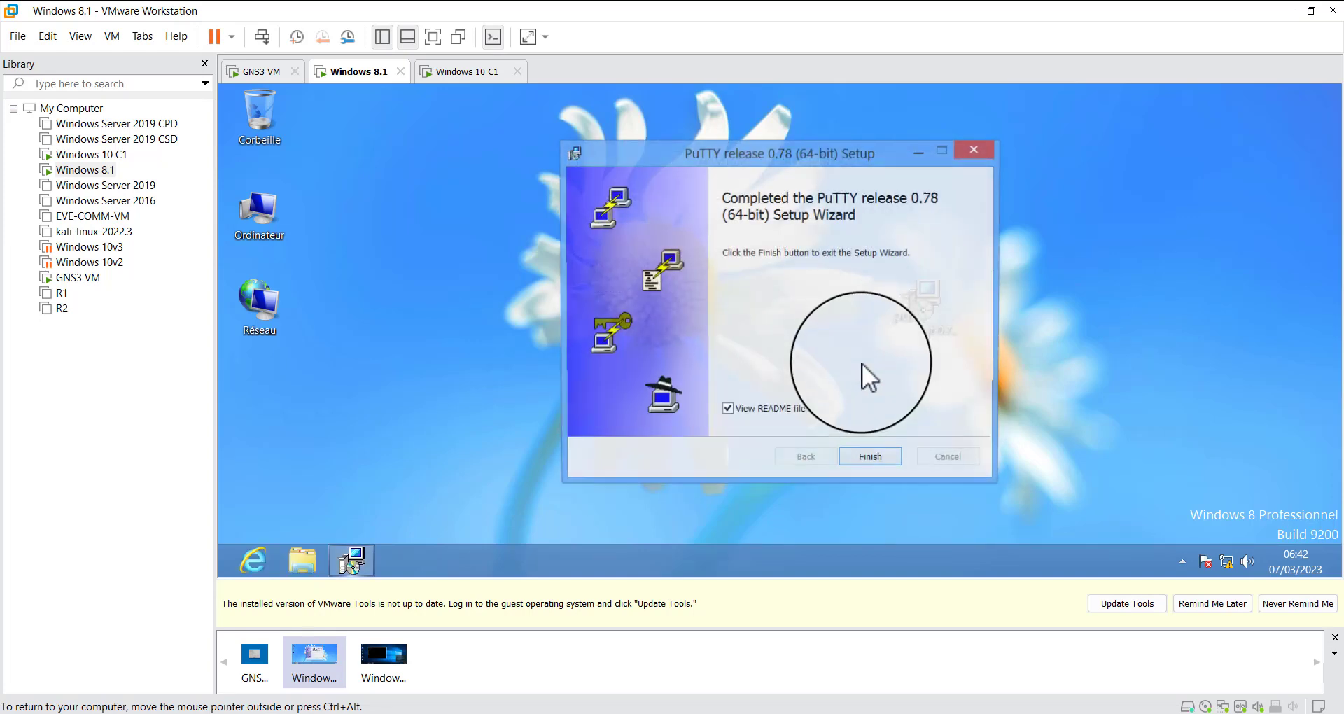
pyautogui.click(775, 414)
pyautogui.click(859, 465)
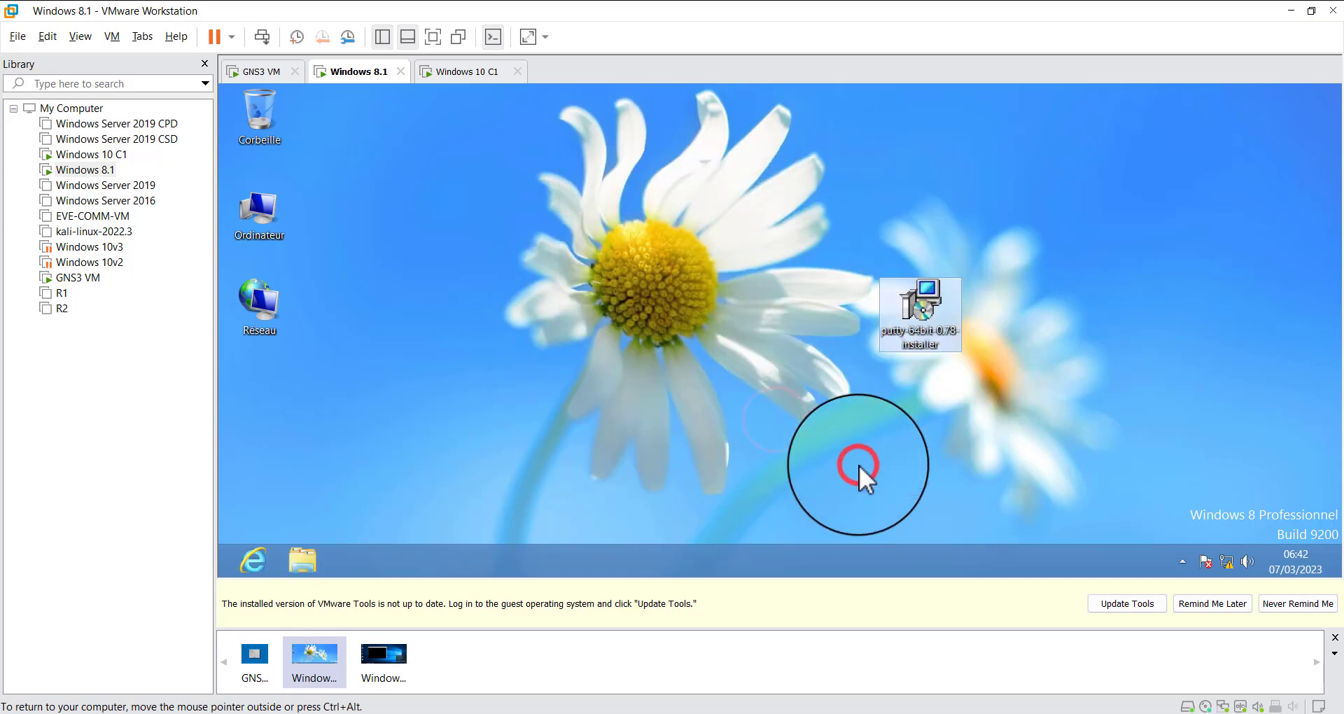
# Return the Windows 8.1 machine to full screen and pin PuTTY to the taskbar from the Start screen
pyautogui.click(223, 568)
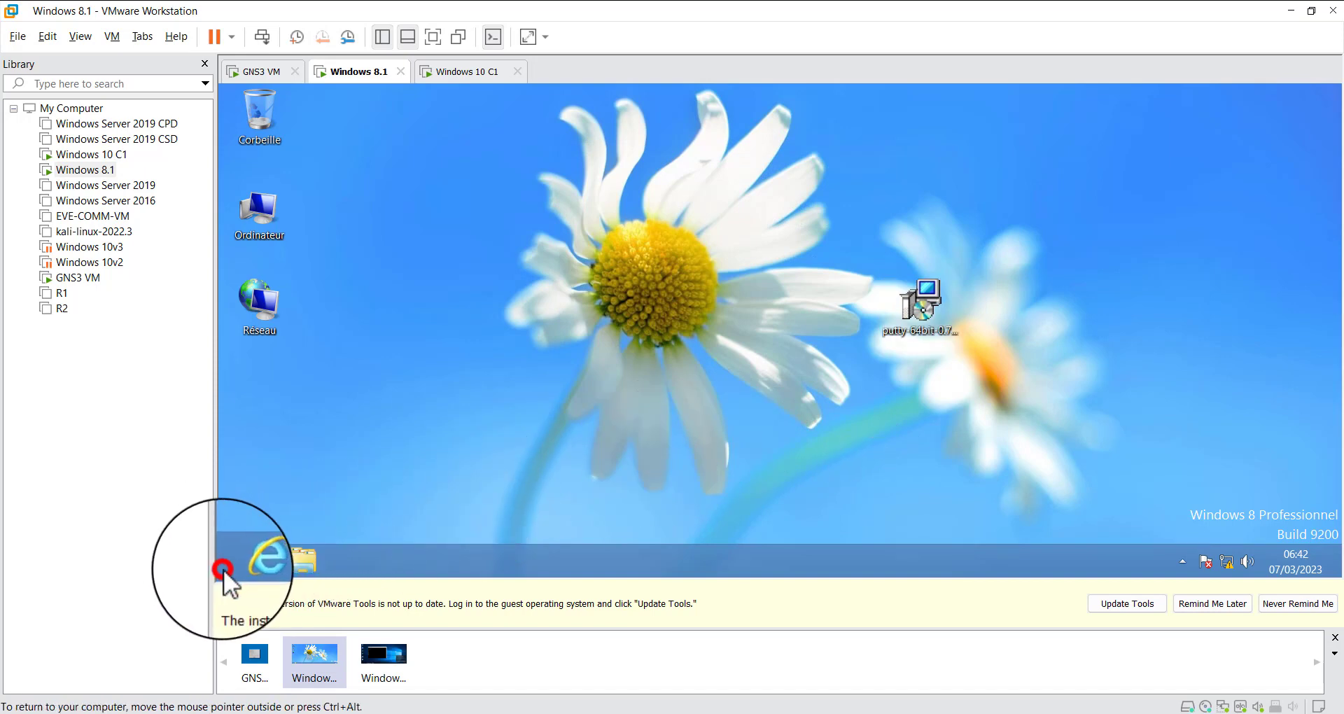
pyautogui.click(434, 36)
pyautogui.click(586, 497)
pyautogui.click(7, 709)
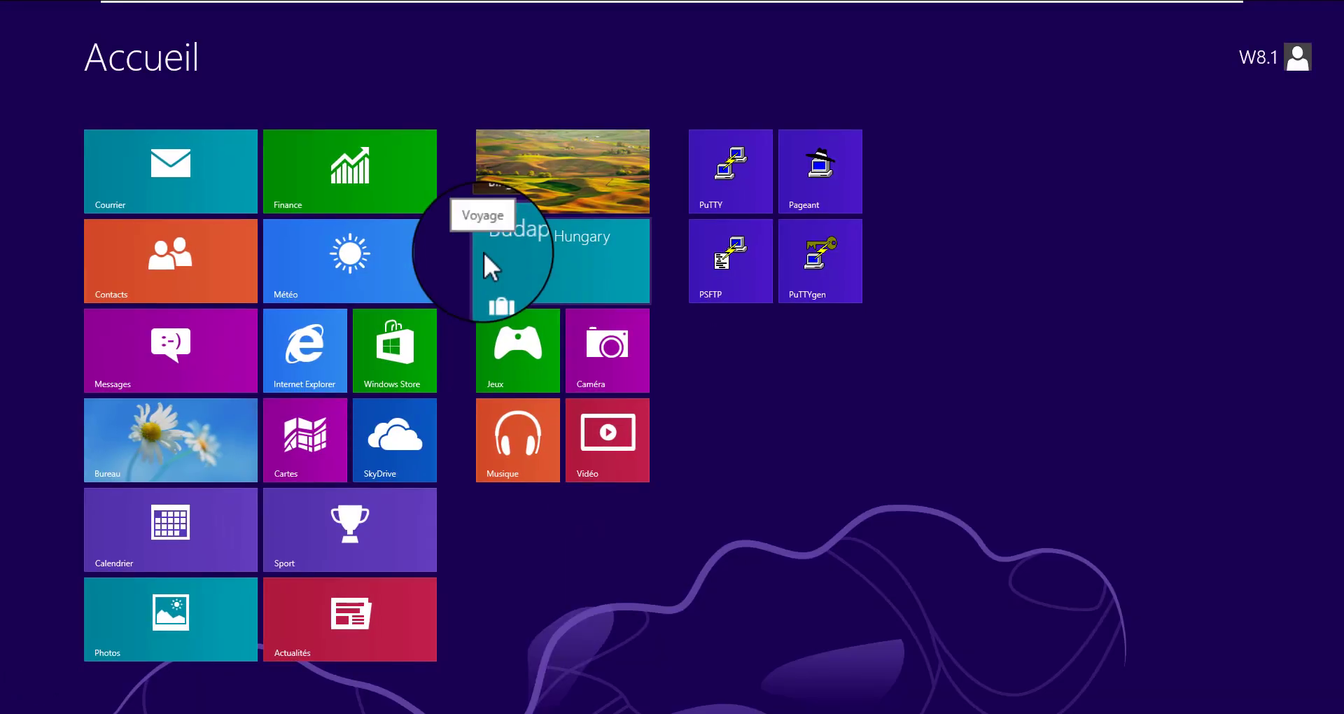
pyautogui.rightClick(727, 178)
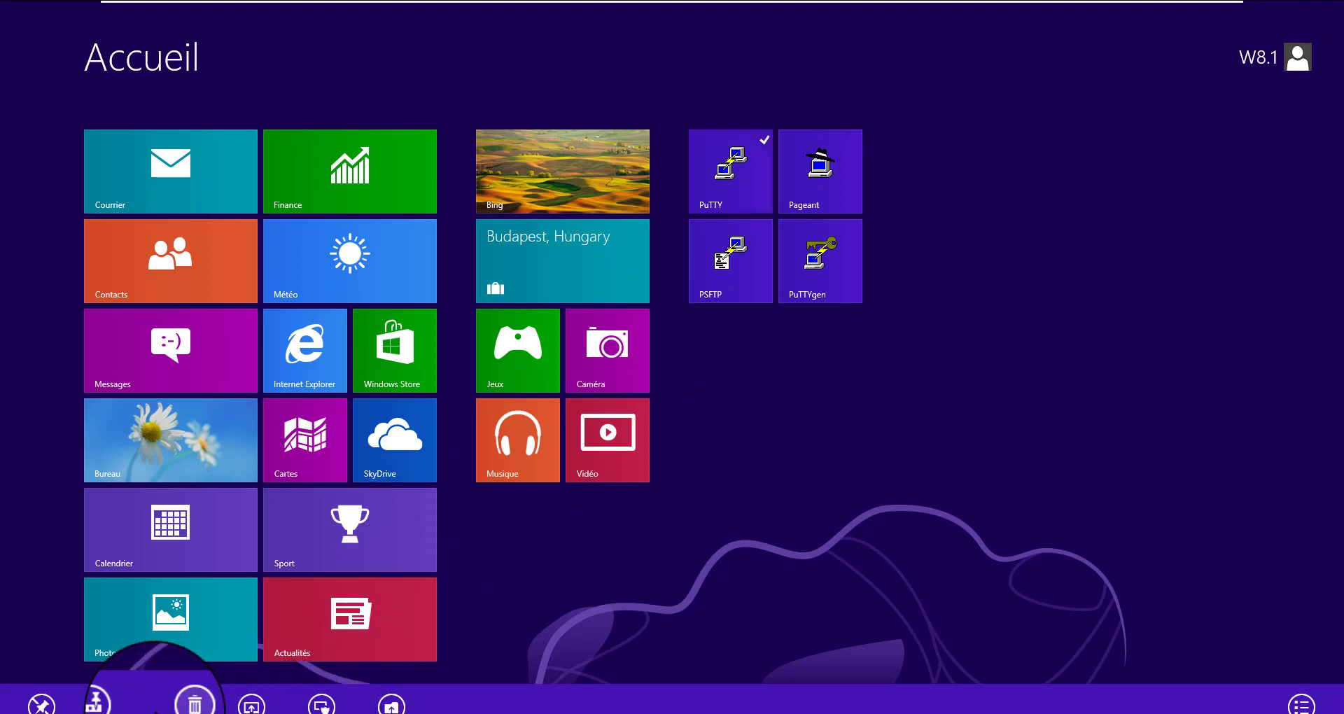
pyautogui.click(108, 703)
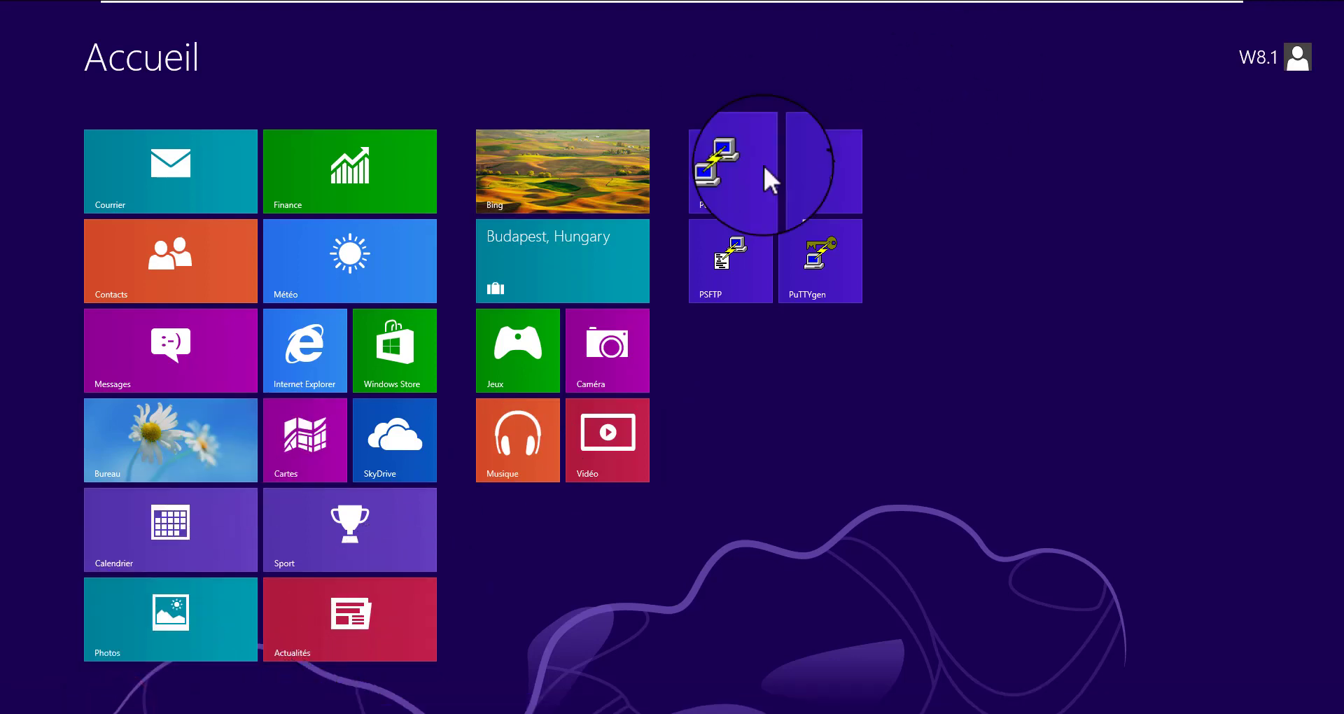
# Launch PuTTY and enter 192.168.10.1 as the host for an SSH session on port 22
pyautogui.click(722, 171)
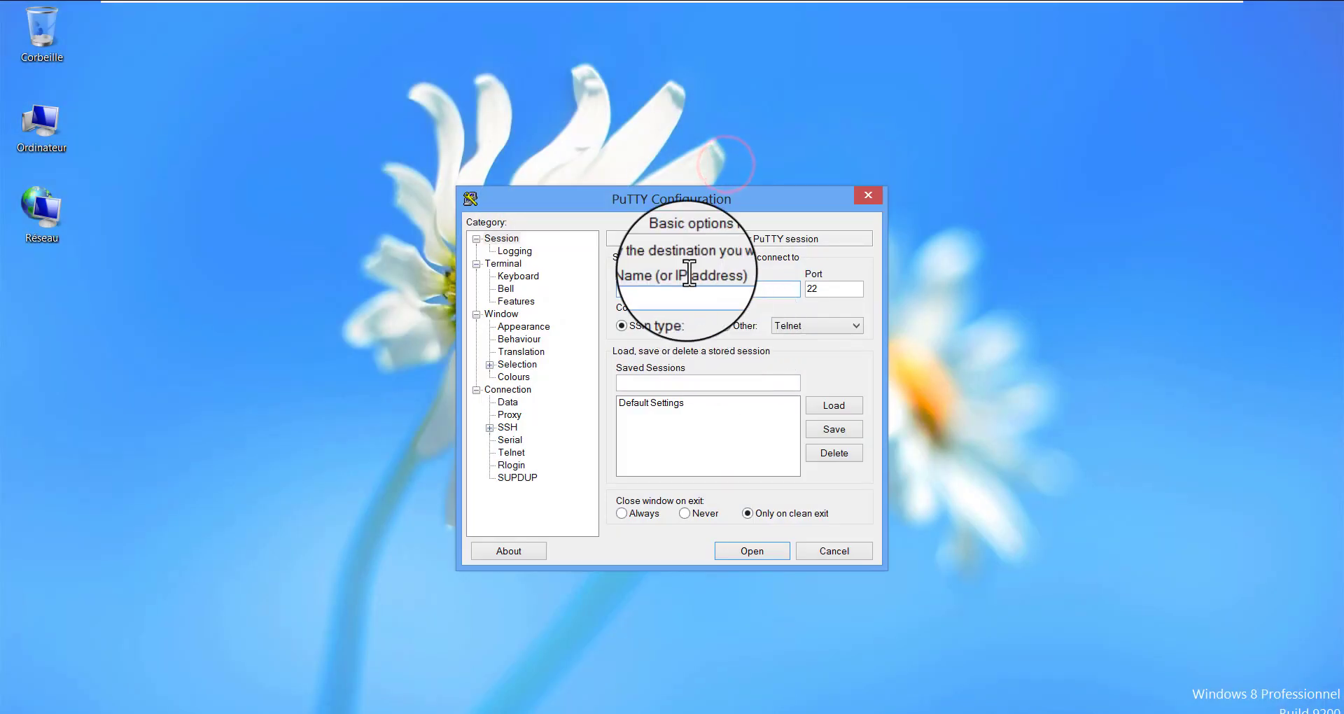
pyautogui.moveTo(661, 204); pyautogui.dragTo(611, 177)
pyautogui.click(627, 260)
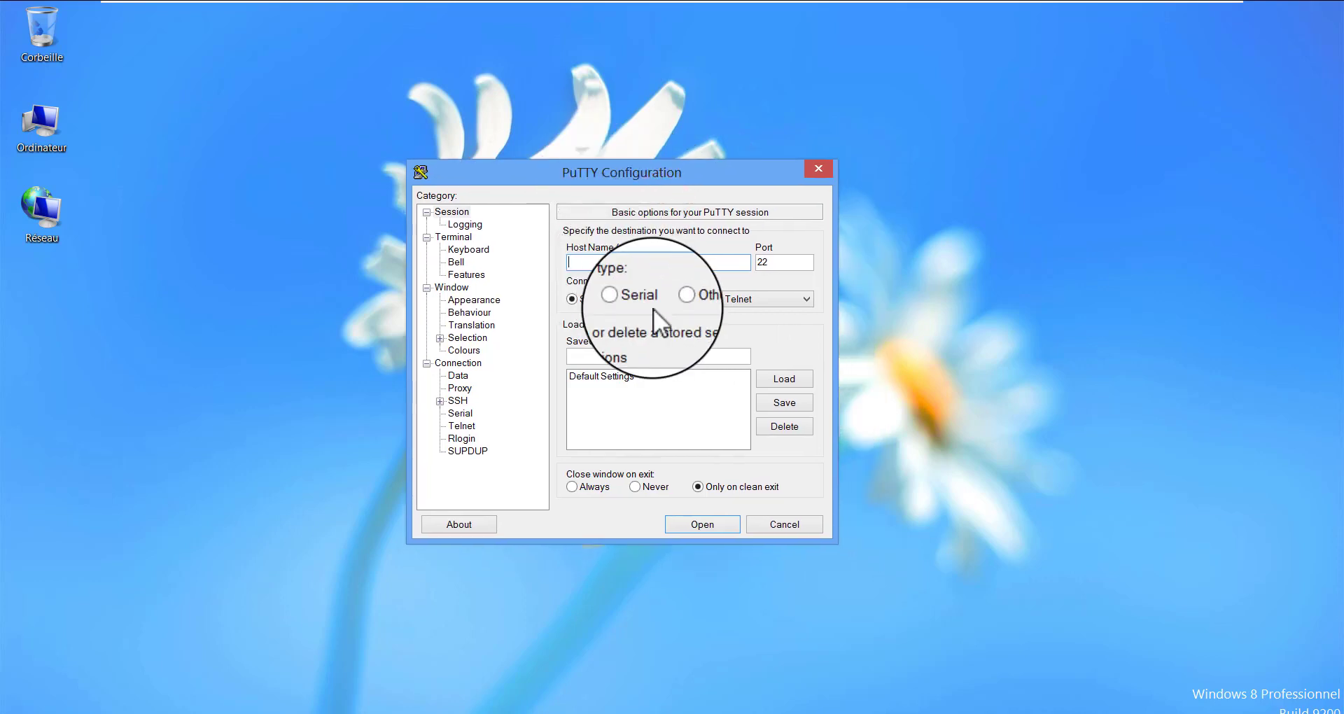
pyautogui.click(595, 265)
pyautogui.write('192.168.10.1')
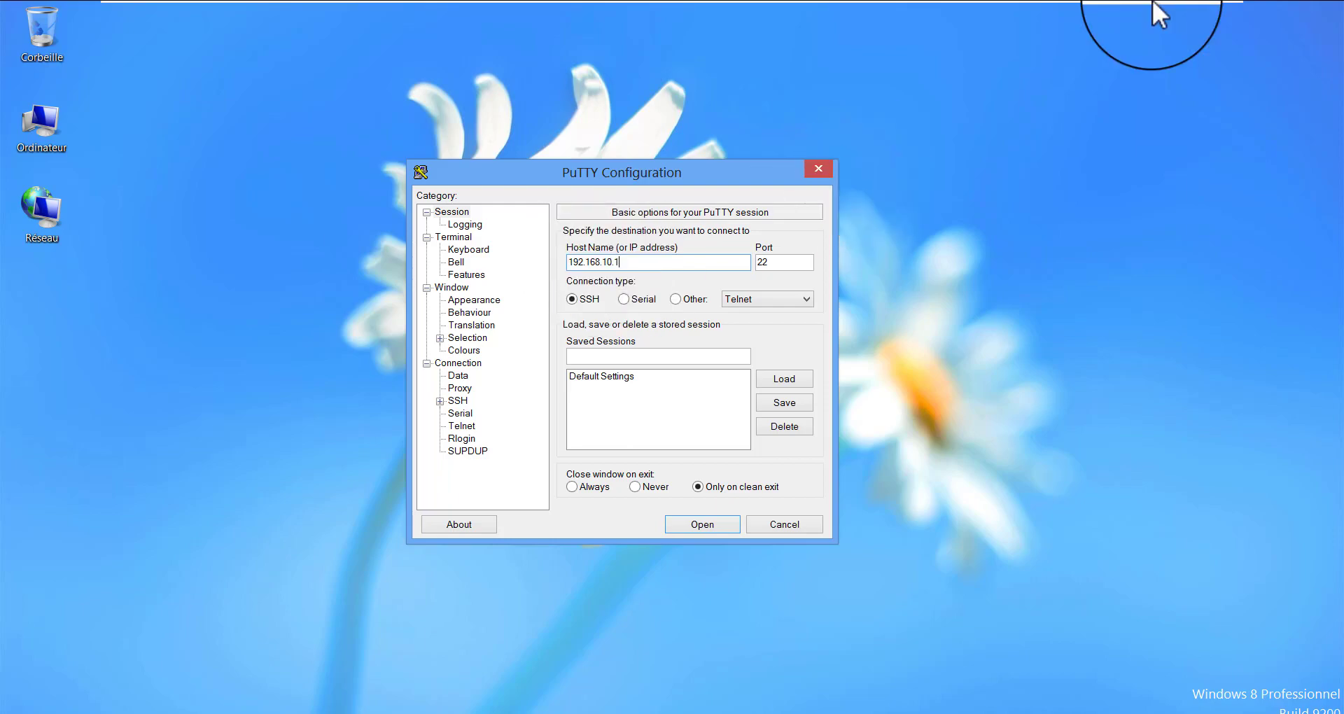
# Switch to GNS3 and start an Ethernet packet capture in Wireshark on the link between R1 and Windows8.1
pyautogui.click(1175, 15)
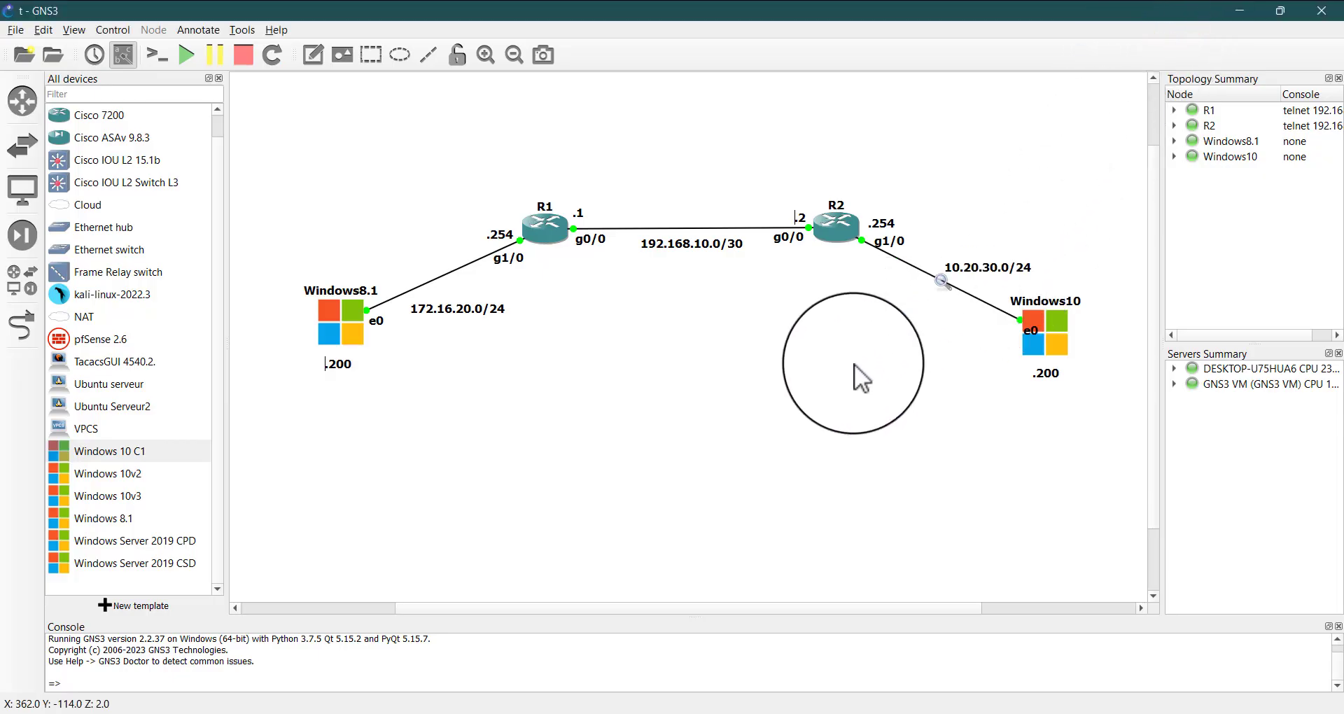
pyautogui.rightClick(449, 273)
pyautogui.click(474, 284)
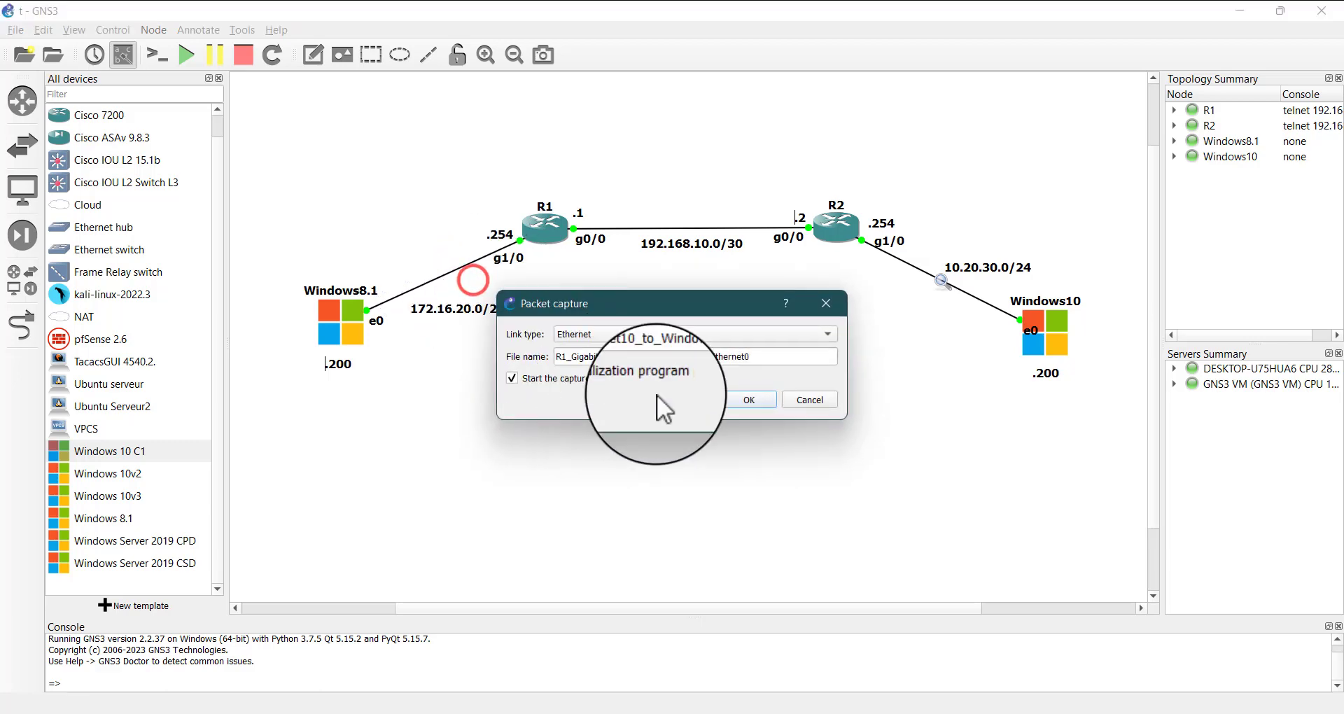
pyautogui.click(759, 403)
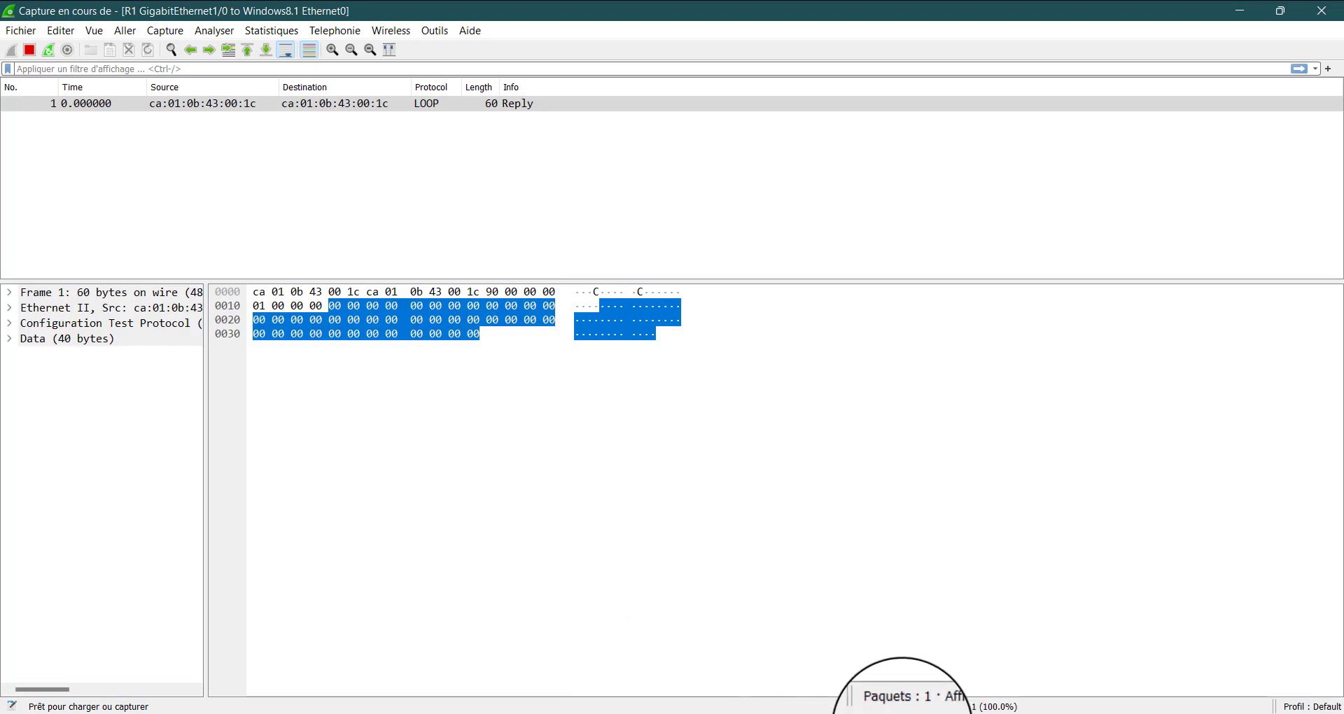
# Return to the Windows 8.1 machine, open the SSH session to 192.168.10.1 and accept the server's host key
pyautogui.moveTo(903, 704)
pyautogui.click(877, 619)
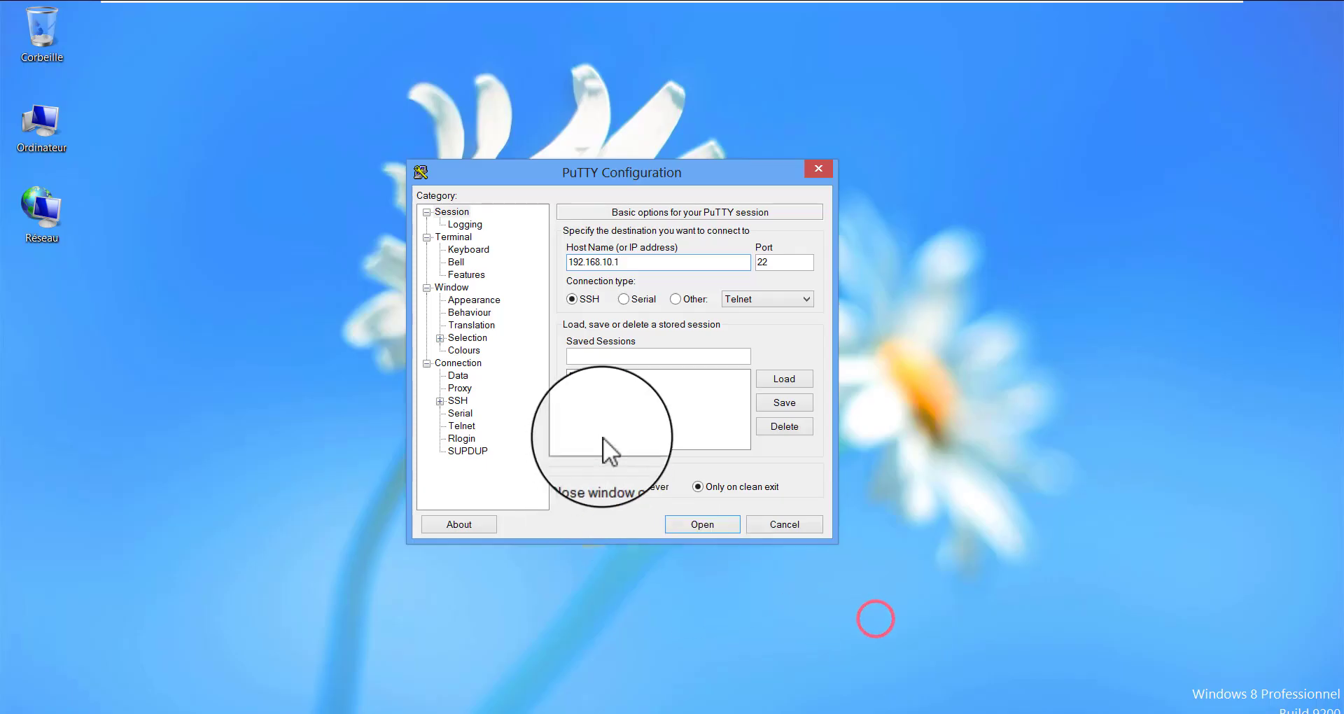
pyautogui.click(715, 524)
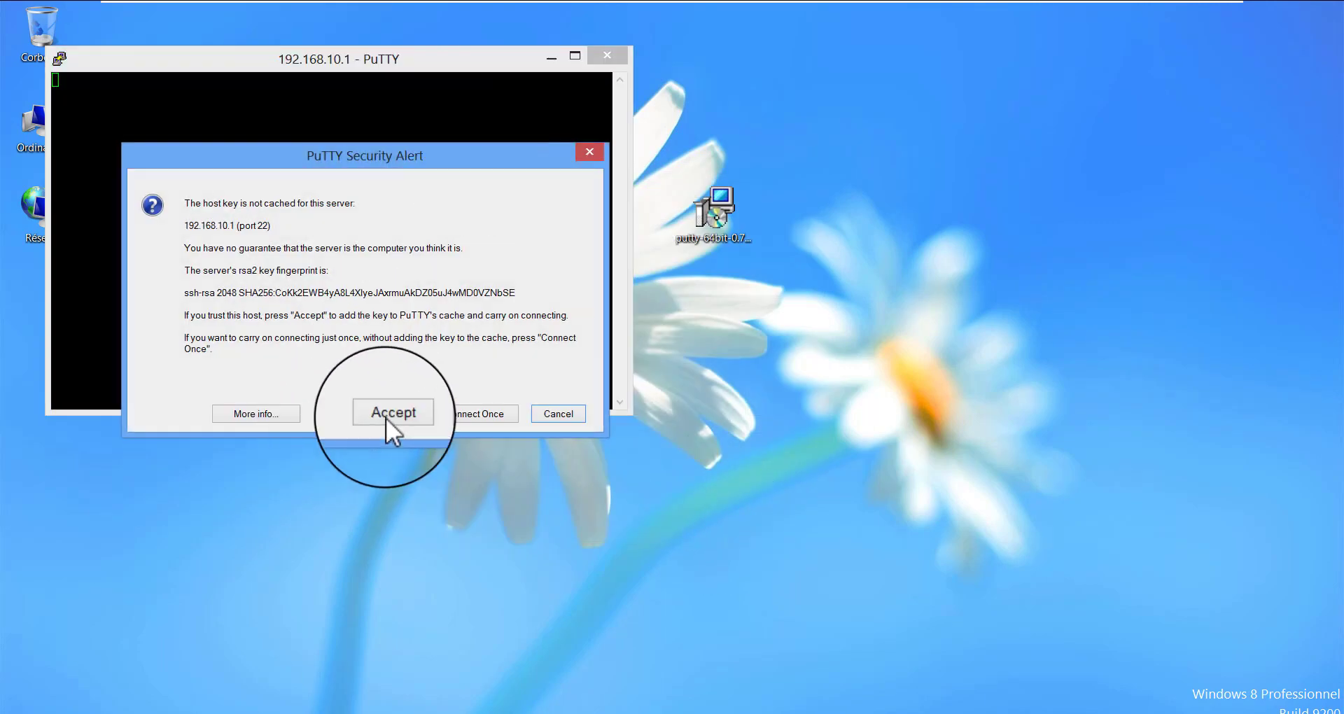
pyautogui.click(395, 413)
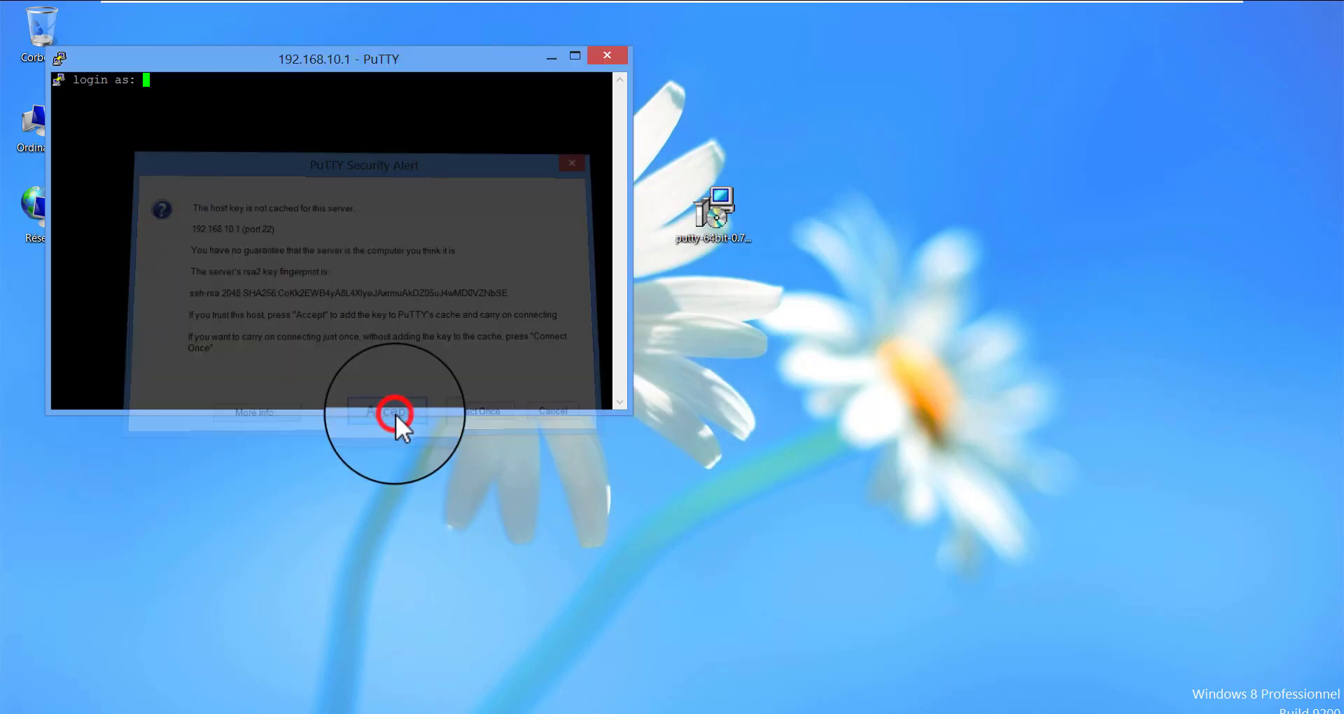
# Log in to R1 over SSH as kdm with the account password, and enter global configuration mode using the enable password
pyautogui.moveTo(267, 58); pyautogui.dragTo(685, 220)
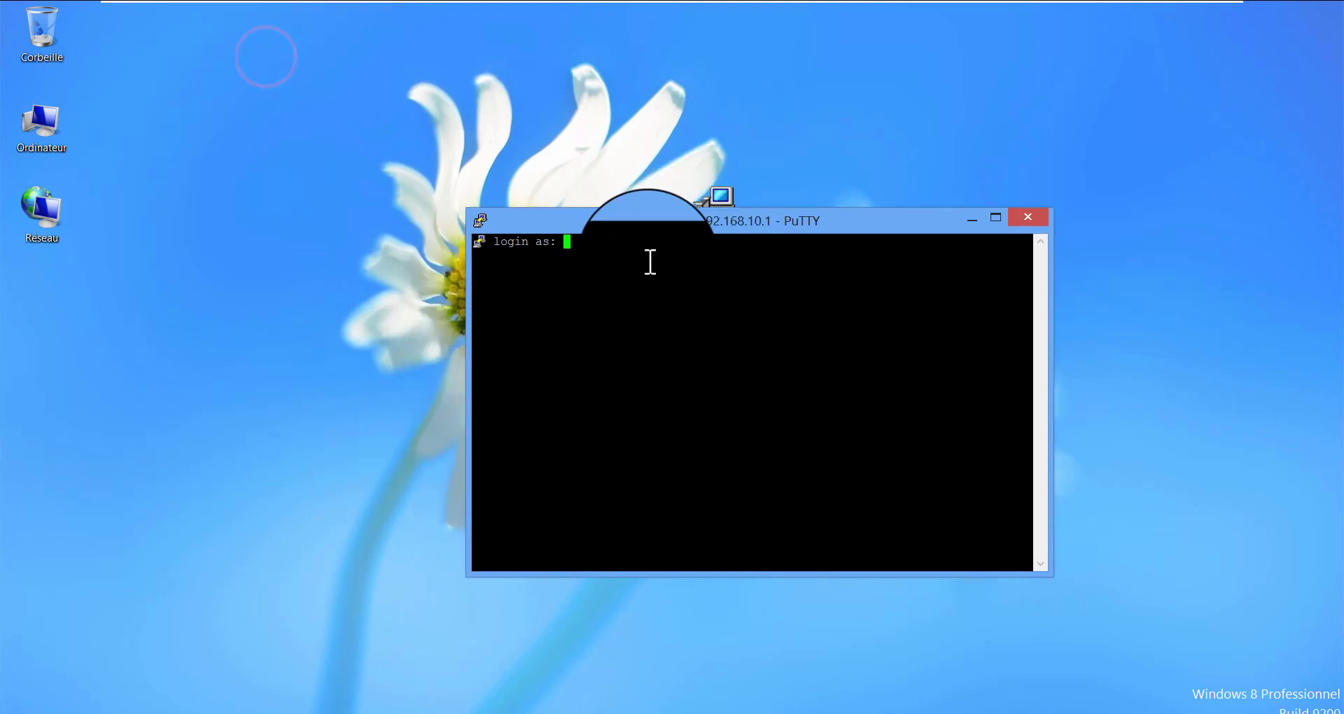
pyautogui.click(630, 253)
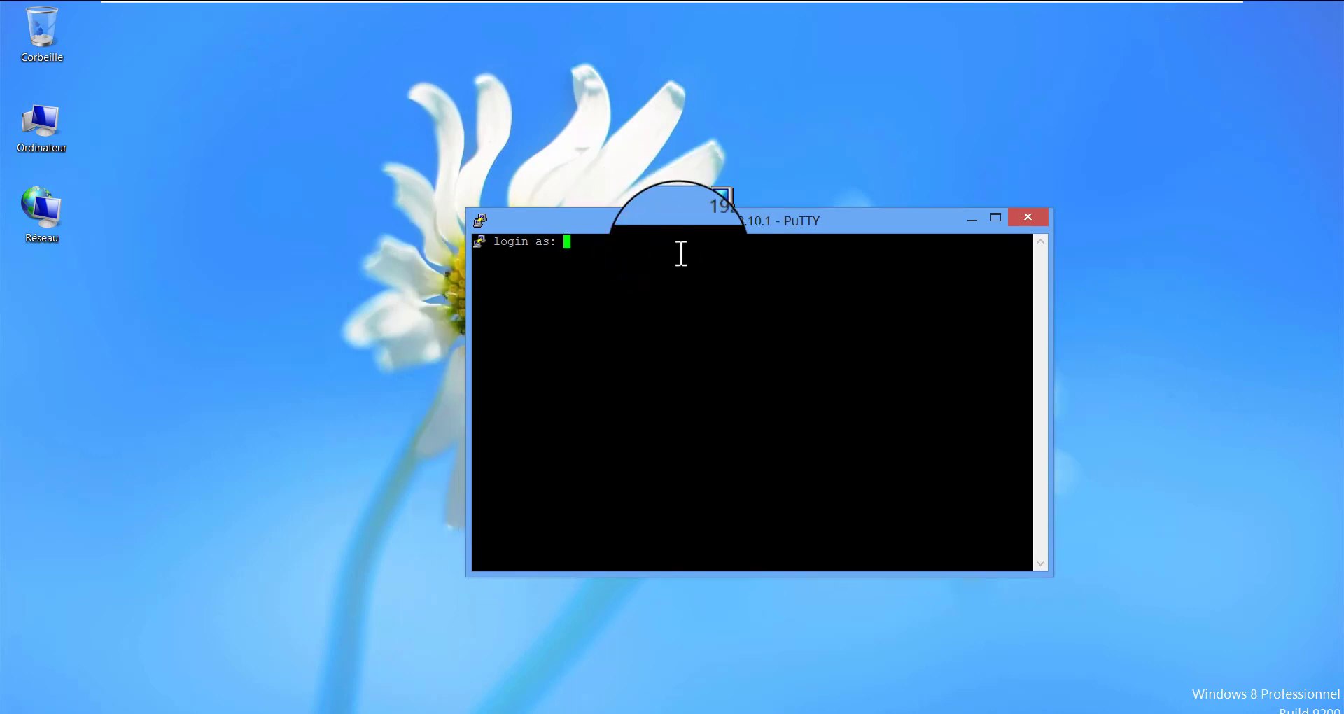
pyautogui.write('kdm')
pyautogui.press('Return')
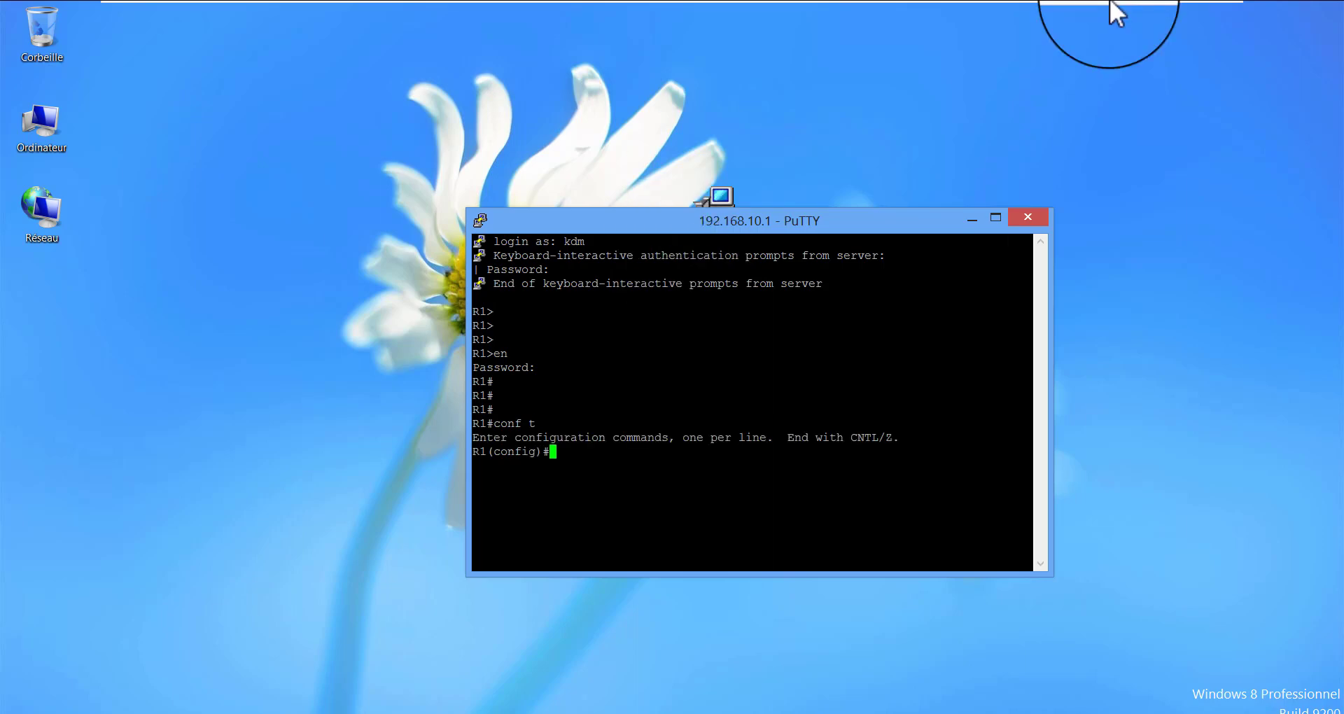
# Switch to Wireshark, dismiss the software update offer, and examine the captured SSHv2 packets between 172.16.20.200 and 192.168.10.1
pyautogui.moveTo(1120, 2)
pyautogui.click(1177, 13)
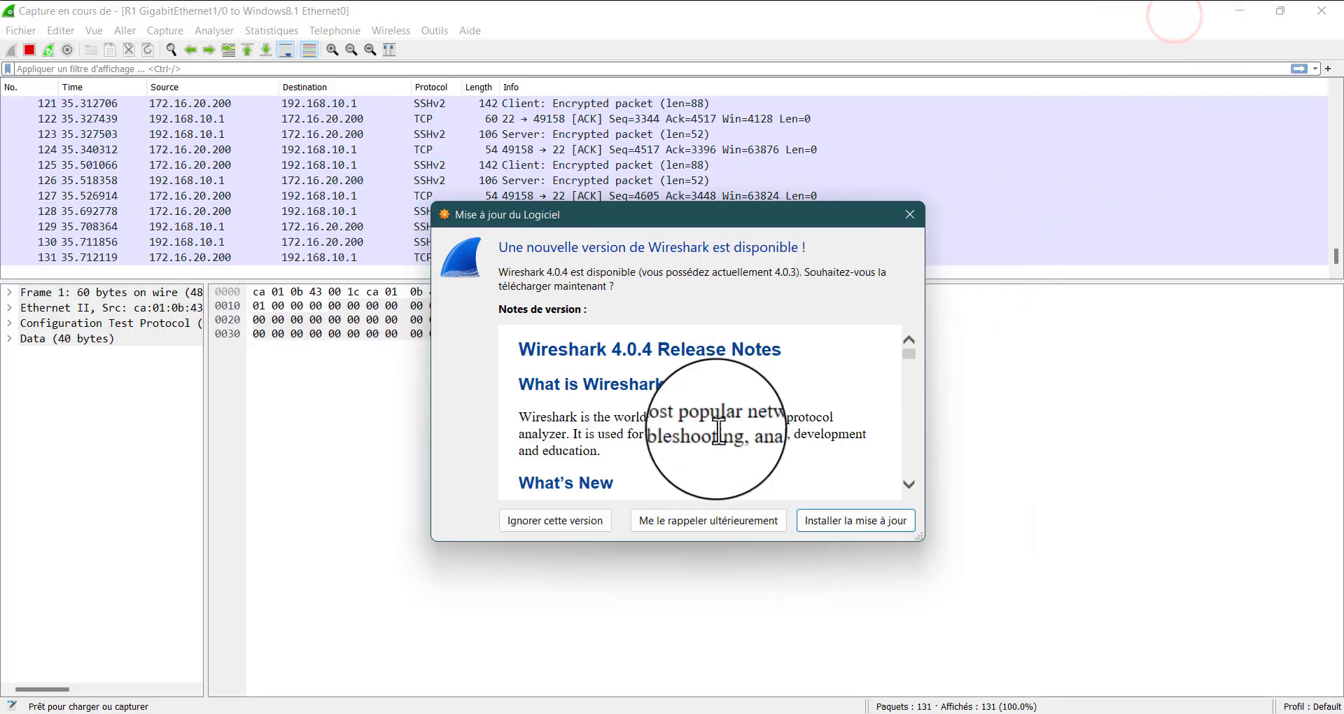
pyautogui.click(912, 215)
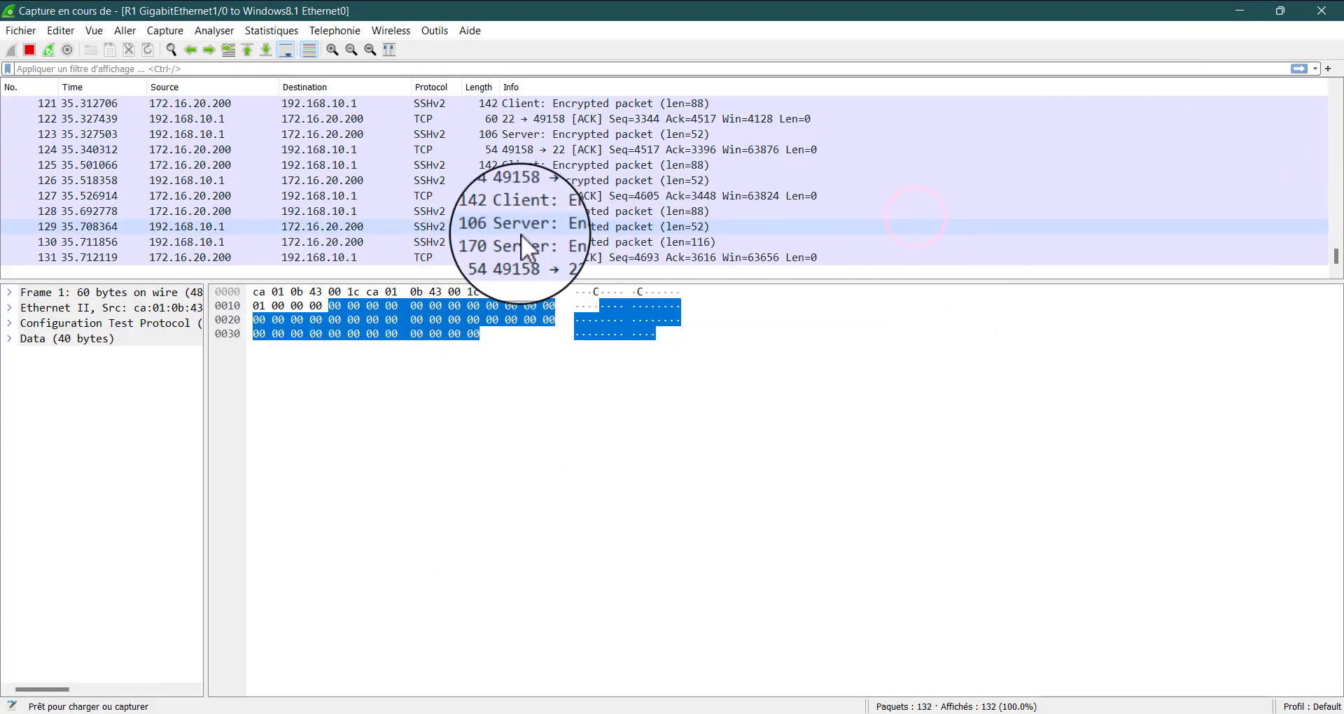
pyautogui.click(439, 198)
pyautogui.rightClick(502, 231)
pyautogui.click(380, 196)
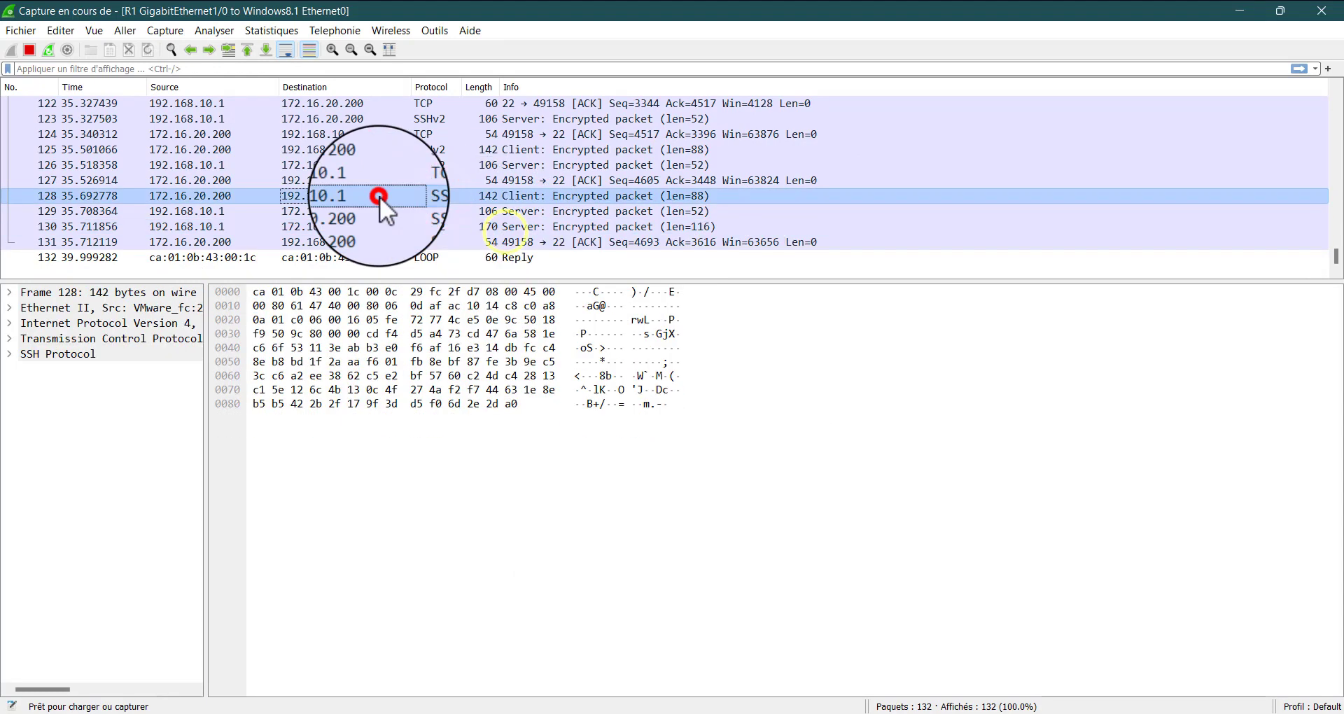
pyautogui.click(389, 166)
pyautogui.click(396, 134)
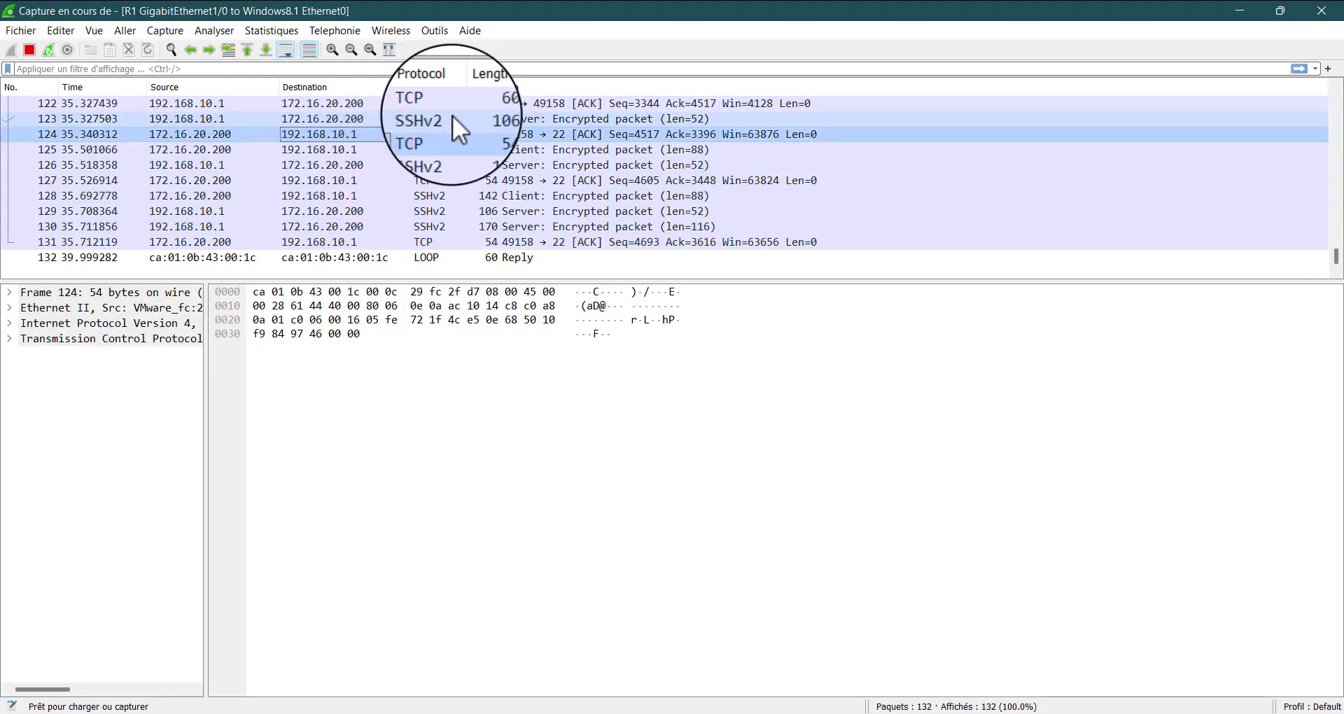
# Select the SSHv2 client packet 128 sent from 172.16.20.200 to 192.168.10.1 and follow its TCP stream
pyautogui.click(452, 117)
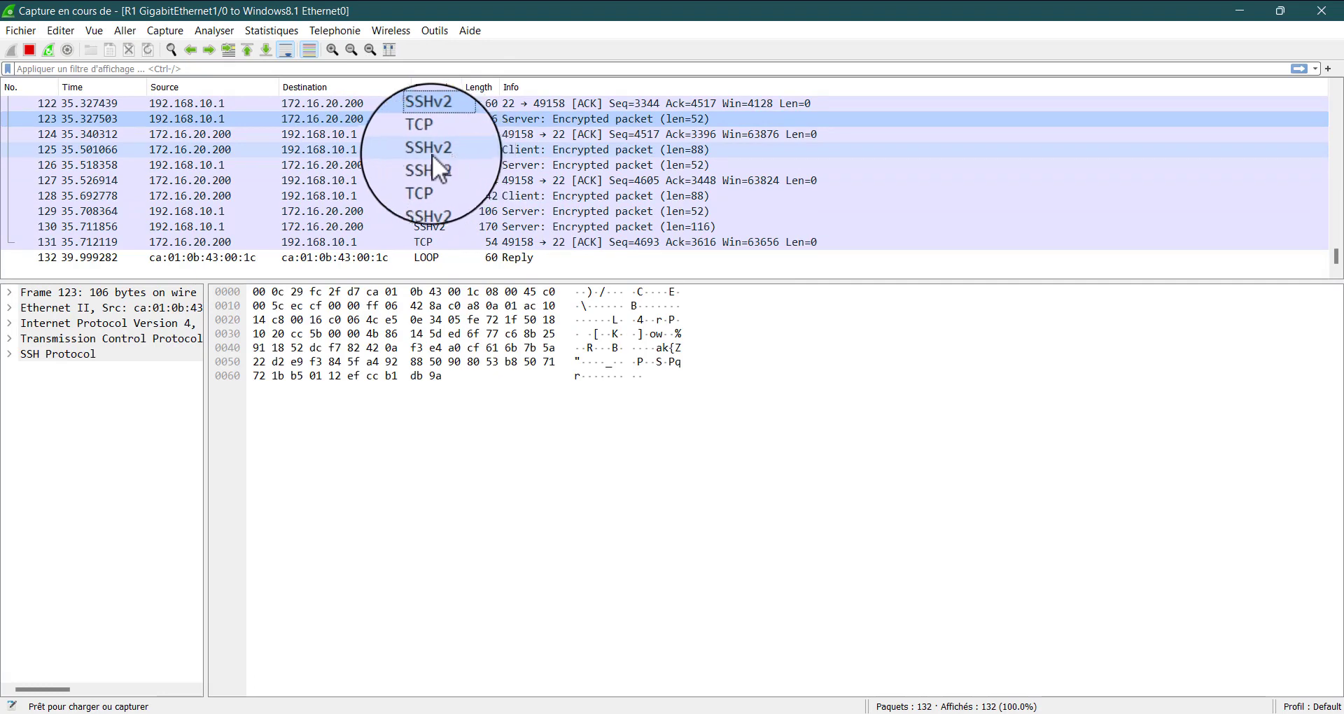
pyautogui.click(416, 198)
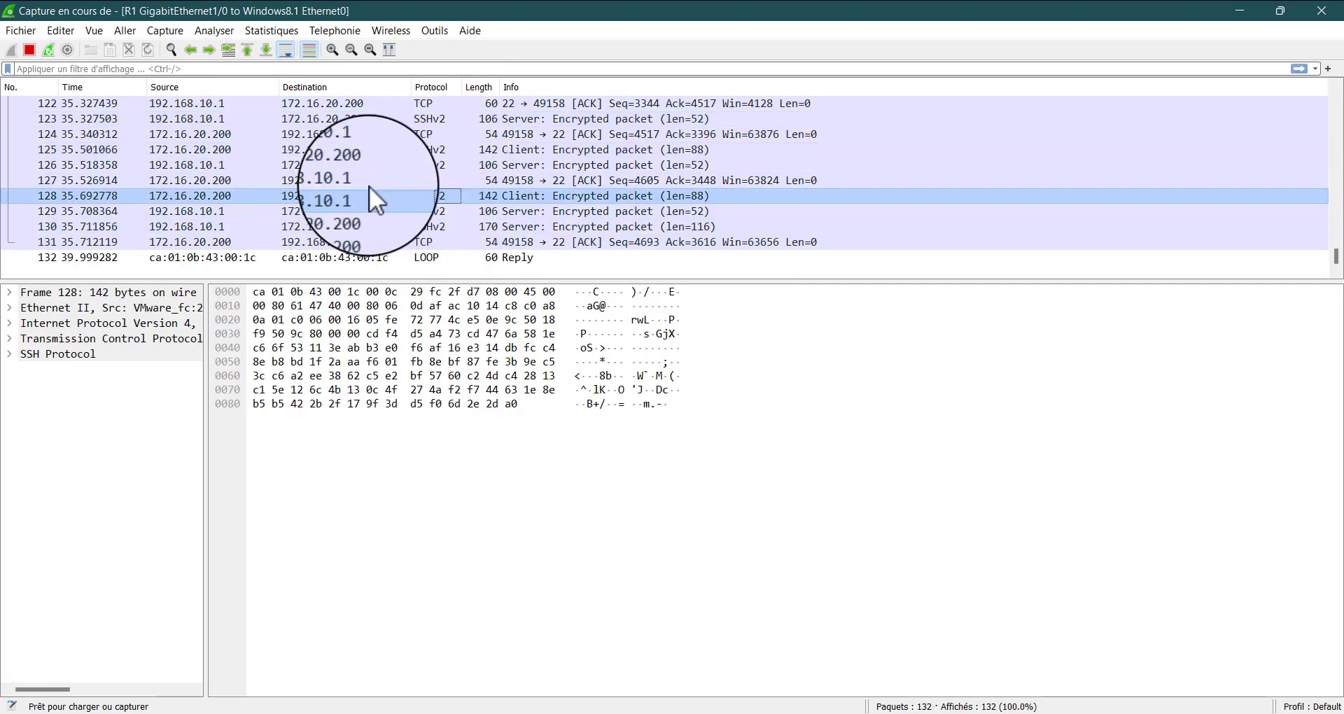
pyautogui.click(423, 192)
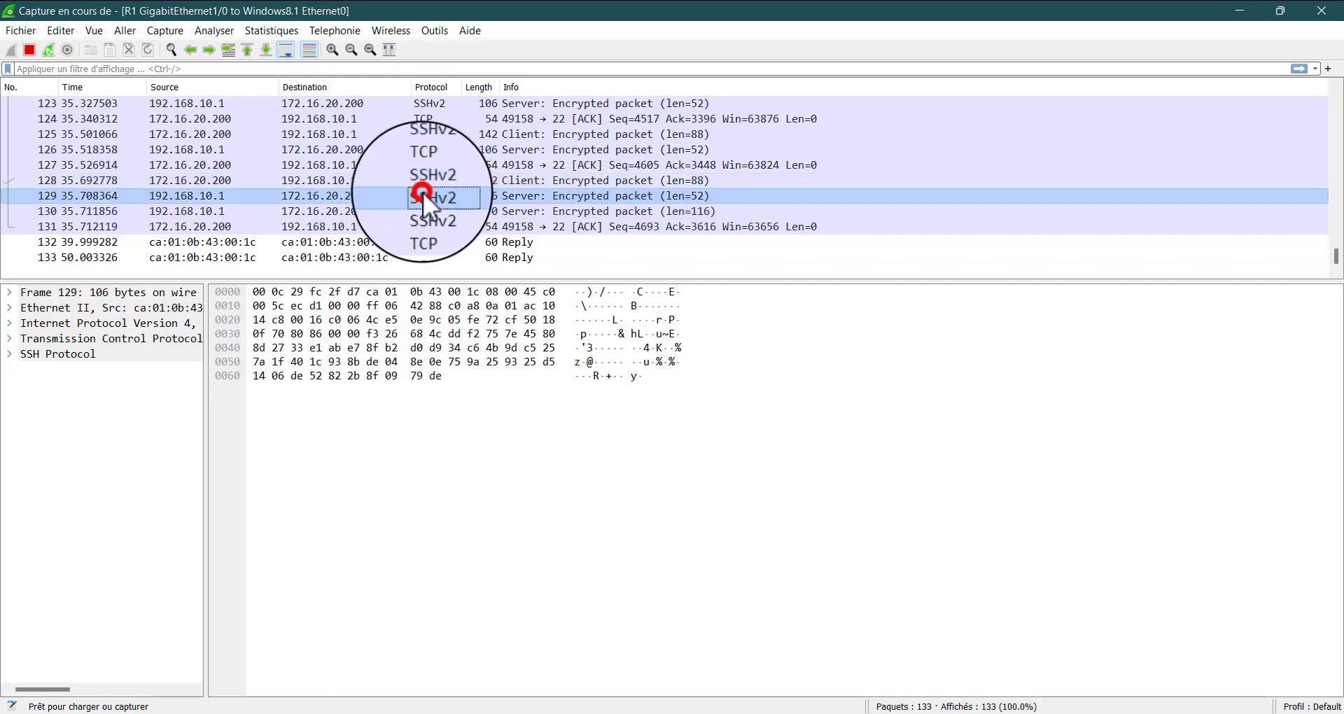
pyautogui.click(422, 175)
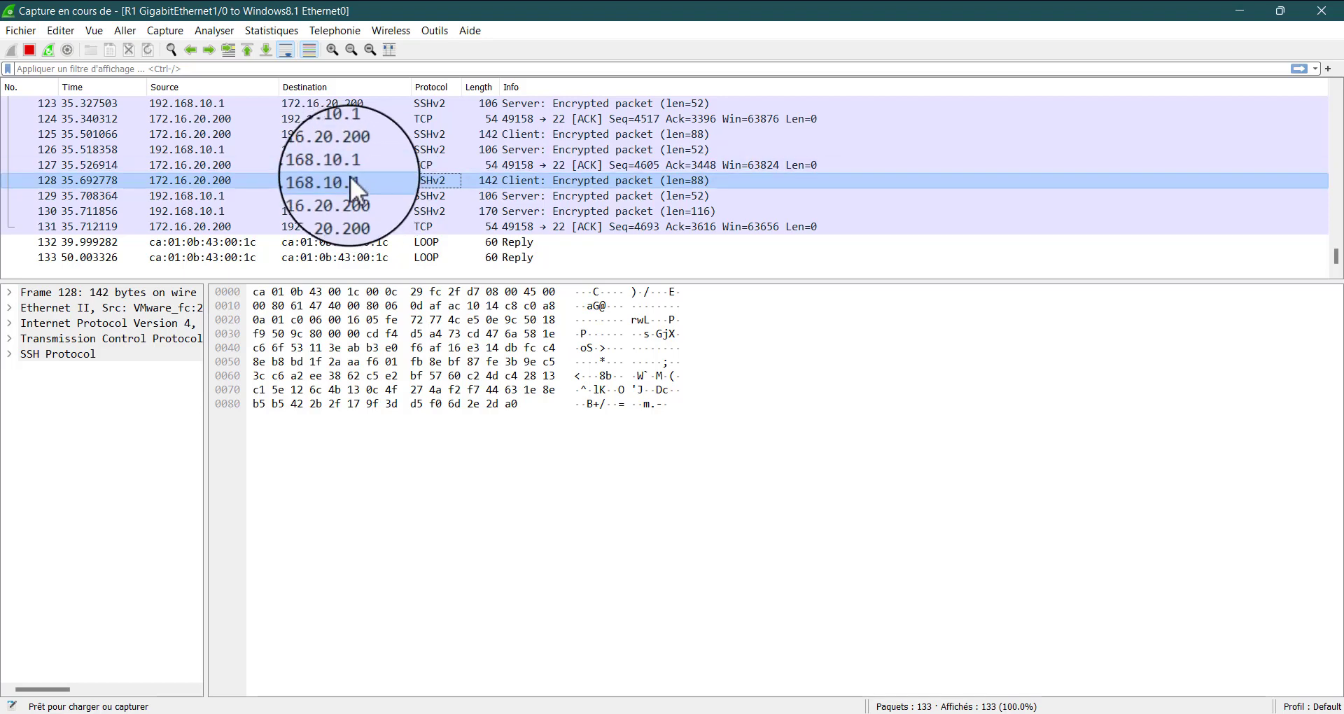
pyautogui.click(214, 31)
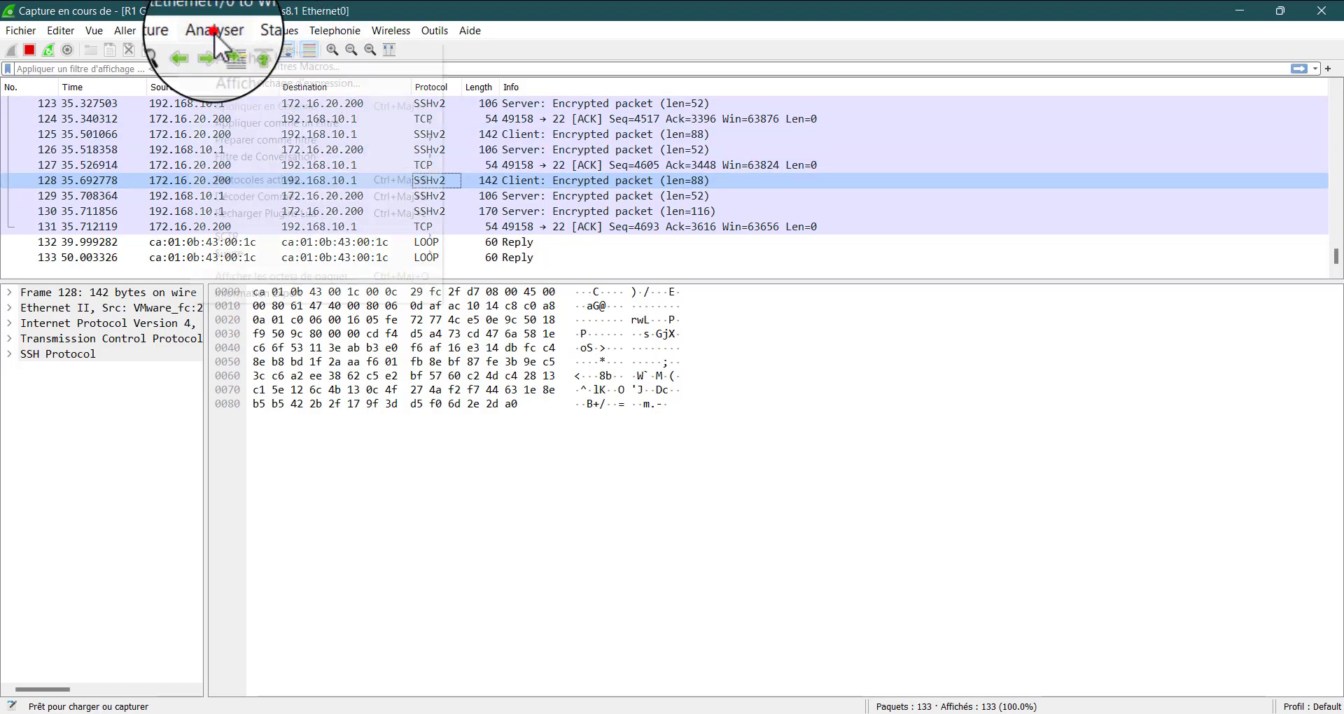
pyautogui.moveTo(367, 256)
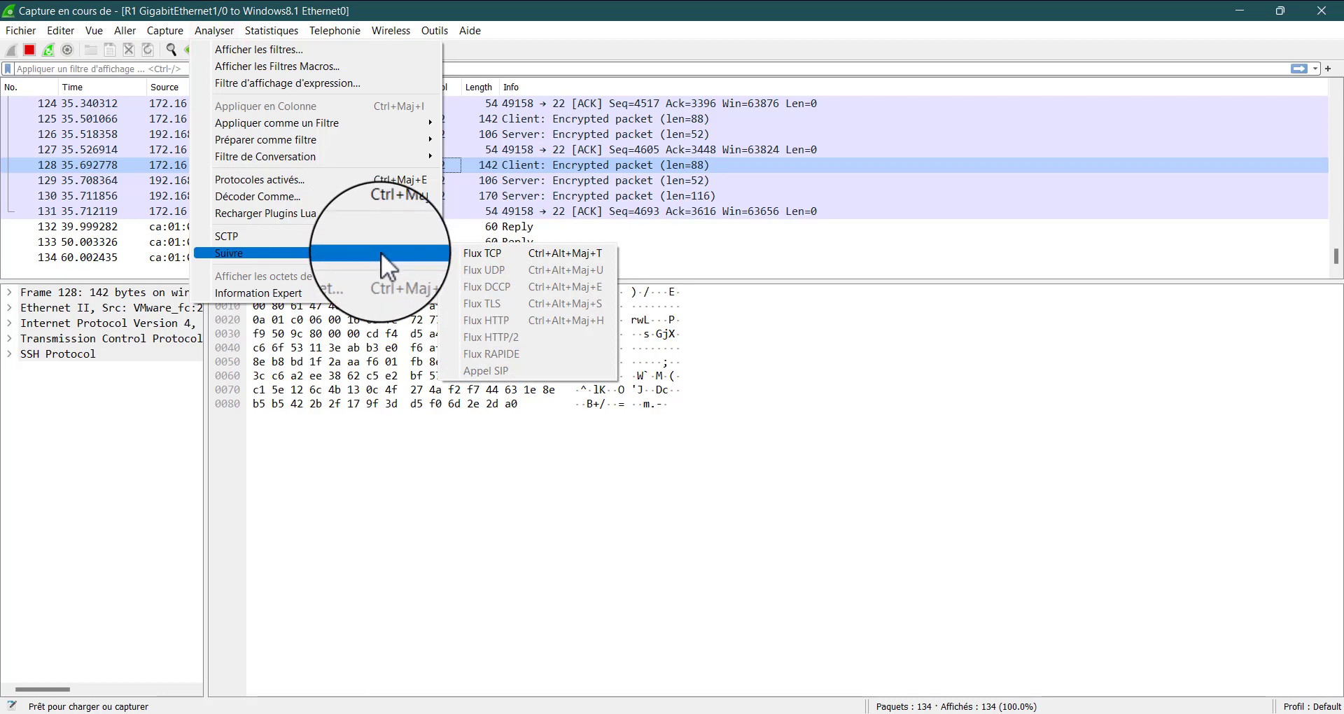
pyautogui.click(473, 256)
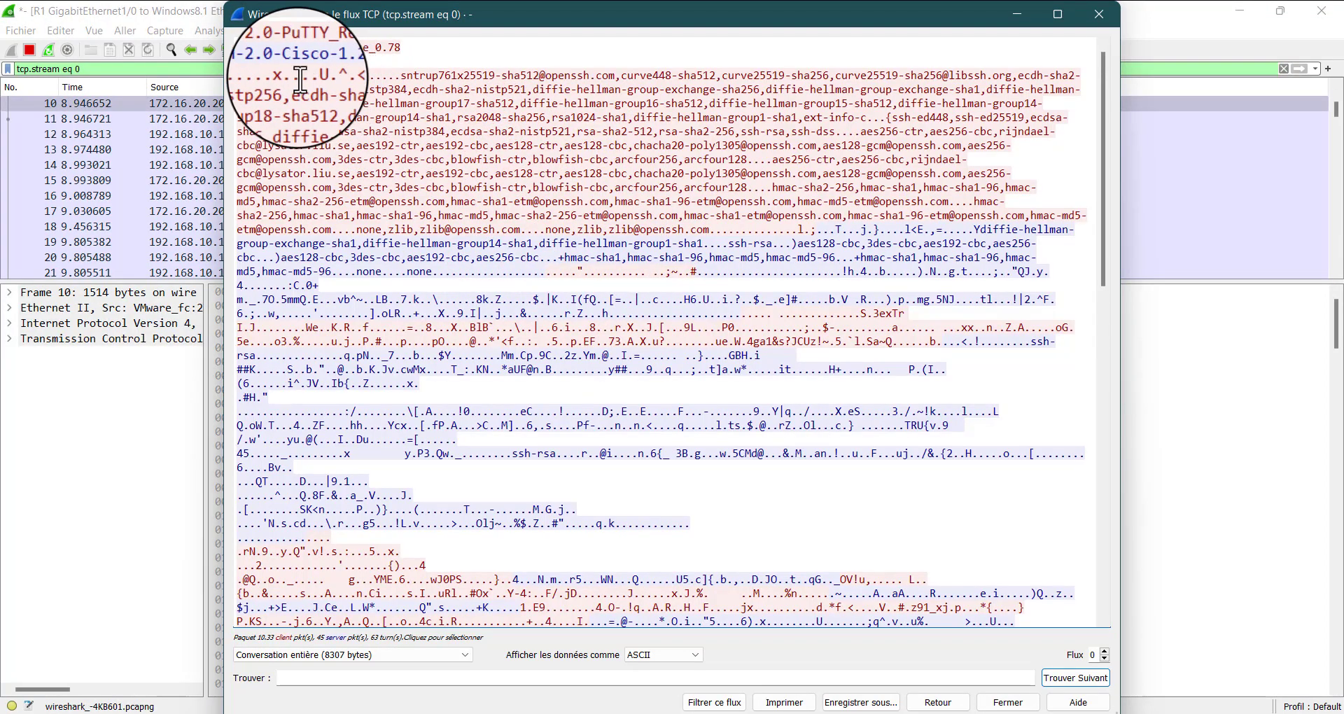
# Highlight the followed SSH conversation through to its end and check whether any of it is readable
pyautogui.moveTo(271, 84); pyautogui.dragTo(1090, 650)
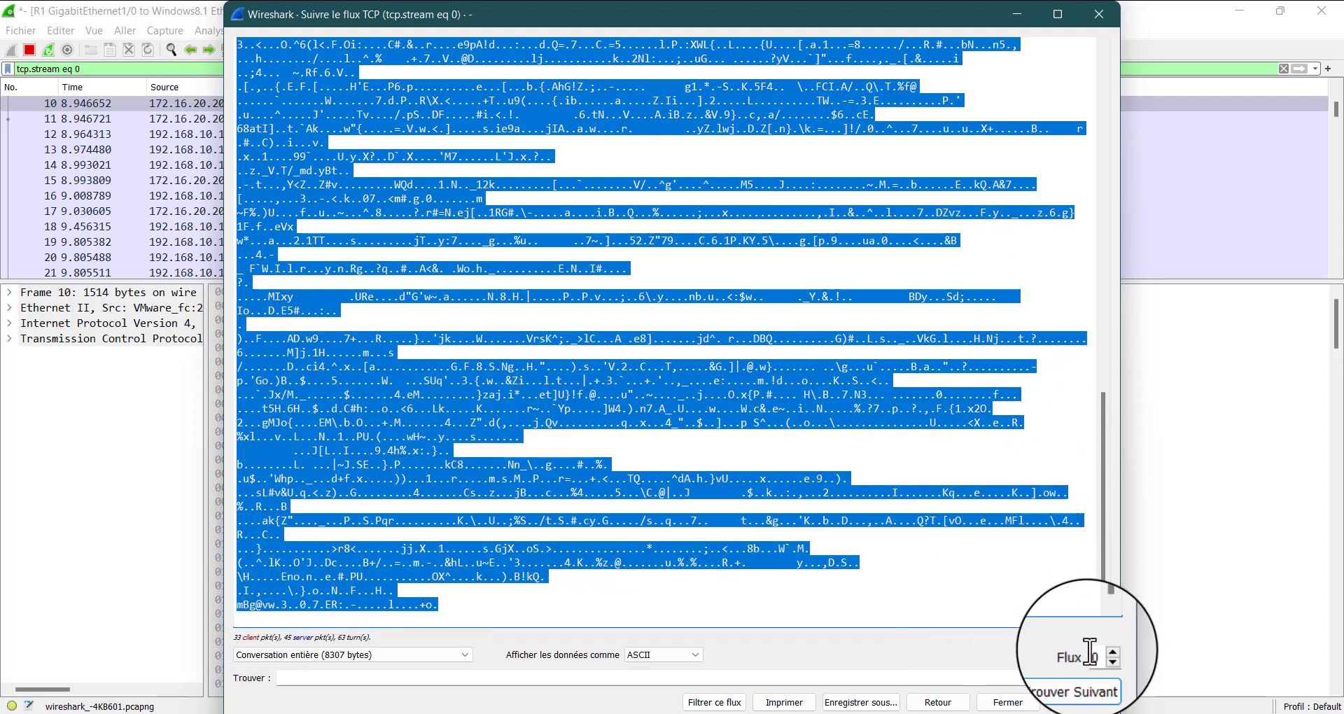
pyautogui.scroll(6, 806, 324)
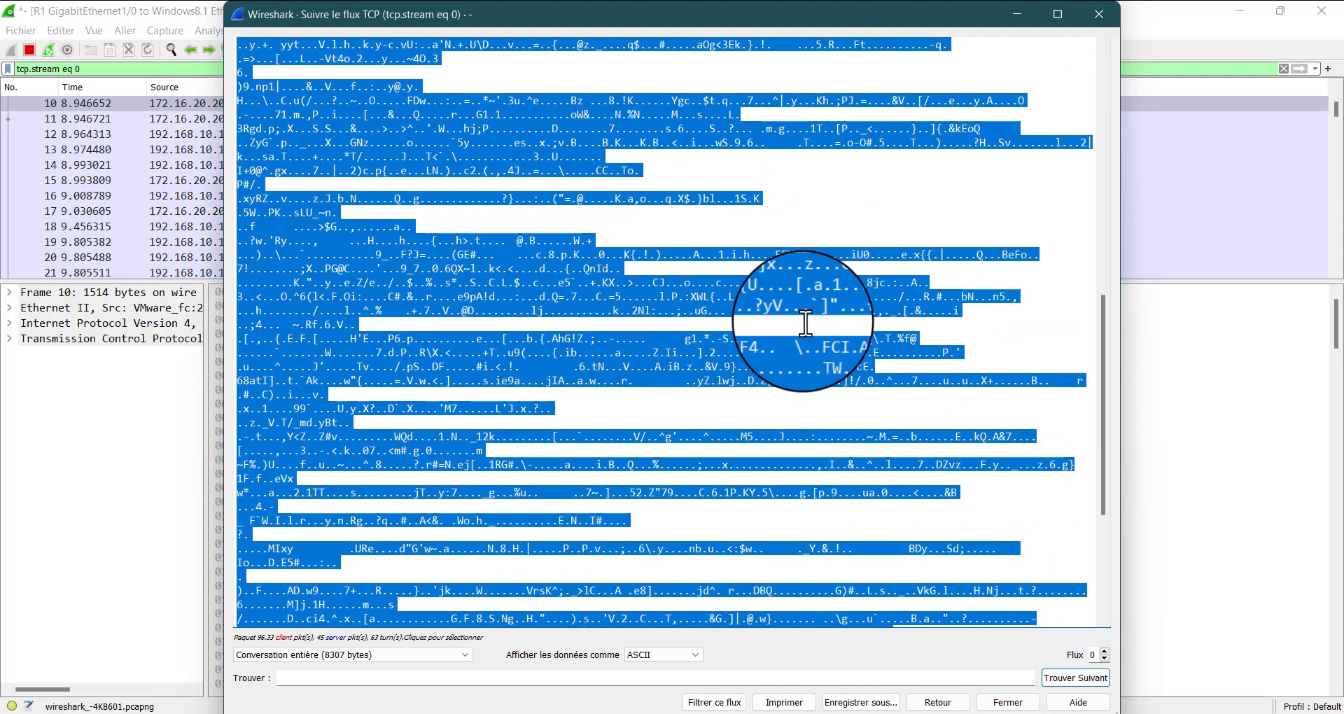
pyautogui.scroll(9, 806, 324)
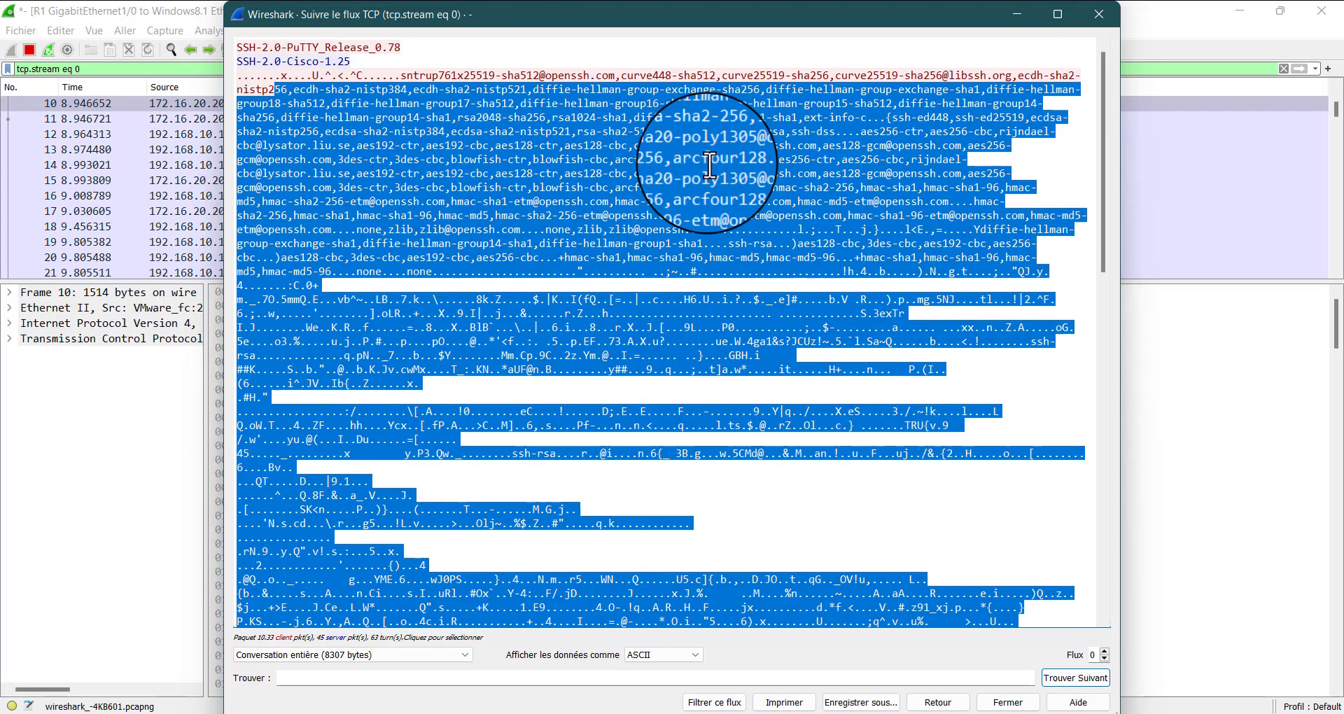
pyautogui.click(695, 51)
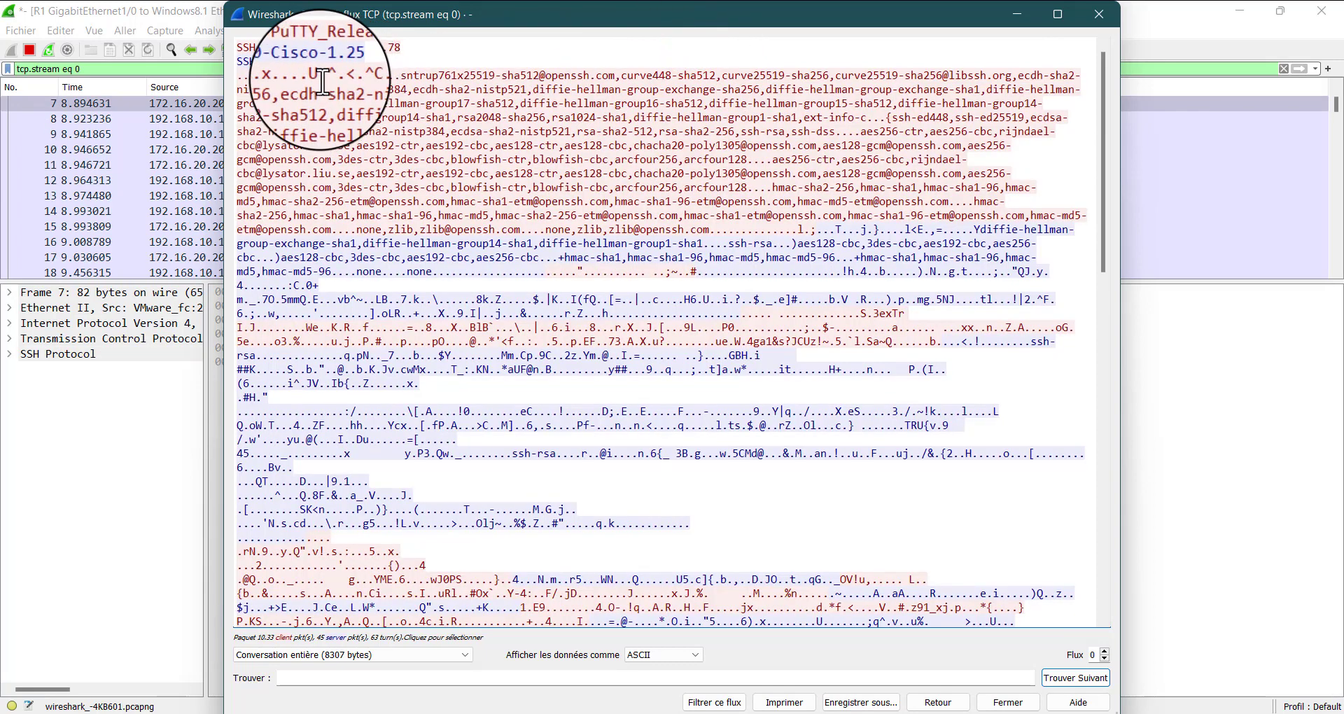
# Examine the algorithm negotiation and the scrambled data at the start of the SSH stream, and minimize the stream window
pyautogui.moveTo(321, 75); pyautogui.dragTo(977, 627)
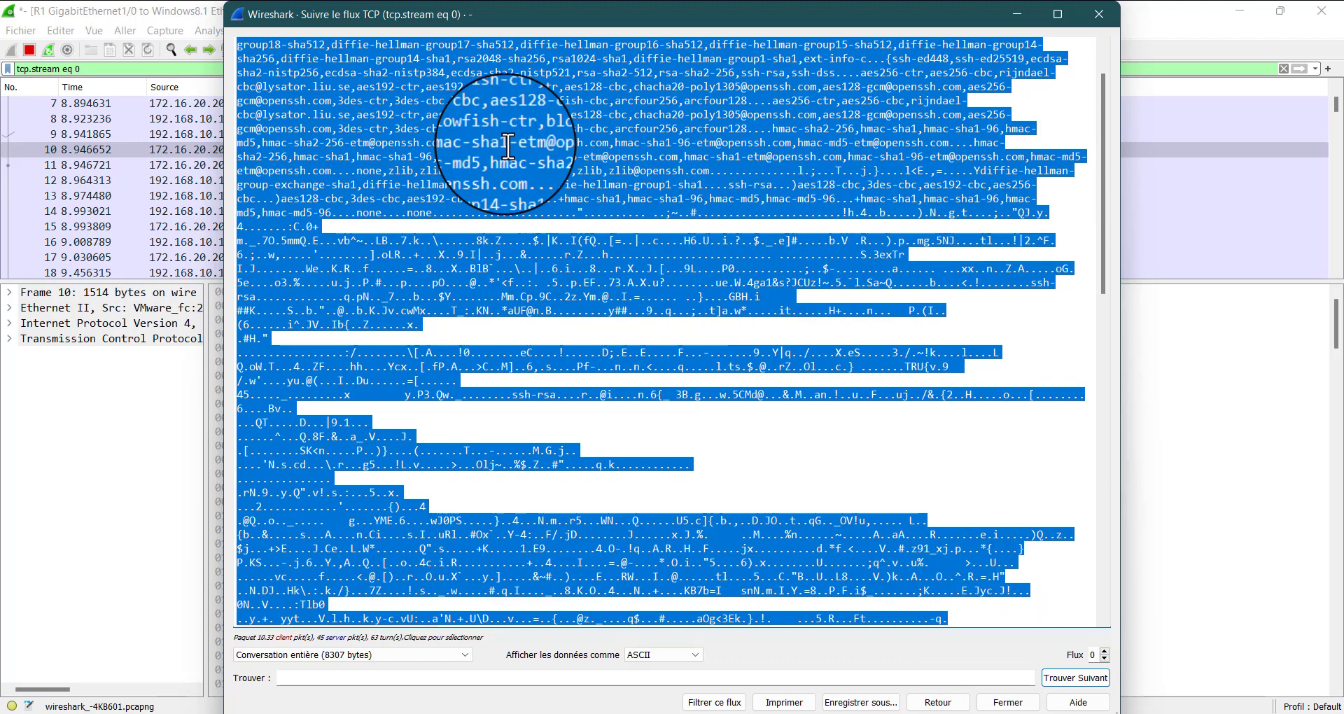
pyautogui.click(798, 266)
pyautogui.moveTo(661, 218); pyautogui.dragTo(719, 422)
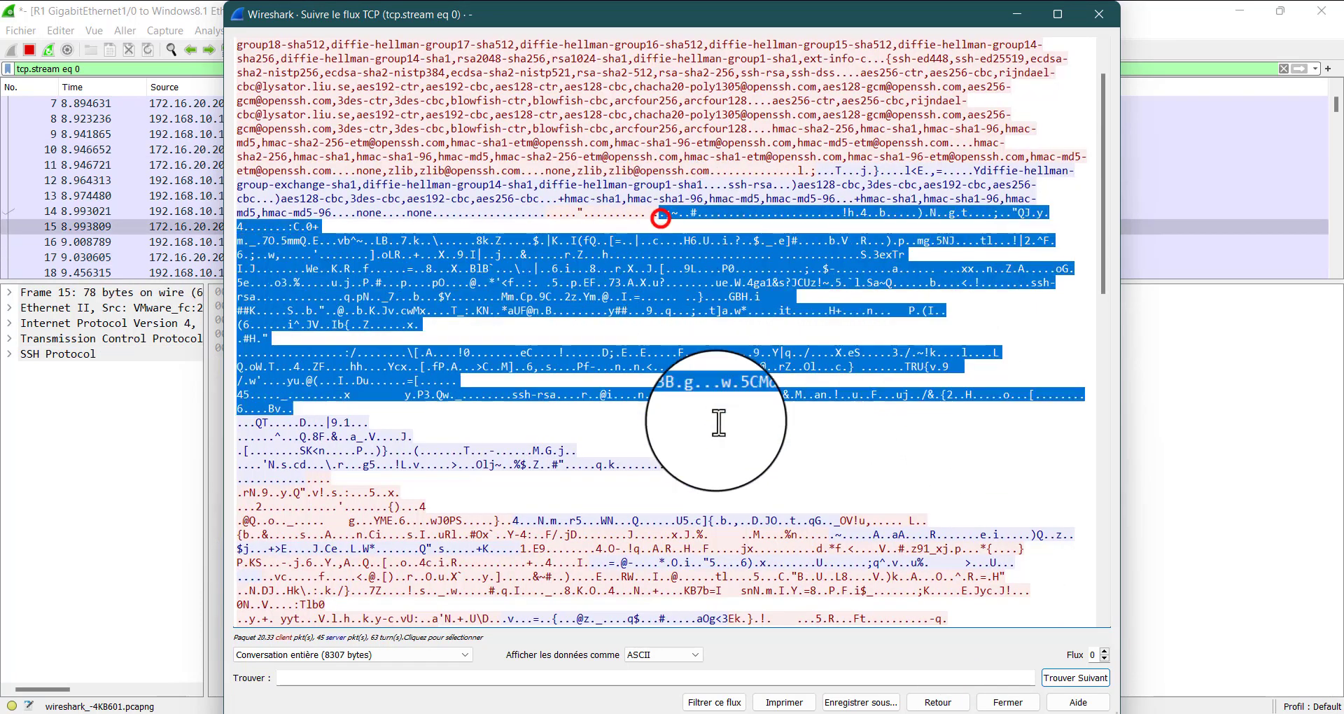
pyautogui.click(707, 364)
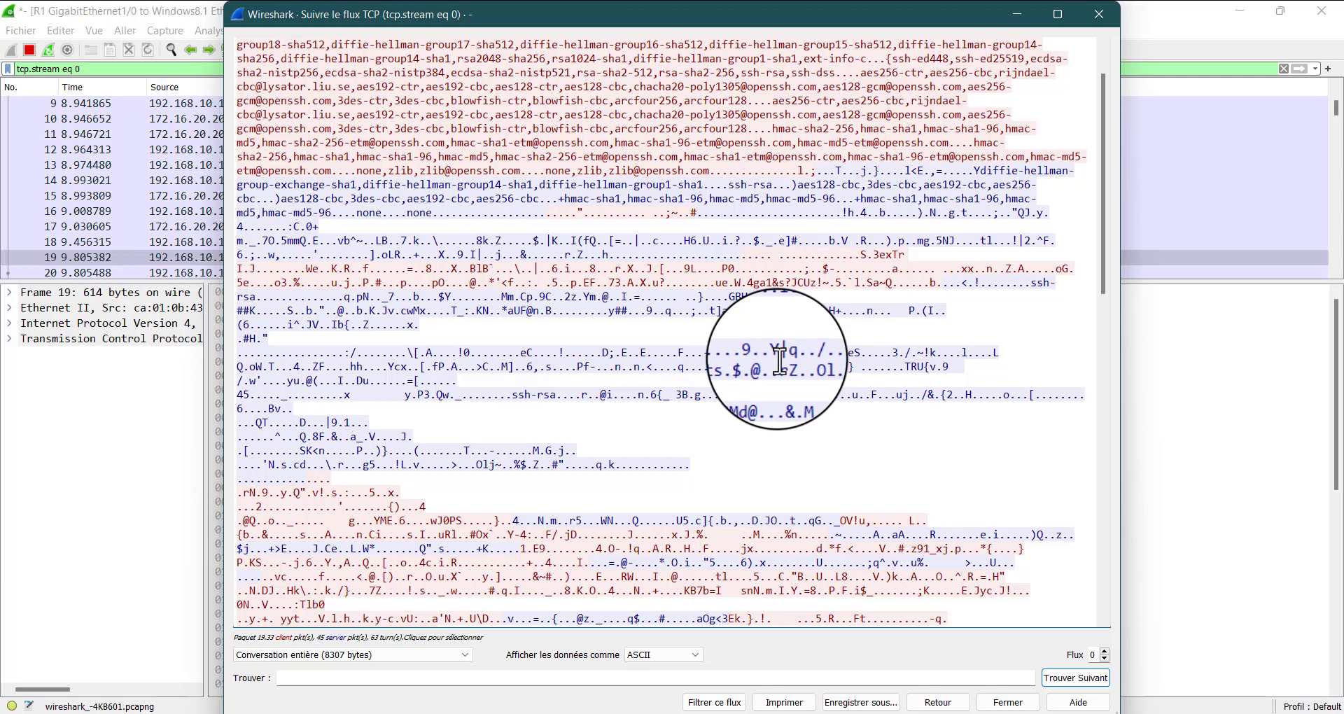
pyautogui.click(504, 93)
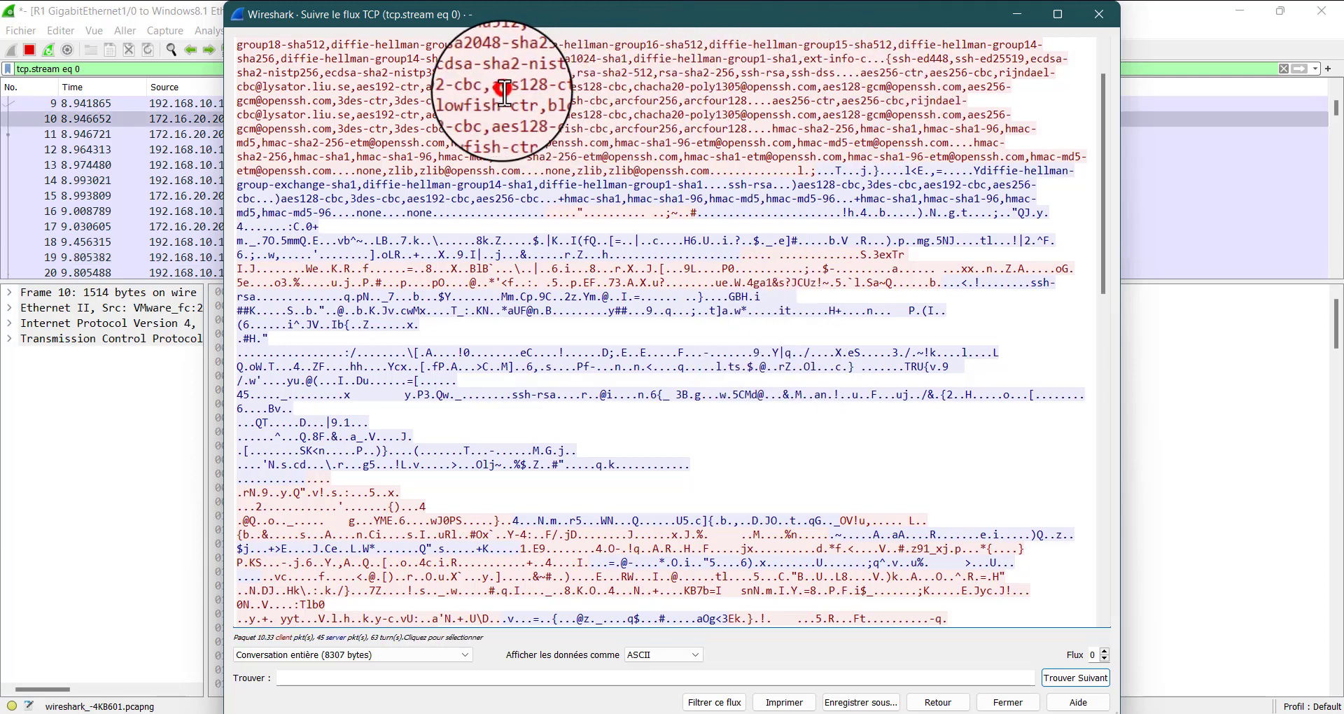
pyautogui.moveTo(504, 94); pyautogui.dragTo(877, 323)
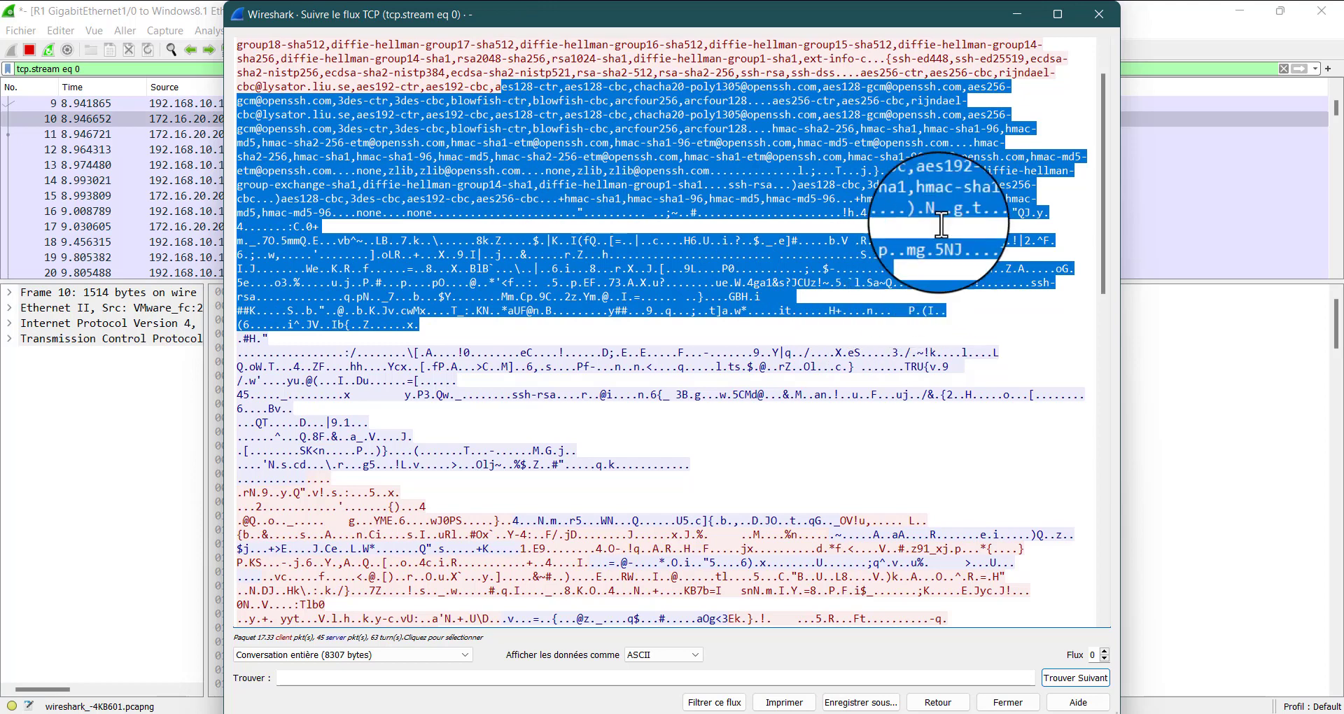
pyautogui.scroll(2, 945, 161)
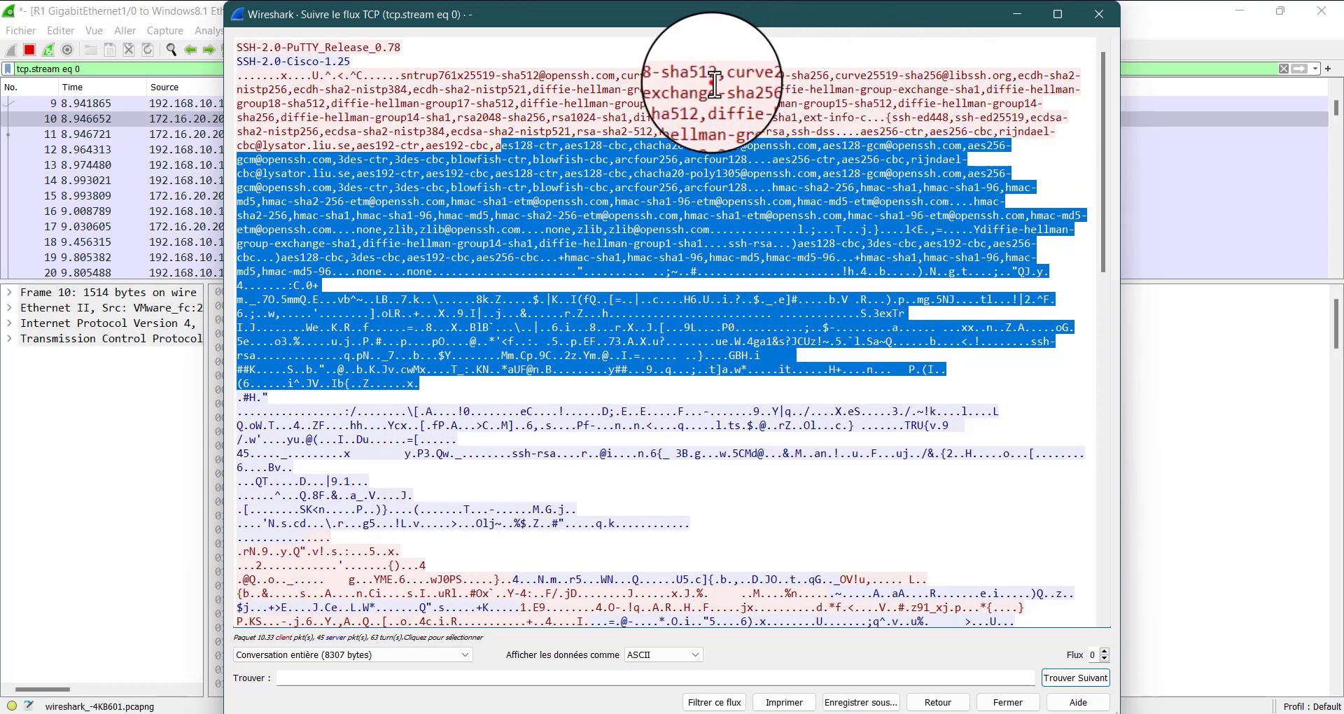
pyautogui.moveTo(711, 83); pyautogui.dragTo(847, 169)
pyautogui.click(949, 222)
pyautogui.click(1015, 8)
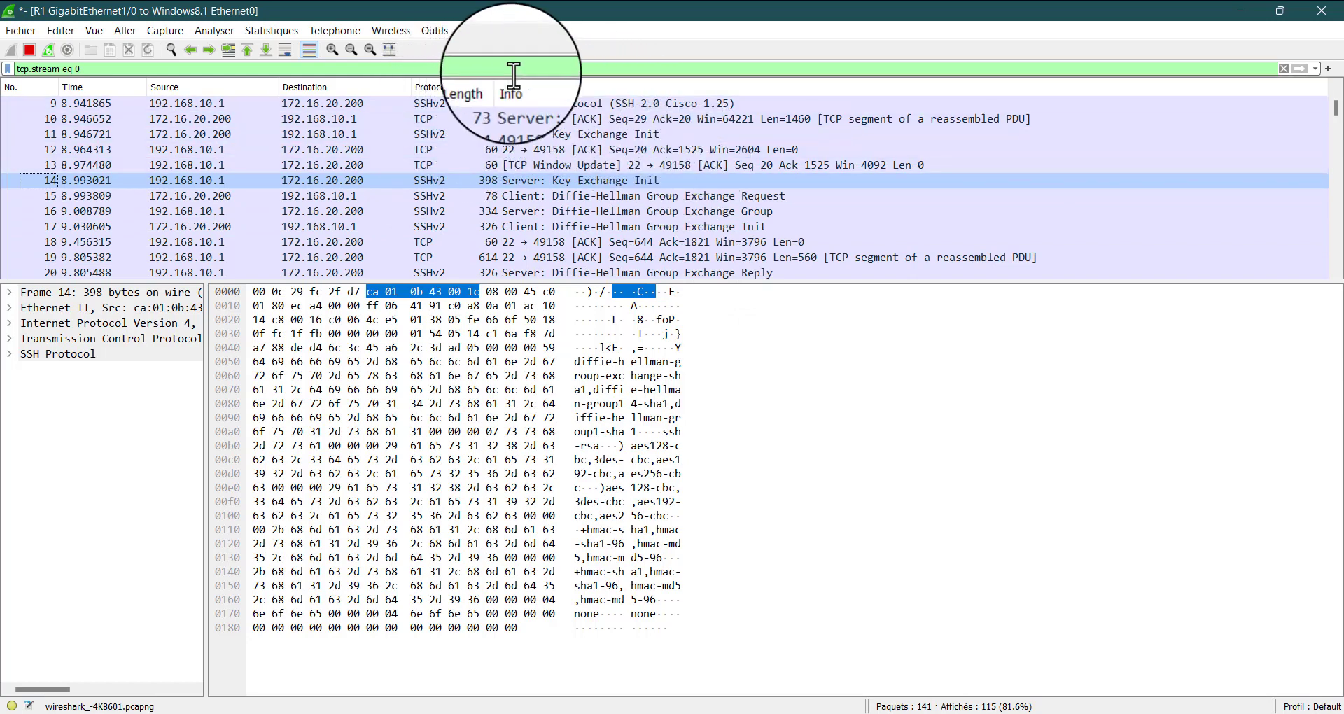
# Examine the SSHv2 key exchange and Diffie-Hellman packets in the filtered packet list of the R1 to Windows8.1 capture
pyautogui.rightClick(541, 90)
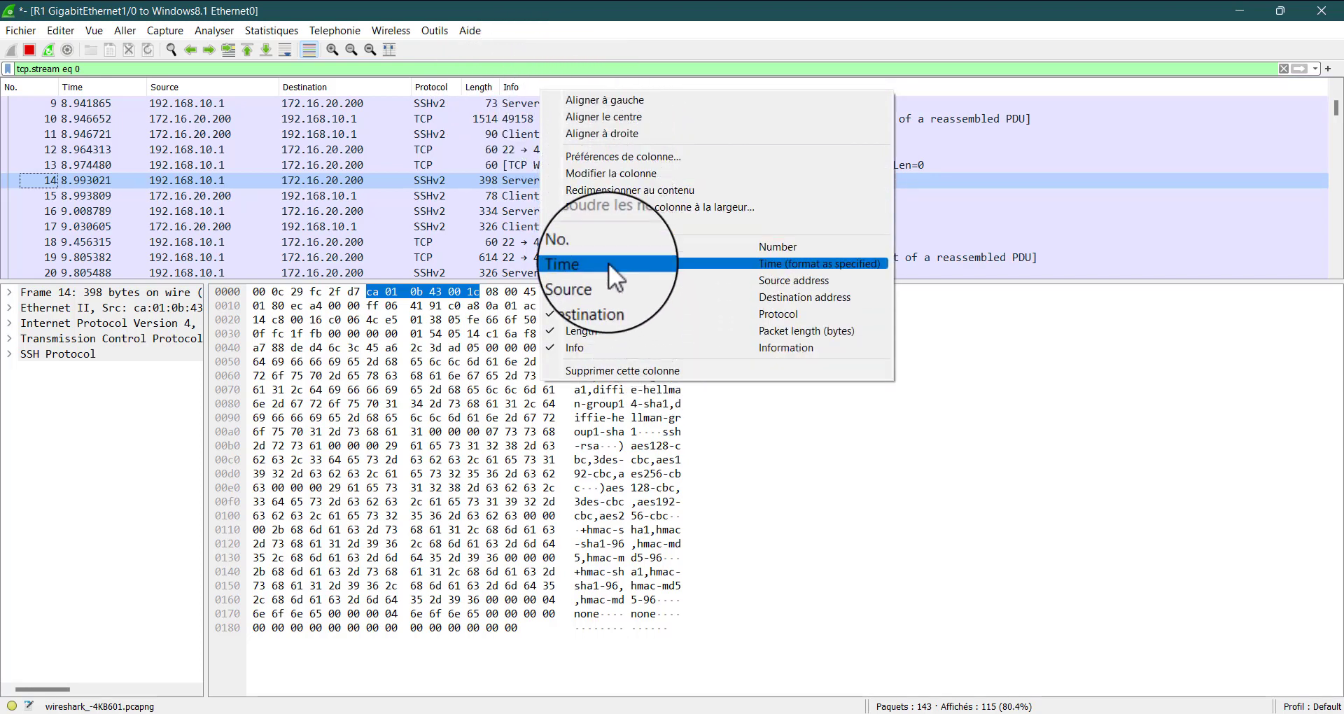
pyautogui.click(631, 3)
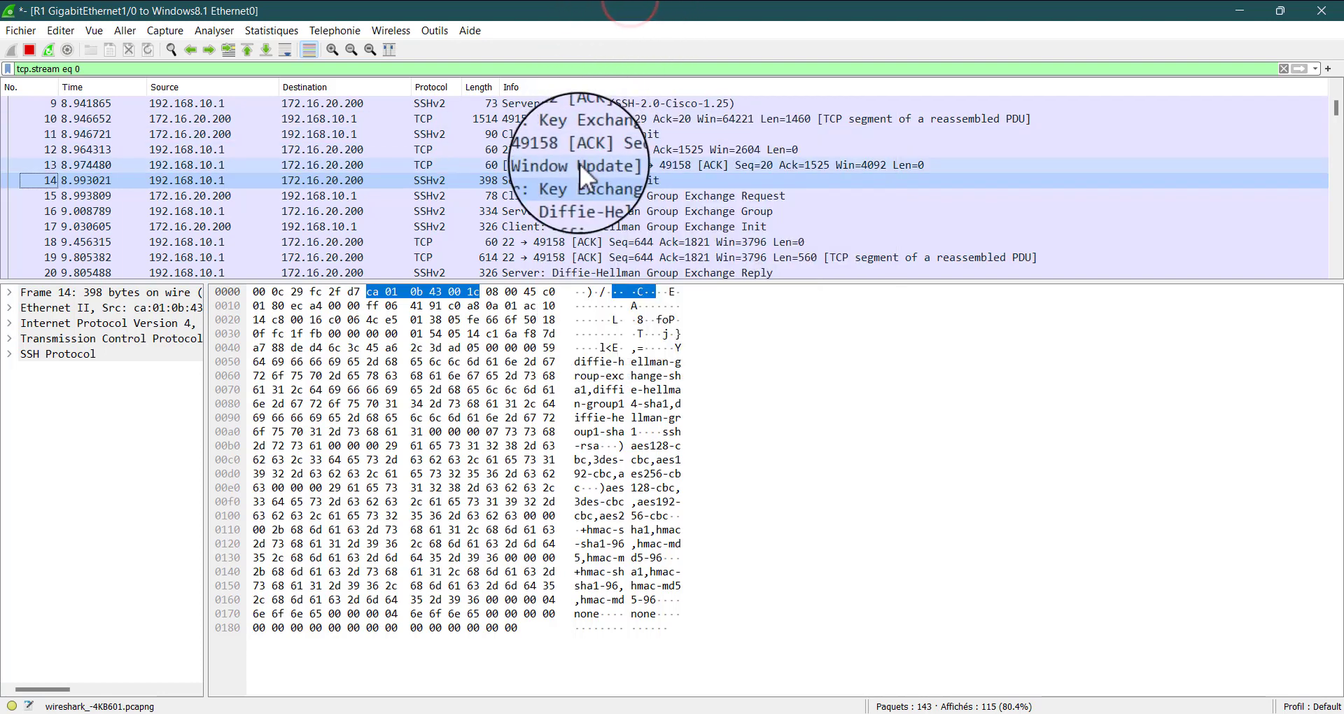
pyautogui.click(657, 213)
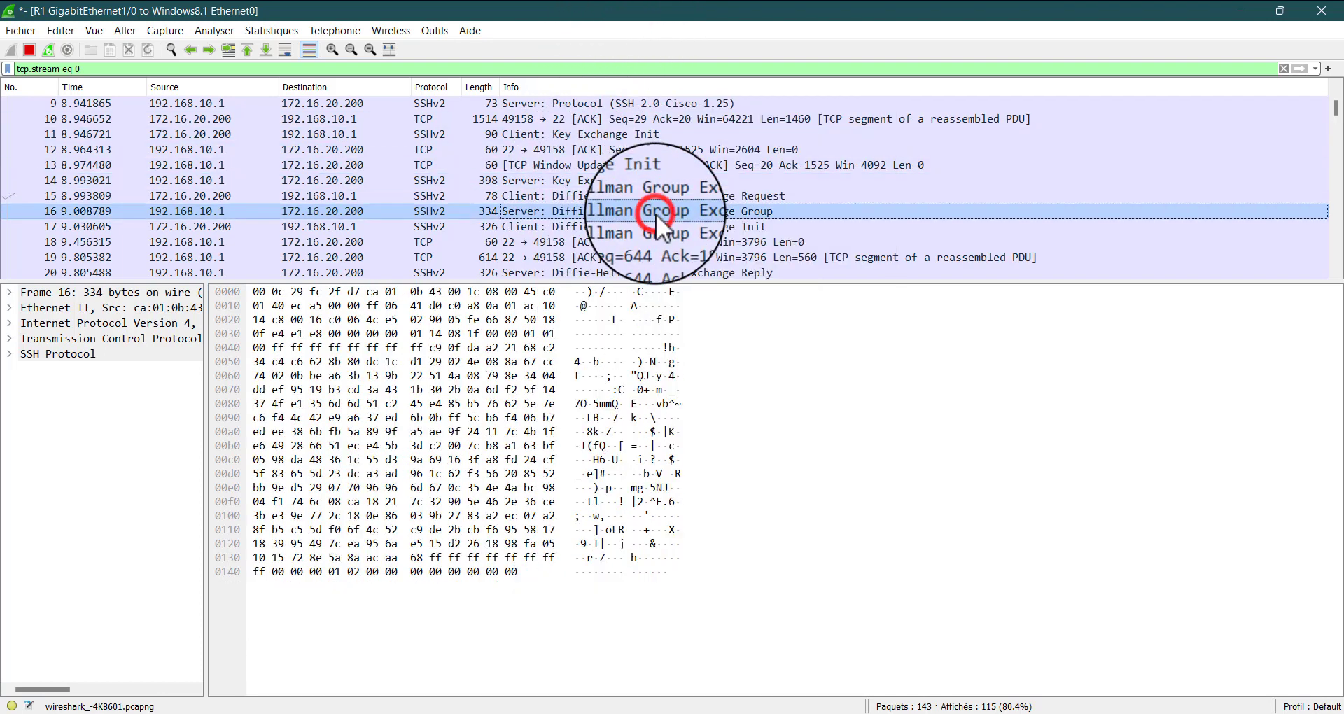
pyautogui.click(656, 243)
pyautogui.rightClick(656, 243)
pyautogui.click(566, 194)
pyautogui.click(566, 167)
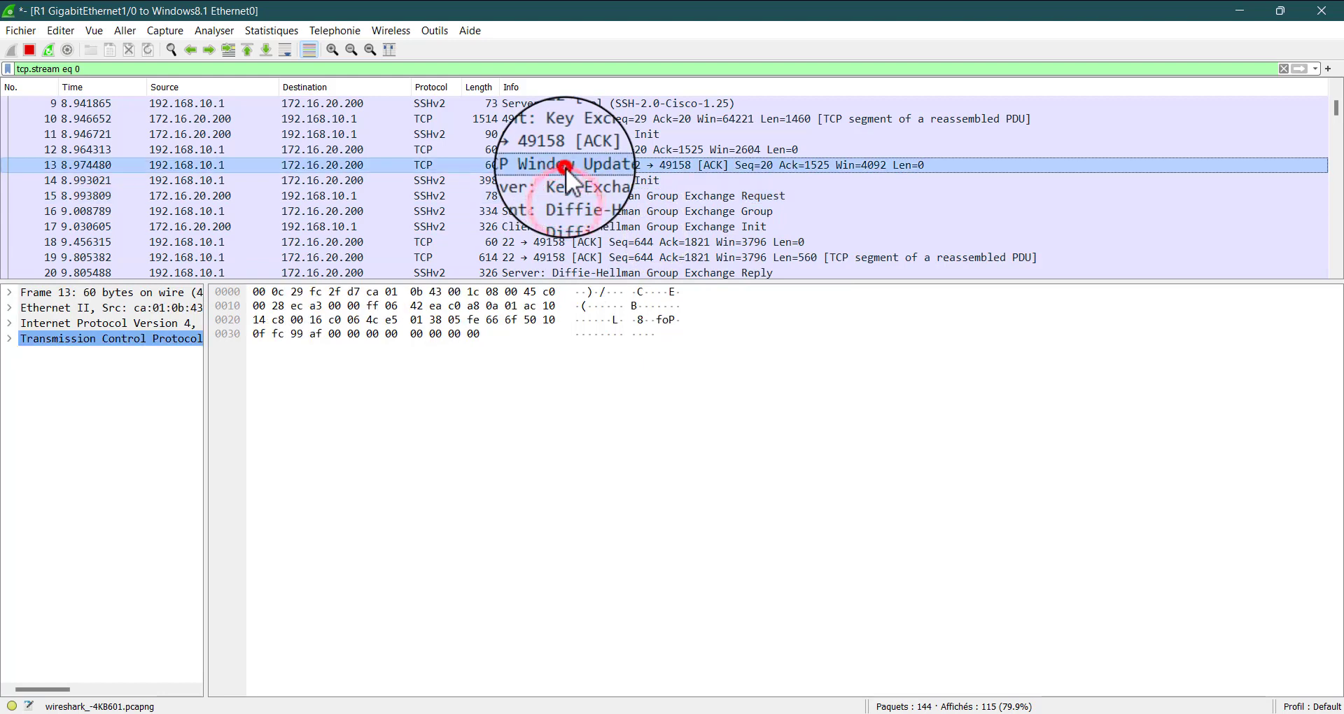
pyautogui.click(448, 132)
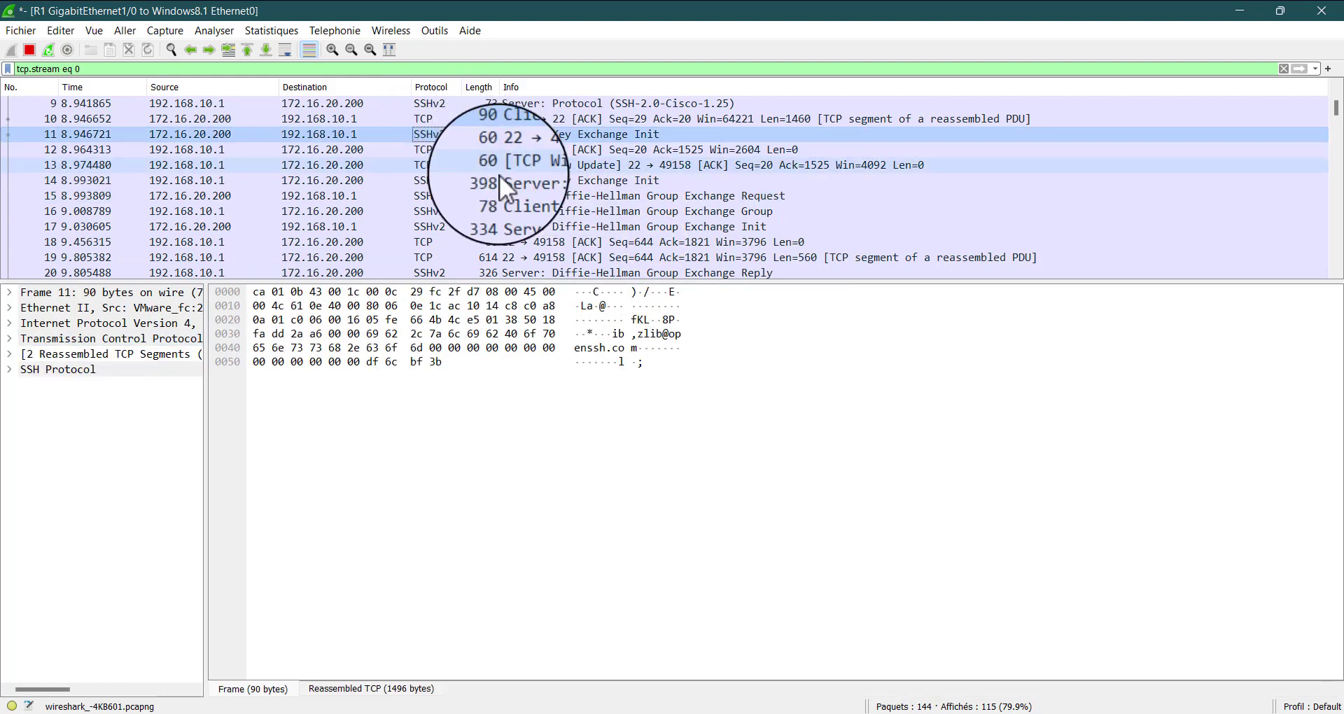
# Examine the contents of the encrypted client and server SSHv2 packets 28 to 31 that follow the key exchange
pyautogui.scroll(-2, 541, 203)
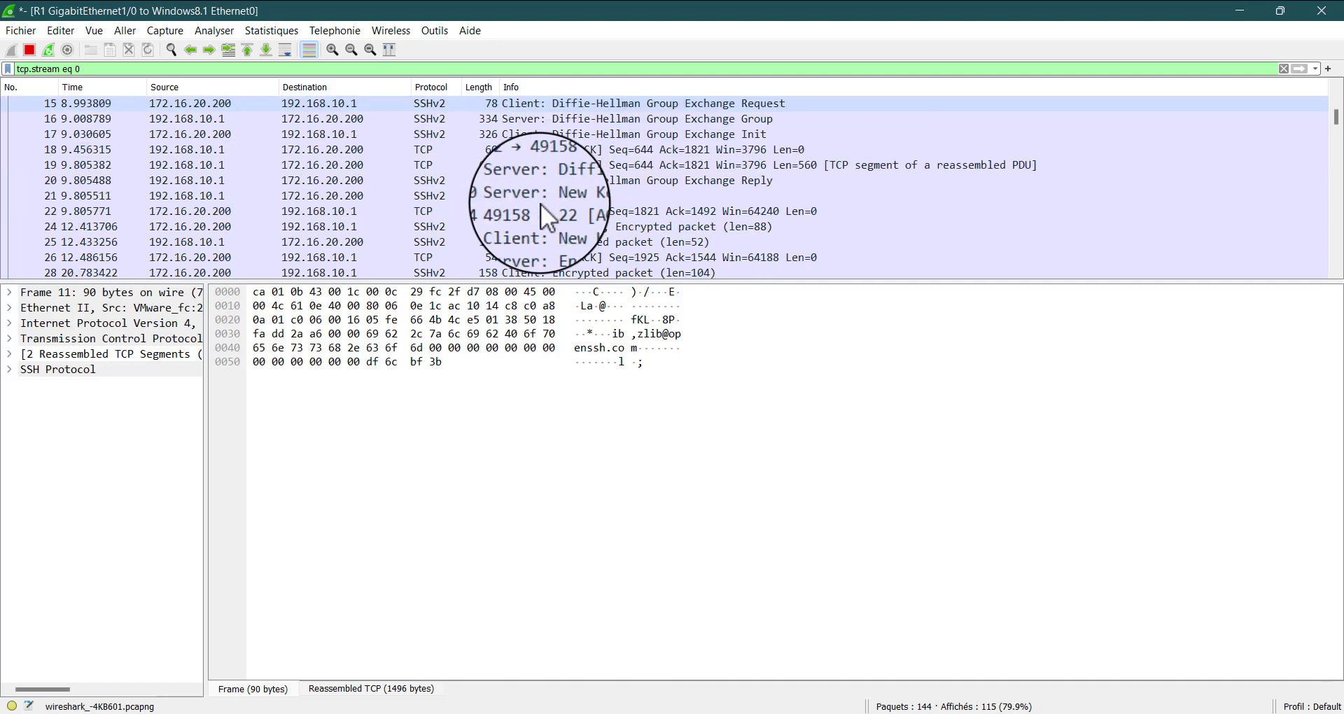
pyautogui.scroll(-1, 541, 203)
pyautogui.scroll(-1, 541, 203)
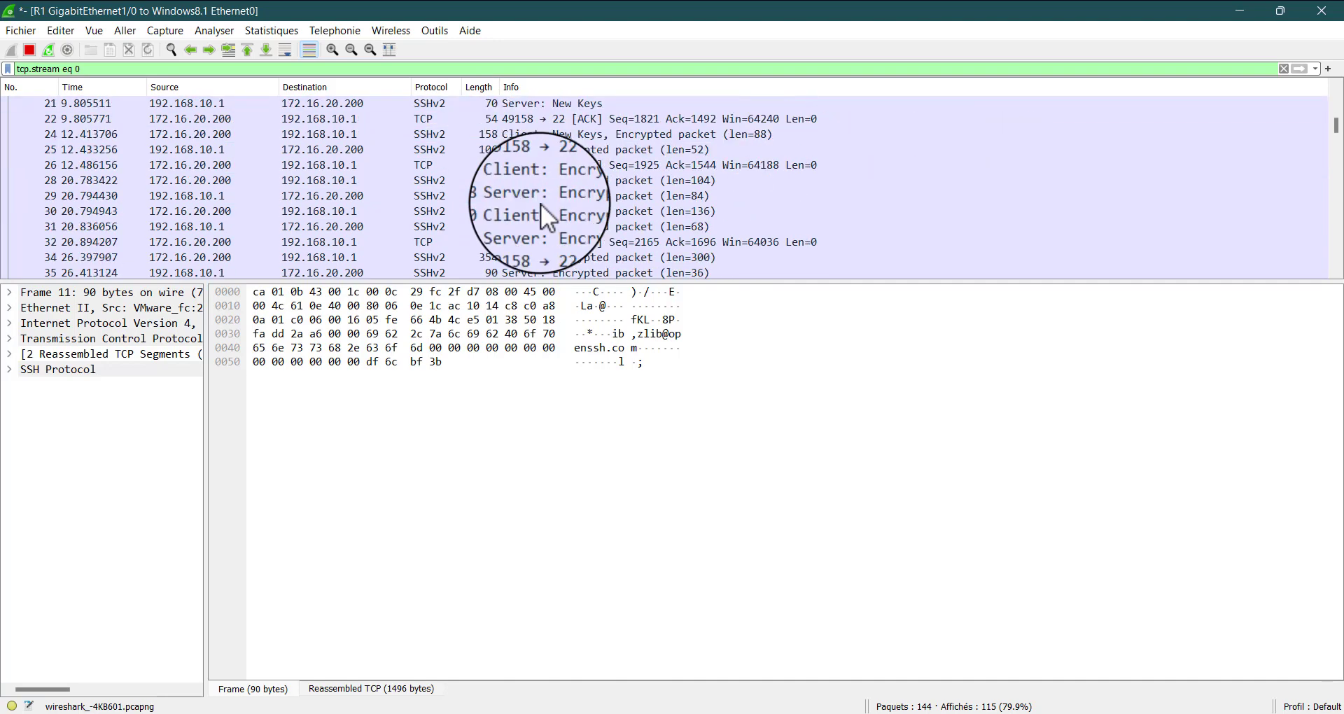
pyautogui.click(578, 183)
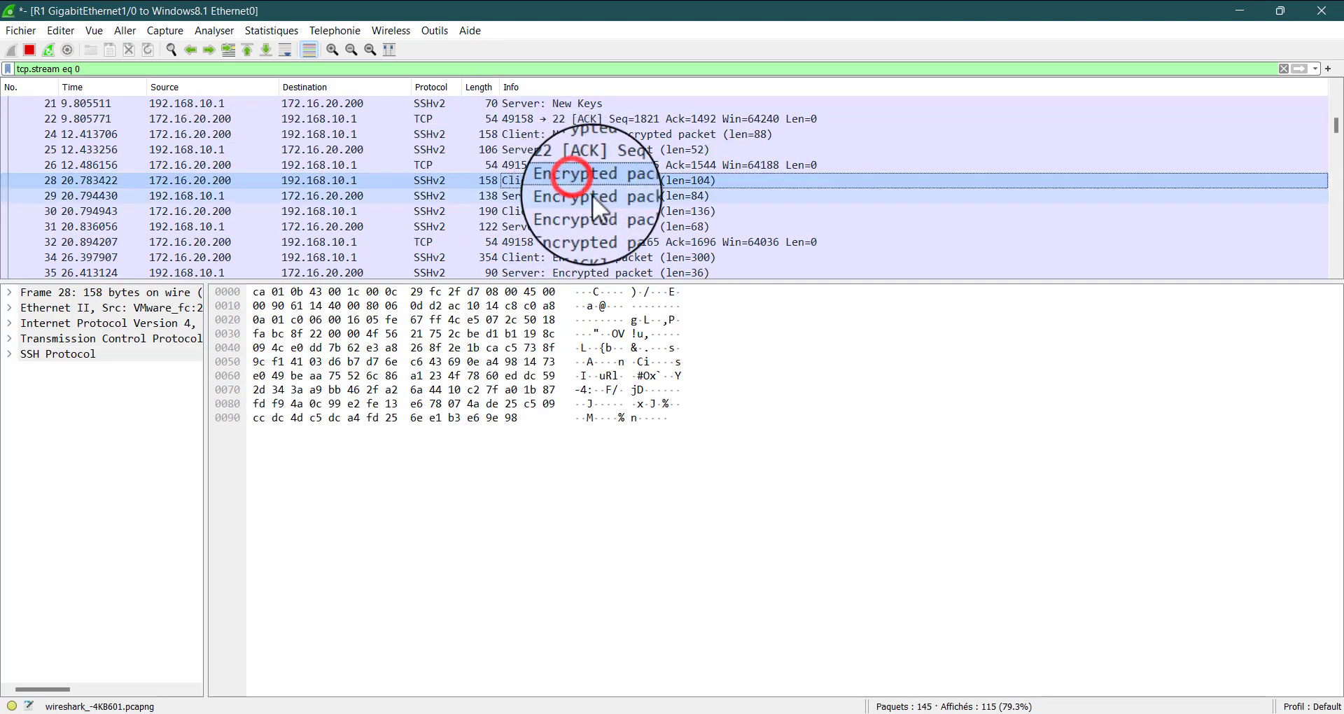
pyautogui.click(600, 198)
pyautogui.click(608, 212)
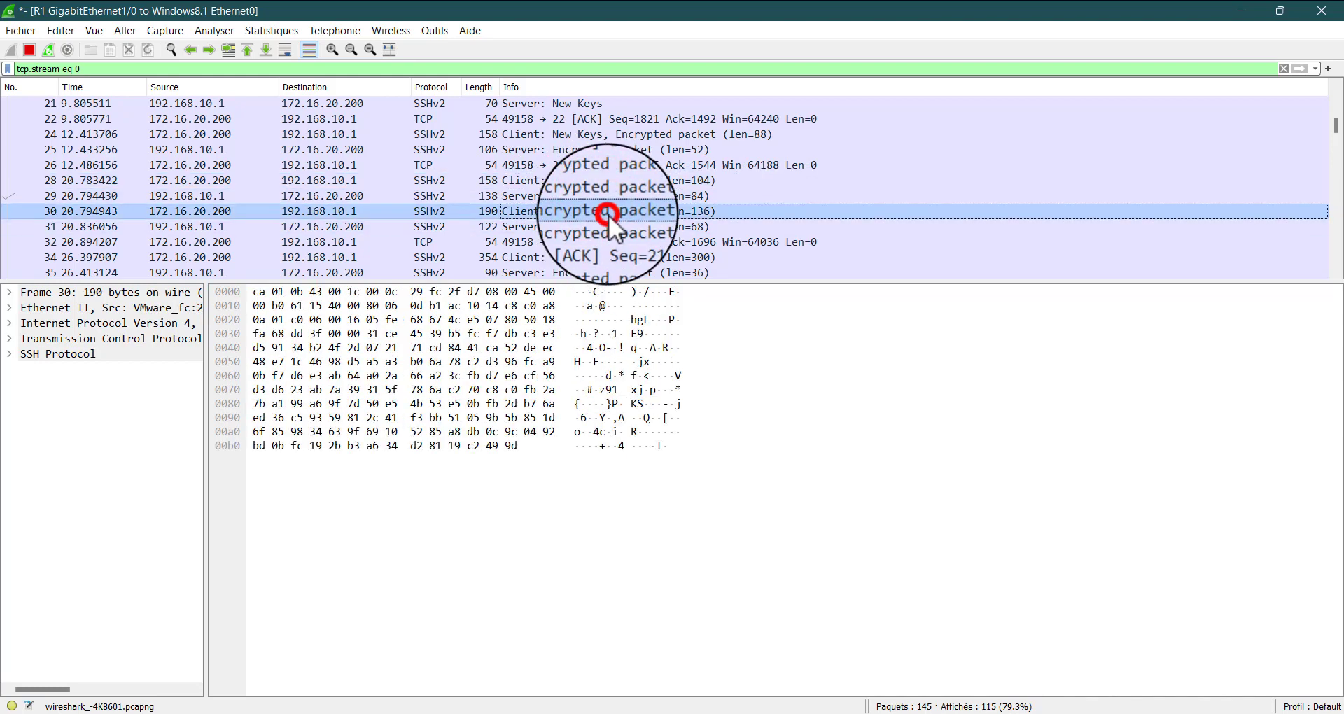
pyautogui.click(601, 231)
pyautogui.click(594, 192)
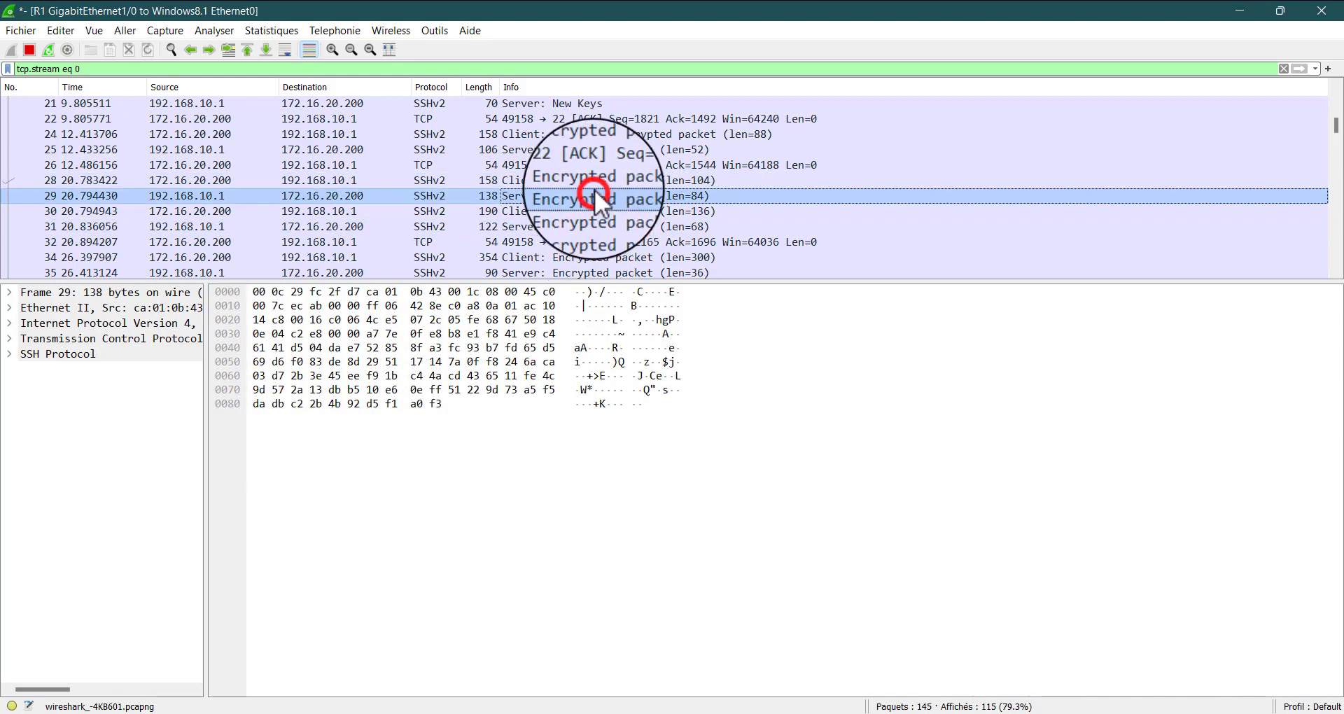
pyautogui.click(601, 180)
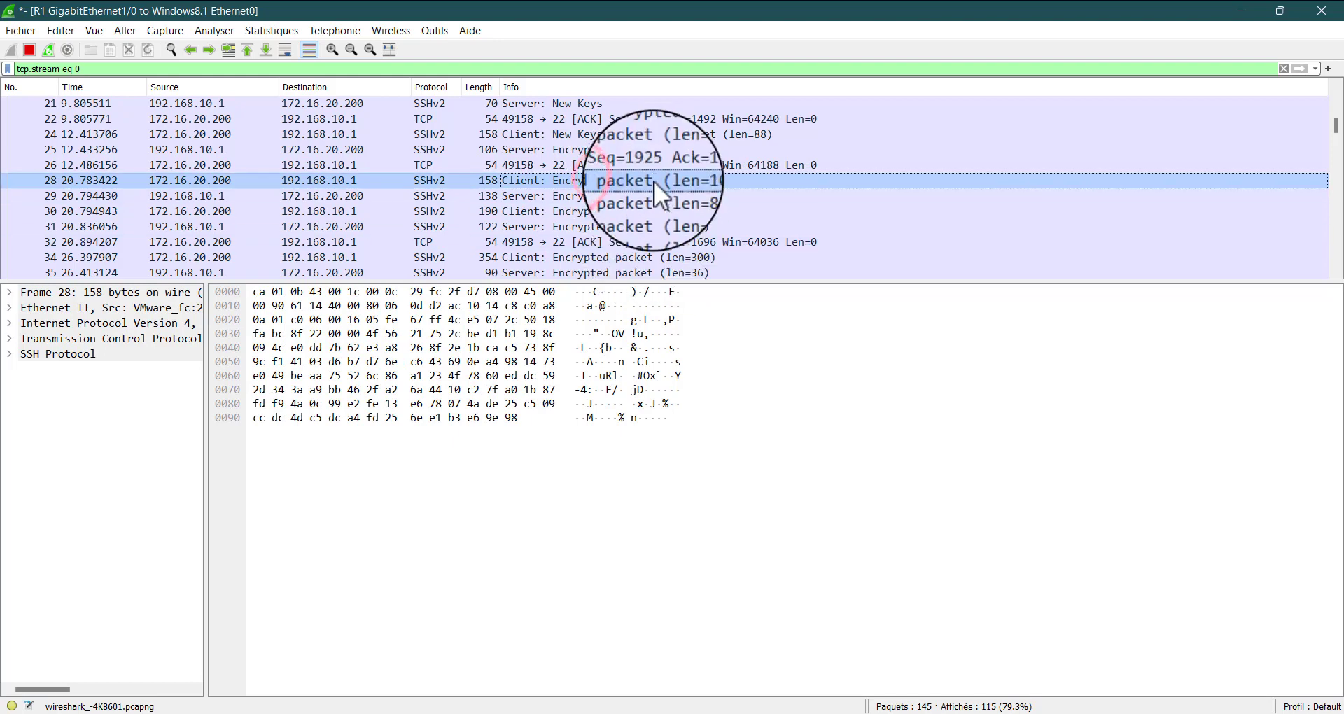
pyautogui.click(646, 209)
pyautogui.click(645, 228)
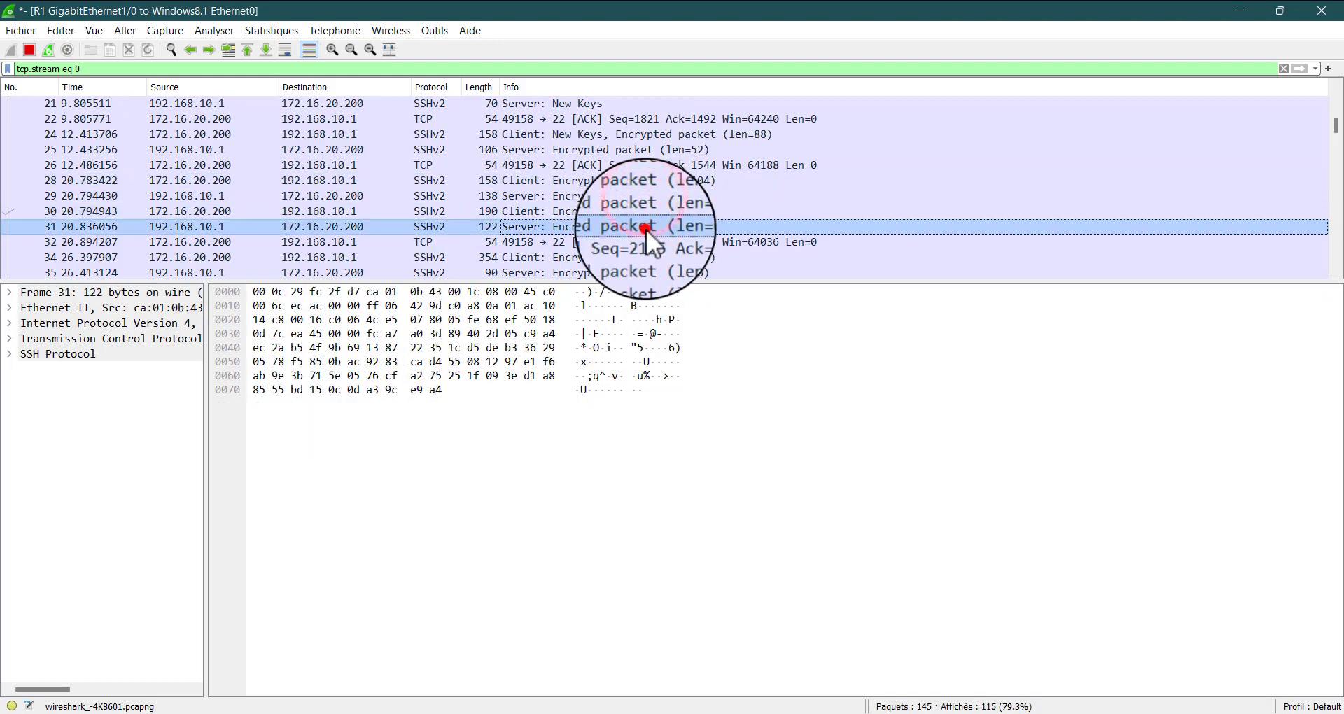
pyautogui.click(633, 164)
# Switch to the R2 to Windows10 capture and examine the Telnet packets between 10.20.30.200 and 192.168.10.1 for comparison
pyautogui.moveTo(1043, 709)
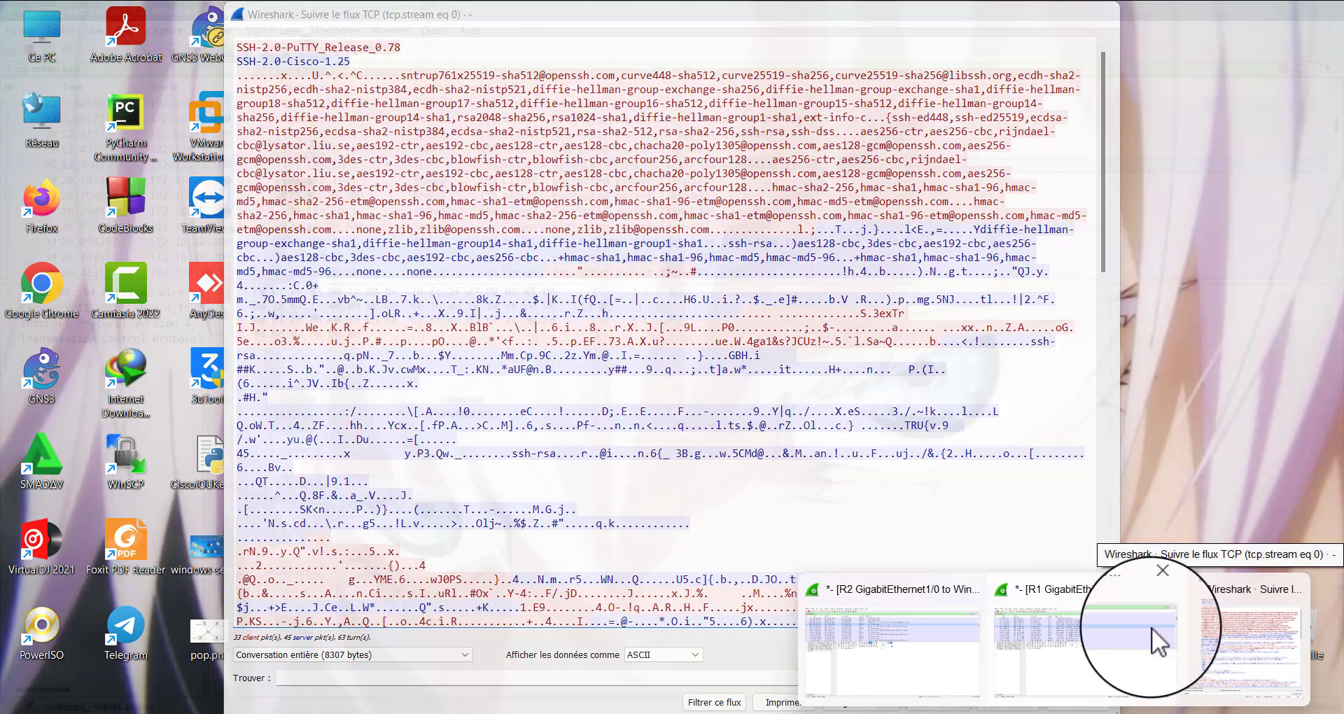
pyautogui.moveTo(1100, 635)
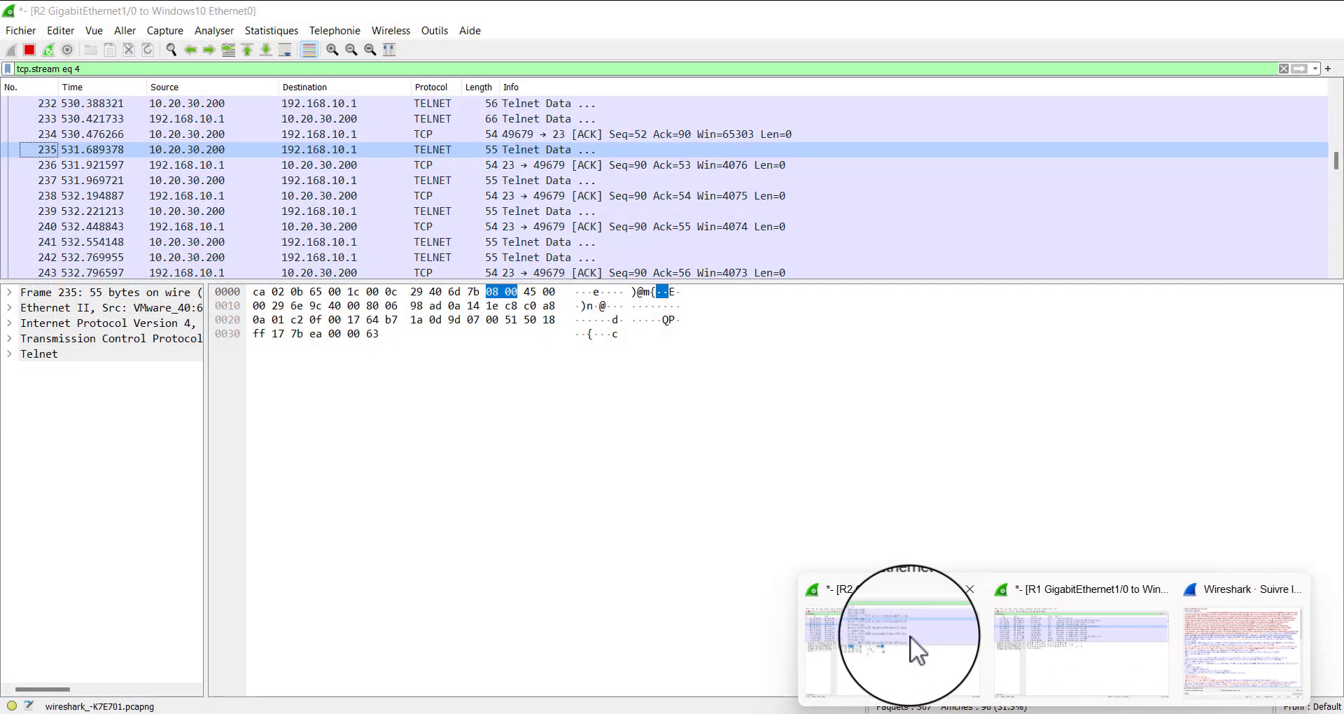
pyautogui.click(910, 636)
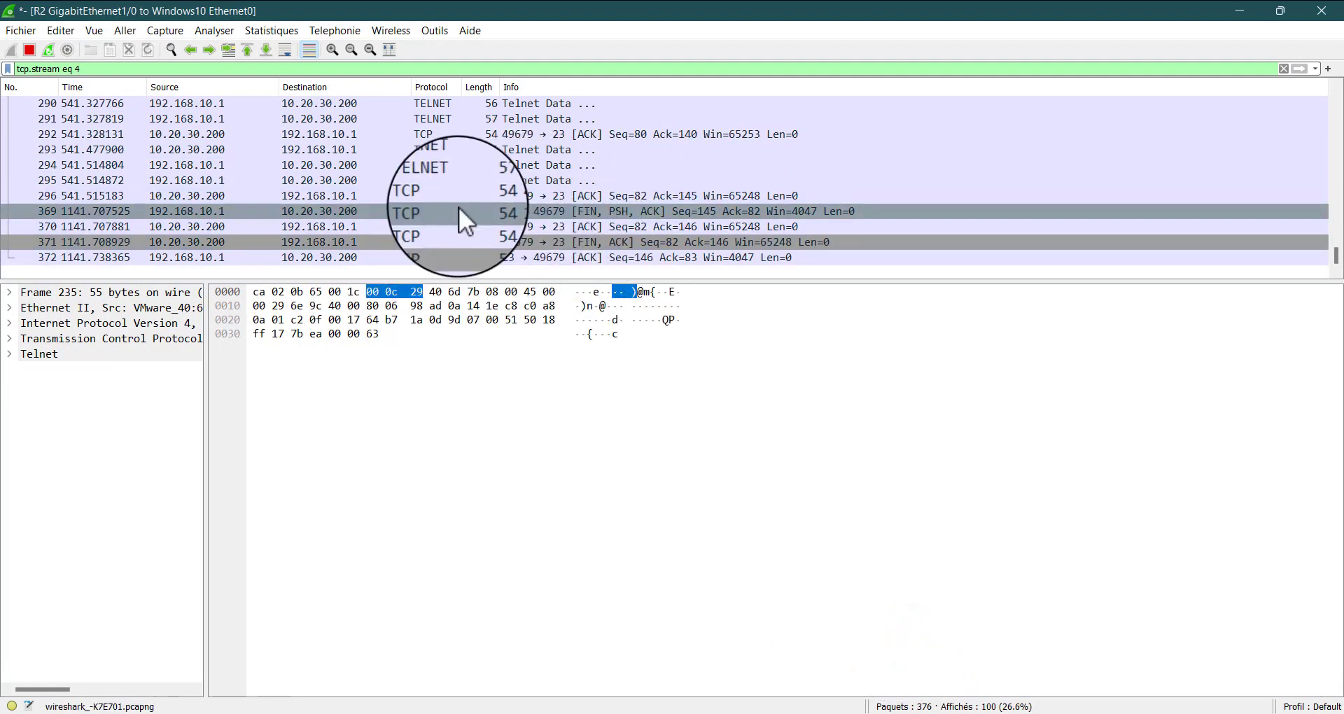
pyautogui.click(449, 182)
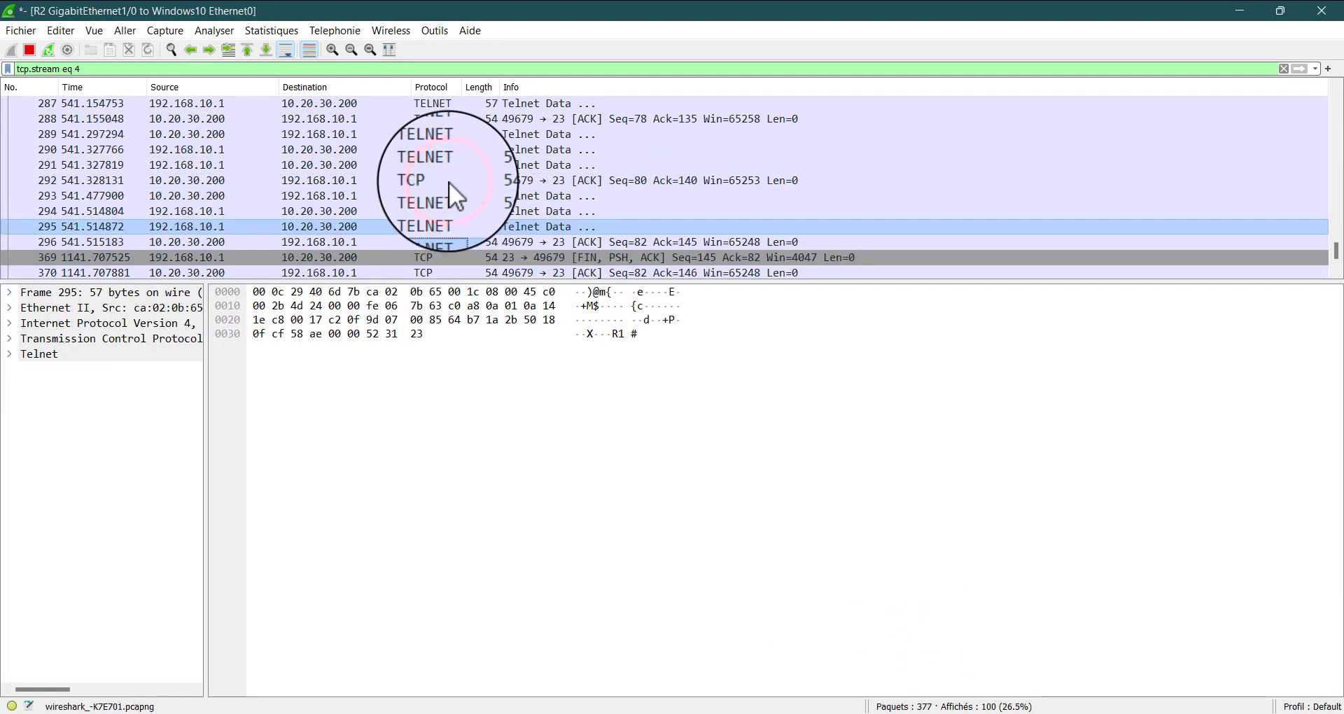
pyautogui.scroll(3, 448, 182)
pyautogui.click(452, 173)
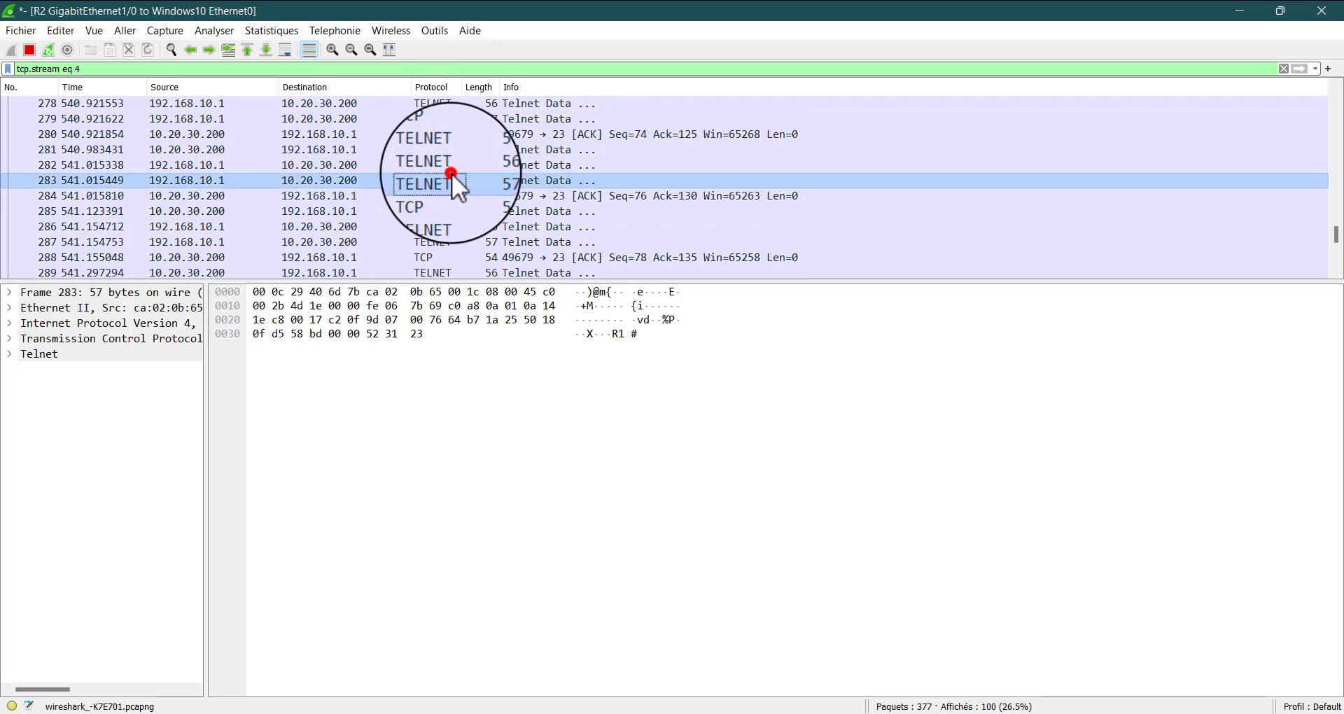
pyautogui.scroll(6, 561, 174)
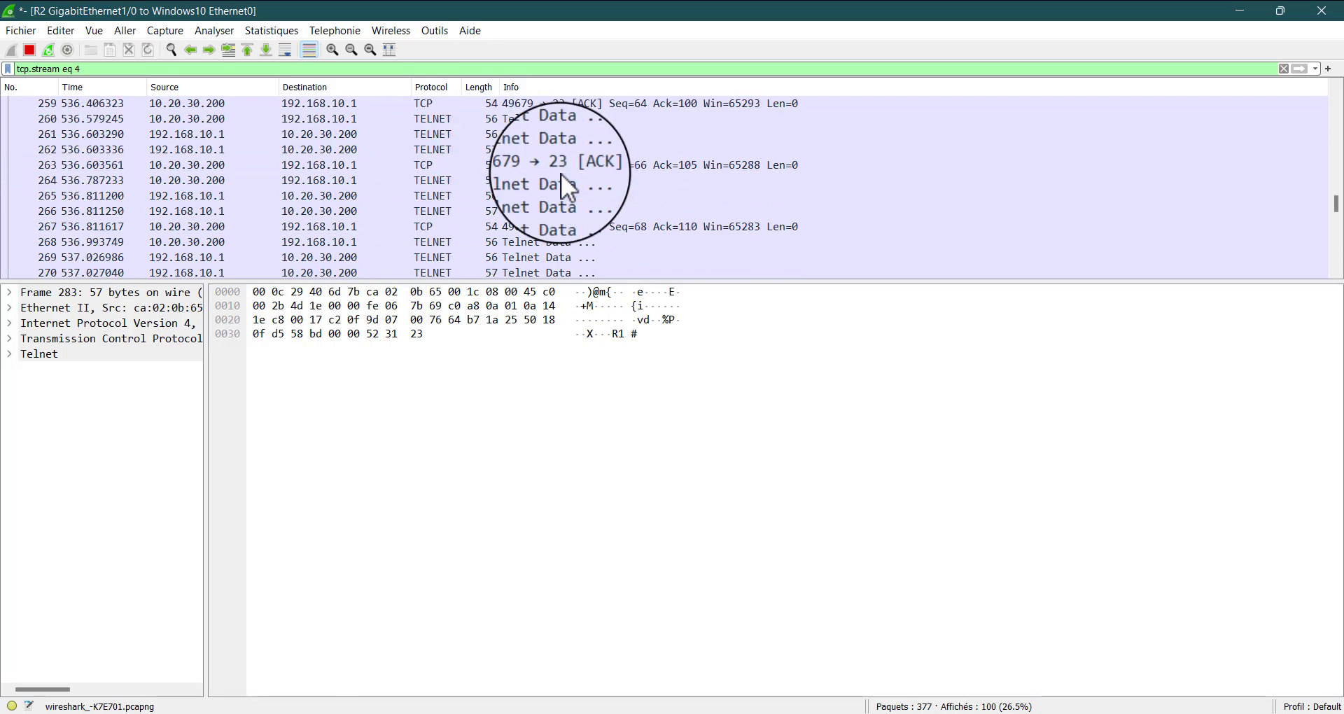
# Switch from the capture to the Windows 10 virtual machine, and dismiss the monitor layout error and the blurry-apps notification
pyautogui.scroll(10, 561, 174)
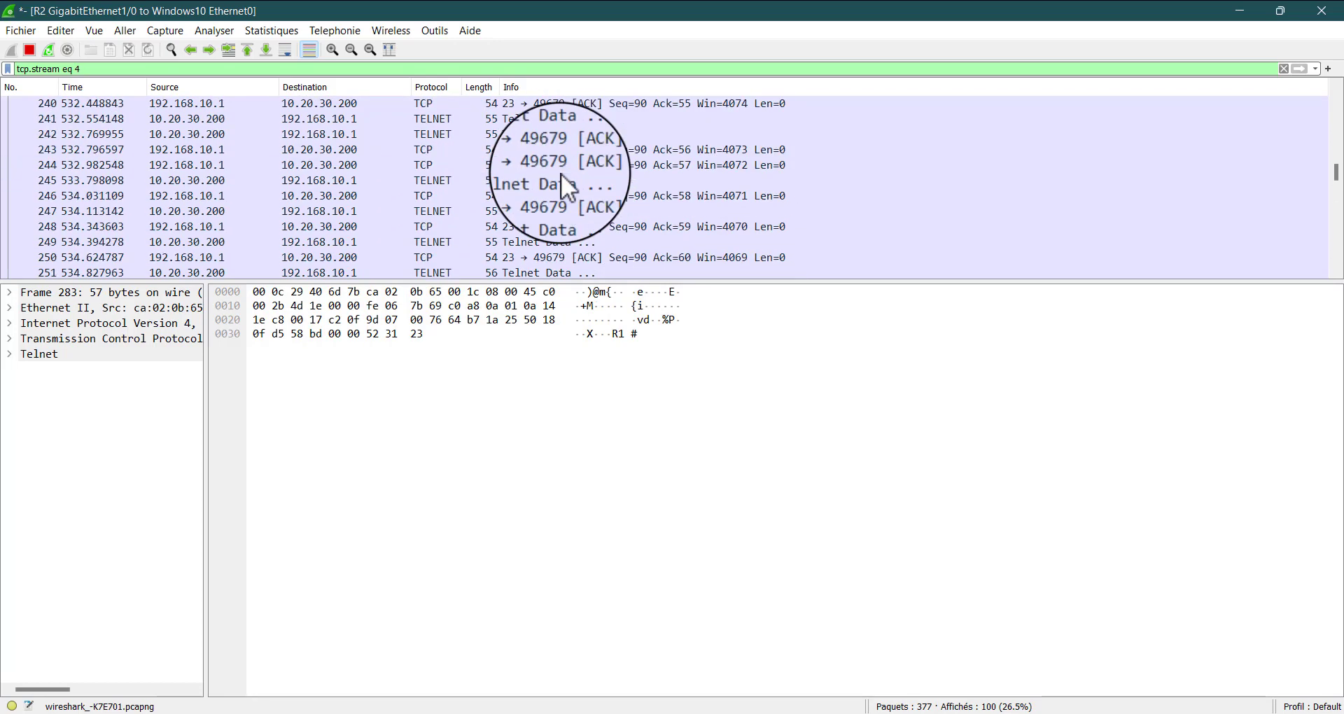
pyautogui.click(1240, 14)
pyautogui.click(1254, 10)
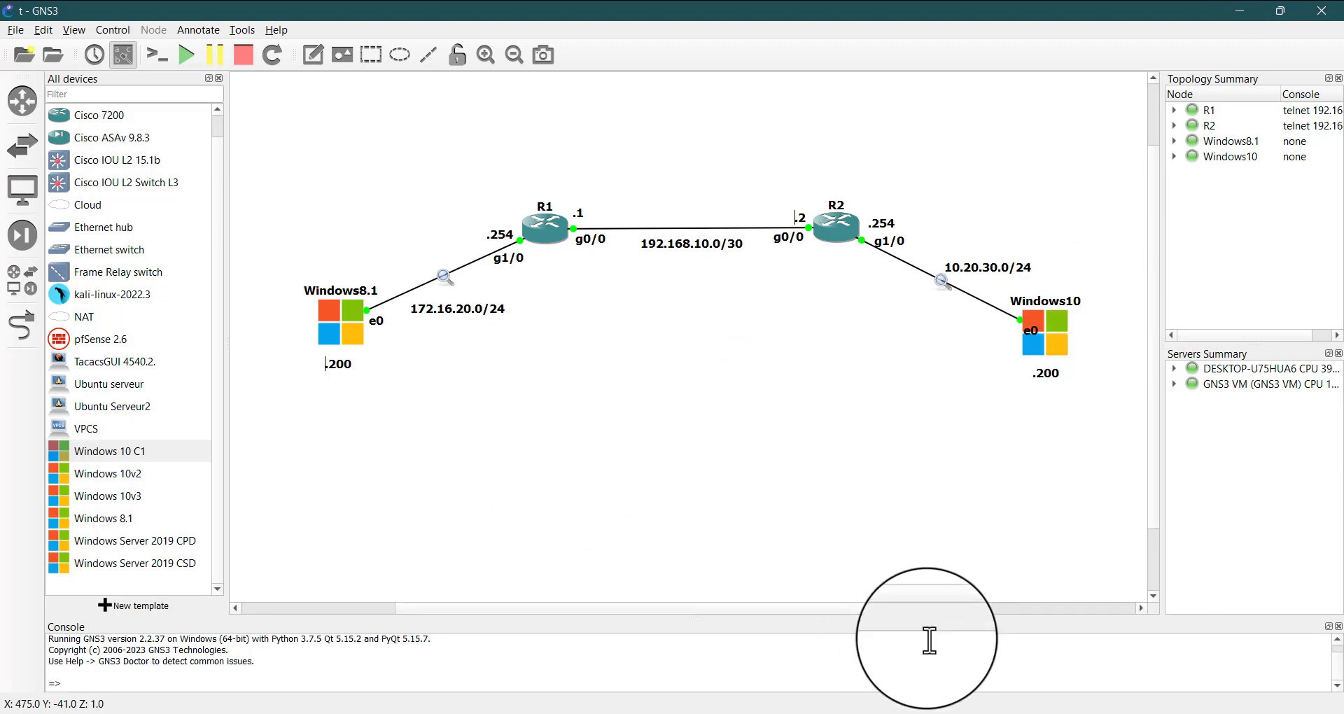
pyautogui.moveTo(896, 710)
pyautogui.click(1057, 615)
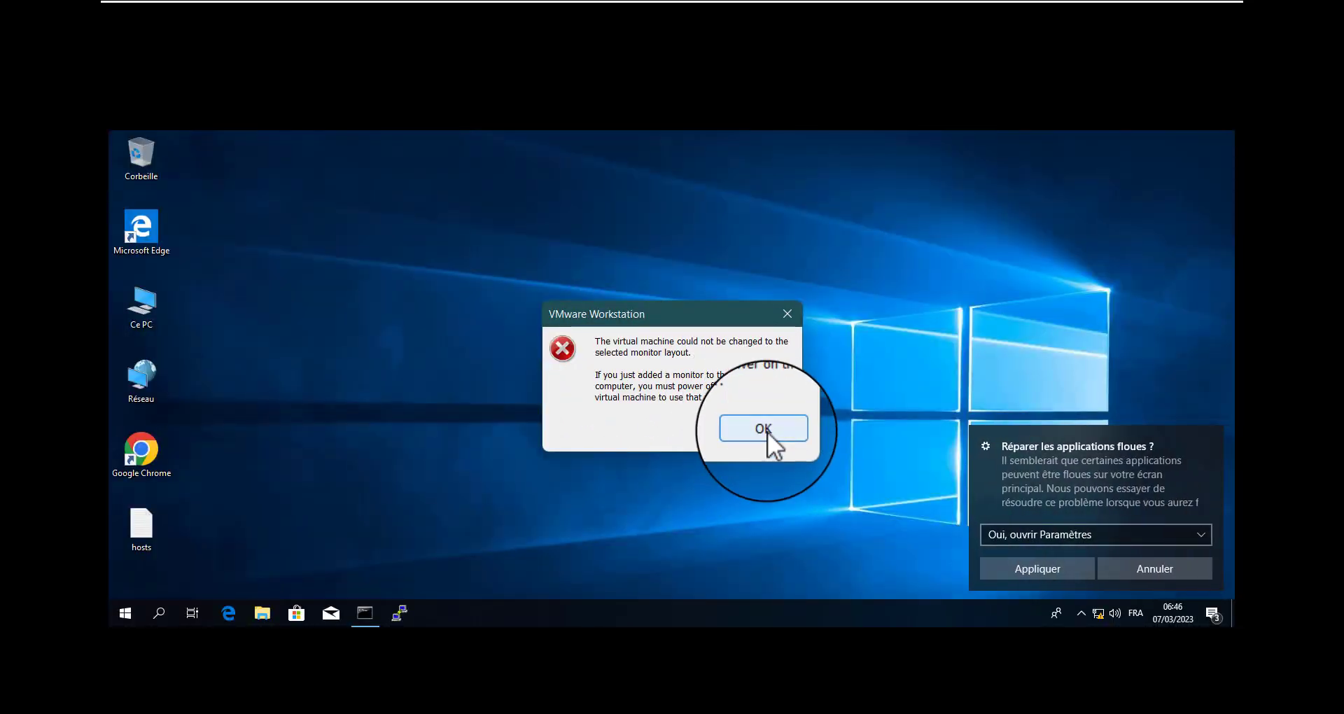
pyautogui.click(769, 423)
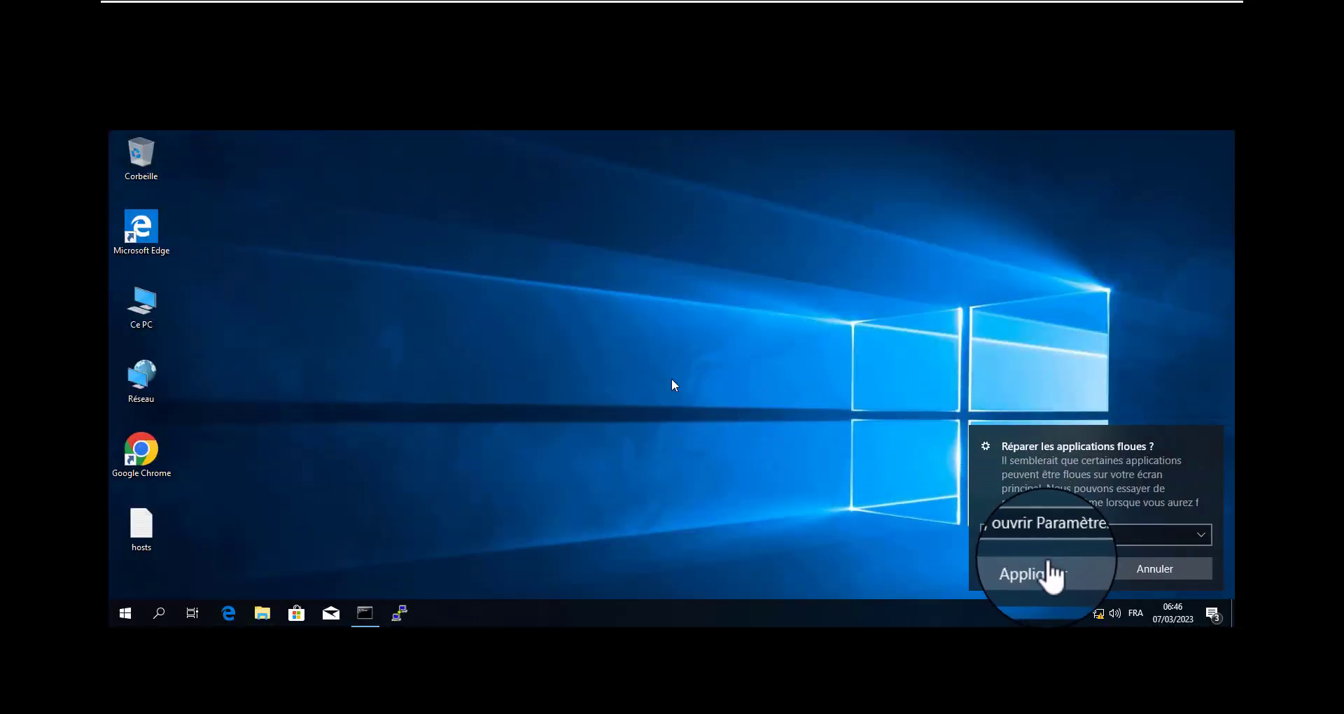
pyautogui.click(1061, 568)
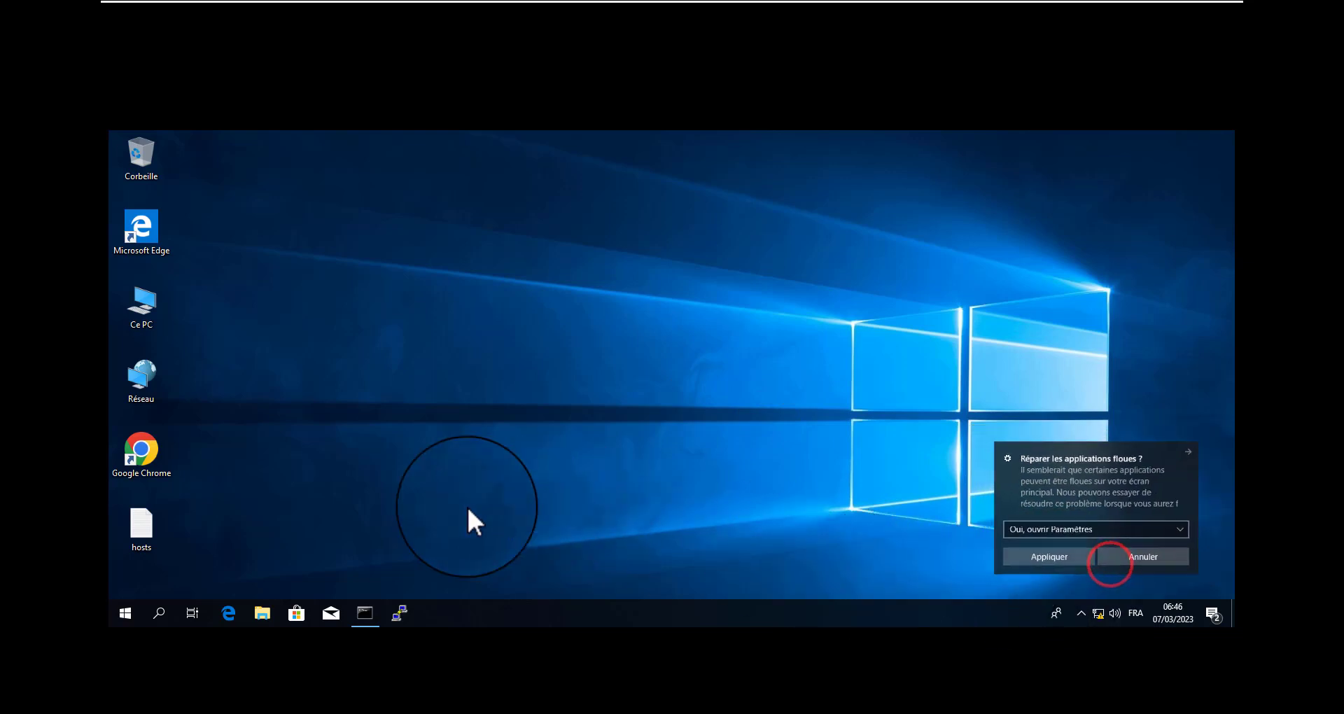
# Open a PuTTY SSH session to 192.168.10.1 on port 22 and accept the server's host key
pyautogui.click(401, 605)
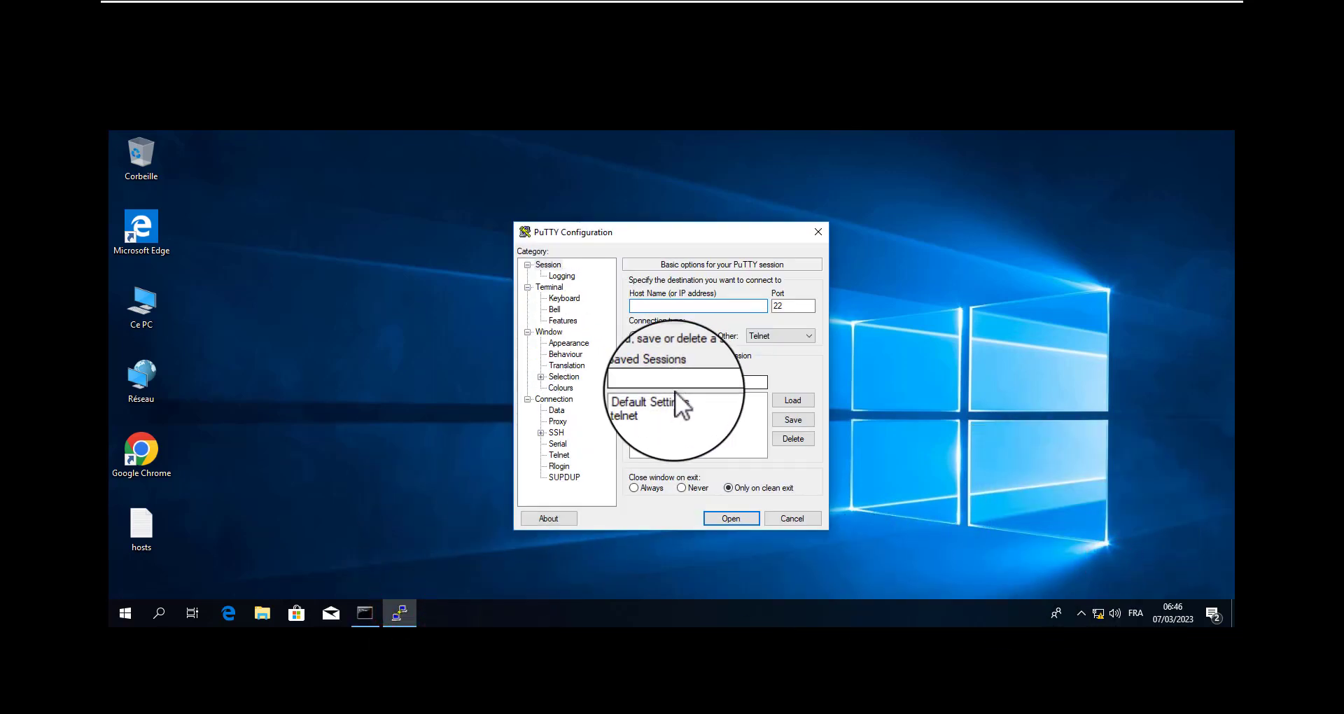
pyautogui.click(655, 306)
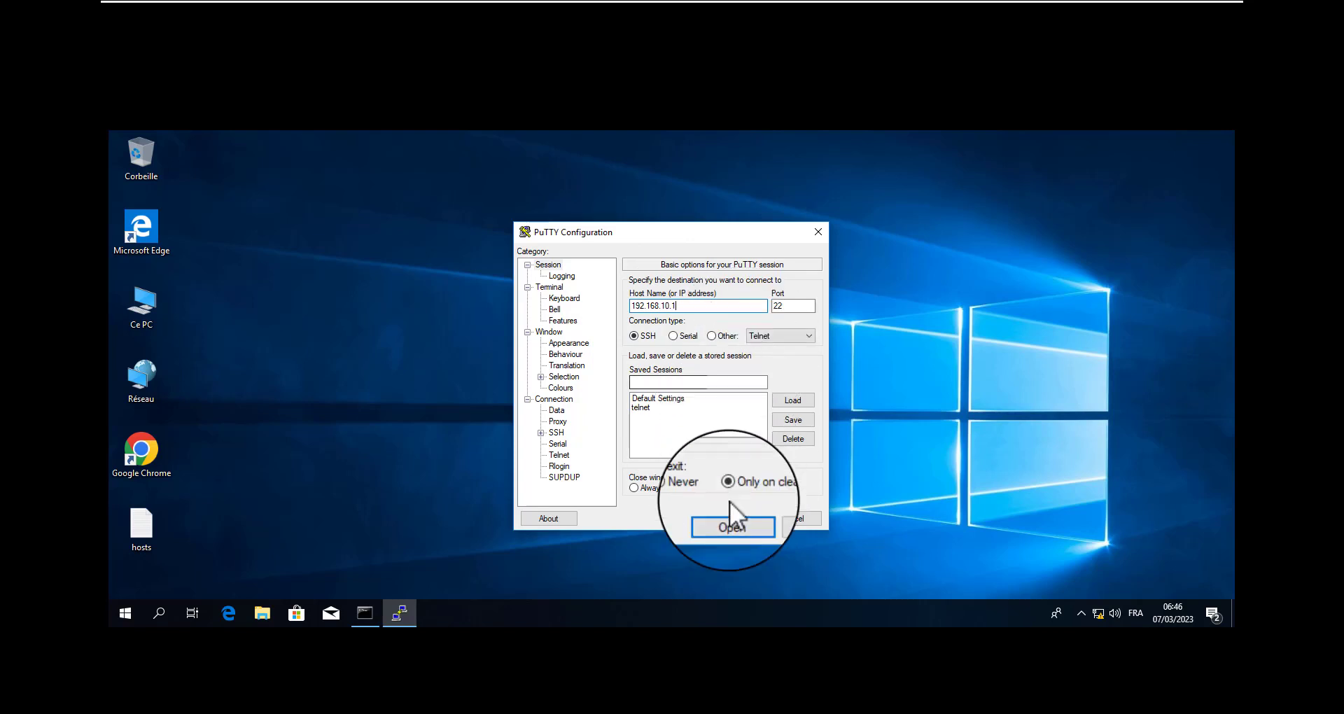
pyautogui.click(802, 420)
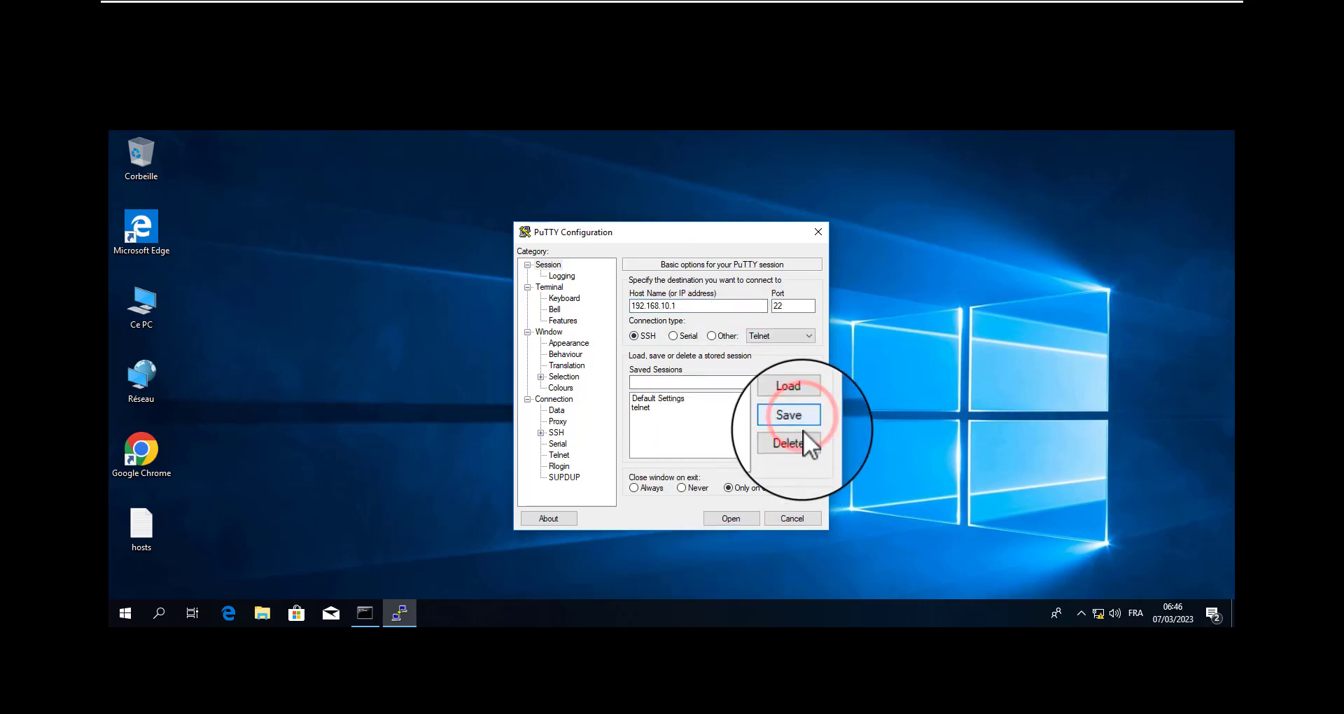
pyautogui.click(733, 519)
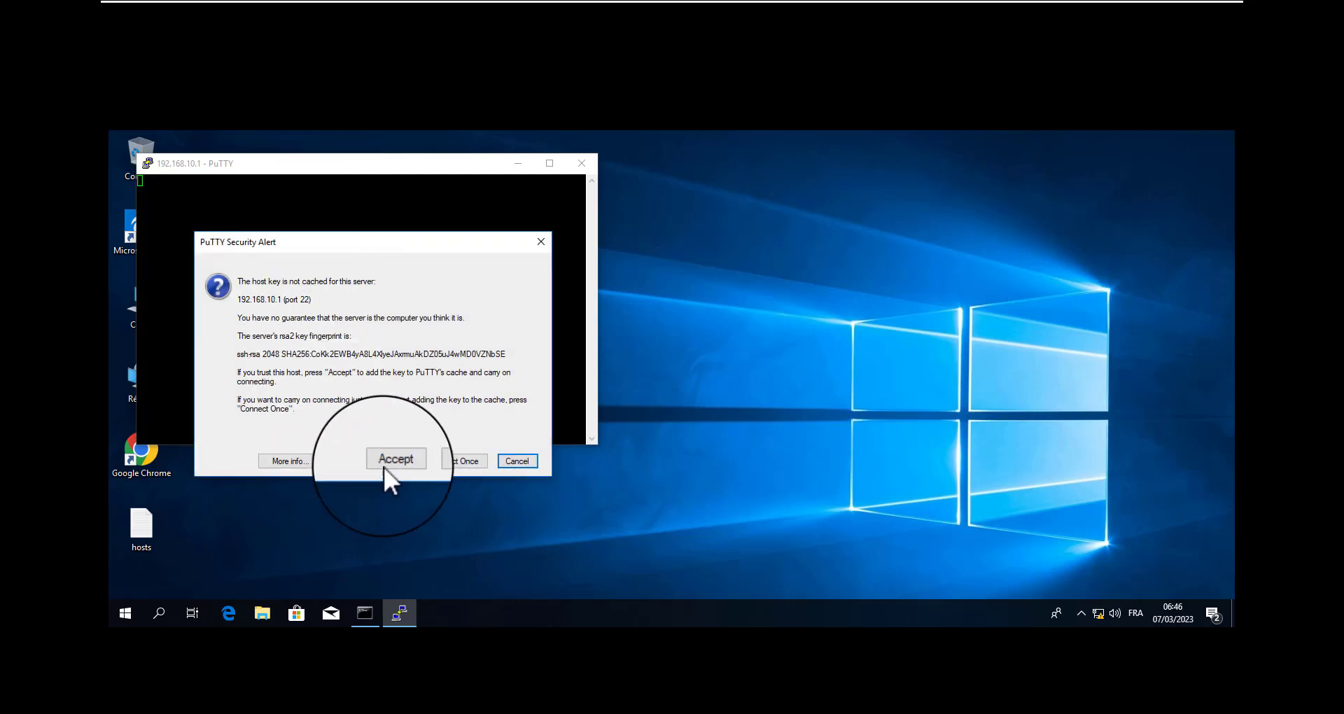
pyautogui.click(390, 459)
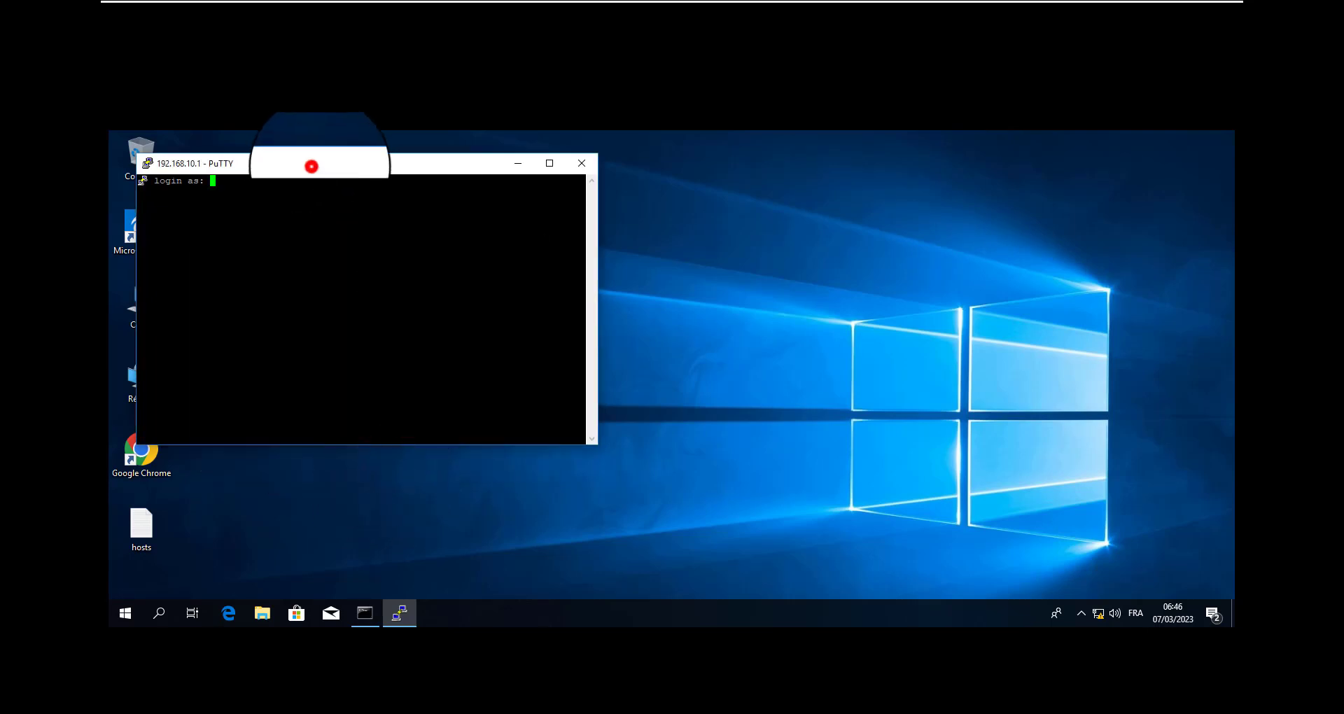
# Move the terminal toward the middle of the desktop and log in to R1 with the local username and account password
pyautogui.moveTo(311, 166); pyautogui.dragTo(632, 248)
pyautogui.click(623, 272)
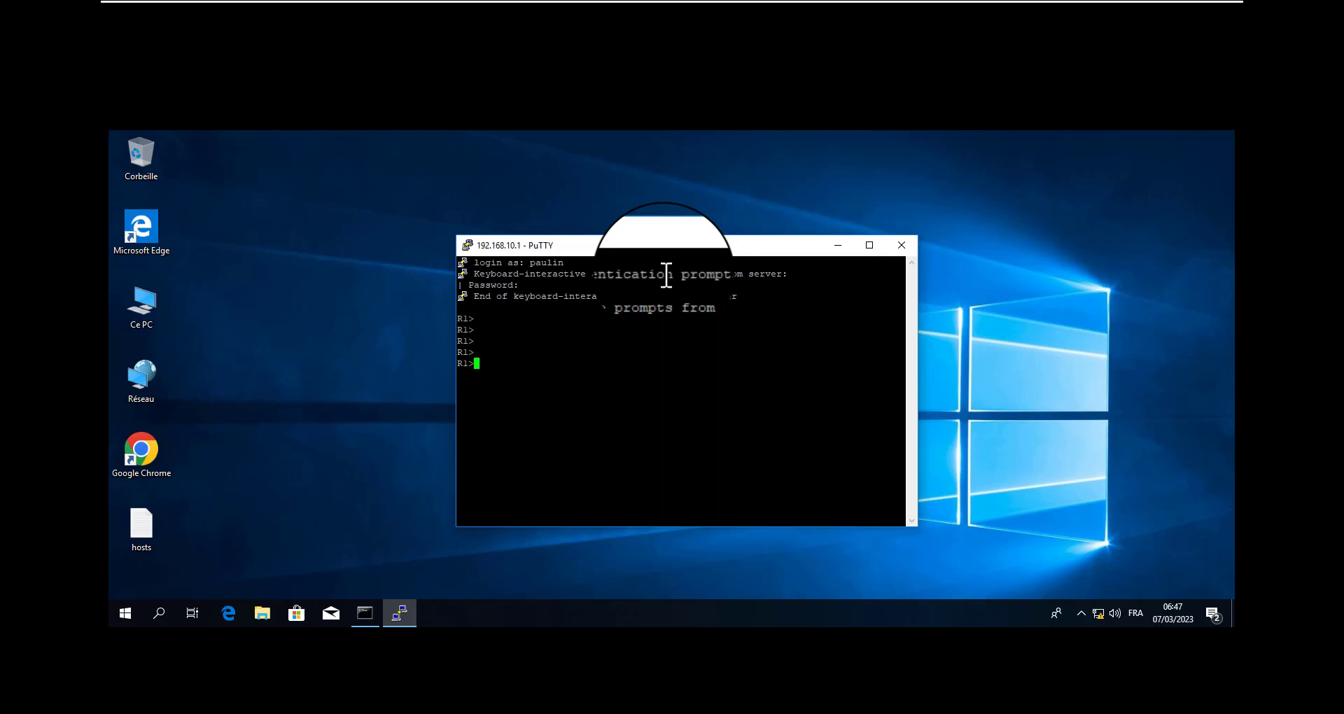
pyautogui.moveTo(494, 286); pyautogui.dragTo(549, 411)
pyautogui.click(595, 325)
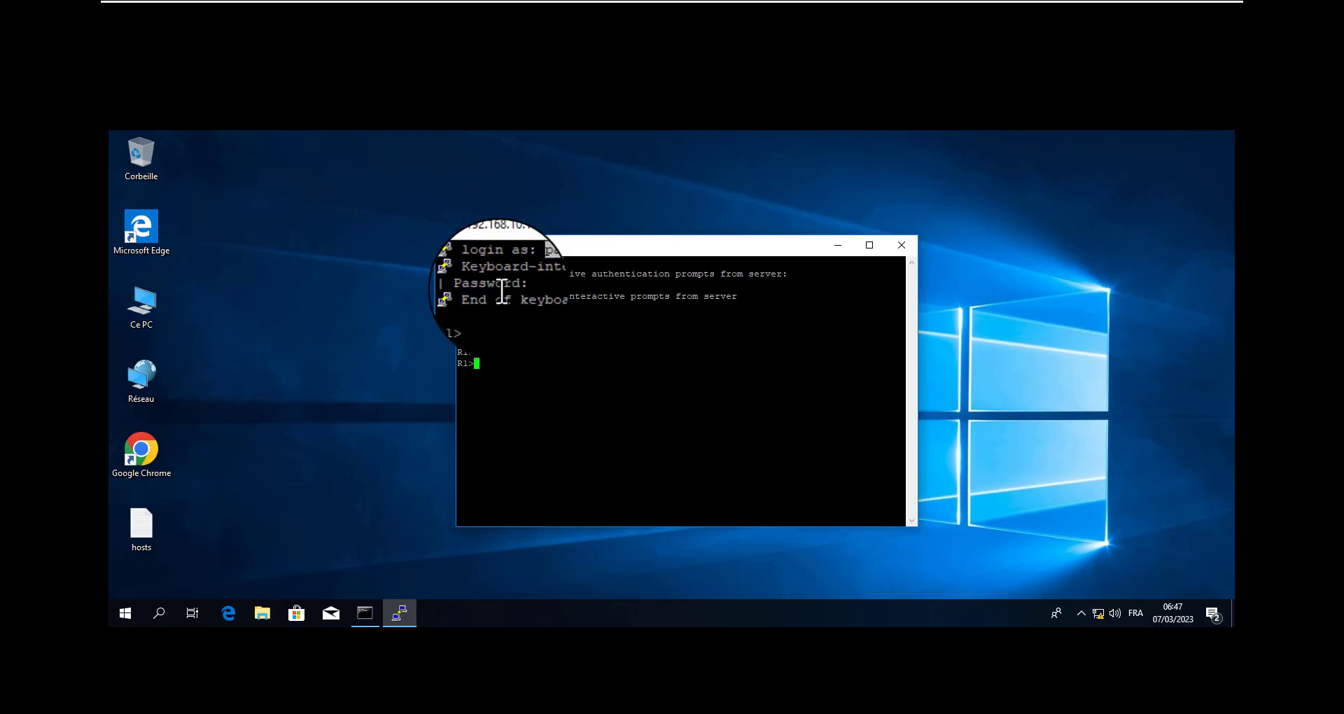
pyautogui.doubleClick(654, 341)
# Return to the R2 to Windows10 capture and examine the packets of TCP stream 4 from the opening SYN to the closing FIN
pyautogui.moveTo(1111, 1)
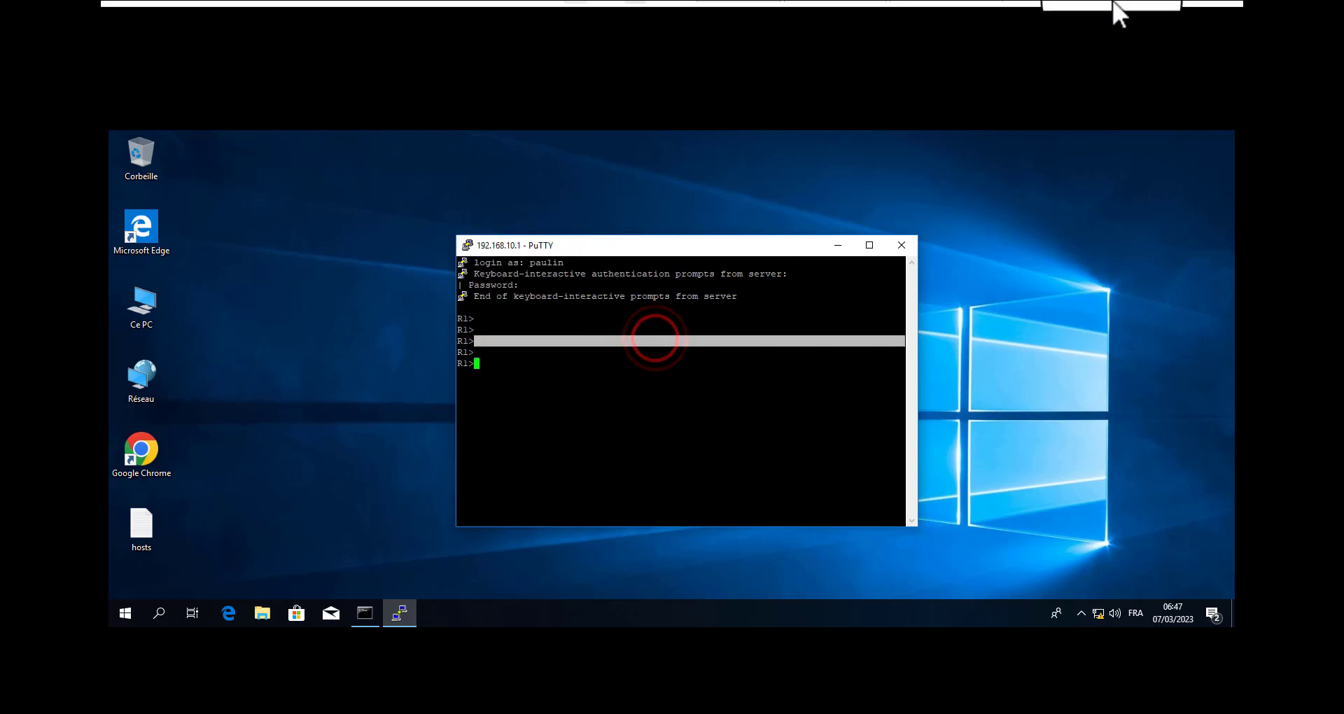
pyautogui.click(1171, 19)
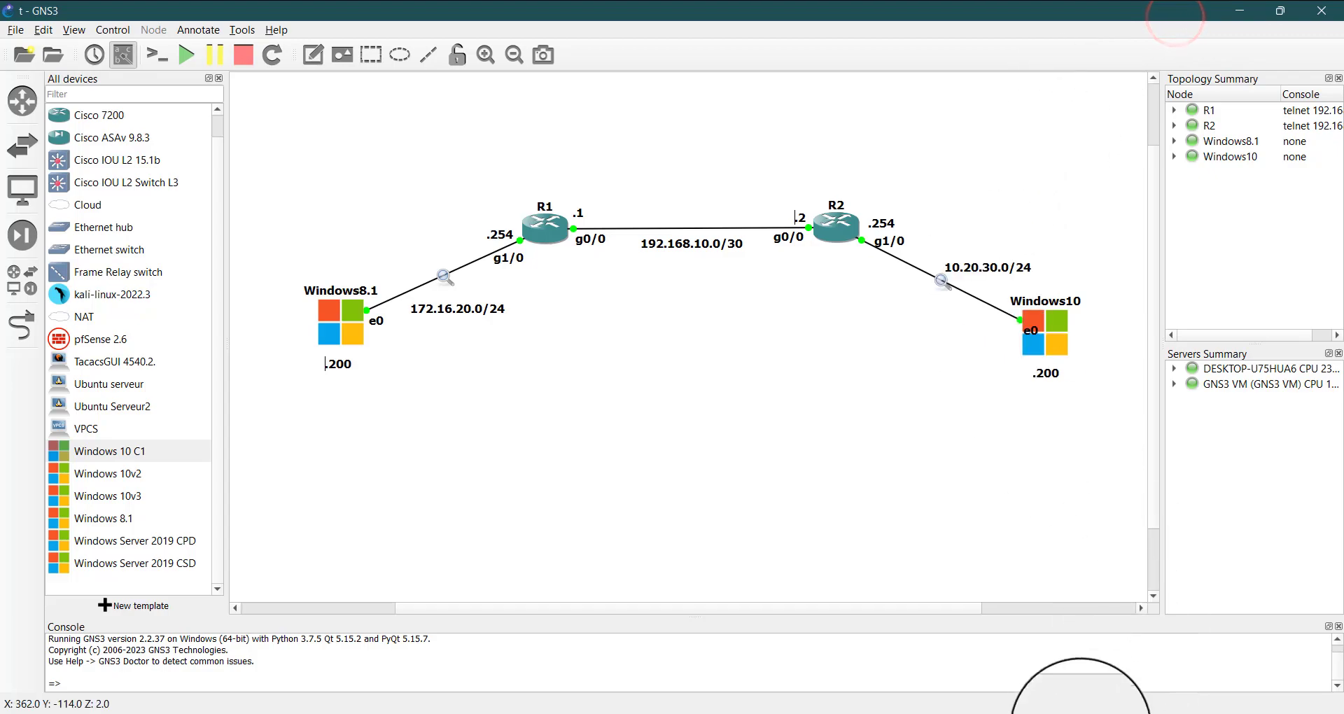
pyautogui.moveTo(1064, 711)
pyautogui.click(1233, 647)
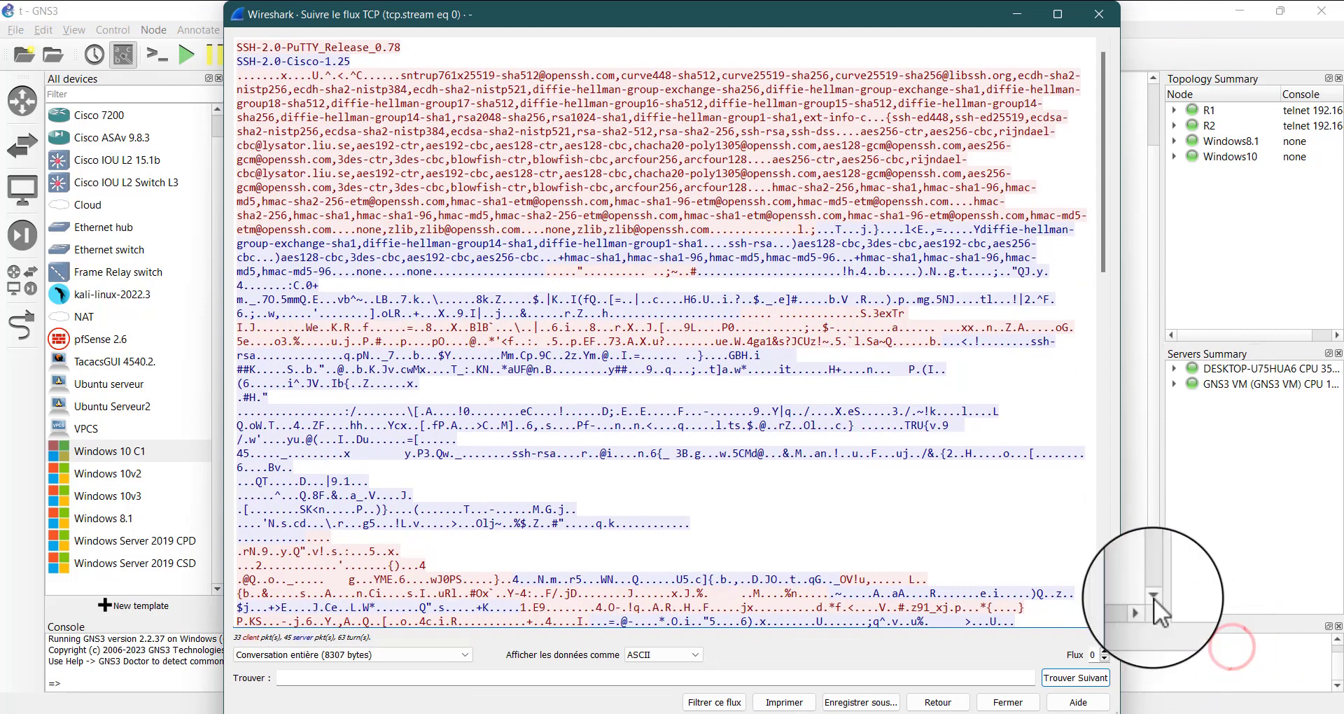
pyautogui.click(1115, 9)
pyautogui.moveTo(1075, 709)
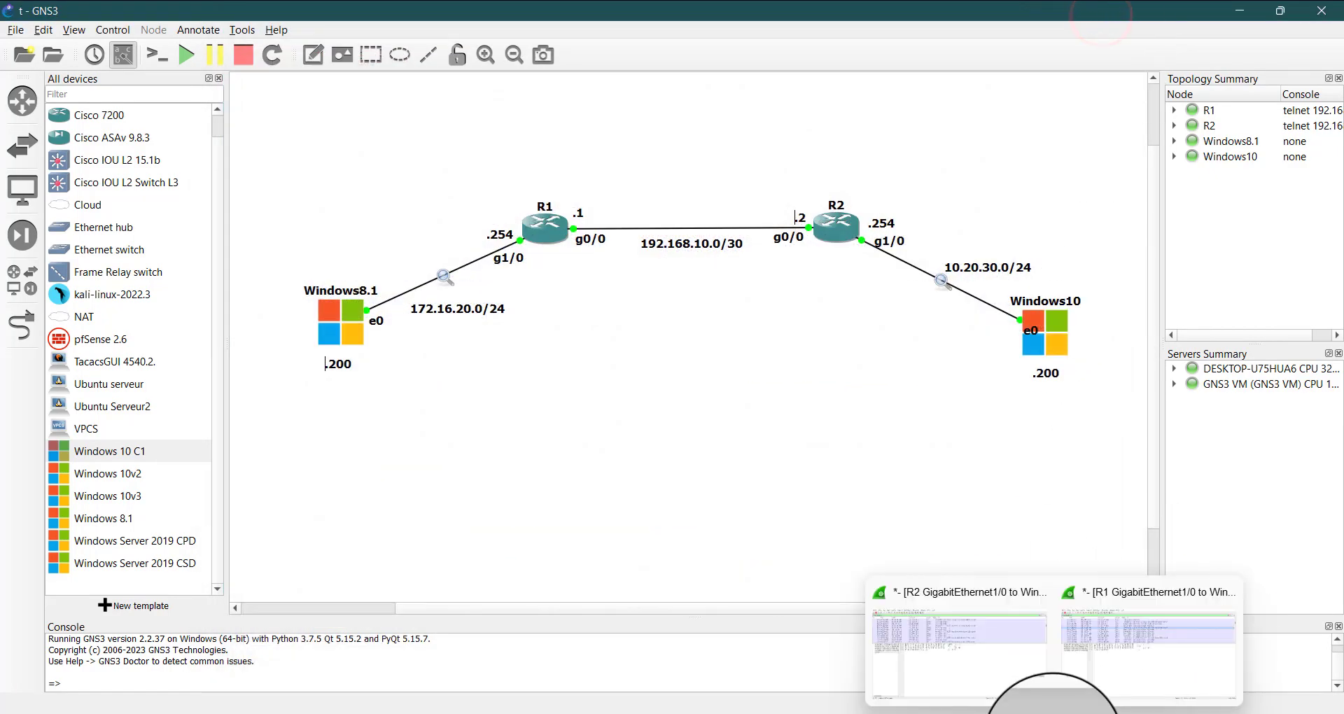
pyautogui.click(946, 662)
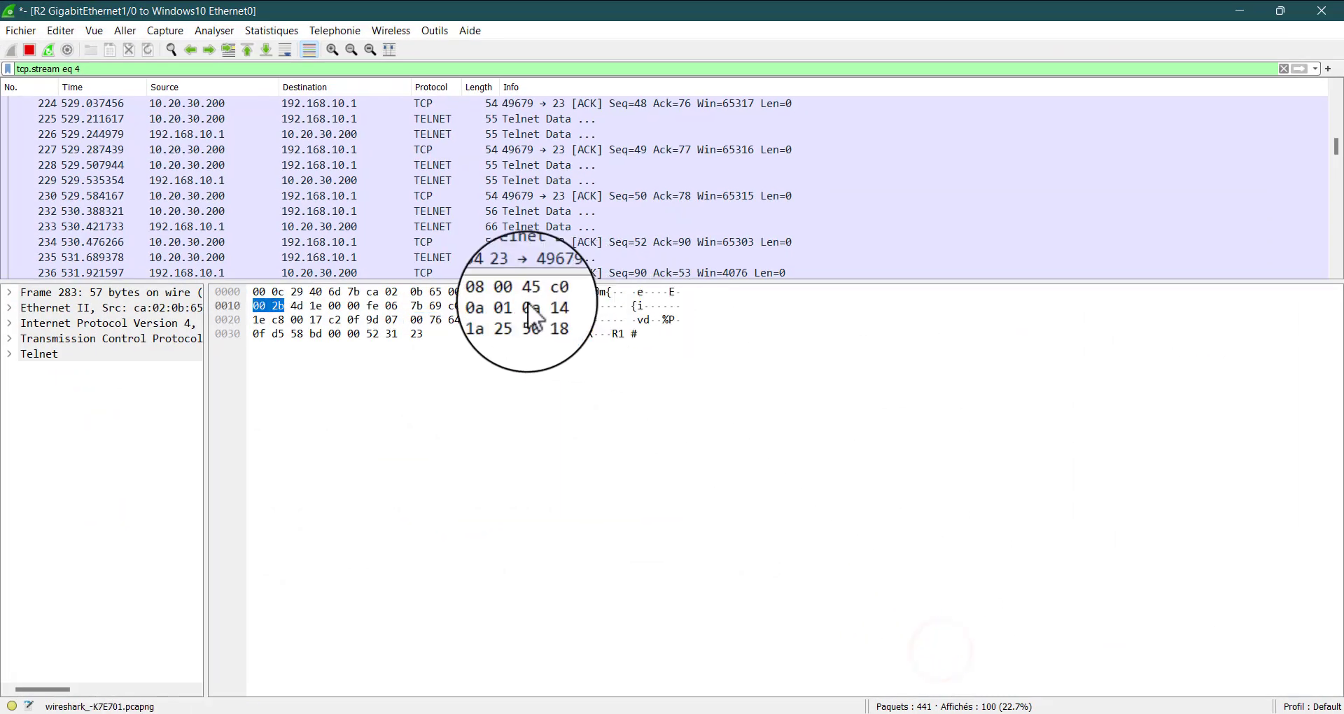
pyautogui.scroll(5, 564, 204)
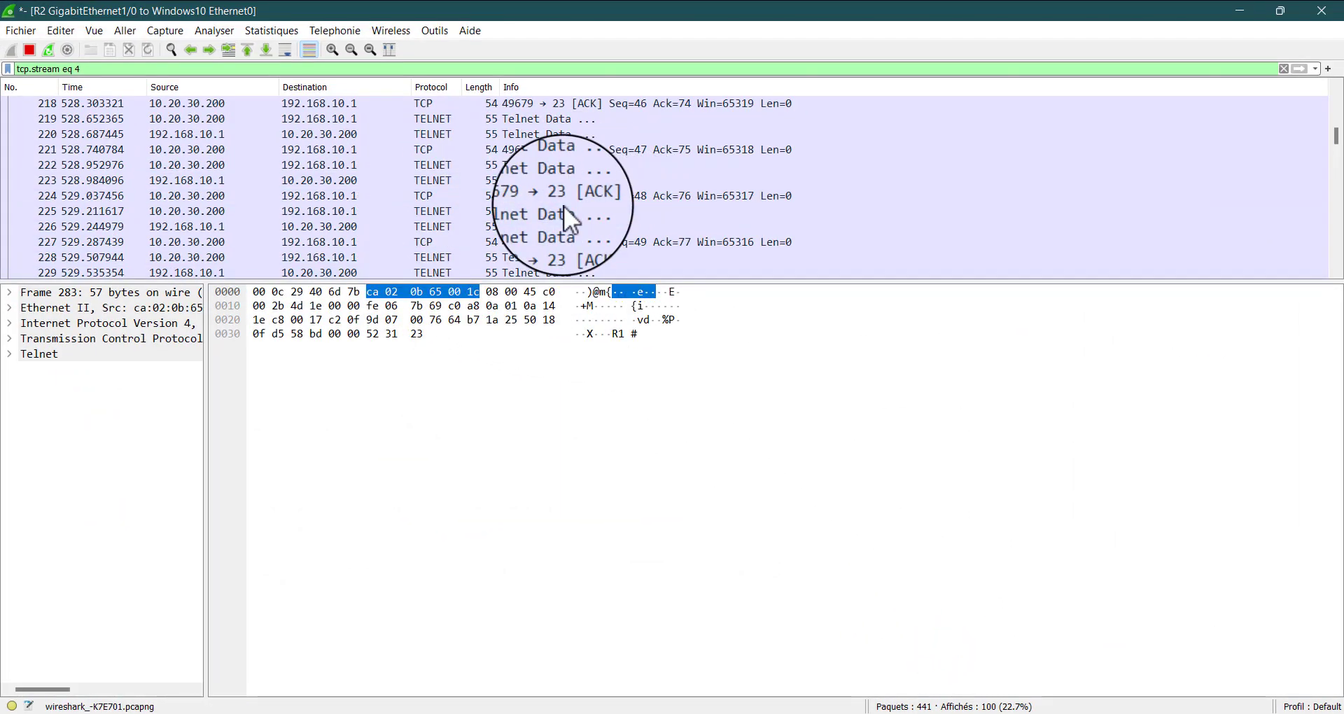
pyautogui.scroll(-20, 564, 205)
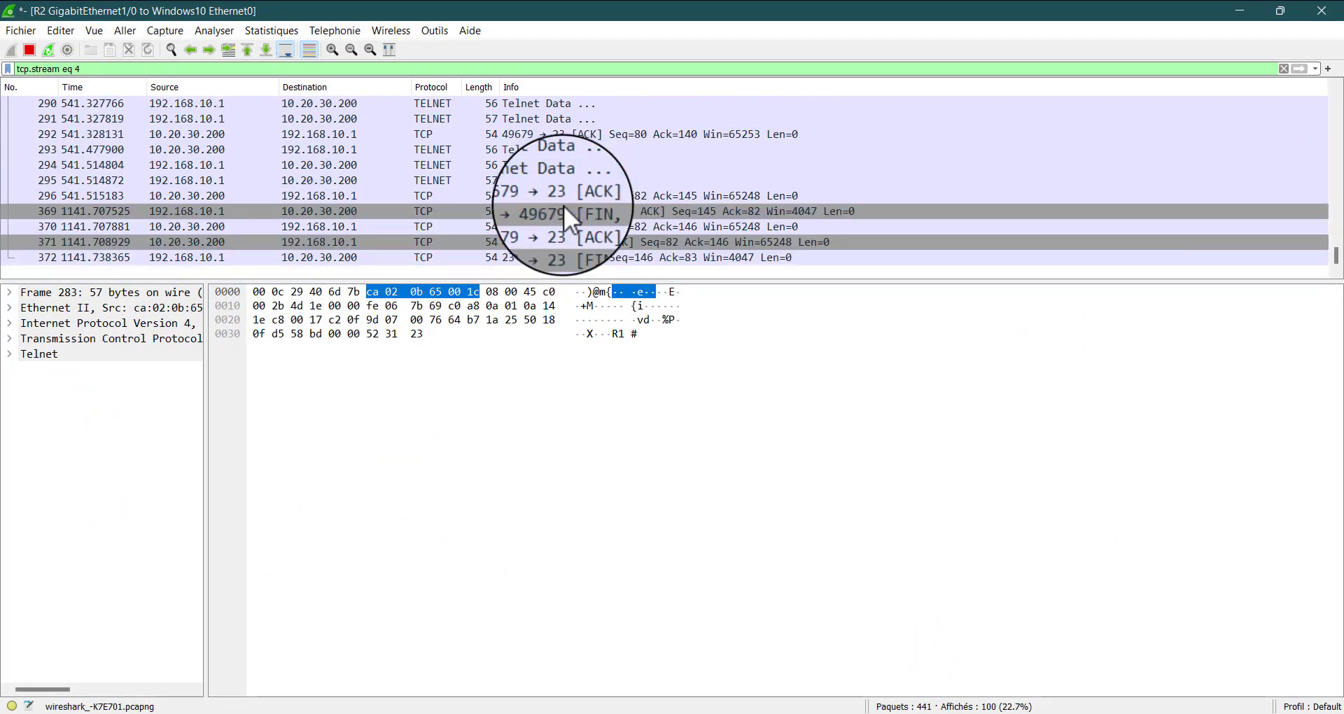
pyautogui.scroll(20, 565, 209)
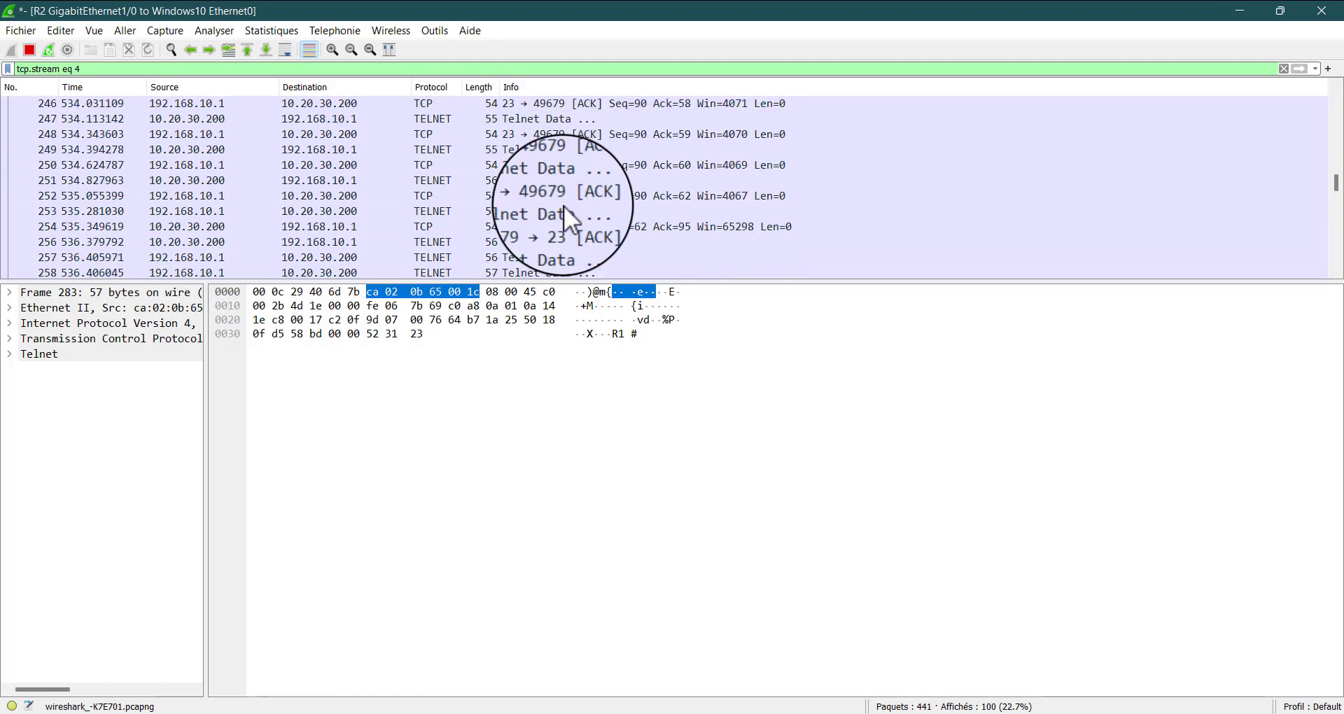
pyautogui.scroll(1, 565, 205)
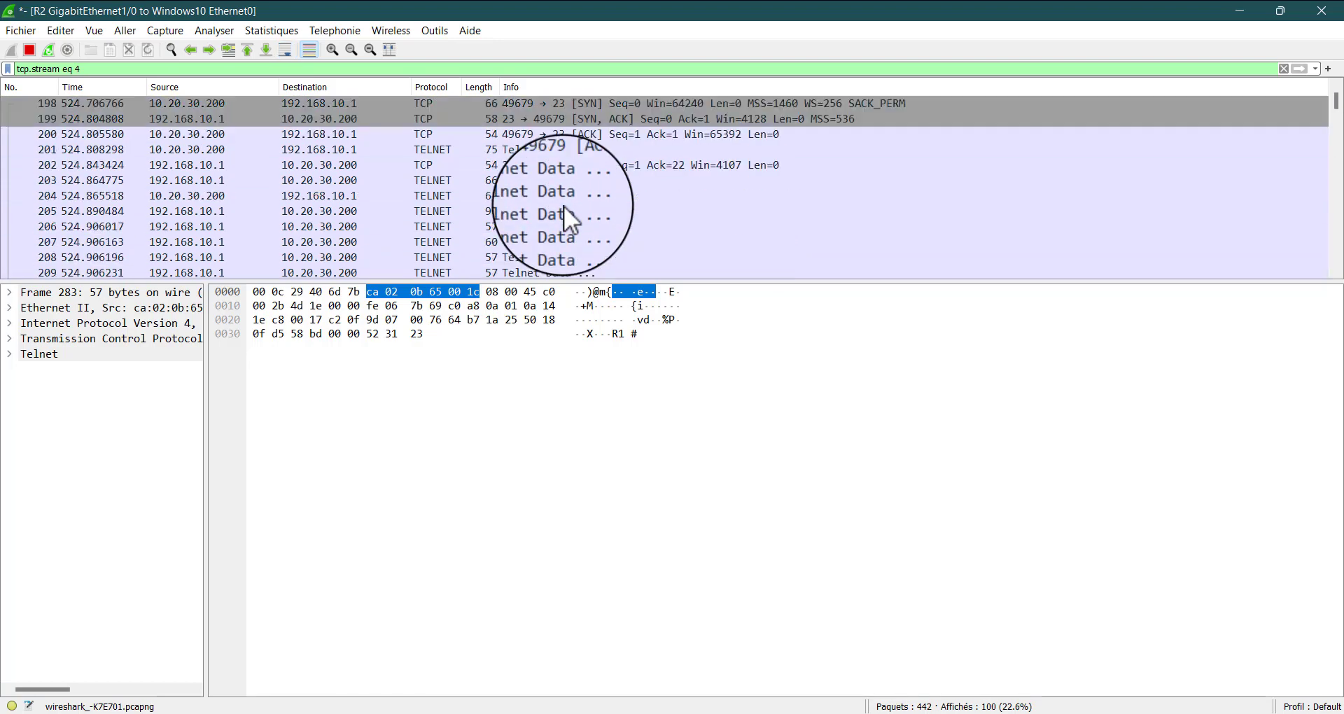
pyautogui.scroll(-20, 565, 204)
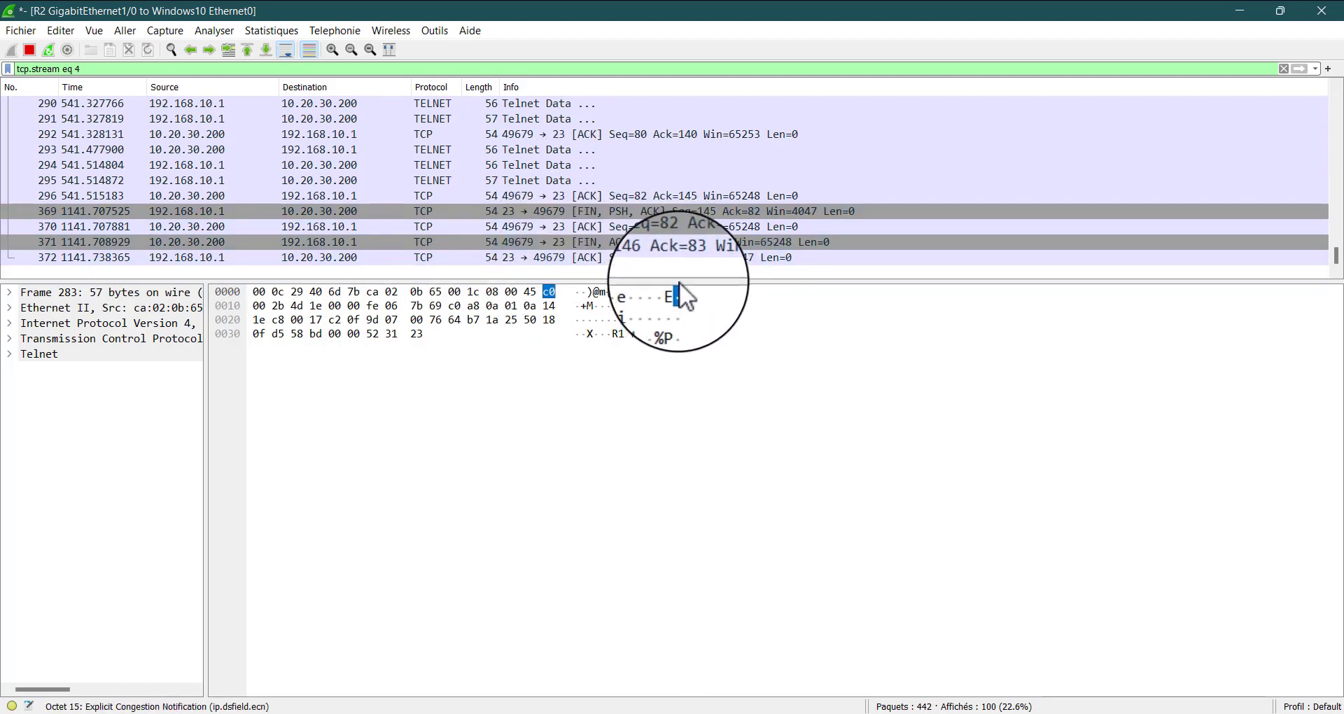
# Examine the closing packet 371 and Telnet data packet 295 in the R2 to Windows10 capture
pyautogui.moveTo(978, 711)
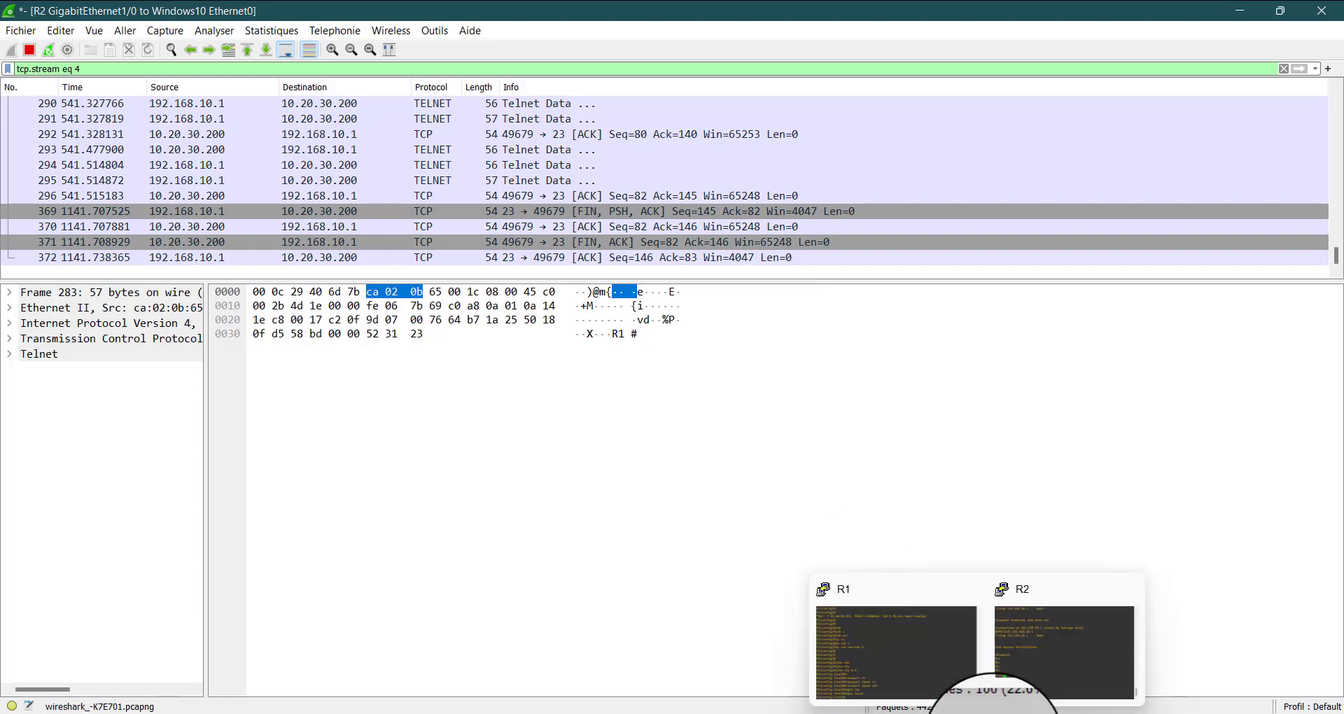
pyautogui.click(965, 612)
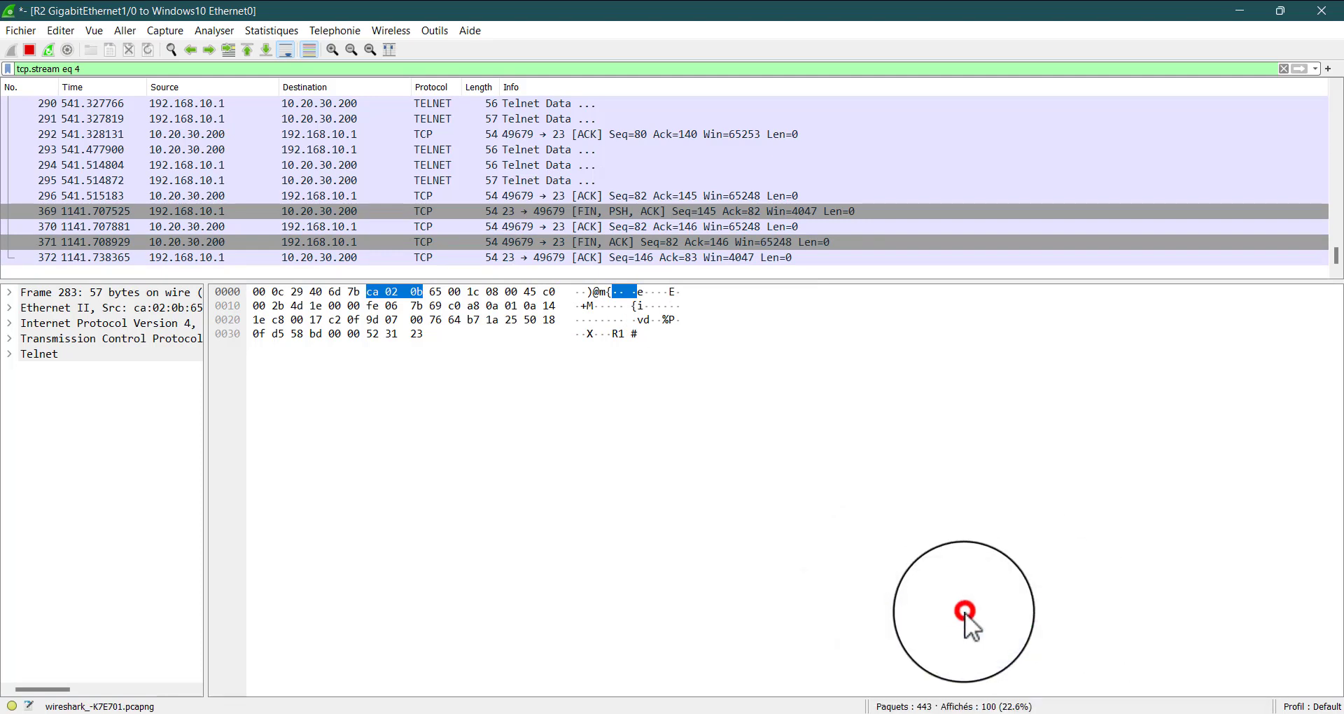
pyautogui.click(543, 242)
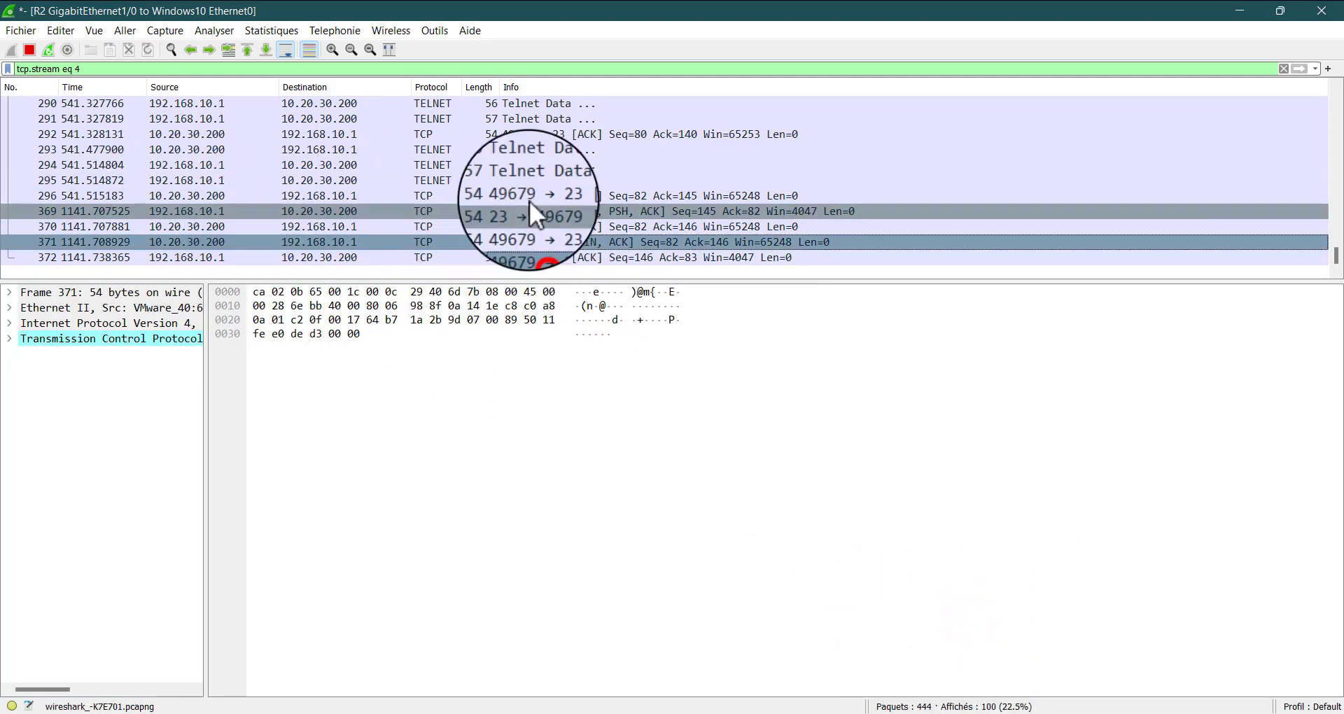
pyautogui.click(525, 182)
pyautogui.click(524, 149)
pyautogui.click(570, 210)
pyautogui.click(570, 239)
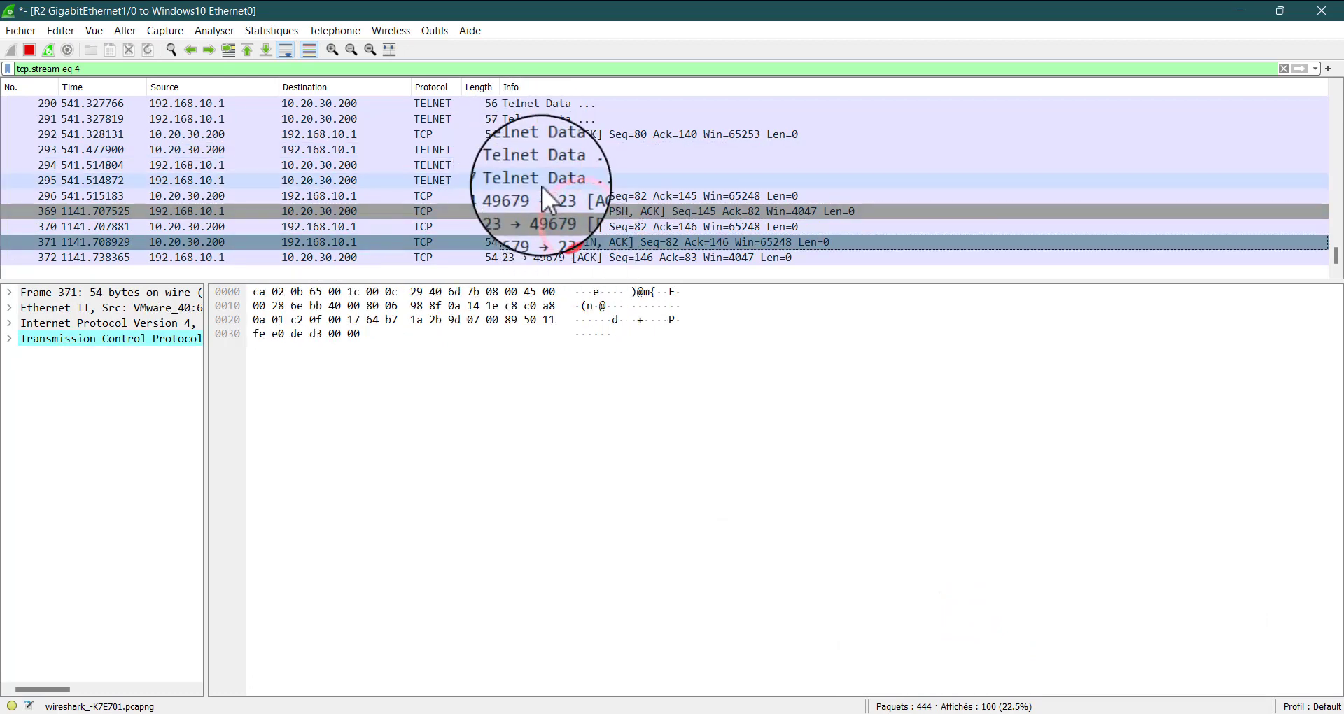
pyautogui.click(542, 186)
pyautogui.scroll(7, 542, 187)
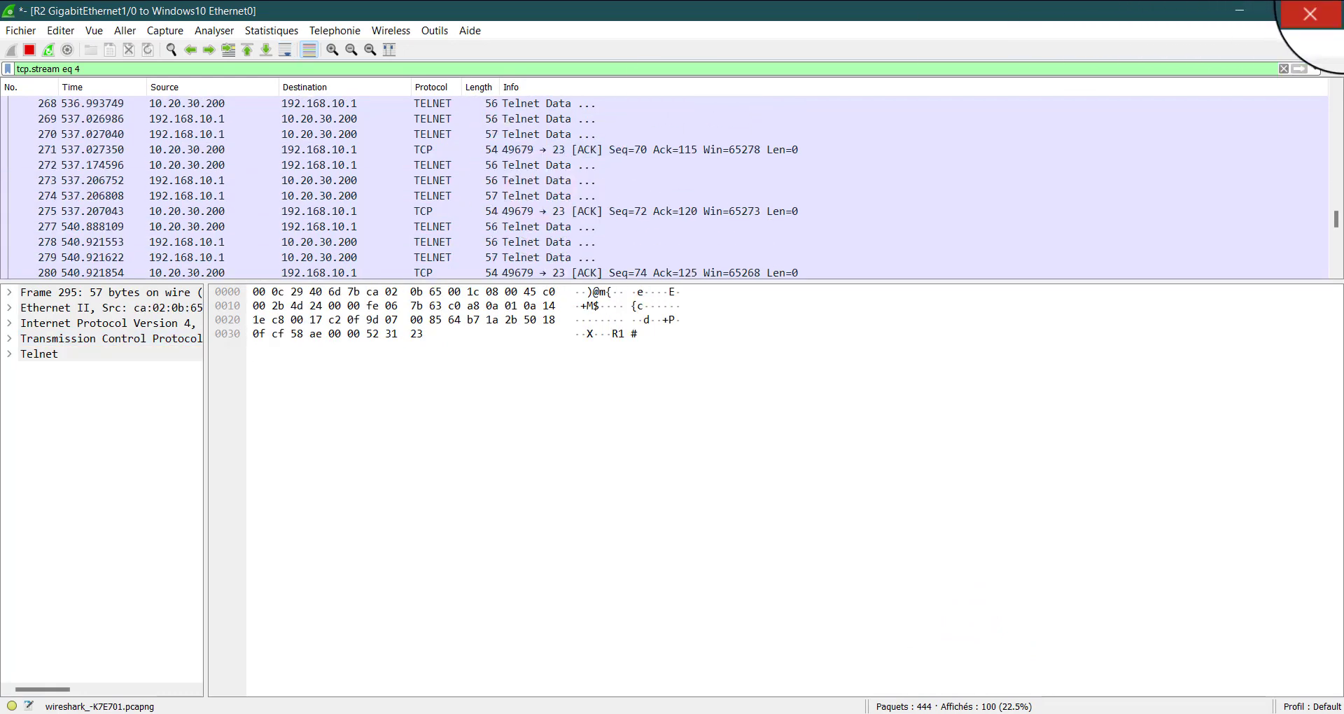
# Close the R2 to Windows10 capture without saving, and stop the packet capture on the link between R2 and Windows10
pyautogui.click(1322, 10)
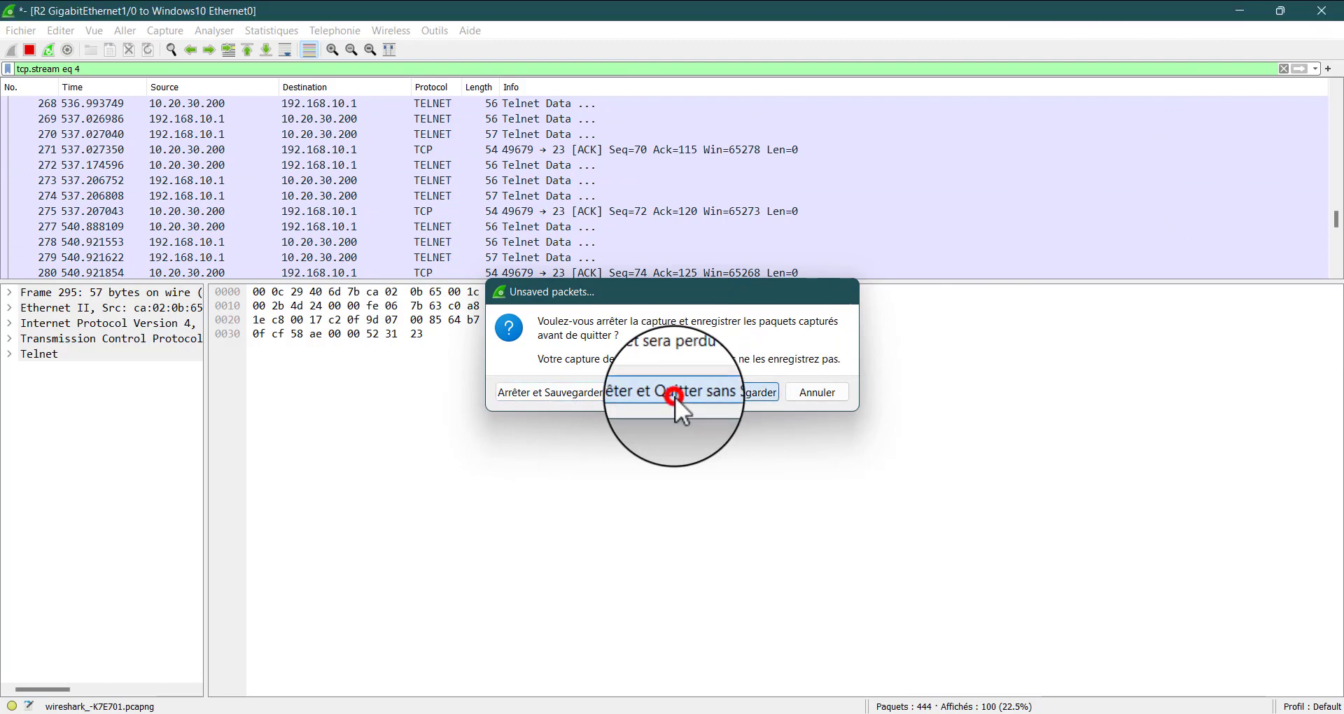
pyautogui.click(677, 391)
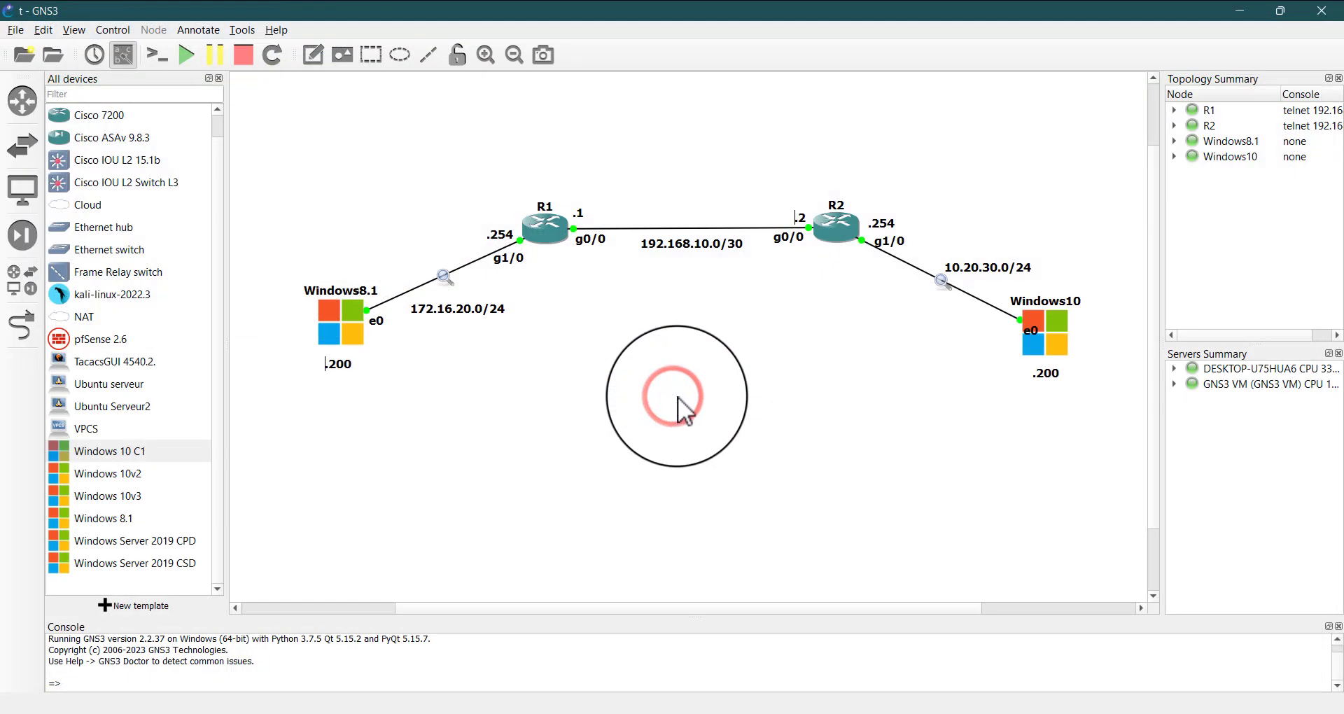
pyautogui.rightClick(939, 280)
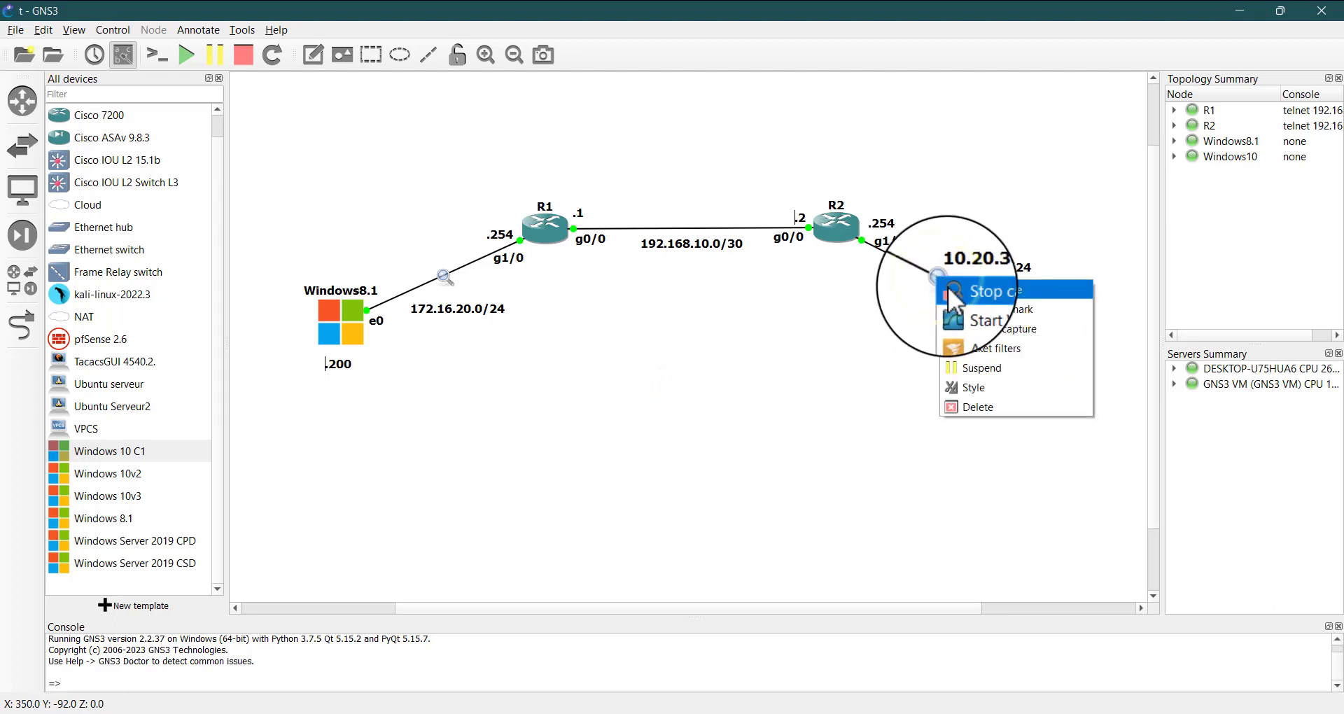
pyautogui.click(952, 290)
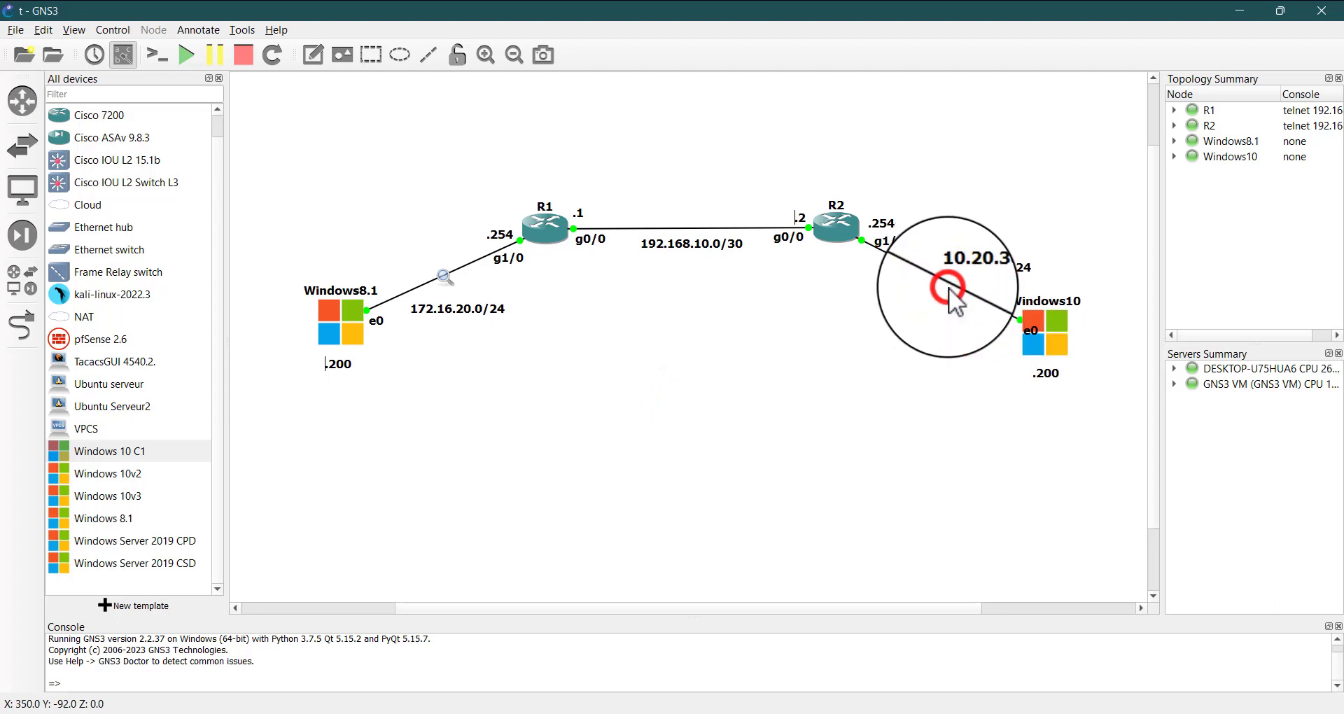
# Stop and close the R1 to Windows8.1 Wireshark capture without saving its packets
pyautogui.click(444, 278)
pyautogui.click(443, 269)
pyautogui.click(444, 267)
pyautogui.click(441, 274)
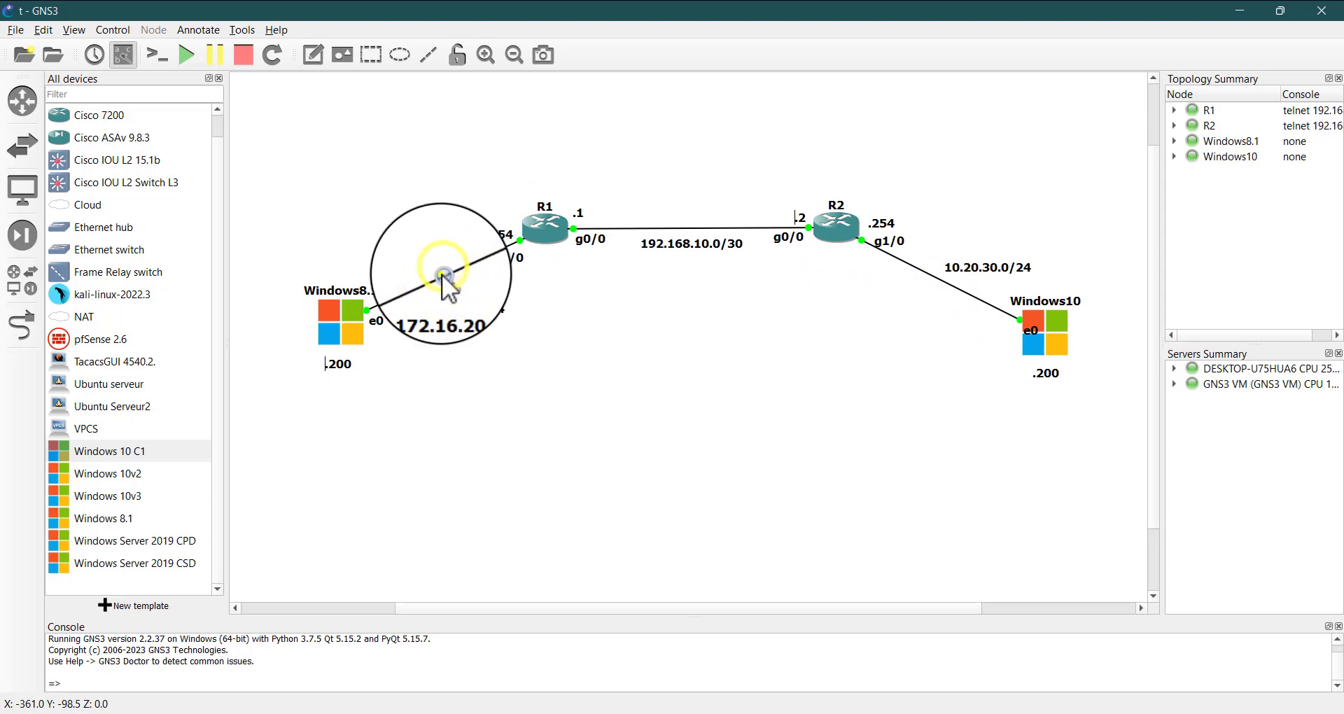
pyautogui.click(443, 275)
pyautogui.click(445, 280)
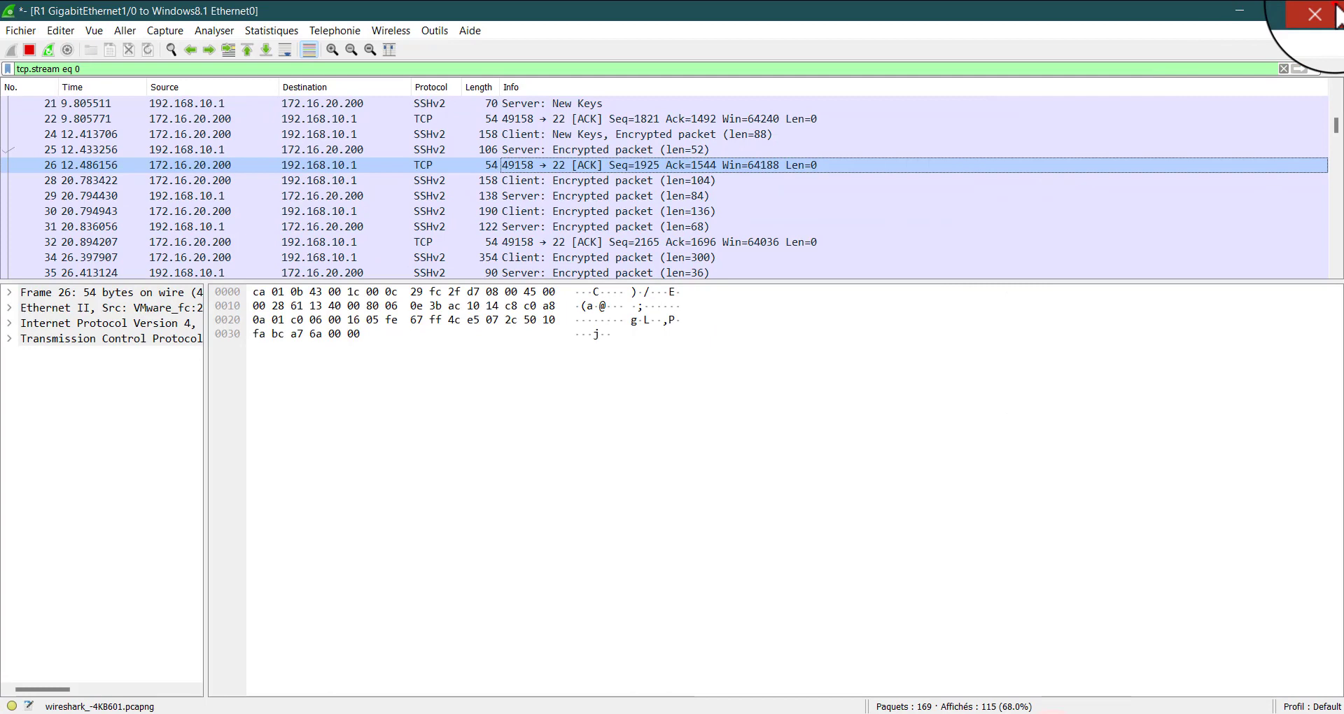
pyautogui.click(1325, 10)
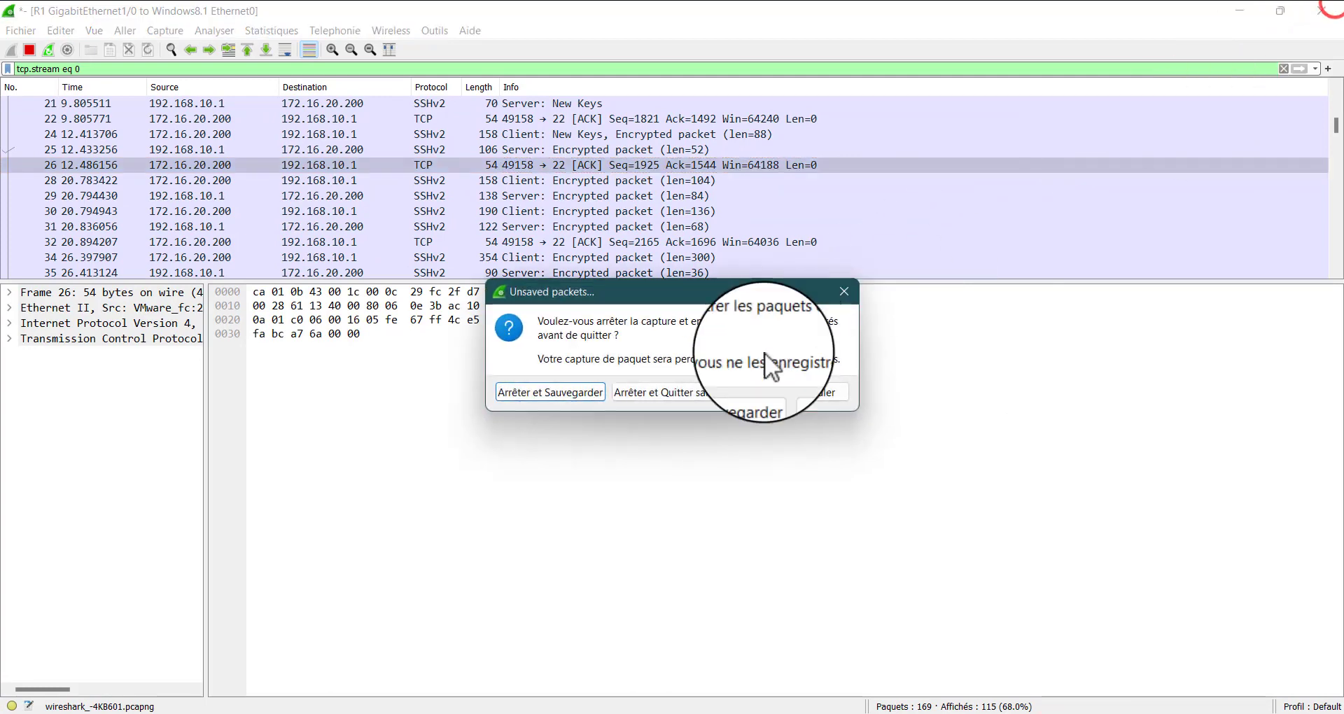
pyautogui.click(725, 392)
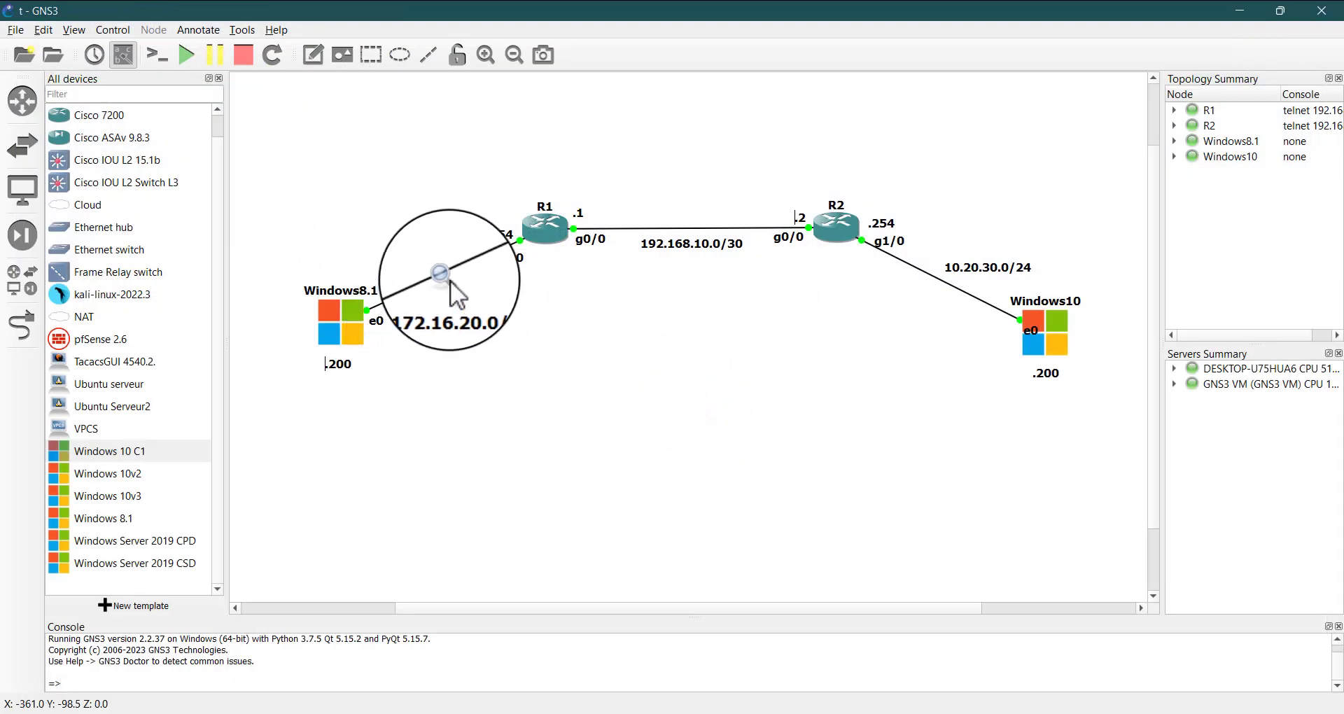
# Stop the packet capture on the Windows8.1 to R1 link, and start a new Wireshark capture on the R2 to Windows10 link
pyautogui.rightClick(443, 275)
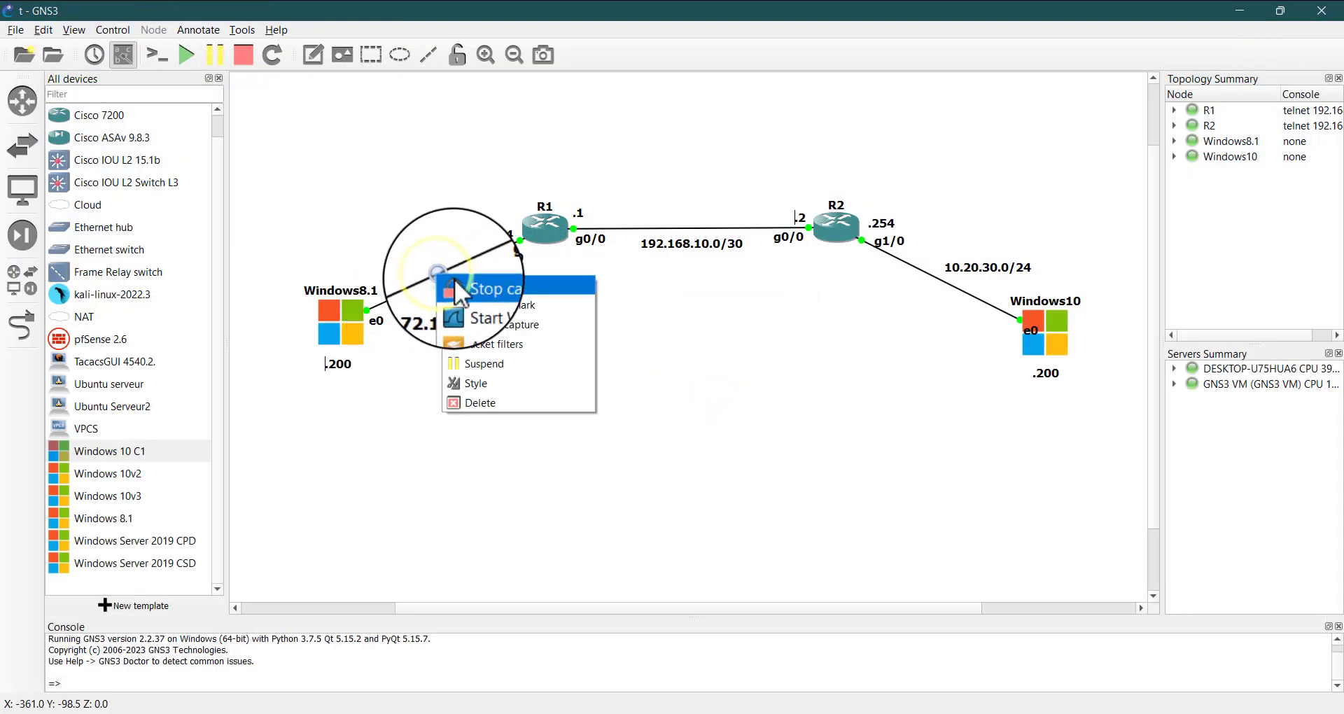
pyautogui.click(455, 287)
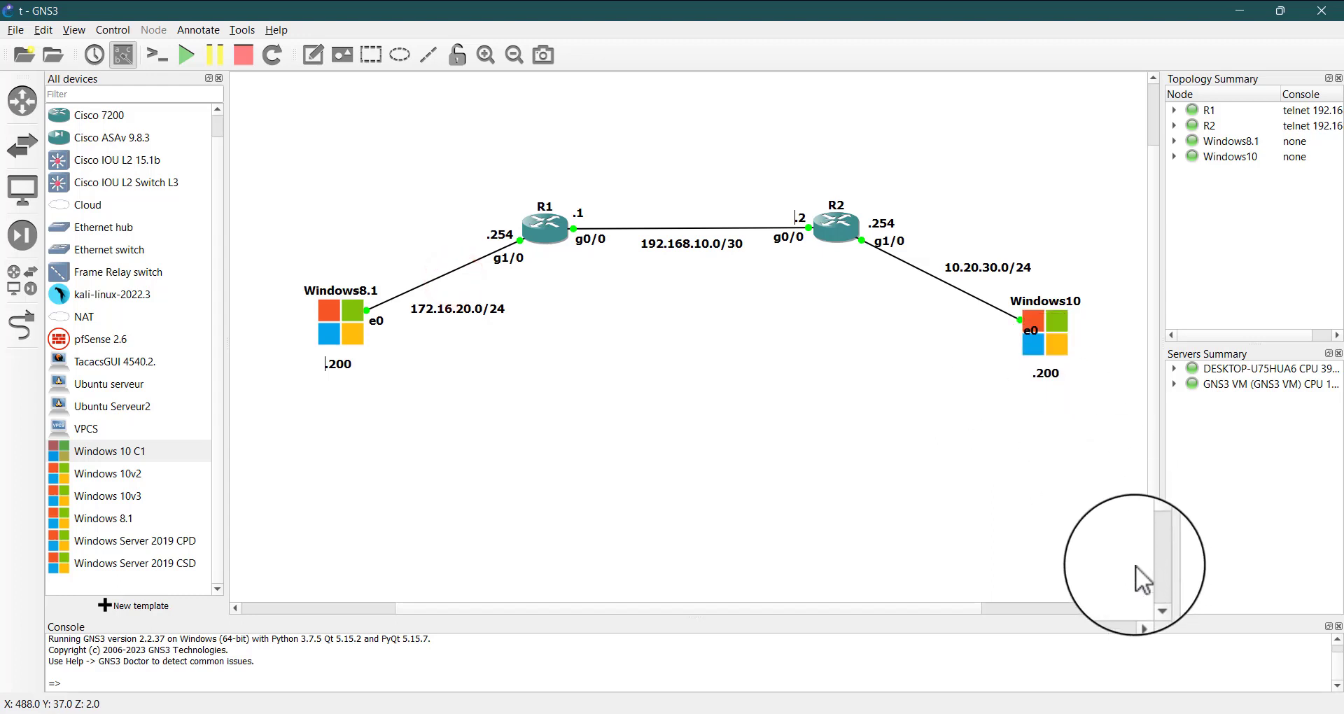
pyautogui.rightClick(941, 280)
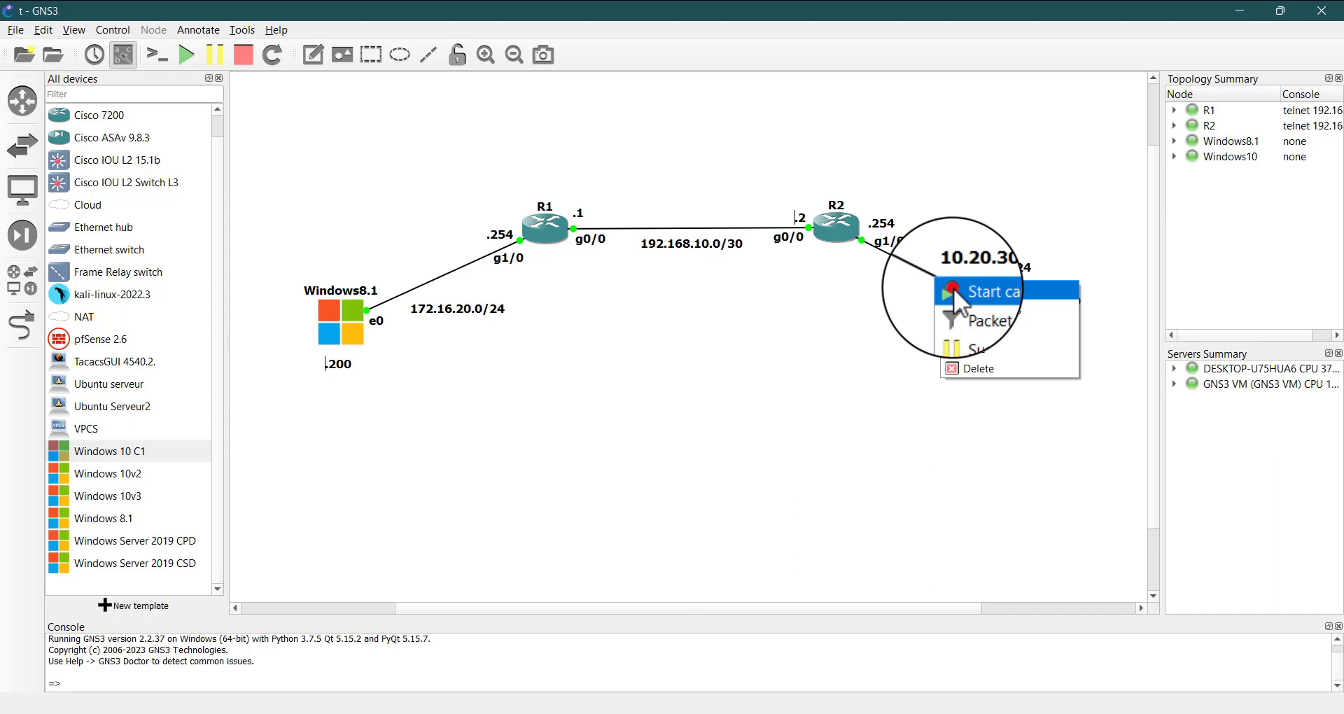
pyautogui.click(954, 288)
pyautogui.click(761, 398)
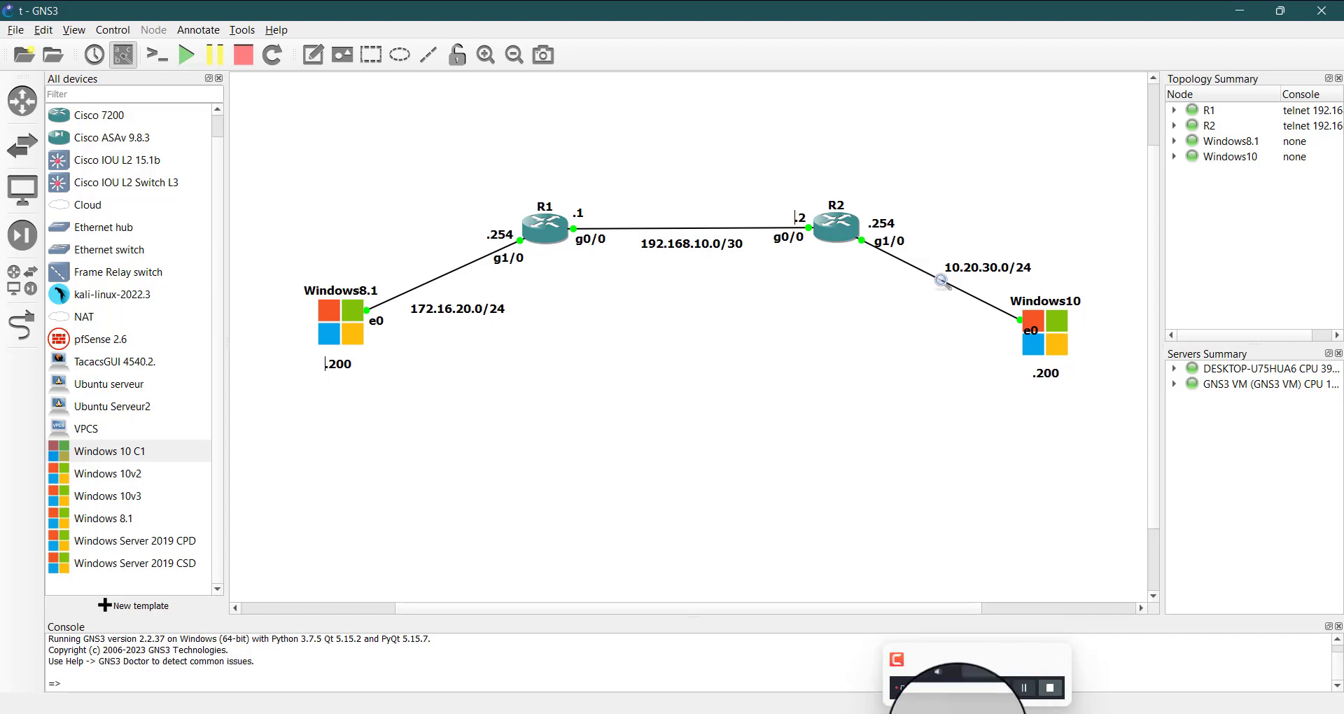
pyautogui.rightClick(944, 282)
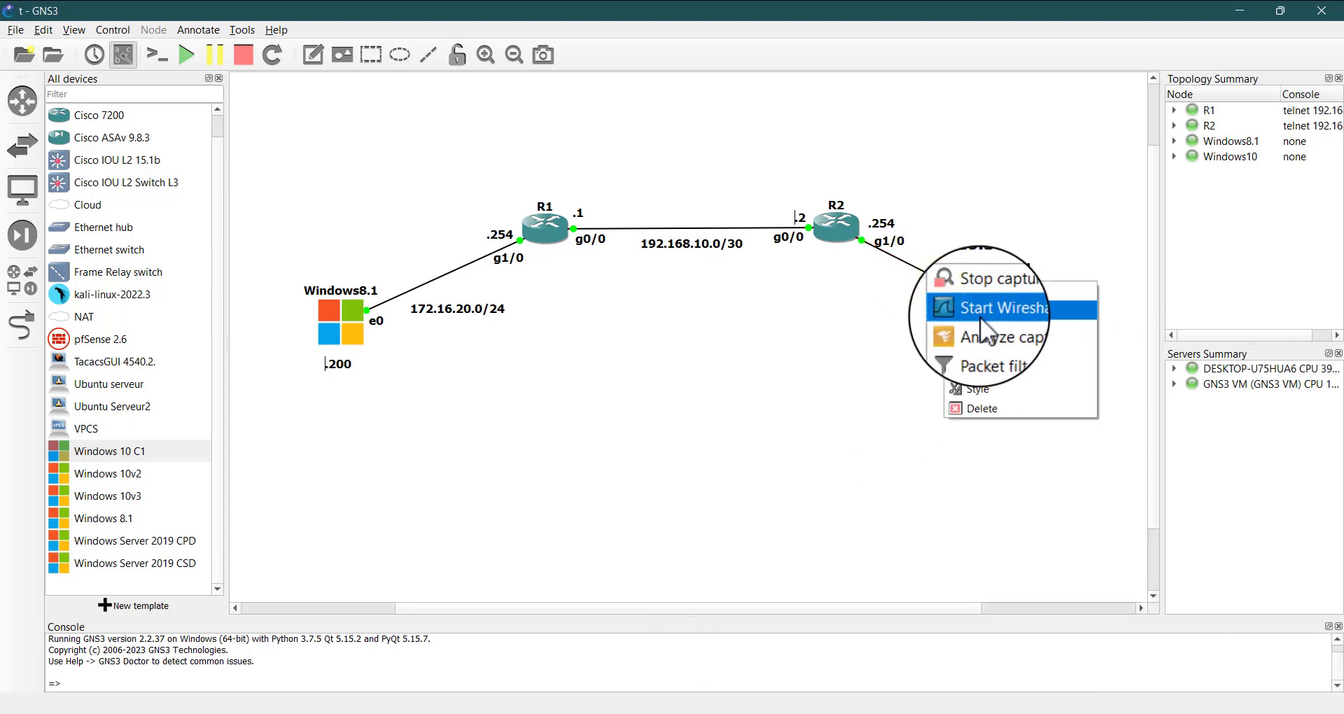
pyautogui.click(980, 317)
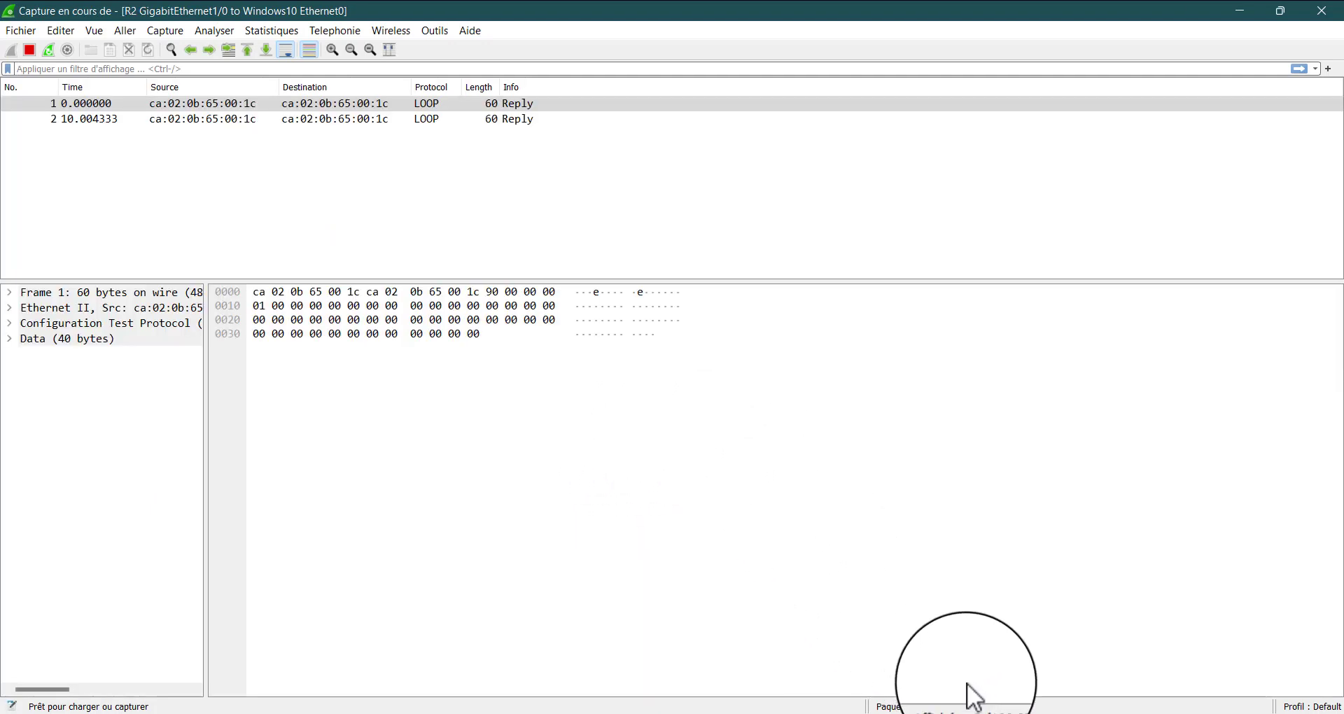
# Switch to the Windows 10 C1 virtual machine and exit the open SSH session on R1
pyautogui.moveTo(1000, 710)
pyautogui.moveTo(1052, 711)
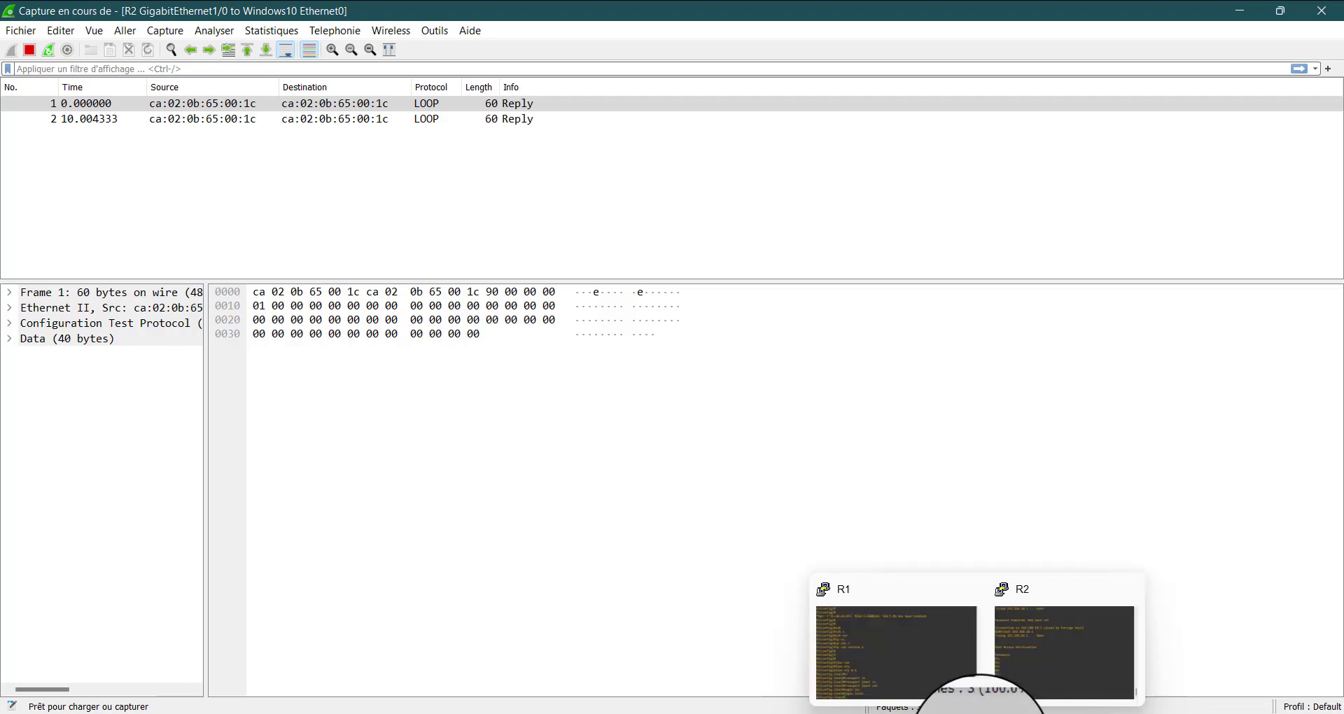
pyautogui.moveTo(903, 706)
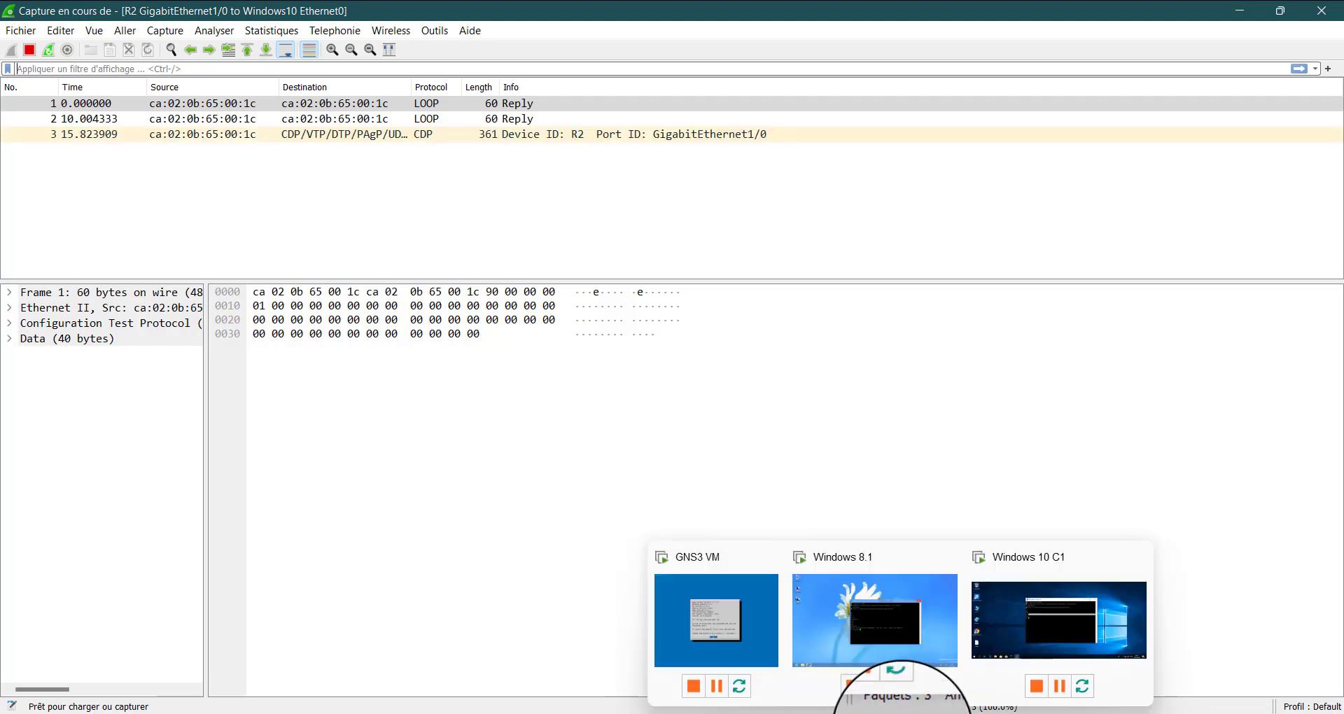
pyautogui.click(1066, 638)
pyautogui.click(607, 373)
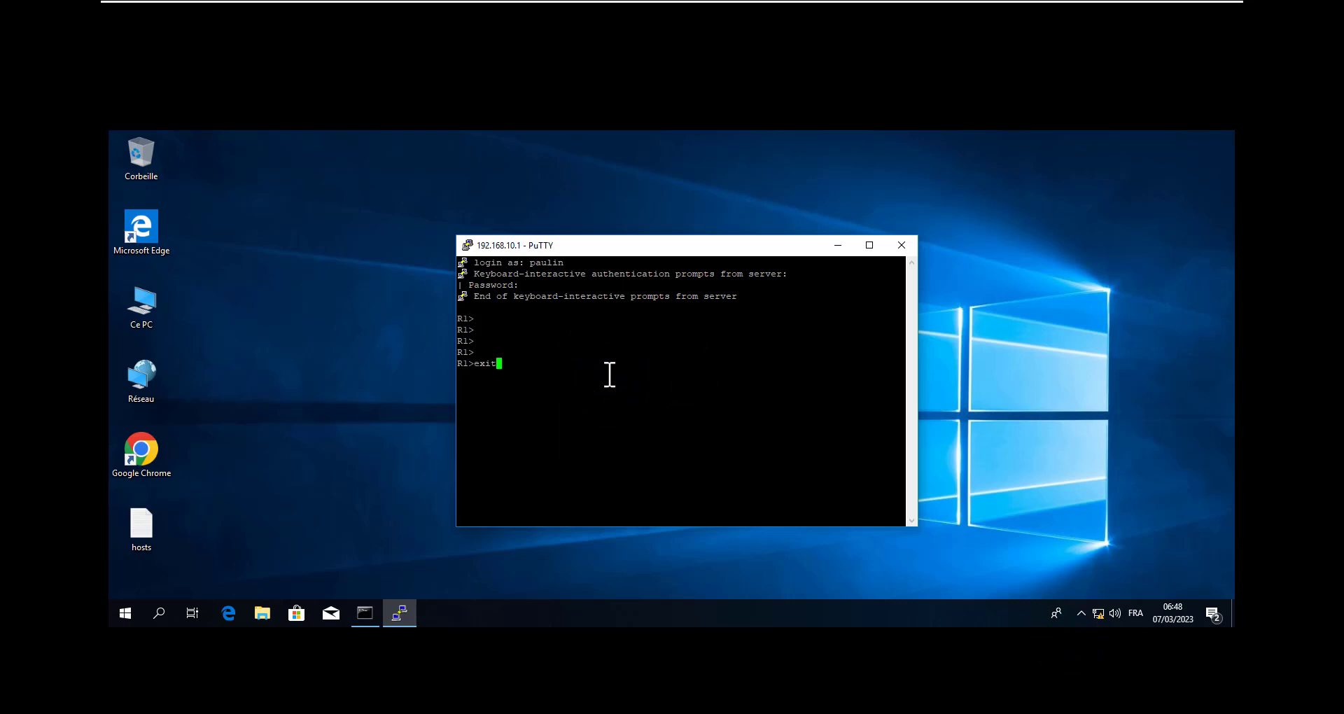
pyautogui.write('exit')
pyautogui.press('Return')
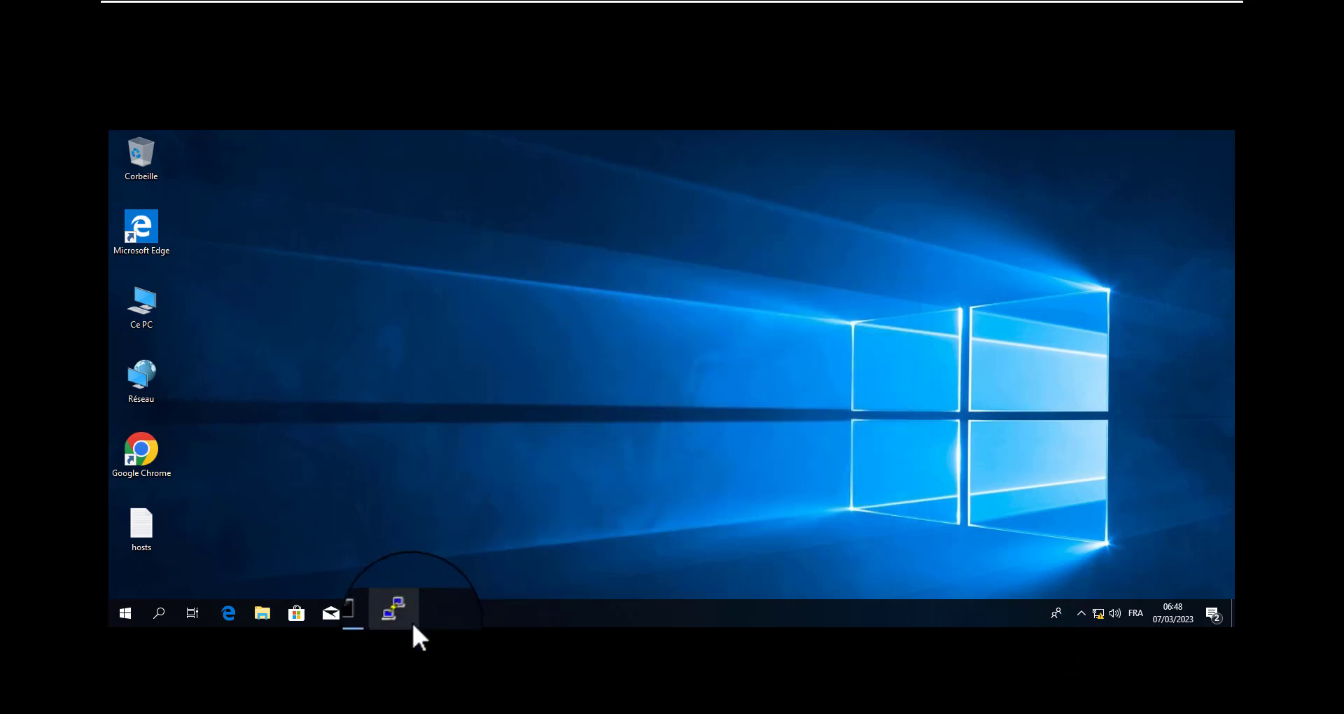
# Load PuTTY's saved telnet session, switch it to SSH, connect to 192.168.10.1 and log in with the local username and password
pyautogui.click(410, 622)
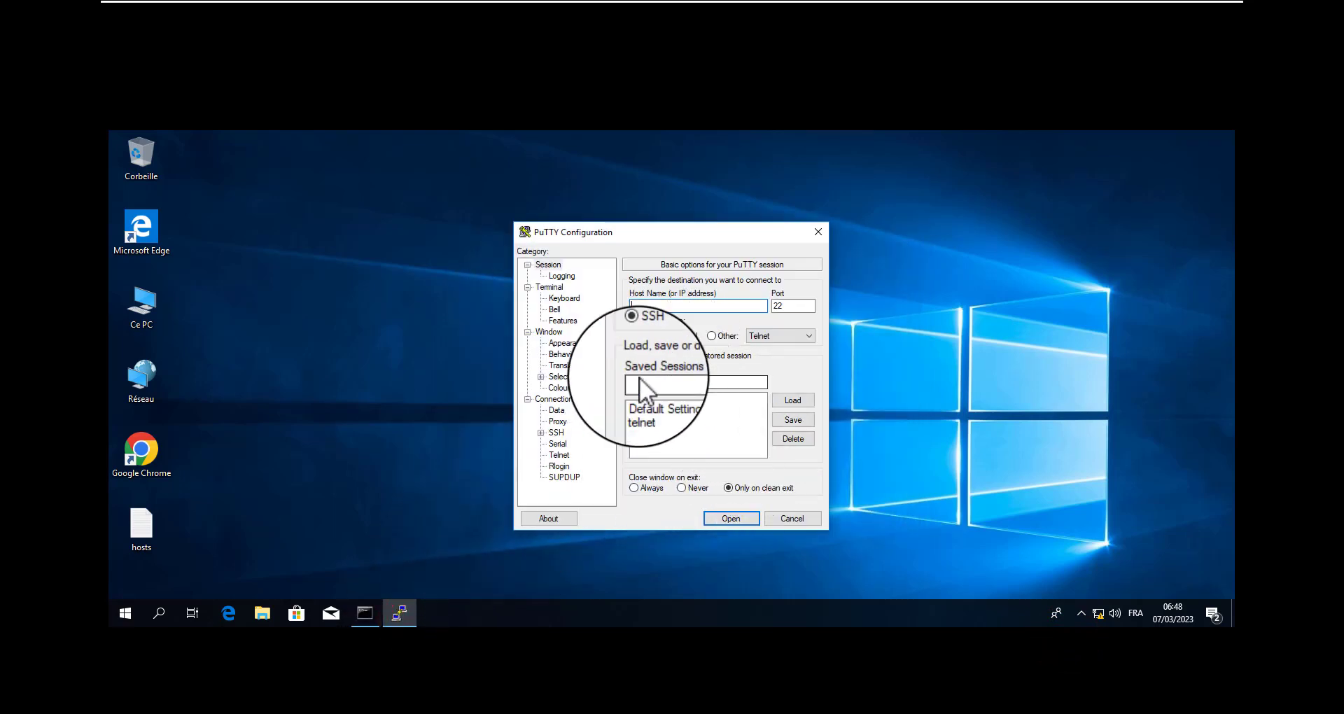
pyautogui.click(650, 408)
pyautogui.click(805, 400)
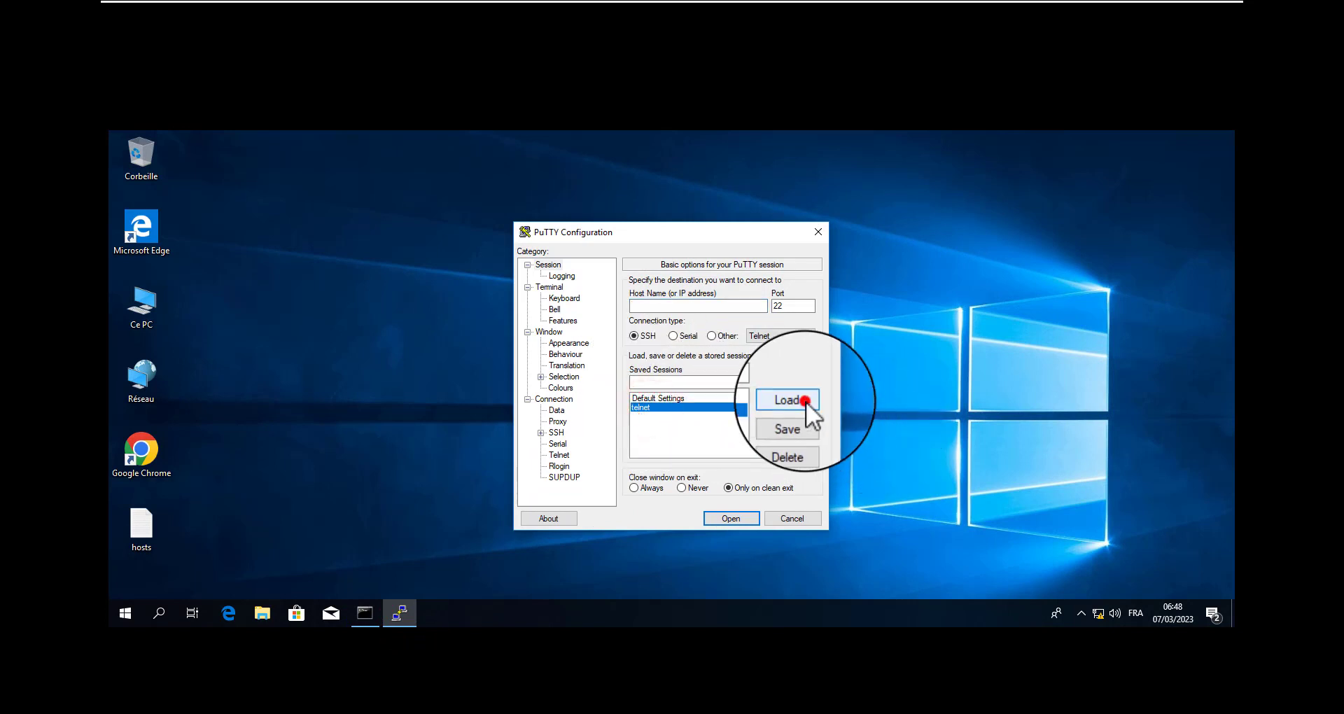
pyautogui.click(629, 334)
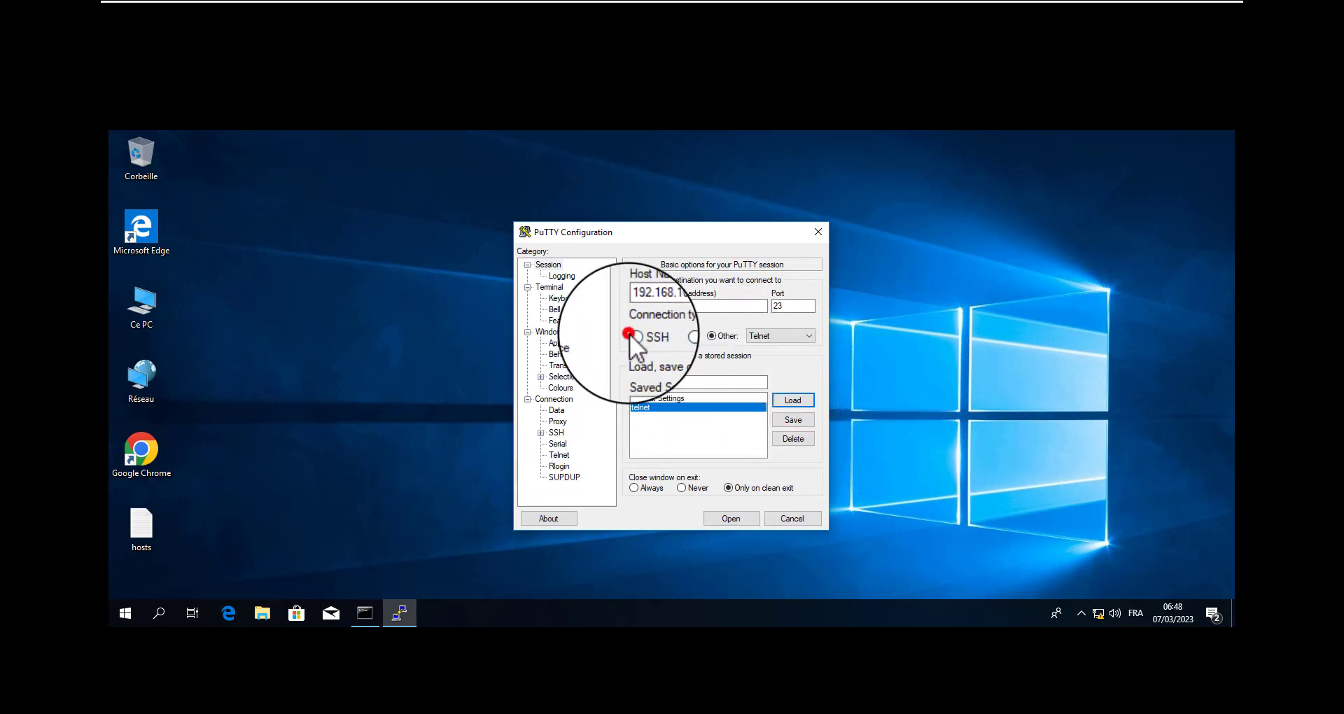
pyautogui.click(731, 522)
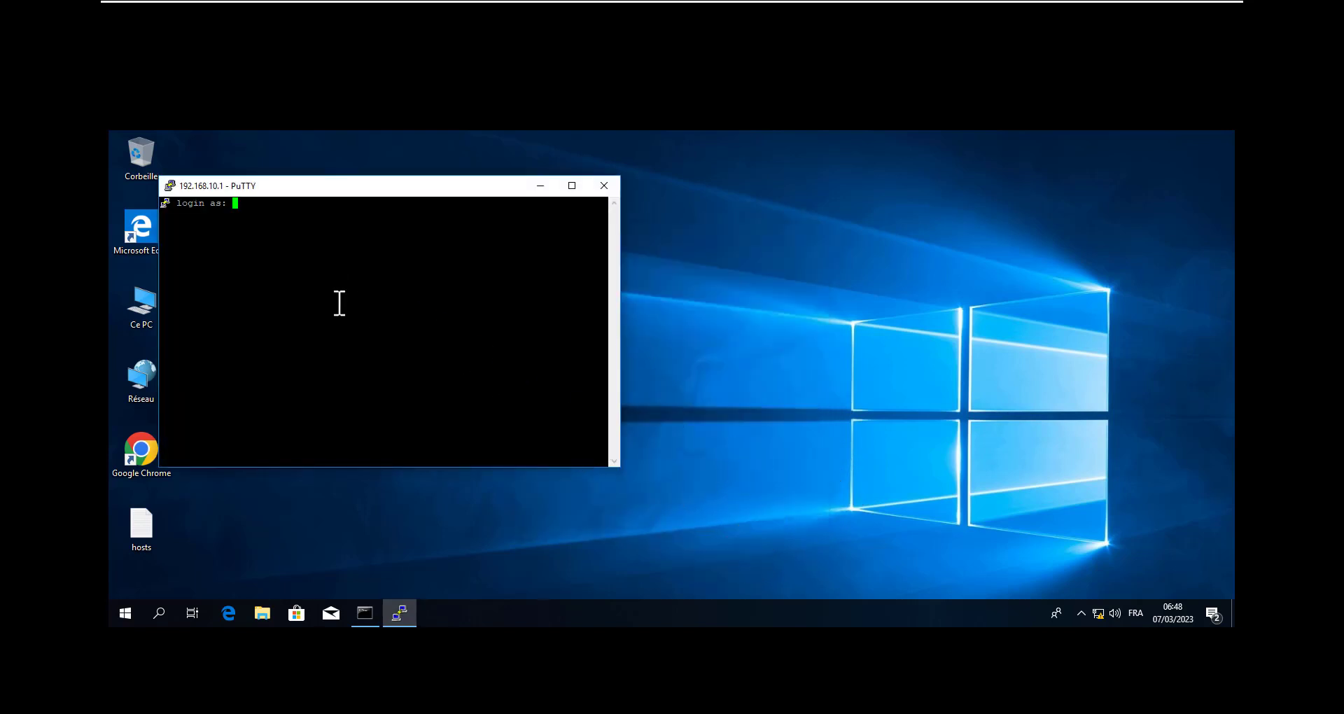
pyautogui.click(305, 224)
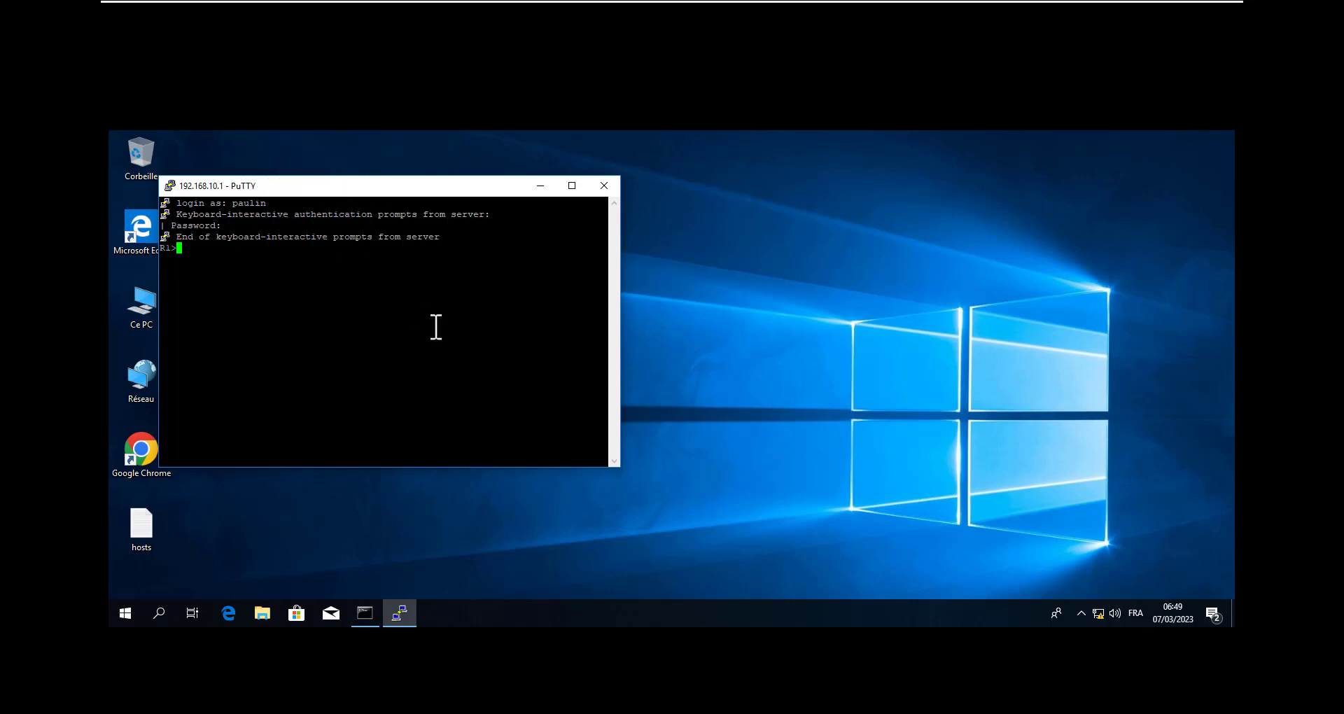
# Return to the R2 to Windows10 Wireshark capture and examine its SSHv2 packets, including packets 67 and 66
pyautogui.moveTo(833, 2)
pyautogui.click(1183, 17)
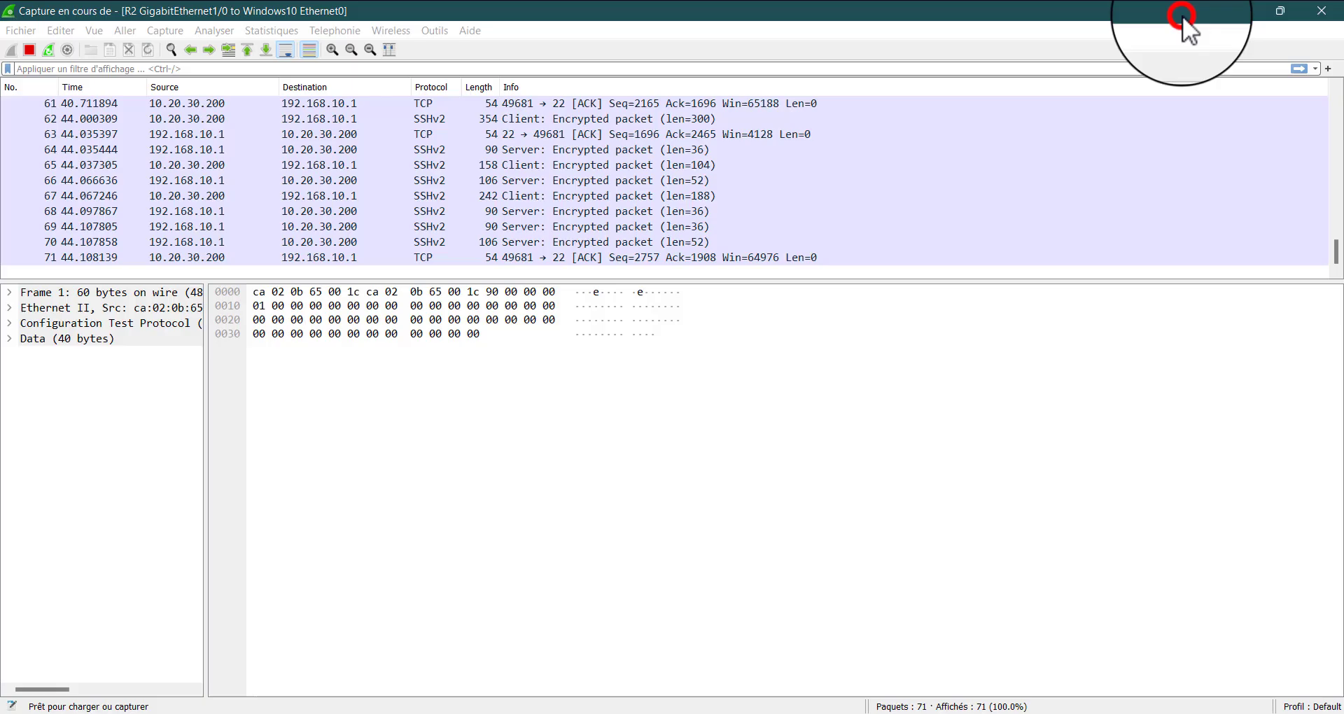
pyautogui.click(434, 196)
pyautogui.click(429, 225)
pyautogui.click(430, 242)
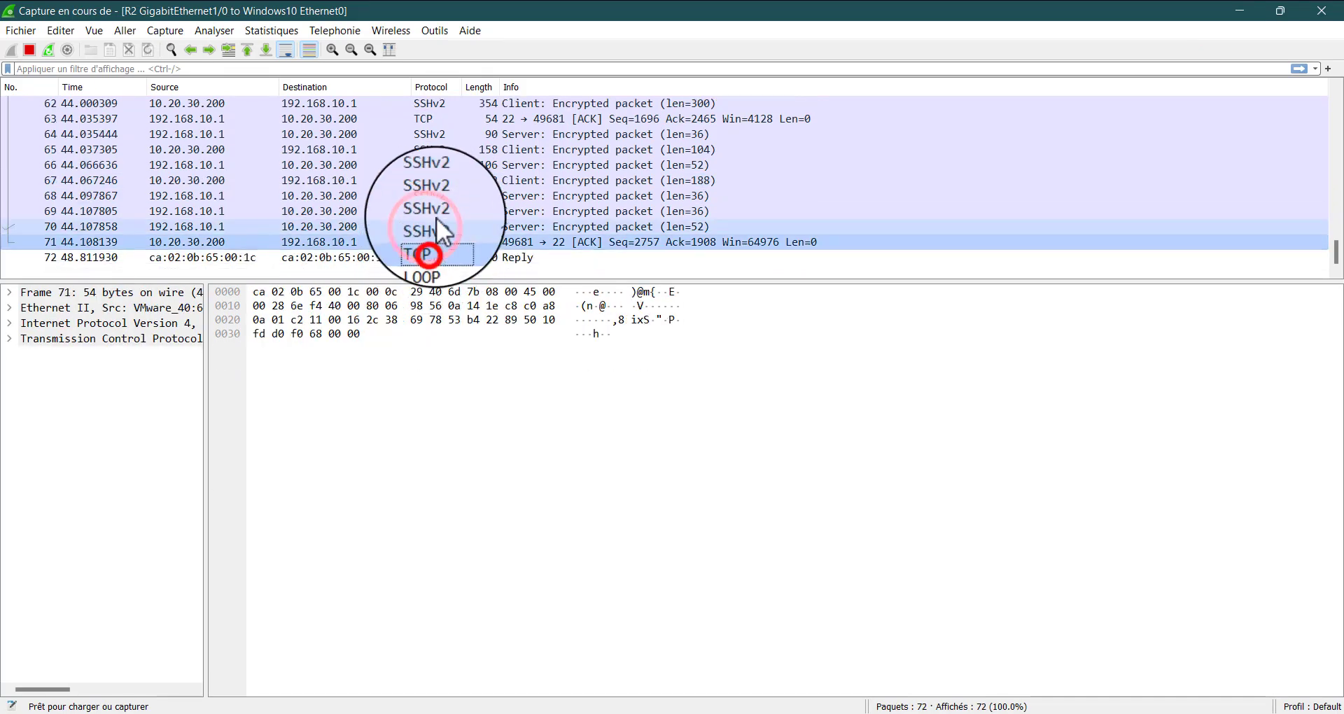
pyautogui.click(438, 201)
pyautogui.click(459, 181)
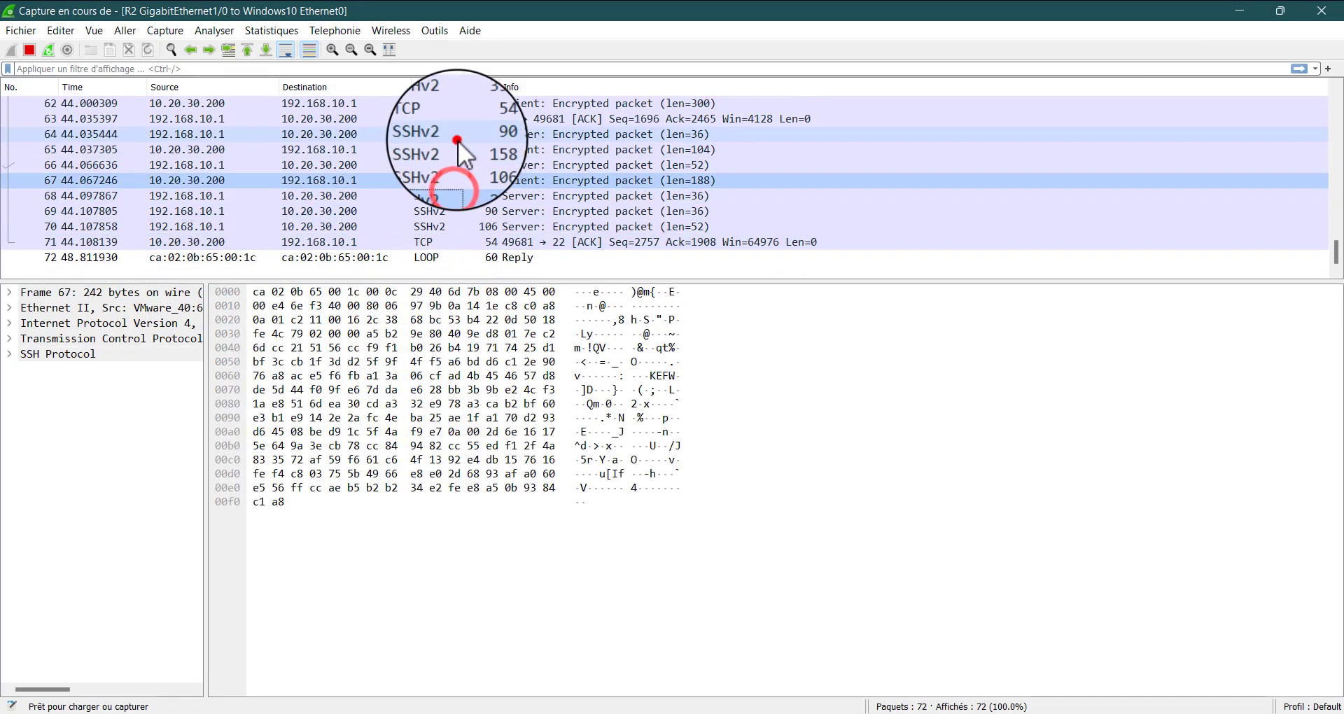
pyautogui.click(460, 166)
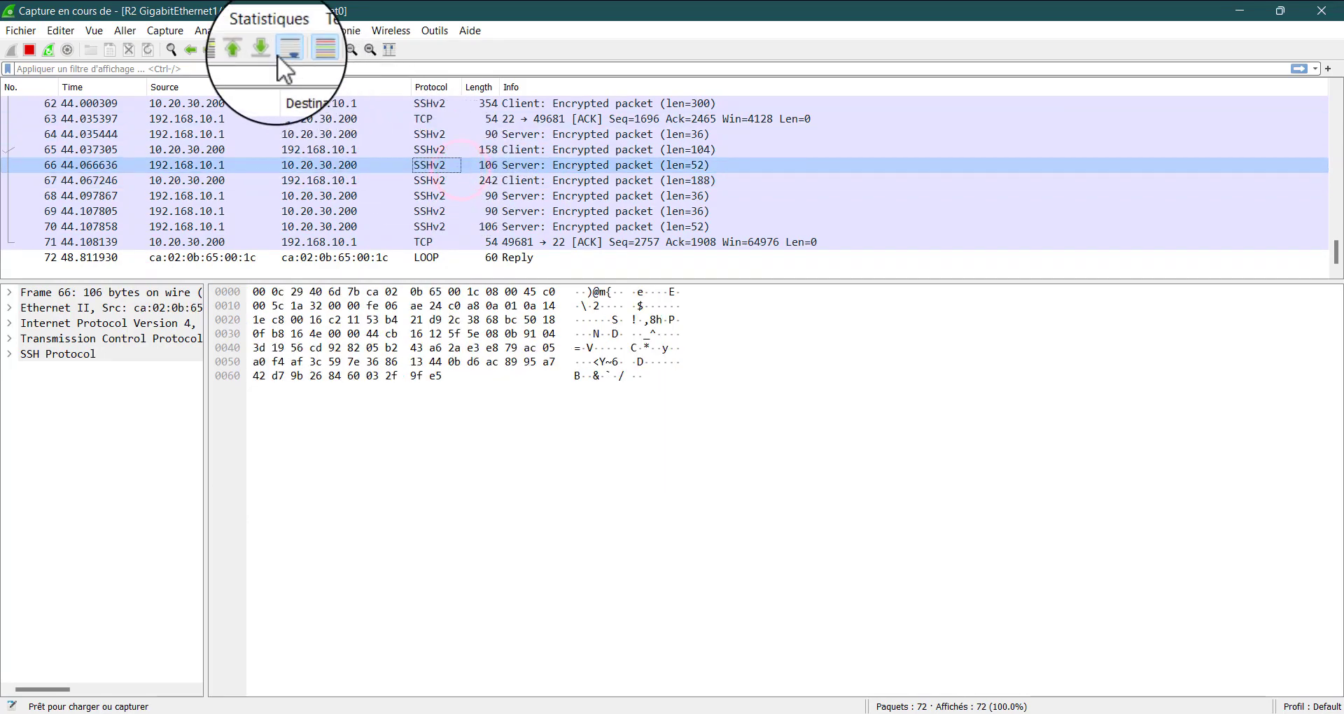
# Follow the TCP stream of SSHv2 packet 66, examine the whole conversation's content, and close the stream window
pyautogui.click(214, 30)
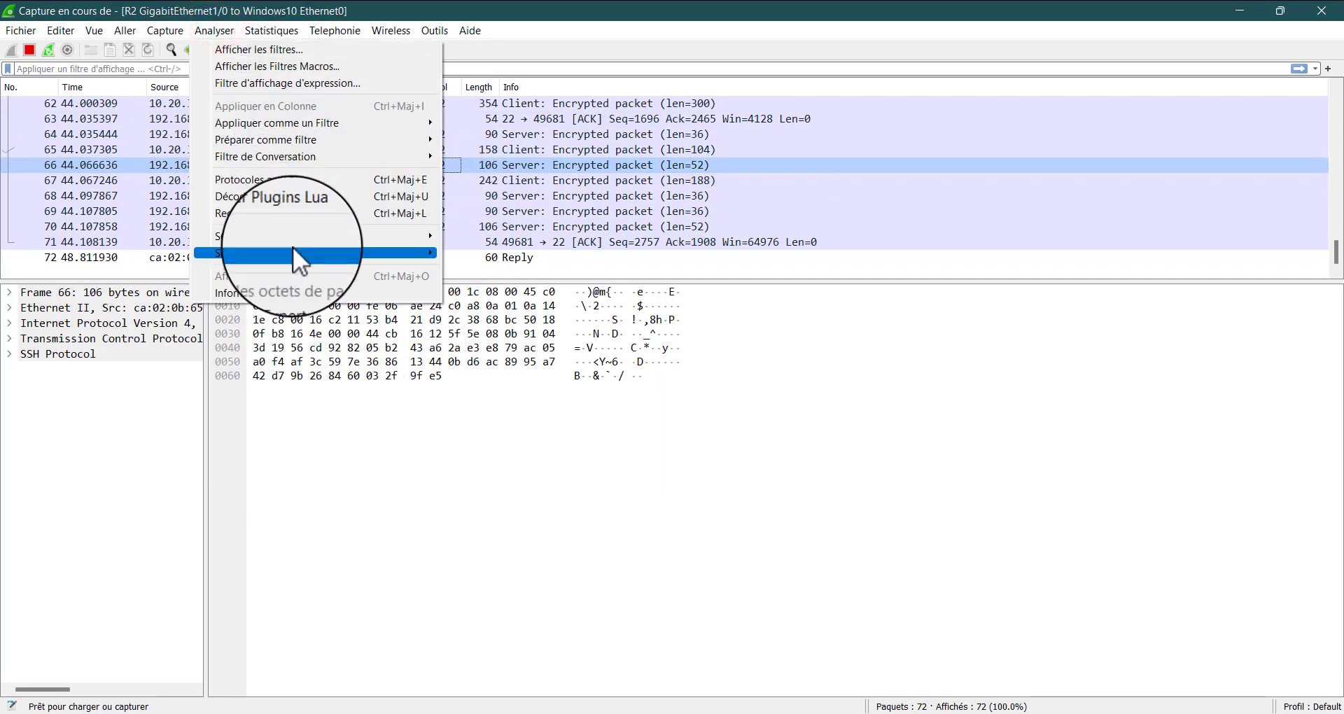
pyautogui.moveTo(378, 254)
pyautogui.click(496, 253)
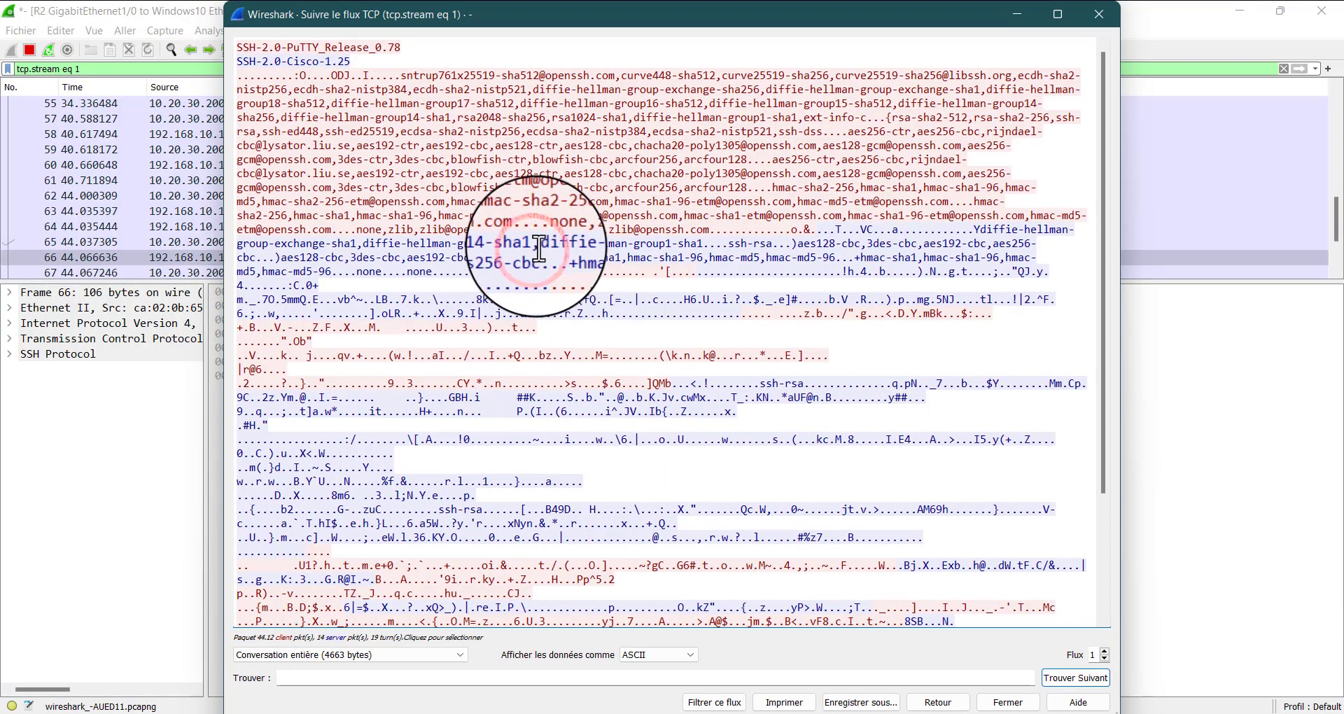
pyautogui.click(459, 133)
pyautogui.hotkey('ctrl', 'a')
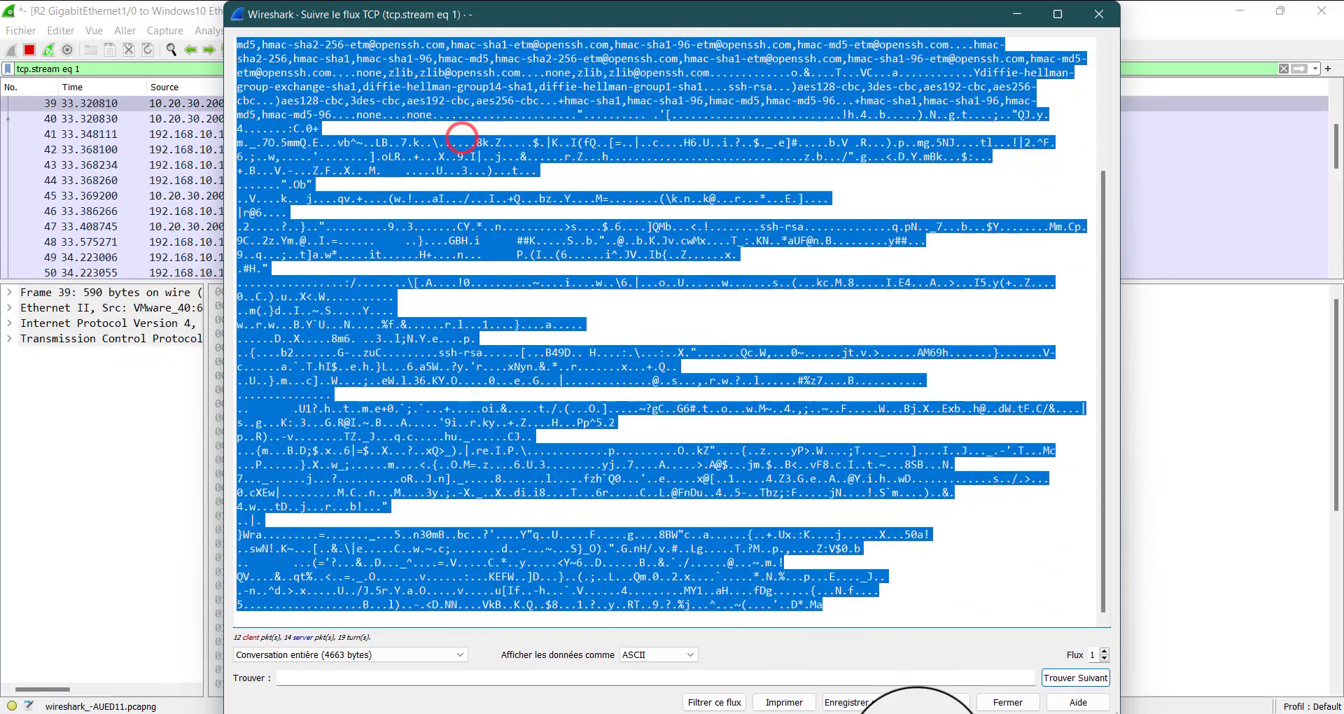
pyautogui.click(791, 499)
pyautogui.moveTo(790, 499); pyautogui.dragTo(690, 3)
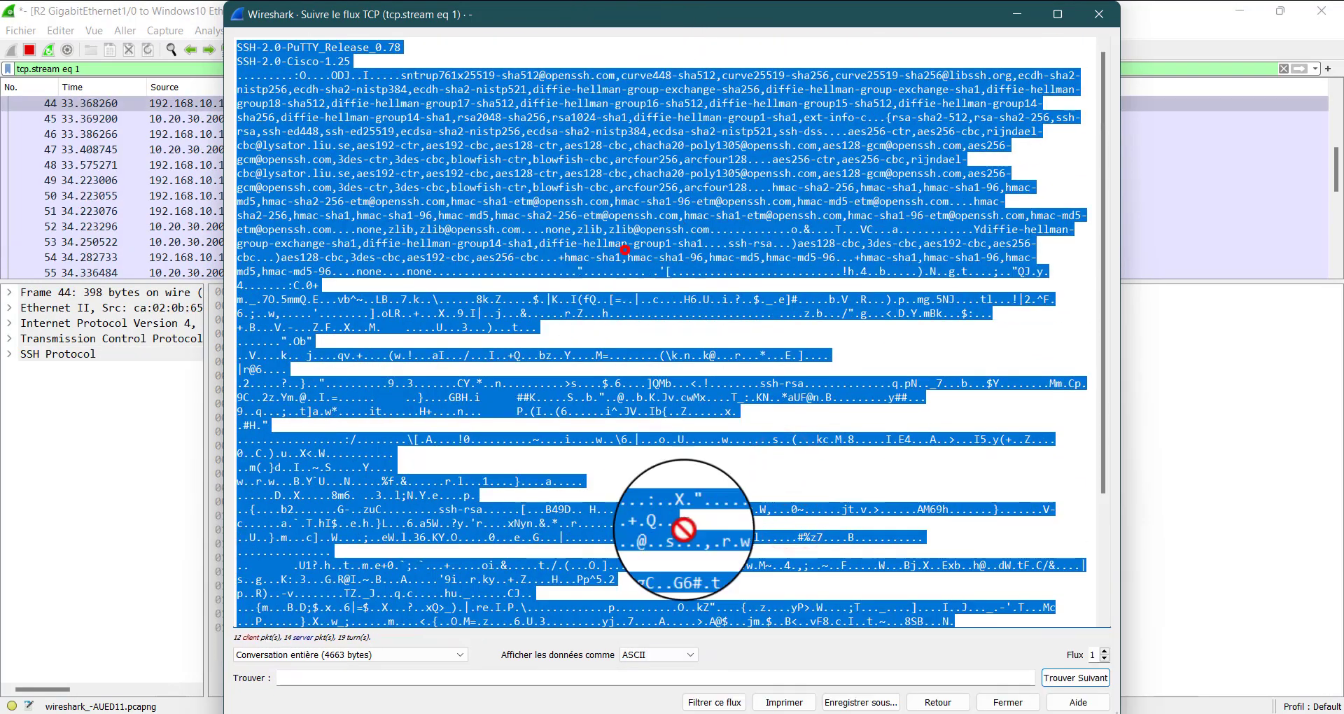
pyautogui.click(864, 339)
pyautogui.click(1098, 14)
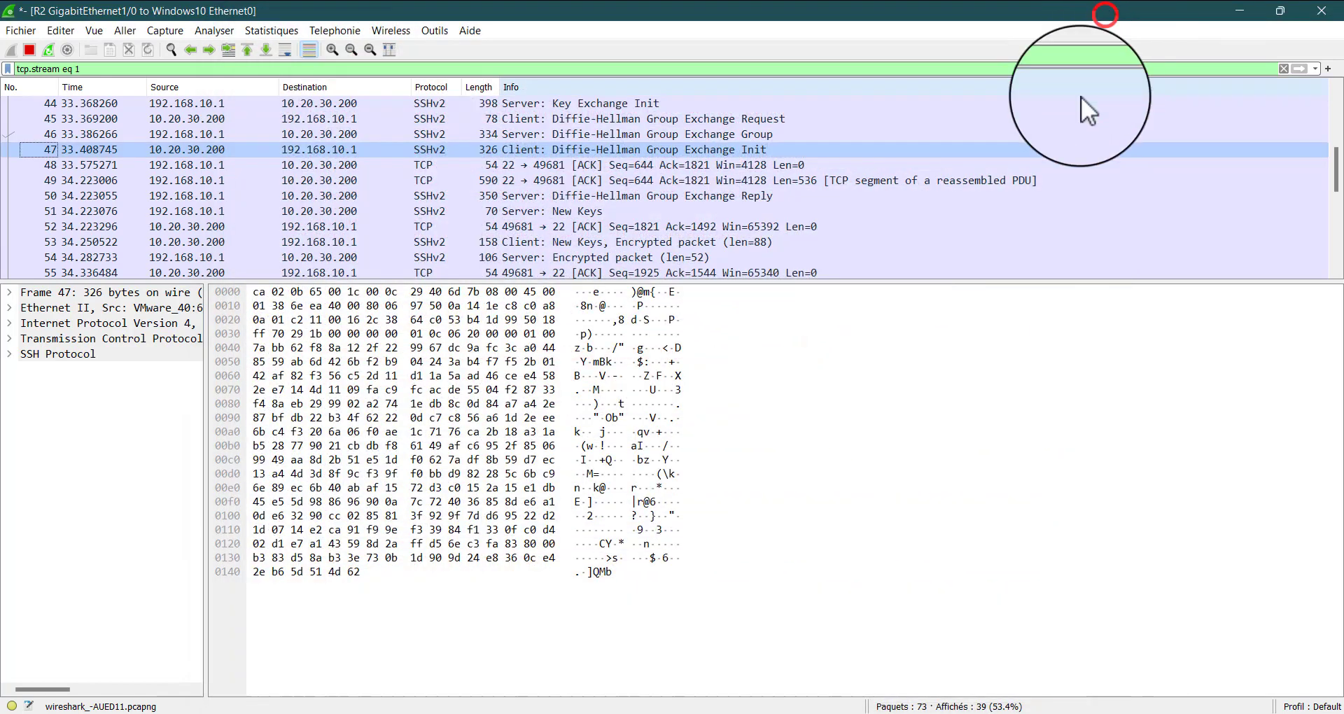
# Leave Wireshark, go back to the Windows 10 C1 virtual machine and exit its SSH session with R1
pyautogui.click(1253, 9)
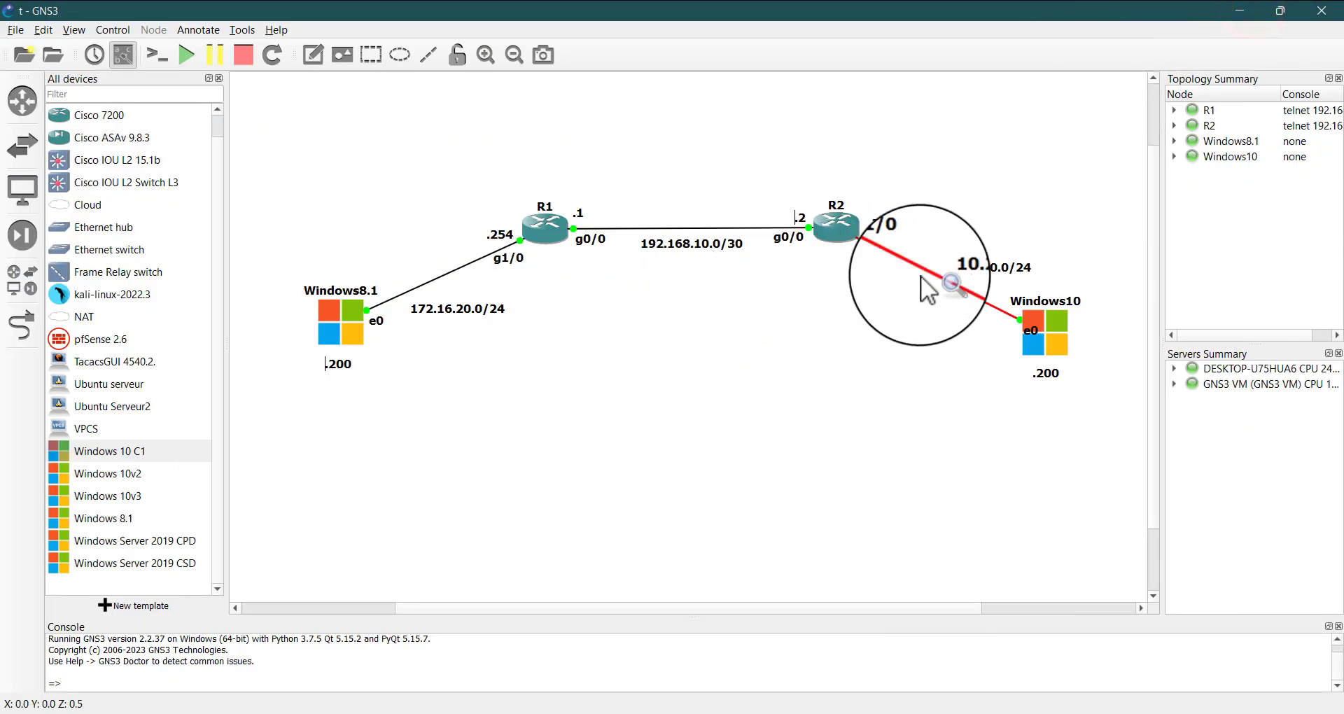
pyautogui.moveTo(977, 711)
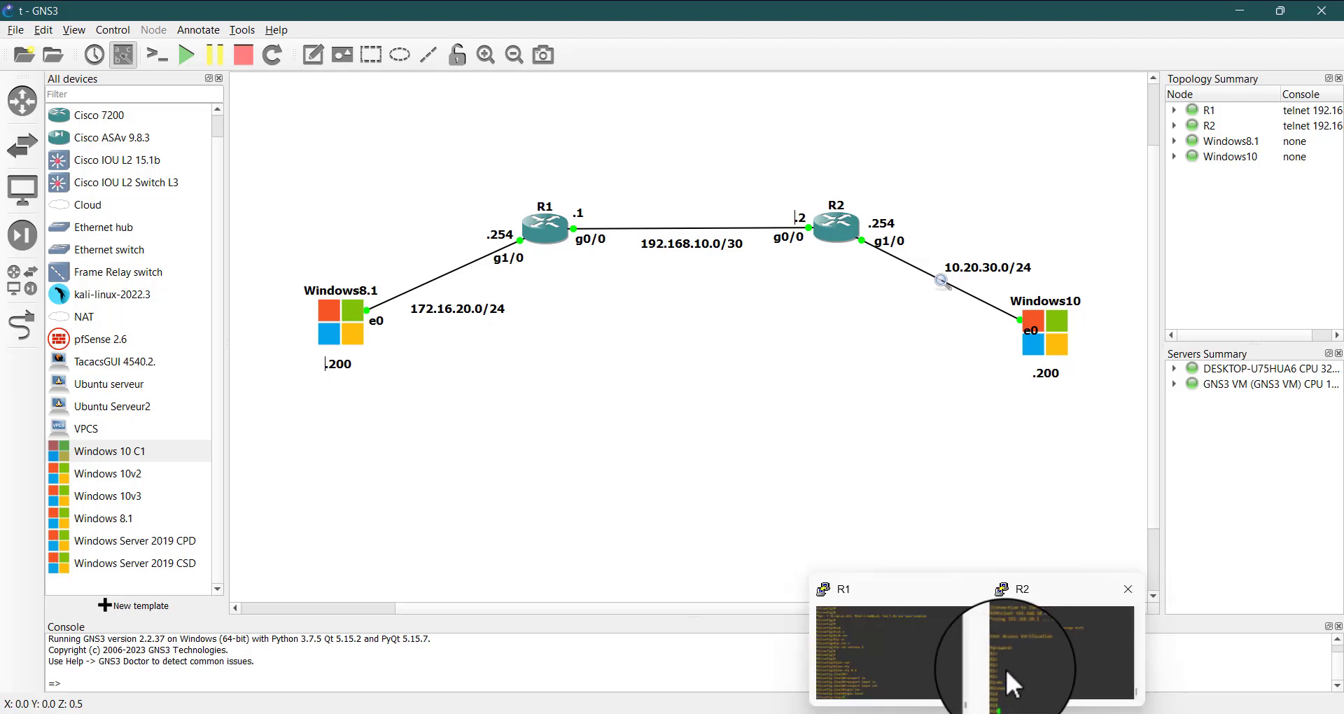
pyautogui.click(1044, 635)
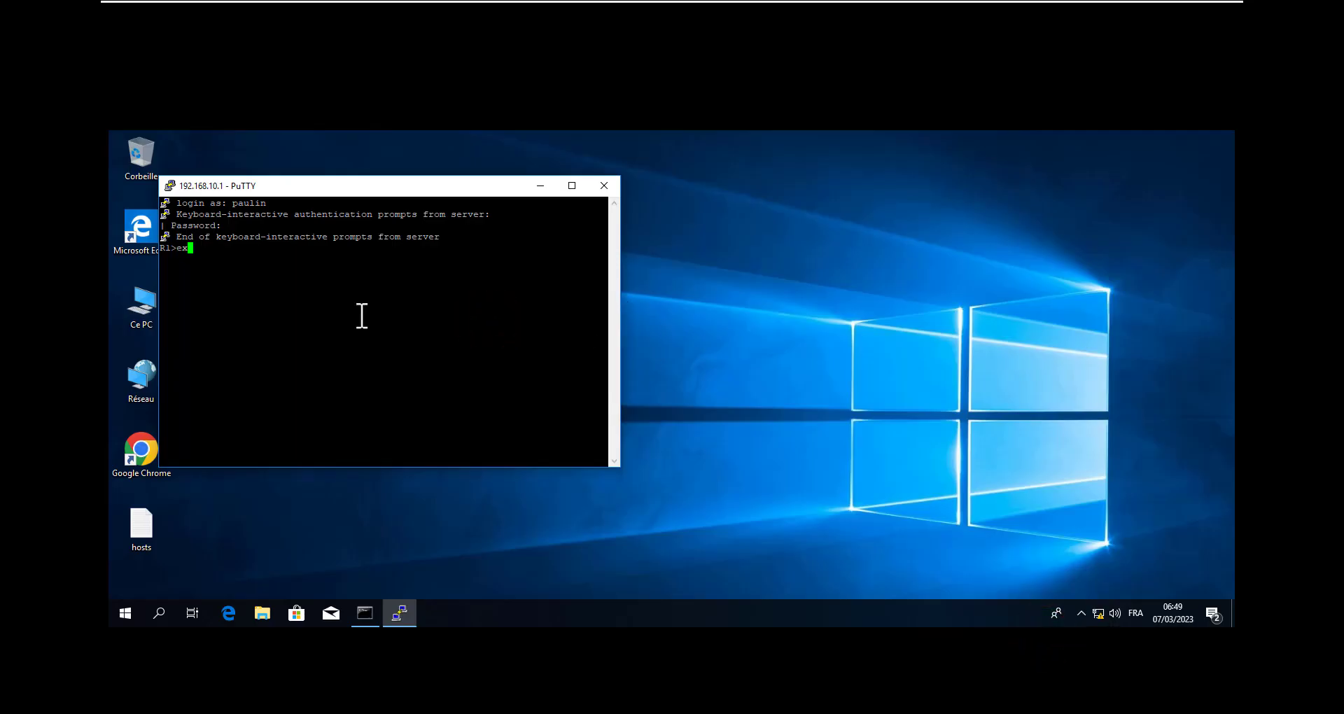
pyautogui.press('Return')
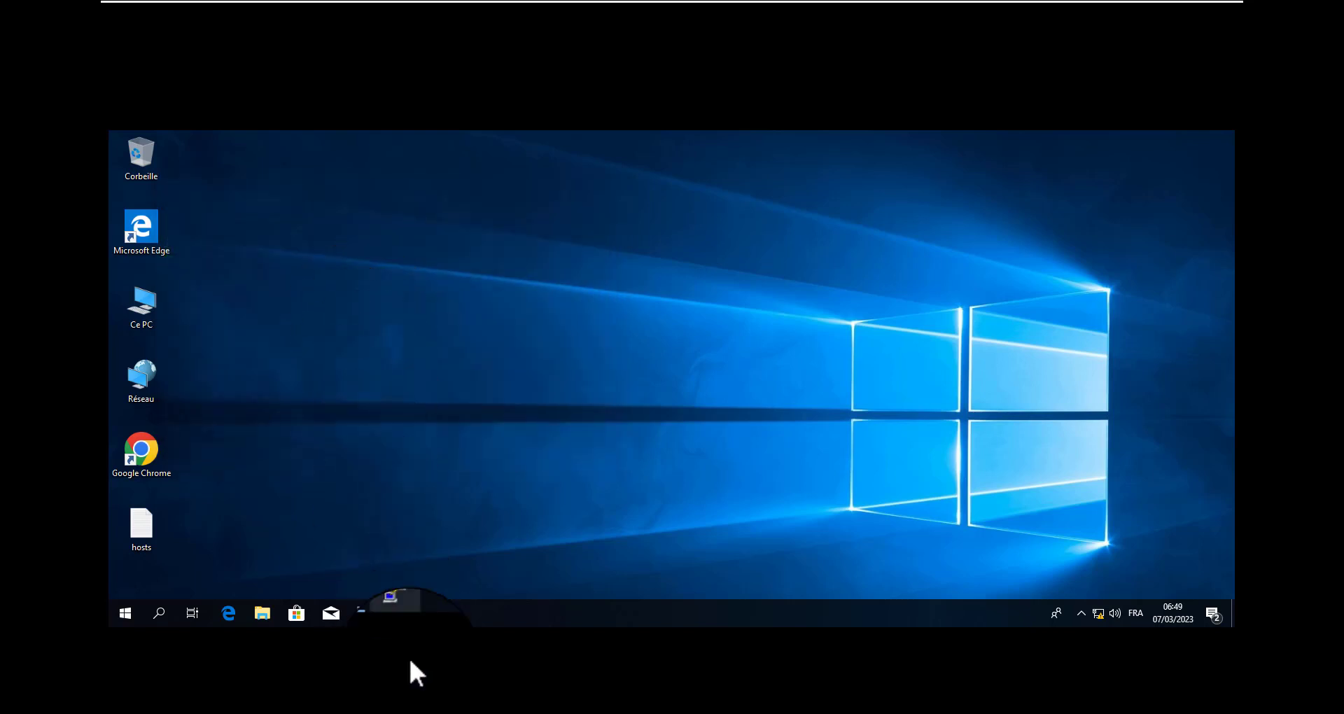
# Try to connect to R1 at 192.168.10.1 with the saved telnet session, and close the PuTTY window
pyautogui.click(412, 618)
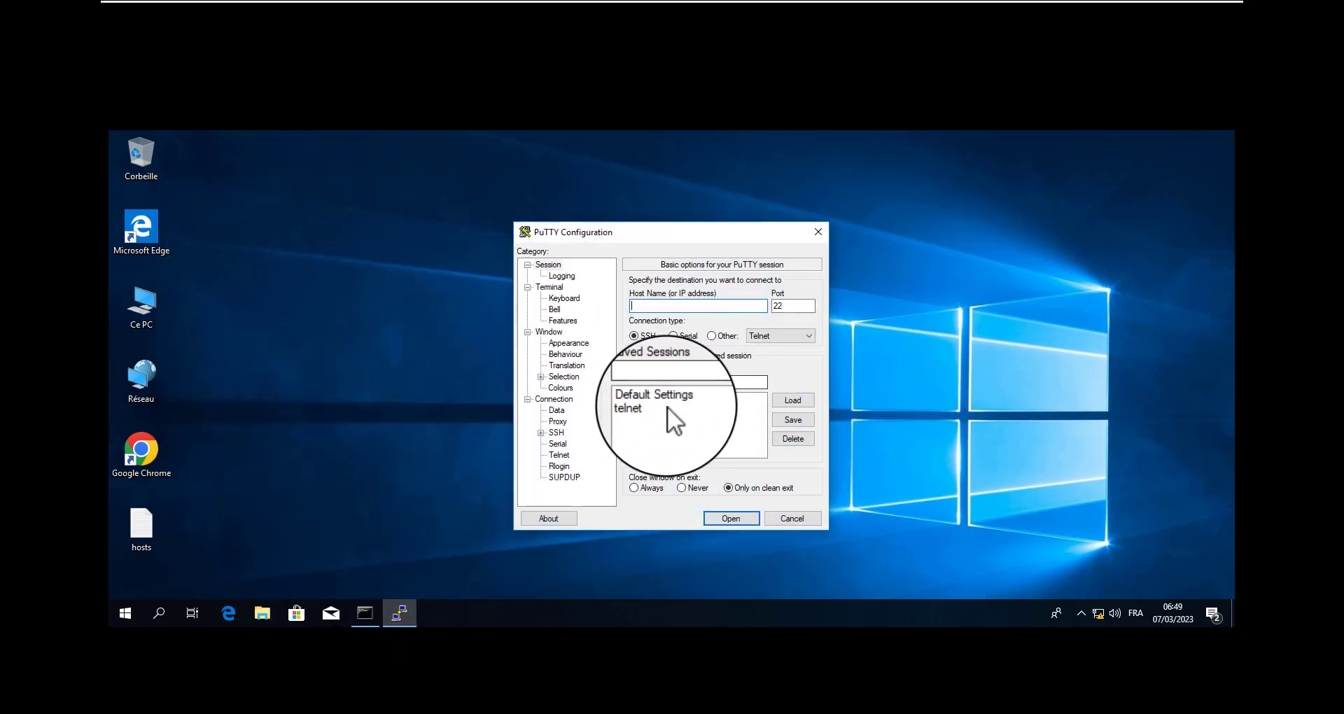
pyautogui.doubleClick(648, 408)
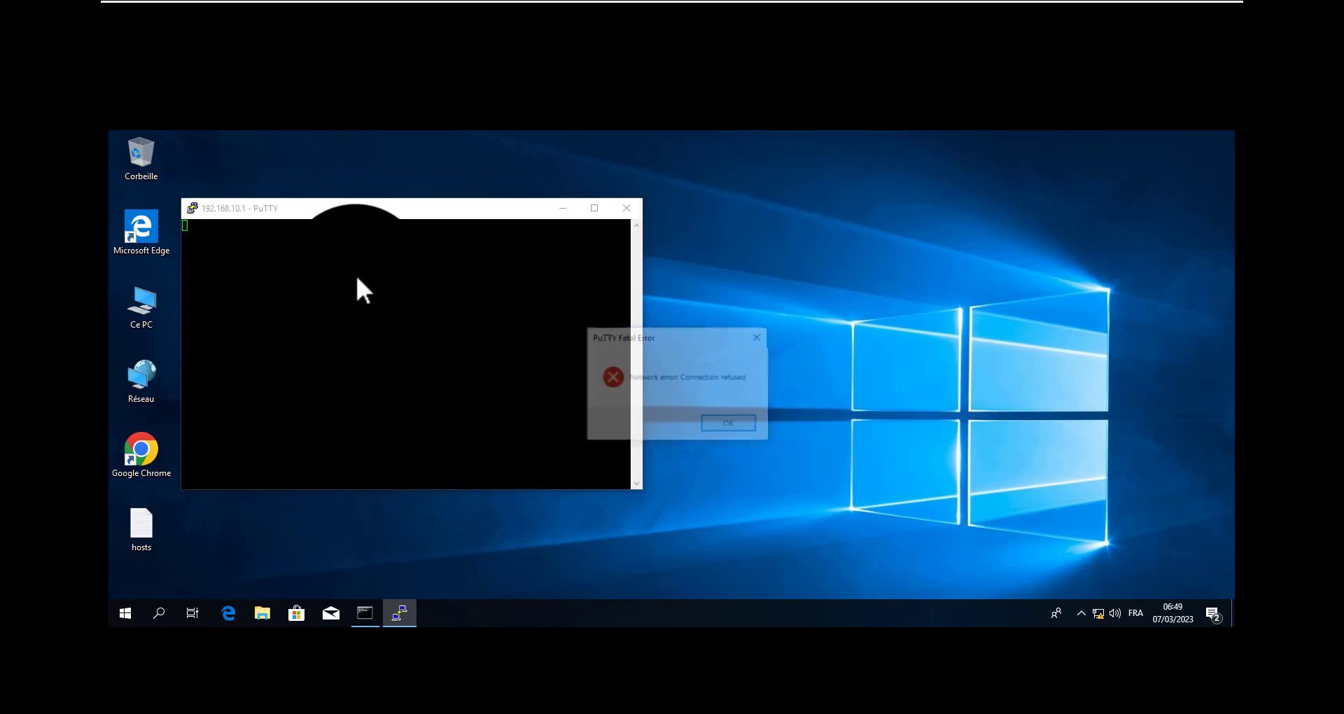
pyautogui.click(726, 424)
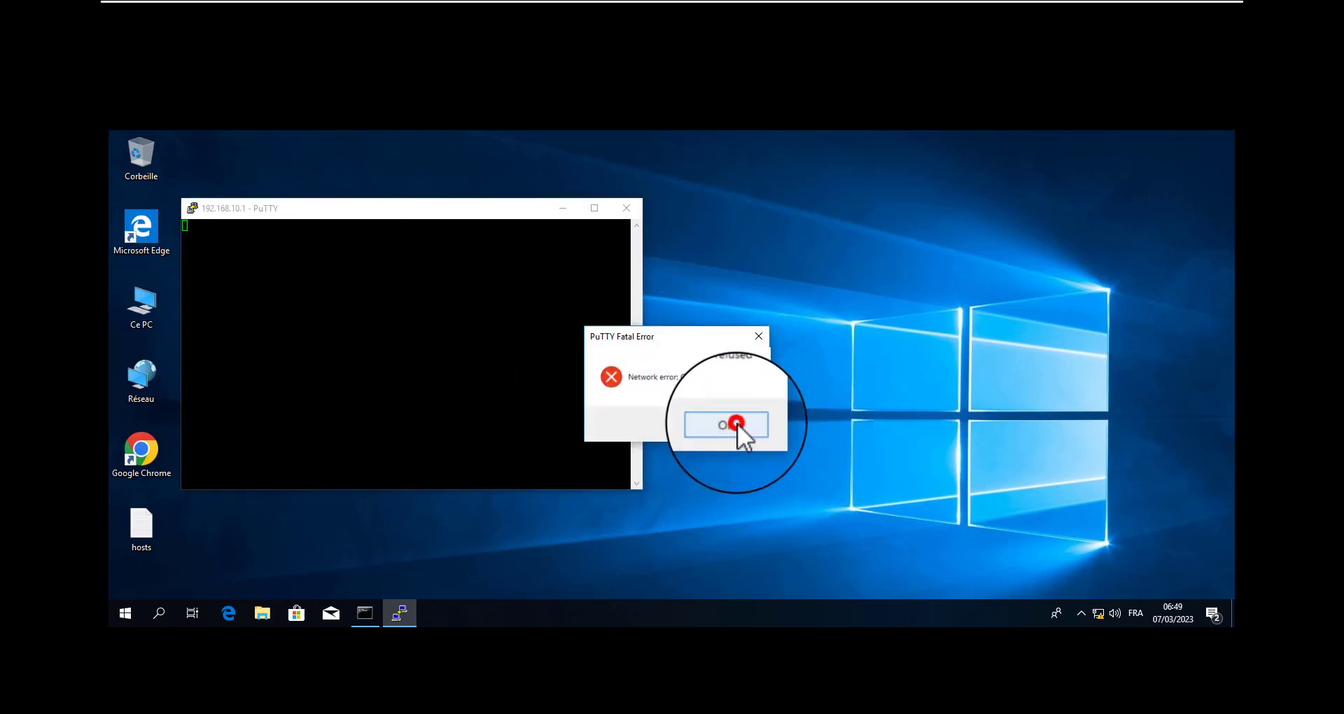
pyautogui.click(629, 208)
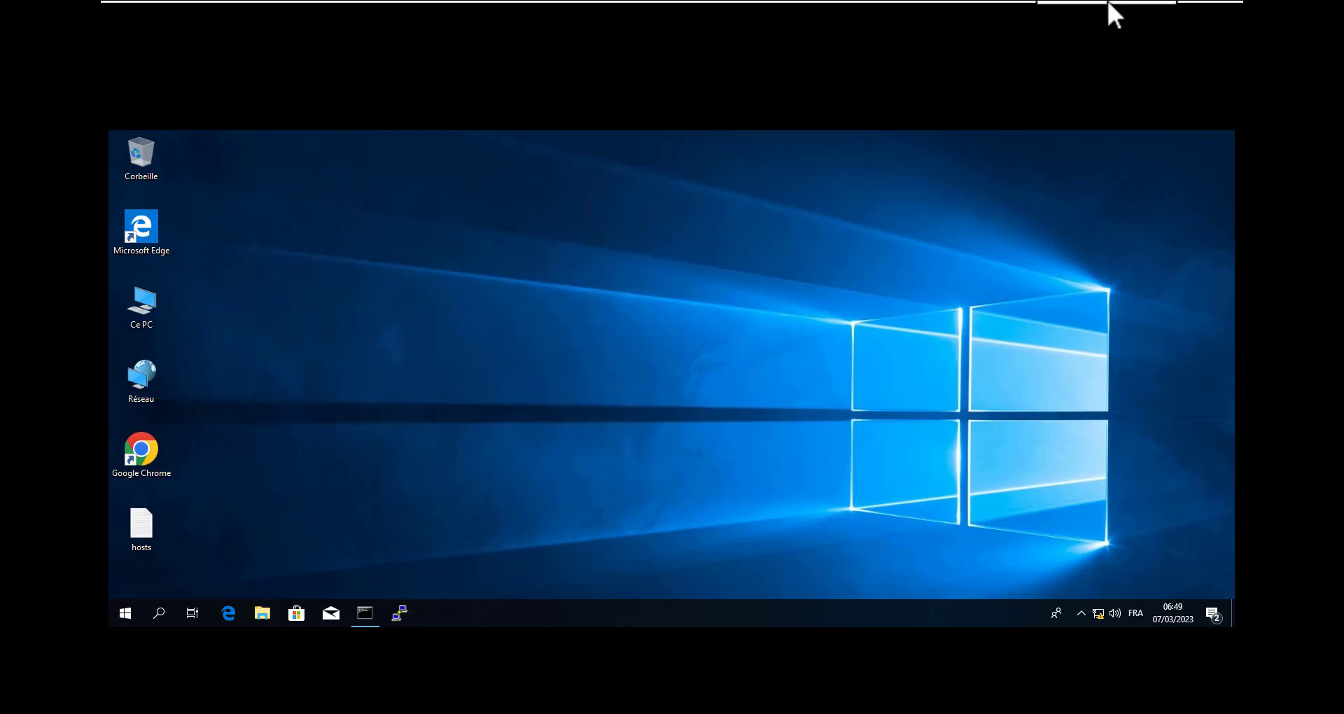
# Return to GNS3, close the All devices list and select the entire topology
pyautogui.moveTo(1108, 3)
pyautogui.click(1179, 12)
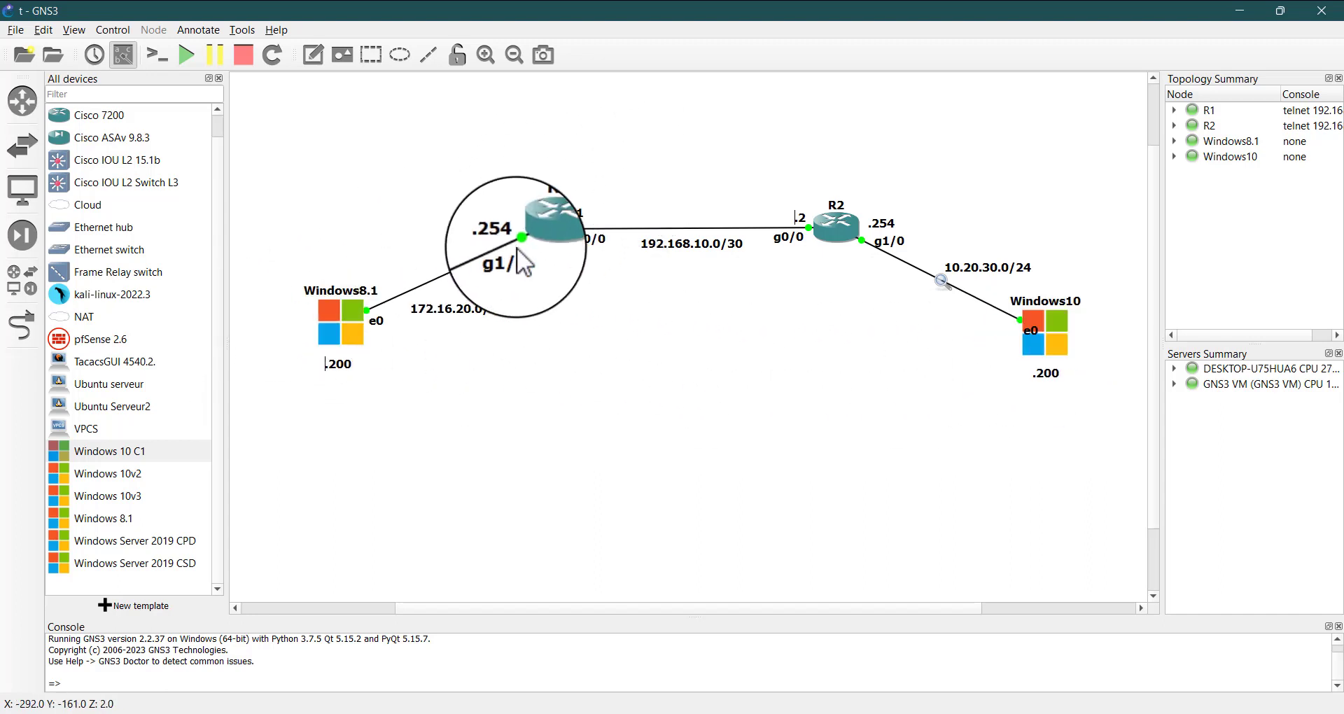
pyautogui.click(219, 78)
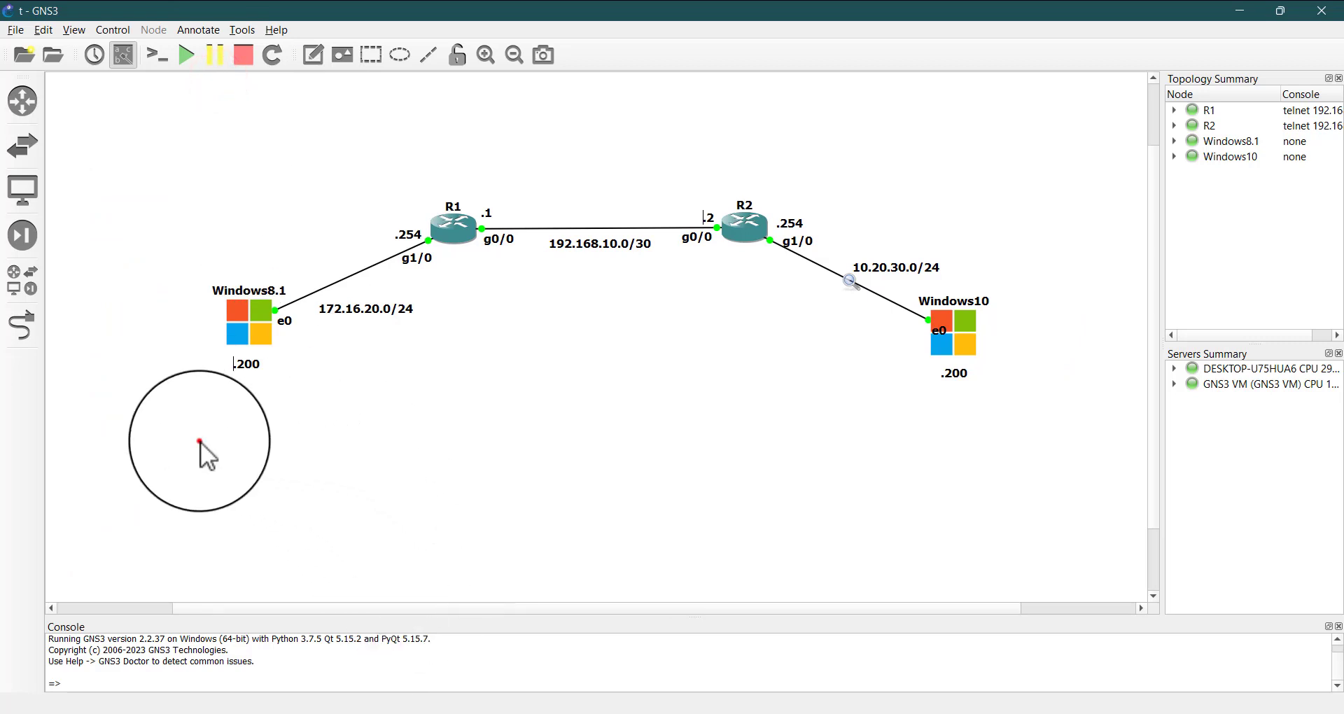
pyautogui.moveTo(200, 441); pyautogui.dragTo(1148, 74)
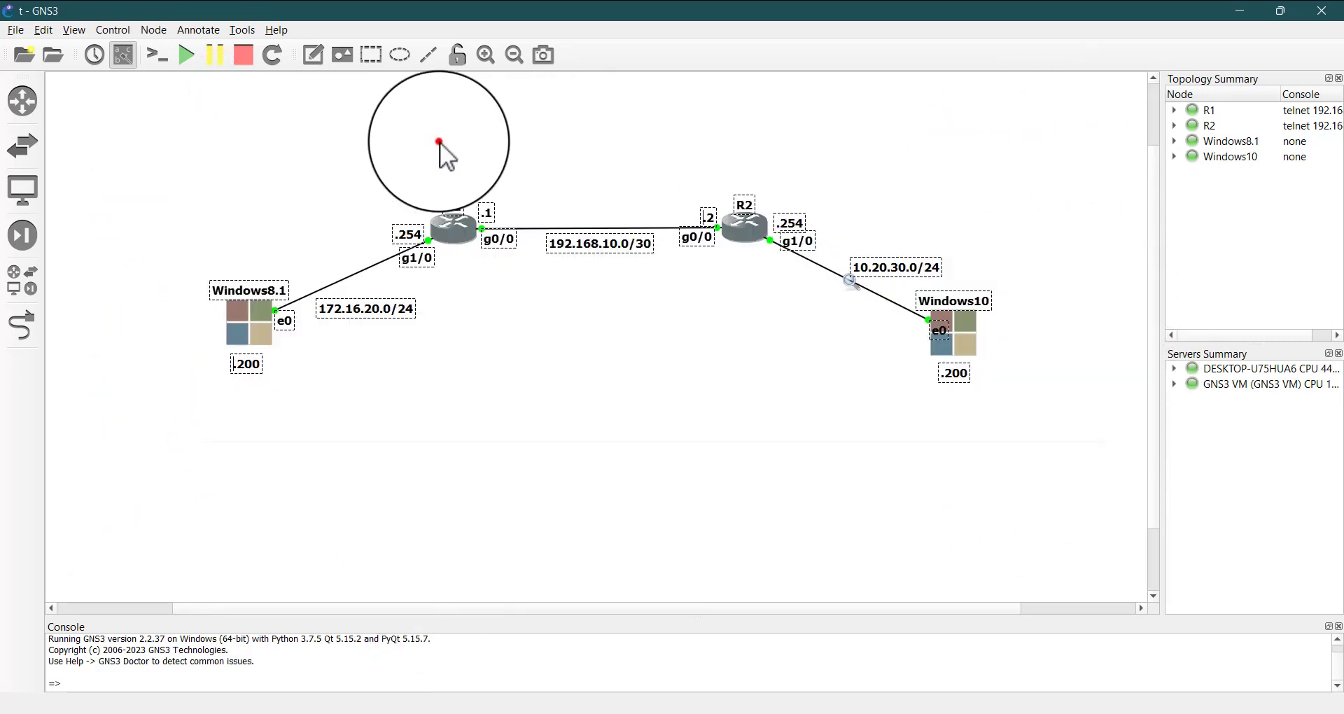
pyautogui.click(452, 141)
pyautogui.moveTo(404, 141); pyautogui.dragTo(515, 188)
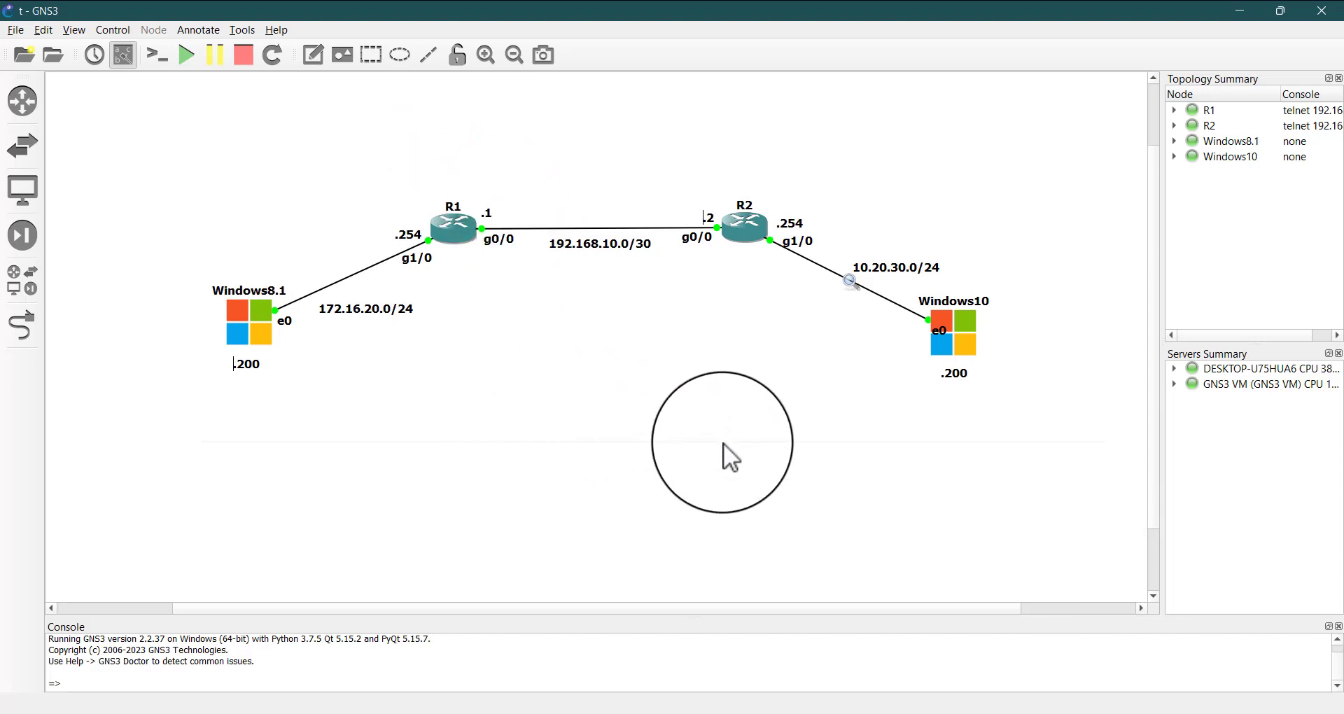
pyautogui.moveTo(903, 439); pyautogui.dragTo(1024, 303)
pyautogui.moveTo(411, 161); pyautogui.dragTo(480, 286)
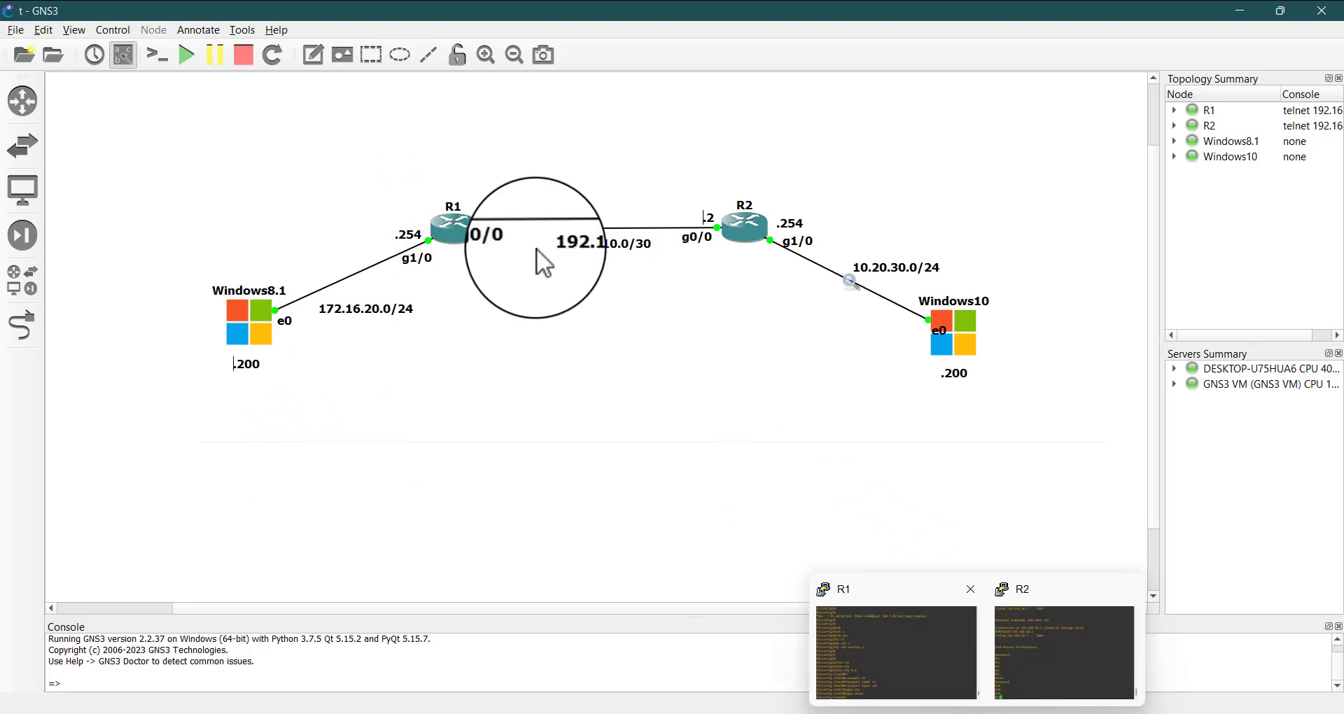
pyautogui.click(519, 303)
# Open R1's console and exit from line configuration to global configuration mode
pyautogui.doubleClick(448, 233)
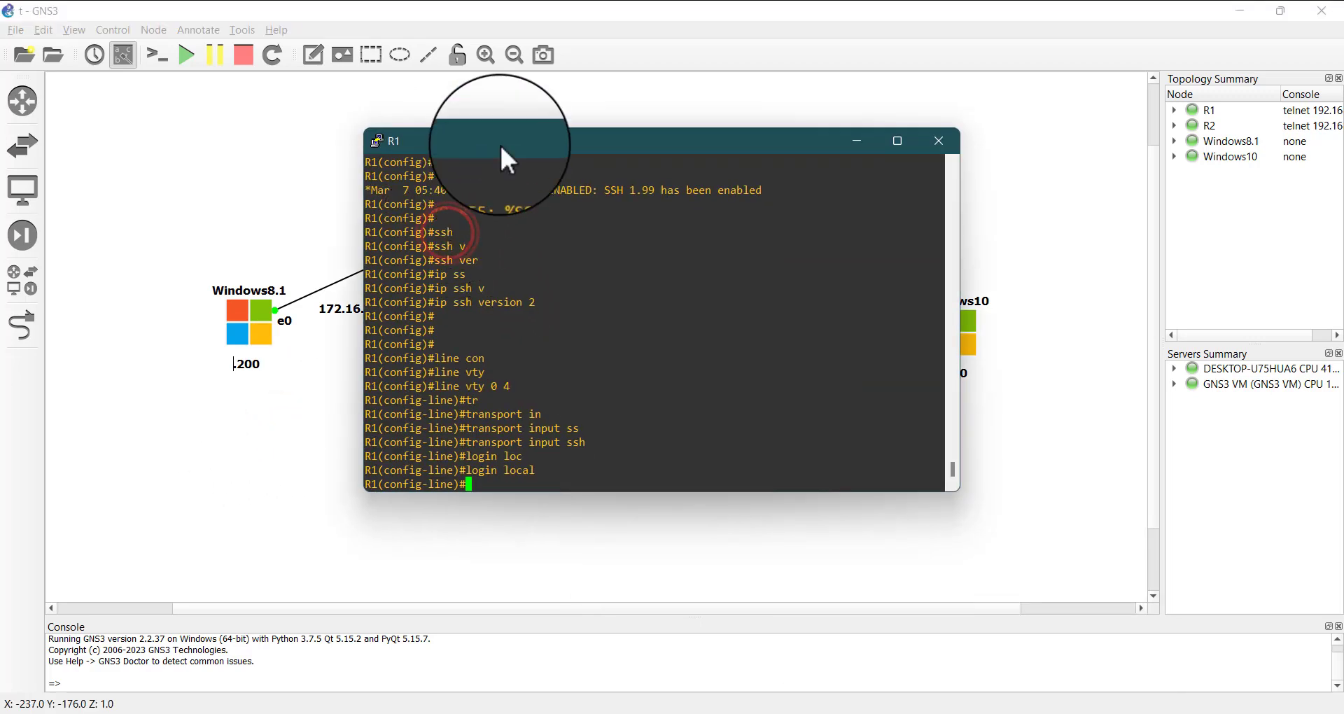
pyautogui.moveTo(498, 141); pyautogui.dragTo(683, 223)
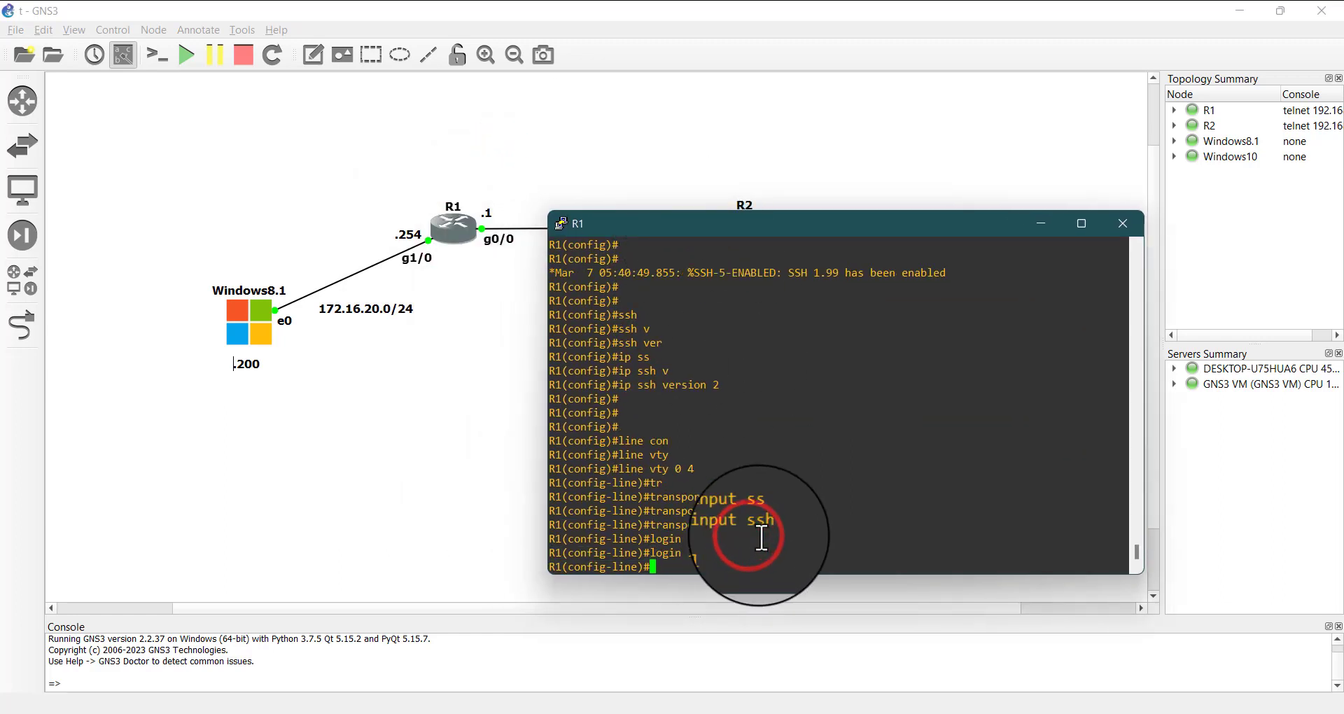
pyautogui.write('exit')
pyautogui.press('Return')
pyautogui.press('Return')
pyautogui.press('Return')
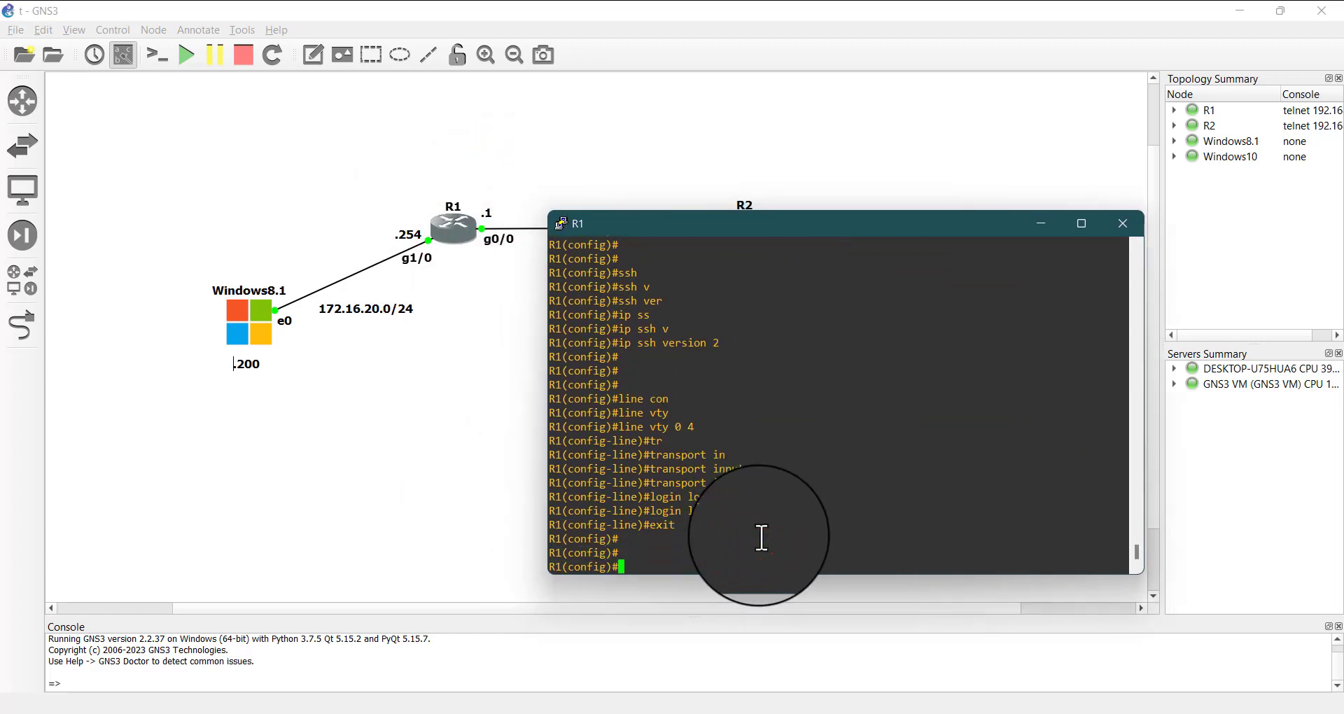
# Create access list 1 on R1 with a rule permitting host 10.20.30.200
pyautogui.write('acc')
pyautogui.press('Tab')
pyautogui.press('Tab')
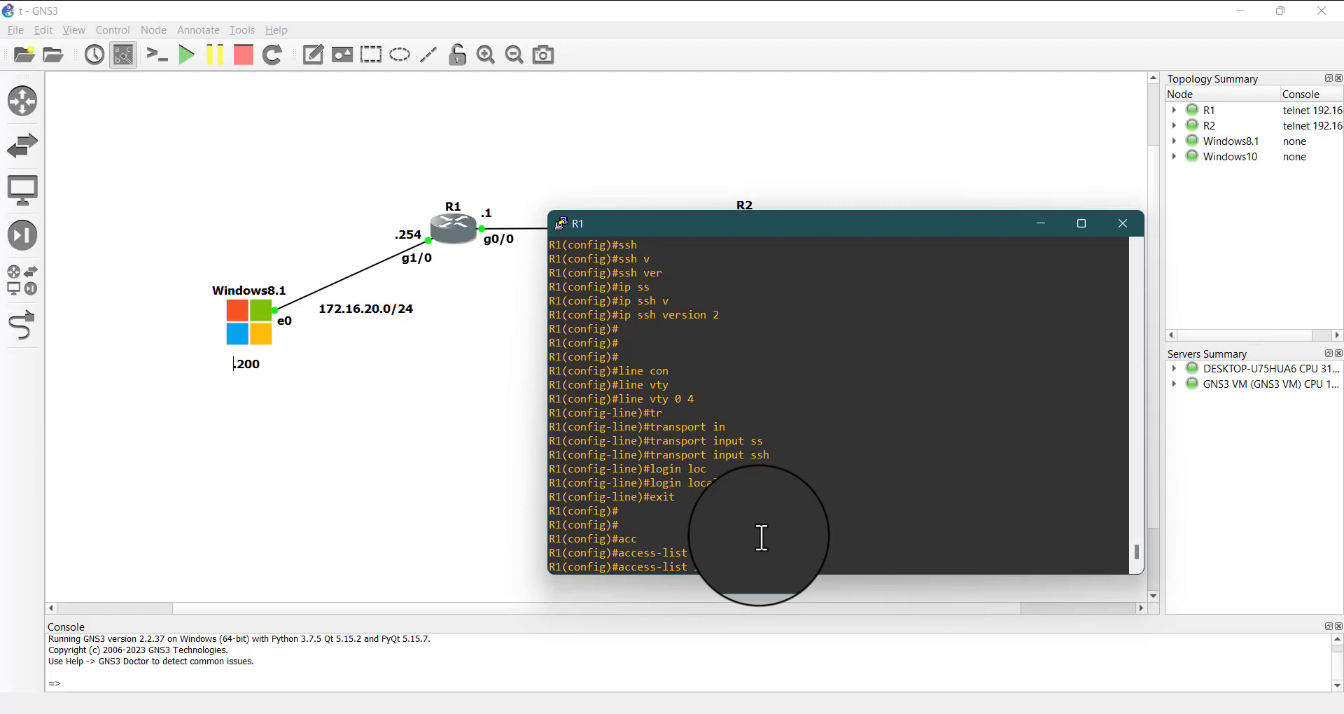
pyautogui.write('per')
pyautogui.press('Tab')
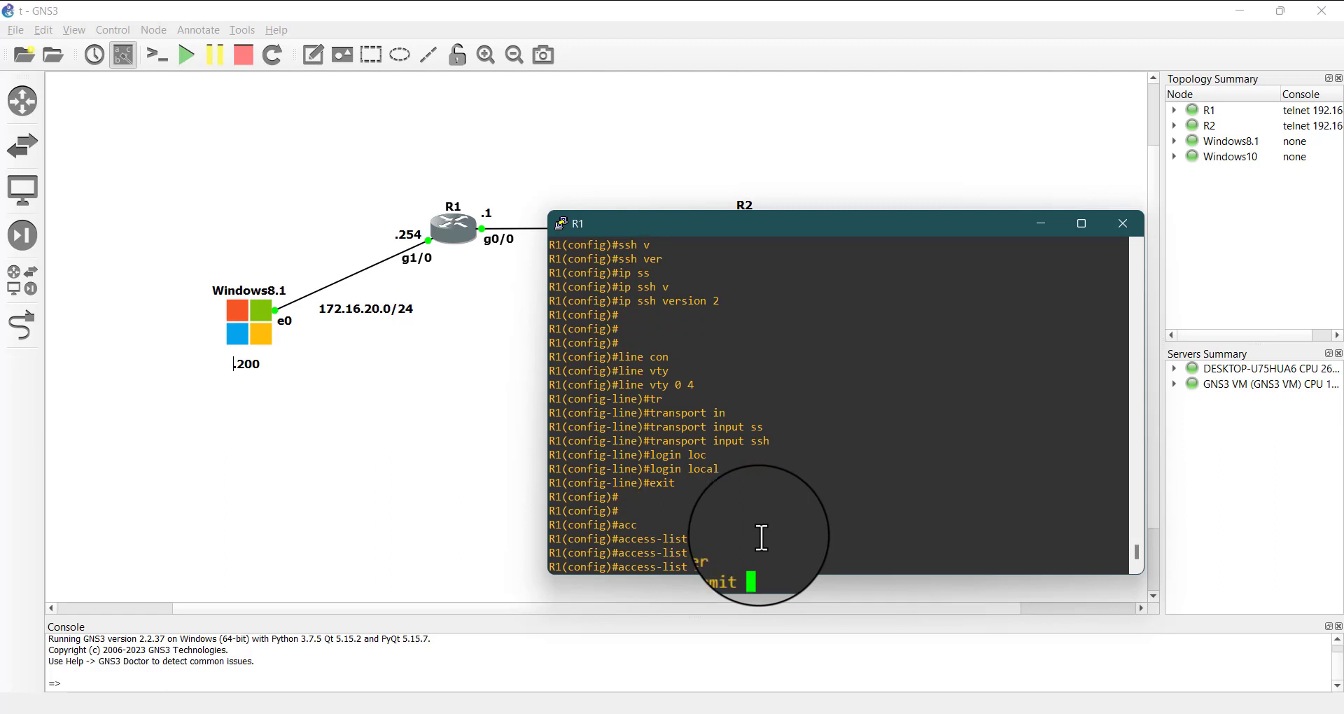
pyautogui.write('ho')
pyautogui.press('Tab')
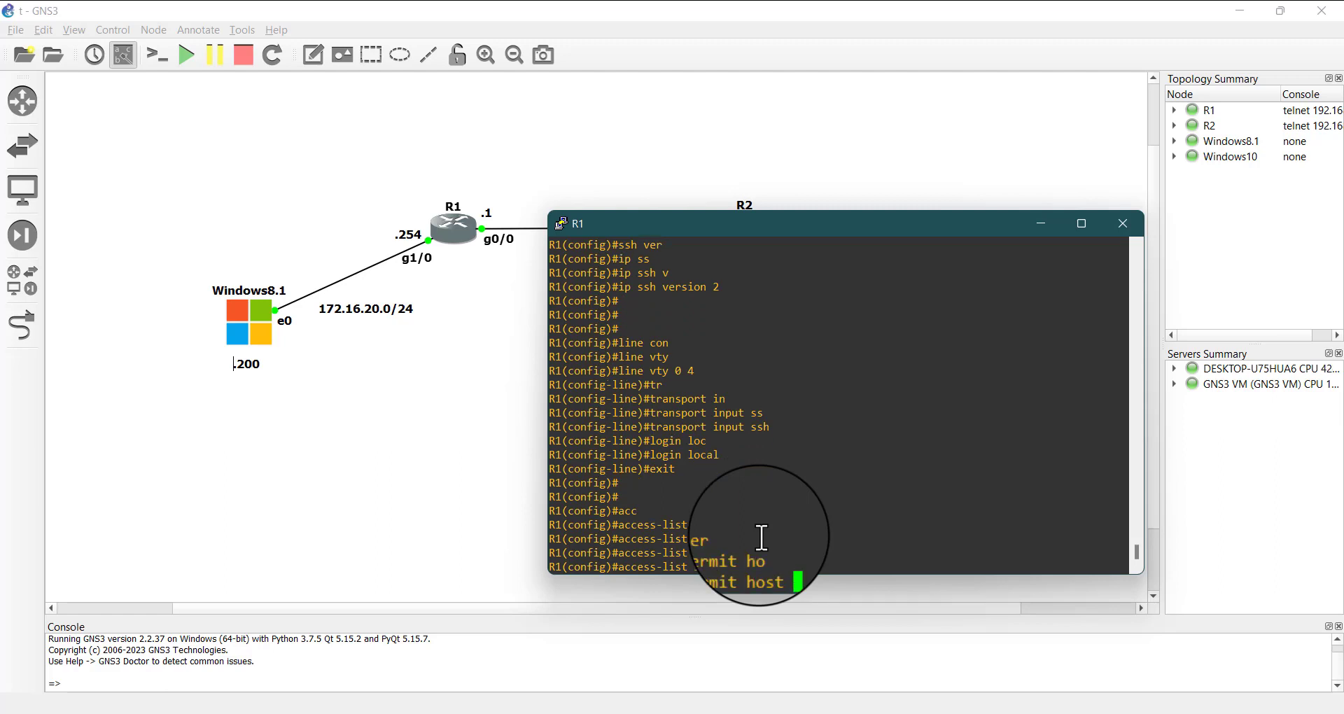
pyautogui.write('10.10.30.200')
pyautogui.press('Return')
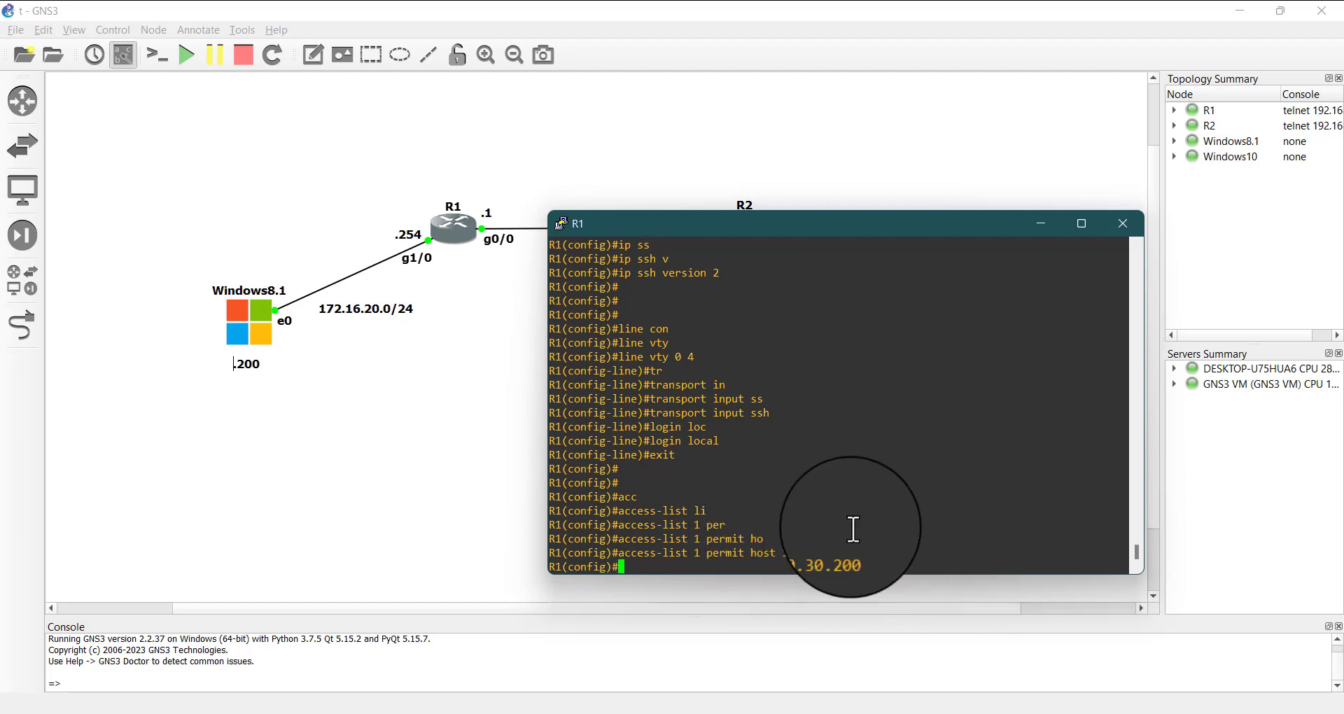
pyautogui.moveTo(862, 551); pyautogui.dragTo(711, 568)
pyautogui.moveTo(748, 226); pyautogui.dragTo(415, 303)
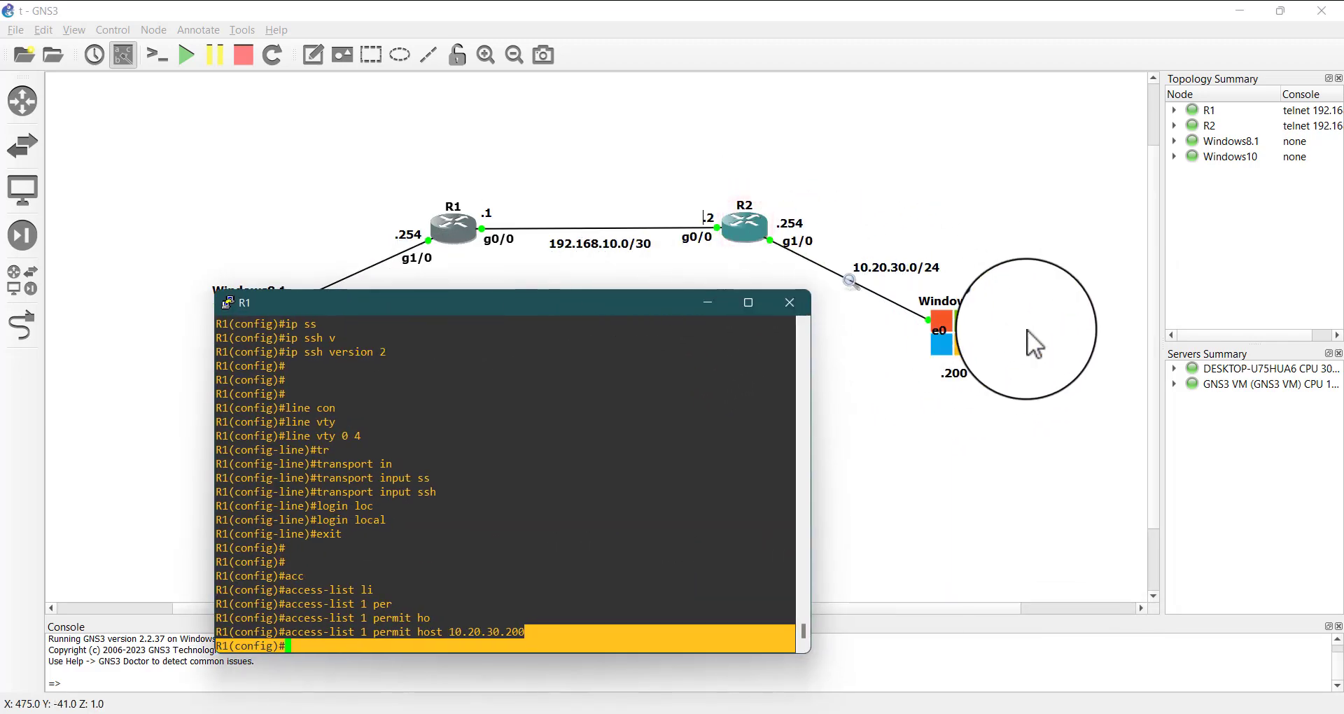
pyautogui.moveTo(463, 301); pyautogui.dragTo(742, 262)
# Enter the configuration of R1's virtual terminal lines with line vty 0 4
pyautogui.click(724, 597)
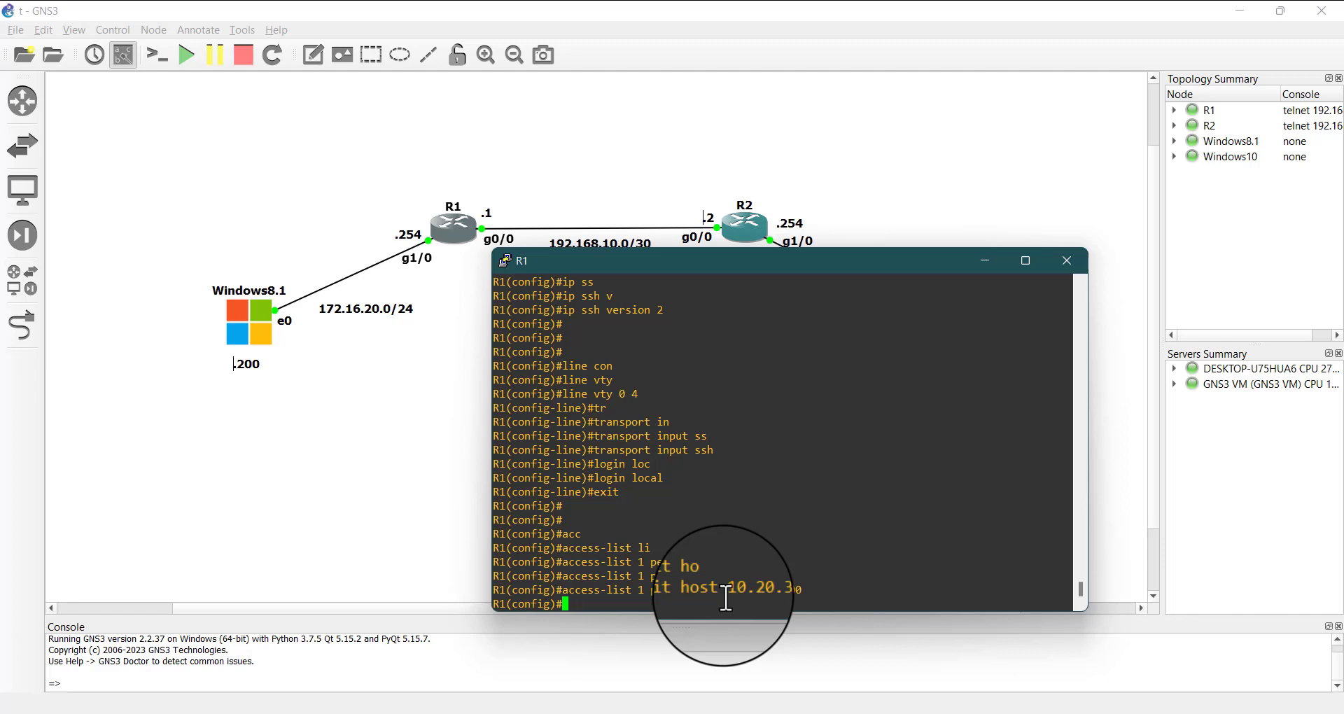
pyautogui.write('line vt')
pyautogui.press('Tab')
pyautogui.write('0')
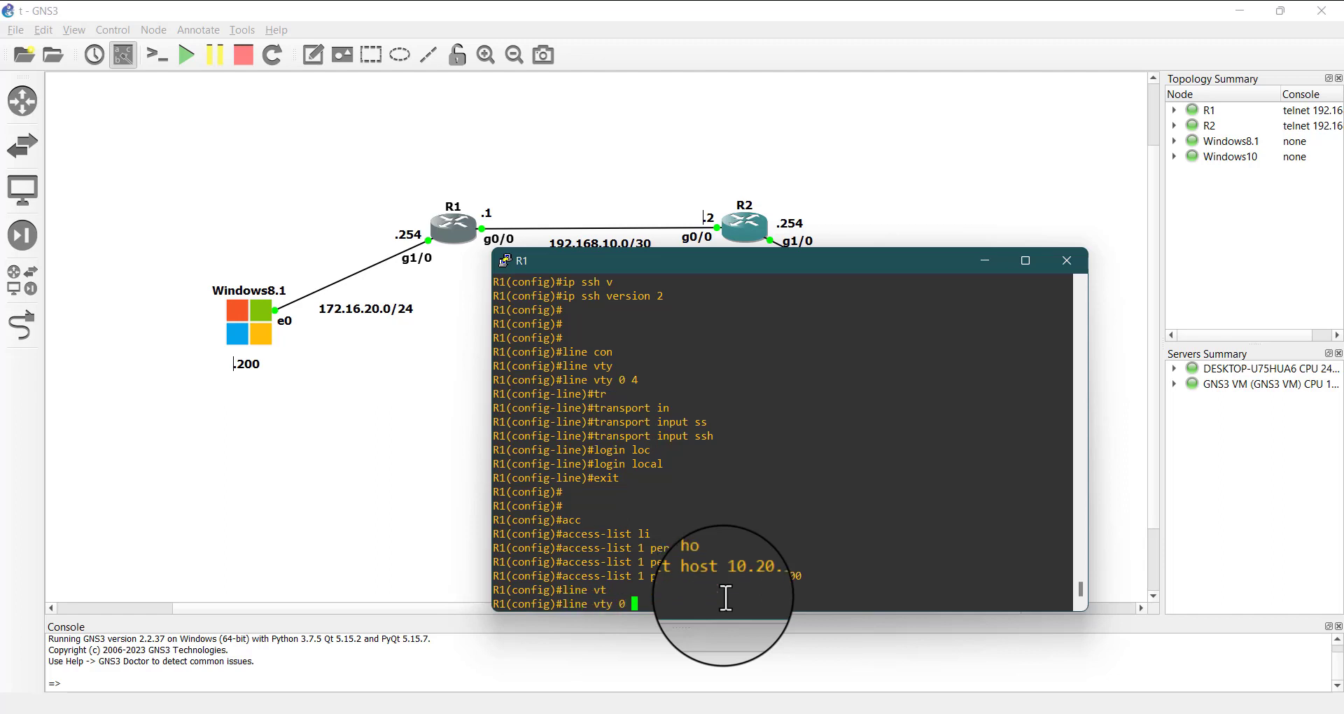
pyautogui.write(' 4')
pyautogui.press('Return')
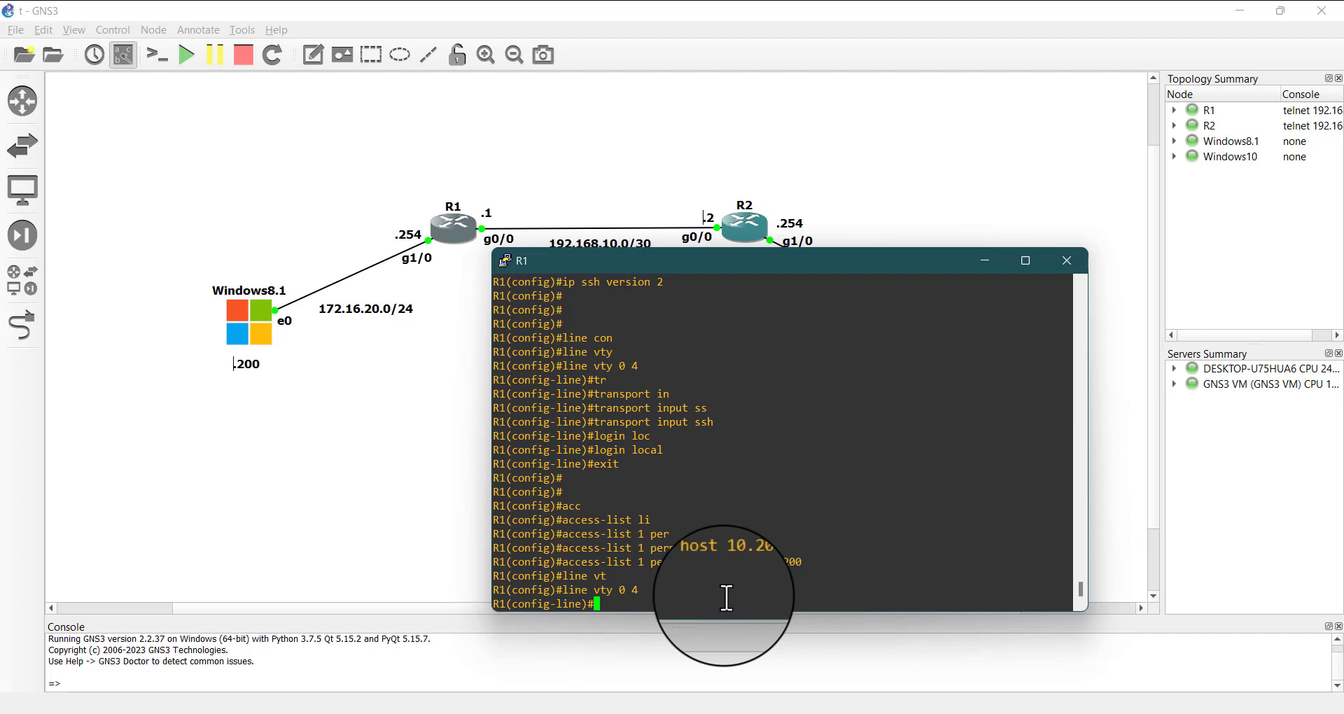
# Apply access list 1 to the vty lines' incoming connections with access-class 1 in, checking the command's options, and return to privileged mode
pyautogui.write('acc')
pyautogui.press('Tab')
pyautogui.write('ess-cl')
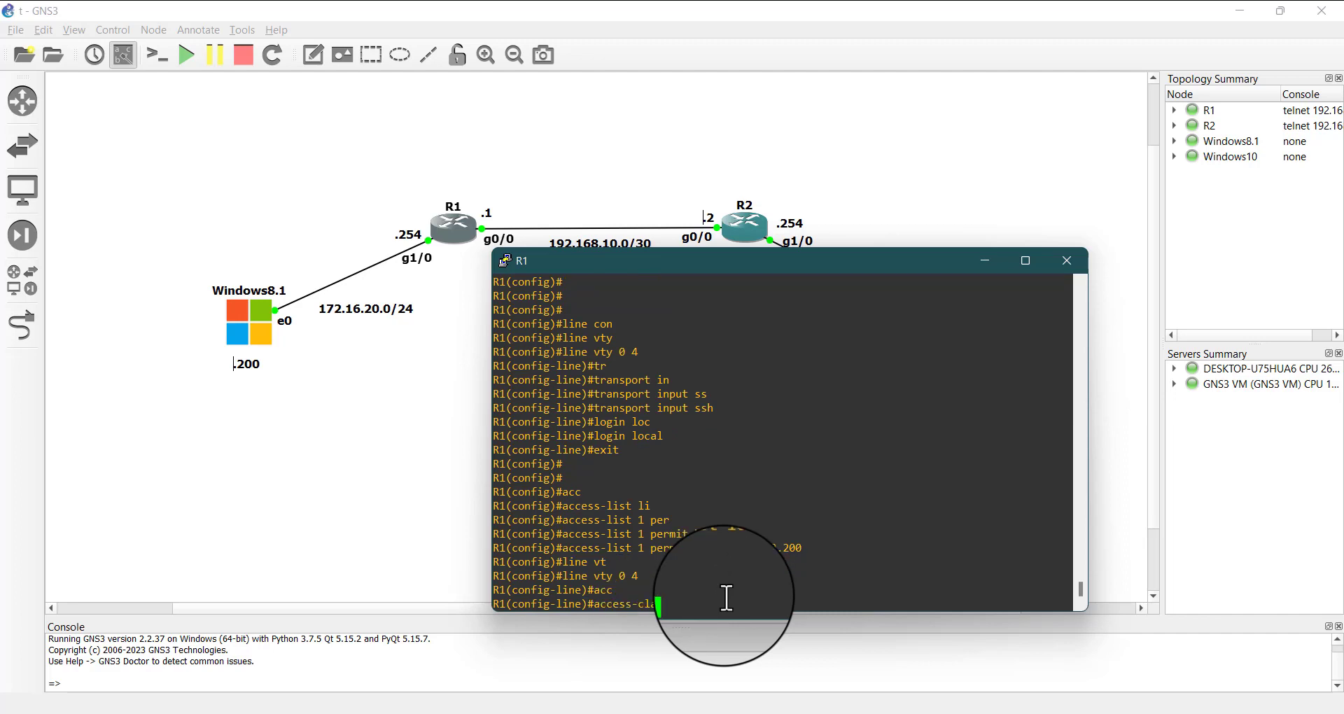
pyautogui.press('Tab')
pyautogui.write('?')
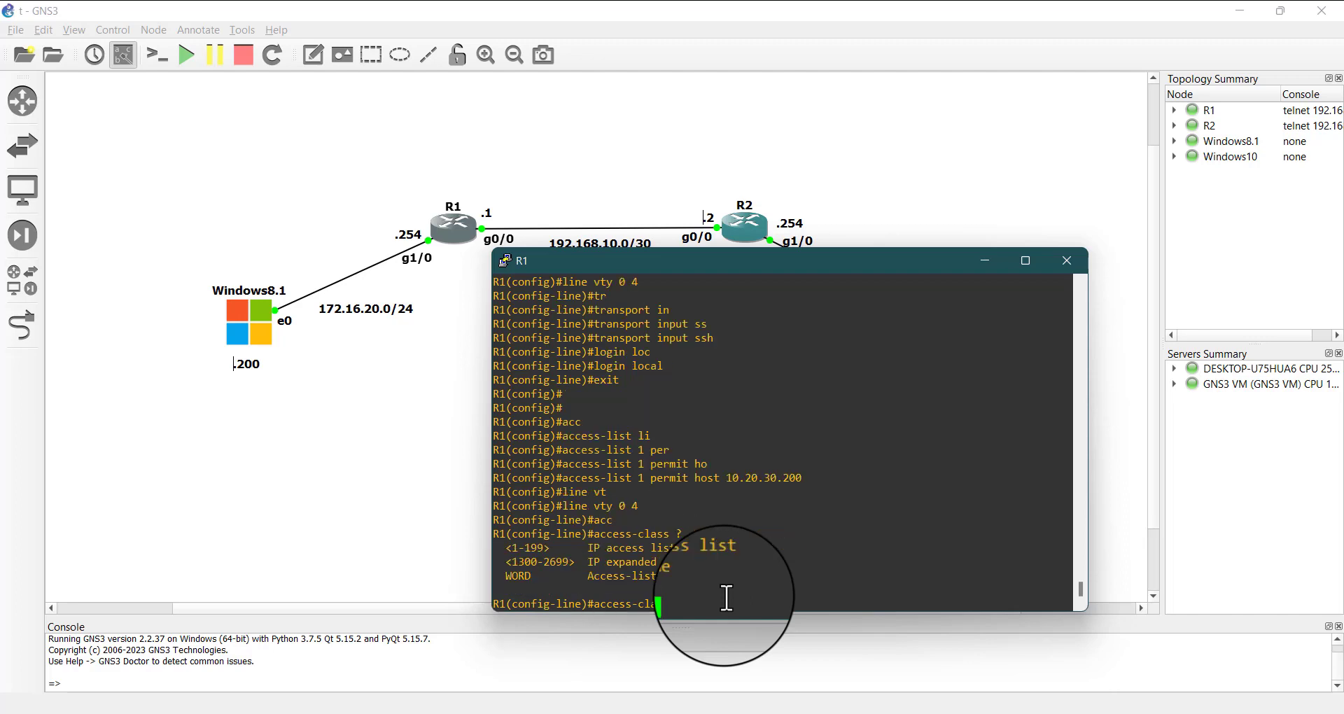
pyautogui.write('1 ')
pyautogui.write('?')
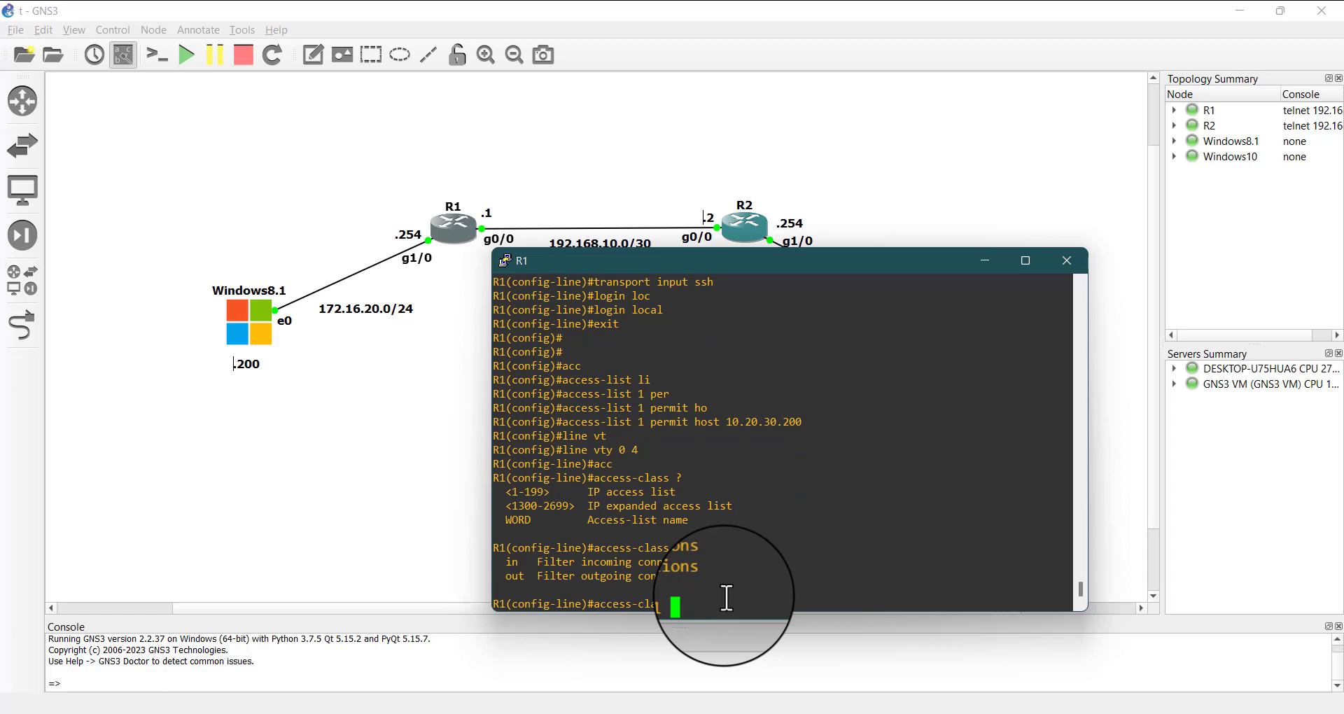
pyautogui.write('in')
pyautogui.press('Return')
pyautogui.press('Return')
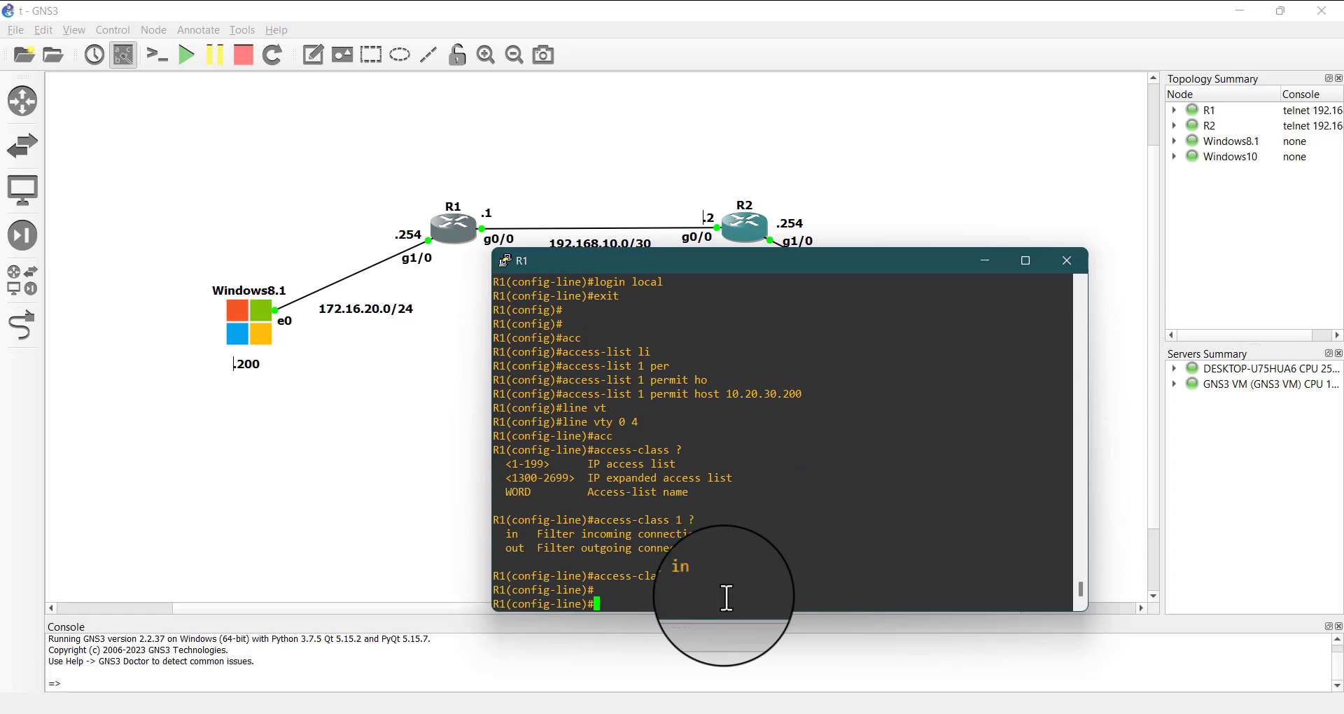
pyautogui.press('Return')
pyautogui.press('Return')
pyautogui.press('Return')
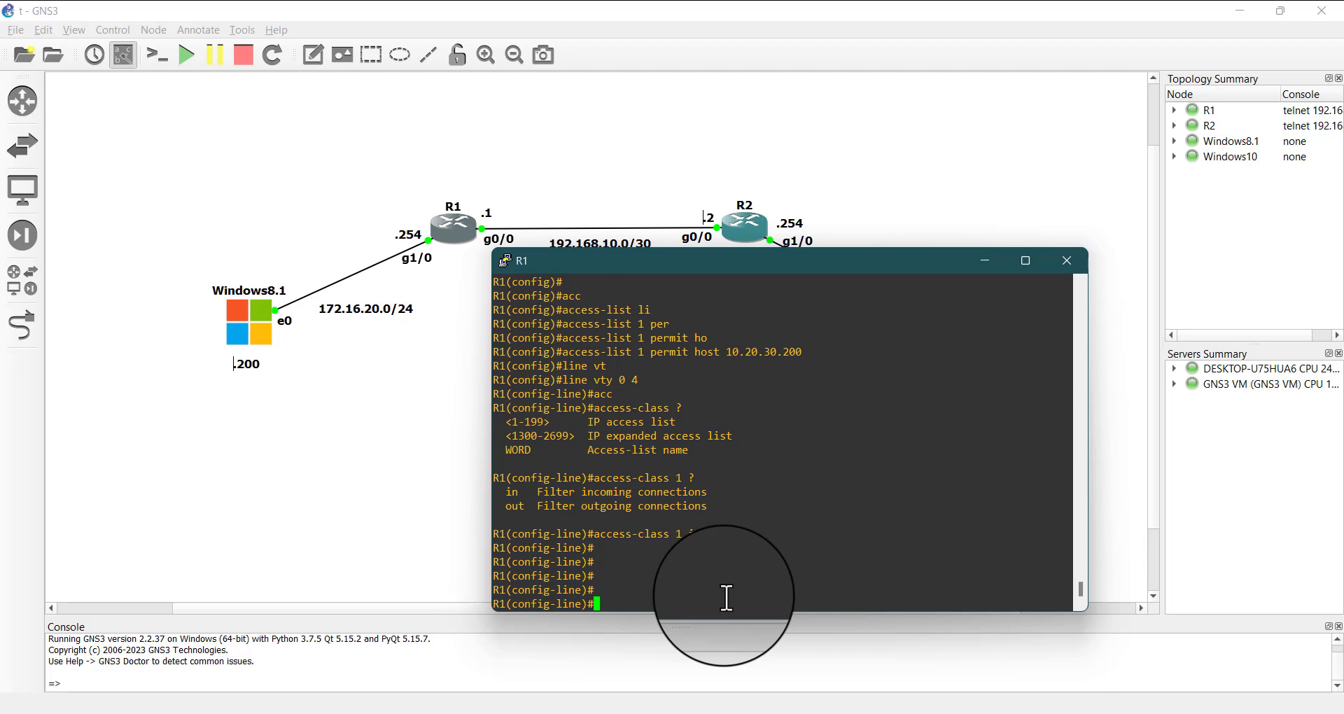
pyautogui.hotkey('ctrl', 'z')
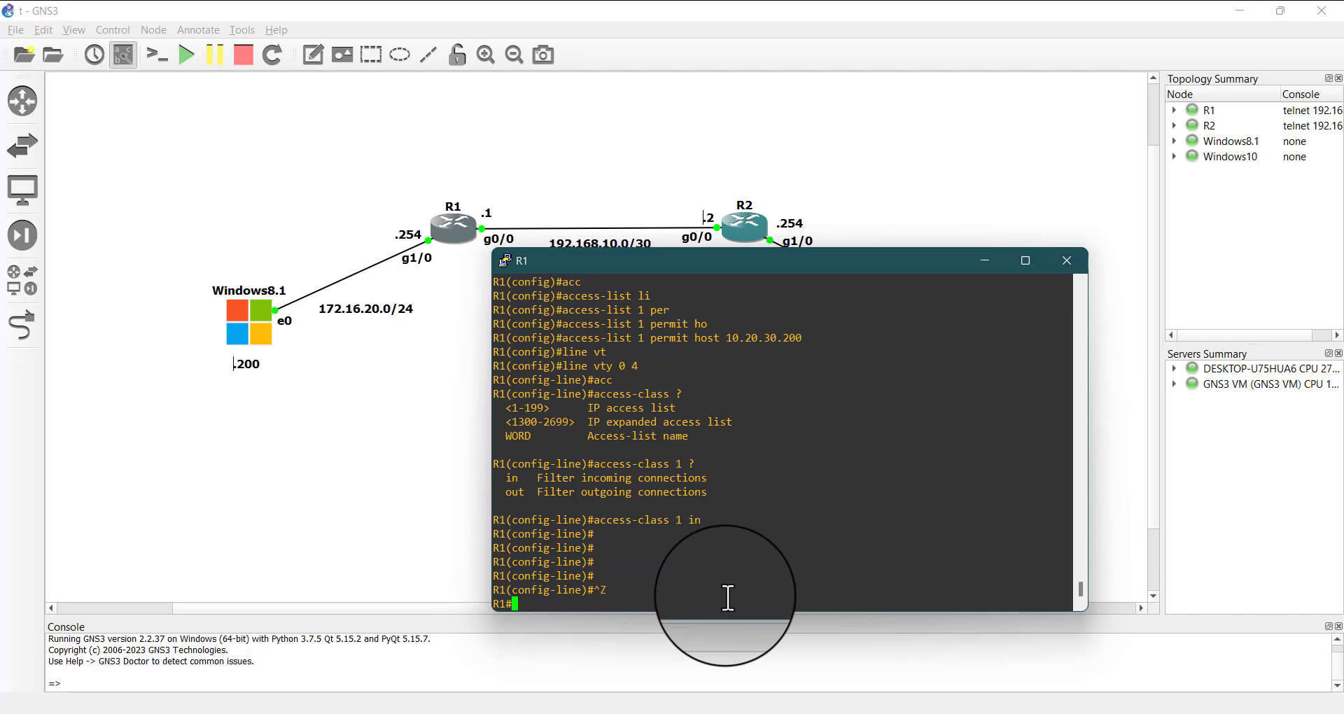
# Minimize R1's console and switch to the Windows 8.1 virtual machine in full-screen VMware Workstation
pyautogui.moveTo(693, 354); pyautogui.dragTo(679, 511)
pyautogui.doubleClick(677, 436)
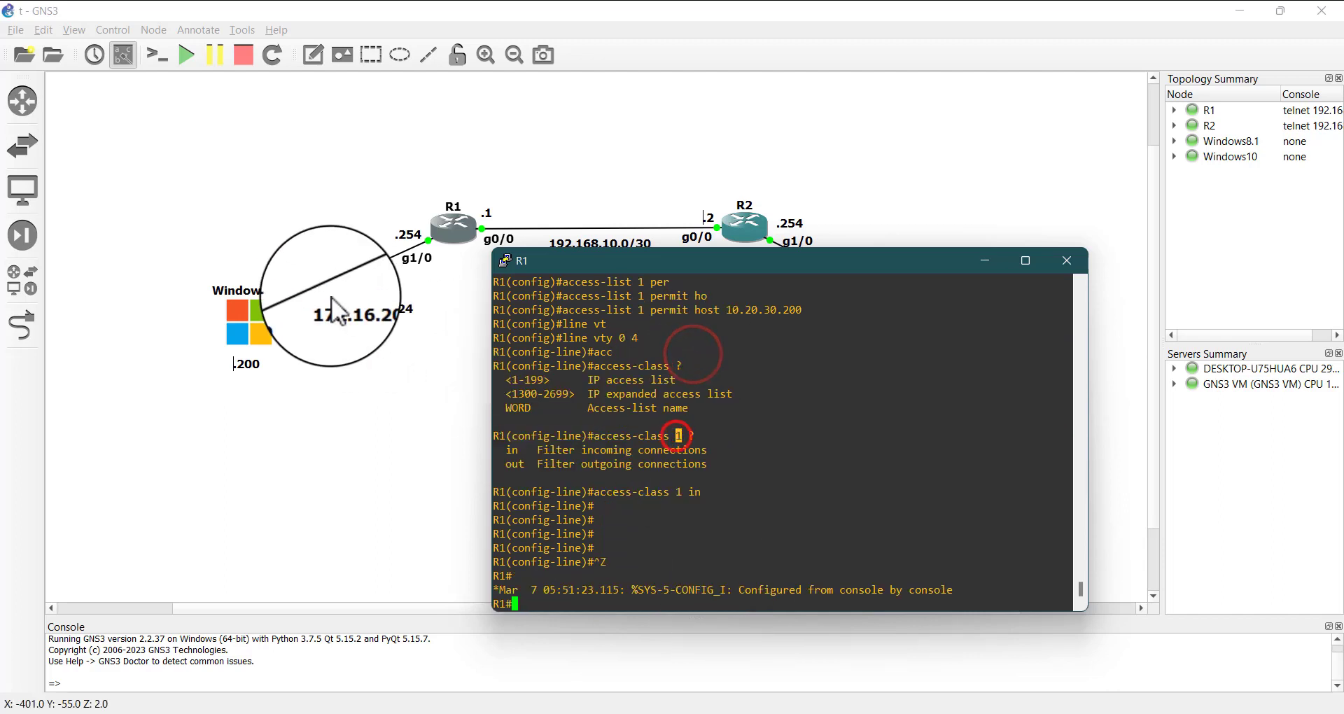
pyautogui.click(986, 260)
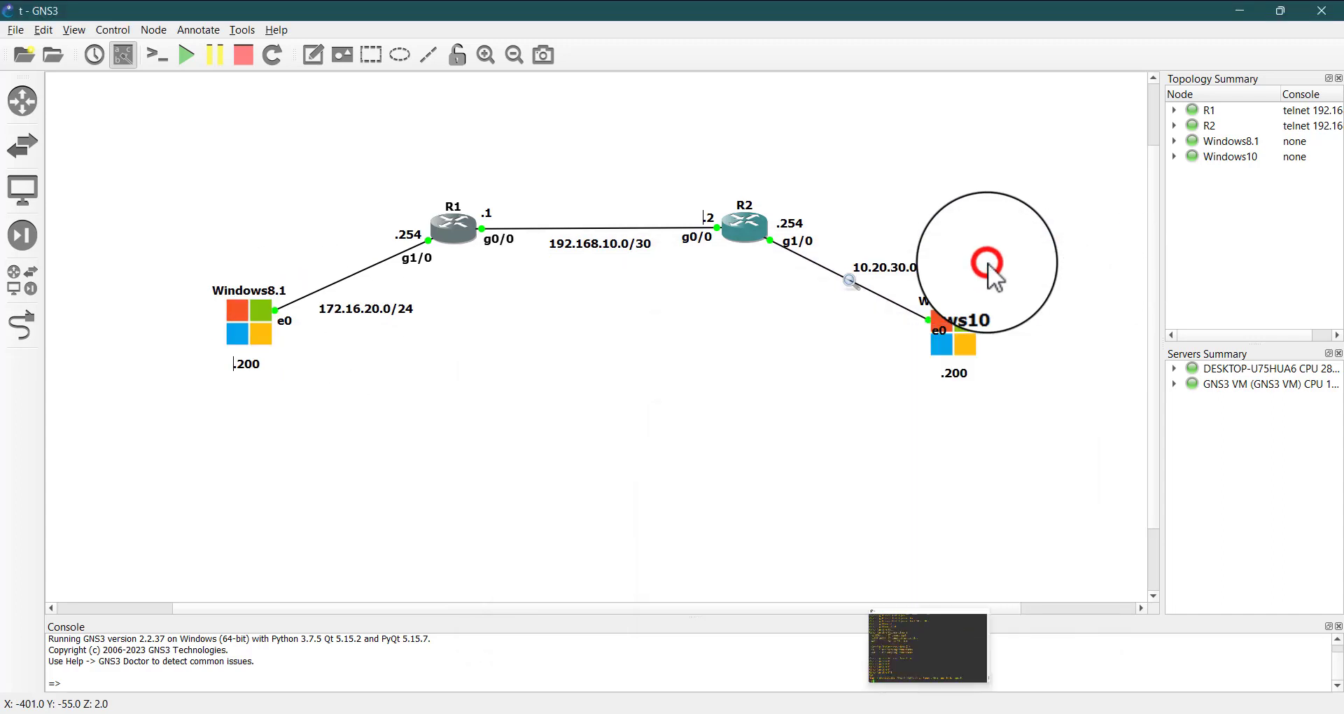
pyautogui.click(703, 494)
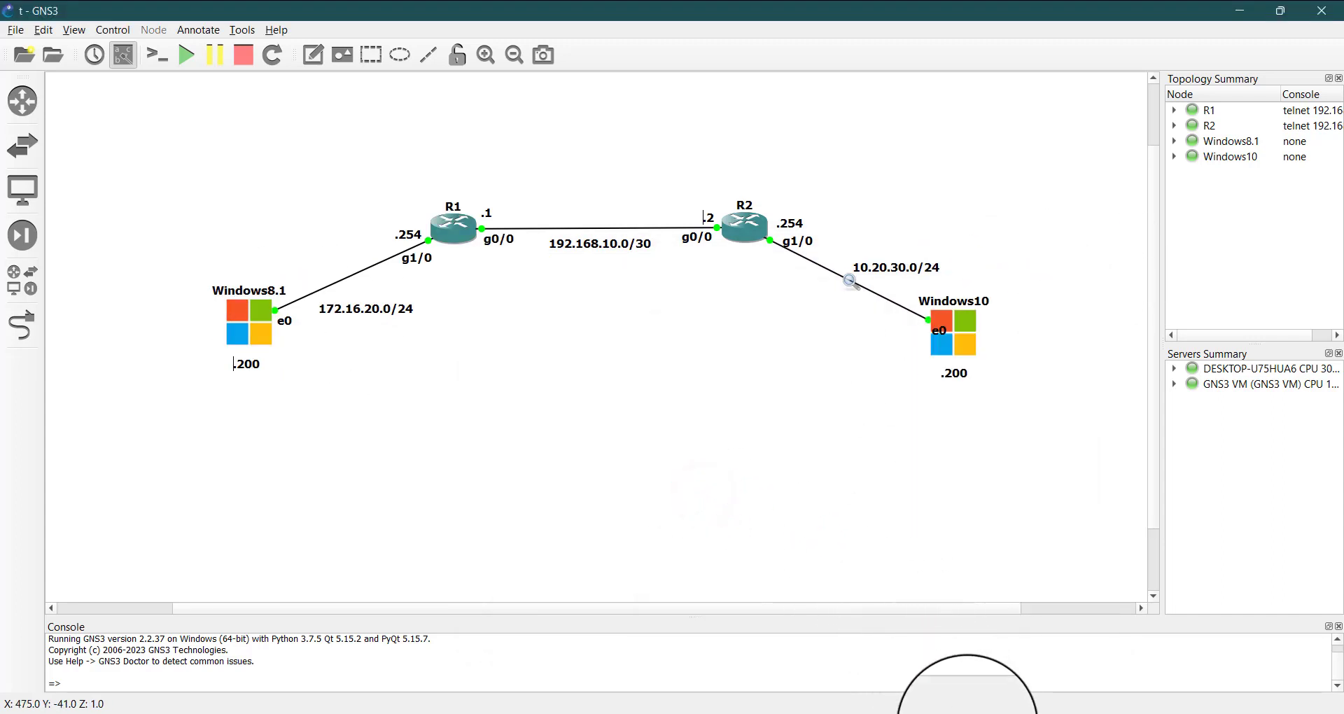
pyautogui.moveTo(903, 708)
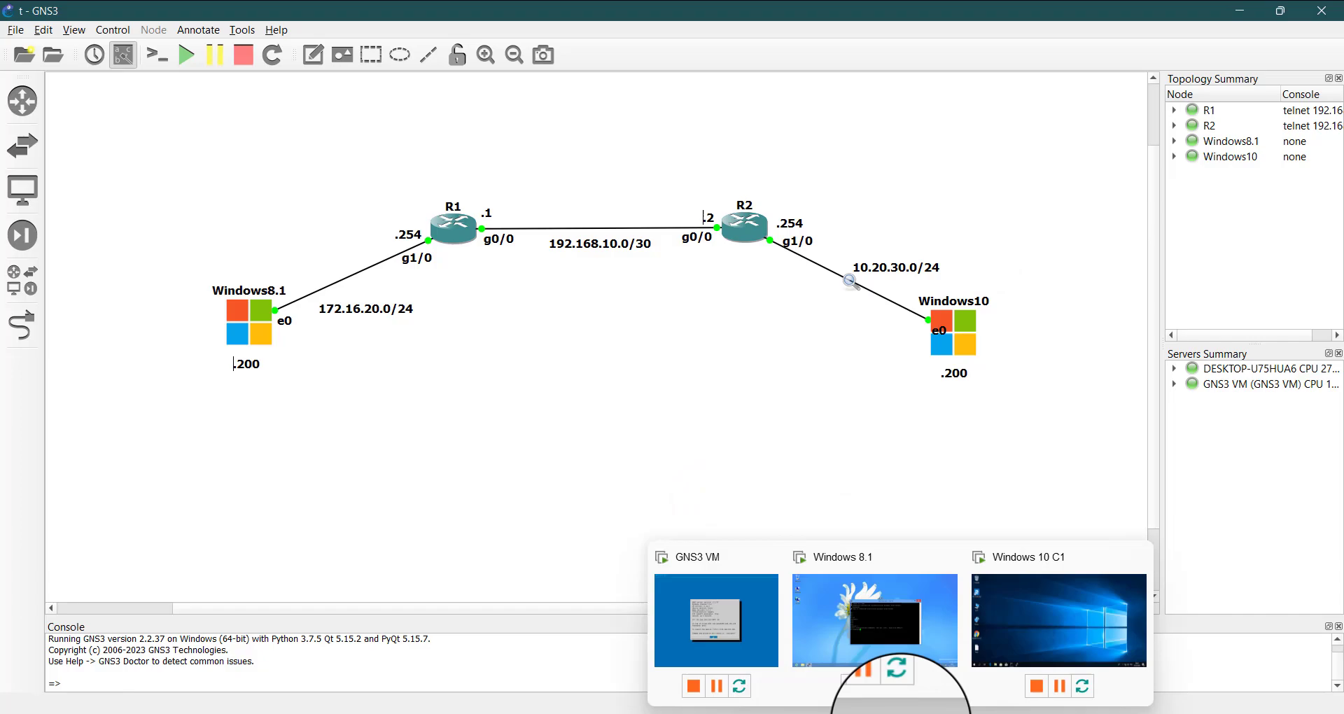
pyautogui.click(1084, 598)
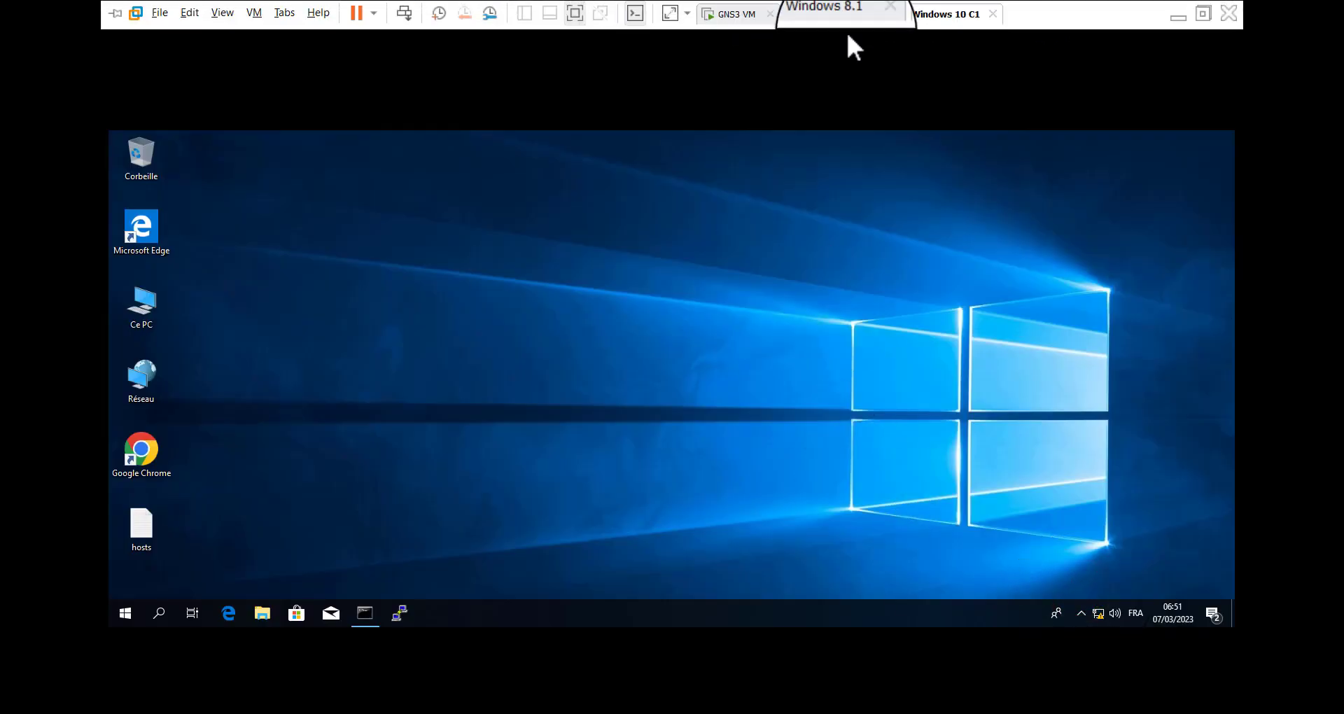
pyautogui.click(578, 17)
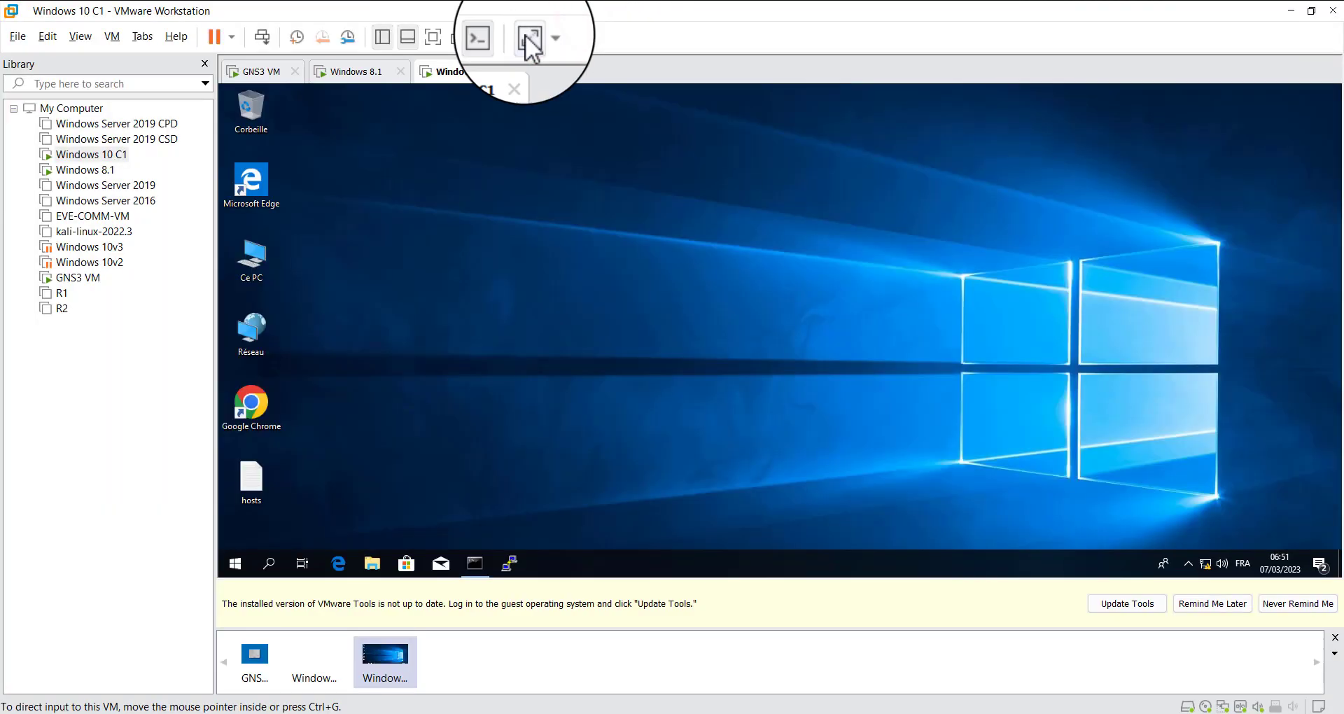
pyautogui.click(434, 35)
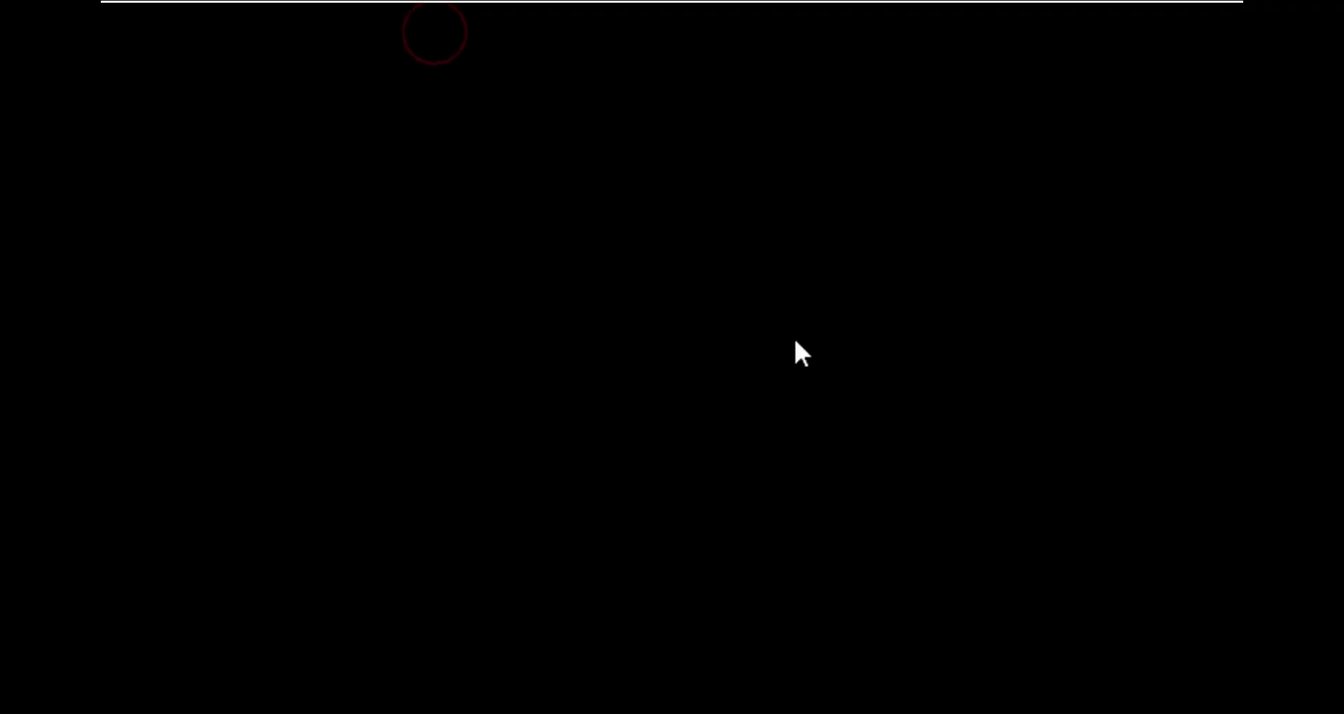
pyautogui.moveTo(683, 6)
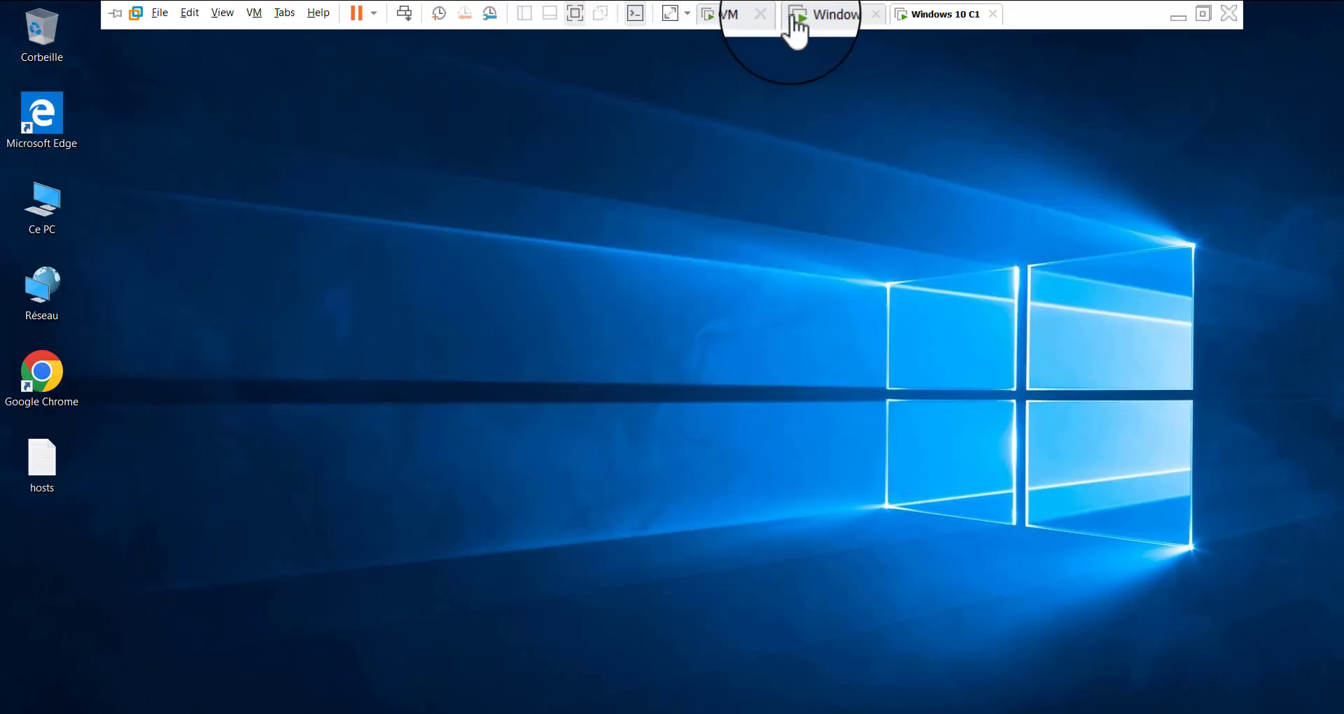
pyautogui.click(847, 15)
# Leave configuration mode in the open PuTTY session to 192.168.10.1 and exit the SSH session with R1
pyautogui.click(661, 224)
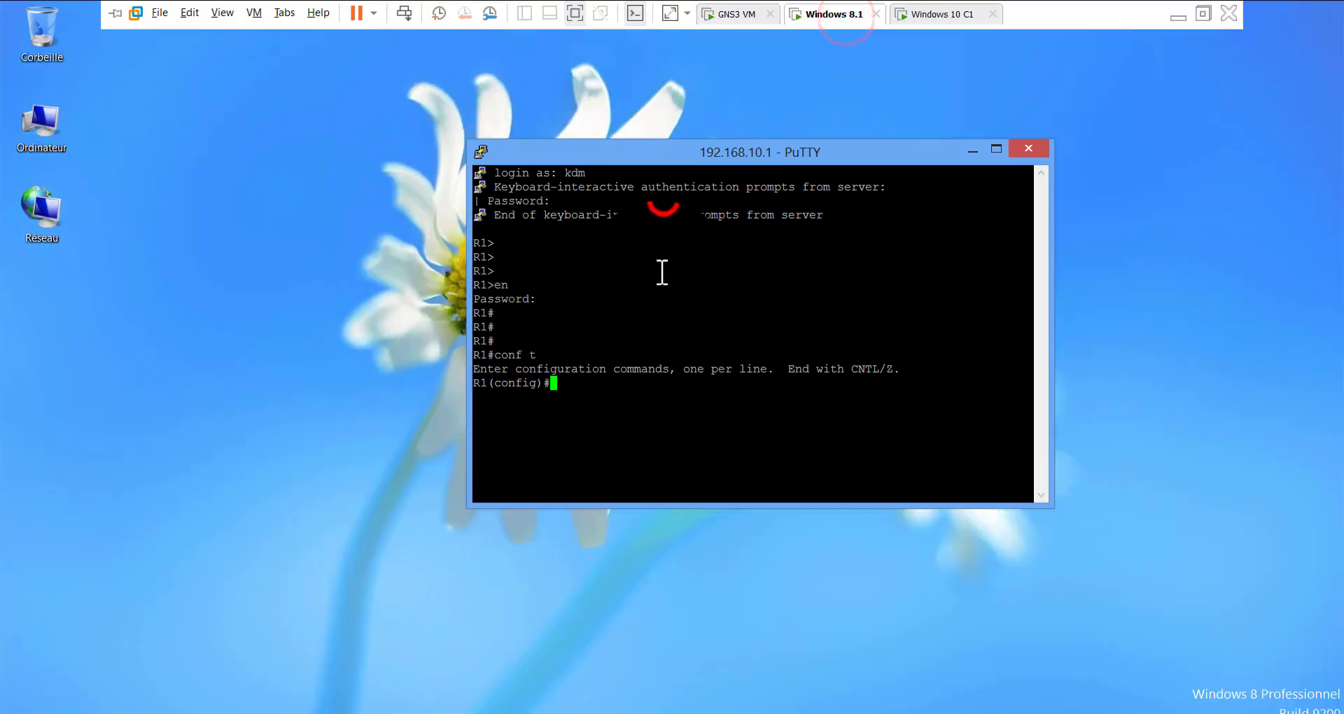
pyautogui.click(623, 362)
pyautogui.write('e')
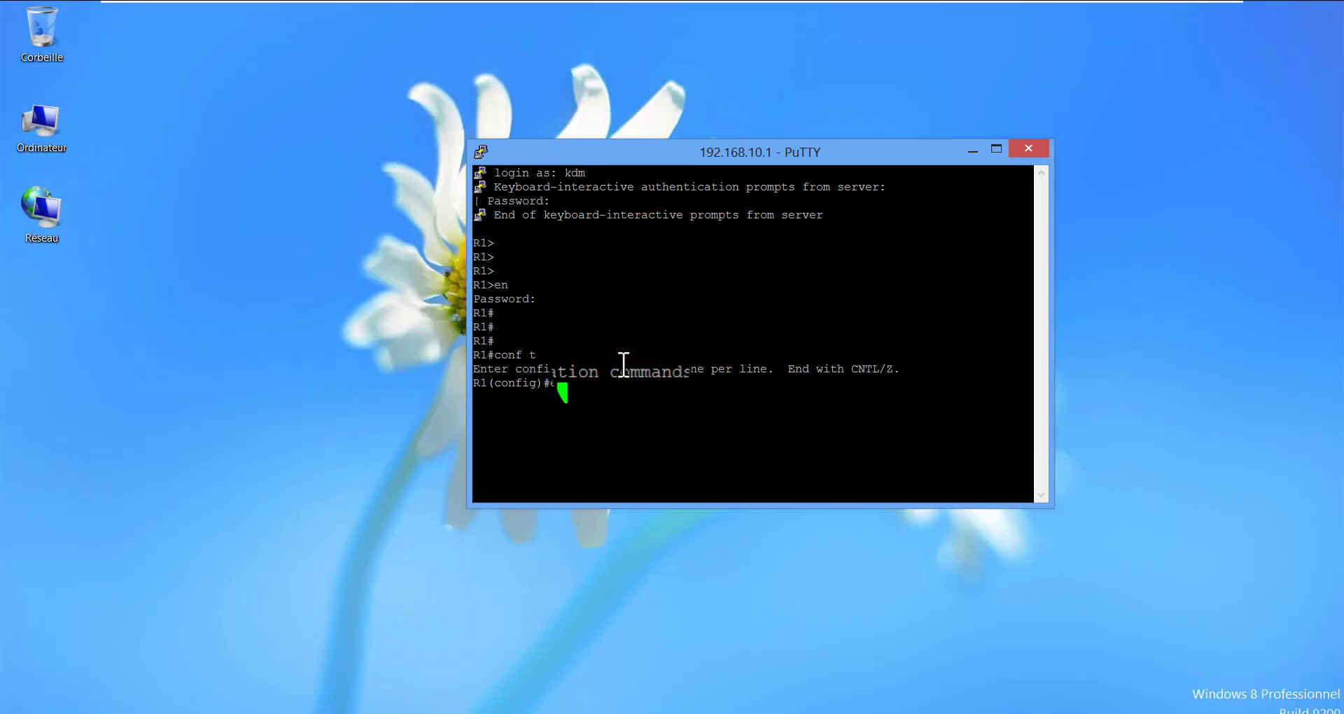
pyautogui.press('Return')
pyautogui.write('exit')
pyautogui.press('Return')
pyautogui.click(624, 364)
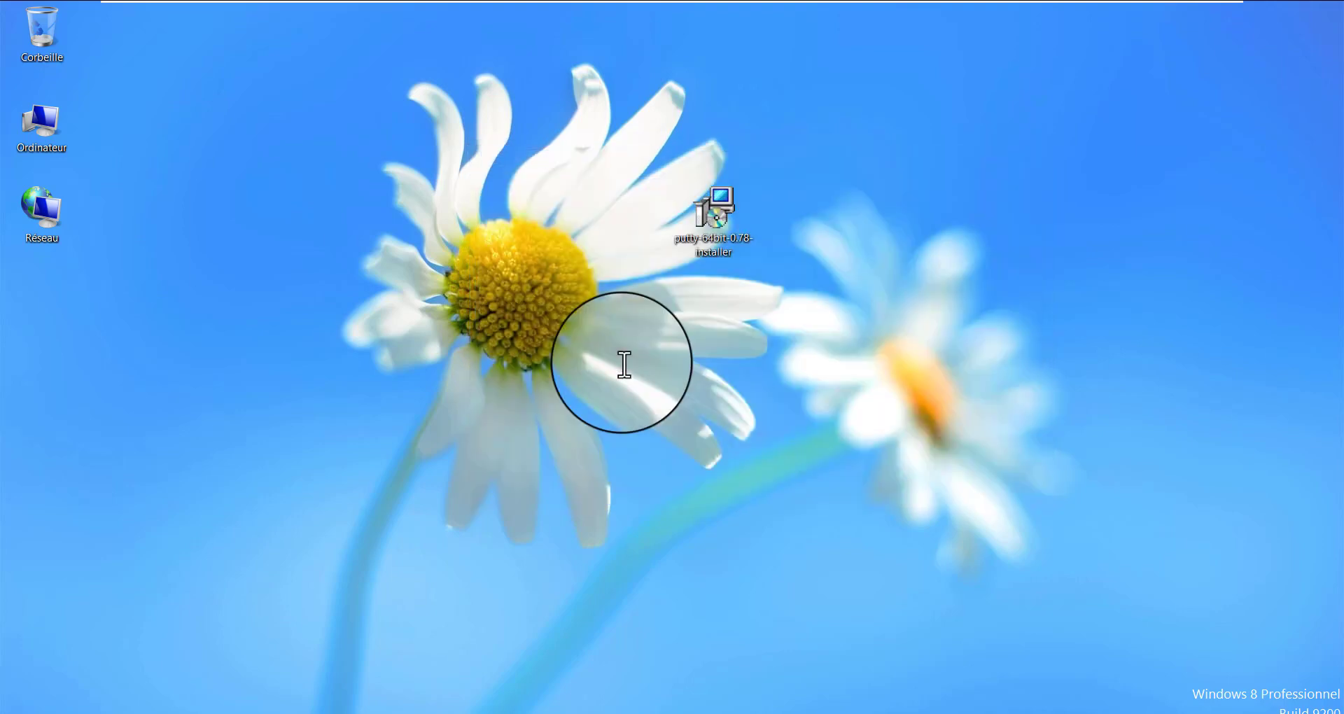
# Launch PuTTY on the Windows 8.1 machine and try to open an SSH connection to R1 at 192.168.10.1 on port 22
pyautogui.click(141, 713)
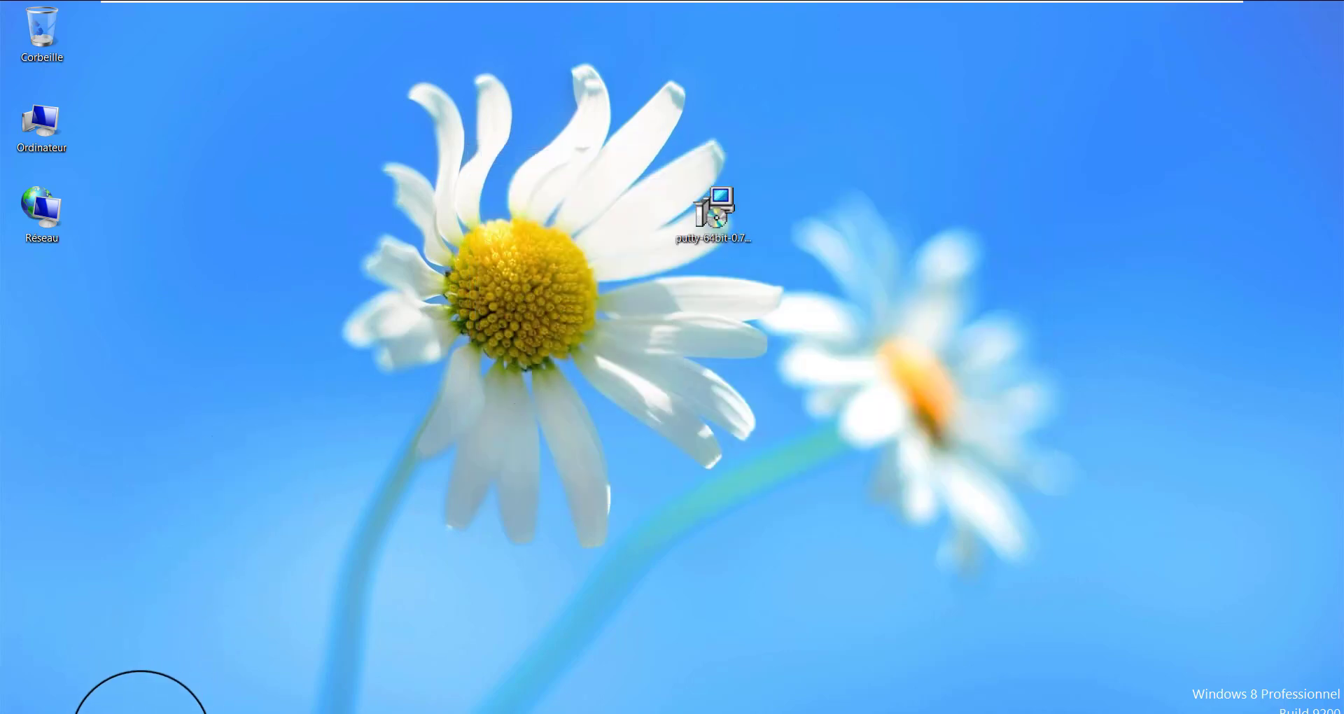
pyautogui.moveTo(740, 196); pyautogui.dragTo(531, 218)
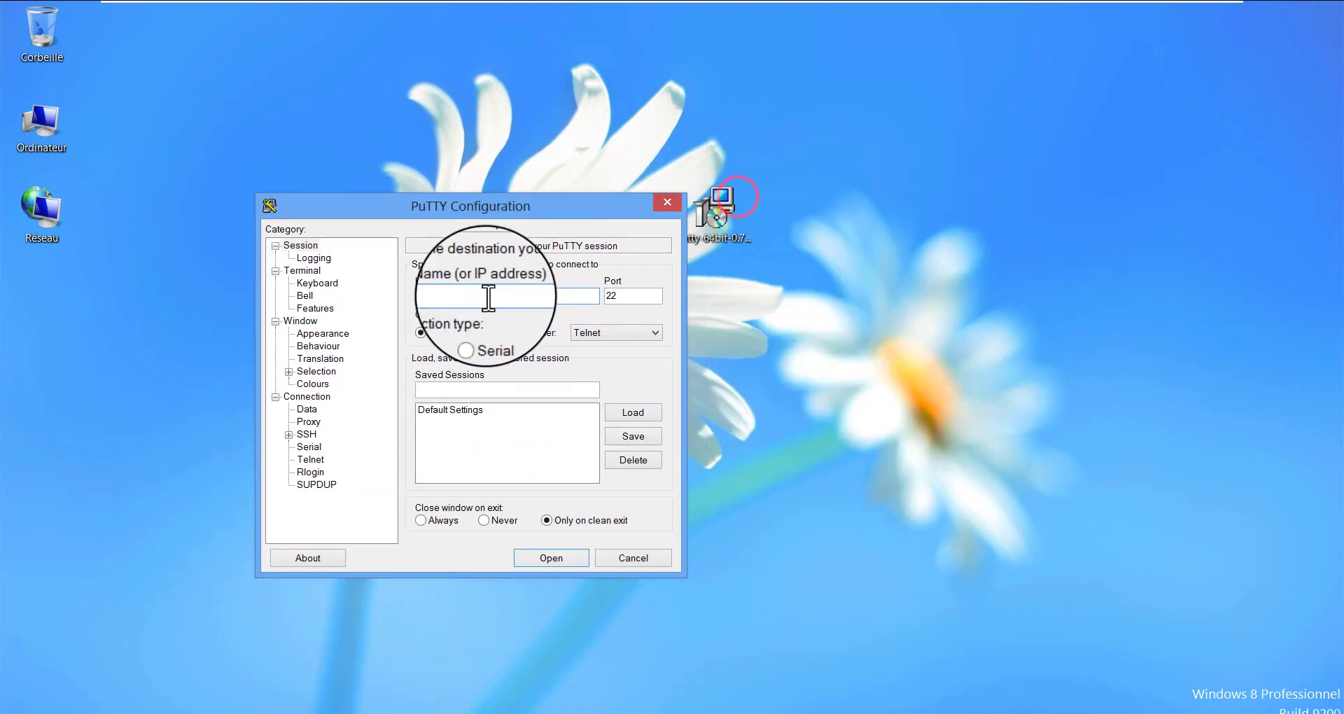
pyautogui.click(487, 297)
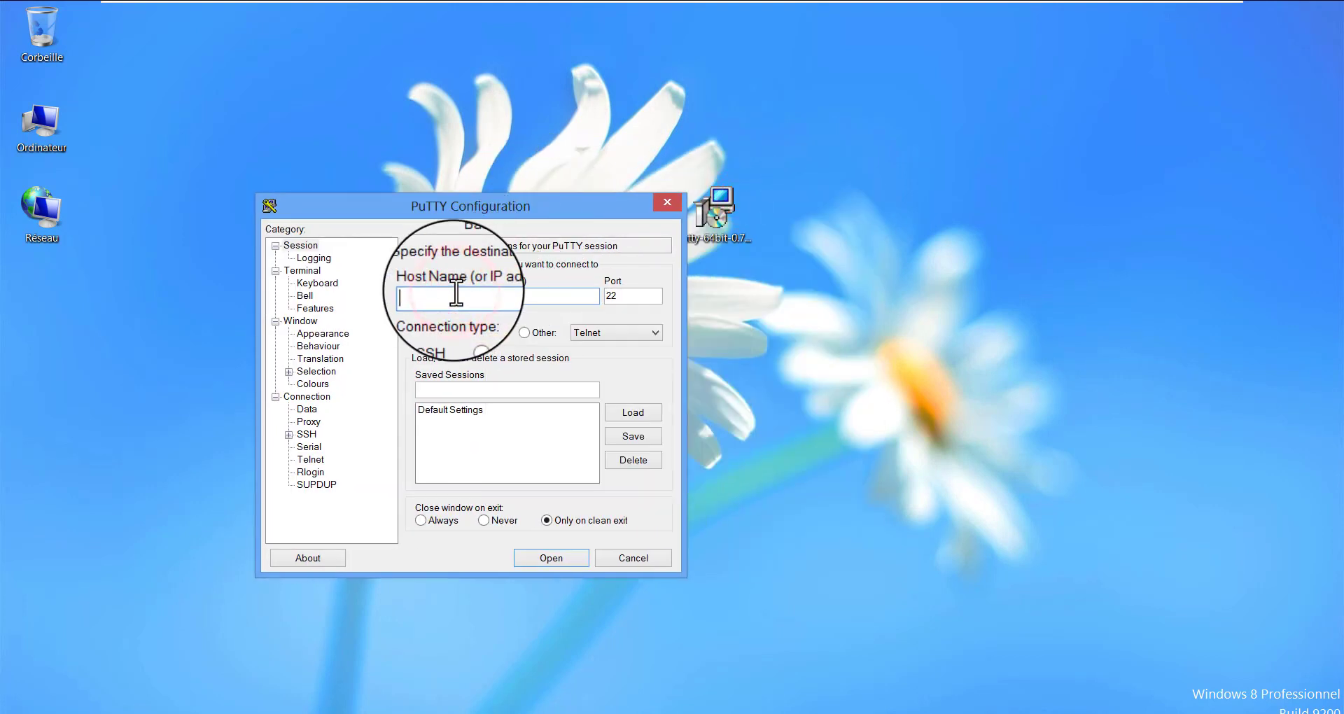
pyautogui.write('192.16')
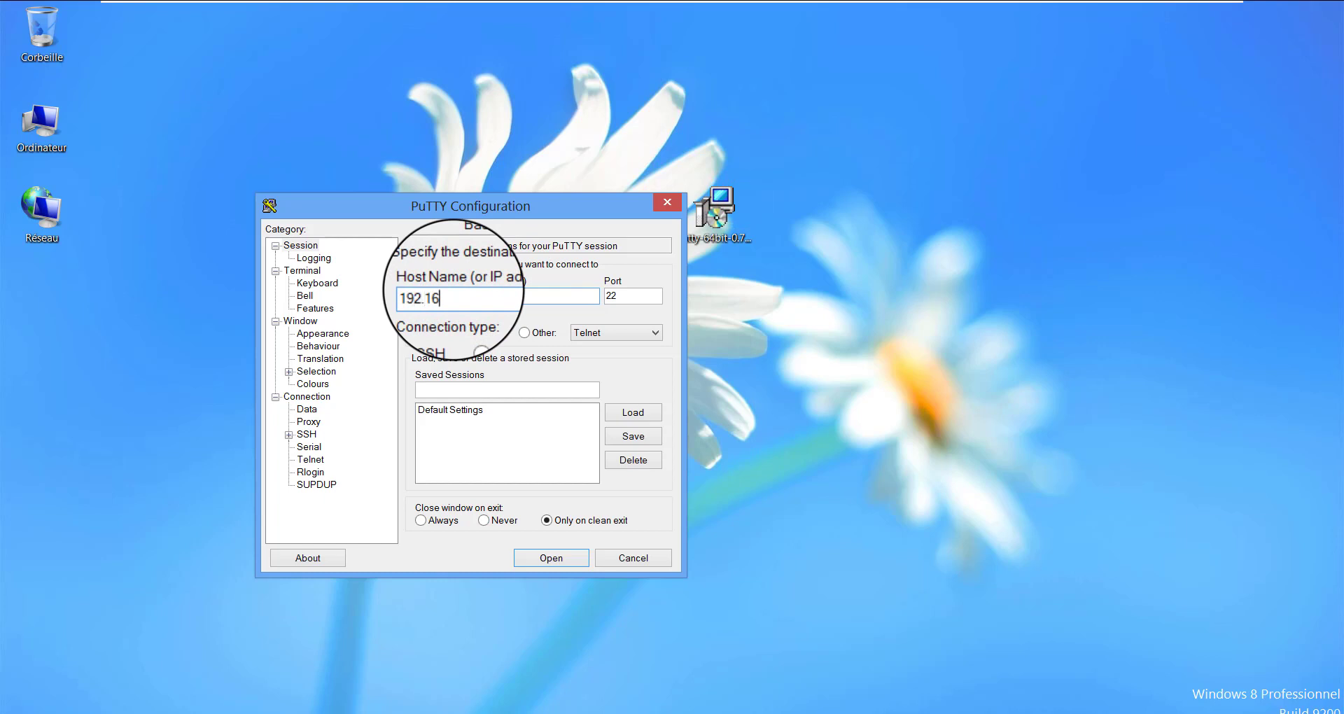
pyautogui.write('8.10.12')
pyautogui.click(565, 558)
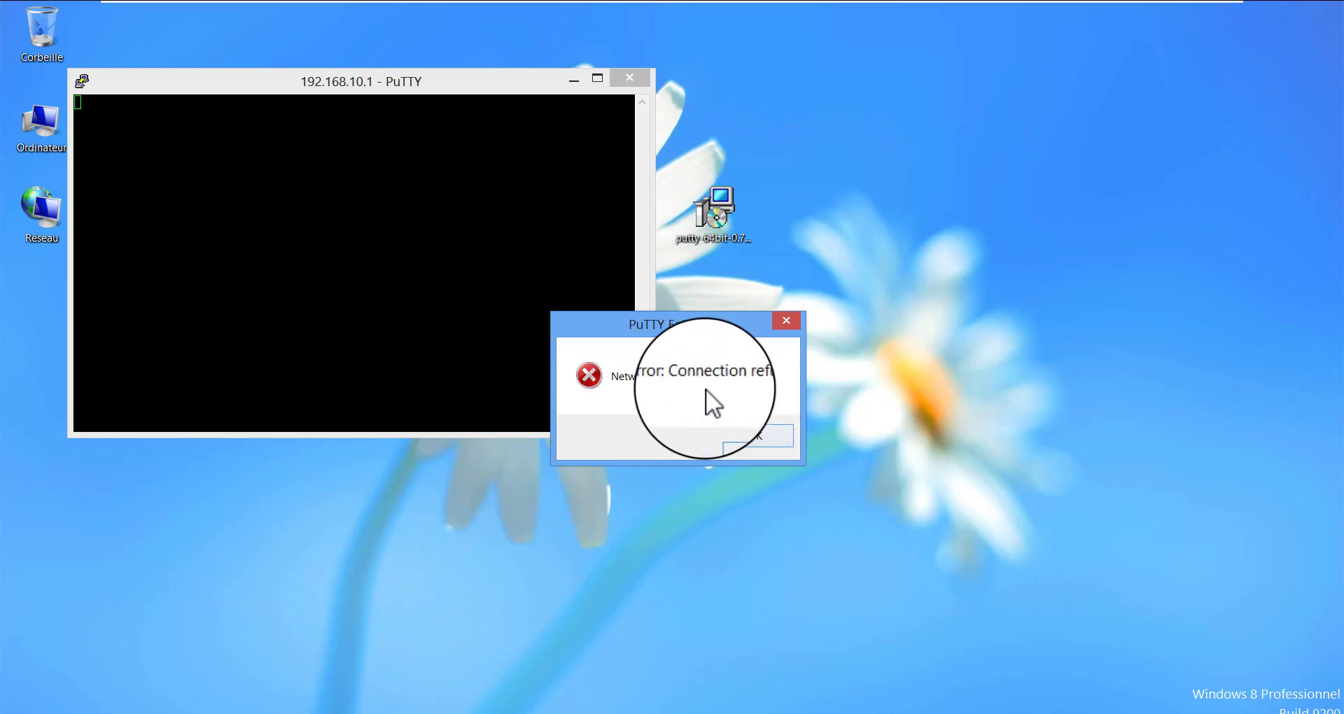
# Close the inactive PuTTY session on Windows 8.1 and switch to the Windows 10 C1 virtual machine
pyautogui.click(759, 439)
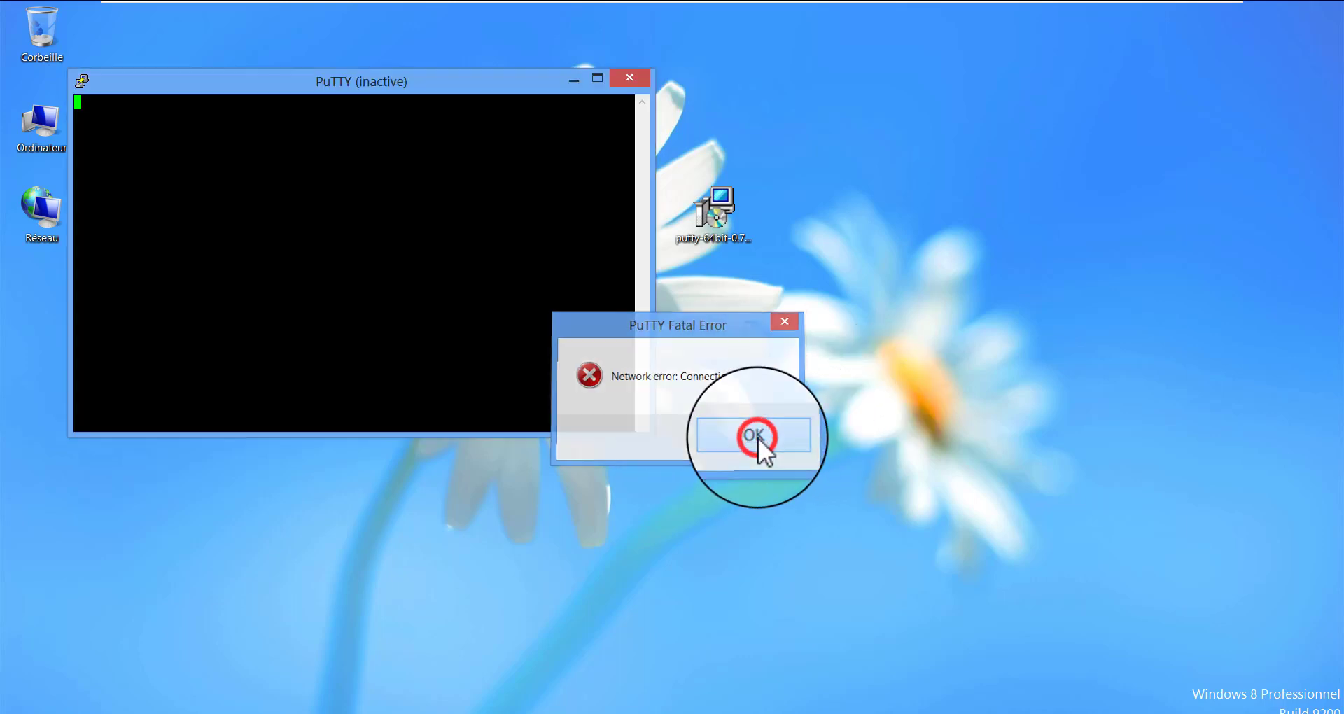
pyautogui.click(644, 76)
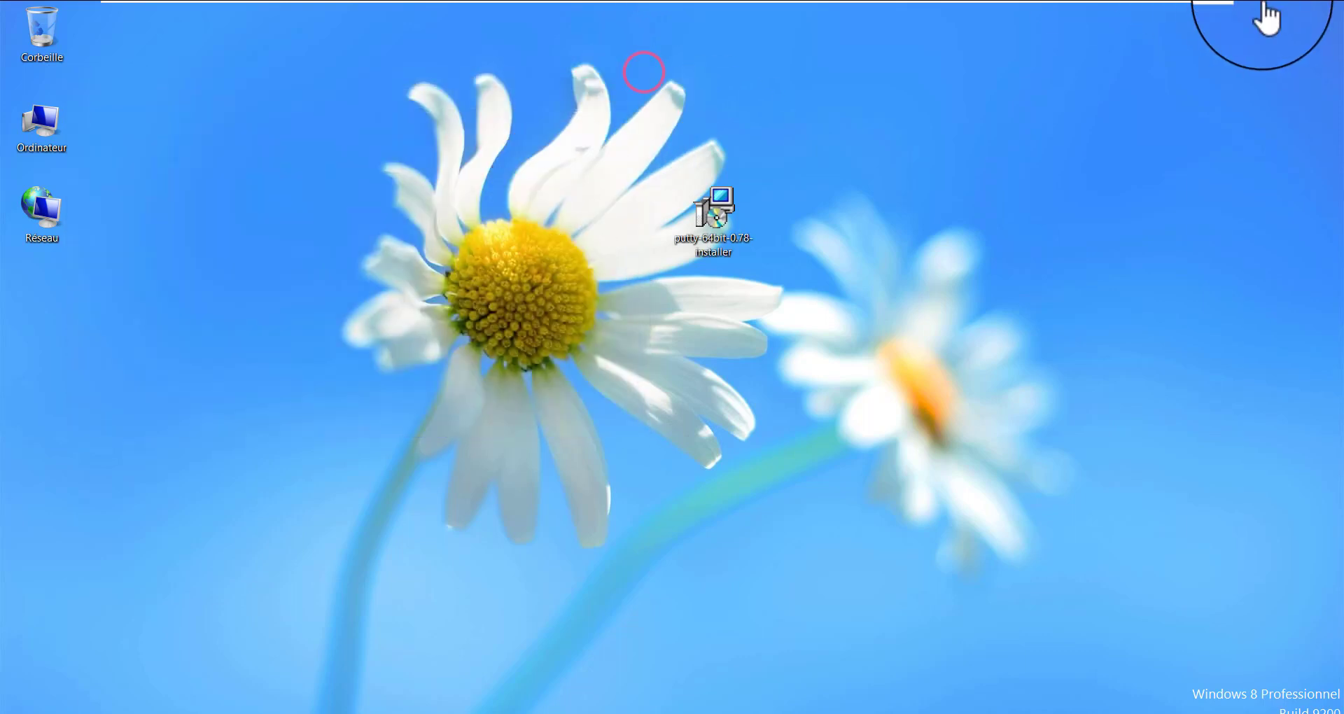
pyautogui.moveTo(1111, 1)
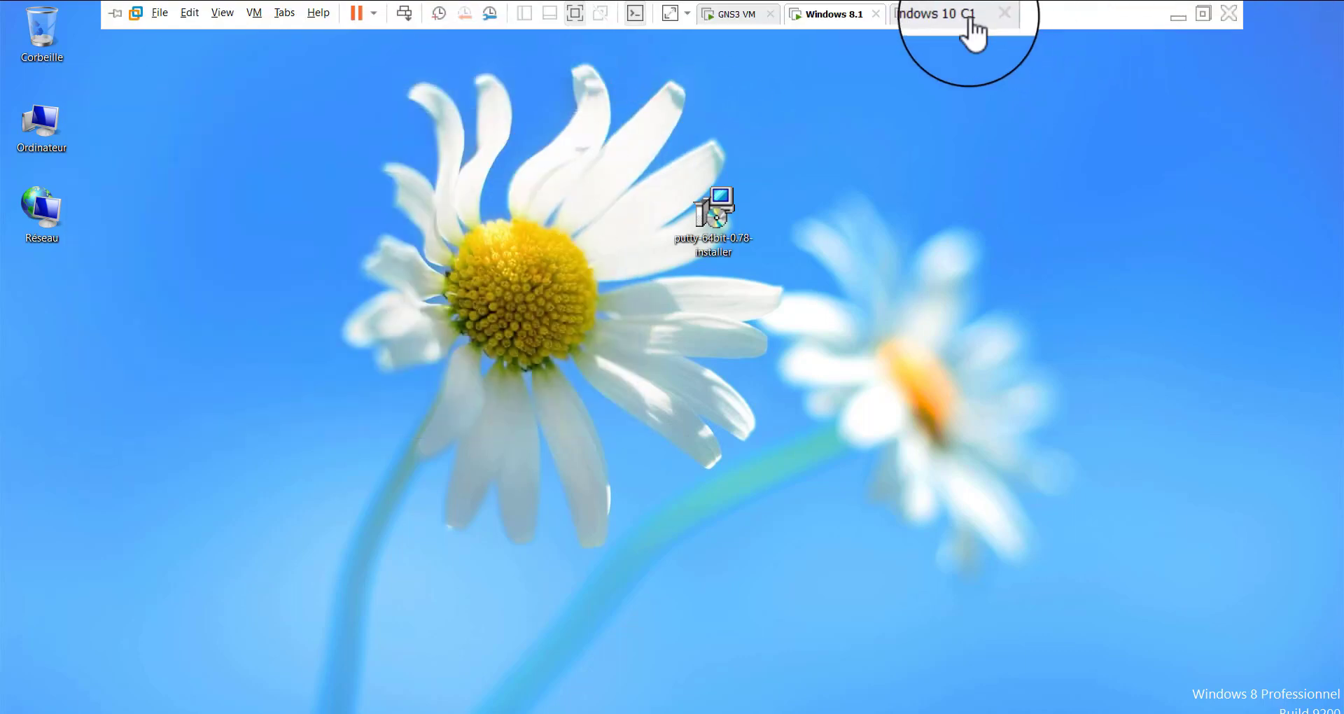
pyautogui.click(907, 21)
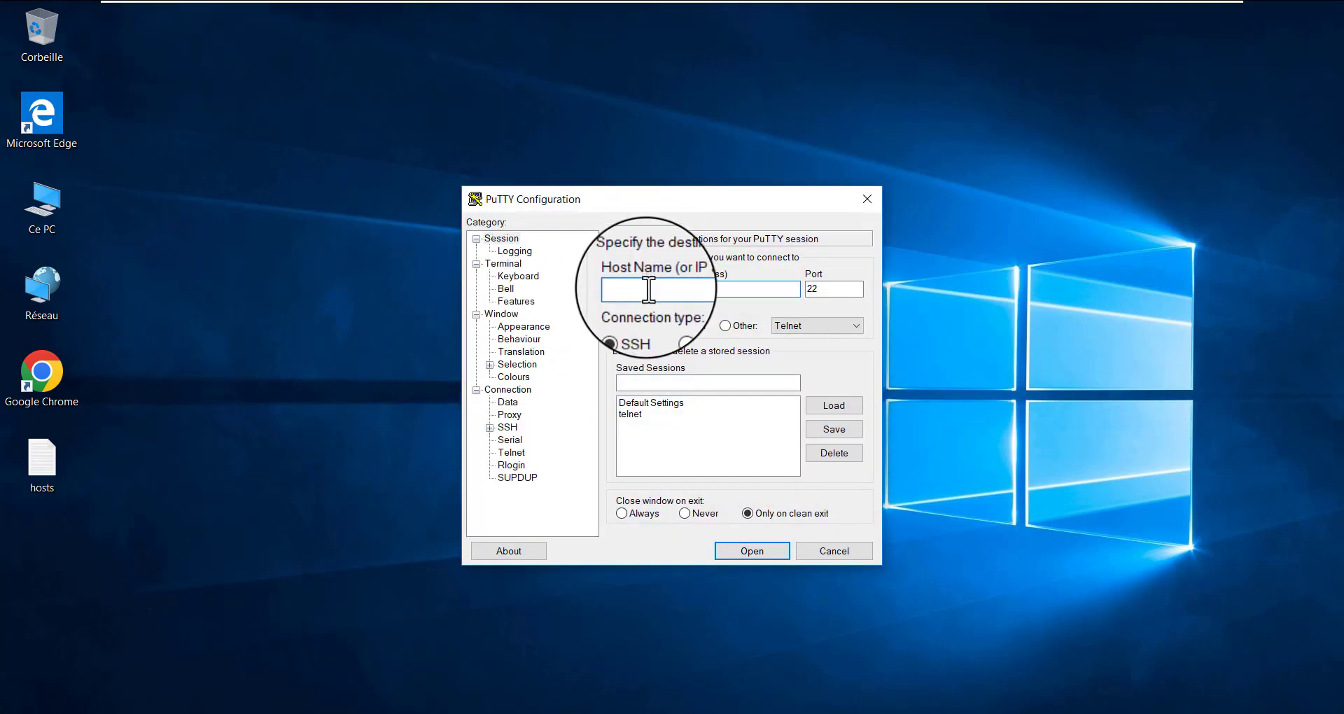
# Open a PuTTY SSH connection from Windows 10 to R1 at 192.168.10.1 on port 22
pyautogui.click(649, 292)
pyautogui.write('192.168.10.1')
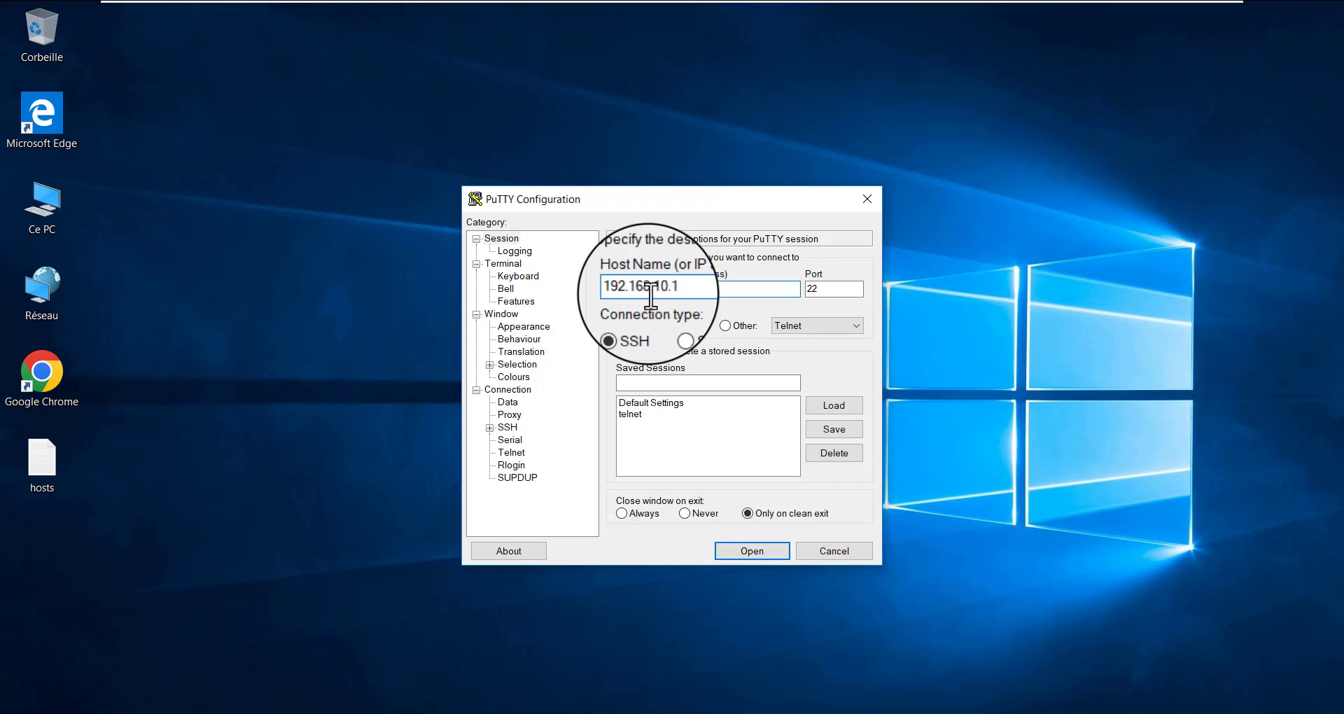
pyautogui.click(760, 550)
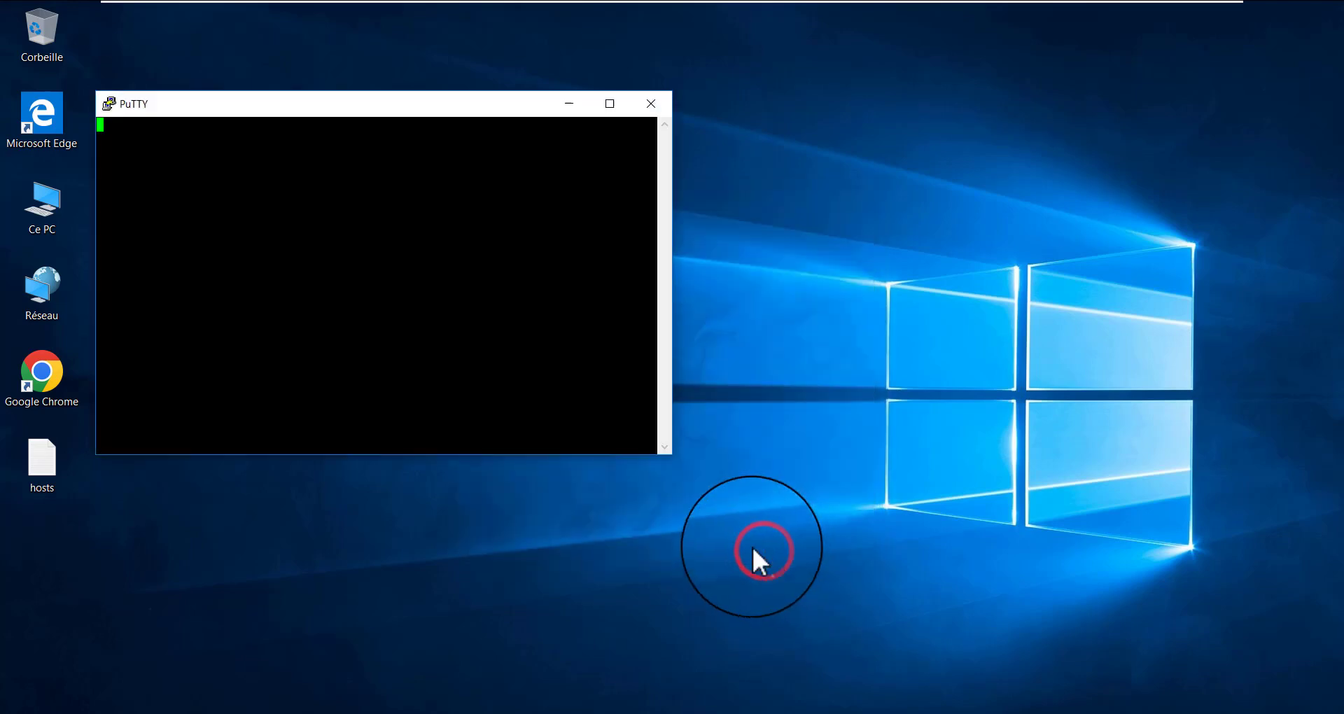
pyautogui.moveTo(262, 103); pyautogui.dragTo(372, 117)
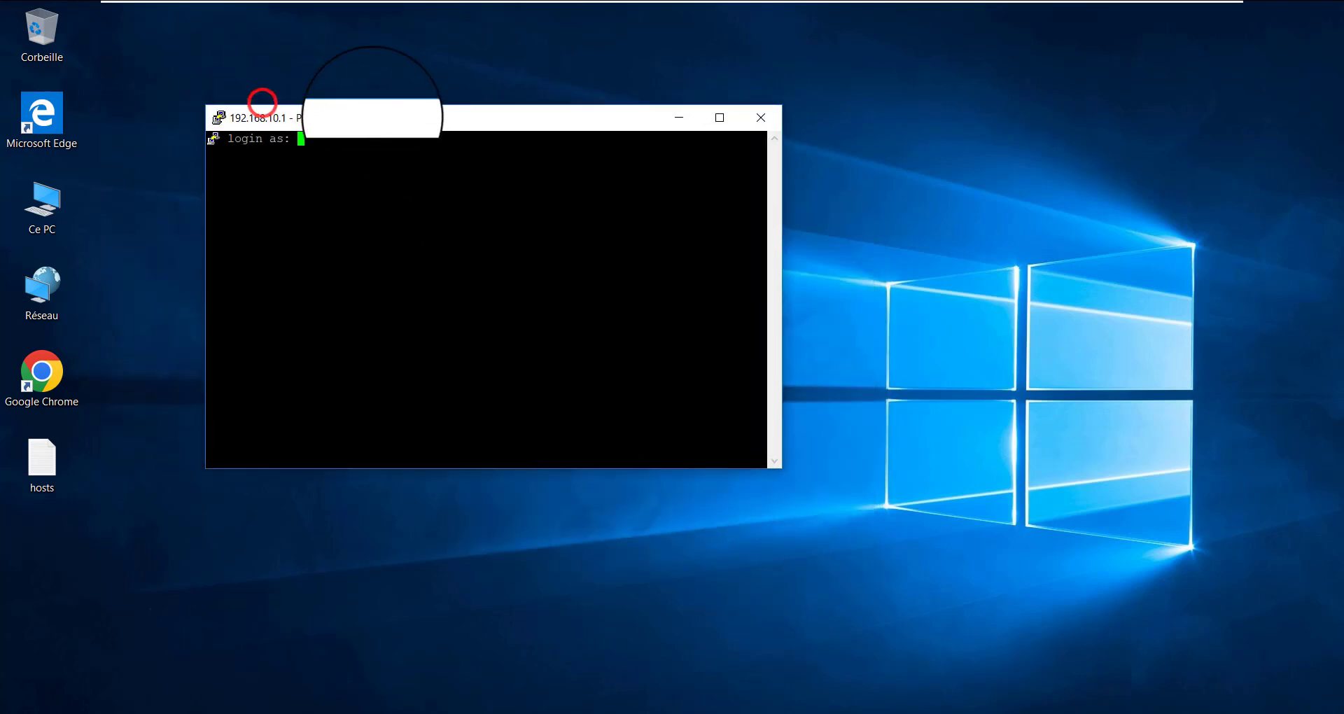
# Log in to R1 over SSH with the account username and password, and enter a few blank lines at its prompt
pyautogui.click(360, 140)
pyautogui.write('l')
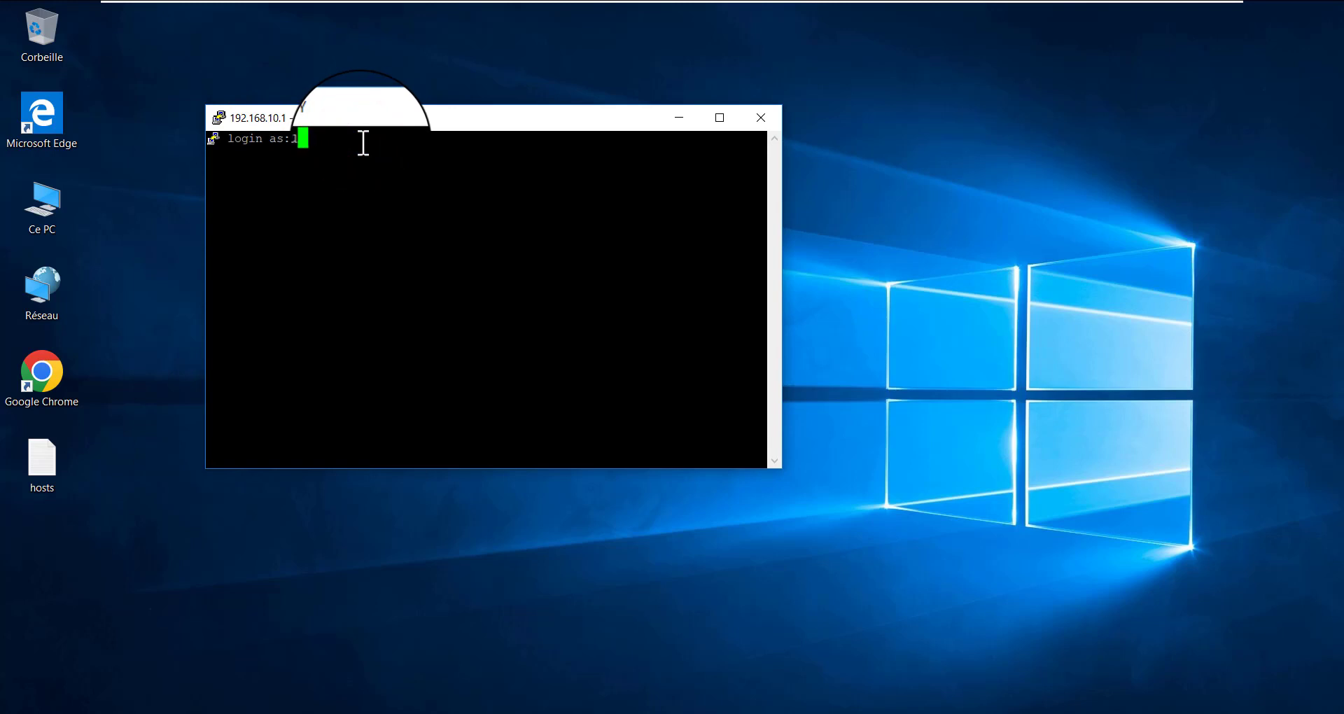
pyautogui.write('lin')
pyautogui.press('Return')
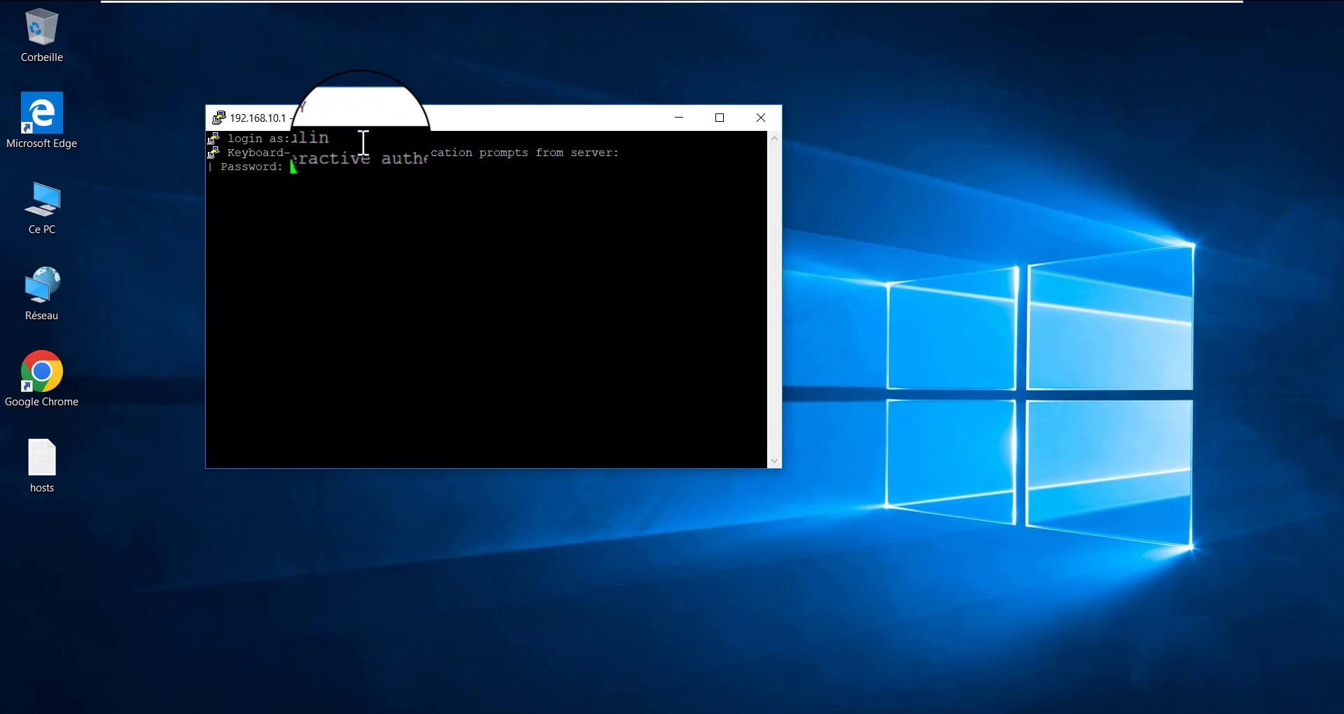
pyautogui.press('Return')
pyautogui.press('Return')
pyautogui.press('Return')
pyautogui.press('Return')
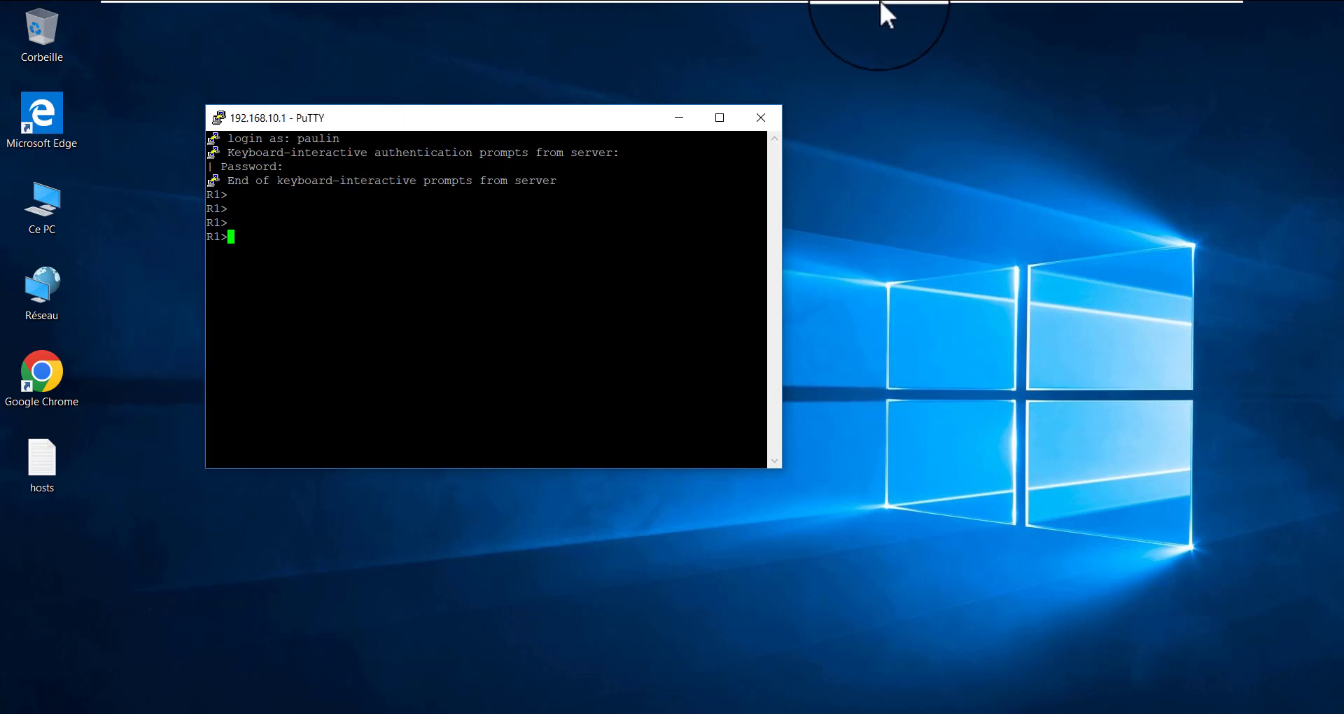
# Minimize VMware Workstation, GNS3 and R1's console to return to the host computer's desktop
pyautogui.moveTo(881, 1)
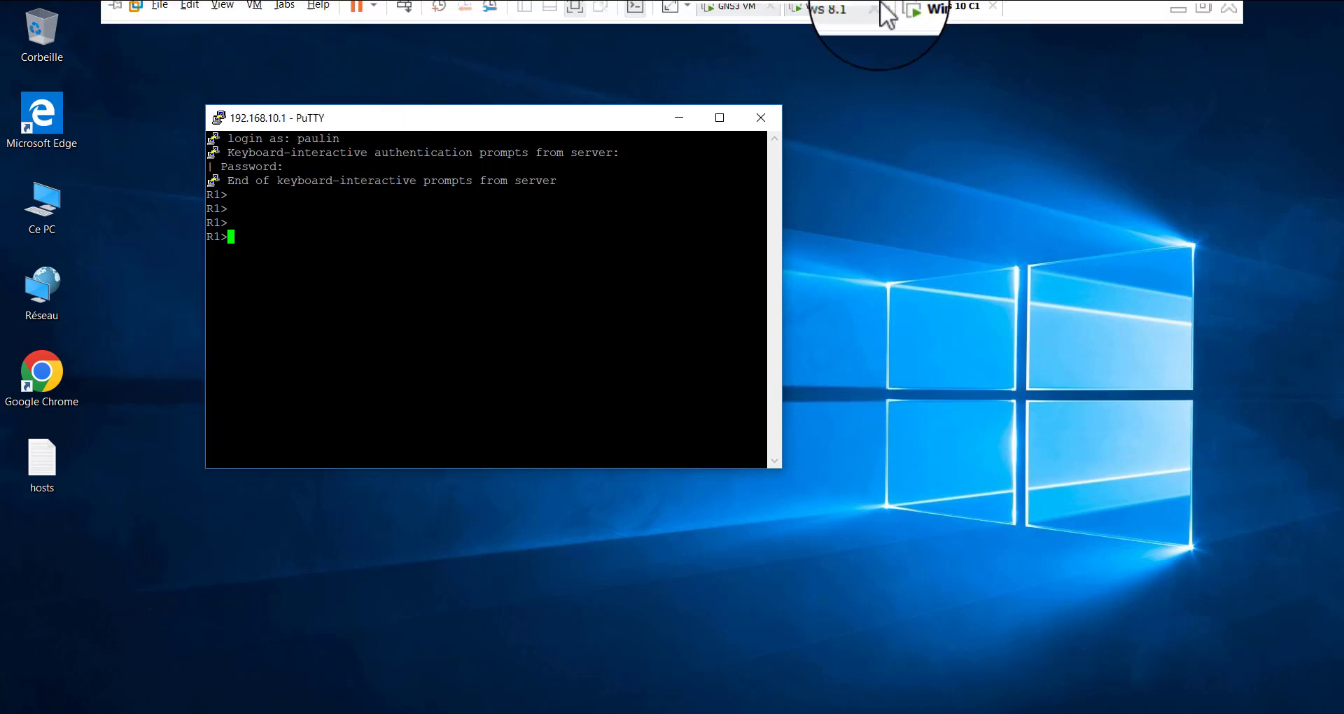
pyautogui.click(1176, 10)
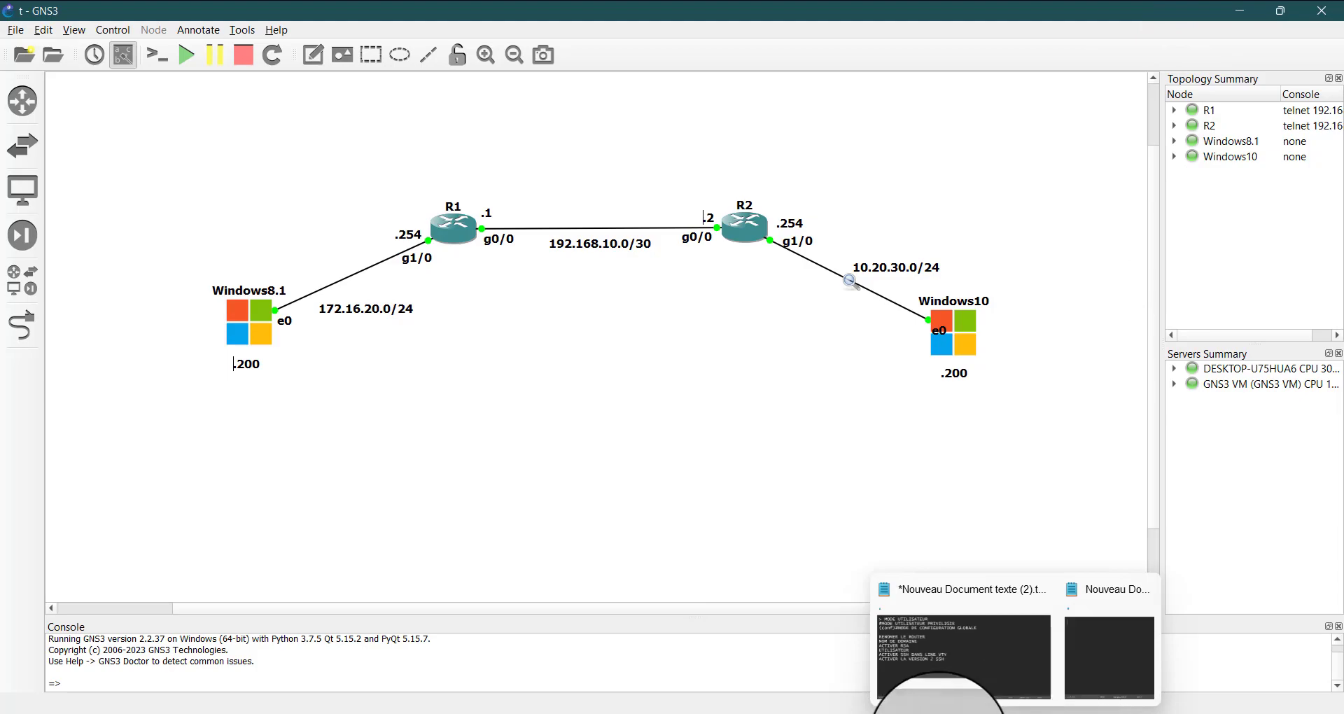
pyautogui.click(939, 713)
pyautogui.click(1196, 592)
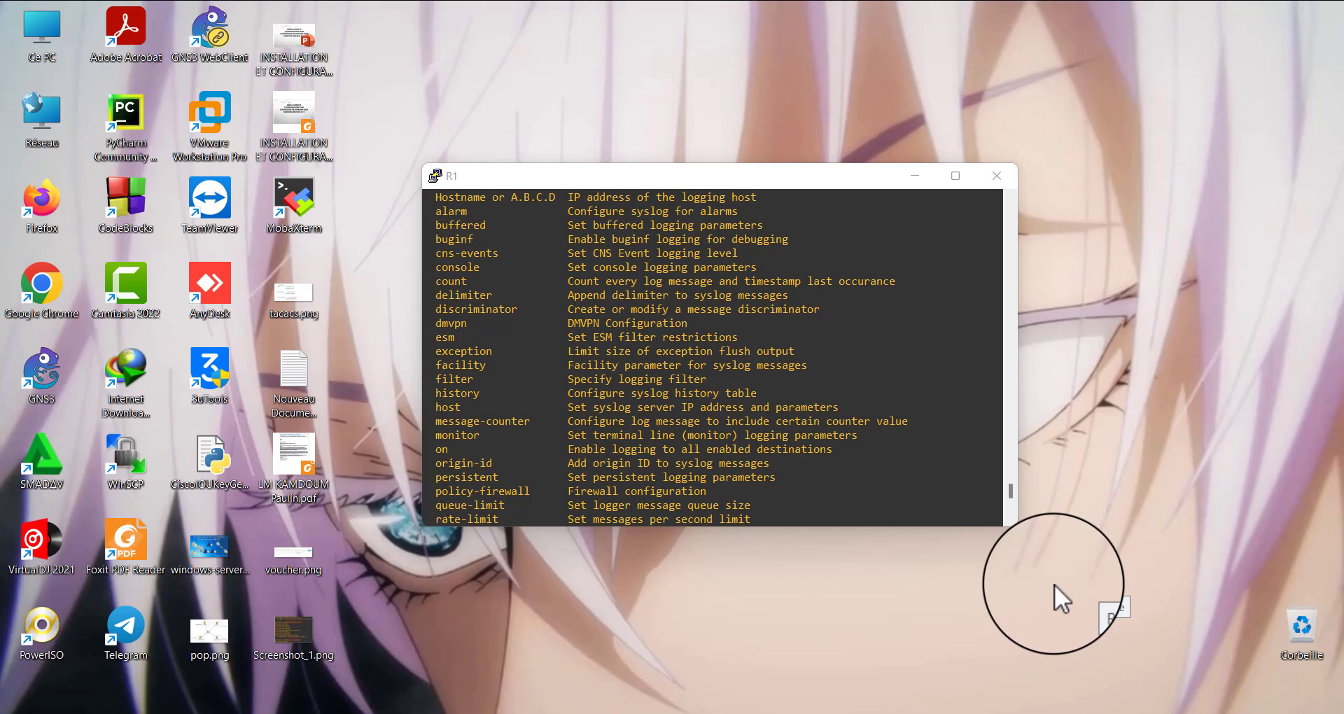
pyautogui.click(898, 175)
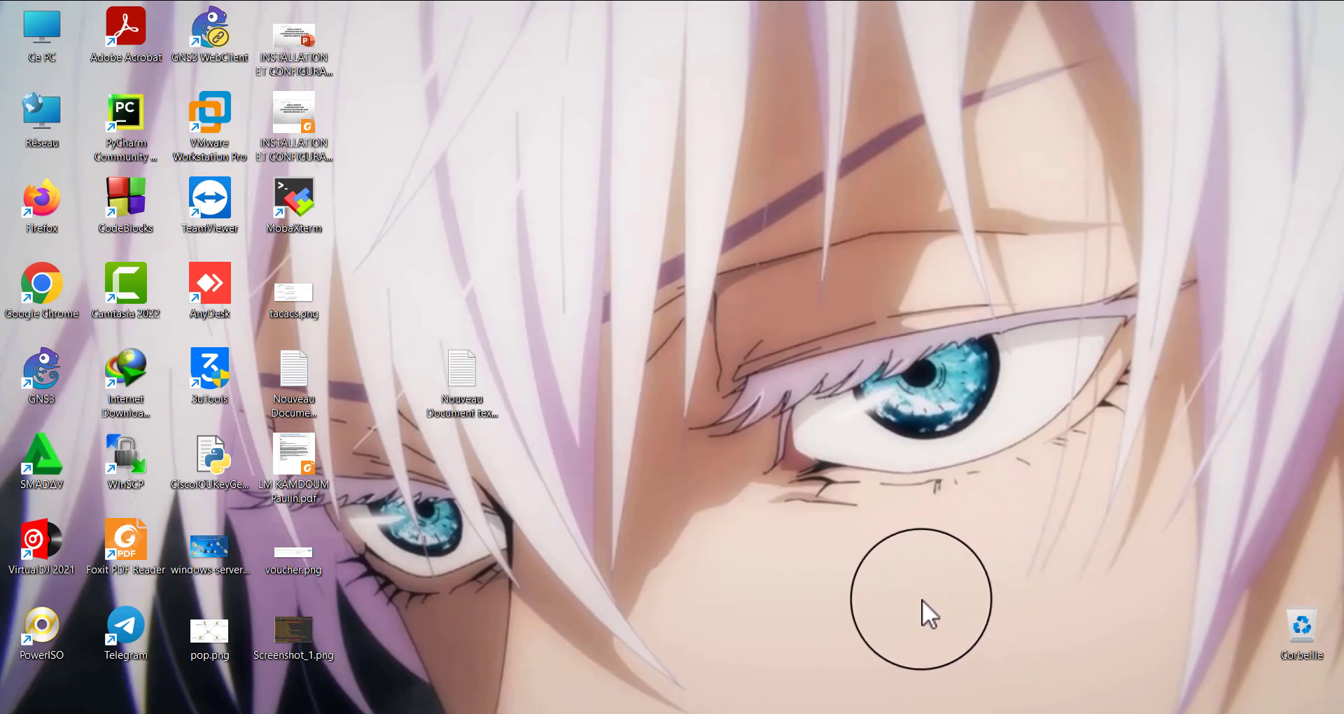
pyautogui.click(899, 598)
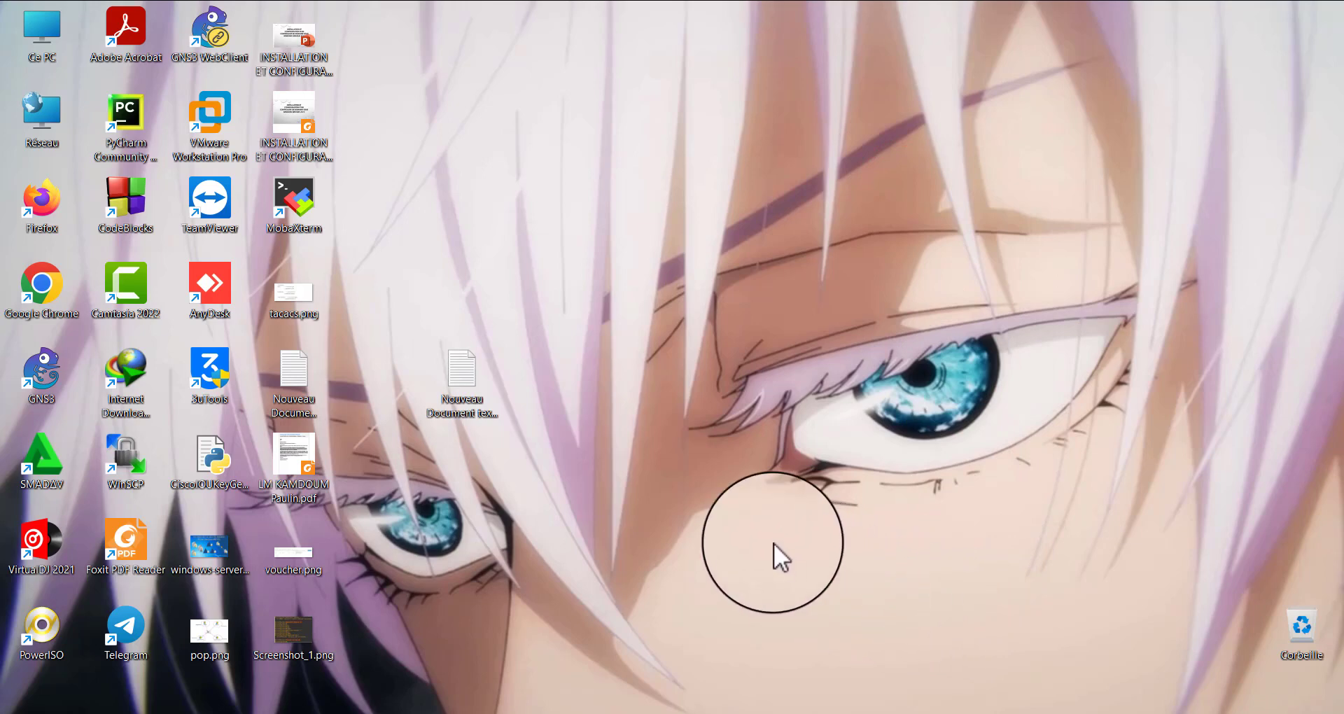
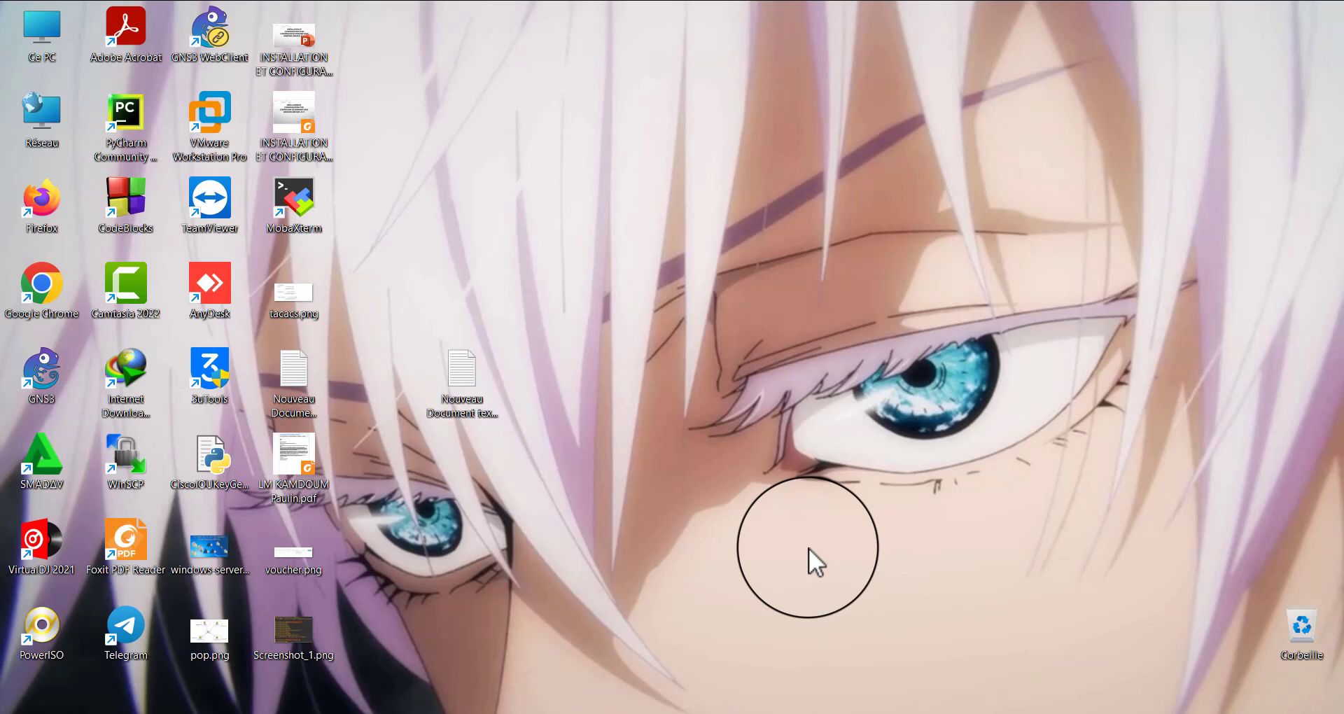
# Bring up the R1 router console and move to a fresh global configuration prompt
pyautogui.click(809, 548)
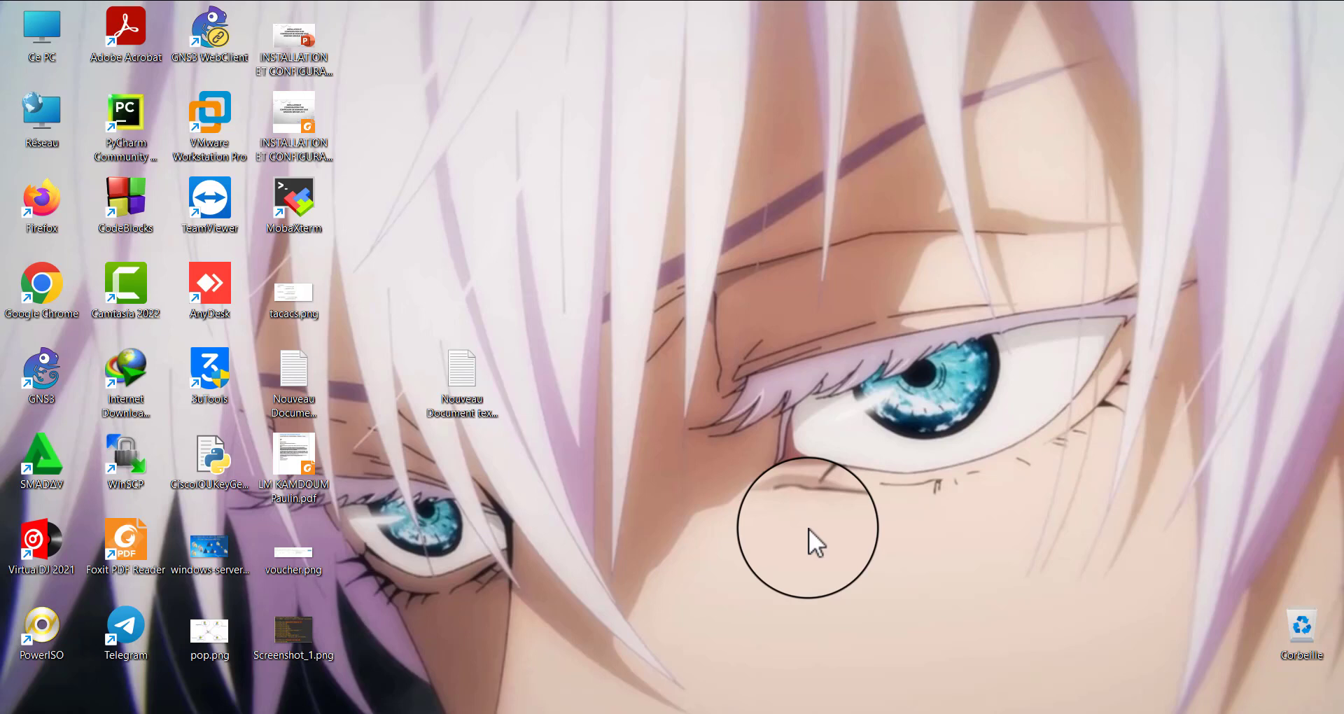
pyautogui.click(809, 529)
pyautogui.moveTo(879, 709)
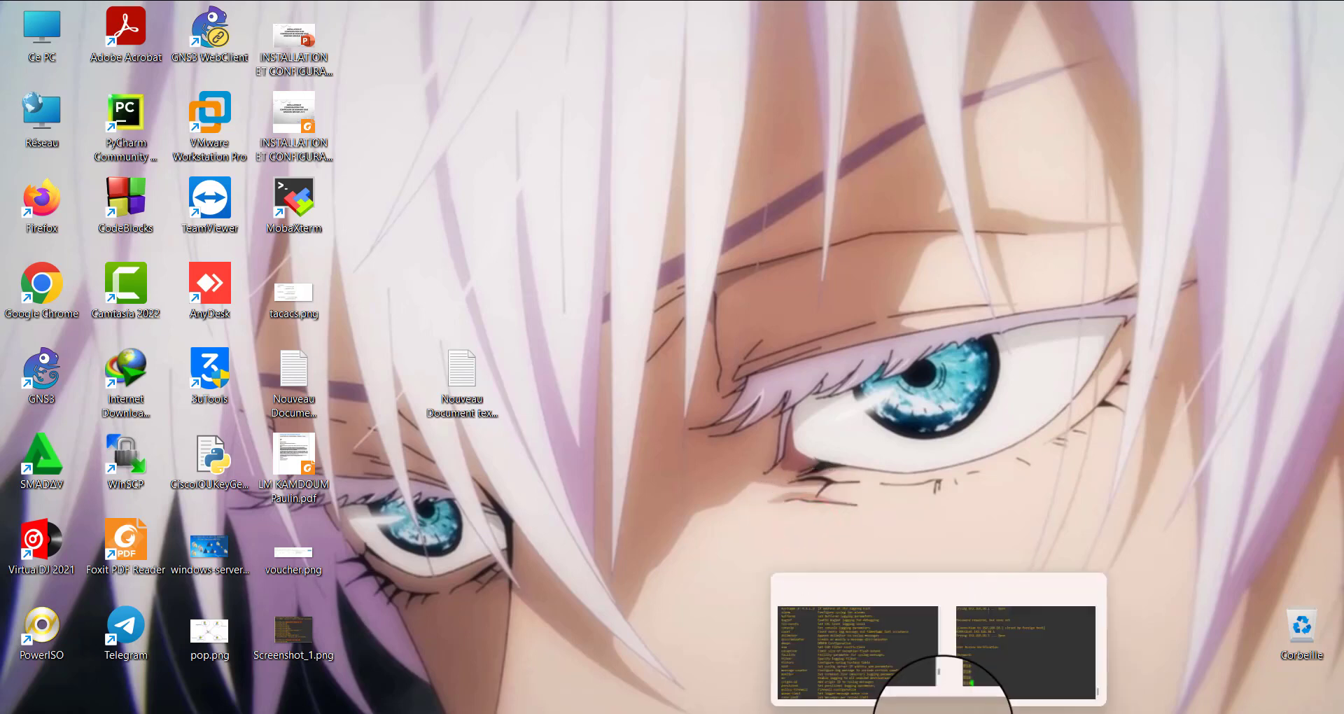
pyautogui.click(840, 667)
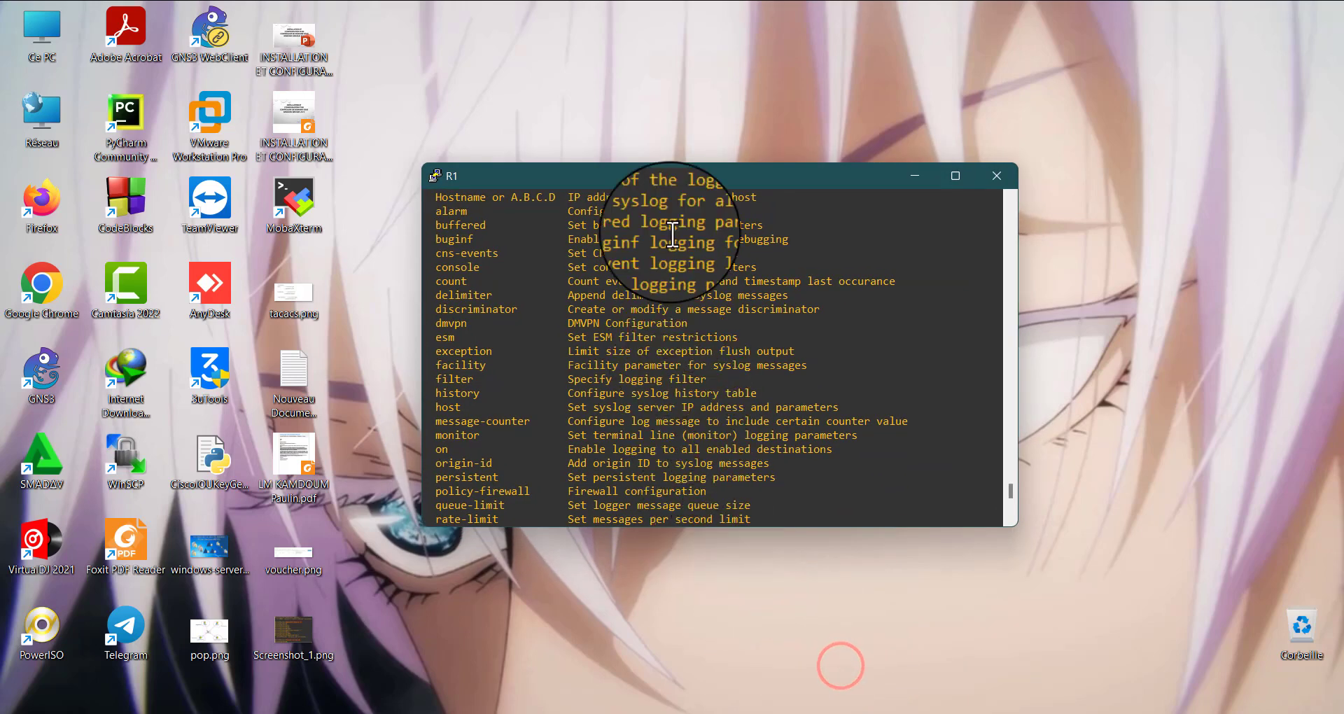
pyautogui.moveTo(664, 168); pyautogui.dragTo(439, 126)
pyautogui.press('Return')
pyautogui.press('Return')
pyautogui.press('Return')
pyautogui.press('Return')
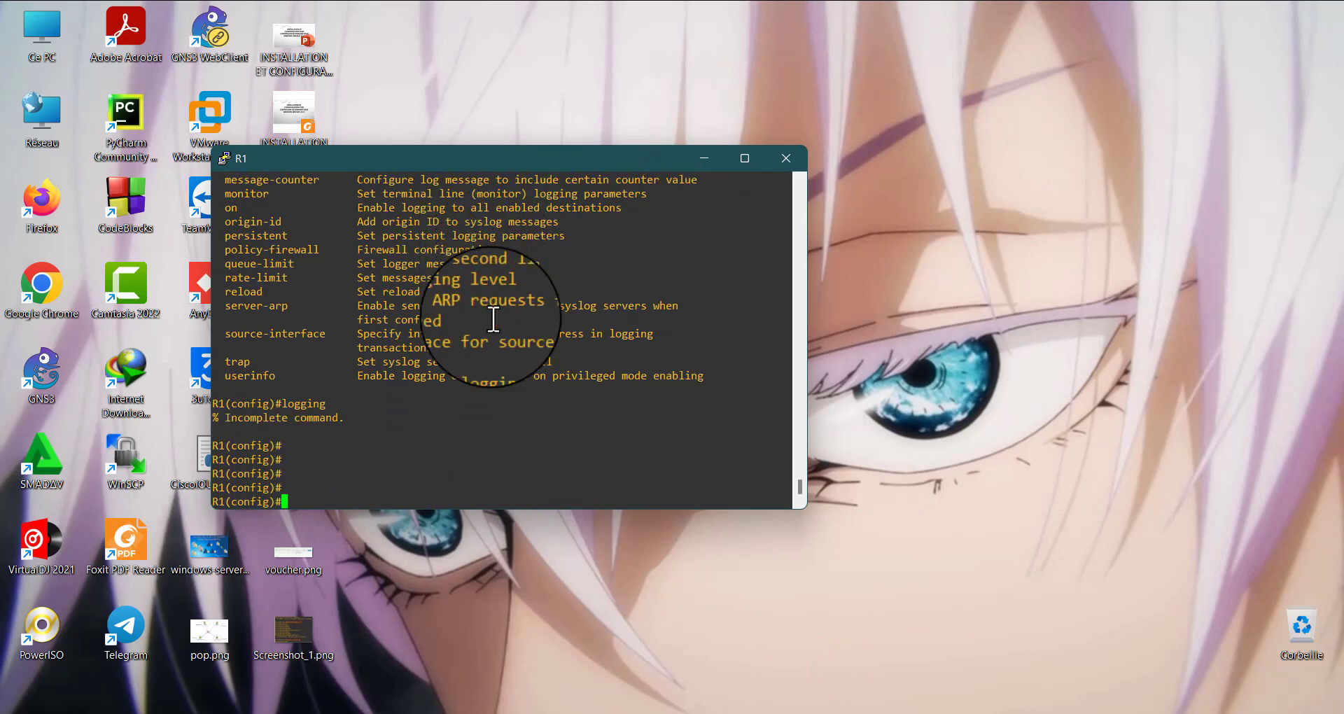
# Enter line configuration mode for VTY lines 0 to 4 on R1
pyautogui.write('line vty 0 4')
pyautogui.press('Return')
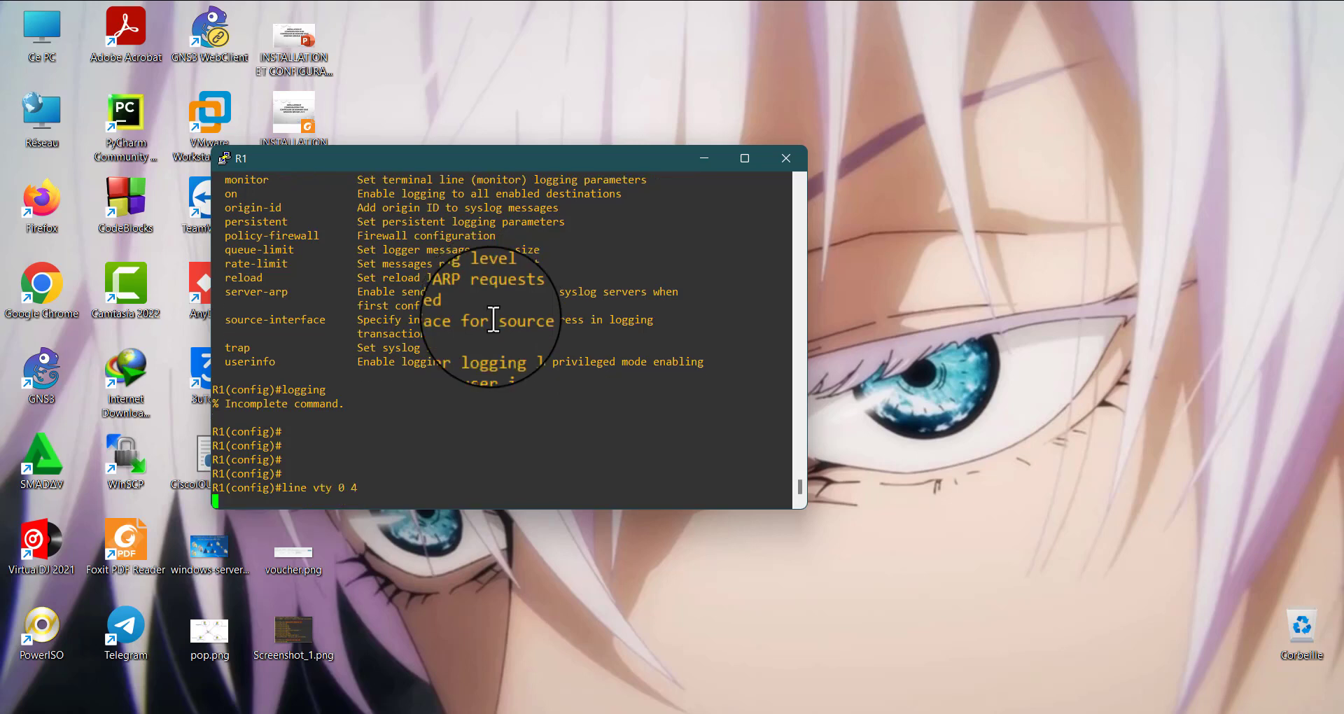
pyautogui.write('exce')
pyautogui.press('Tab')
pyautogui.write('-')
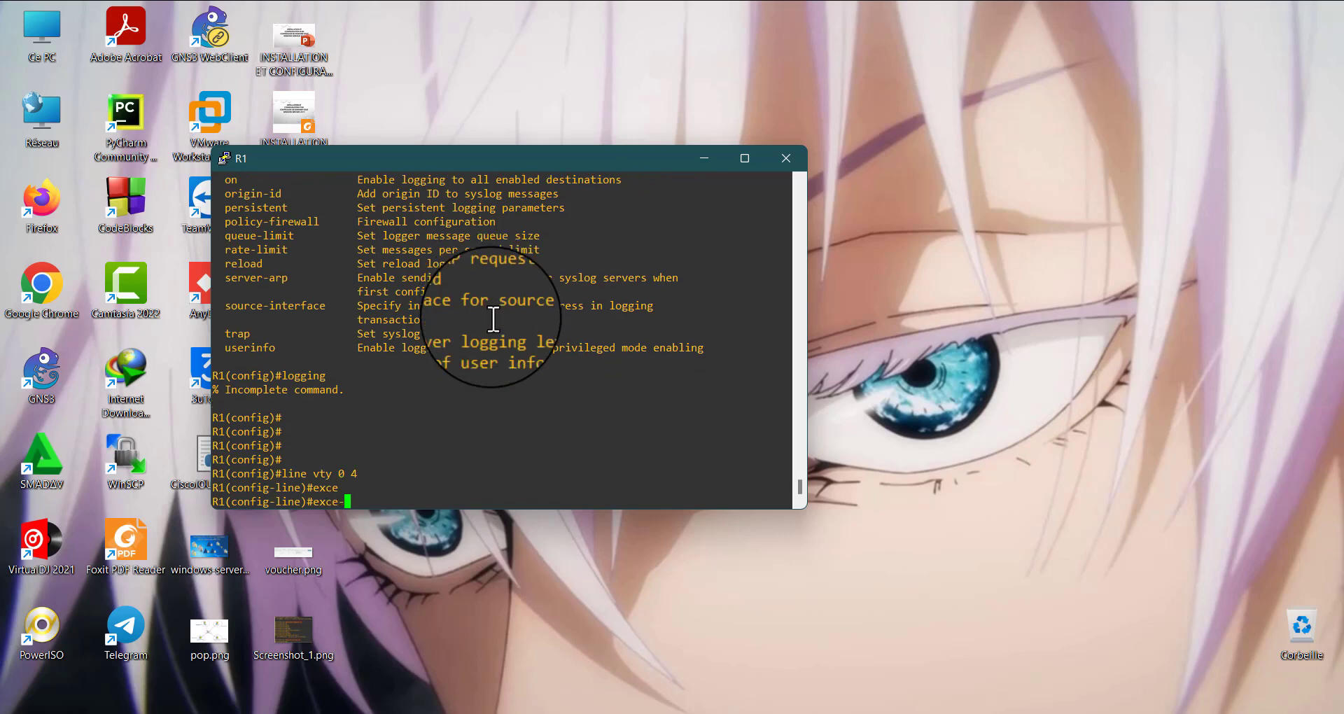
pyautogui.write('ti')
pyautogui.press('Tab')
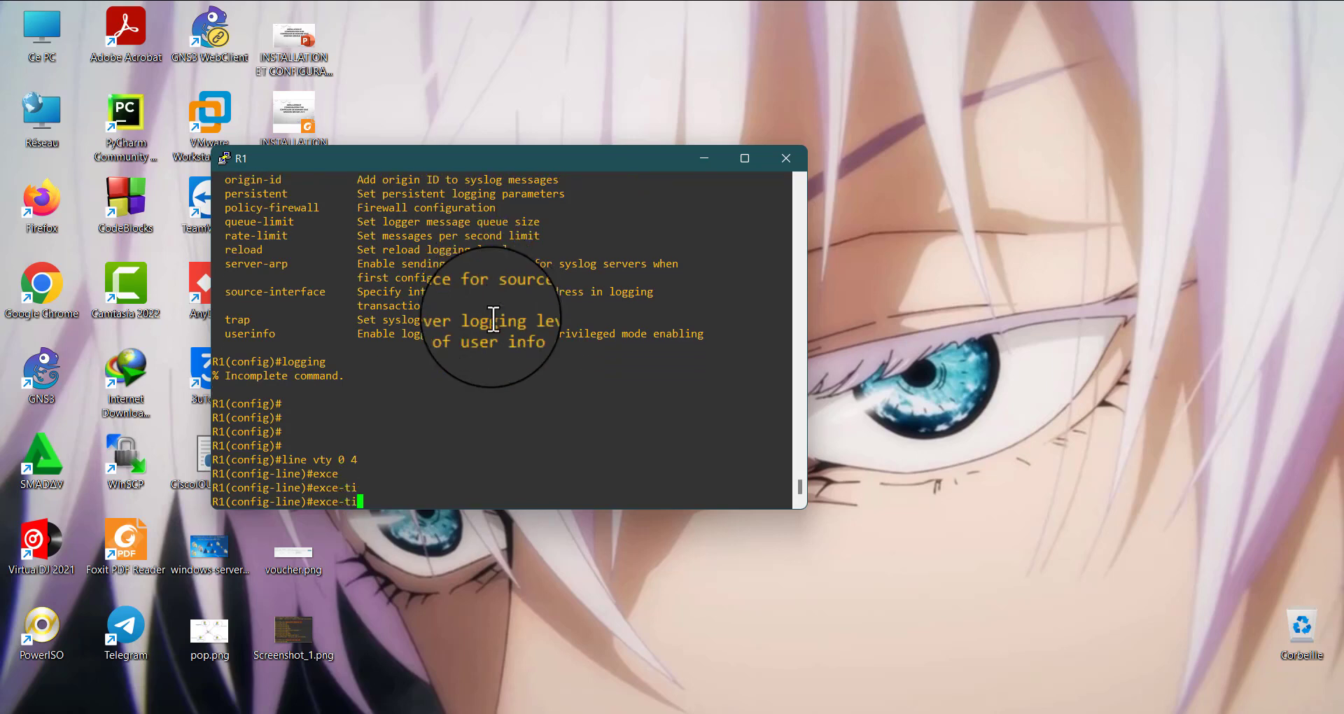
pyautogui.write('m')
pyautogui.press('Tab')
pyautogui.press('BackSpace')
pyautogui.press('BackSpace')
pyautogui.press('BackSpace')
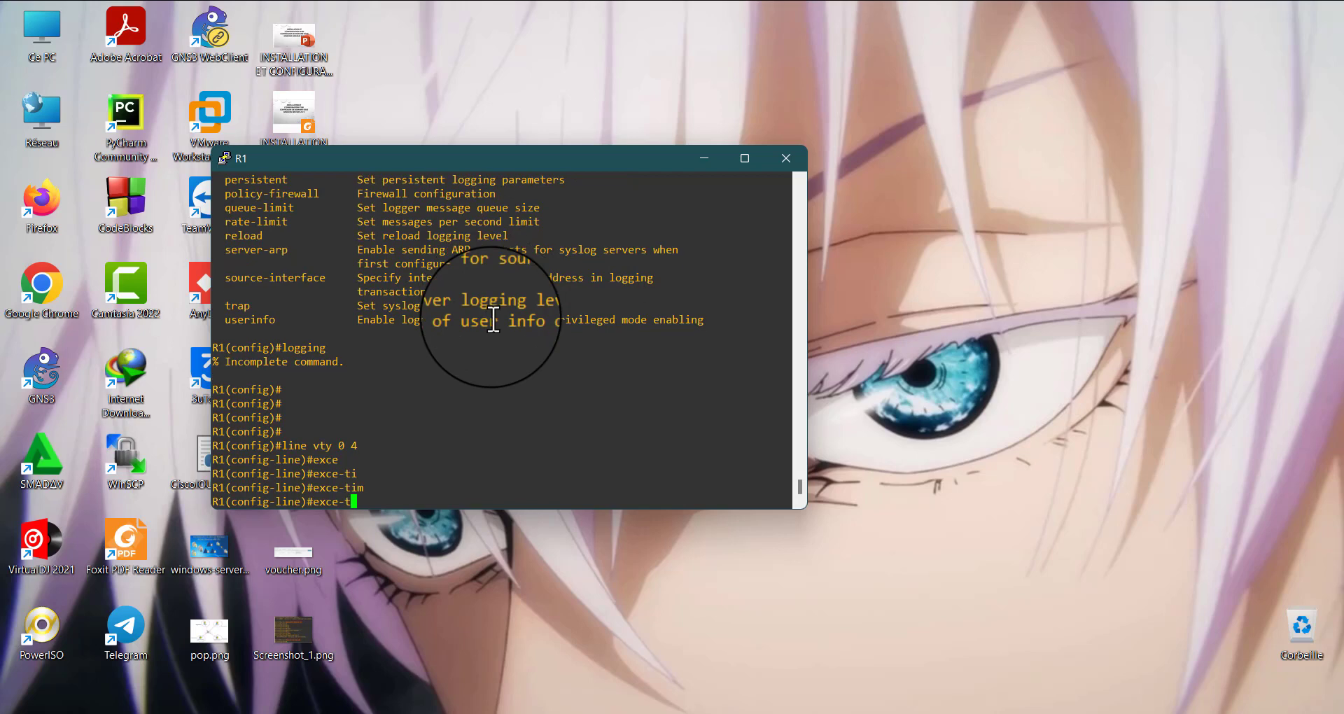
pyautogui.press('BackSpace')
pyautogui.press('BackSpace')
pyautogui.press('BackSpace')
# Start the exec-timeout command and display inline help for its minutes argument and, after a value of 1, for its seconds argument
pyautogui.write('ec')
pyautogui.press('Tab')
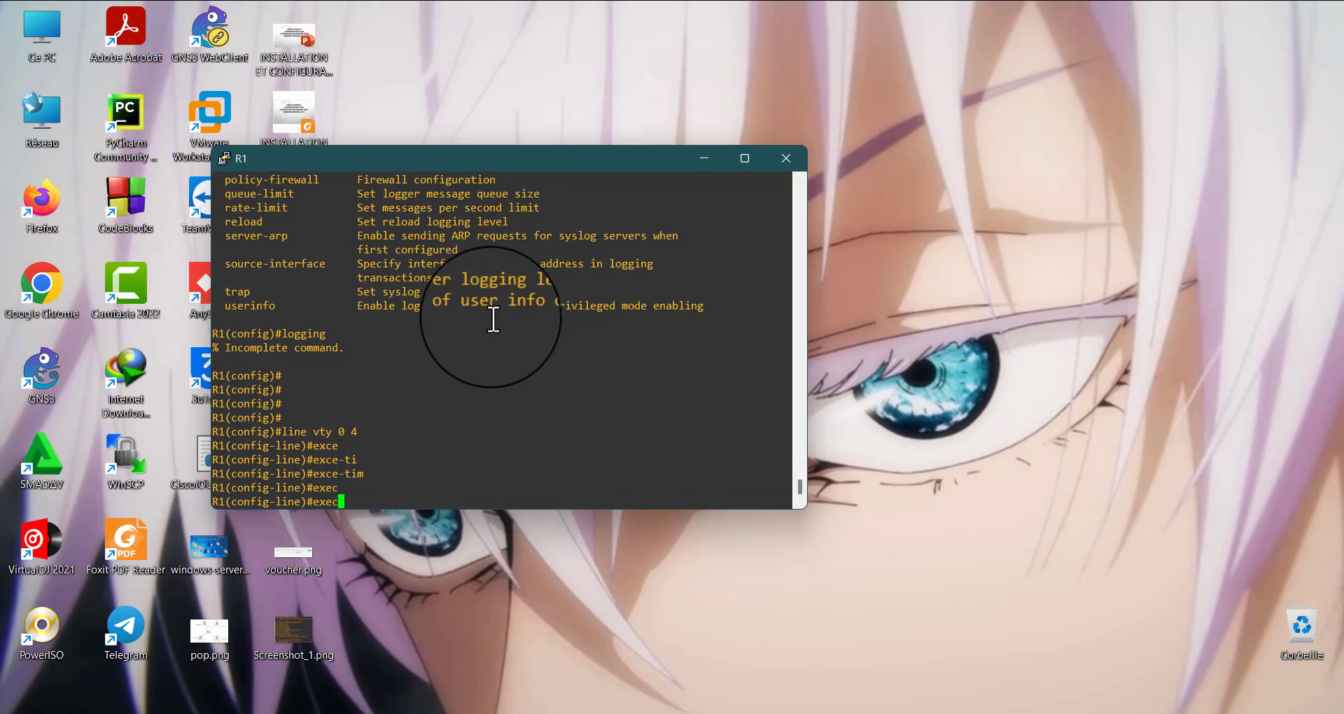
pyautogui.write('-')
pyautogui.write('t')
pyautogui.press('Tab')
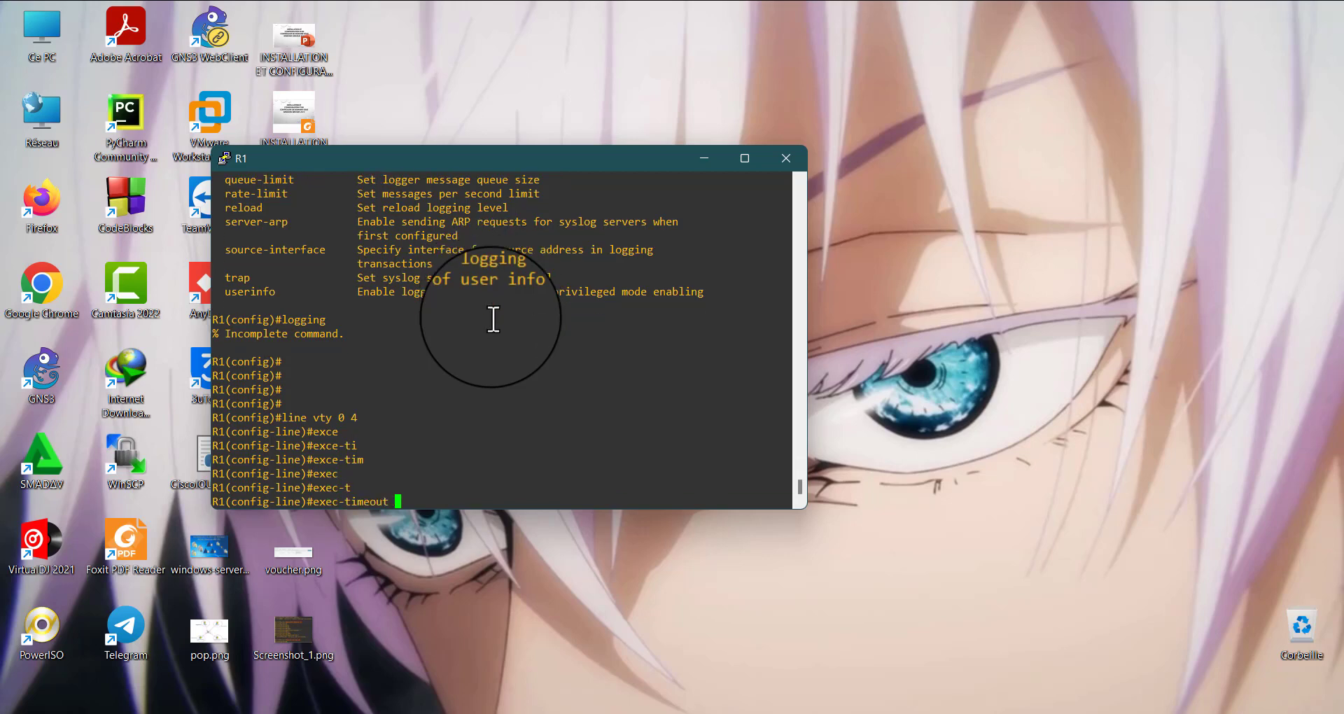
pyautogui.write('?')
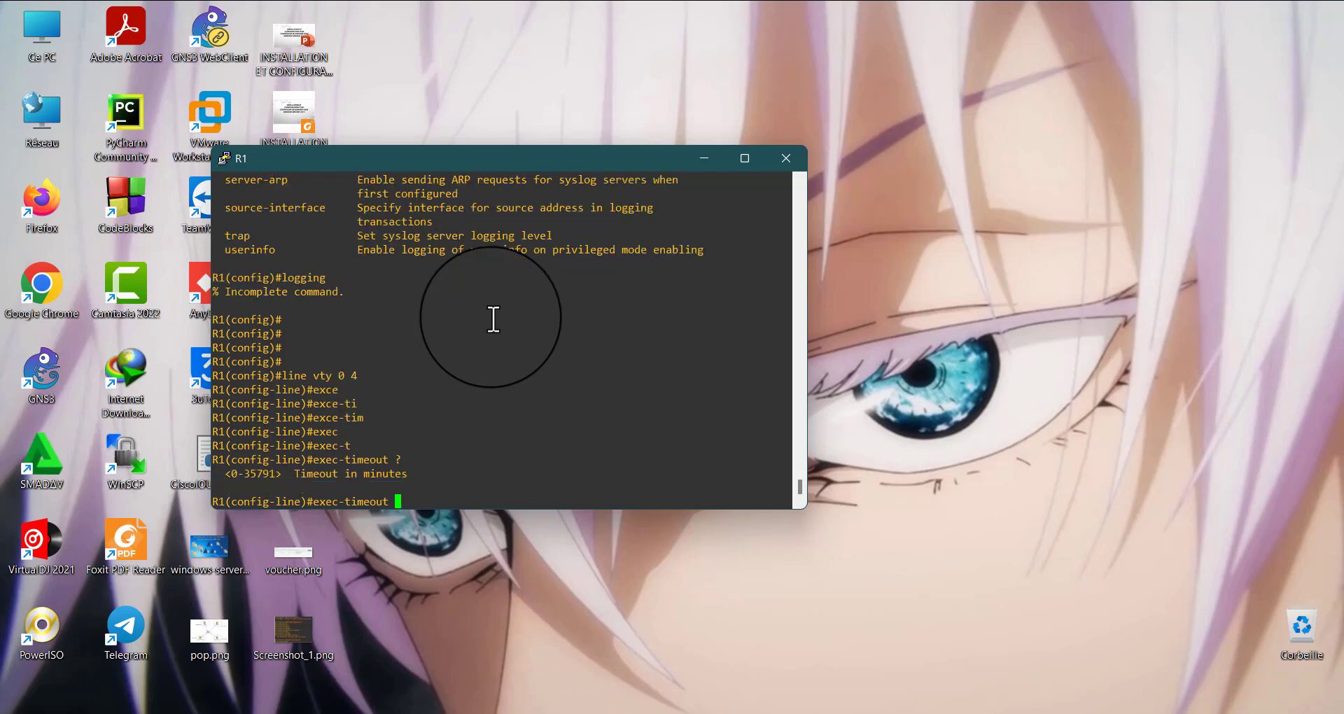
pyautogui.write('1')
pyautogui.write(' ?')
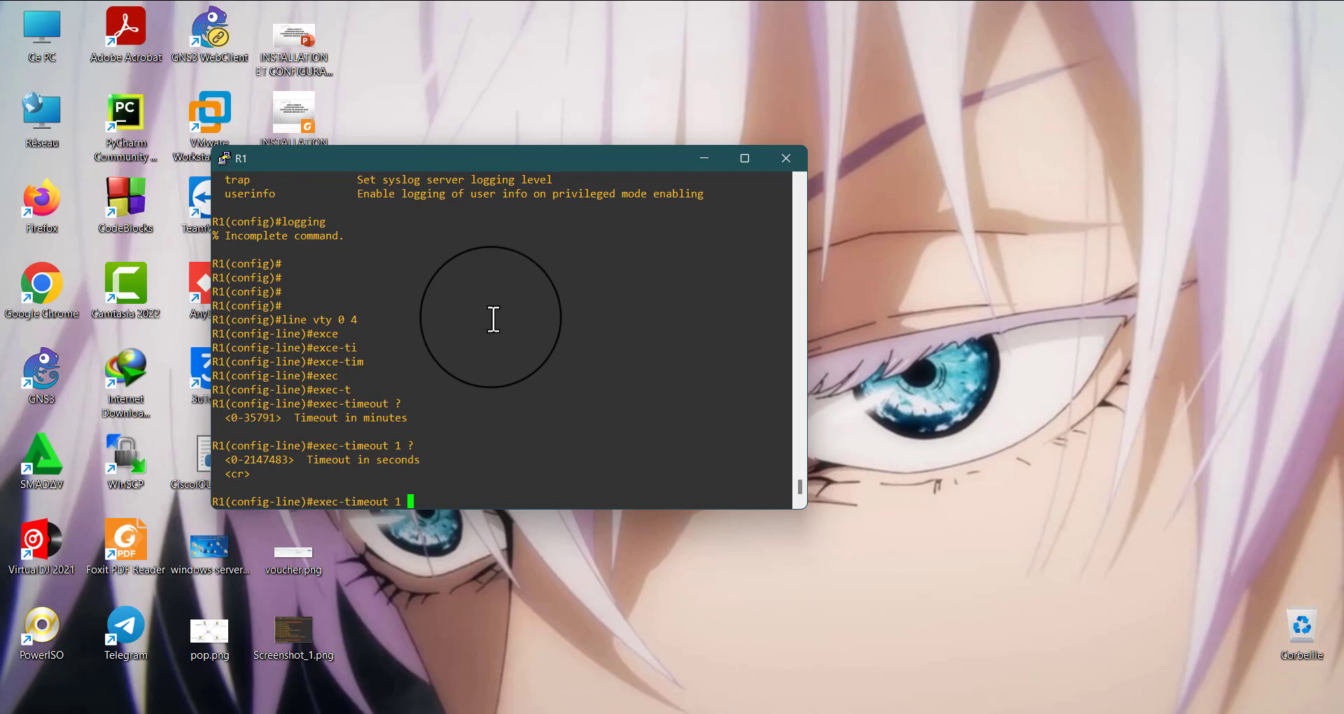
# Set the exec-timeout of the VTY lines to 0 minutes 30 seconds
pyautogui.press('BackSpace')
pyautogui.press('BackSpace')
pyautogui.write('0 30')
pyautogui.press('Return')
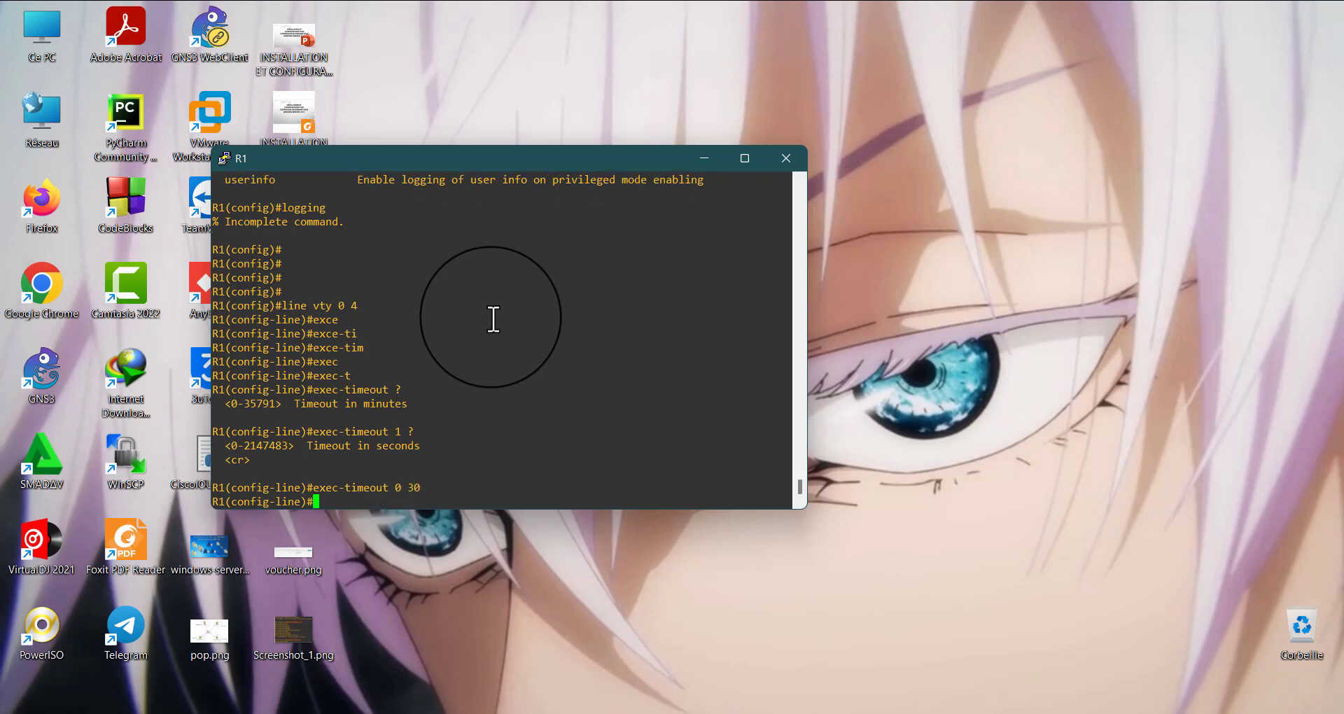
# Leave configuration mode back to the privileged prompt and minimize the R1 console
pyautogui.press('Return')
pyautogui.press('Return')
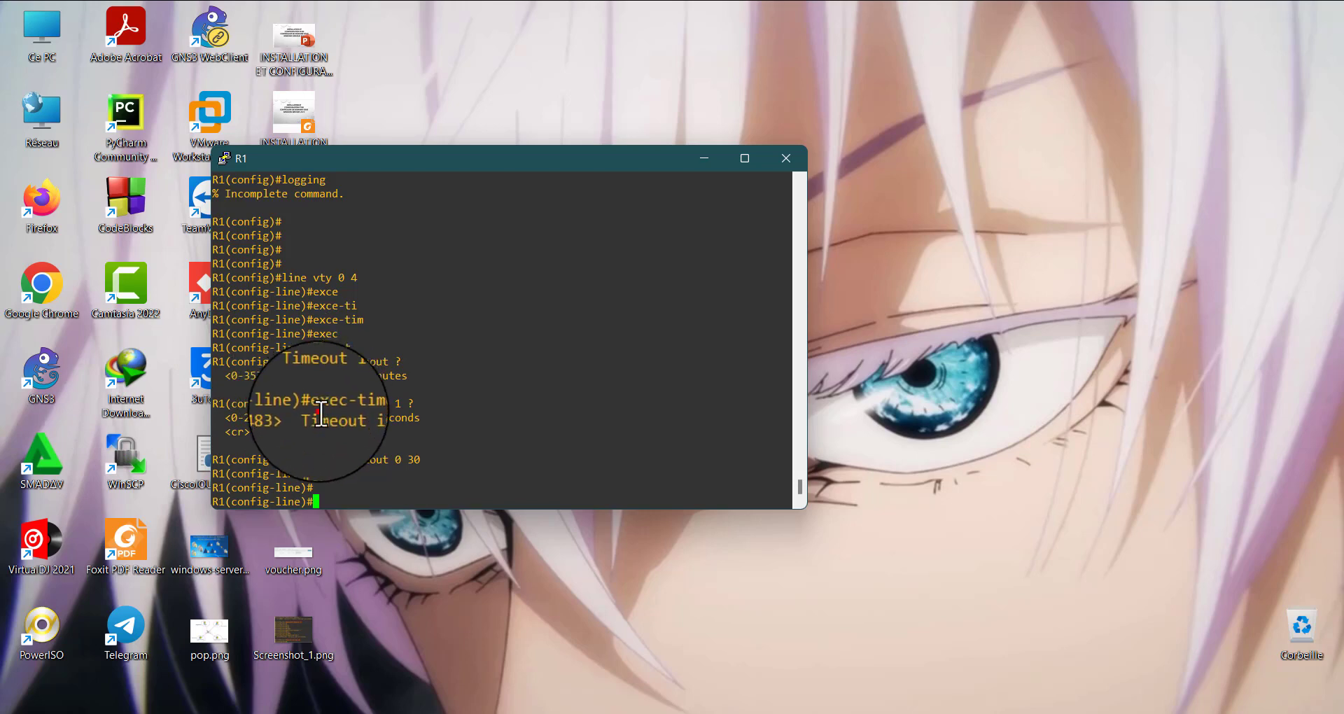
pyautogui.moveTo(319, 411); pyautogui.dragTo(397, 489)
pyautogui.click(399, 464)
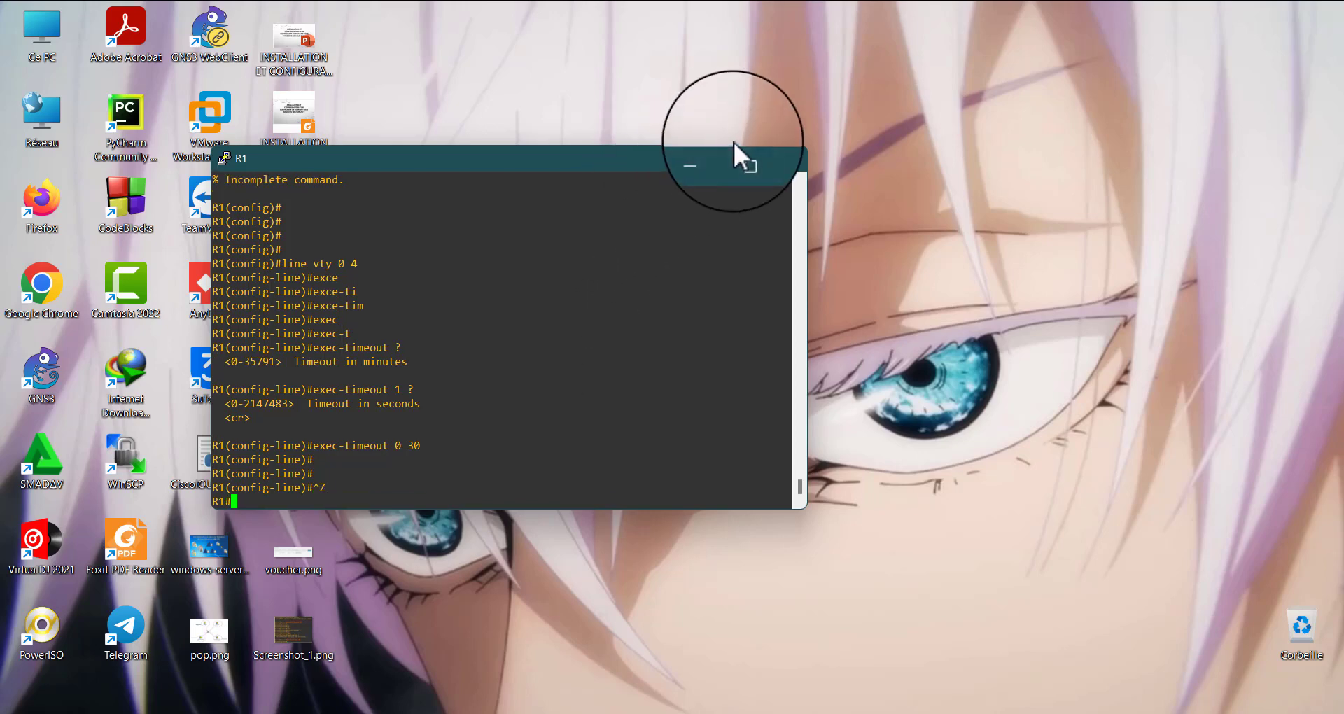
pyautogui.click(715, 153)
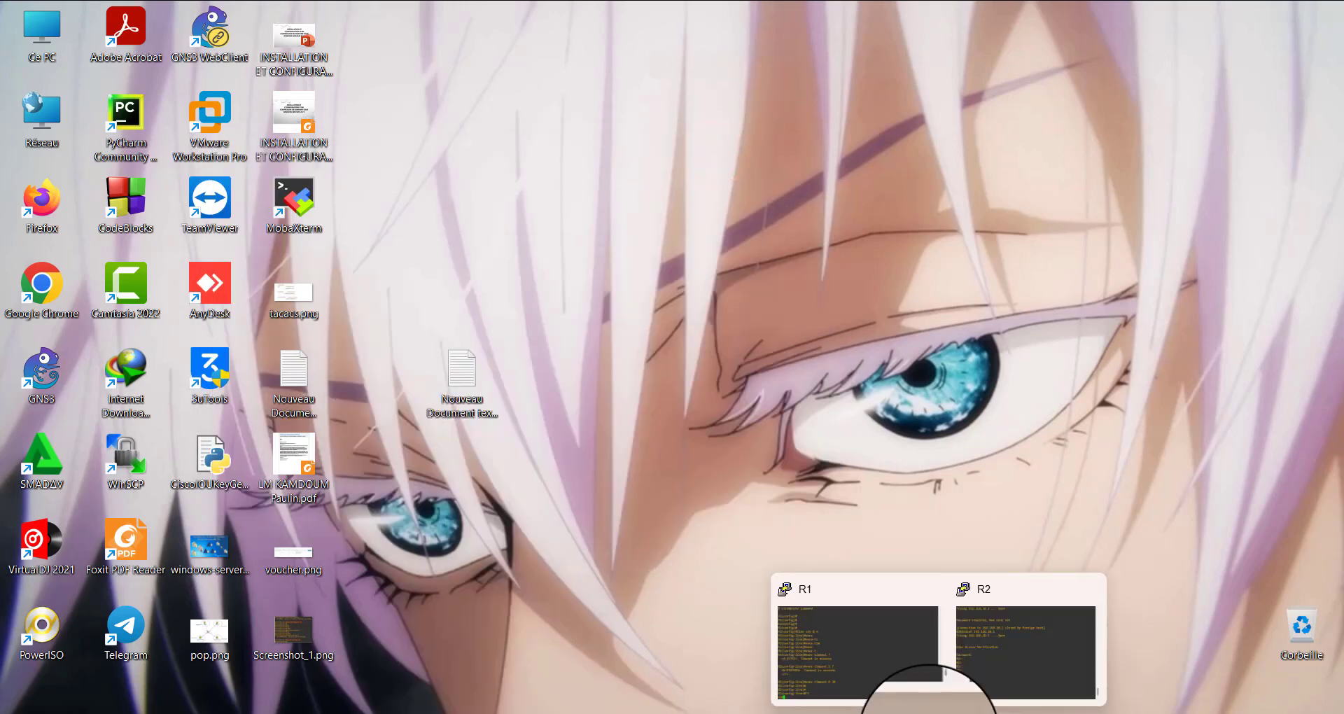
# Switch to the Windows 10 C1 virtual machine in VMware
pyautogui.moveTo(868, 712)
pyautogui.click(1008, 652)
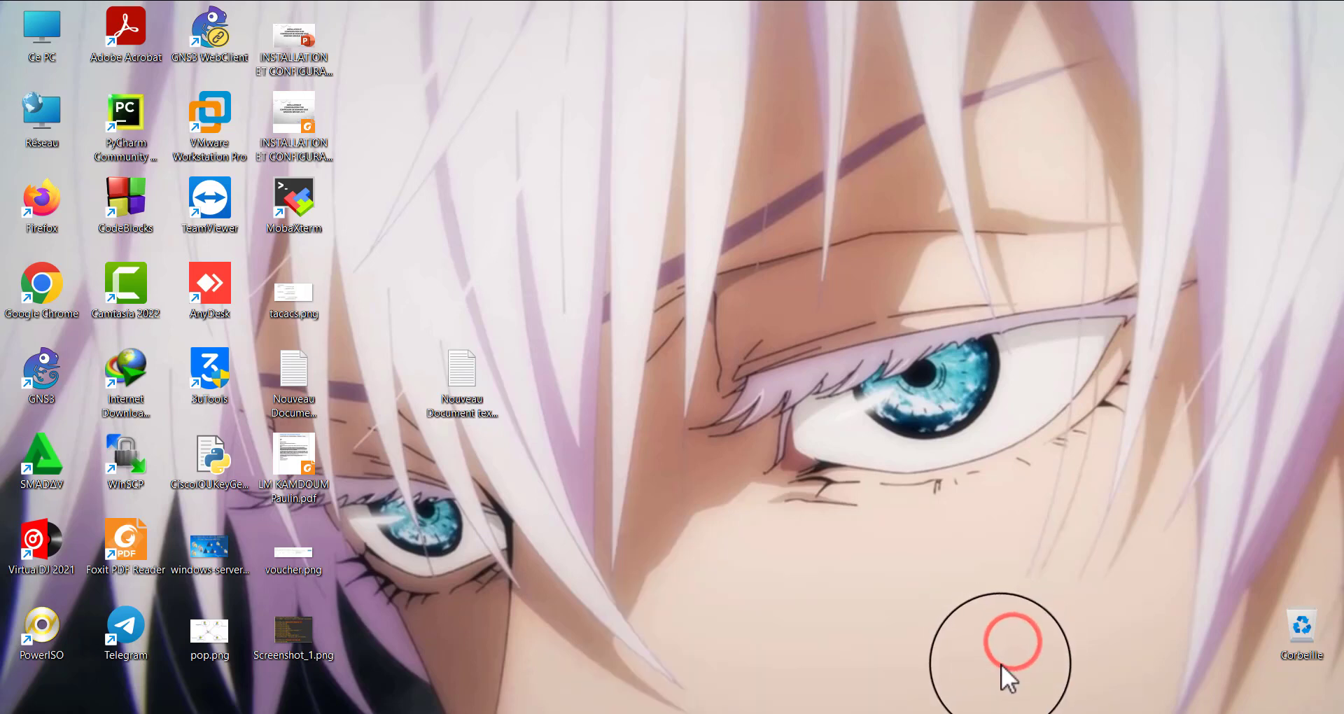
pyautogui.click(888, 623)
pyautogui.moveTo(870, 713)
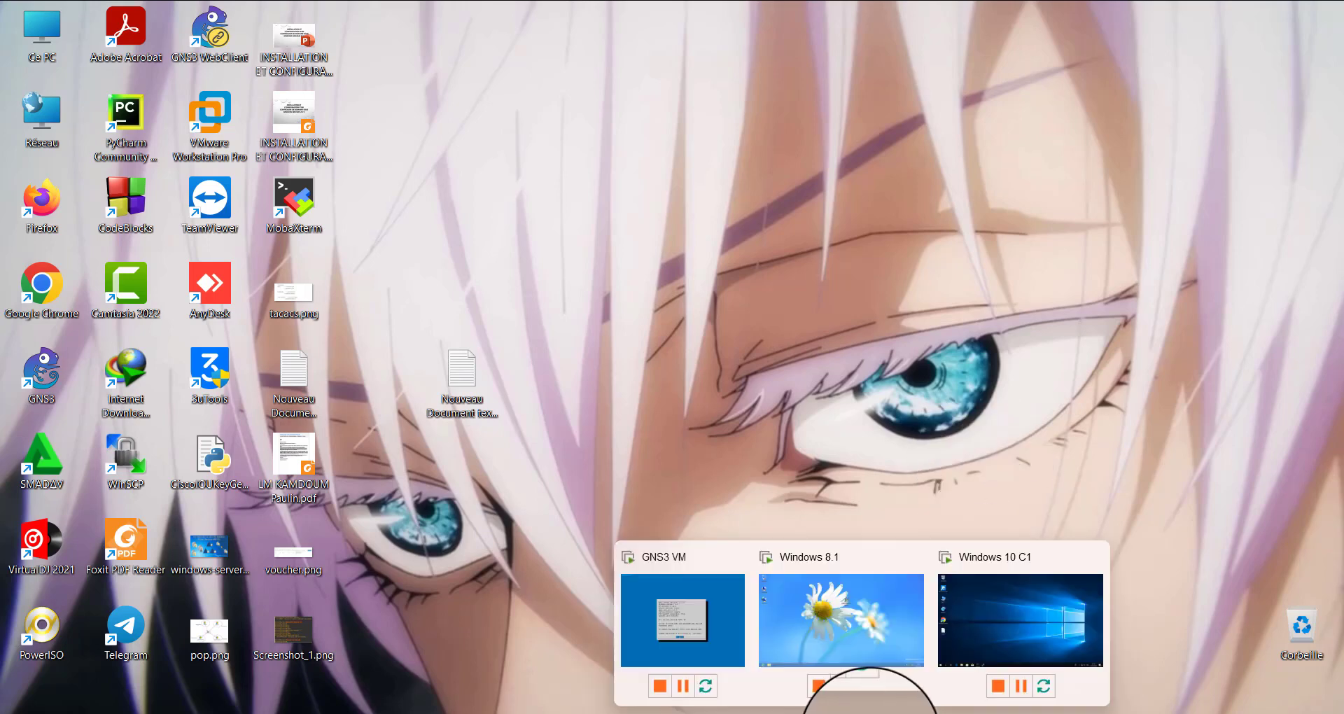
pyautogui.click(1000, 622)
pyautogui.click(713, 360)
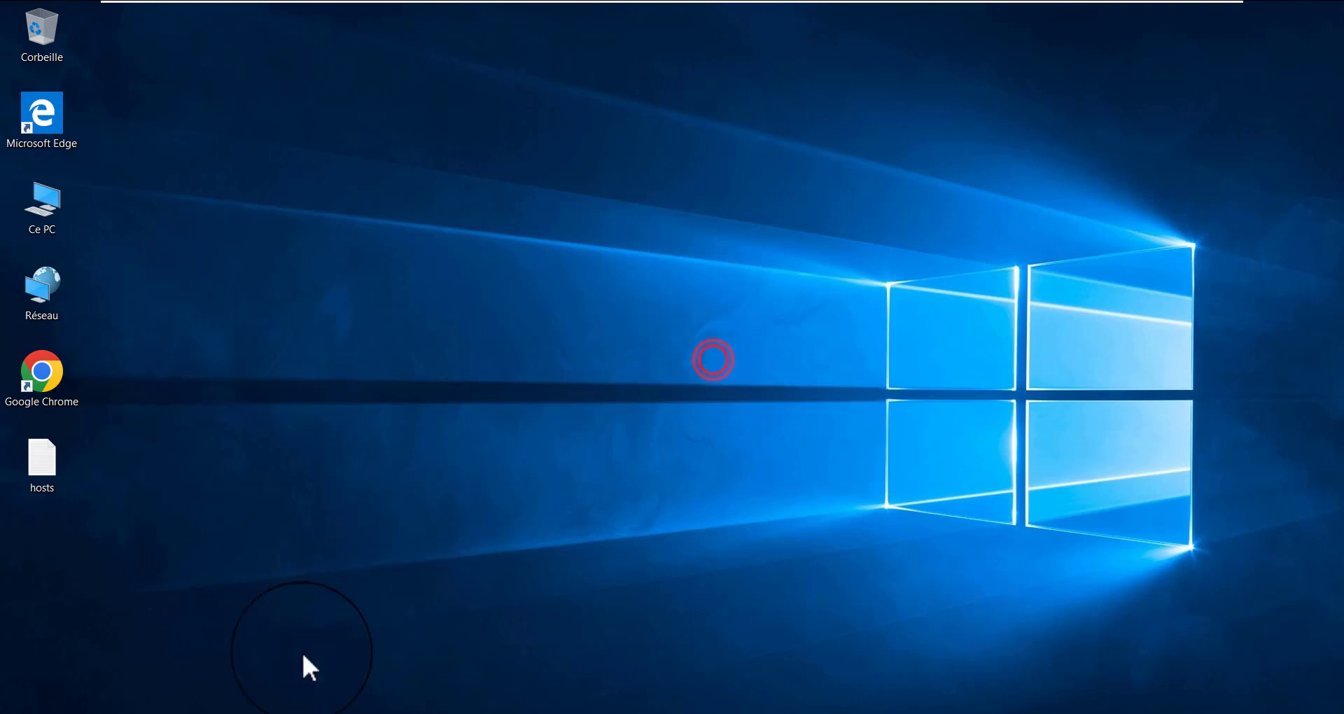
# Launch PuTTY, load the saved telnet session, change its connection type to SSH and open the connection
pyautogui.click(356, 713)
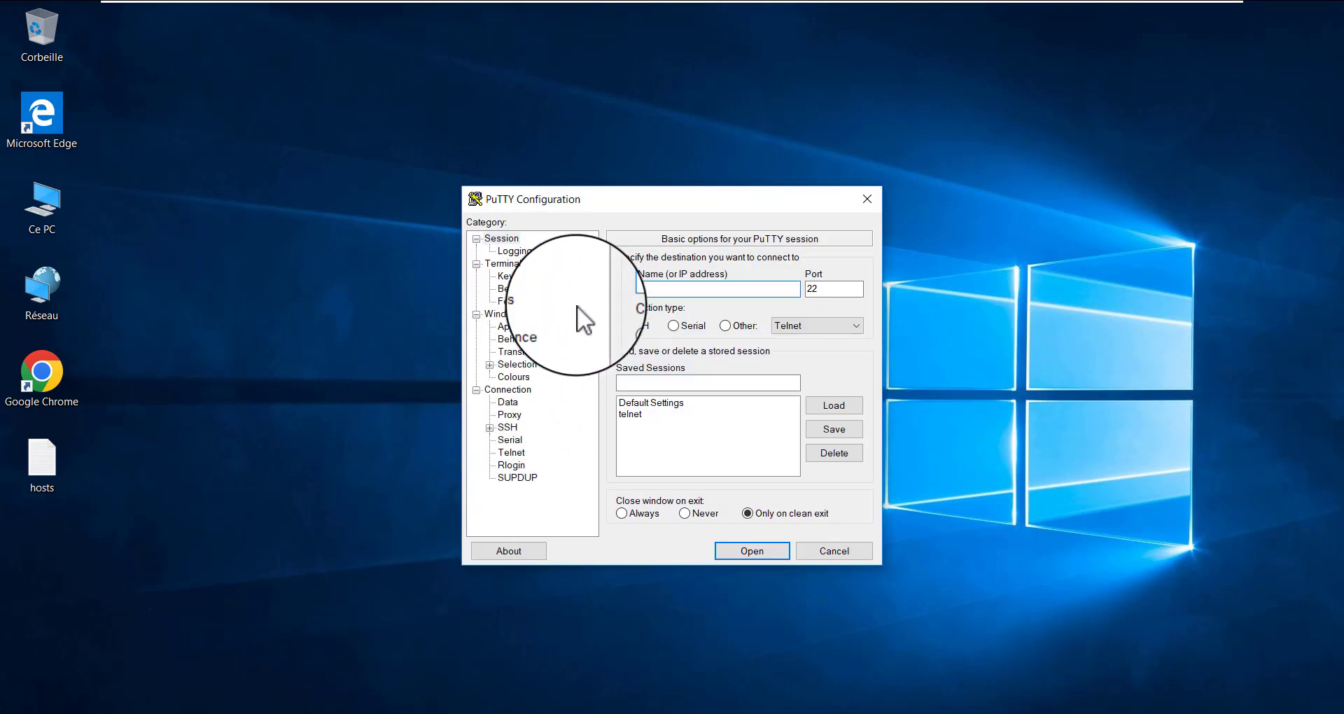
pyautogui.click(615, 200)
pyautogui.click(508, 289)
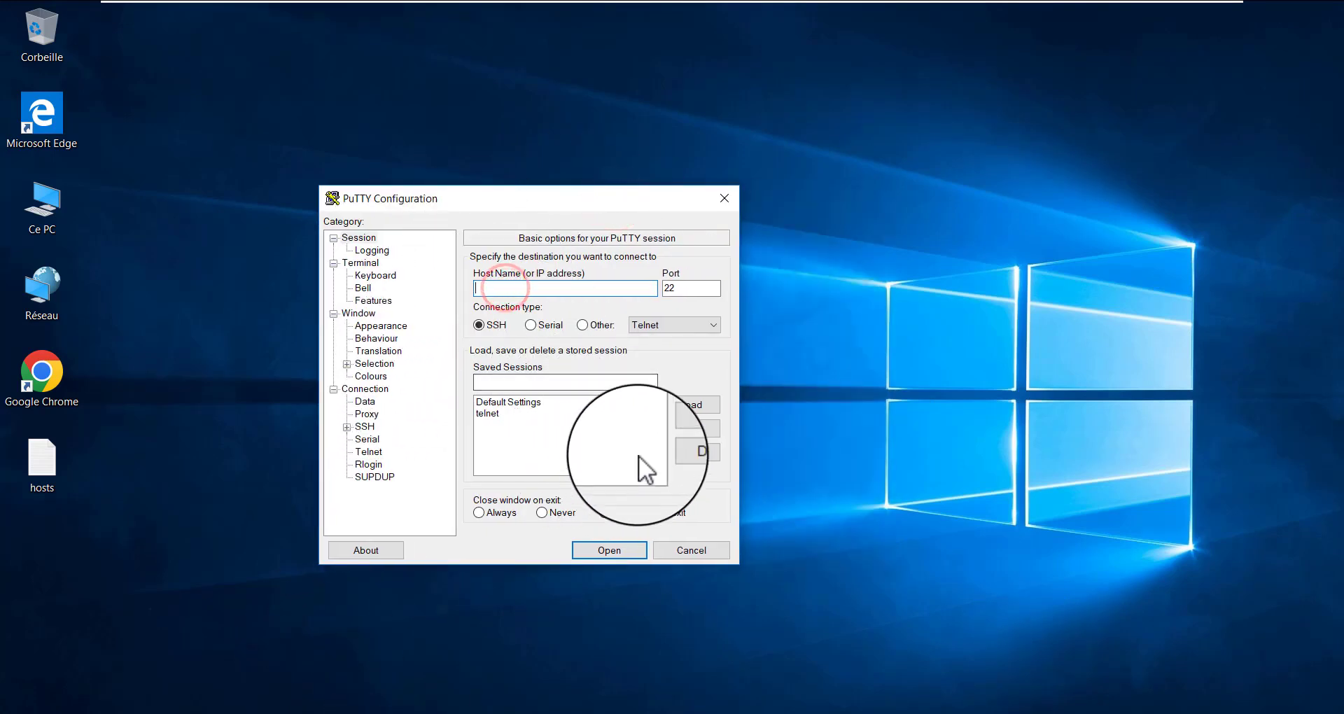
pyautogui.click(502, 411)
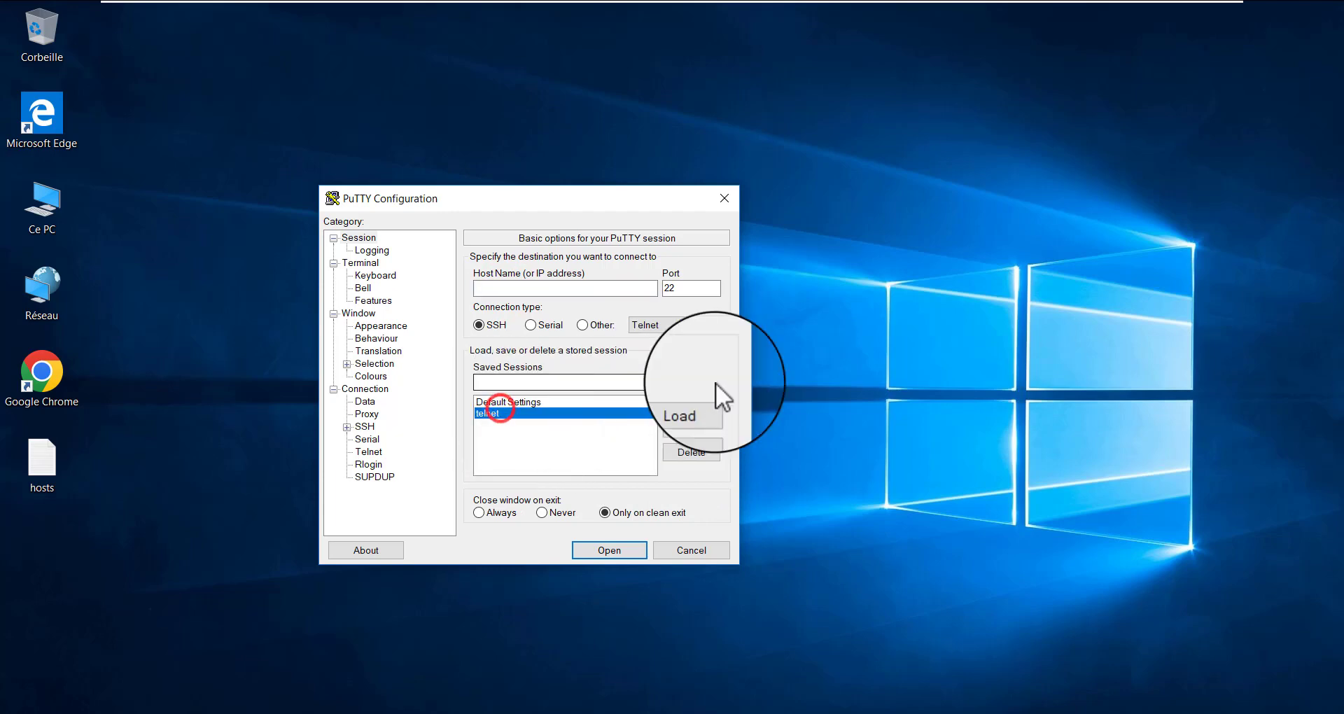
pyautogui.click(702, 405)
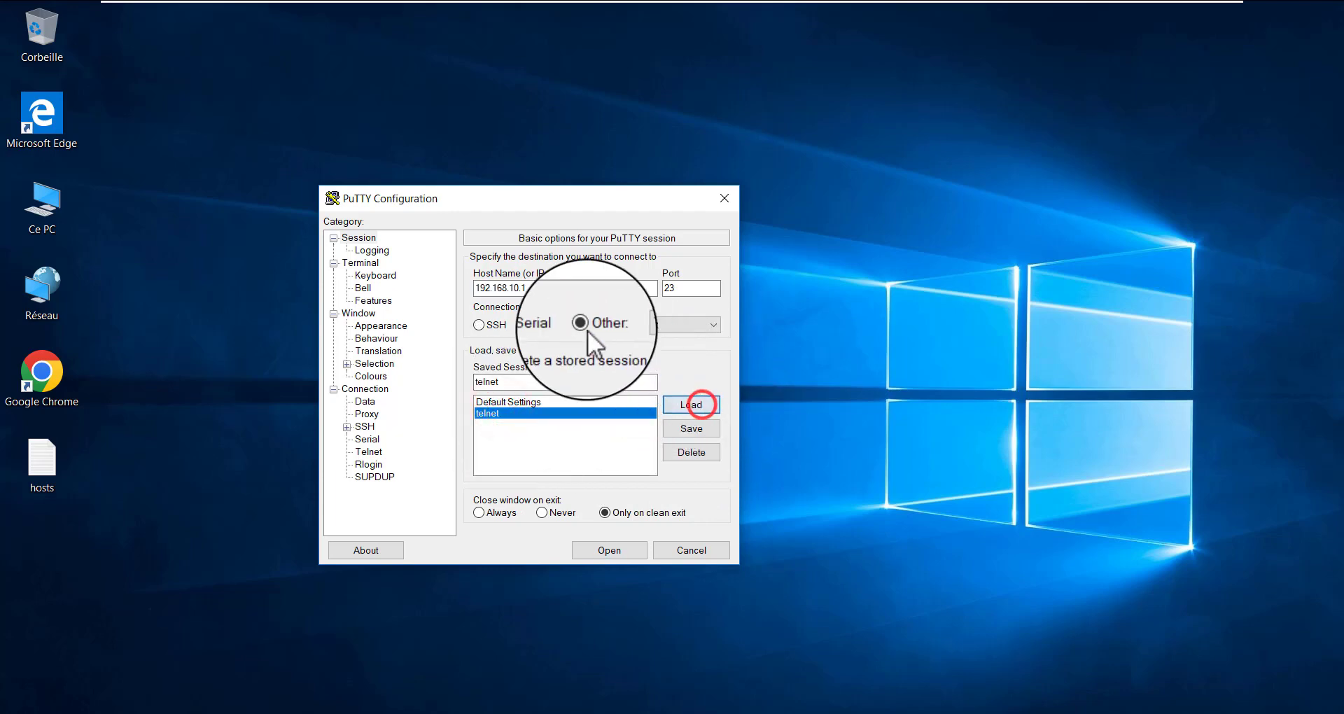
pyautogui.click(480, 325)
pyautogui.click(610, 549)
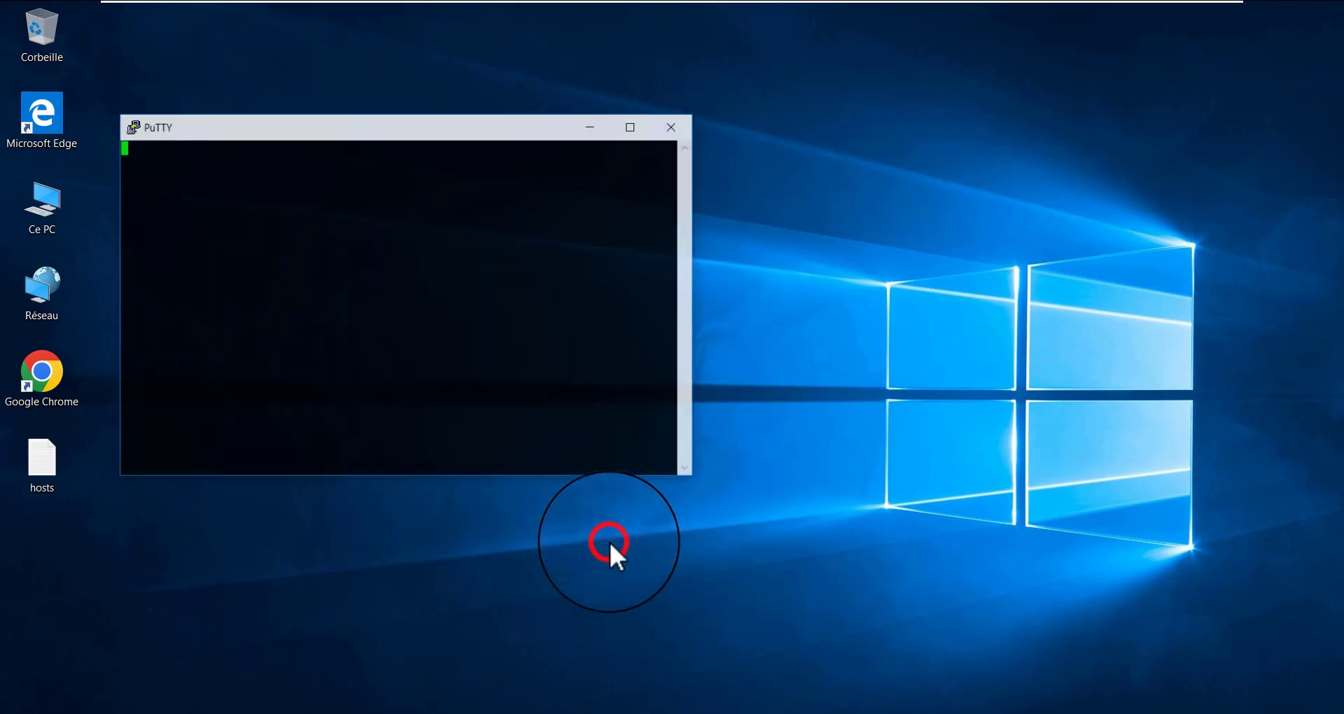
# Log in to R1 over SSH with the account's username and password
pyautogui.moveTo(380, 129); pyautogui.dragTo(477, 142)
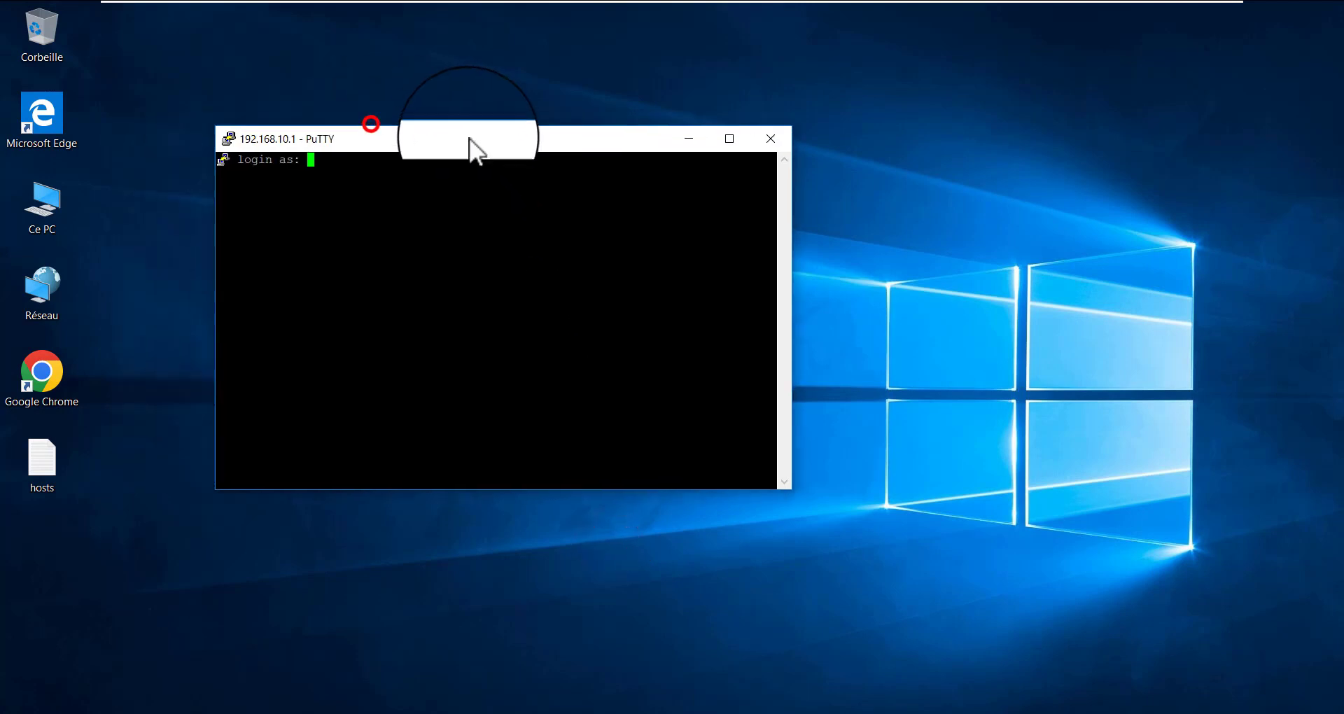
pyautogui.click(465, 168)
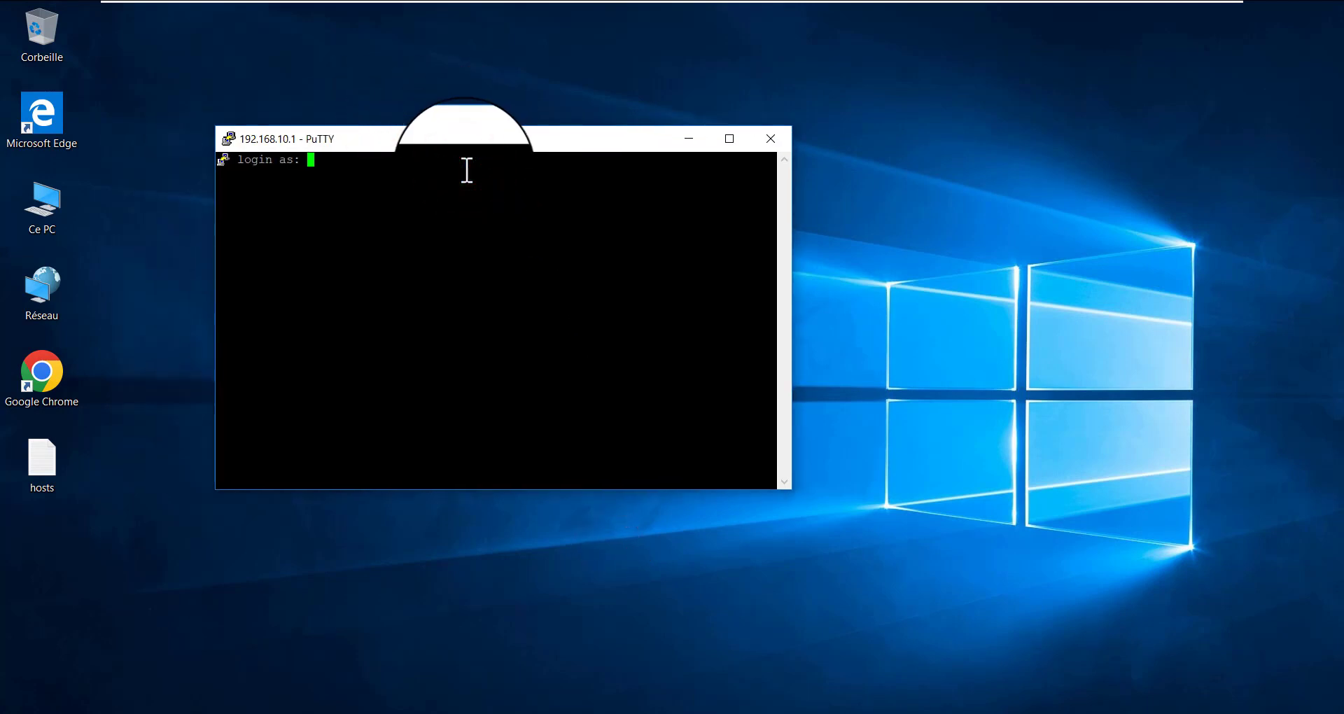
pyautogui.write('paulin')
pyautogui.press('Return')
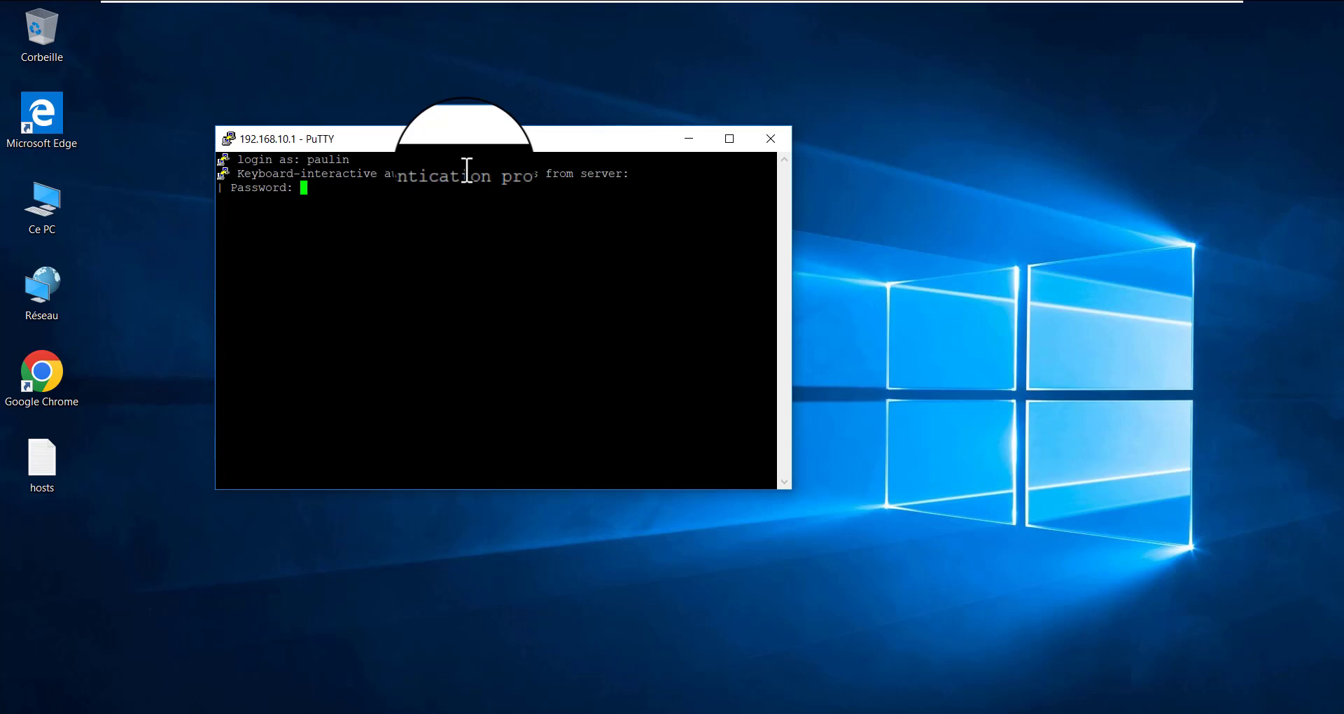
pyautogui.press('Return')
# Enter privileged mode on R1 with the en command and the enable password
pyautogui.press('Return')
pyautogui.press('Return')
pyautogui.press('Return')
pyautogui.press('Return')
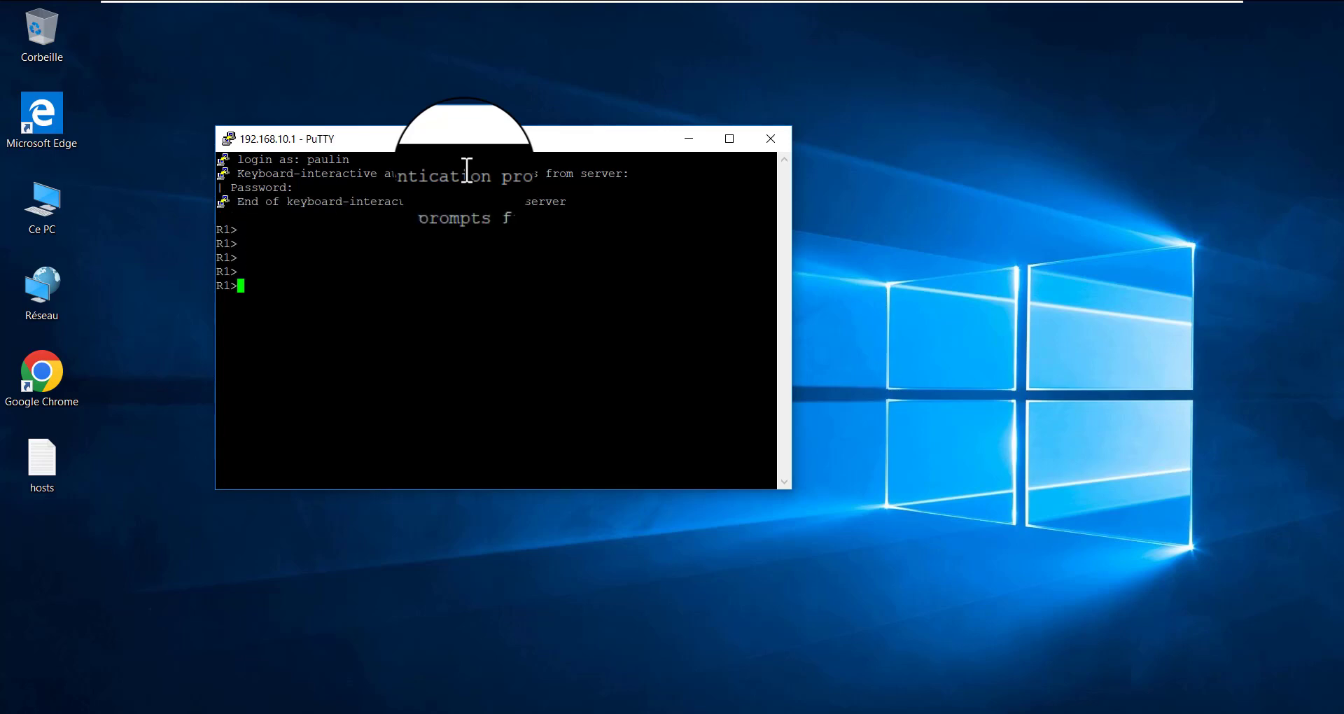
pyautogui.write('en')
pyautogui.press('Return')
pyautogui.press('Return')
pyautogui.press('Return')
pyautogui.press('Return')
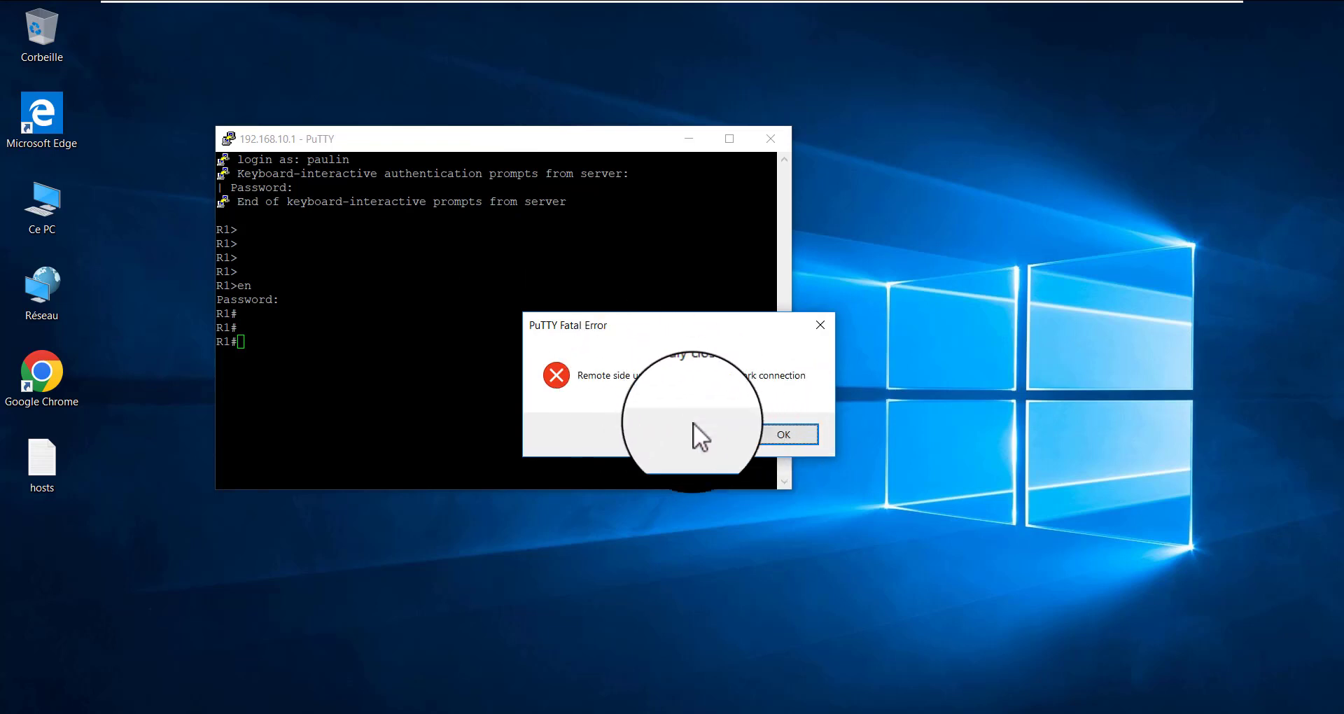
# Dismiss the PuTTY fatal error about the closed network connection and keep the inactive session window open
pyautogui.click(797, 432)
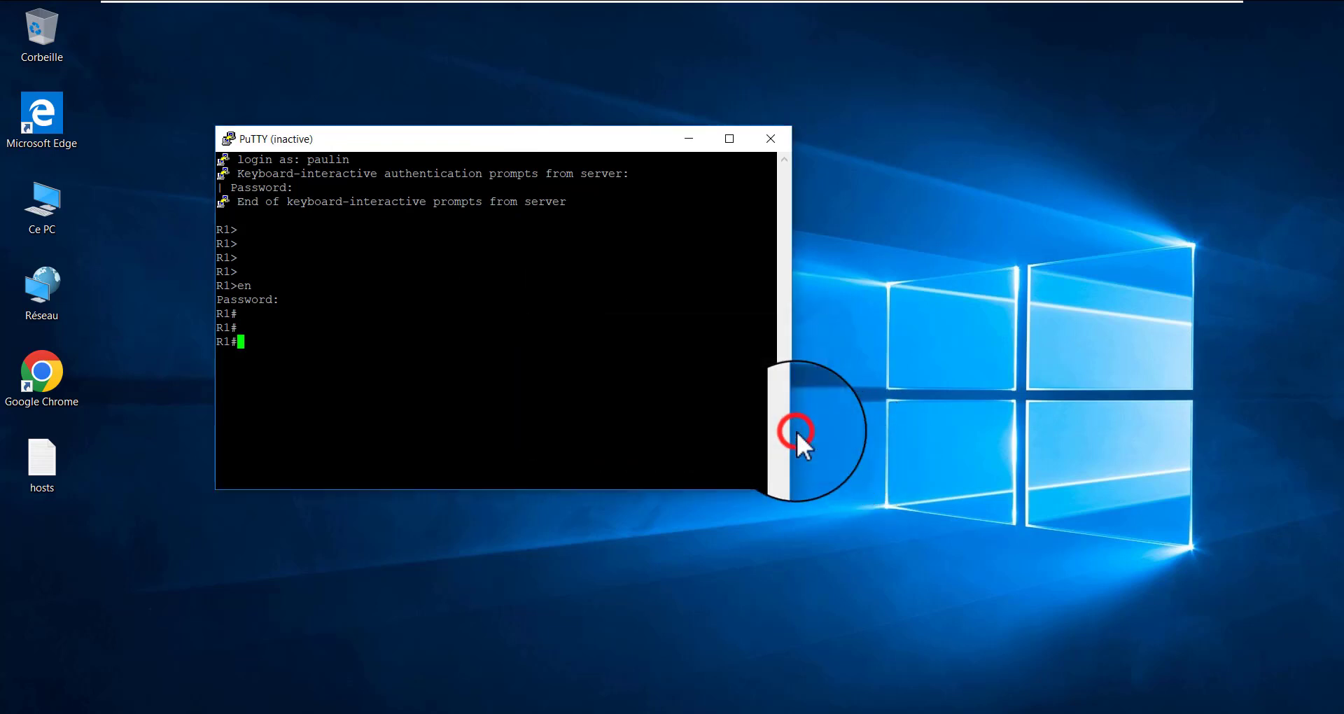
pyautogui.moveTo(288, 141); pyautogui.dragTo(296, 140)
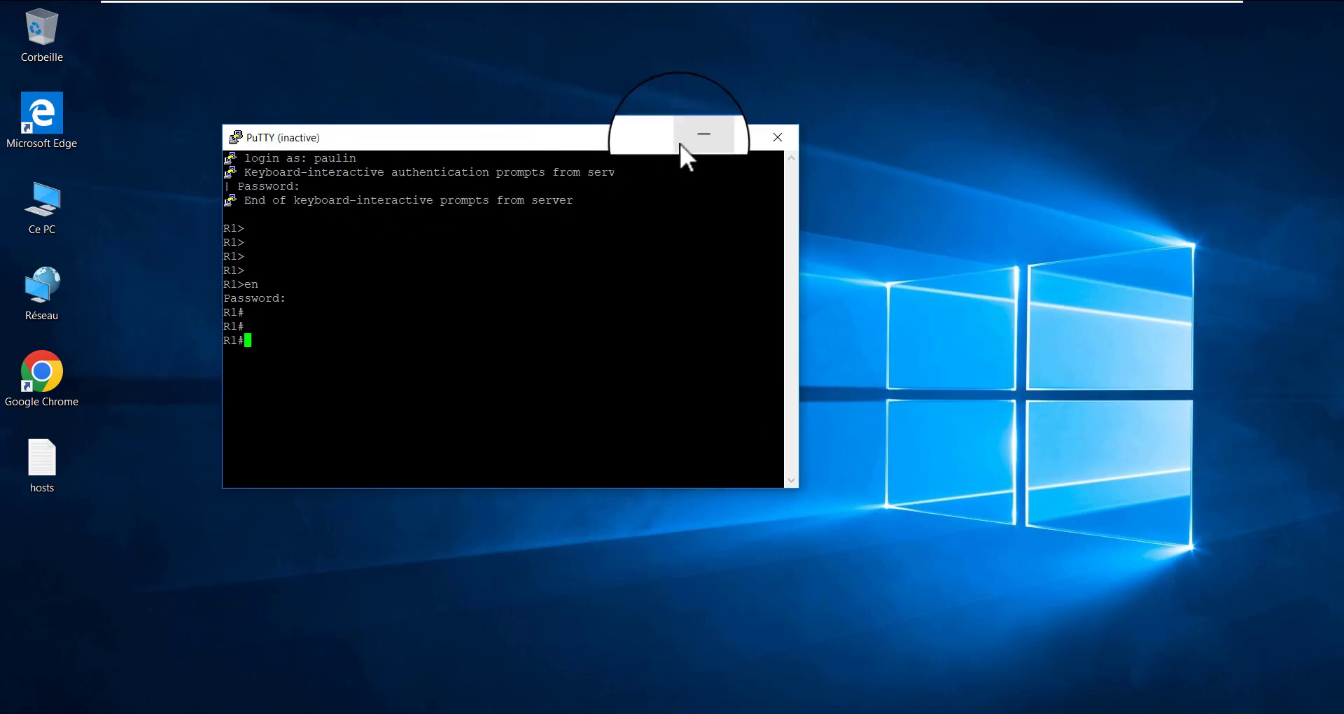
pyautogui.click(631, 273)
# Minimize the virtual machine window and return to the R1 console on the host
pyautogui.moveTo(1090, 15)
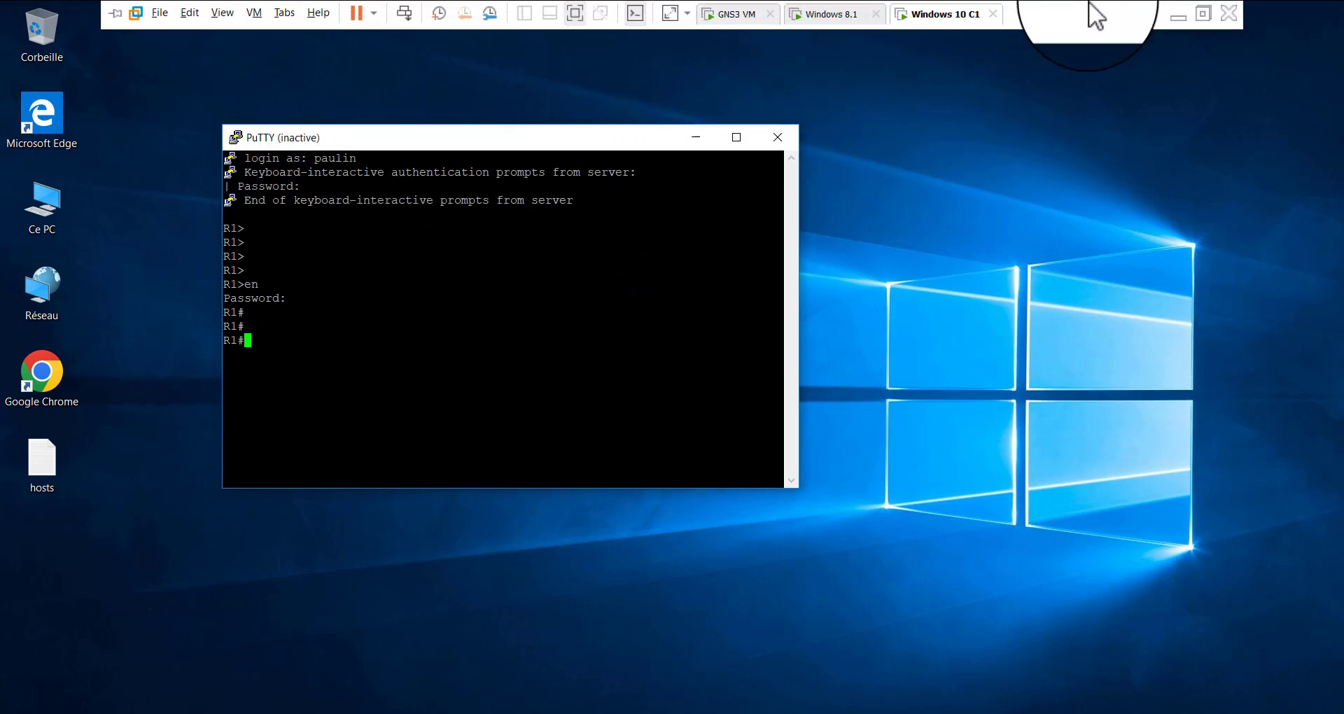
pyautogui.click(1177, 17)
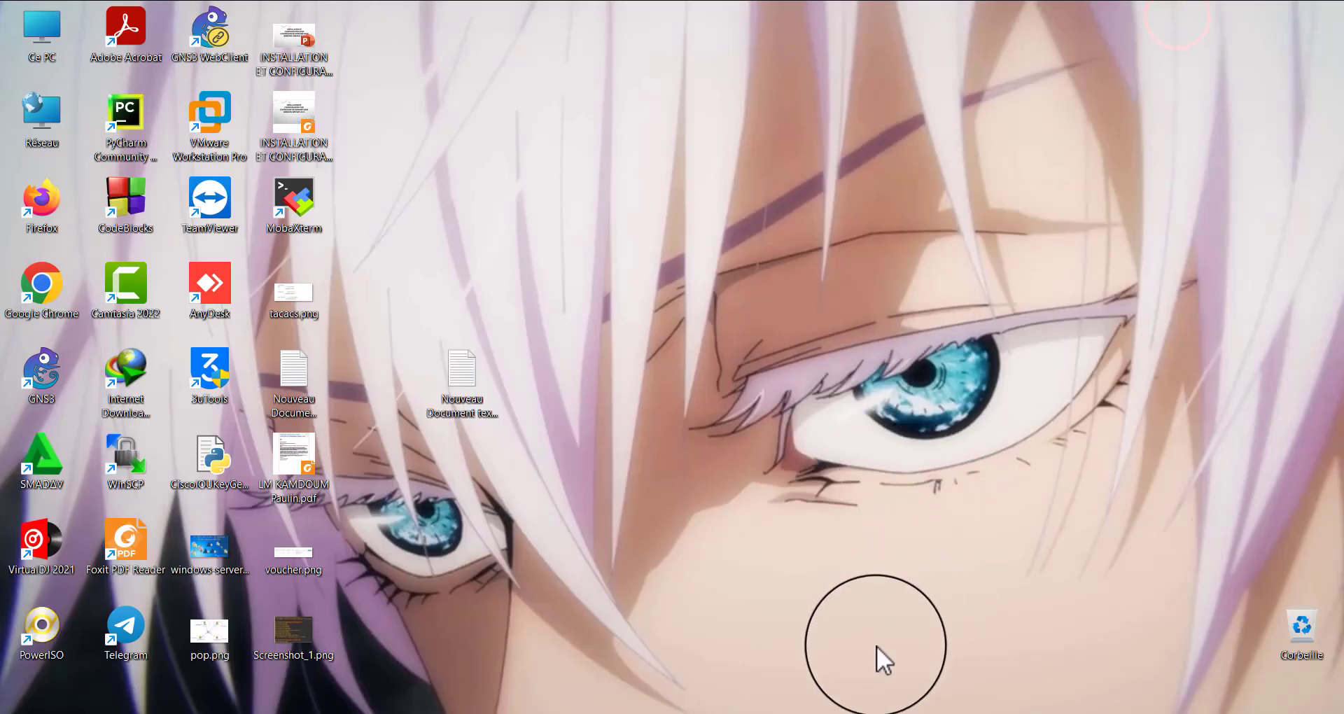
pyautogui.moveTo(941, 713)
pyautogui.click(842, 644)
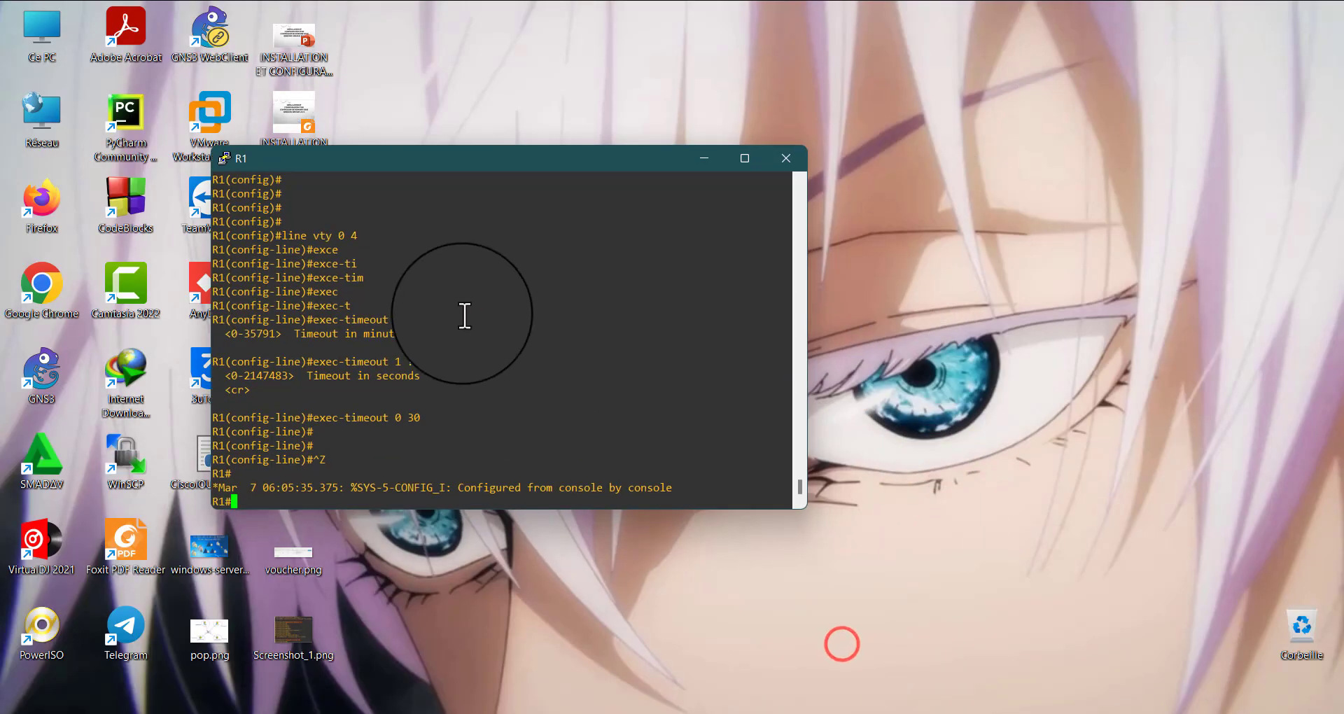
pyautogui.click(360, 504)
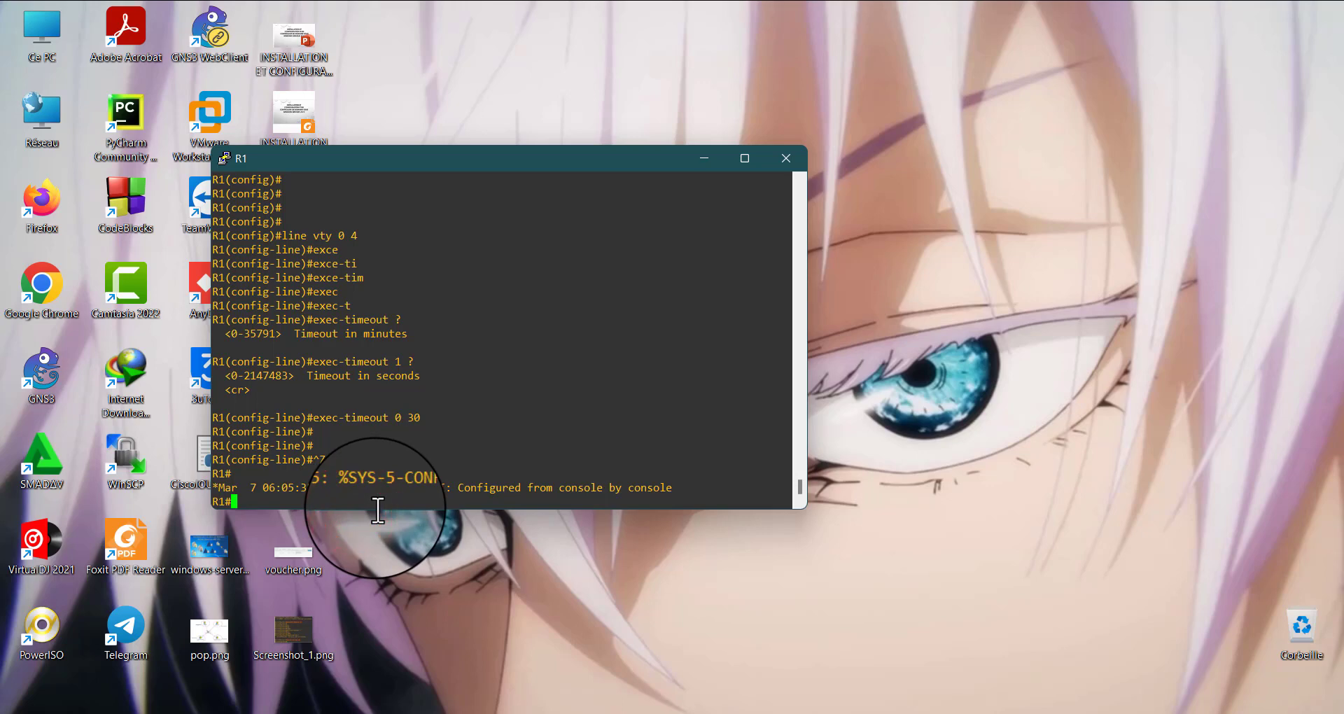
# Enter R1's global configuration mode and open line configuration for VTY lines 0 to 4
pyautogui.write('conf t')
pyautogui.press('Return')
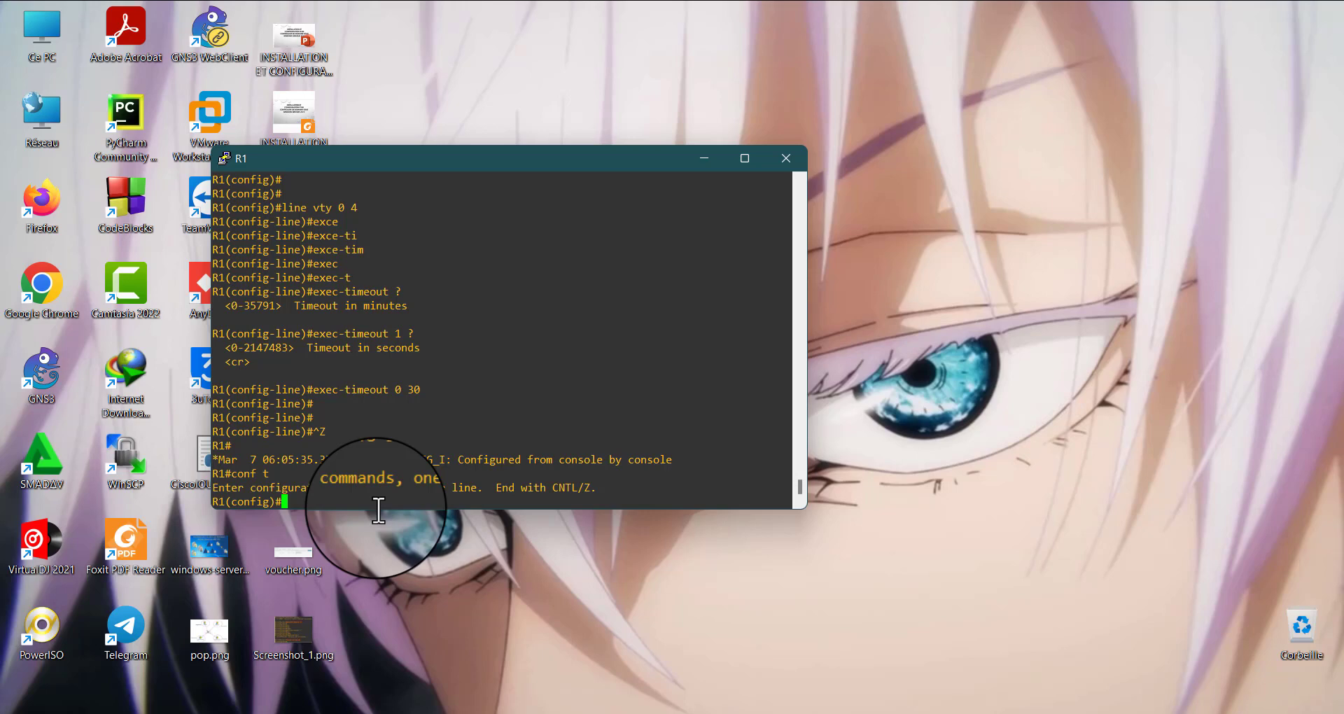
pyautogui.write('line vt')
pyautogui.press('Tab')
pyautogui.write('4')
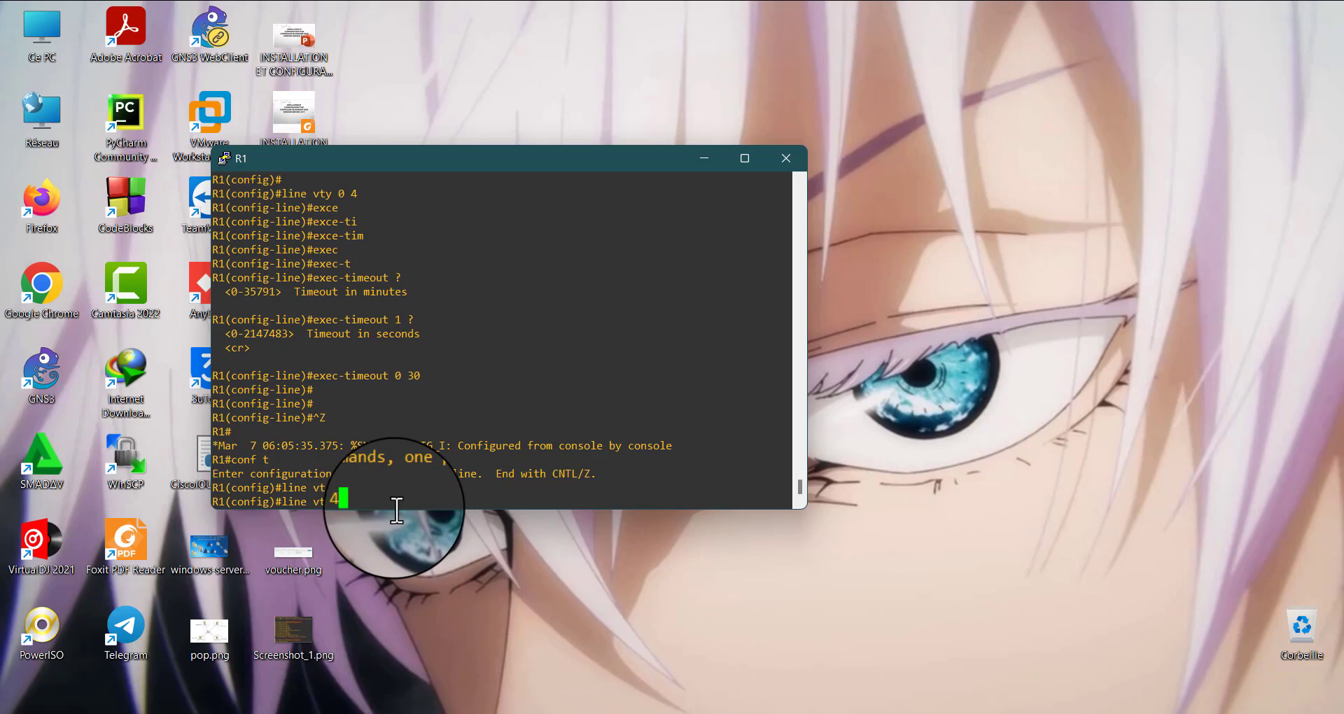
pyautogui.press('Return')
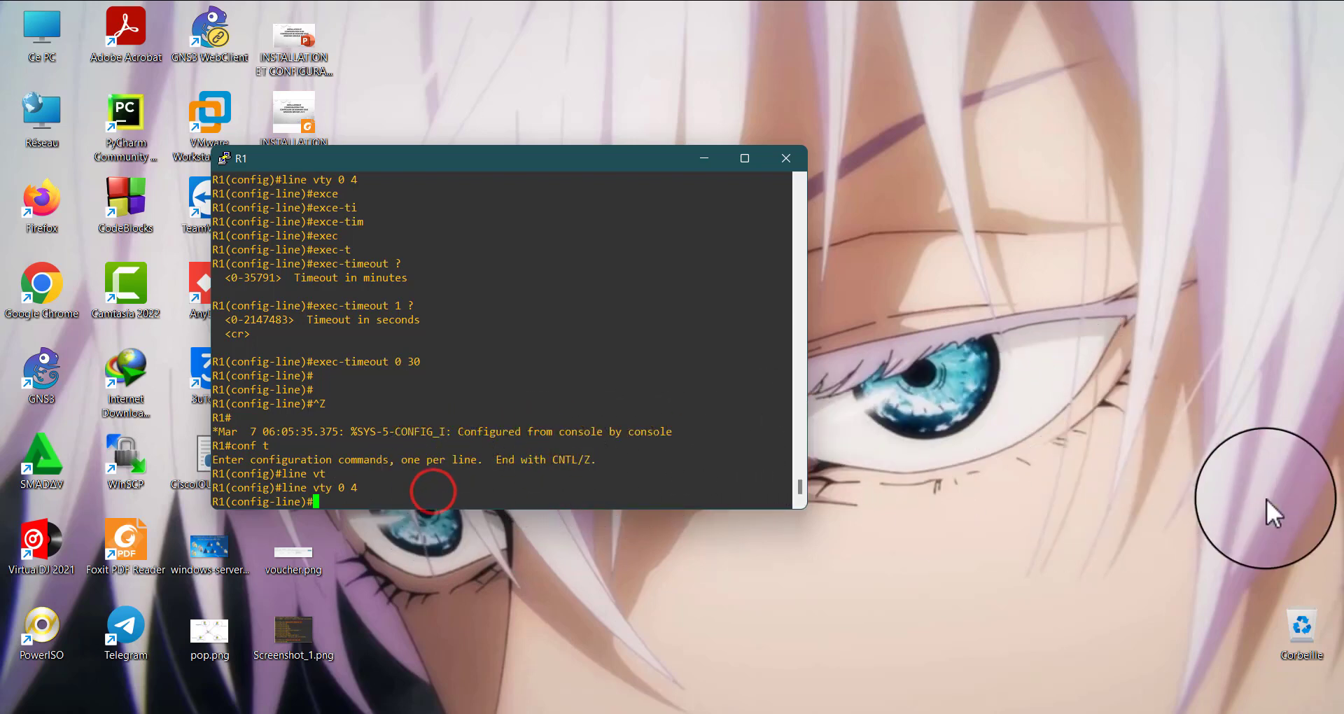
pyautogui.click(1263, 467)
pyautogui.click(1202, 589)
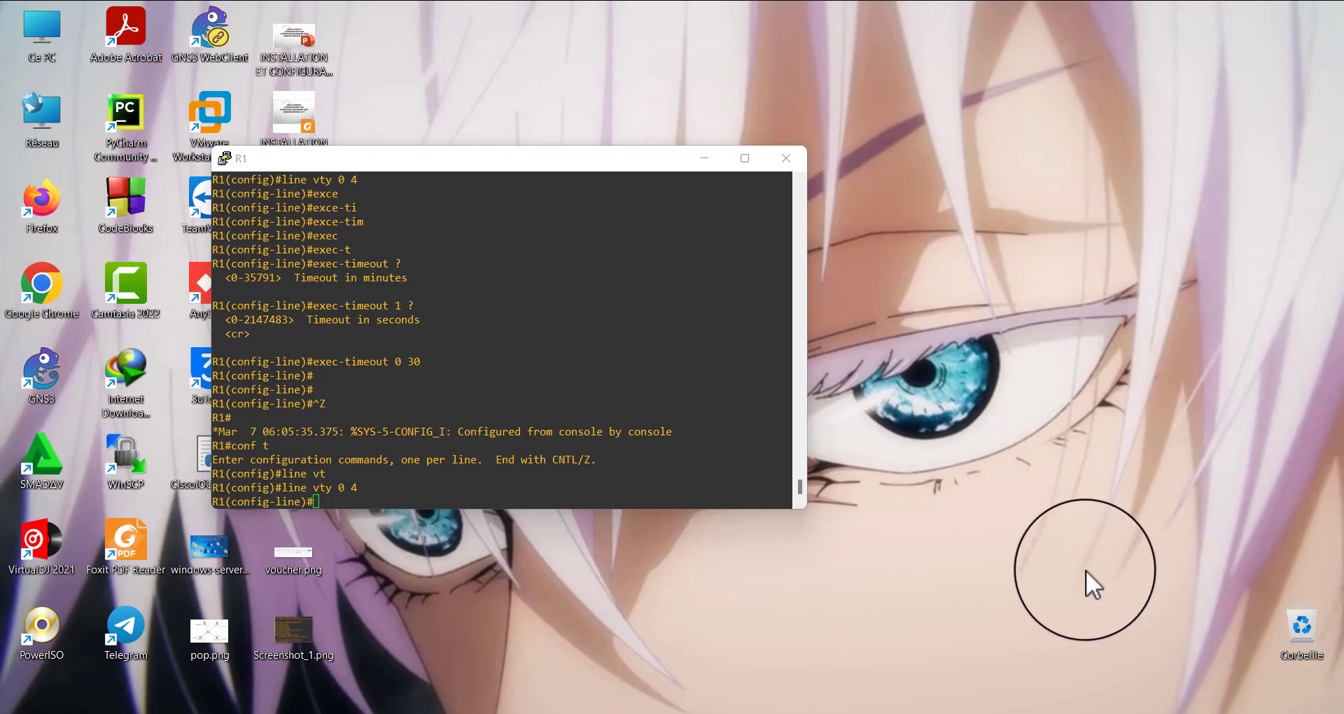
pyautogui.click(1091, 593)
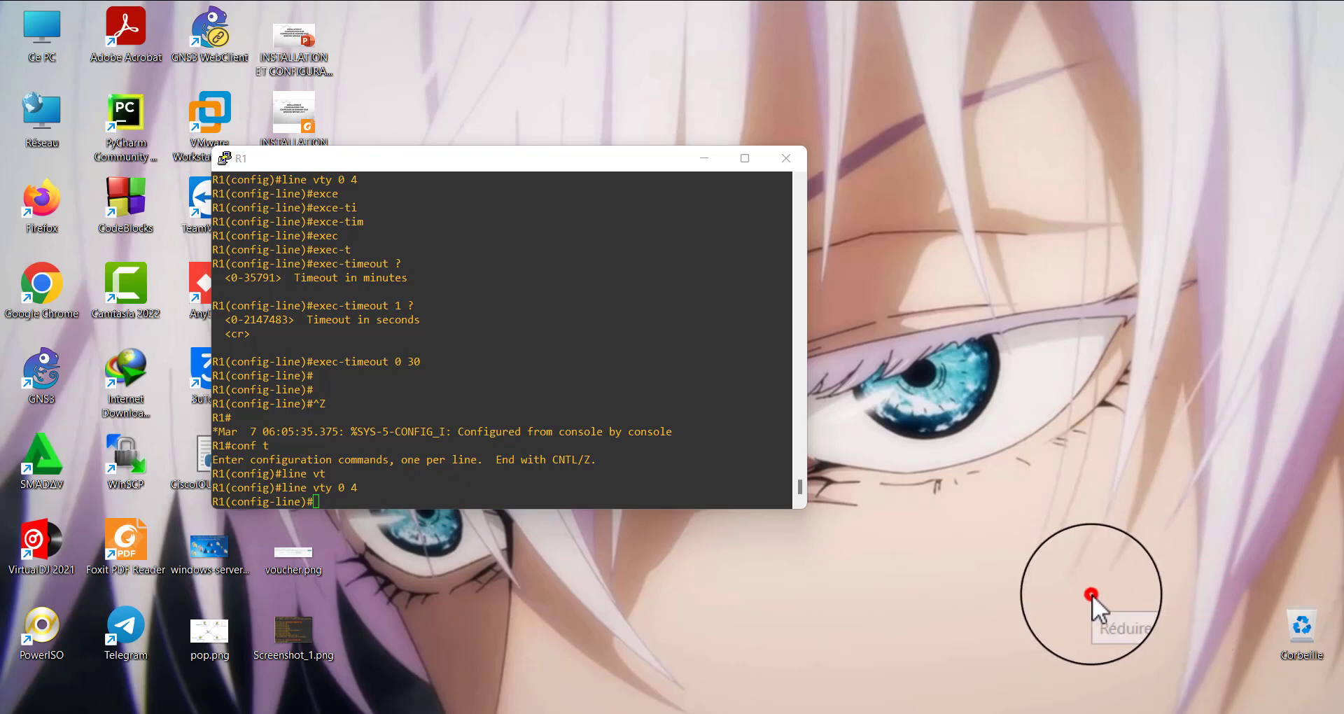
# Look up the absolute-timeout command's arguments and set the absolute timeout on the VTY lines to 1 minute
pyautogui.click(414, 501)
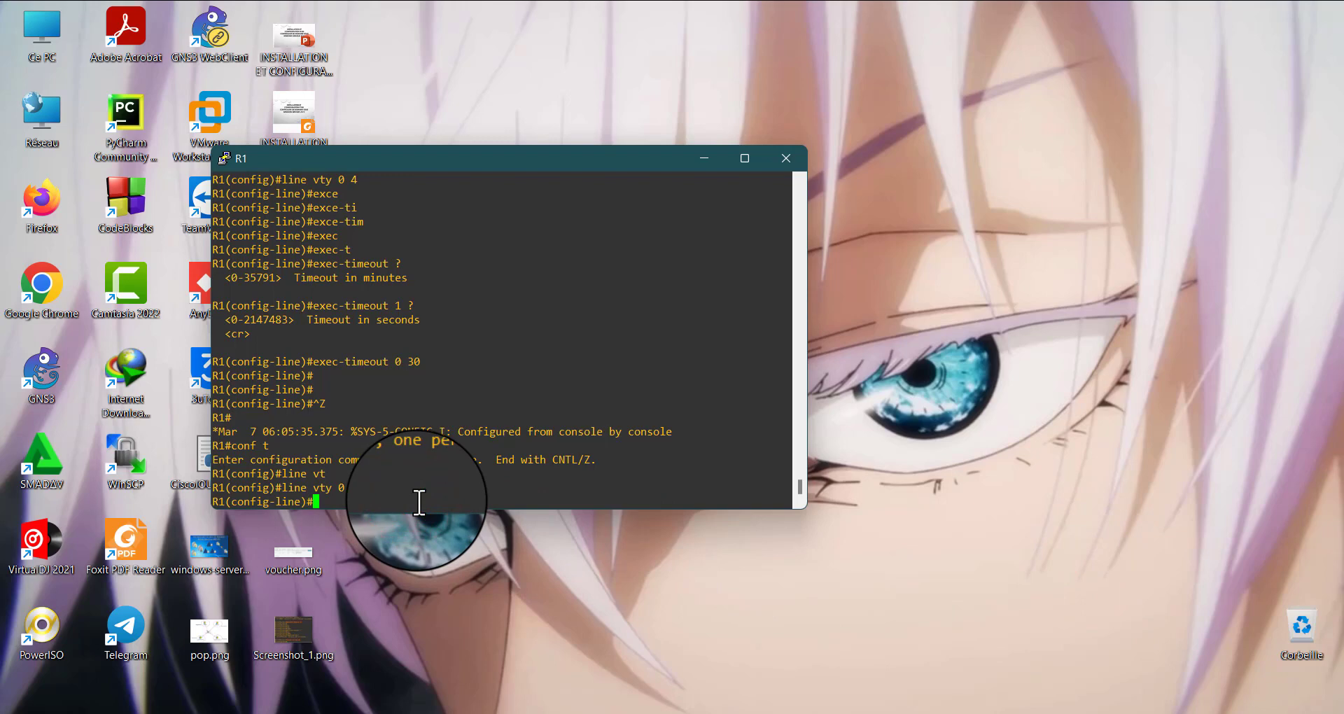
pyautogui.write('abso')
pyautogui.press('Tab')
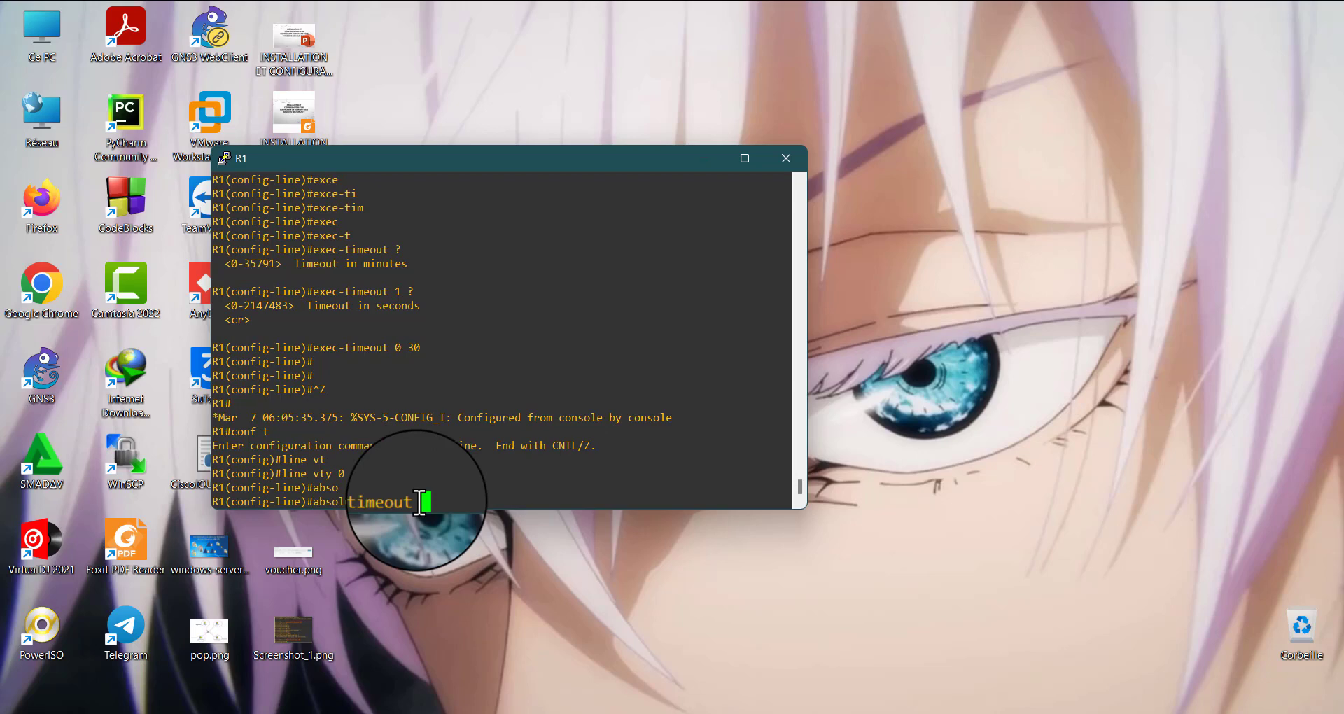
pyautogui.write('?')
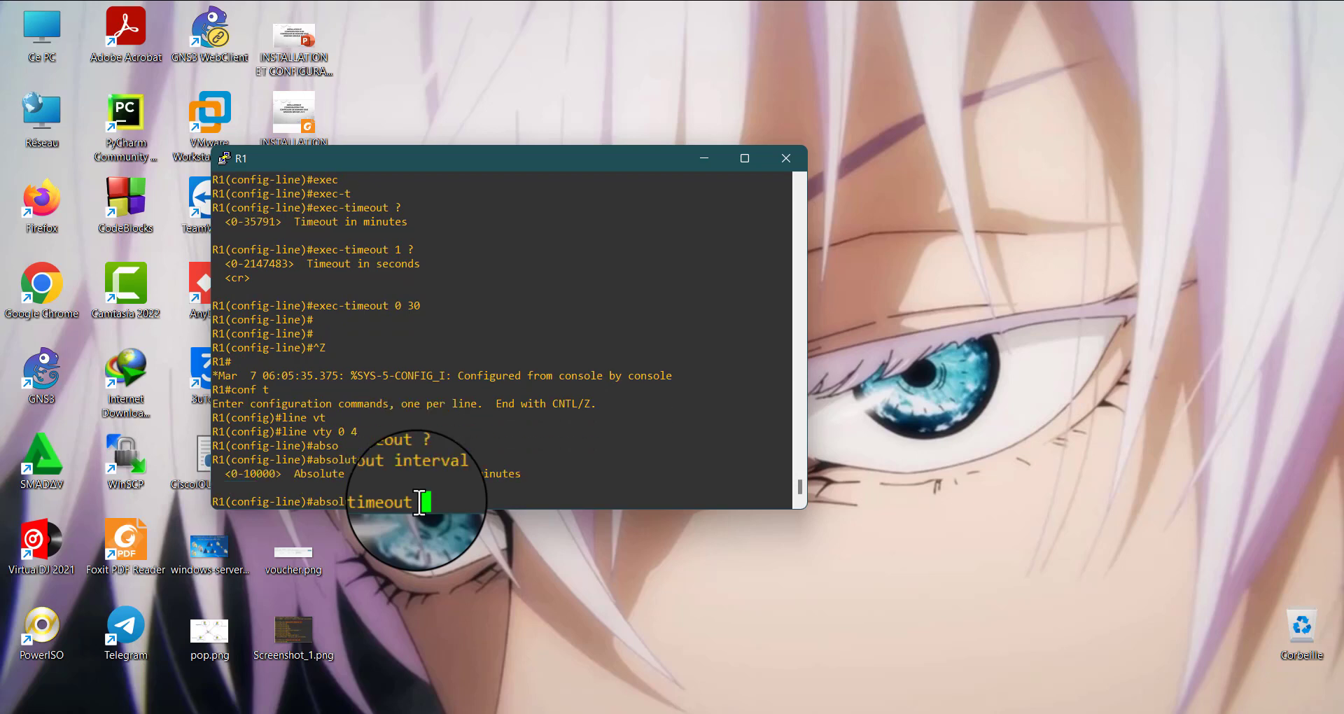
pyautogui.write('0 ?')
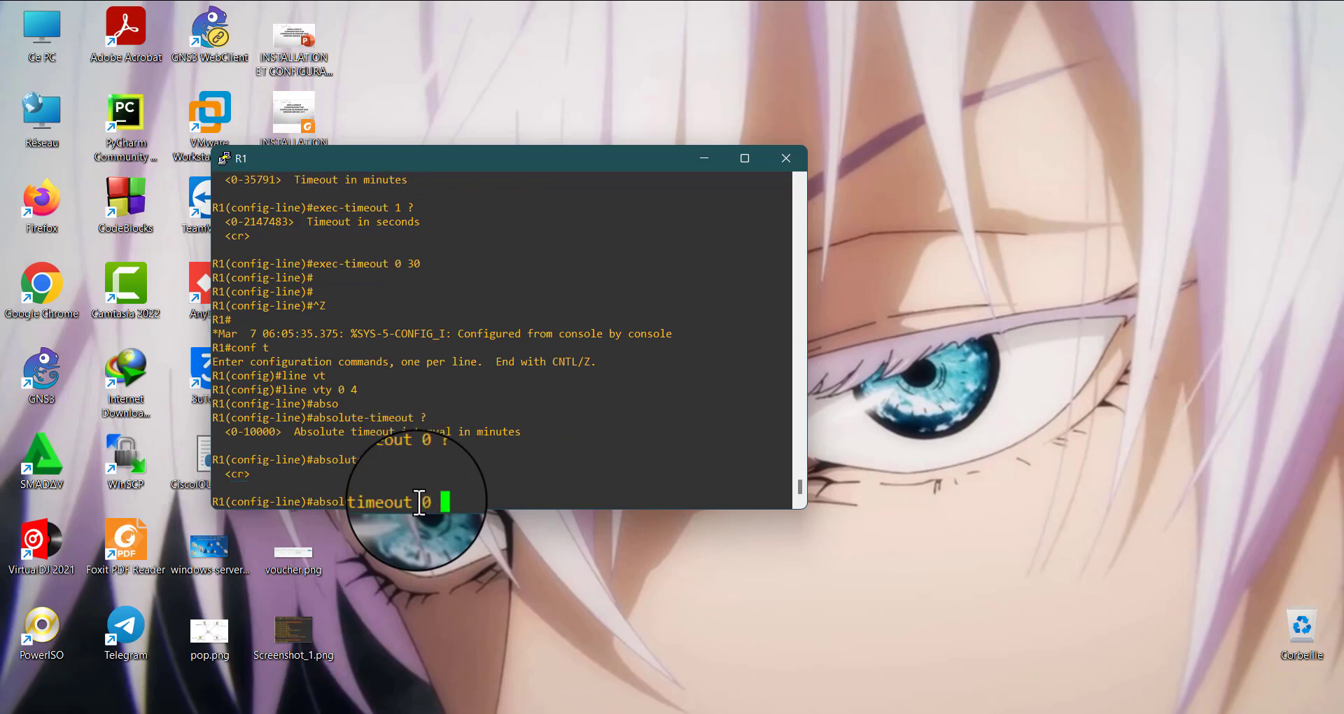
pyautogui.press('BackSpace')
pyautogui.press('BackSpace')
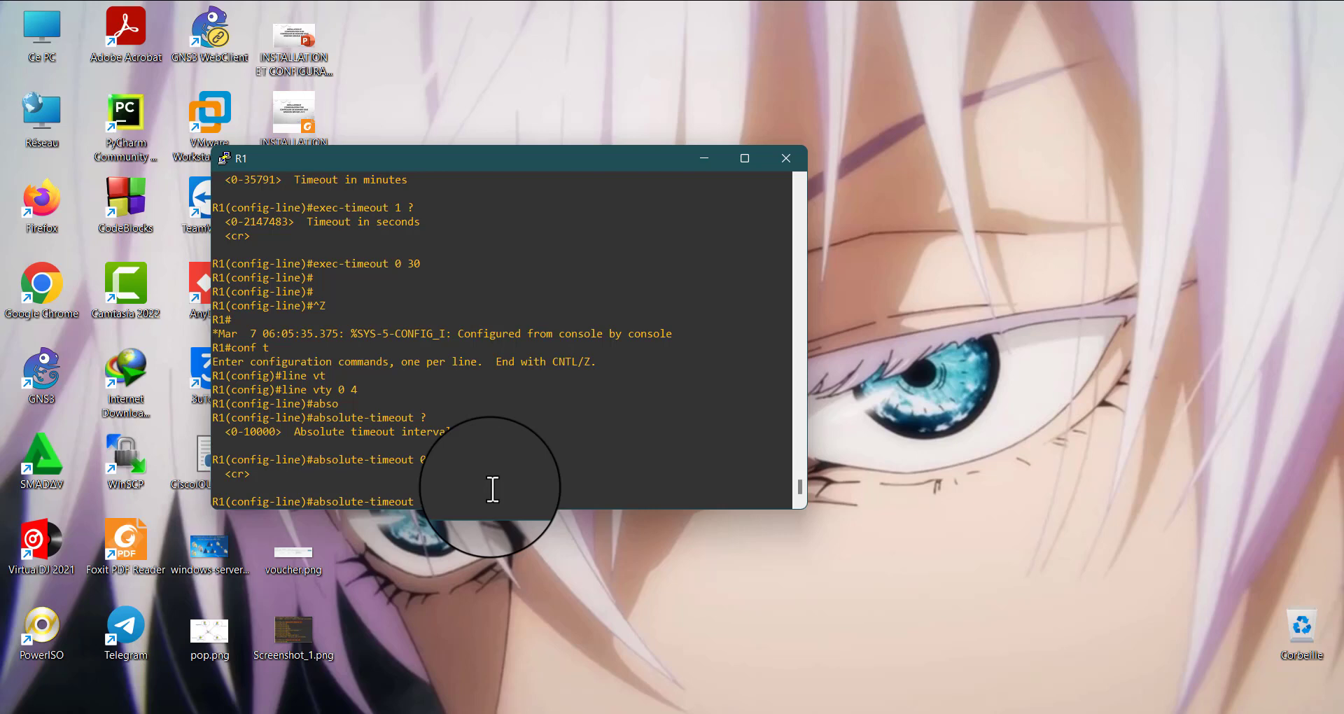
pyautogui.press('Return')
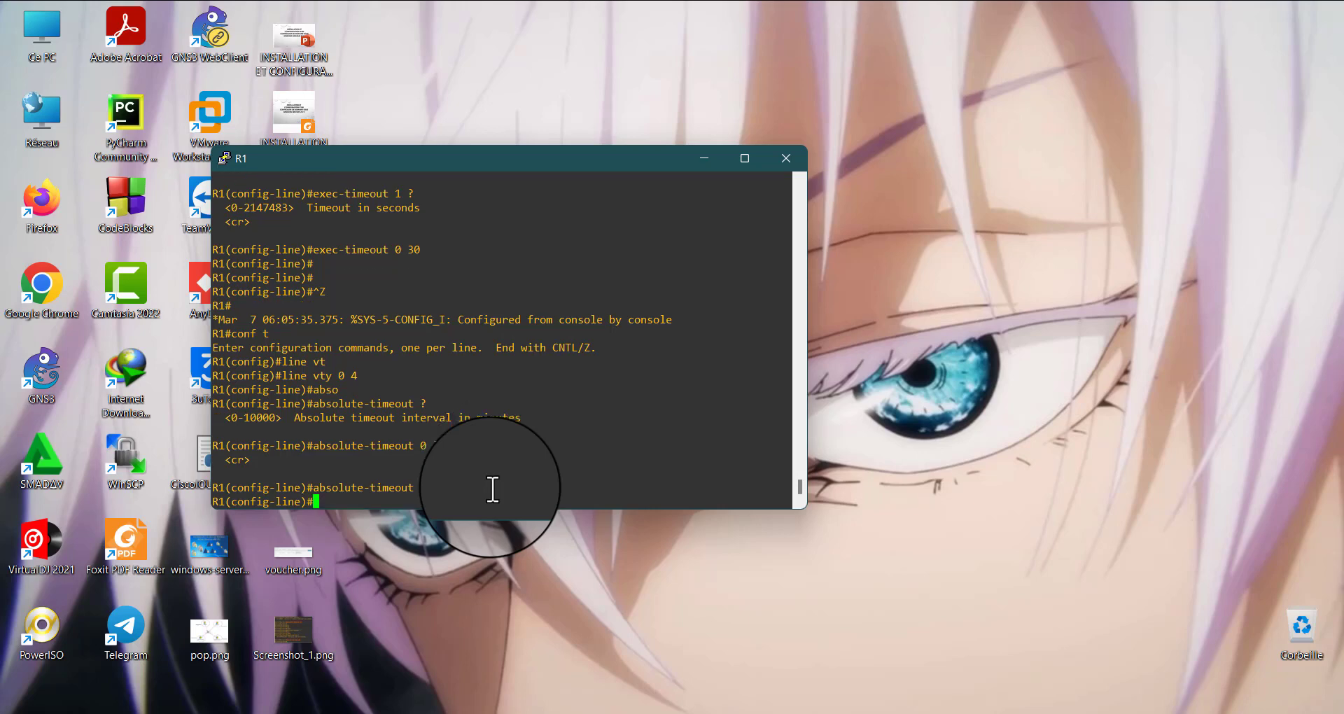
# Consult the timeout and logout-warning commands in Screenshot_1.png and return to the R1 console
pyautogui.click(1060, 713)
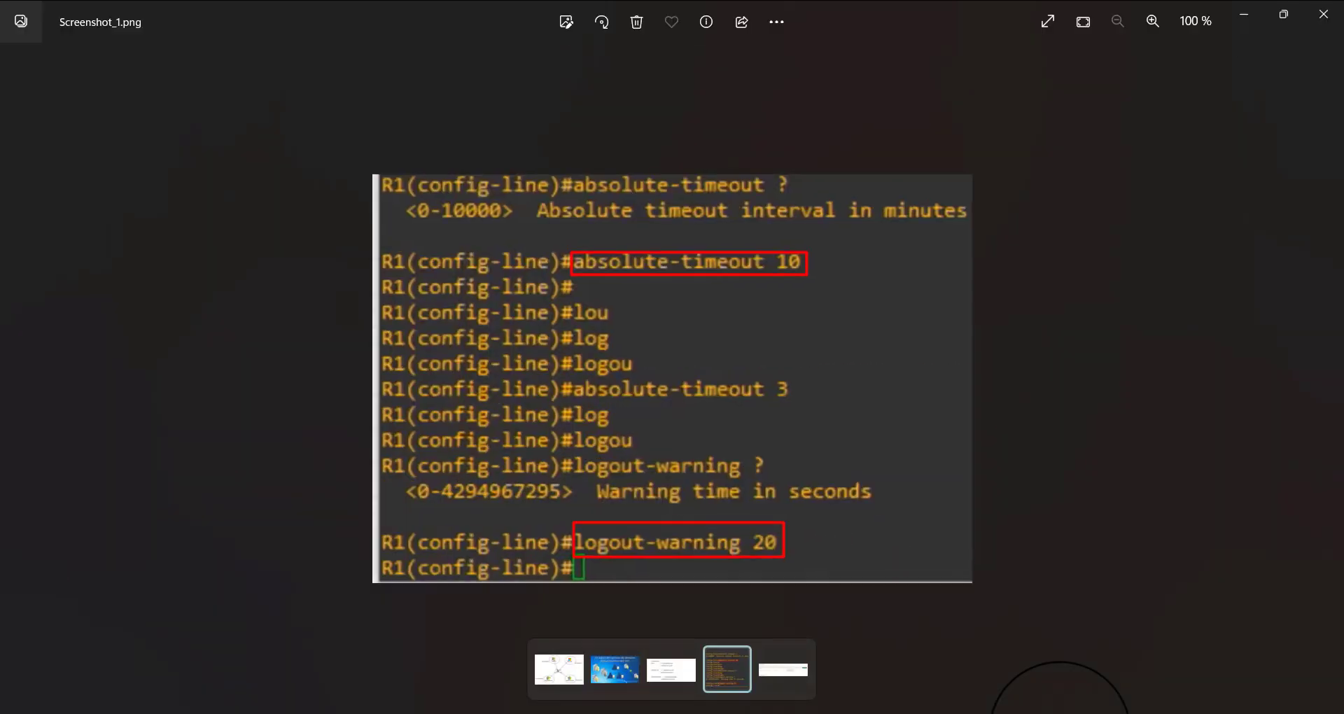
pyautogui.click(1060, 713)
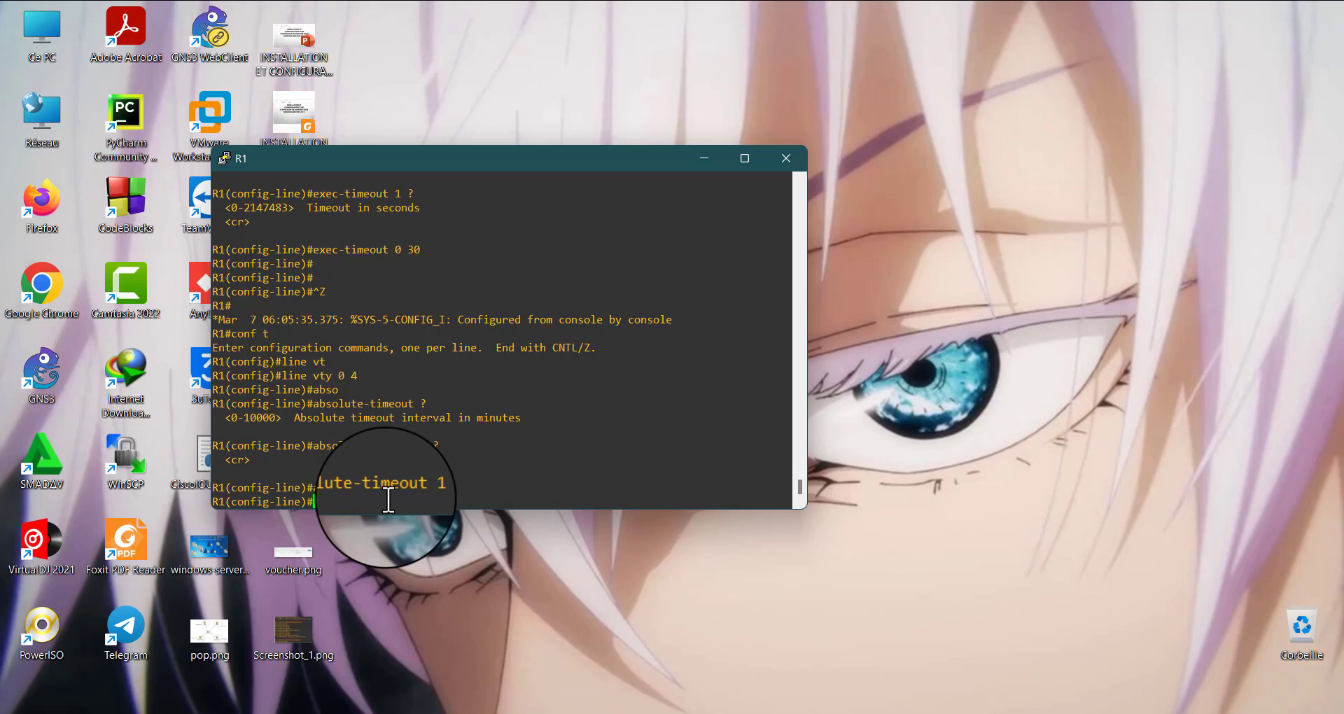
pyautogui.press('Tab')
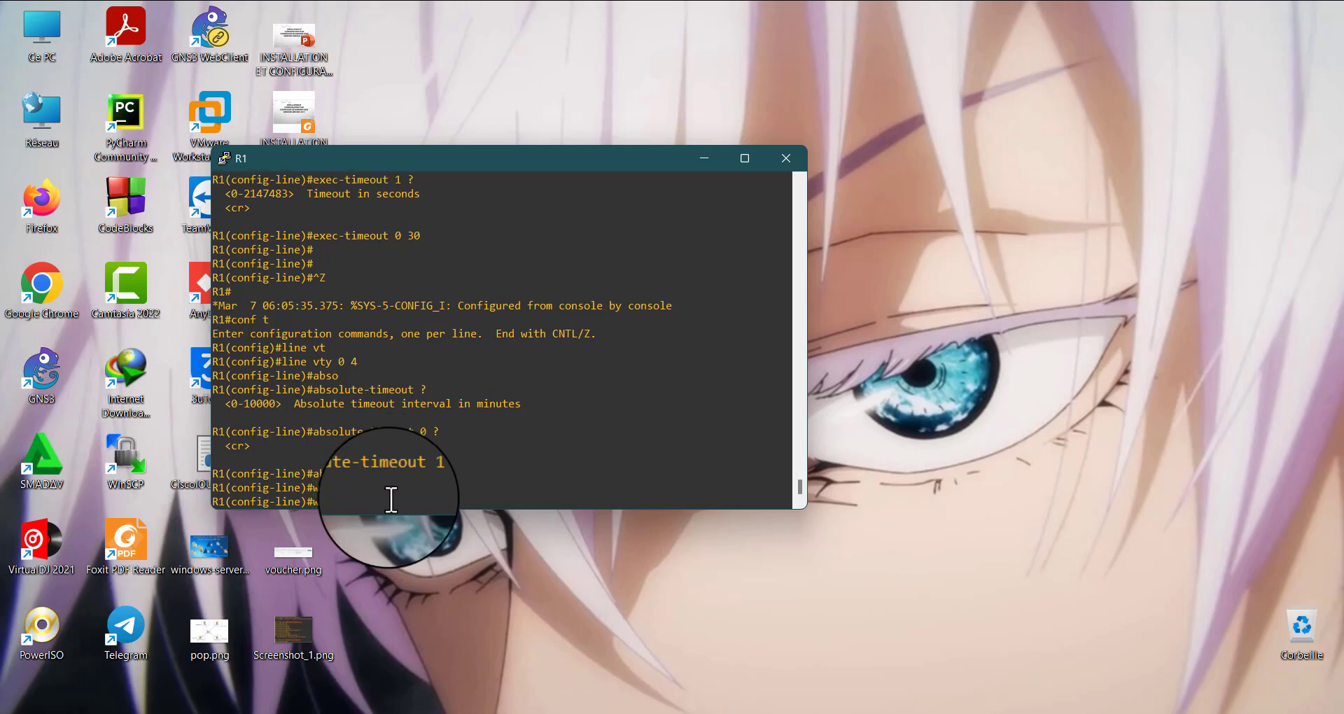
pyautogui.press('BackSpace')
pyautogui.press('BackSpace')
pyautogui.press('BackSpace')
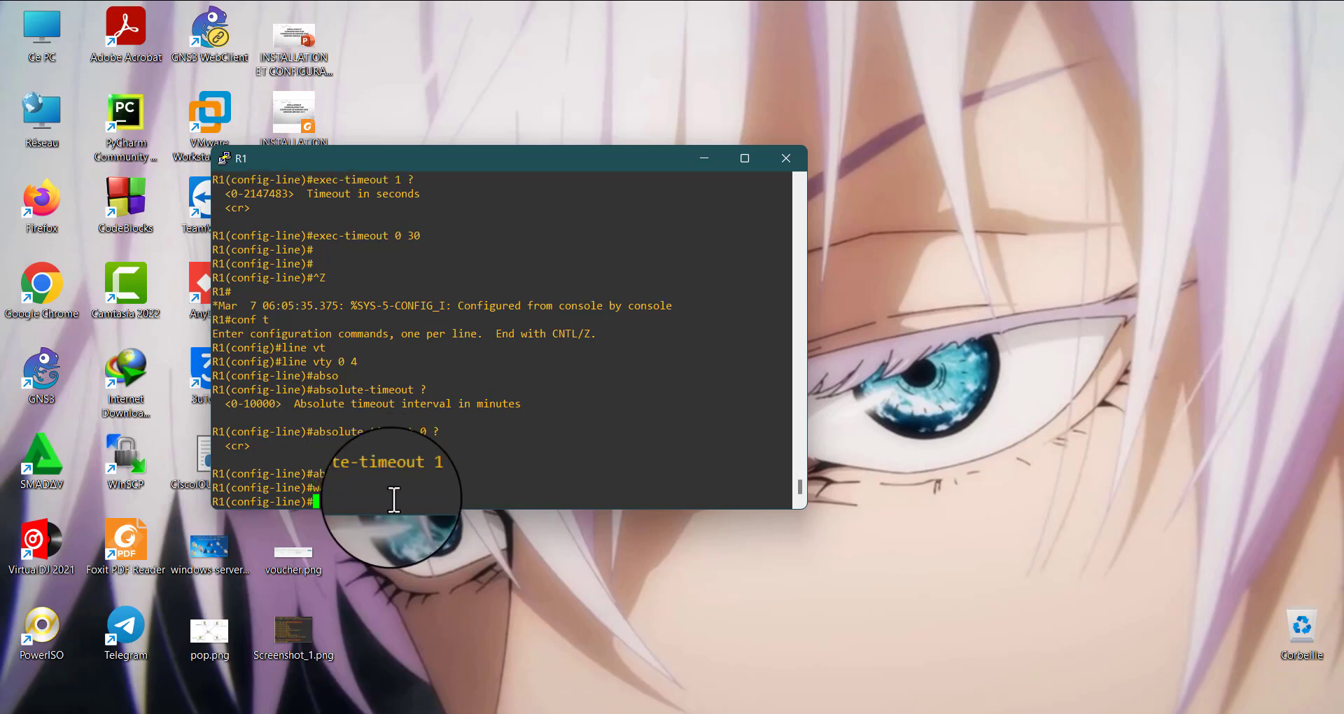
pyautogui.click(908, 713)
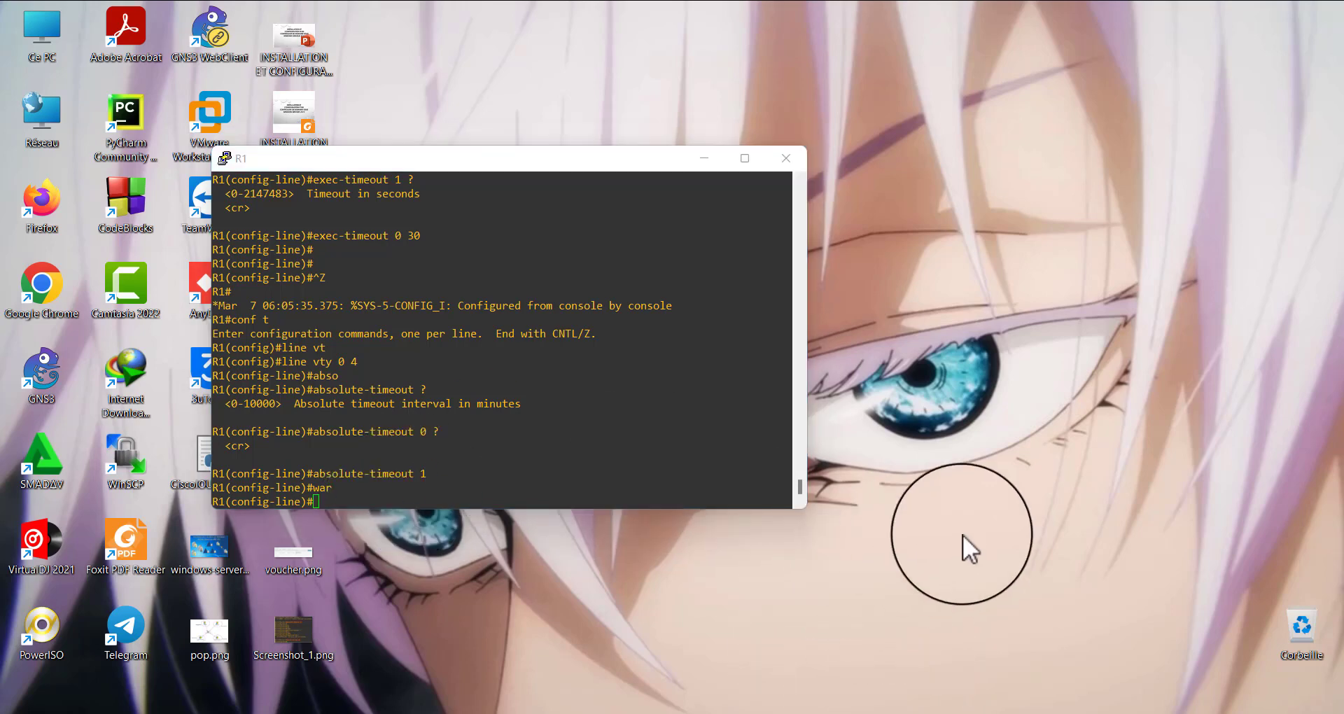
pyautogui.click(1239, 584)
pyautogui.click(1082, 587)
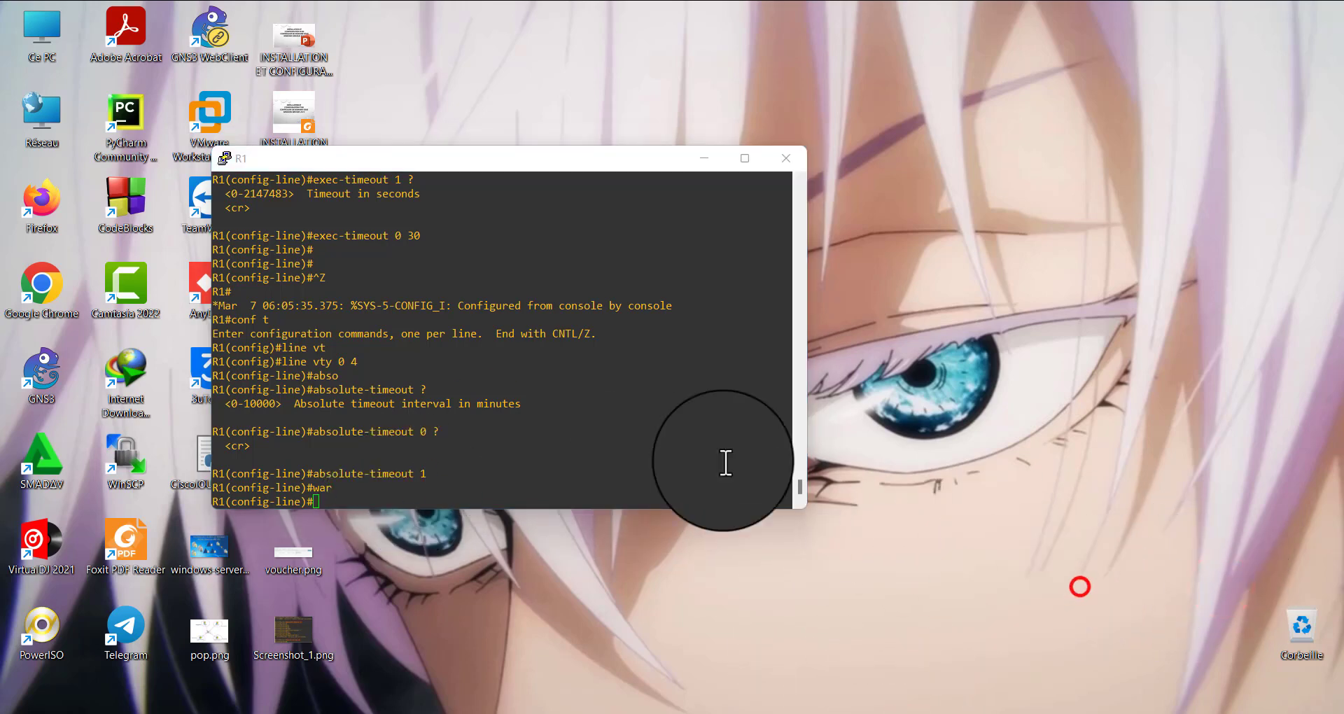
# Look up the logout-warning arguments, set the warning to 10 seconds on the VTY lines, and exit configuration mode
pyautogui.click(378, 505)
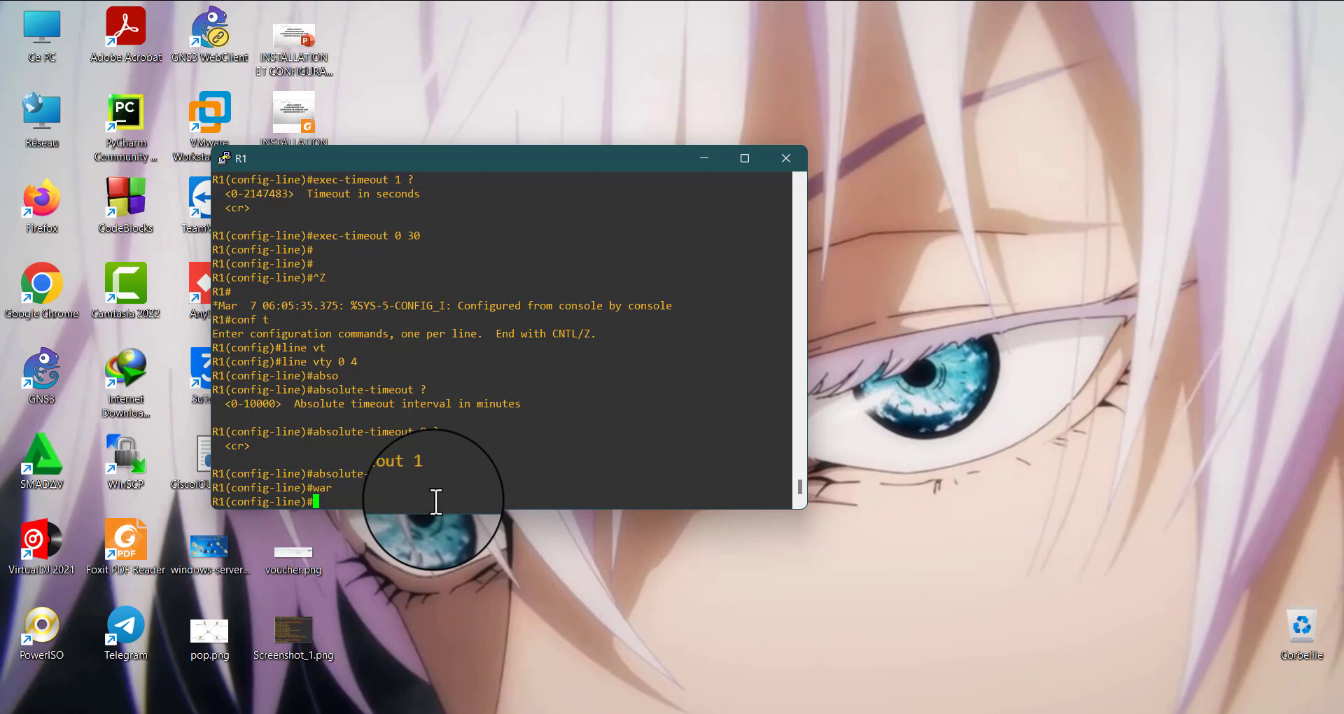
pyautogui.write('lo')
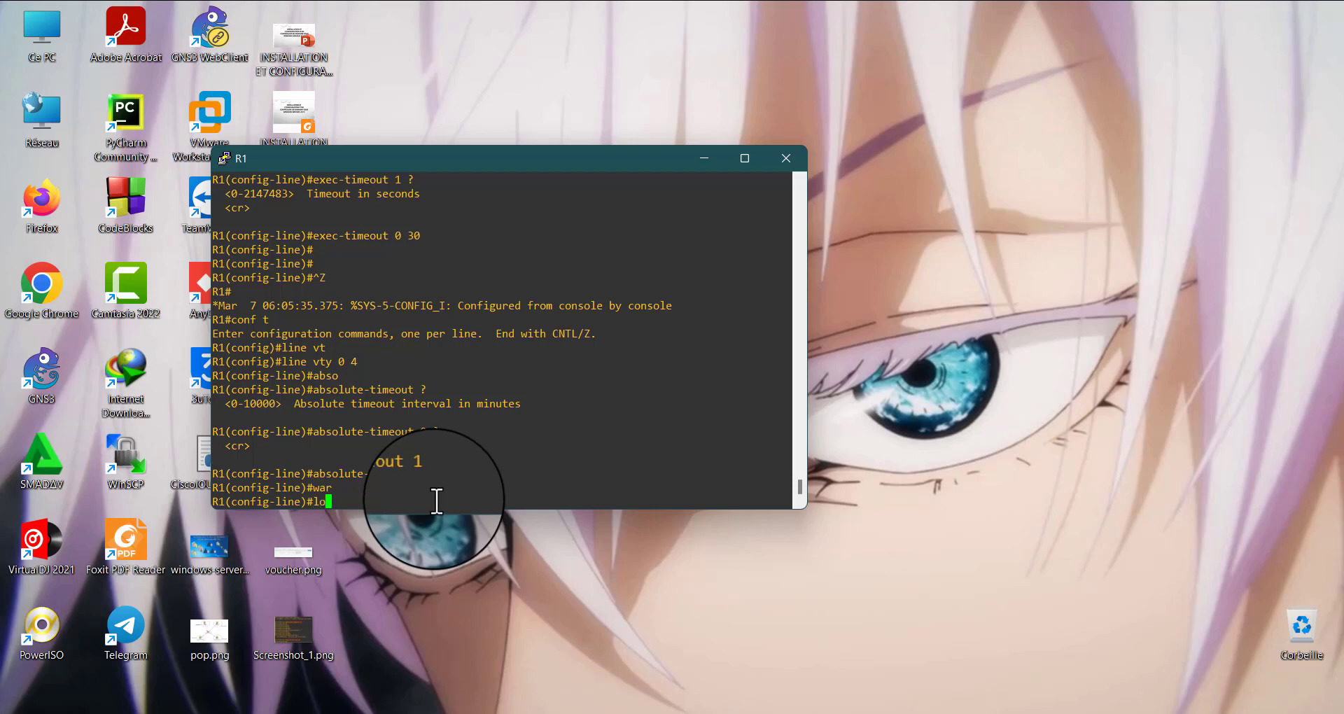
pyautogui.write('gou')
pyautogui.press('Tab')
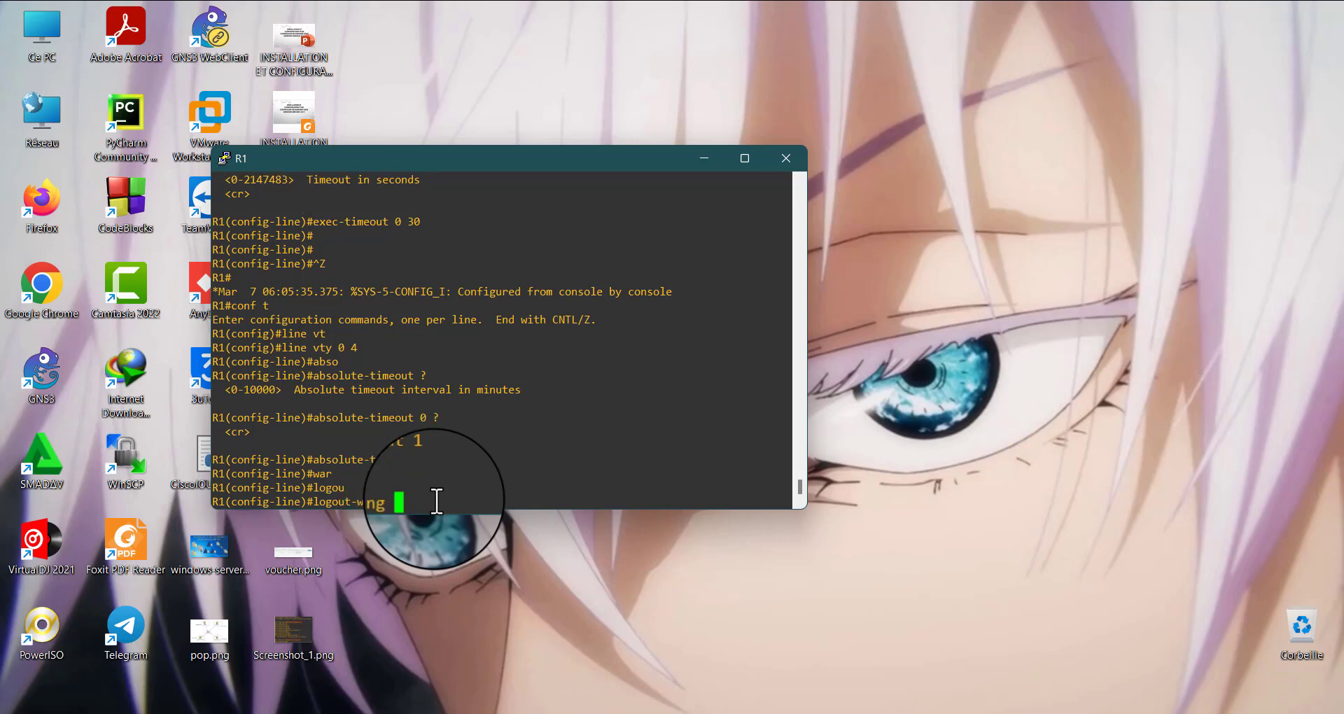
pyautogui.write('?')
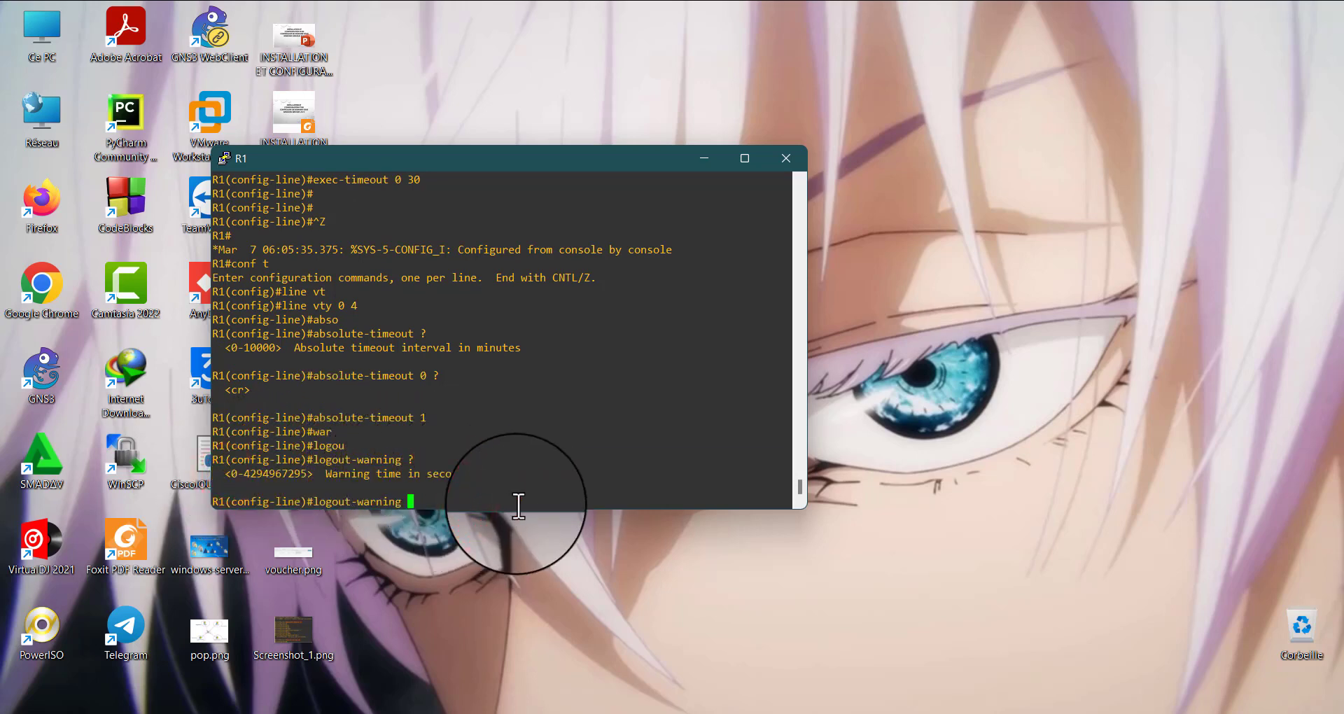
pyautogui.write('10 ?')
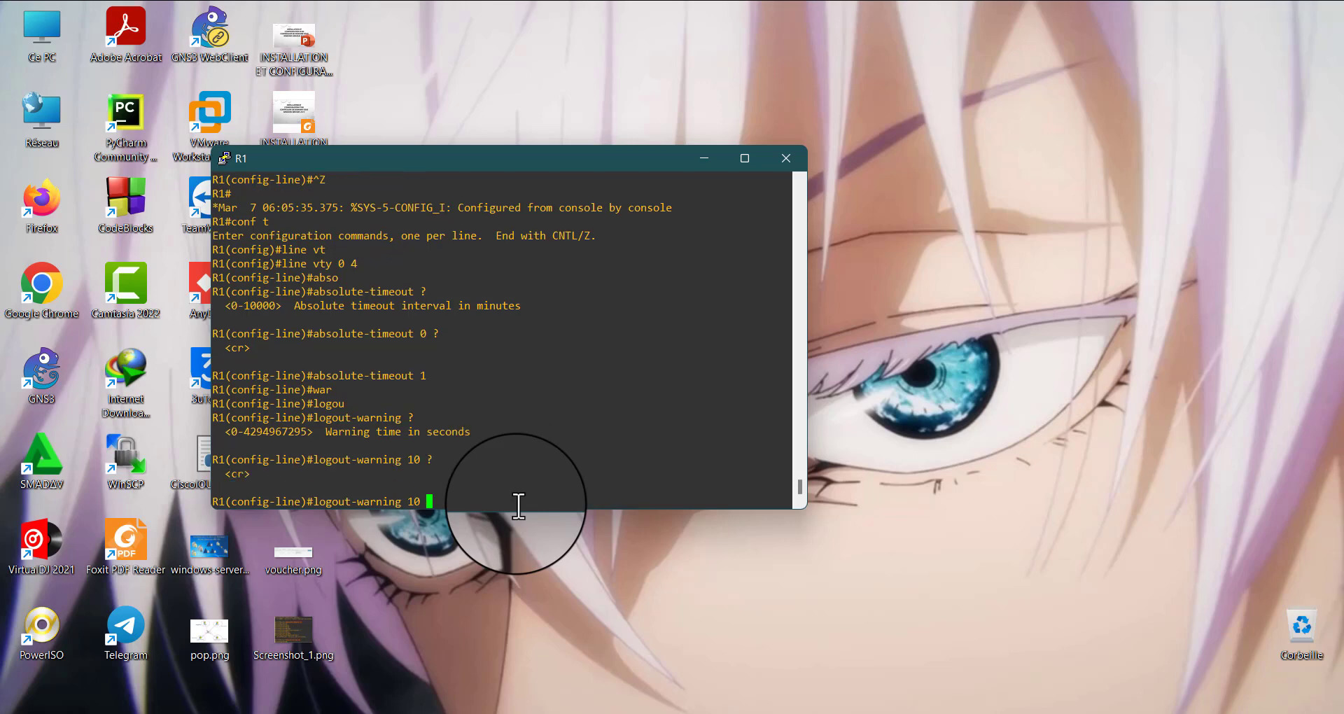
pyautogui.press('Return')
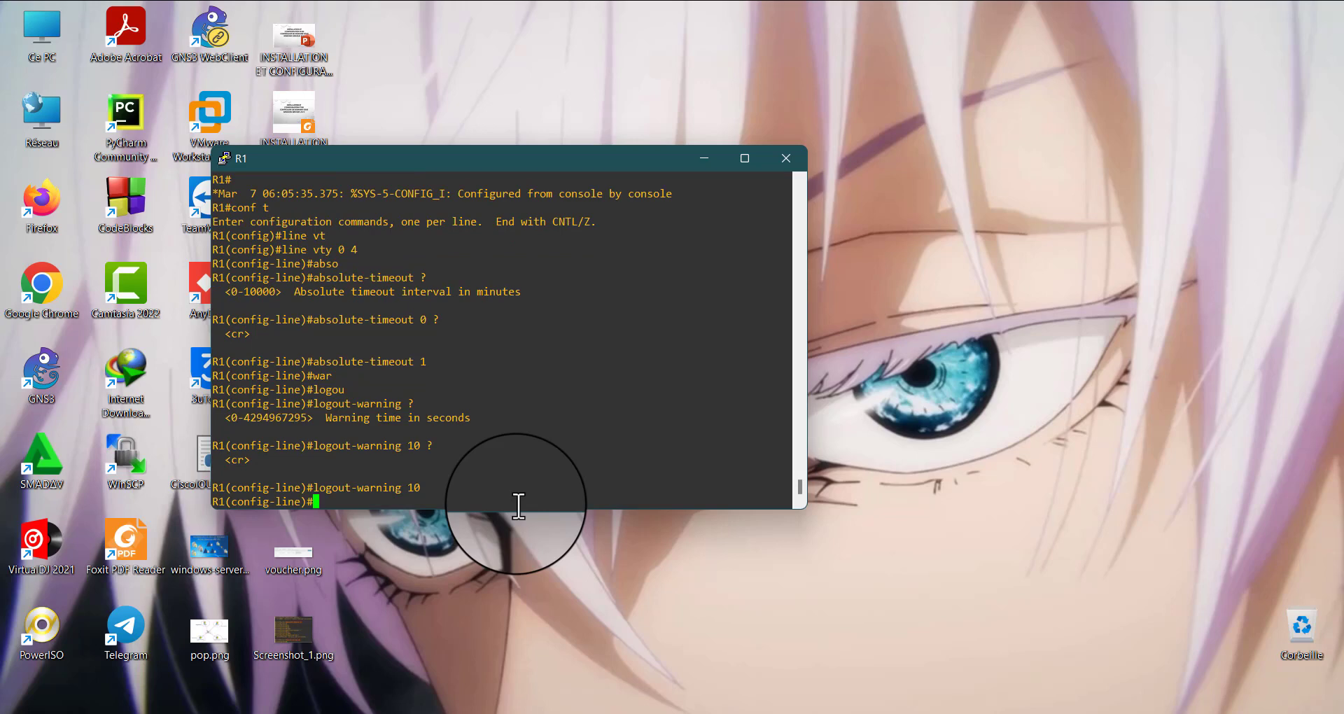
pyautogui.hotkey('ctrl', 'z')
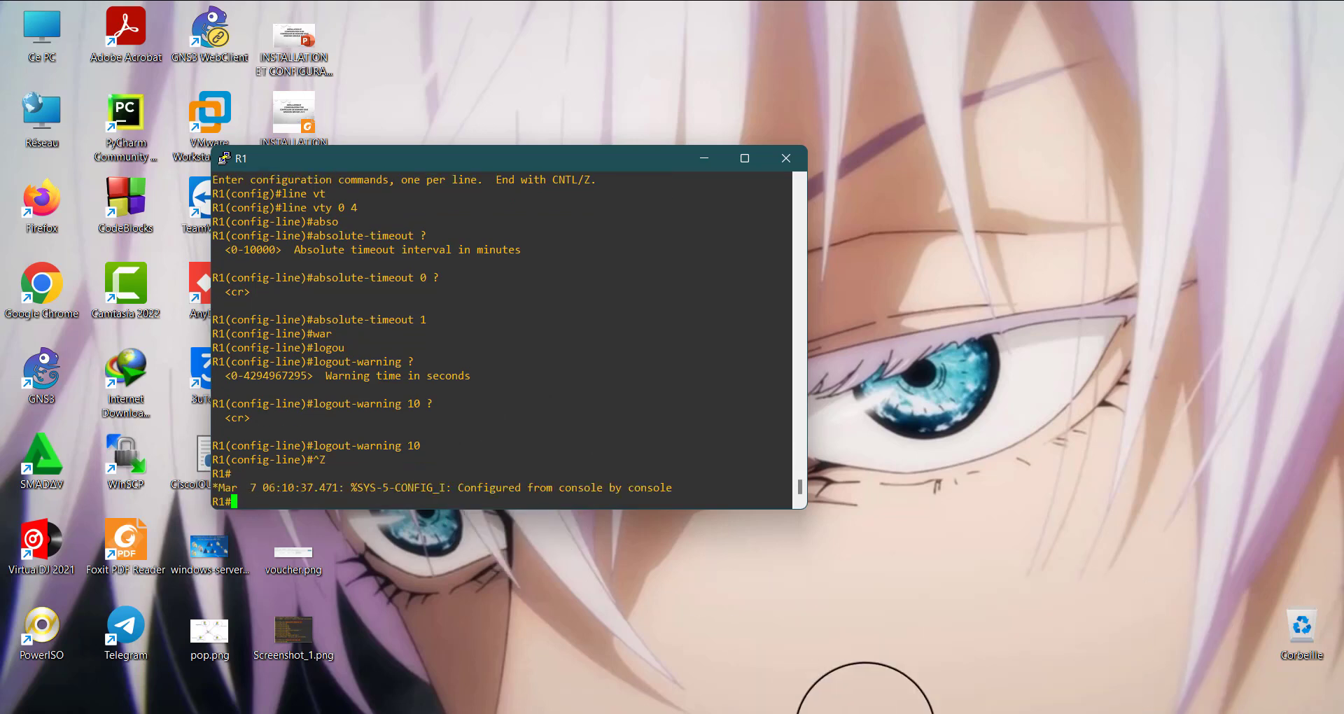
# Switch to the Windows 10 virtual machine and close the inactive PuTTY session window
pyautogui.moveTo(868, 711)
pyautogui.click(1033, 638)
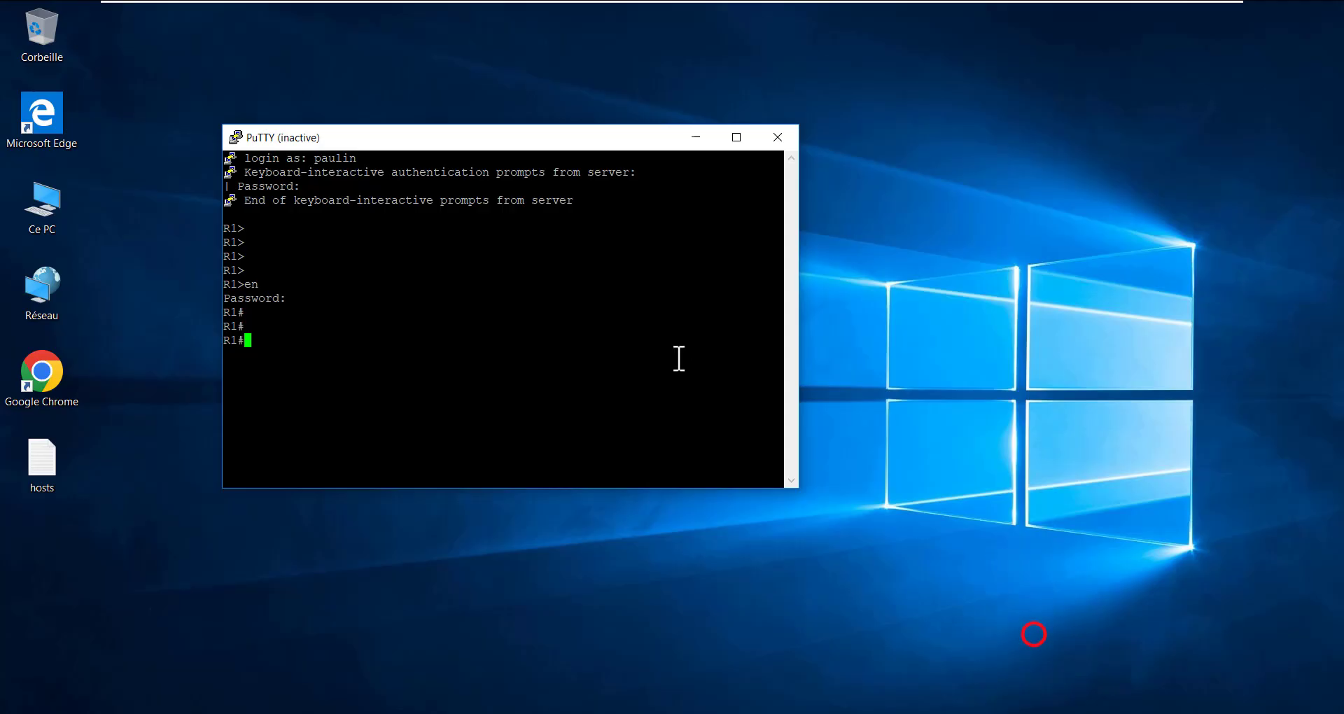
pyautogui.click(517, 319)
pyautogui.click(789, 136)
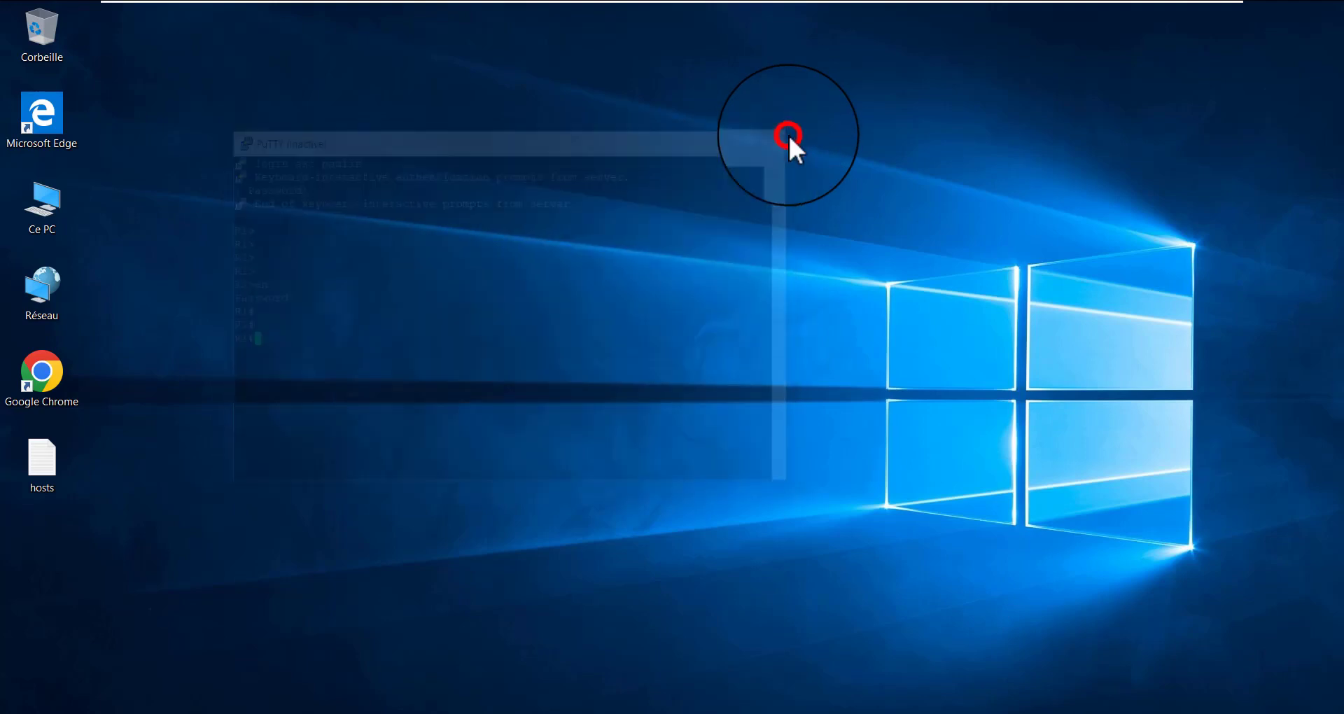
# Launch PuTTY, load the saved telnet session, and open it as an SSH connection to 192.168.10.1
pyautogui.click(367, 713)
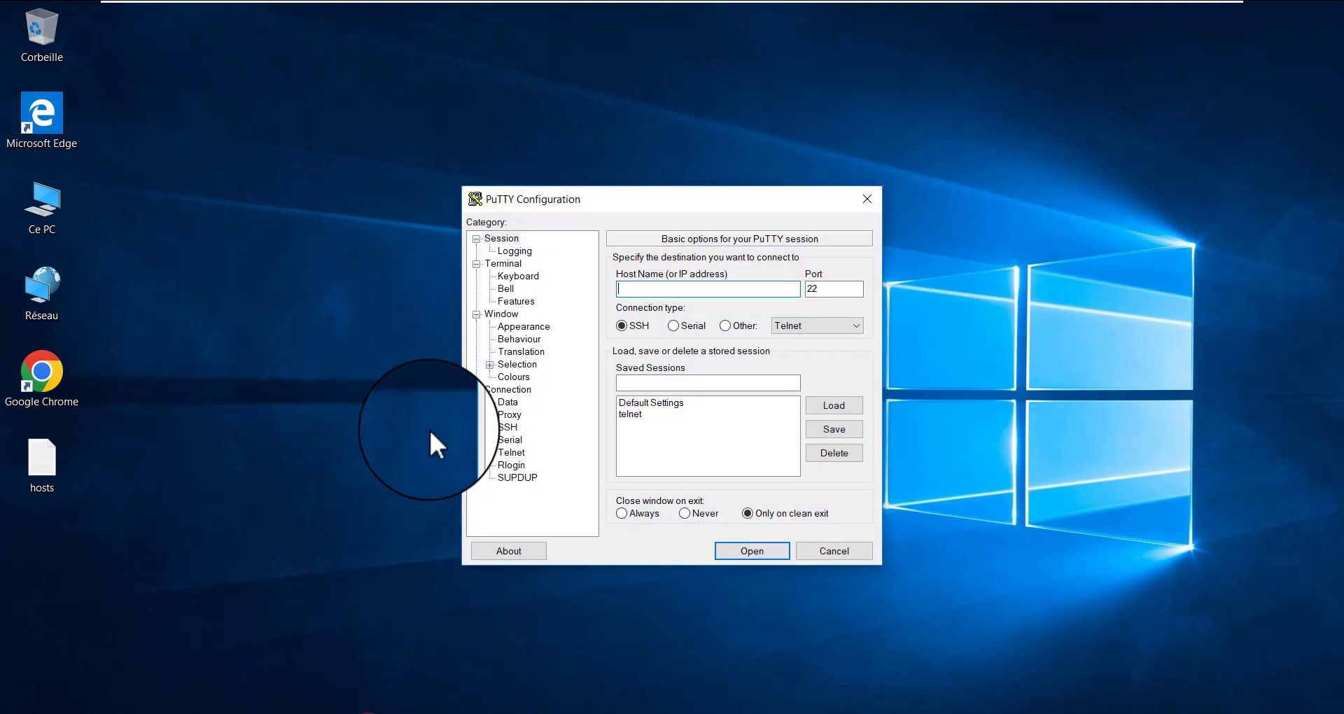
pyautogui.click(631, 414)
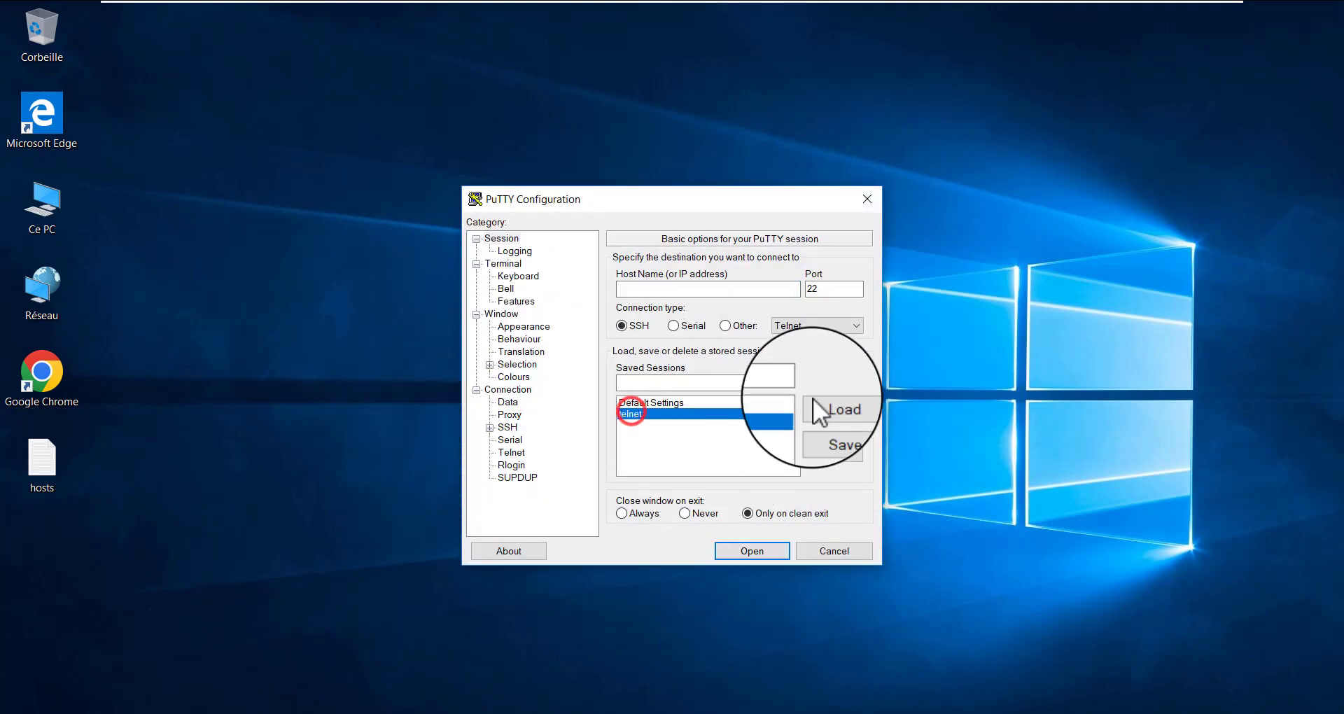
pyautogui.click(814, 403)
pyautogui.click(639, 326)
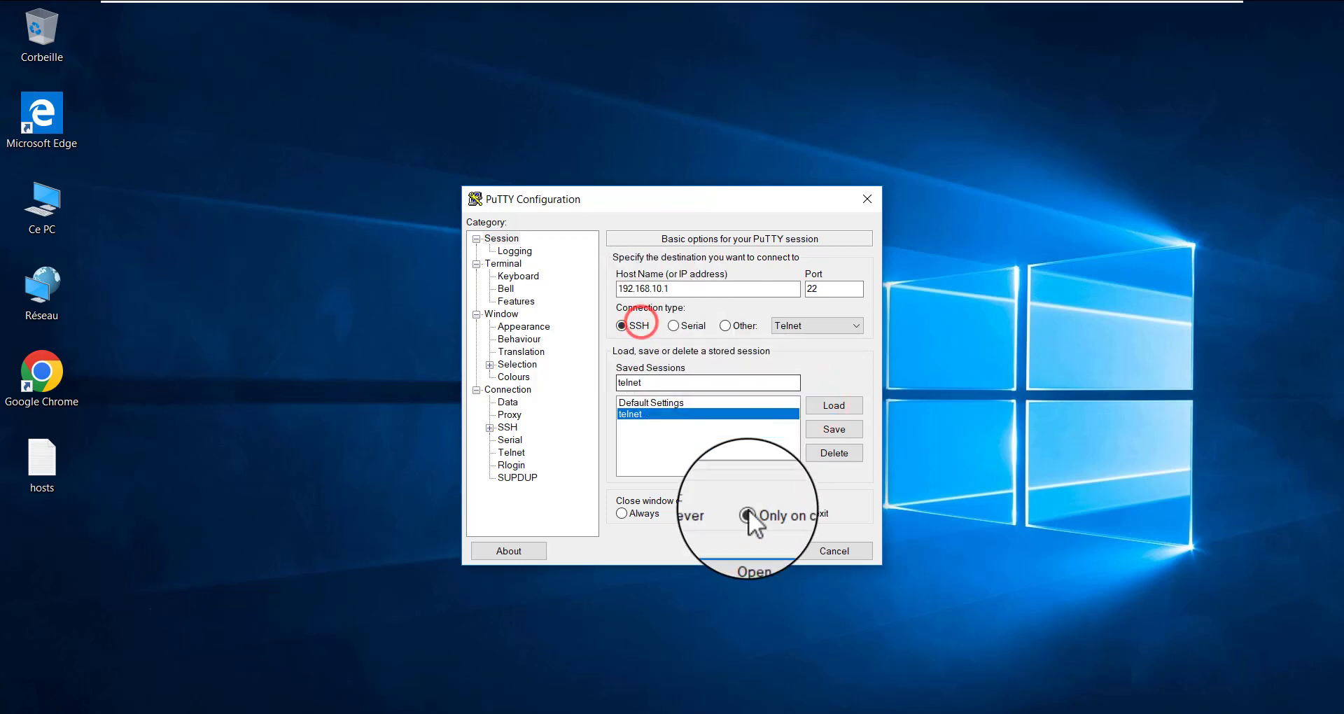
pyautogui.click(744, 551)
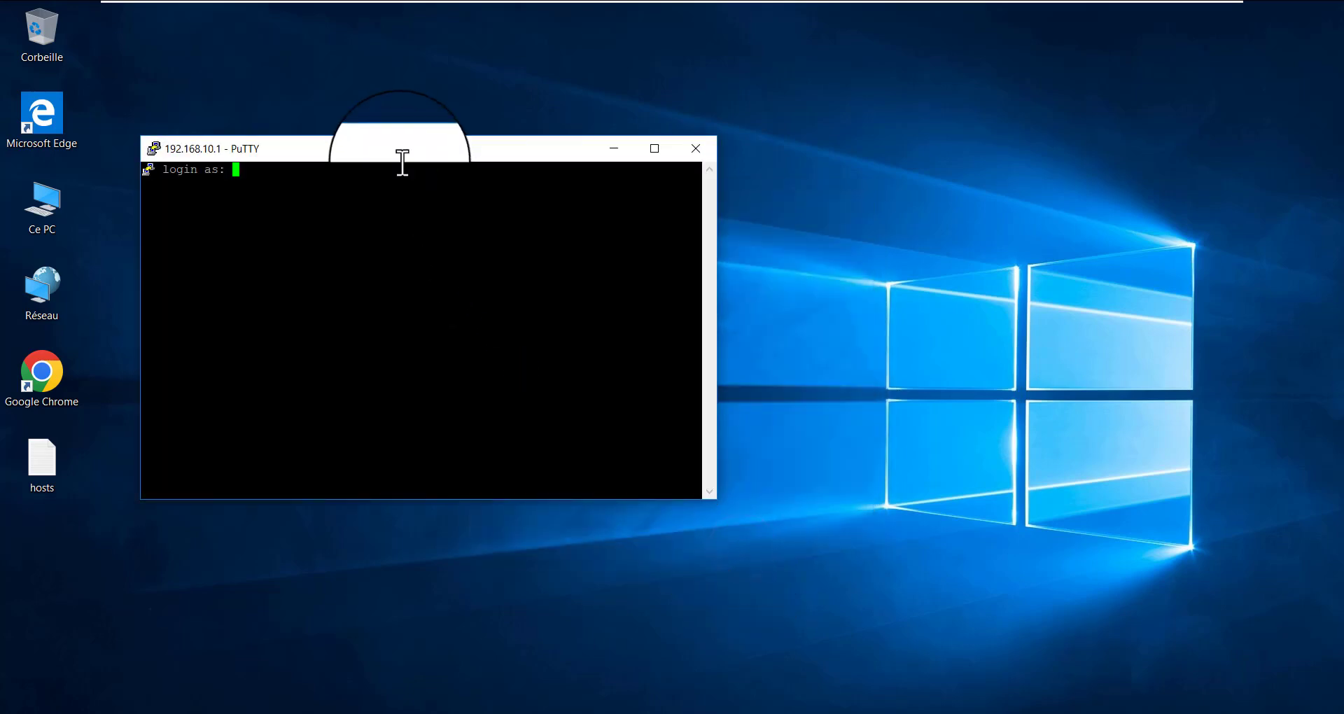
# Move the PuTTY window nearer the screen's centre and log in to R1 with the second account's username and password
pyautogui.moveTo(393, 150); pyautogui.dragTo(518, 162)
pyautogui.click(522, 186)
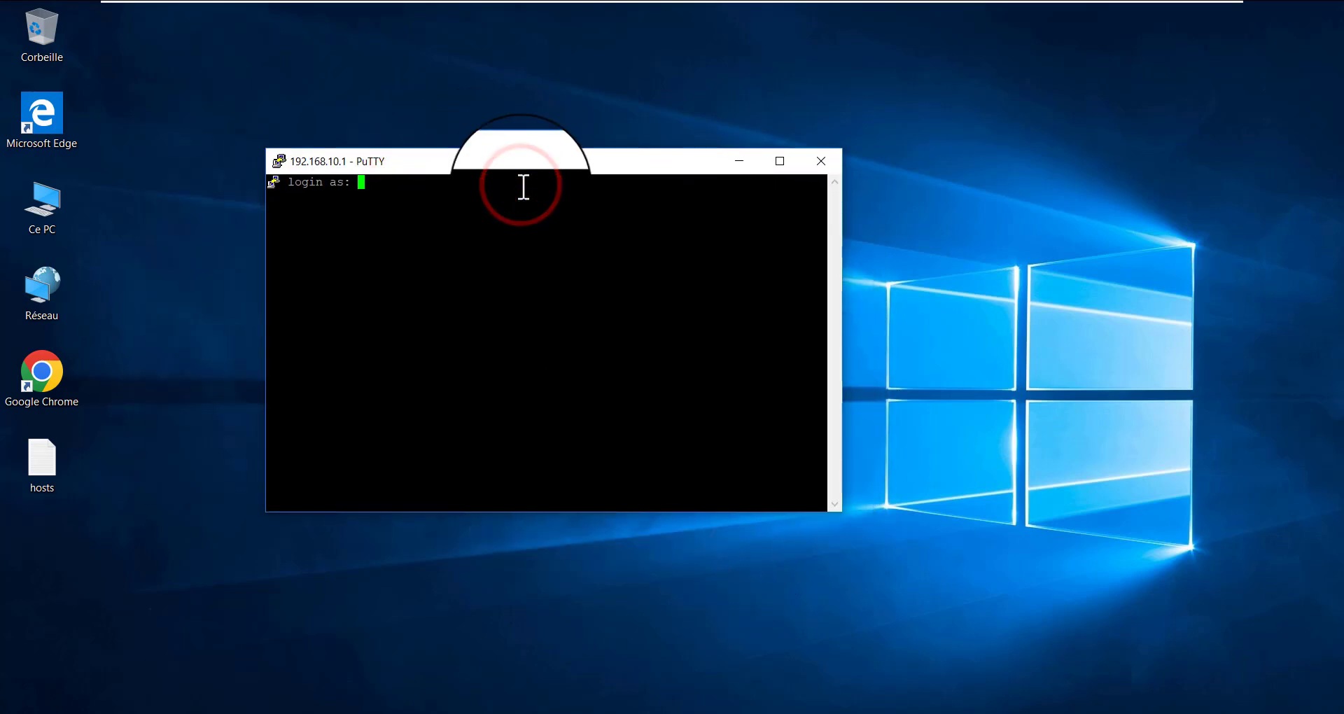
pyautogui.write('paulin')
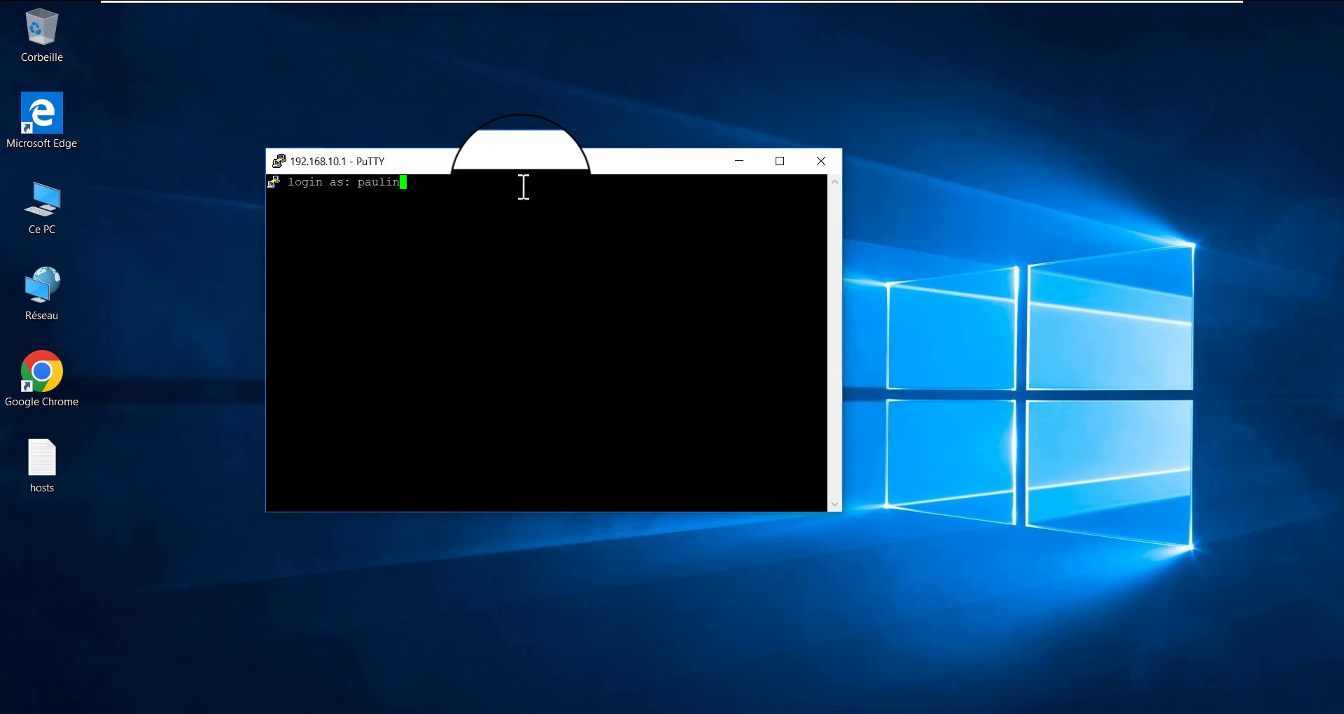
pyautogui.press('BackSpace')
pyautogui.press('BackSpace')
pyautogui.press('BackSpace')
pyautogui.press('BackSpace')
pyautogui.press('BackSpace')
pyautogui.press('BackSpace')
pyautogui.write('kdm')
pyautogui.press('Return')
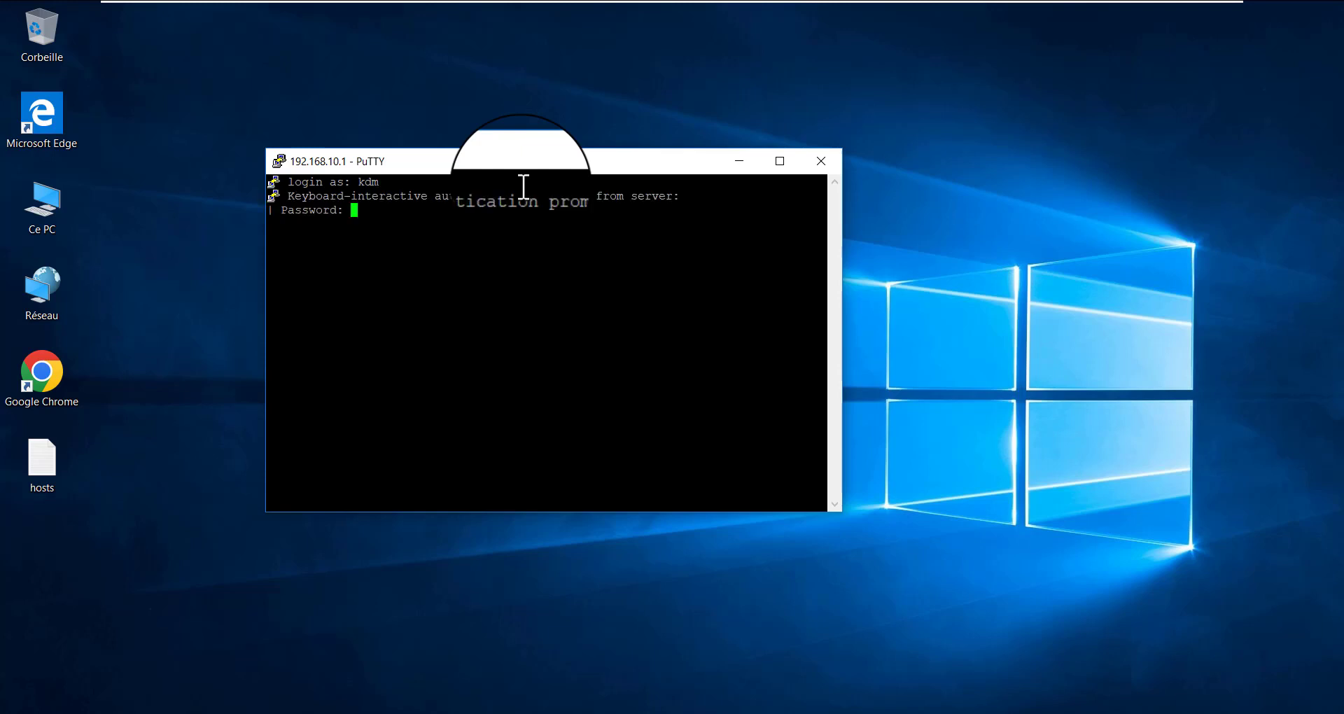
pyautogui.press('Return')
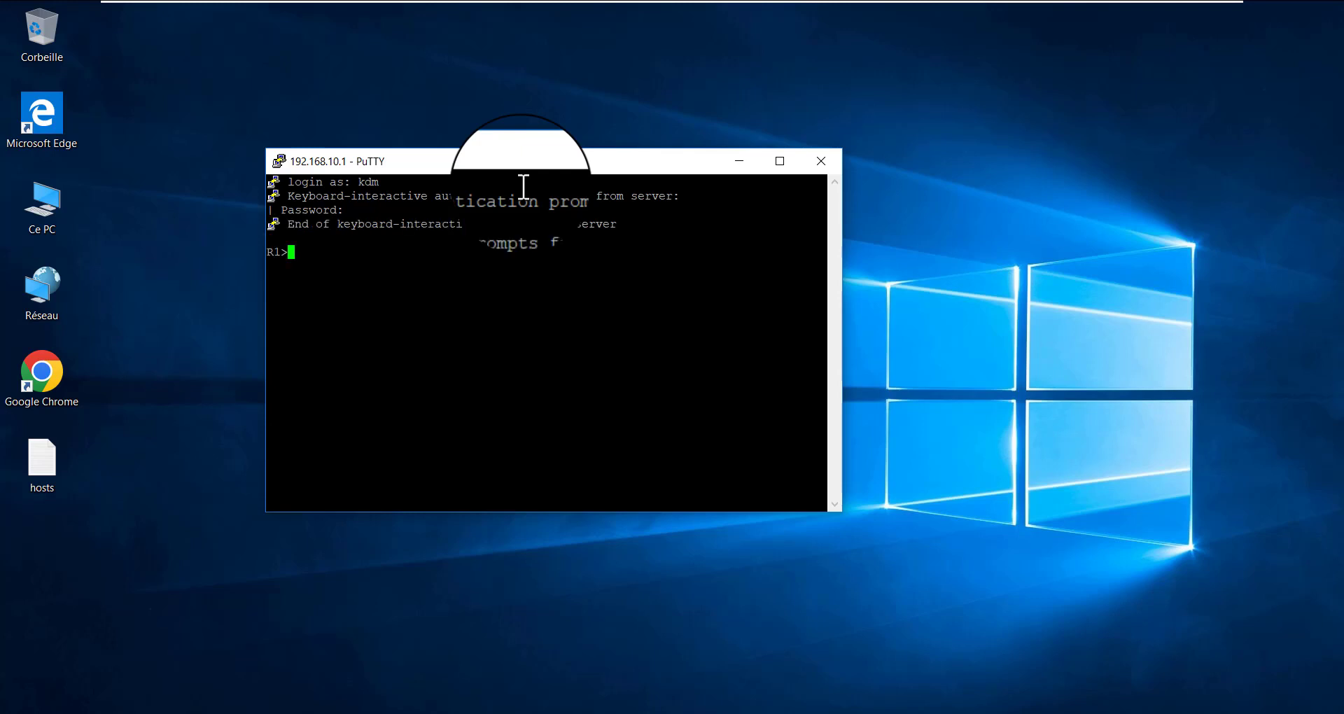
# Enter privileged EXEC mode on R1 with the enable password and move the PuTTY window nearer the screen's centre
pyautogui.press('Return')
pyautogui.press('Return')
pyautogui.write('en')
pyautogui.press('Return')
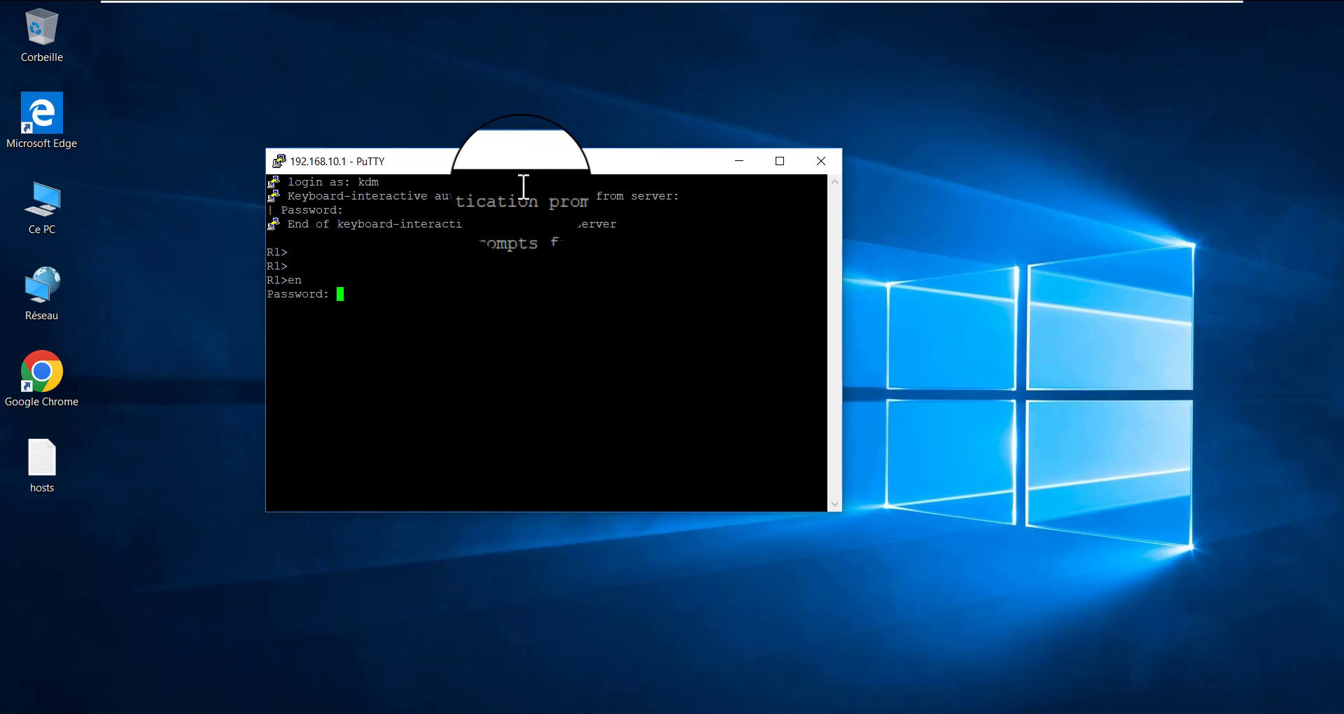
pyautogui.press('Return')
pyautogui.press('Return')
pyautogui.press('Return')
pyautogui.moveTo(570, 170); pyautogui.dragTo(704, 219)
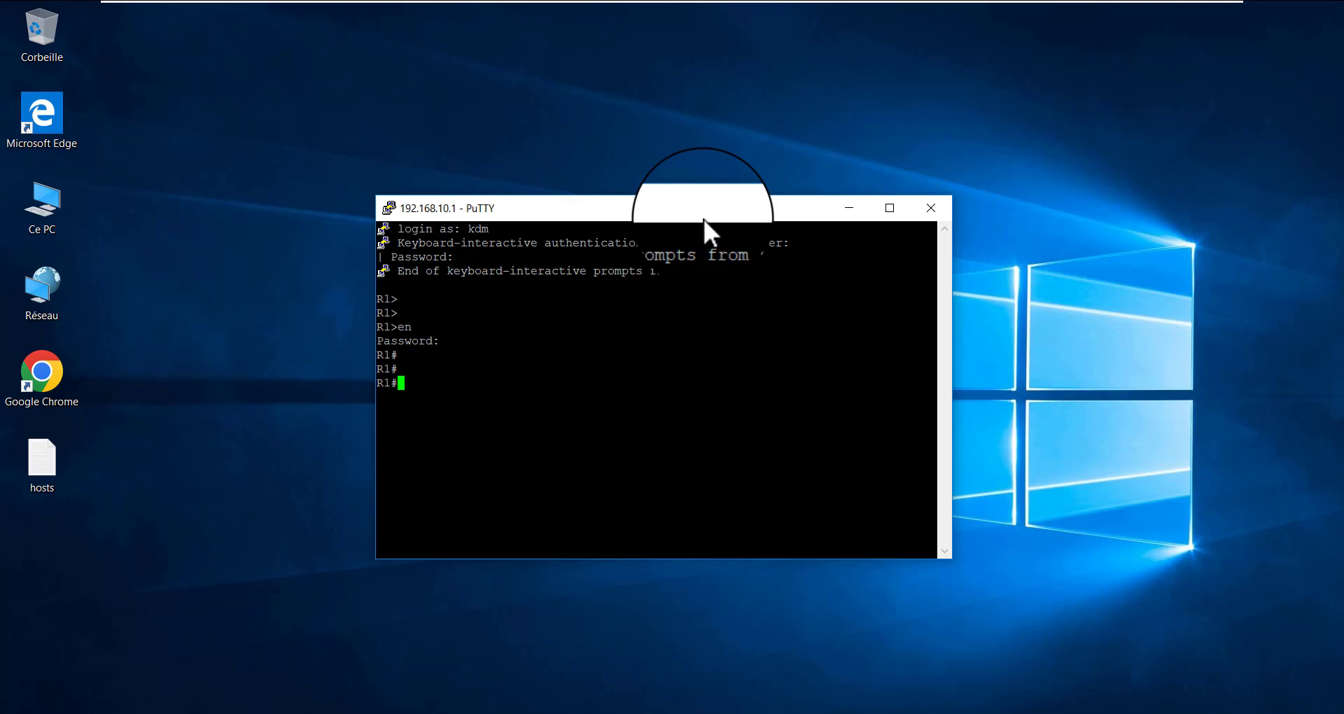
pyautogui.click(330, 190)
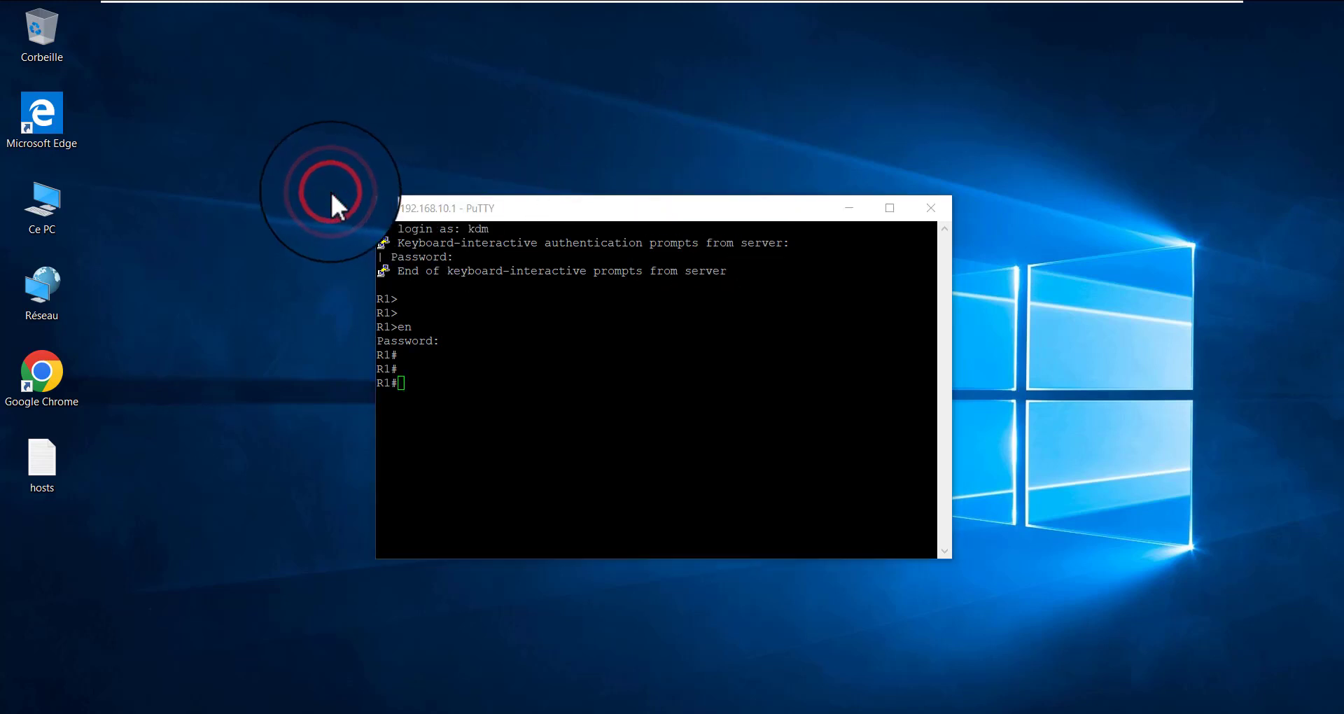
pyautogui.click(502, 214)
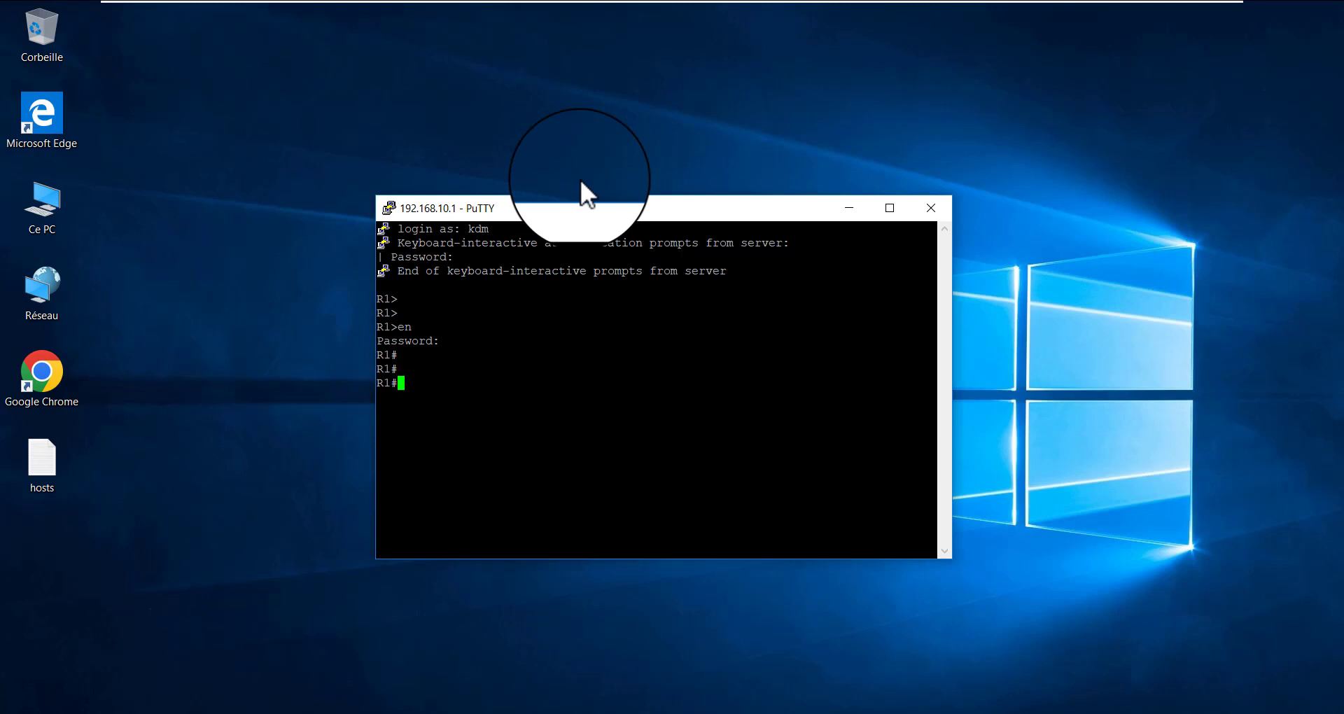
pyautogui.moveTo(653, 1)
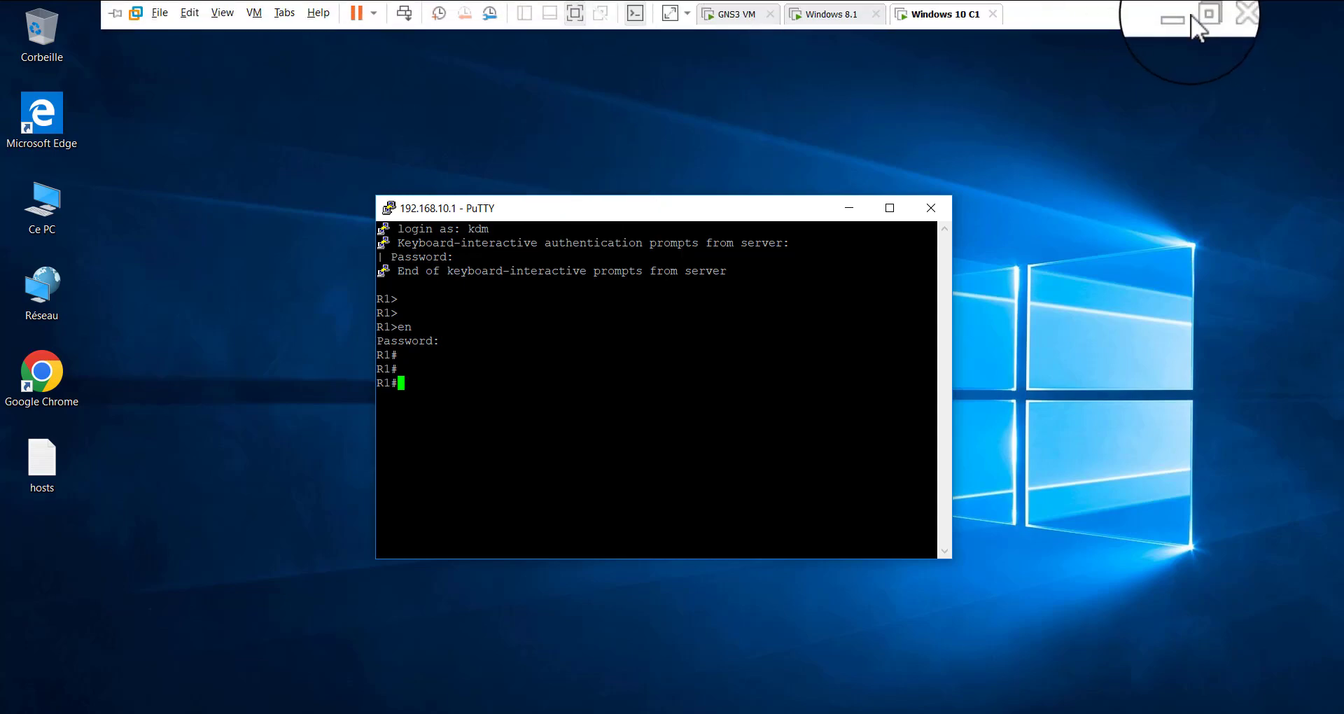
pyautogui.click(1185, 15)
pyautogui.moveTo(997, 711)
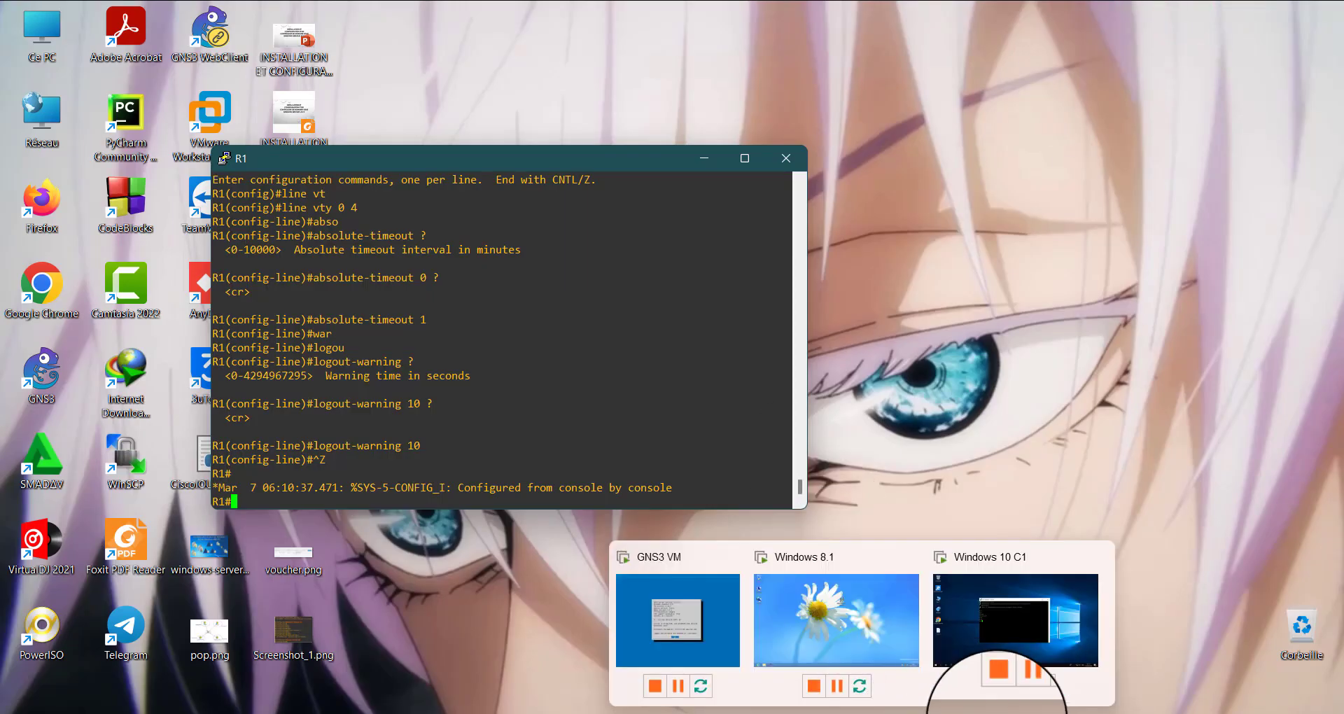
pyautogui.click(903, 713)
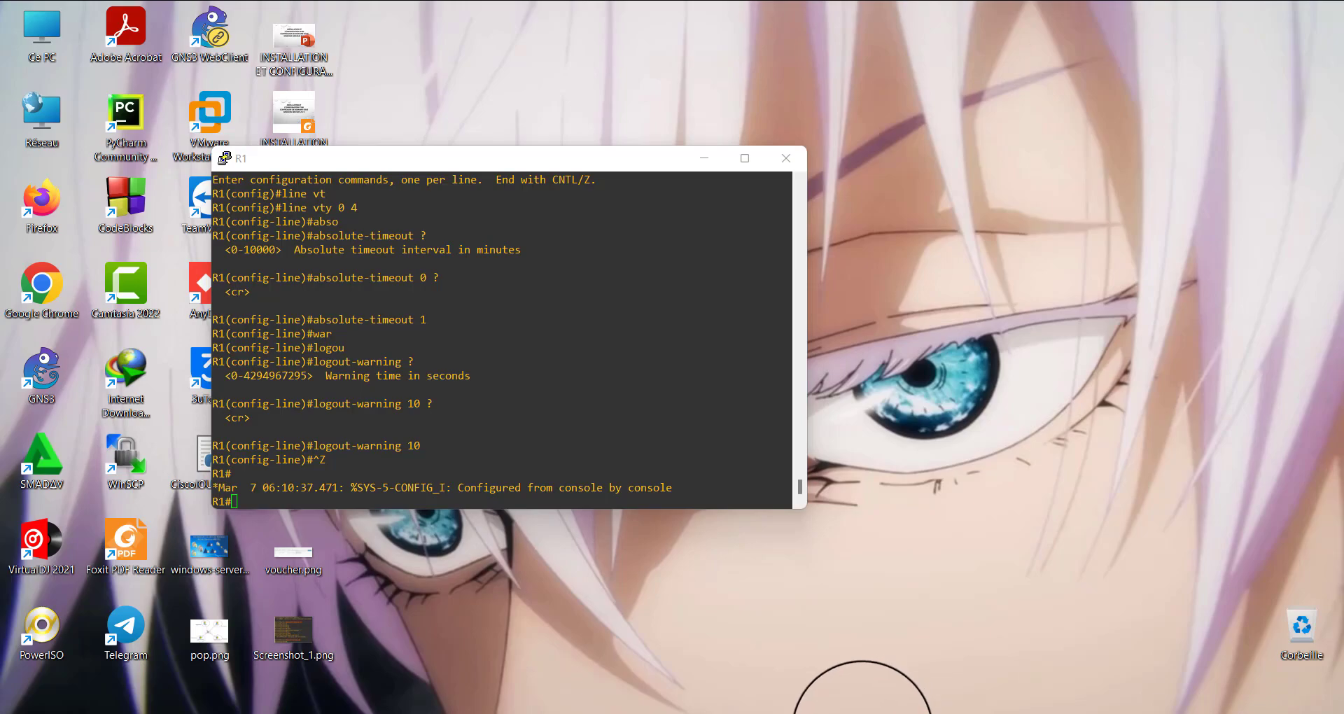
pyautogui.moveTo(904, 711)
pyautogui.click(1015, 631)
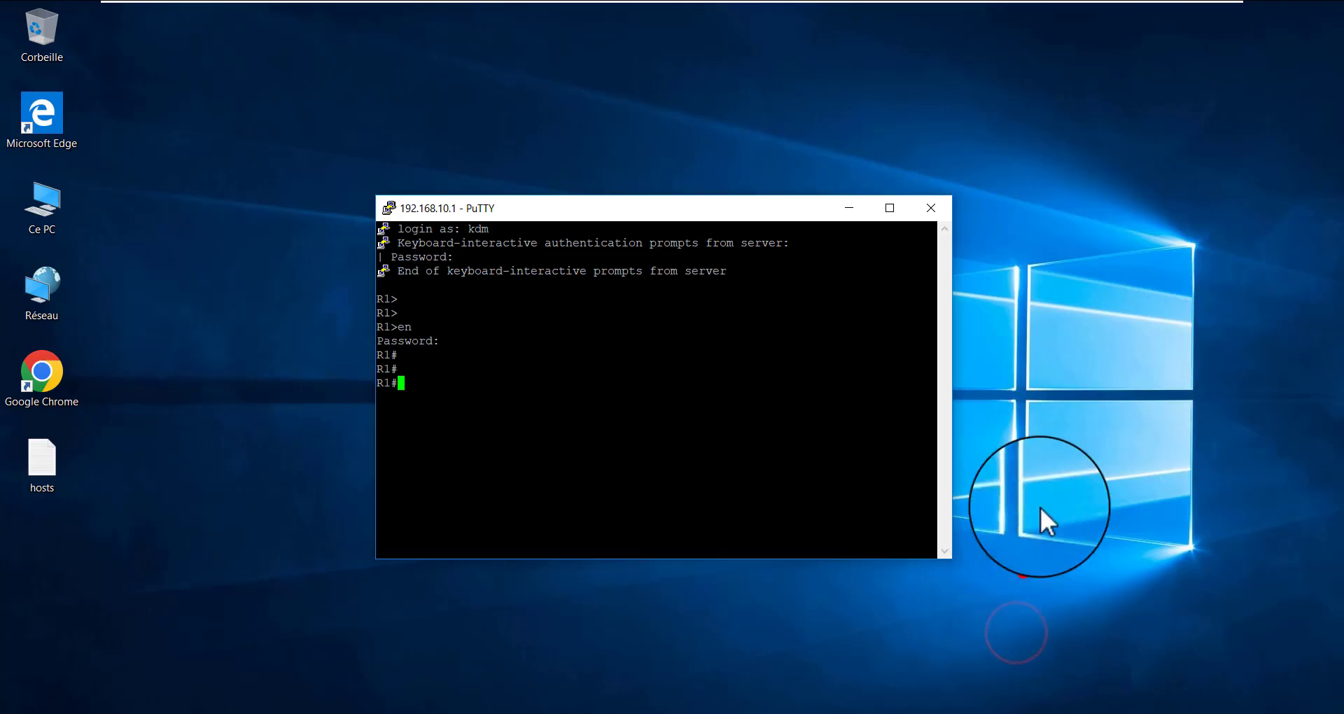
pyautogui.click(927, 587)
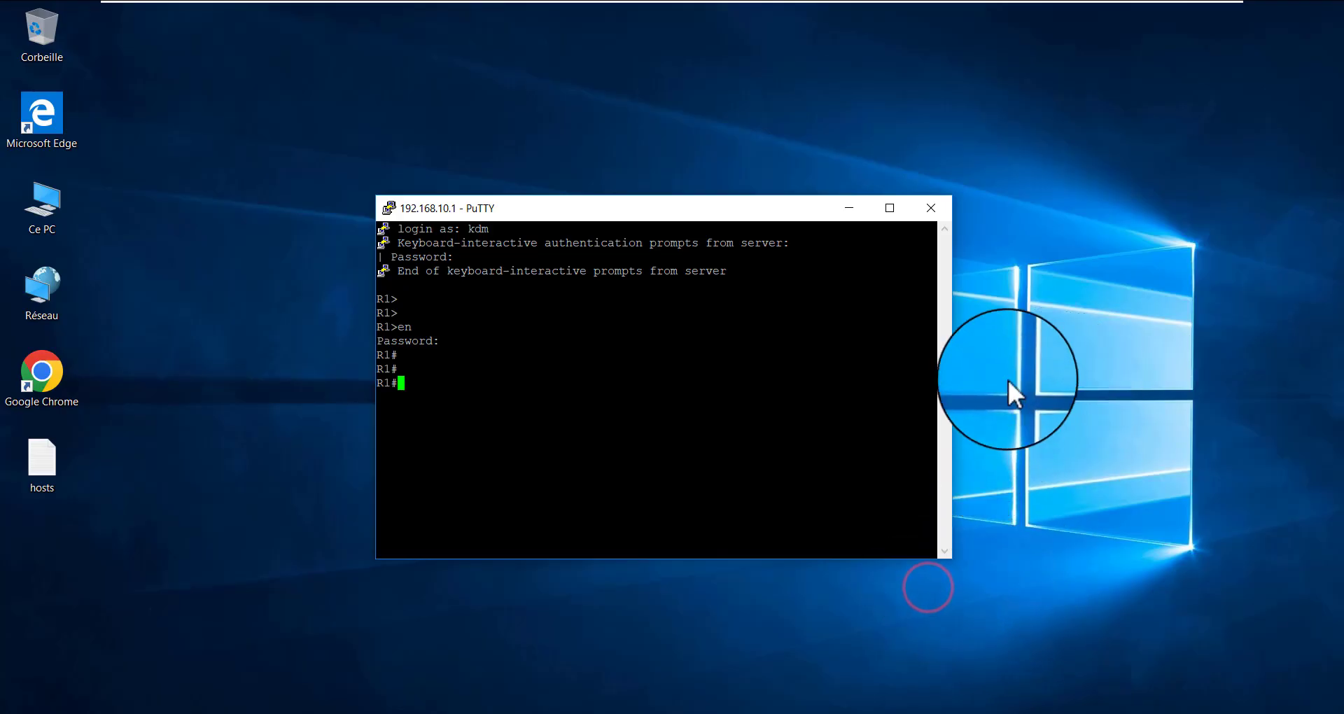
pyautogui.click(306, 146)
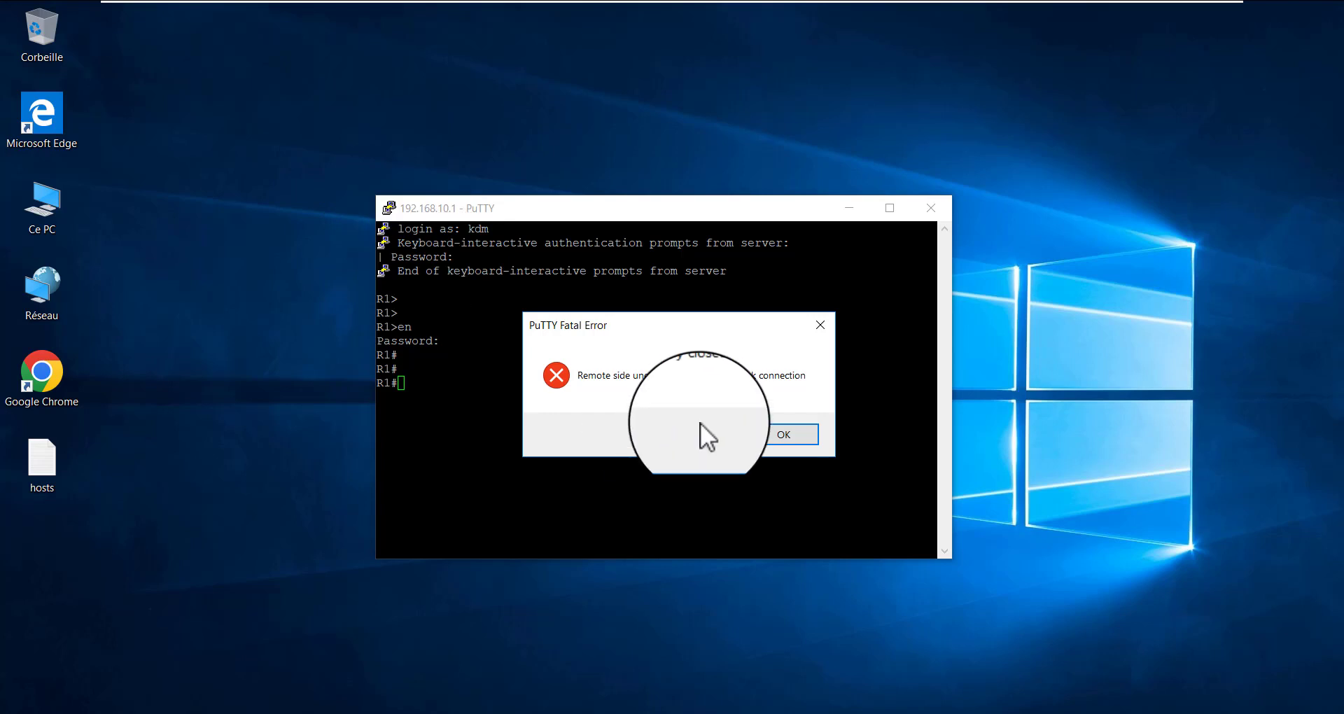
# Dismiss the PuTTY fatal error and switch back to the R1 console on the host
pyautogui.click(765, 434)
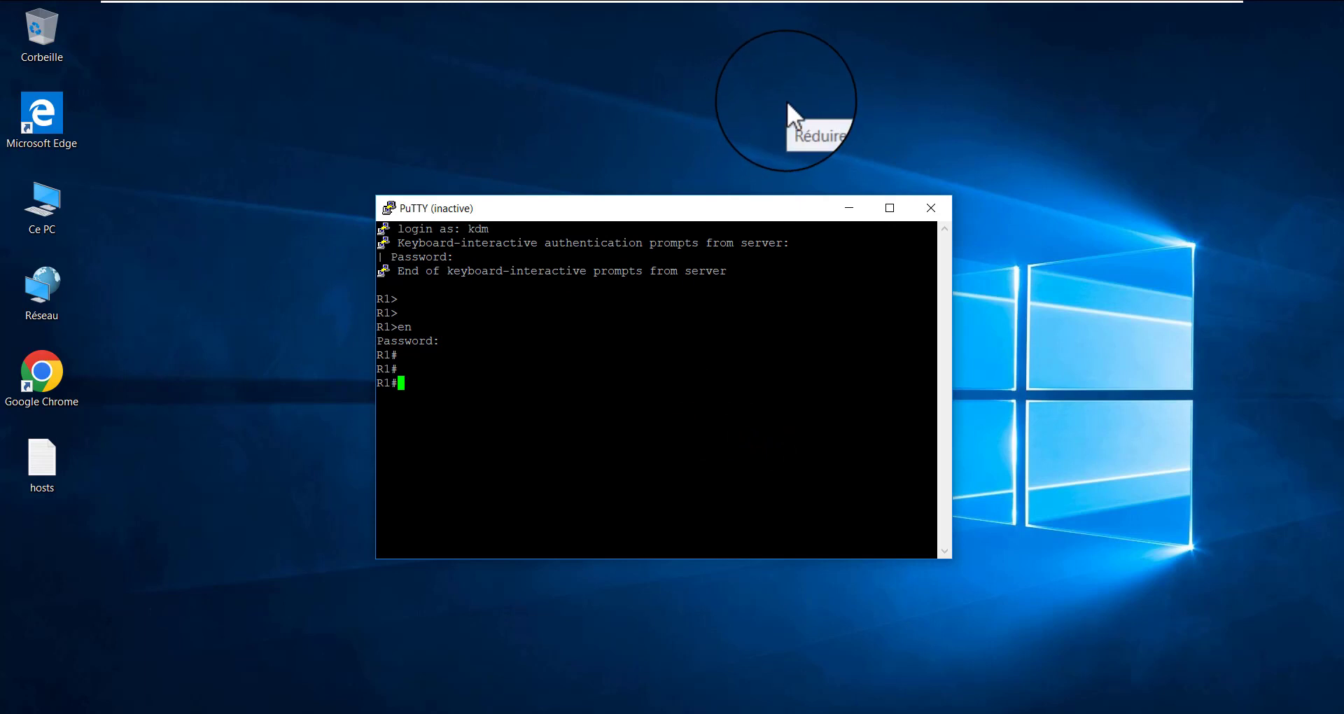
pyautogui.moveTo(1082, 4)
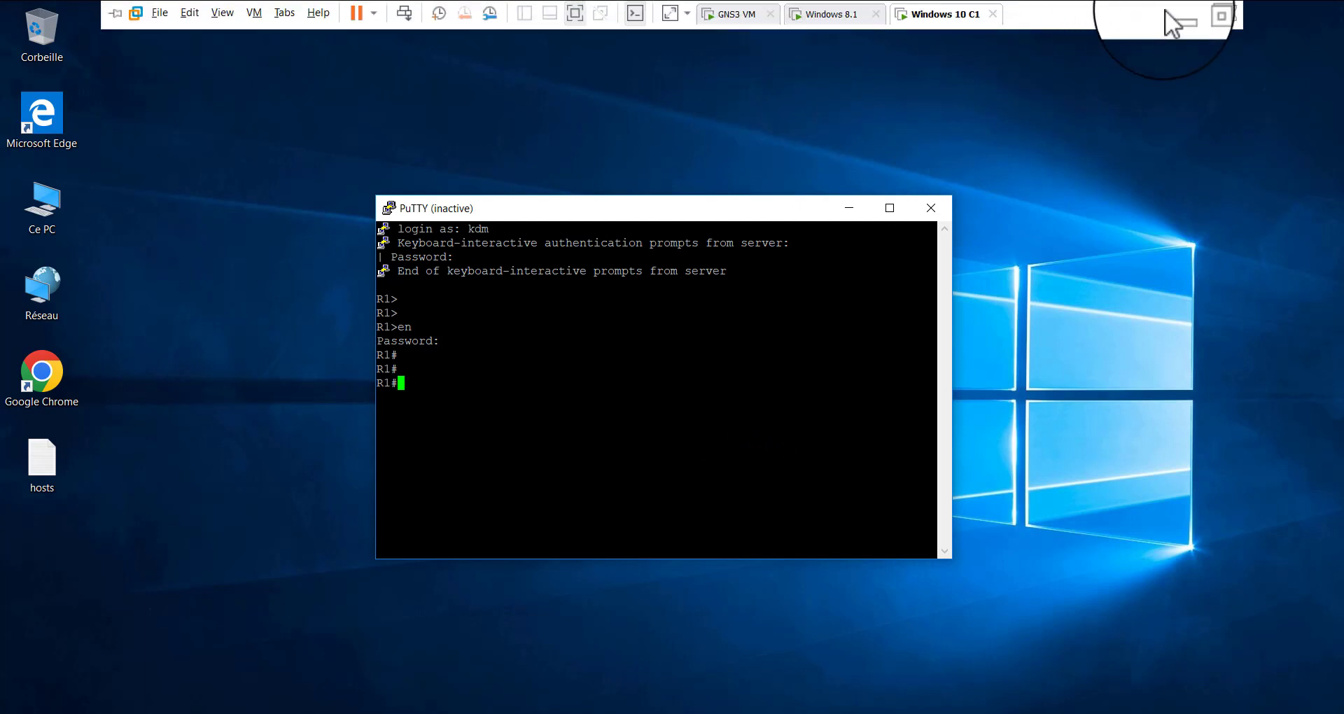
pyautogui.click(1182, 18)
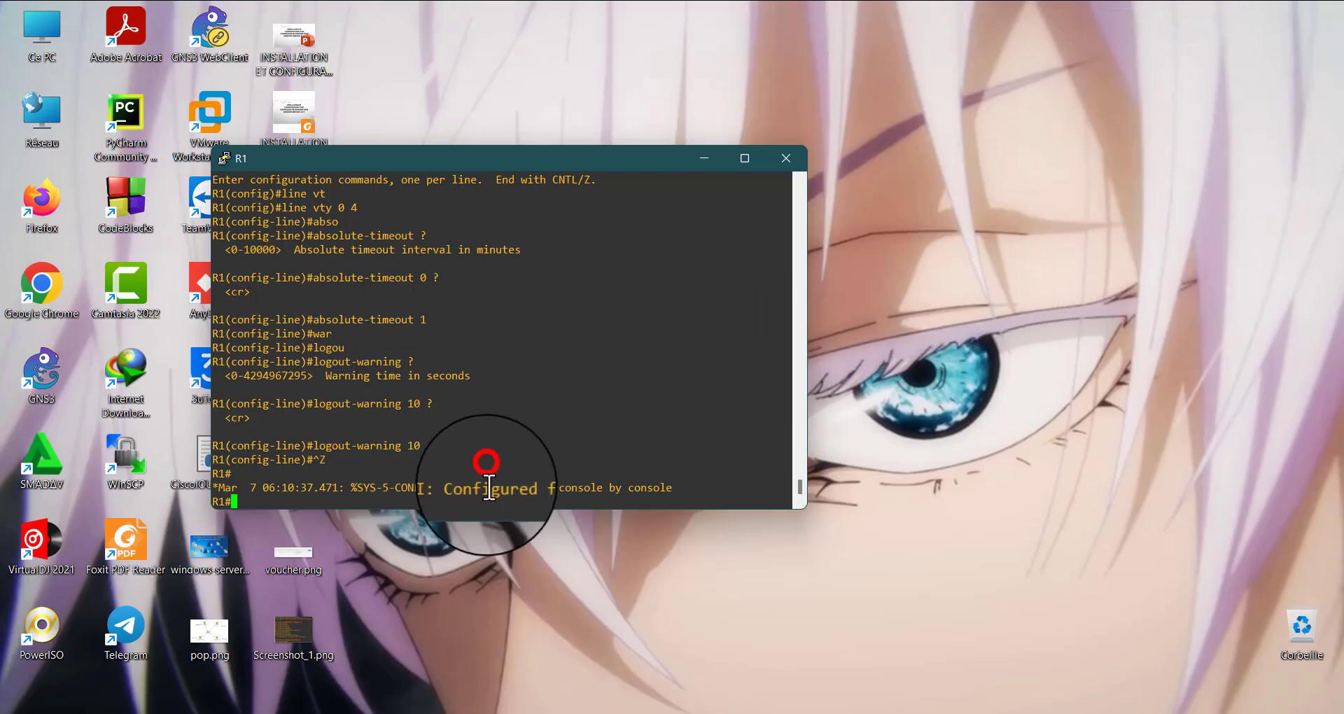
pyautogui.press('Return')
pyautogui.press('Return')
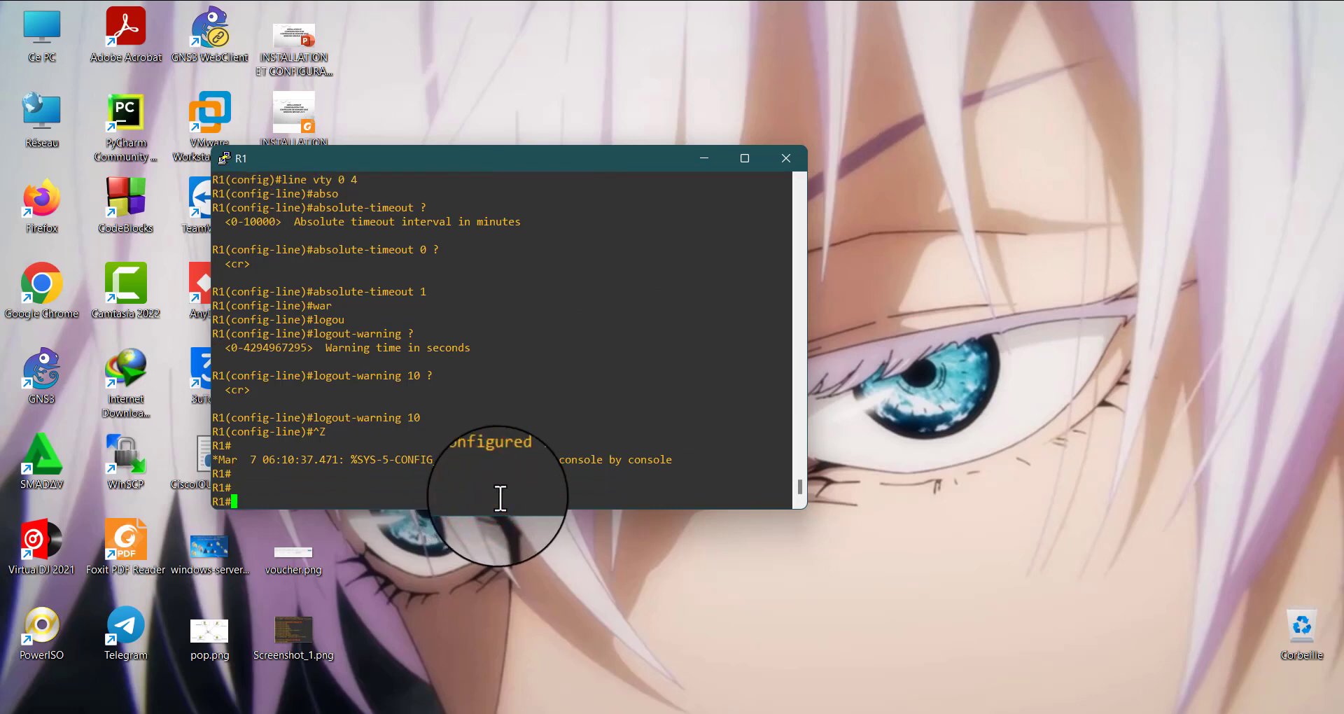
# Remove the exec-timeout of 0 minutes 30 seconds from VTY lines 0 to 4 and exit configuration mode
pyautogui.write('conf t')
pyautogui.press('Return')
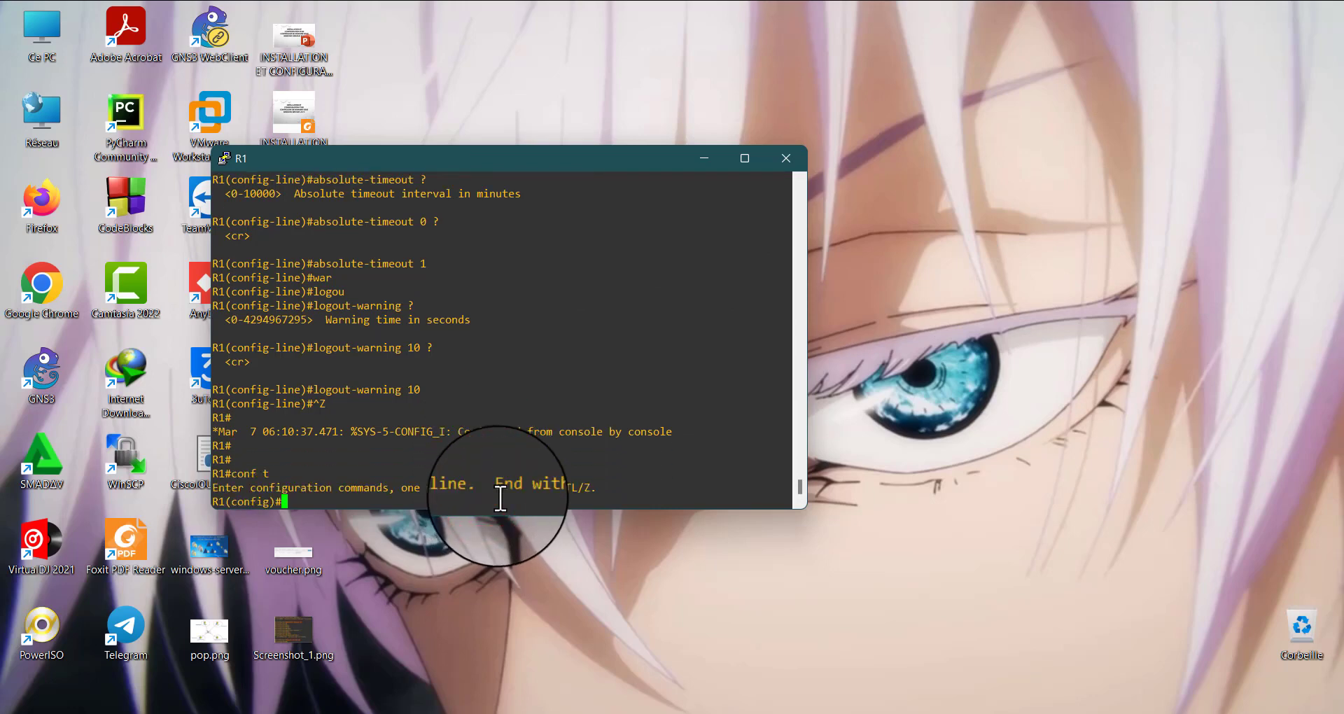
pyautogui.write('line vty ')
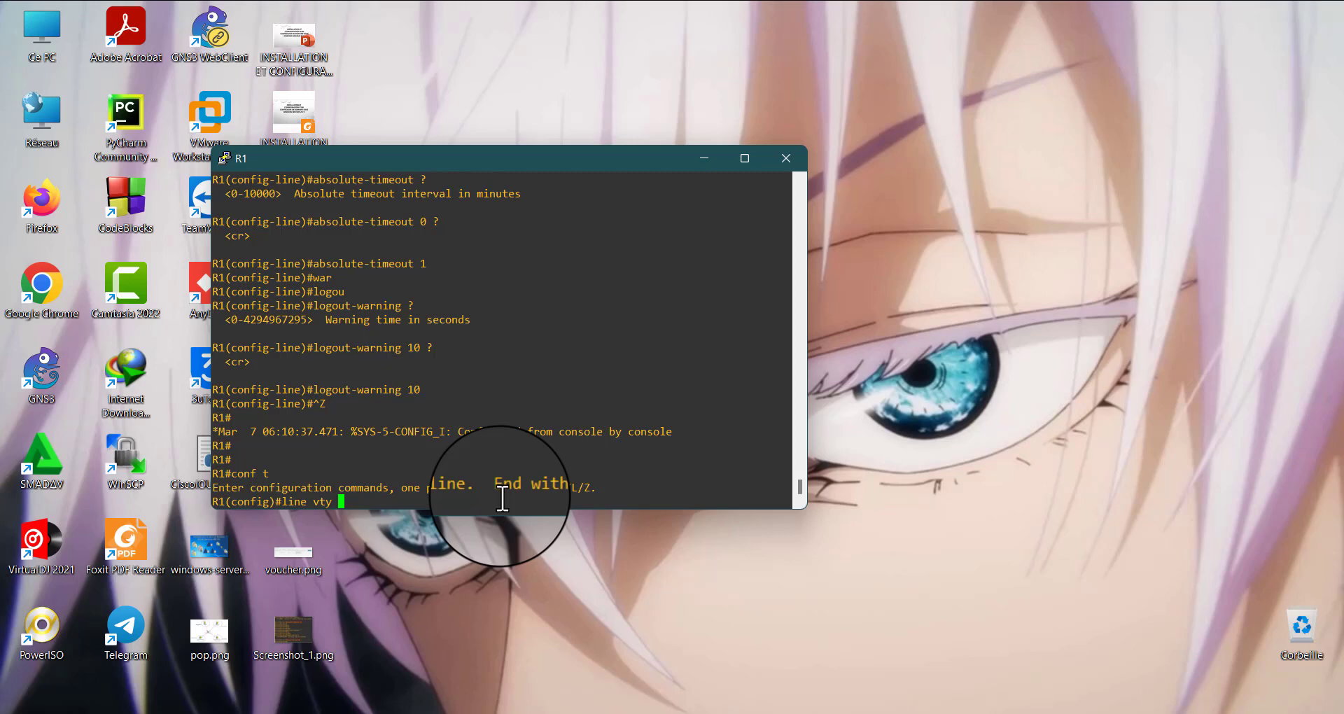
pyautogui.write('0 4')
pyautogui.press('Return')
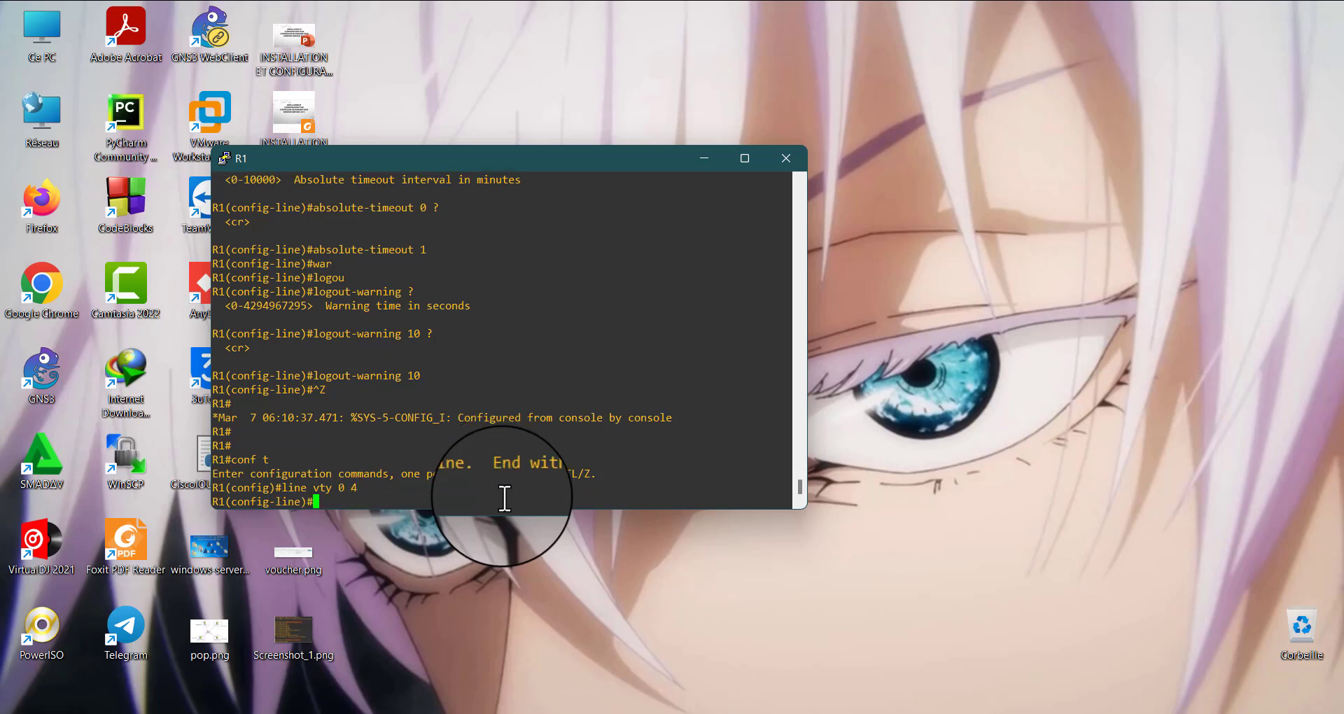
pyautogui.press('Up')
pyautogui.press('Up')
pyautogui.press('Up')
pyautogui.press('Up')
pyautogui.press('Up')
pyautogui.press('Up')
pyautogui.press('Up')
pyautogui.press('Left')
pyautogui.press('Left')
pyautogui.press('Left')
pyautogui.press('Left')
pyautogui.press('Left')
pyautogui.press('Left')
pyautogui.press('Left')
pyautogui.press('Left')
pyautogui.press('Left')
pyautogui.press('Left')
pyautogui.press('Left')
pyautogui.press('Left')
pyautogui.press('Left')
pyautogui.press('Left')
pyautogui.press('Left')
pyautogui.press('Left')
pyautogui.press('Left')
pyautogui.write('o')
pyautogui.press('Return')
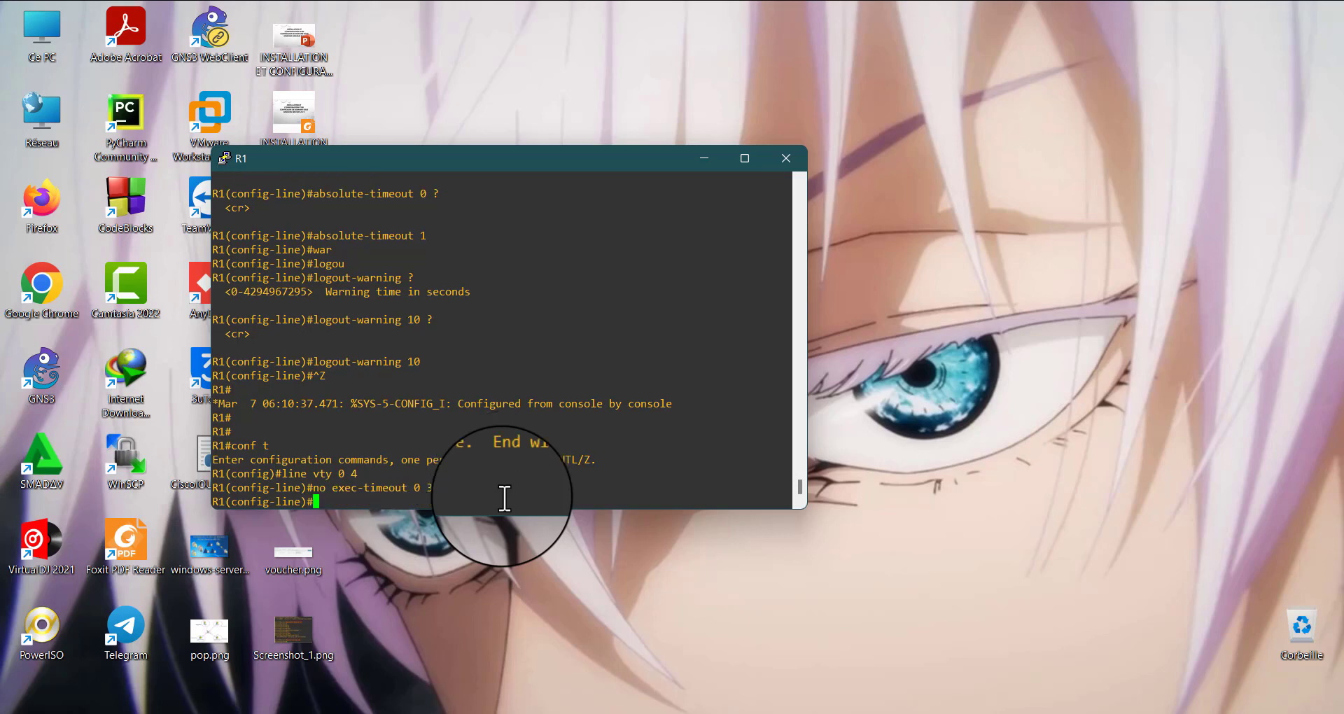
pyautogui.hotkey('ctrl', 'z')
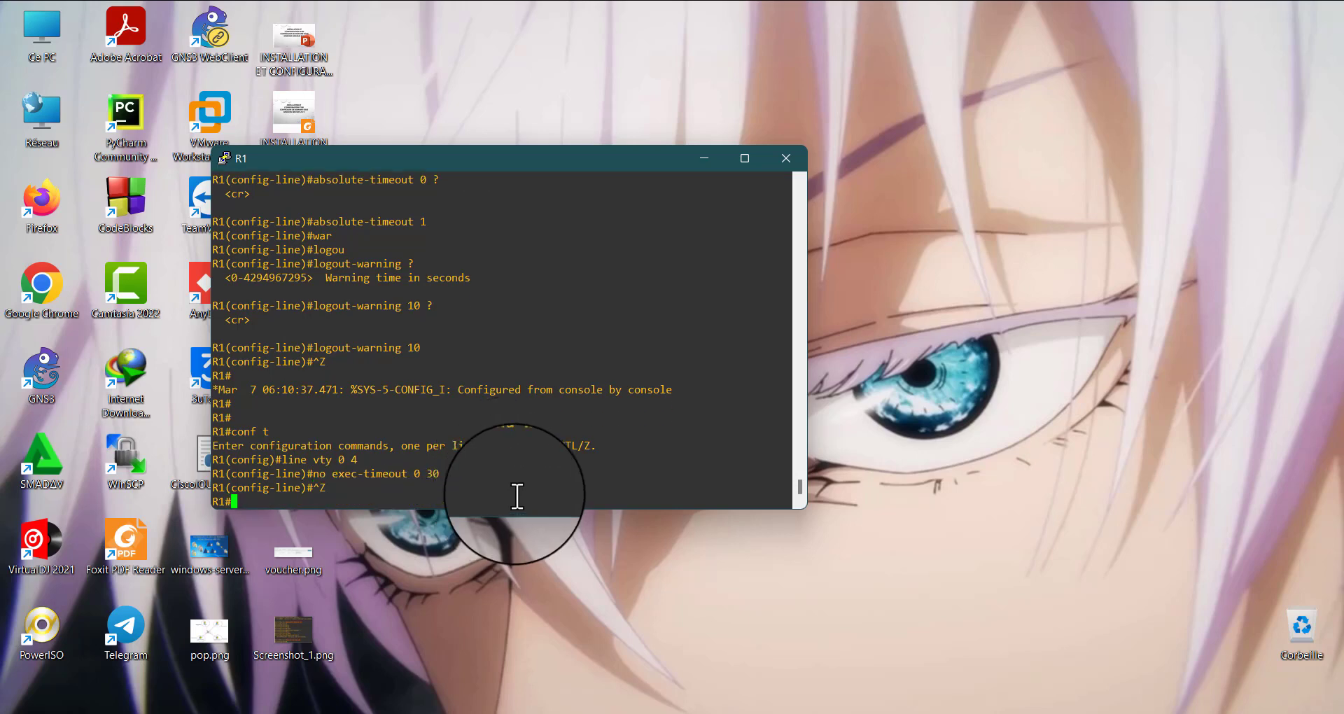
# Minimize the R1 console, switch to the Windows 10 virtual machine and close its inactive PuTTY window
pyautogui.click(703, 162)
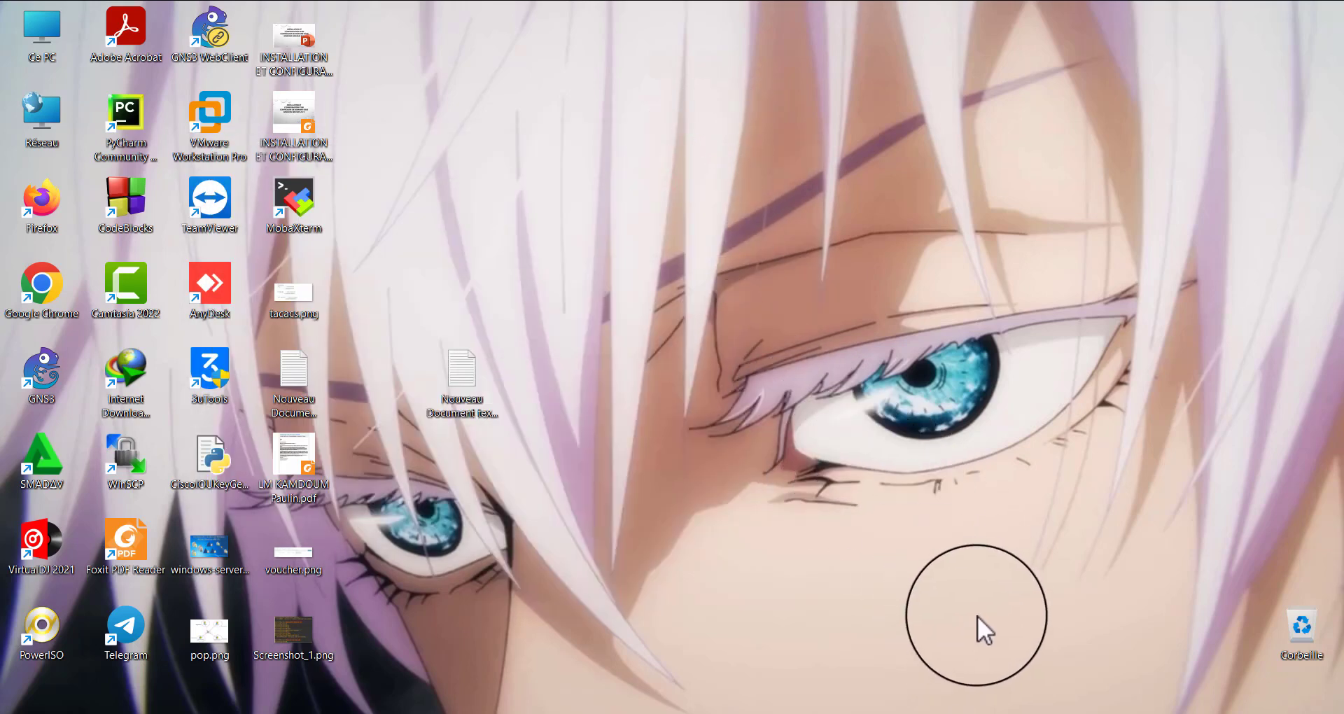
pyautogui.moveTo(946, 713)
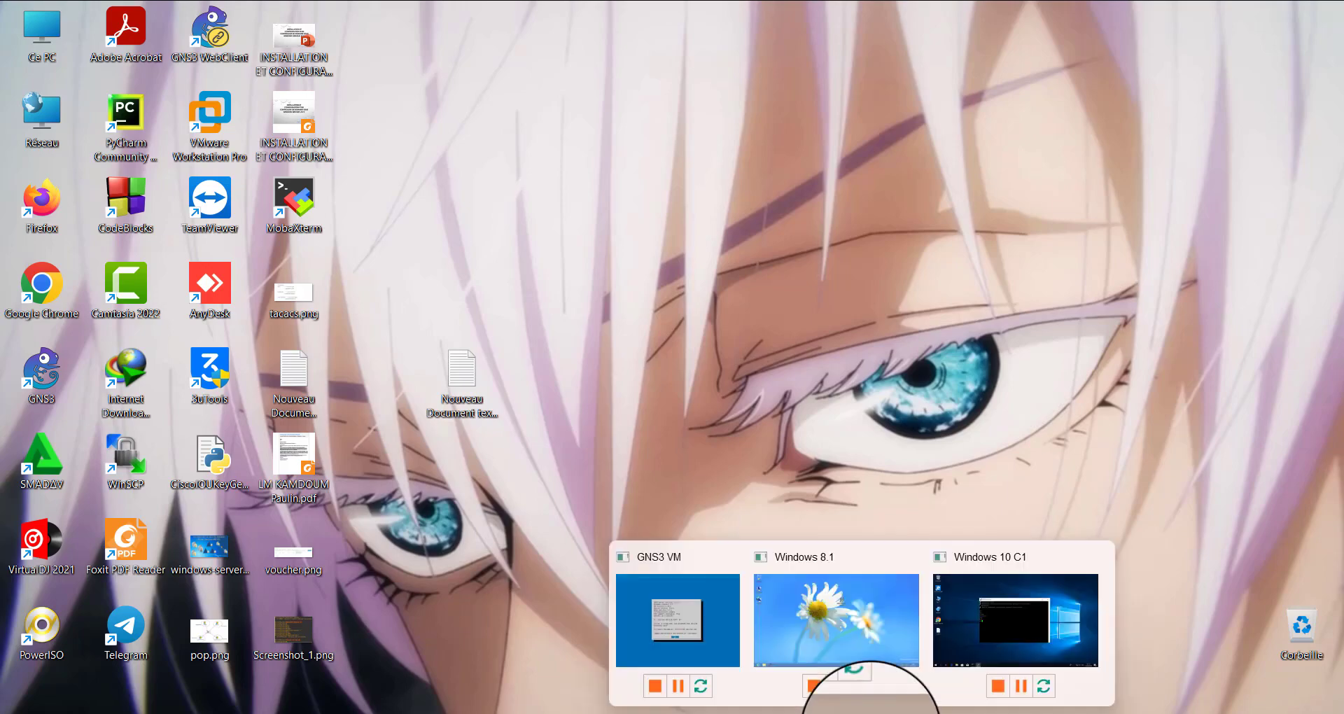
pyautogui.click(942, 622)
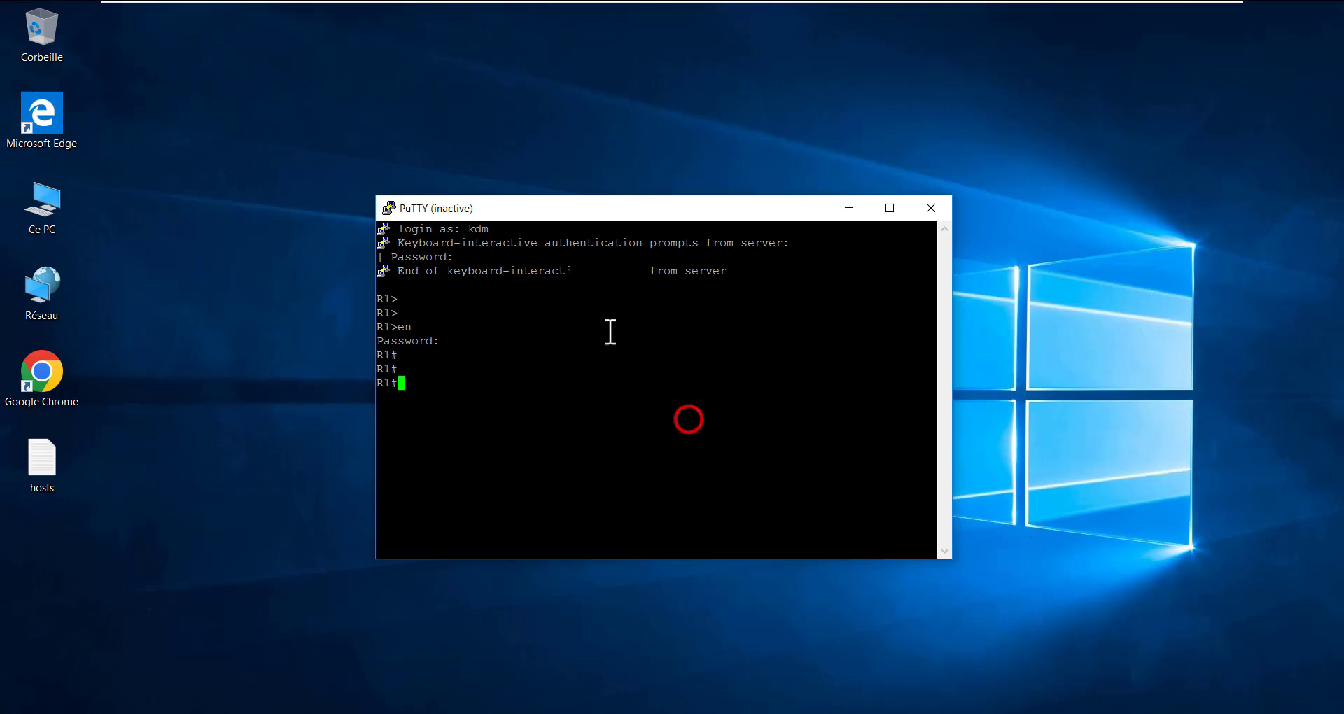
pyautogui.click(945, 200)
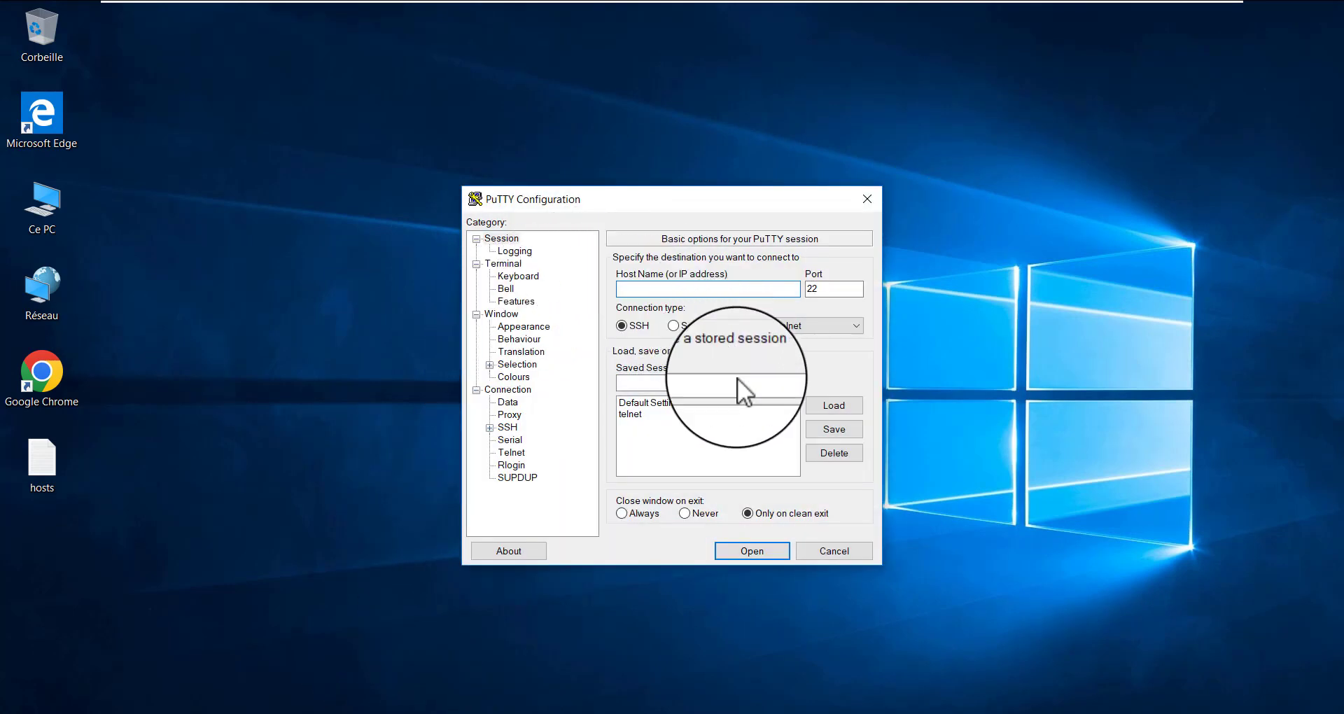
# Load PuTTY's saved telnet session and open it as an SSH connection to 192.168.10.1
pyautogui.click(651, 413)
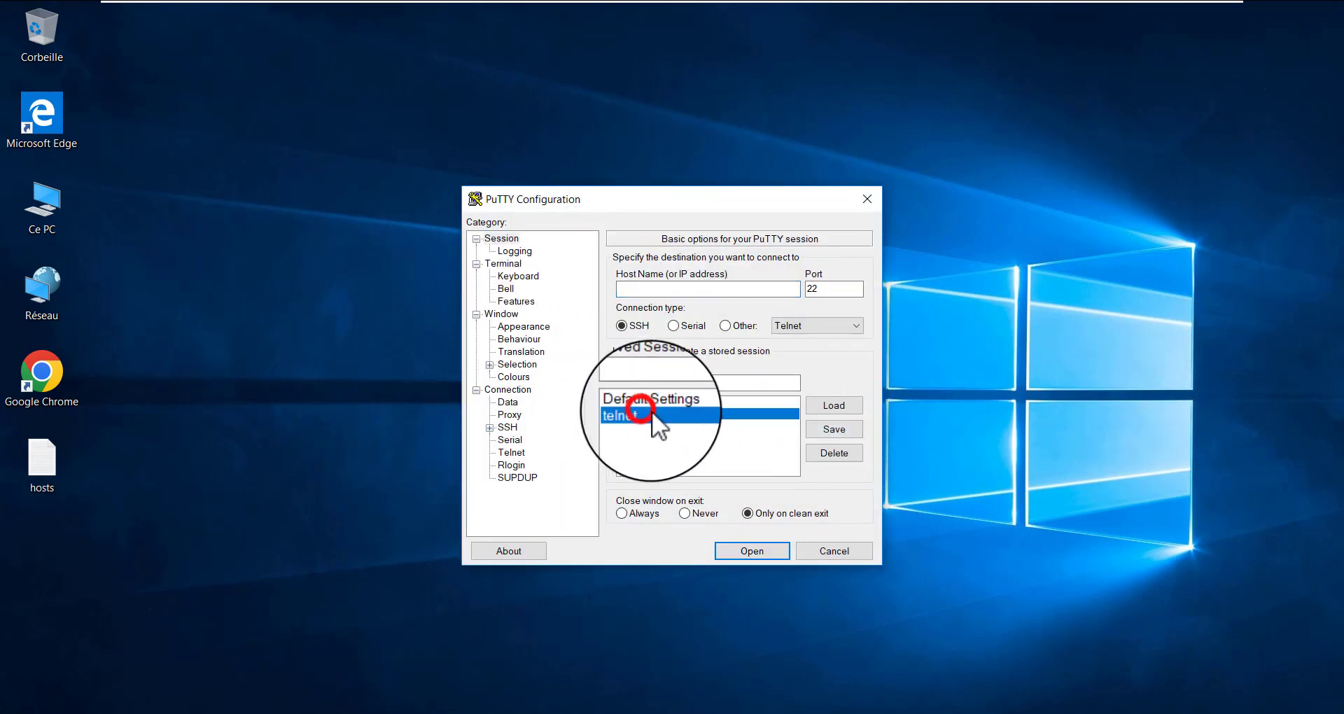
pyautogui.click(841, 406)
pyautogui.click(623, 318)
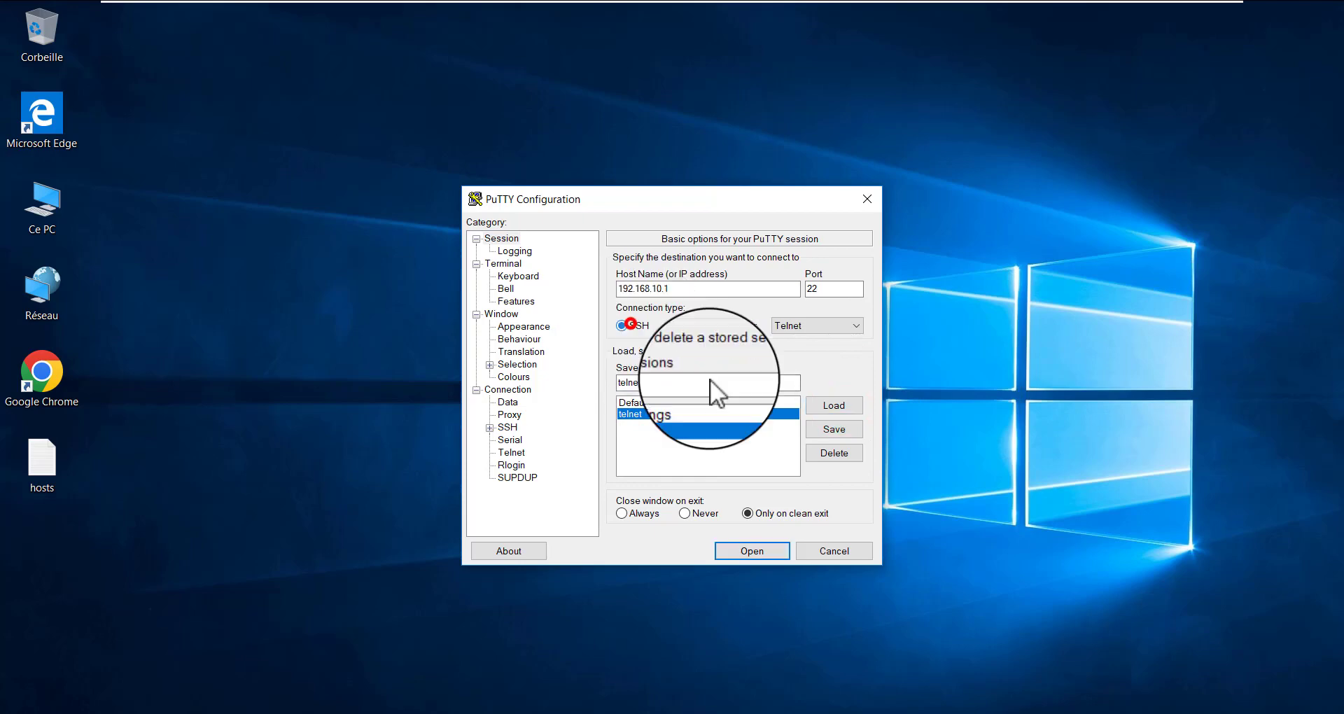
pyautogui.click(742, 550)
# Log in to R1 over SSH with the second account's username and password
pyautogui.click(413, 205)
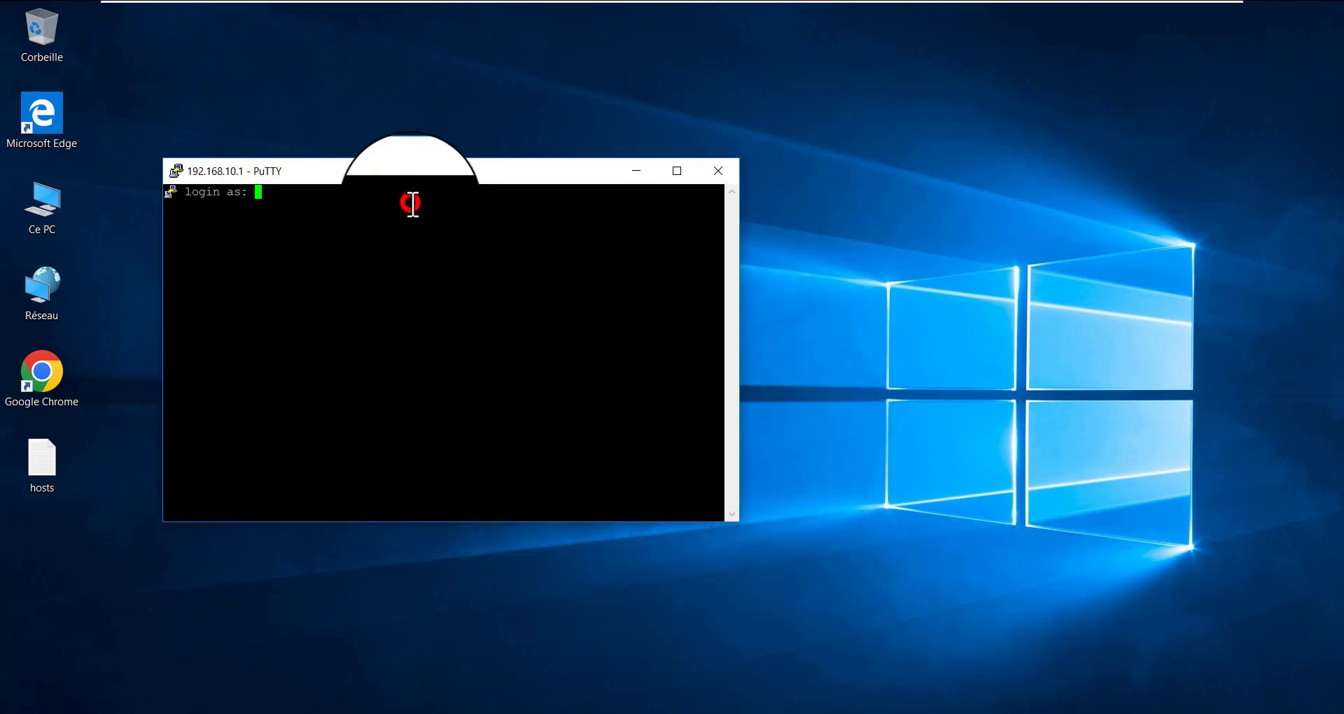
pyautogui.write('kdm')
pyautogui.press('Return')
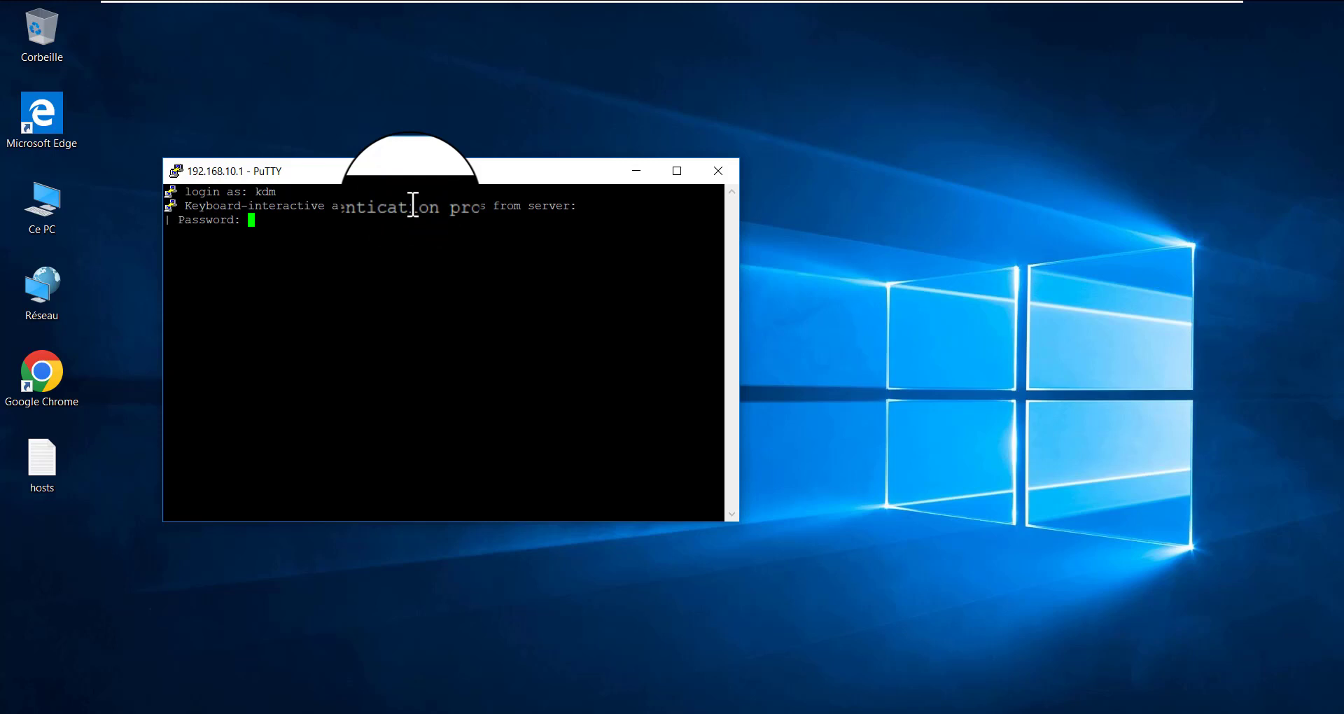
pyautogui.press('Return')
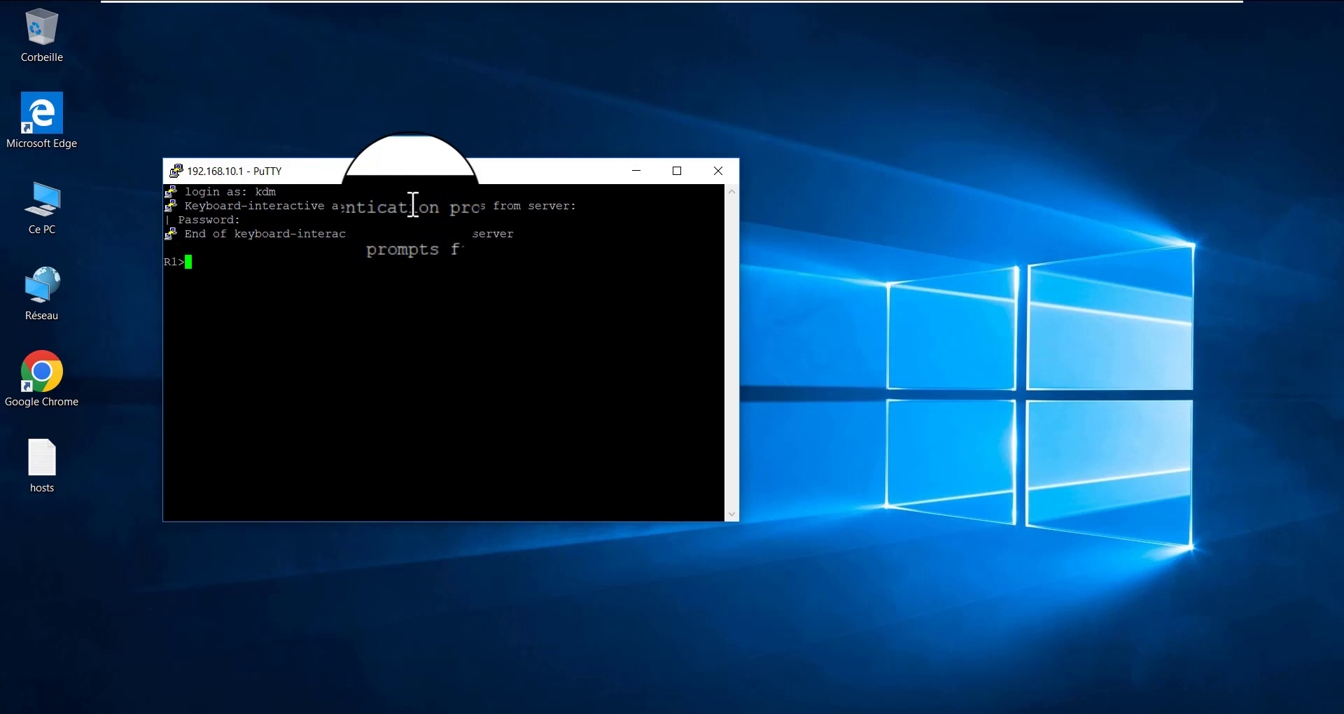
# Switch the new SSH session to privileged EXEC mode with the enable password
pyautogui.press('Return')
pyautogui.press('Return')
pyautogui.press('Return')
pyautogui.write('nn')
pyautogui.press('BackSpace')
pyautogui.press('BackSpace')
pyautogui.write('en')
pyautogui.press('Return')
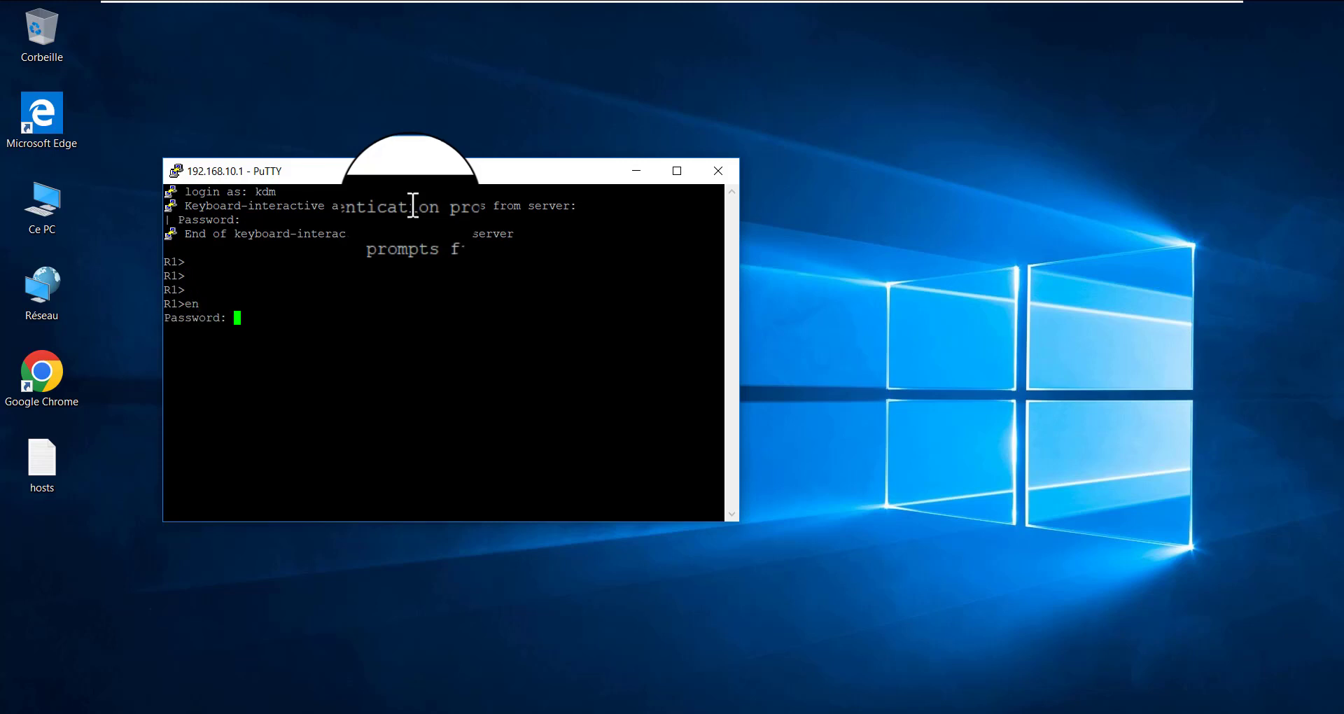
pyautogui.press('Return')
pyautogui.press('Return')
pyautogui.press('Return')
pyautogui.moveTo(817, 1)
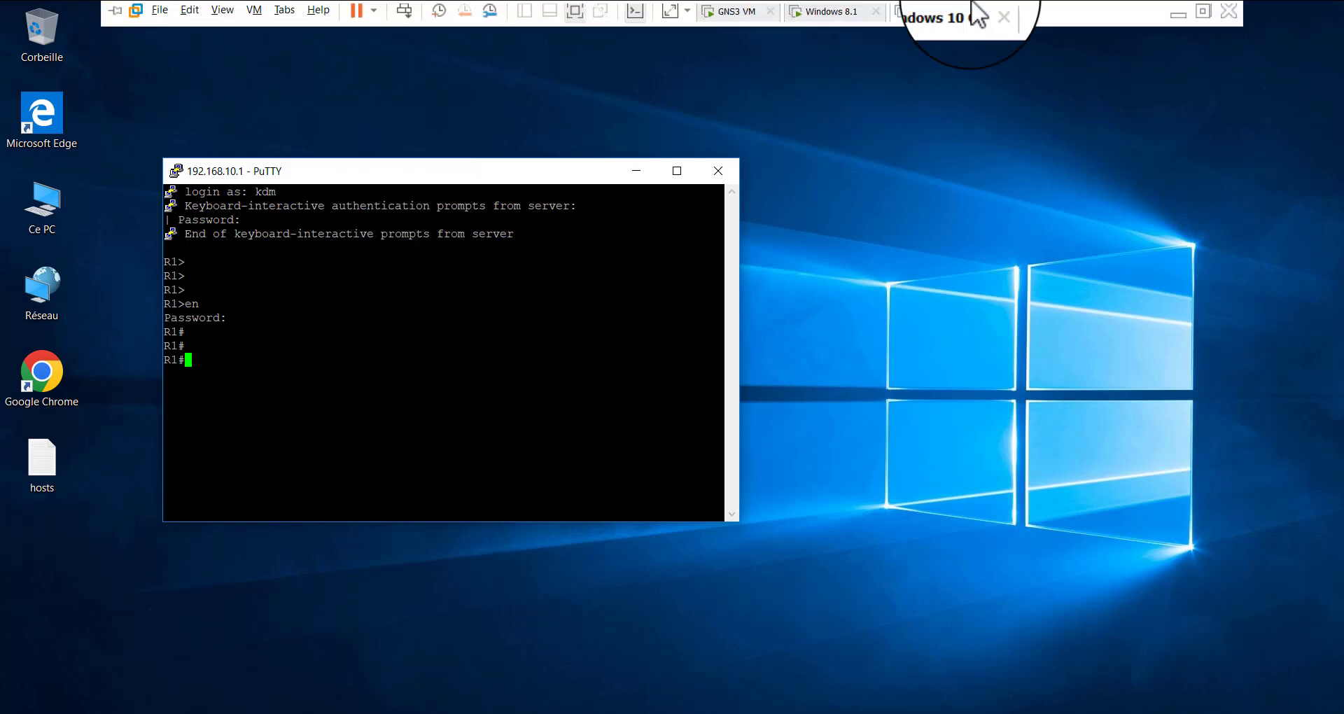
pyautogui.click(1182, 17)
pyautogui.moveTo(898, 709)
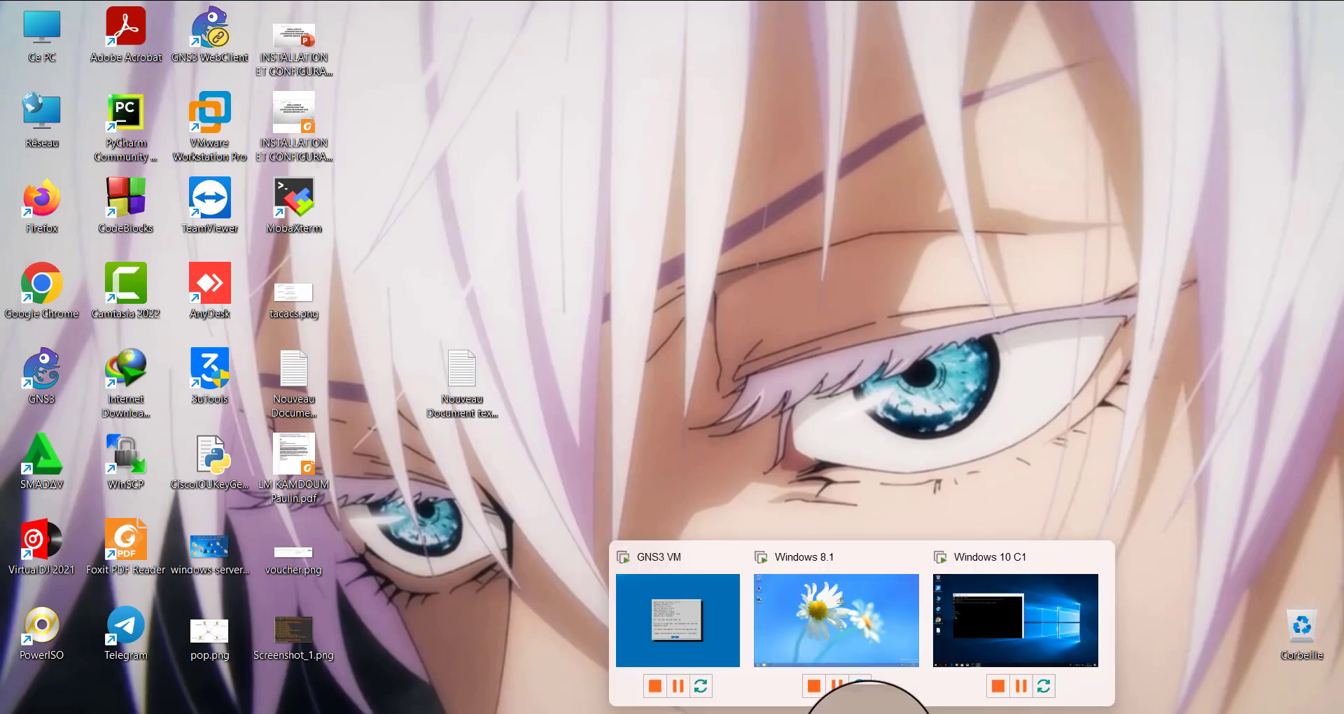
pyautogui.click(1016, 624)
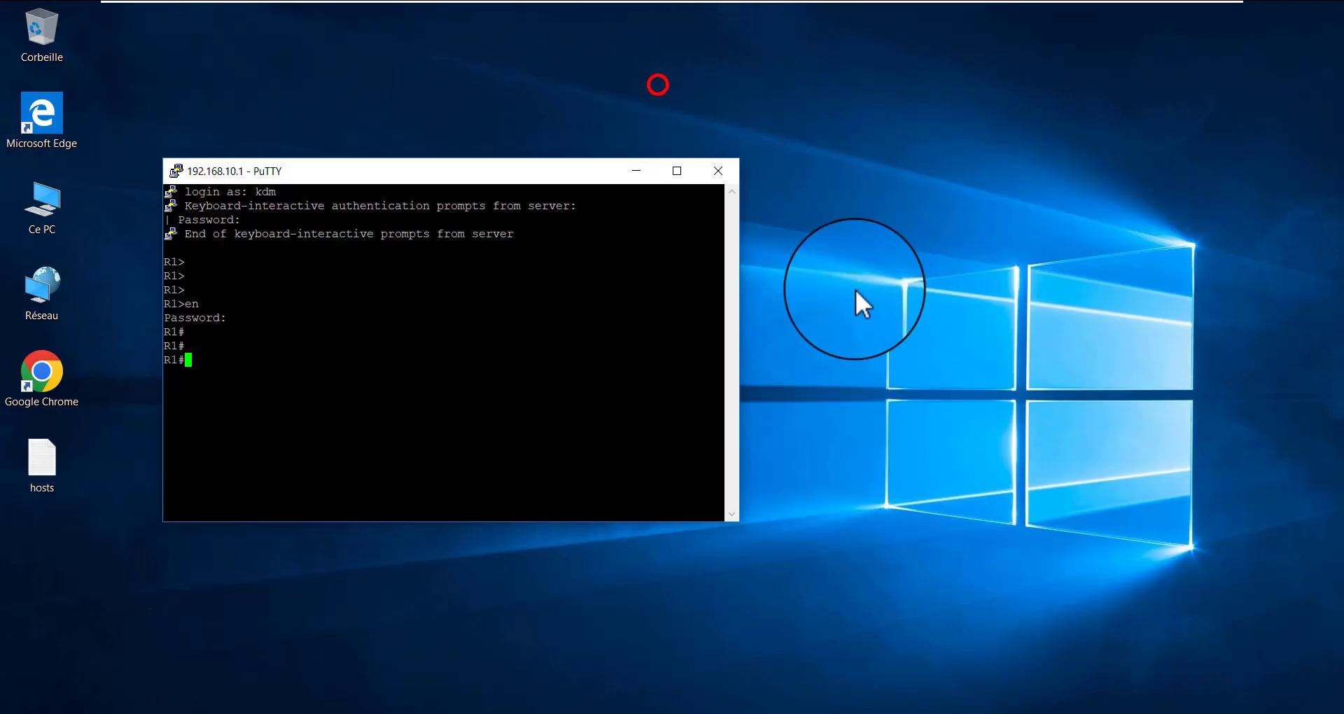
# Minimize the Windows 10 virtual machine to return to the host desktop
pyautogui.click(851, 166)
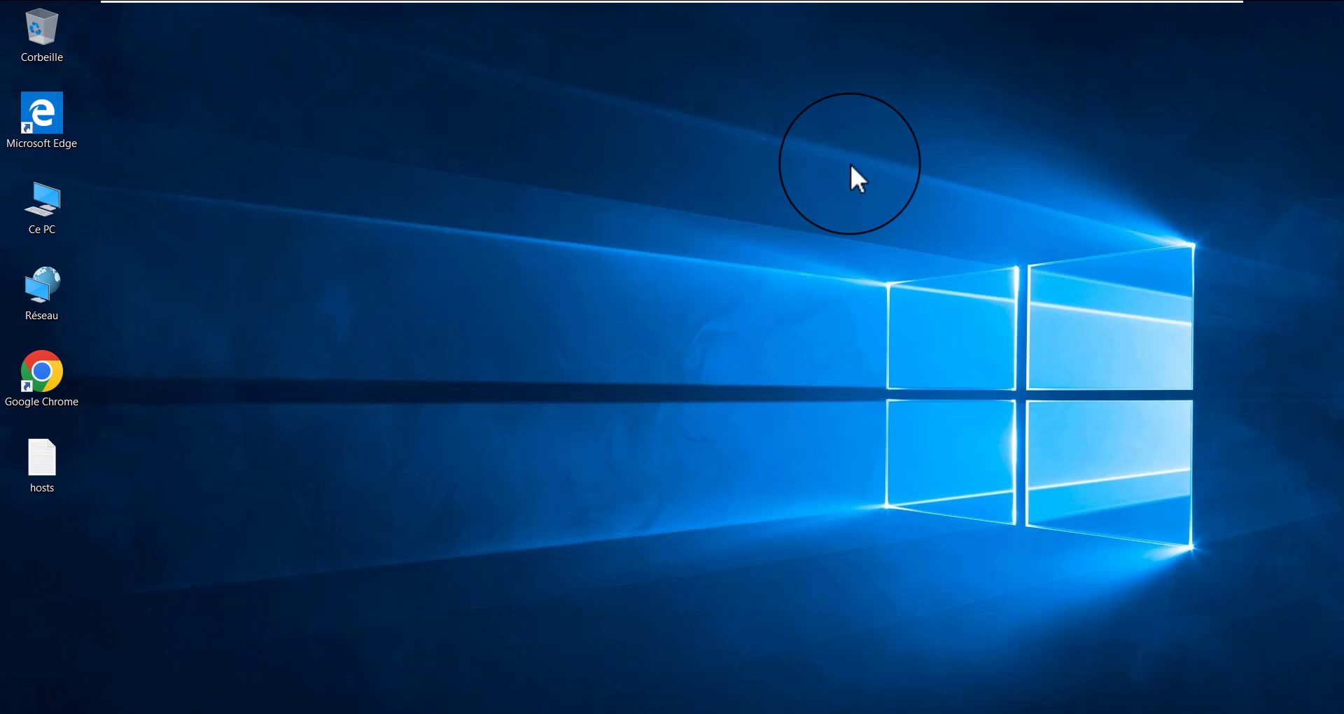
pyautogui.moveTo(955, 3)
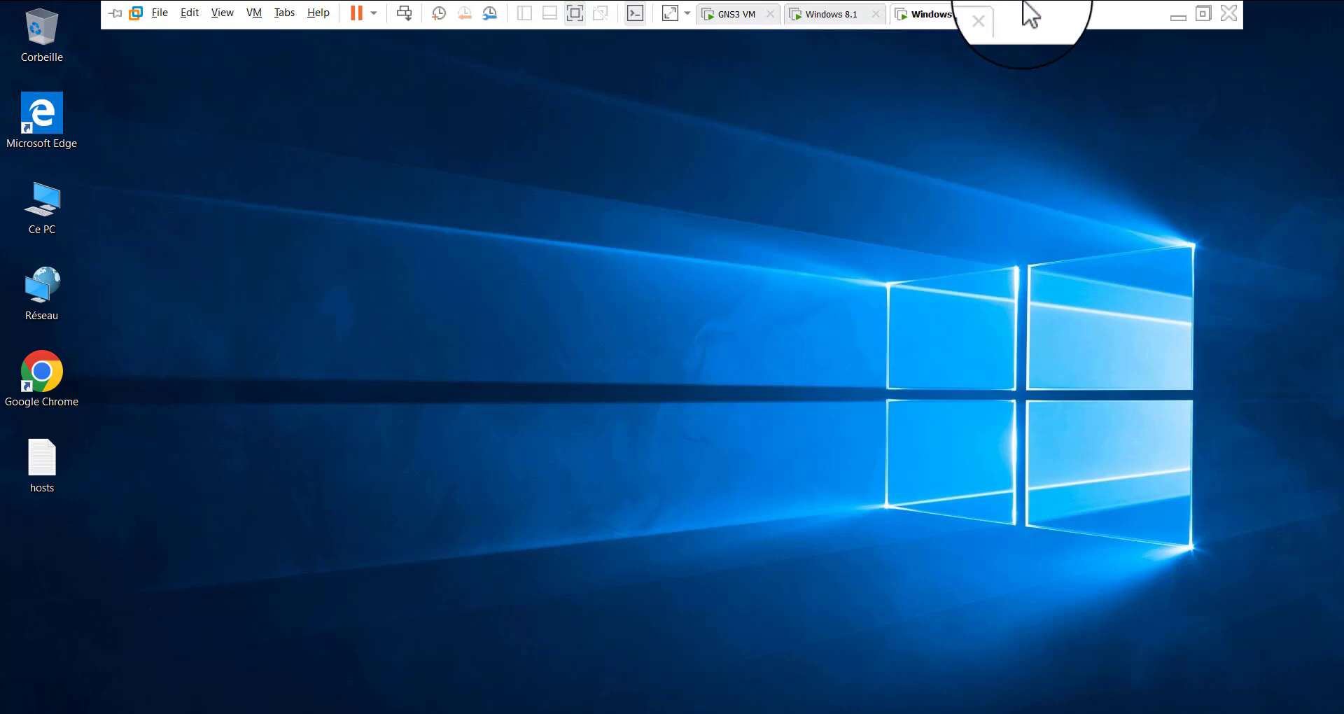
pyautogui.click(1178, 15)
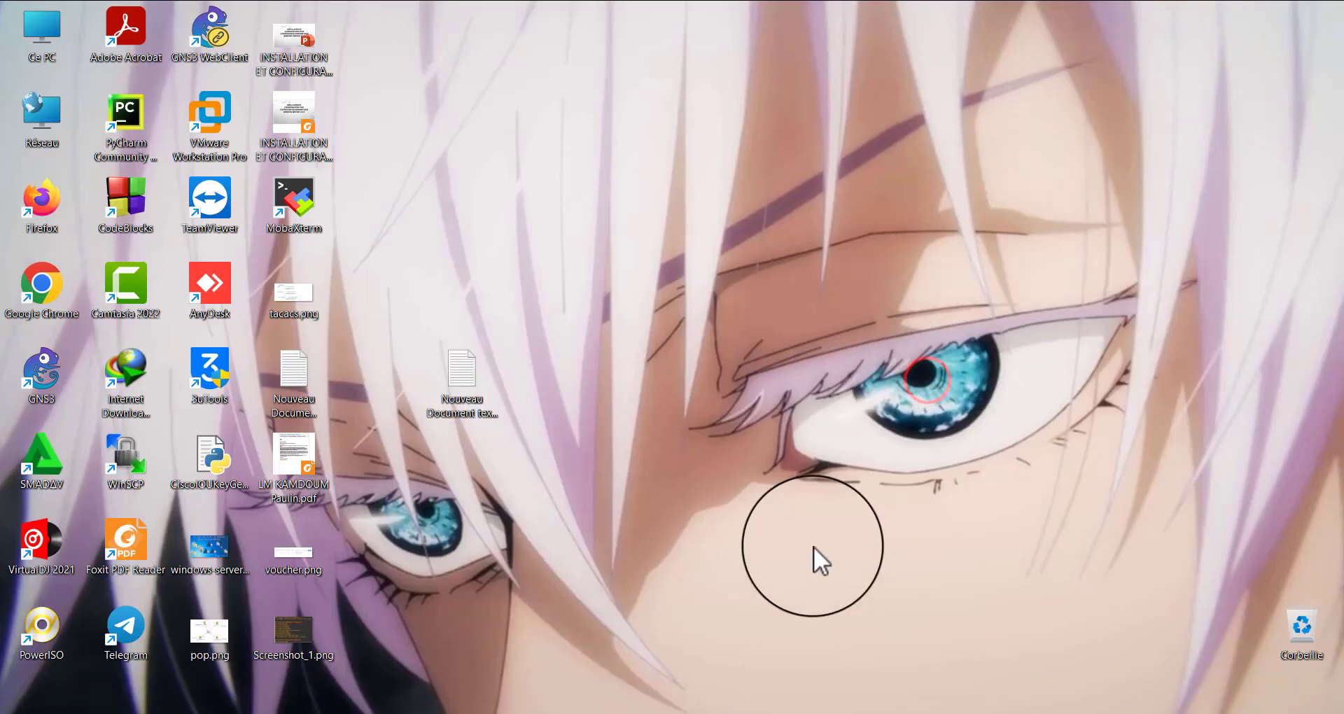
# Bring up R2's console window, move it lower on the desktop and get a fresh privileged prompt
pyautogui.moveTo(870, 711)
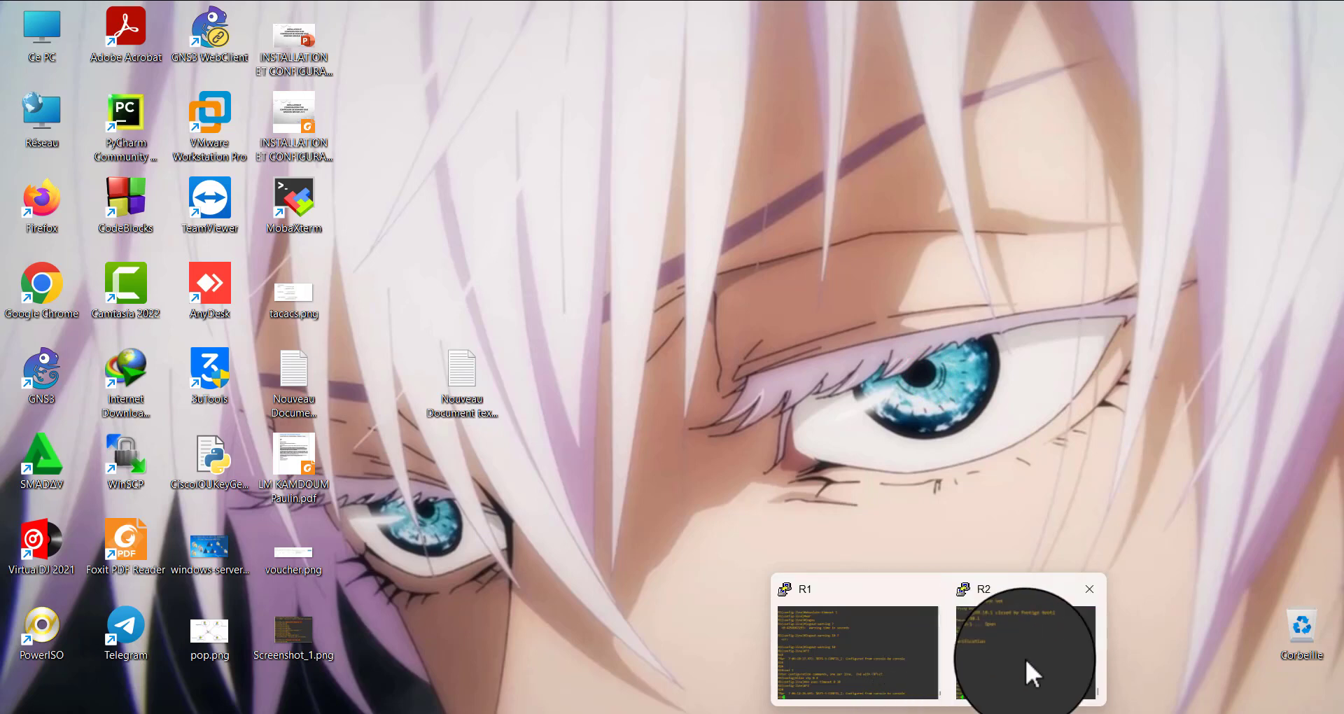
pyautogui.click(1025, 658)
pyautogui.moveTo(752, 166); pyautogui.dragTo(451, 218)
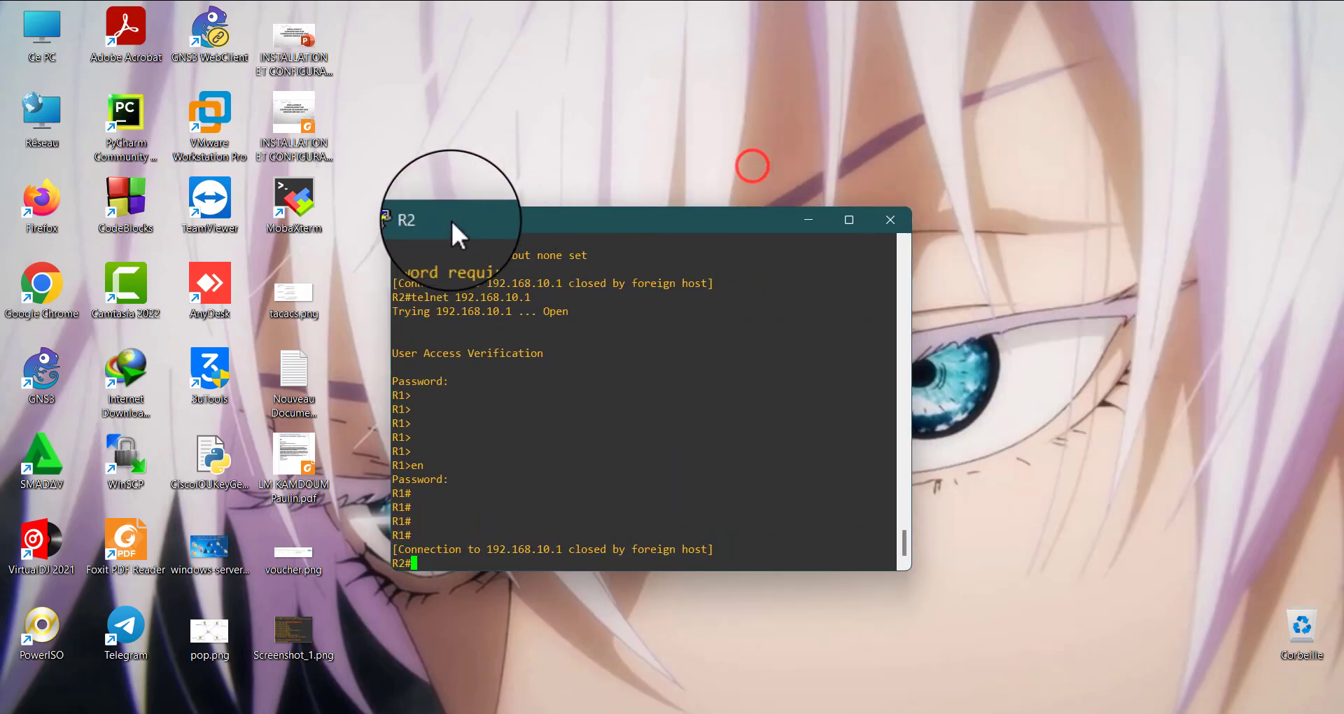
pyautogui.click(516, 558)
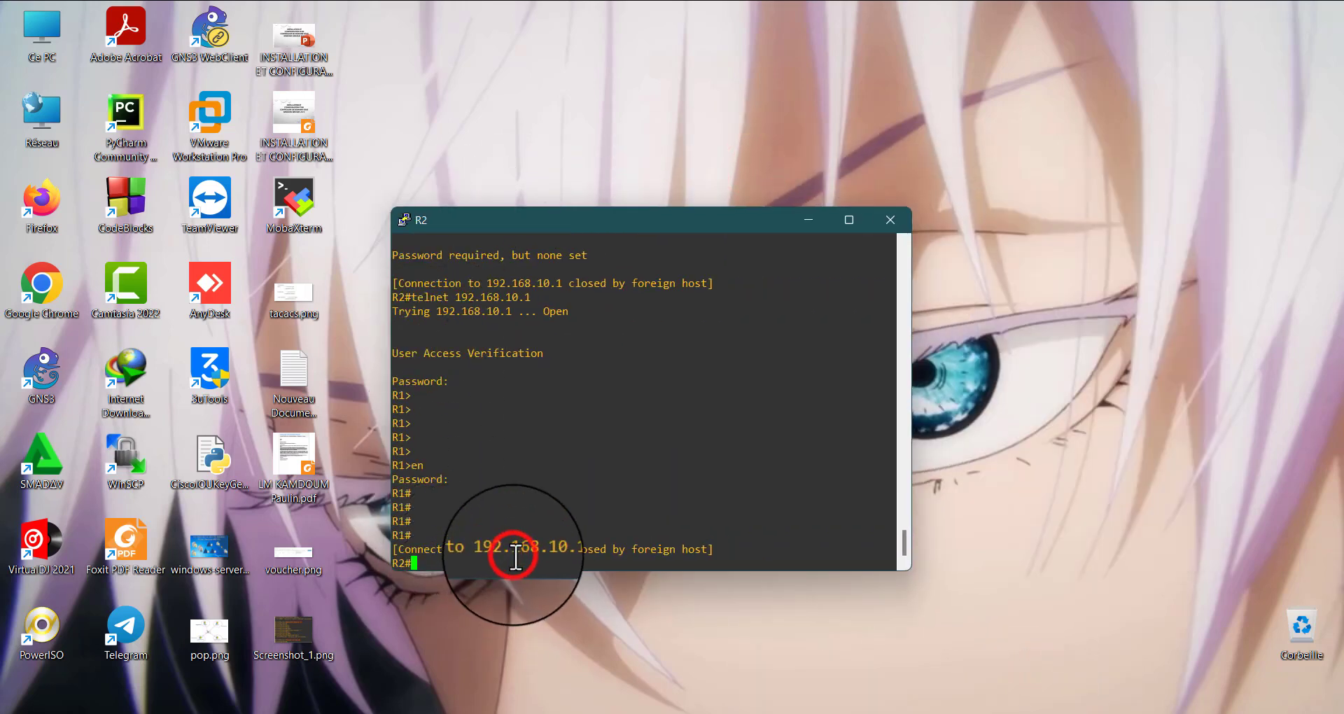
pyautogui.press('Return')
pyautogui.press('Return')
pyautogui.press('Return')
pyautogui.press('Return')
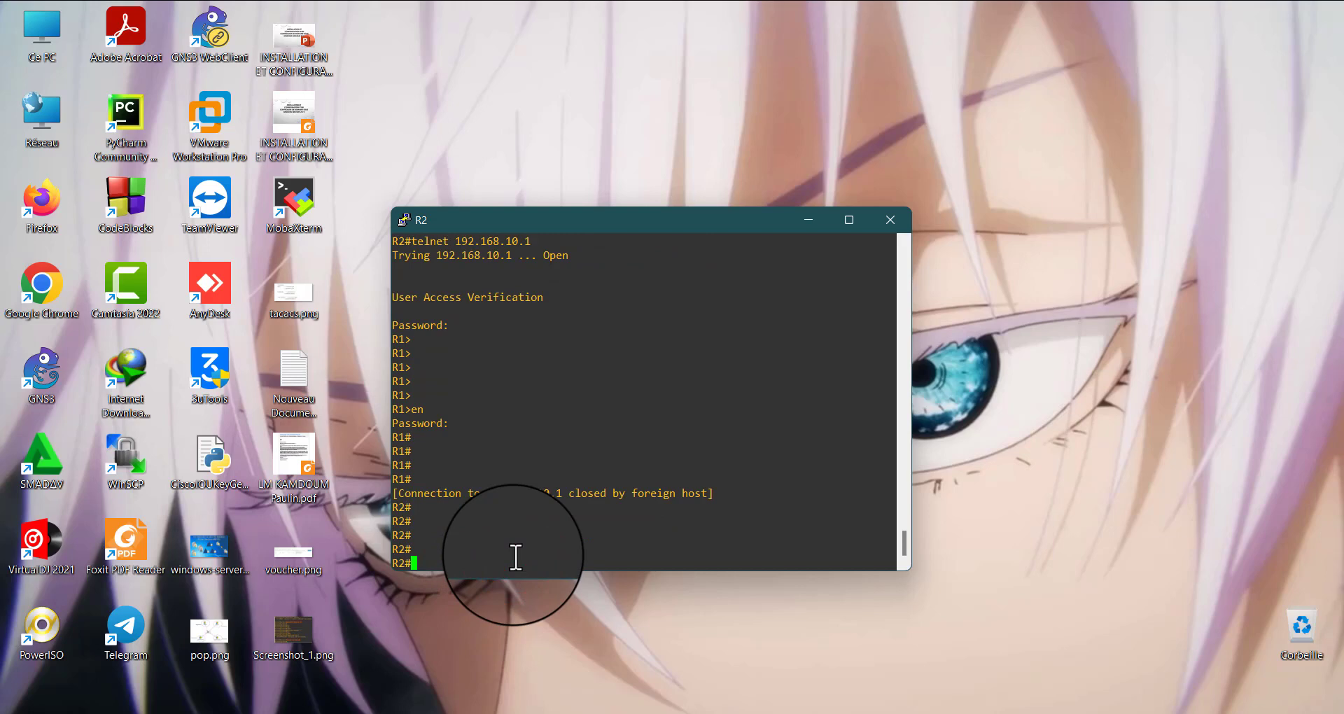
# Try to open an SSH session from R2 to 192.168.10.1 as admin and check the response
pyautogui.write('ssh -l ad')
pyautogui.write('min 192.168.')
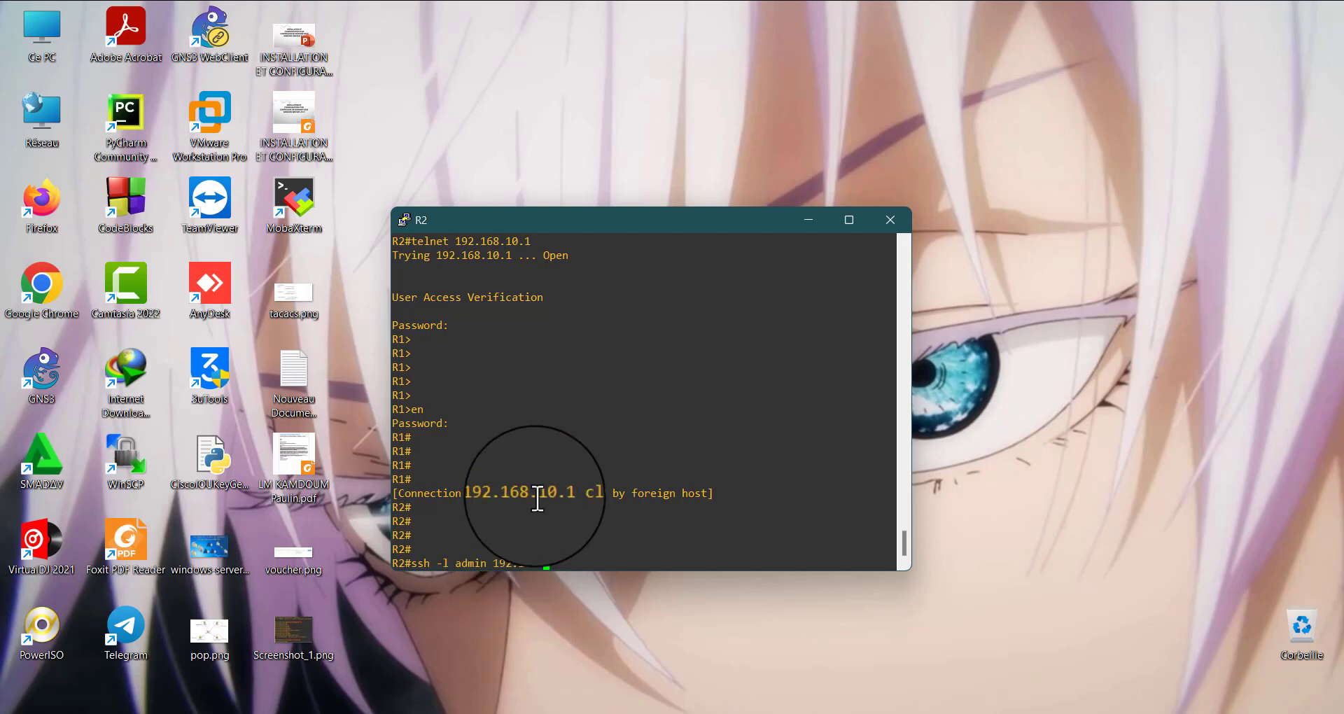
pyautogui.write('10.1')
pyautogui.press('Return')
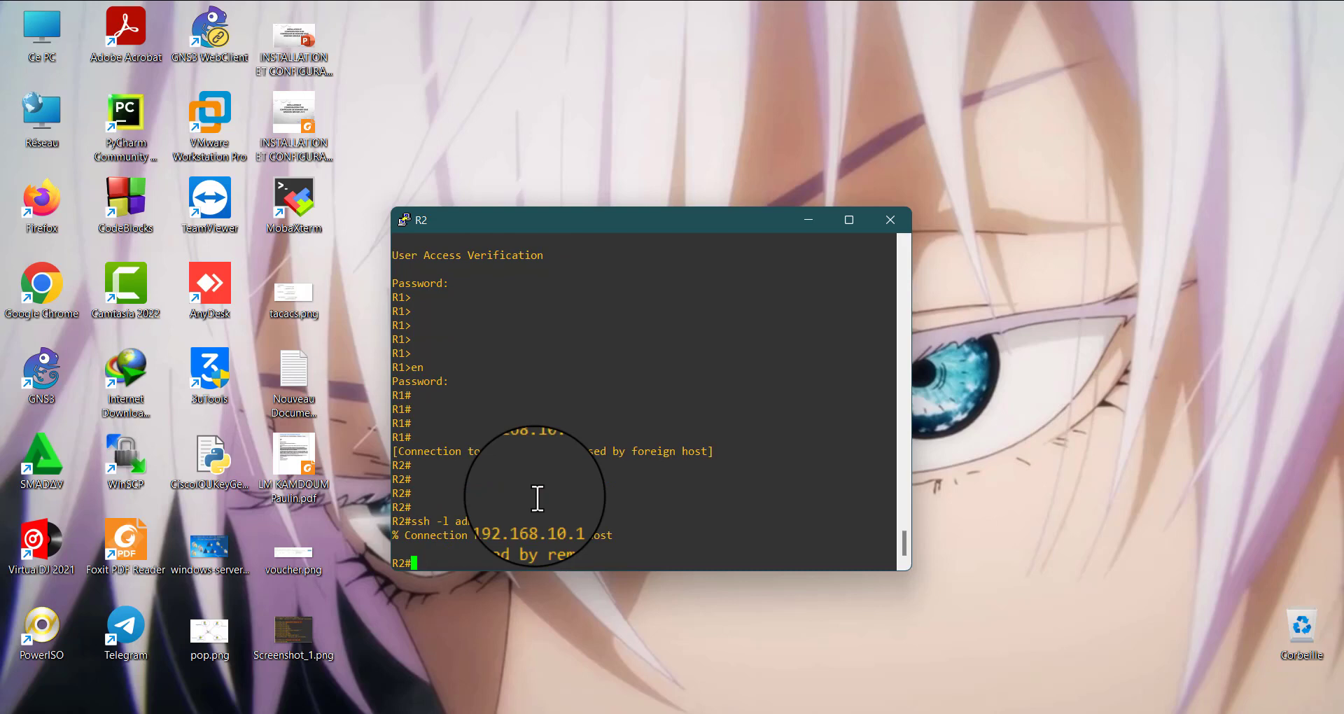
pyautogui.moveTo(607, 536); pyautogui.dragTo(474, 553)
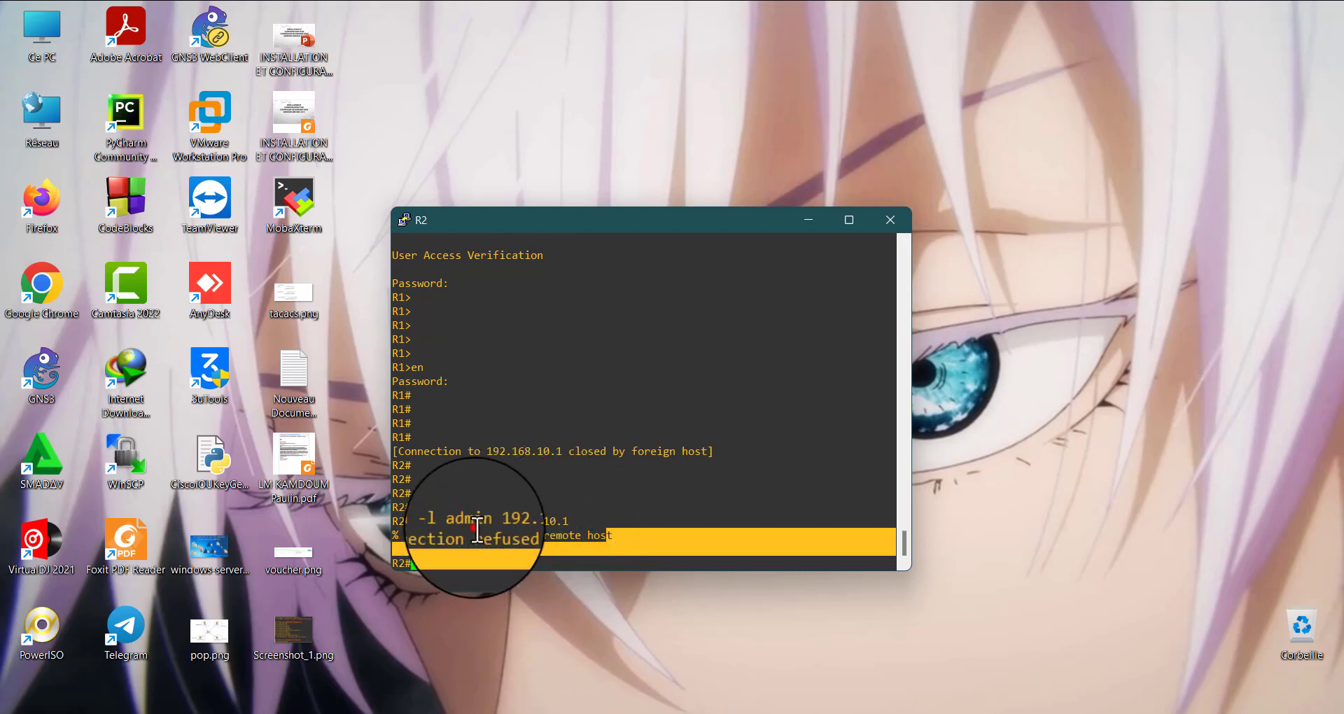
pyautogui.moveTo(570, 521); pyautogui.dragTo(494, 534)
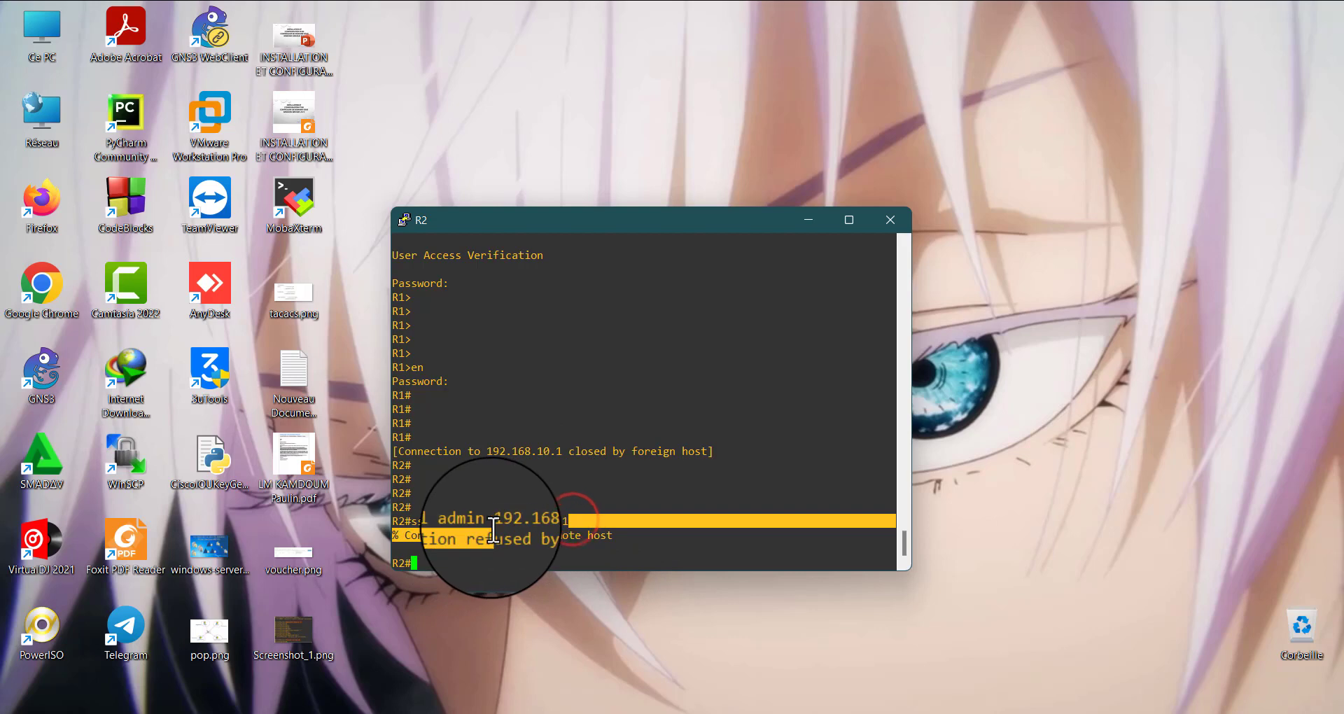
pyautogui.click(516, 453)
# In R1's global configuration mode, add an access-list 1 entry permitting host 192.168.10.2
pyautogui.moveTo(945, 711)
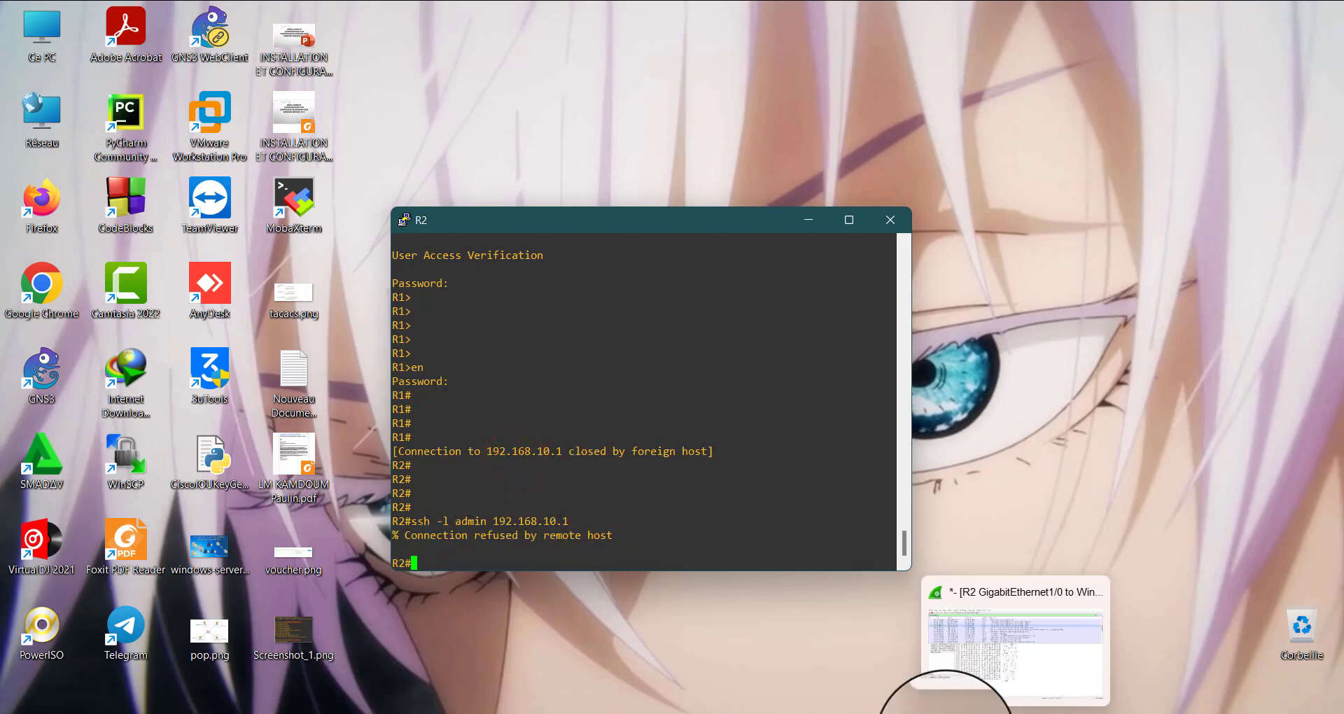
pyautogui.click(856, 635)
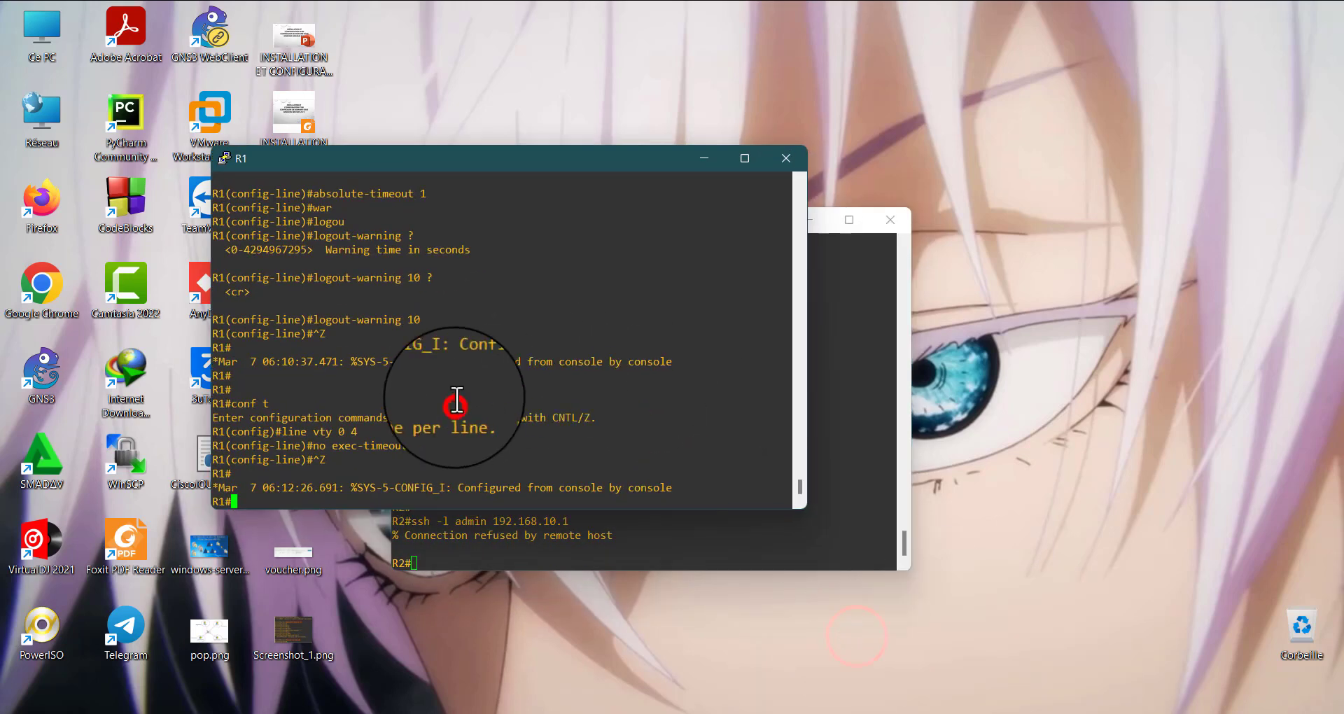
pyautogui.write('conf t')
pyautogui.press('Return')
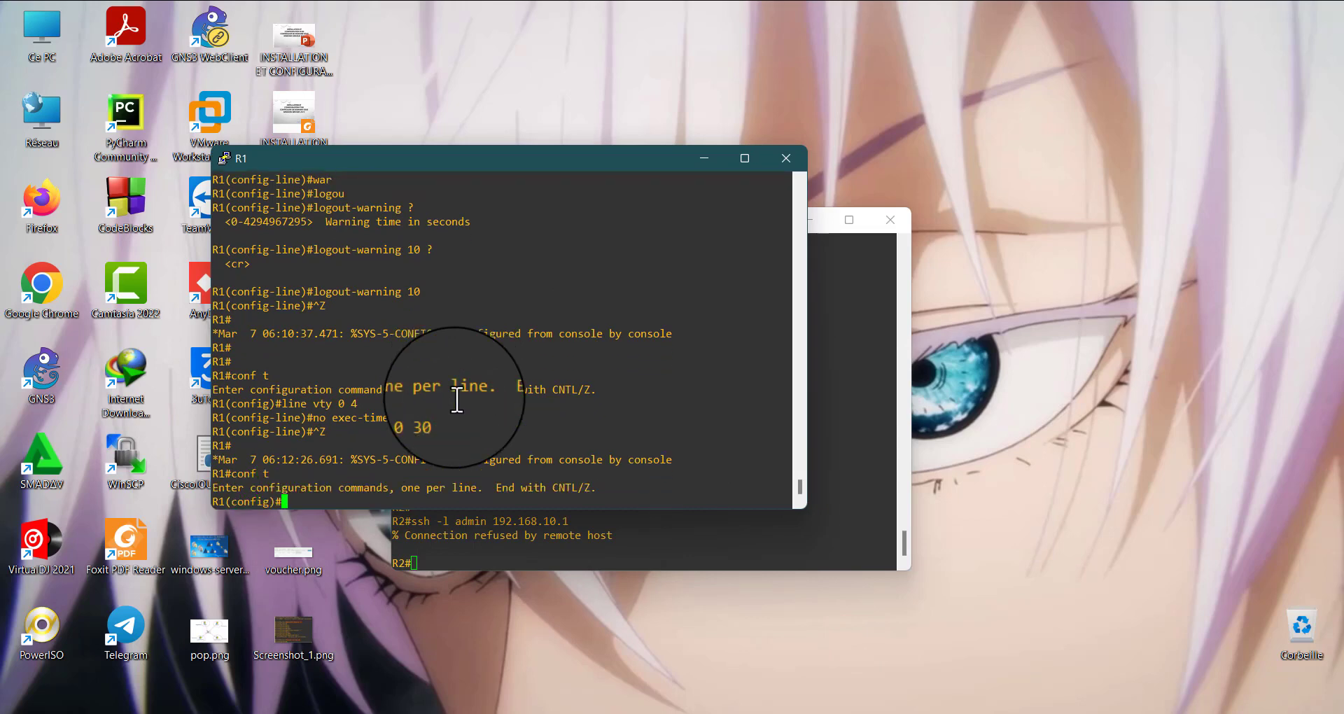
pyautogui.write('acc')
pyautogui.press('Tab')
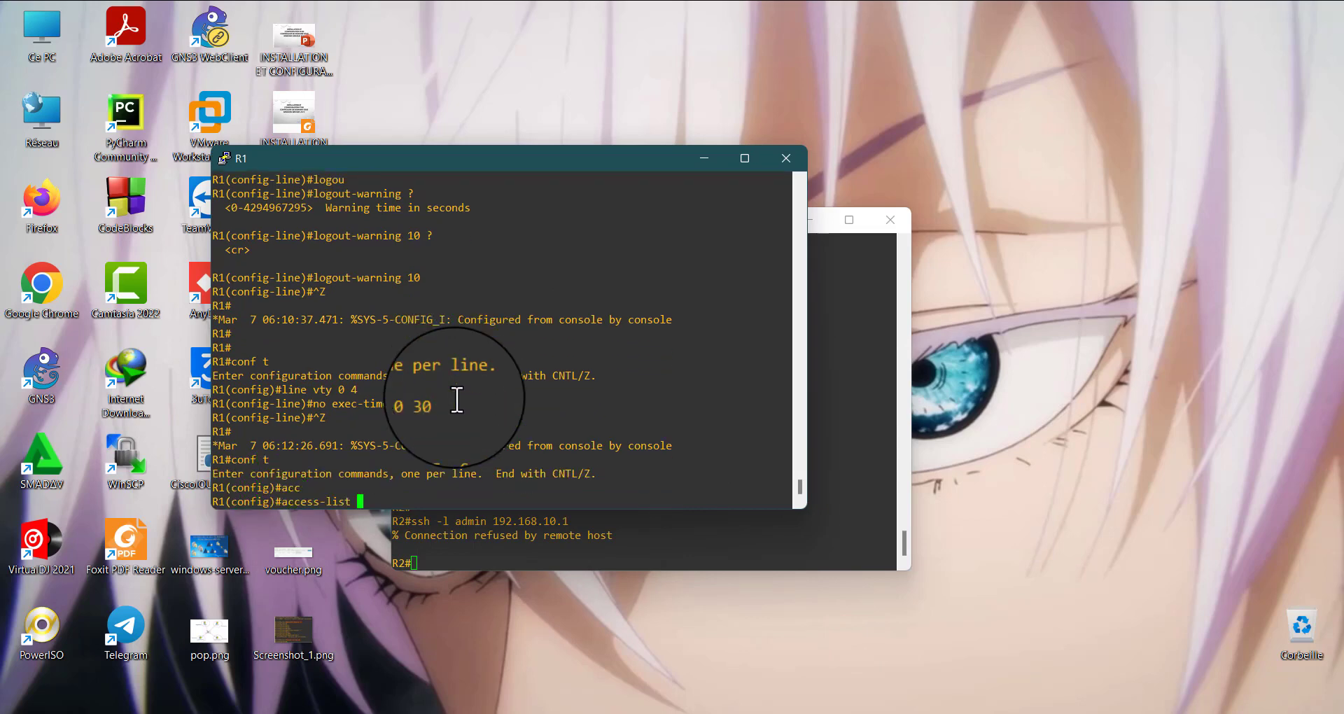
pyautogui.write('1 per')
pyautogui.press('Tab')
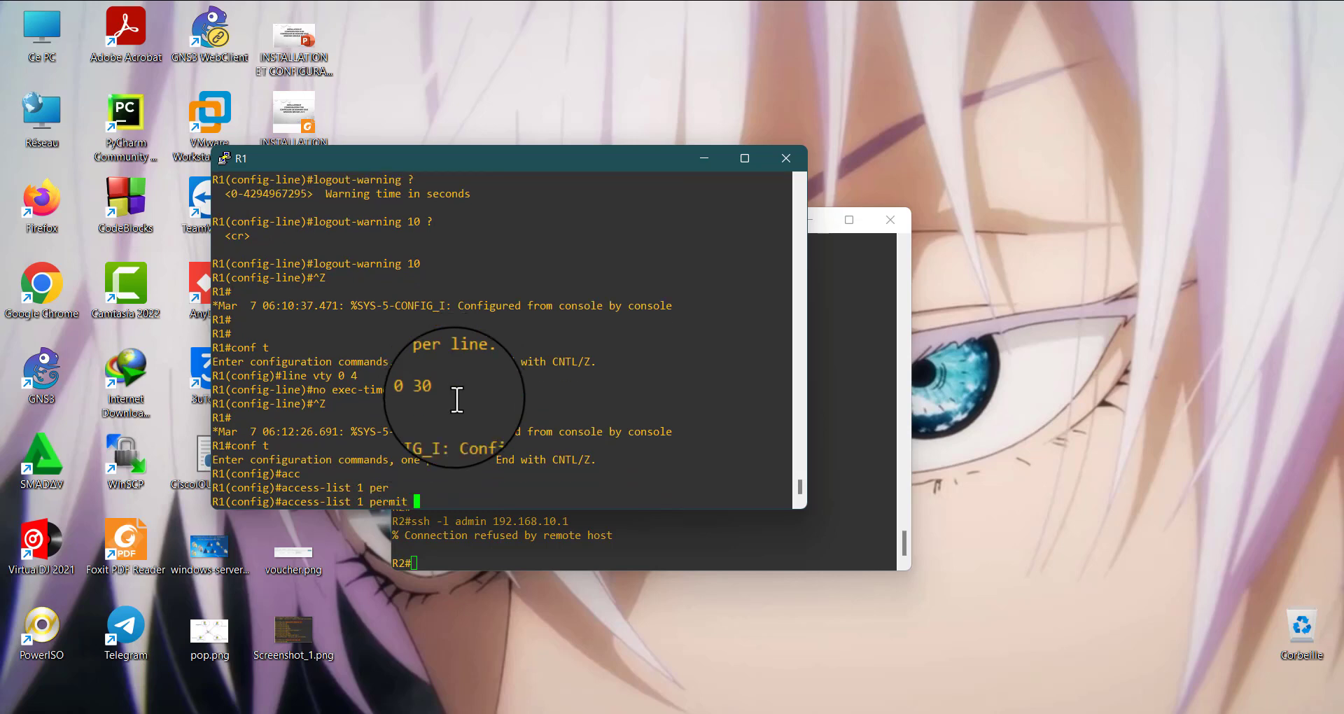
pyautogui.write('ho')
pyautogui.press('Tab')
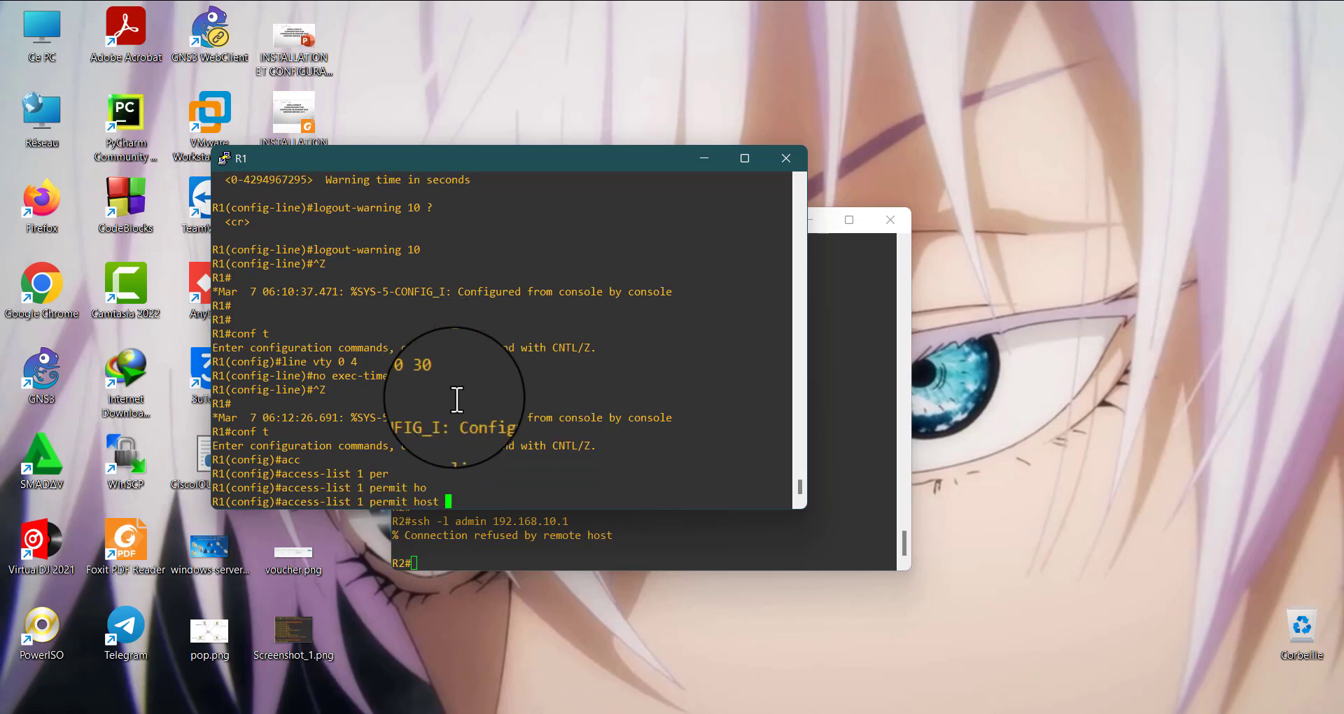
pyautogui.write('192.168.10.2')
pyautogui.press('Return')
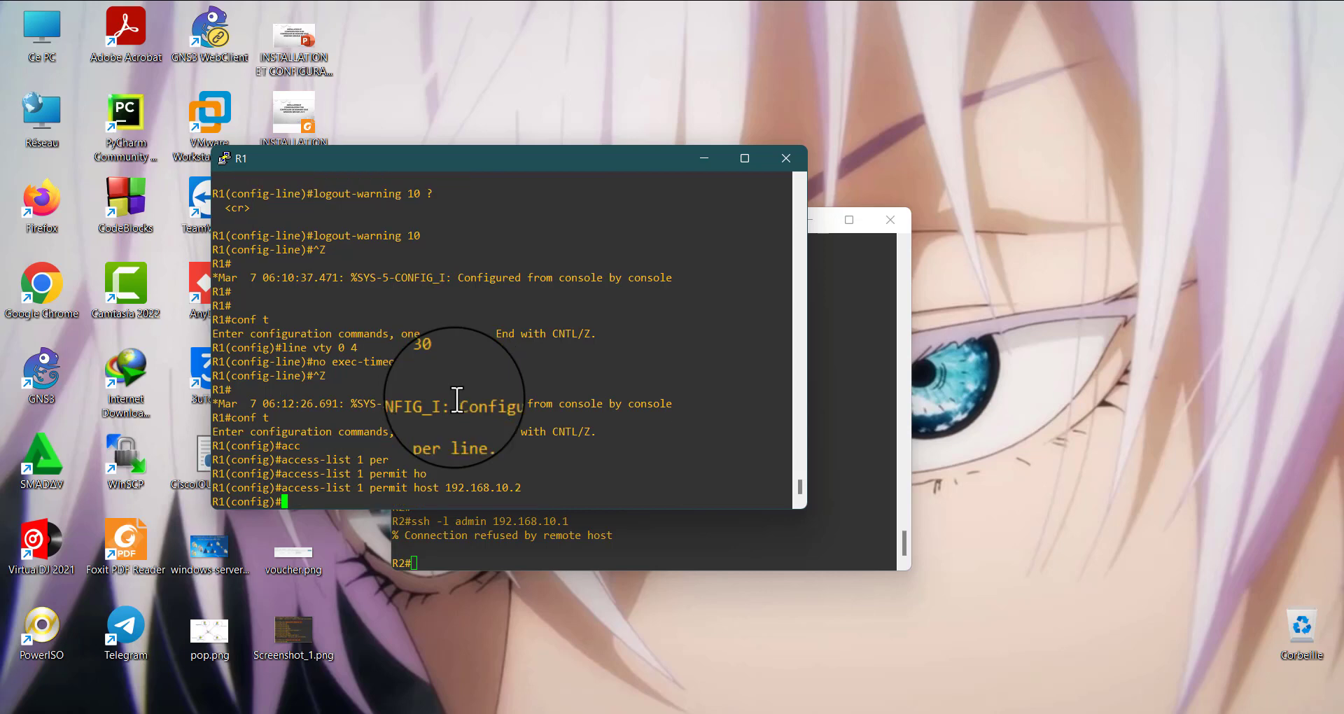
# Return to R2's console and rerun the SSH connection to 192.168.10.1 as admin
pyautogui.click(692, 162)
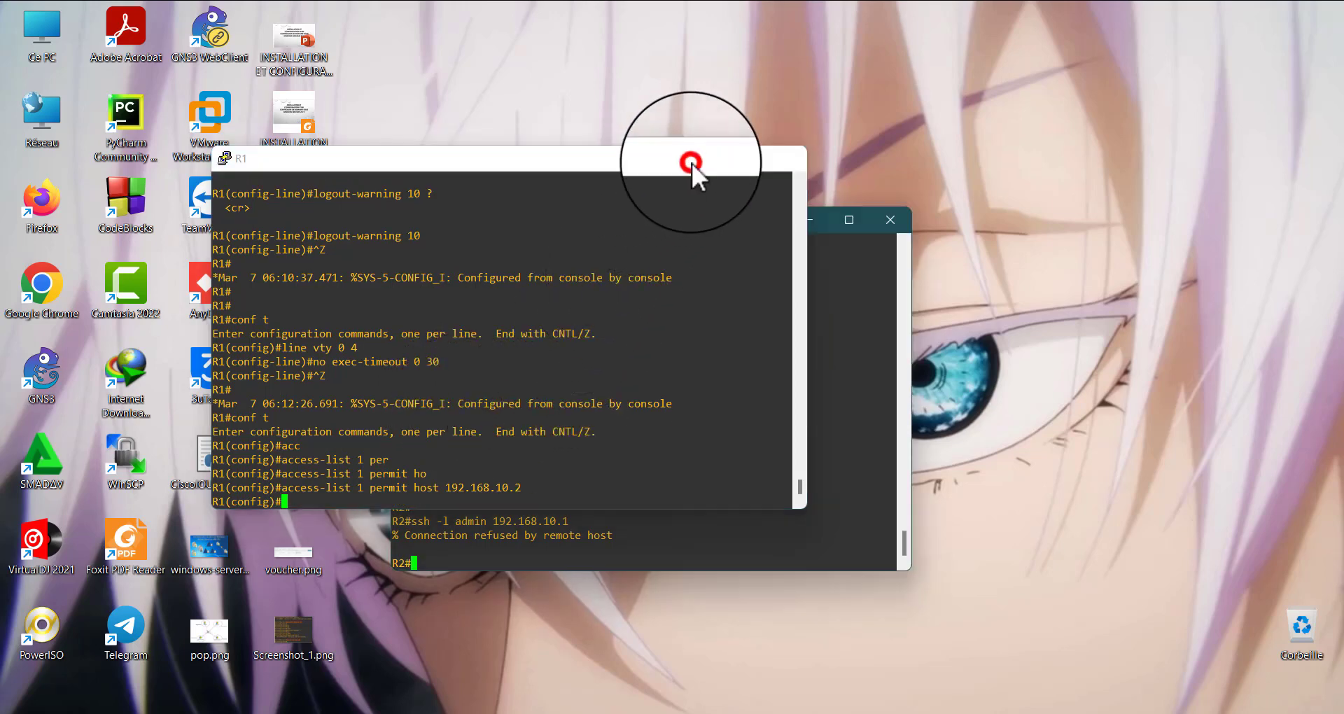
pyautogui.click(596, 564)
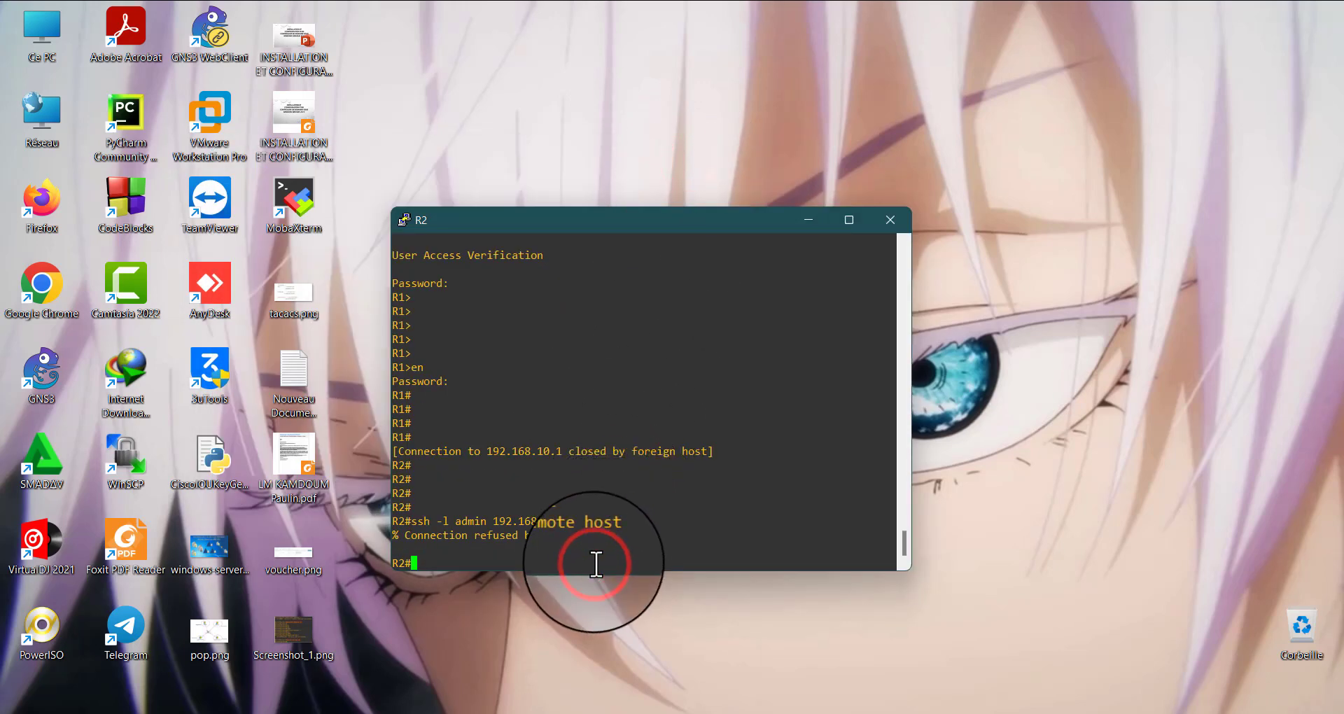
pyautogui.press('Up')
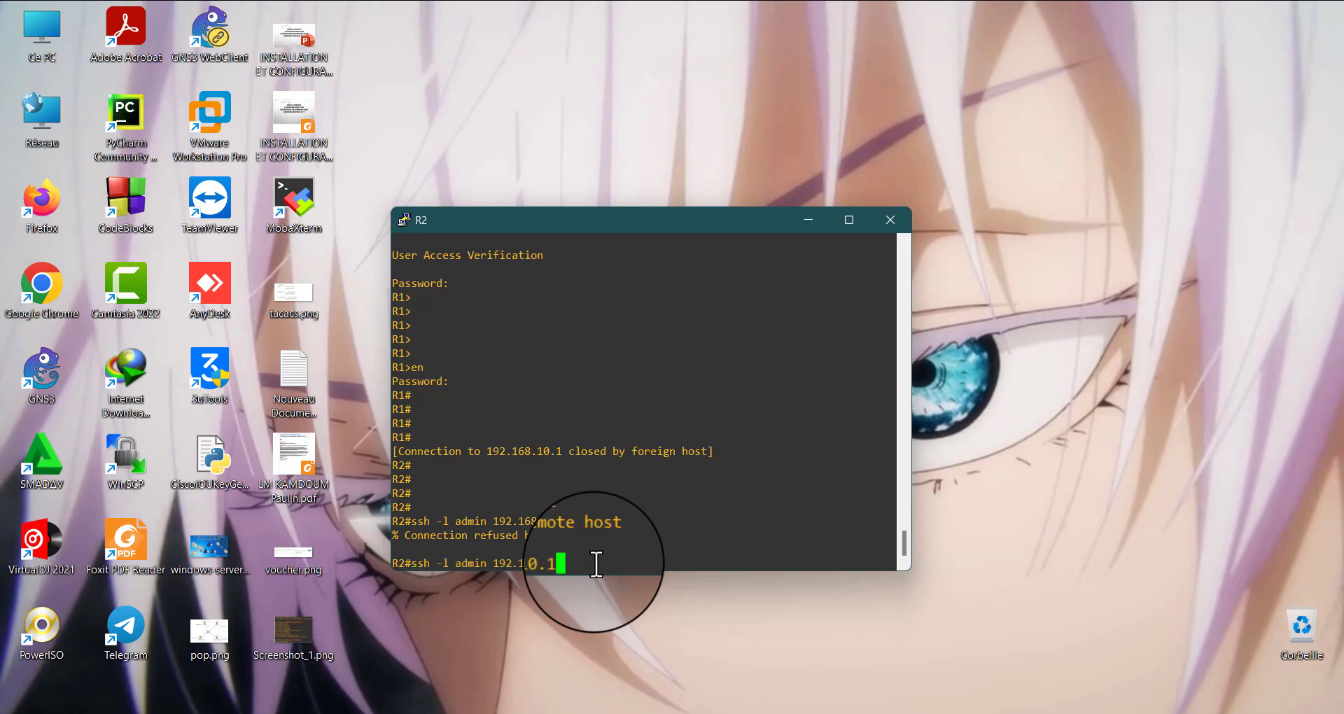
pyautogui.press('Return')
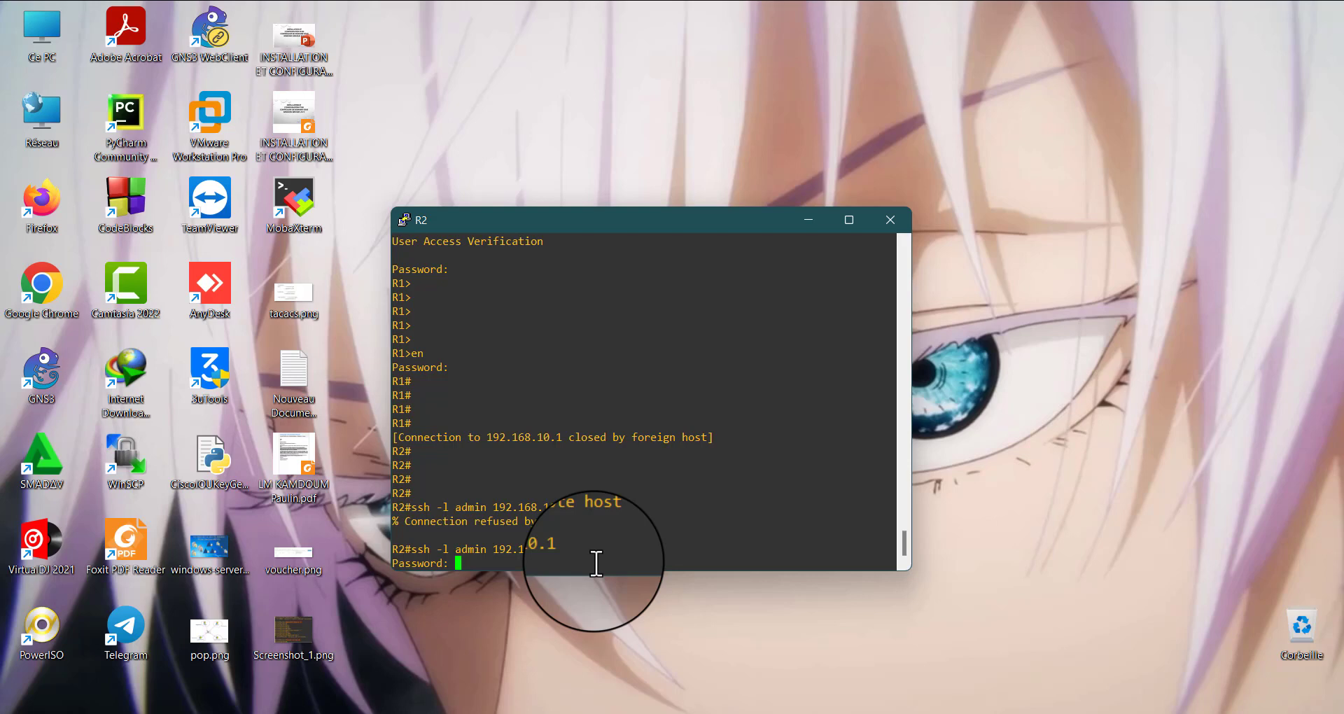
# Log in to R1 from R2 with the admin account's password and exercise the R1 prompt
pyautogui.press('Return')
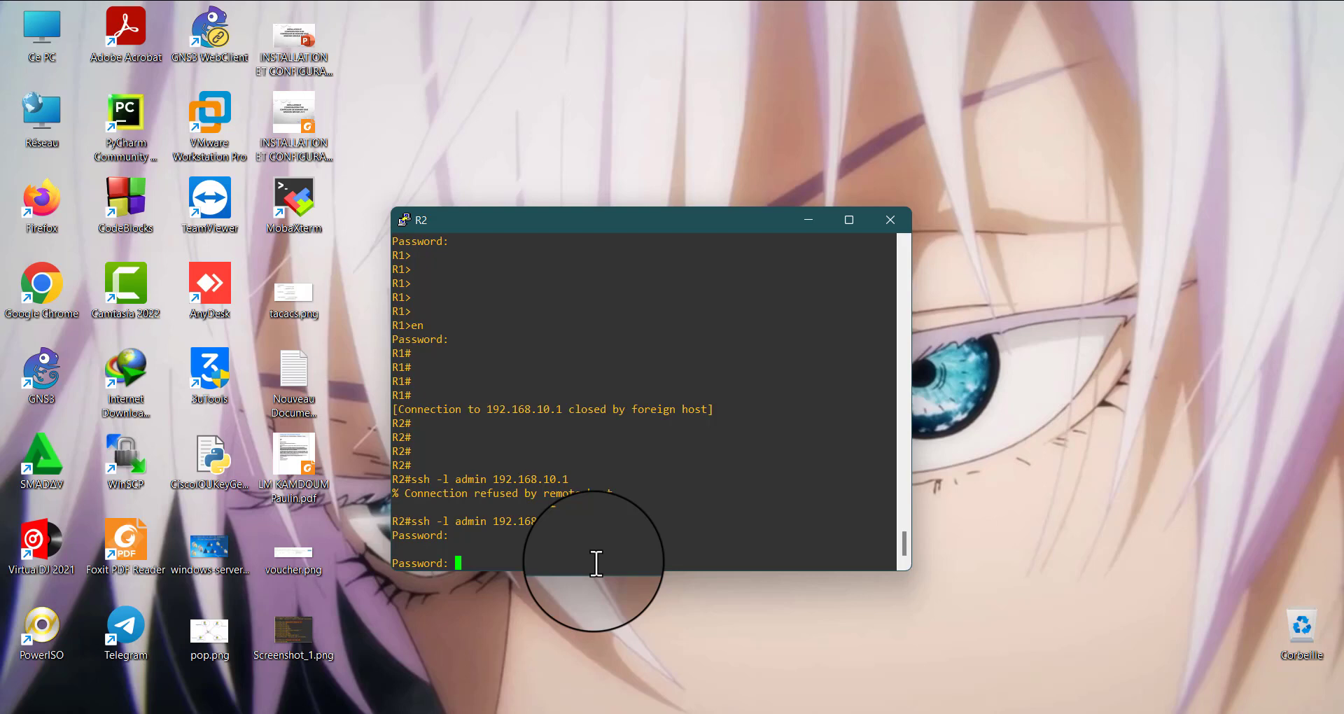
pyautogui.press('Return')
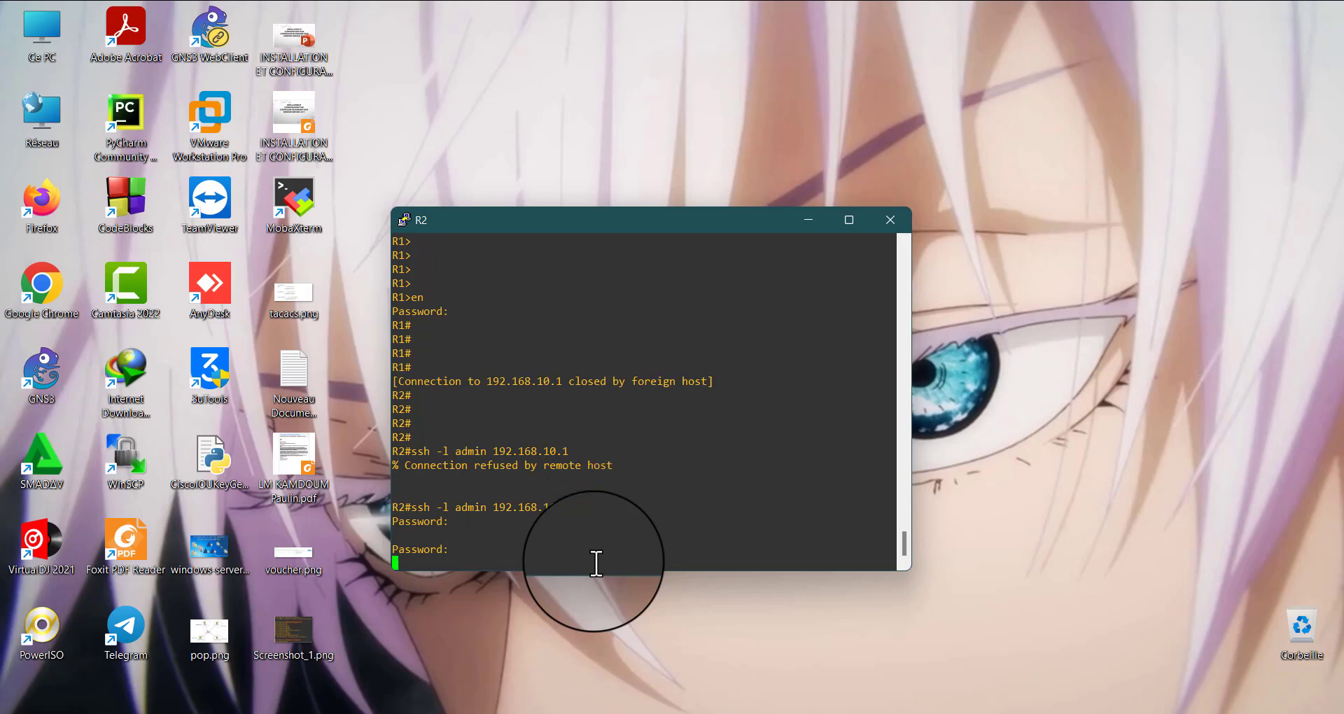
pyautogui.press('Return')
pyautogui.press('Return')
pyautogui.press('Return')
pyautogui.press('Return')
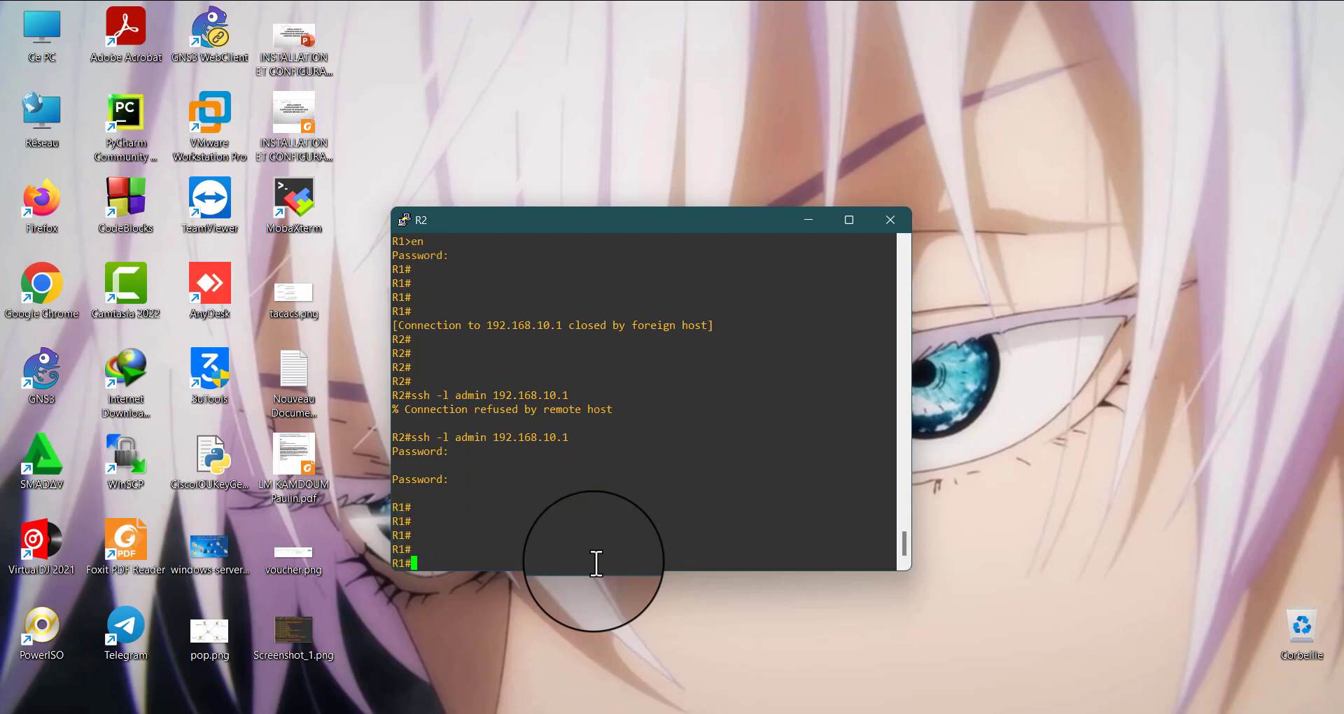
pyautogui.press('Return')
pyautogui.press('Return')
pyautogui.press('Return')
pyautogui.press('Return')
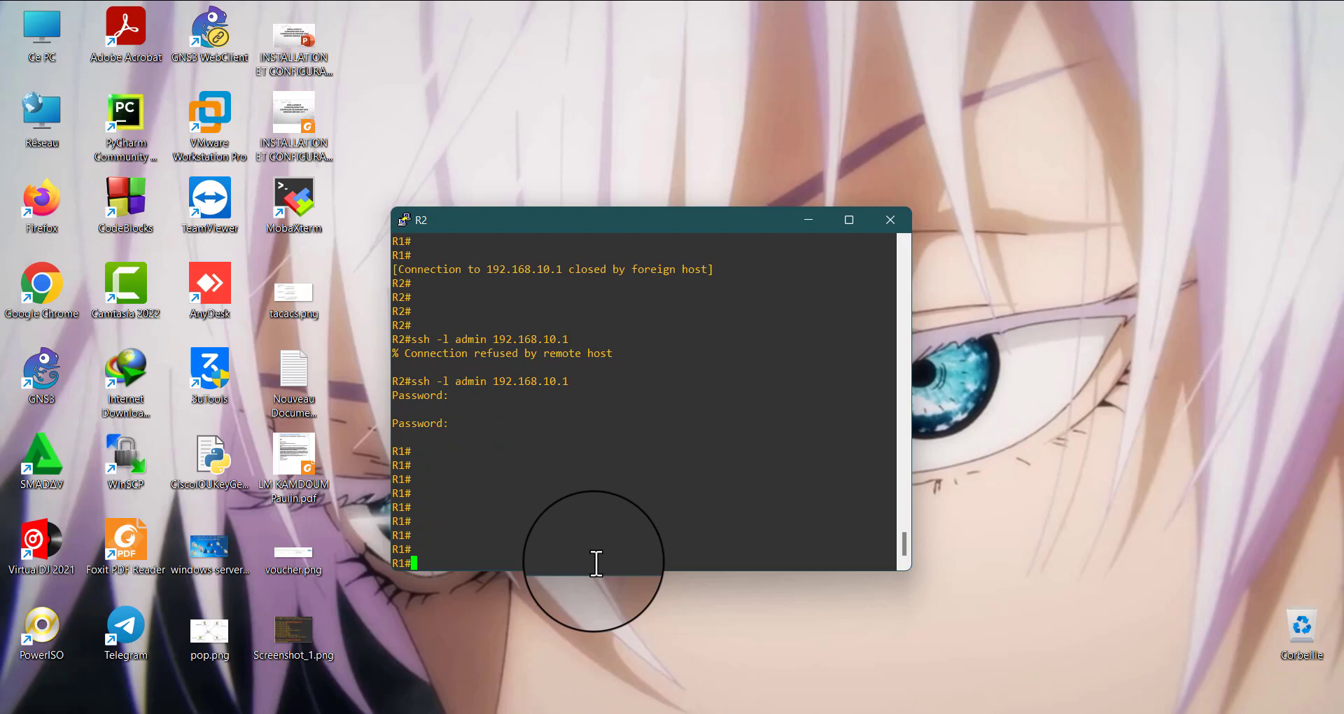
# Examine R2's terminal output for how the SSH session to 192.168.10.1 ends and whether a logout warning is shown
pyautogui.moveTo(650, 228); pyautogui.dragTo(541, 146)
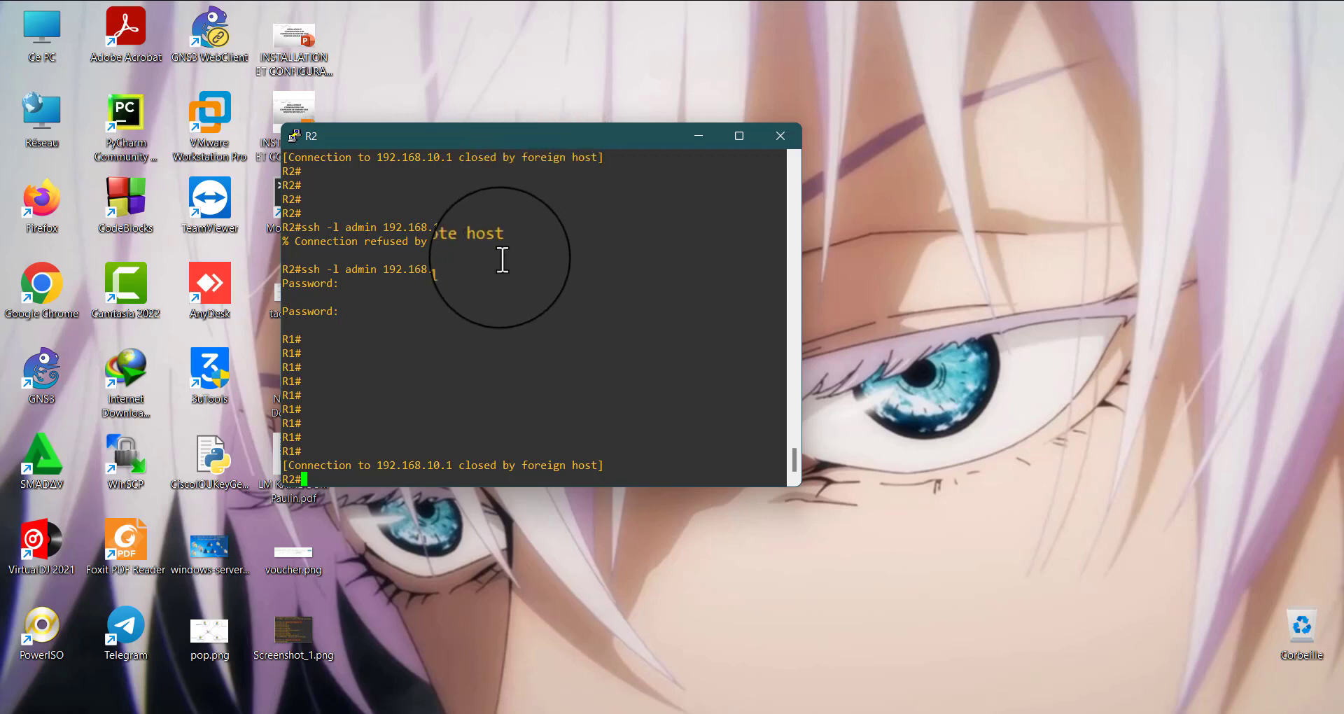
pyautogui.moveTo(283, 466); pyautogui.dragTo(374, 478)
pyautogui.click(373, 479)
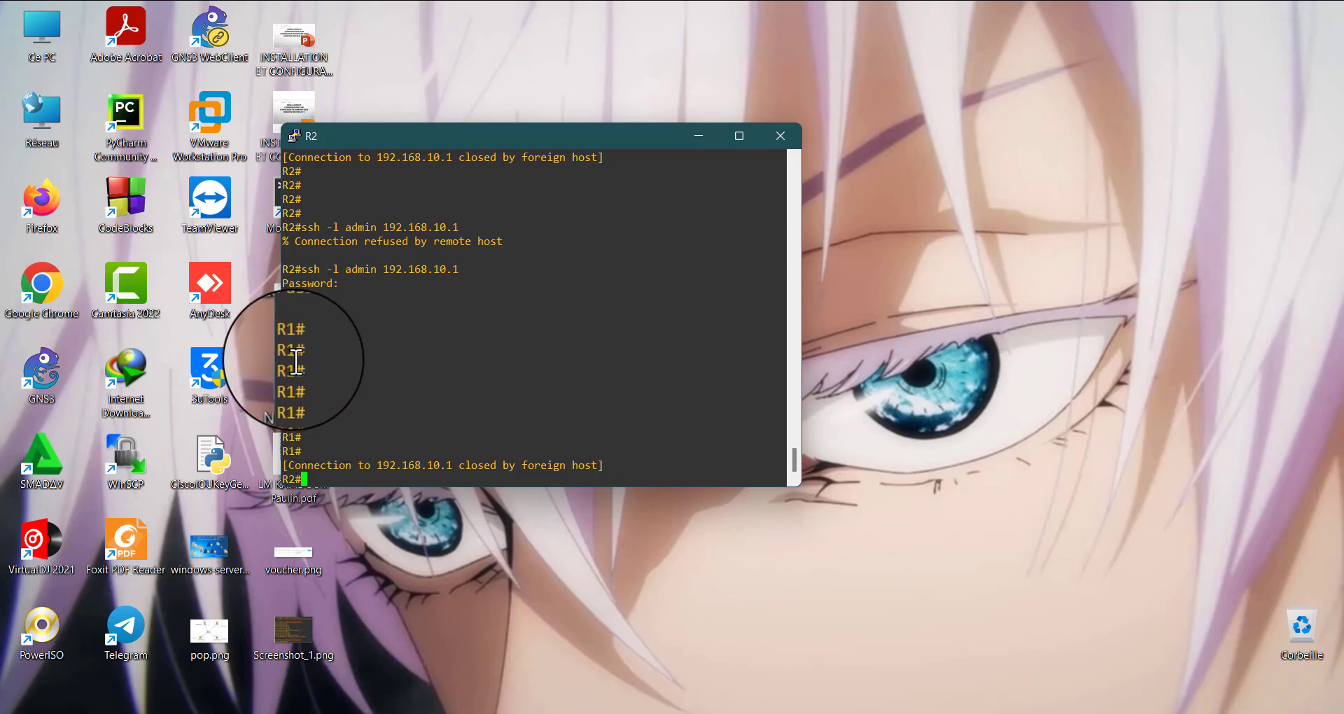
pyautogui.moveTo(285, 353); pyautogui.dragTo(505, 465)
pyautogui.click(470, 467)
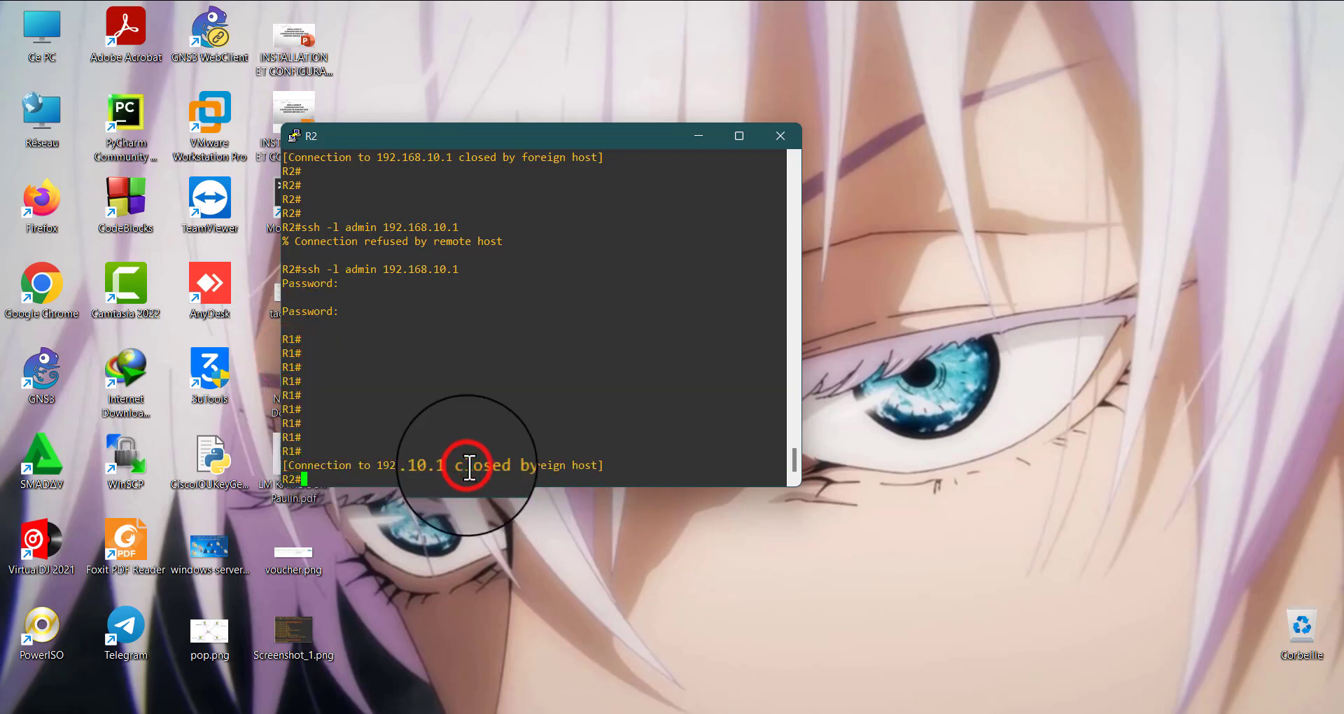
pyautogui.press('Return')
pyautogui.press('Return')
pyautogui.press('Return')
pyautogui.press('Return')
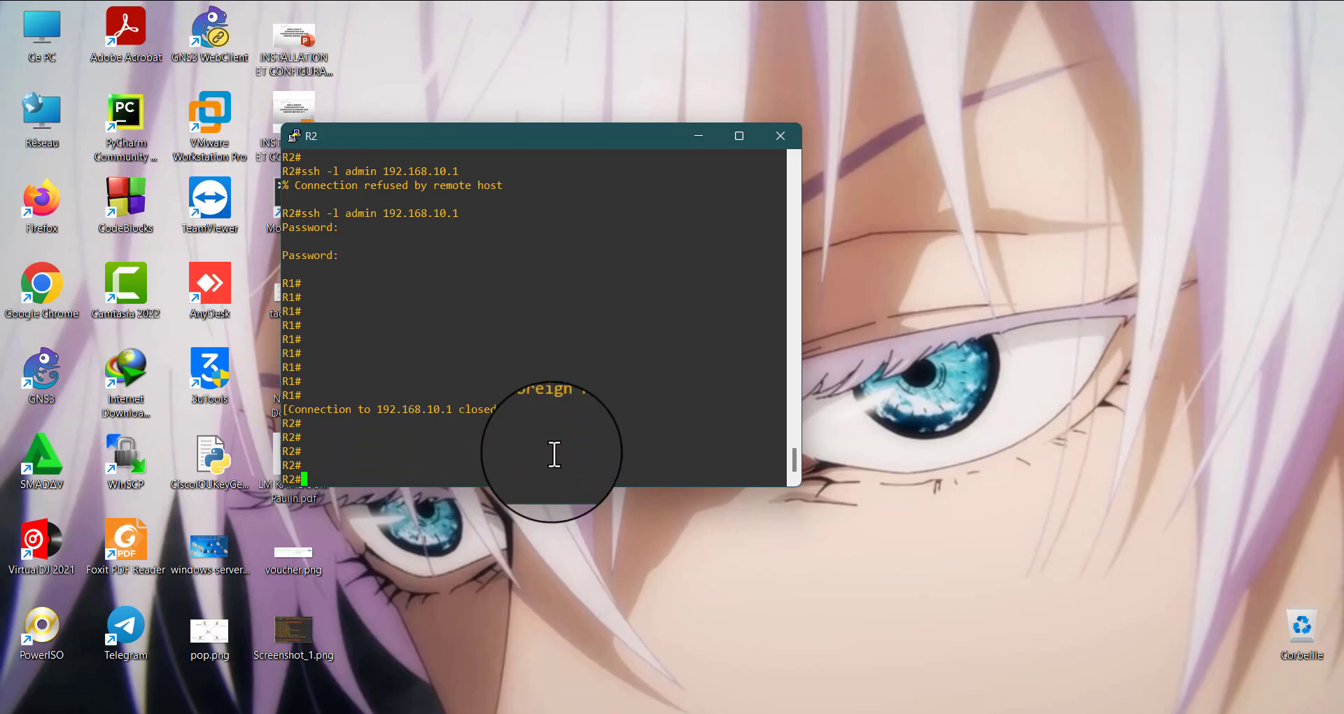
pyautogui.click(1211, 291)
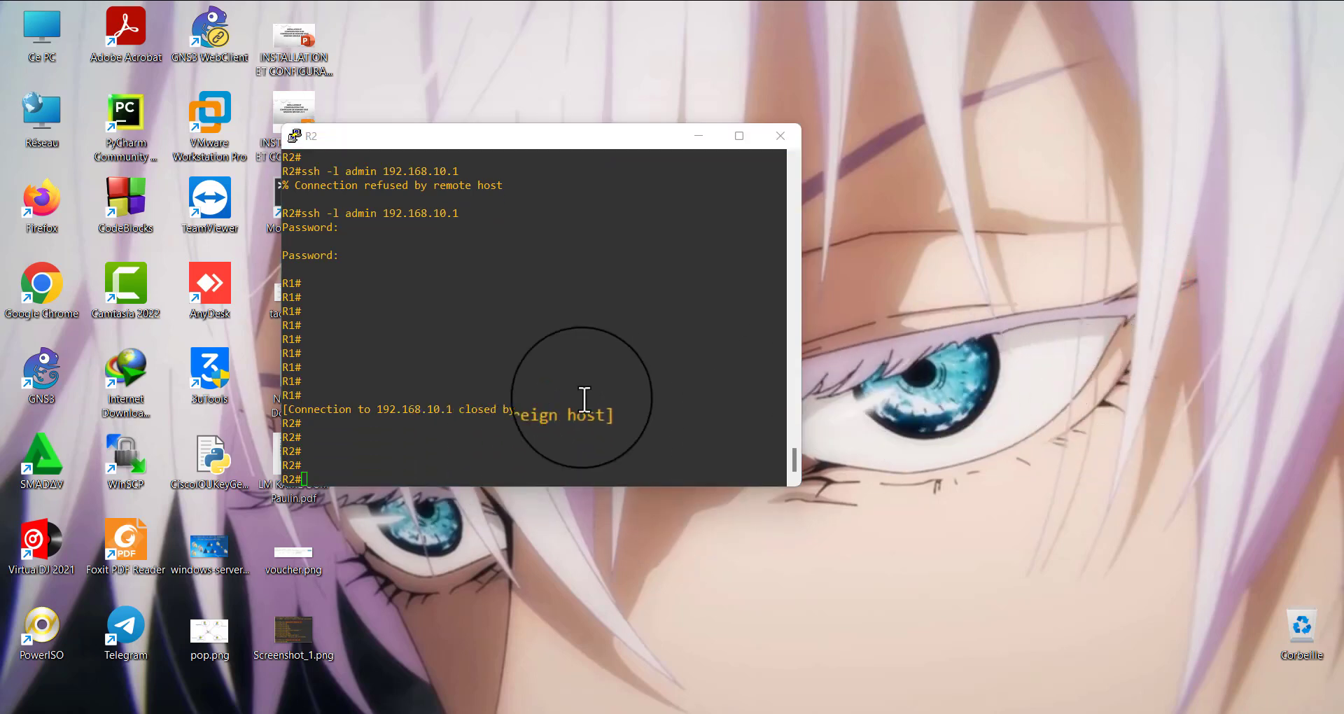
pyautogui.moveTo(283, 413); pyautogui.dragTo(617, 413)
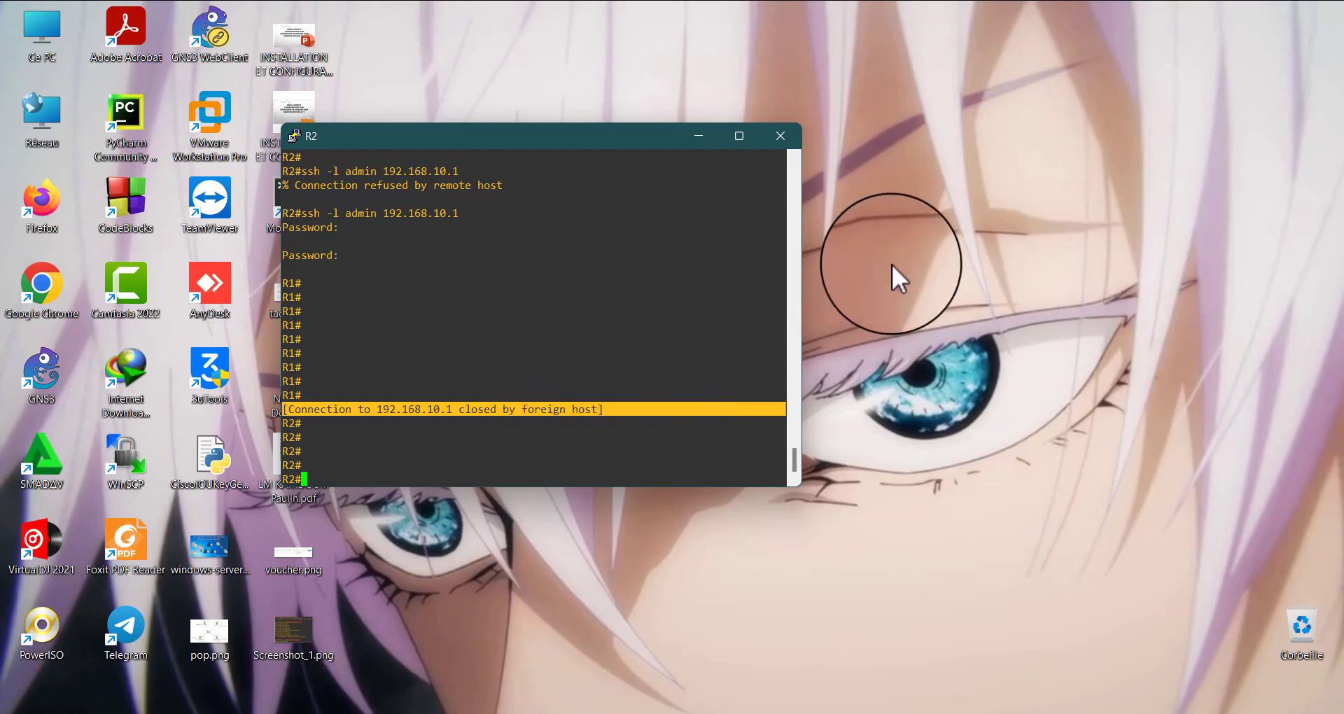
pyautogui.click(918, 265)
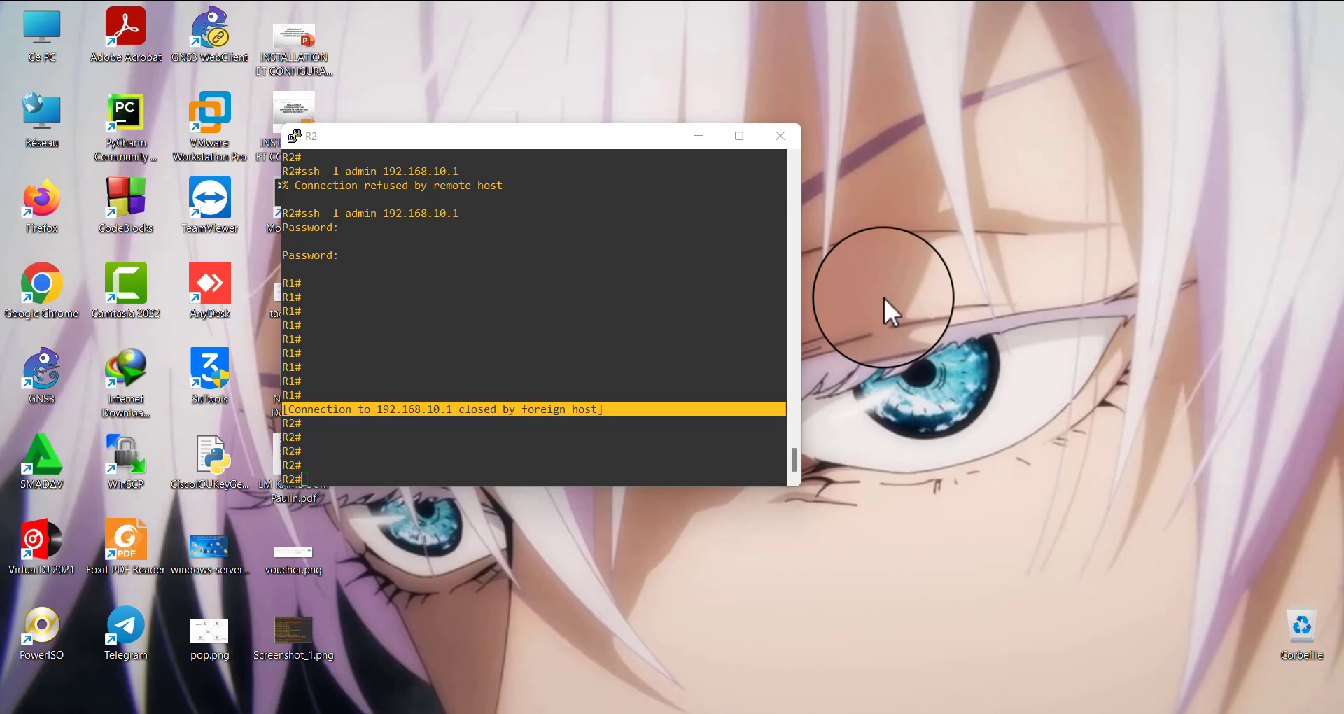
pyautogui.click(1163, 294)
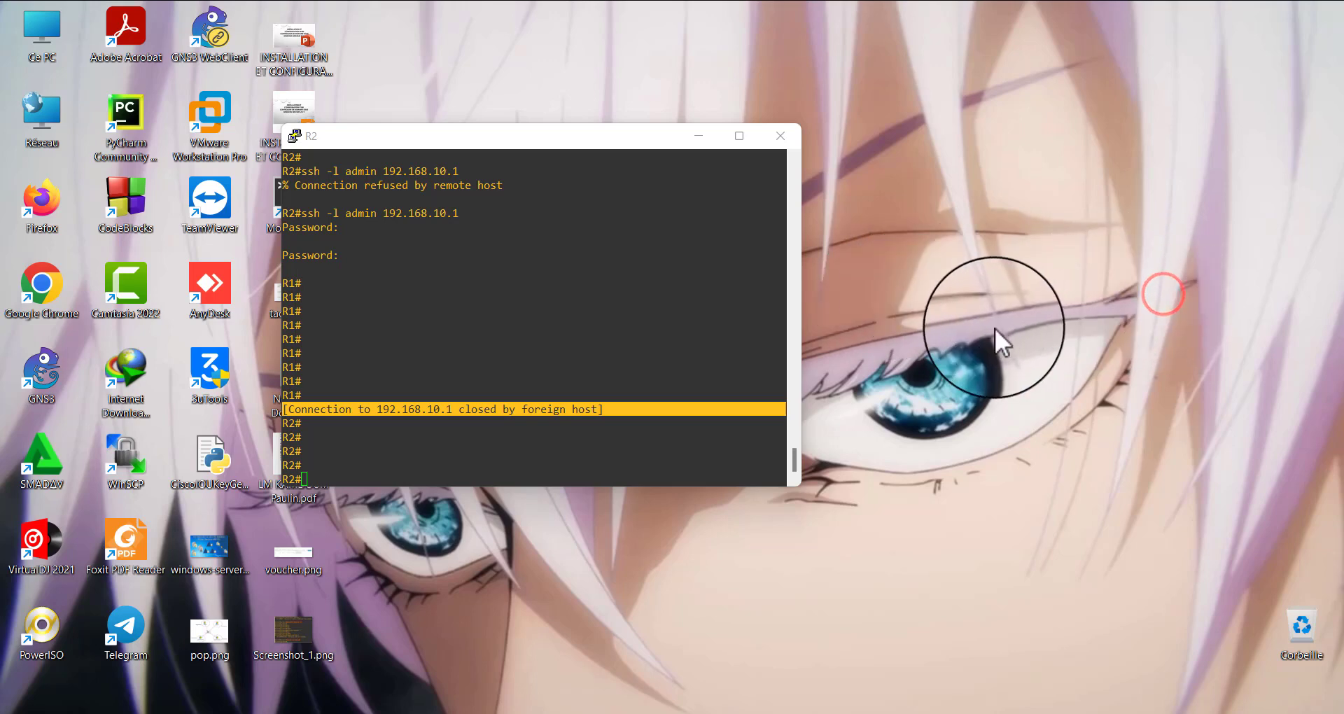
pyautogui.click(1016, 296)
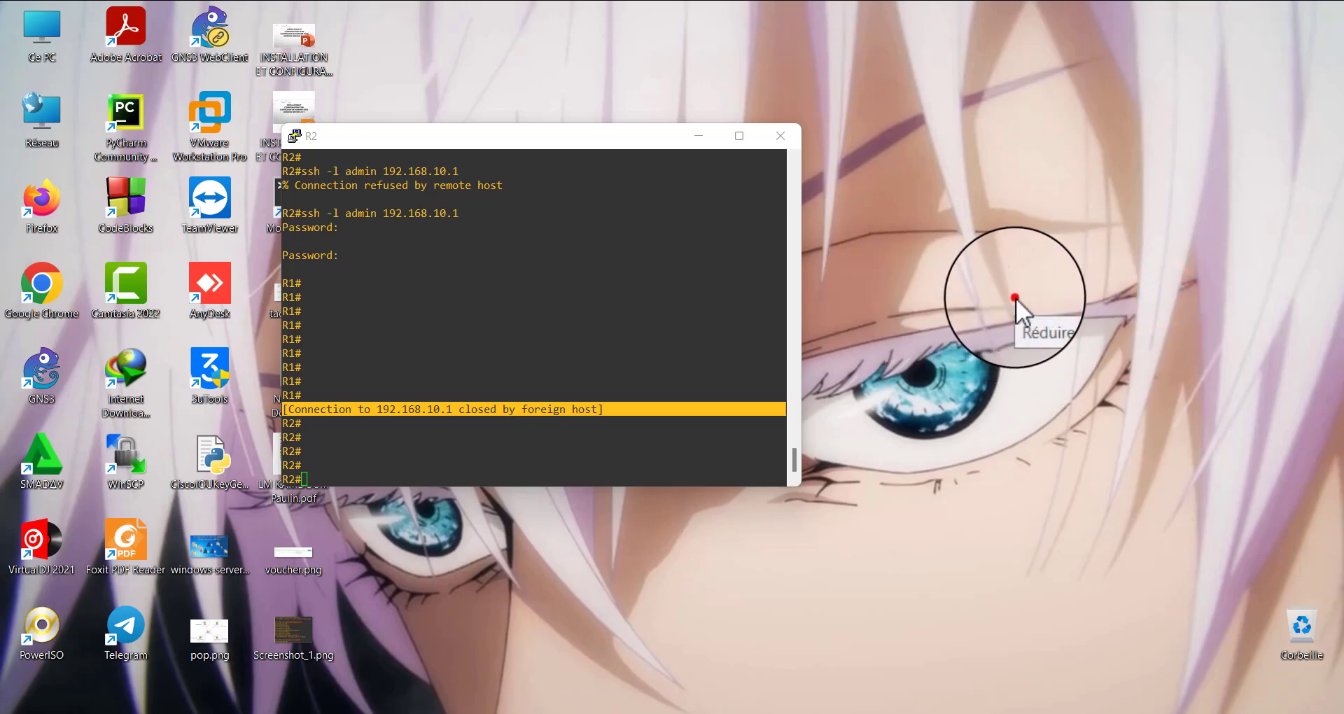
pyautogui.moveTo(616, 412); pyautogui.dragTo(285, 408)
pyautogui.click(379, 438)
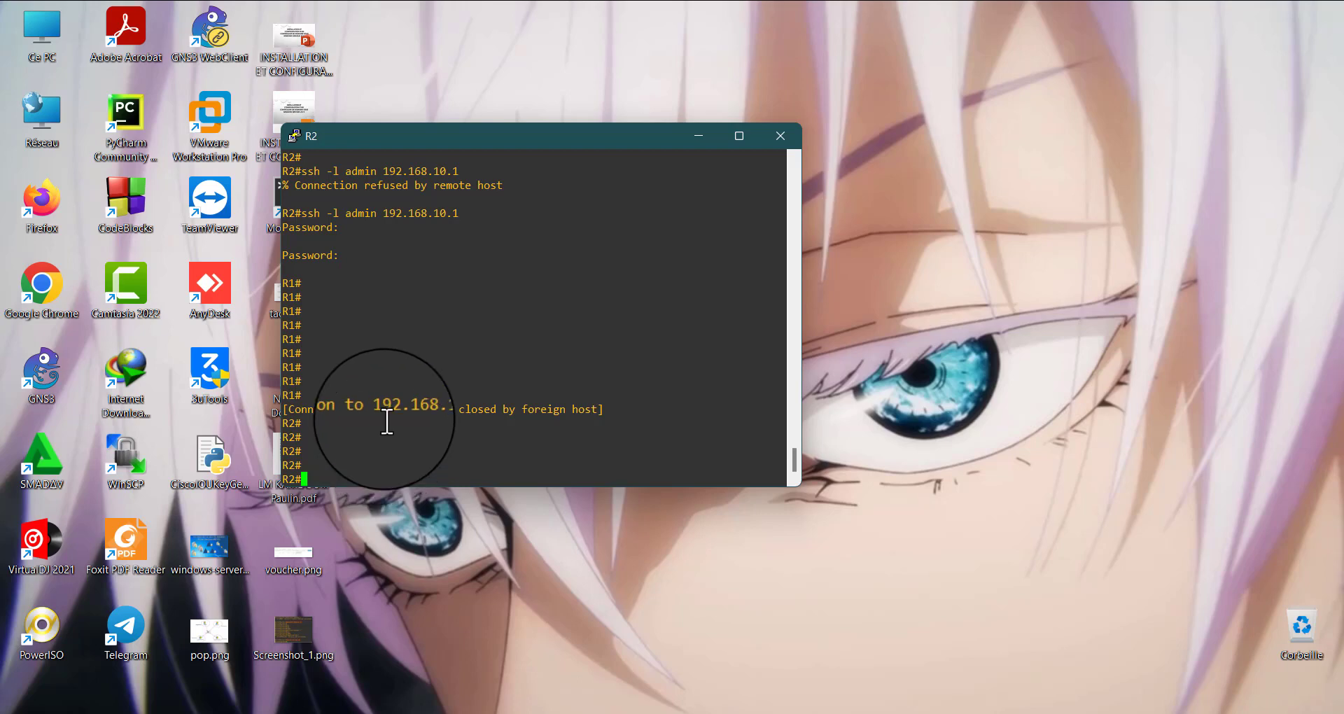
pyautogui.moveTo(621, 410); pyautogui.dragTo(296, 406)
pyautogui.click(413, 441)
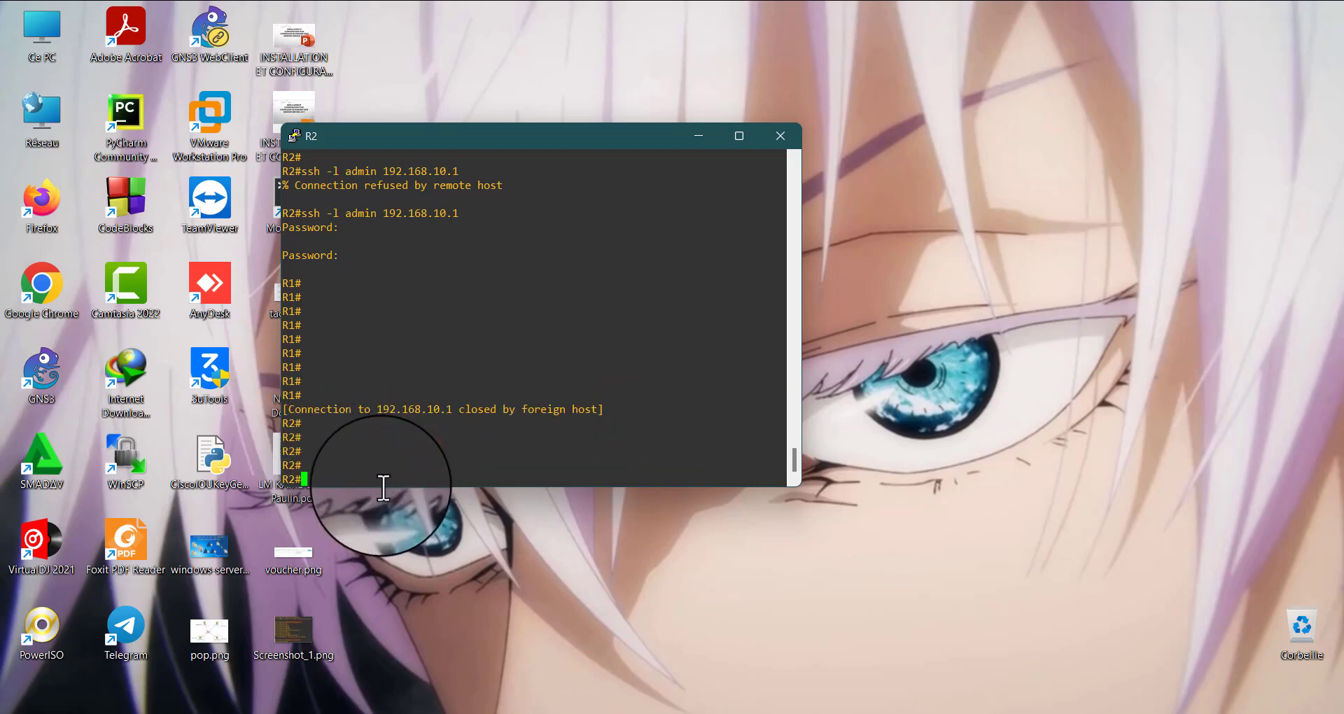
# Switch to R1's console and list the options available for the global login command
pyautogui.click(688, 136)
pyautogui.moveTo(901, 711)
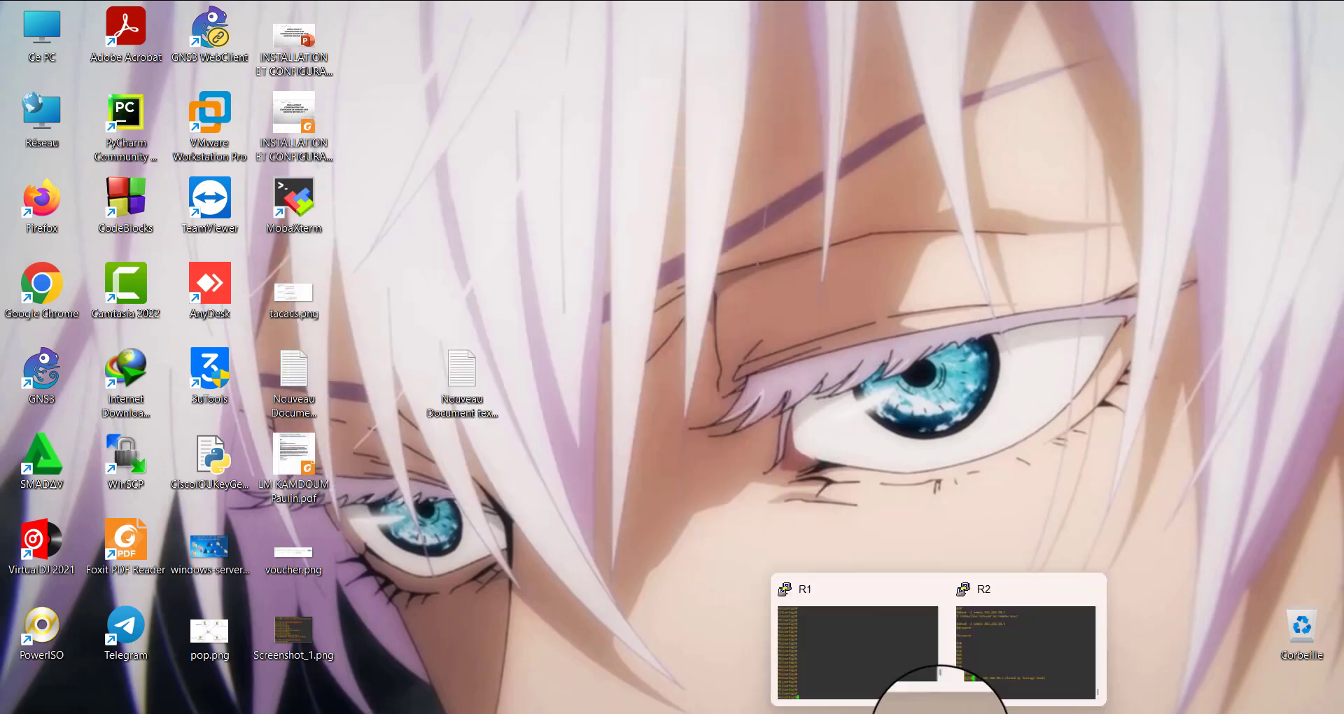
pyautogui.click(851, 665)
pyautogui.click(345, 503)
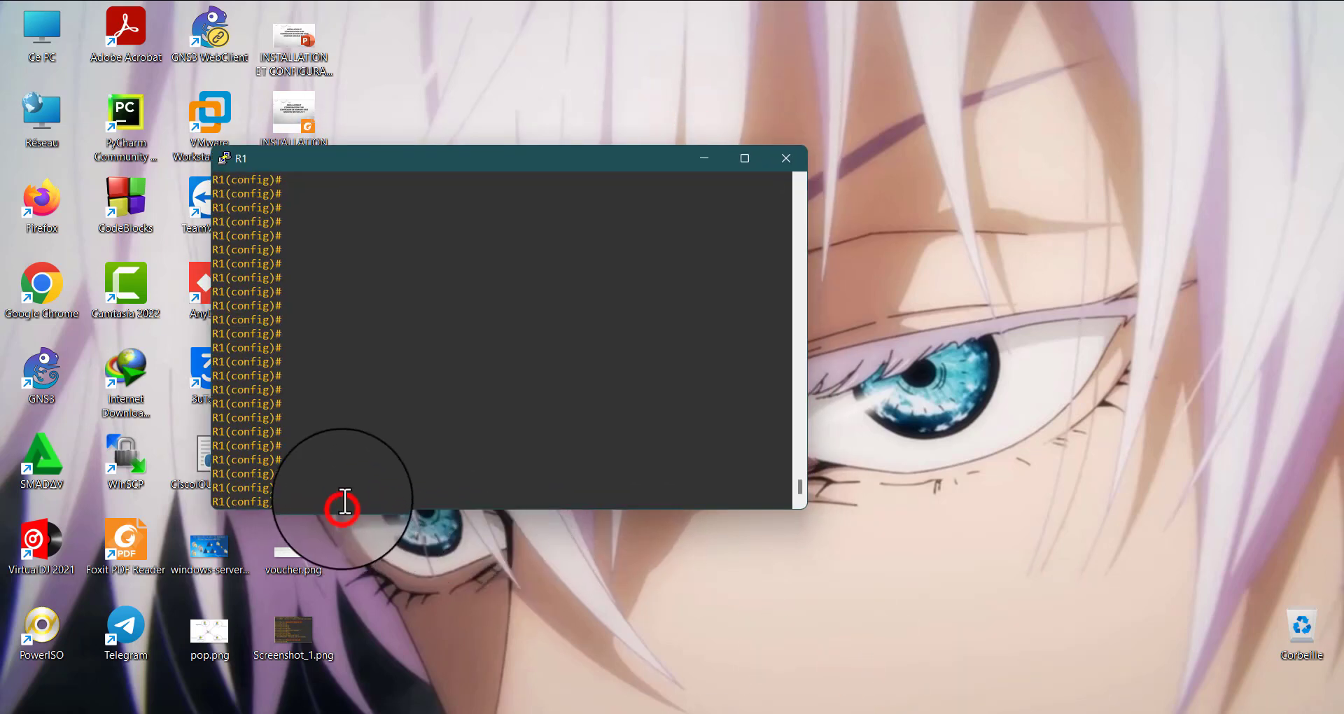
pyautogui.write('login ')
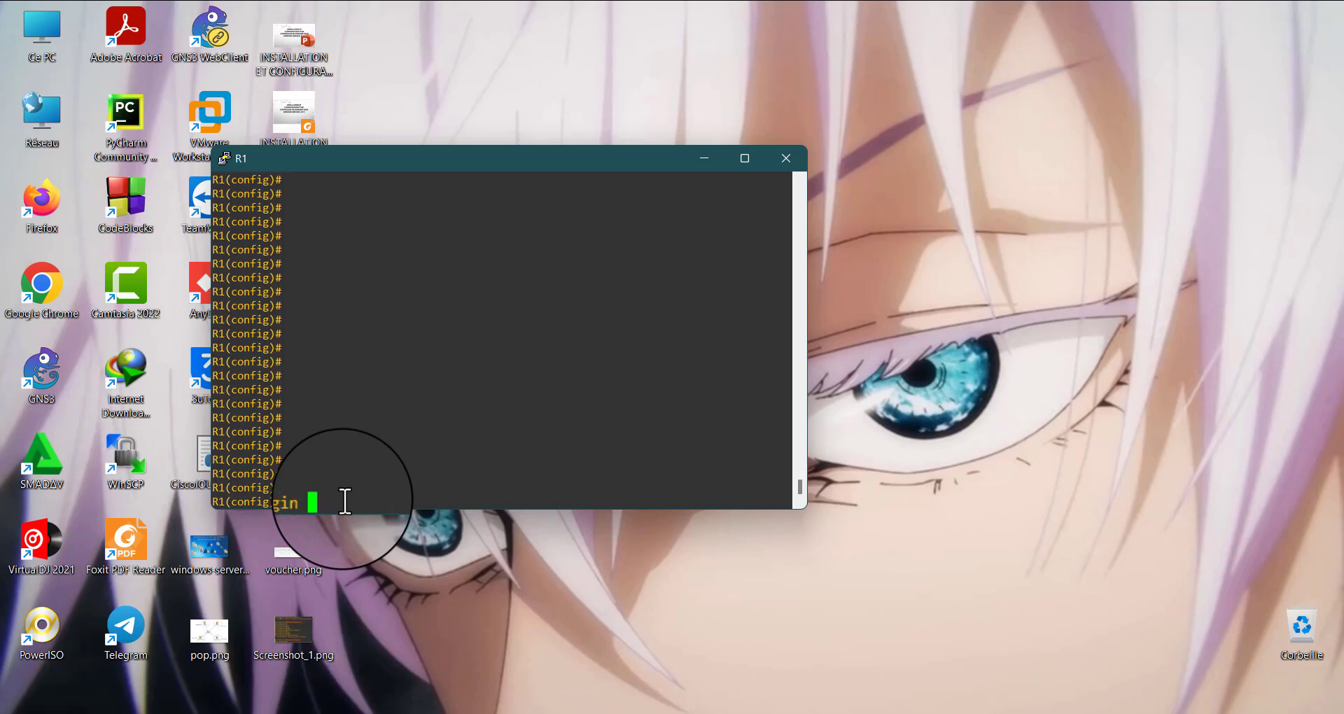
pyautogui.write('?')
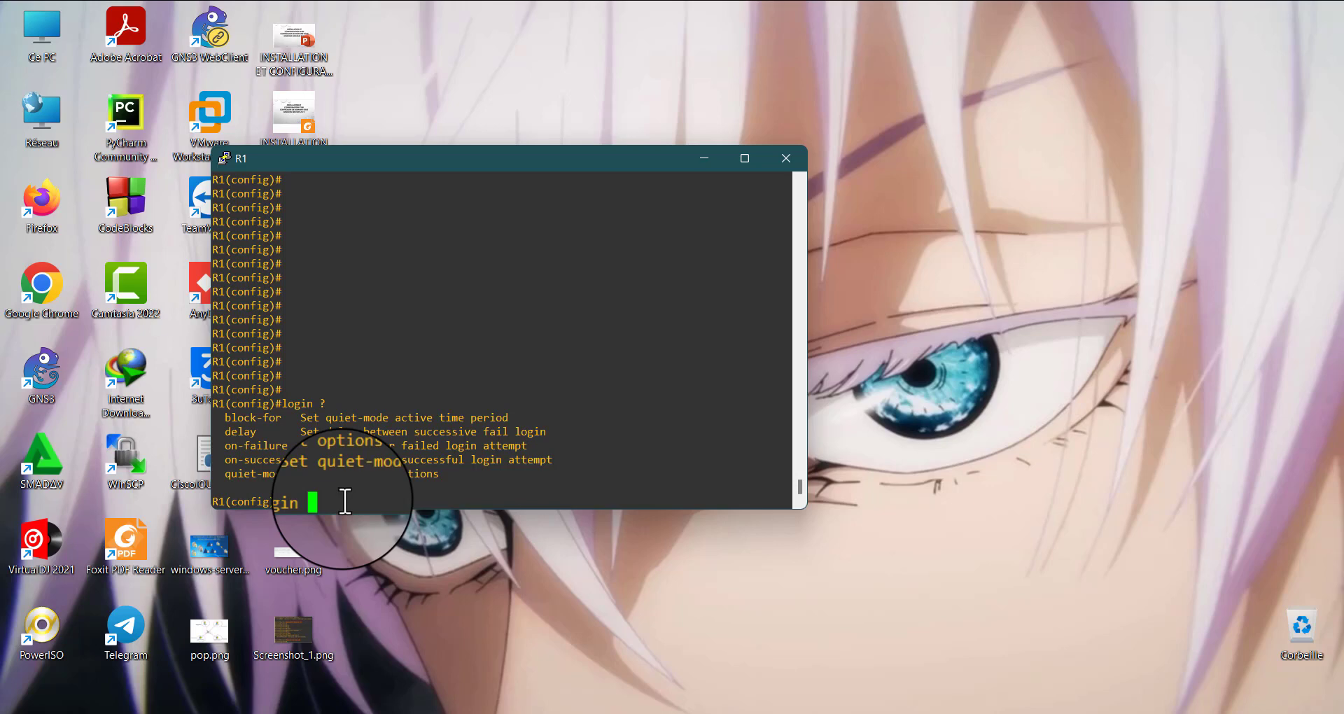
pyautogui.write('on')
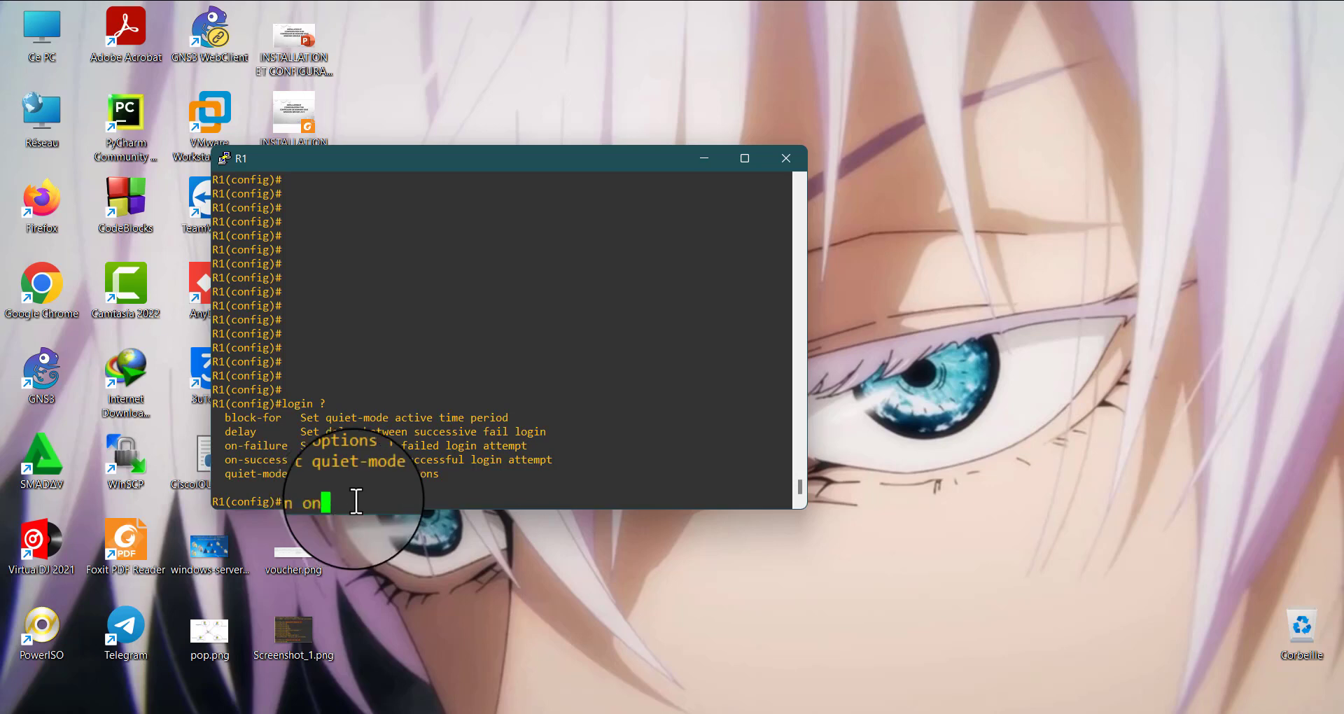
pyautogui.write('-f')
# Check the sub-options of login on-failure and enter login on-failure in R1's global configuration
pyautogui.press('Tab')
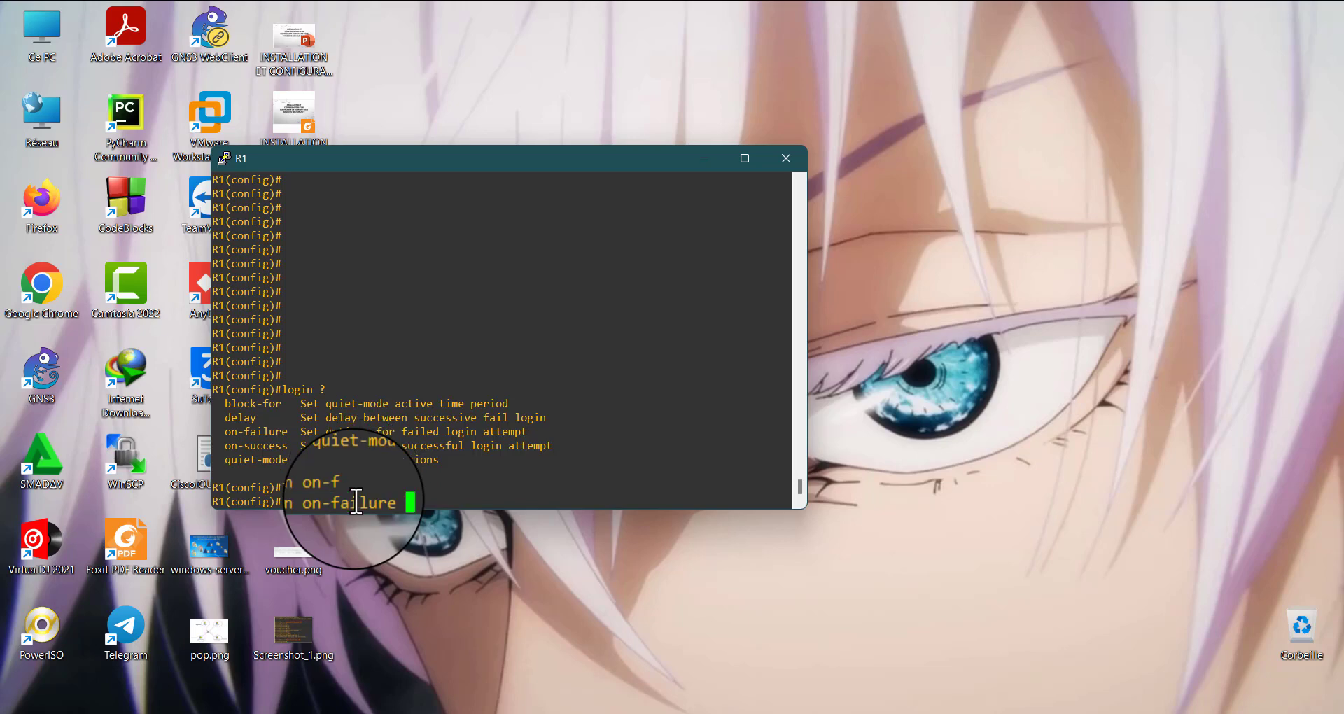
pyautogui.write('?')
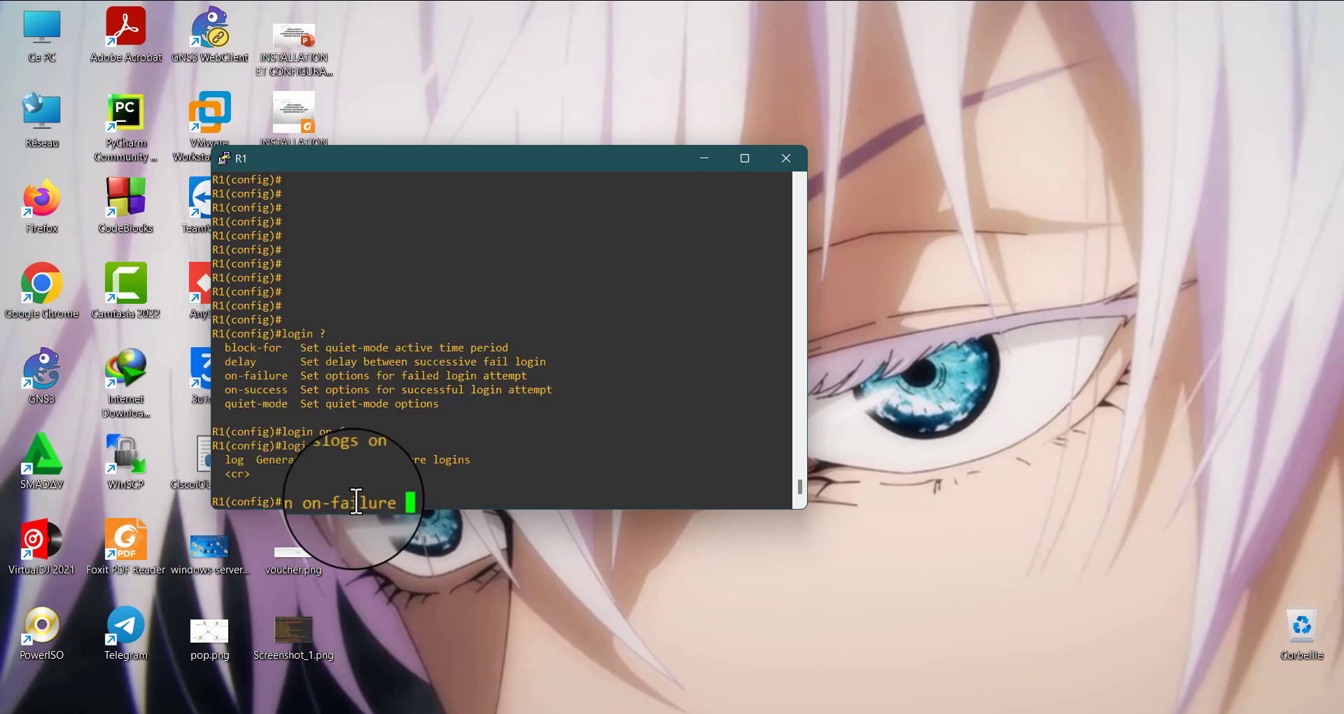
pyautogui.press('Return')
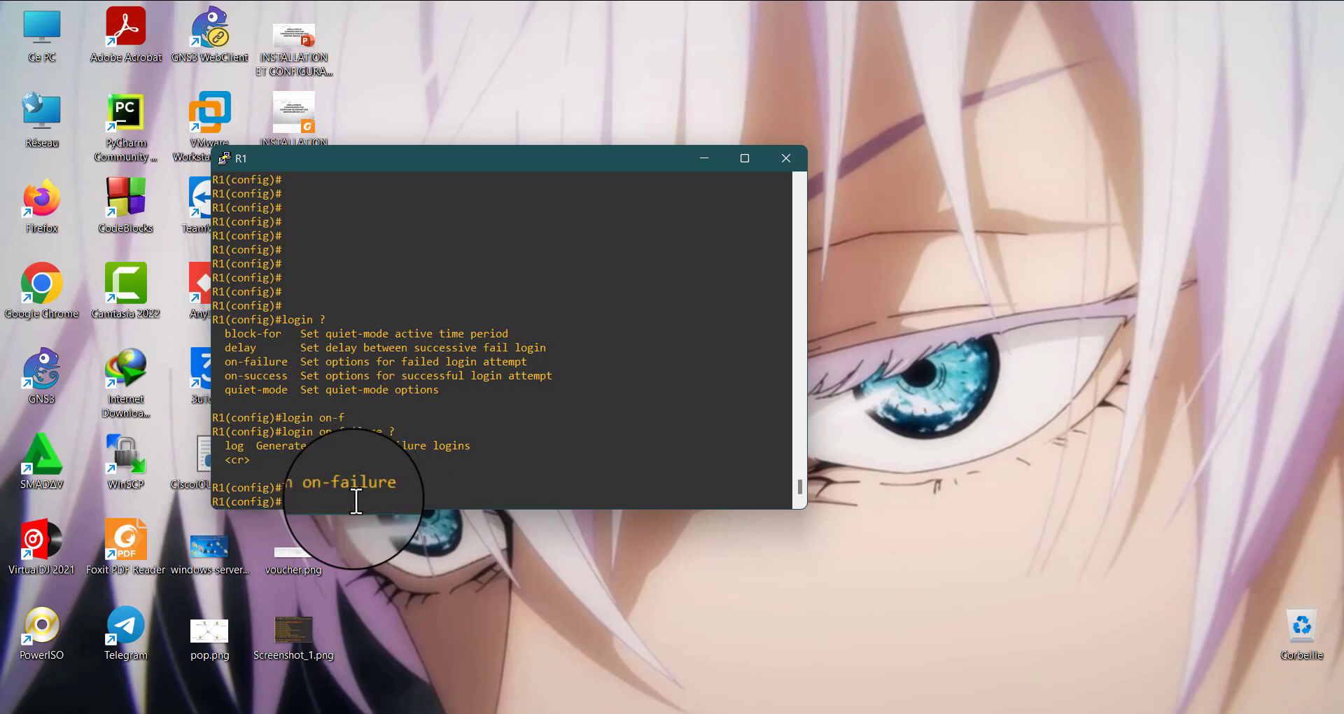
# Enter login on-success in R1's global configuration
pyautogui.press('Return')
pyautogui.write('n o')
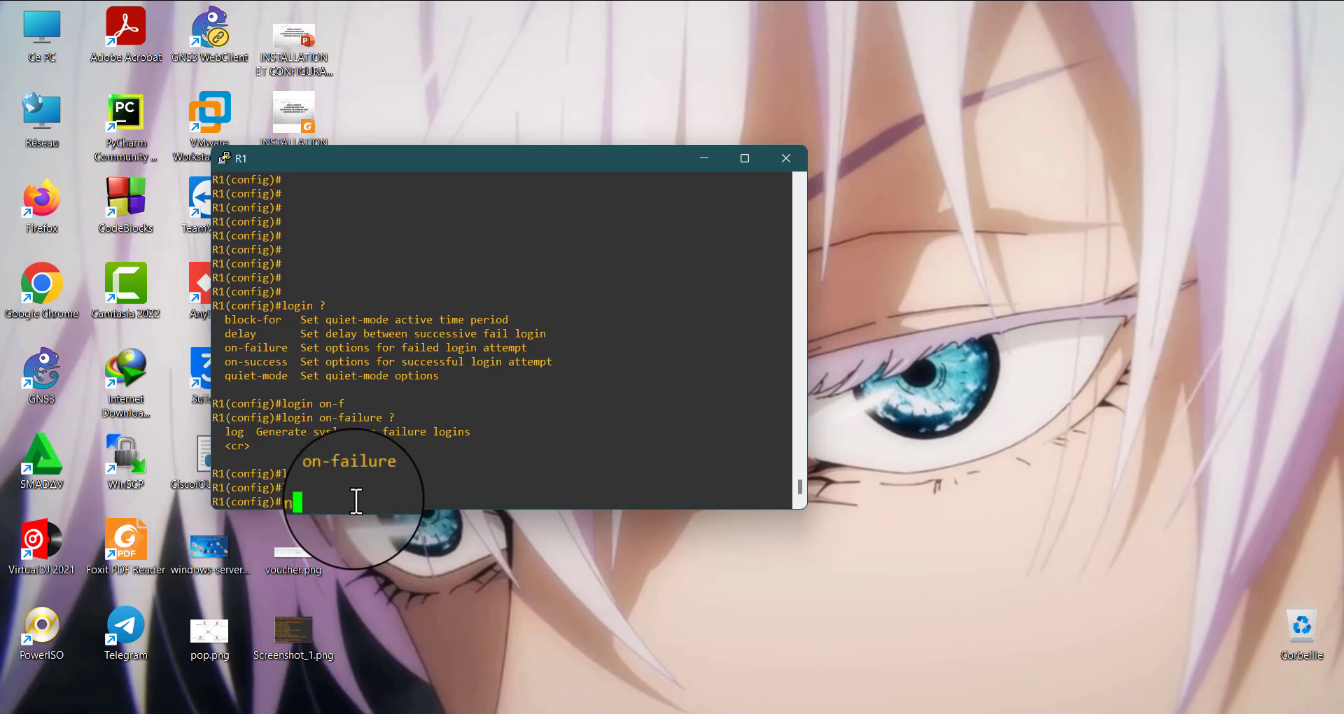
pyautogui.write('ns')
pyautogui.press('BackSpace')
pyautogui.write('-s')
pyautogui.press('Tab')
pyautogui.press('Return')
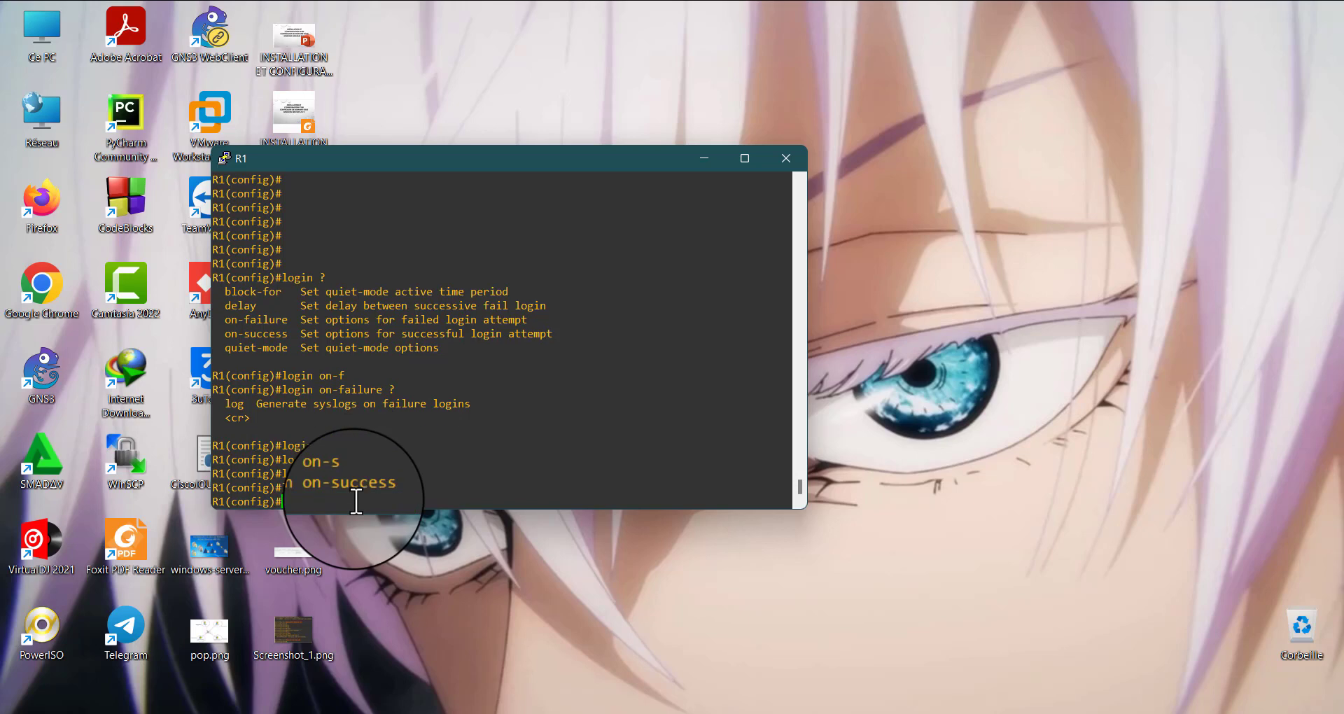
pyautogui.press('Return')
pyautogui.press('Return')
pyautogui.press('Return')
pyautogui.press('Return')
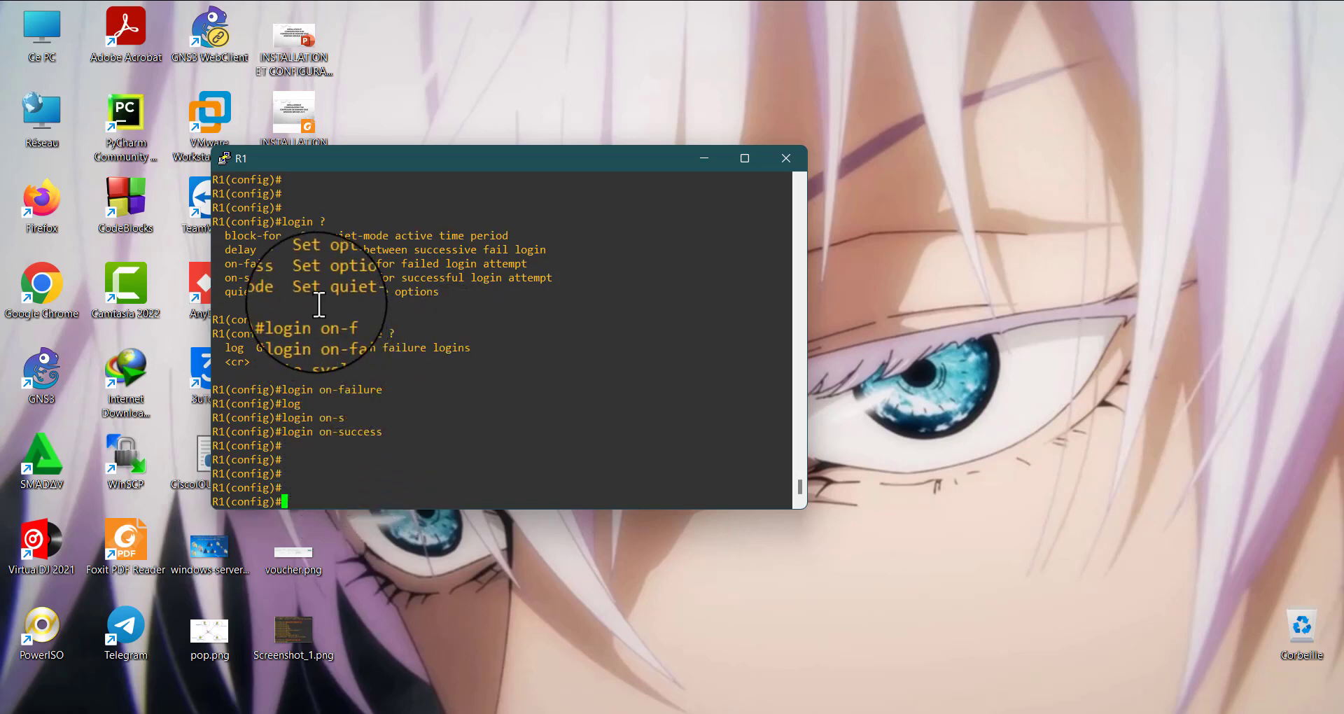
pyautogui.moveTo(317, 303); pyautogui.dragTo(394, 428)
pyautogui.click(388, 376)
pyautogui.click(357, 424)
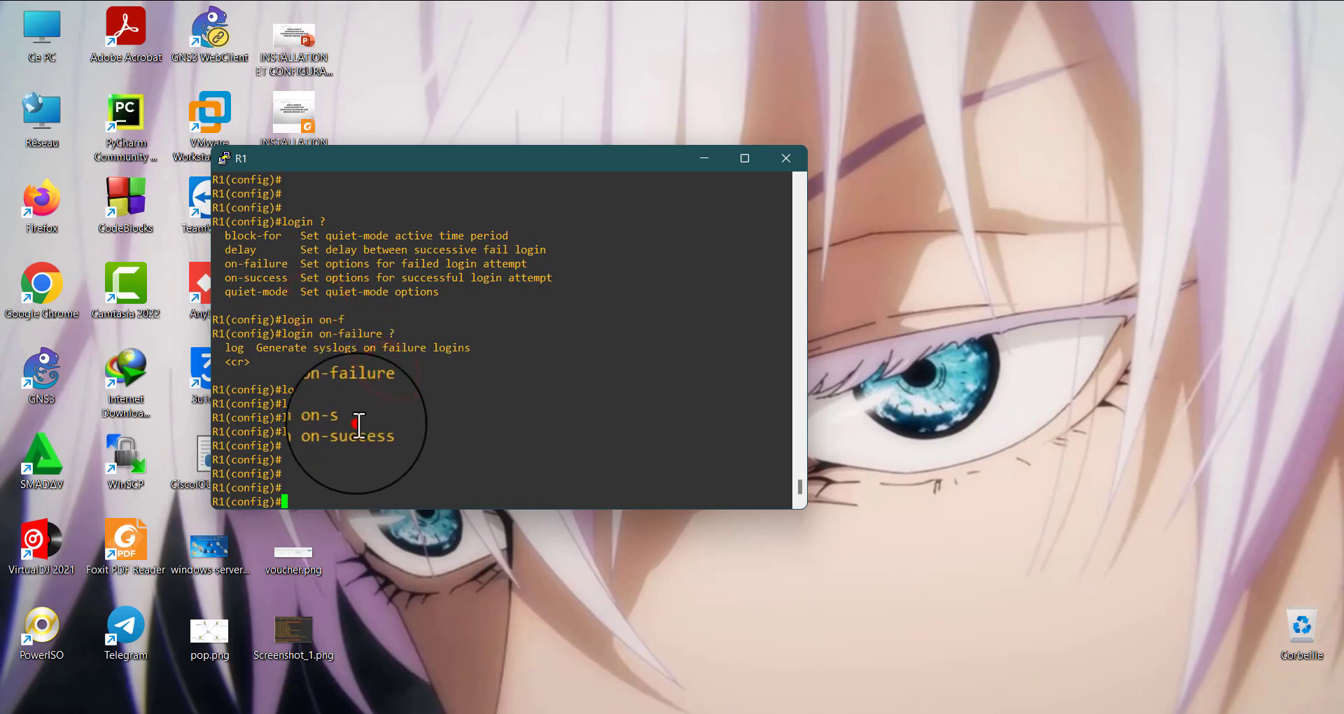
pyautogui.click(358, 445)
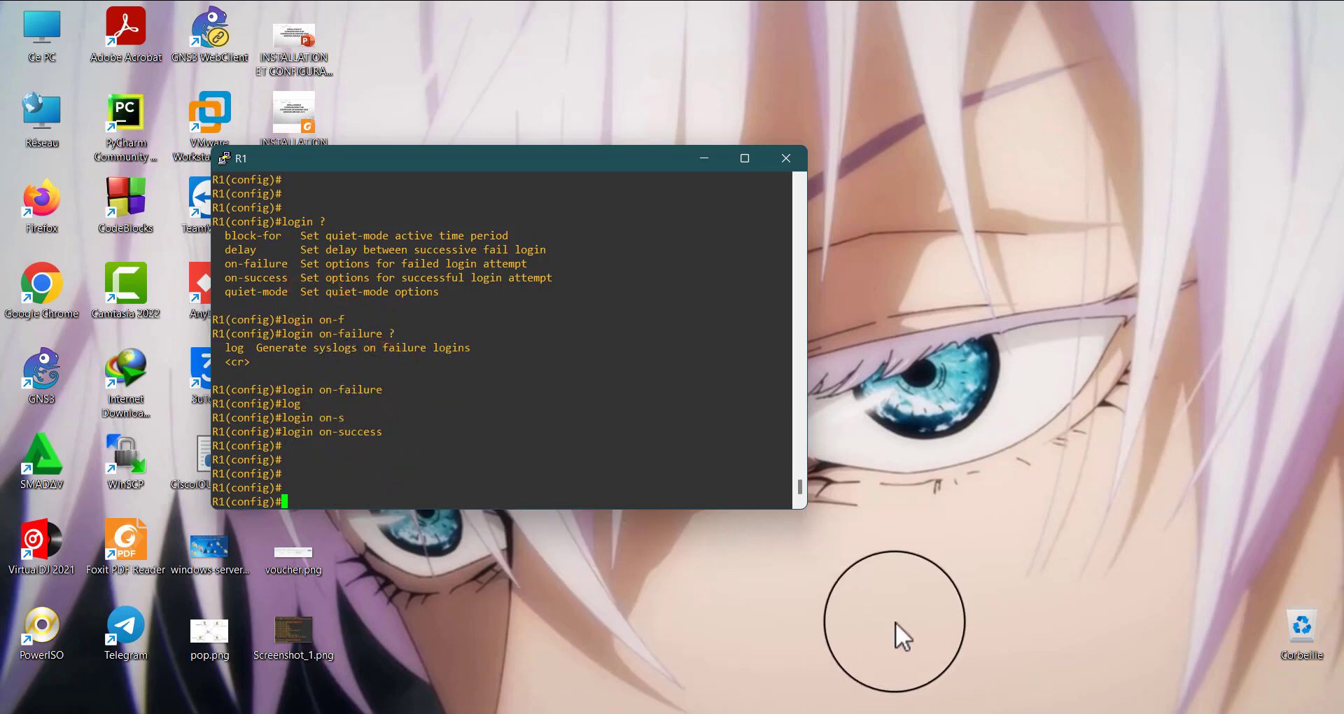
# Show the R1 and R2 consoles side by side and make R1's privileged EXEC prompt active
pyautogui.moveTo(960, 713)
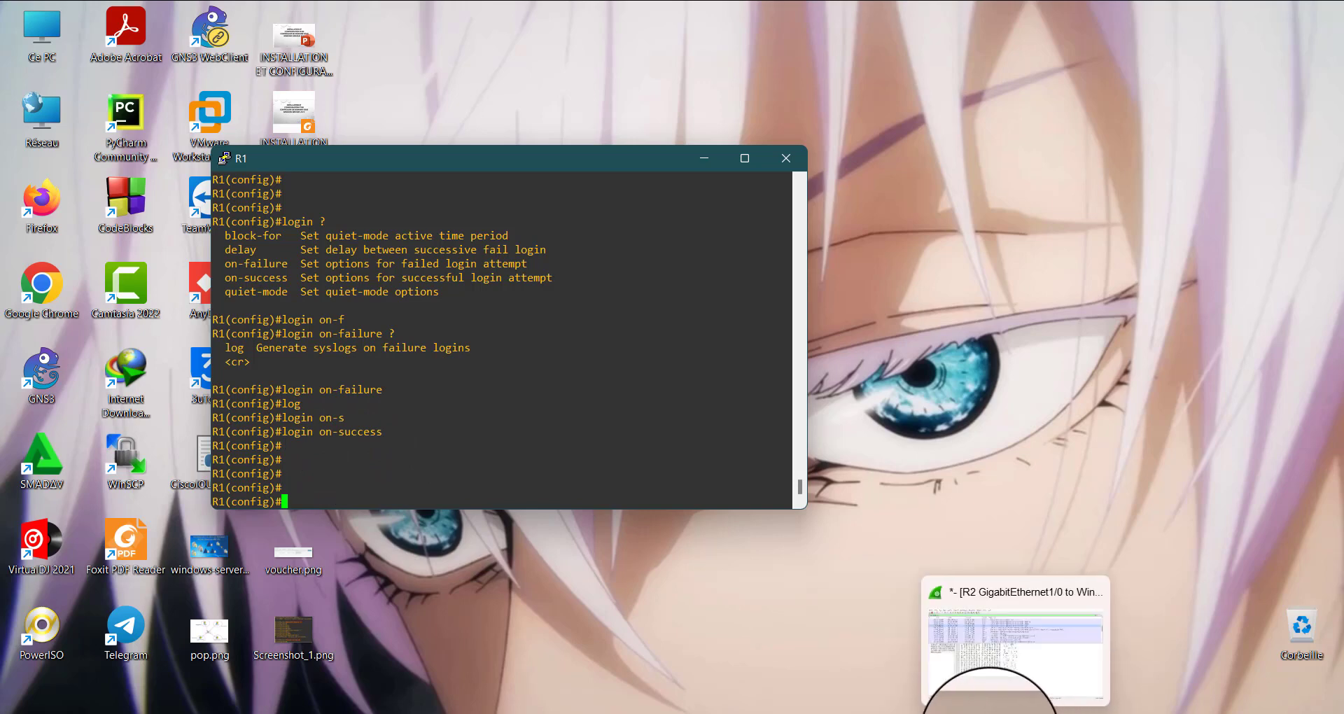
pyautogui.moveTo(904, 713)
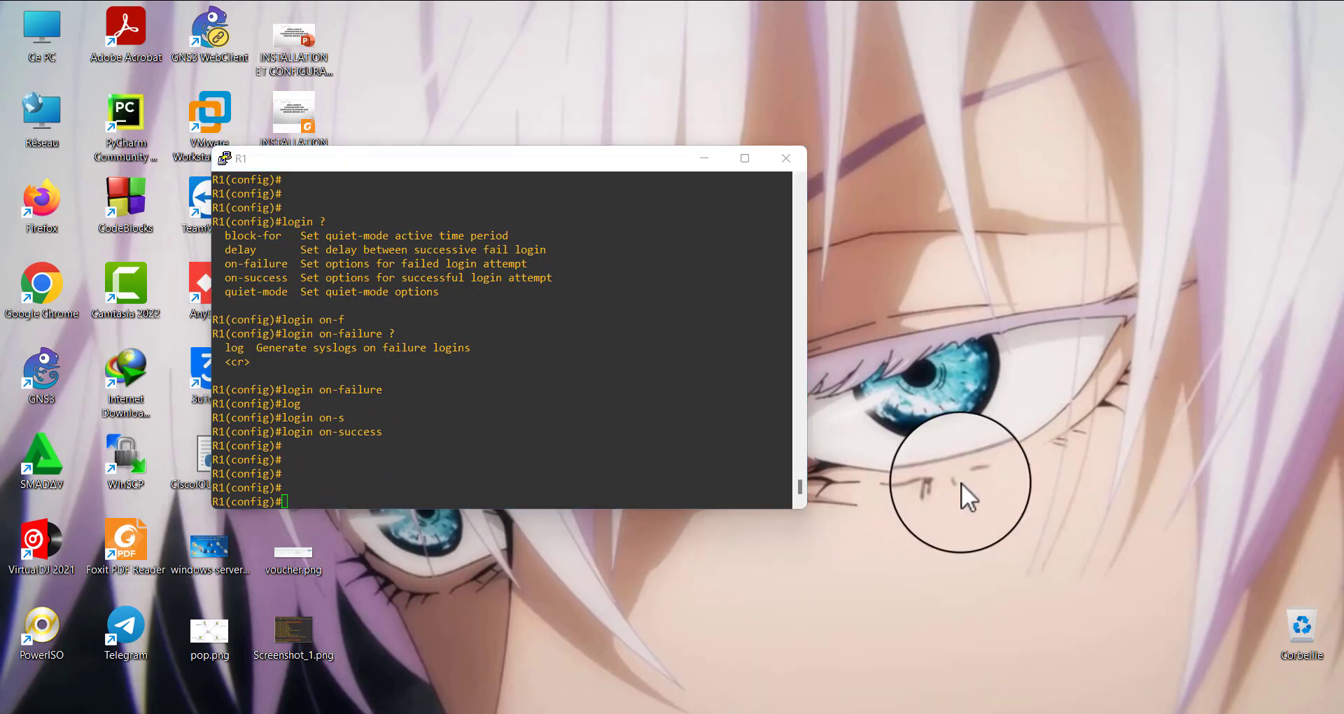
pyautogui.click(1148, 309)
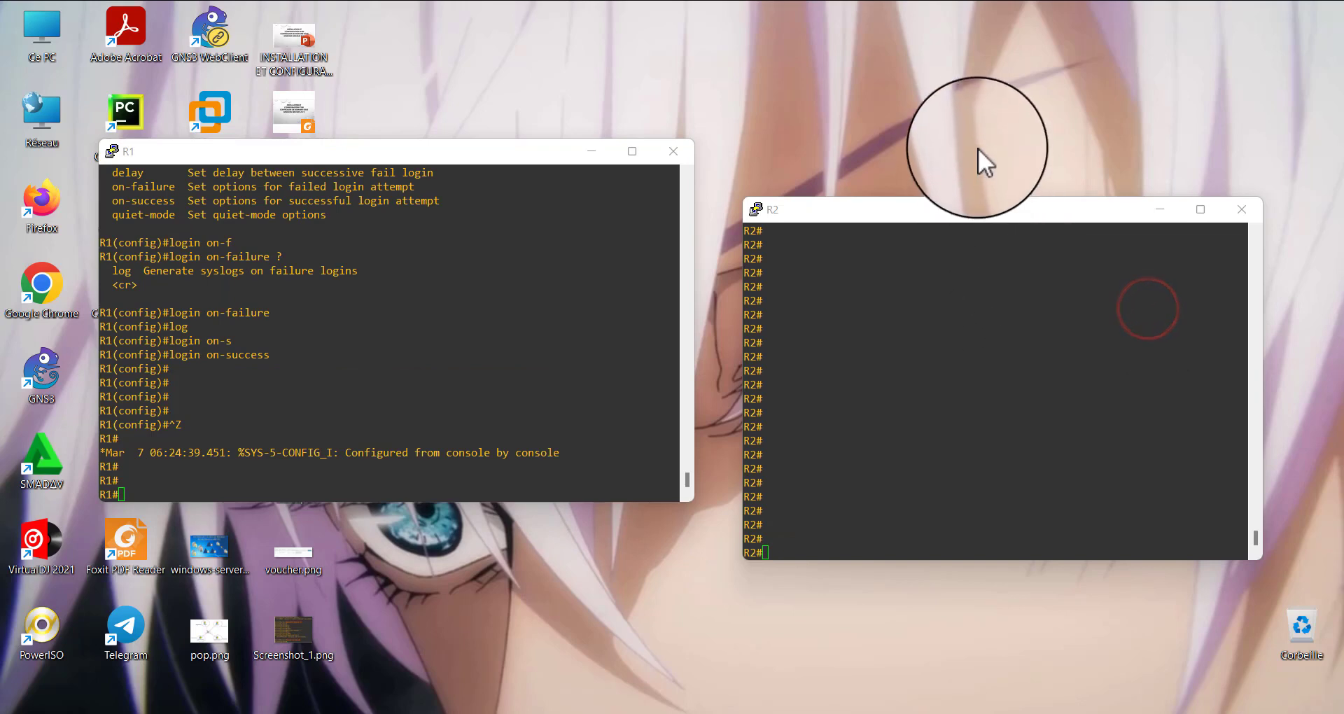
pyautogui.click(301, 450)
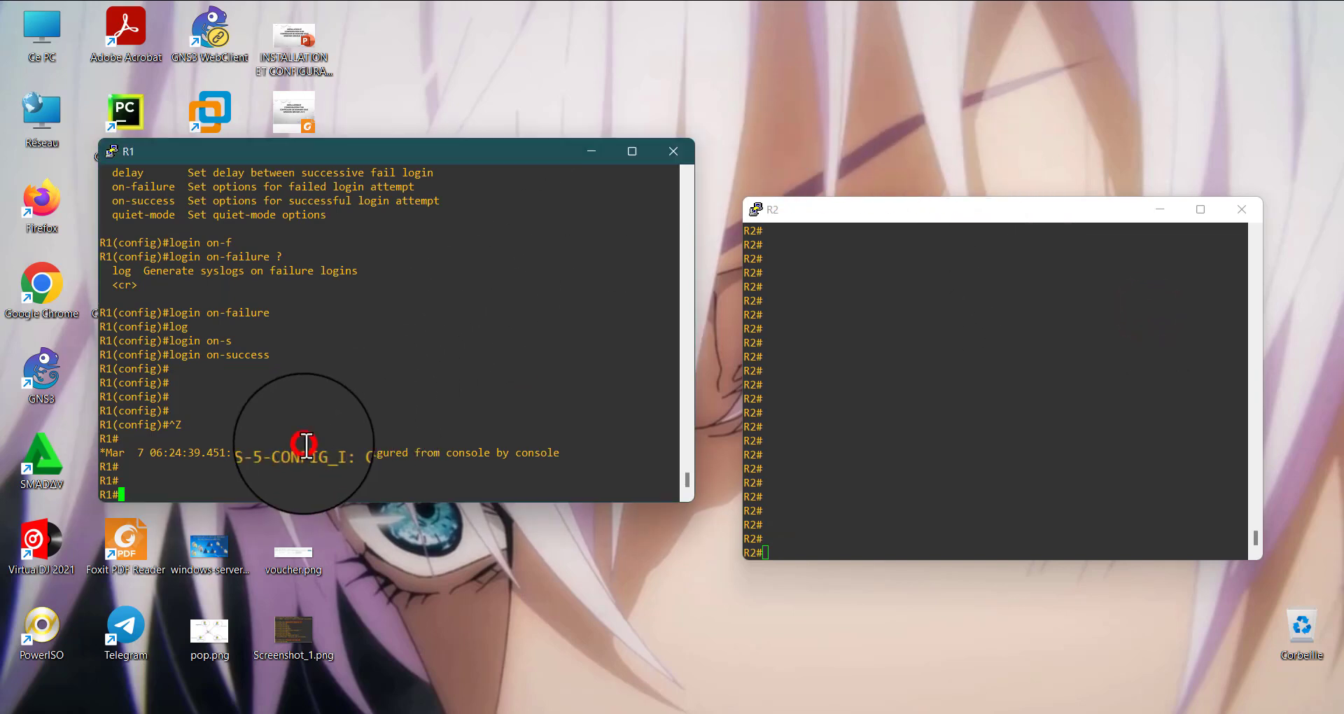
pyautogui.write('debu')
pyautogui.press('Tab')
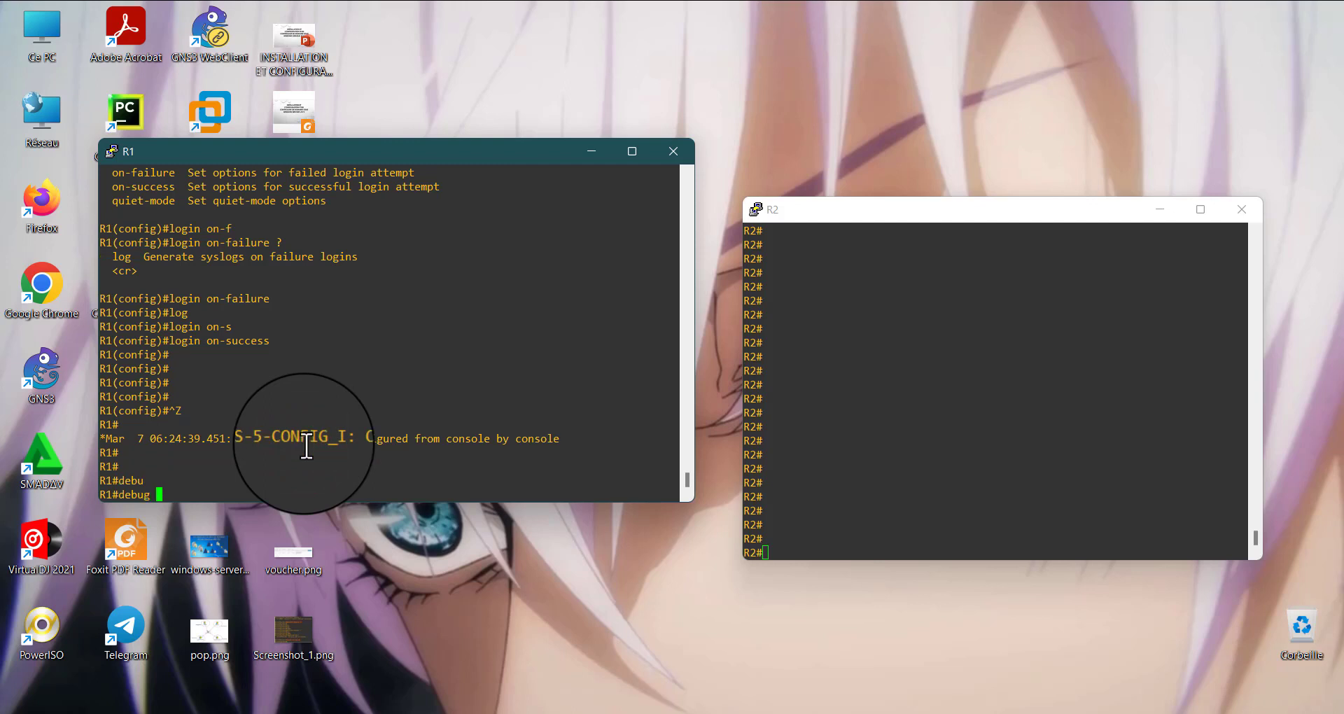
pyautogui.write('all')
pyautogui.press('Tab')
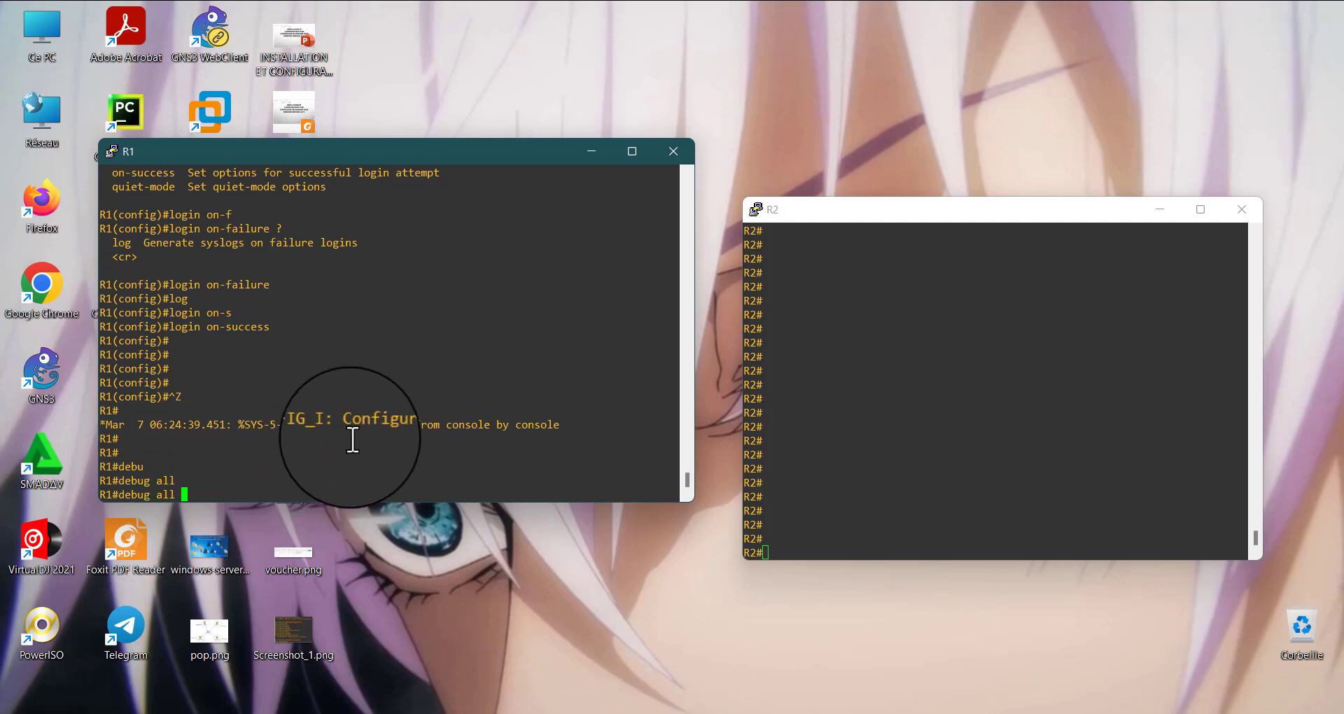
pyautogui.press('Return')
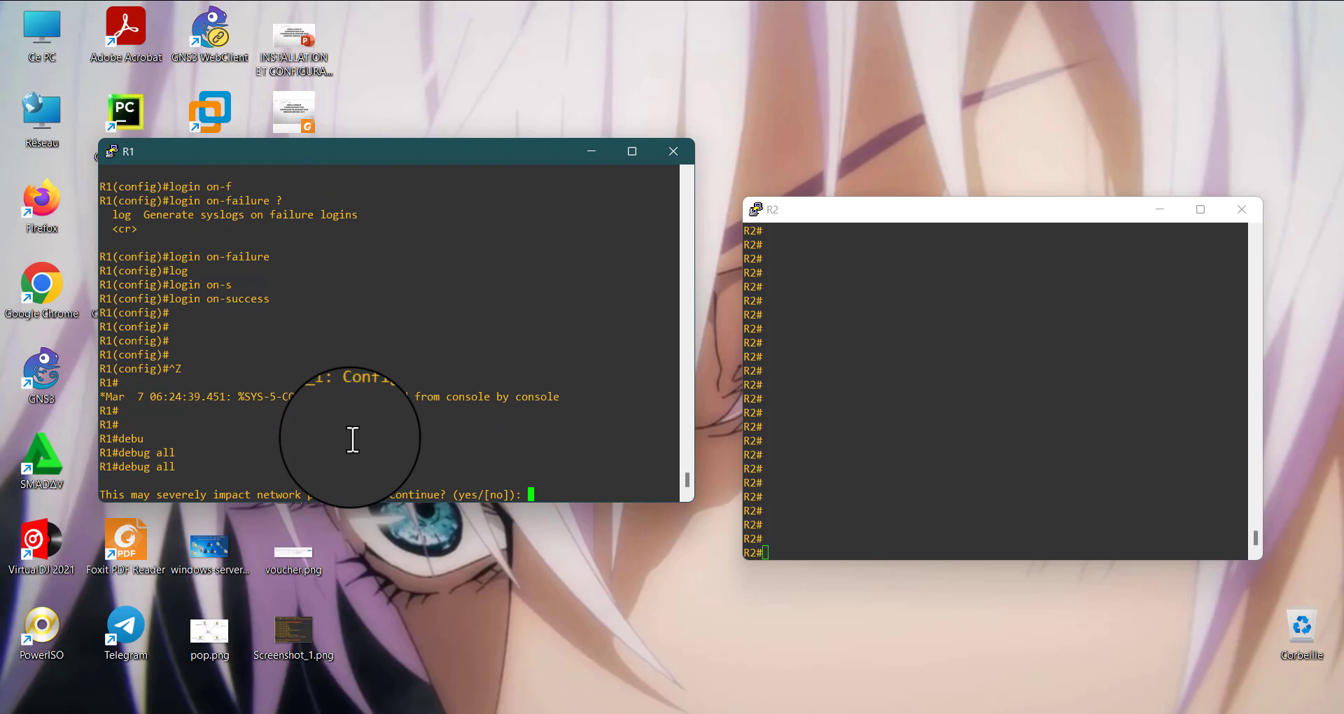
pyautogui.write('no')
pyautogui.press('Return')
# Try to run debug logging on R1 and query its available arguments
pyautogui.write('debu')
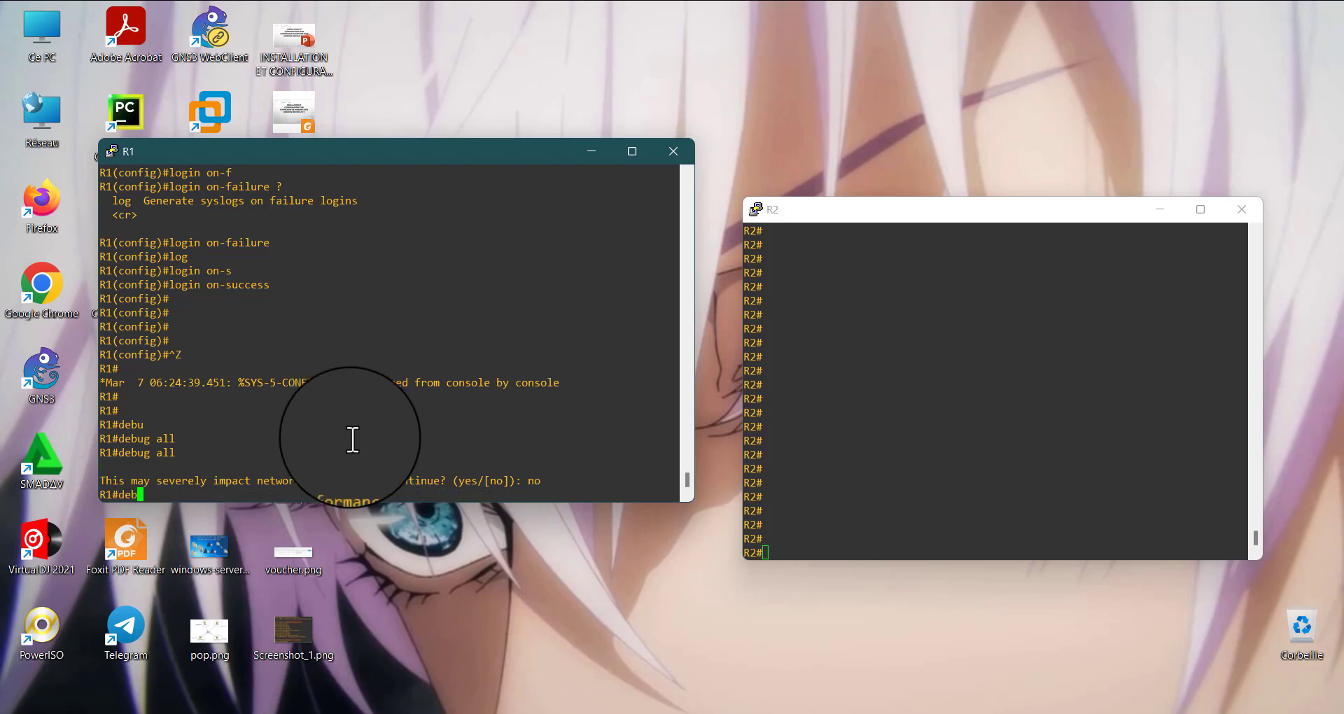
pyautogui.press('Tab')
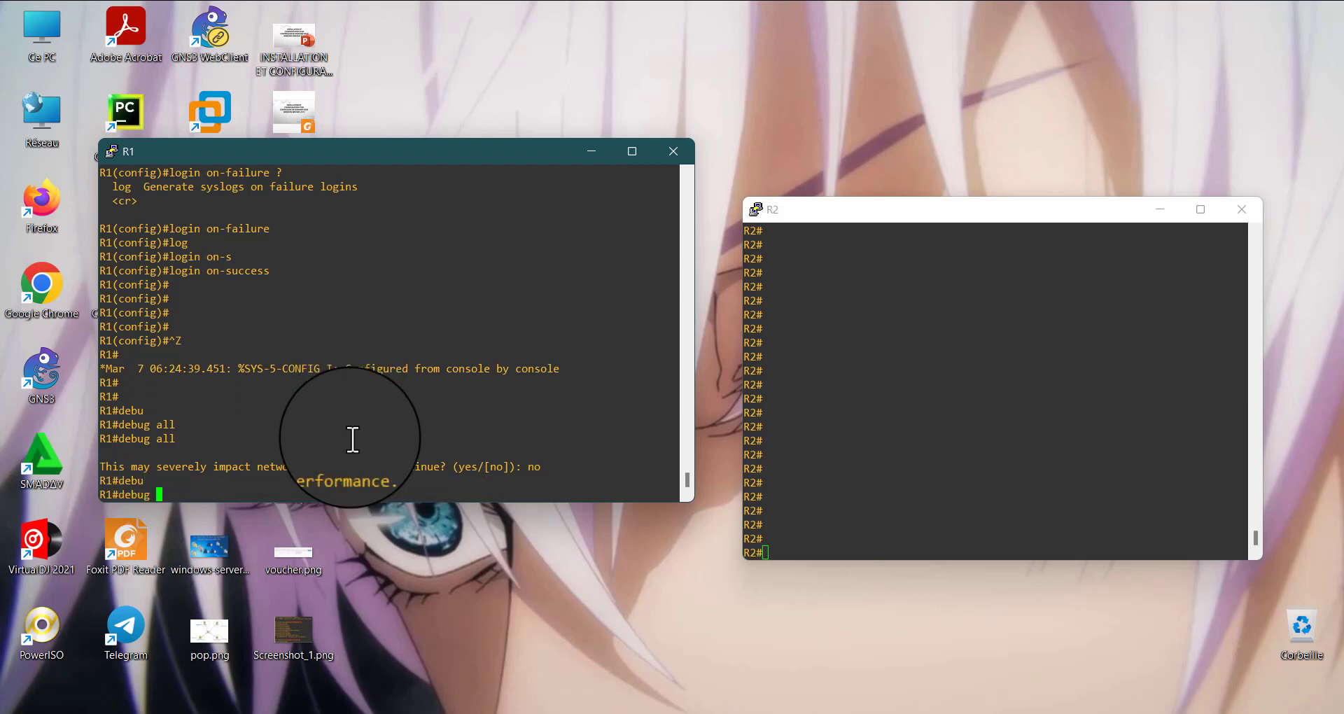
pyautogui.write('logg')
pyautogui.press('Tab')
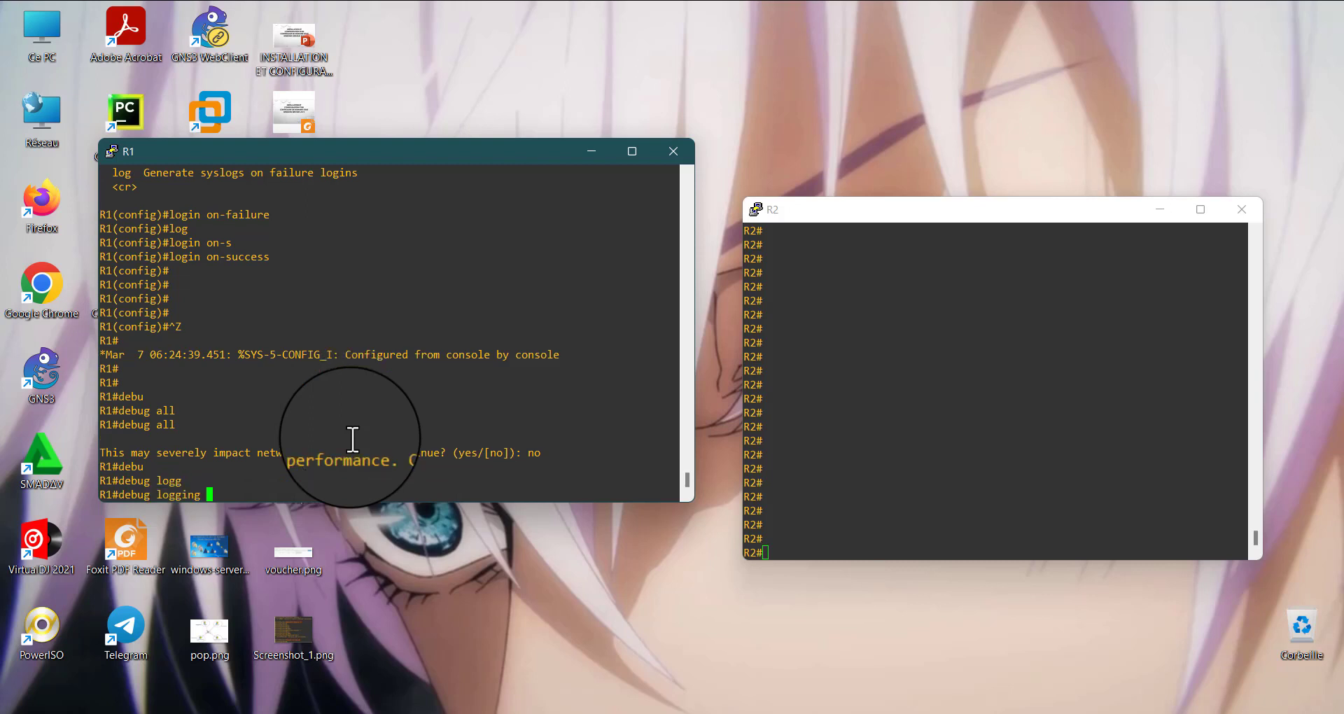
pyautogui.press('Return')
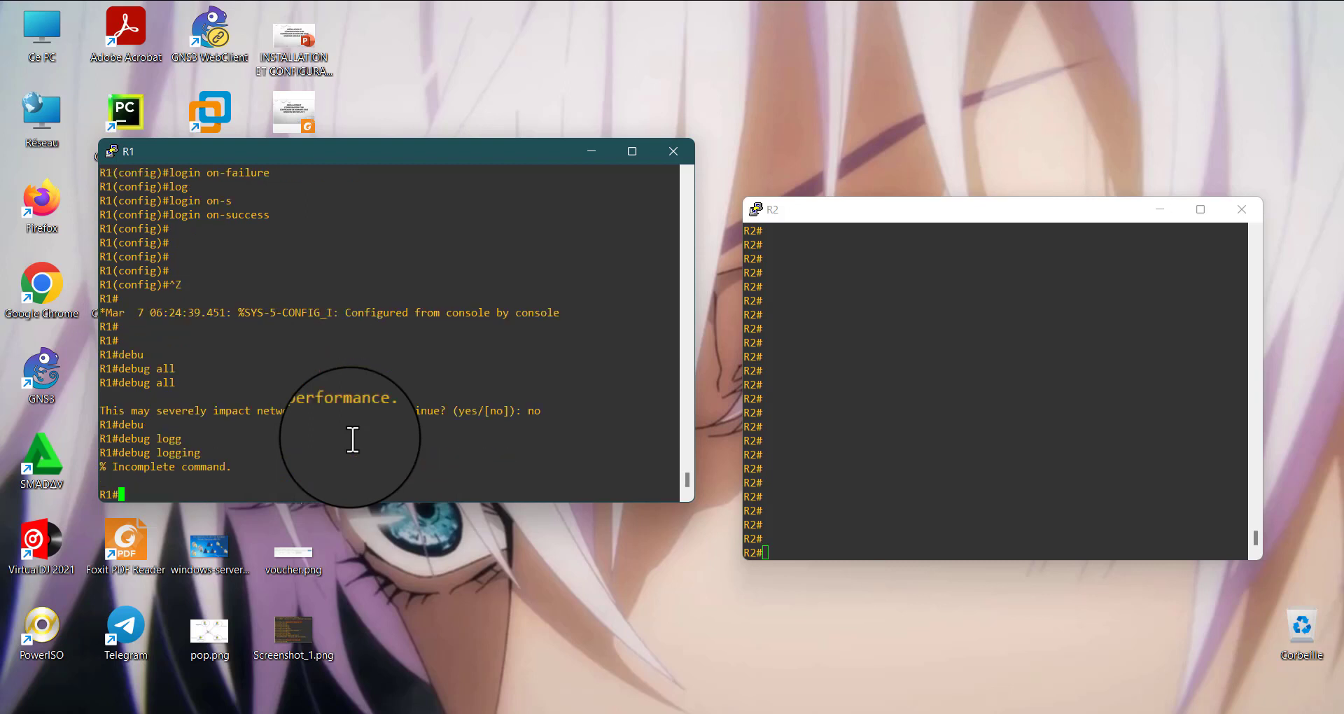
pyautogui.press('Up')
pyautogui.write('?')
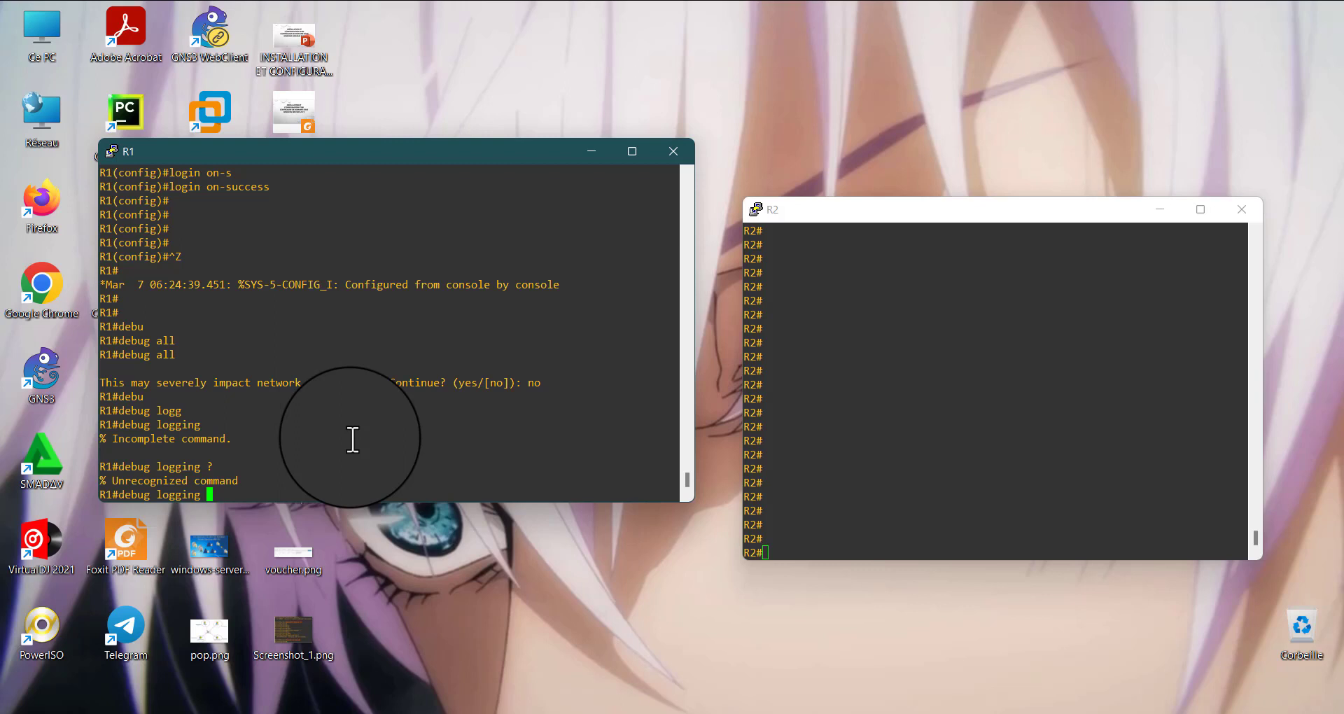
pyautogui.press('Return')
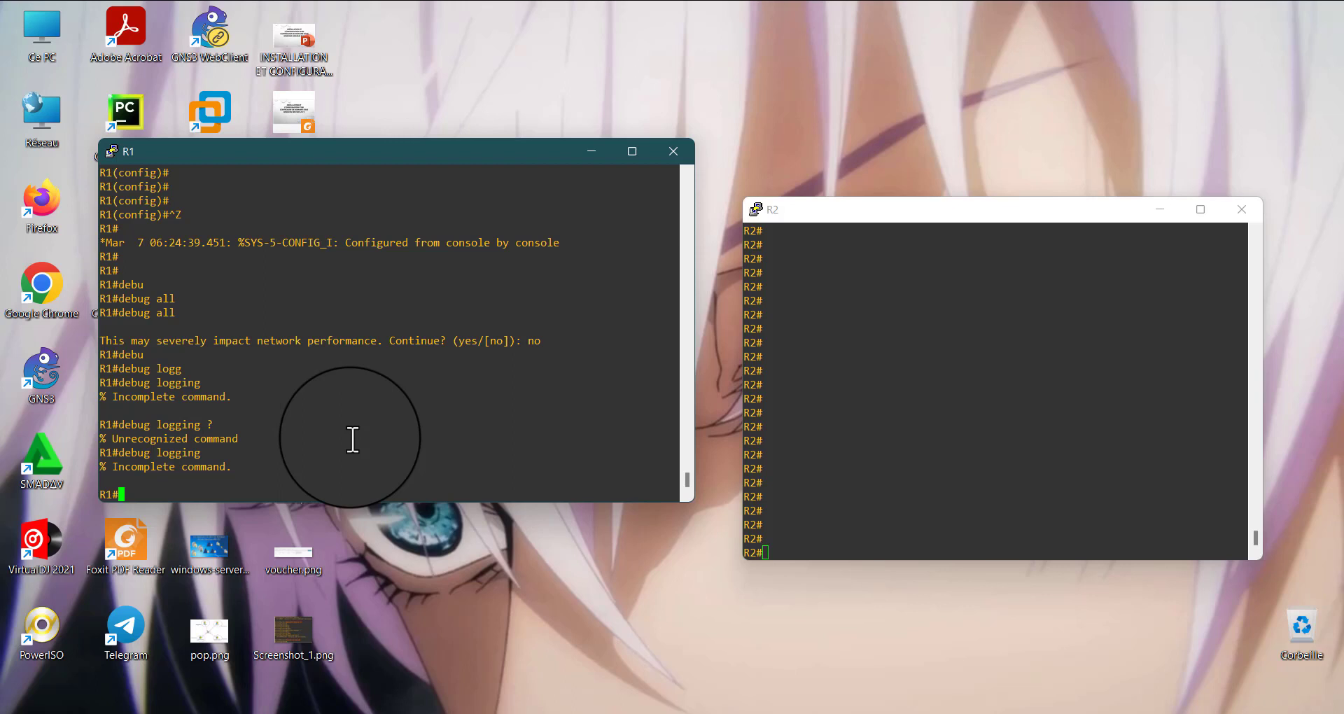
# Try to run debug login on R1
pyautogui.press('Up')
pyautogui.press('BackSpace')
pyautogui.press('BackSpace')
pyautogui.press('BackSpace')
pyautogui.press('BackSpace')
pyautogui.write('in')
pyautogui.press('Return')
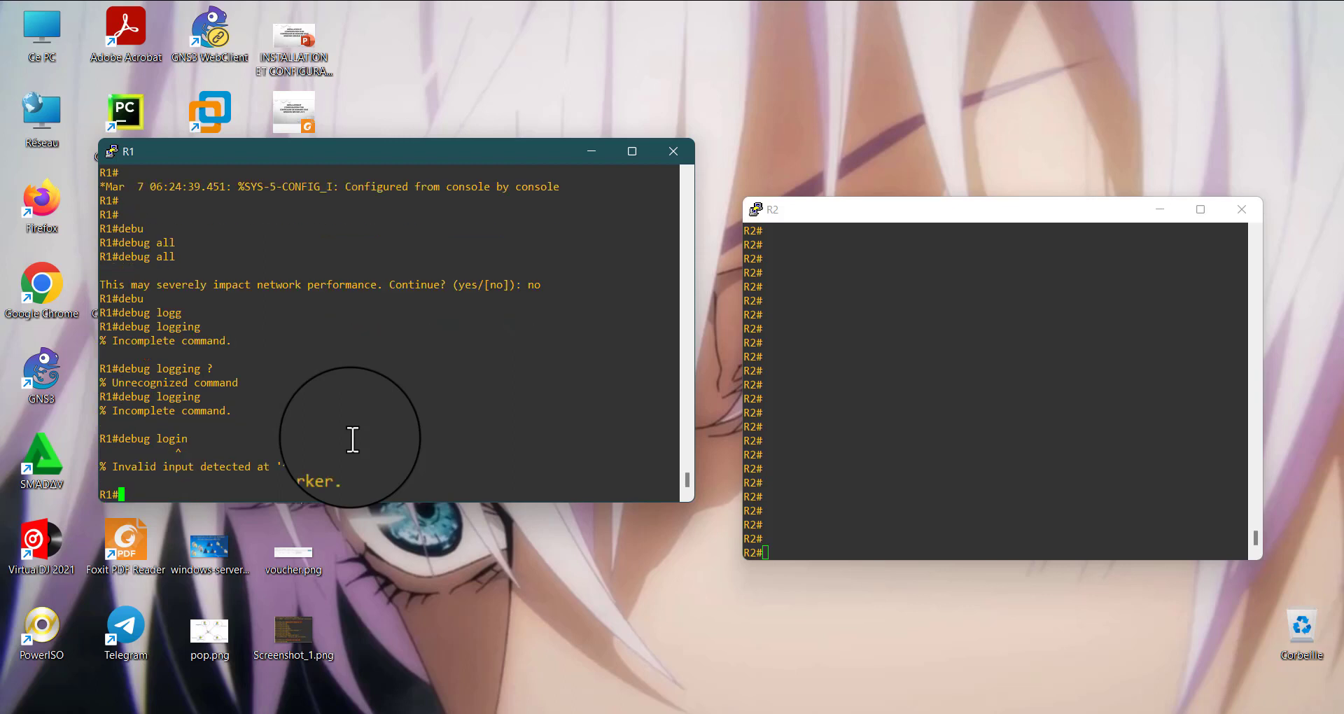
pyautogui.press('Return')
pyautogui.press('Return')
pyautogui.press('Return')
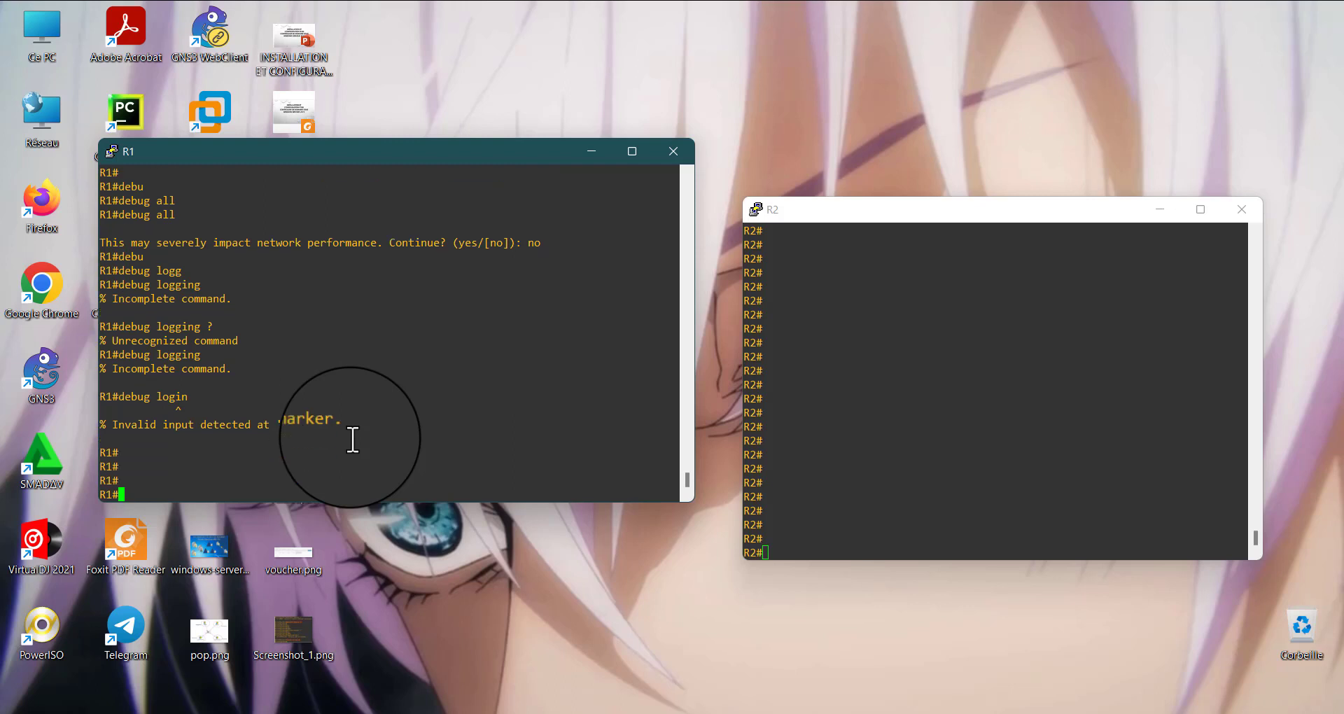
# Enable all debugging on R1 with debug all, answering yes to continue
pyautogui.write('debu')
pyautogui.press('Tab')
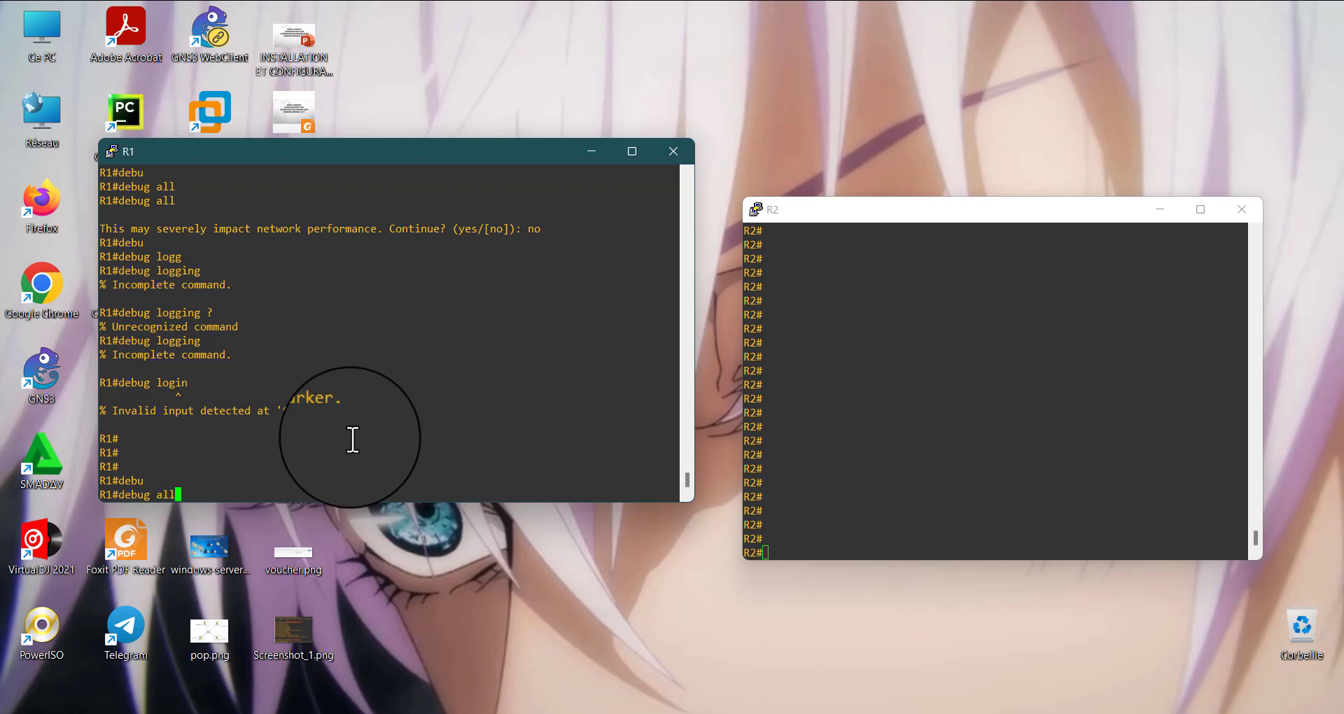
pyautogui.press('Tab')
pyautogui.press('Return')
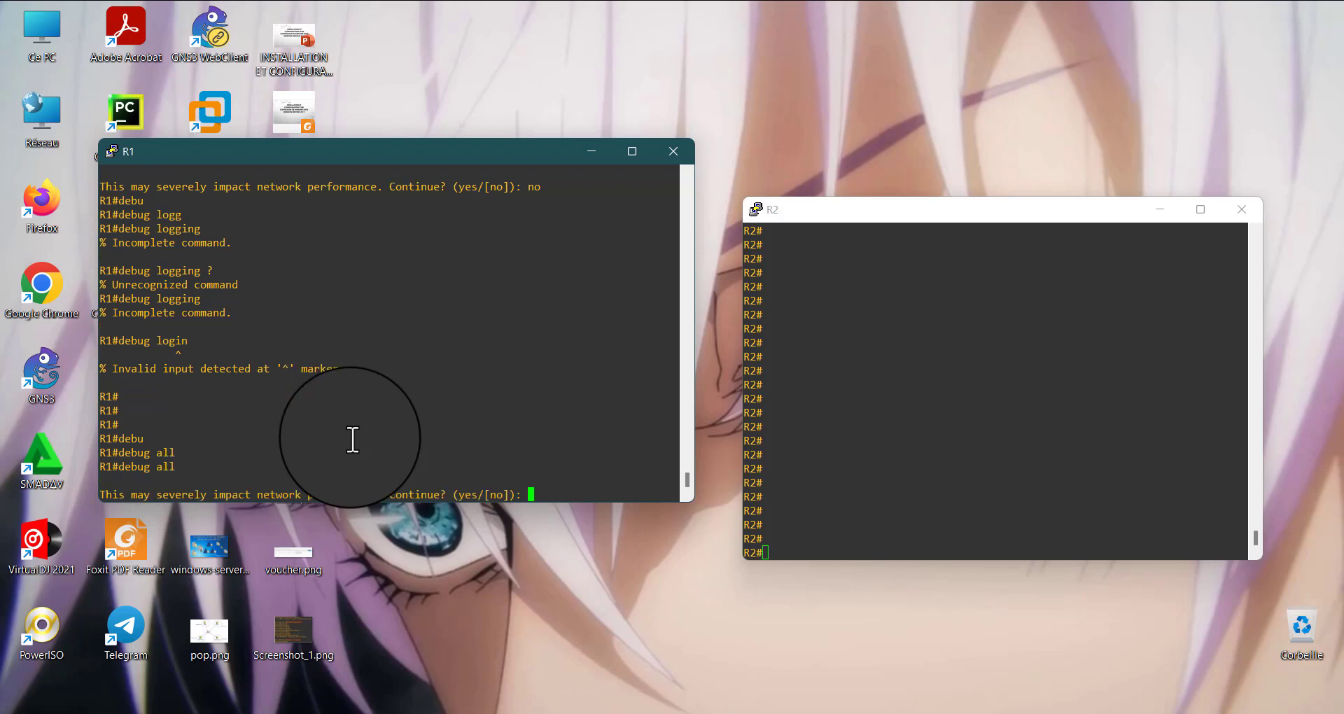
pyautogui.write('yes')
pyautogui.press('Return')
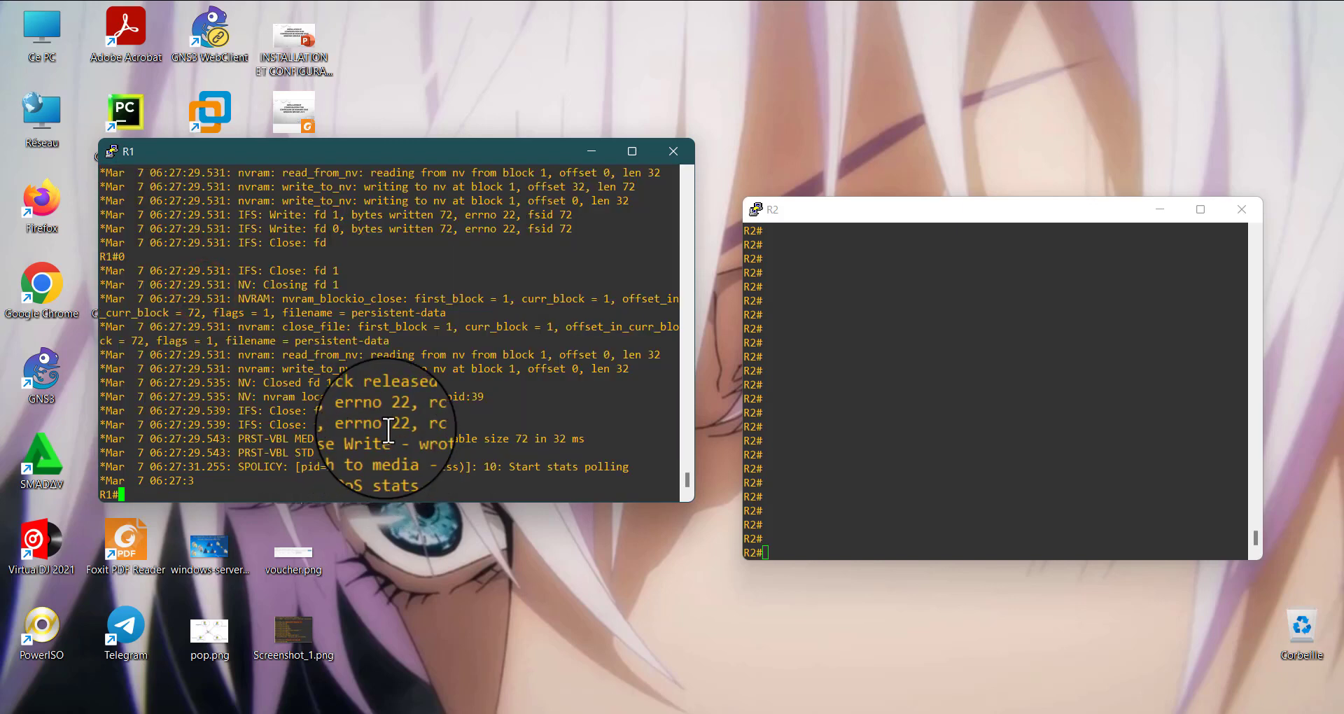
# Examine the debug output streaming in R1's console and bring back empty R1 prompts
pyautogui.click(383, 408)
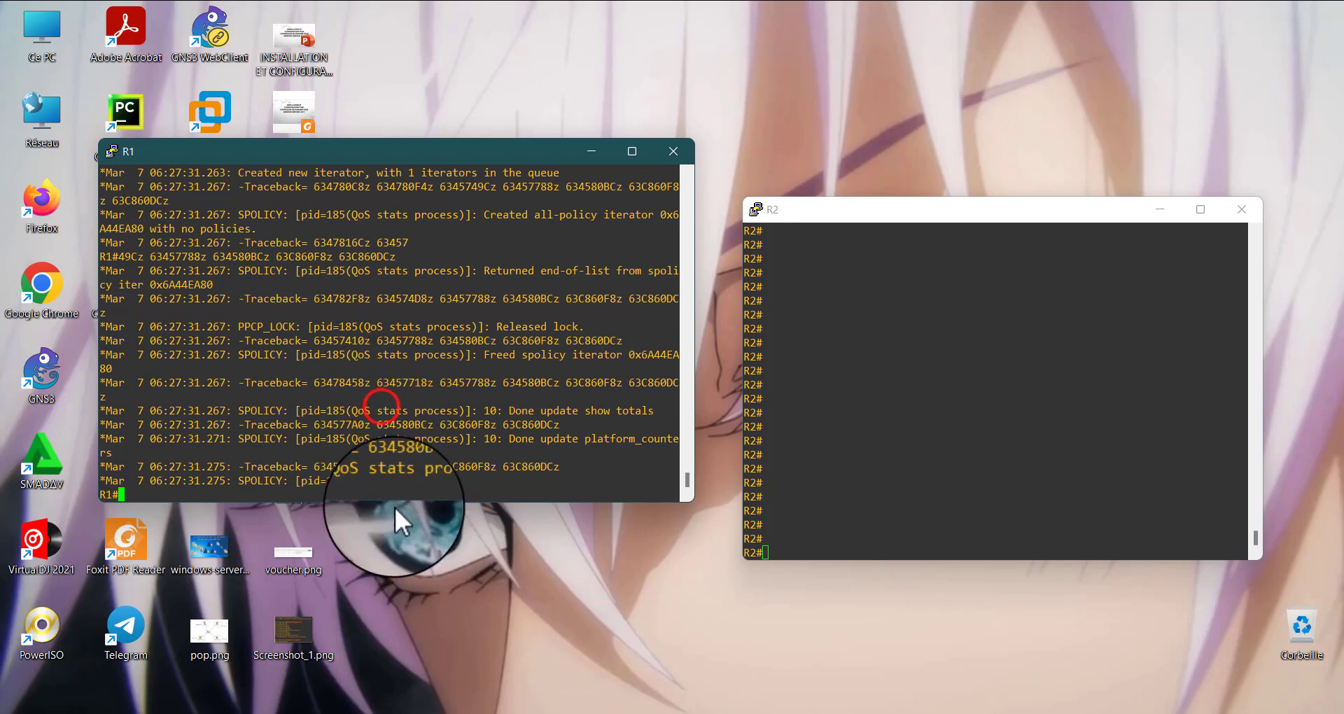
pyautogui.click(334, 432)
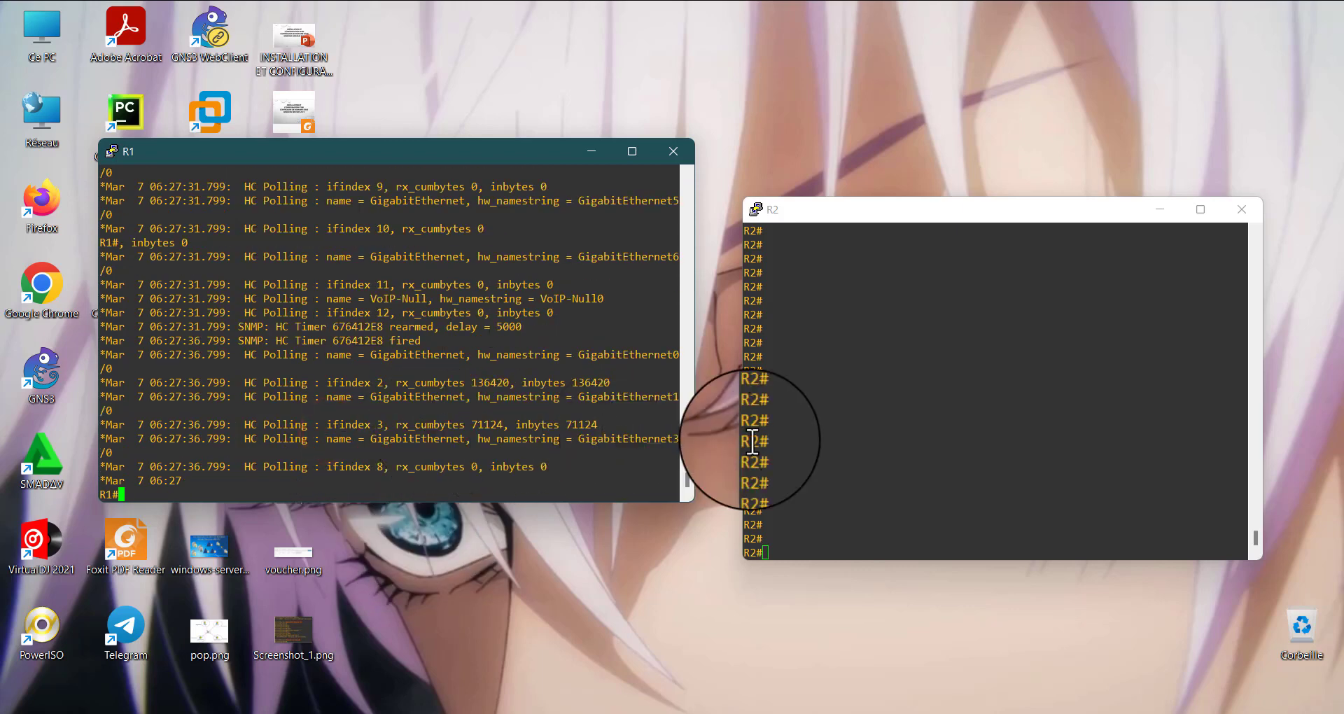
pyautogui.moveTo(308, 273); pyautogui.dragTo(342, 362)
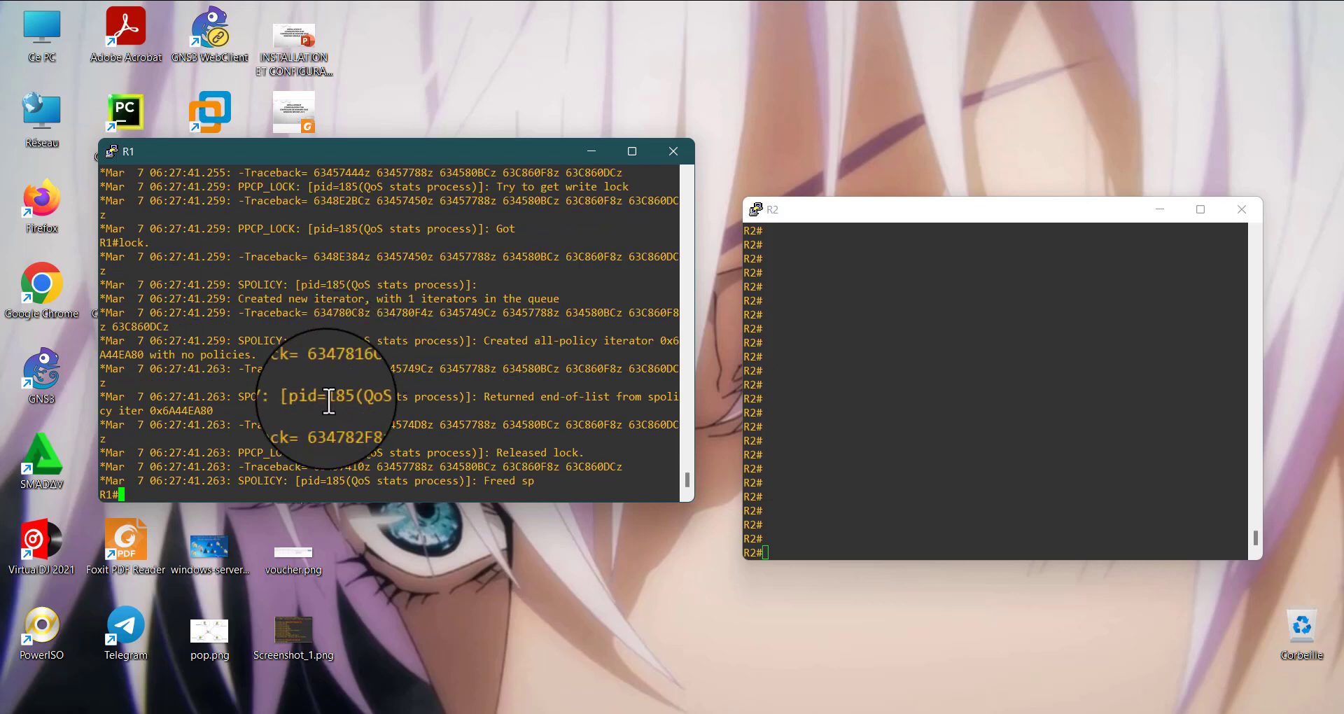
pyautogui.click(329, 399)
pyautogui.press('Return')
pyautogui.press('Return')
pyautogui.press('Return')
pyautogui.press('Return')
pyautogui.press('Return')
pyautogui.press('Return')
pyautogui.press('Return')
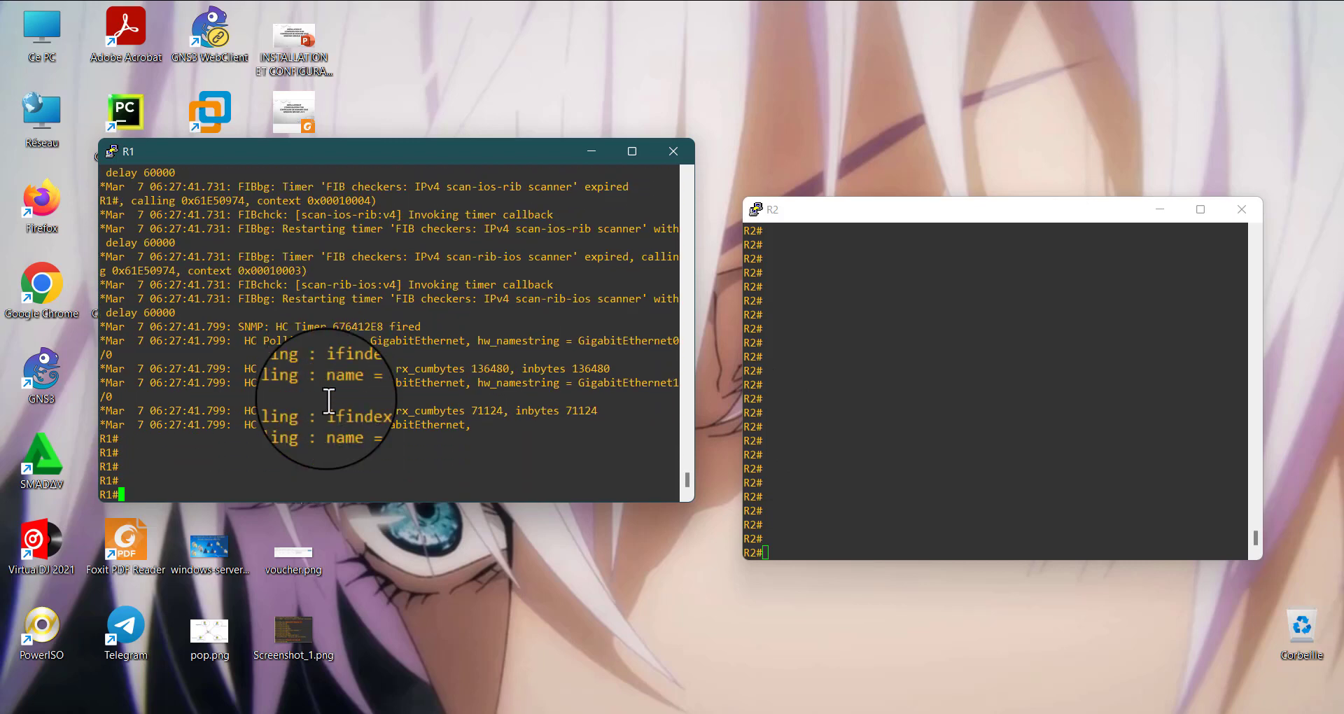
pyautogui.write('de')
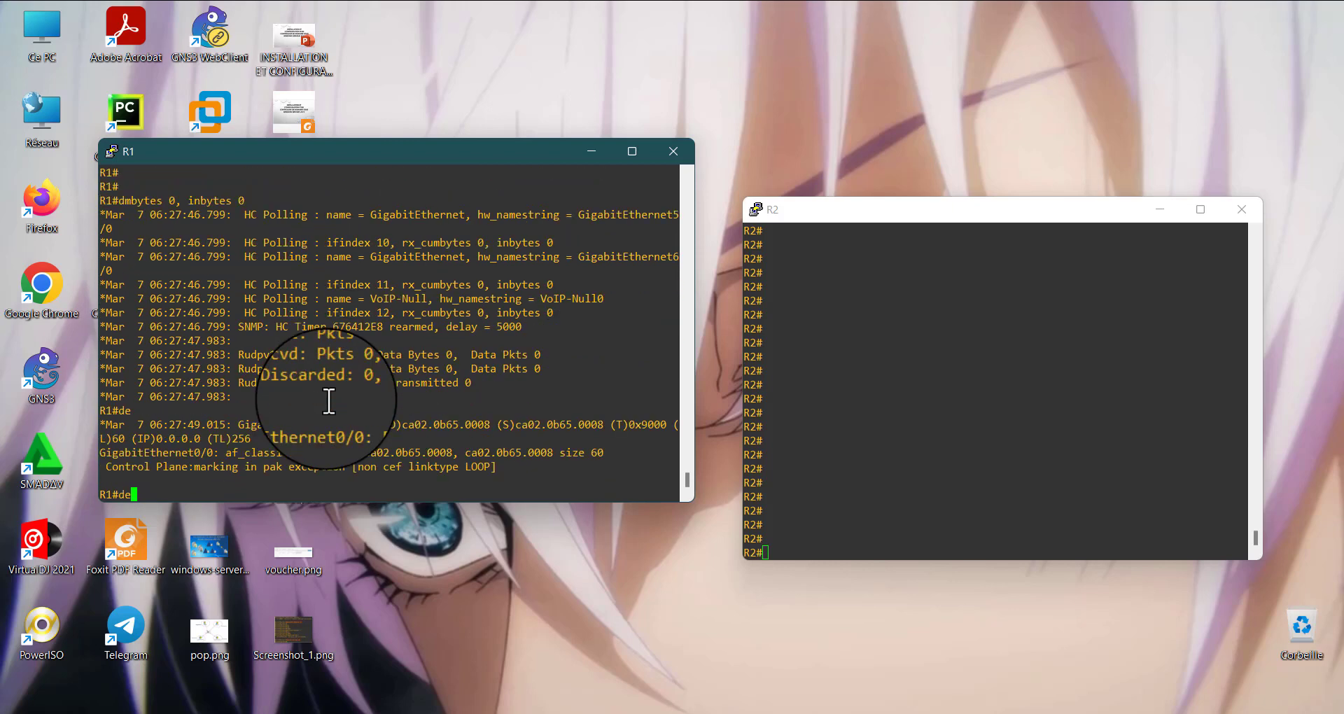
pyautogui.write('bug ')
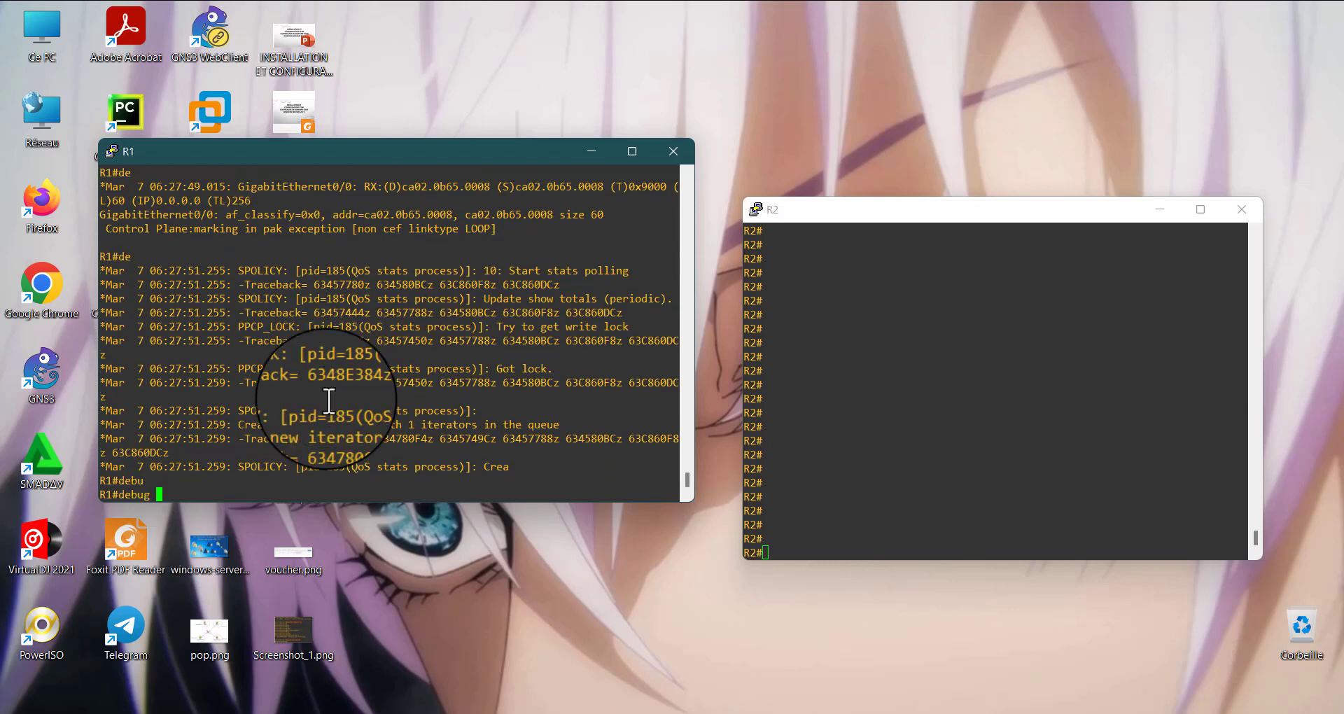
pyautogui.write('no')
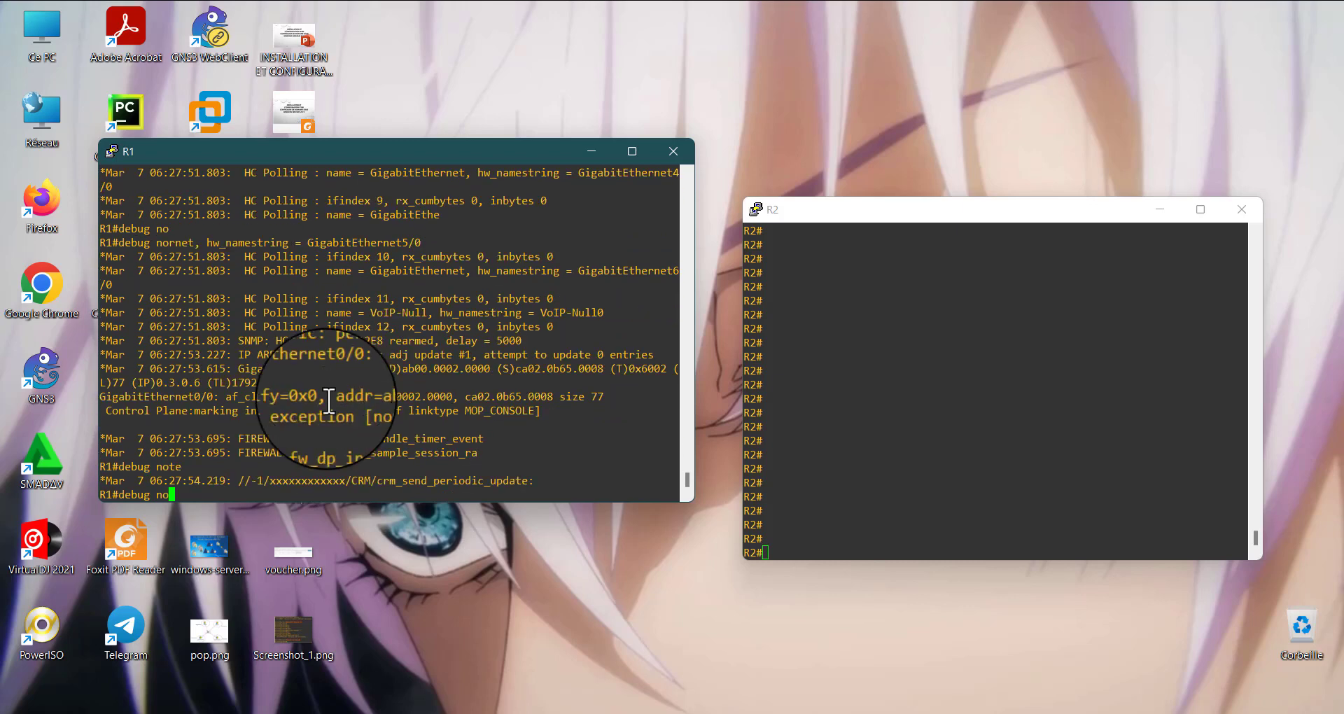
pyautogui.press('BackSpace')
pyautogui.press('BackSpace')
pyautogui.press('BackSpace')
pyautogui.press('BackSpace')
pyautogui.press('BackSpace')
pyautogui.press('BackSpace')
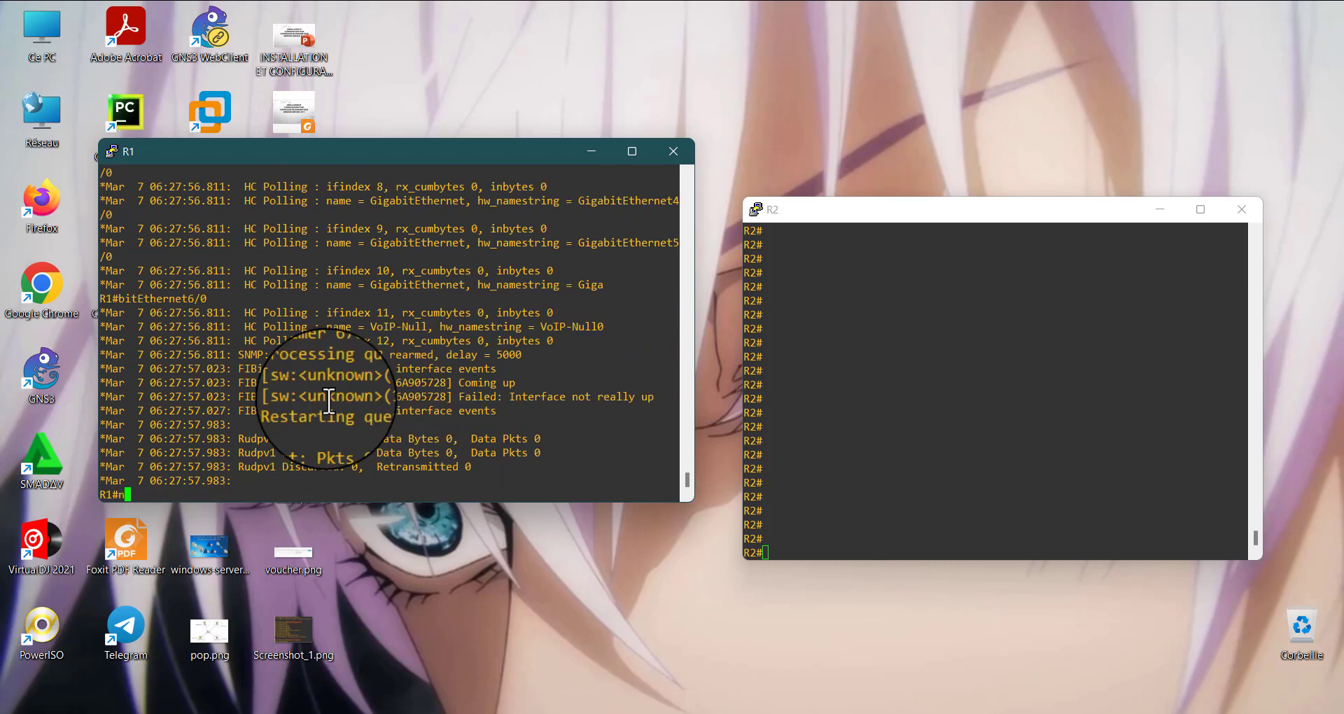
# Try to turn off debugging on R1 with the no debug command
pyautogui.write('no de')
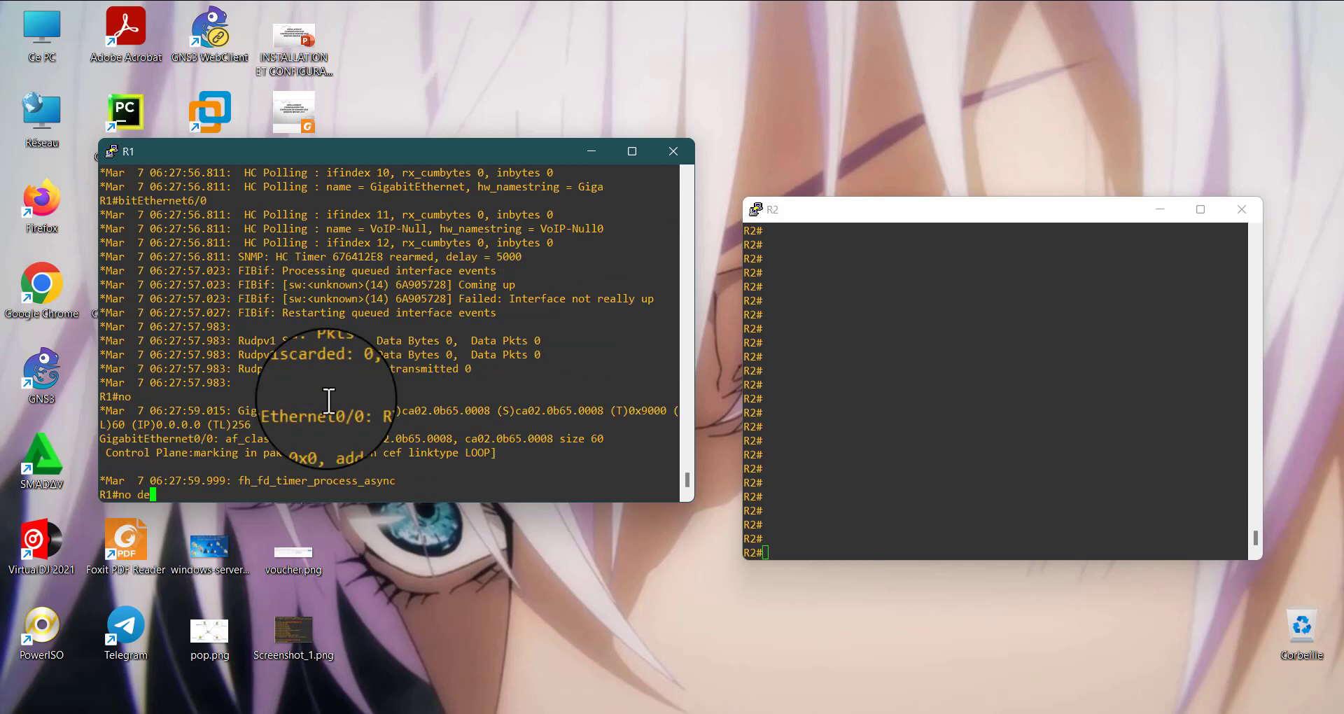
pyautogui.write('bu')
pyautogui.press('Tab')
pyautogui.press('Return')
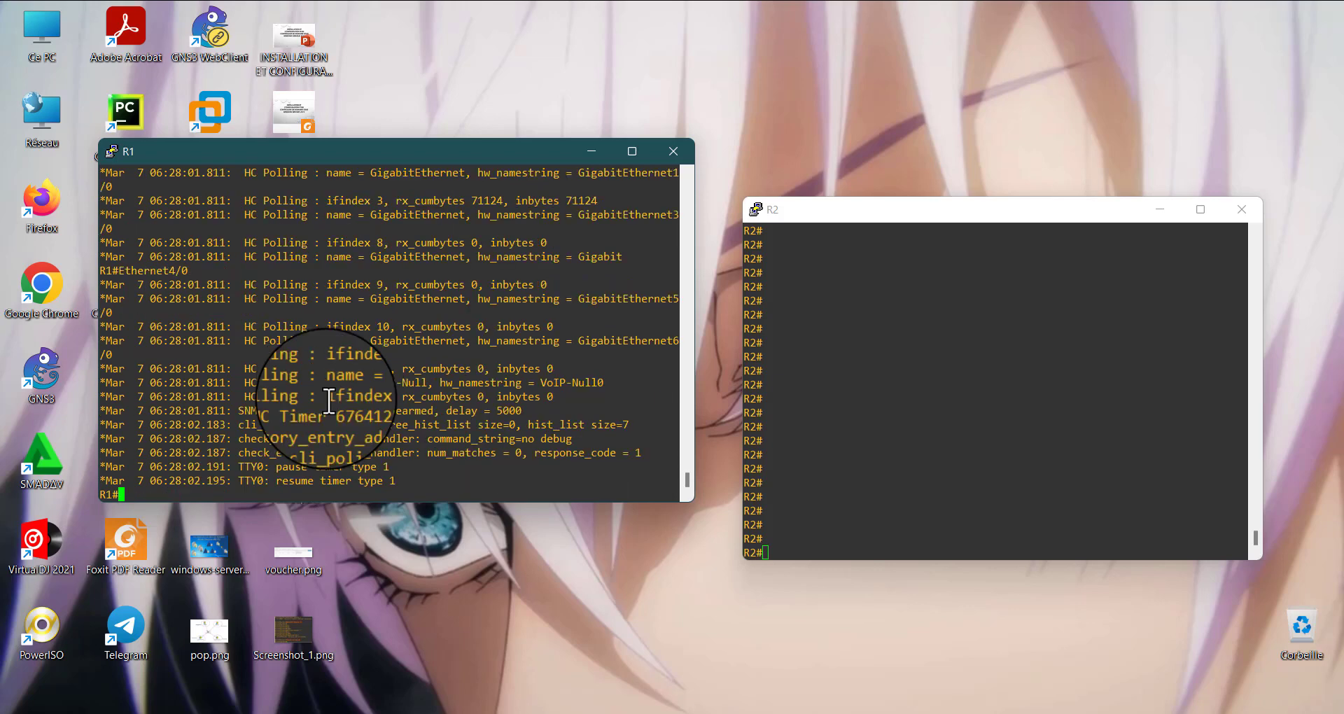
# Disable all debugging on R1 with no debug all and bring back empty R1 prompts
pyautogui.write('debug all')
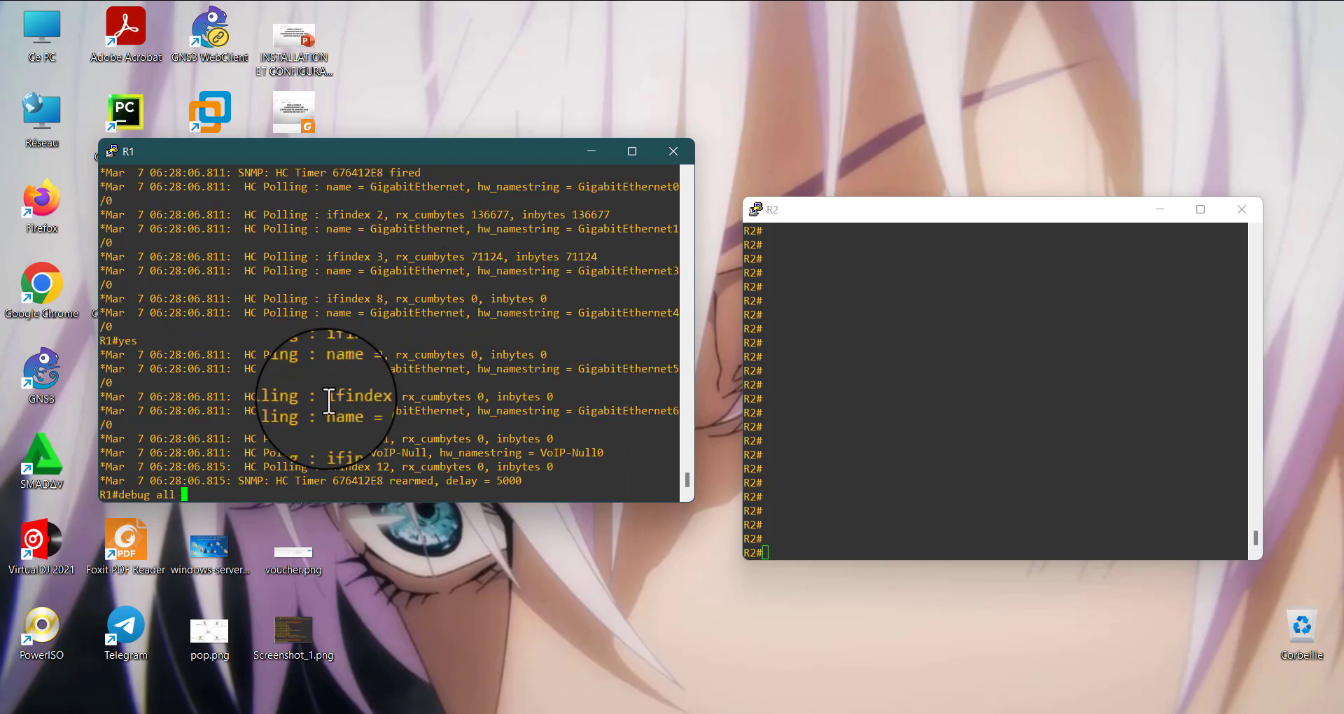
pyautogui.press('Left')
pyautogui.press('Left')
pyautogui.press('Left')
pyautogui.press('Left')
pyautogui.press('Left')
pyautogui.press('Left')
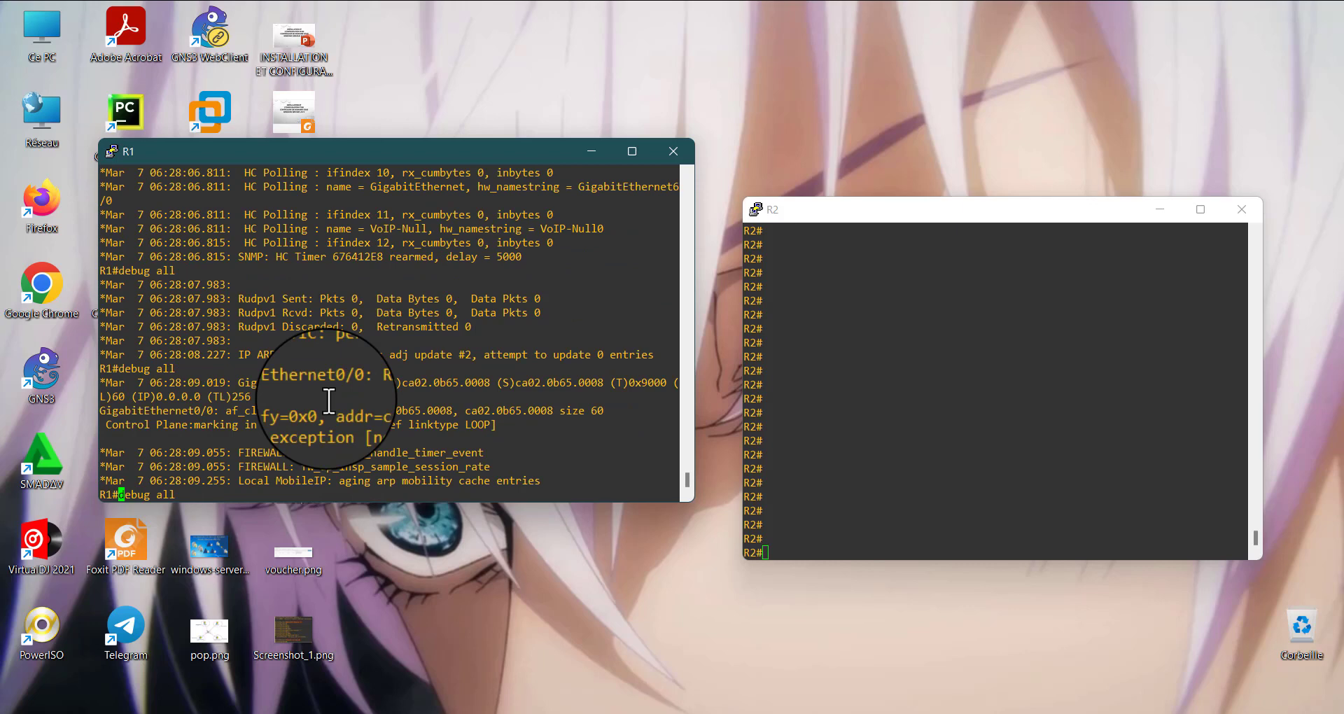
pyautogui.write('no')
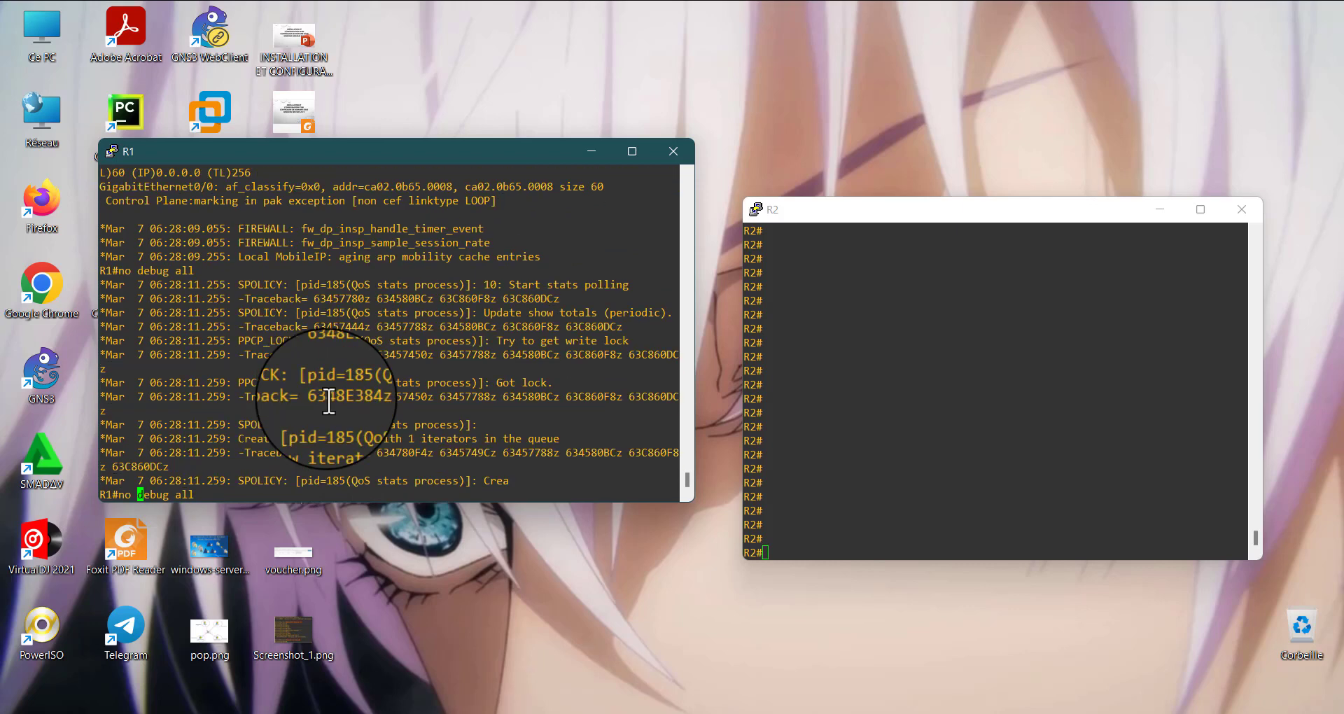
pyautogui.press('Return')
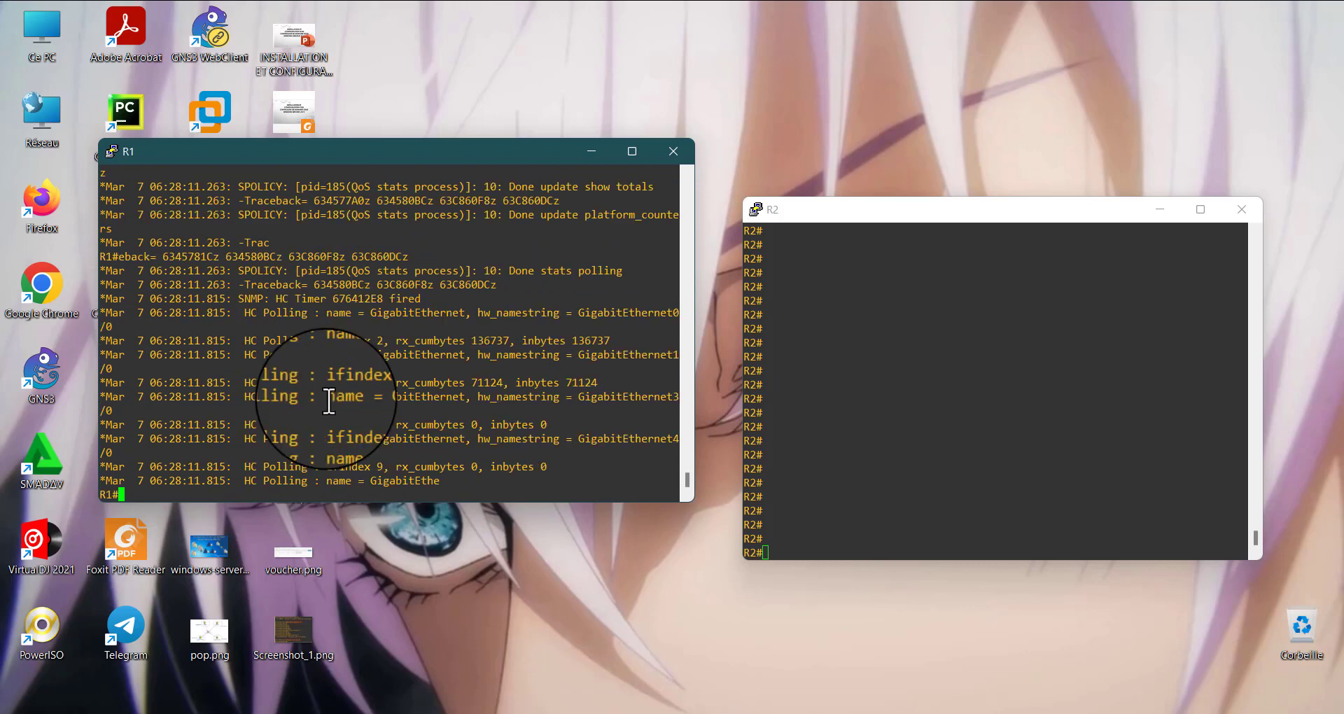
pyautogui.press('Return')
pyautogui.press('Return')
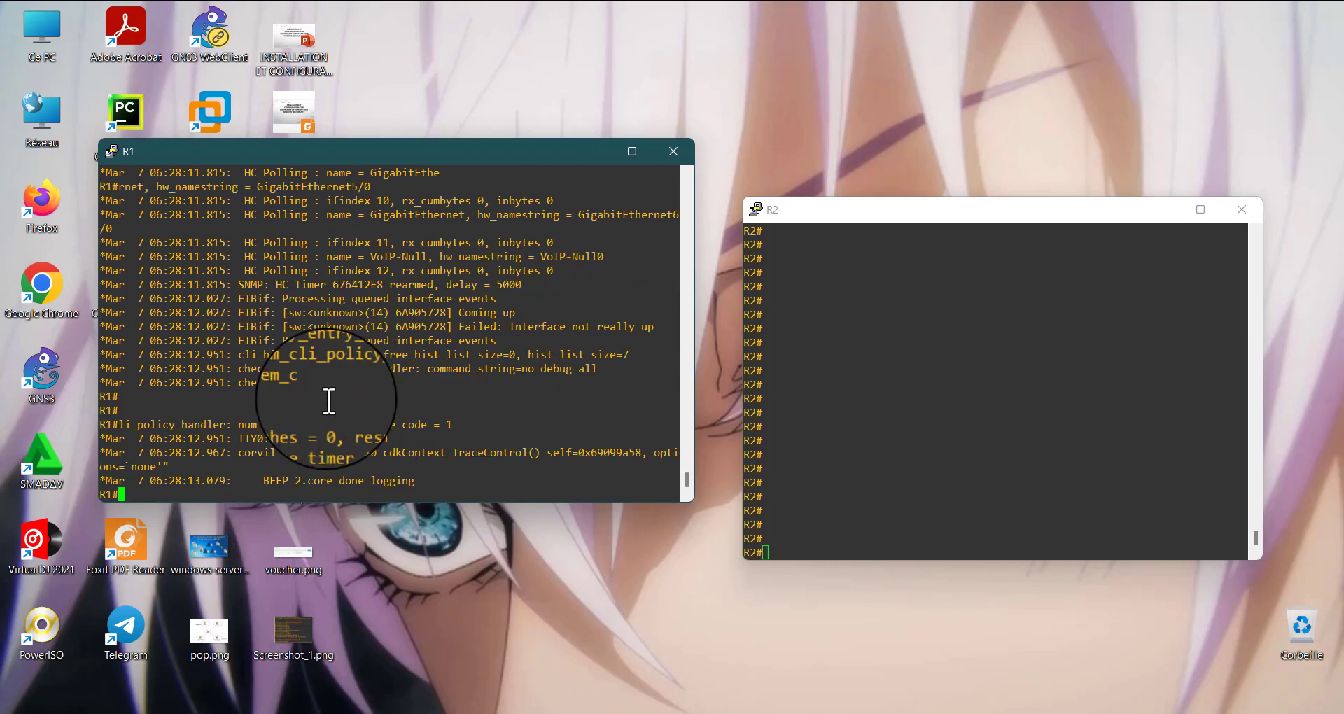
pyautogui.press('Return')
pyautogui.press('Return')
pyautogui.press('Return')
pyautogui.press('Return')
pyautogui.press('Return')
pyautogui.press('Return')
pyautogui.press('Return')
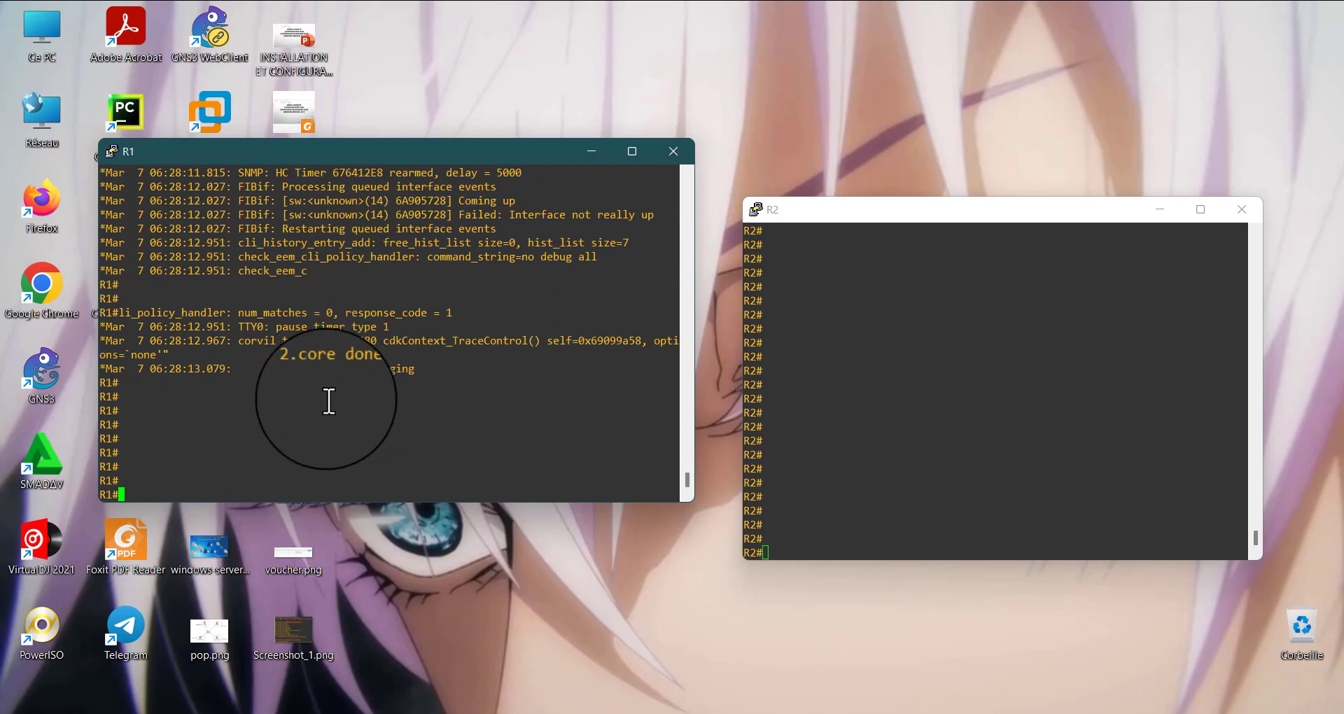
pyautogui.press('Return')
pyautogui.press('Return')
pyautogui.press('Return')
pyautogui.press('Return')
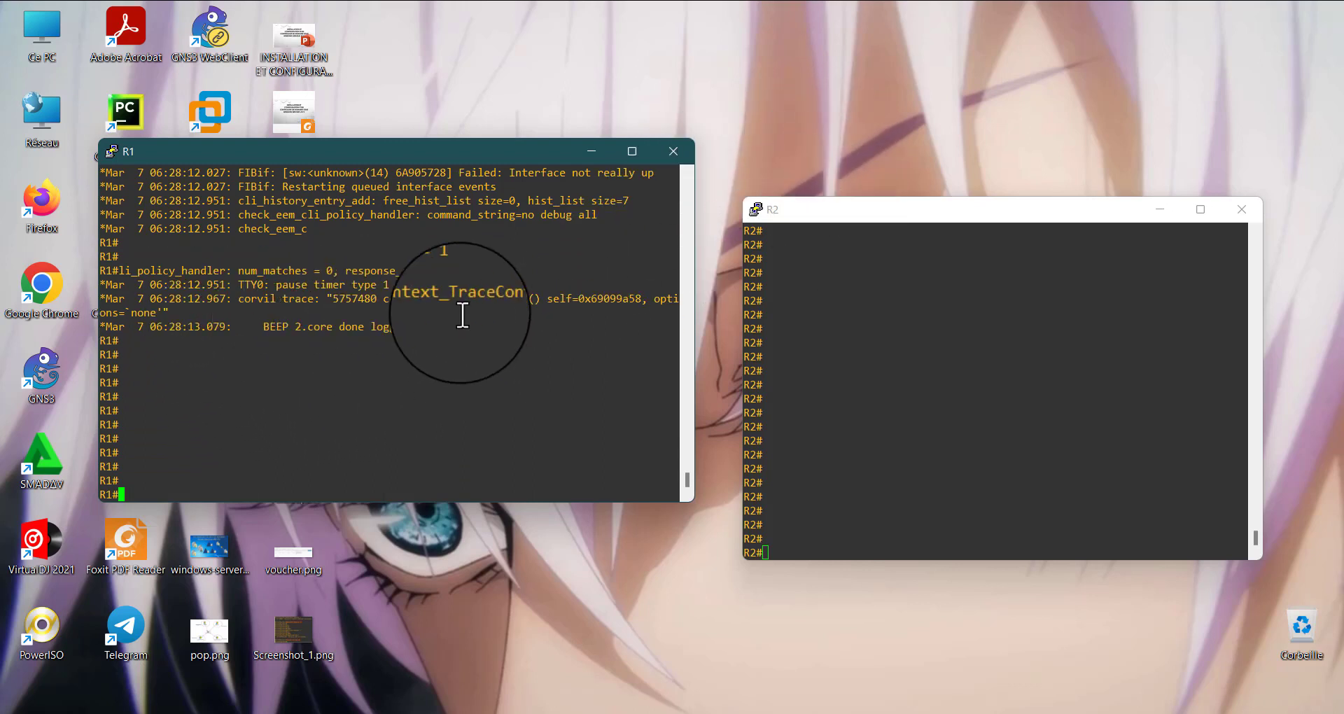
# Examine the last debug lines and the earlier login log messages in R1's console
pyautogui.moveTo(450, 324); pyautogui.dragTo(143, 286)
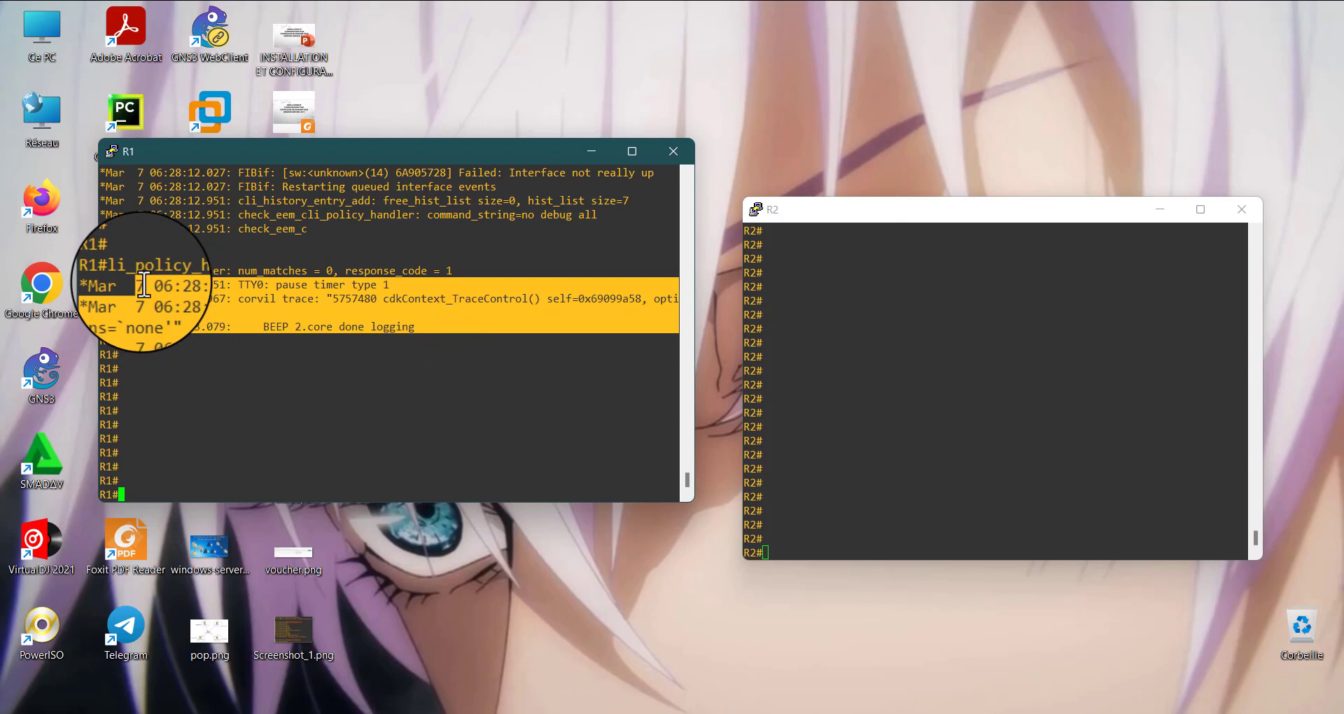
pyautogui.click(144, 285)
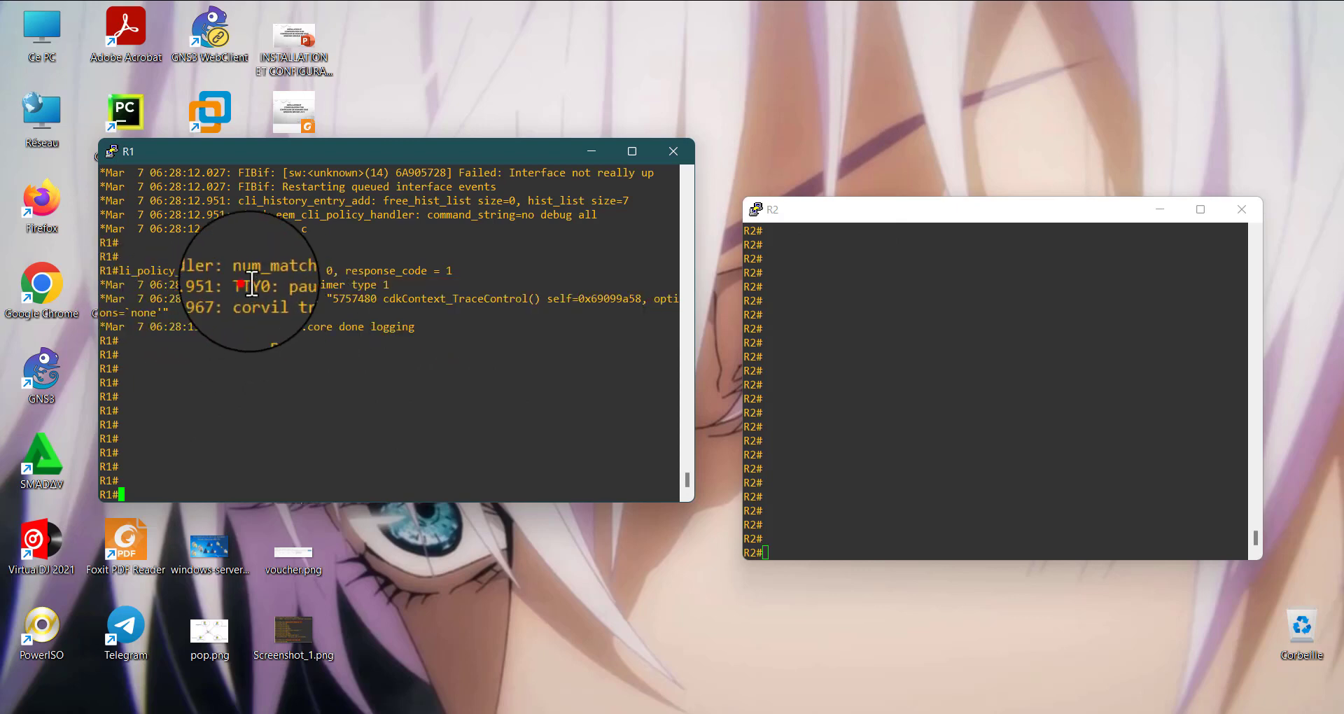
pyautogui.moveTo(244, 283); pyautogui.dragTo(429, 351)
pyautogui.click(405, 285)
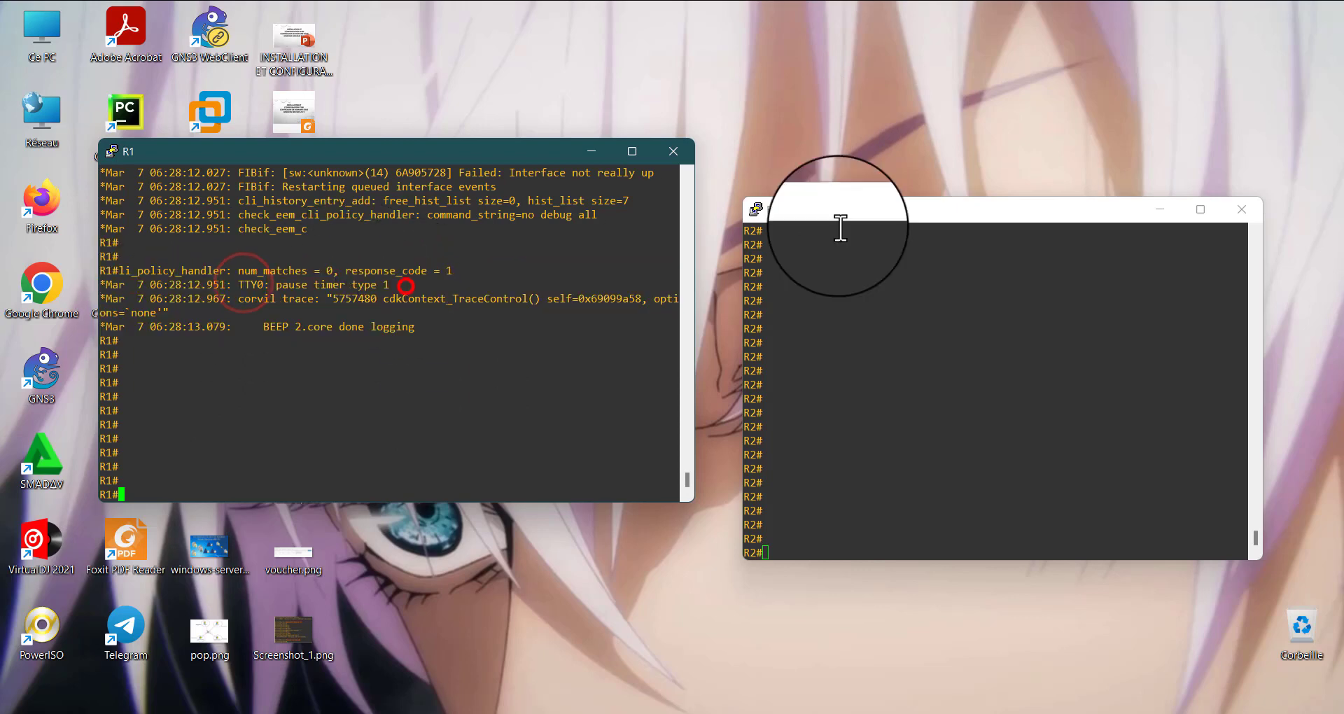
pyautogui.click(1153, 123)
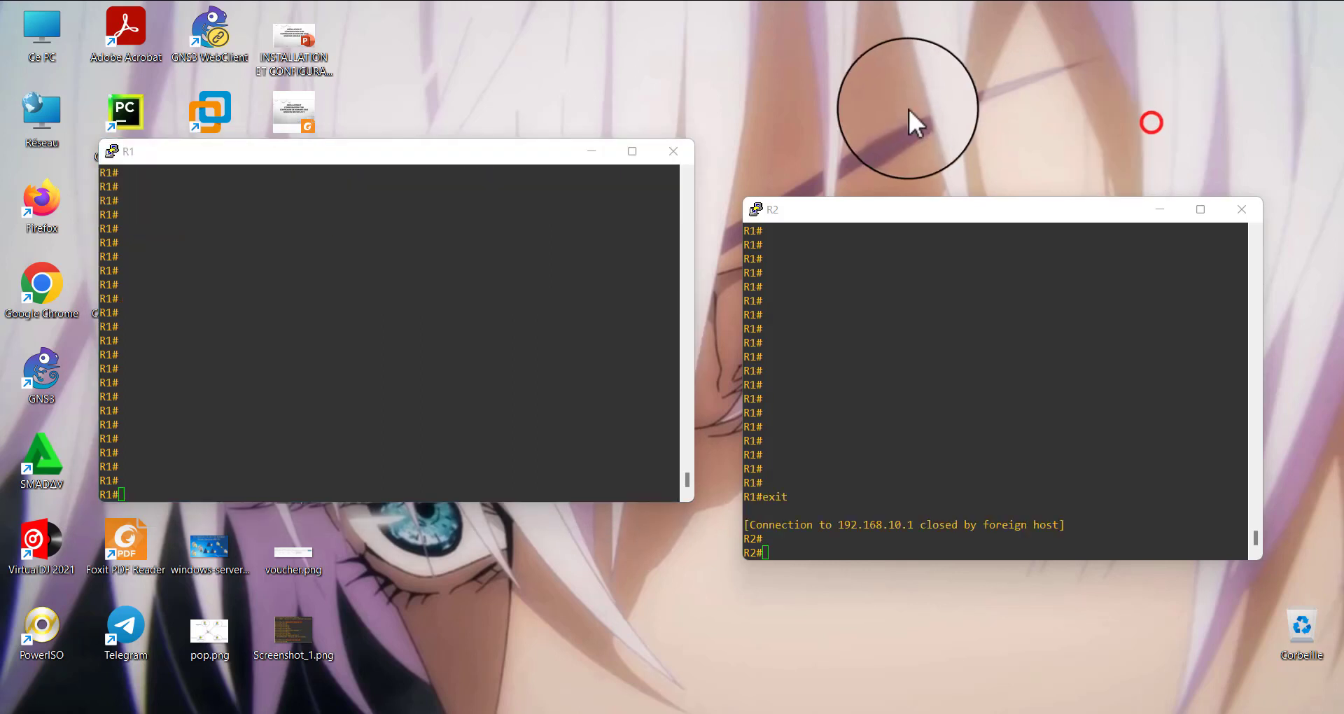
pyautogui.click(997, 52)
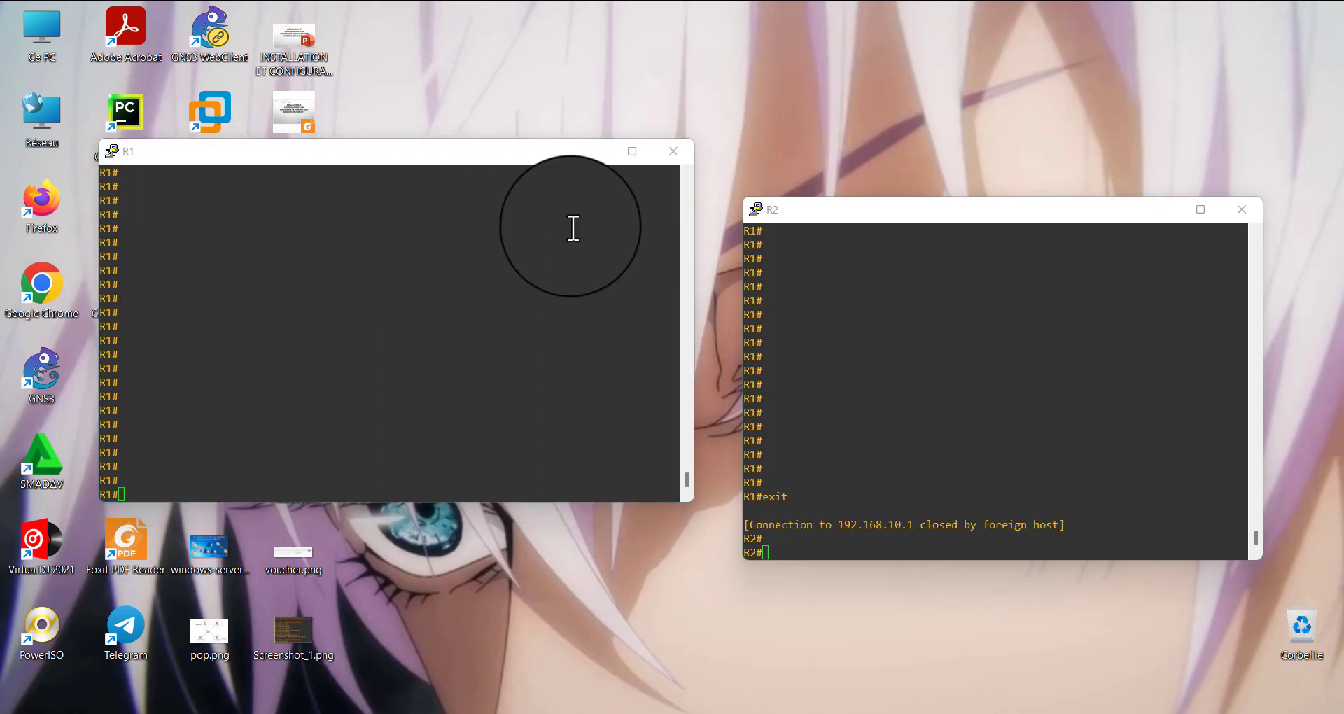
pyautogui.click(398, 353)
pyautogui.click(302, 468)
pyautogui.scroll(3, 301, 468)
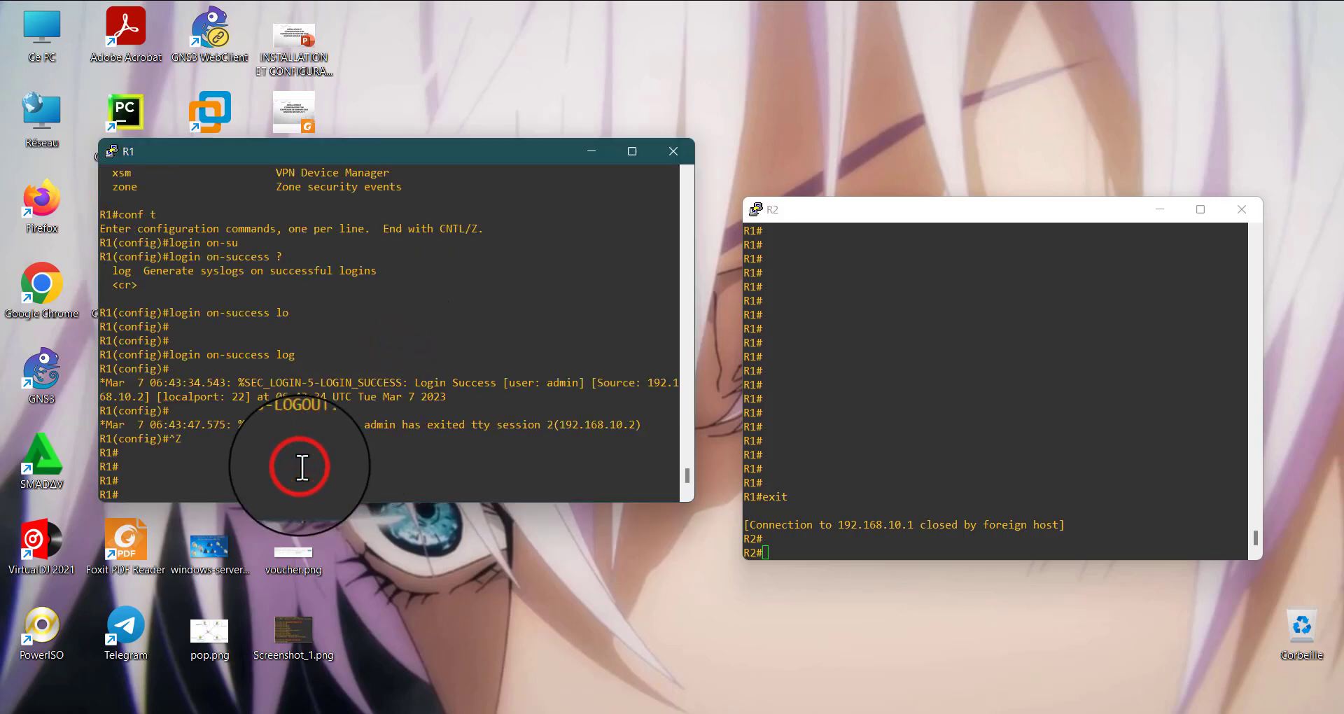
pyautogui.scroll(-3, 302, 468)
pyautogui.scroll(6, 301, 468)
pyautogui.scroll(5, 302, 468)
pyautogui.scroll(-15, 301, 467)
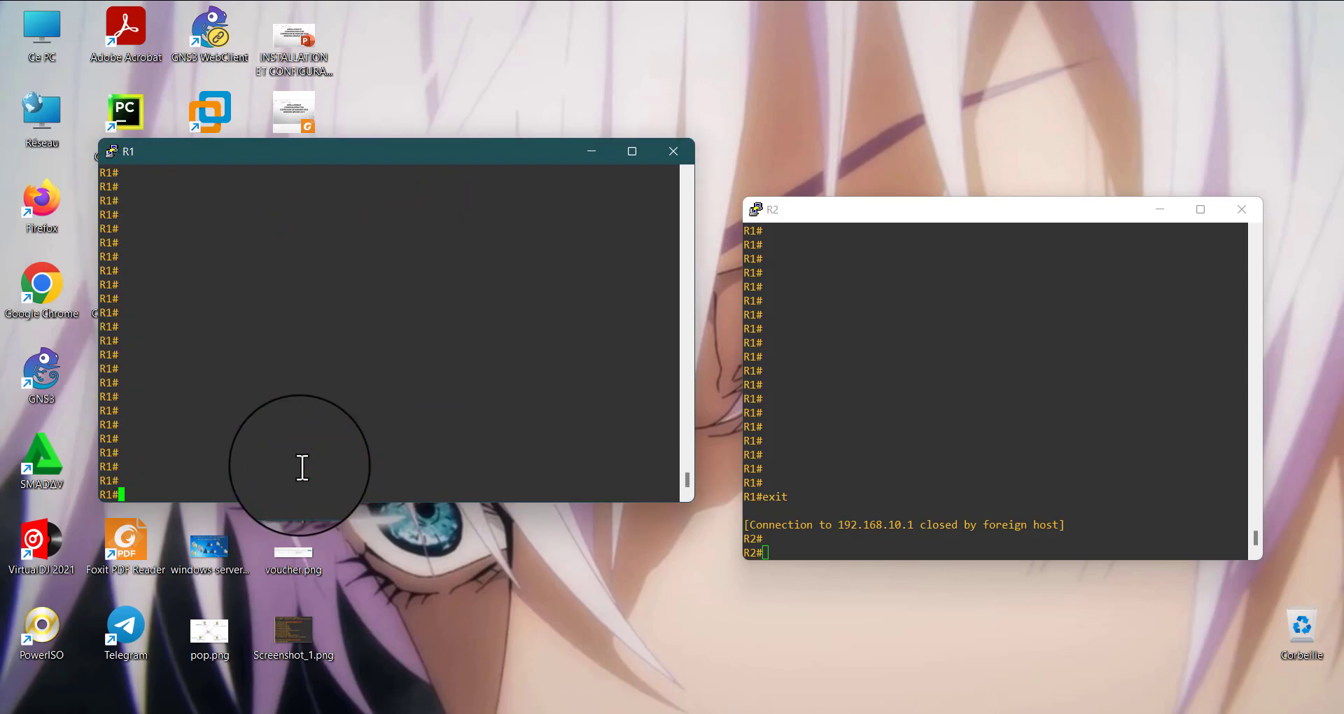
# Enter global configuration mode on R1, query the login on-failure options and apply login on-failure log
pyautogui.click(187, 489)
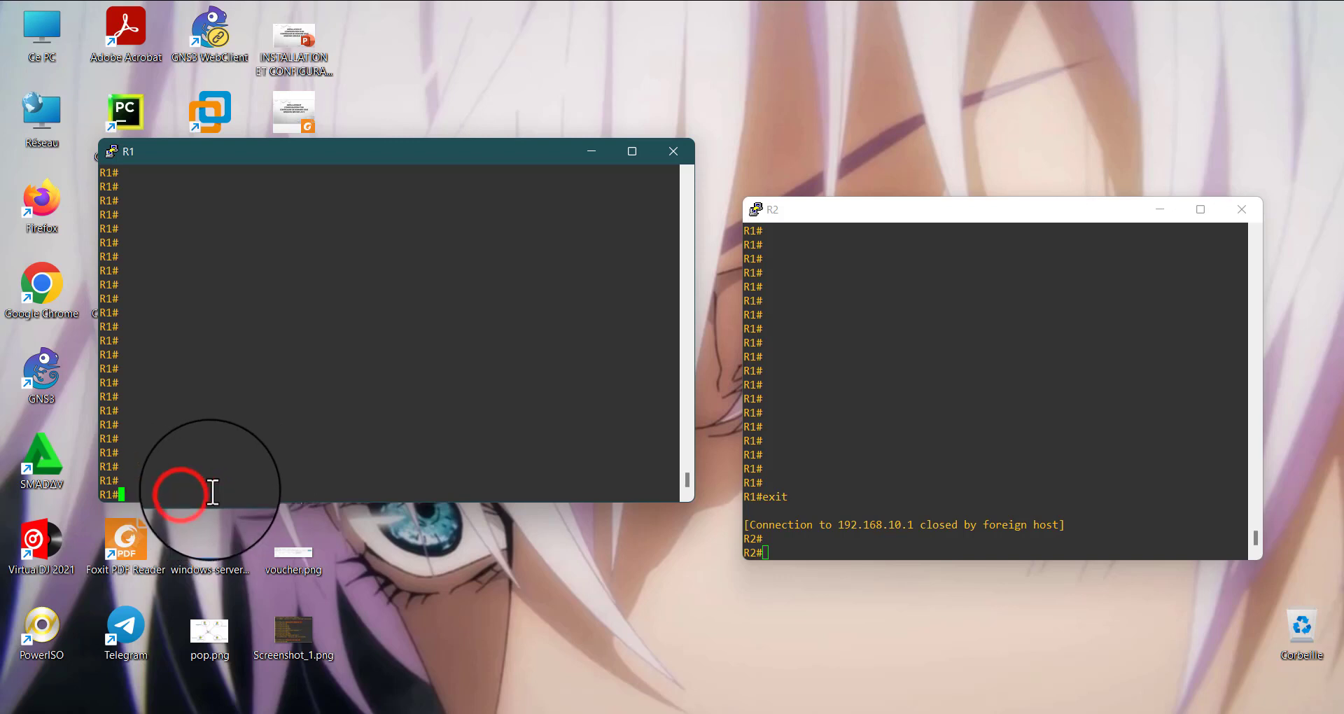
pyautogui.write('c')
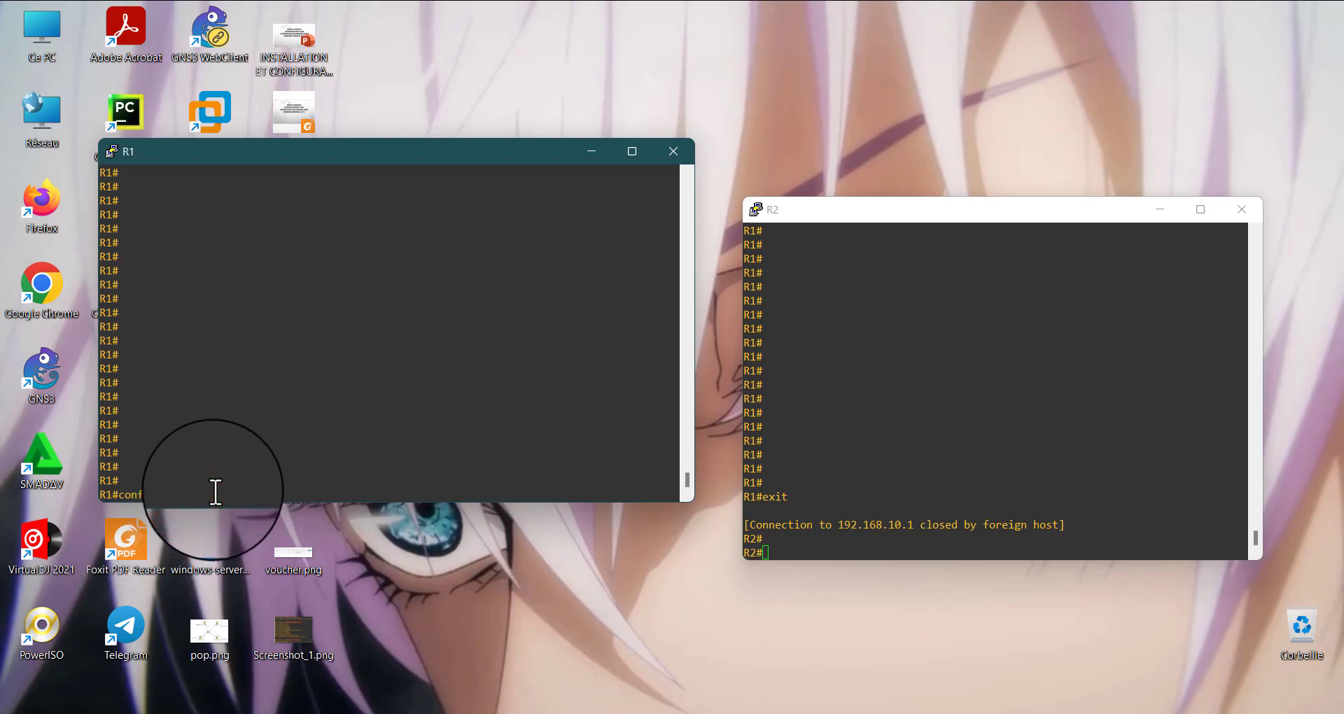
pyautogui.write('onf')
pyautogui.press('Return')
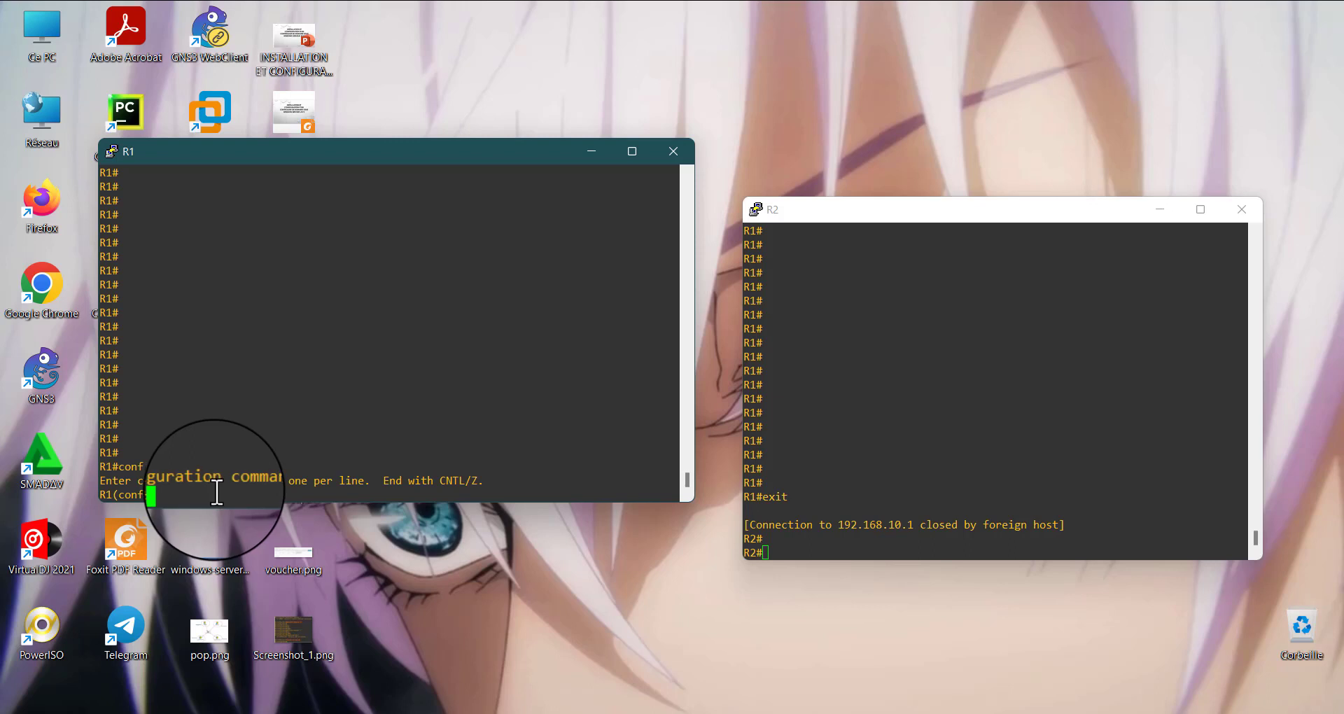
pyautogui.write('login on')
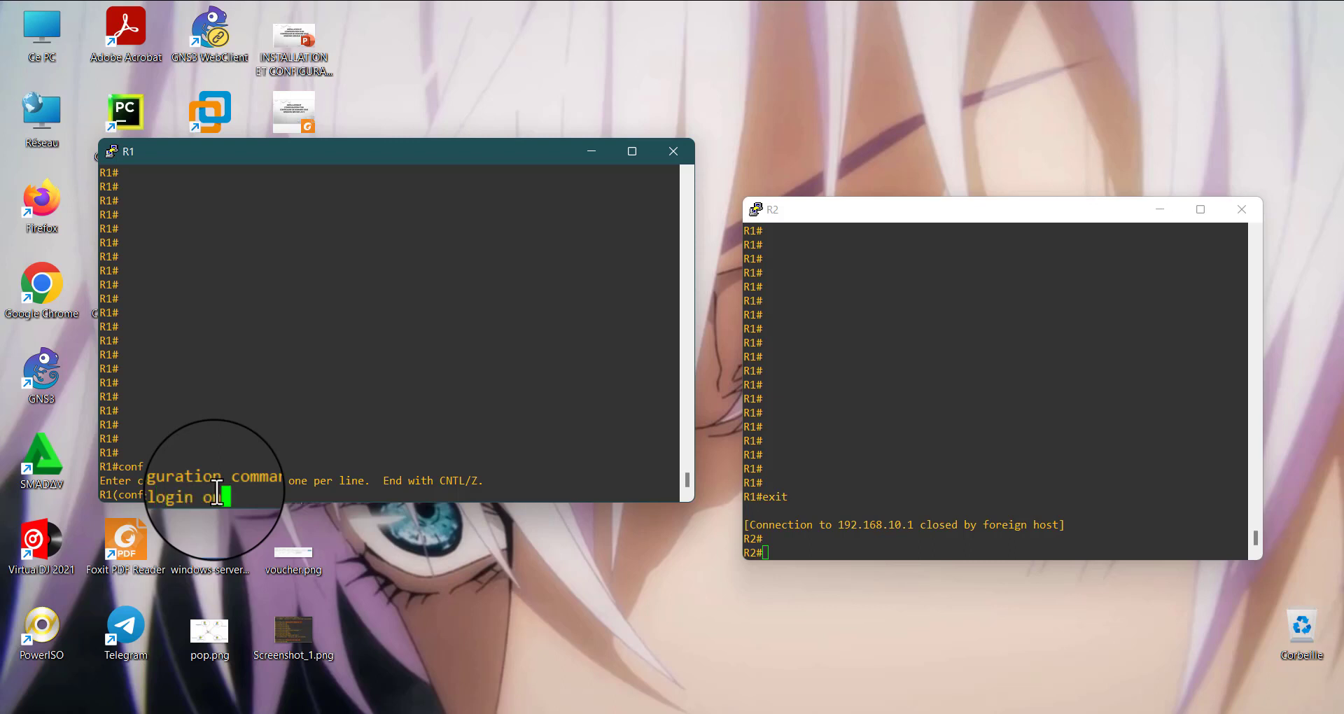
pyautogui.write('-fa')
pyautogui.press('Tab')
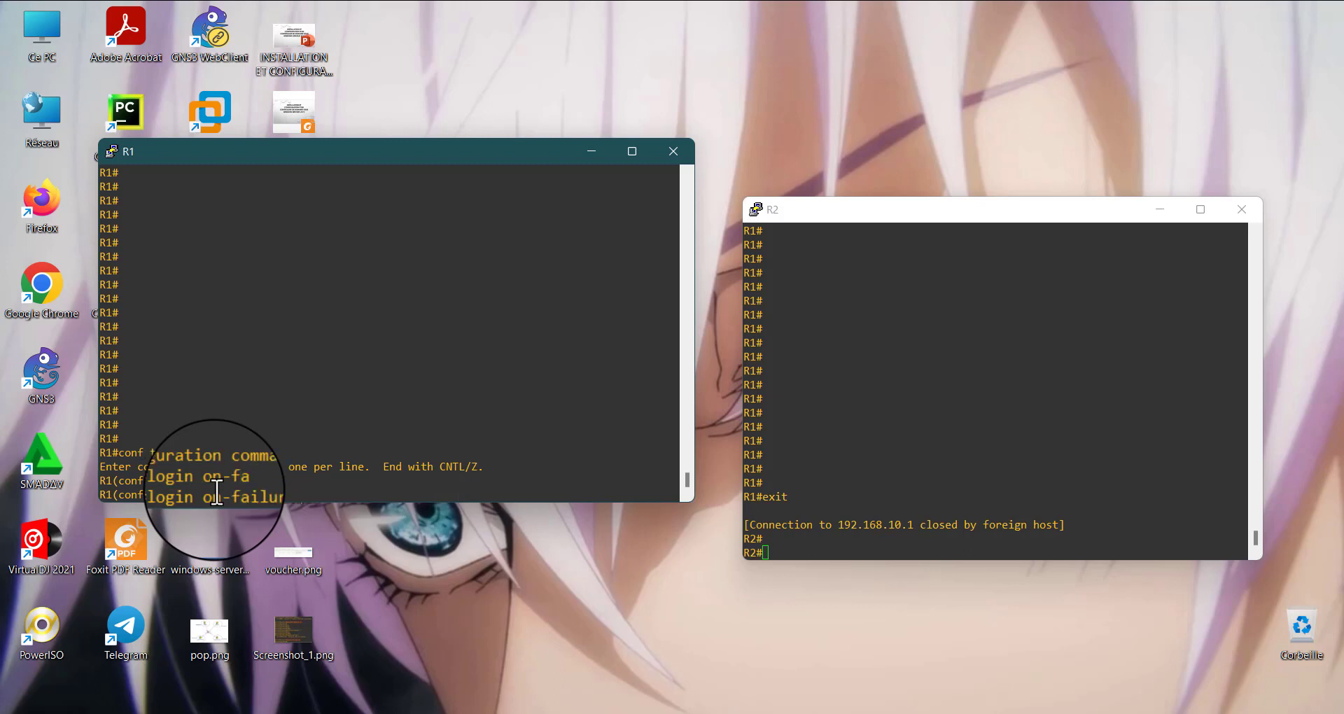
pyautogui.write('?')
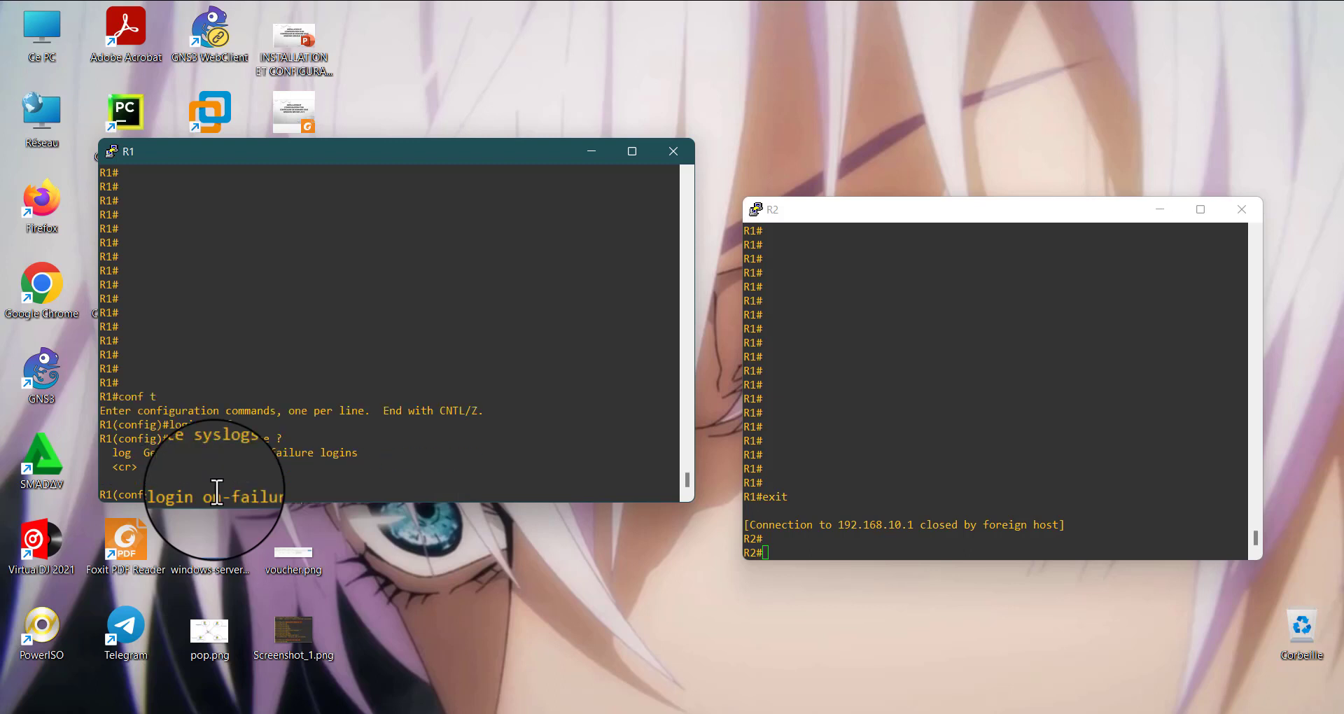
pyautogui.write('log')
pyautogui.press('Return')
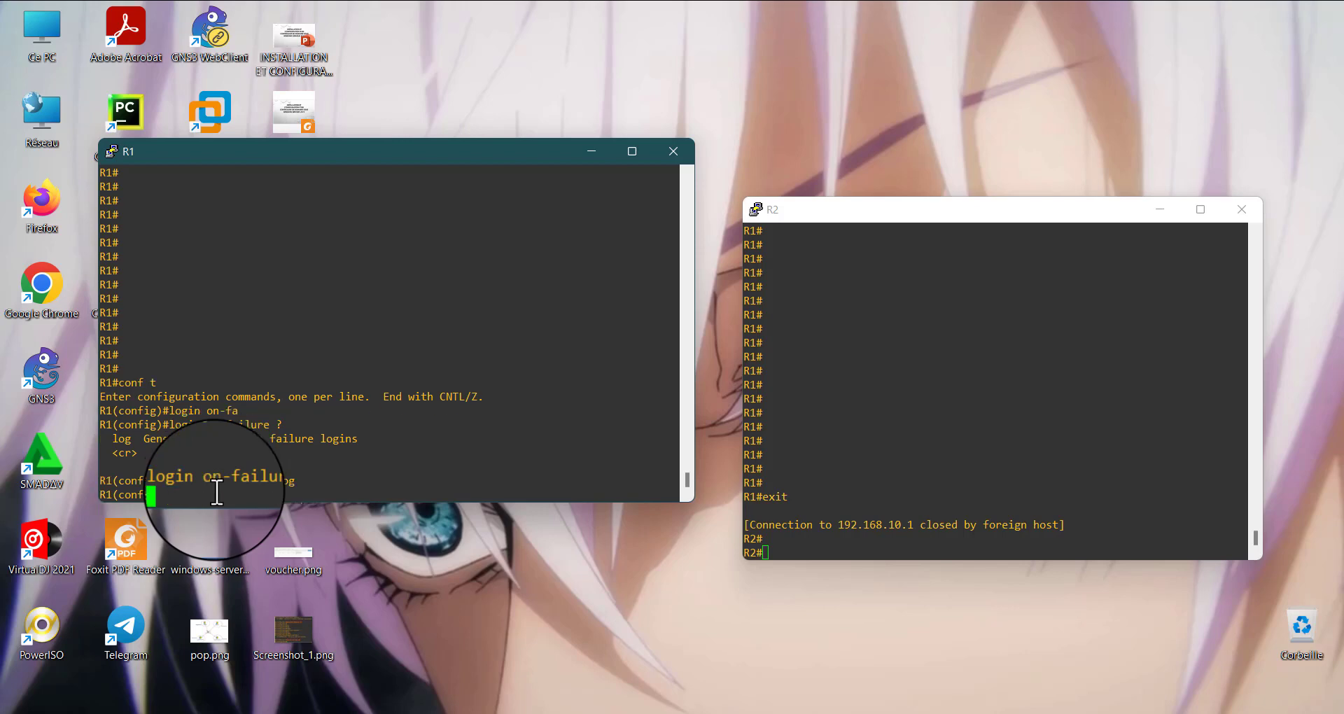
# Query the login on-success options on R1, apply login on-success log and return to privileged EXEC mode
pyautogui.write('login ')
pyautogui.write('i')
pyautogui.press('BackSpace')
pyautogui.write('on')
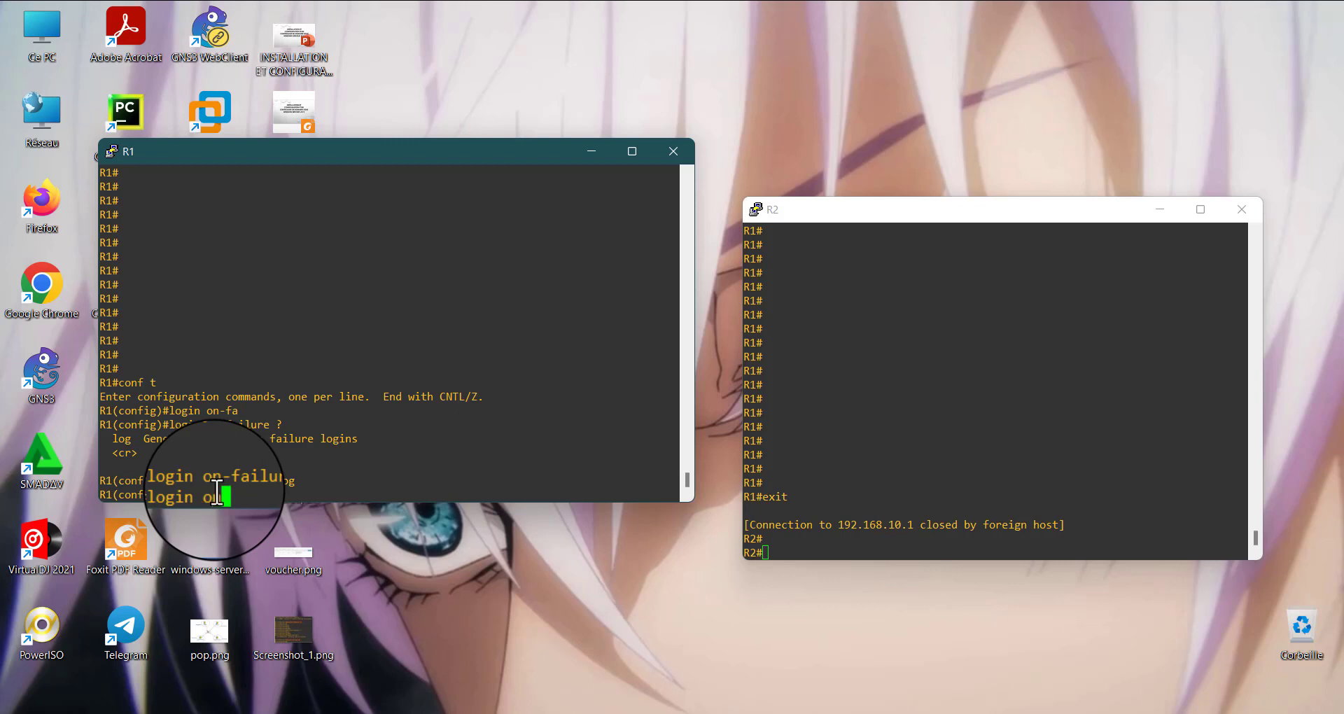
pyautogui.write('-su')
pyautogui.press('Tab')
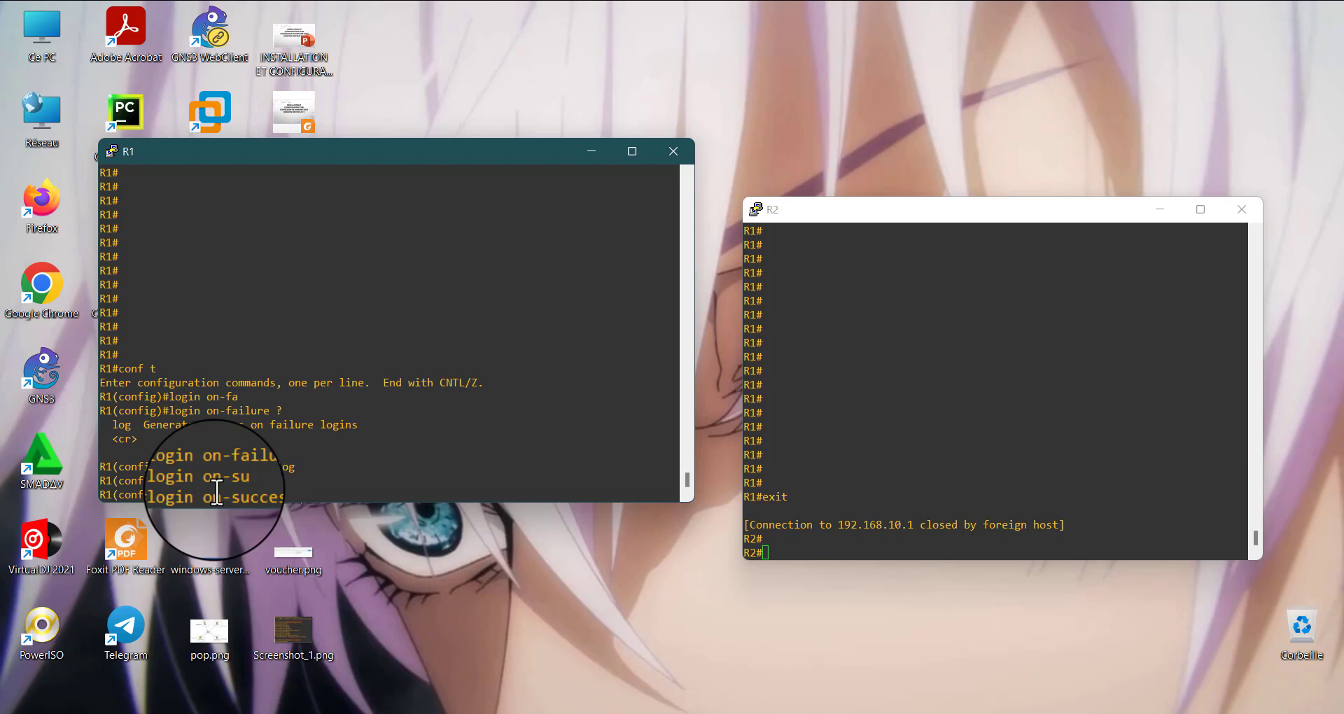
pyautogui.write('?')
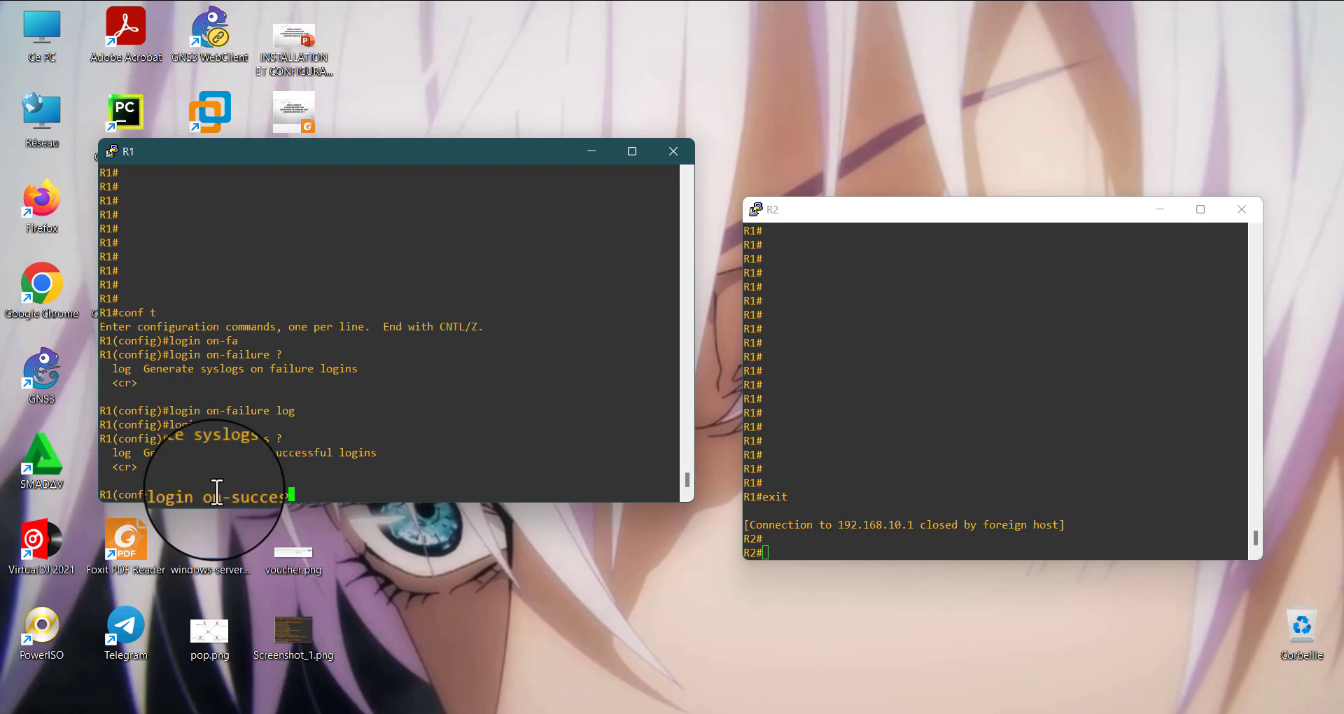
pyautogui.write(' log')
pyautogui.press('Return')
pyautogui.press('Return')
pyautogui.press('Return')
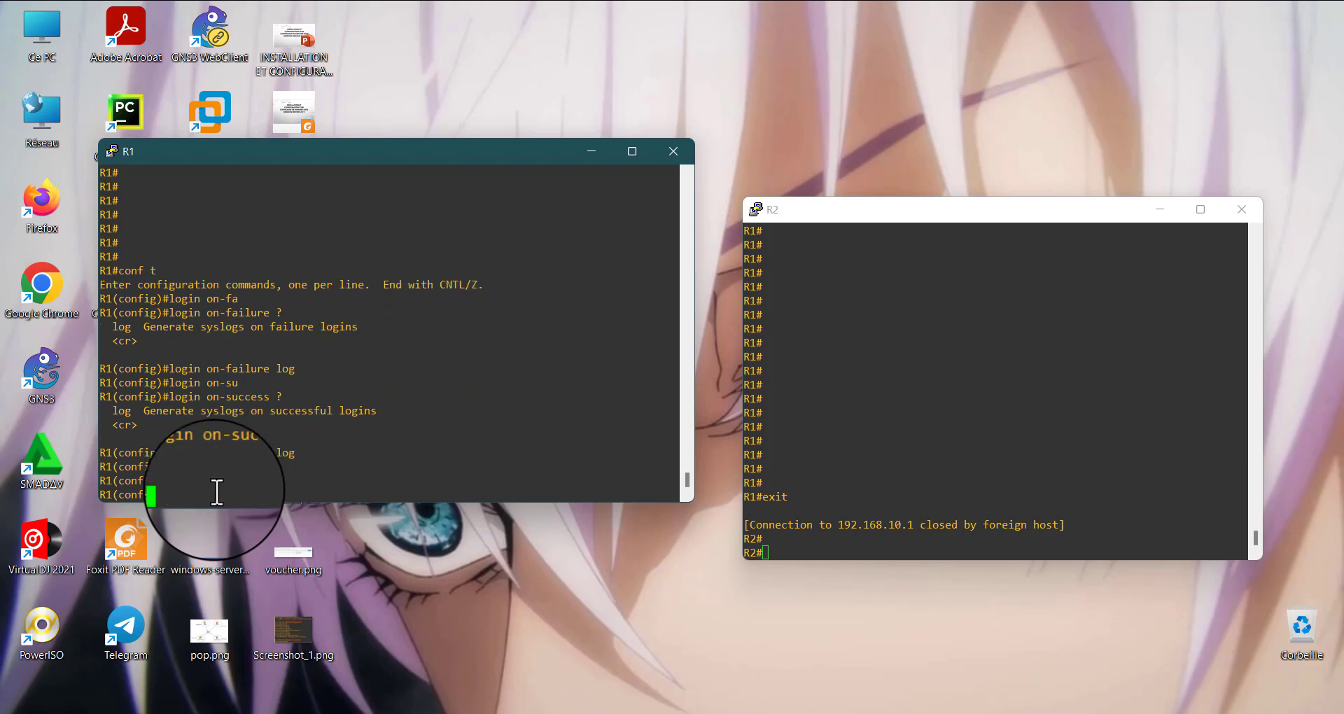
pyautogui.hotkey('ctrl', 'z')
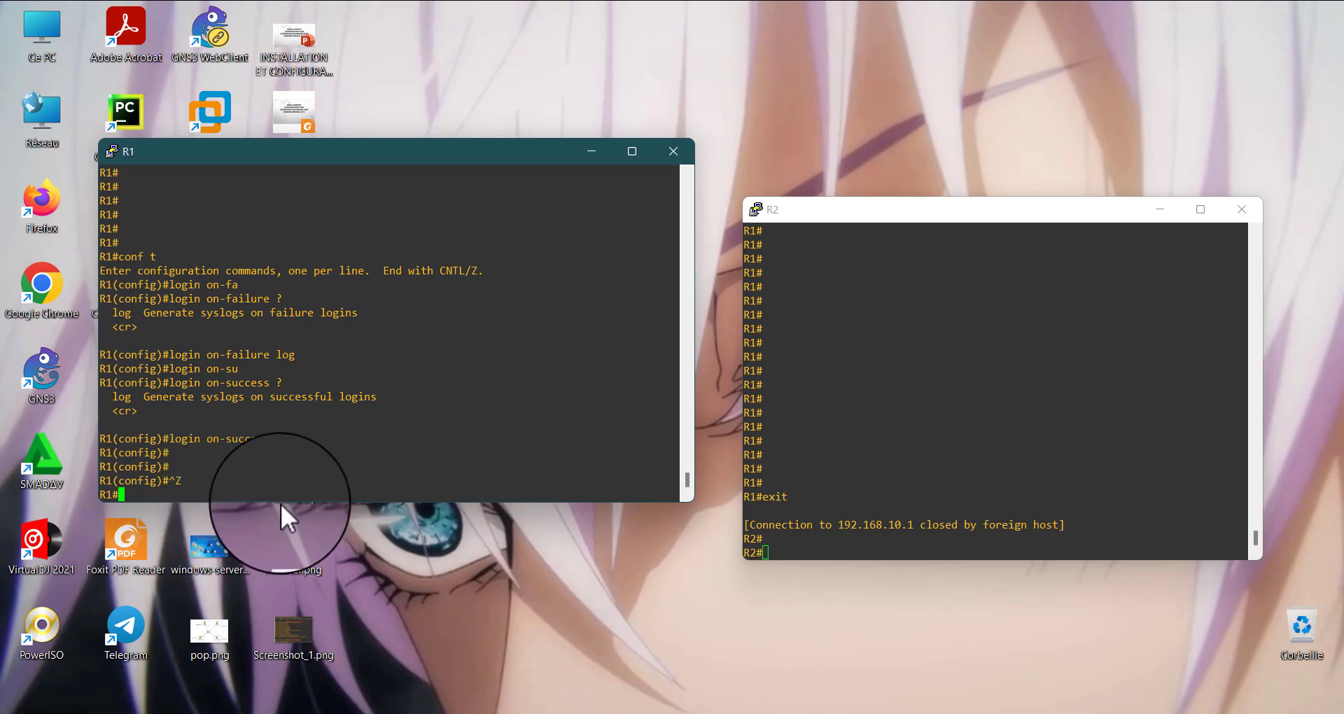
# Move the R2 console window slightly higher and highlight its message about the connection to 192.168.10.1
pyautogui.moveTo(951, 223); pyautogui.dragTo(950, 181)
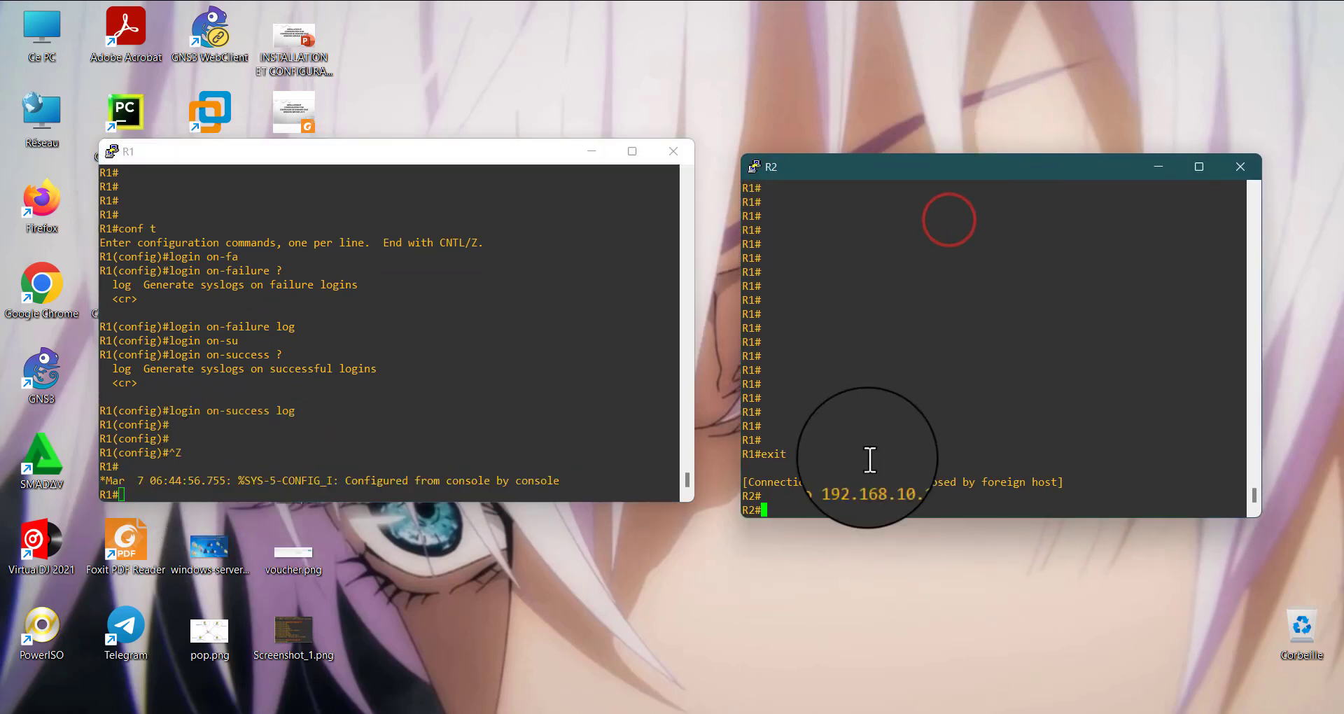
pyautogui.click(851, 509)
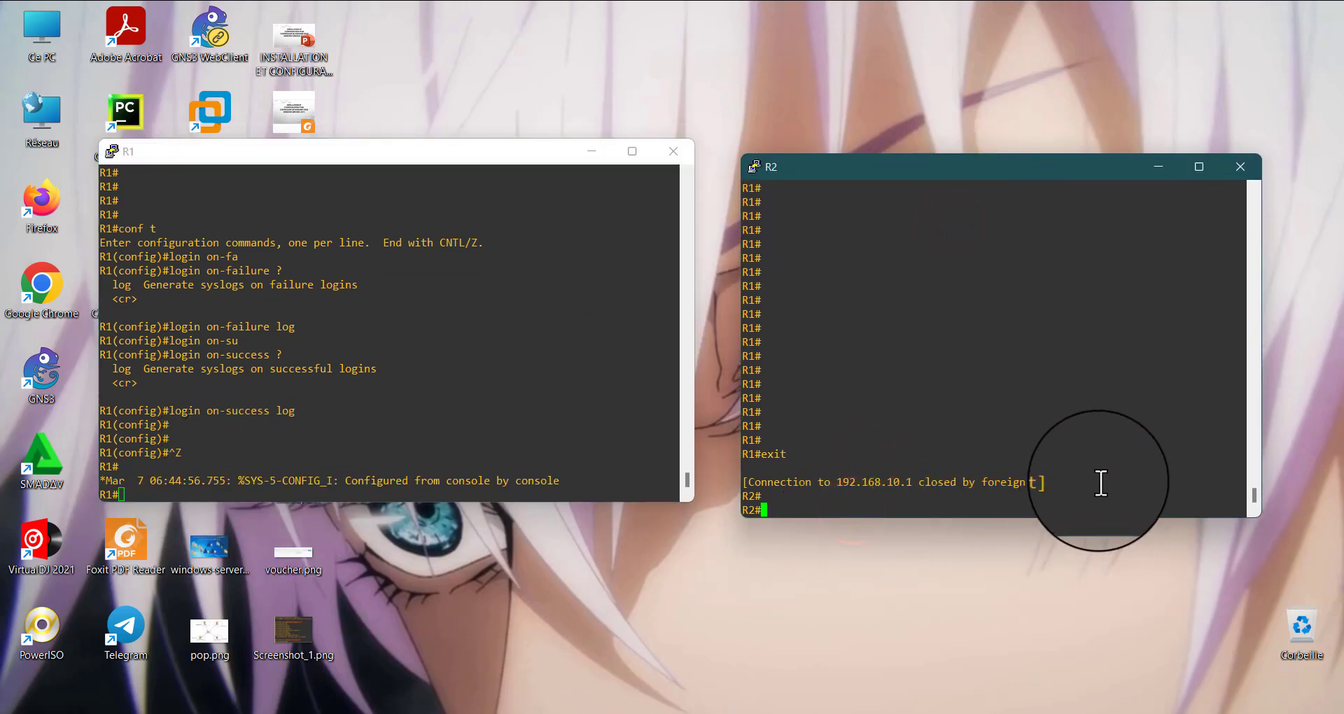
pyautogui.moveTo(1077, 481); pyautogui.dragTo(802, 481)
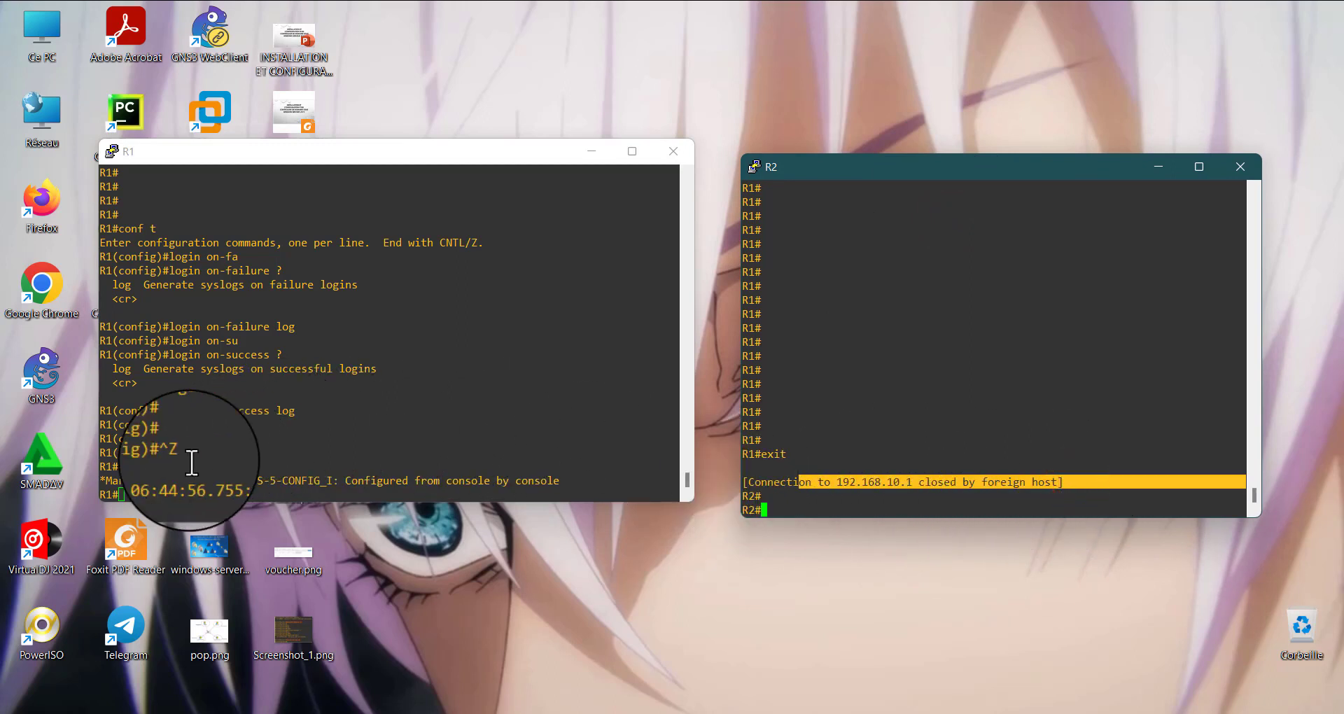
# Clear the highlight in R2's console, widen the R1 console window slightly and move it to the desktop's upper-left corner
pyautogui.click(184, 435)
pyautogui.click(816, 513)
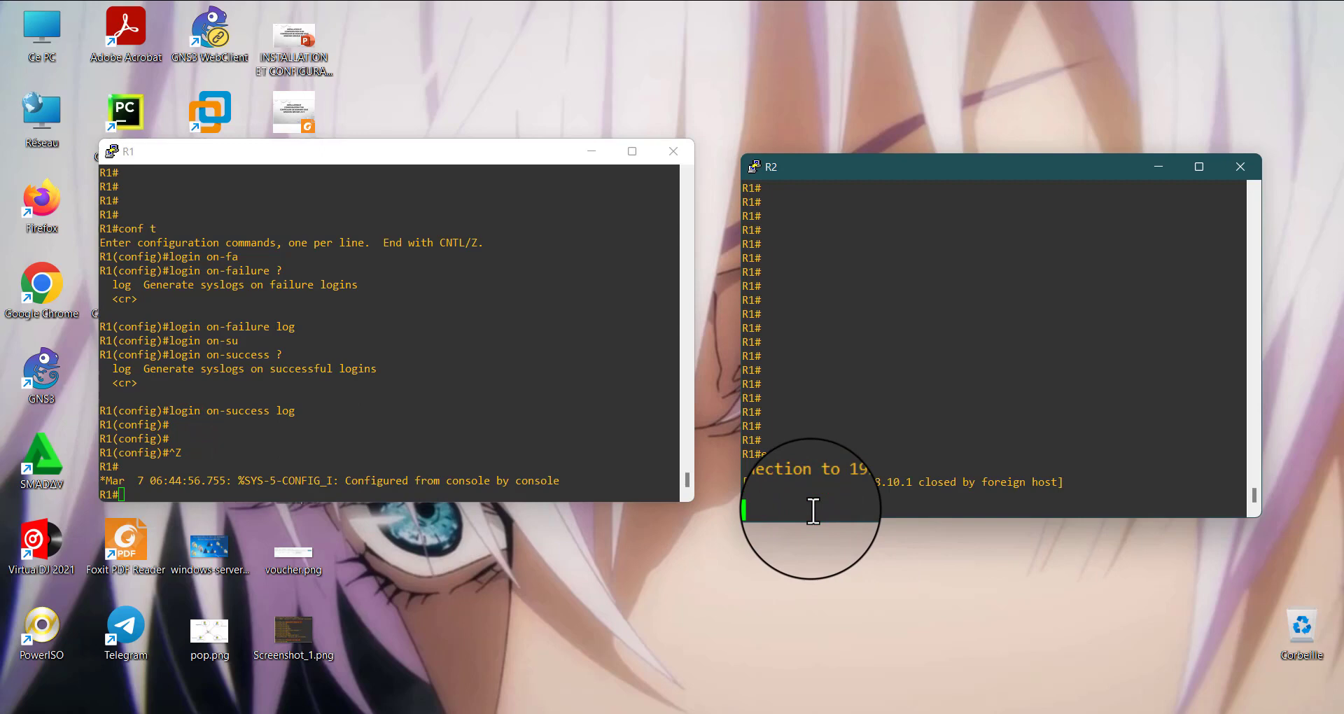
pyautogui.moveTo(696, 343); pyautogui.dragTo(714, 341)
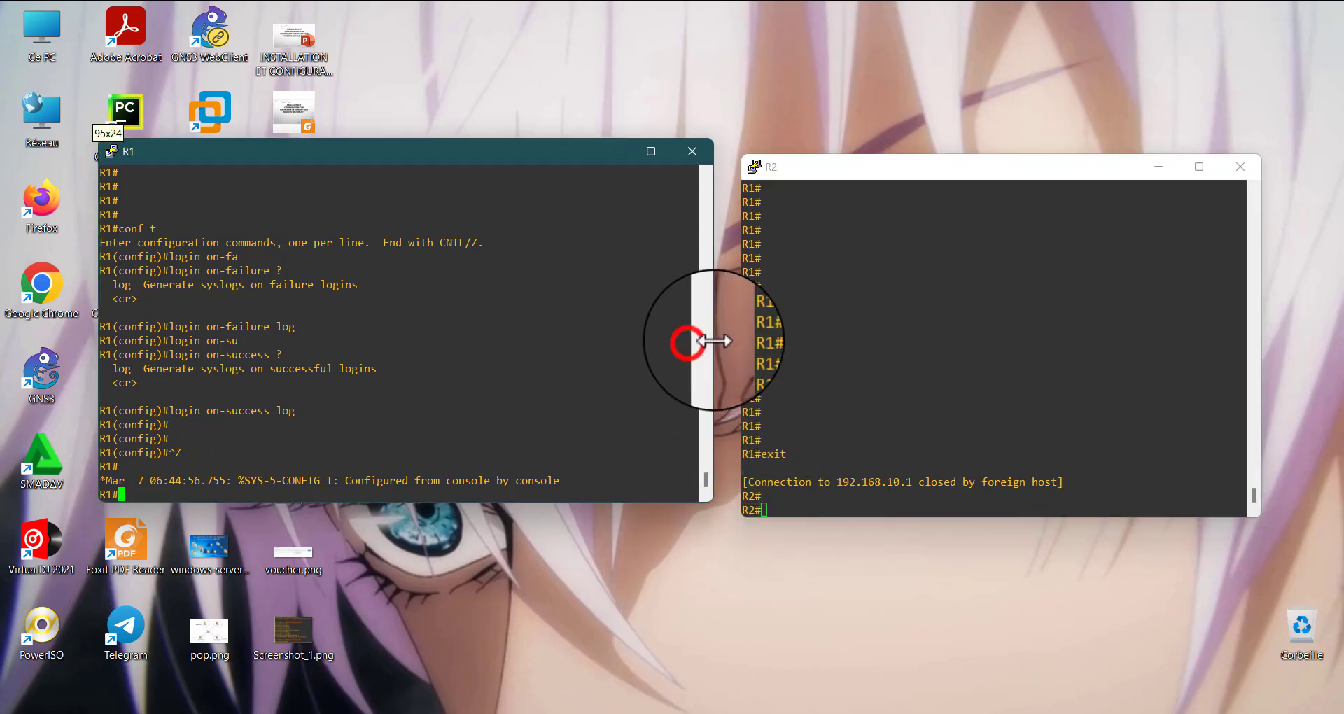
pyautogui.moveTo(498, 152); pyautogui.dragTo(407, 99)
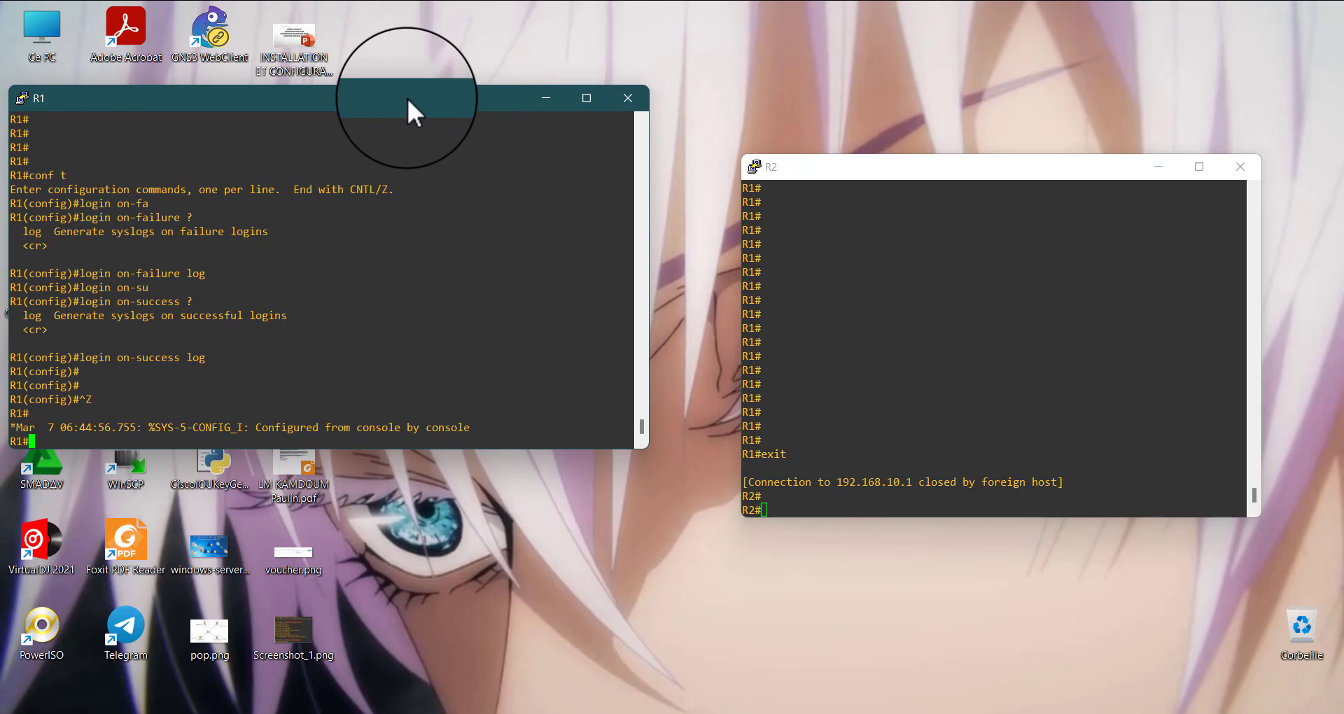
# Start an SSH connection from R2 to 192.168.10.1 with the login name admin
pyautogui.click(783, 510)
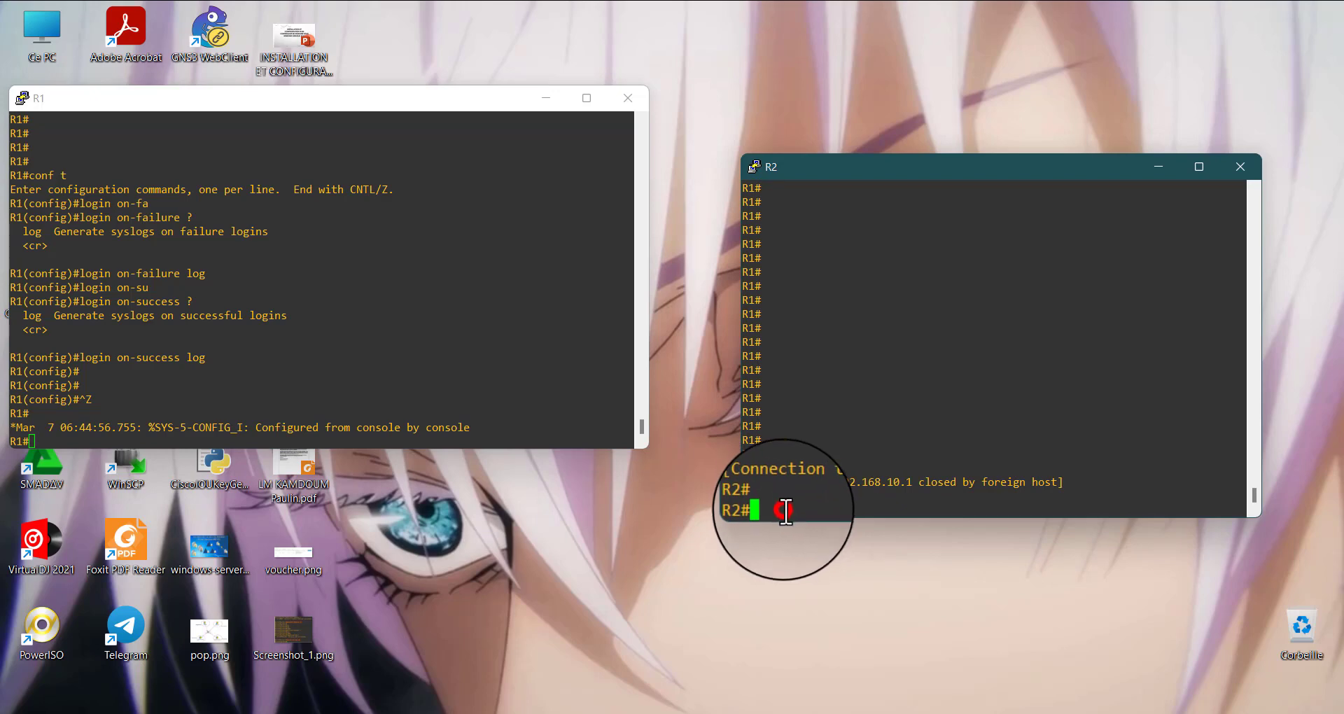
pyautogui.press('Return')
pyautogui.press('Return')
pyautogui.press('Return')
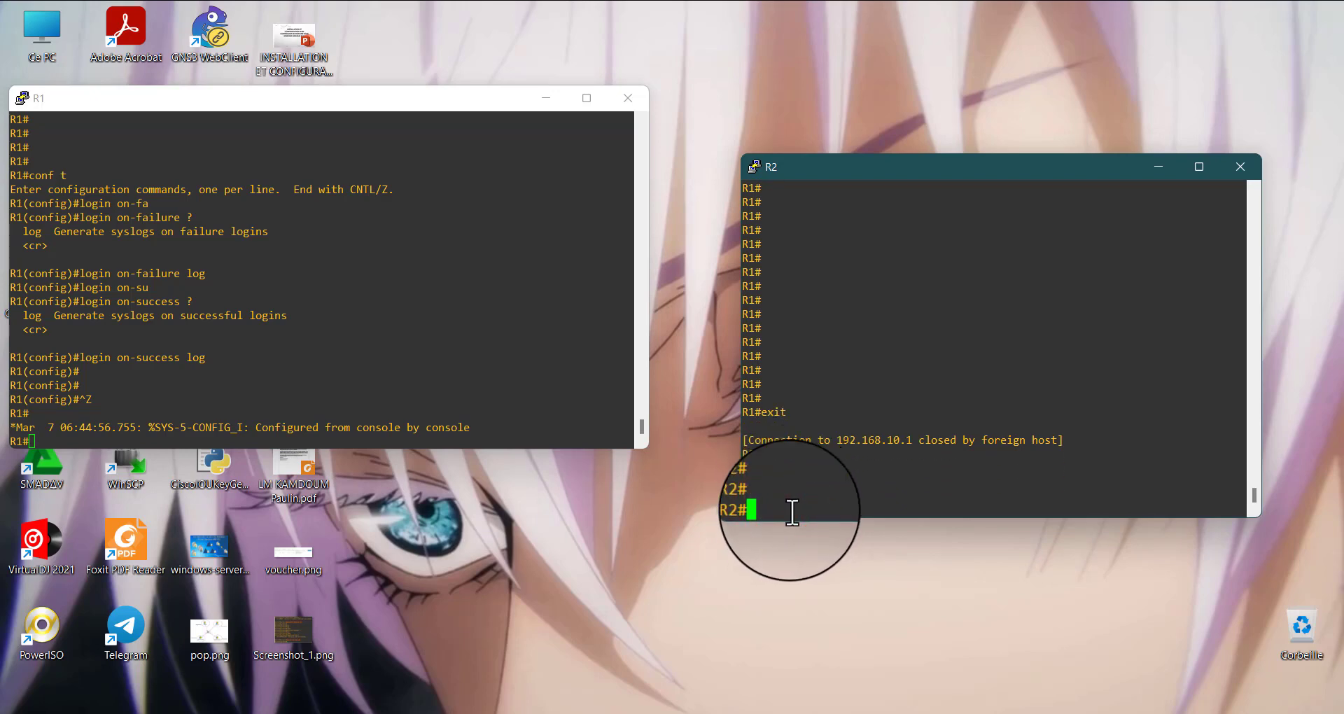
pyautogui.press('Up')
pyautogui.press('BackSpace')
pyautogui.press('BackSpace')
pyautogui.press('BackSpace')
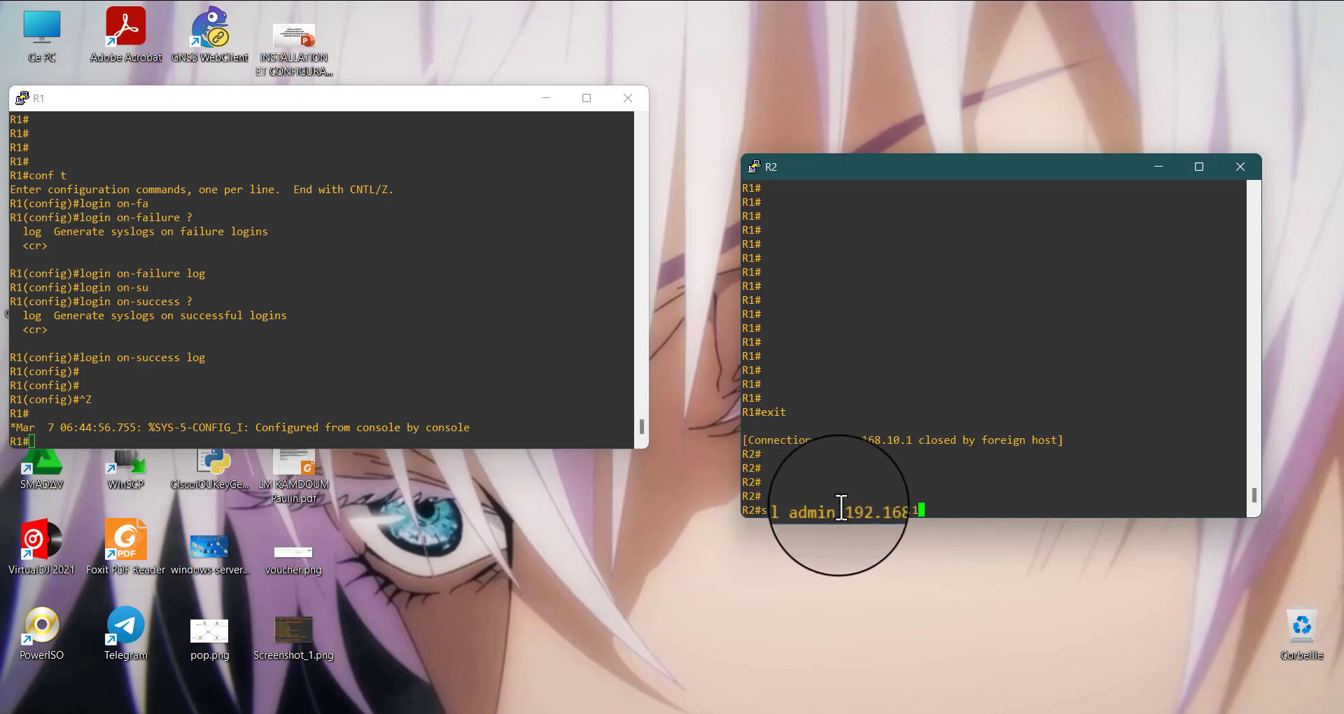
pyautogui.press('Return')
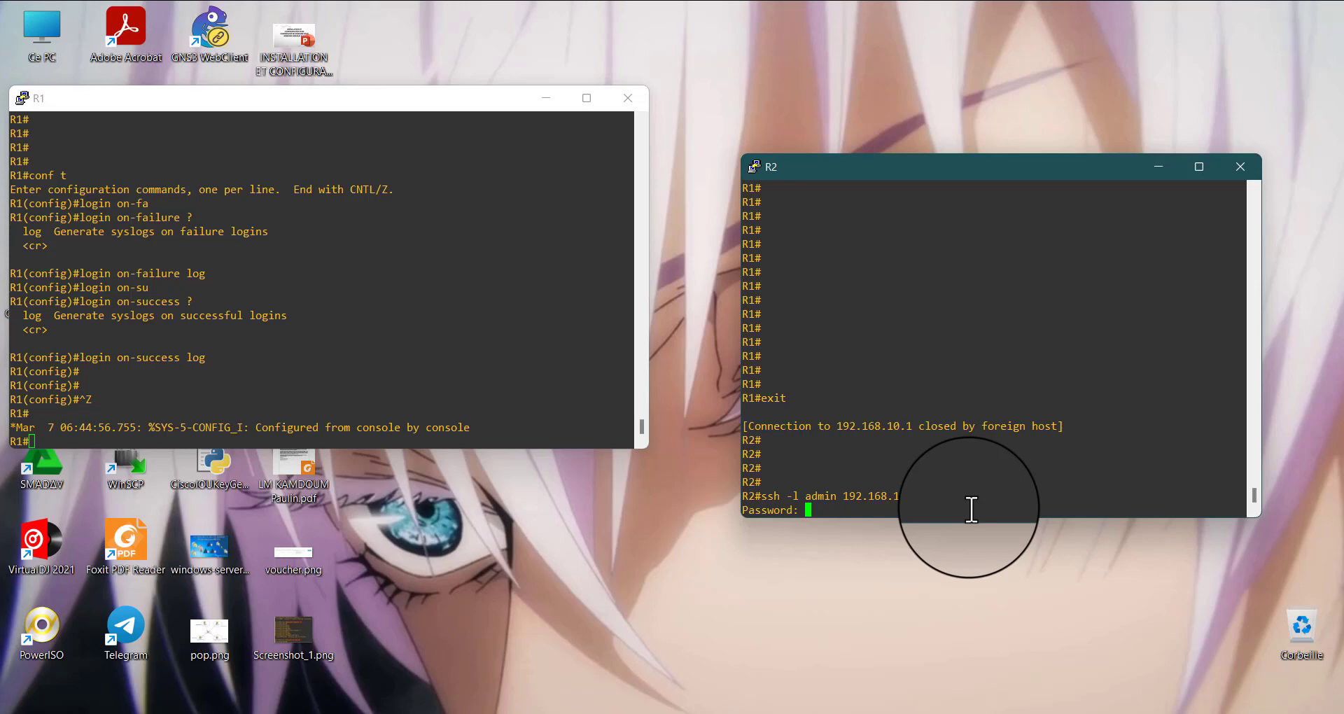
# Submit a password attempt in R2's SSH session and highlight the user, source, local port, reason and date in R1's login-failure message
pyautogui.press('Return')
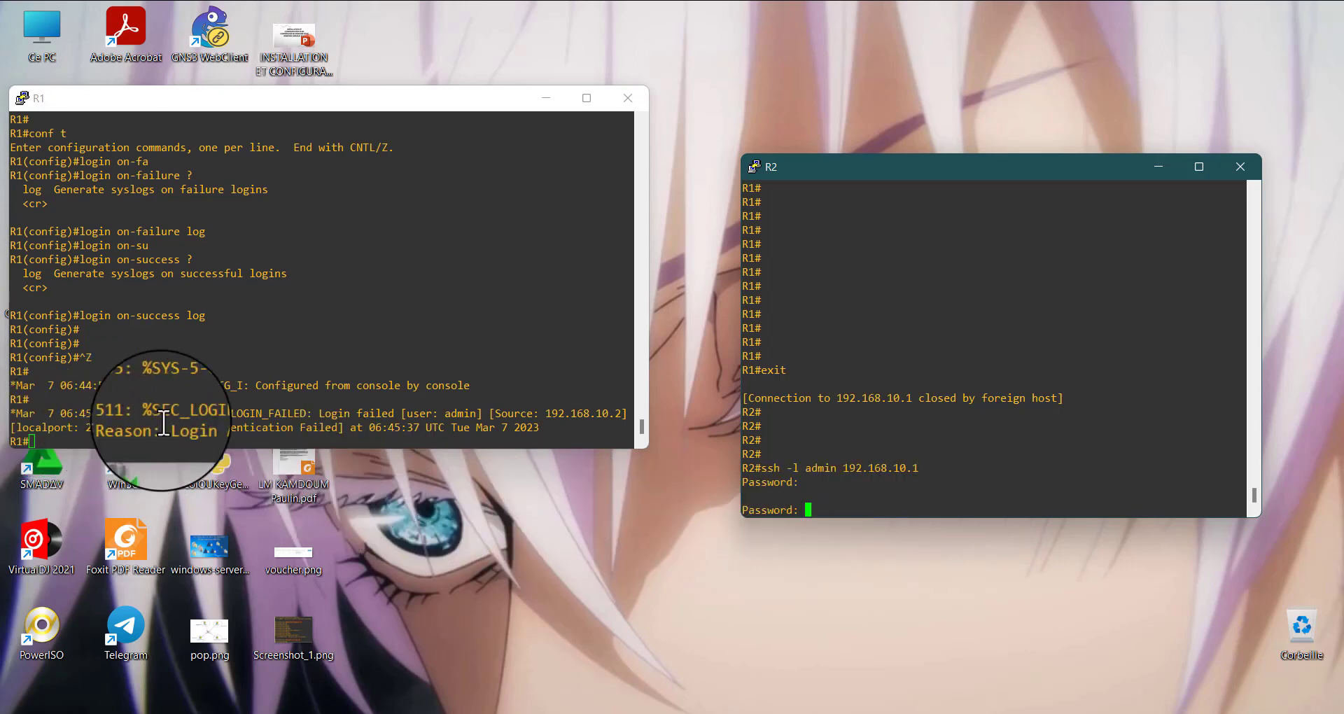
pyautogui.doubleClick(457, 413)
pyautogui.doubleClick(542, 413)
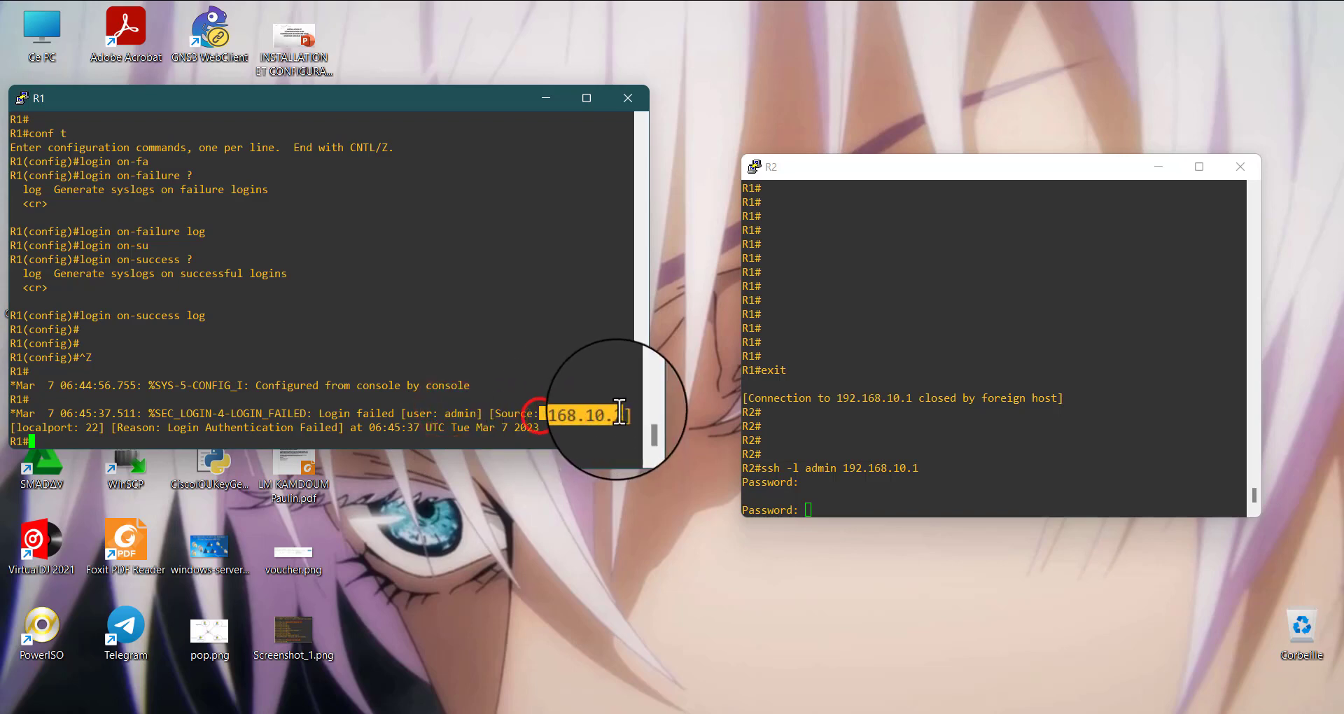
pyautogui.moveTo(44, 428); pyautogui.dragTo(108, 429)
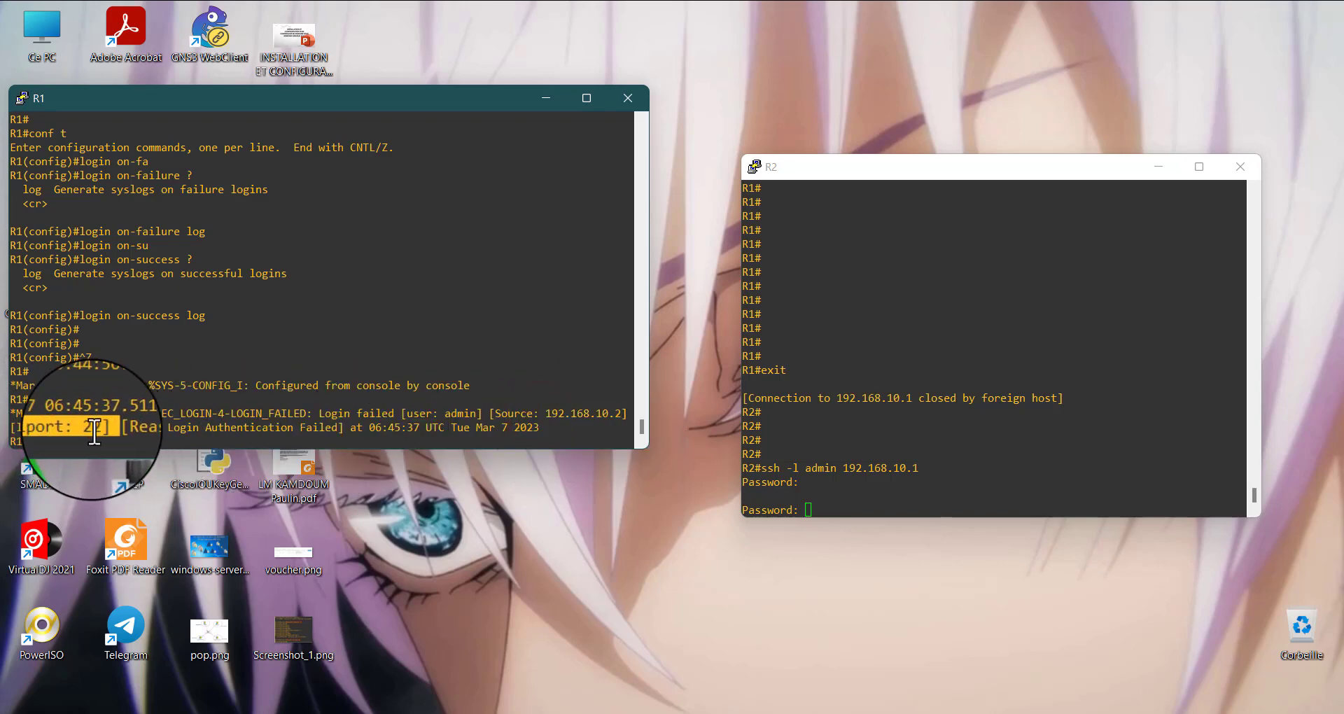
pyautogui.click(93, 430)
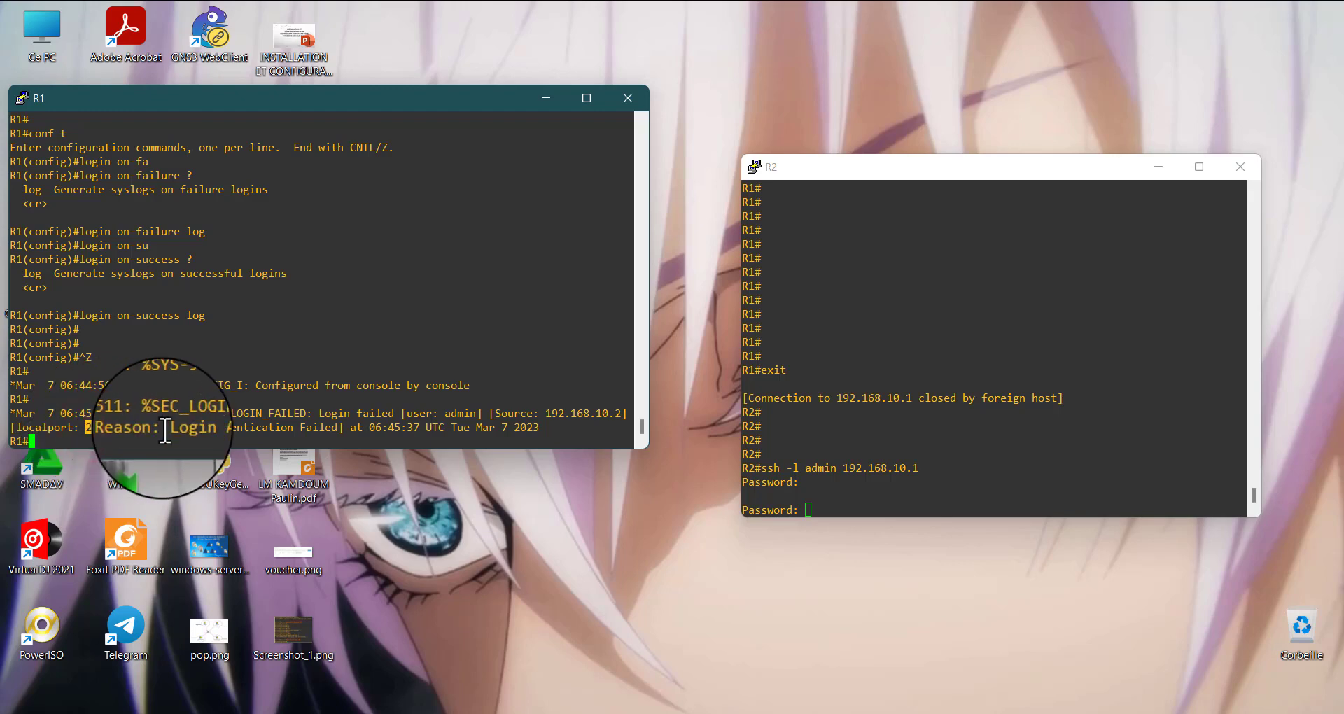
pyautogui.moveTo(162, 428); pyautogui.dragTo(337, 426)
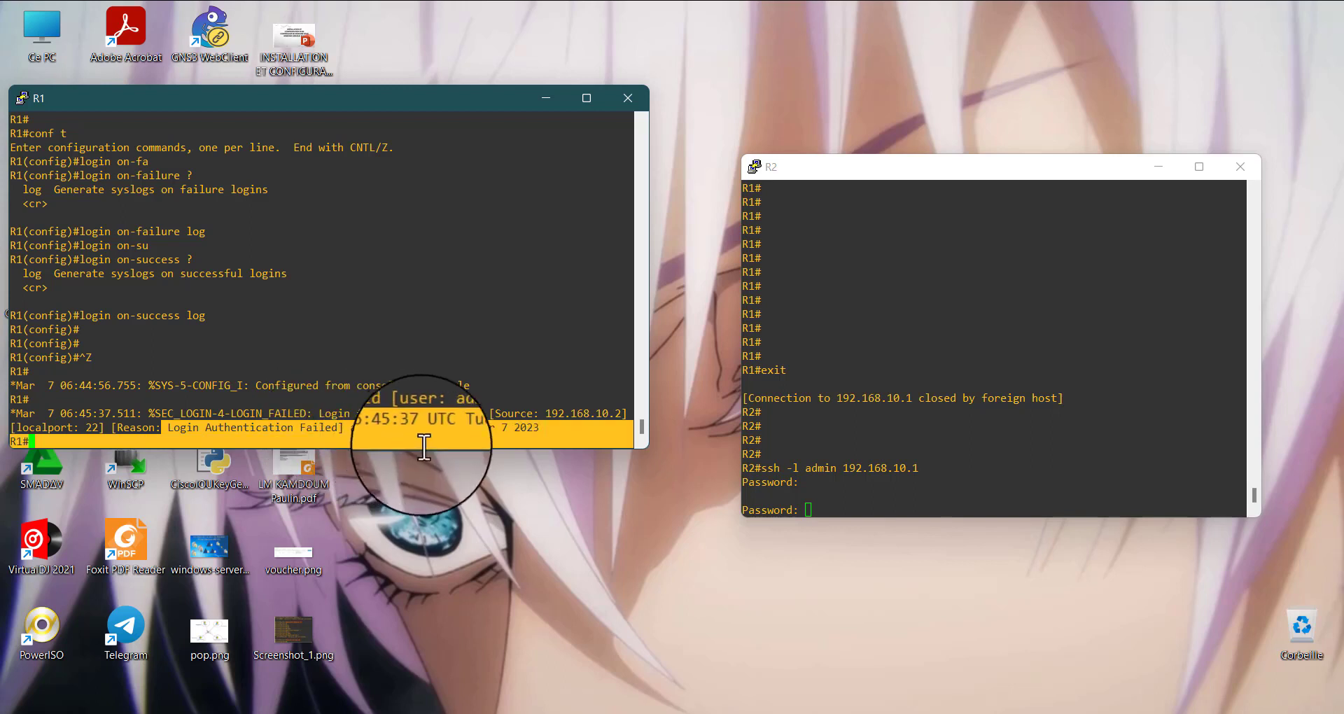
pyautogui.click(447, 435)
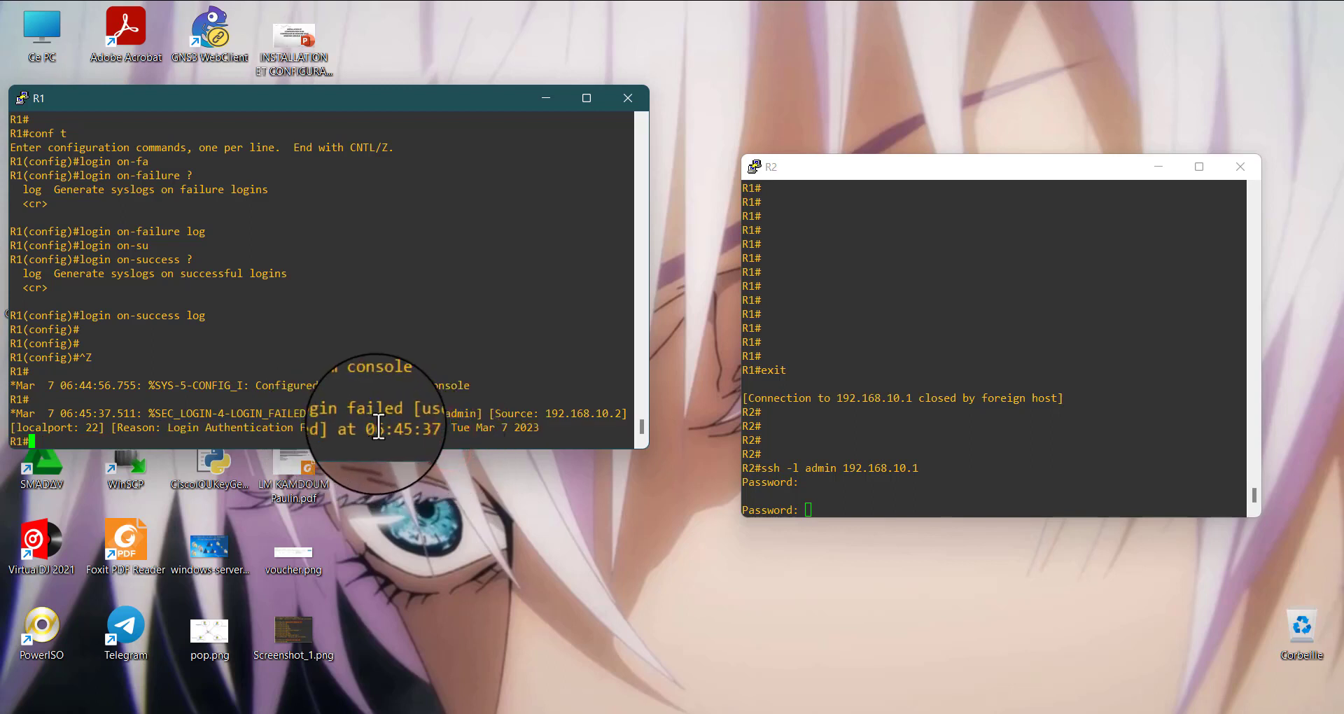
pyautogui.moveTo(383, 428); pyautogui.dragTo(541, 428)
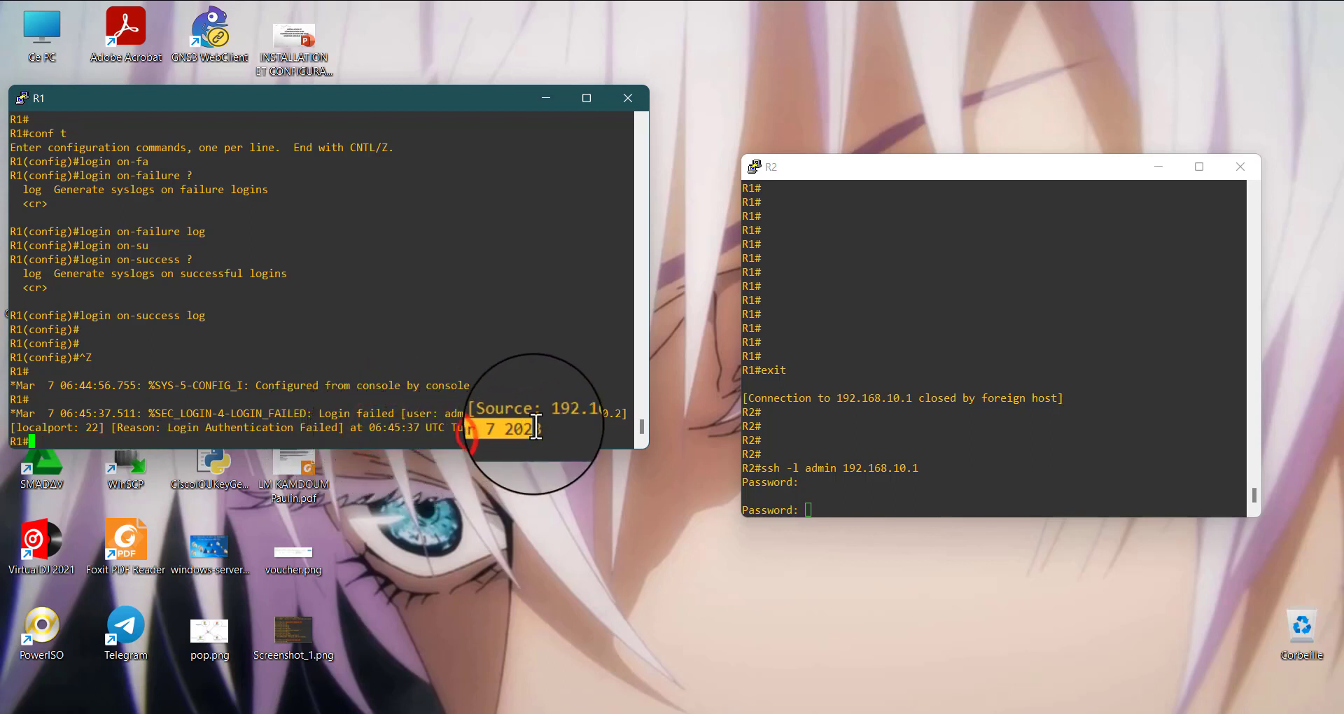
pyautogui.click(849, 510)
pyautogui.moveTo(555, 427); pyautogui.dragTo(518, 434)
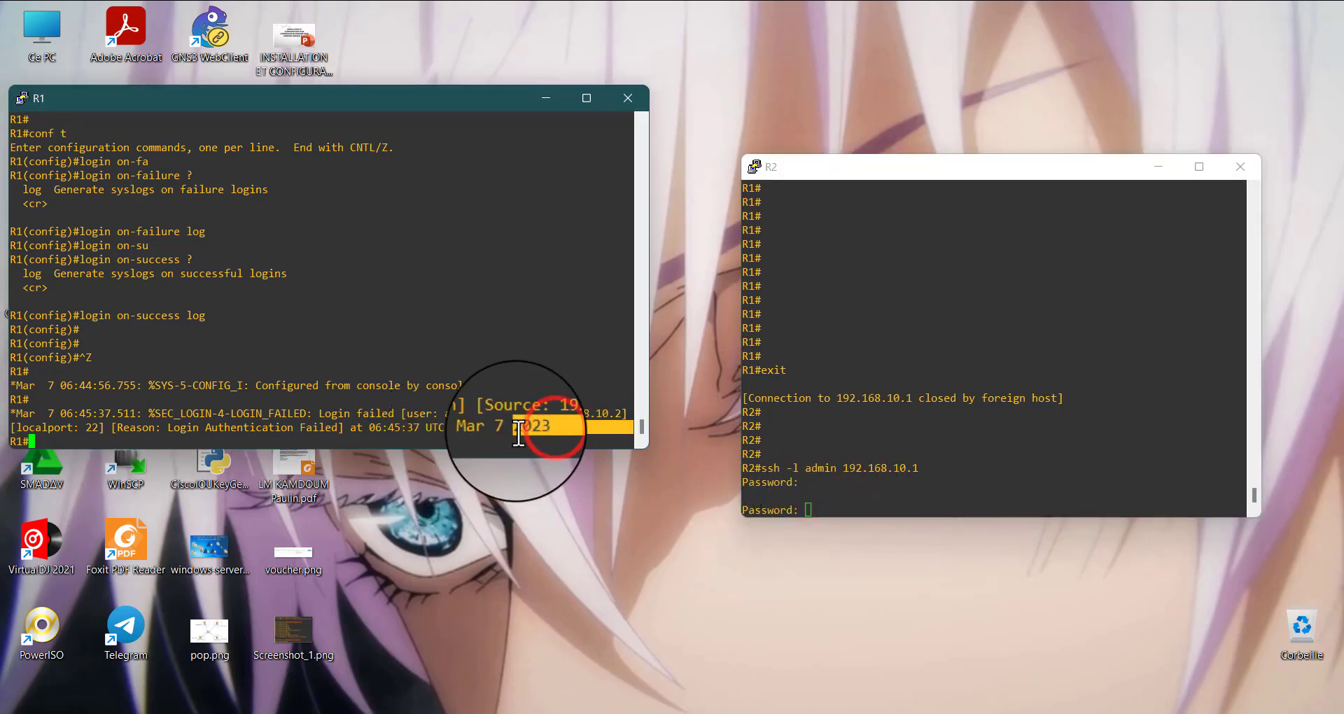
# Try to enter the account password at R2's pending SSH prompt and clear the highlight in R1's console
pyautogui.click(850, 517)
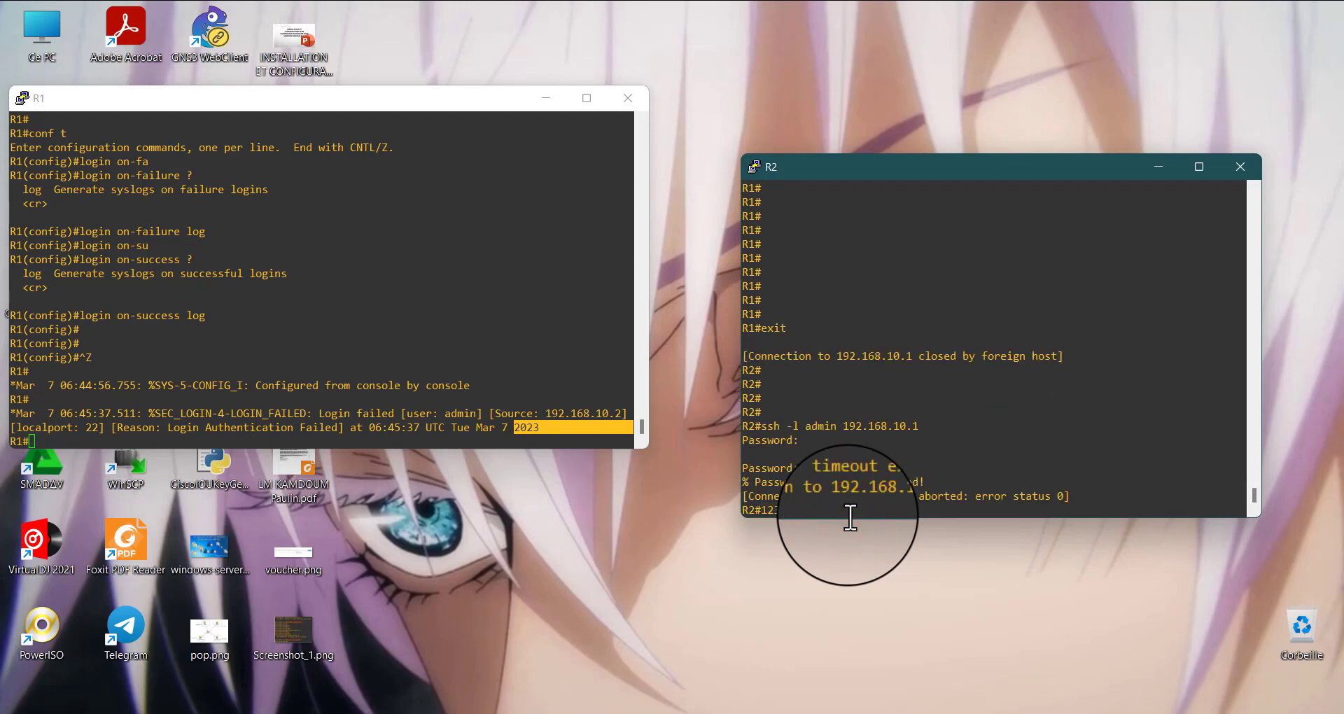
pyautogui.write('123')
pyautogui.press('Return')
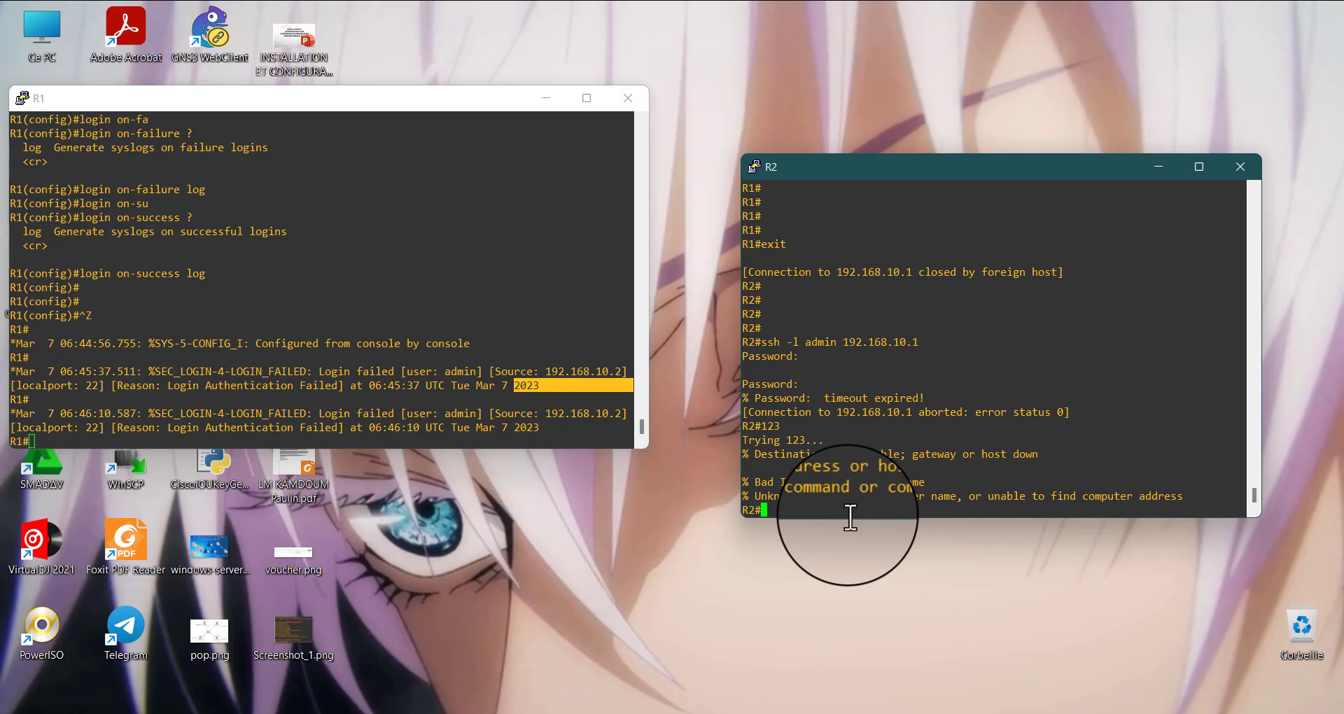
pyautogui.click(532, 435)
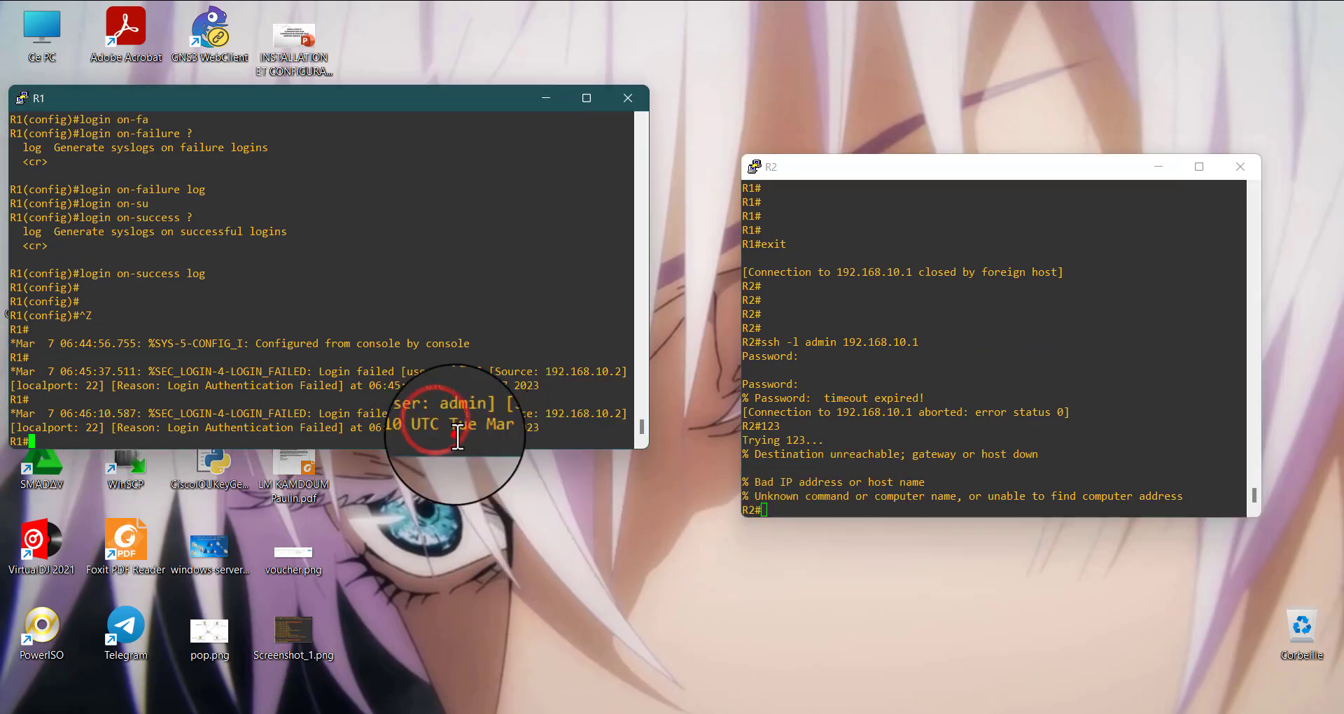
# Reconnect from R2 to 192.168.10.1 over SSH as admin and enter the account password
pyautogui.click(857, 501)
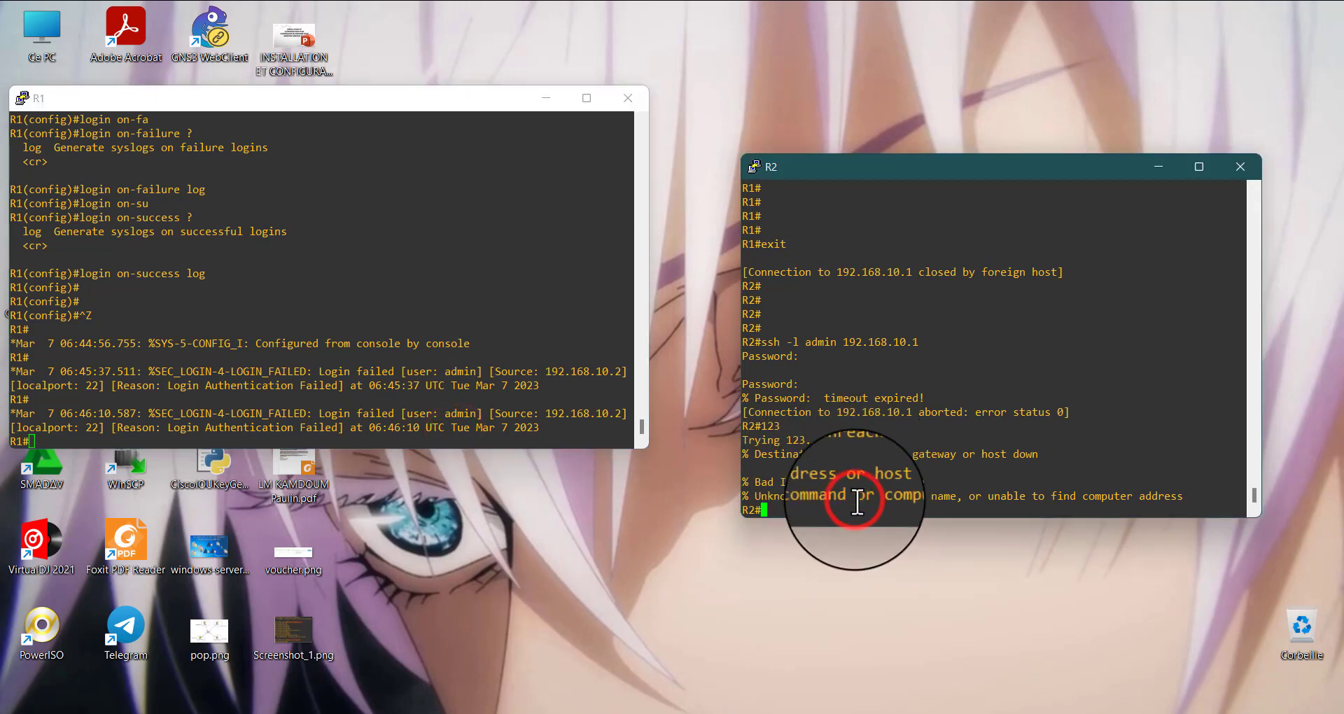
pyautogui.write('123')
pyautogui.press('Up')
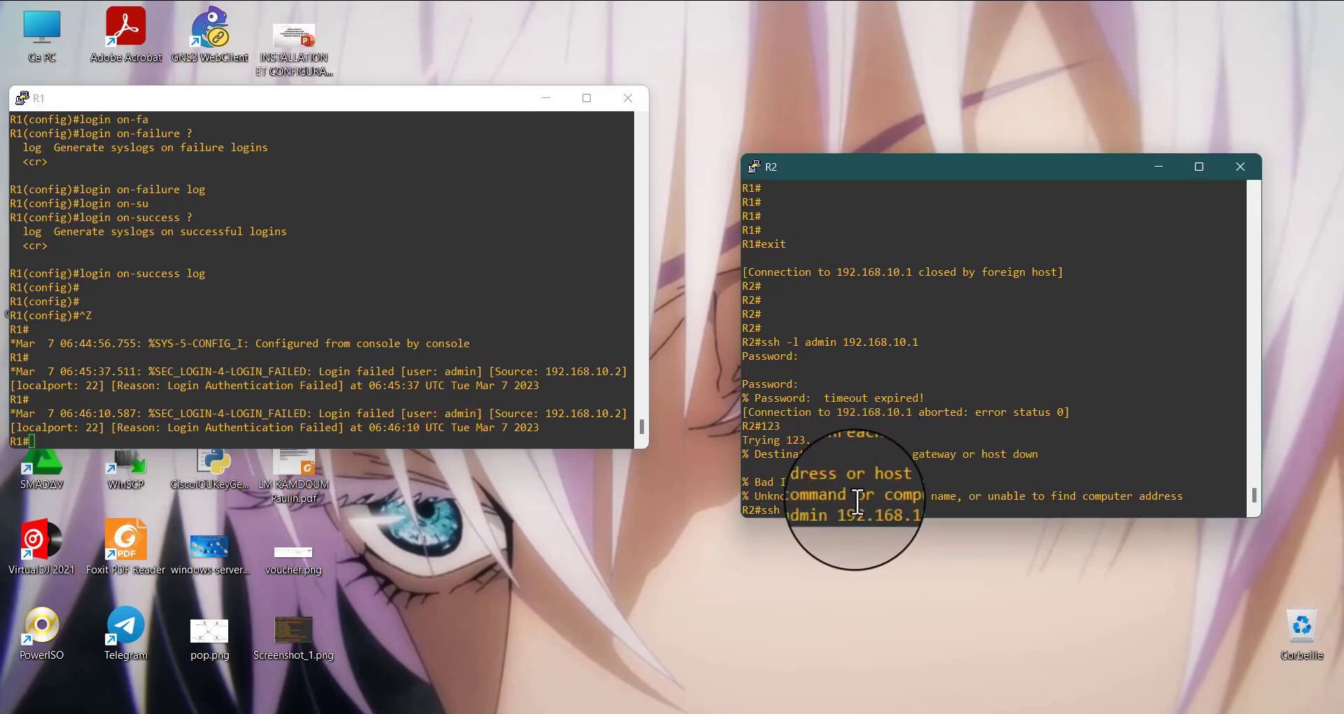
pyautogui.press('Return')
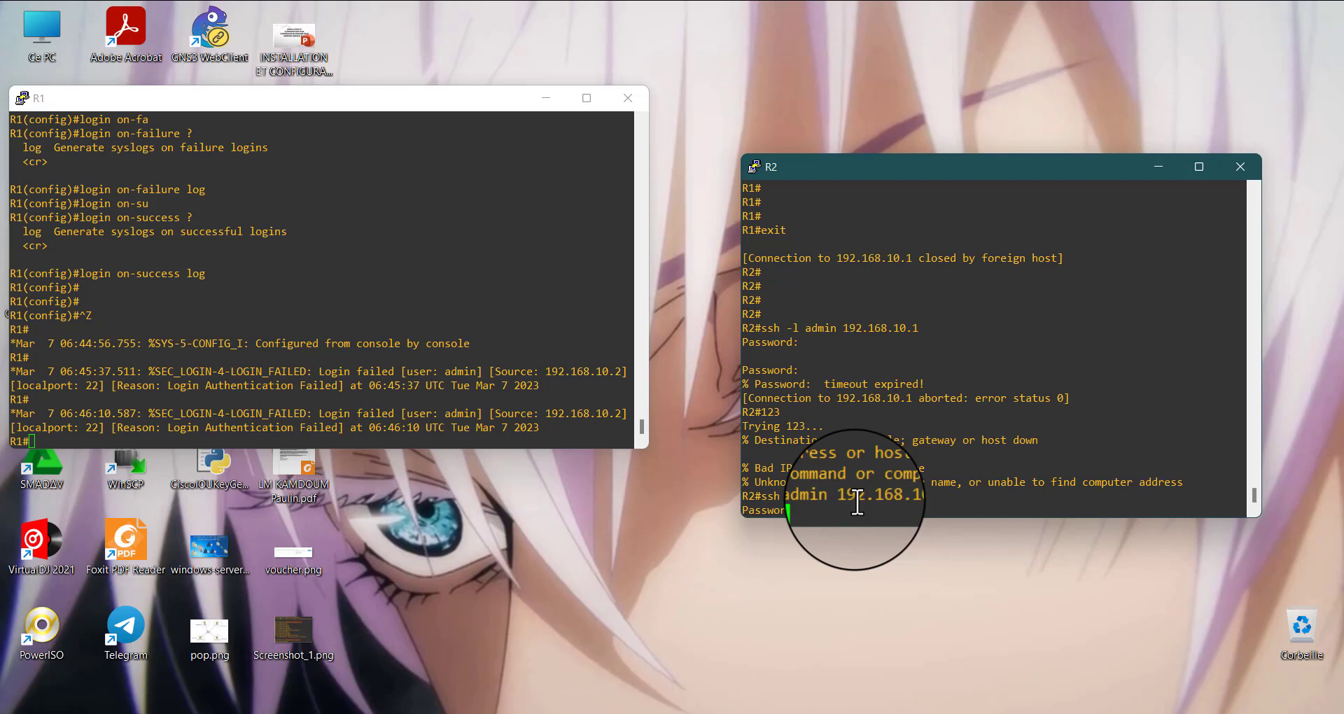
pyautogui.press('Return')
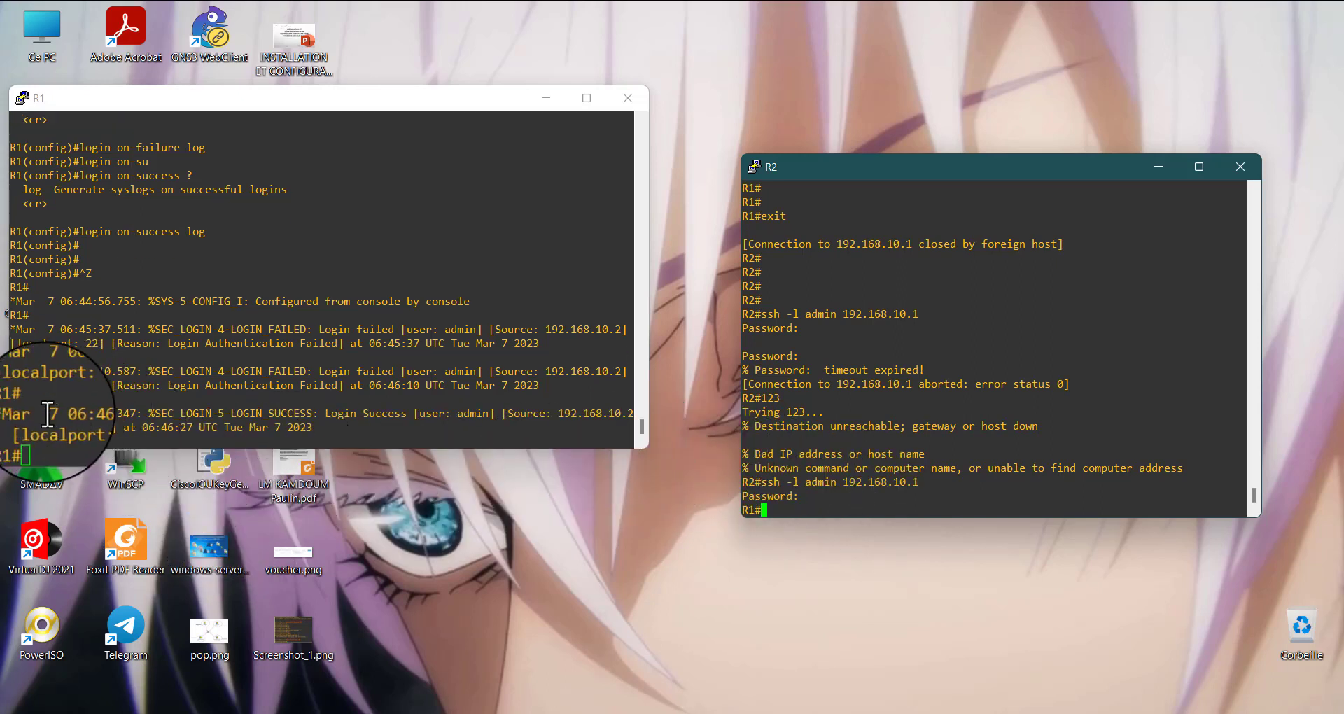
# Examine R1's login-success message for admin, highlighting the user, source address, local port and date
pyautogui.moveTo(41, 413); pyautogui.dragTo(459, 439)
pyautogui.click(275, 428)
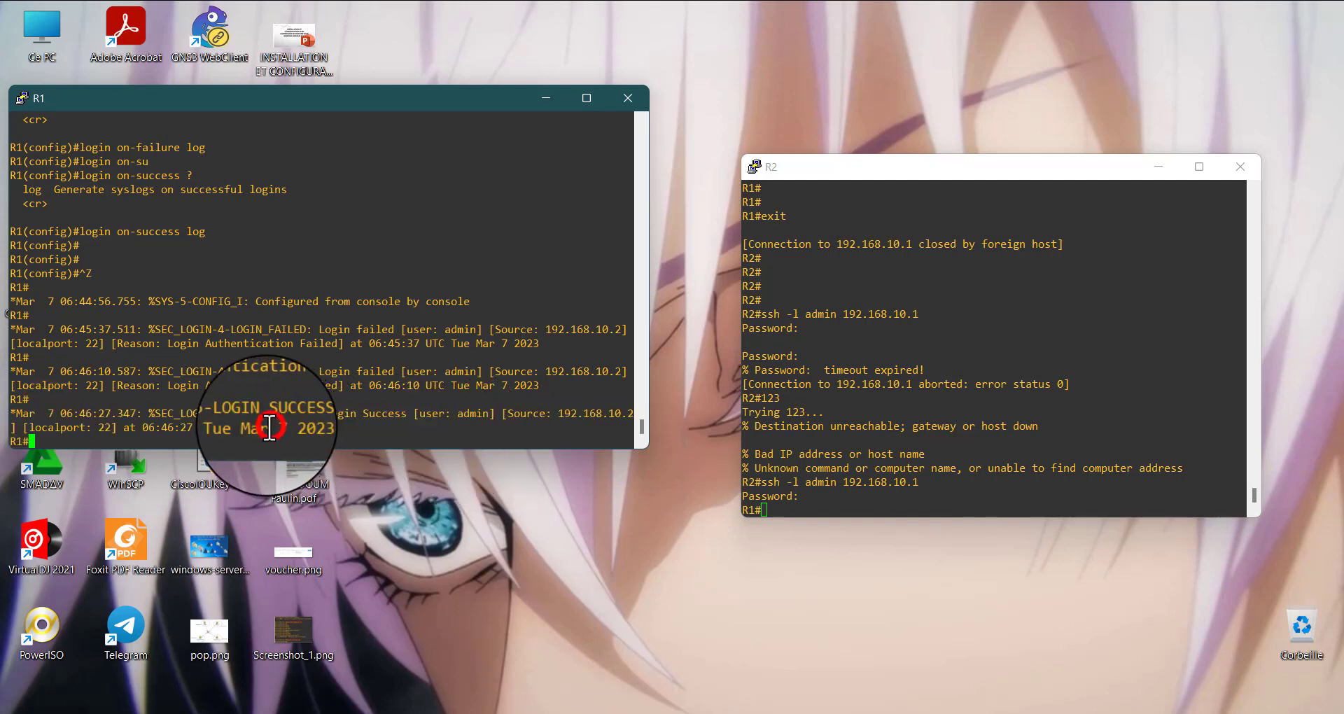
pyautogui.moveTo(231, 426); pyautogui.dragTo(400, 419)
pyautogui.doubleClick(468, 415)
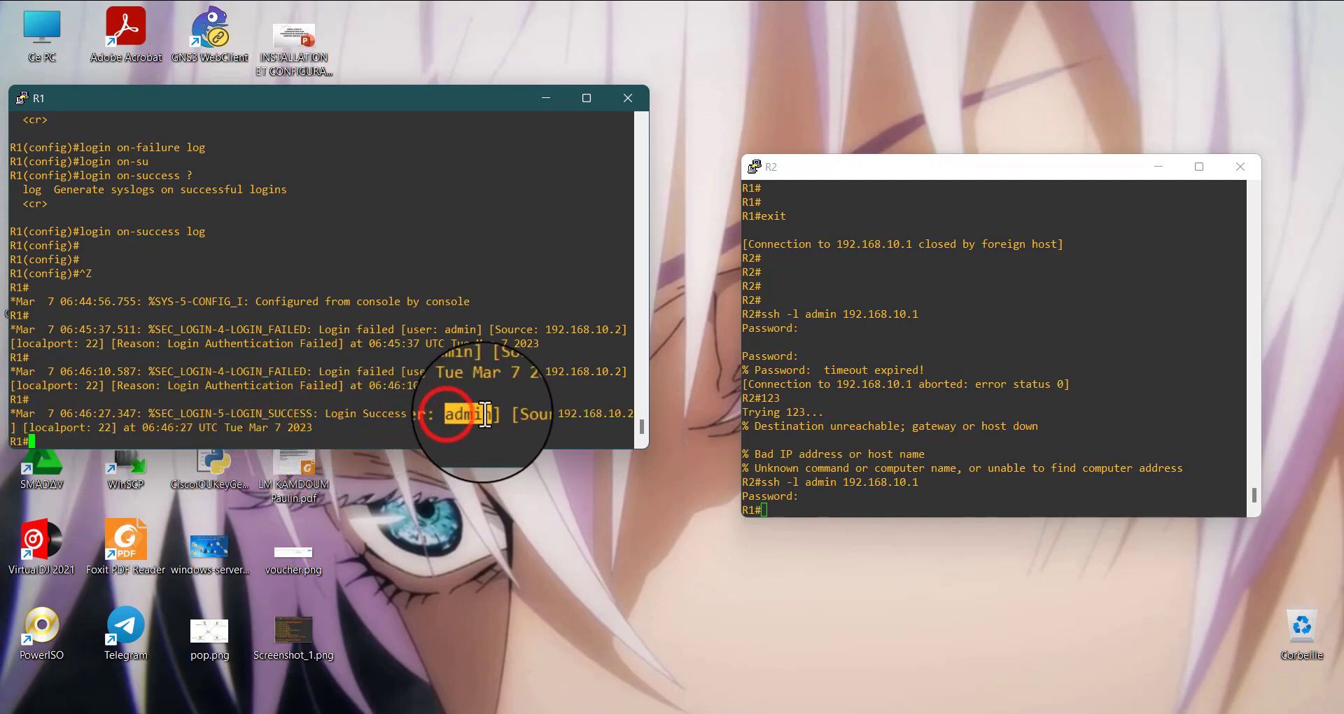
pyautogui.moveTo(509, 413); pyautogui.dragTo(634, 415)
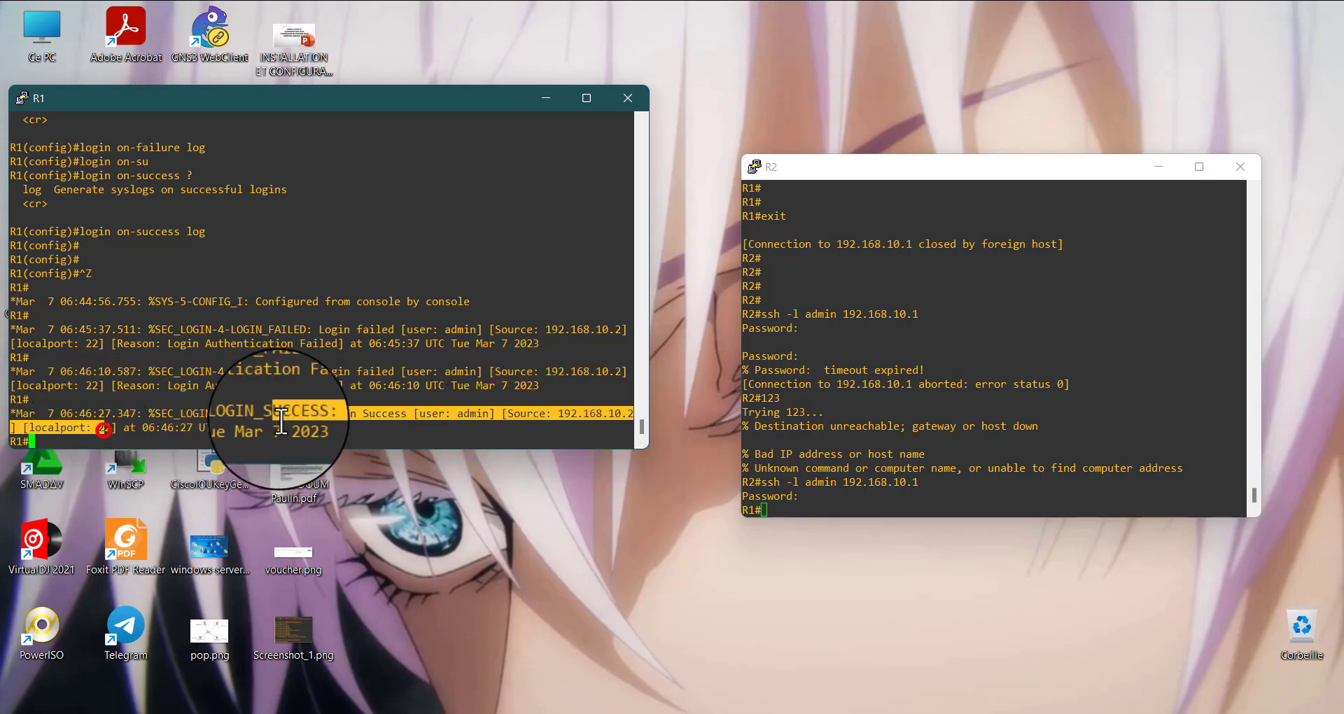
pyautogui.moveTo(317, 426); pyautogui.dragTo(630, 427)
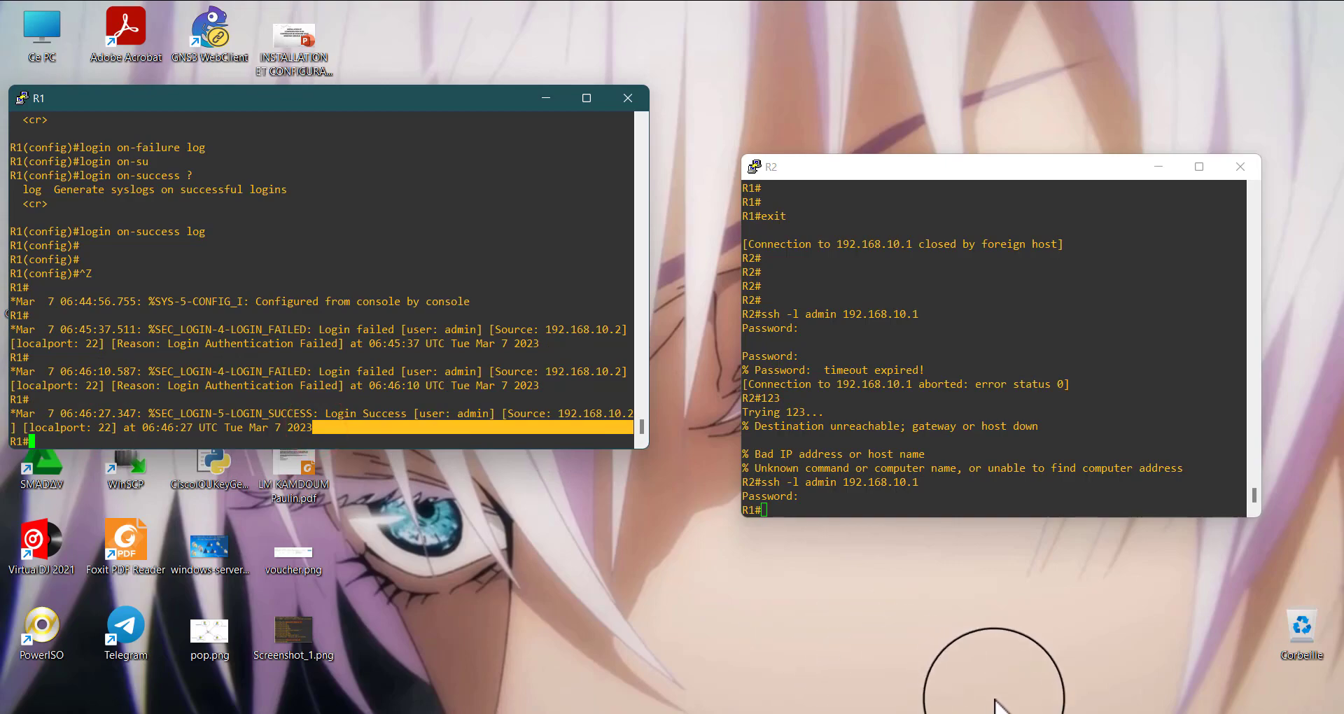
# Switch to the Windows 10 virtual machine and open a PuTTY SSH session to 192.168.10.1 on port 22
pyautogui.click(943, 580)
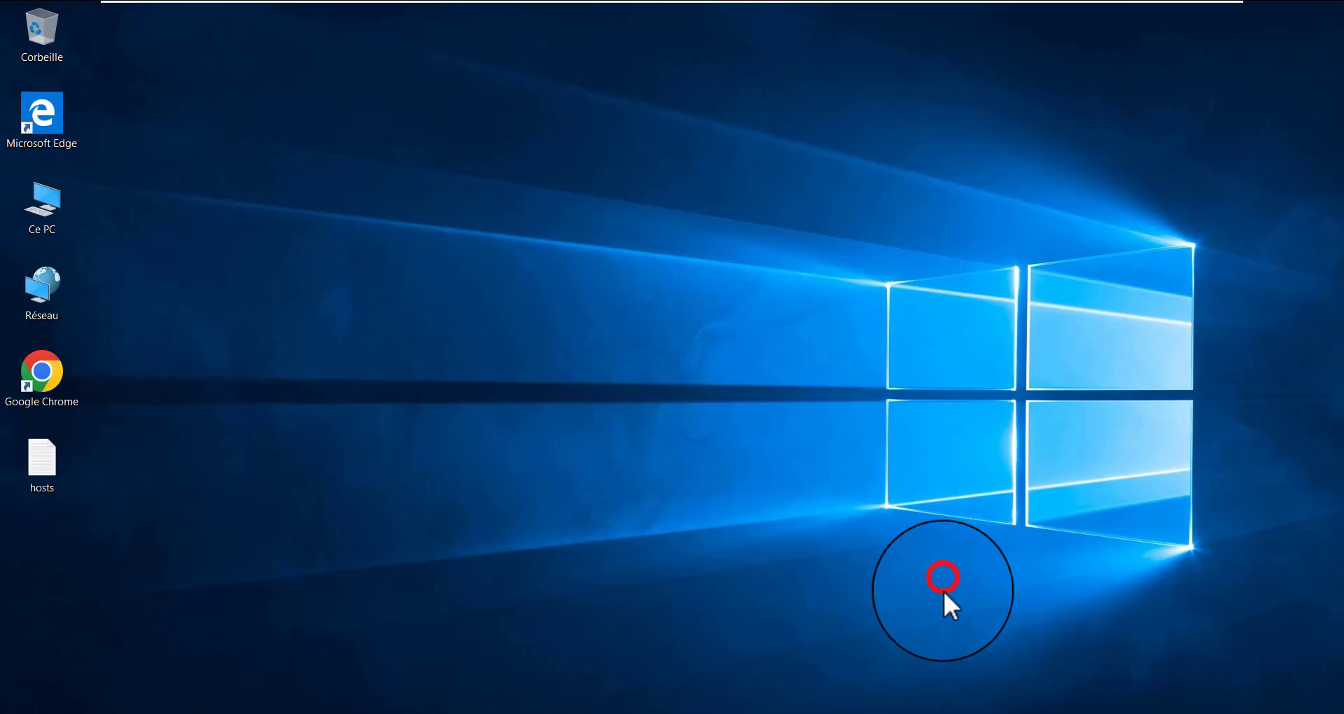
pyautogui.click(549, 170)
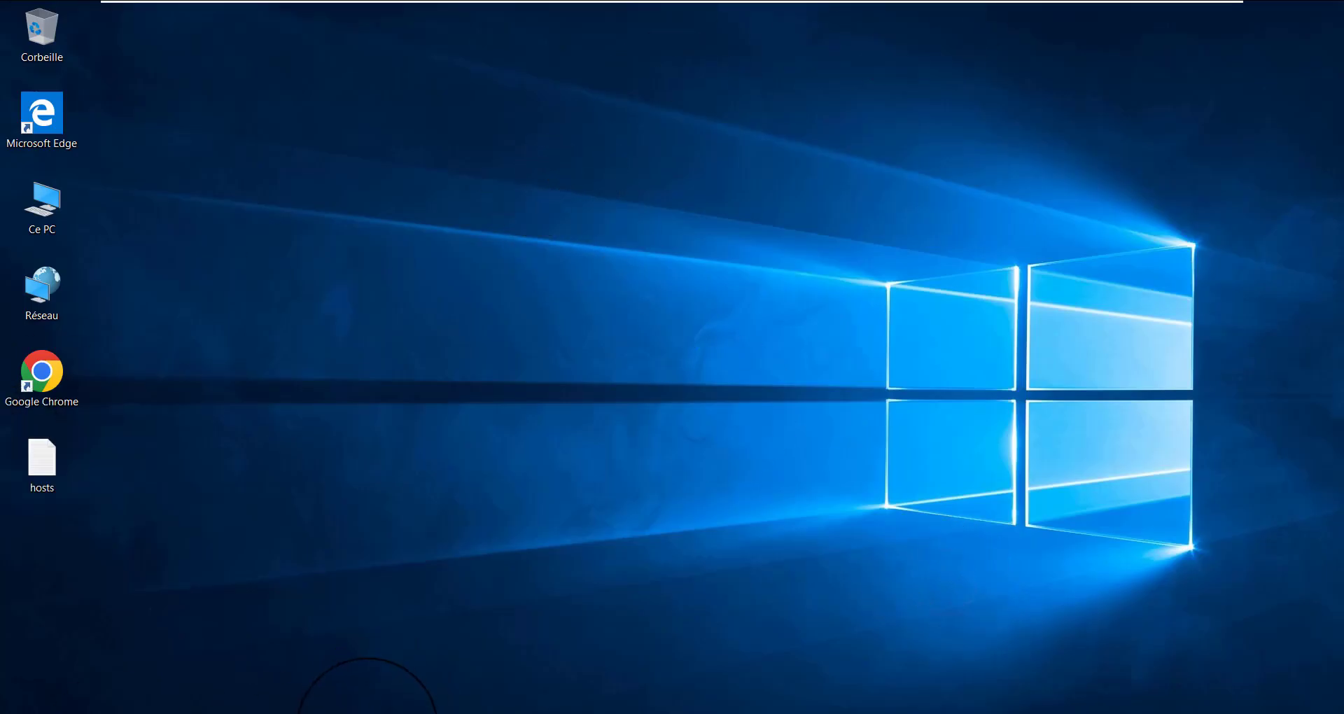
pyautogui.click(367, 711)
pyautogui.click(639, 289)
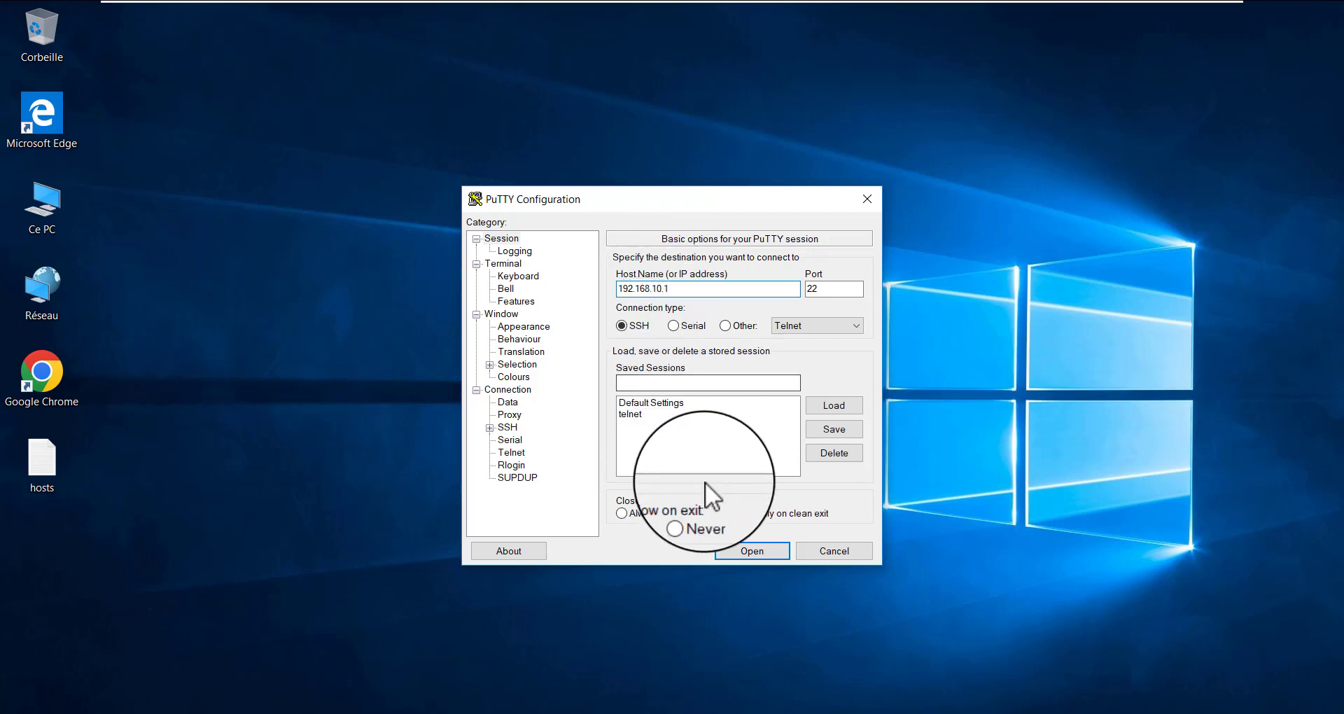
pyautogui.click(739, 549)
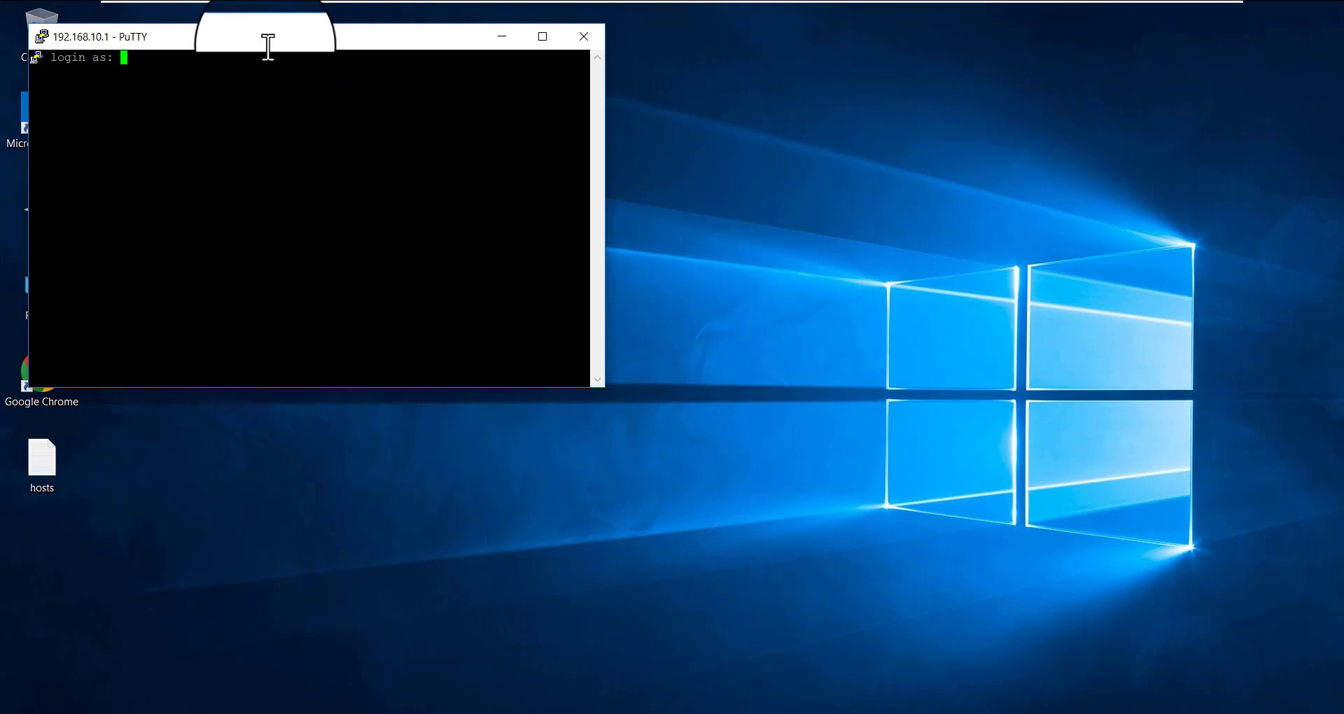
# Move the PuTTY window to the middle of the desktop and log in to R1 as kdm with the account password
pyautogui.moveTo(264, 44); pyautogui.dragTo(602, 215)
pyautogui.click(553, 235)
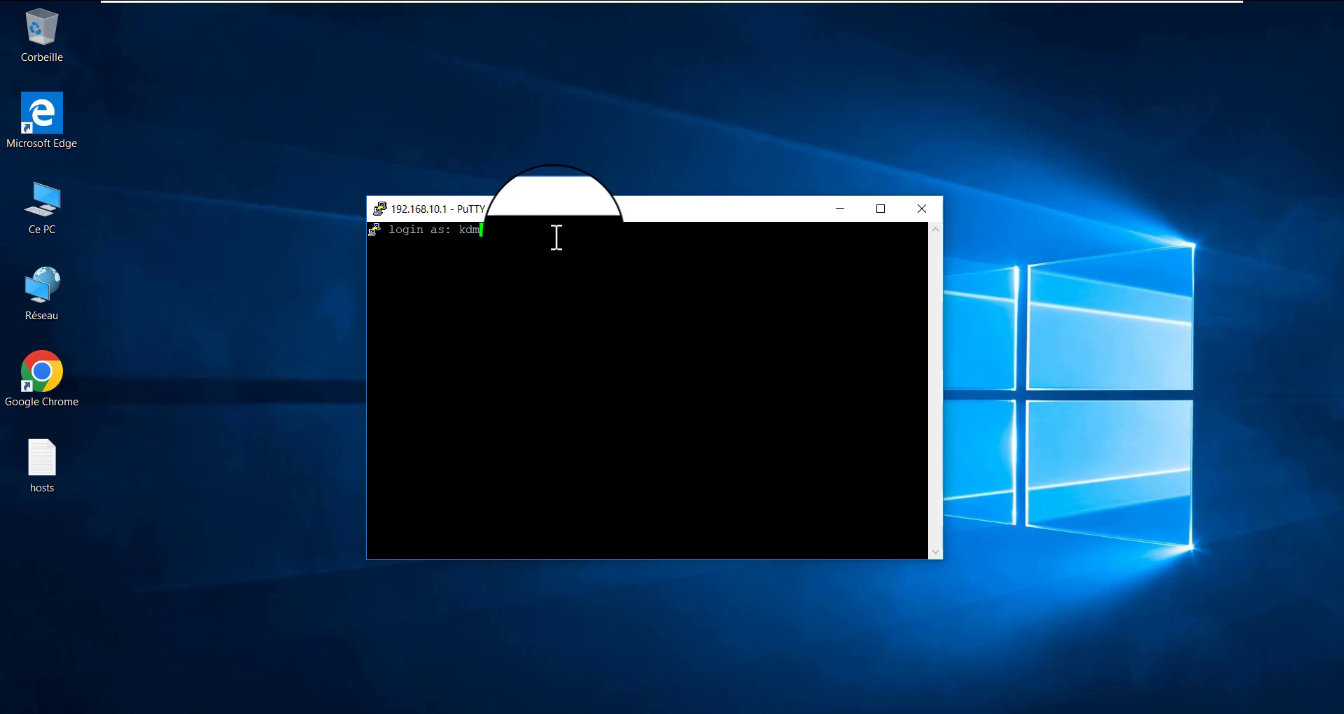
pyautogui.press('Return')
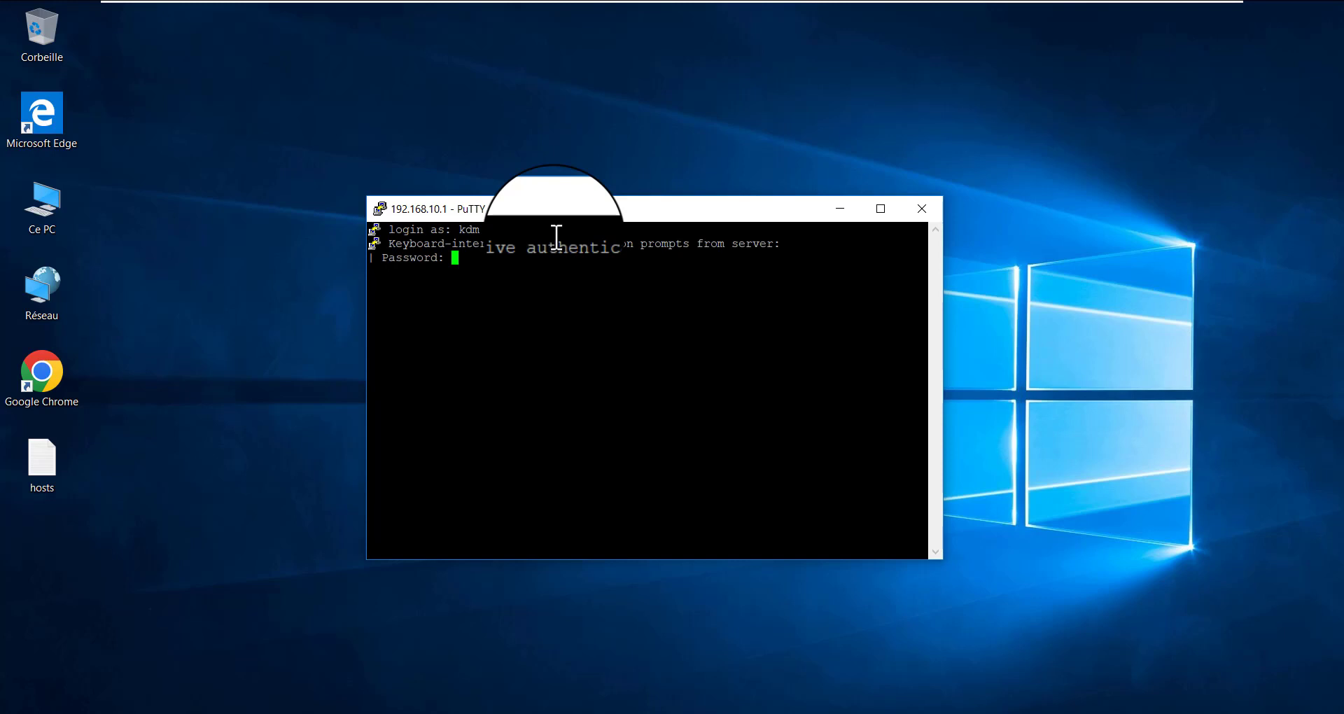
pyautogui.press('Return')
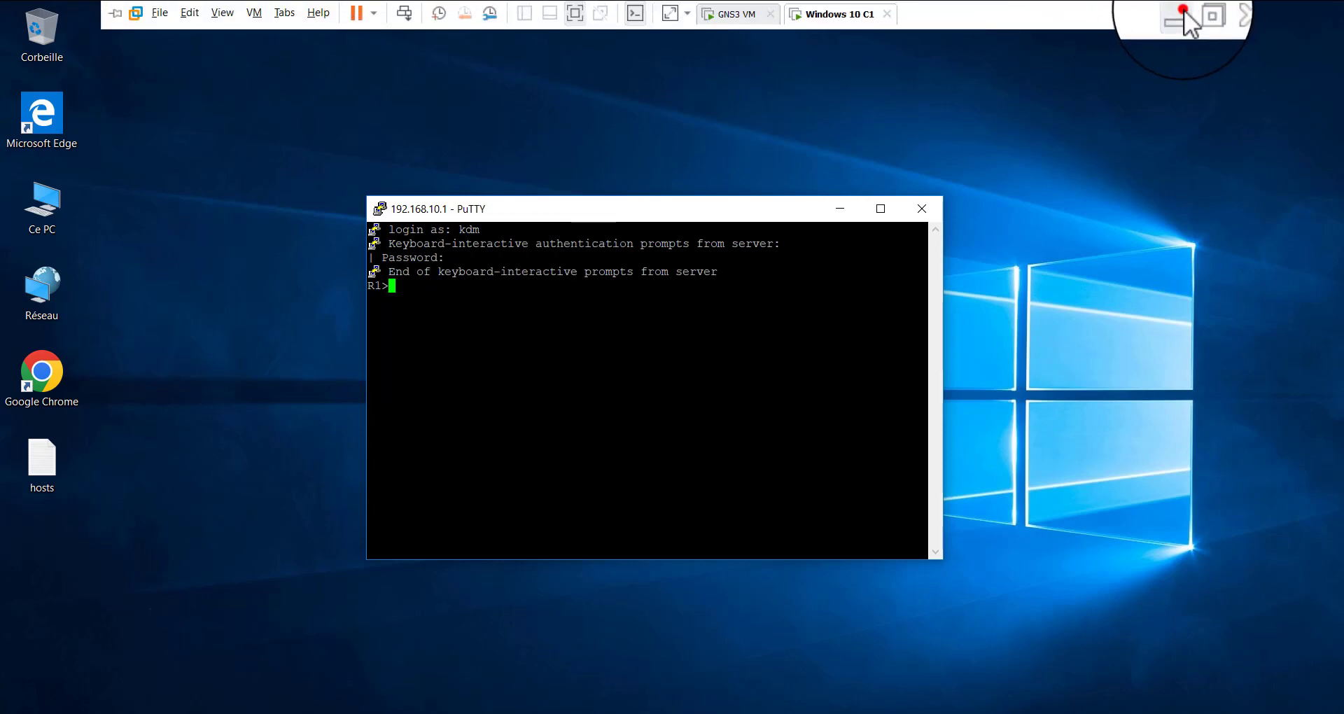
# Return to the router consoles on the host and highlight R1's login message for kdm and R2's line-timeout message
pyautogui.click(1184, 18)
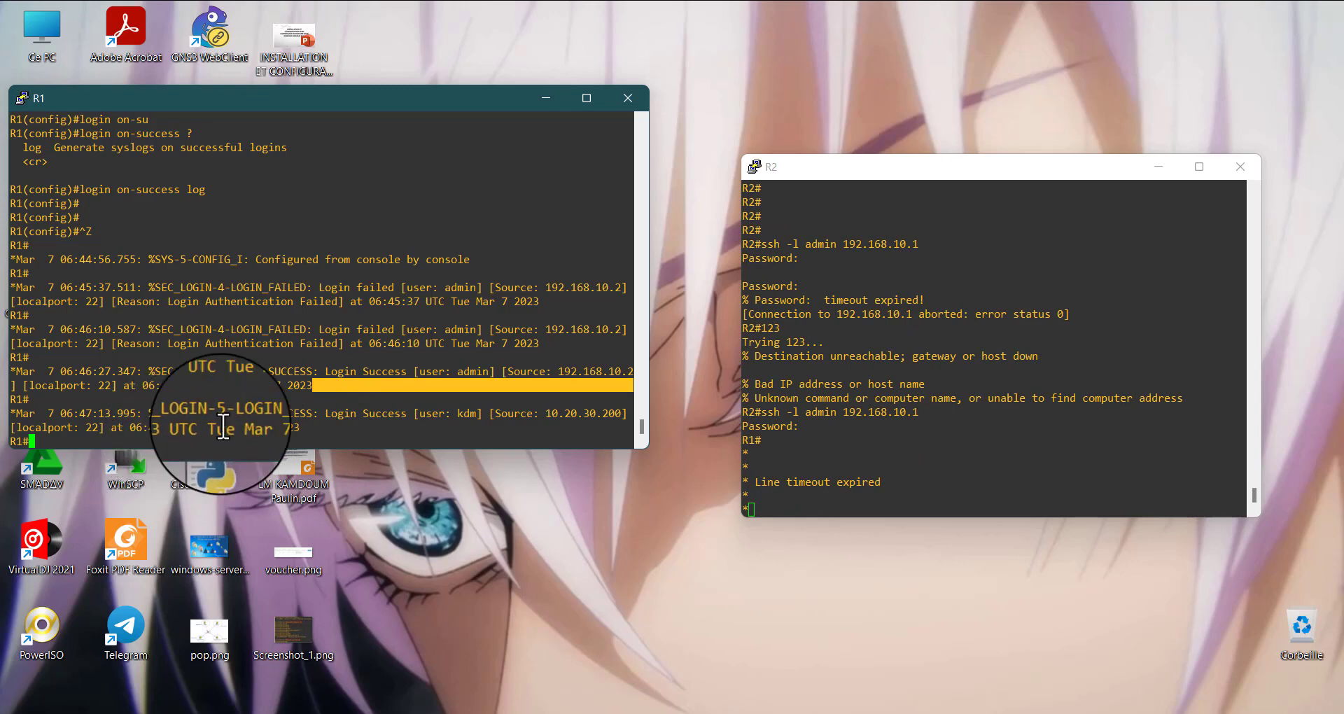
pyautogui.moveTo(229, 413); pyautogui.dragTo(260, 414)
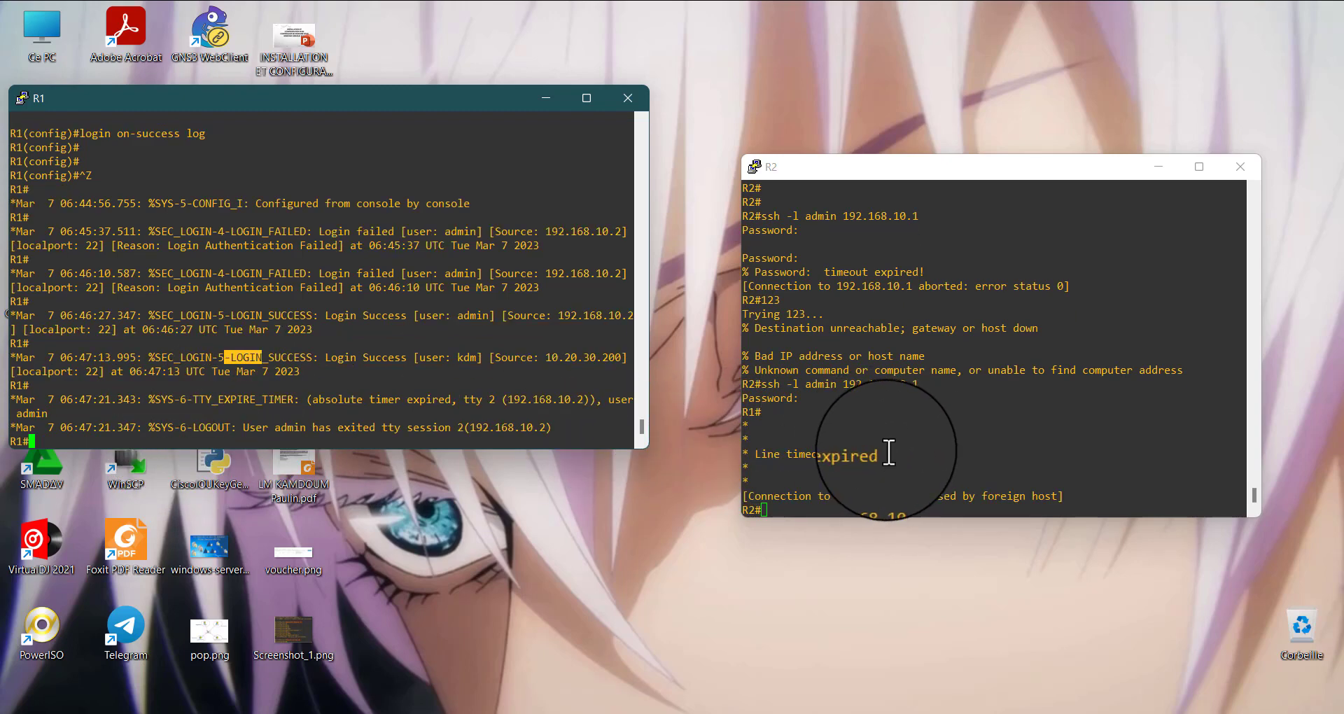
pyautogui.moveTo(888, 451); pyautogui.dragTo(757, 453)
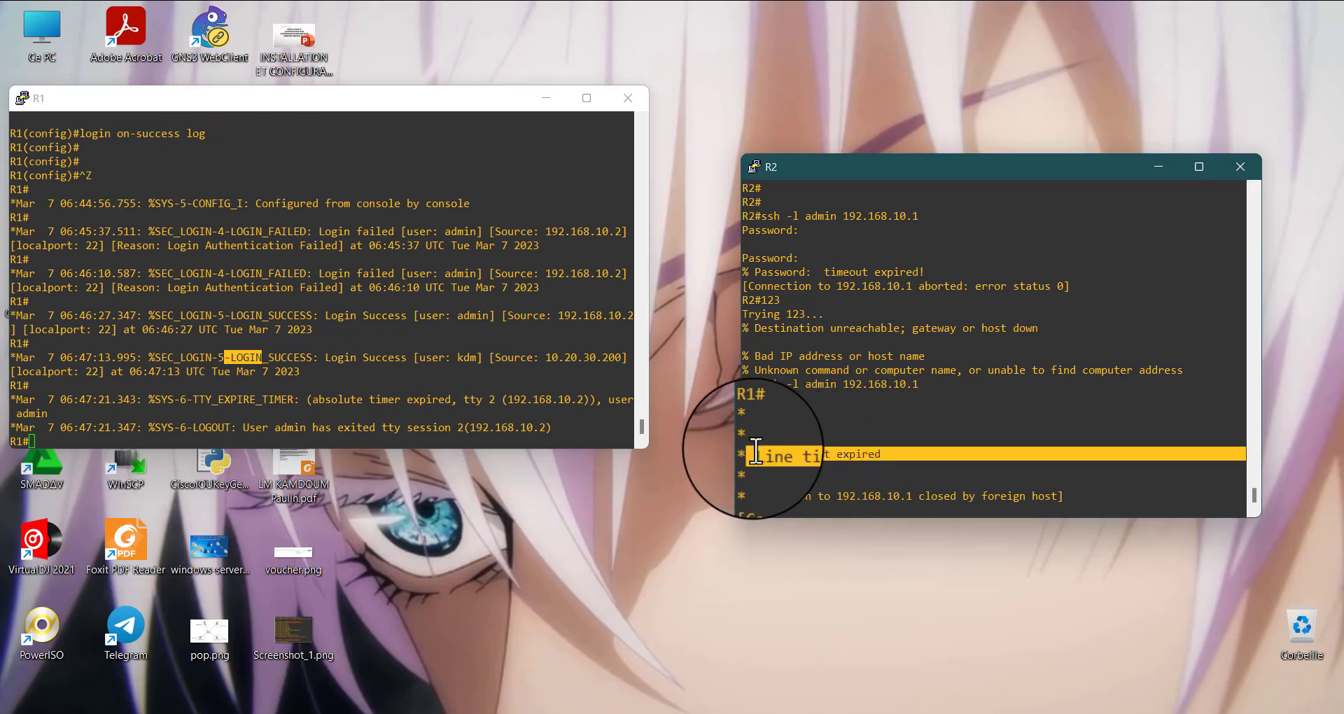
pyautogui.click(762, 455)
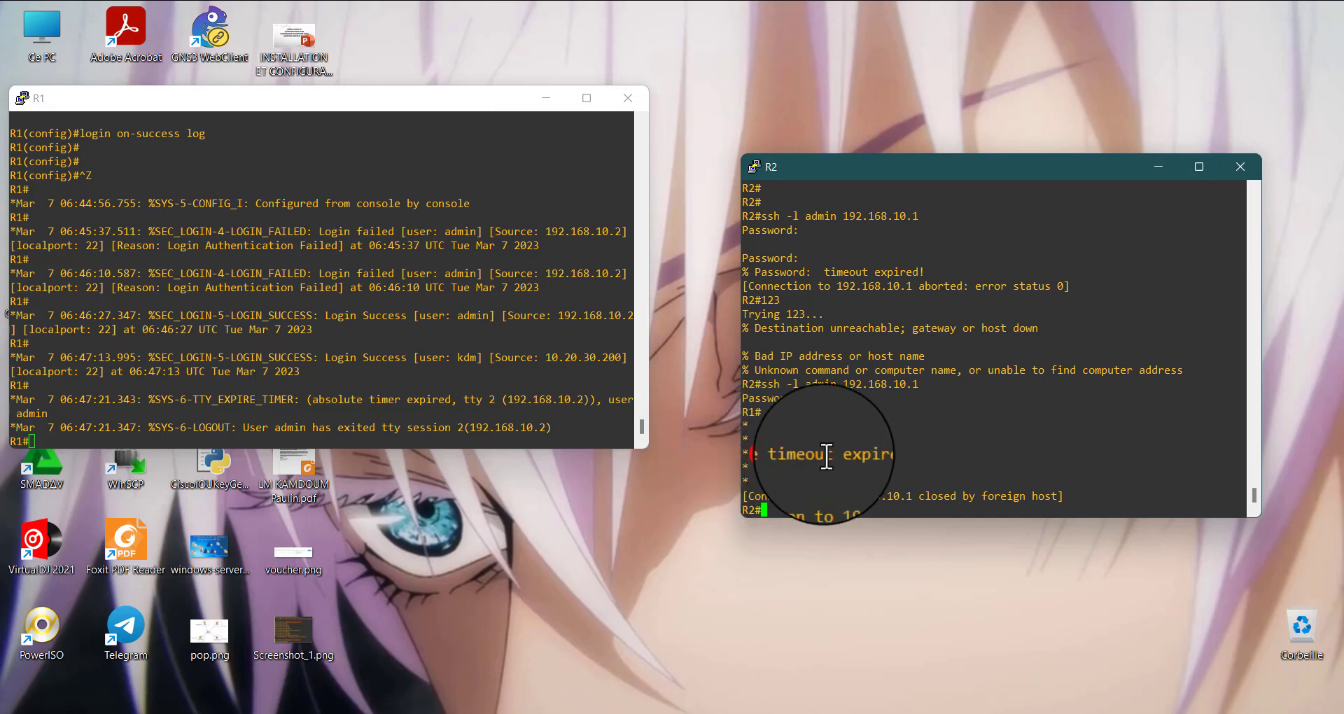
pyautogui.moveTo(884, 456); pyautogui.dragTo(773, 454)
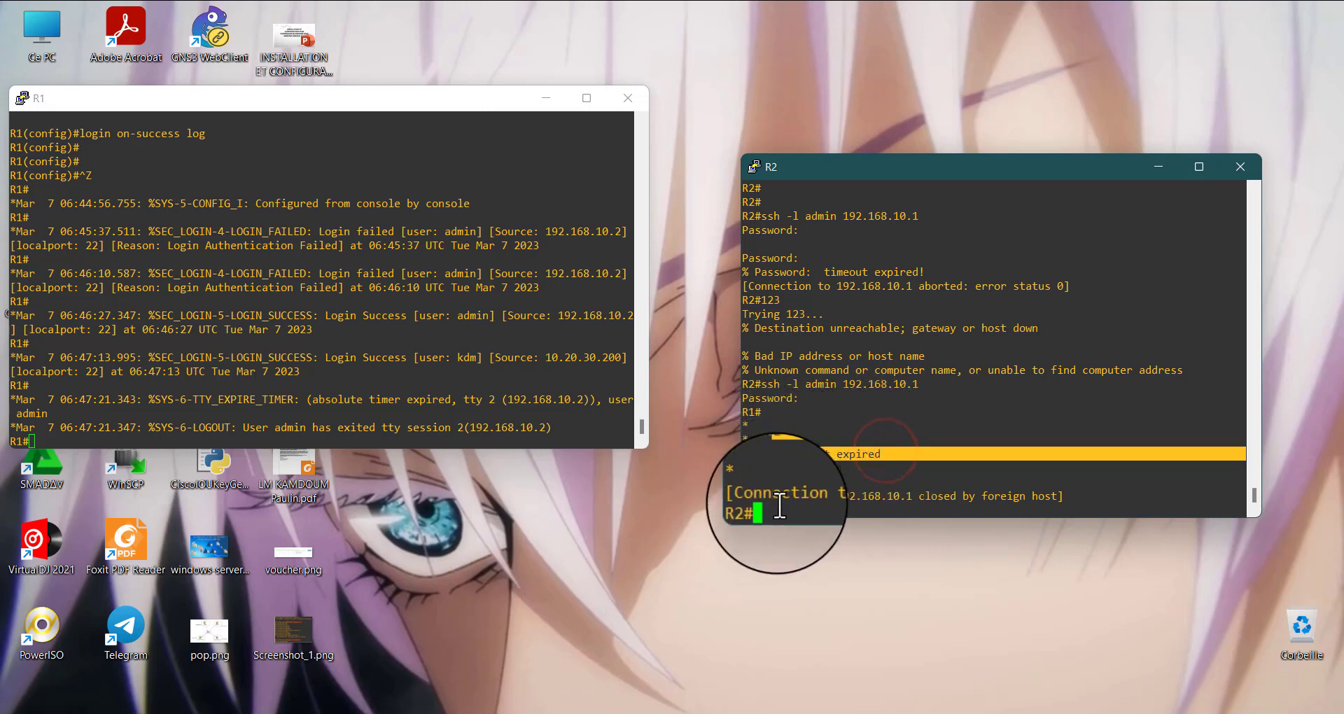
# Add two empty prompt lines in R1's console and highlight the logout message for admin
pyautogui.click(248, 434)
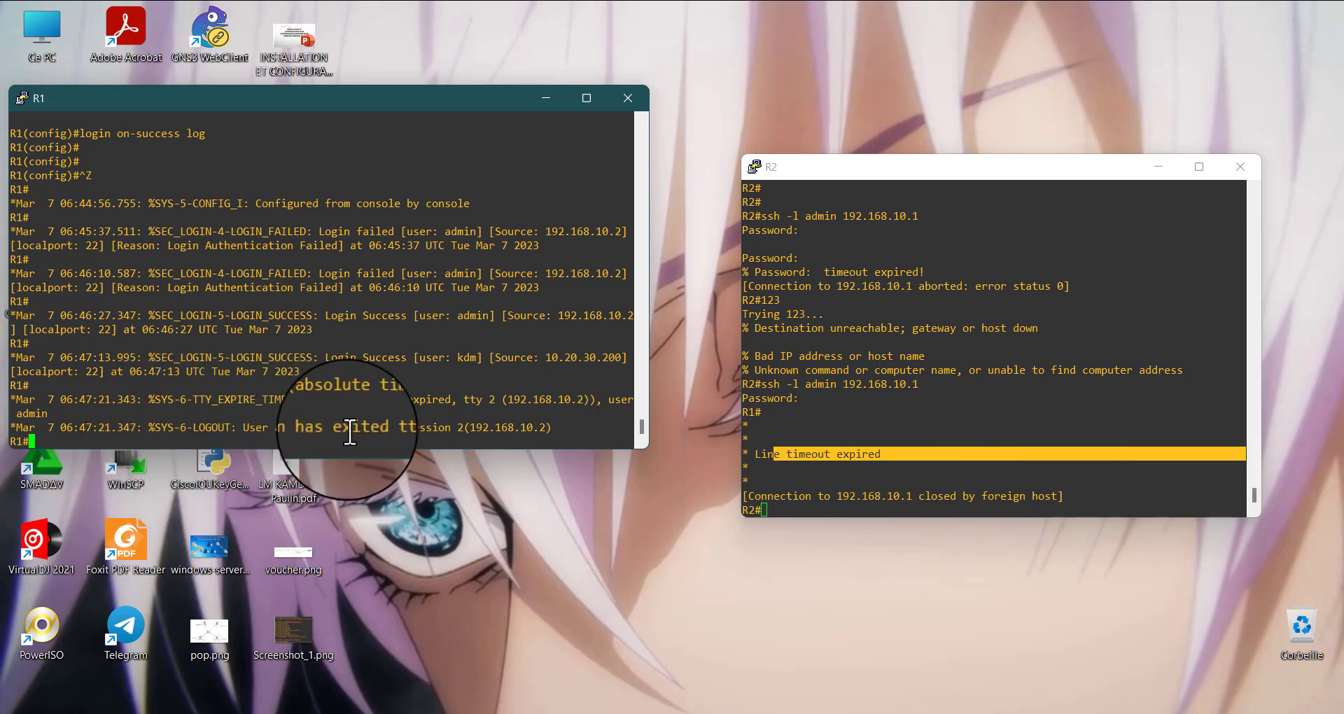
pyautogui.click(279, 430)
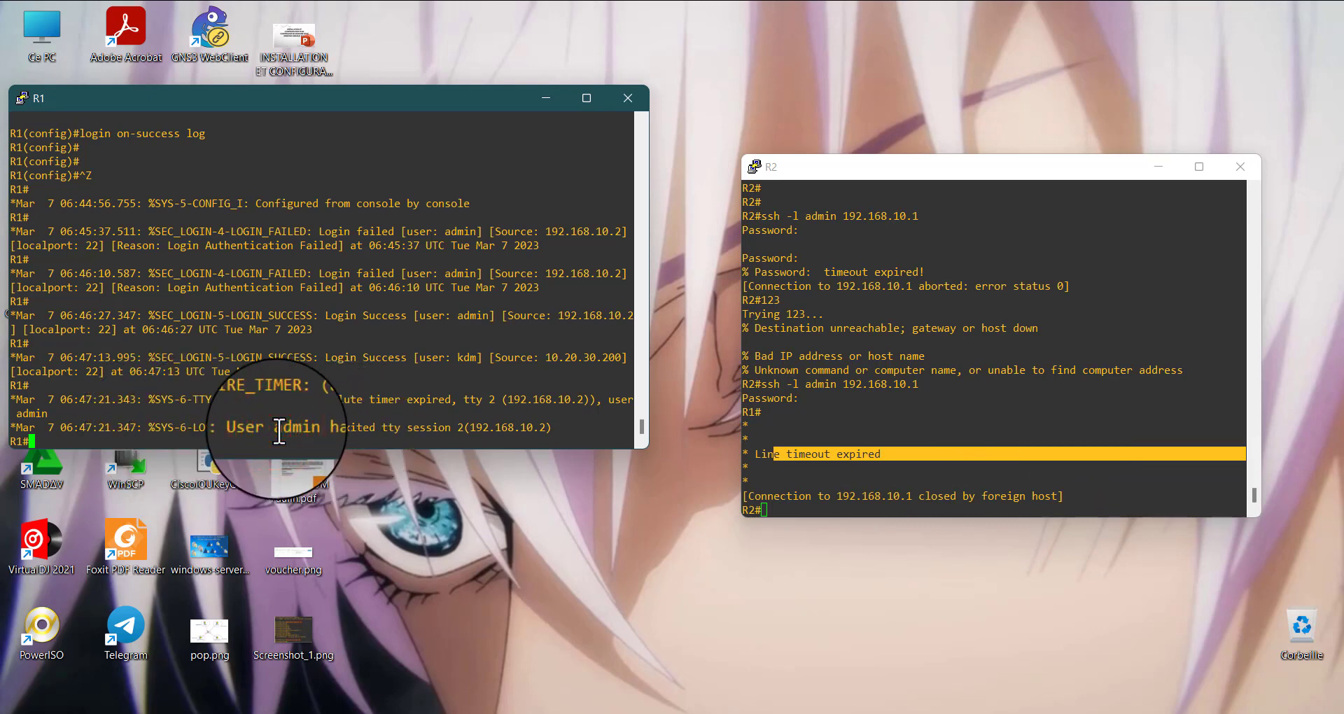
pyautogui.click(273, 431)
pyautogui.press('Return')
pyautogui.press('Return')
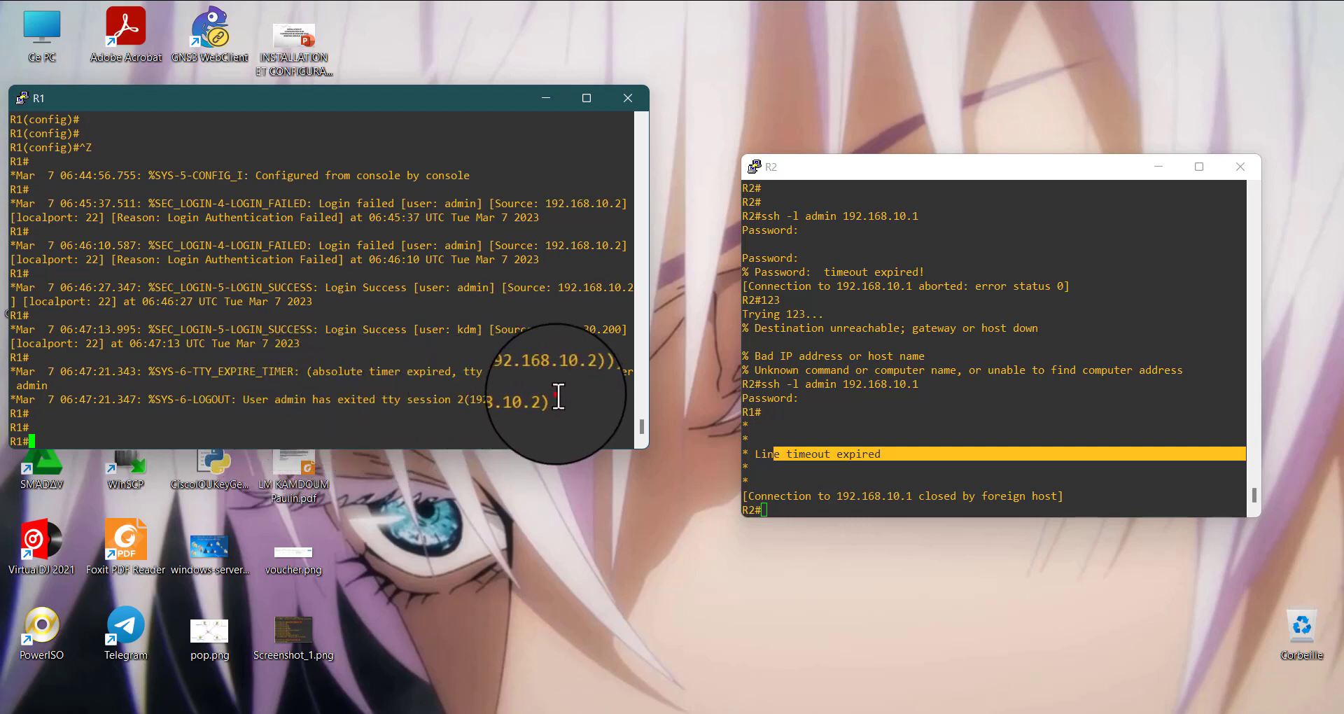
pyautogui.moveTo(557, 395); pyautogui.dragTo(109, 385)
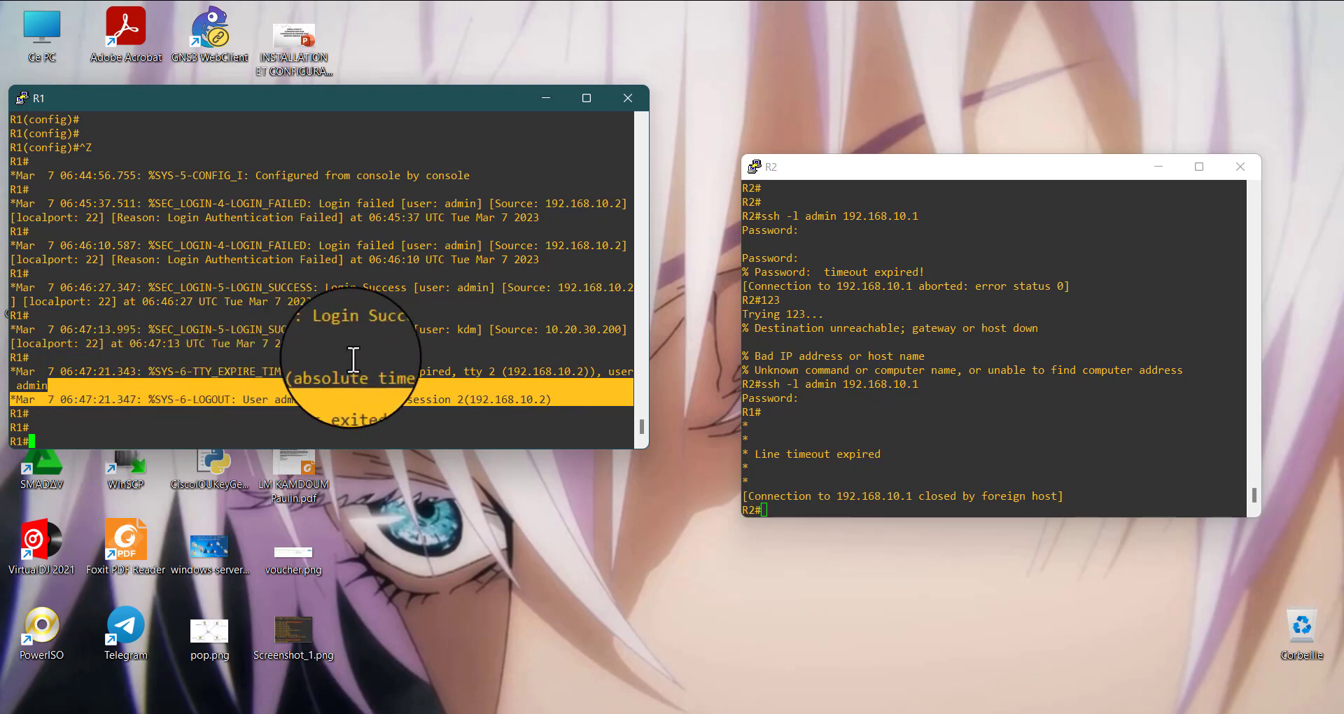
# Highlight the user kdm, source address, local port and time in R1's login success message for the Windows 10 PC session
pyautogui.click(355, 379)
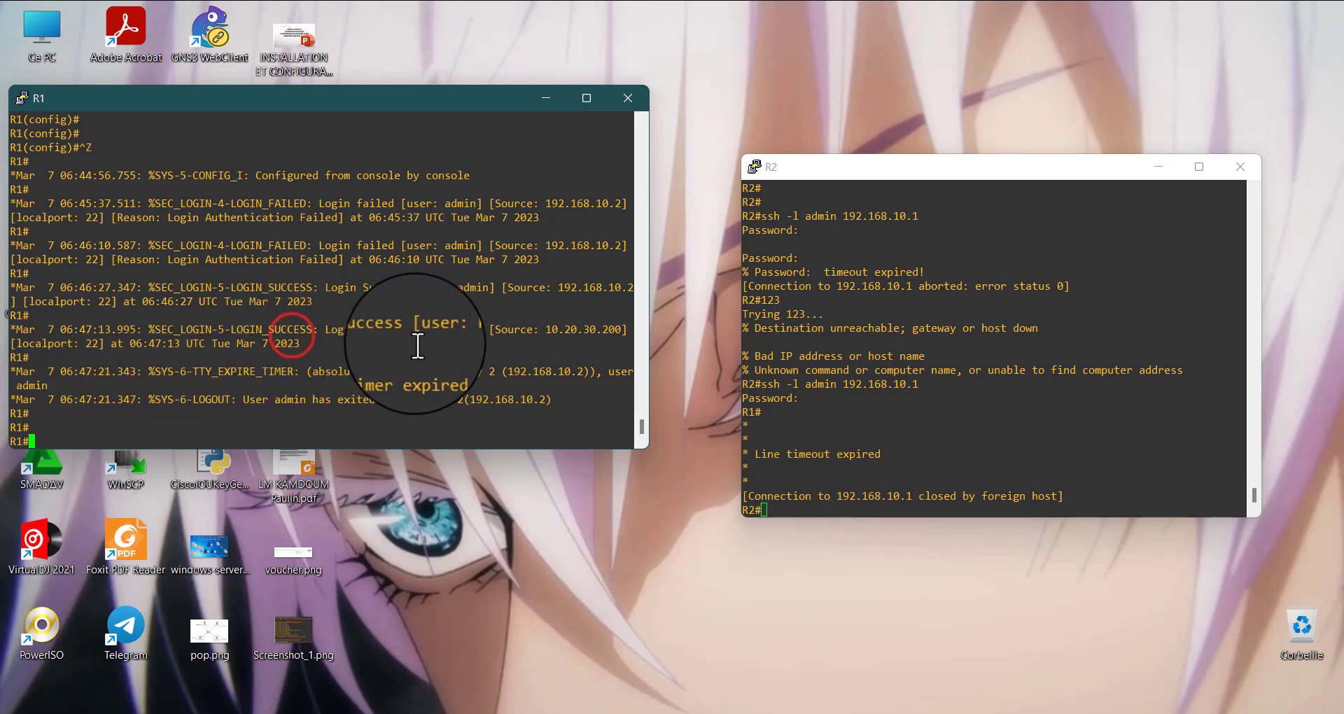
pyautogui.doubleClick(462, 330)
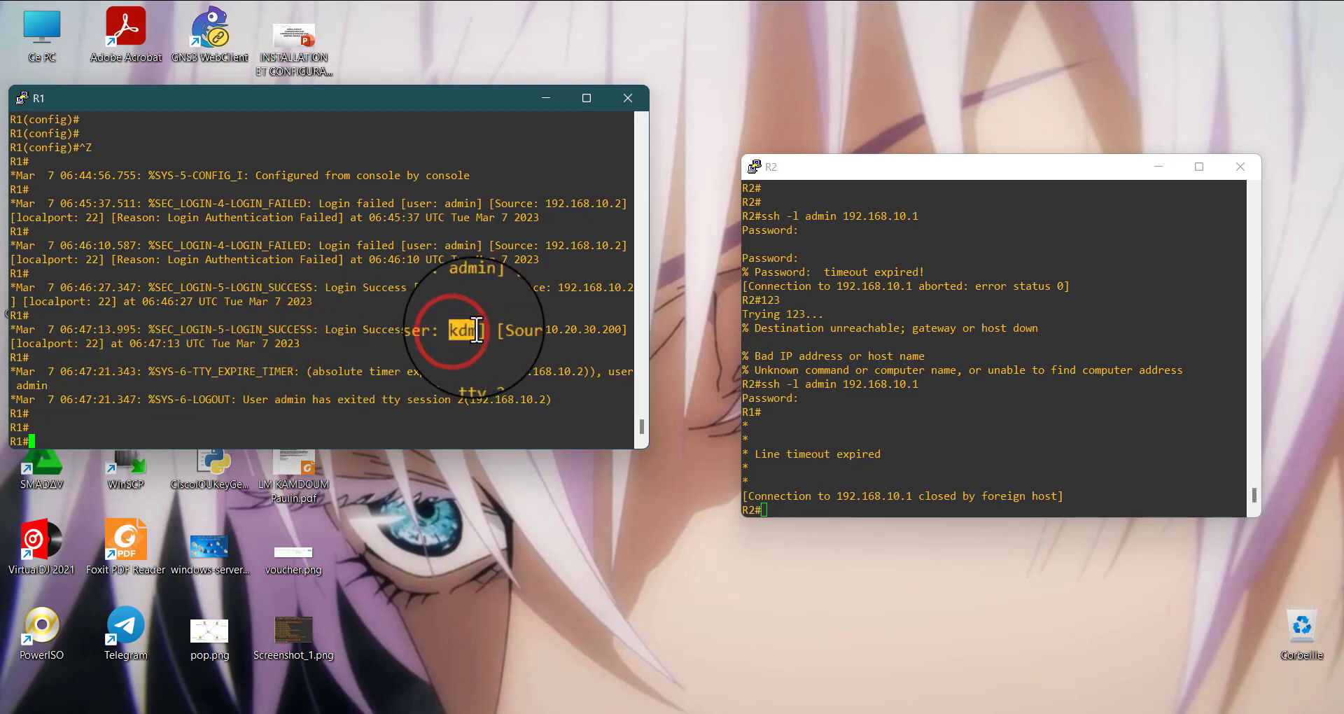
pyautogui.doubleClick(582, 330)
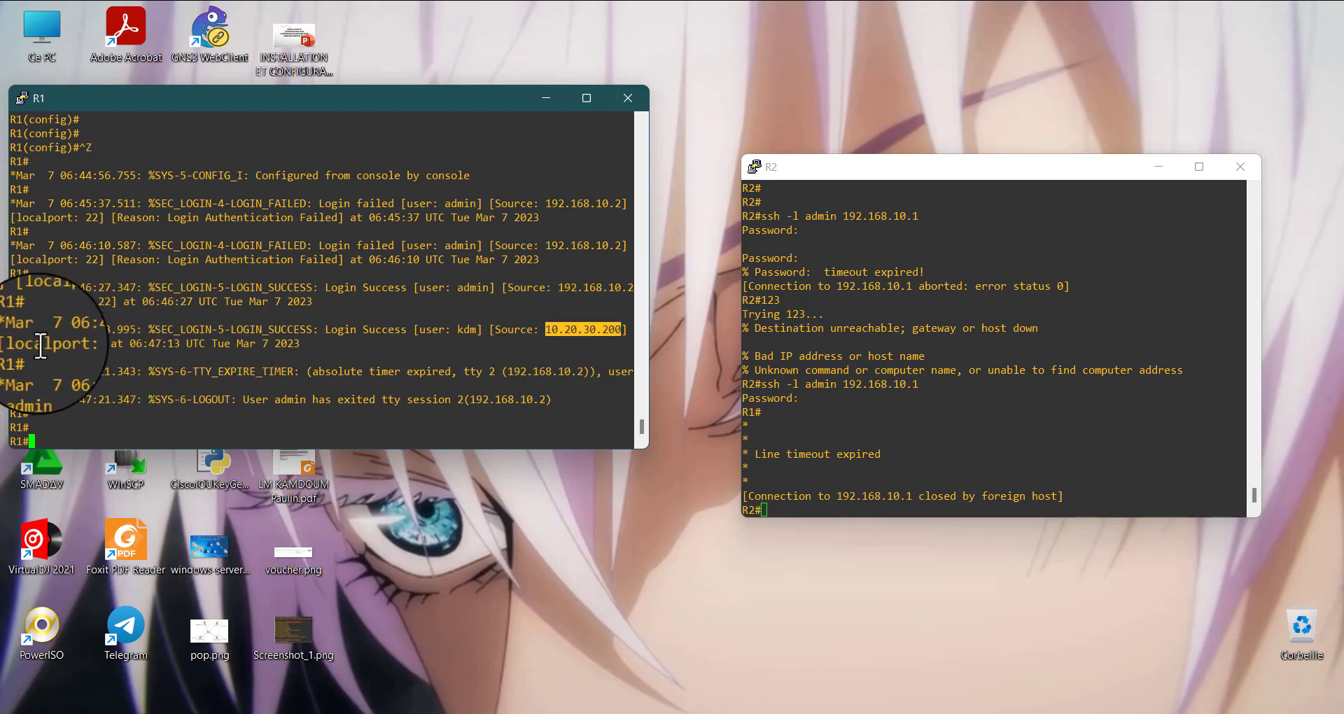
pyautogui.click(89, 344)
pyautogui.doubleClick(90, 344)
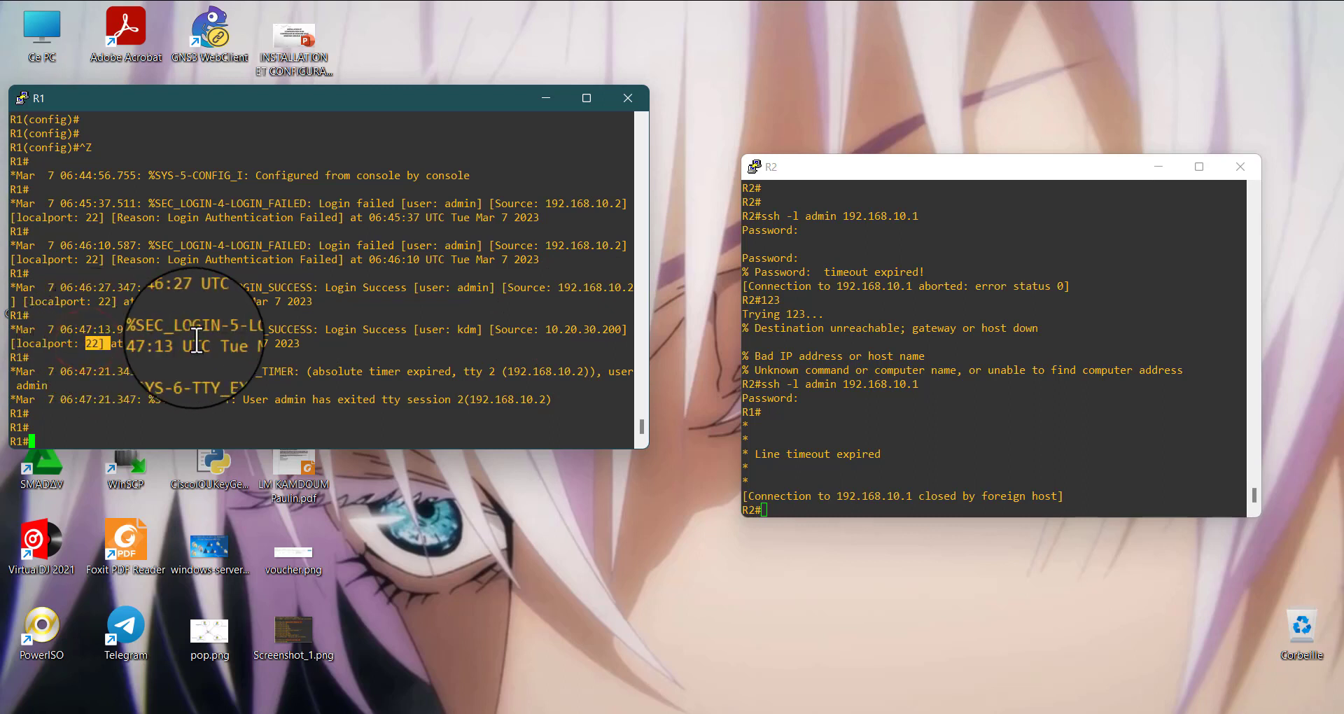
pyautogui.moveTo(300, 348); pyautogui.dragTo(118, 348)
pyautogui.click(196, 354)
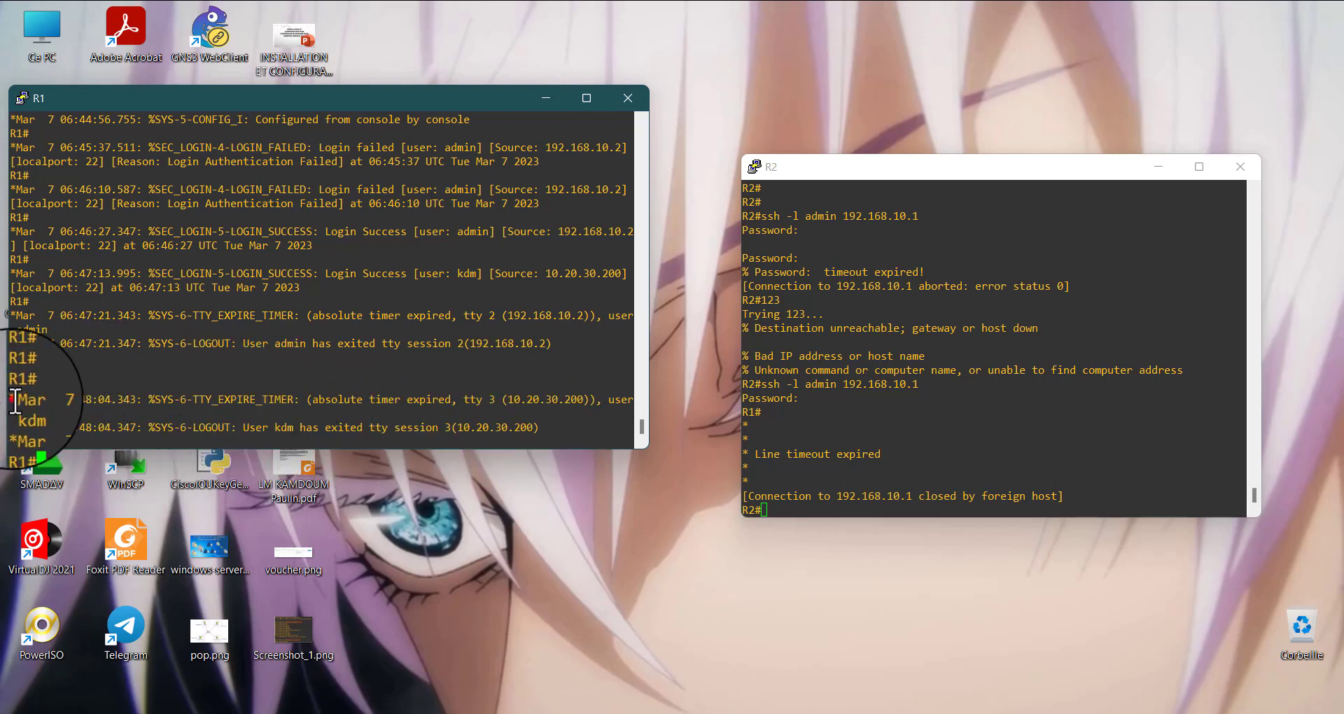
# Highlight the absolute timer expiry and logout messages for kdm in R1's console
pyautogui.moveTo(14, 396); pyautogui.dragTo(585, 441)
pyautogui.click(477, 425)
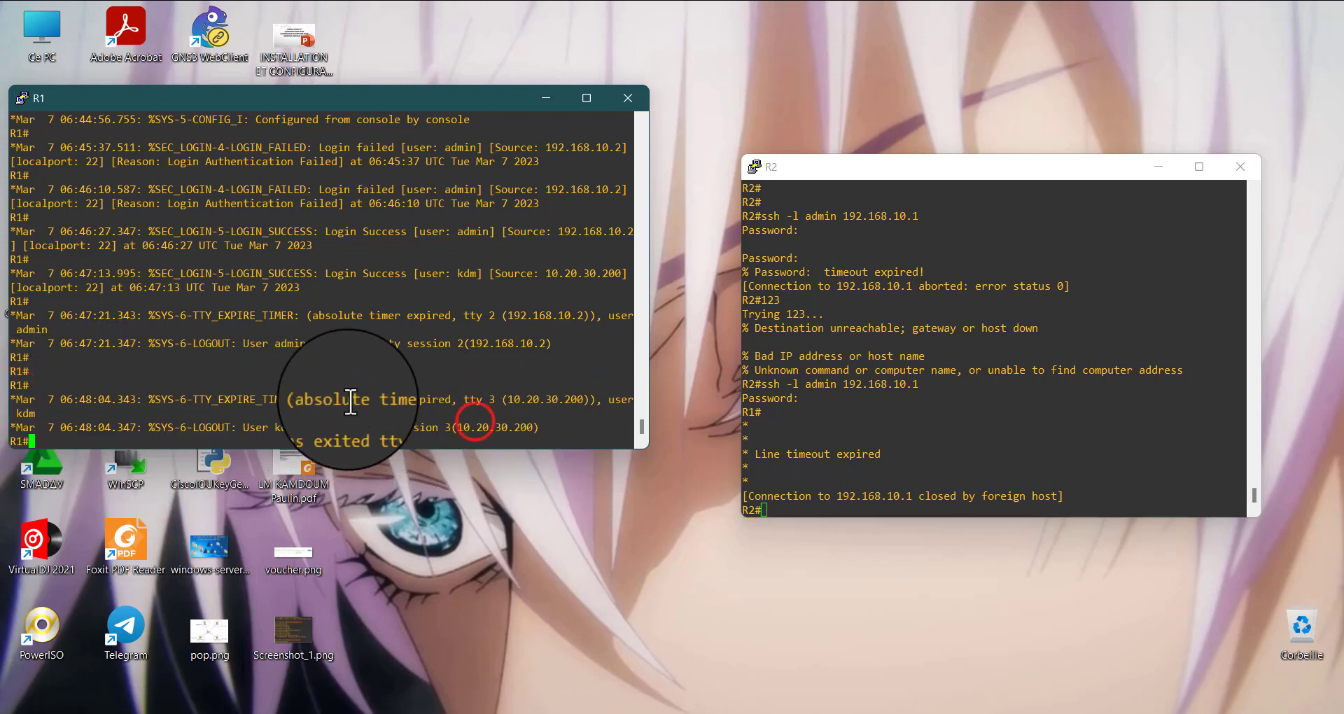
pyautogui.moveTo(341, 399); pyautogui.dragTo(553, 400)
pyautogui.click(367, 315)
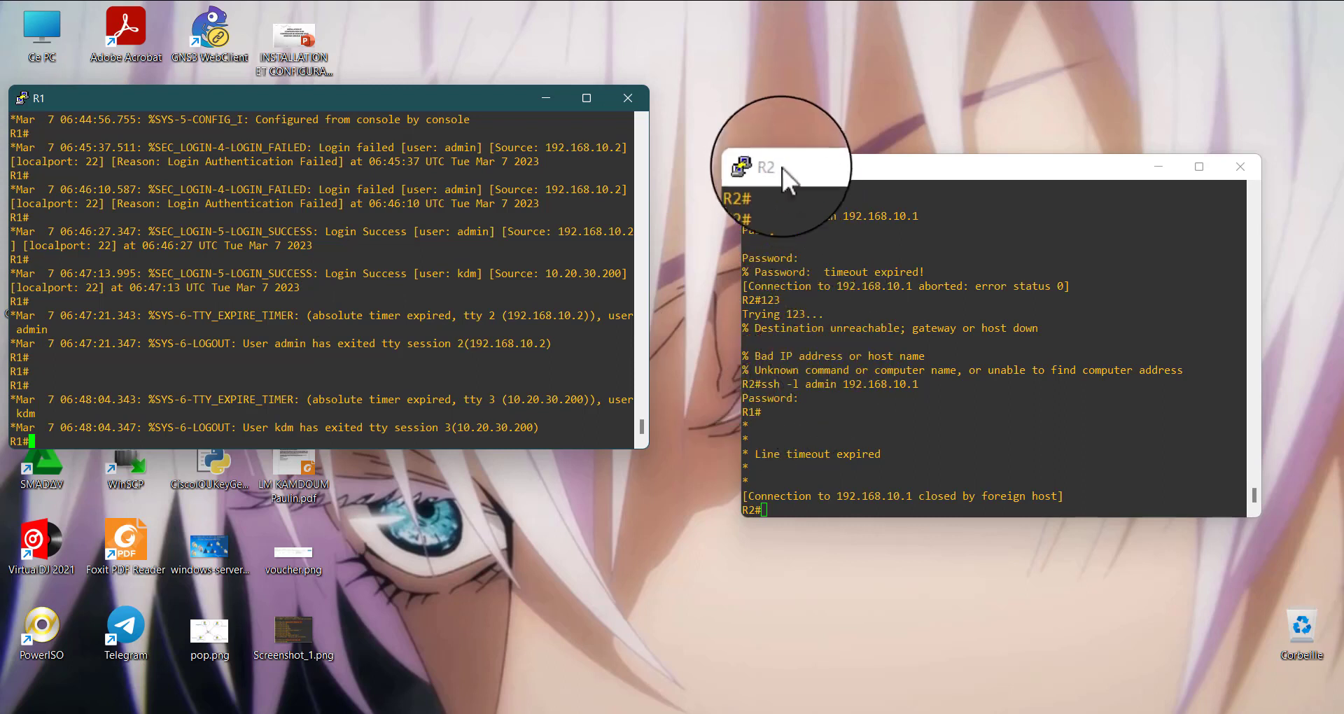
# Move R2's console window down and closer to R1's console
pyautogui.moveTo(803, 174); pyautogui.dragTo(724, 235)
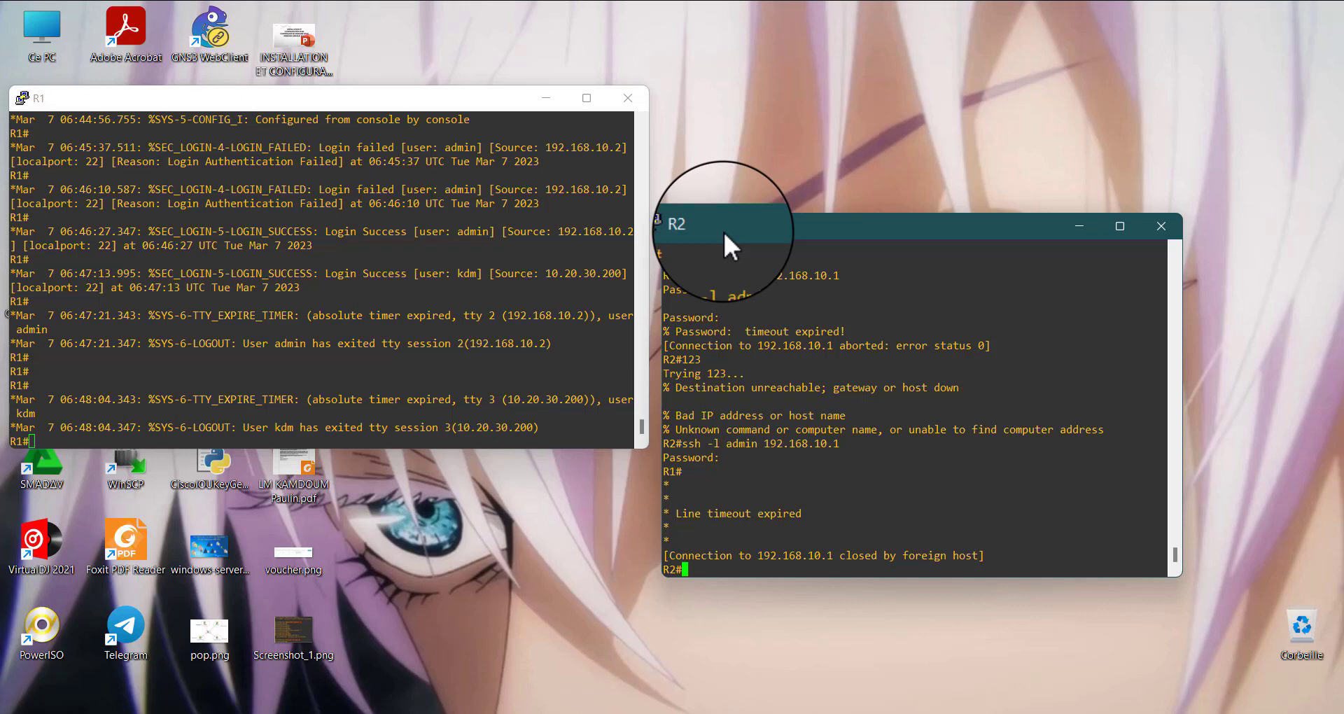
pyautogui.click(389, 253)
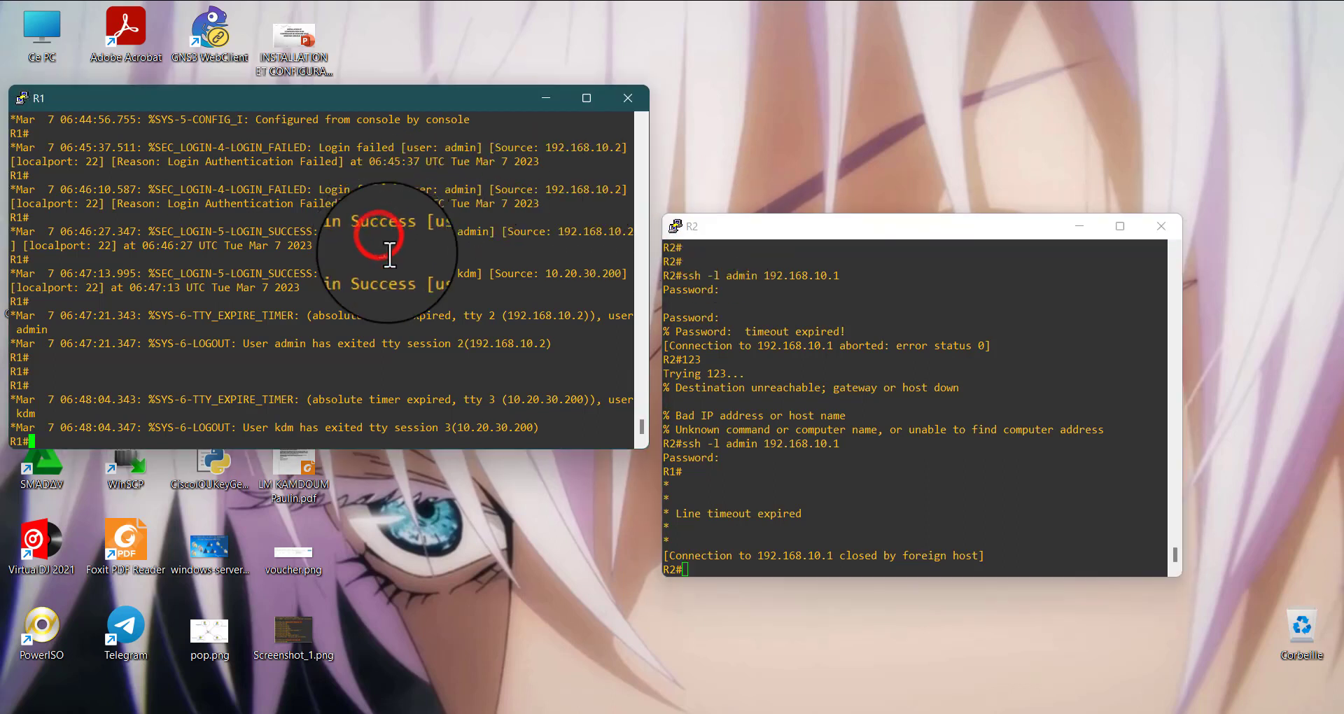
pyautogui.click(887, 397)
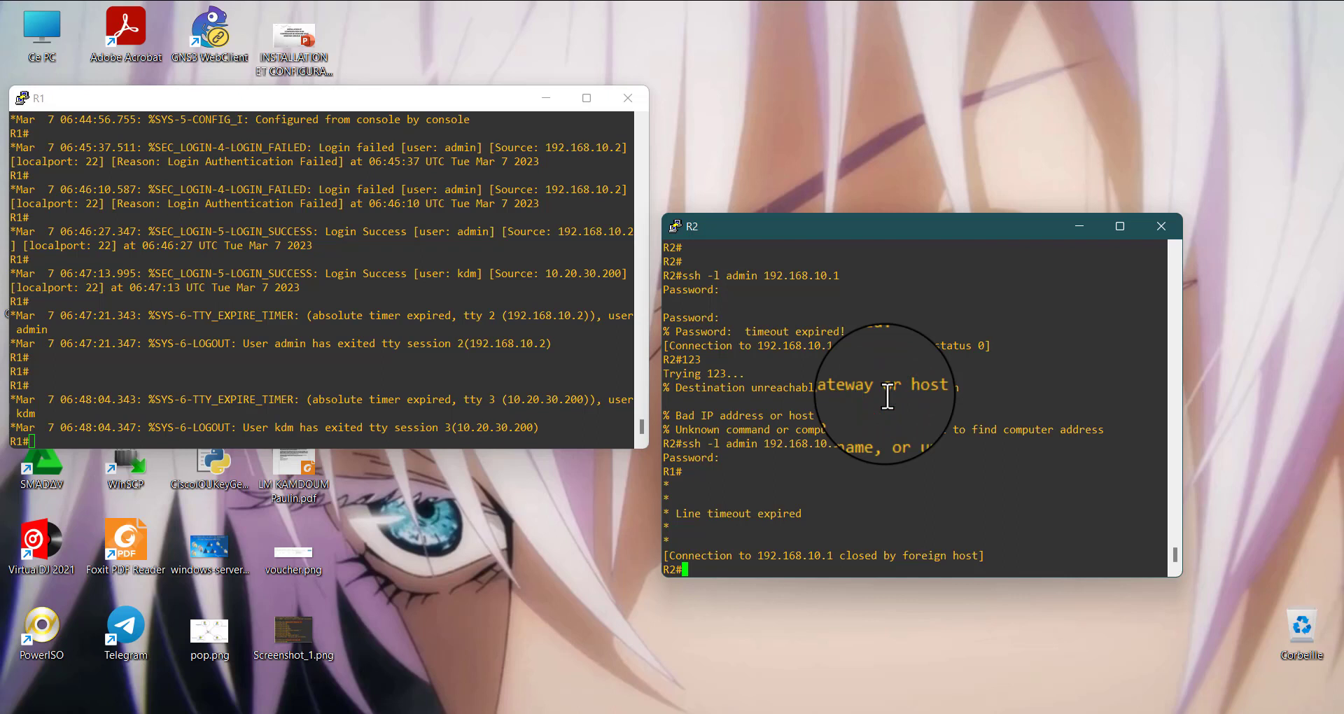
# Add two empty prompt lines in R1's console and enter global configuration mode with conf t
pyautogui.click(213, 432)
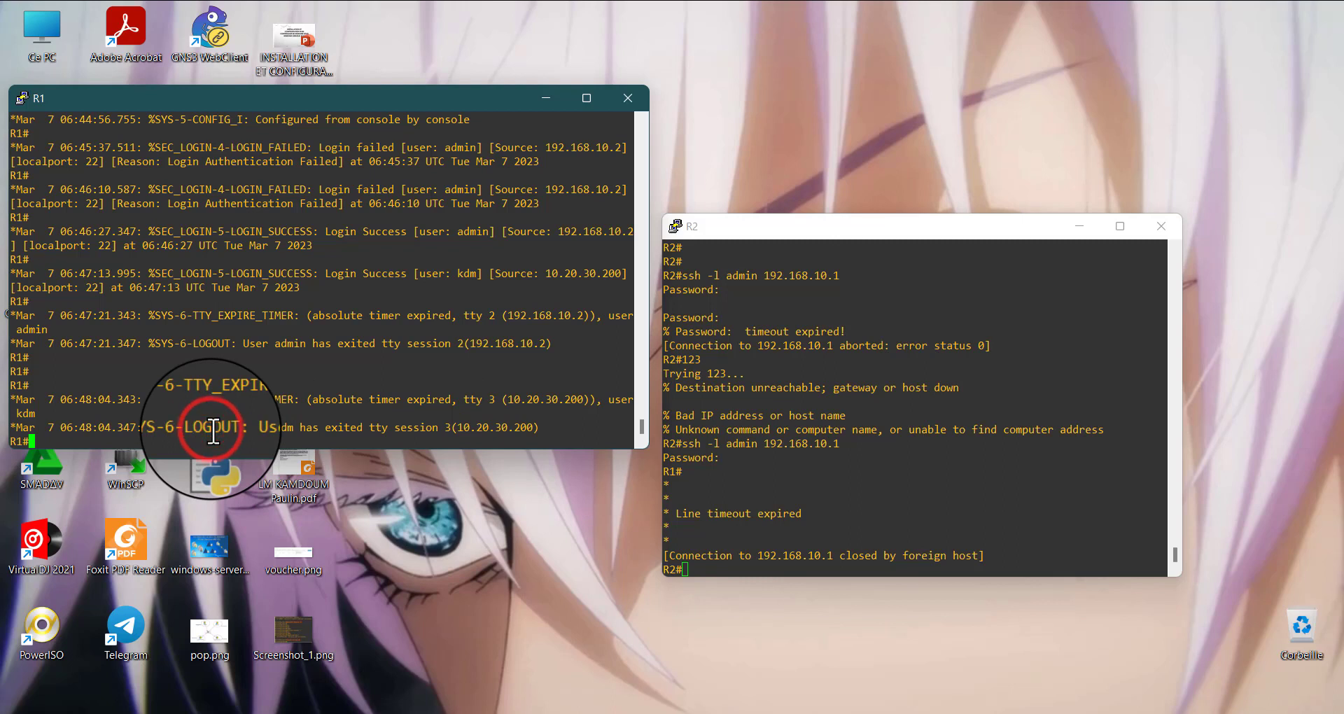
pyautogui.press('Return')
pyautogui.press('Return')
pyautogui.write('conf')
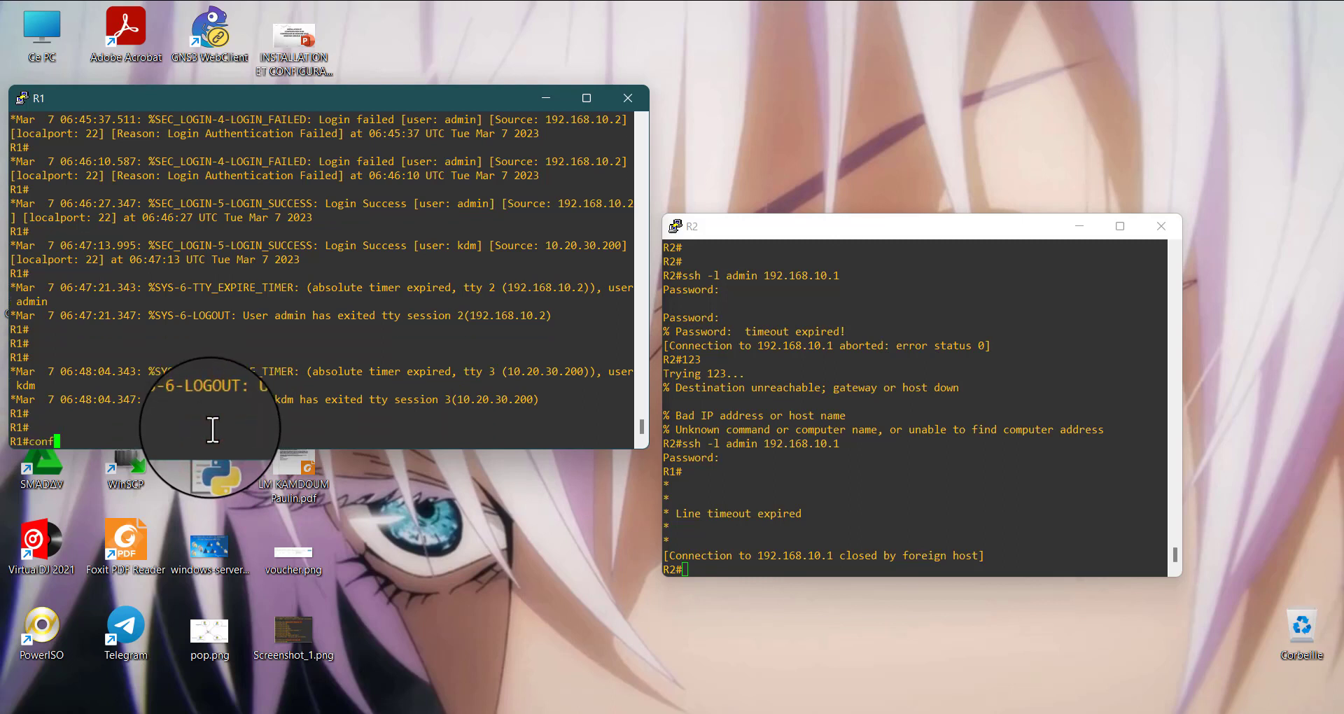
pyautogui.write(' t')
pyautogui.press('Return')
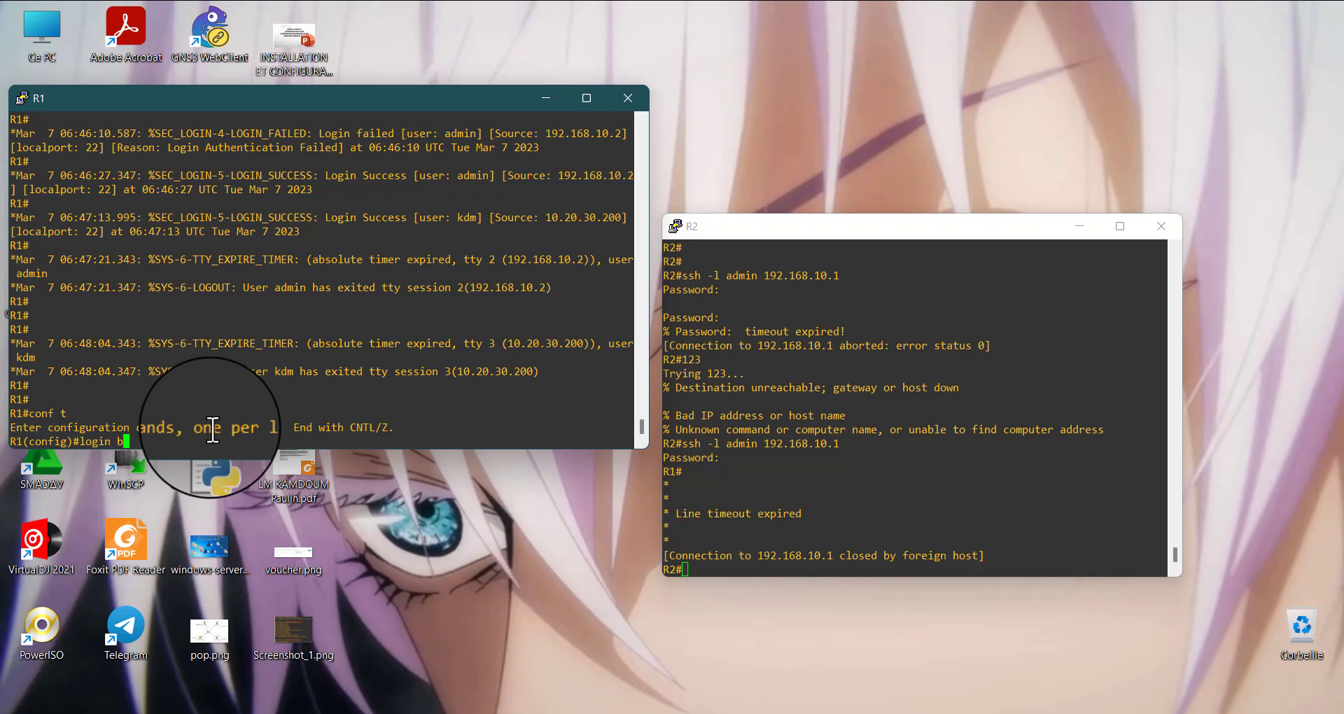
# Configure login block-for 10 attempts 2 within 5 on R1, consulting the inline help for each parameter, and add empty prompt lines
pyautogui.write('lo')
pyautogui.press('Tab')
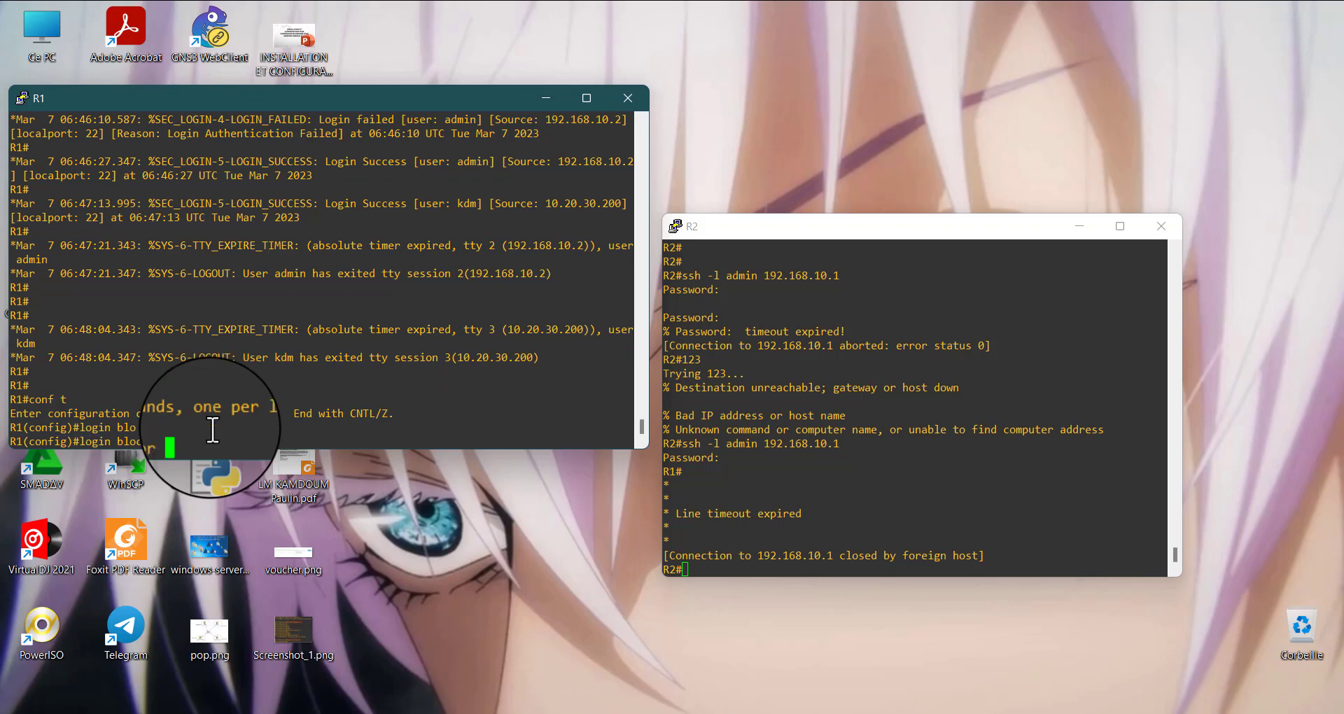
pyautogui.write('?')
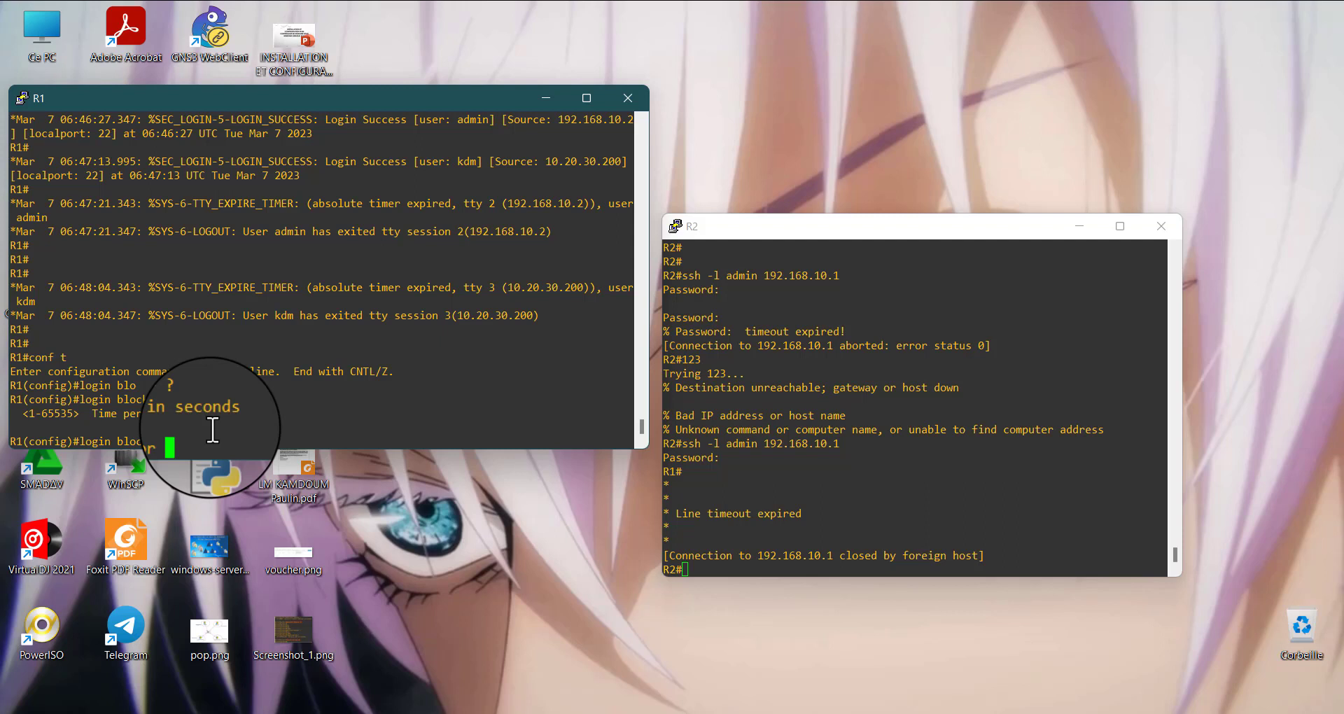
pyautogui.write('10 ?')
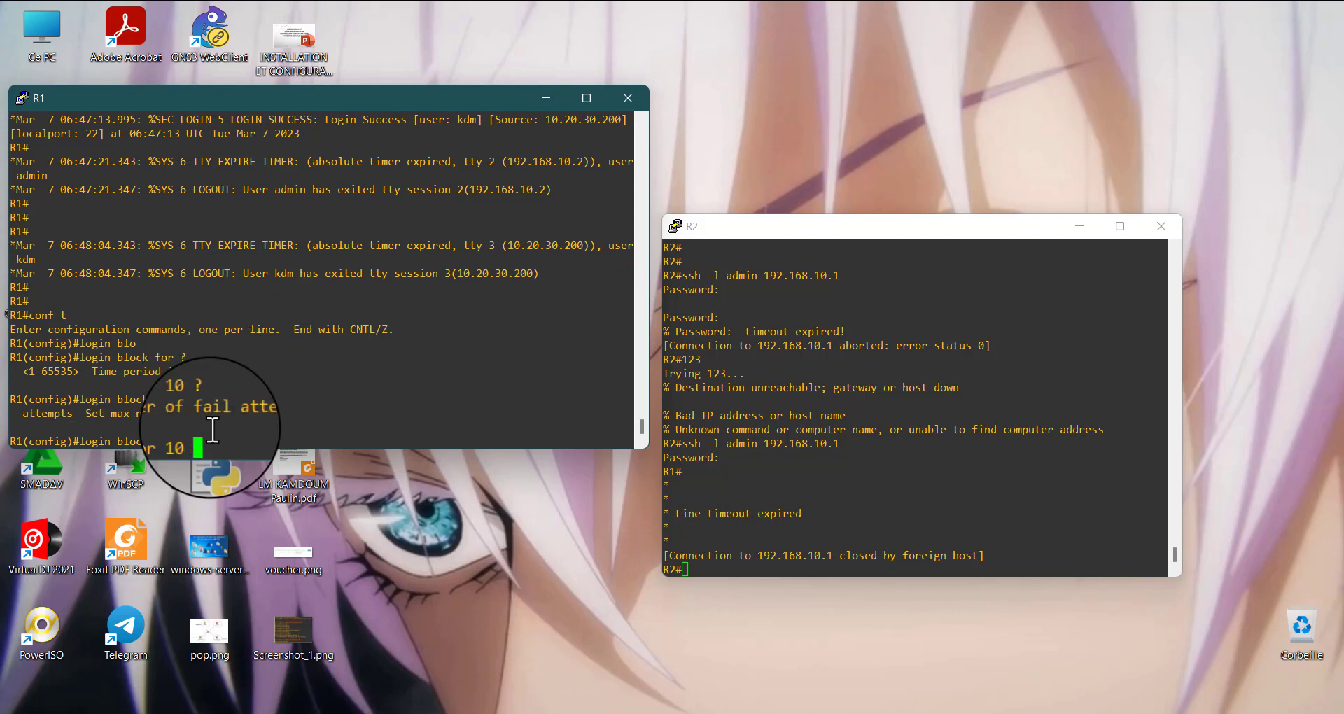
pyautogui.write('att')
pyautogui.press('Tab')
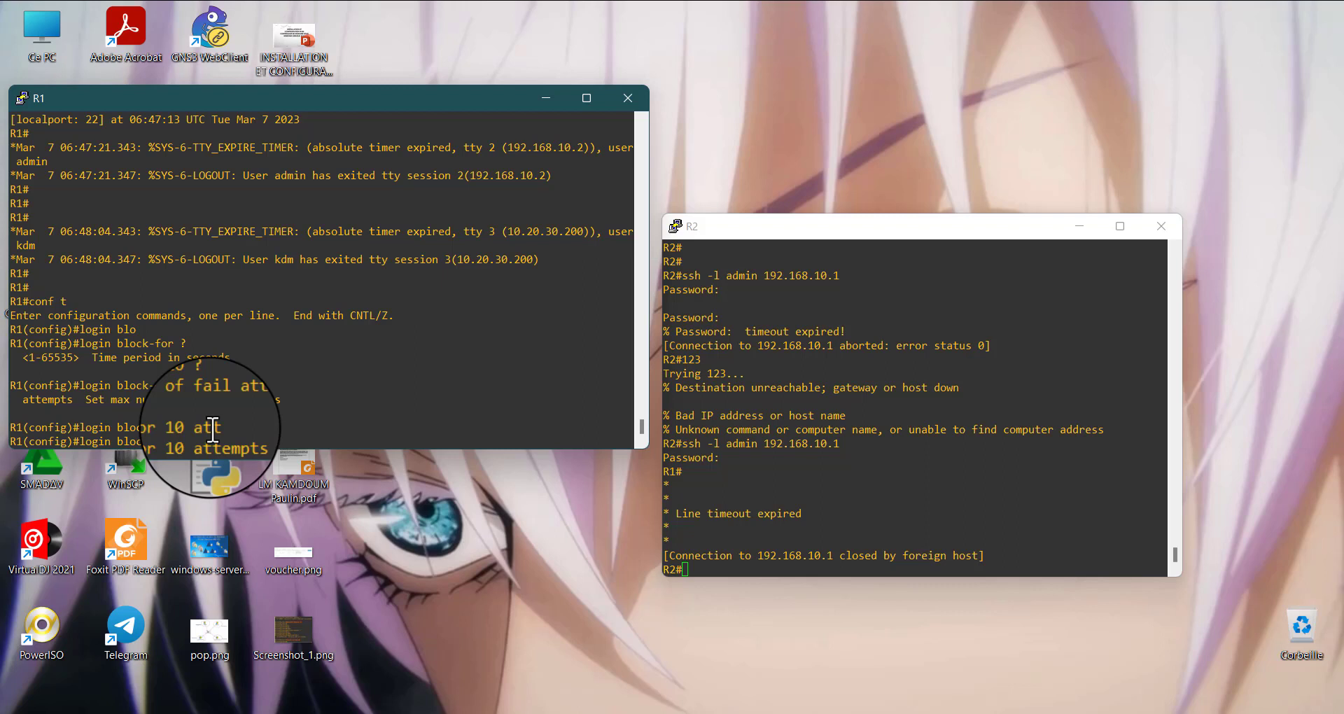
pyautogui.write('?')
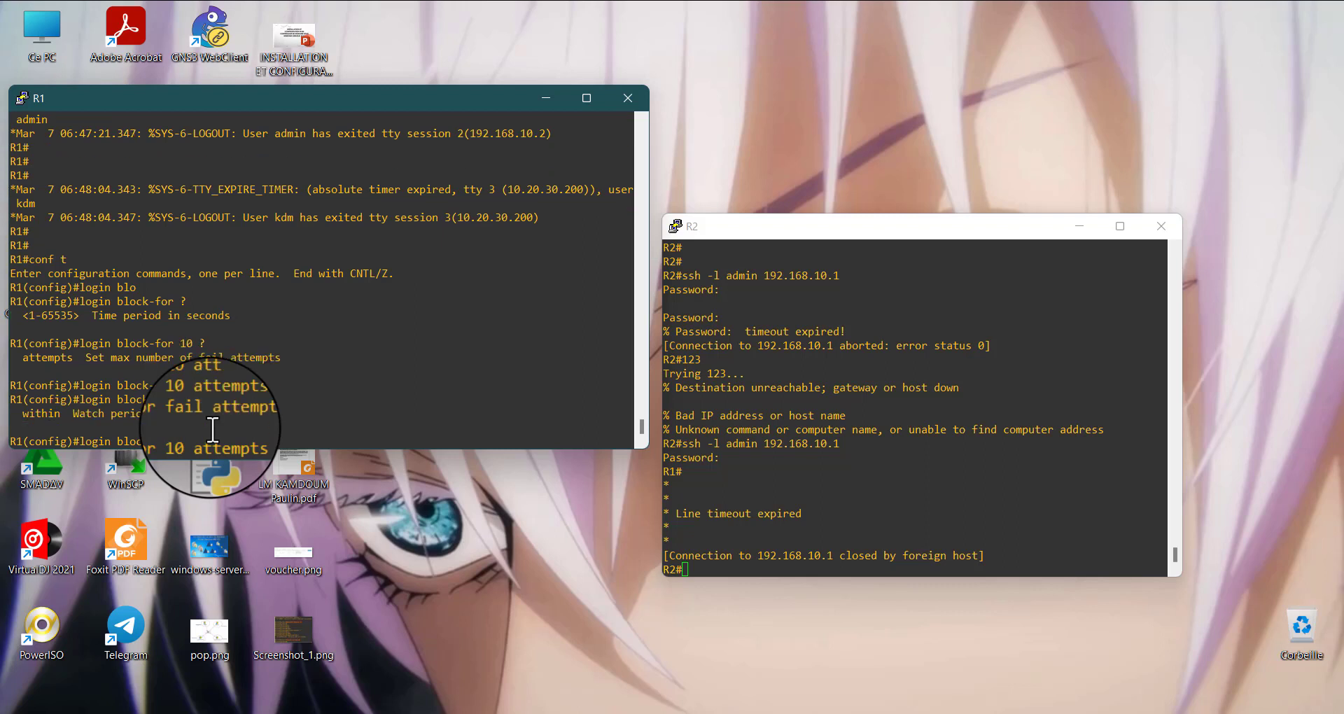
pyautogui.write('w')
pyautogui.press('Tab')
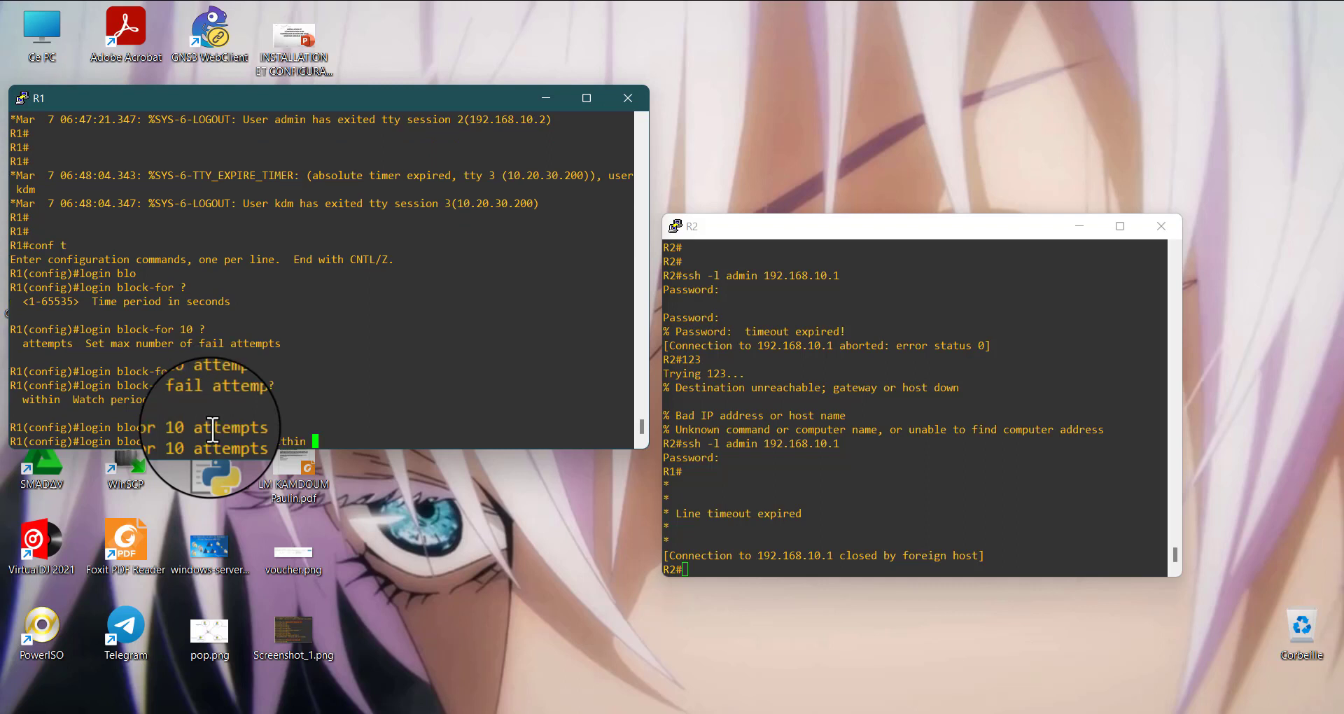
pyautogui.write('?')
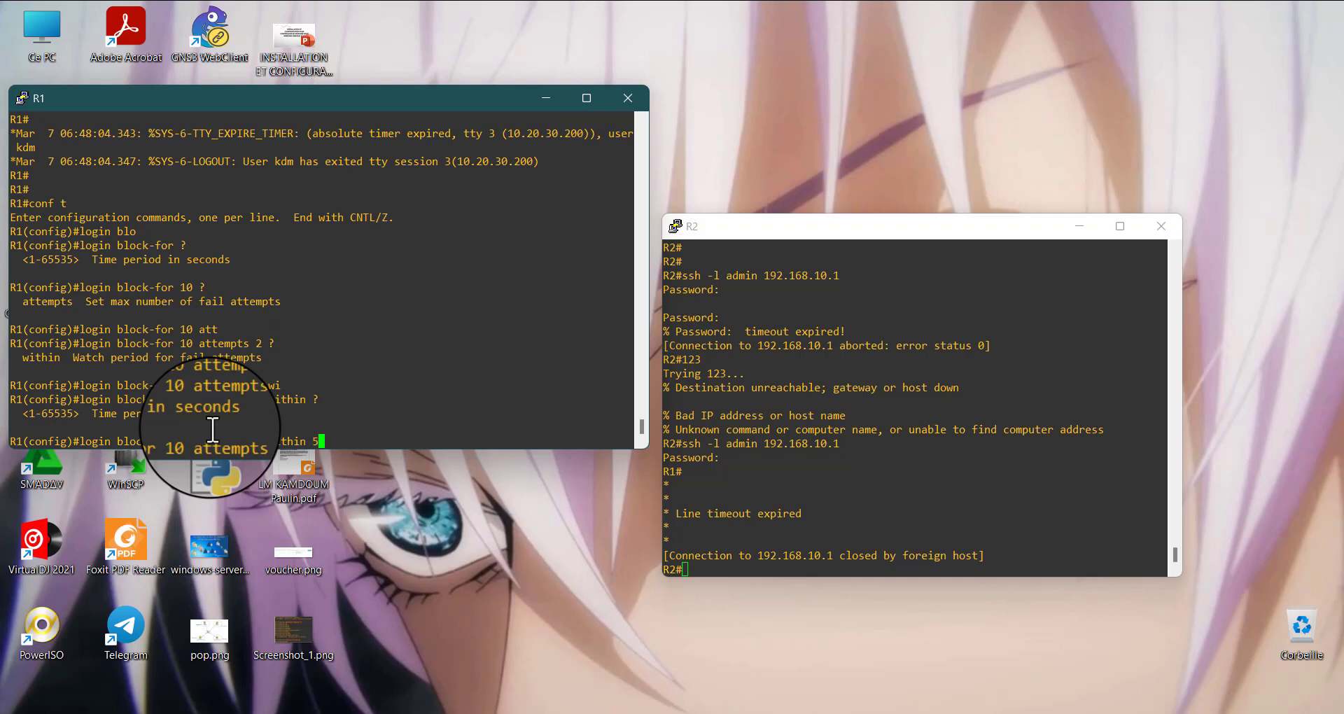
pyautogui.press('Return')
pyautogui.press('Return')
pyautogui.press('Return')
pyautogui.press('Return')
pyautogui.press('Return')
pyautogui.press('Return')
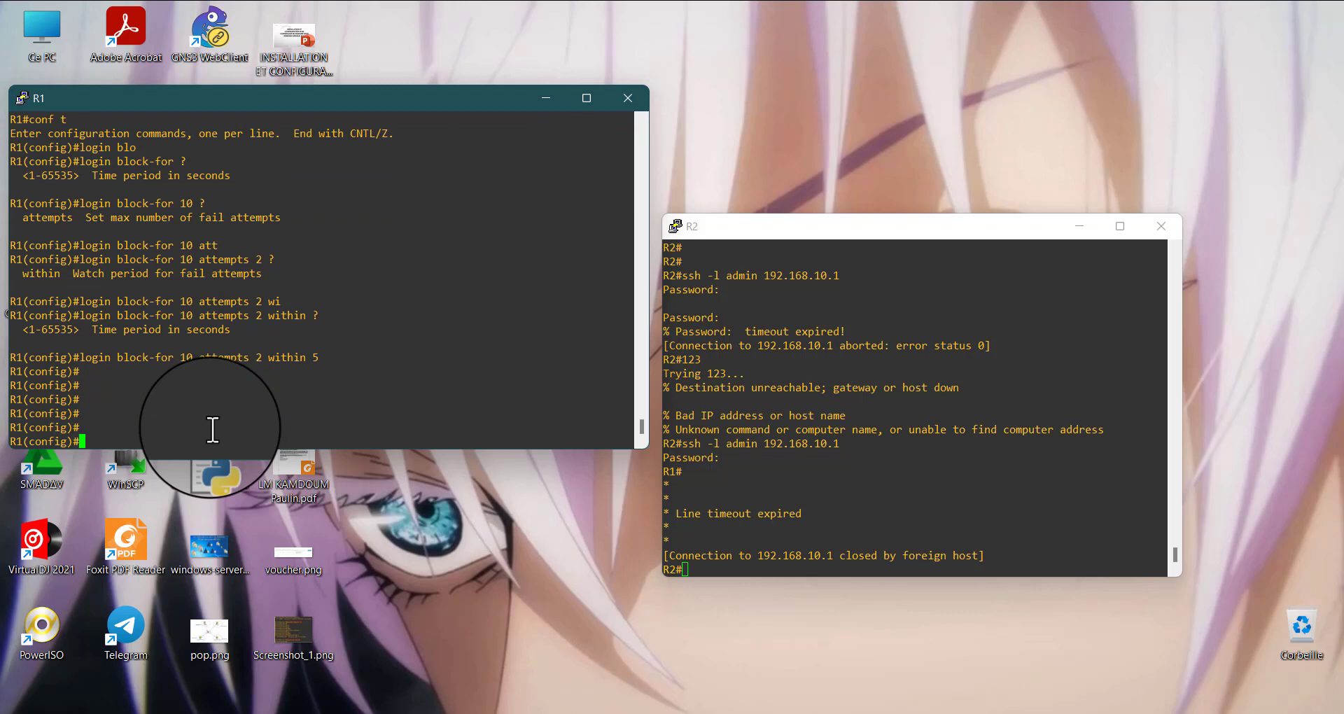
# Highlight the completed login block-for command in R1's console
pyautogui.moveTo(329, 356); pyautogui.dragTo(86, 359)
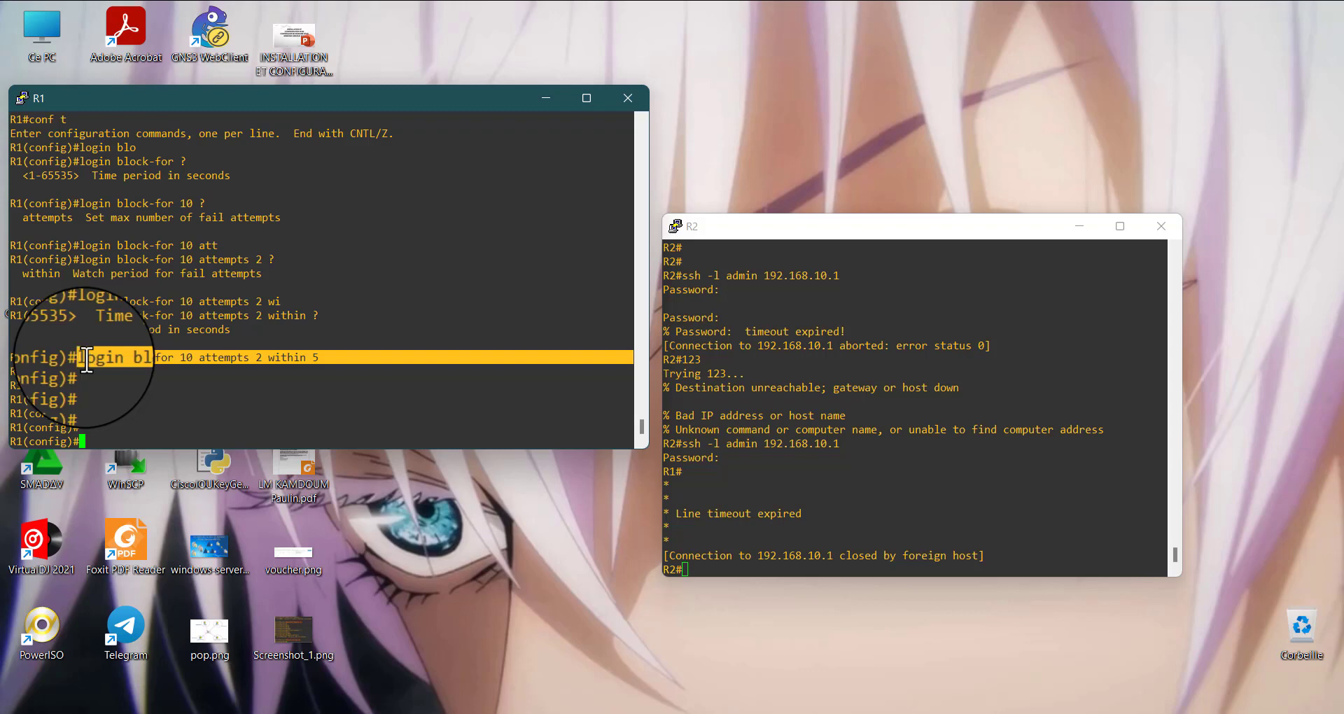
pyautogui.click(332, 362)
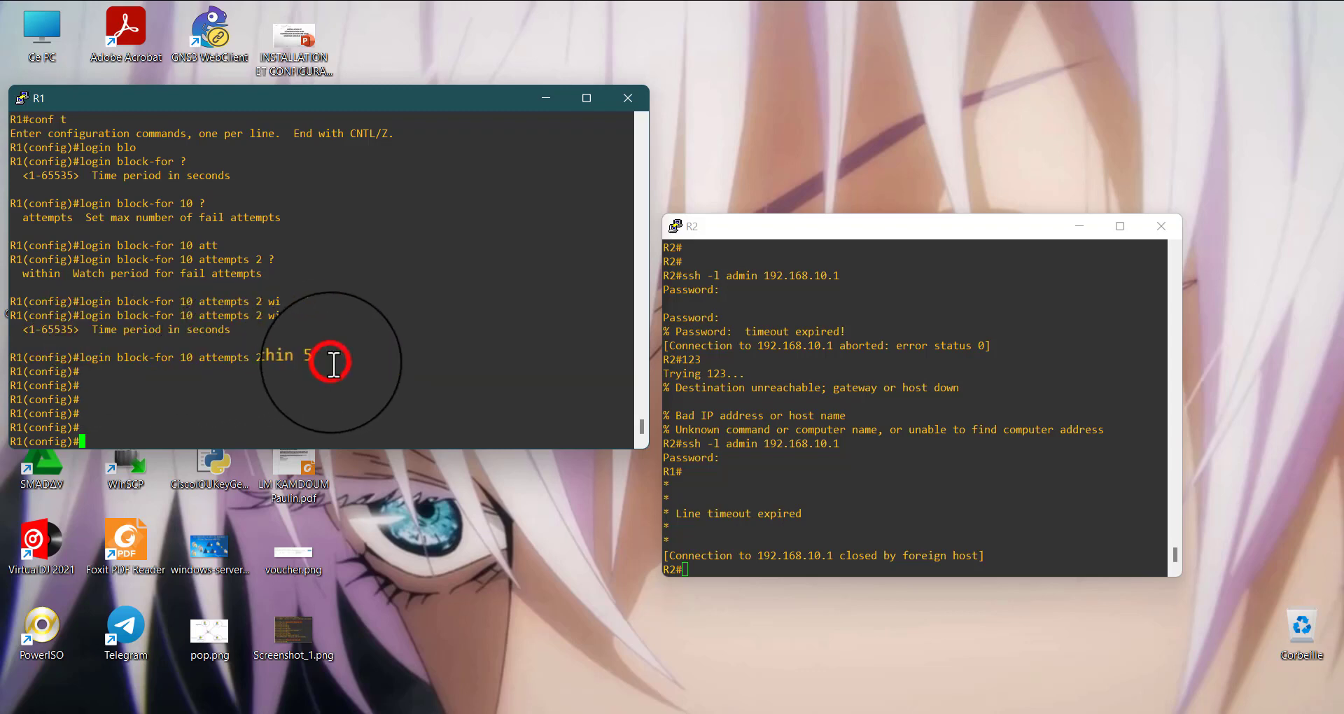
pyautogui.click(1170, 106)
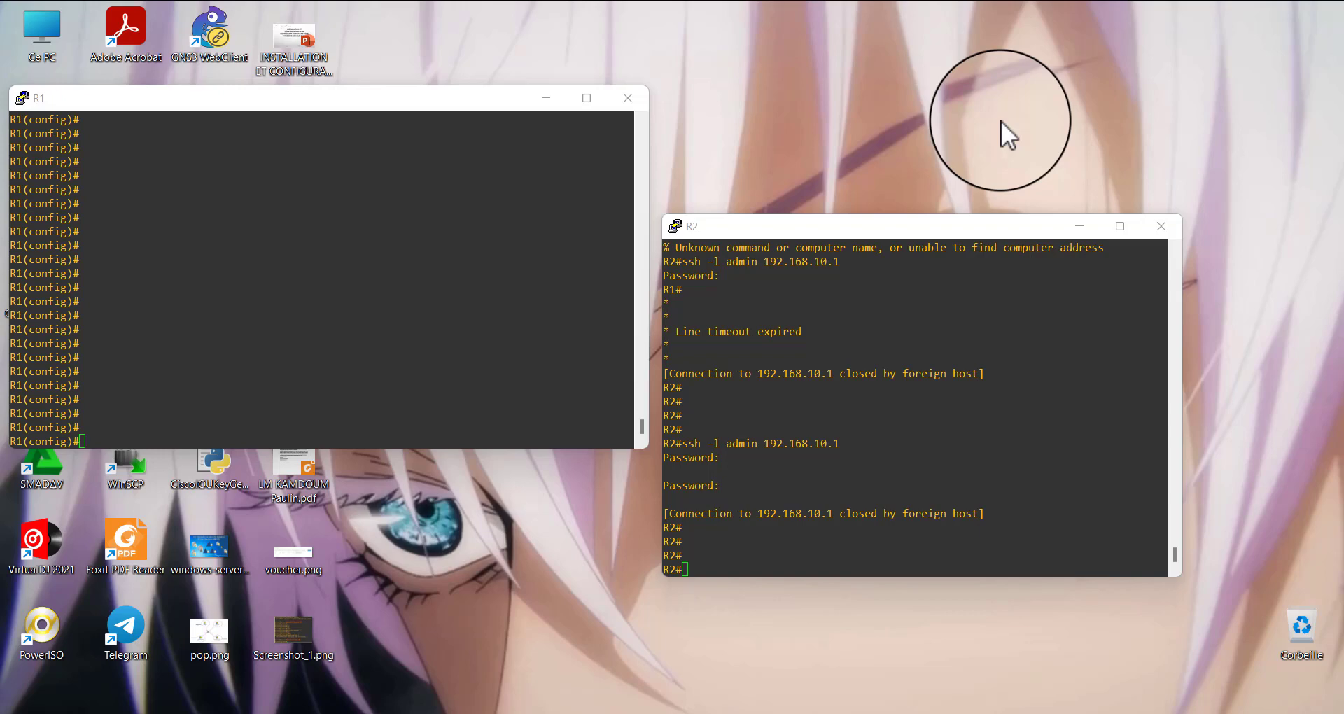
# Check the allowed range for SSH authentication retries on R1 and set ip ssh authentication-retries 2
pyautogui.click(168, 416)
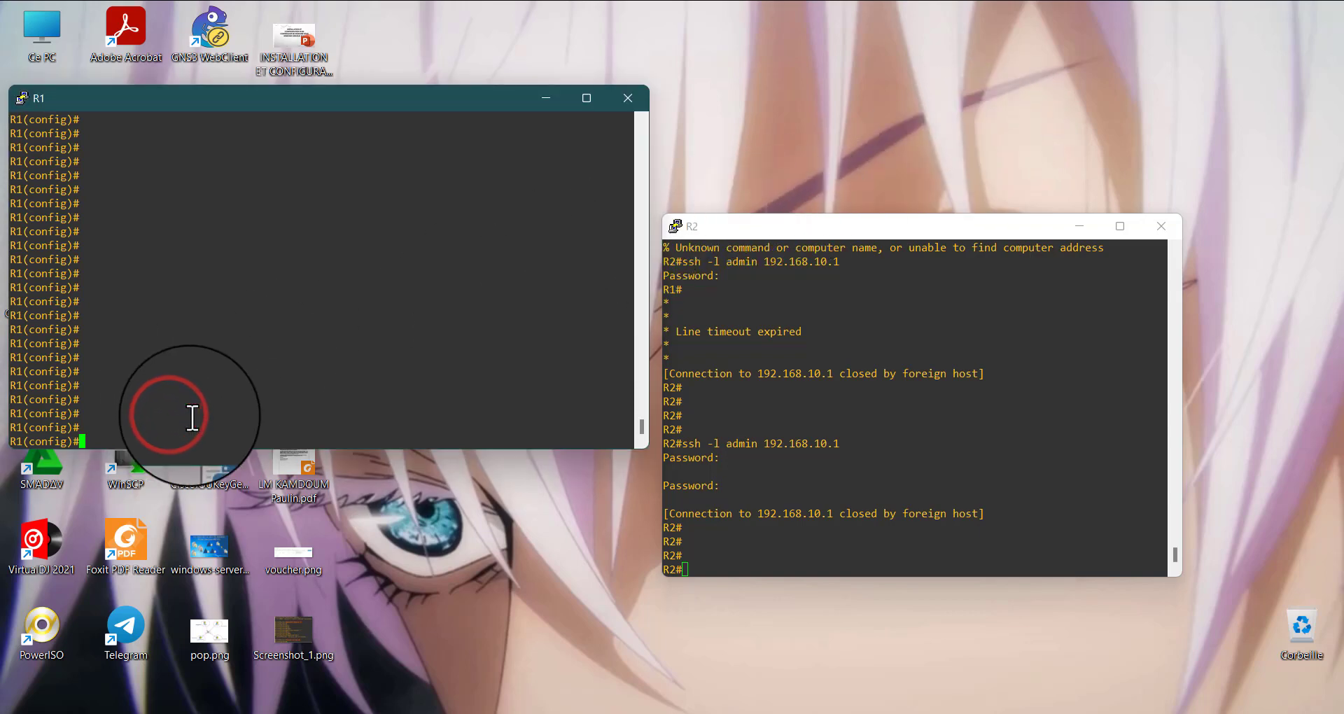
pyautogui.write('i')
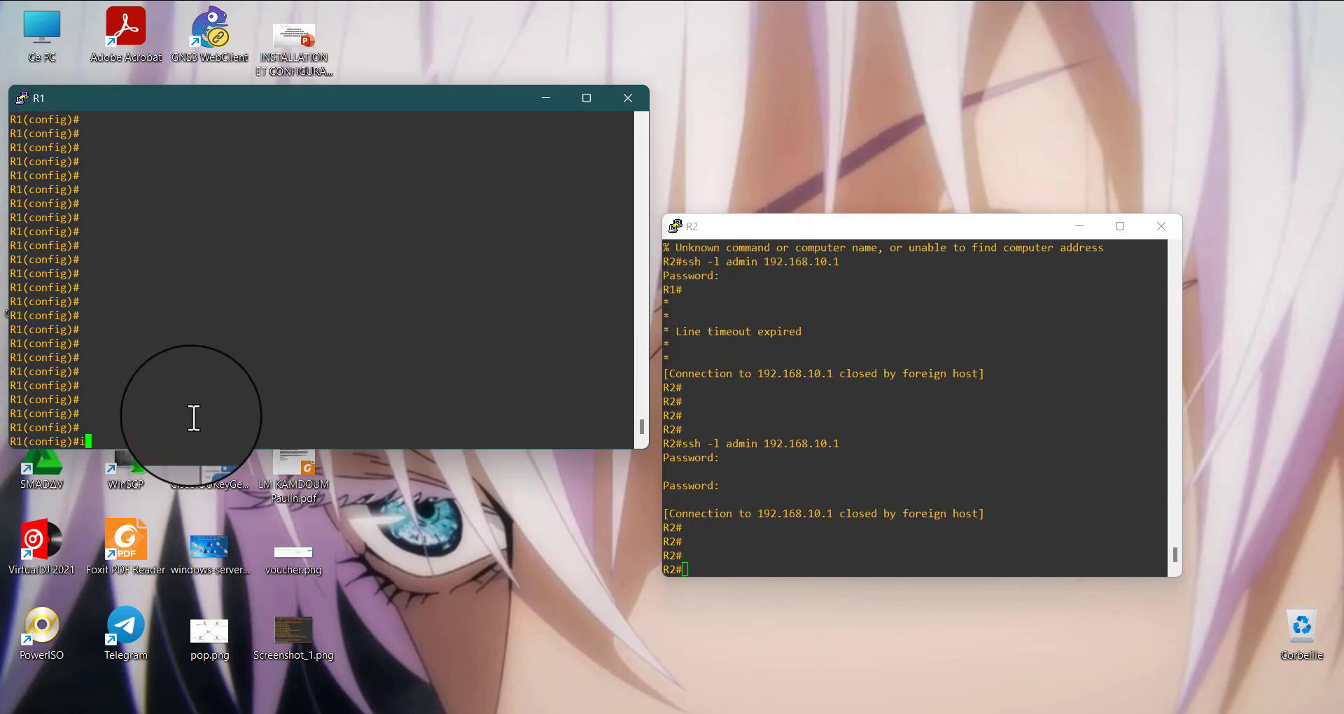
pyautogui.write('p ssh auth')
pyautogui.press('Tab')
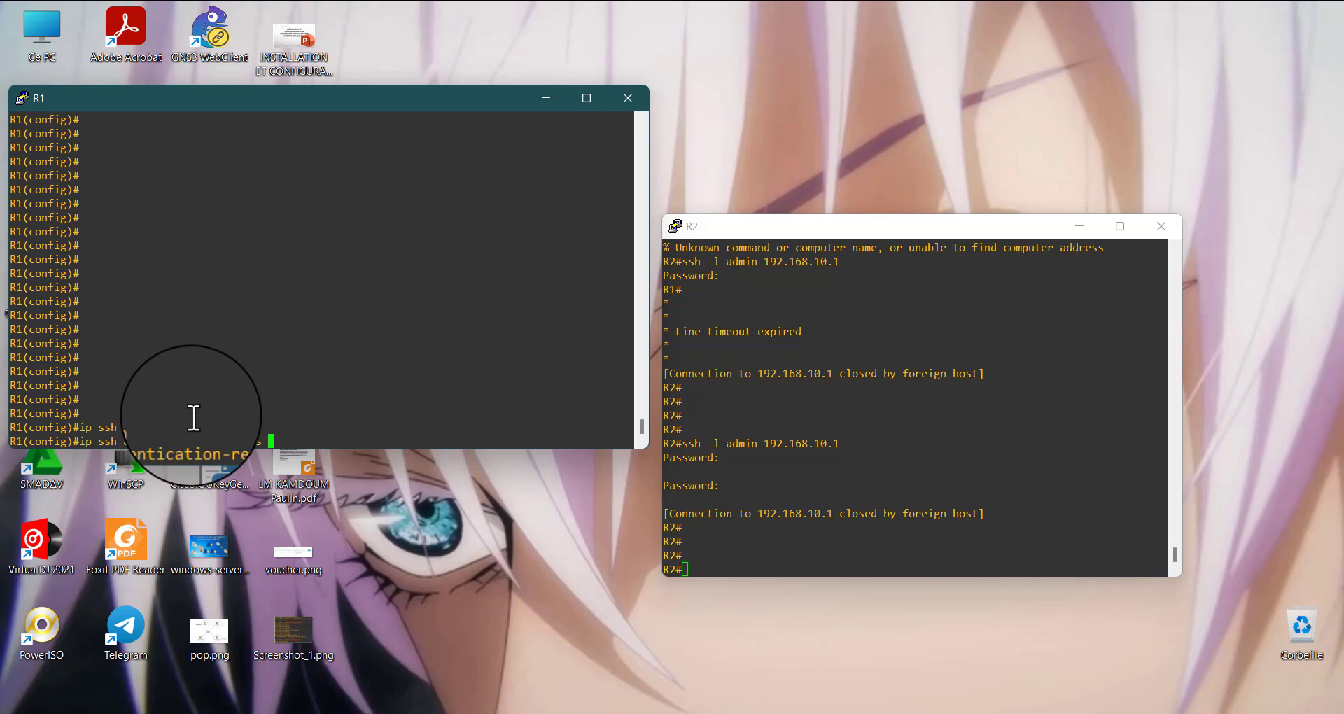
pyautogui.write('?')
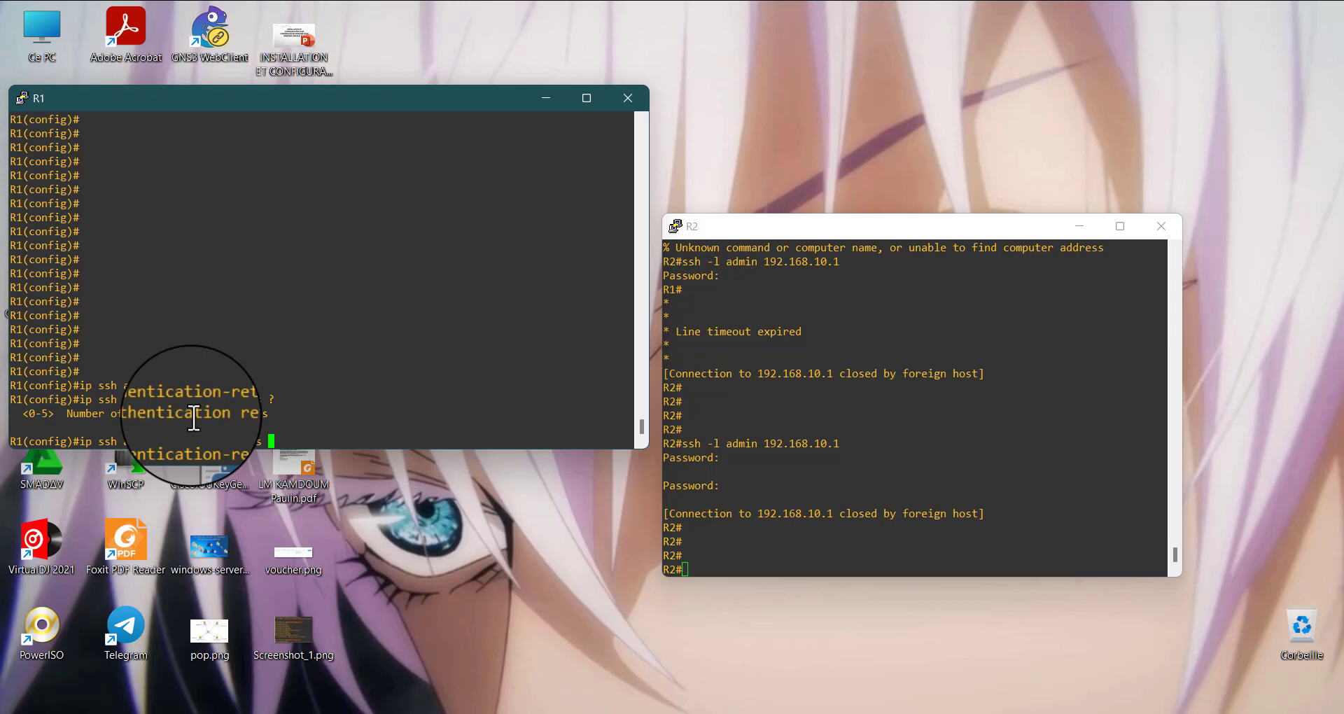
pyautogui.write('2')
pyautogui.press('Return')
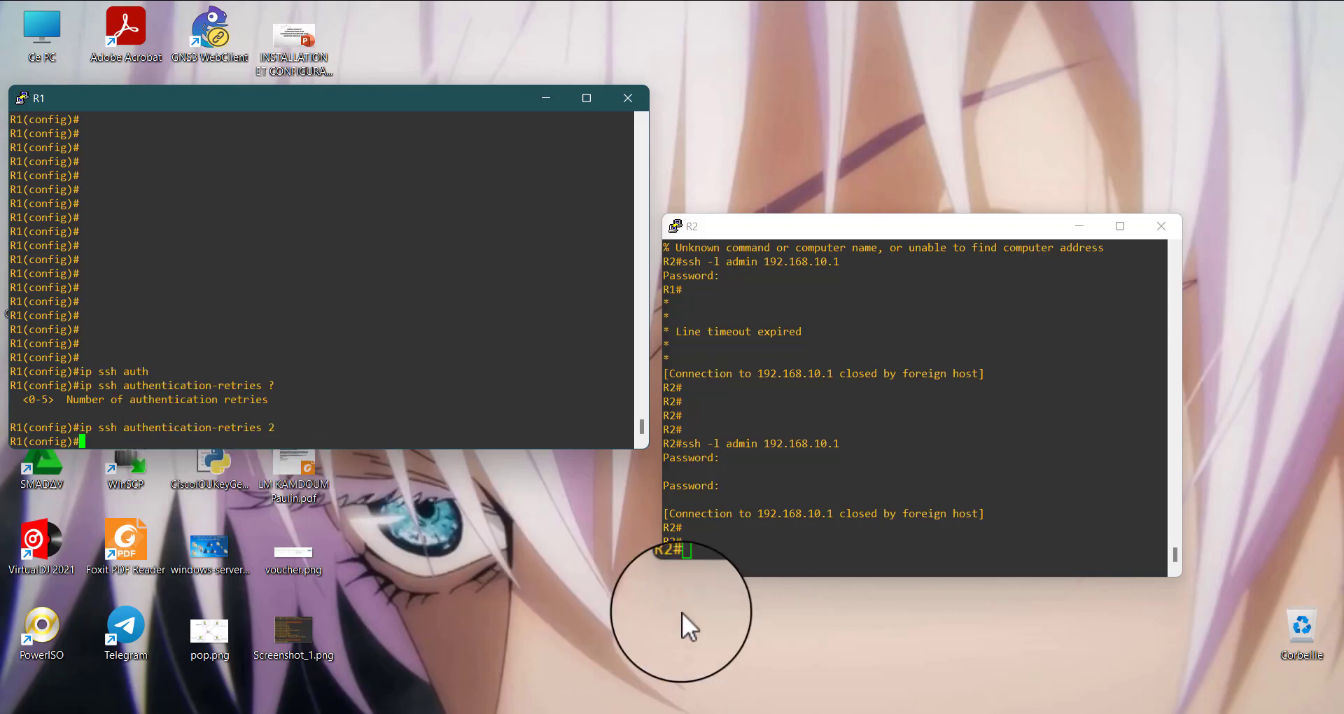
# Add empty prompt lines in R2's console and start an SSH session to R1 with ssh -l admin 192.168.10.1
pyautogui.click(733, 561)
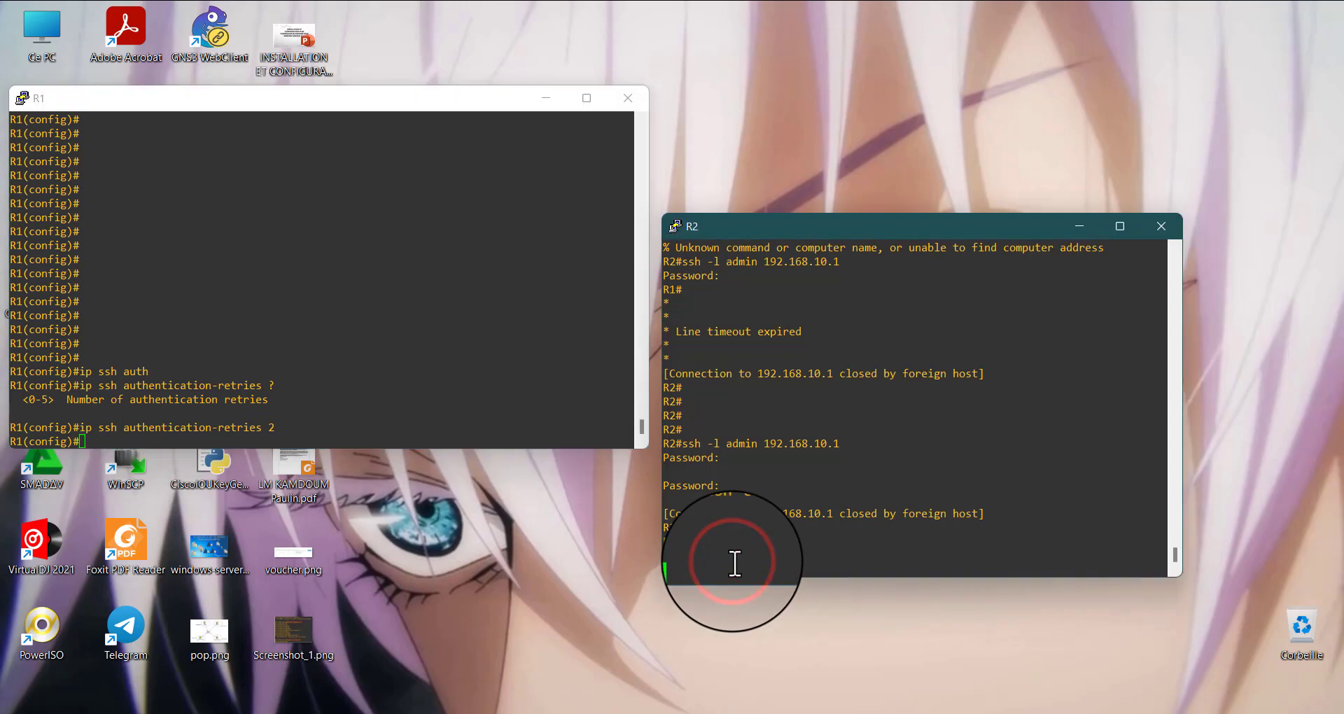
pyautogui.press('Return')
pyautogui.press('Return')
pyautogui.press('Return')
pyautogui.press('Return')
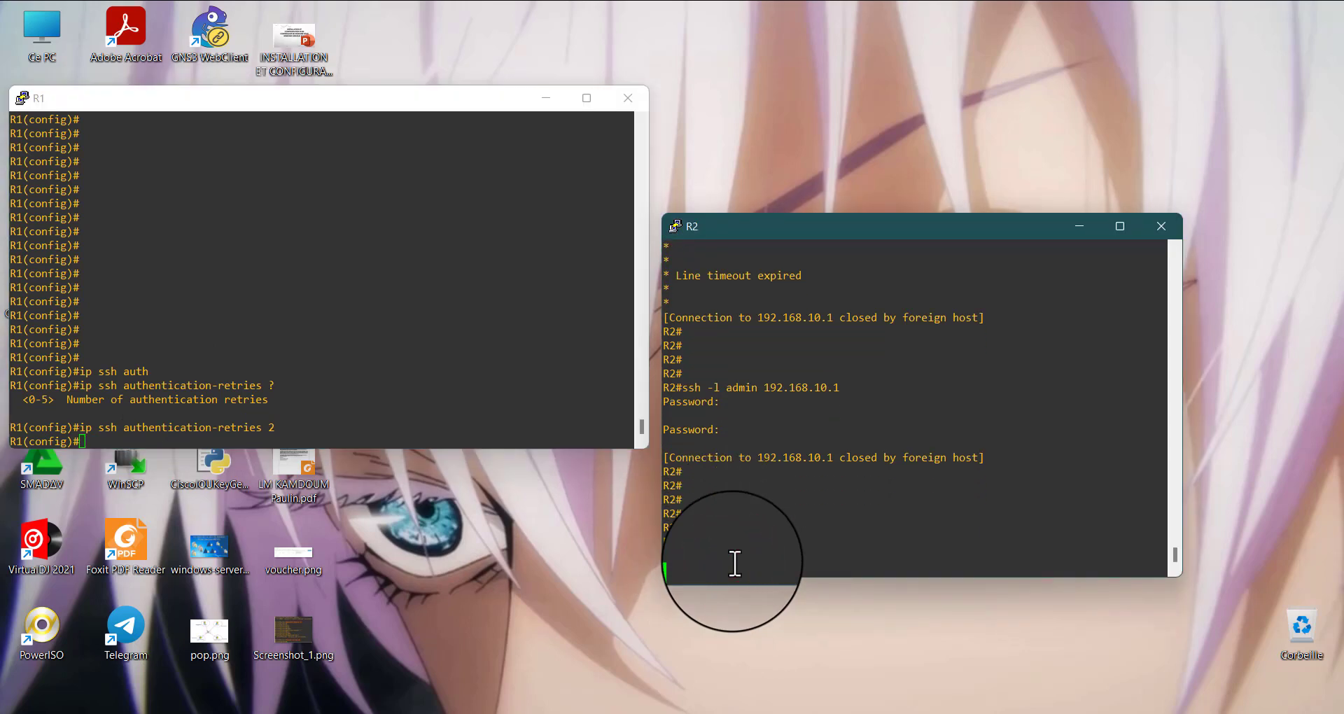
pyautogui.press('Up')
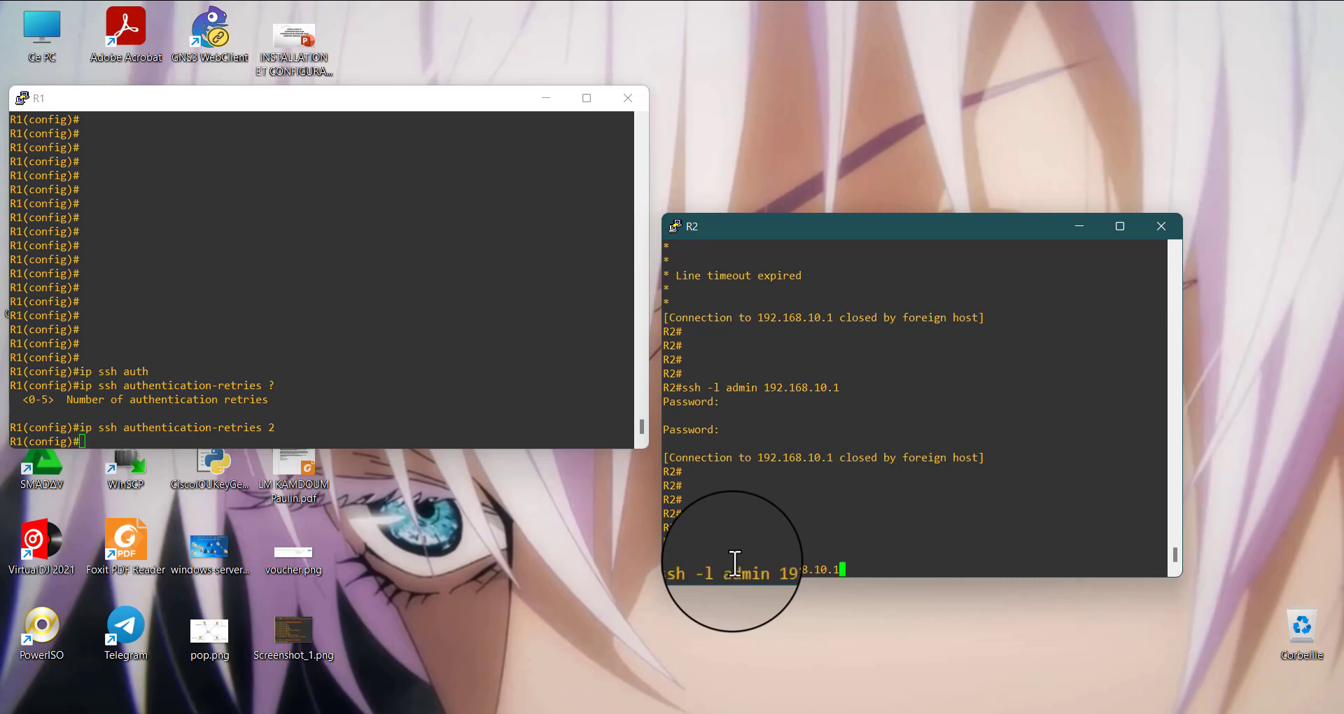
pyautogui.press('Return')
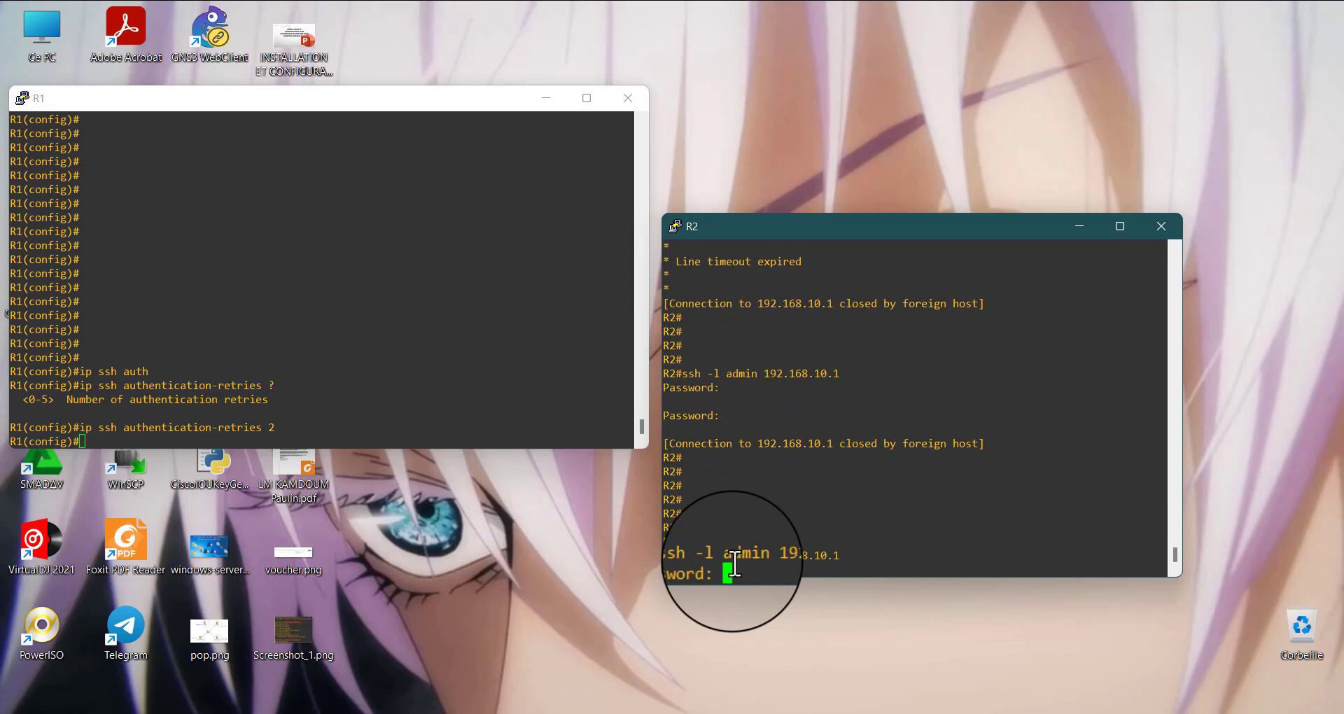
# Submit three login passwords at R2's SSH password prompts to test R1's authentication retry limit
pyautogui.press('Return')
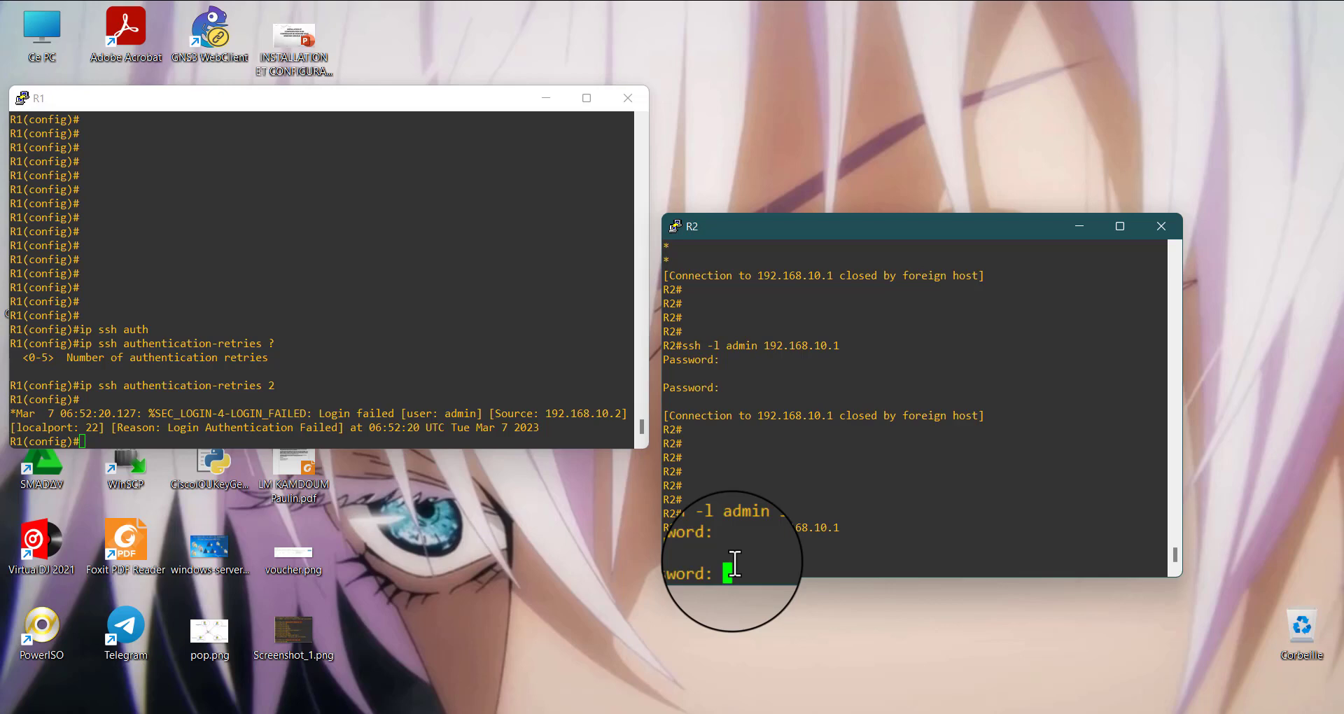
pyautogui.press('Return')
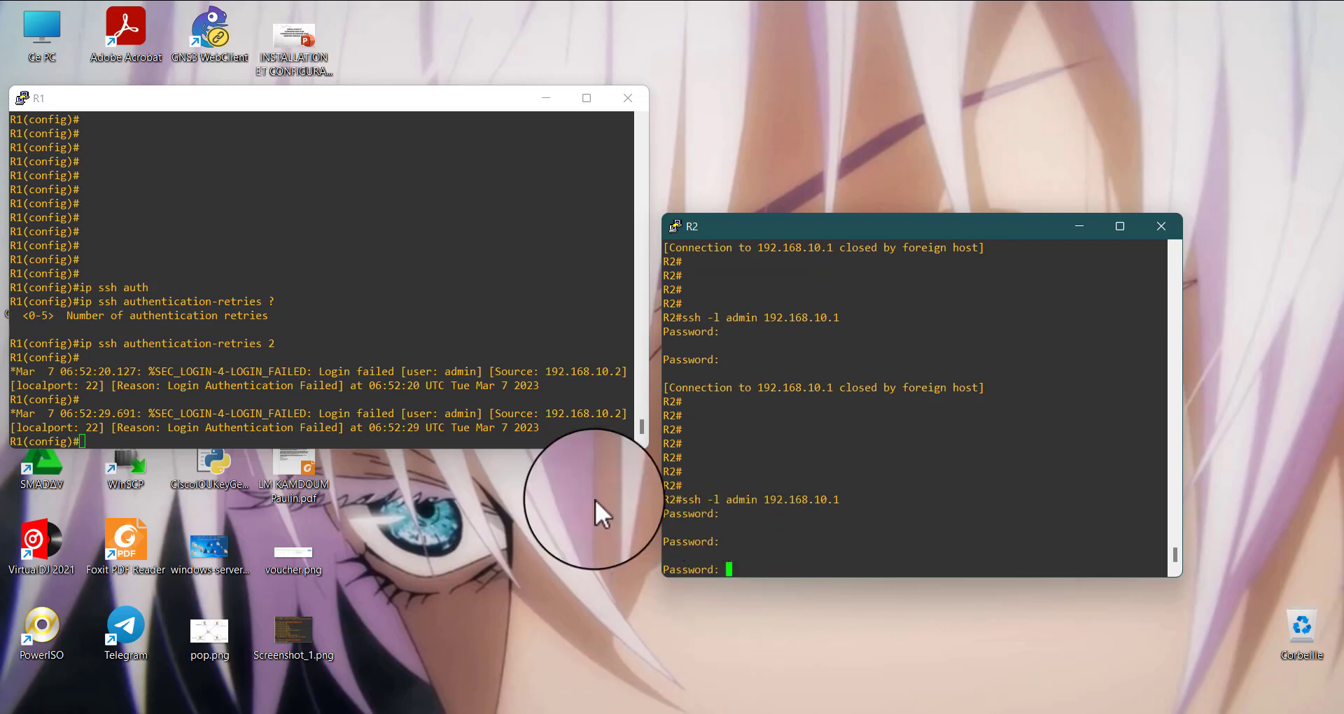
pyautogui.click(752, 566)
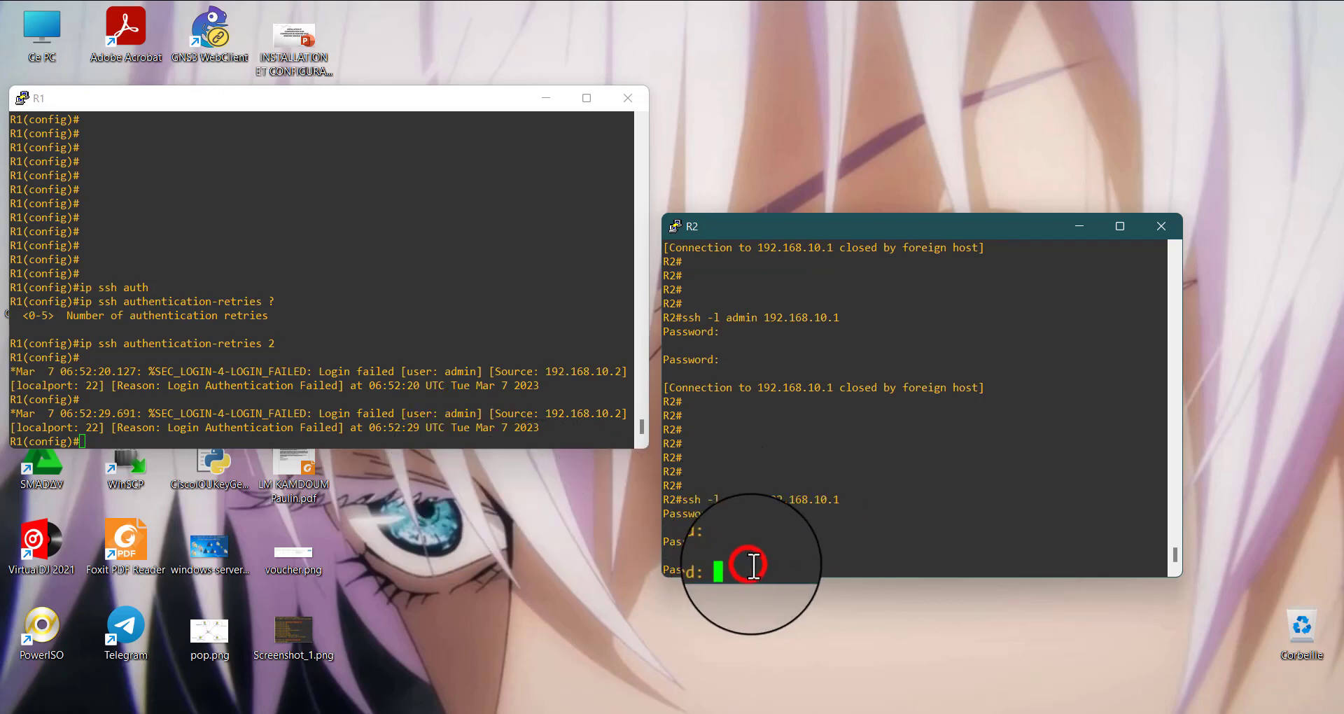
pyautogui.press('Return')
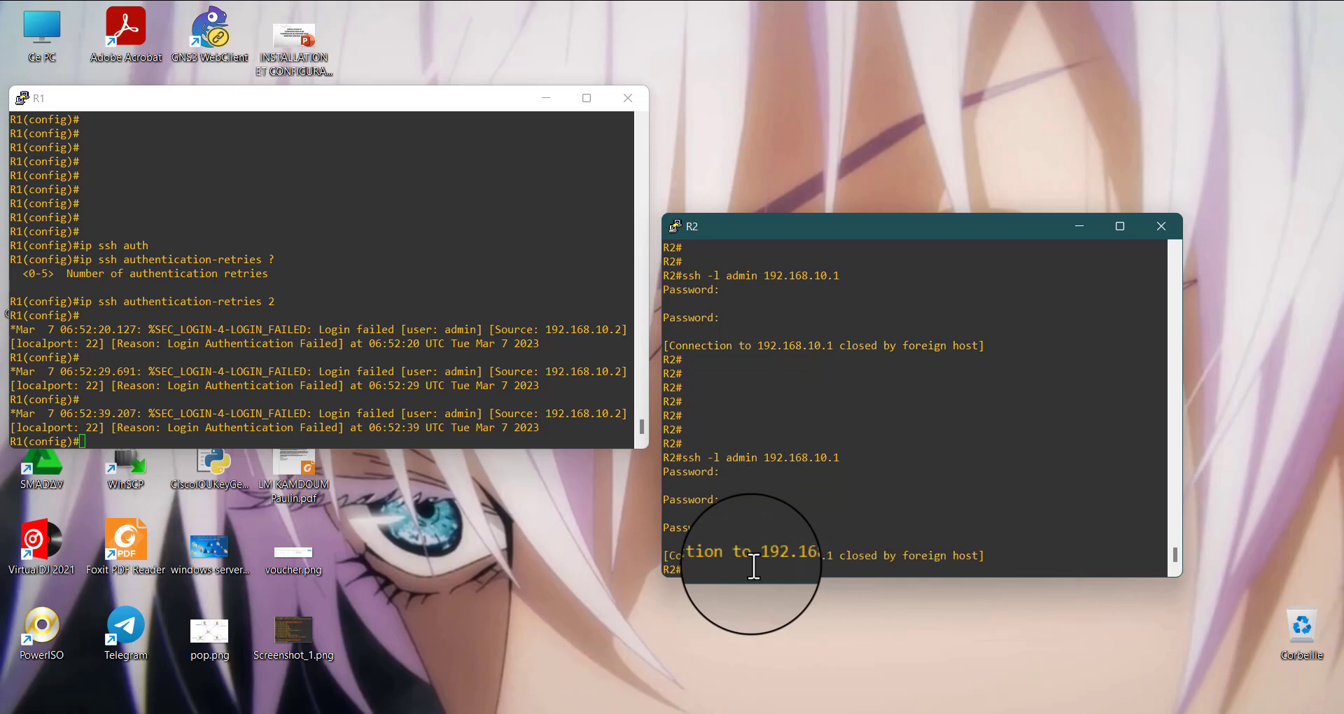
# Highlight the latest failed-login log entries in R1's console, then clear the highlight
pyautogui.moveTo(301, 380); pyautogui.dragTo(573, 449)
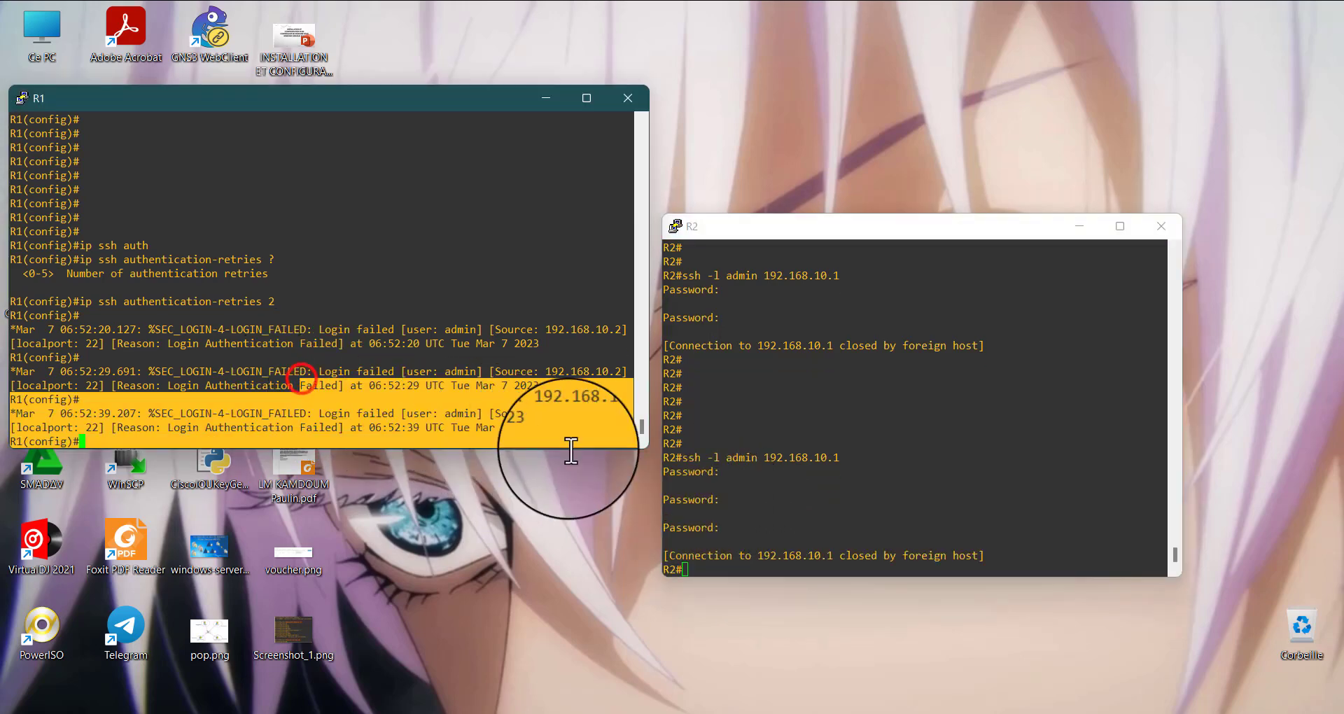
pyautogui.click(396, 414)
pyautogui.click(151, 442)
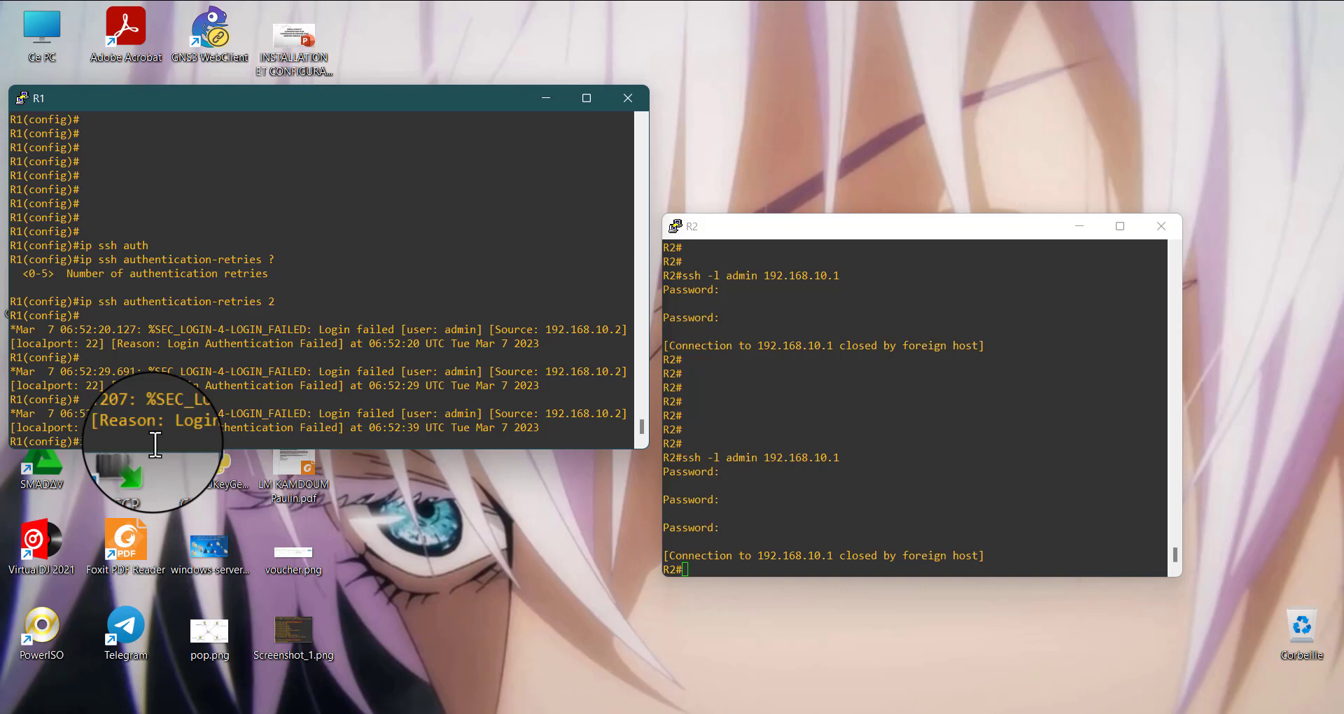
# Consult the inline help for ip ssh on R1, set ip ssh time-out 10, and add empty prompt lines
pyautogui.write('p ssh')
pyautogui.press('Tab')
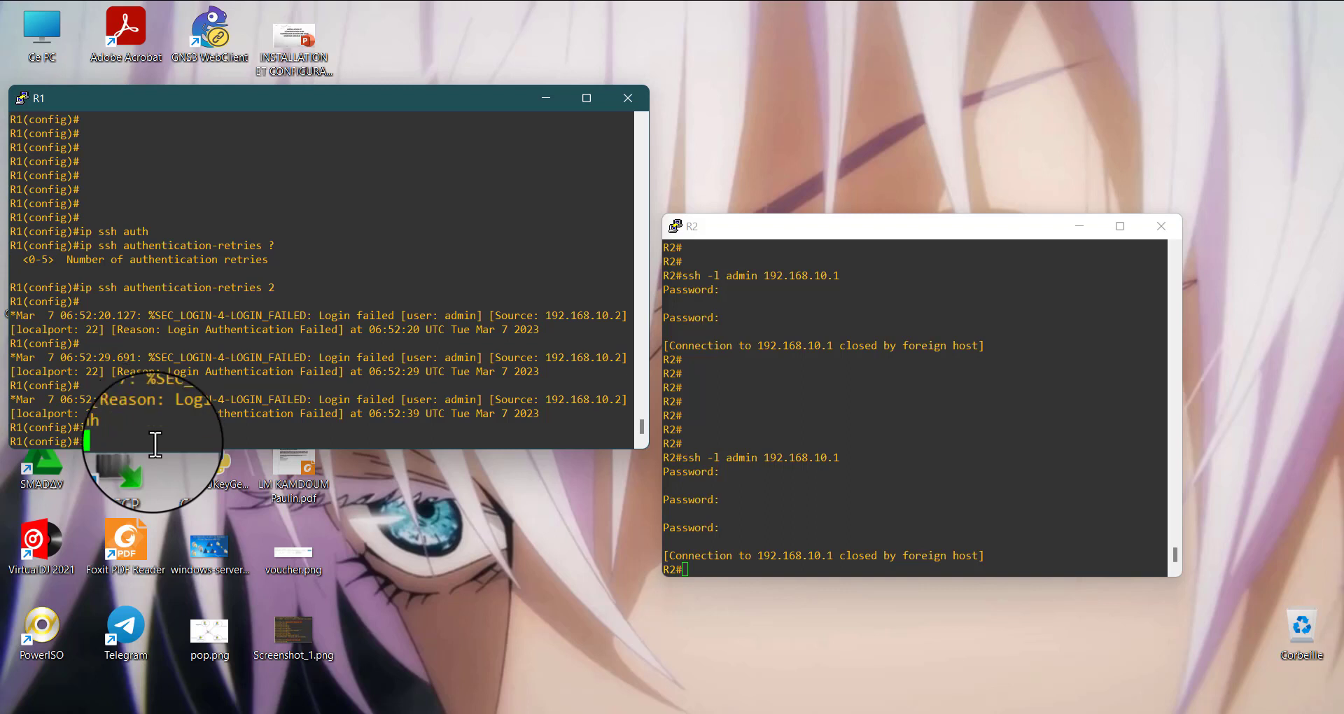
pyautogui.press('Tab')
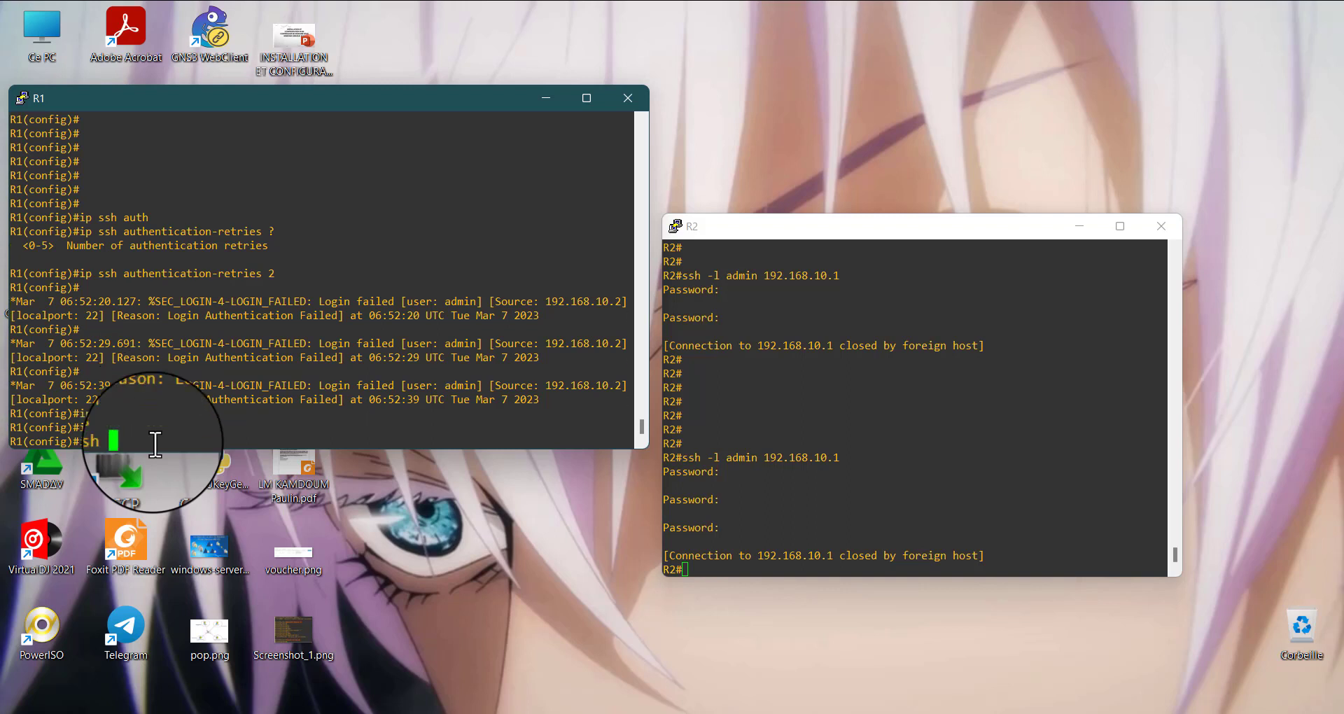
pyautogui.write('?')
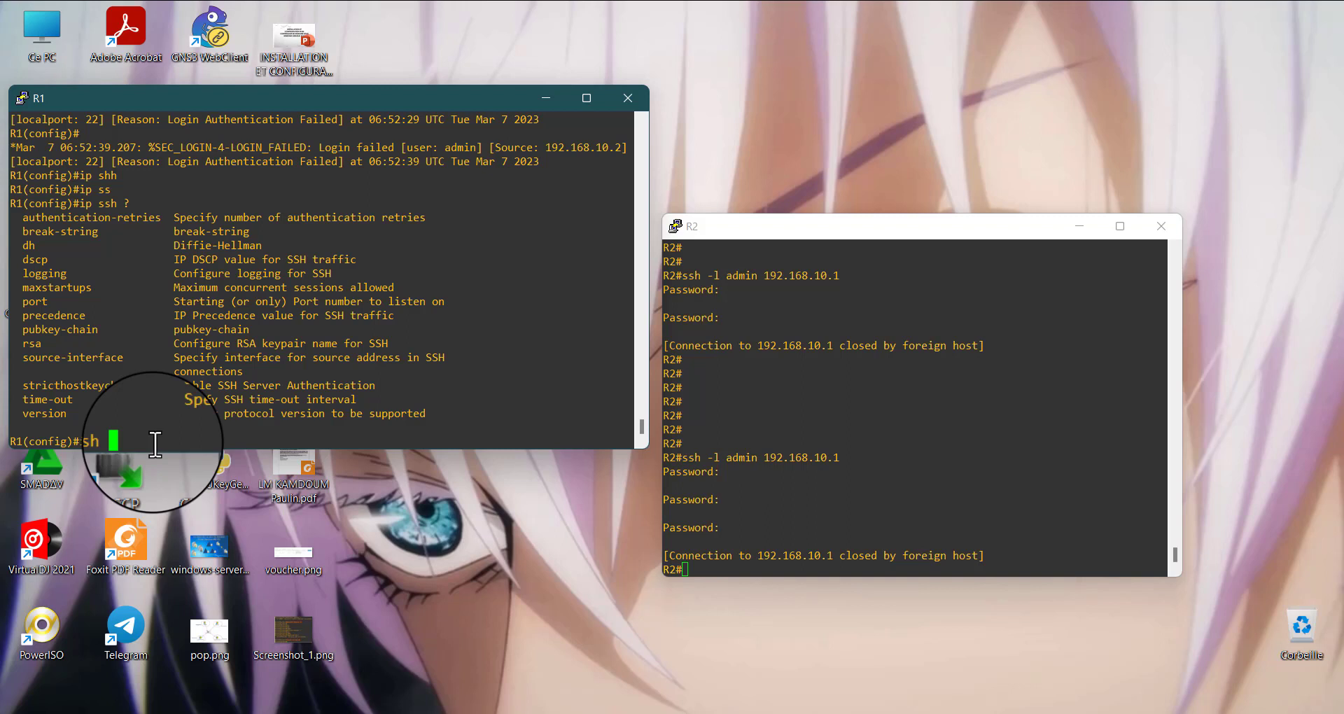
pyautogui.write('tim')
pyautogui.press('Tab')
pyautogui.write('10')
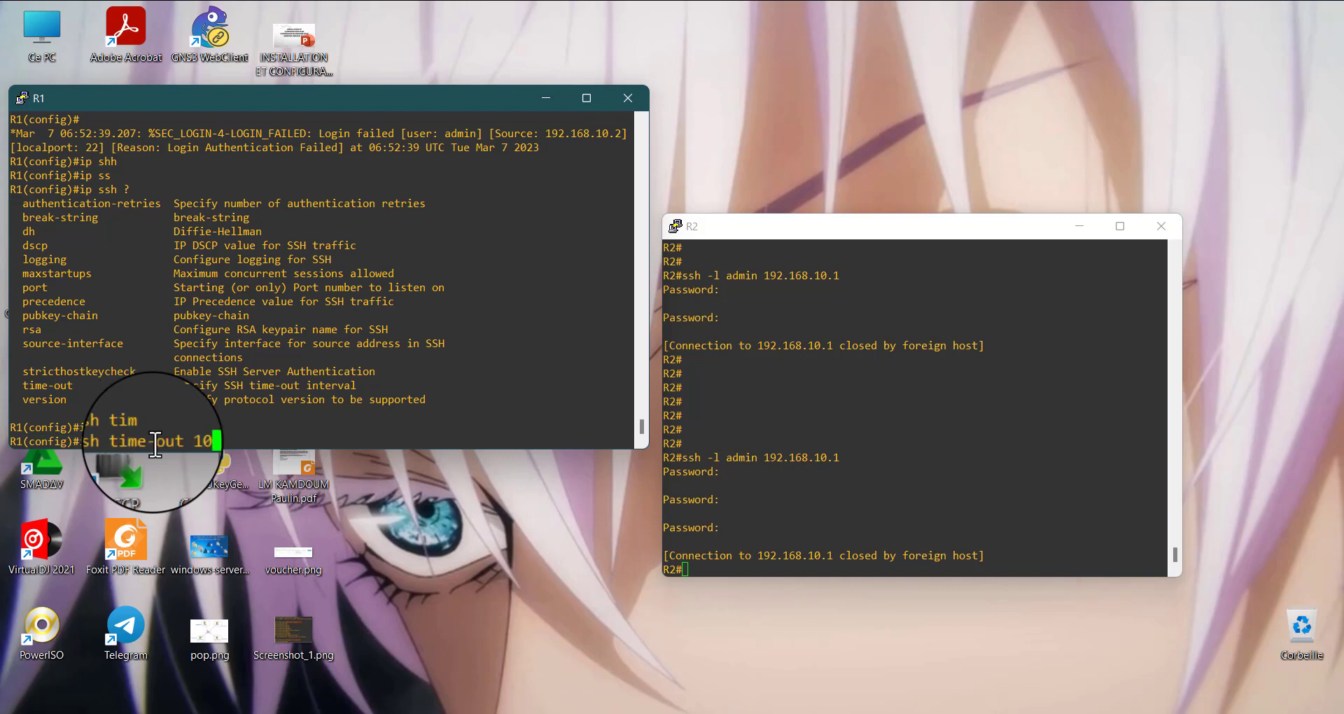
pyautogui.press('Return')
pyautogui.press('Return')
pyautogui.press('Return')
pyautogui.press('Return')
pyautogui.press('Return')
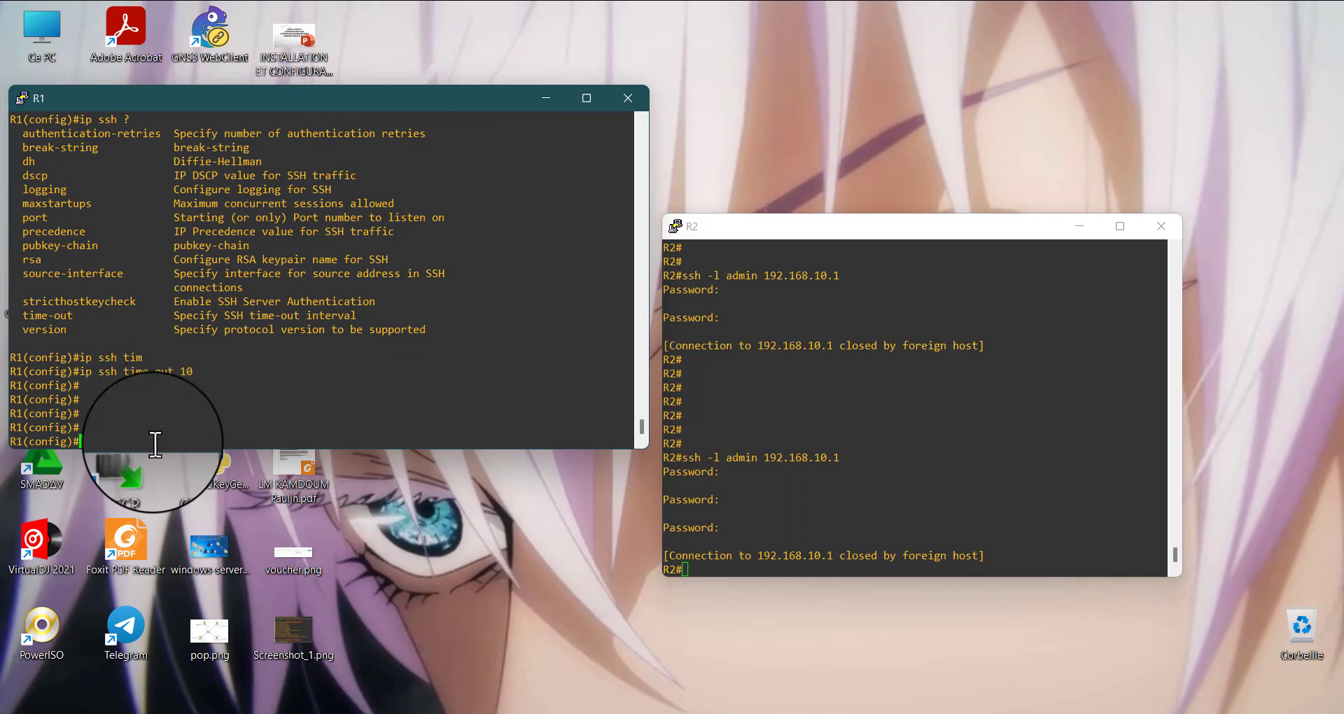
# Reconnect from R2 with ssh -l admin 192.168.10.1 and submit a login password at the first prompt to test the SSH time-out
pyautogui.click(922, 553)
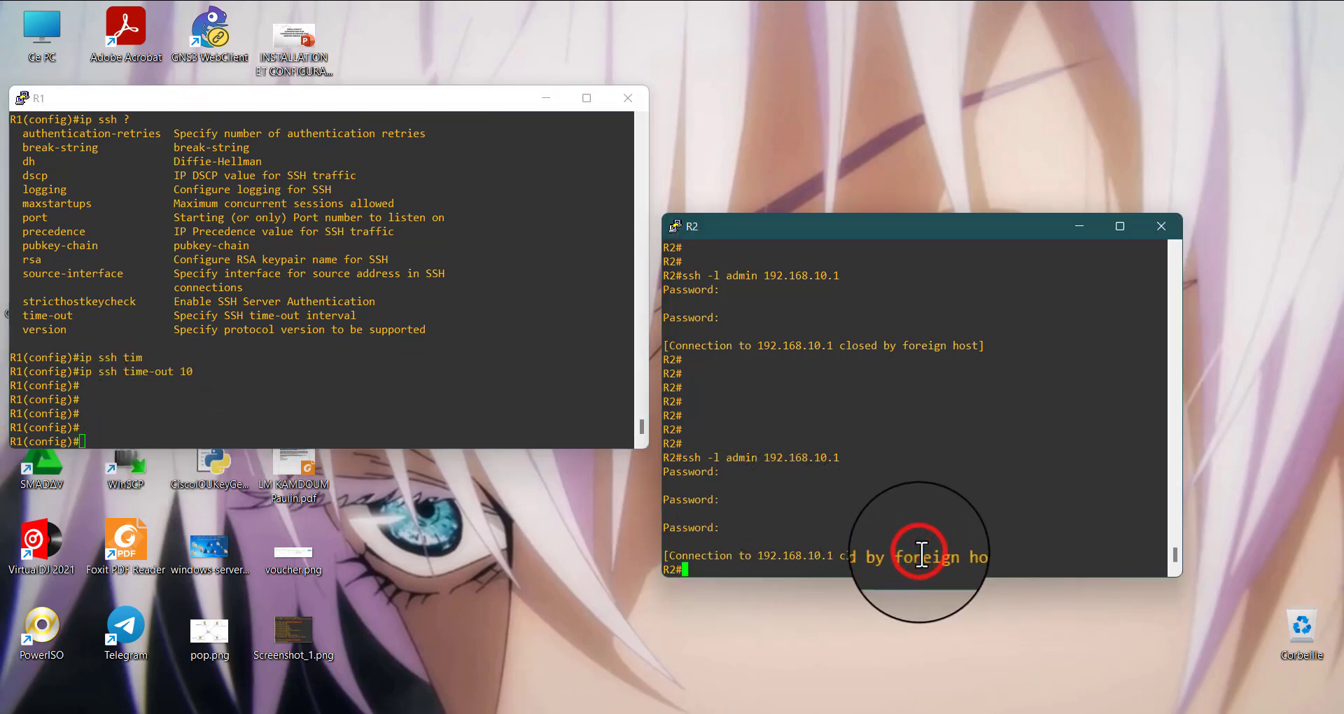
pyautogui.press('Up')
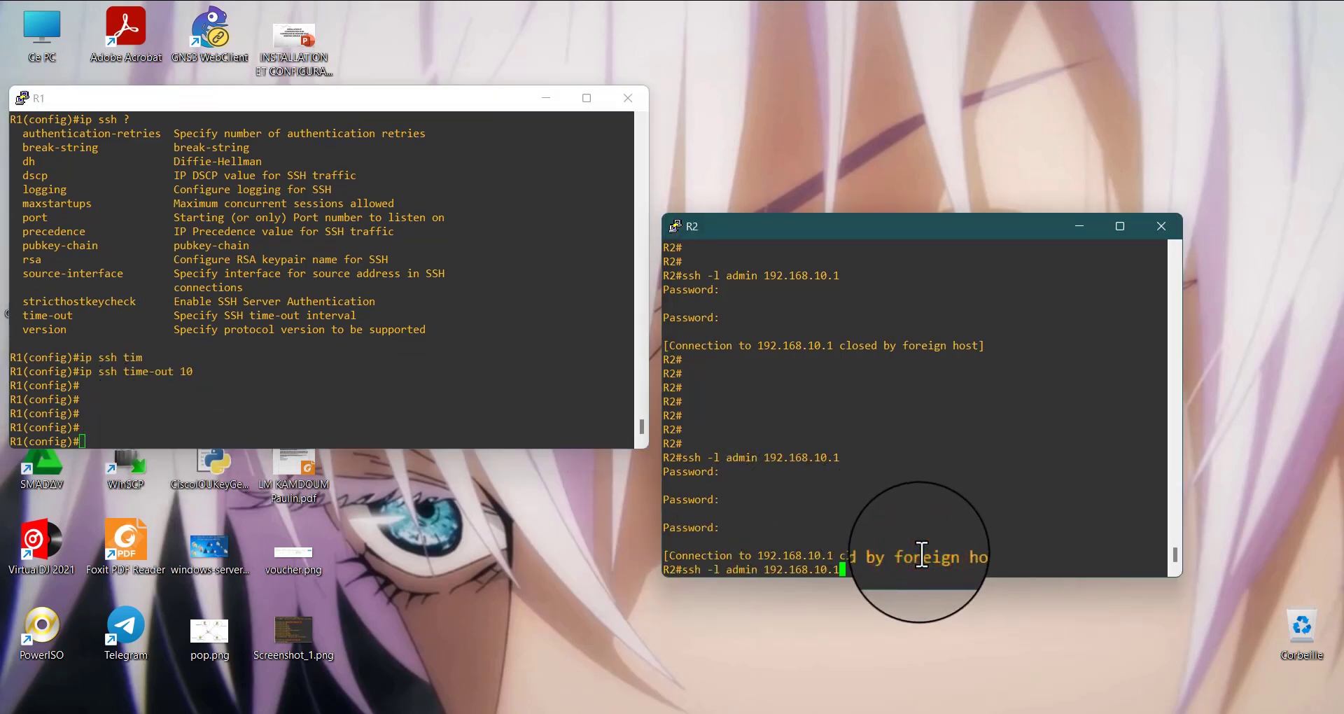
pyautogui.press('Return')
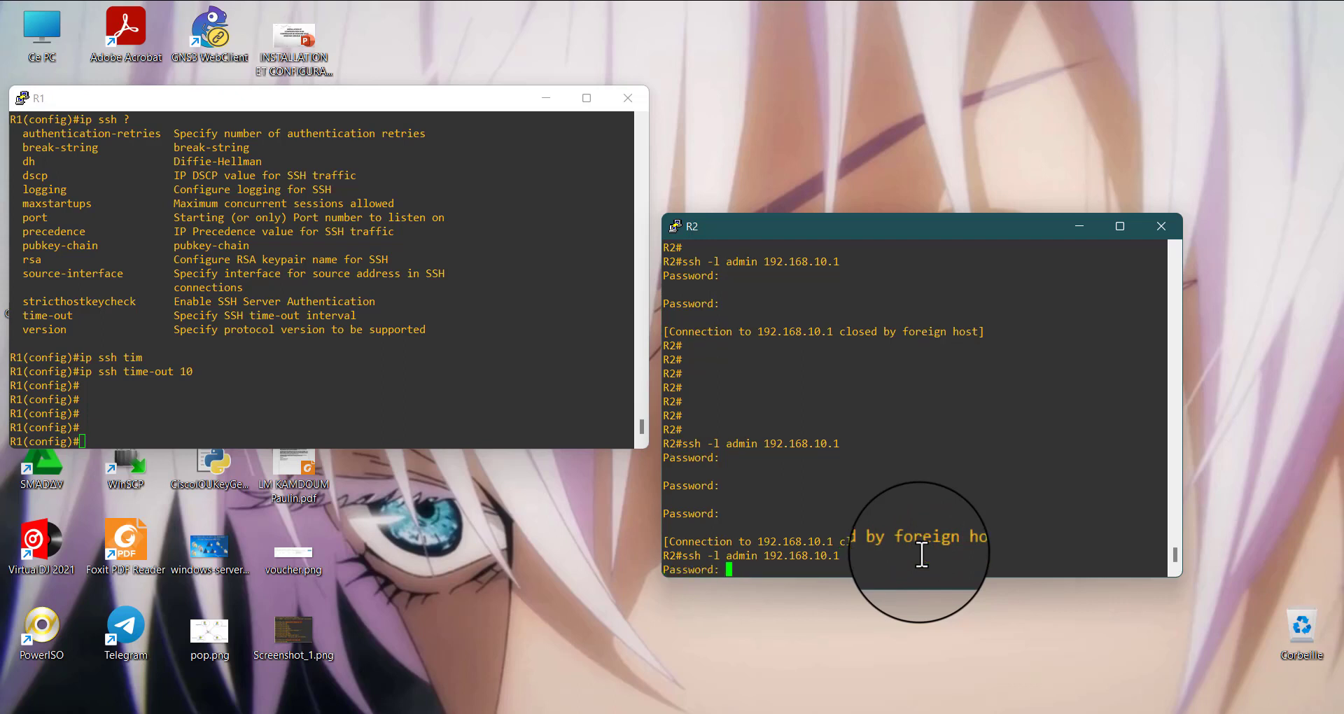
pyautogui.press('Return')
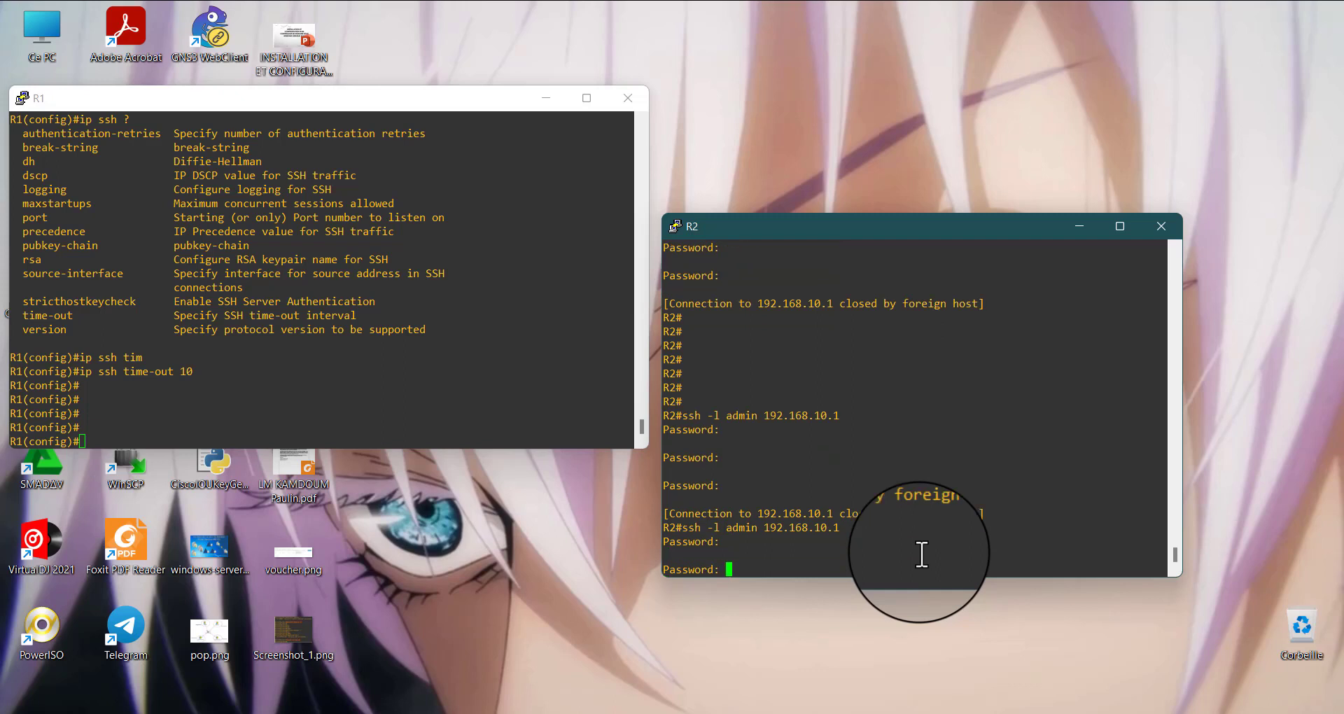
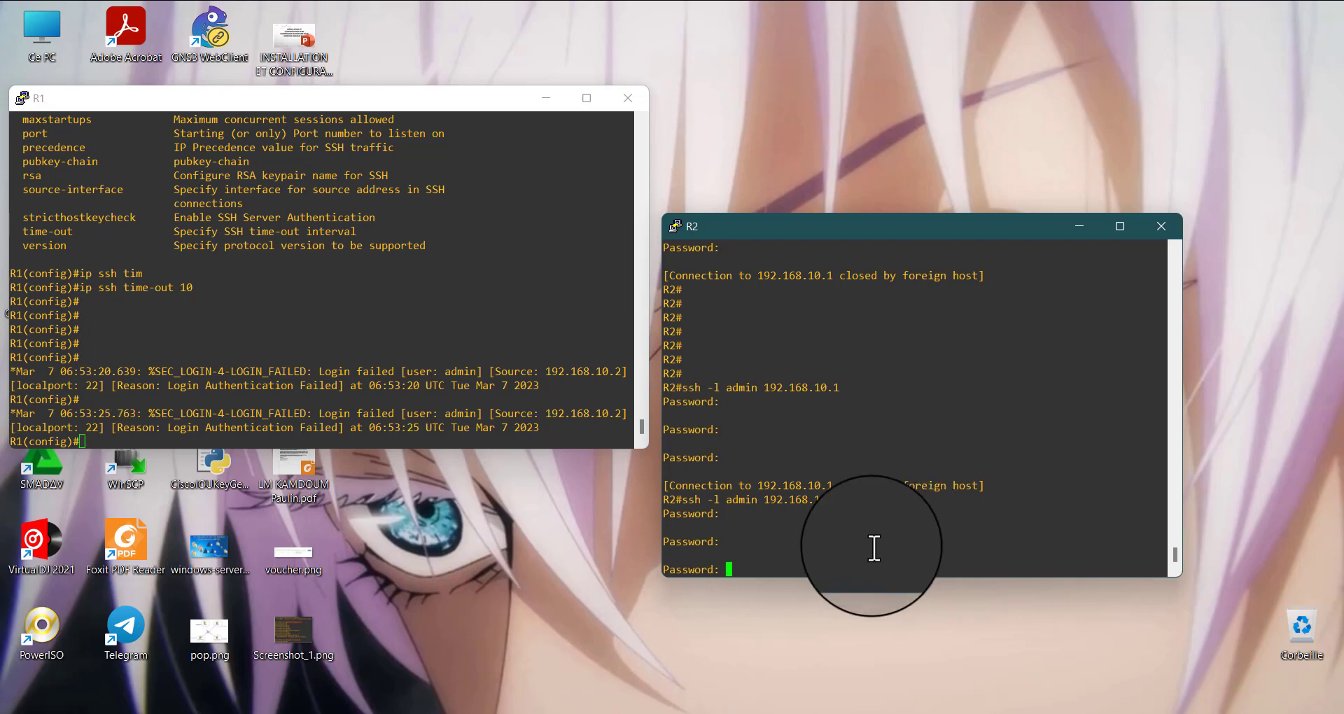
# Submit another login password at R2's SSH prompt and review R1's failed-login log entries and earlier console history
pyautogui.press('Return')
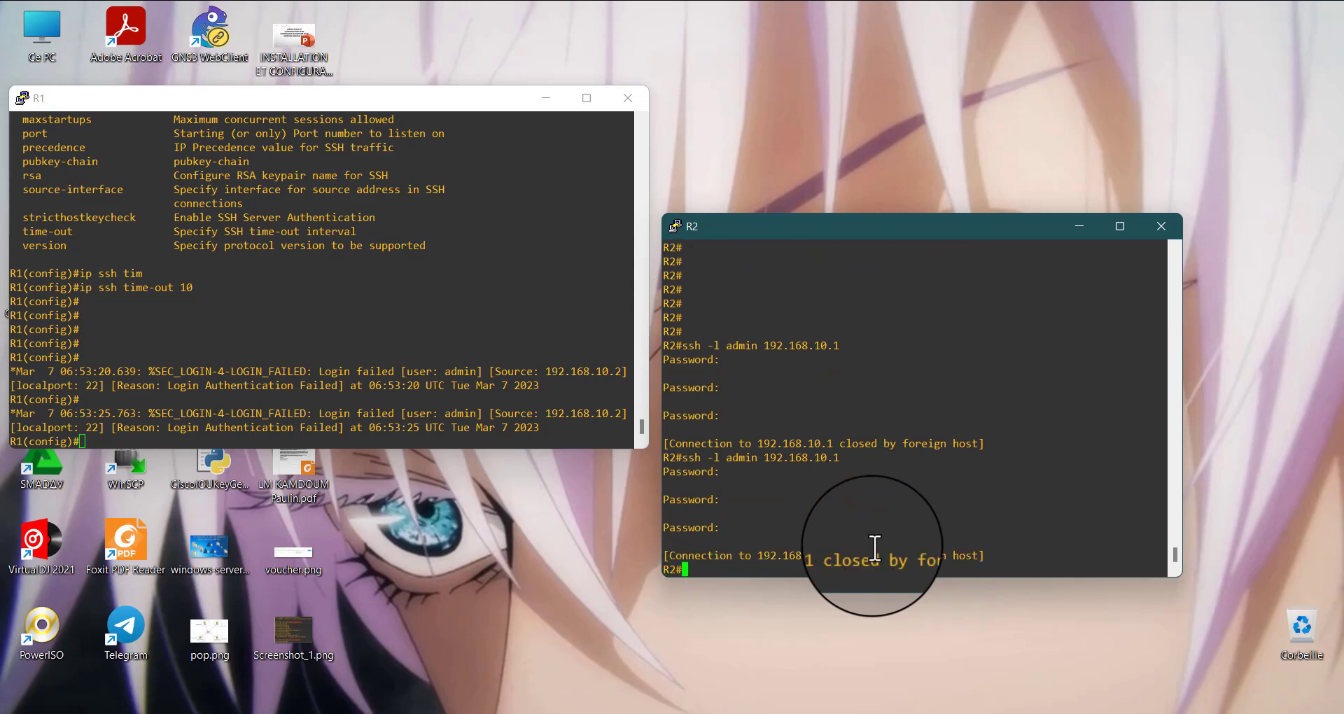
pyautogui.click(300, 357)
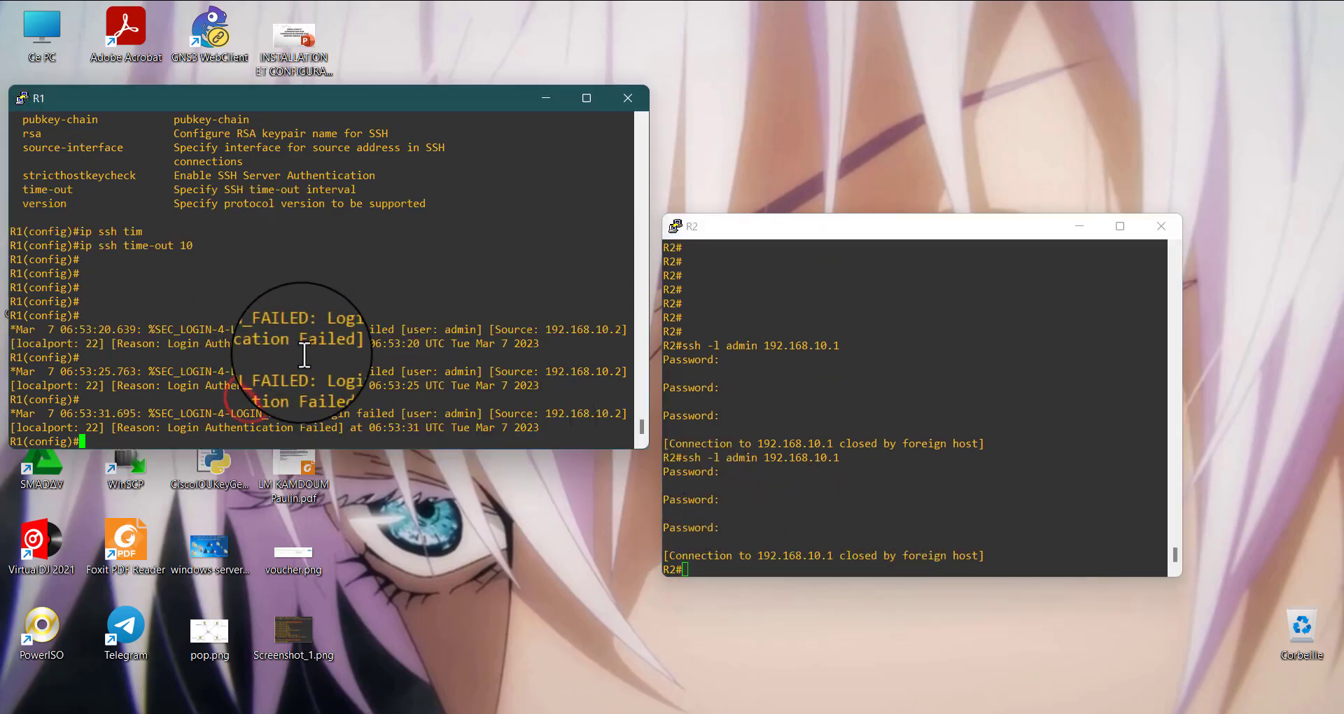
pyautogui.scroll(4, 304, 356)
pyautogui.scroll(-4, 304, 357)
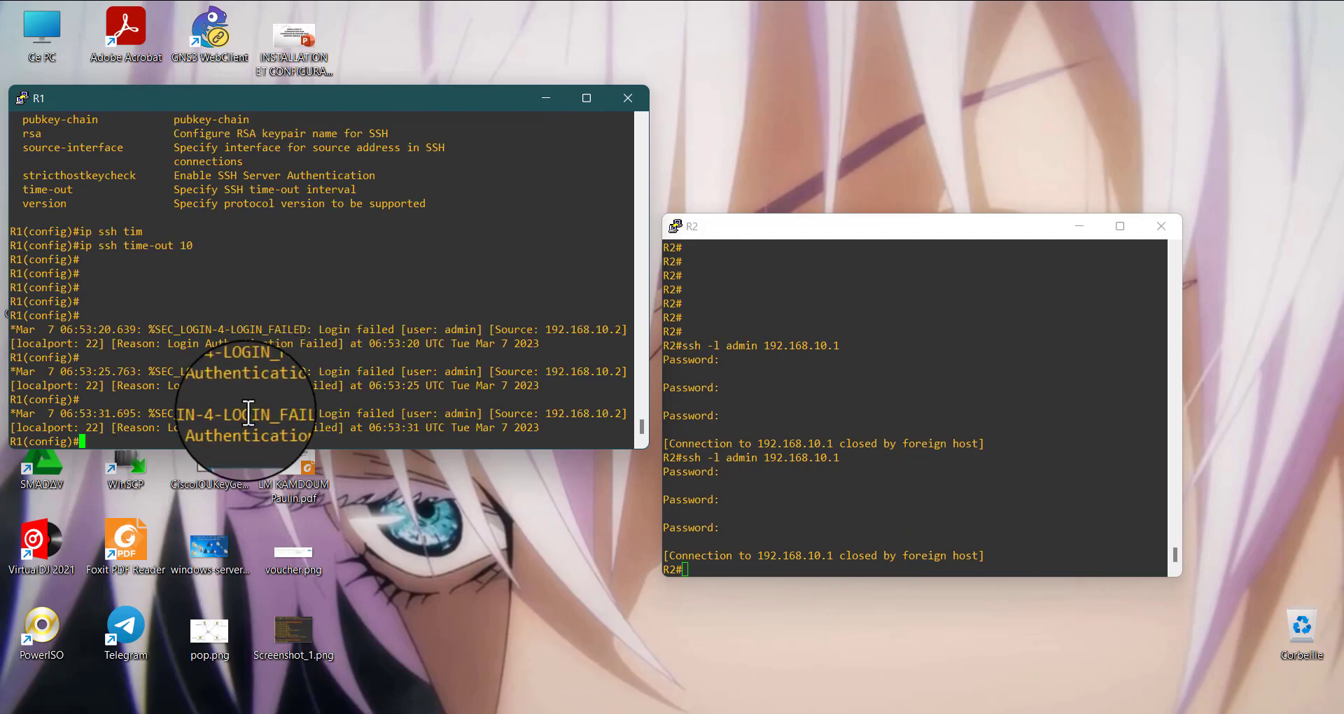
pyautogui.moveTo(220, 414); pyautogui.dragTo(628, 449)
pyautogui.click(470, 391)
pyautogui.scroll(10, 367, 343)
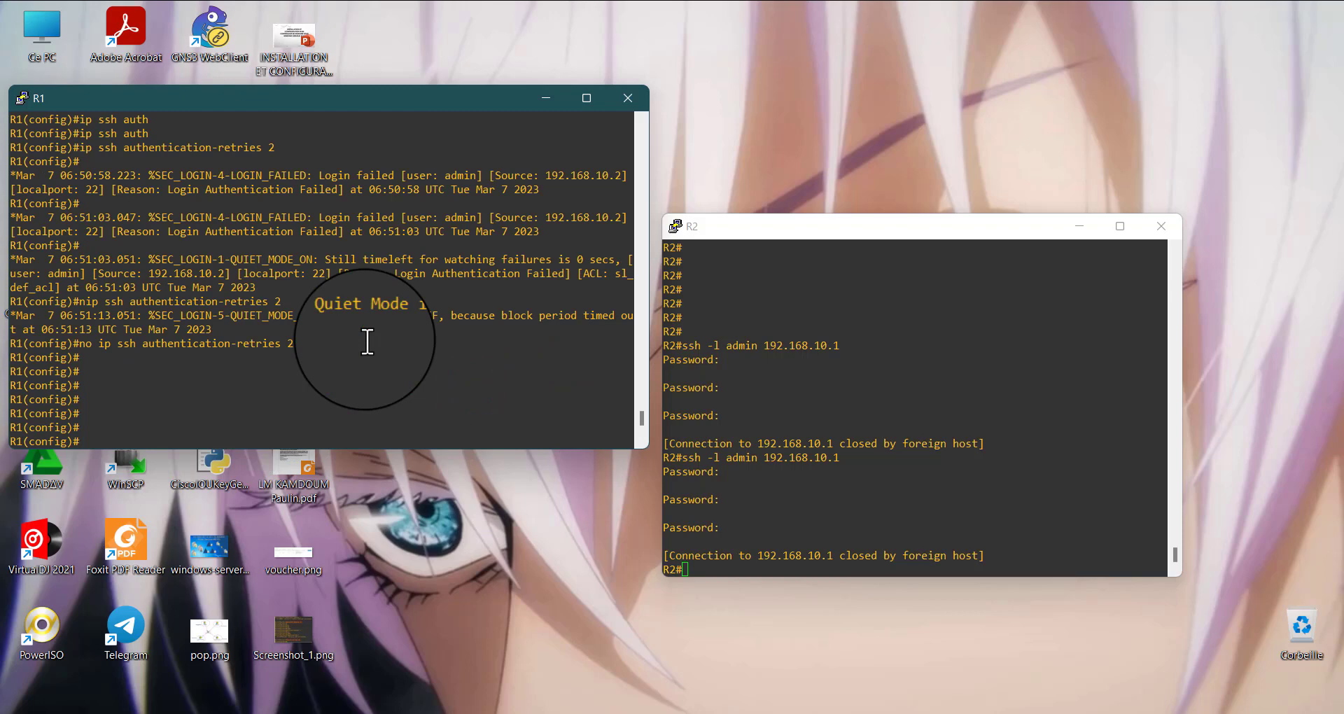
pyautogui.scroll(-8, 368, 343)
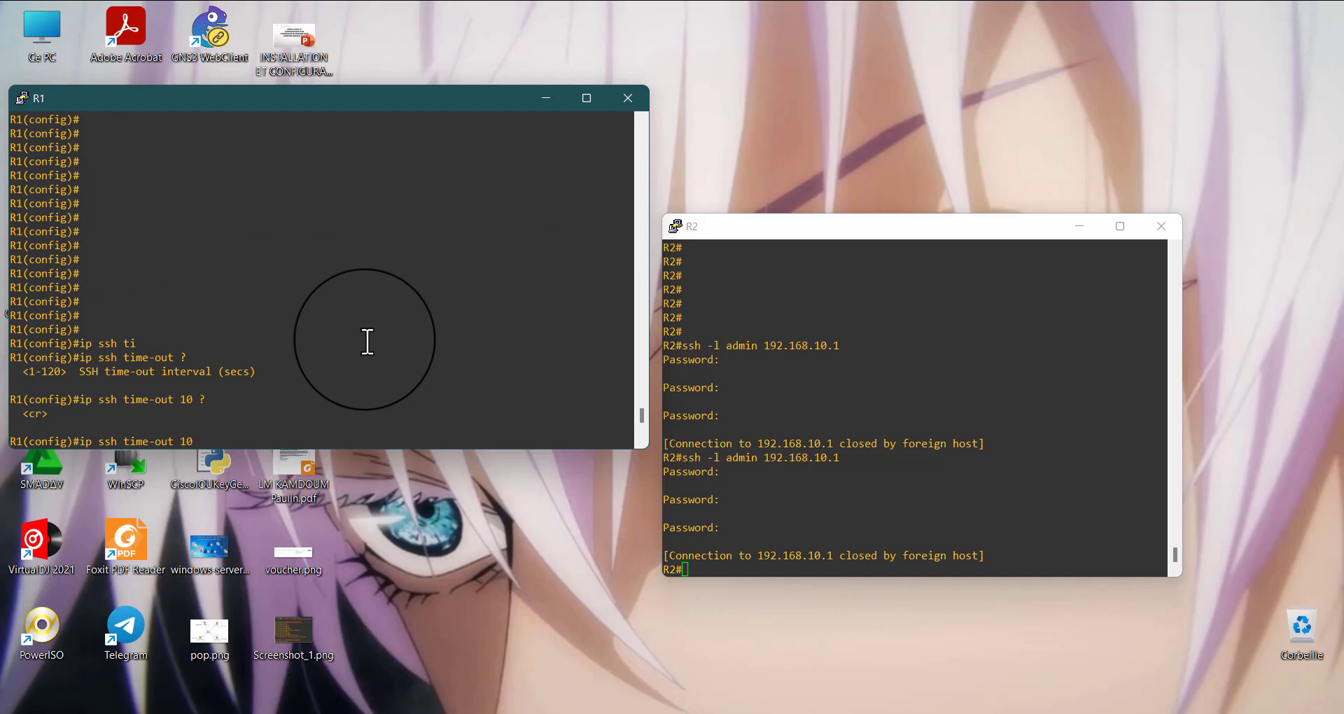
pyautogui.scroll(8, 368, 342)
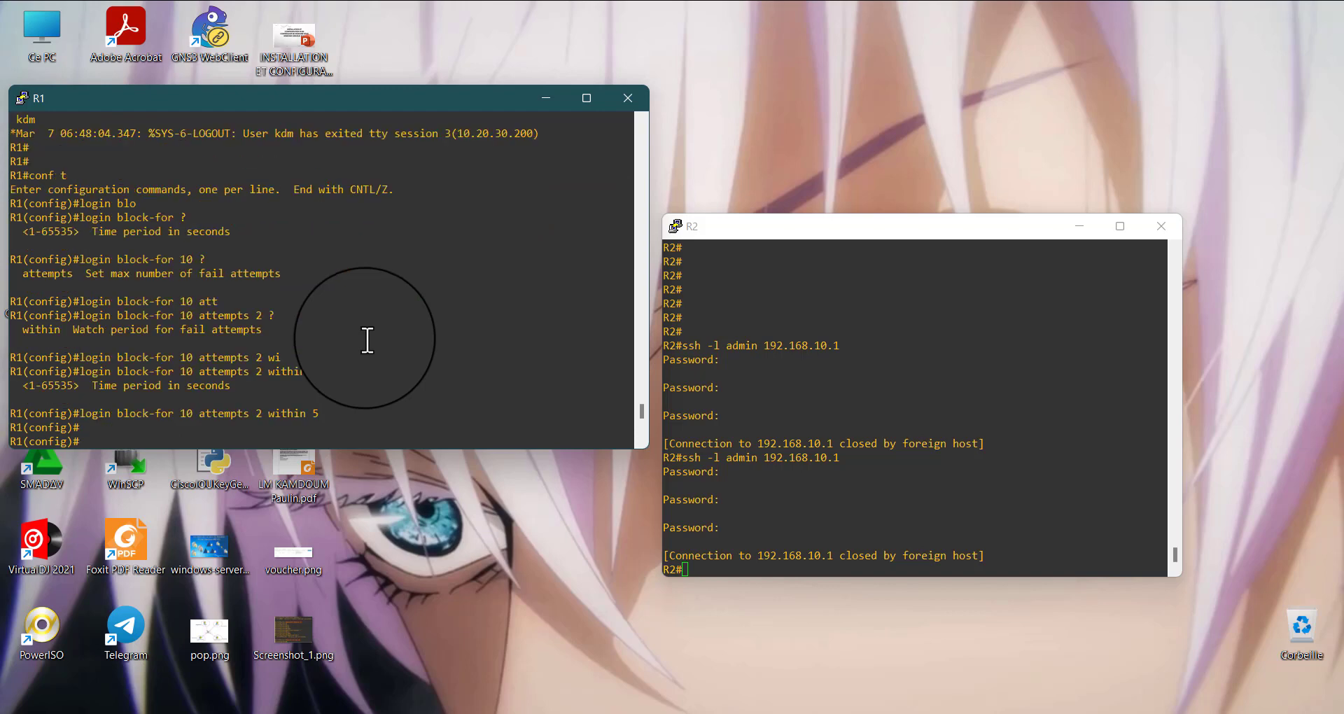
pyautogui.scroll(-10, 368, 341)
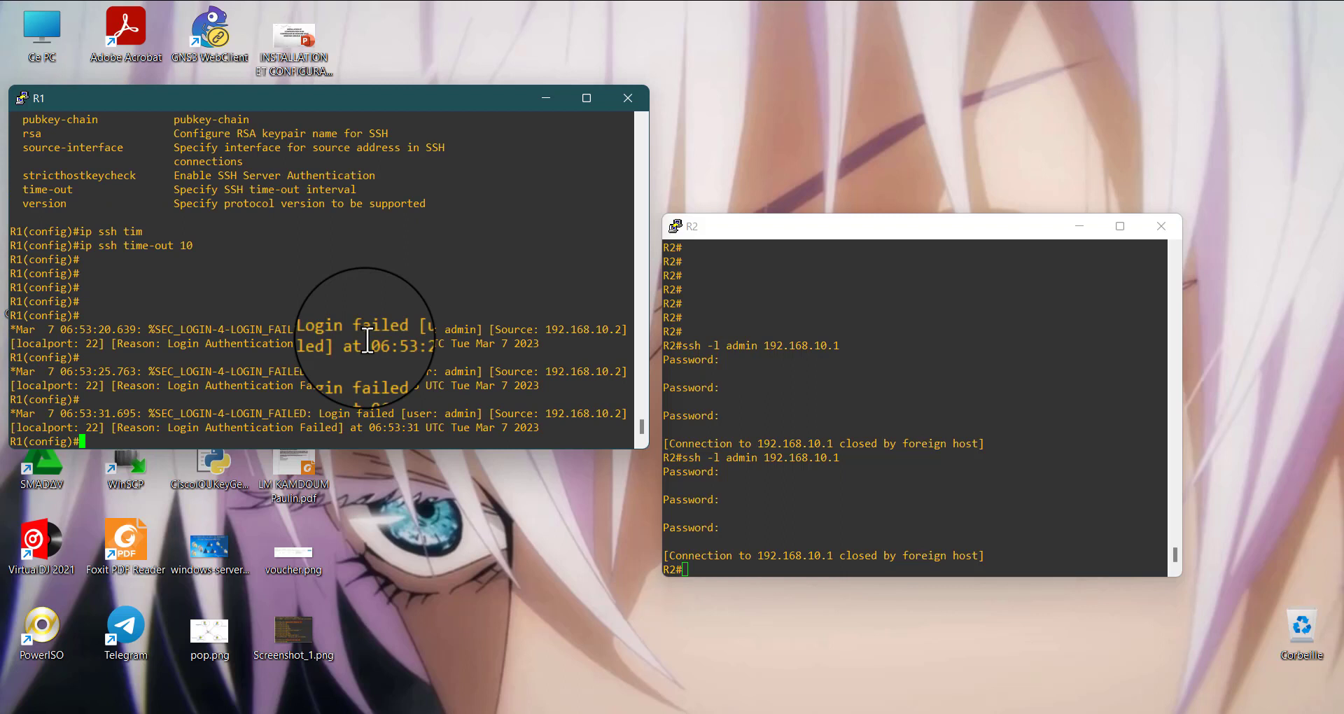
# Add empty prompt lines in R2's console
pyautogui.click(751, 567)
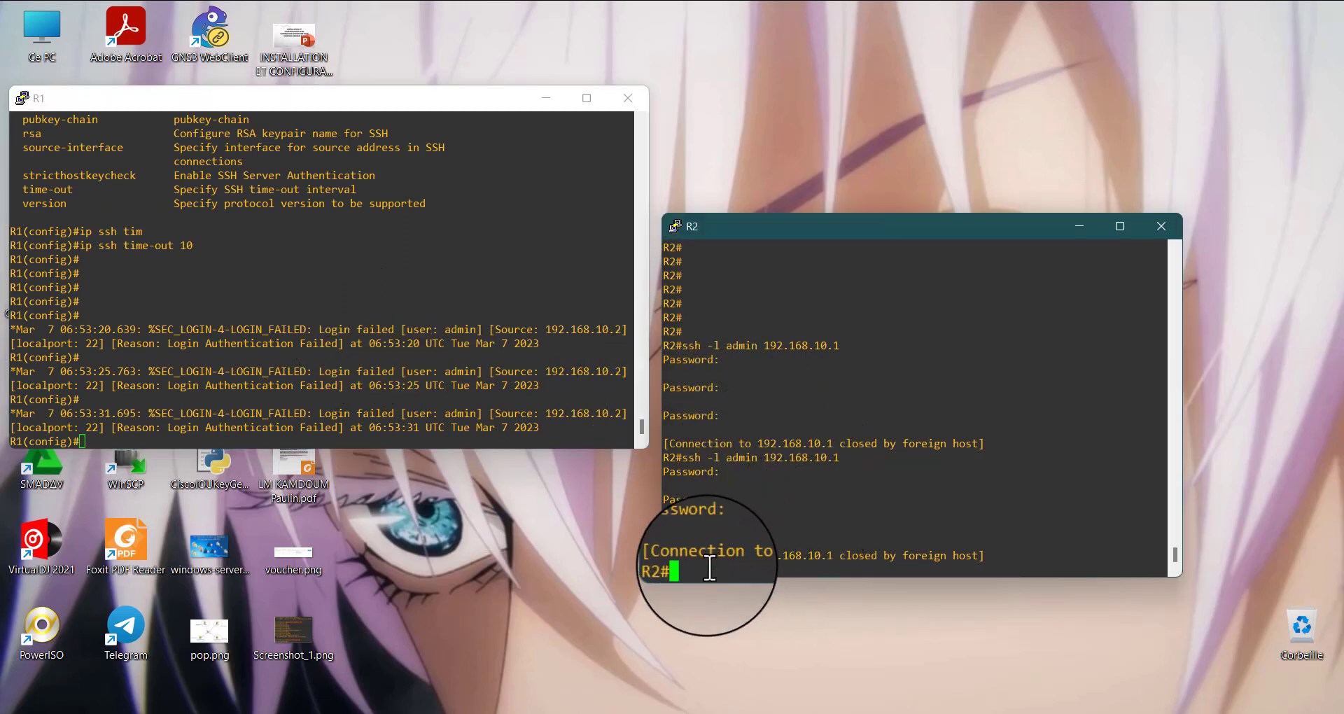
pyautogui.press('Return')
pyautogui.press('Return')
pyautogui.press('Return')
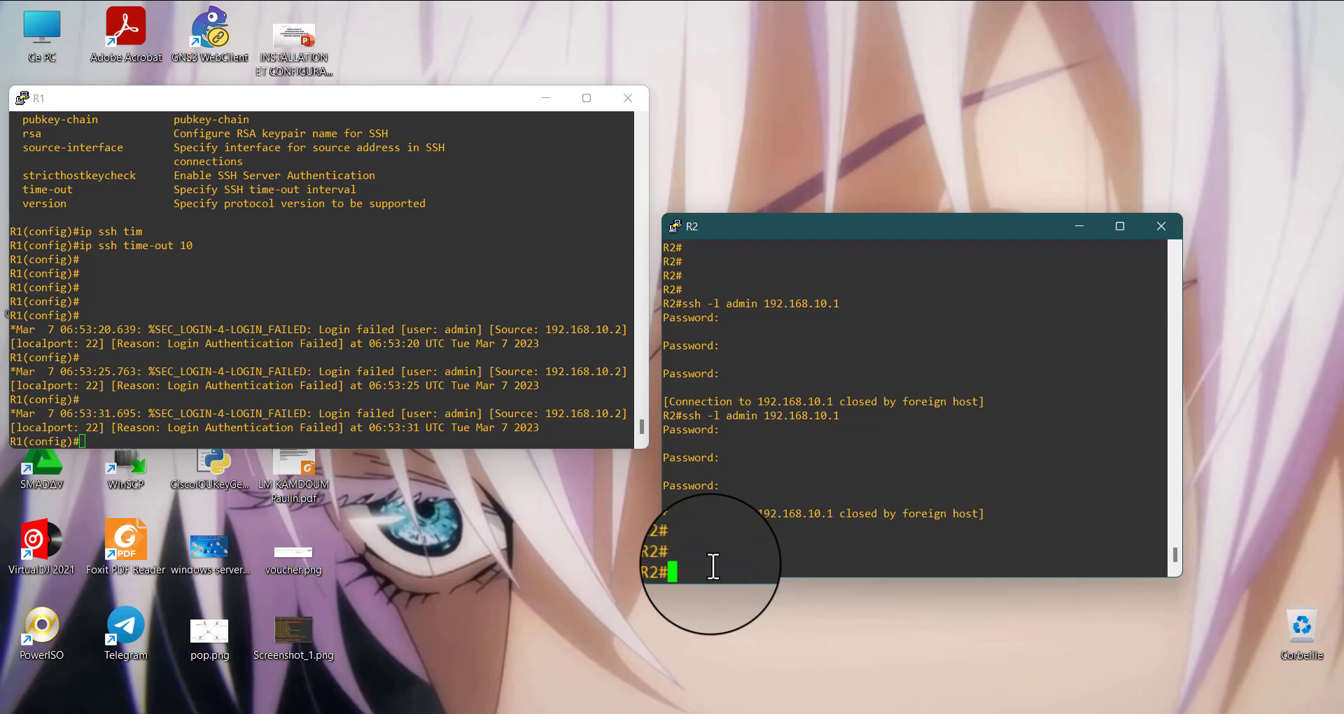
# Highlight the failed-login log entries from the last SSH test in R1's console
pyautogui.moveTo(139, 414); pyautogui.dragTo(294, 439)
pyautogui.click(293, 439)
pyautogui.click(158, 442)
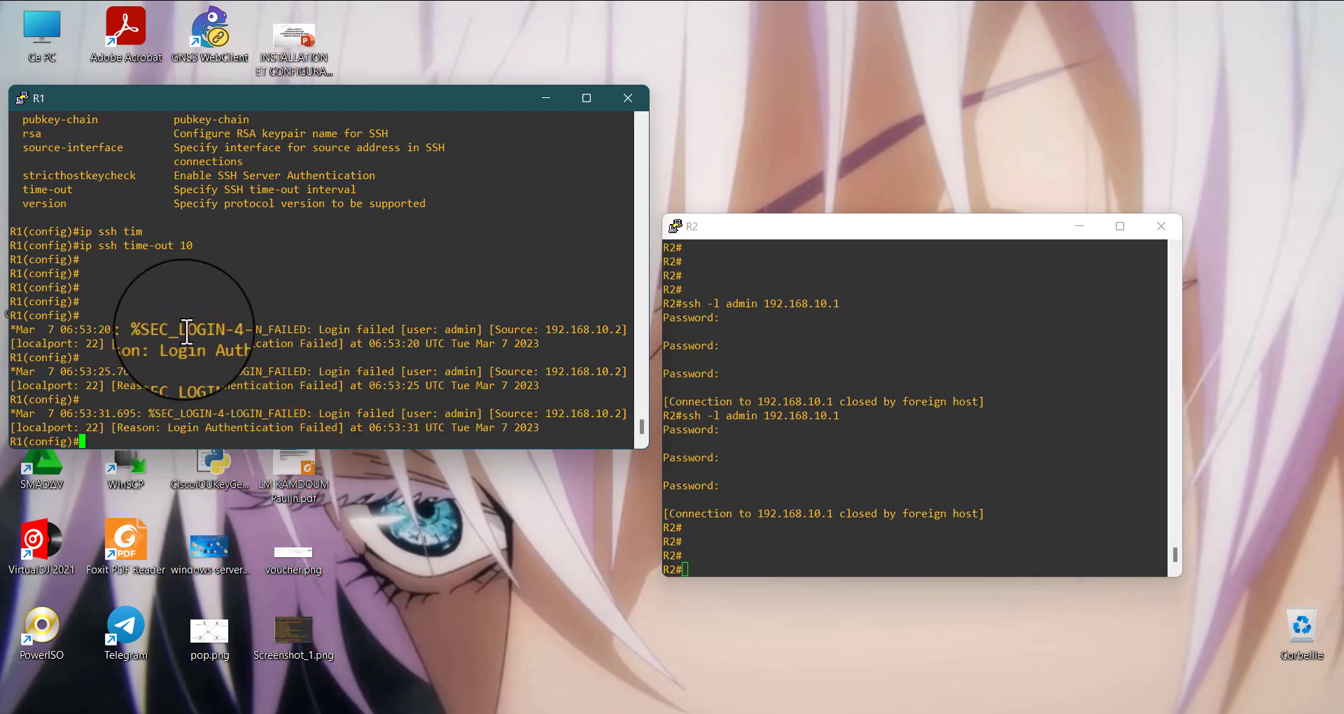
pyautogui.moveTo(205, 329); pyautogui.dragTo(324, 386)
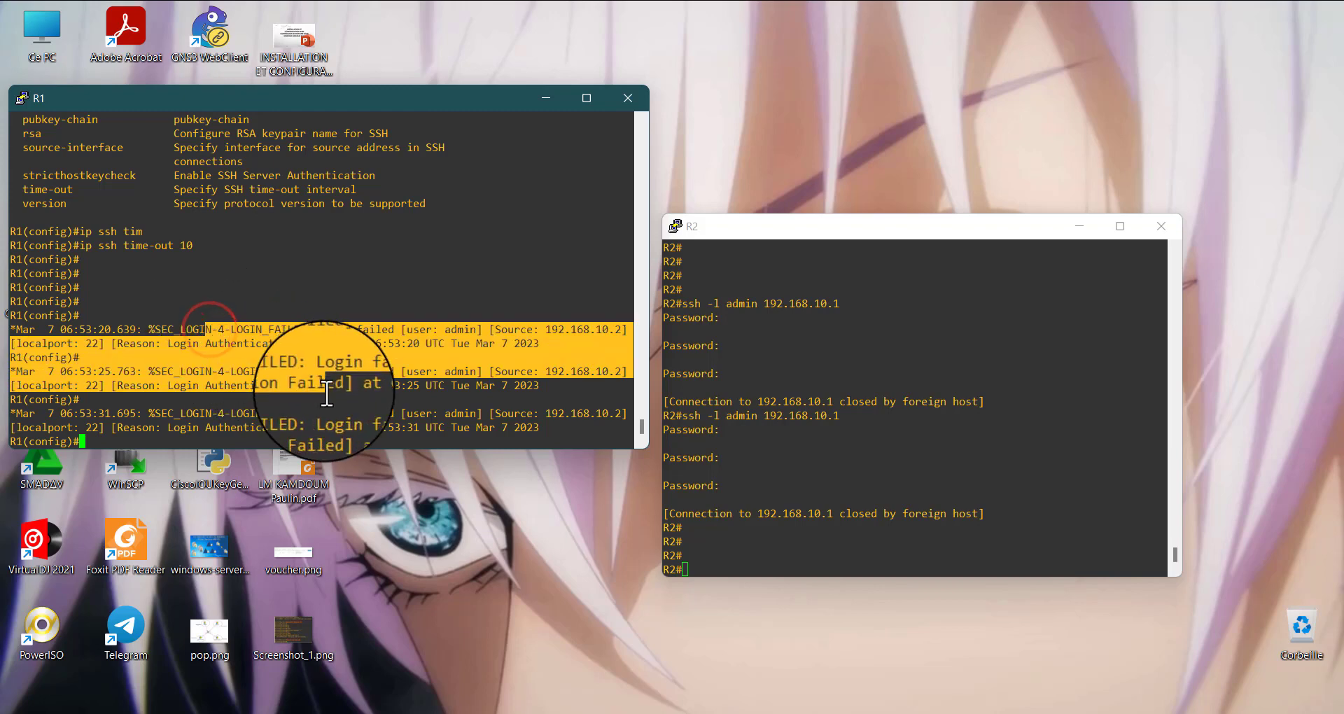
pyautogui.click(1168, 104)
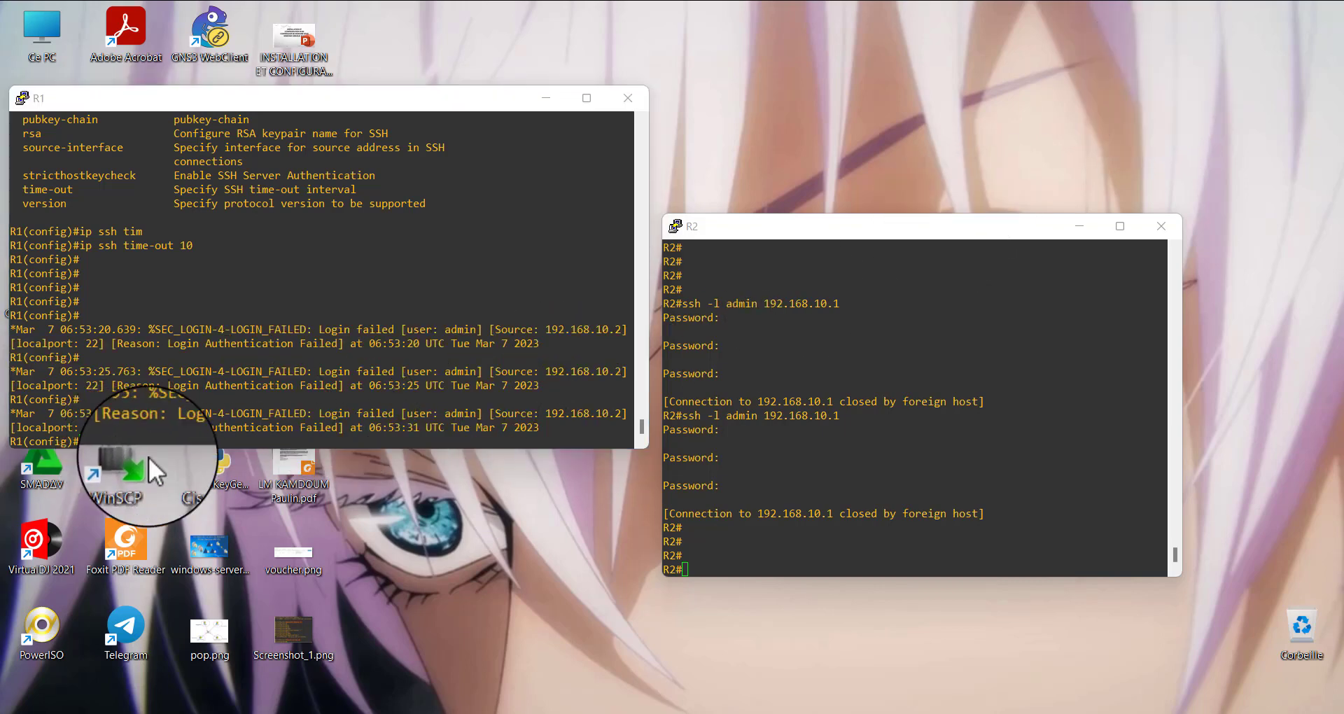
# Begin a banner motd command on R1 with # as delimiter and the text INTERDIT DE SE CONNECTER SANS
pyautogui.click(214, 439)
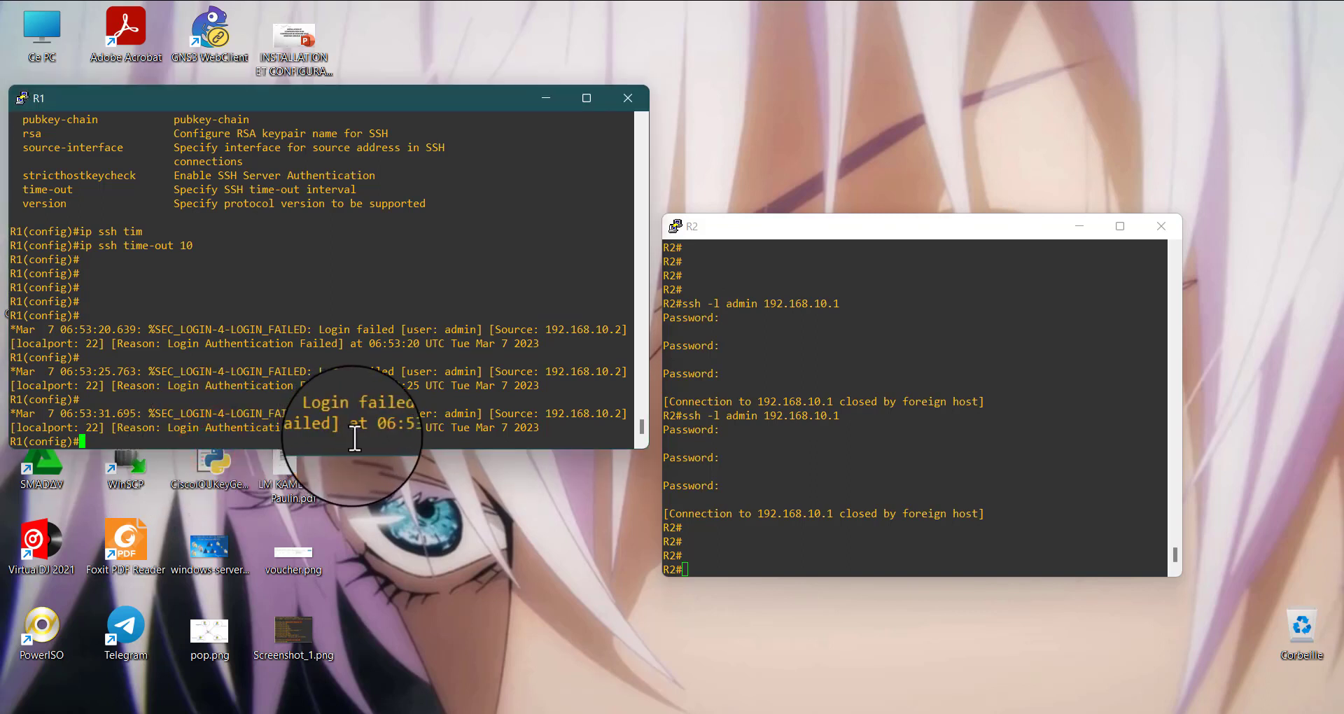
pyautogui.write('bann')
pyautogui.press('Tab')
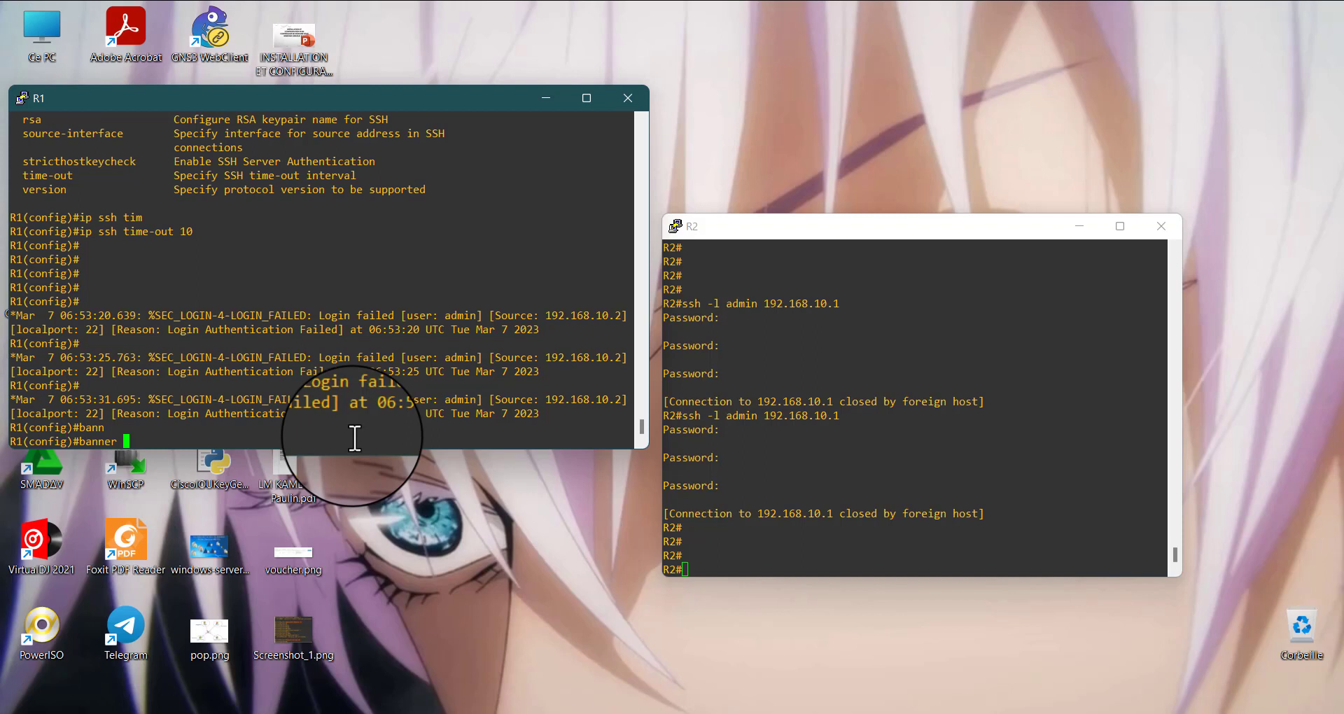
pyautogui.write('mo')
pyautogui.press('Tab')
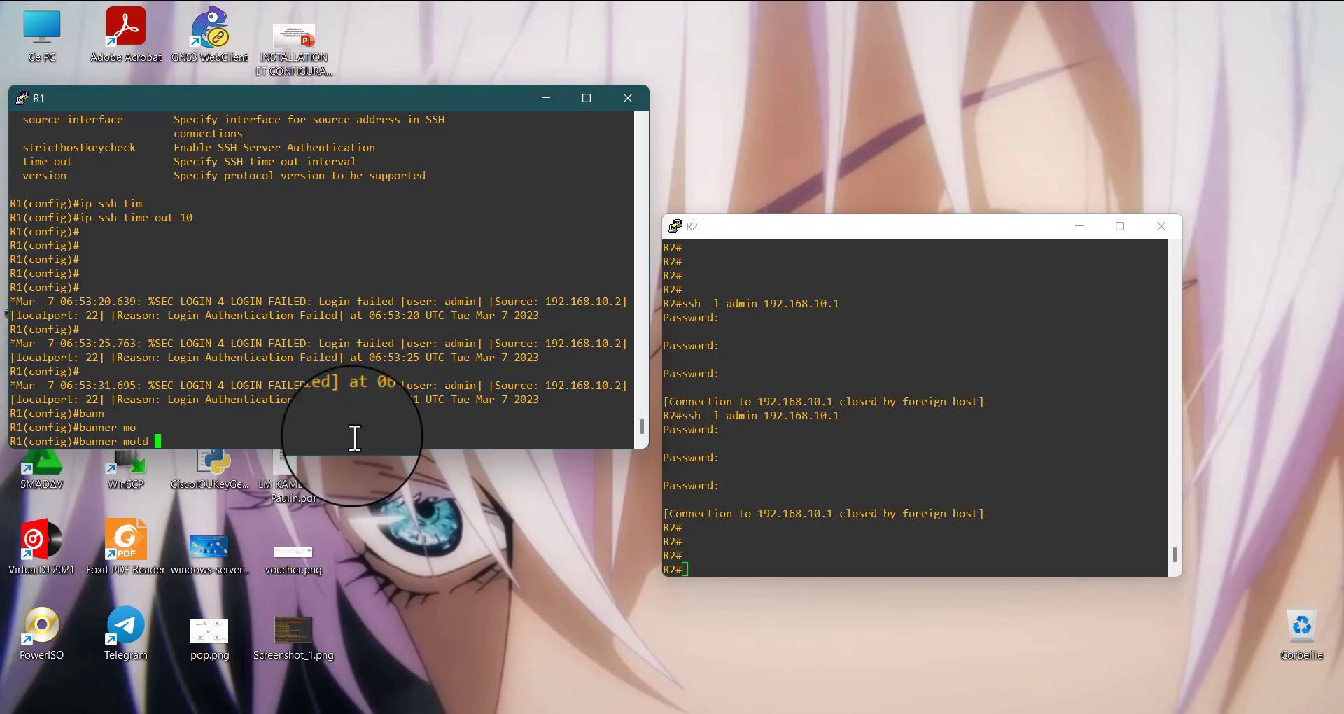
pyautogui.write('#')
pyautogui.write('INE')
pyautogui.press('BackSpace')
pyautogui.write('TE')
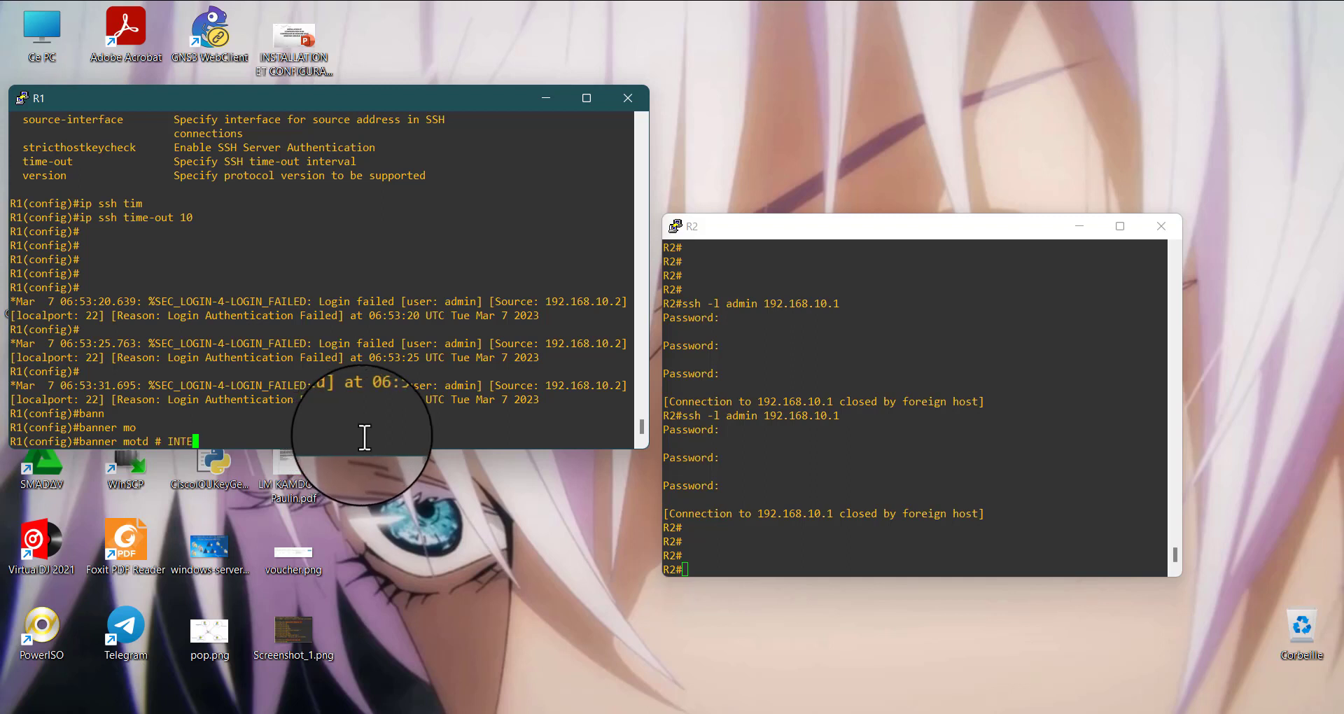
pyautogui.write('RDIT DE SE CONNECT')
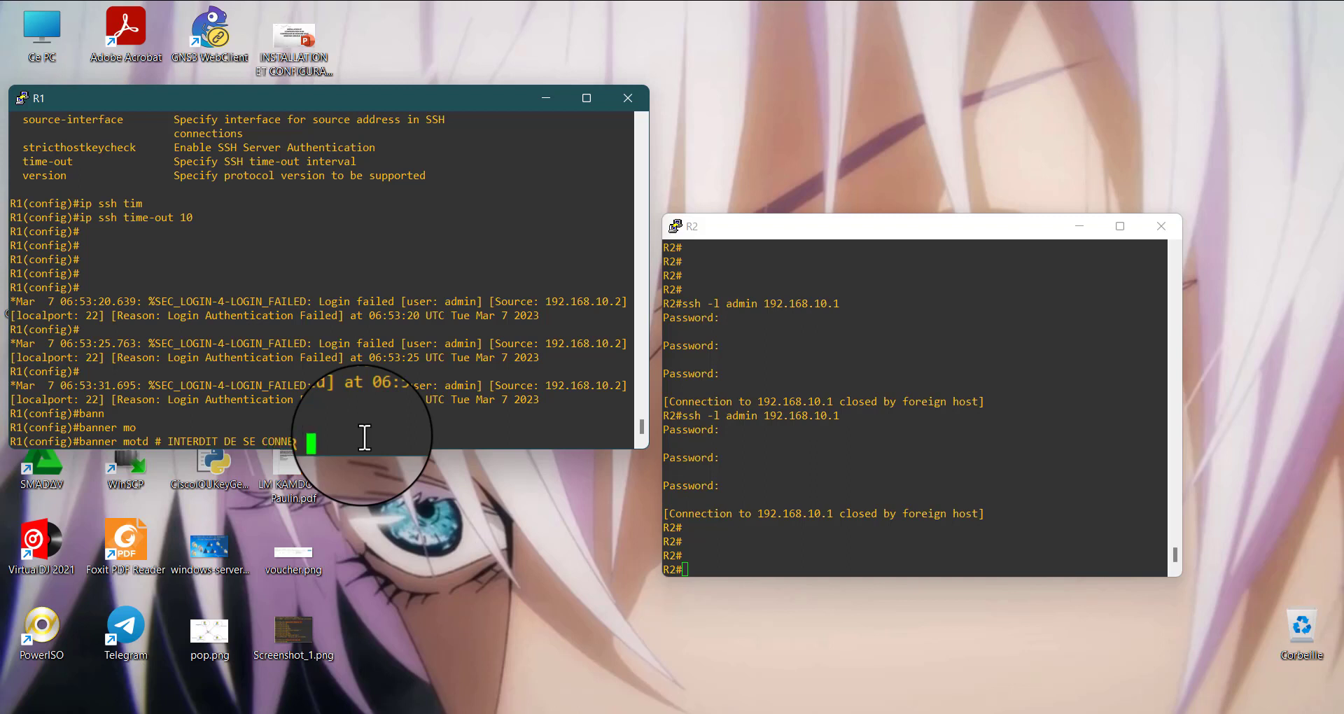
pyautogui.write('SANS AVOIR')
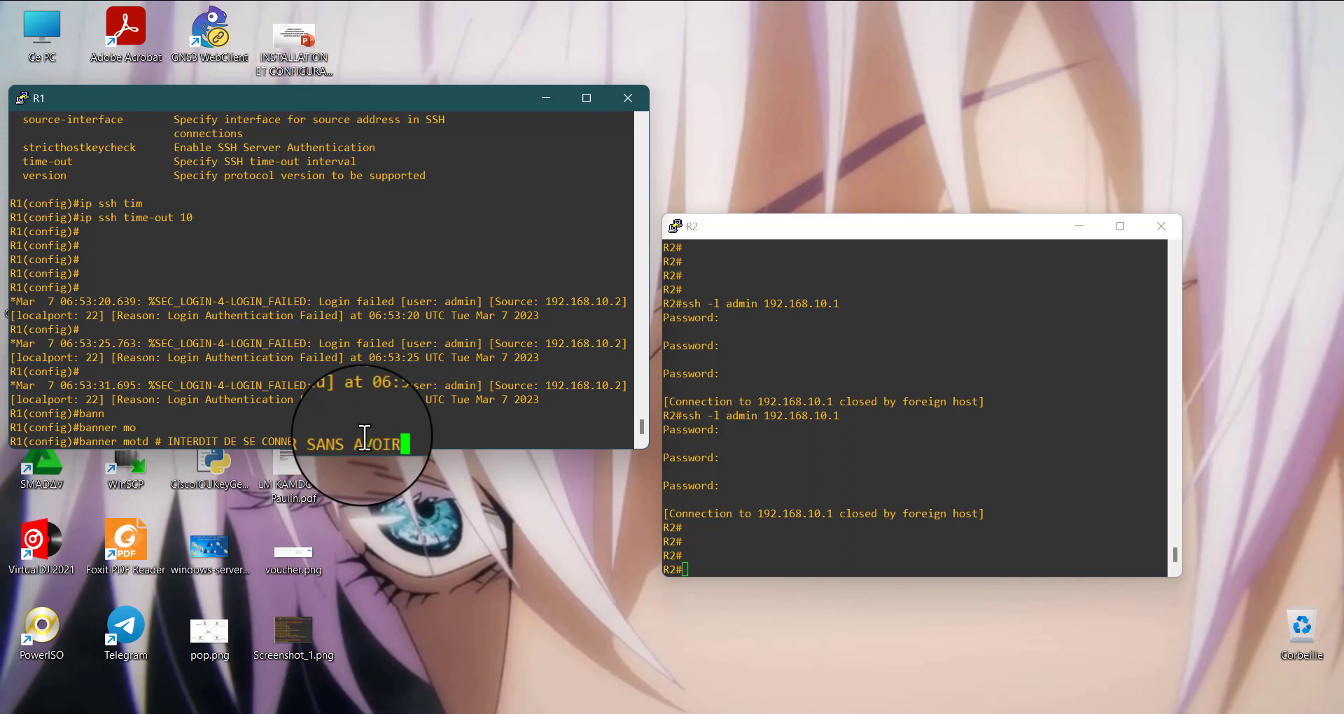
pyautogui.press('BackSpace')
pyautogui.press('BackSpace')
pyautogui.press('BackSpace')
pyautogui.press('BackSpace')
pyautogui.press('BackSpace')
pyautogui.press('BackSpace')
# Complete R1's banner text with DE PEUR DE LA DESTRUCTION DE VOTRE PC#, submit it, and add empty prompt lines
pyautogui.write('DE ')
pyautogui.write('PEUR')
pyautogui.write('A DES')
pyautogui.write('R')
pyautogui.press('BackSpace')
pyautogui.write('TRUCTIO')
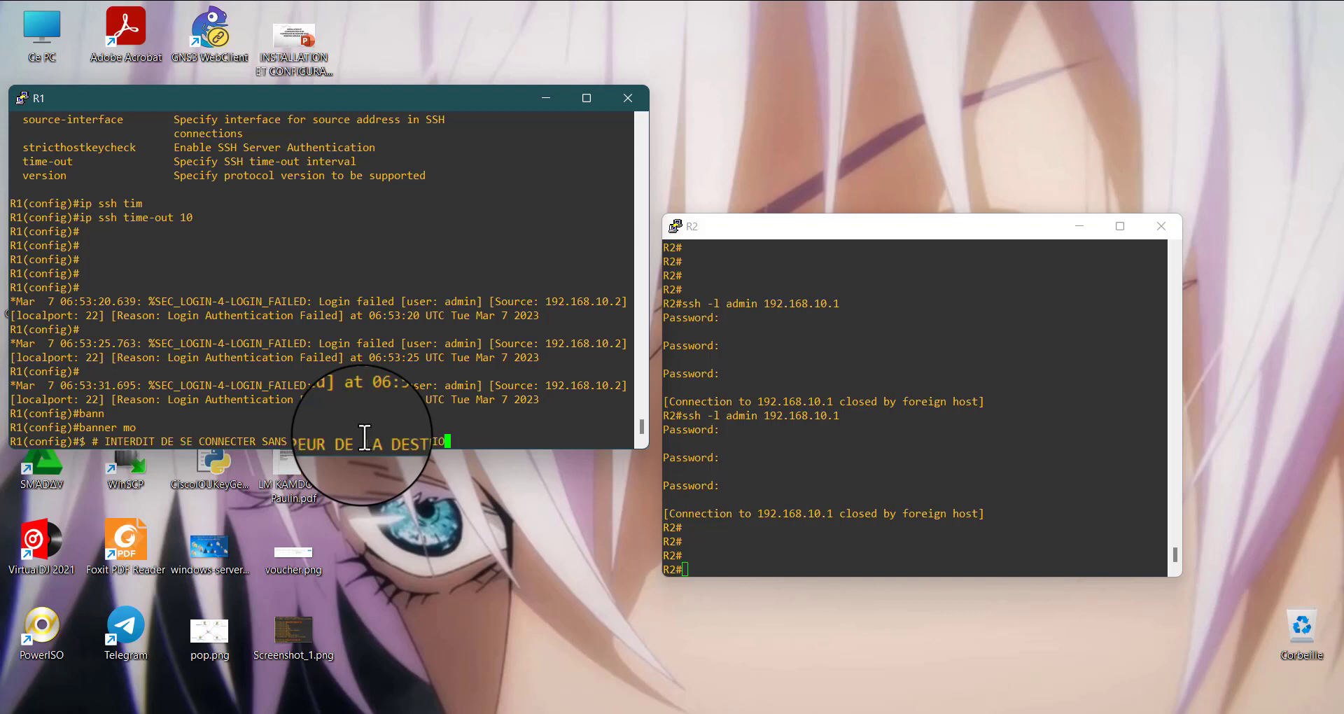
pyautogui.write('N DE VOTRE R')
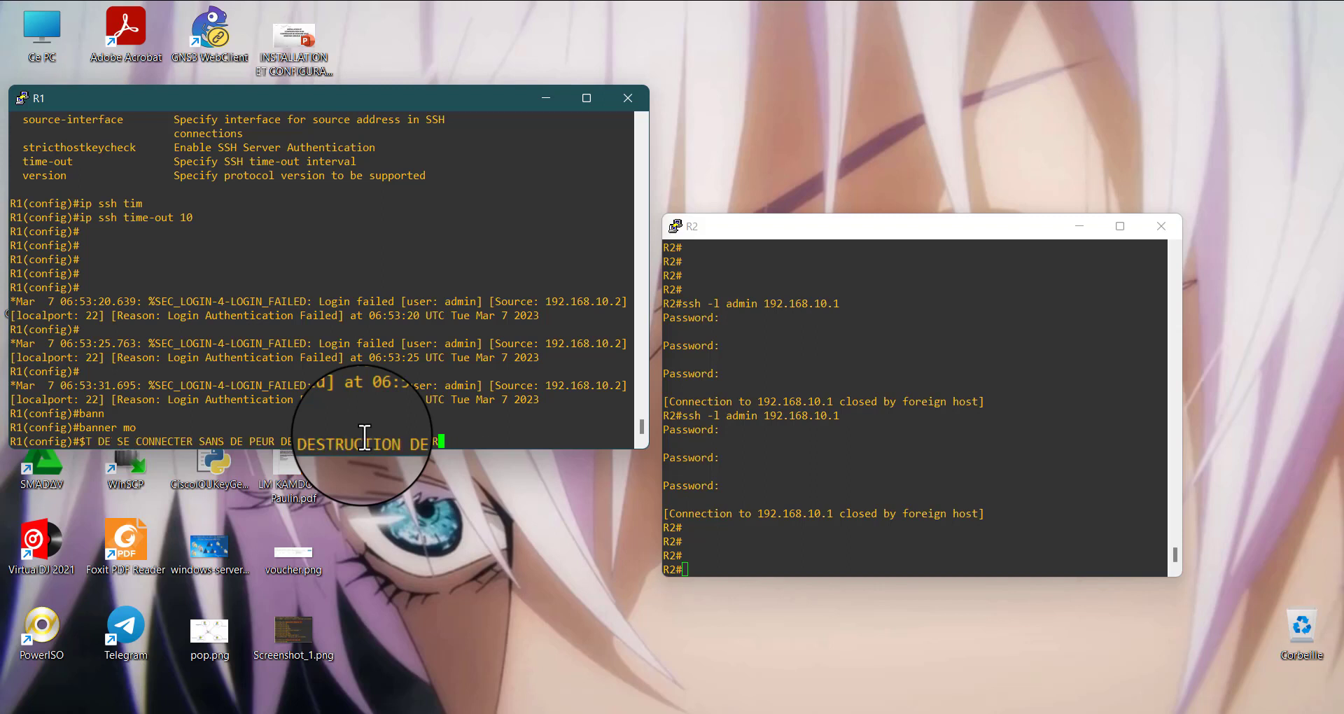
pyautogui.write('PVC')
pyautogui.press('BackSpace')
pyautogui.press('BackSpace')
pyautogui.write('C')
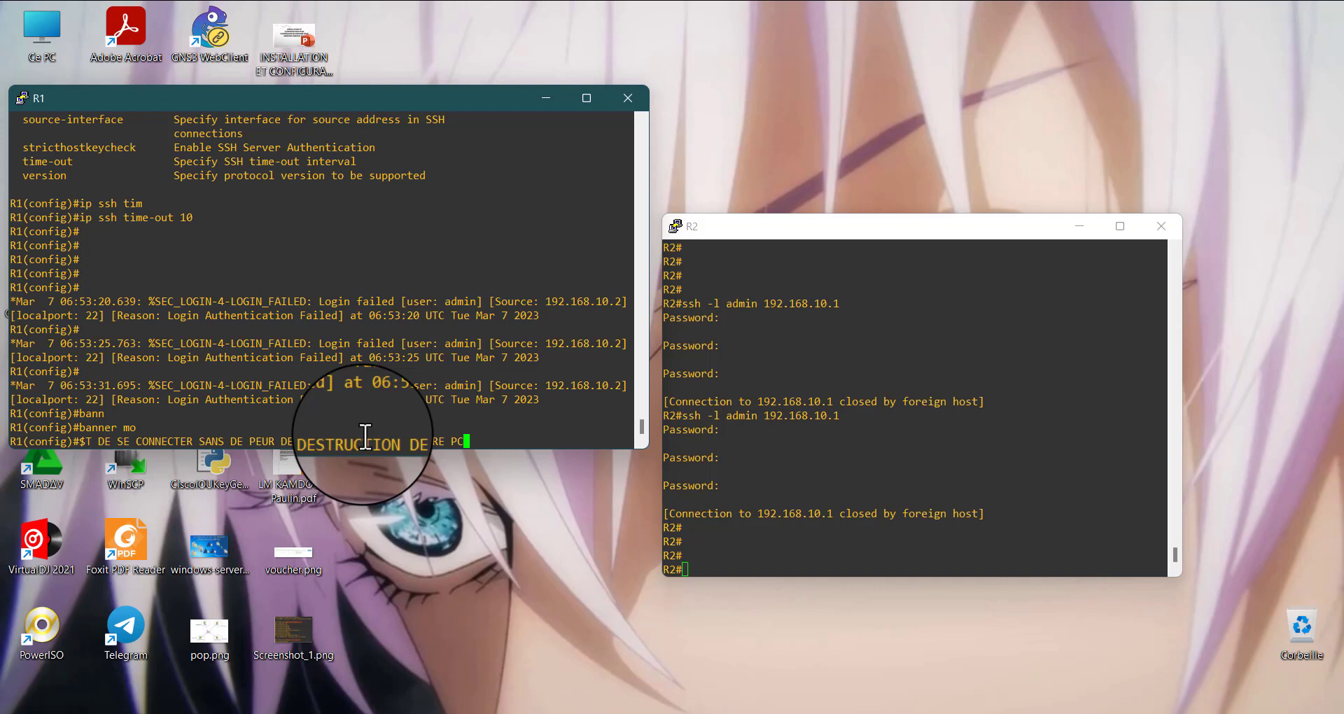
pyautogui.write('#')
pyautogui.press('Return')
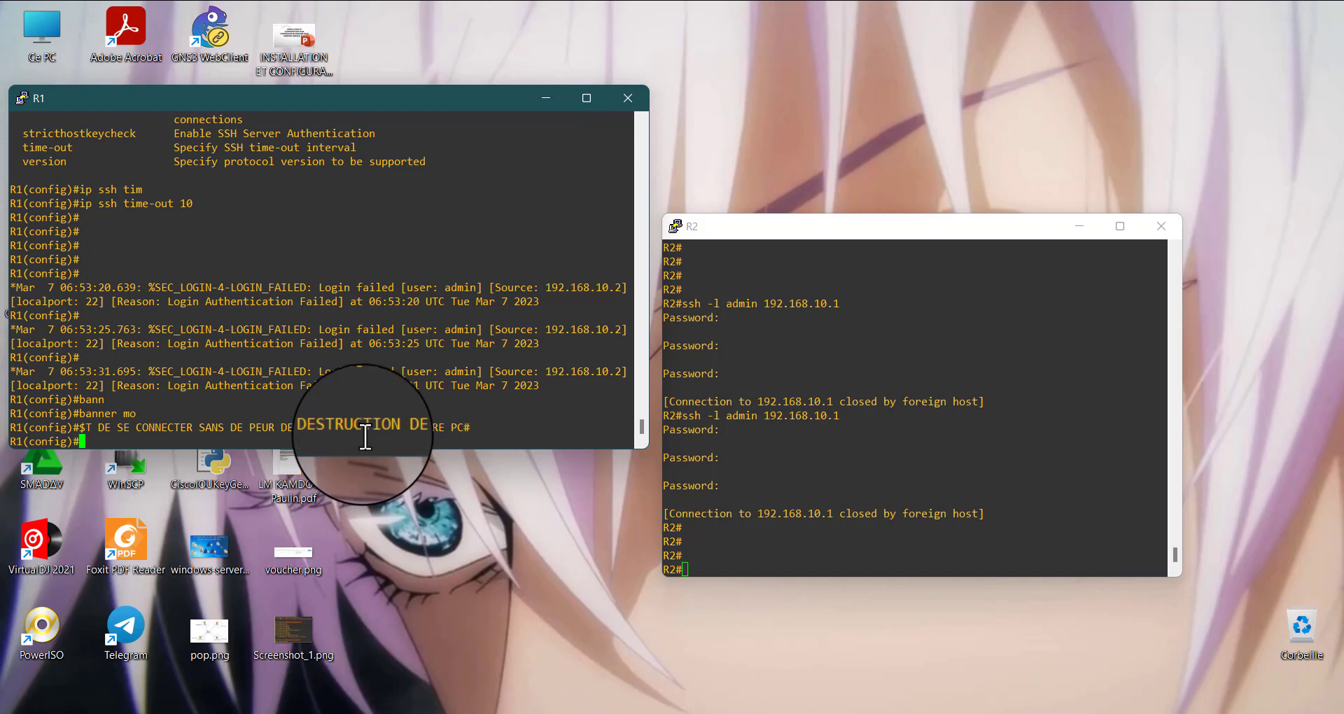
pyautogui.press('Return')
pyautogui.press('Return')
pyautogui.press('Return')
pyautogui.press('Return')
pyautogui.press('Return')
pyautogui.press('Return')
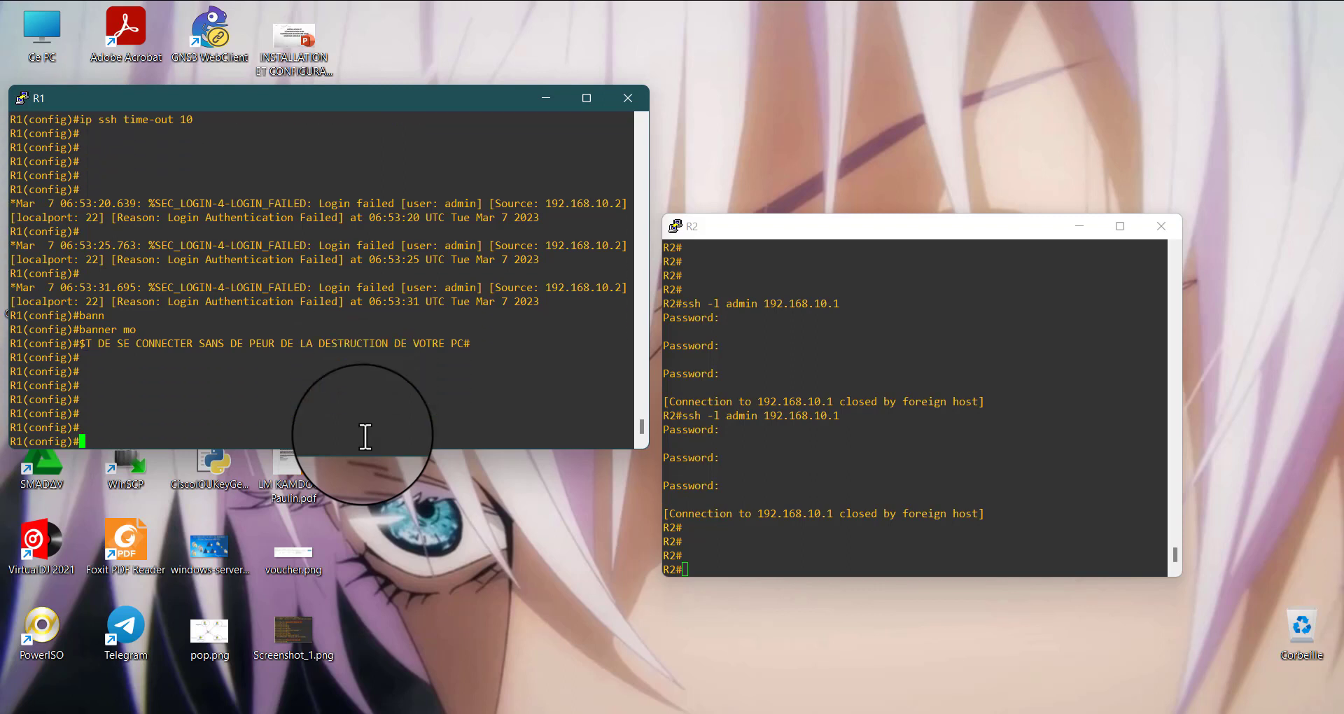
# Reconnect from R2 with ssh -l admin 192.168.10.1 and submit the login password to test the banner
pyautogui.click(794, 555)
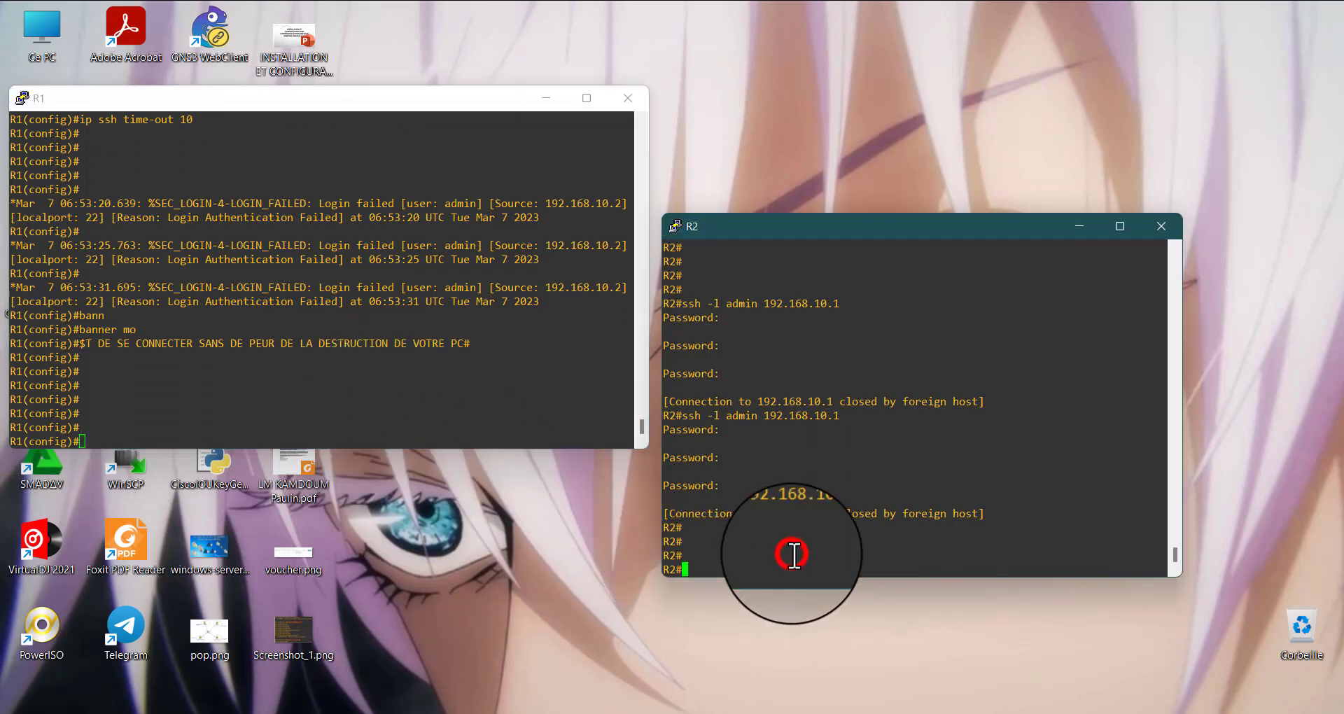
pyautogui.press('Up')
pyautogui.press('Return')
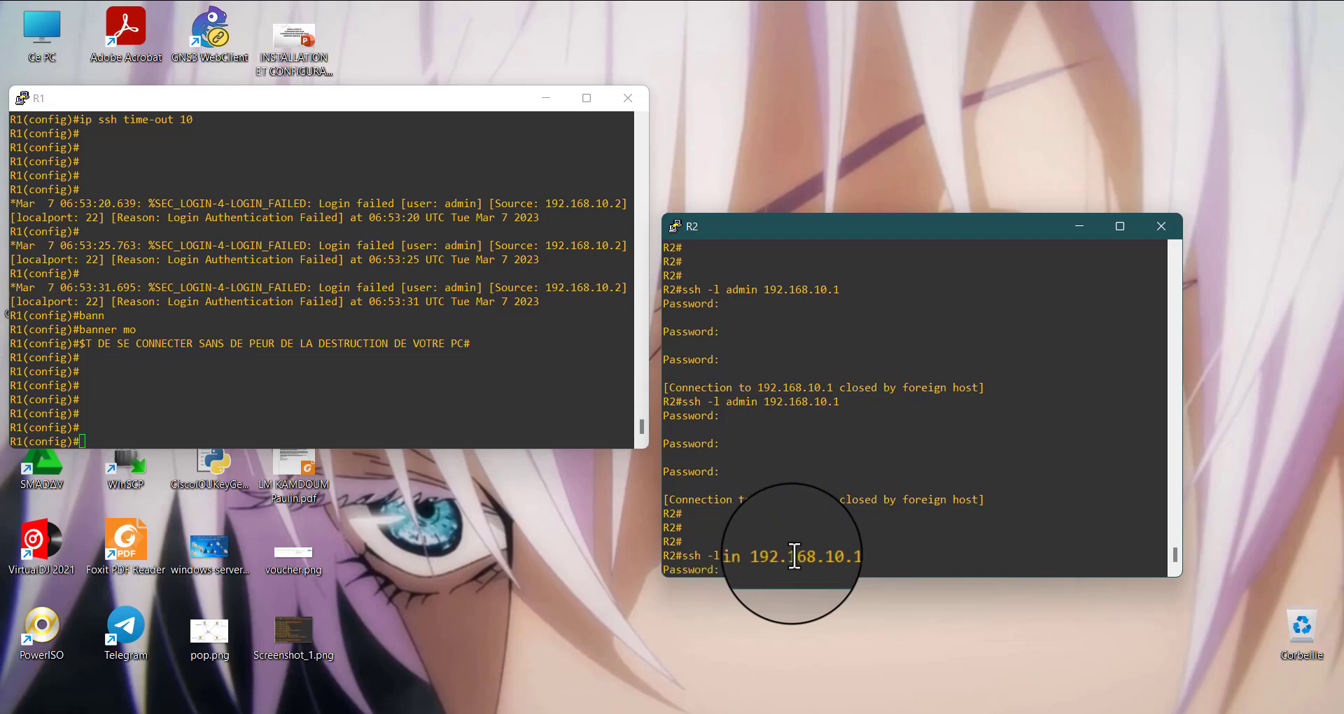
pyautogui.press('Return')
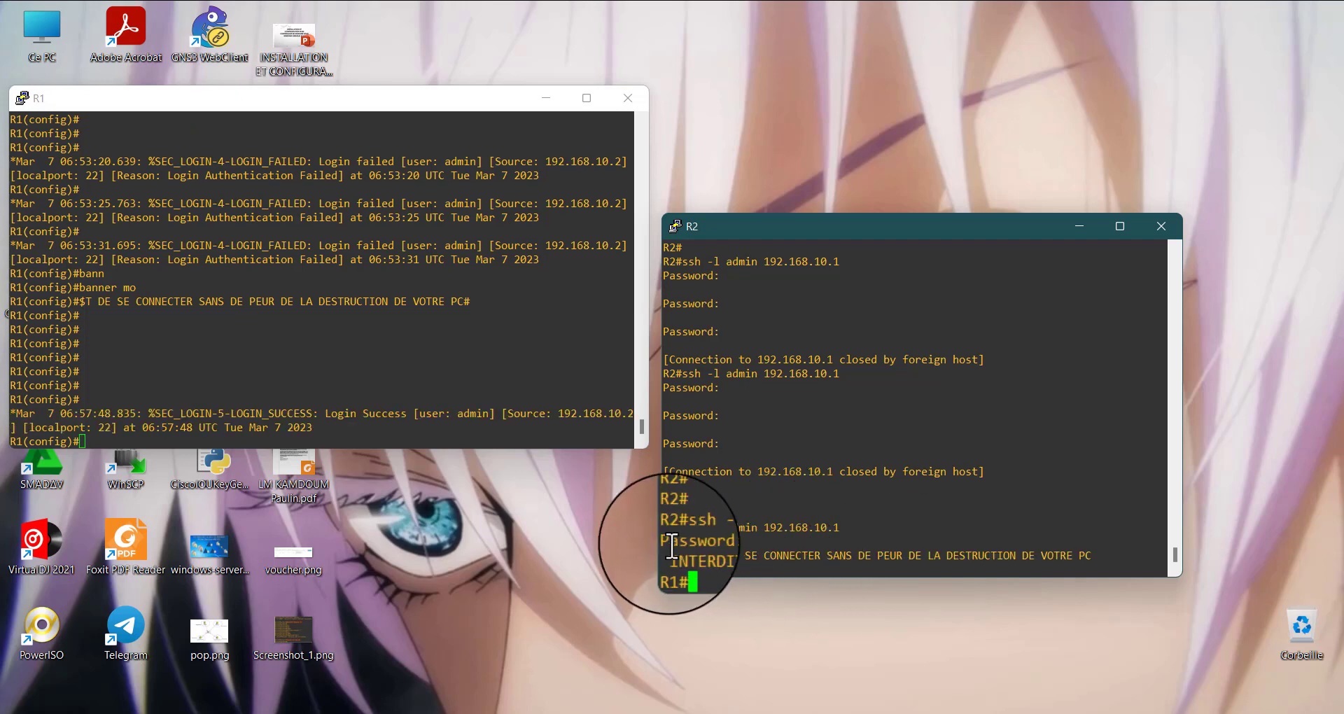
# Highlight the banner message and earlier login attempts in R2's console, clear the highlights, and move the R2 window slightly upward
pyautogui.moveTo(674, 564); pyautogui.dragTo(924, 563)
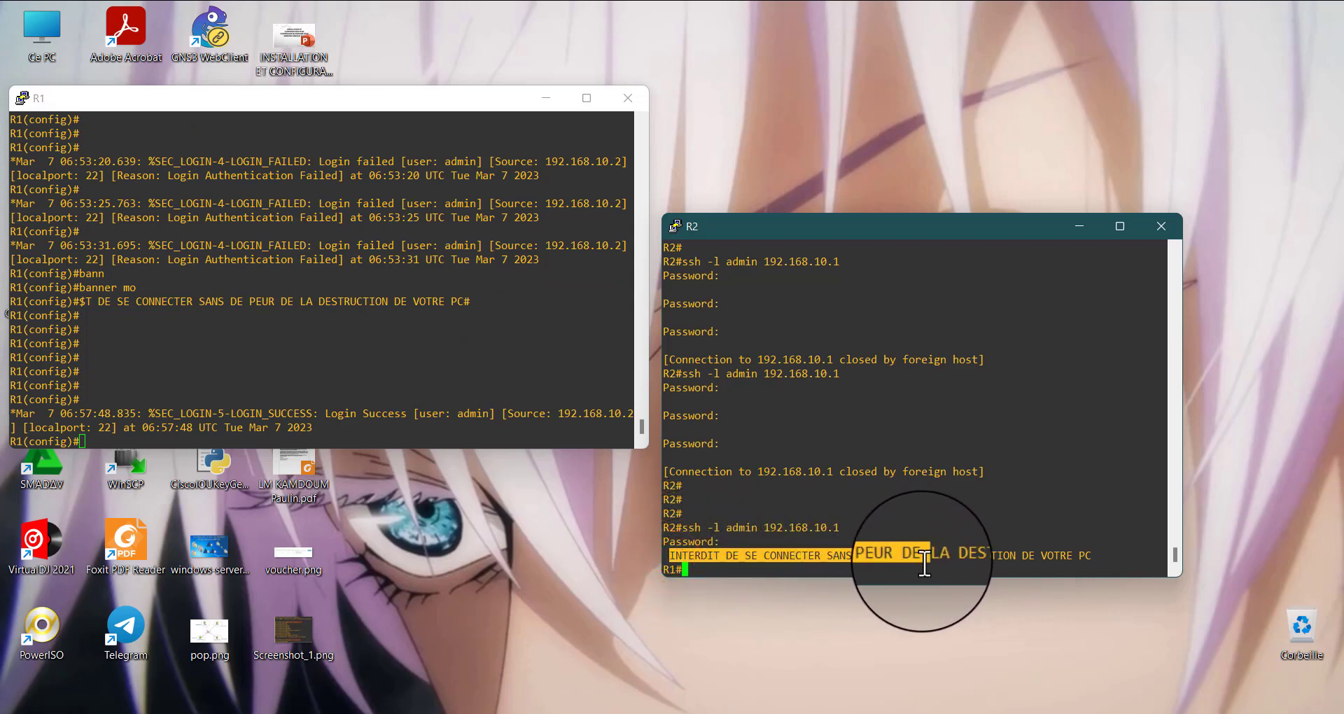
pyautogui.click(841, 555)
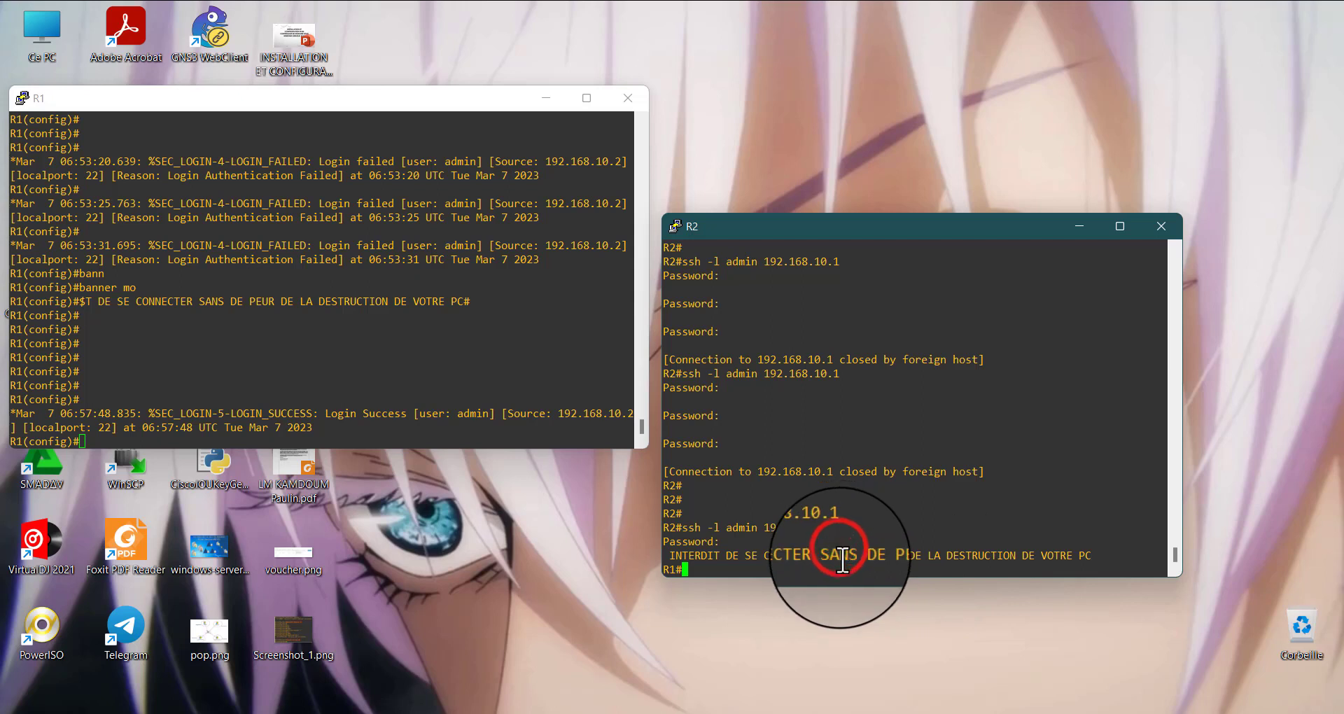
pyautogui.moveTo(830, 558); pyautogui.dragTo(1114, 549)
pyautogui.click(923, 528)
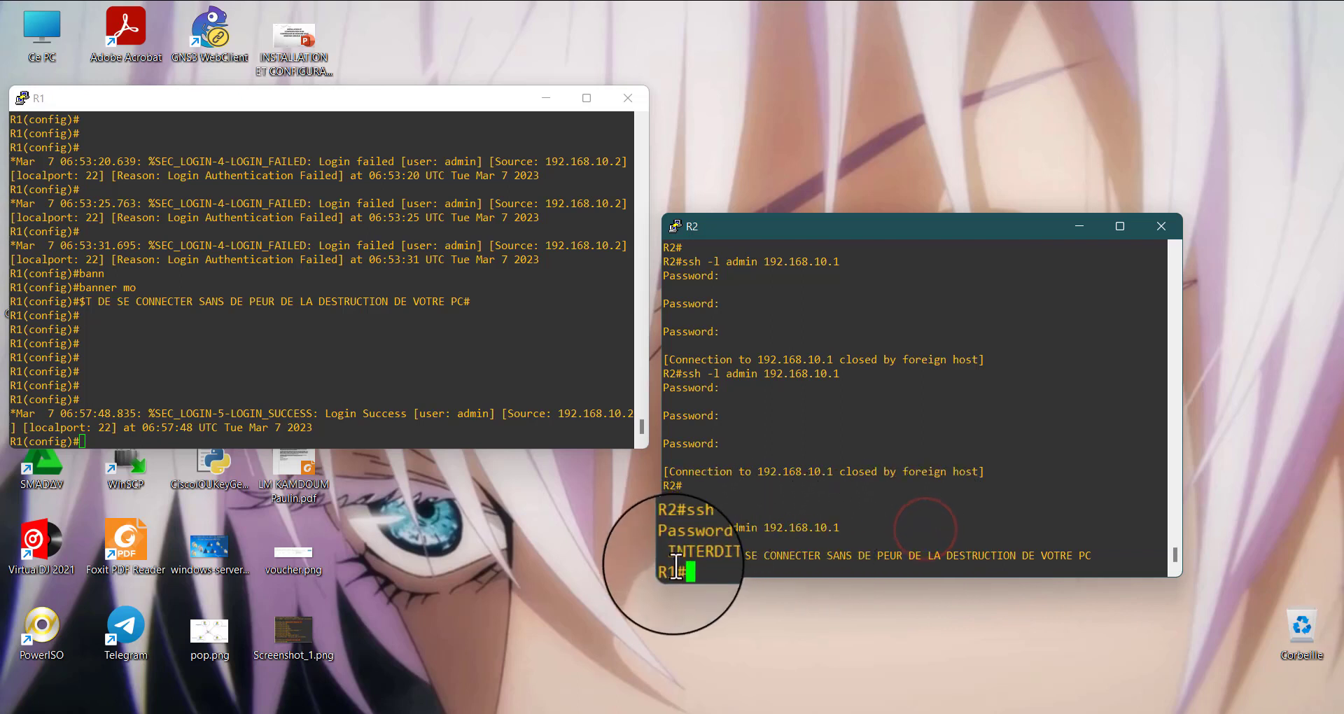
pyautogui.click(676, 561)
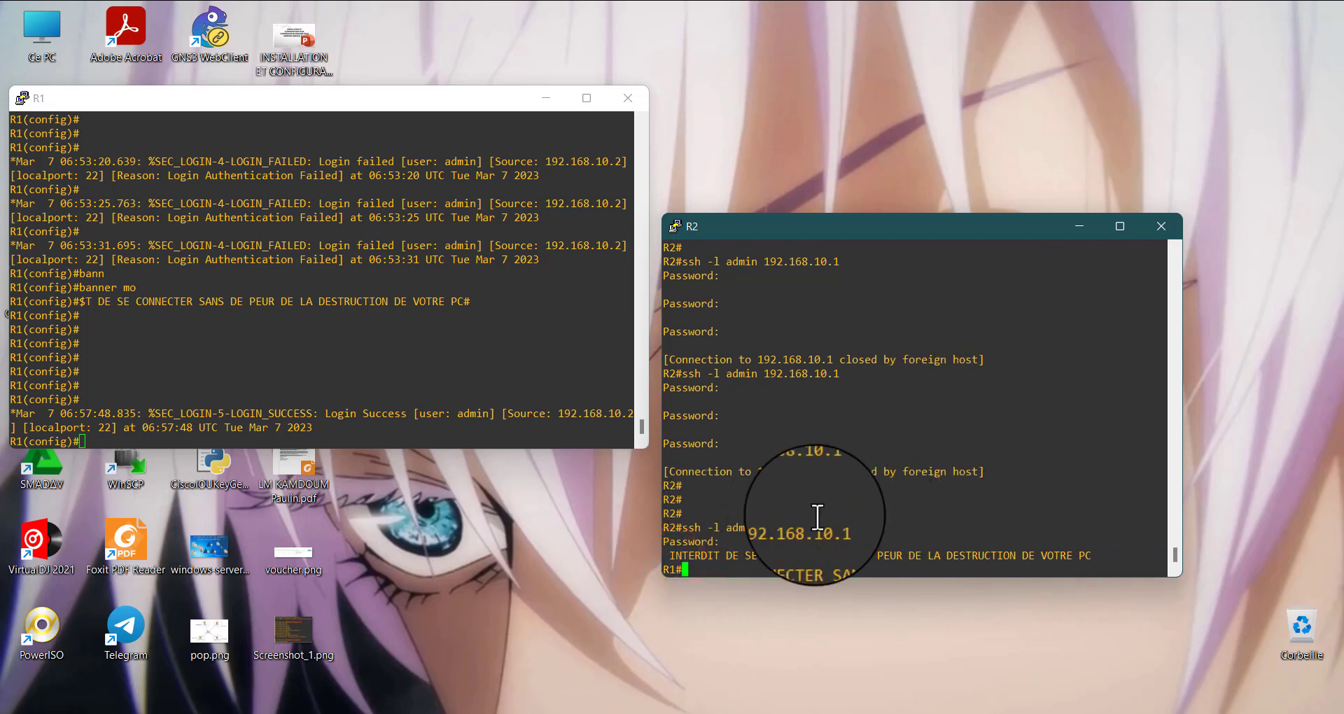
pyautogui.moveTo(718, 449); pyautogui.dragTo(768, 530)
pyautogui.click(788, 456)
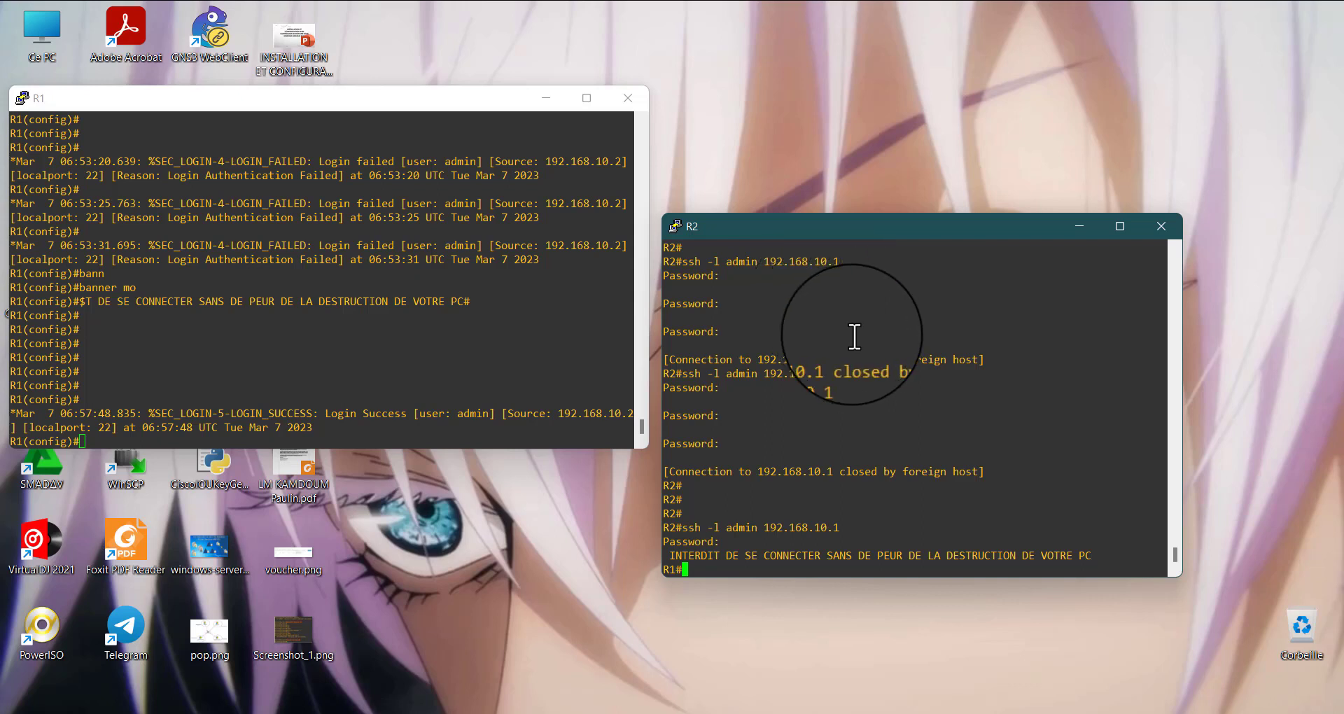
pyautogui.moveTo(898, 228); pyautogui.dragTo(886, 199)
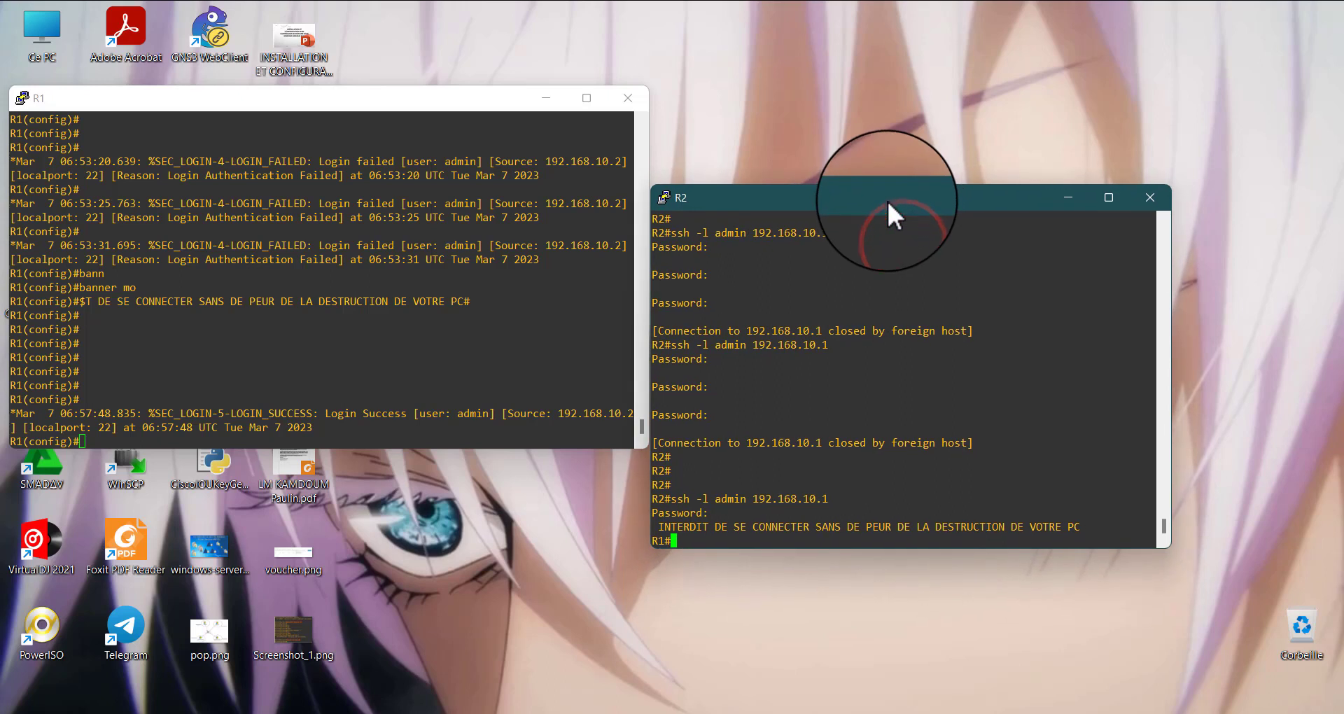